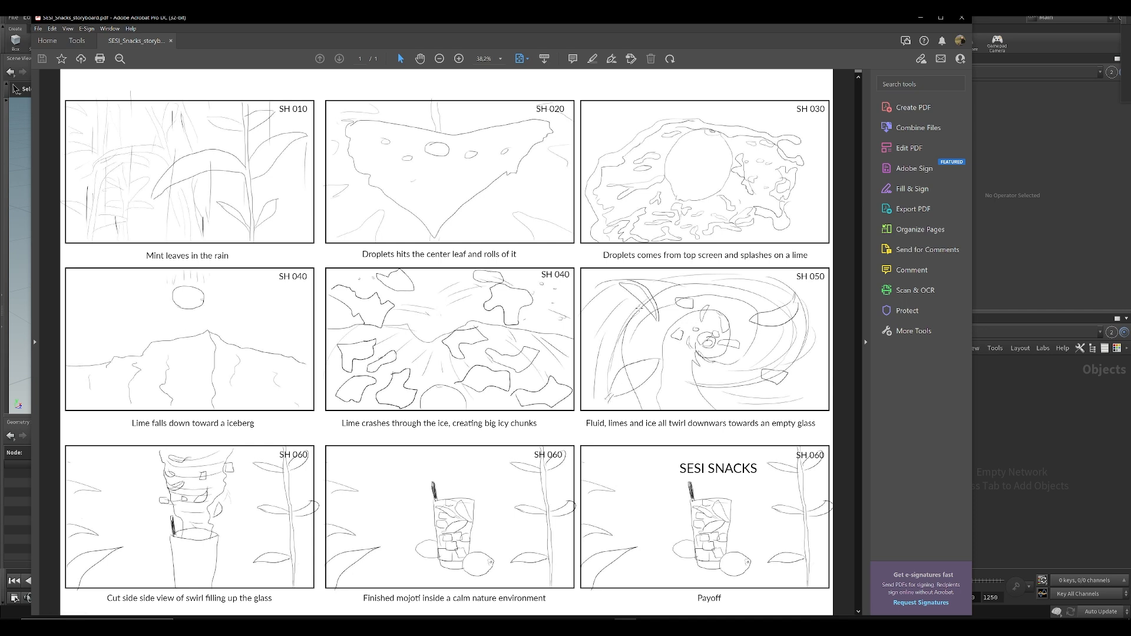
Step: Leave the storyboard PDF for Houdini's animatic scene, go up to object level and bring out the ShotSetup1 node
drag(972, 375, 945, 375)
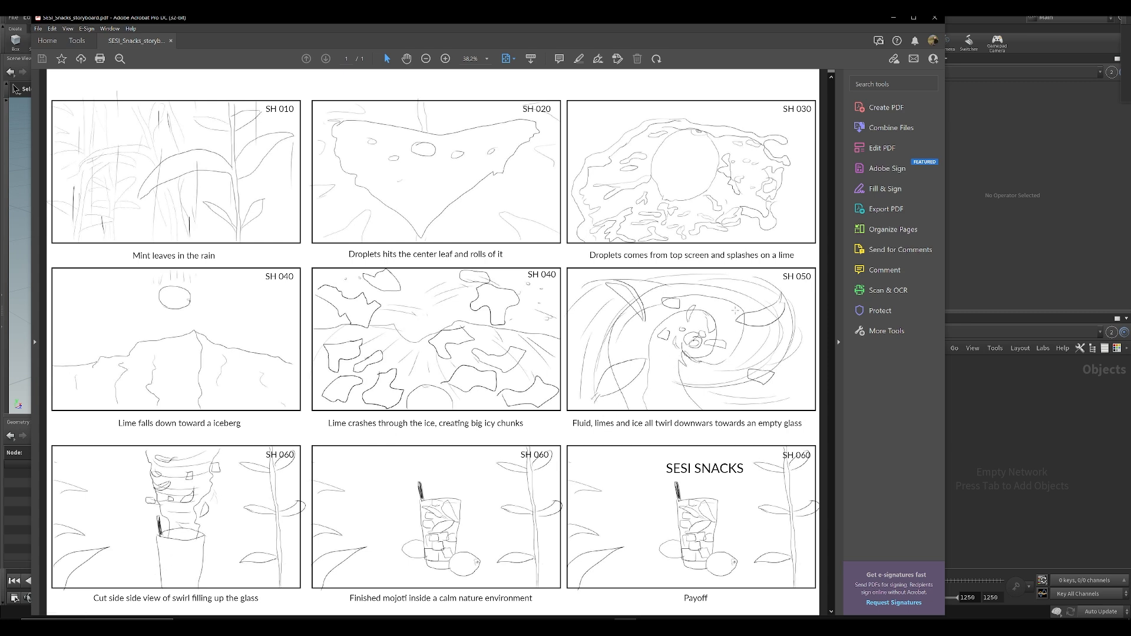
click(1027, 460)
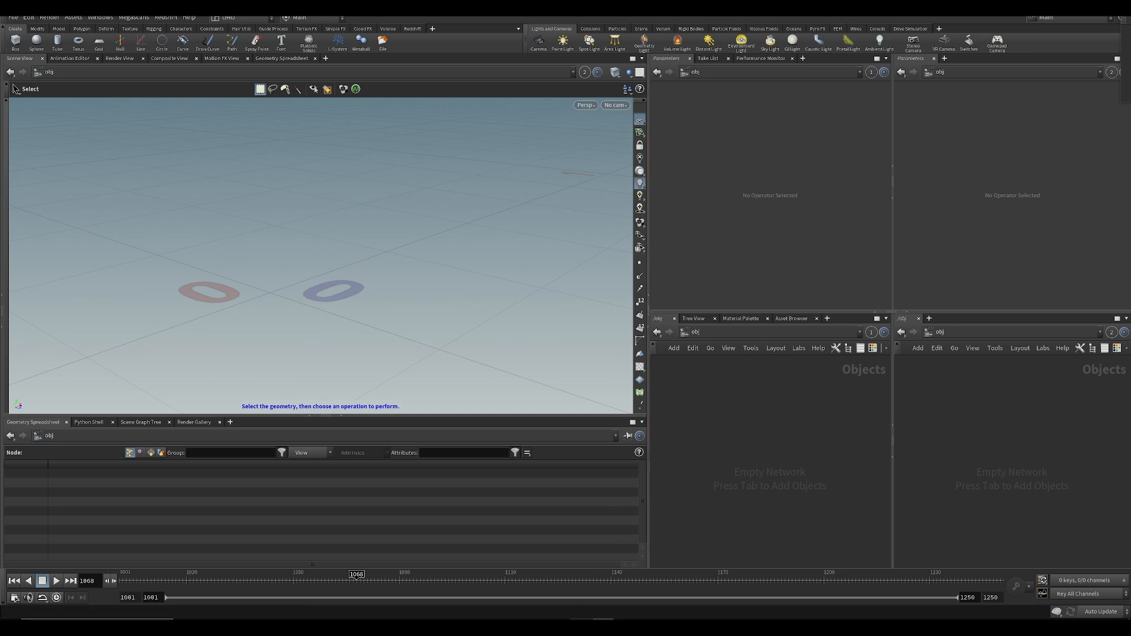
mouse_move(602, 626)
click(454, 587)
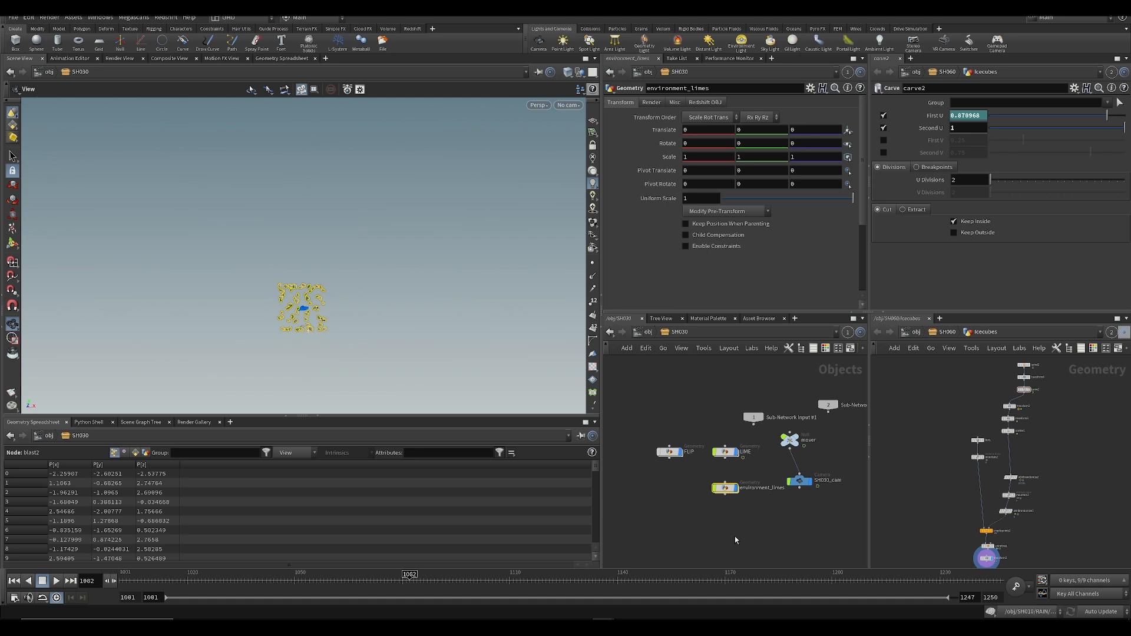
middle_drag(717, 523, 684, 526)
click(647, 333)
middle_drag(663, 384, 659, 469)
scroll(659, 469, up, 1)
scroll(659, 469, down, 4)
middle_drag(791, 443, 734, 495)
drag(659, 410, 718, 431)
middle_drag(729, 457, 765, 446)
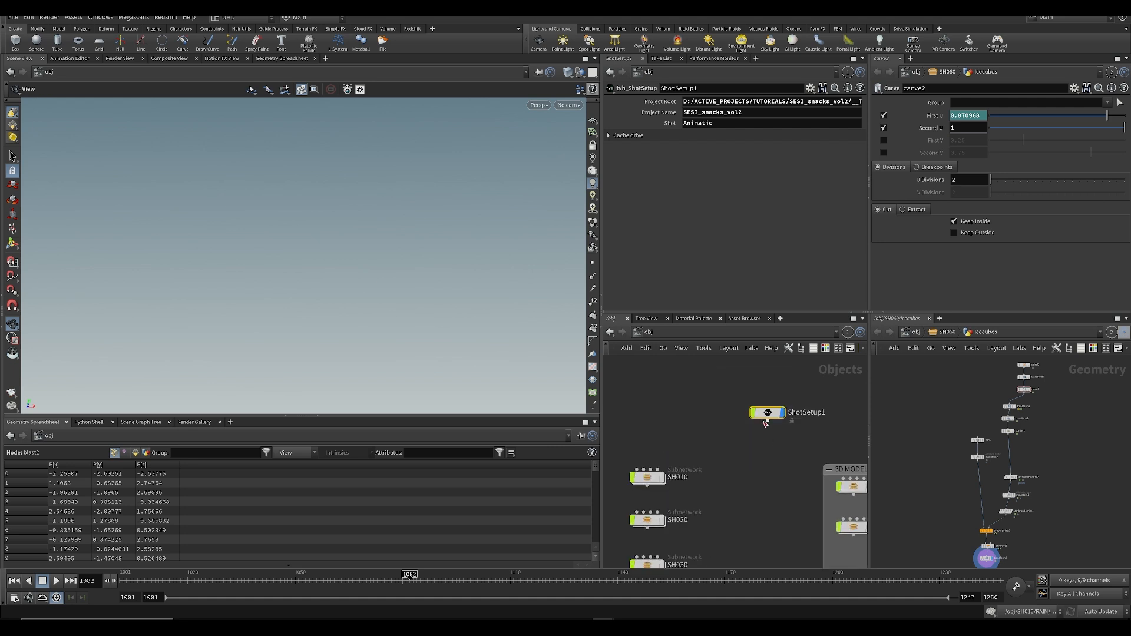
Step: Copy the ShotSetup1 node from the animatic scene into the empty SH050 scene and save the file
scroll(739, 414, up, 2)
drag(746, 405, 730, 404)
key(ctrl+c)
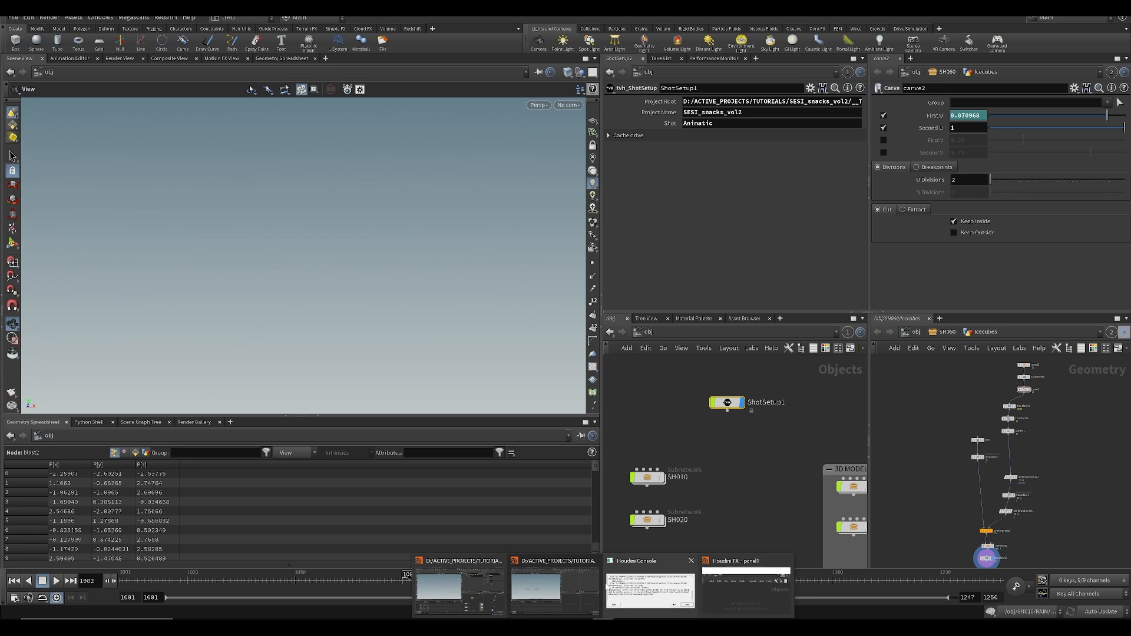
click(625, 557)
key(ctrl+v)
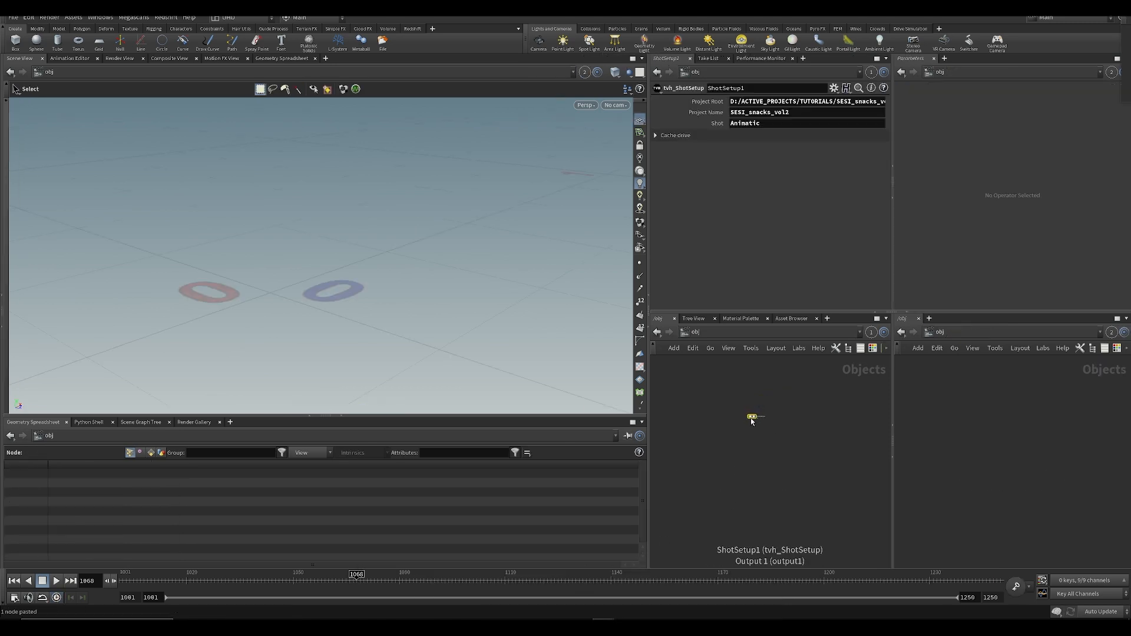
key(ctrl+s)
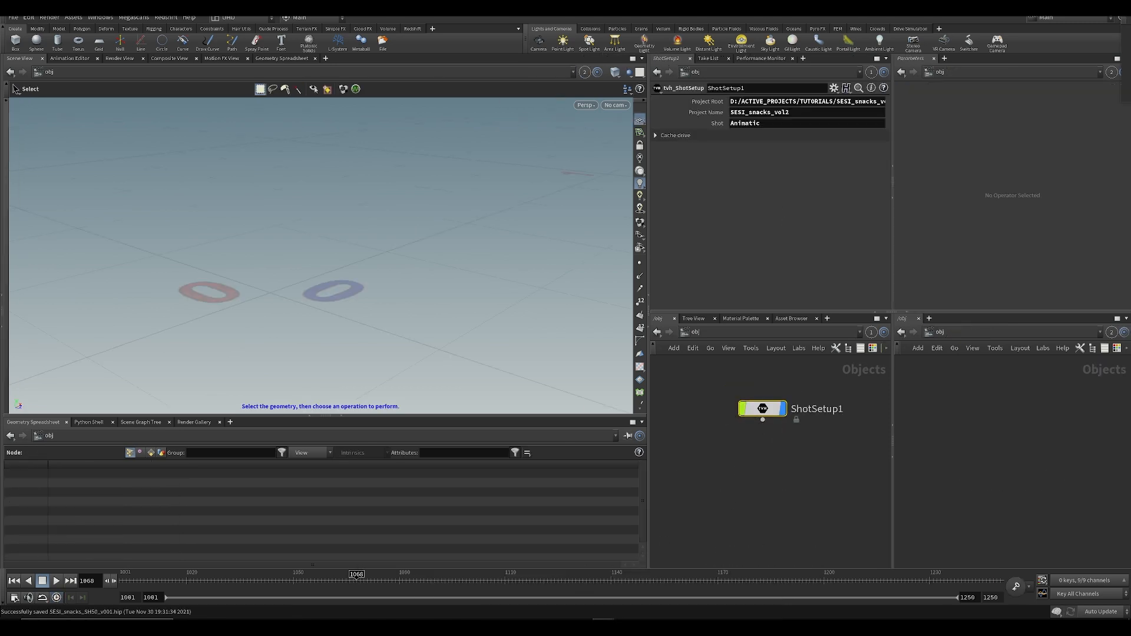
Step: Save the scene again over SESI_snacks_SH50_v001.hip in the SH050 folder
click(15, 18)
click(17, 80)
click(14, 18)
click(22, 91)
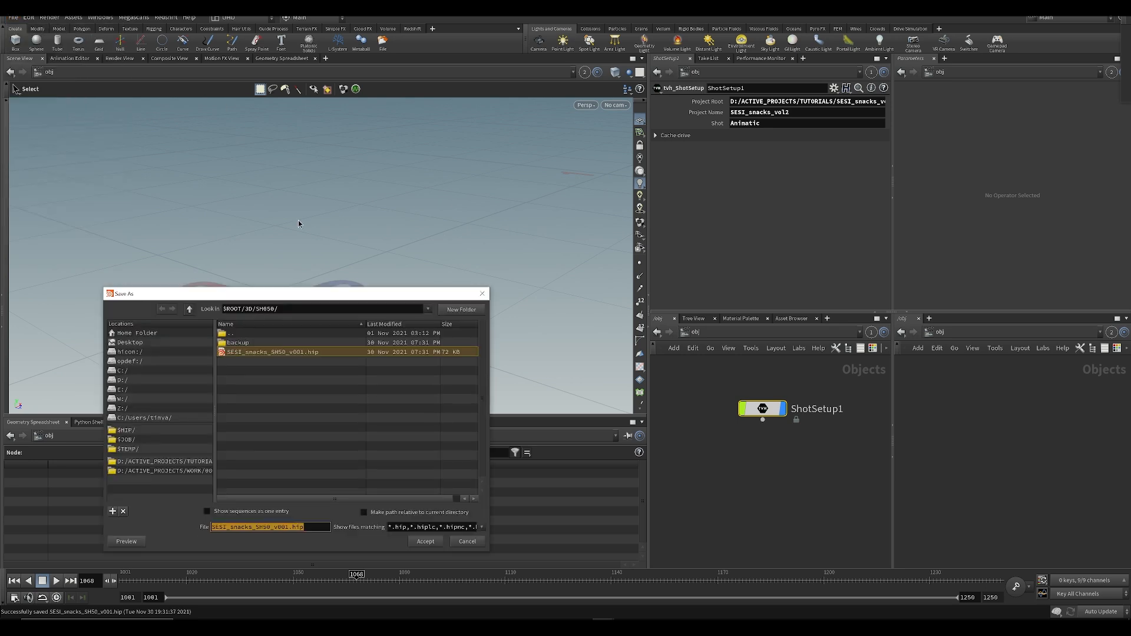
double_click(292, 354)
click(338, 366)
Step: Set the Shot name on the ShotSetup node to SH050
double_click(782, 123)
text(SH050)
key(Return)
Step: Go through the FPS and frame range in the global animation options, close them and save the scene
click(15, 598)
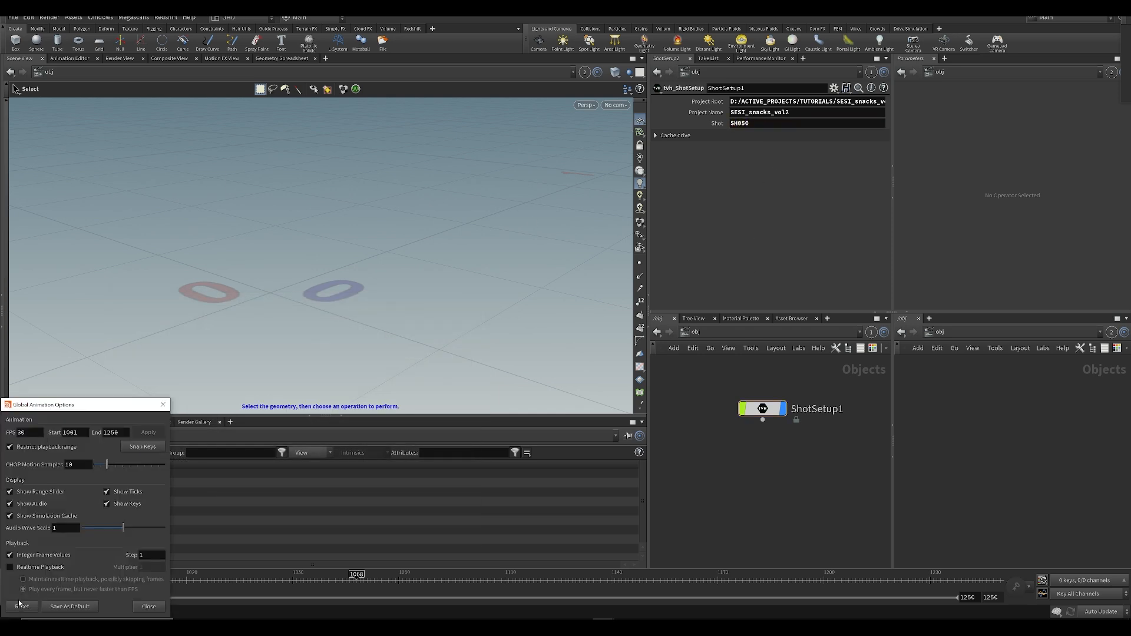
double_click(42, 433)
key(Tab)
key(Tab)
click(160, 407)
key(ctrl+s)
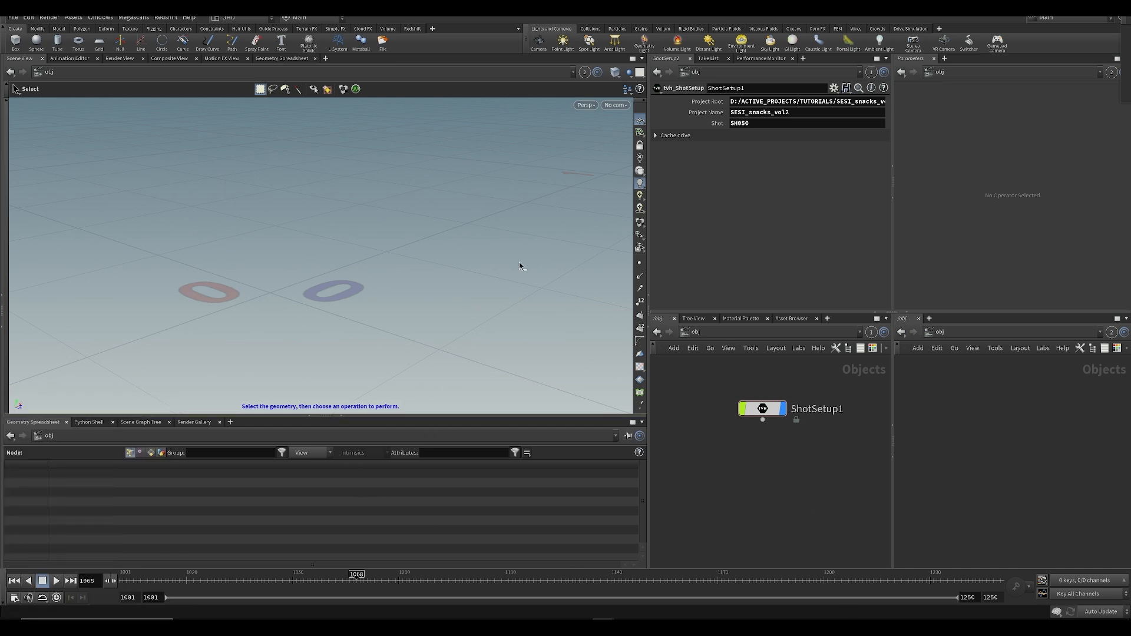
Step: Switch to the storyboard PDF and examine the SH 060 frame with the swirl filling the glass
scroll(419, 251, down, 5)
alt+drag(414, 218, 378, 269)
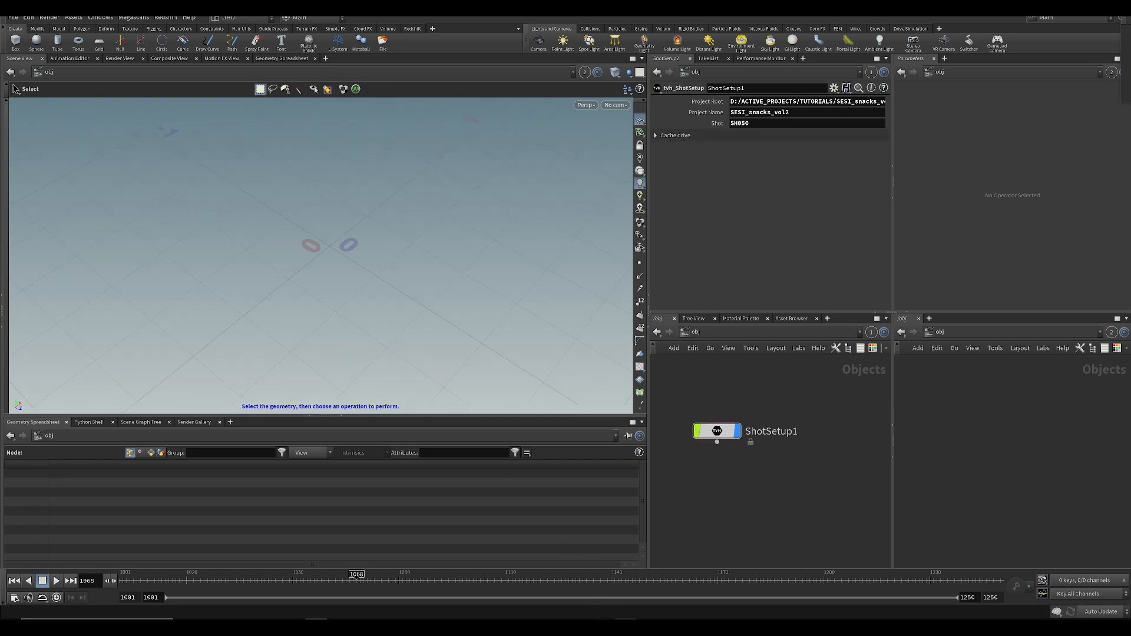
click(625, 626)
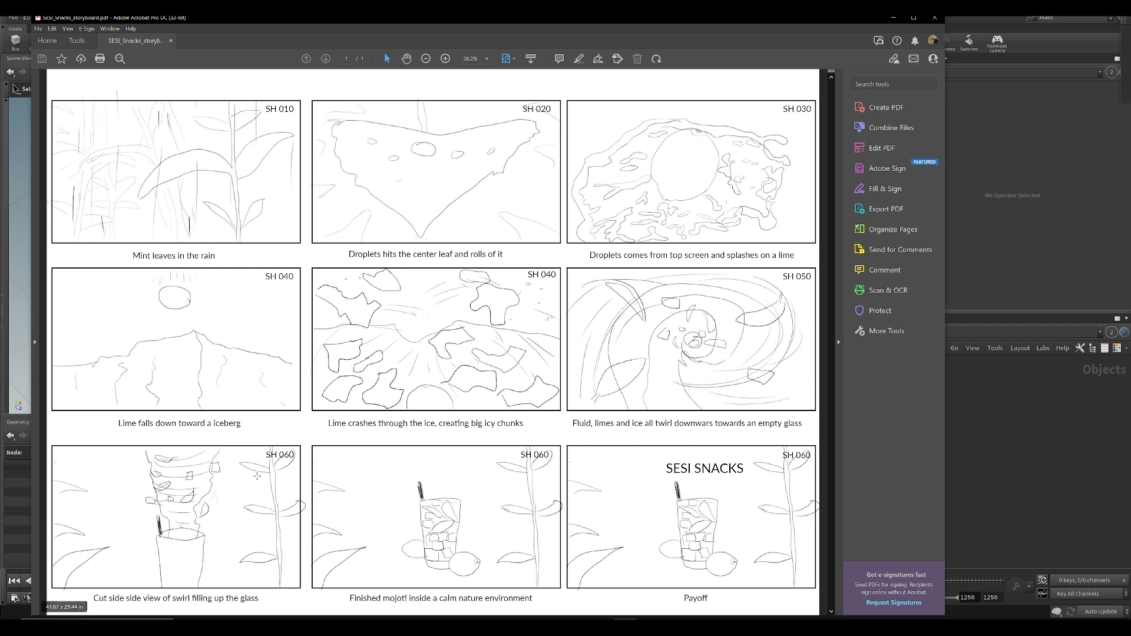
drag(279, 455, 306, 458)
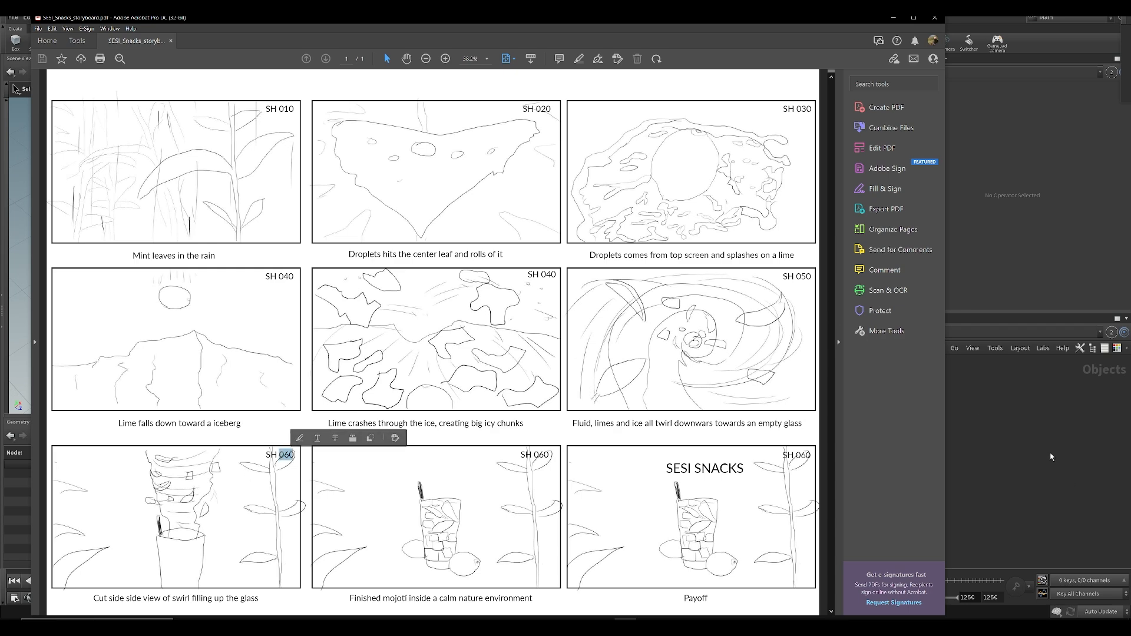
Step: Copy the SH060 subnetwork from the animatic scene into the SH050 scene's object level and enter it
click(1064, 475)
mouse_move(604, 626)
click(462, 595)
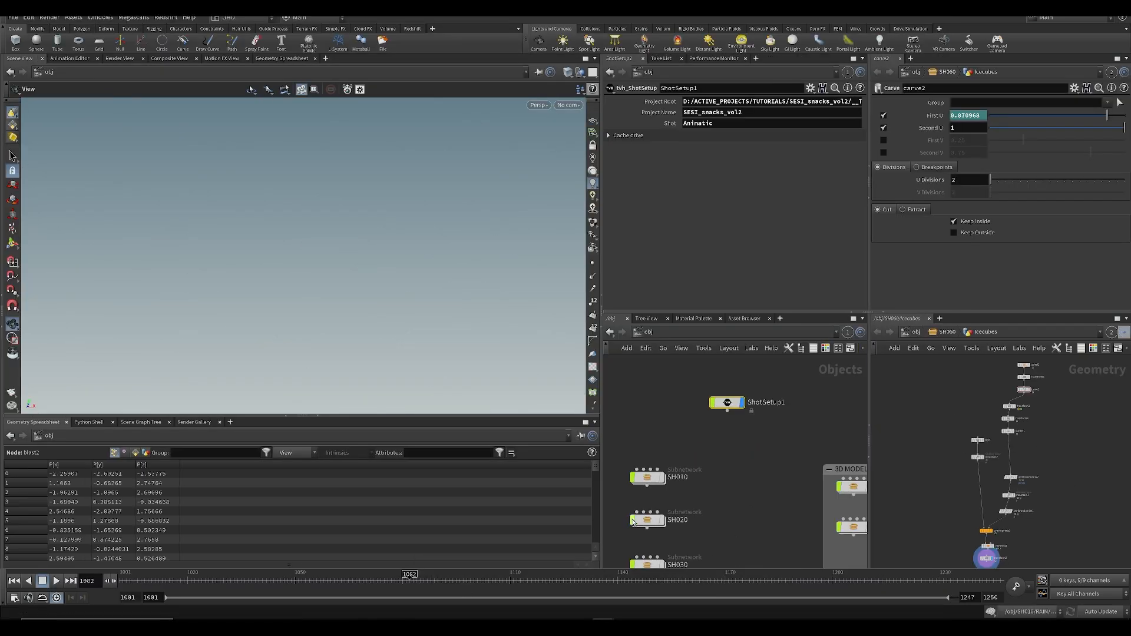
click(686, 452)
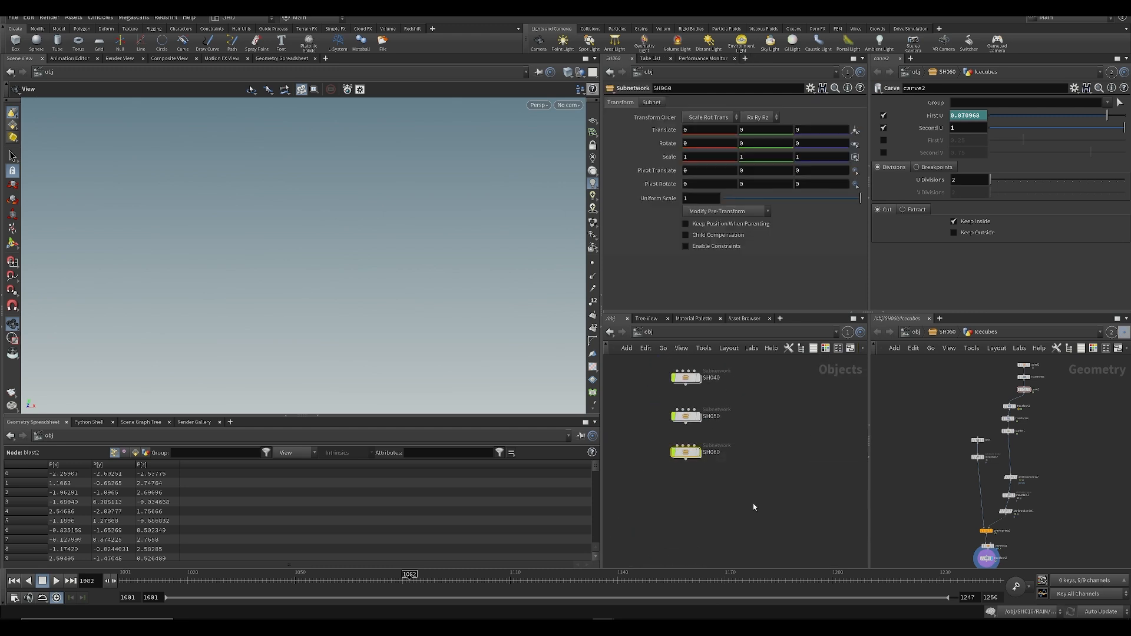
mouse_move(604, 625)
click(554, 590)
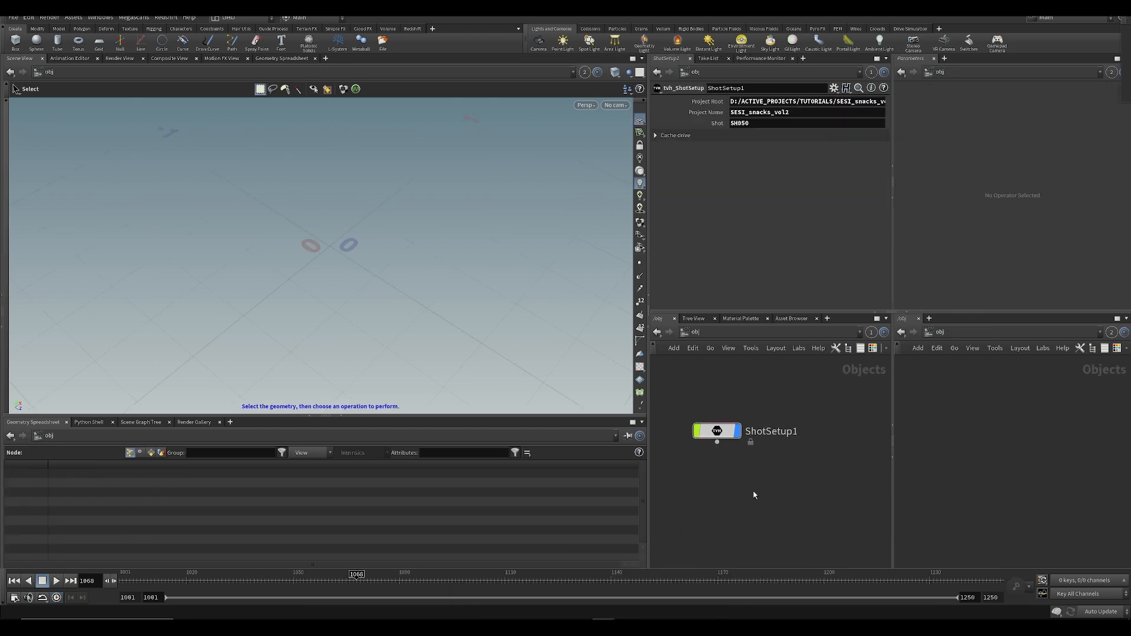
key(ctrl+v)
double_click(718, 494)
Step: Compare the SH 060 frames in the storyboard PDF with the nodes inside Houdini's SH060 subnetwork
click(626, 627)
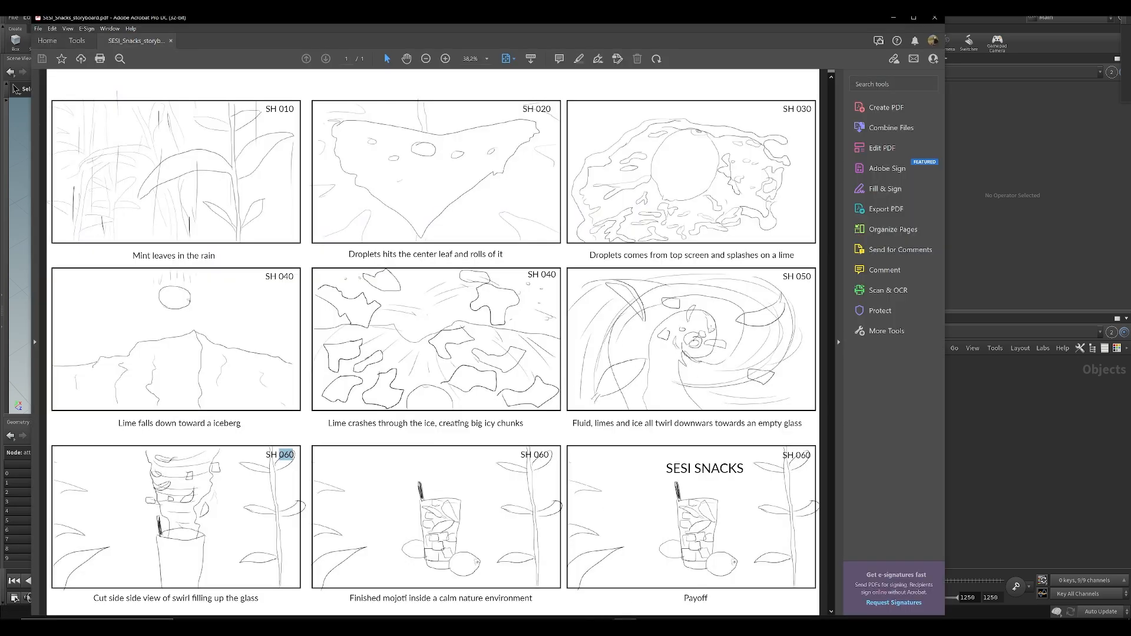
click(274, 454)
drag(263, 455, 296, 456)
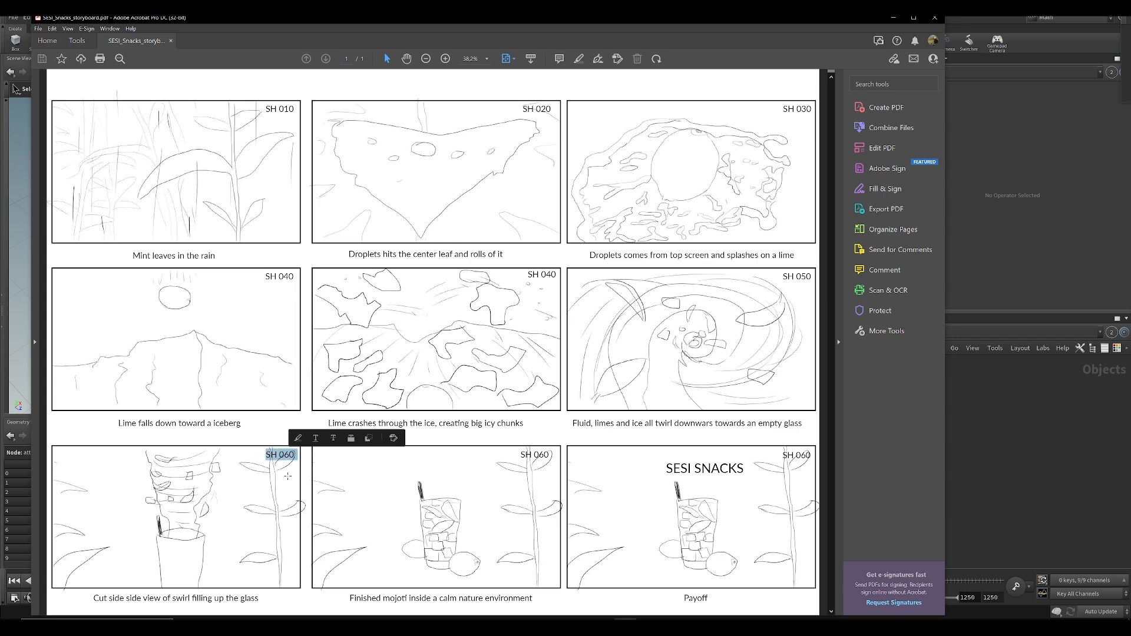
key(ctrl+a)
click(754, 311)
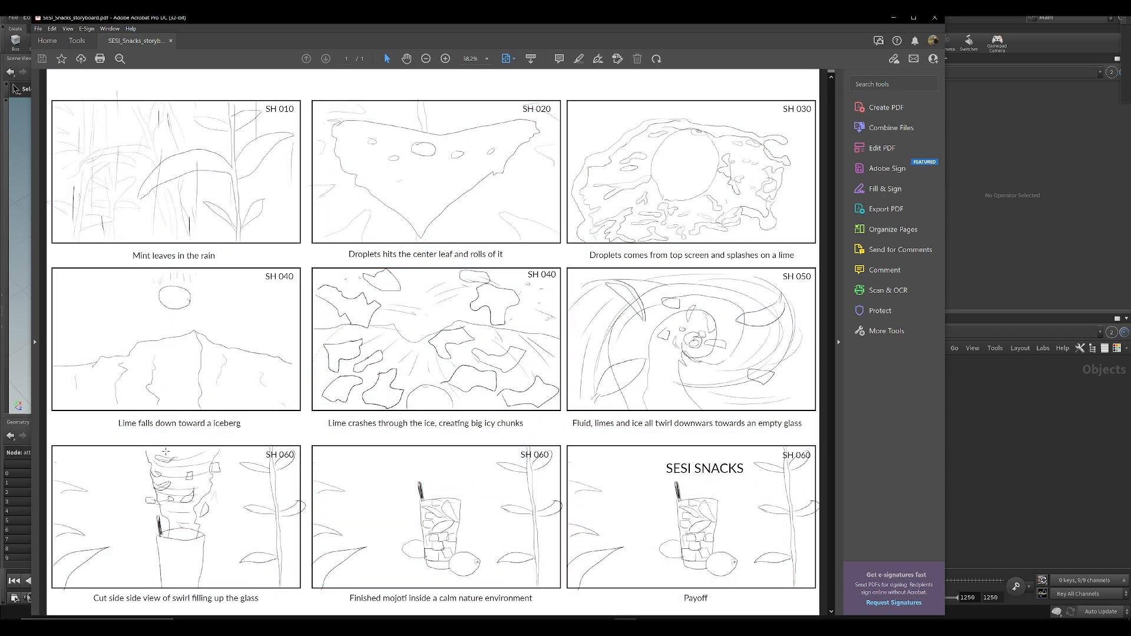
click(969, 465)
scroll(718, 515, up, 4)
middle_drag(717, 515, 730, 519)
middle_drag(662, 422, 676, 393)
click(625, 628)
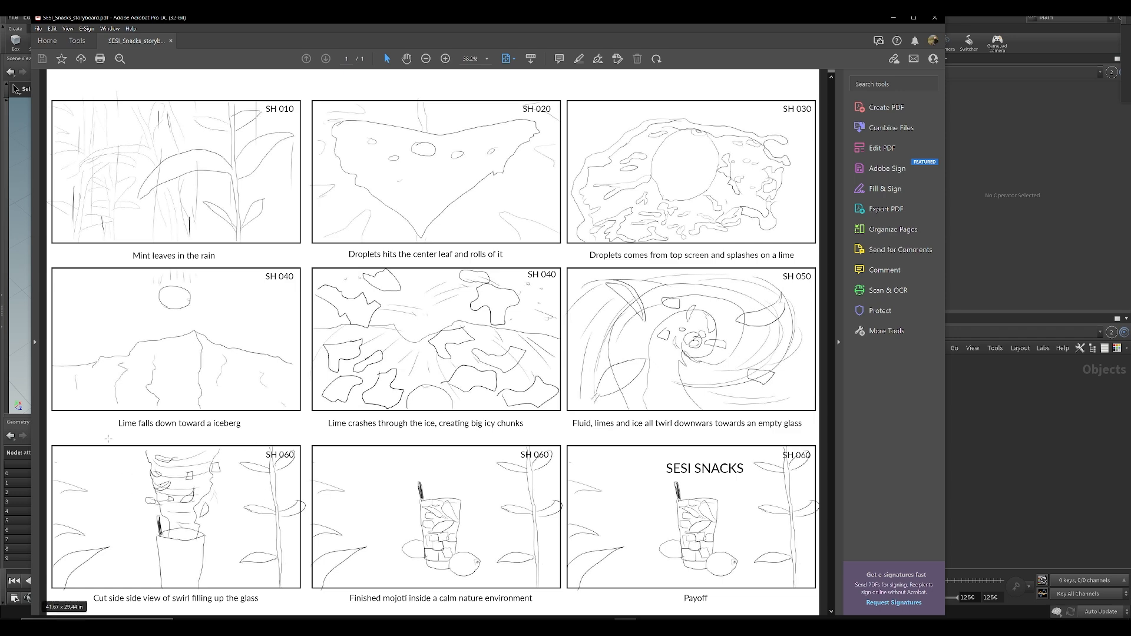
click(951, 447)
middle_drag(704, 499, 735, 544)
scroll(735, 543, down, 2)
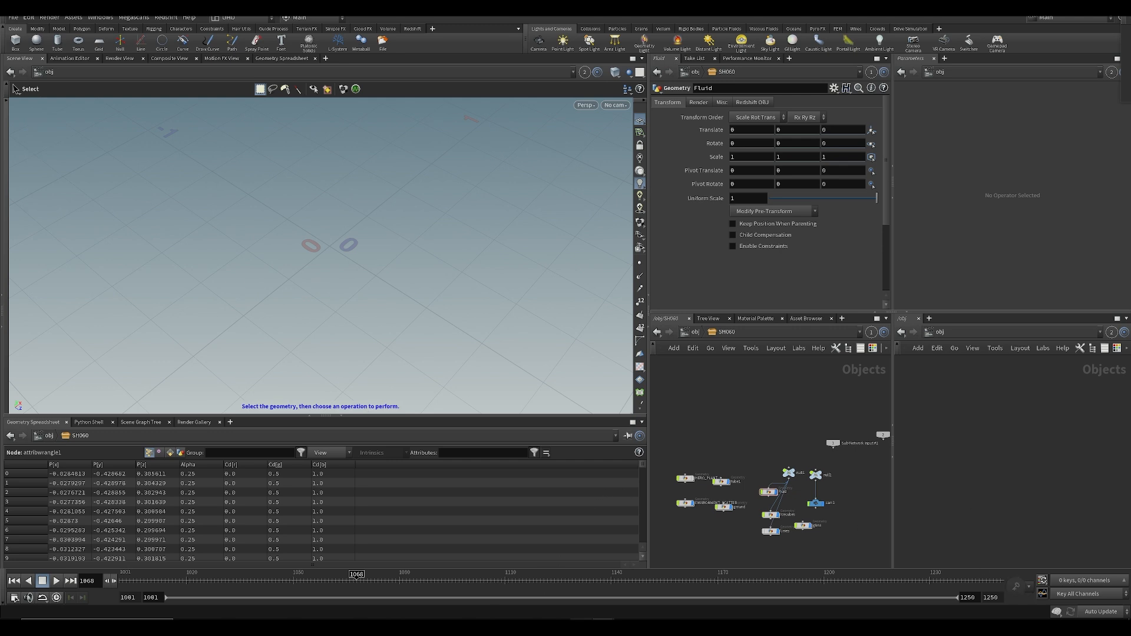
Step: Copy the 3D MODELS box with the peppermint and lime subnetworks from the animatic scene to the SH050 scene's object level
click(480, 599)
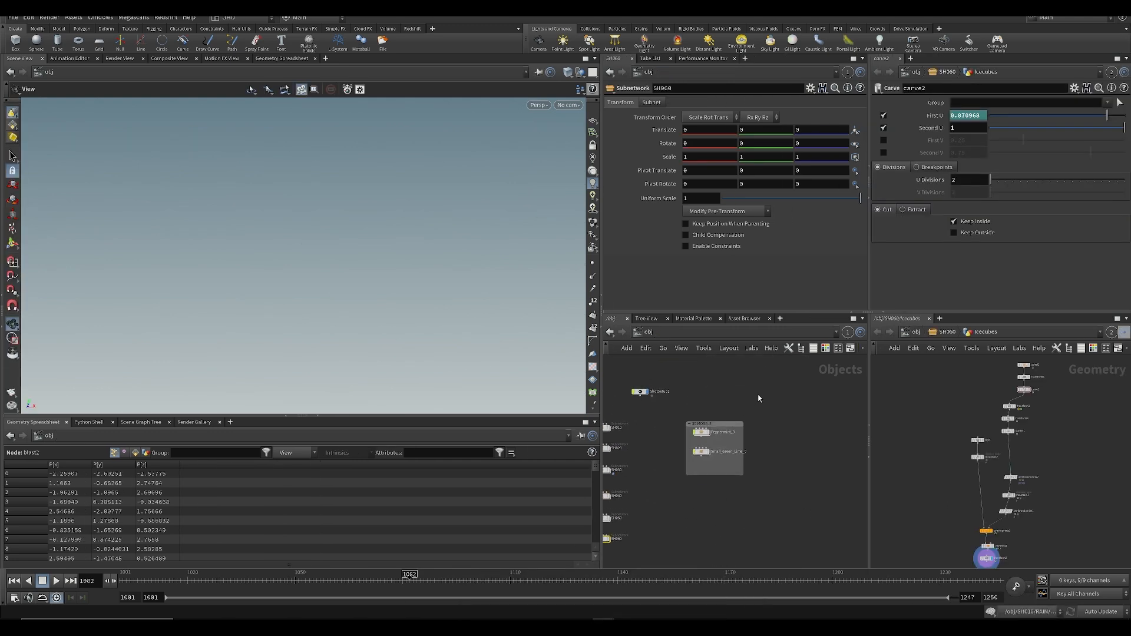
mouse_move(479, 615)
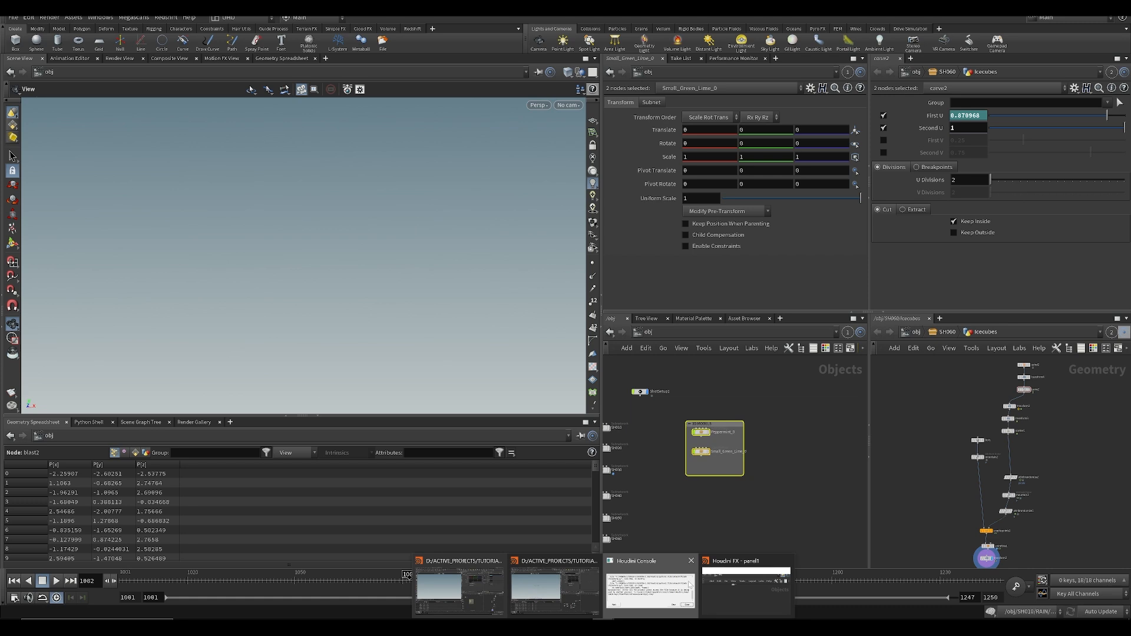
click(651, 586)
key(u)
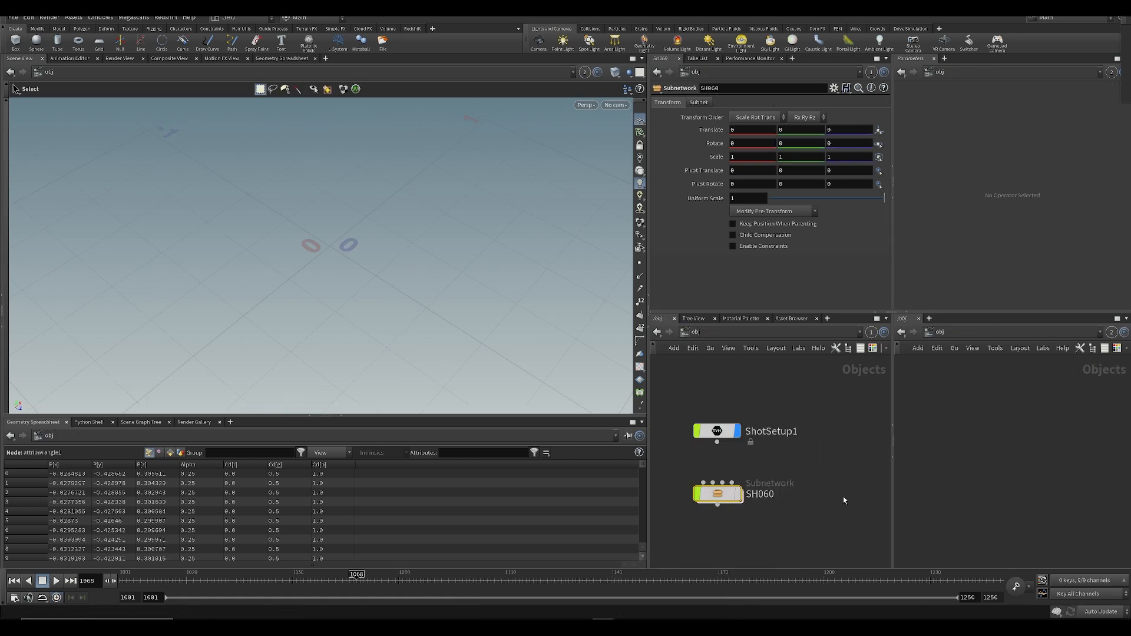
key(ctrl+v)
middle_drag(665, 451, 816, 462)
scroll(795, 445, down, 3)
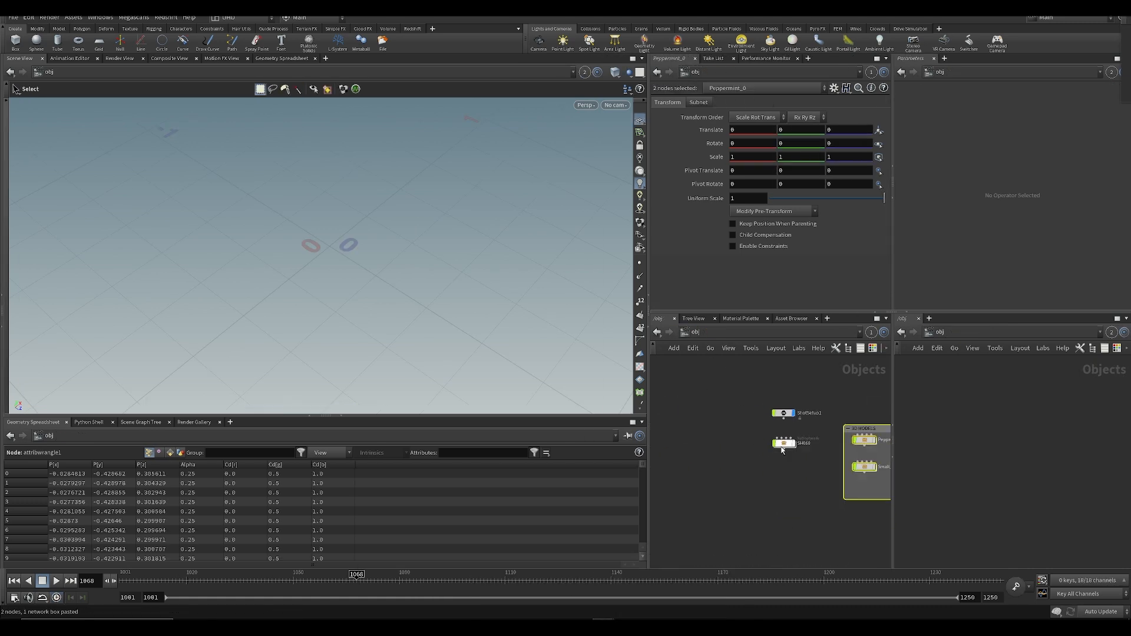
Step: Move all eleven nodes out of the SH060 subnetwork and paste them at object level
double_click(784, 445)
scroll(769, 491, up, 1)
middle_drag(769, 491, 864, 450)
scroll(824, 538, down, 2)
drag(648, 470, 721, 468)
drag(666, 422, 805, 557)
key(ctrl+x)
key(u)
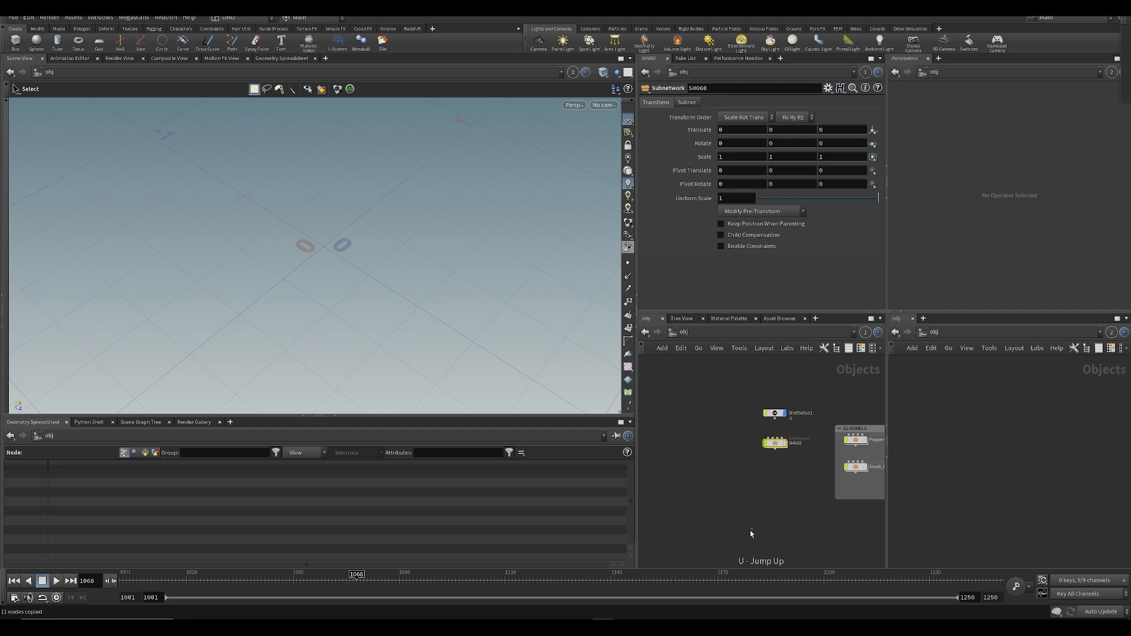
key(ctrl+v)
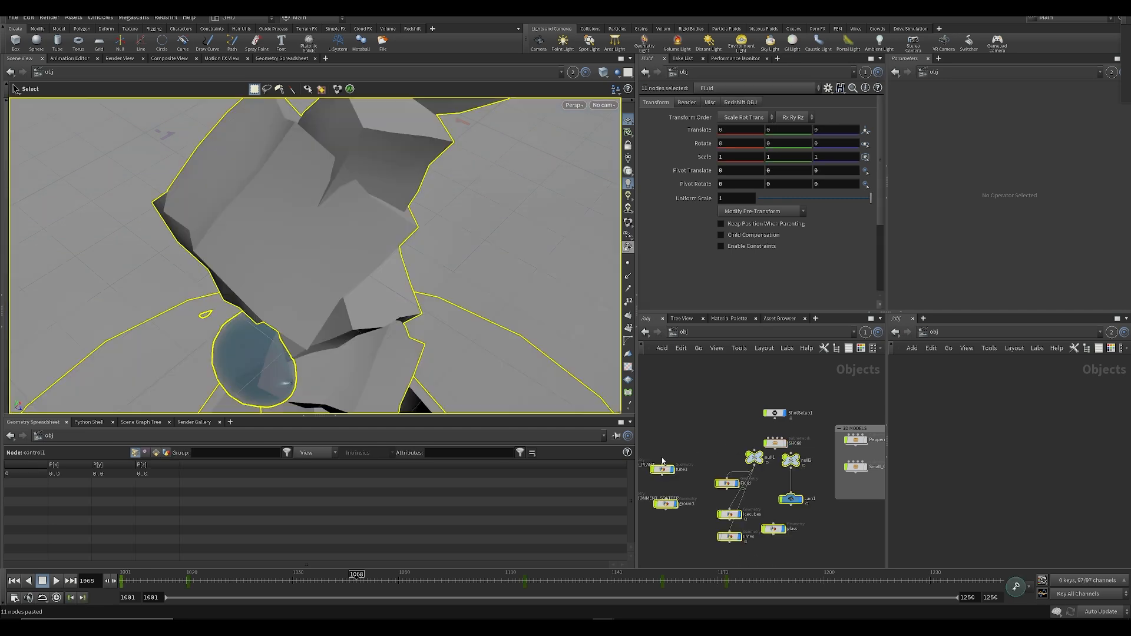
Step: Delete the emptied SH060 subnetwork and save the scene
click(785, 434)
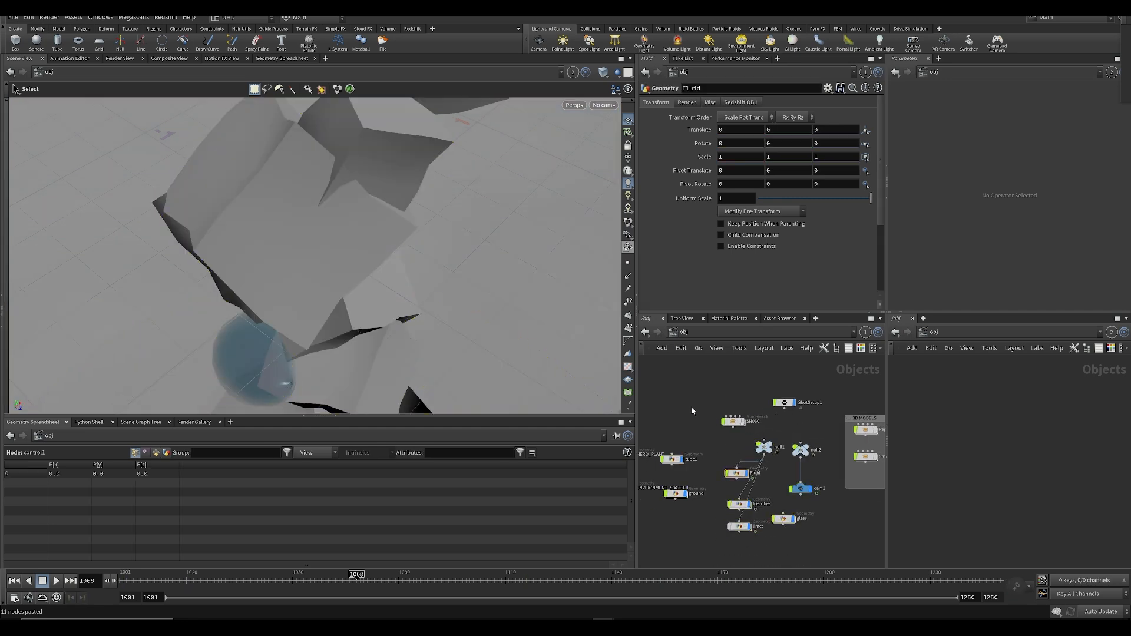
key(Delete)
scroll(730, 448, down, 3)
key(ctrl+s)
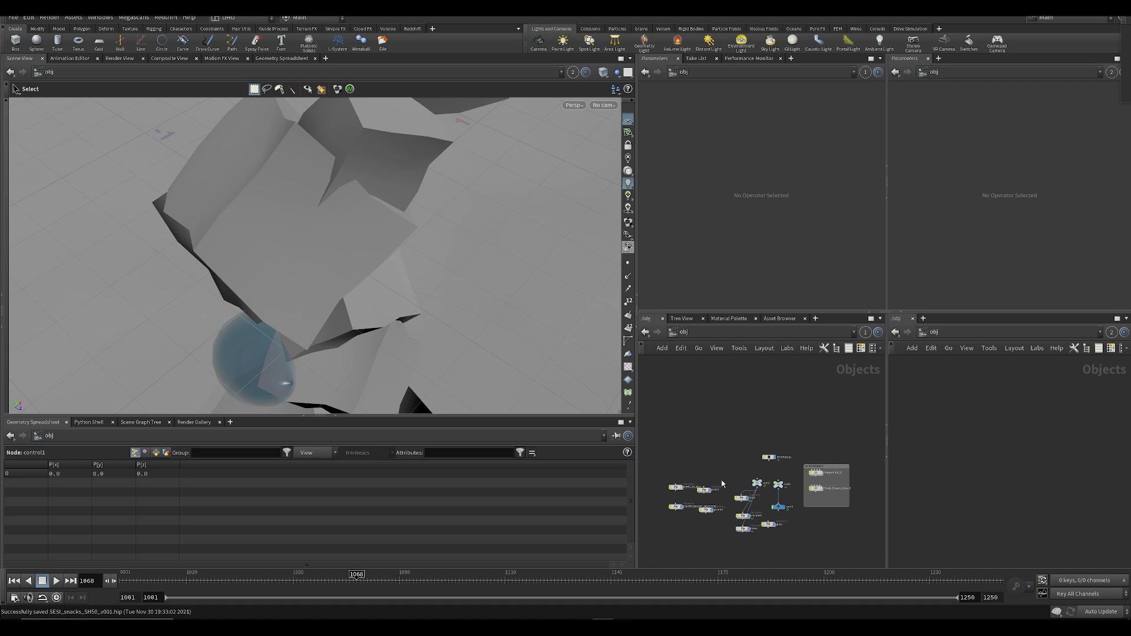
Step: Enlarge the 3D MODELS network box downward to make room for more nodes
scroll(818, 489, up, 4)
drag(770, 490, 770, 521)
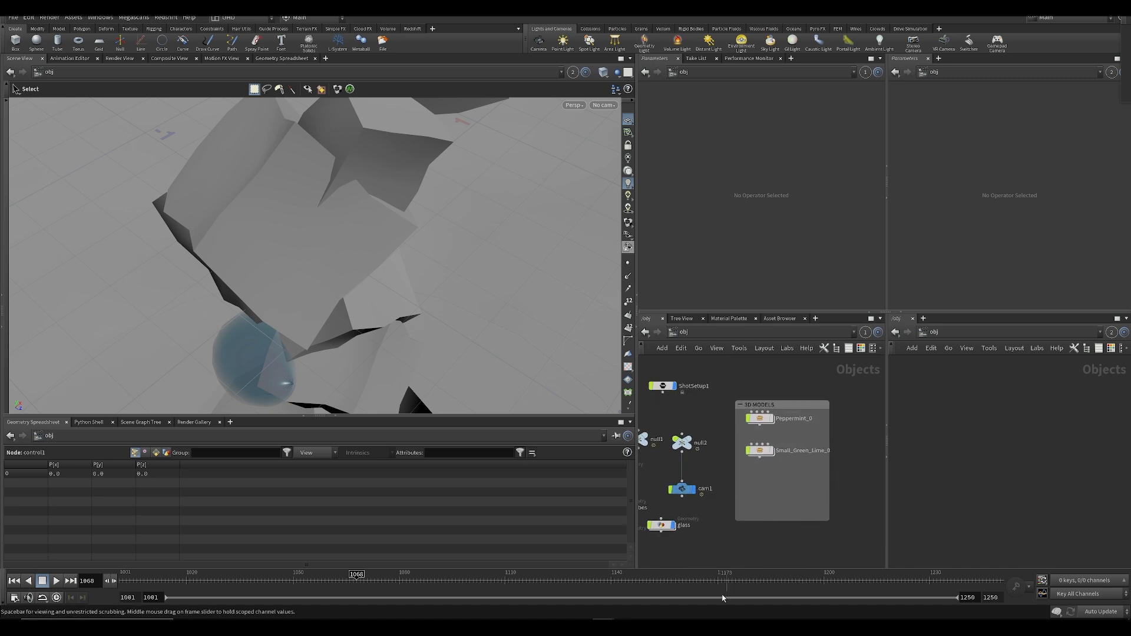
scroll(704, 534, down, 2)
middle_drag(705, 535, 781, 501)
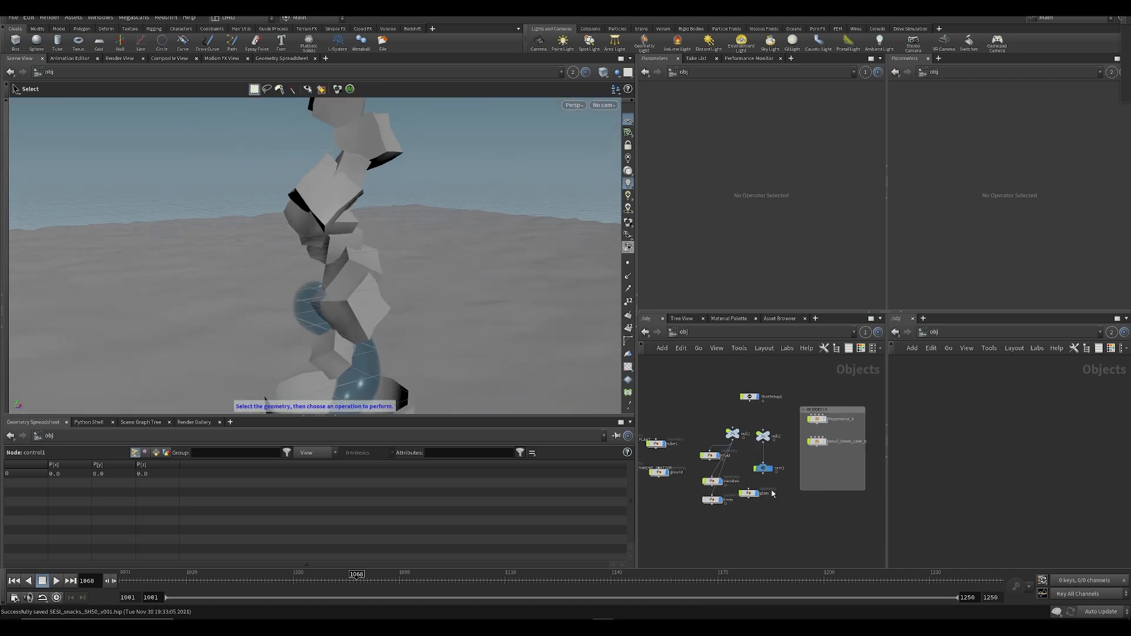
Step: Toggle the display of the three geometry objects under null1, and inspect the ice cube column at frame 1066
drag(702, 427, 721, 557)
click(725, 491)
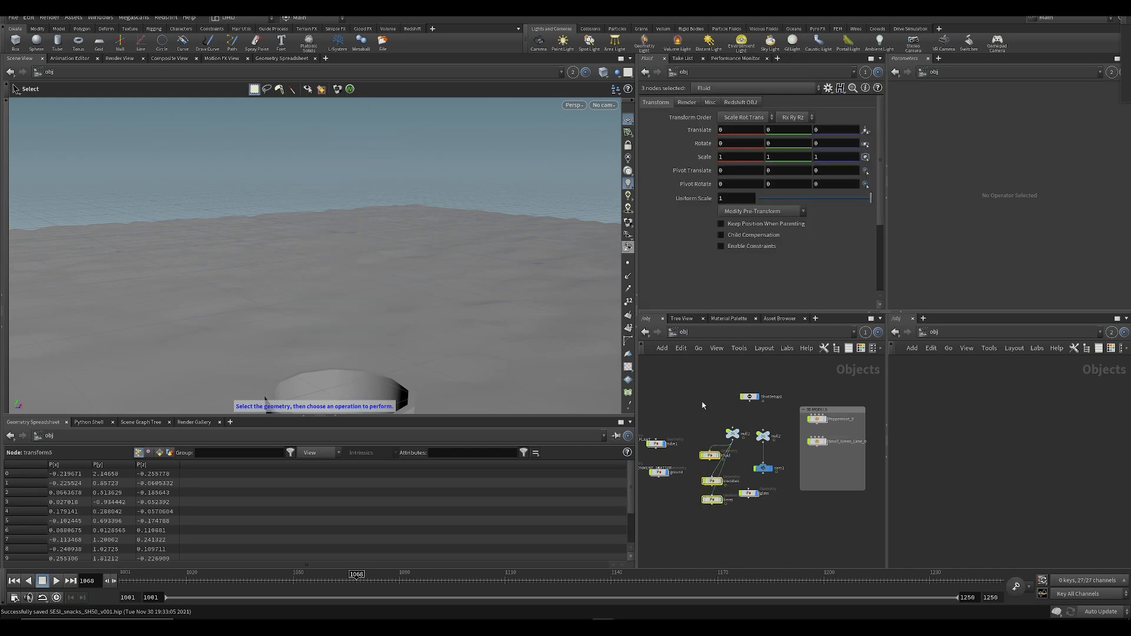
click(722, 446)
mouse_move(356, 580)
mouse_down()
mouse_move(319, 581)
mouse_move(349, 581)
mouse_up()
alt+right_drag(479, 219, 333, 146)
alt+middle_drag(333, 146, 374, 249)
alt+right_drag(374, 248, 377, 297)
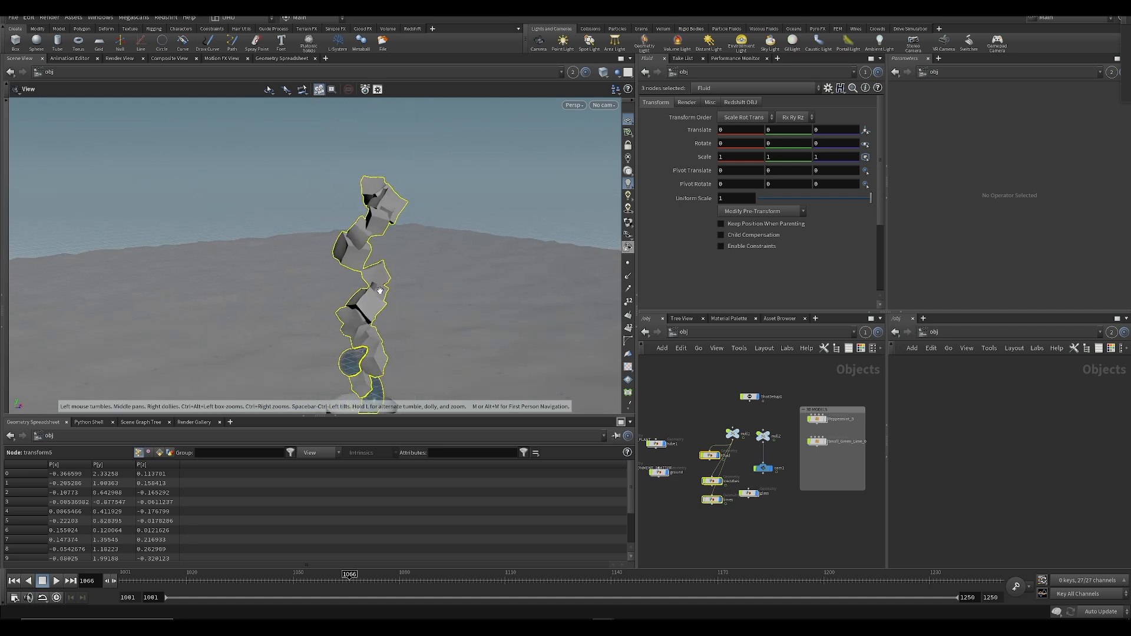
Step: Move null1 and its three connected geometry objects into the 3D MODELS network box
drag(703, 401, 740, 537)
drag(735, 439, 800, 461)
click(797, 469)
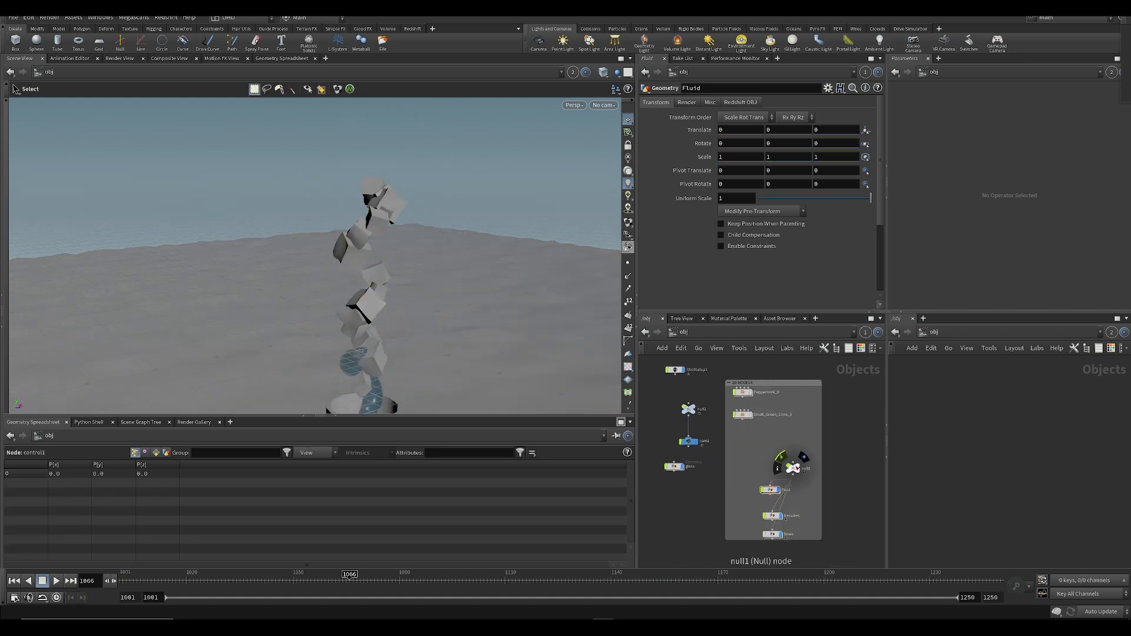
key(f)
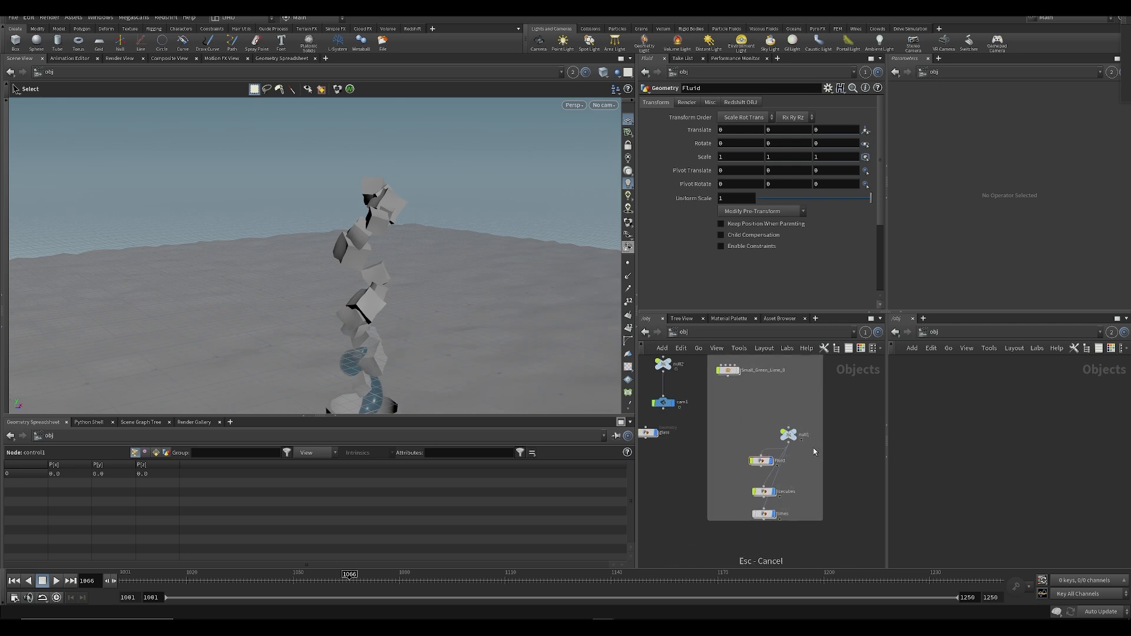
Step: Undo moving null1 and its three connected geometry objects into the 3D MODELS network box
key(Escape)
scroll(815, 452, down, 5)
key(ctrl+z)
key(ctrl+z)
key(ctrl+z)
scroll(797, 452, up, 3)
middle_drag(712, 460, 758, 480)
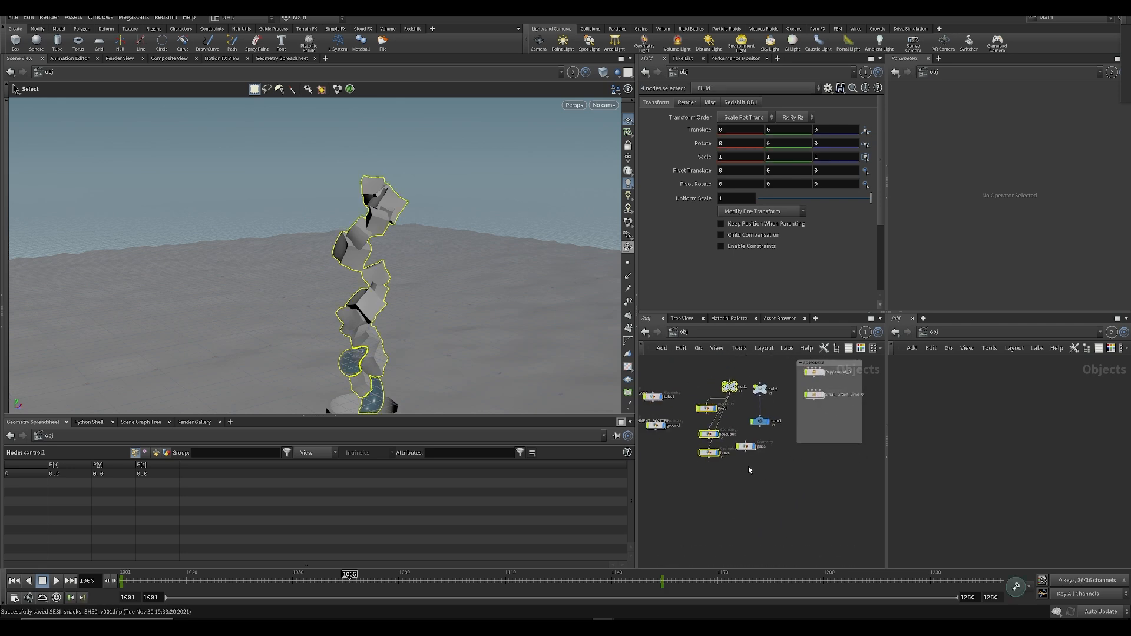
key(ctrl+z)
Step: Move null1 and its fluid, ice cubes and limes objects below the 3D MODELS network box and arrange them as a separate group
drag(730, 474, 732, 474)
click(730, 393)
key(Escape)
drag(726, 390, 820, 463)
click(790, 468)
scroll(791, 470, up, 4)
middle_drag(785, 474, 738, 463)
drag(804, 443, 781, 436)
middle_drag(734, 449, 652, 359)
drag(696, 470, 760, 434)
scroll(772, 475, up, 1)
middle_drag(772, 475, 771, 551)
scroll(792, 534, down, 3)
Step: Enclose null1 and its three geometry objects in a new network box titled TIMING REFERENCE, and save the scene
drag(802, 545, 688, 448)
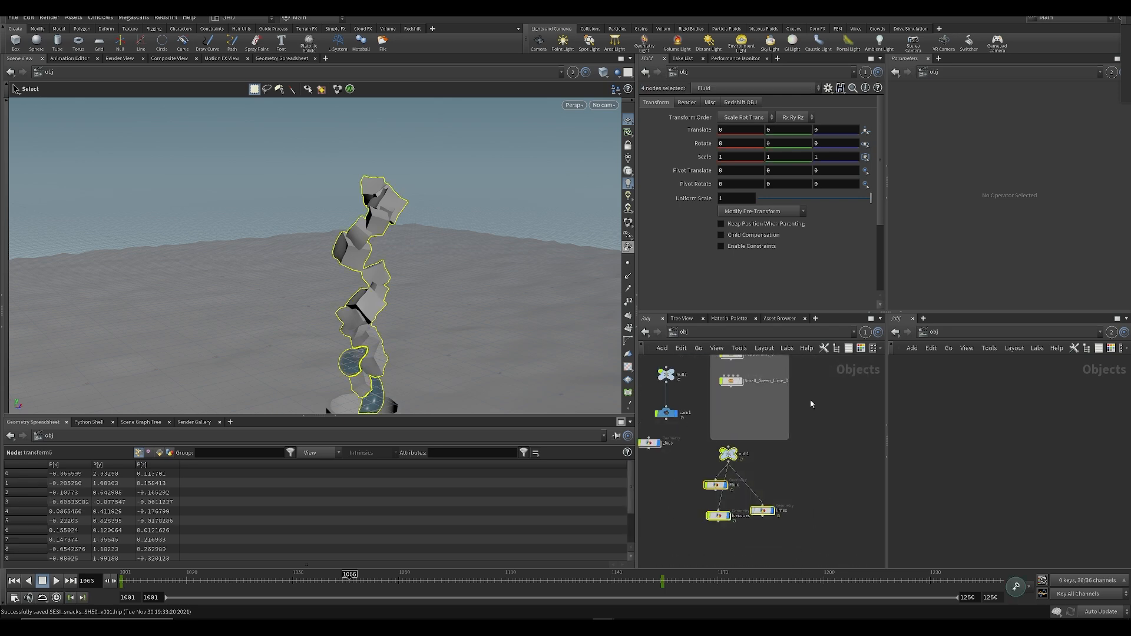
click(874, 349)
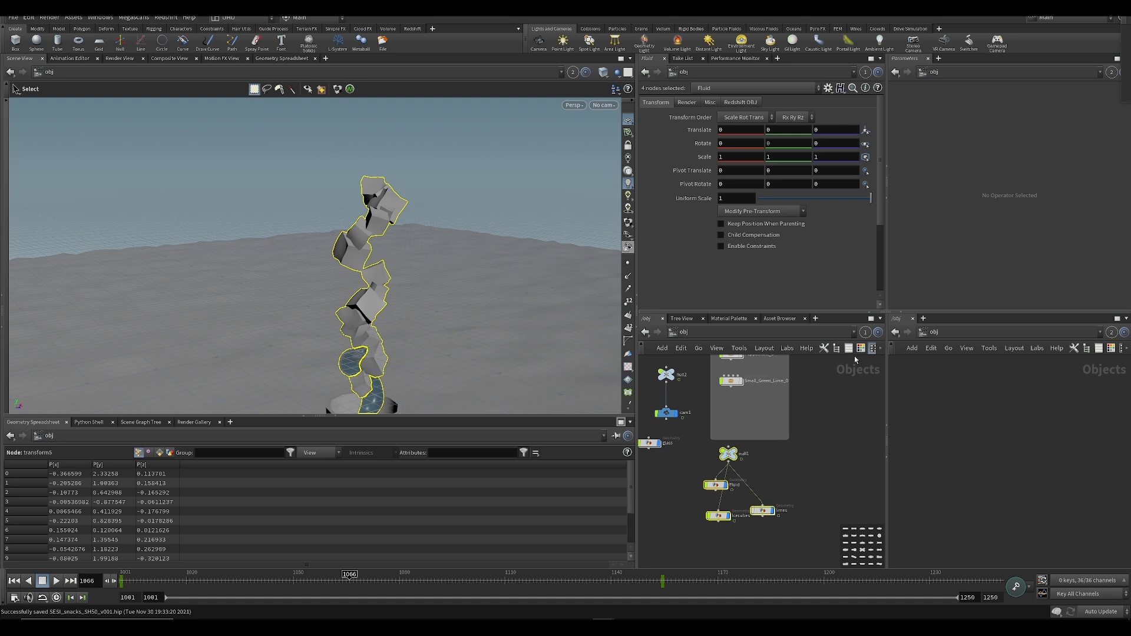
drag(888, 374, 938, 375)
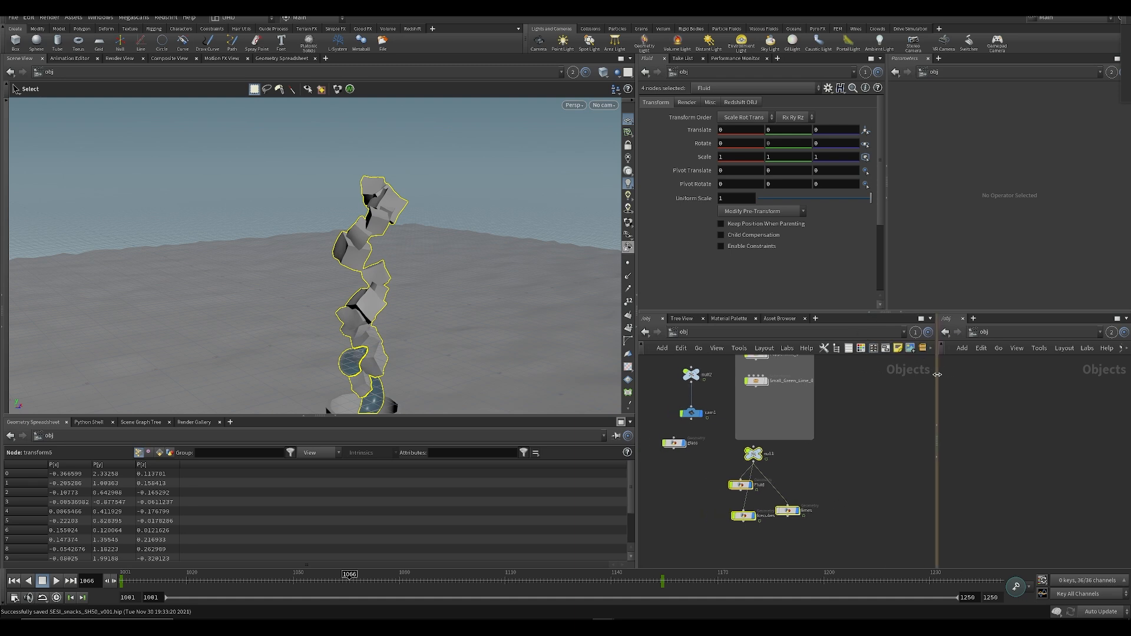
click(886, 351)
scroll(705, 480, up, 4)
middle_drag(787, 424, 808, 471)
double_click(813, 455)
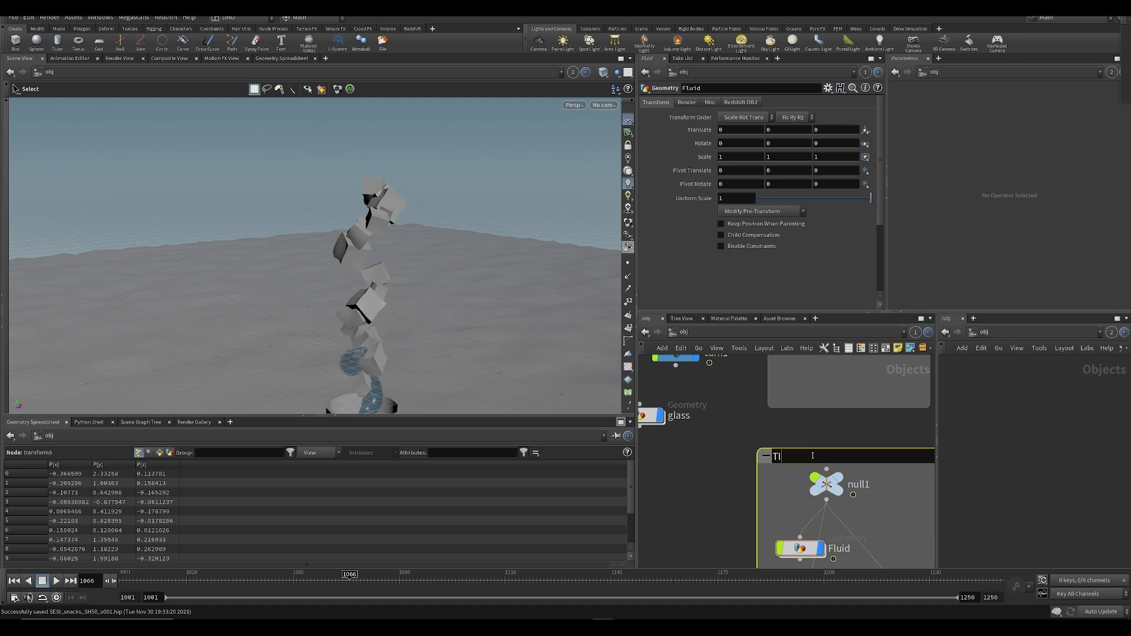
text(TIMING REFERENCE)
key(Return)
key(ctrl+s)
Step: Hide the fluid and ice cubes objects inside the TIMING REFERENCE network box
scroll(793, 530, down, 3)
middle_drag(792, 538, 774, 393)
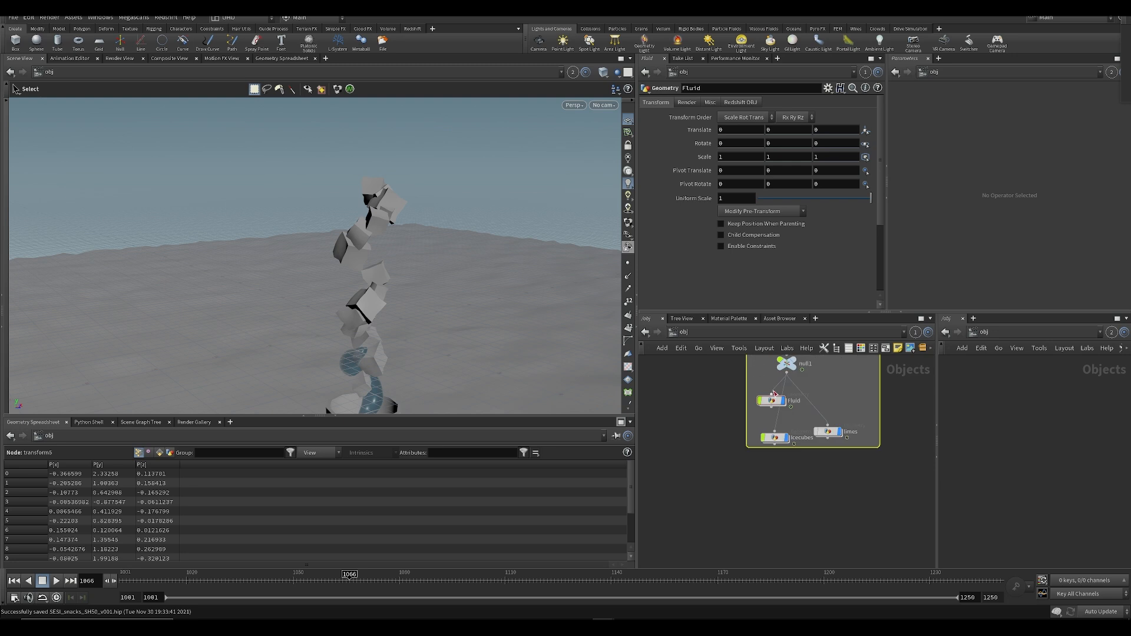
click(784, 404)
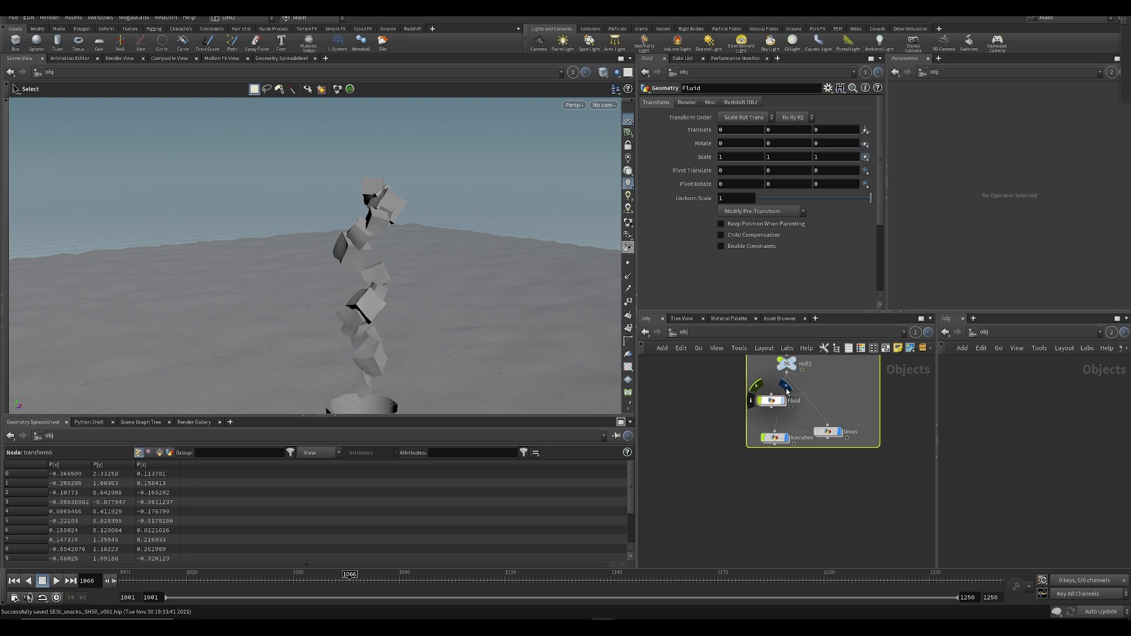
click(786, 438)
key(h)
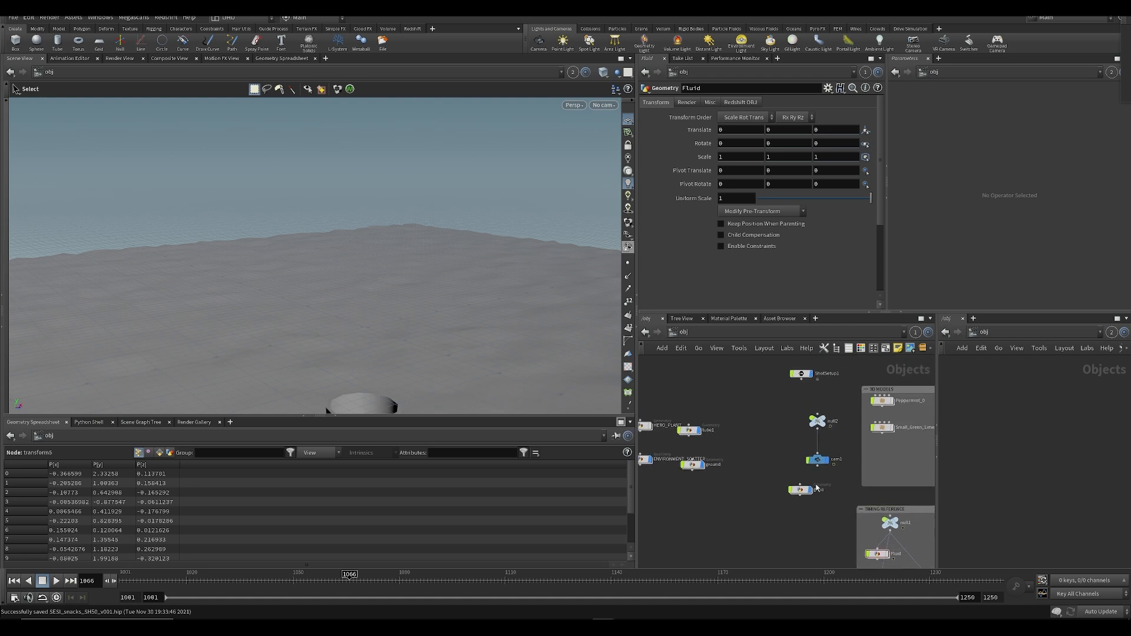
Step: Add a new Geometry object below Small_Green_Lime_0 in the 3D MODELS network box
middle_drag(823, 496, 746, 506)
scroll(816, 454, up, 3)
key(Tab)
text(geo)
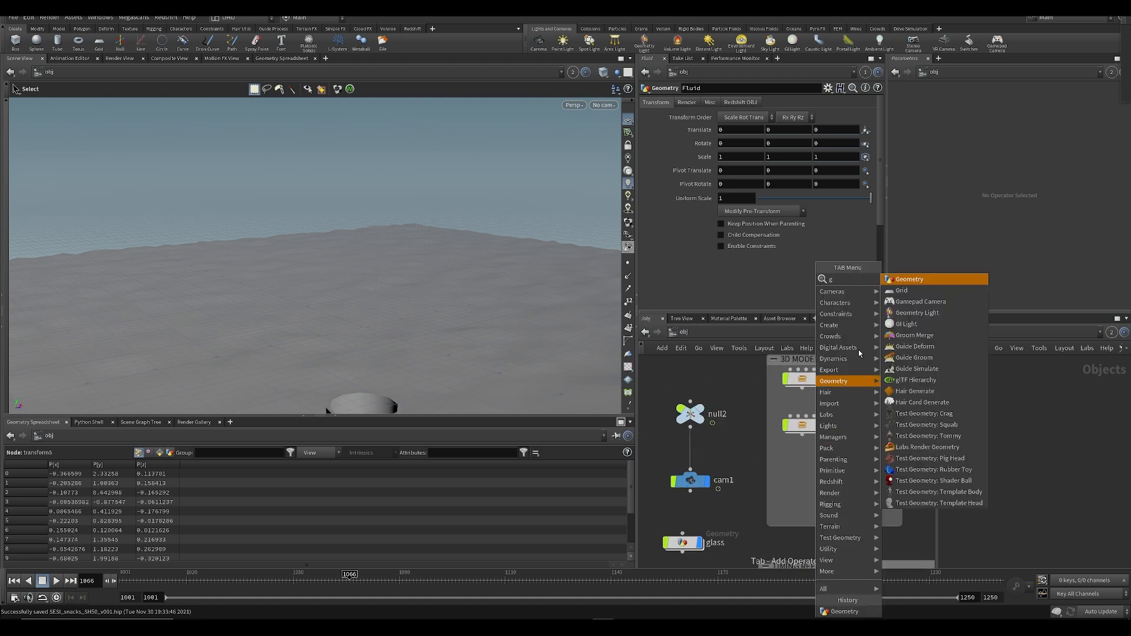
click(916, 281)
click(803, 468)
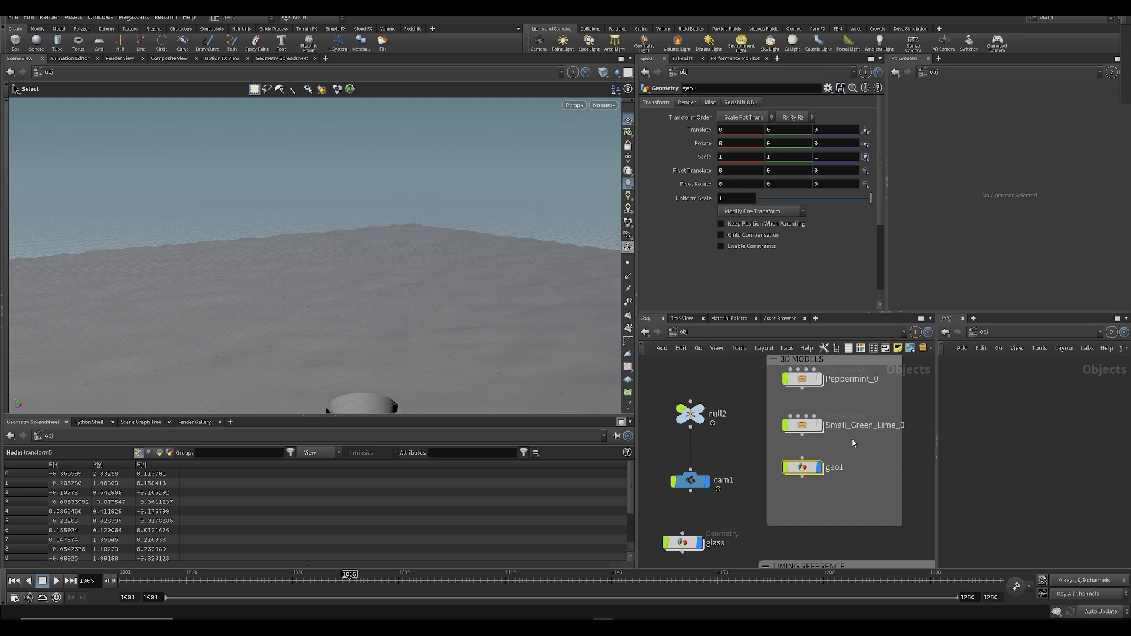
Step: Link the scene view to pane group 1 and view Asset_Geometry inside the Small_Green_Lime_0 subnetwork, then return to object level
double_click(812, 426)
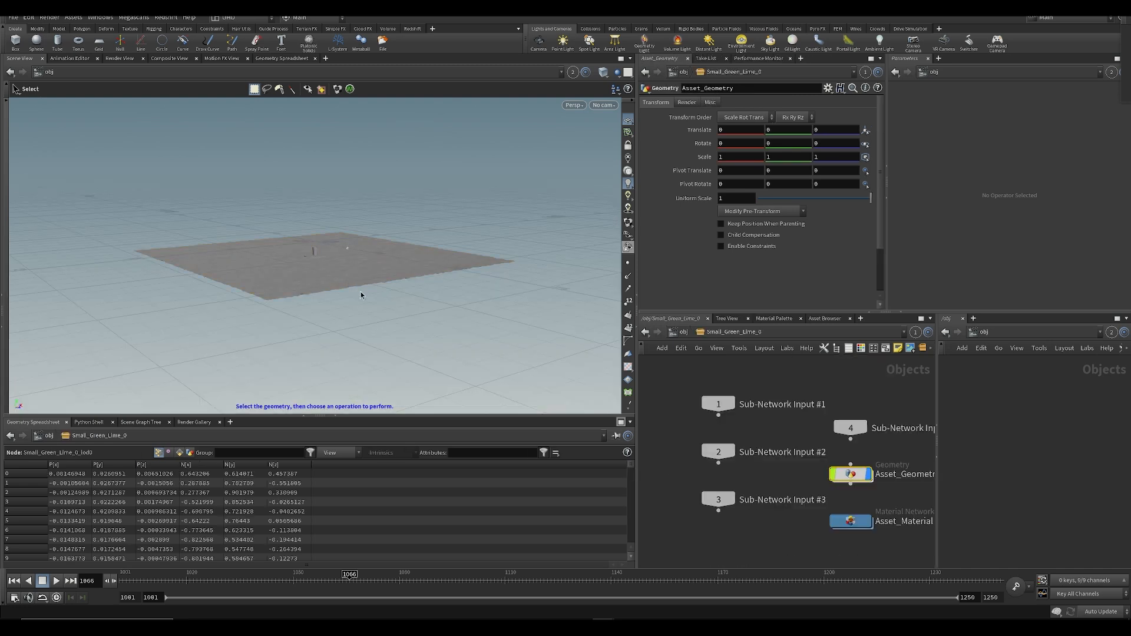
click(848, 479)
click(574, 73)
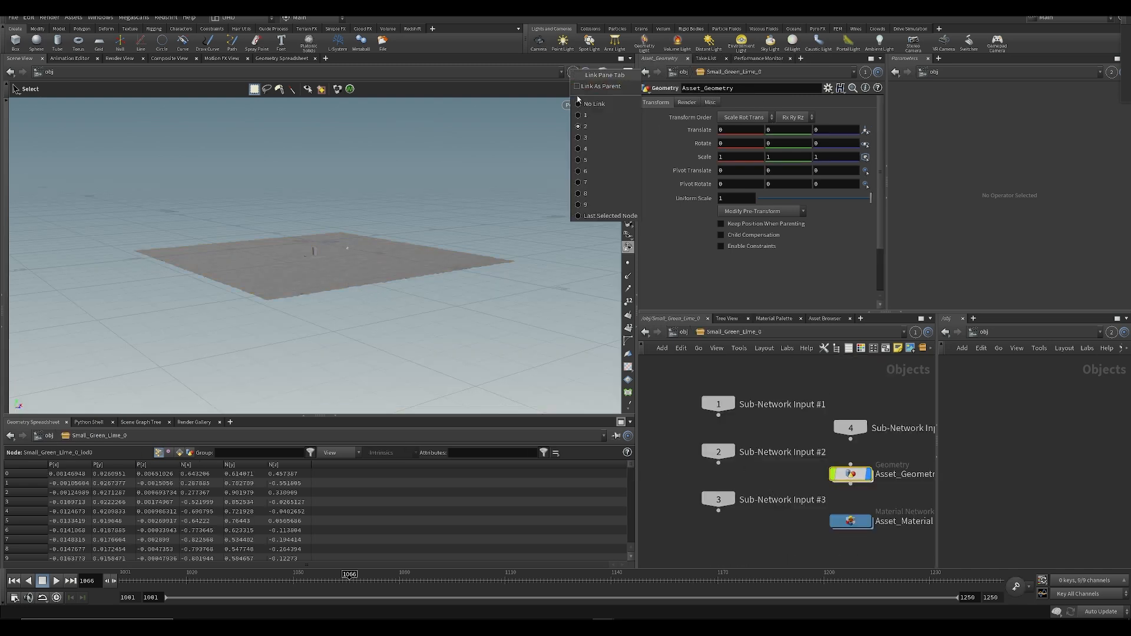
click(576, 116)
key(space+g)
click(683, 332)
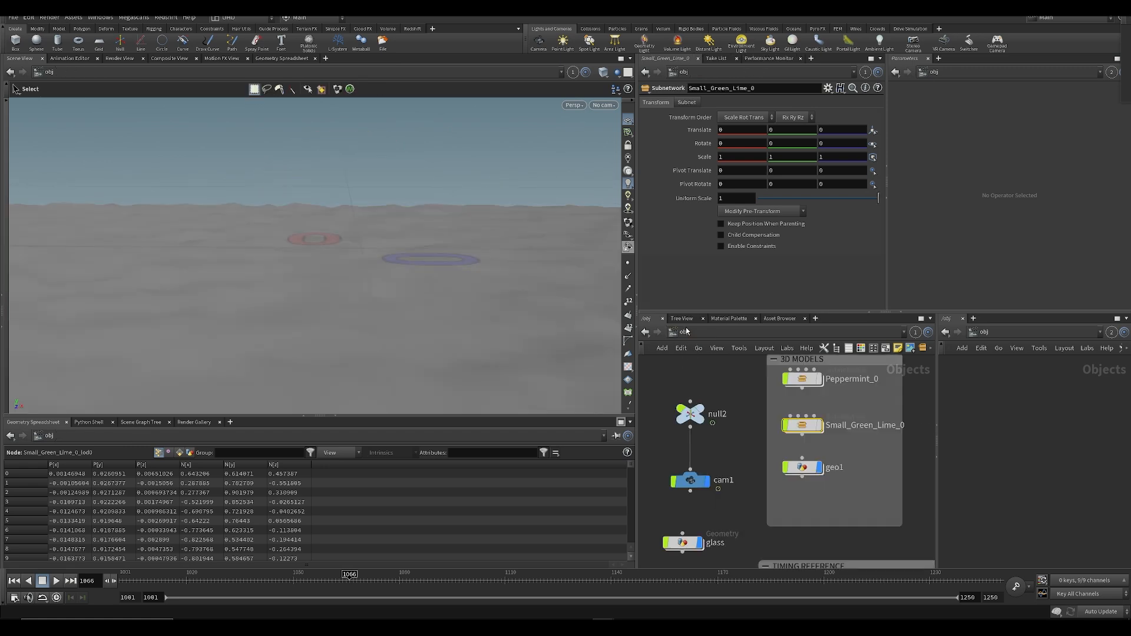
Step: Check the storyboard PDF in Acrobat, then return to Houdini, rename the new Geometry object LIME_SLICE and save the scene
key(alt+Tab)
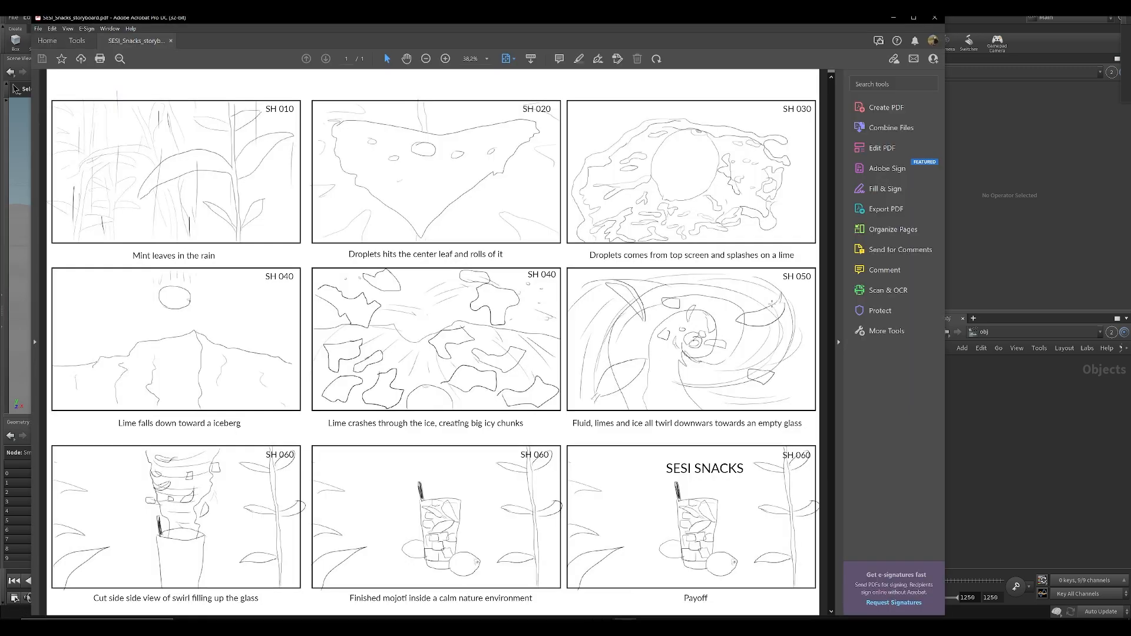
key(alt+Tab)
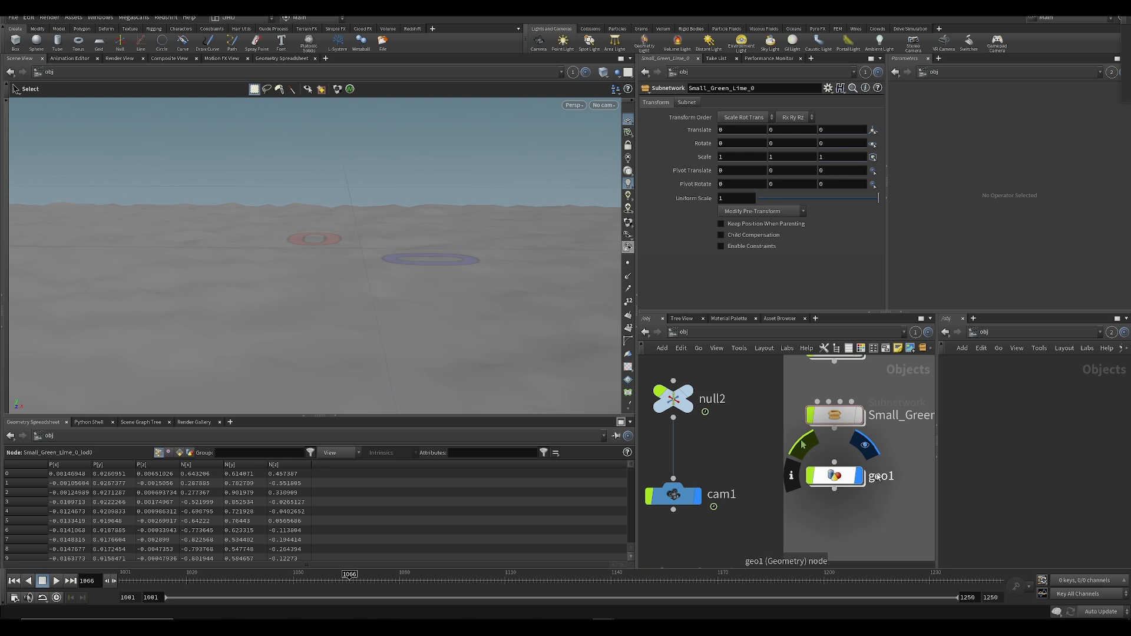
double_click(883, 477)
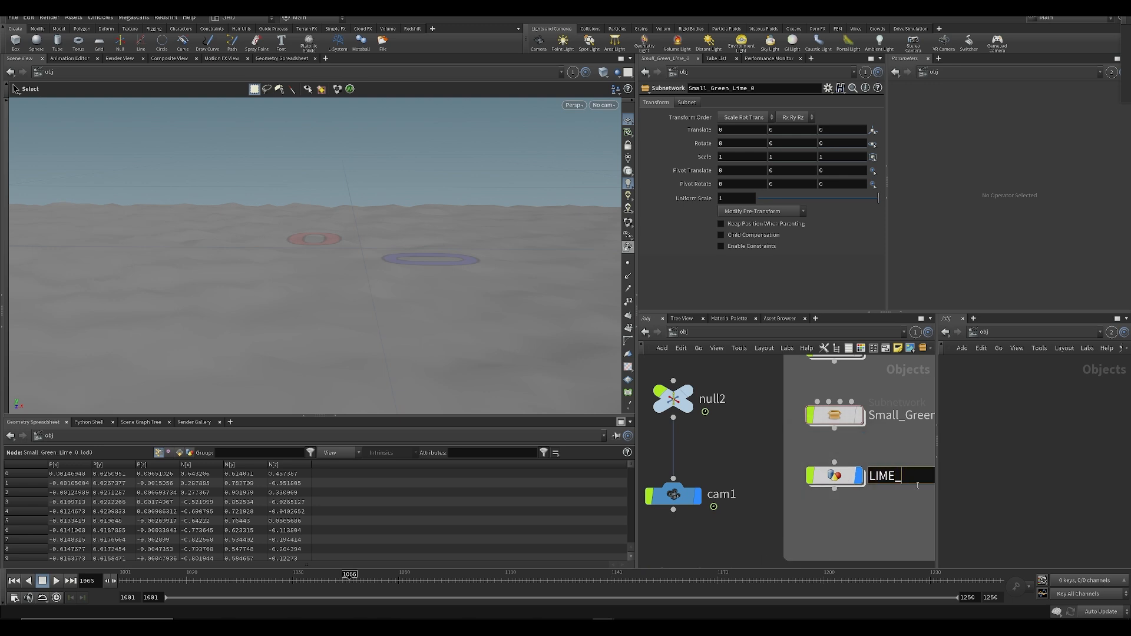
key(ctrl+s)
scroll(910, 495, down, 4)
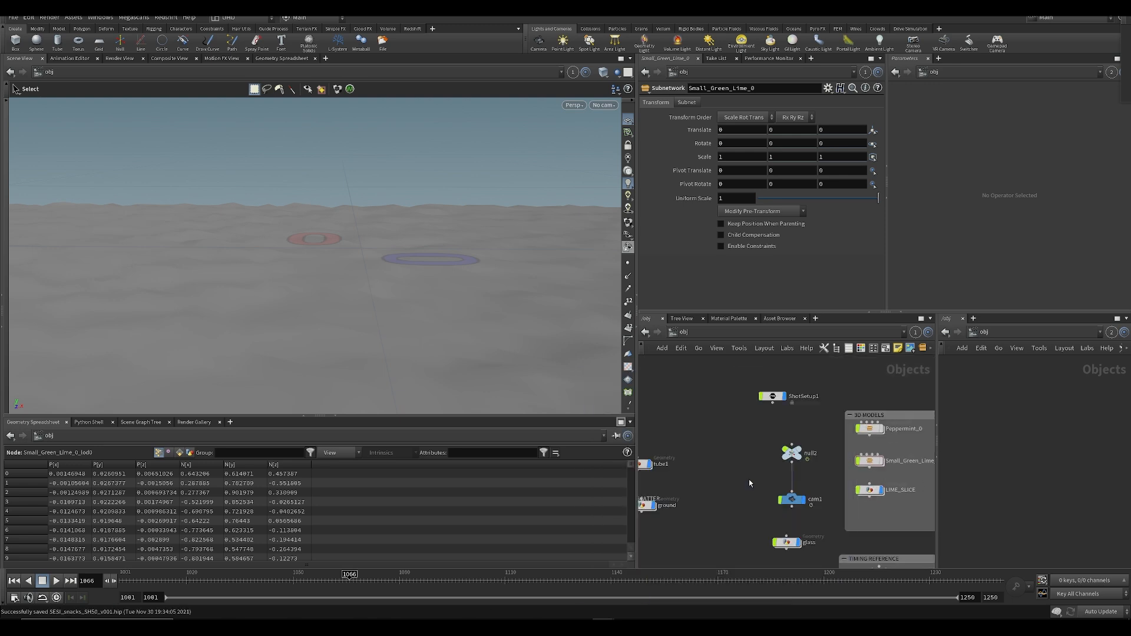
Step: Add a File node inside the LIME_SLICE object and set its geometry file path to $ROOT/
double_click(871, 488)
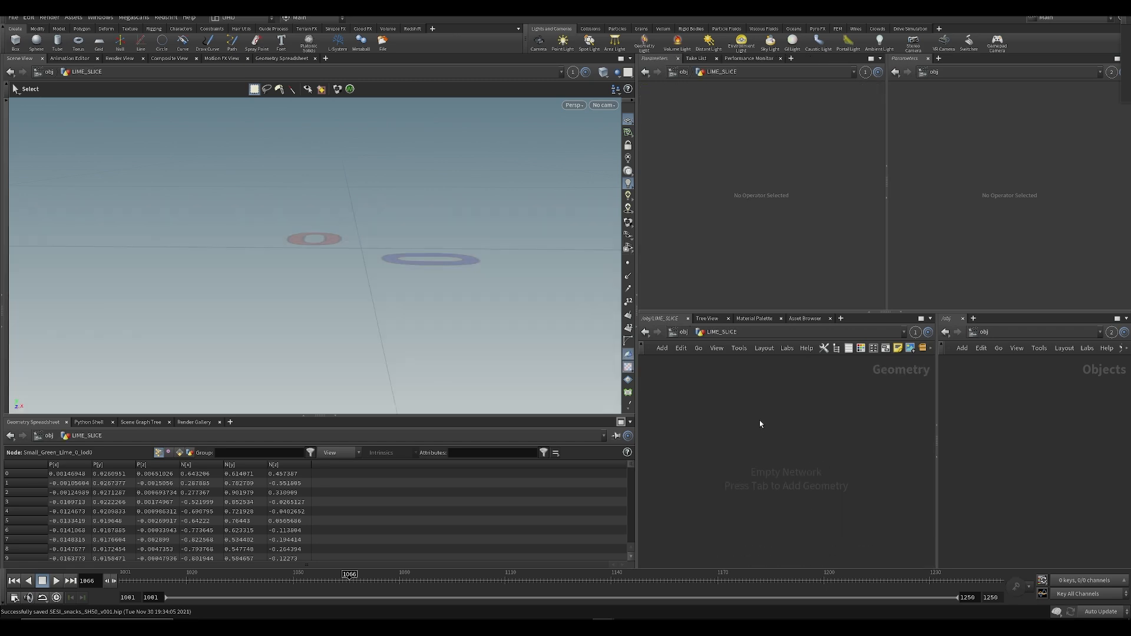
key(Tab)
text(file)
key(Return)
click(760, 421)
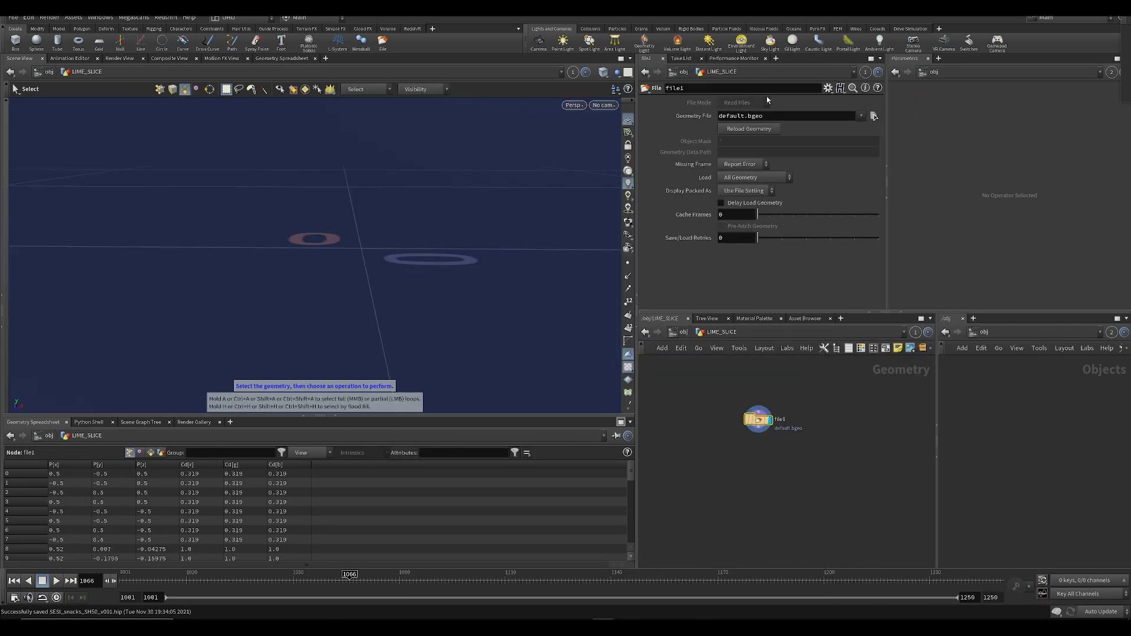
text($ROOT)
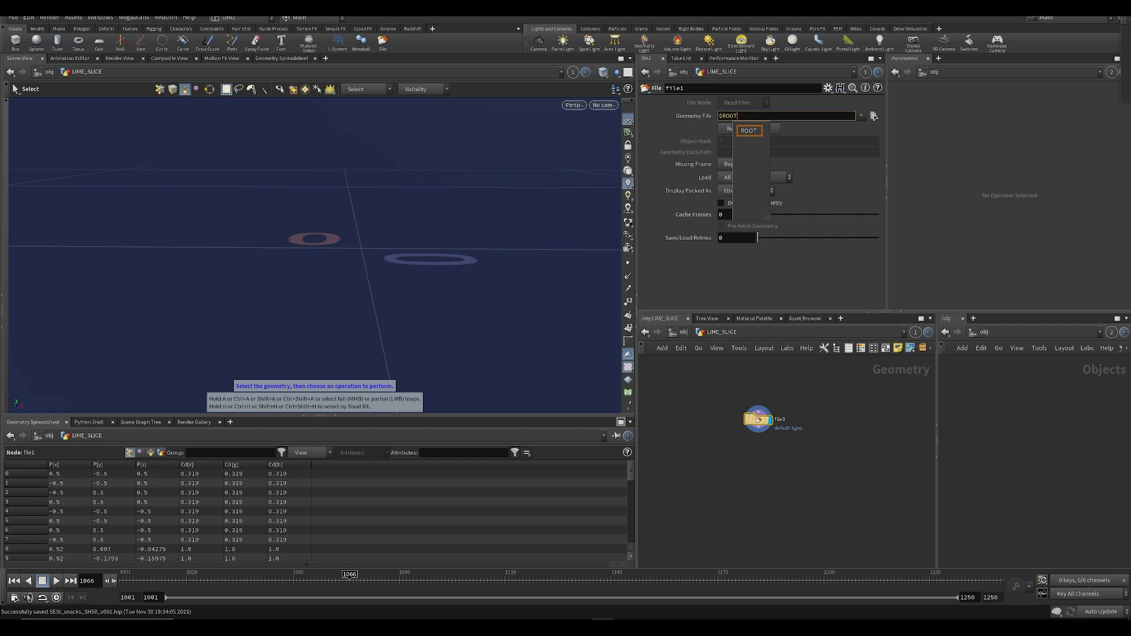
text(/)
key(Return)
click(874, 116)
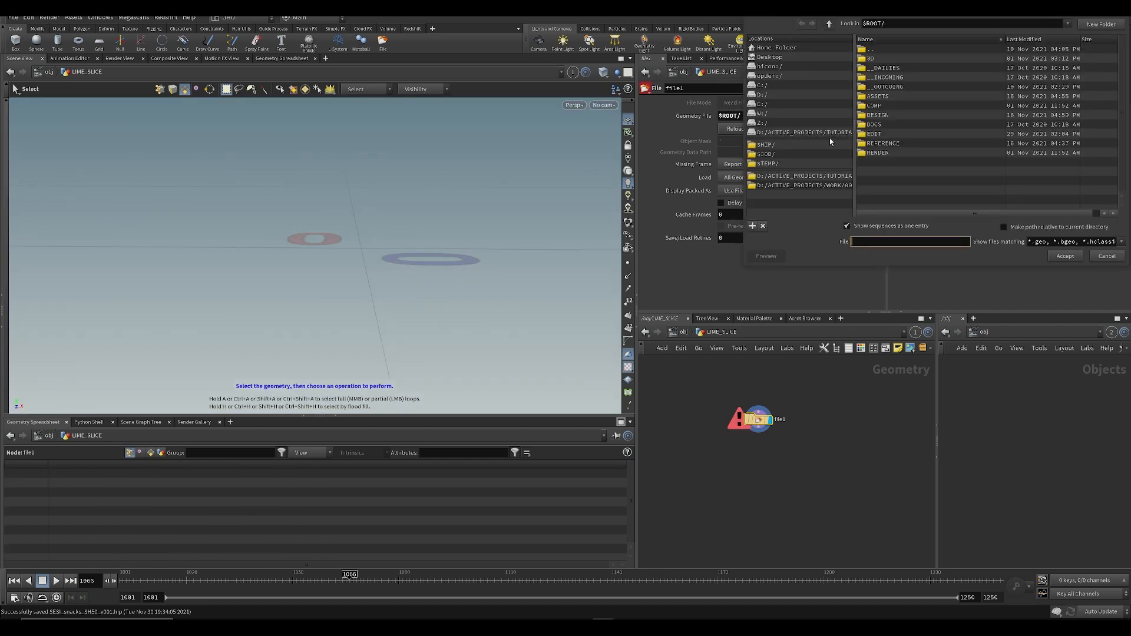
double_click(878, 96)
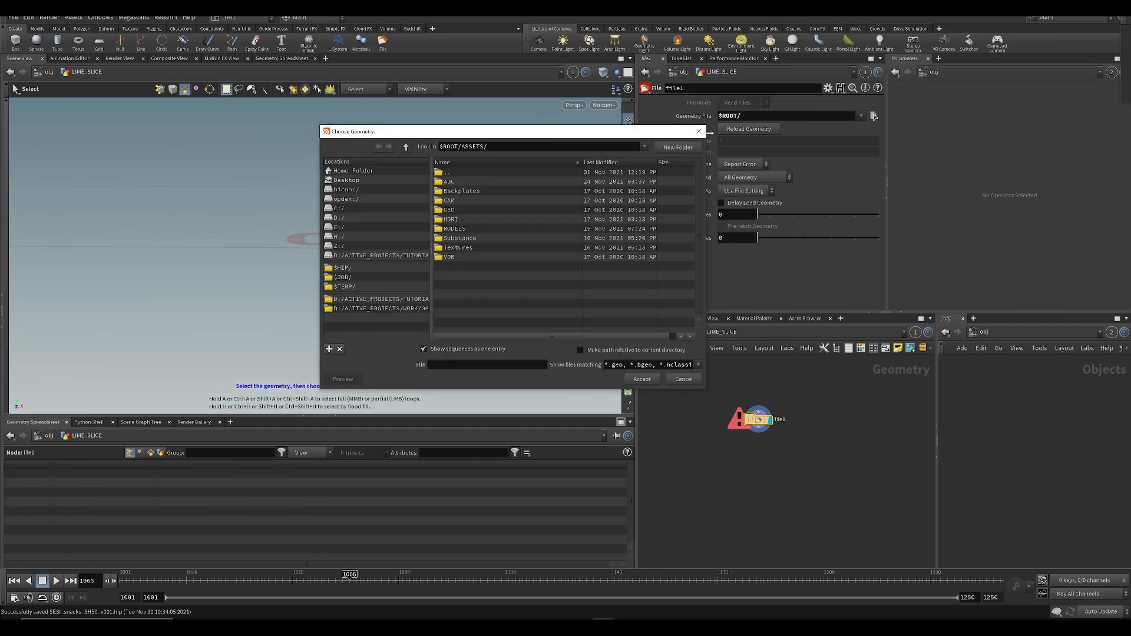
click(699, 131)
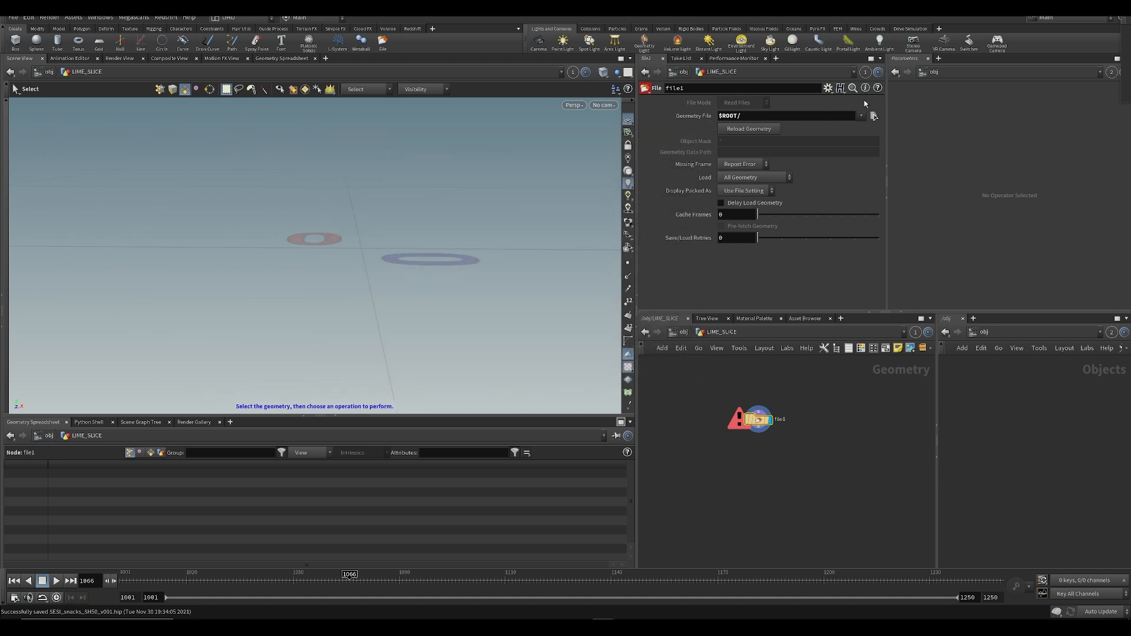
Step: Load limeslice.bgeo.sc from $ROOT/ASSETS/MODELS into the File node, save the scene and inspect the lime slice model
click(874, 116)
double_click(465, 221)
drag(568, 131, 568, 211)
drag(476, 203, 471, 103)
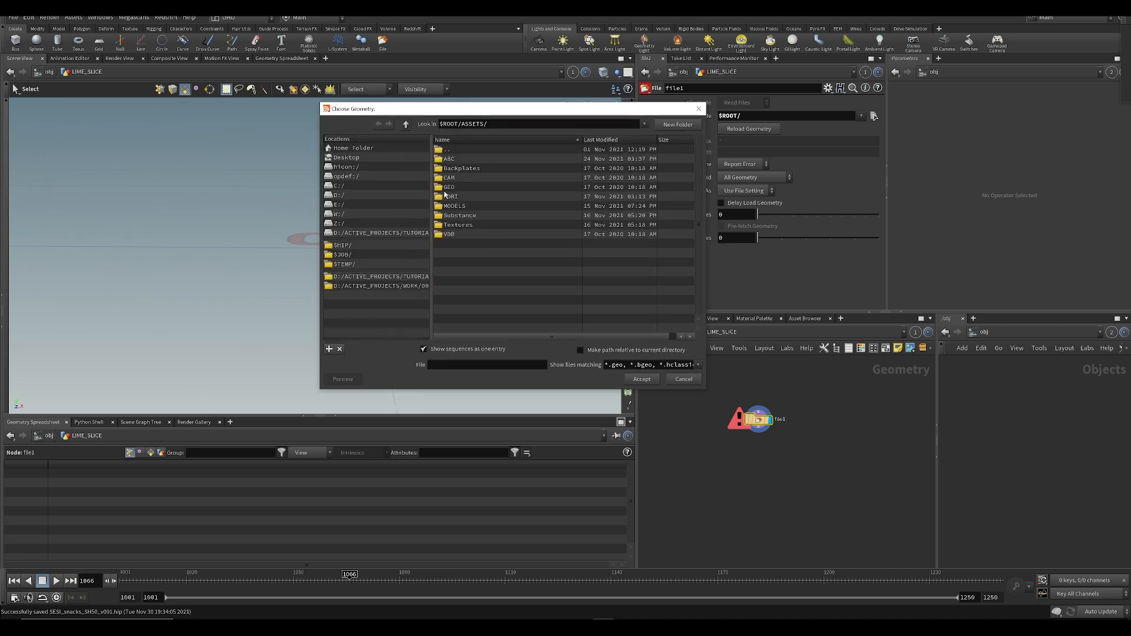
double_click(458, 205)
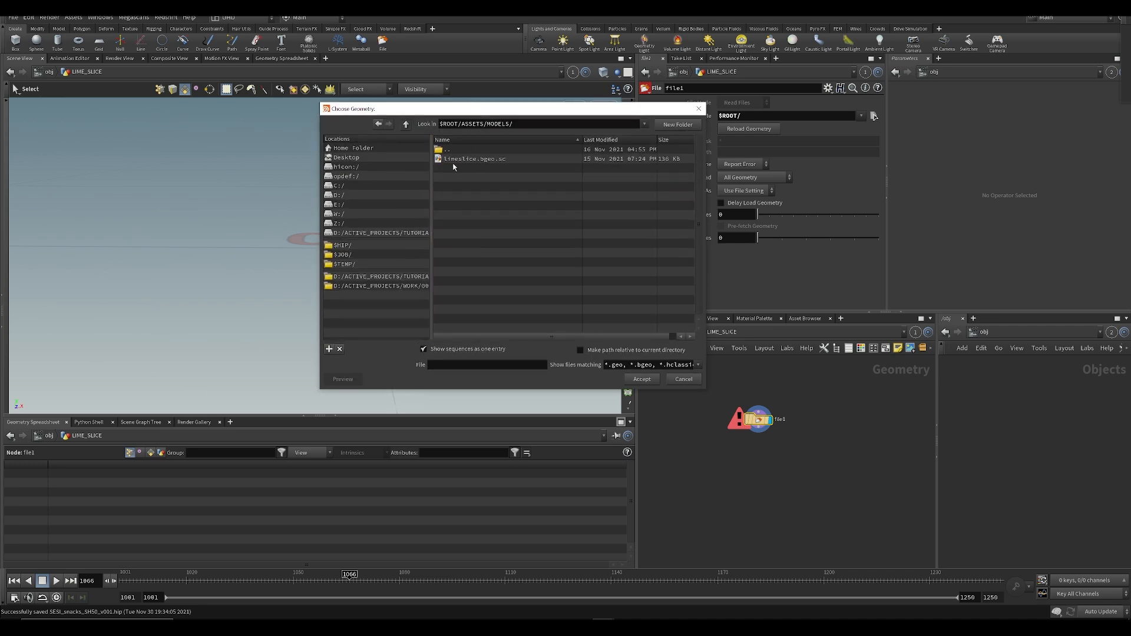
double_click(462, 159)
key(ctrl+s)
key(space+g)
alt+drag(362, 271, 535, 274)
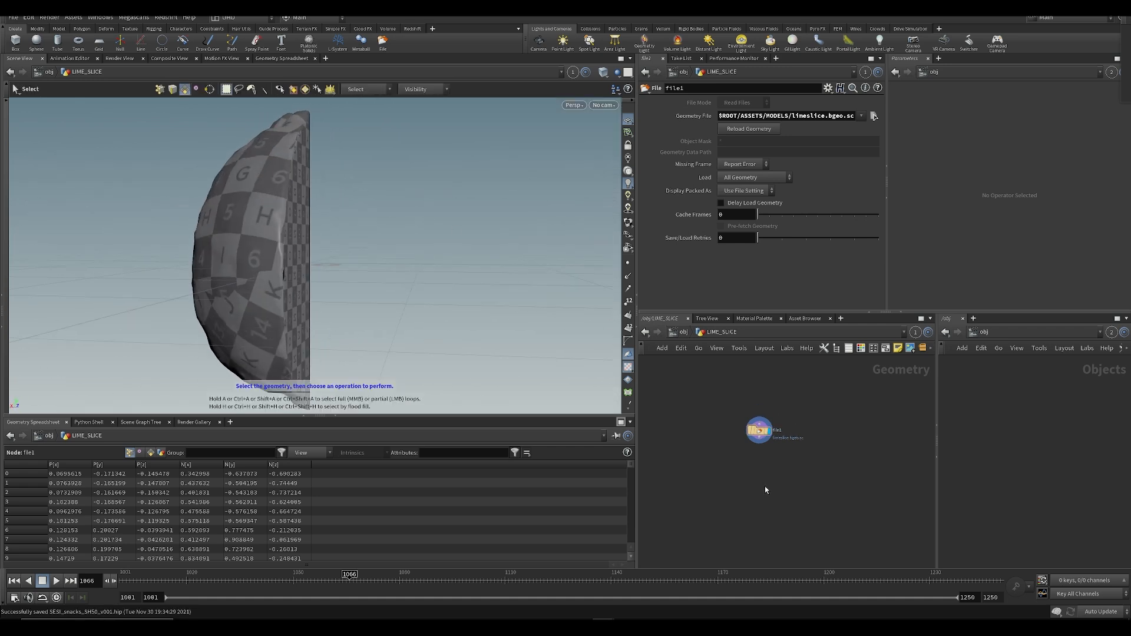
Step: Return to object level and open the ENVIRONMENT_SCATTER object's network
key(u)
alt+drag(509, 323, 306, 243)
scroll(306, 243, up, 4)
middle_drag(686, 511, 805, 491)
middle_drag(725, 509, 720, 486)
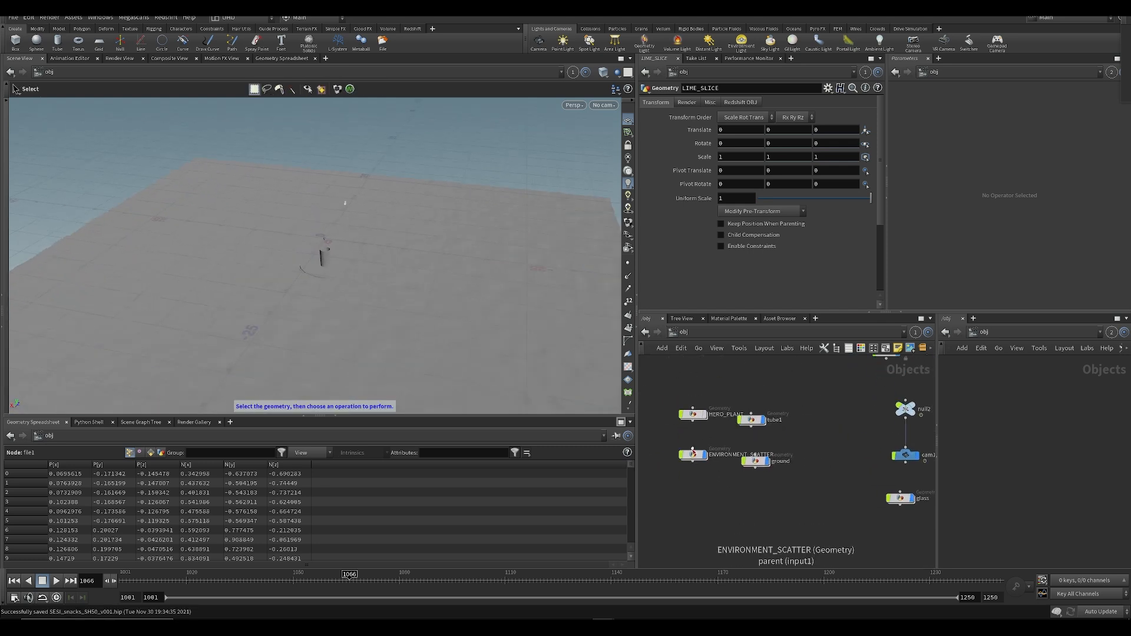
double_click(695, 456)
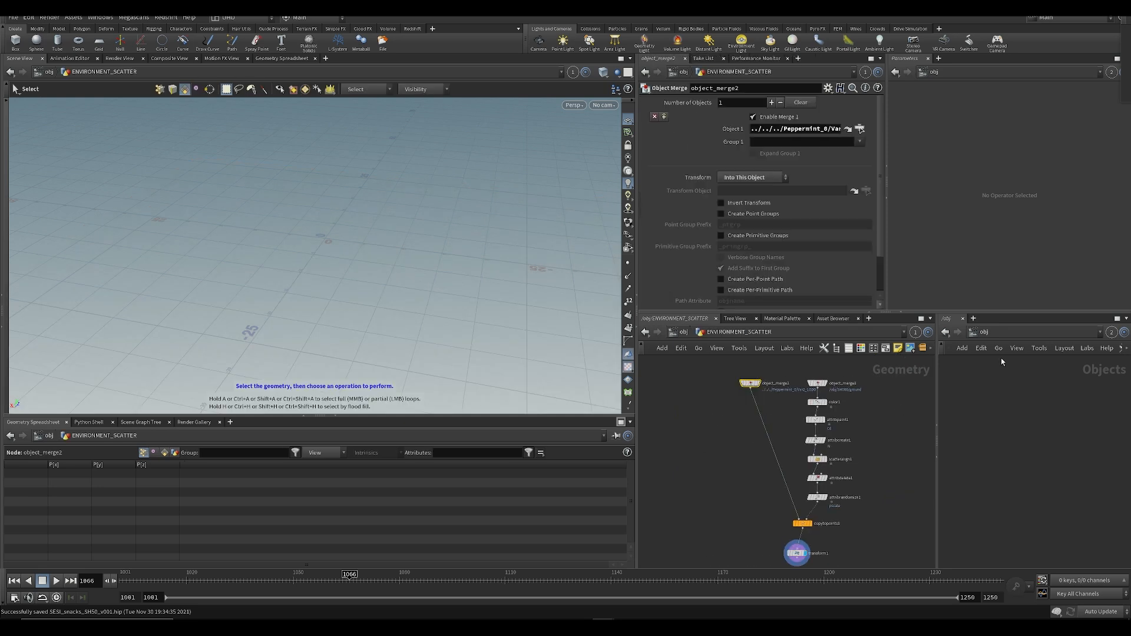
Step: Point object_merge2 in ENVIRONMENT_SCATTER to the Var2_LOD0 geometry inside the Peppermint_0 subnetwork, using the second network editor
click(991, 332)
click(1008, 381)
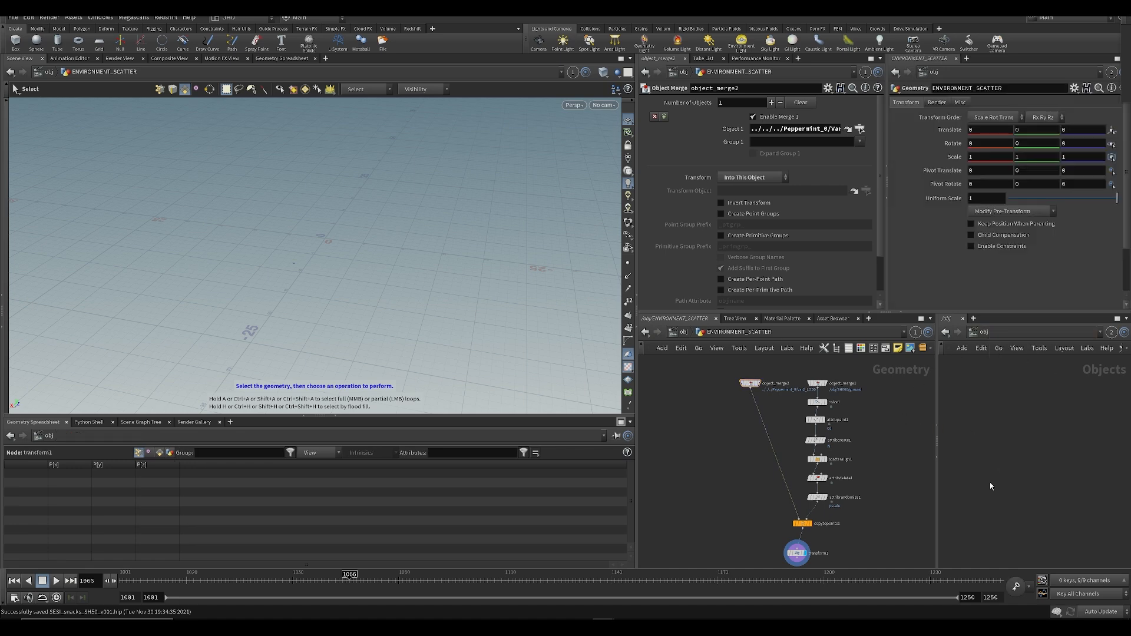
click(1021, 446)
key(h)
middle_drag(1088, 474, 1018, 458)
right_click(1019, 458)
right_drag(1052, 404, 1073, 395)
middle_drag(1039, 412, 1090, 420)
double_click(1001, 416)
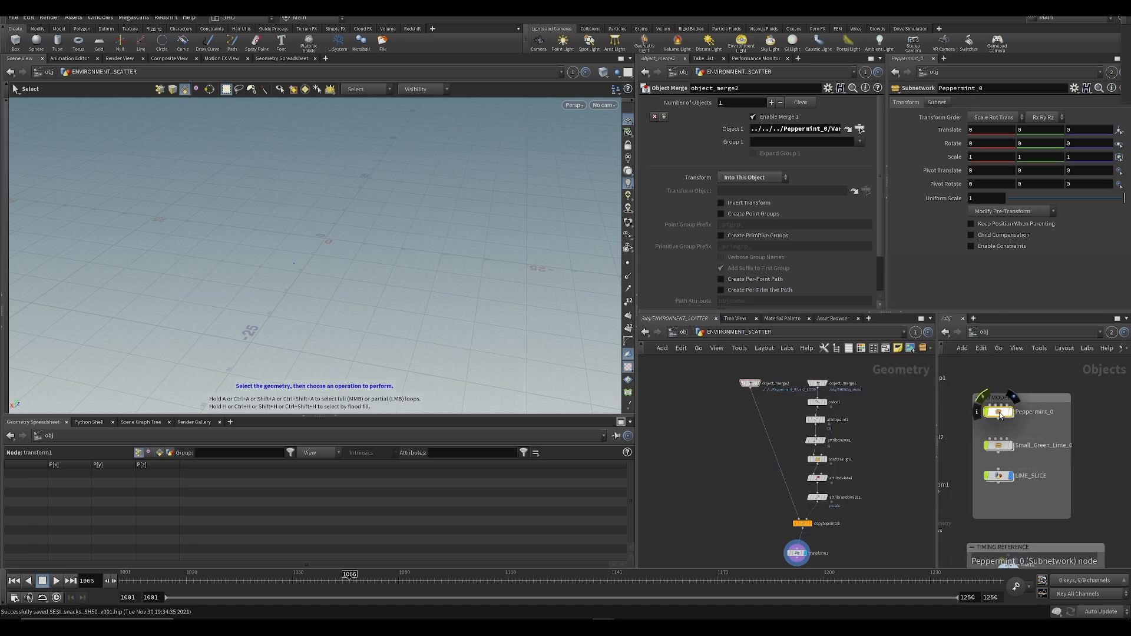
drag(1009, 480, 773, 202)
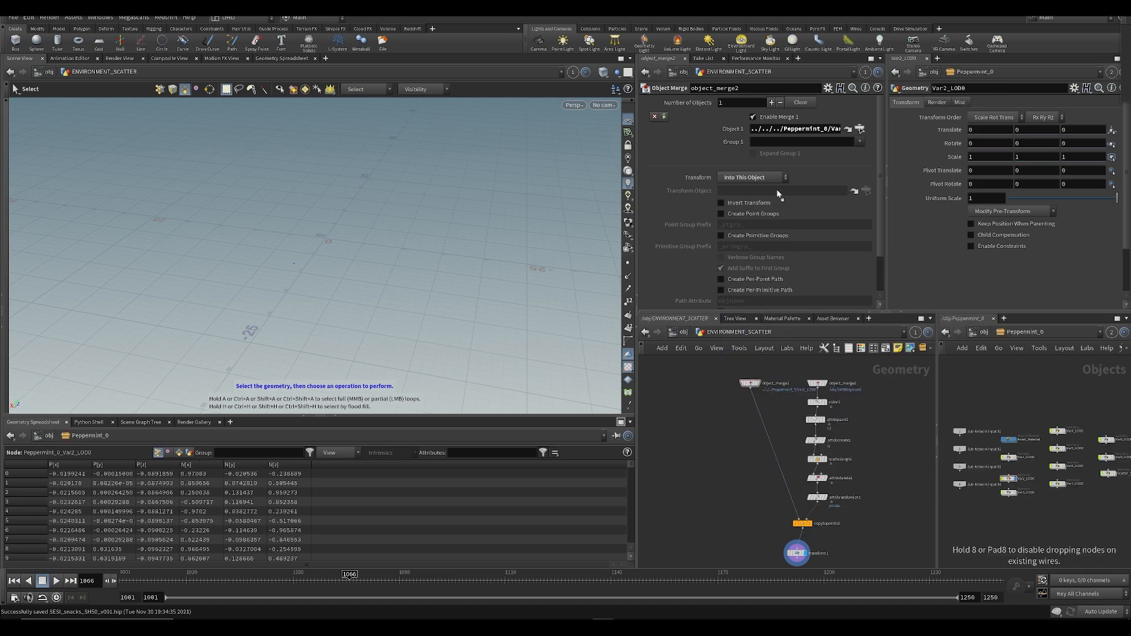
drag(770, 132, 771, 131)
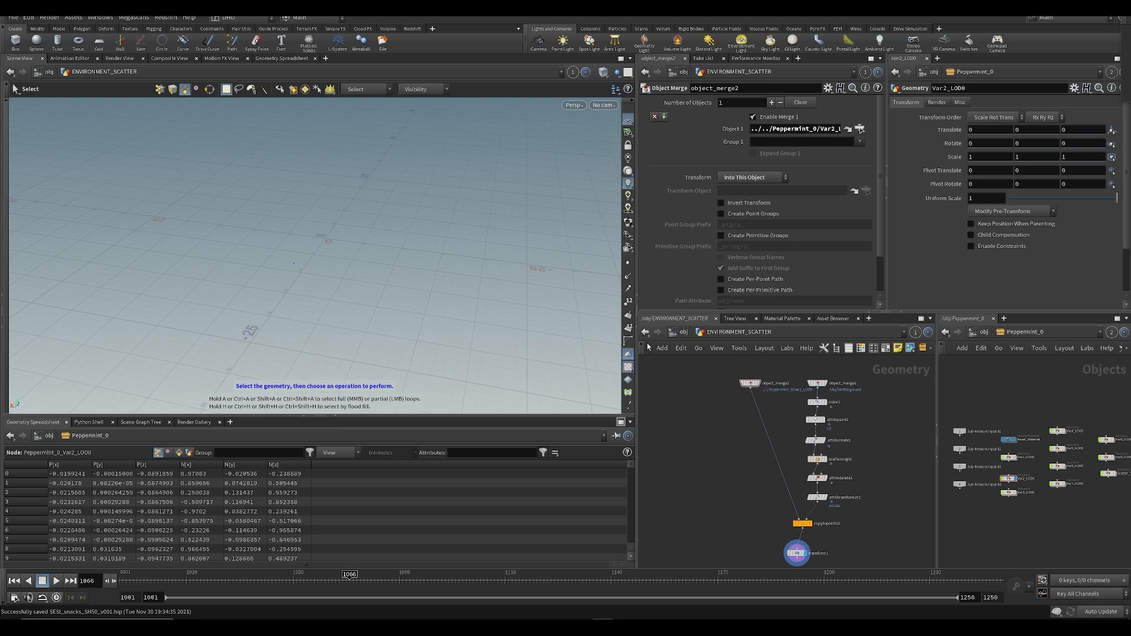
Step: Point object_merge1 in ENVIRONMENT_SCATTER to the object-level ground geometry
click(684, 333)
click(699, 381)
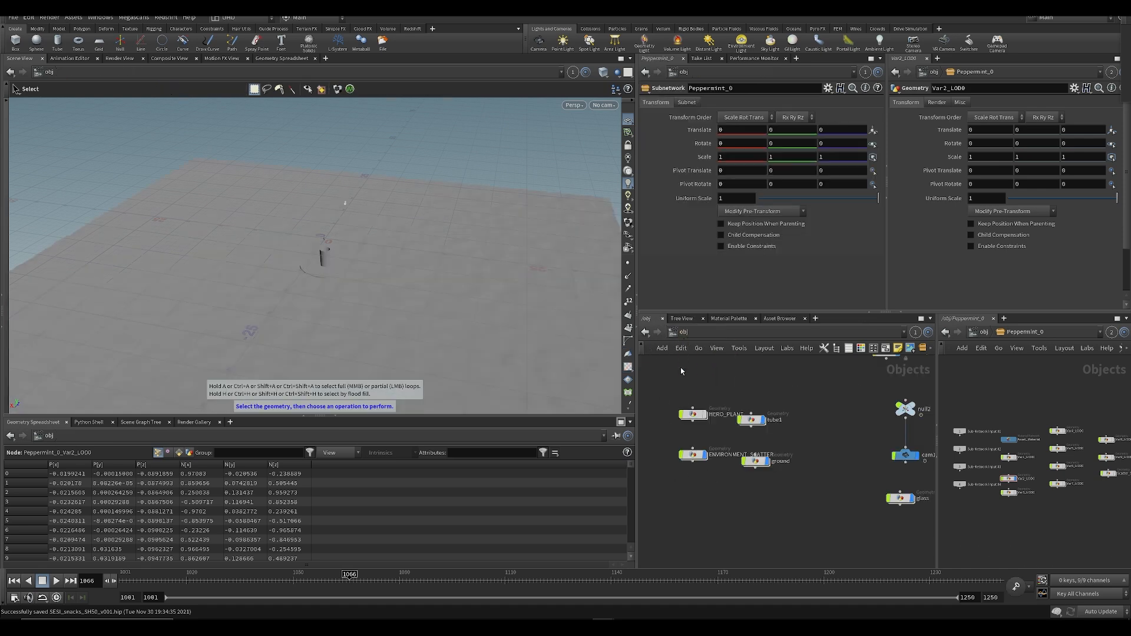
double_click(693, 455)
click(818, 383)
click(974, 334)
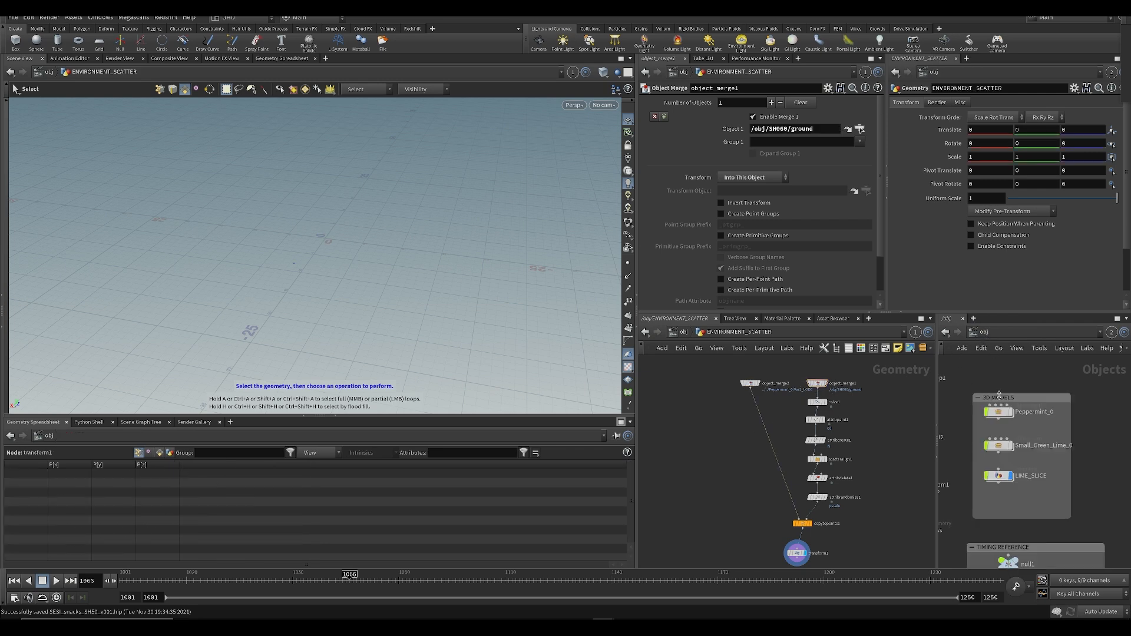
middle_drag(994, 531, 1092, 508)
middle_drag(996, 502, 1076, 459)
drag(1046, 466, 757, 132)
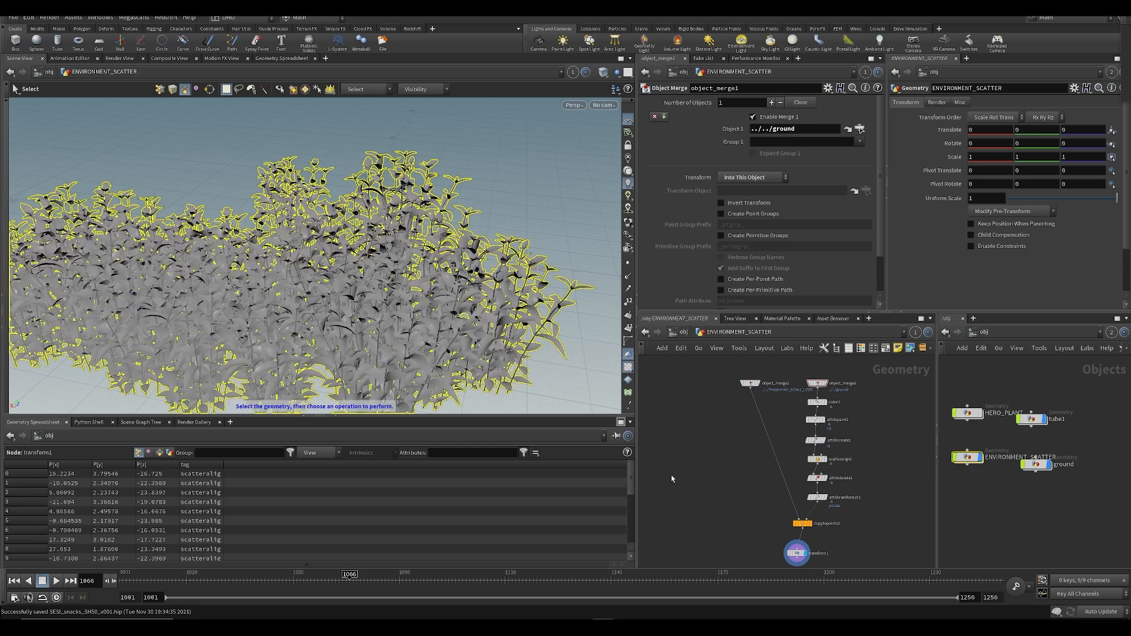
Step: Return to object level, view the scene through cam1 at frame 1040 and save the file
click(726, 435)
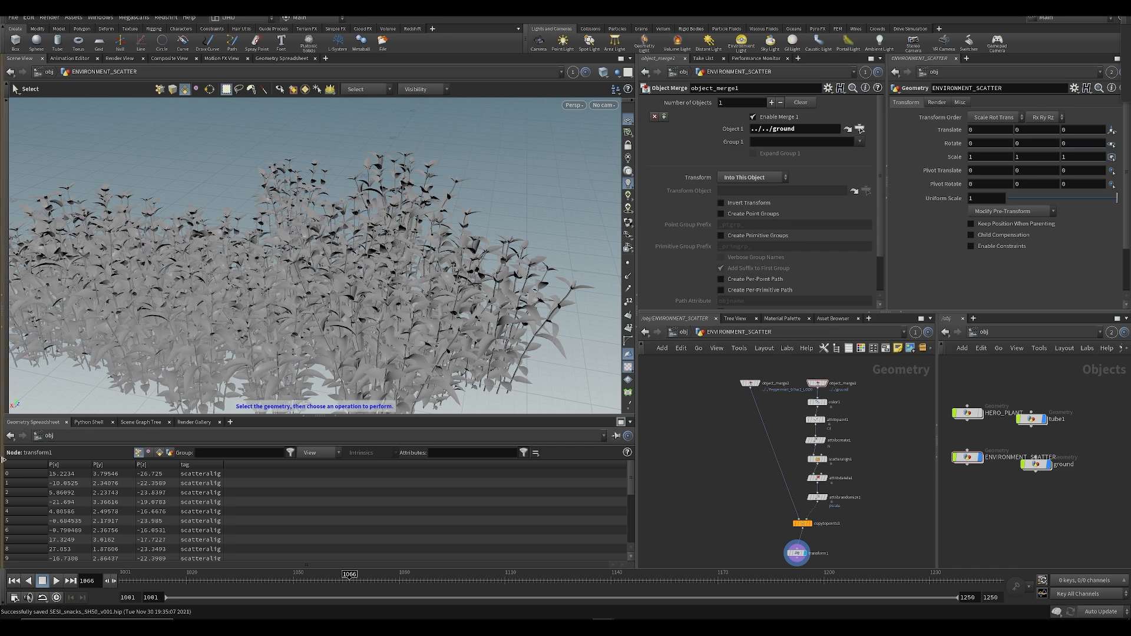
middle_drag(747, 357, 724, 352)
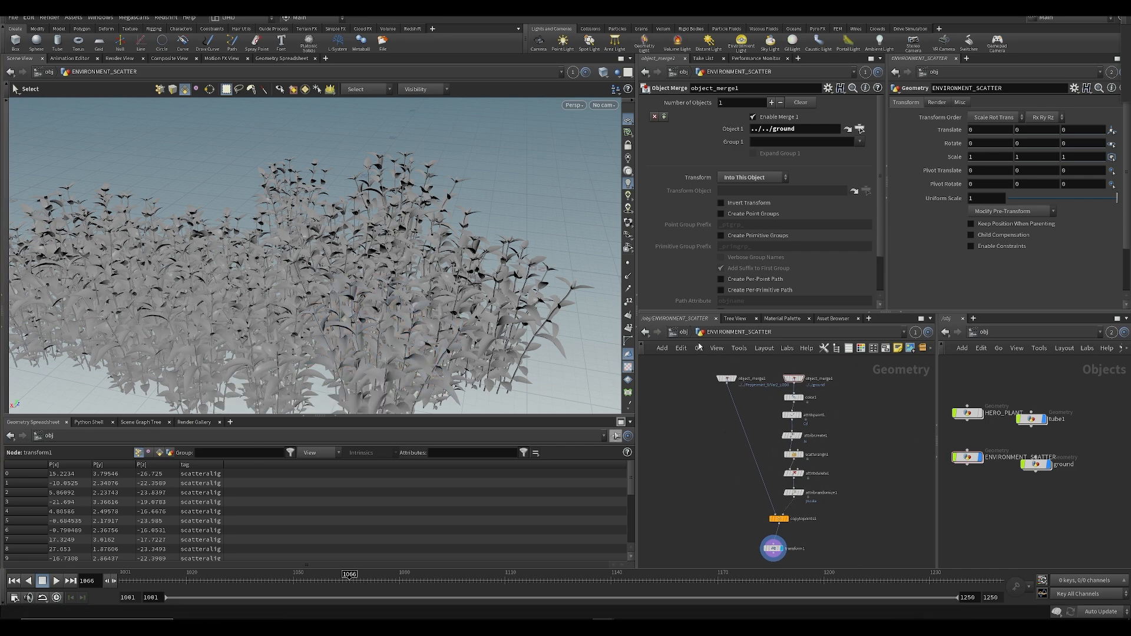
click(681, 333)
click(771, 403)
scroll(819, 433, up, 1)
alt+drag(349, 271, 341, 375)
click(605, 106)
click(613, 158)
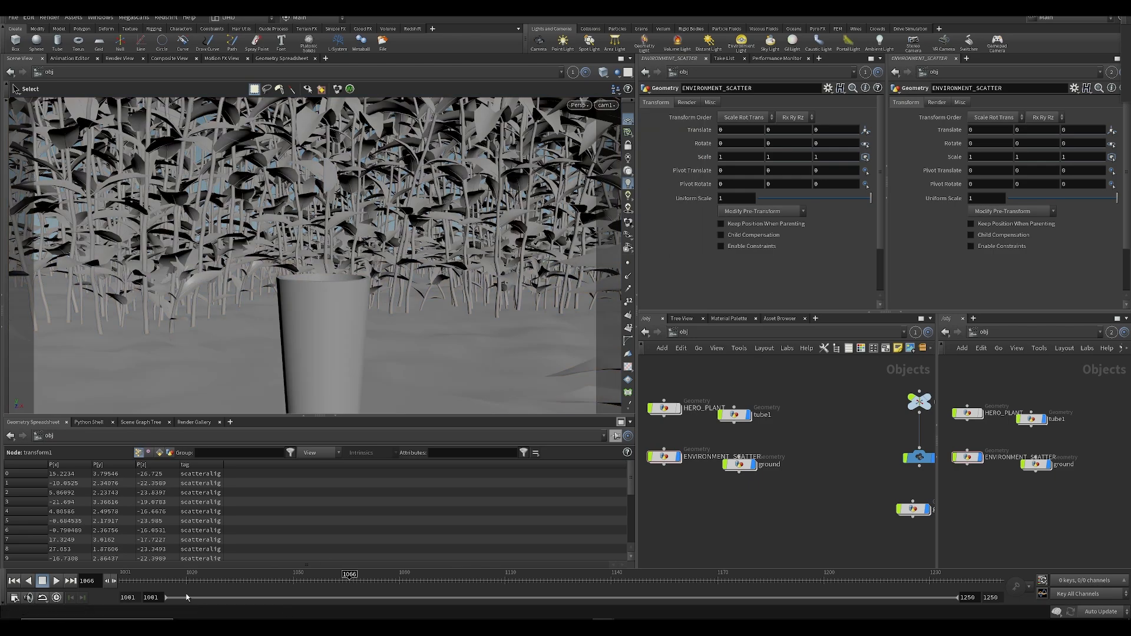
drag(166, 581, 257, 581)
key(ctrl+s)
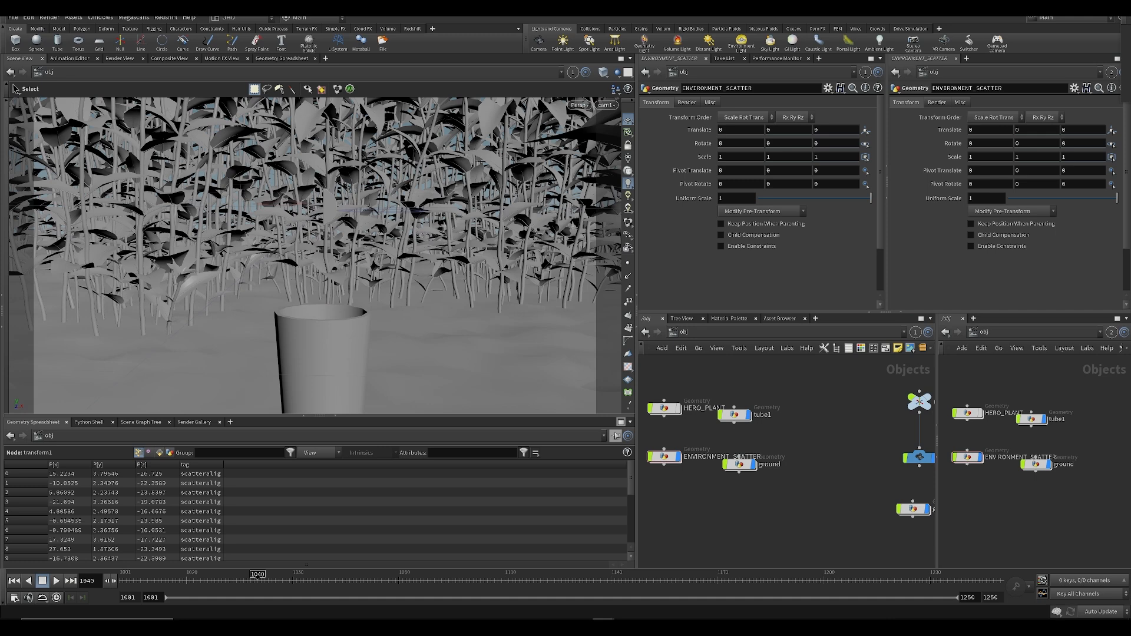
Step: Switch to the other open Houdini scene and copy its SH050 subnetwork
key(h)
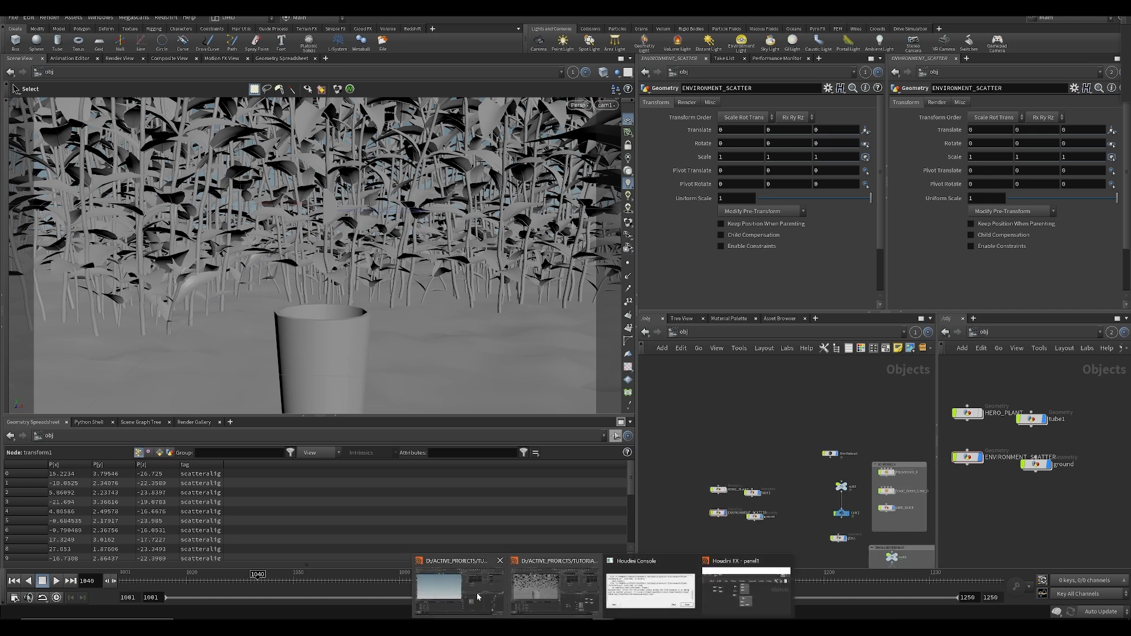
click(482, 592)
scroll(710, 493, up, 5)
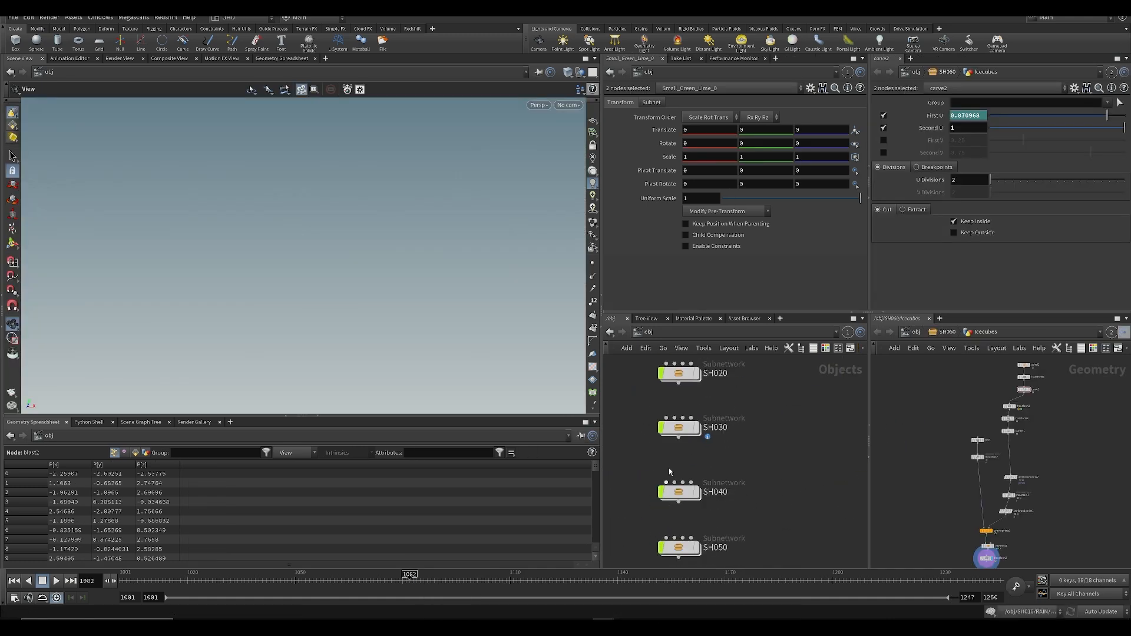
click(728, 448)
key(ctrl+c)
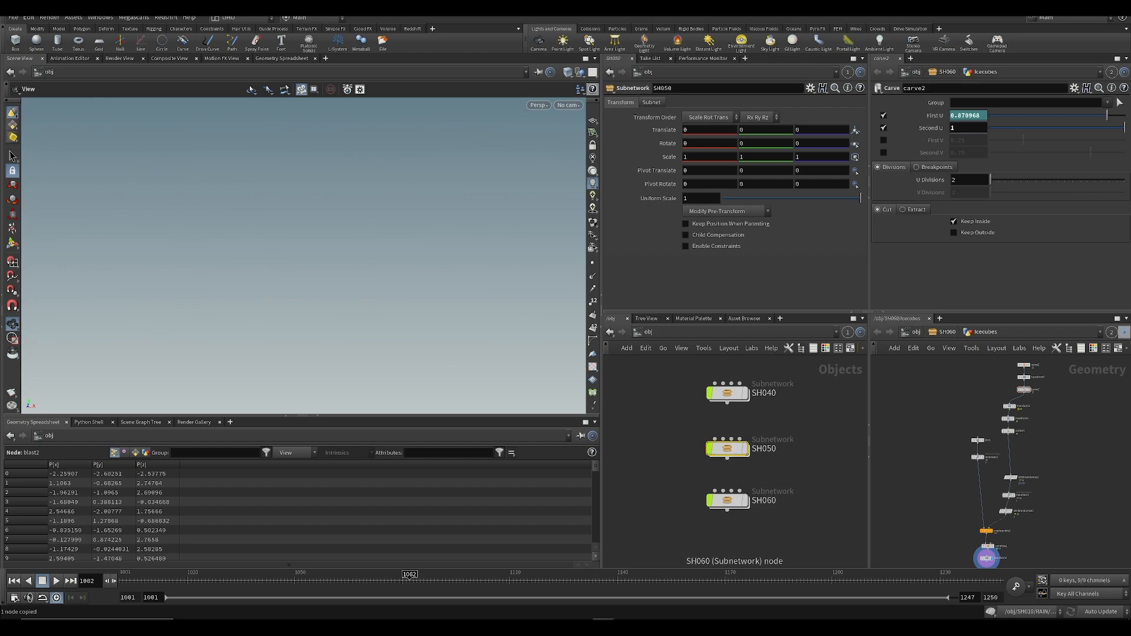
Step: Switch back to the SH050 scene, scrub to frame 1119 and paste the SH050 subnetwork at object level
mouse_move(635, 613)
click(554, 589)
drag(377, 581, 536, 581)
middle_drag(829, 422, 757, 402)
key(ctrl+v)
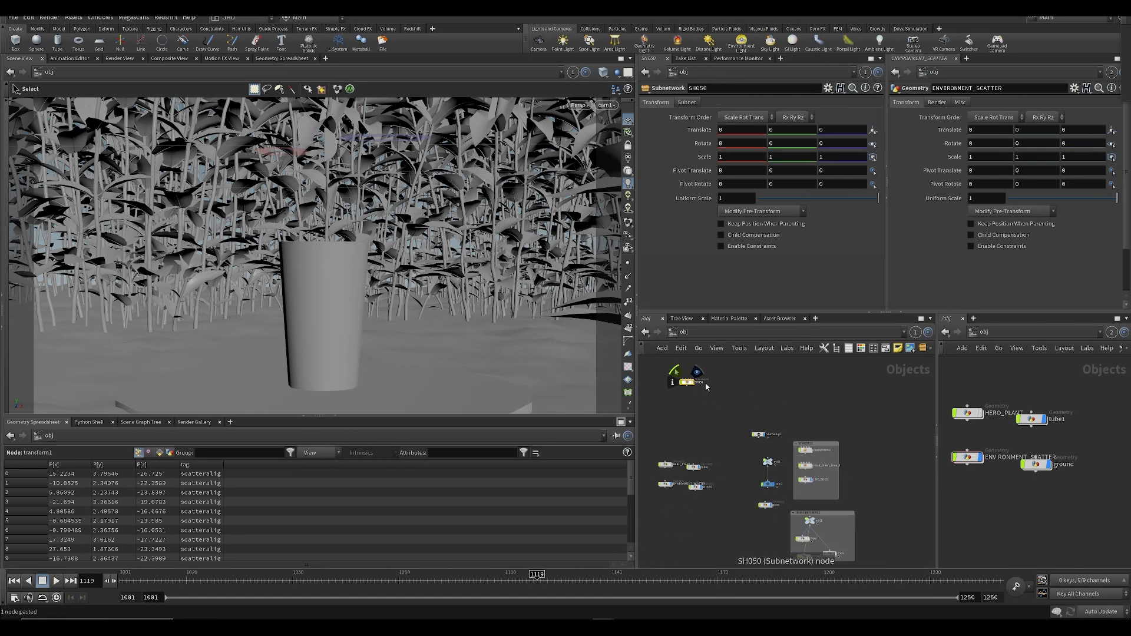
Step: Copy the parent null and its camera from inside the SH050 subnetwork to the object level
scroll(676, 388, up, 3)
double_click(674, 384)
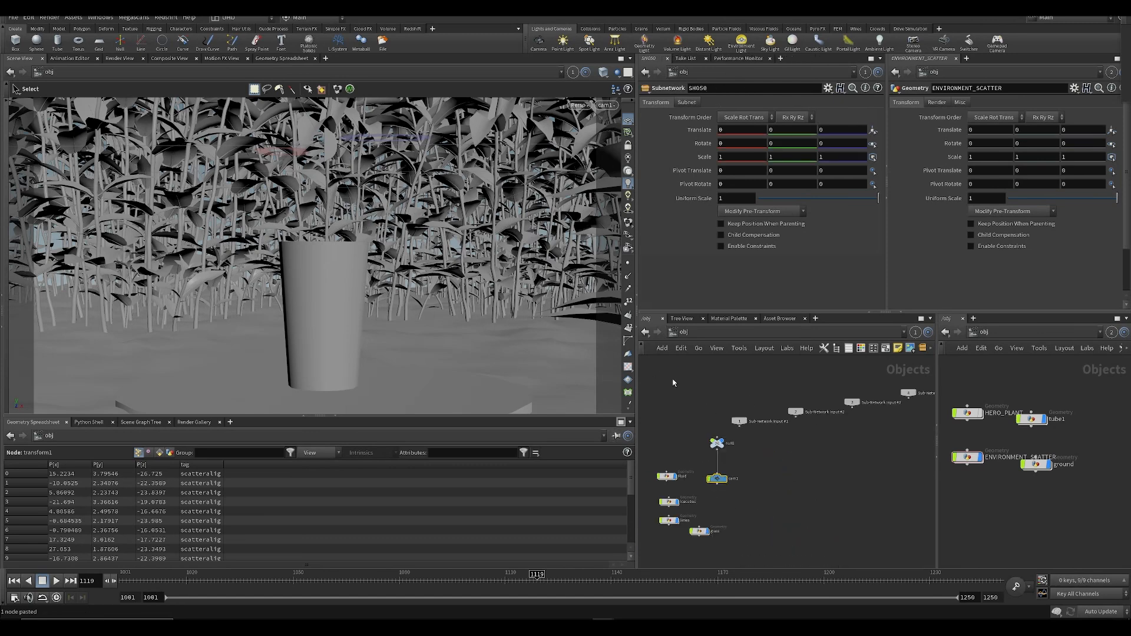
drag(739, 507, 715, 457)
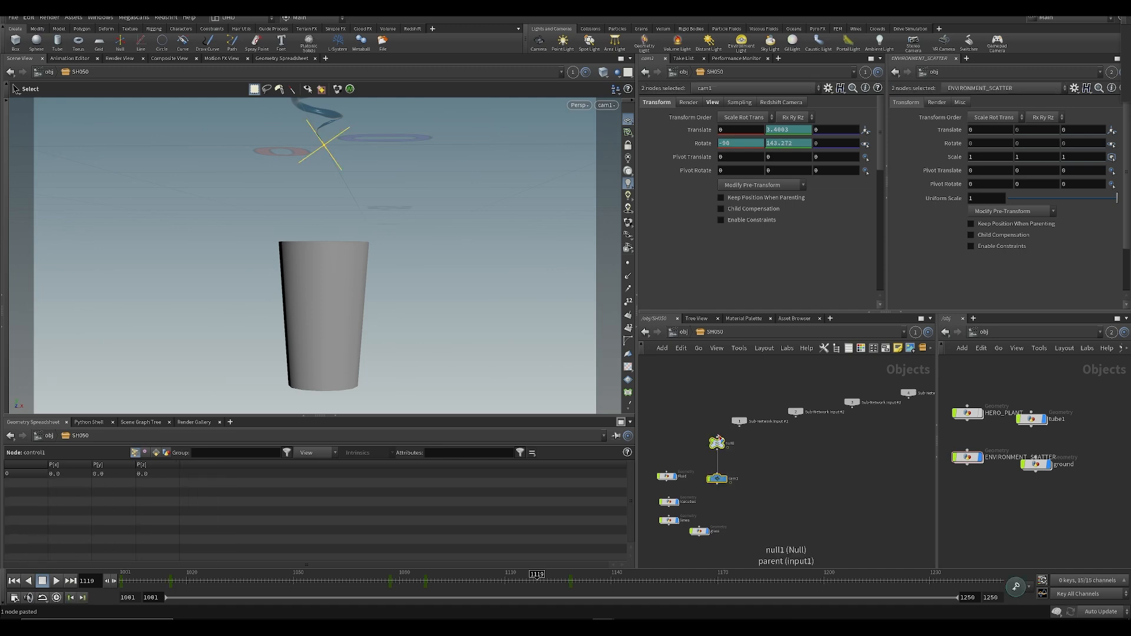
key(ctrl+x)
key(u)
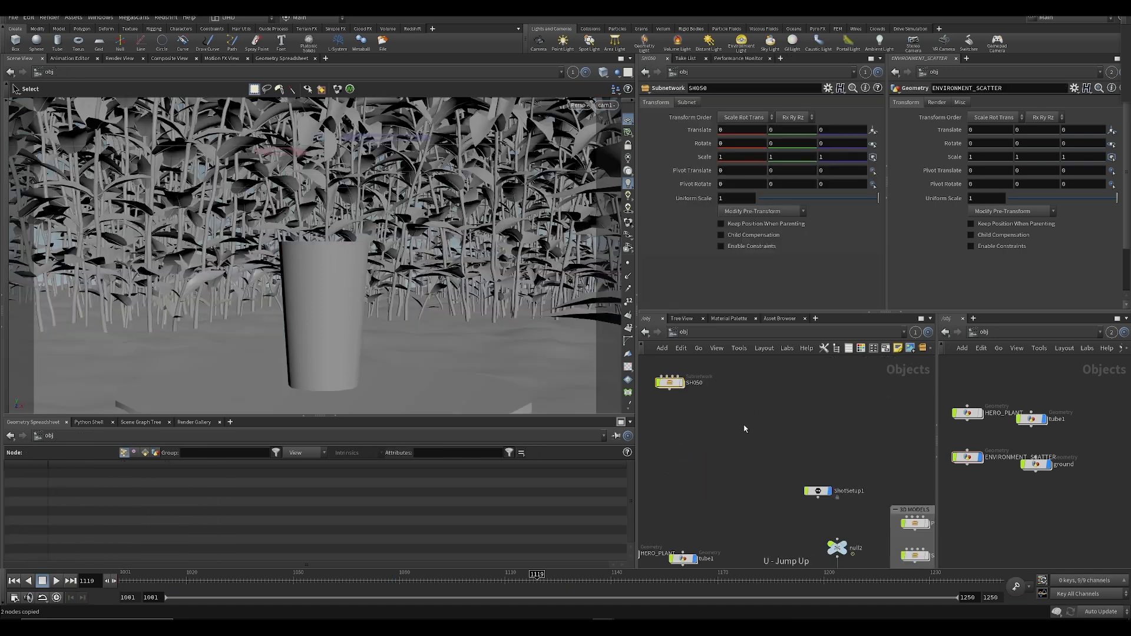
key(ctrl+v)
drag(836, 434, 813, 429)
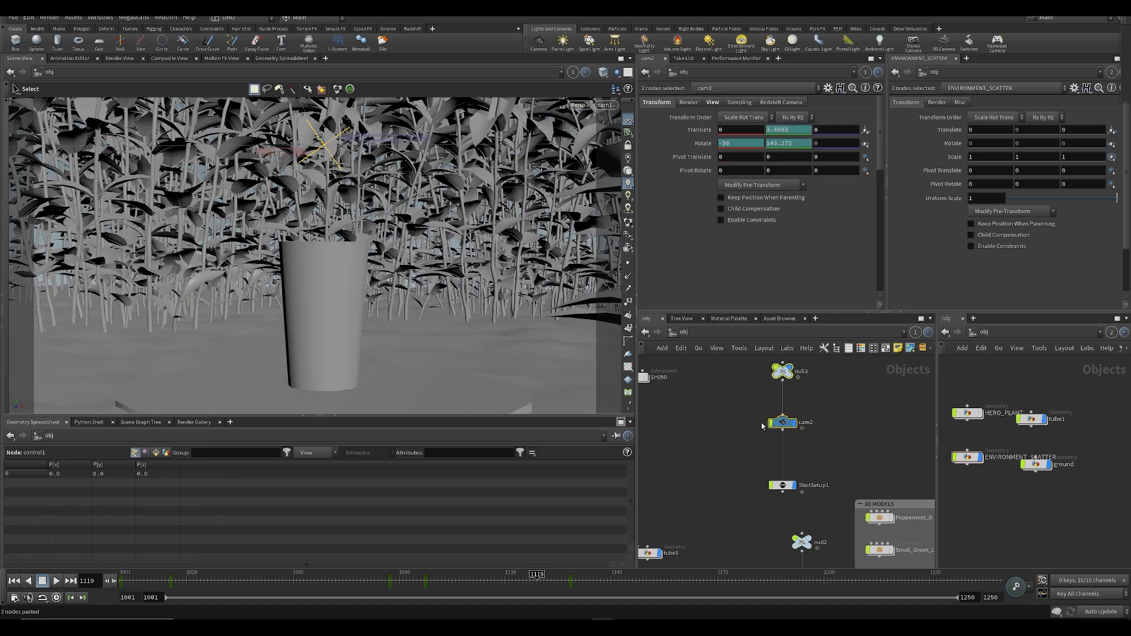
Step: Delete the old null2 camera rig, rename the pasted camera SH050_cam and save the scene
scroll(761, 545, down, 2)
middle_drag(761, 545, 742, 400)
drag(777, 399, 796, 374)
key(Delete)
scroll(754, 379, up, 2)
middle_drag(754, 379, 763, 495)
middle_drag(781, 406, 811, 484)
key(ctrl+s)
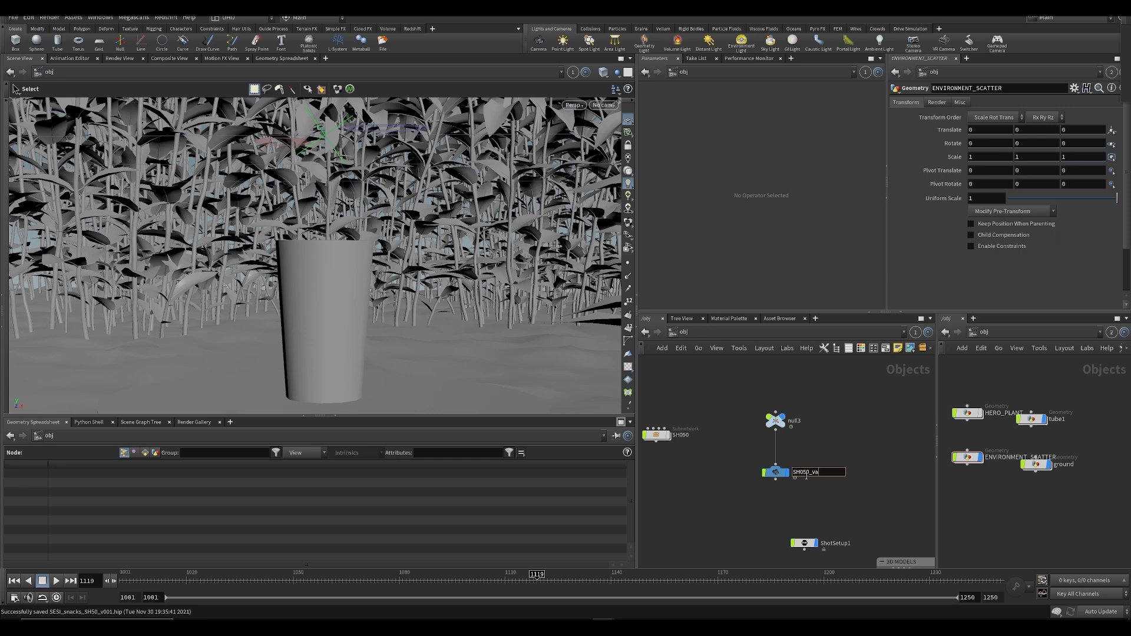
Step: Look through SH050_cam in the viewport, save the scene and scrub the timeline to frame 1039
click(604, 105)
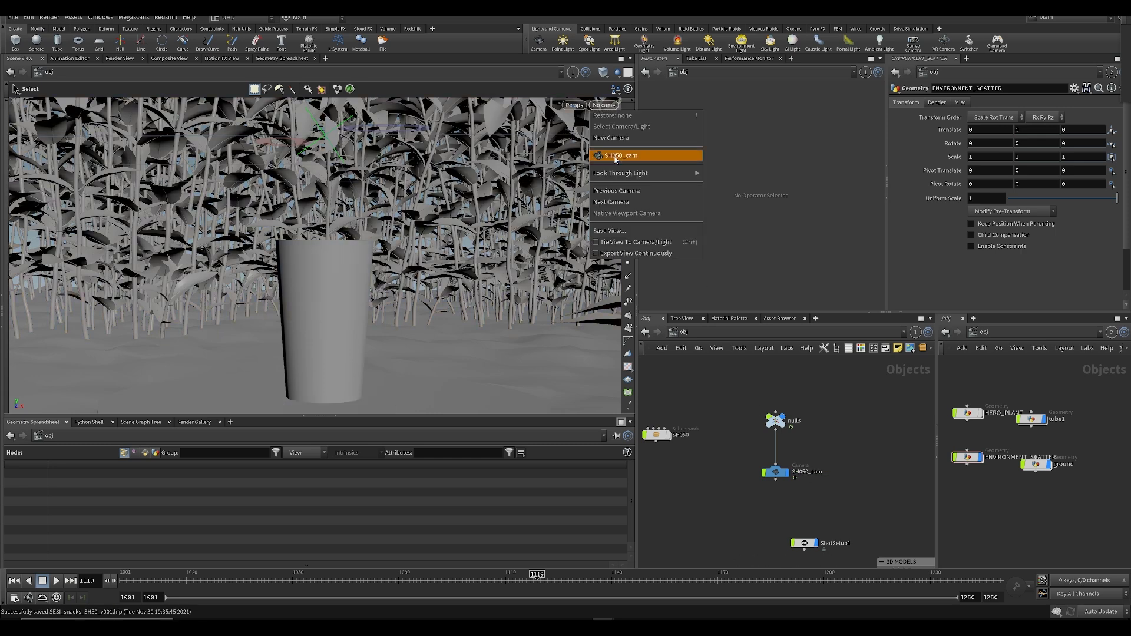
click(654, 155)
drag(138, 588, 321, 575)
key(ctrl+s)
scroll(745, 485, down, 3)
middle_drag(734, 505, 783, 485)
scroll(732, 420, up, 3)
scroll(737, 427, up, 3)
middle_drag(751, 539, 760, 413)
scroll(759, 412, down, 3)
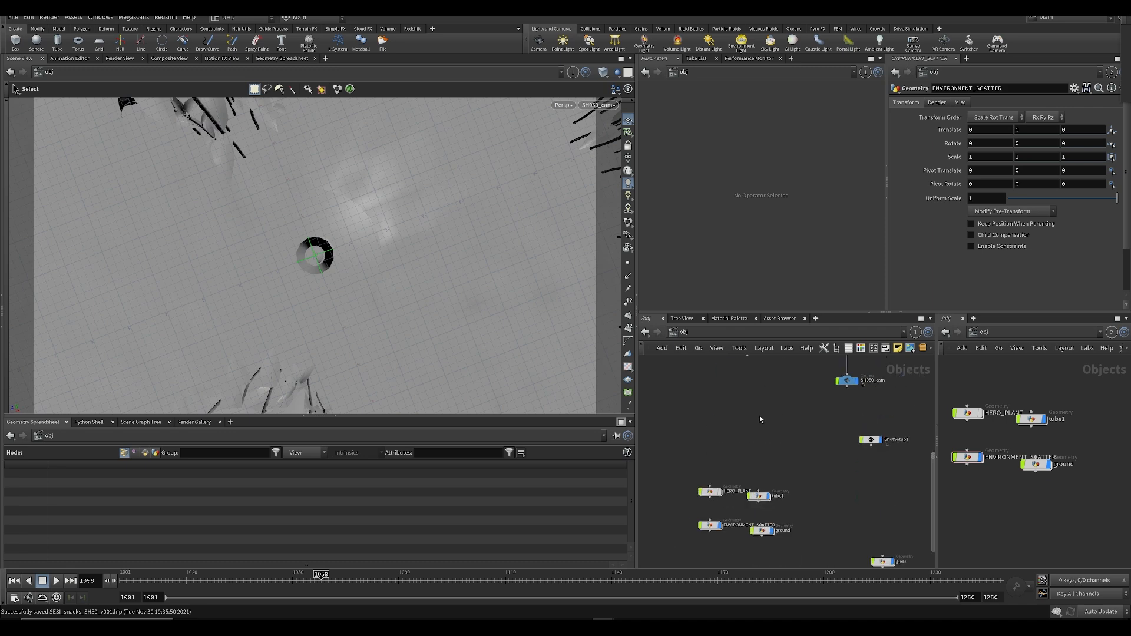
middle_drag(762, 472, 769, 410)
drag(200, 582, 254, 579)
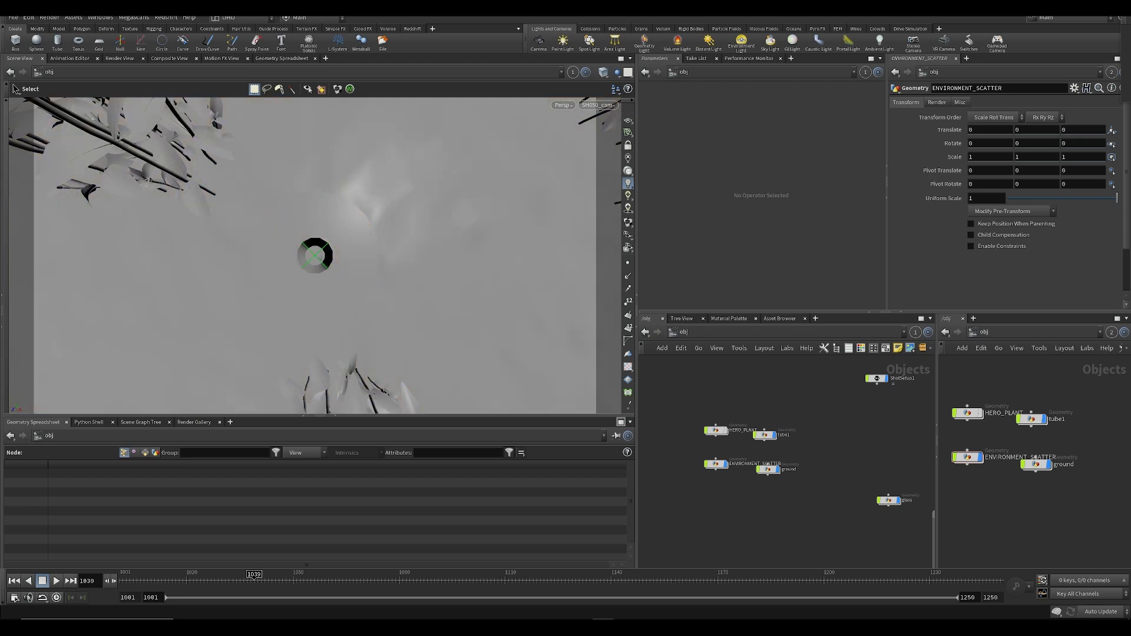
Step: Select the tube1 object, inspect the disc beneath the glass in perspective view and save the scene
key(space)
drag(465, 222, 288, 275)
key(space+f)
middle_drag(804, 498, 774, 486)
click(737, 423)
key(space+f)
drag(268, 285, 256, 330)
middle_drag(256, 330, 297, 228)
drag(296, 228, 299, 246)
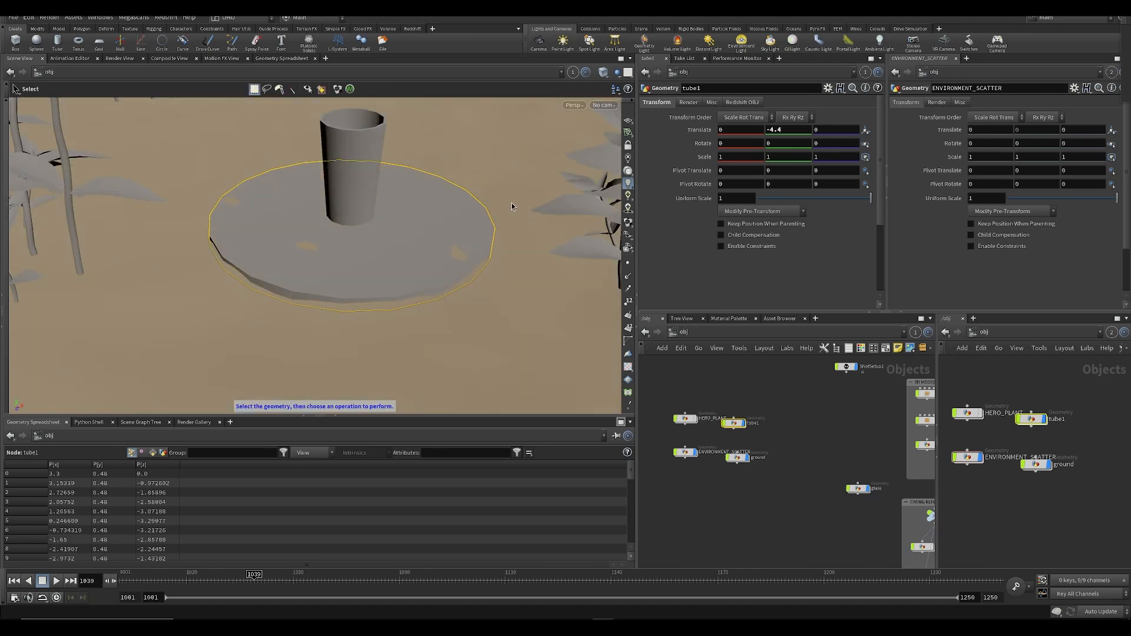
key(space)
mouse_move(424, 254)
mouse_down()
mouse_move(415, 170)
mouse_move(437, 232)
mouse_move(429, 249)
mouse_up()
key(ctrl+s)
Step: Open the tube1 object's network to check the disc's tube settings
key(space)
drag(362, 305, 387, 242)
click(740, 501)
click(751, 432)
double_click(749, 431)
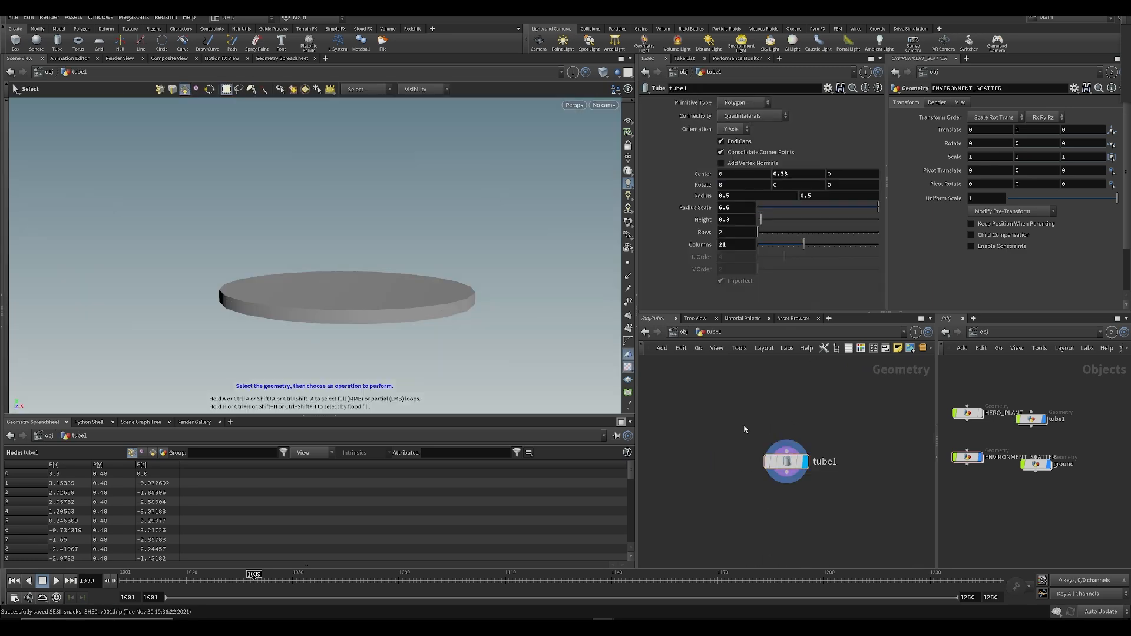
Step: Return to object level and move the glass node into the 3D MODELS network box
click(685, 333)
middle_drag(778, 506, 701, 489)
drag(797, 480, 870, 457)
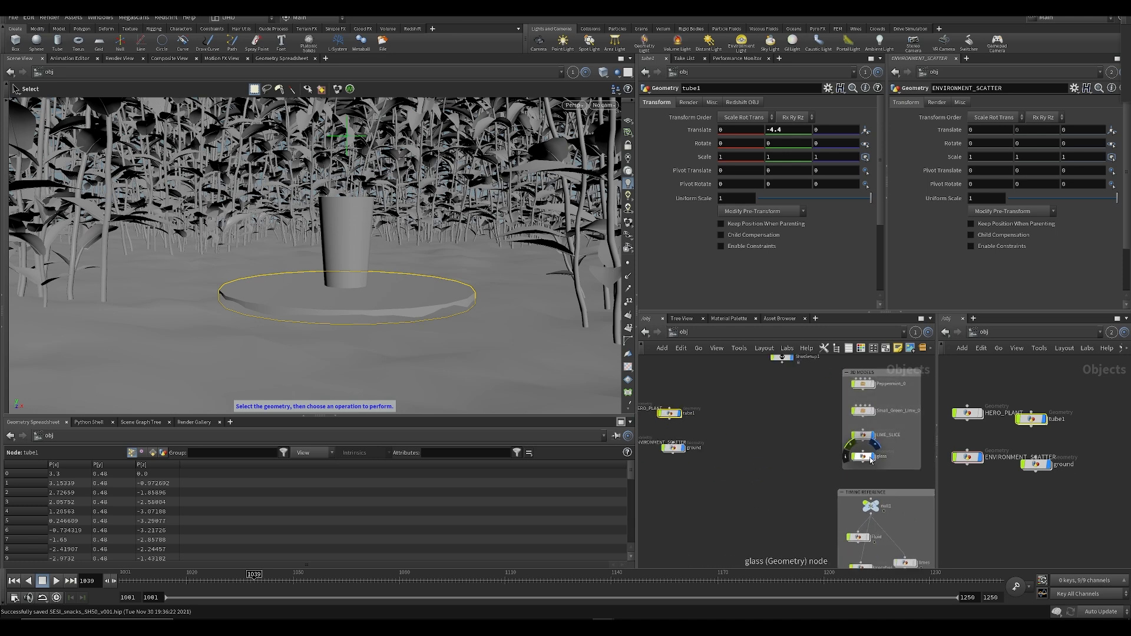
Step: Try to smooth the glass geometry with a Subdivide node after polyextrude1, using a higher depth
double_click(864, 457)
key(Tab)
mouse_move(737, 485)
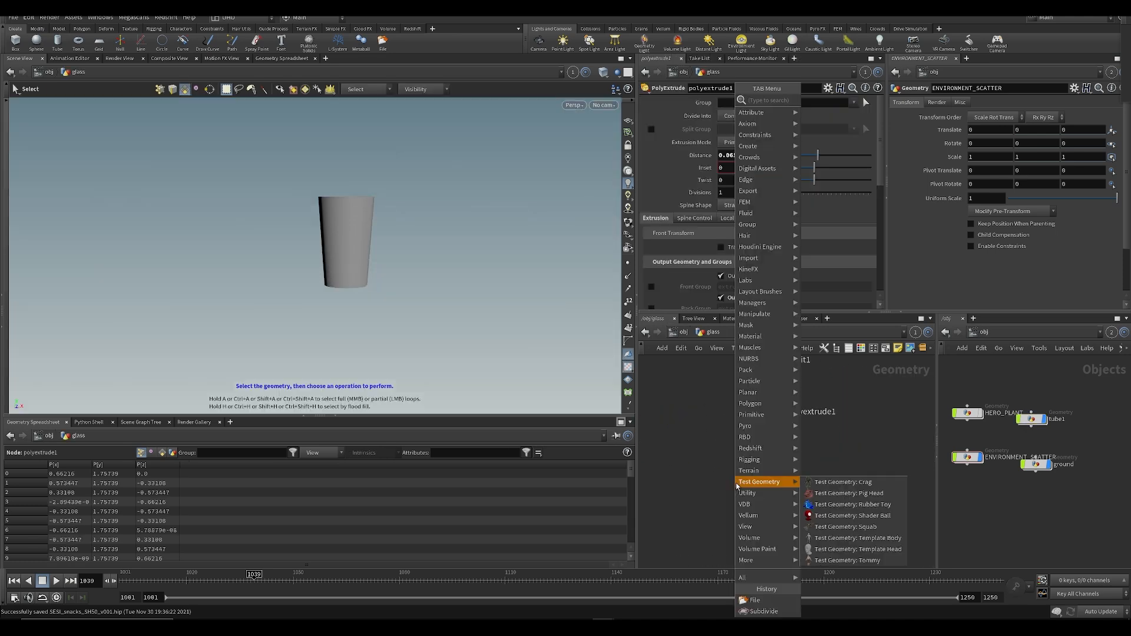
text(subd)
key(Return)
key(Return)
key(Escape)
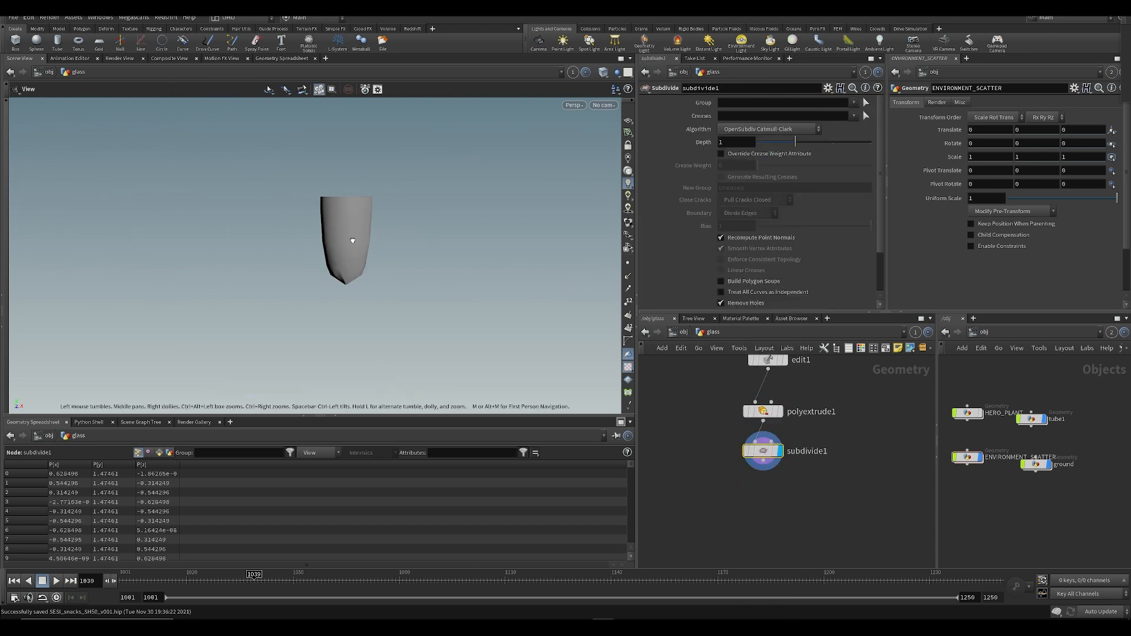
drag(353, 235, 359, 212)
drag(800, 142, 871, 142)
key(Escape)
drag(483, 294, 382, 275)
key(ctrl+x)
Step: Save the scene, check the glass geometry and return to object level
key(ctrl+s)
key(Escape)
mouse_move(303, 277)
mouse_down()
mouse_move(316, 291)
mouse_move(302, 283)
mouse_up()
key(s)
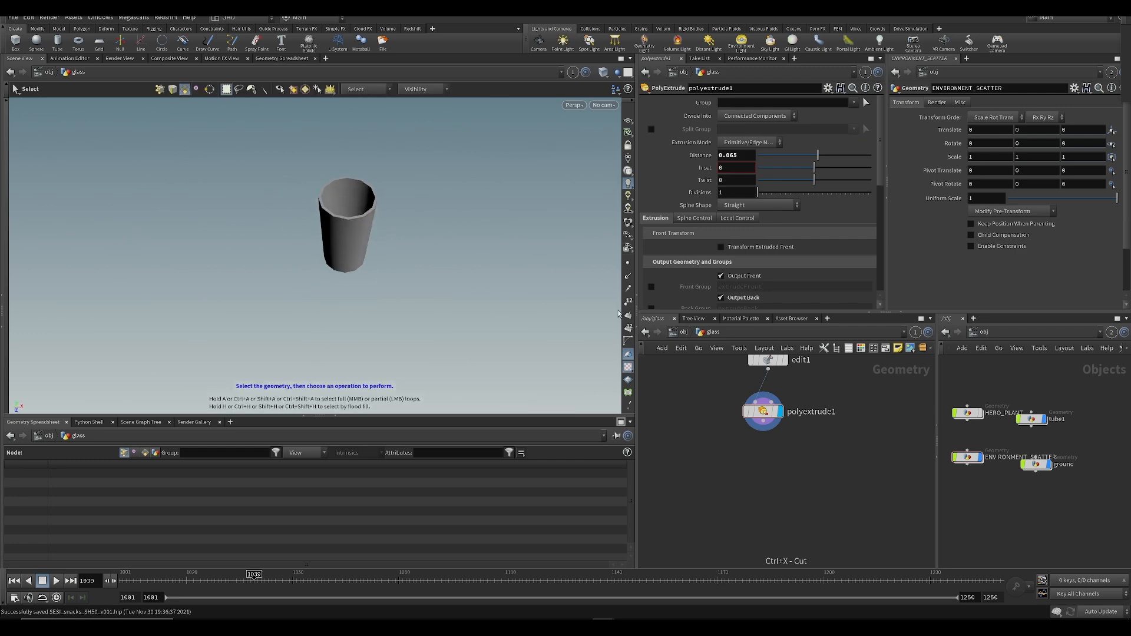
click(682, 333)
middle_drag(682, 487, 681, 512)
key(ctrl+s)
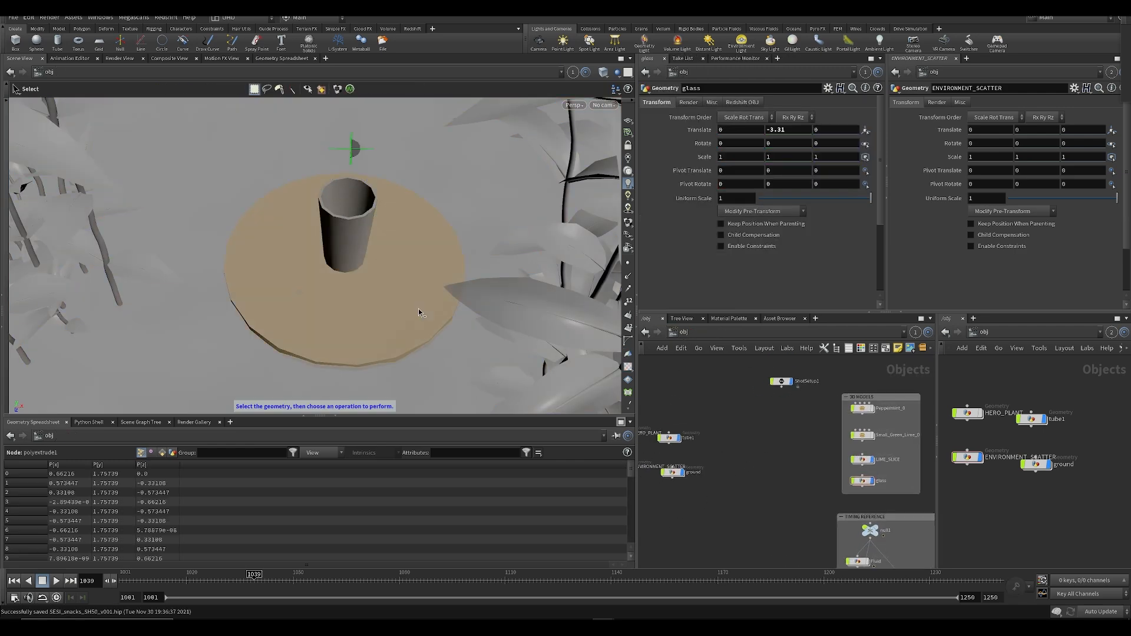
Step: Examine the glass and its base closely from several angles in the perspective view
key(Escape)
drag(331, 285, 323, 189)
right_drag(323, 189, 341, 162)
middle_drag(341, 162, 406, 320)
drag(406, 320, 407, 402)
middle_drag(407, 402, 353, 245)
right_drag(353, 245, 333, 195)
drag(332, 194, 336, 114)
middle_drag(336, 113, 374, 353)
drag(374, 353, 337, 274)
key(s)
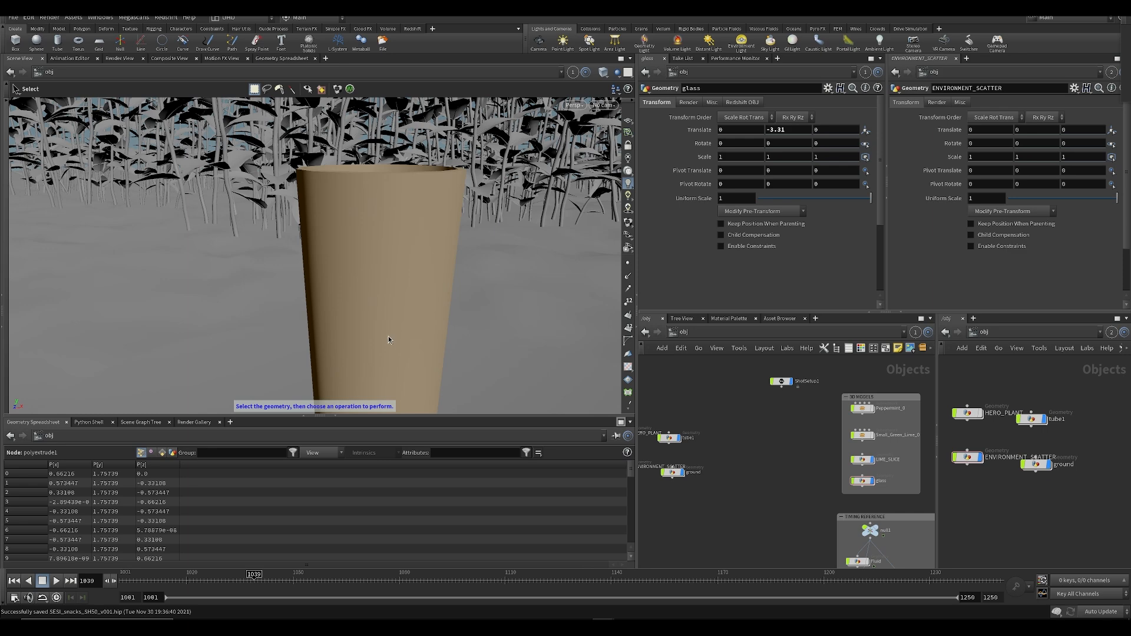
Step: Inspect the glass walls, rim and base in wireframe inside the glass network and return to object level
double_click(862, 481)
key(shift+w)
alt+middle_drag(439, 282, 411, 180)
mouse_move(412, 180)
alt+mouse_down()
mouse_move(381, 227)
mouse_move(363, 197)
alt+mouse_up()
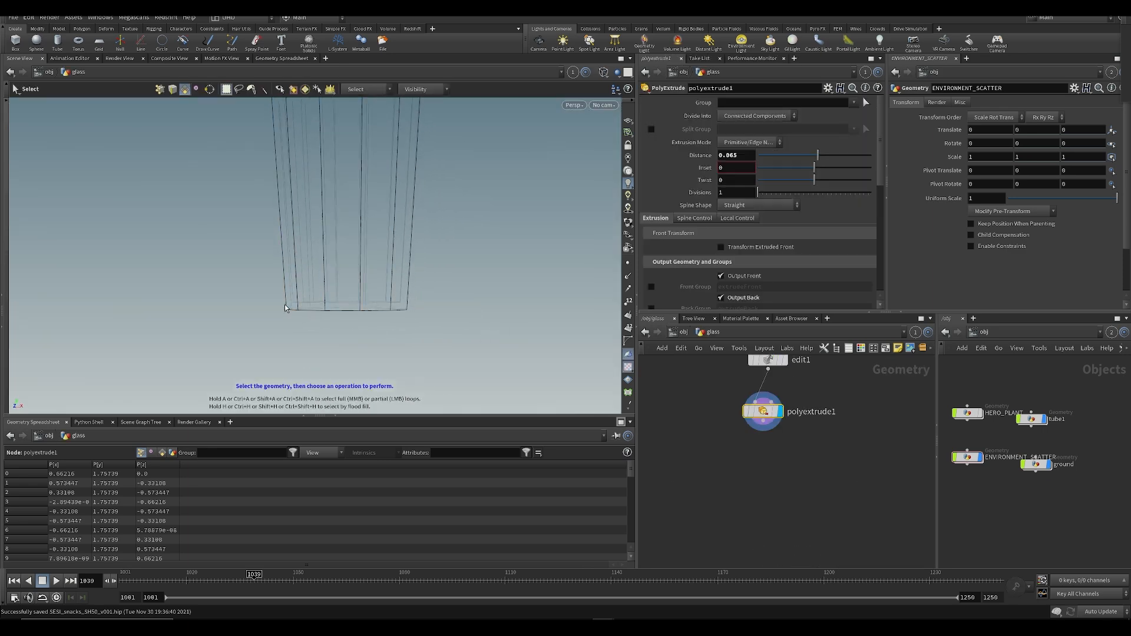
alt+middle_drag(343, 152, 341, 356)
alt+drag(437, 222, 363, 254)
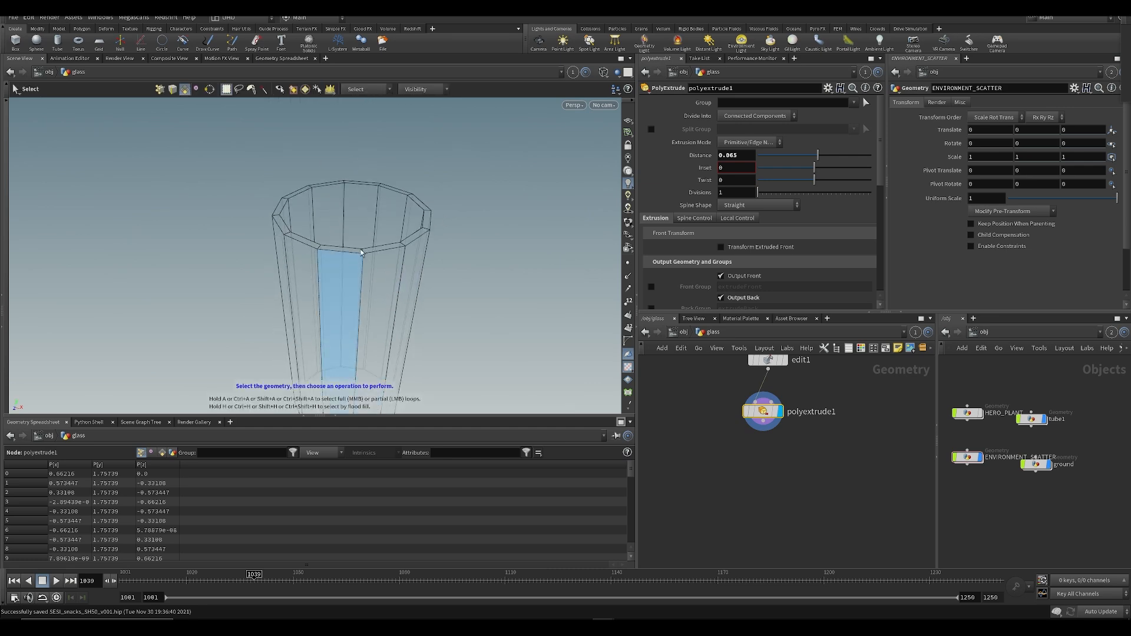
click(684, 333)
right_drag(396, 290, 396, 235)
drag(397, 235, 356, 228)
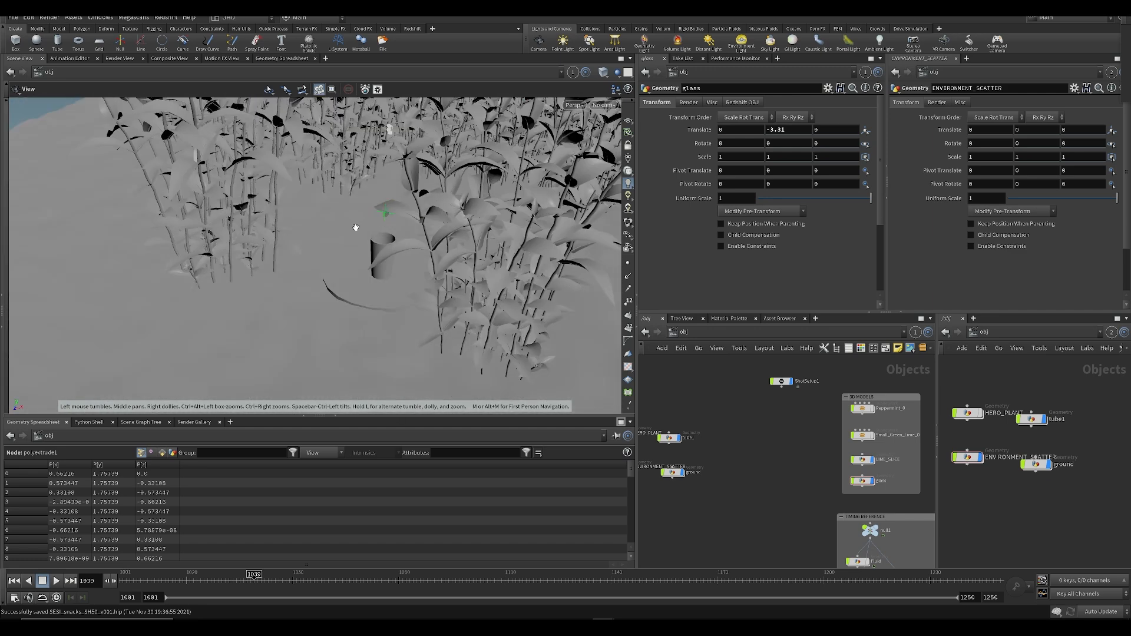
Step: Turn off the display of the glass and LIME_SLICE nodes in the 3D MODELS box and save the scene
click(864, 460)
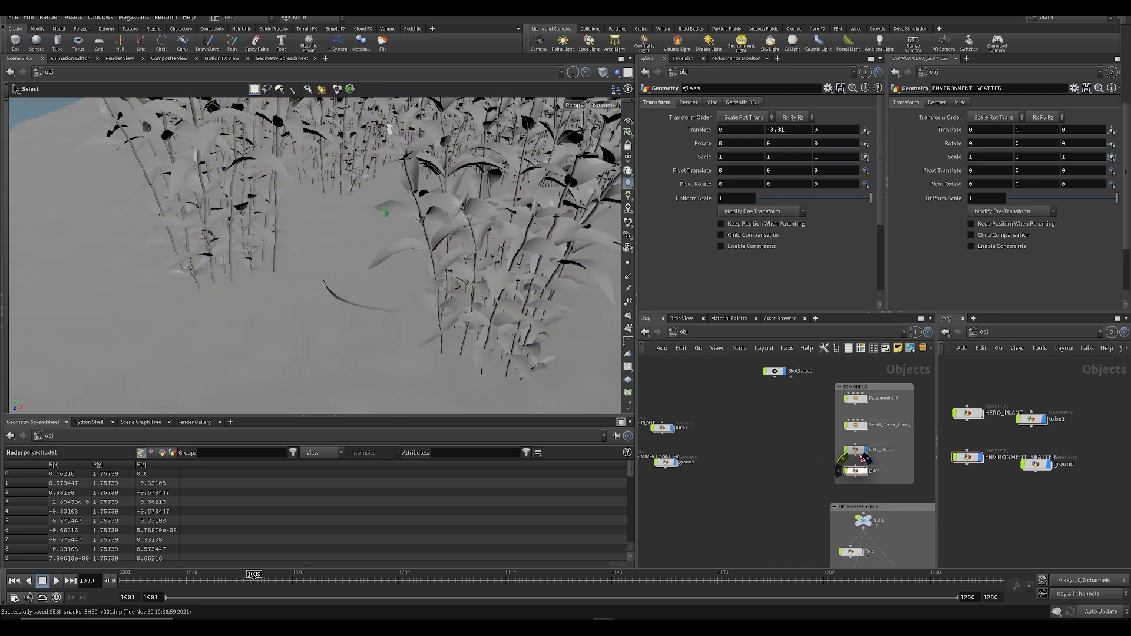
mouse_move(857, 470)
mouse_down()
mouse_move(803, 467)
mouse_move(860, 474)
mouse_up()
mouse_move(867, 449)
middle_drag(786, 501, 779, 472)
key(ctrl+s)
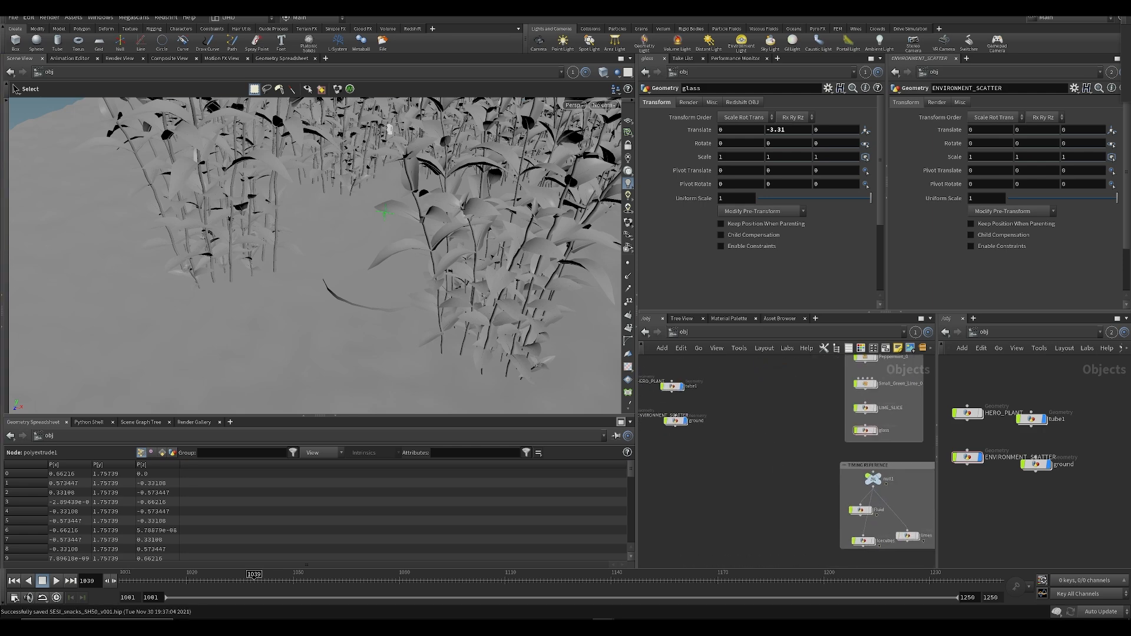
scroll(673, 498, down, 4)
middle_drag(706, 489, 733, 431)
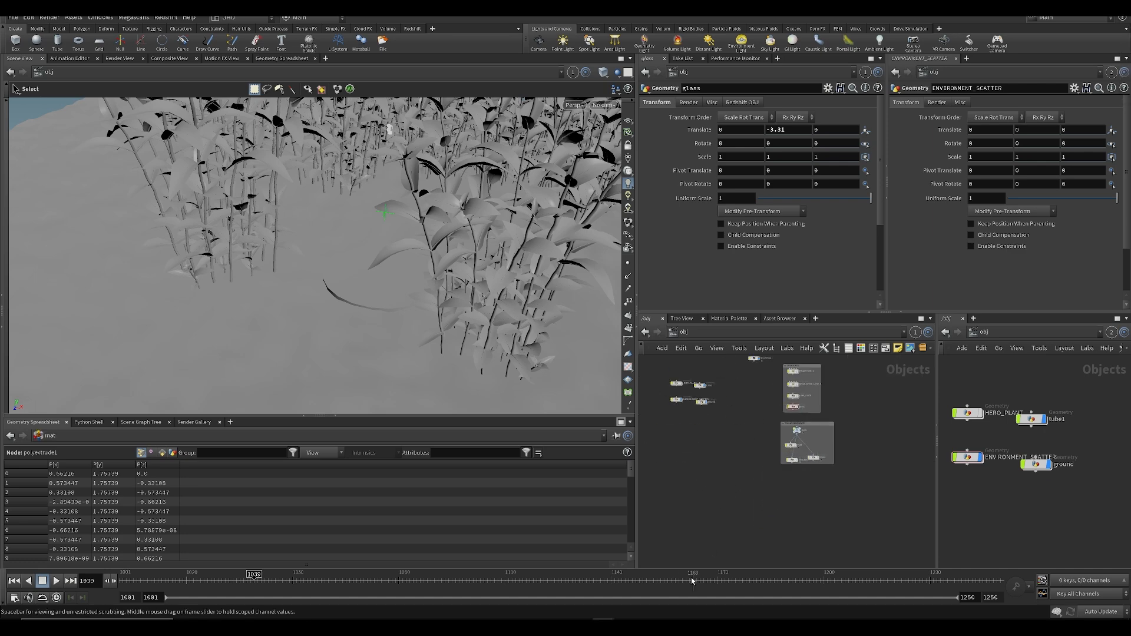
alt+right_drag(365, 256, 382, 284)
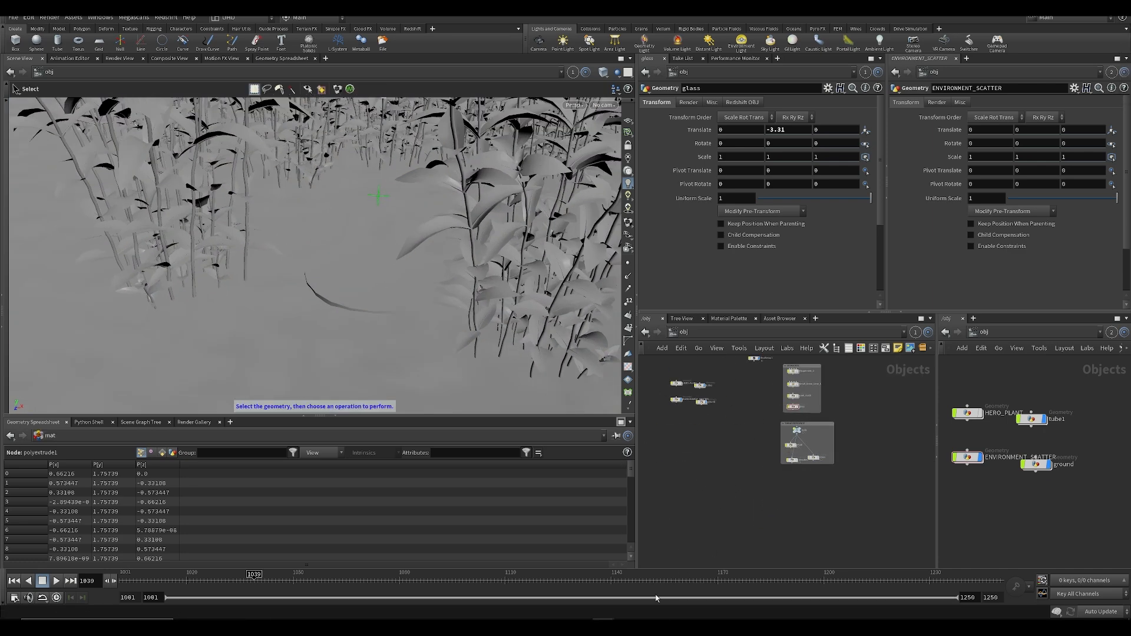
Step: Switch to Quixel Bridge and set the Tree Trunk asset's export target to Custom Disk Export
click(647, 628)
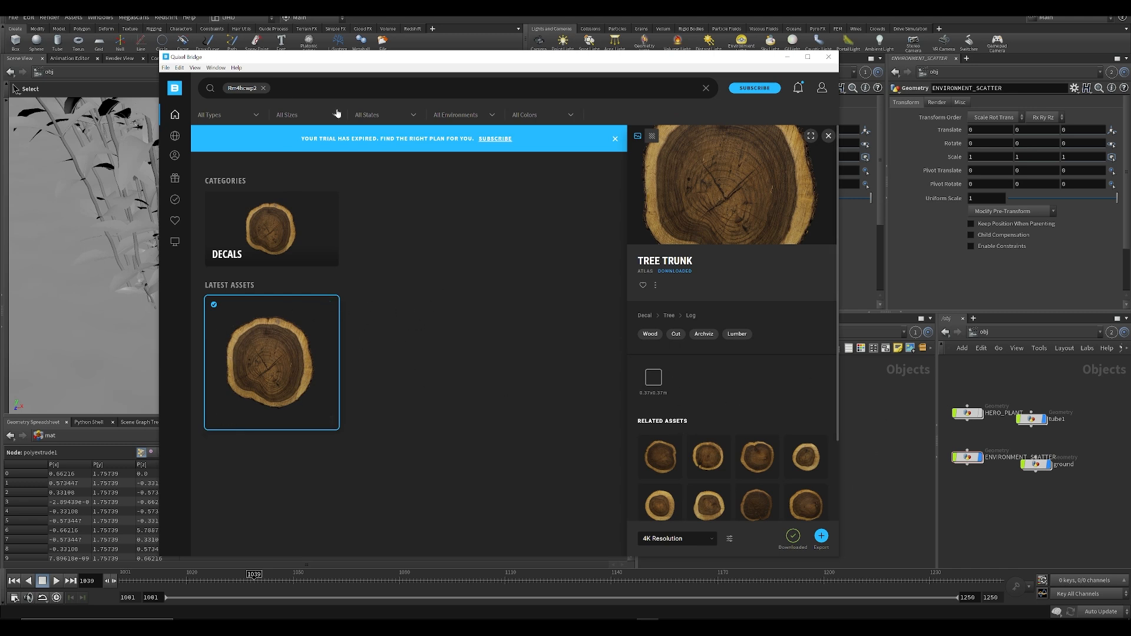
drag(493, 61, 500, 38)
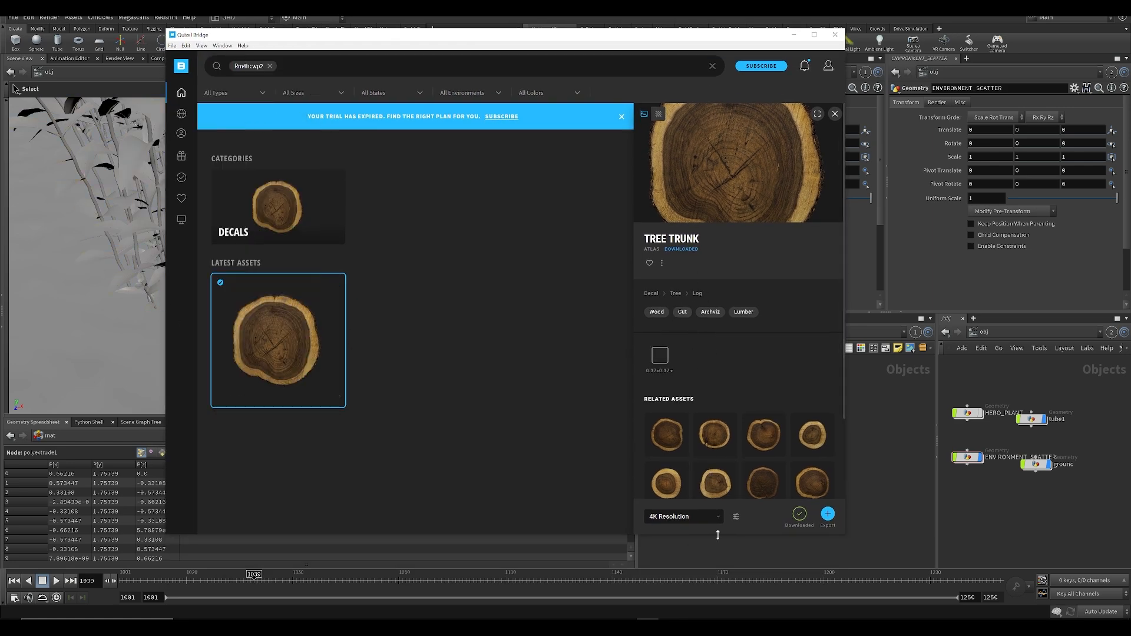
click(736, 517)
click(740, 160)
scroll(748, 236, down, 2)
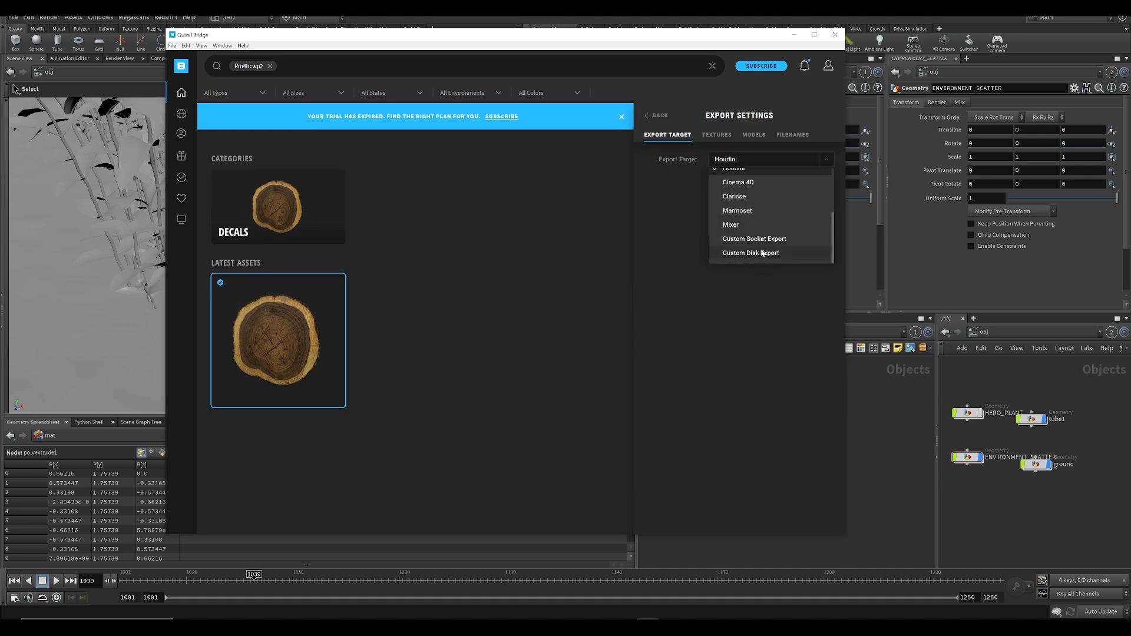
click(760, 254)
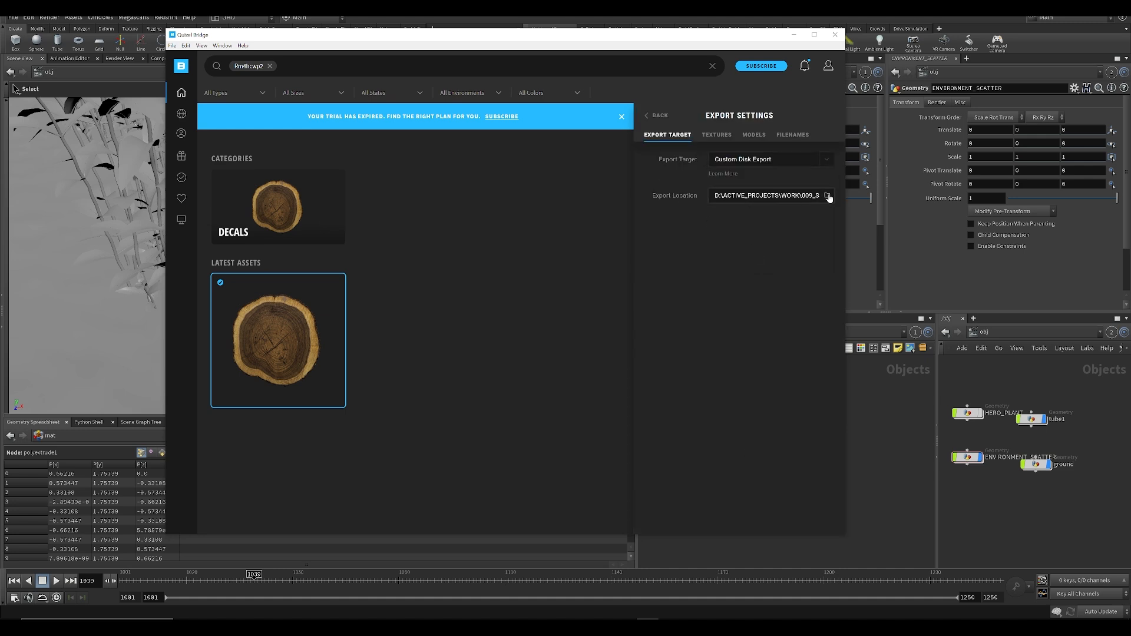
Step: Switch to File Explorer and open the ASSETS/Textures folder of __TUTORIAL_PROJECT in SESI_snacks_vol2
click(250, 626)
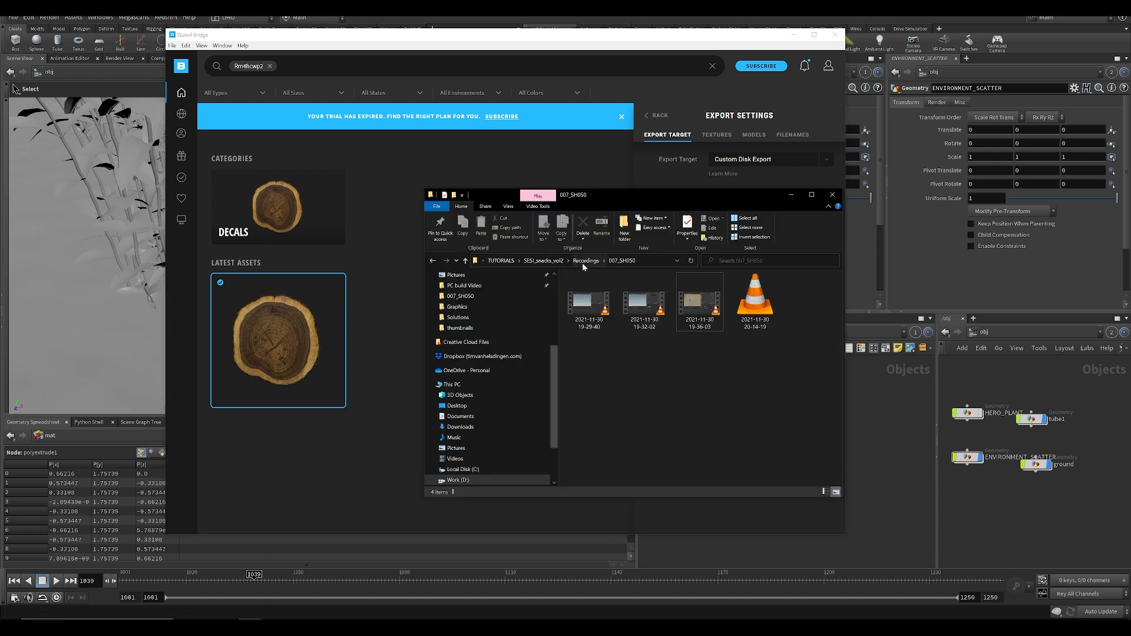
click(543, 261)
double_click(601, 290)
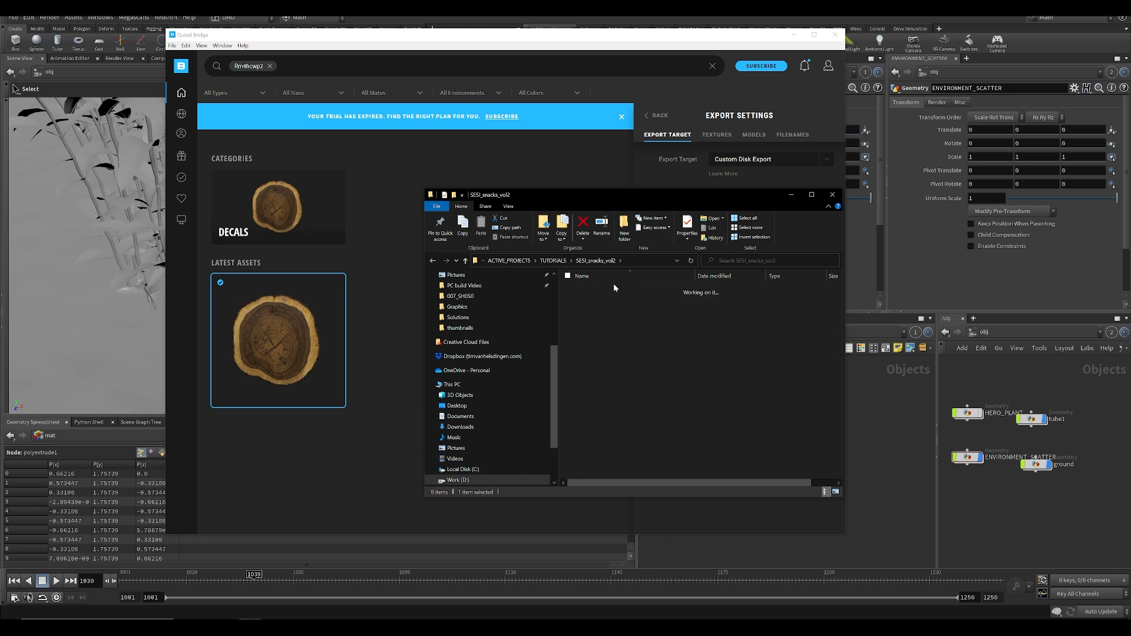
click(593, 328)
double_click(593, 329)
double_click(592, 357)
Step: Create a new folder named Wood_top in the Textures folder
right_click(620, 329)
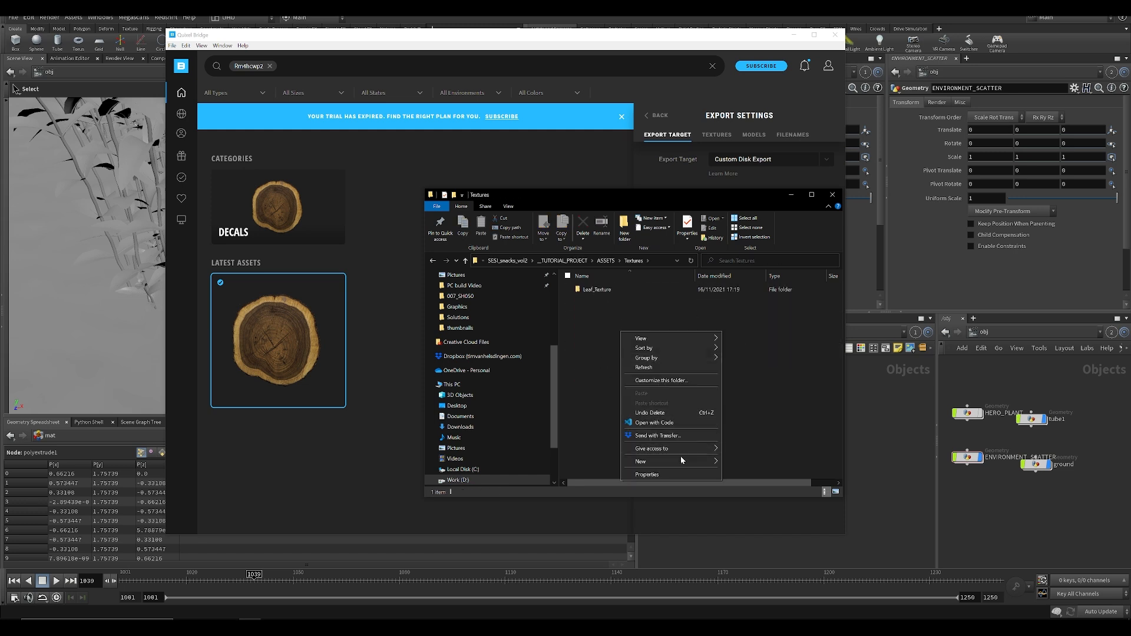
mouse_move(680, 462)
click(753, 463)
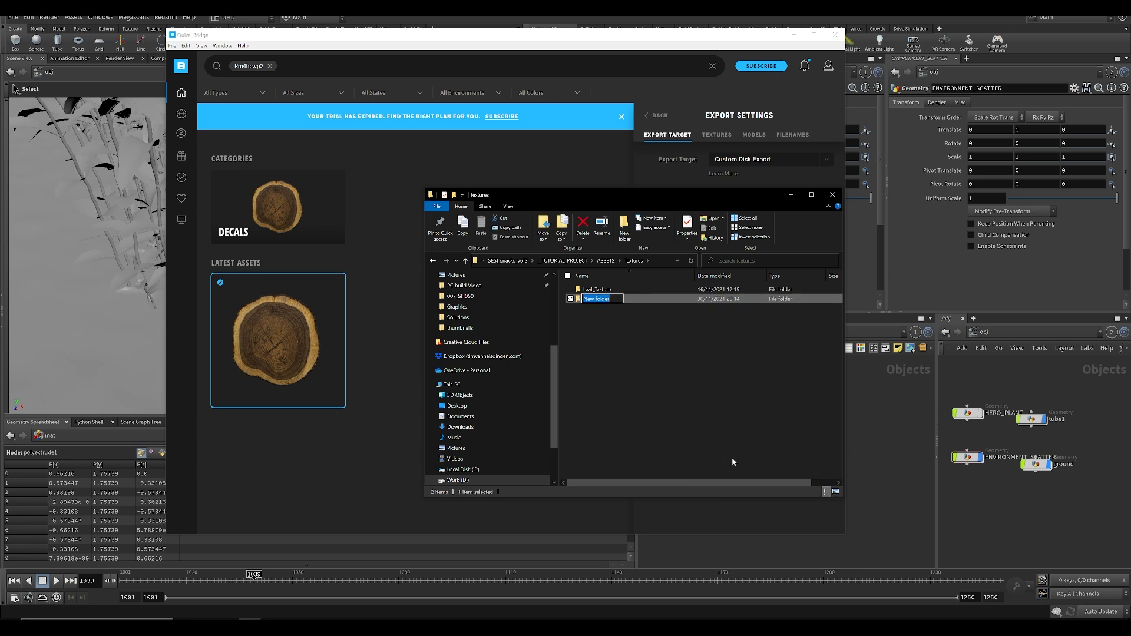
text(Wood_top)
key(Return)
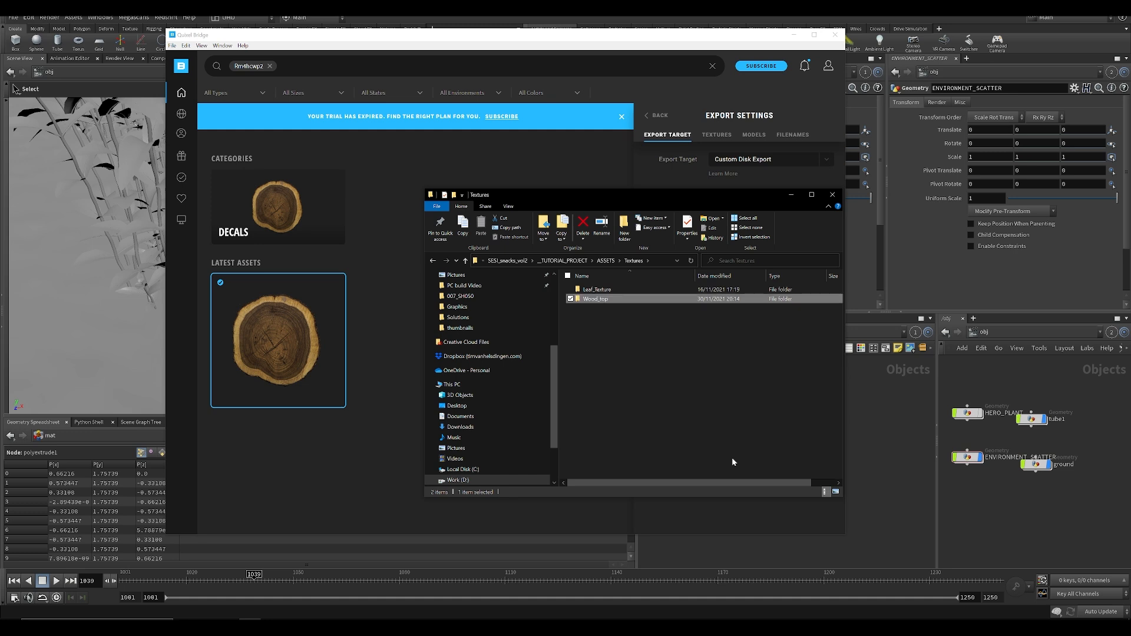
Step: Rename the Wood_top folder as Wood_slice
right_click(594, 301)
click(621, 537)
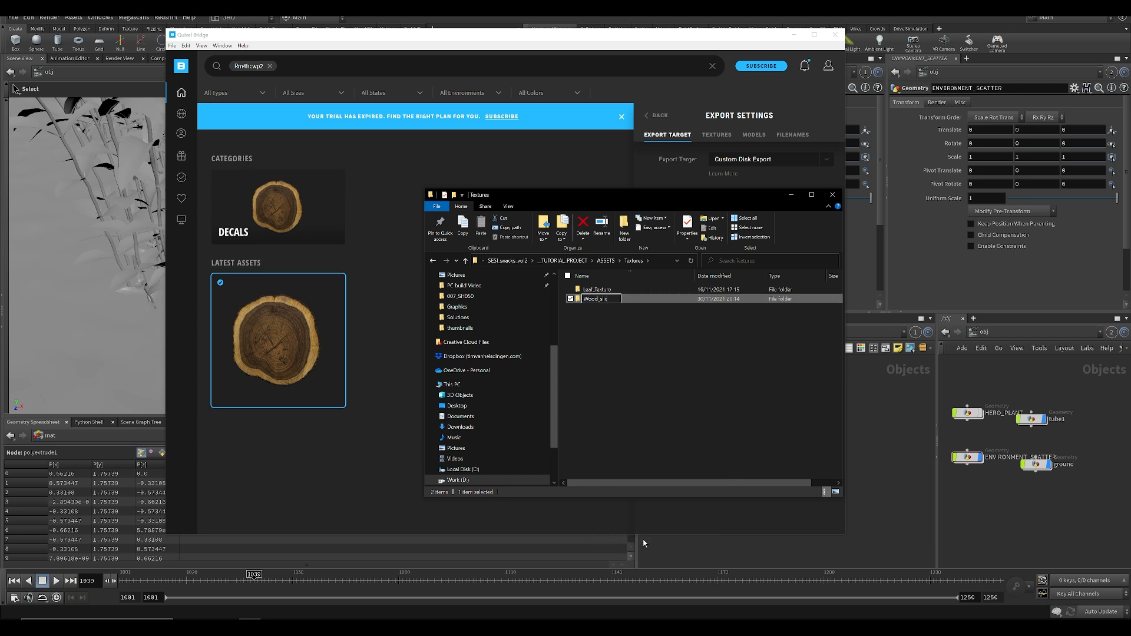
text(Wood_slice)
key(Return)
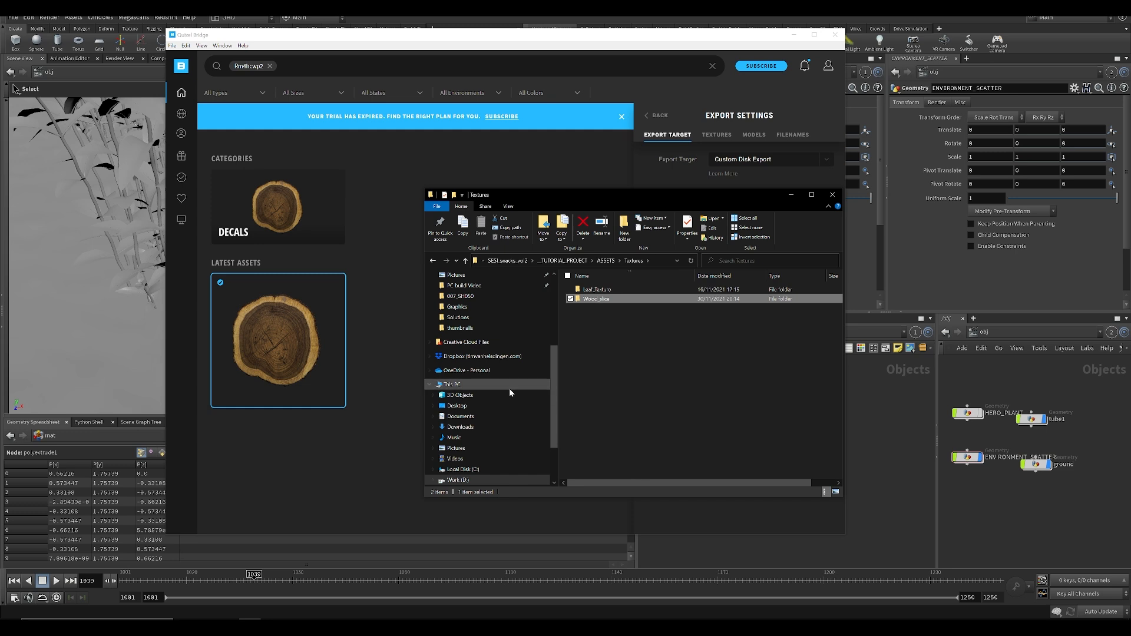
Step: Copy the Wood_slice folder's path and set it as the export location in Quixel Bridge
double_click(595, 299)
click(636, 260)
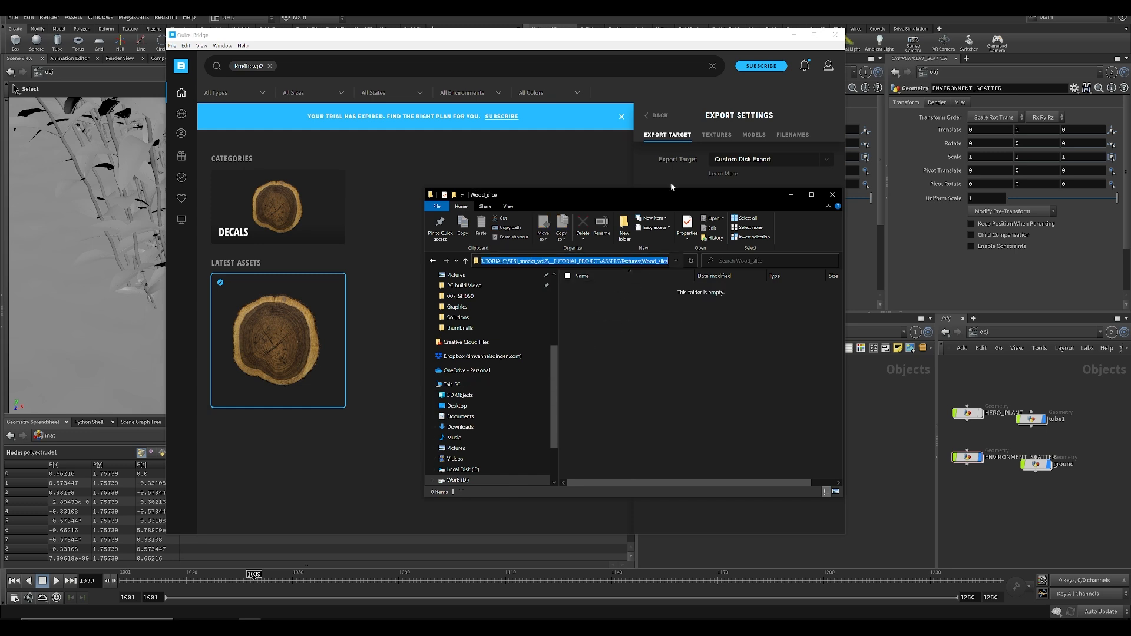
click(793, 196)
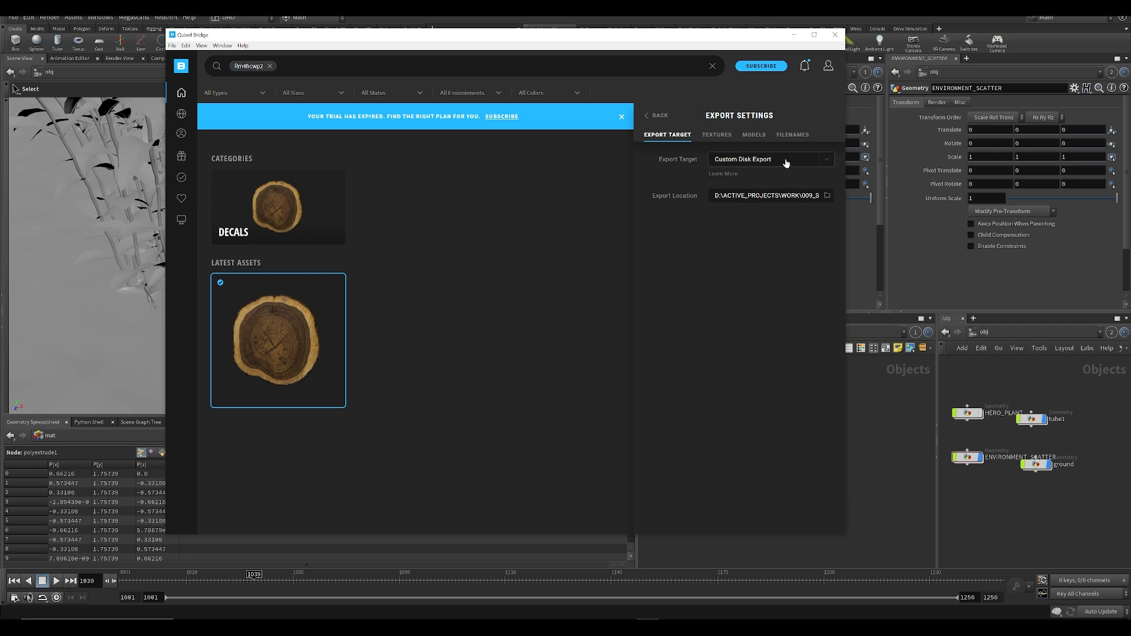
click(769, 200)
click(386, 67)
key(ctrl+v)
key(Return)
click(446, 293)
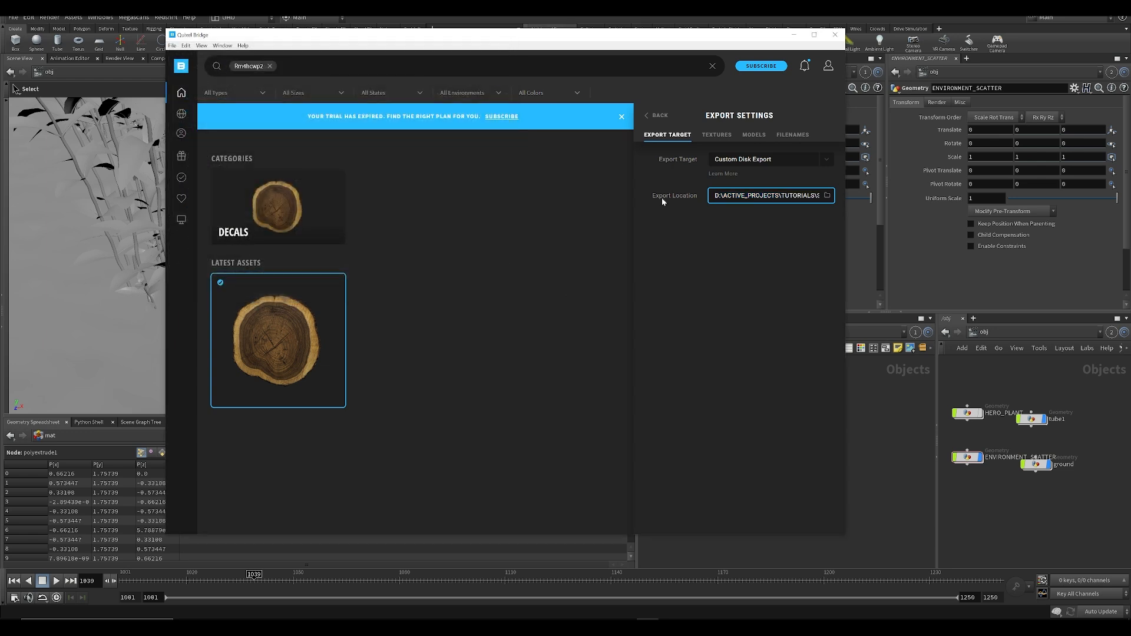
Step: Close the export settings and export the Tree Trunk asset at 4K resolution
click(659, 115)
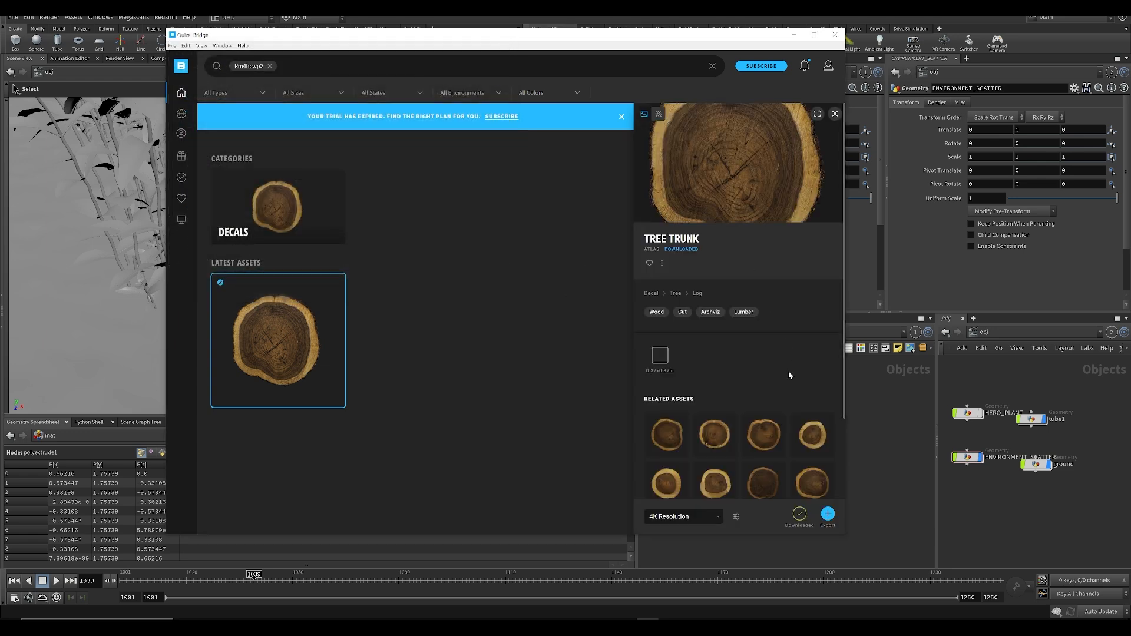
scroll(795, 377, down, 1)
click(828, 514)
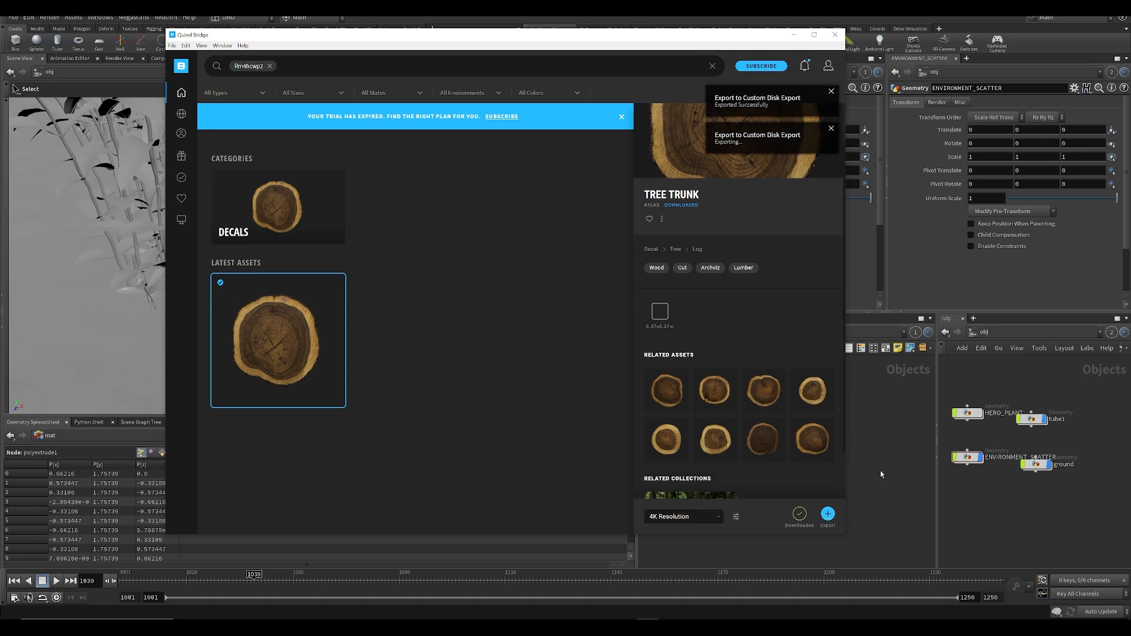
scroll(711, 364, down, 1)
Step: Switch back to Houdini and save the scene
click(903, 482)
middle_drag(814, 449, 832, 455)
key(ctrl+s)
middle_drag(737, 418, 745, 439)
scroll(749, 459, up, 5)
scroll(735, 447, down, 3)
scroll(745, 440, up, 3)
middle_drag(851, 470, 760, 427)
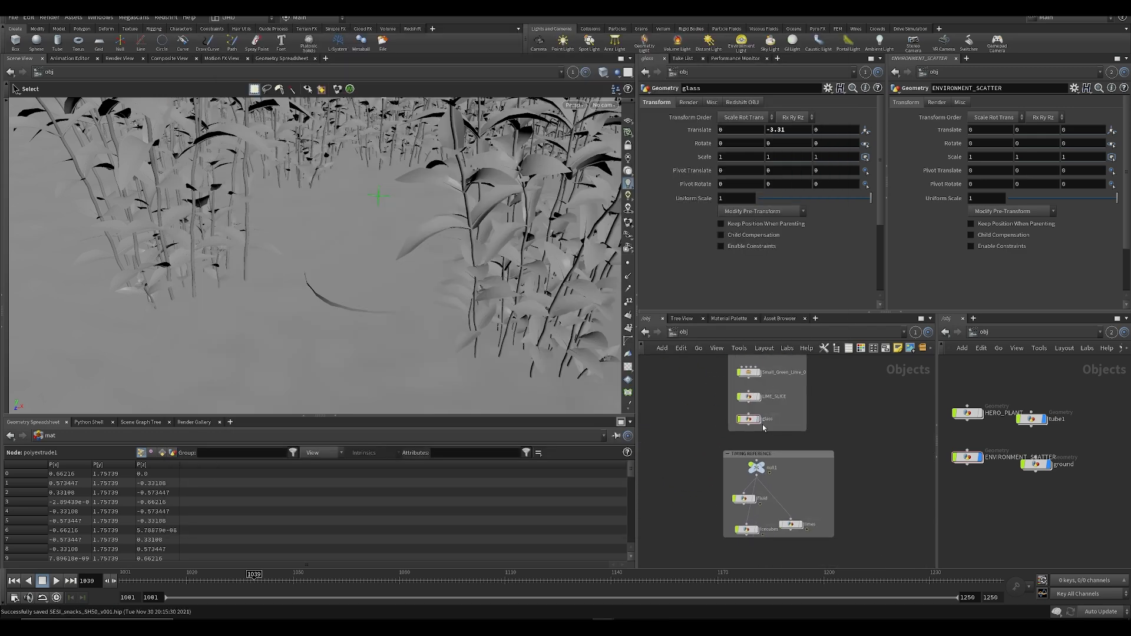
Step: Widen the 3D MODELS network box and add a Geometry node inside it
middle_drag(821, 376, 772, 468)
drag(759, 459, 784, 467)
key(Tab)
text(ge)
click(877, 279)
Step: Name the new geometry node Wooden_slice and save the scene
scroll(759, 493, up, 3)
click(790, 422)
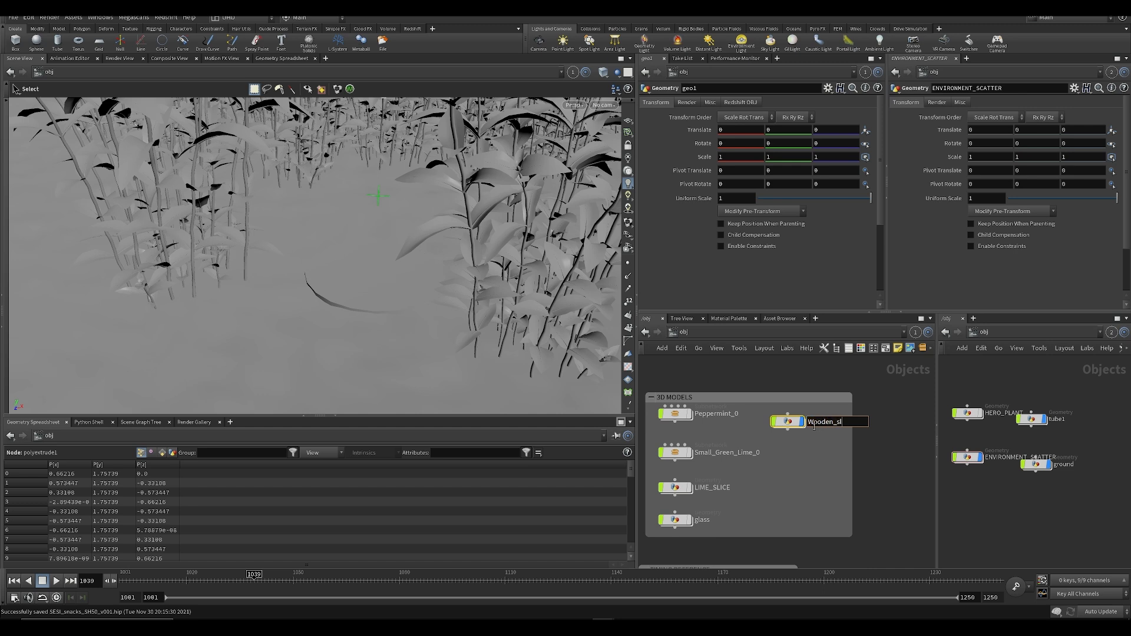
key(Return)
key(ctrl+s)
double_click(854, 423)
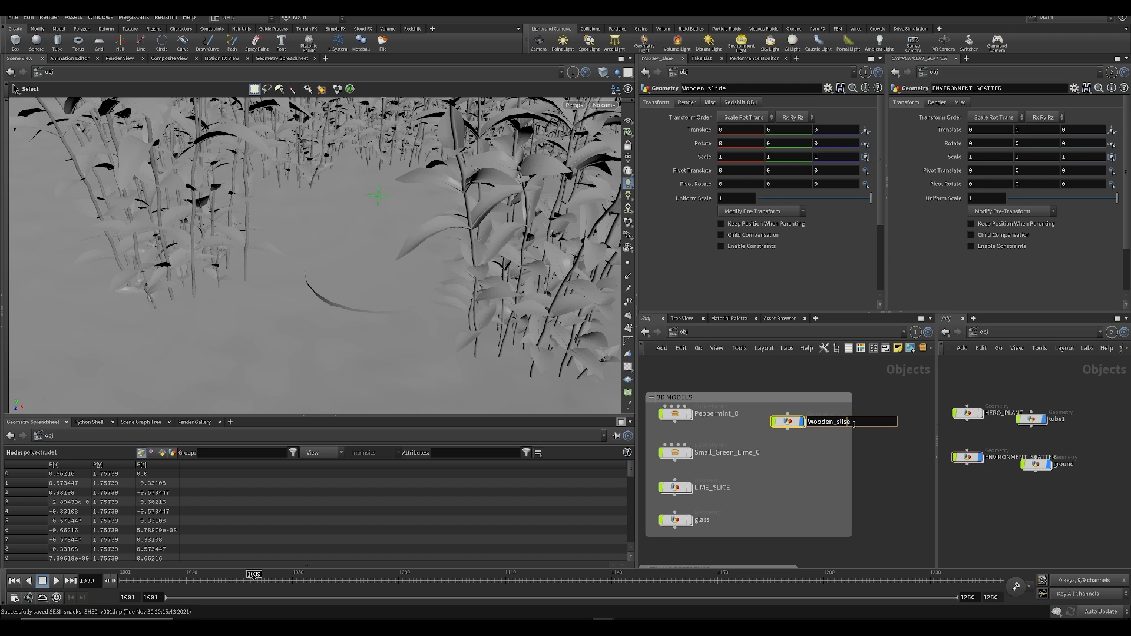
key(Return)
double_click(853, 423)
key(BackSpace)
key(Return)
Step: Go inside the Wooden_slice node and add a Trace node
double_click(785, 425)
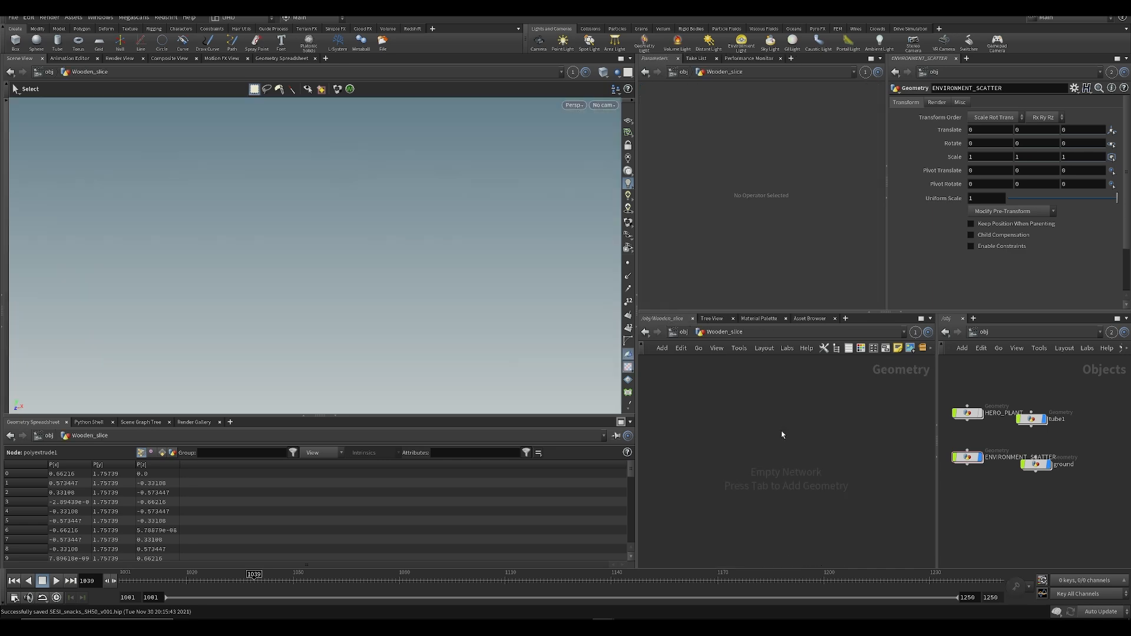
key(Tab)
text(trace)
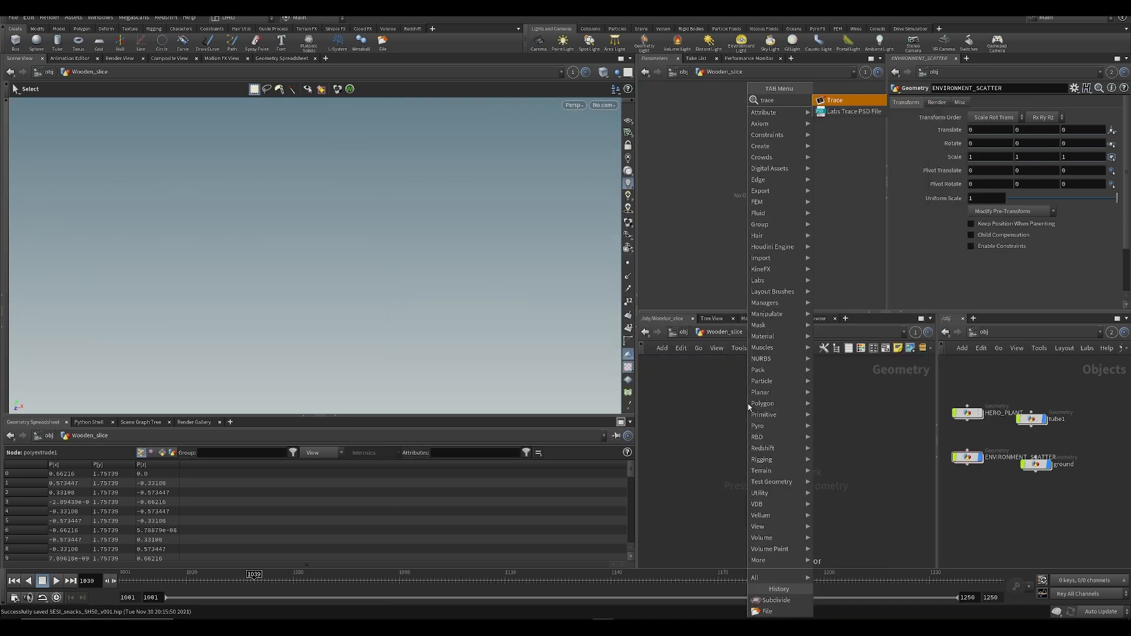
key(Return)
click(749, 407)
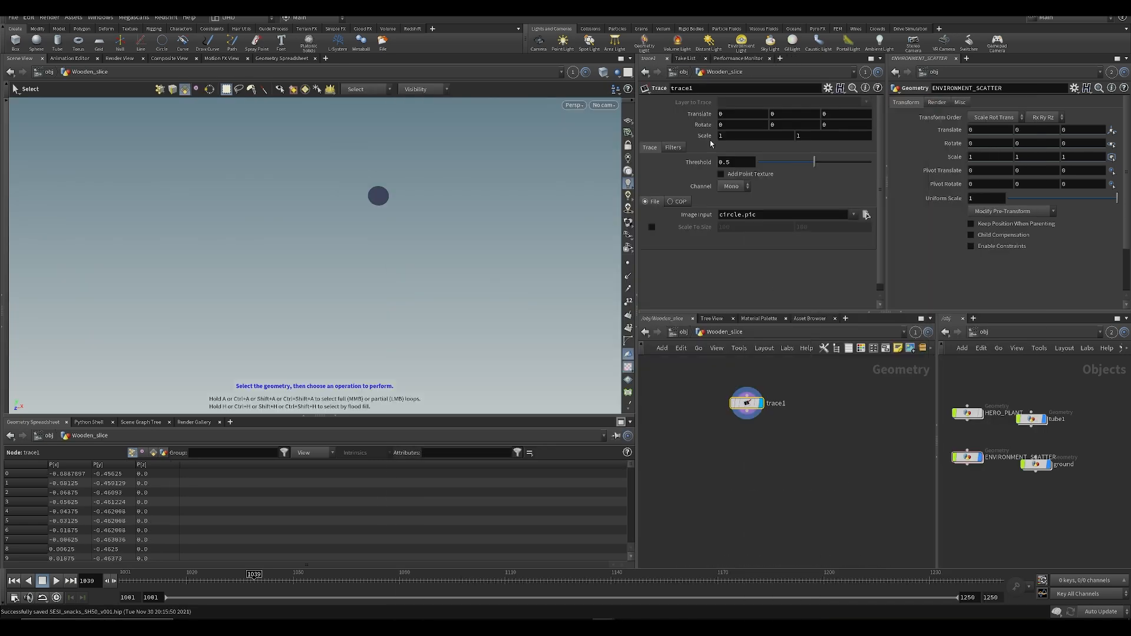
Step: Set the Trace image input to $ROOT/ and browse from there to the Tree Trunk folder in ASSETS/Textures/Wood_slice
click(775, 215)
text($ROOT/)
key(Return)
click(865, 215)
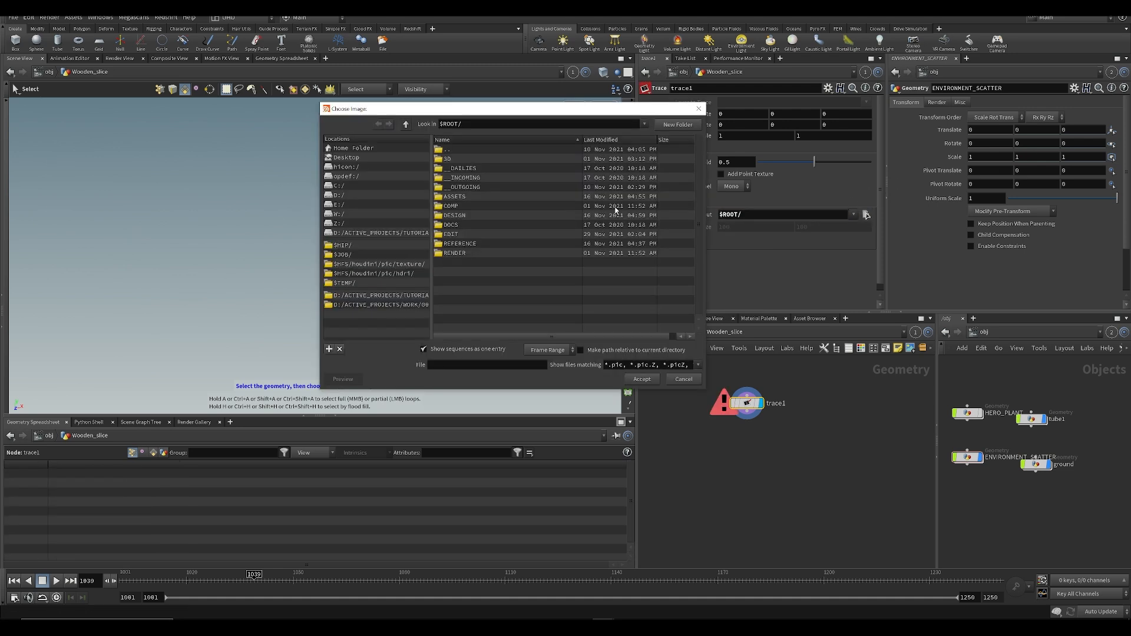
double_click(457, 196)
double_click(459, 225)
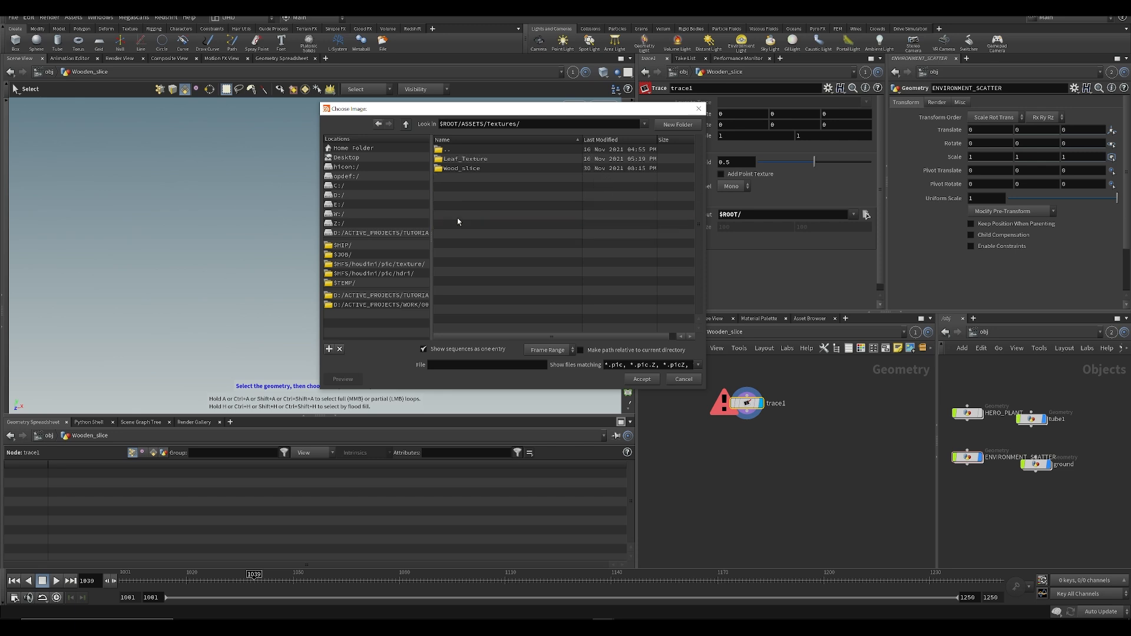
double_click(461, 168)
double_click(459, 160)
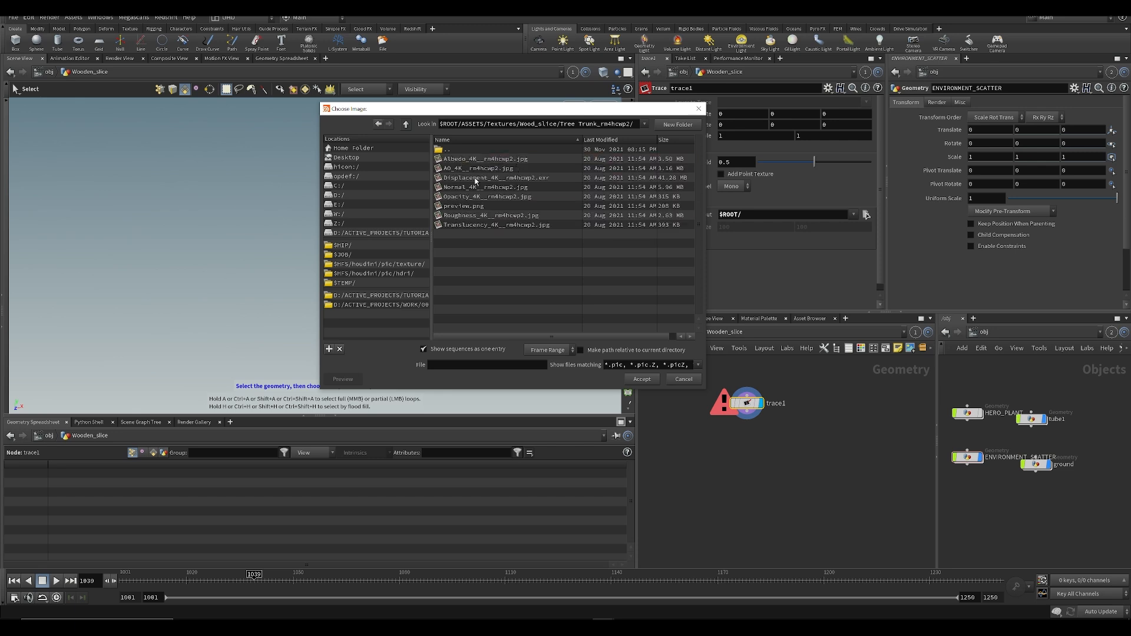
Step: In File Explorer, move the contents of Wood_slice up into the Textures folder and delete the Wood_slice folder
double_click(448, 149)
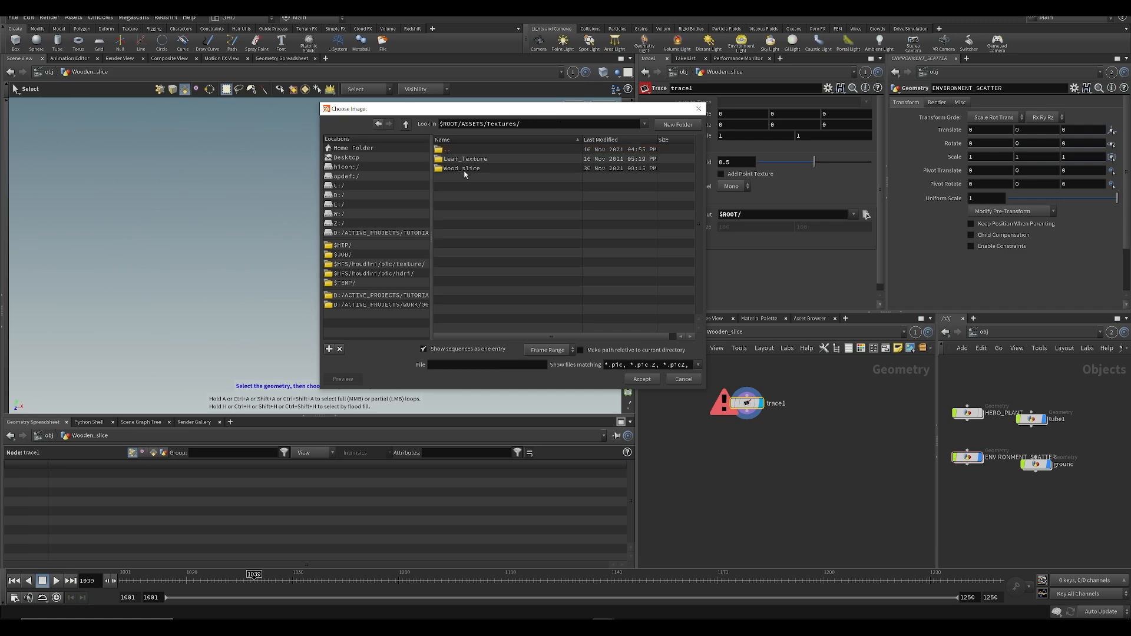
click(250, 627)
click(613, 293)
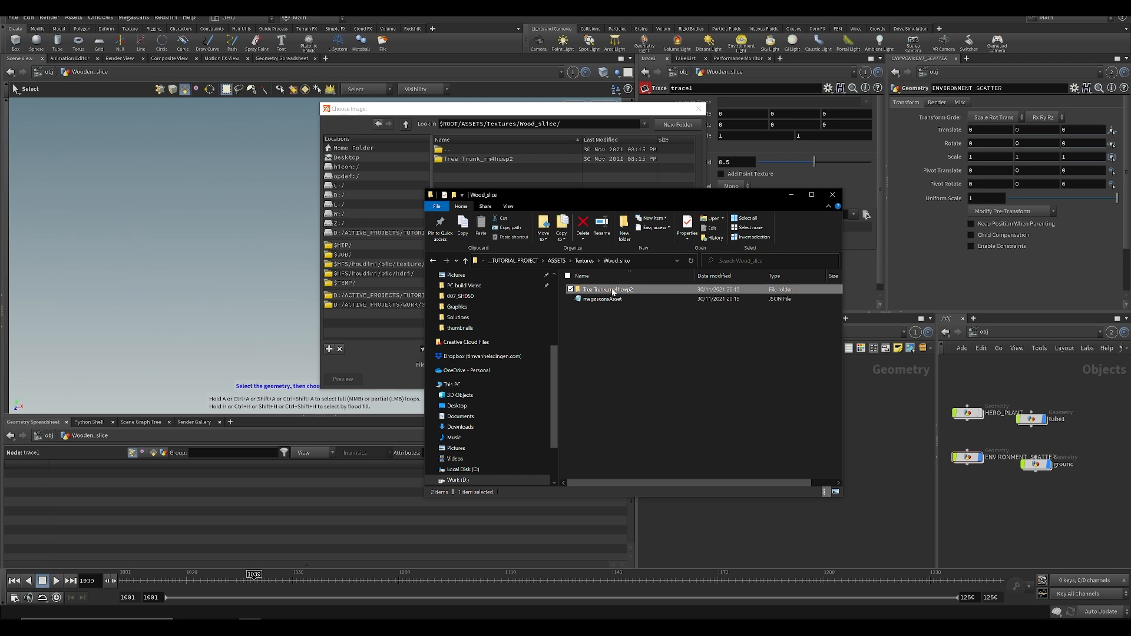
click(585, 261)
key(ctrl+v)
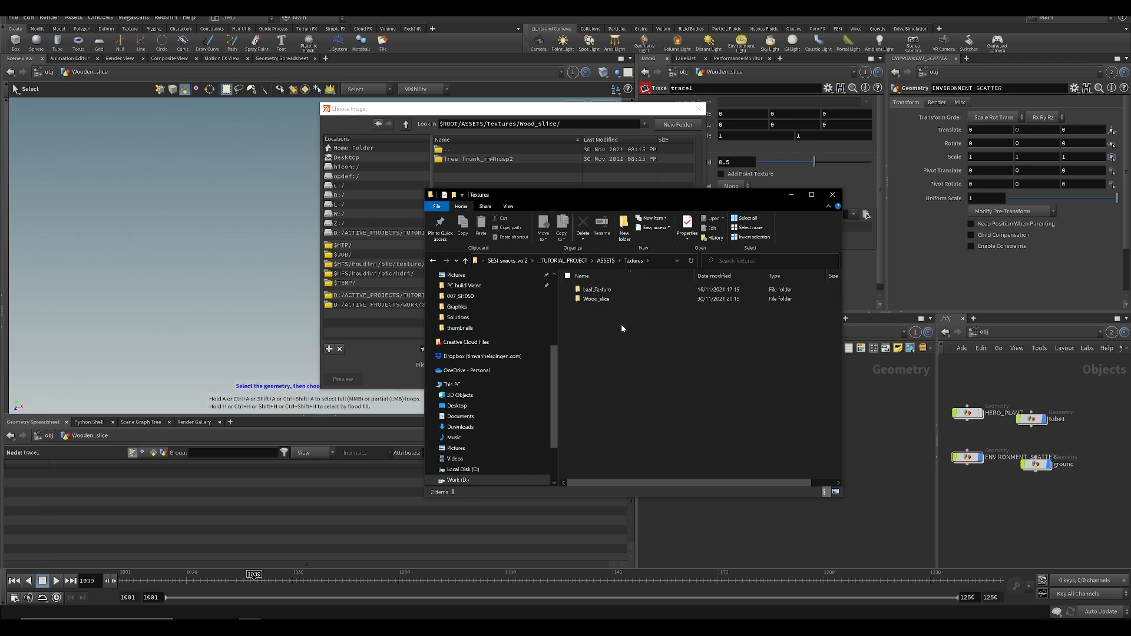
click(622, 337)
click(610, 308)
key(Delete)
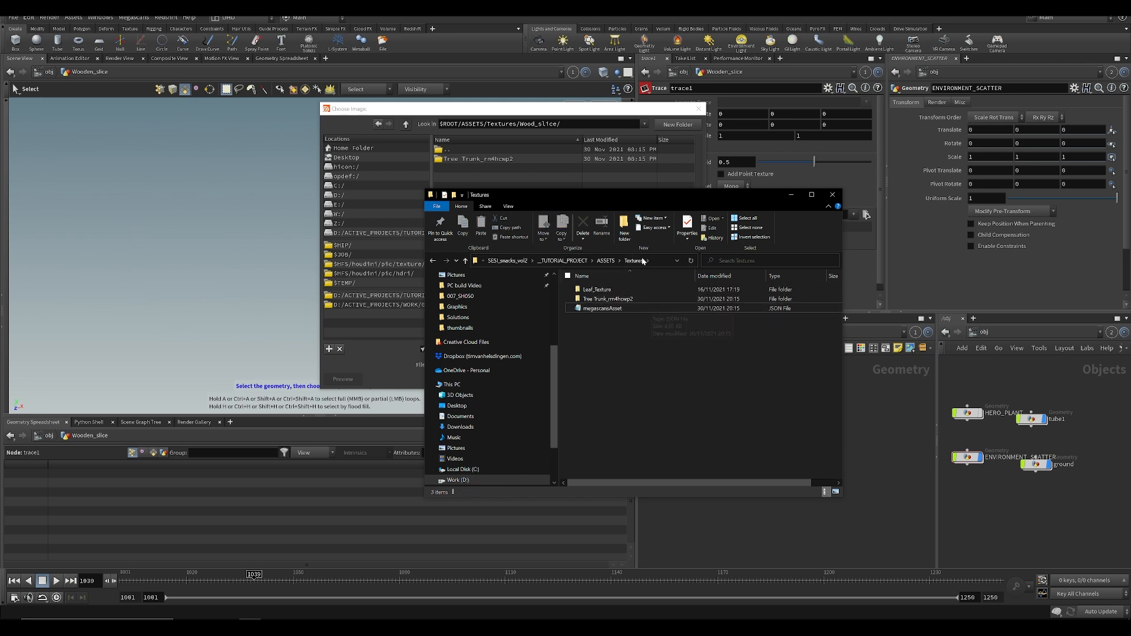
Step: Load Opacity_4K__rm4hcwp2.jpg from the Tree Trunk folder as the Trace image, frame the shape and save the scene
double_click(488, 160)
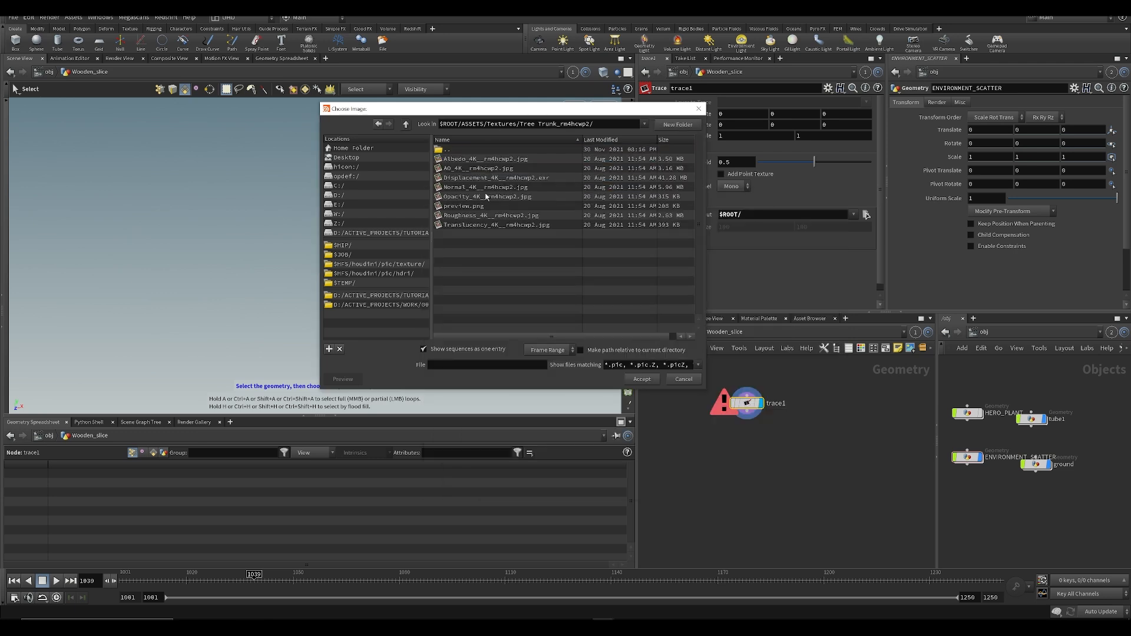
click(487, 199)
click(643, 379)
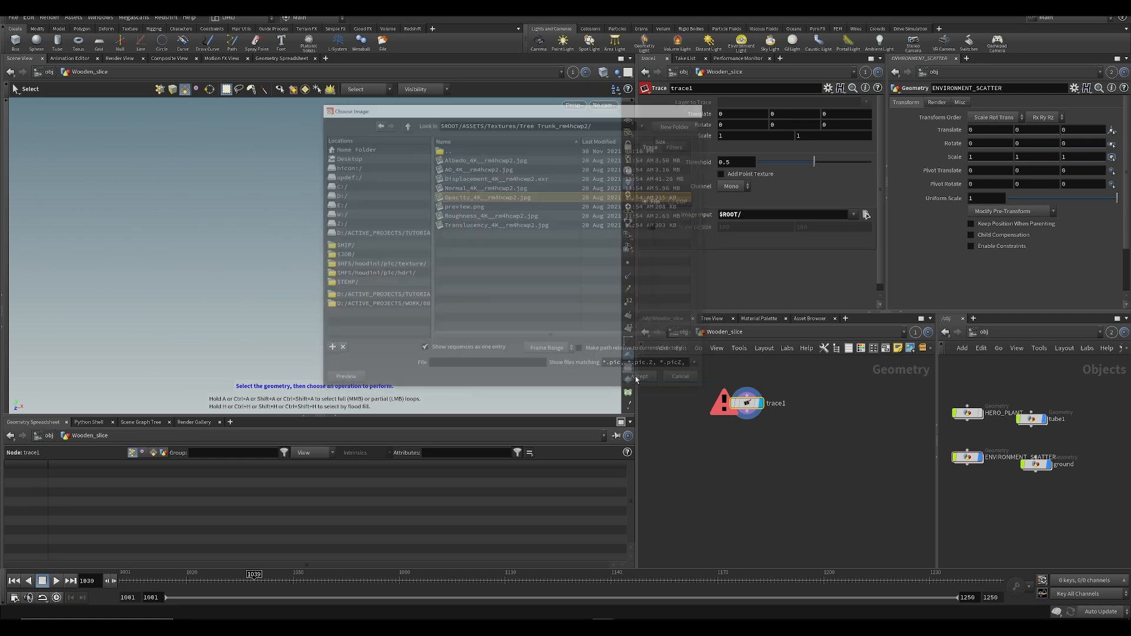
key(space+g)
mouse_move(354, 282)
mouse_down()
mouse_move(387, 230)
mouse_move(369, 232)
mouse_up()
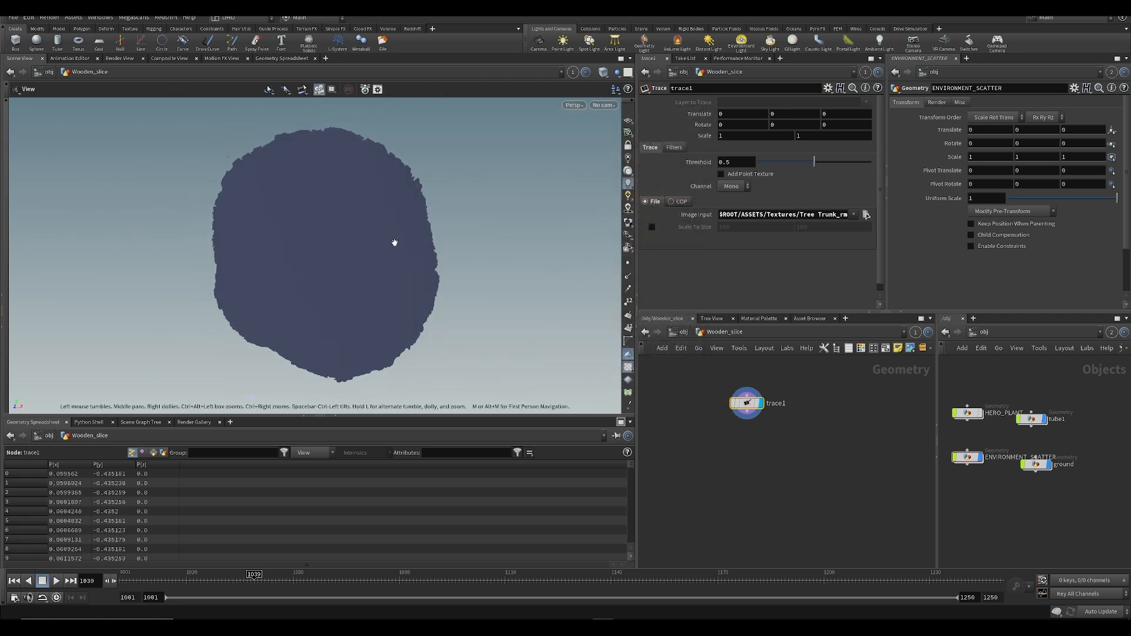
key(ctrl+s)
mouse_move(336, 286)
mouse_down()
mouse_move(415, 257)
mouse_move(379, 265)
mouse_move(391, 292)
mouse_move(374, 293)
mouse_move(377, 283)
mouse_move(169, 308)
mouse_move(394, 240)
mouse_move(354, 264)
mouse_move(273, 245)
mouse_move(458, 246)
mouse_move(292, 299)
mouse_move(248, 279)
mouse_up()
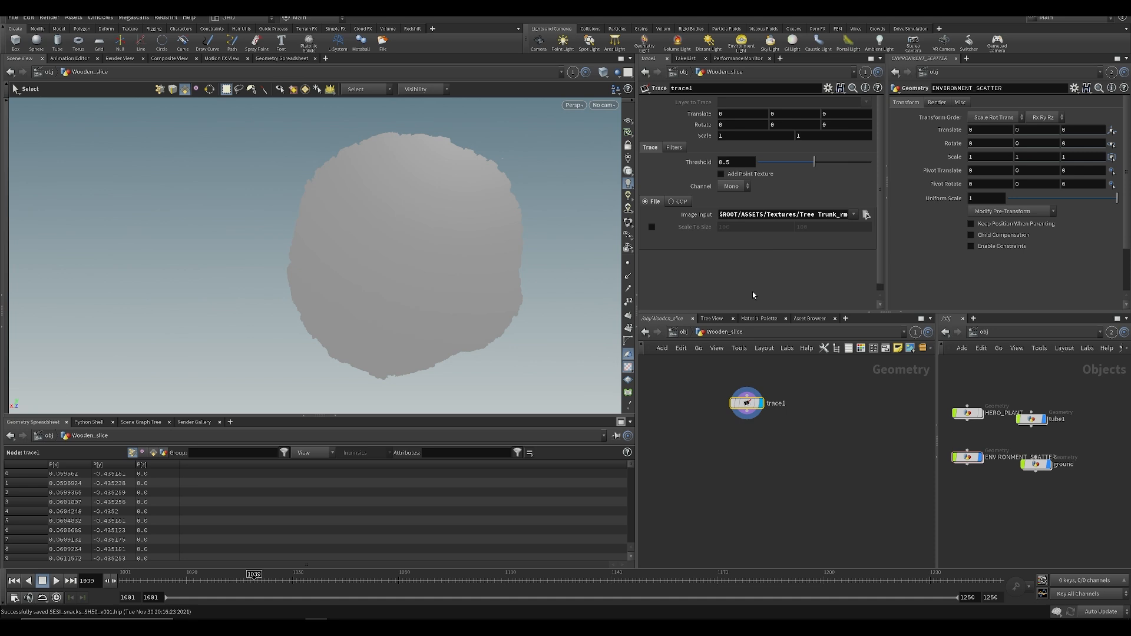
Step: Display the points and try fitting the trace to curves, converted to polygons with a Level of Detail of 0.05
click(629, 265)
scroll(778, 207, down, 3)
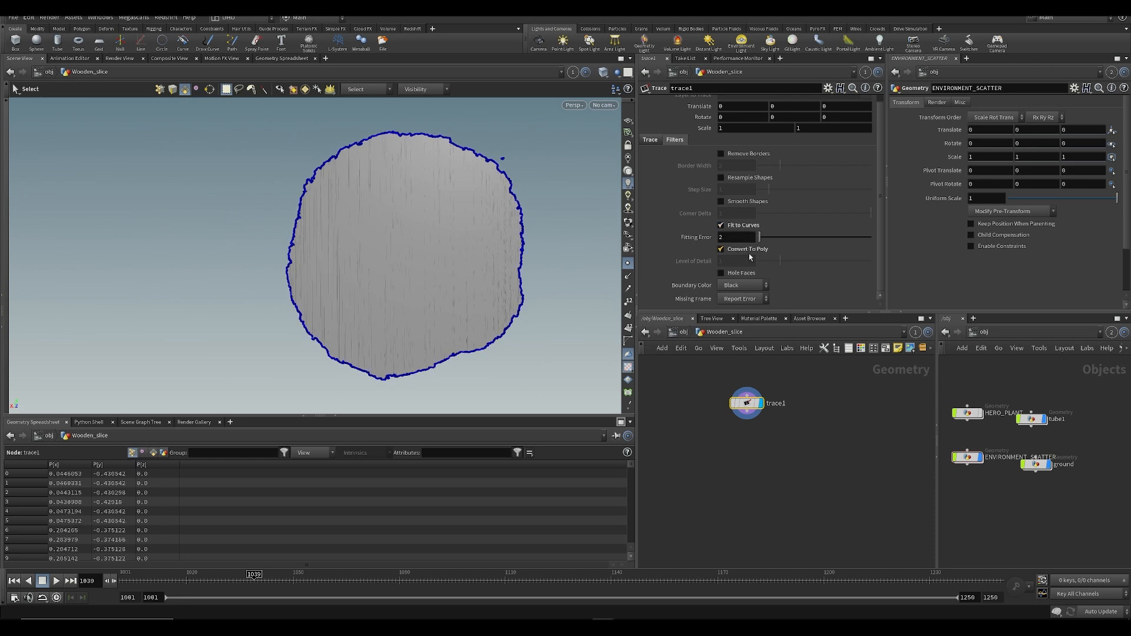
mouse_move(781, 261)
mouse_down()
mouse_move(759, 267)
mouse_move(793, 267)
mouse_move(759, 267)
mouse_up()
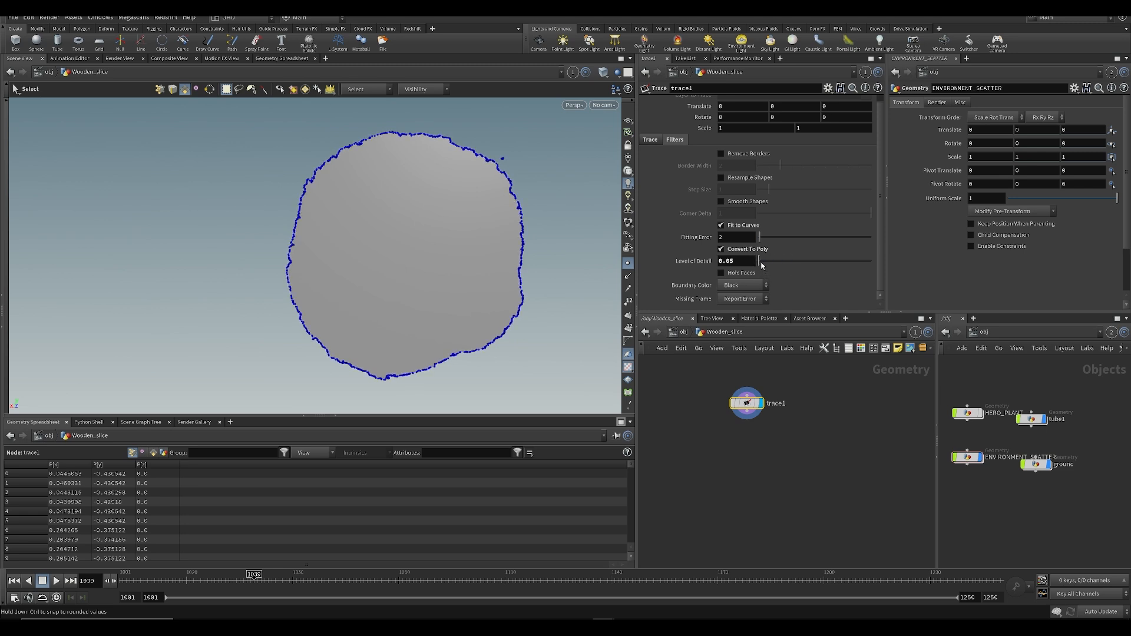
click(603, 71)
click(623, 207)
scroll(459, 247, up, 5)
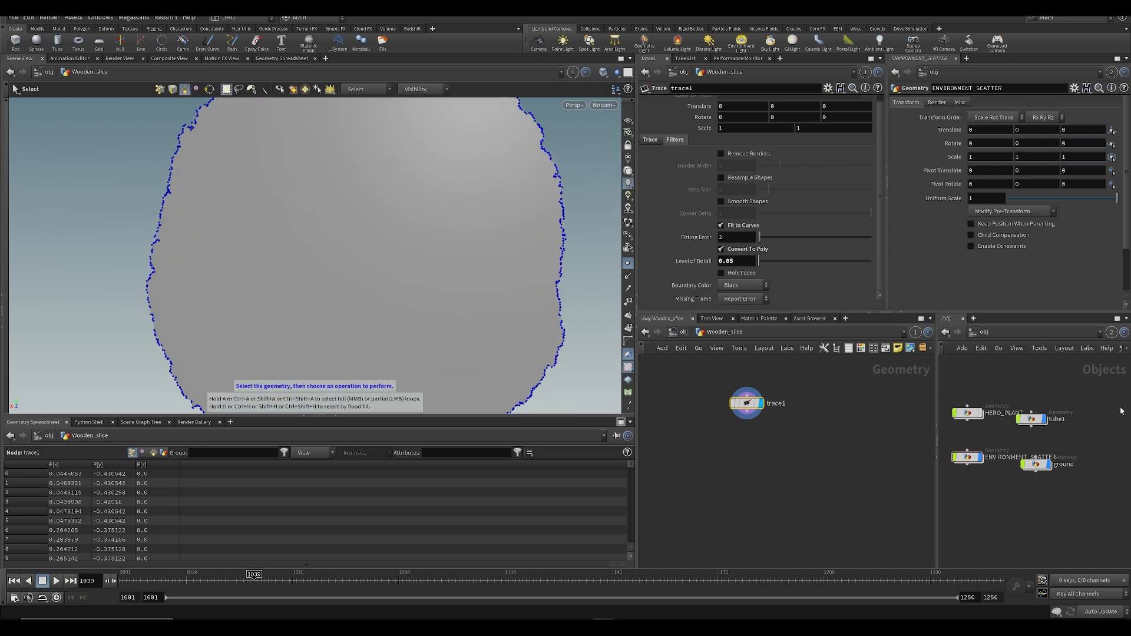
Step: Turn off Fit to Curves on the Trace node and add a Resample node after it
click(762, 472)
mouse_move(518, 302)
alt+mouse_down()
mouse_move(530, 277)
mouse_move(454, 320)
mouse_move(464, 314)
alt+mouse_up()
click(731, 229)
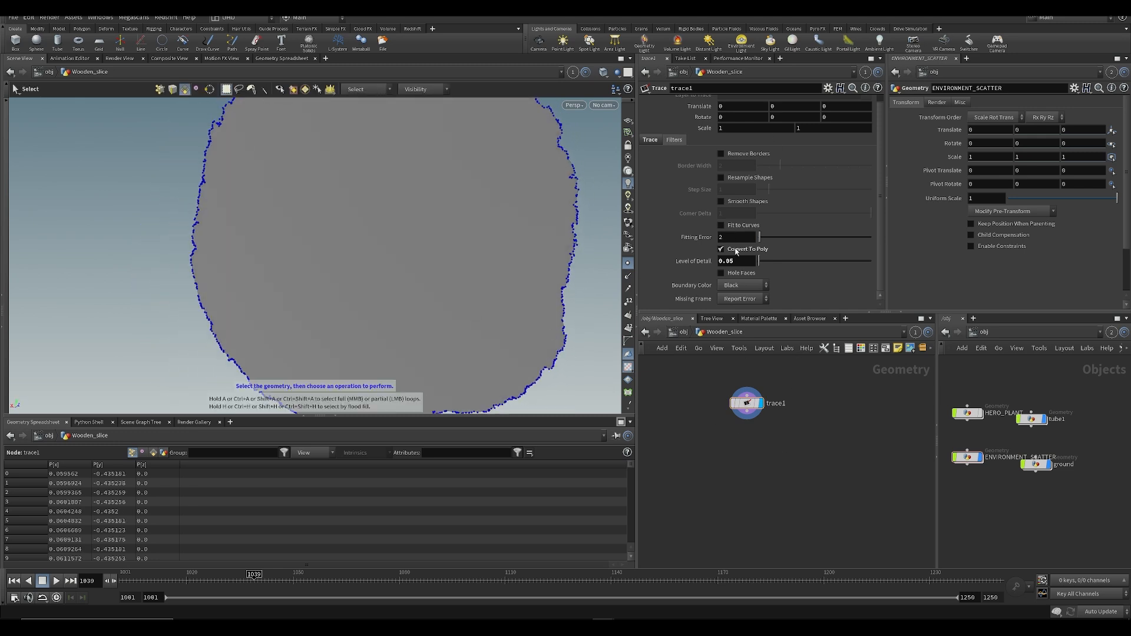
key(Tab)
text(res)
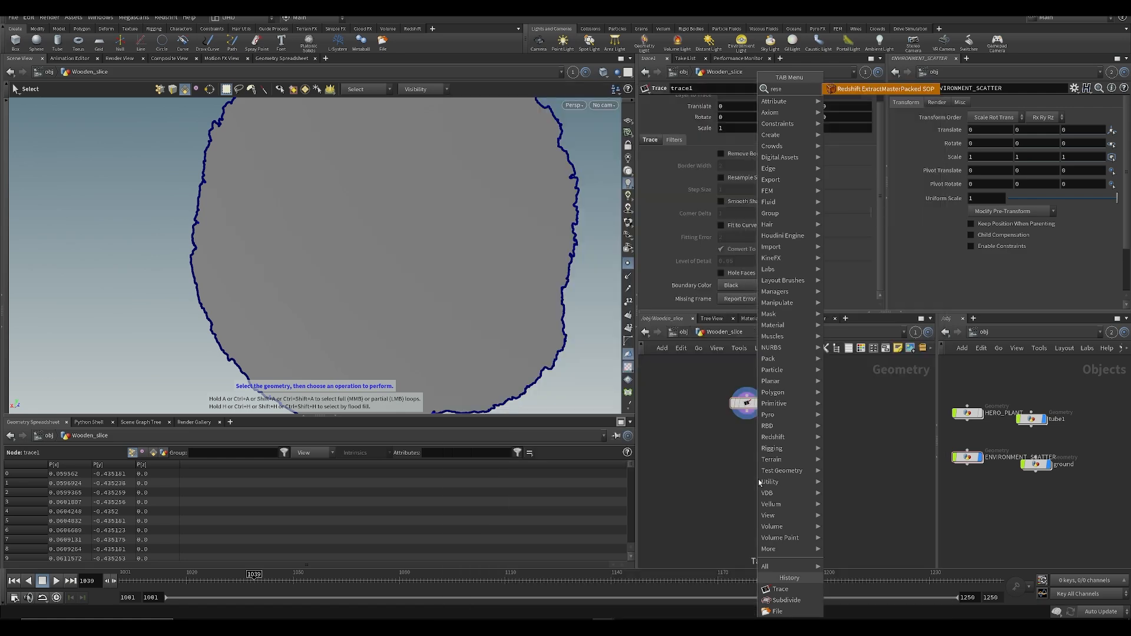
text(am)
key(Return)
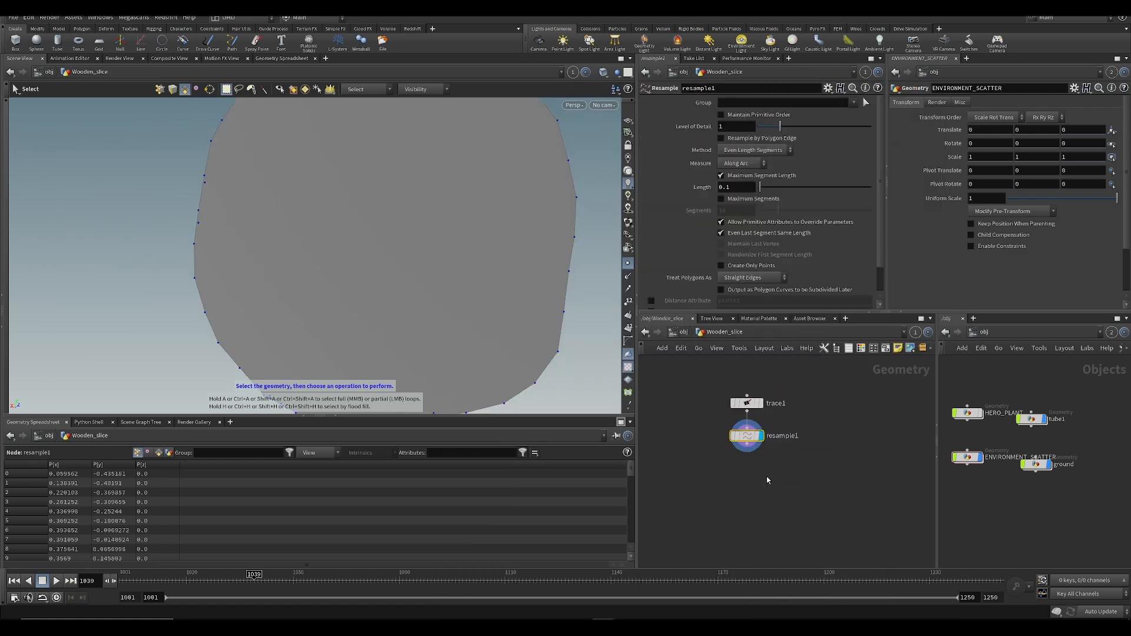
Step: Save the scene, set the Resample node's maximum segment Length to 0.02, and inspect the resampled outline
key(ctrl+s)
click(747, 188)
key(BackSpace)
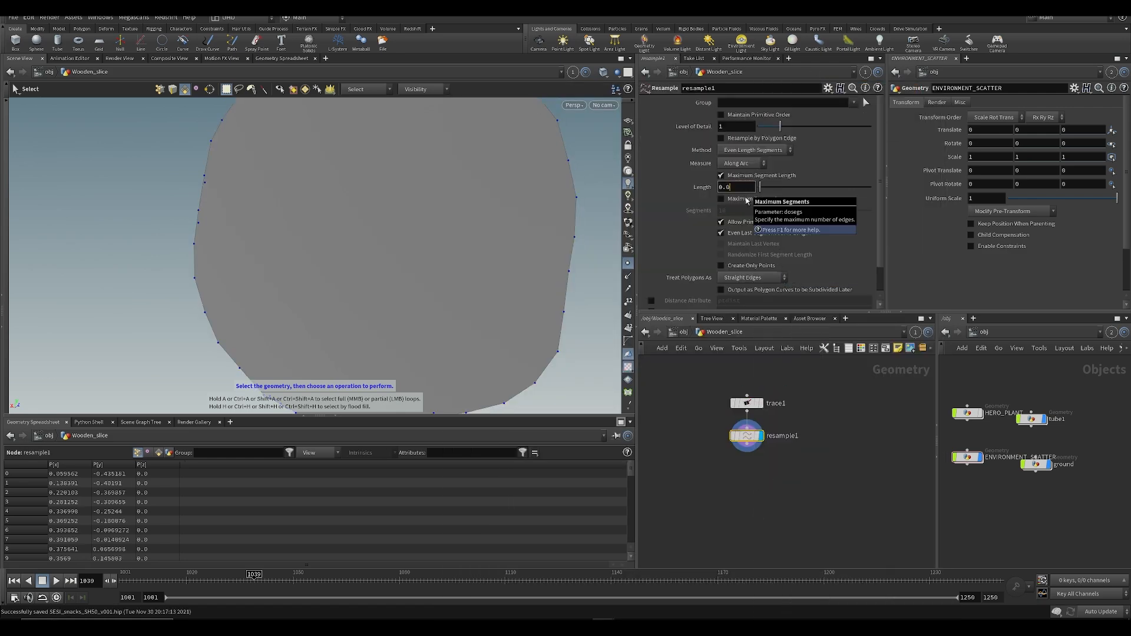
text(02)
key(Return)
alt+middle_drag(454, 293, 484, 282)
scroll(490, 276, down, 3)
alt+drag(495, 271, 537, 259)
scroll(537, 259, up, 5)
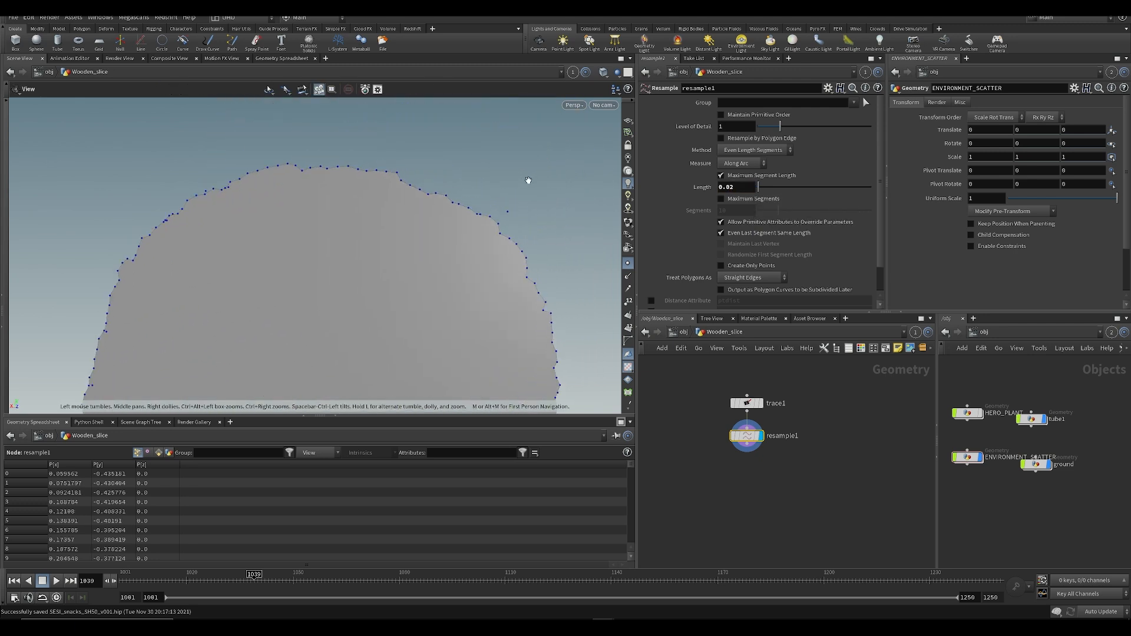
scroll(516, 213, down, 2)
mouse_move(517, 213)
mouse_down()
mouse_move(395, 289)
mouse_move(528, 212)
mouse_up()
key(s)
alt+right_drag(468, 318, 427, 308)
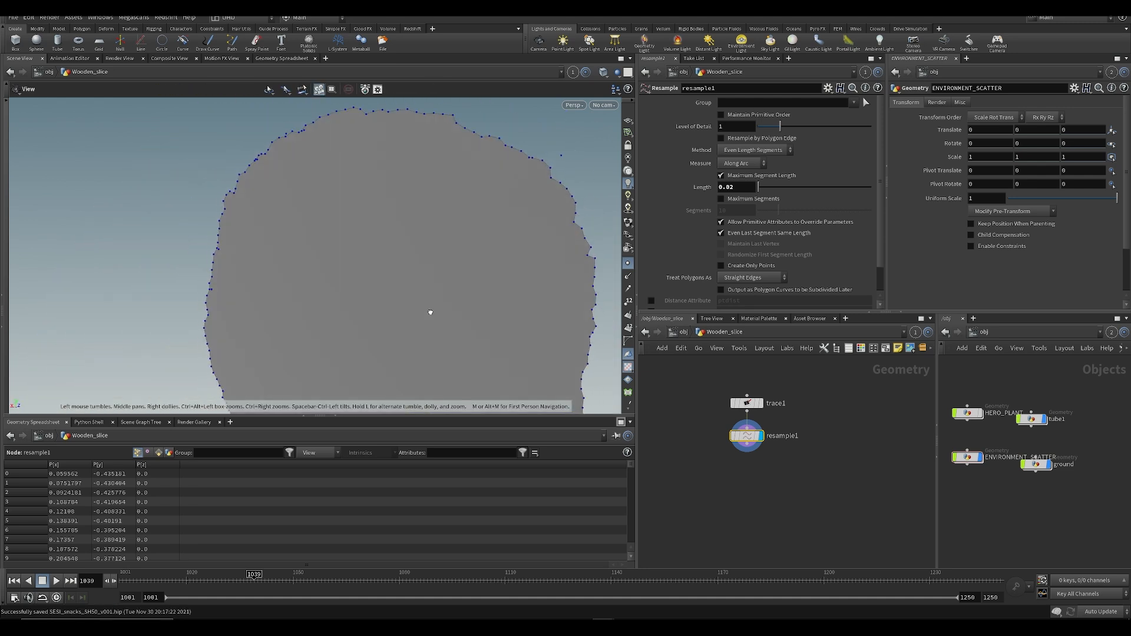
alt+middle_drag(501, 371, 487, 290)
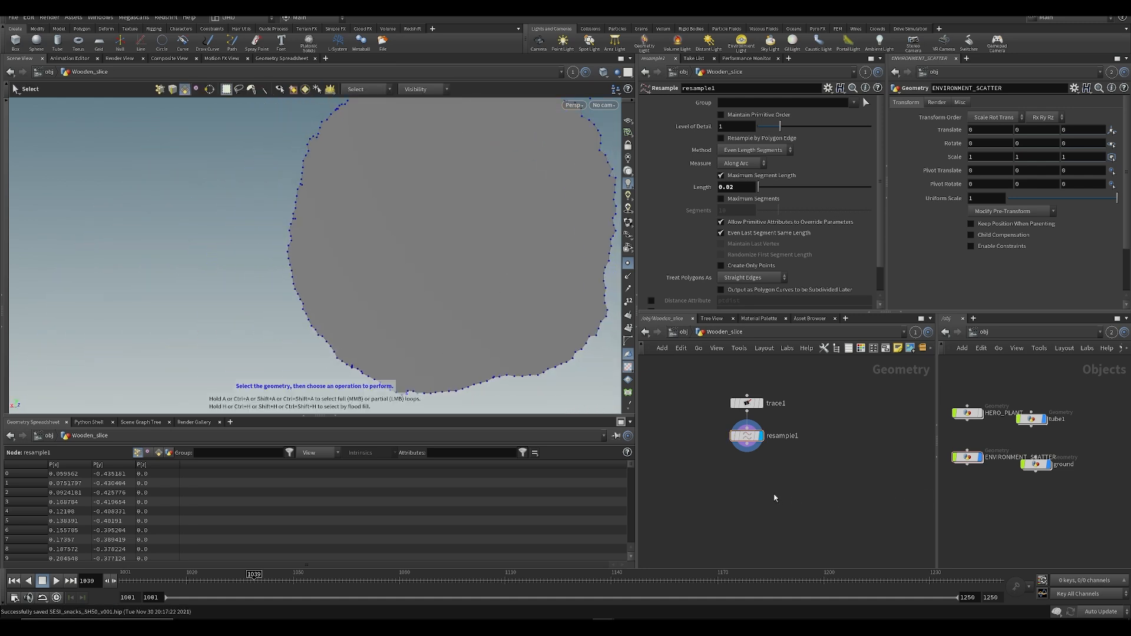
Step: Add a Remesh node after the Resample node and set its Target Size to 0.049
key(Tab)
text(remesh)
key(Return)
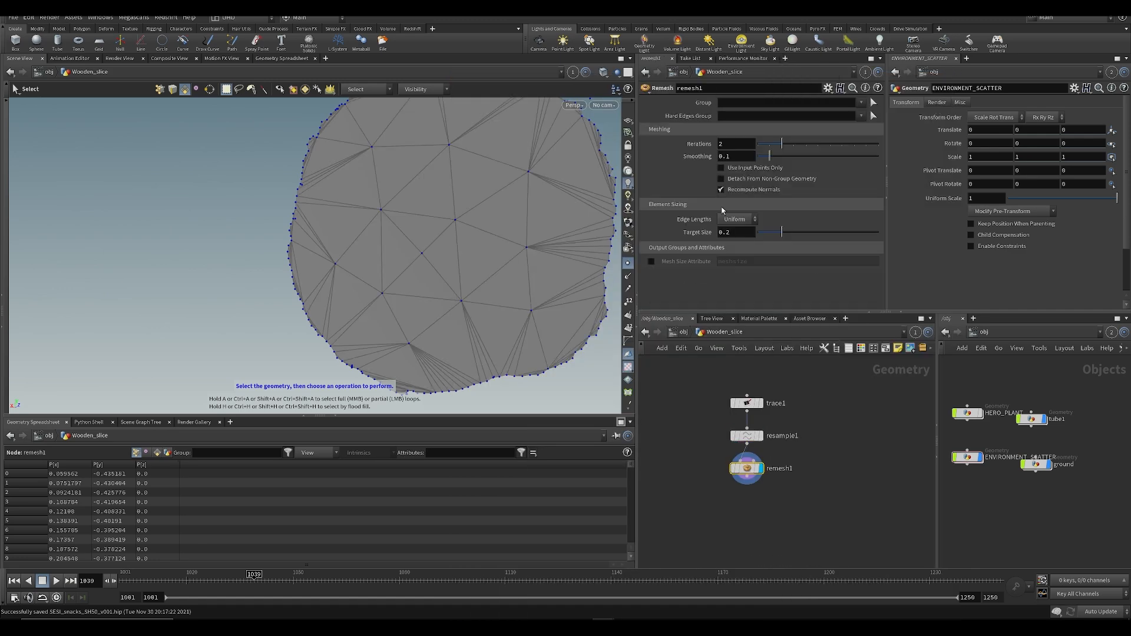
drag(766, 234, 763, 233)
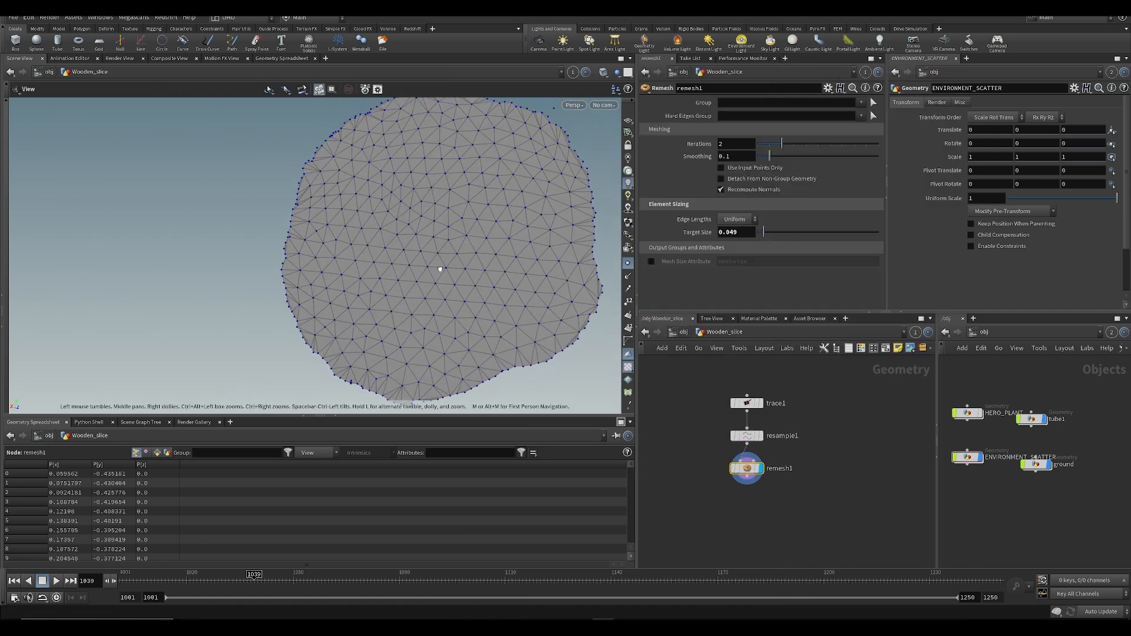
alt+drag(461, 242, 480, 272)
Step: Add a Transform node after the Remesh node, set its X rotation to 90 and save the scene
middle_drag(736, 519, 733, 503)
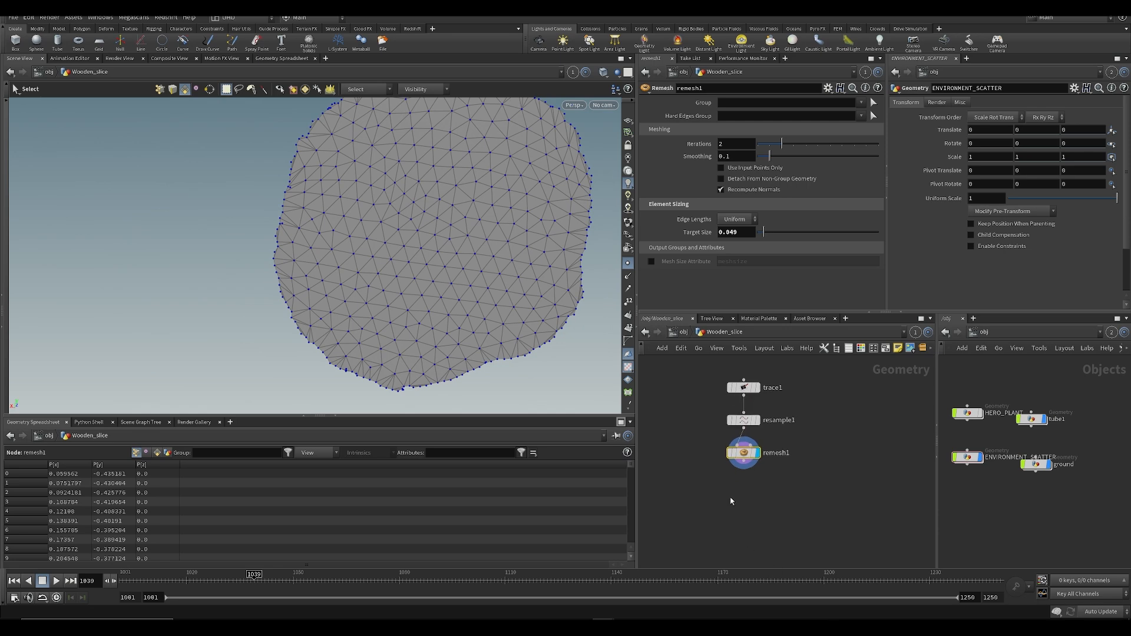
key(Tab)
text(transform)
key(Return)
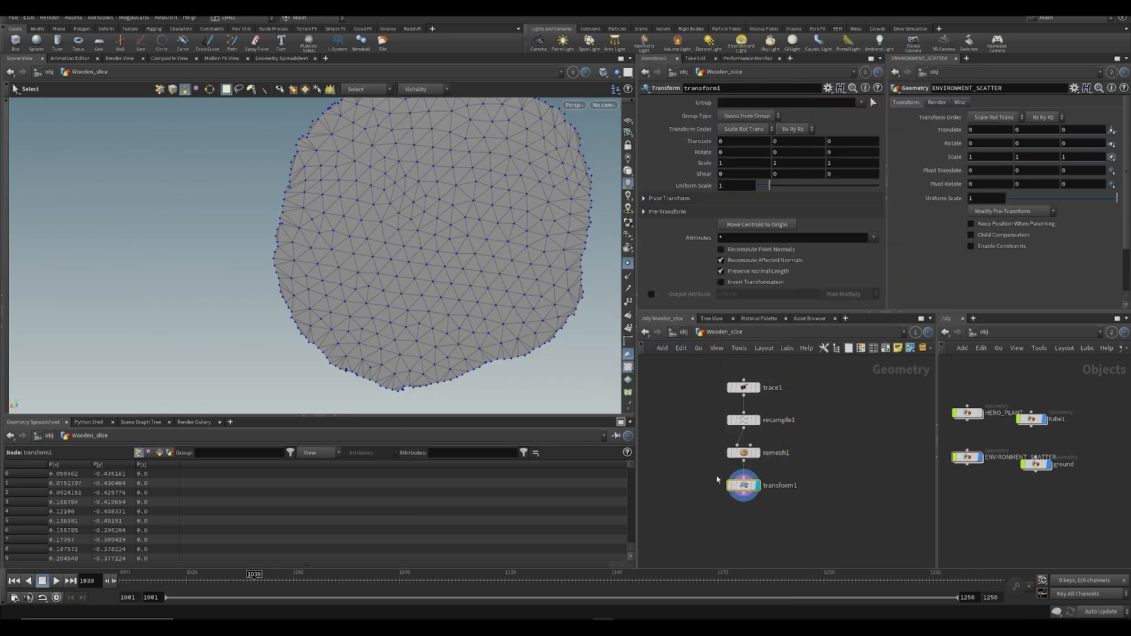
alt+drag(518, 203, 356, 228)
mouse_move(731, 153)
middle_down()
mouse_move(832, 135)
mouse_move(732, 151)
middle_up()
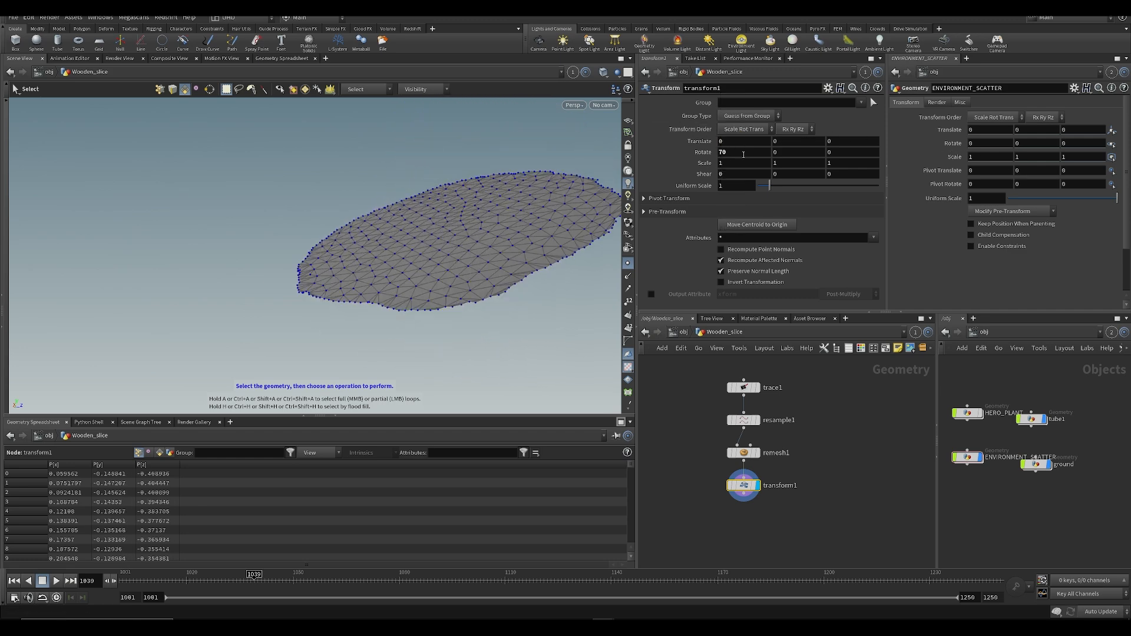
text(90)
key(Return)
key(ctrl+s)
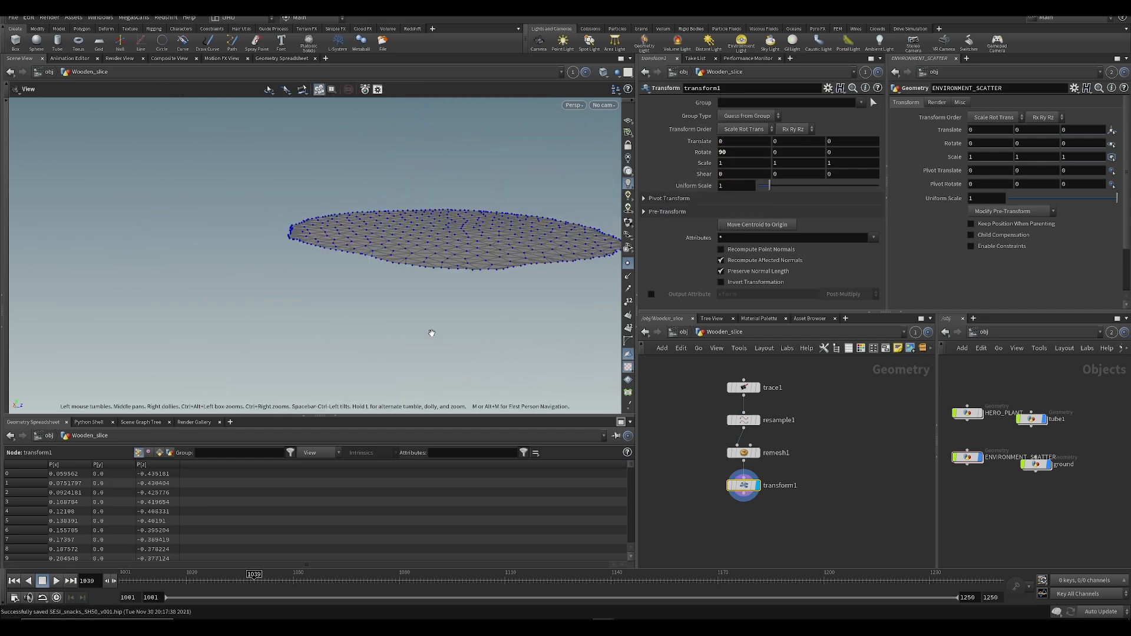
Step: Turn off the point display in the viewport
key(Escape)
key(s)
click(629, 264)
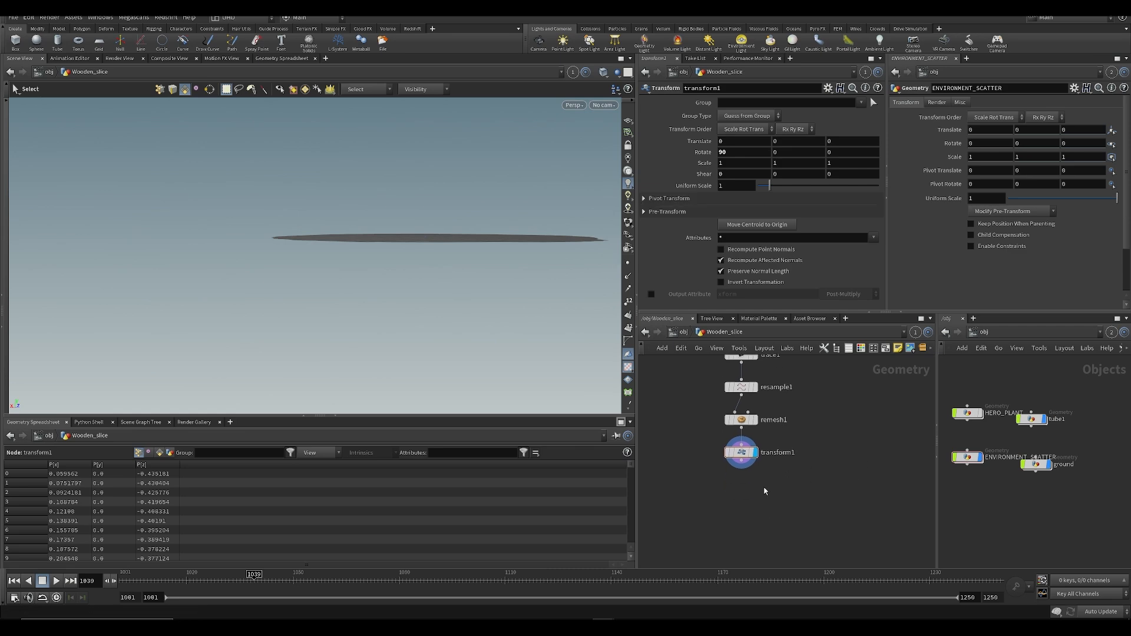
Step: Add a UV Project node after the Transform node and check the projected UVs on the slice
key(Tab)
text(uv pr)
key(Return)
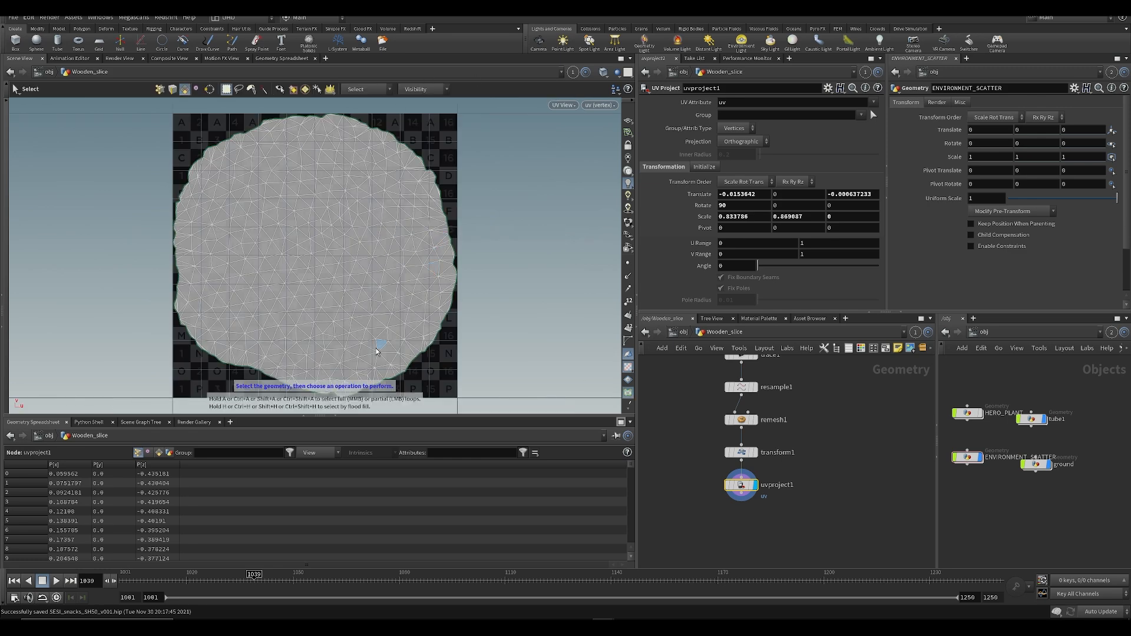
key(space+1)
alt+drag(513, 317, 389, 271)
Step: Add a Labs Quick Material node after the UV Project node and save the scene
middle_drag(739, 532, 739, 506)
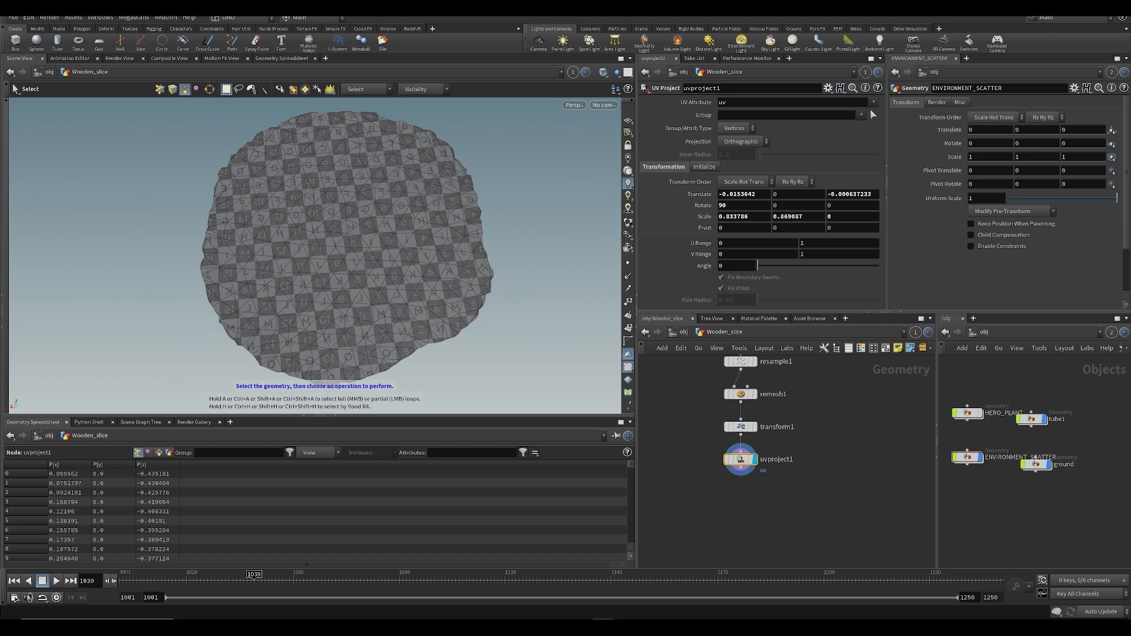
key(Tab)
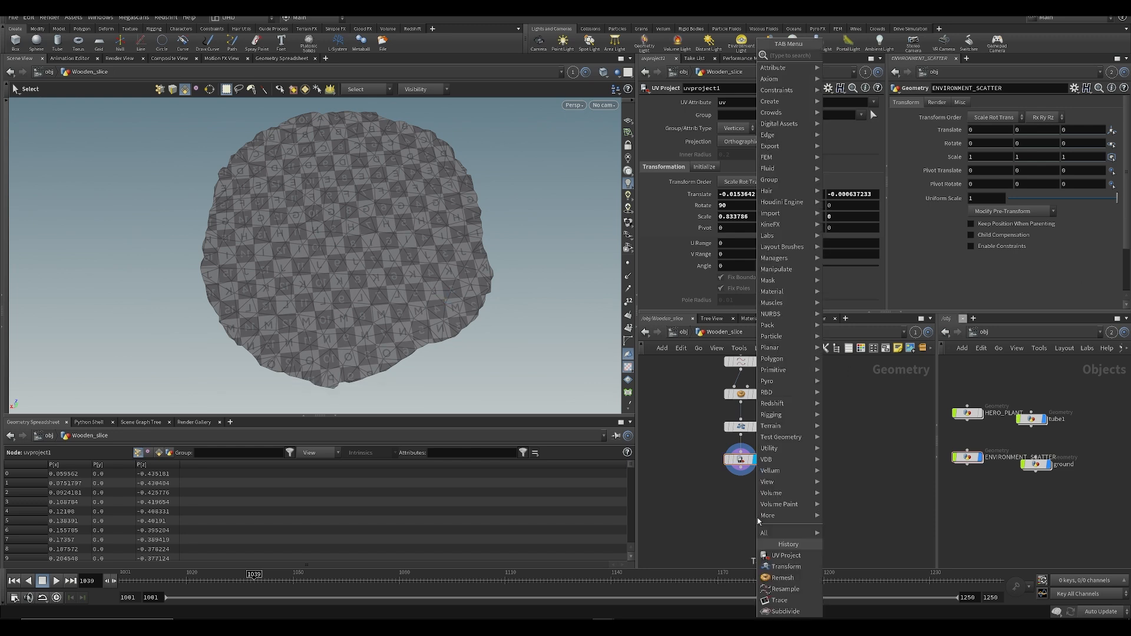
text(quick)
key(Return)
key(Return)
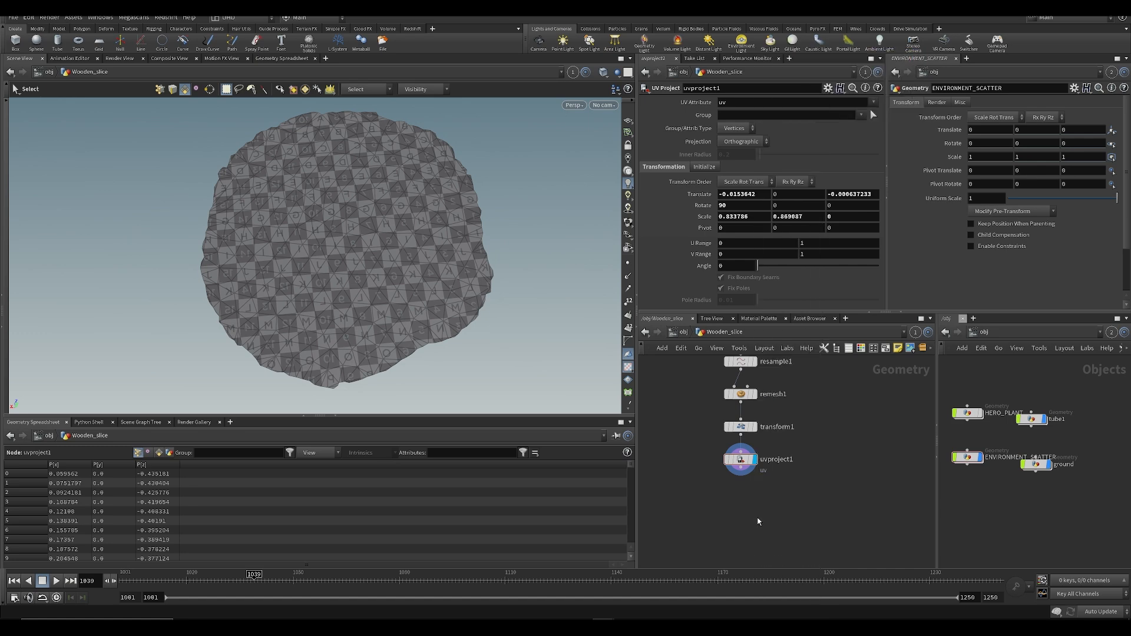
key(ctrl+s)
Step: Set the BaseColor Texture to Albedo_4K__rm4hcwp2.jpg from $ROOT/ASSETS/Textures/Tree Trunk_rm4hcwp2 and save the scene
text($ROOT/)
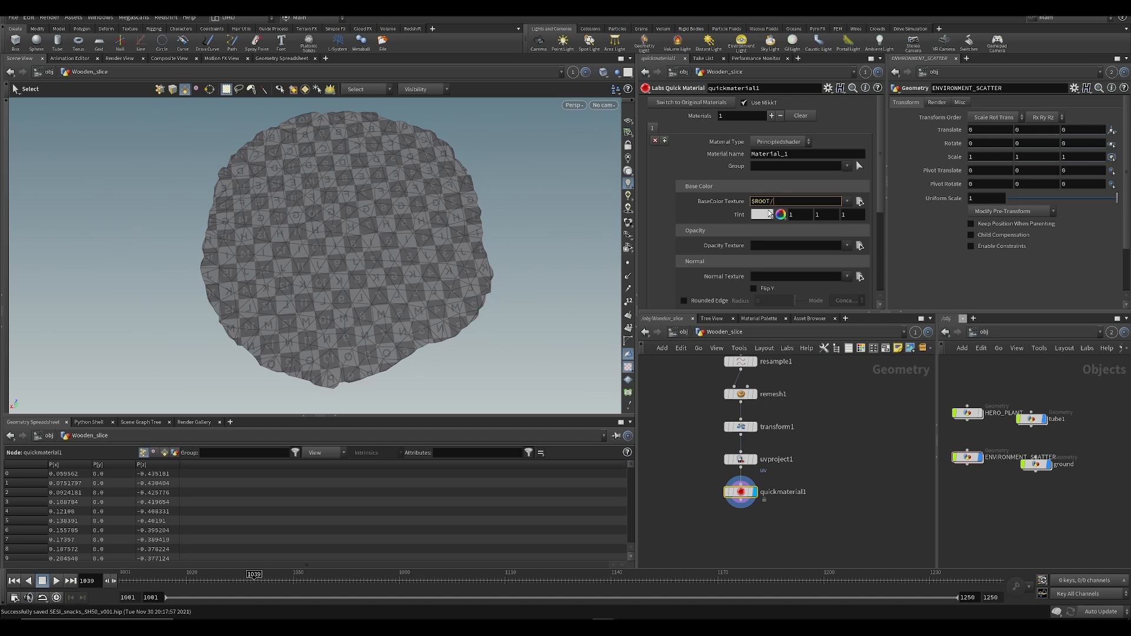
click(858, 202)
double_click(454, 196)
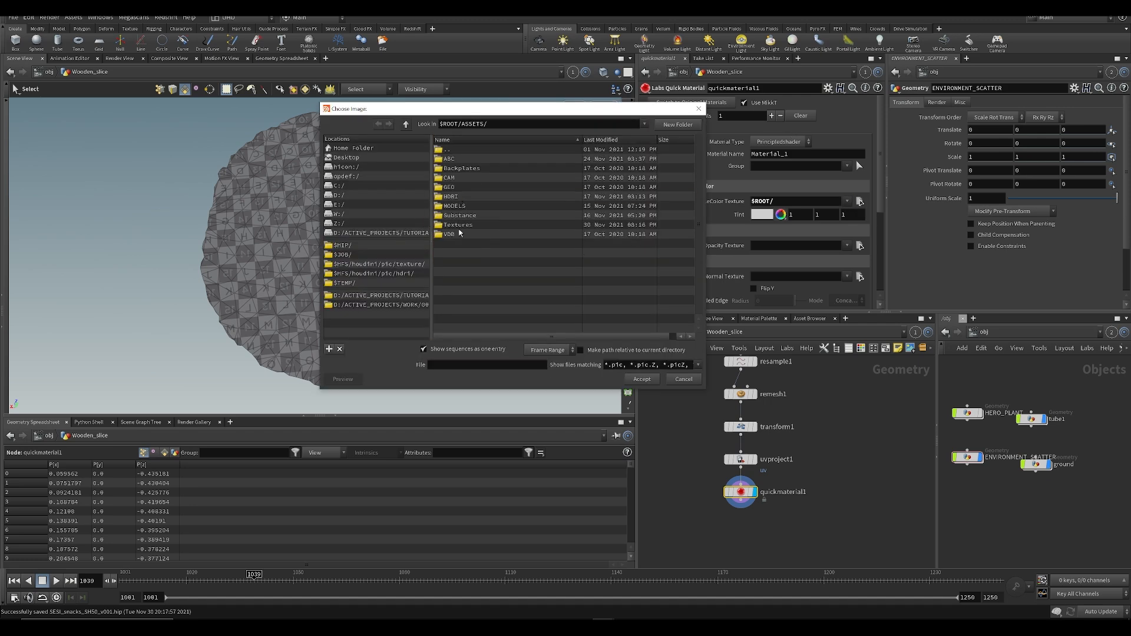
double_click(460, 229)
double_click(476, 169)
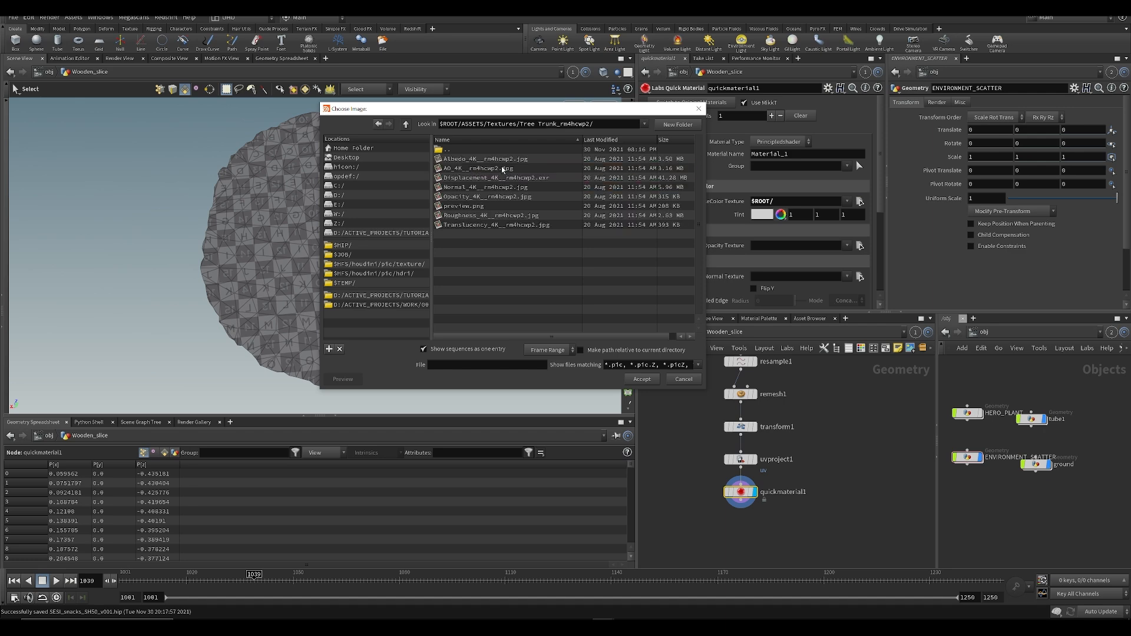
double_click(483, 159)
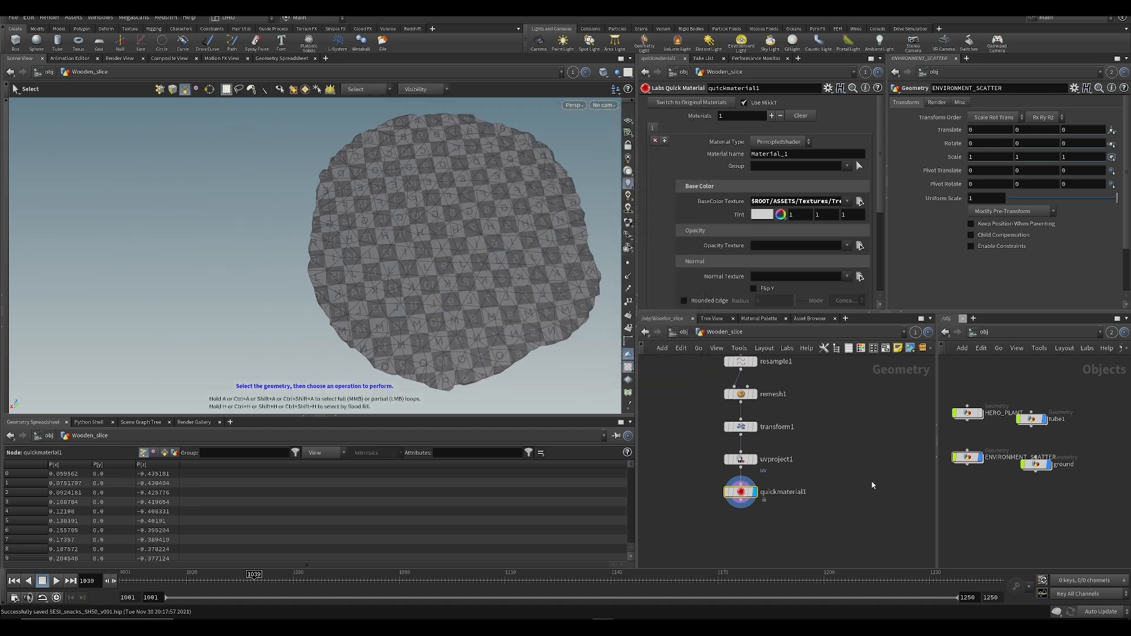
alt+drag(455, 273, 466, 197)
key(ctrl+s)
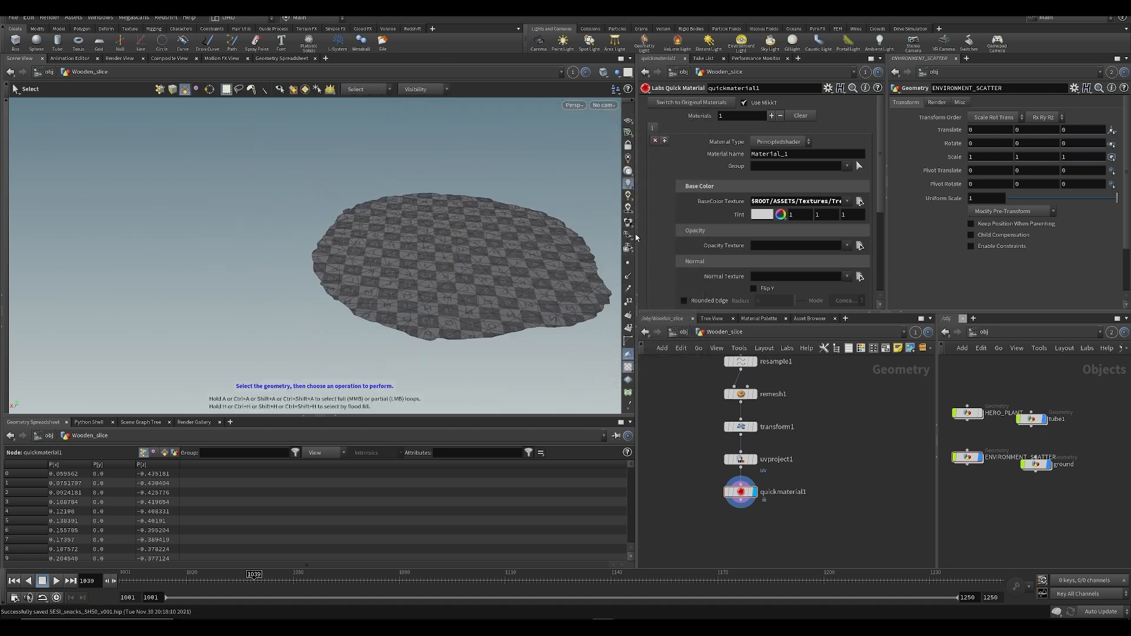
Step: Display the wood material instead of the UV grid in the viewport, inspect the slice and save the scene
click(628, 224)
alt+middle_drag(515, 250, 399, 245)
alt+drag(399, 245, 394, 295)
key(ctrl+s)
alt+middle_drag(363, 265, 404, 278)
mouse_move(404, 278)
alt+mouse_down()
mouse_move(407, 311)
mouse_move(402, 288)
alt+mouse_up()
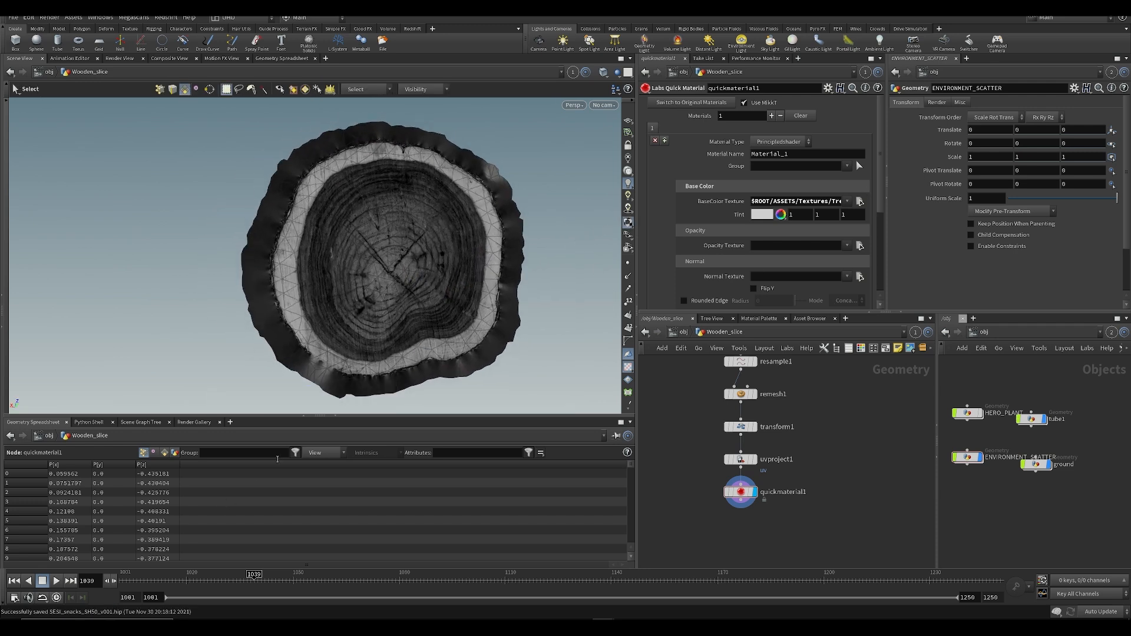
Step: Show the Correction Toolbar in the 3D viewport
click(581, 108)
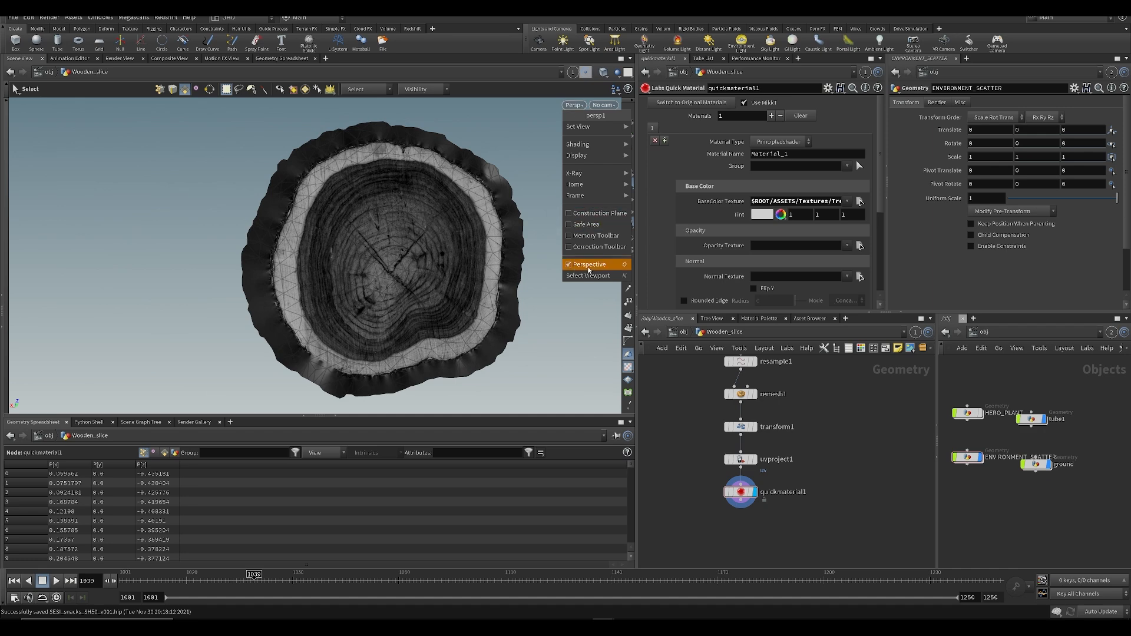
click(595, 248)
click(154, 407)
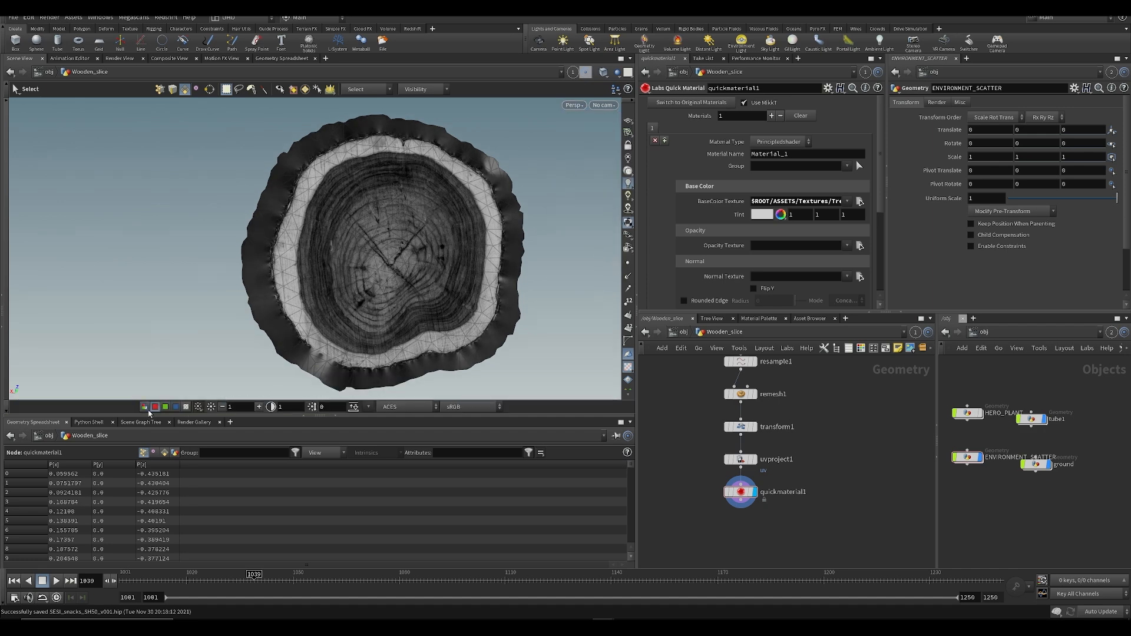
Step: Try AO_4K__rm4hcwp2.jpg as the BaseColor Texture and switch back to Albedo_4K__rm4hcwp2.jpg
click(860, 202)
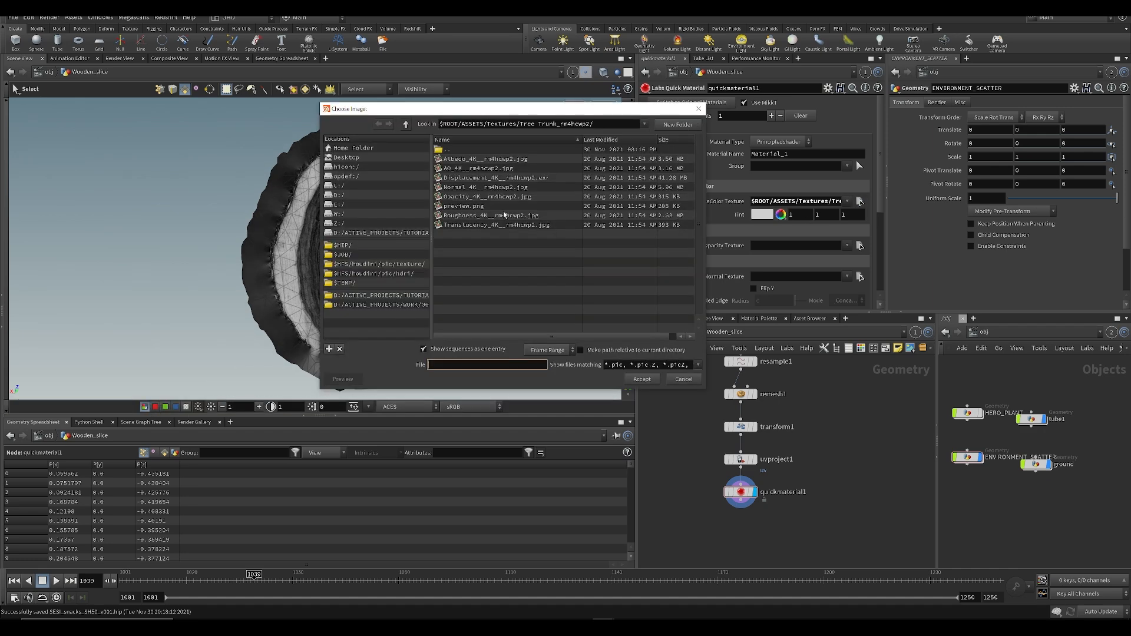
double_click(503, 170)
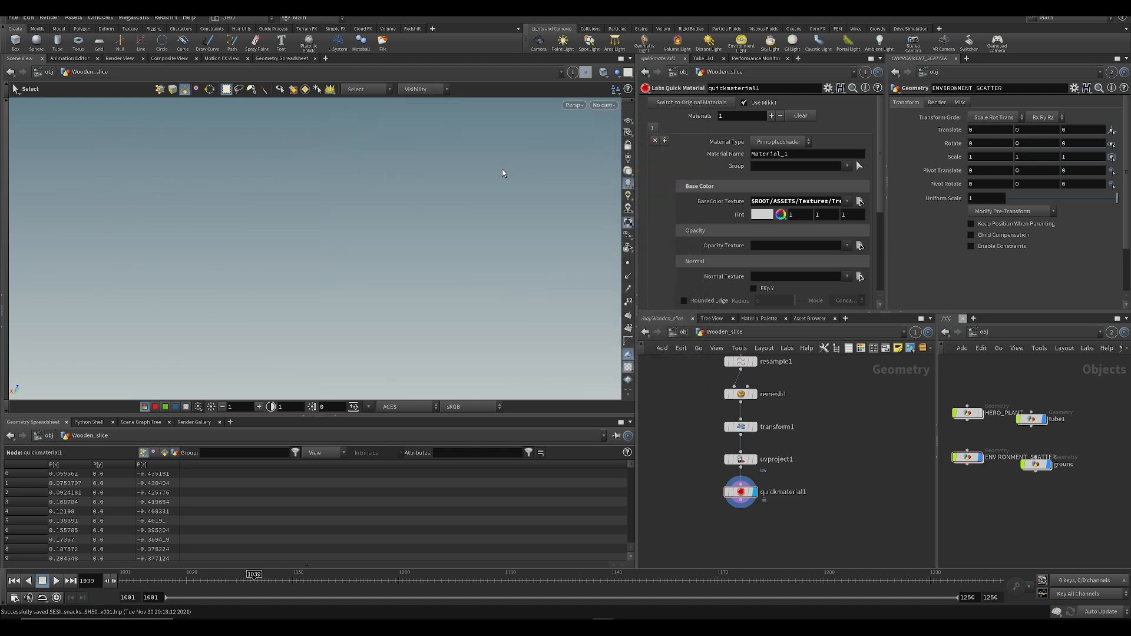
click(860, 202)
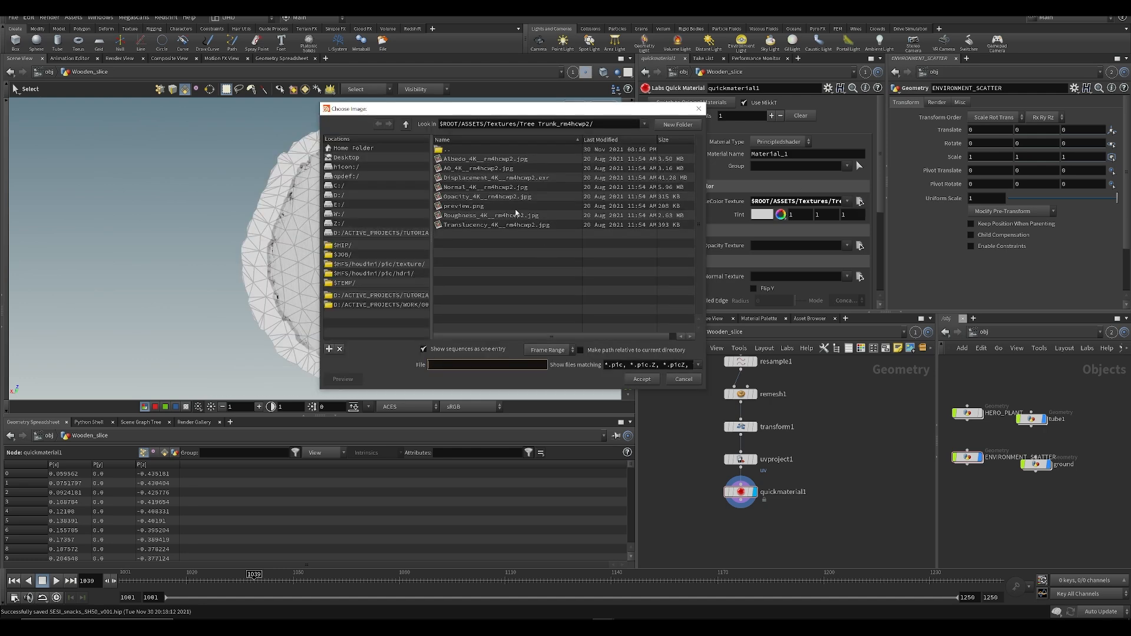
double_click(458, 160)
alt+drag(422, 254, 442, 295)
key(s)
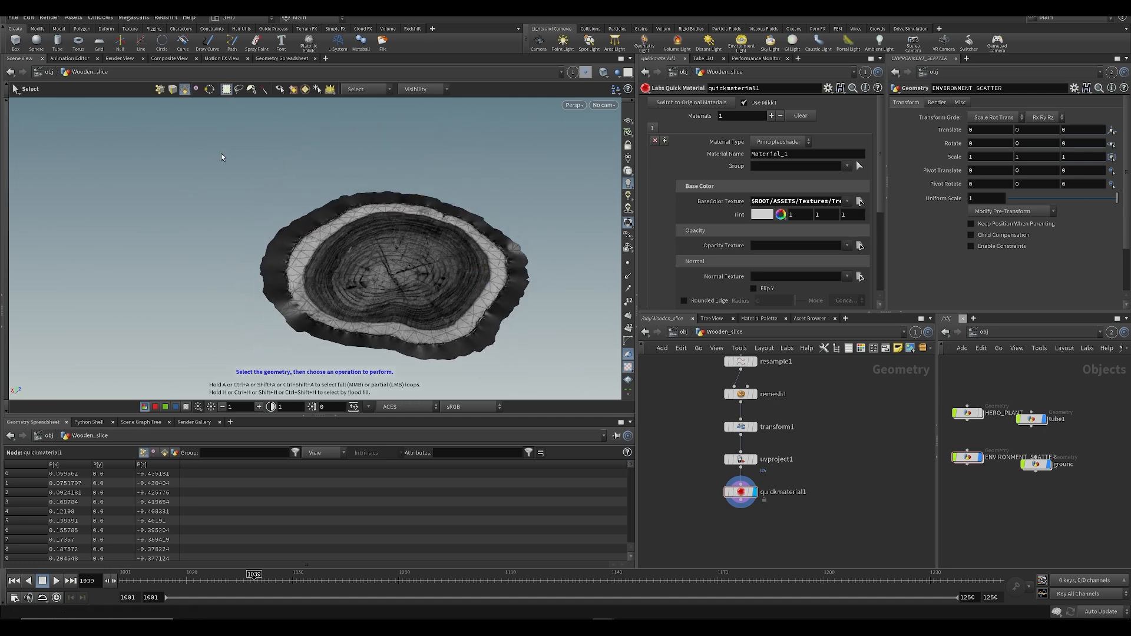
Step: Check the Tree Trunk texture thumbnails in File Explorer, return to Houdini and examine how the texture aligns with the slice
click(249, 627)
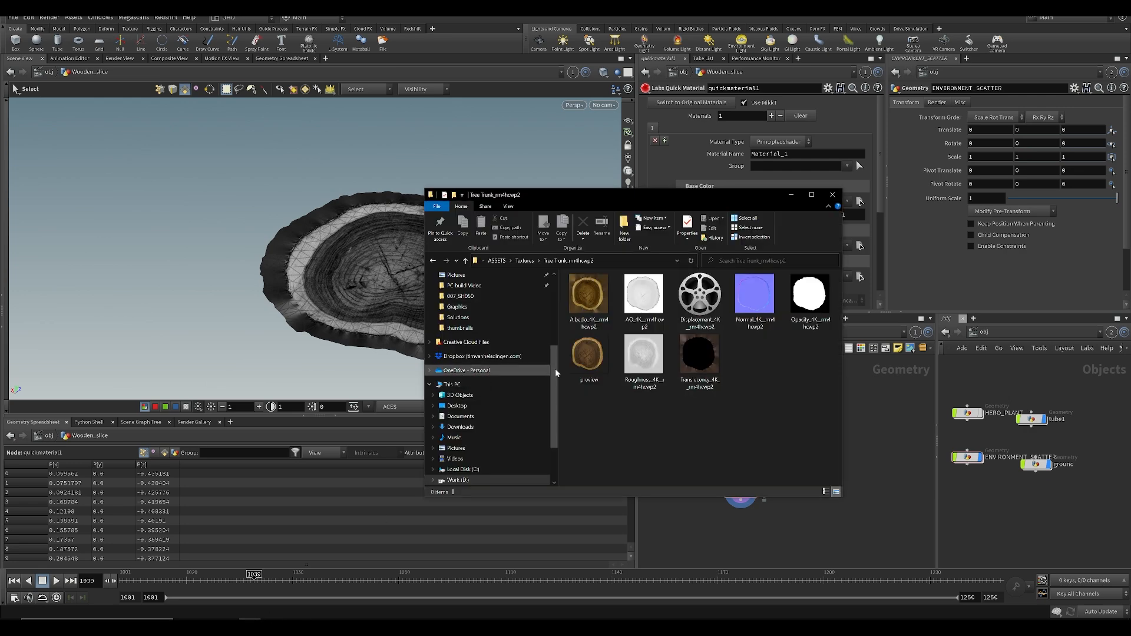
click(736, 553)
alt+drag(399, 300, 409, 348)
scroll(398, 295, up, 2)
alt+middle_drag(389, 265, 259, 255)
alt+drag(260, 255, 280, 278)
alt+middle_drag(281, 278, 412, 265)
key(ctrl+s)
key(ctrl+s)
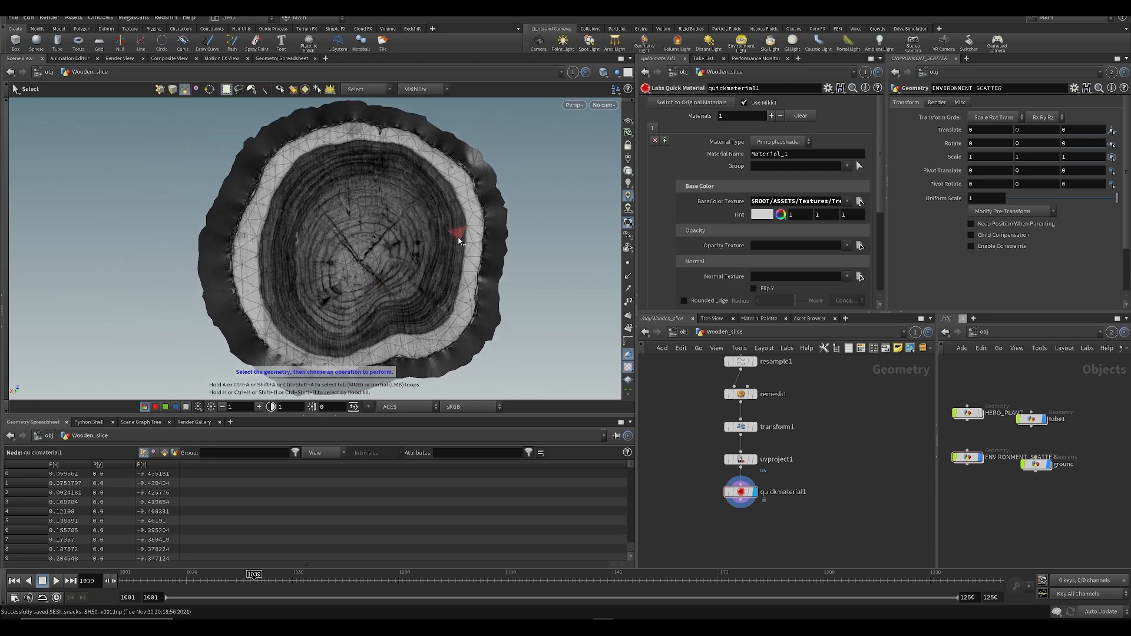
mouse_move(318, 295)
alt+mouse_down()
mouse_move(338, 293)
mouse_move(316, 321)
mouse_move(324, 306)
alt+mouse_up()
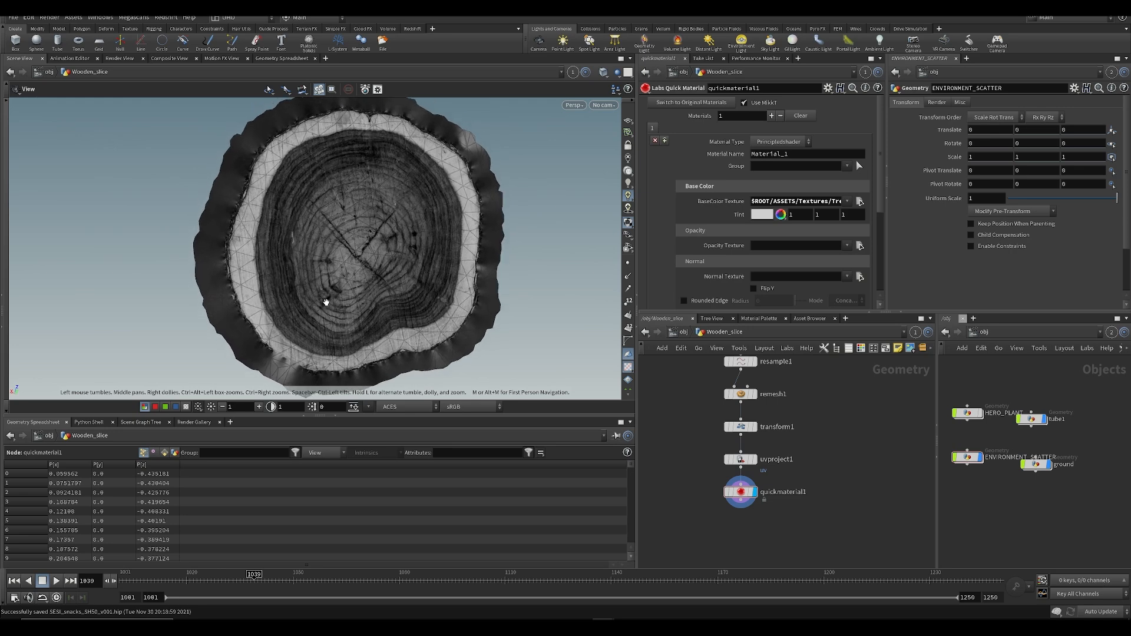
alt+right_drag(325, 305, 395, 334)
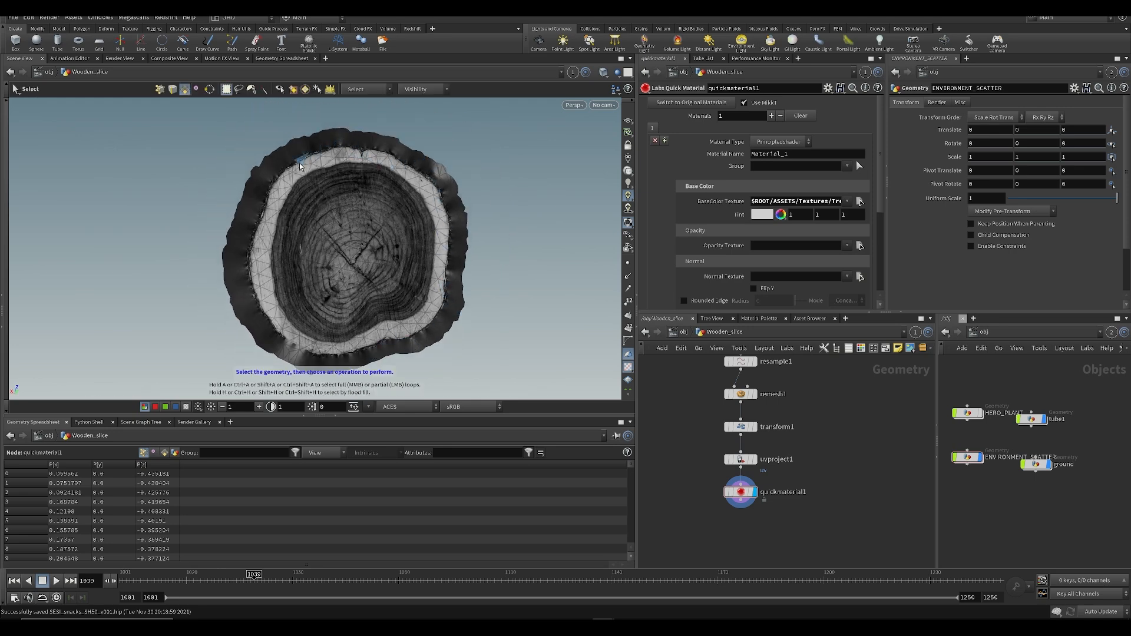
Step: Add a UV Transform node and insert it between the Transform and UV Project nodes
key(Tab)
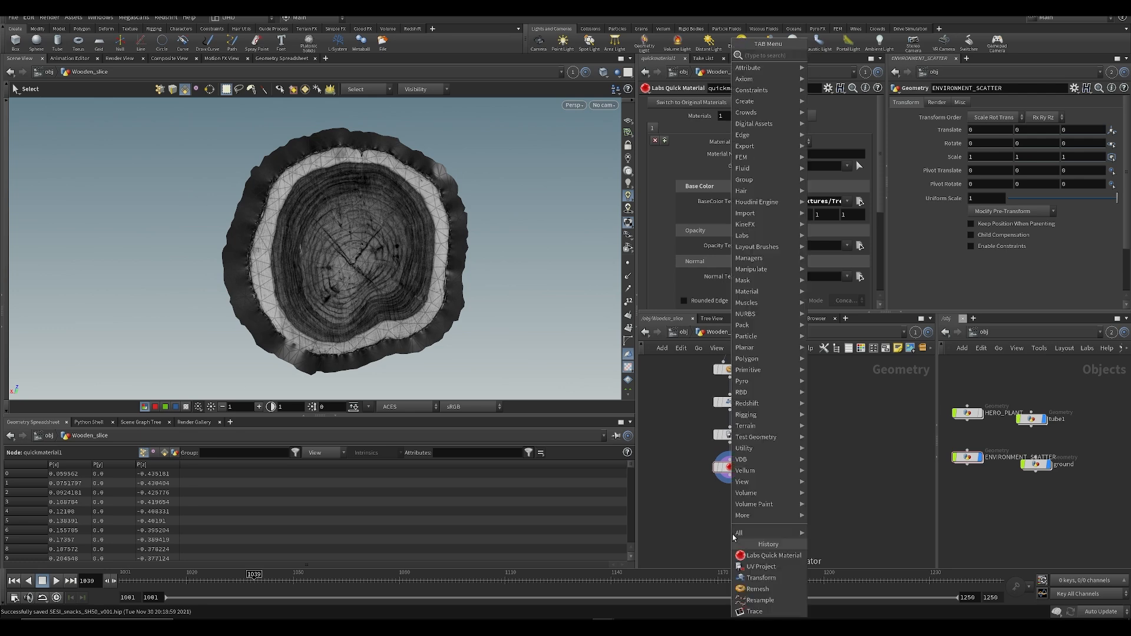
text(null)
key(Return)
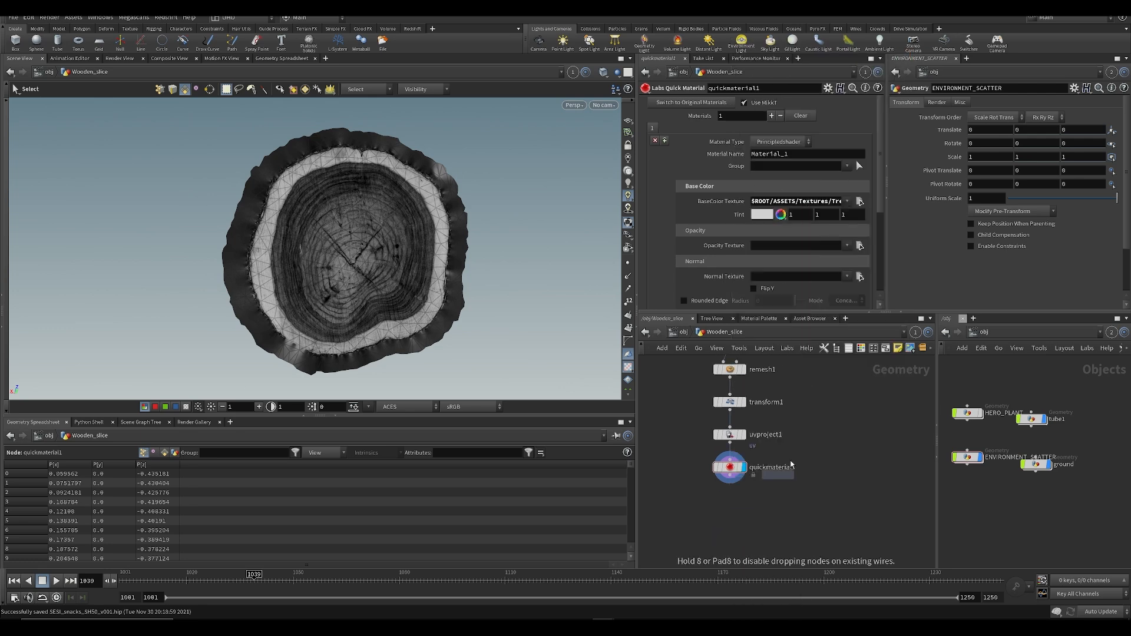
middle_drag(807, 418, 831, 475)
scroll(831, 474, down, 1)
scroll(731, 461, up, 2)
click(725, 490)
drag(726, 490, 783, 482)
Step: Show the UV view, try adjusting the UV Transform node's values and undo the changes
key(space+5)
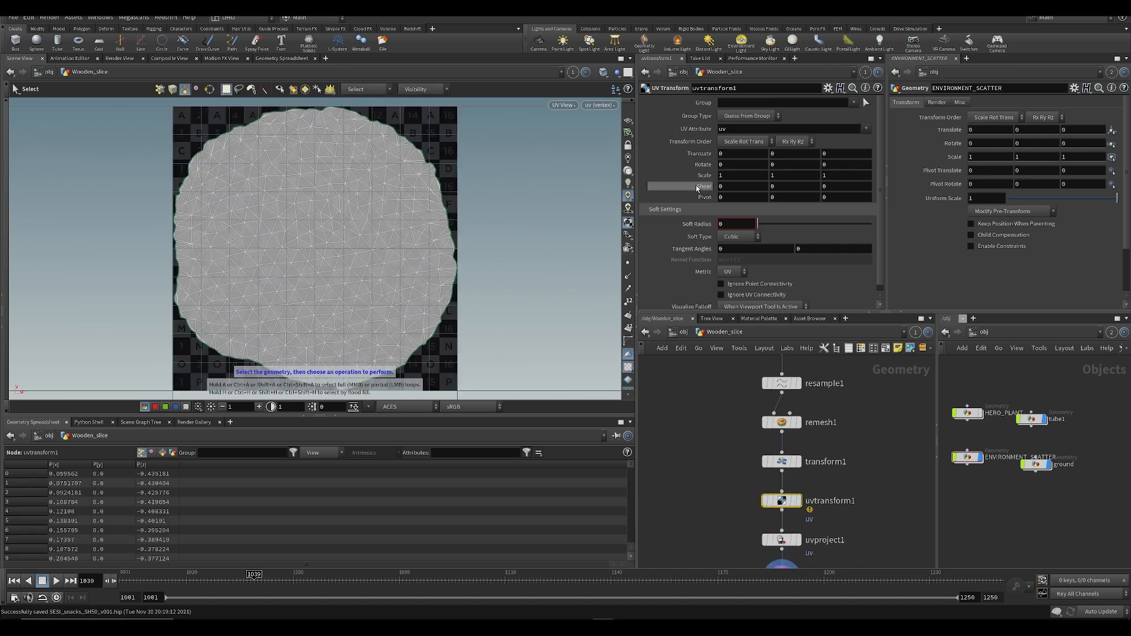
middle_drag(702, 204, 672, 203)
key(ctrl+z)
key(ctrl+z)
Step: Move the UV Transform node between UV Project and Quick Material, display the Quick Material result and save the scene
click(805, 480)
middle_drag(823, 491, 795, 431)
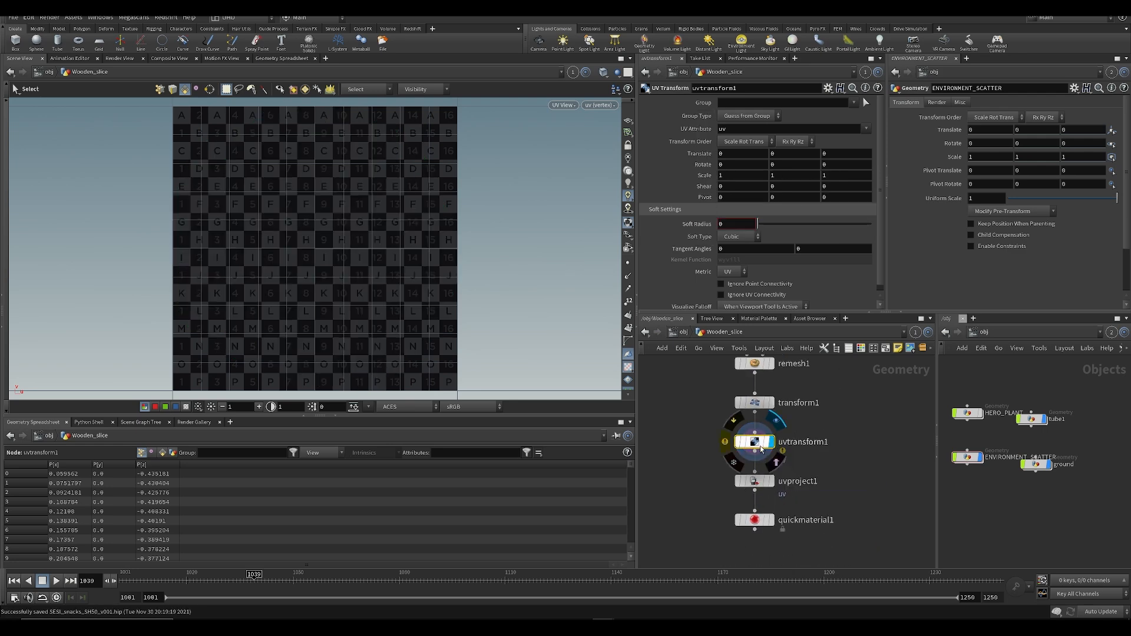
drag(751, 441, 752, 513)
middle_drag(784, 533, 756, 459)
key(ctrl+s)
click(742, 484)
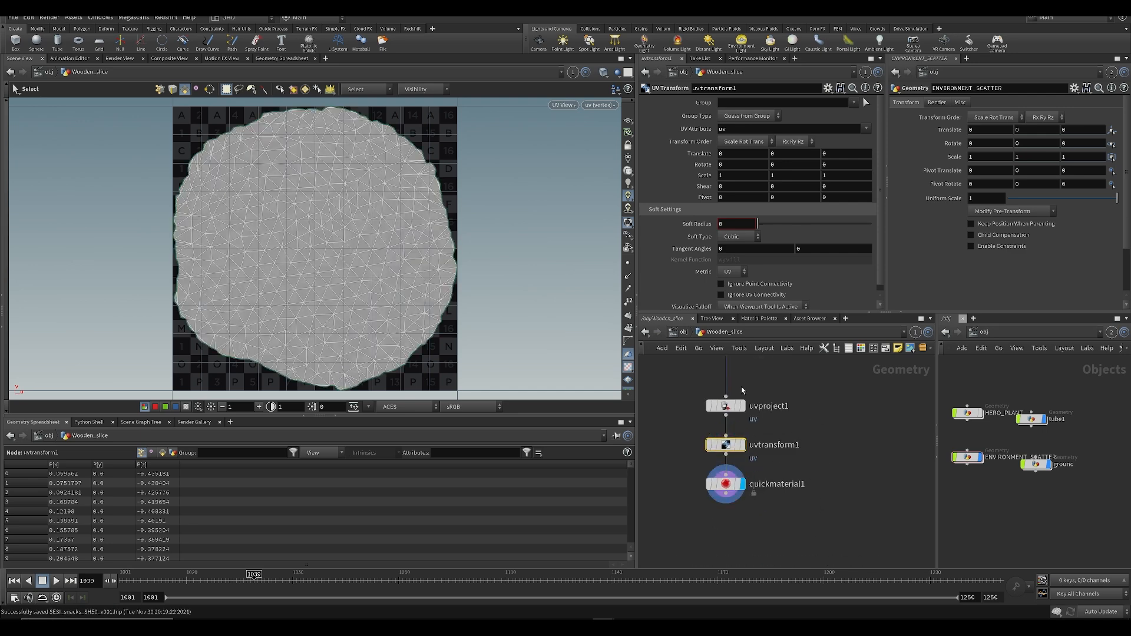
click(724, 486)
key(ctrl+s)
Step: Fit the texture to the slice with the UV Transform node, setting Translate to 0.08, 0.08, 0 and Scale to 0.803, and save
click(724, 446)
middle_drag(704, 175, 849, 227)
key(ctrl+z)
key(space+1)
middle_drag(707, 182, 625, 185)
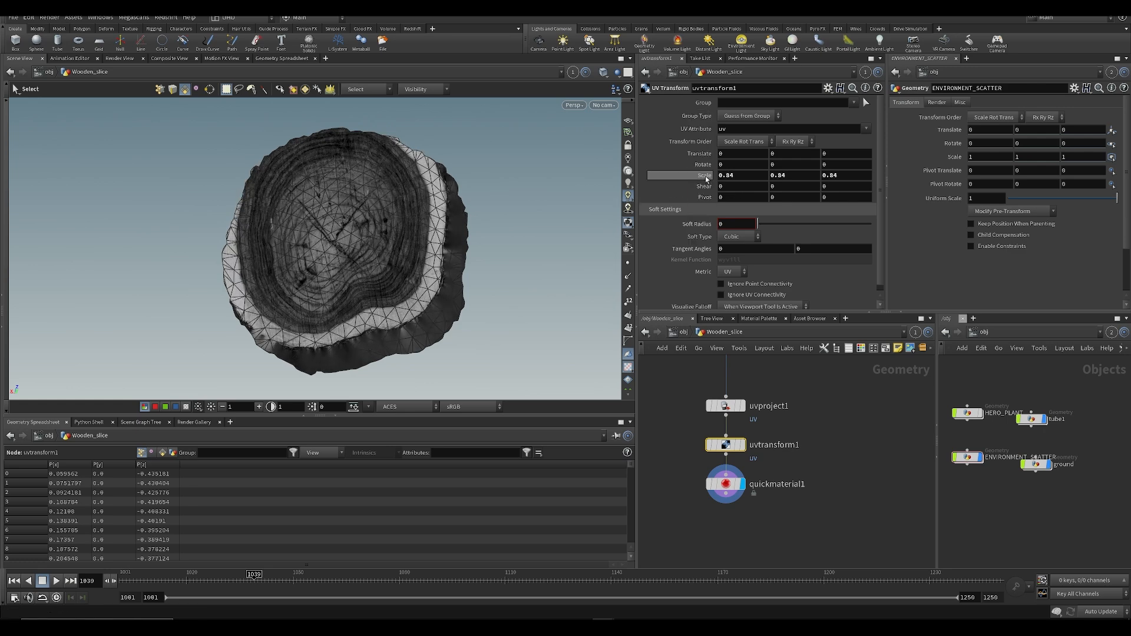
middle_drag(743, 152, 840, 170)
middle_drag(743, 173, 698, 134)
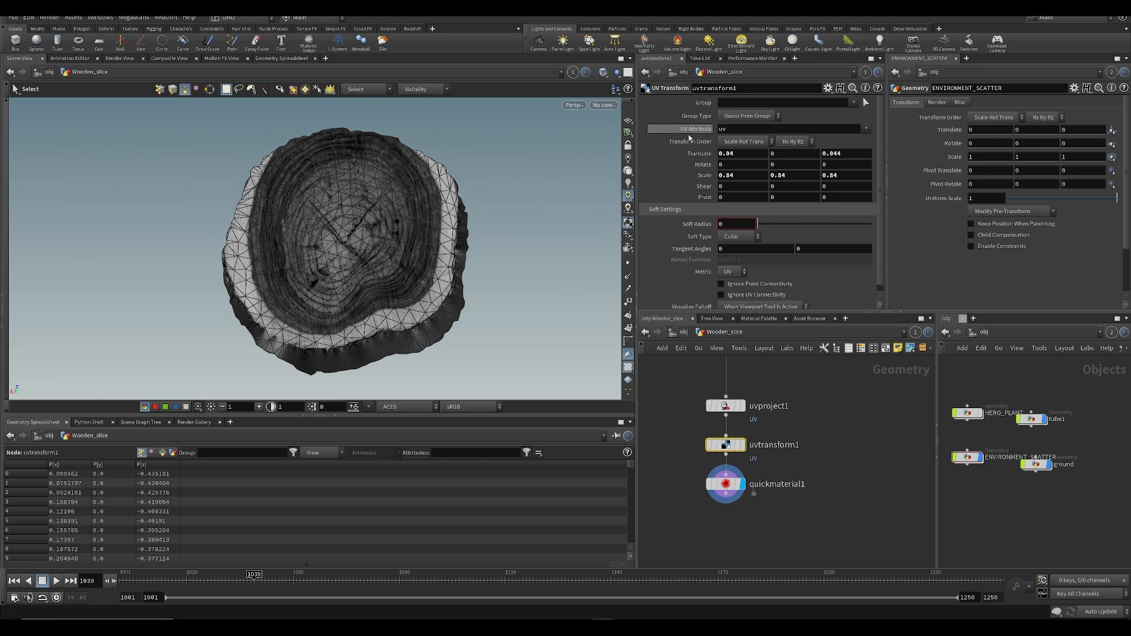
middle_drag(799, 156, 769, 173)
middle_drag(698, 177, 698, 217)
key(ctrl+s)
middle_drag(730, 154, 748, 186)
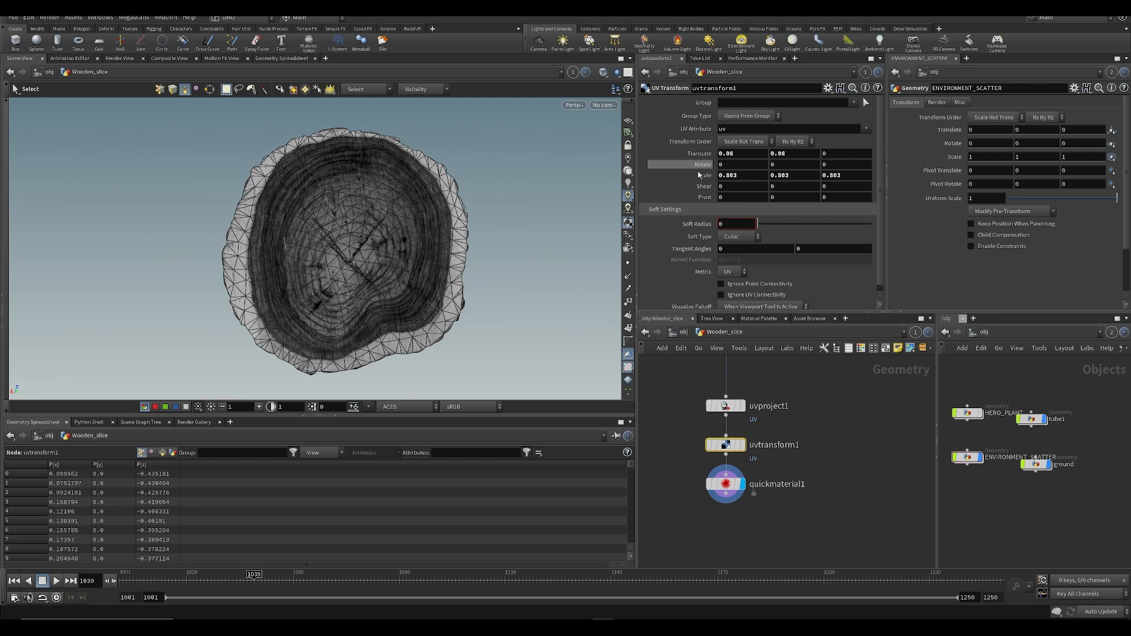
key(ctrl+s)
Step: Set the Resample node's length to 0.01 and display its outline with points shown
middle_drag(759, 361, 748, 485)
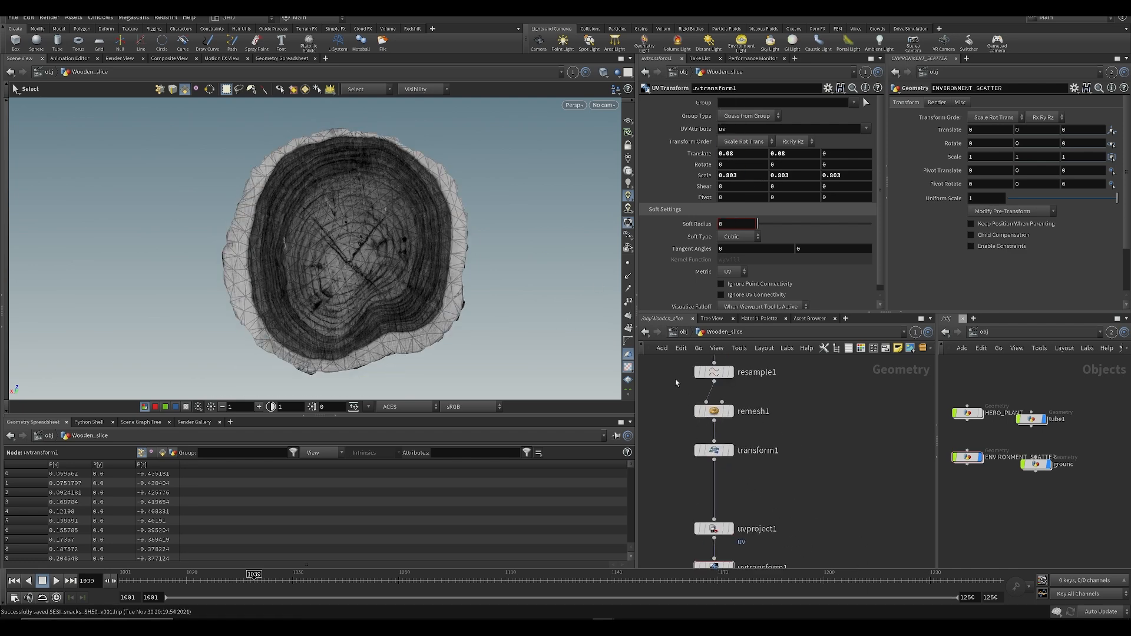
click(716, 372)
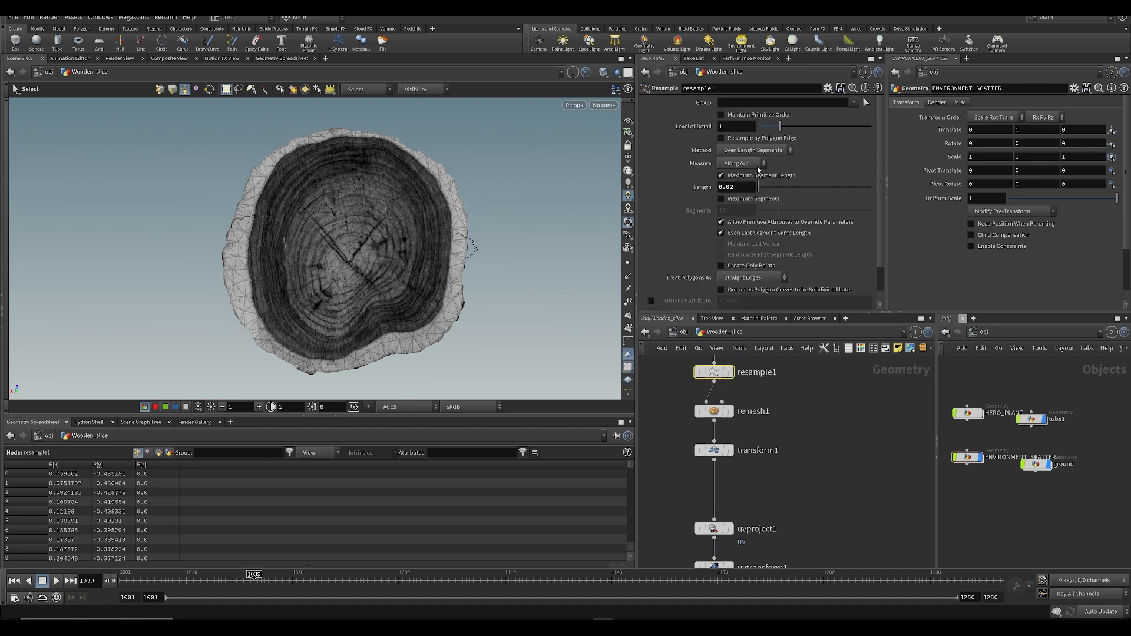
text(0.01)
key(Return)
click(745, 188)
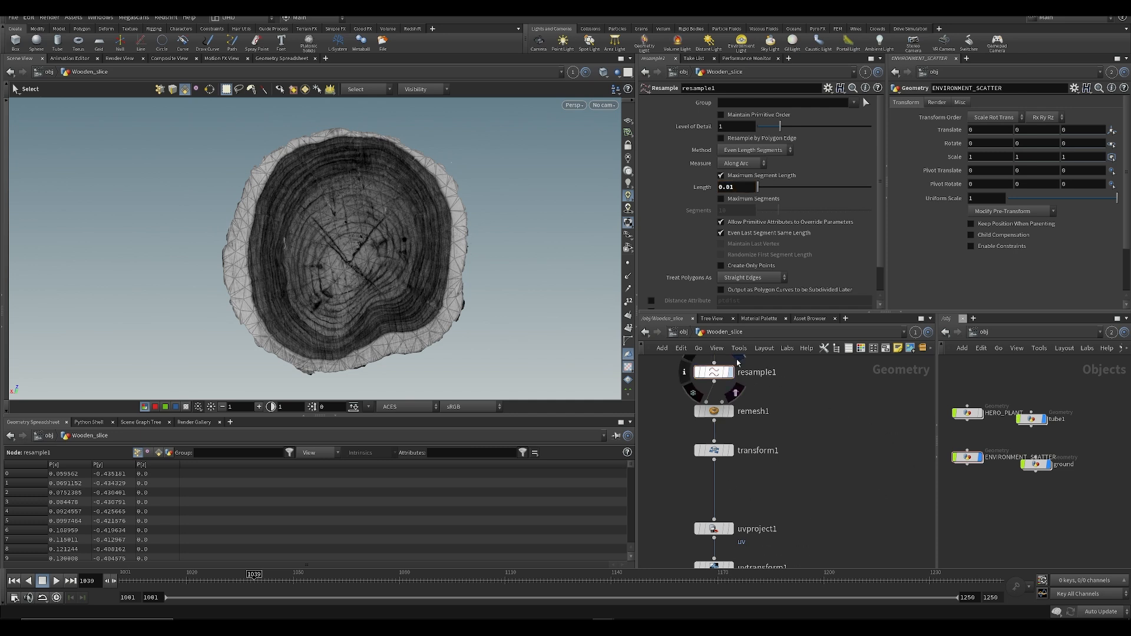
click(731, 372)
click(628, 263)
alt+drag(427, 236, 413, 342)
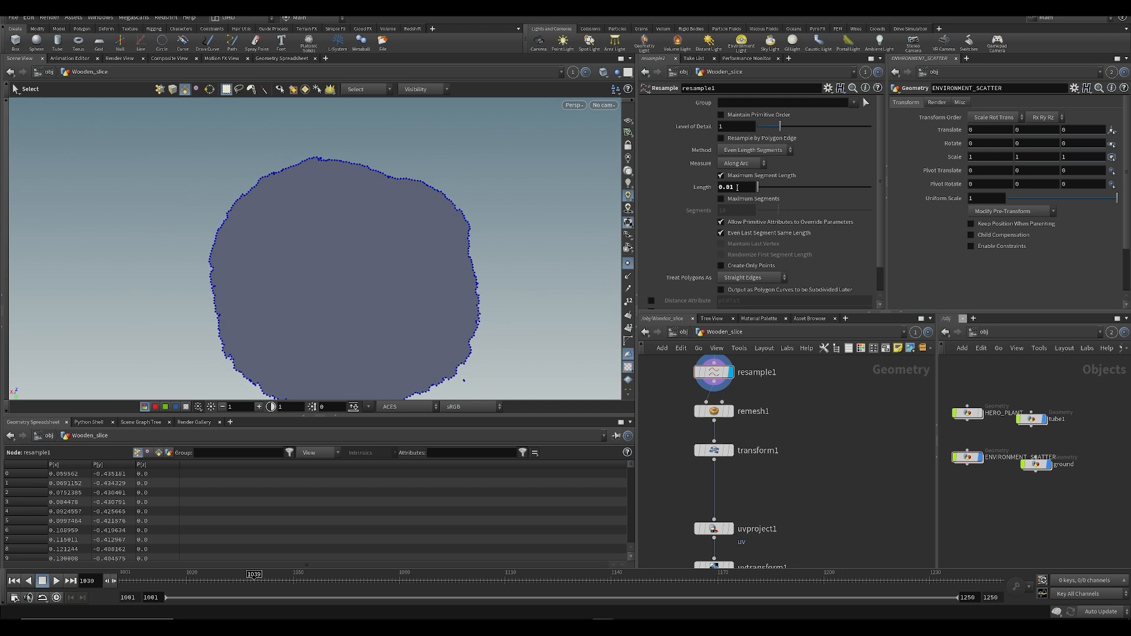
Step: Try a Resample length of 0.005 and display the Remesh node's result
key(BackSpace)
text(05)
key(Return)
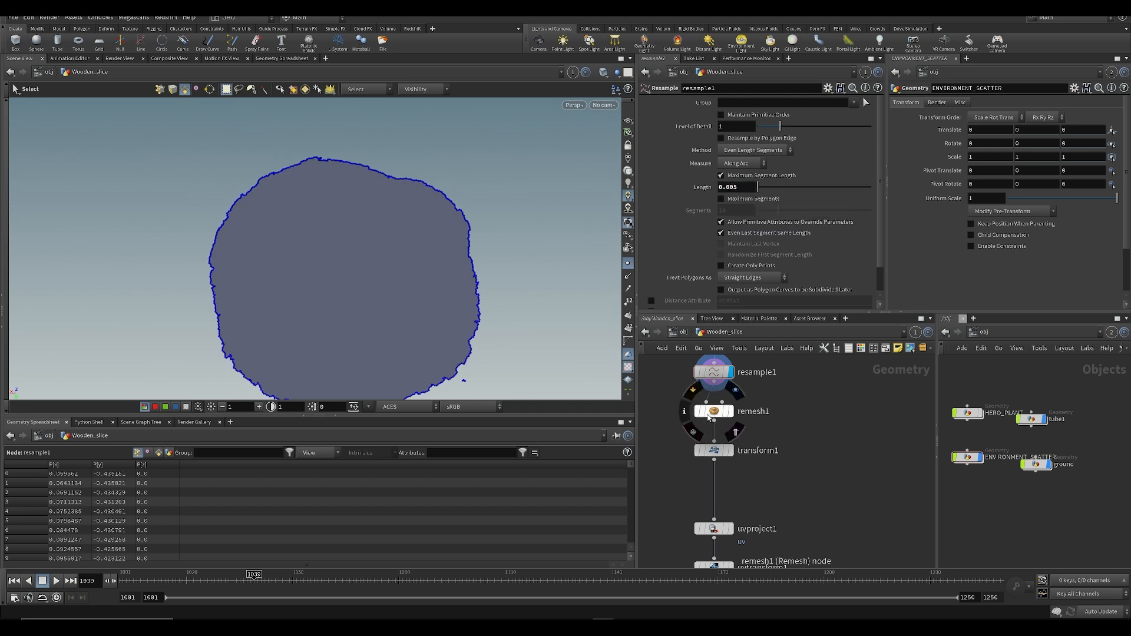
click(736, 391)
middle_drag(777, 478, 766, 383)
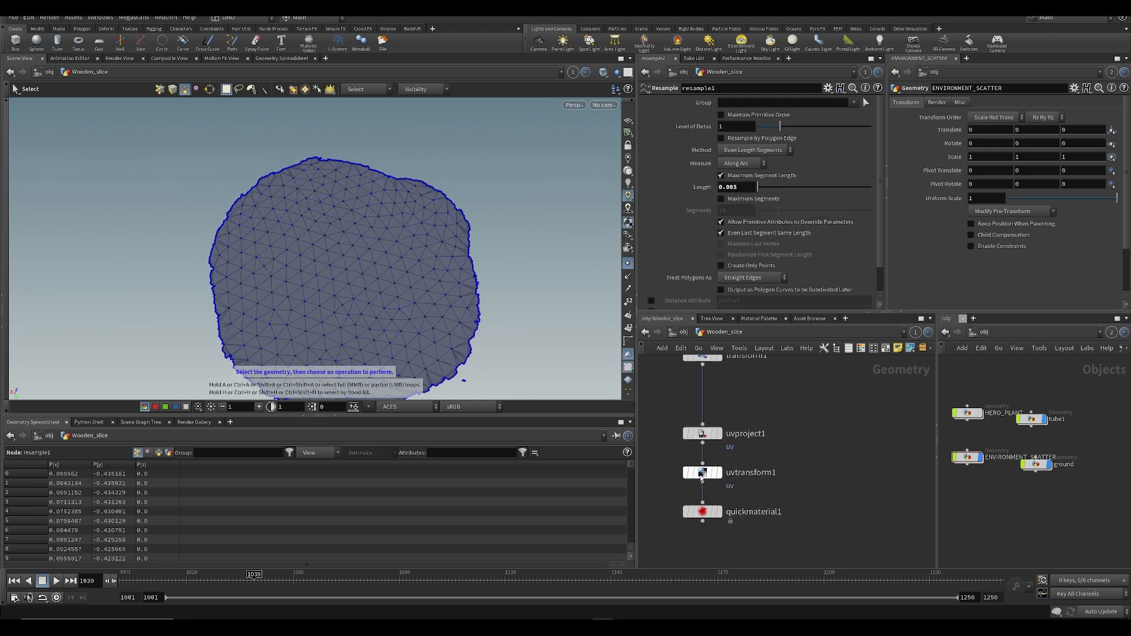
Step: Display the Quick Material result, turn off point display and inspect the textured slice
click(726, 510)
alt+drag(386, 259, 453, 325)
click(629, 263)
alt+middle_drag(286, 238, 326, 303)
alt+drag(325, 303, 374, 321)
Step: Set the Resample node's length back to 0.01, check the slice from the side and save the scene
middle_drag(746, 435, 732, 515)
middle_drag(686, 372, 721, 410)
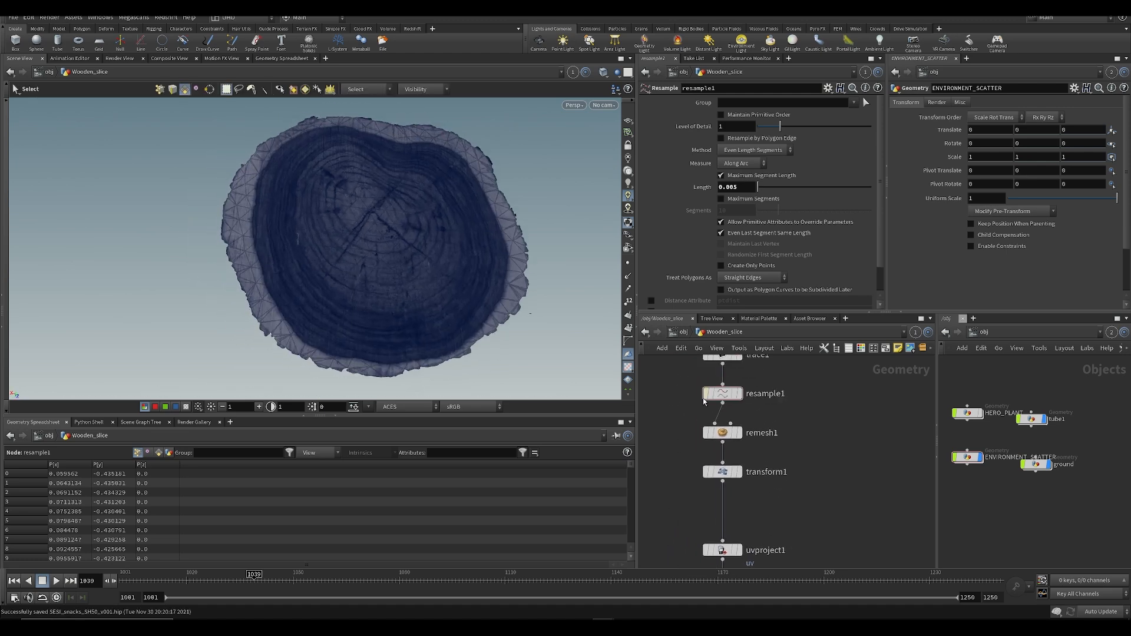
text(1)
key(Return)
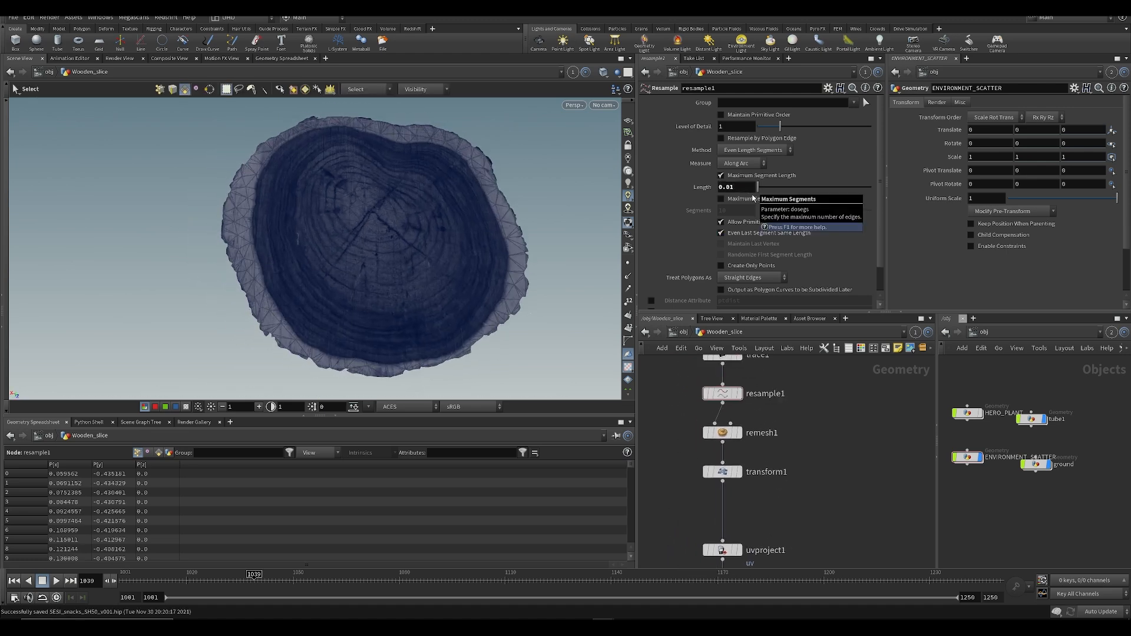
alt+drag(434, 304, 406, 224)
alt+drag(278, 341, 471, 360)
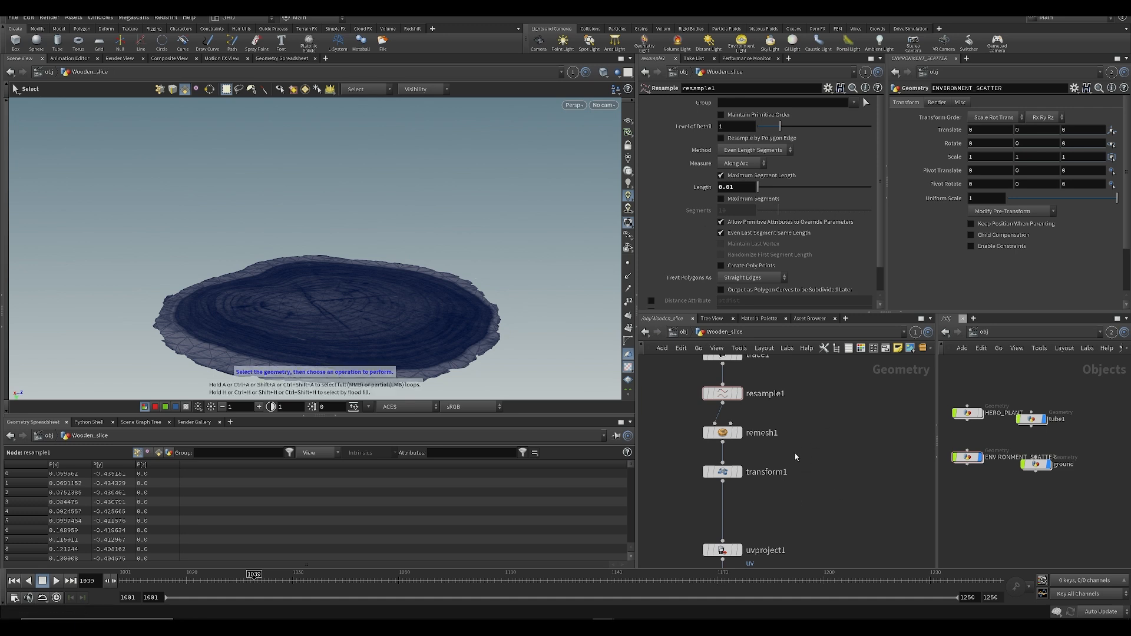
key(ctrl+s)
Step: Add a PolyExtrude node between Remesh and Transform, display it and save the scene
alt+drag(366, 286, 236, 300)
scroll(749, 422, up, 1)
middle_drag(749, 422, 764, 379)
scroll(765, 379, down, 2)
key(Tab)
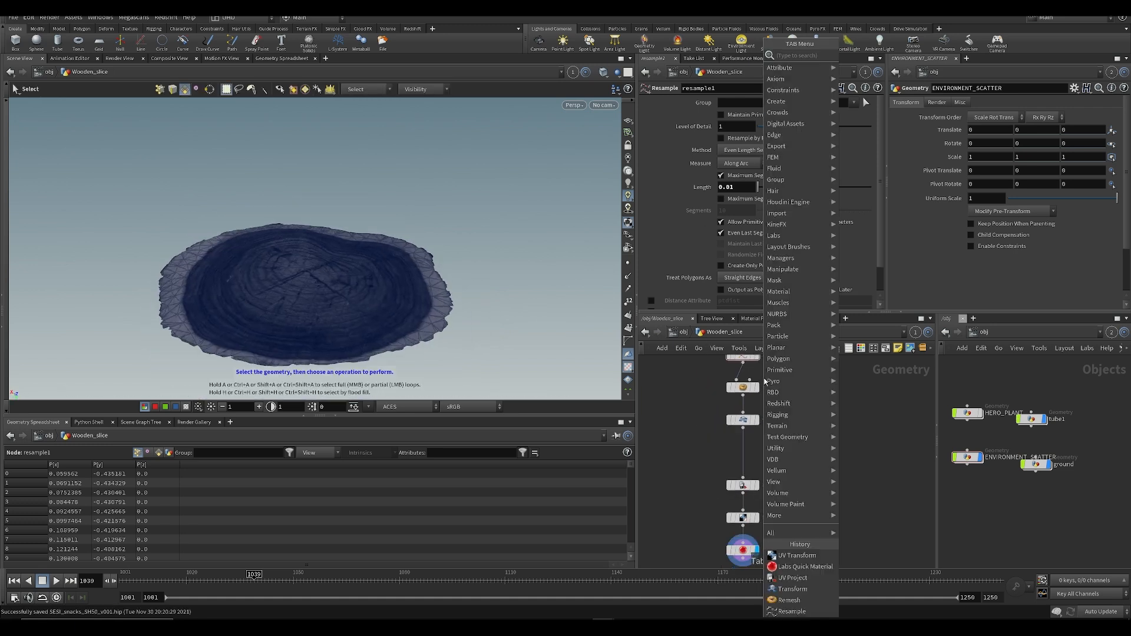
text(polyex)
key(Return)
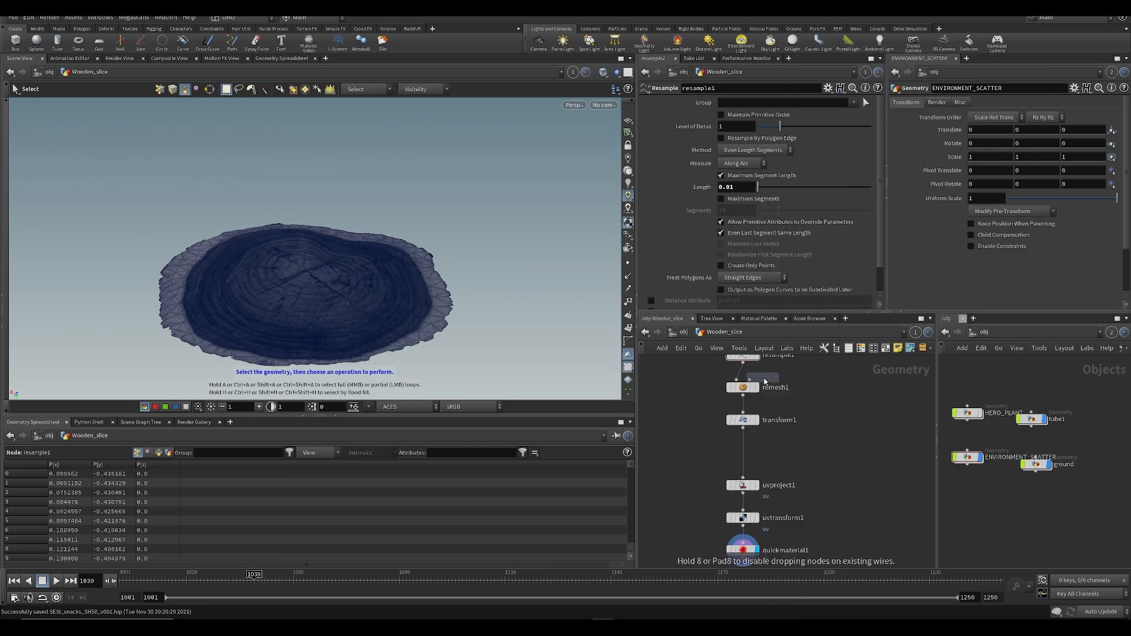
scroll(759, 394, up, 2)
click(673, 450)
drag(673, 449, 738, 410)
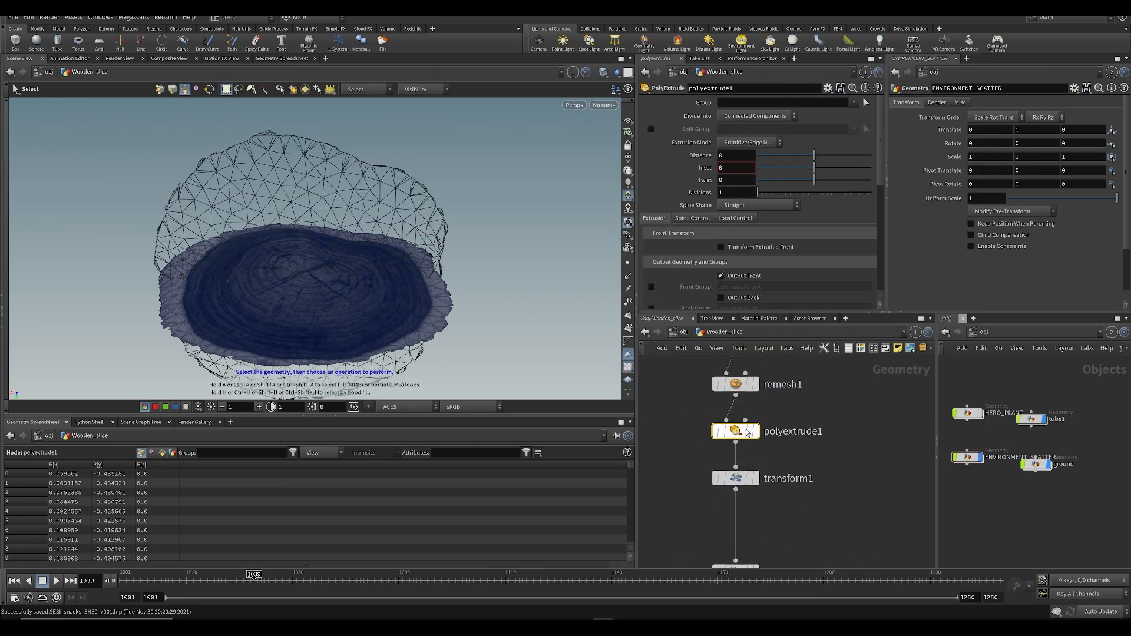
click(759, 409)
key(ctrl+s)
Step: Widen the viewport pane and move the PolyExtrude node to between Transform and UV Project
alt+drag(361, 303, 348, 131)
alt+drag(377, 278, 396, 267)
scroll(483, 222, up, 3)
alt+drag(479, 241, 459, 380)
drag(637, 448, 742, 443)
key(ctrl+x)
key(ctrl+v)
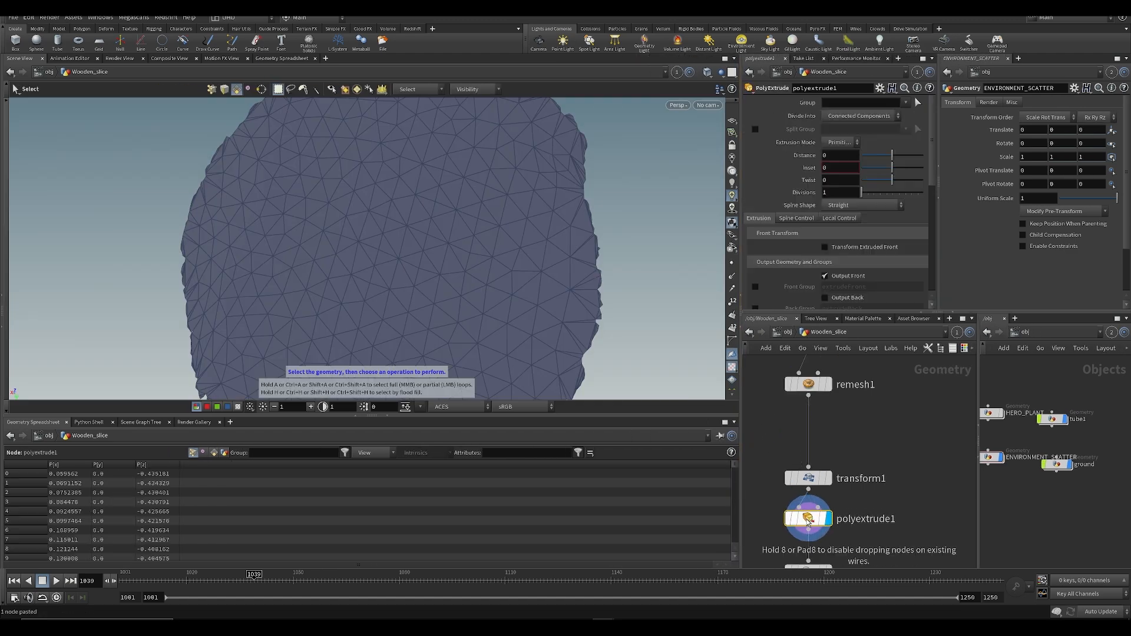
click(809, 478)
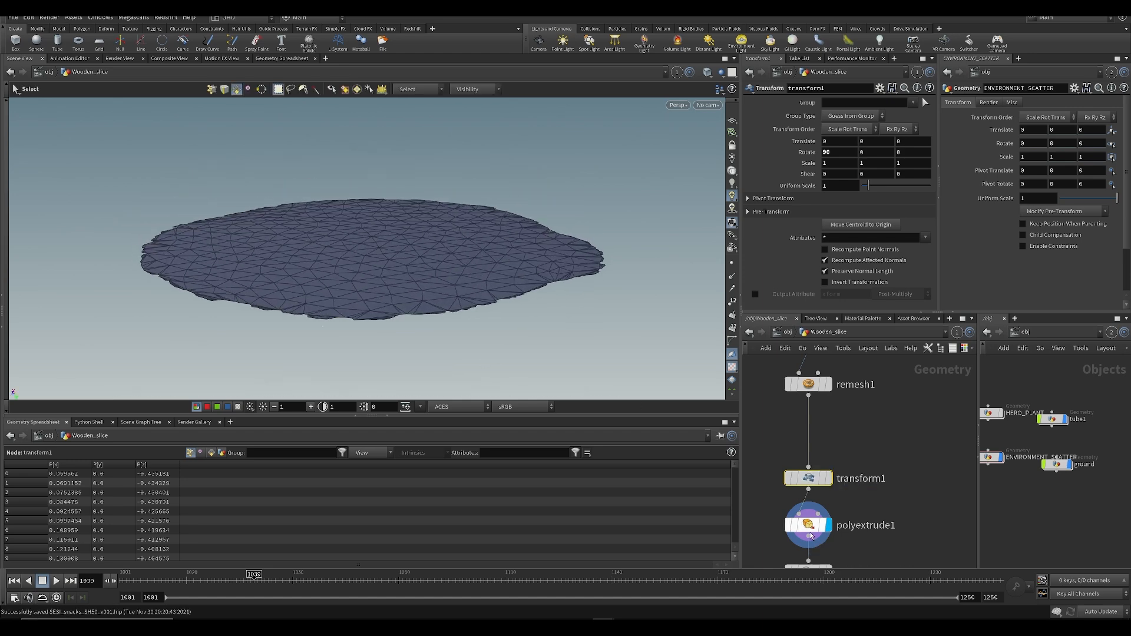
Step: Extrude the slice with a PolyExtrude distance of -0.098 and save the scene
click(809, 525)
mouse_move(886, 158)
mouse_down()
mouse_move(873, 160)
mouse_move(893, 164)
mouse_up()
alt+drag(475, 276, 483, 203)
alt+drag(477, 315, 476, 292)
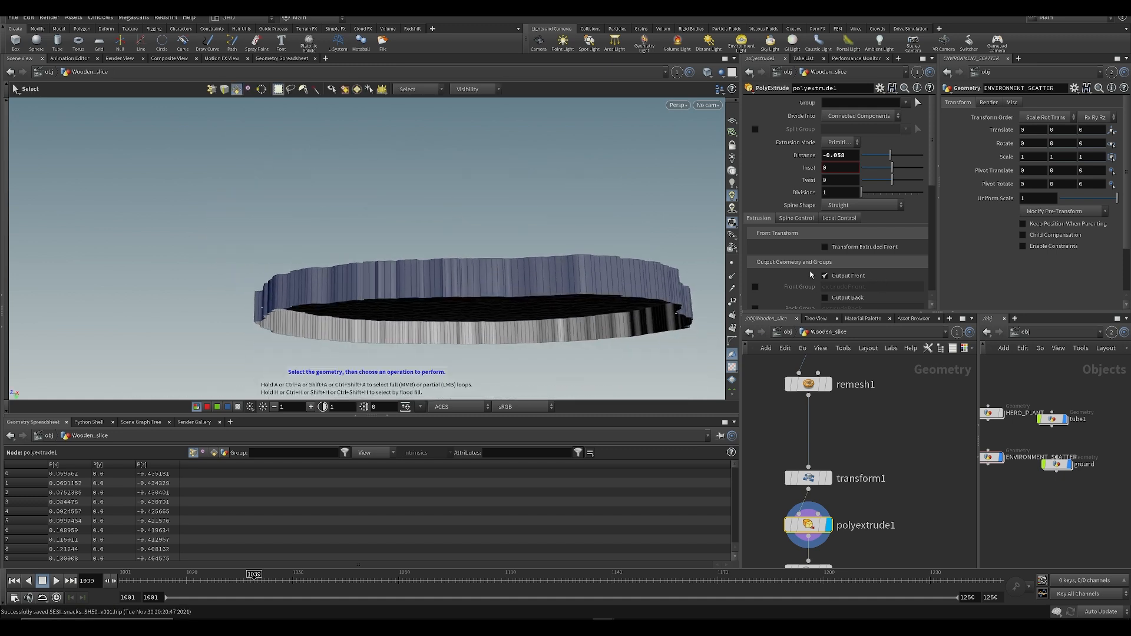
key(ctrl+s)
middle_drag(852, 155, 822, 171)
Step: Enable Output Back on the PolyExtrude node to close the slice and inspect it from above
scroll(871, 254, down, 2)
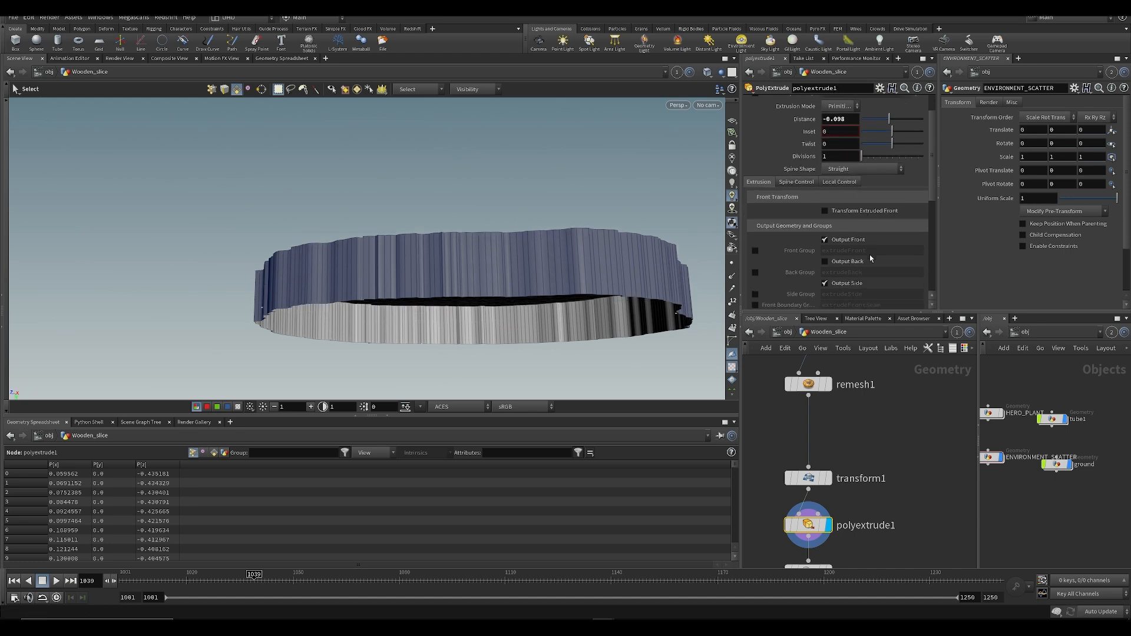
scroll(871, 254, down, 1)
click(851, 250)
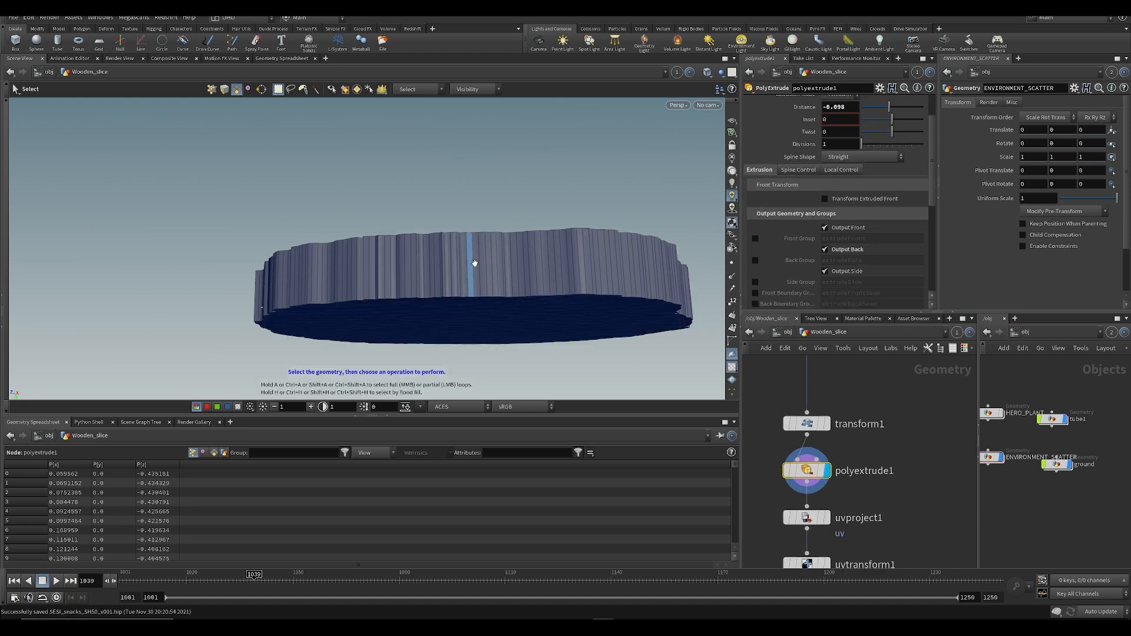
alt+drag(471, 263, 470, 187)
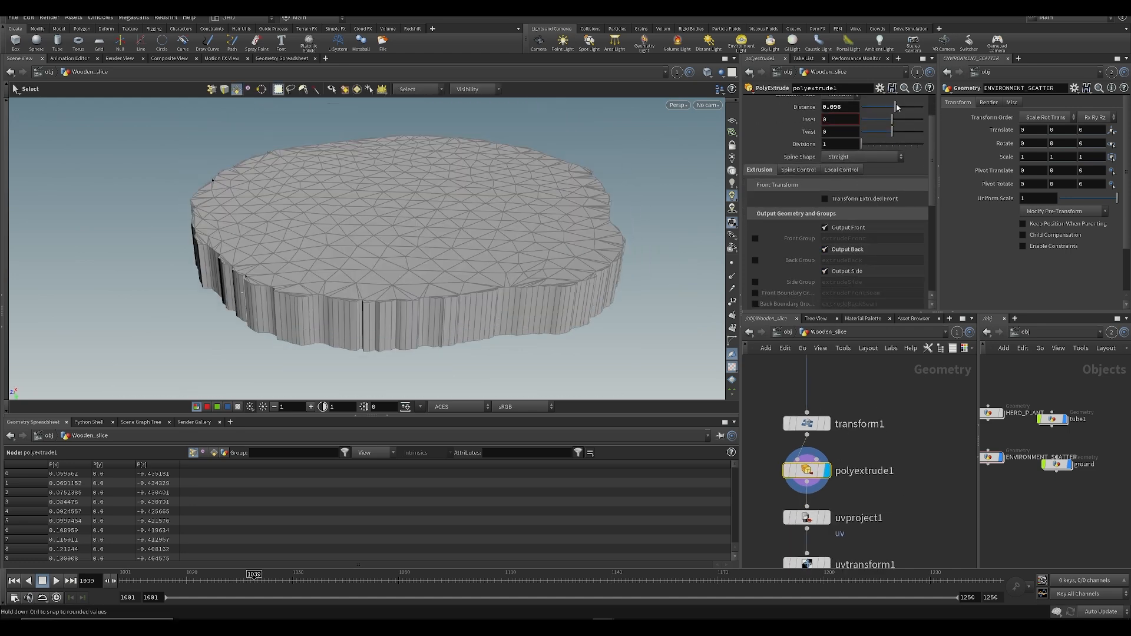
Step: Insert a Reverse node between PolyExtrude and UV Project, display it, check the slice's normals and save
key(Tab)
text(rev)
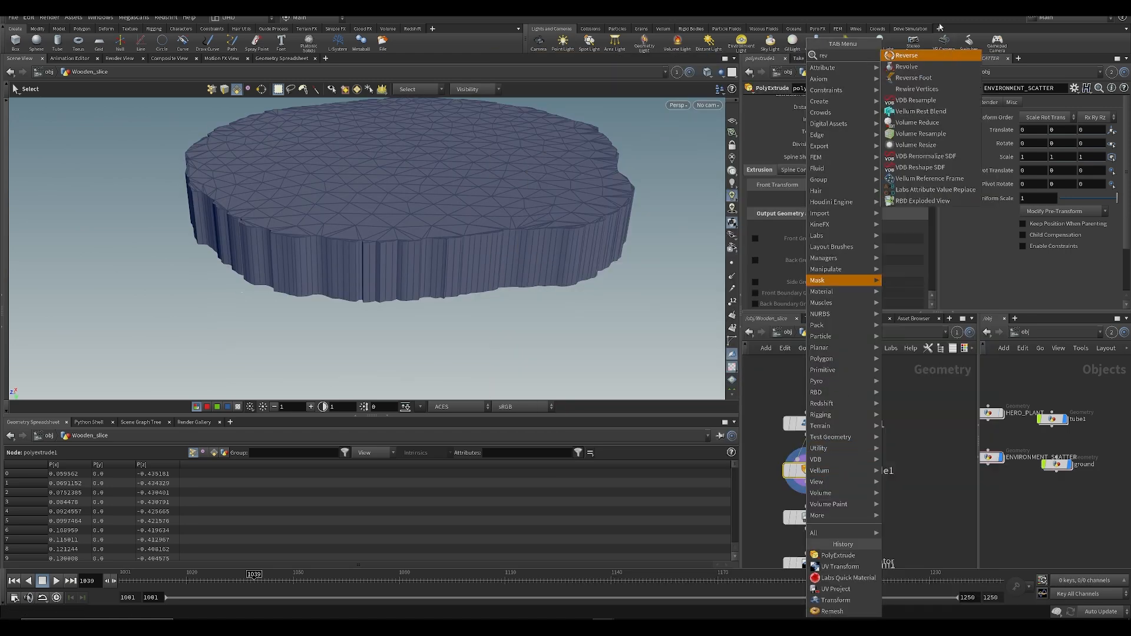
key(Return)
click(772, 504)
drag(772, 504, 802, 522)
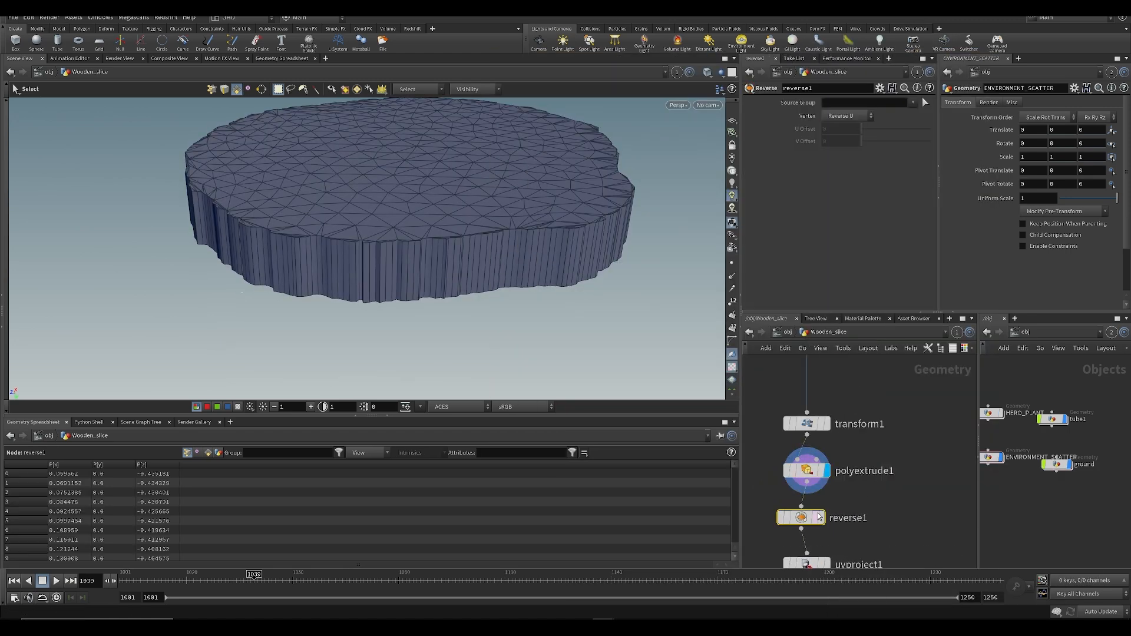
click(821, 518)
alt+drag(356, 203, 571, 259)
alt+drag(417, 207, 427, 224)
alt+drag(678, 347, 468, 231)
middle_drag(871, 497, 881, 423)
key(ctrl+s)
Step: Space UV Project and its downstream nodes away from Reverse, display the UV Project and Quick Material results, and save
ctrl+drag(821, 493, 799, 521)
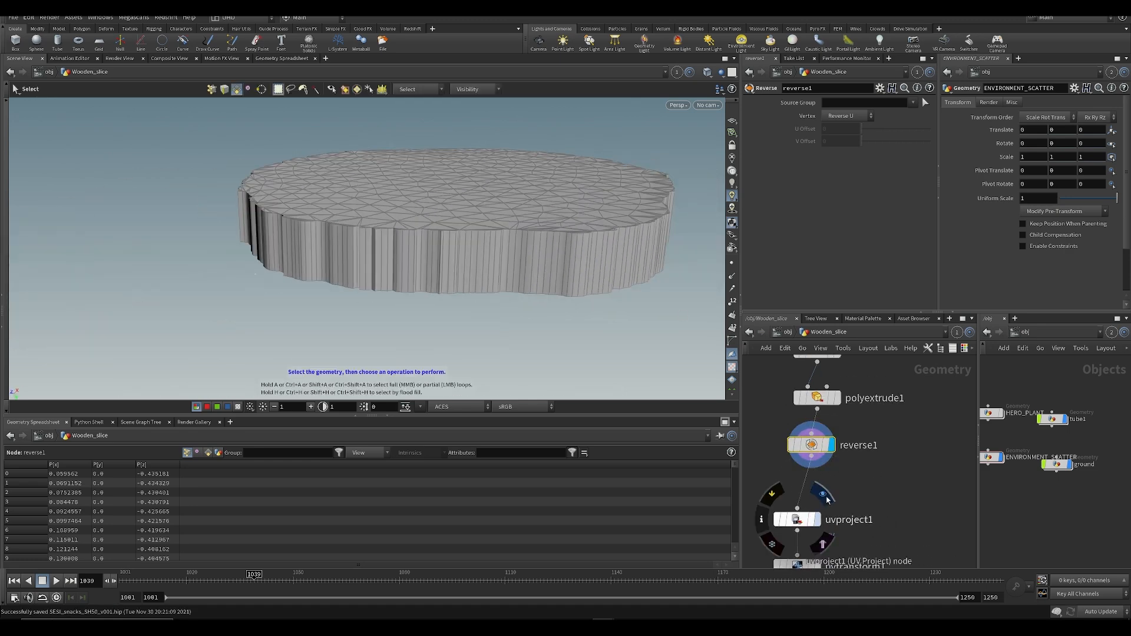
middle_drag(782, 411, 785, 439)
scroll(786, 439, down, 1)
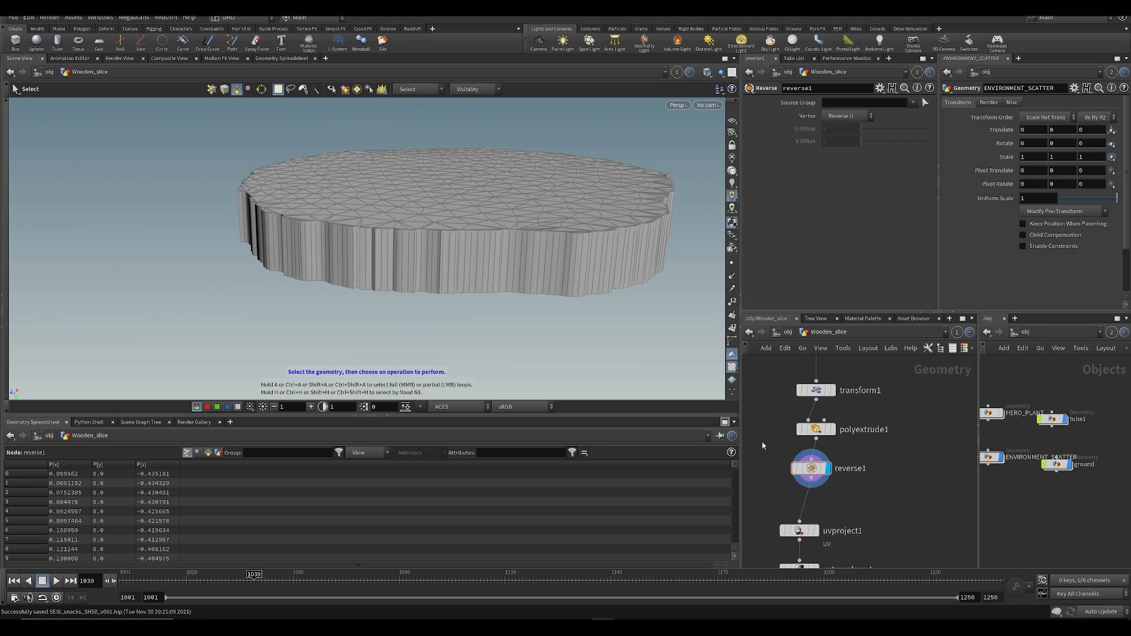
key(ctrl+s)
click(822, 509)
middle_drag(824, 531, 819, 435)
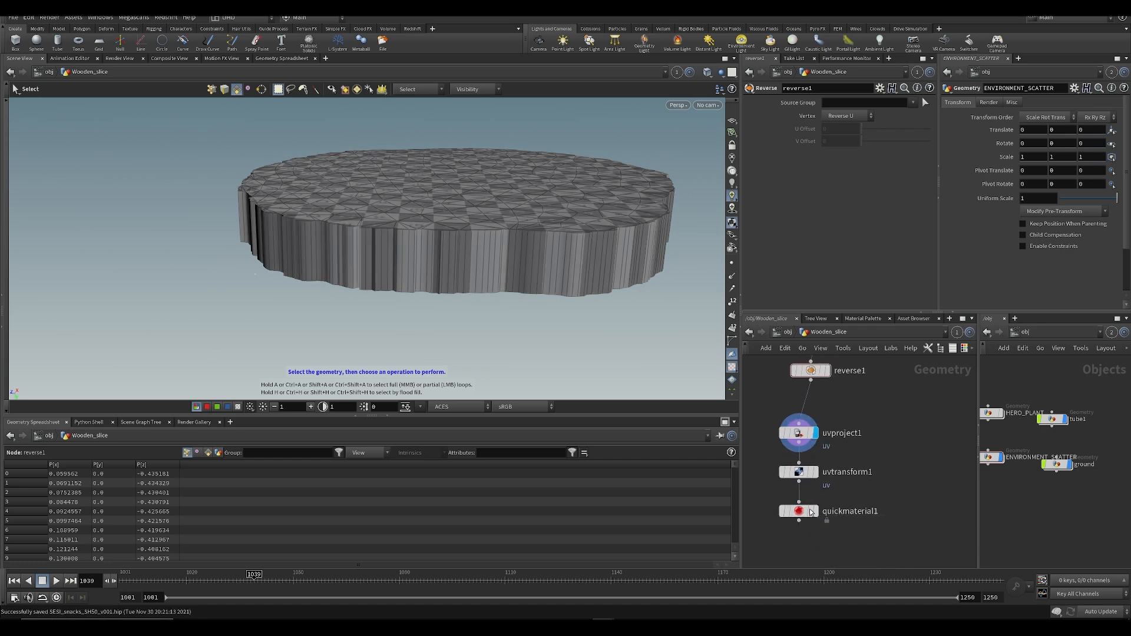
click(815, 512)
alt+drag(496, 223, 524, 235)
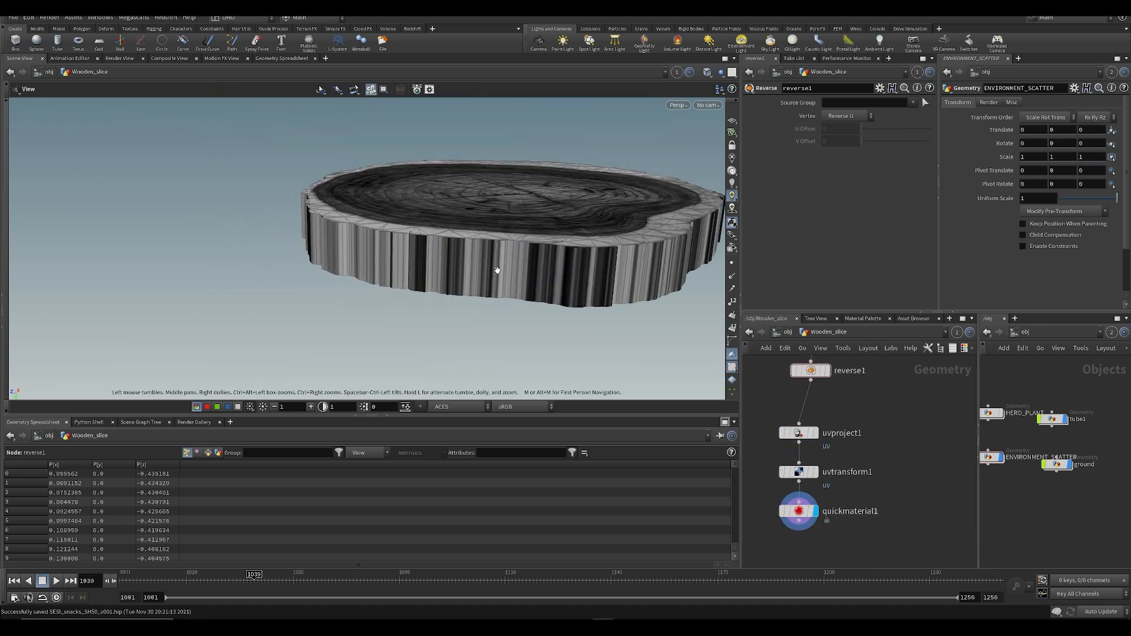
key(ctrl+s)
alt+middle_drag(673, 288, 435, 267)
alt+drag(435, 266, 433, 200)
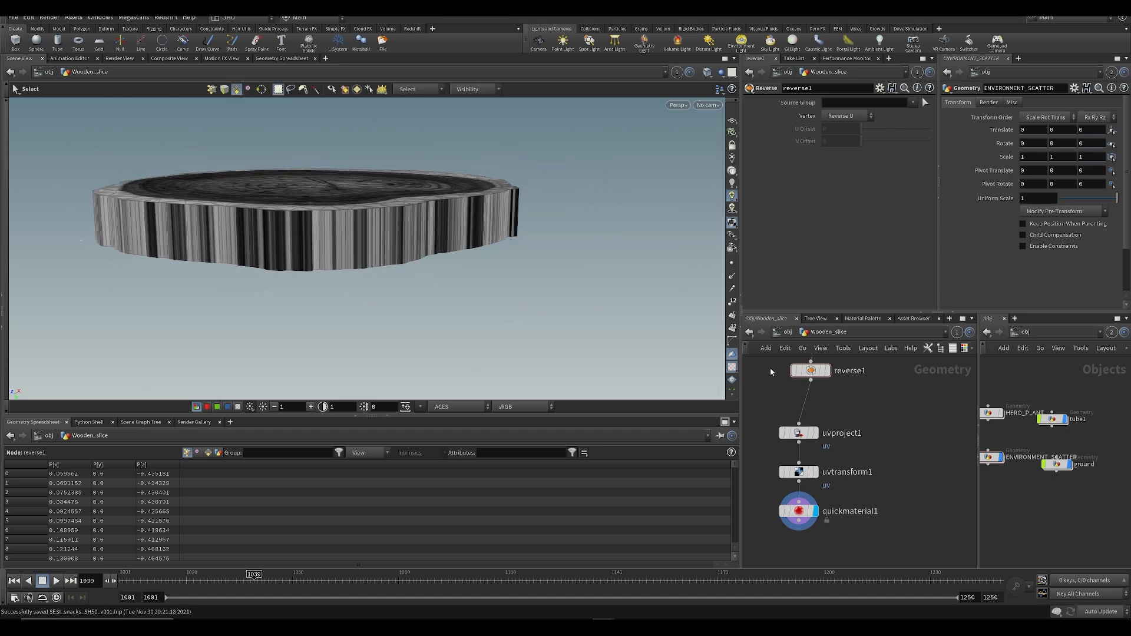
Step: Enable the PolyExtrude output groups extrudeSide, extrudeFrontSeam and extrudeBackSeam
middle_drag(760, 365, 765, 446)
click(821, 413)
scroll(860, 260, down, 1)
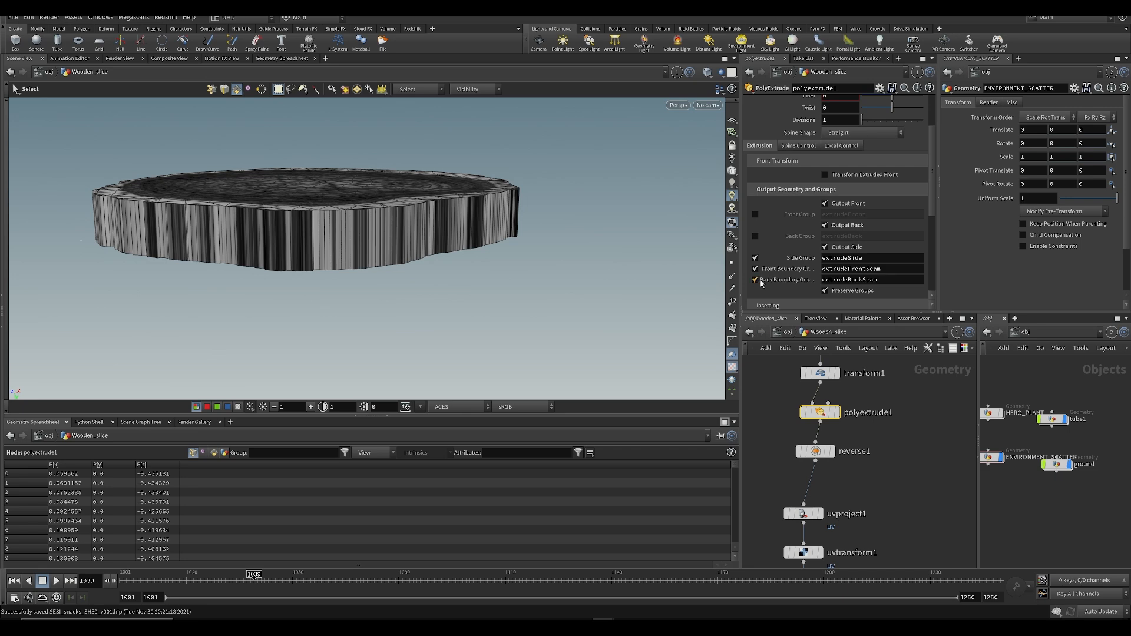
alt+drag(377, 236, 347, 253)
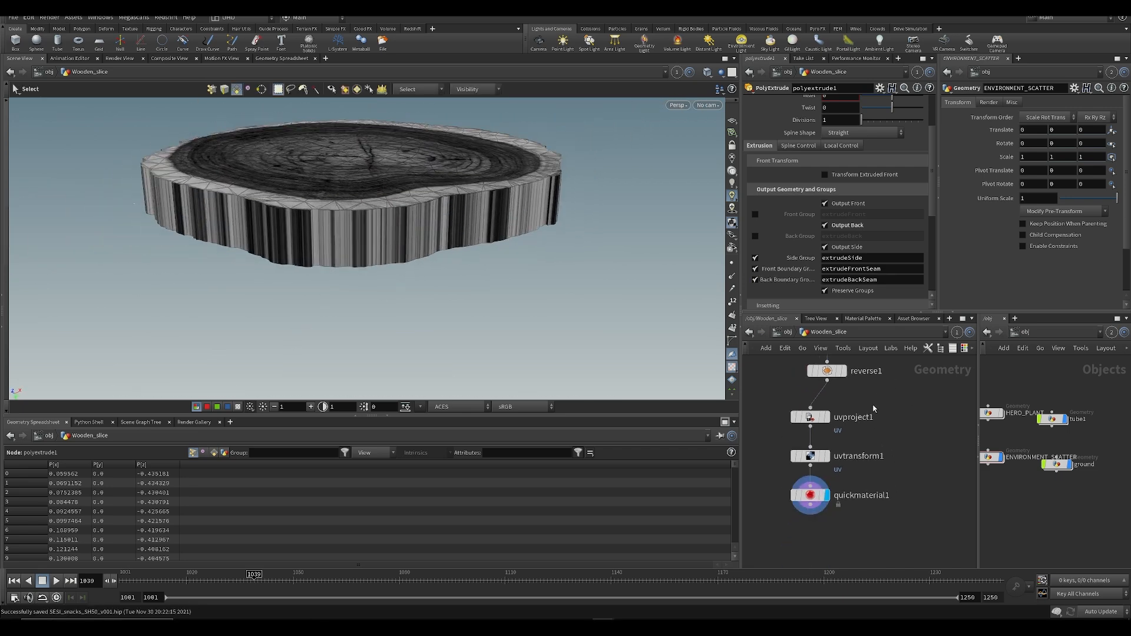
Step: Insert a UV Flatten node between UV Transform and Quick Material, limit it to the extrudeSide group and save
key(Tab)
text(uvf)
key(Return)
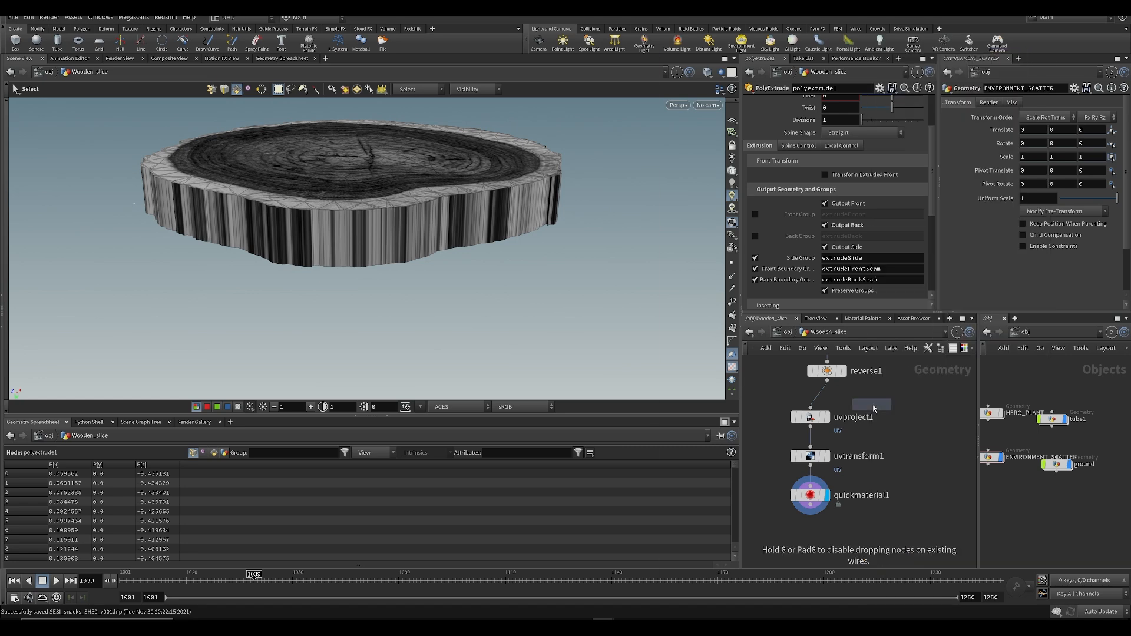
click(894, 423)
mouse_move(899, 424)
mouse_down()
mouse_move(852, 459)
mouse_move(805, 436)
mouse_move(767, 440)
mouse_move(811, 495)
mouse_up()
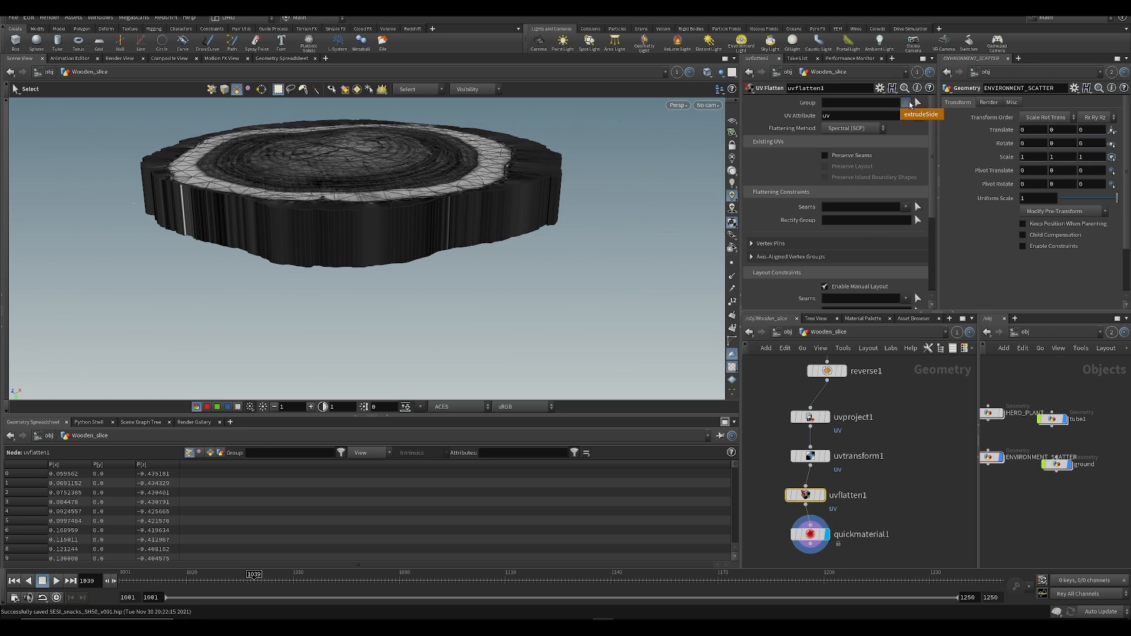
click(917, 117)
key(ctrl+s)
Step: Display the UV Flatten node's result in the UV view and save the scene
click(825, 476)
key(space+5)
key(ctrl+s)
middle_drag(901, 467, 874, 387)
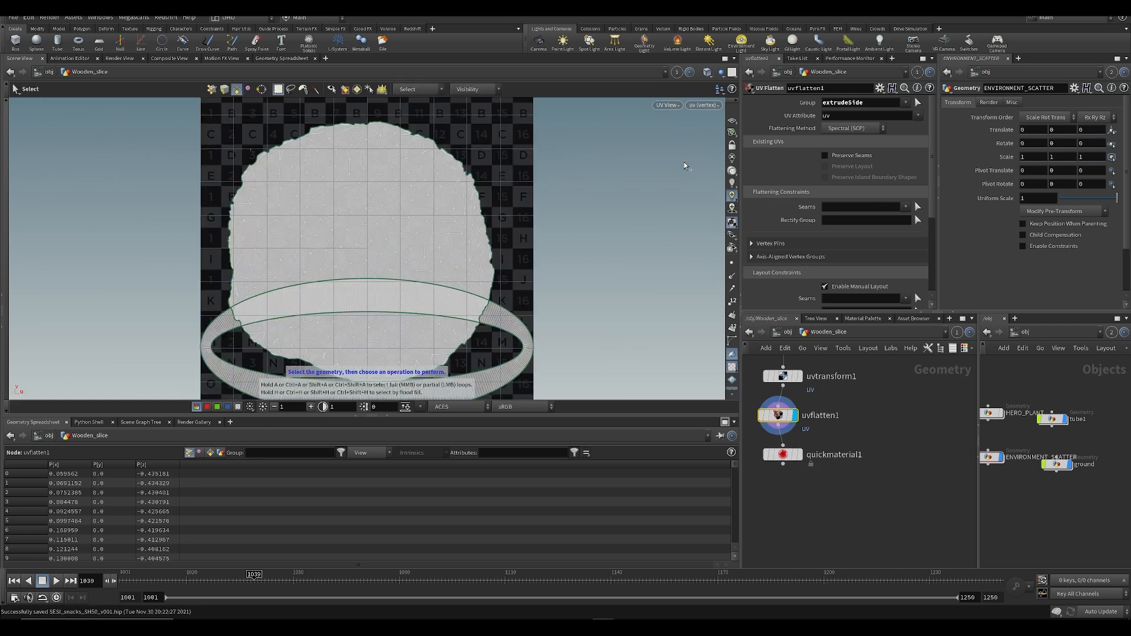
Step: Set the UV Flatten seams to the edge p315-685 and check the slice's side in the perspective view
key(space+1)
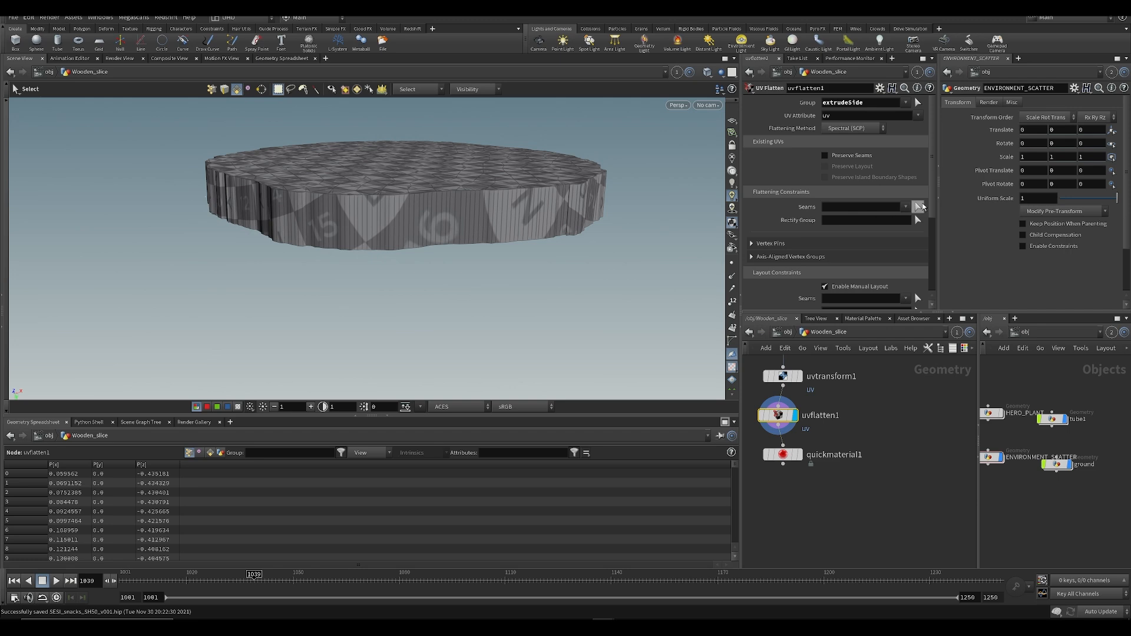
click(919, 206)
key(Return)
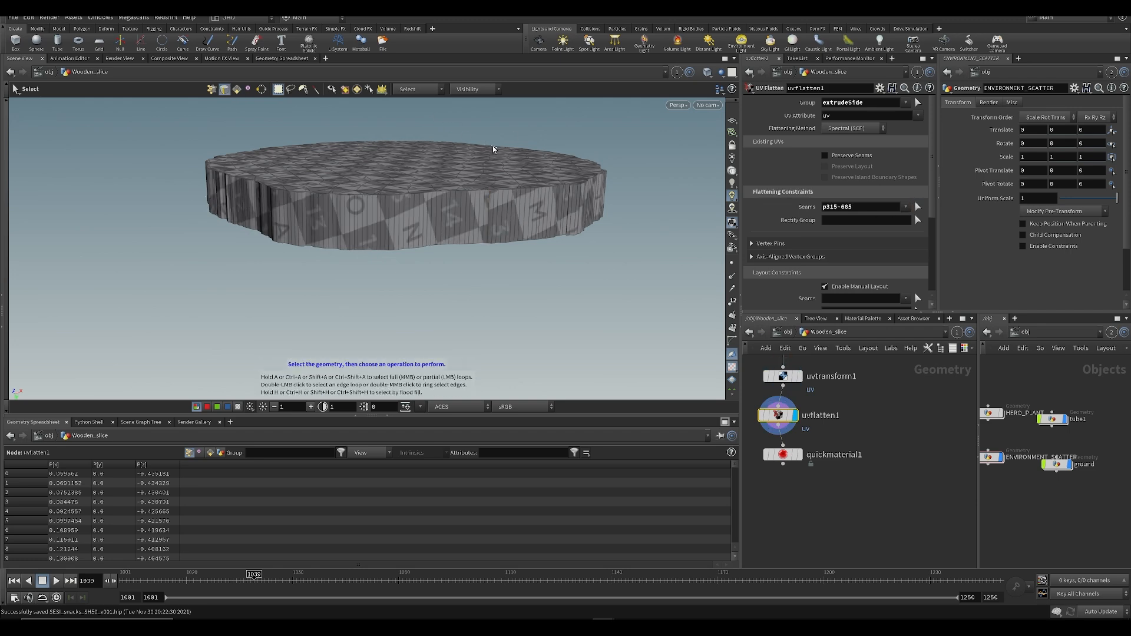
alt+drag(353, 200, 354, 167)
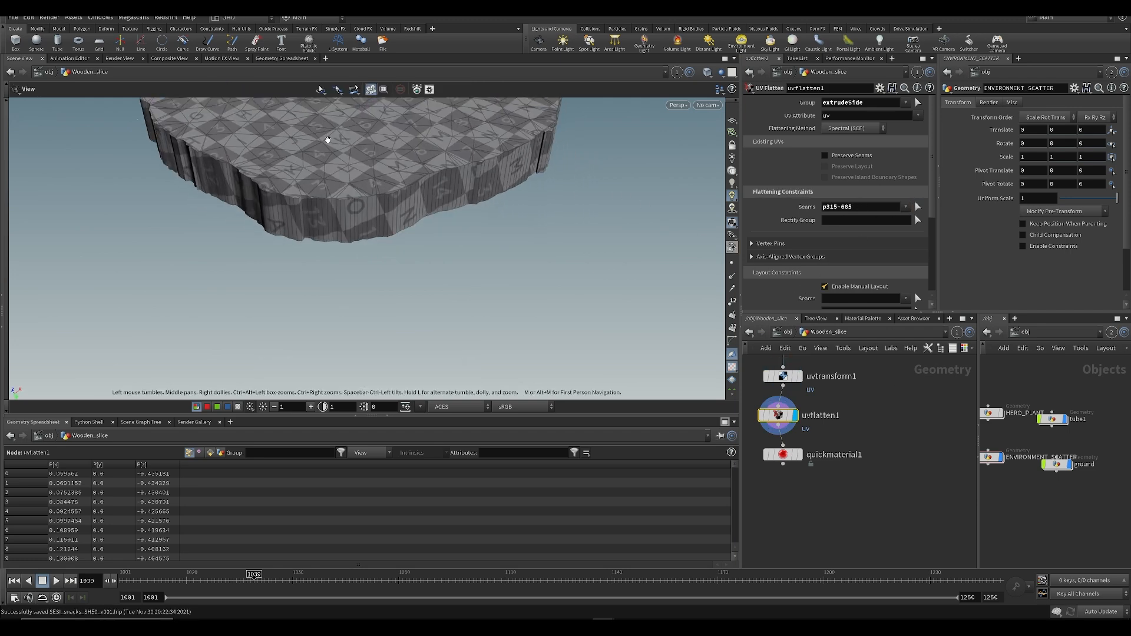
alt+middle_drag(354, 167, 351, 301)
alt+right_drag(351, 300, 316, 225)
alt+drag(316, 225, 265, 174)
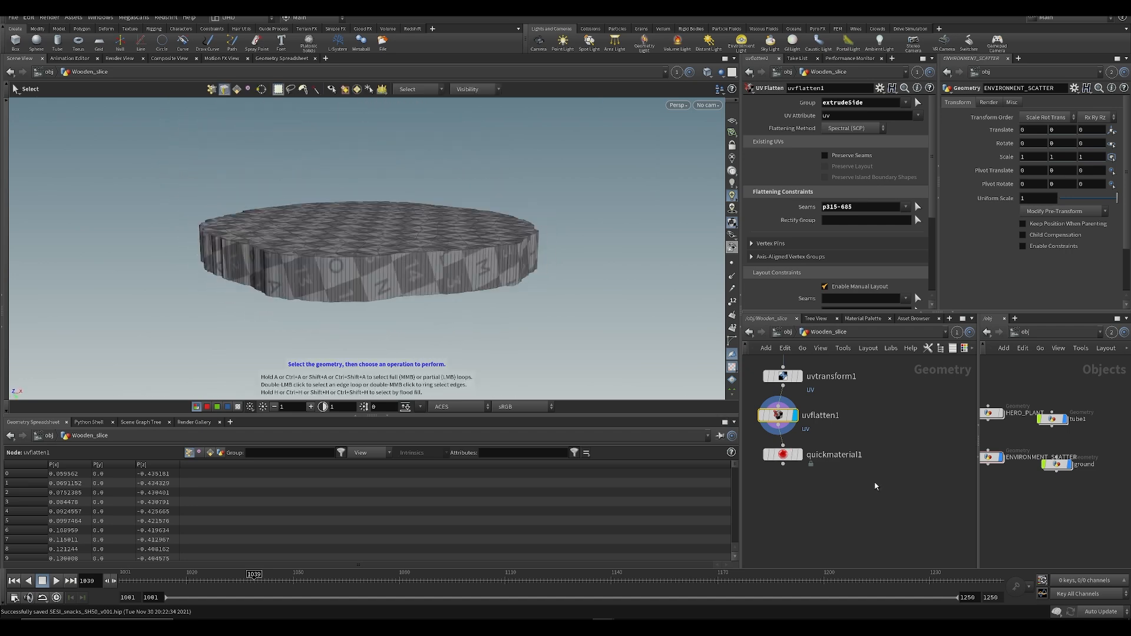
Step: Try a target size of 0.034 on the Remesh node and undo the change
middle_drag(865, 401, 890, 492)
scroll(888, 486, down, 1)
scroll(769, 414, up, 5)
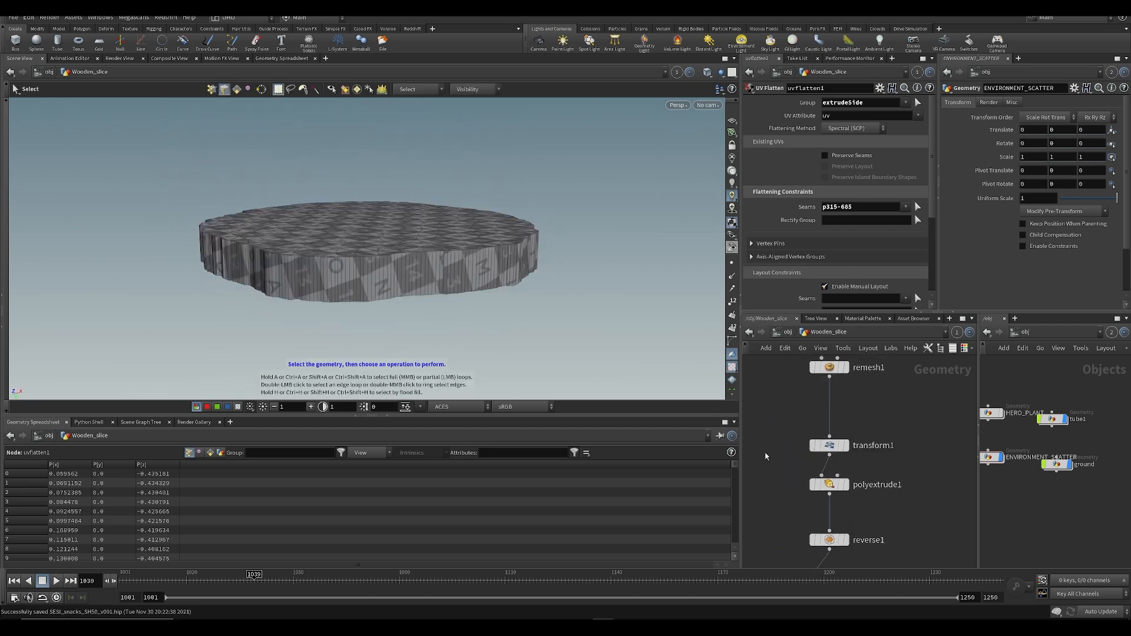
click(831, 435)
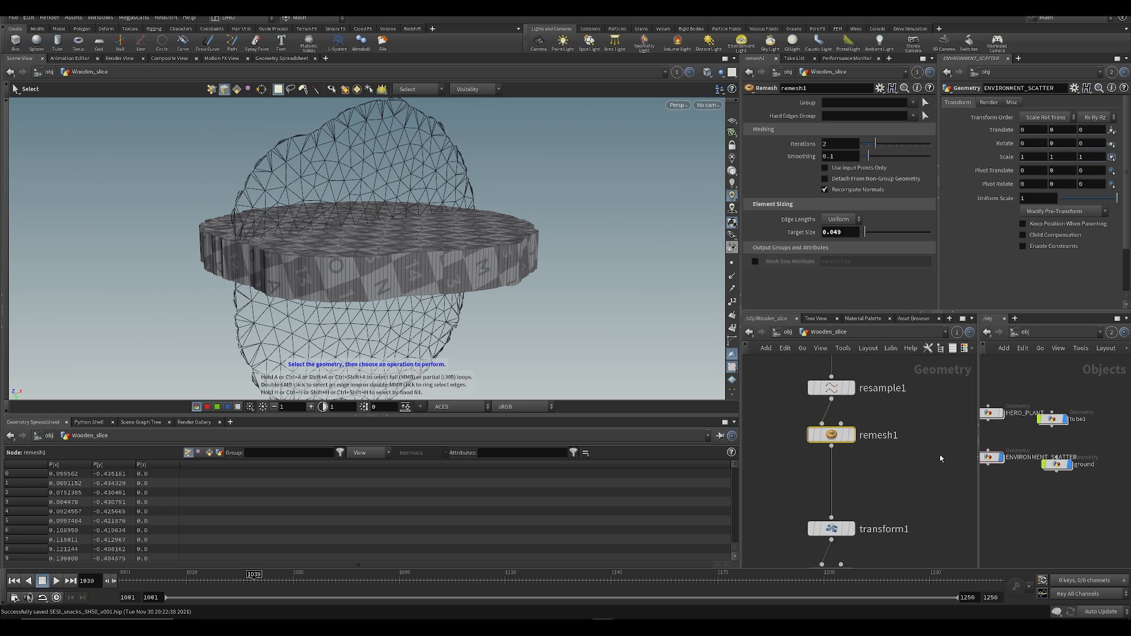
drag(864, 235, 866, 237)
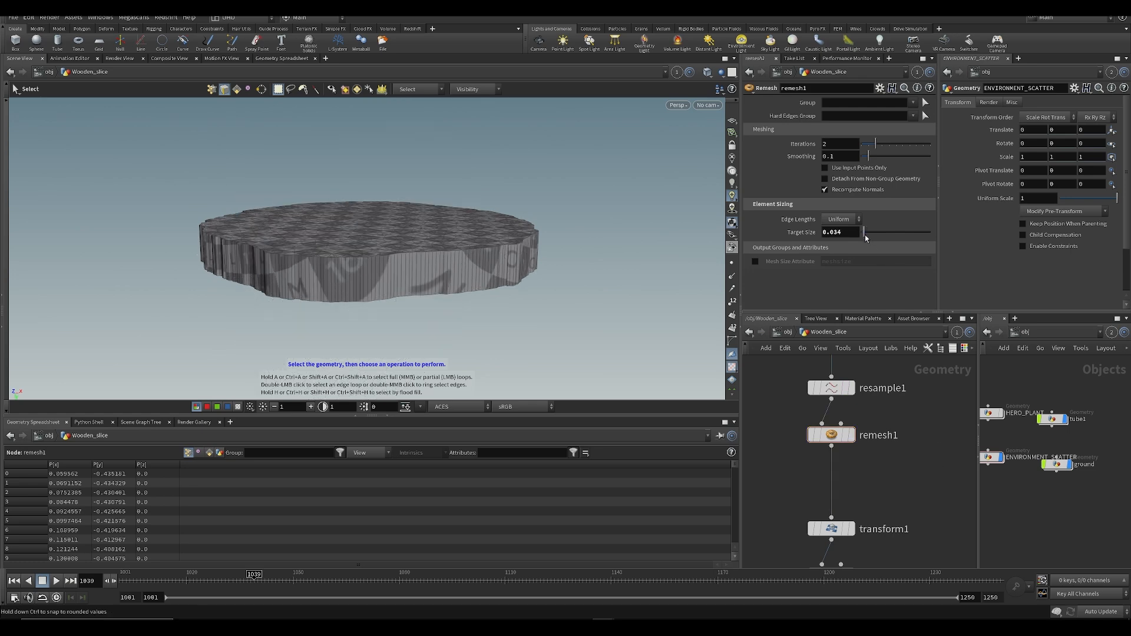
key(ctrl+z)
Step: Check the flattened islands in the UV view and insert a UV Layout node between UV Flatten and Quick Material
alt+drag(420, 206, 395, 257)
key(space+5)
alt+middle_drag(411, 274, 438, 195)
alt+right_drag(438, 195, 422, 195)
alt+middle_drag(422, 194, 413, 289)
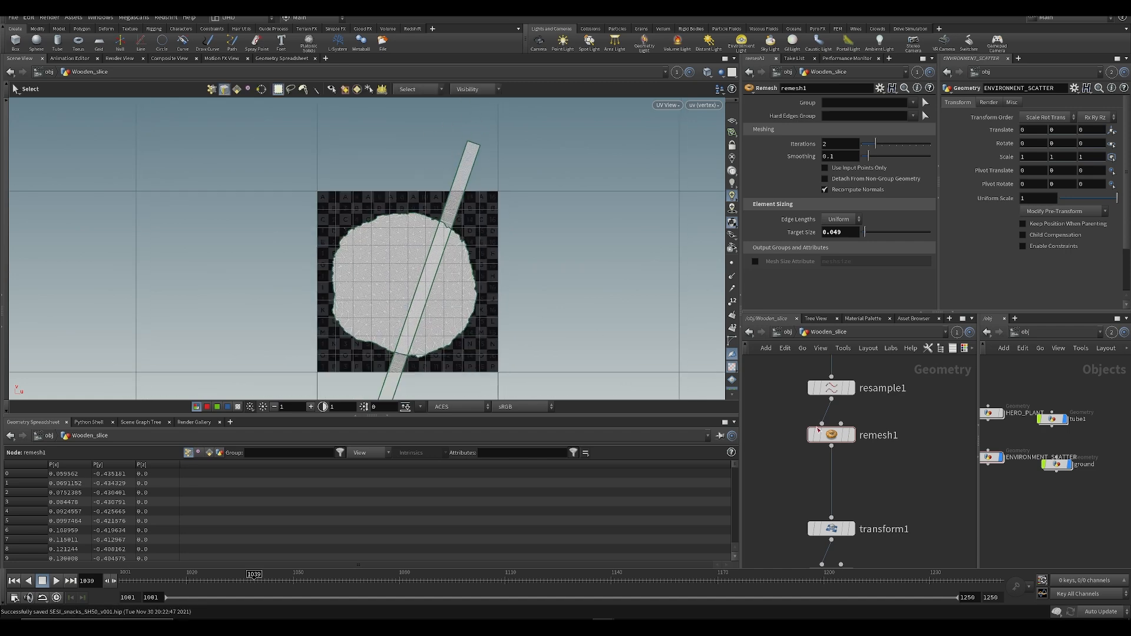
scroll(871, 406, down, 3)
middle_drag(871, 475, 866, 371)
scroll(872, 479, up, 4)
middle_drag(858, 490, 842, 379)
key(l)
key(Tab)
text(uvl)
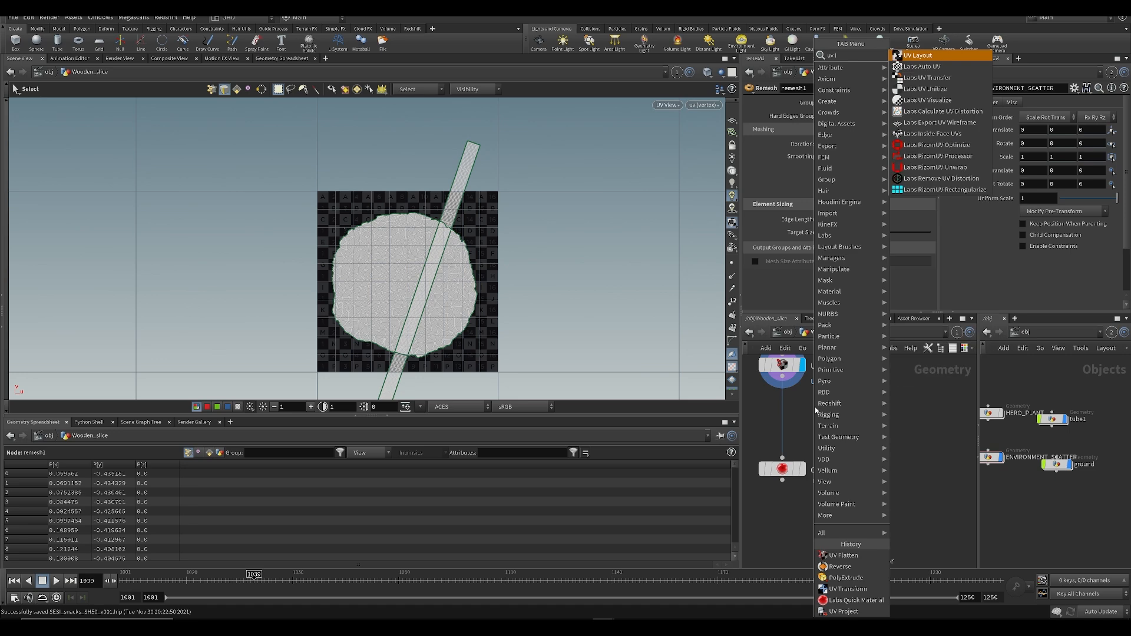
key(Return)
click(815, 407)
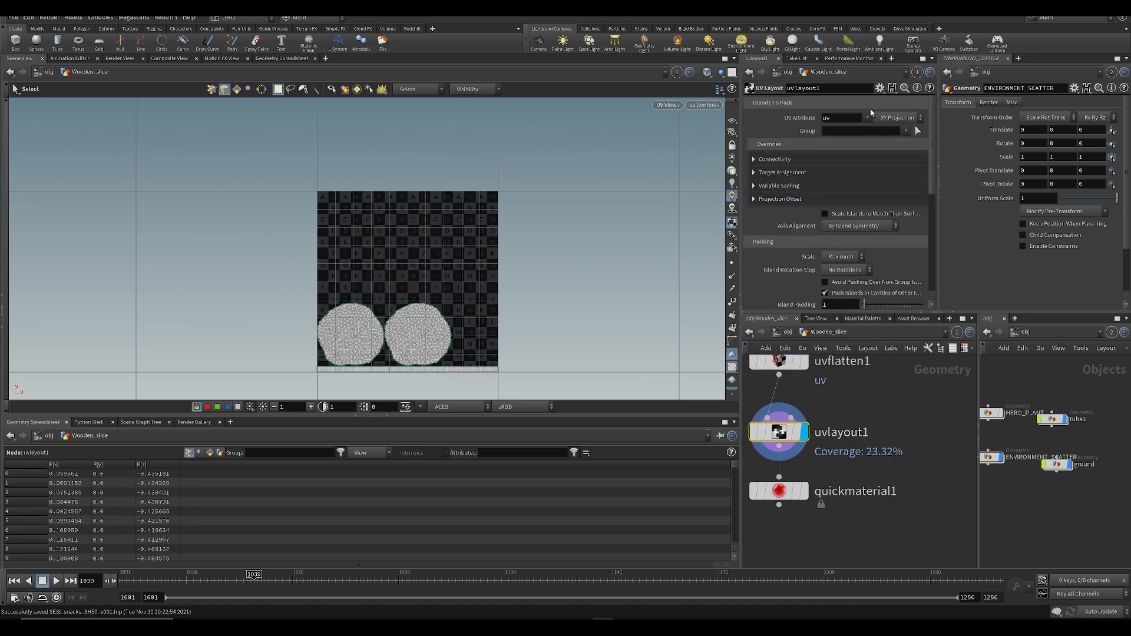
Step: Limit UV Layout to the extrudeSide group, compare its result in the UV and perspective views, and save the scene
click(914, 143)
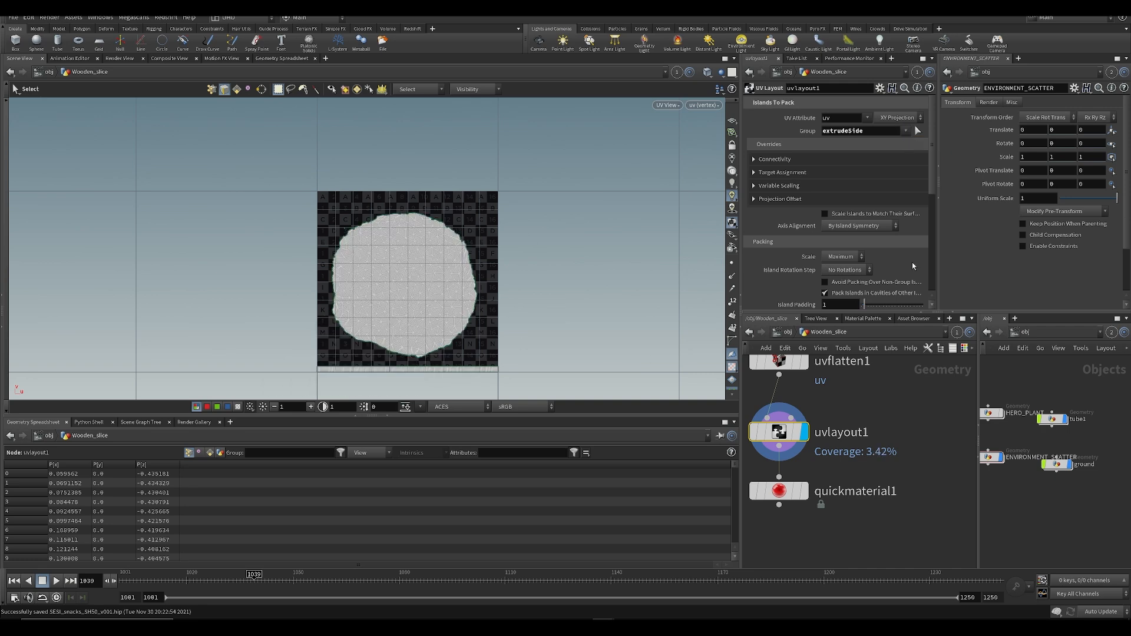
key(space+1)
key(space+5)
key(space+1)
click(779, 447)
key(space+5)
key(space+1)
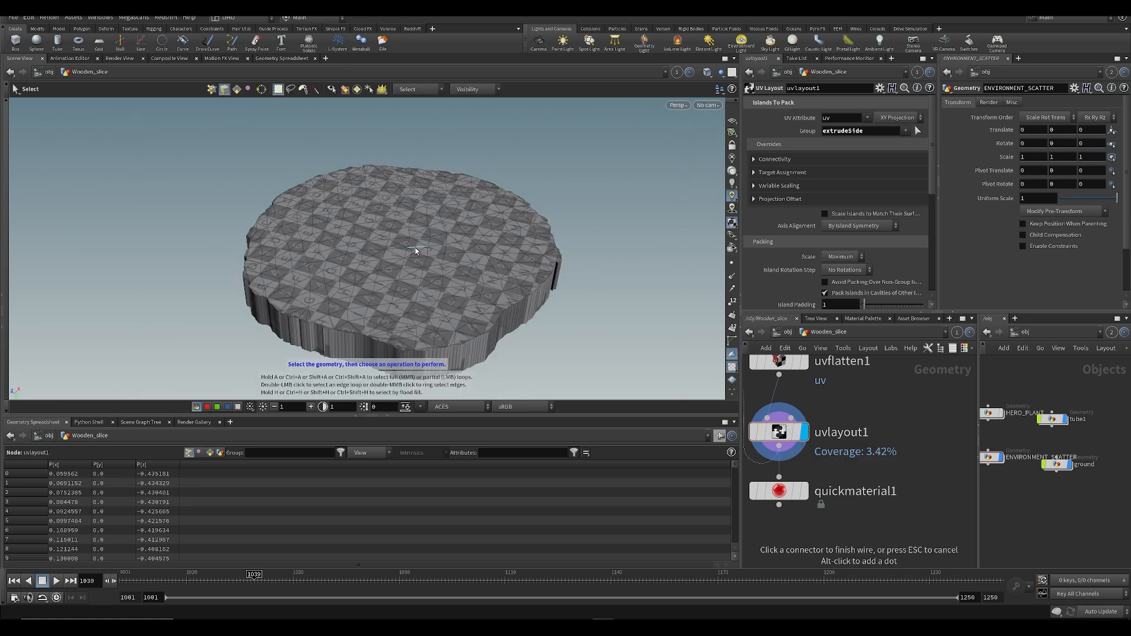
key(space+5)
scroll(421, 271, up, 5)
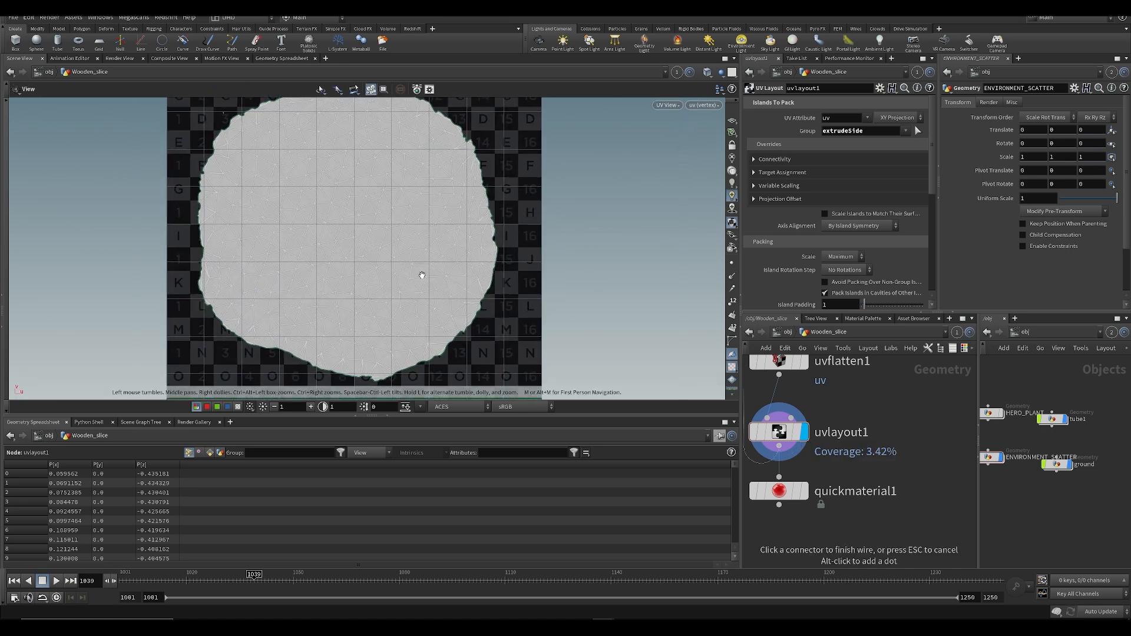
scroll(821, 454, down, 2)
key(ctrl+s)
Step: Add a Delete node branching off the UV Layout output
key(Tab)
text(de)
key(BackSpace)
text(k)
key(BackSpace)
key(BackSpace)
text(dek)
key(BackSpace)
text(k)
key(BackSpace)
text(l)
key(Return)
click(883, 457)
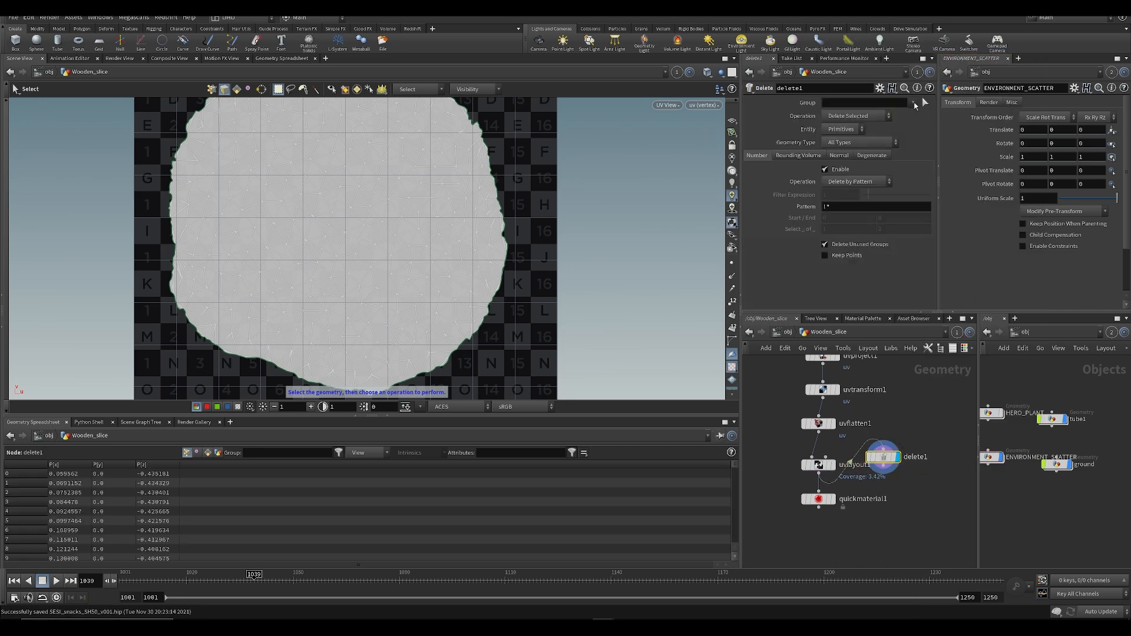
Step: Set the Delete node to delete everything outside the extrudeSide group, inspect the isolated side strip, and save
click(928, 115)
click(854, 116)
click(855, 126)
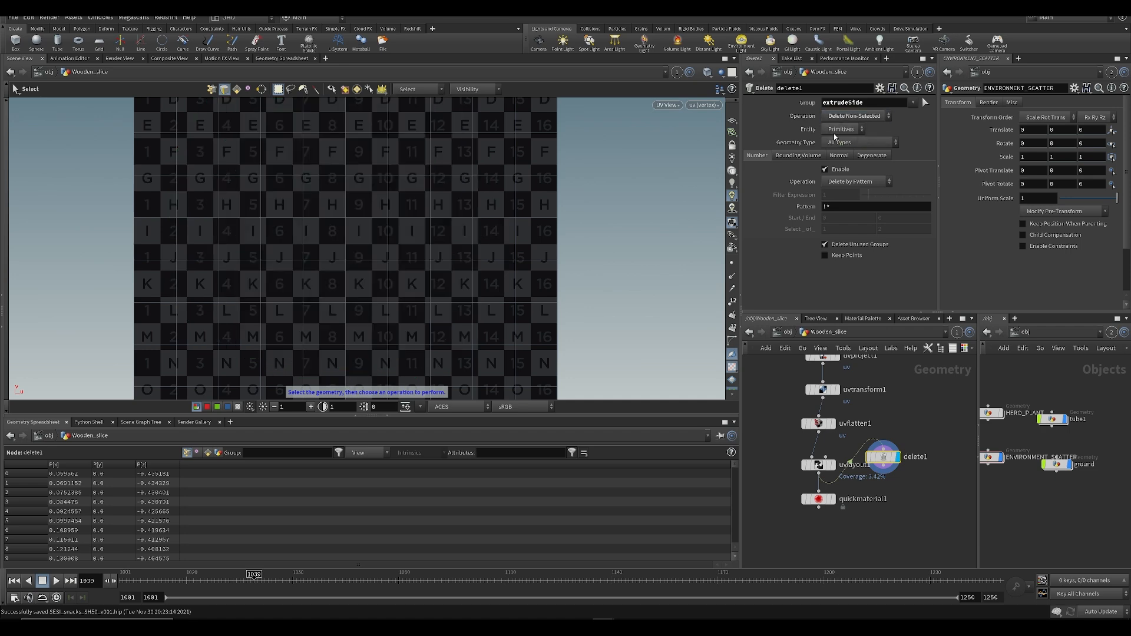
alt+middle_drag(386, 291, 359, 276)
scroll(358, 275, down, 2)
alt+middle_drag(317, 391, 350, 259)
scroll(350, 259, down, 1)
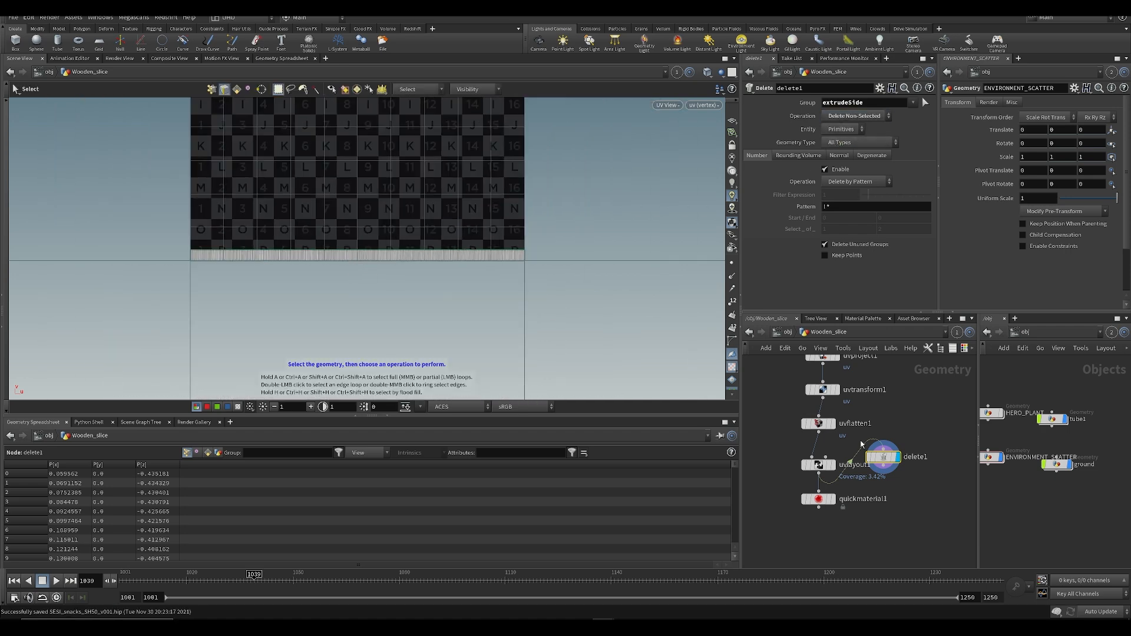
alt+middle_drag(450, 263, 472, 342)
alt+middle_drag(328, 220, 399, 71)
key(ctrl+s)
key(space+1)
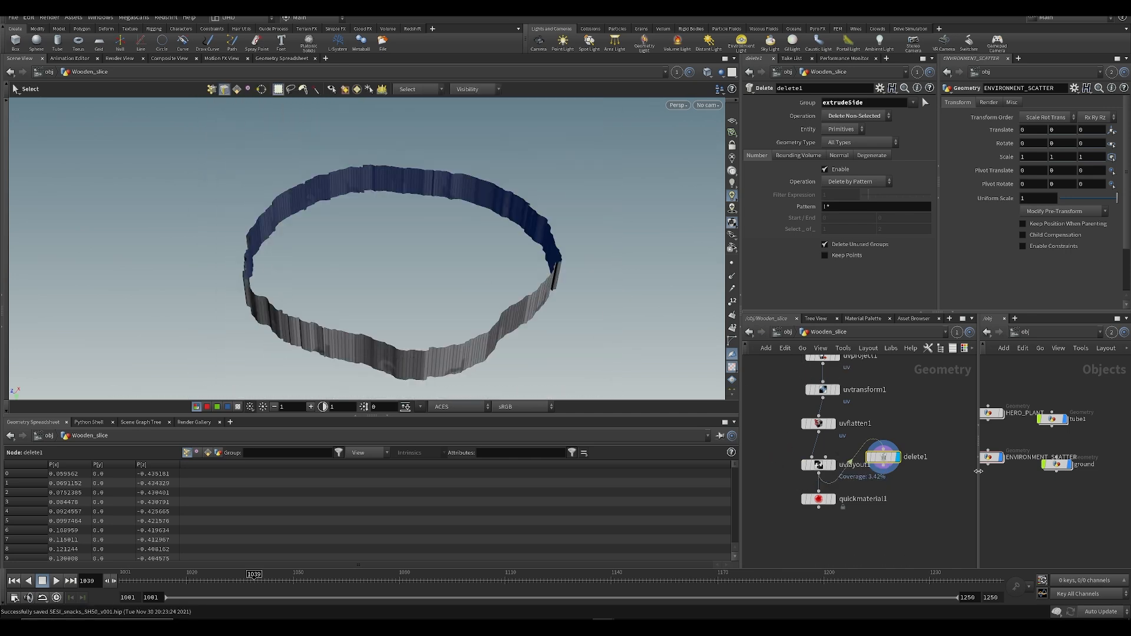
Step: Remove the Delete node, display the Quick Material result and save the scene
key(Delete)
click(831, 499)
key(ctrl+s)
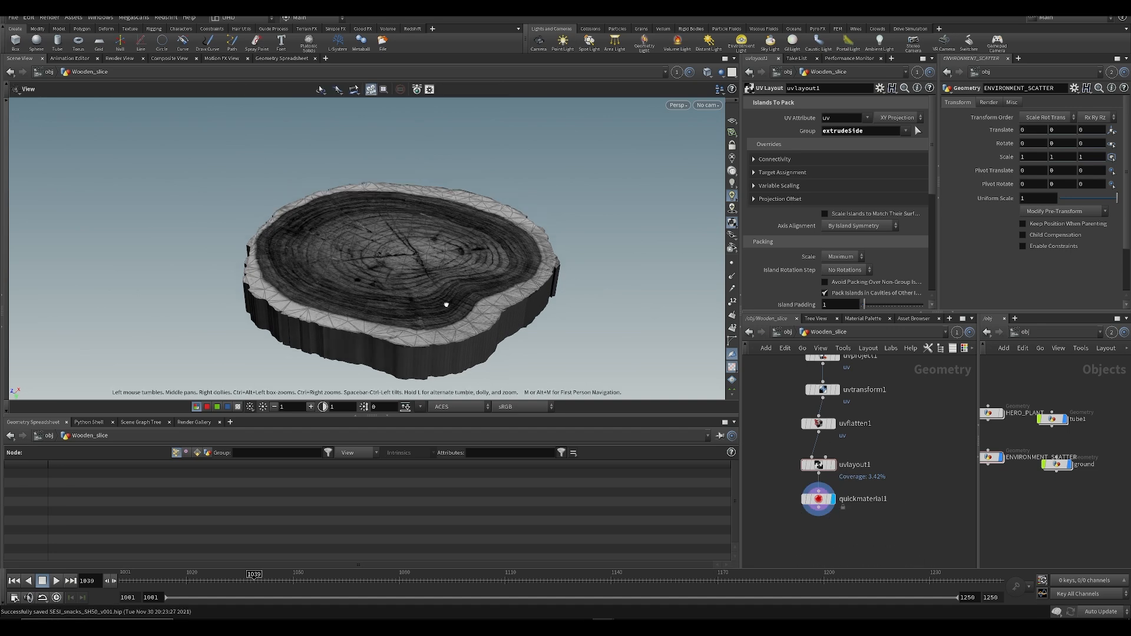
Step: Branch a UV Quick Shade node off UV Layout and display its result
key(Tab)
text(null)
key(Return)
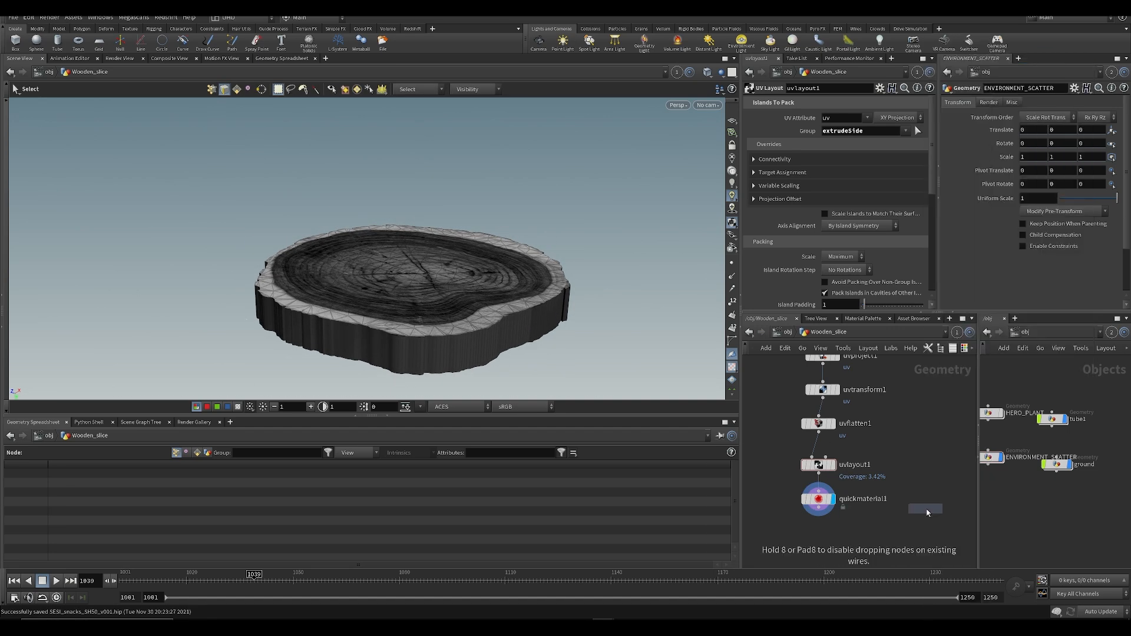
click(902, 517)
drag(818, 476, 903, 508)
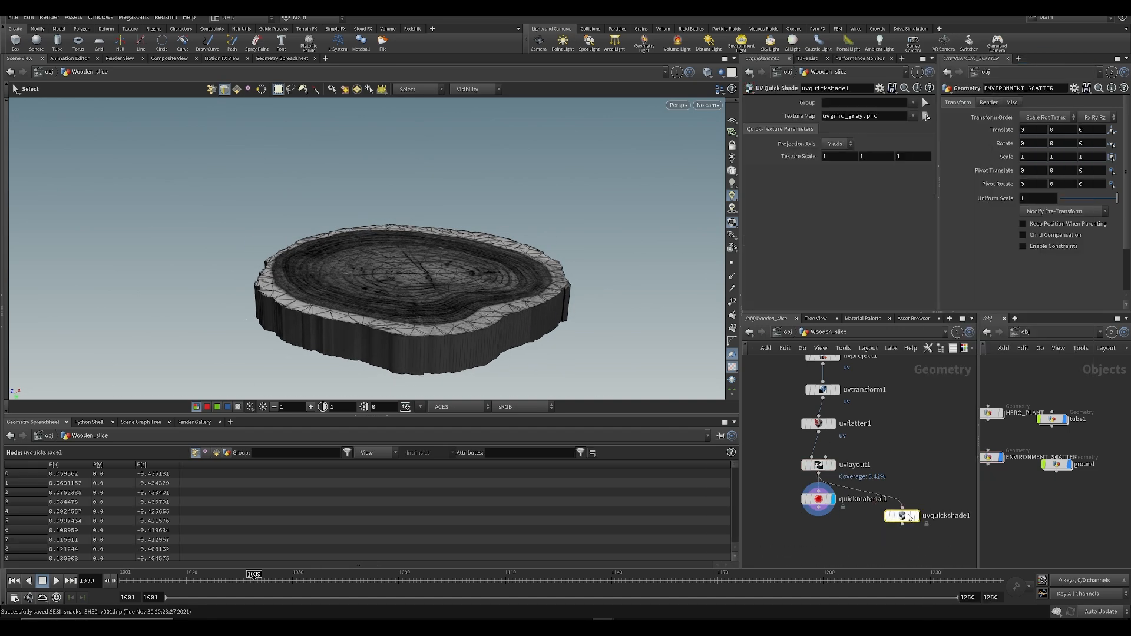
click(917, 516)
Step: Examine the UV grid texture on the slice's side and top from several angles, saving the scene
alt+drag(457, 330, 336, 278)
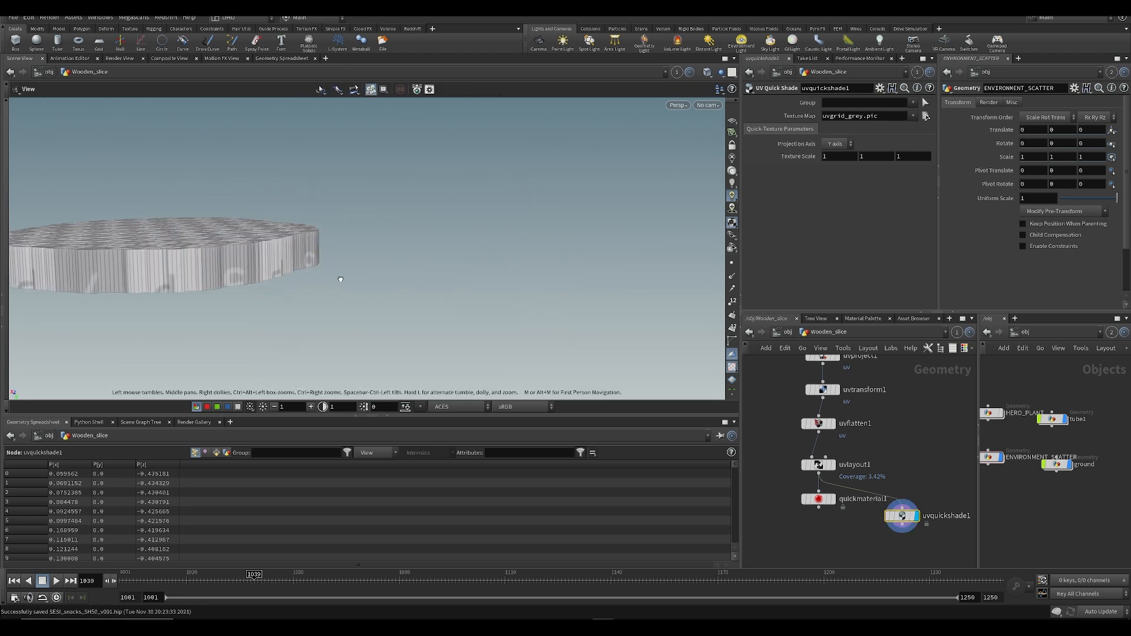
alt+middle_drag(336, 277, 477, 283)
alt+right_drag(478, 283, 453, 286)
alt+drag(512, 266, 582, 400)
alt+right_drag(582, 401, 530, 382)
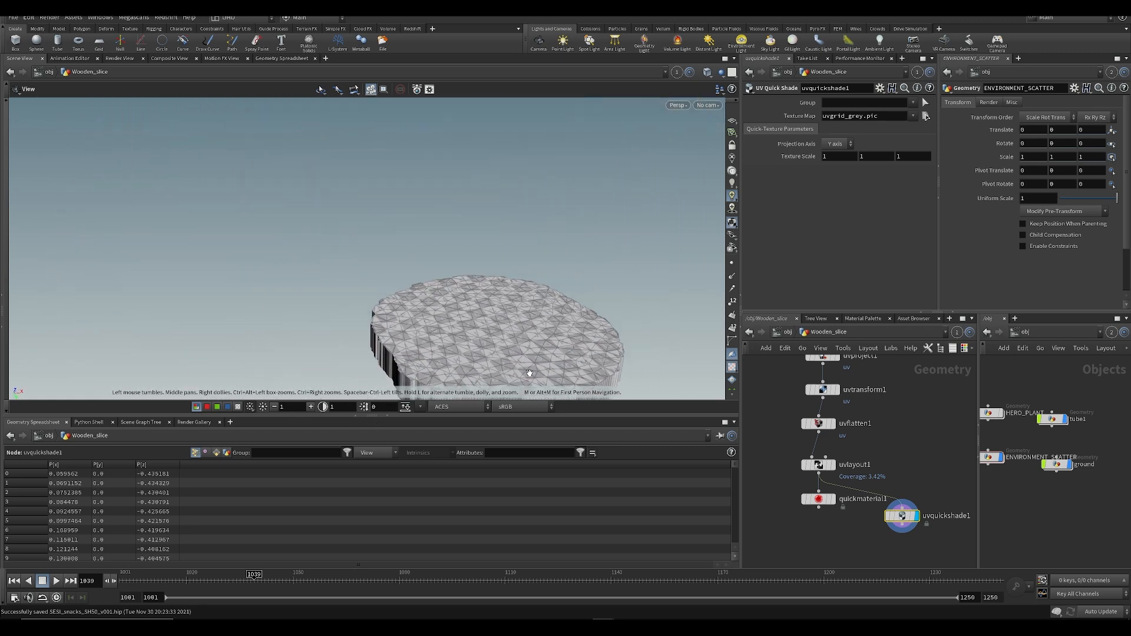
alt+middle_drag(530, 381, 479, 214)
key(ctrl+s)
alt+drag(480, 214, 677, 264)
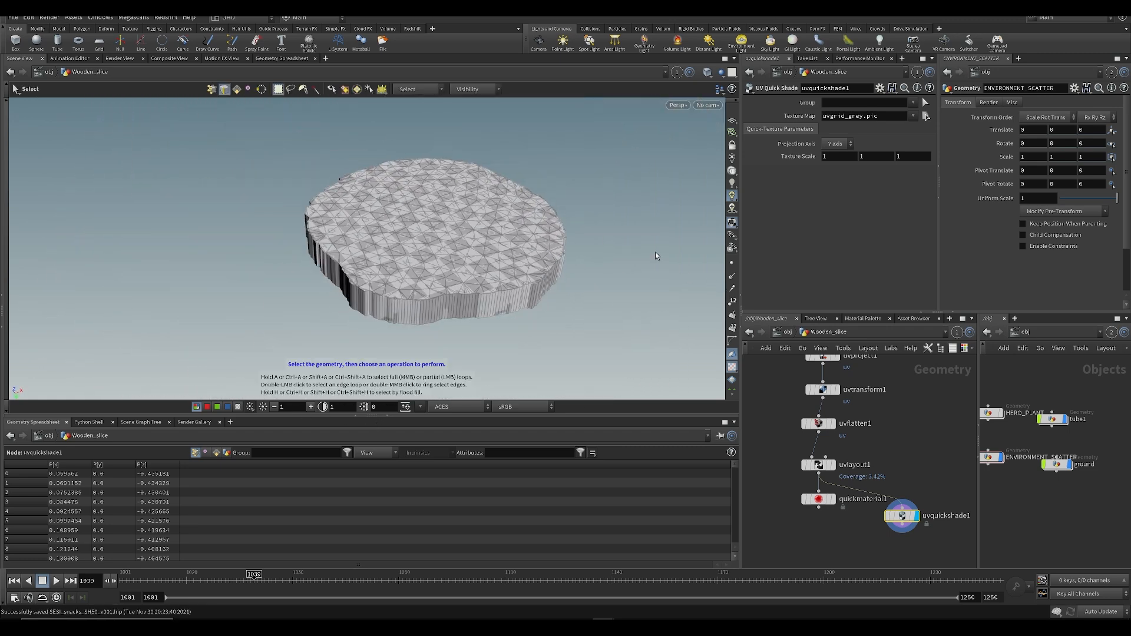
alt+middle_drag(583, 267, 417, 274)
Step: Move the Quick Material node further below UV Layout, hide the wireframe overlay on the shaded slice and save
drag(818, 499, 815, 532)
alt+middle_drag(298, 258, 449, 236)
mouse_move(449, 237)
mouse_down()
mouse_move(436, 377)
mouse_move(412, 348)
mouse_up()
click(708, 71)
click(738, 195)
key(ctrl+s)
middle_drag(912, 435, 880, 434)
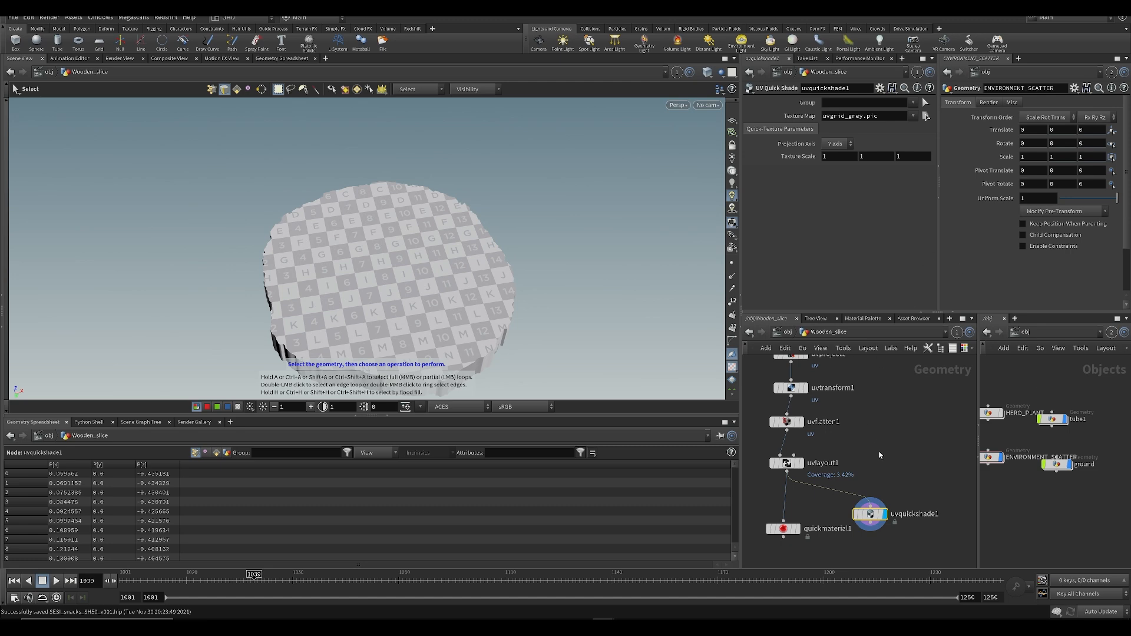
Step: Add a Material Network node beside the UV Flatten and UV Layout nodes and save the scene
middle_drag(873, 445, 867, 412)
key(Tab)
text(mater)
key(Return)
click(868, 412)
key(ctrl+s)
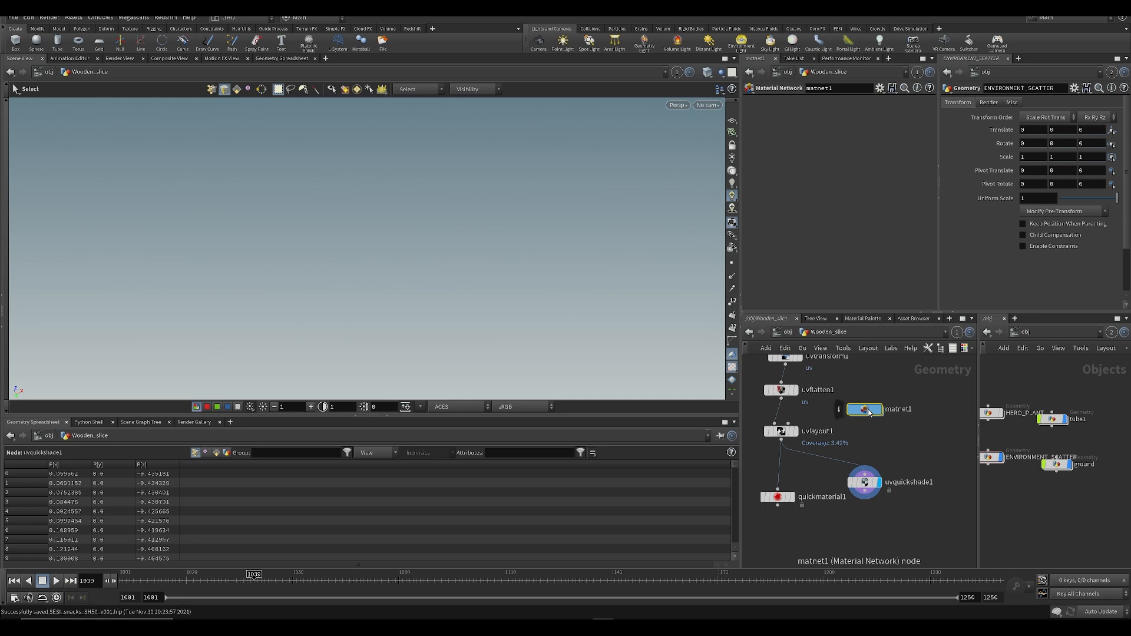
Step: Create a Principled Shader inside the material network and place it with free space beside it
double_click(868, 412)
key(Tab)
text(prin)
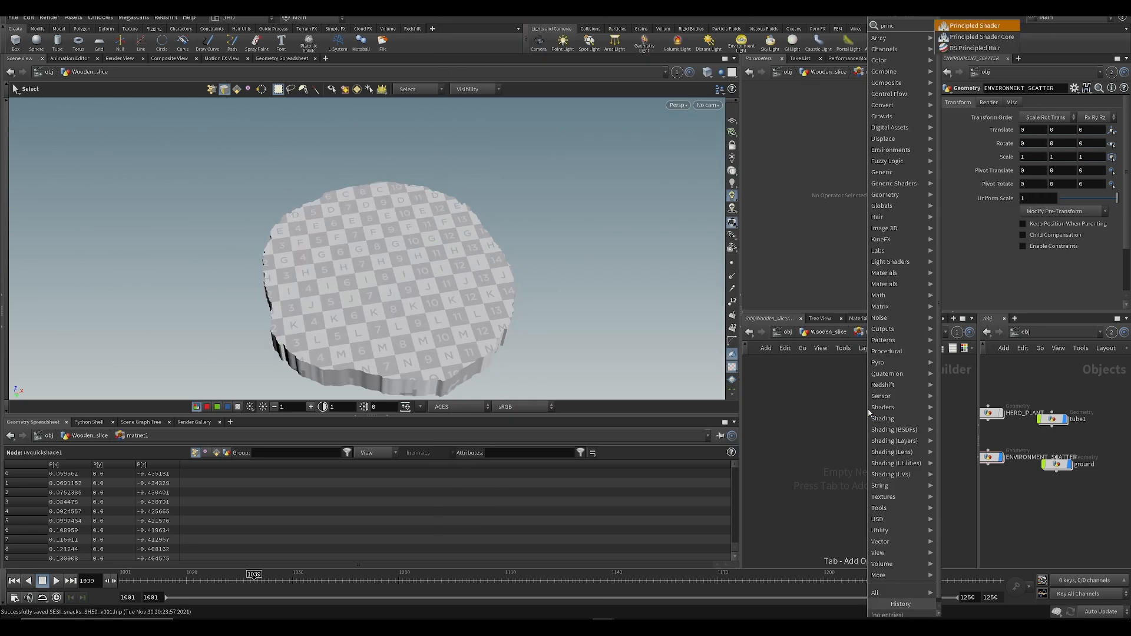
key(Return)
click(869, 413)
drag(851, 409, 778, 403)
Step: Undo the stray pasted Round to Integer node, duplicate the Principled Shader and place the copy next to the original
key(ctrl+v)
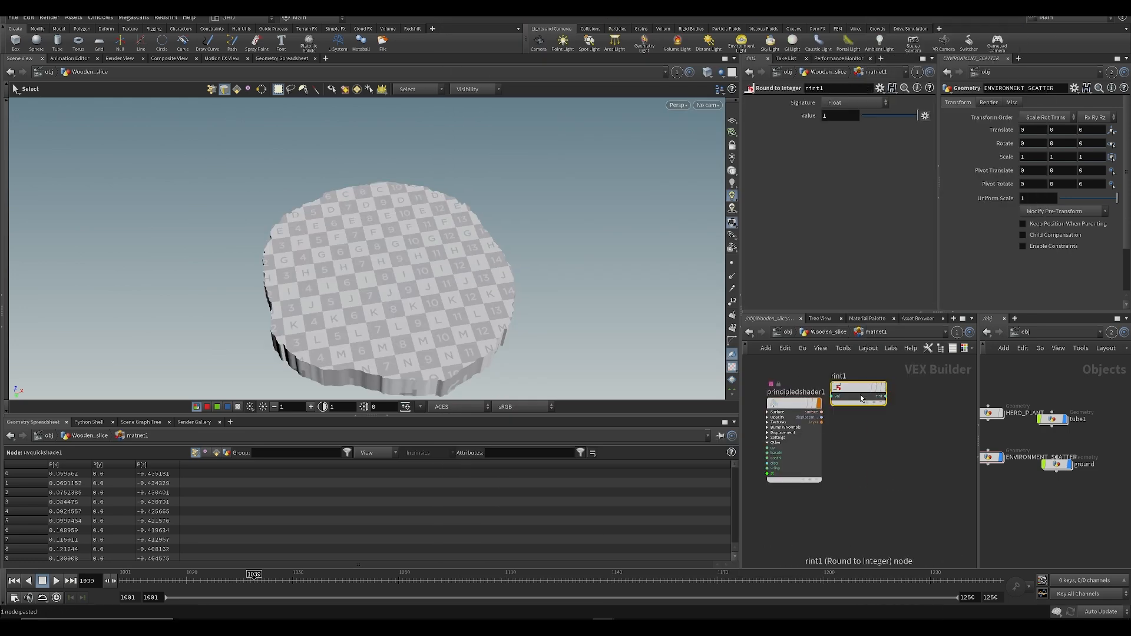
key(ctrl+z)
click(811, 404)
key(ctrl+c)
key(ctrl+v)
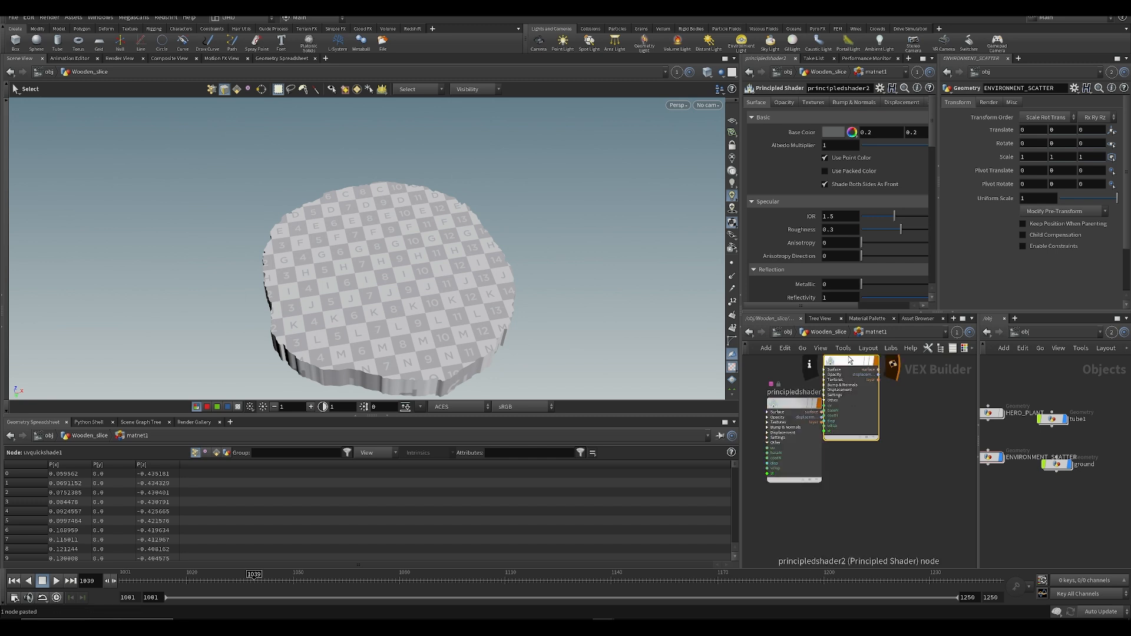
drag(851, 399, 912, 449)
Step: Rename the original shader wood_top and its copy wood_side, and save the scene
click(787, 393)
text(wood_top)
key(Return)
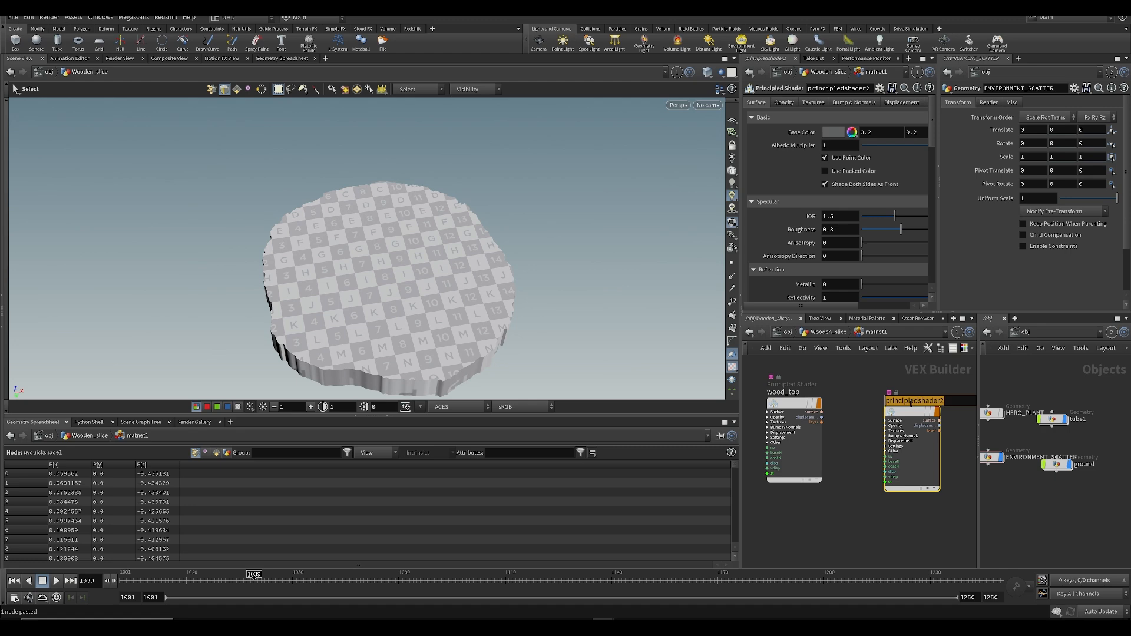
click(911, 402)
text(wood_side)
key(Return)
key(ctrl+s)
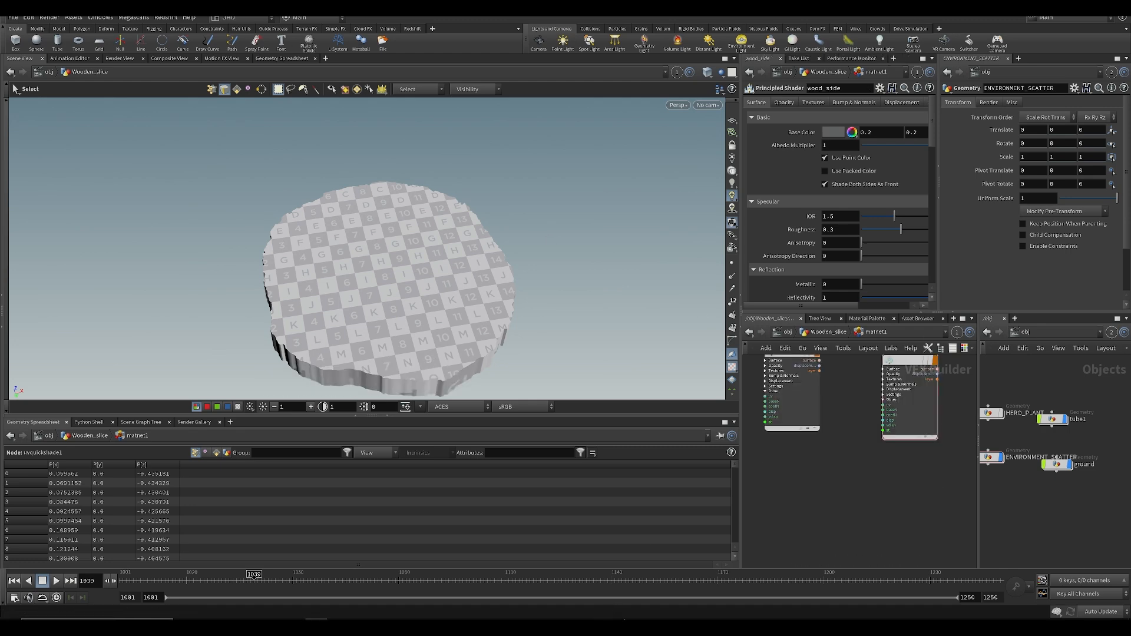
Step: Switch to Quixel Bridge and search for the asset Rm4hcwp2
click(623, 625)
click(269, 66)
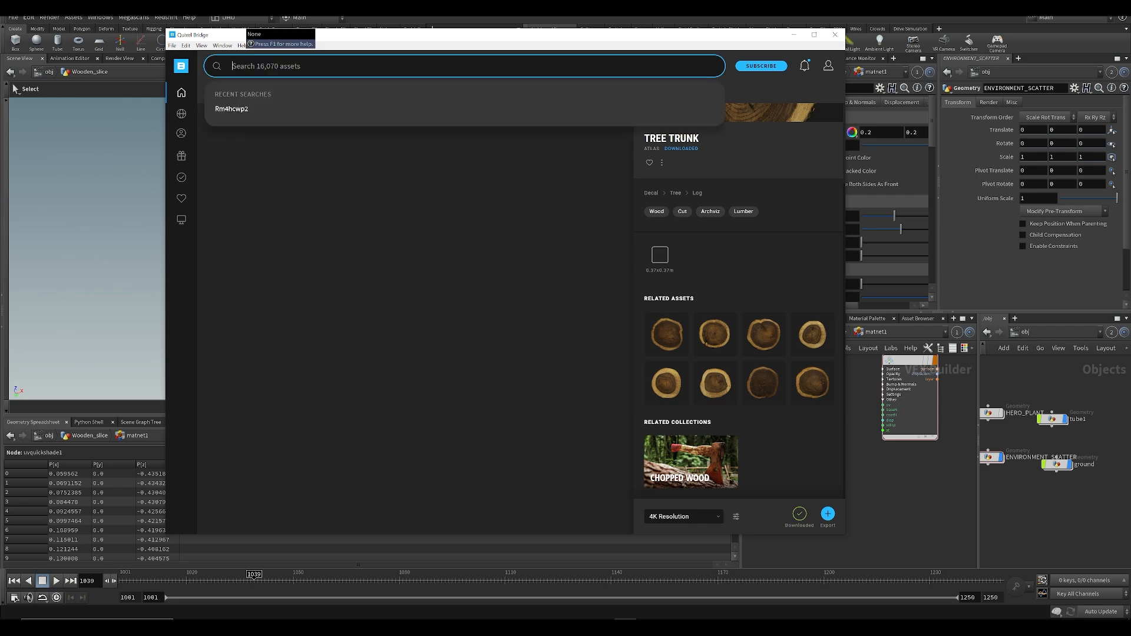
key(ctrl+v)
key(Return)
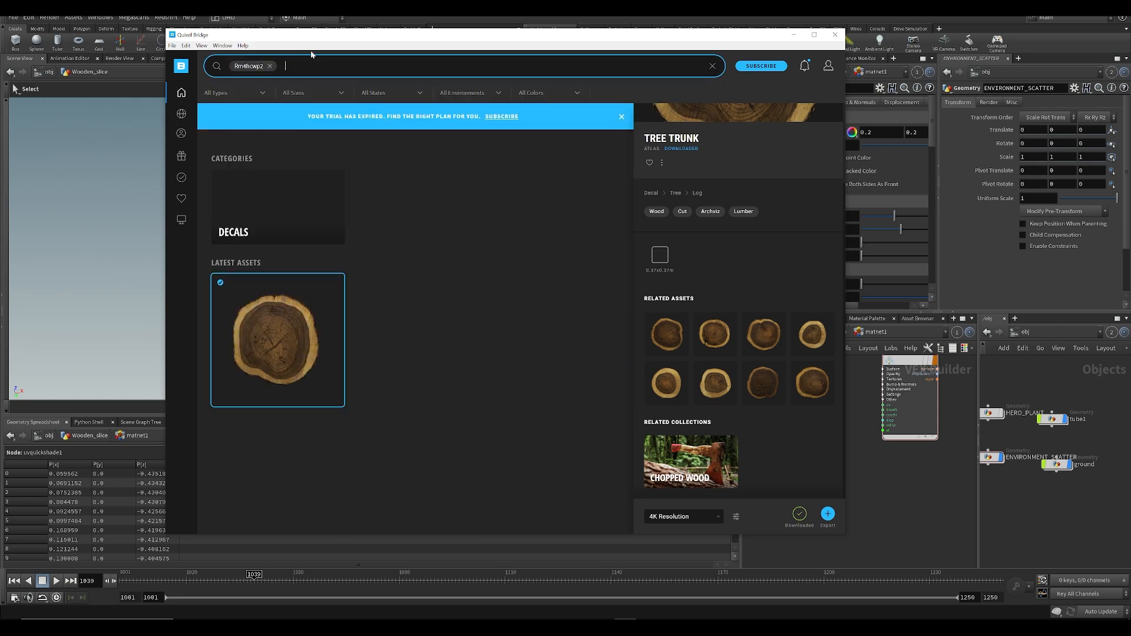
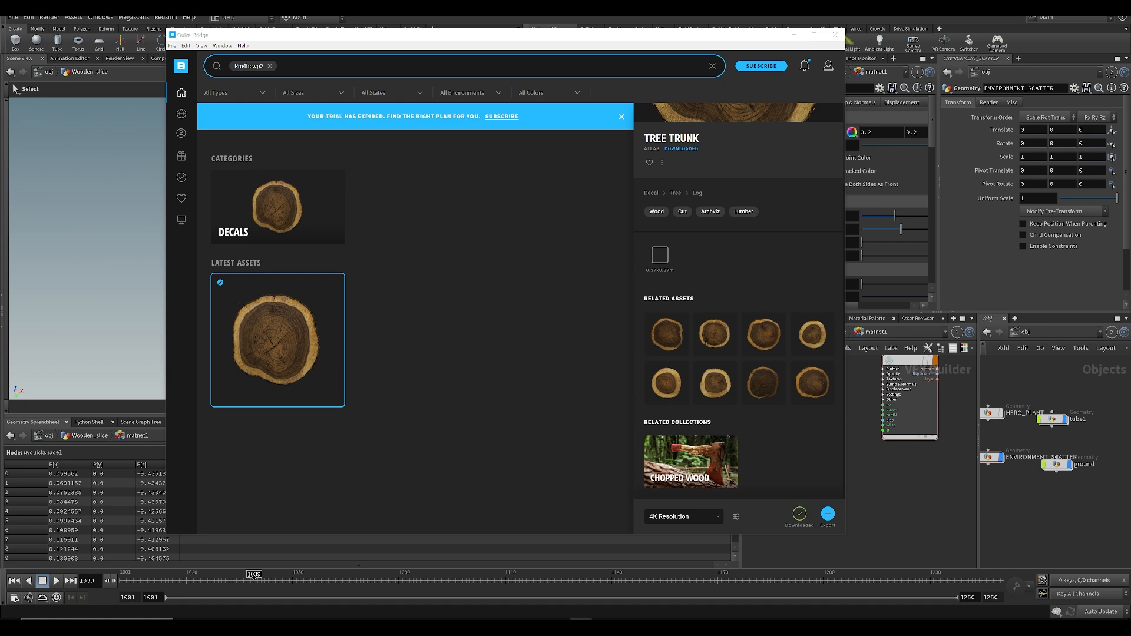
Step: Clear the asset search and search for the bark surface vimmdcofw instead
click(269, 66)
text(vimmdcofw)
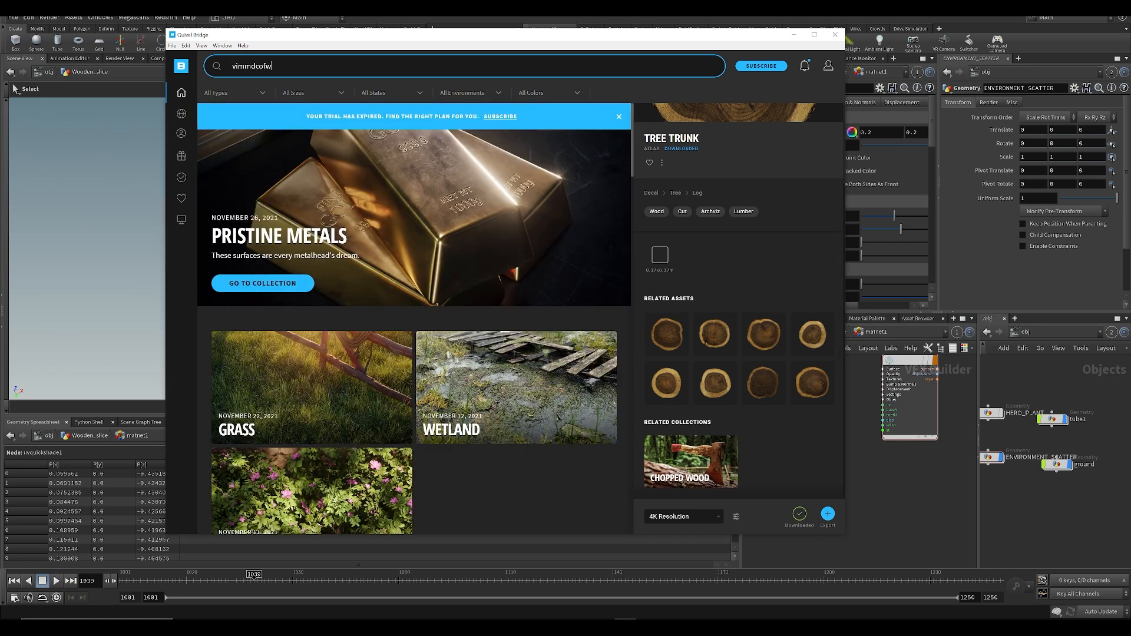
key(Return)
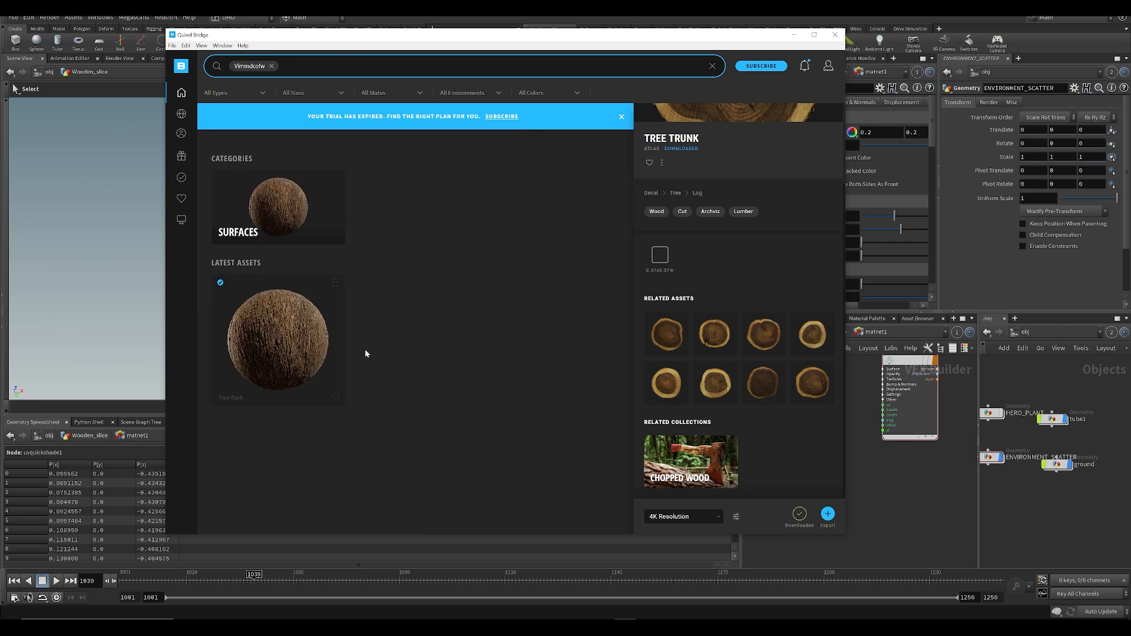
Step: Open the Tree Bark surface's export location for editing and copy the project's ASSETS\Textures folder path from the file manager
click(317, 319)
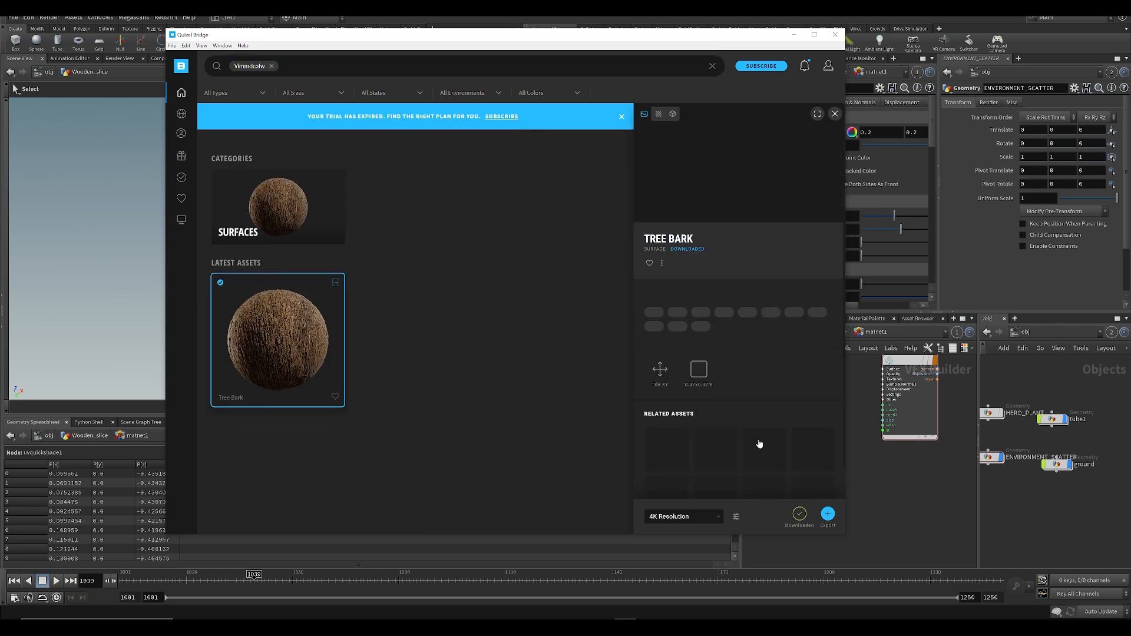
click(736, 516)
click(756, 494)
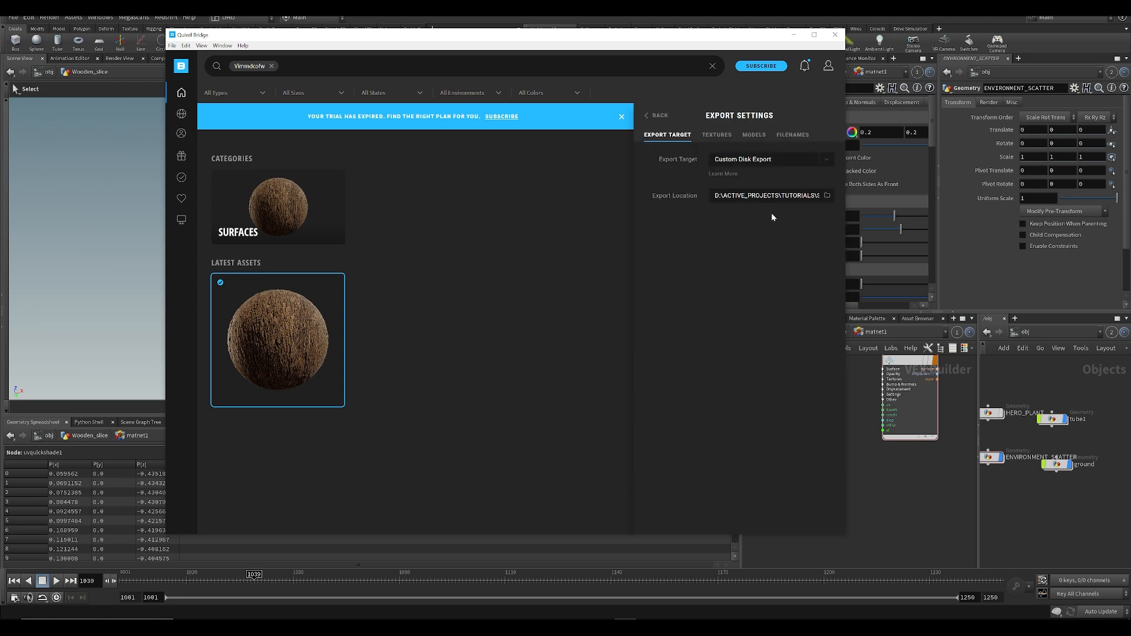
click(827, 195)
click(250, 626)
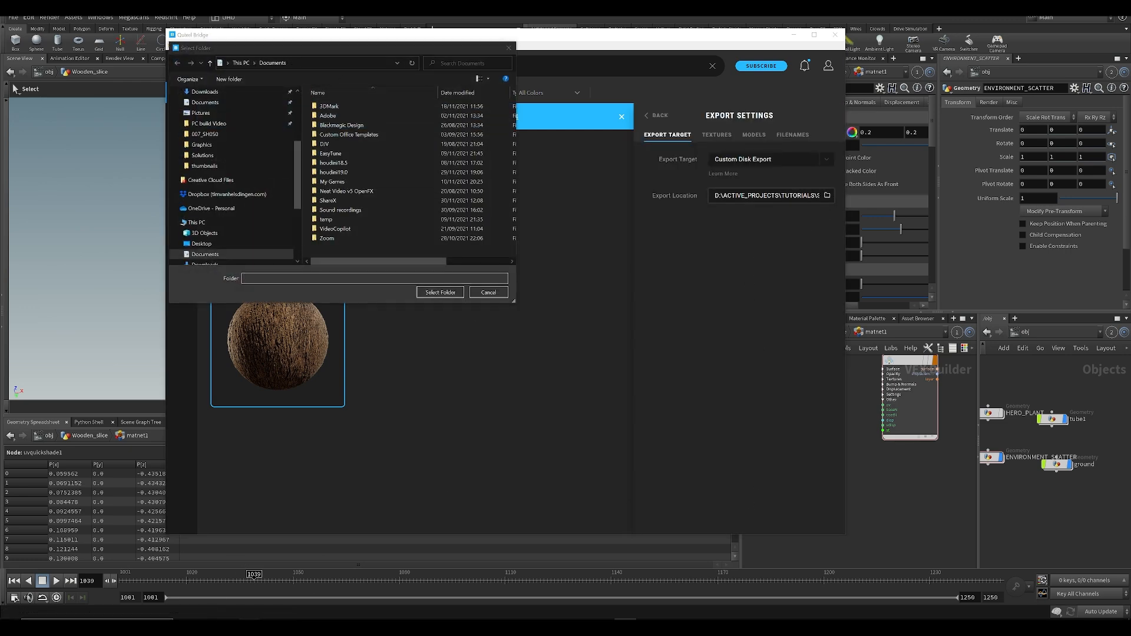
click(226, 591)
click(528, 261)
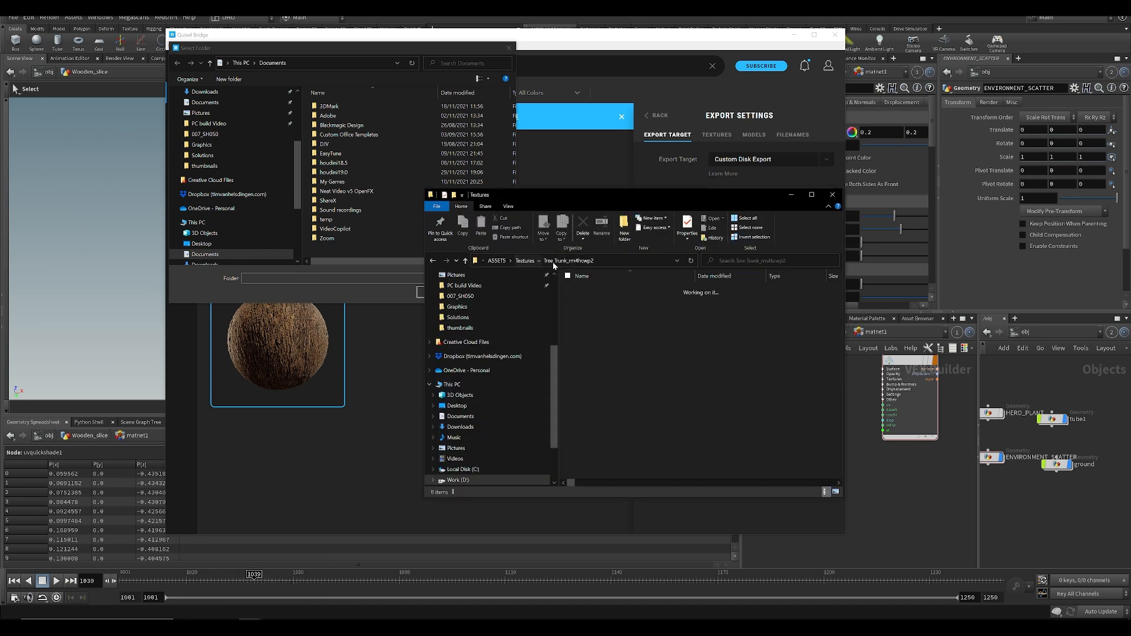
click(589, 260)
key(ctrl+c)
Step: Set the Tree Bark export location to the copied ASSETS\Textures path
click(349, 59)
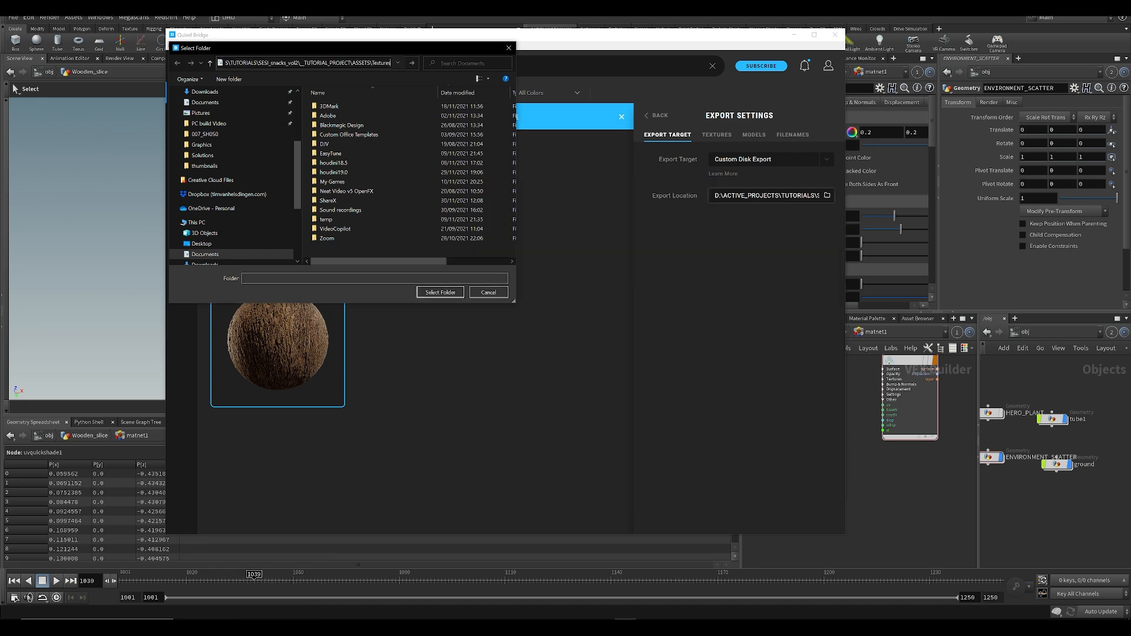
key(ctrl+v)
key(Return)
click(439, 292)
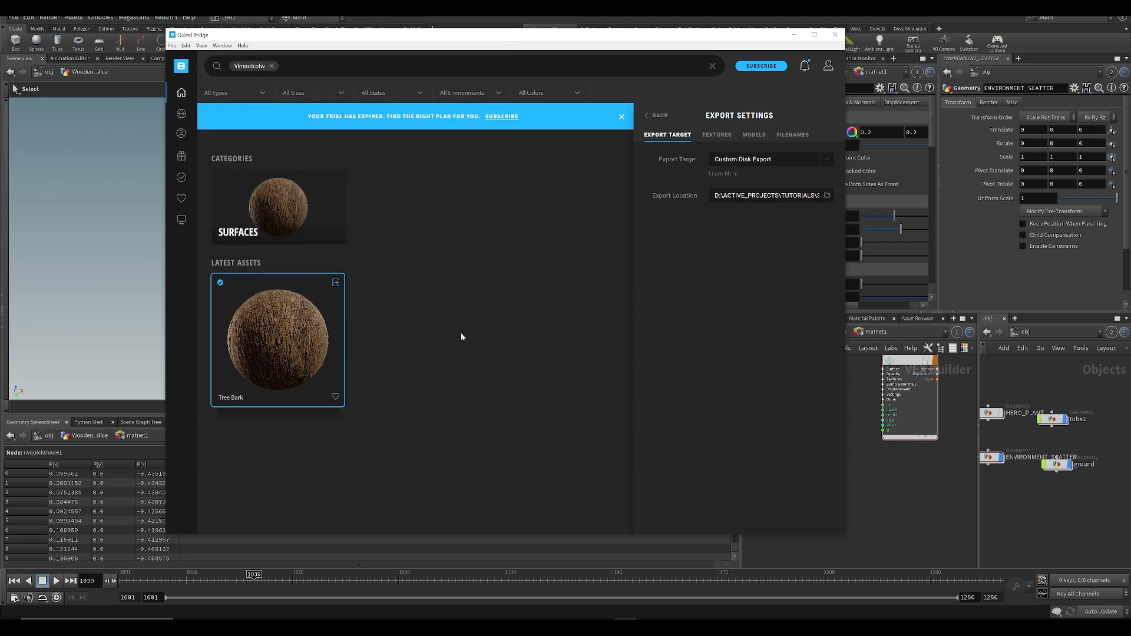
Step: Export the Tree Bark surface at 4K resolution, switch back to Houdini and save the scene
click(657, 116)
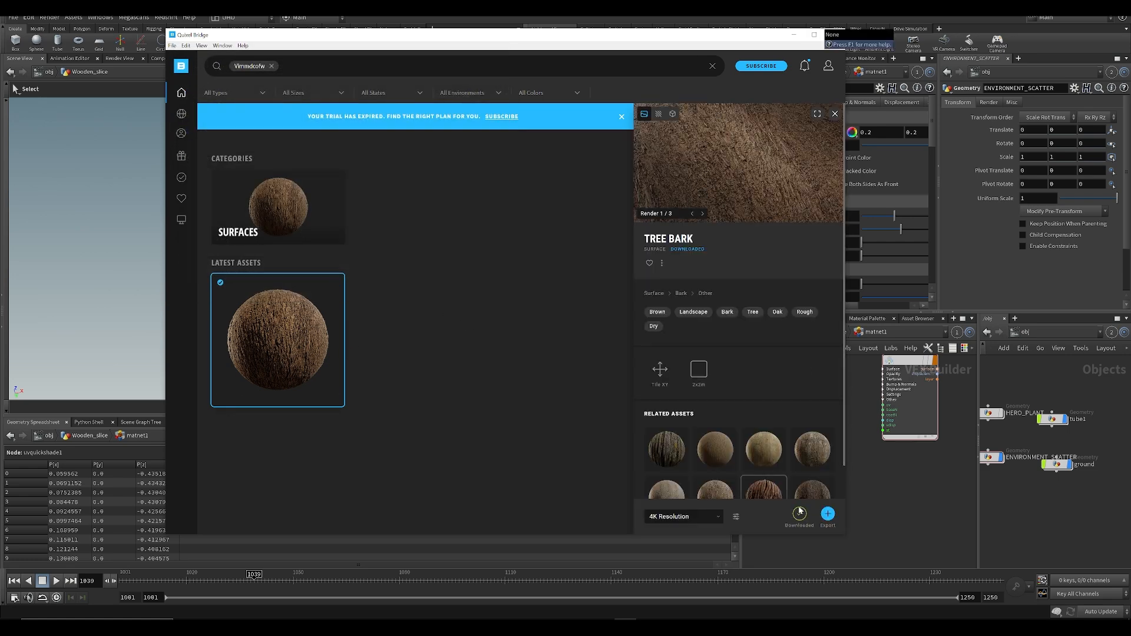
click(828, 516)
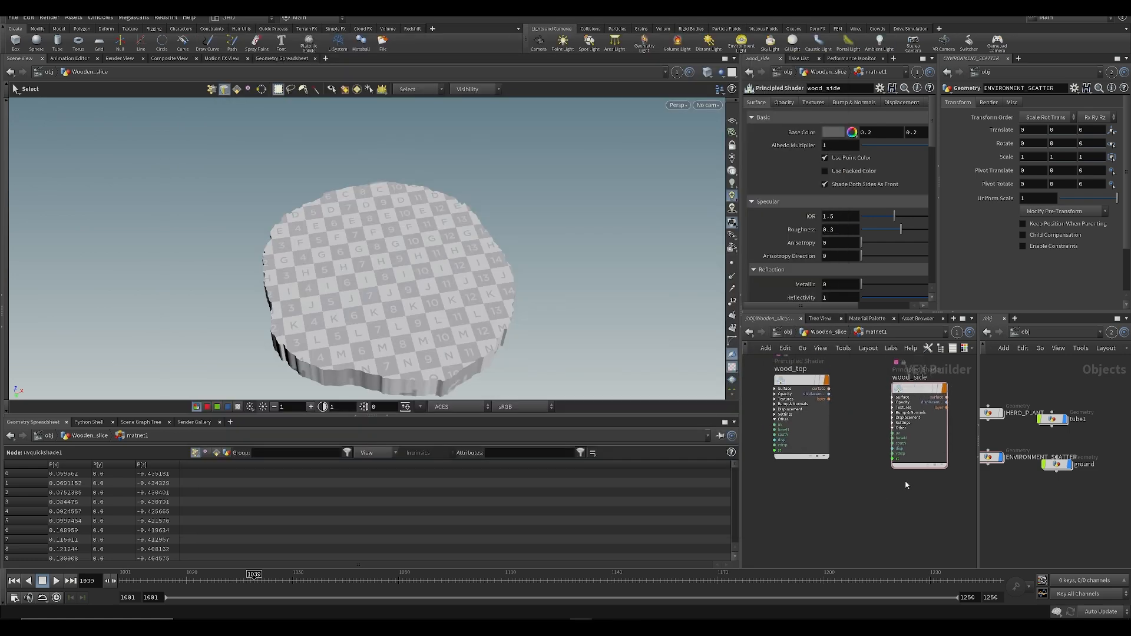
key(ctrl+s)
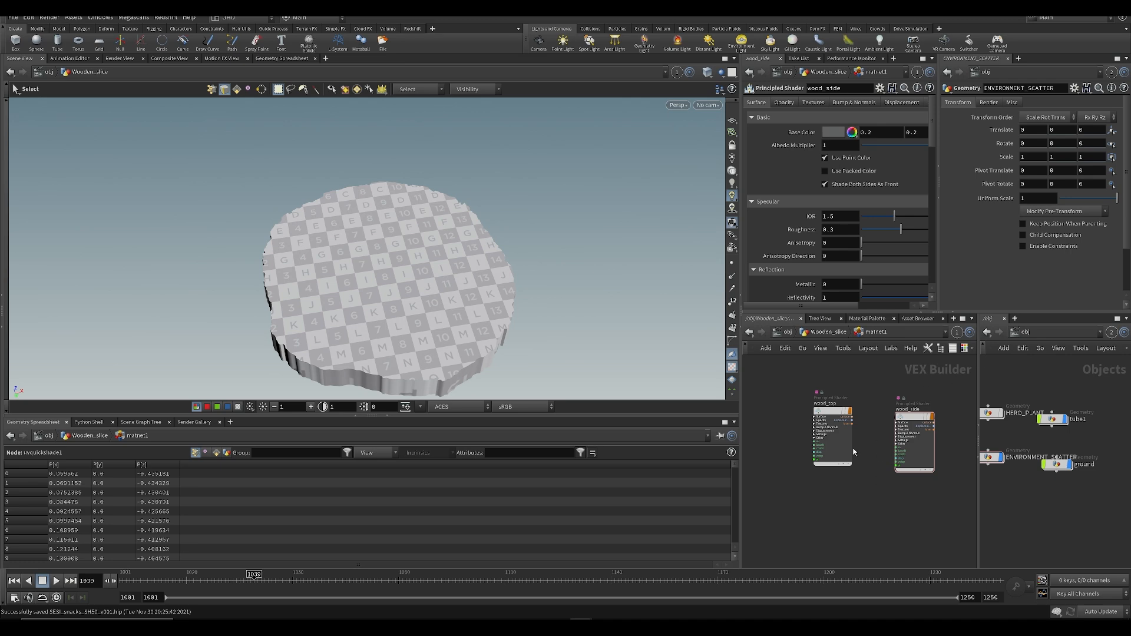
Step: Open the base color of the wood_top shader in the color editor
drag(796, 380, 854, 468)
click(813, 102)
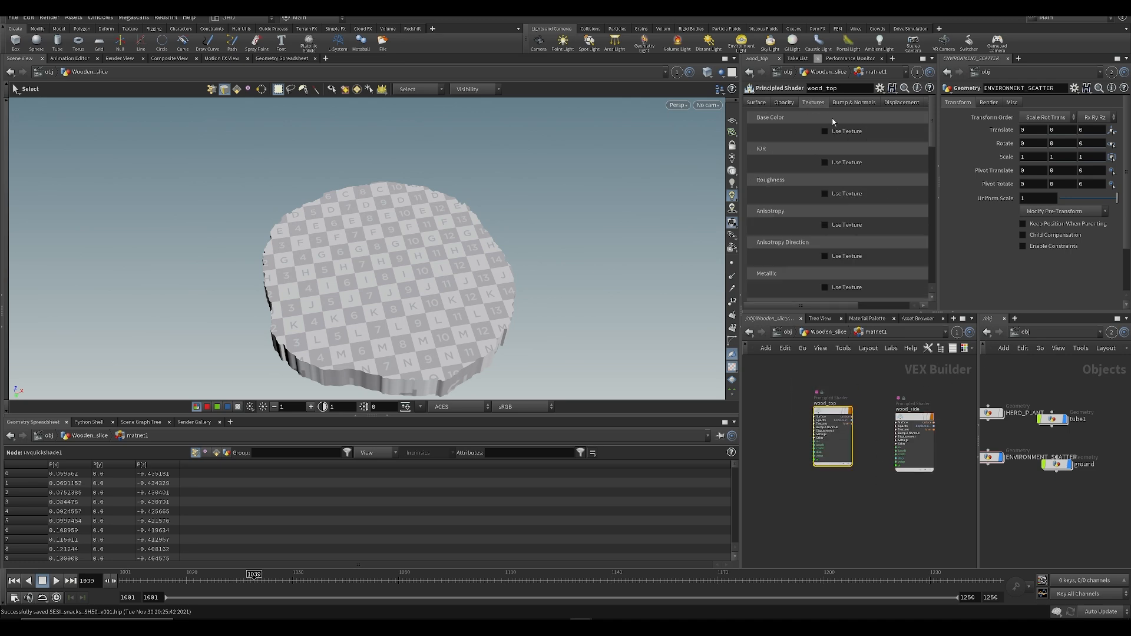
click(764, 102)
click(830, 119)
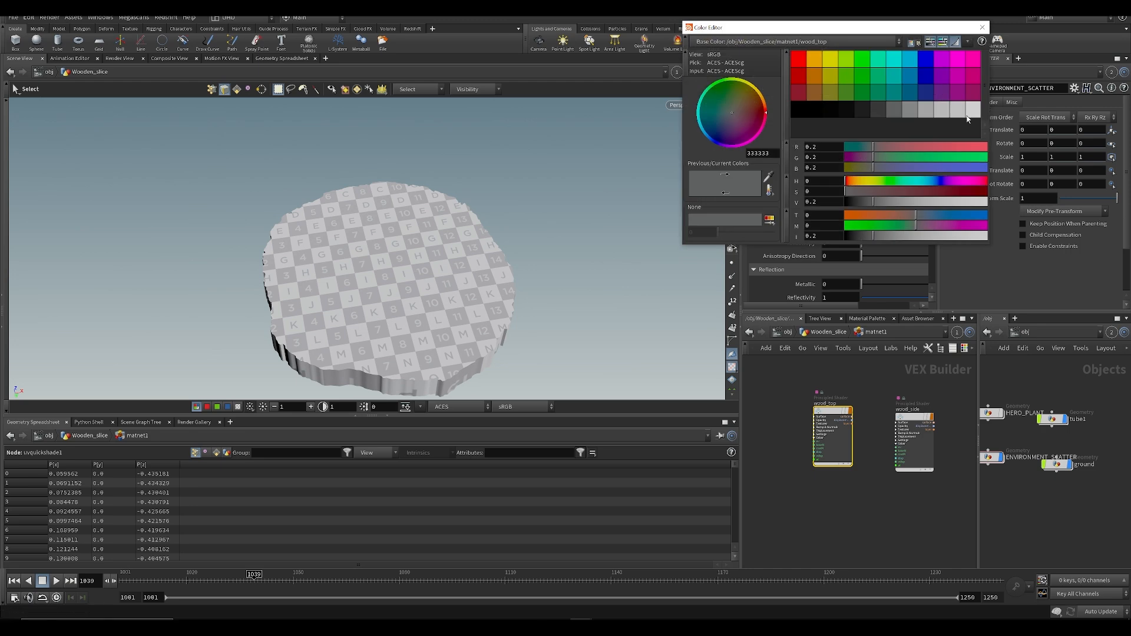
click(982, 27)
Step: Set the wood_side shader's base color to a light grey of 0.75
click(914, 424)
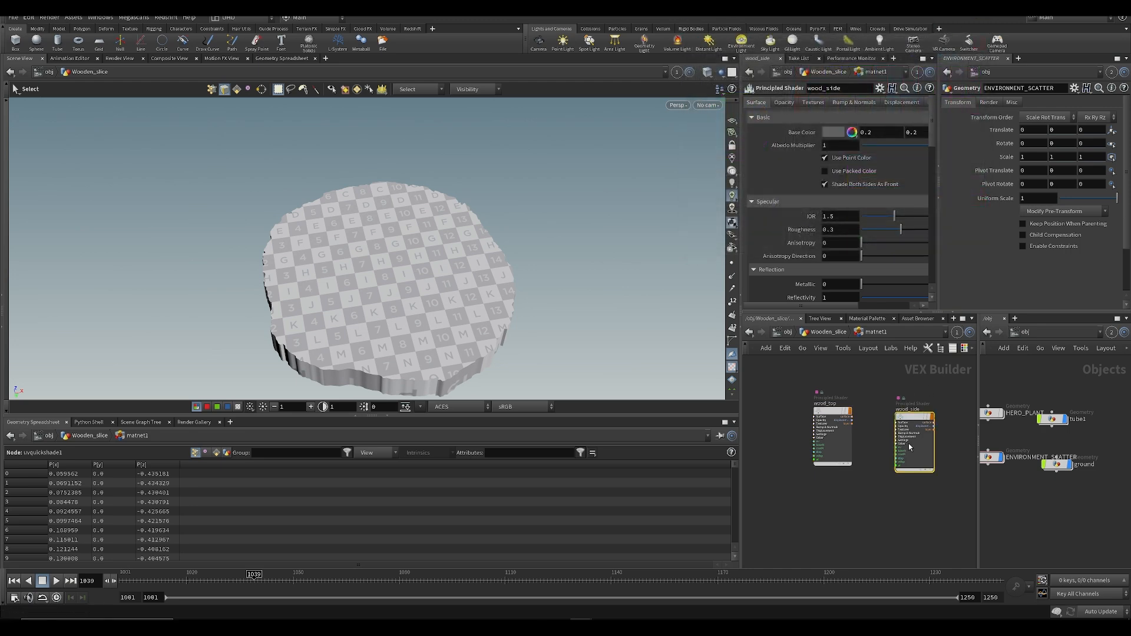
click(831, 121)
click(956, 112)
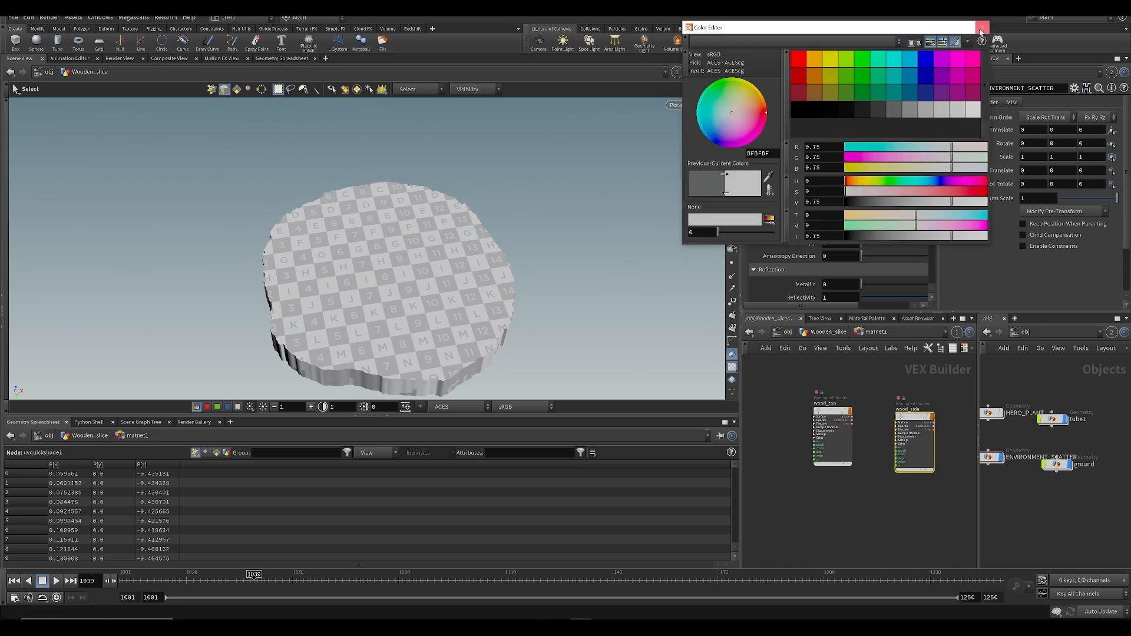
click(978, 28)
Step: Enable the base color texture on wood_top and assign Albedo_4K__rm4hcwp2.jpg from the Tree Trunk_rm4hcwp2 folder
click(833, 436)
click(815, 103)
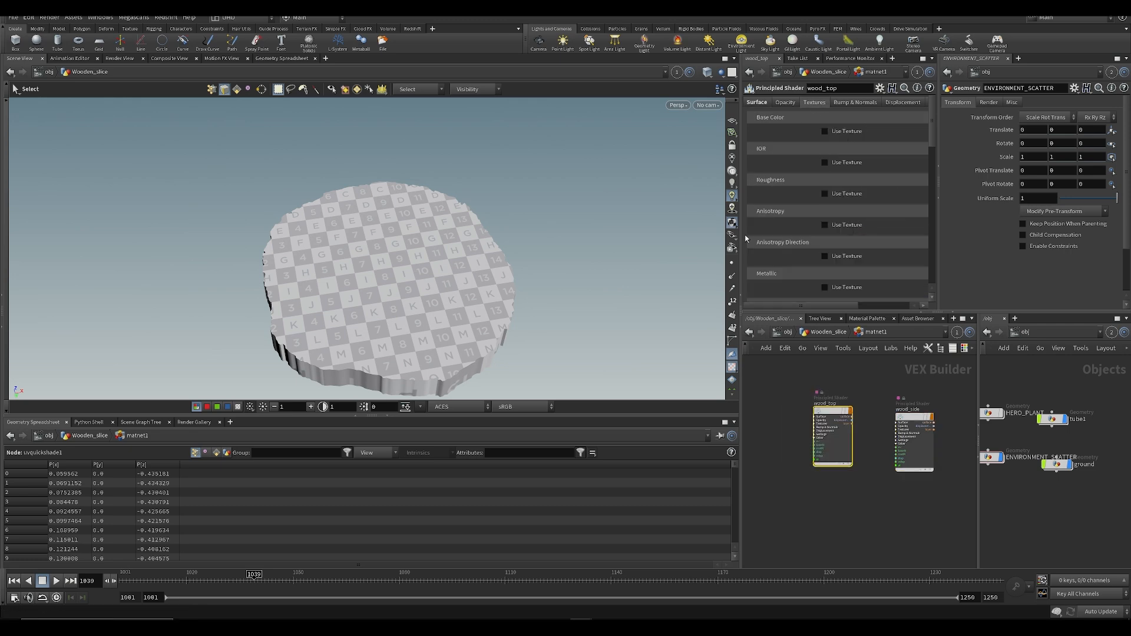
drag(743, 235, 658, 236)
click(756, 132)
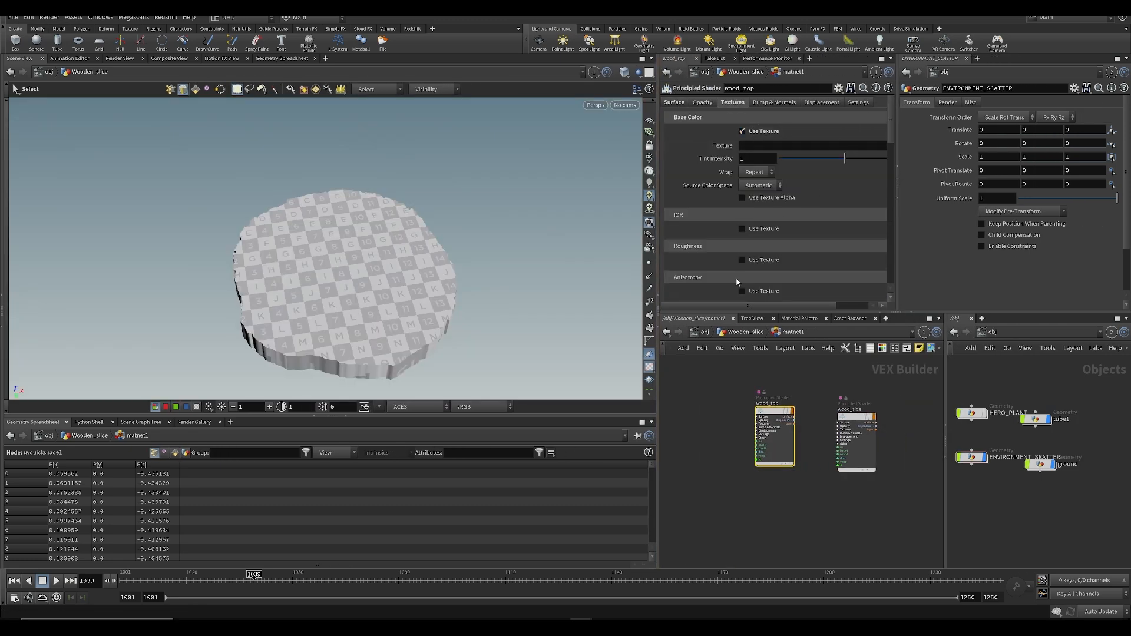
drag(780, 305, 813, 305)
click(865, 145)
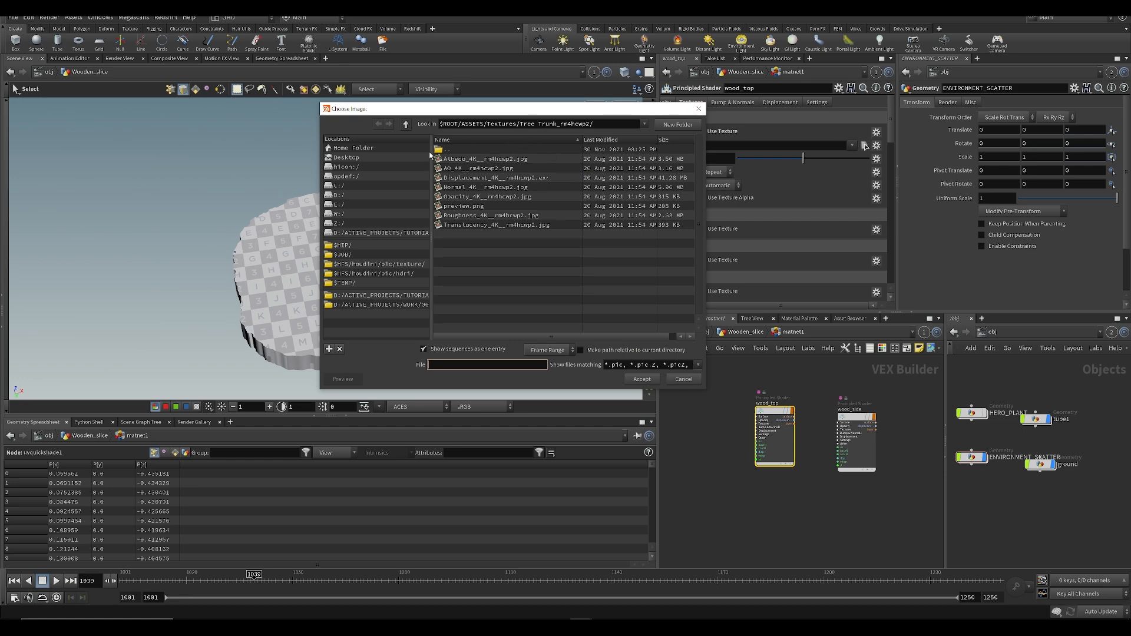
double_click(480, 160)
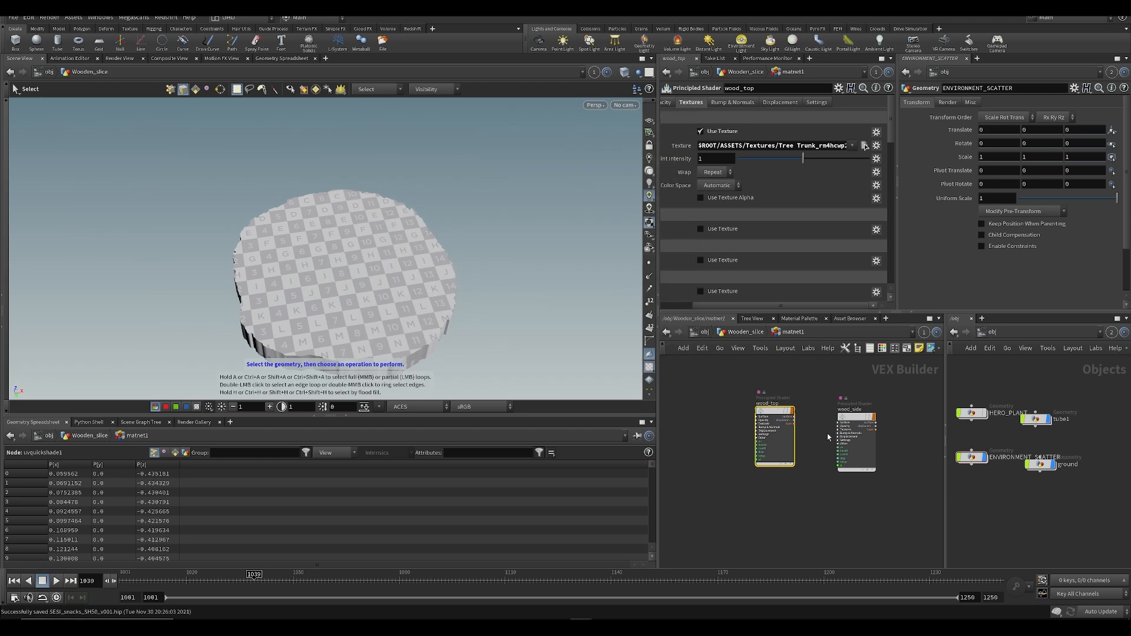
Step: Enable the base color texture on wood_side, assign Albedo_4K__vimmdcofw.jpg from the Tree Bark_vimmdcofw folder, and save the scene
click(835, 436)
click(707, 103)
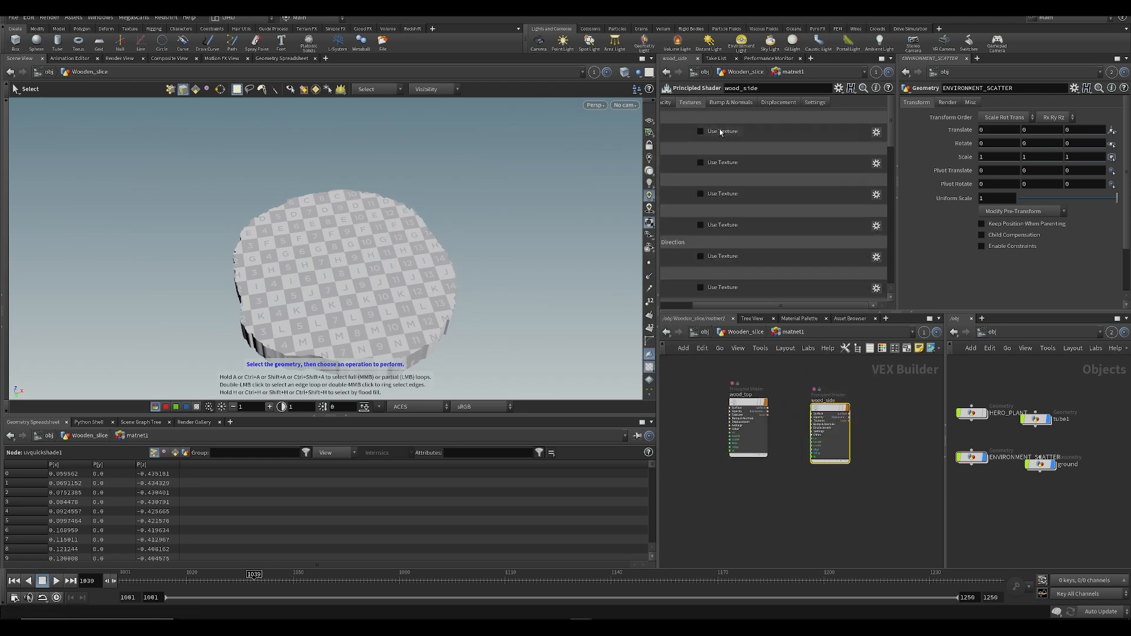
click(865, 145)
double_click(484, 150)
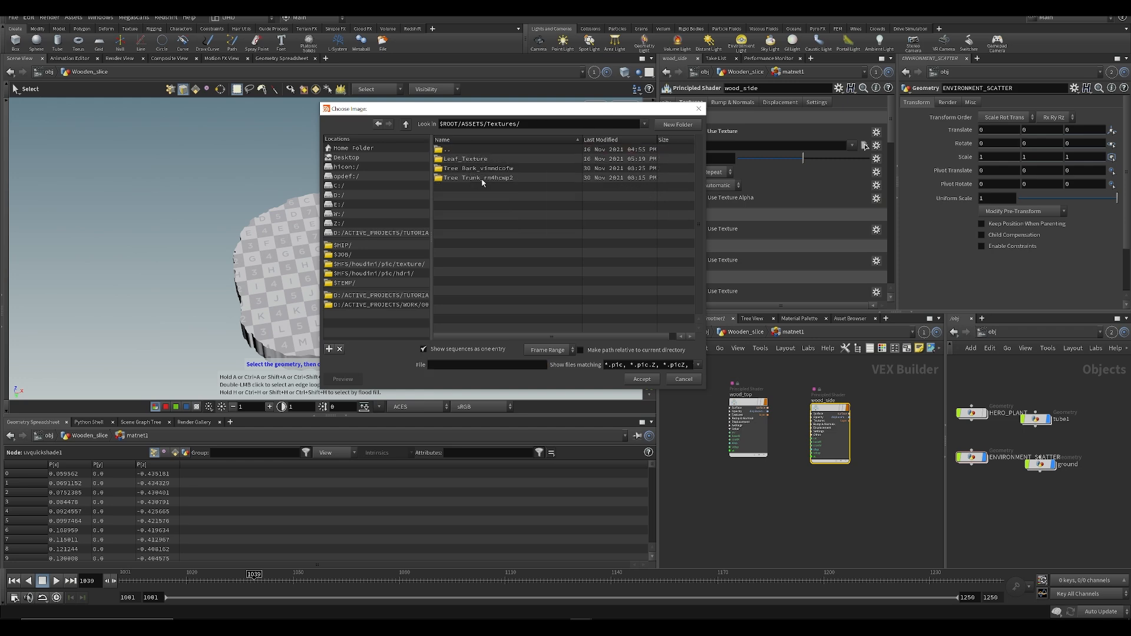
double_click(485, 168)
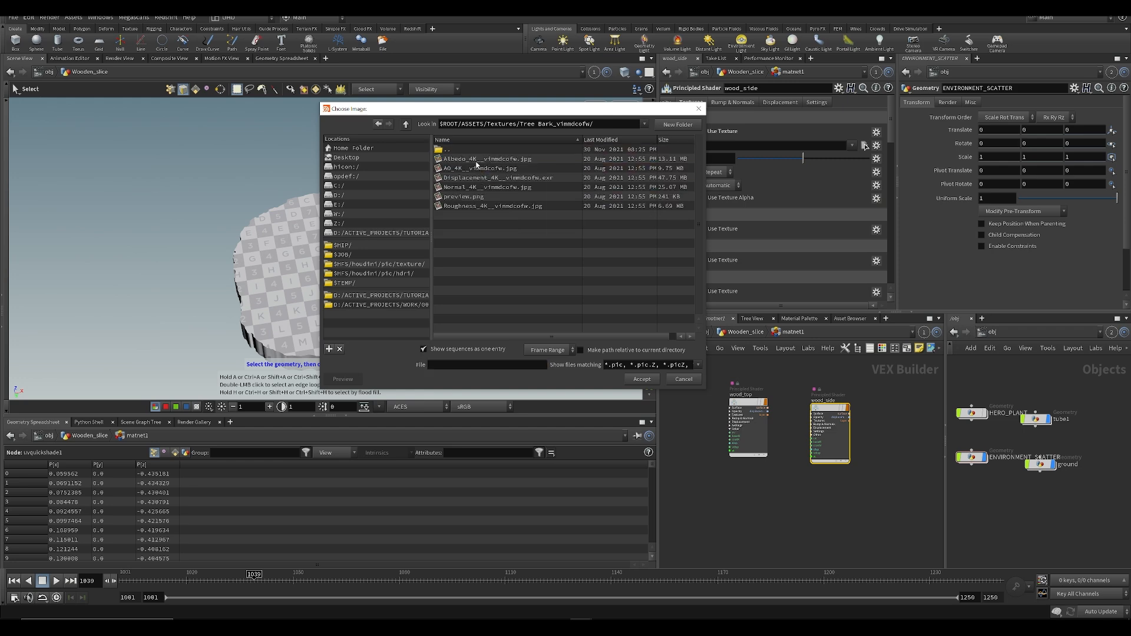
double_click(476, 160)
key(ctrl+s)
Step: Return to the Wooden_slice network, insert a Material node between uvlayout1 and quickmaterial1, and display it
key(u)
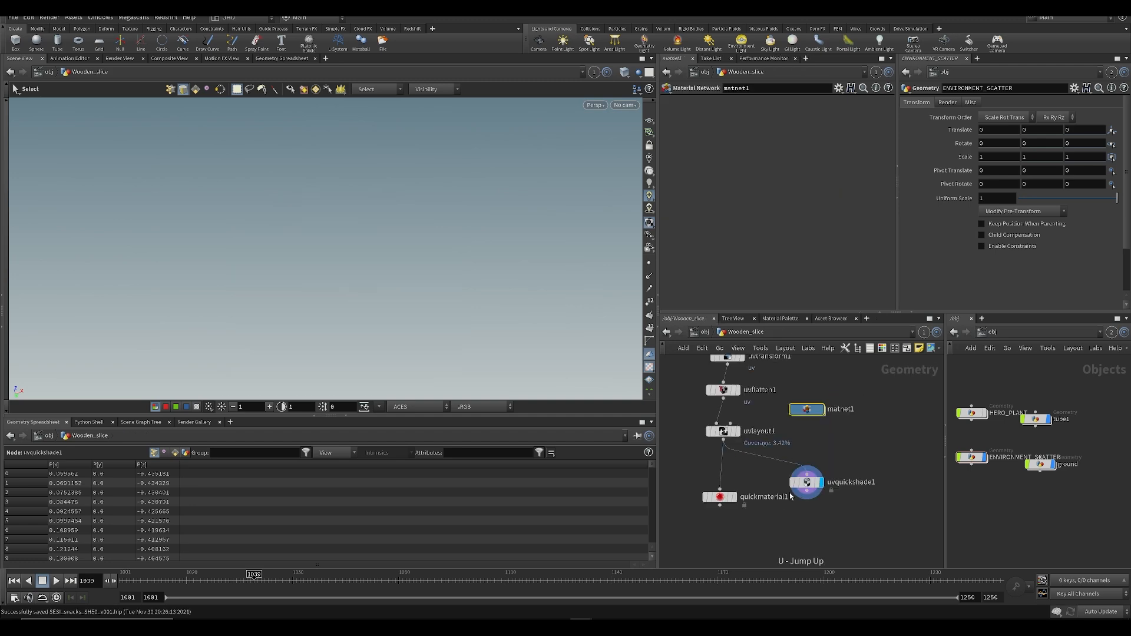
key(Tab)
text(mat)
key(Return)
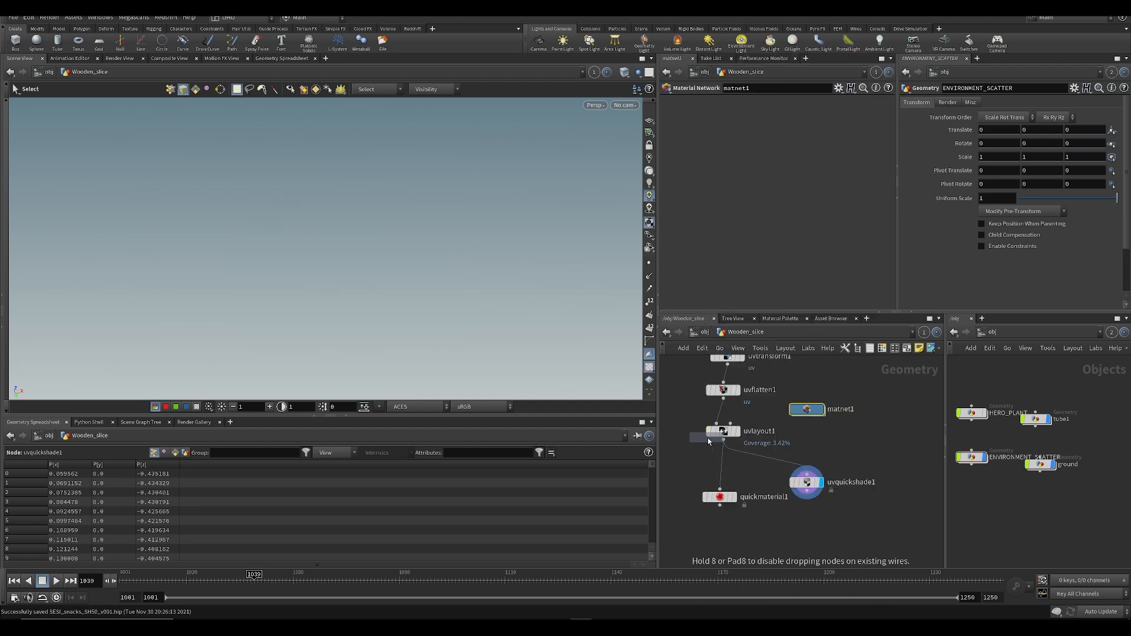
scroll(701, 429, up, 2)
click(720, 478)
mouse_move(720, 478)
mouse_down()
mouse_move(743, 479)
mouse_move(731, 488)
mouse_up()
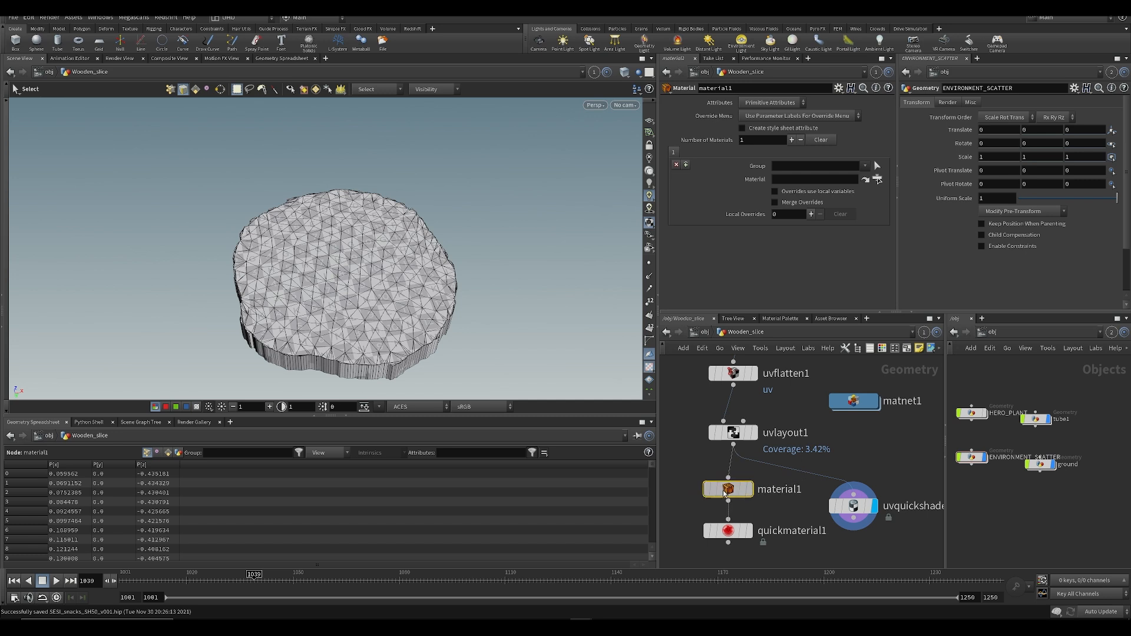
scroll(735, 488, down, 1)
click(755, 487)
Step: Open the wooden slice's matnet1 in the second network view so that both shaders are accessible beside the geometry
scroll(1077, 504, down, 5)
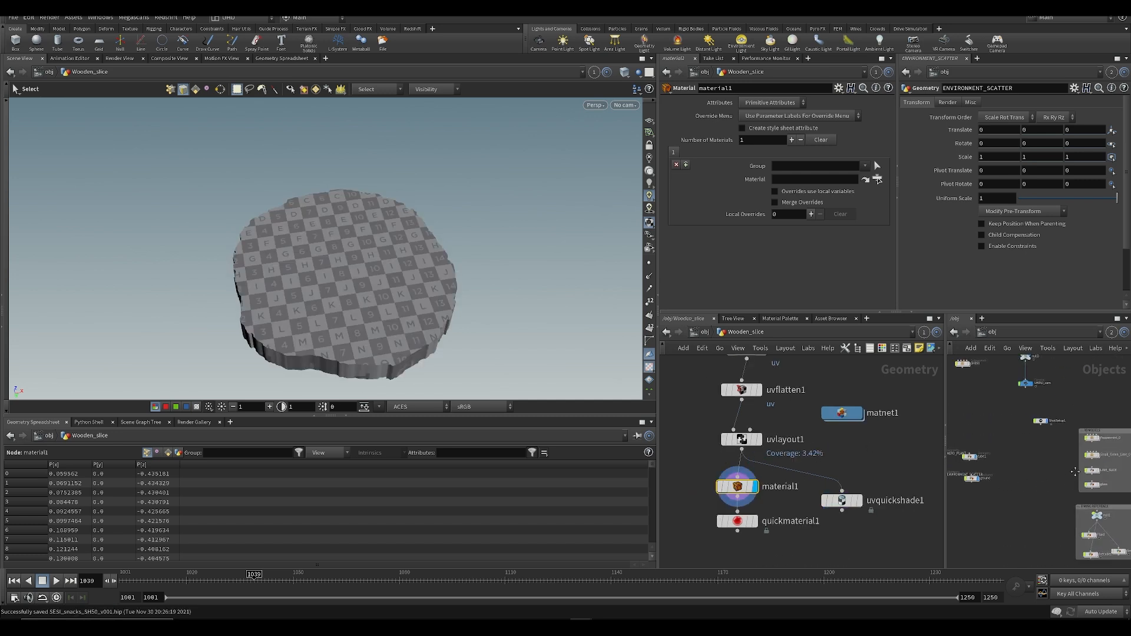
middle_drag(1078, 505, 1069, 442)
double_click(1077, 430)
scroll(1068, 438, up, 3)
double_click(1056, 463)
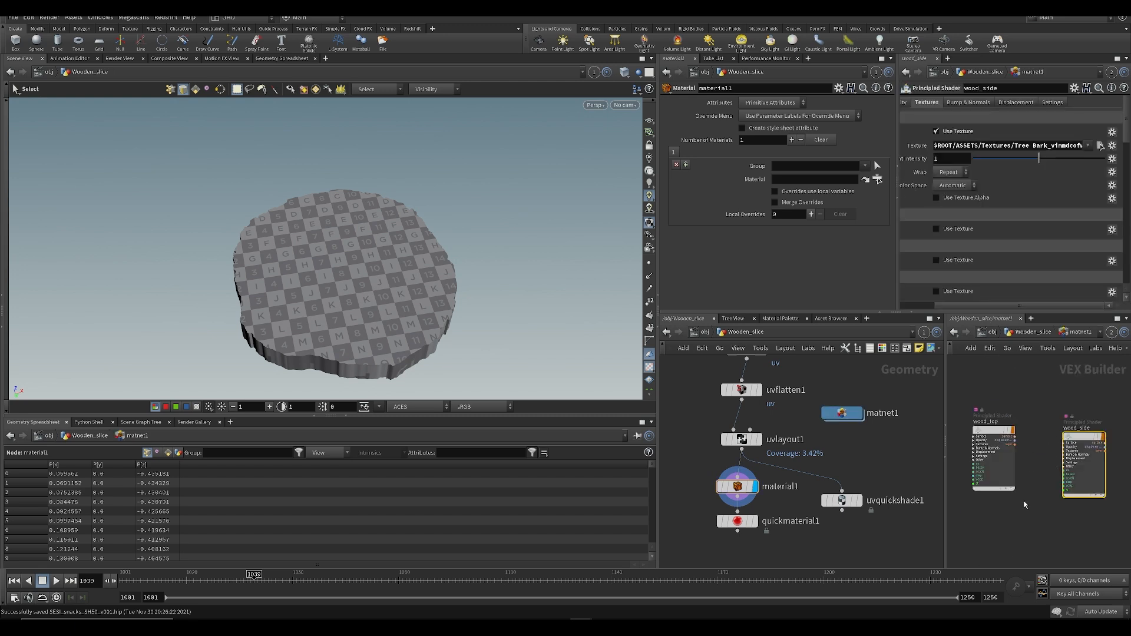
scroll(1022, 493, up, 2)
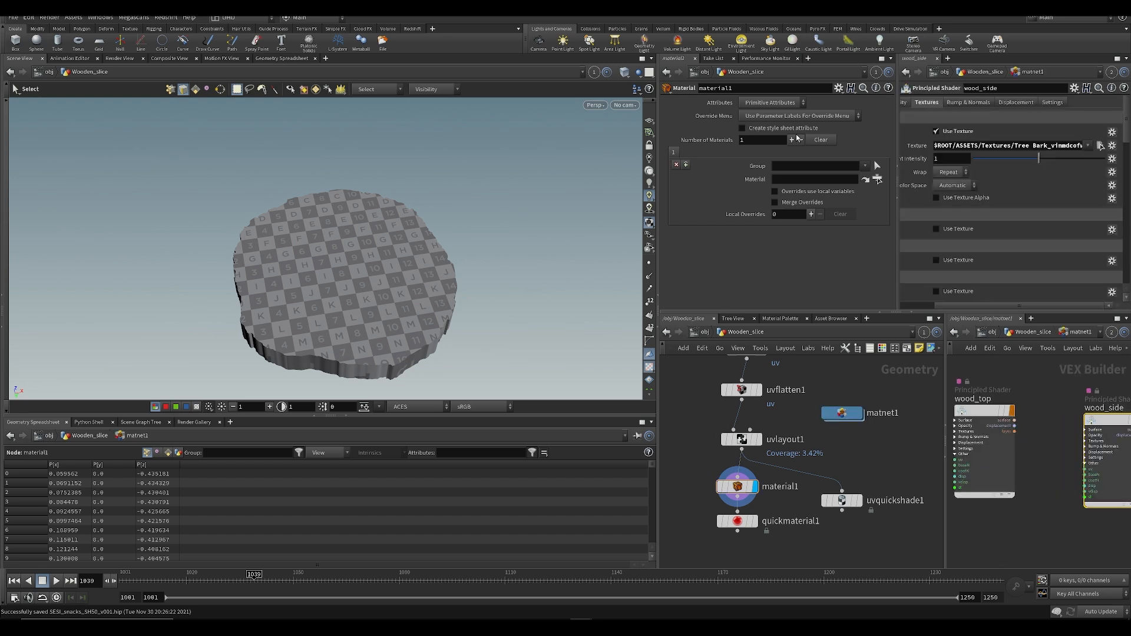
Step: Set material1 to two materials, try * ^extrudeSide as the first material's group, and clear that group field
click(865, 167)
click(877, 179)
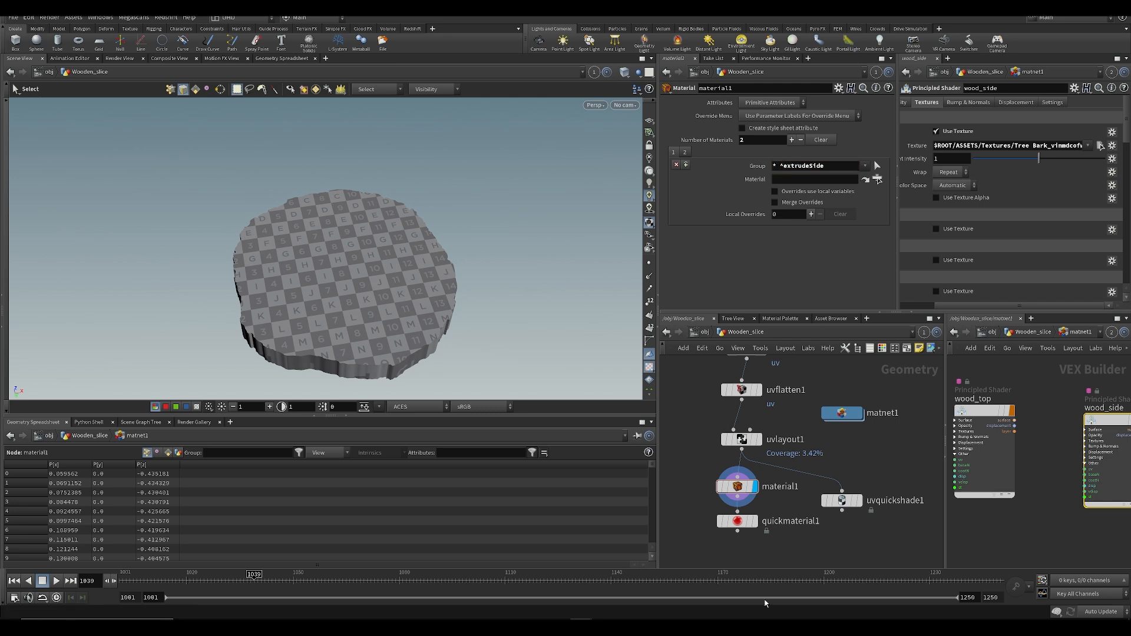
middle_drag(704, 409, 720, 419)
key(ctrl+s)
middle_drag(728, 473, 741, 442)
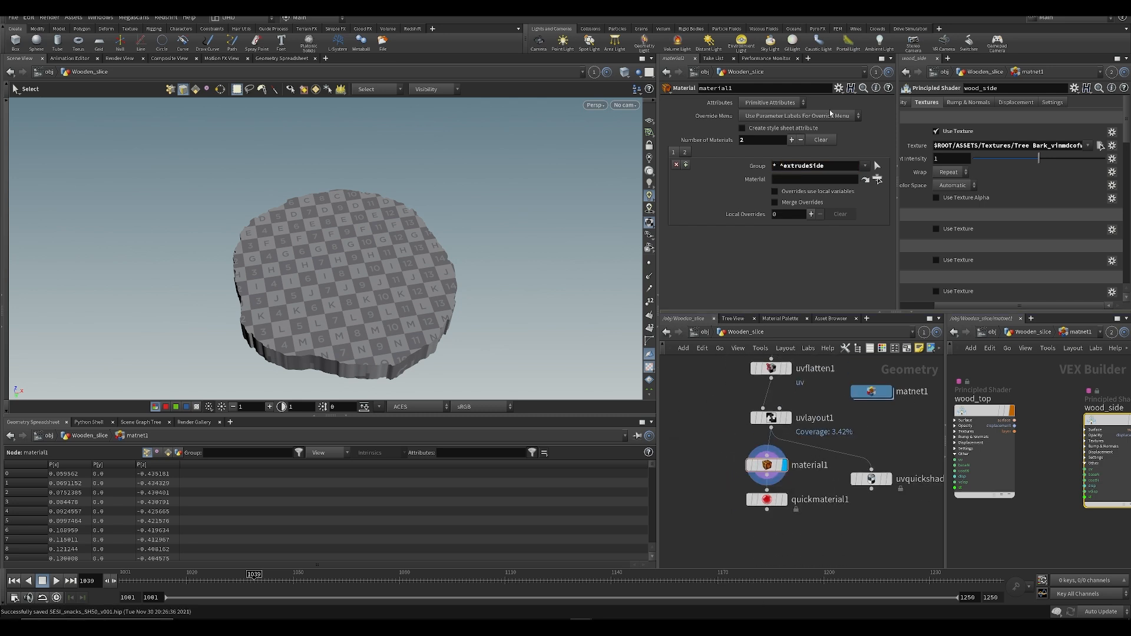
drag(831, 170, 750, 207)
key(BackSpace)
Step: Insert a Group Create node between transform1 and polyextrude1
scroll(738, 429, down, 3)
scroll(732, 438, up, 4)
alt+drag(465, 276, 490, 293)
middle_drag(719, 422, 718, 500)
scroll(724, 476, down, 3)
scroll(728, 424, up, 2)
key(Tab)
text(group)
key(Return)
middle_drag(800, 428, 782, 469)
scroll(856, 525, down, 1)
middle_drag(857, 534, 836, 522)
scroll(733, 412, up, 3)
click(733, 453)
drag(734, 453, 766, 470)
Step: Display the new group node, name its primitive group top, and save the scene
click(790, 477)
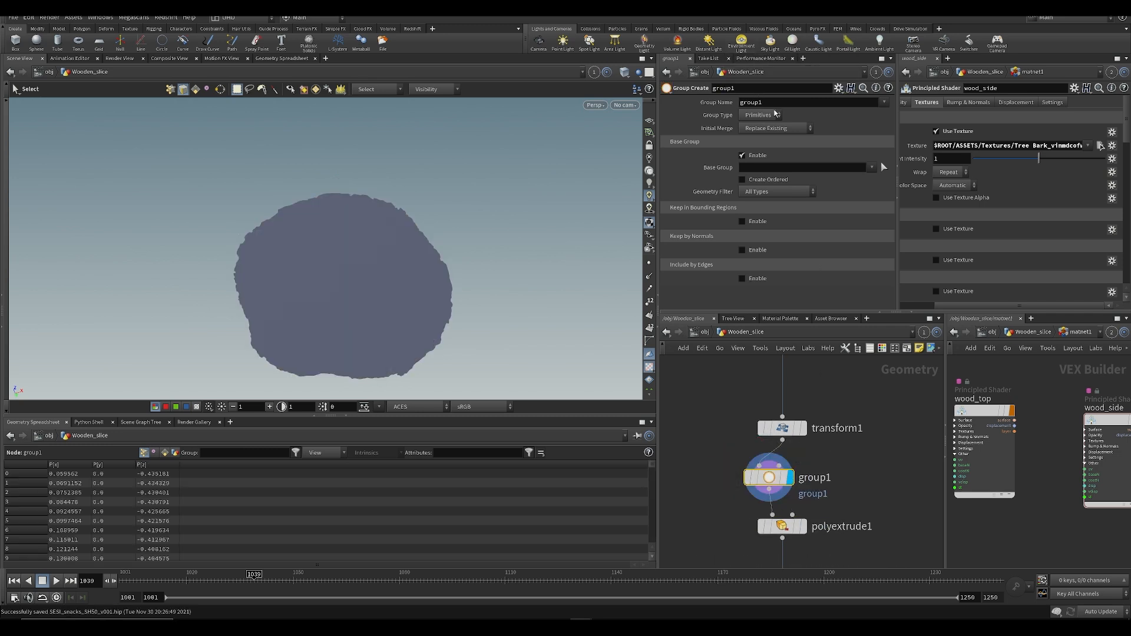
key(Return)
key(ctrl+s)
Step: Add a Delete node fed by polyextrude1, place it beside uvlayout1, and display it
scroll(834, 515, down, 3)
middle_drag(835, 518, 831, 386)
middle_drag(755, 386, 728, 441)
key(Tab)
text(bl)
key(Return)
click(734, 500)
middle_drag(733, 500, 739, 522)
click(739, 517)
middle_drag(736, 438, 738, 479)
click(784, 402)
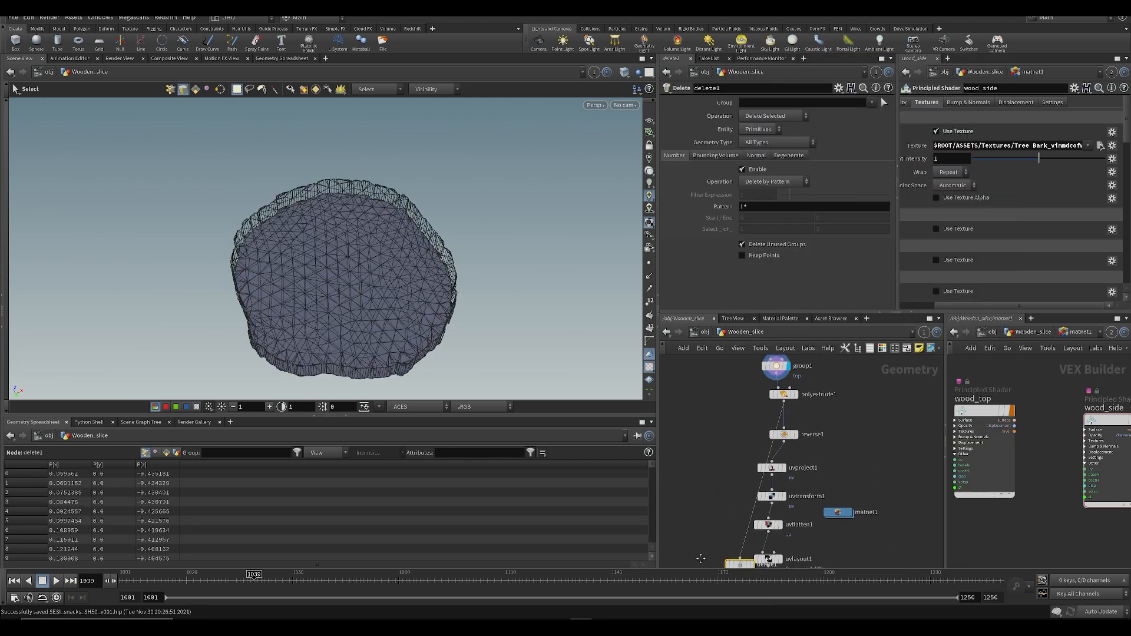
middle_drag(700, 561, 714, 472)
drag(754, 476, 743, 470)
click(756, 471)
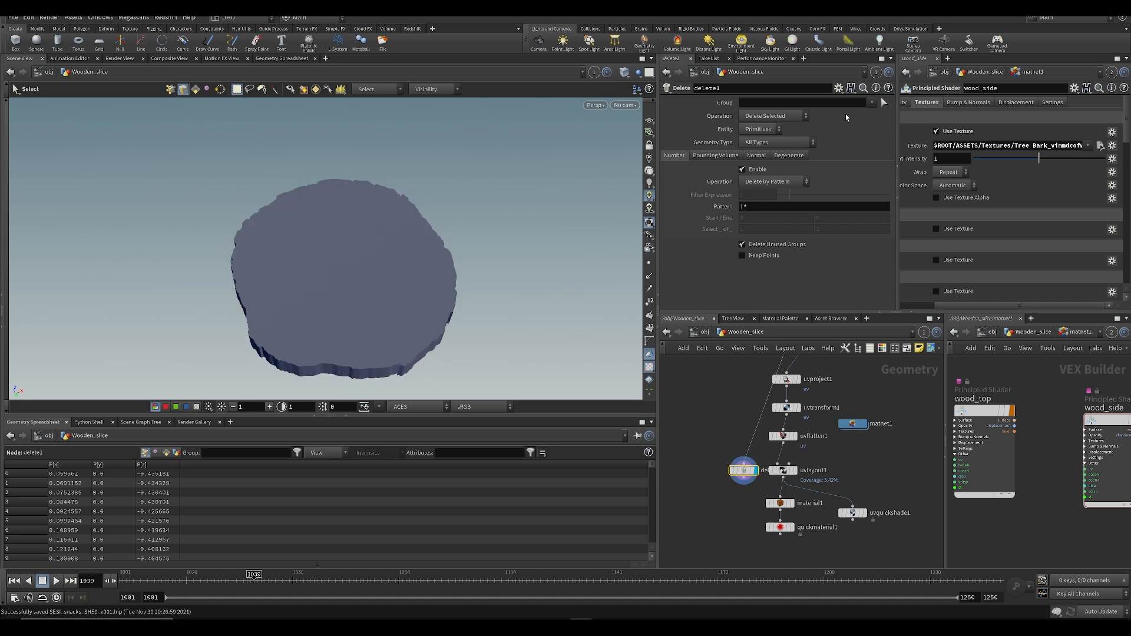
Step: Test the extrudeSide and top groups in the Delete node, undo the last change, and remove the node
click(884, 115)
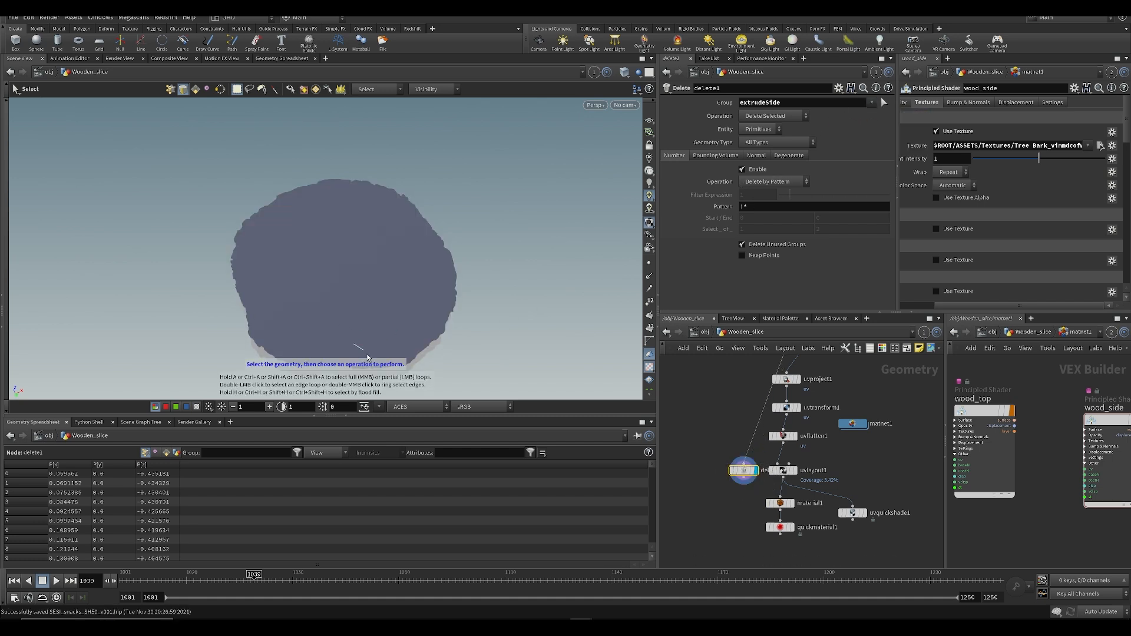
key(ctrl+z)
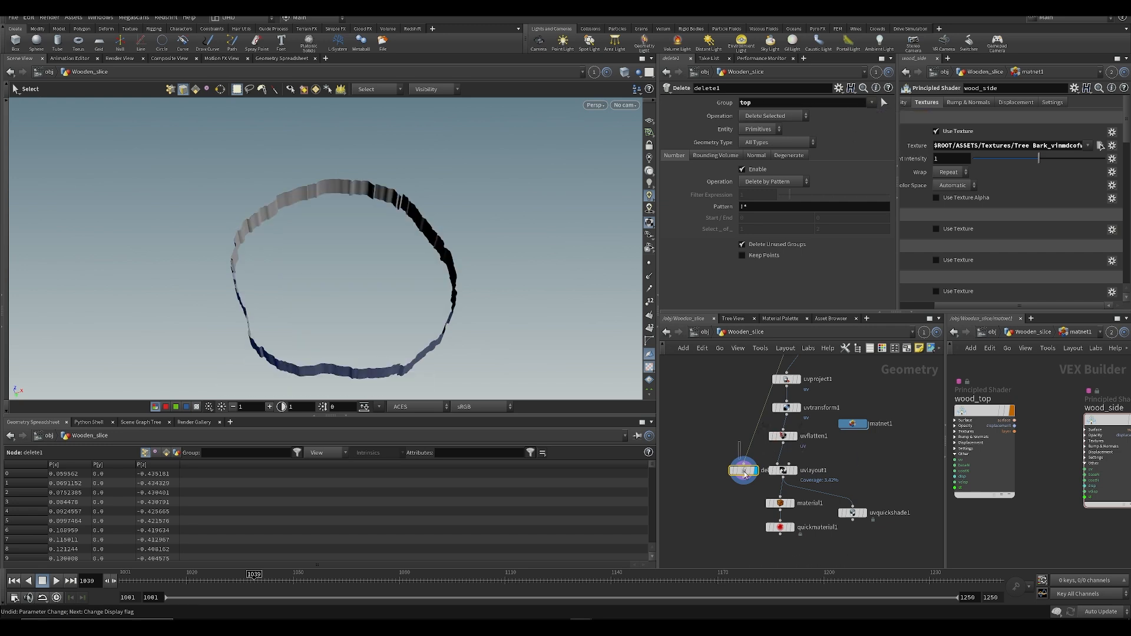
key(Delete)
Step: Save the scene, then set material1's first entry to the top group with the wood_top material
key(ctrl+s)
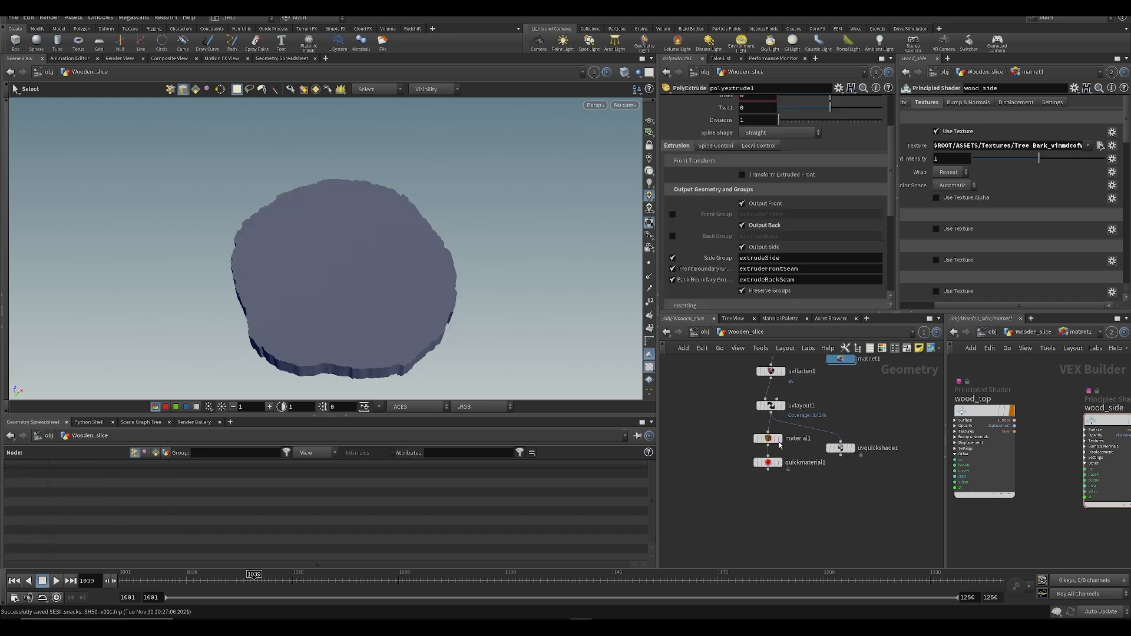
click(777, 439)
click(864, 166)
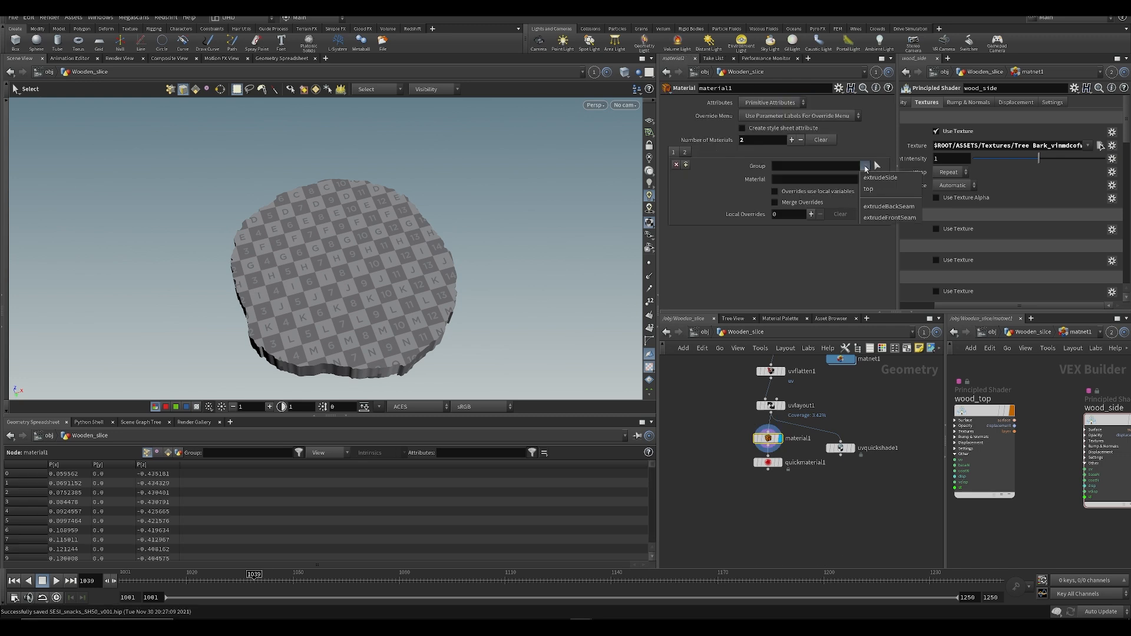
click(883, 190)
drag(1019, 406, 837, 220)
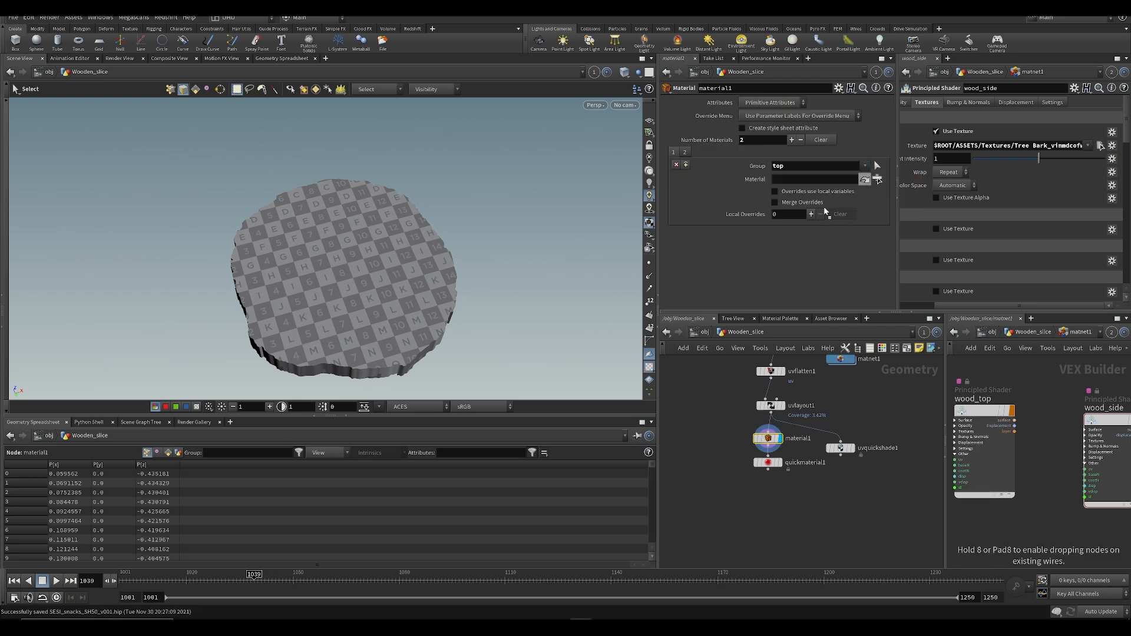
drag(775, 179, 782, 183)
mouse_move(353, 336)
alt+mouse_down()
mouse_move(366, 265)
mouse_move(356, 335)
alt+mouse_up()
middle_drag(818, 515, 774, 500)
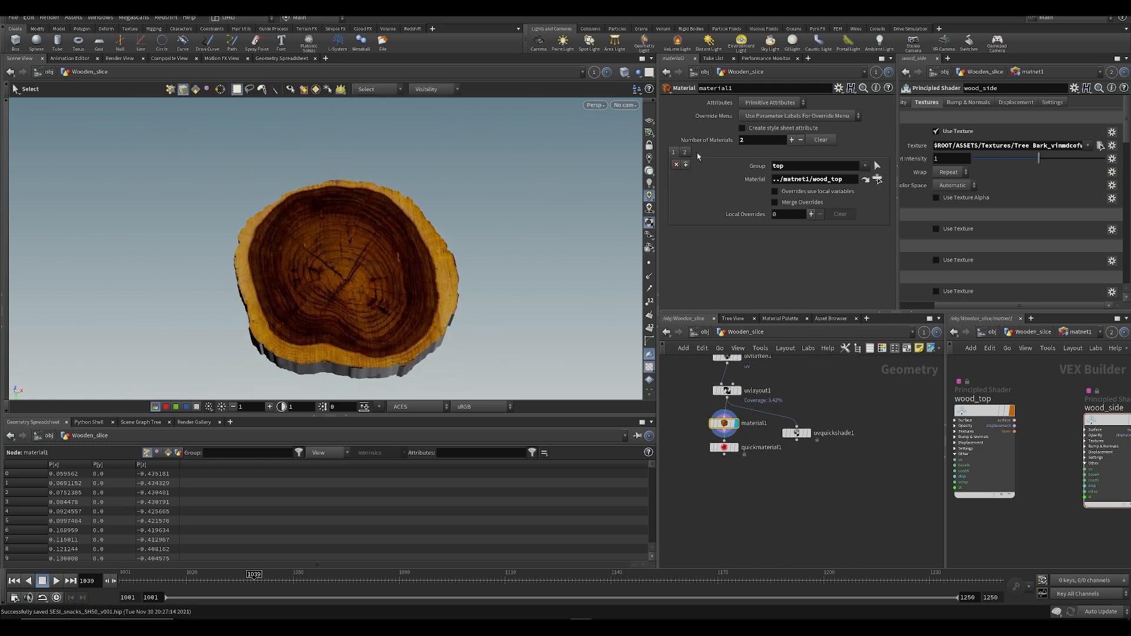
Step: Set material1's second entry to the extrudeSide group with the wood_side material and save the scene
click(867, 165)
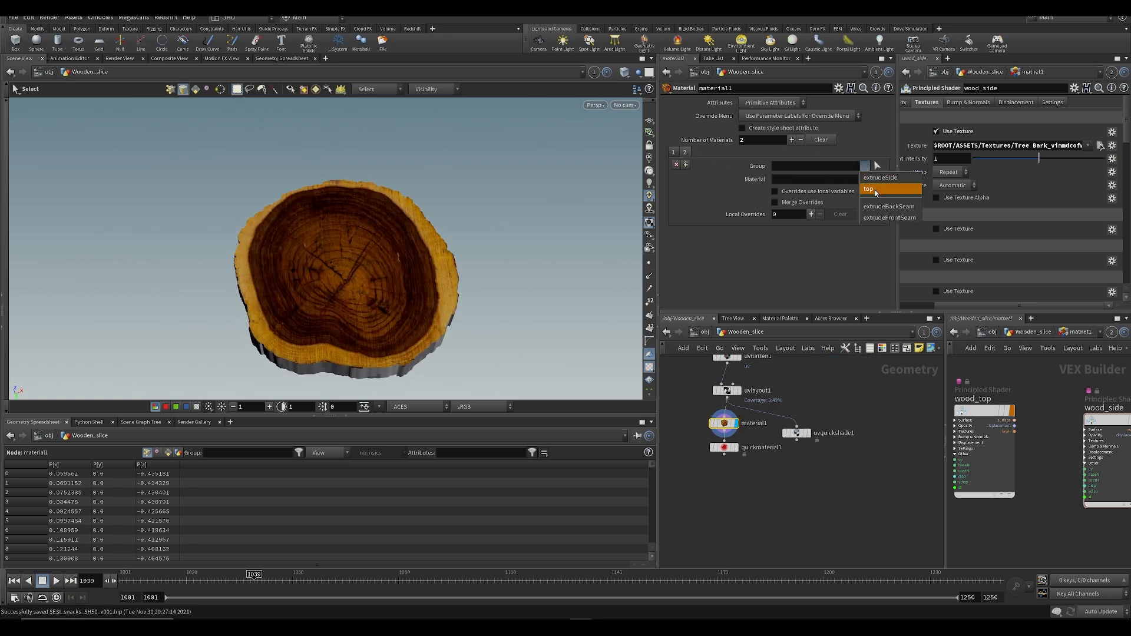
click(886, 187)
middle_drag(1089, 408, 1037, 405)
drag(1051, 418, 783, 183)
alt+drag(399, 290, 371, 203)
key(ctrl+s)
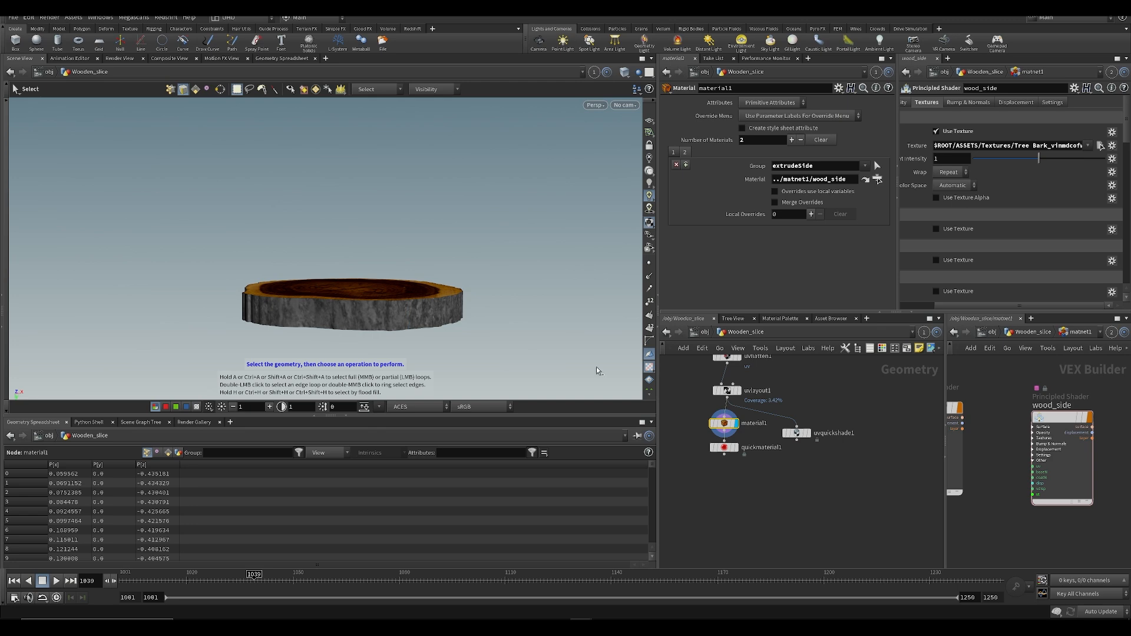
Step: Narrow the viewport pane, inspect the textured top and bark side of the slice, and save the scene
drag(660, 351, 573, 356)
alt+scroll(340, 327, up, 8)
alt+drag(330, 330, 385, 321)
key(ctrl+s)
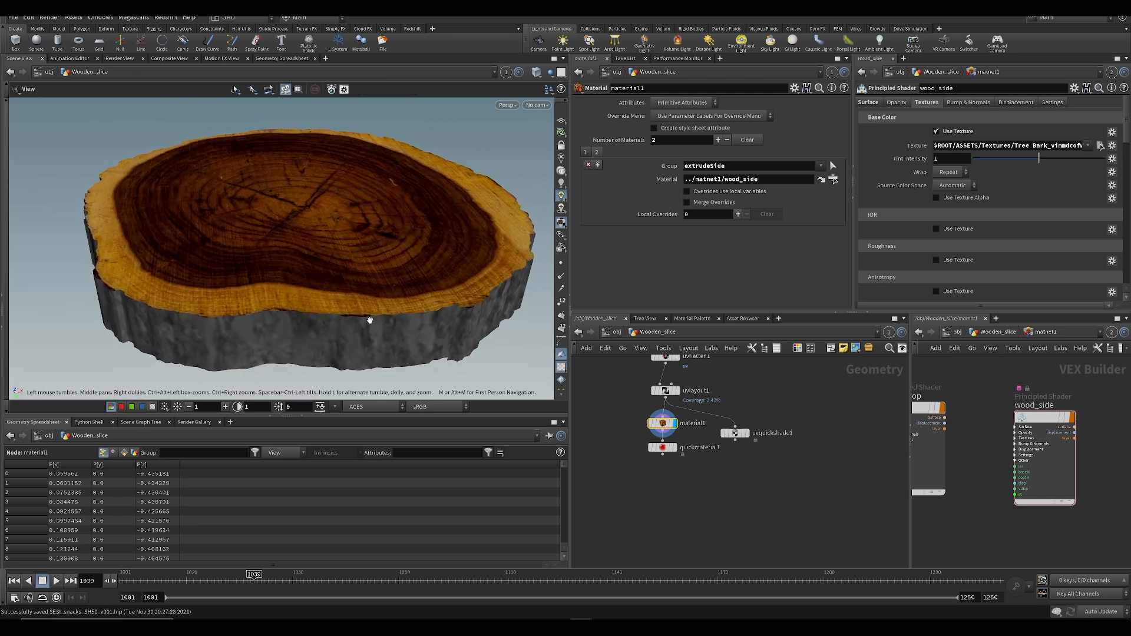
alt+scroll(383, 318, down, 6)
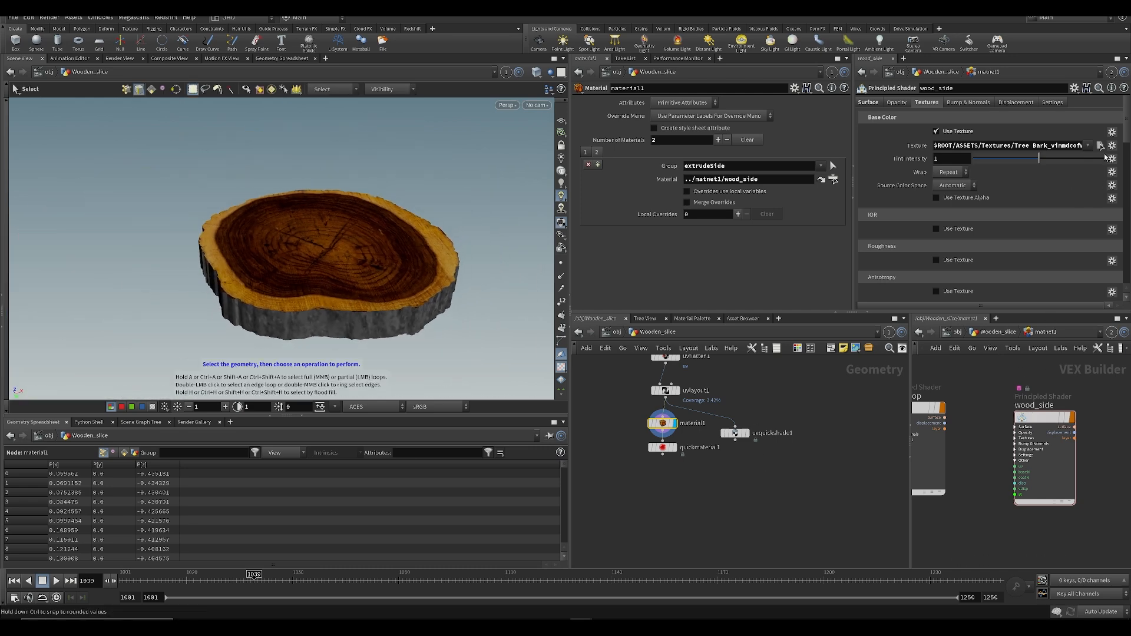
Step: Set the wood_side shader's base color to 0.75 on all three channels
click(882, 105)
click(955, 132)
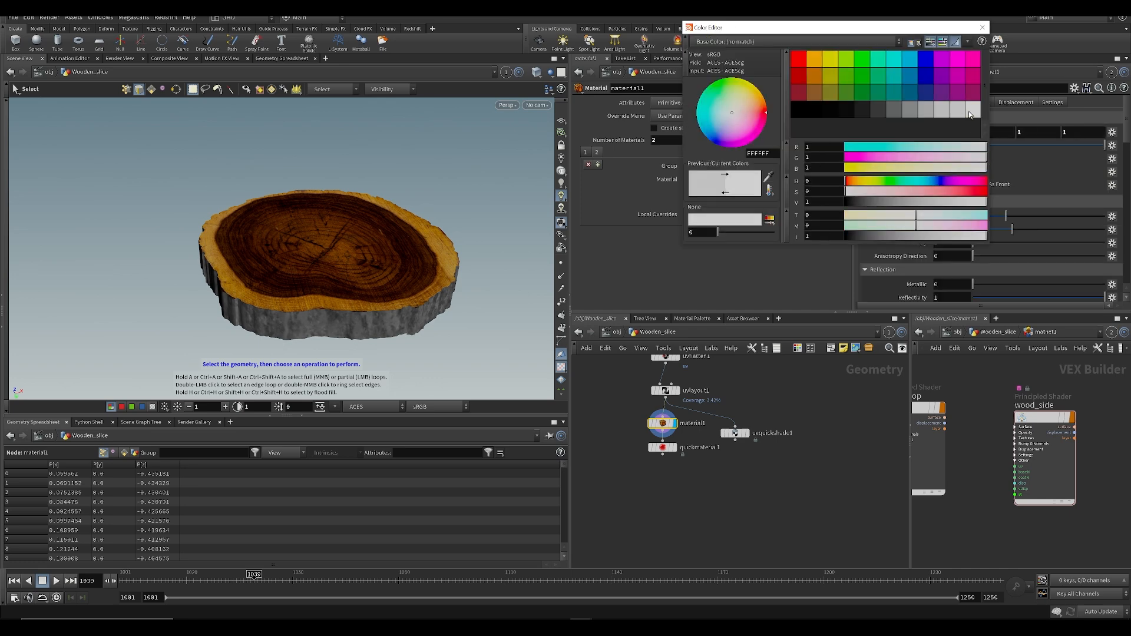
click(985, 29)
mouse_move(355, 361)
alt+mouse_down()
mouse_move(379, 217)
mouse_move(364, 182)
mouse_move(339, 360)
alt+mouse_up()
Step: Display the quickmaterial1 node and clear its base color texture
click(662, 449)
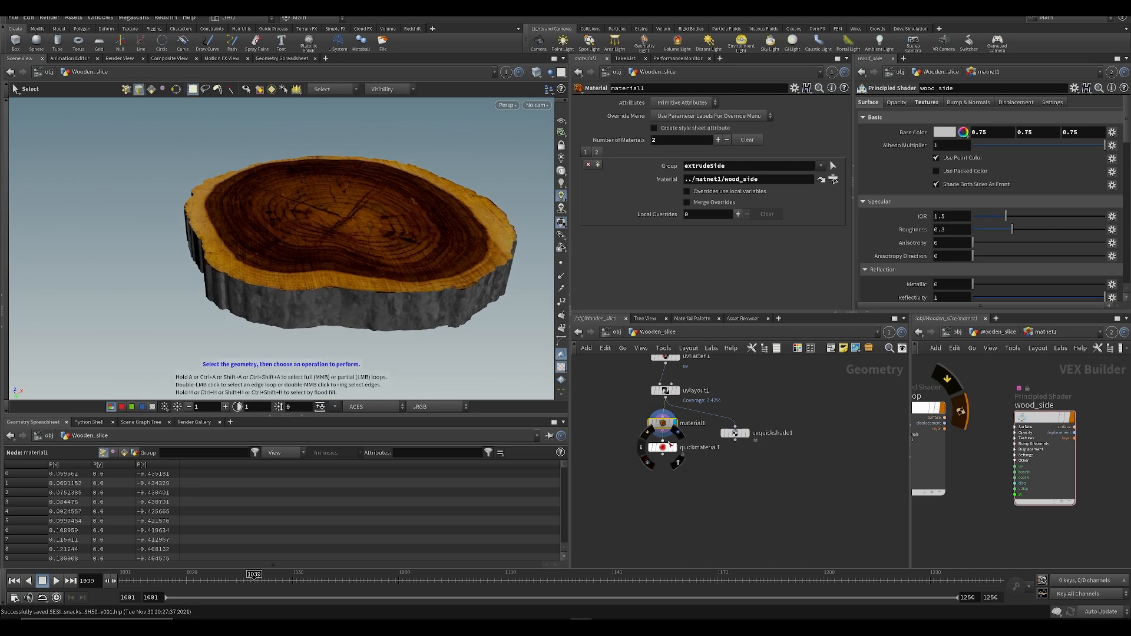
alt+drag(382, 315, 394, 221)
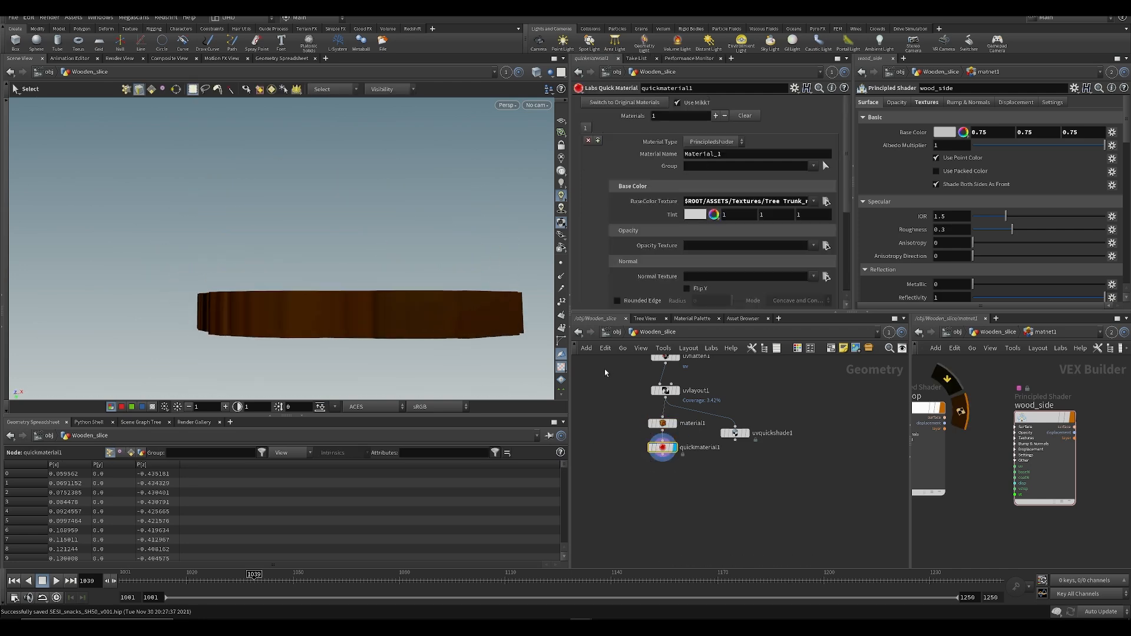
click(715, 202)
key(ctrl+a)
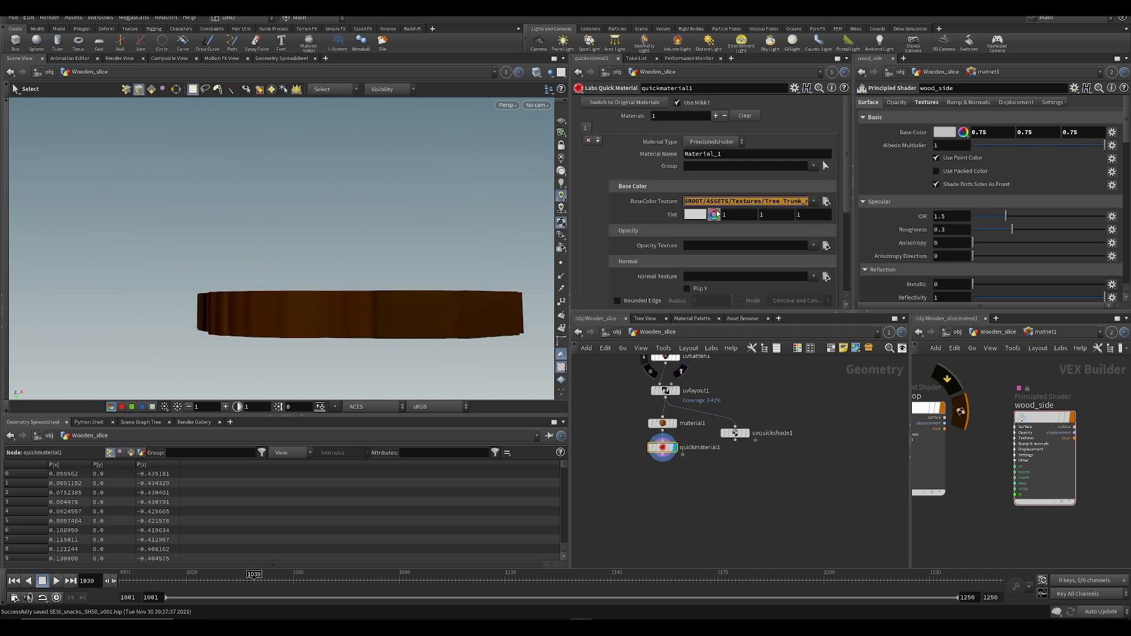
key(BackSpace)
key(Return)
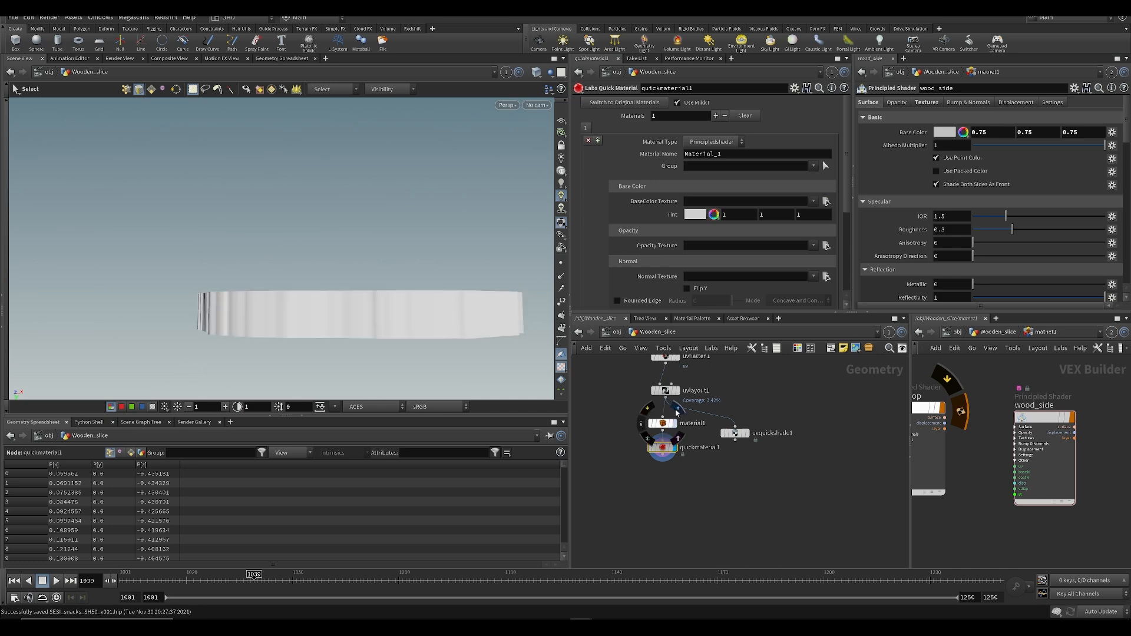
Step: Compare material1 with quickmaterial1 and load Albedo_4K__vimmdcofw.jpg from the Tree Bark folder as quickmaterial1's base color texture
click(663, 424)
click(663, 447)
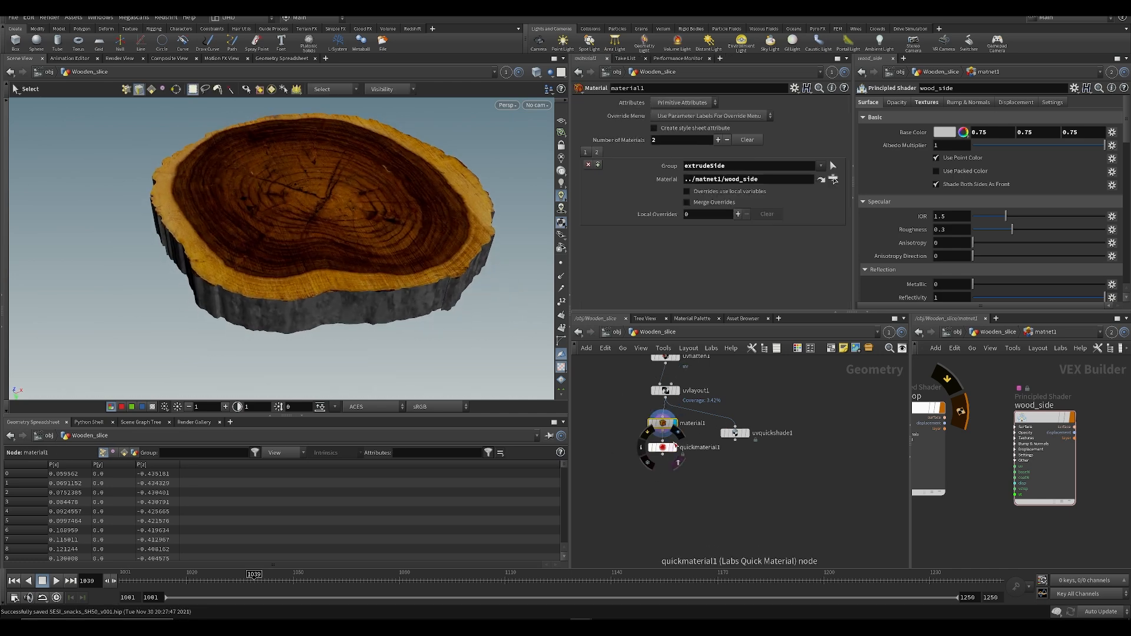
key(Escape)
key(s)
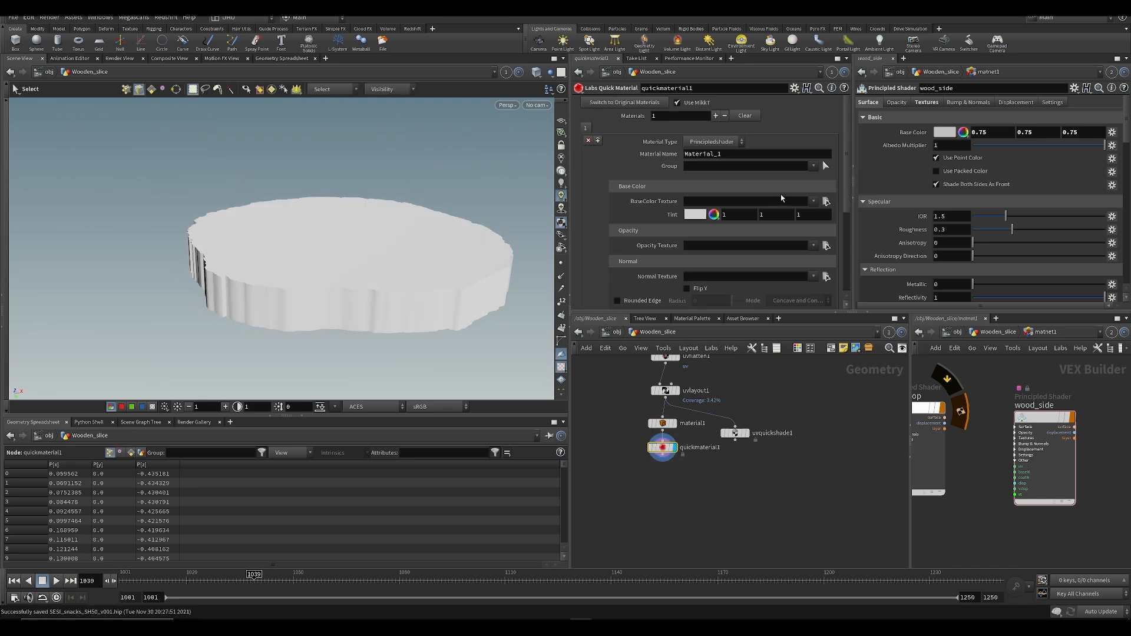
click(826, 201)
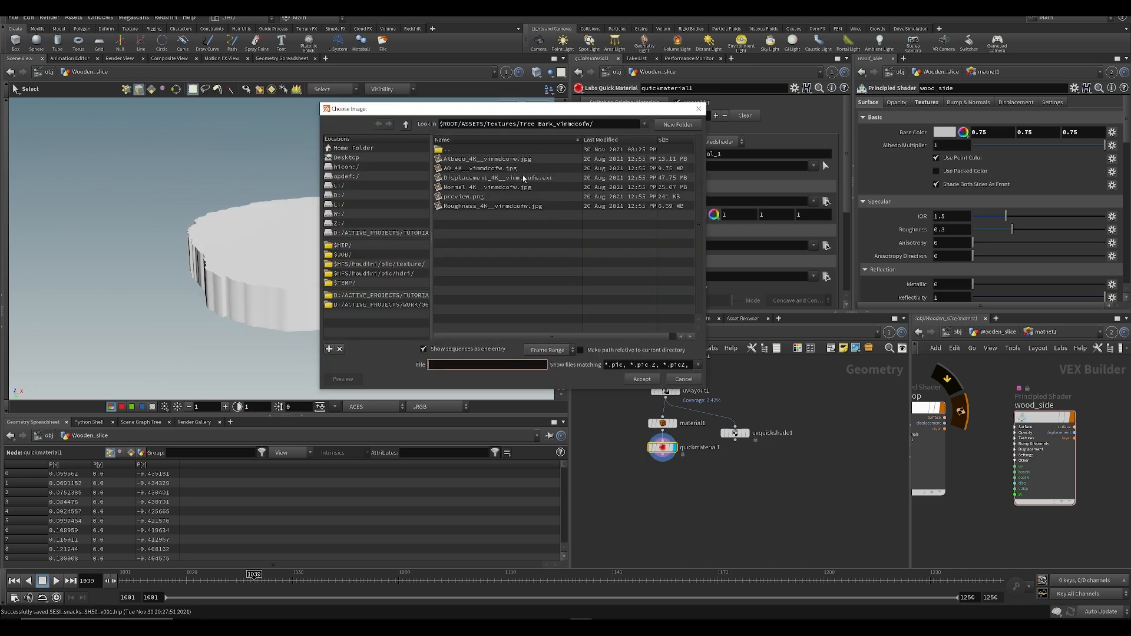
double_click(488, 158)
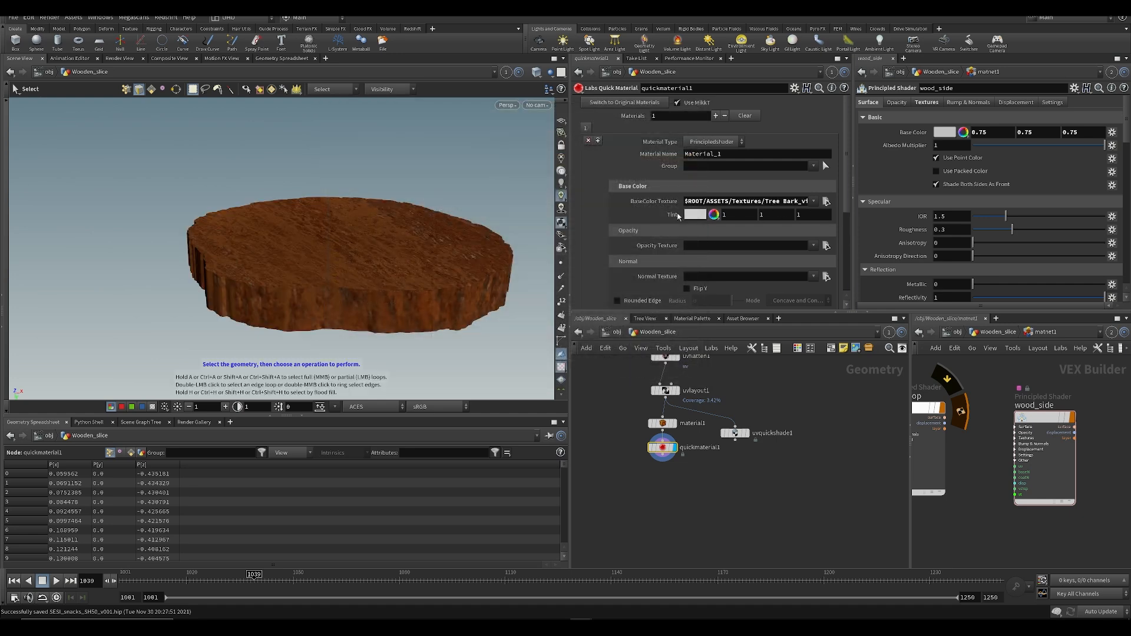
Step: Restrict the quick material to the extrudeSide group and save the scene
click(812, 167)
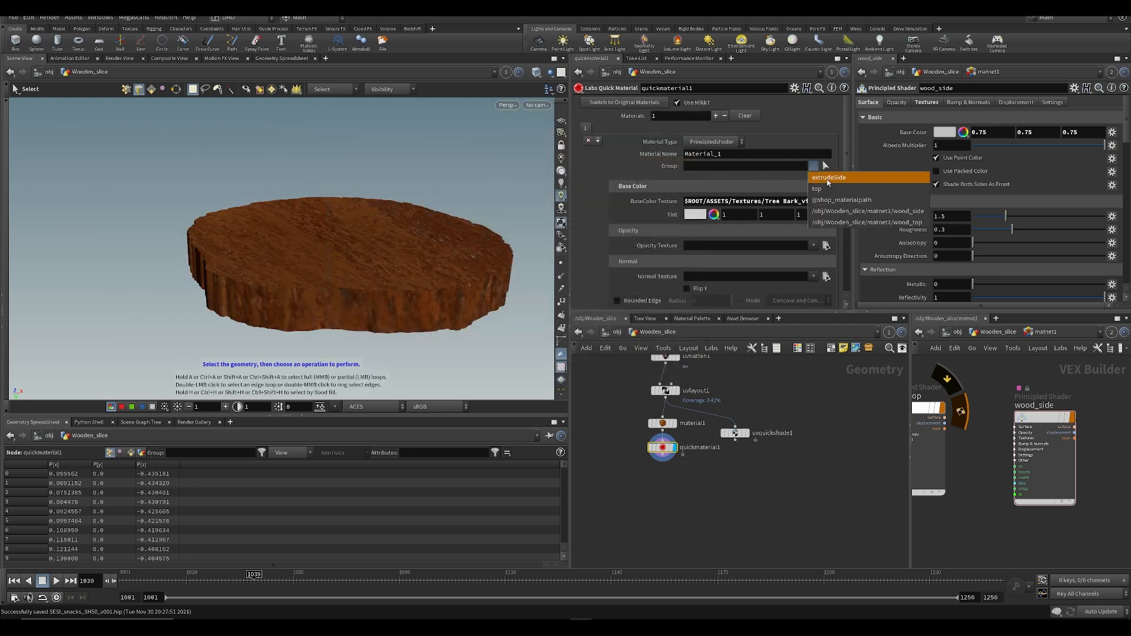
click(849, 177)
key(ctrl+s)
alt+drag(386, 250, 495, 321)
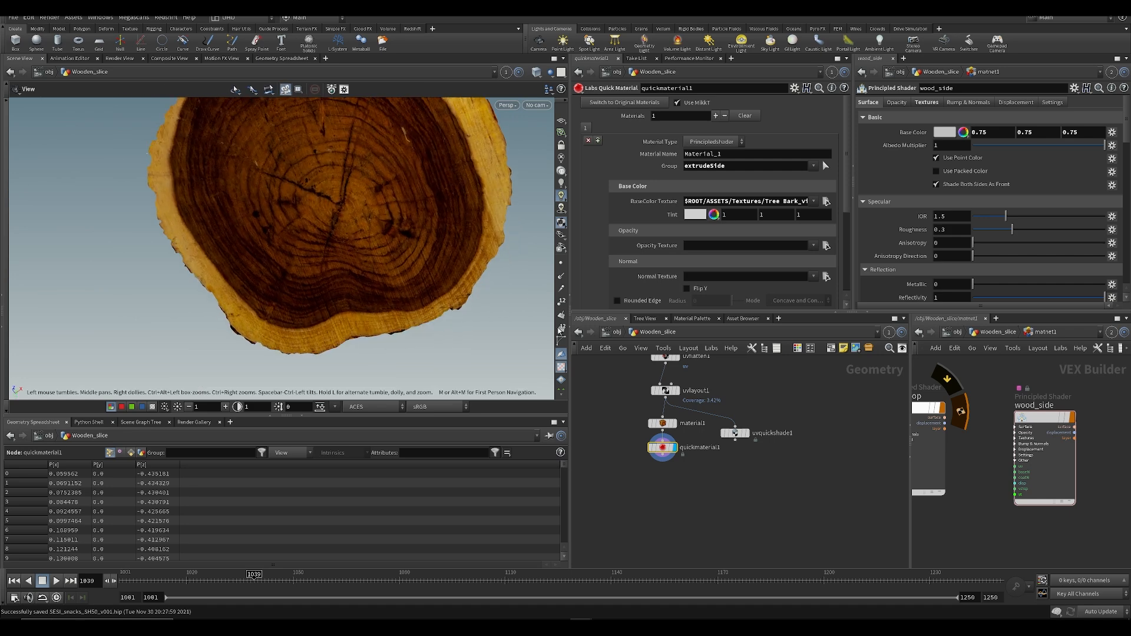
Step: Insert a Group Create node between uvlayout1 and material1, display it, and save the scene
alt+drag(342, 255, 366, 307)
alt+right_drag(353, 305, 445, 321)
alt+middle_drag(445, 321, 356, 277)
mouse_move(356, 278)
alt+mouse_down()
mouse_move(431, 343)
mouse_move(388, 158)
mouse_move(373, 324)
mouse_move(389, 293)
mouse_move(482, 258)
mouse_move(383, 298)
mouse_move(281, 285)
mouse_move(345, 304)
mouse_move(352, 282)
mouse_move(340, 268)
mouse_move(353, 266)
alt+mouse_up()
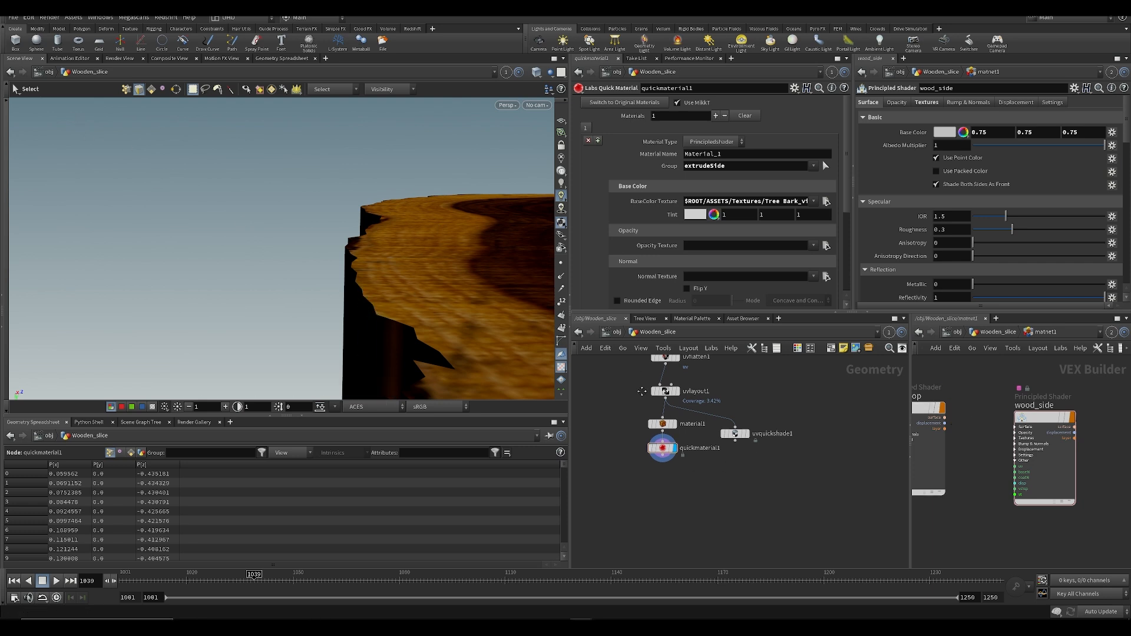
scroll(651, 465, up, 3)
drag(681, 499, 676, 500)
middle_drag(776, 503, 755, 423)
click(657, 453)
key(Tab)
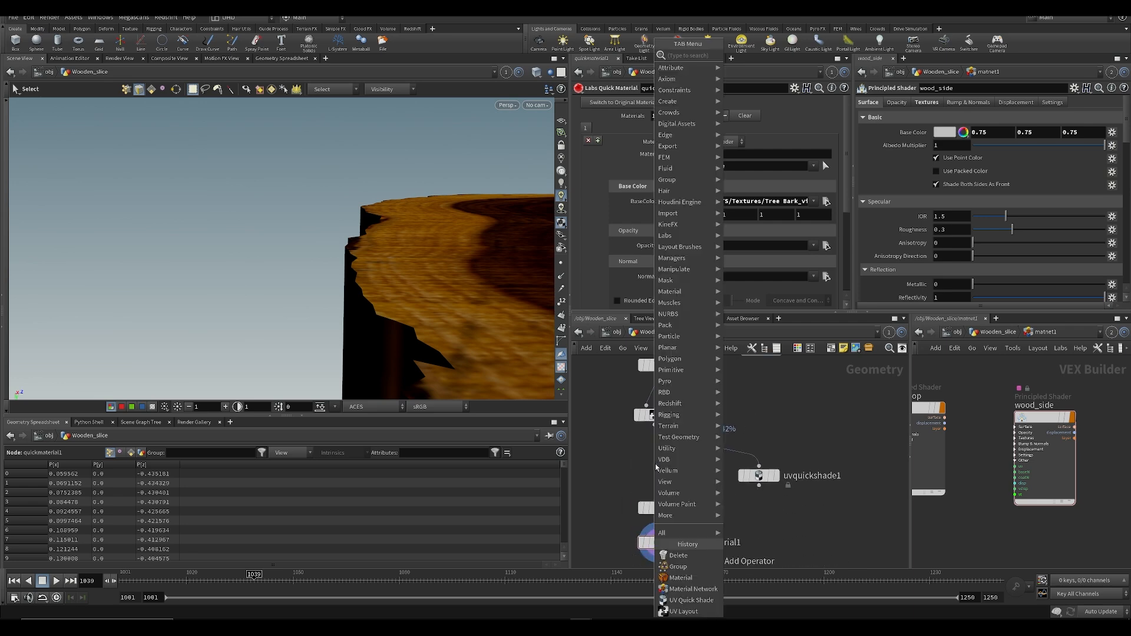
text(group)
key(Return)
scroll(657, 467, up, 2)
click(660, 469)
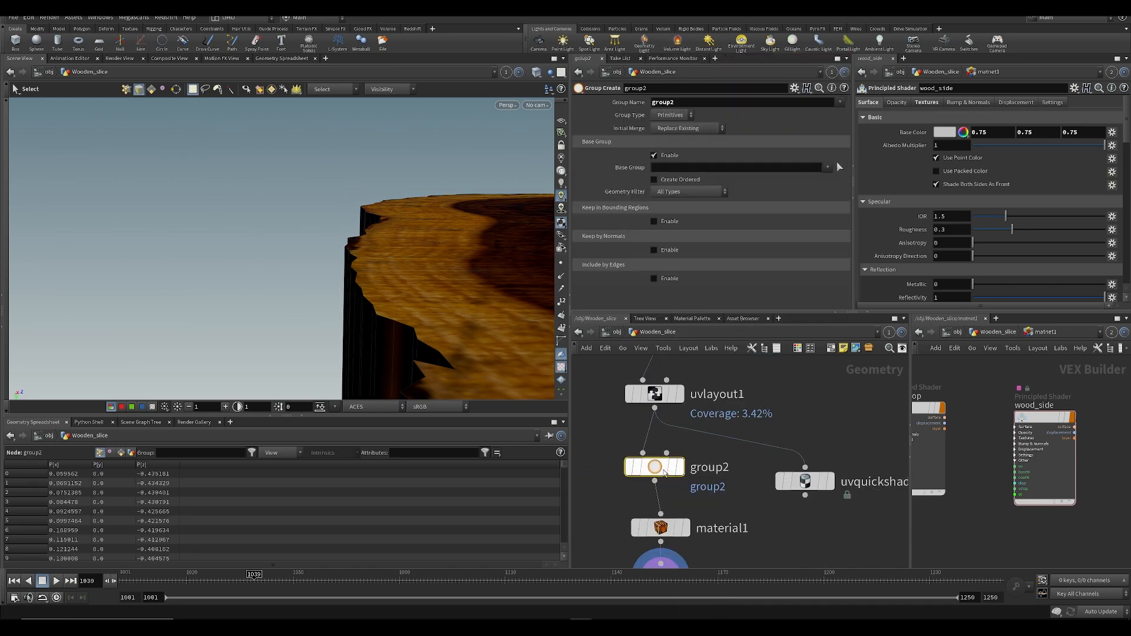
click(680, 467)
key(ctrl+s)
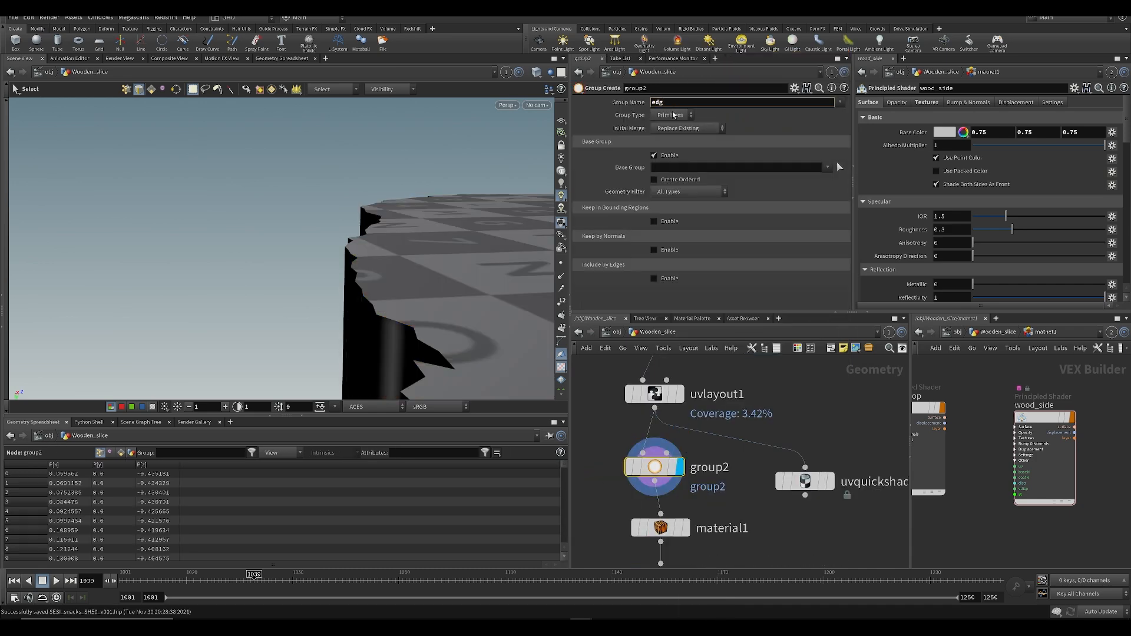
Step: Name the new group edges, set its type to Edges, and disable its base group
text(edges)
click(679, 116)
click(666, 143)
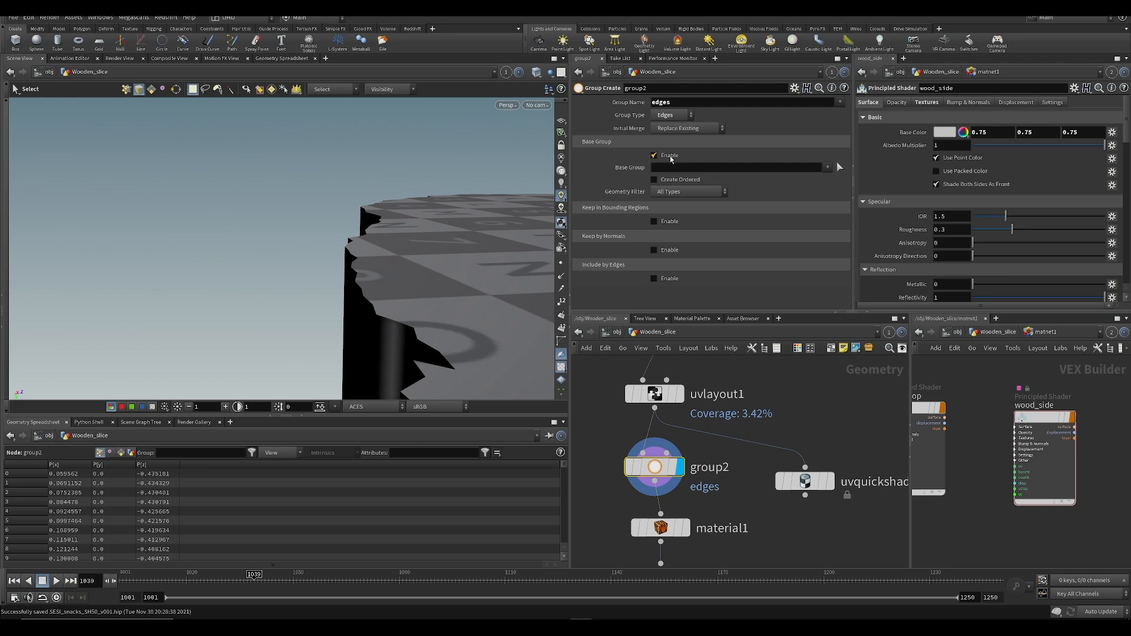
click(653, 155)
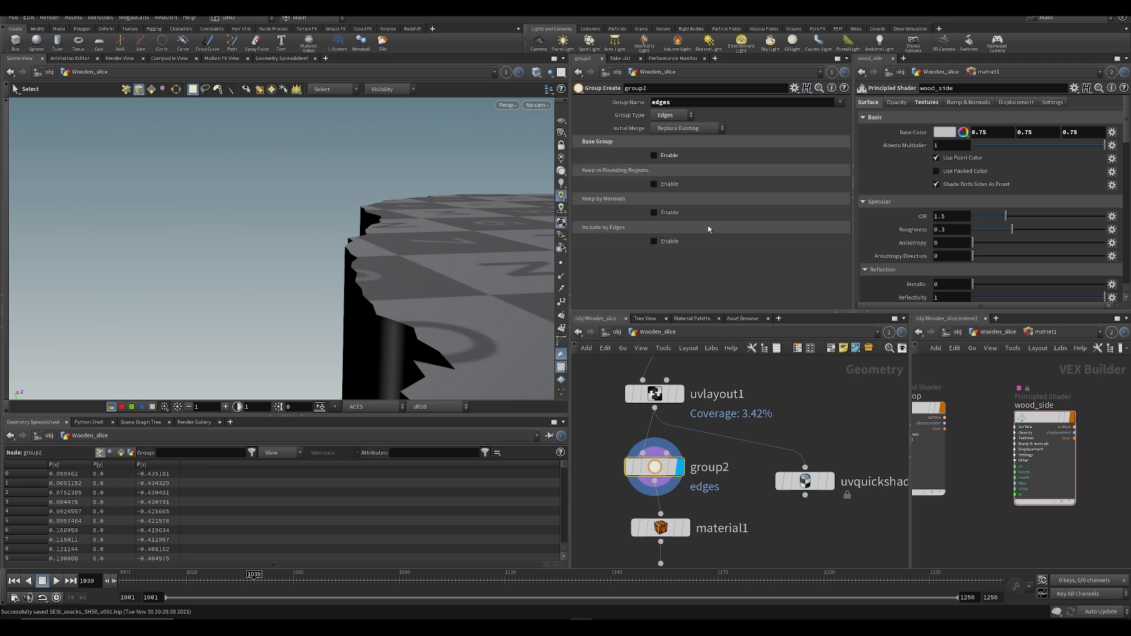
Step: Enable inclusion by edges with a minimum edge angle of 74.9 for the edges group and save the scene
click(655, 242)
click(585, 253)
alt+drag(453, 275, 480, 277)
scroll(770, 230, down, 1)
drag(698, 214, 705, 215)
mouse_move(451, 254)
alt+mouse_down()
mouse_move(472, 288)
mouse_move(443, 257)
alt+mouse_up()
key(Return)
key(ctrl+s)
drag(705, 213, 723, 228)
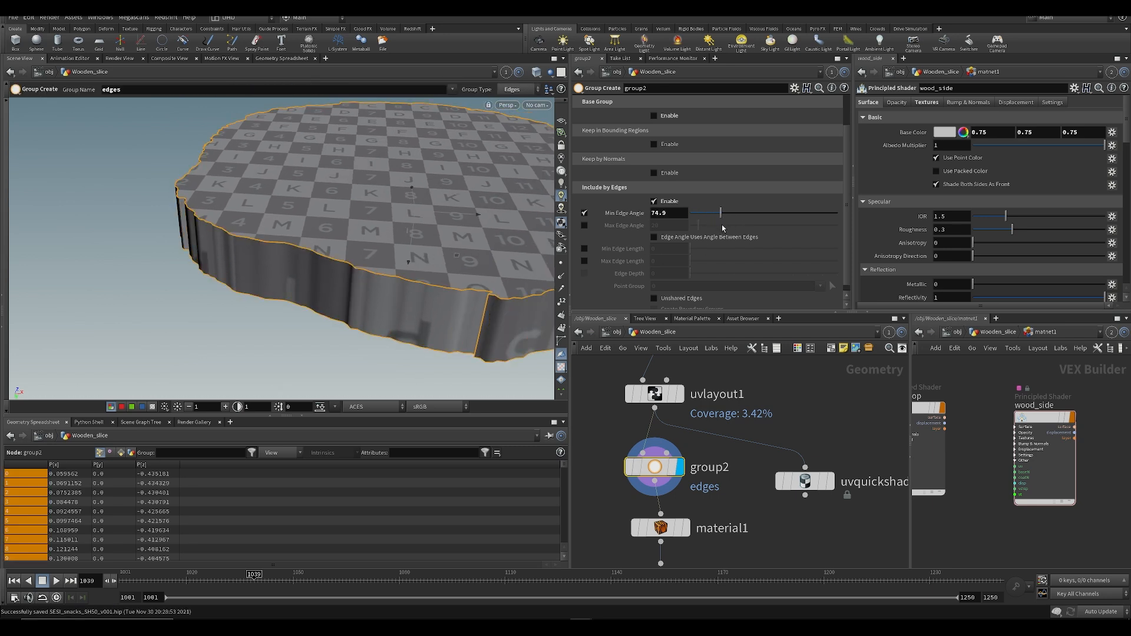
alt+middle_drag(355, 289, 155, 280)
alt+right_drag(155, 281, 373, 251)
alt+drag(373, 251, 314, 241)
key(ctrl+s)
alt+drag(358, 277, 426, 312)
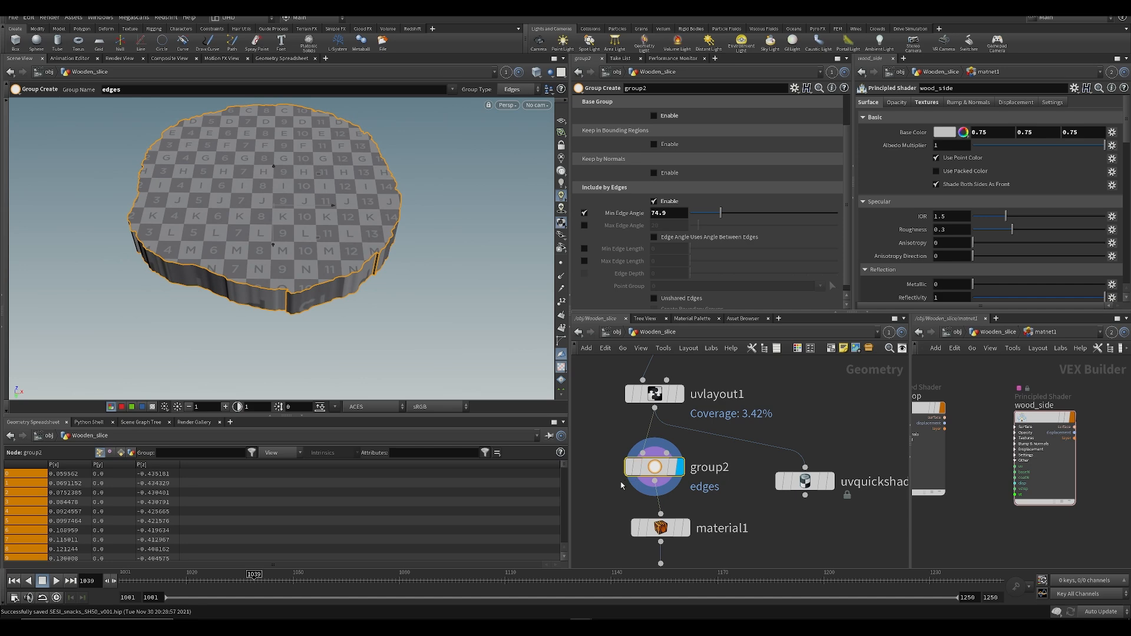
Step: Insert a PolyBevel node between group2 and material1, display it, and set its group to edges
middle_drag(672, 530, 680, 435)
scroll(679, 435, down, 1)
drag(681, 435, 676, 470)
key(Tab)
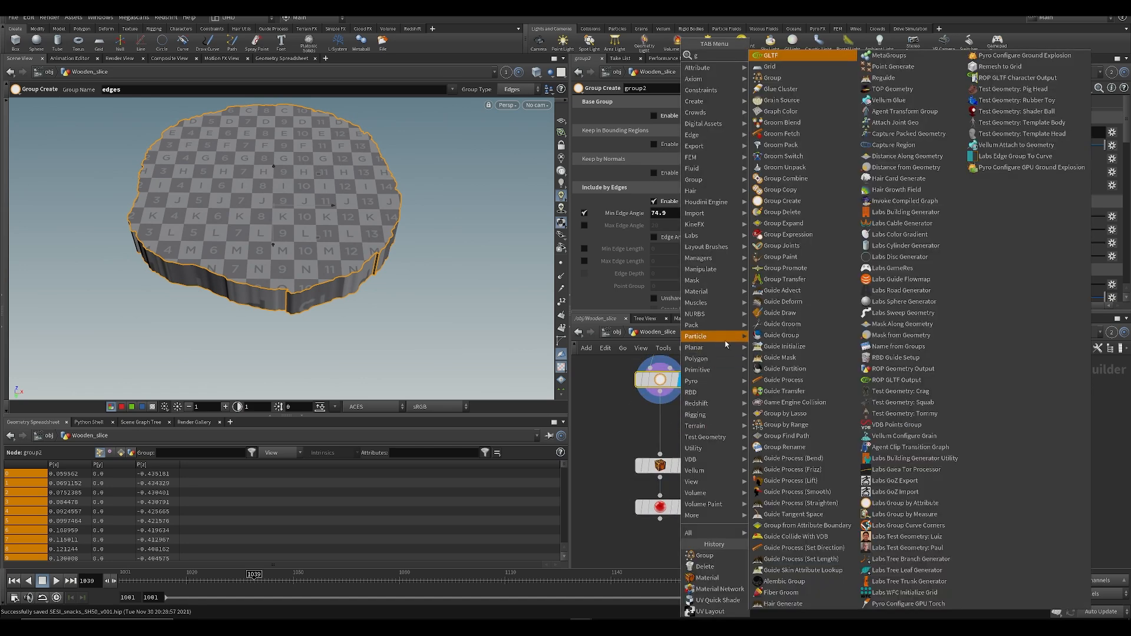
text(be)
key(Return)
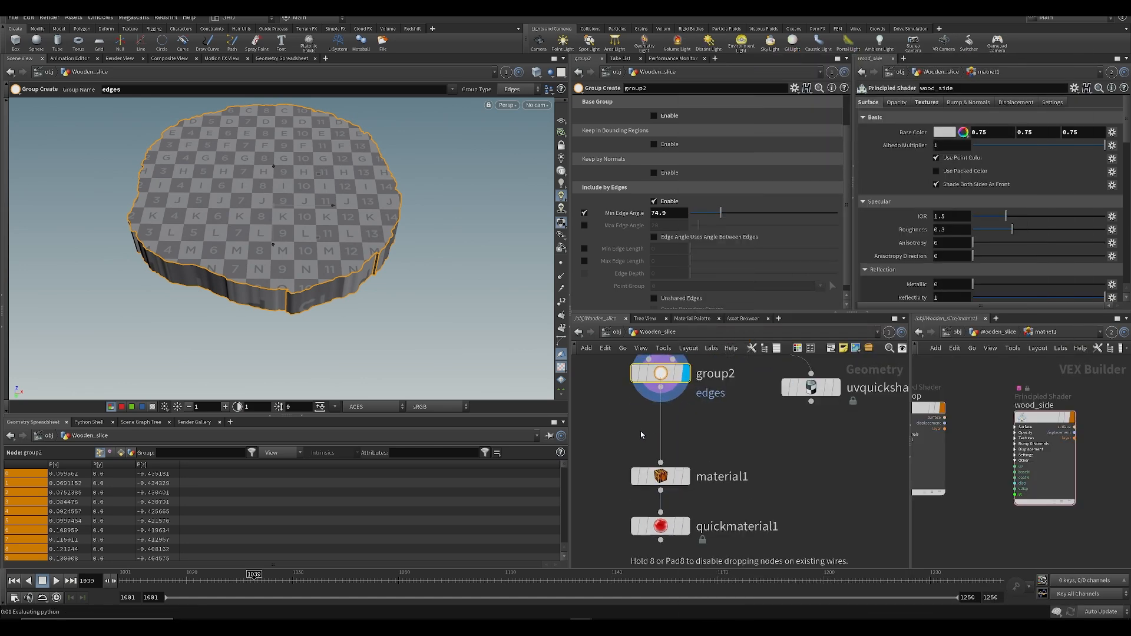
click(662, 422)
click(819, 103)
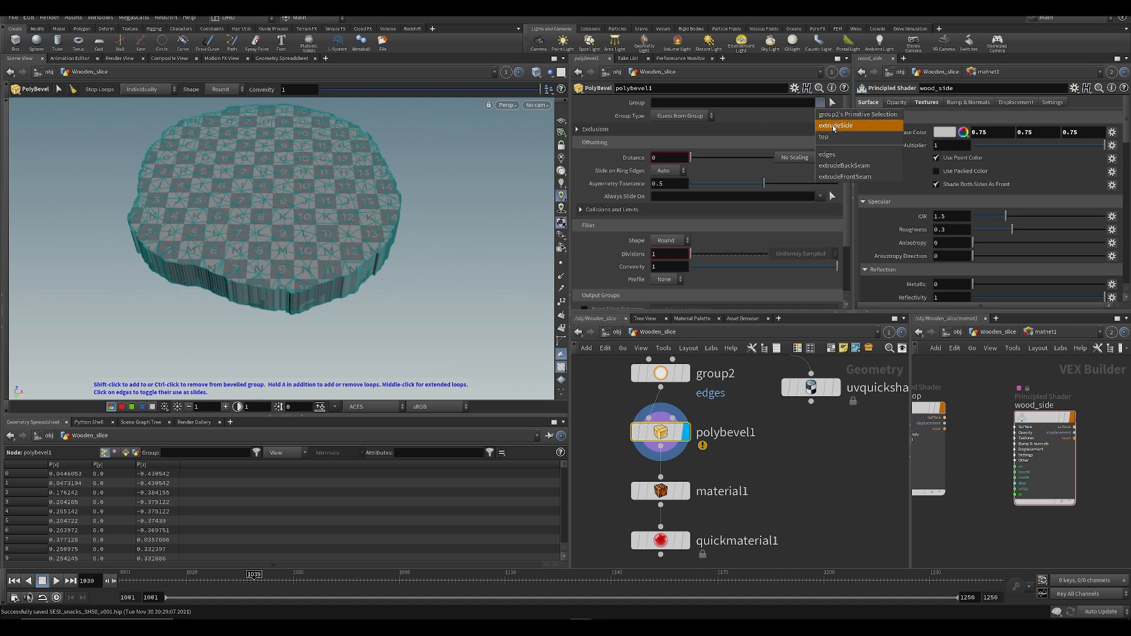
click(827, 155)
key(Escape)
Step: Try a bevel distance of 0.02 and reduce it to 0.002
scroll(273, 361, up, 3)
right_drag(301, 162, 346, 277)
drag(346, 278, 403, 197)
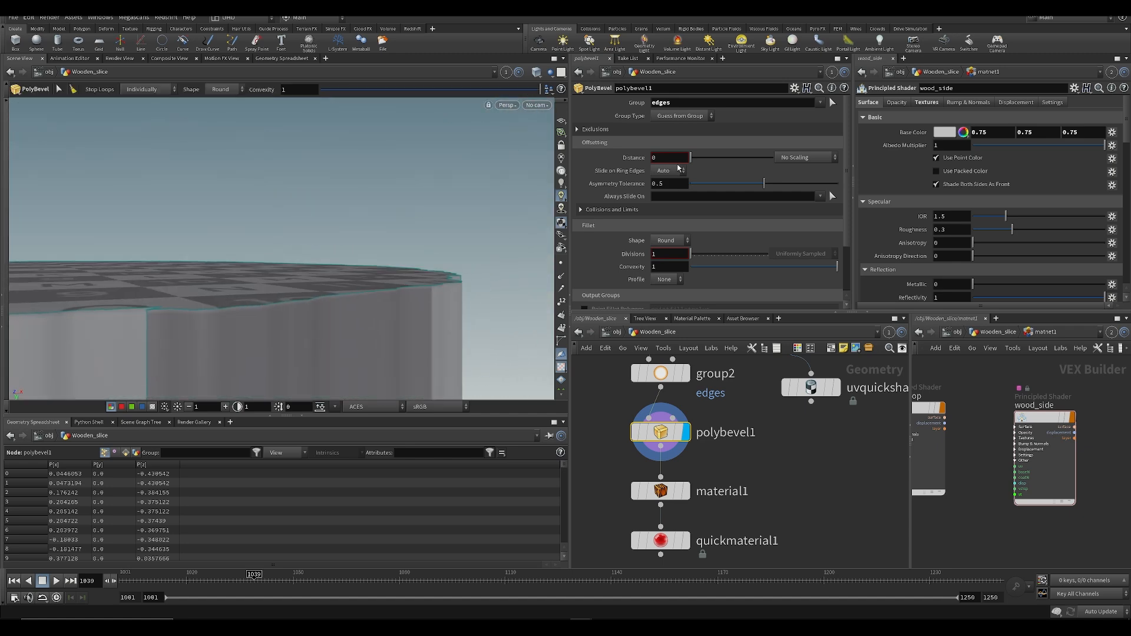
click(664, 157)
text(.)
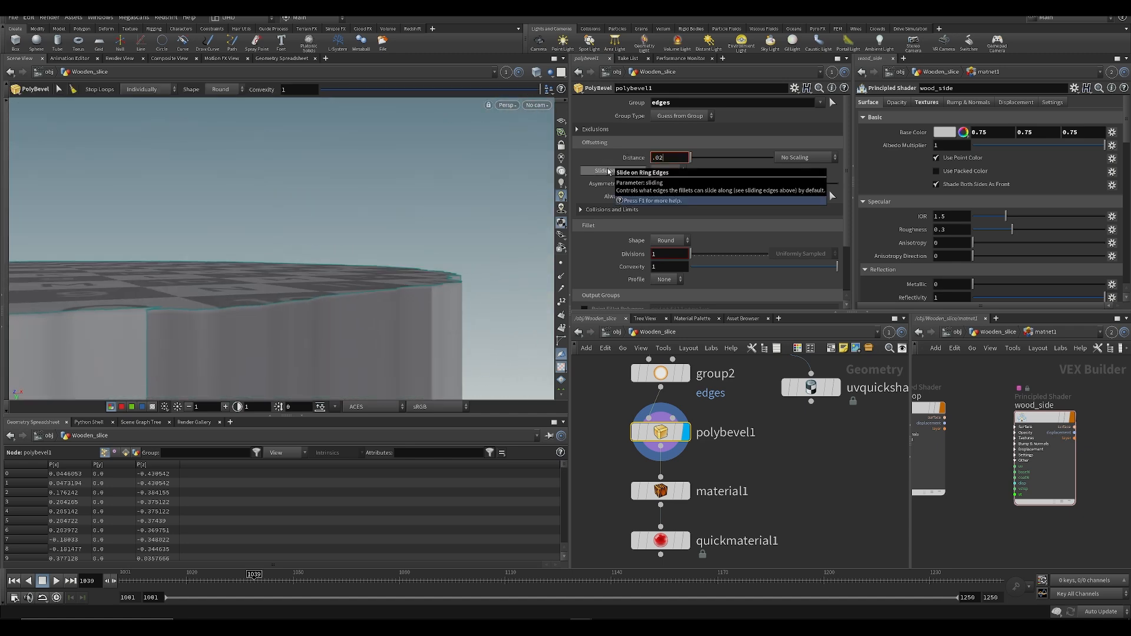
text(02)
key(Return)
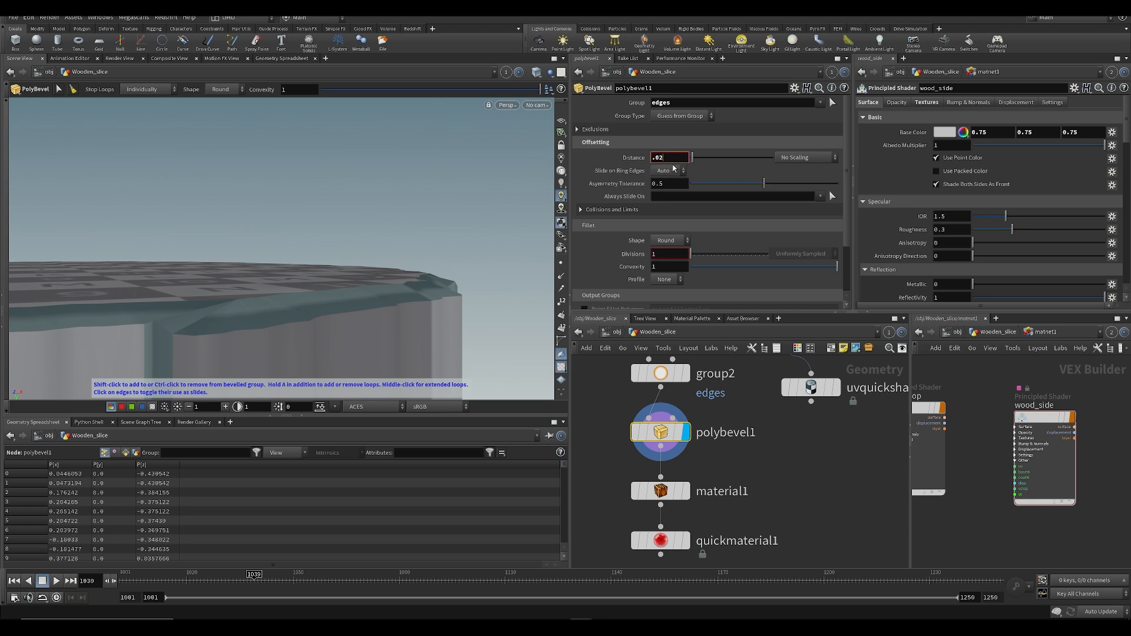
key(Return)
text(.002)
key(Return)
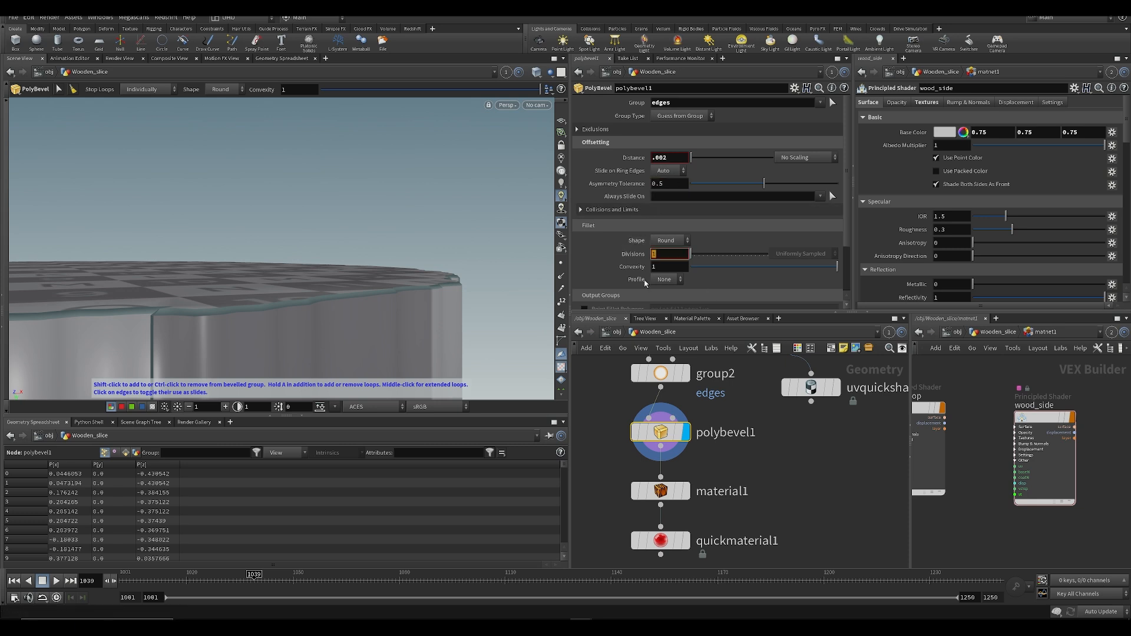
Step: Set the bevel's fillet divisions to 2, save the scene, and inspect the beveled rim
key(Return)
key(ctrl+s)
alt+drag(336, 302, 321, 348)
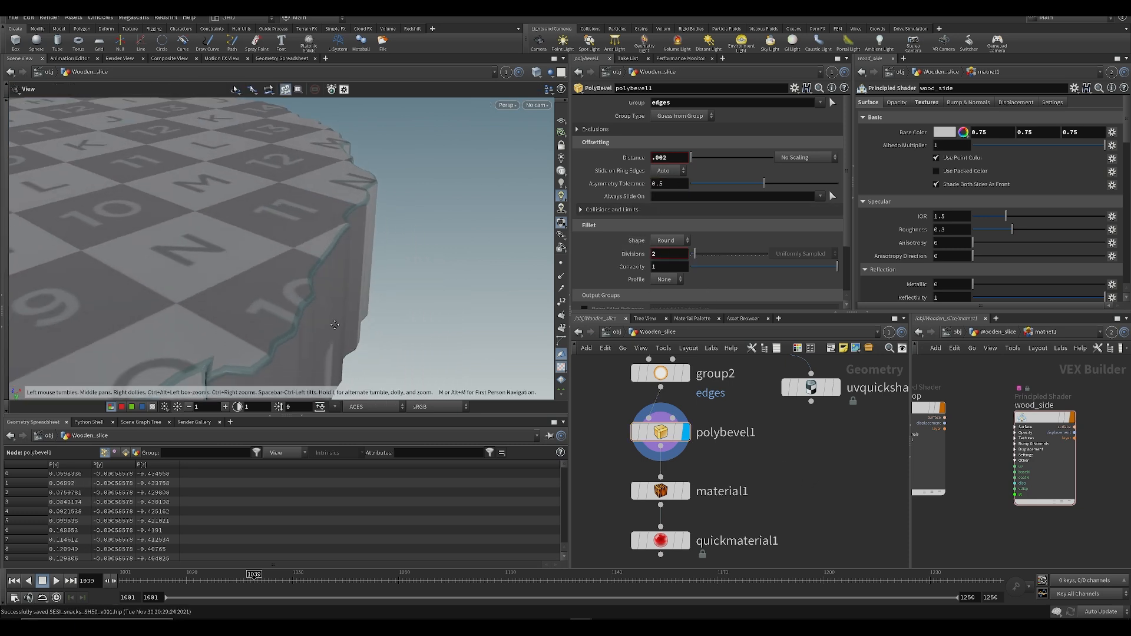
Step: Add a UV Quick Shade node fed by polybevel1, display it to check the beveled rim's UVs, and save the scene
alt+middle_drag(320, 348, 339, 320)
alt+drag(339, 321, 355, 304)
middle_drag(776, 522, 780, 439)
scroll(787, 437, down, 1)
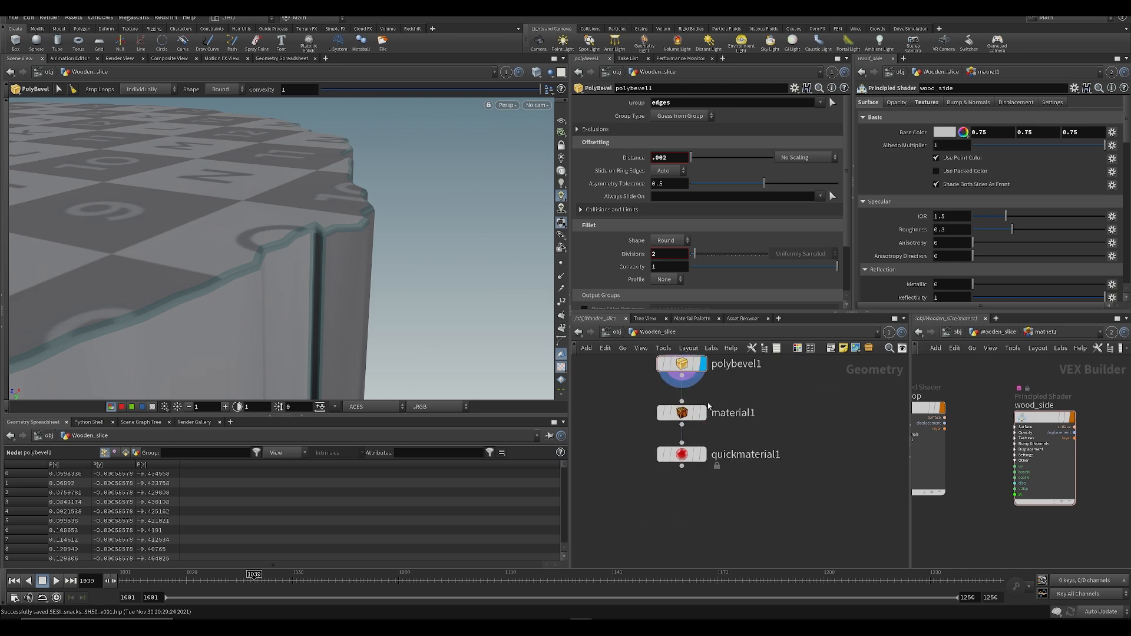
key(Tab)
text(uv)
key(Return)
click(784, 451)
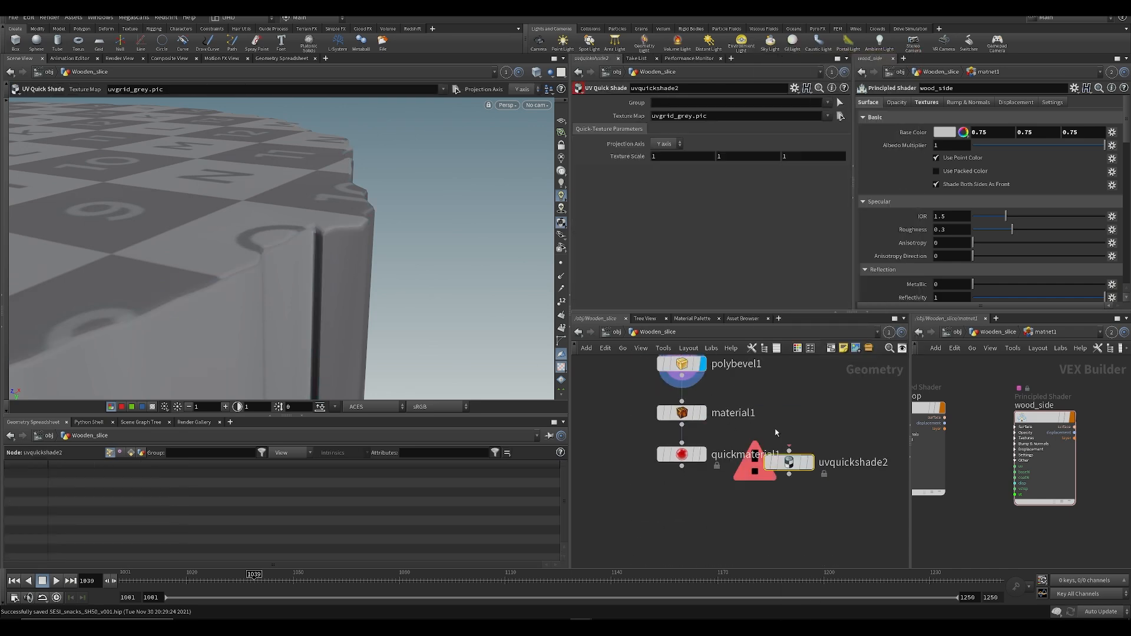
click(816, 437)
key(ctrl+s)
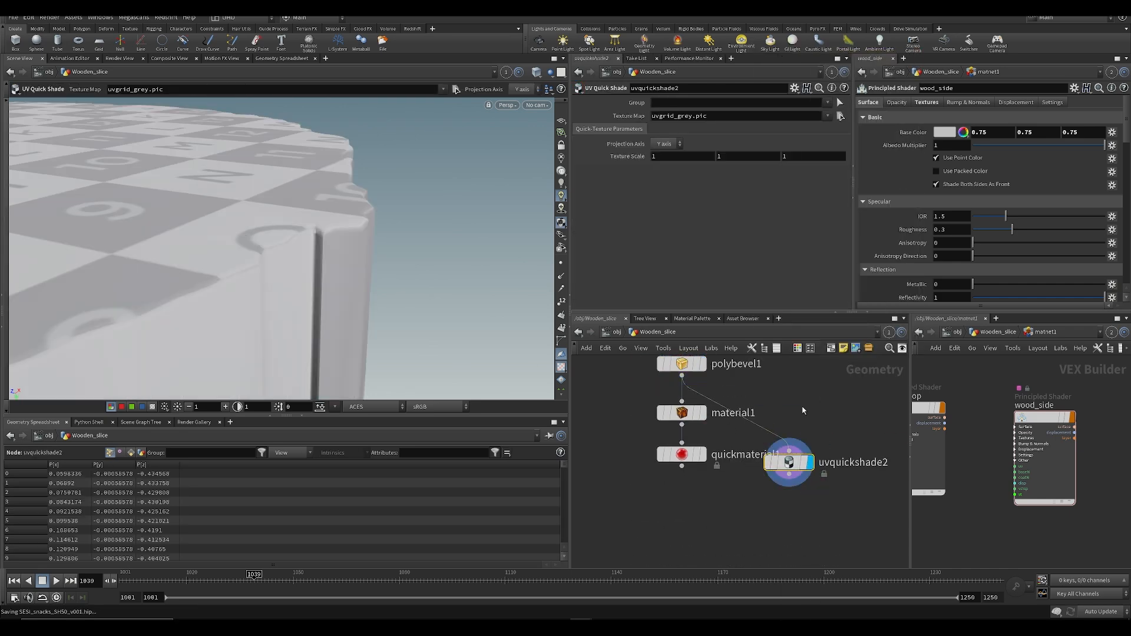
Step: Insert a UV Transform node between polybevel1 and uvquickshade2, save the scene, and try adjusting its transform values
key(Tab)
text(uvtr)
key(Return)
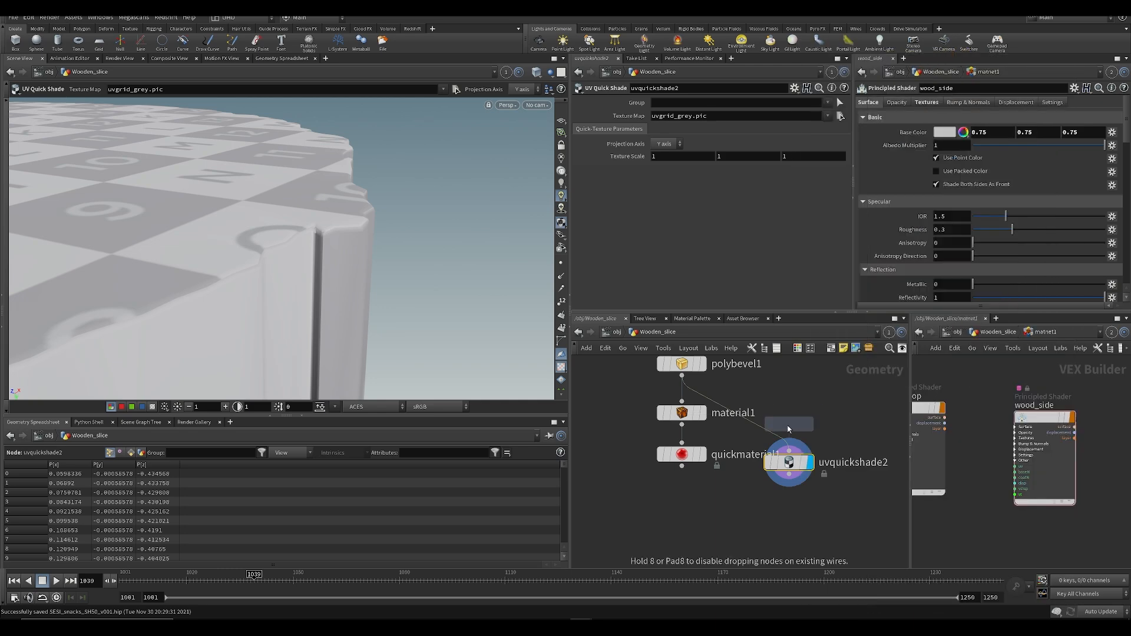
click(765, 430)
key(ctrl+s)
middle_drag(637, 175, 831, 176)
key(Escape)
Step: Delete the UV Transform and uvquickshade2 nodes, display material1, and save the scene
drag(335, 300, 470, 233)
drag(738, 393, 817, 493)
key(ctrl+x)
click(703, 414)
click(684, 414)
alt+drag(295, 238, 317, 301)
key(ctrl+s)
Step: Add a Subdivide node fed by material1, display it, and inspect the slice's rim
key(Tab)
text(null)
key(Return)
click(613, 487)
click(615, 472)
click(637, 487)
alt+drag(432, 291, 323, 223)
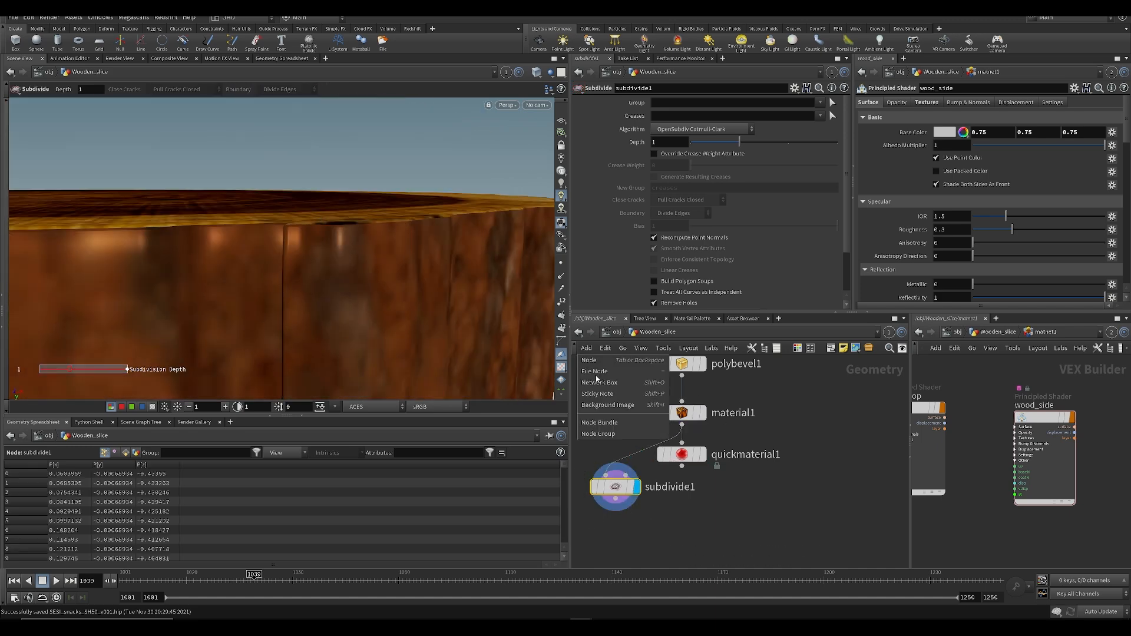
Step: Toggle the bypass of polybevel1 repeatedly to compare the slice's edges with and without the bevel
scroll(677, 513, down, 3)
scroll(654, 451, up, 4)
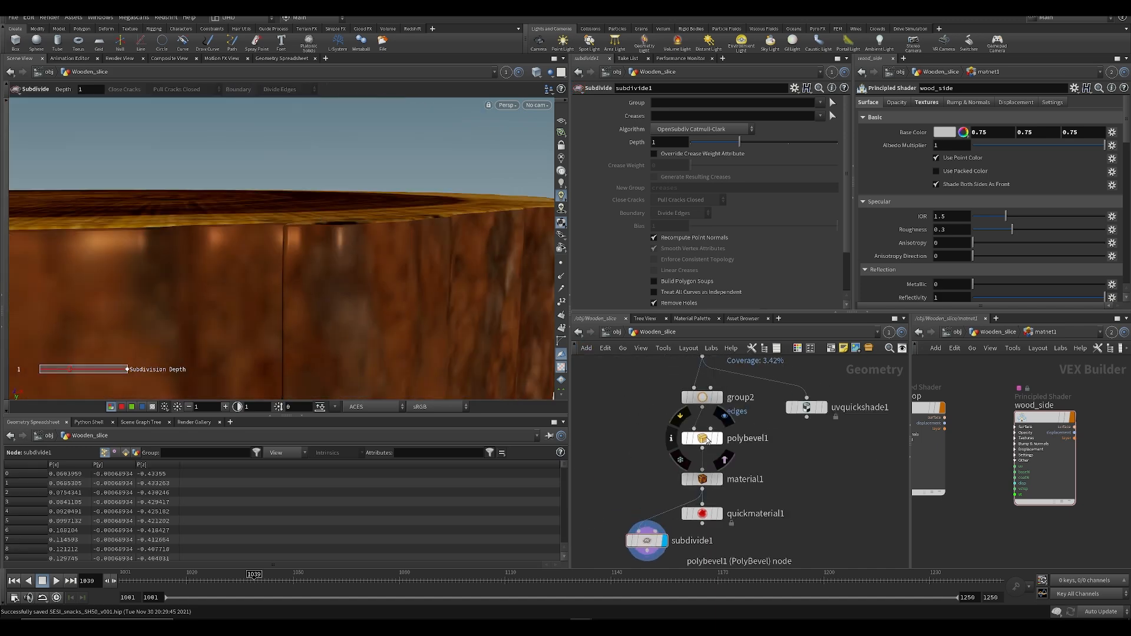
mouse_move(689, 470)
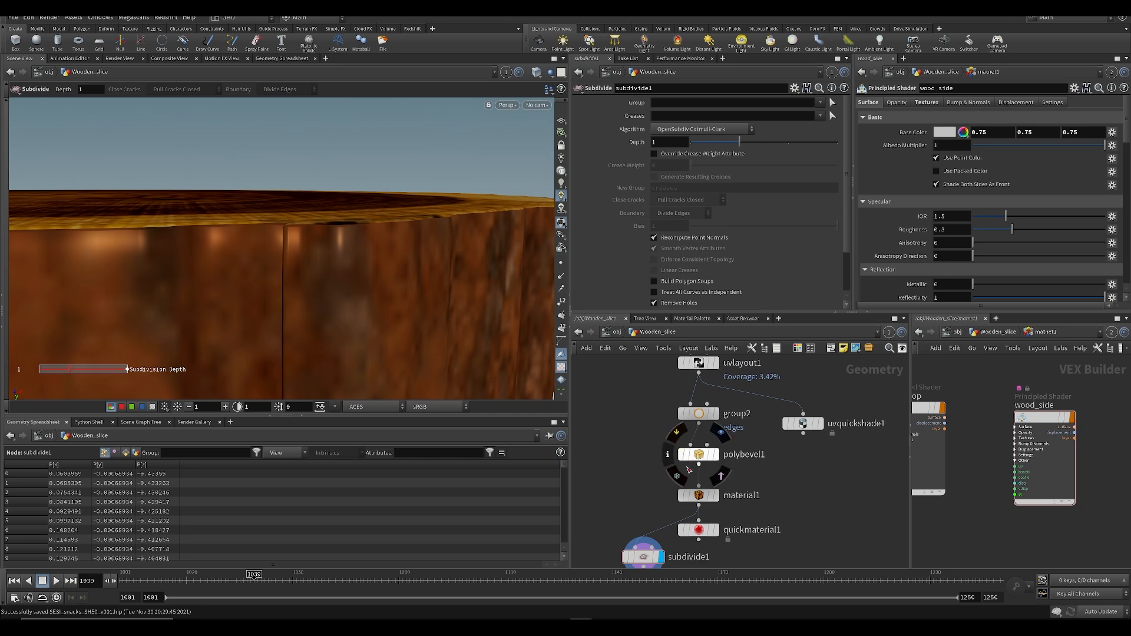
click(676, 435)
click(675, 435)
click(675, 435)
alt+drag(386, 215, 347, 312)
mouse_move(693, 460)
click(677, 435)
alt+drag(315, 239, 263, 144)
alt+drag(201, 267, 124, 260)
key(Return)
middle_drag(653, 518, 661, 459)
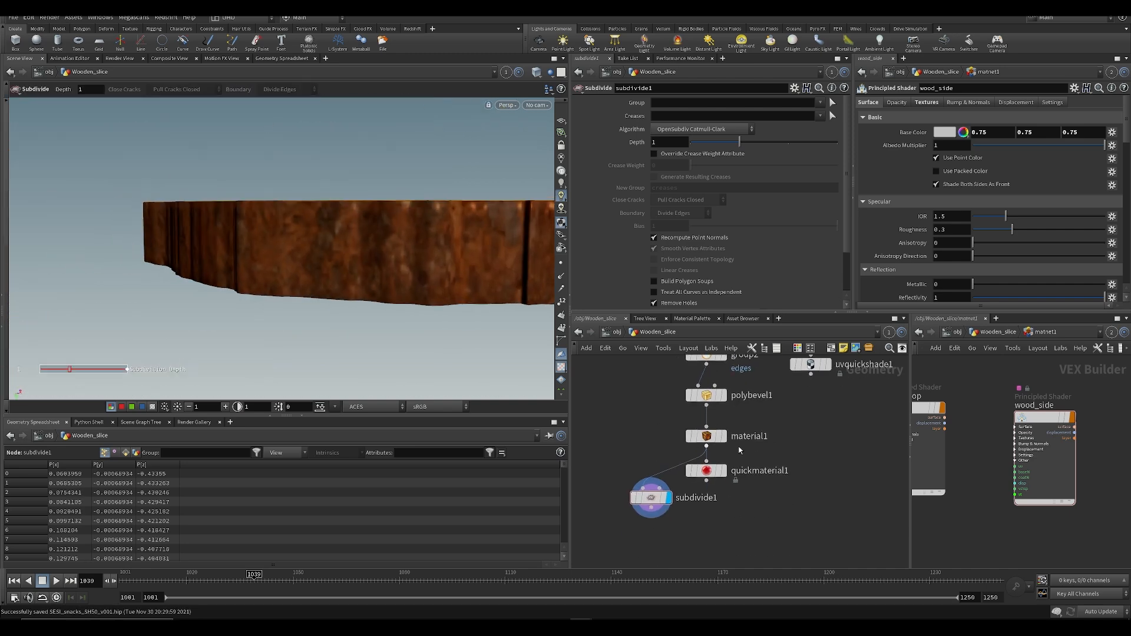
Step: Look through the wood_side shader's bump and texture settings, and try a uniform UV scale of 1.422
click(937, 105)
alt+drag(368, 207, 433, 234)
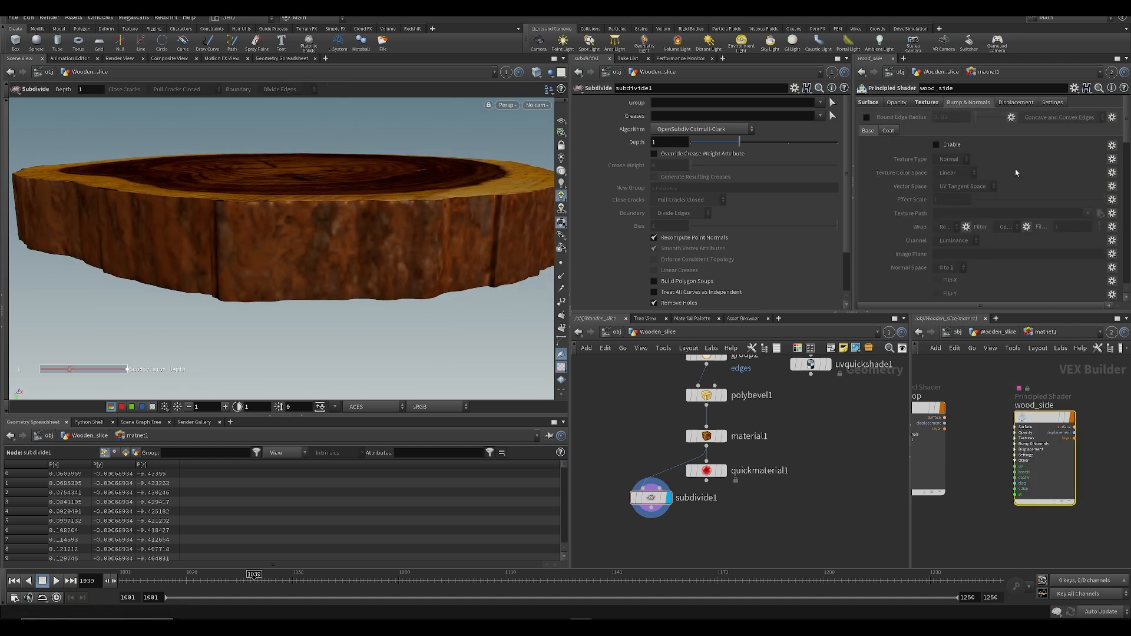
click(925, 103)
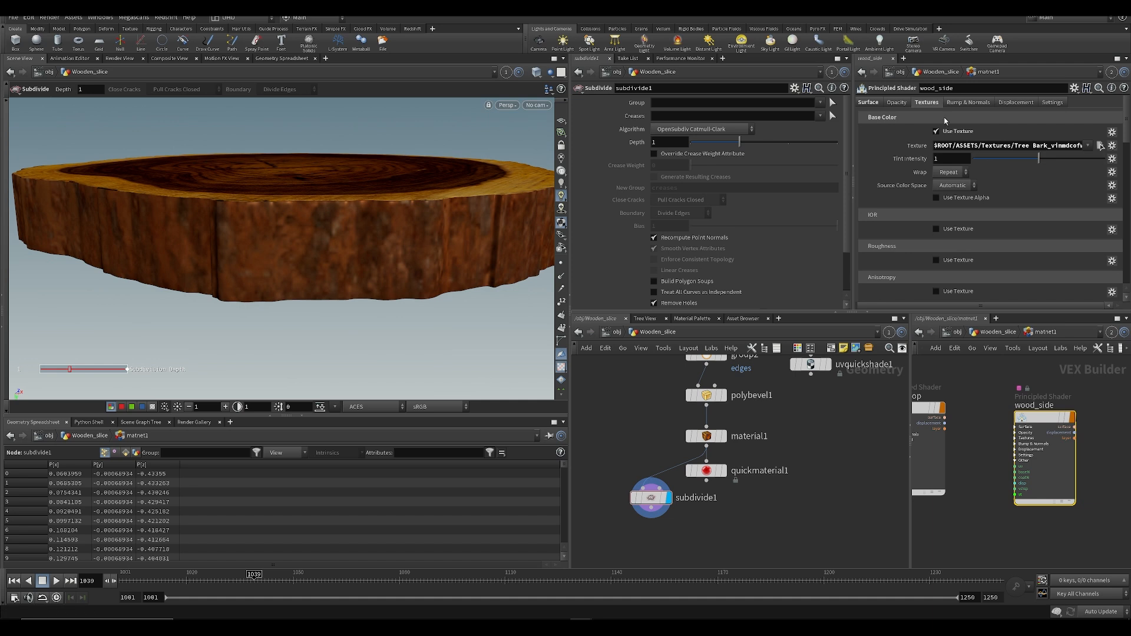
scroll(988, 177, down, 5)
click(1051, 103)
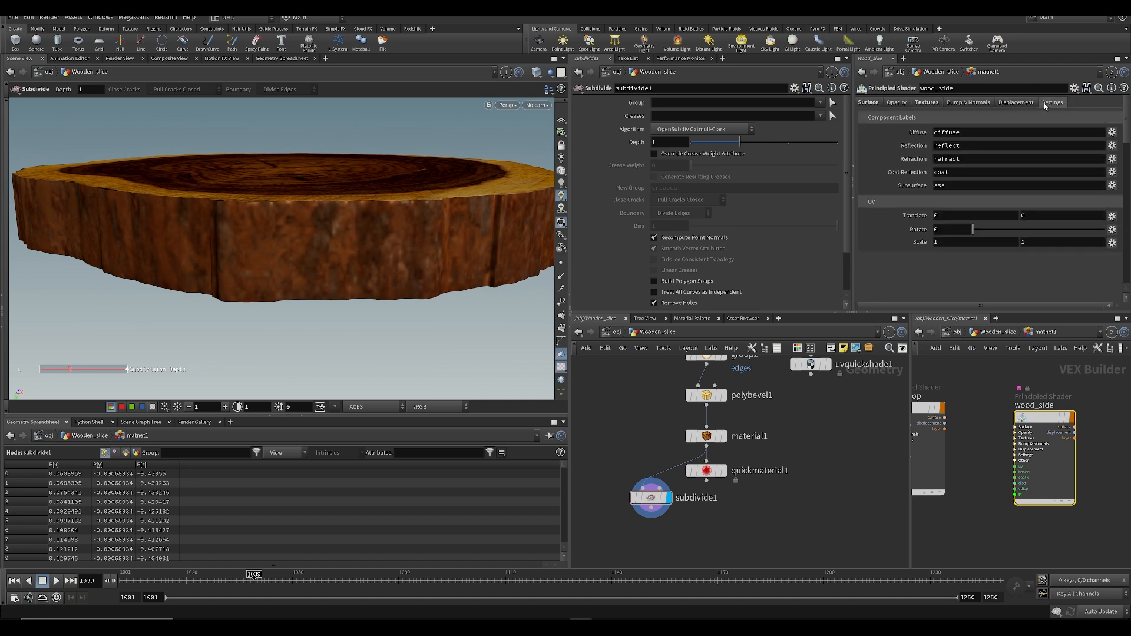
middle_drag(914, 226, 927, 246)
key(ctrl+z)
key(ctrl+z)
drag(963, 244, 835, 254)
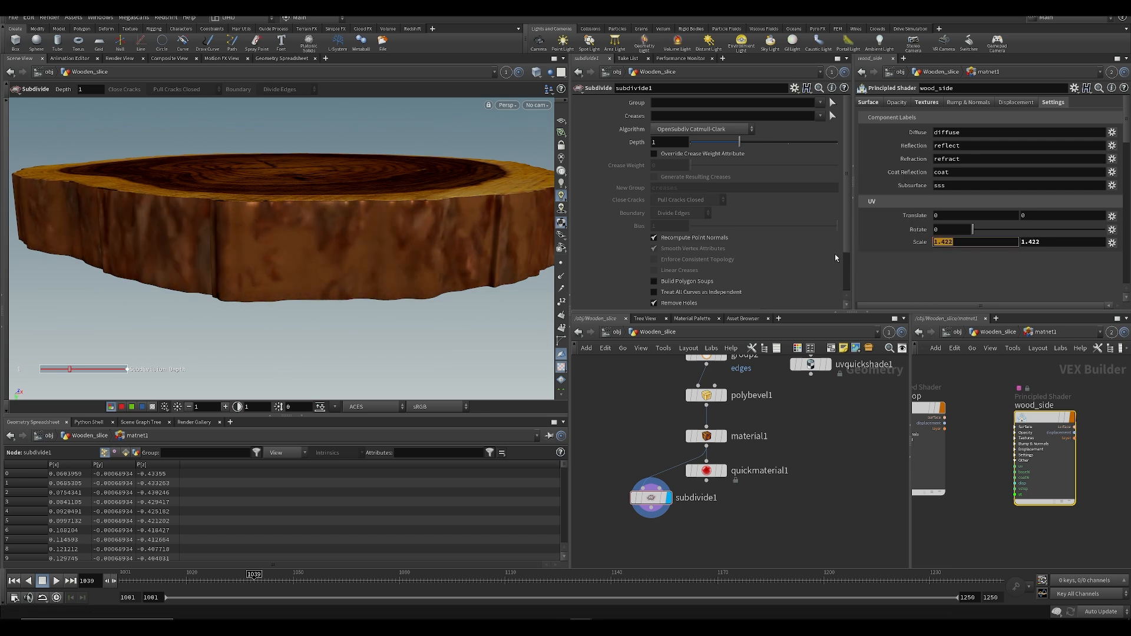
Step: Try a UV scale of 2 by 2 on the wood_side shader, inspect the bark, and undo it
text(2)
key(Tab)
text(2)
key(Return)
drag(794, 482, 795, 488)
alt+drag(378, 248, 353, 182)
key(ctrl+z)
key(ctrl+z)
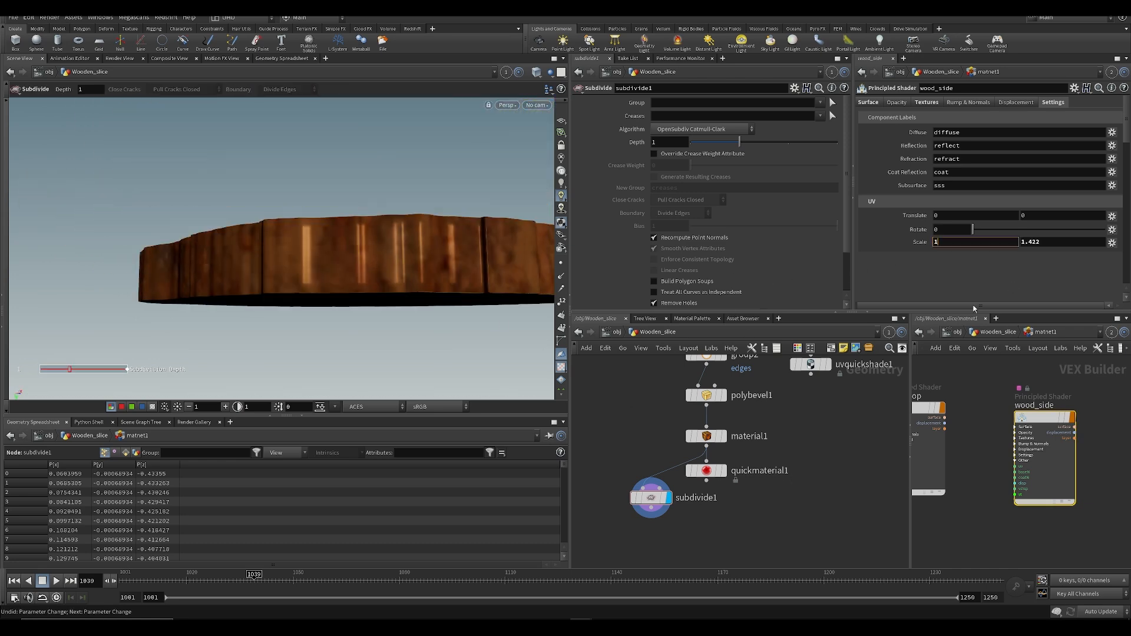
Step: Set the wood_side shader's UV scale to 1 by -0.3 and check the bark on the slice's side
key(Tab)
text(1)
key(Return)
mouse_move(941, 243)
middle_down()
mouse_move(1048, 245)
mouse_move(960, 254)
middle_up()
key(ctrl+z)
alt+drag(391, 229, 400, 295)
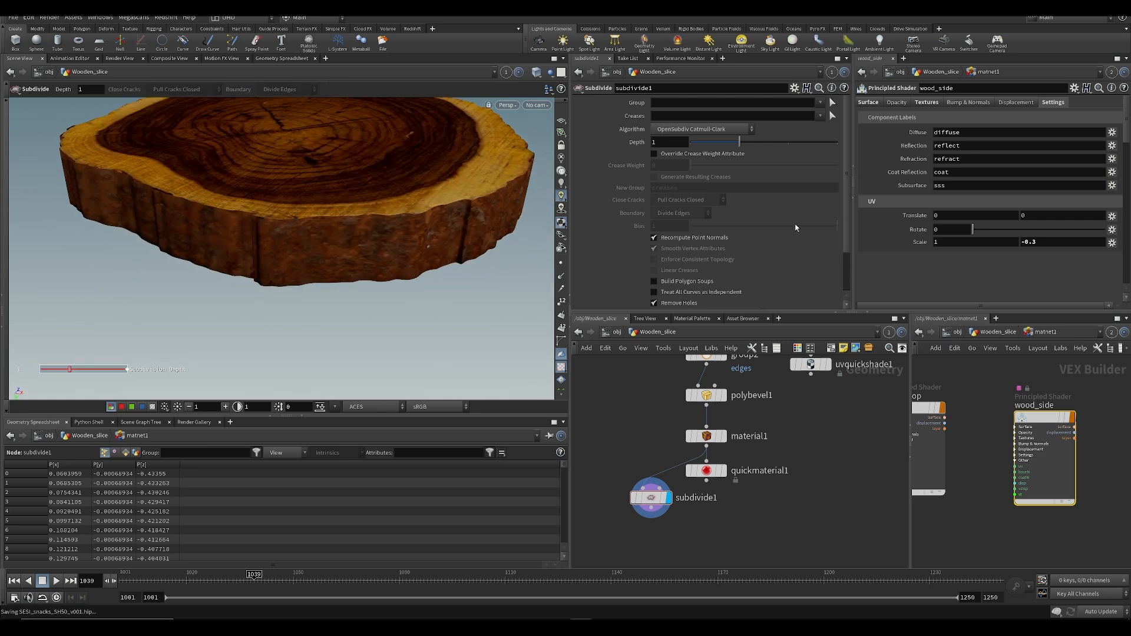
Step: Enable texture displacement on wood_side with Displacement_4K__vimmdcofw.exr from the Tree Bark textures and an effect scale of 0.01
click(947, 103)
click(1009, 104)
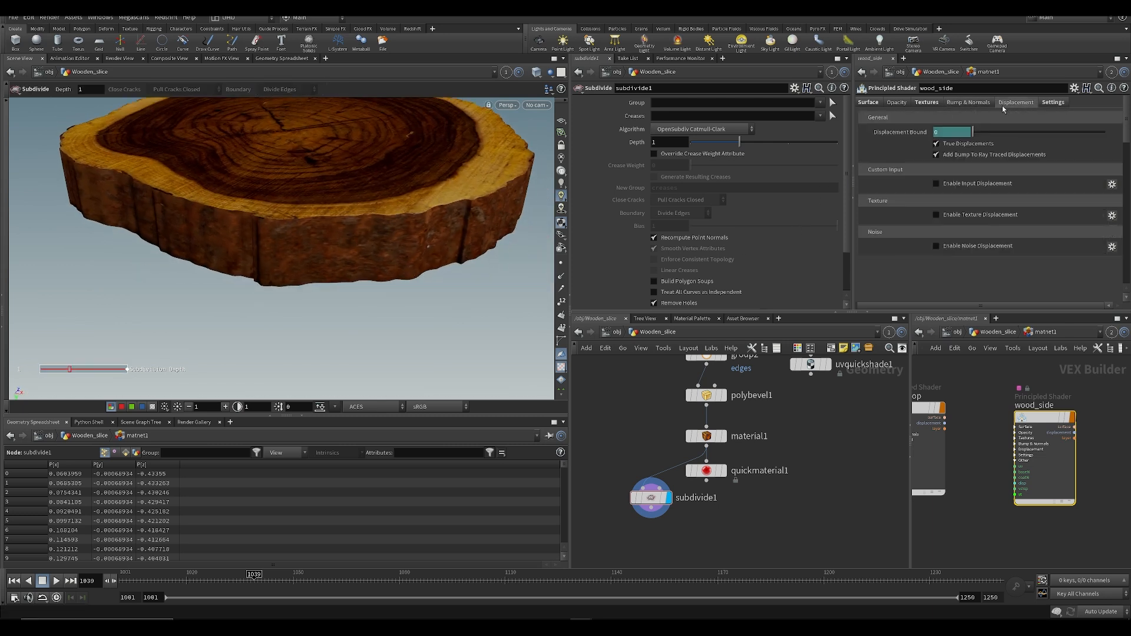
click(976, 215)
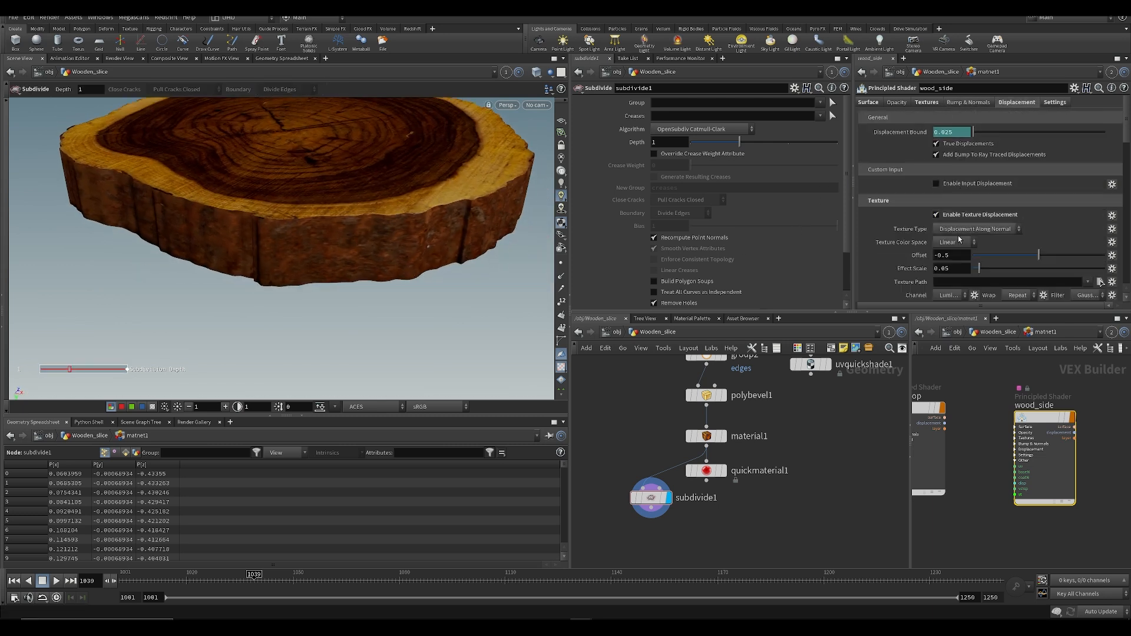
click(1100, 282)
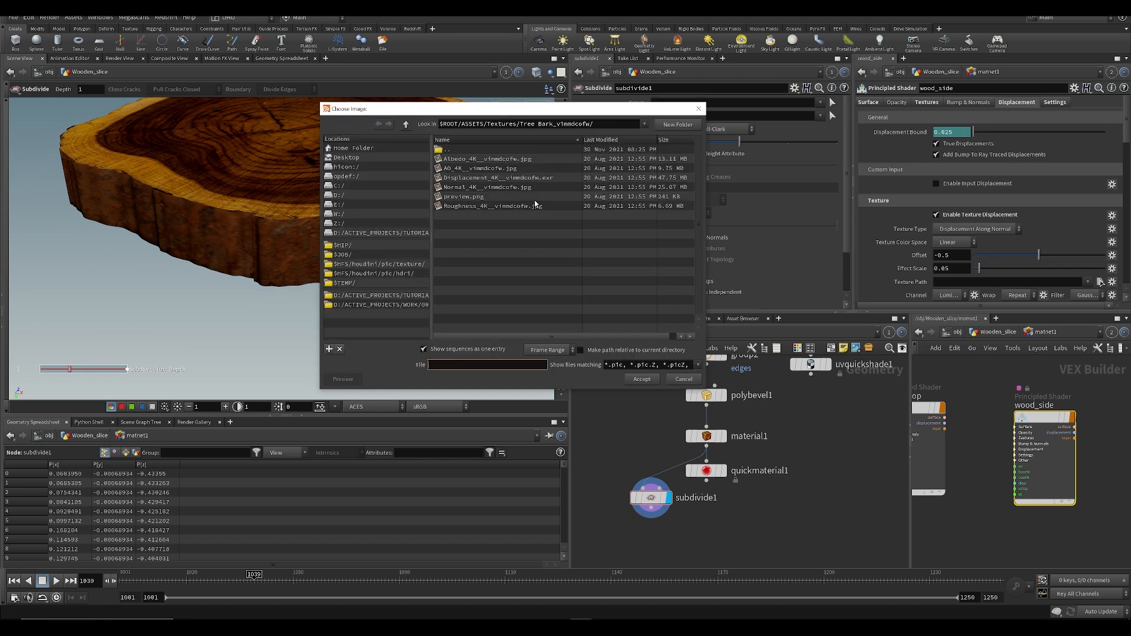
double_click(480, 178)
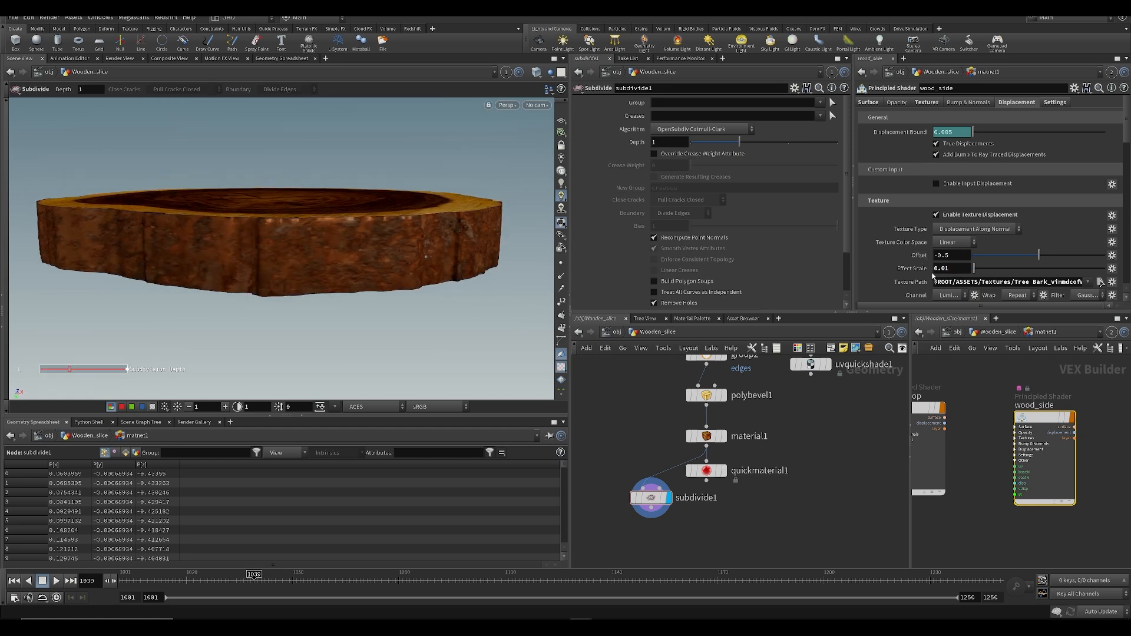
Step: Try a different displacement effect scale on wood_side, inspect the bark from several angles, and save the scene
key(ctrl+s)
scroll(377, 294, up, 3)
alt+drag(404, 268, 412, 159)
middle_click(954, 269)
middle_drag(954, 269, 1002, 299)
alt+drag(479, 251, 222, 242)
key(ctrl+s)
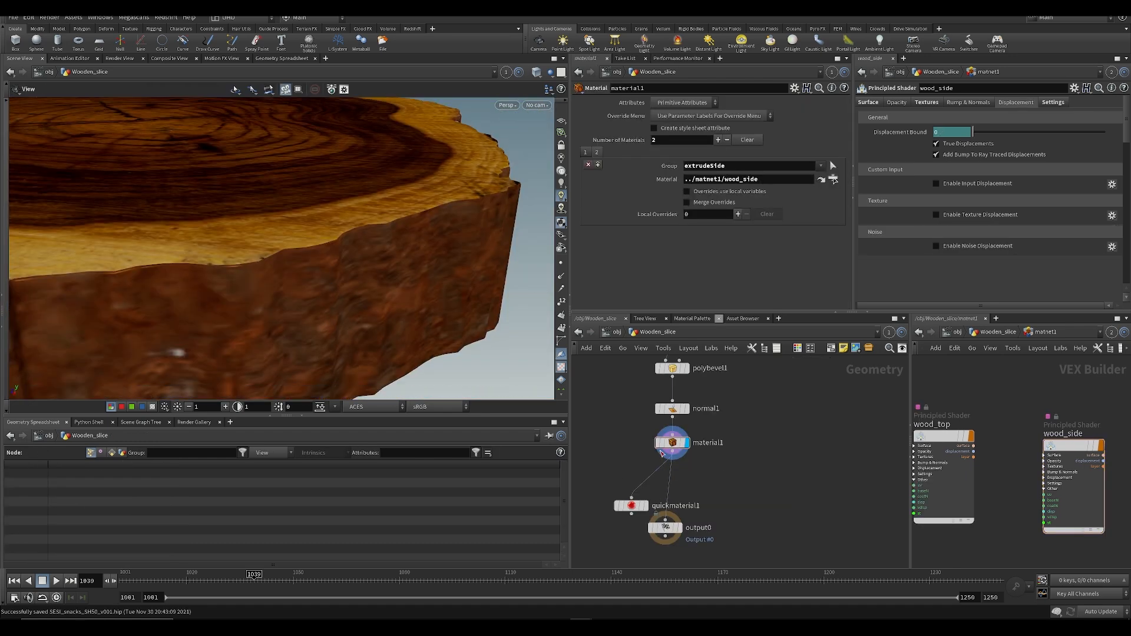
Step: Add a Mountain node fed by material1, display it, and inspect the noise on the slice
alt+drag(328, 273, 353, 306)
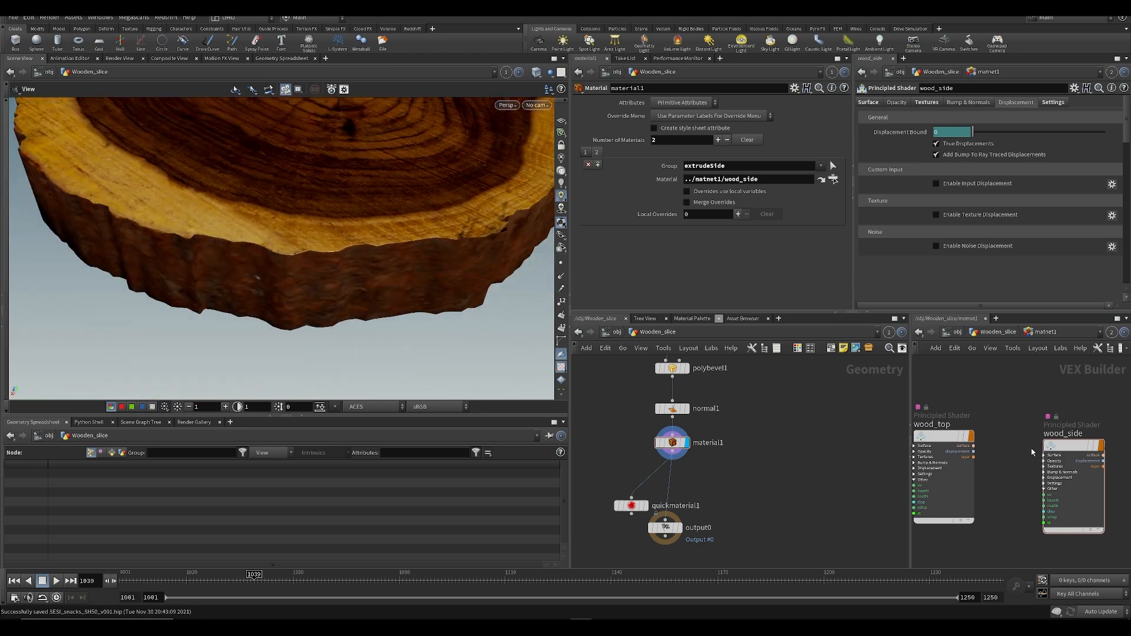
click(955, 214)
click(959, 216)
key(Tab)
text(mou)
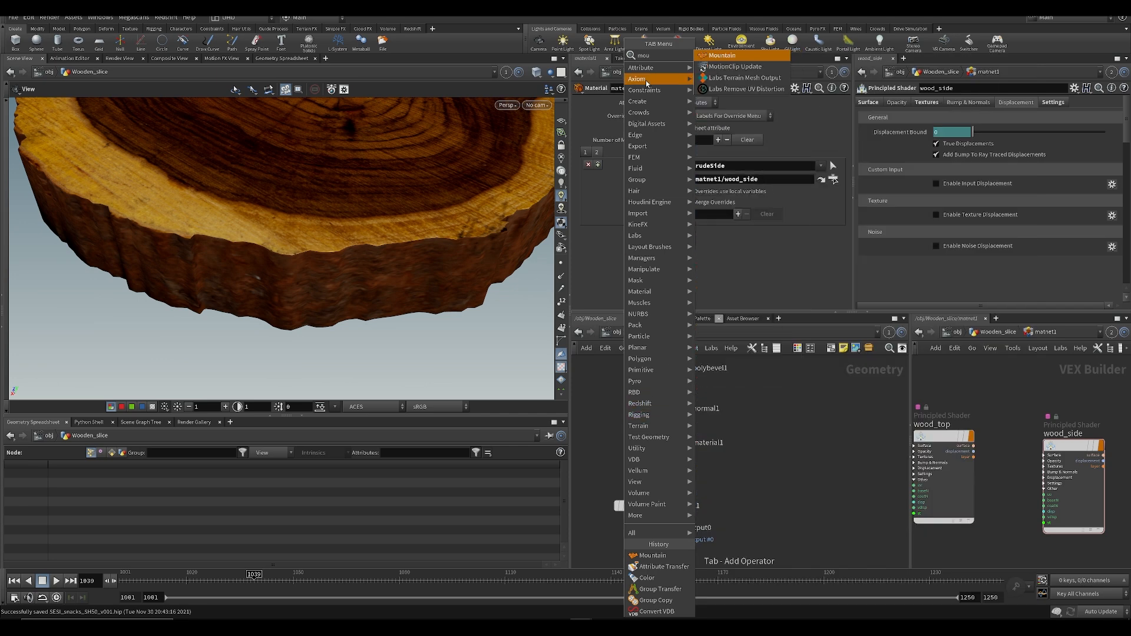
click(710, 56)
click(601, 457)
click(607, 447)
click(616, 458)
drag(513, 194, 684, 217)
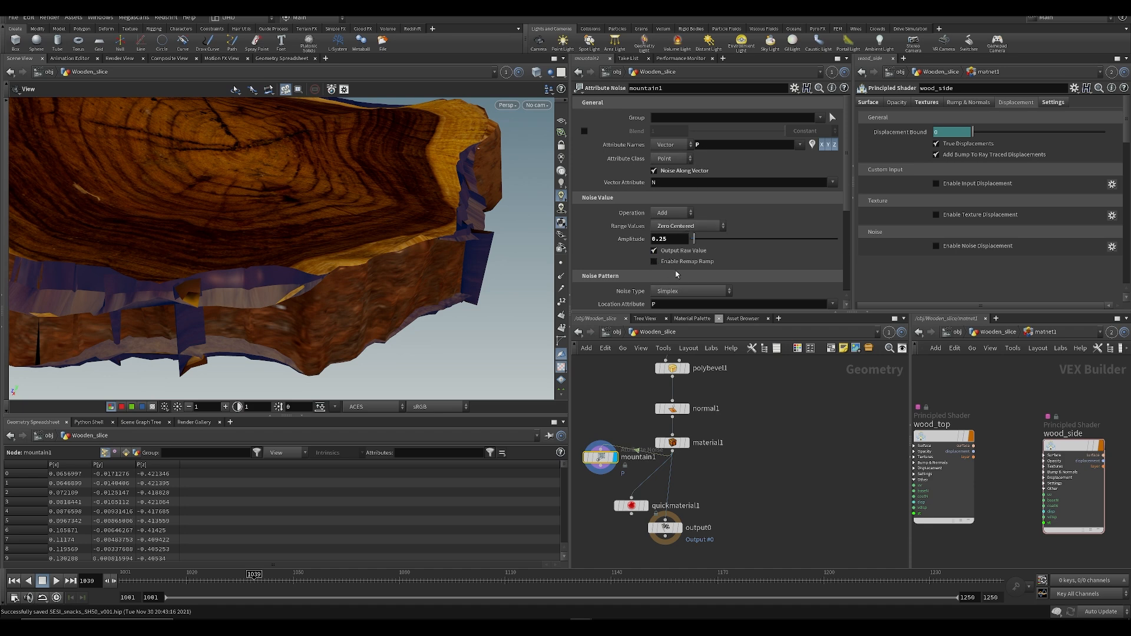
Step: Set the mountain1 noise's range values to Positive and its amplitude to 0.05
click(663, 214)
click(655, 190)
click(677, 227)
click(669, 248)
middle_drag(675, 241, 596, 263)
key(ctrl+z)
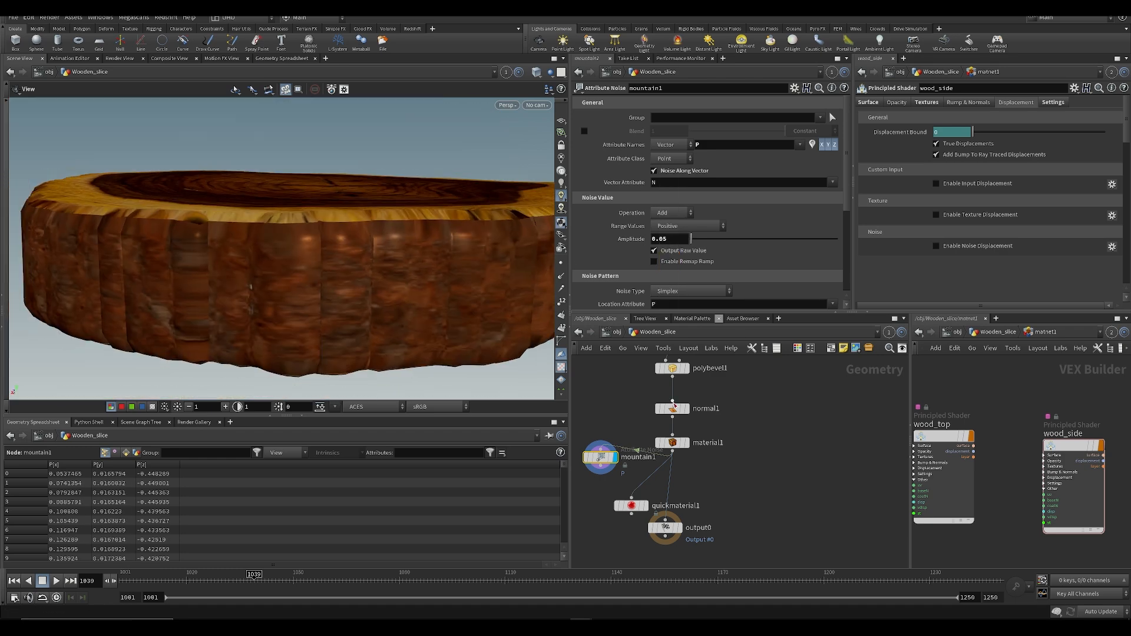
Step: Delete the mountain1 node, save the scene, and view the textured slice from above
key(ctrl+x)
key(ctrl+s)
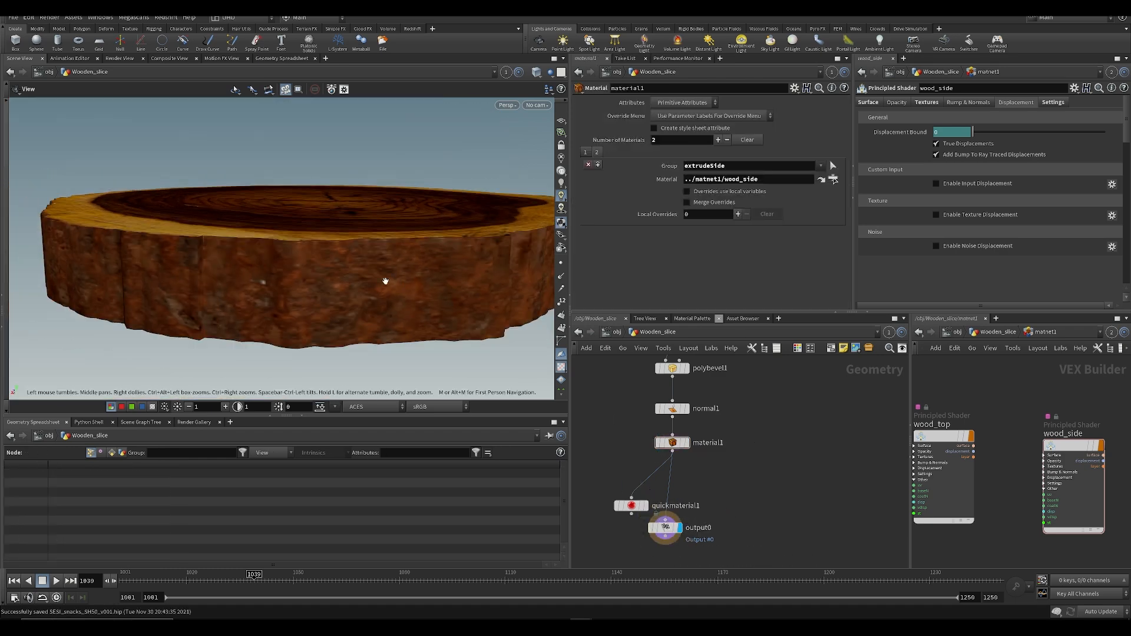
drag(397, 280, 401, 348)
right_drag(467, 224, 330, 265)
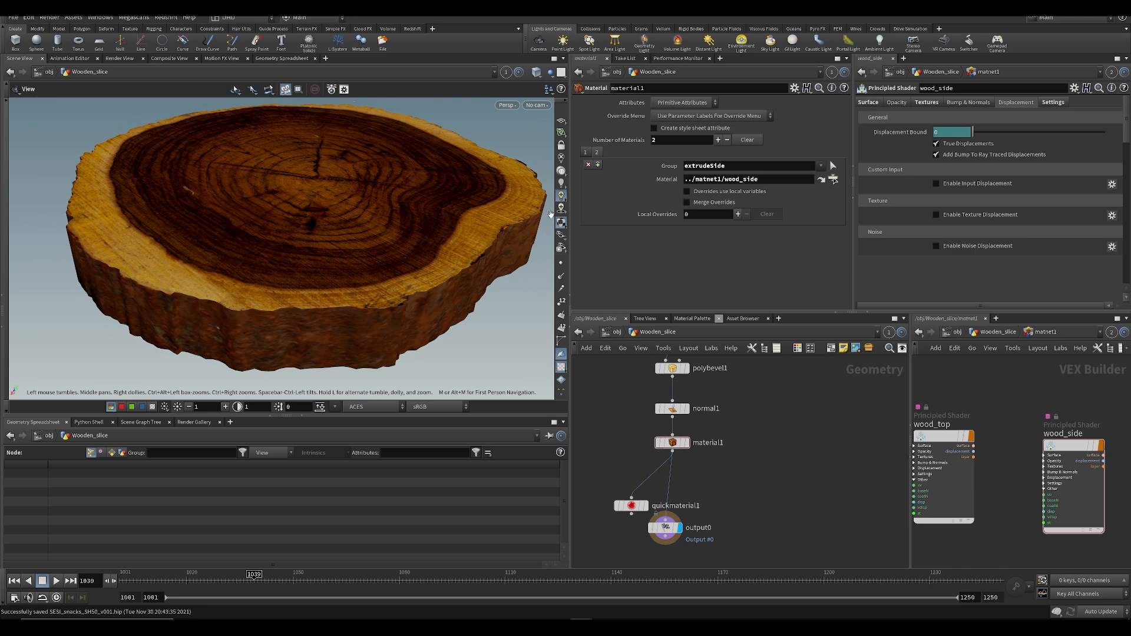
Step: Switch the viewport from materials to the UV grid with wireframe and examine the slice's topology
click(561, 222)
drag(463, 280, 471, 198)
click(536, 72)
click(543, 207)
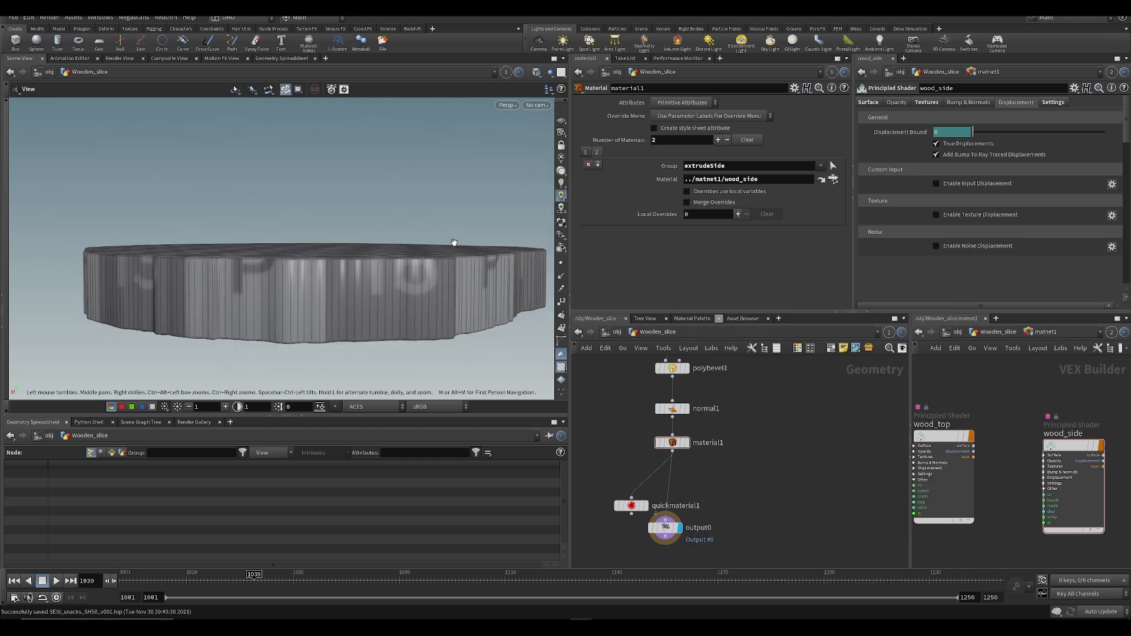
mouse_move(365, 290)
mouse_down()
mouse_move(459, 311)
mouse_move(306, 292)
mouse_move(318, 330)
mouse_up()
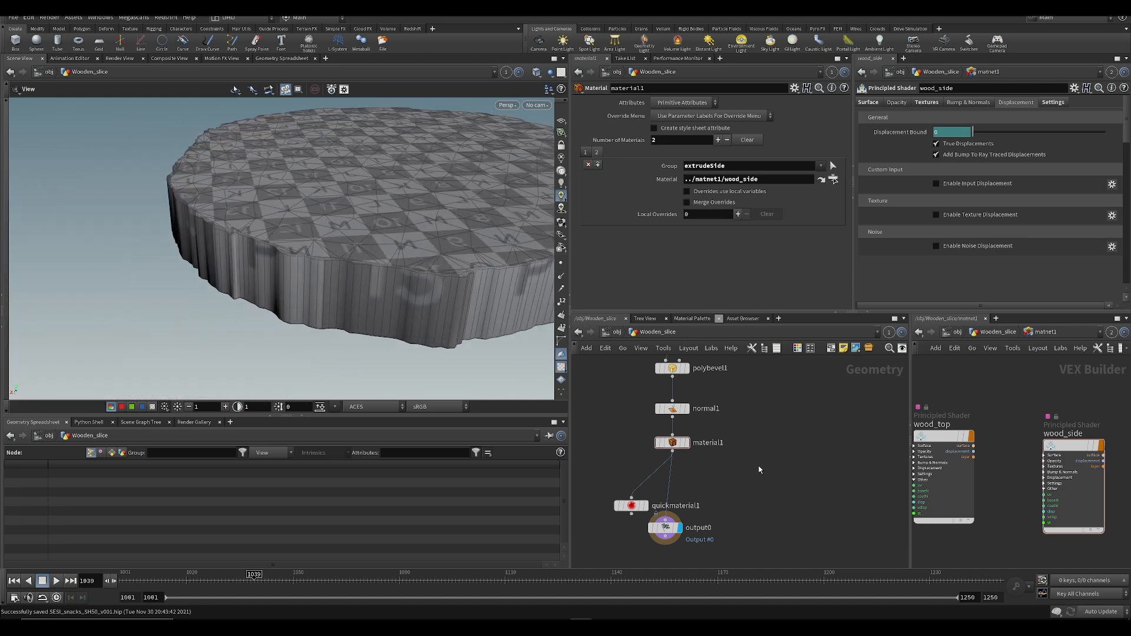
Step: Return to object level, save the scene, and create a Geometry object named RNDR_woodenslice beside the other scene objects
scroll(718, 471, down, 3)
key(u)
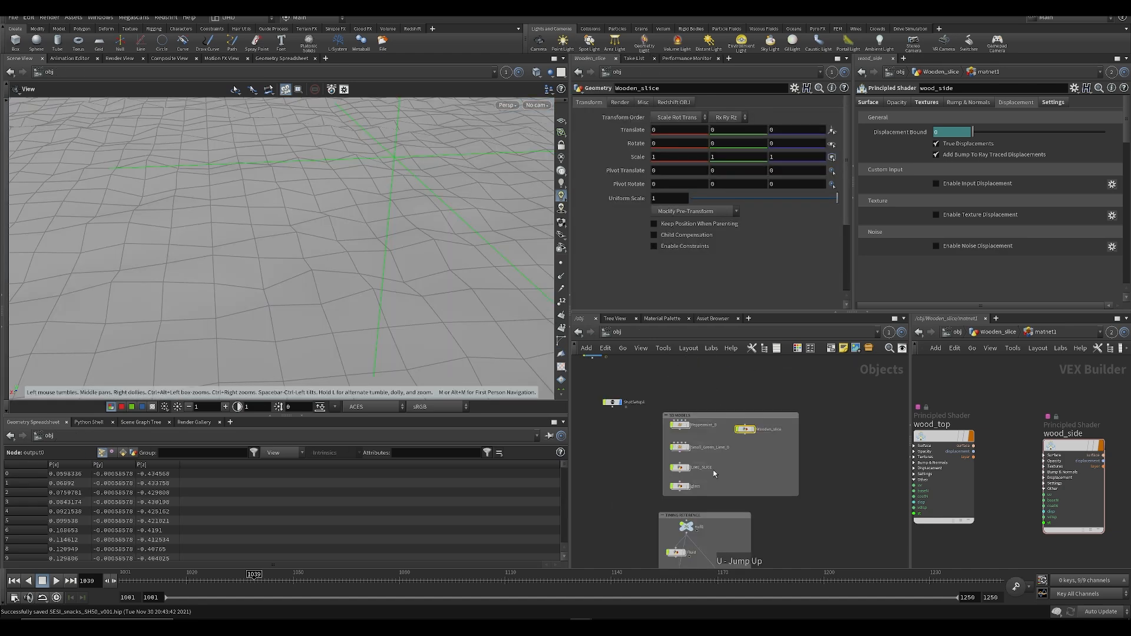
middle_drag(613, 491, 733, 479)
key(ctrl+s)
key(Tab)
mouse_move(654, 358)
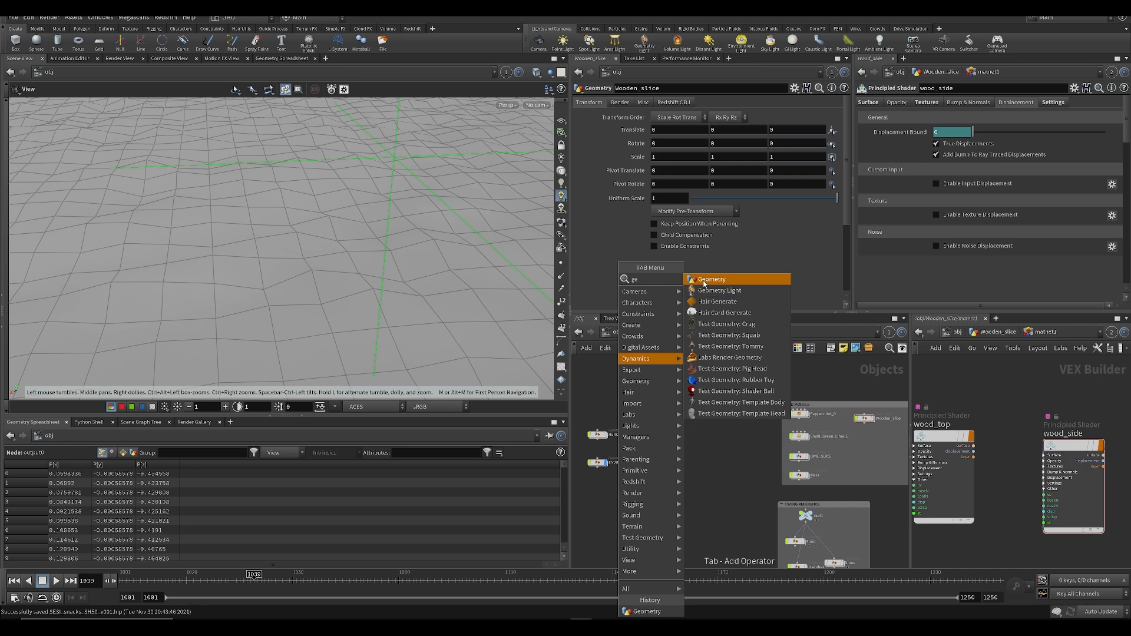
click(739, 281)
click(613, 404)
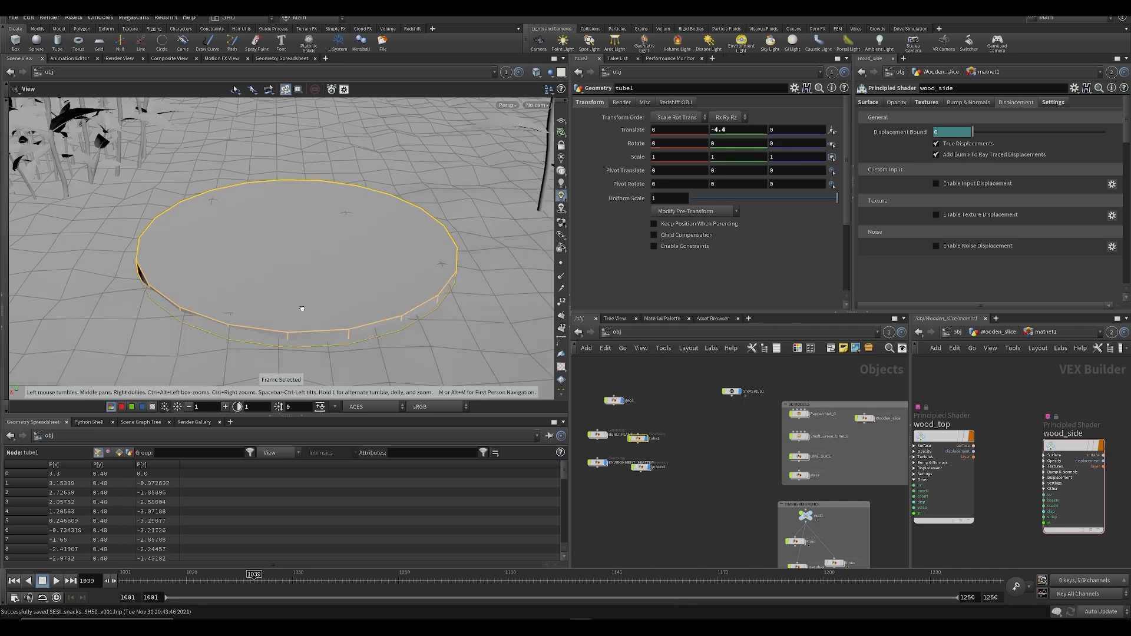
scroll(619, 405, up, 2)
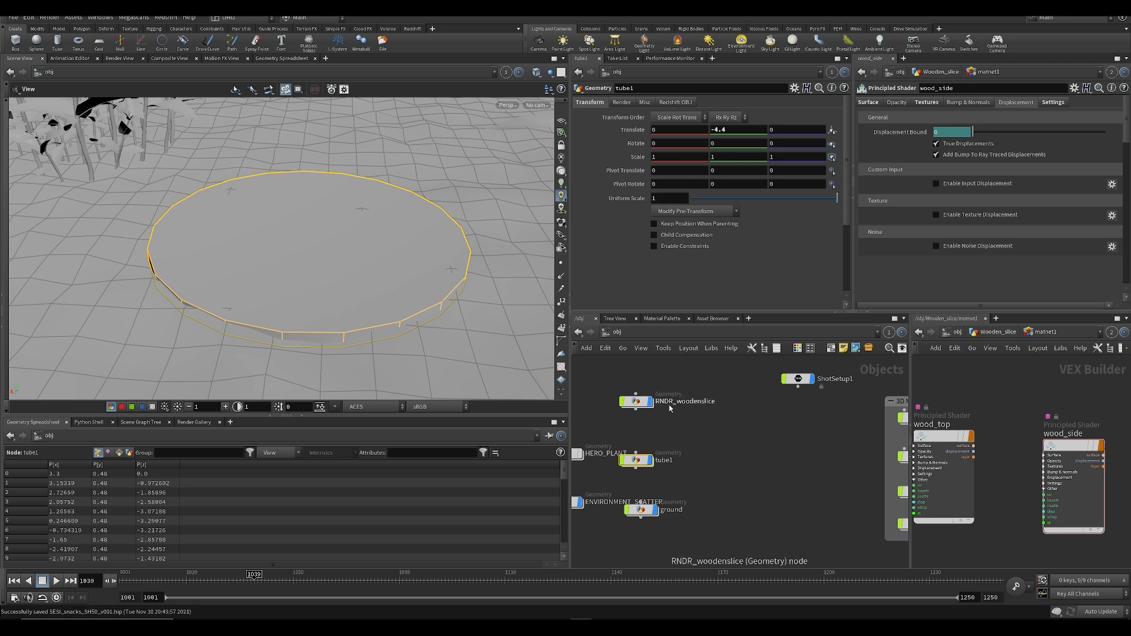
Step: Color the RNDR_woodenslice node green and save the scene
click(637, 401)
key(c)
click(869, 545)
key(c)
click(774, 454)
scroll(688, 422, down, 3)
key(ctrl+s)
Step: Add an Object Merge node inside RNDR_woodenslice
double_click(653, 409)
key(Tab)
text(om)
key(Return)
click(705, 437)
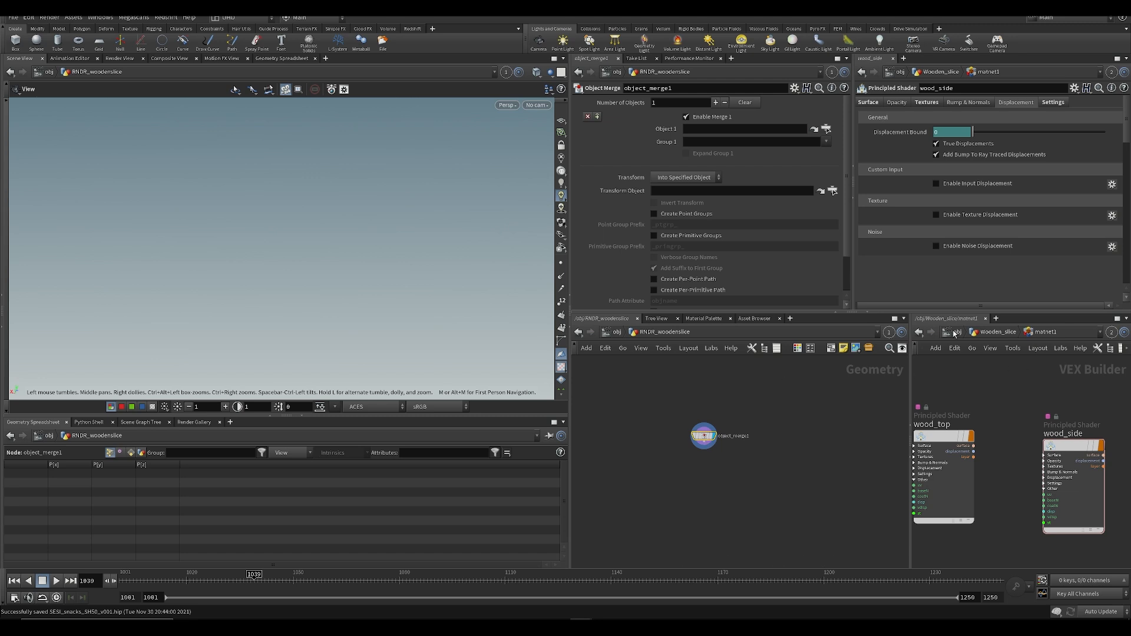
Step: Set the Object Merge source to ../../Wooden_slice, return to object level, and save the scene
click(953, 333)
drag(1016, 472, 687, 131)
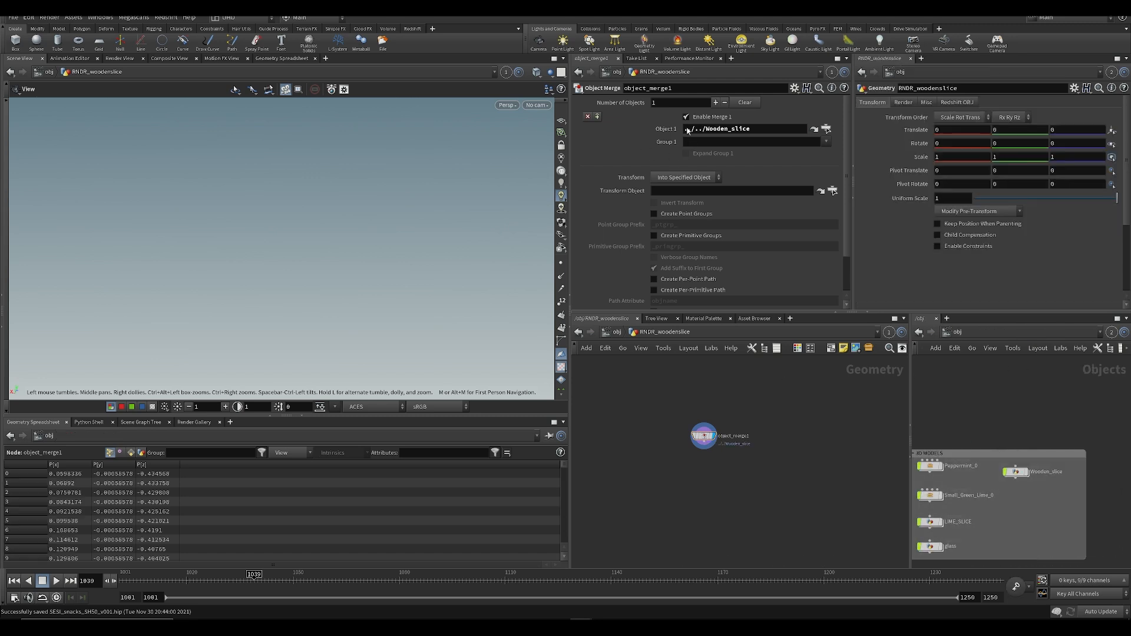
click(685, 178)
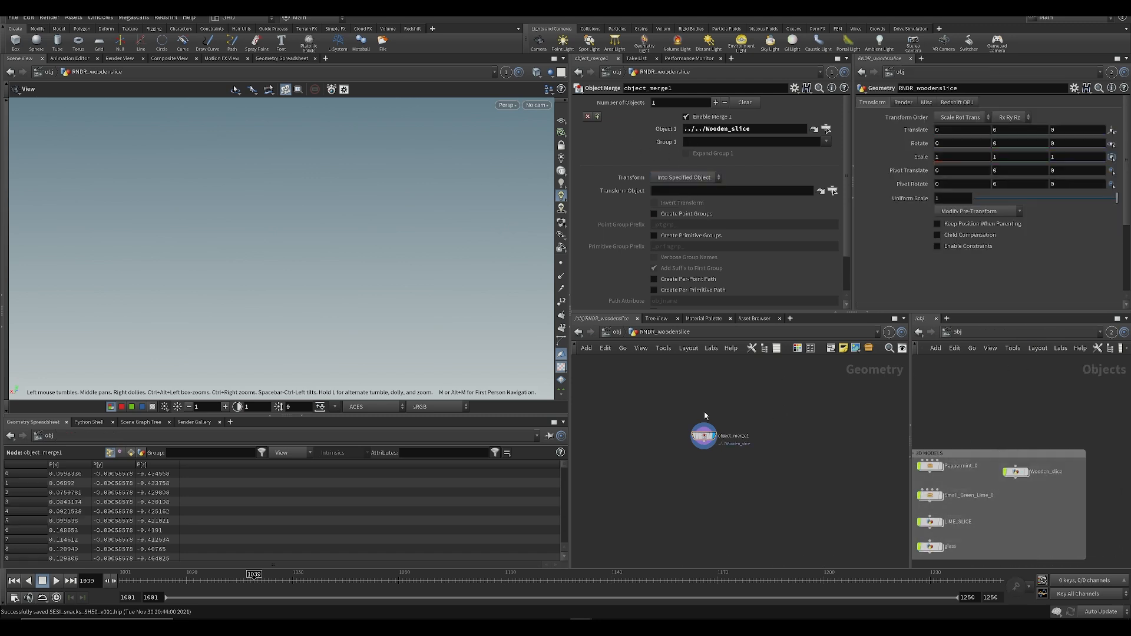
key(u)
key(ctrl+s)
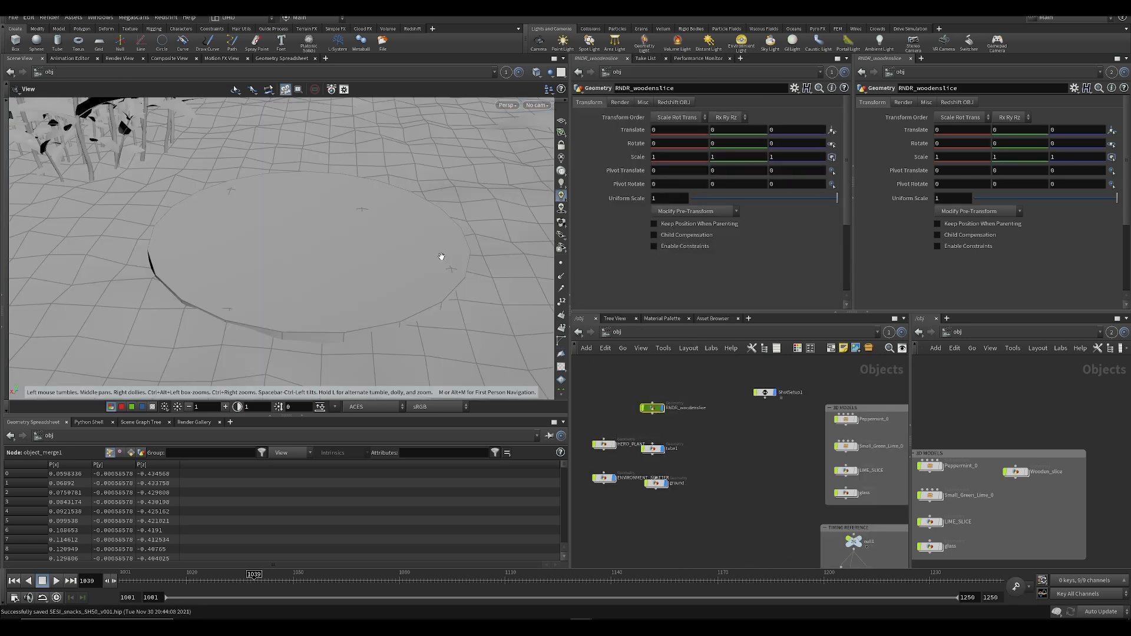
Step: Examine the merged wooden slice's size against the placeholder disc, ground and plants, and save the scene
right_drag(460, 270, 360, 226)
key(f)
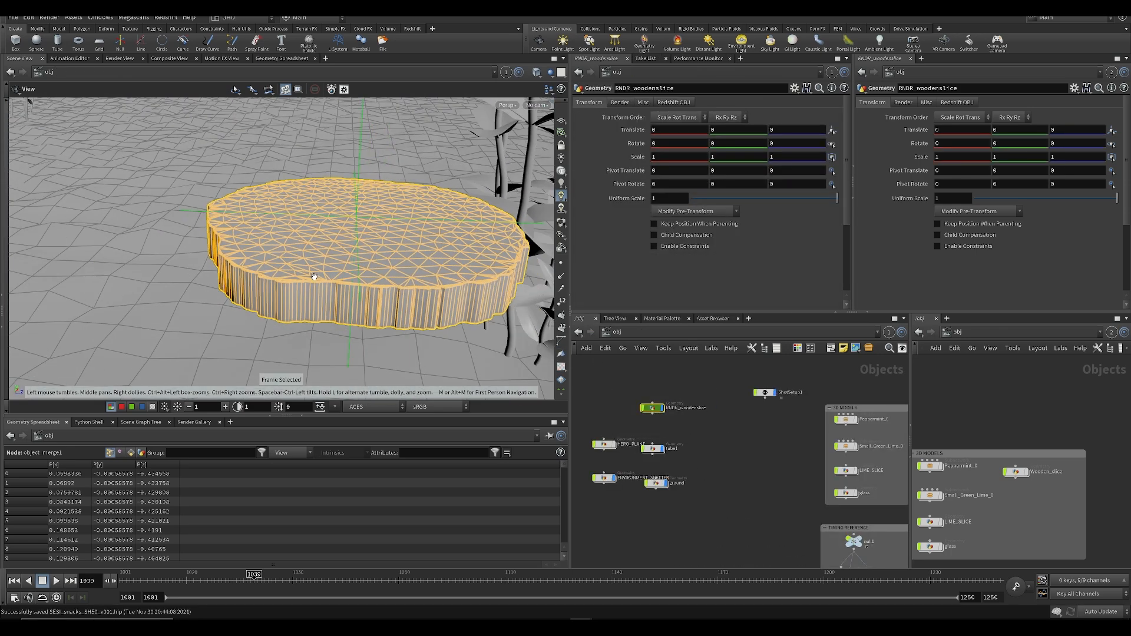
key(ctrl+s)
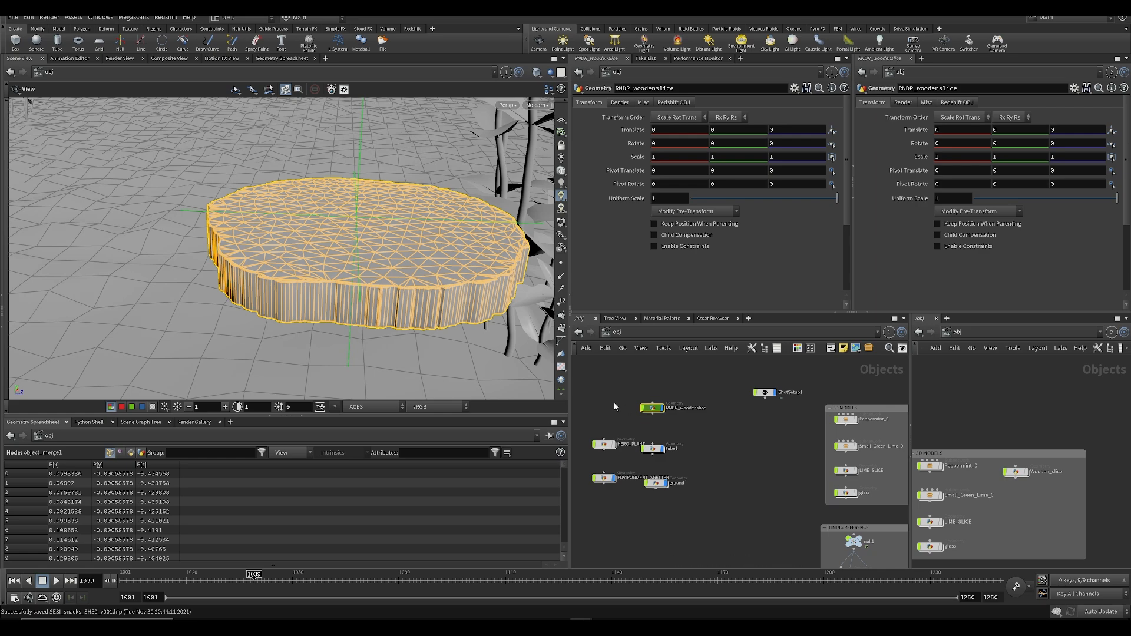
click(625, 410)
drag(412, 206, 442, 275)
right_drag(442, 275, 379, 260)
middle_drag(379, 260, 390, 205)
drag(389, 205, 274, 282)
key(f)
drag(391, 298, 362, 288)
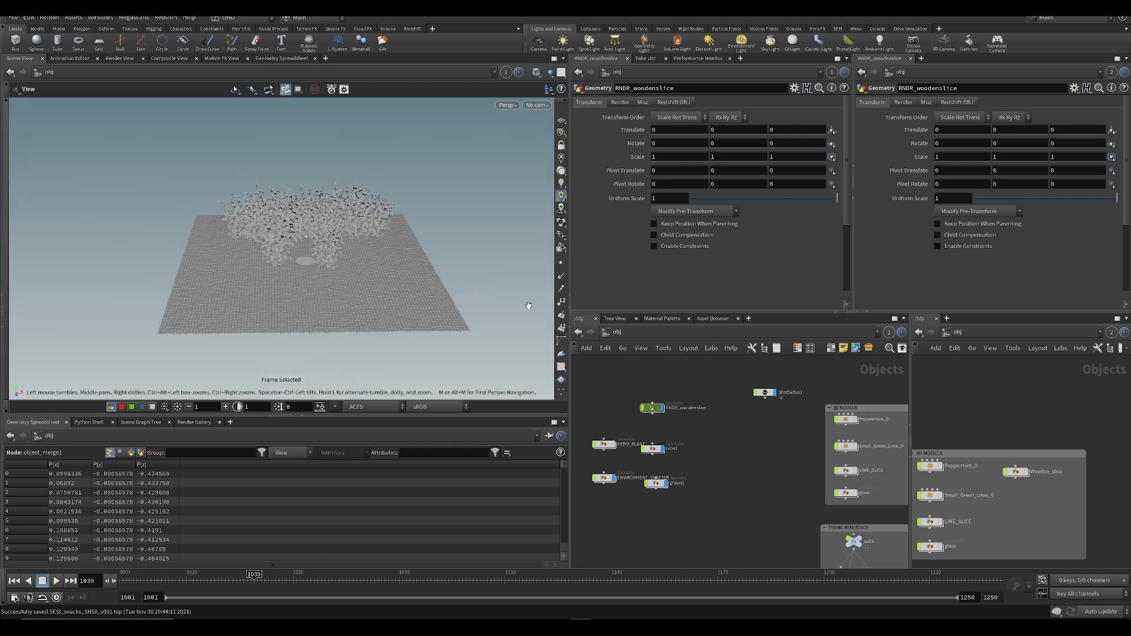
key(space+f)
drag(312, 318, 309, 257)
key(ctrl+s)
scroll(340, 297, down, 10)
middle_drag(308, 258, 288, 167)
right_drag(288, 167, 354, 259)
Step: Inside Wooden_slice, insert a Transform node between material1 and output0 and align it in the chain
middle_drag(823, 502, 614, 455)
double_click(716, 379)
key(Tab)
text(tr)
key(Return)
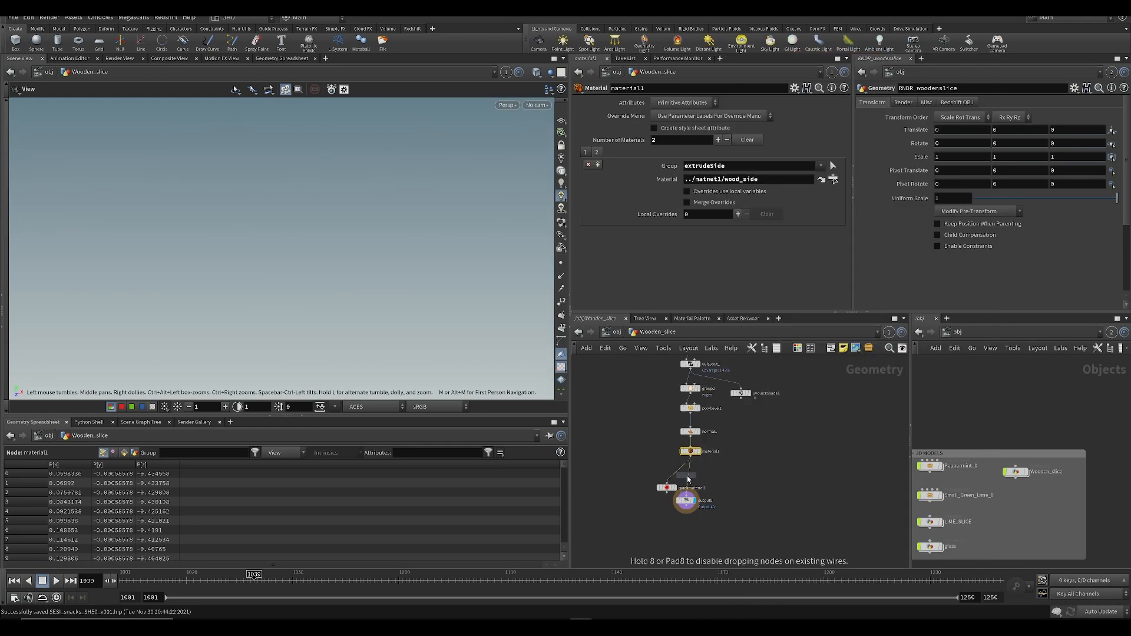
click(712, 492)
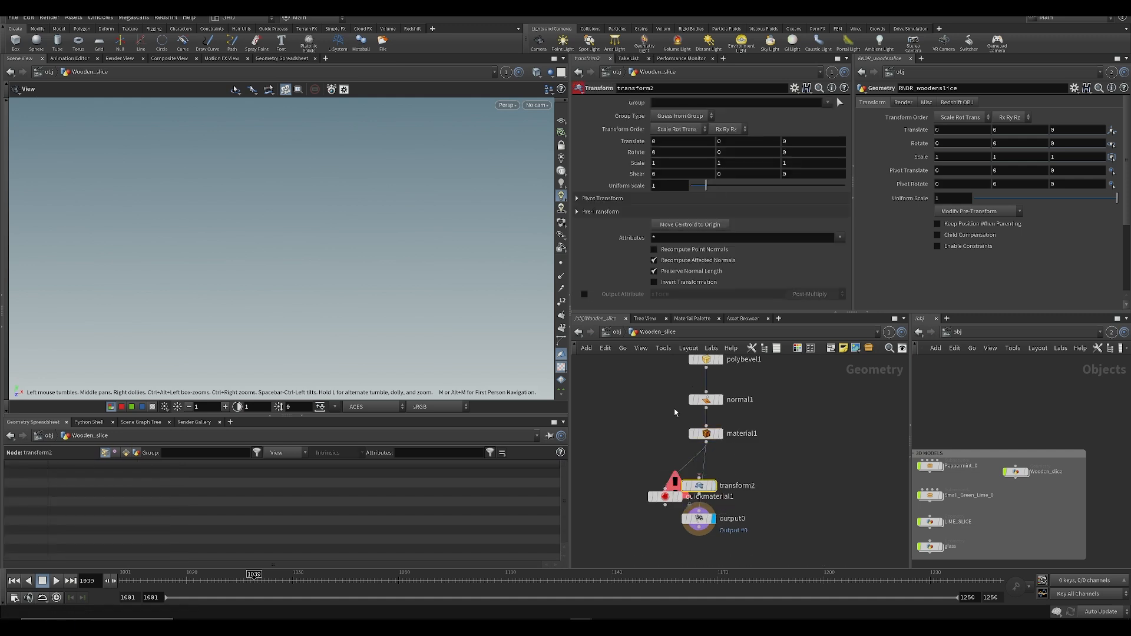
drag(702, 486, 710, 484)
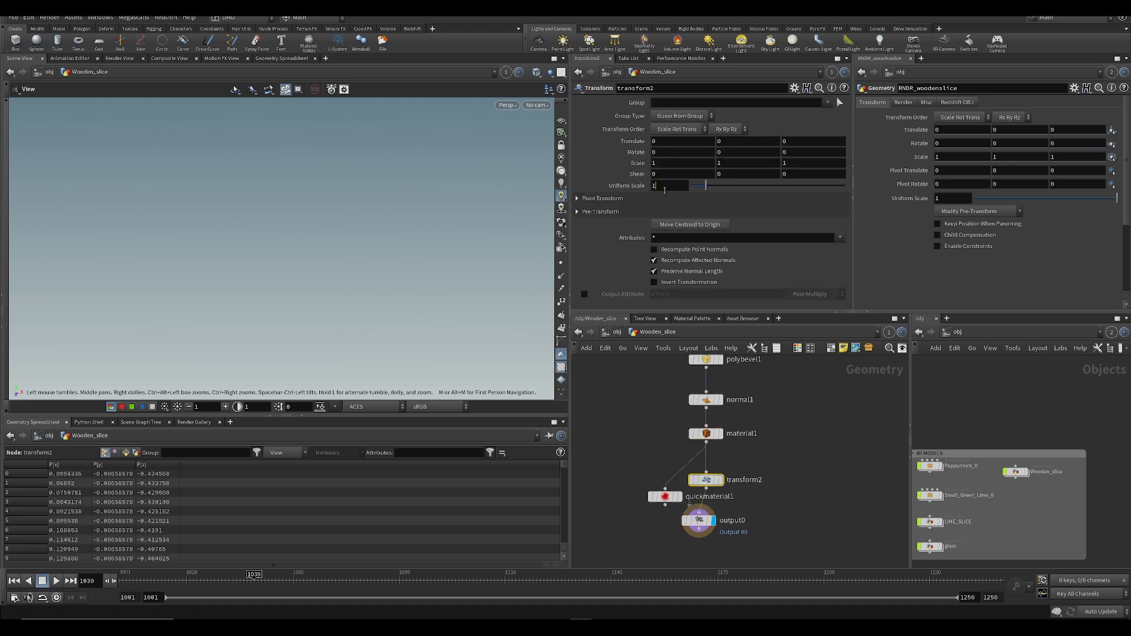
Step: Enlarge the slice tenfold with the Transform node's uniform scale, return to object level, and save the scene
key(Return)
key(u)
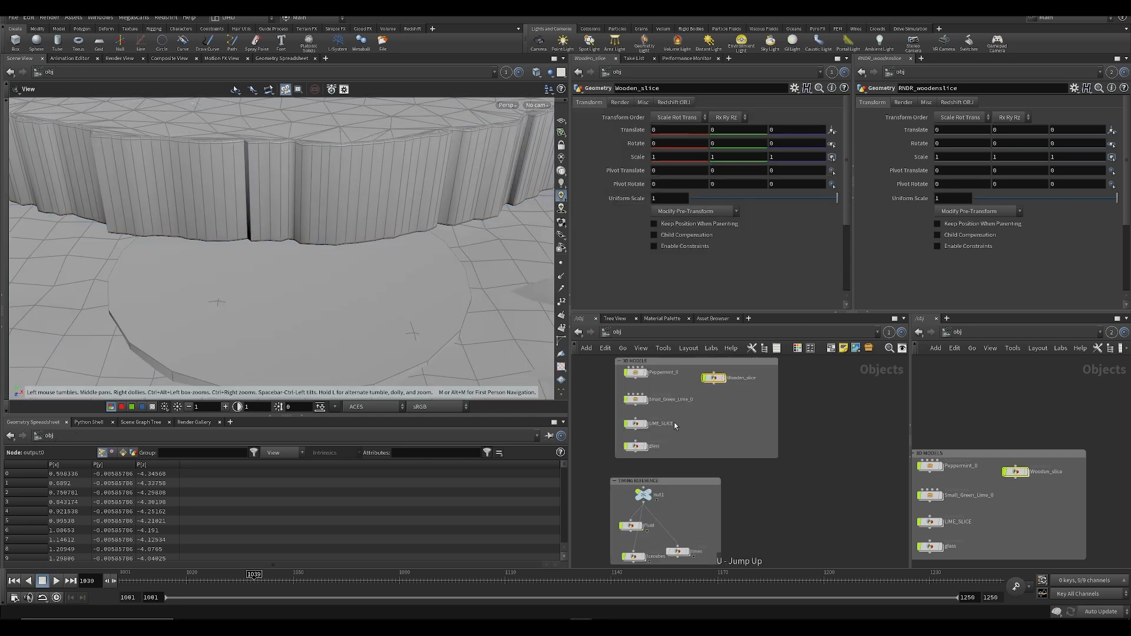
right_drag(412, 247, 348, 222)
drag(348, 222, 475, 217)
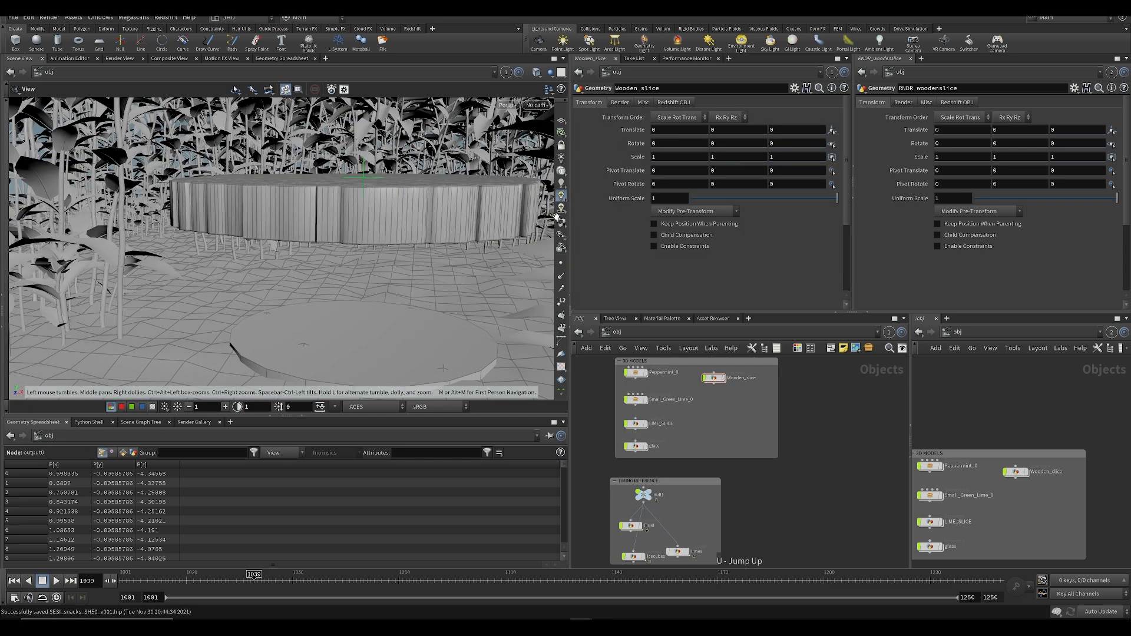
key(ctrl+s)
middle_drag(731, 130, 710, 167)
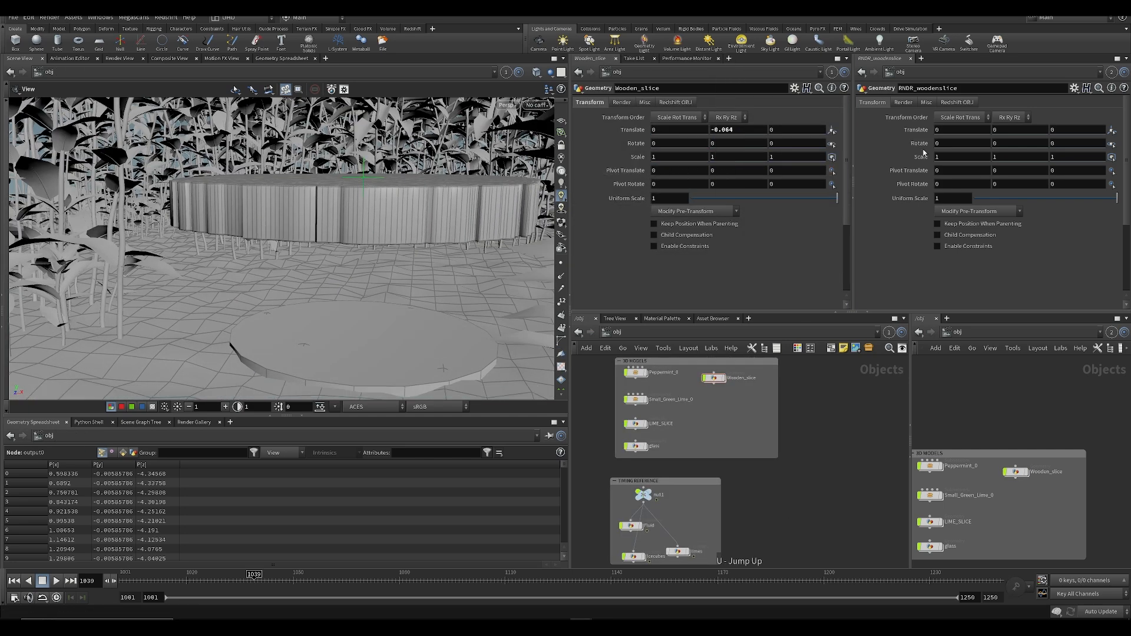
click(713, 379)
scroll(715, 380, up, 1)
middle_drag(714, 380, 858, 370)
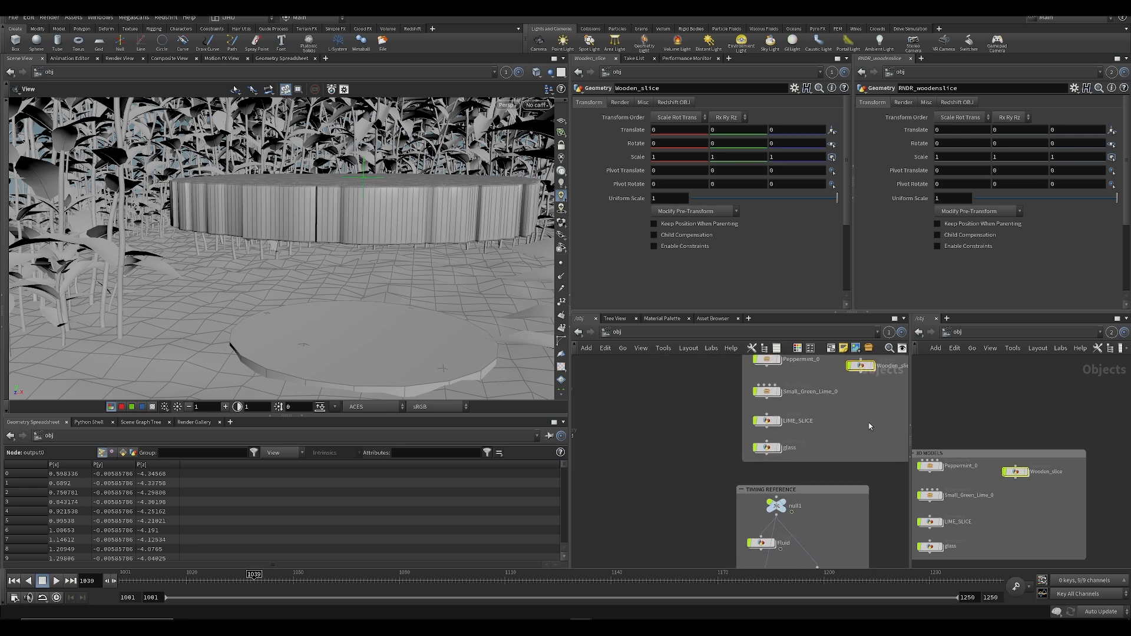
Step: Fit RNDR_woodenslice over the placeholder disc with a Y translate of -3.37 and a uniform scale of 0.84
middle_drag(640, 419, 831, 459)
scroll(828, 458, down, 2)
click(754, 408)
mouse_move(731, 130)
middle_down()
mouse_move(660, 163)
mouse_move(576, 164)
mouse_move(678, 164)
mouse_move(749, 131)
middle_up()
middle_drag(676, 202, 664, 258)
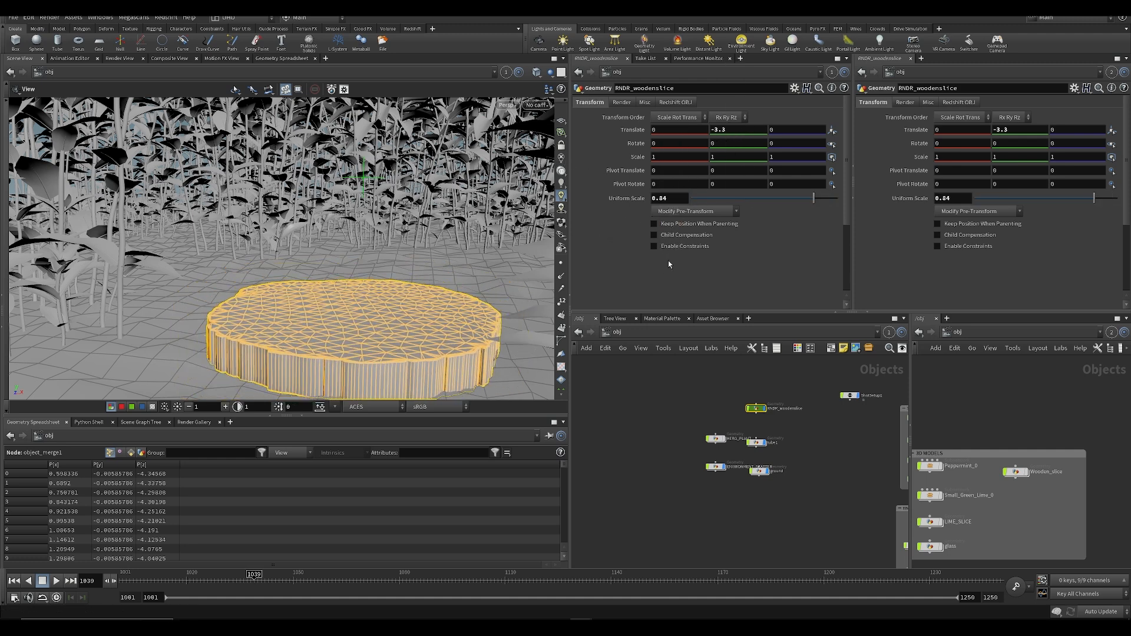
middle_drag(739, 125, 760, 148)
Step: Delete the placeholder tube1 object and shade the viewport smoothly without wireframe to check the slice on the ground
click(757, 442)
key(Delete)
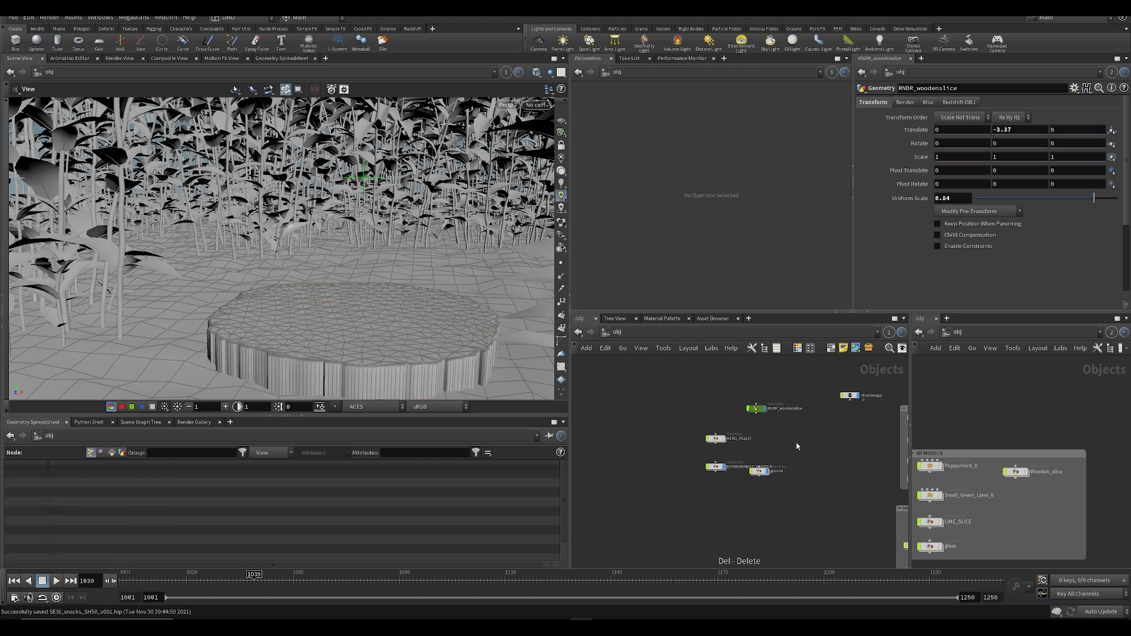
drag(338, 239, 350, 260)
drag(395, 355, 197, 198)
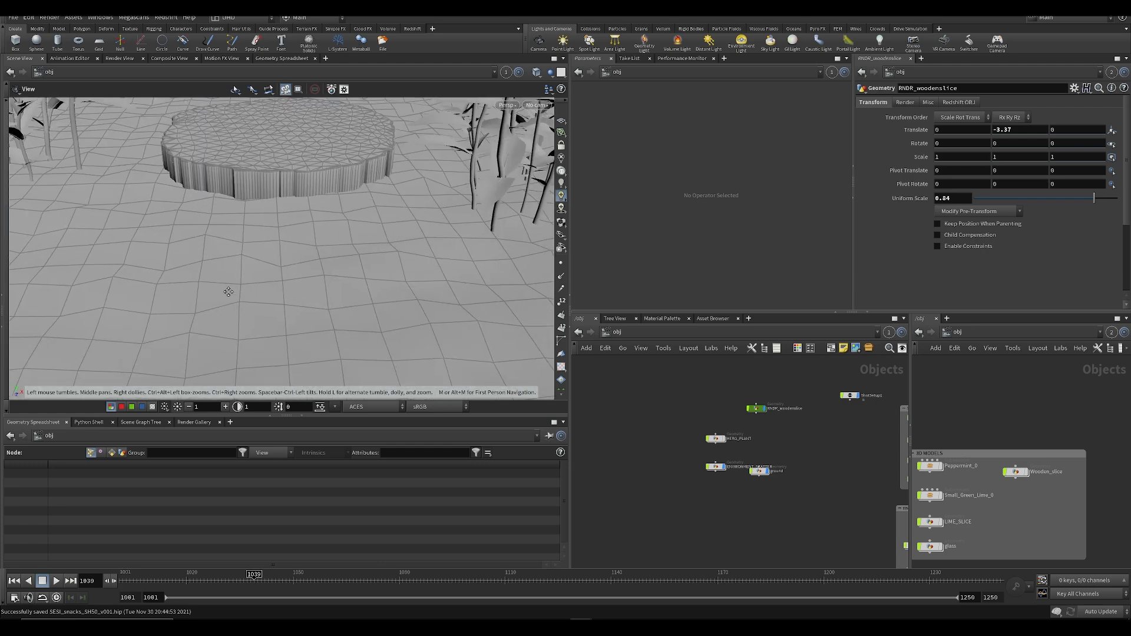
drag(227, 273, 285, 199)
drag(387, 182, 444, 171)
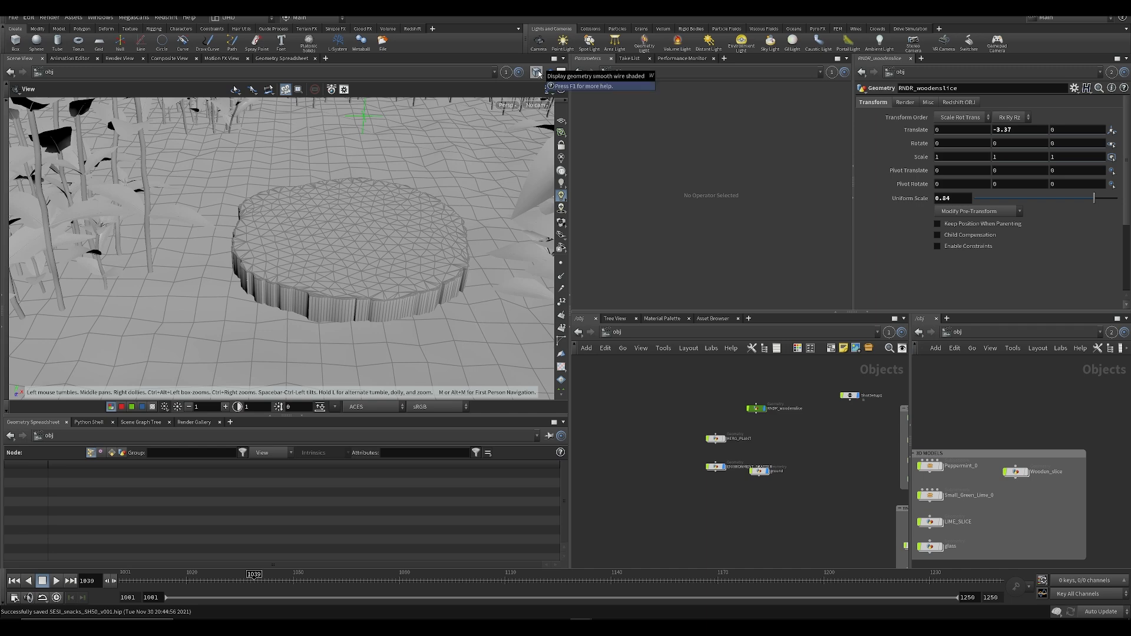
click(538, 73)
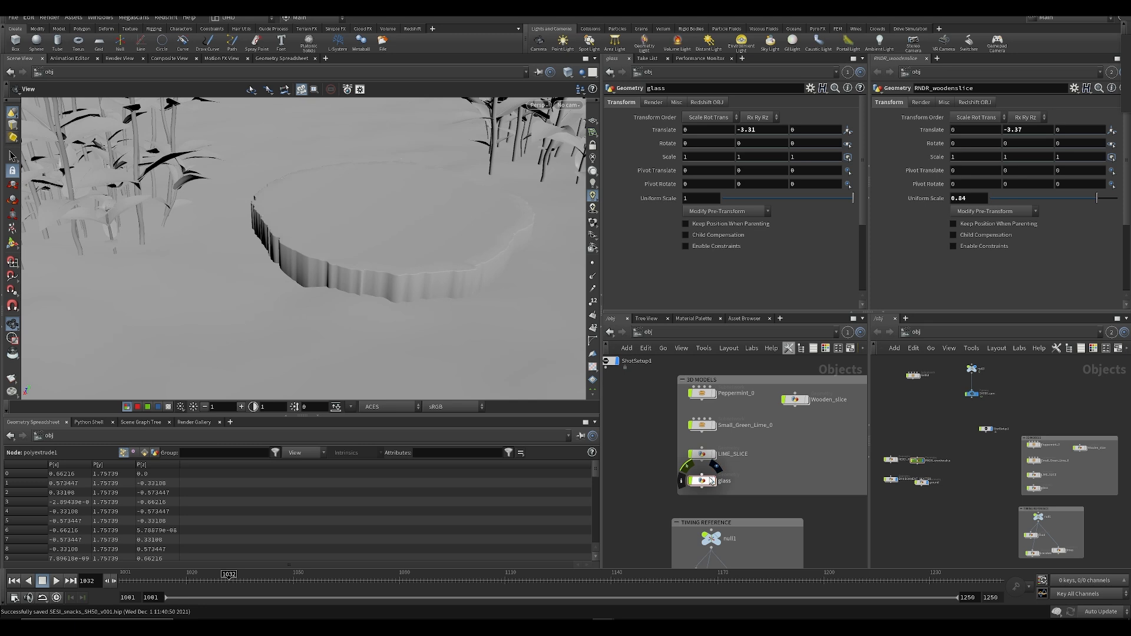
Step: Go inside the glass object, frame its model, and compare it with the photo of the two mojito glasses
double_click(708, 482)
key(f)
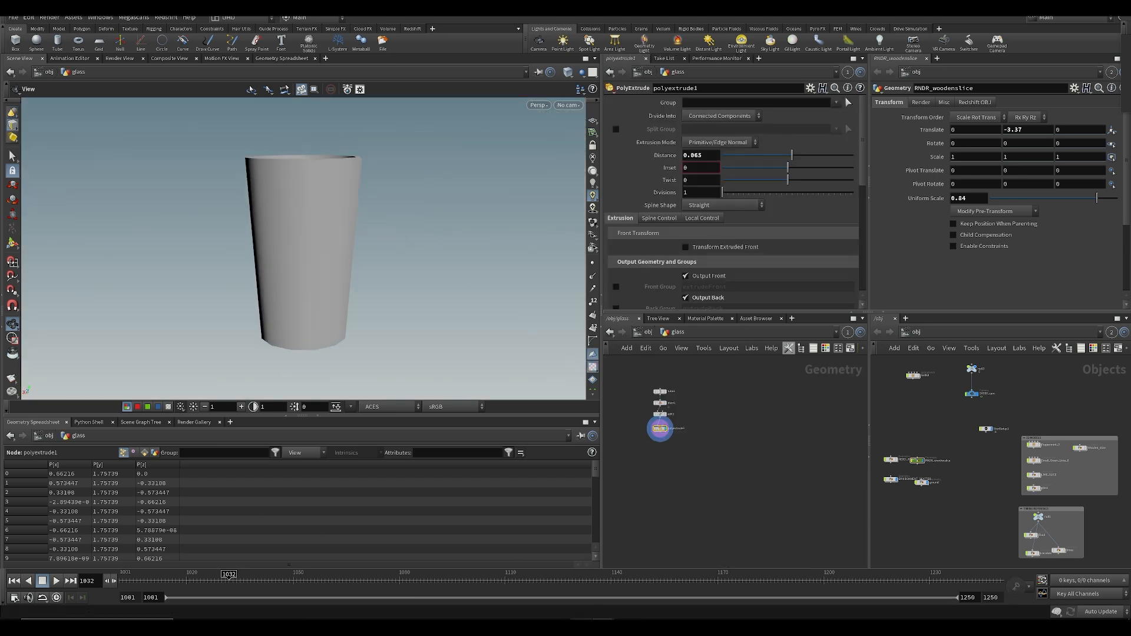
key(alt+Tab)
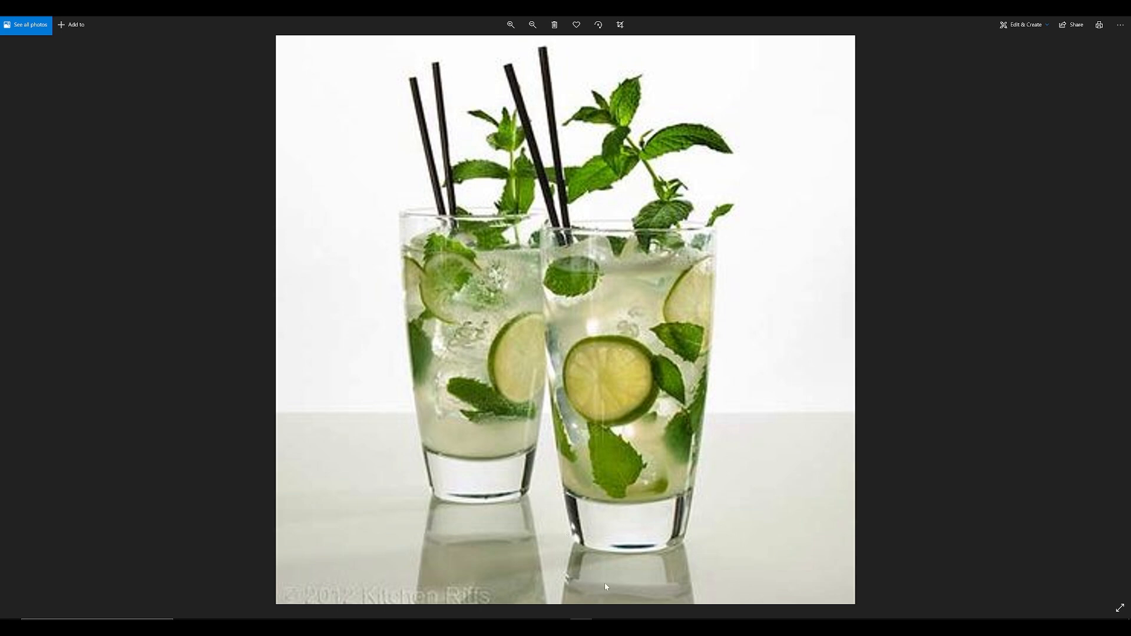
click(500, 599)
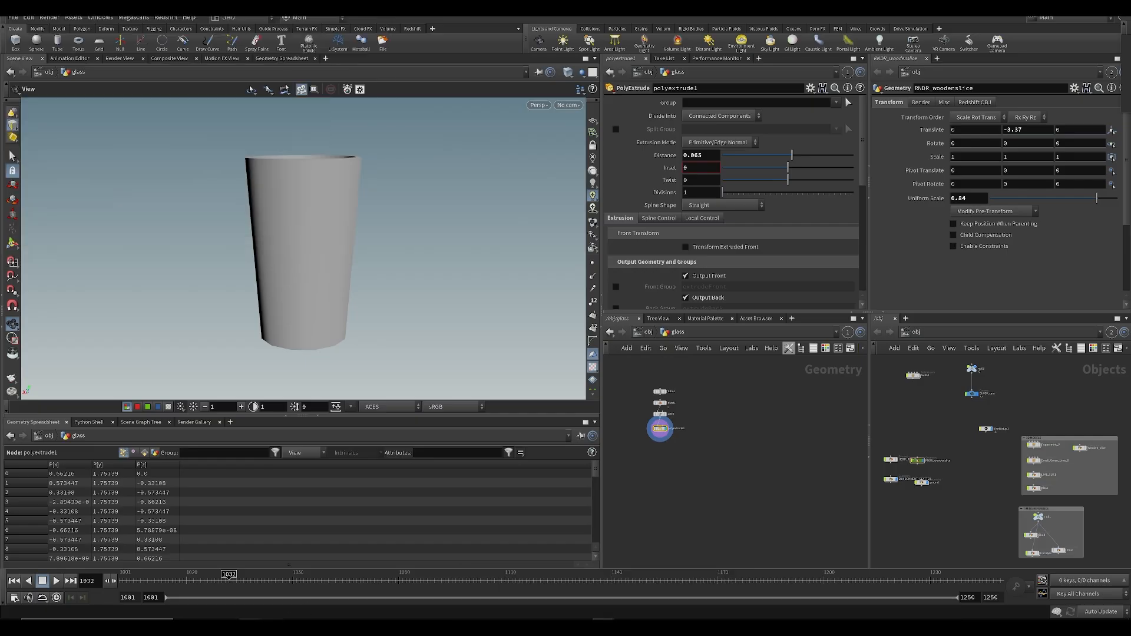
Step: Open the project's REFERENCE folder and browse its images, examining the shapes of the drinking glasses
mouse_move(331, 603)
click(289, 605)
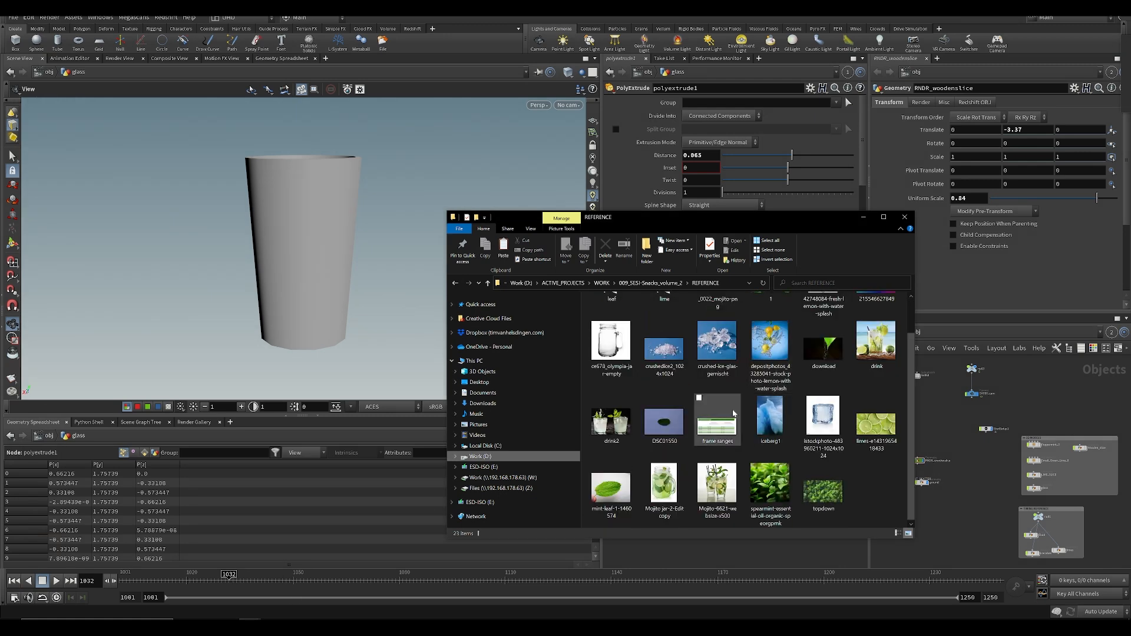
double_click(727, 338)
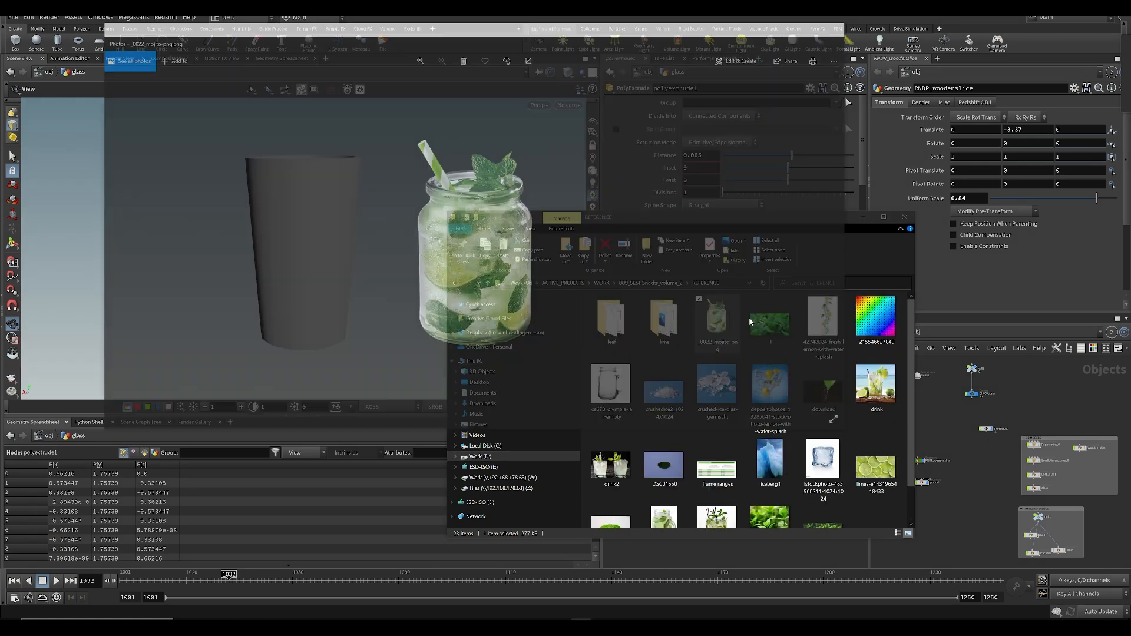
key(Right)
key(Right)
key(Right)
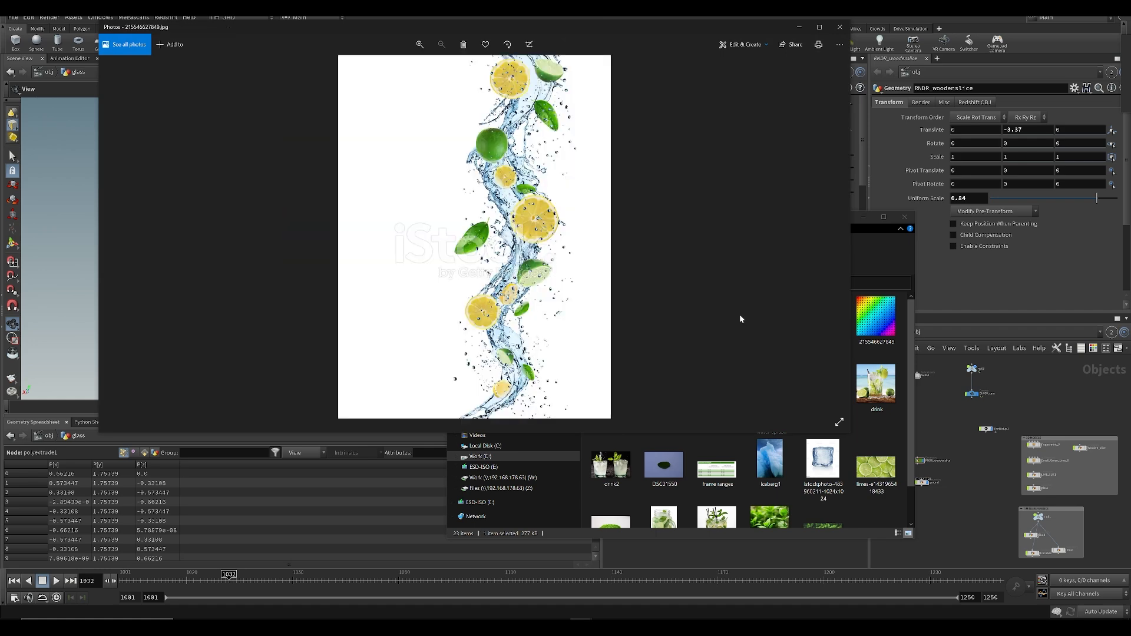
key(Right)
key(Right)
key(Right)
key(Right)
key(Right)
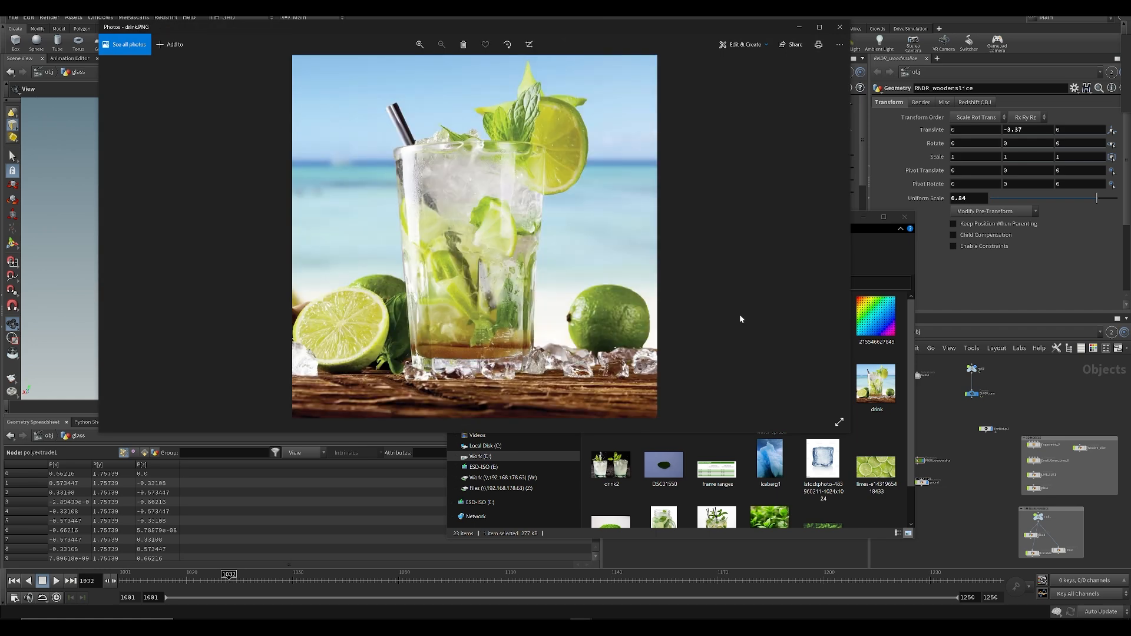
key(Left)
key(Right)
key(Right)
key(Left)
key(Right)
key(Right)
key(Right)
key(Right)
key(Right)
key(Right)
key(Right)
key(Right)
key(Right)
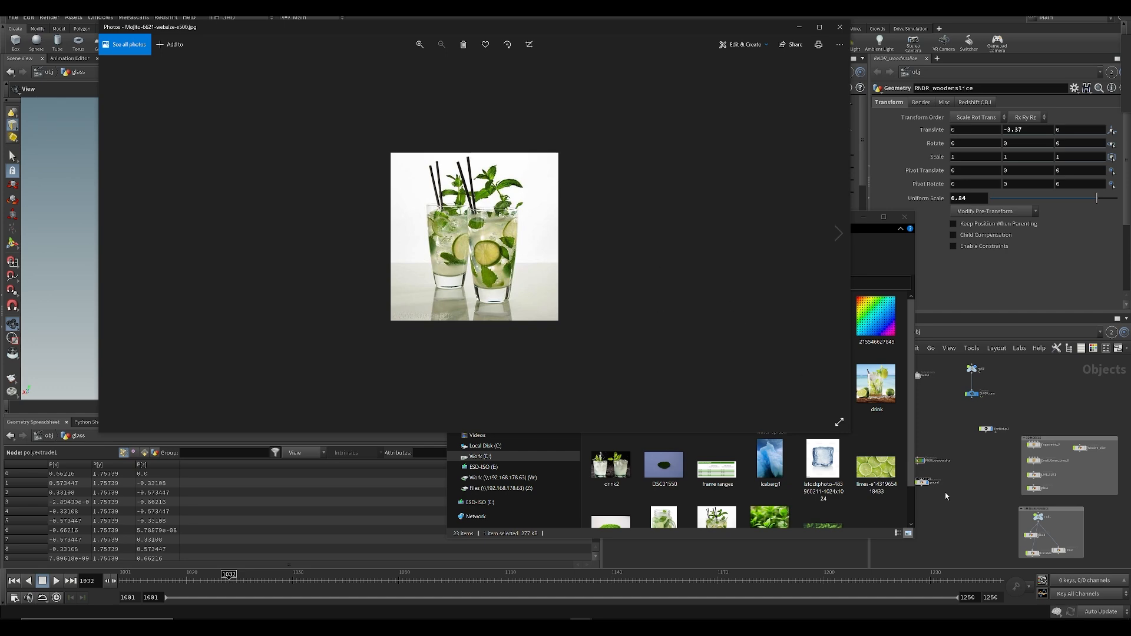
Step: Return to Houdini and display the glass model with smooth wire shading
click(937, 518)
drag(453, 254, 499, 182)
click(565, 76)
click(607, 207)
mouse_move(442, 278)
mouse_down()
mouse_move(302, 316)
mouse_move(339, 436)
mouse_move(371, 260)
mouse_up()
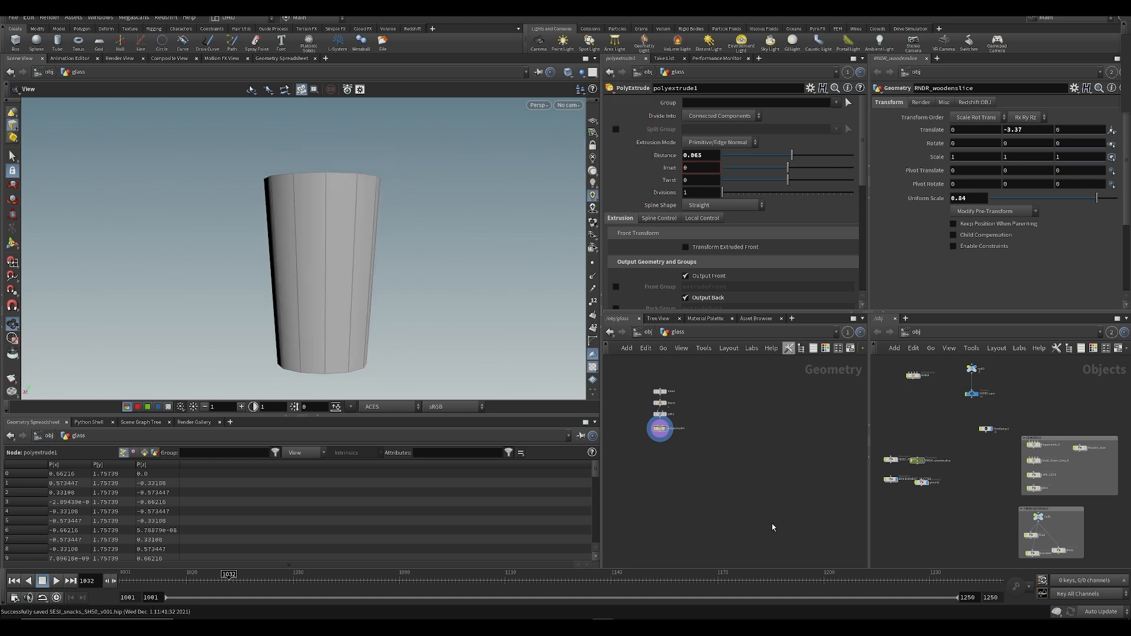
Step: Add a second Tube node beside the existing glass chain, display it, and save the scene
scroll(688, 415, up, 4)
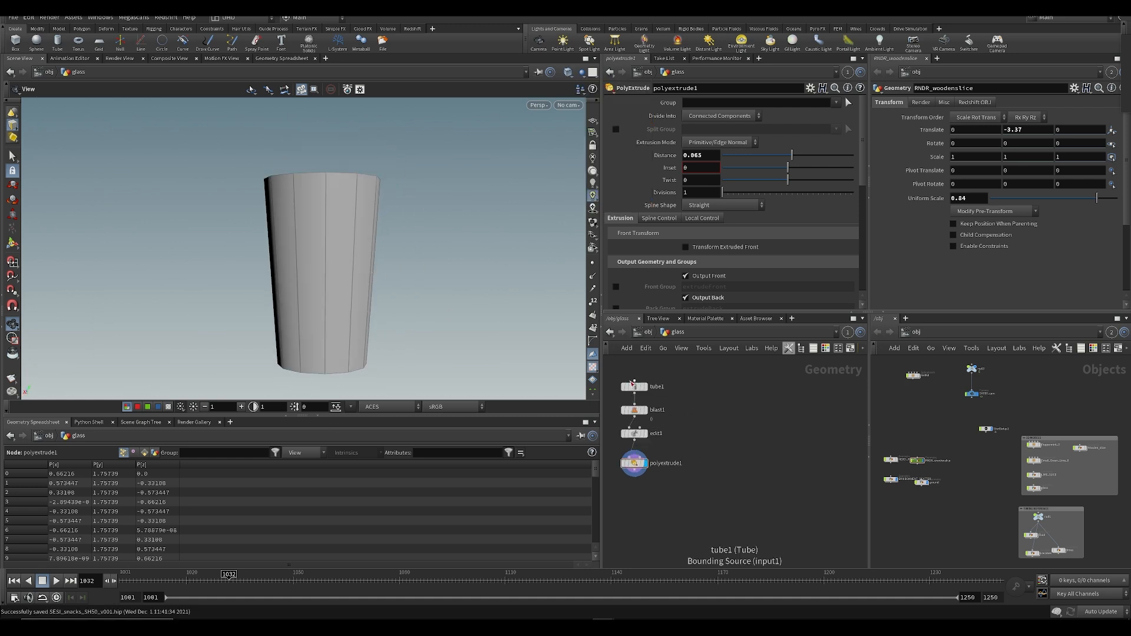
middle_drag(668, 464, 661, 477)
drag(671, 370, 741, 406)
click(700, 379)
key(ctrl+s)
click(751, 405)
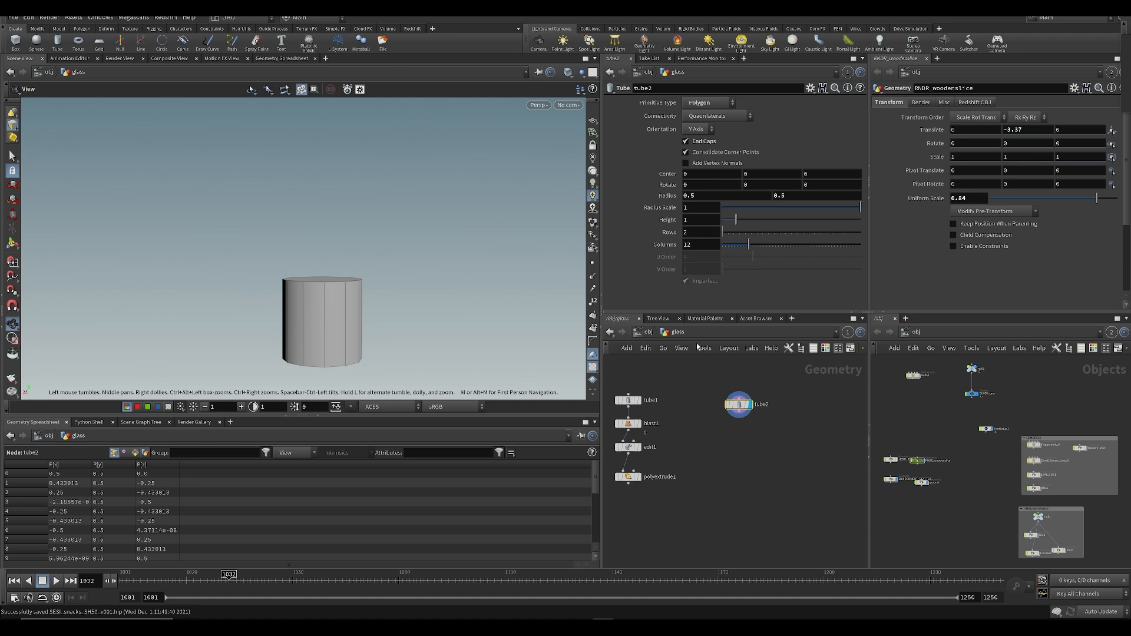
Step: Set the new tube's rows to 13 and save the scene
drag(497, 296, 331, 306)
middle_drag(331, 306, 364, 282)
click(739, 417)
key(Escape)
drag(726, 233, 754, 232)
key(ctrl+s)
Step: Link tube2's Center Y to its Height parameter and show the viewport's reference grid
right_click(694, 215)
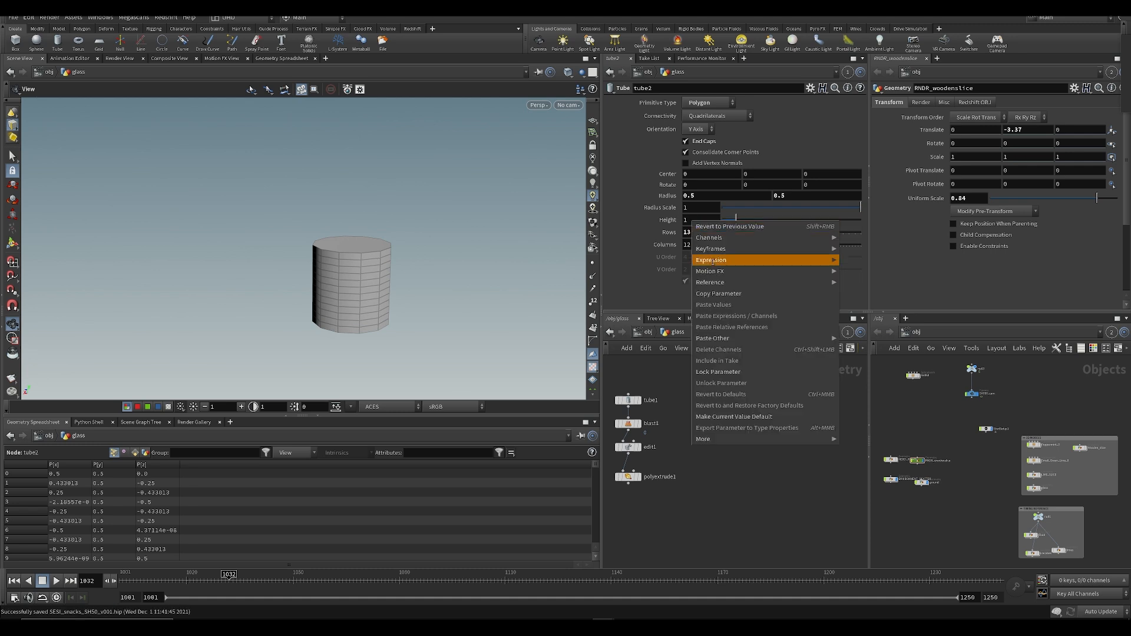
click(707, 294)
right_click(756, 178)
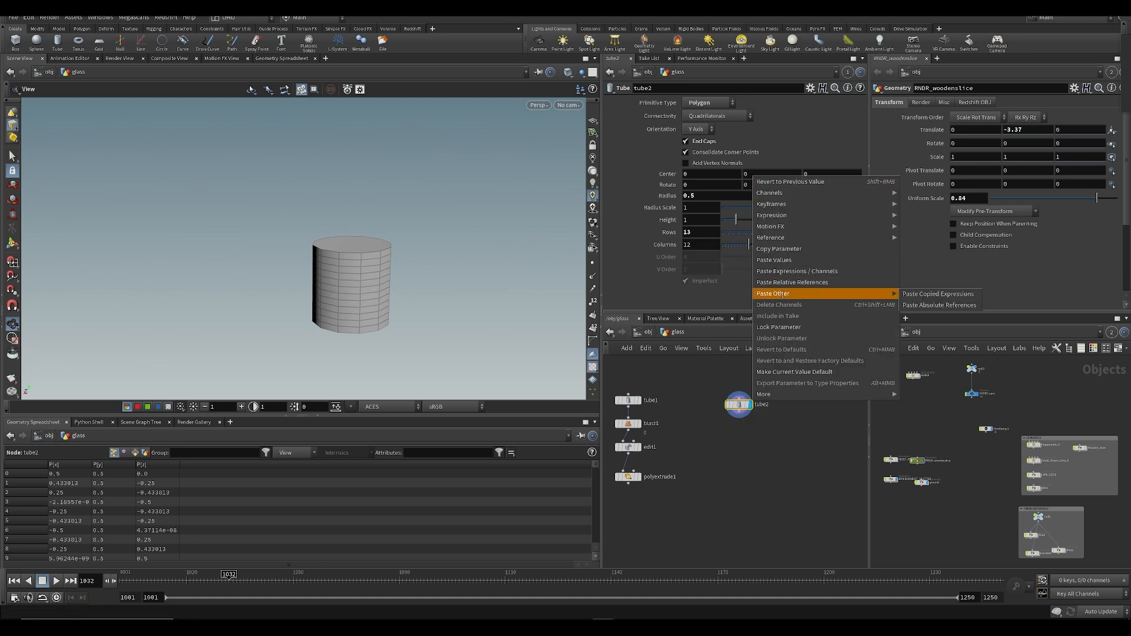
click(937, 295)
click(810, 436)
click(593, 120)
drag(377, 259, 495, 230)
Step: Change tube2's Center Y expression to ch("height")/2 and save the scene
click(797, 174)
text(/2)
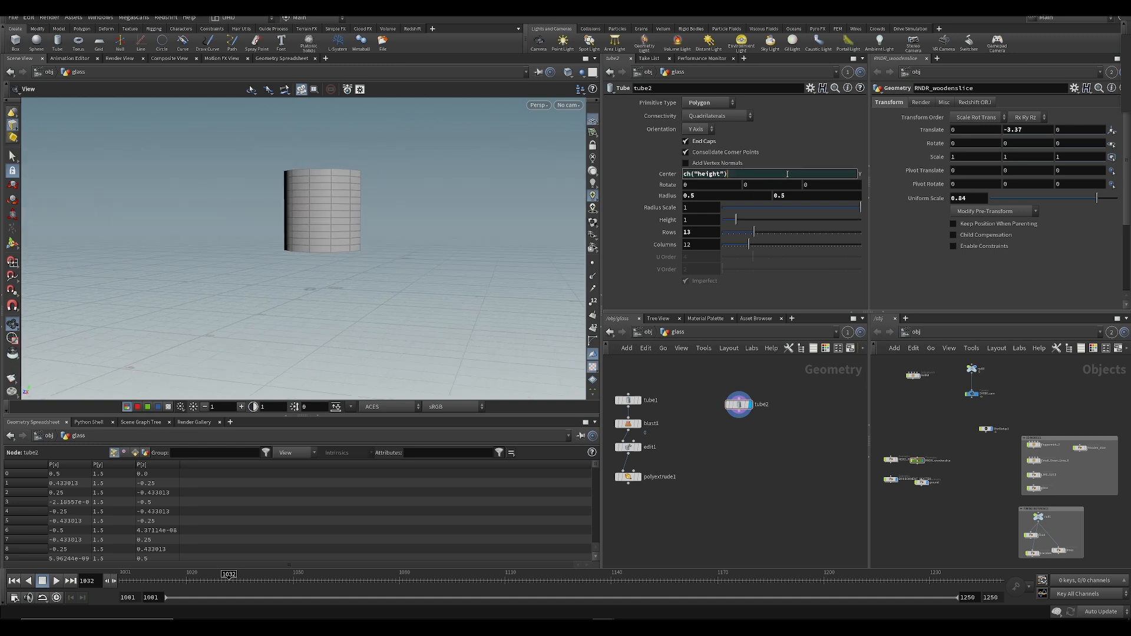
key(Return)
key(ctrl+s)
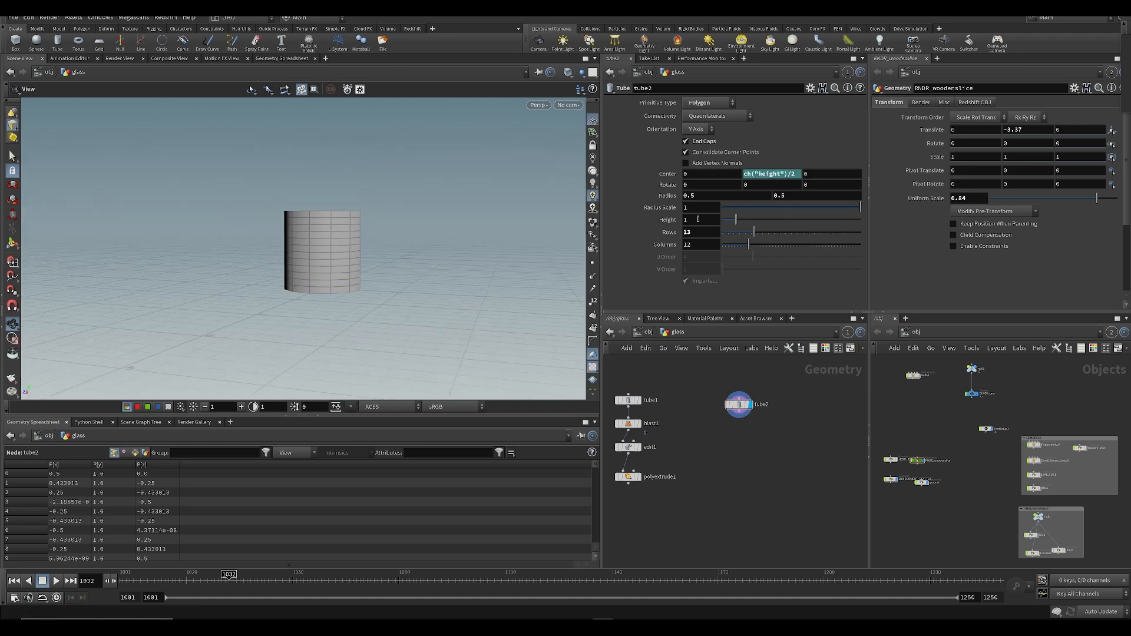
Step: Set tube2's height to 1.9 and its rows to 10, and save the scene
middle_drag(689, 226, 737, 239)
drag(755, 234, 746, 234)
drag(362, 283, 344, 298)
key(ctrl+s)
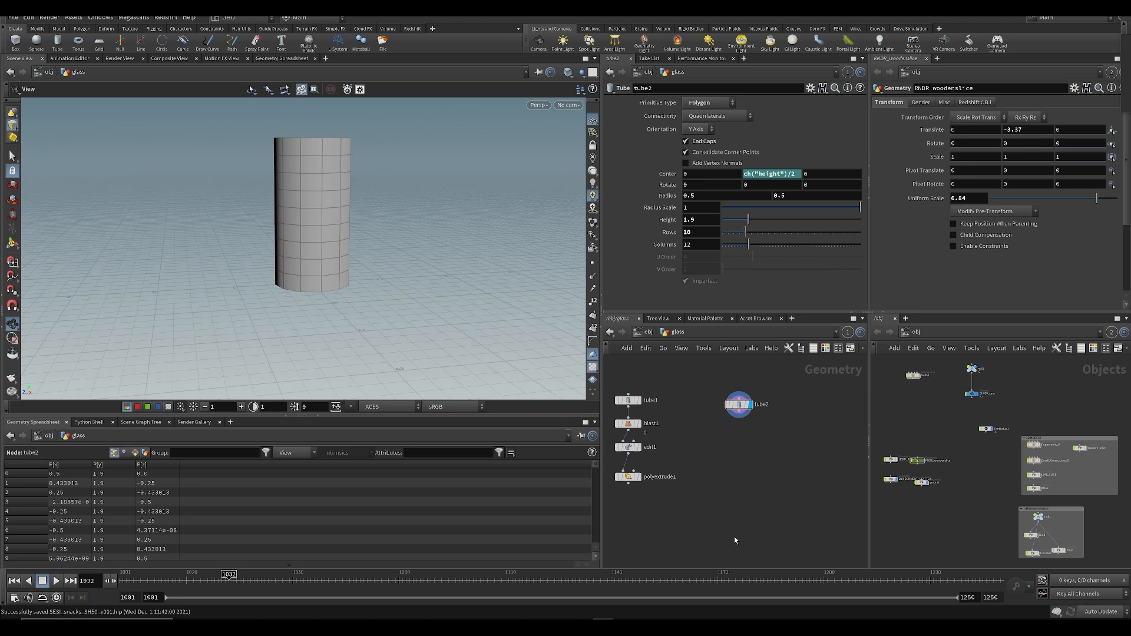
Step: Start adding another node below tube2 in the glass network
key(Tab)
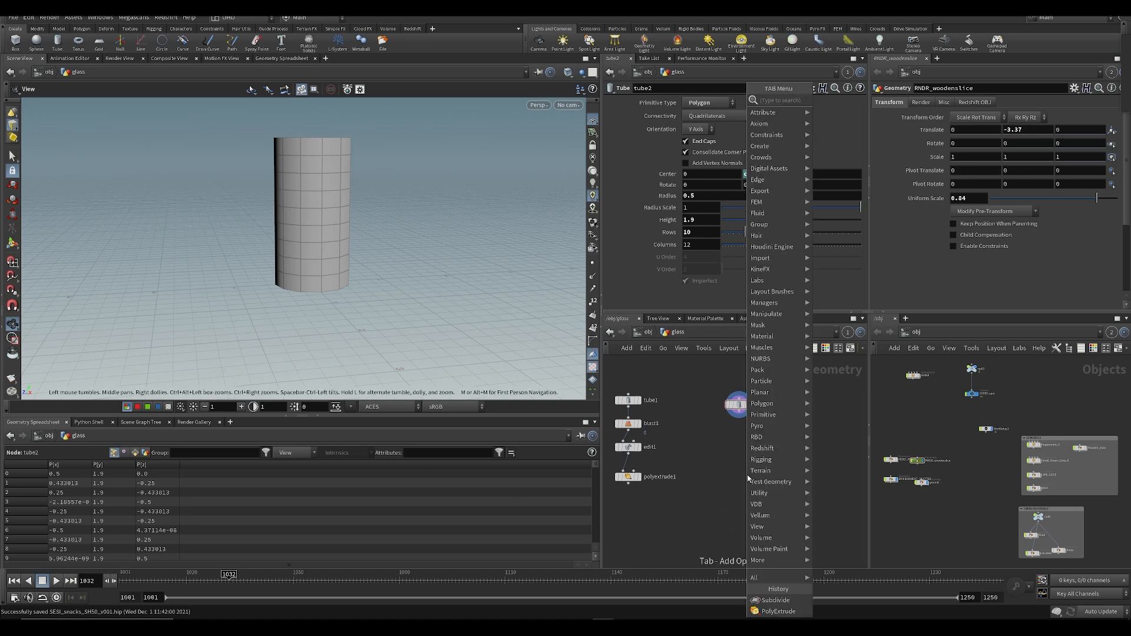
Step: Append a Linear Taper to the second tube, set its capture direction to 0, 1, 0 and save the scene
key(Return)
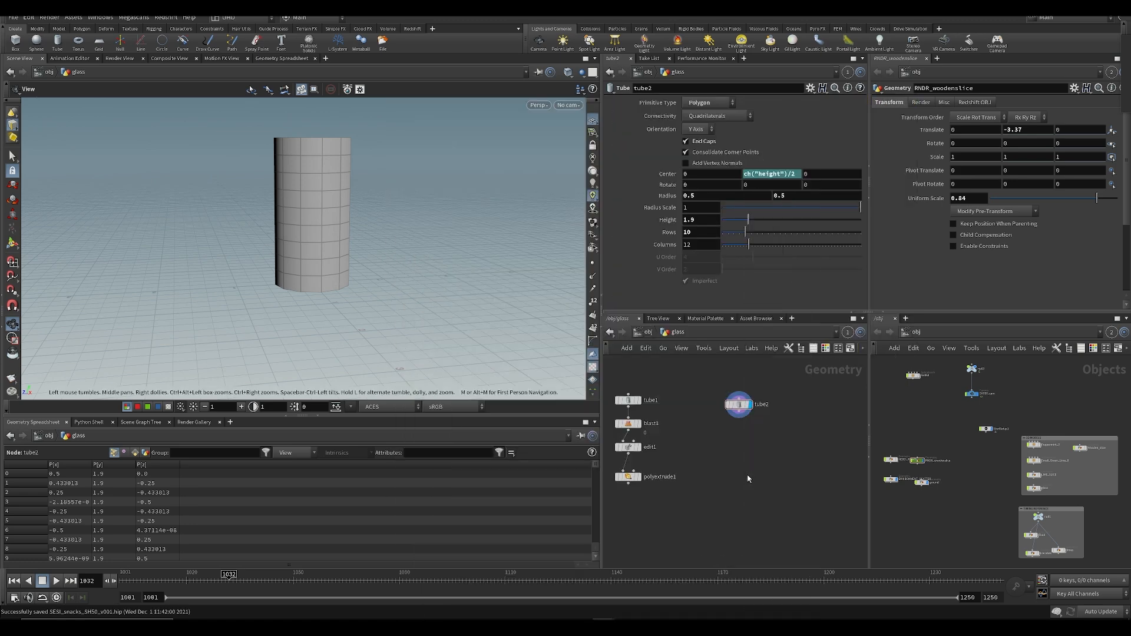
scroll(706, 254, down, 3)
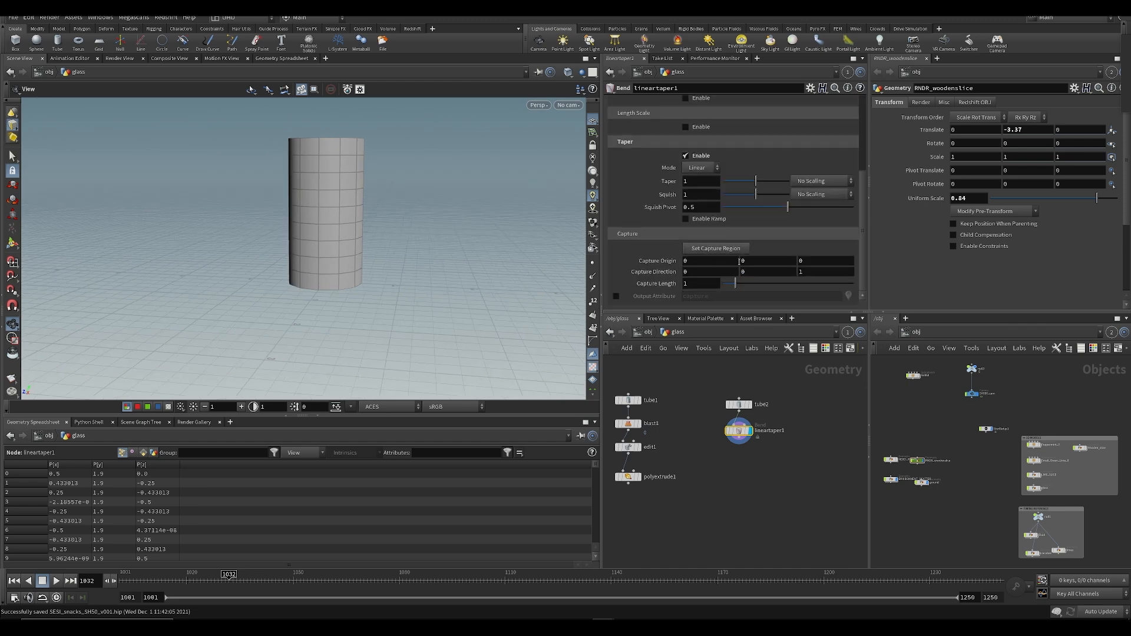
text(1)
key(ctrl+s)
drag(383, 270, 322, 272)
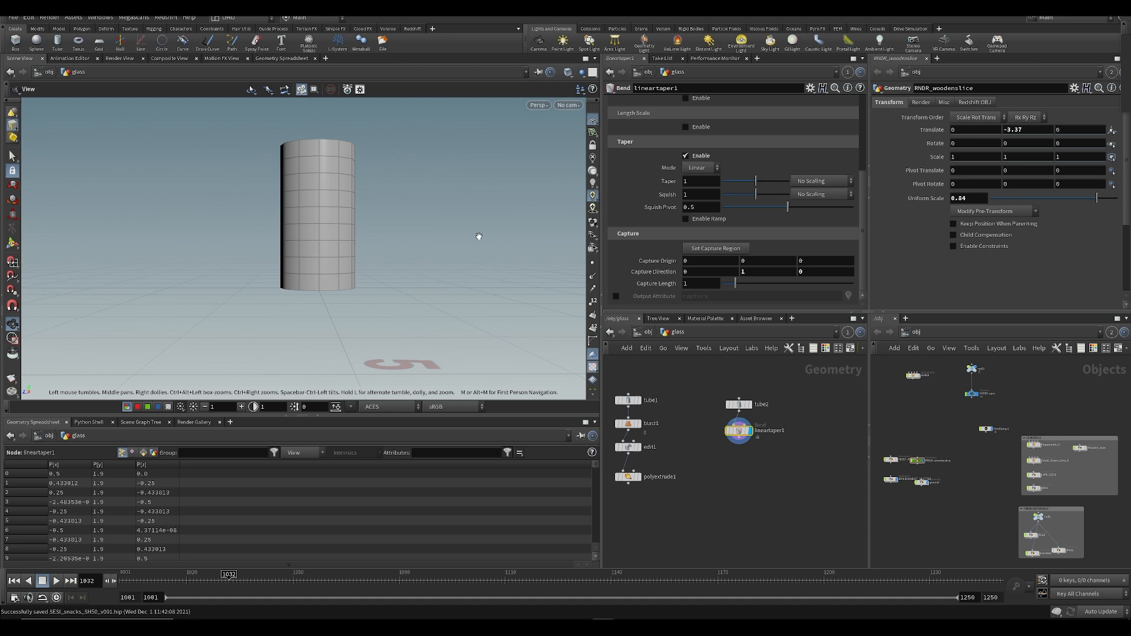
Step: Set the linear taper's taper to about 1.286 and its squish pivot to about 0.483
click(708, 248)
alt+middle_drag(436, 260, 453, 314)
click(749, 432)
drag(759, 182, 786, 209)
key(ctrl+z)
key(ctrl+s)
key(ctrl+z)
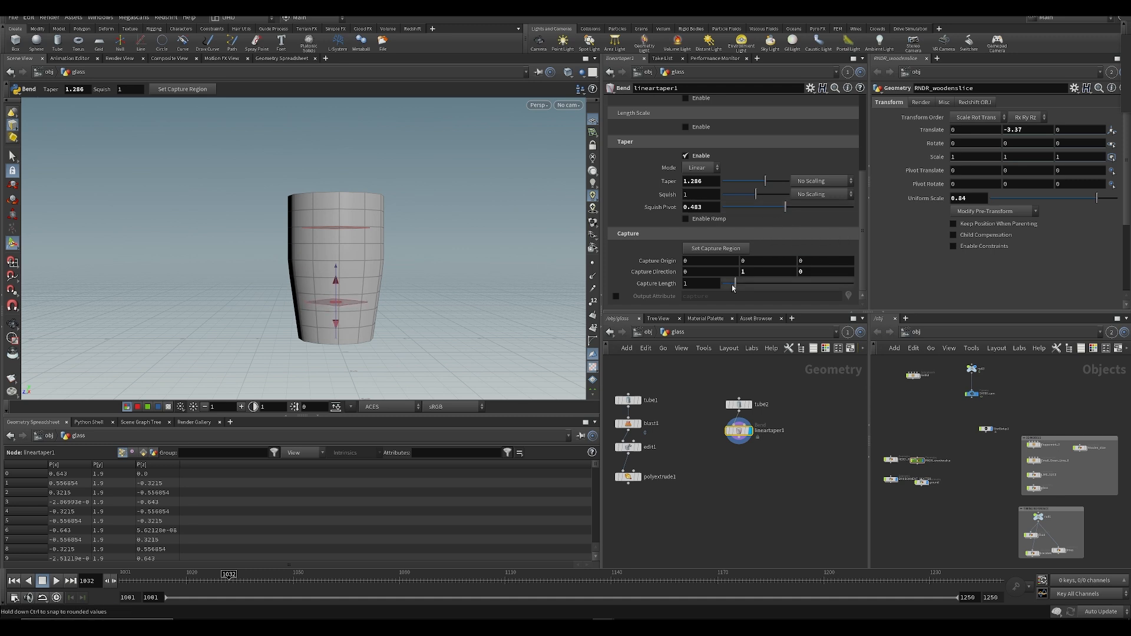
Step: Set the taper's capture length to 1.48 and taper to 1.33, with a squish pivot of 0.01, and try a squish of 1.04
drag(733, 287, 743, 289)
drag(756, 195, 674, 218)
drag(757, 195, 521, 193)
key(ctrl+z)
key(ctrl+z)
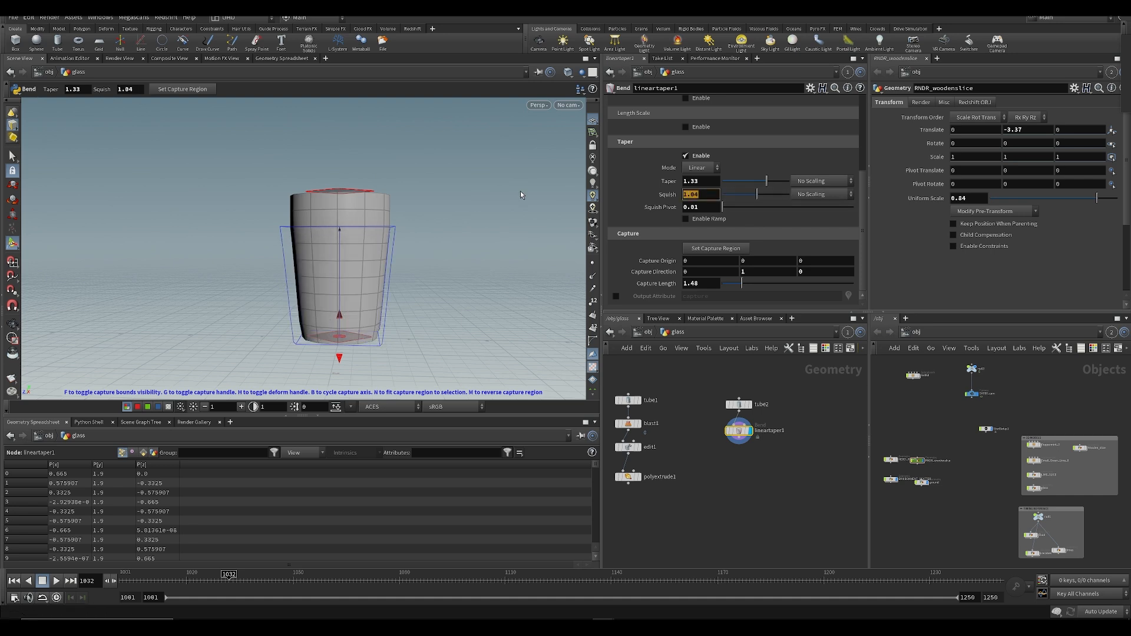
text(0)
key(Return)
key(ctrl+z)
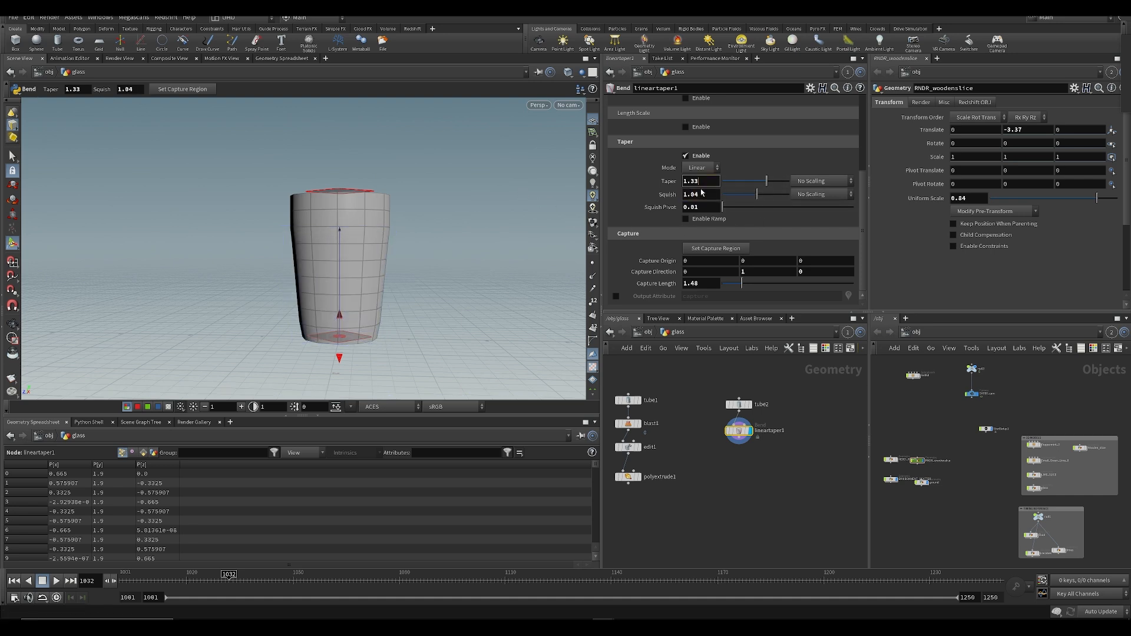
Step: Reset the squish to 1, set the taper to about 1.374 and the squish pivot to about 0.116, and save
key(Return)
drag(766, 181, 744, 209)
alt+drag(316, 243, 272, 235)
key(ctrl+s)
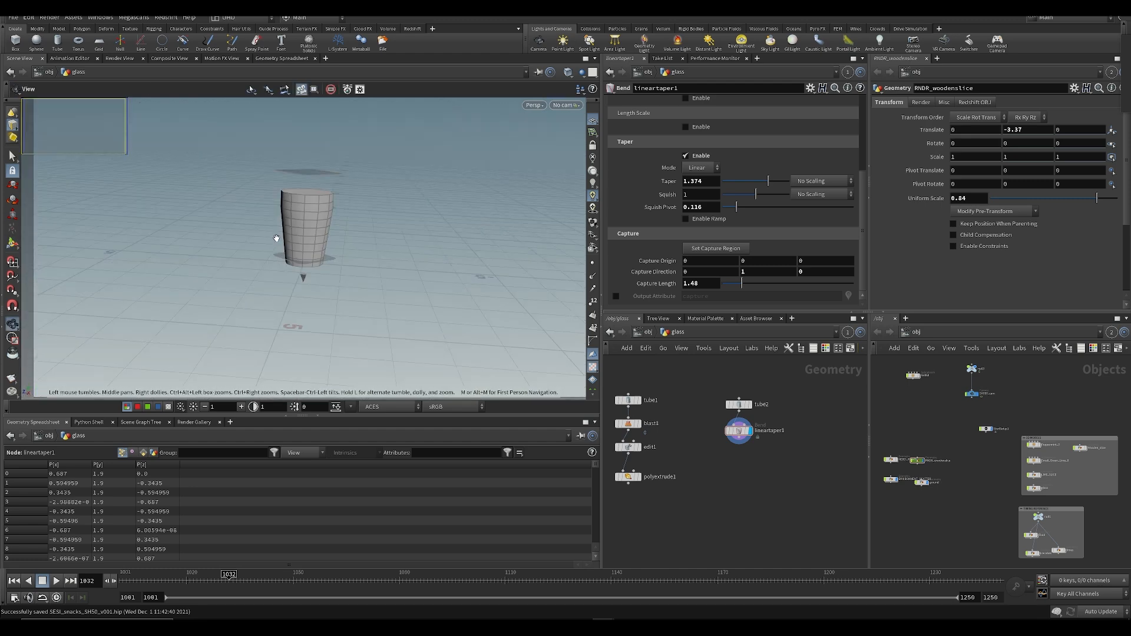
right_drag(273, 235, 309, 248)
drag(308, 247, 331, 253)
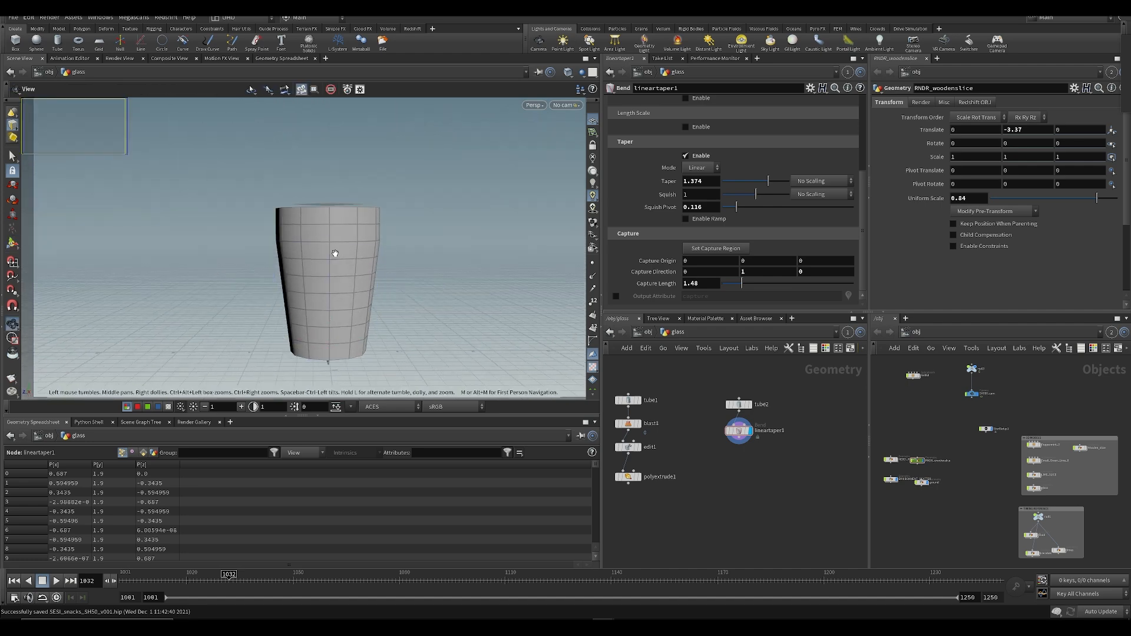
Step: Raise the second tube's height to 2.2
click(738, 405)
middle_click(693, 208)
middle_drag(693, 220, 689, 232)
key(Escape)
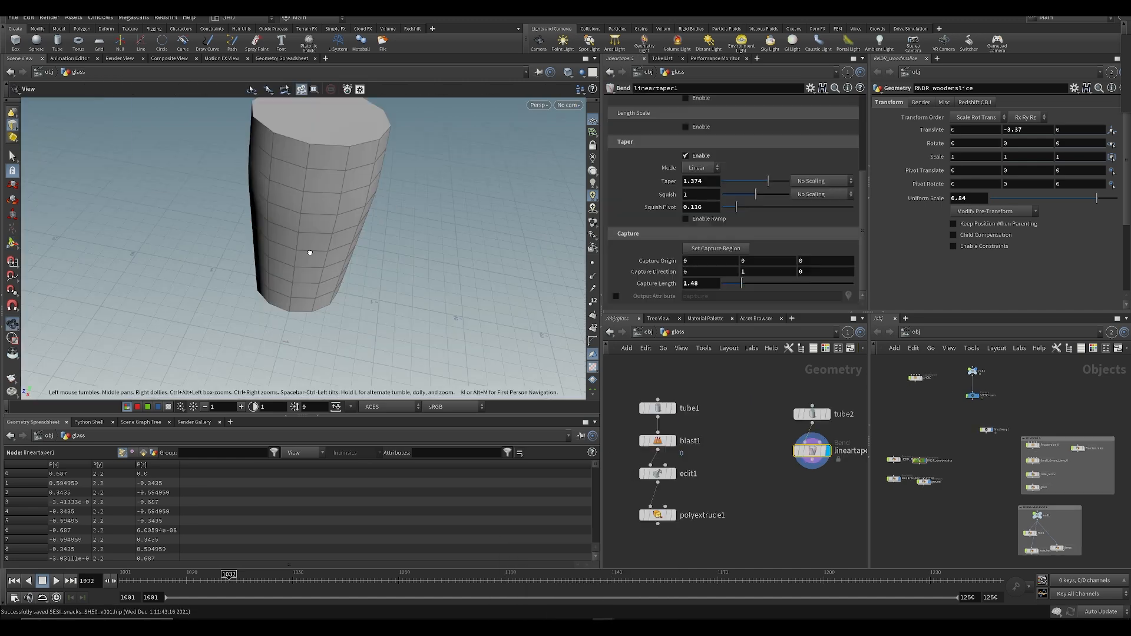
drag(306, 249, 326, 208)
middle_drag(771, 440, 743, 429)
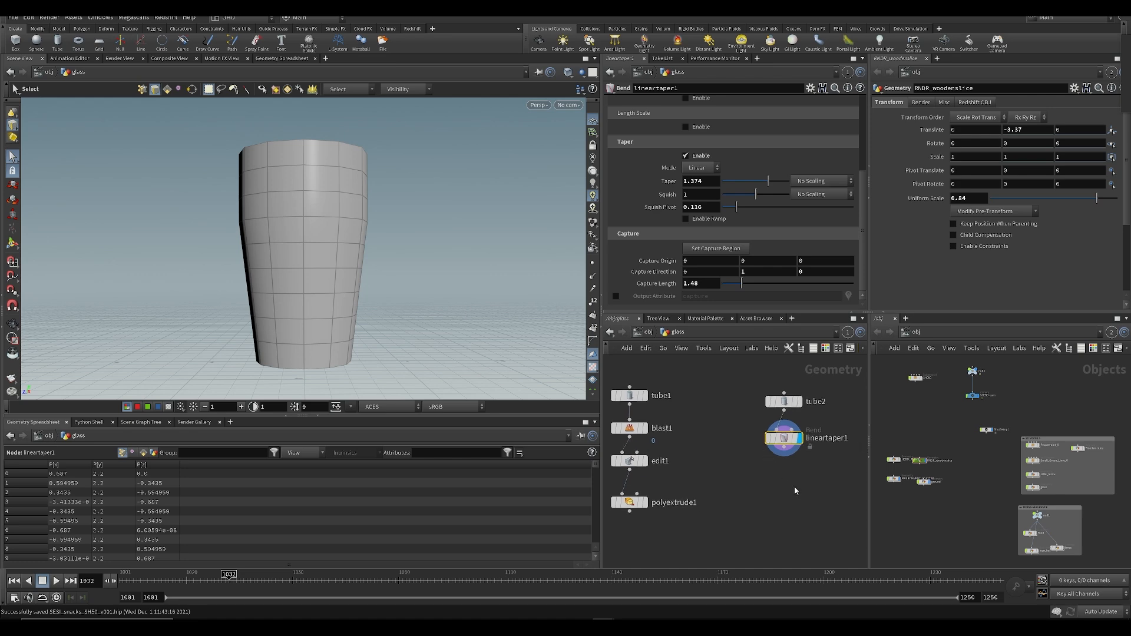
Step: Select the bottom cap face of the tapered tube and apply a PolyExtrude to it
key(Escape)
drag(227, 241, 349, 230)
alt+drag(309, 310, 302, 279)
click(297, 294)
key(Tab)
text(polyex)
key(Return)
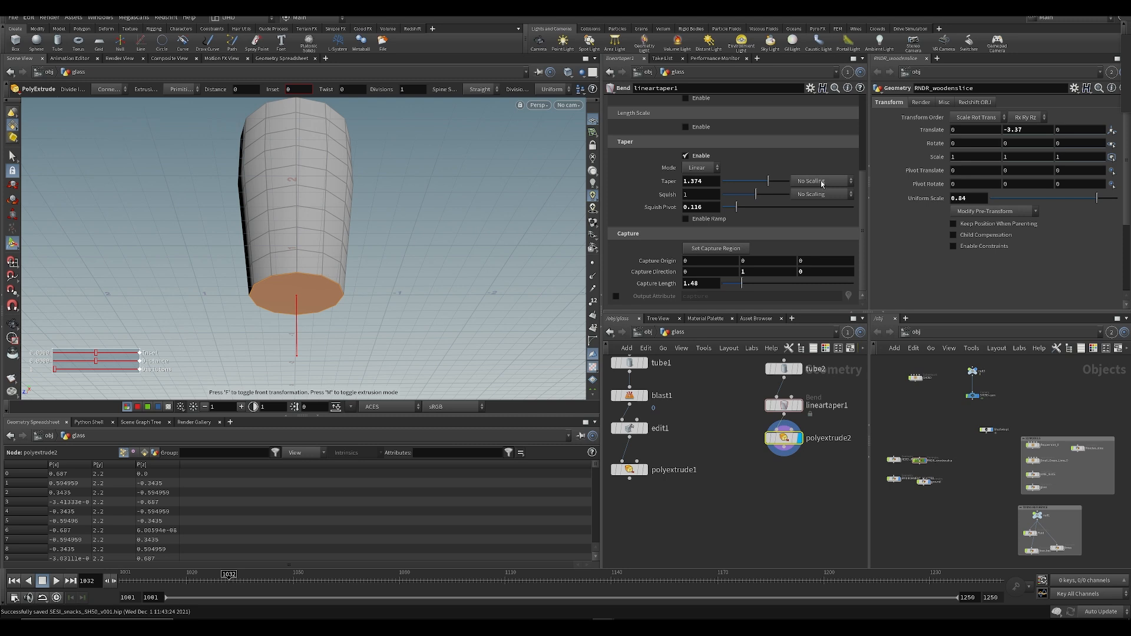
Step: Extrude the bottom face by a distance of about 0.231 with an inset of about 0.029
click(788, 439)
drag(788, 155, 806, 162)
drag(386, 274, 389, 309)
key(ctrl+z)
key(Return)
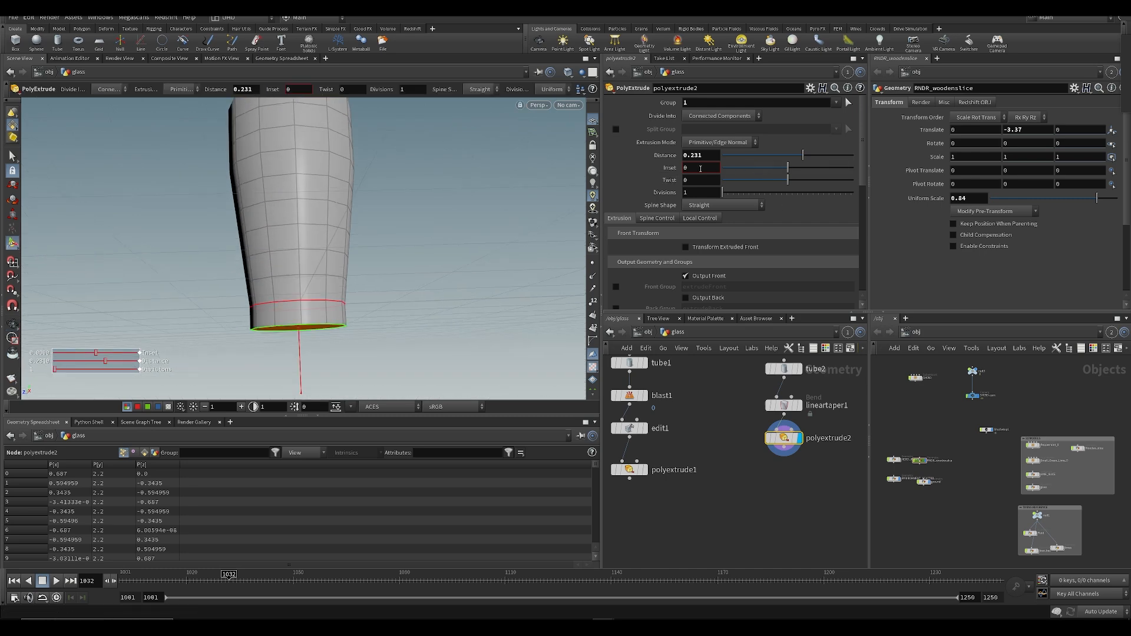
middle_drag(689, 167, 690, 198)
middle_drag(838, 217, 838, 216)
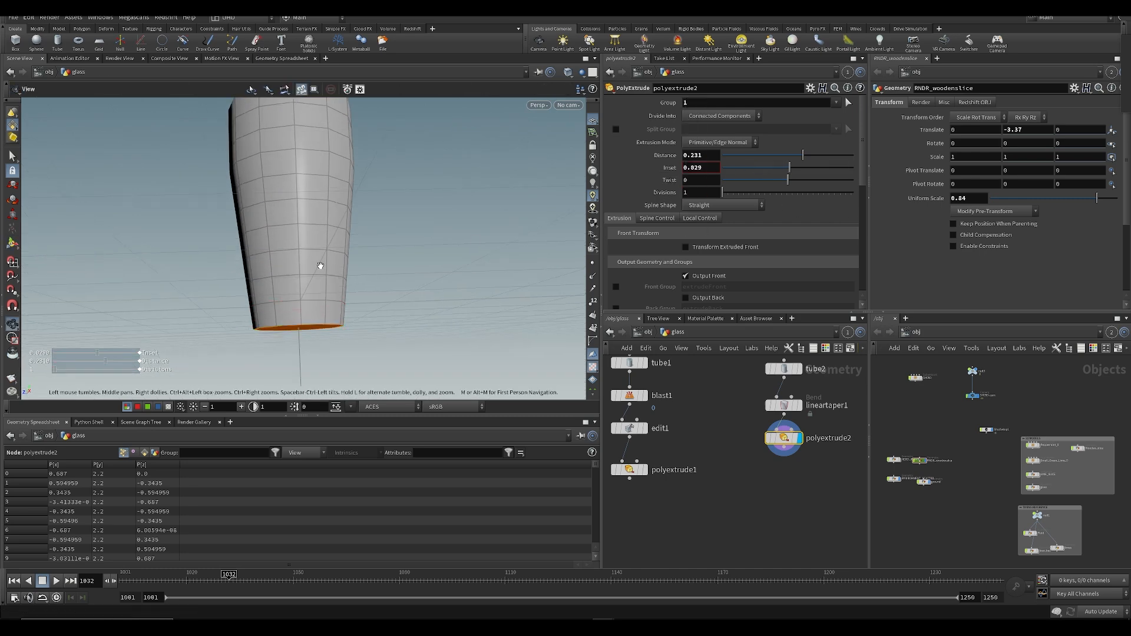
Step: Switch to the front view, append a Transform node after the new PolyExtrude and save the scene
key(space+3)
alt+middle_drag(349, 351, 366, 312)
key(ctrl+s)
key(Tab)
text(trans)
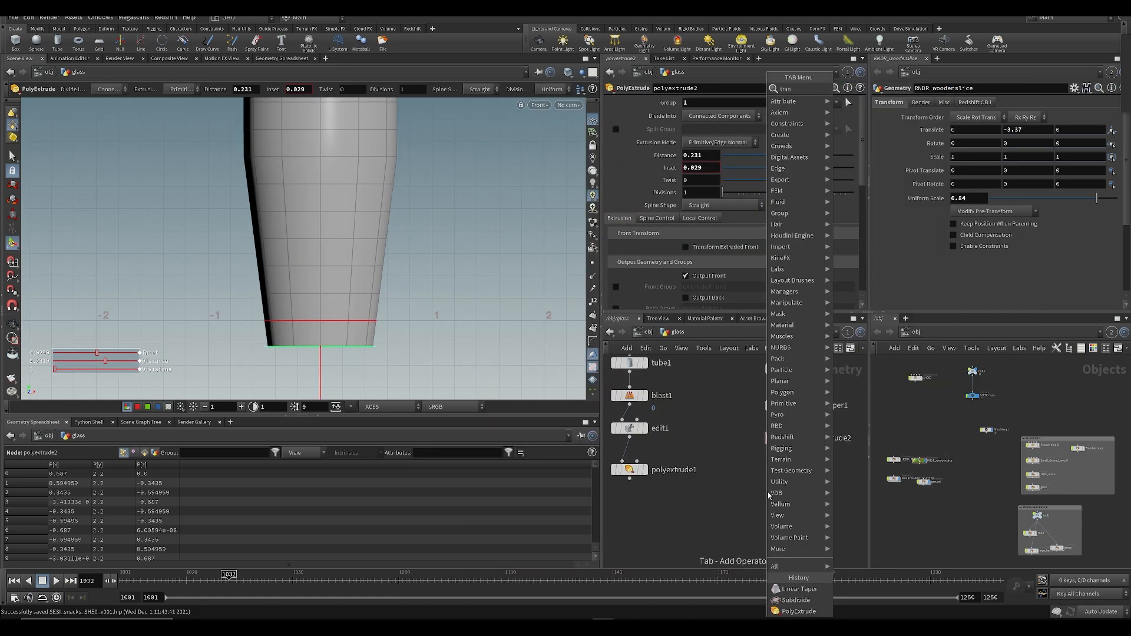
key(Return)
key(Return)
key(ctrl+s)
Step: Link the Transform's Y translate to the PolyExtrude's distance with a relative reference, save, and return to the perspective view
click(783, 438)
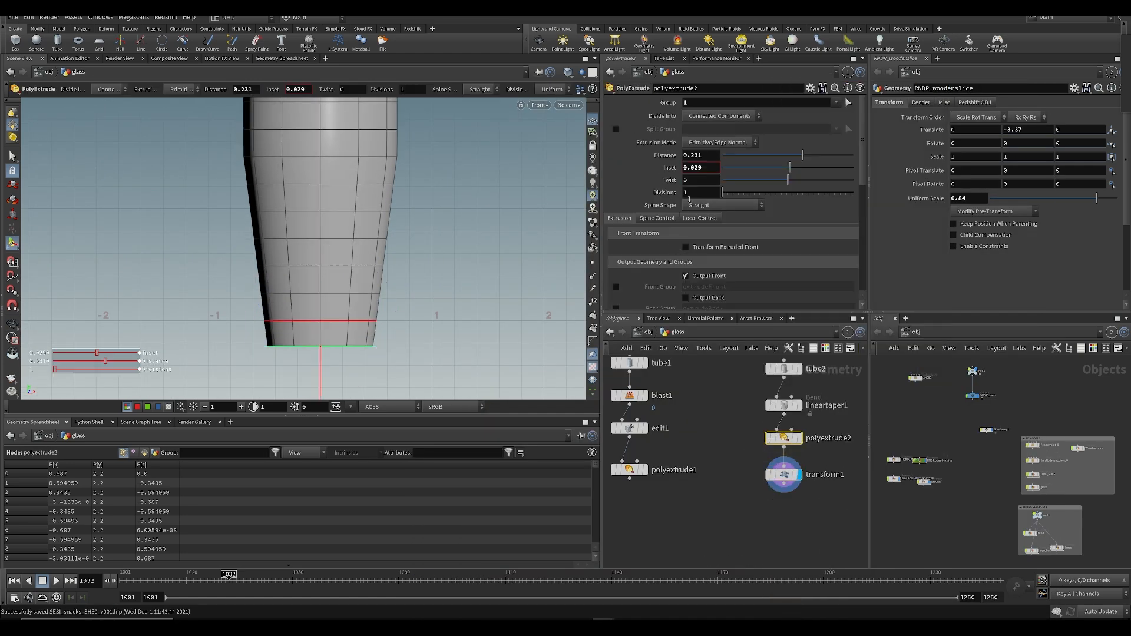
right_click(696, 155)
click(728, 230)
click(783, 474)
right_click(764, 141)
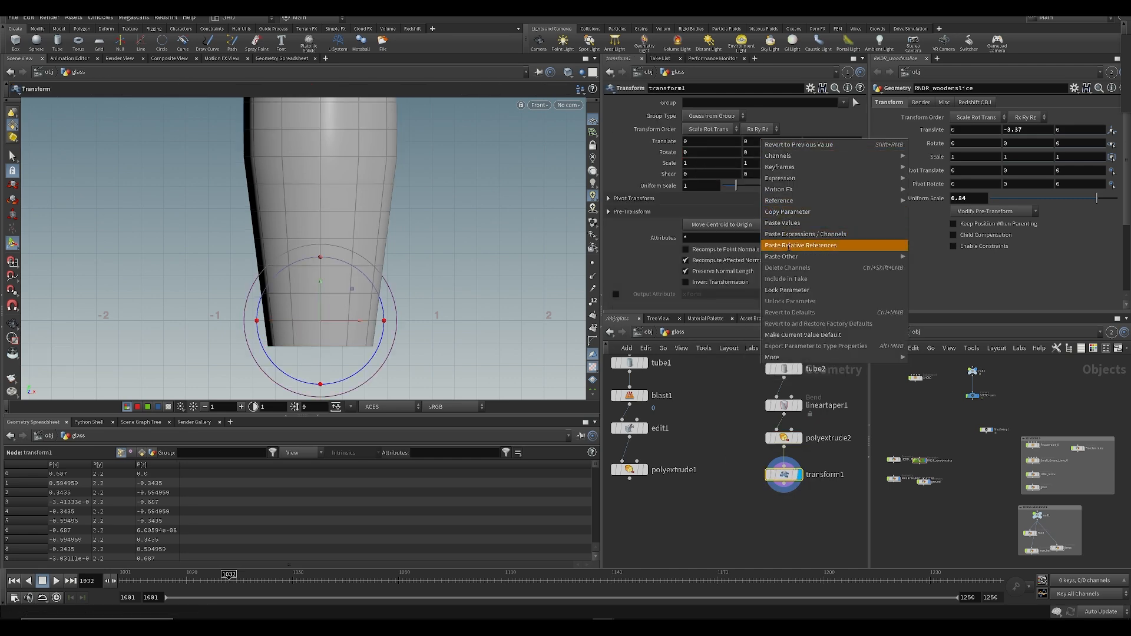
click(787, 234)
key(ctrl+s)
key(space+1)
alt+drag(410, 258, 345, 150)
scroll(345, 150, down, 3)
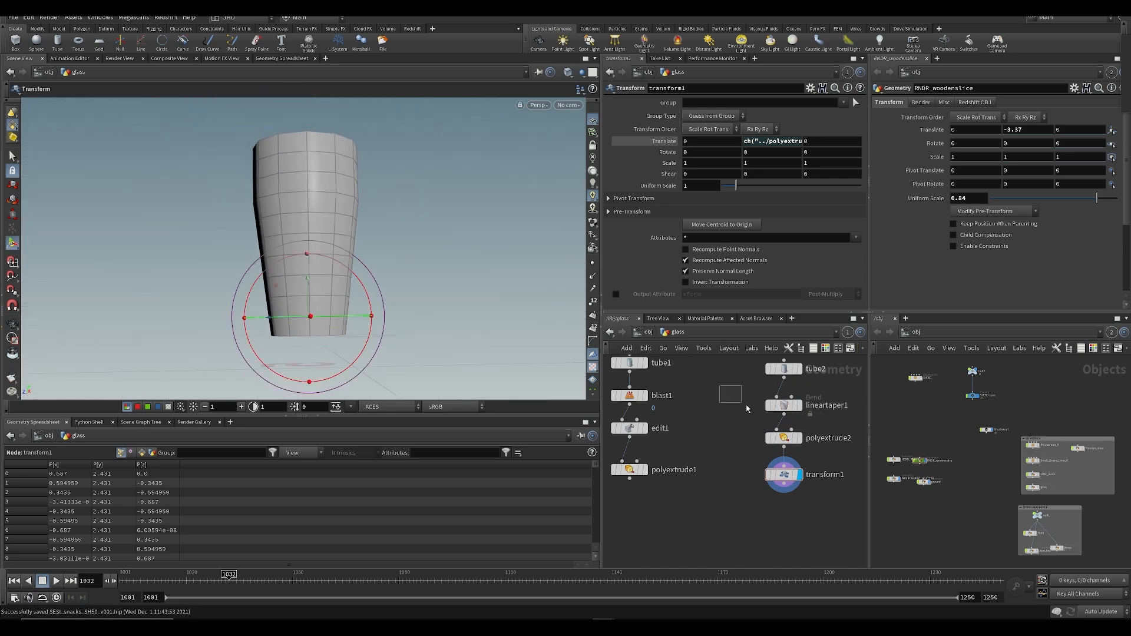
Step: Set the linear taper's taper to about 1.251, squish pivot to 0.591 and capture length to 2.38, keeping squish at 1, and save
click(784, 406)
mouse_move(768, 181)
mouse_down()
mouse_move(740, 182)
mouse_move(790, 182)
mouse_move(766, 184)
mouse_up()
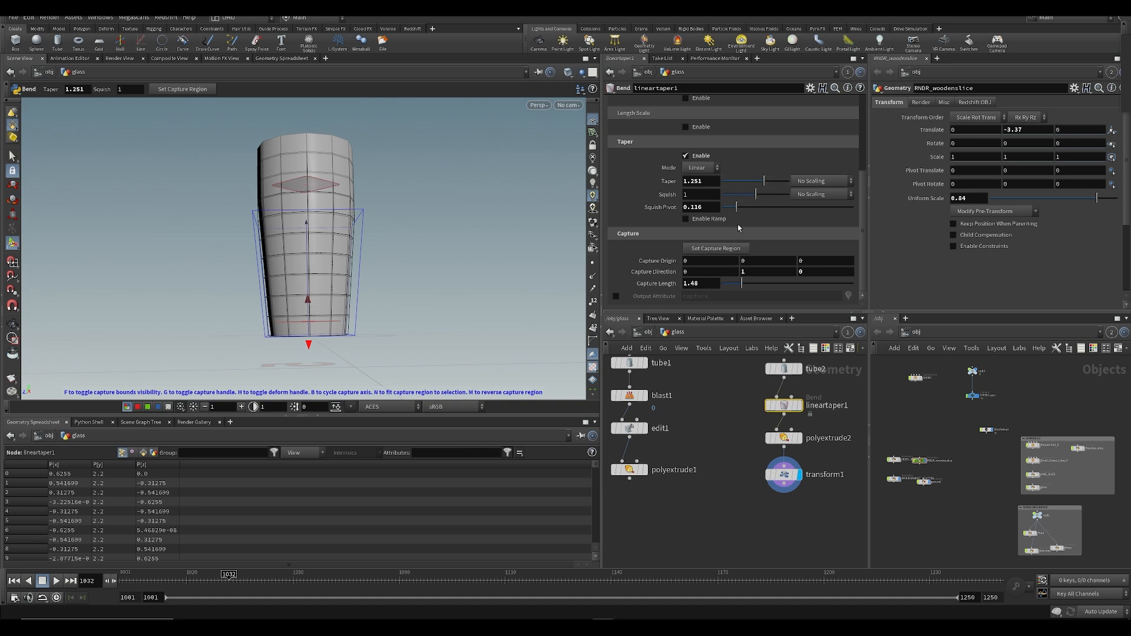
drag(750, 287, 757, 287)
mouse_move(757, 193)
mouse_down()
mouse_move(801, 214)
mouse_move(761, 197)
mouse_up()
key(ctrl+z)
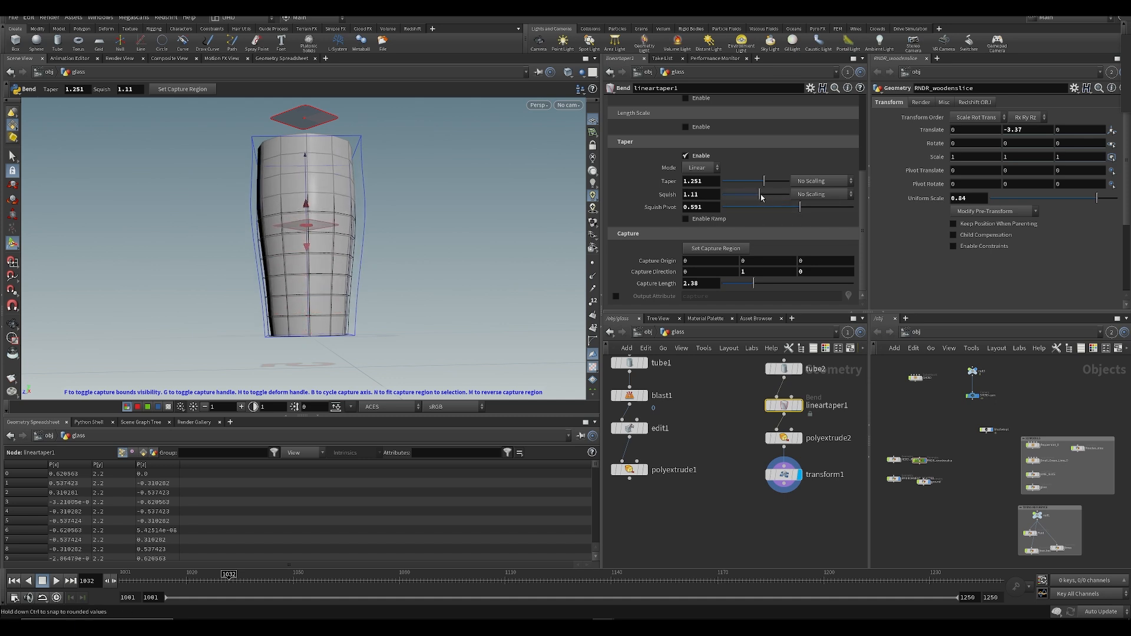
key(ctrl+z)
key(ctrl+s)
Step: Try the Smooth taper mode with a squish of about 1.163 and compare the glass profile in the front view
click(699, 168)
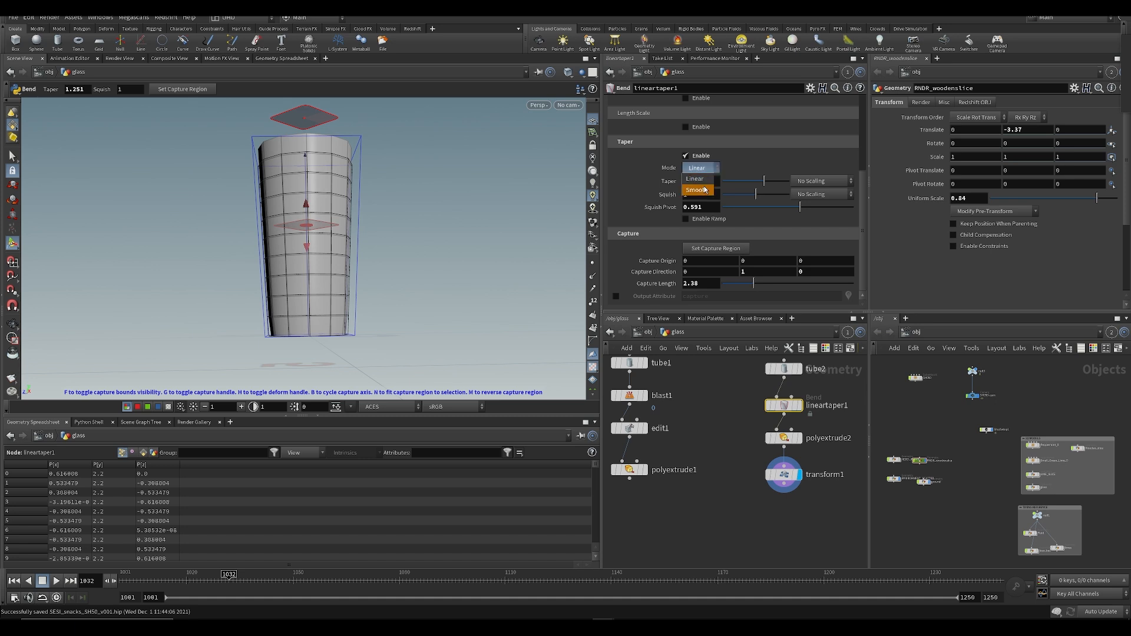
click(701, 190)
mouse_move(751, 195)
mouse_down()
mouse_move(769, 195)
mouse_move(759, 195)
mouse_up()
key(Escape)
alt+drag(387, 260, 388, 274)
drag(758, 196, 762, 196)
alt+drag(383, 246, 432, 304)
key(space+3)
key(ctrl+s)
alt+middle_drag(425, 192, 431, 248)
drag(784, 208, 746, 202)
key(ctrl+z)
Step: Return the taper mode to Linear, reset the squish to 1 and save the scene
click(701, 168)
click(699, 179)
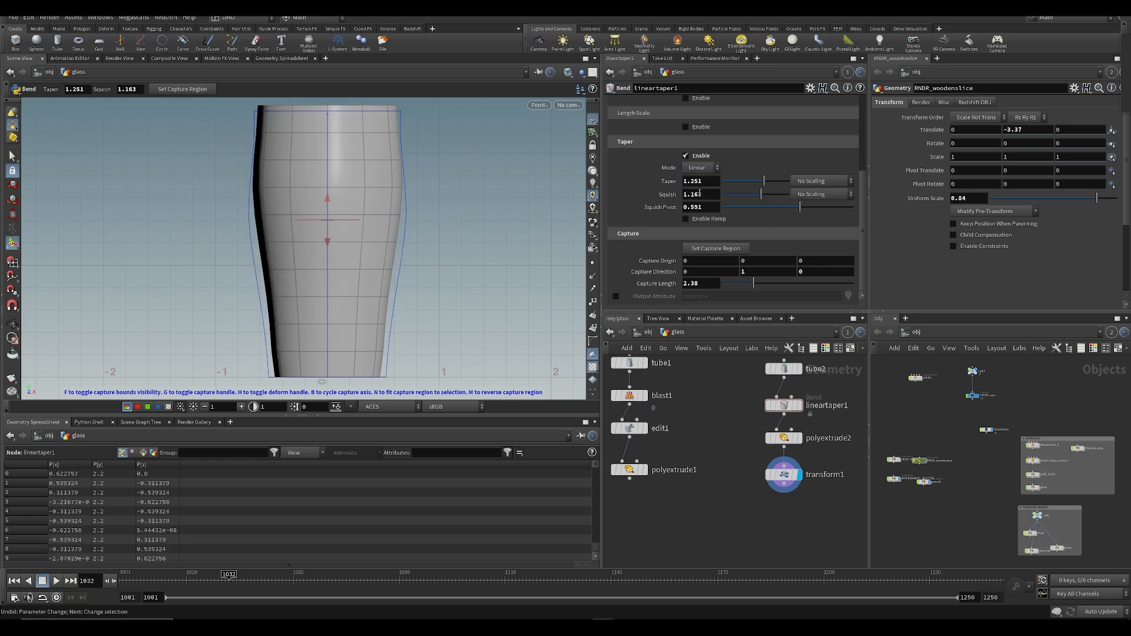
key(Return)
alt+scroll(432, 240, down, 5)
key(ctrl+s)
alt+middle_drag(426, 242, 370, 253)
key(Return)
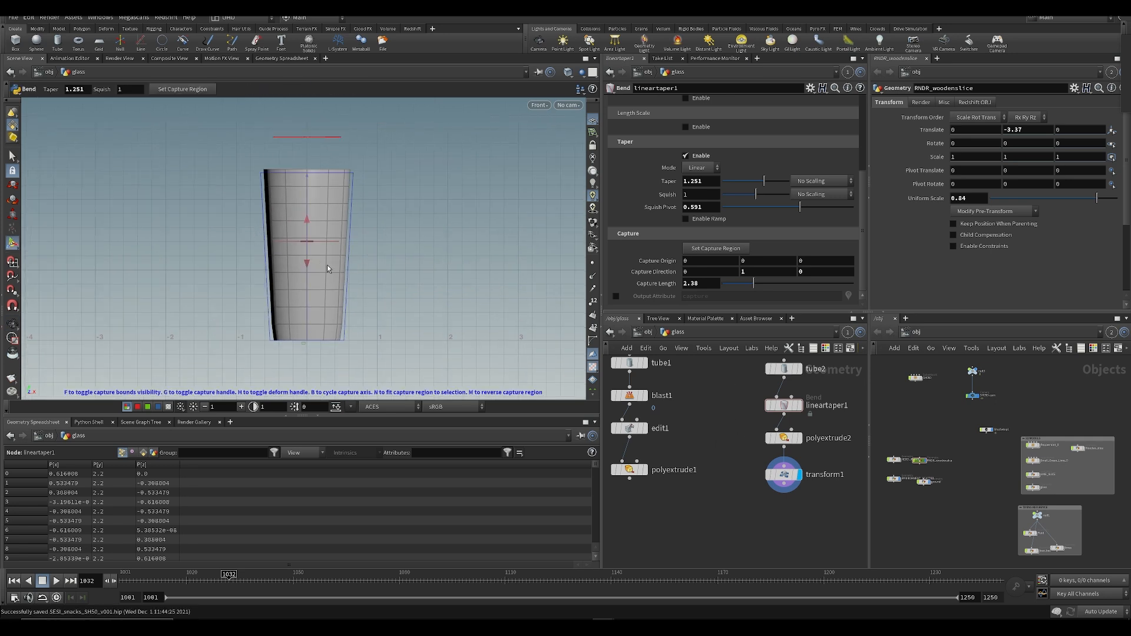
Step: Select the two middle rows of points on the glass and check its shape against the mojito reference photo
key(s)
drag(222, 231, 382, 269)
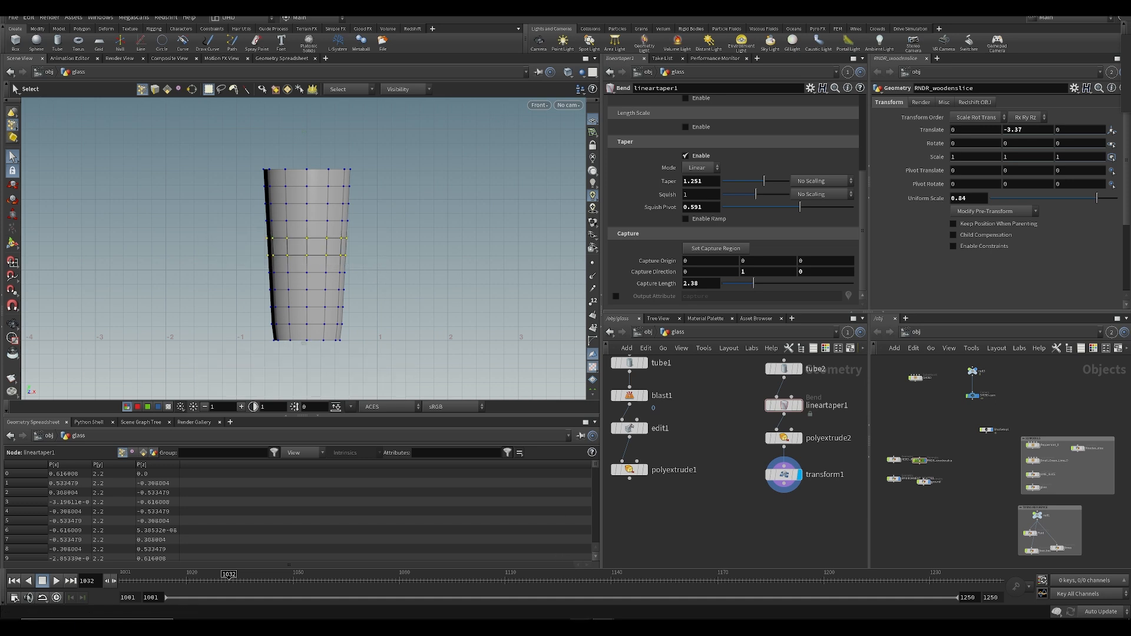
click(617, 587)
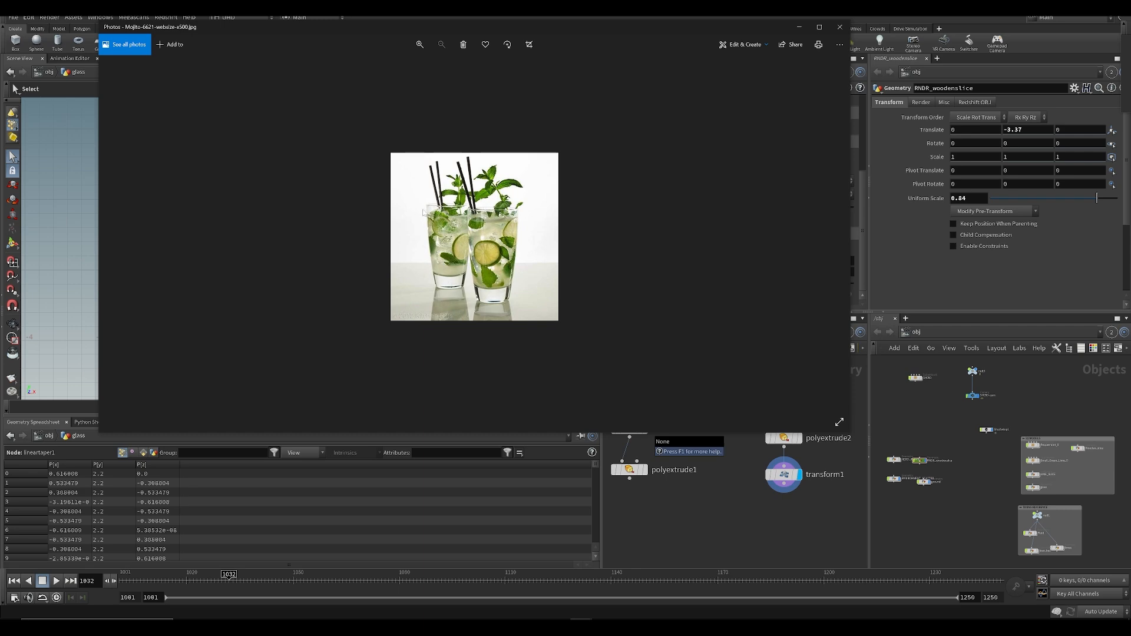
click(639, 482)
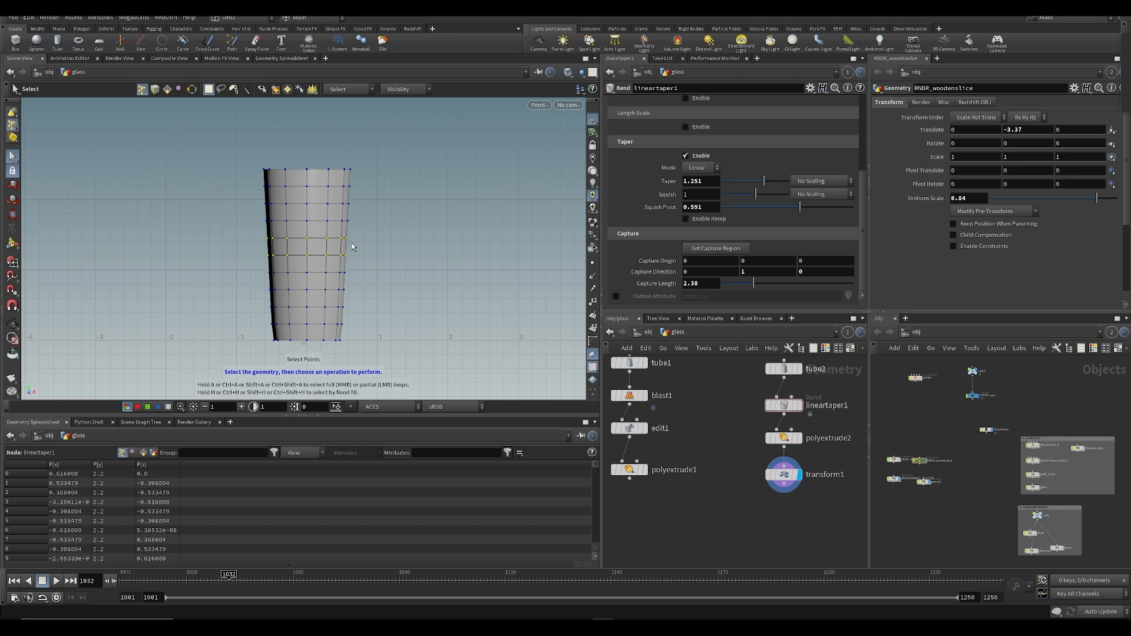
Step: Scale the two selected middle rows of points slightly outward in an Edit node, undoing the first attempt and redoing it
key(e)
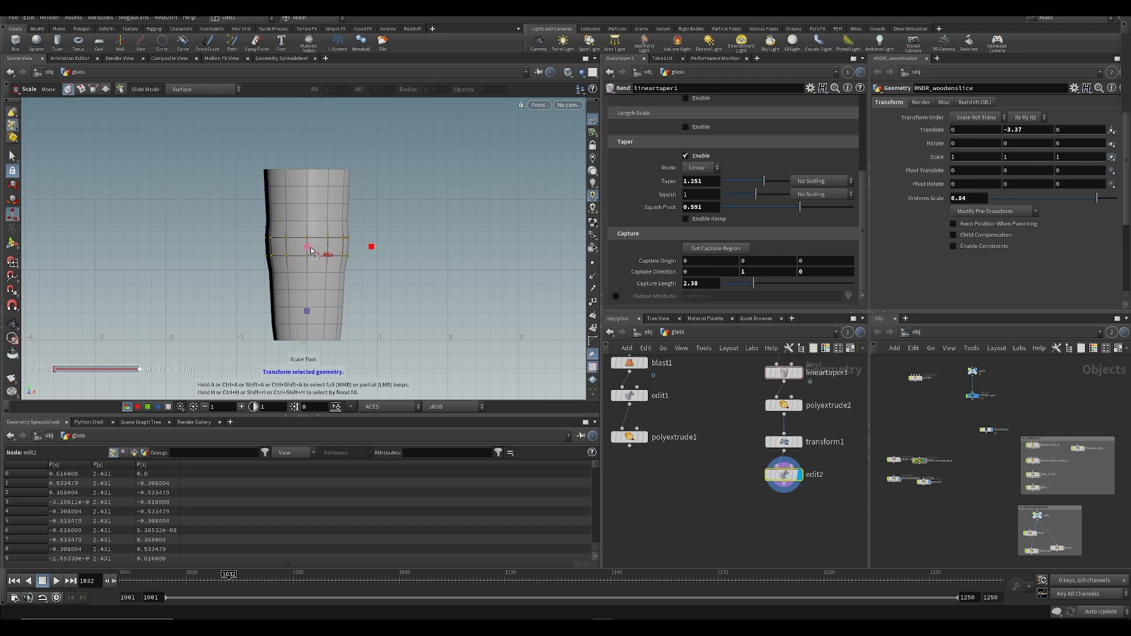
drag(311, 251, 314, 250)
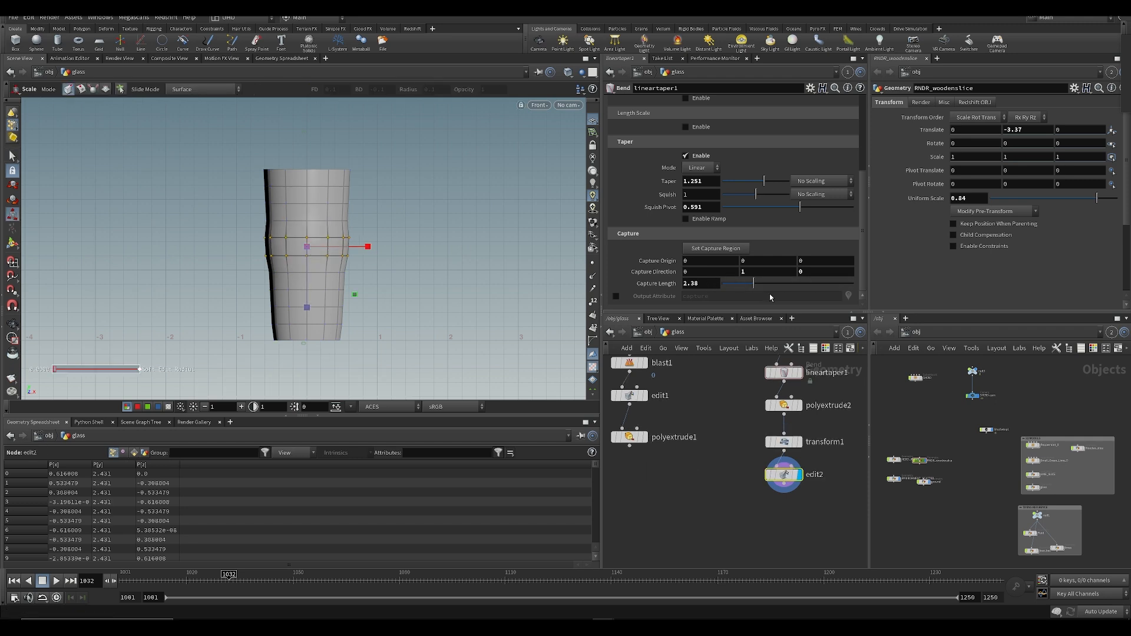
key(ctrl+z)
key(s)
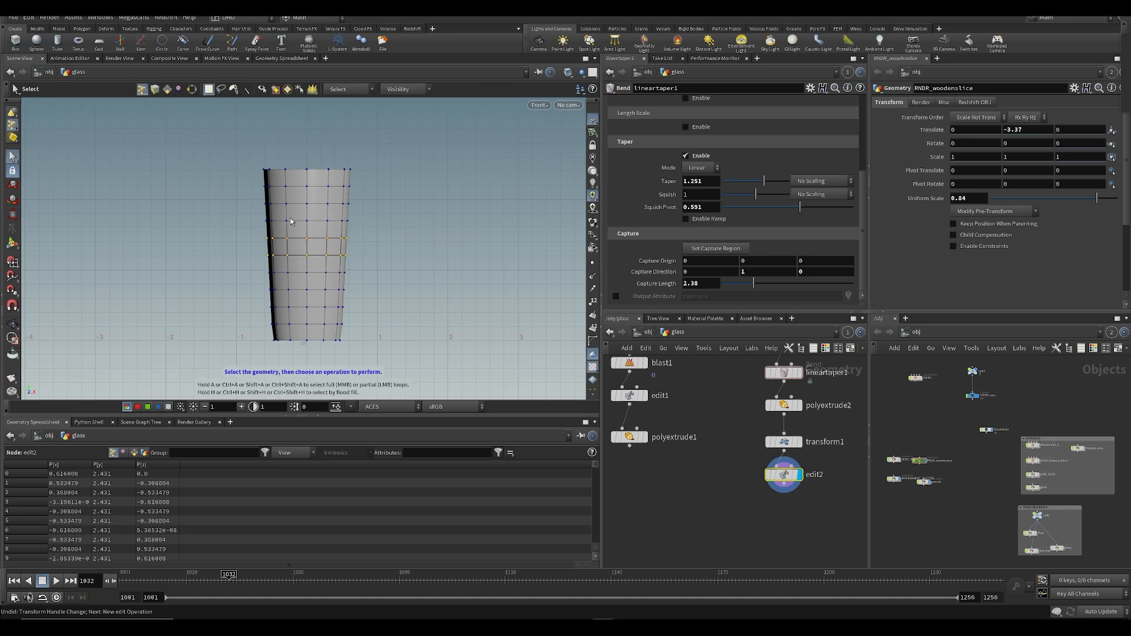
key(r)
drag(317, 253, 331, 252)
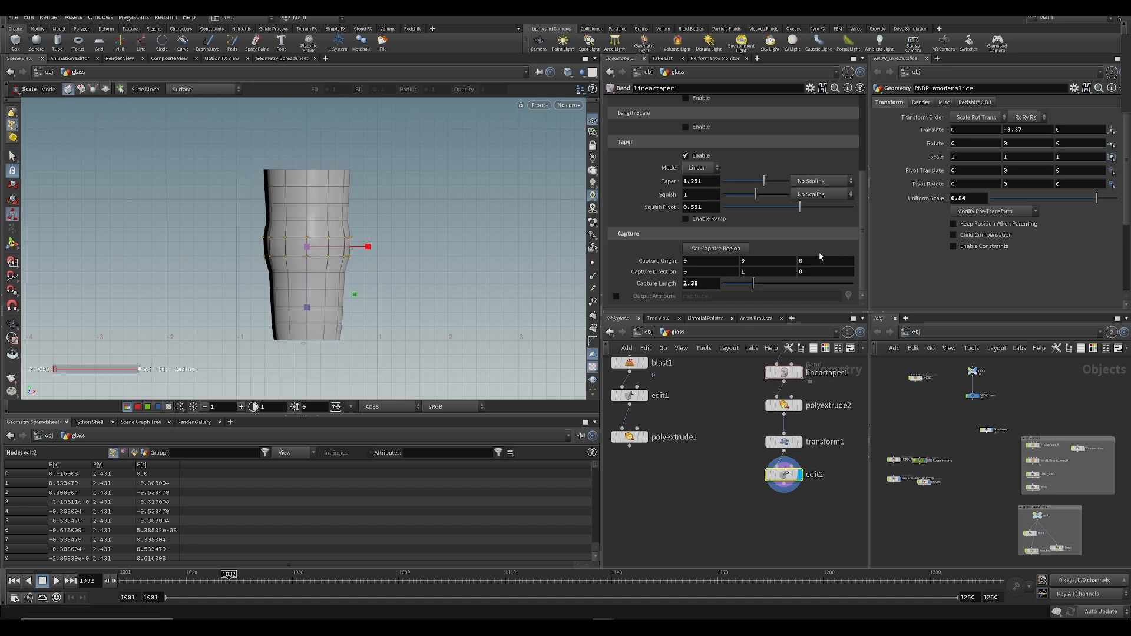
Step: Set the Edit node's soft radius to about 1.325 so the bulge blends along the glass
click(783, 482)
scroll(696, 258, down, 10)
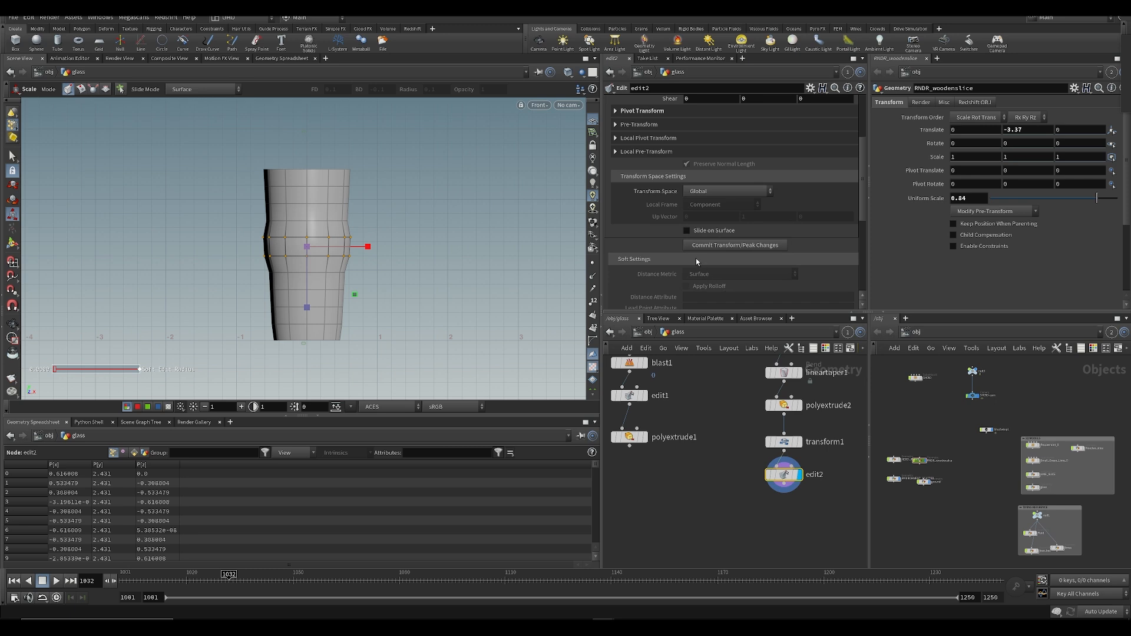
drag(739, 203, 843, 202)
middle_drag(704, 204, 656, 207)
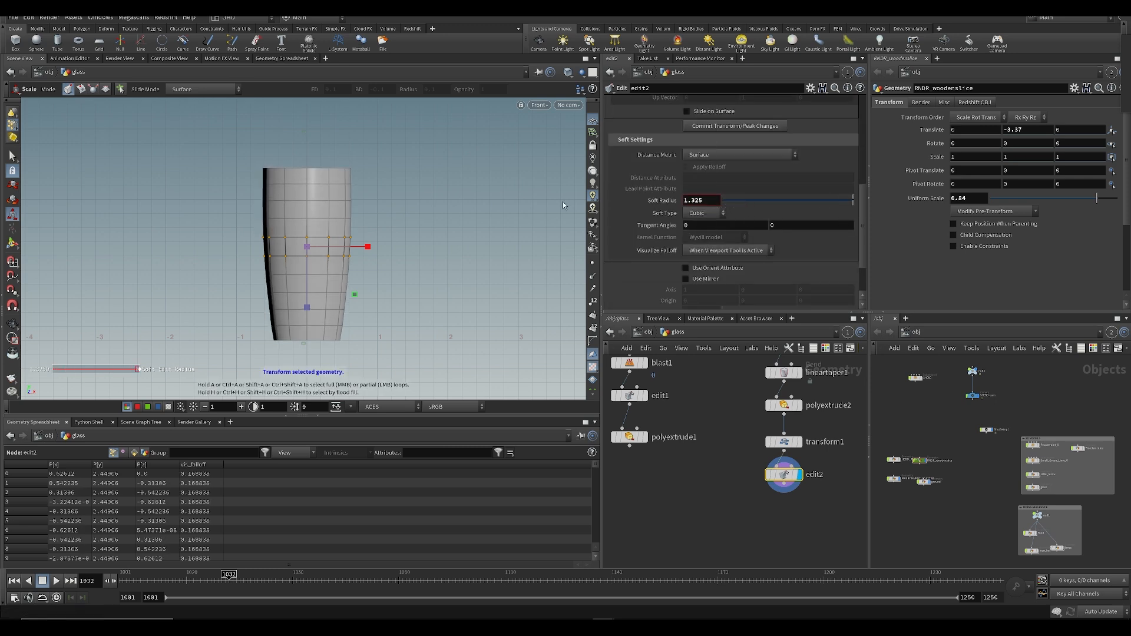
Step: Select the top two rows of points at the rim of the glass and save the scene
drag(221, 156, 311, 175)
key(Escape)
key(ctrl+s)
drag(406, 224, 355, 267)
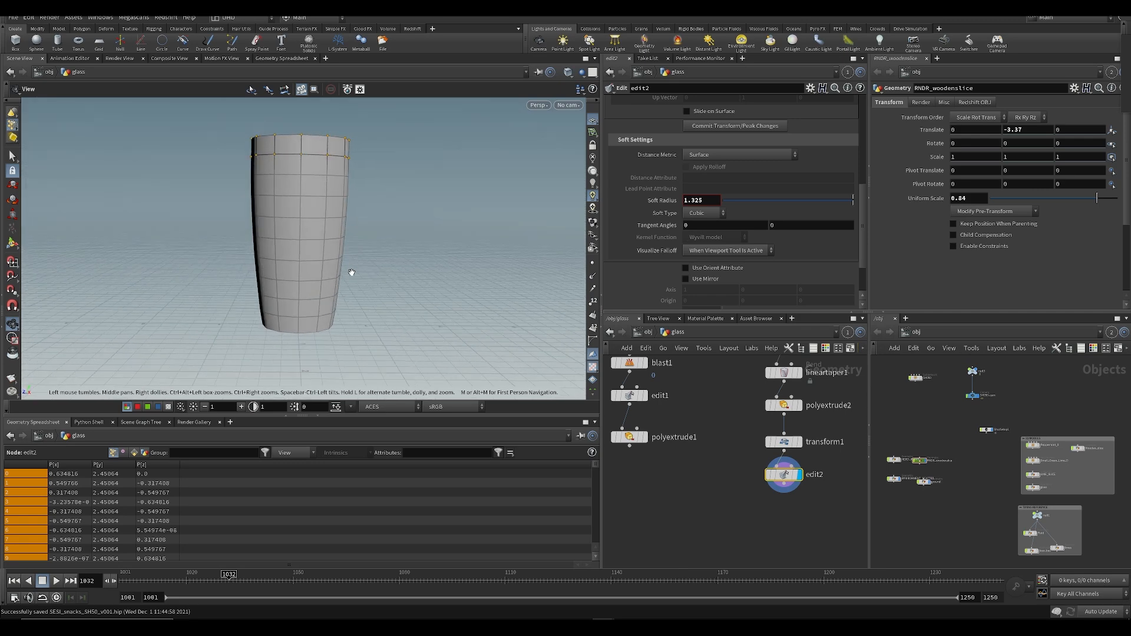
Step: Switch the viewport to smooth shading without the wireframe
click(568, 72)
click(599, 196)
mouse_move(377, 295)
mouse_down()
mouse_move(379, 318)
mouse_move(362, 273)
mouse_move(370, 236)
mouse_move(348, 310)
mouse_move(495, 331)
mouse_up()
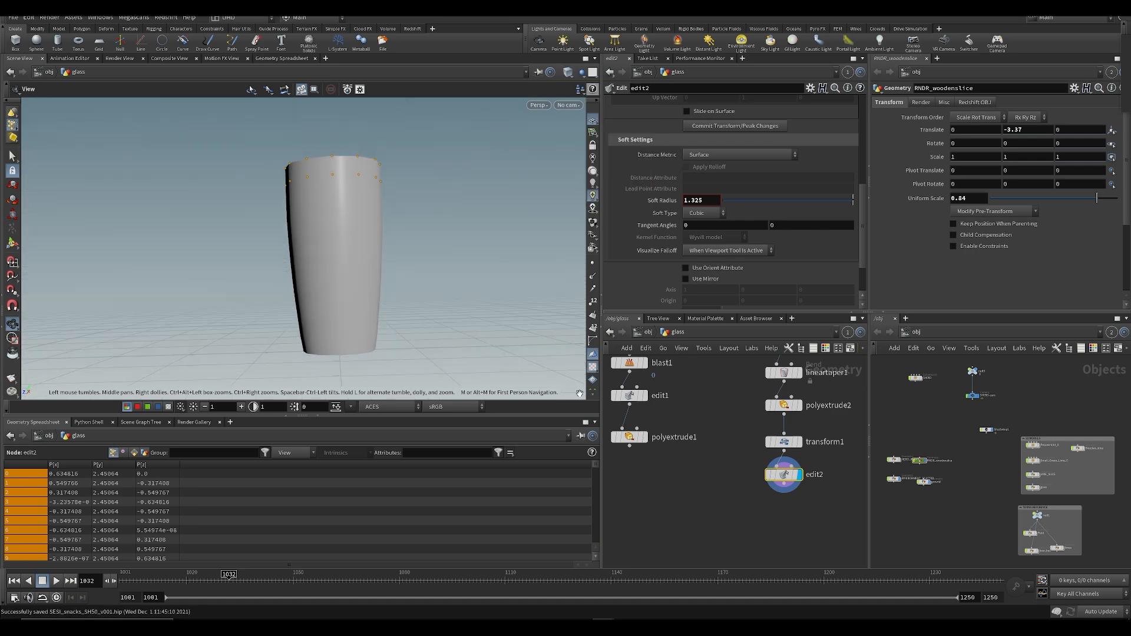
Step: Turn the view to the underside of the glass and display the PolyExtrude node that extends its base
middle_drag(733, 429, 724, 448)
drag(299, 321, 303, 254)
click(777, 425)
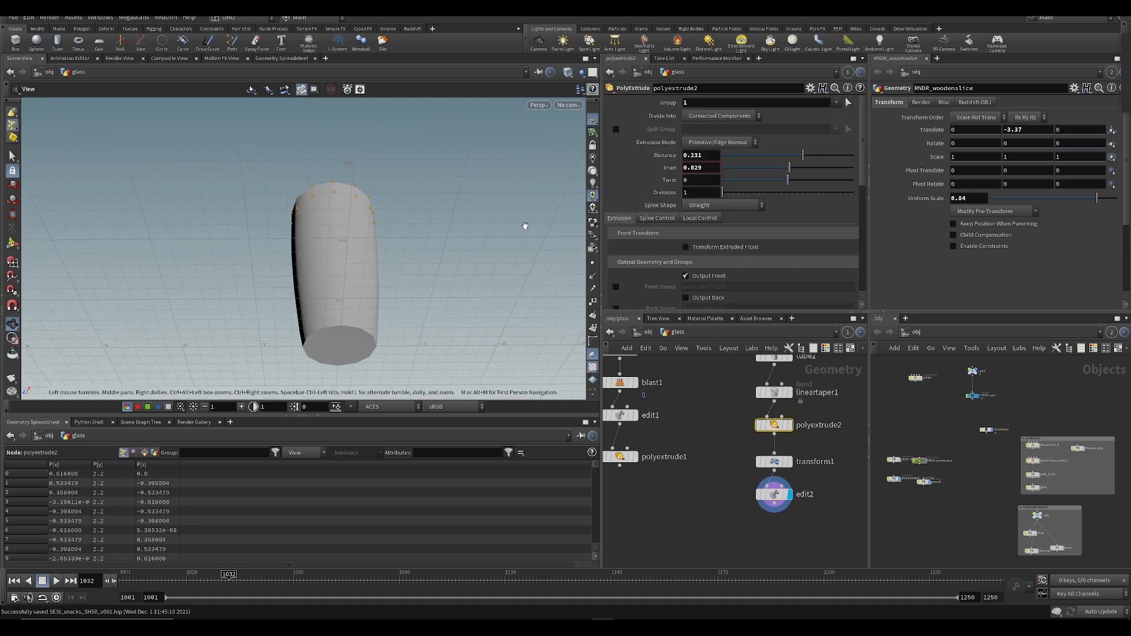
click(788, 425)
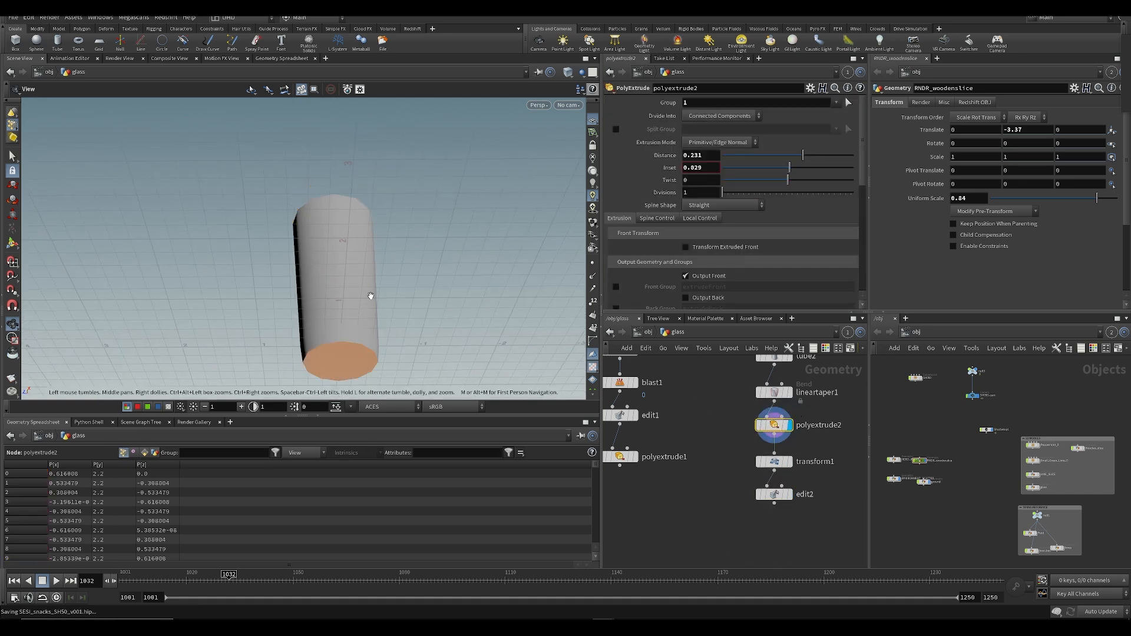
Step: Move the Edit node up the chain between the Linear Taper and the PolyExtrude, display it, and save the scene
scroll(713, 392, down, 3)
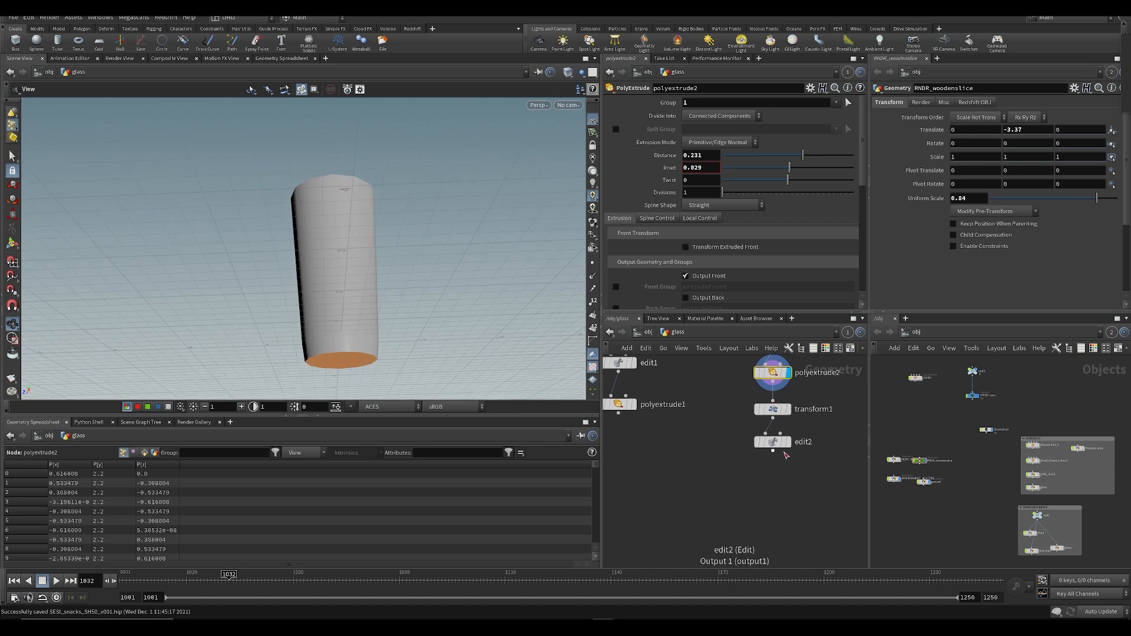
click(788, 442)
middle_drag(730, 424, 725, 453)
drag(726, 462, 792, 490)
key(ctrl+x)
key(ctrl+v)
drag(754, 405, 760, 411)
key(ctrl+s)
alt+drag(414, 298, 398, 305)
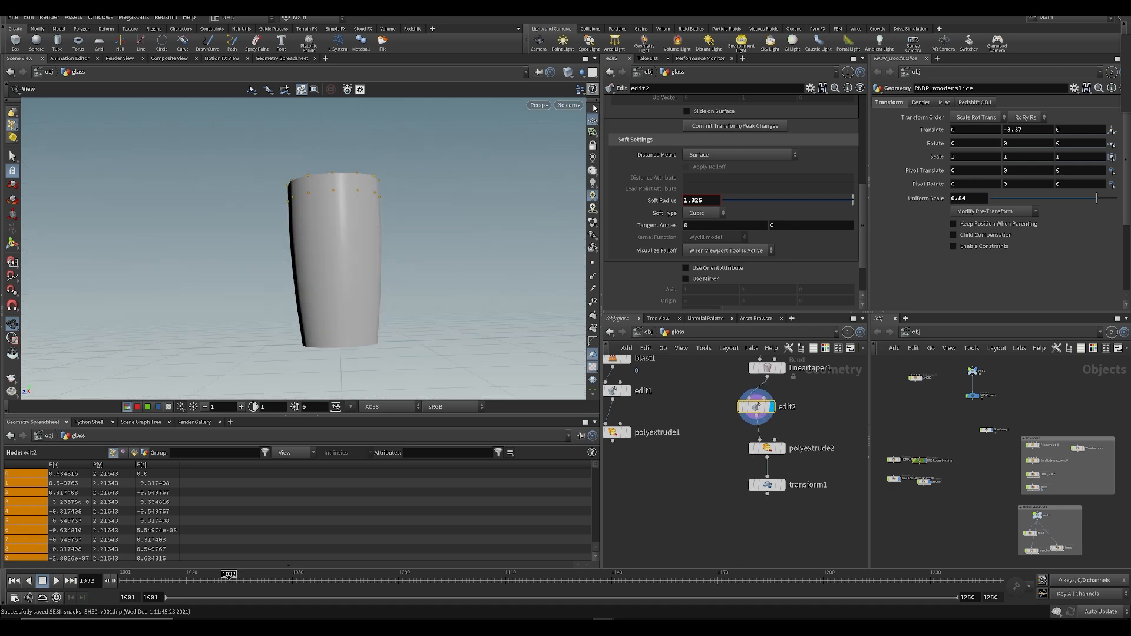
Step: Display the PolyExtrude node that extends the base and enable its Output Back option
key(space+2)
key(space+3)
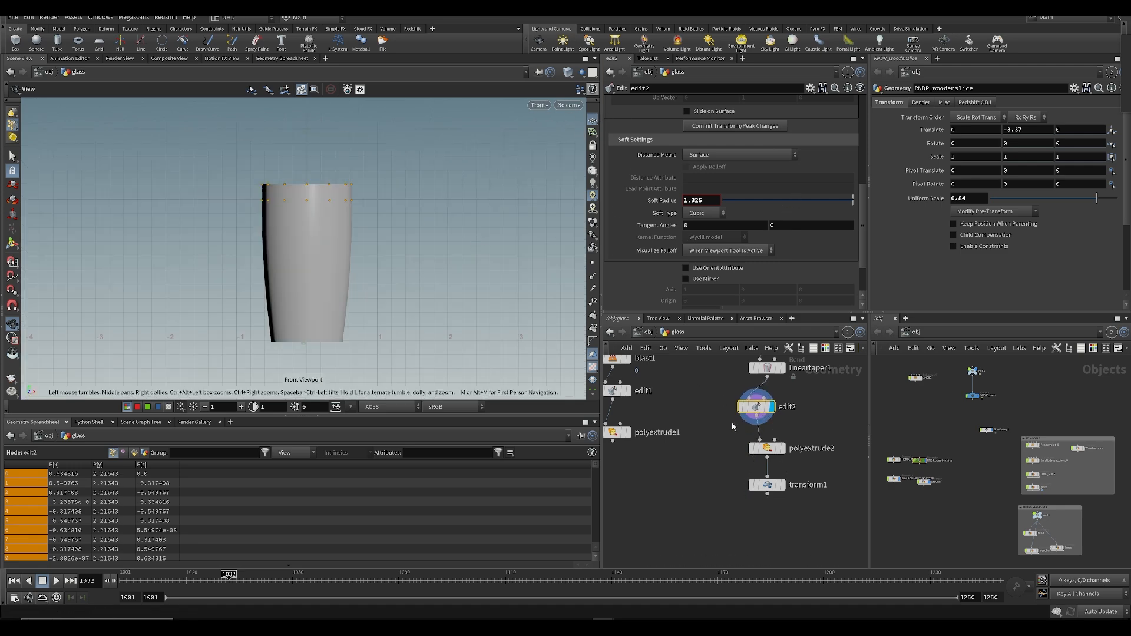
key(space+1)
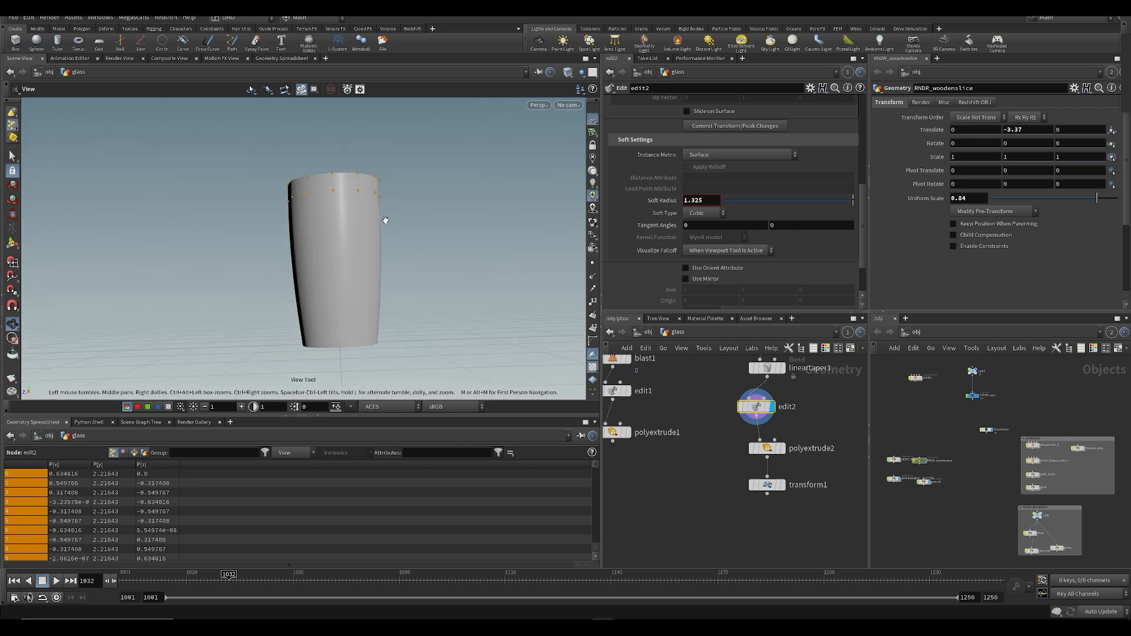
drag(385, 220, 395, 253)
key(ctrl+s)
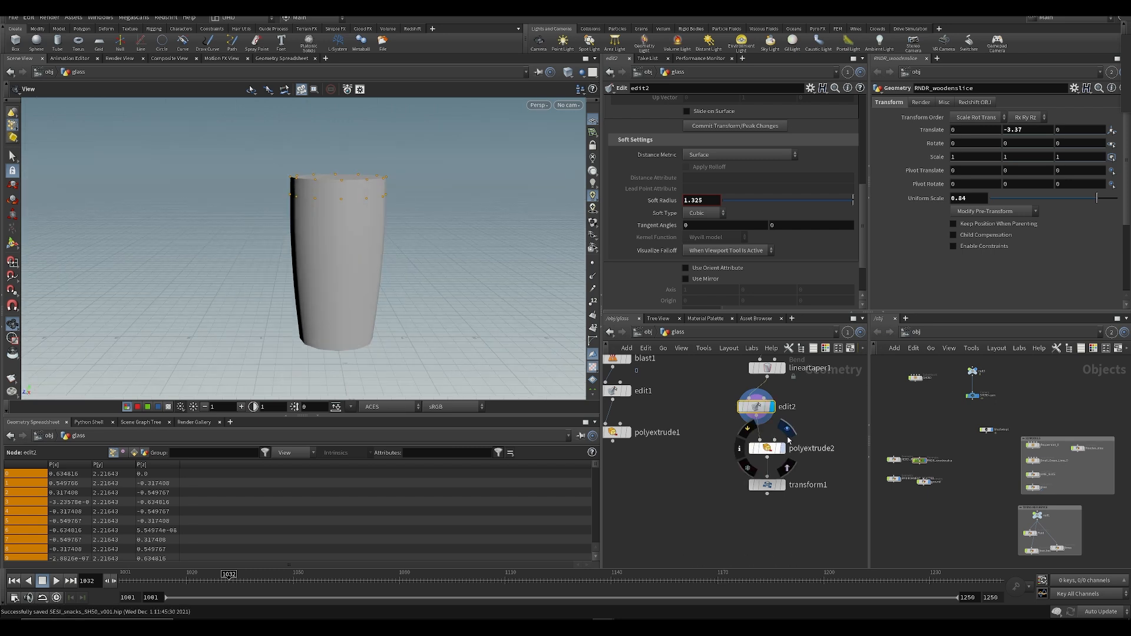
click(782, 449)
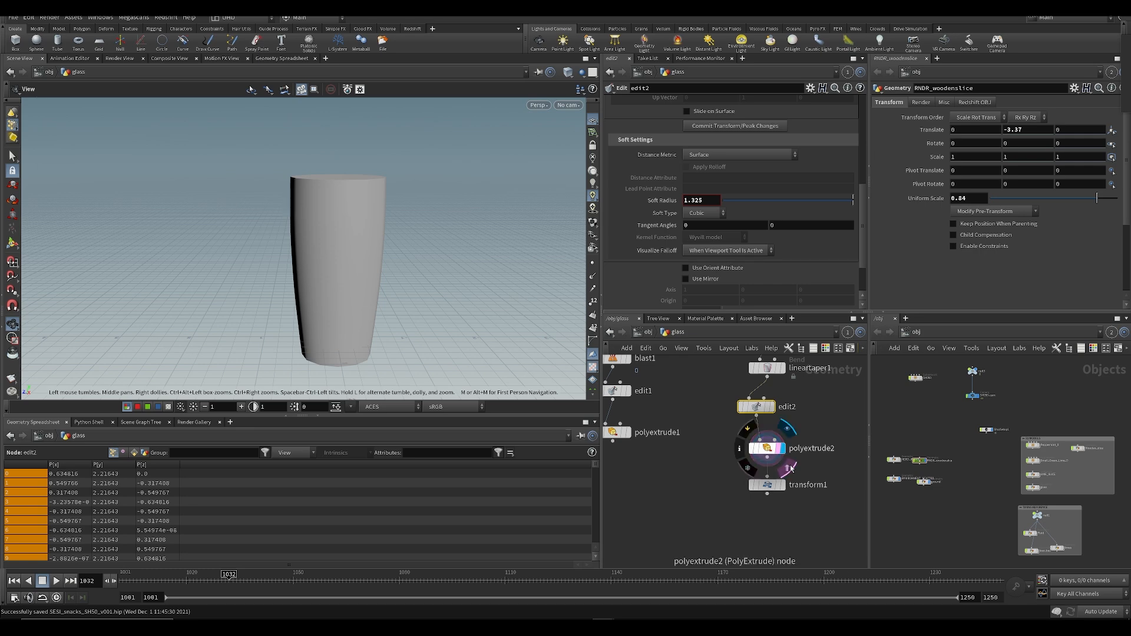
drag(366, 329, 448, 353)
key(ctrl+s)
click(766, 447)
scroll(745, 283, down, 2)
click(685, 261)
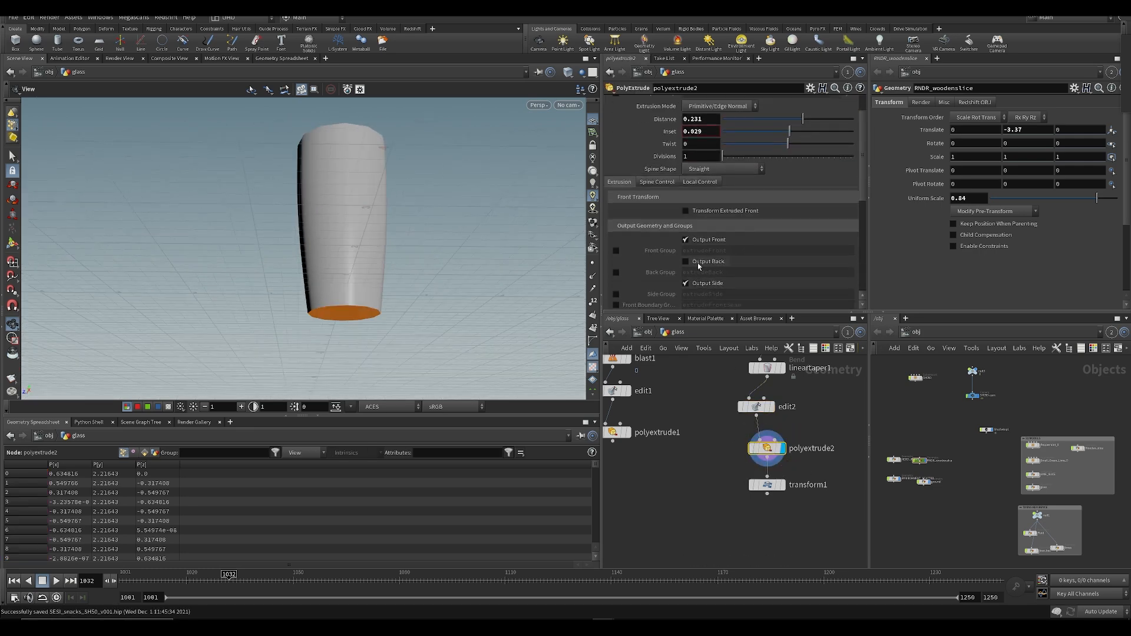
Step: Inspect the glass's base, top and underside in wireframe and shaded display, and save the scene
key(w)
mouse_move(377, 218)
mouse_down()
mouse_move(352, 361)
mouse_move(365, 222)
mouse_move(356, 245)
mouse_move(343, 149)
mouse_up()
key(w)
key(ctrl+s)
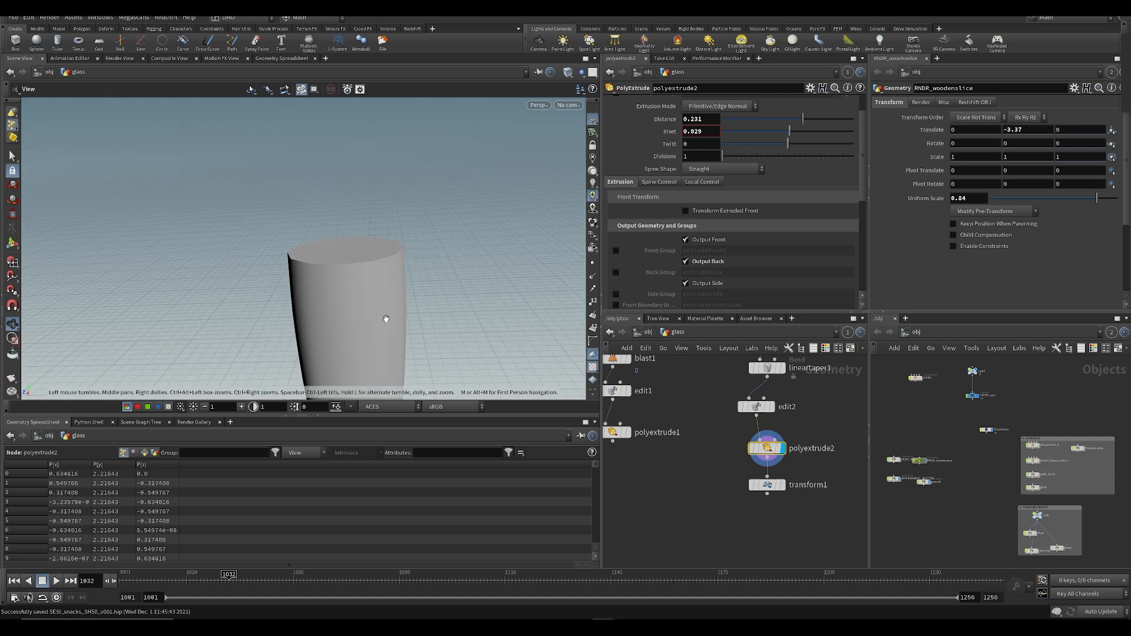
middle_drag(384, 313, 396, 225)
drag(396, 226, 332, 338)
key(s)
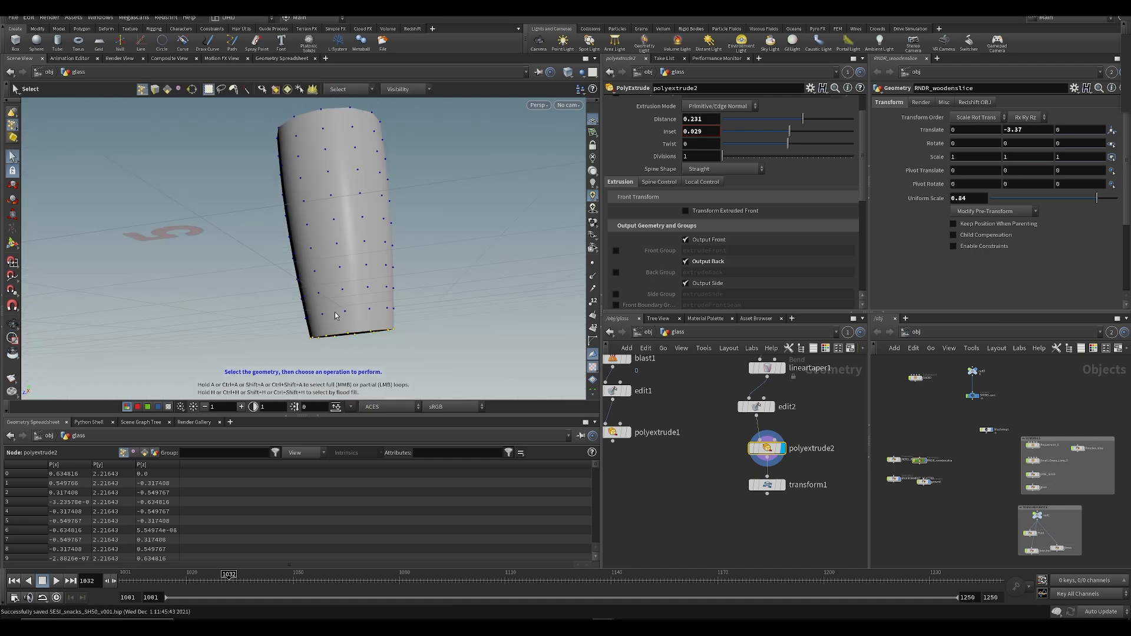
key(w)
key(Escape)
drag(386, 302, 415, 301)
key(Escape)
key(w)
Step: Delete the cap face at the top of the glass to open the rim
key(s)
click(370, 217)
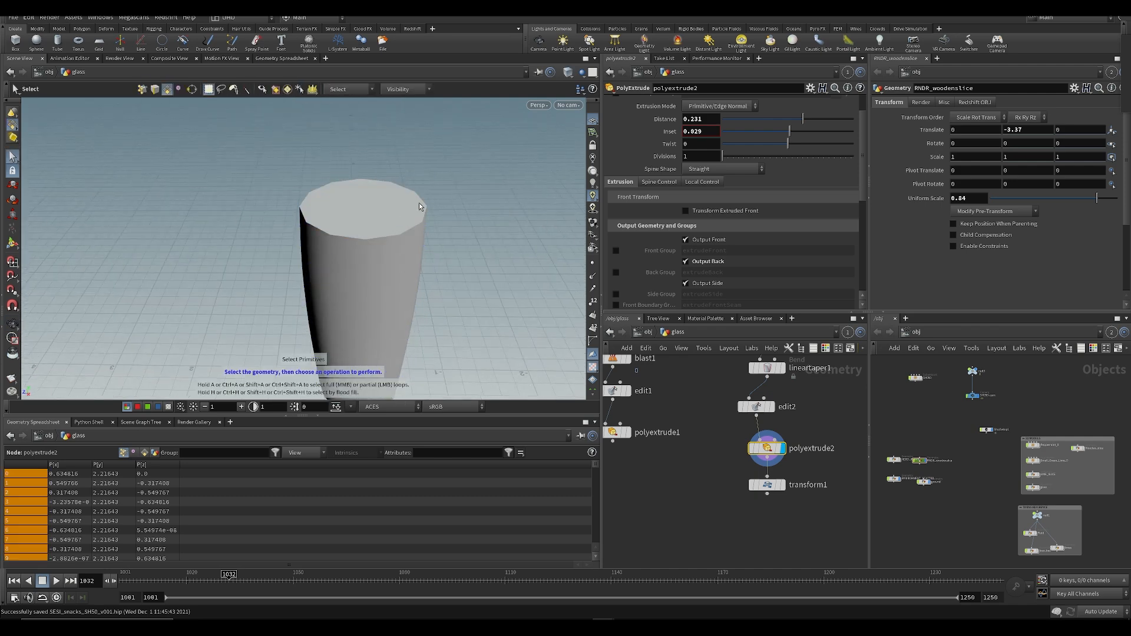
key(Delete)
key(Escape)
drag(433, 193, 359, 306)
scroll(363, 243, up, 3)
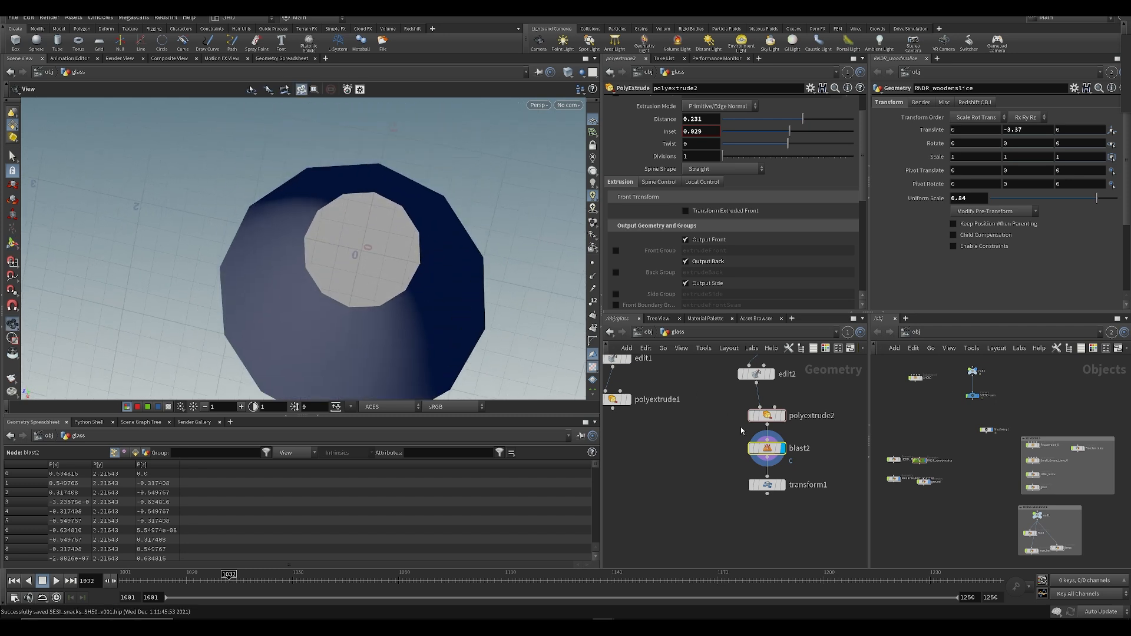
Step: Delete the glass's outer bottom face and the inner floor face above it
click(768, 448)
alt+drag(328, 264, 341, 213)
click(375, 199)
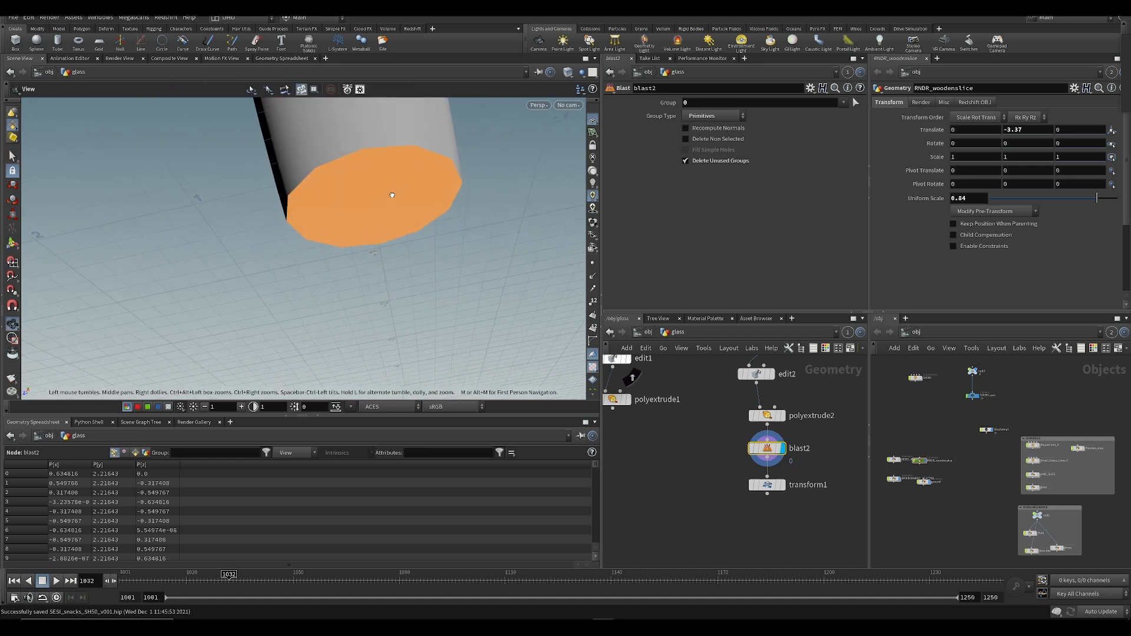
key(Delete)
alt+drag(437, 197, 409, 172)
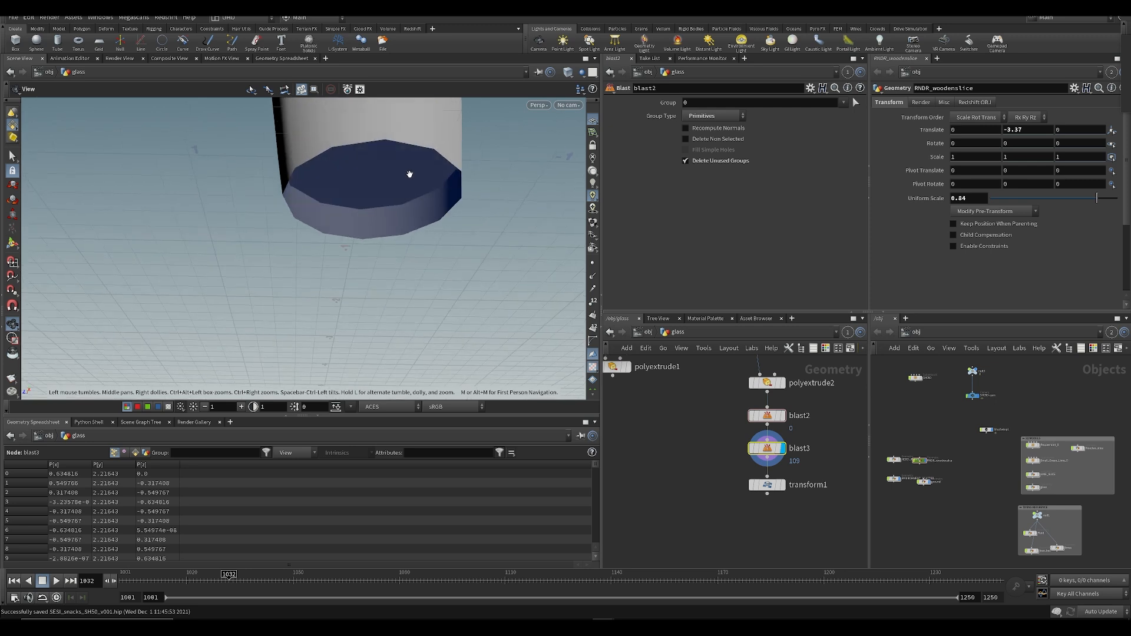
click(410, 169)
key(Delete)
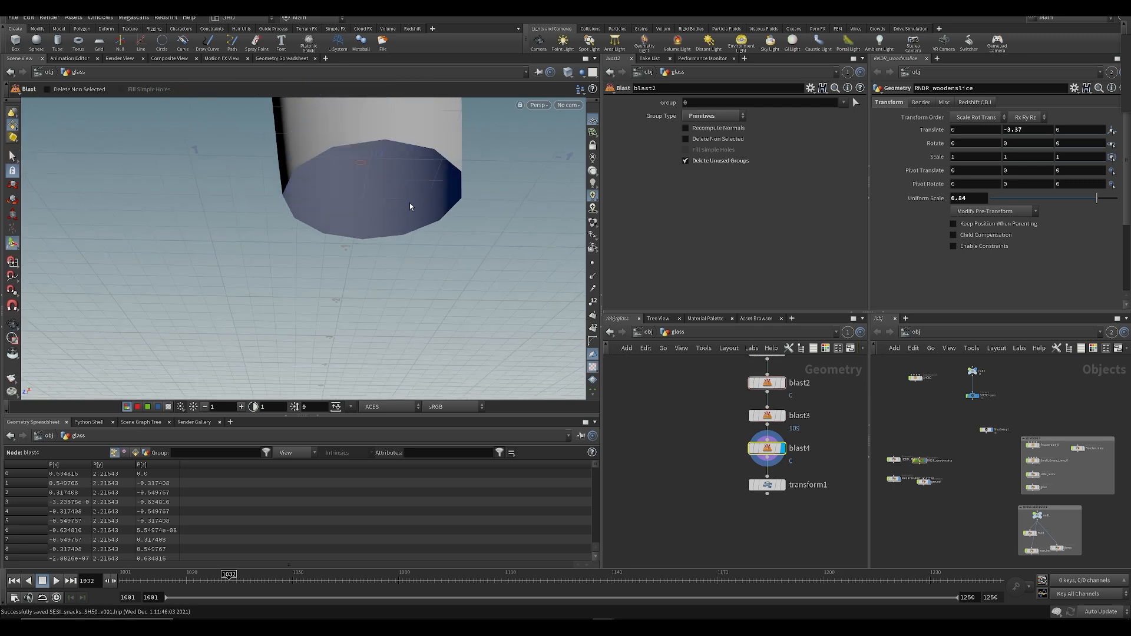
Step: Show the wireframe over the shaded glass in the viewport and save the scene
key(ctrl+s)
click(568, 72)
click(608, 207)
mouse_move(342, 227)
alt+mouse_down()
mouse_move(322, 246)
mouse_move(331, 220)
alt+mouse_up()
key(ctrl+s)
alt+right_drag(357, 227, 356, 248)
alt+drag(356, 248, 307, 306)
alt+middle_drag(306, 306, 352, 225)
key(ctrl+s)
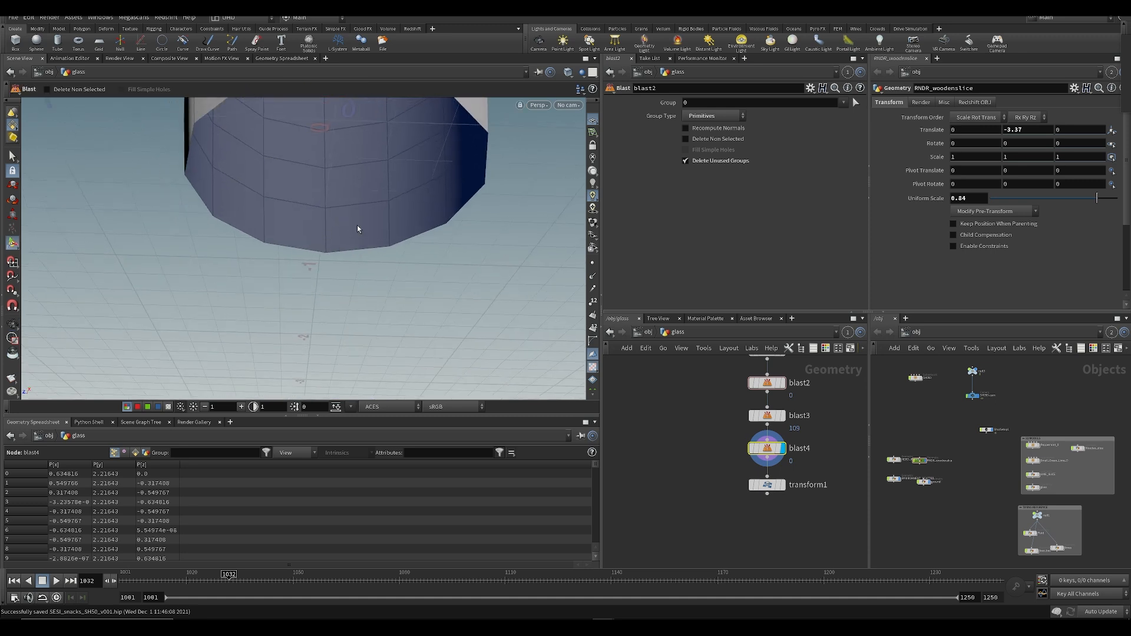
Step: Cut the Transform node from the end of the glass's node chain
middle_drag(734, 521, 718, 480)
drag(751, 445, 735, 468)
drag(666, 495, 768, 447)
key(ctrl+x)
click(753, 410)
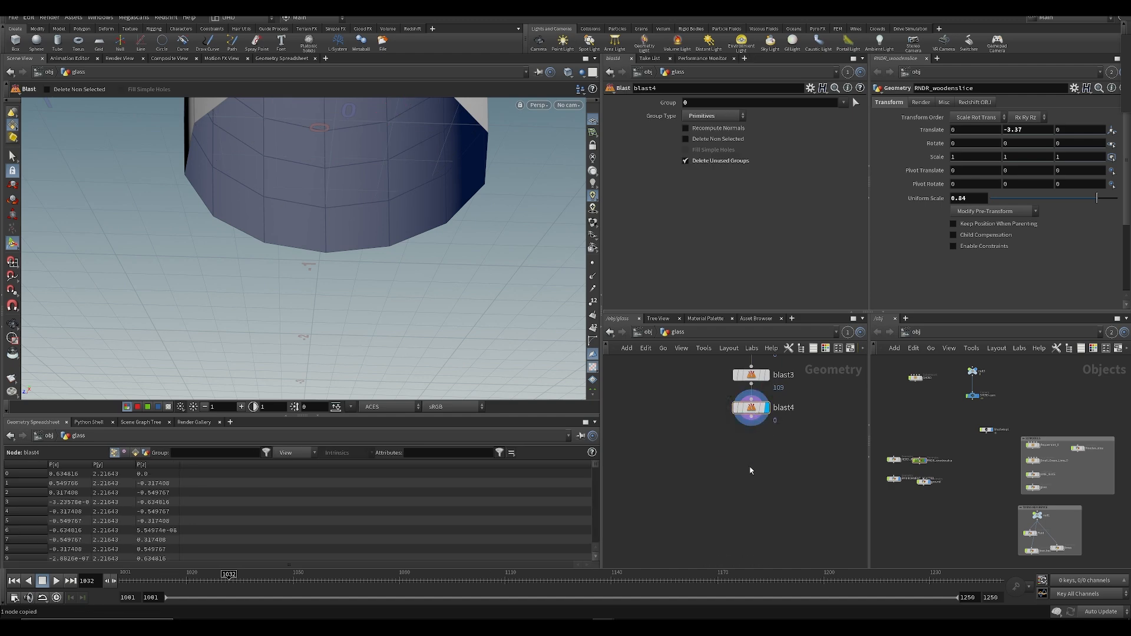
key(Tab)
text(polyf)
key(Return)
key(Return)
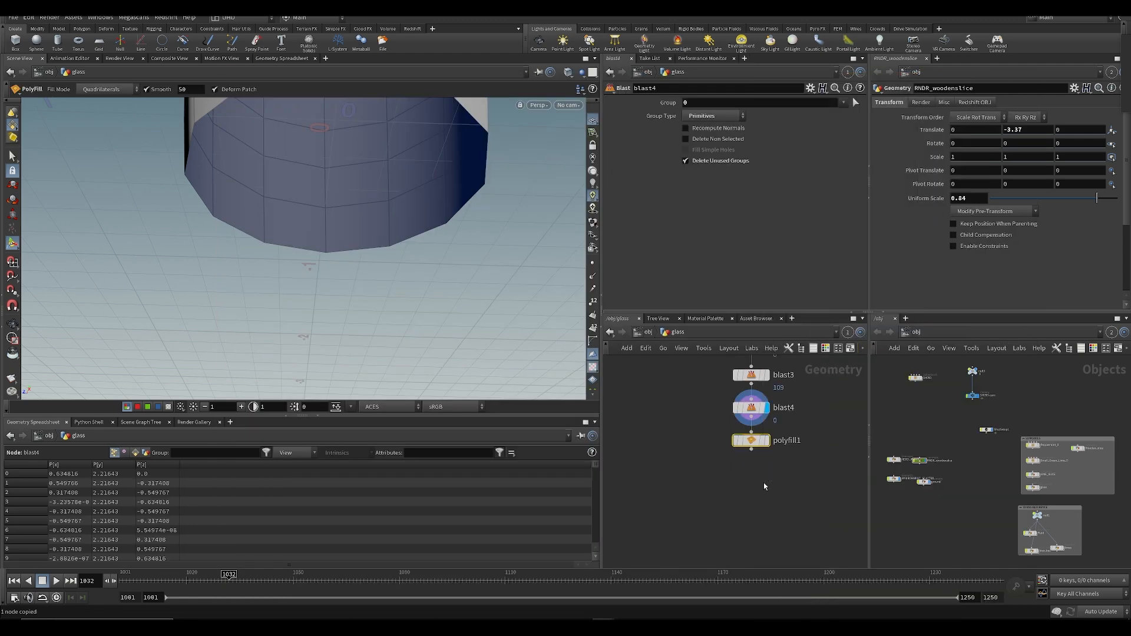
key(ctrl+z)
Step: Thicken the glass wall with a PolyExtrude after the last Blast, distance 0.088 and Output Back enabled, and save the scene
key(Tab)
text(p)
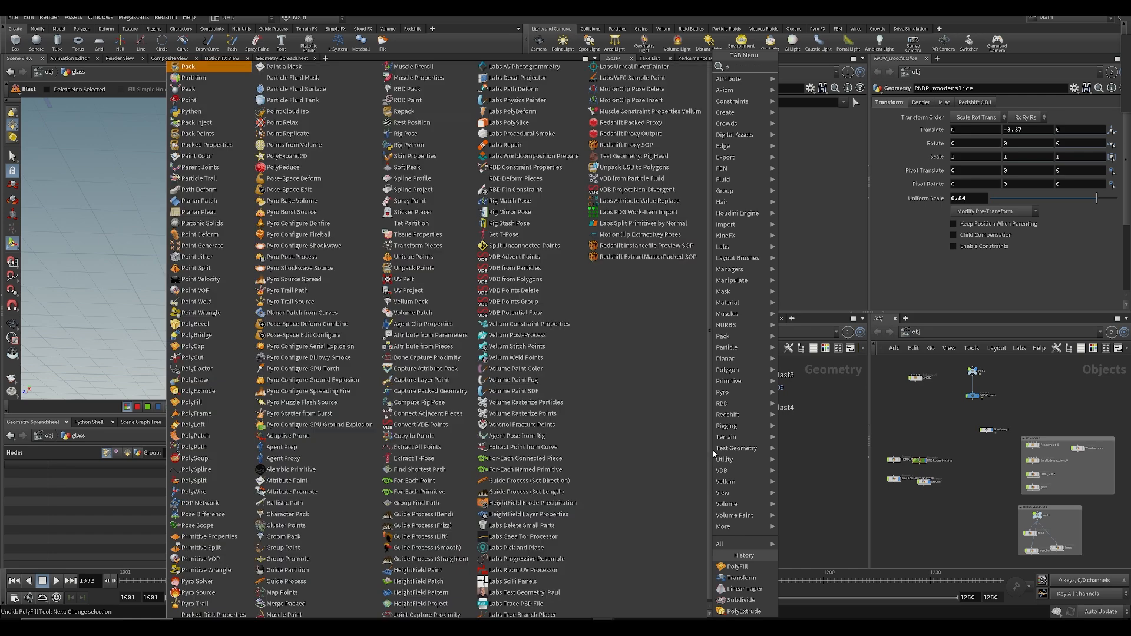
text(oly f)
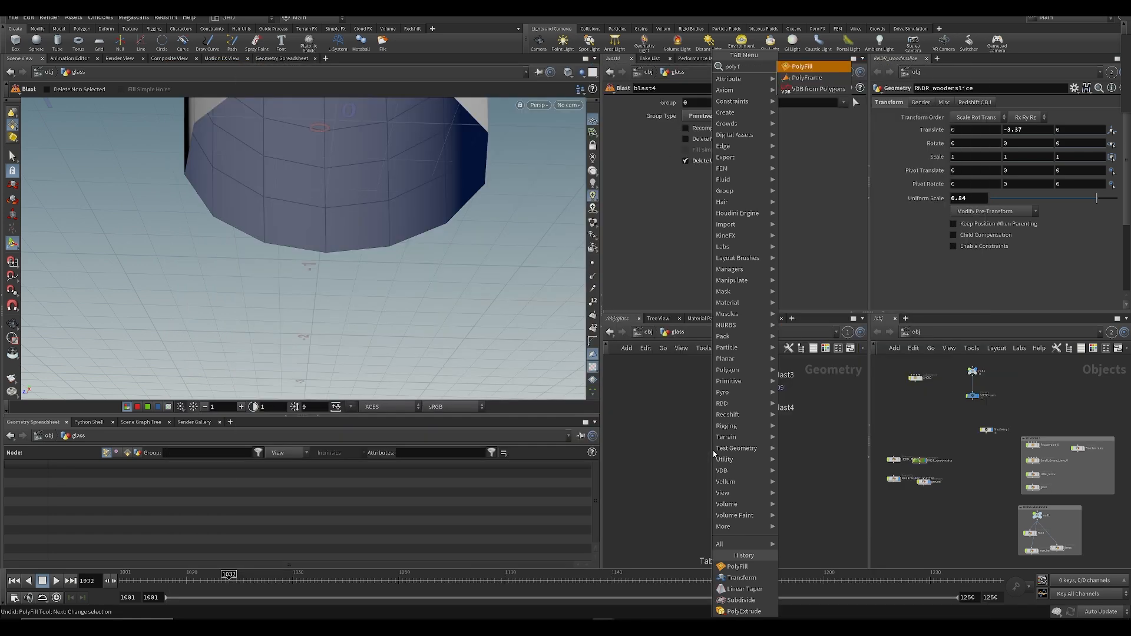
key(BackSpace)
text(ex)
key(Return)
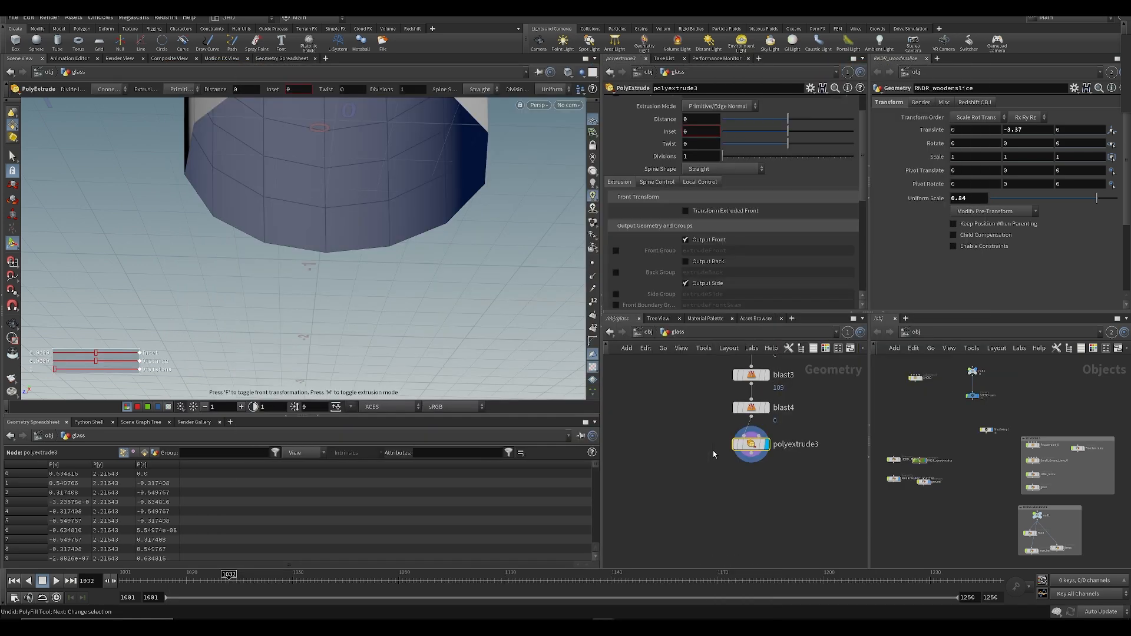
drag(784, 122, 793, 123)
click(712, 264)
alt+middle_drag(385, 177, 398, 225)
key(ctrl+s)
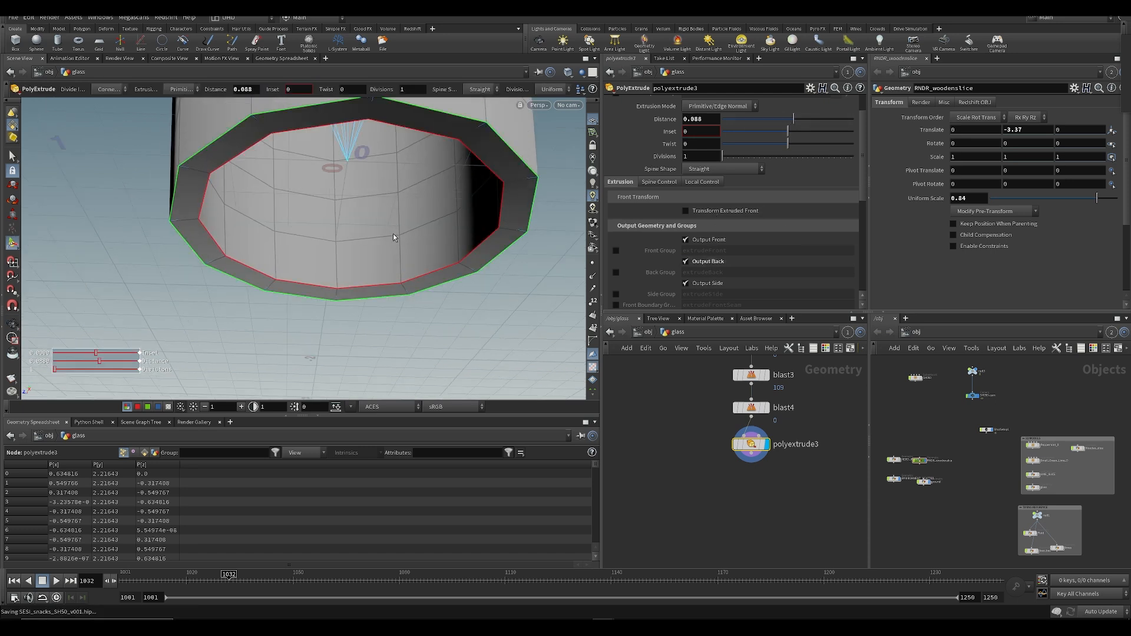
Step: Delete the inner wall faces nearest the glass's open base
key(s)
click(335, 259)
key(a)
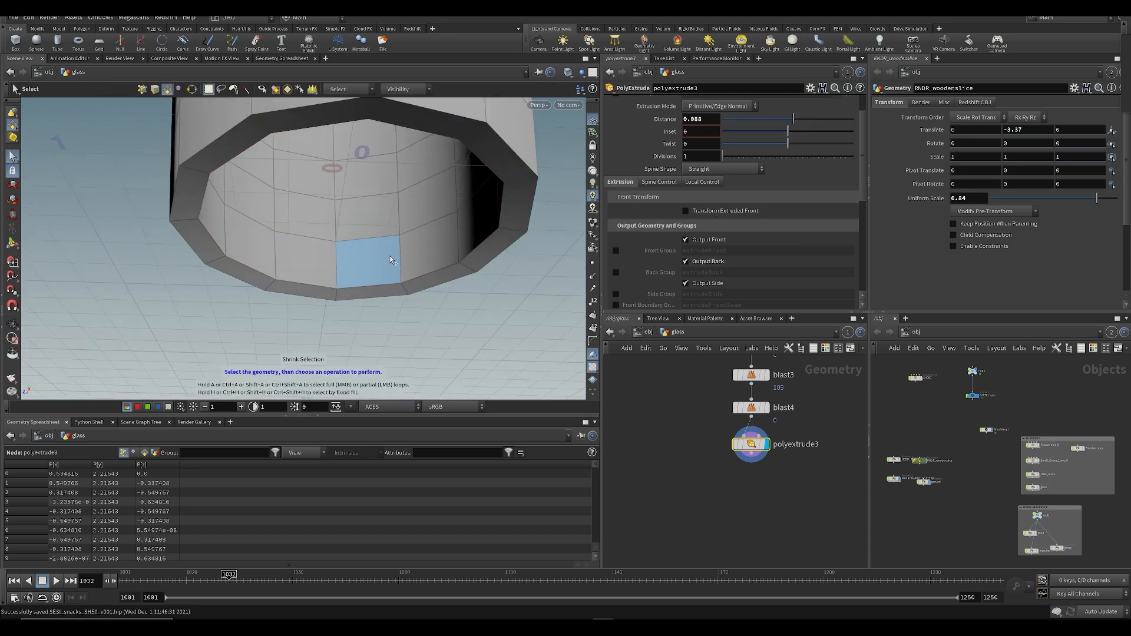
click(366, 259)
click(331, 260)
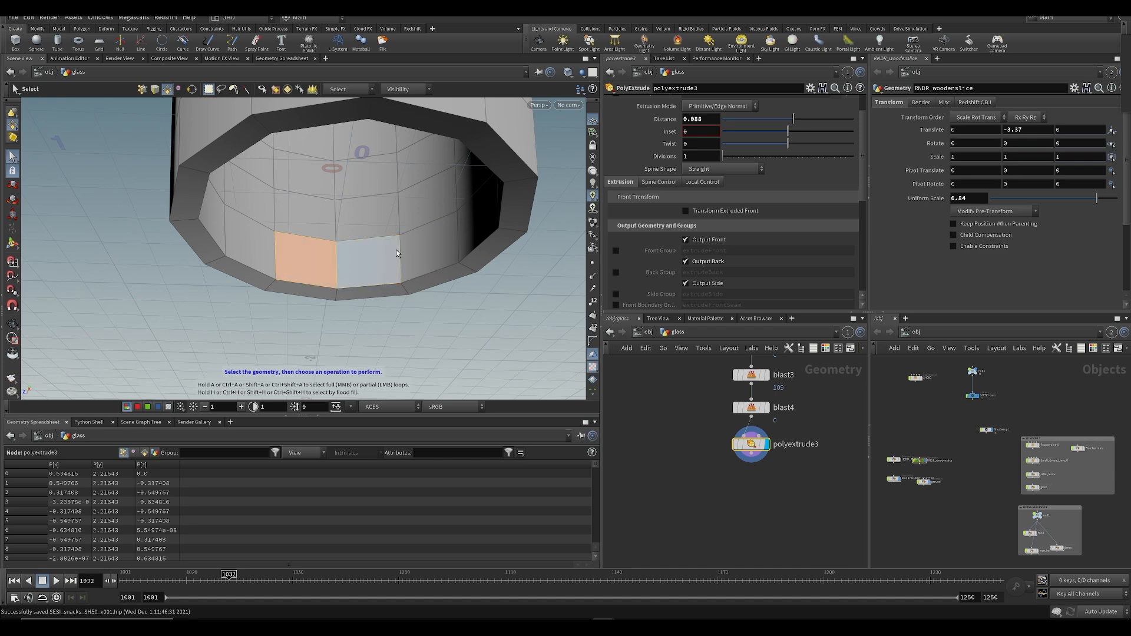
click(394, 251)
middle_click(436, 270)
alt+drag(380, 243, 332, 214)
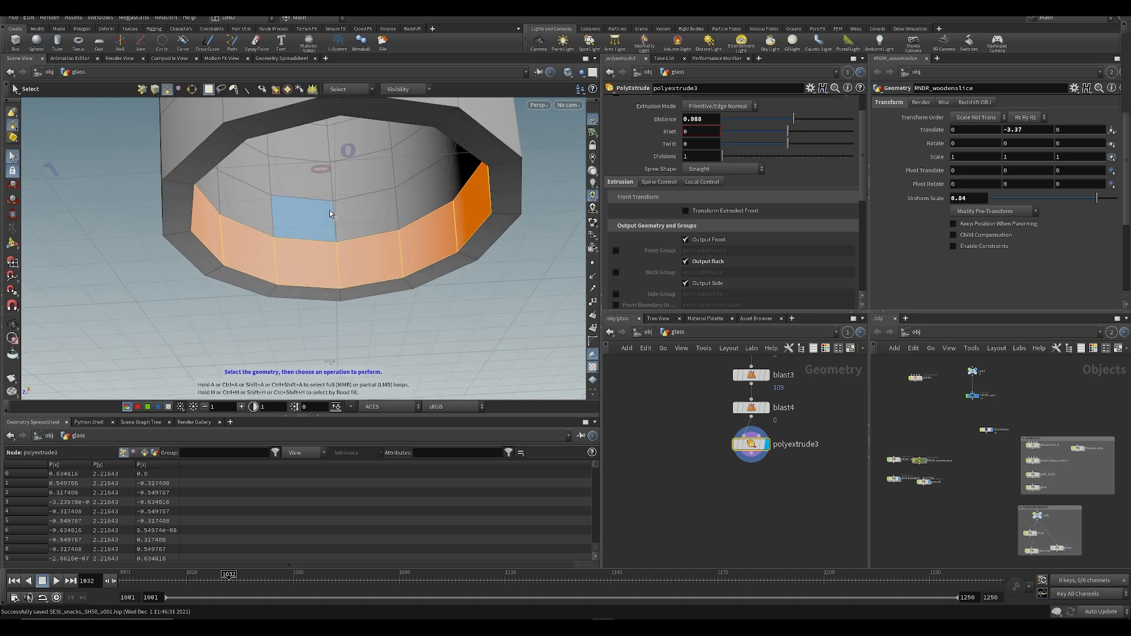
key(Delete)
Step: Fill the inner wall's lower edge loop with a PolyFill in Quadrilateral Grid mode to form the inside floor
key(3)
middle_click(366, 195)
mouse_move(366, 196)
alt+mouse_down()
mouse_move(369, 141)
mouse_move(384, 202)
alt+mouse_up()
key(Tab)
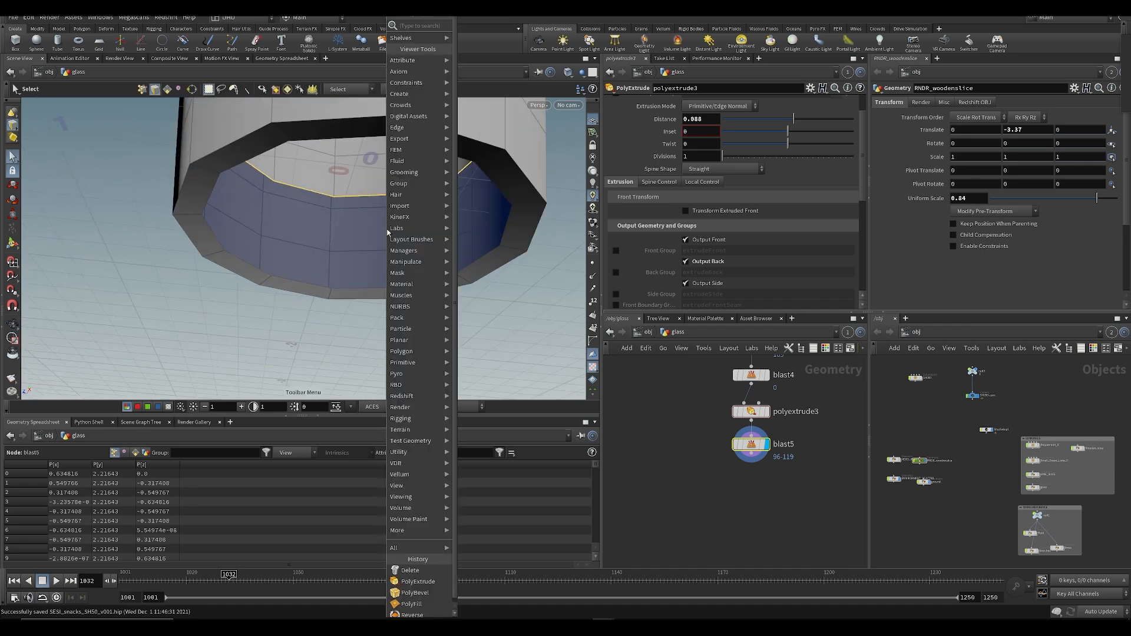
text(polyfill)
key(Return)
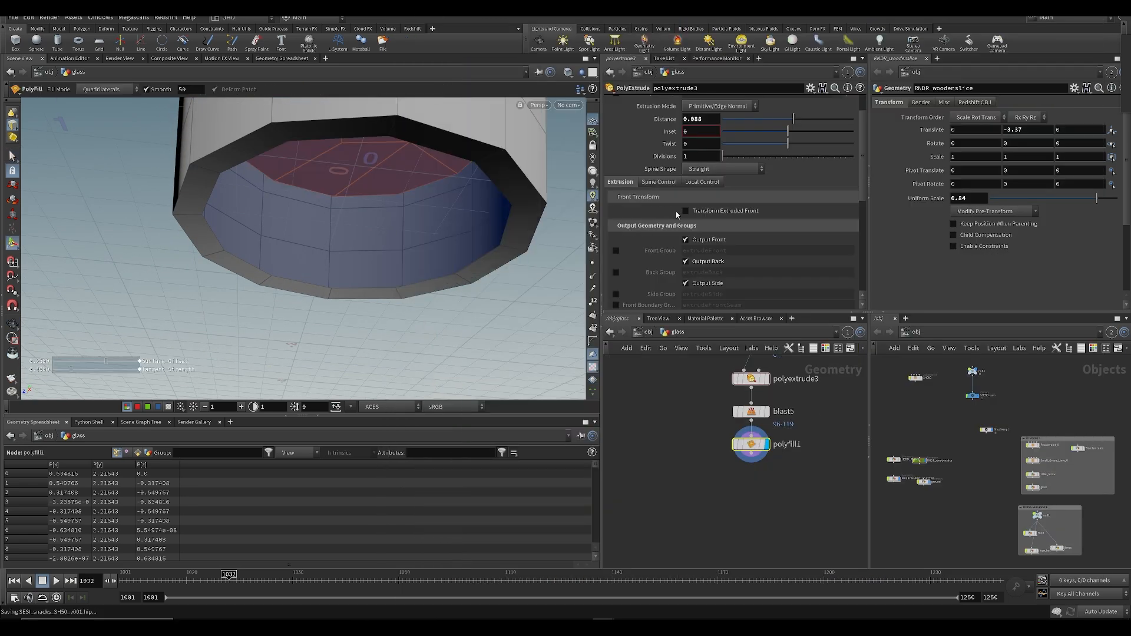
click(765, 443)
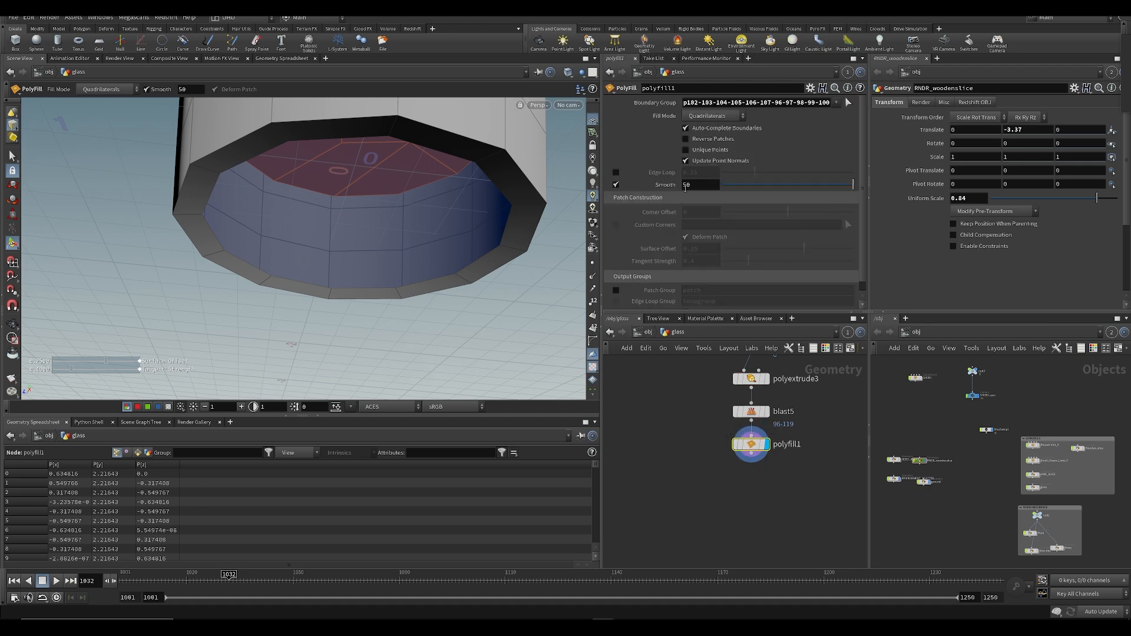
click(721, 118)
click(716, 184)
alt+drag(413, 259, 433, 194)
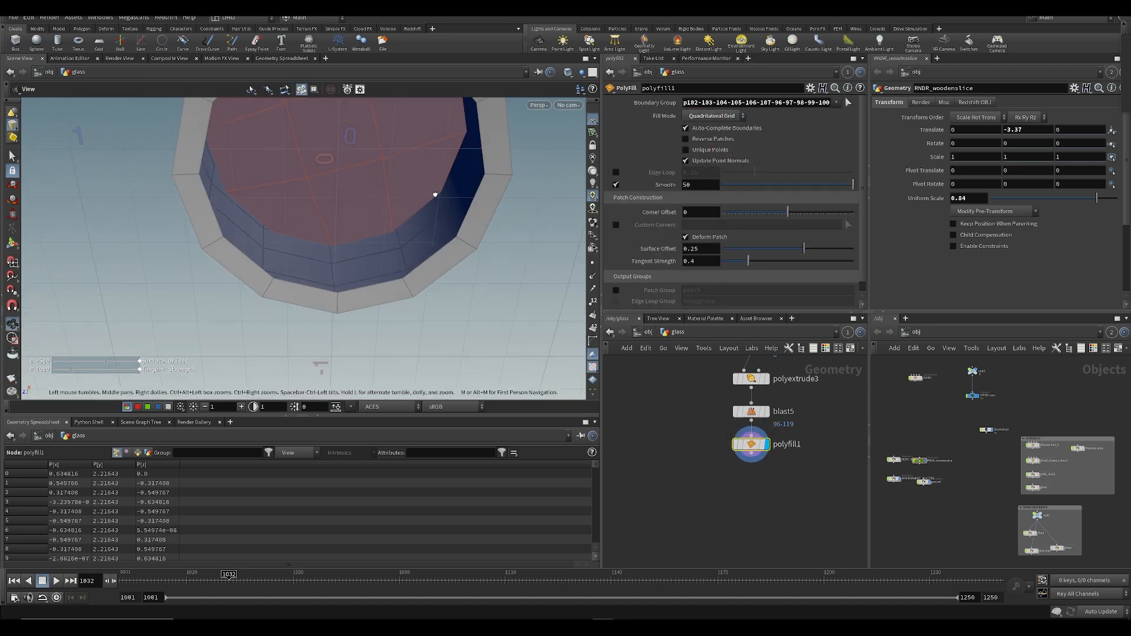
Step: Close the opening on the underside with a second PolyFill in Quadrilateral Grid mode and save the scene
key(s)
double_click(370, 287)
key(Tab)
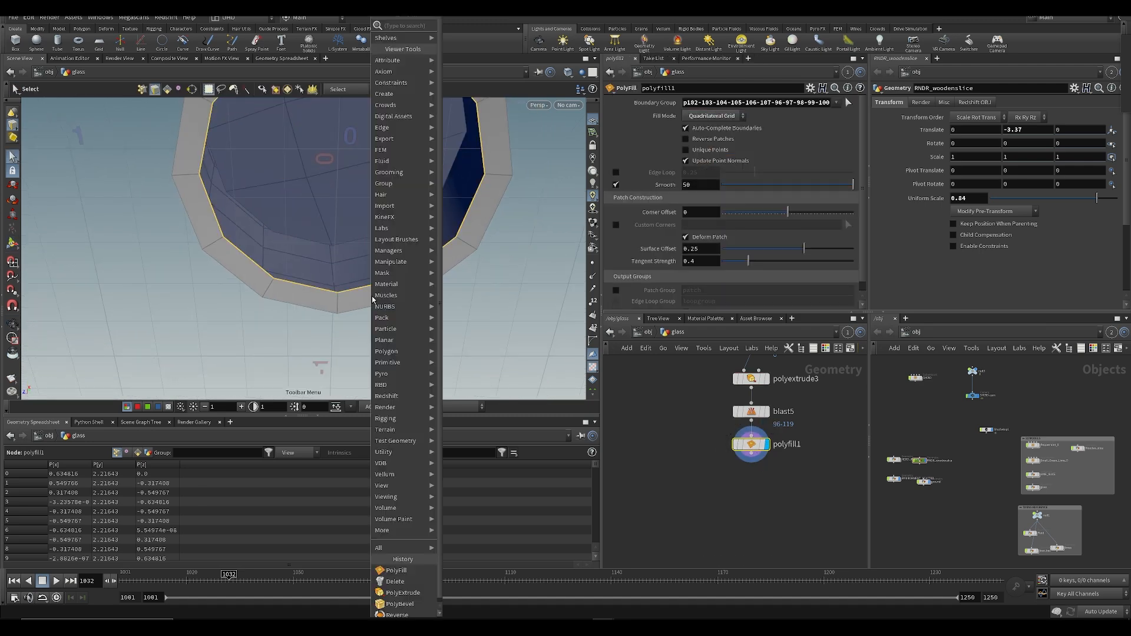
text(olyfill)
key(Return)
key(ctrl+s)
click(751, 444)
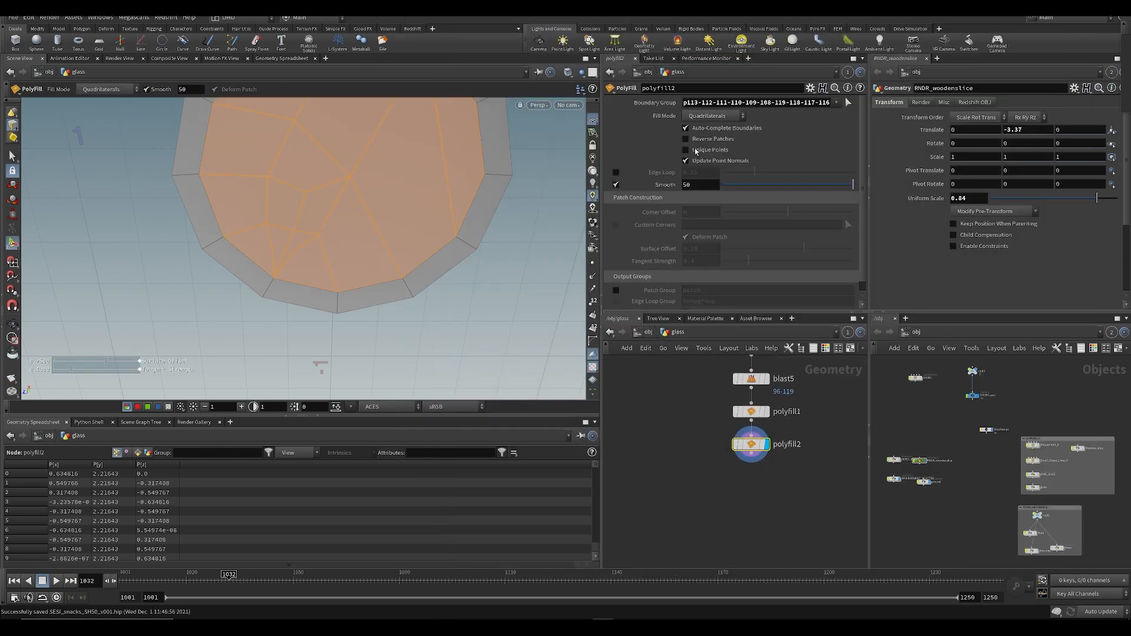
click(710, 116)
click(710, 183)
Step: Select the edge loops around the glass's inside floor and around its outer base, and save the scene
scroll(535, 341, up, 5)
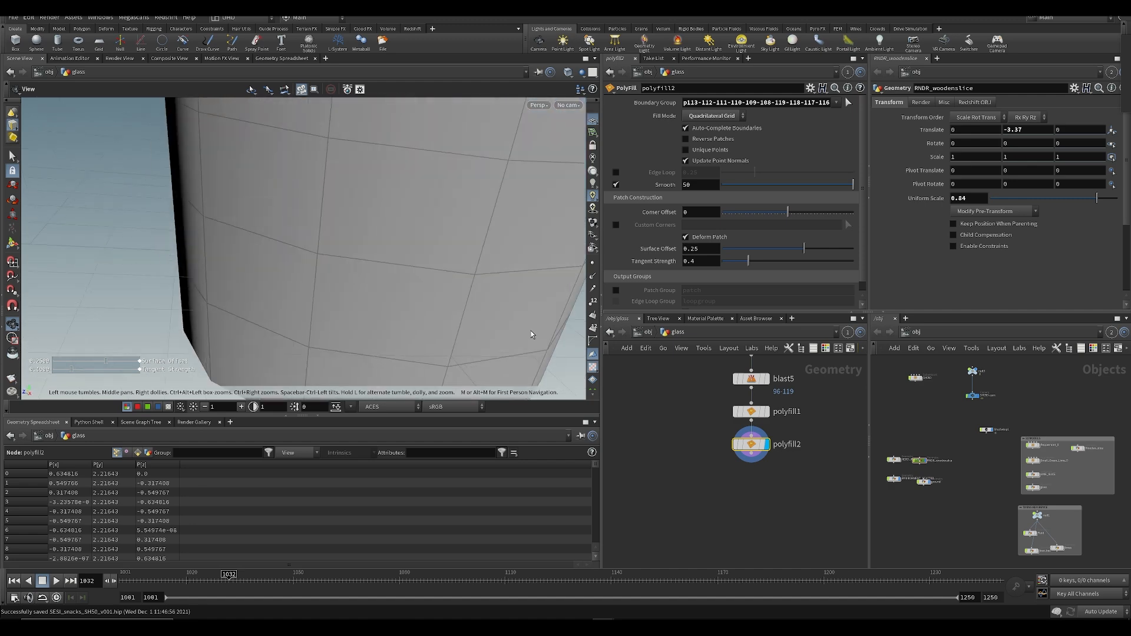
drag(437, 247, 351, 325)
scroll(383, 226, down, 5)
key(ctrl+s)
scroll(332, 186, up, 3)
key(s)
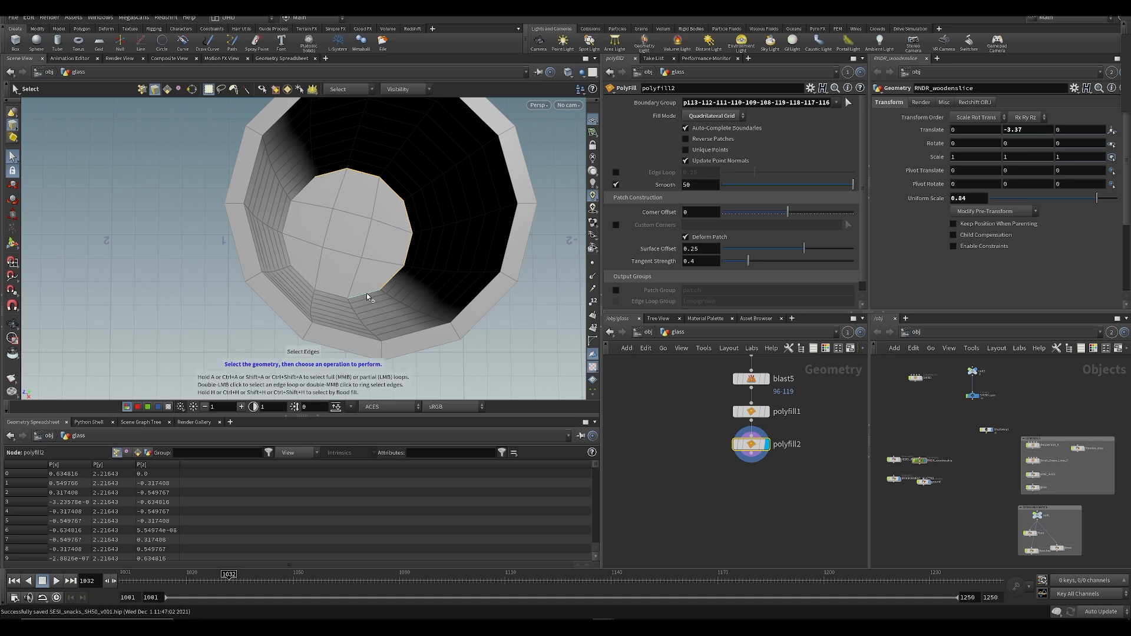
key(Escape)
drag(296, 226, 409, 240)
key(s)
double_click(372, 246)
key(Escape)
key(s)
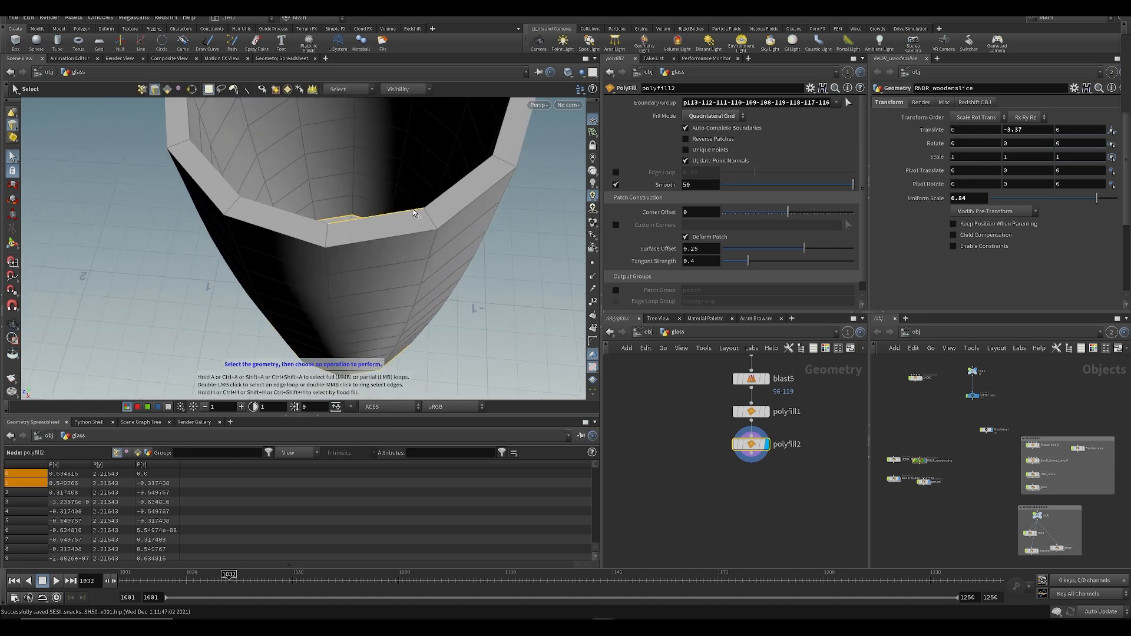
double_click(433, 204)
key(Escape)
drag(411, 192, 409, 296)
key(s)
key(Escape)
drag(493, 356, 236, 245)
key(s)
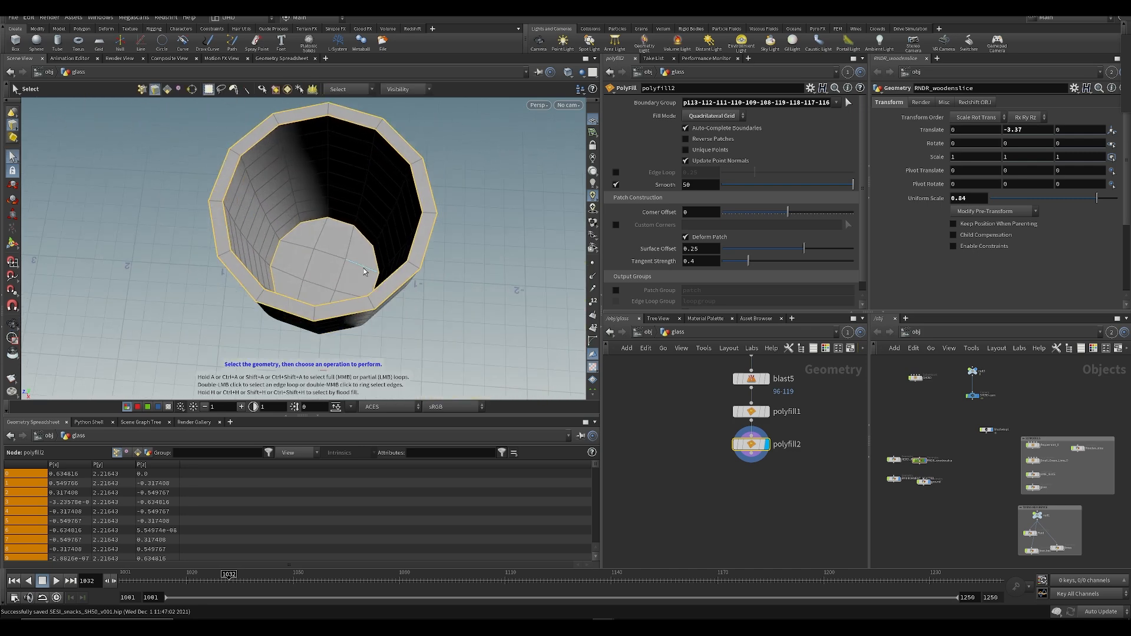
key(Tab)
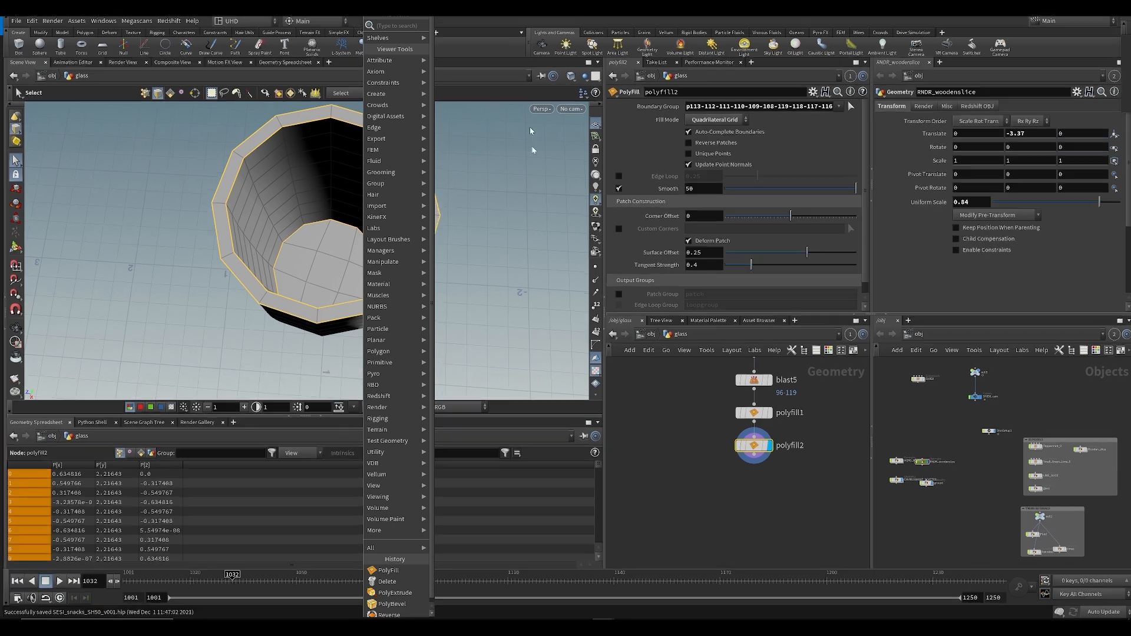
key(Escape)
alt+drag(420, 305, 411, 252)
click(407, 286)
key(a)
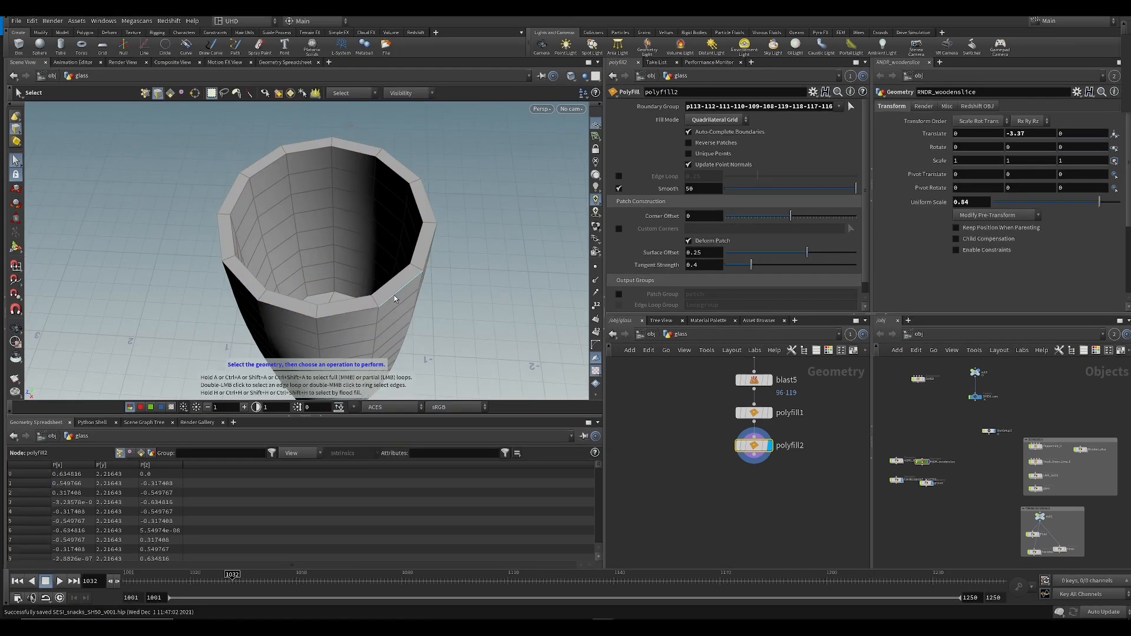
Step: Select the edge loops around the glass's outer and inner rim, its inside floor and its outer base
click(389, 298)
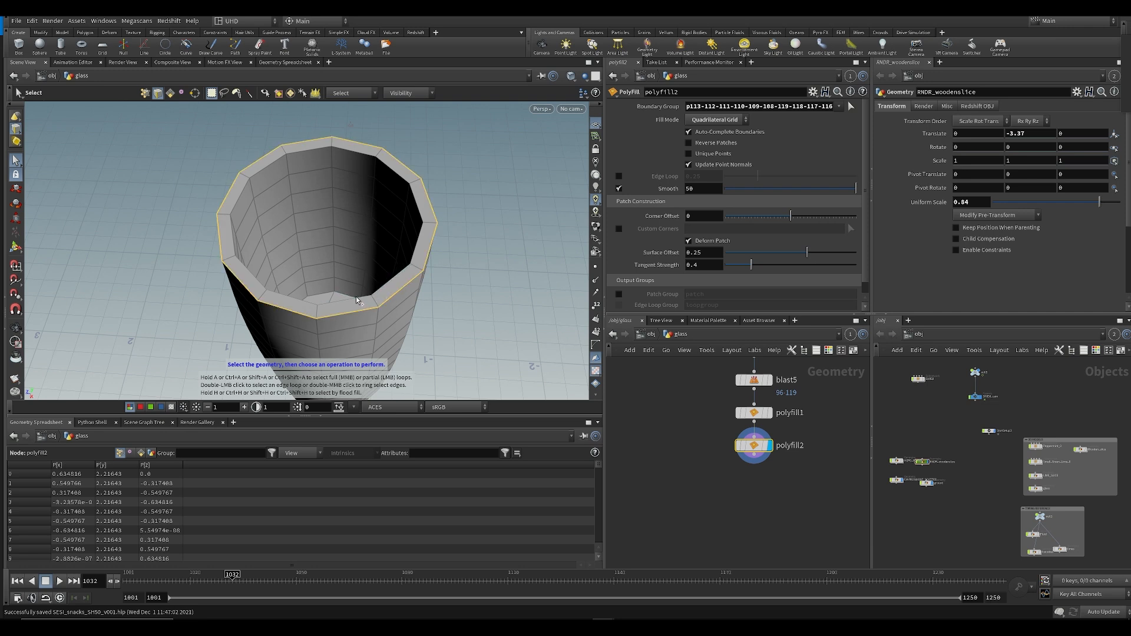
shift+click(379, 296)
key(ctrl+z)
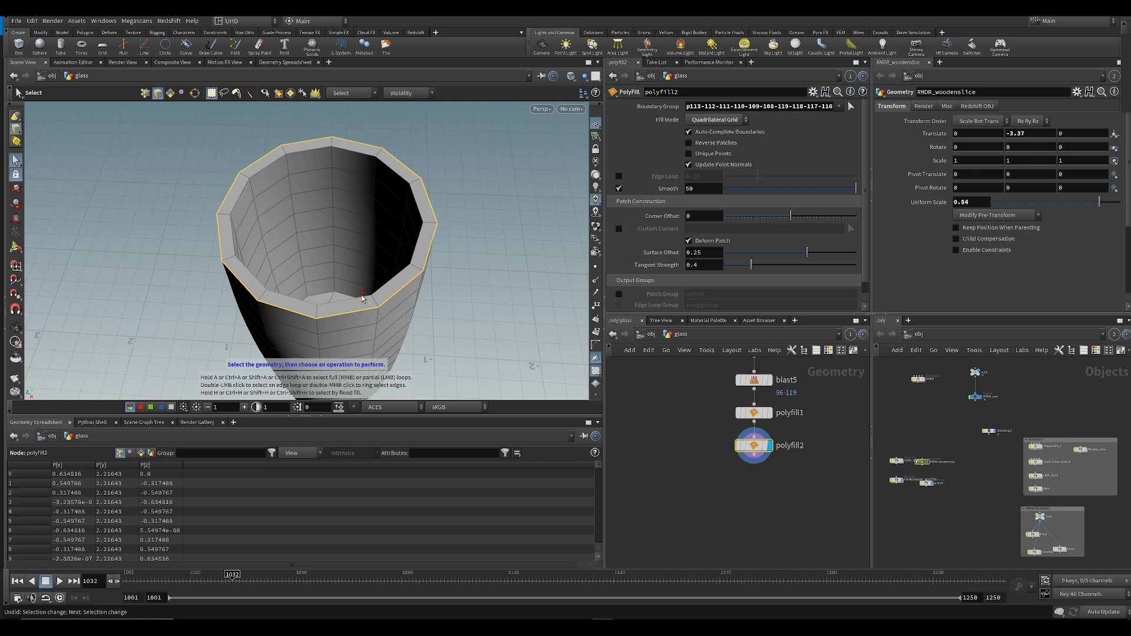
shift+click(367, 302)
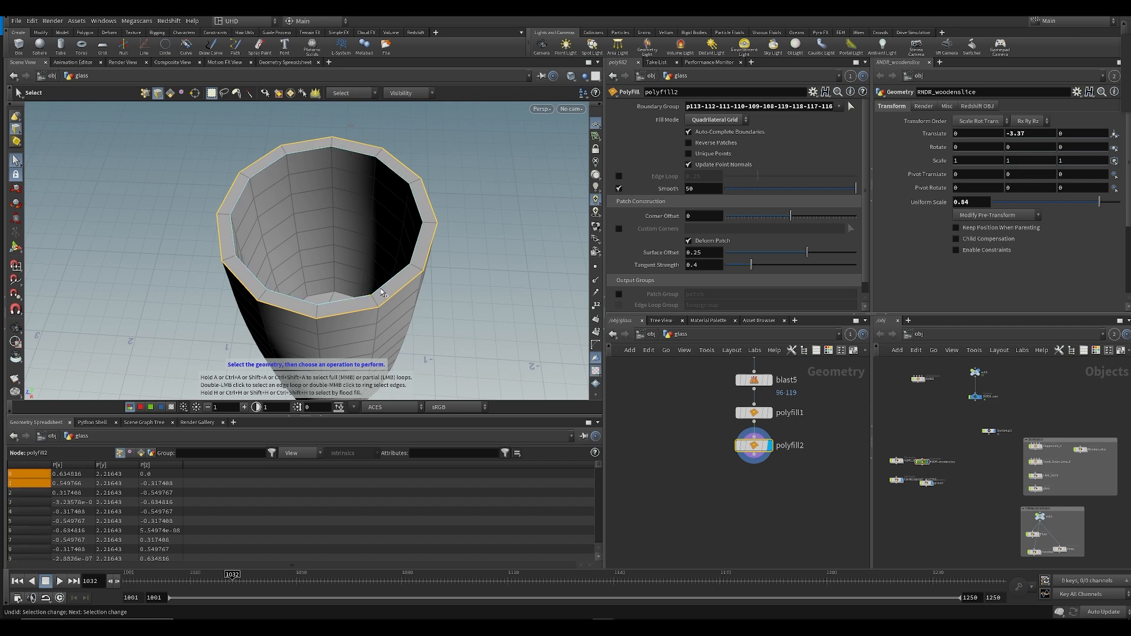
shift+double_click(382, 293)
alt+drag(422, 270, 357, 280)
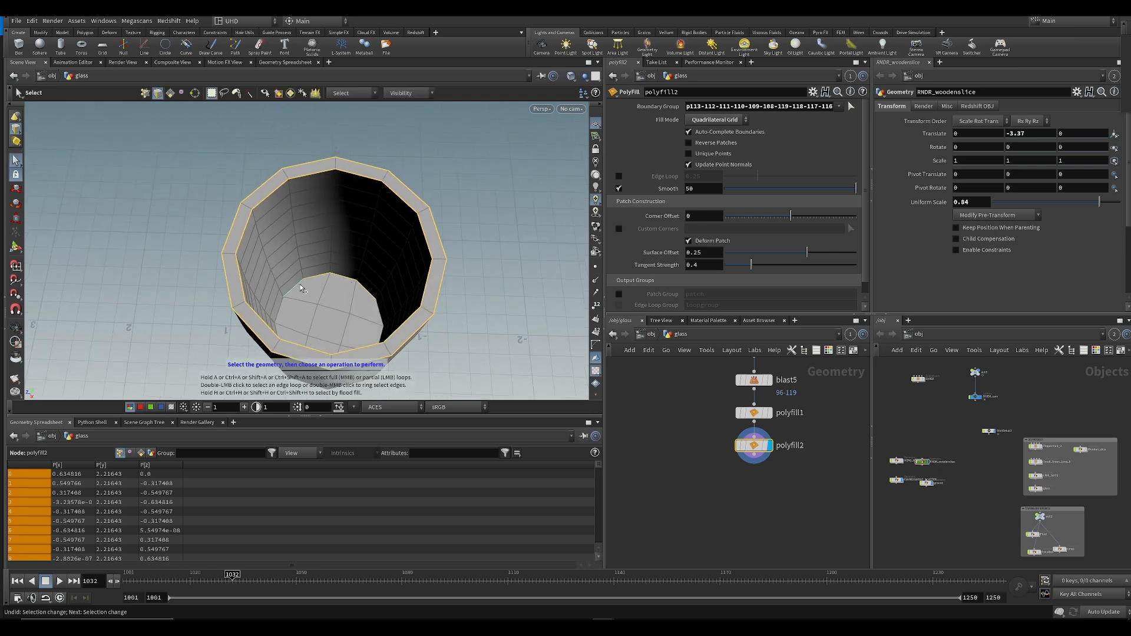
alt+drag(302, 289, 288, 310)
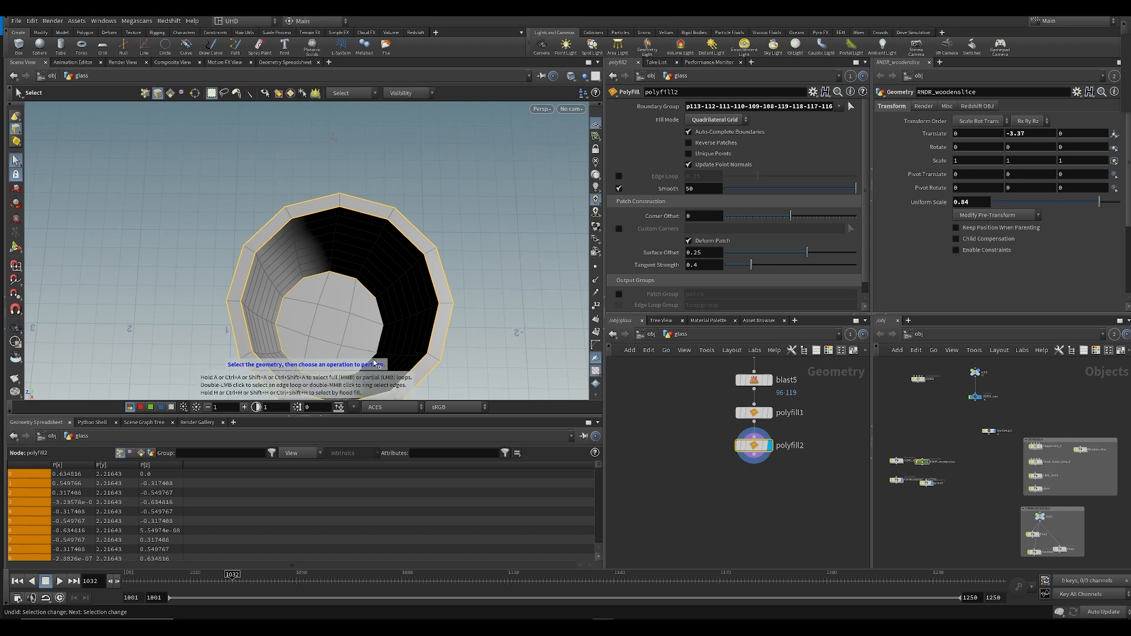
alt+drag(372, 330, 377, 294)
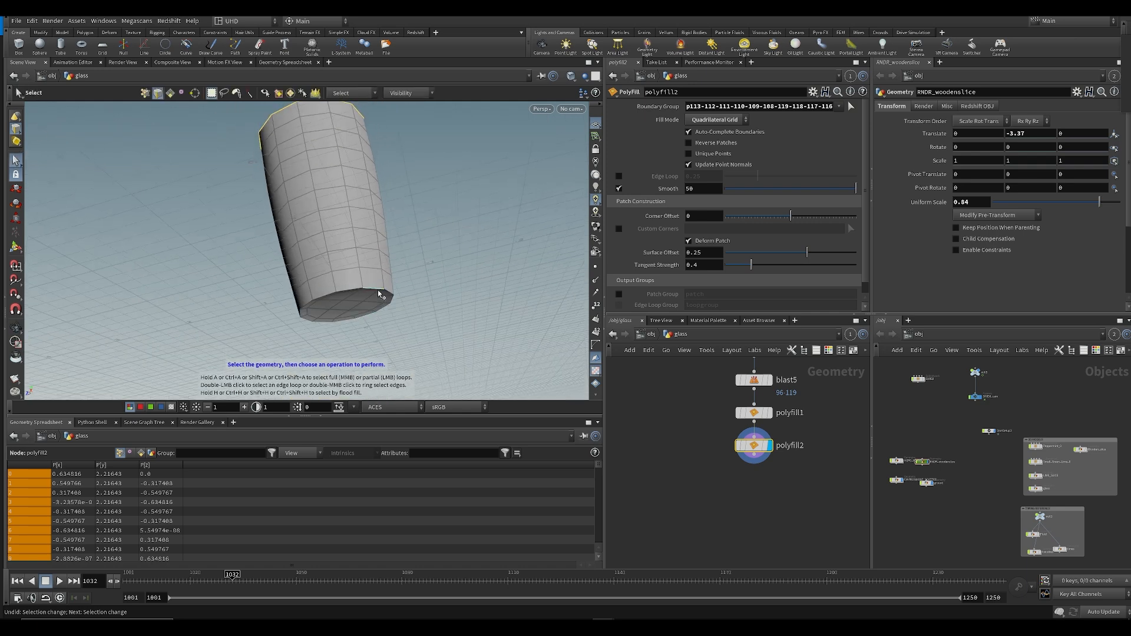
mouse_move(379, 293)
alt+mouse_down()
mouse_move(365, 245)
mouse_move(386, 307)
alt+mouse_up()
Step: Apply a PolyBevel to the selected edge loops with a distance of 0.017 and save the scene
key(BackSpace)
text(ev)
key(Return)
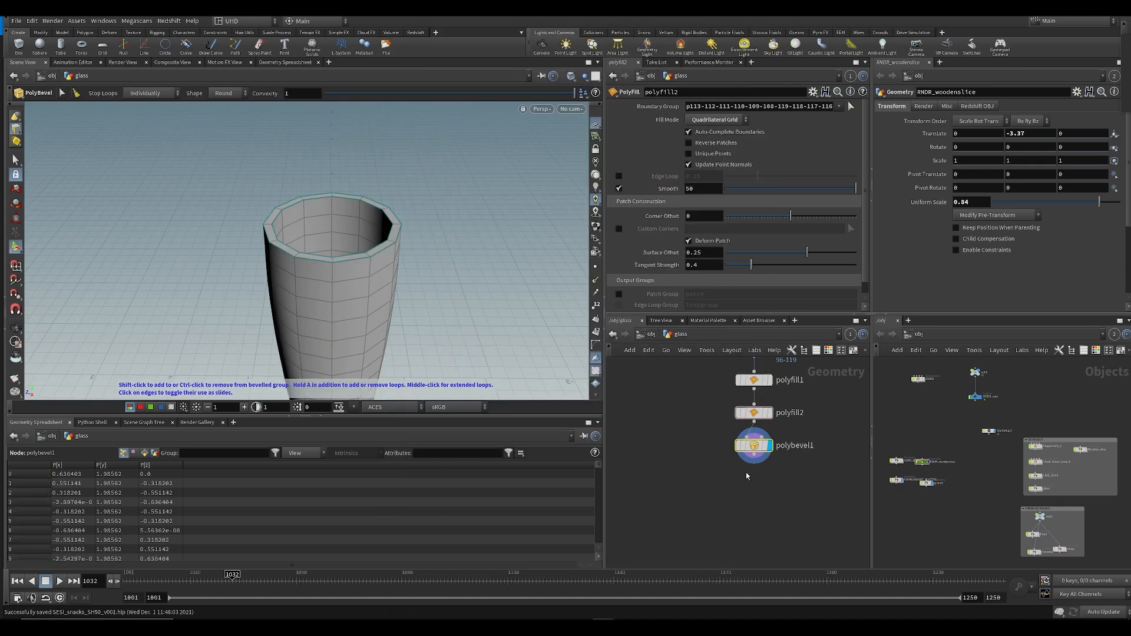
scroll(519, 221, up, 4)
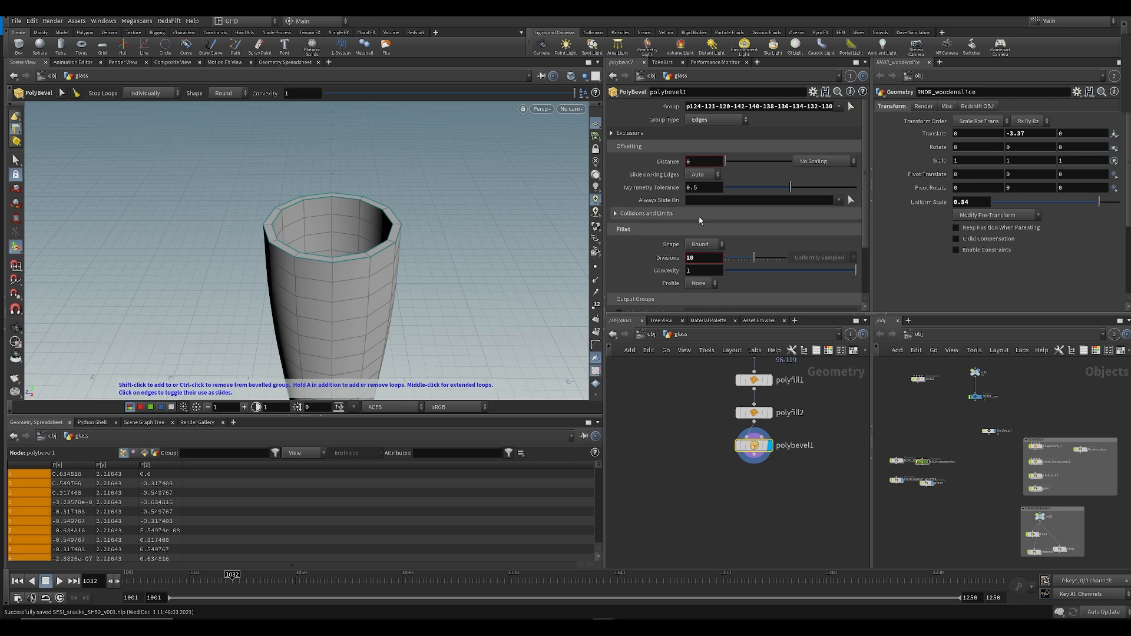
key(ctrl+z)
middle_drag(701, 167, 783, 204)
alt+drag(377, 218, 283, 143)
alt+scroll(352, 245, up, 6)
key(ctrl+s)
alt+right_drag(283, 144, 324, 321)
alt+drag(324, 320, 341, 262)
alt+scroll(341, 262, up, 2)
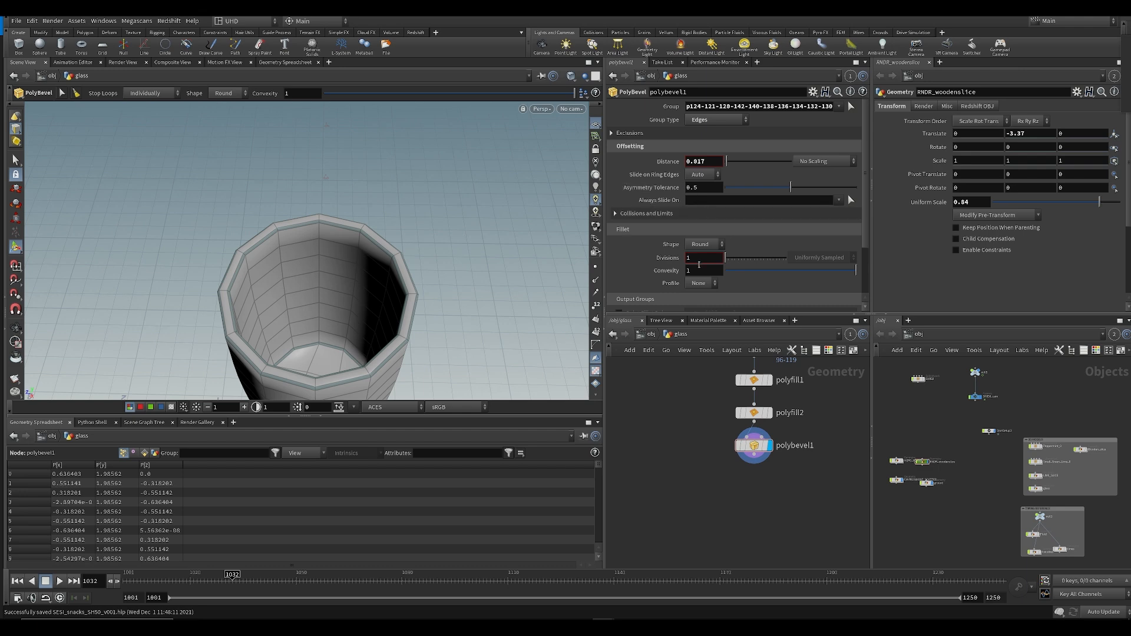
Step: Set the PolyBevel's divisions to 2 and save the scene
text(2)
key(Return)
scroll(389, 316, up, 8)
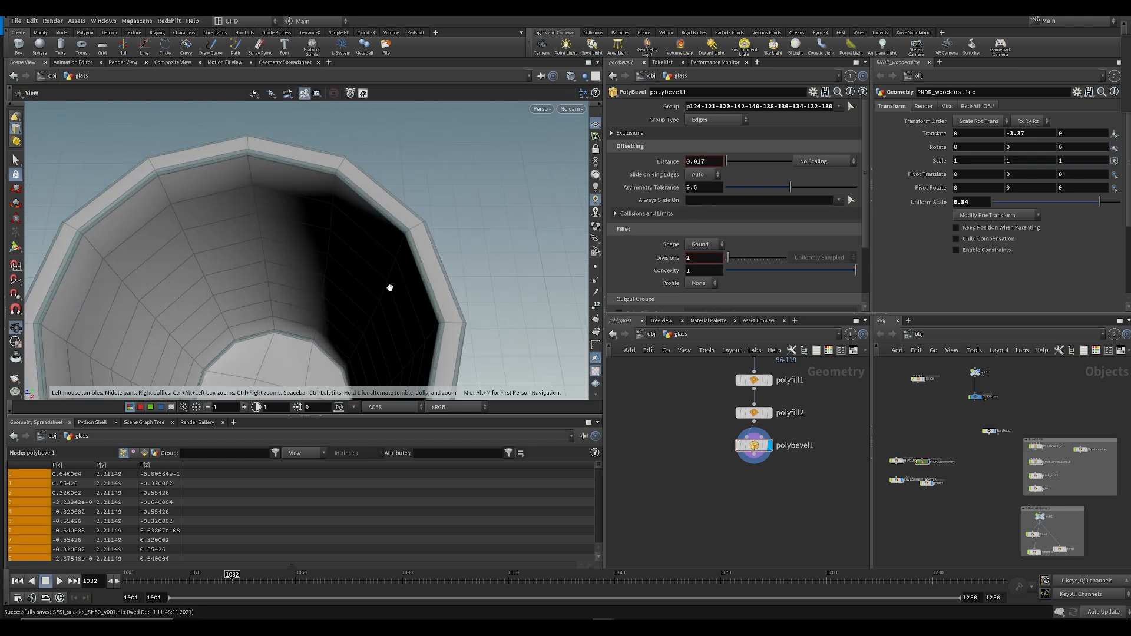
drag(734, 270, 732, 264)
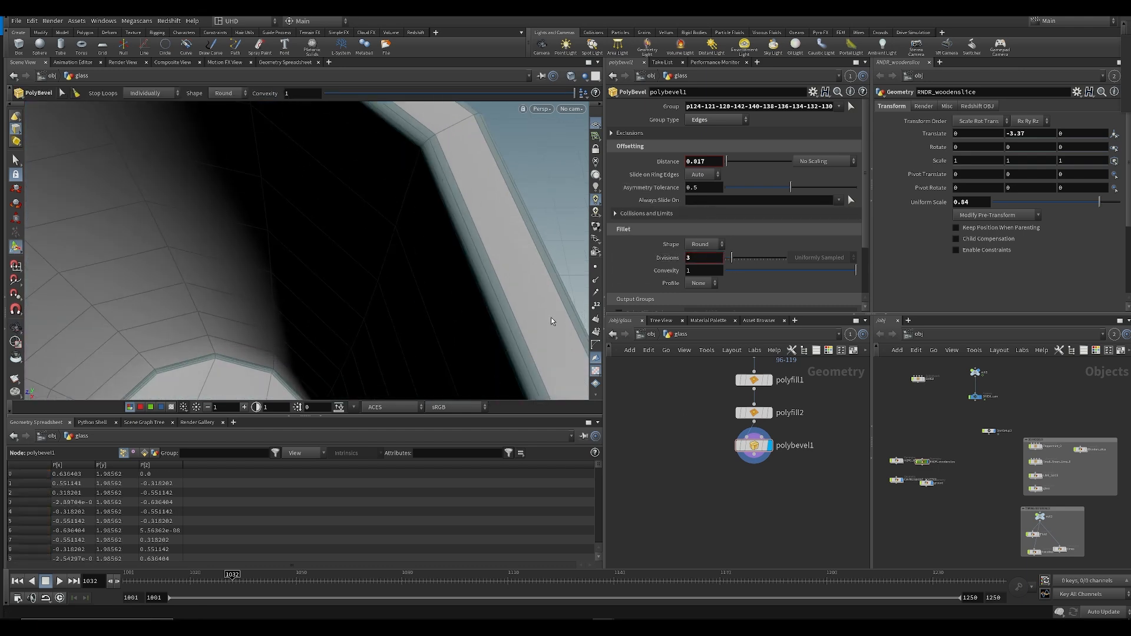
key(ctrl+z)
alt+right_drag(452, 334, 391, 267)
key(ctrl+s)
alt+right_drag(323, 308, 306, 295)
alt+middle_drag(307, 295, 367, 236)
alt+drag(368, 237, 346, 212)
alt+middle_drag(346, 212, 324, 142)
key(ctrl+s)
Step: Append a Subdivide node after the PolyBevel, set its depth to 2 and save the scene
alt+drag(336, 277, 373, 303)
key(w)
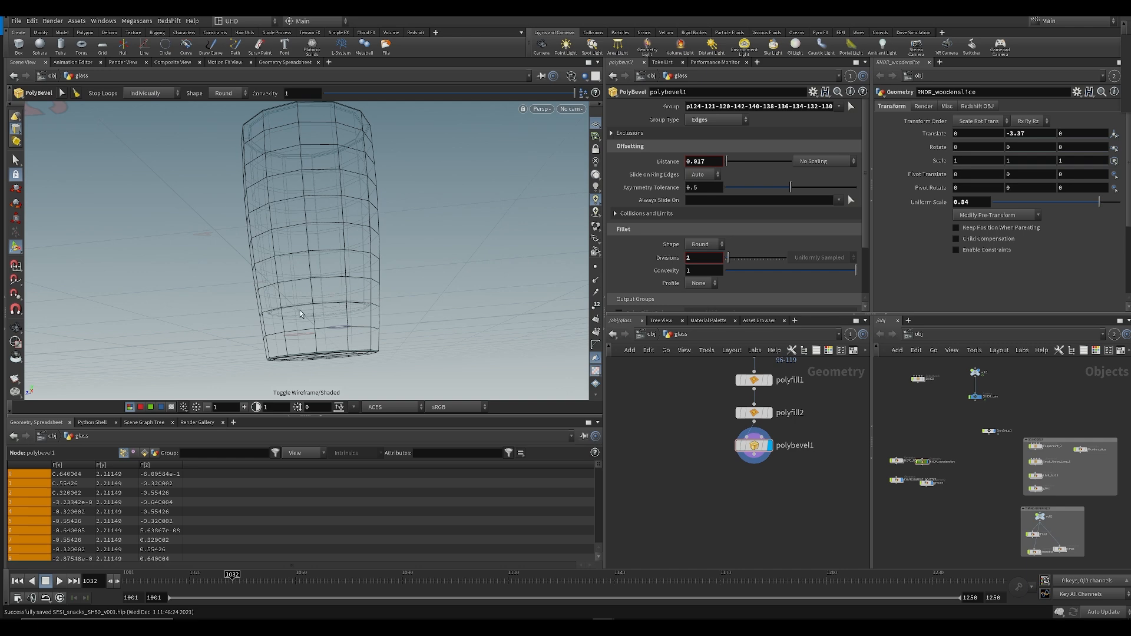
alt+drag(299, 308, 295, 318)
key(Tab)
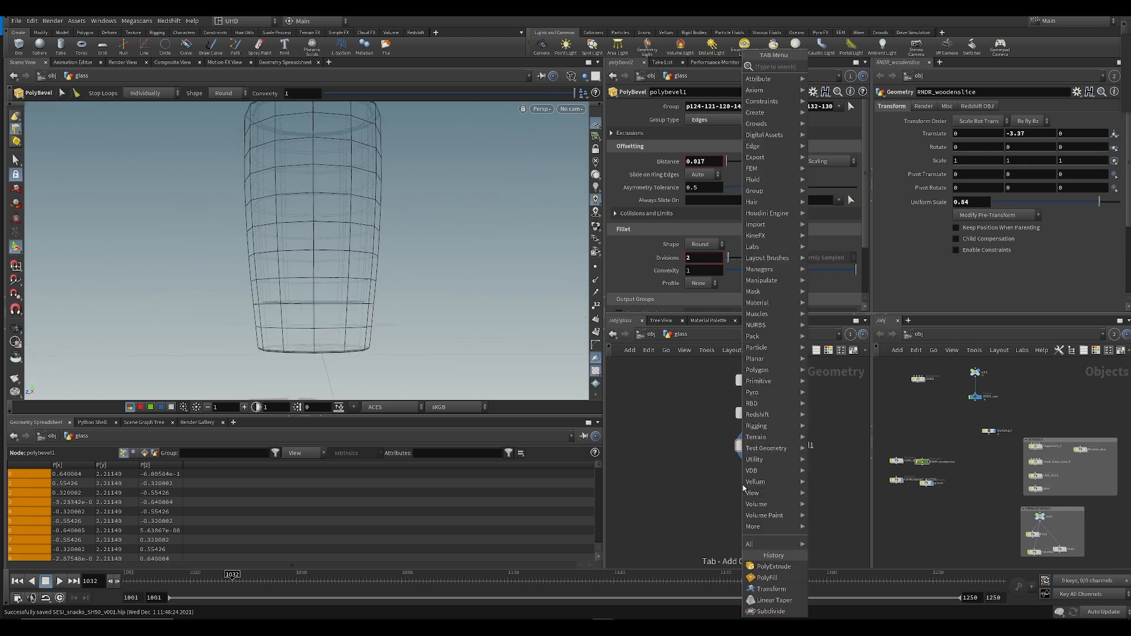
text(sub)
key(Return)
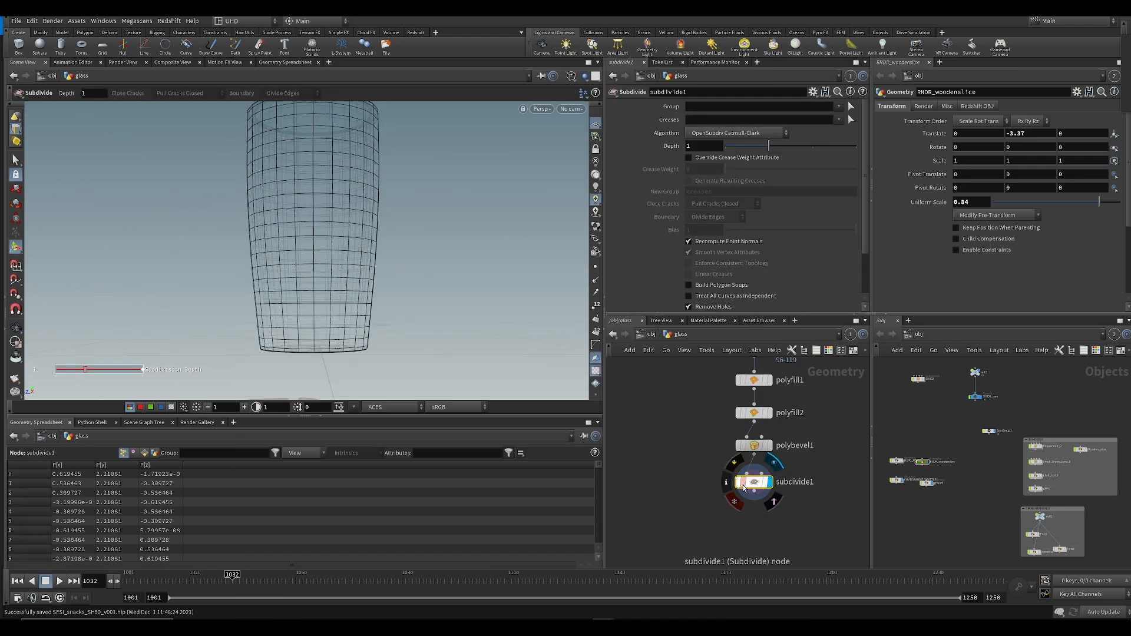
key(w)
mouse_move(417, 271)
mouse_down()
mouse_move(356, 326)
mouse_move(407, 392)
mouse_up()
drag(773, 146, 812, 145)
key(Escape)
drag(354, 220, 342, 347)
middle_drag(700, 433, 690, 513)
scroll(691, 513, down, 4)
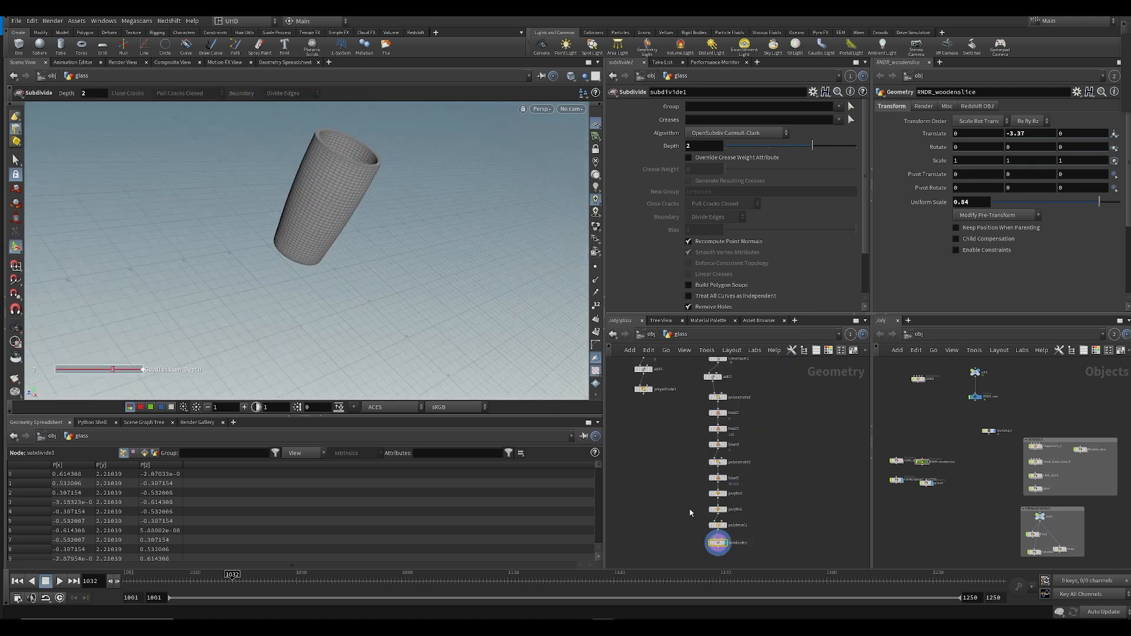
alt+drag(389, 288, 341, 197)
key(ctrl+s)
Step: Switch to the front view, append a Transform node after the Subdivide and save the scene
key(space+2)
key(space+3)
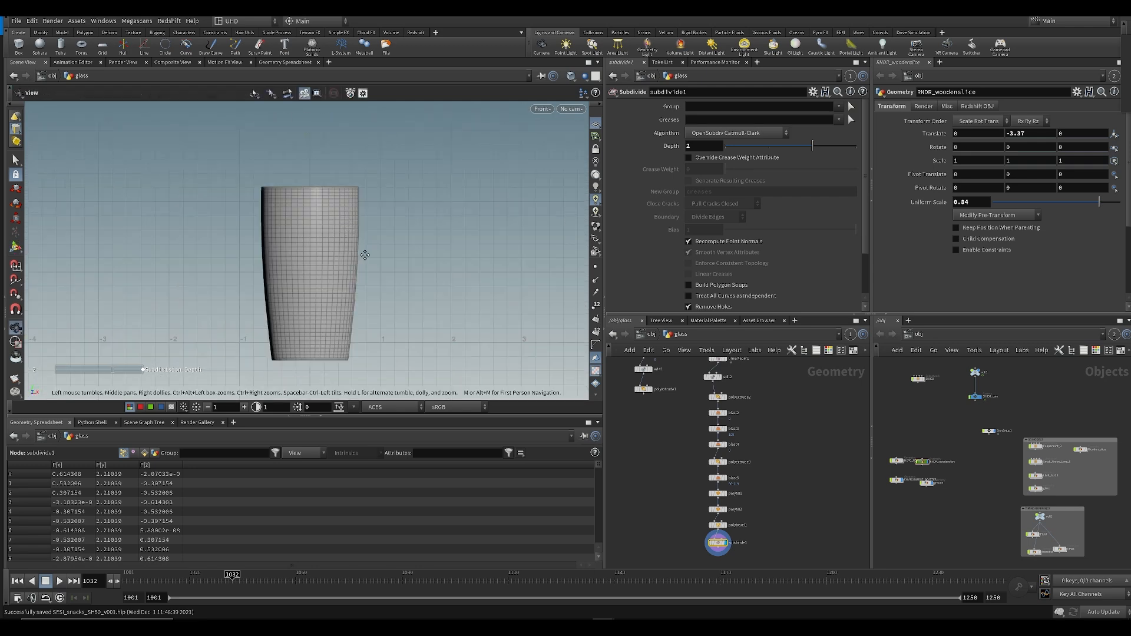
alt+middle_drag(361, 253, 369, 214)
middle_drag(693, 484, 684, 451)
scroll(682, 489, up, 1)
scroll(697, 524, up, 2)
key(Tab)
text(tran)
key(Return)
key(Return)
key(ctrl+s)
Step: Try to drive the Transform's Y translation with a relative reference to the wall PolyExtrude's distance
middle_drag(690, 395, 689, 513)
drag(697, 438, 699, 435)
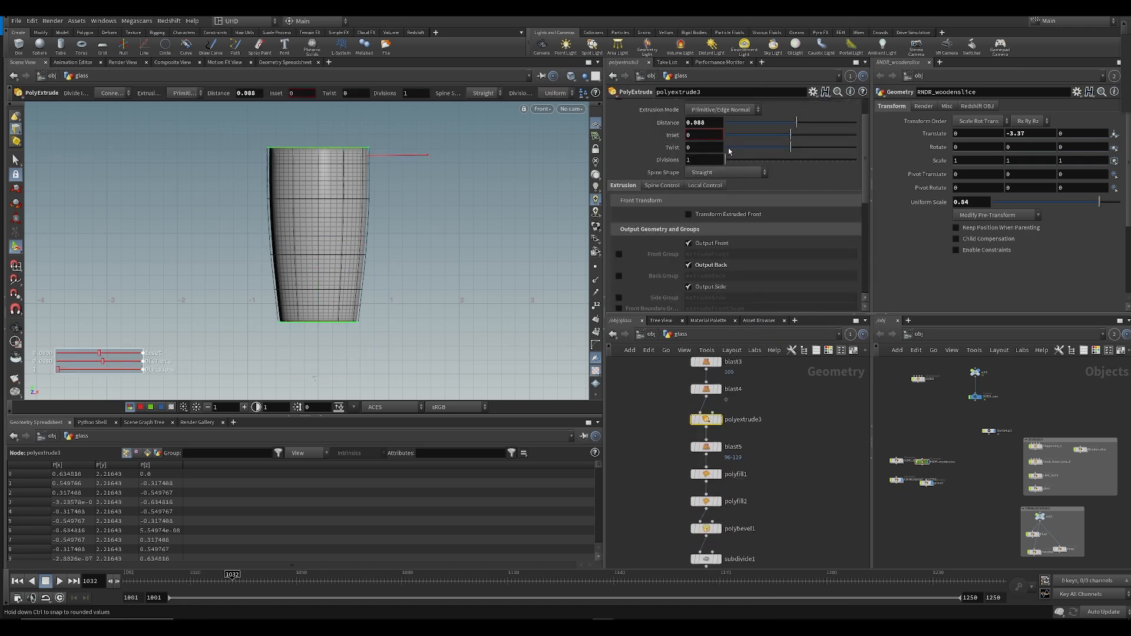
right_click(707, 125)
click(731, 197)
middle_drag(669, 412, 667, 259)
drag(720, 473, 720, 472)
right_click(765, 146)
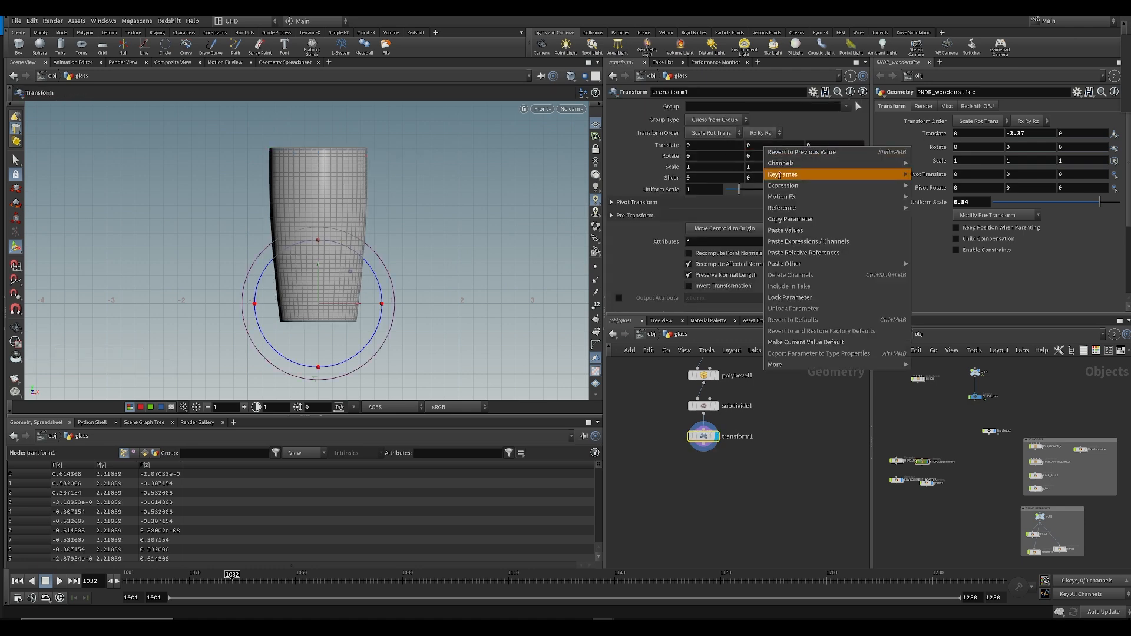
click(807, 253)
Step: Remove the reference from the Transform's Y translation, raise the glass by 0.258 and save the scene
middle_drag(767, 396, 776, 467)
click(714, 448)
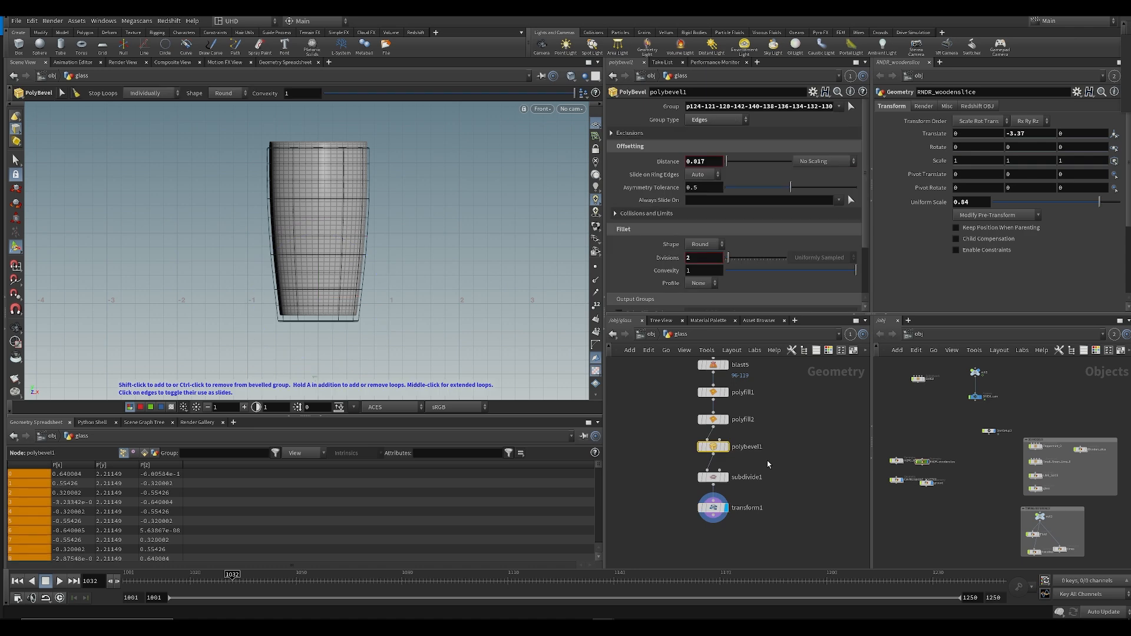
middle_drag(668, 384, 699, 414)
click(701, 456)
click(736, 486)
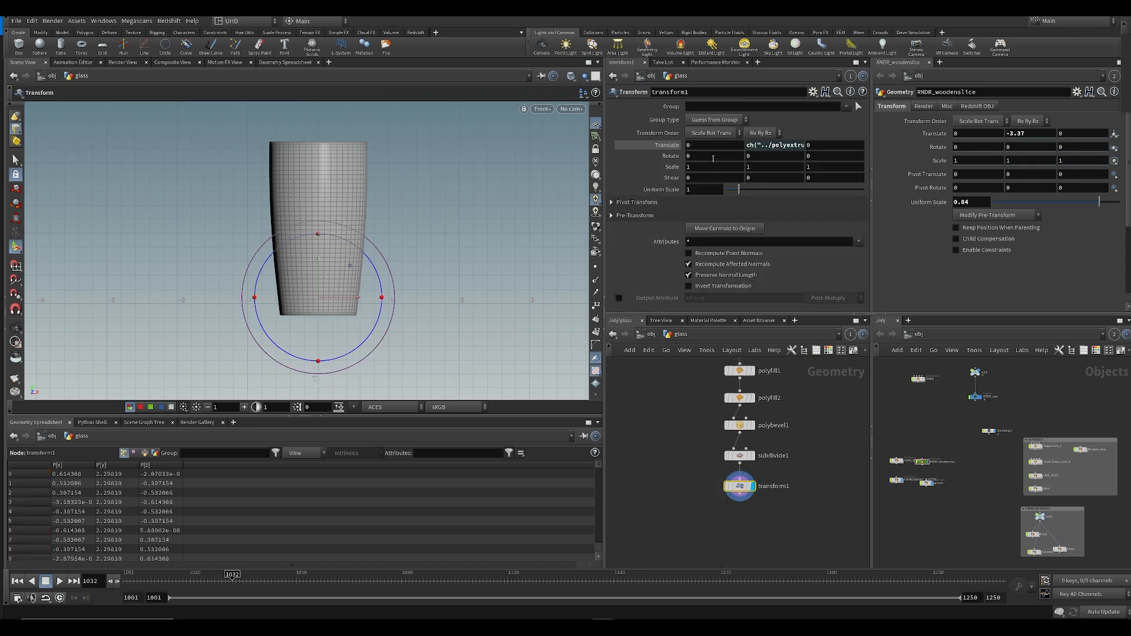
right_click(779, 151)
click(796, 278)
middle_drag(779, 147, 822, 159)
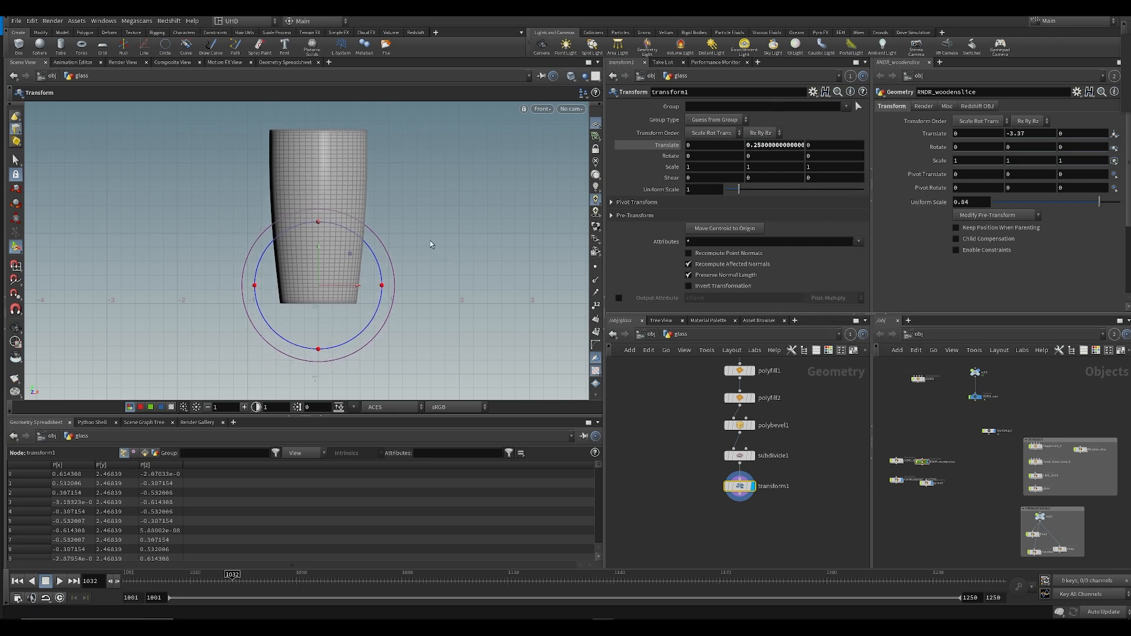
key(ctrl+s)
Step: Return to the perspective view, save the scene and display the glass as Smooth Shaded
key(space+1)
alt+drag(402, 227, 377, 248)
alt+middle_drag(374, 199, 370, 289)
mouse_move(370, 288)
alt+mouse_down()
mouse_move(355, 287)
mouse_move(389, 273)
mouse_move(391, 282)
mouse_move(426, 242)
alt+mouse_up()
key(ctrl+s)
click(572, 76)
click(583, 201)
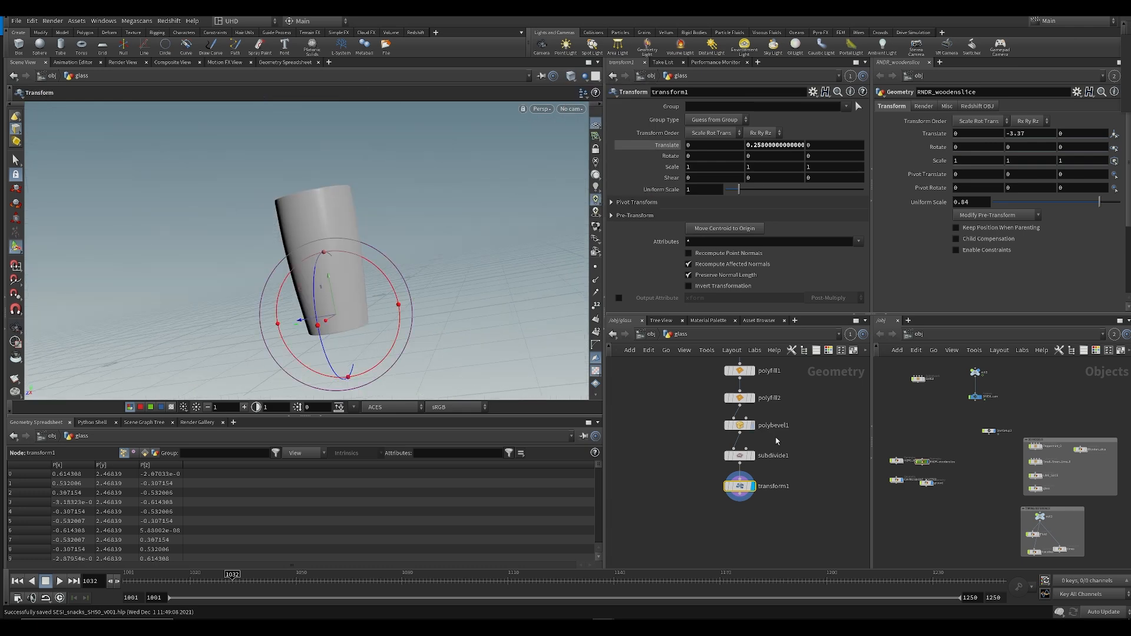
Step: Display the glass as Smooth Wire Shaded, set the Subdivide's depth to 1 and save the scene
drag(748, 463, 749, 464)
click(569, 81)
click(607, 210)
alt+drag(405, 206, 386, 247)
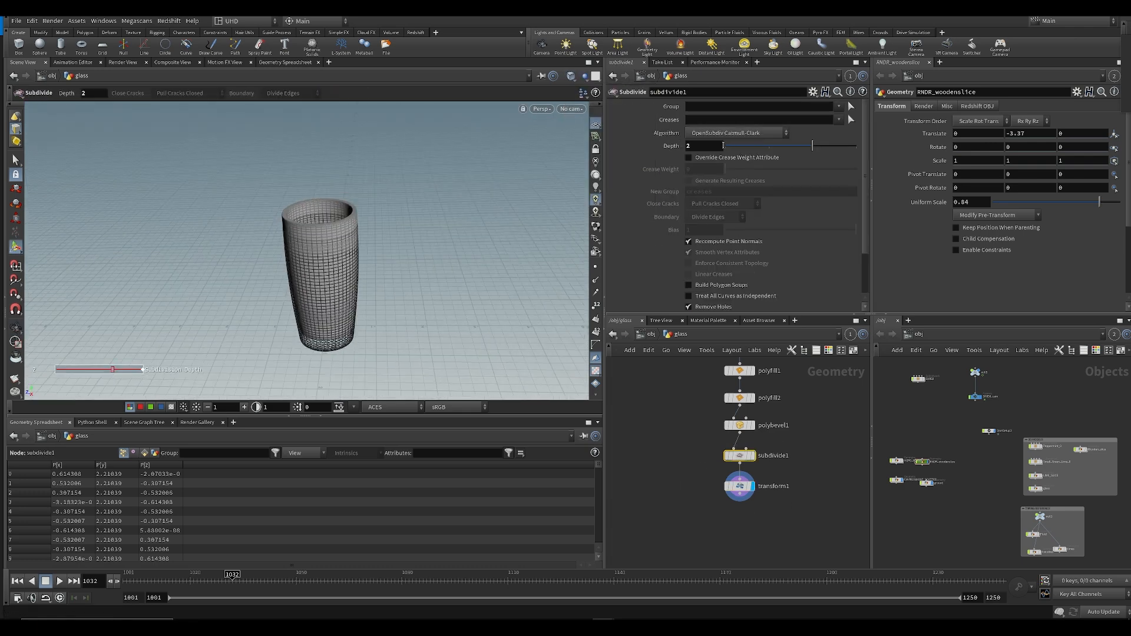
drag(799, 144, 789, 144)
click(664, 452)
alt+scroll(326, 210, up, 6)
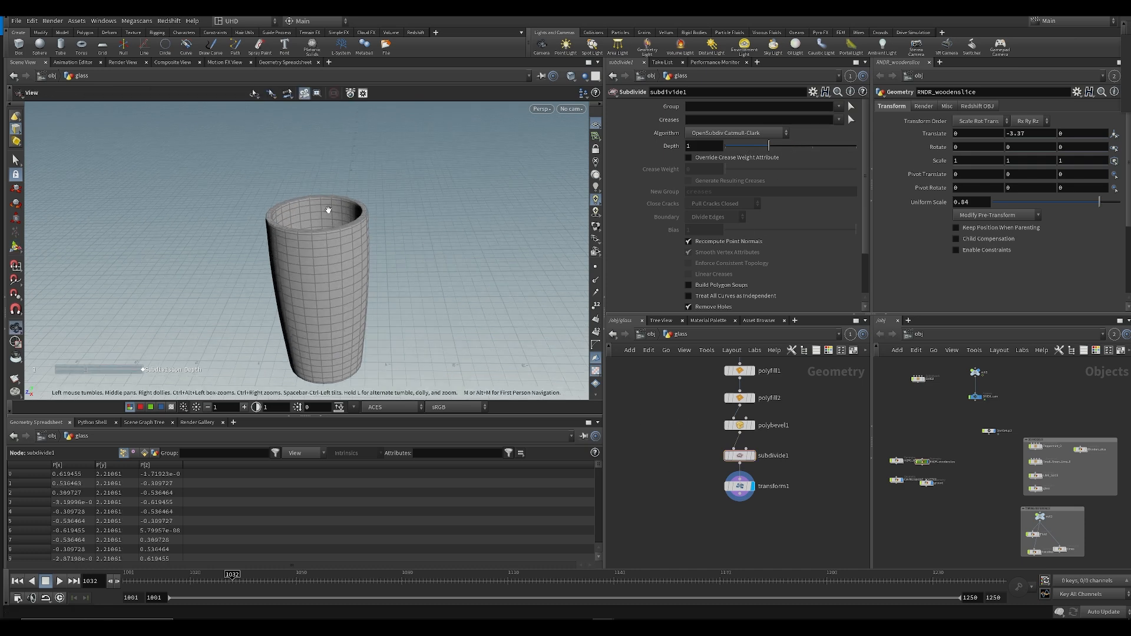
key(ctrl+s)
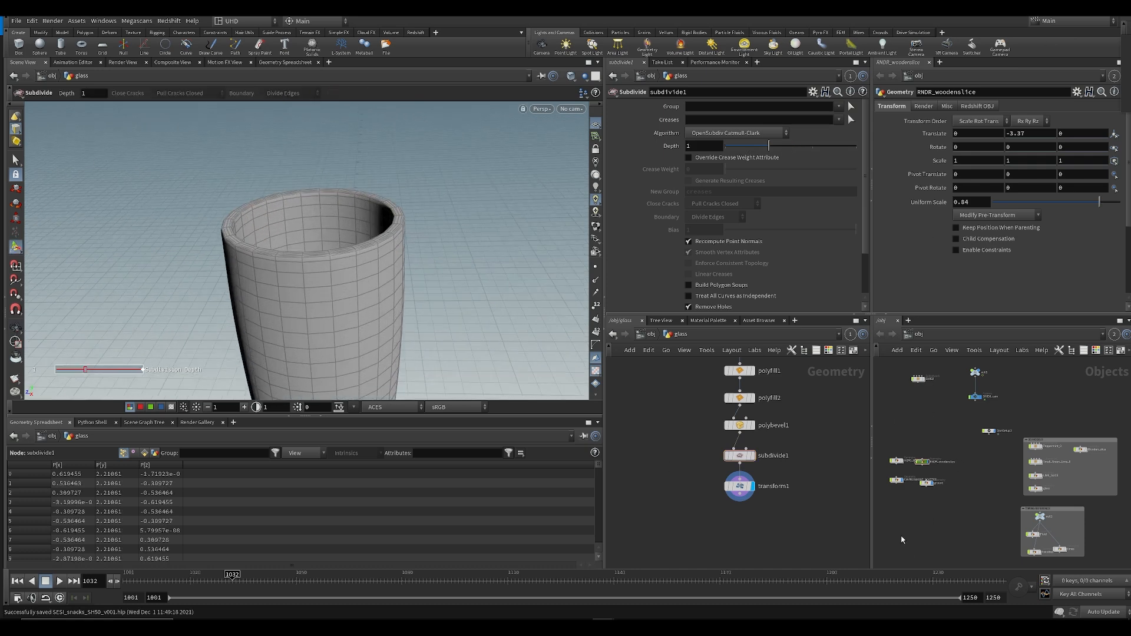
Step: Set the PolyBevel's divisions to 1
mouse_move(366, 252)
alt+mouse_down()
mouse_move(392, 280)
mouse_move(354, 194)
mouse_move(369, 309)
mouse_move(350, 353)
mouse_move(337, 268)
mouse_move(344, 167)
mouse_move(366, 253)
alt+mouse_up()
middle_drag(663, 437, 638, 458)
click(715, 446)
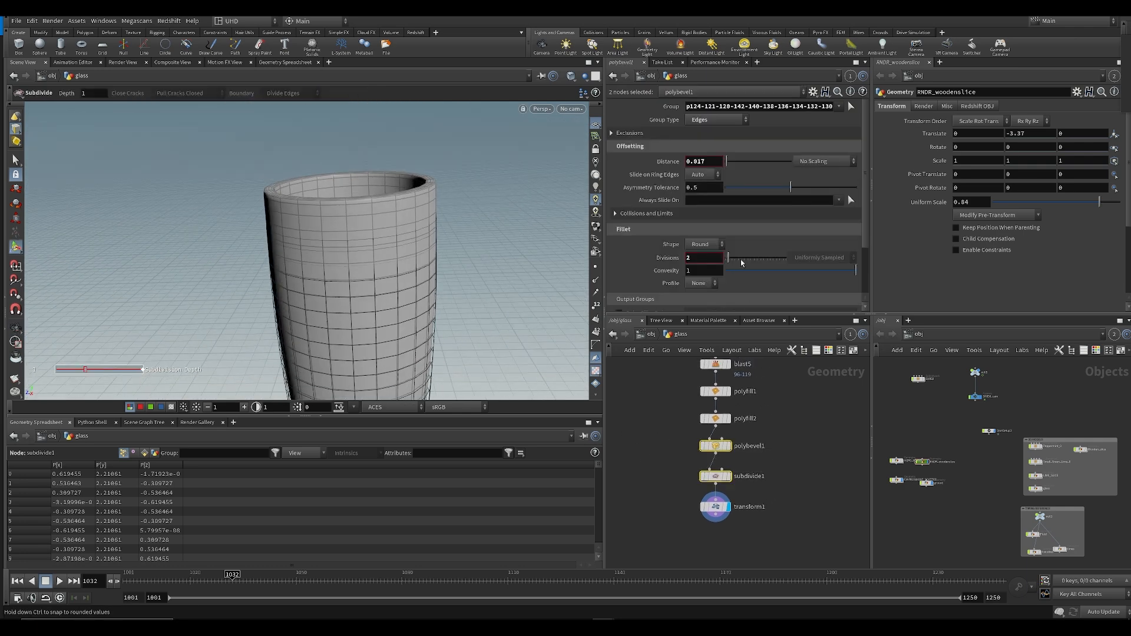
middle_drag(691, 392, 690, 409)
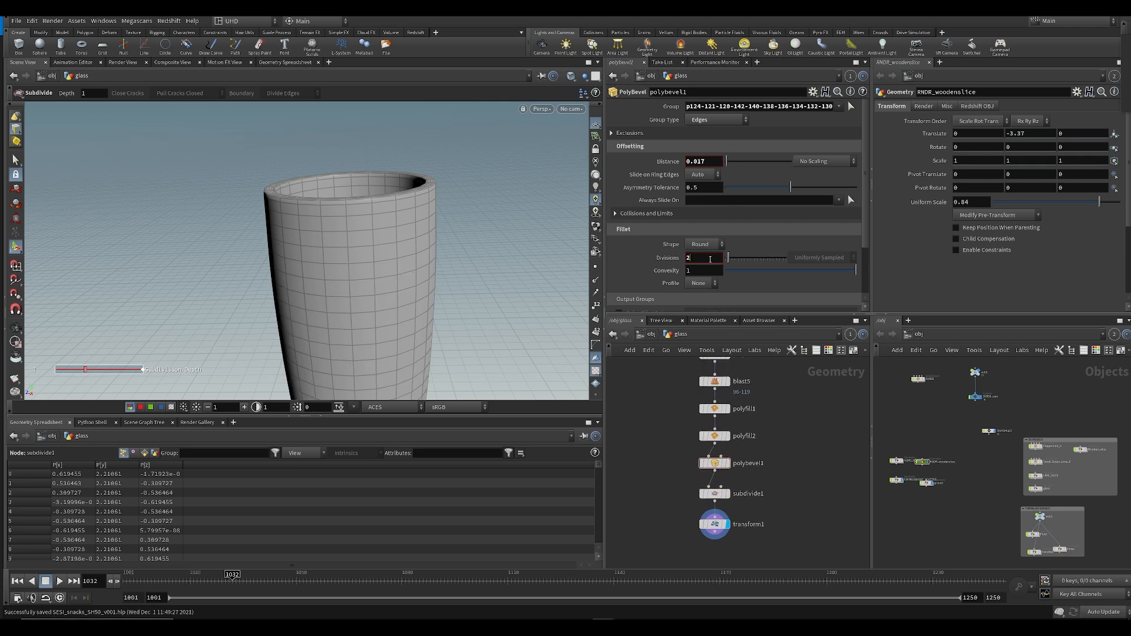
key(Escape)
drag(480, 247, 484, 268)
mouse_move(397, 192)
mouse_down()
mouse_move(403, 234)
mouse_move(386, 150)
mouse_move(387, 246)
mouse_up()
Step: Display the glass as Smooth Shaded and examine its surface
click(570, 76)
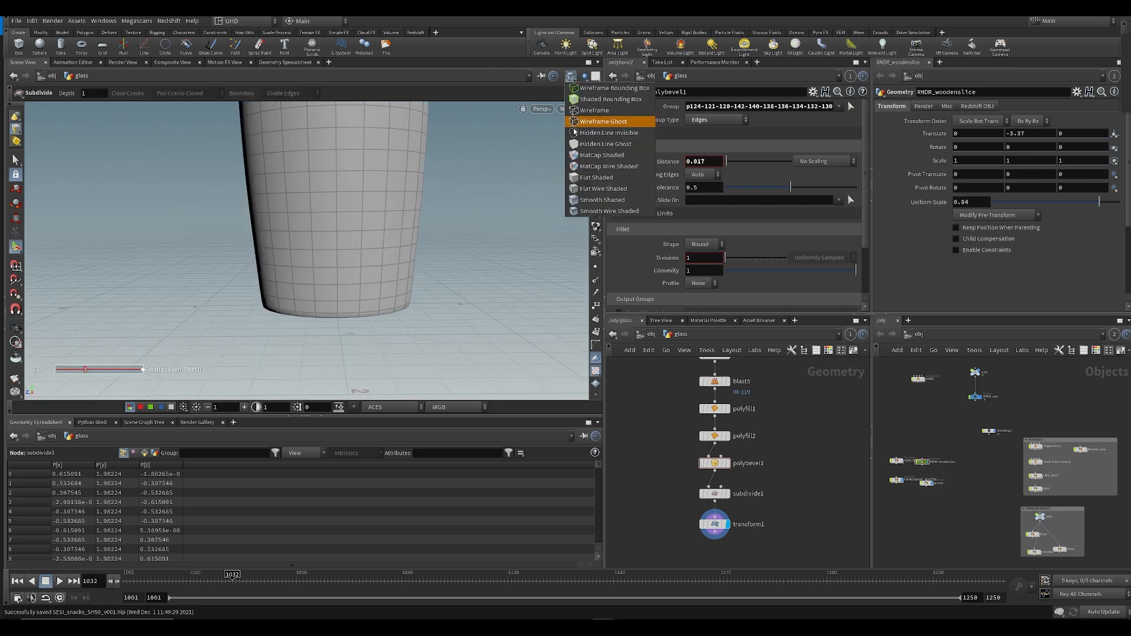
click(602, 201)
alt+right_drag(480, 217, 308, 230)
mouse_move(308, 230)
alt+mouse_down()
mouse_move(316, 315)
mouse_move(316, 260)
alt+mouse_up()
Step: Create a Geometry object at the object level, name it RNDR_glass and open its network
click(651, 334)
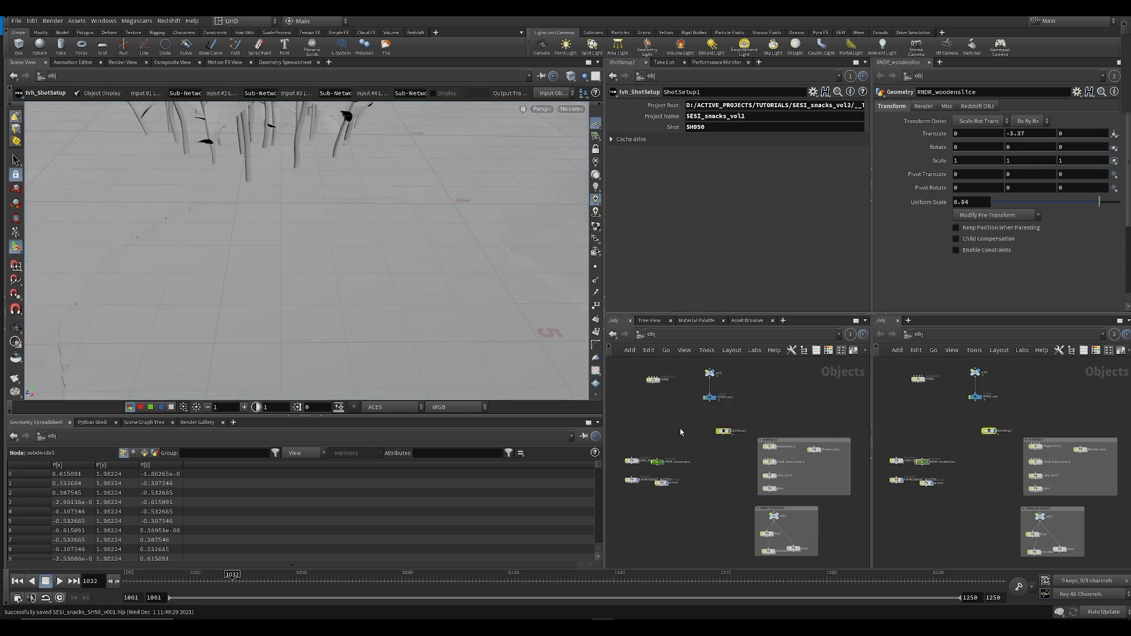
middle_drag(728, 482, 726, 419)
scroll(684, 387, up, 4)
key(Tab)
text(ge)
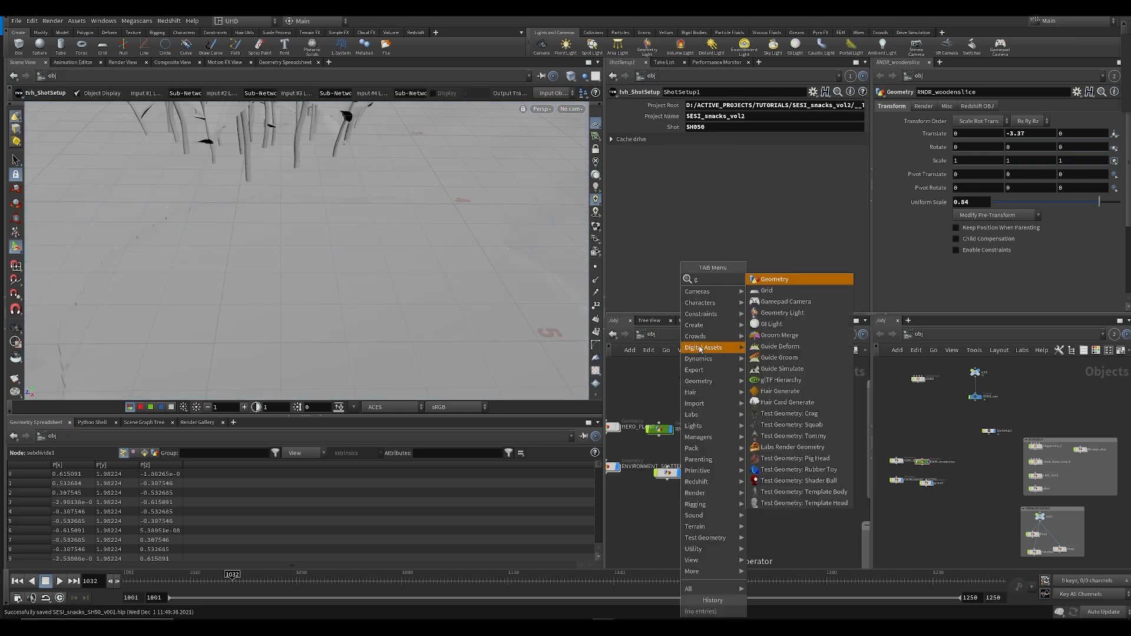
click(784, 281)
click(665, 390)
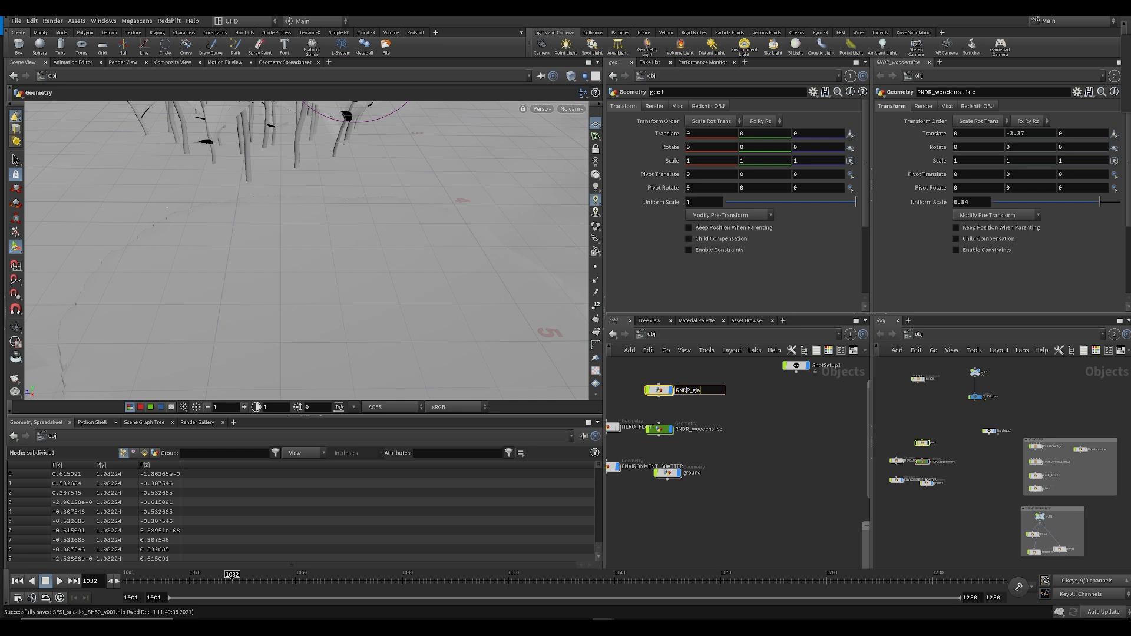
double_click(665, 398)
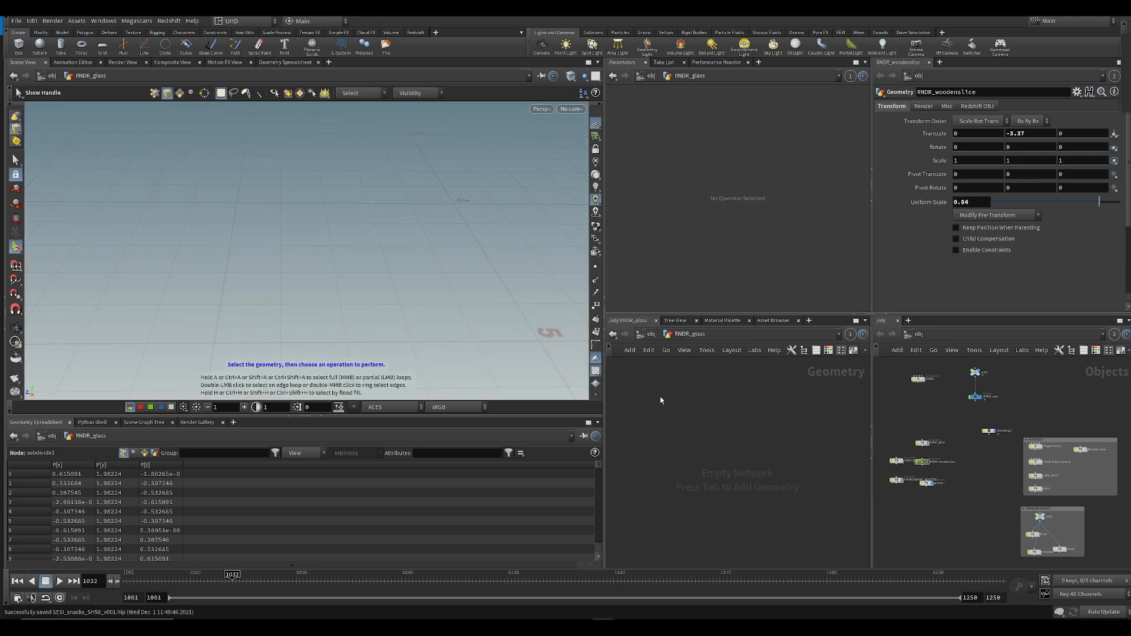
Step: Add an Object Merge node in the RNDR_glass network and reference the glass object as its Object 1
key(Tab)
text(obj)
key(Return)
click(659, 397)
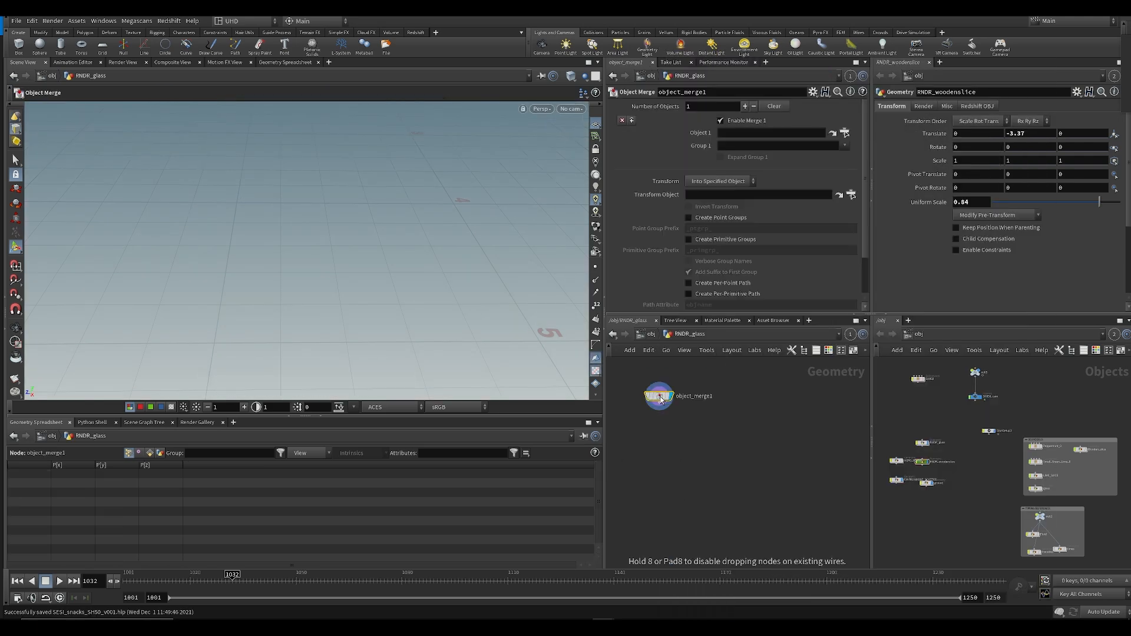
scroll(1057, 505, up, 4)
drag(1003, 472, 727, 134)
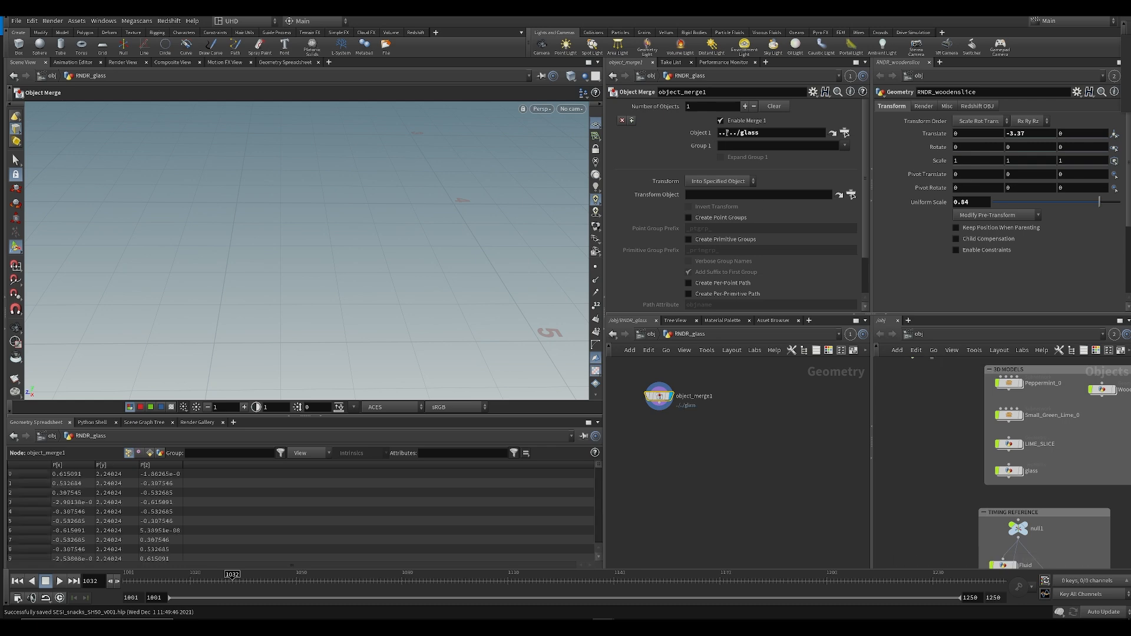
Step: Return to the object level and set RNDR_glass's Y translation to -4
click(648, 336)
alt+drag(413, 236, 531, 189)
scroll(310, 207, down, 5)
middle_drag(750, 133, 628, 116)
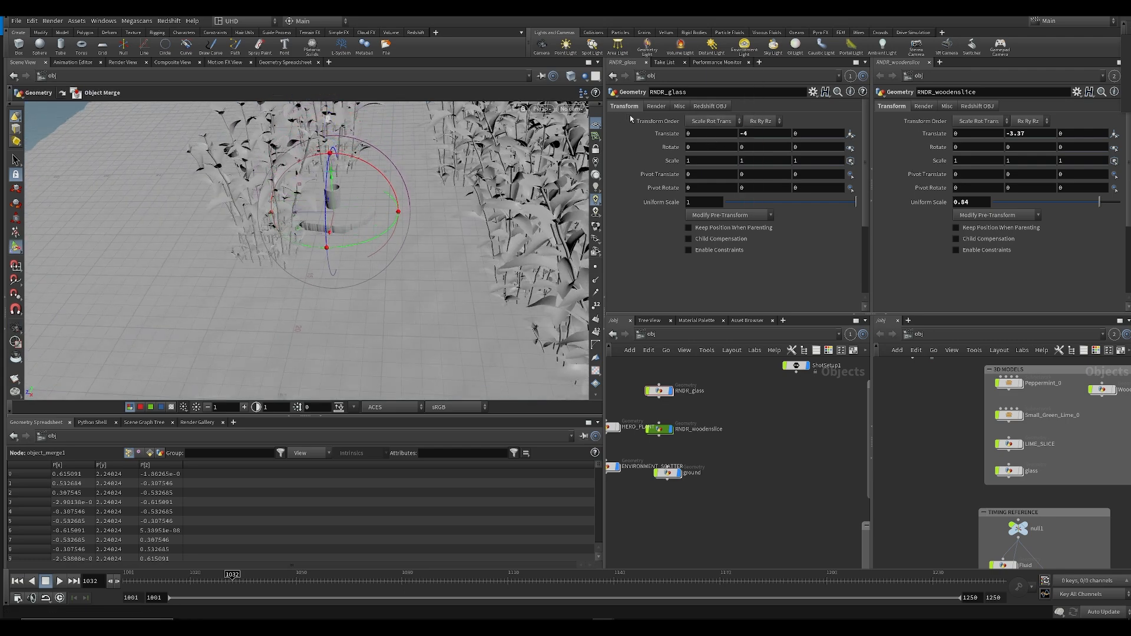
alt+drag(342, 283, 300, 273)
scroll(300, 273, down, 7)
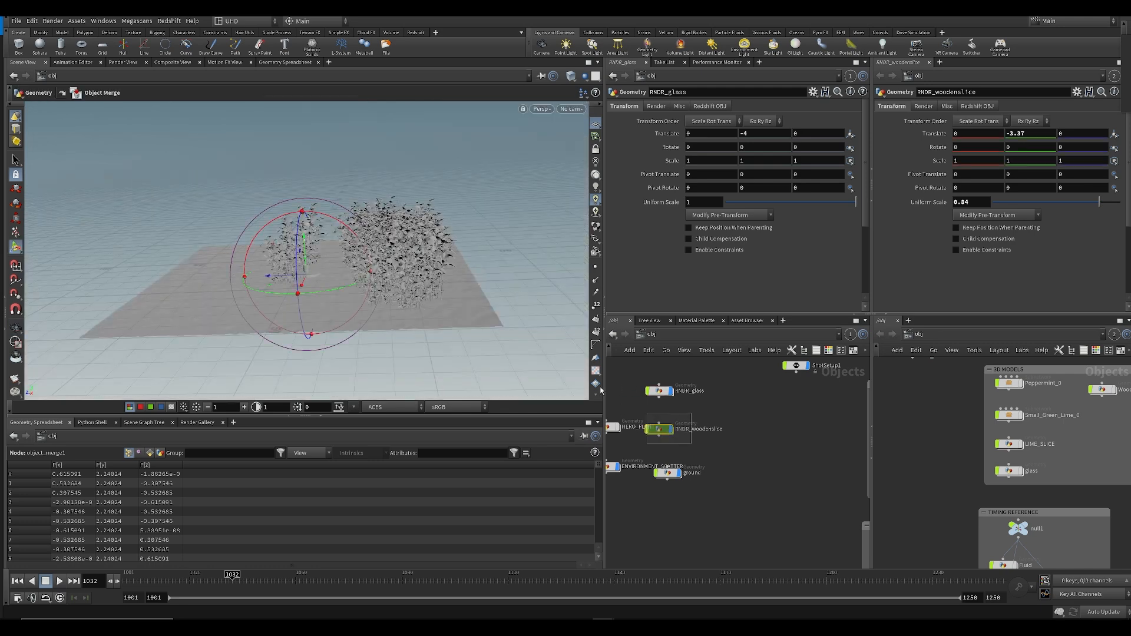
Step: Place RNDR_glass on the wooden slice with a Y translation of -3.35822 and a uniform scale of 1.2
key(space+f)
alt+drag(409, 310, 428, 327)
drag(653, 412, 652, 406)
drag(316, 262, 318, 225)
key(ctrl+z)
key(ctrl+s)
middle_drag(775, 133, 902, 148)
key(ctrl+z)
middle_drag(688, 206, 713, 211)
Step: Look through the SH050 shot camera, move to frame 1021 and save the scene
click(571, 108)
click(583, 160)
drag(168, 583, 194, 560)
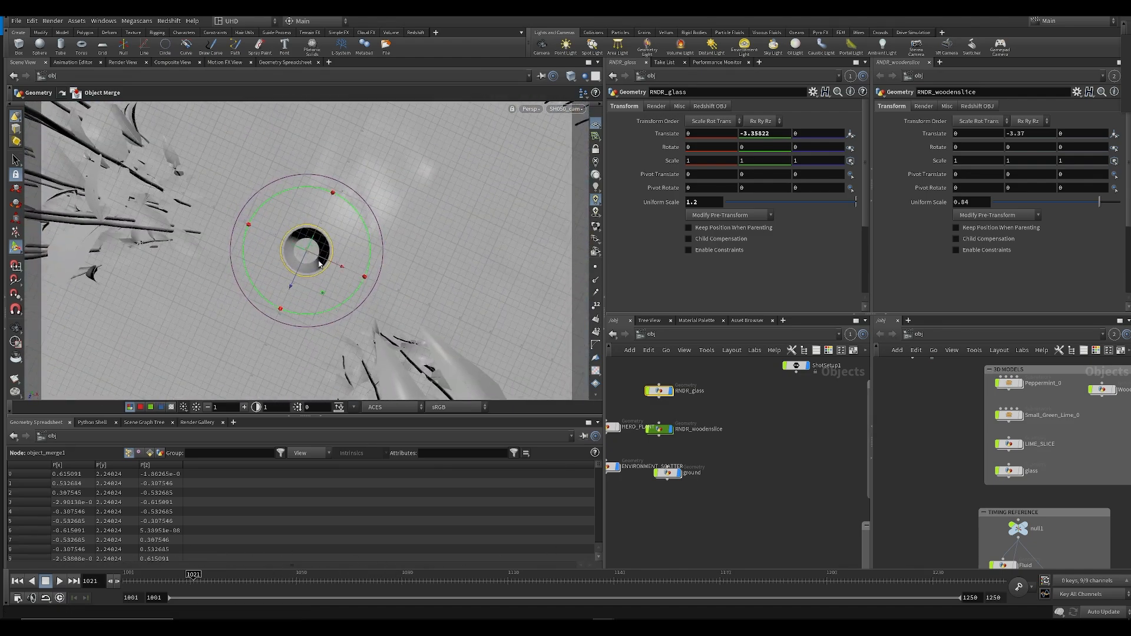
key(ctrl+s)
key(Escape)
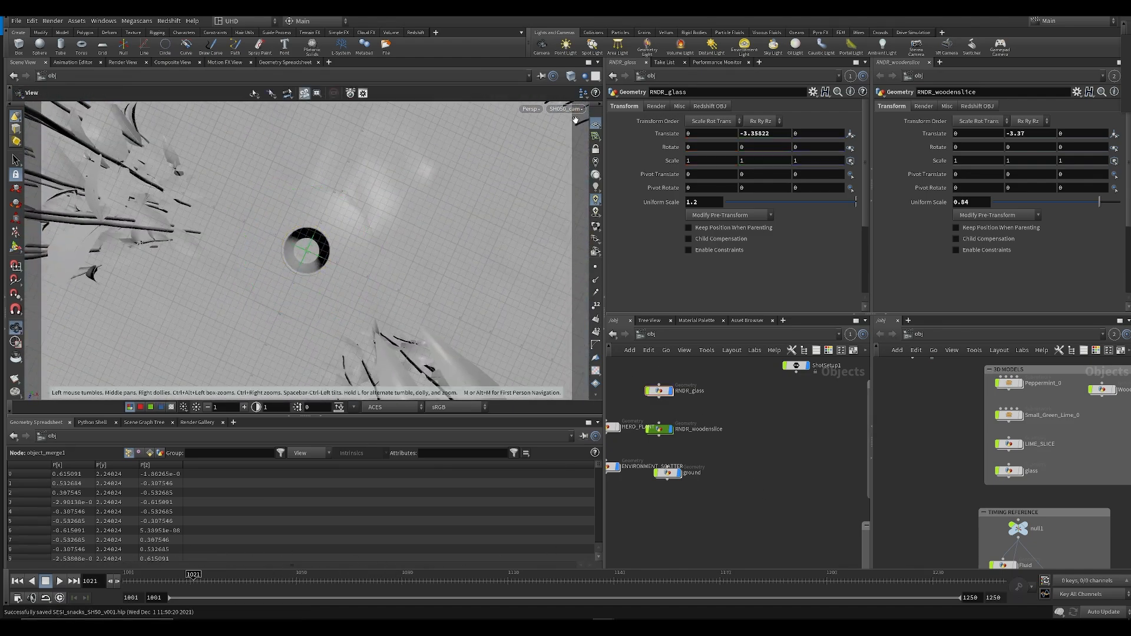
Step: Frame the glass and wooden slice from a low side angle, save, and create a new camera from this view
scroll(387, 245, down, 5)
drag(385, 245, 407, 138)
scroll(407, 139, up, 10)
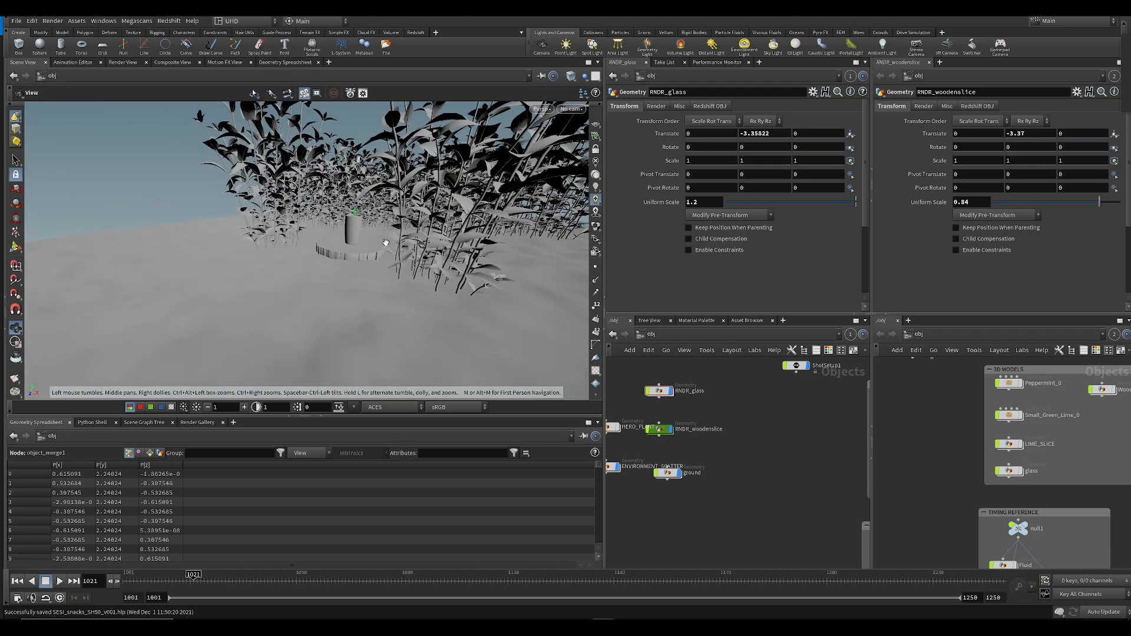
key(ctrl+s)
click(571, 109)
click(589, 141)
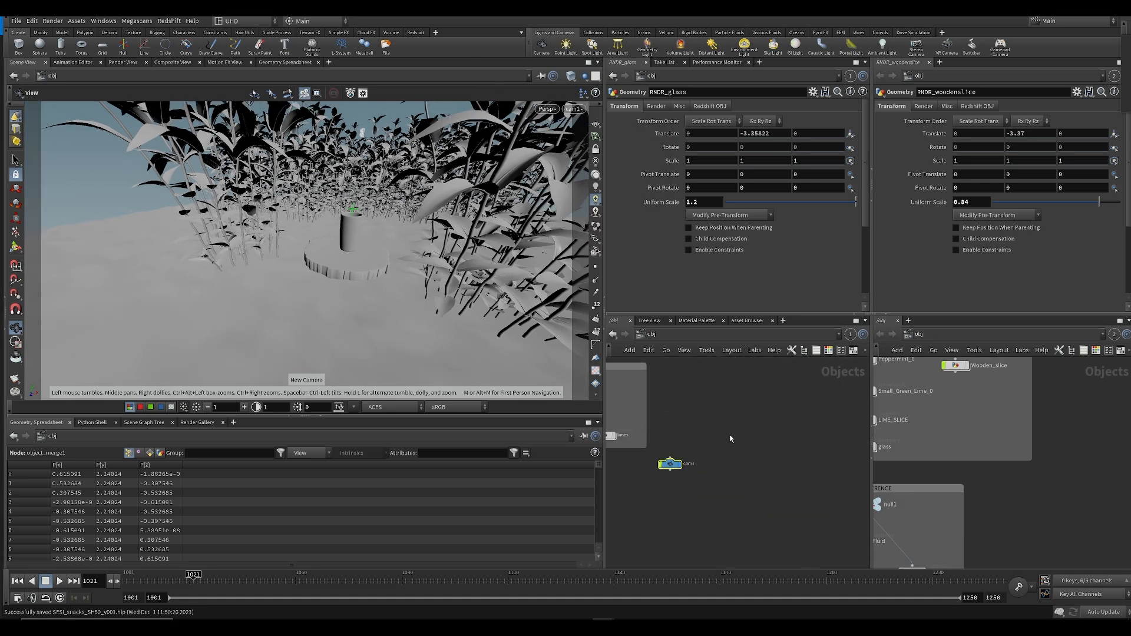
Step: Set cam1's focal length to 50 mm
click(670, 464)
click(680, 106)
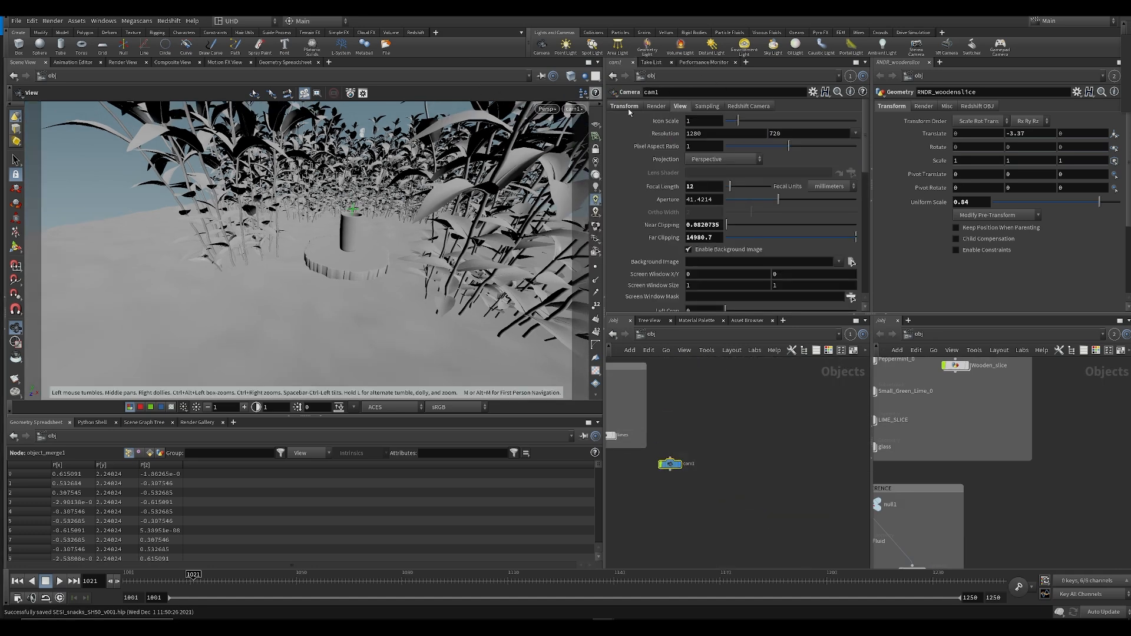
text(0)
key(Return)
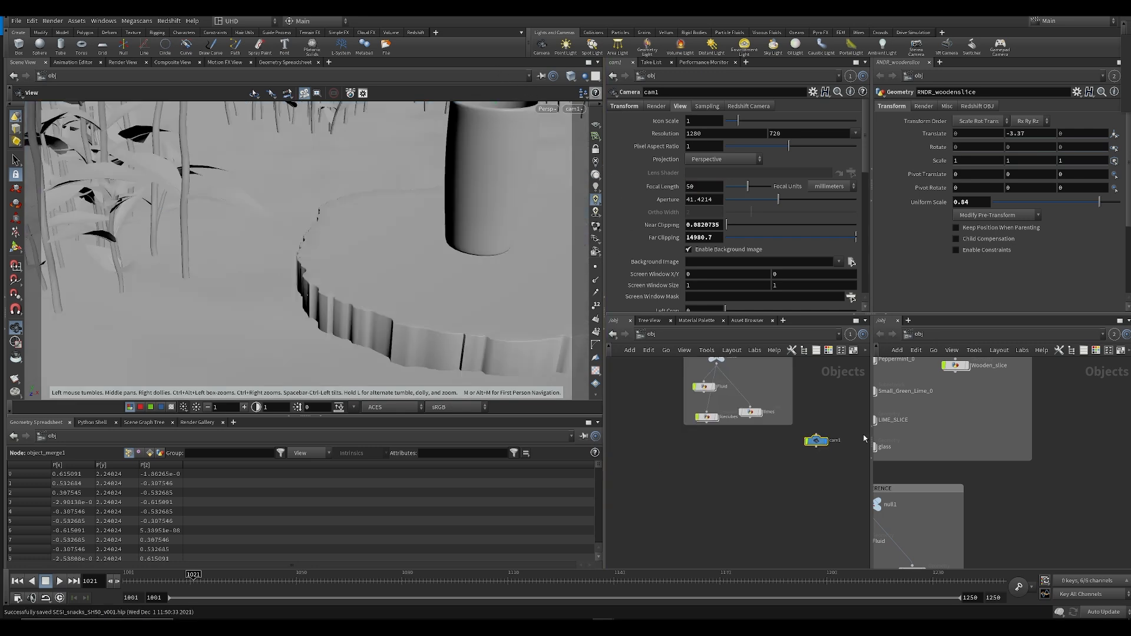
Step: Frame RNDR_woodenslice in the viewport and examine the slice and its surroundings from several angles
middle_drag(711, 452, 720, 474)
scroll(720, 474, down, 3)
middle_drag(612, 370, 653, 409)
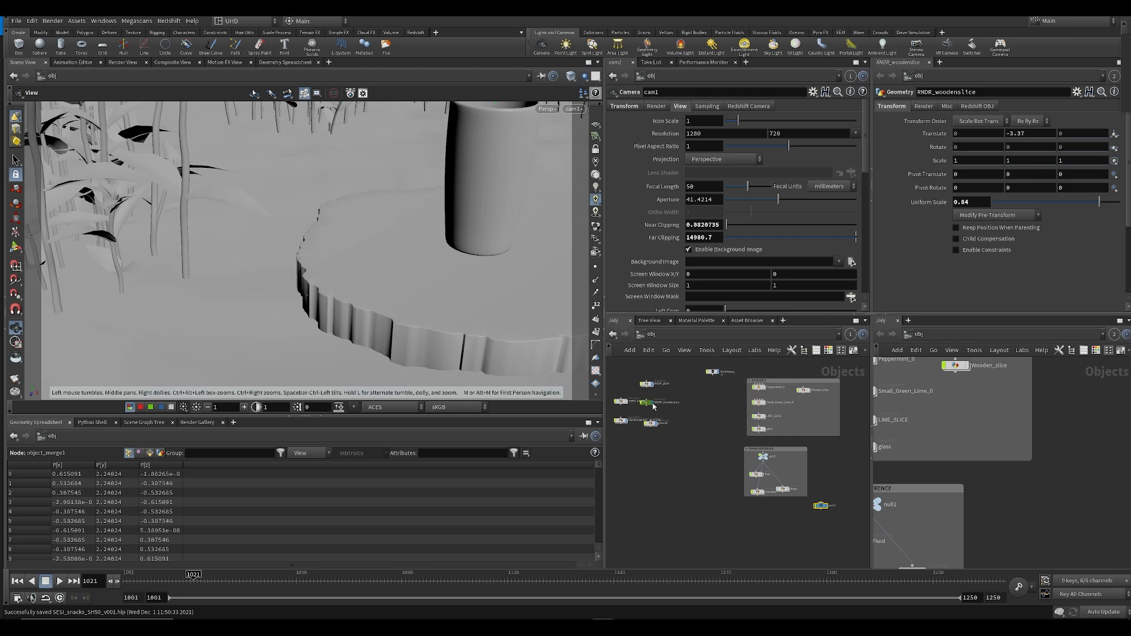
click(647, 403)
key(f)
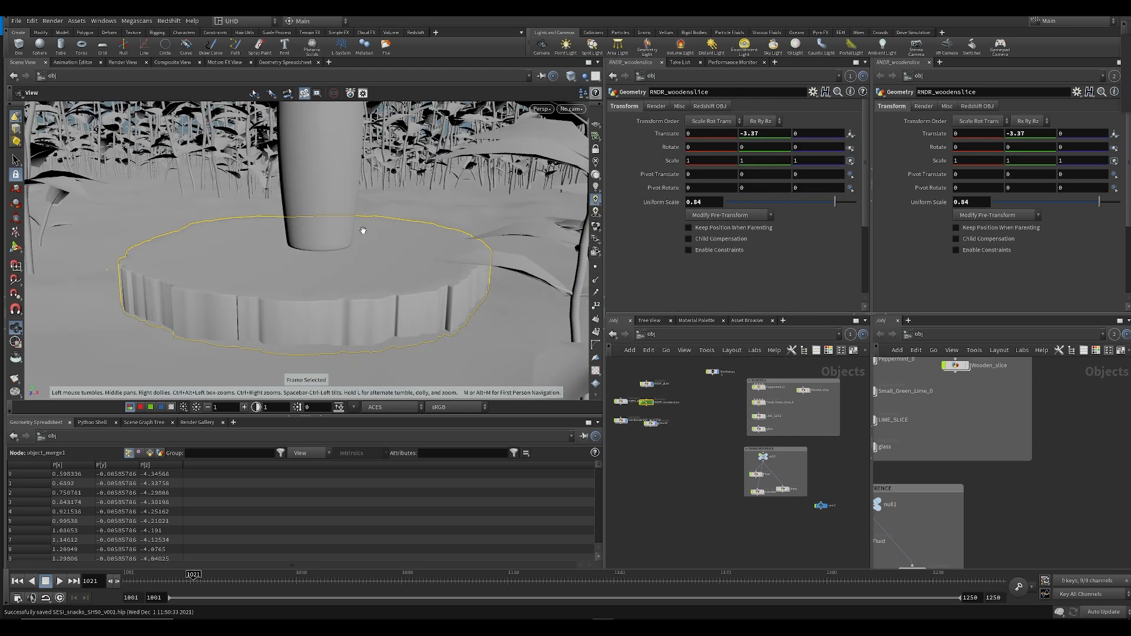
drag(333, 237, 346, 212)
middle_drag(345, 212, 305, 263)
right_drag(306, 262, 278, 269)
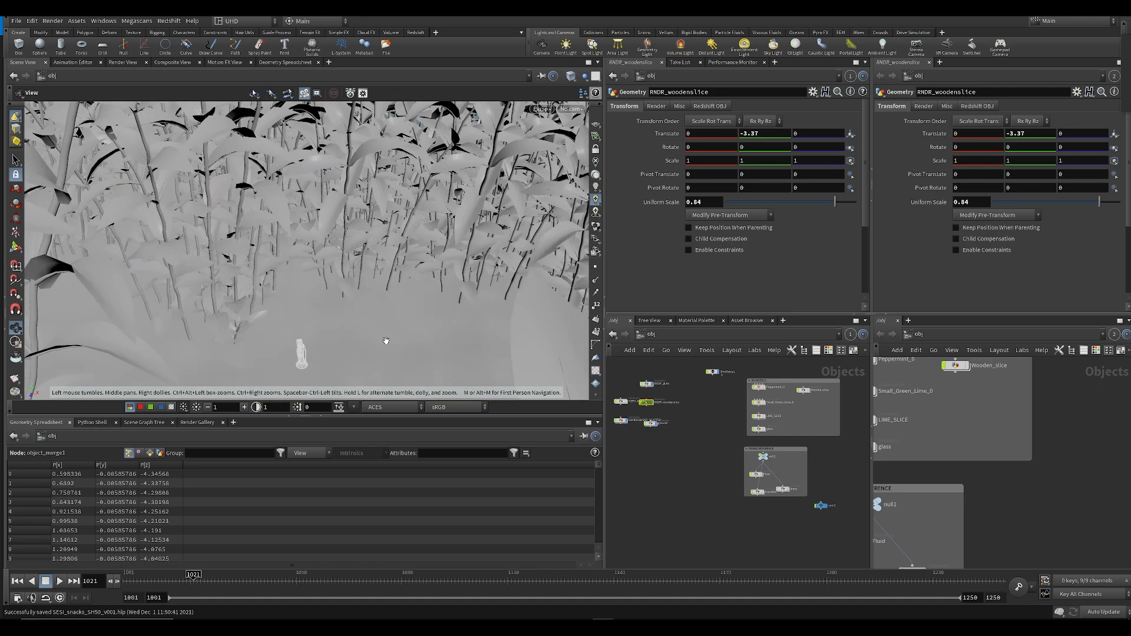
right_drag(384, 338, 377, 307)
middle_drag(377, 306, 345, 266)
drag(344, 266, 383, 273)
middle_drag(383, 272, 416, 293)
Step: Compare the view through cam1 with the view through the SH050 shot camera
click(729, 452)
click(571, 108)
click(583, 172)
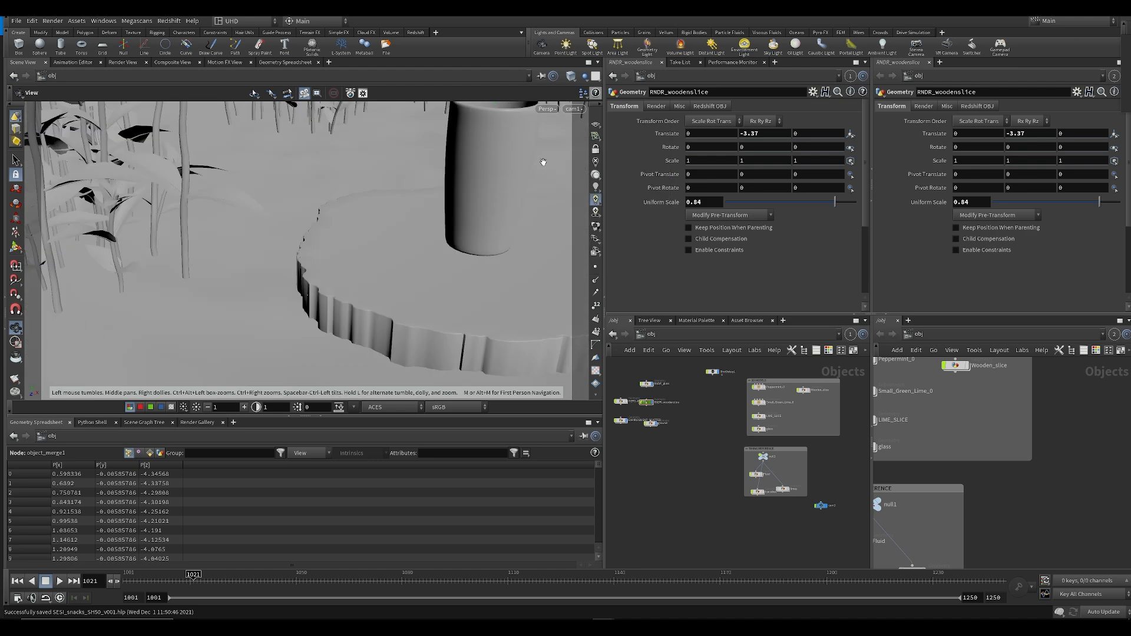
click(562, 110)
click(648, 159)
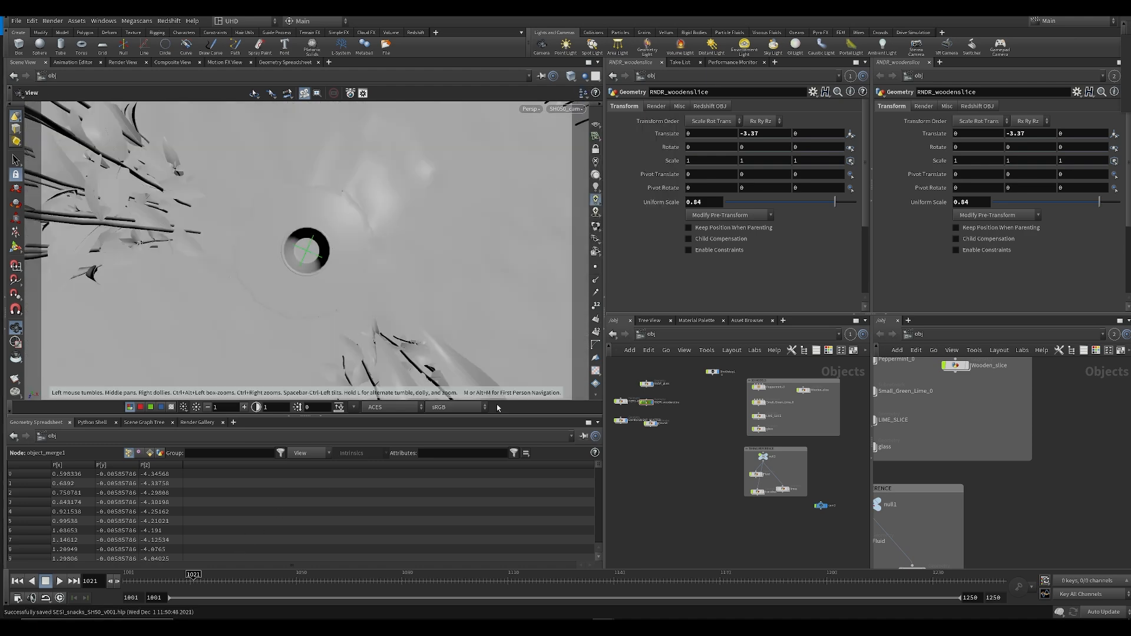
Step: Look through cam1, rename it viewcam, and save the scene with its node placed below SH050_cam
click(580, 111)
click(606, 170)
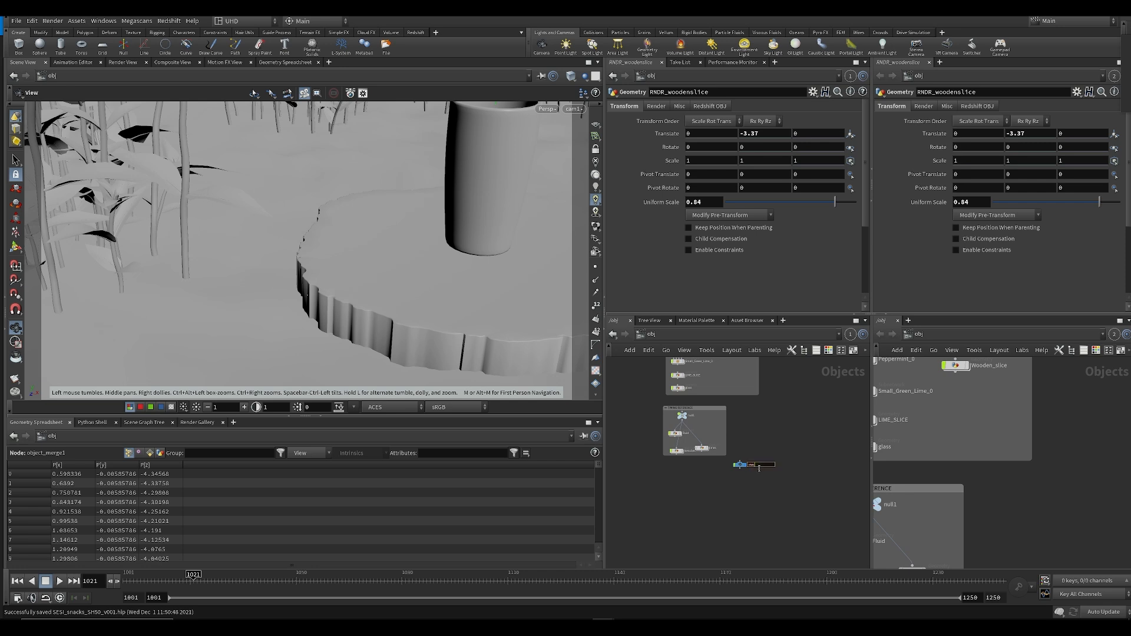
key(Return)
middle_drag(615, 488, 723, 555)
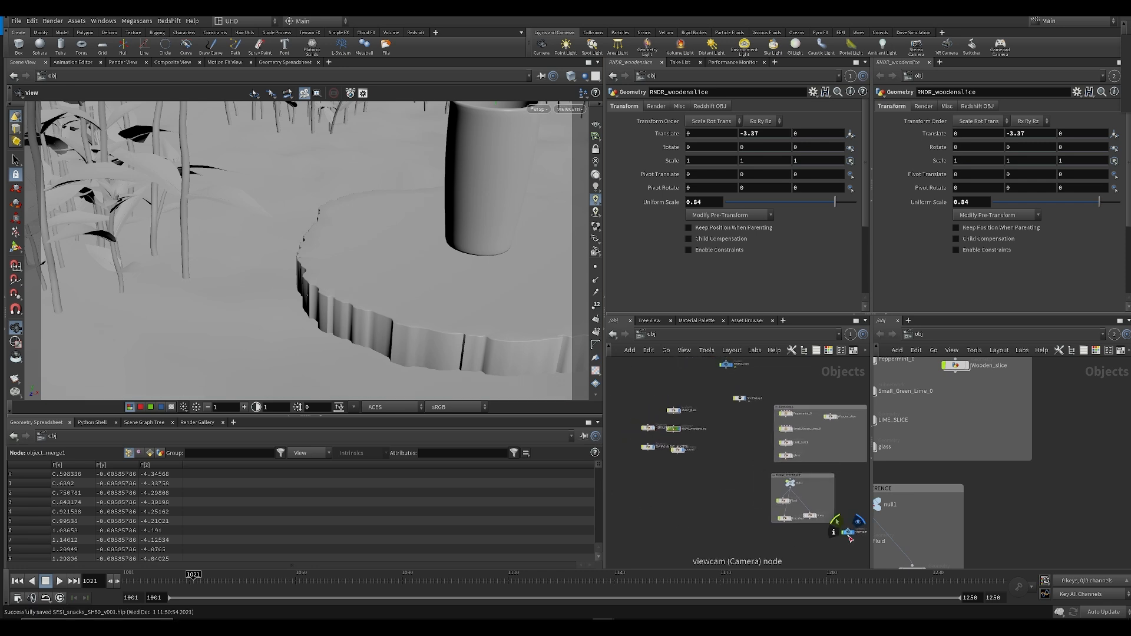
key(ctrl+s)
Step: Switch the viewport back to the SH050 shot camera and move to frame 1045
click(564, 108)
click(588, 171)
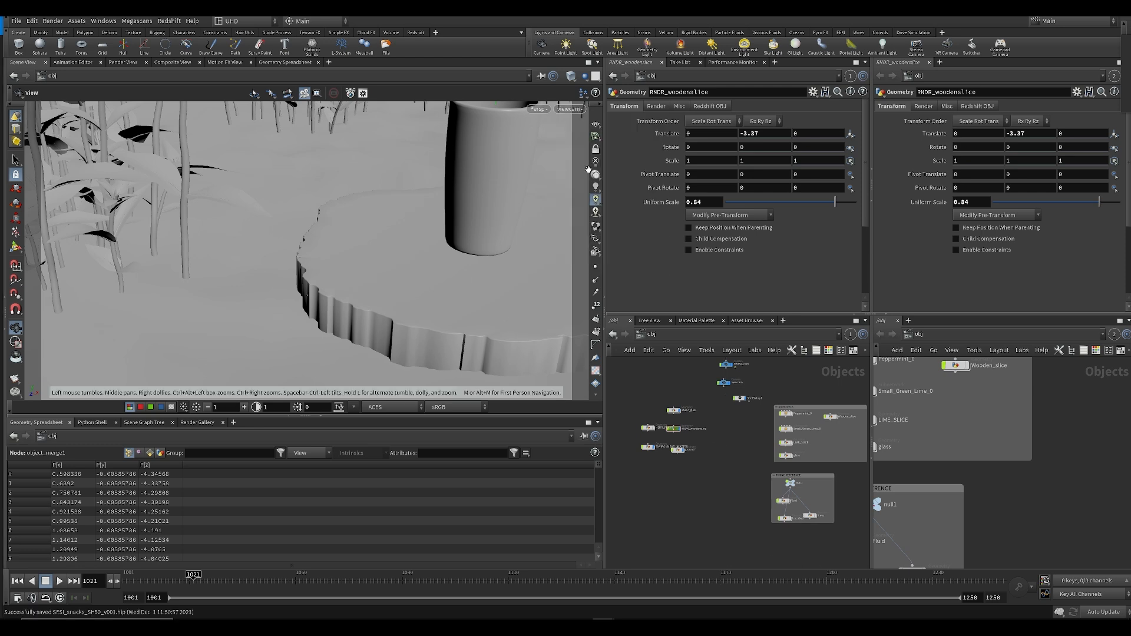
click(575, 111)
click(581, 154)
drag(191, 580, 278, 580)
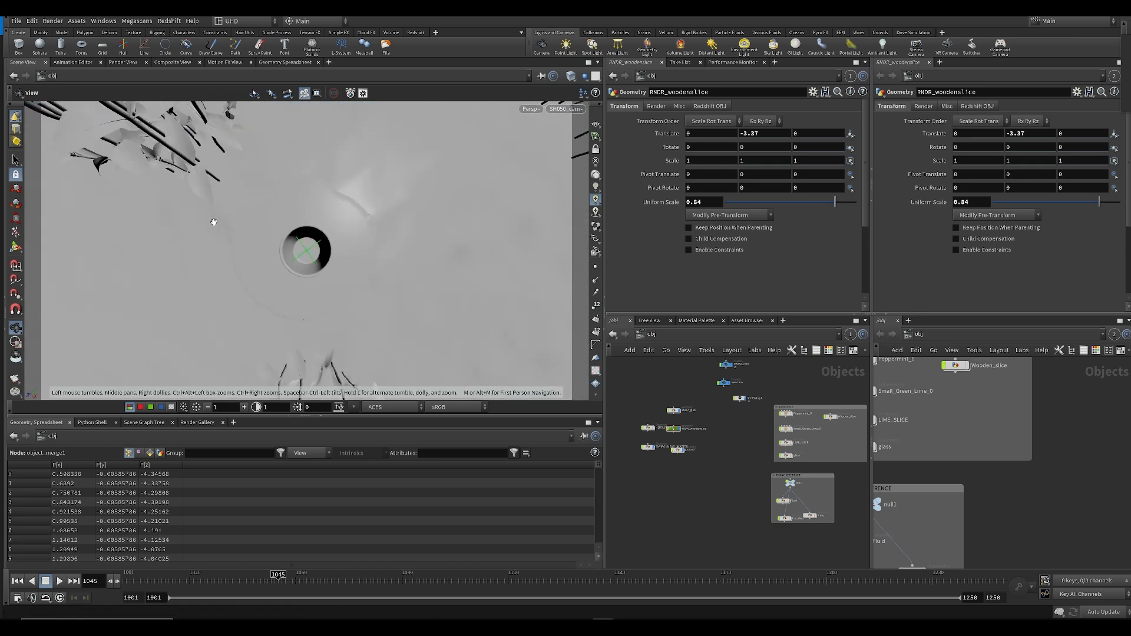
Step: Open the network of the ENVIRONMENT_SCATTER object
middle_drag(711, 507, 807, 516)
scroll(740, 459, up, 3)
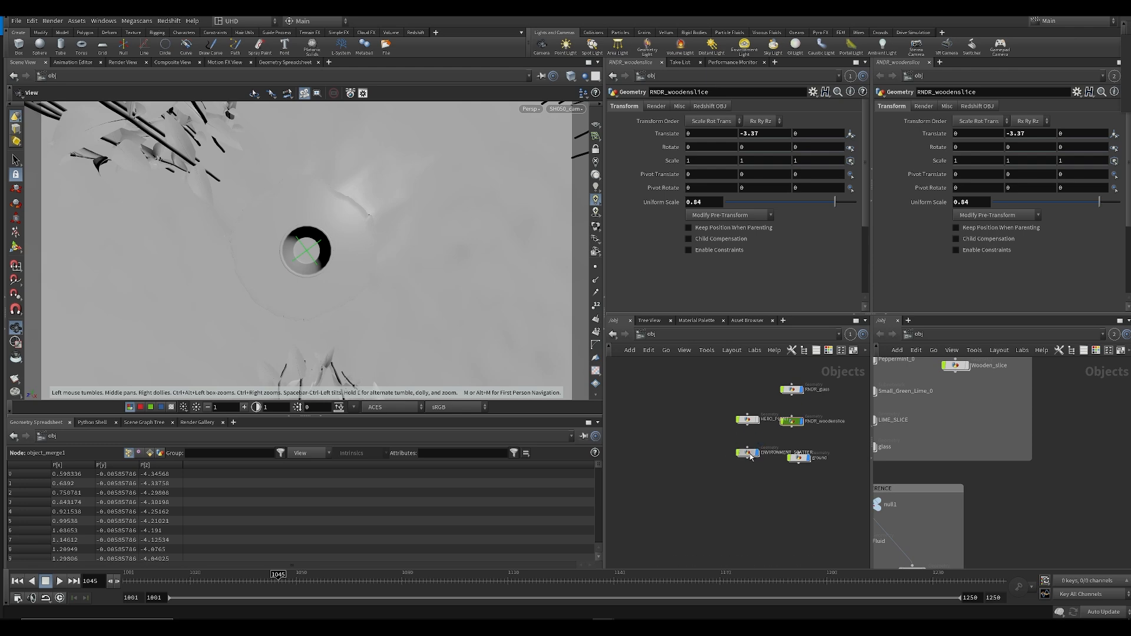
click(748, 458)
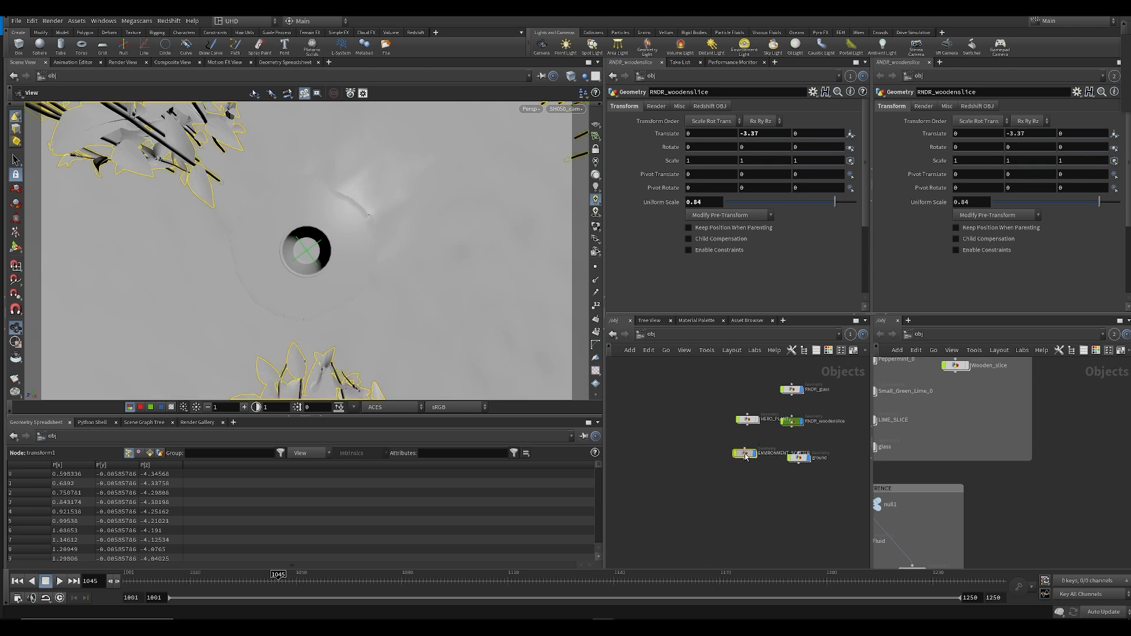
click(746, 456)
double_click(746, 455)
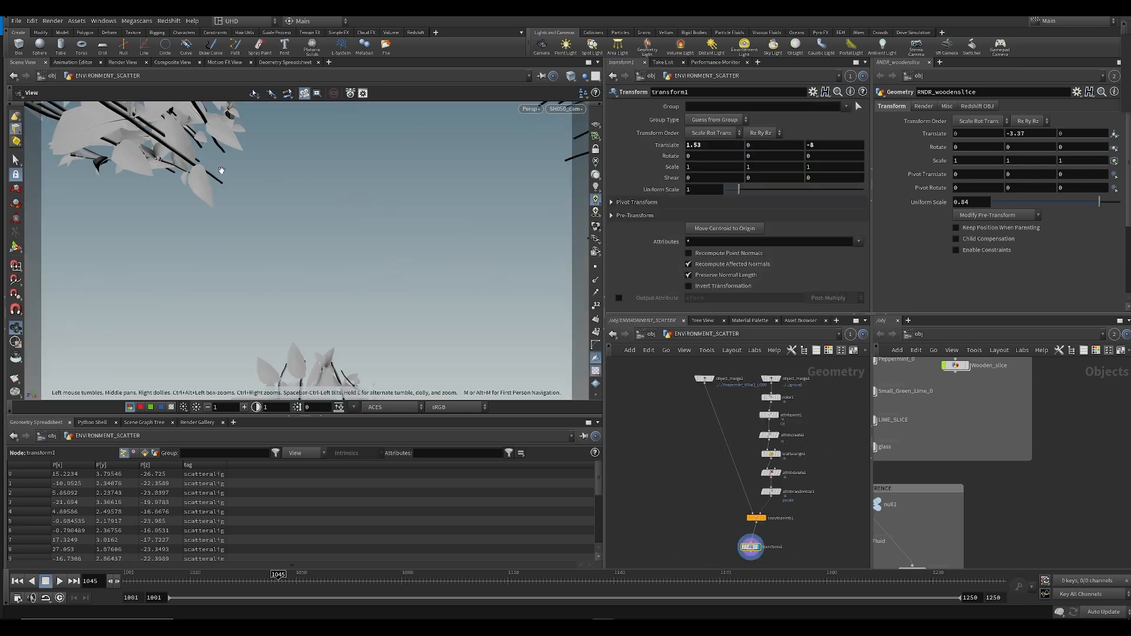
Step: Choose Smooth Wire Shaded display and ghost the other objects around the scattered plants
click(570, 77)
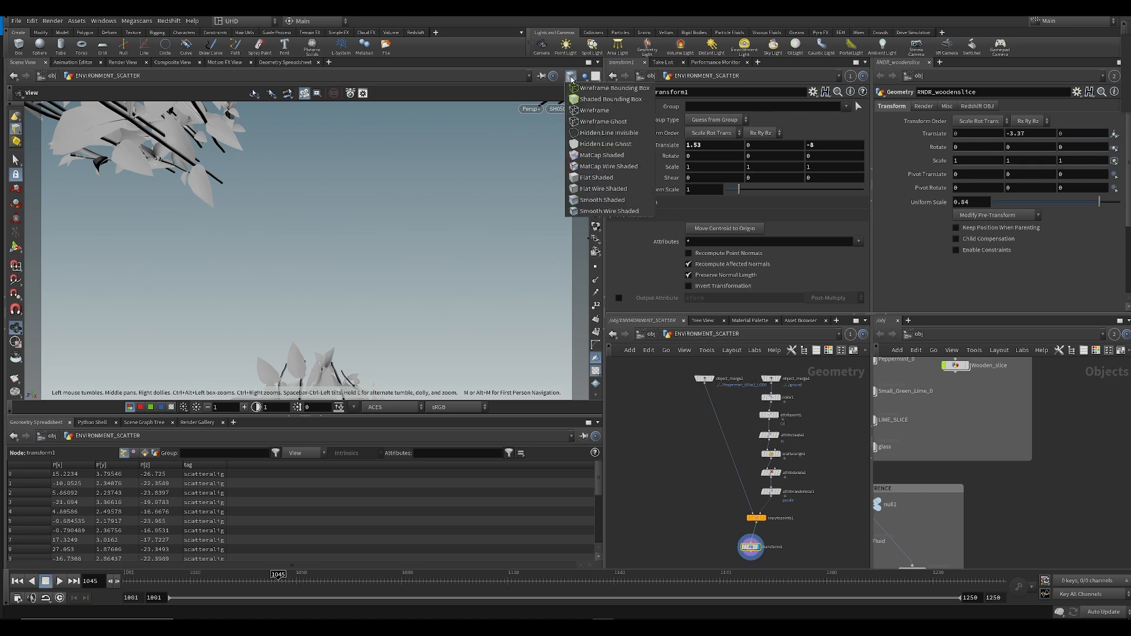
click(569, 211)
click(584, 77)
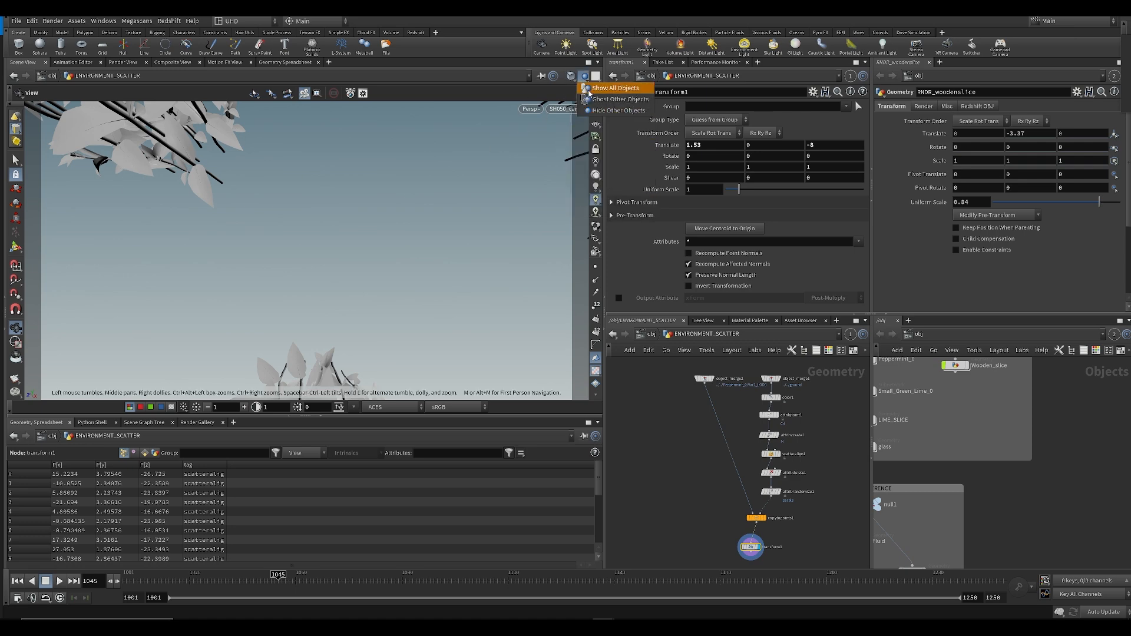
click(590, 98)
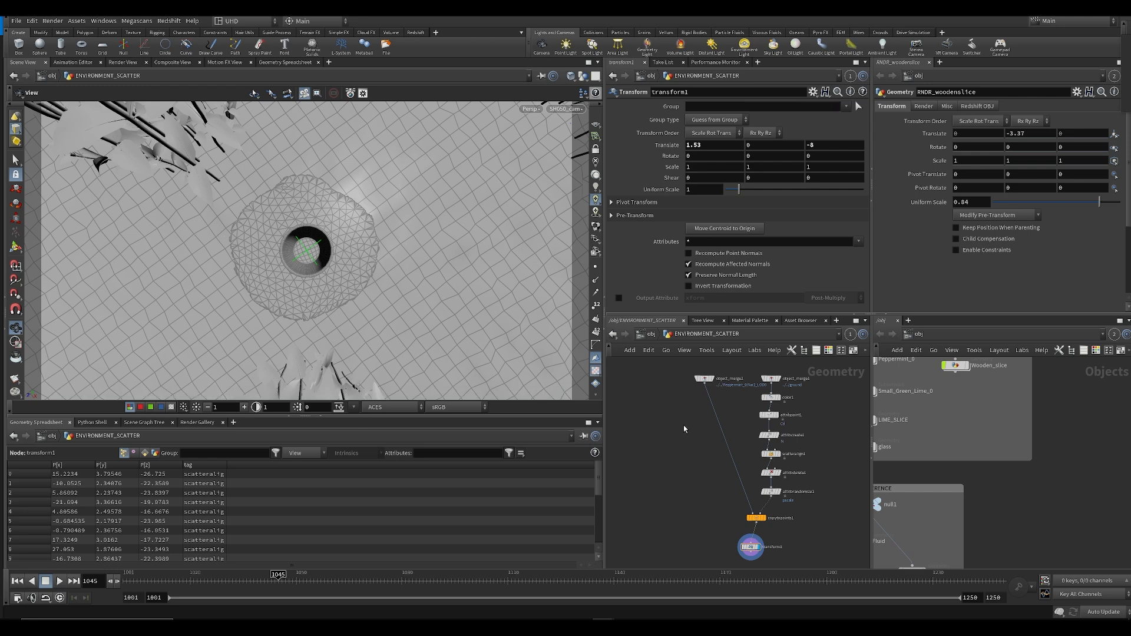
Step: Scrub back to frames 1037 and 1028 to check the scattered plants in the shot camera view
middle_drag(688, 423, 661, 392)
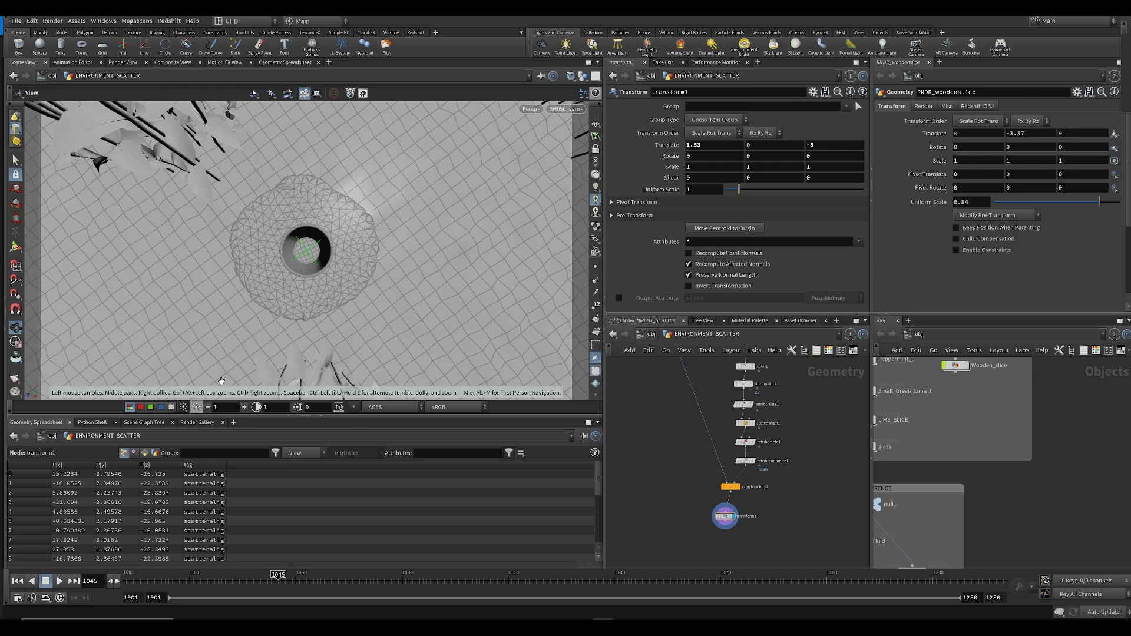
middle_drag(675, 439, 661, 456)
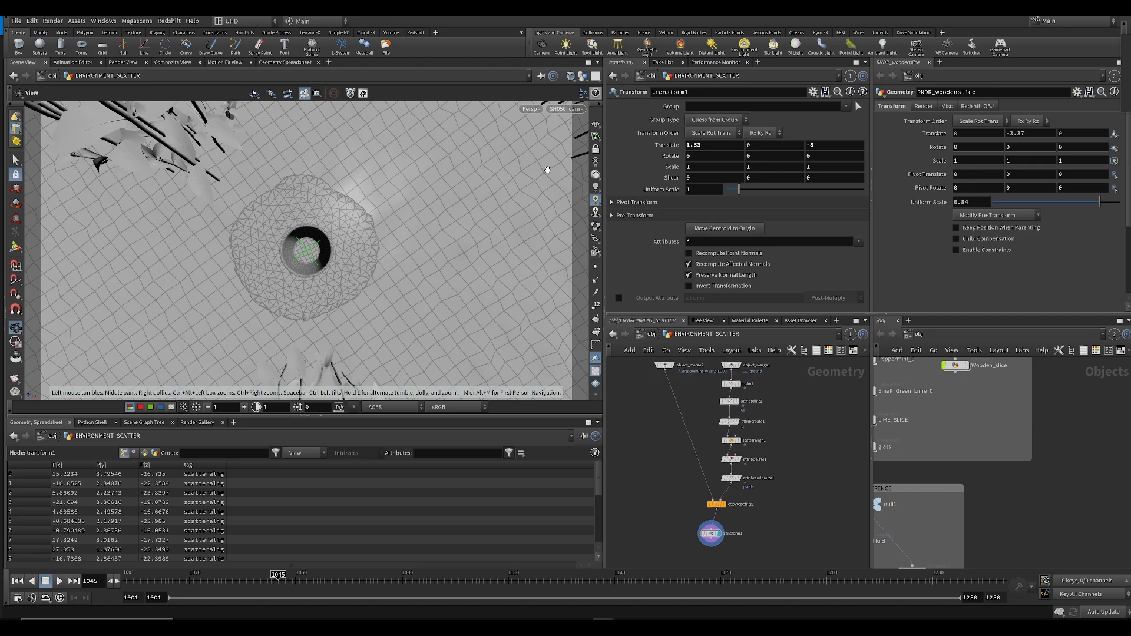
drag(273, 581, 250, 585)
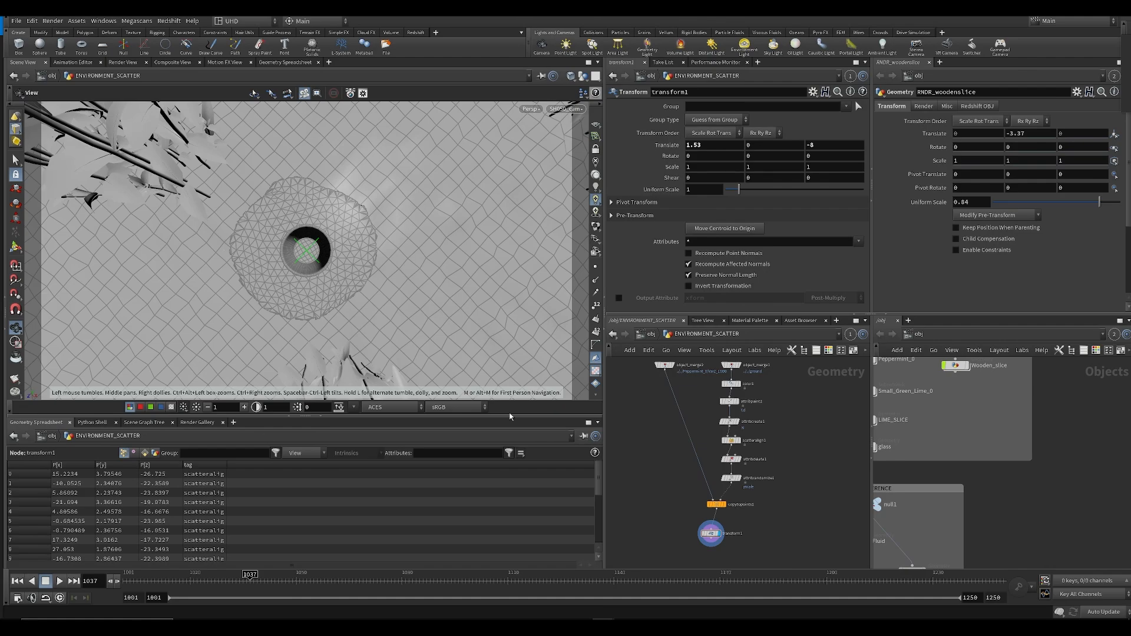
middle_drag(630, 490, 657, 452)
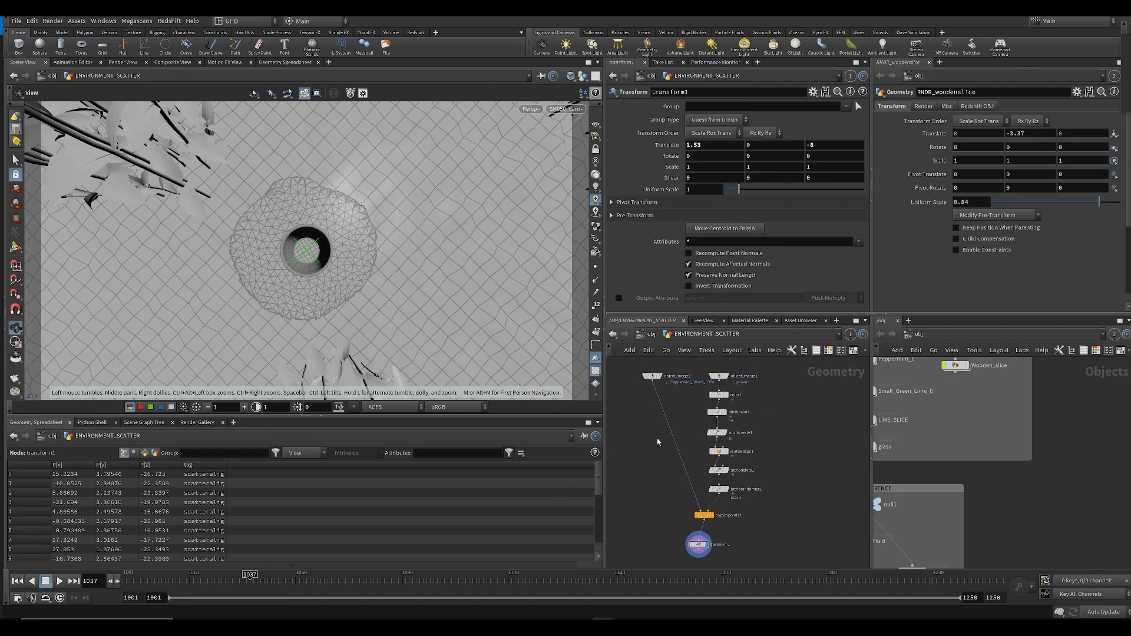
mouse_move(230, 584)
mouse_down()
mouse_move(147, 598)
mouse_move(273, 619)
mouse_move(144, 621)
mouse_move(313, 625)
mouse_move(139, 616)
mouse_move(218, 601)
mouse_up()
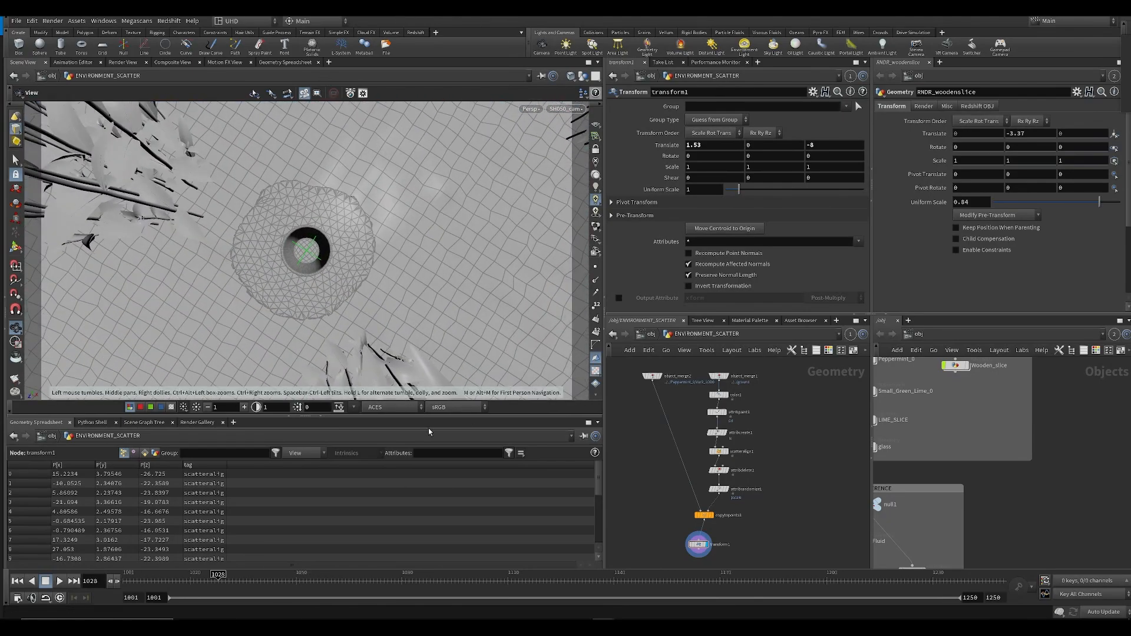
Step: Return to the object level, colour the RNDR_glass node green like RNDR_woodenslice, and save the scene
click(653, 341)
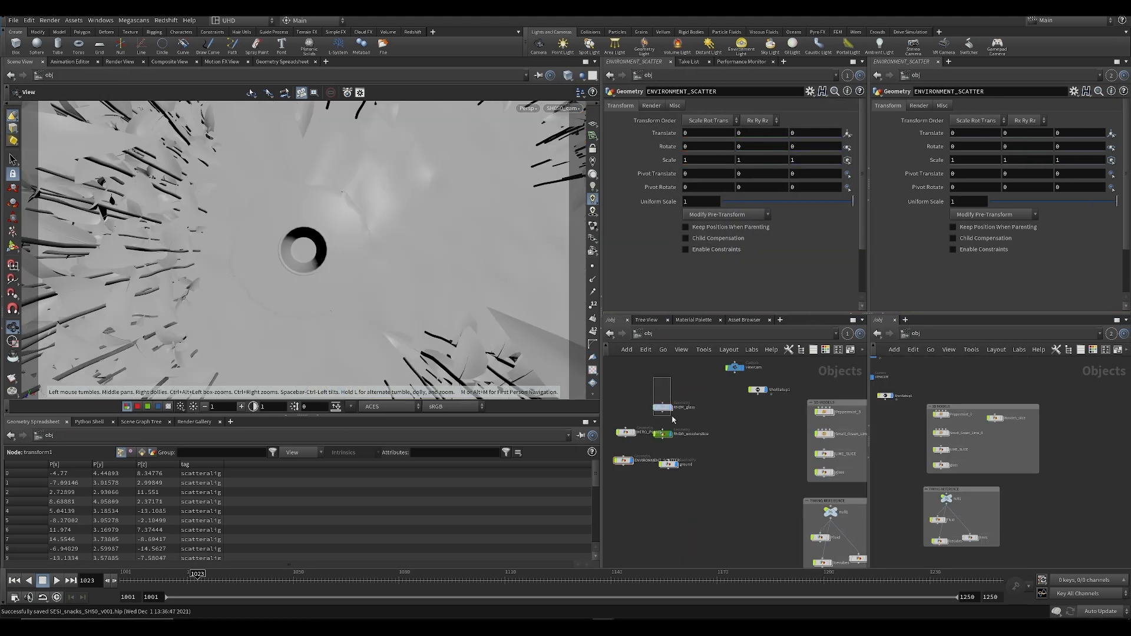
double_click(705, 435)
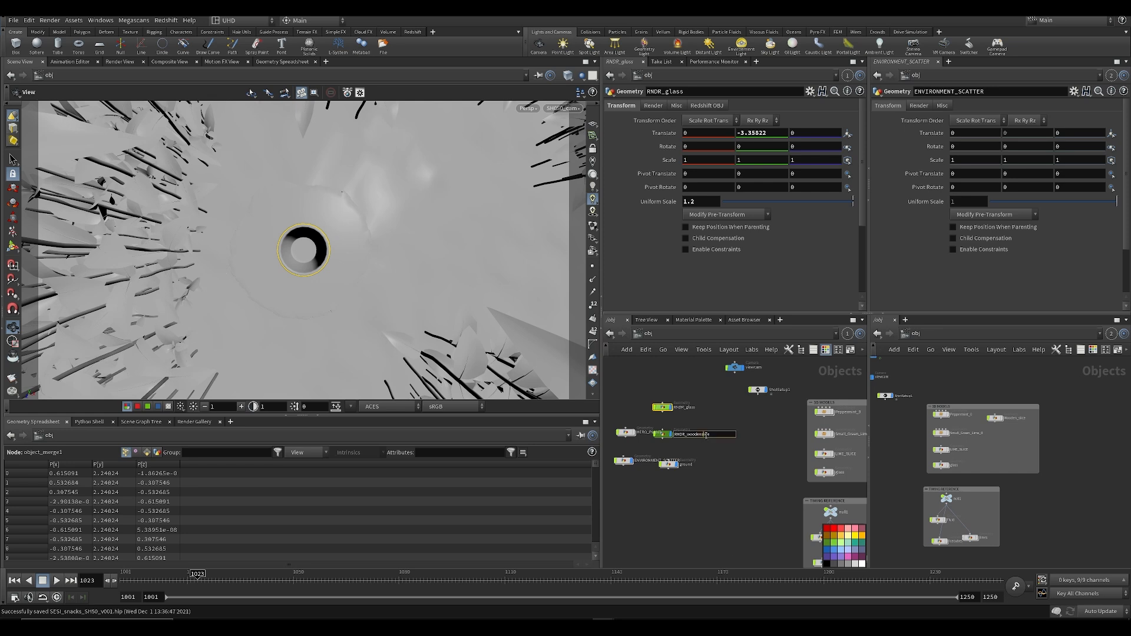
click(728, 453)
key(c)
click(752, 472)
key(ctrl+s)
Step: Create a Geometry object near SH050_cam and name it VELLUM_SIM
middle_drag(735, 430, 734, 501)
key(Tab)
text(geo)
key(Return)
click(659, 421)
scroll(677, 411, up, 4)
click(675, 432)
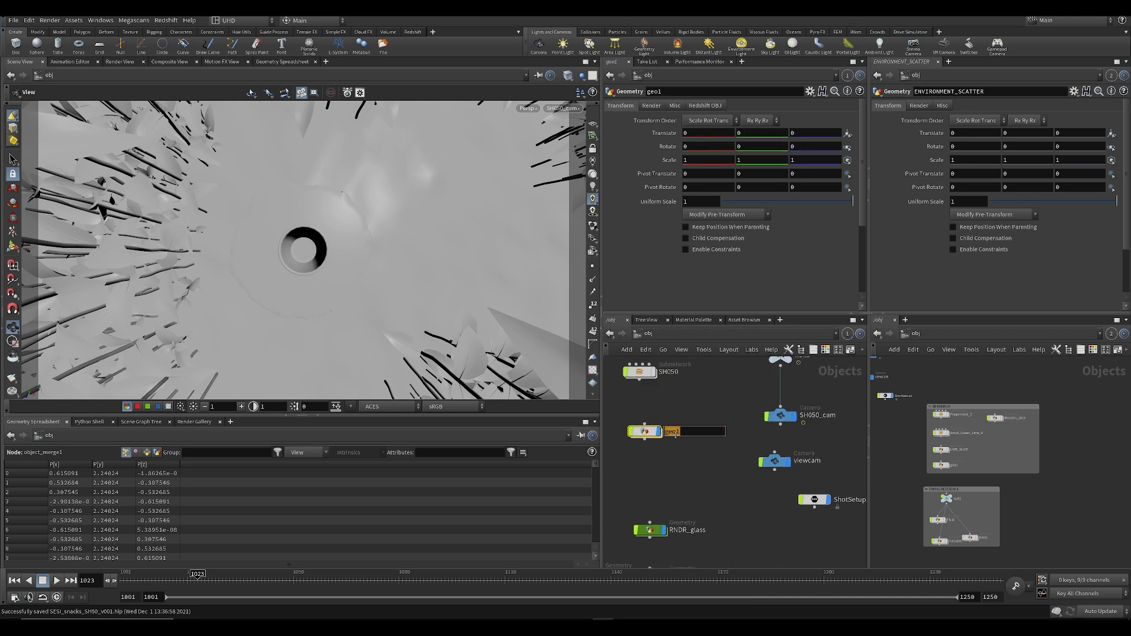
text(VELLUM_SIM)
key(Return)
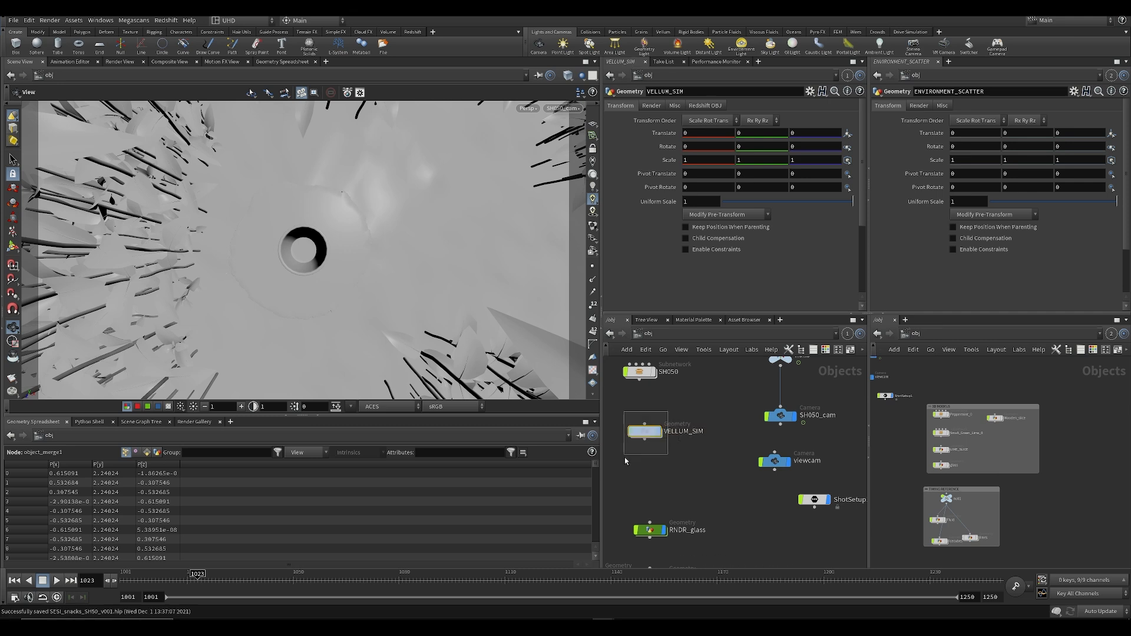
Step: Give the VELLUM_SIM node a palette colour and open its network
key(c)
click(844, 538)
double_click(644, 432)
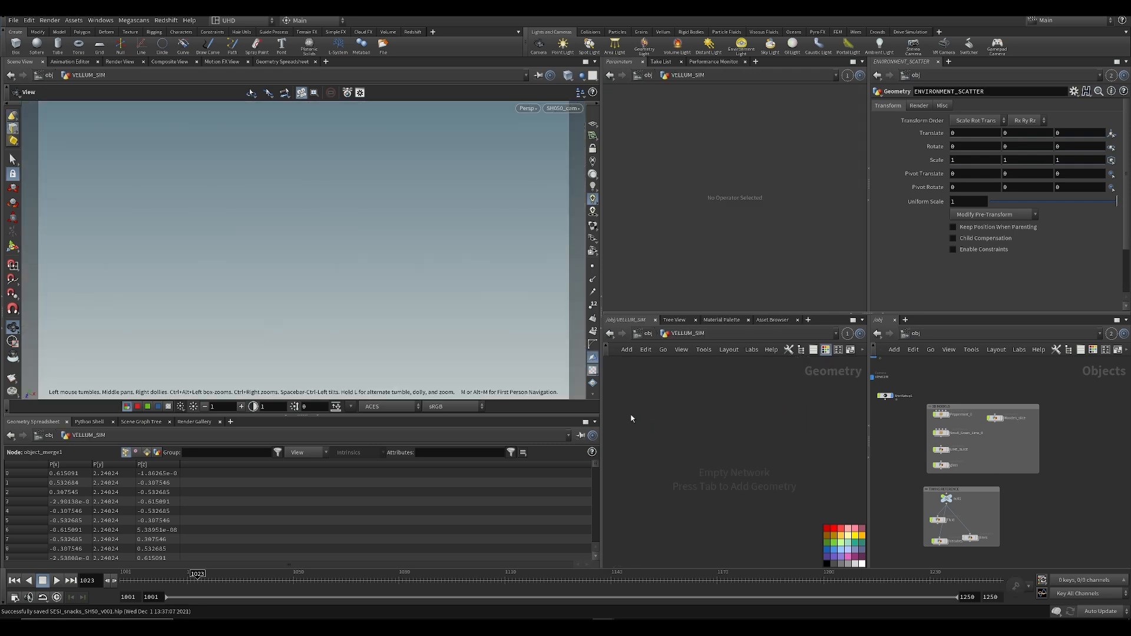
Step: Display the other scene objects in the viewport and leave the shot camera to view the glass in free perspective
click(581, 77)
click(592, 100)
right_drag(383, 228, 336, 258)
drag(337, 258, 332, 325)
right_drag(331, 326, 285, 272)
middle_drag(285, 272, 343, 263)
drag(343, 262, 483, 307)
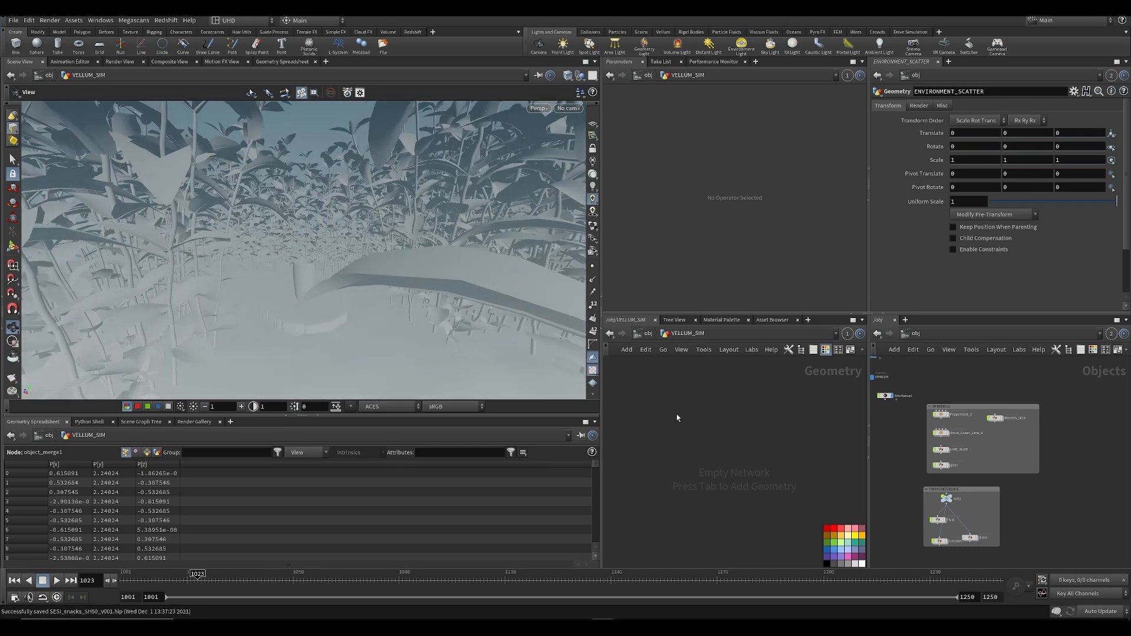
Step: Add a Circle node in the VELLUM_SIM network and set its orientation to ZX Plane
key(Tab)
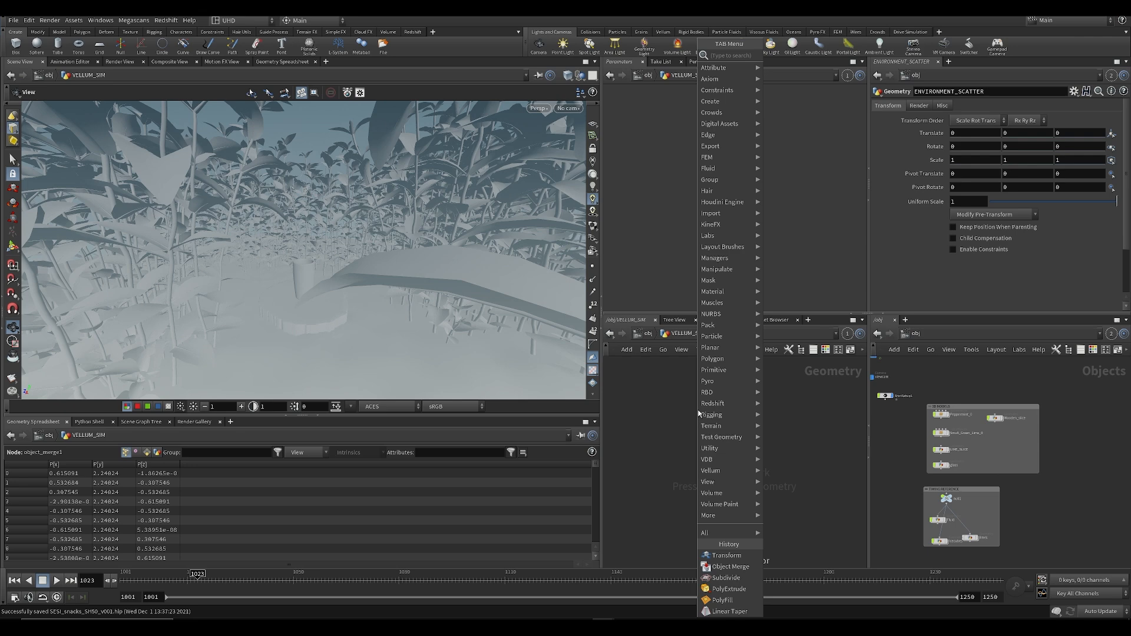
text(cir)
key(Return)
key(Return)
key(ctrl+s)
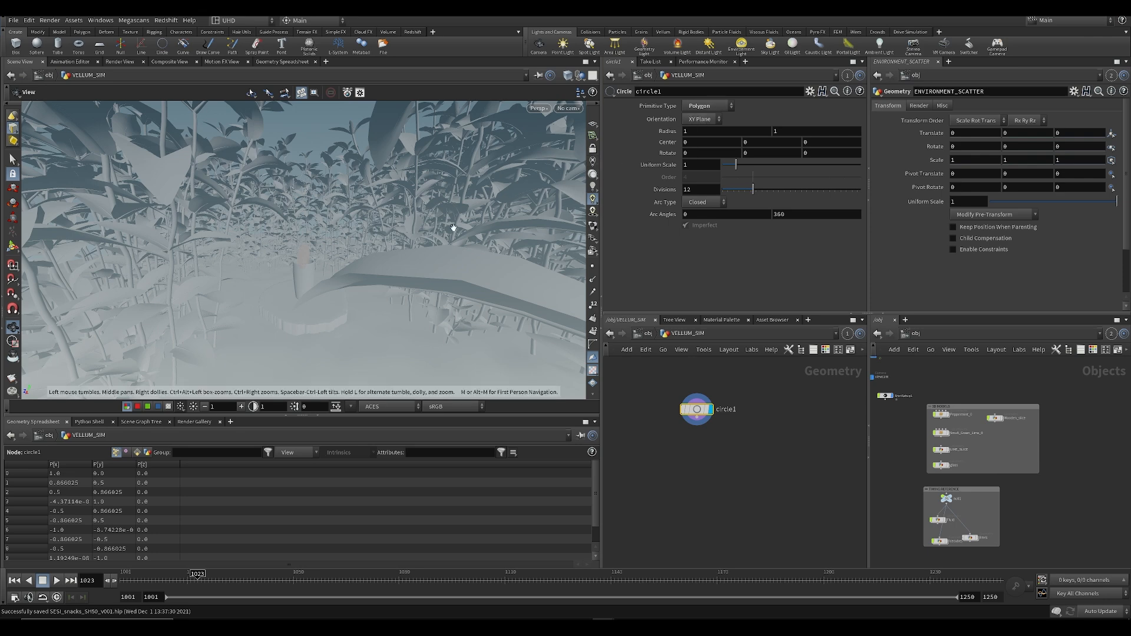
drag(317, 267, 324, 271)
click(693, 120)
click(698, 141)
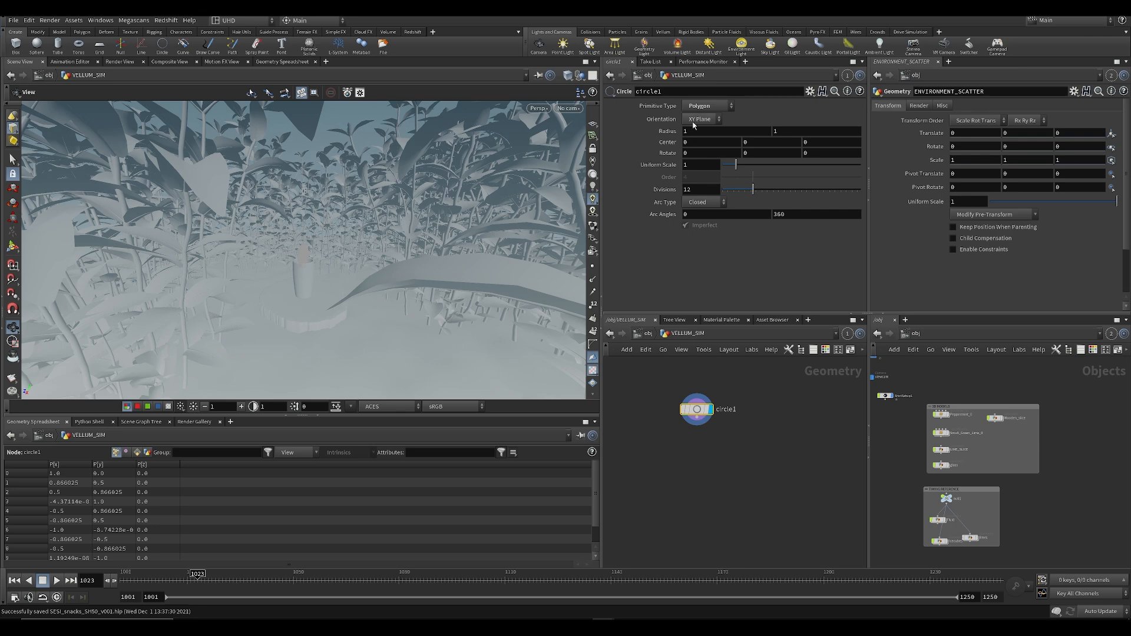
click(698, 153)
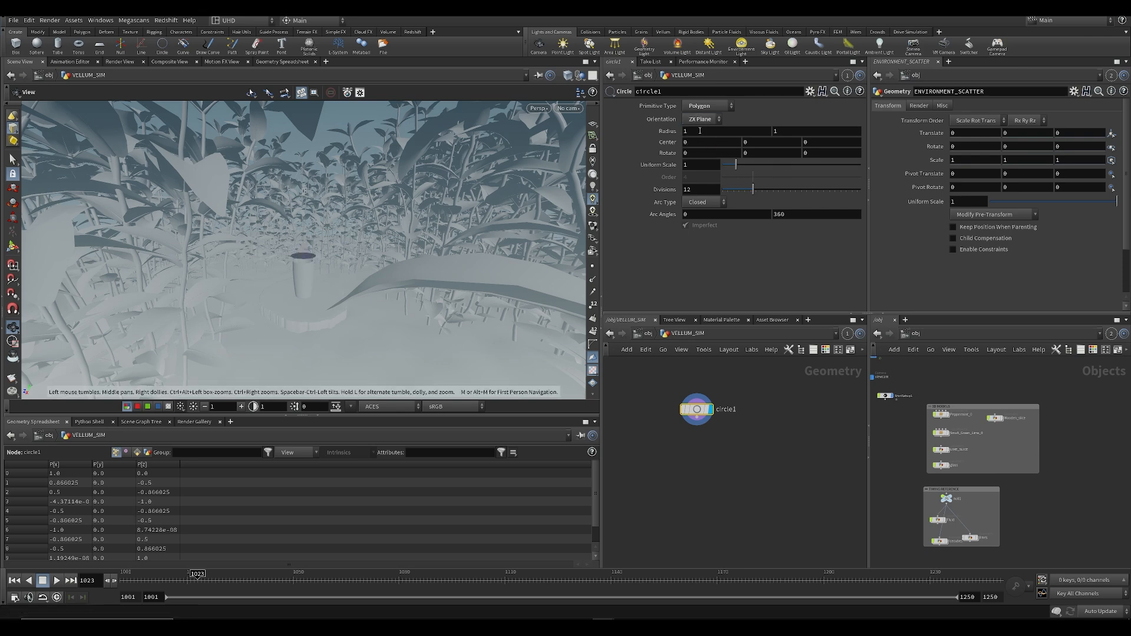
Step: Set the circle's arc type to Open Arc and its uniform scale to 5.05
drag(736, 165, 802, 174)
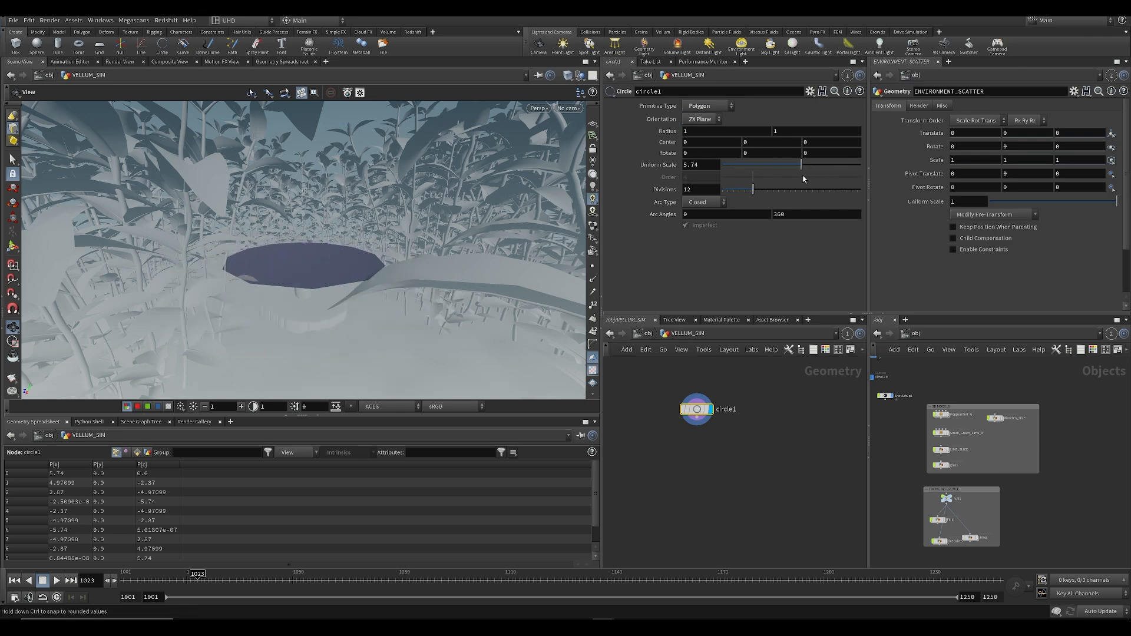
click(711, 204)
click(749, 228)
key(ctrl+s)
click(705, 202)
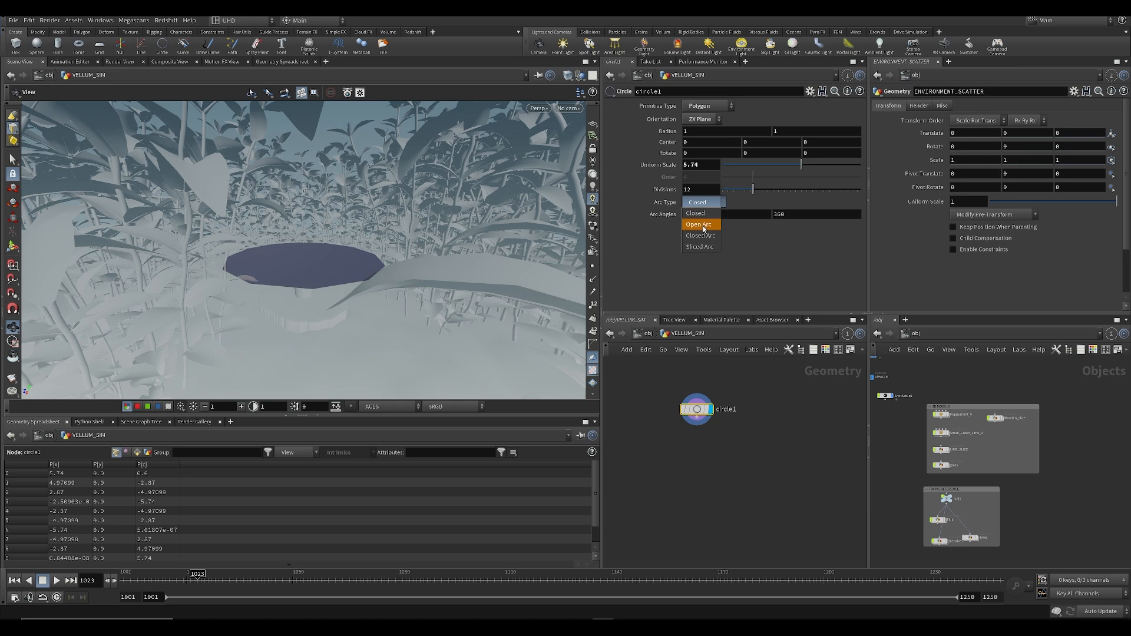
click(702, 219)
drag(802, 164, 793, 164)
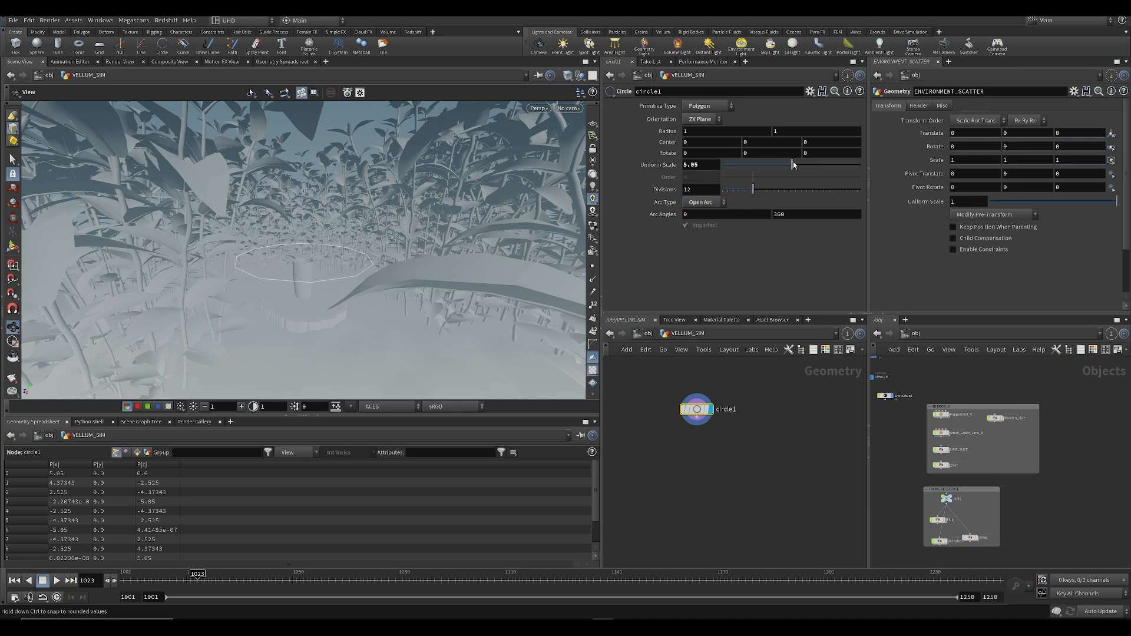
Step: Set the circle's centre Y to 3.2 and divisions to 27, view it through SH050_cam, and save the scene
middle_drag(750, 142, 374, 208)
click(570, 108)
click(642, 156)
key(ctrl+s)
drag(754, 189, 795, 190)
key(ctrl+s)
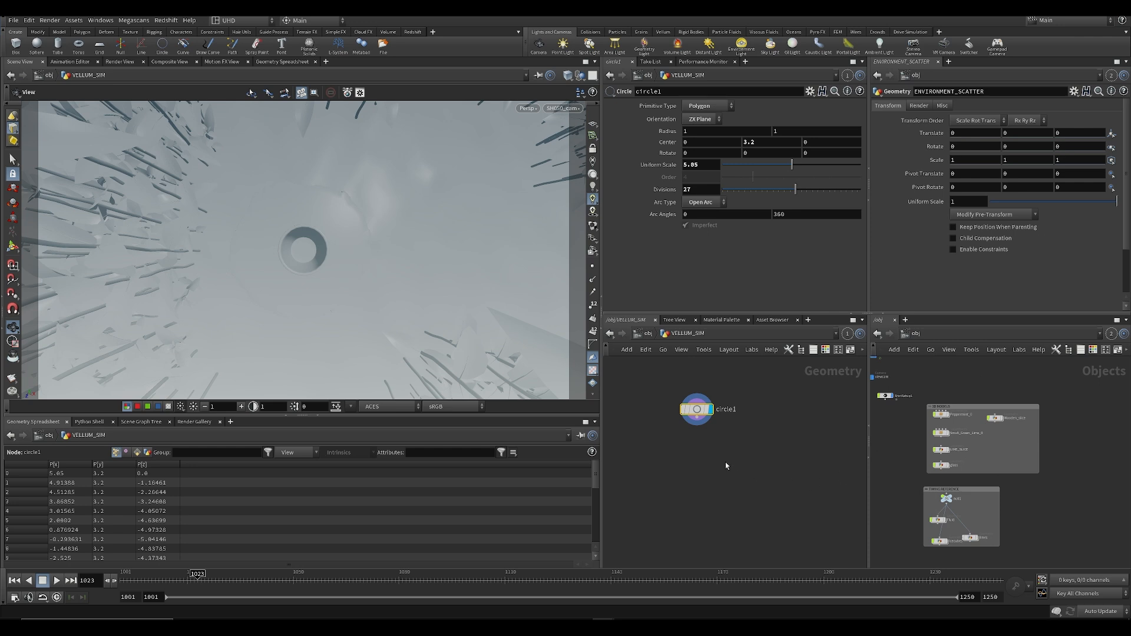
Step: View the circle outside the shot camera, save the scene, and add a PolyExtrude node below circle1
click(703, 436)
middle_drag(703, 437, 711, 442)
key(ctrl+s)
scroll(398, 269, down, 5)
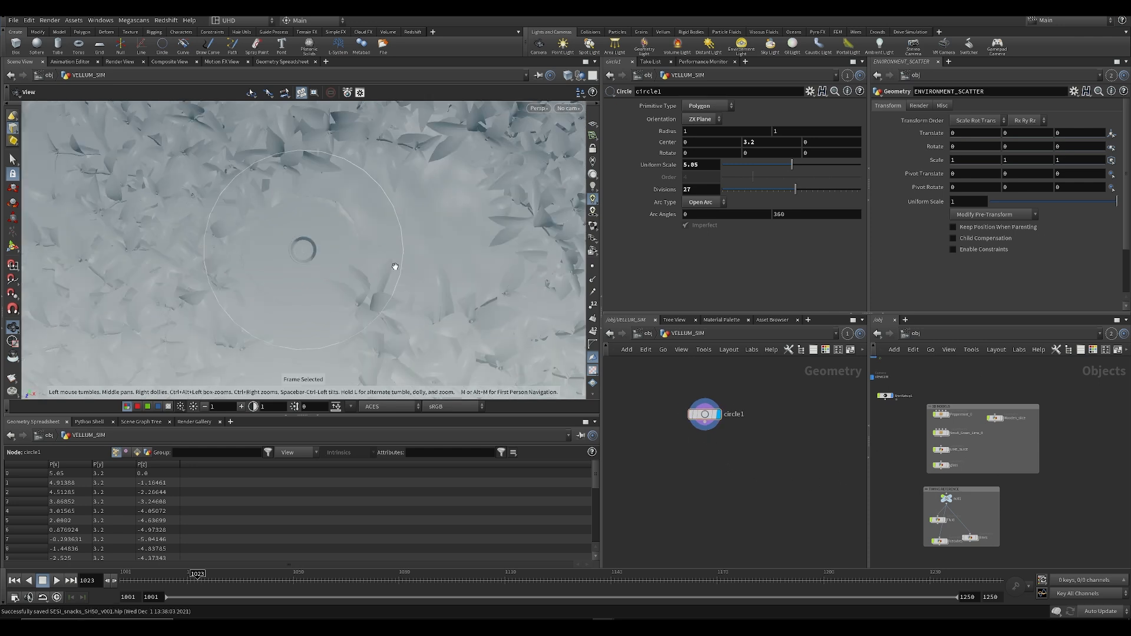
drag(396, 267, 407, 238)
key(ctrl+s)
key(Tab)
text(po)
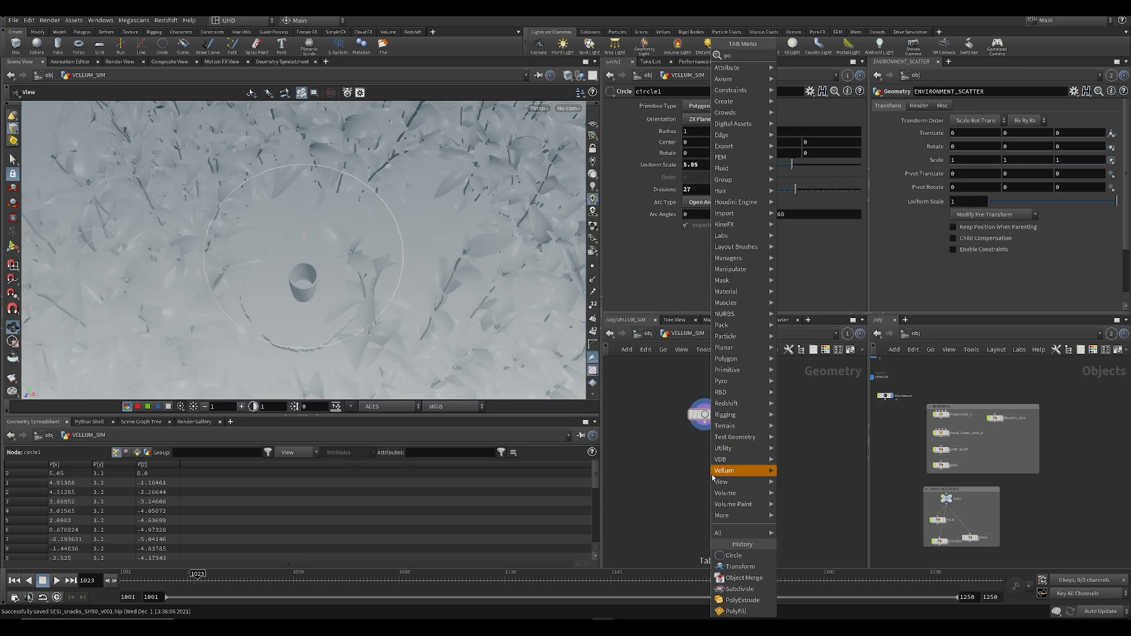
text(lyex)
key(Return)
key(Return)
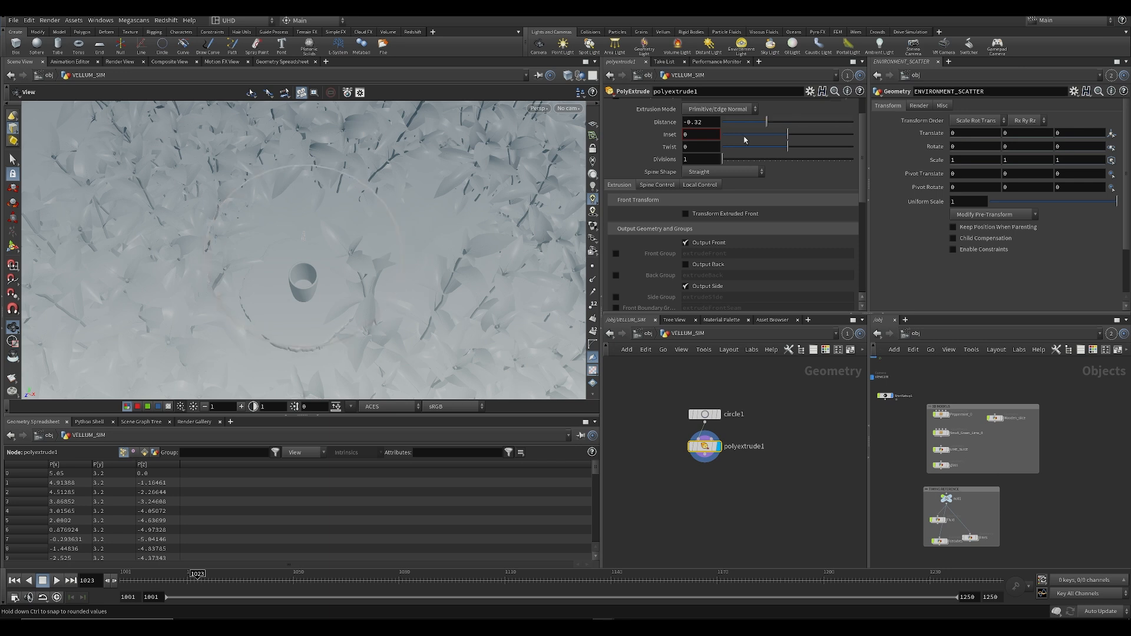
Step: Set the PolyExtrude distance to -2.2 to form a flat ring, save, and check it from a lower angle
drag(787, 122, 723, 122)
middle_drag(699, 125, 638, 129)
key(ctrl+s)
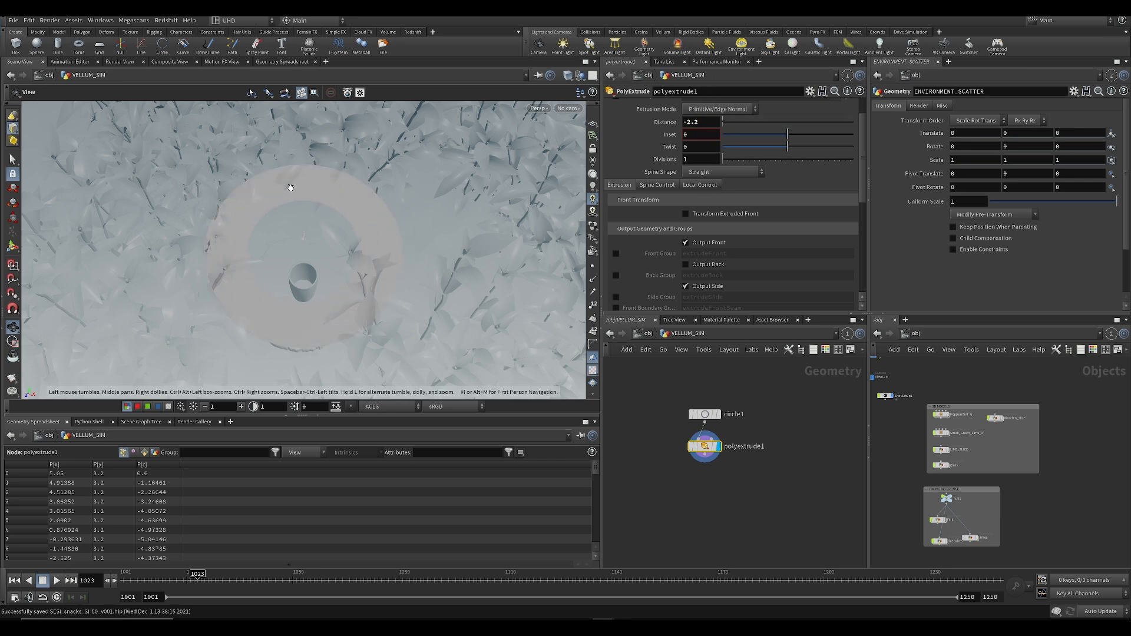
drag(290, 256, 278, 394)
Step: Raise circle1 by setting its centre Y to 5.8, and save the scene
click(705, 414)
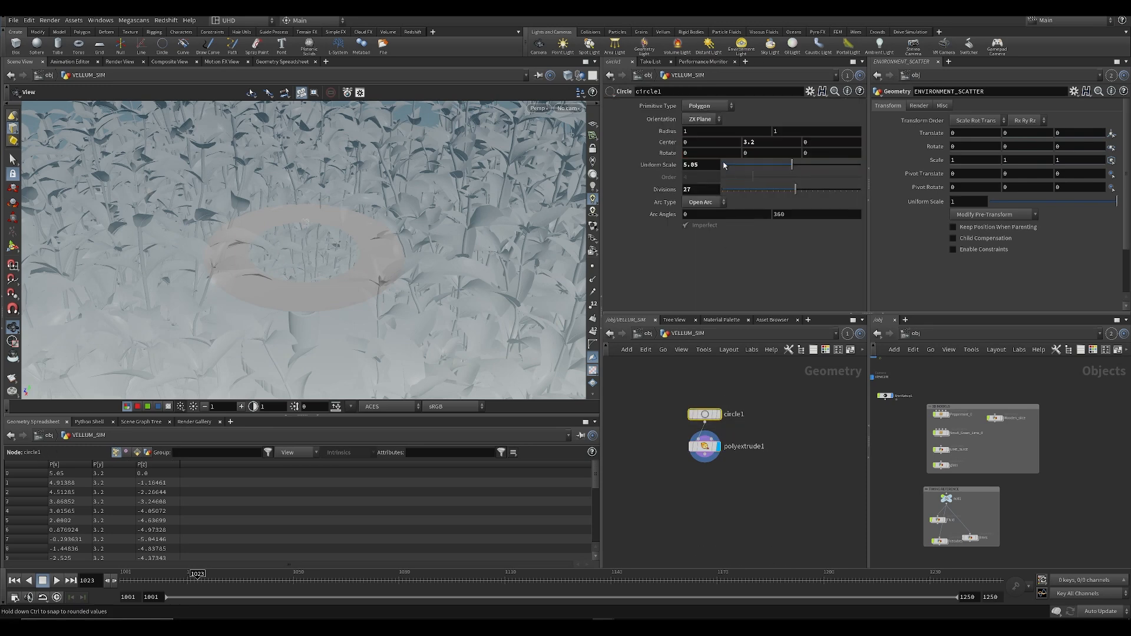
middle_drag(748, 142, 861, 145)
key(ctrl+s)
click(773, 487)
key(Tab)
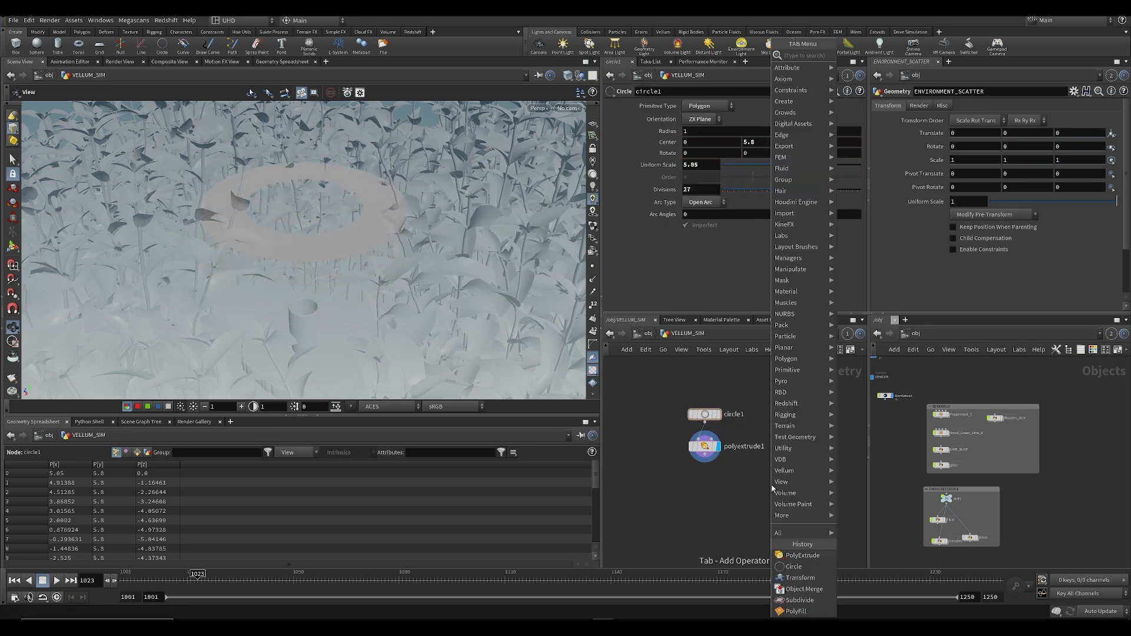
text(sca)
key(Return)
key(Return)
key(ctrl+z)
Step: Add a Scatter node below polyextrude1 and save the scene
key(Tab)
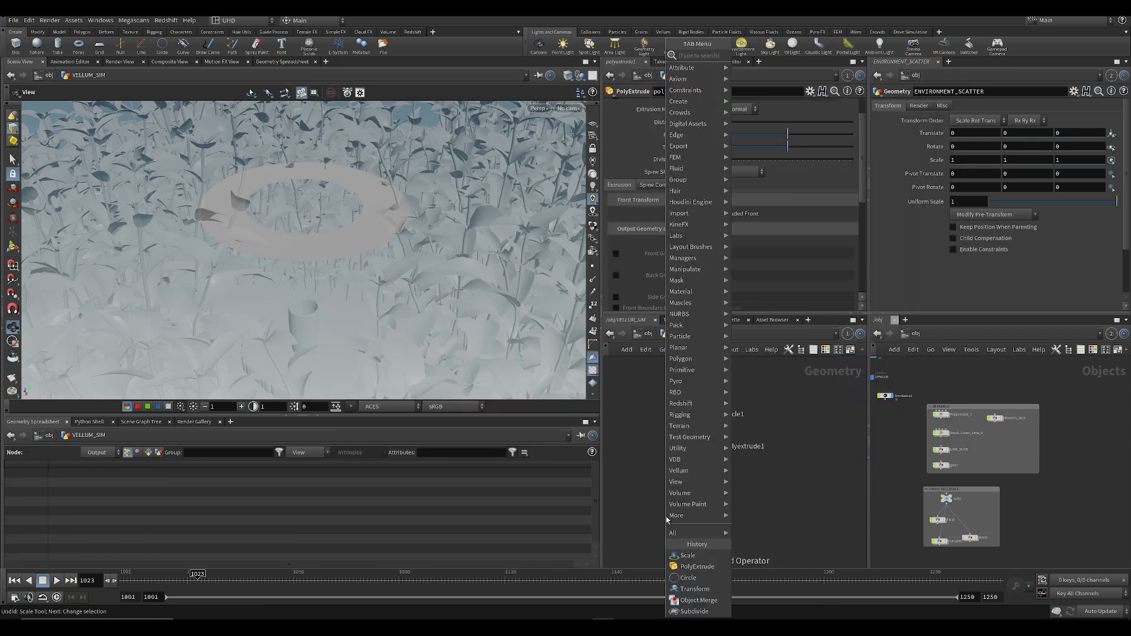
text(scatter)
key(Return)
key(Return)
key(ctrl+s)
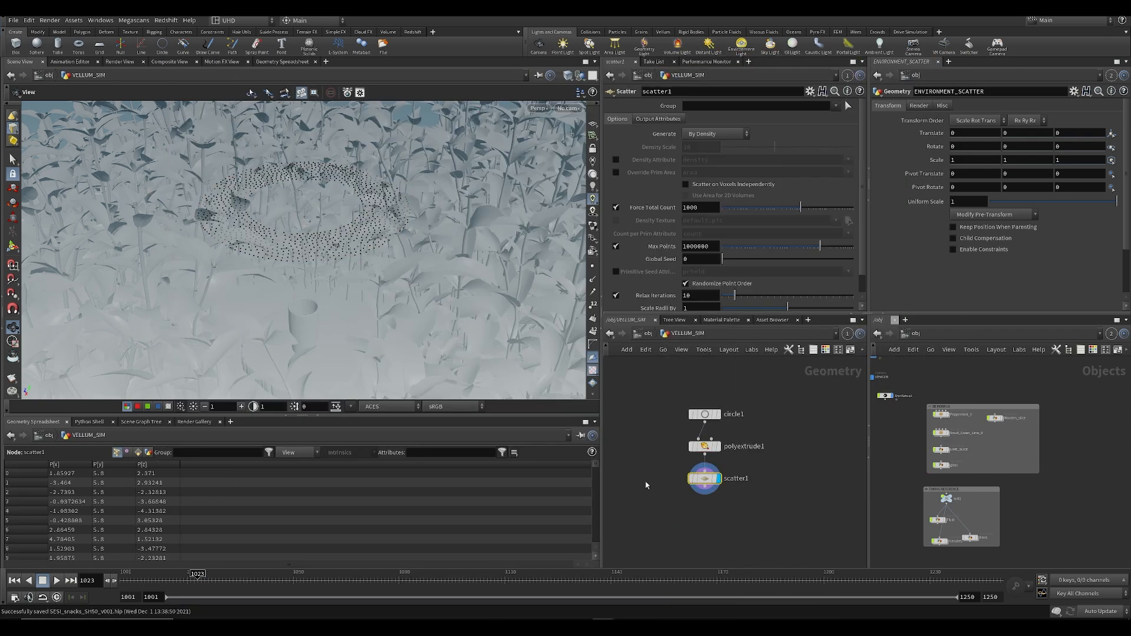
key(Tab)
text(sca)
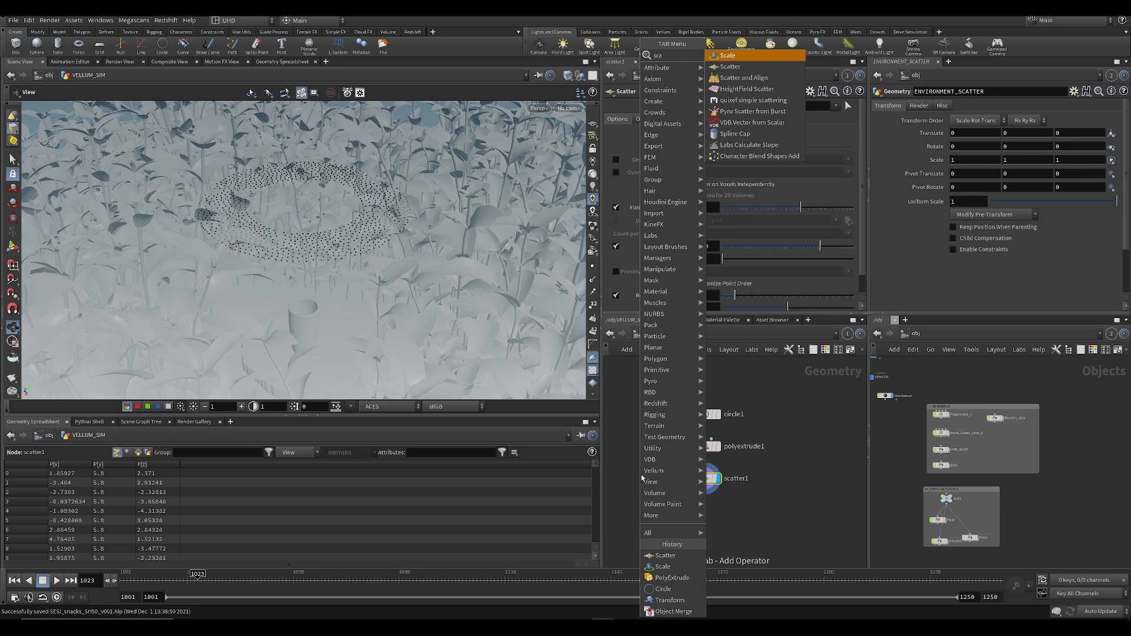
key(Escape)
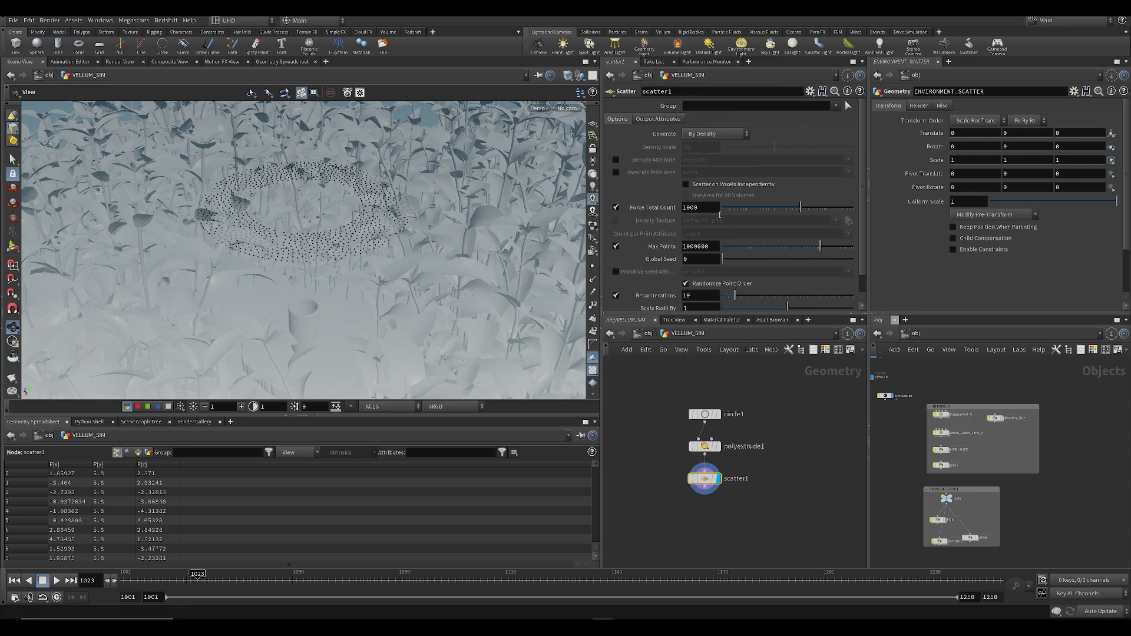
Step: Set the scatter's Force Total Count to 6, save, and hide the other scene objects in the viewport
text(6)
key(Return)
key(ctrl+s)
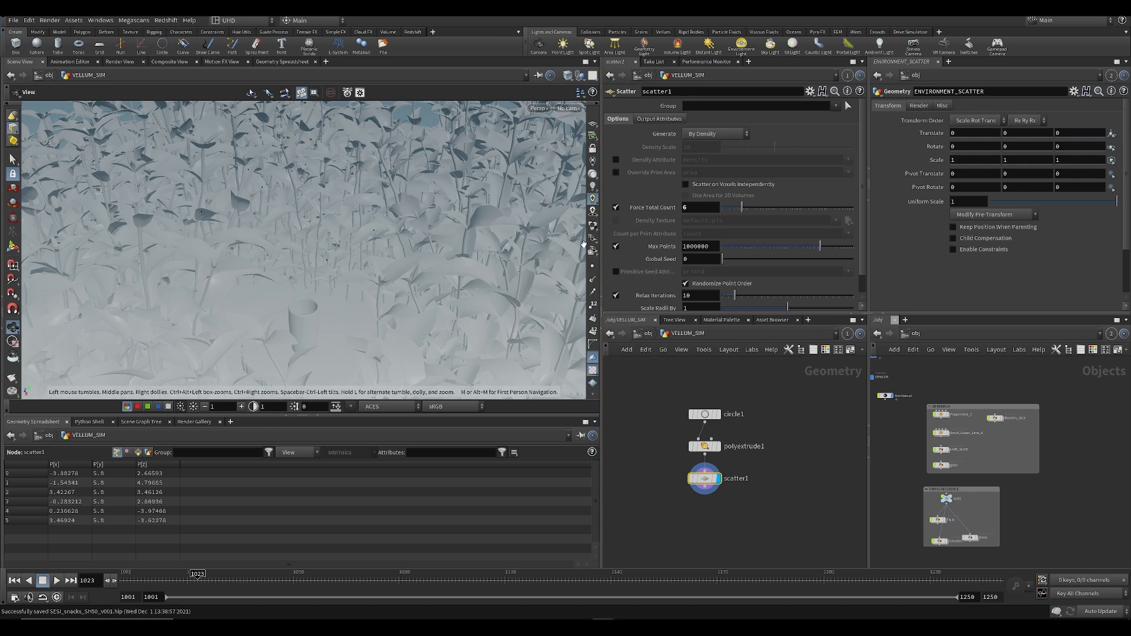
click(568, 76)
click(607, 120)
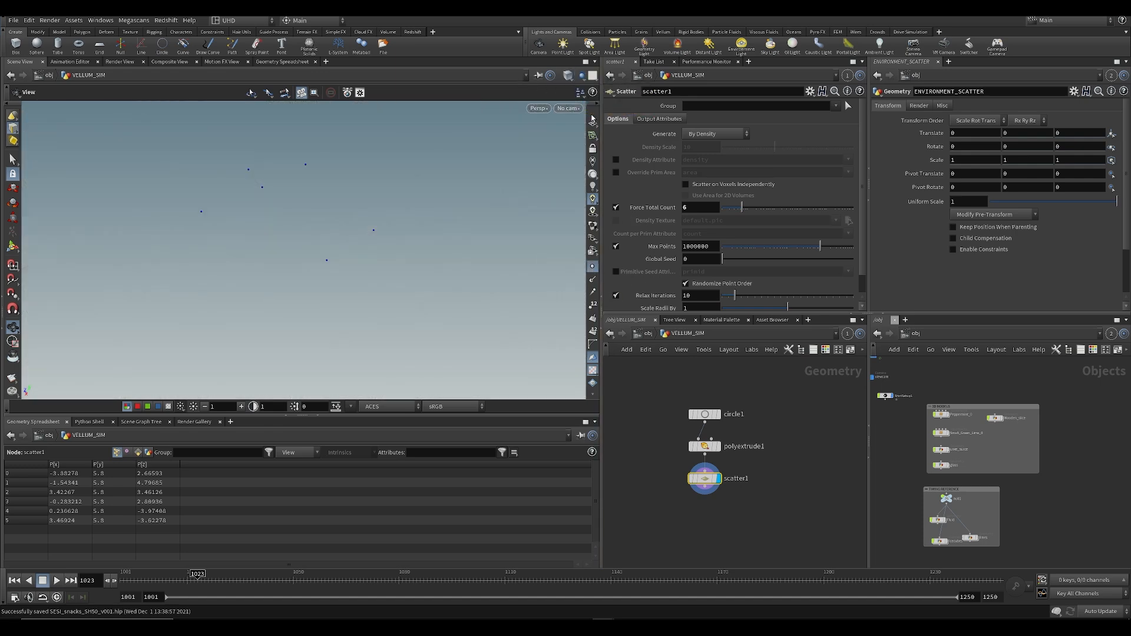
Step: Turn off Relax Iterations on the scatter, set its Global Seed to 1.04, and save
click(616, 295)
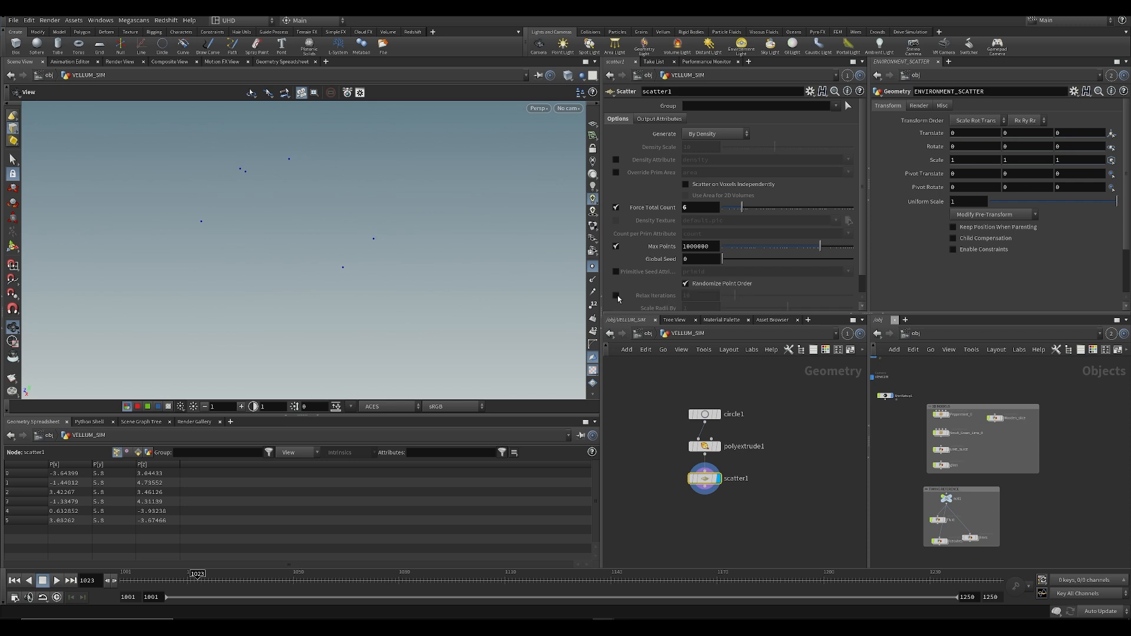
drag(723, 259, 734, 262)
middle_drag(697, 262, 674, 284)
key(ctrl+s)
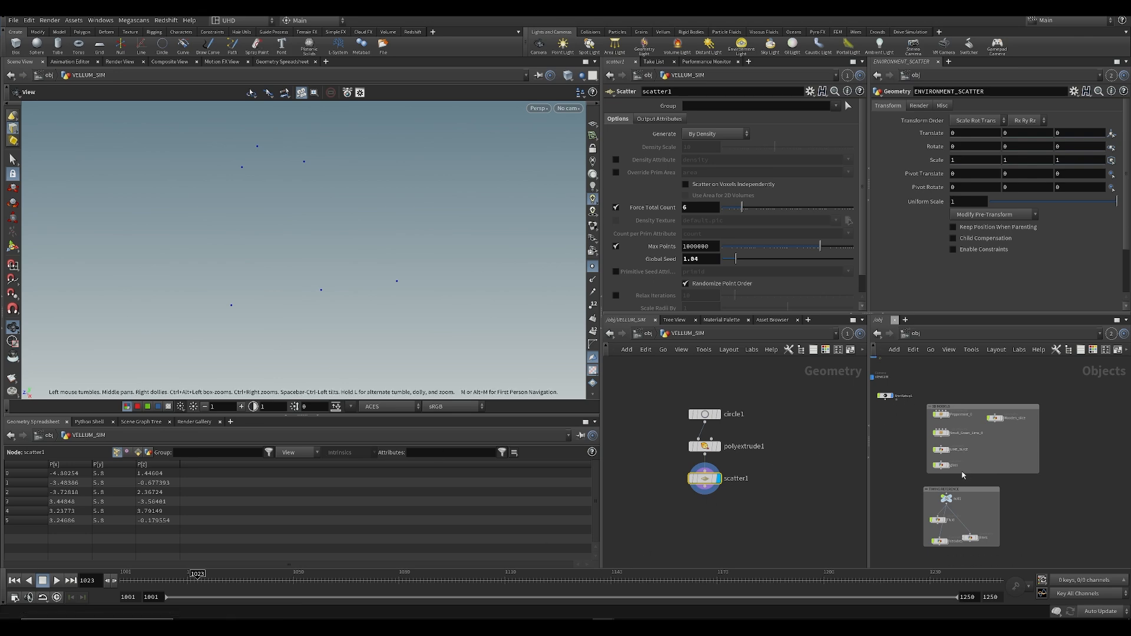
Step: Add a Copy to Points node below scatter1
key(Tab)
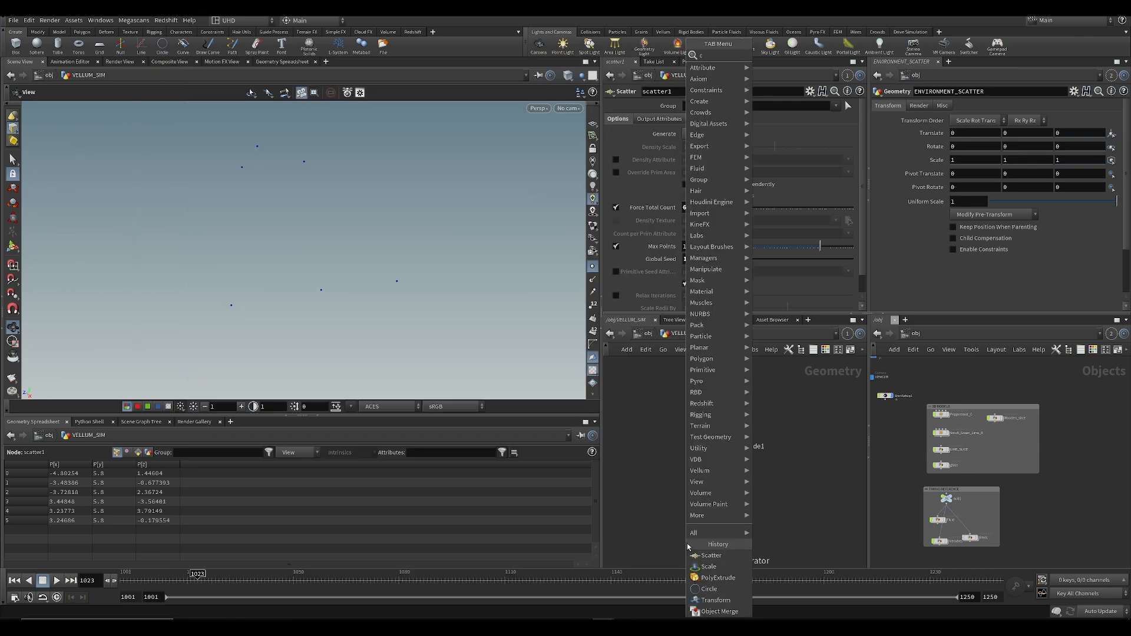
text(ctp)
key(Return)
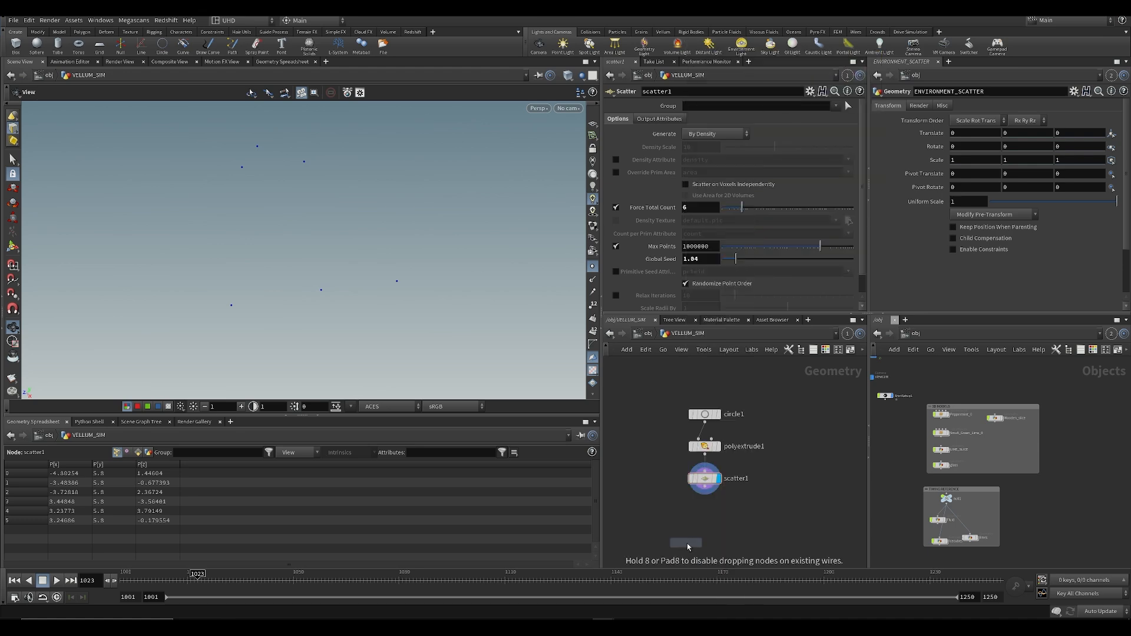
click(668, 538)
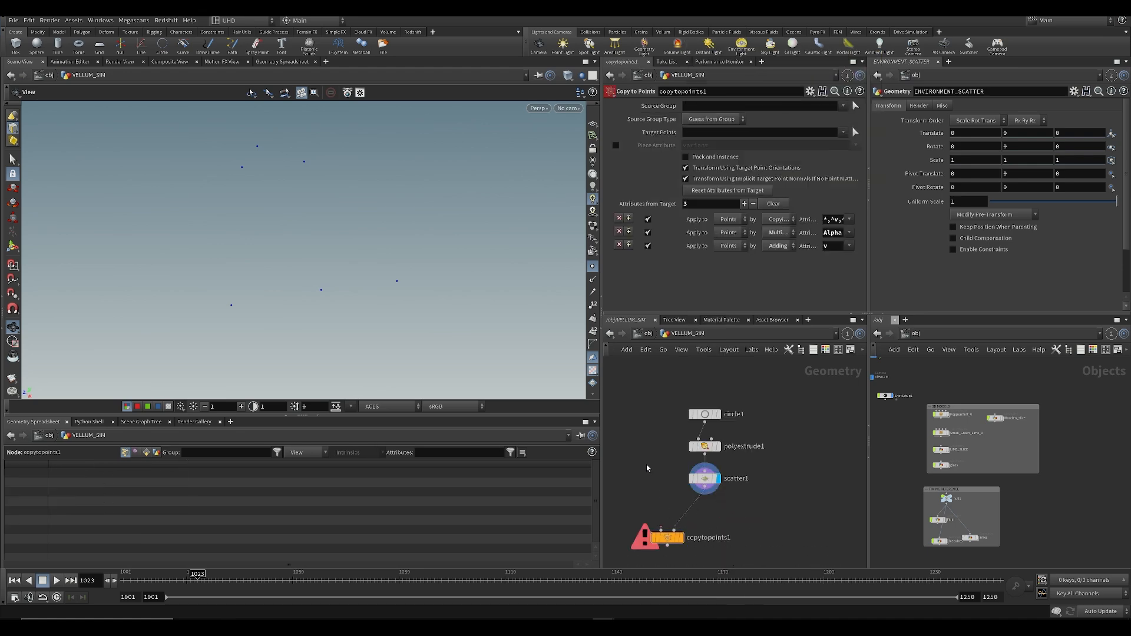
Step: Add a Sphere node, wire it as the copy source with scatter1 as target points, display copytopoints1, and save
key(Tab)
text(sph)
key(Return)
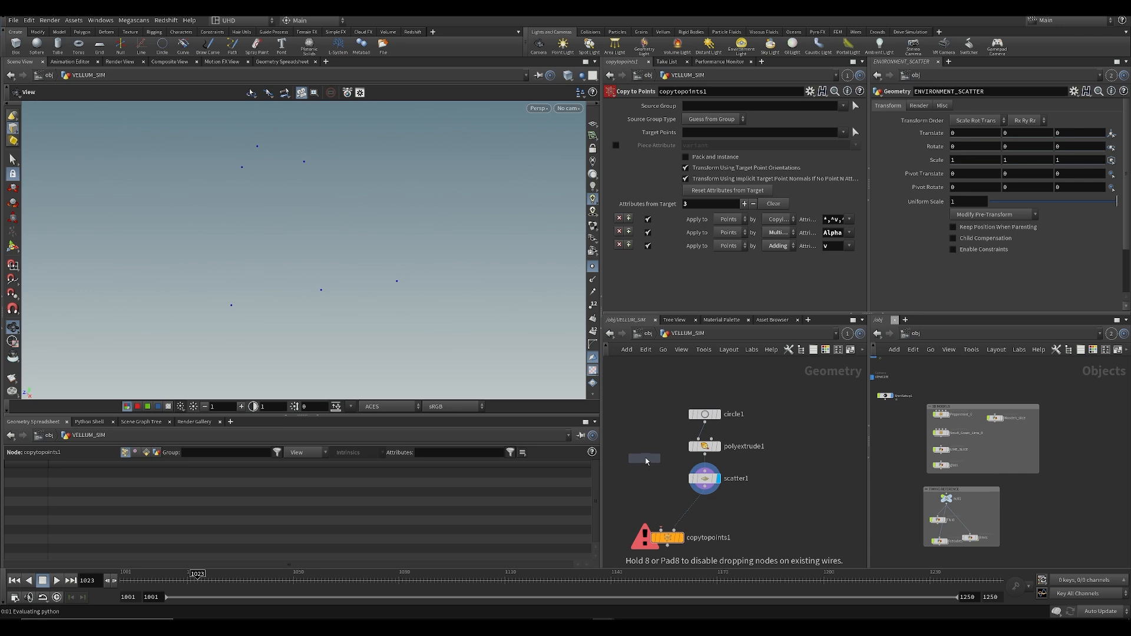
click(645, 443)
drag(670, 405, 705, 505)
drag(684, 395, 667, 403)
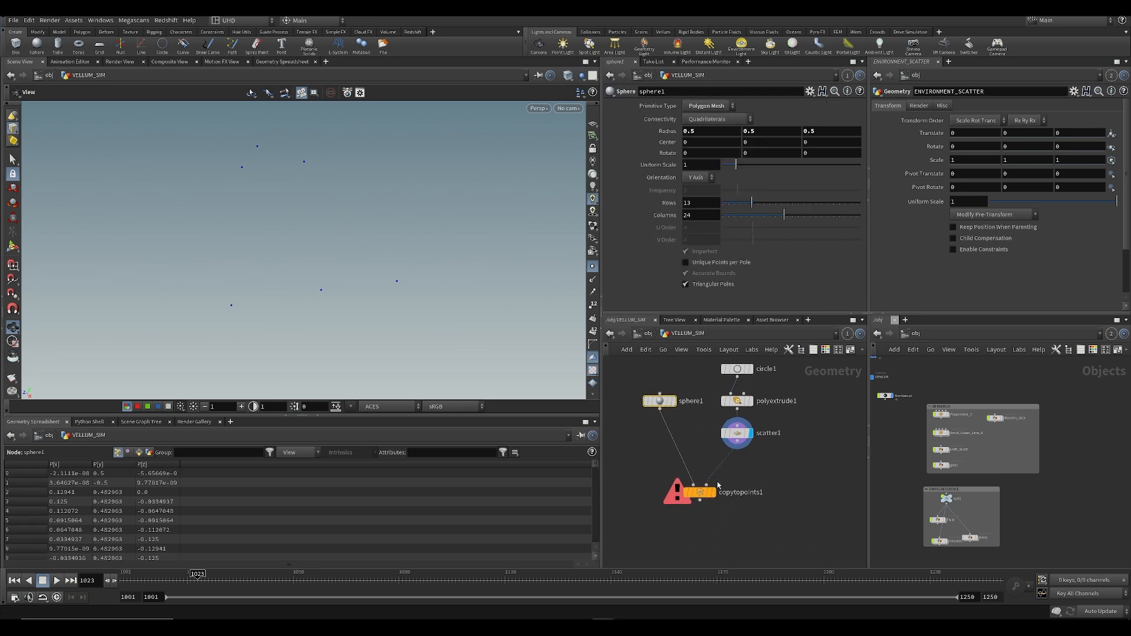
click(714, 492)
key(ctrl+s)
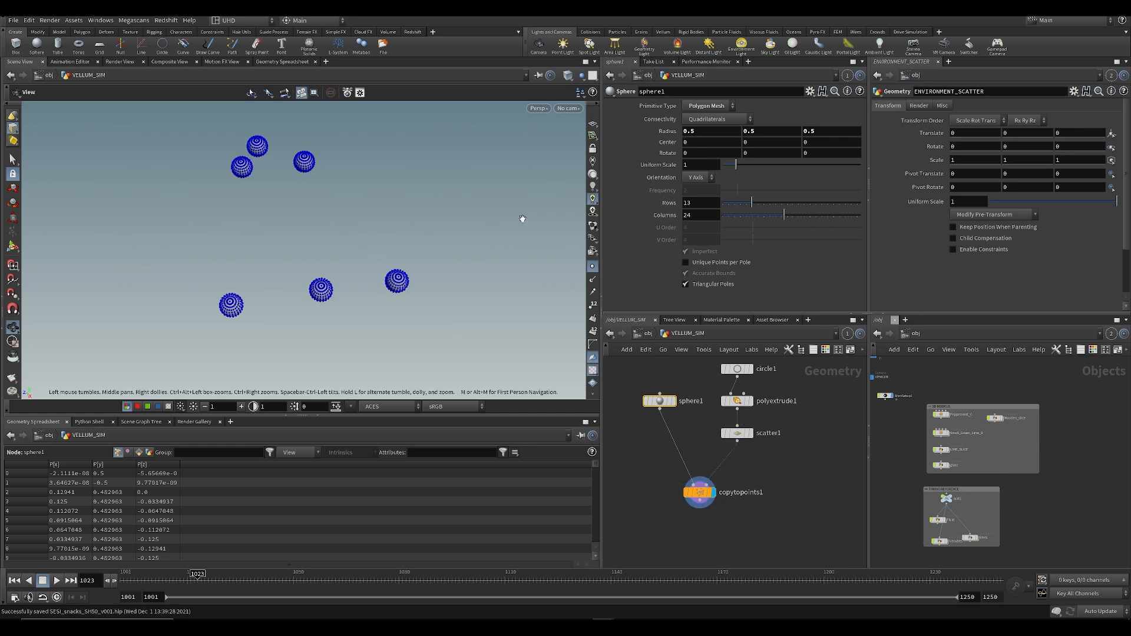
Step: Turn off point display in the viewport, view the copied spheres from a lower angle, and save
click(594, 265)
drag(359, 236, 287, 179)
key(ctrl+s)
click(800, 517)
drag(144, 196, 152, 169)
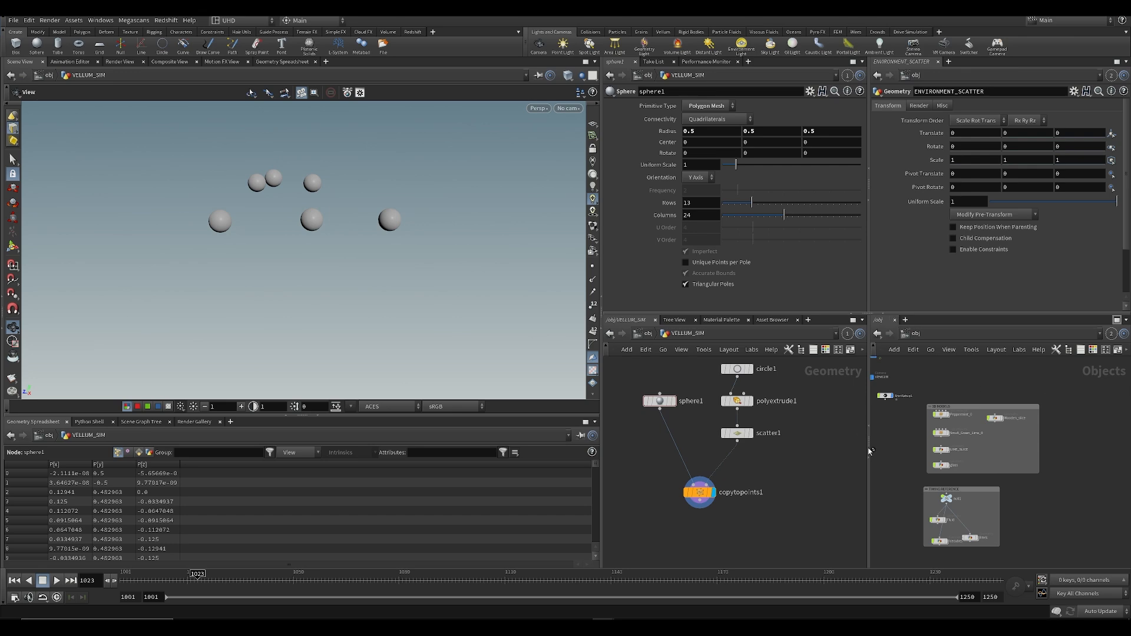
Step: Add a Mountain node after copytopoints1 and display its result
key(Tab)
text(mou)
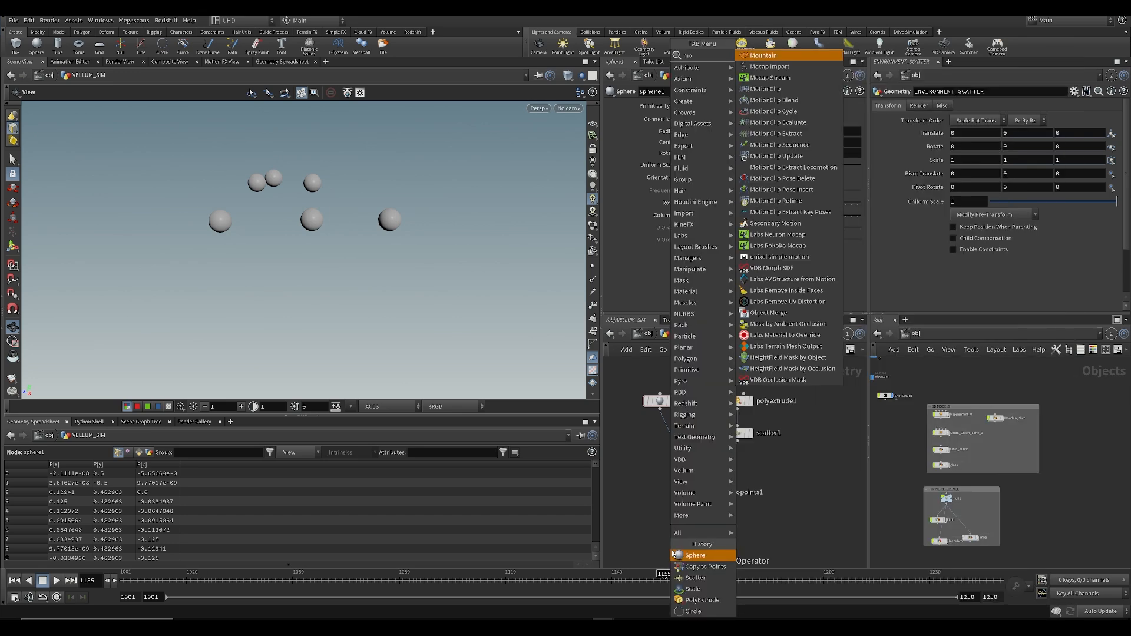
key(Return)
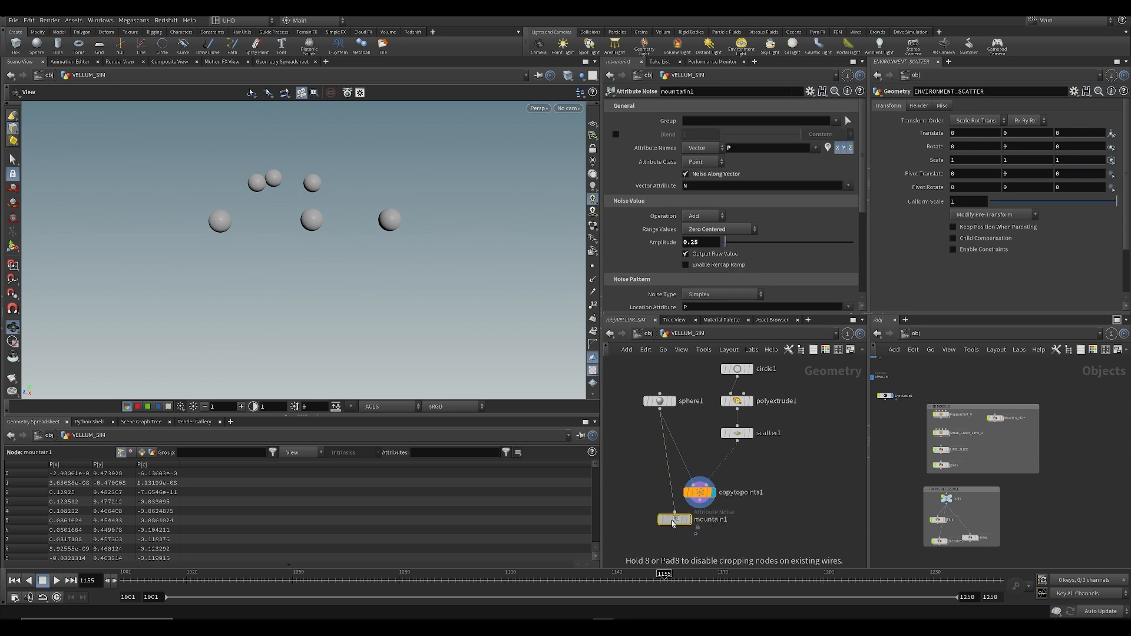
click(700, 538)
drag(695, 506, 700, 499)
click(713, 540)
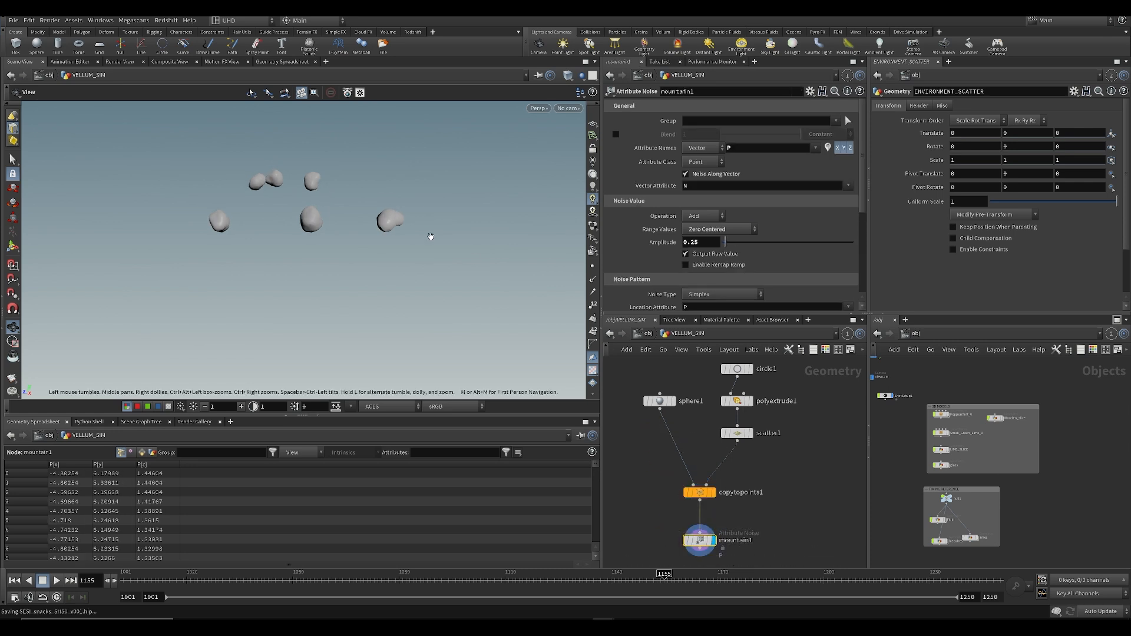
Step: Set the mountain noise Element Size to 1.21, check the deformed spheres, and save the scene
scroll(733, 253, down, 3)
drag(732, 268, 737, 269)
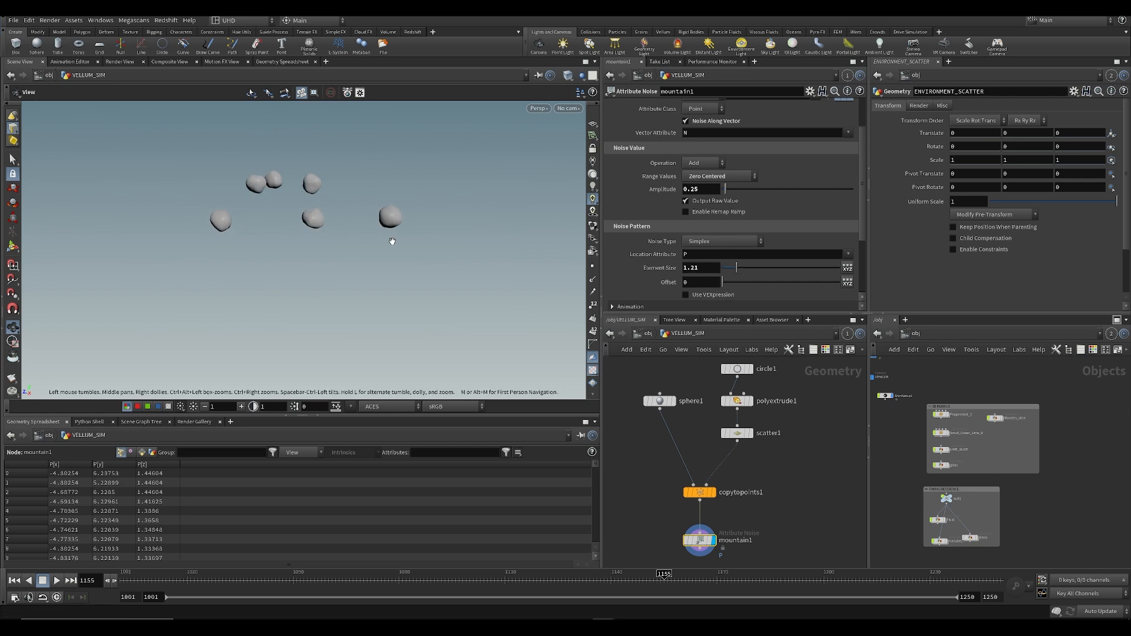
drag(506, 259, 382, 255)
key(ctrl+s)
middle_drag(795, 519, 790, 501)
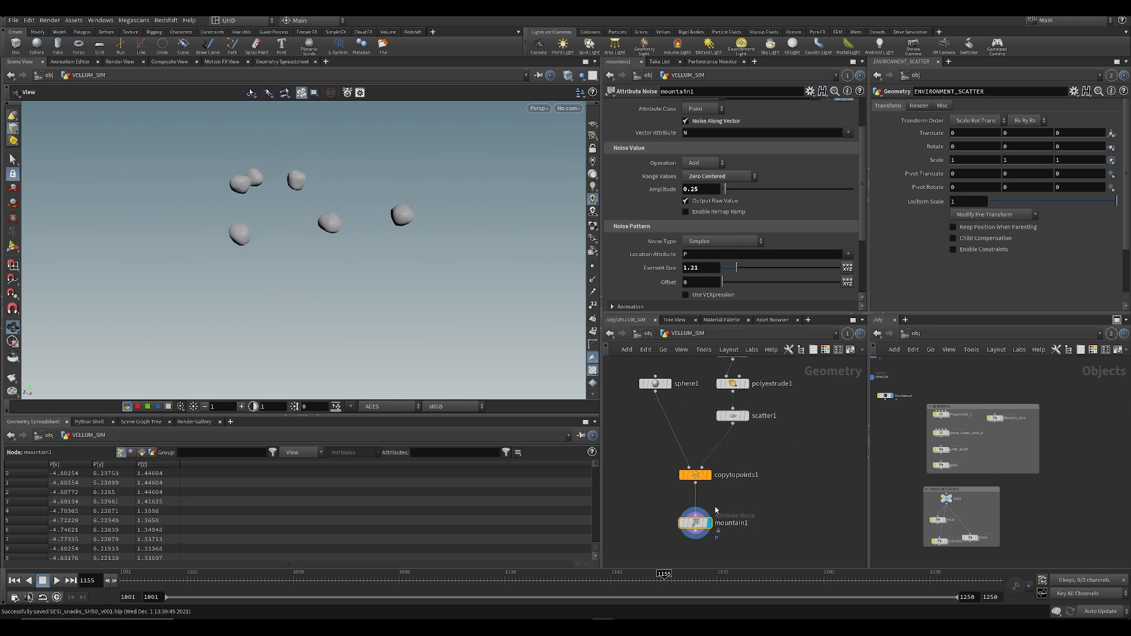
Step: Add a Vellum Configure Grain node below mountain1 in the VELLUM_SIM network
middle_drag(717, 510, 746, 477)
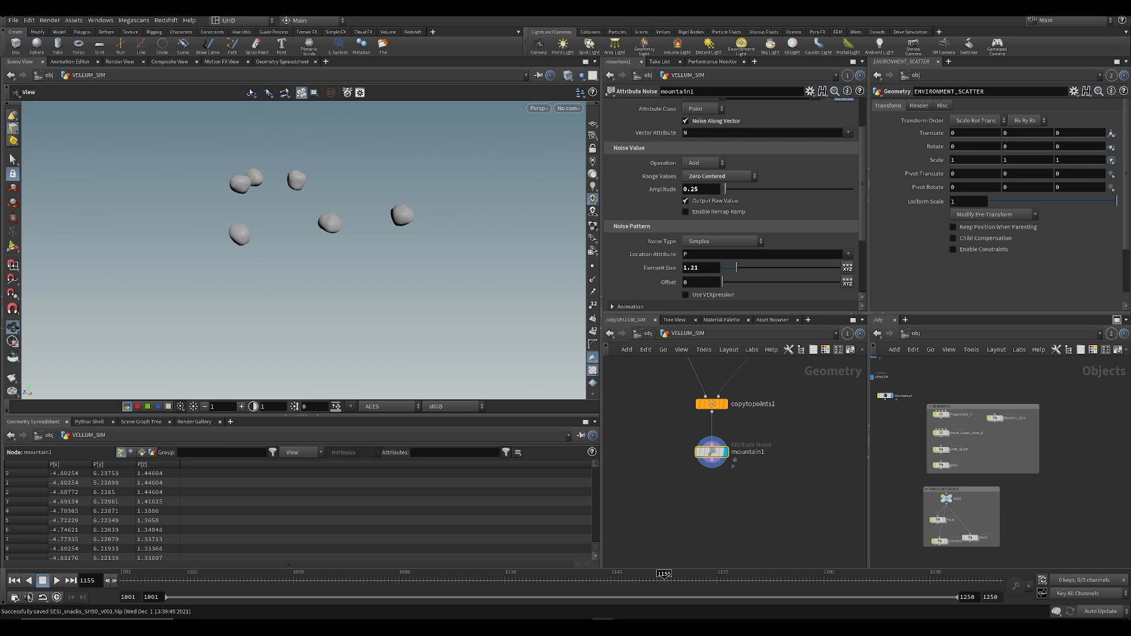
key(Tab)
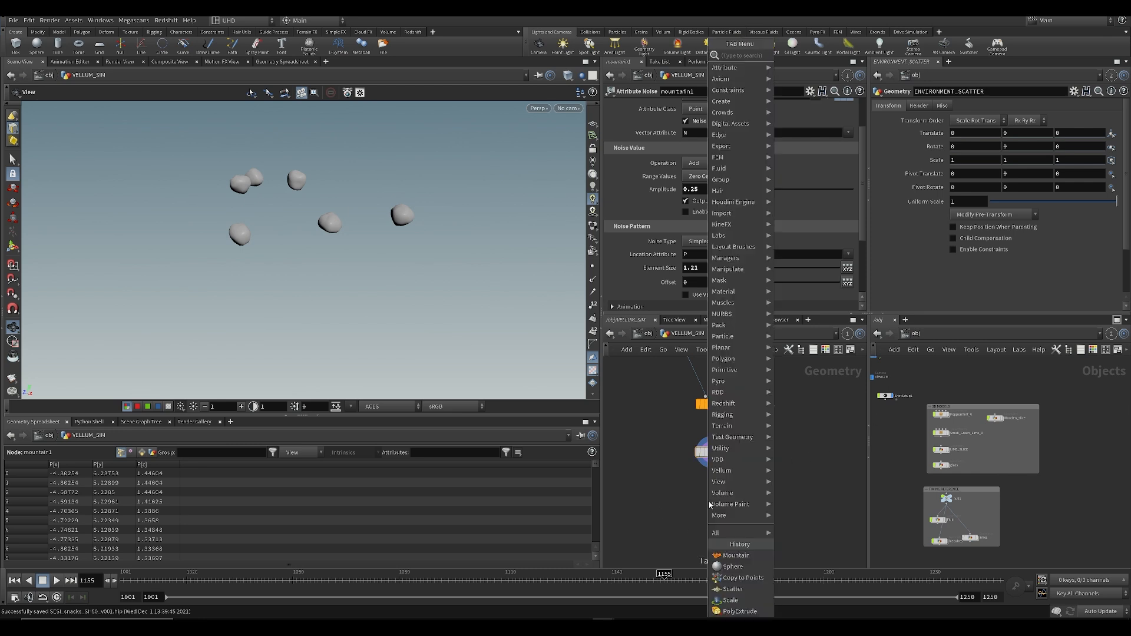
text(vellum so)
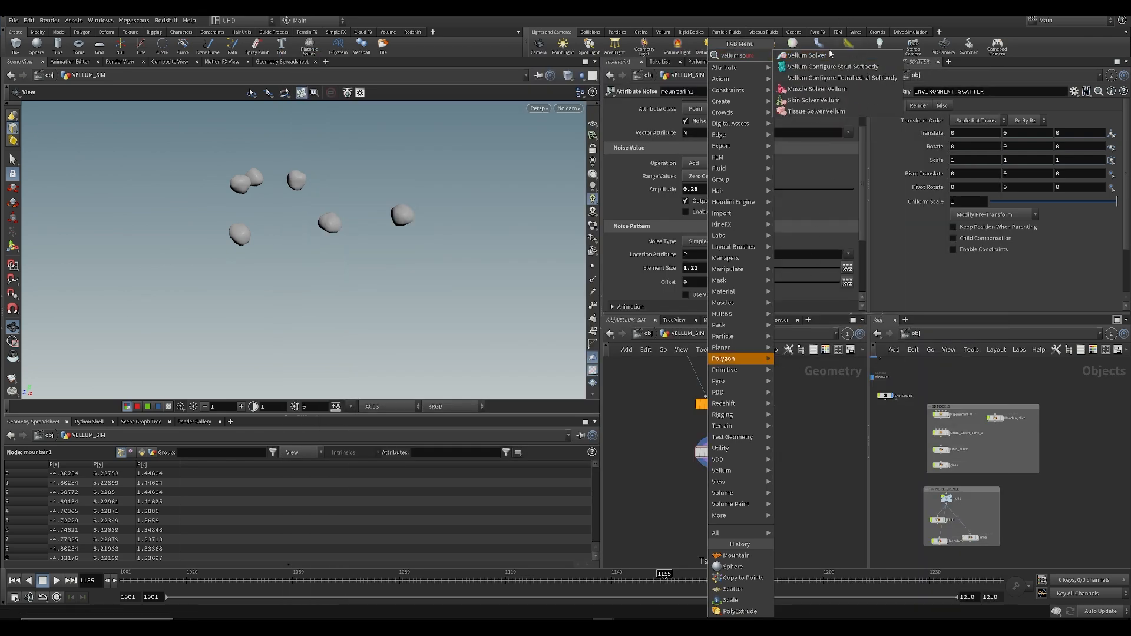
key(BackSpace)
key(BackSpace)
key(BackSpace)
key(BackSpace)
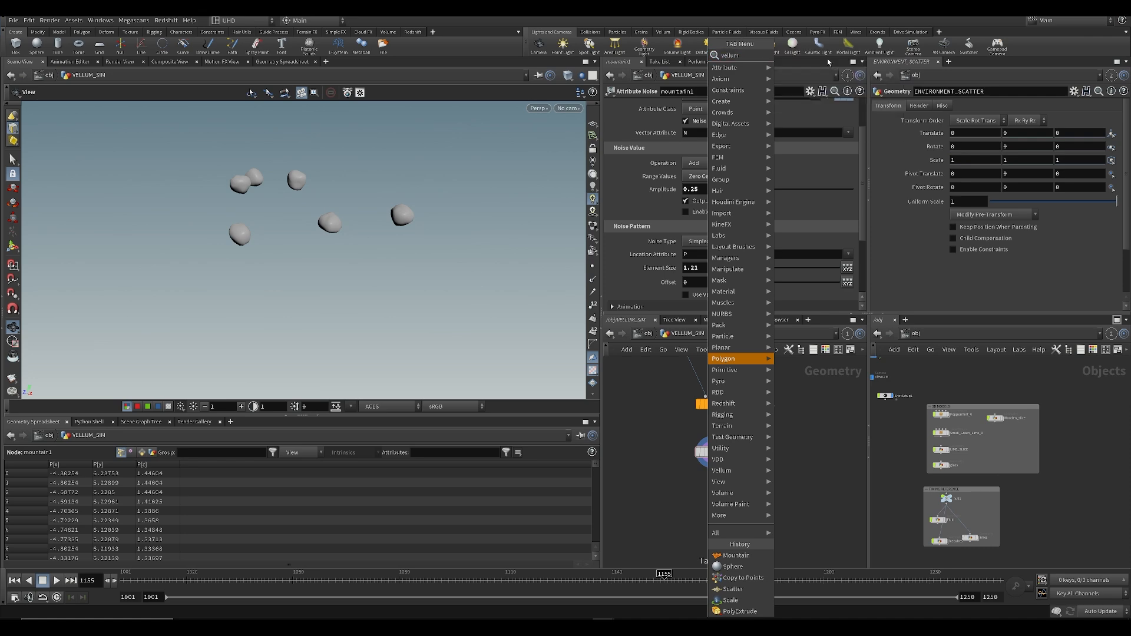
click(827, 56)
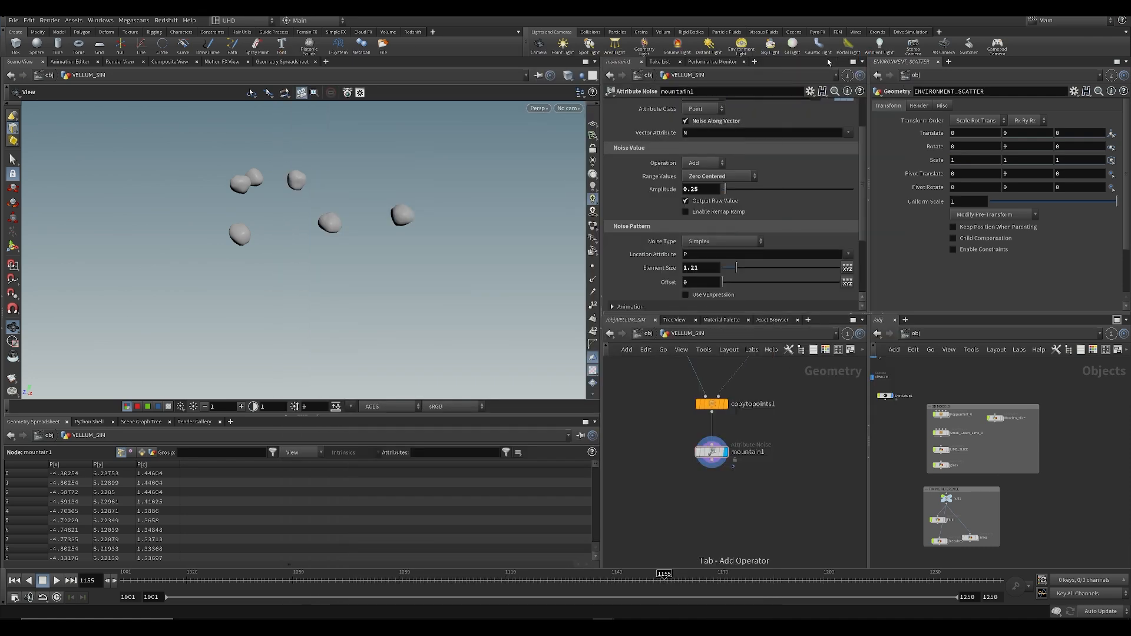
click(697, 529)
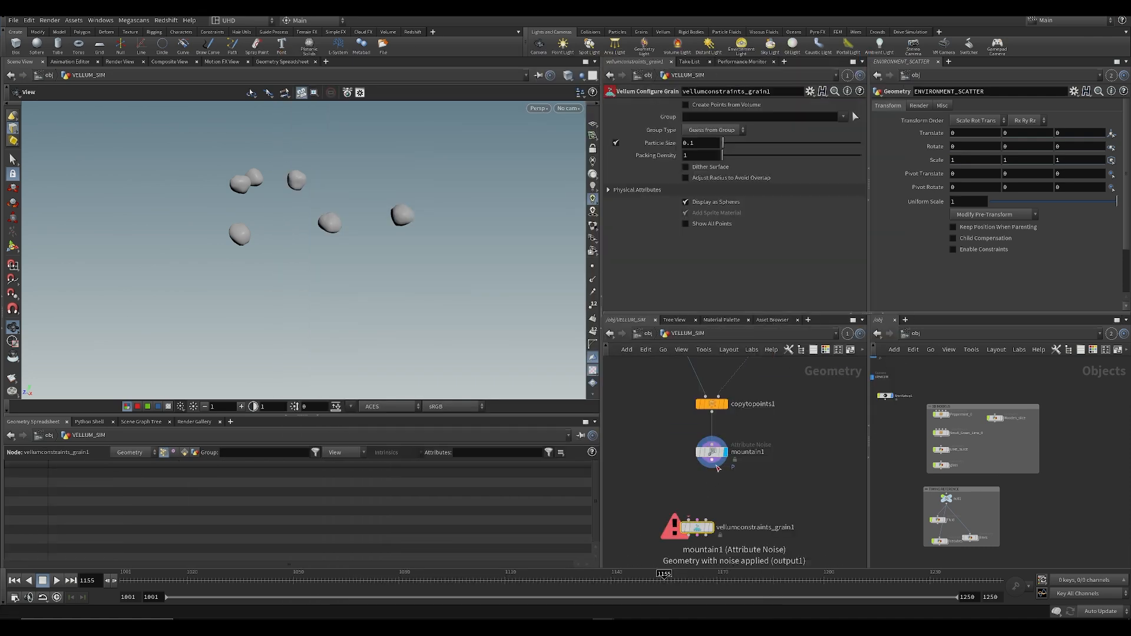
Step: Wire mountain1 into the Vellum Configure Grain node, display its result, and save the scene
drag(716, 526, 719, 511)
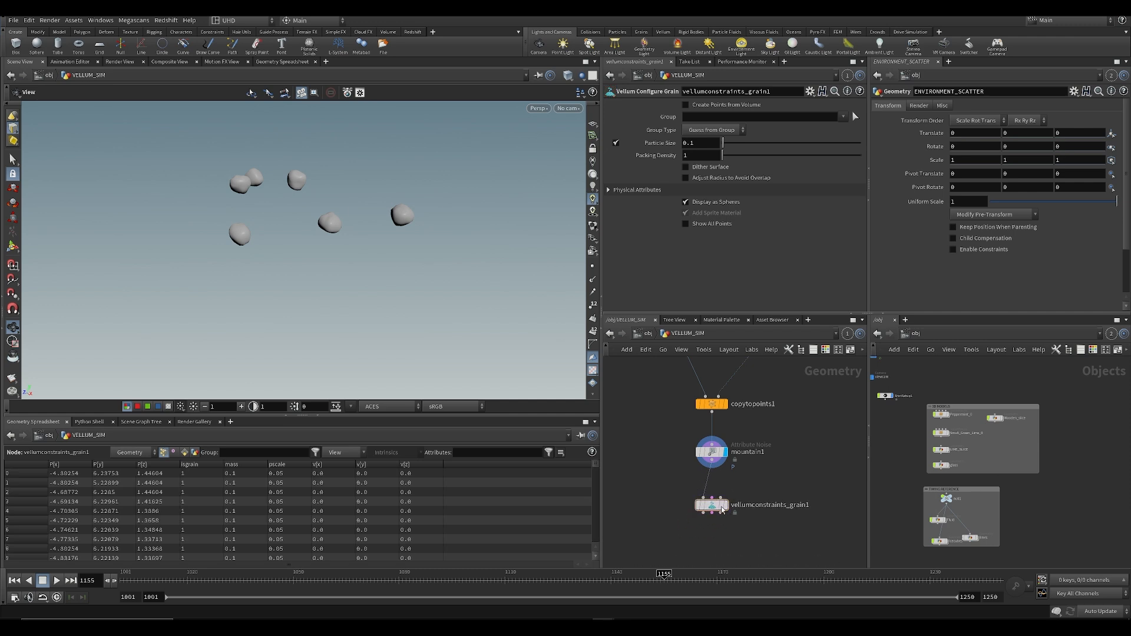
click(725, 505)
key(ctrl+s)
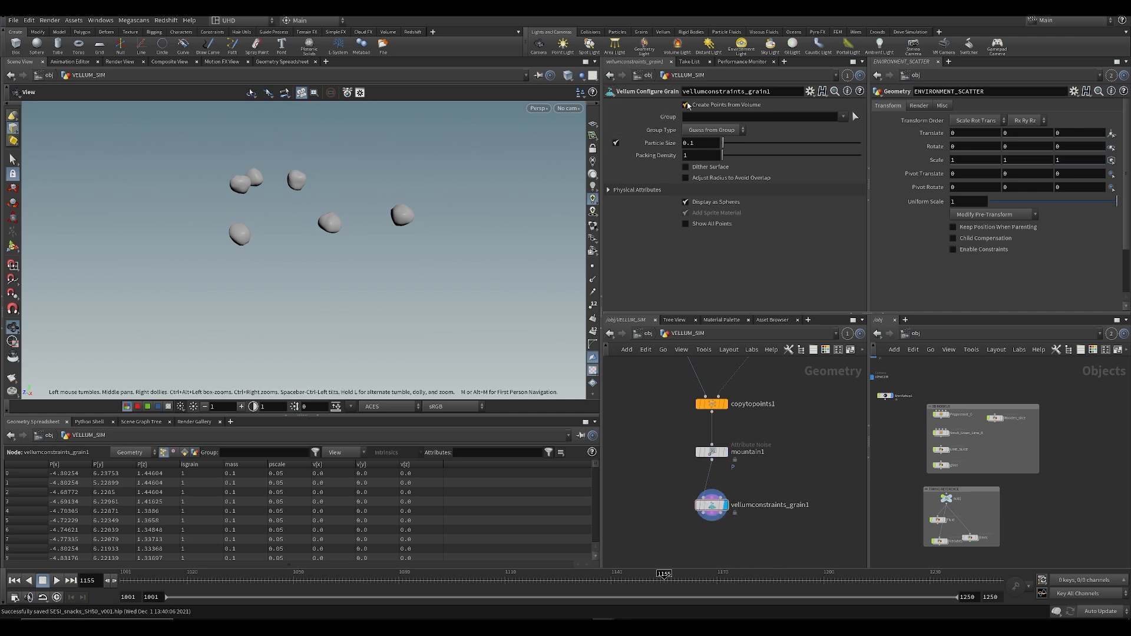
Step: Enable Create Points from Volume on vellumconstraints_grain1 and inspect the generated particles
click(686, 105)
drag(381, 215, 407, 235)
middle_drag(671, 465, 666, 515)
drag(378, 229, 357, 169)
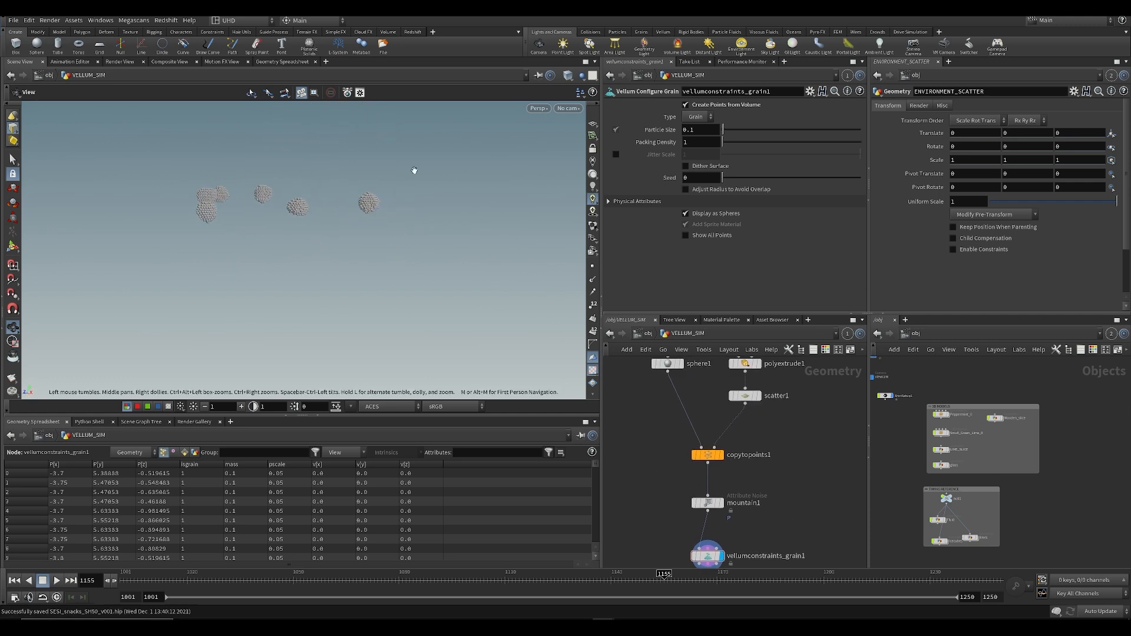
Step: Set the grain Particle Size to 0.06, save the scene, and check the denser particles
key(BackSpace)
text(06)
key(Return)
key(ctrl+s)
drag(252, 234, 274, 248)
Step: Change the particle Type of vellumconstraints_grain1 to Fluid
click(697, 117)
click(695, 139)
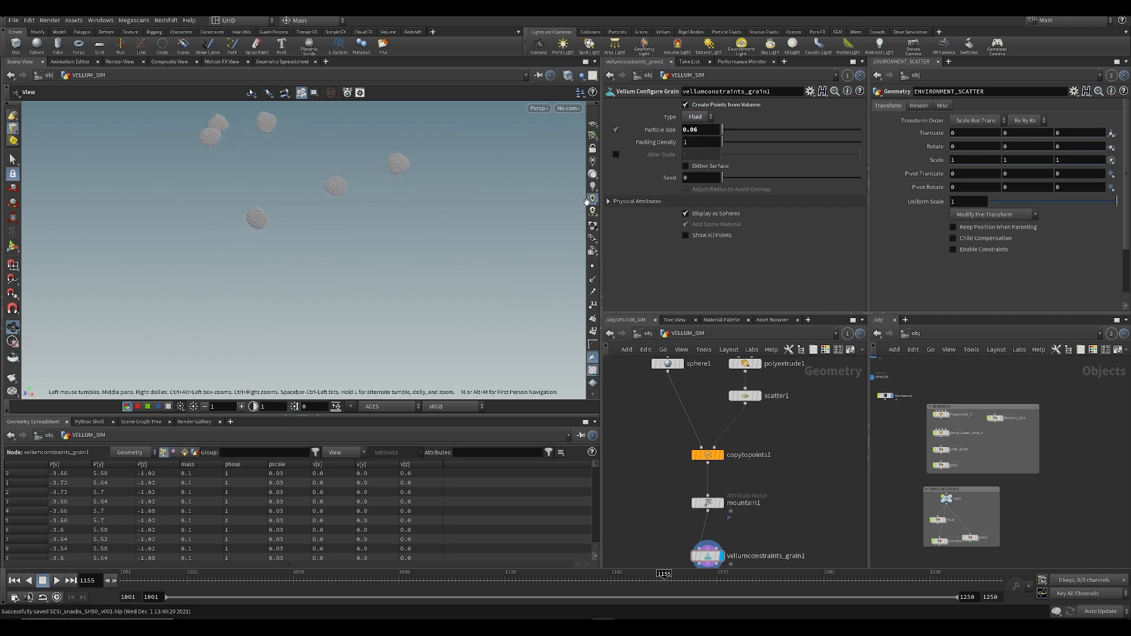
drag(442, 184, 410, 139)
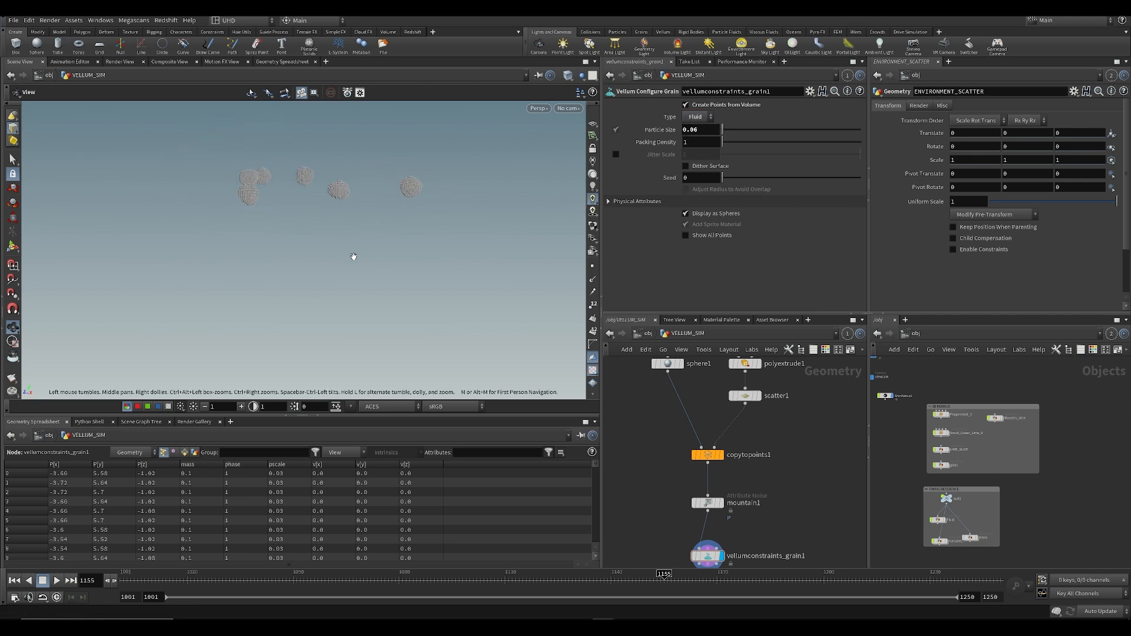
Step: Add a Vellum Solver node, wire the geometry and constraint outputs of vellumconstraints_grain1 into it, and save
middle_drag(760, 497, 757, 314)
key(Tab)
text(vello)
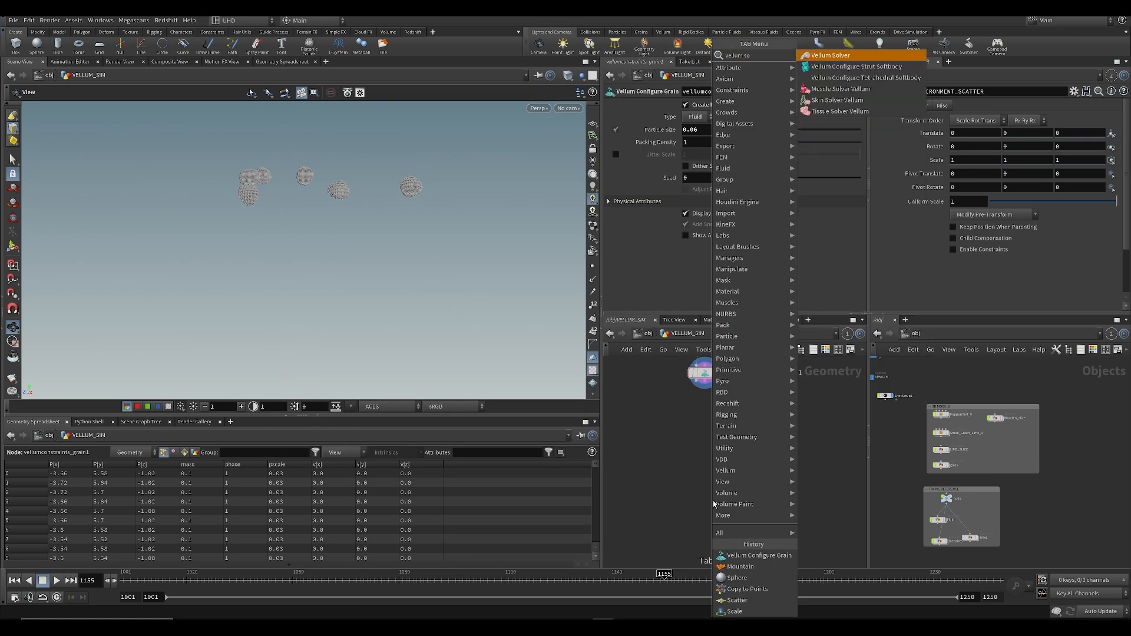
key(Return)
click(709, 500)
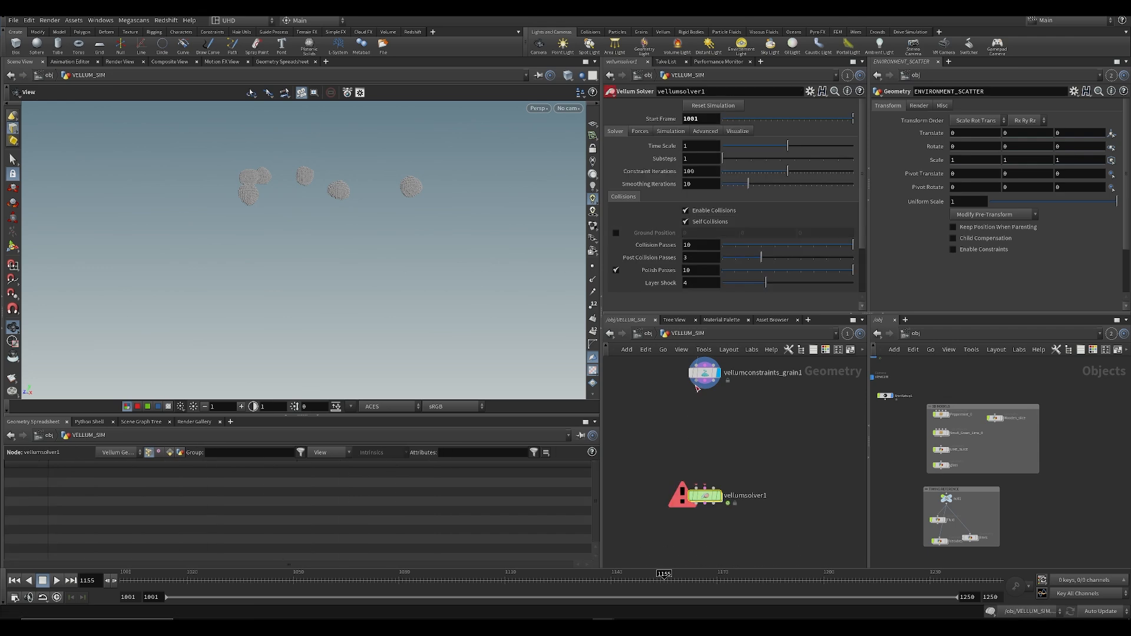
click(706, 385)
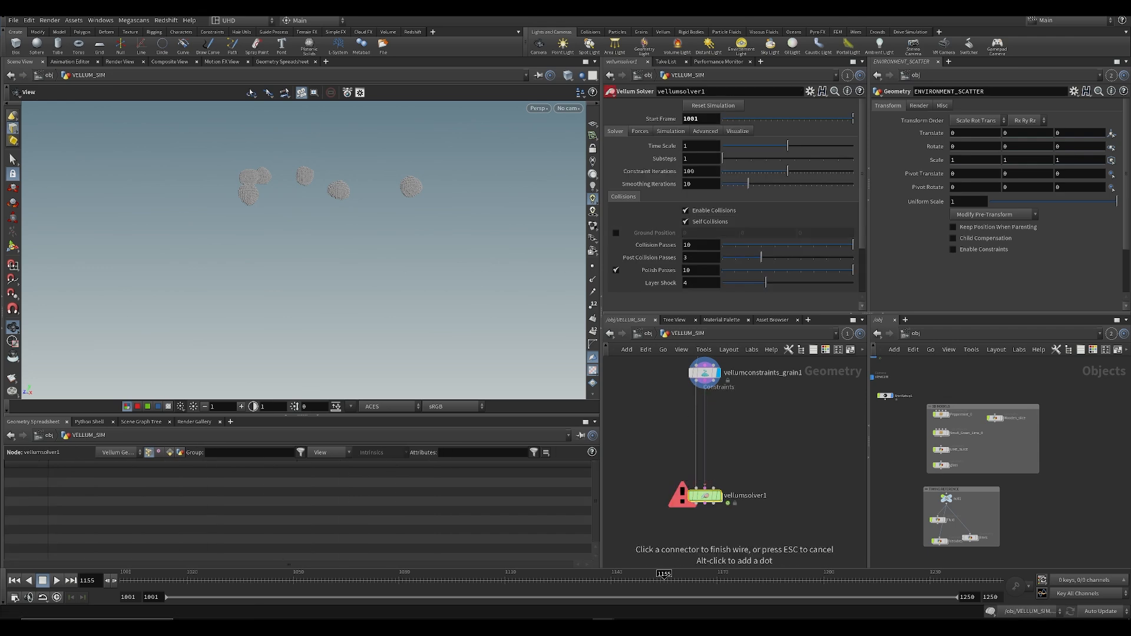
key(ctrl+s)
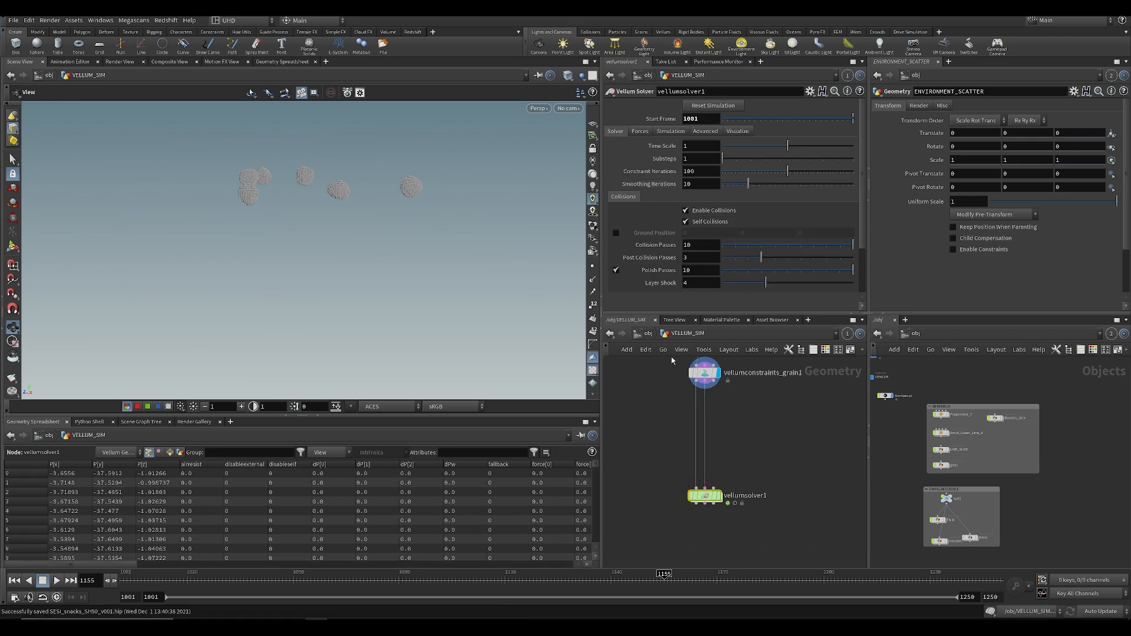
Step: In the physical attributes of vellumconstraints_grain1, enable Surface Tension, set it to 24, and save
click(705, 372)
click(690, 200)
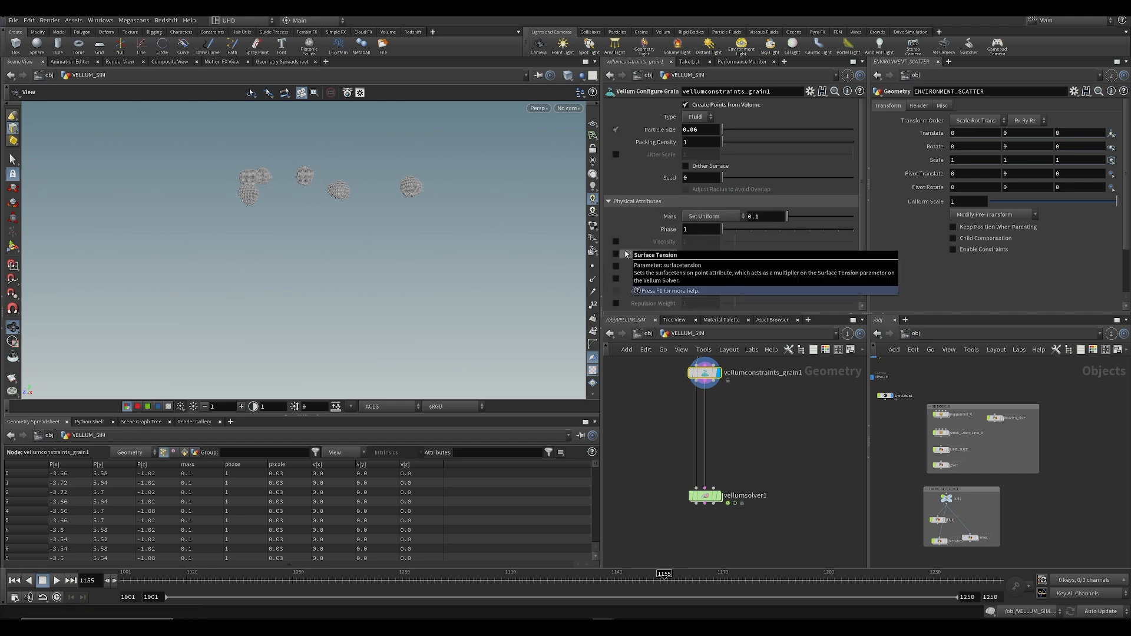
click(617, 255)
drag(711, 254, 657, 261)
text(24)
click(677, 433)
key(ctrl+s)
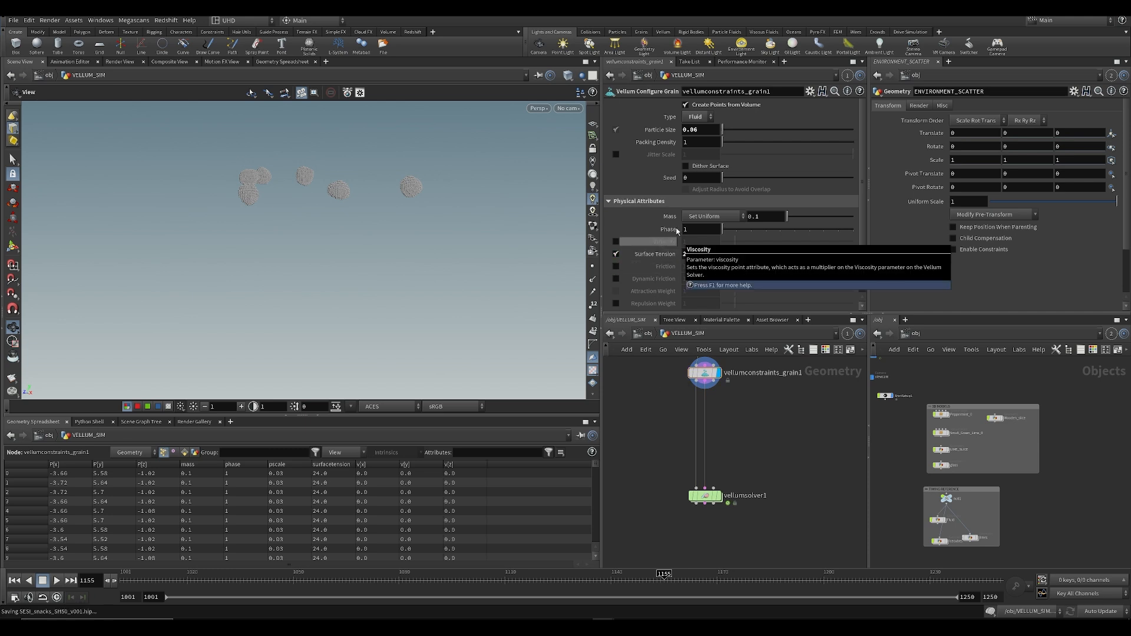
Step: Set the fluid Mass to Calculate Uniform with a Density of 500, and save the scene
click(713, 217)
click(713, 229)
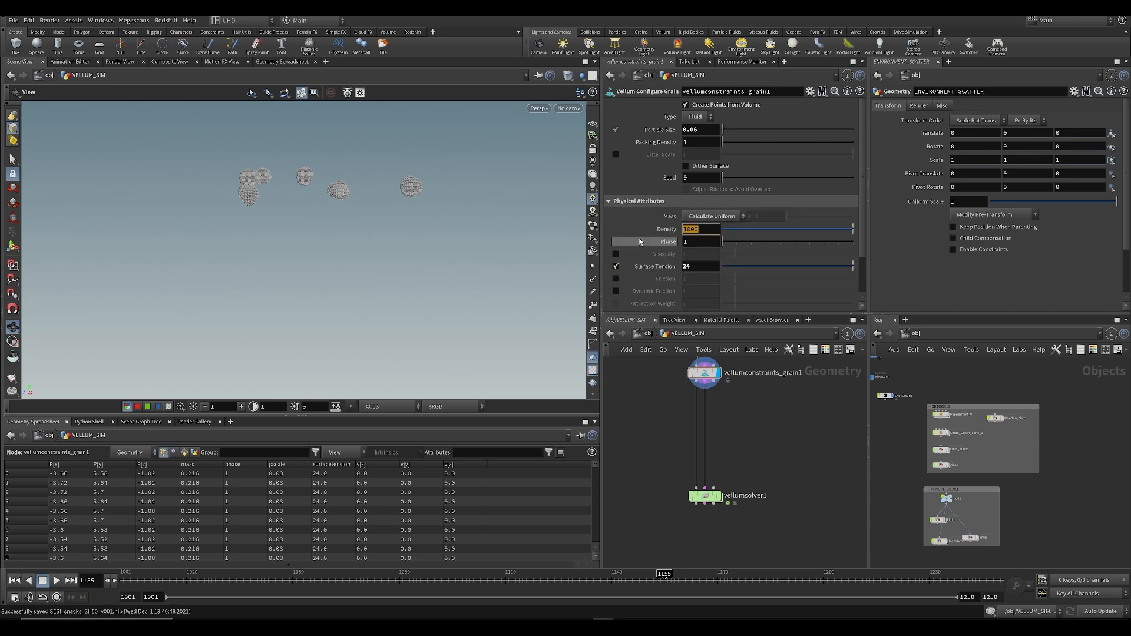
text(500)
key(Return)
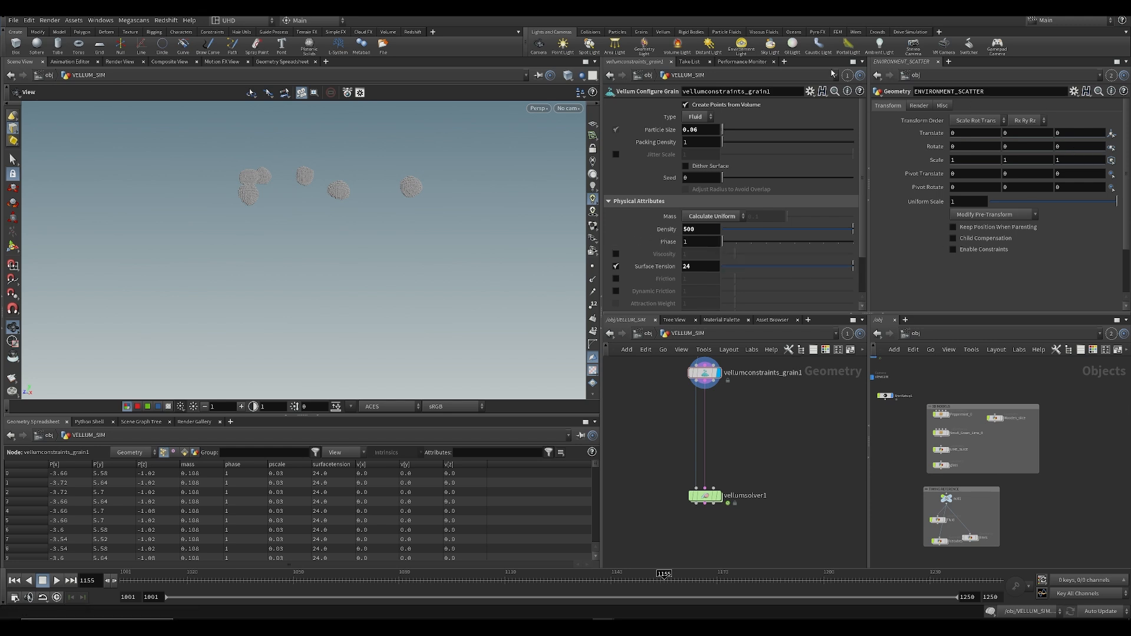
drag(316, 203, 300, 245)
key(ctrl+s)
middle_drag(452, 277, 429, 225)
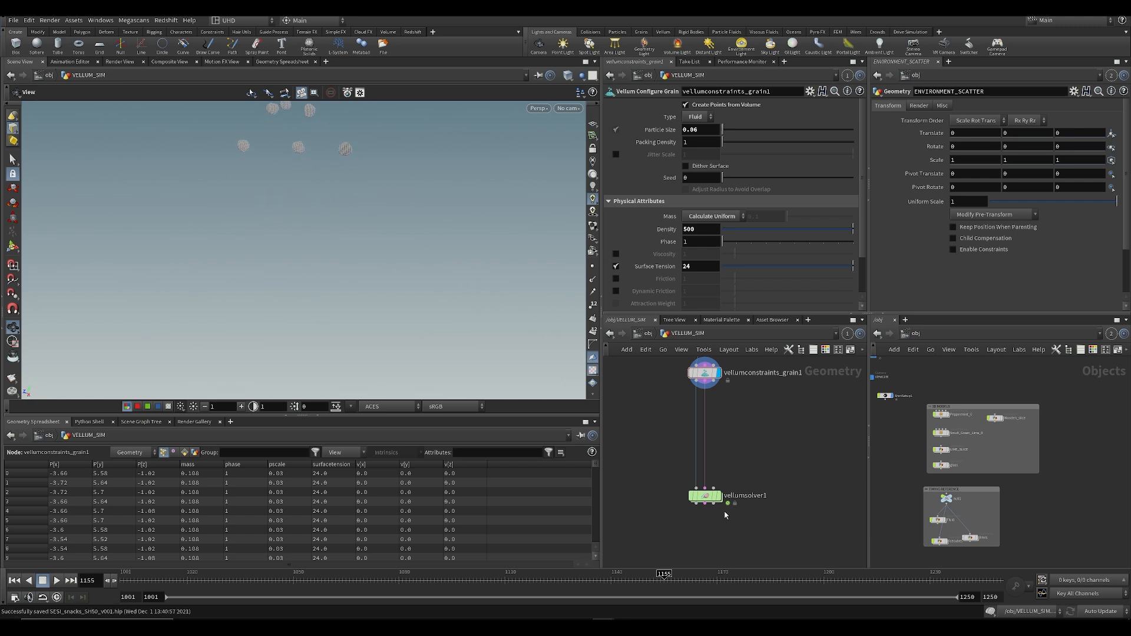
Step: Move vellumsolver1 closer to vellumconstraints_grain1 in the network and view the particle blobs from above
drag(284, 230, 275, 209)
drag(706, 495, 709, 471)
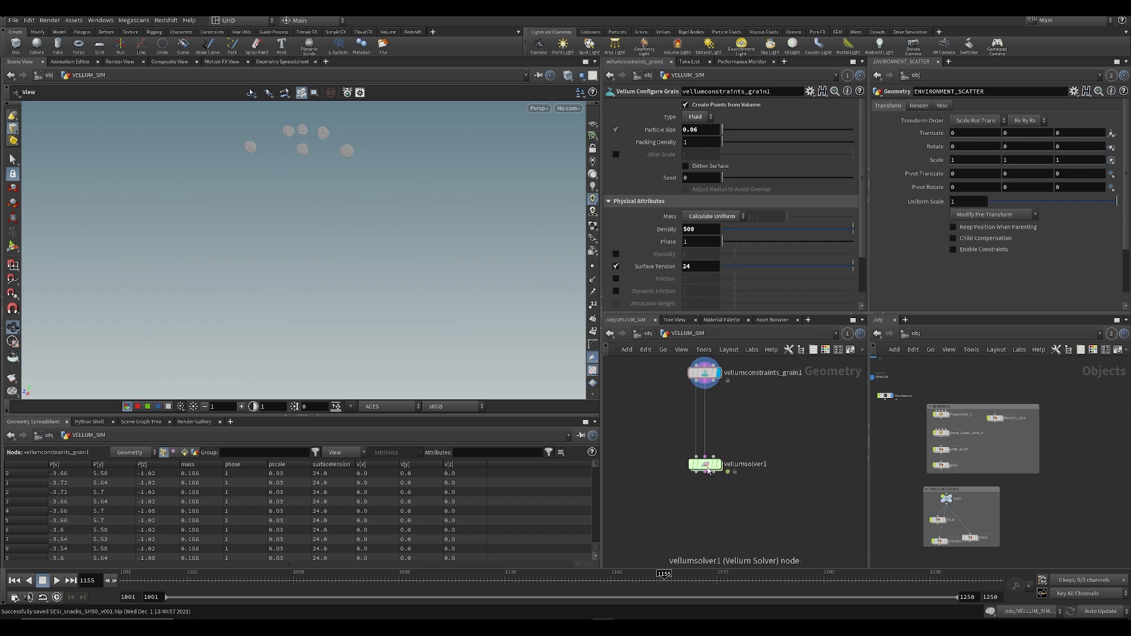
mouse_move(706, 469)
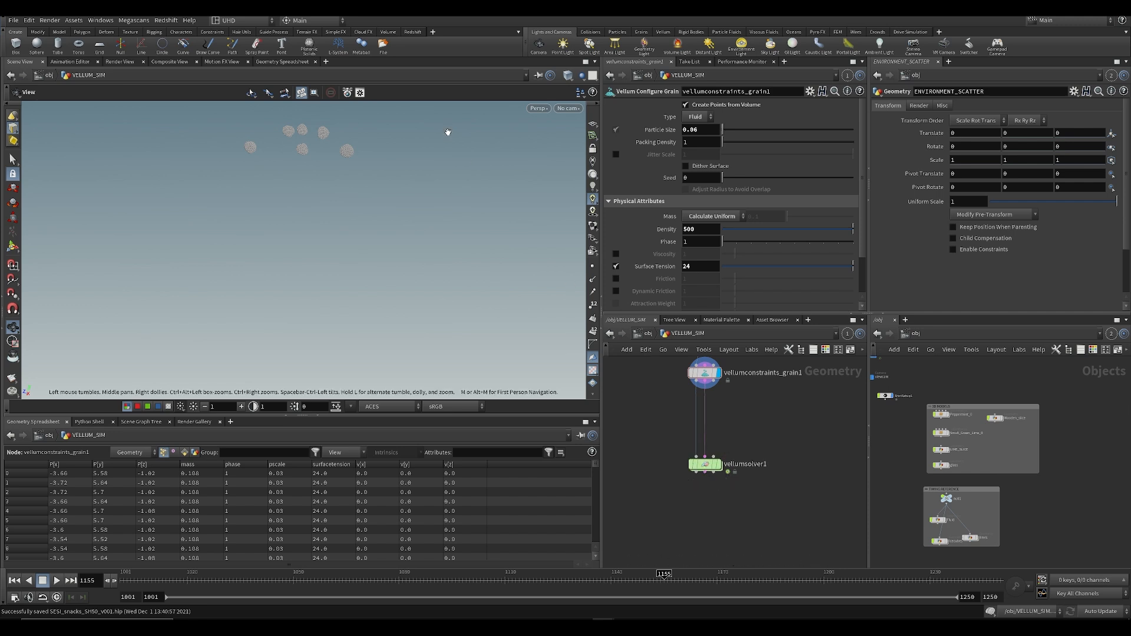
drag(359, 164, 296, 301)
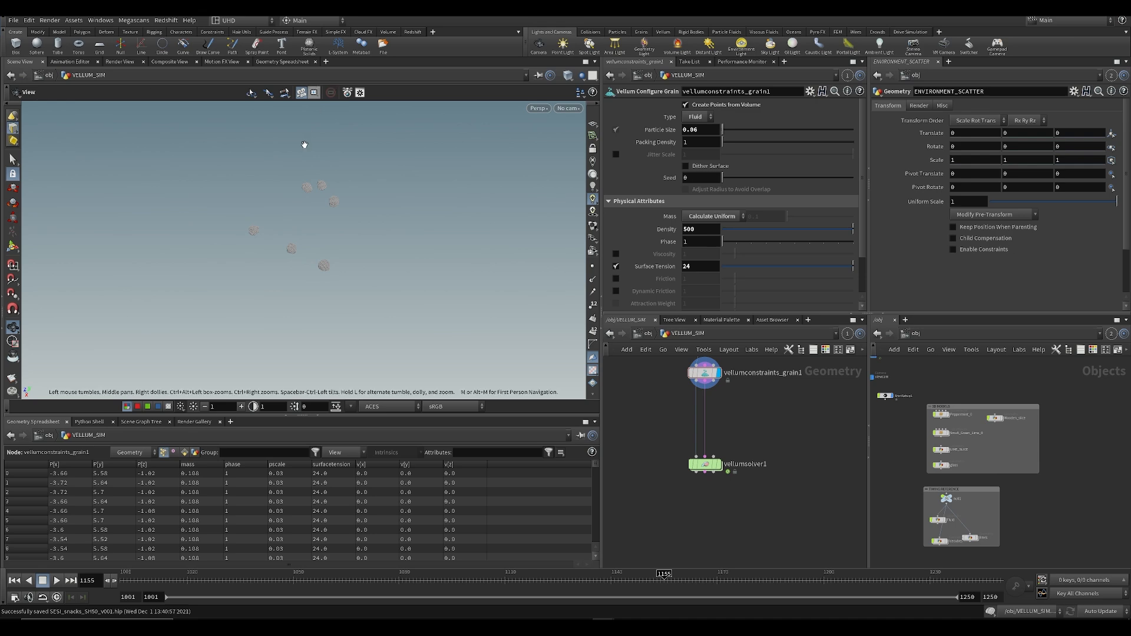
Step: Go inside vellumsolver1, add a POP Axis Force node, and wire it into the FORCE output
click(705, 464)
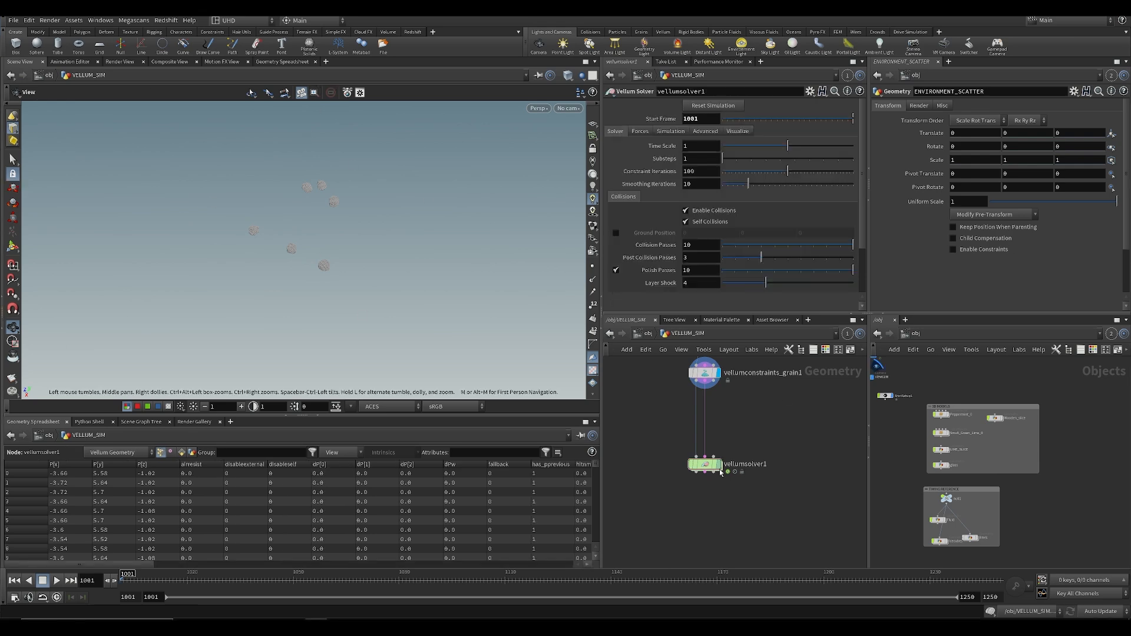
double_click(710, 463)
key(Tab)
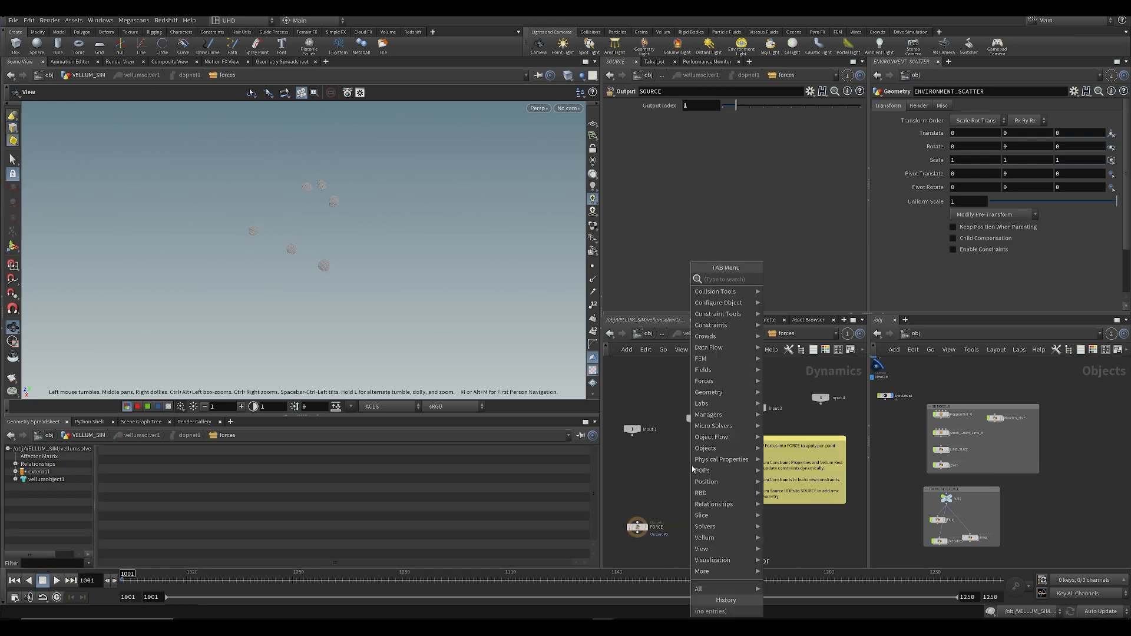
text(pop al)
key(BackSpace)
text(xis)
key(Return)
click(693, 467)
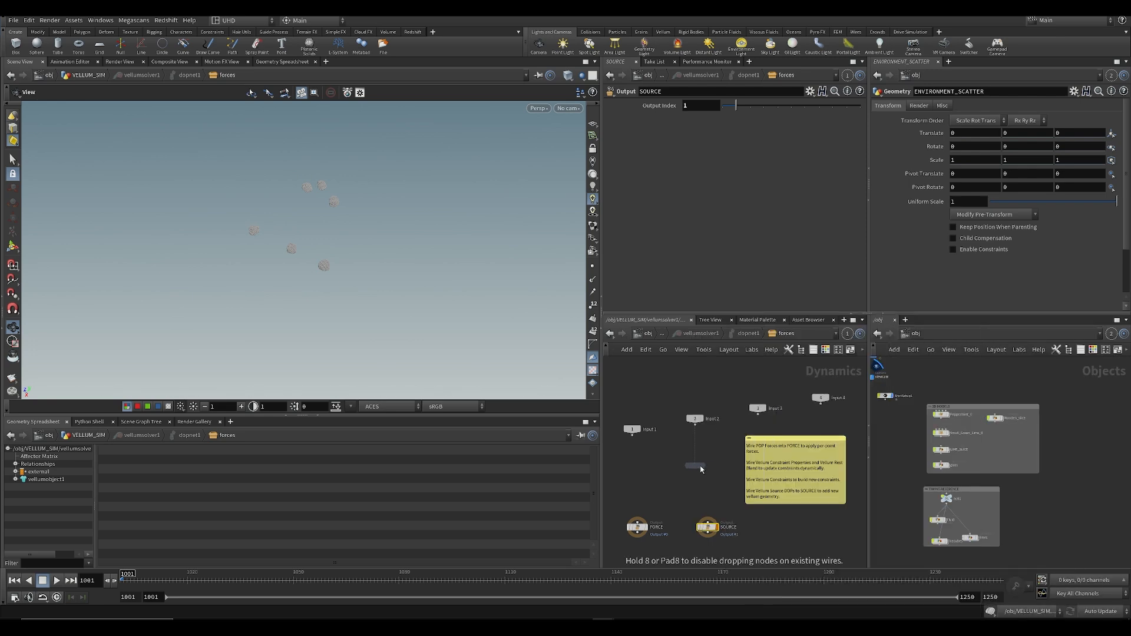
click(625, 459)
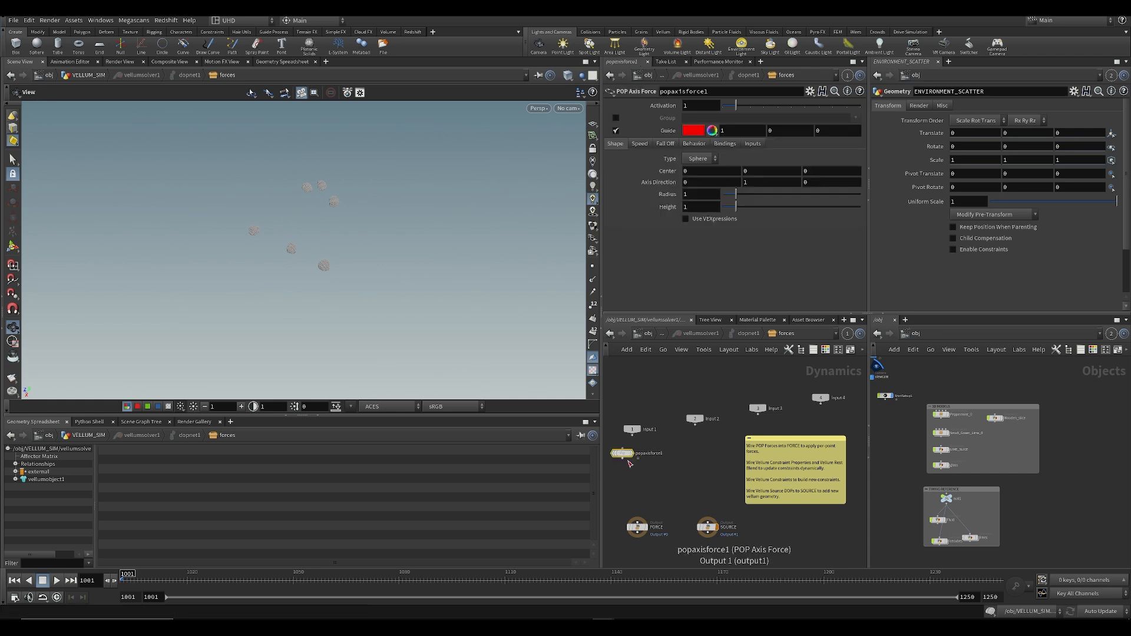
drag(632, 465, 637, 467)
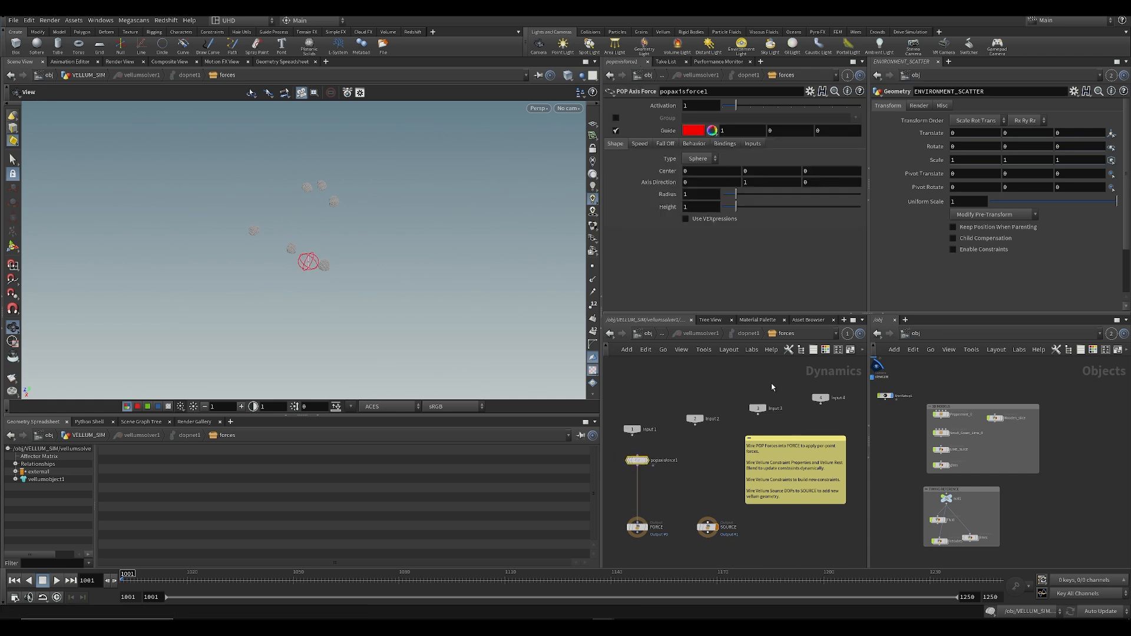
Step: Set the axis force Radius to 9.74, increase its Height so the guide extends well above the particles, and save
drag(737, 193, 835, 193)
drag(751, 208, 845, 206)
middle_click(704, 197)
middle_drag(704, 197, 780, 194)
drag(361, 237, 353, 221)
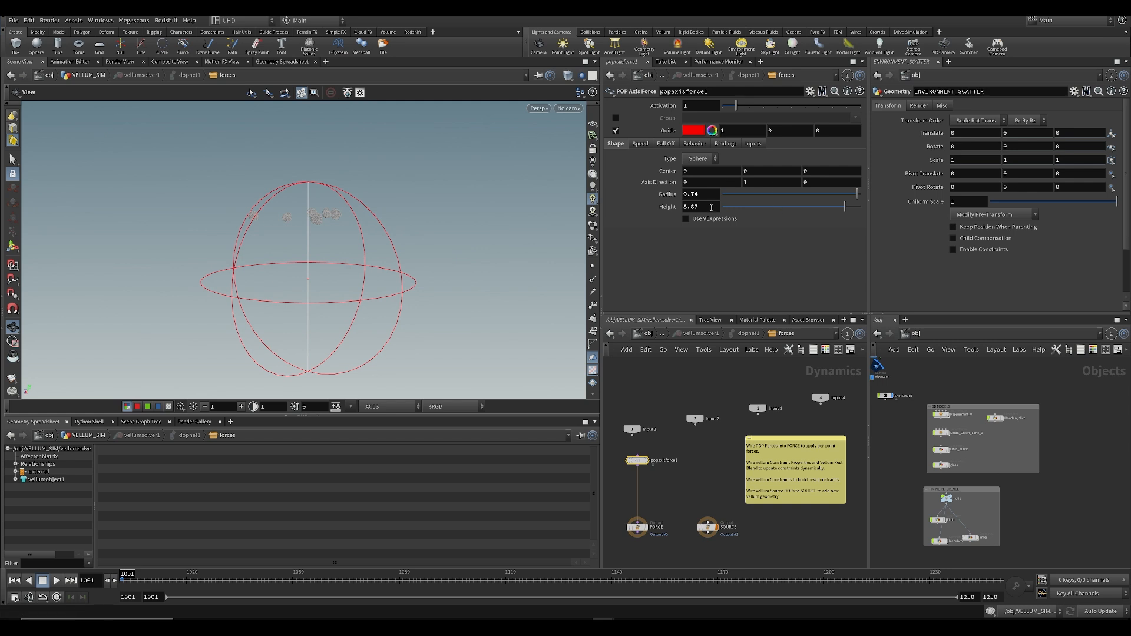
middle_drag(707, 207, 669, 220)
key(ctrl+s)
Step: Set the axis force Orbit Speed to 8 and Lift Speed to -7, and save the scene
click(640, 143)
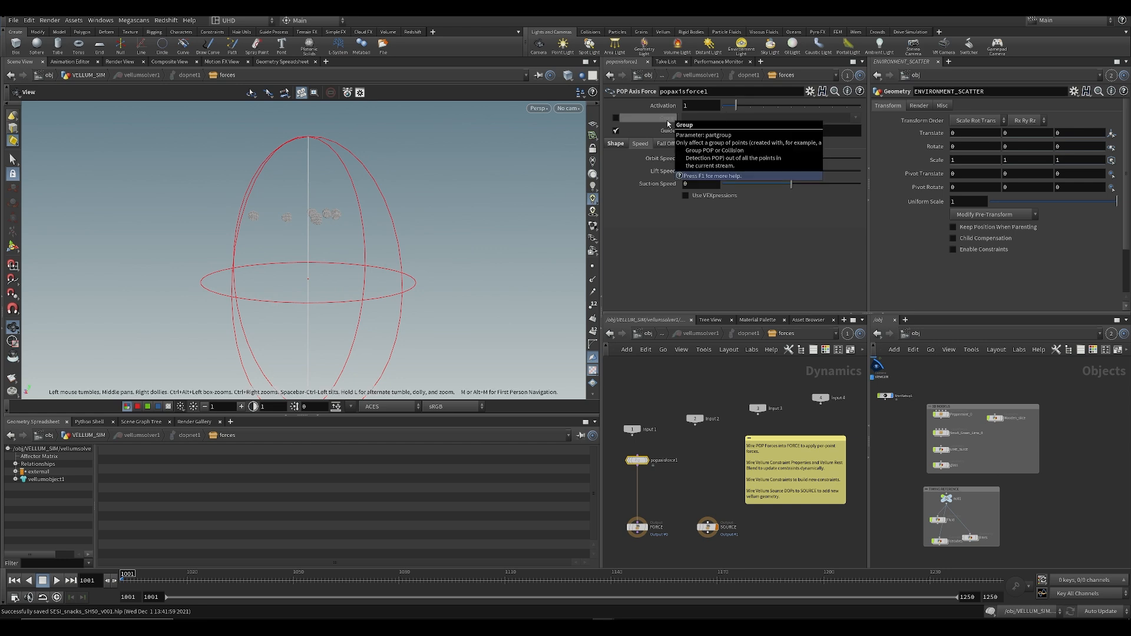
text(8)
key(Tab)
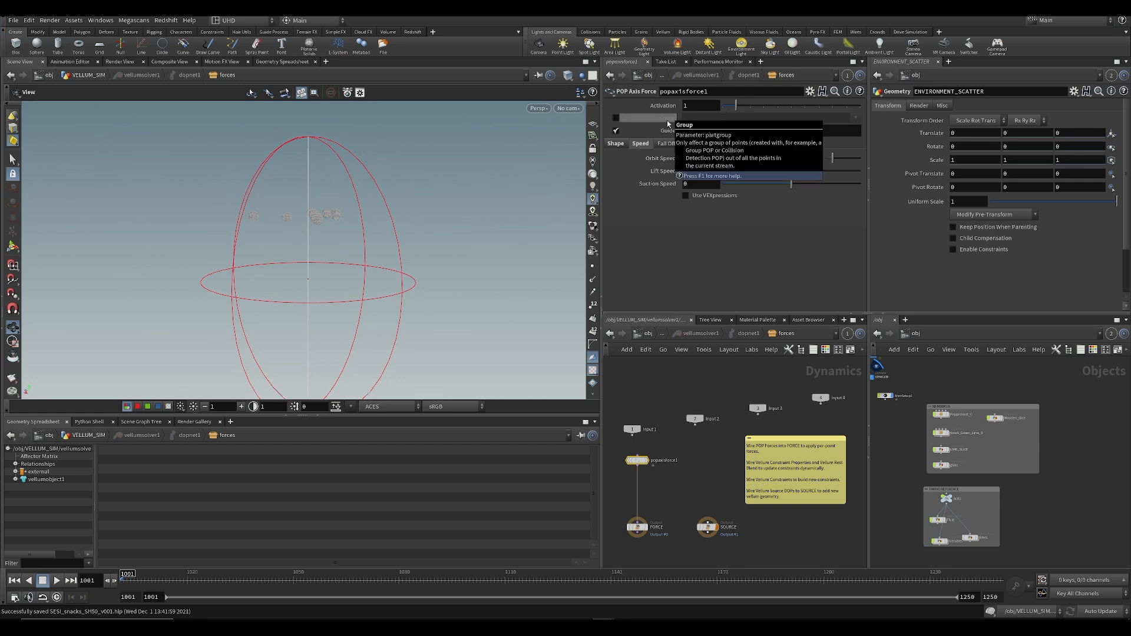
click(675, 511)
middle_drag(672, 494, 681, 463)
scroll(681, 463, down, 2)
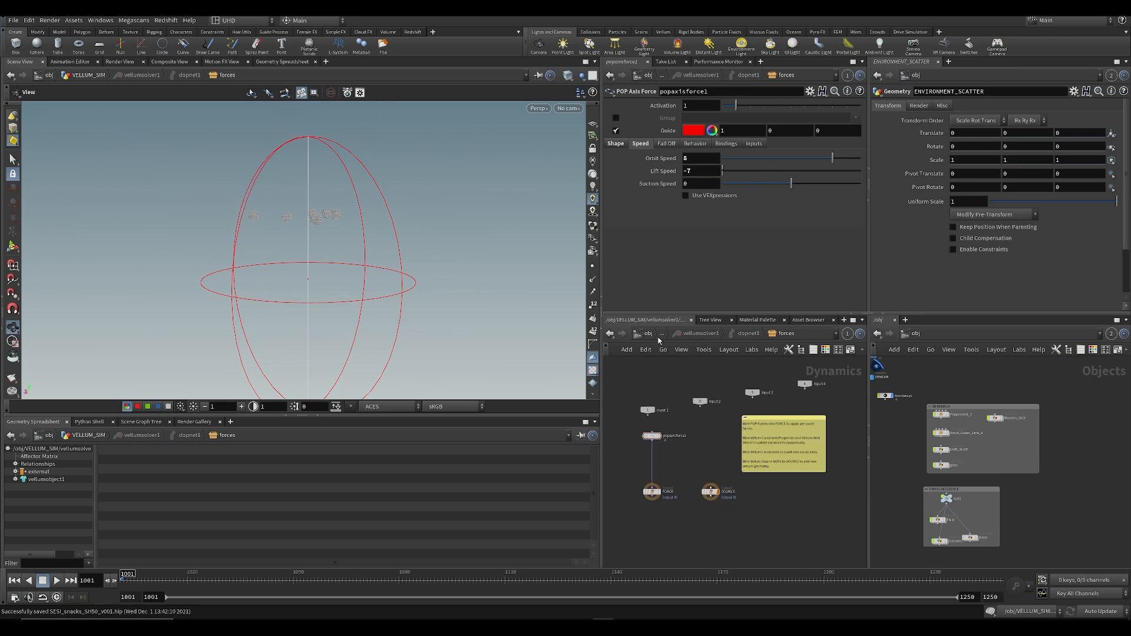
Step: Return to the VELLUM_SIM network and set the Y gravity of vellumsolver1 to 0
click(648, 334)
double_click(650, 432)
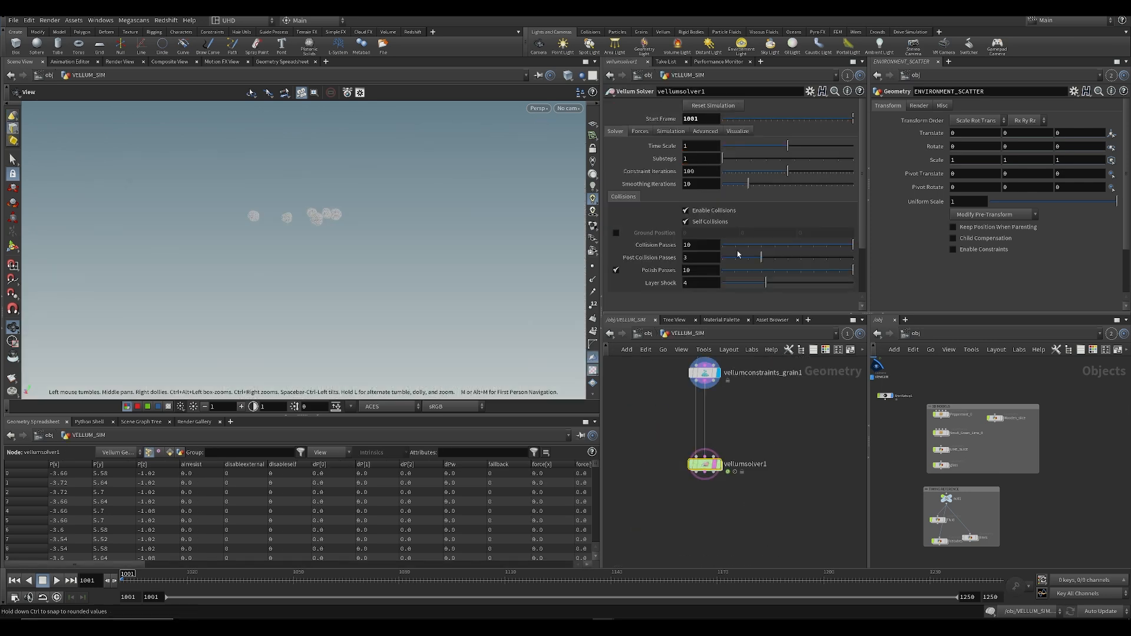
click(641, 131)
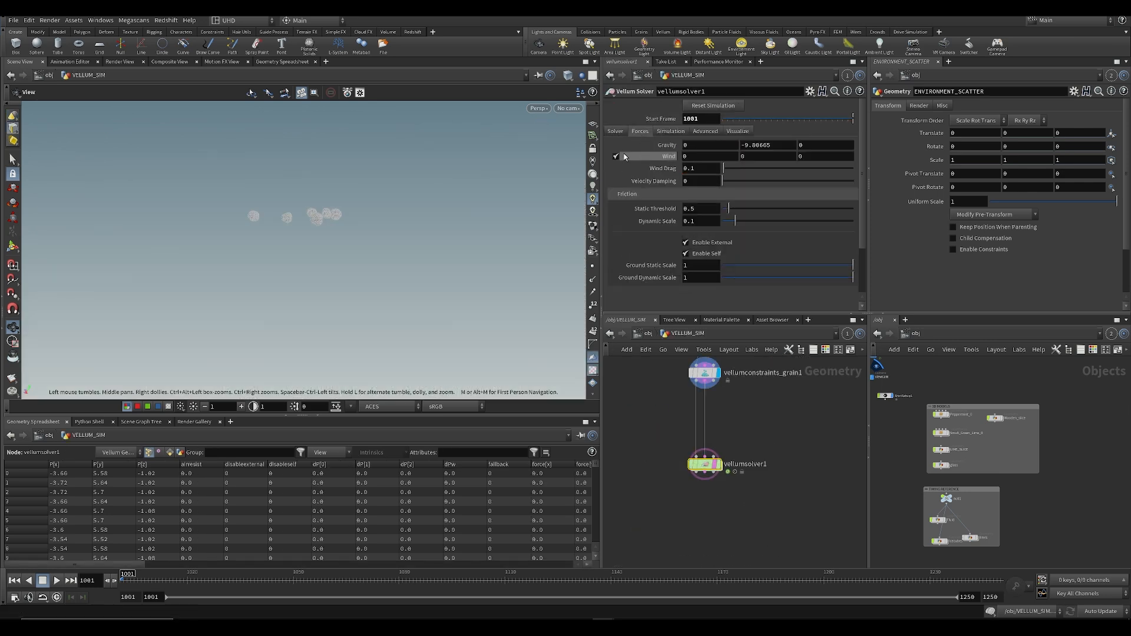
double_click(745, 148)
text(0)
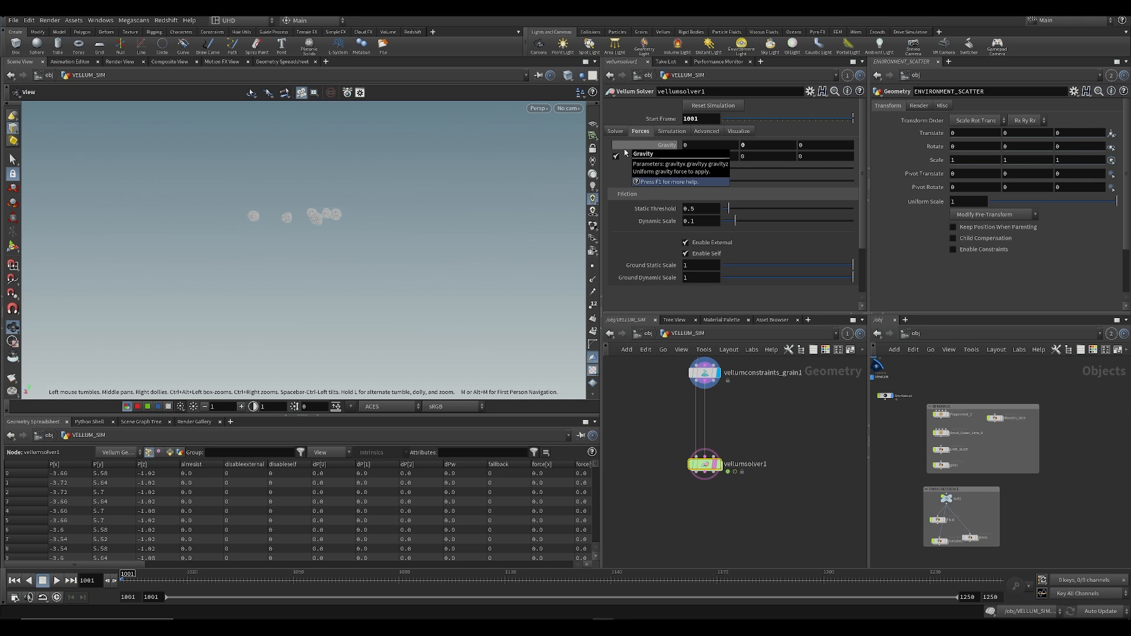
Step: Go inside vellumsolver1, save the scene, and set the axis force Suction Speed to 7
mouse_move(725, 484)
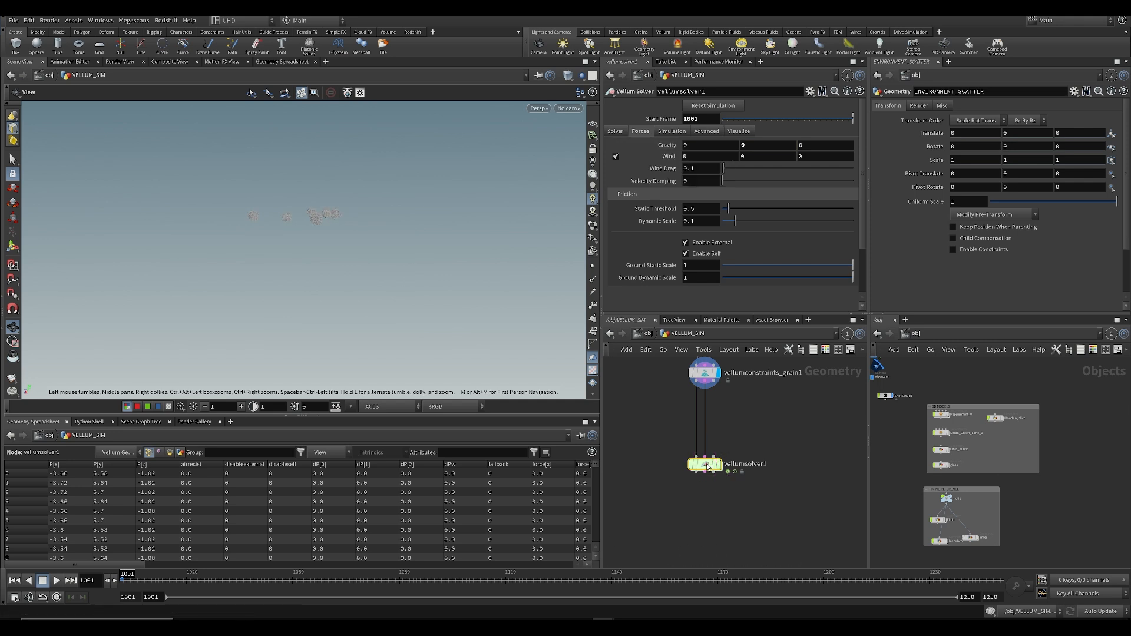
double_click(704, 464)
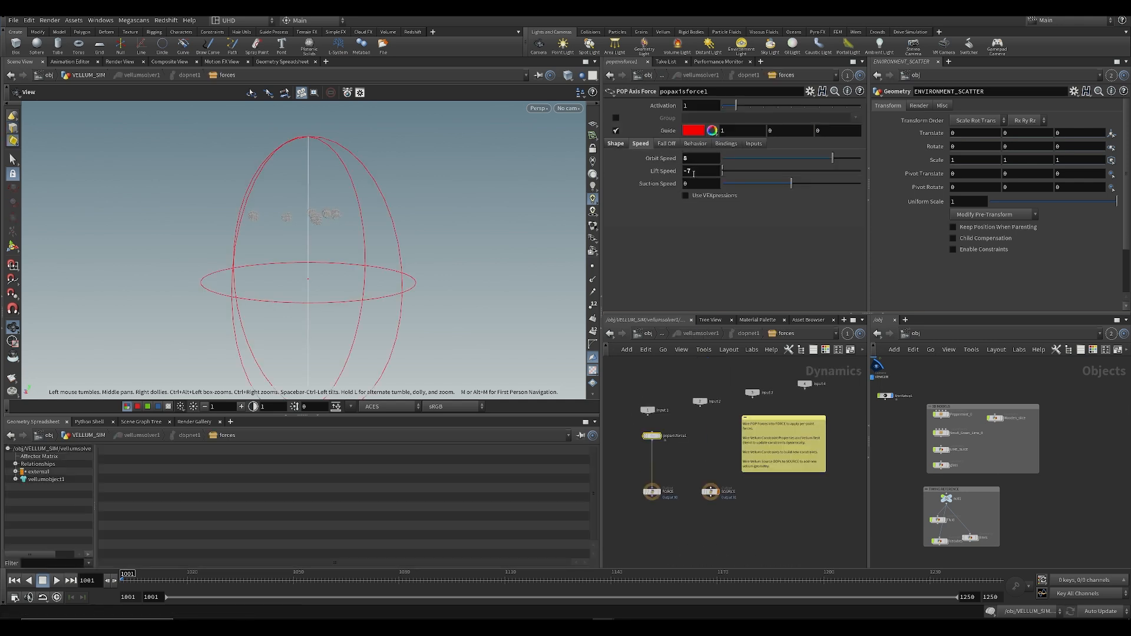
key(ctrl+s)
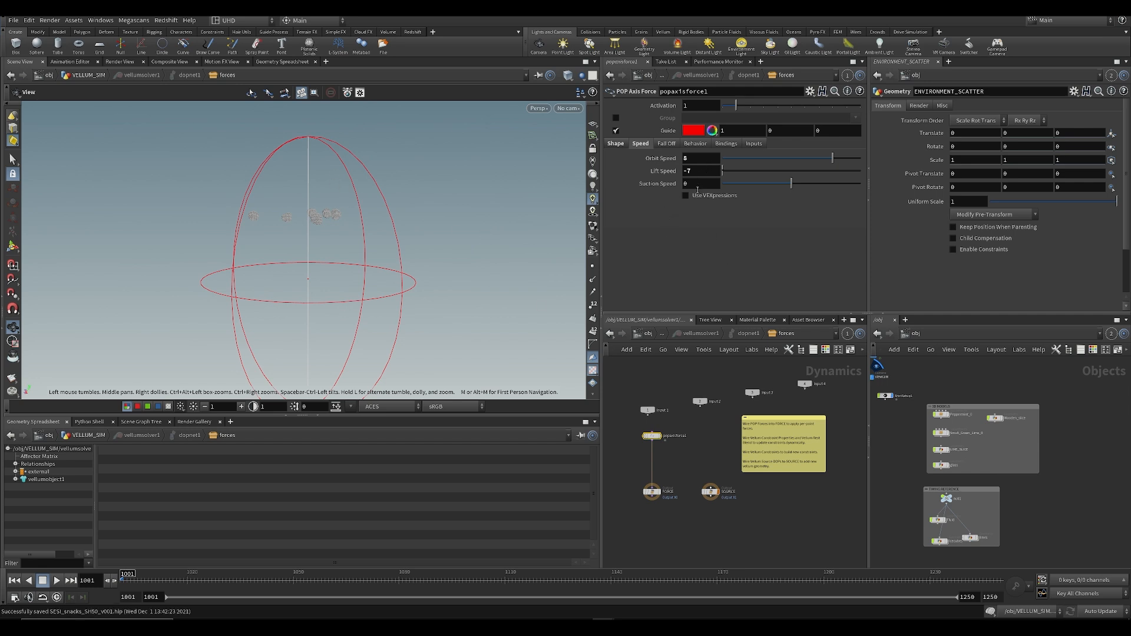
click(696, 186)
text(7)
key(Return)
Step: Play the simulation to check the suction, then rewind to the first frame
drag(383, 290, 362, 288)
scroll(334, 252, up, 3)
key(Up)
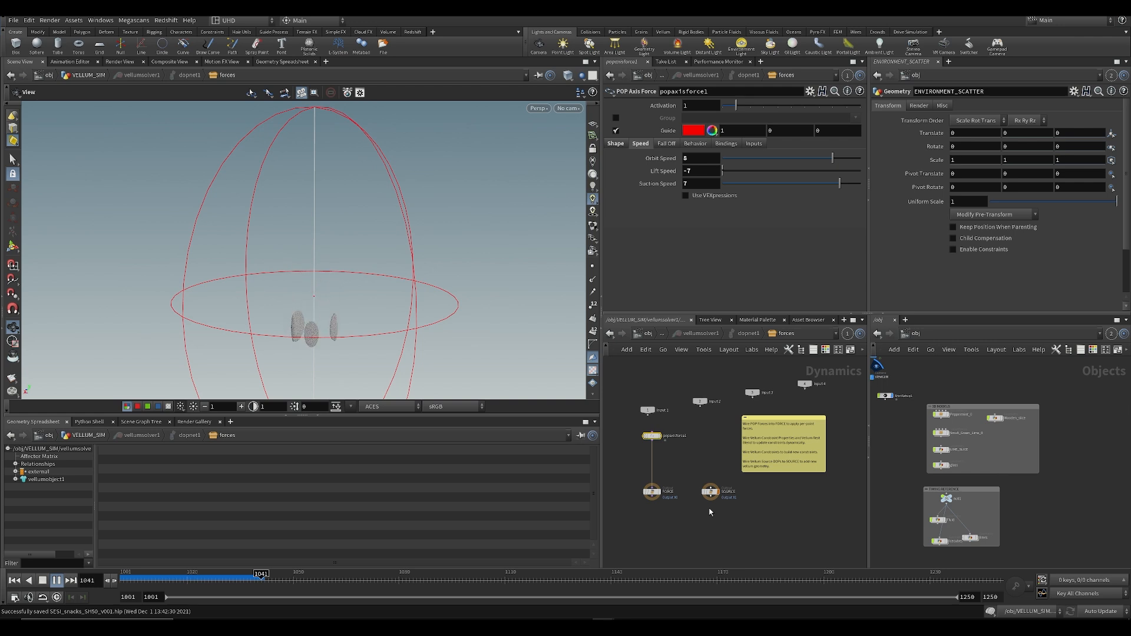
key(ctrl+Up)
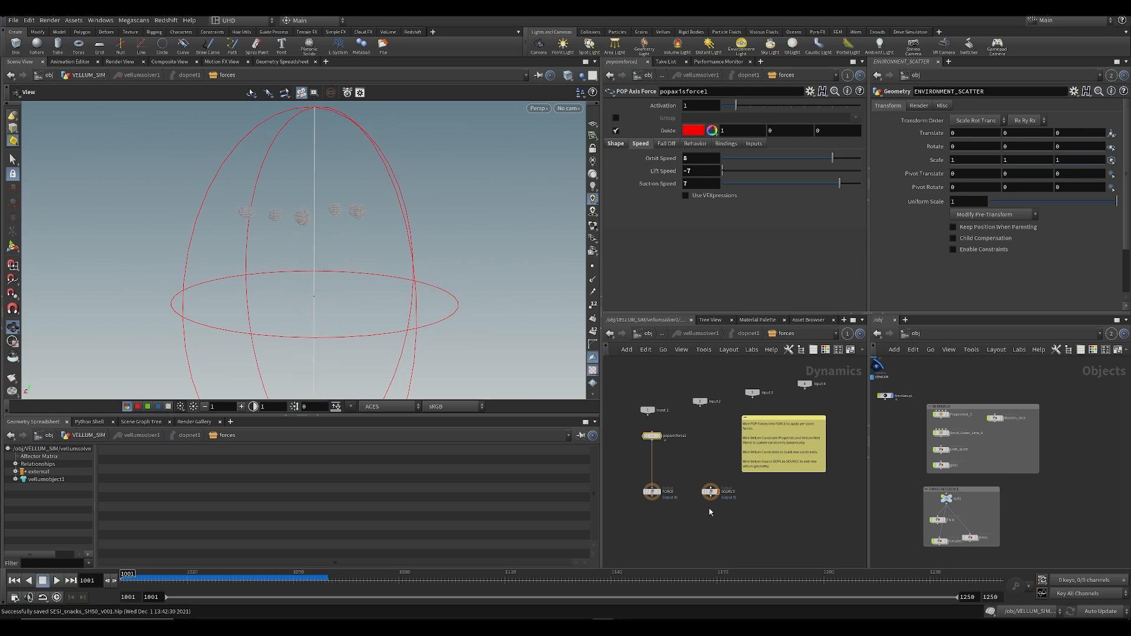
Step: Disconnect vellumsolver1 in the VELLUM_SIM network and wire a Null node to the geometry output of vellumconstraints_grain1
scroll(716, 435, down, 2)
key(u)
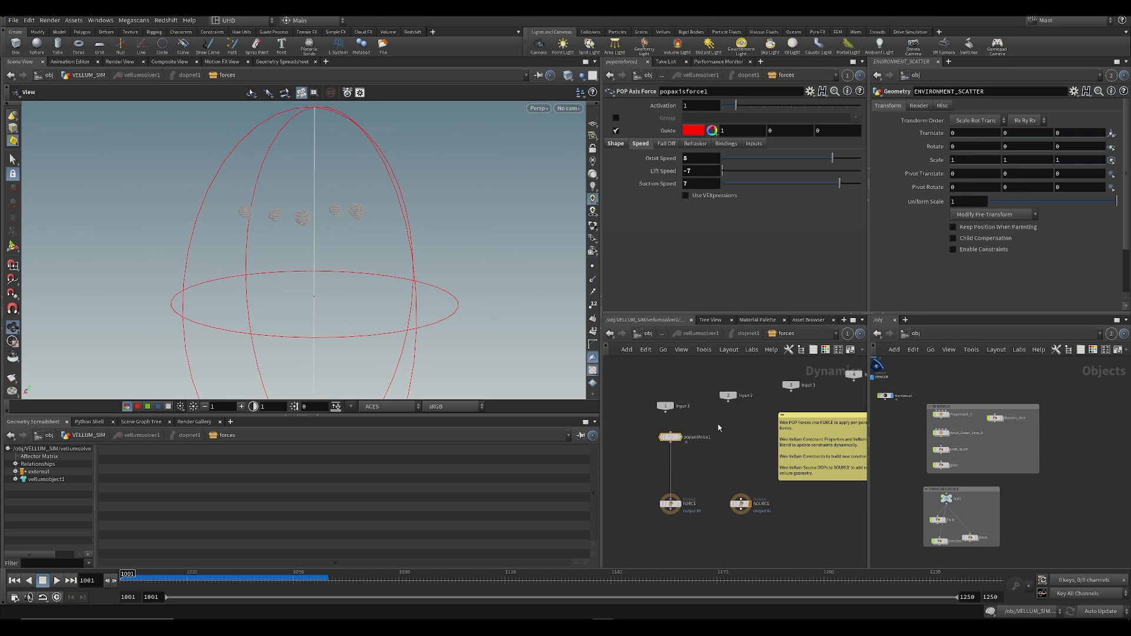
middle_drag(666, 442, 704, 398)
scroll(669, 463, up, 1)
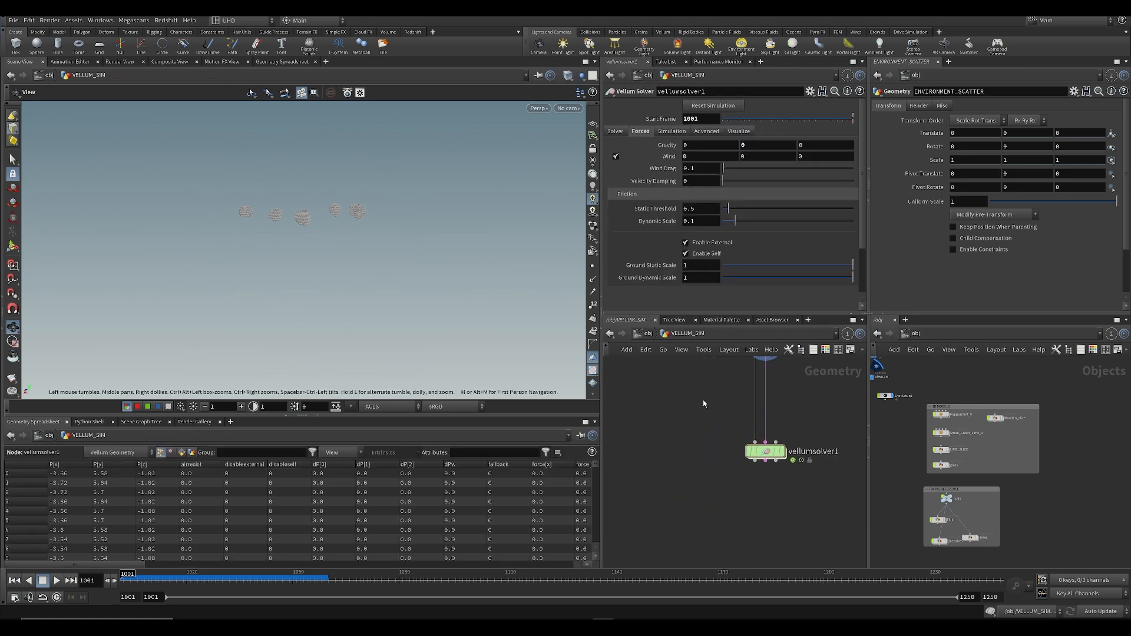
key(Tab)
text(nu)
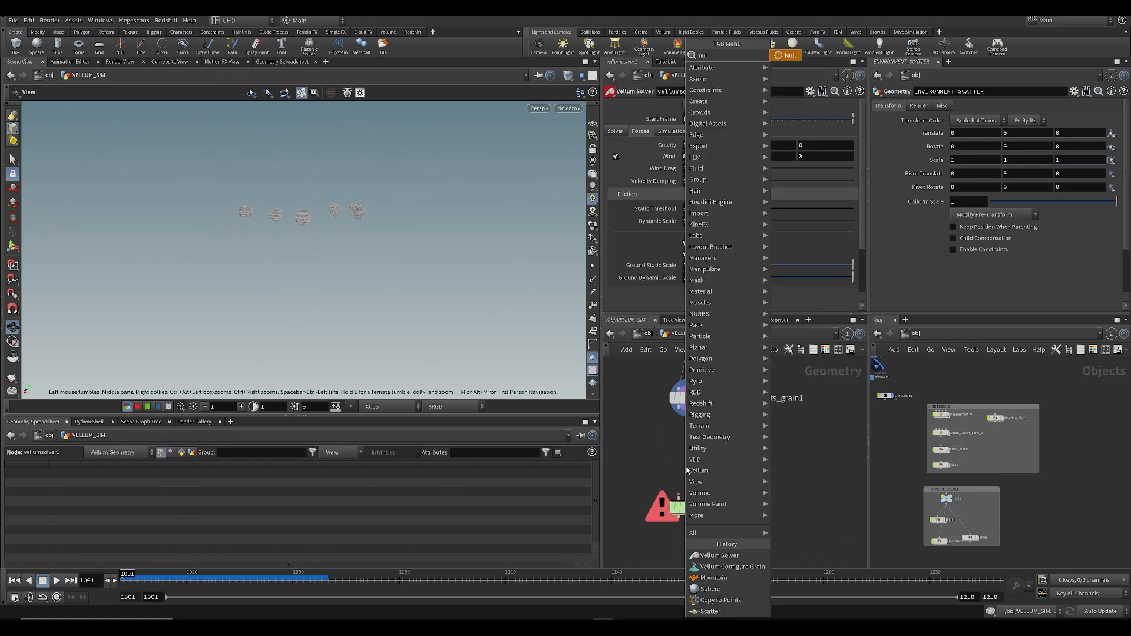
text(ll)
key(Return)
click(641, 458)
drag(678, 408, 643, 444)
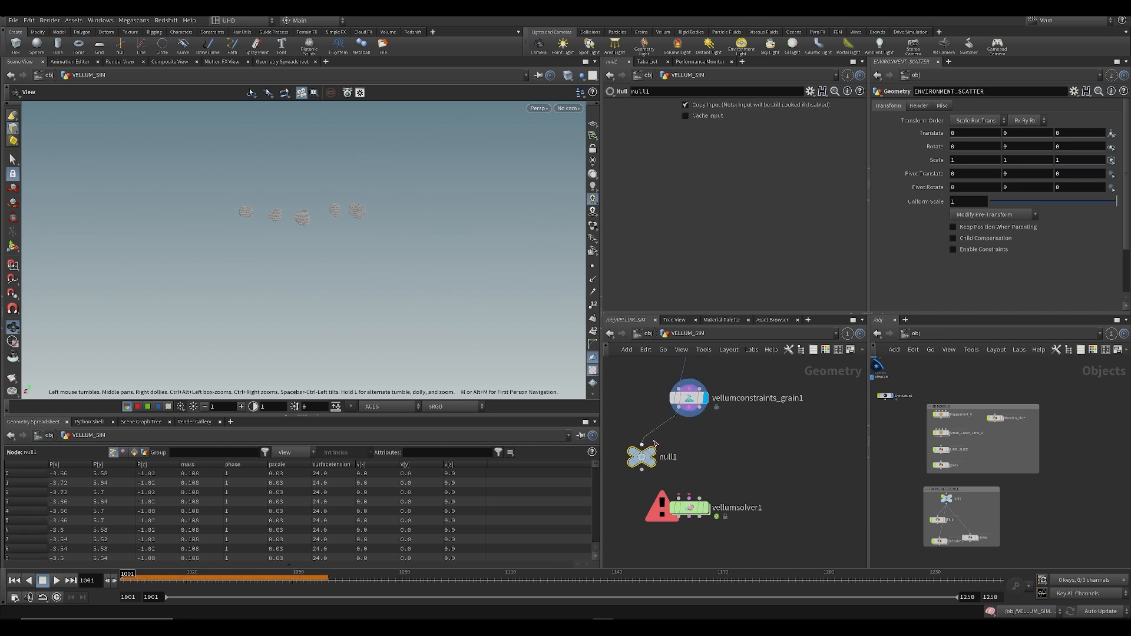
Step: Rename the null FLUID_GEO and save the scene
double_click(668, 458)
text(geo)
key(Return)
double_click(666, 458)
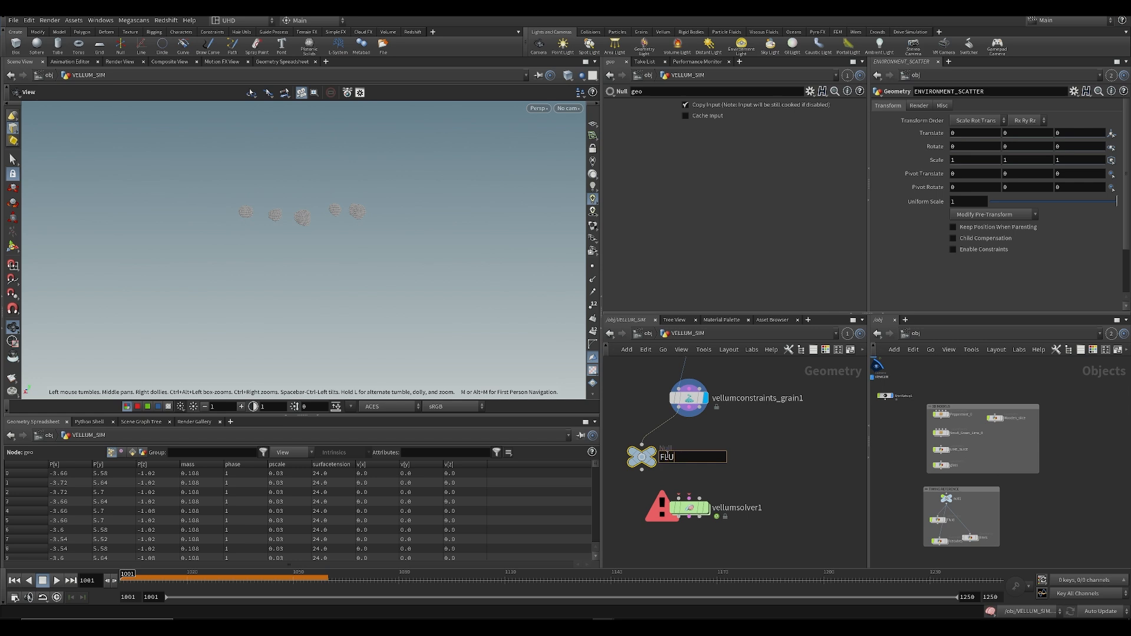
text(FLUID_GEO)
key(Return)
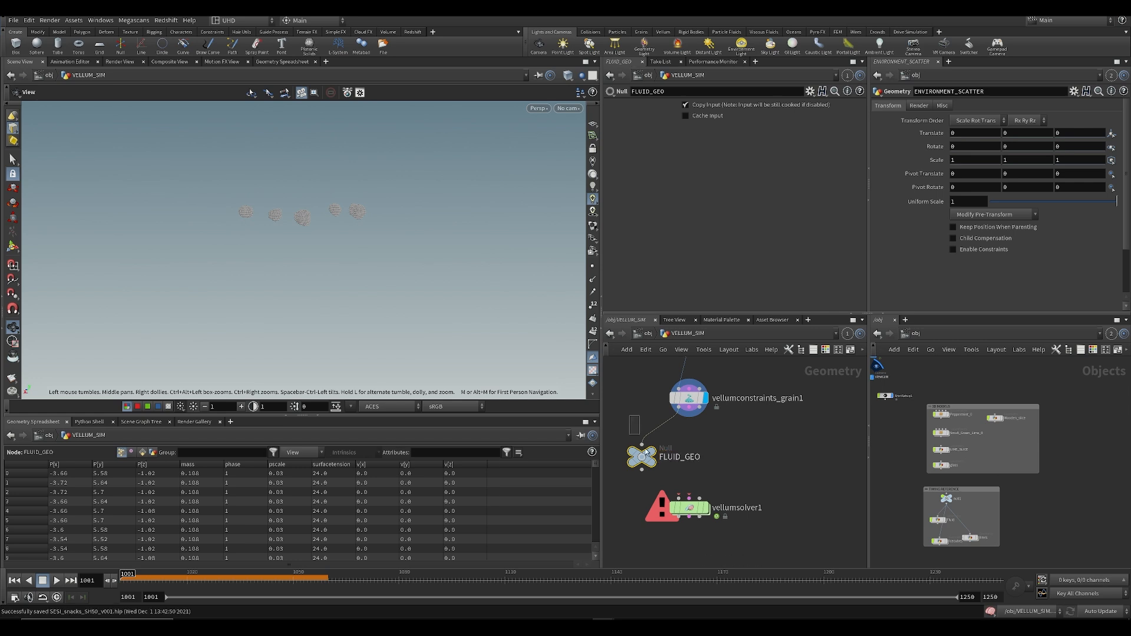
Step: Duplicate FLUID_GEO, wire the copy to the constraint output of vellumconstraints_grain1, rename it FLUID_CON, and save
key(ctrl+c)
key(ctrl+v)
click(689, 407)
click(703, 454)
double_click(753, 466)
drag(752, 465, 1108, 455)
key(BackSpace)
text(CON)
key(Return)
key(ctrl+s)
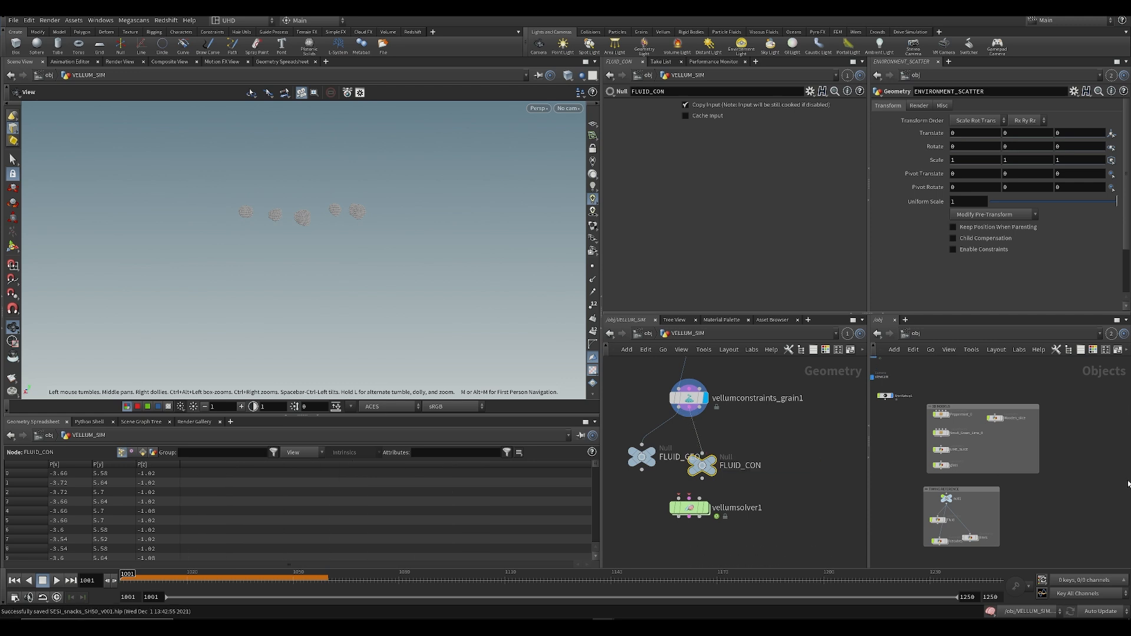
Step: Open the VELLUM_SIM network in the second network editor
middle_drag(885, 448, 999, 483)
click(919, 398)
double_click(920, 400)
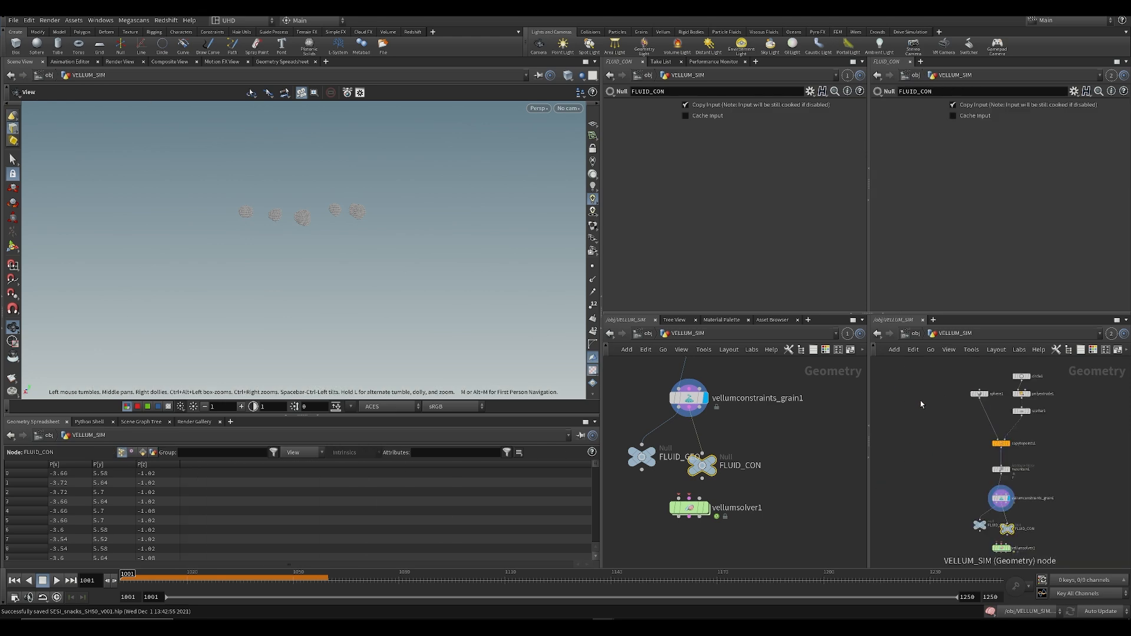
Step: Go inside vellumsolver1, add a Vellum Source node, and wire it into the SOURCE output
double_click(691, 508)
click(711, 435)
key(Tab)
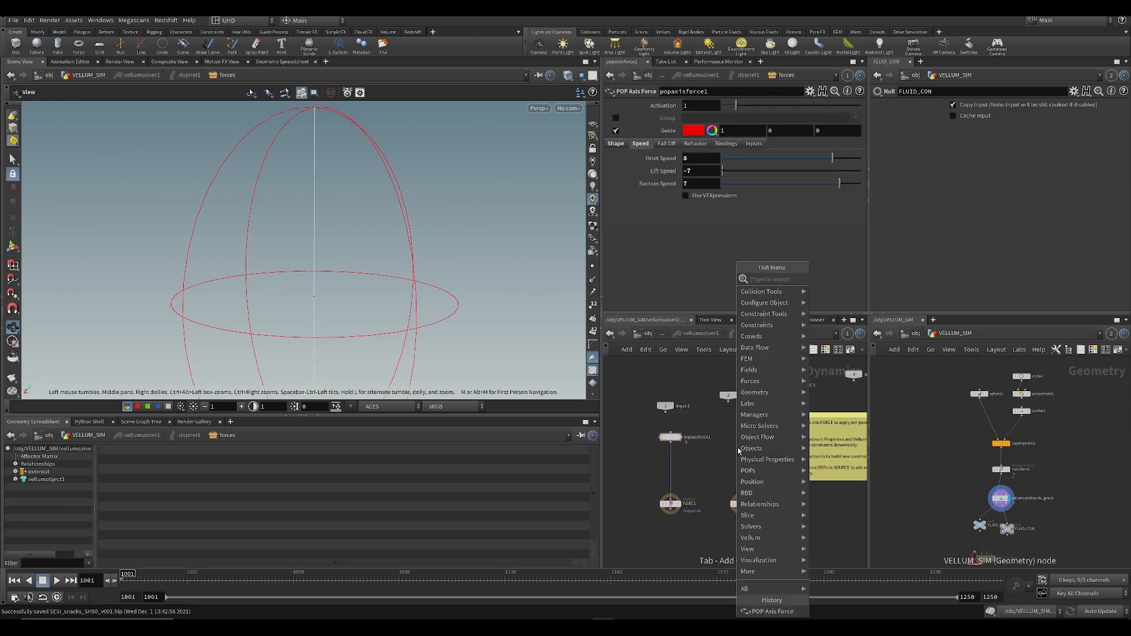
text(vellum s)
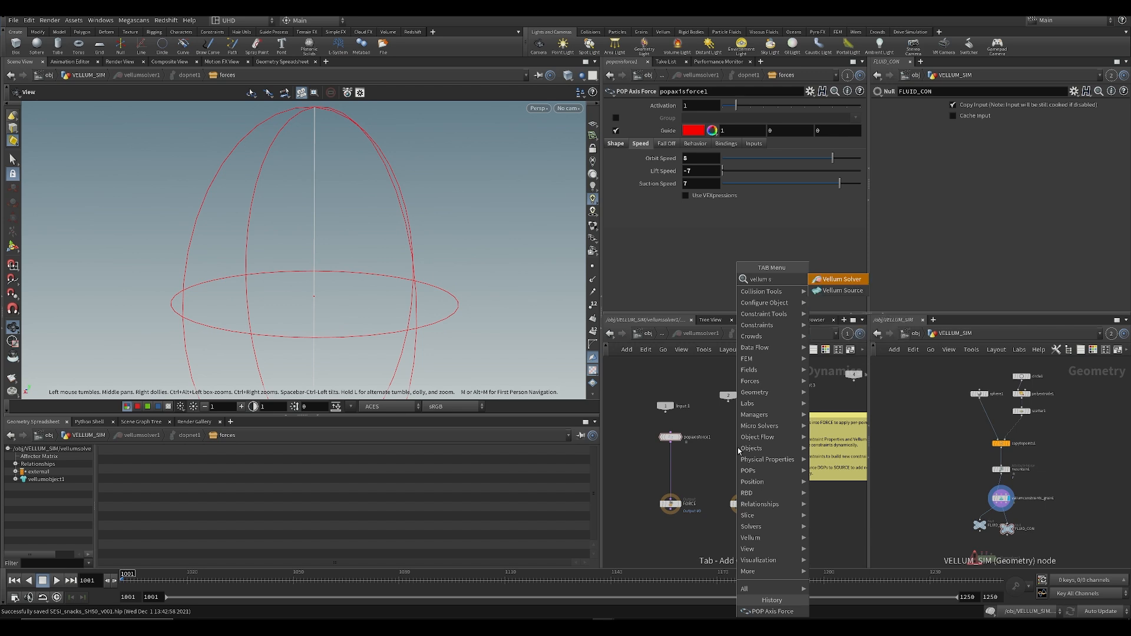
key(Down)
key(Return)
click(737, 448)
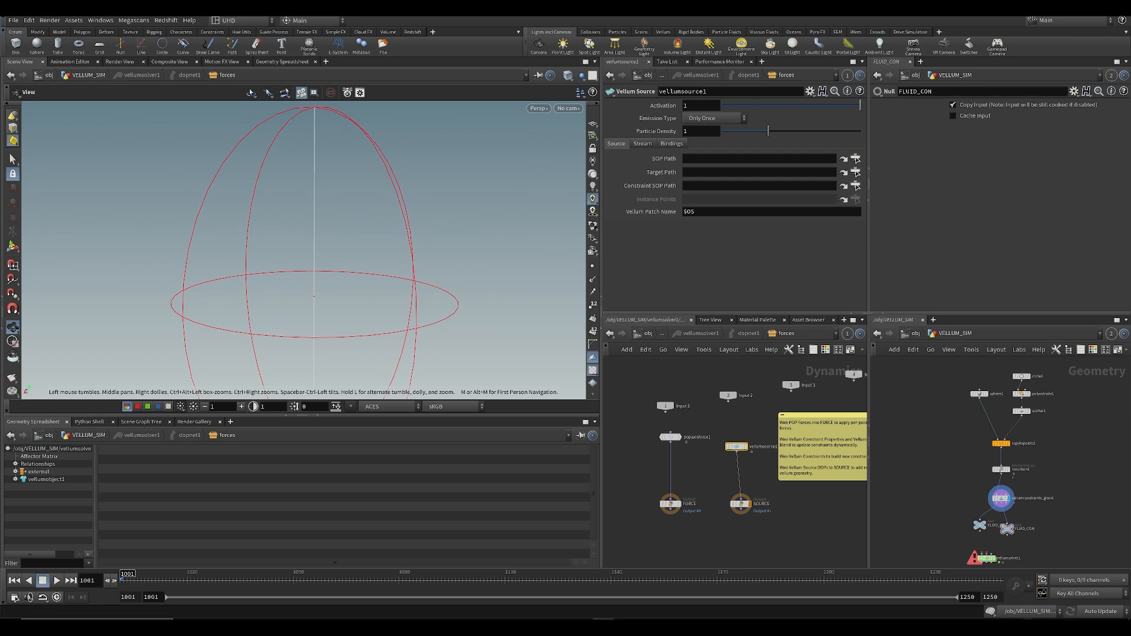
Step: Set the Vellum Source's SOP Path to the FLUID_GEO null and its Constraint SOP Path to FLUID_CON
middle_drag(1006, 454, 1015, 357)
scroll(956, 415, up, 3)
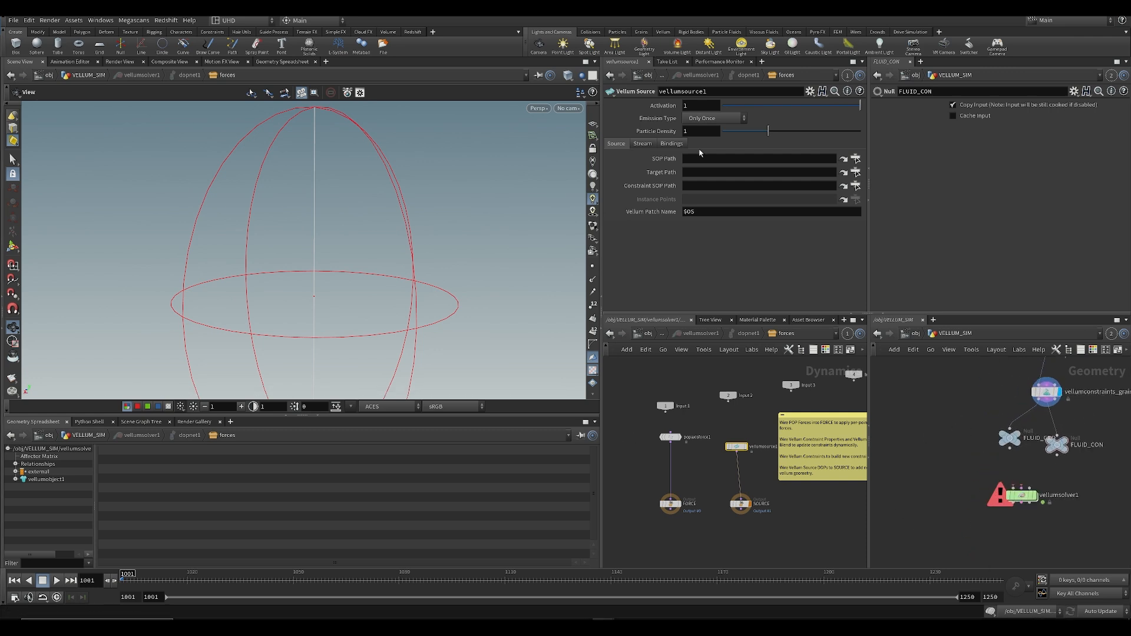
drag(1010, 438, 710, 159)
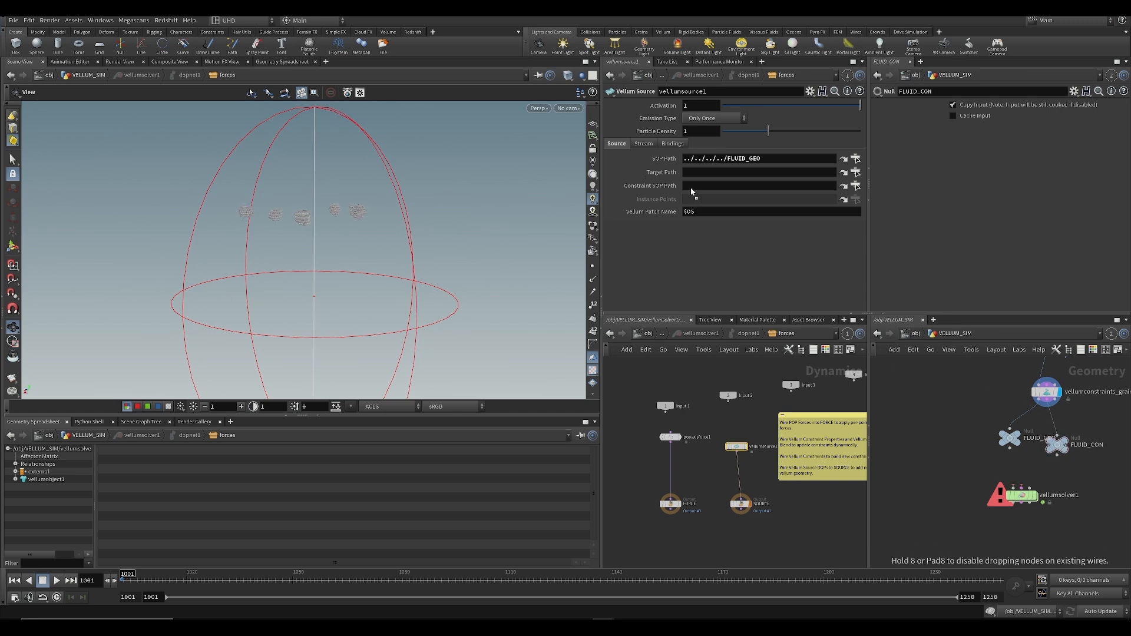
Step: Set the Vellum Source's Emission Type to Each Substep and save the scene
click(704, 121)
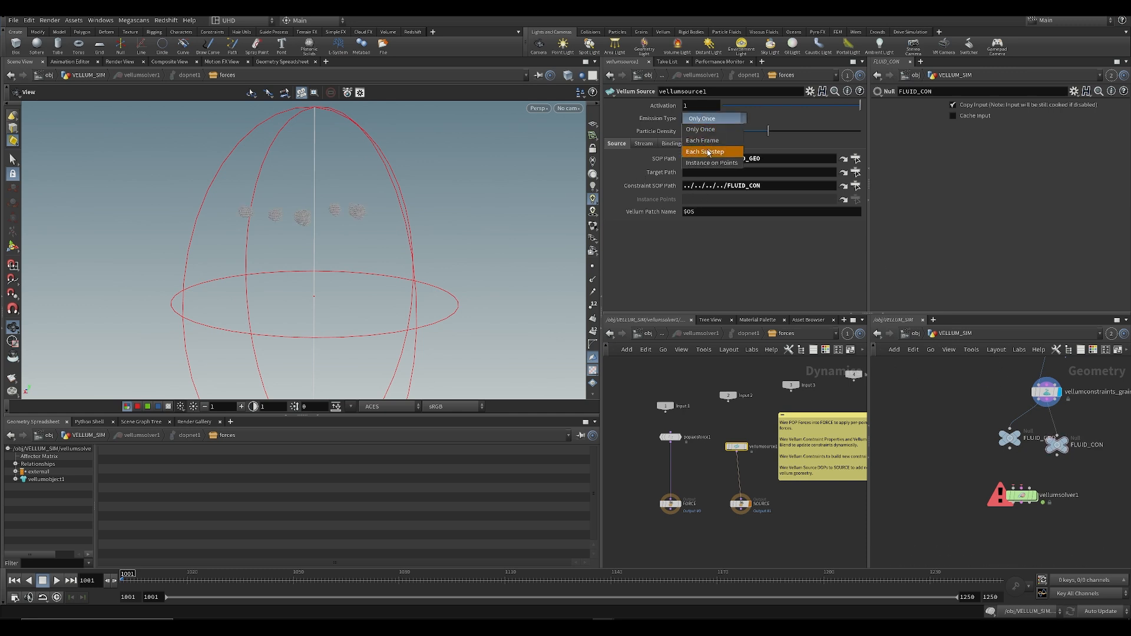
click(708, 153)
key(ctrl+s)
Step: Play the simulation from several angles to examine the continuous emission, rewind to the first frame, and save
scroll(291, 270, down, 5)
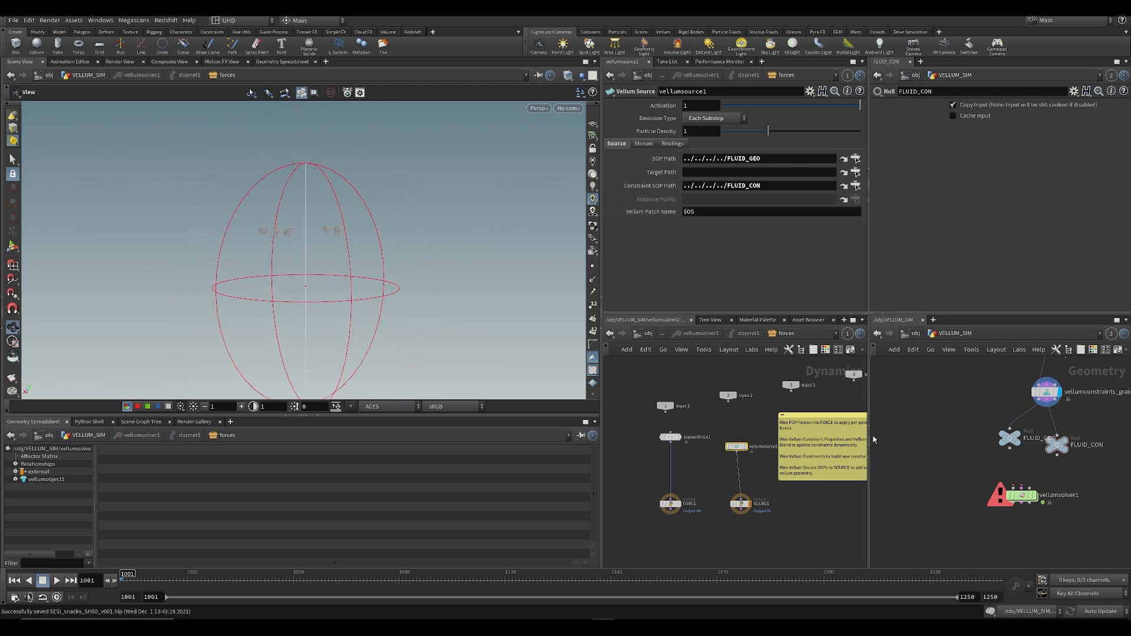
key(Up)
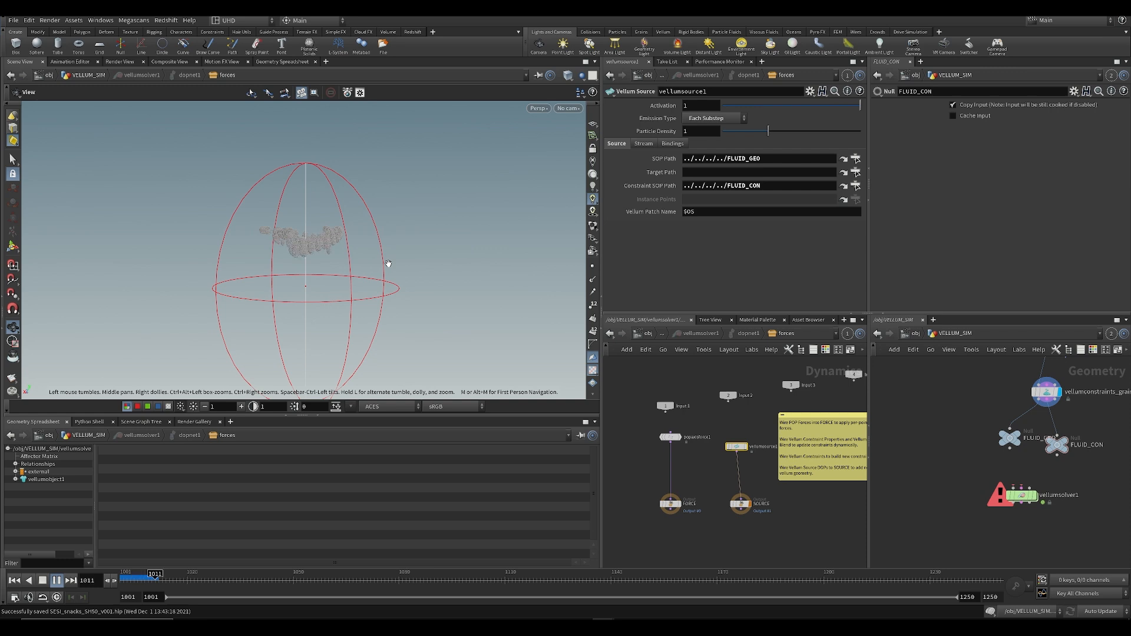
key(Up)
key(ctrl+Up)
key(ctrl+s)
drag(396, 260, 369, 321)
right_drag(369, 320, 280, 285)
drag(280, 285, 269, 255)
key(Up)
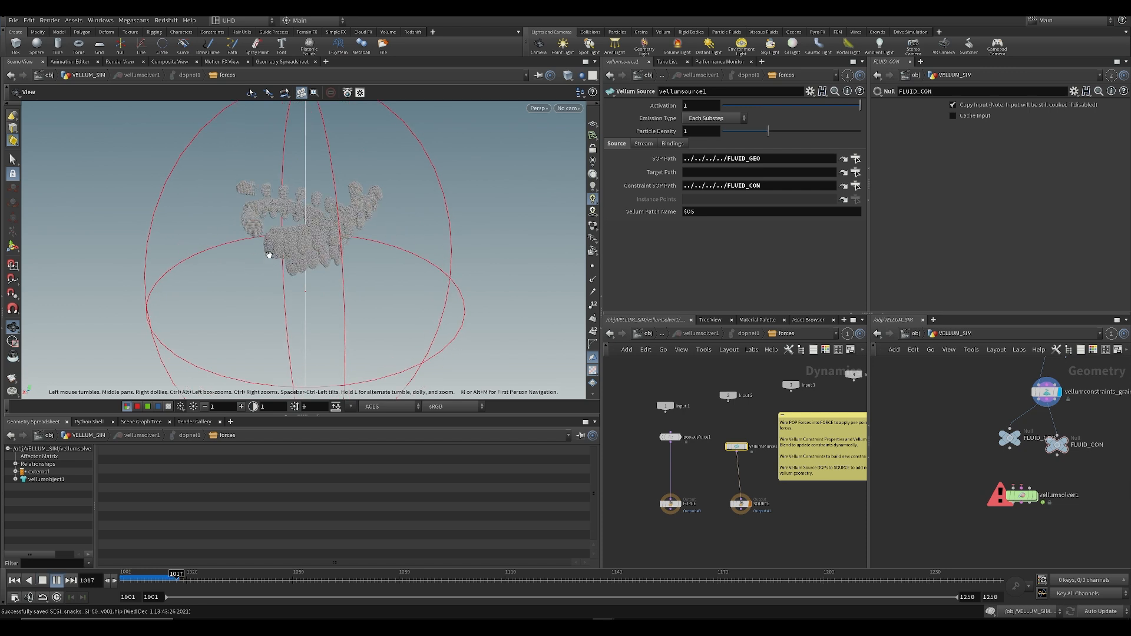
key(Up)
key(ctrl+Up)
key(ctrl+s)
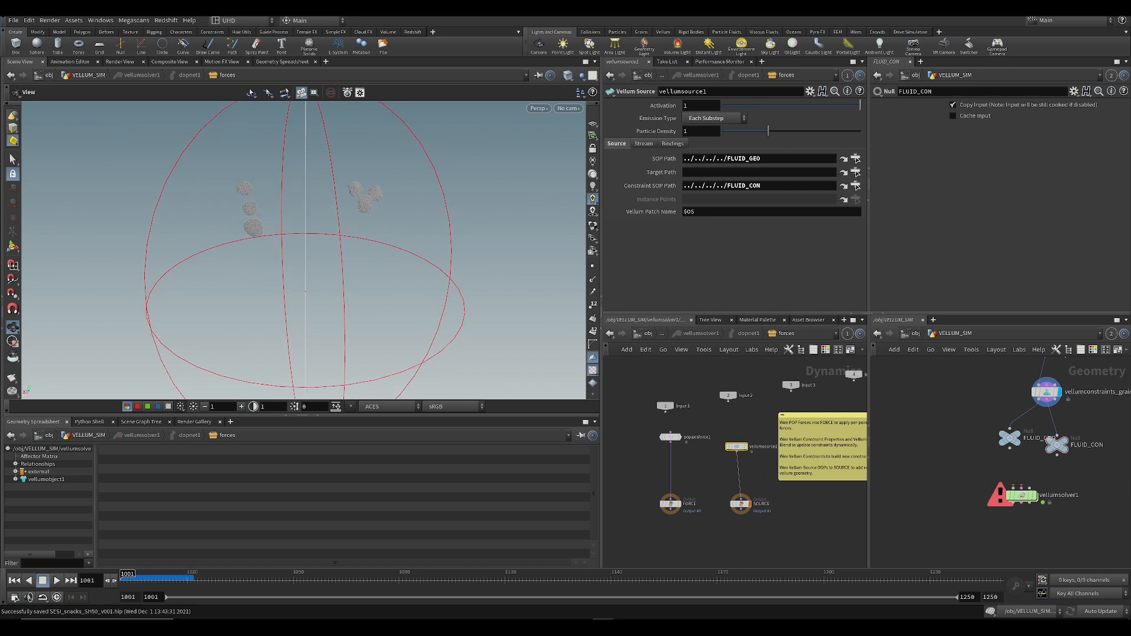
Step: Reduce the Uniform Scale of sphere1 in the VELLUM_SIM network and save the scene
middle_drag(1055, 380, 953, 516)
middle_drag(931, 473, 935, 493)
click(930, 427)
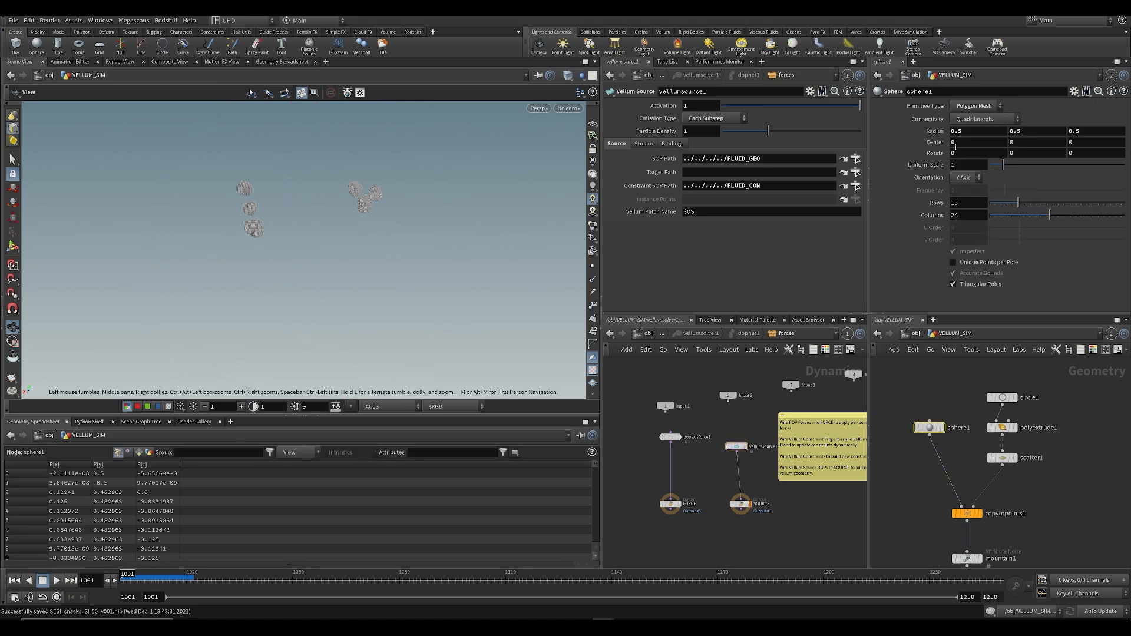
click(967, 165)
key(Return)
key(ctrl+s)
Step: Set the Substeps of vellumsolver1 to 5 and save the scene
middle_drag(927, 510, 950, 410)
click(978, 495)
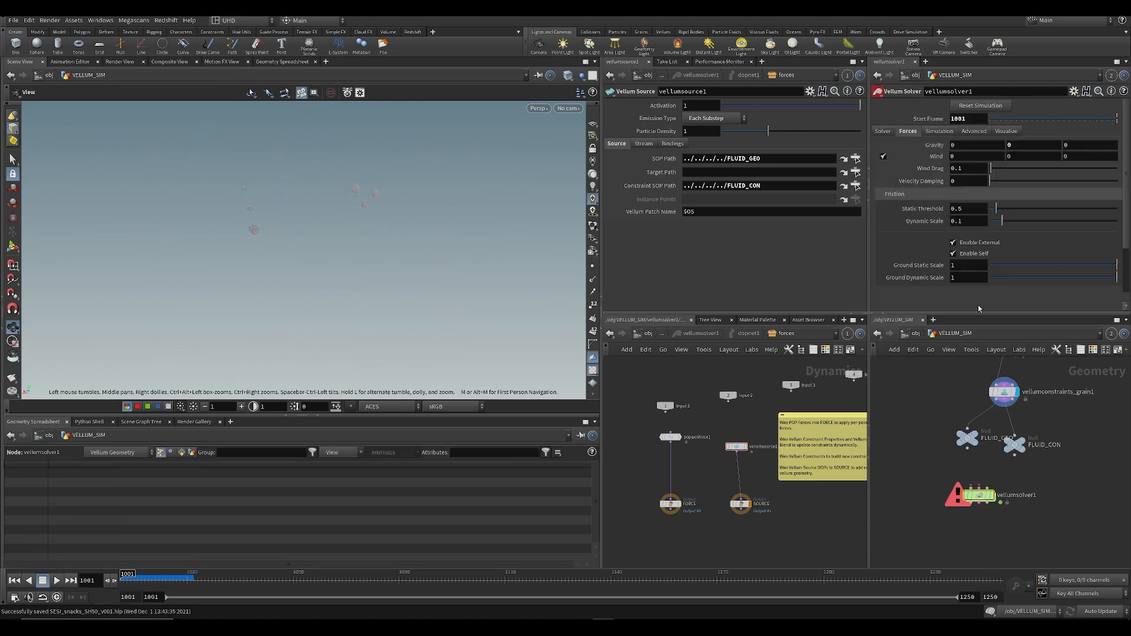
click(884, 132)
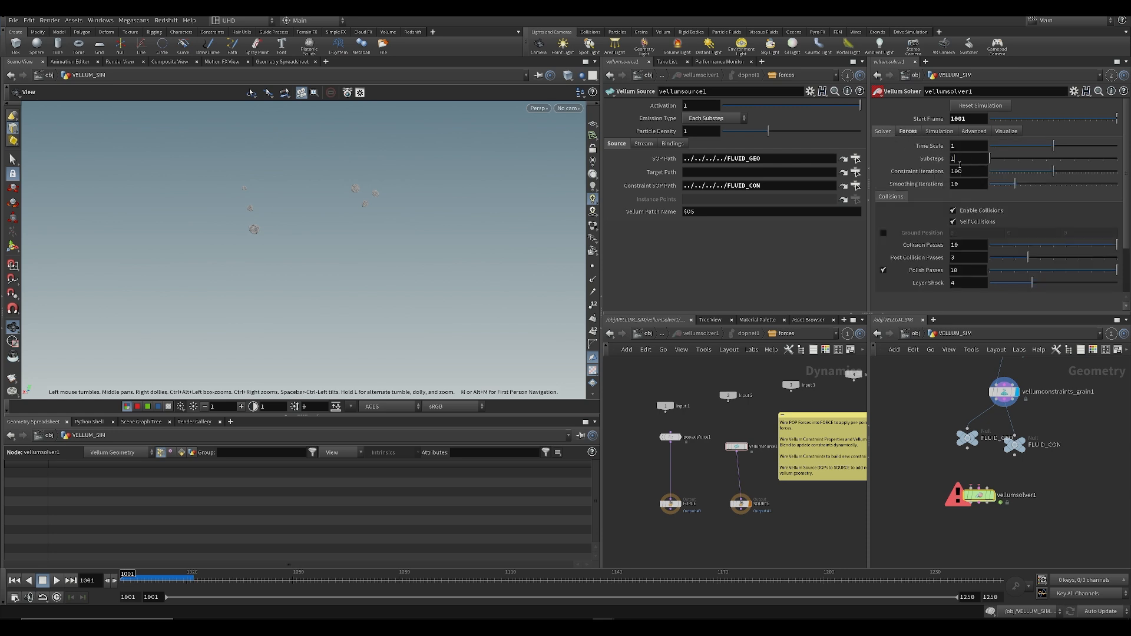
text(5)
key(Return)
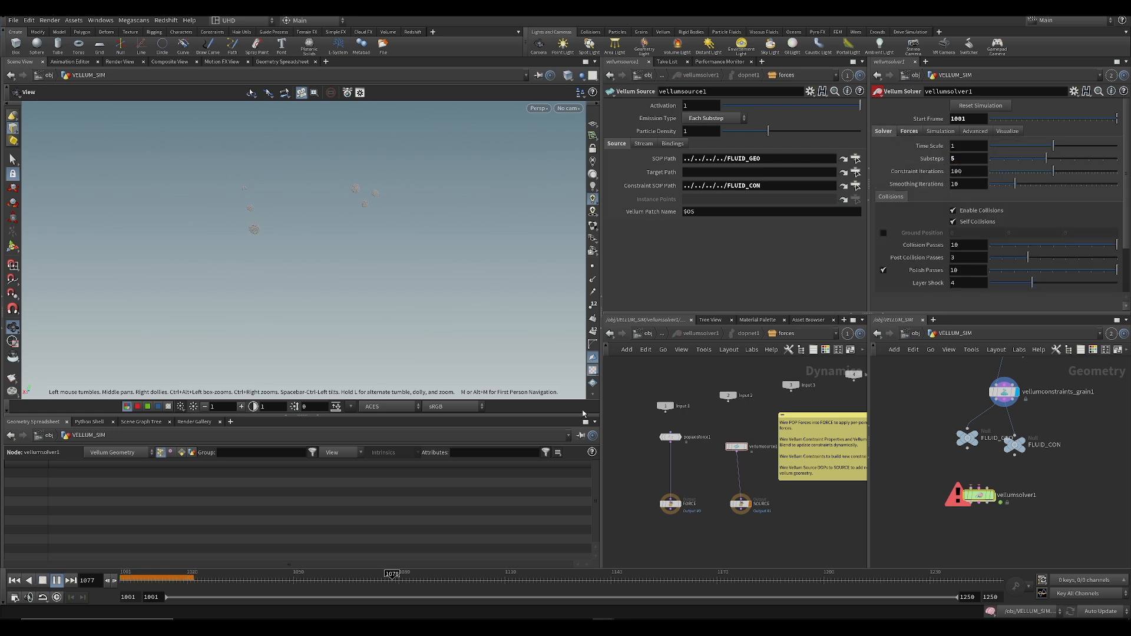
key(ctrl+s)
Step: Link the scene view to pane group 1, then play the simulation and examine the swirling streams up close
click(534, 75)
click(560, 111)
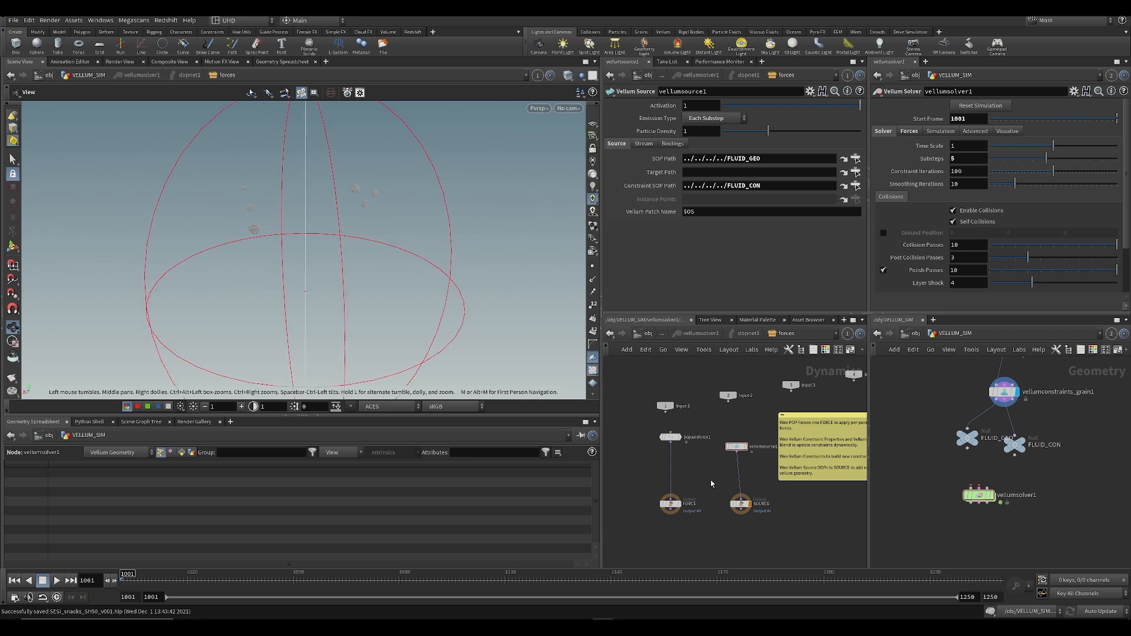
key(Up)
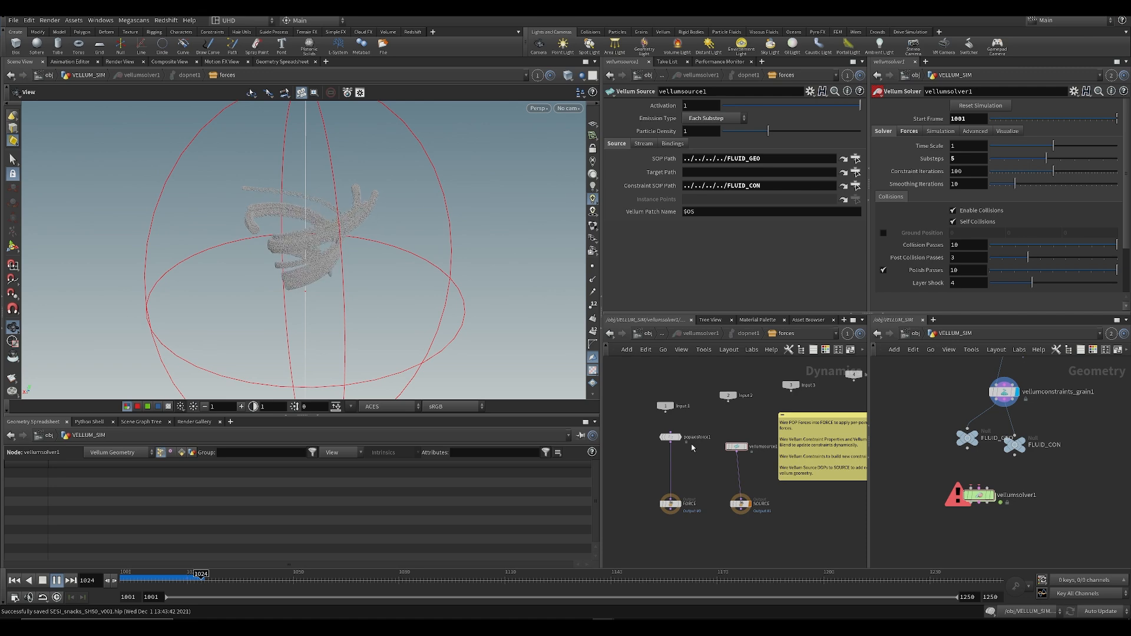
key(Escape)
key(ctrl+s)
drag(344, 257, 278, 205)
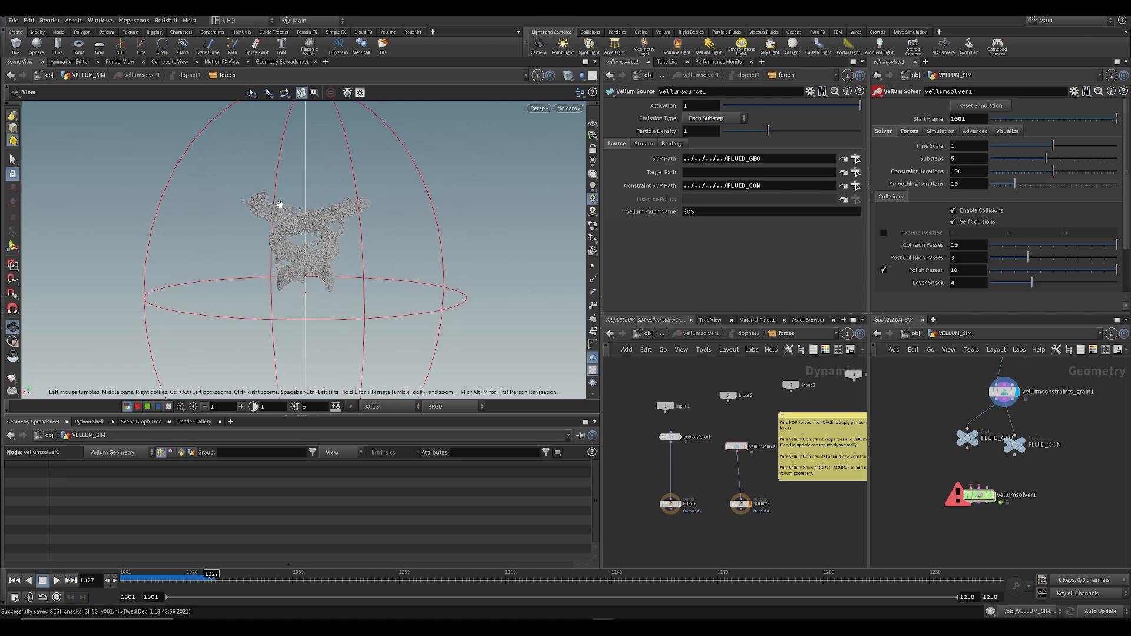
right_drag(278, 205, 313, 210)
drag(370, 255, 354, 261)
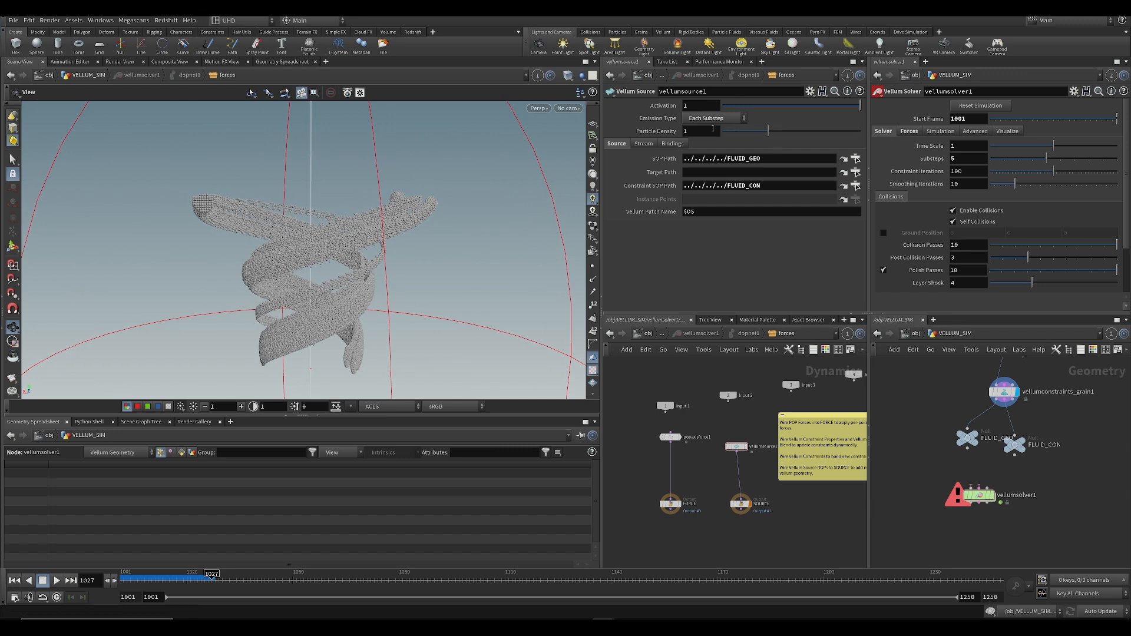
Step: Rewind to frame 1001, save, and replay the simulation to examine the streams before rewinding again
drag(203, 580, 121, 579)
key(ctrl+s)
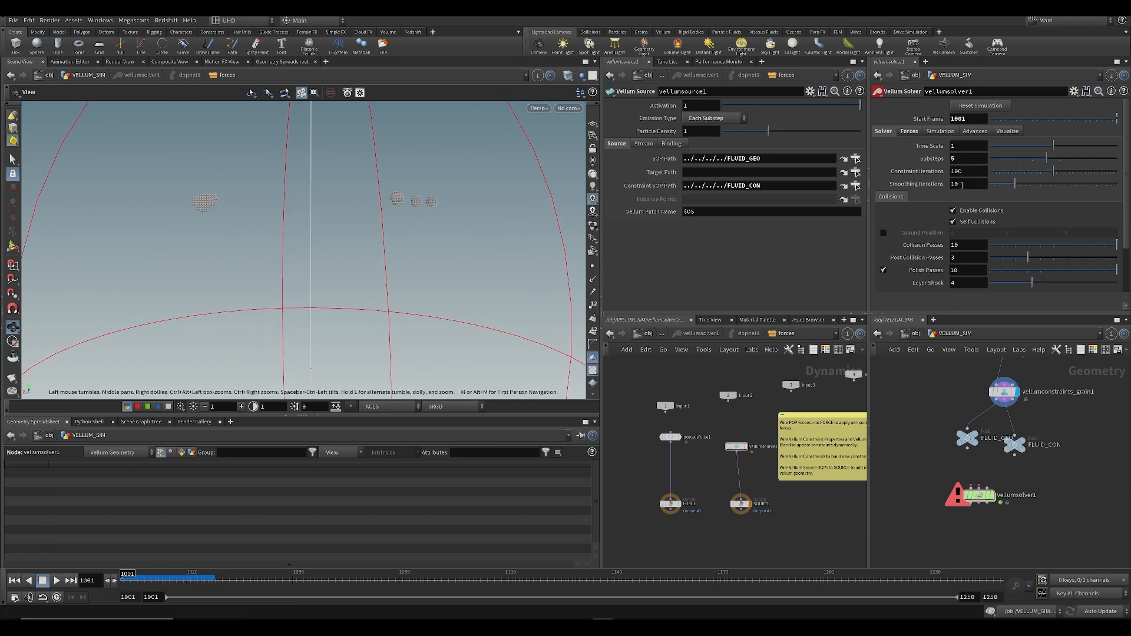
key(Up)
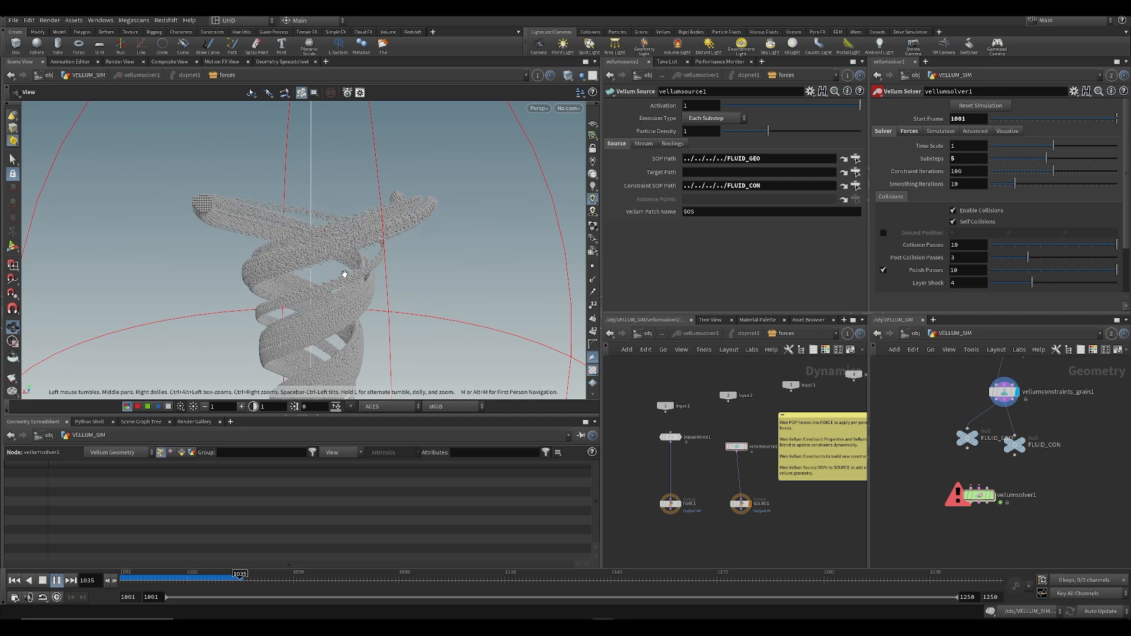
key(ctrl+Up)
Step: Look through SH050_cam and play the simulation to examine the swirl in the shot
click(568, 108)
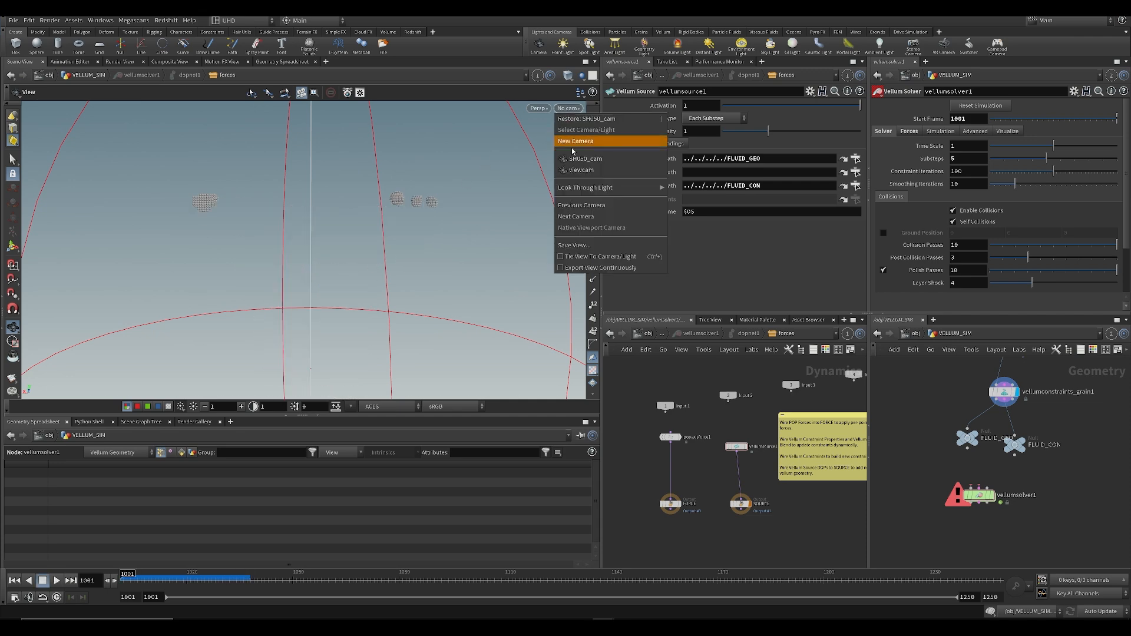
click(577, 160)
key(Up)
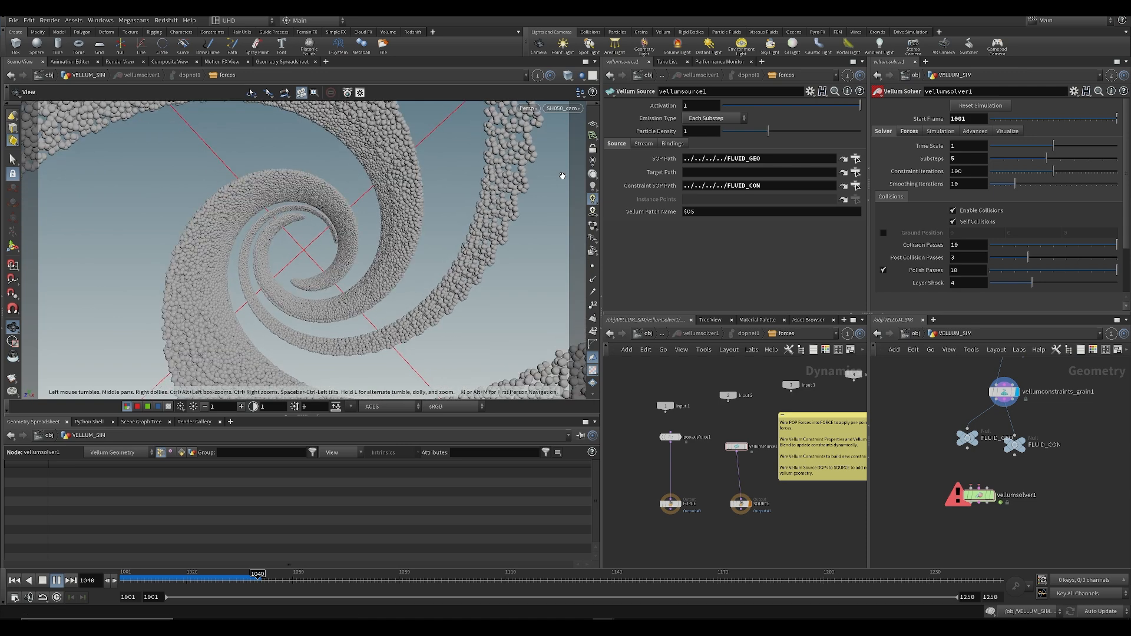
Step: Toggle real-time playback, replay the simulation from frame 1001 to examine the swirl, then save the scene and return to the start
key(ctrl+Up)
click(58, 597)
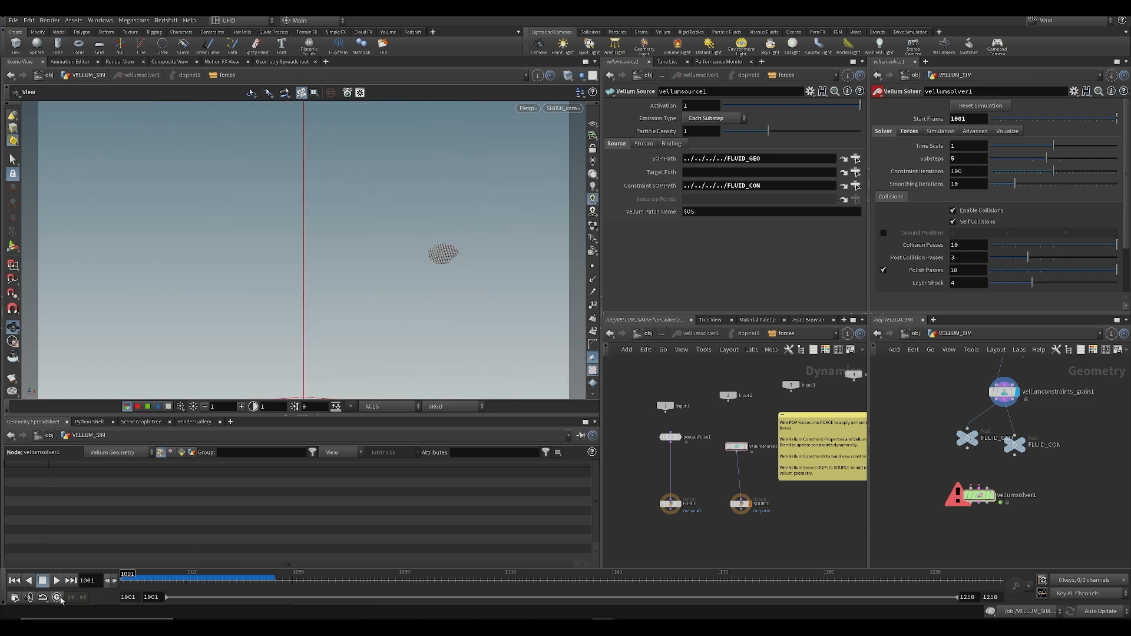
key(Delete)
key(Up)
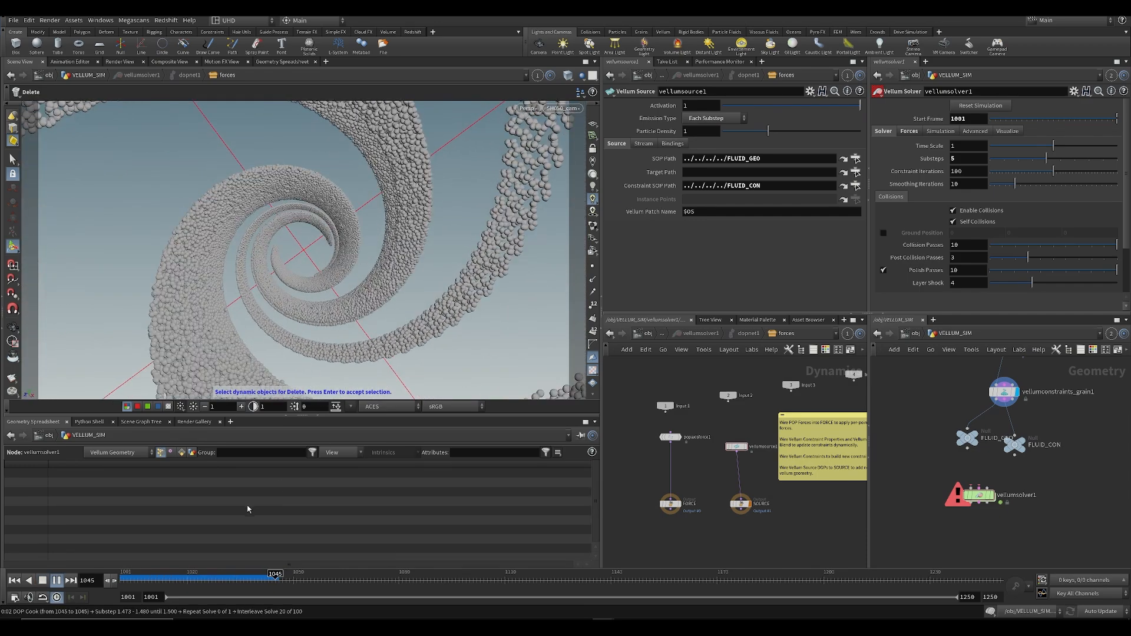
key(Escape)
key(ctrl+s)
drag(184, 578, 120, 578)
Step: Go back up to the VELLUM_SIM network and set the Time Scale of vellumsolver1 to .5
key(u)
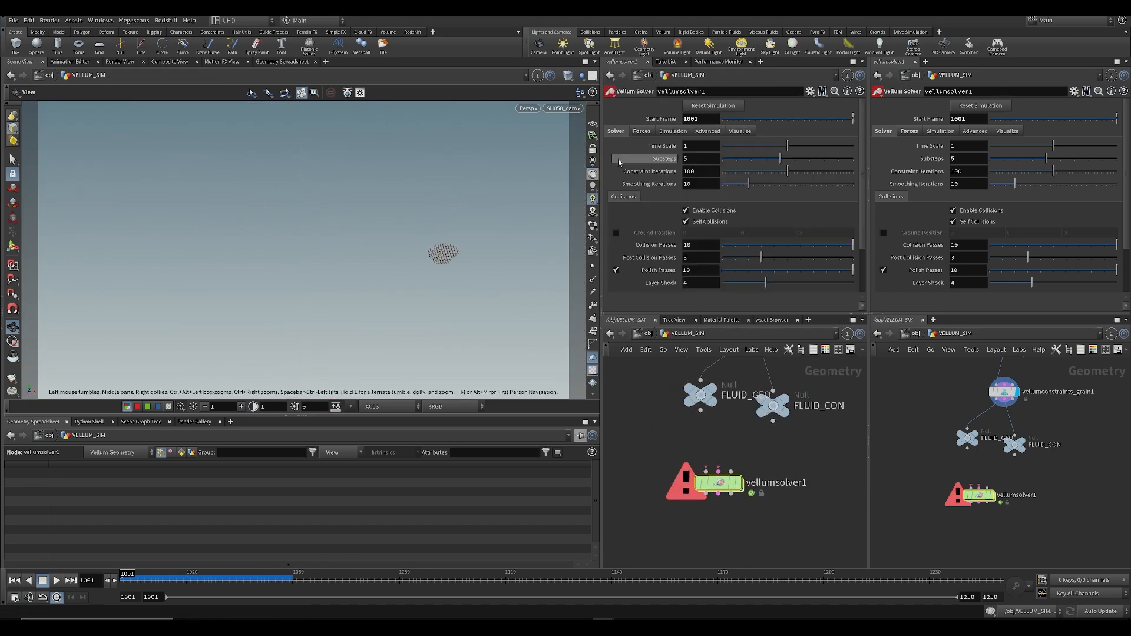
drag(688, 148, 665, 164)
text(.5)
key(Return)
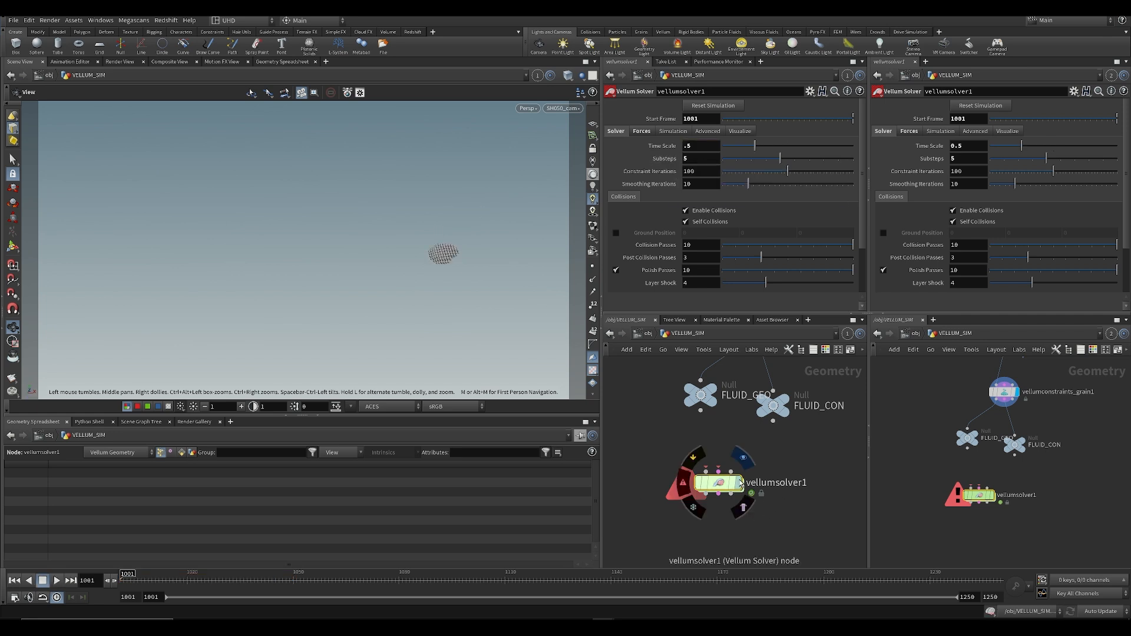
Step: Move vellumsolver1 lower, add a Null above it, wire the Null into the solver's first two inputs, and save the scene
key(ctrl+Up)
drag(719, 482, 714, 515)
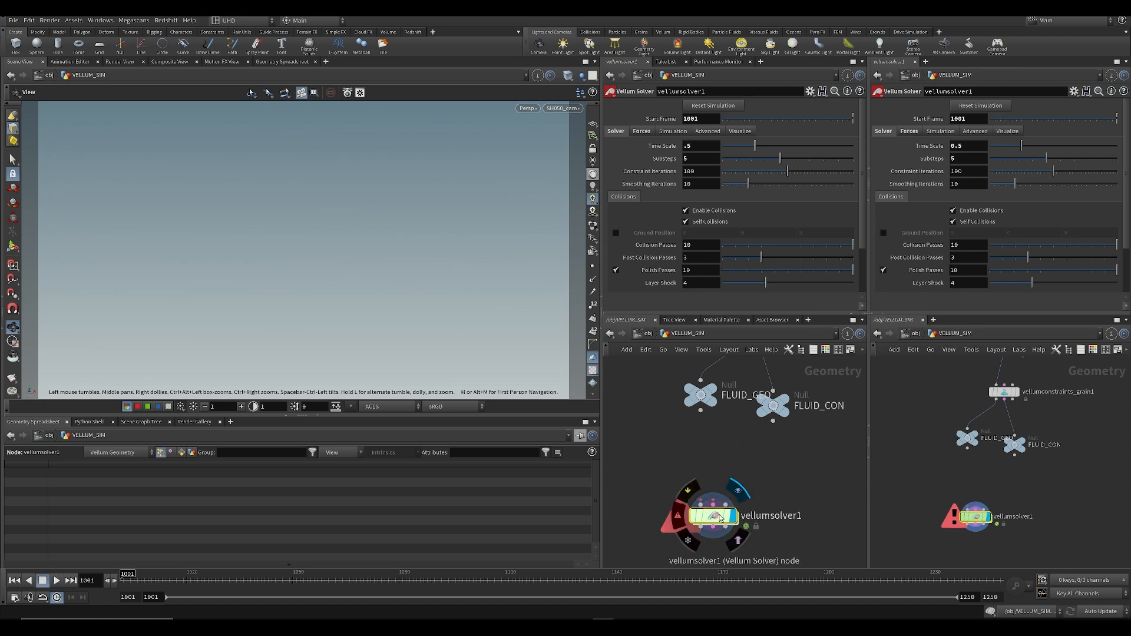
middle_click(719, 517)
key(Tab)
text(null)
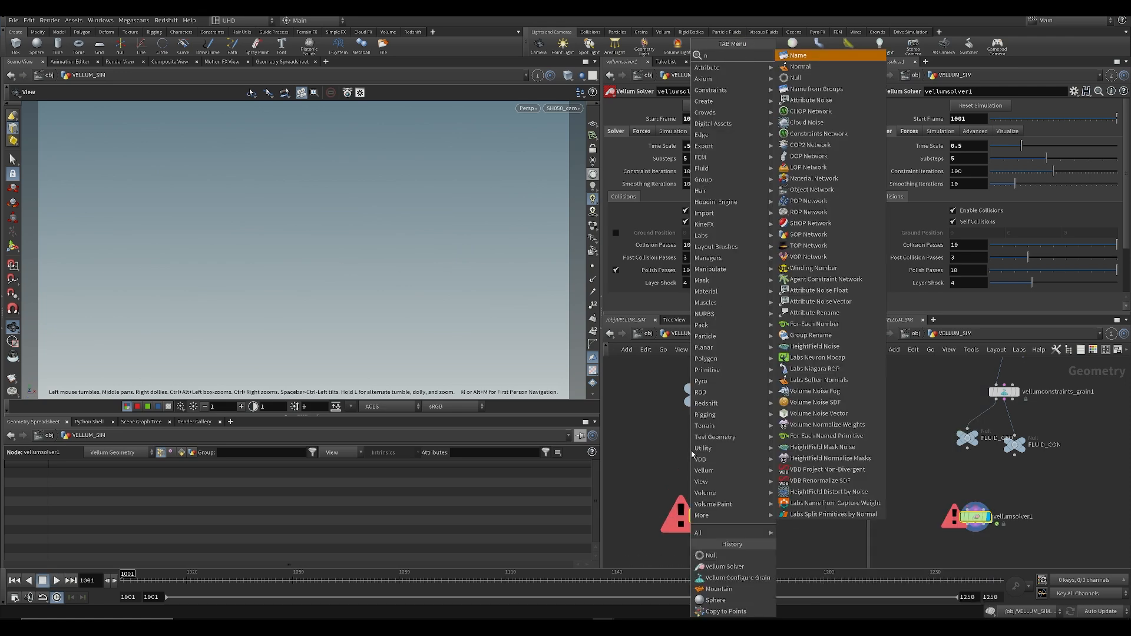
key(Return)
click(701, 457)
click(708, 468)
click(700, 505)
click(709, 467)
click(713, 505)
middle_drag(690, 474, 653, 403)
key(ctrl+s)
click(678, 445)
drag(676, 446, 677, 455)
Step: Play the simulation and examine the slowed streams from a free view outside the shot camera
middle_drag(731, 412, 740, 483)
scroll(736, 486, down, 3)
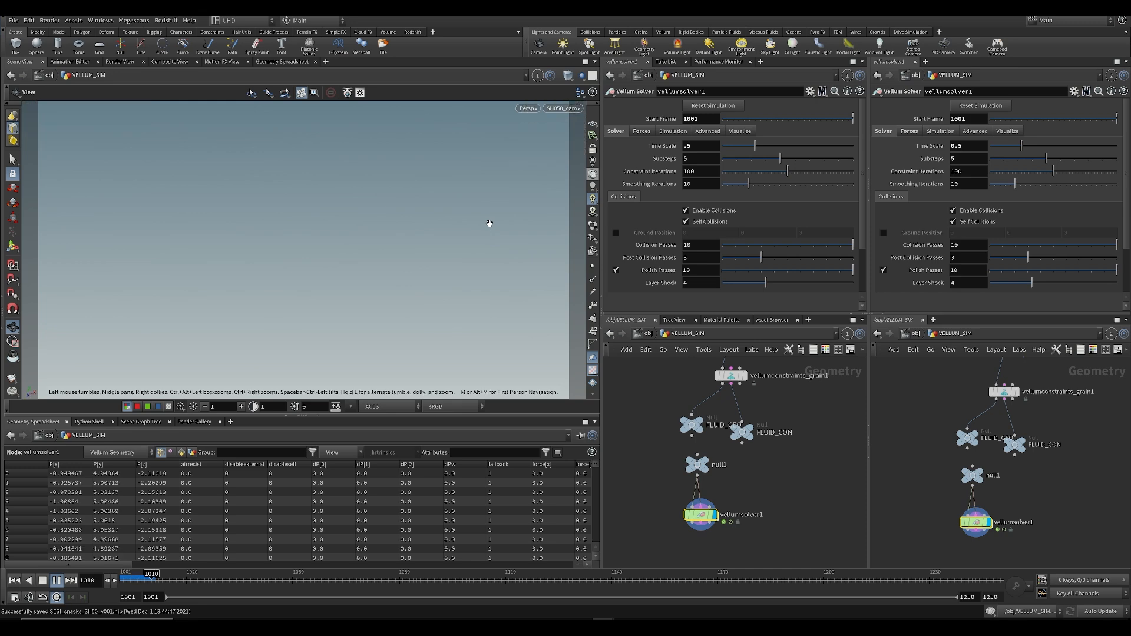
key(Up)
key(f)
drag(381, 271, 377, 214)
key(Up)
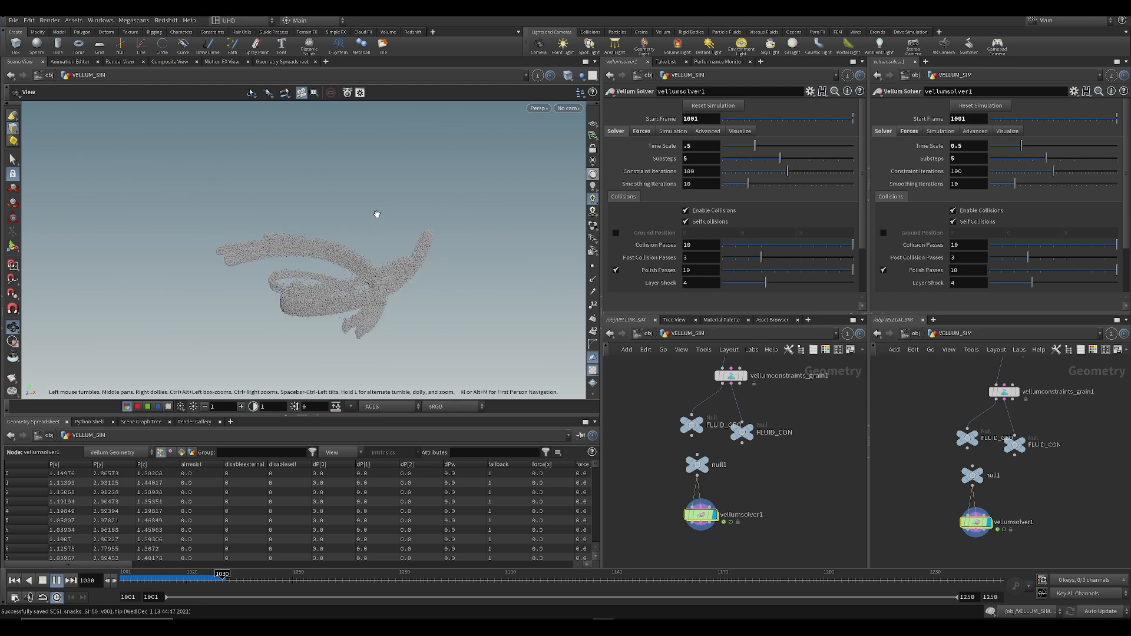
key(Up)
Step: Look through SH050_cam and replay the simulation from the first frame to check the swirl in the shot
click(567, 110)
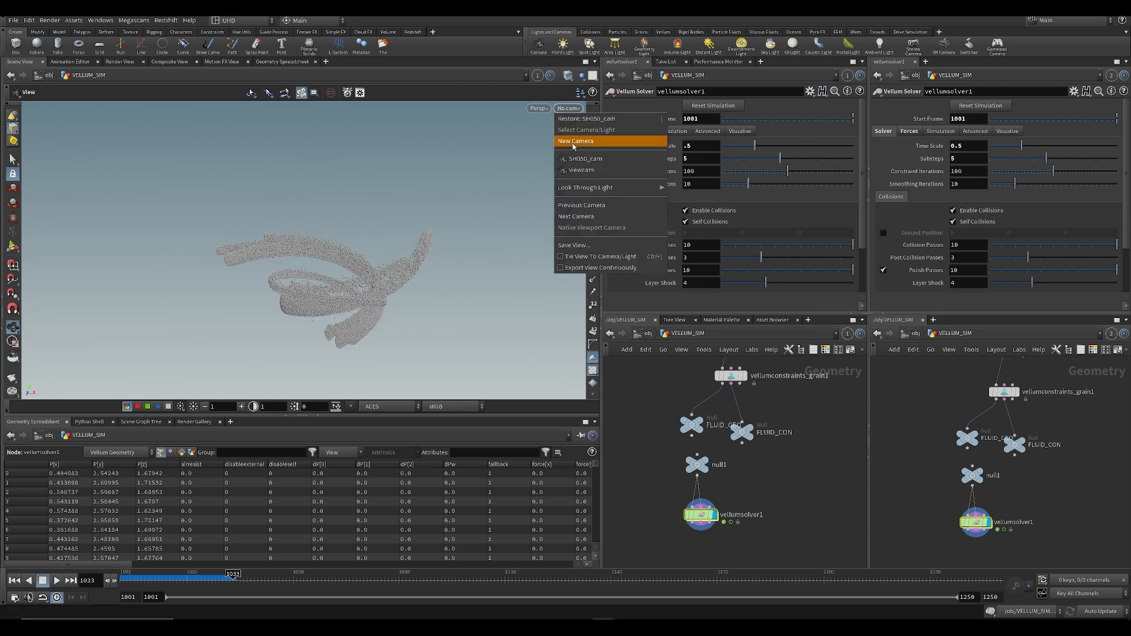
click(577, 158)
key(ctrl+Up)
key(Up)
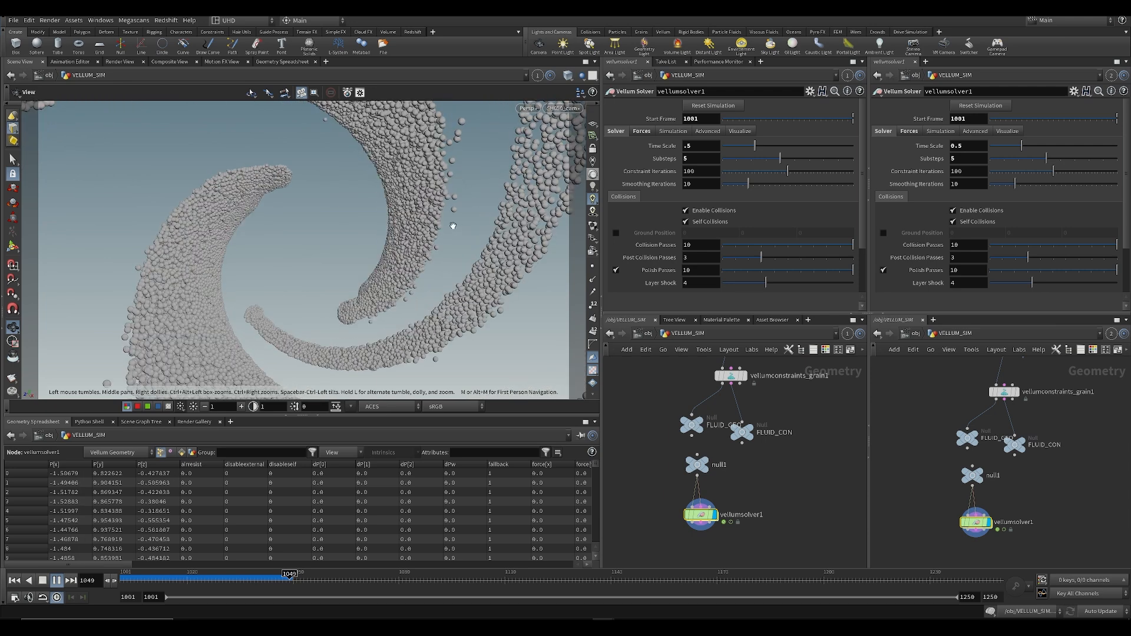
key(Escape)
Step: Rewind to frame 1001, set the Time Scale of vellumsolver1 to .7, and save the scene
key(ctrl+Up)
click(703, 149)
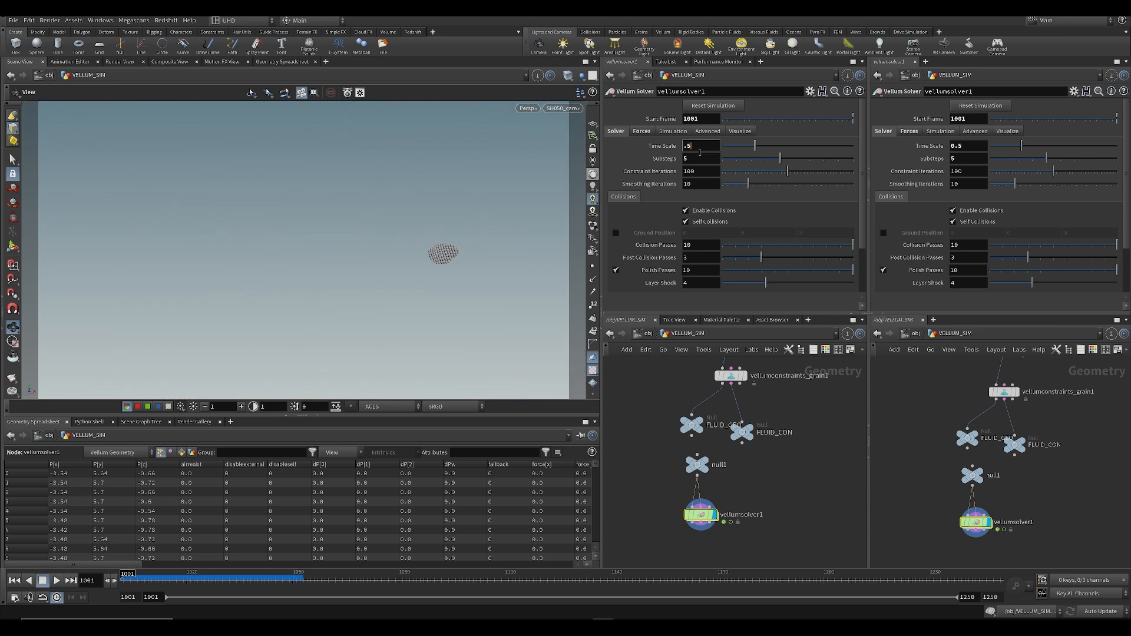
key(Return)
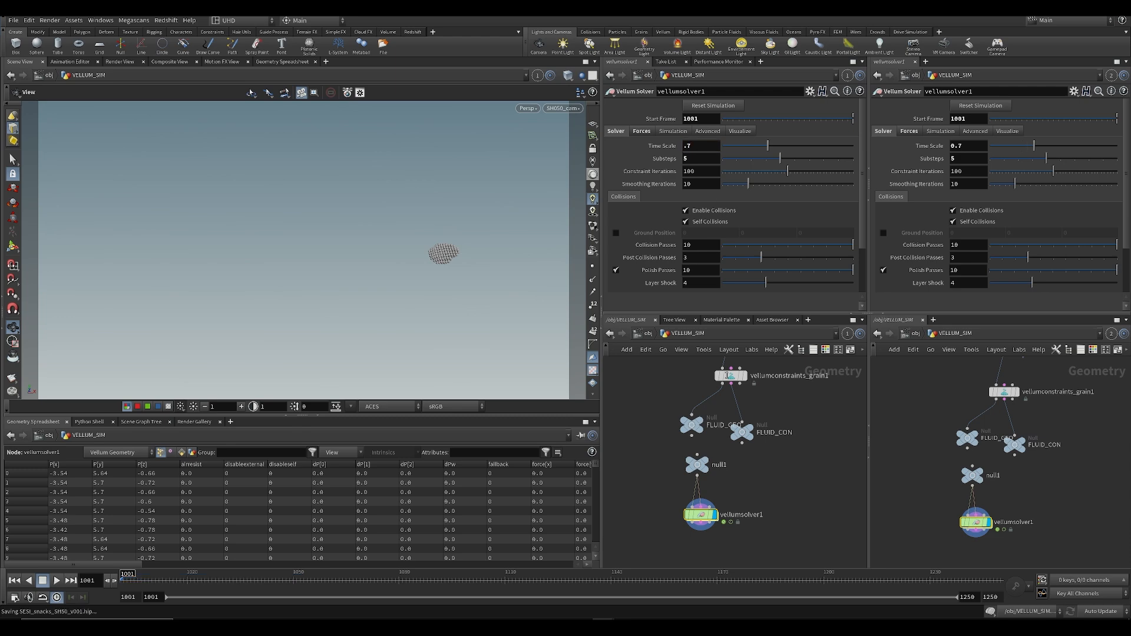
Step: Enter the solver's forces network, select popaxisforce1, and play the simulation to examine the streams from the side
double_click(703, 516)
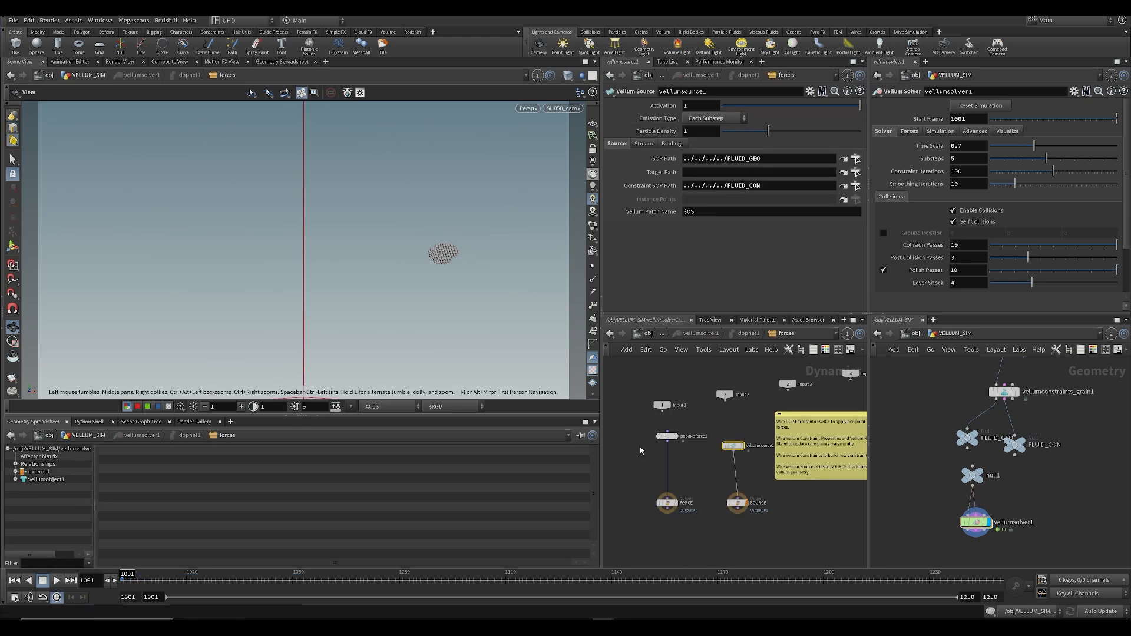
click(667, 436)
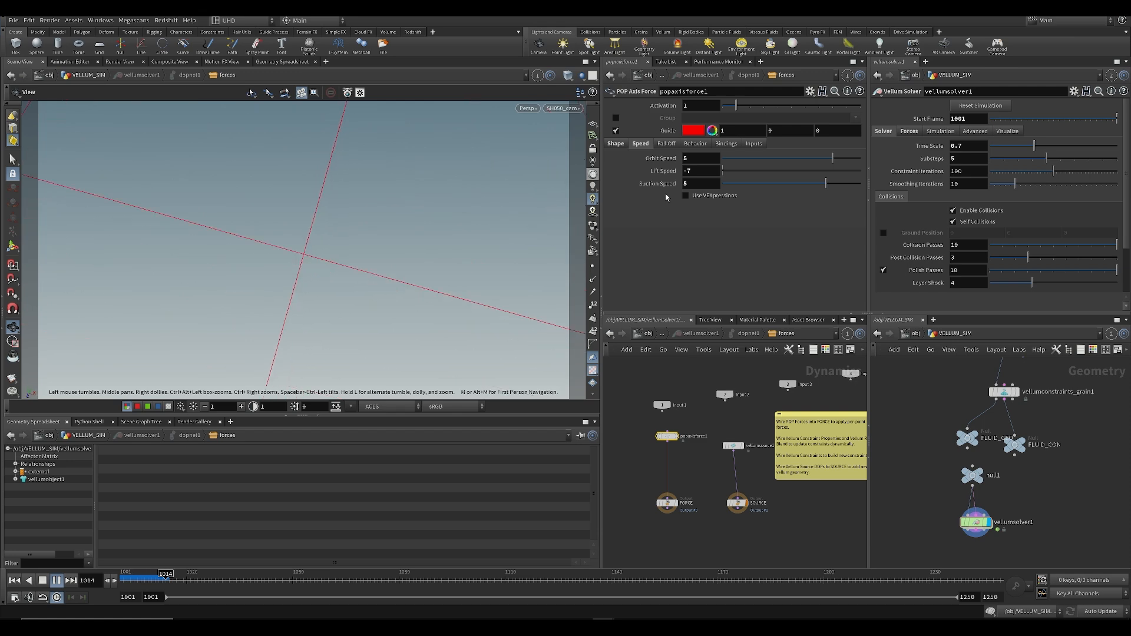
click(155, 581)
drag(316, 267, 318, 234)
key(Up)
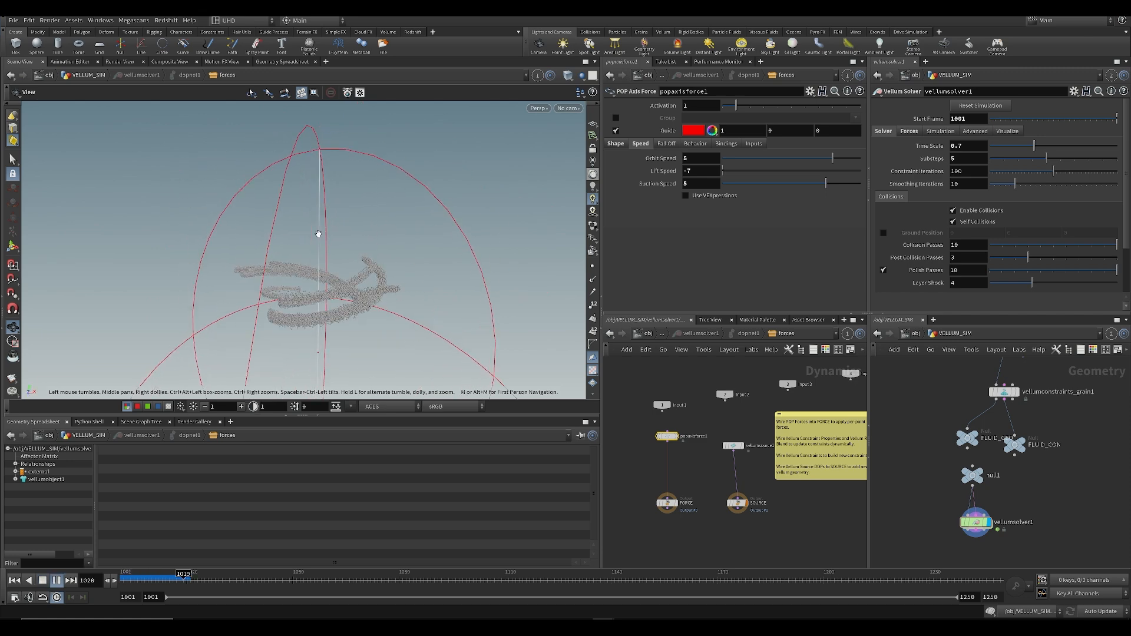
key(Up)
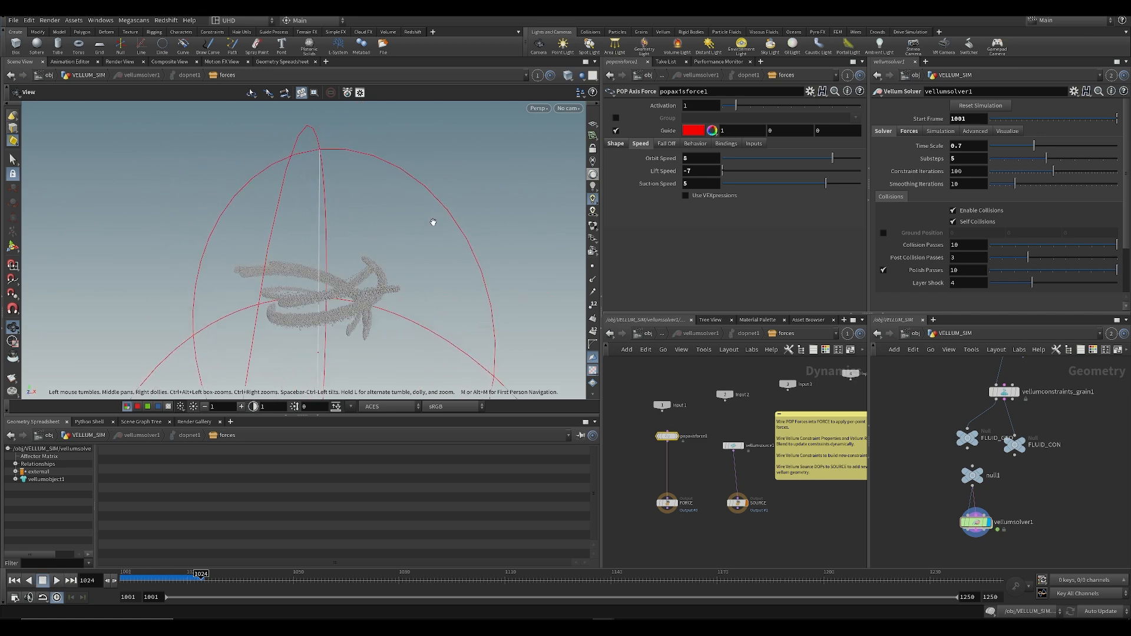
Step: Set the Lift Speed of popaxisforce1 to -8 and replay the simulation from the first frame
key(ctrl+Up)
key(Return)
key(Up)
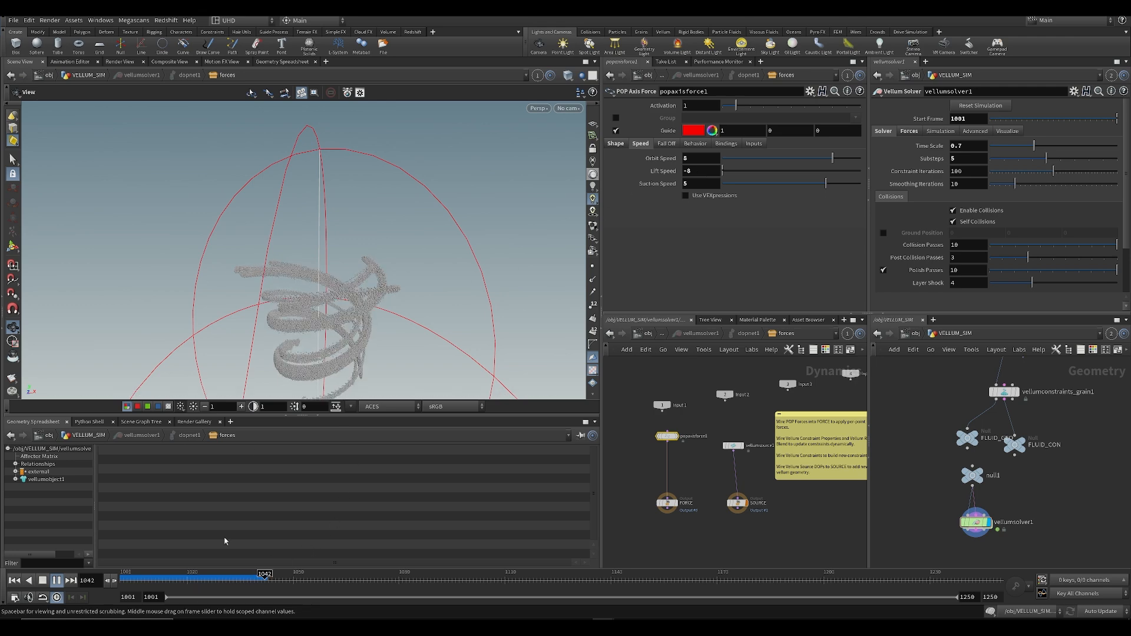
drag(330, 224, 359, 219)
key(Up)
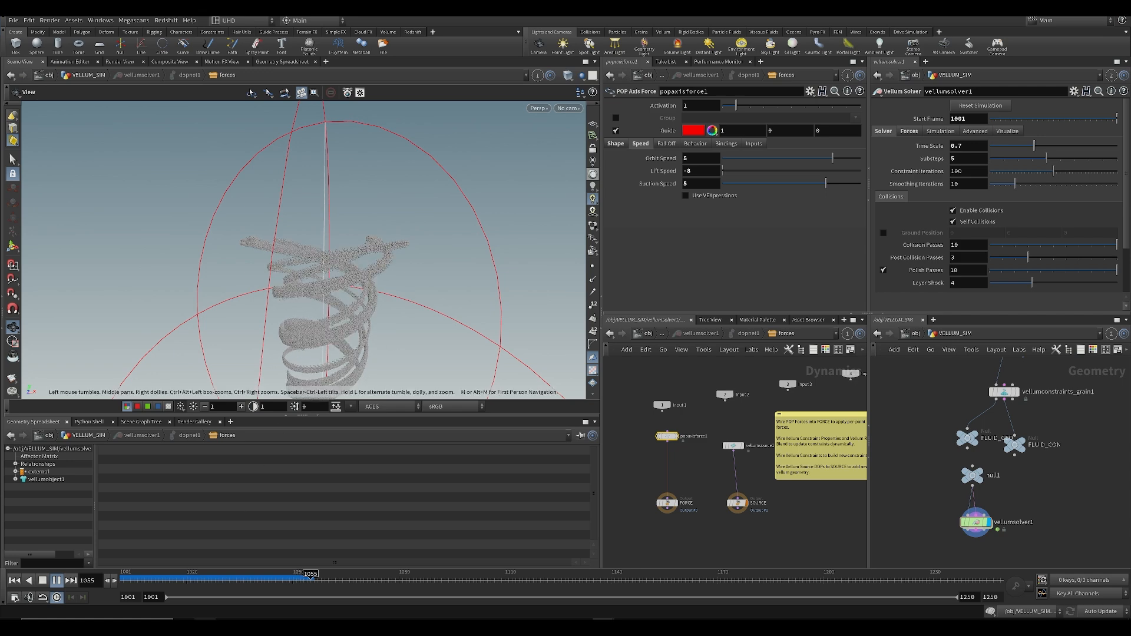
Step: Scrub through the cached frames and examine the spiral from above, up close, and from the side
click(256, 583)
drag(316, 239, 344, 324)
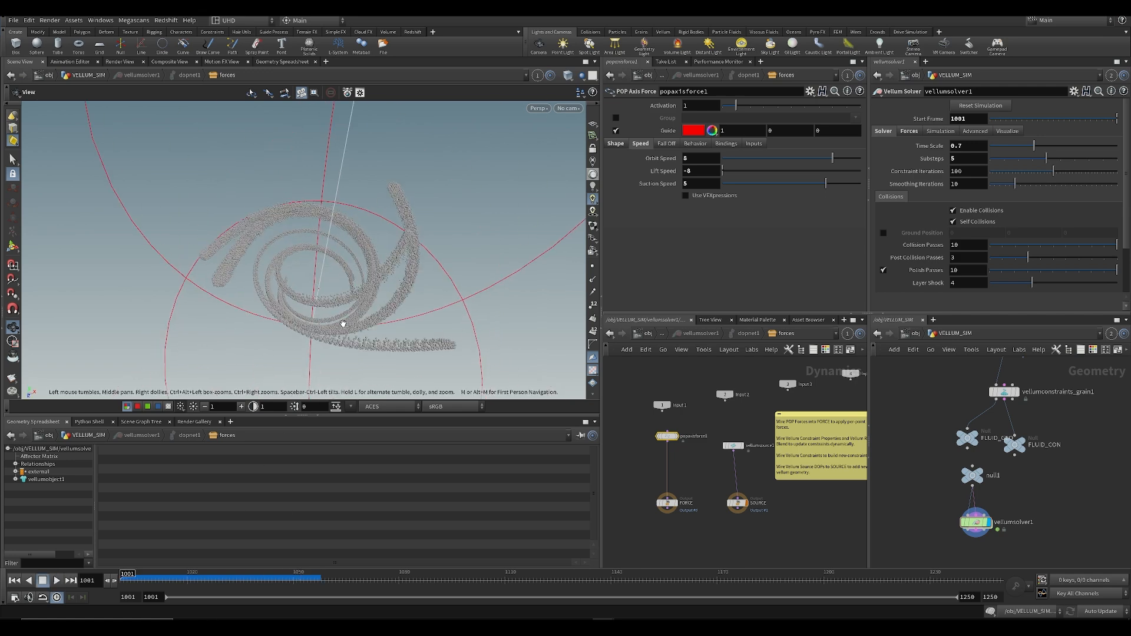
key(Up)
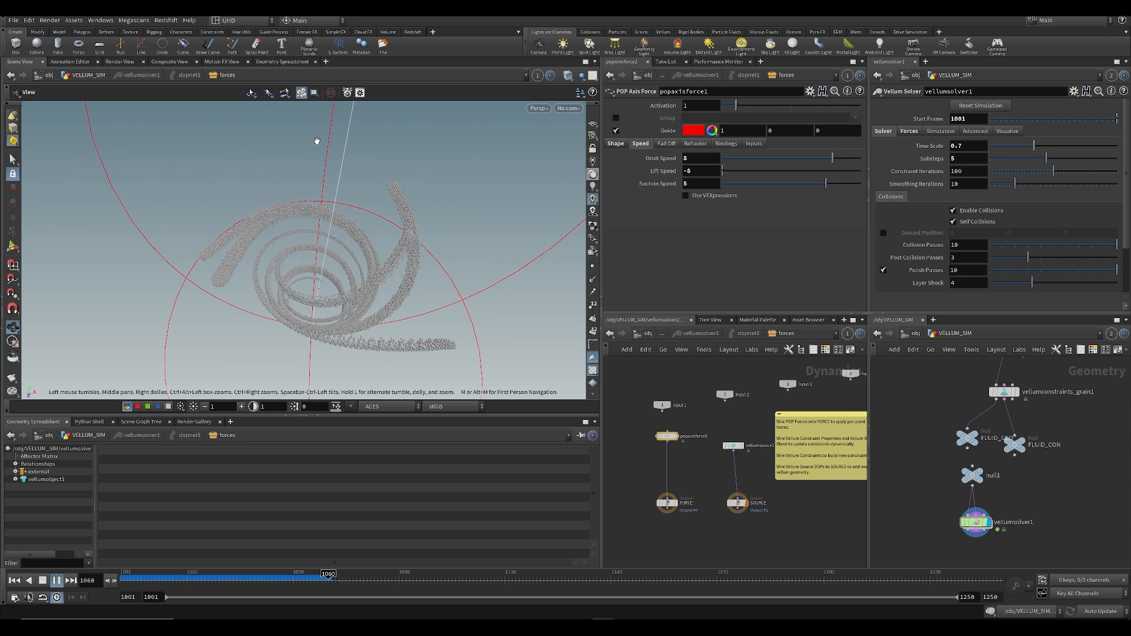
drag(212, 581, 251, 580)
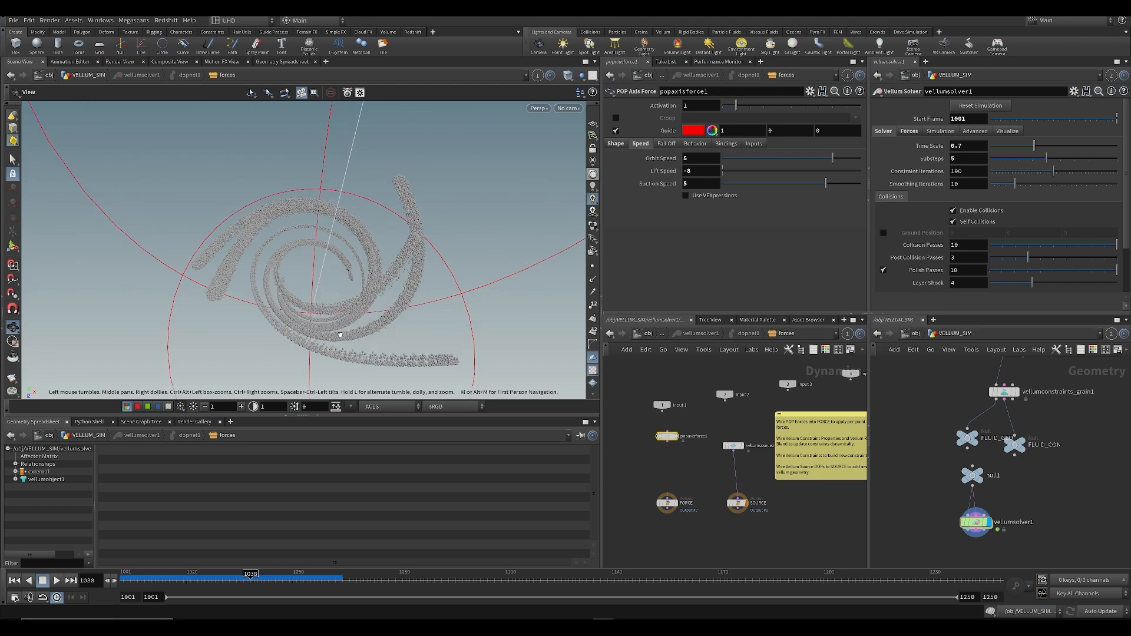
drag(338, 324, 336, 237)
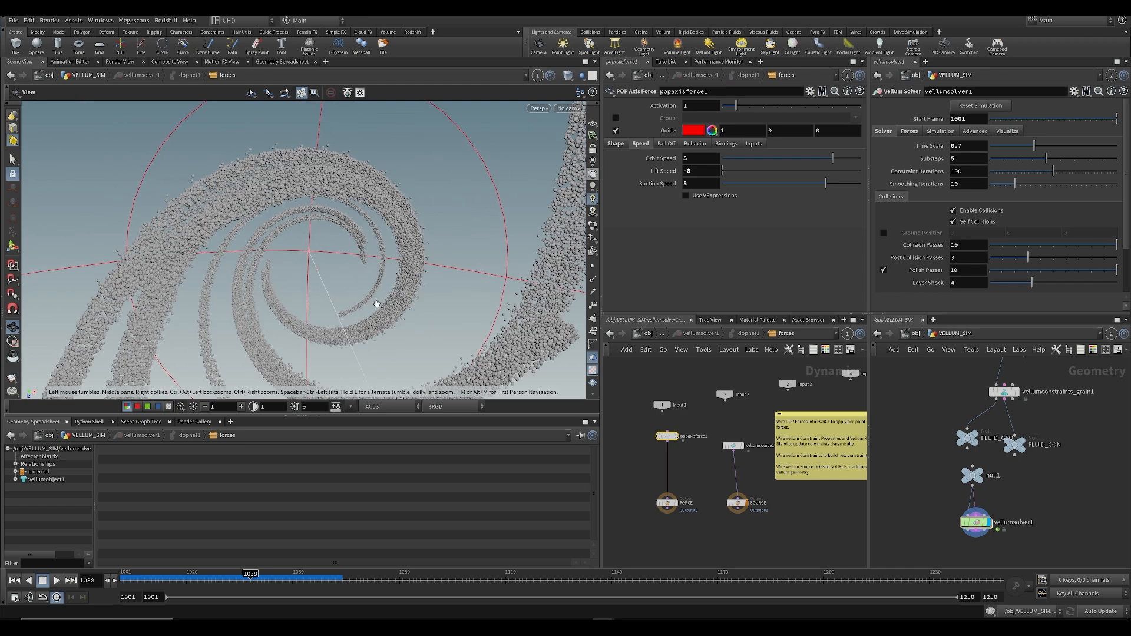
drag(318, 267, 359, 250)
drag(193, 581, 139, 578)
Step: Look through SH050_cam again, play the stronger downward swirl from the start, and rewind to frame 1001
click(569, 108)
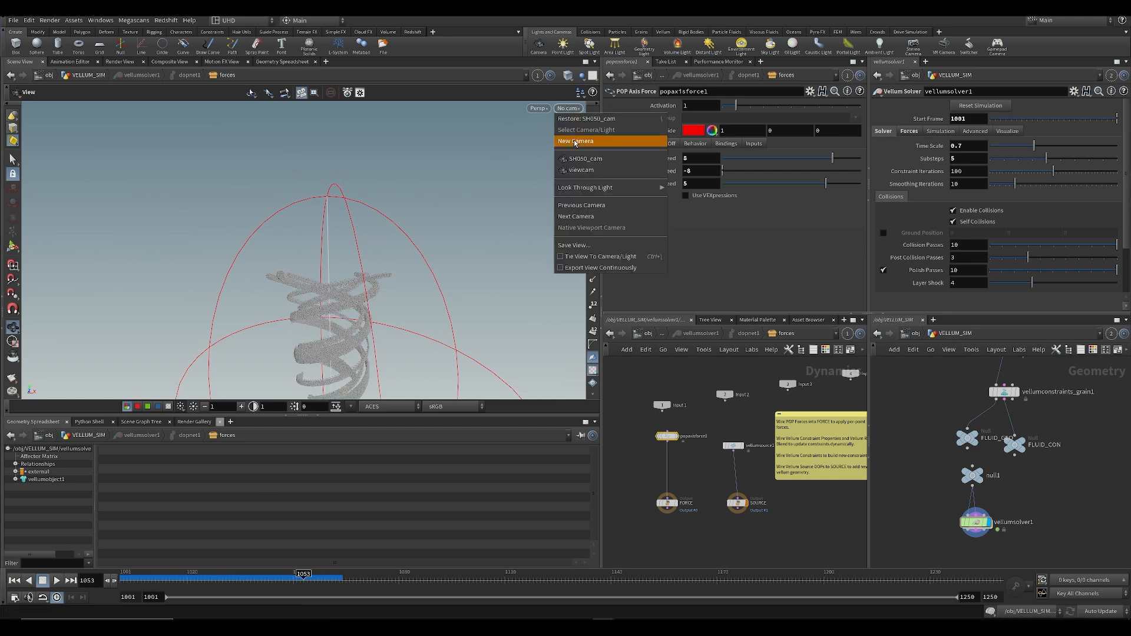
click(583, 158)
key(ctrl+Up)
key(Up)
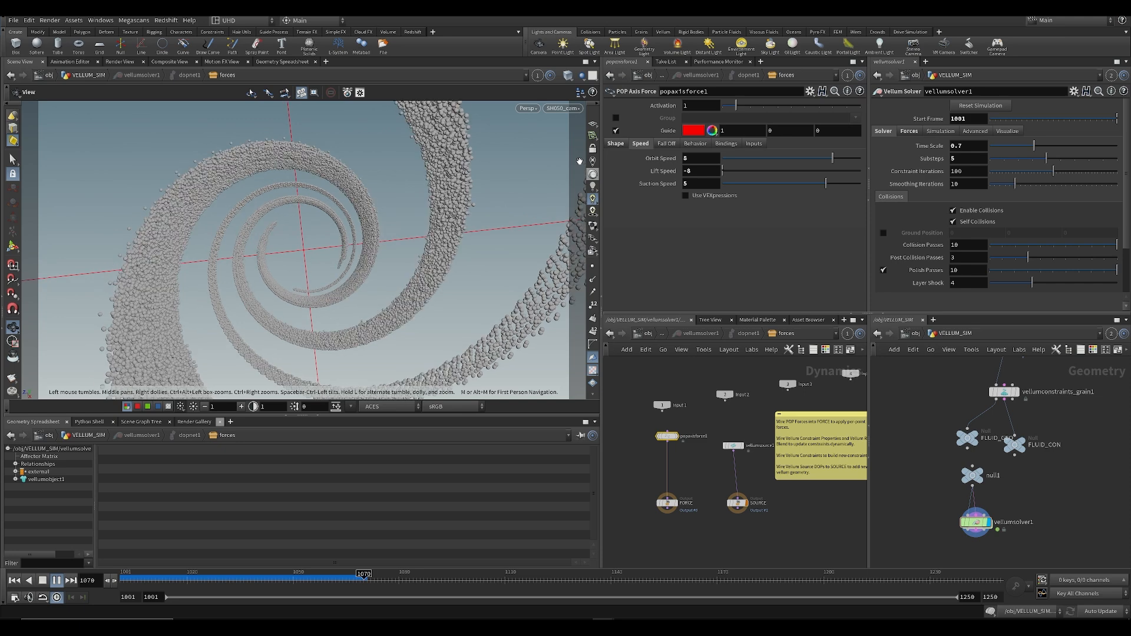
key(ctrl+Up)
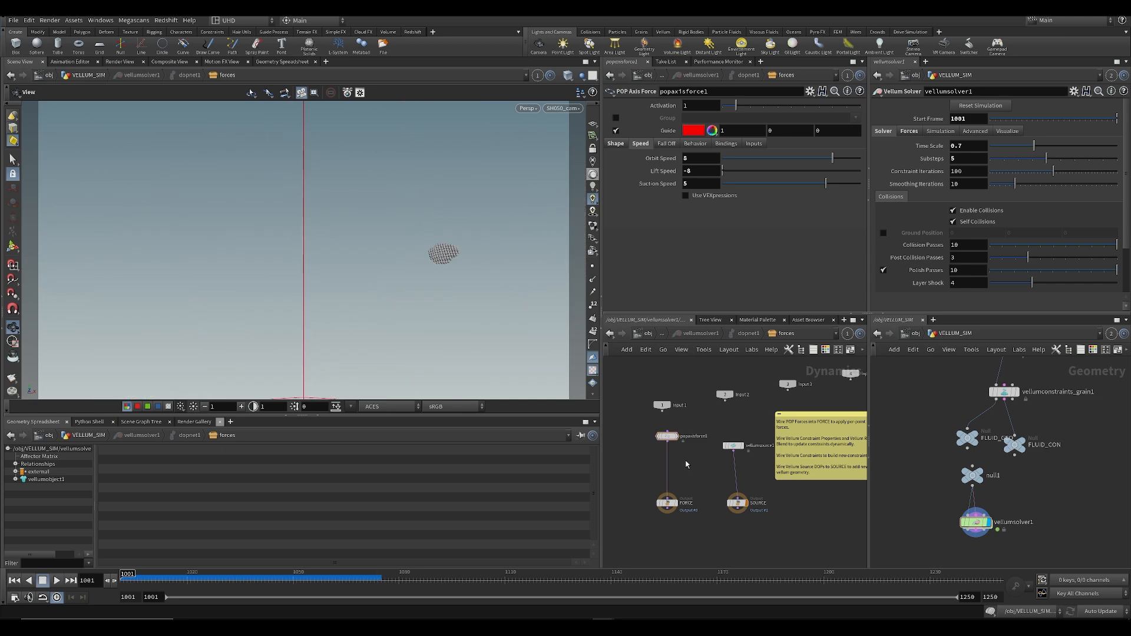
Step: Insert a POP Force node between popaxisforce1 and the FORCE output
key(Tab)
text(popfo)
key(Return)
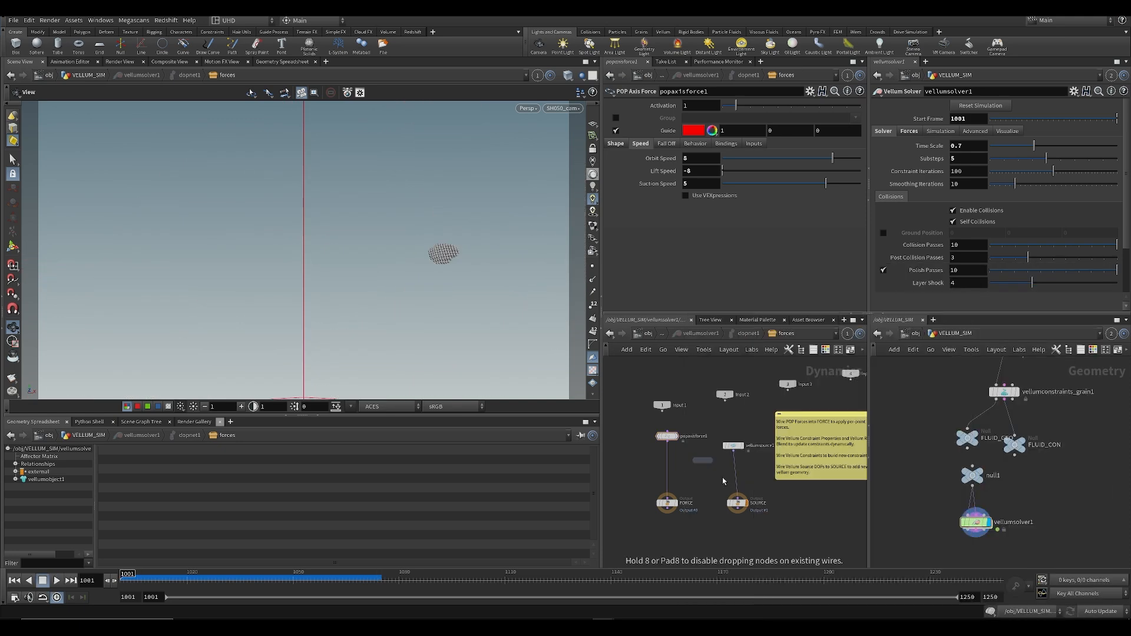
click(672, 463)
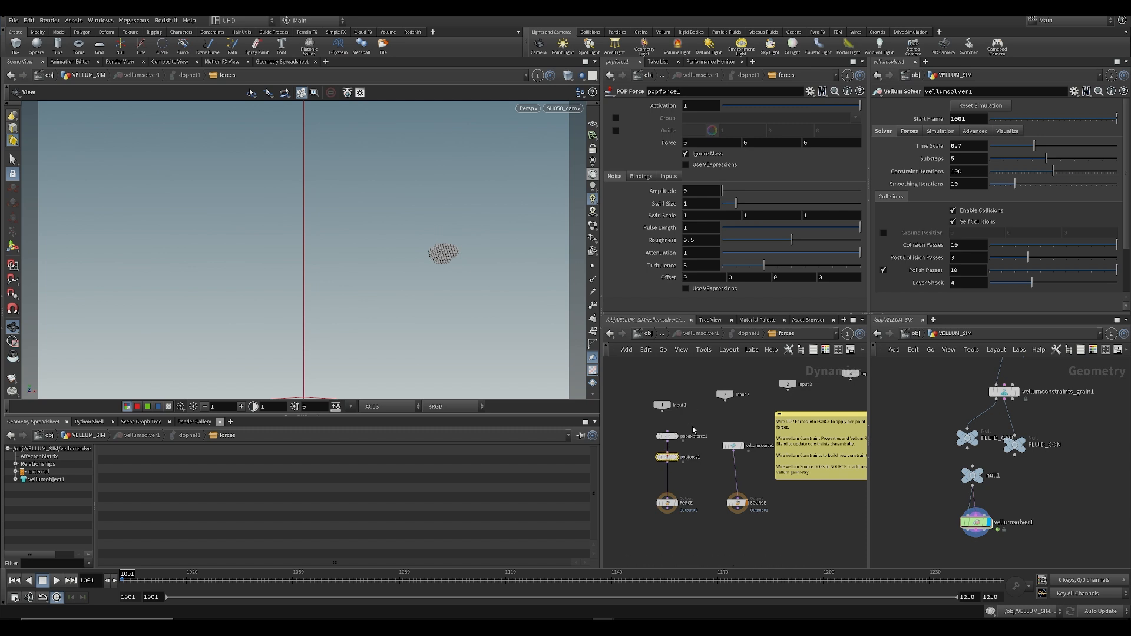
drag(668, 458, 673, 457)
Step: Set the noise Amplitude of popforce1 to 2, test the simulation in a free view, then rewind and save
drag(696, 191, 667, 203)
text(2)
click(637, 533)
drag(488, 278, 351, 291)
key(Up)
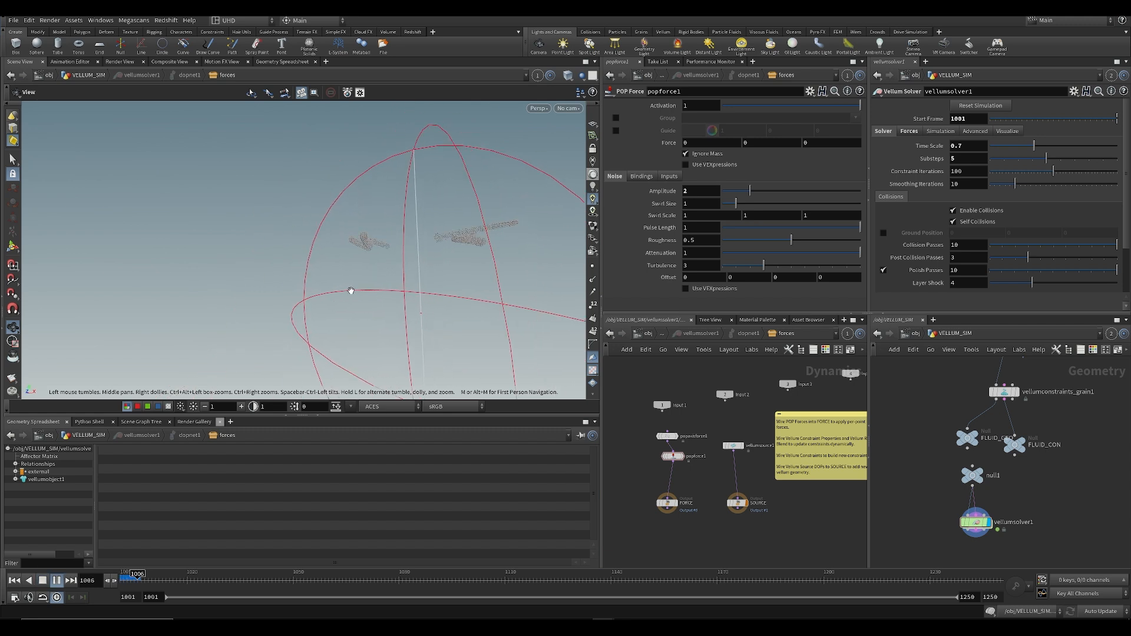
key(Up)
key(ctrl+Up)
key(ctrl+s)
Step: Select sphere1 in the VELLUM_SIM network and set its Uniform Scale to .7
middle_drag(933, 409, 917, 541)
middle_drag(932, 452, 910, 472)
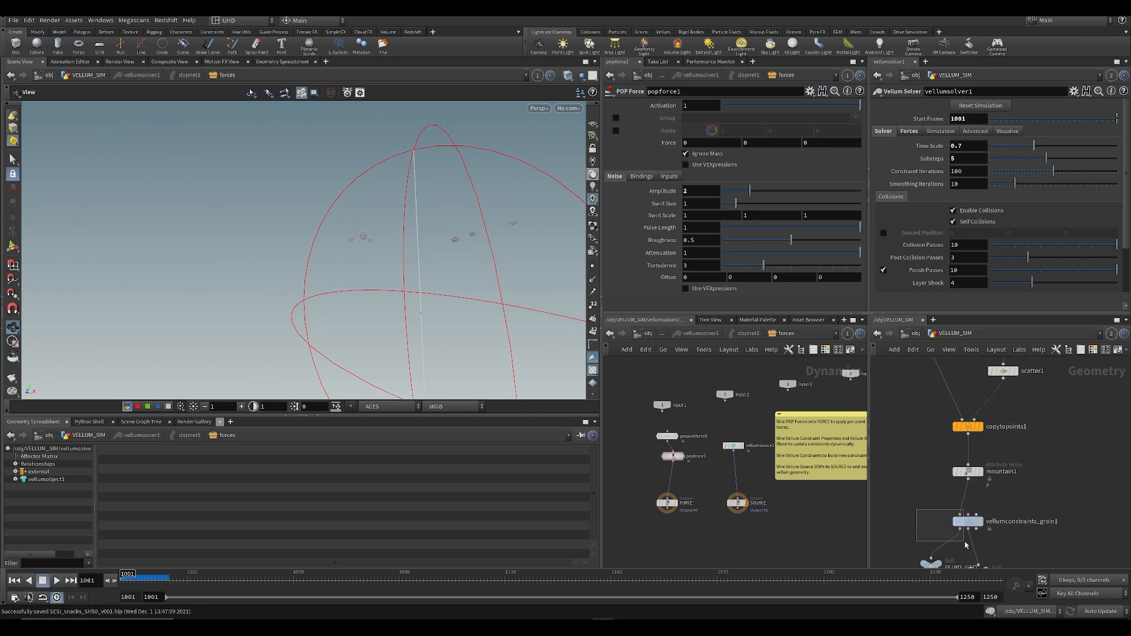
drag(963, 541, 966, 543)
middle_drag(934, 452, 930, 580)
drag(883, 448, 922, 498)
key(Return)
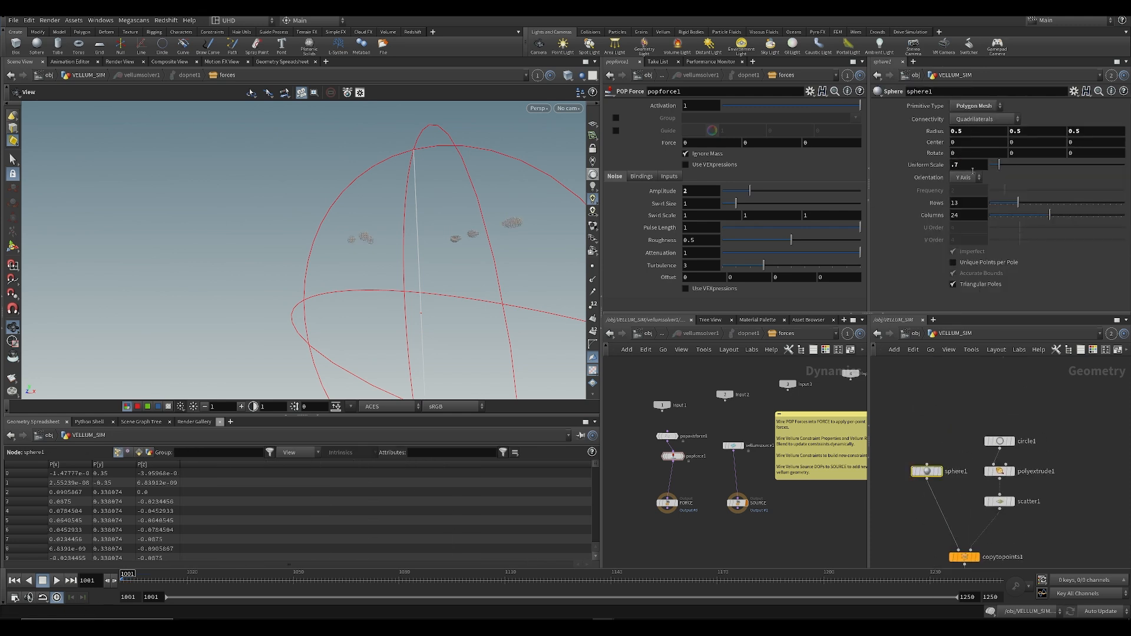
Step: Set the Particle Size of vellumconstraints_grain1 to 0.05, play the simulation to examine the streams, and save the scene
middle_drag(962, 408, 953, 237)
click(956, 481)
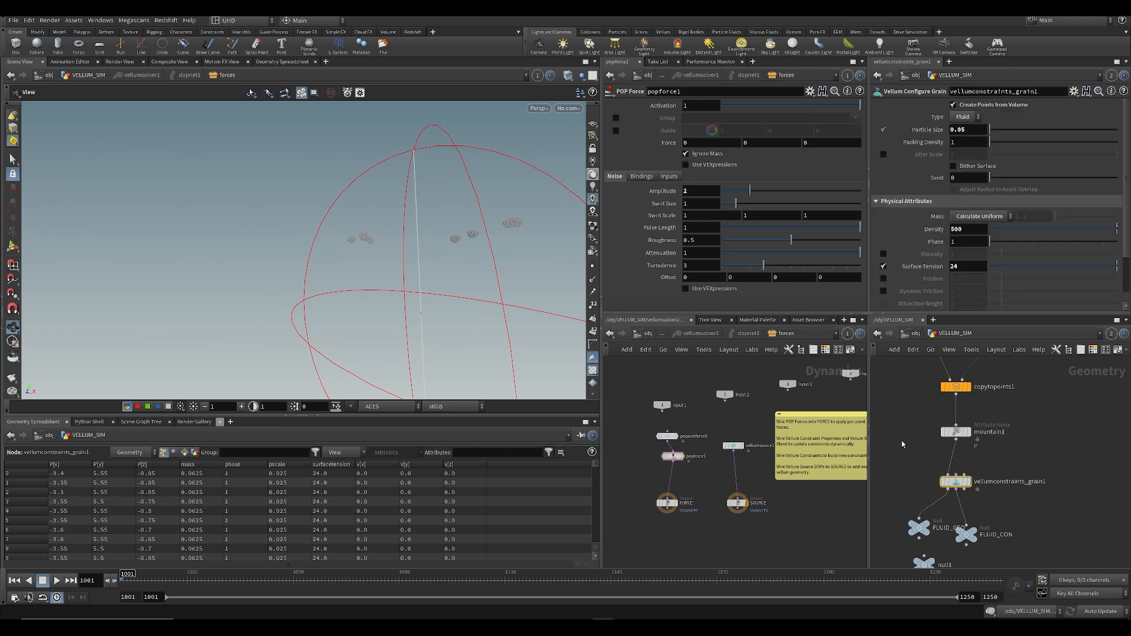
drag(487, 290, 460, 291)
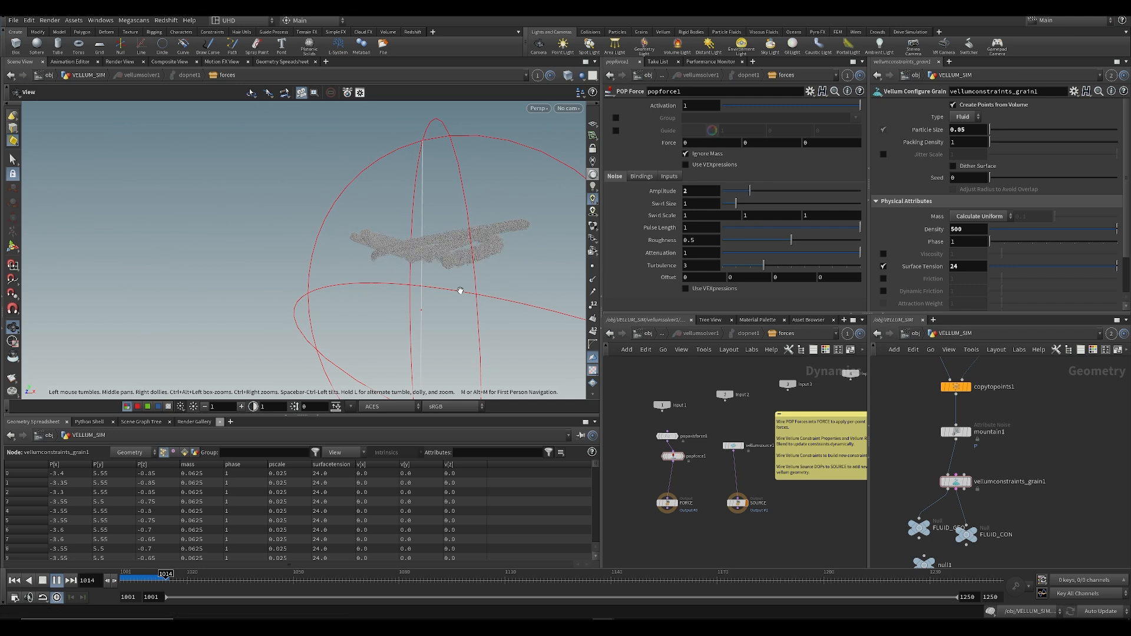
key(Escape)
scroll(429, 252, up, 4)
drag(435, 250, 336, 277)
key(ctrl+s)
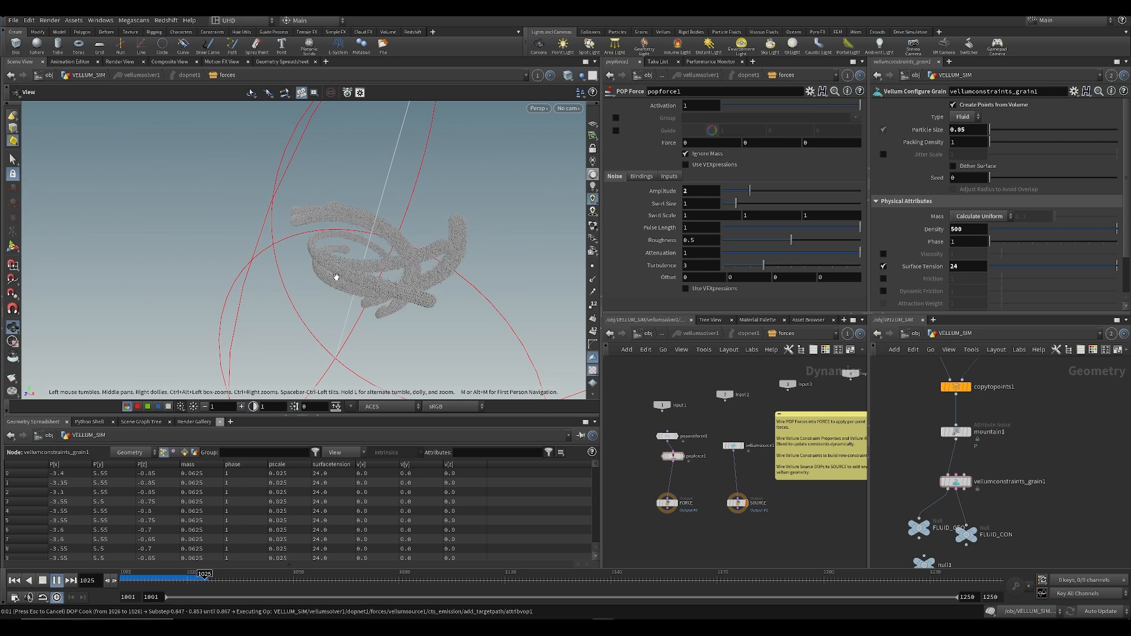
Step: Stop the playback and set the Swirl Size of popforce1 to .3
key(Escape)
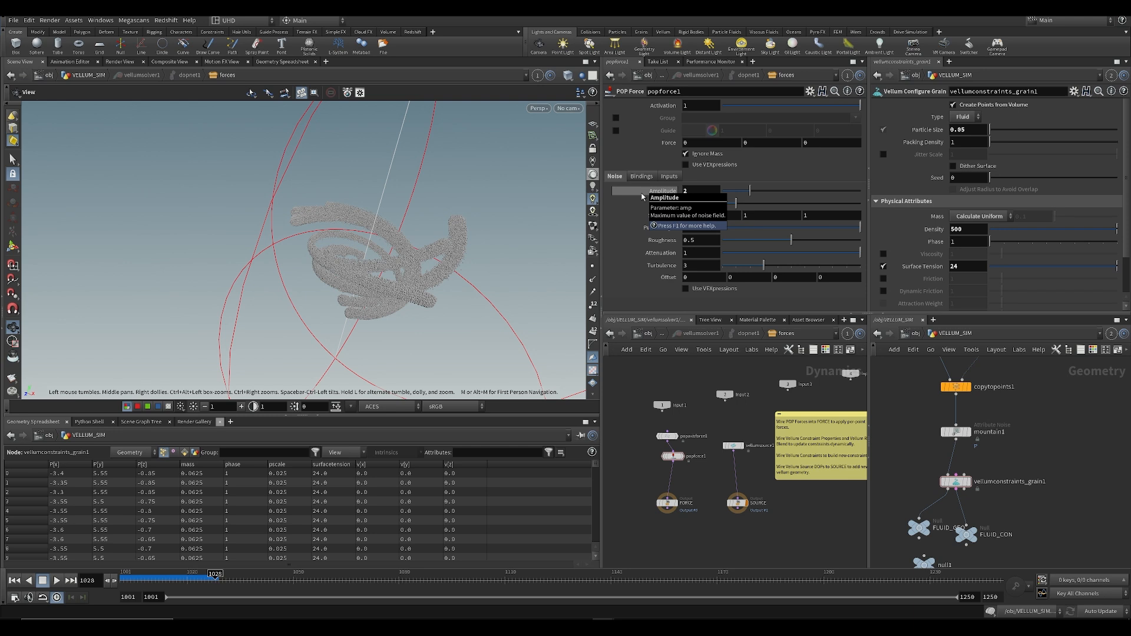
key(Escape)
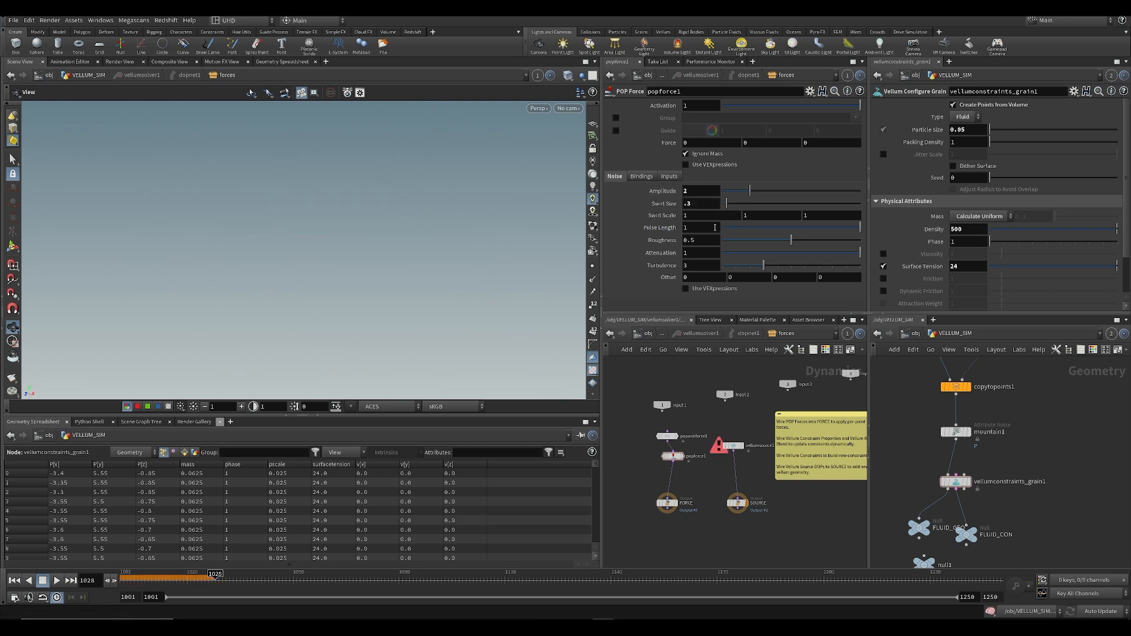
Step: Replay the simulation from the start and briefly display the force guide of popforce1 to examine the noise
key(ctrl+Up)
key(Up)
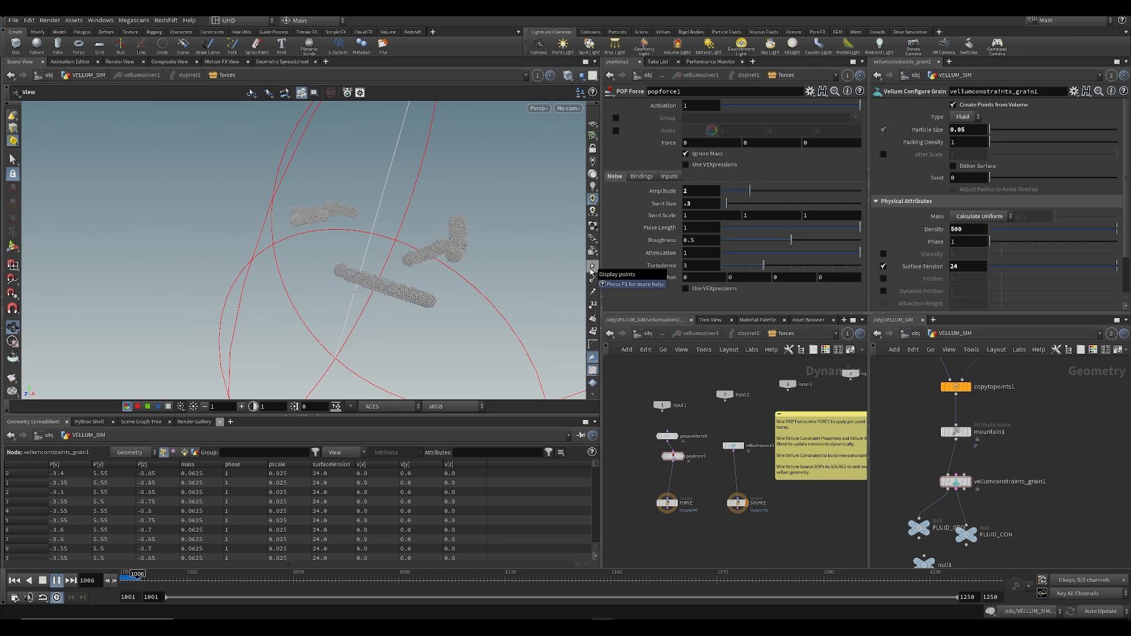
key(Up)
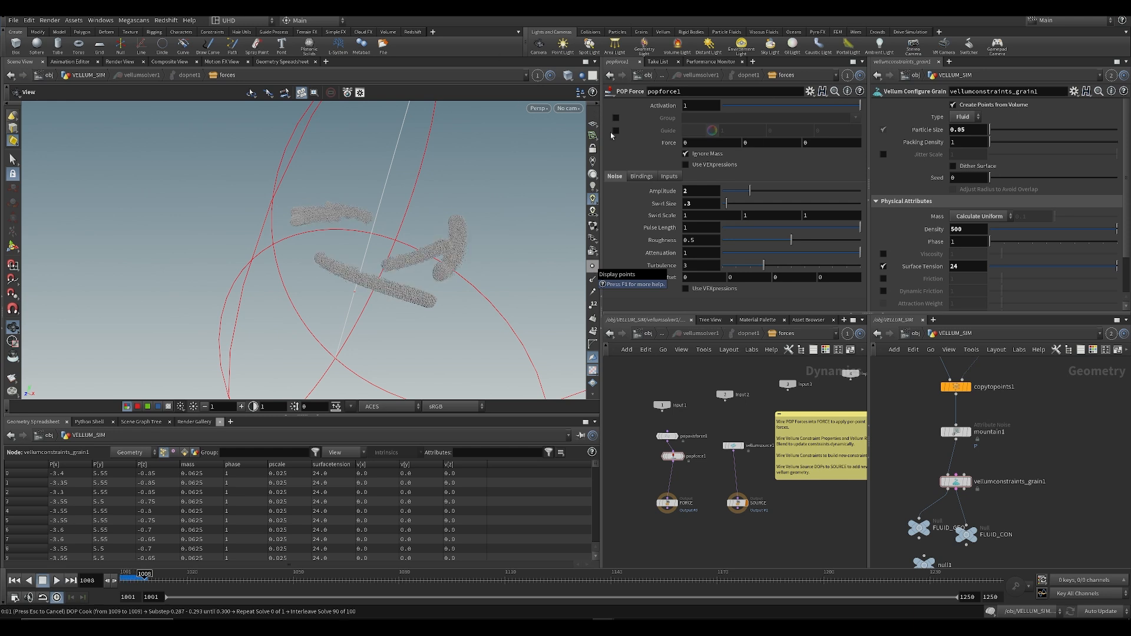
click(615, 130)
key(Up)
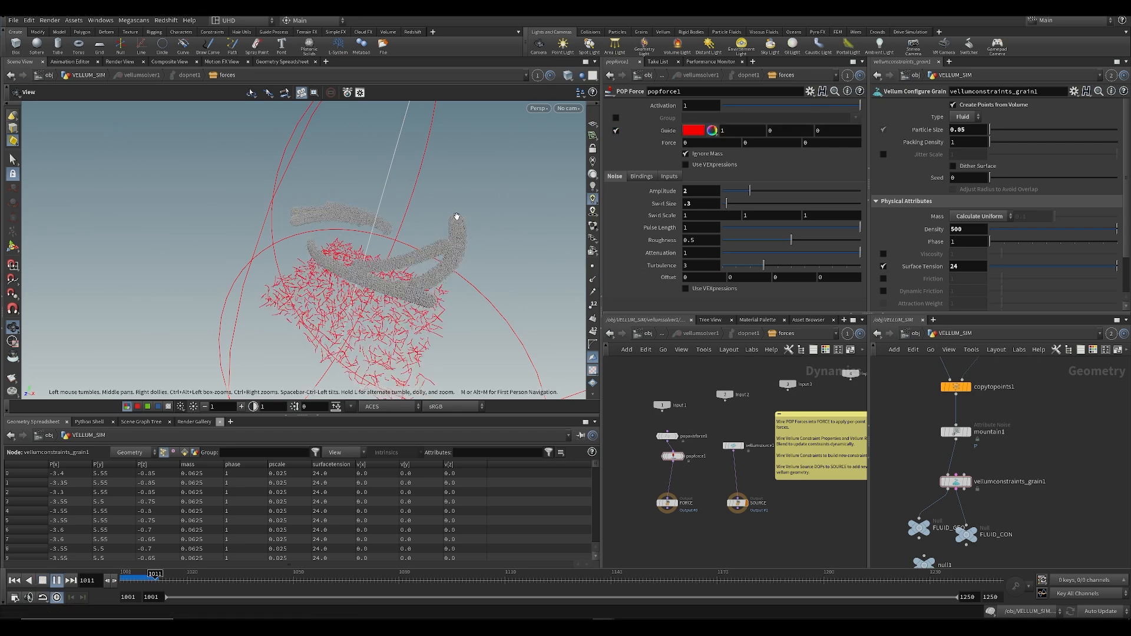
key(Up)
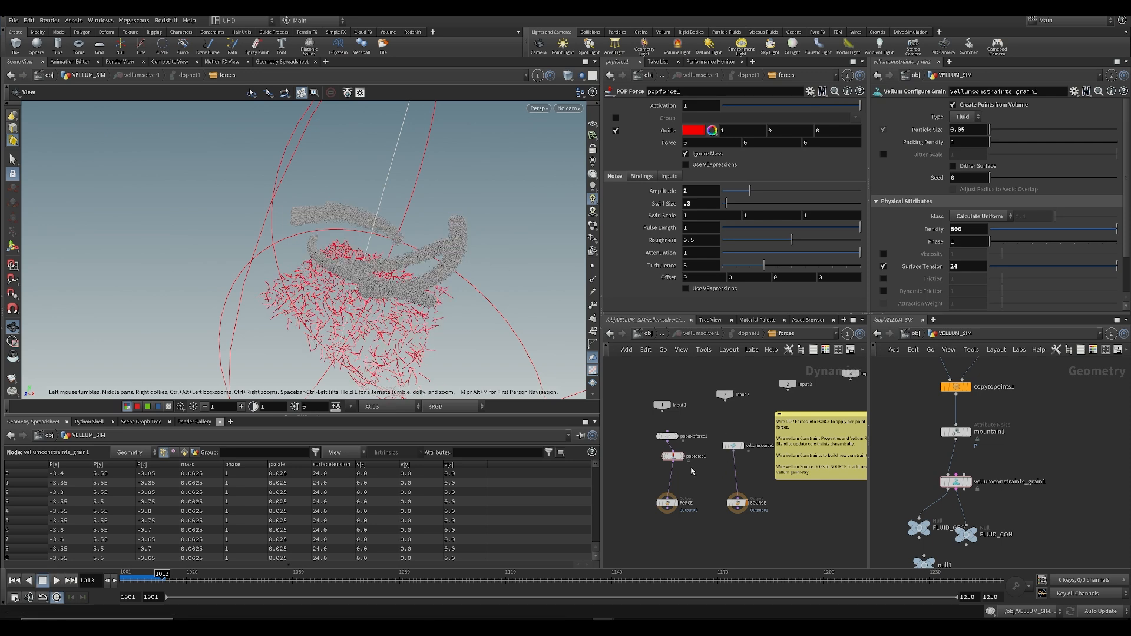
click(616, 130)
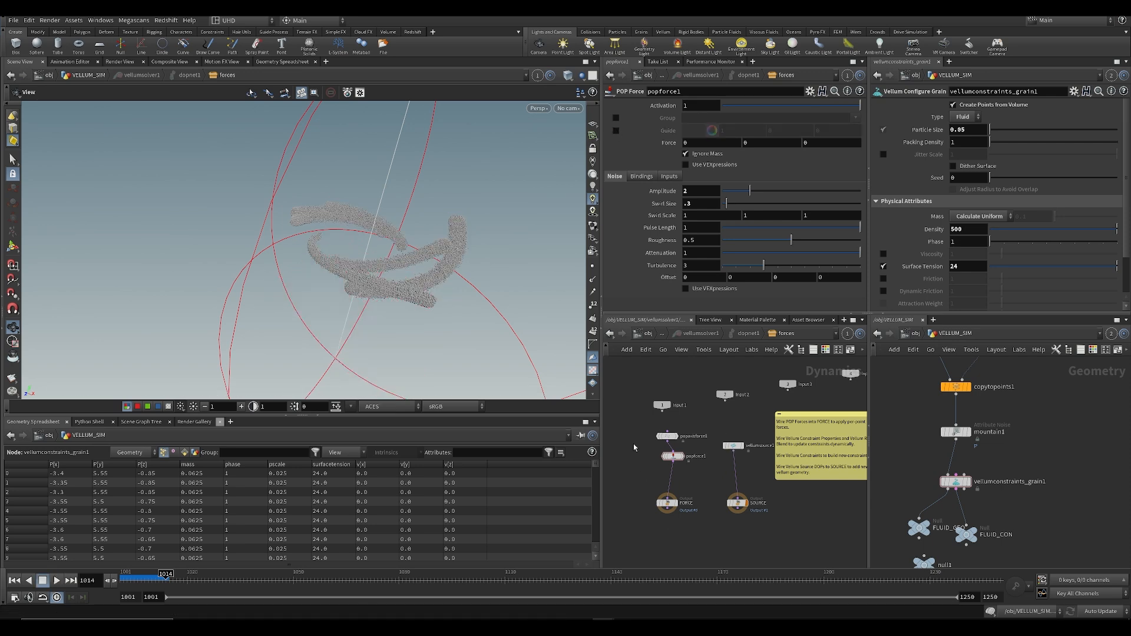
Step: Duplicate popforce1 and insert the copy between popforce1 and the FORCE output
click(668, 456)
key(ctrl+c)
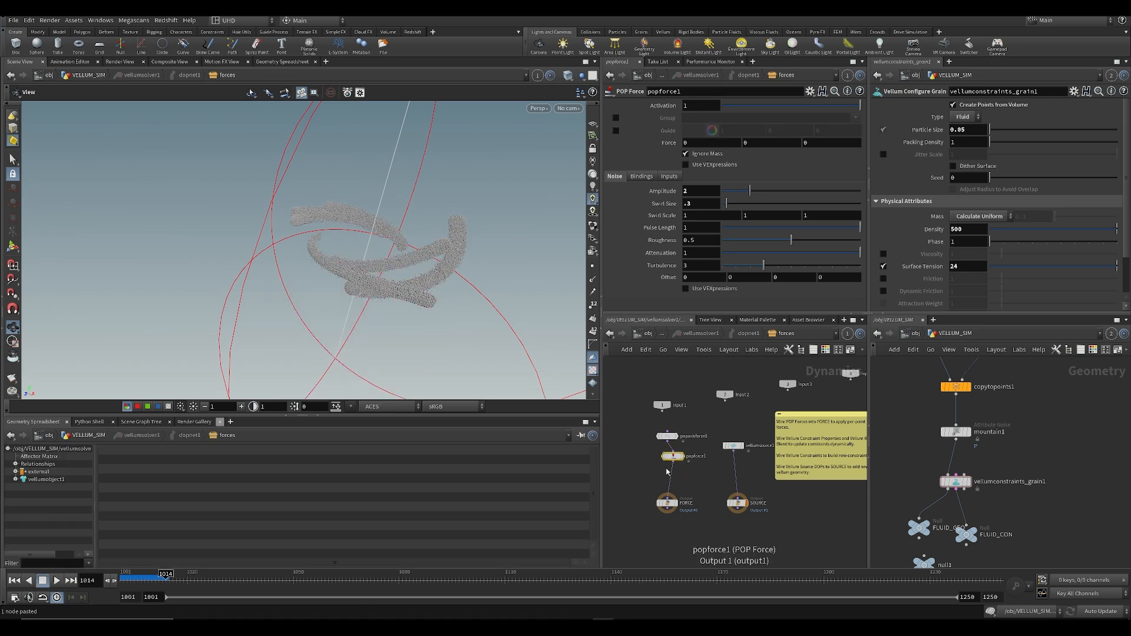
key(ctrl+v)
drag(671, 468, 670, 477)
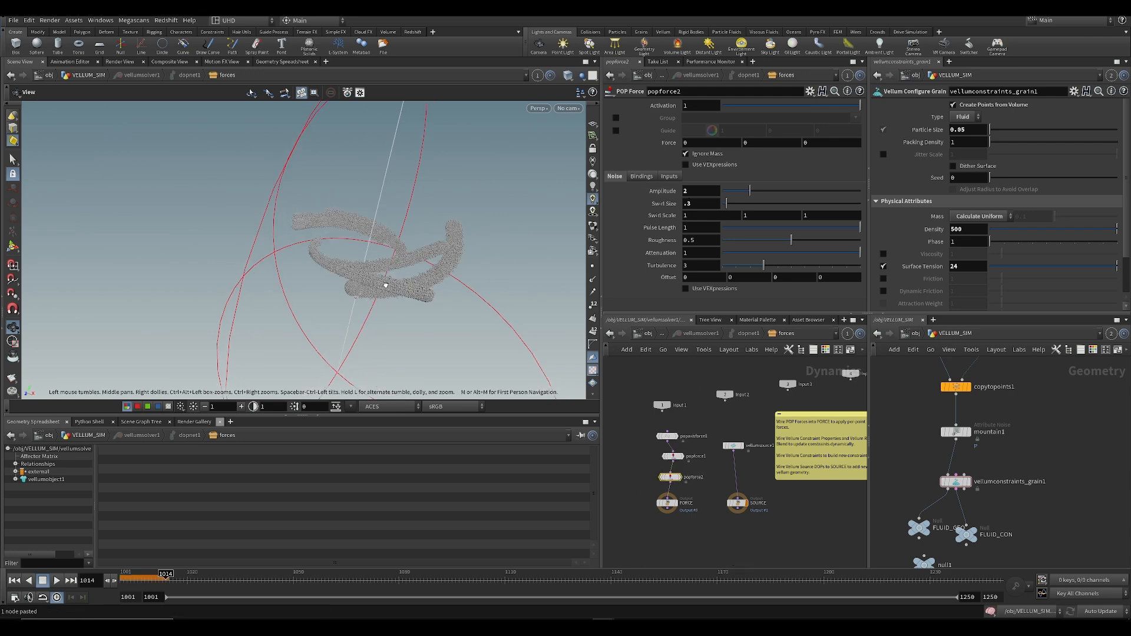
Step: Set the noise Amplitude of popforce2 to 4 and its Swirl Size to .7, and rewind to frame 1001
text(4)
click(709, 206)
key(Return)
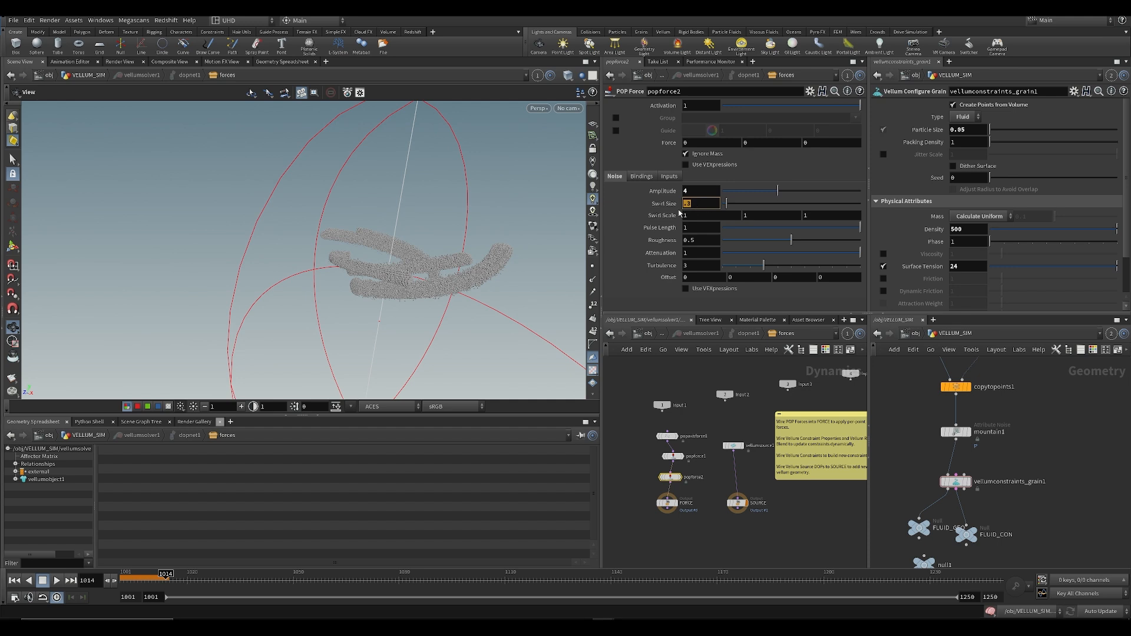
text(.7)
key(Return)
drag(131, 580, 108, 577)
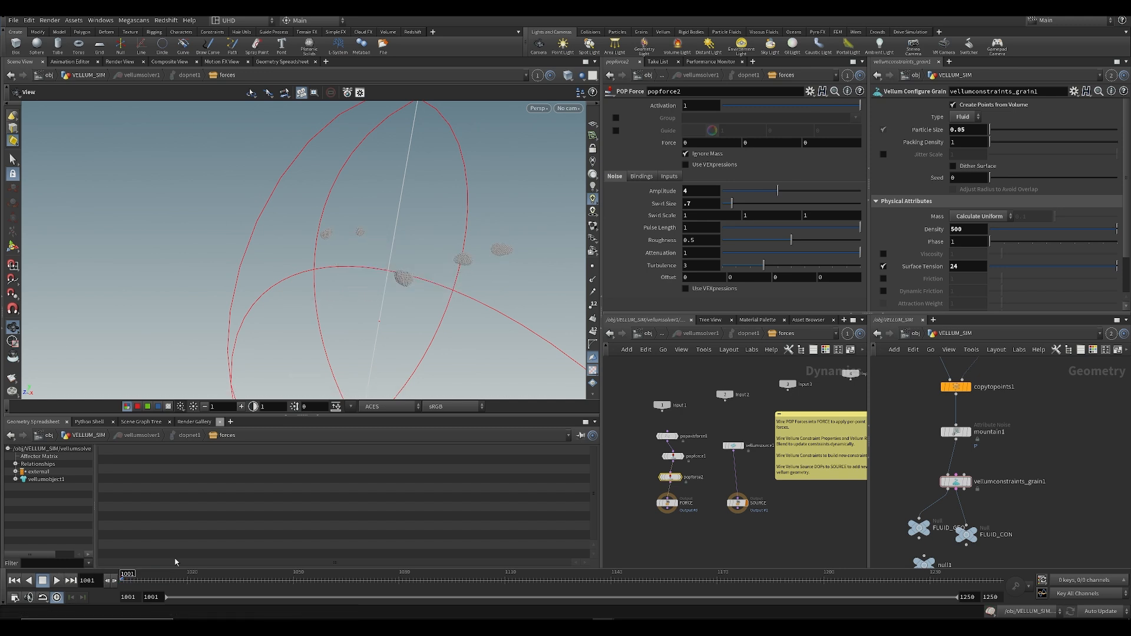
Step: Rename popforce1 as small and popforce2 as big
scroll(665, 465, up, 3)
double_click(729, 455)
text(small)
key(Return)
double_click(714, 491)
text(big)
key(Return)
Step: Test the simulation in a free view, switch the viewport to the SH050 camera, rewind to the first frame, and save the scene
drag(496, 330, 264, 292)
key(Up)
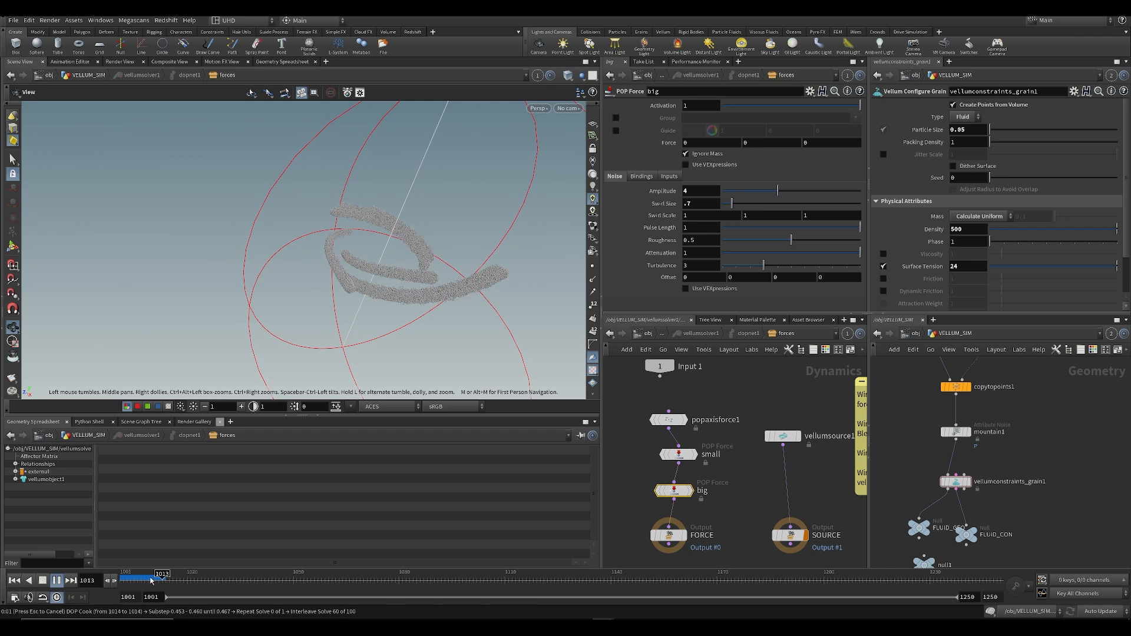
click(149, 579)
click(567, 108)
click(590, 124)
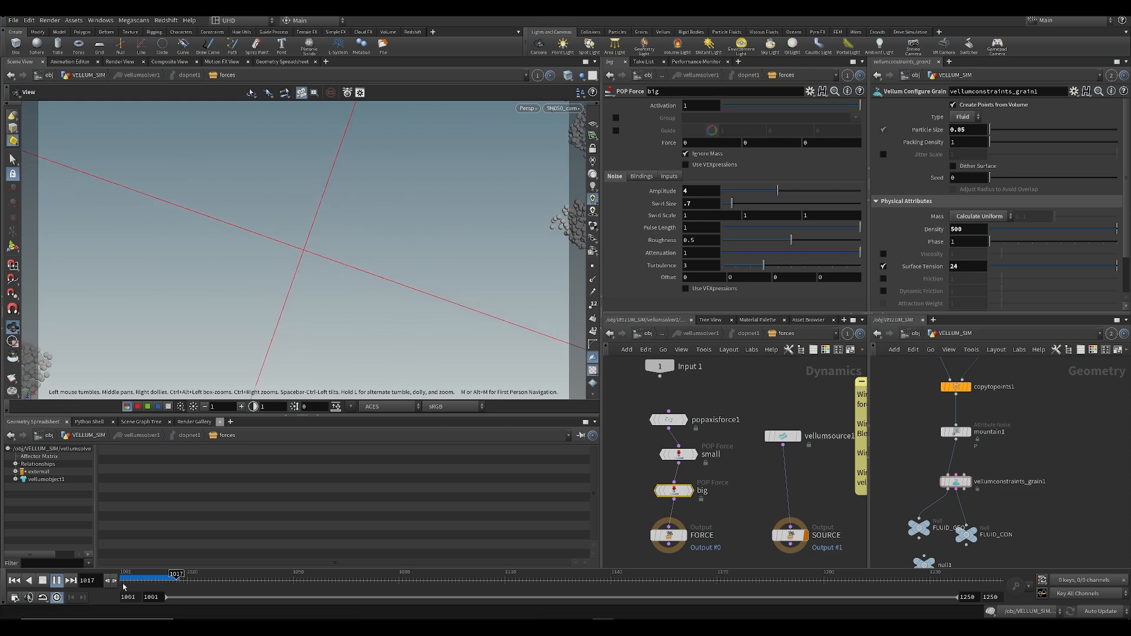
click(14, 581)
key(ctrl+s)
Step: Render a flipbook of frames 1000 to 1100 through the camera and review the particle motion in MPlay
click(12, 379)
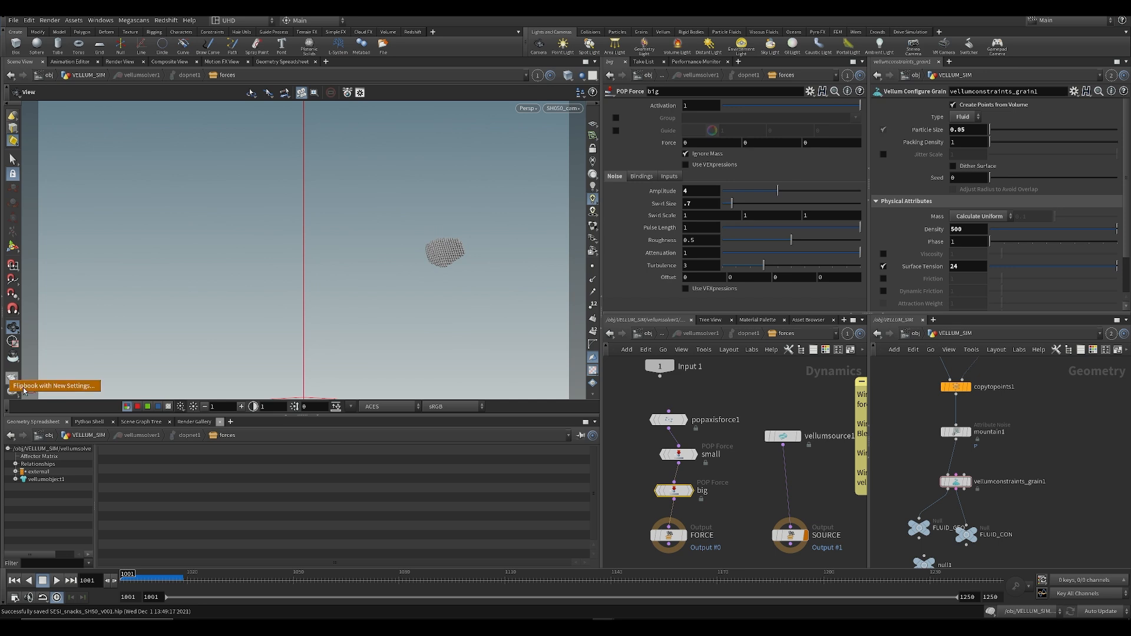
click(20, 387)
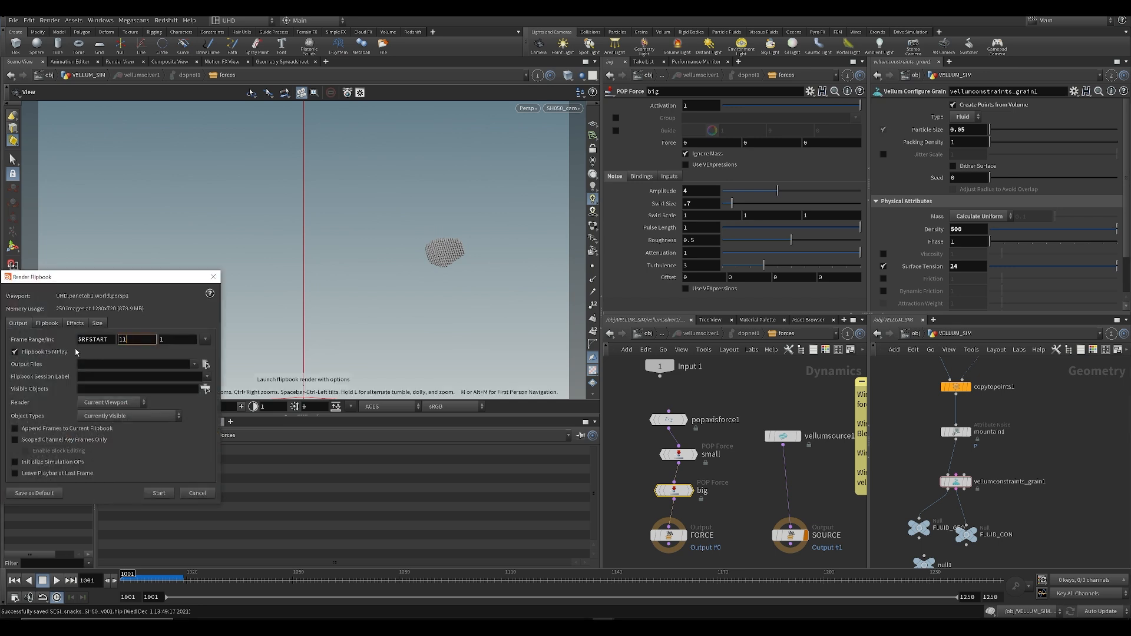
click(100, 340)
text(1000)
click(164, 499)
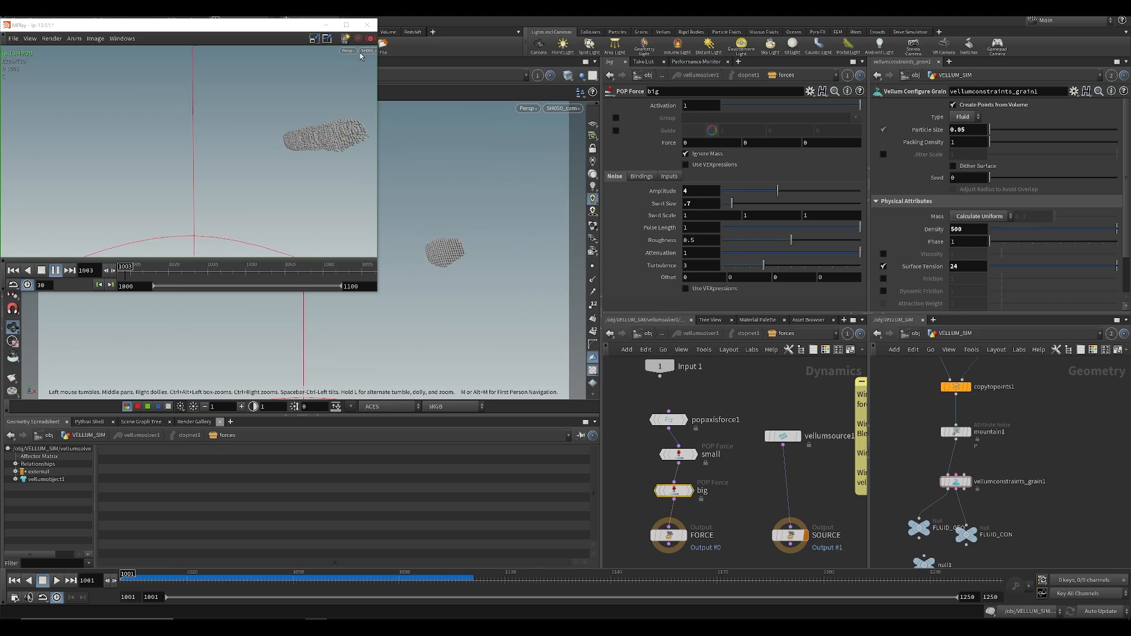
drag(260, 23, 479, 134)
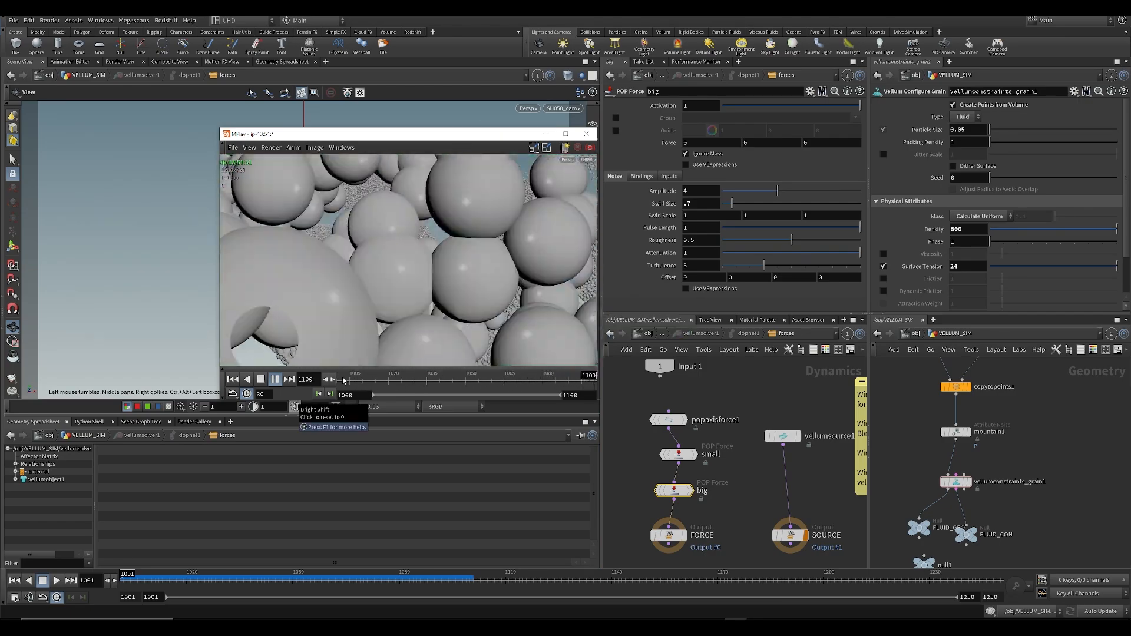
Step: Set the noise Amplitude of the small POP Force to 4 and of the big POP Force to 10
click(625, 476)
drag(634, 443, 714, 469)
drag(692, 192, 632, 198)
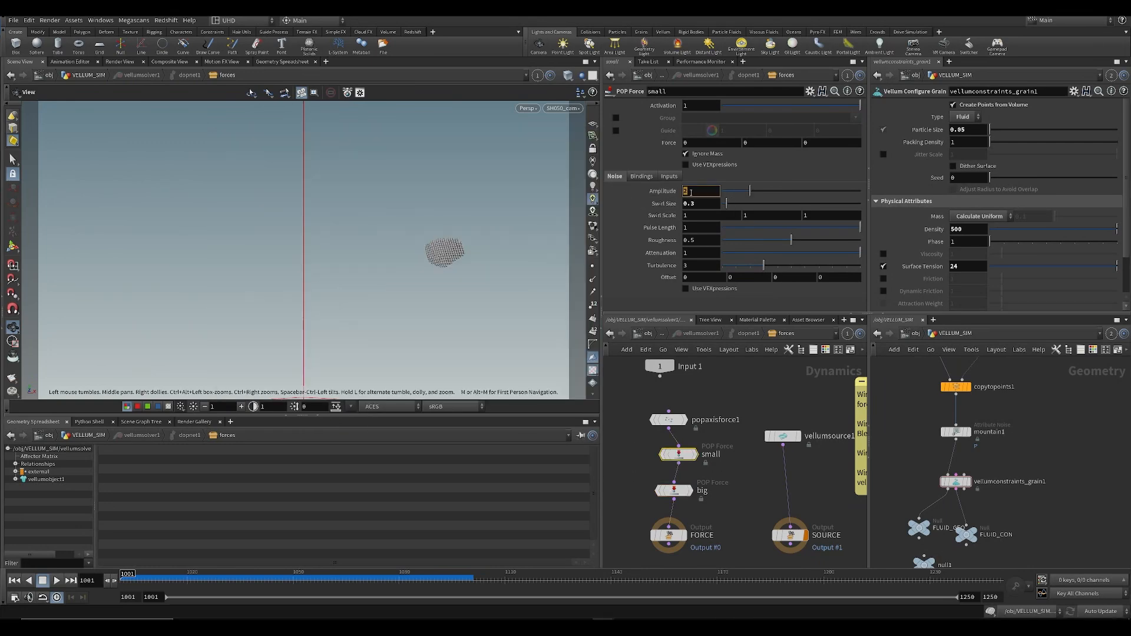
text(4)
key(Return)
drag(636, 482, 693, 513)
text(10)
key(Return)
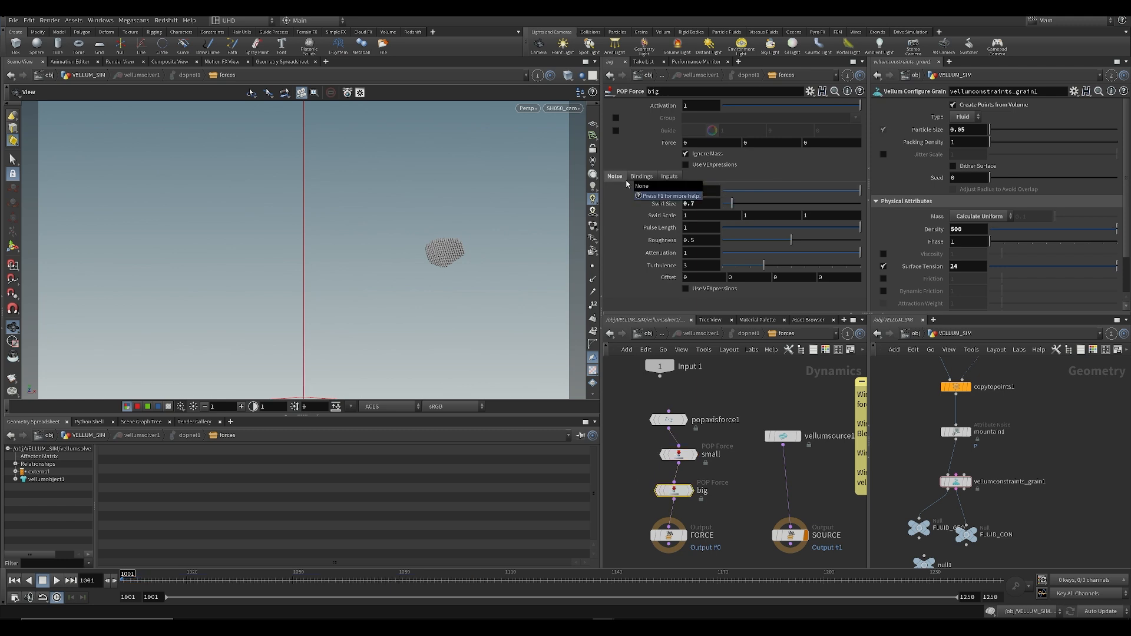
Step: Start a new flipbook, examine the swirling streams while it renders, and cancel the render
click(11, 378)
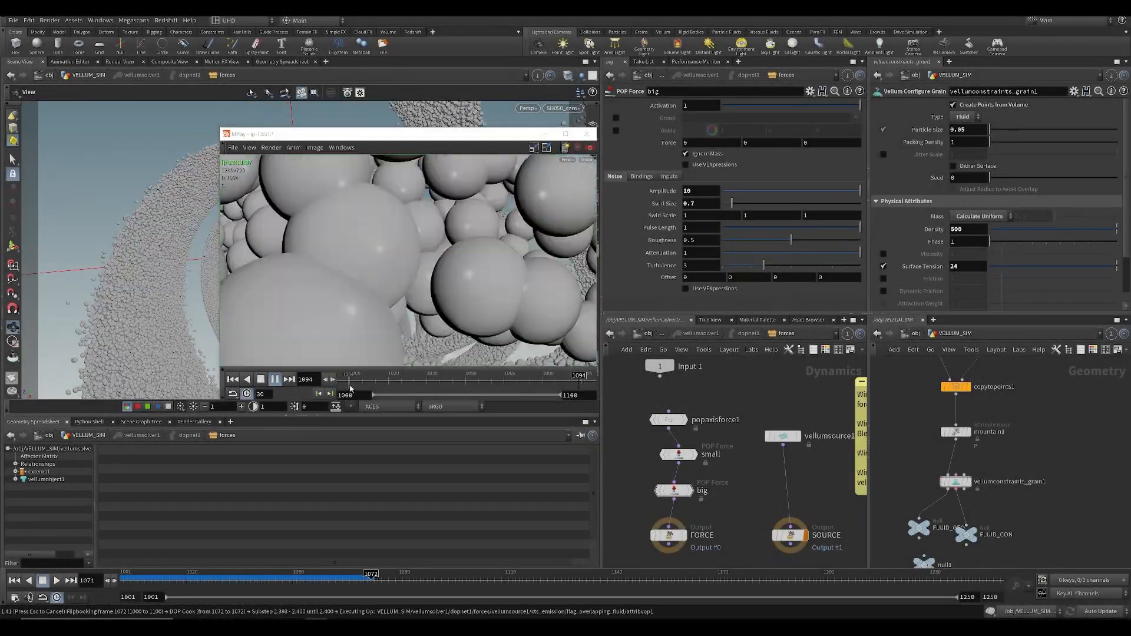
drag(350, 386, 566, 395)
click(635, 446)
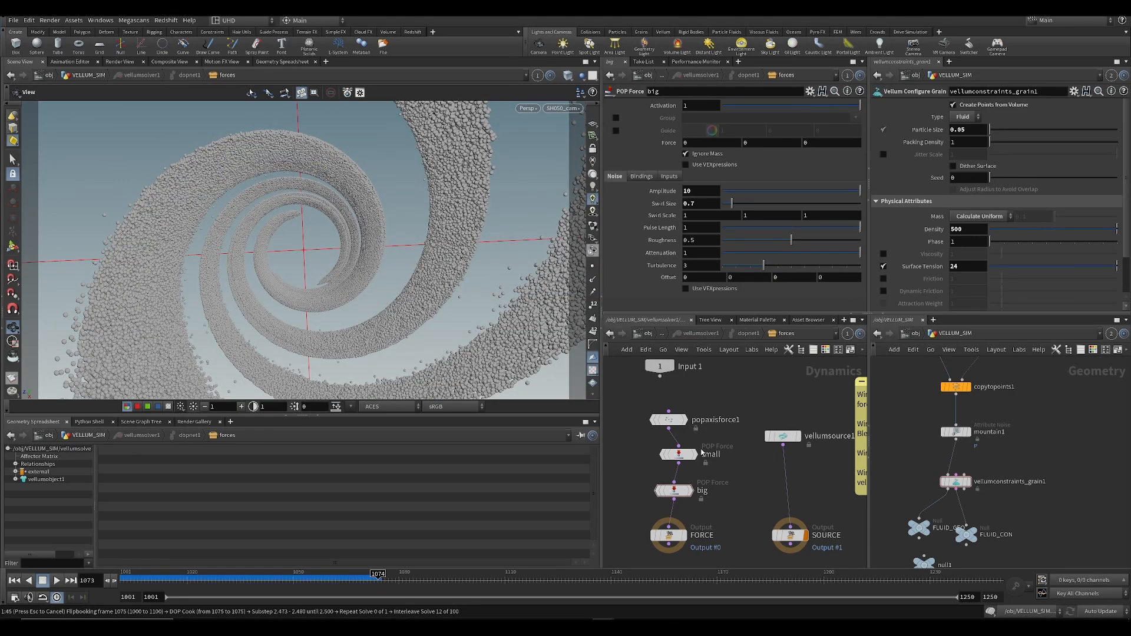
key(Escape)
Step: Check the noise settings of the small POP Force, and set the Swirl Size of big to 3
click(678, 454)
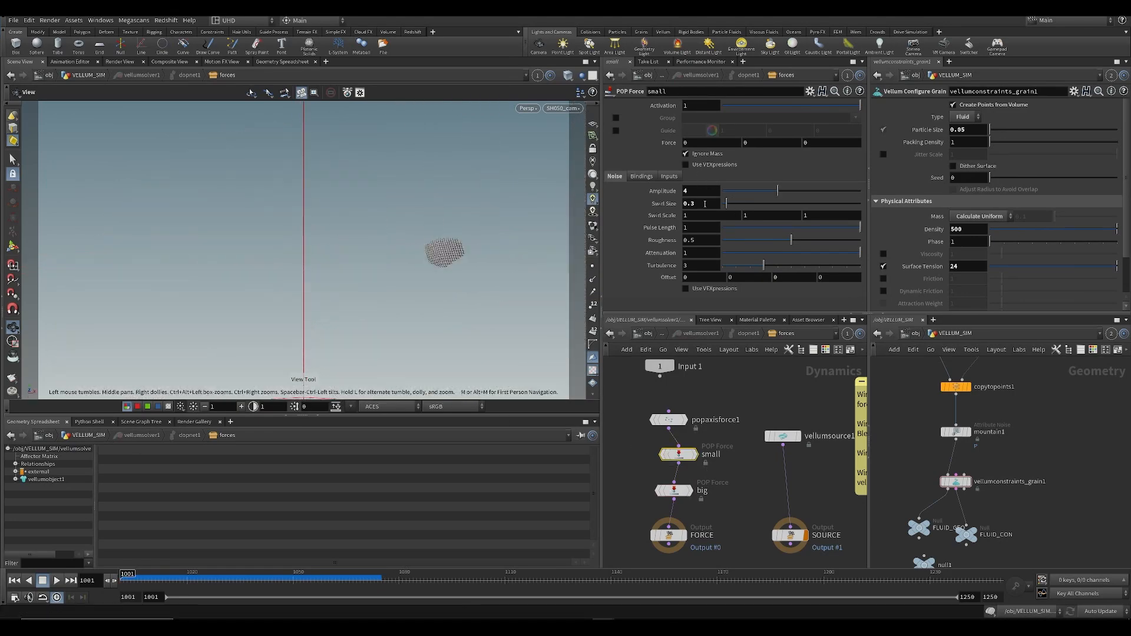
click(674, 491)
click(692, 203)
text(3)
key(Return)
Step: Set the Swirl Size of the small POP Force to 1 and its noise Amplitude to 10
click(678, 454)
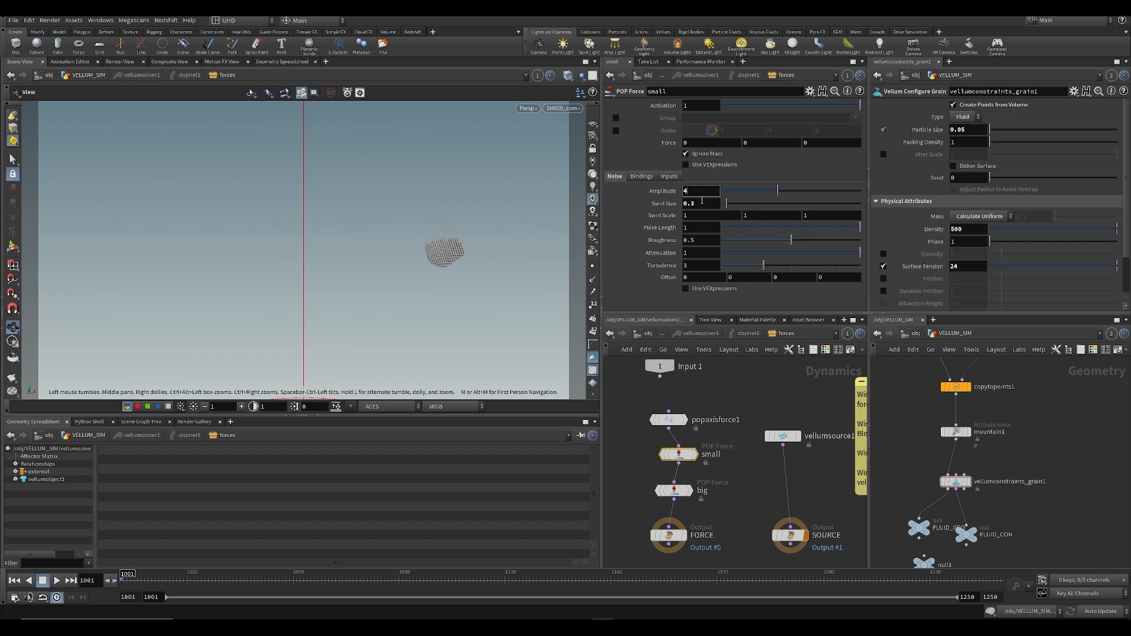
click(692, 204)
key(Return)
click(699, 194)
text(10)
Step: Set the noise Amplitude of the big POP Force to 20 and launch another flipbook render
click(662, 490)
text(20)
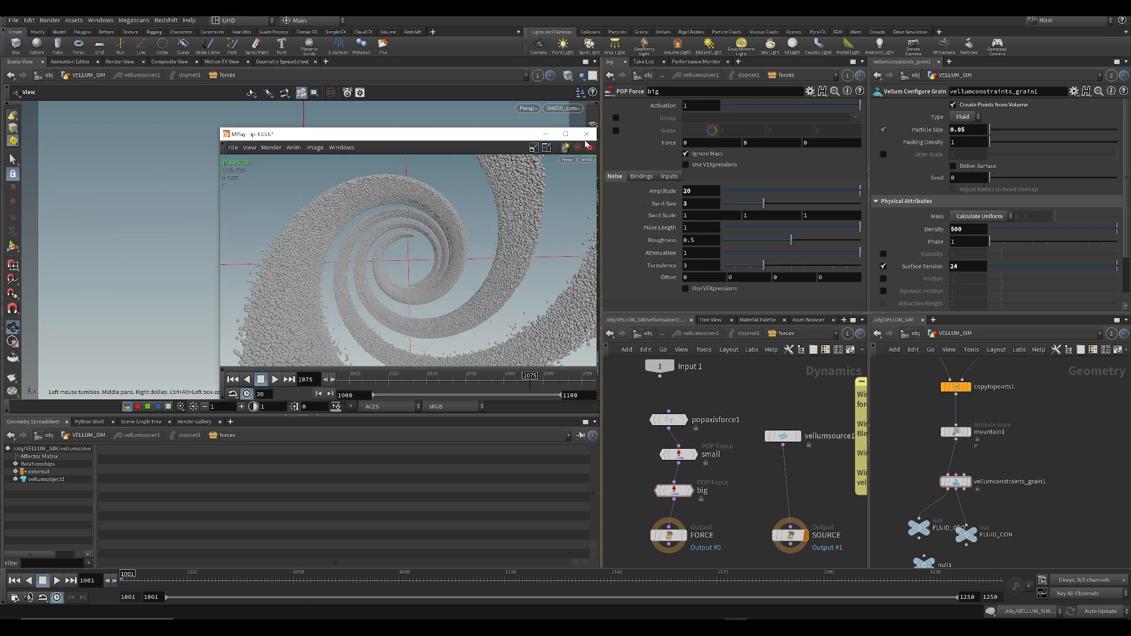
click(10, 380)
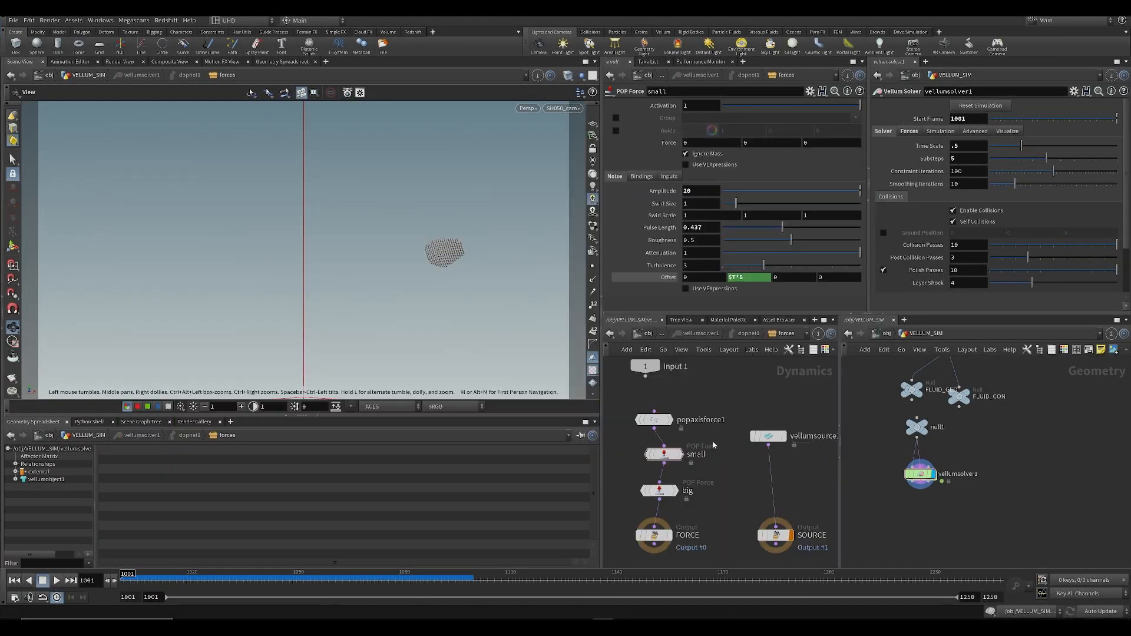
Step: Compare the Amplitude, Swirl Size, Pulse Length and Offset settings of the small and big POP Force nodes
drag(694, 191, 653, 211)
click(660, 490)
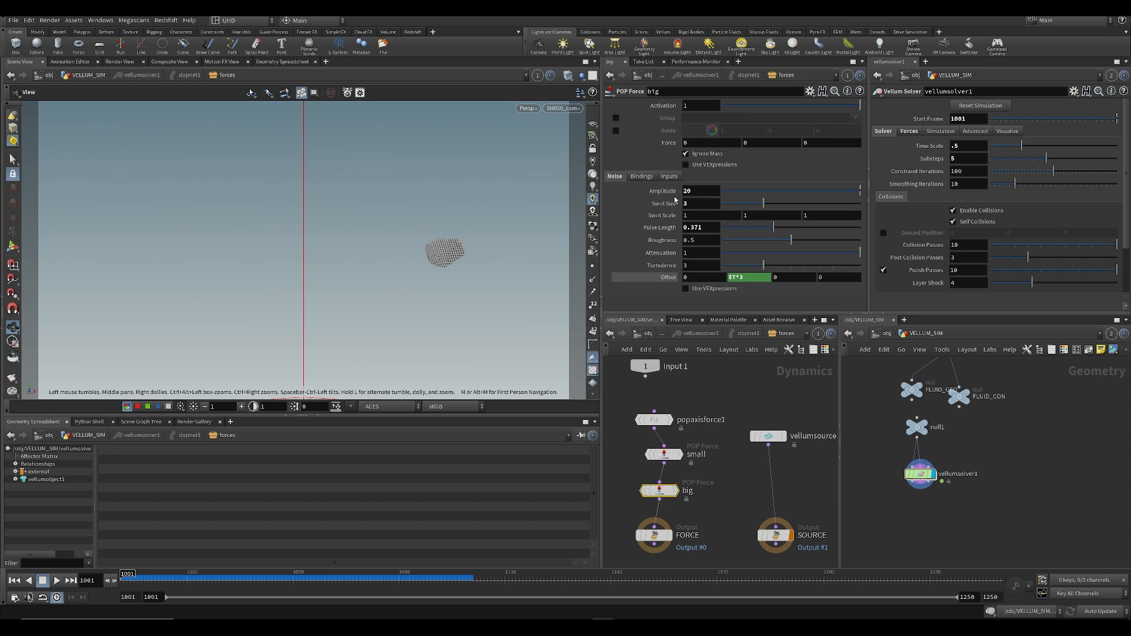
click(749, 490)
middle_drag(735, 478, 756, 504)
drag(635, 463, 700, 476)
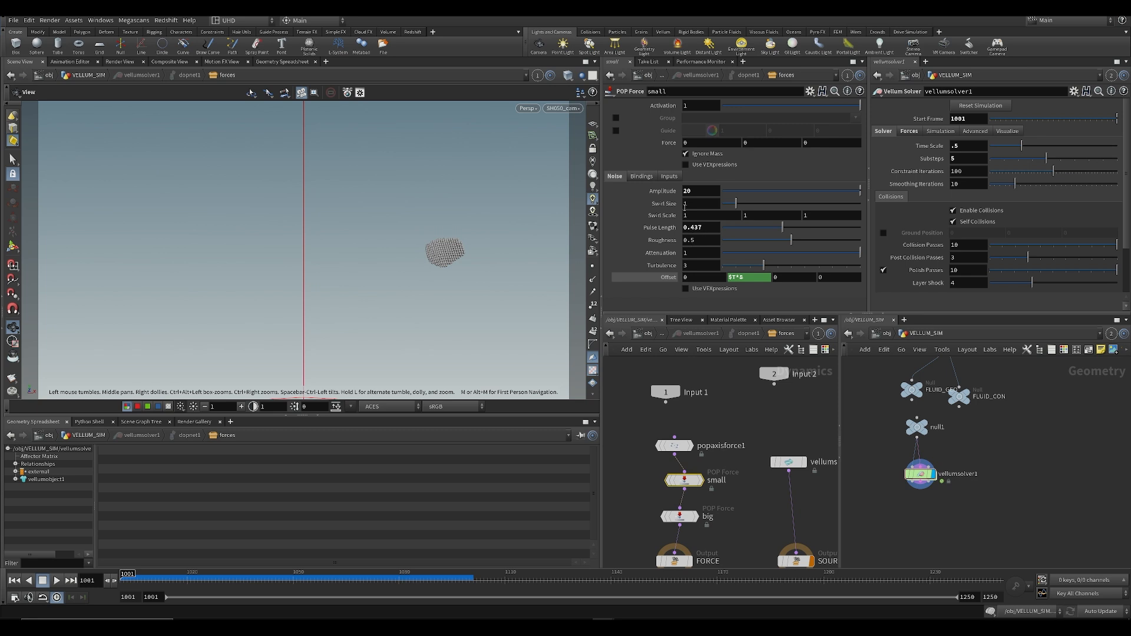
drag(649, 520, 700, 508)
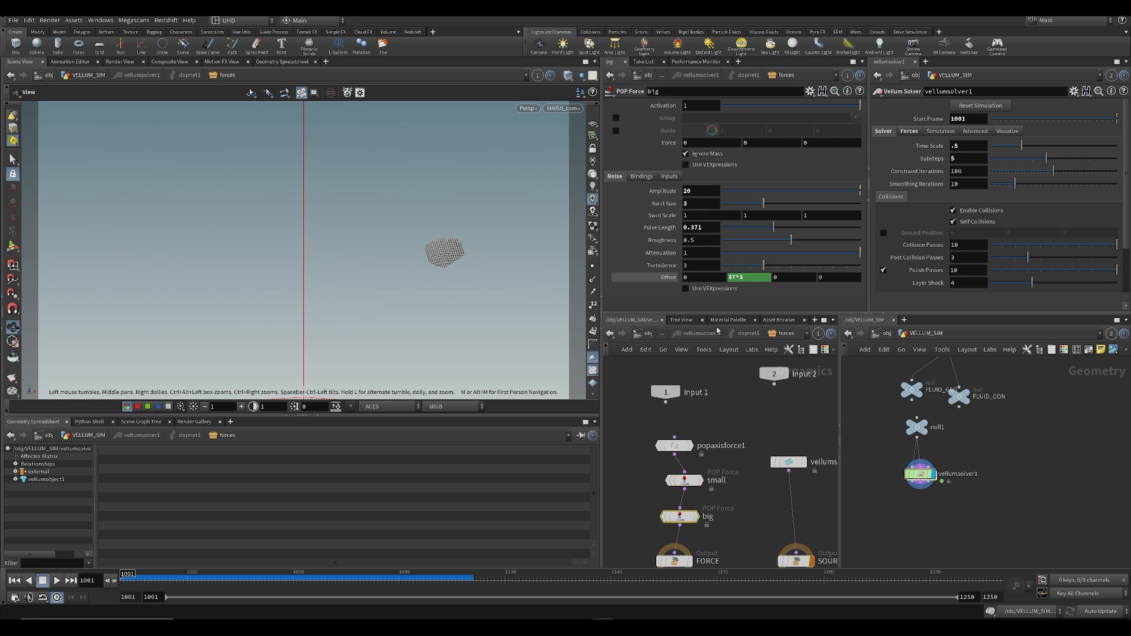
click(671, 482)
click(657, 463)
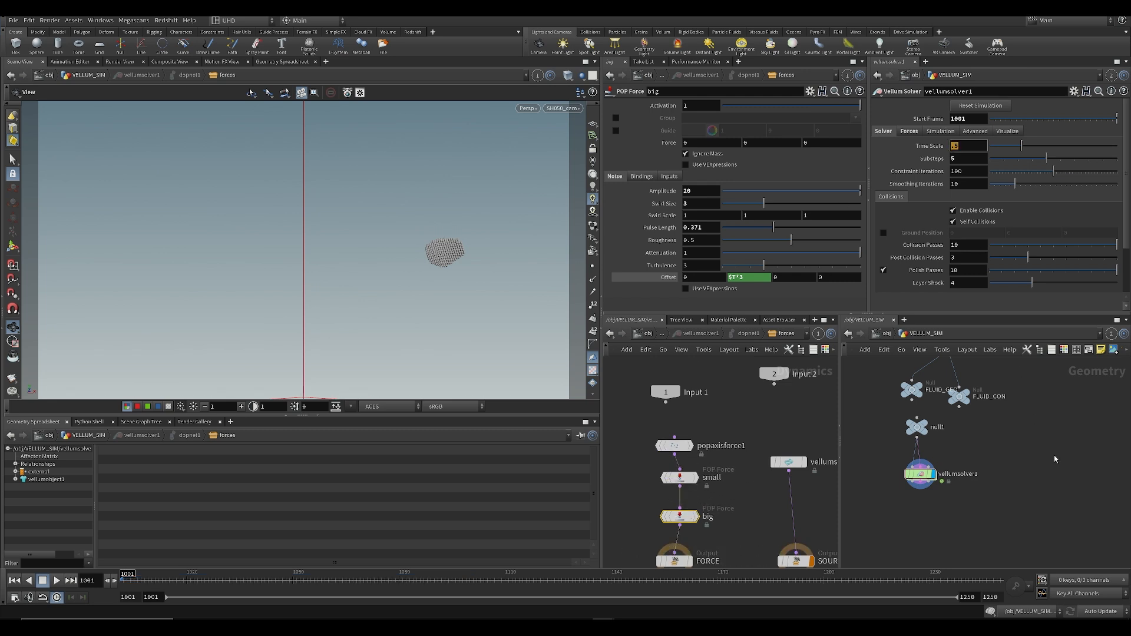
Step: Save the scene, play and scrub through the rendered flipbook in MPlay to examine the swirl, and save again
key(ctrl+s)
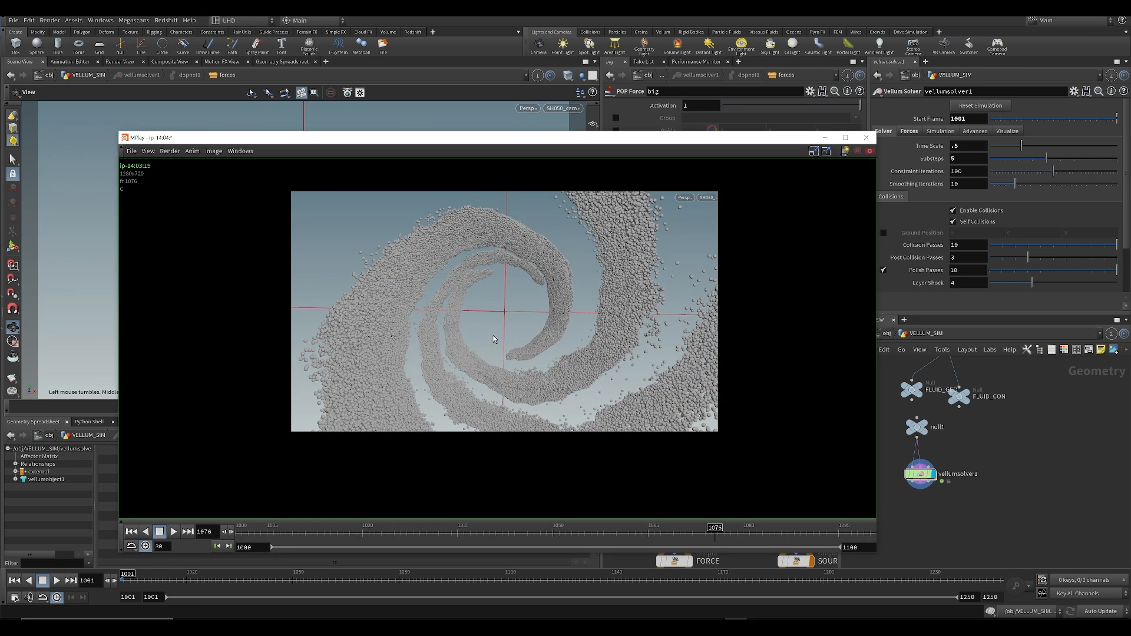
key(ctrl+Up)
key(Up)
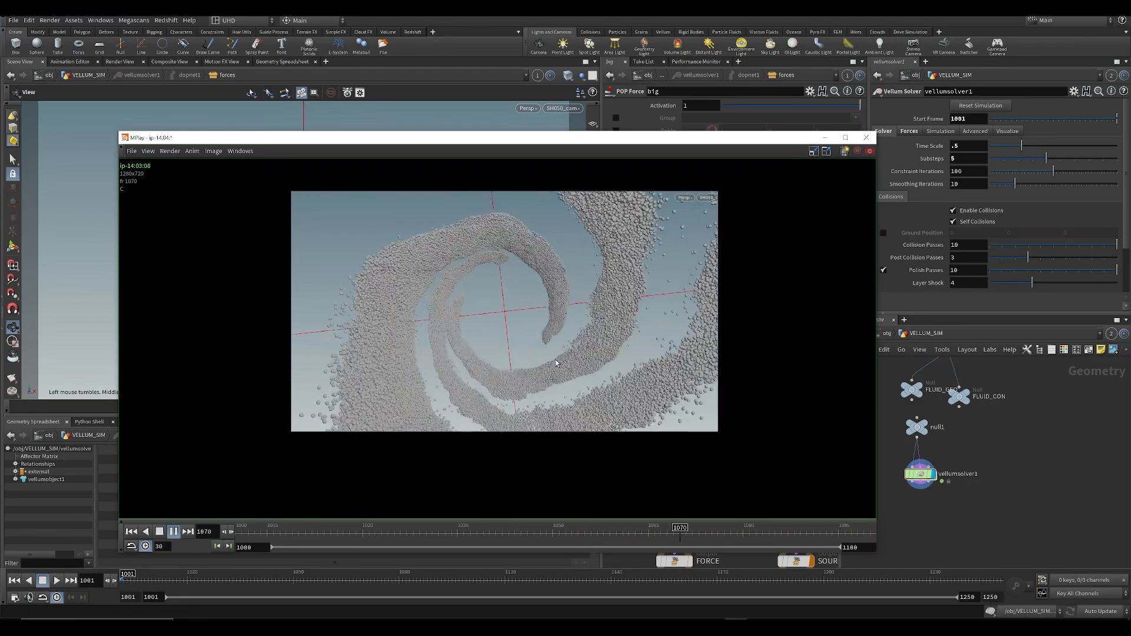
drag(467, 537, 676, 540)
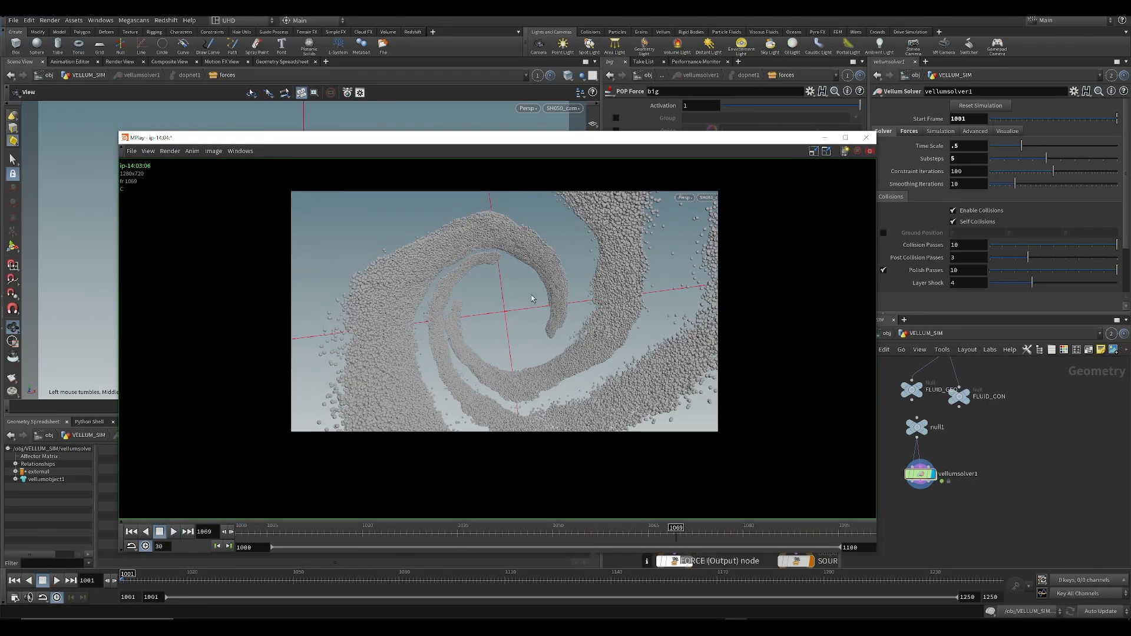
click(1086, 518)
key(ctrl+s)
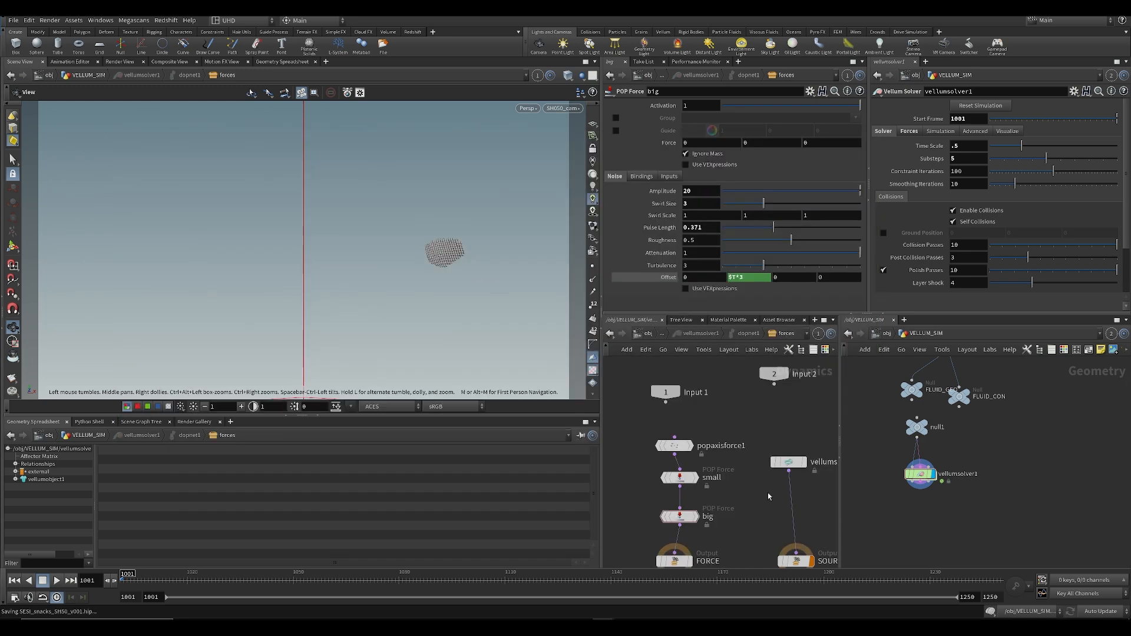
Step: Return through the object level to the VELLUM_SIM geometry network and frame the emitter clusters in a free view
click(648, 334)
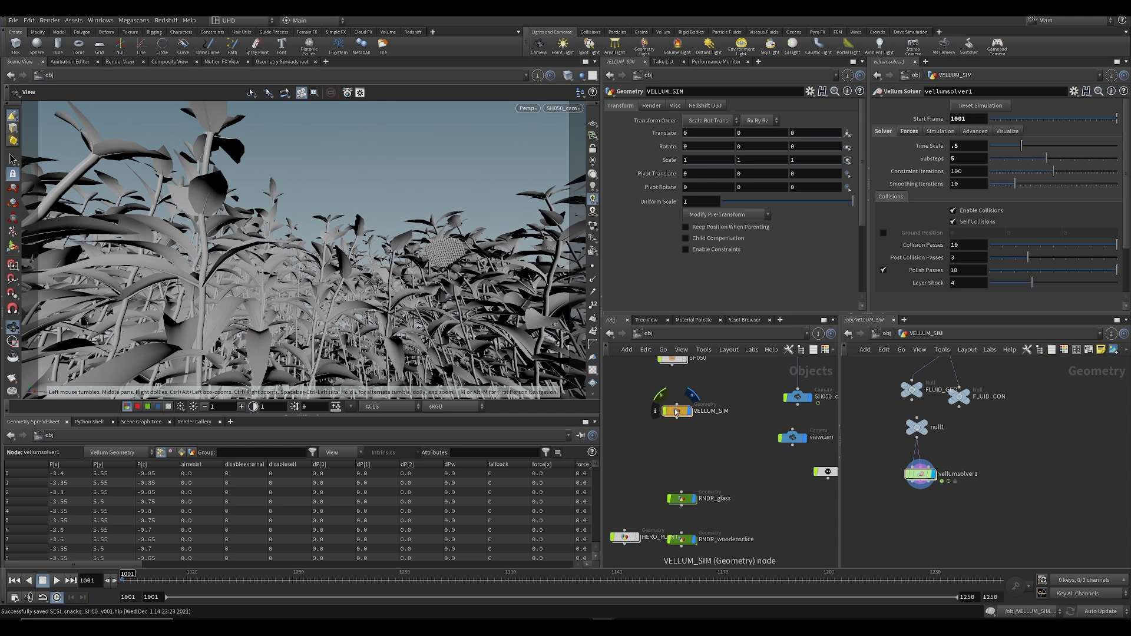
double_click(674, 412)
mouse_move(423, 229)
mouse_down()
mouse_move(422, 275)
mouse_move(442, 240)
mouse_up()
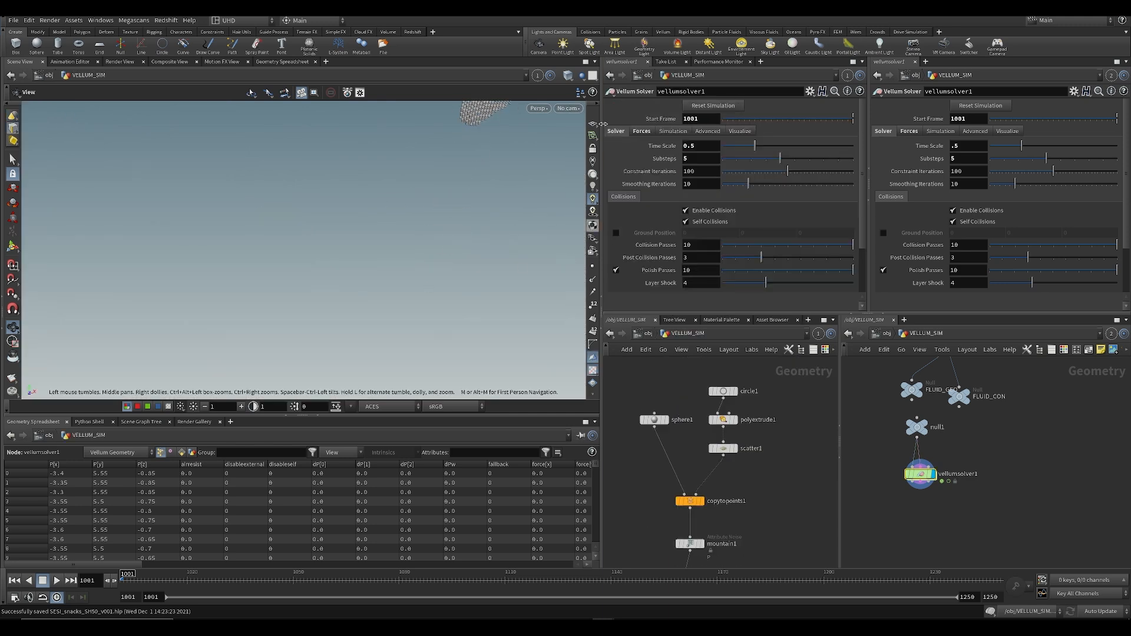
key(f)
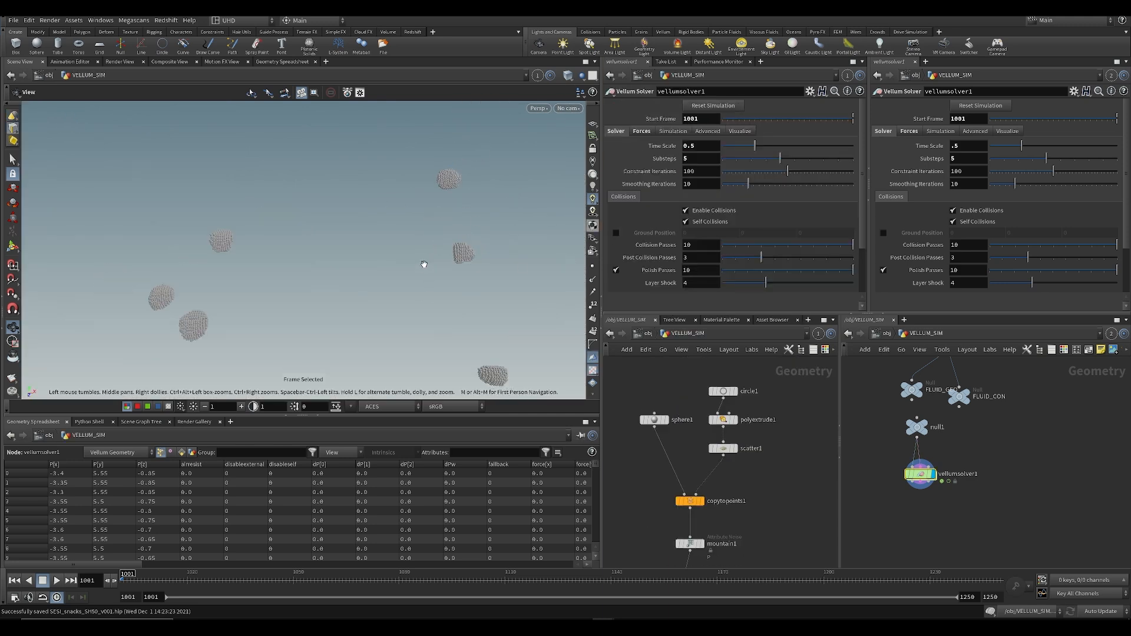
middle_drag(658, 475, 690, 423)
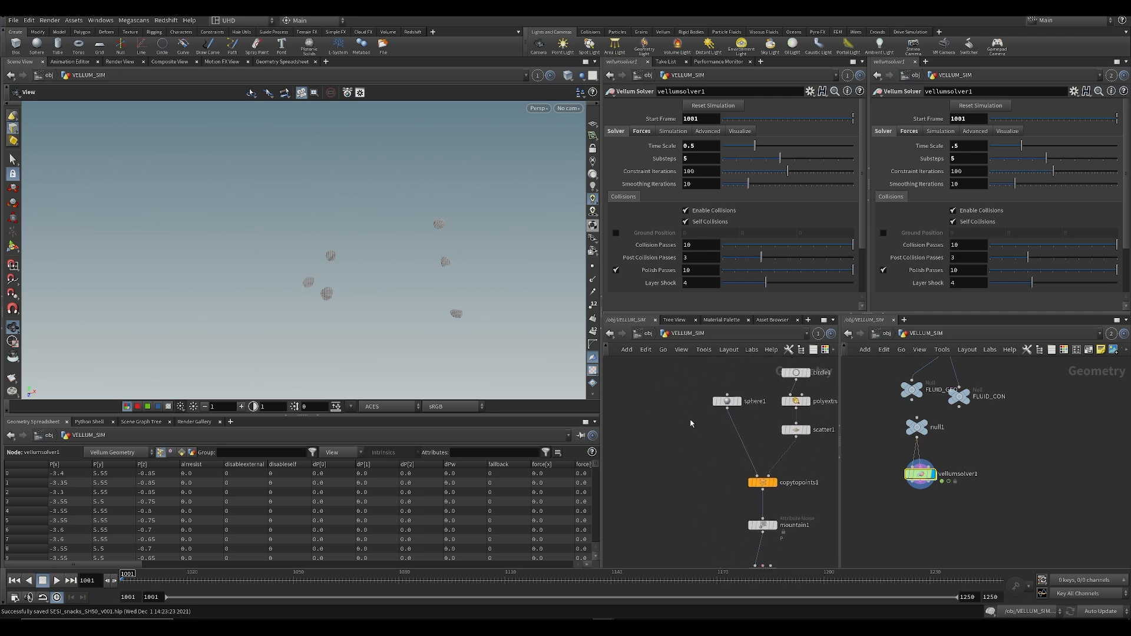
Step: Add a Box node beside sphere1 in the VELLUM_SIM network
key(Tab)
text(box)
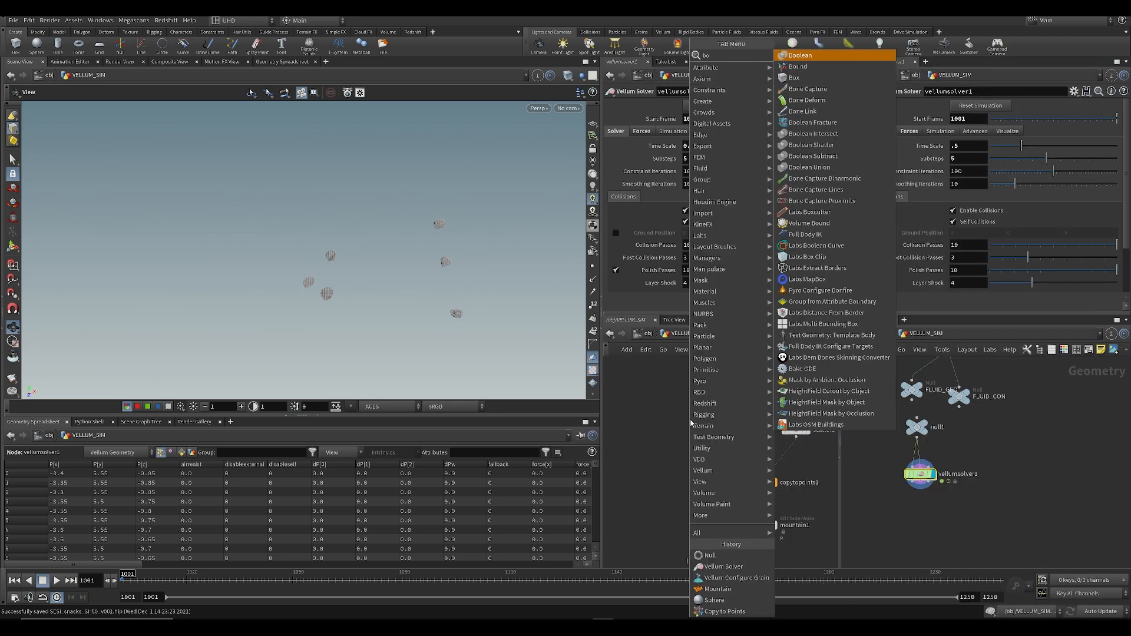
key(Return)
click(691, 420)
drag(691, 420, 652, 403)
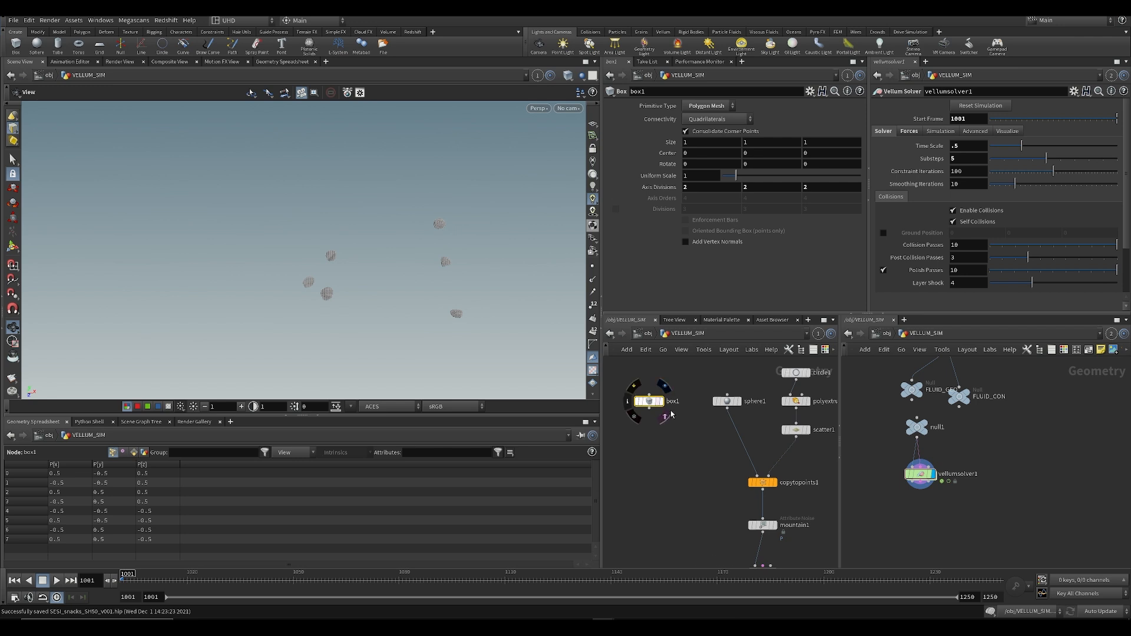
Step: Show the new box as a template in the scene view and set its Uniform Scale to 14.2
middle_drag(715, 467, 647, 436)
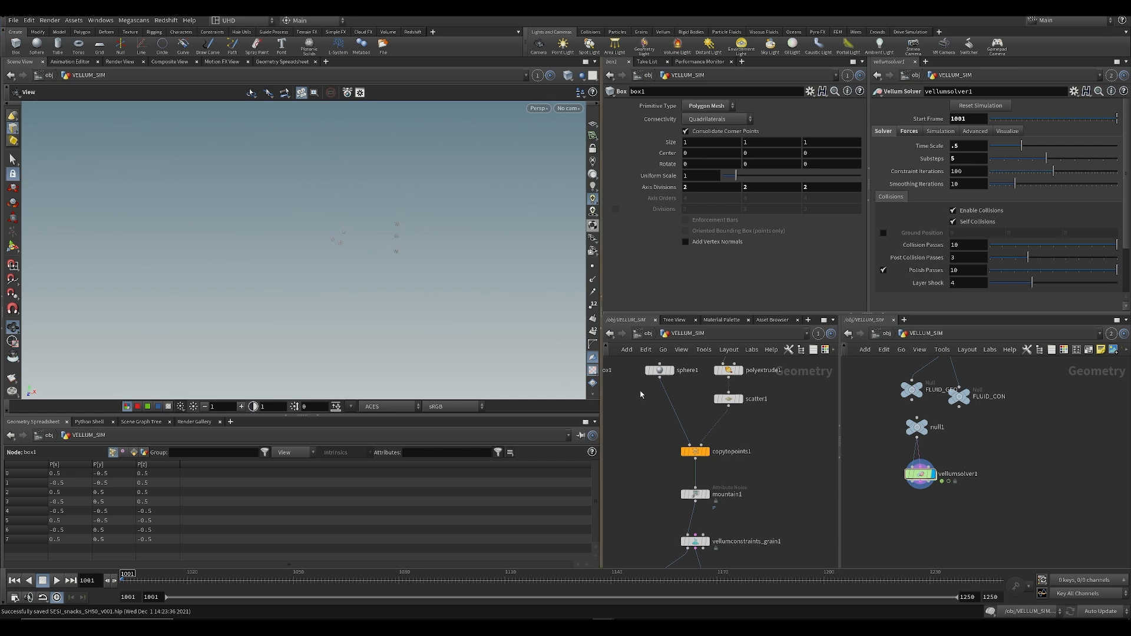
middle_drag(612, 377, 664, 392)
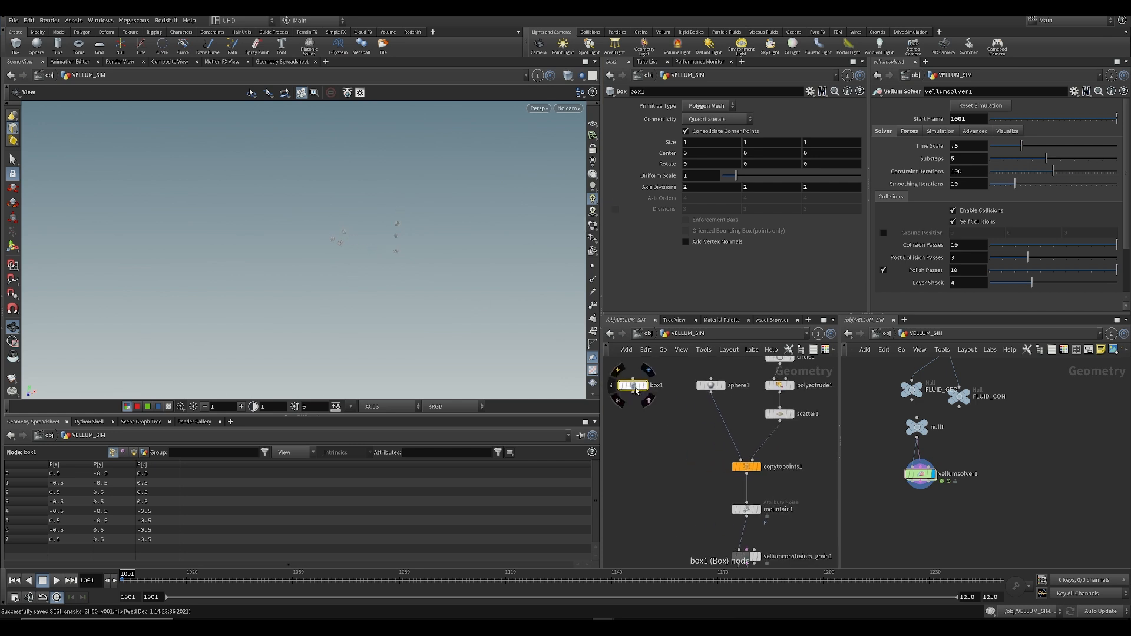
middle_drag(796, 496, 723, 452)
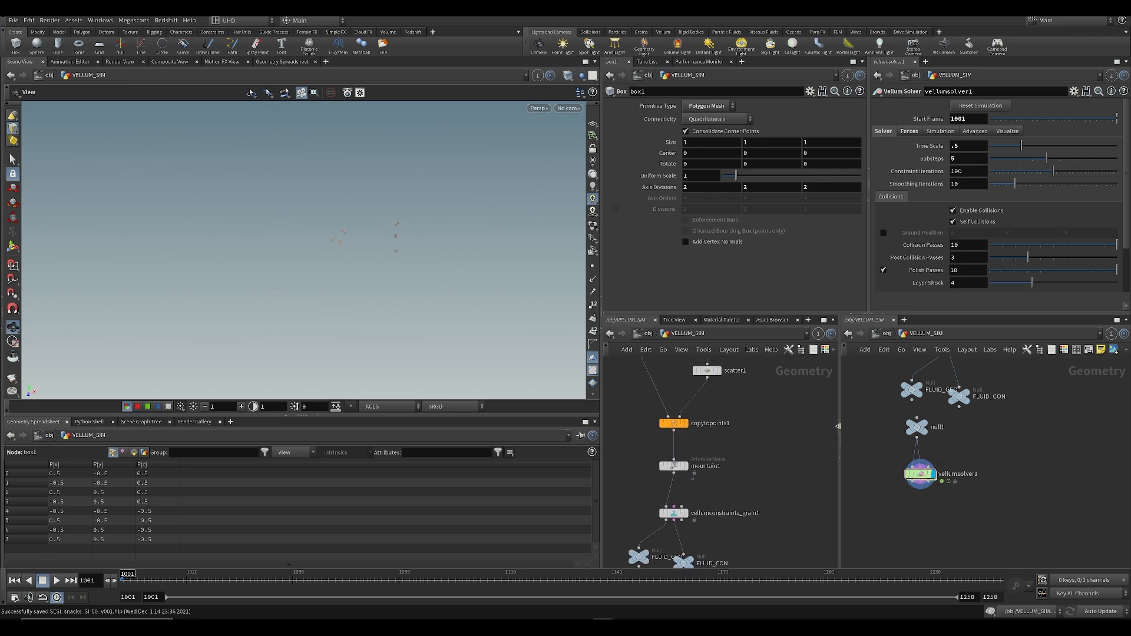
middle_drag(826, 435, 956, 516)
mouse_move(716, 468)
middle_down()
mouse_move(696, 464)
mouse_move(691, 491)
mouse_move(674, 470)
mouse_move(729, 464)
middle_up()
mouse_move(670, 386)
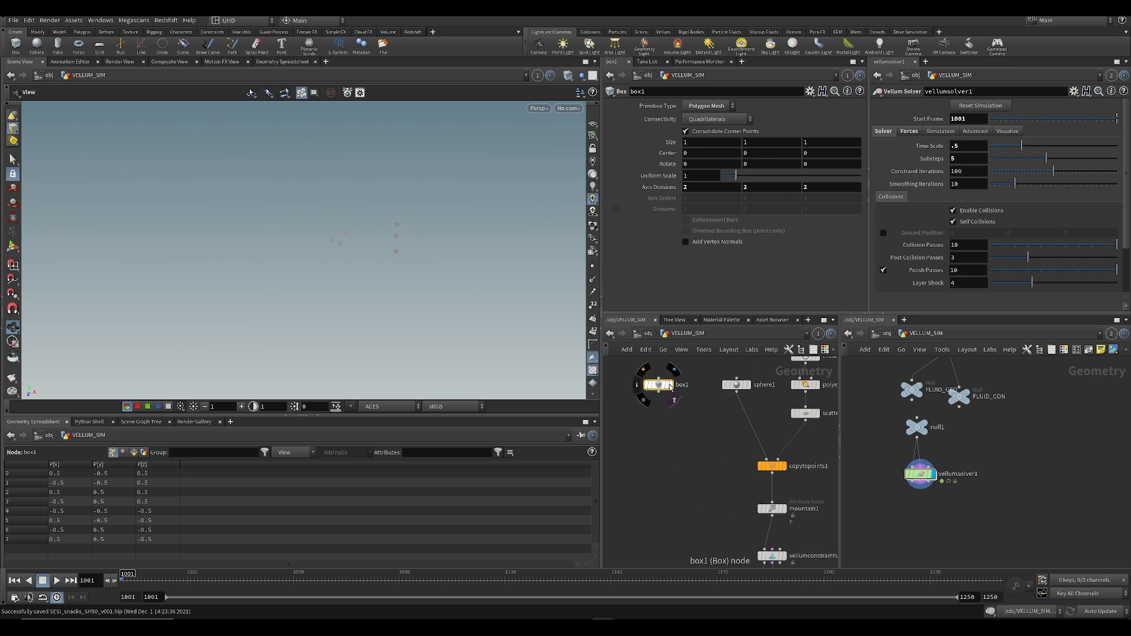
click(673, 401)
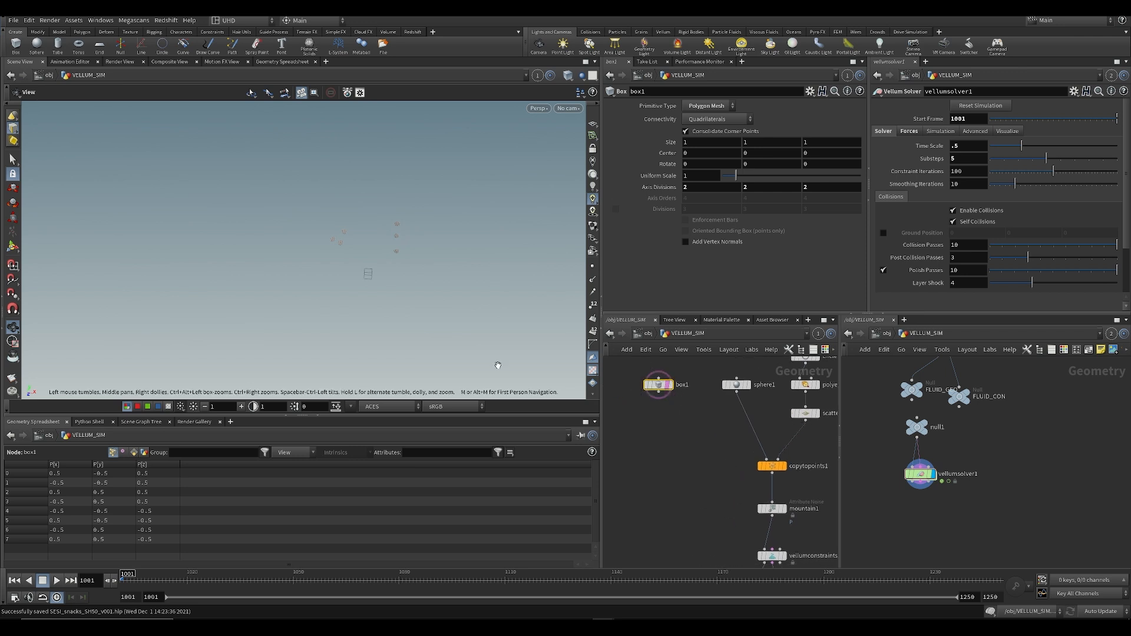
drag(735, 178, 869, 190)
middle_drag(701, 175, 937, 189)
drag(380, 285, 349, 227)
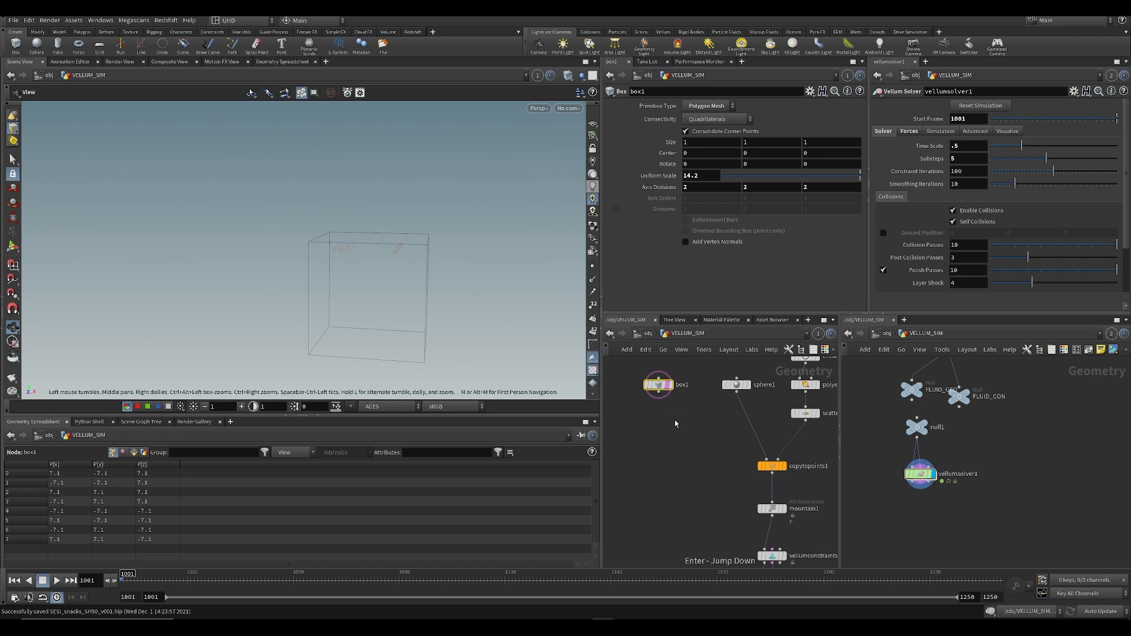
Step: Stretch the box vertically around the emitter clusters to Size Y 2.30661 and Center Y -6.65515, and save the scene
key(Return)
alt+drag(424, 314, 395, 381)
alt+drag(395, 381, 292, 255)
key(ctrl+s)
key(ctrl+s)
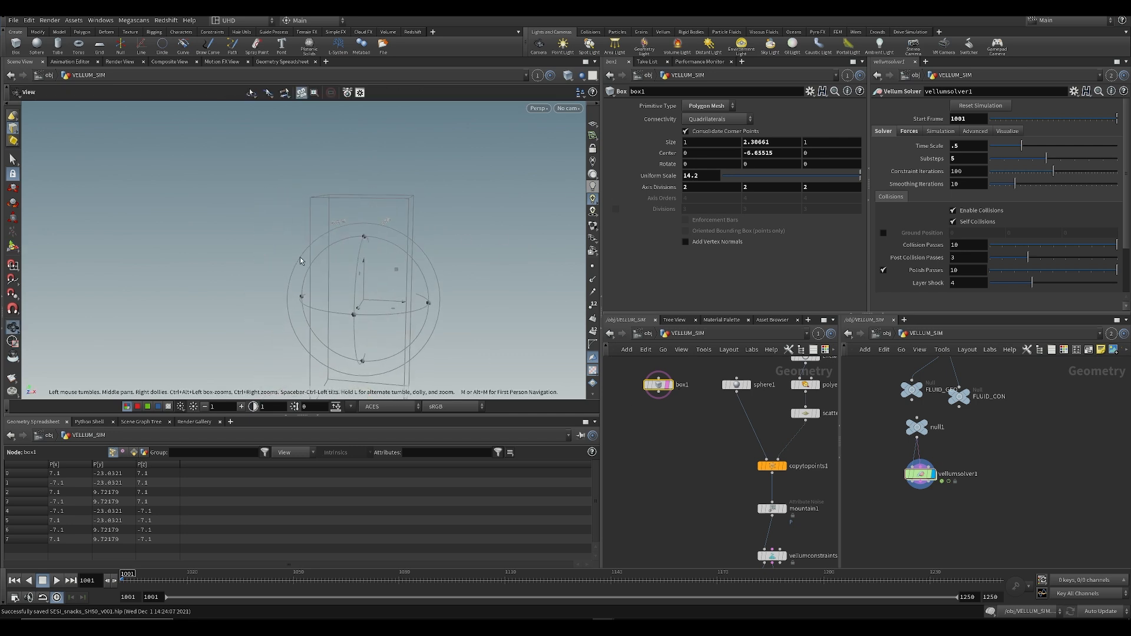
Step: Turn off the template display of box1, move its node farther from sphere1 and save the scene
mouse_move(672, 398)
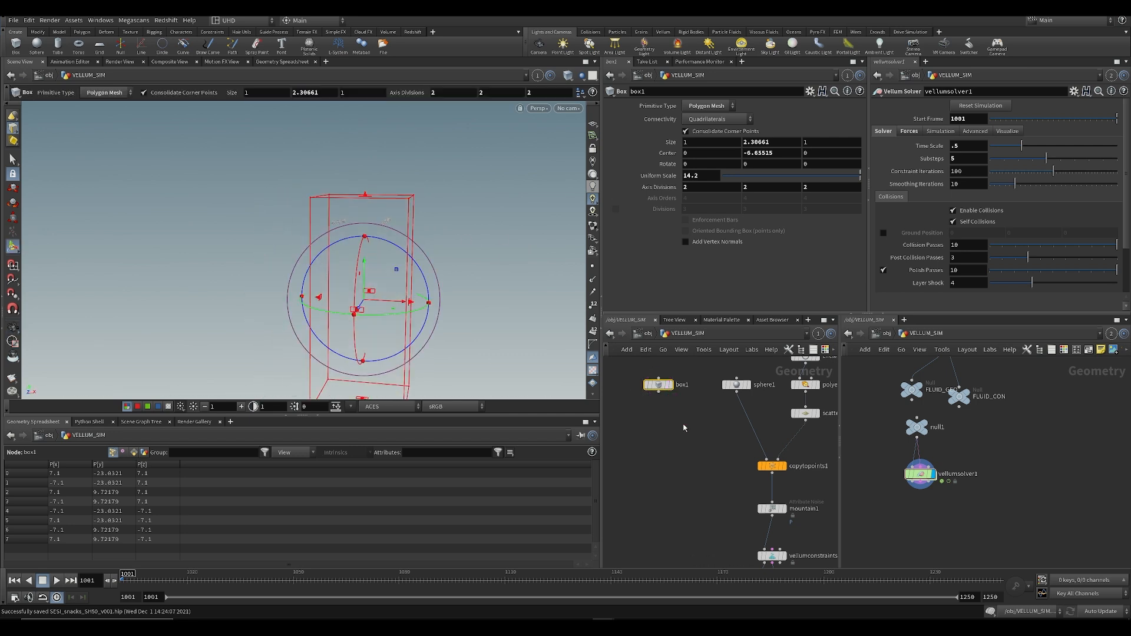
scroll(697, 430, down, 3)
scroll(691, 436, up, 3)
drag(666, 403, 645, 398)
middle_drag(657, 425, 704, 439)
drag(688, 412, 666, 406)
key(ctrl+s)
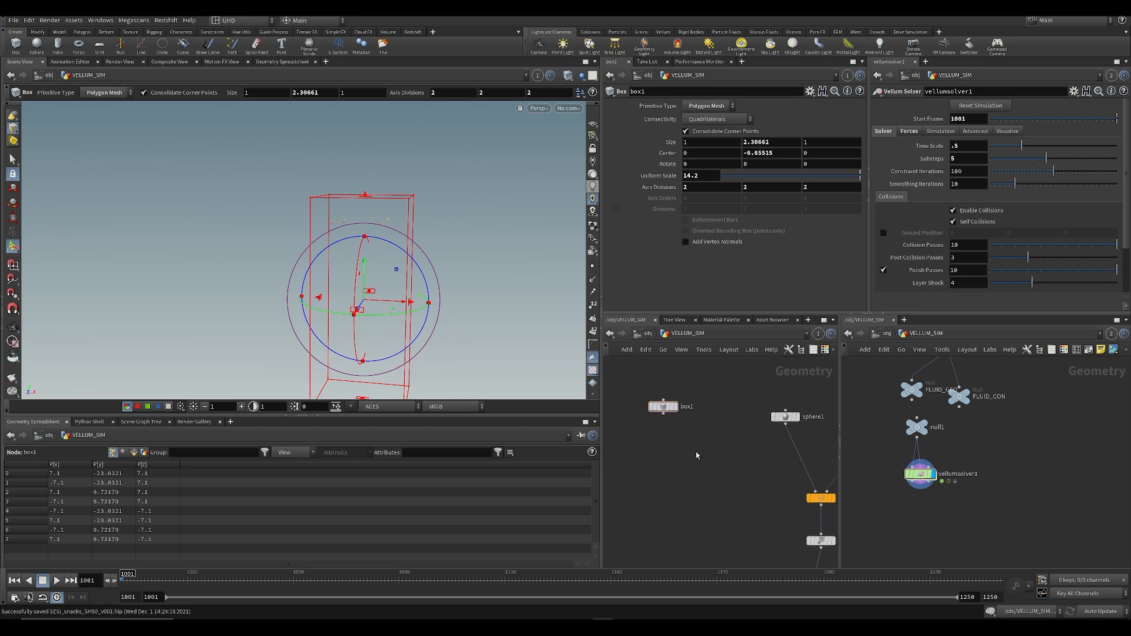
Step: Add a VDB node beside box1 with a field named vel of type Vector Float, and check its node info
key(Tab)
text(vdb)
click(794, 56)
click(718, 389)
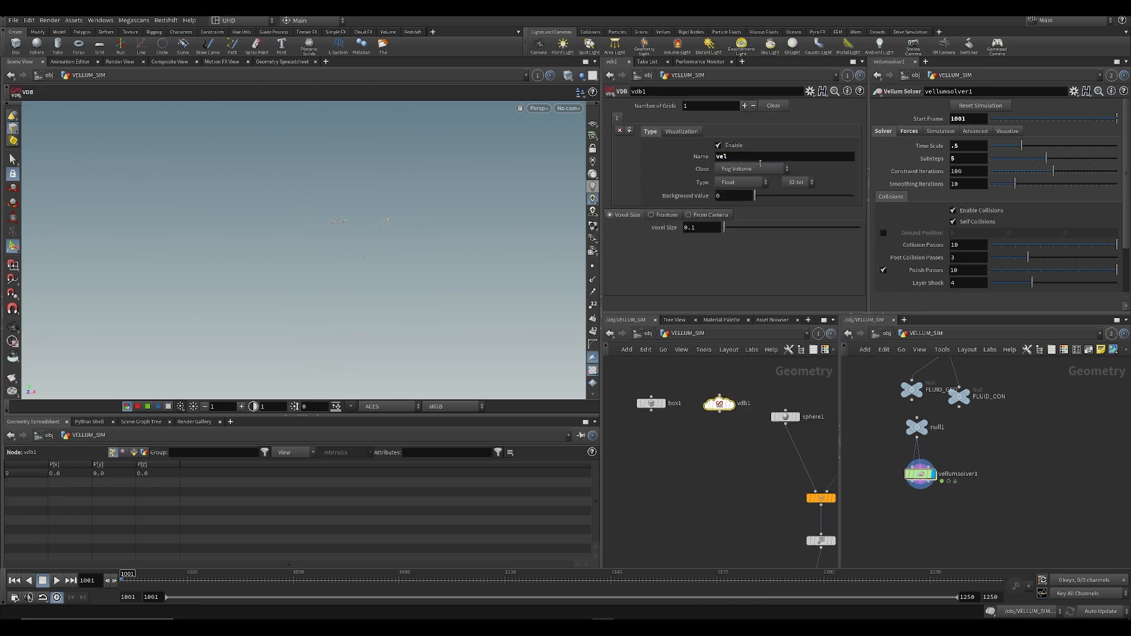
click(739, 187)
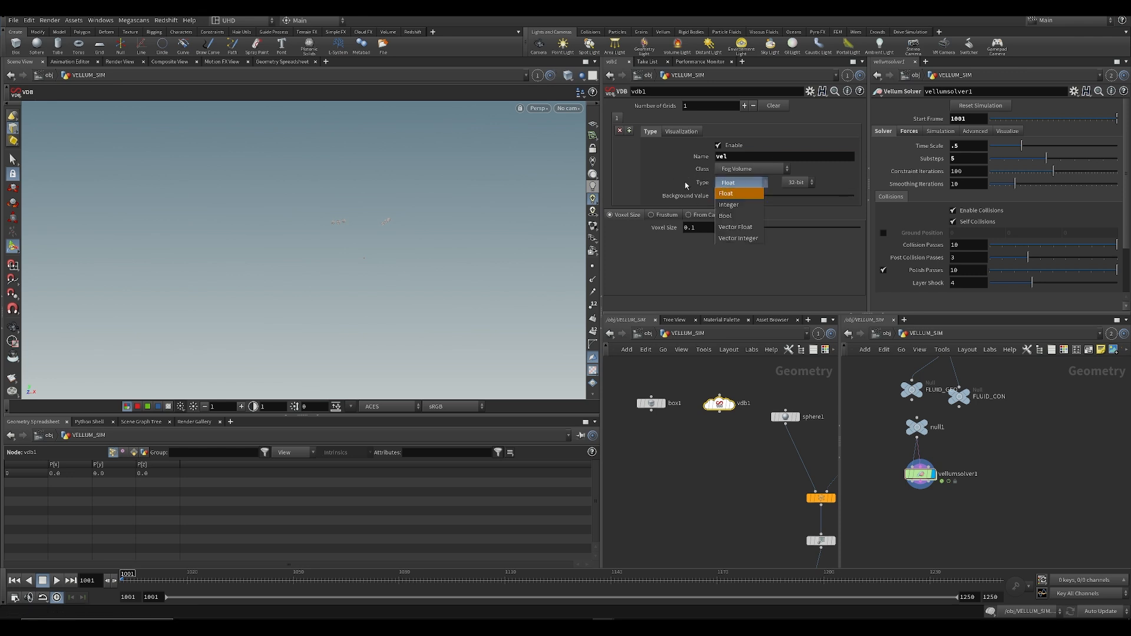
click(731, 228)
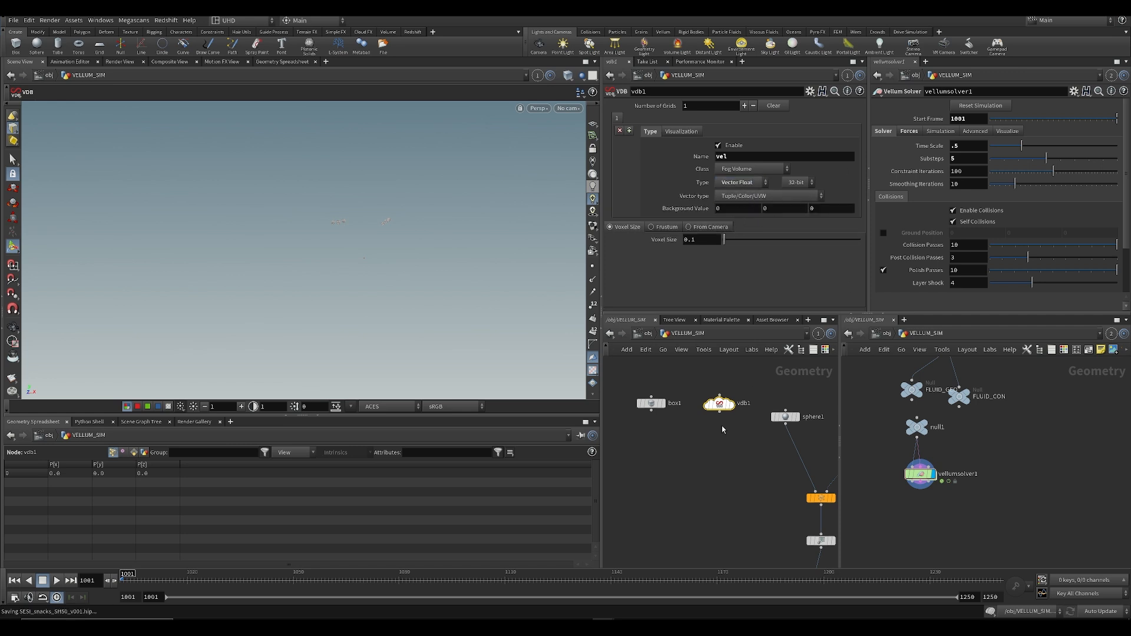
middle_click(720, 409)
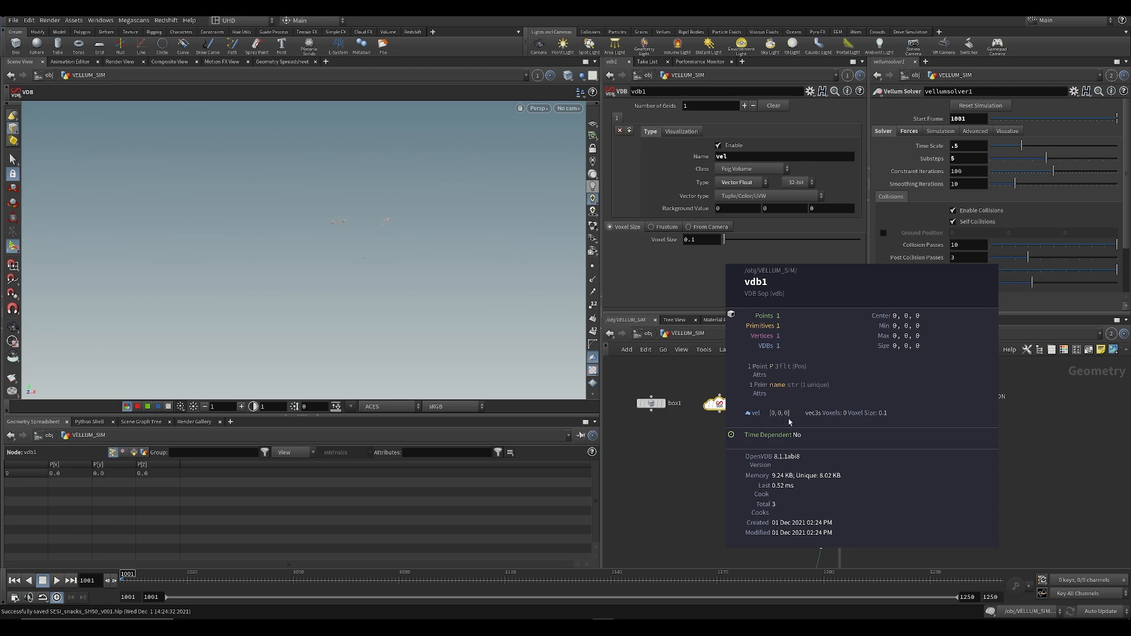
key(Tab)
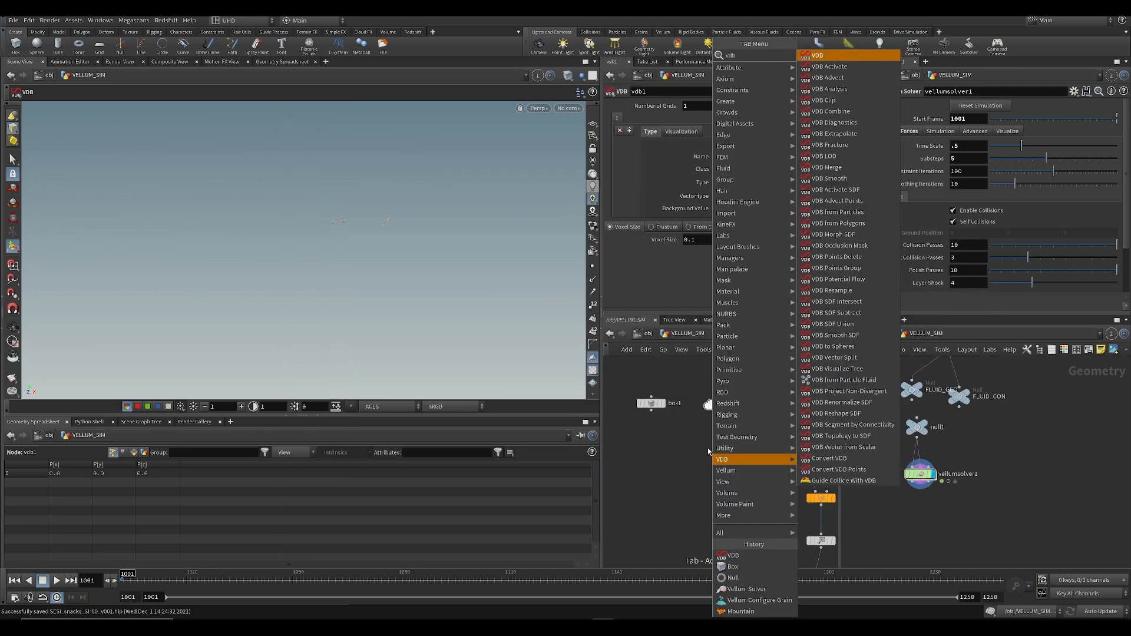
key(Escape)
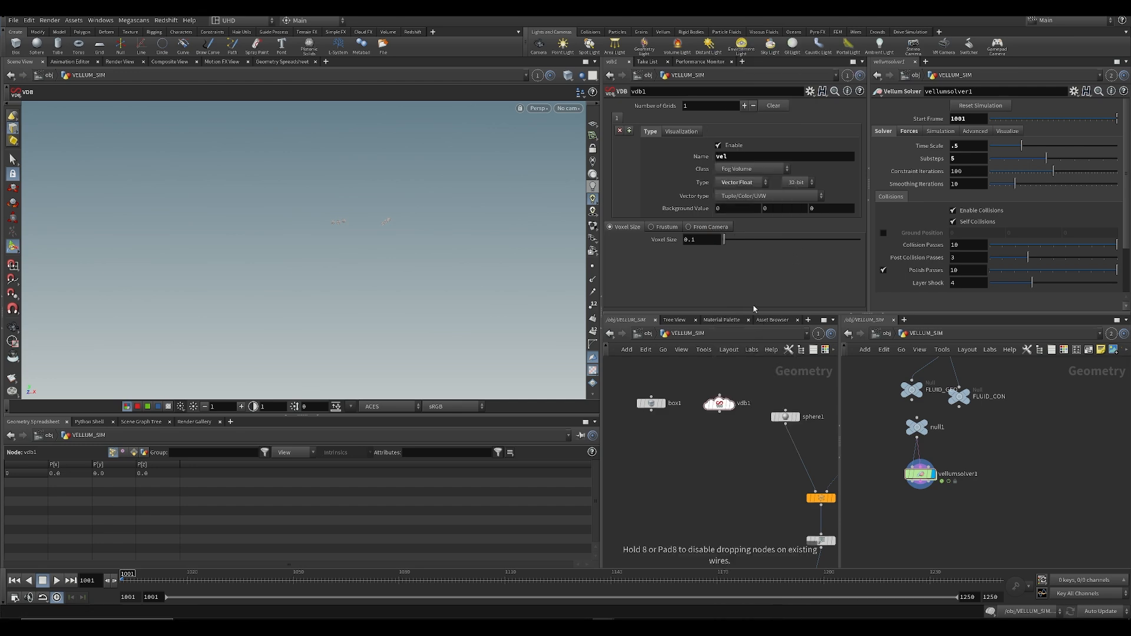
key(Tab)
key(Escape)
key(d)
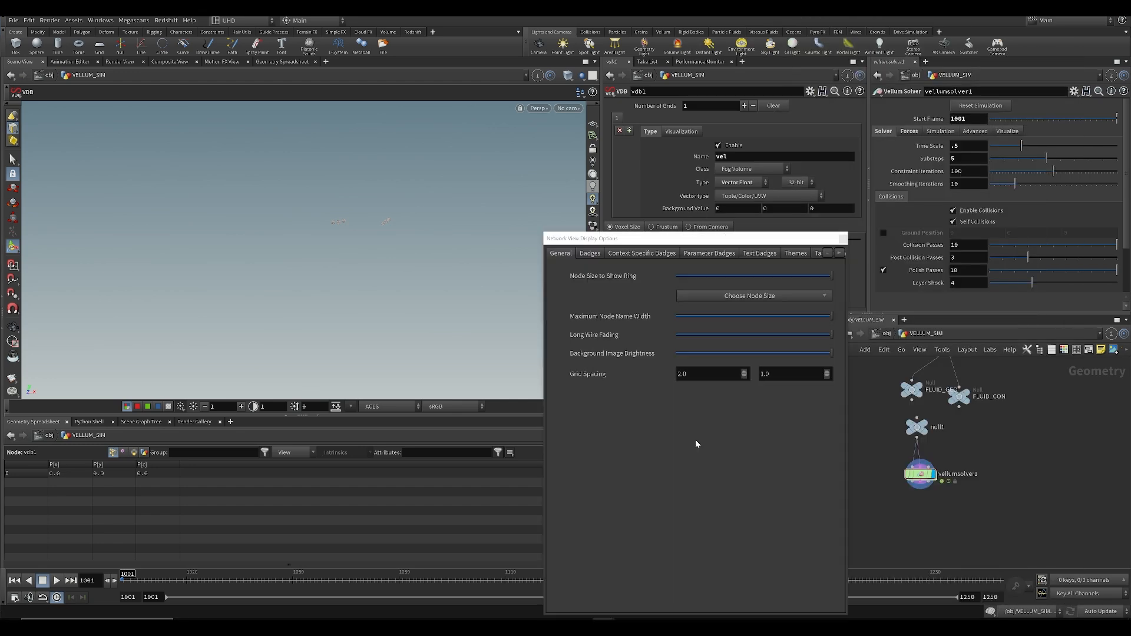
click(843, 239)
Step: Add a VDB Activate node below vdb1, feeding it vdb1 as first input and box1 as second input
key(Tab)
text(vdb ac)
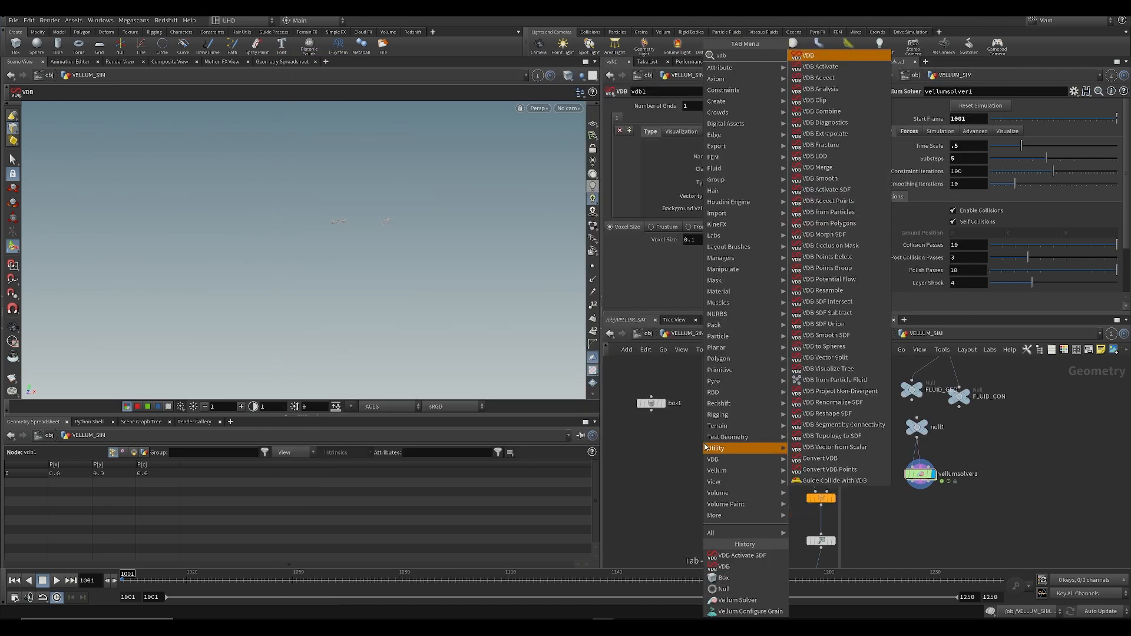
click(817, 56)
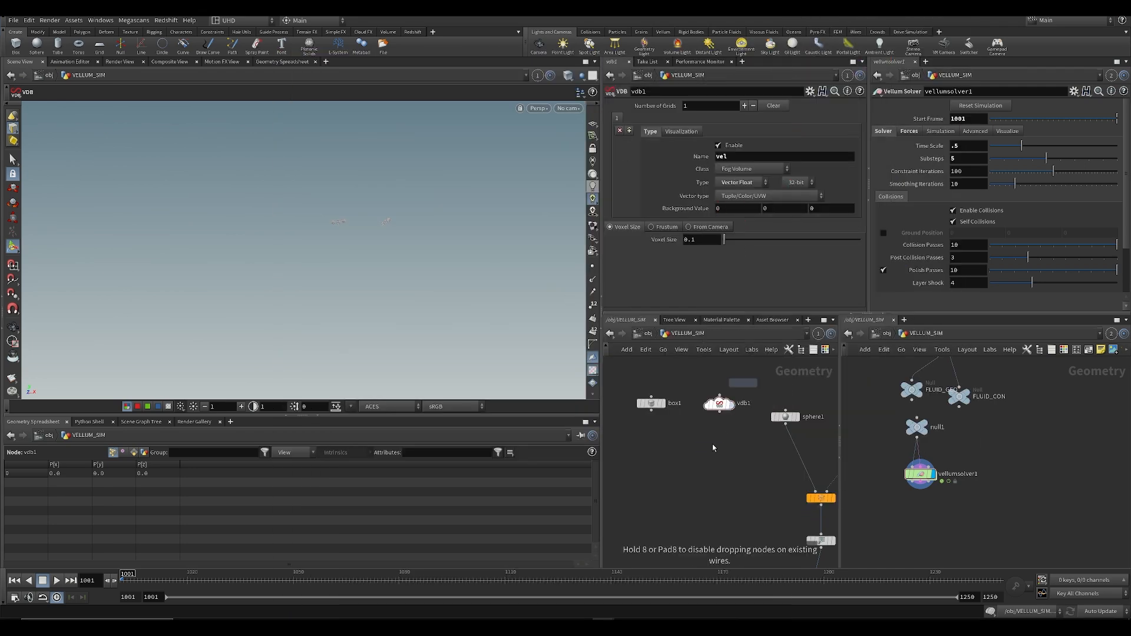
click(723, 429)
drag(710, 455, 709, 456)
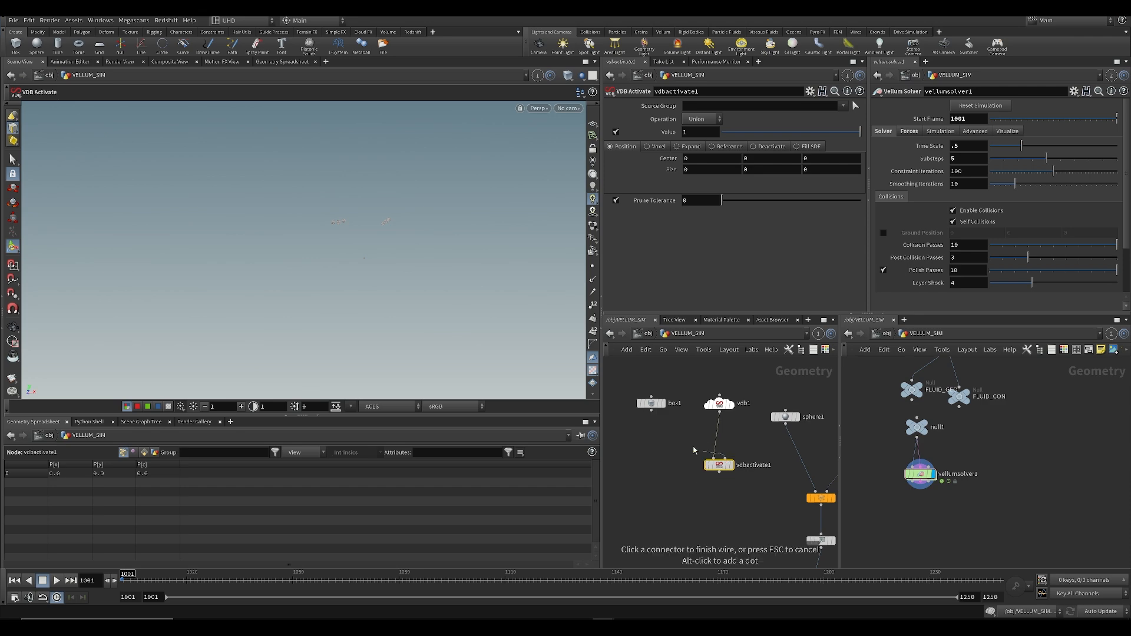
click(650, 402)
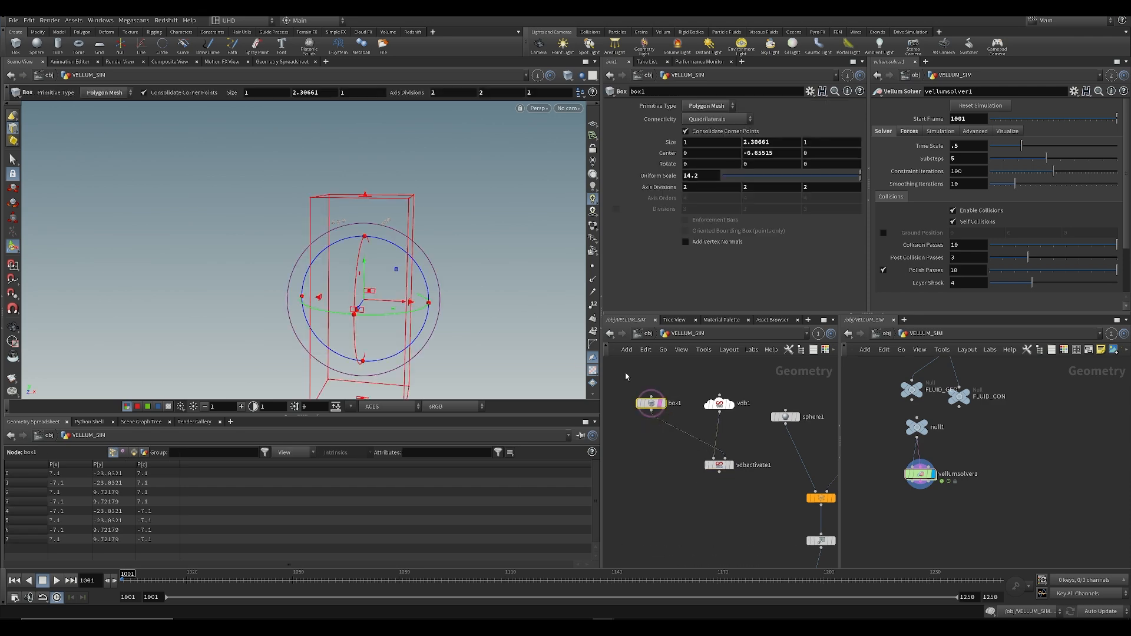
Step: Display the VDB Activate node, switch its activation region to Reference, inspect its node info and save the scene
alt+drag(426, 270, 438, 300)
key(ctrl+s)
click(720, 465)
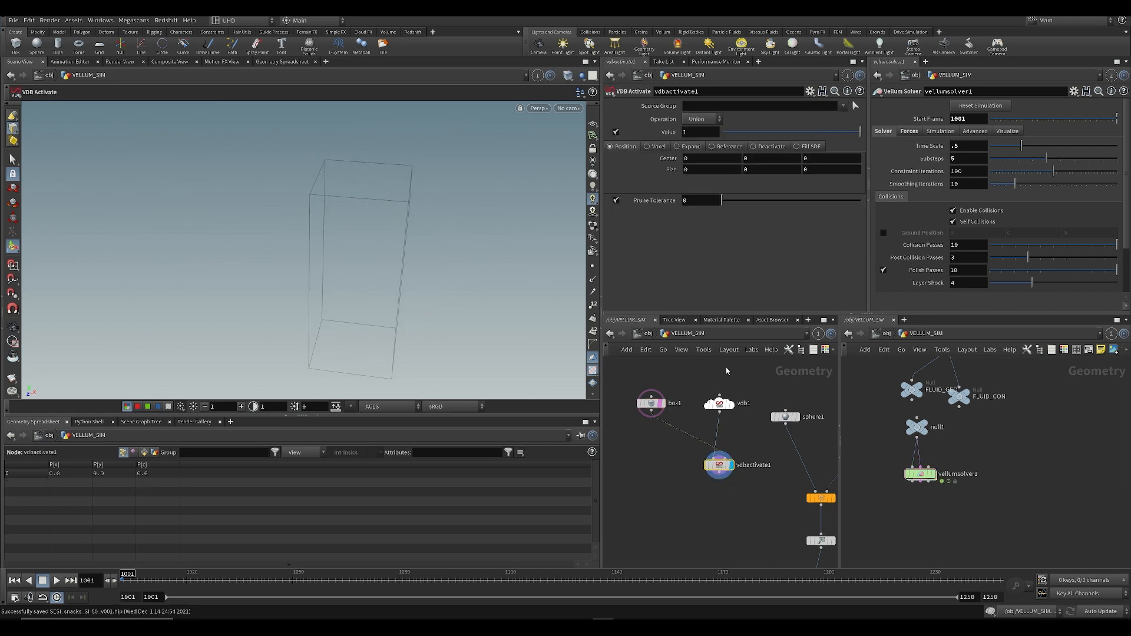
click(713, 147)
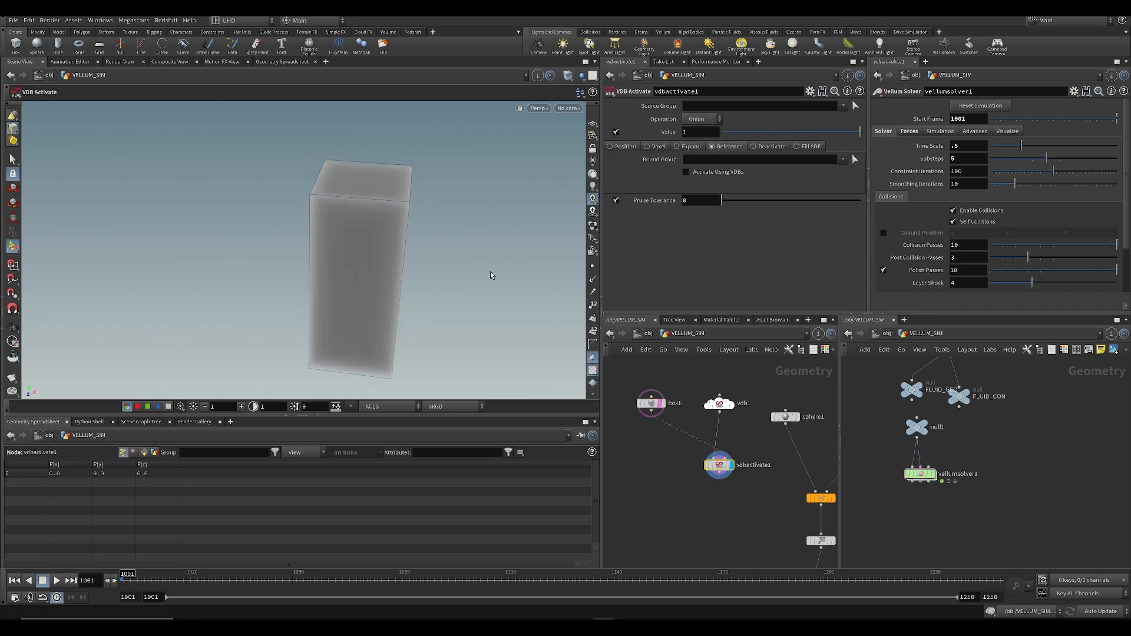
middle_click(712, 469)
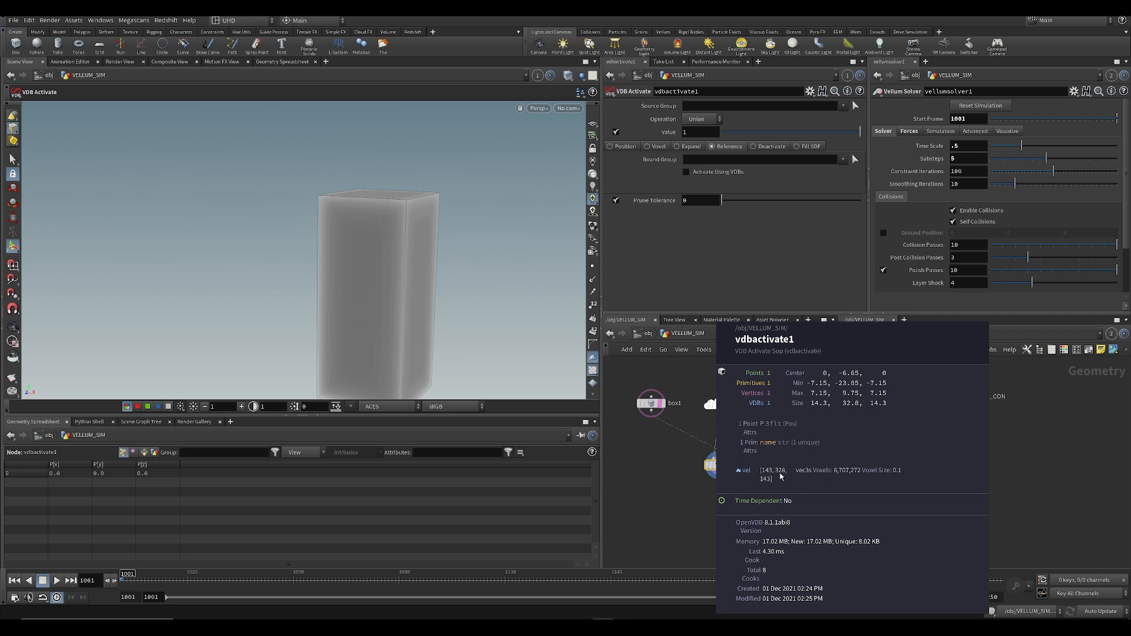
mouse_move(442, 324)
alt+mouse_down()
mouse_move(444, 266)
mouse_move(371, 247)
mouse_move(460, 330)
alt+mouse_up()
key(ctrl+s)
Step: Hide the box1 template and recheck the voxel info of the VDB Activate node
click(667, 418)
middle_drag(702, 514, 678, 488)
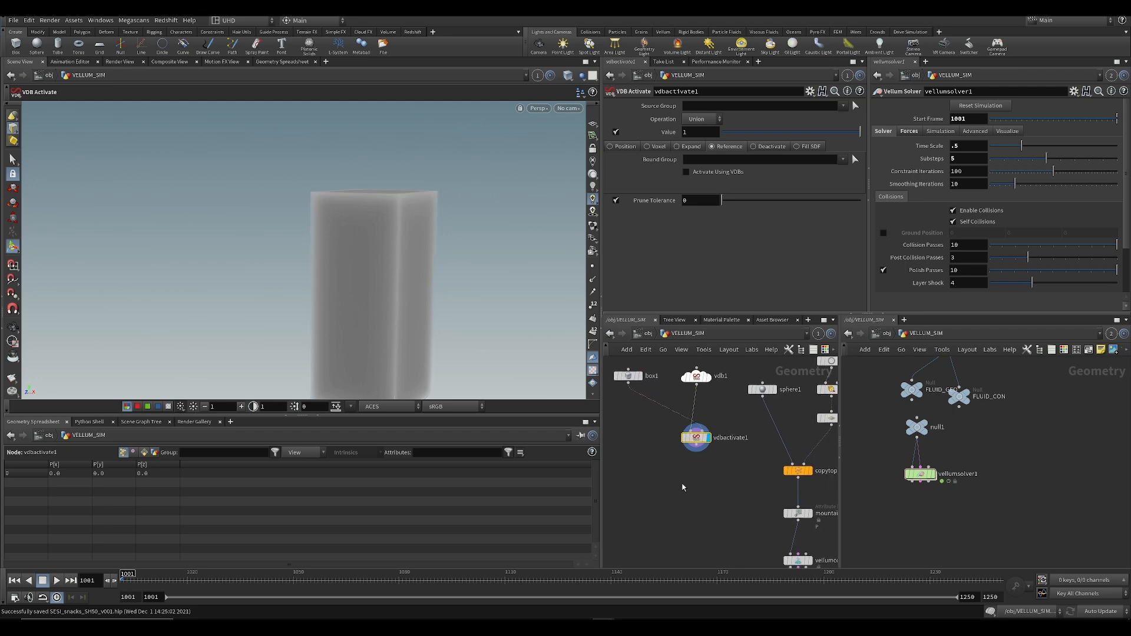
scroll(677, 487, up, 1)
middle_click(706, 435)
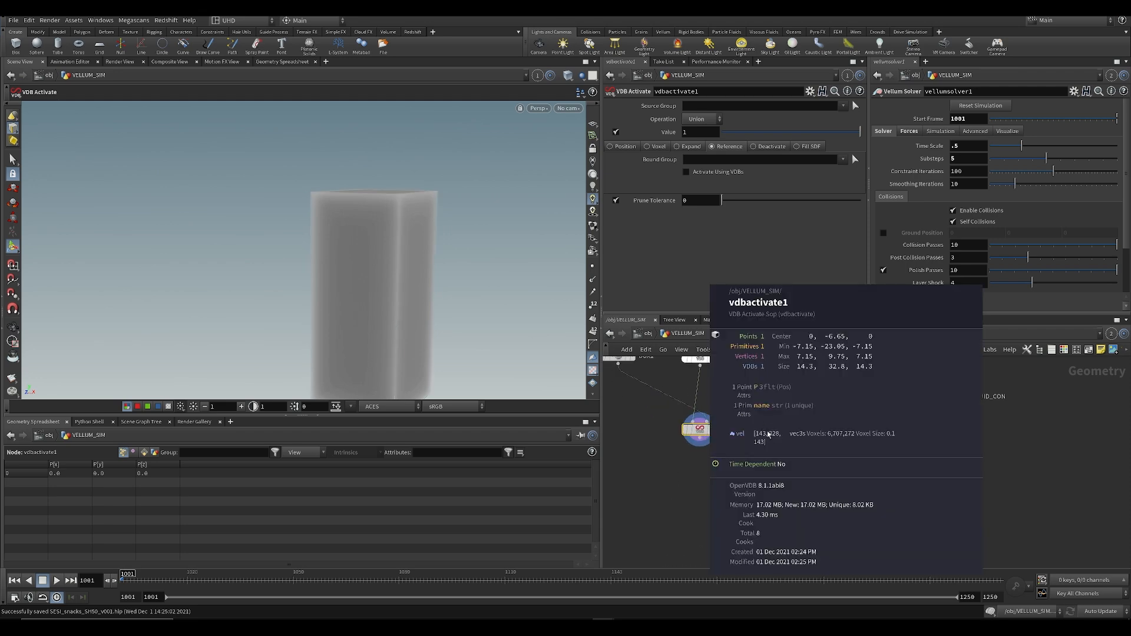
Step: Add a Volume VOP node below the VDB Activate node and connect it to that node's output
key(Tab)
text(vvop)
key(Down)
key(Return)
key(Return)
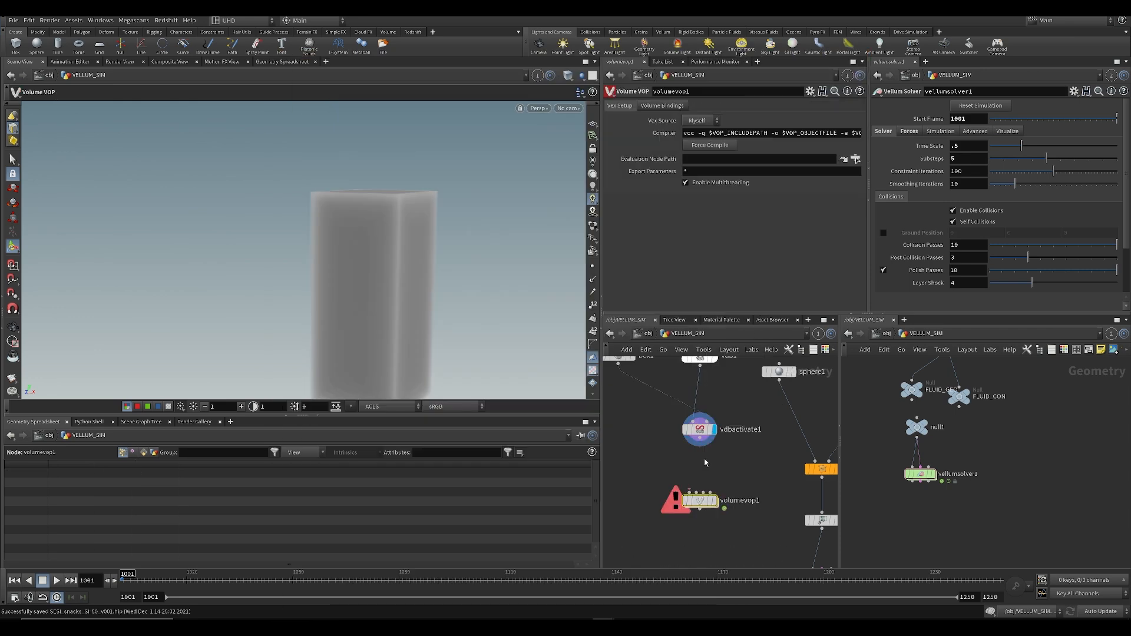
Step: Enter the Volume VOP network, add a Curl Noise node between the global and output nodes, and save the scene
double_click(703, 501)
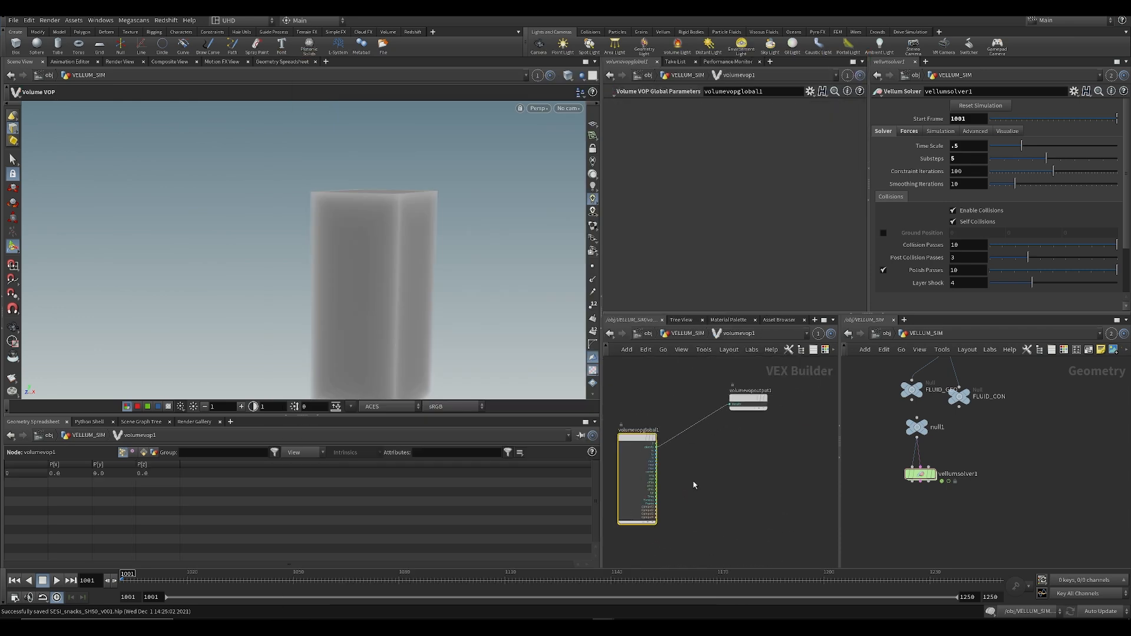
key(Tab)
text(curl)
key(Return)
key(ctrl+s)
drag(694, 485, 725, 473)
Step: Wire the global P into the Curl Noise position input, cut the density connection to the output node and save
scroll(701, 441, up, 4)
middle_drag(705, 443, 727, 436)
click(641, 443)
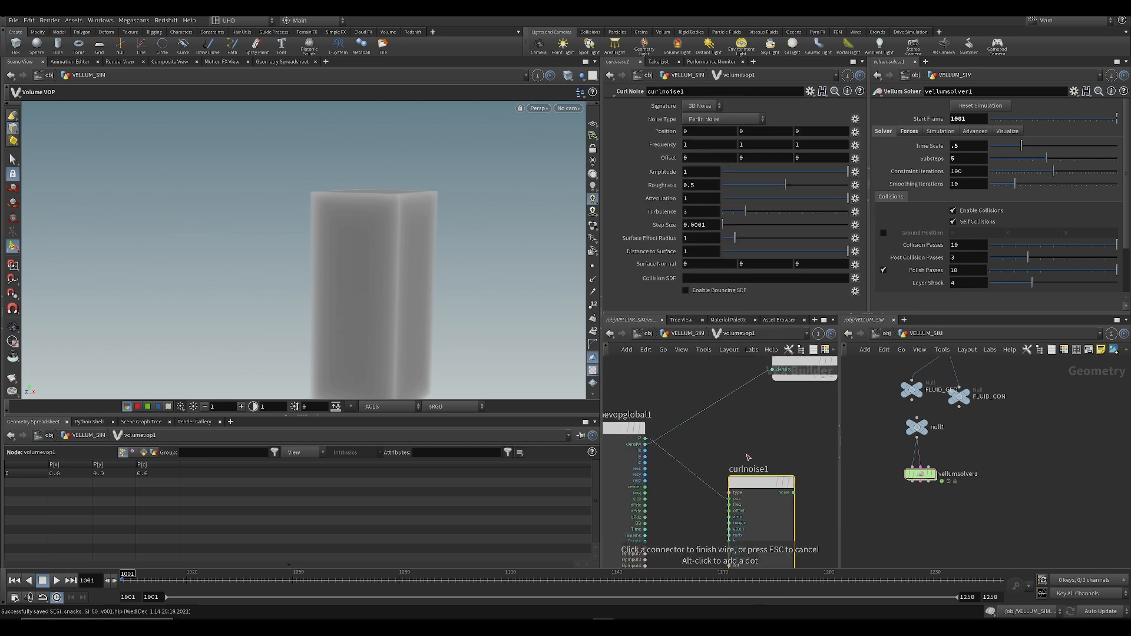
click(730, 498)
scroll(748, 444, down, 2)
middle_drag(729, 404, 721, 426)
key(y)
drag(708, 420, 677, 394)
middle_drag(740, 471, 715, 410)
key(ctrl+s)
Step: Add a Bind node beside the Curl Noise, with type 3 Floats (vector) and the name vel
key(Tab)
text(bind)
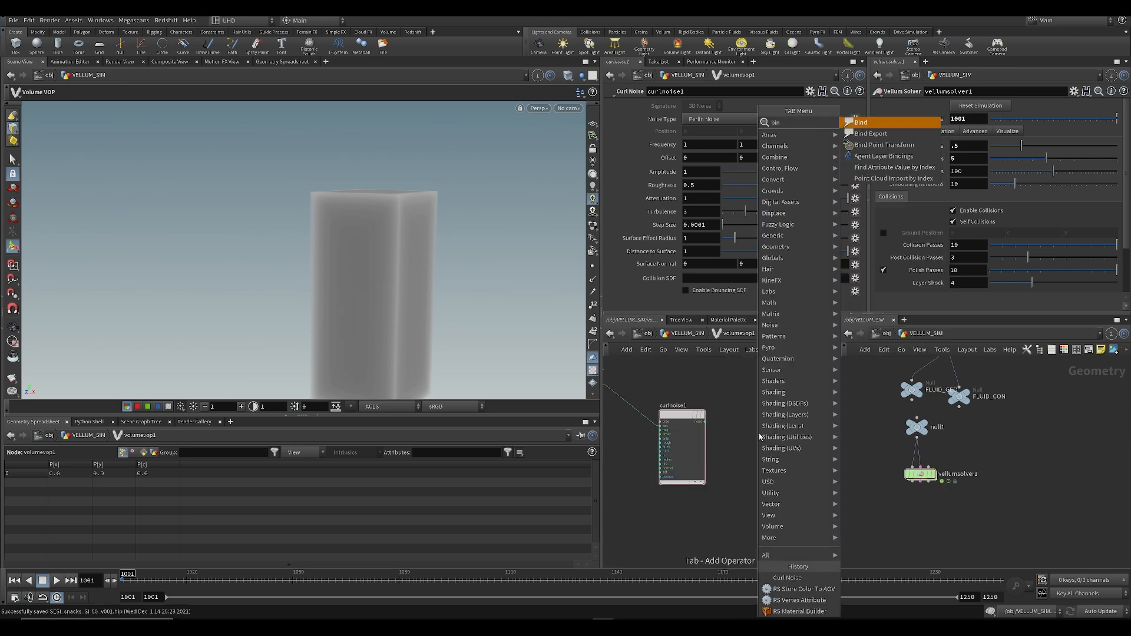
key(Return)
click(804, 422)
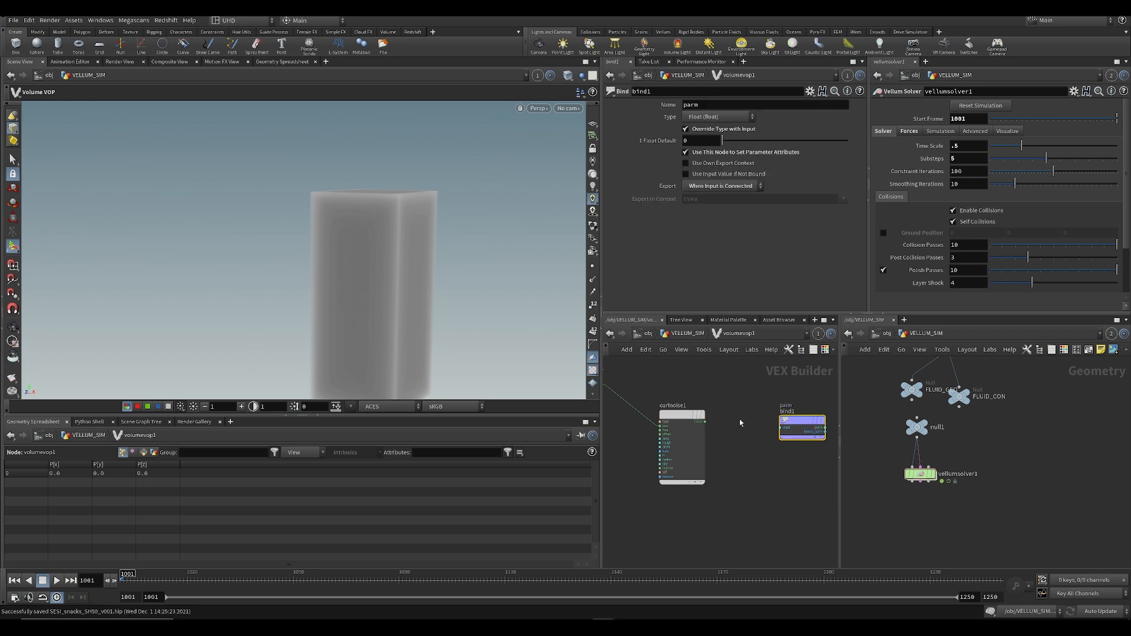
click(714, 117)
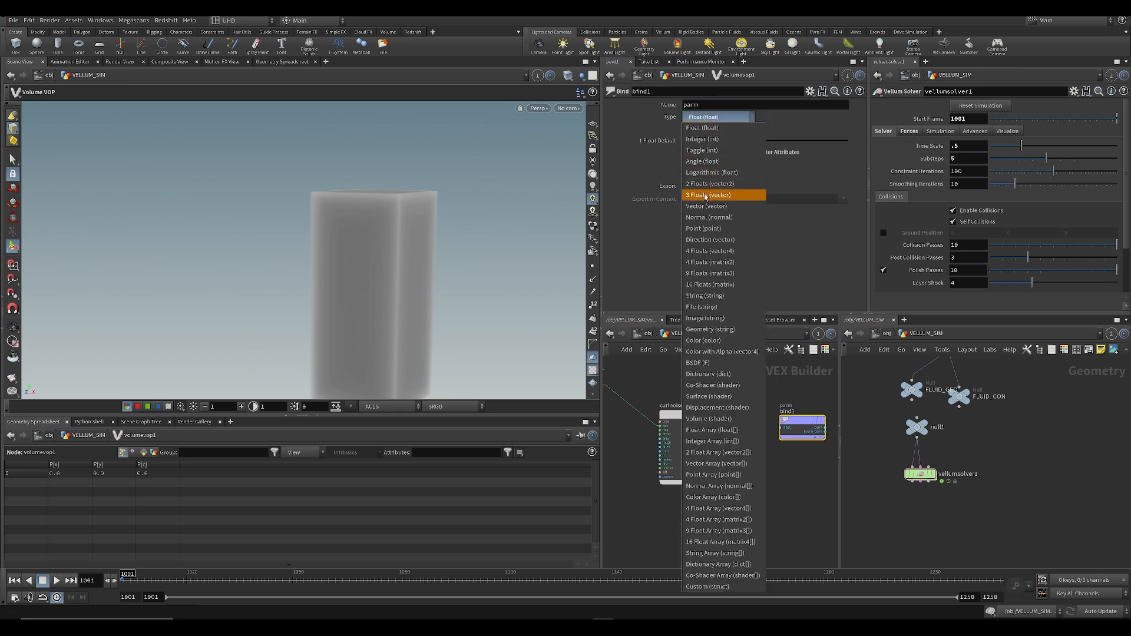
click(706, 195)
double_click(691, 104)
text(vel)
key(Return)
Step: Connect the Curl Noise output to the vel Bind input, return to the geometry network and display the Volume VOP
drag(704, 422, 780, 428)
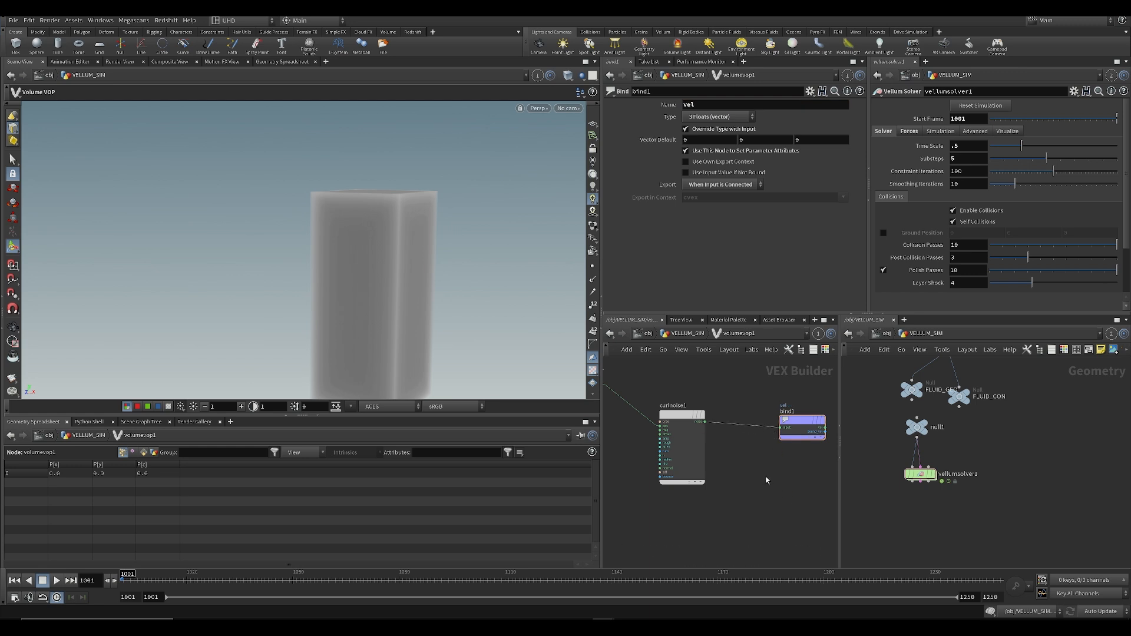
middle_drag(768, 481, 758, 442)
key(u)
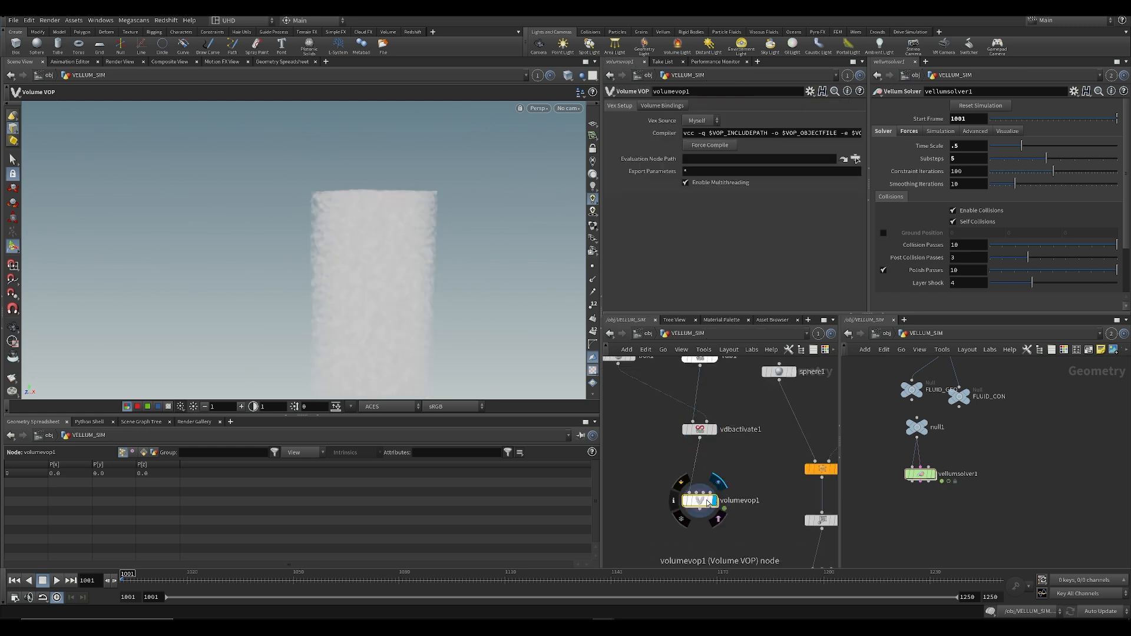
Step: Save the scene, enter the Volume VOP and promote the Curl Noise type and frequency inputs to parameters
key(ctrl+s)
alt+drag(381, 306, 323, 310)
scroll(704, 466, up, 2)
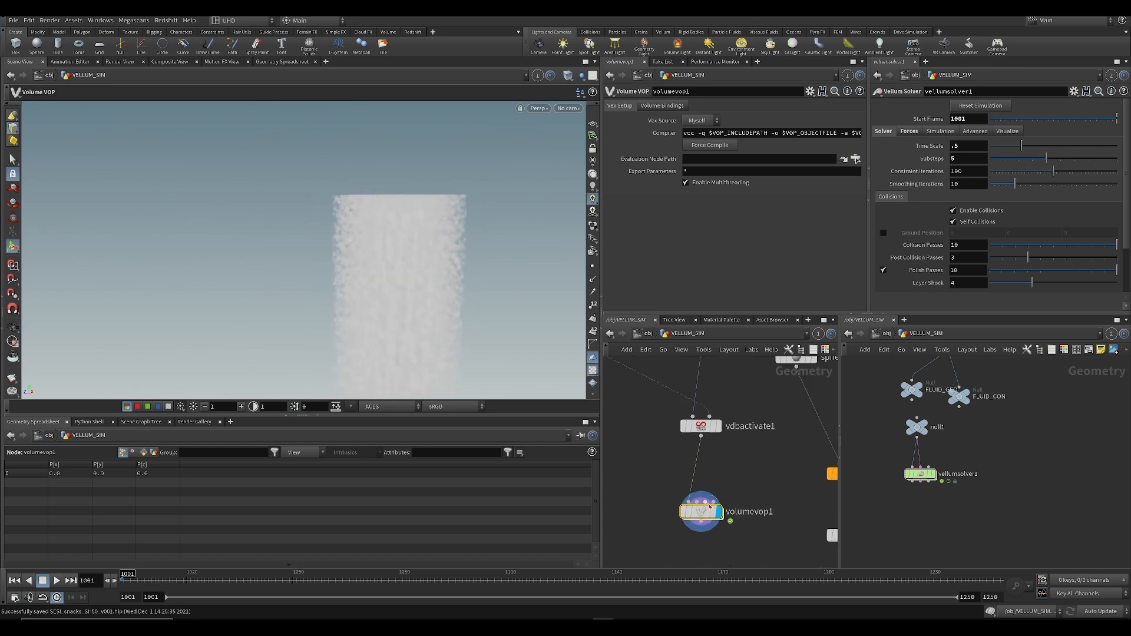
double_click(708, 510)
scroll(683, 433, up, 2)
right_click(632, 396)
click(616, 395)
scroll(620, 394, up, 1)
middle_drag(627, 379, 685, 402)
right_click(688, 402)
click(699, 407)
right_click(693, 414)
click(701, 420)
Step: Promote the Curl Noise offset, amplitude and roughness inputs to parameters and return to the geometry network
middle_drag(693, 425, 699, 427)
right_click(700, 423)
click(706, 428)
right_click(700, 431)
click(704, 435)
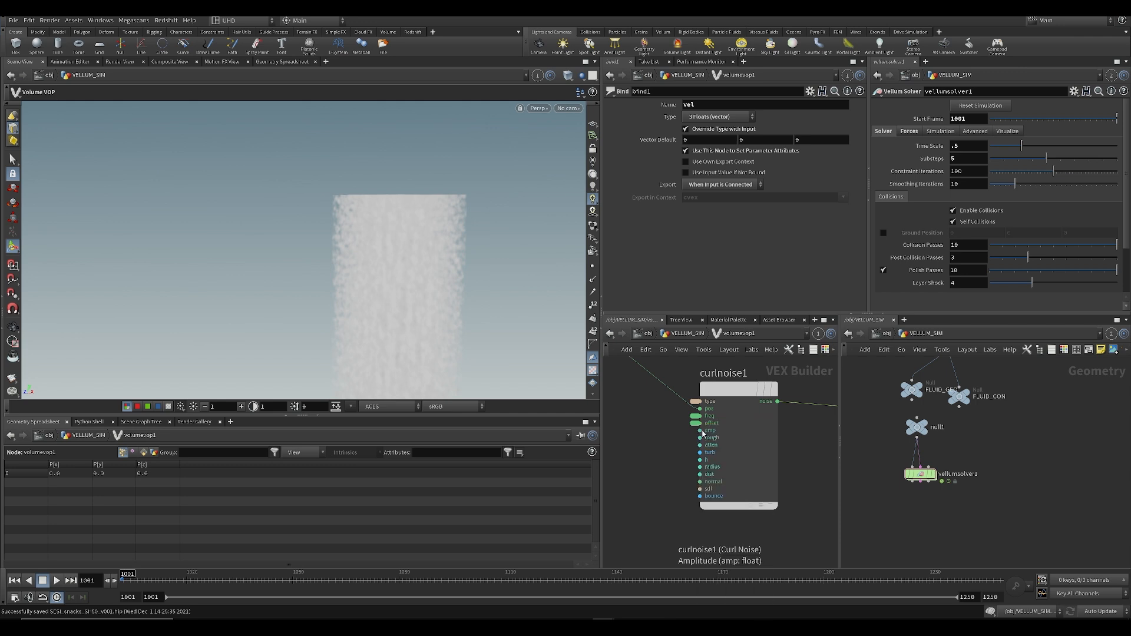
right_click(701, 438)
click(707, 439)
right_click(699, 459)
click(705, 457)
key(u)
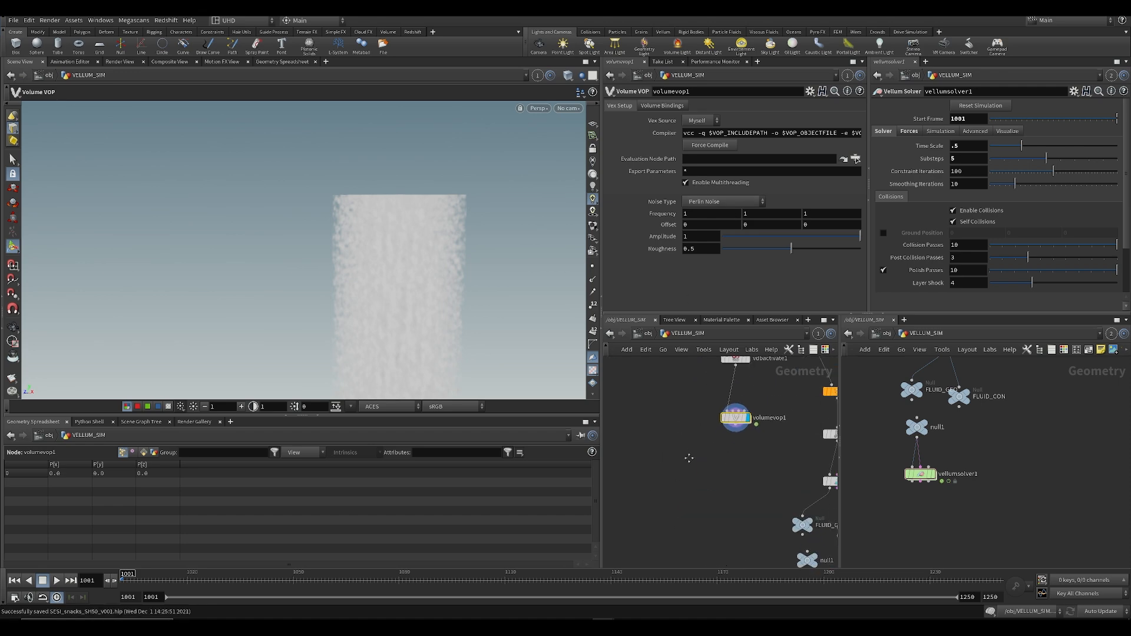
Step: Add a Volume Slice node below the Volume VOP, wire and display it, and save the scene
key(Tab)
text(null)
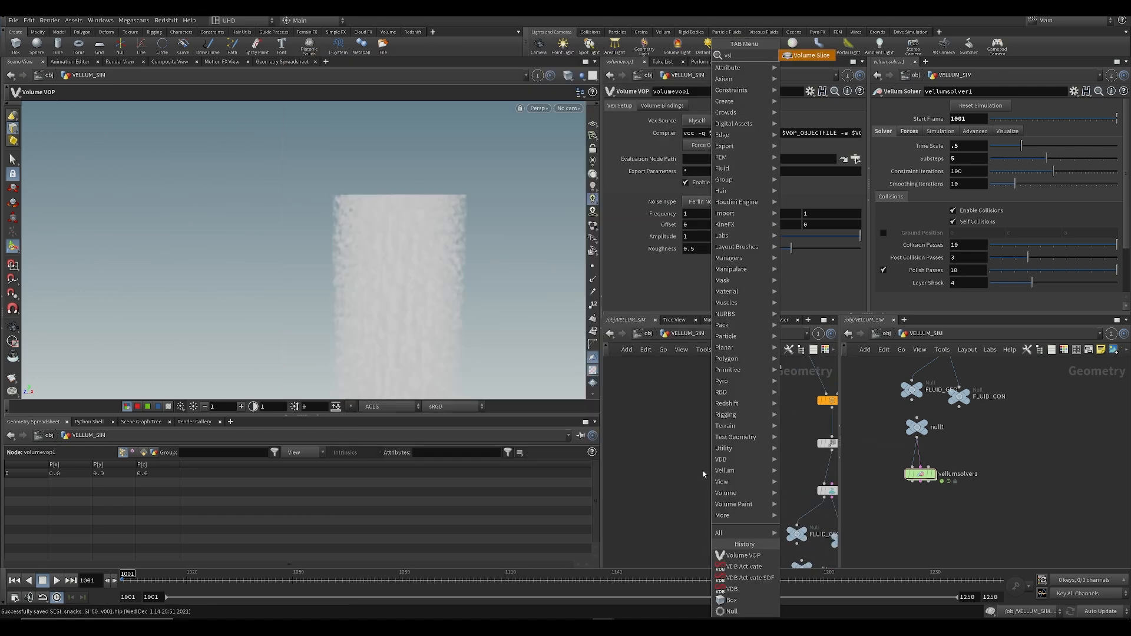
key(Return)
click(733, 477)
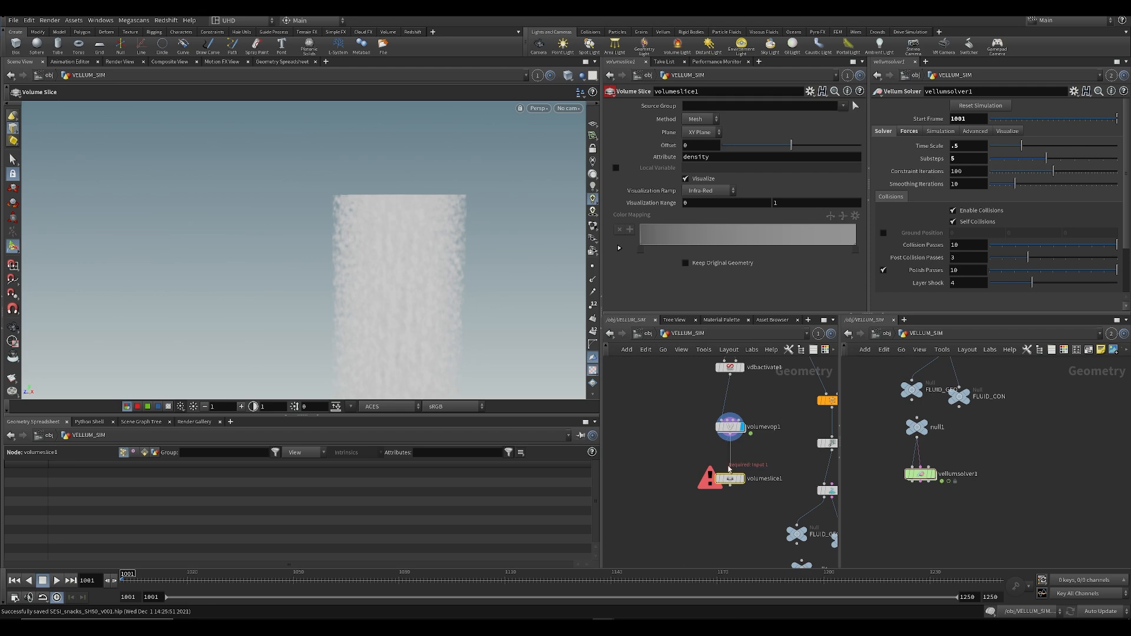
drag(727, 466, 730, 471)
click(747, 465)
alt+drag(463, 307, 325, 334)
key(ctrl+s)
alt+right_drag(325, 334, 425, 297)
alt+middle_drag(429, 304, 382, 254)
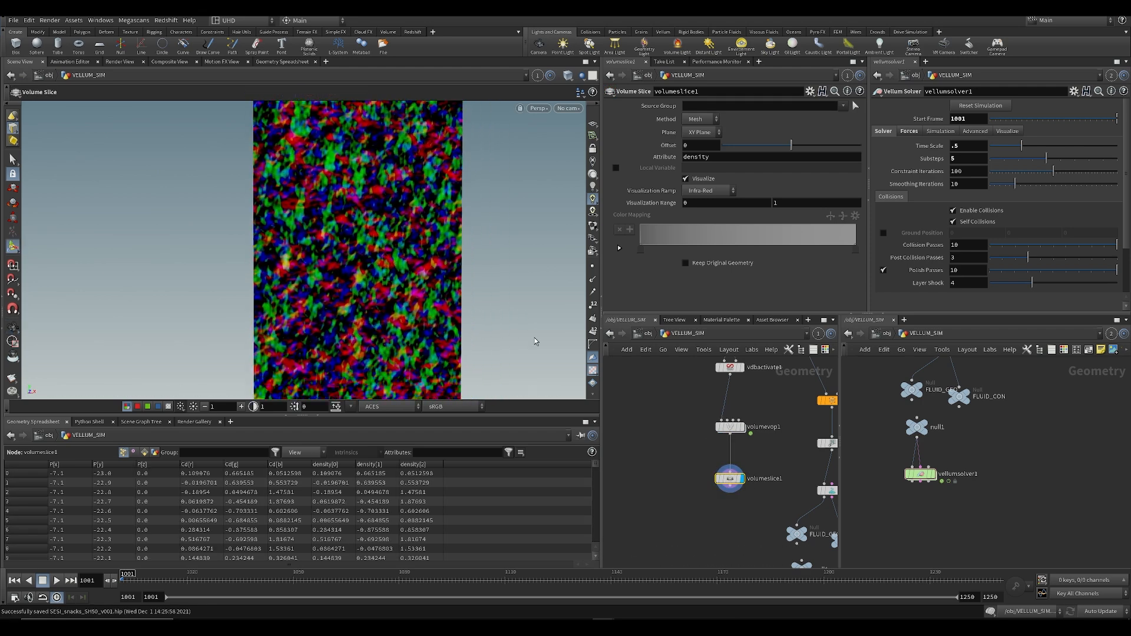
Step: Set the Volume VOP's noise roughness to 0.252 and frequency to 0.7 on all axes, and save the scene
click(730, 427)
middle_drag(669, 218, 670, 224)
drag(759, 252, 761, 250)
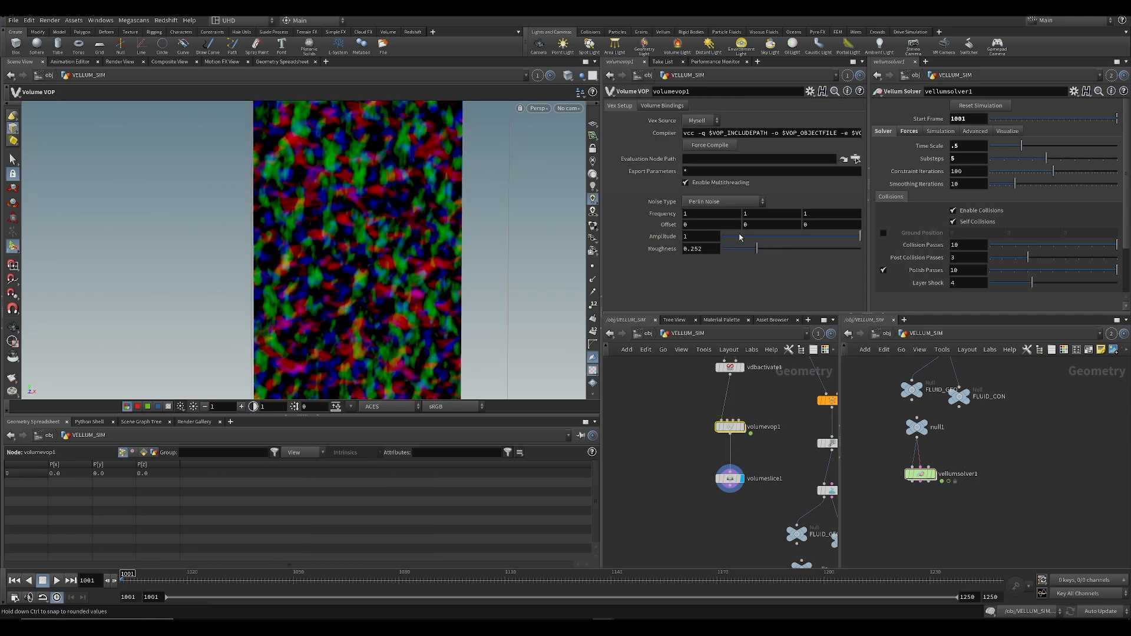
middle_drag(660, 216, 639, 219)
click(683, 486)
key(ctrl+s)
Step: Add a Volume Trail node below the Volume Slice and wire the slice into its first input
middle_drag(728, 535, 711, 486)
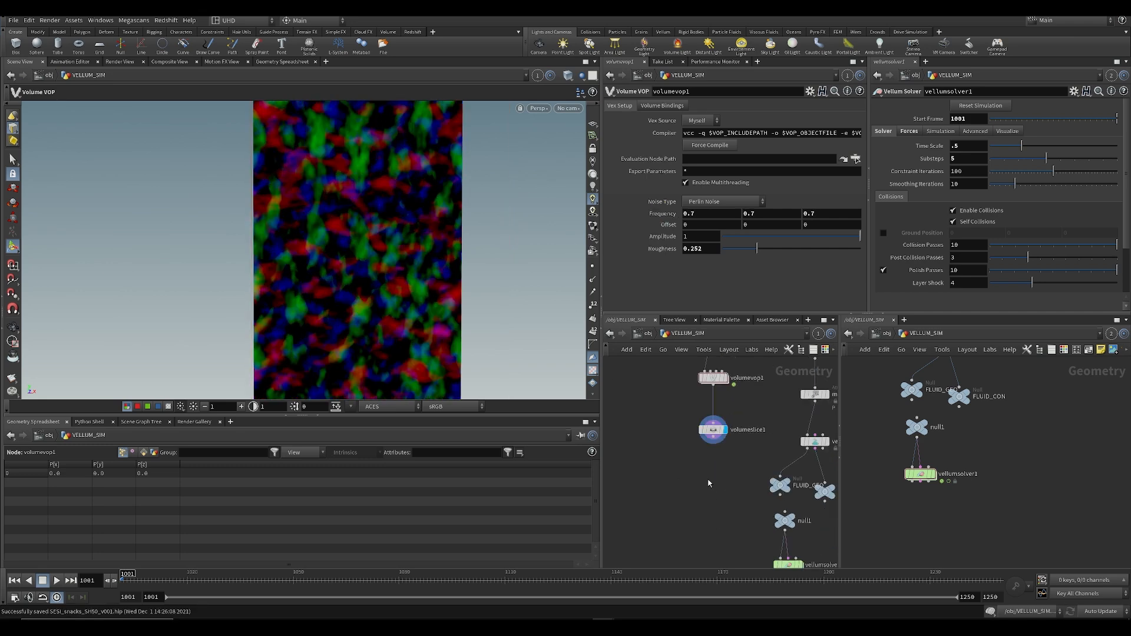
key(Tab)
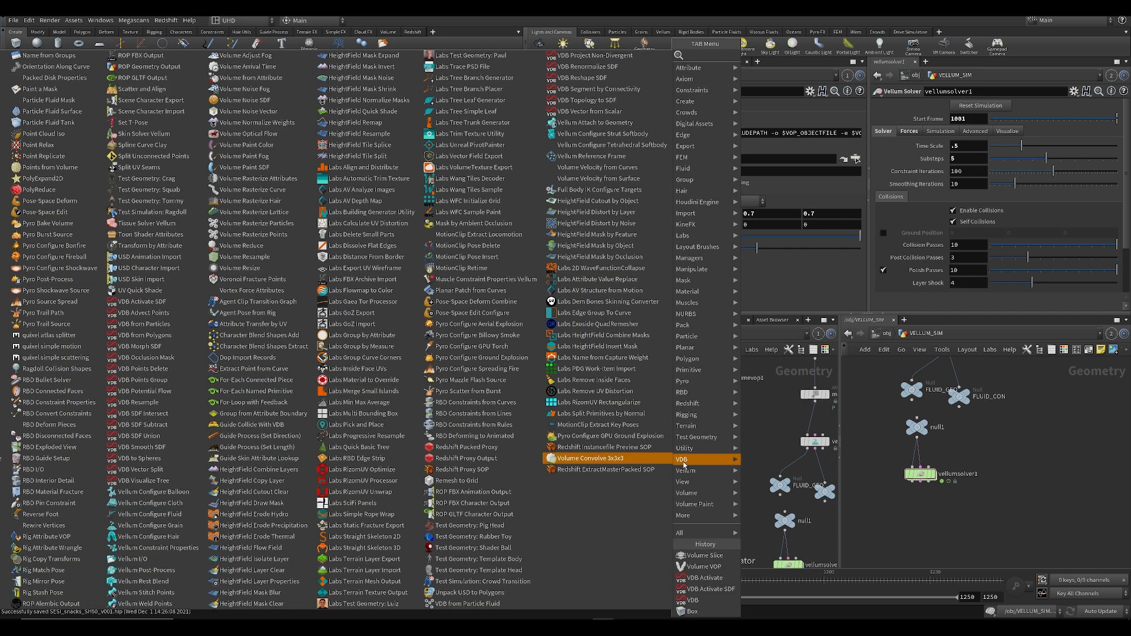
text(vdban)
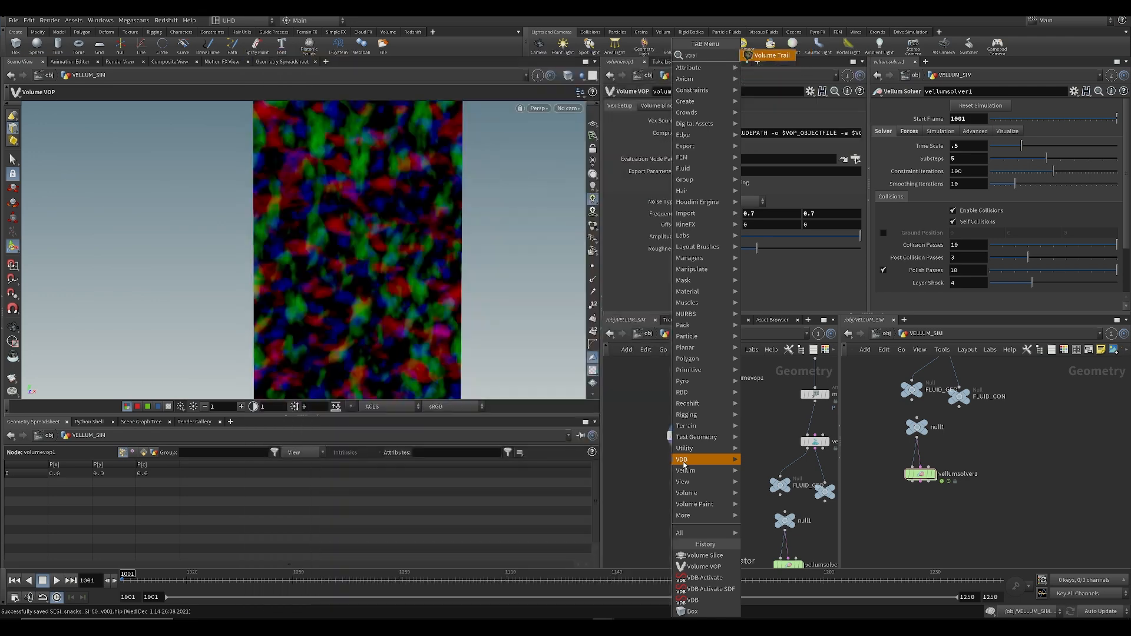
key(Return)
click(724, 500)
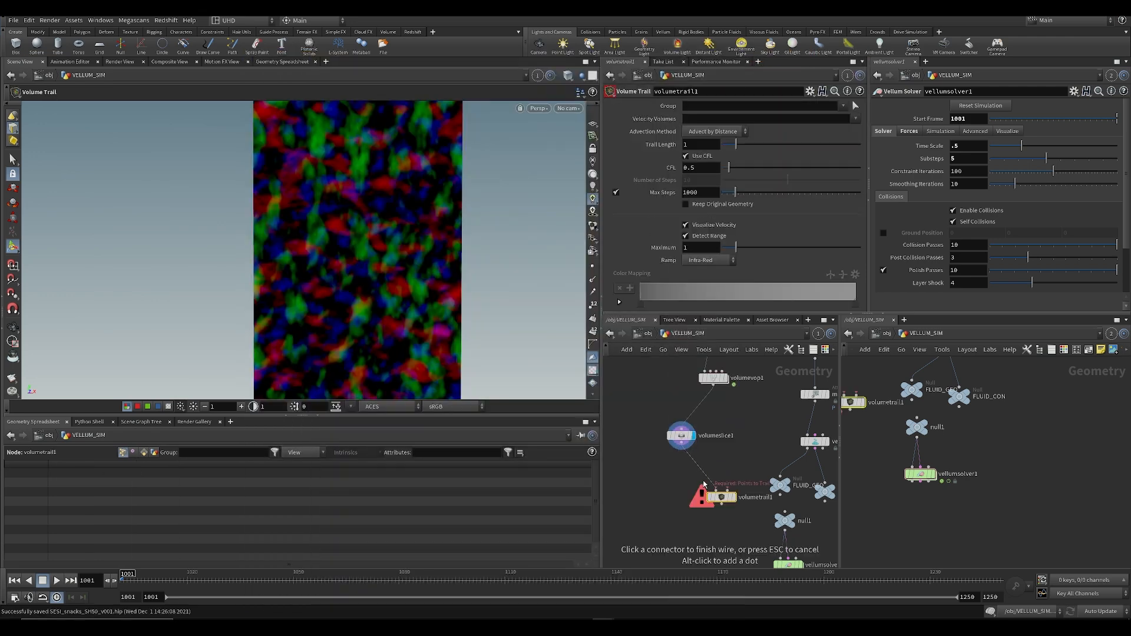
Step: Wire the Volume VOP into the Volume Trail's second input, display the trails and save the scene
click(682, 438)
middle_click(683, 438)
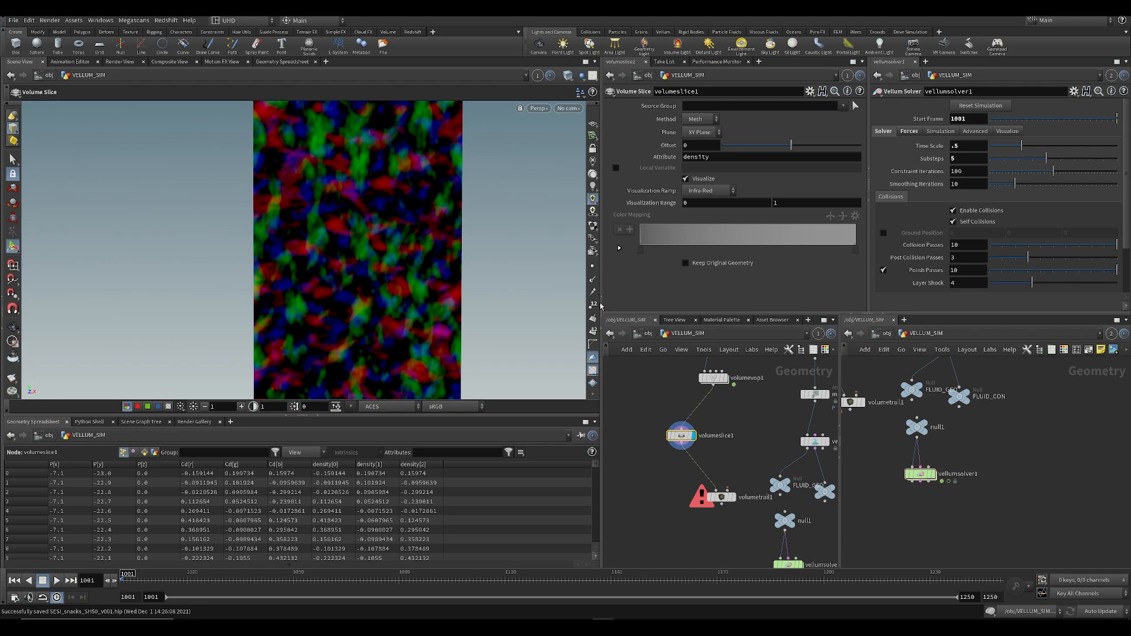
click(592, 266)
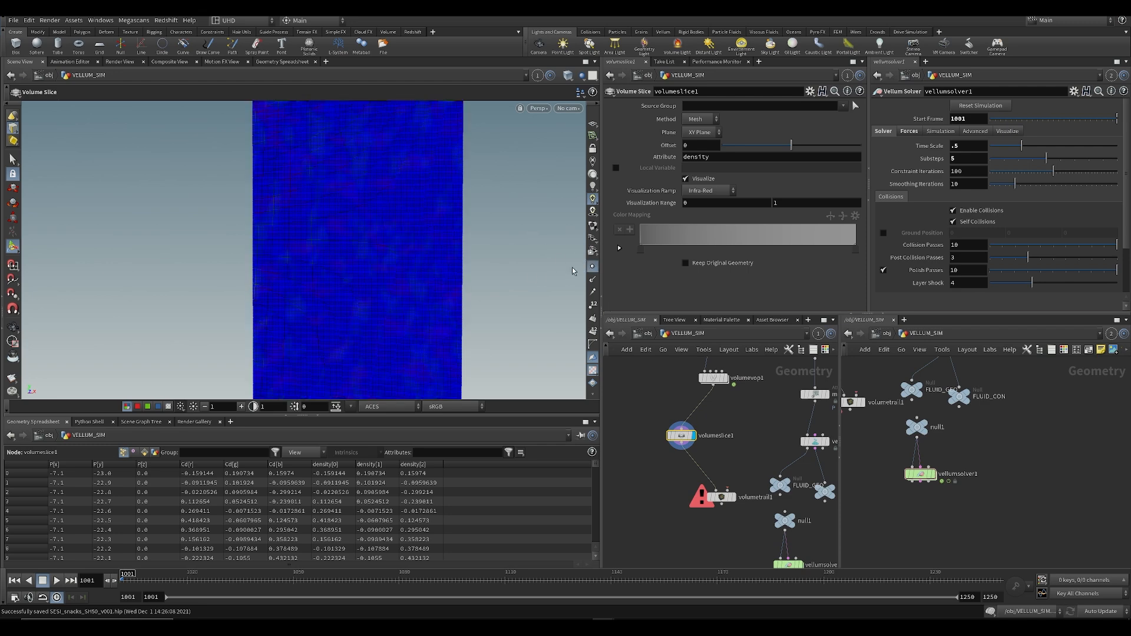
click(593, 266)
drag(729, 490, 712, 393)
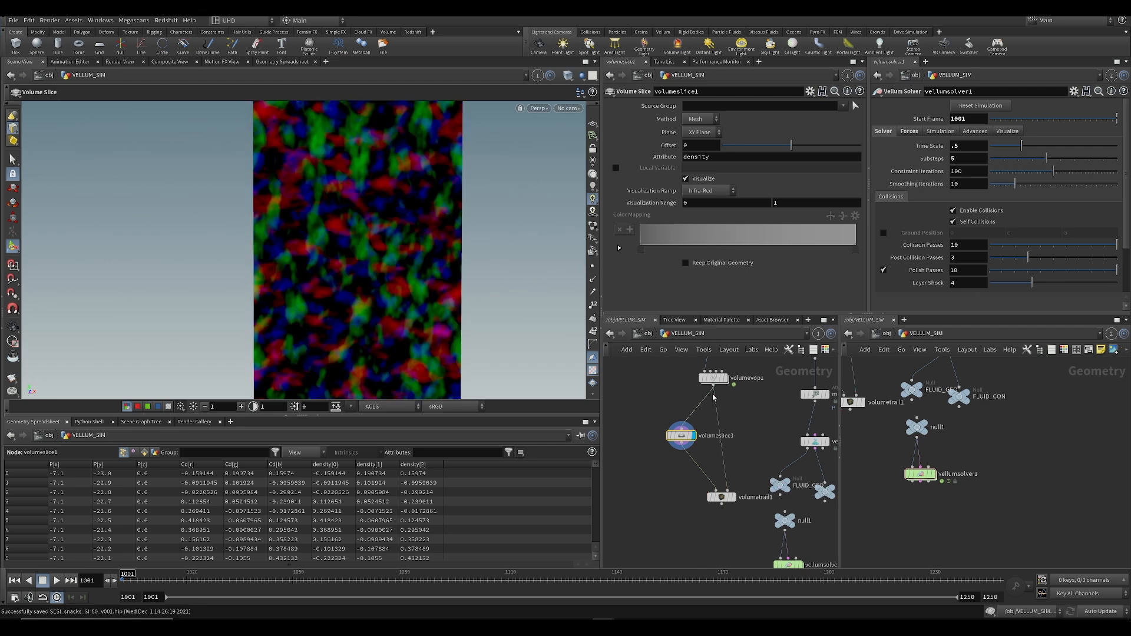
click(738, 483)
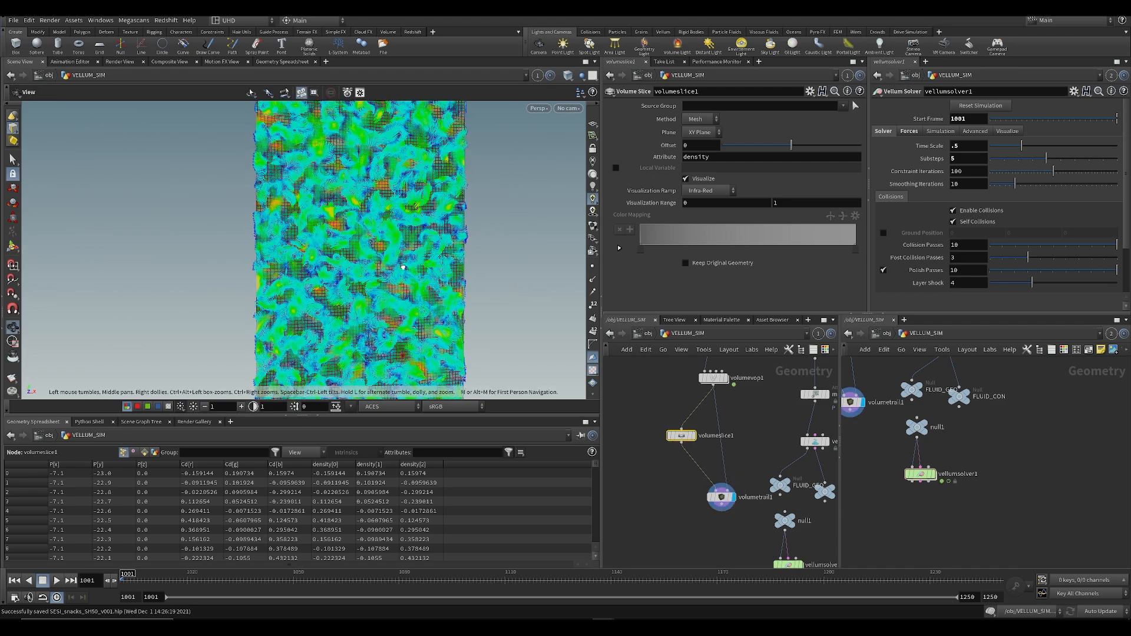
alt+drag(390, 314, 389, 323)
key(ctrl+s)
alt+right_drag(373, 211, 341, 222)
alt+drag(341, 222, 361, 217)
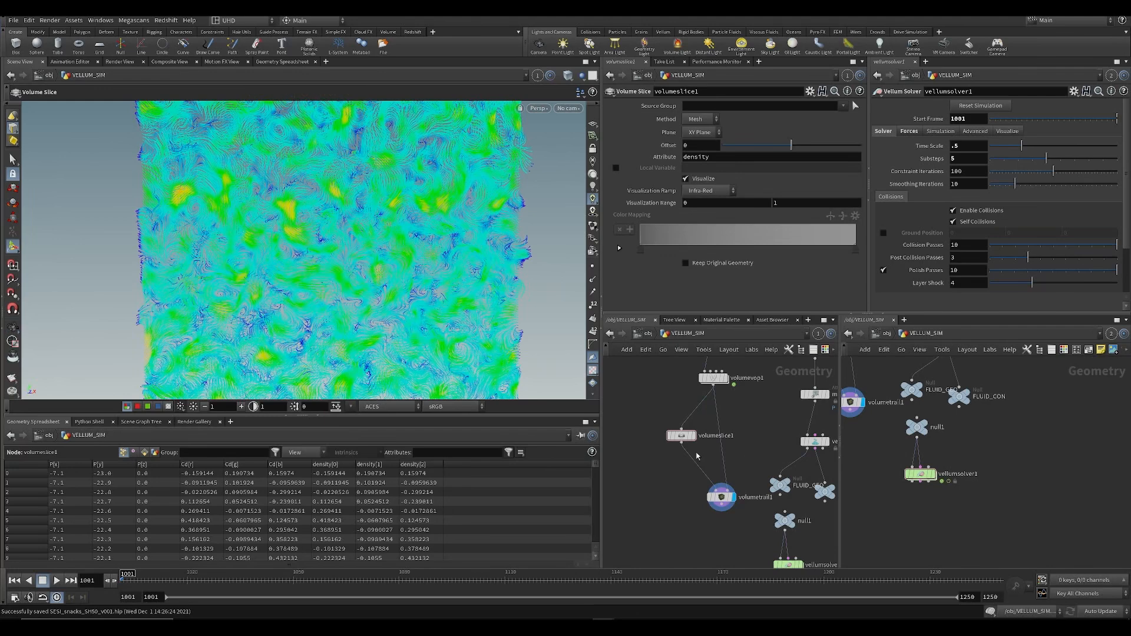
Step: Set the Volume VOP's noise frequency to 1.1 on all axes
click(713, 378)
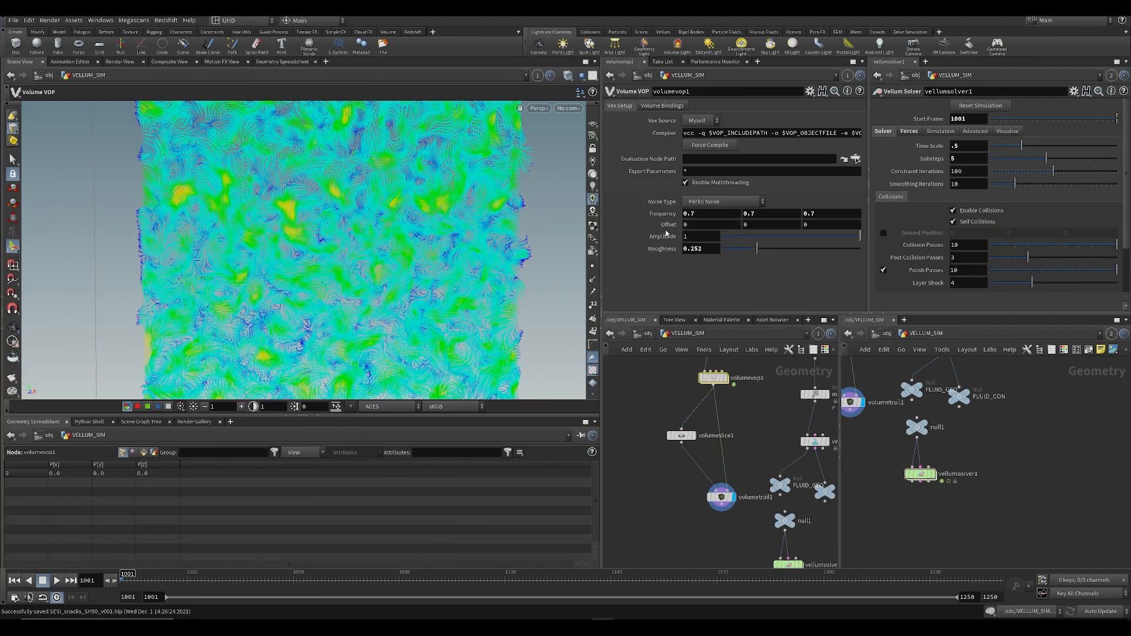
mouse_move(687, 213)
middle_down()
mouse_move(655, 220)
mouse_move(668, 221)
middle_up()
middle_drag(660, 217, 653, 217)
alt+drag(458, 248, 477, 327)
Step: Check the velocity trails through the shot camera, return to a free perspective view and save the scene
click(569, 109)
click(585, 159)
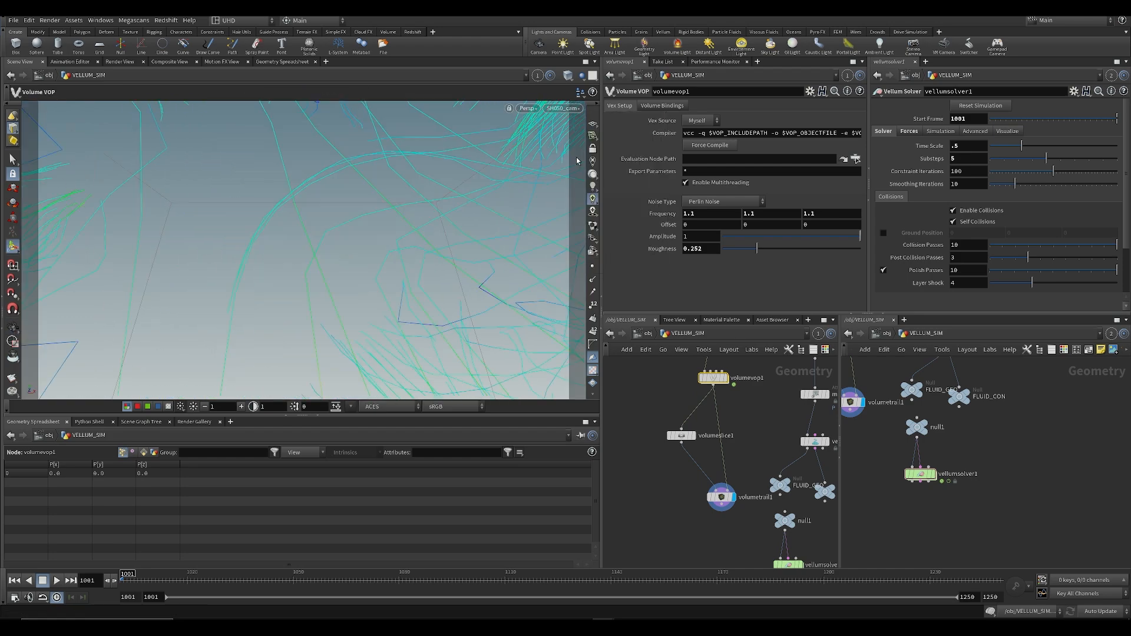
click(677, 436)
mouse_move(390, 253)
alt+mouse_down()
mouse_move(371, 245)
mouse_move(387, 292)
mouse_move(384, 238)
alt+mouse_up()
key(ctrl+s)
click(663, 408)
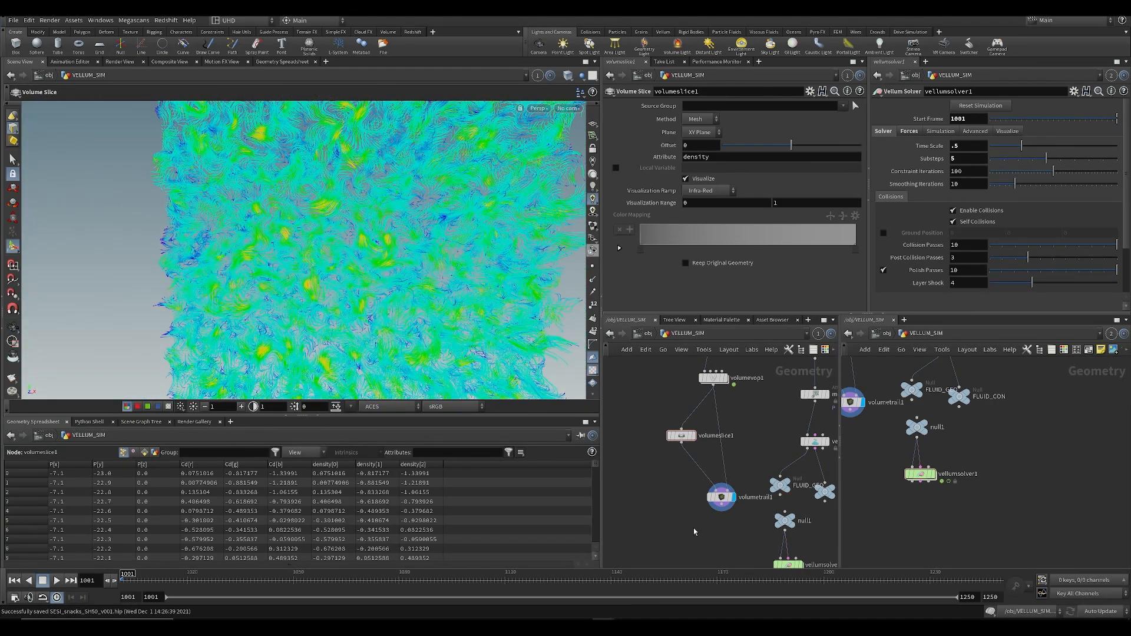
Step: Move the slice and trail nodes aside, add a Null wired from the Volume VOP and rename it VEL
drag(716, 500, 688, 497)
drag(639, 403, 640, 482)
drag(700, 505, 705, 490)
key(Tab)
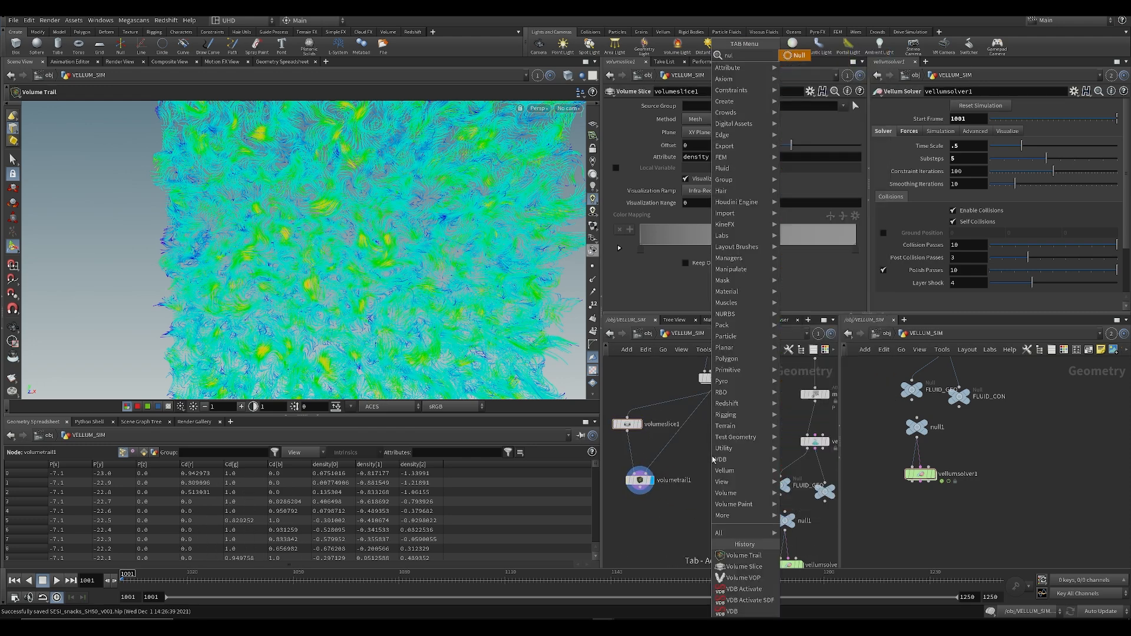
text(null)
key(Return)
click(713, 456)
drag(735, 385, 713, 448)
double_click(733, 455)
text(VEL_)
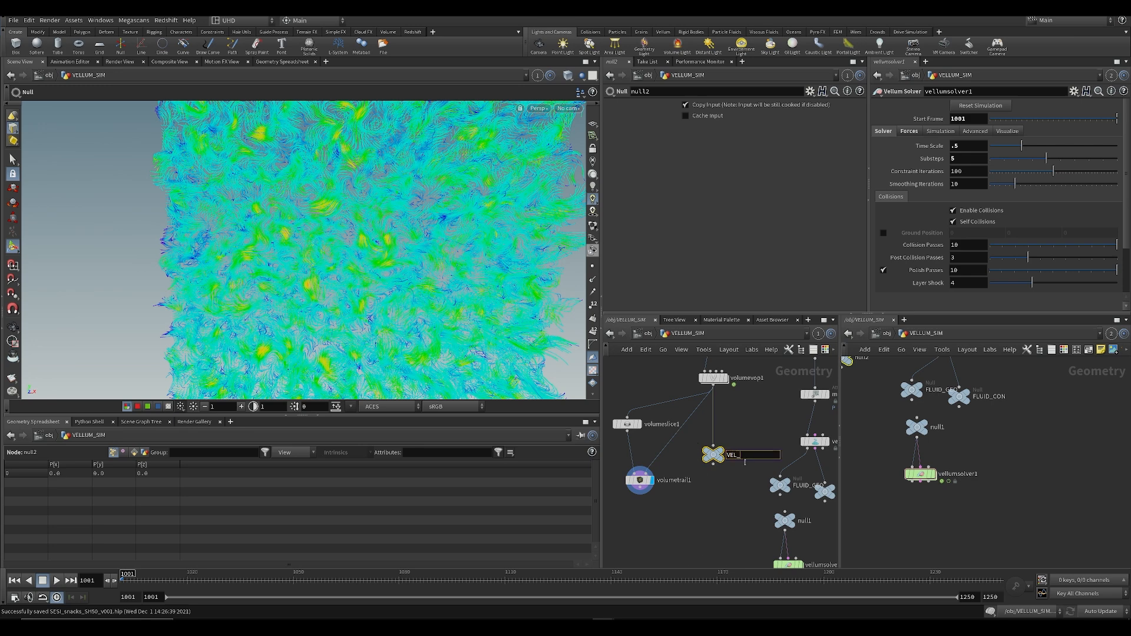
key(Return)
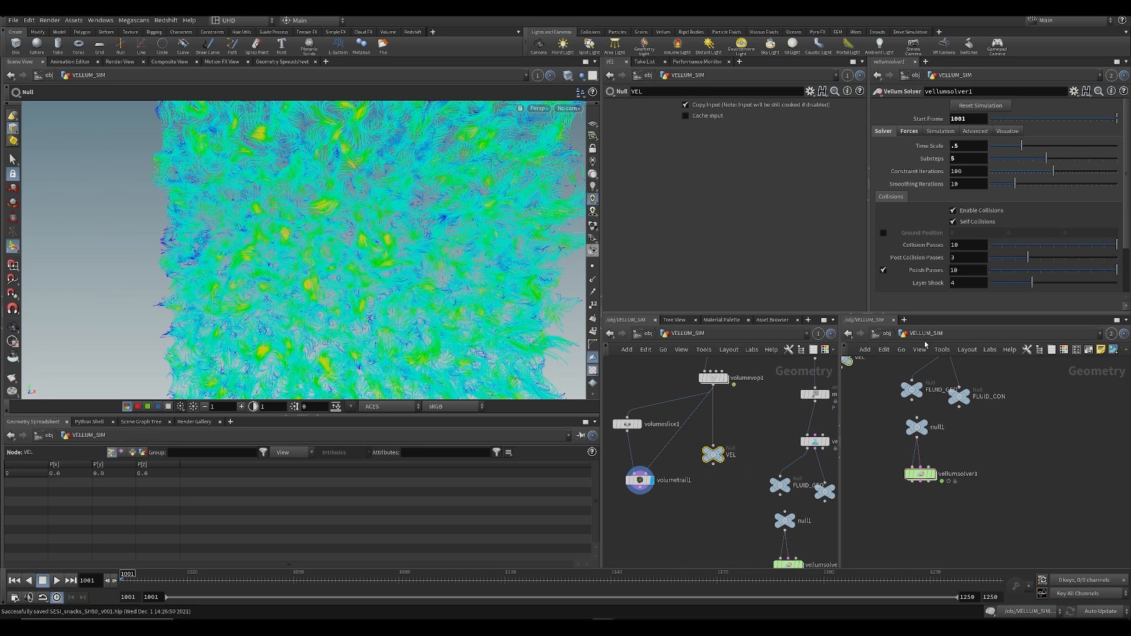
Step: Enter the Vellum solver's forces network, insert a POP Advect by Volumes node between big and FORCE, and save
double_click(921, 477)
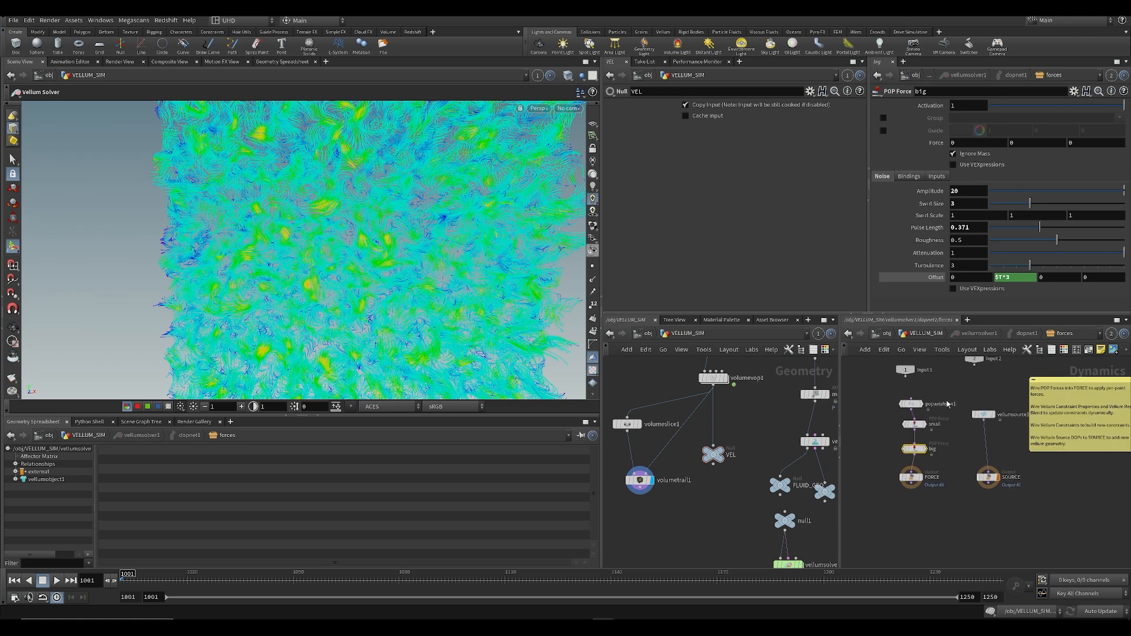
key(Tab)
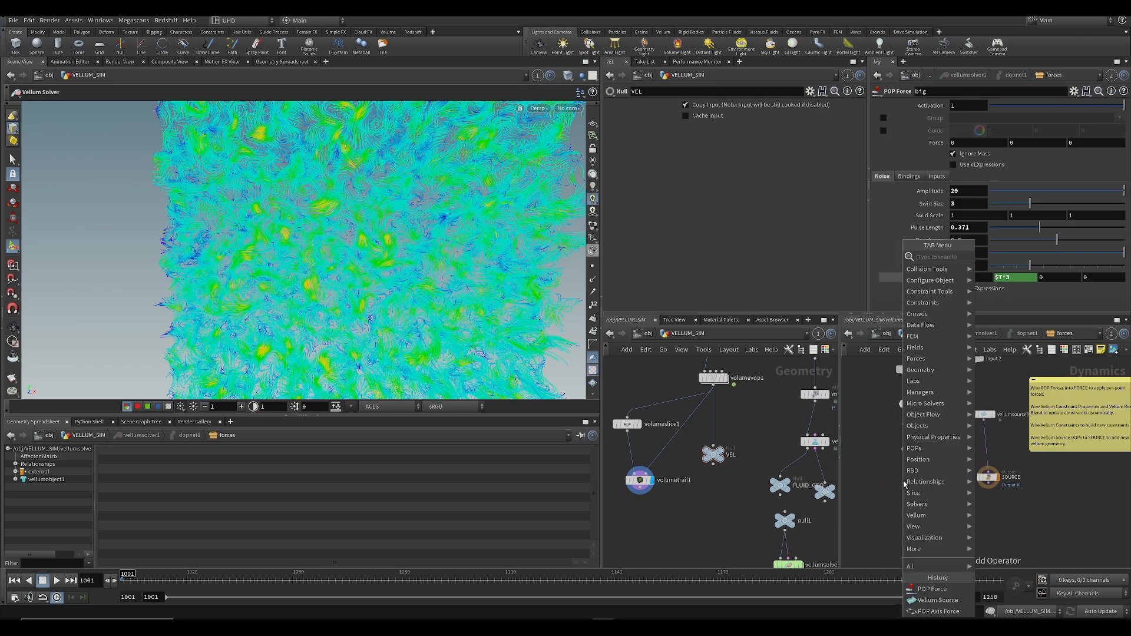
text(pop adv)
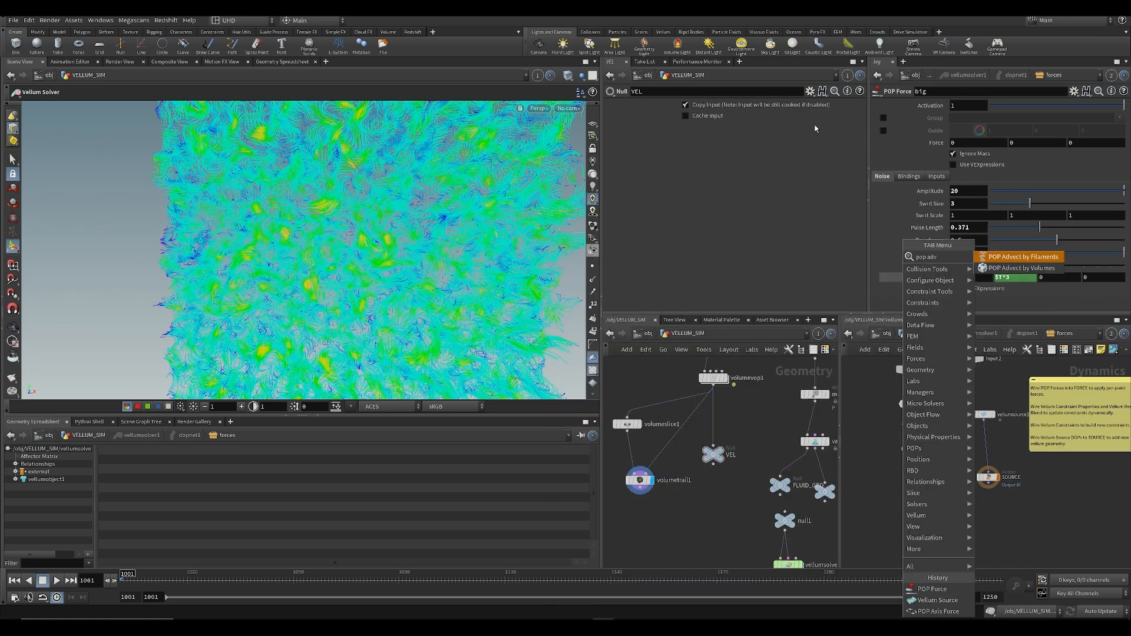
click(1022, 268)
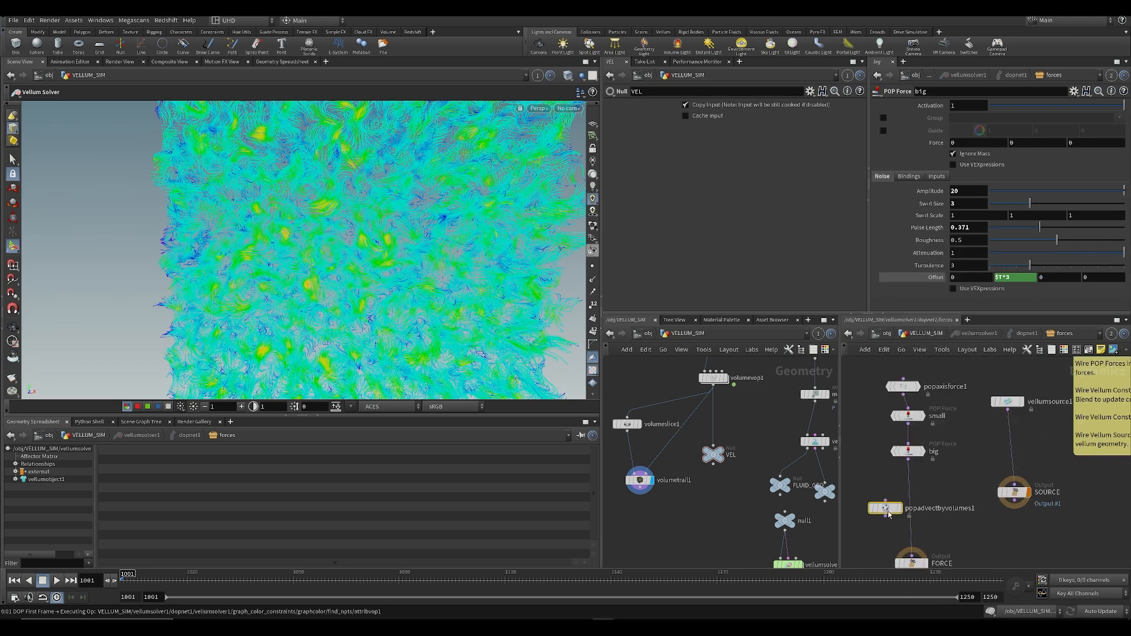
click(907, 507)
middle_drag(879, 495, 886, 465)
key(ctrl+s)
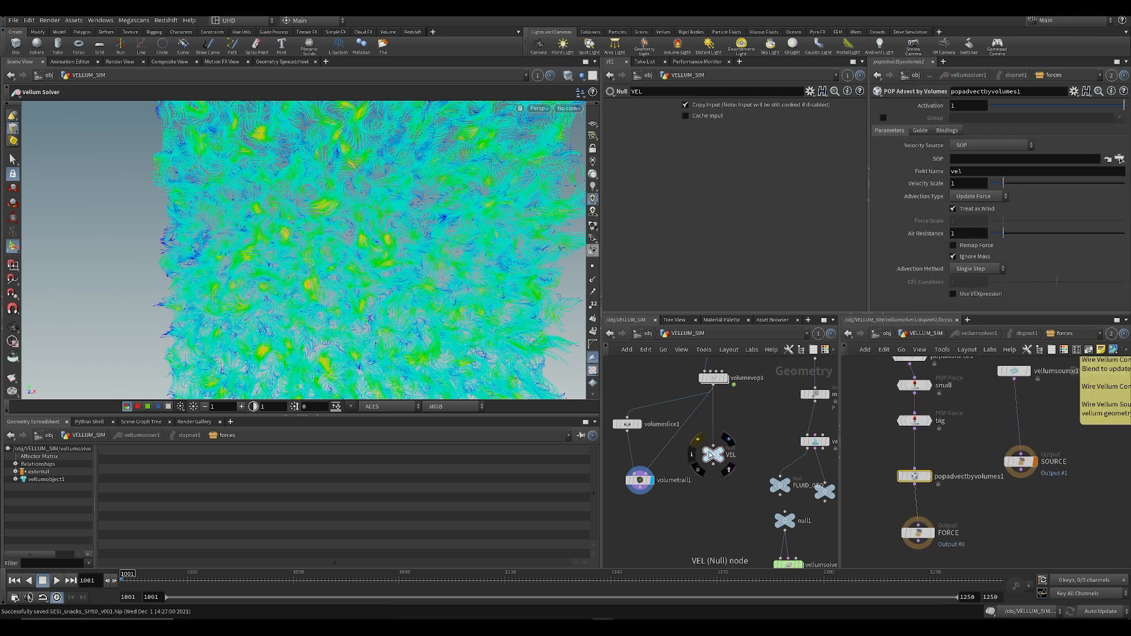
Step: Reference the VEL null as the SOP velocity source of the POP Advect by Volumes node
mouse_move(717, 460)
mouse_down()
mouse_move(767, 459)
mouse_move(738, 453)
mouse_up()
drag(958, 170, 966, 161)
Step: Enter the Vellum solver in the main network view and open the advection type options of the POP Advect by Volumes node
middle_drag(755, 499, 669, 420)
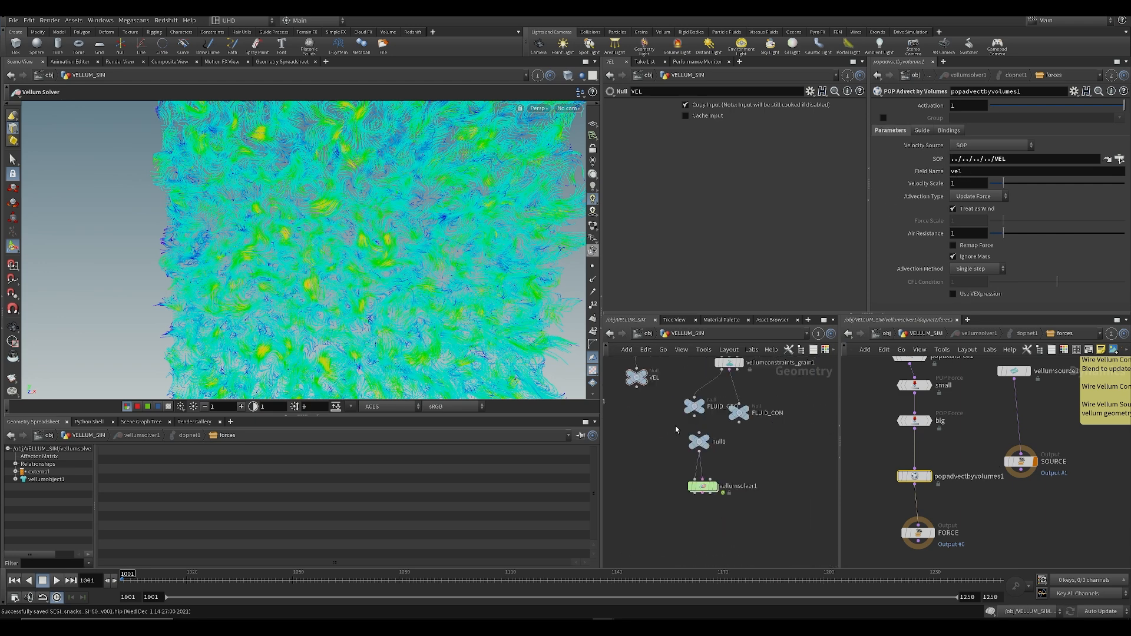
double_click(703, 486)
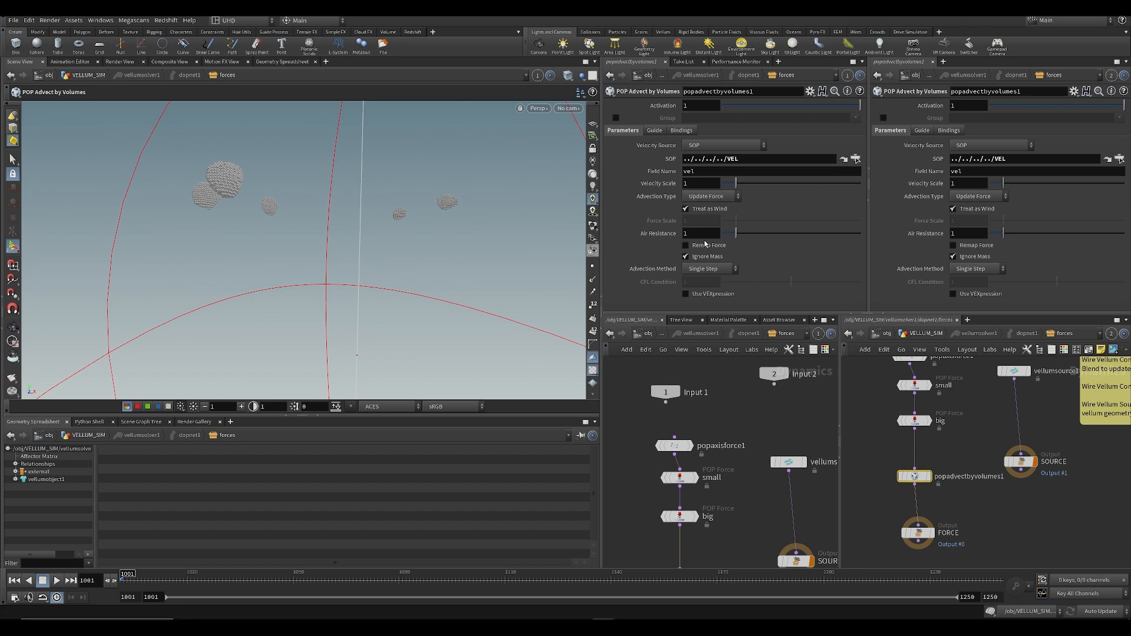
click(706, 197)
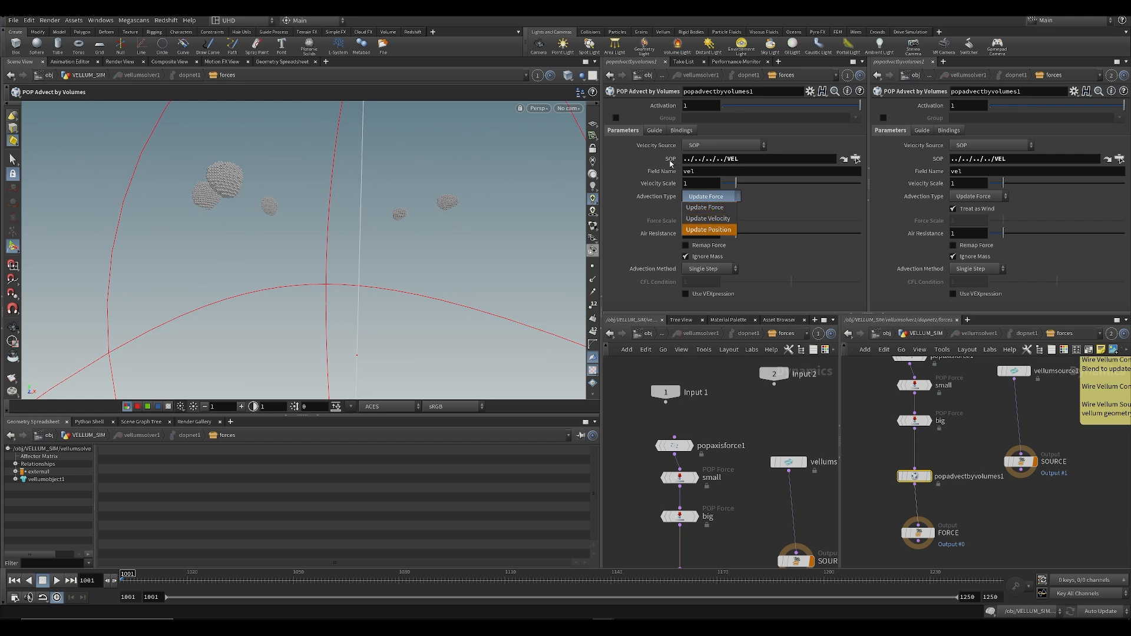
Step: Switch the Advection Type of popadvectbyvolumes1 to Update Velocity
click(674, 213)
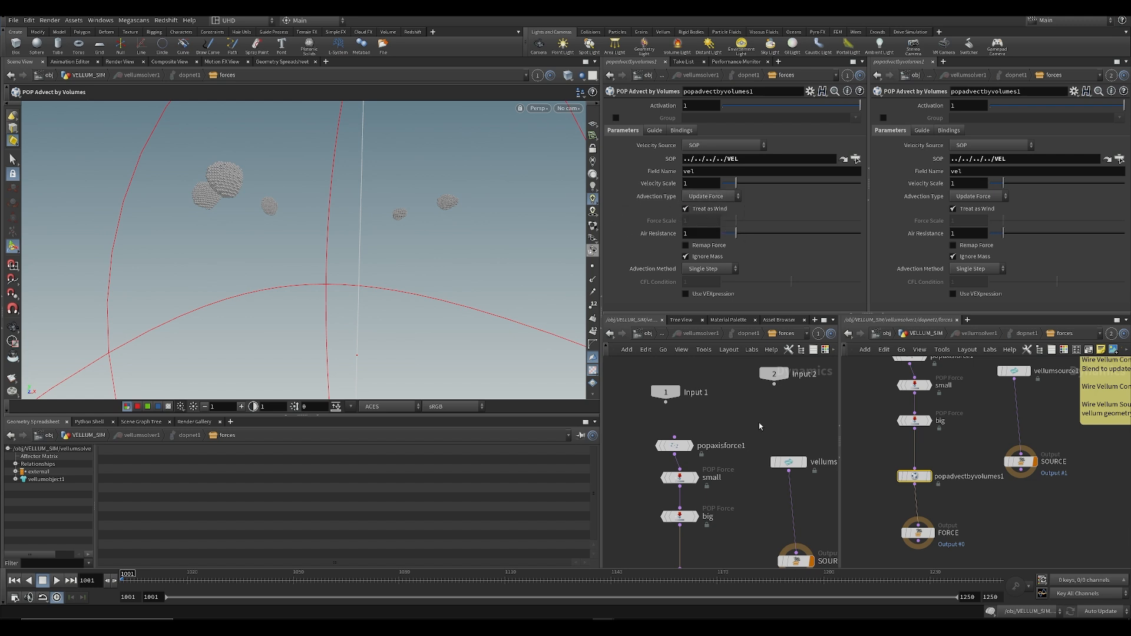
scroll(761, 423, down, 2)
middle_drag(761, 423, 730, 422)
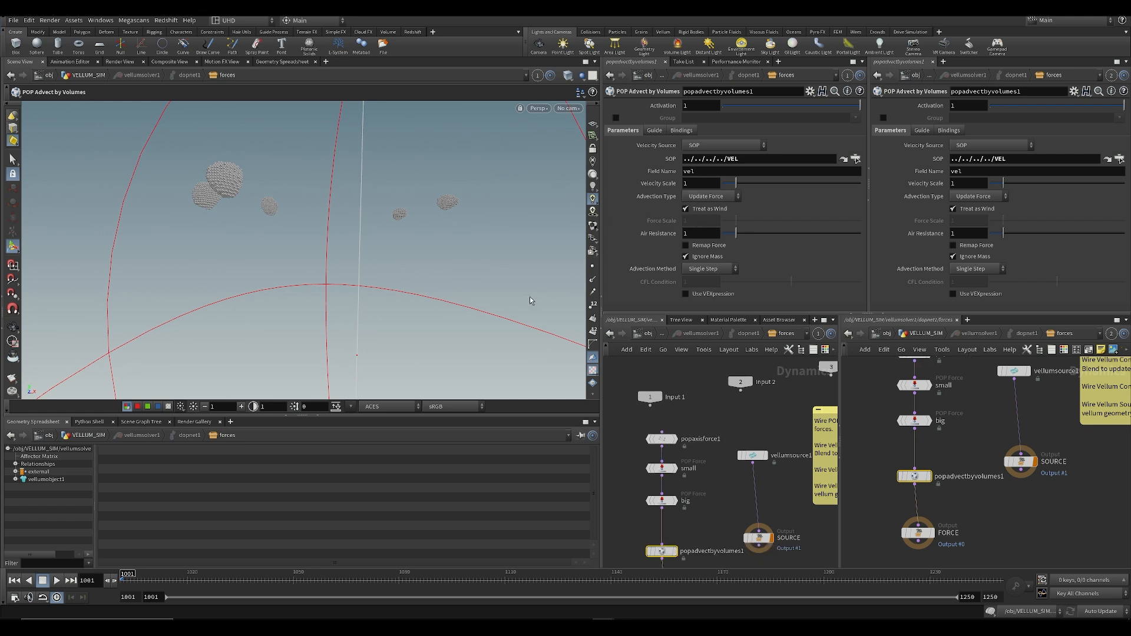
alt+drag(227, 211, 268, 213)
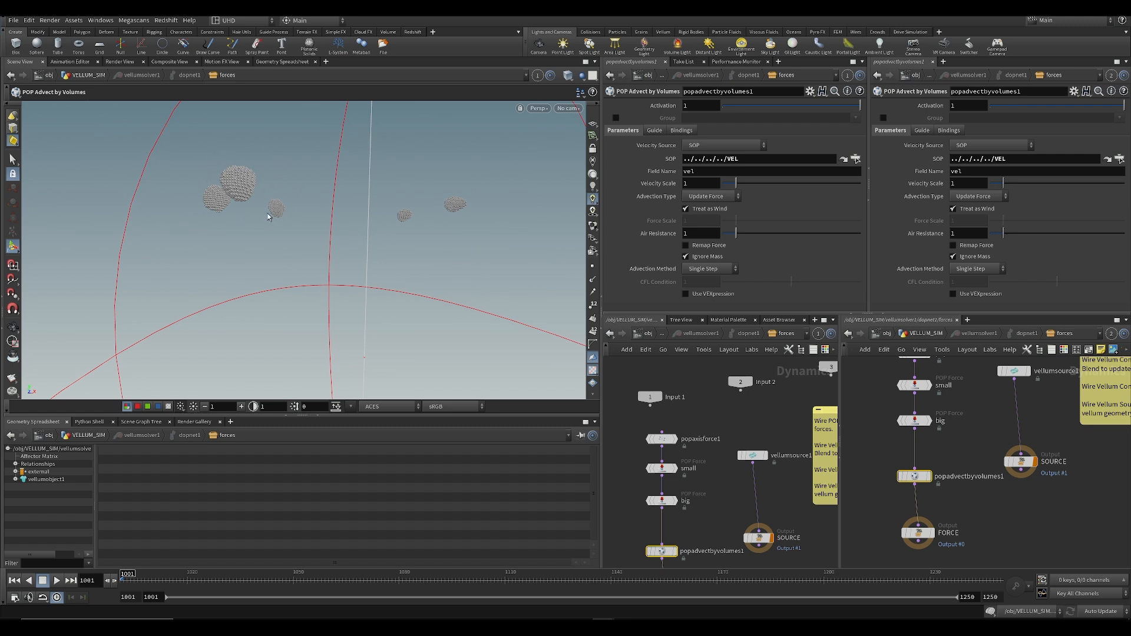
click(710, 197)
click(710, 197)
click(709, 208)
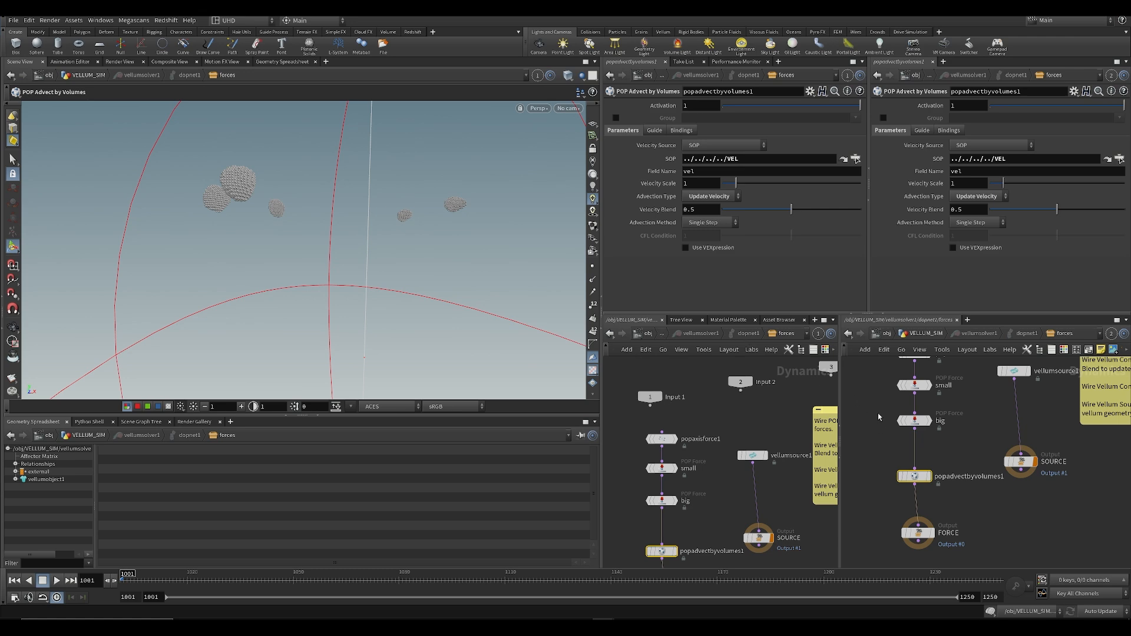
Step: Try a different Velocity Blend on popadvectbyvolumes1, undo the change and save the scene
click(647, 334)
middle_drag(660, 457, 740, 444)
double_click(731, 404)
middle_drag(731, 404, 741, 433)
middle_click(646, 415)
double_click(718, 518)
middle_drag(625, 438, 644, 400)
click(714, 197)
click(716, 219)
drag(823, 219, 752, 216)
key(ctrl+z)
key(ctrl+z)
key(ctrl+s)
Step: Set the Advection Type of popadvectbyvolumes1 to Update Force and undo a trial change of its Air Resistance
click(717, 198)
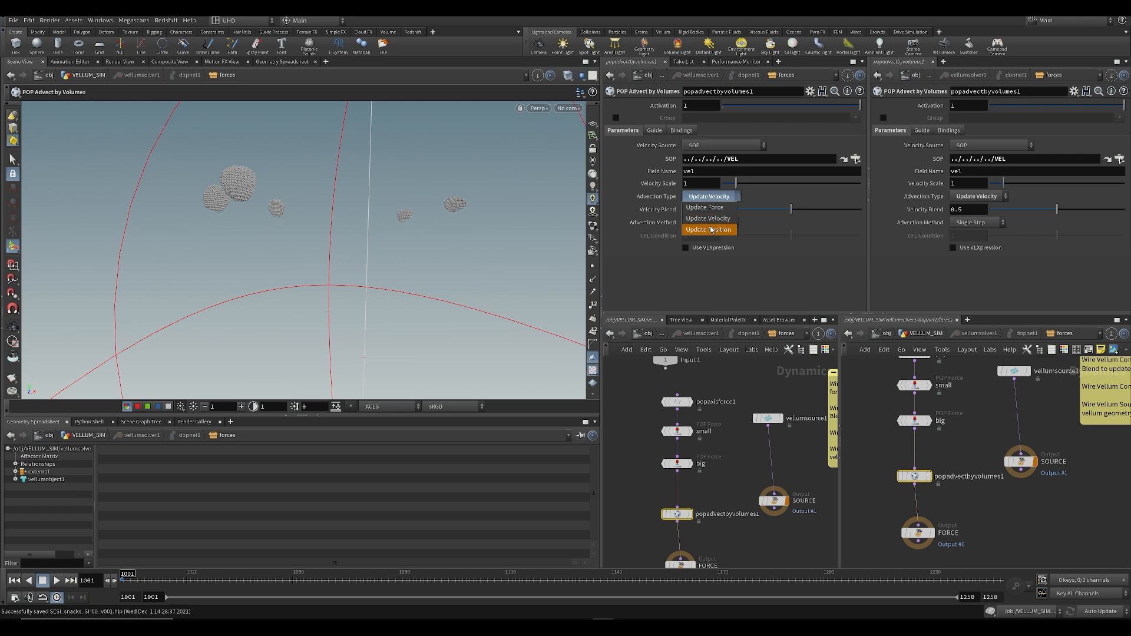
click(649, 461)
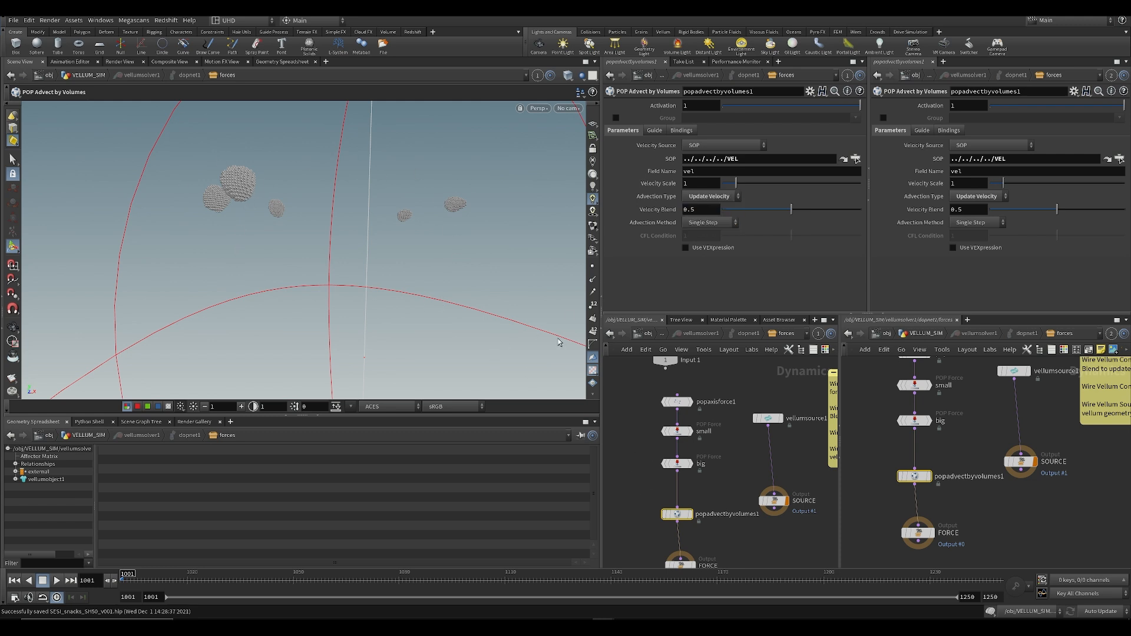
click(708, 200)
click(718, 212)
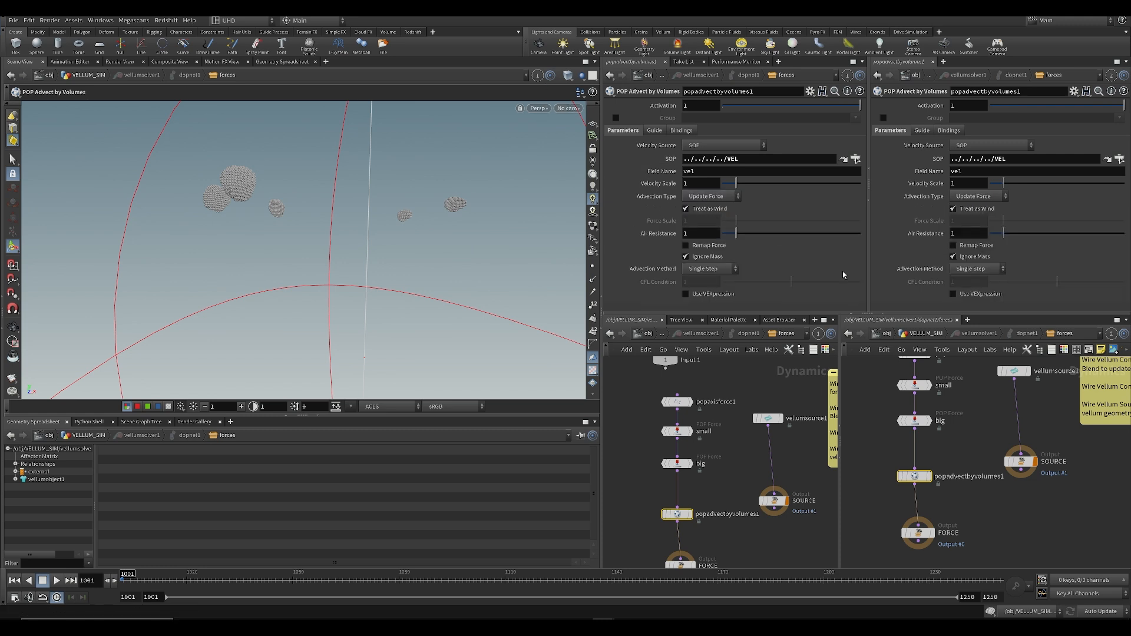
drag(815, 236, 814, 235)
key(ctrl+z)
Step: Look through SH050_cam and align the FORCE output node beneath popadvectbyvolumes1
click(593, 121)
click(597, 158)
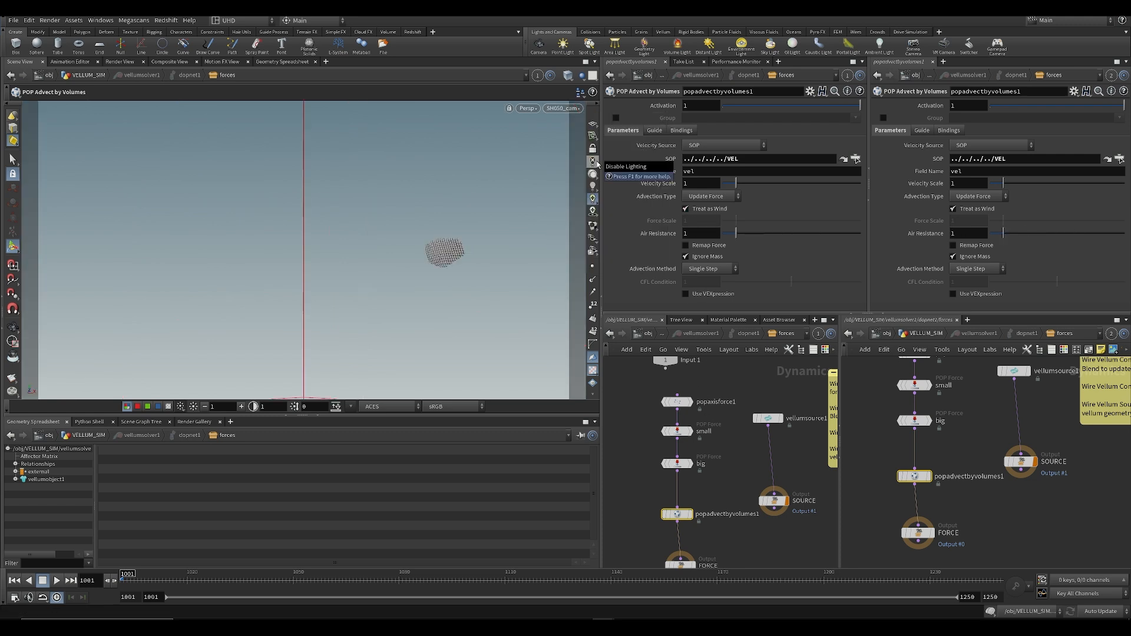
click(642, 495)
middle_drag(642, 495, 639, 440)
drag(679, 516, 676, 517)
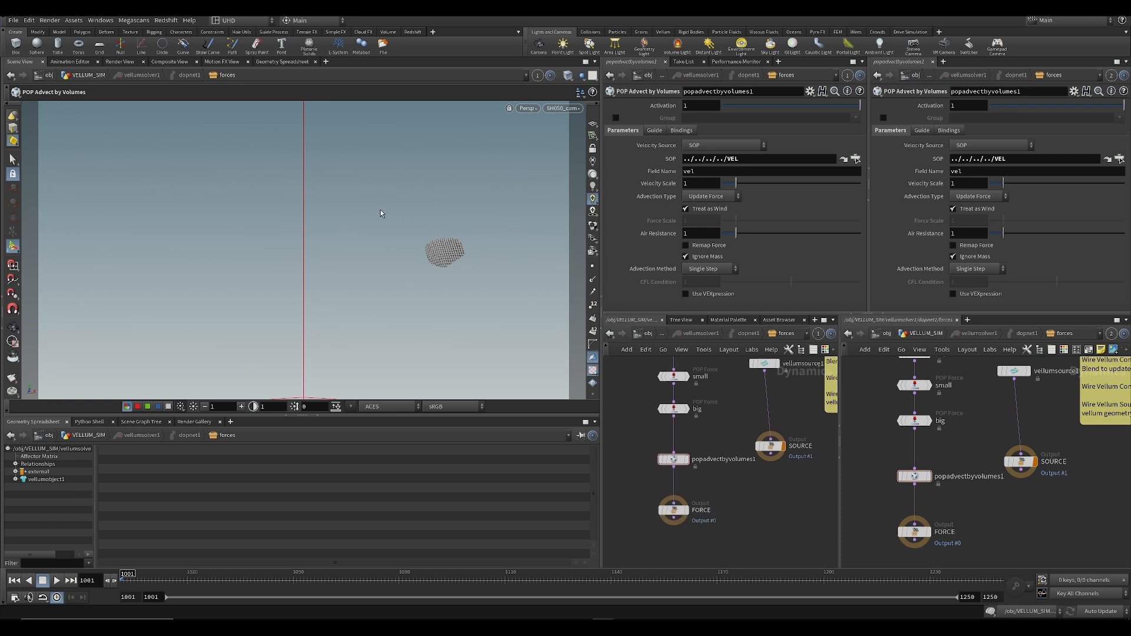
Step: Render a viewport flipbook of the simulation and inspect frame 1083 from a distant free view
click(12, 378)
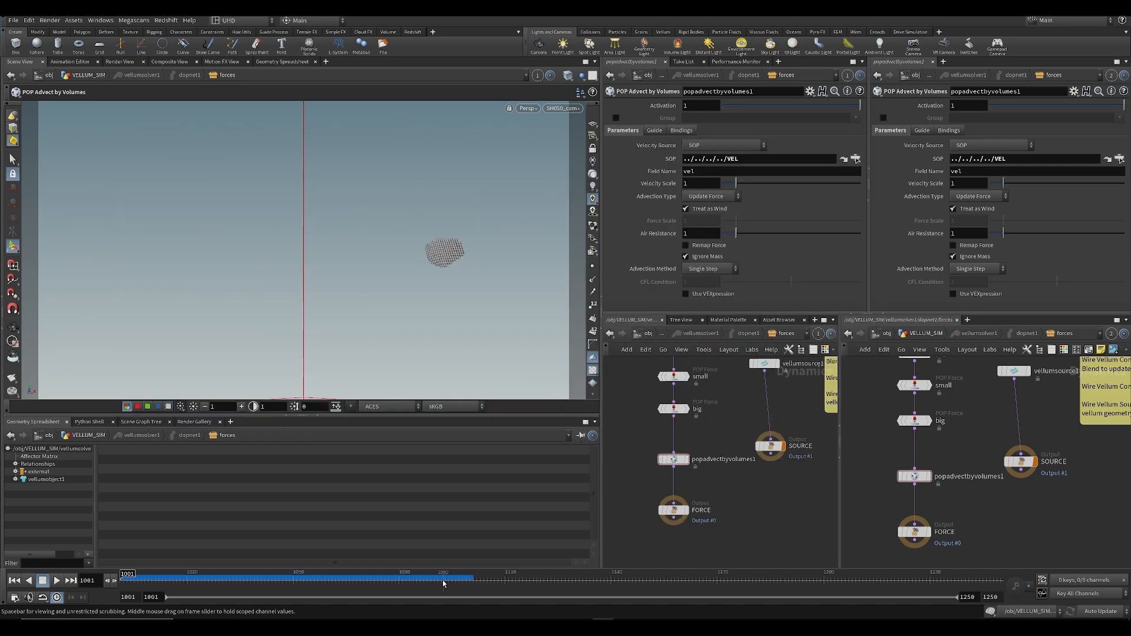
scroll(383, 300, up, 10)
drag(383, 301, 333, 303)
scroll(383, 300, down, 10)
scroll(333, 303, down, 5)
drag(462, 316, 448, 313)
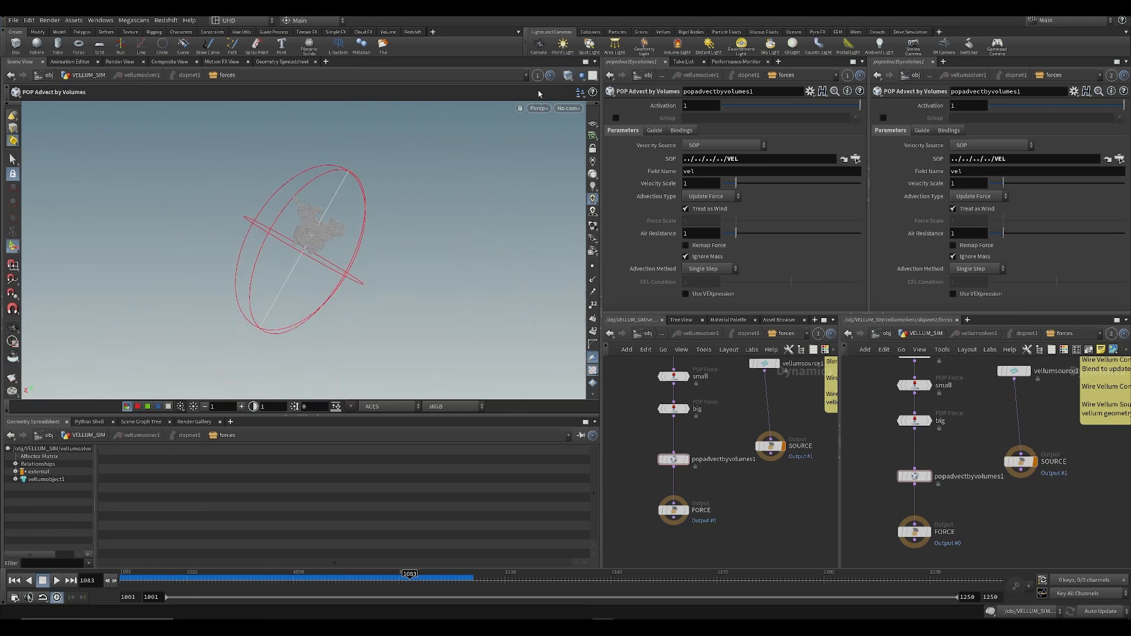
Step: Switch to viewcam, then frame the whole particle mass close up in a free view
click(568, 109)
click(582, 170)
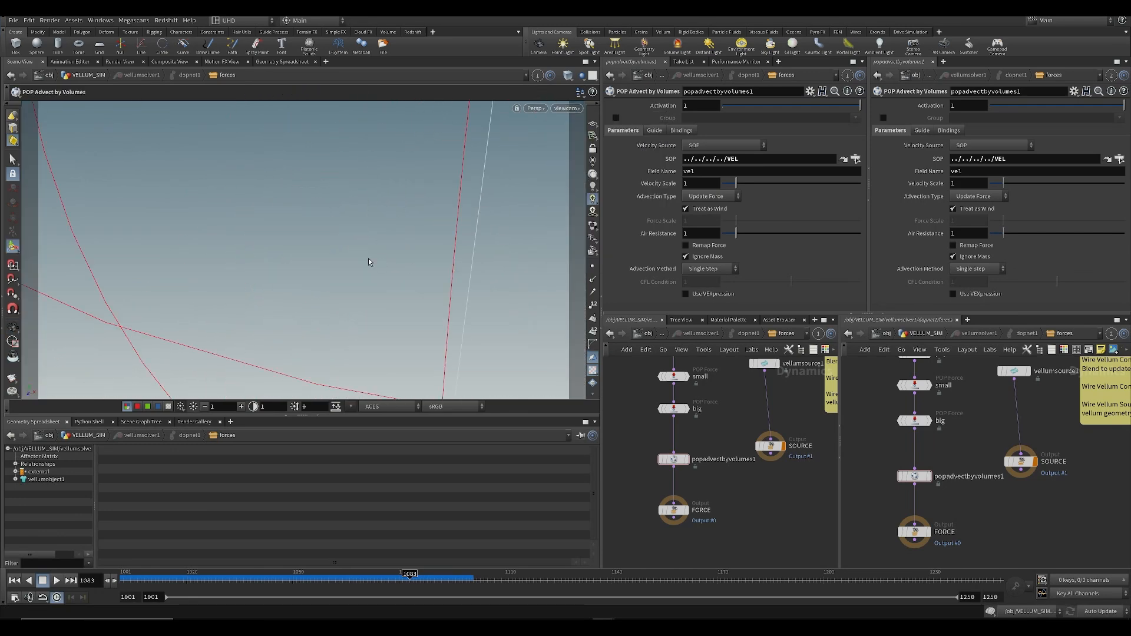
key(space+g)
drag(352, 255, 326, 232)
scroll(326, 232, up, 2)
scroll(306, 234, up, 6)
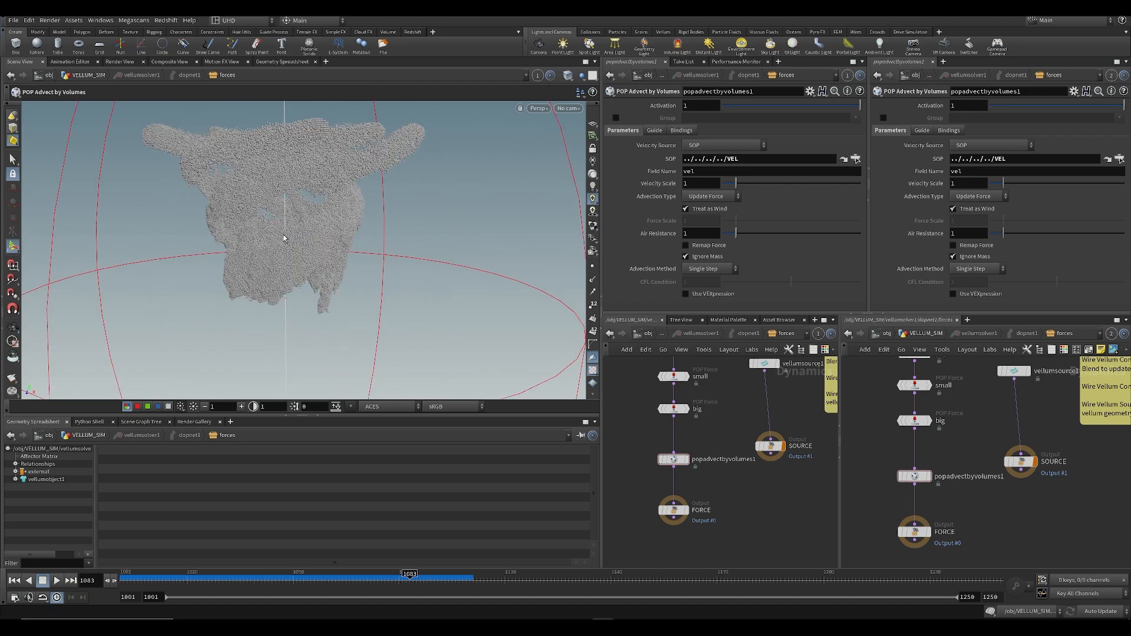
Step: Play the cached simulation from the first frame, go to frame 1062 and save the scene
key(ctrl+Up)
key(Up)
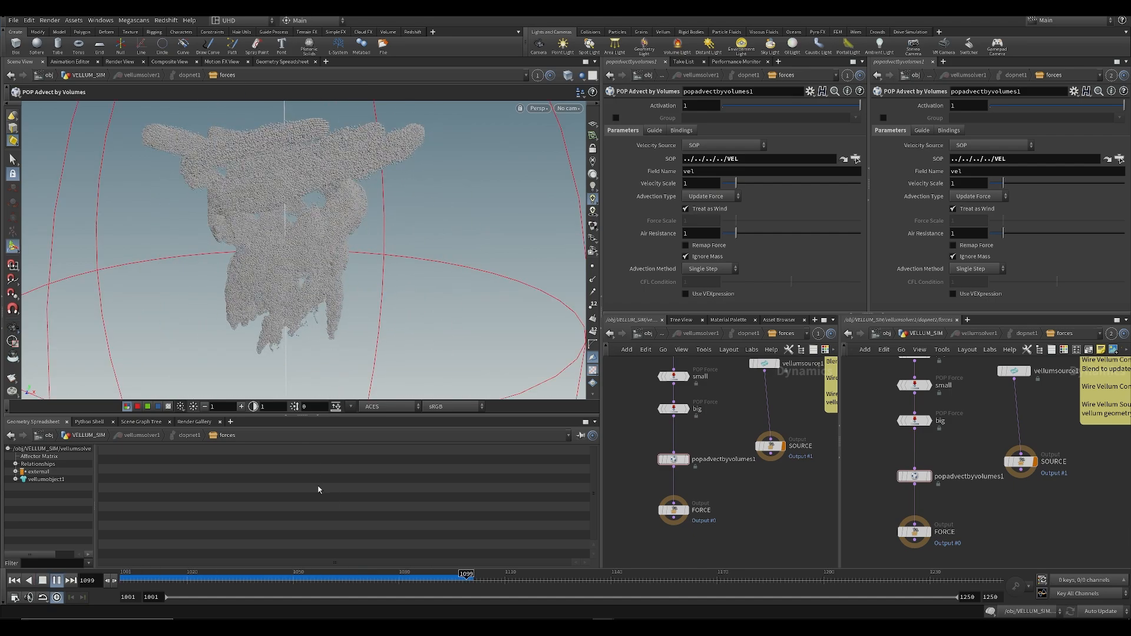
click(336, 581)
key(ctrl+s)
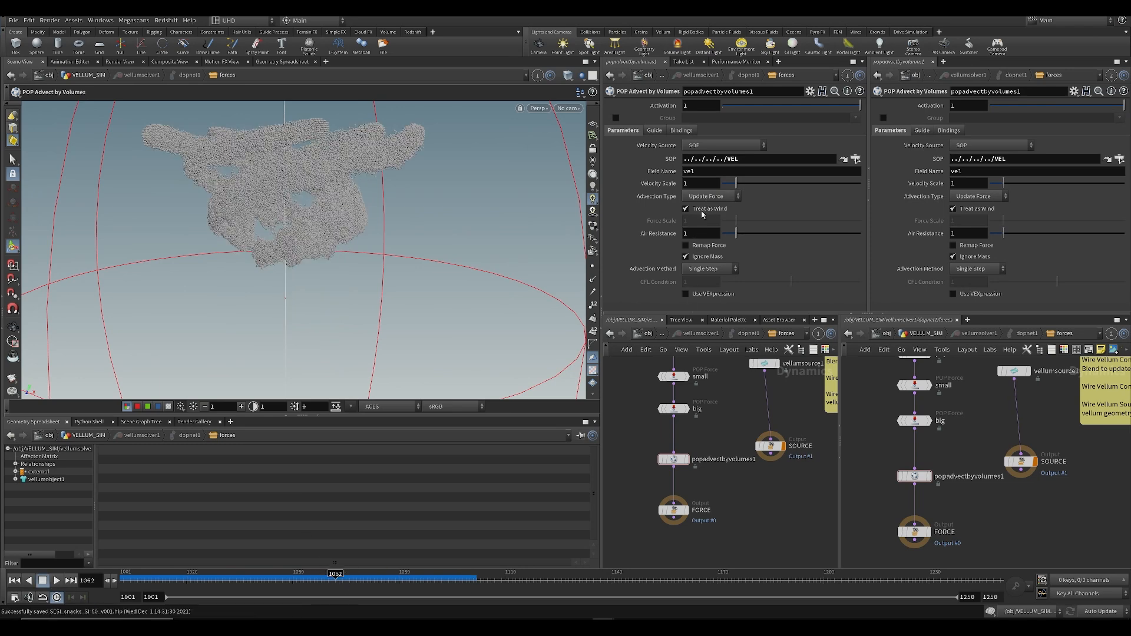
Step: Set the Velocity Scale of popadvectbyvolumes1 to 2
click(672, 459)
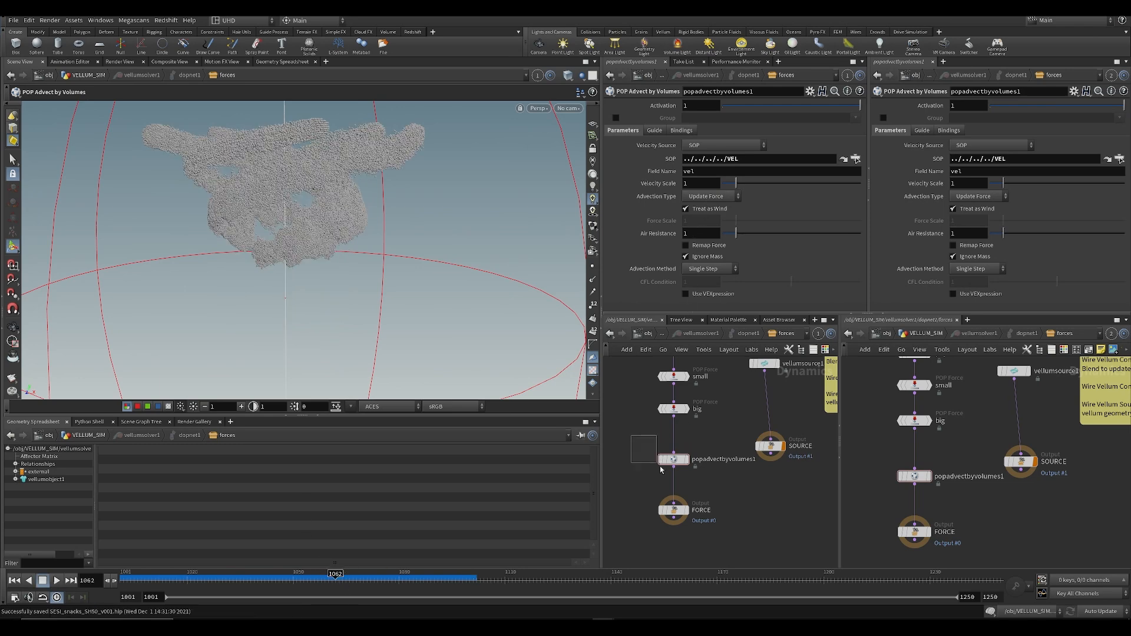
double_click(715, 182)
text(2)
Step: Go up to the VELLUM_SIM network, set the Time Scale of vellumsolver1 to 0.85 and return to frame 1001
key(u)
key(u)
key(u)
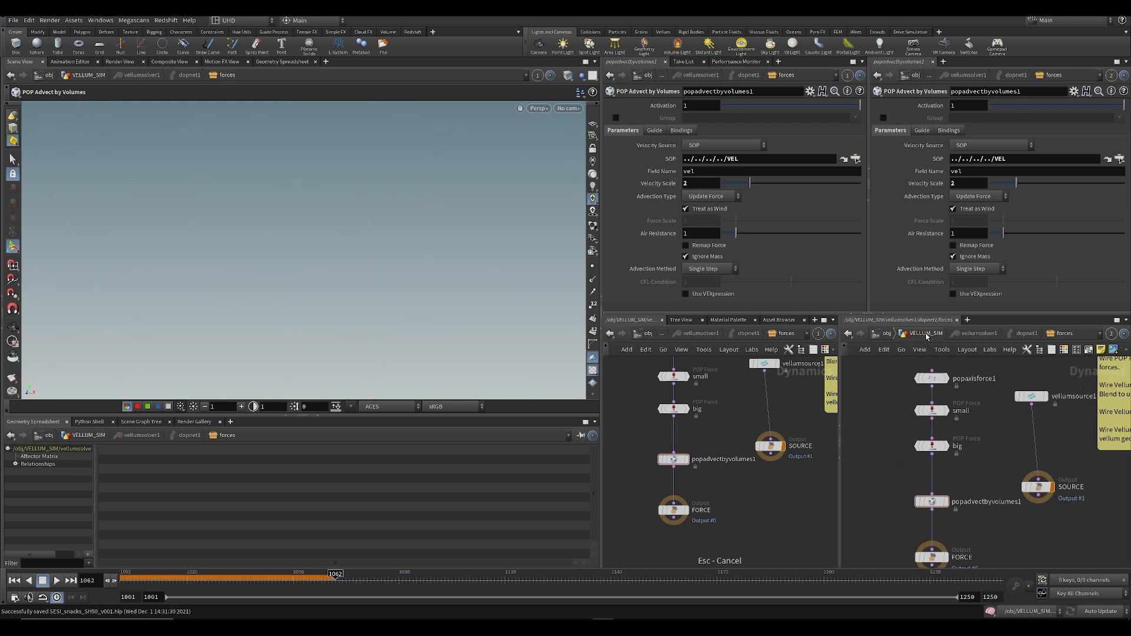
click(984, 143)
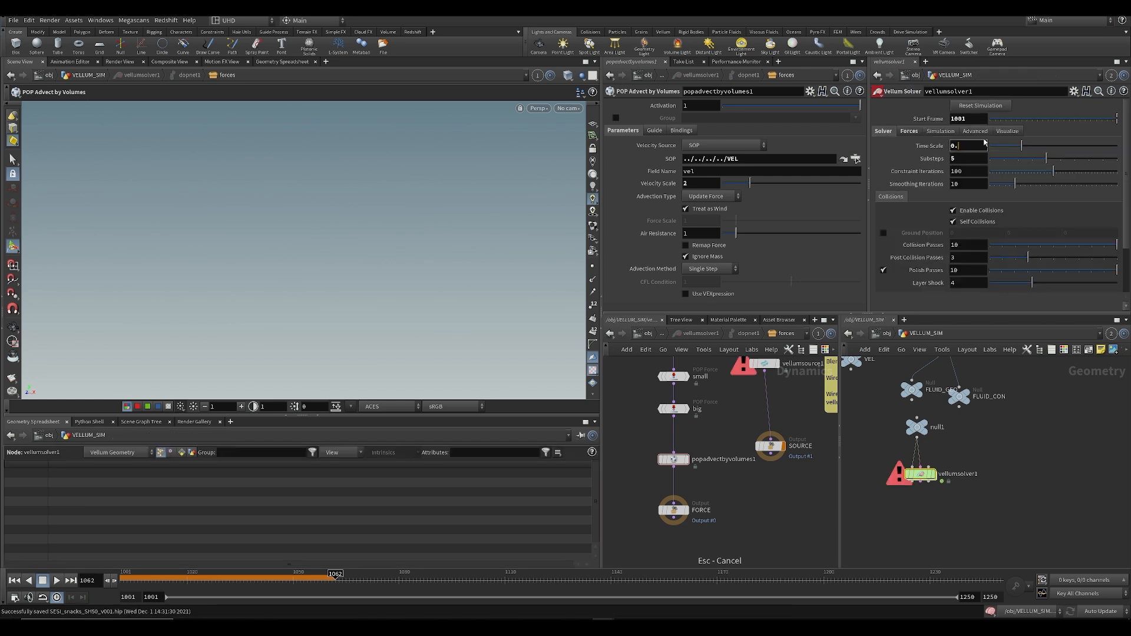
key(Return)
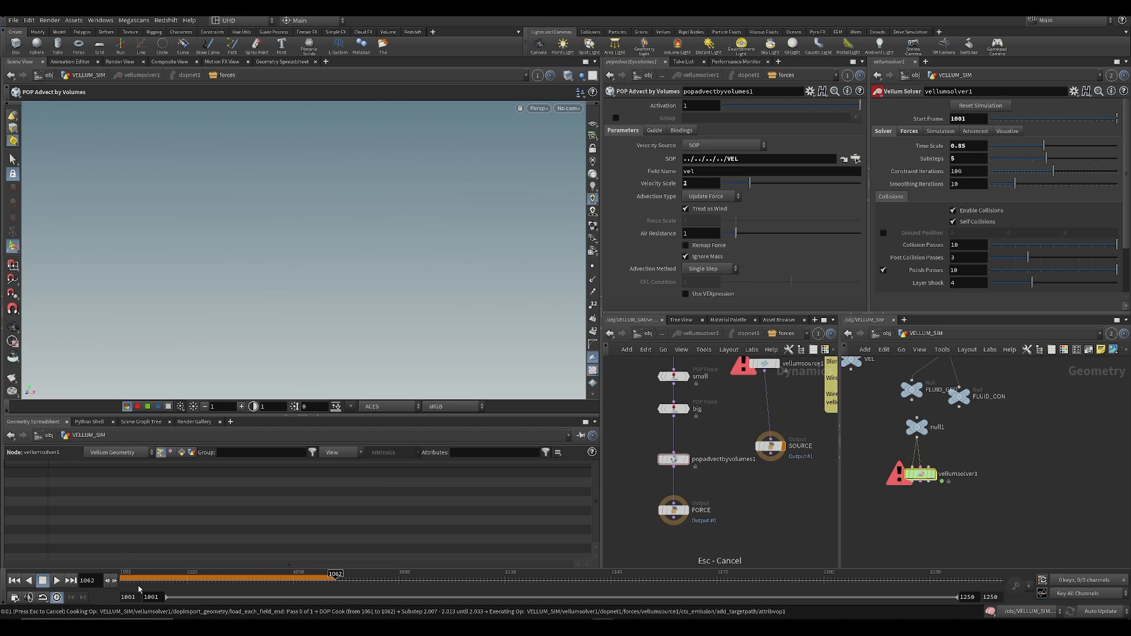
click(122, 580)
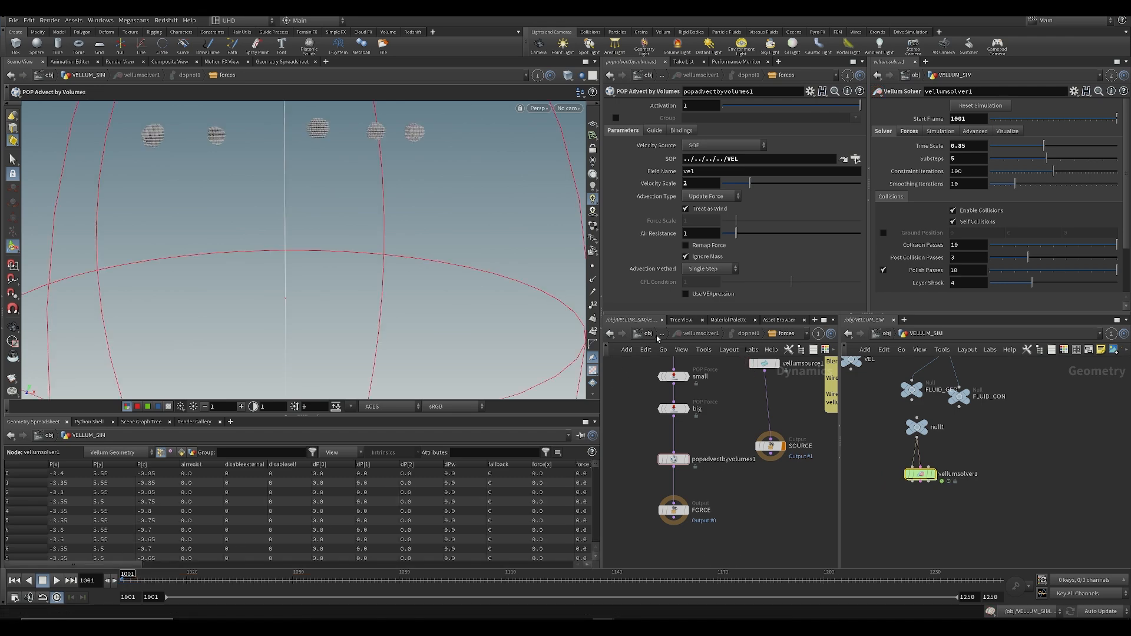
Step: Set the noise Frequency of volumevop1 in VELLUM_SIM to 2, 2, 2 and save the scene
click(662, 335)
click(671, 341)
middle_drag(684, 468, 718, 526)
click(724, 384)
click(710, 215)
text(2)
key(Tab)
text(2)
key(Tab)
text(2)
key(Return)
key(ctrl+s)
Step: Return to the forces network inside vellumsolver1 and render a flipbook of the simulation from a wide free view
middle_drag(729, 554, 627, 455)
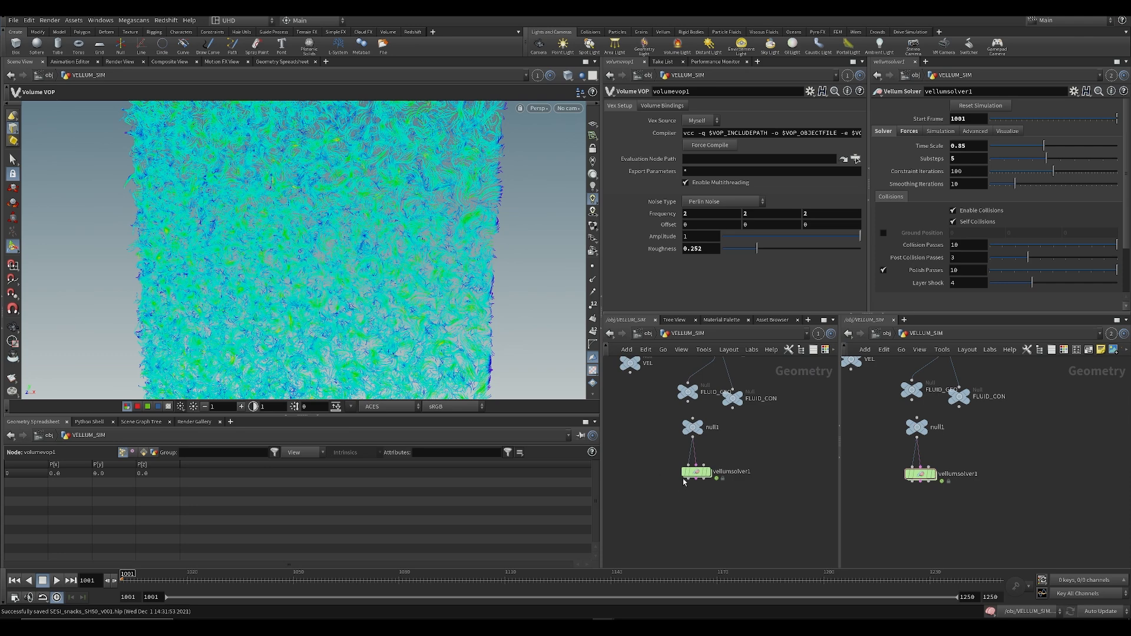
double_click(690, 472)
alt+drag(356, 234, 348, 230)
alt+drag(195, 282, 301, 215)
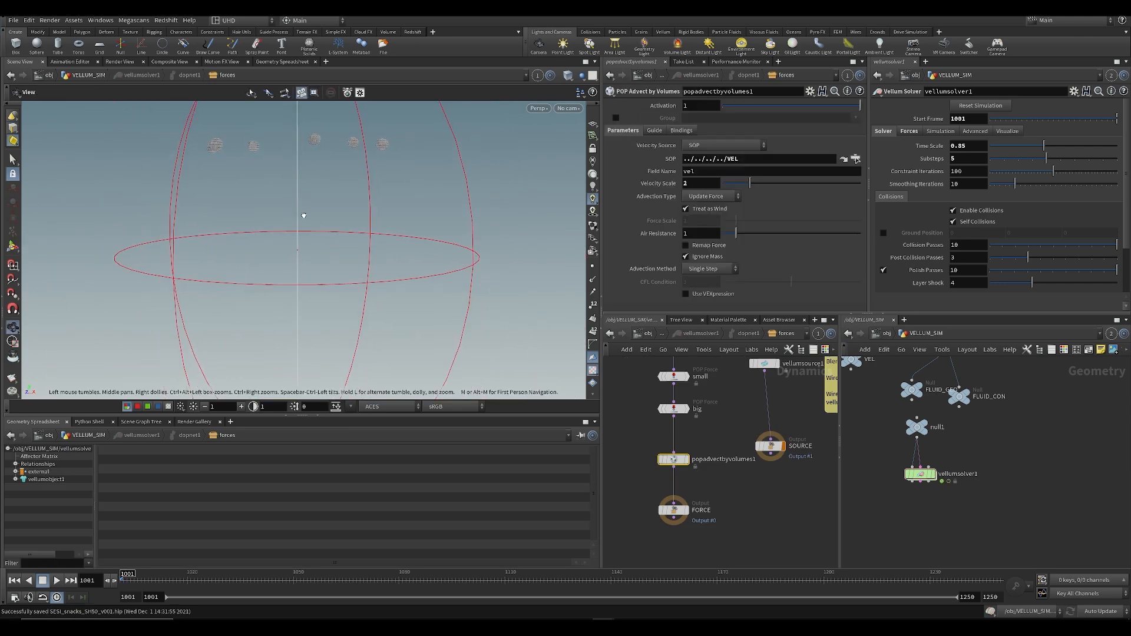
middle_drag(301, 216, 285, 214)
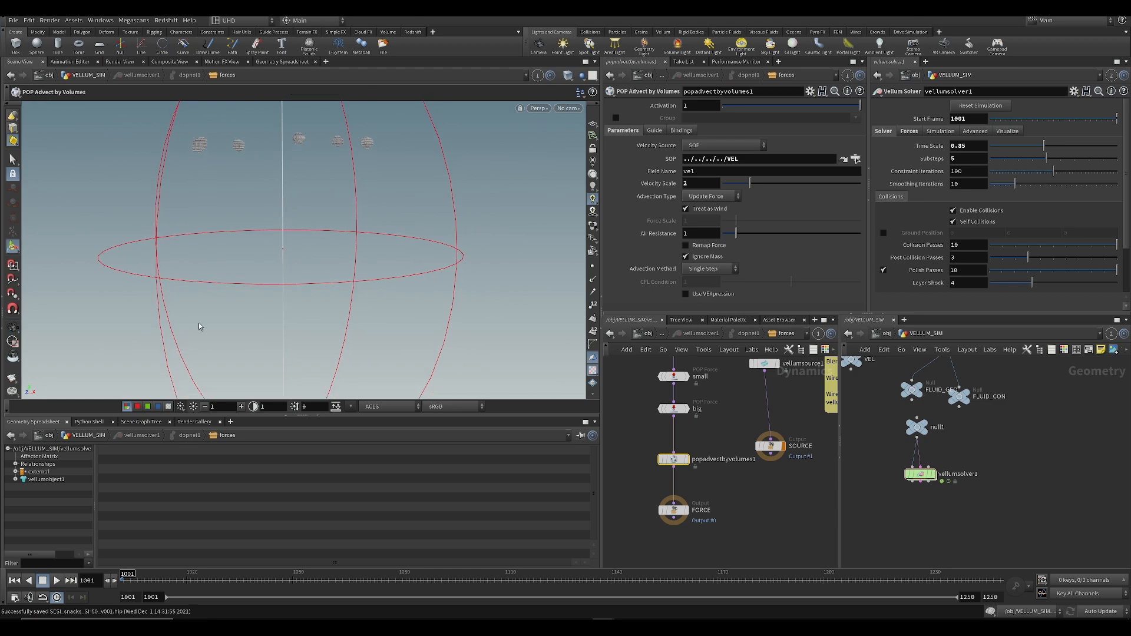
click(13, 378)
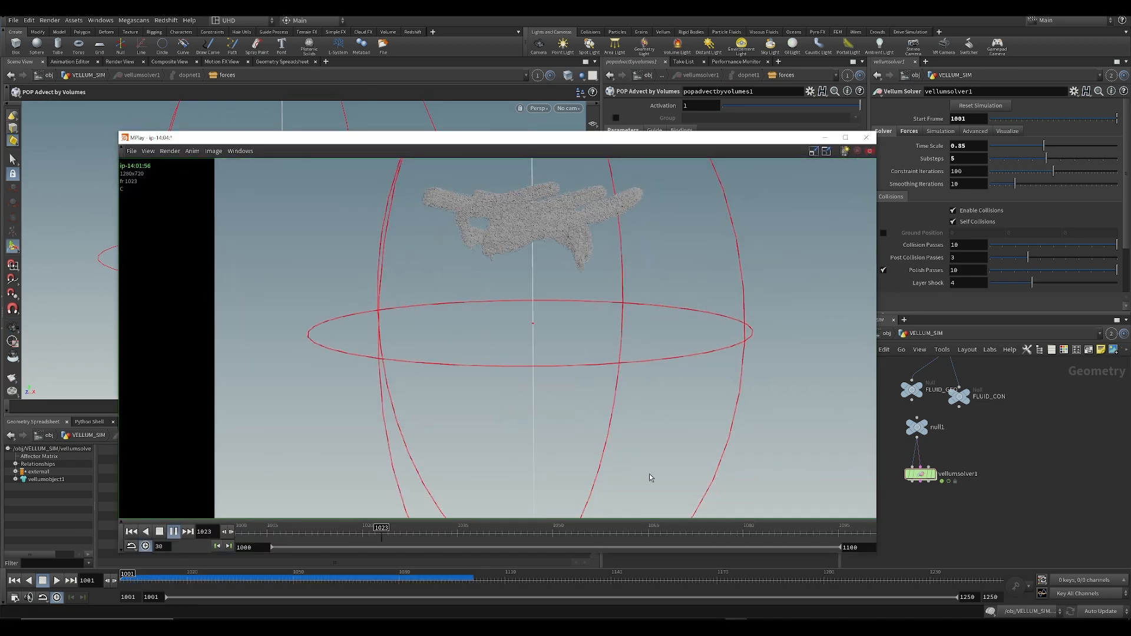
Step: Check frame 1062, play the simulation through SH050_cam, go to frame 1006 and save the scene
click(1006, 507)
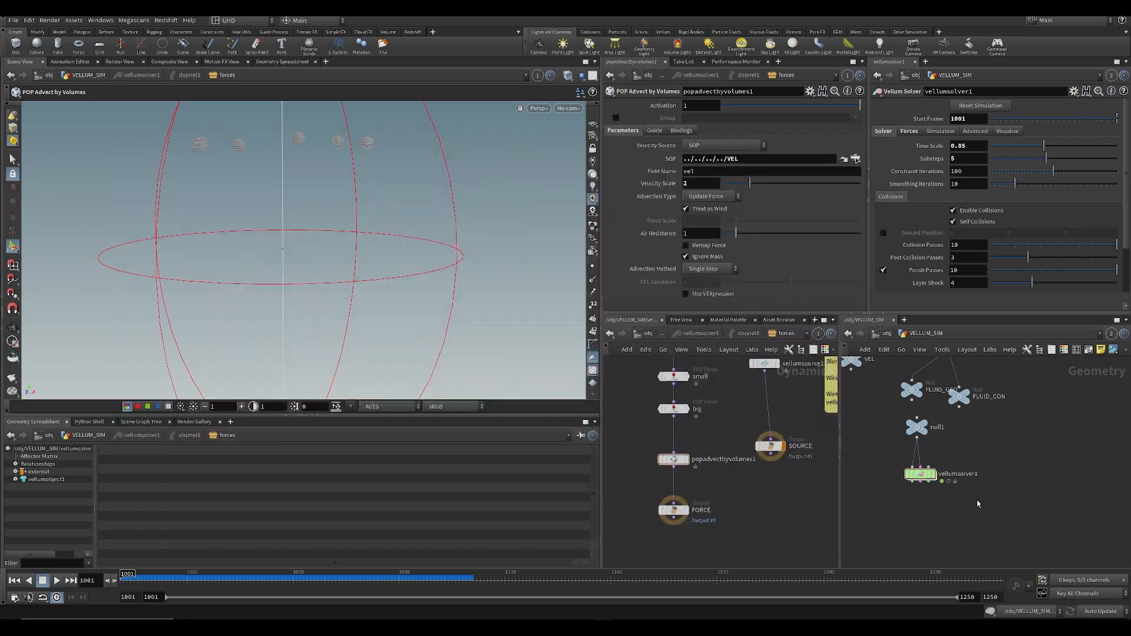
click(342, 571)
click(574, 110)
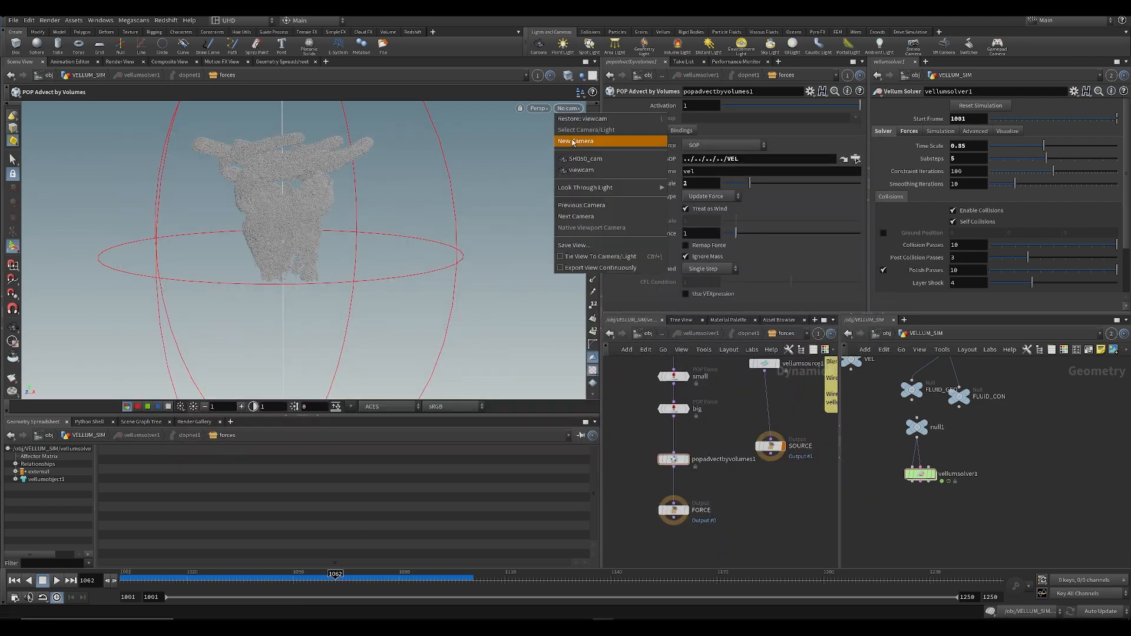
click(580, 163)
key(ctrl+Up)
key(Up)
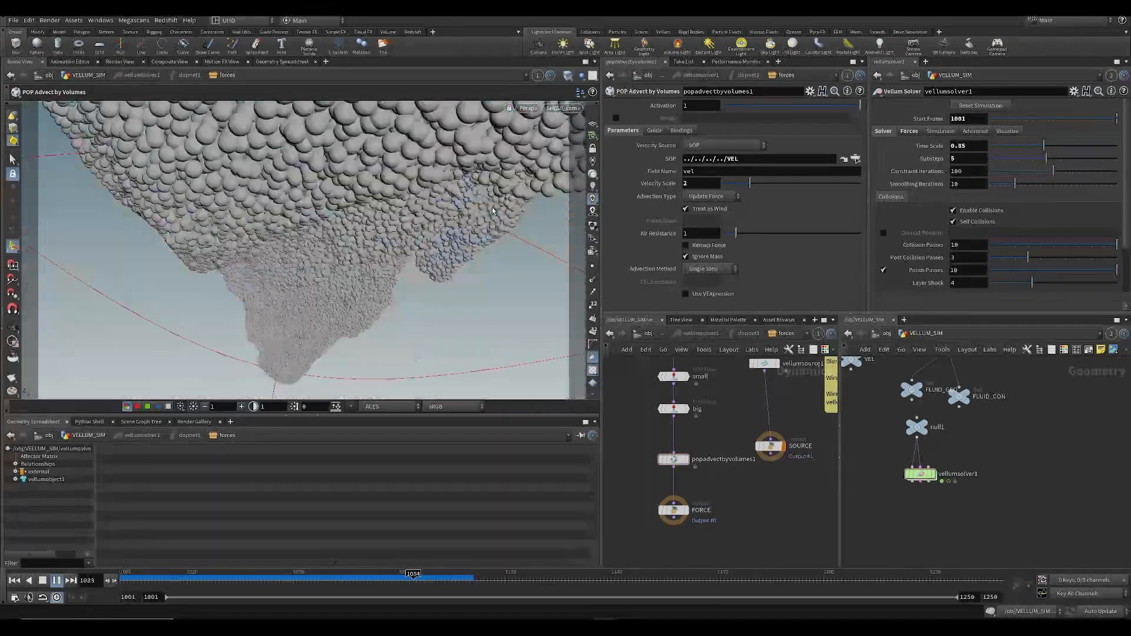
click(162, 581)
click(139, 581)
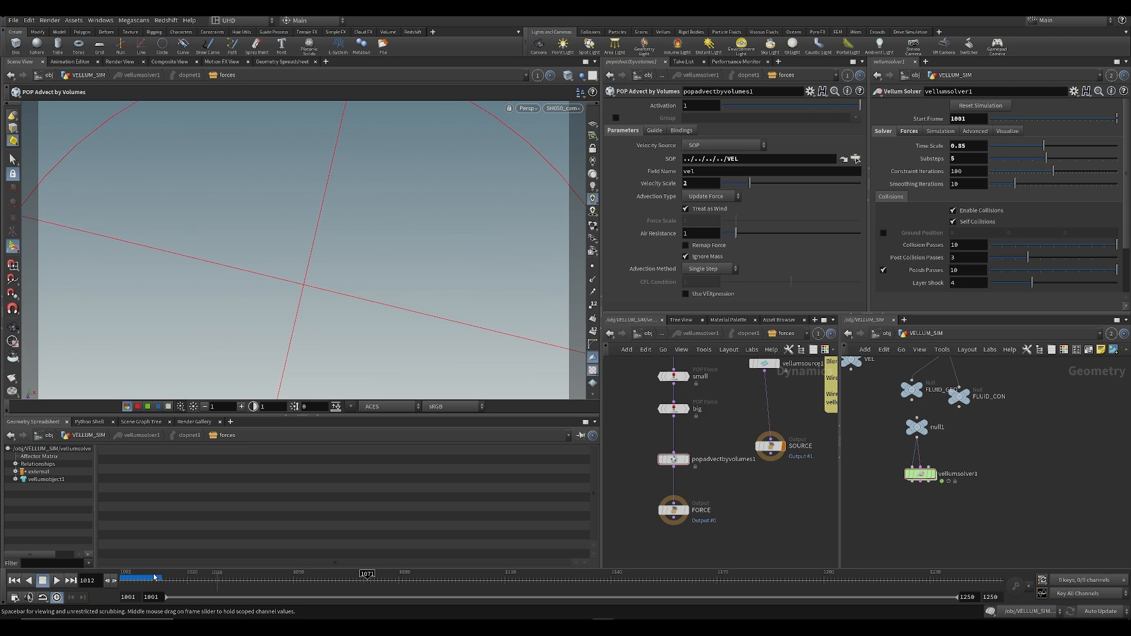
key(ctrl+s)
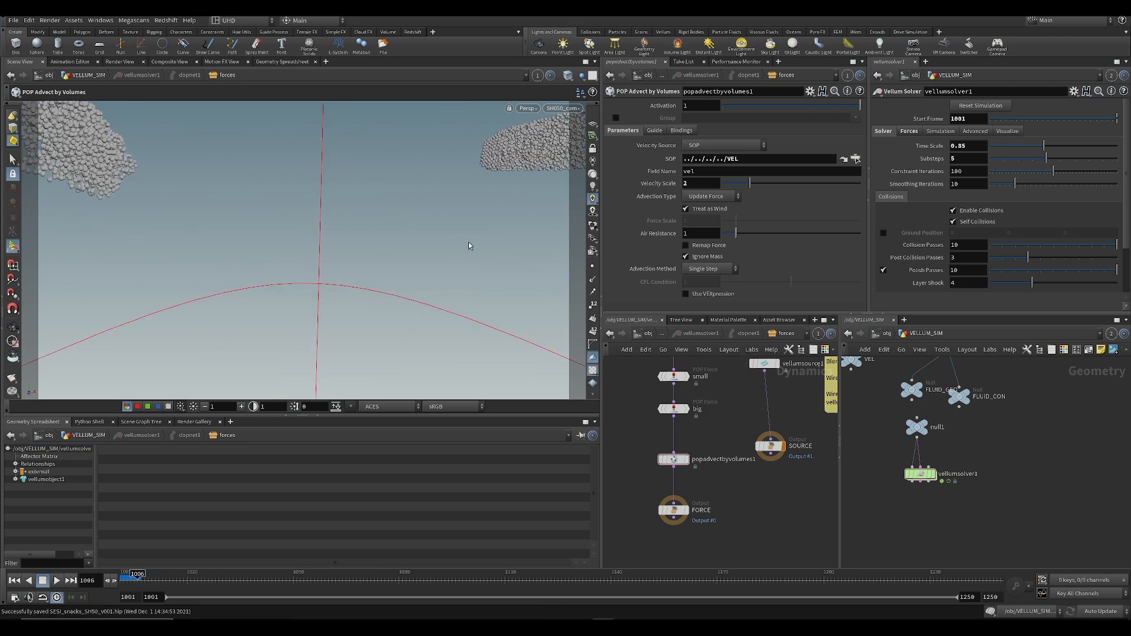
Step: Review the rendered flipbook in MPlay up to frame 1045, then return to Houdini
click(736, 628)
drag(376, 538, 521, 555)
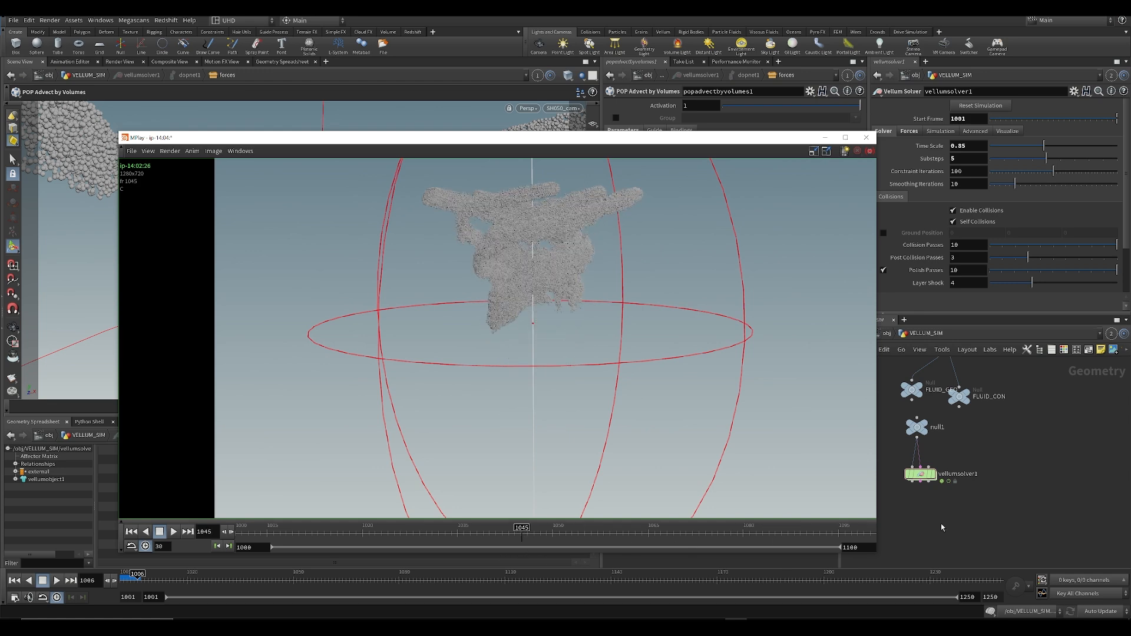
click(916, 520)
Step: Set the noise Amplitude of the small and big POP Force nodes to 12 and save the scene
middle_drag(645, 392, 661, 478)
drag(636, 450, 703, 411)
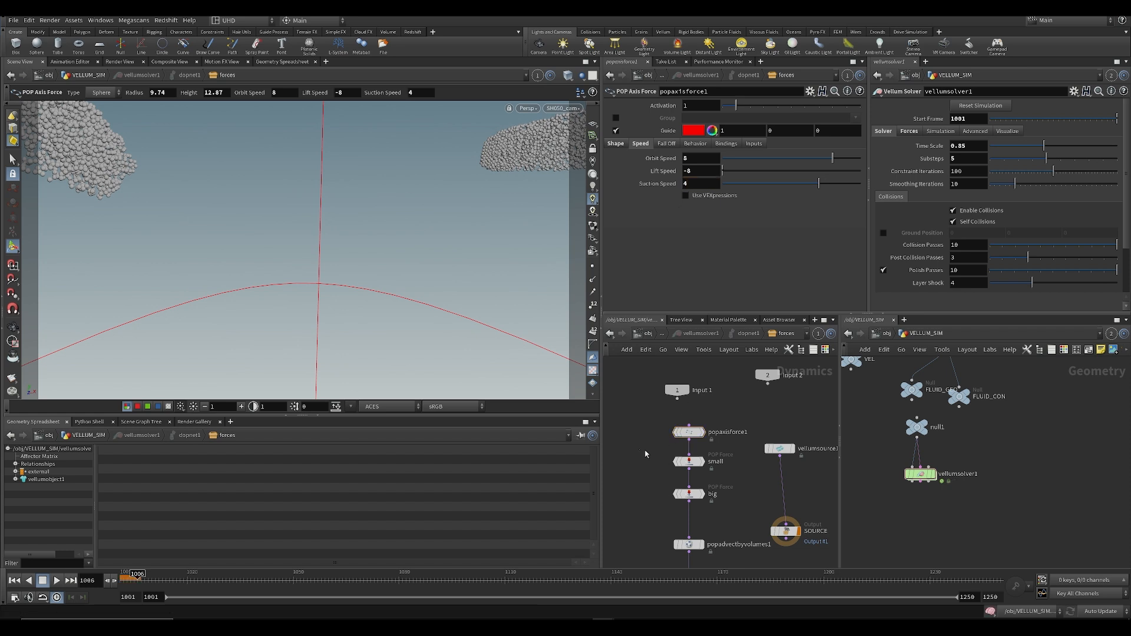
click(689, 461)
click(703, 191)
text(12)
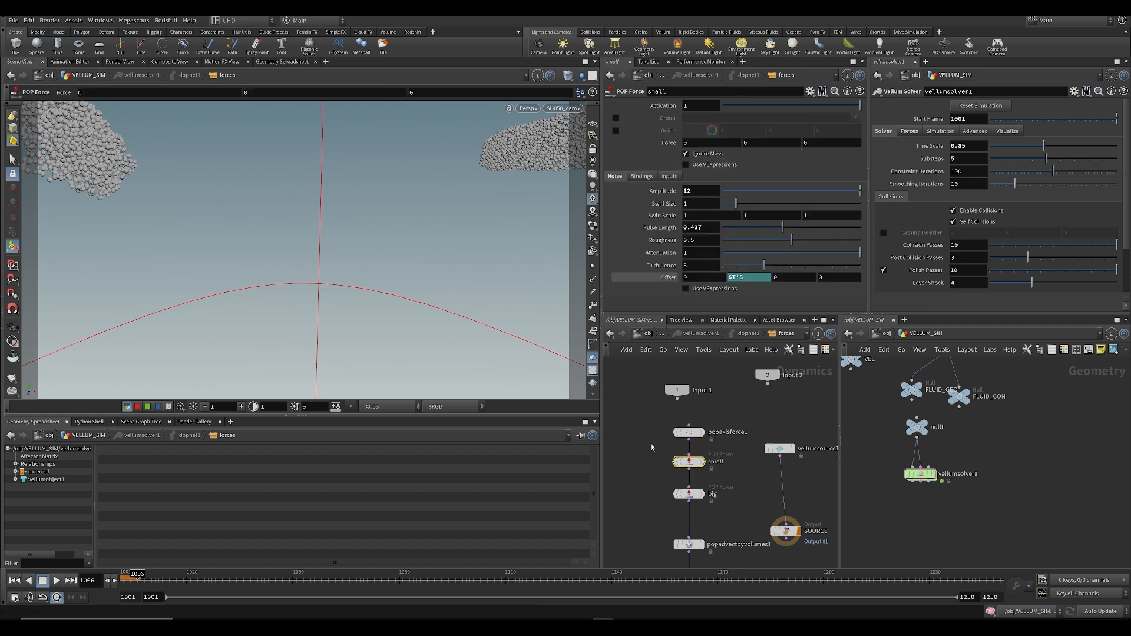
click(689, 494)
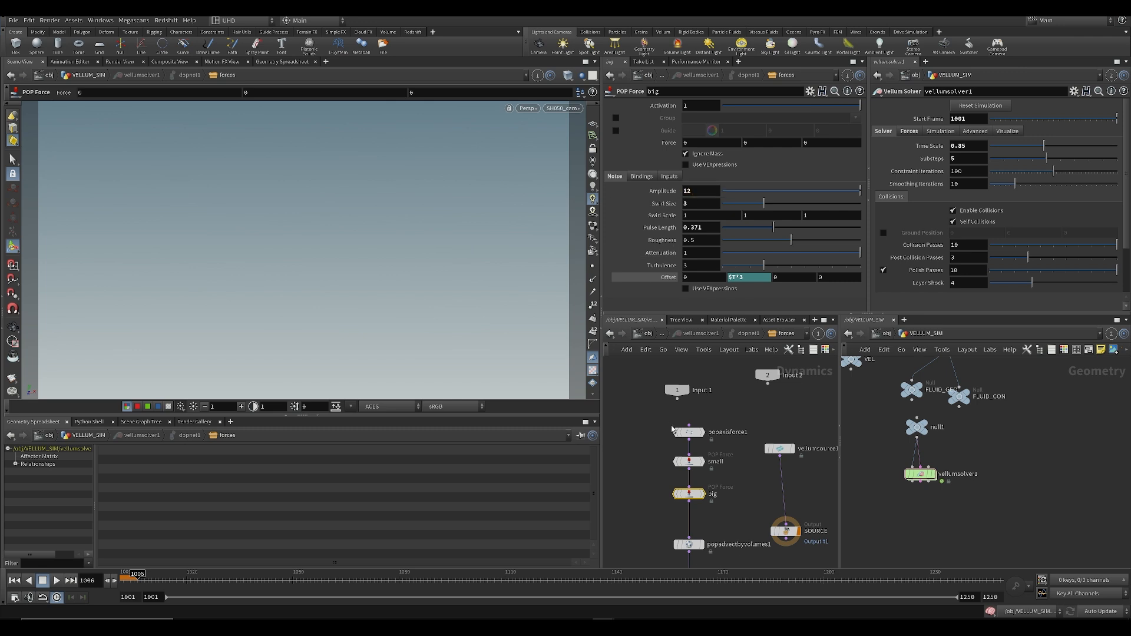
key(ctrl+s)
Step: Return to frame 1001 and render a new flipbook through SH050_cam
middle_drag(669, 510, 646, 514)
click(118, 581)
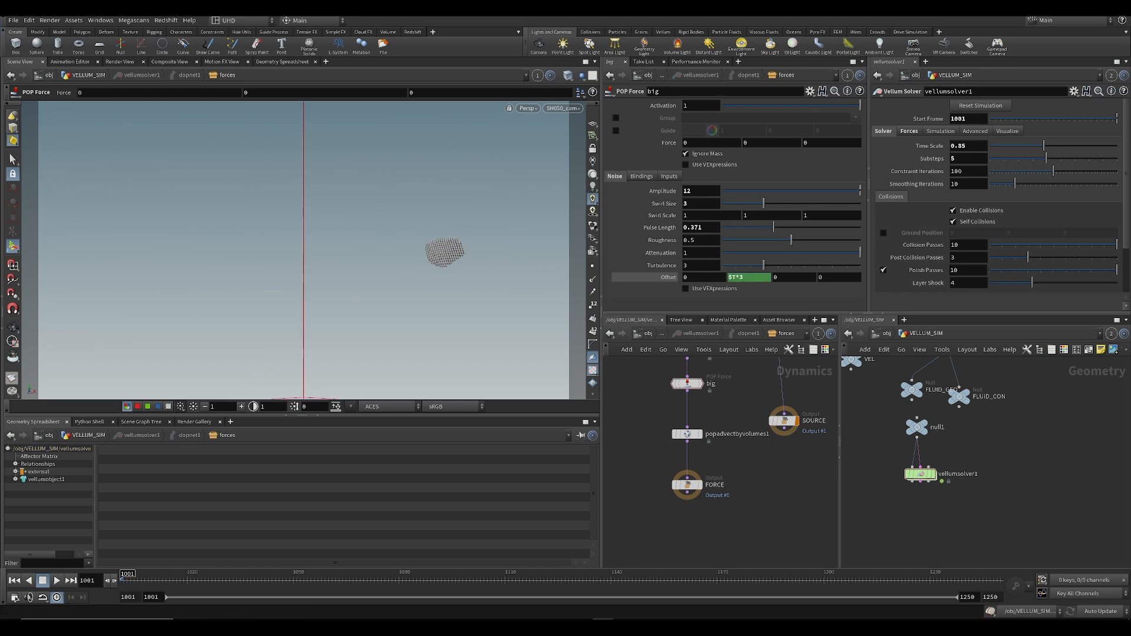
click(12, 378)
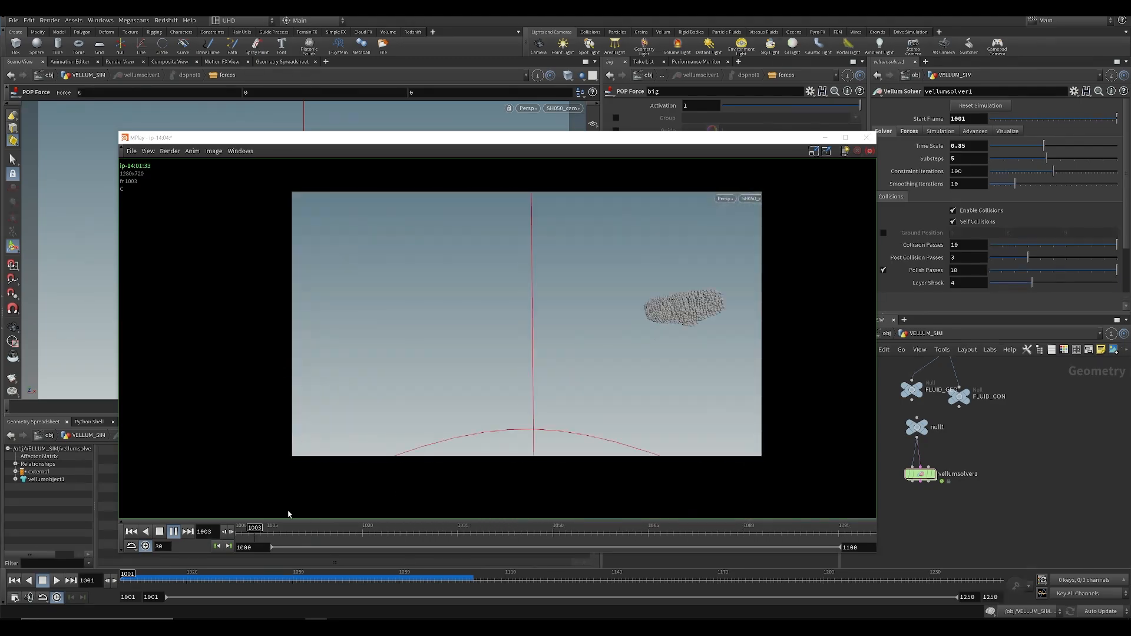
Step: Scrub the rendered flipbook in MPlay back to frame 1050, then return to Houdini and save the scene
click(790, 520)
drag(790, 521, 552, 520)
click(951, 495)
key(ctrl+s)
Step: Go up to the object level and reopen the VELLUM_SIM geometry network
click(650, 335)
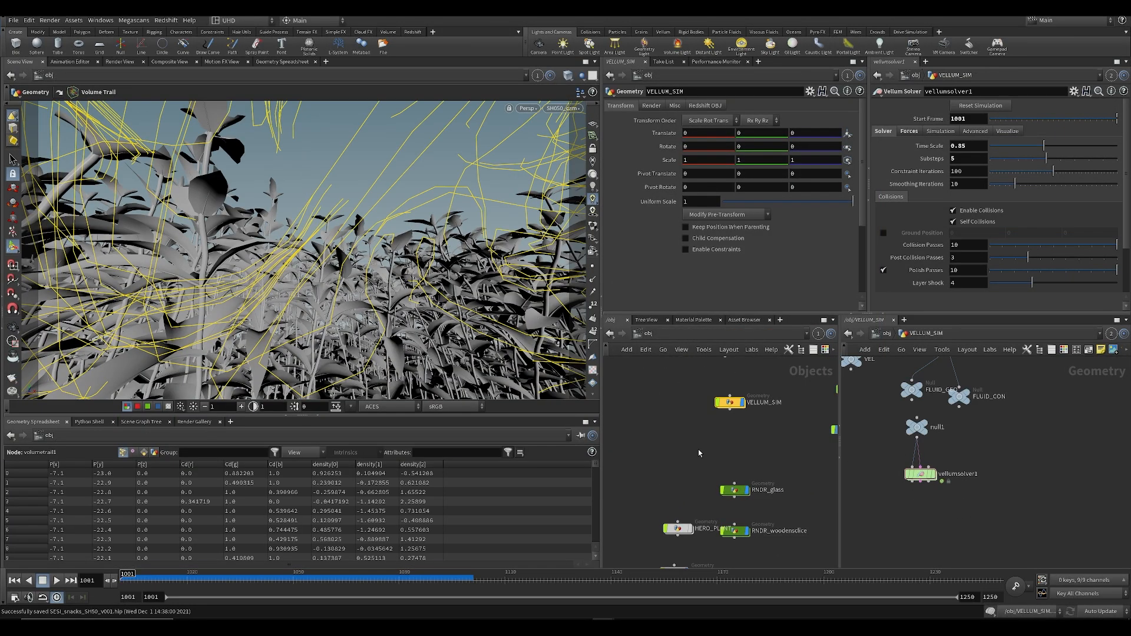
double_click(729, 403)
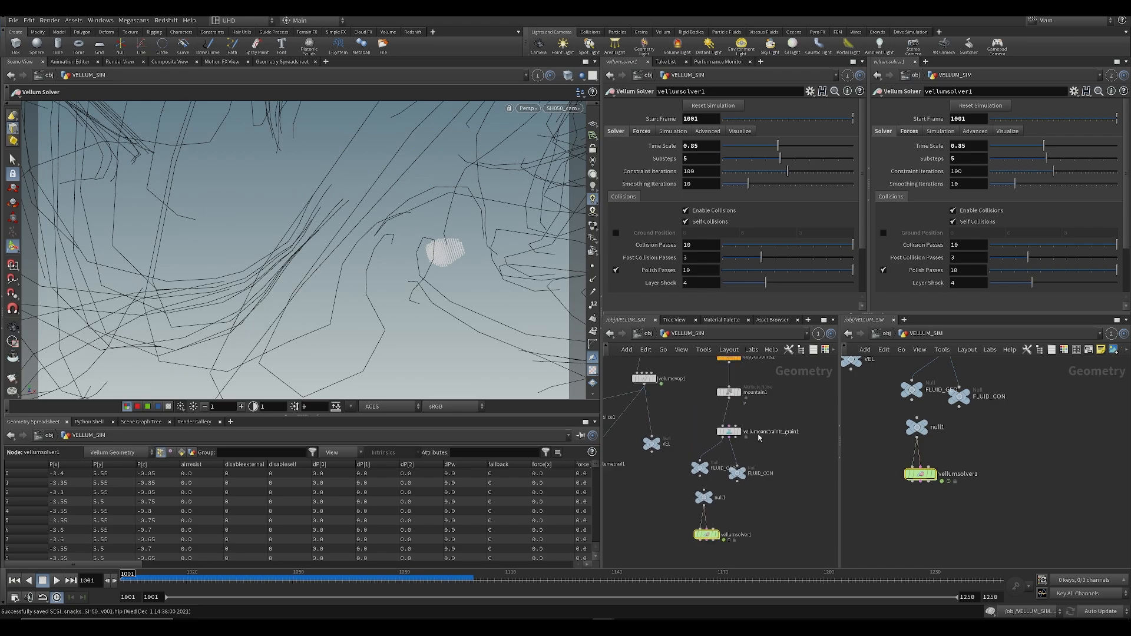
middle_drag(746, 414, 747, 449)
scroll(747, 449, up, 2)
Step: Review the flipbook in MPlay up to frame 1080, then return to Houdini and save the scene
click(736, 626)
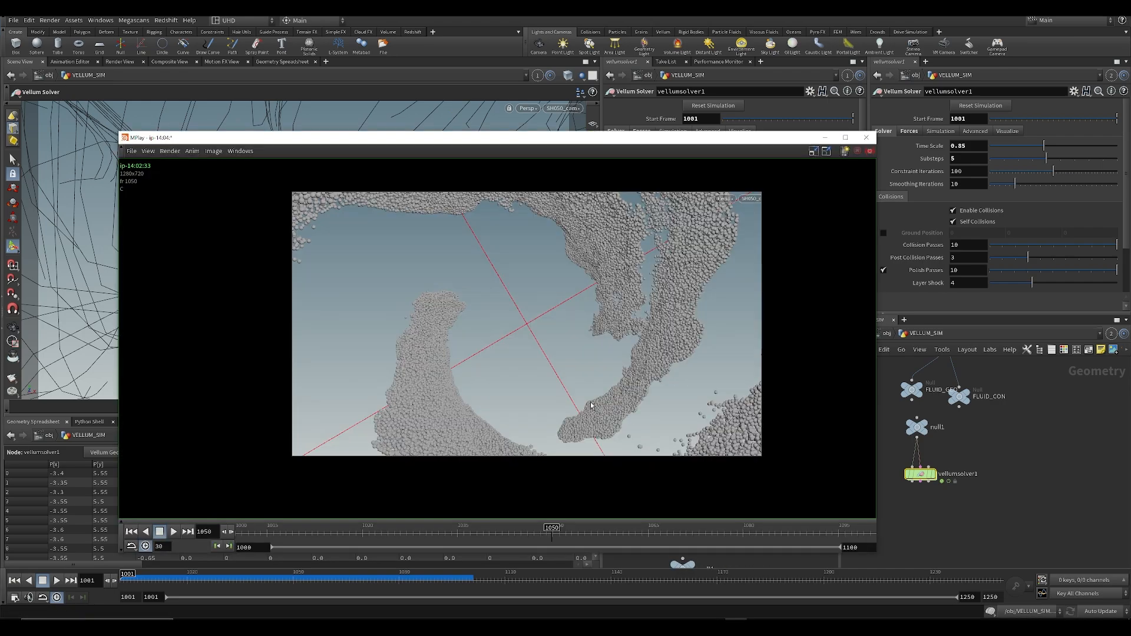
drag(332, 536, 523, 571)
key(Up)
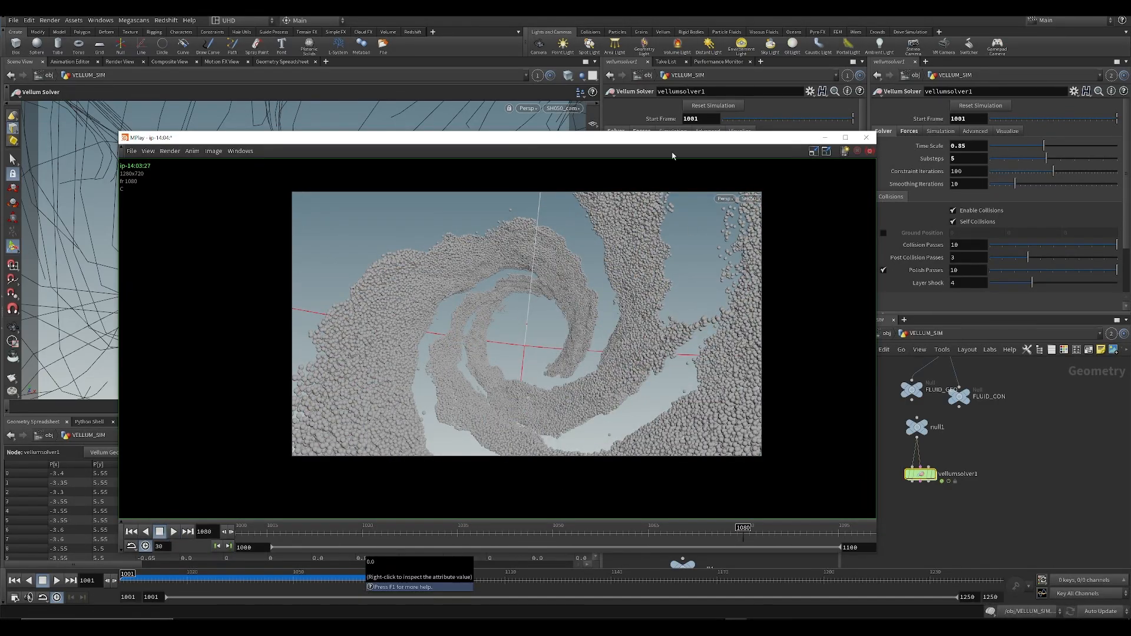
click(957, 512)
key(ctrl+s)
Step: Display the mountain1 node and then the FLUID_GEO null in the viewport
middle_drag(709, 435, 691, 462)
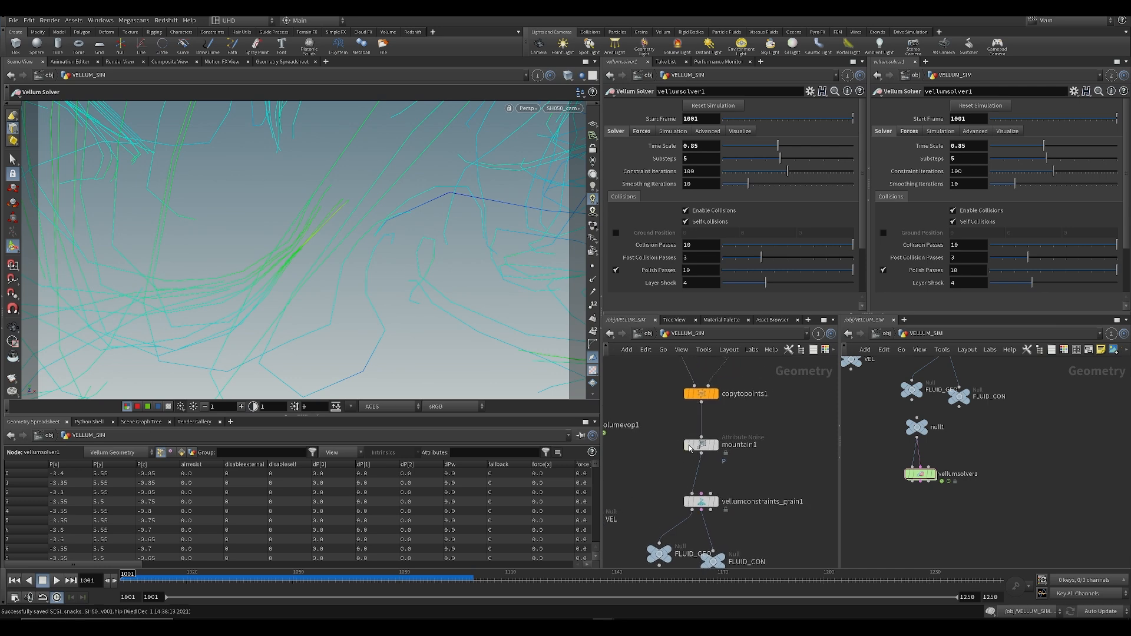
click(719, 429)
middle_drag(669, 545, 673, 419)
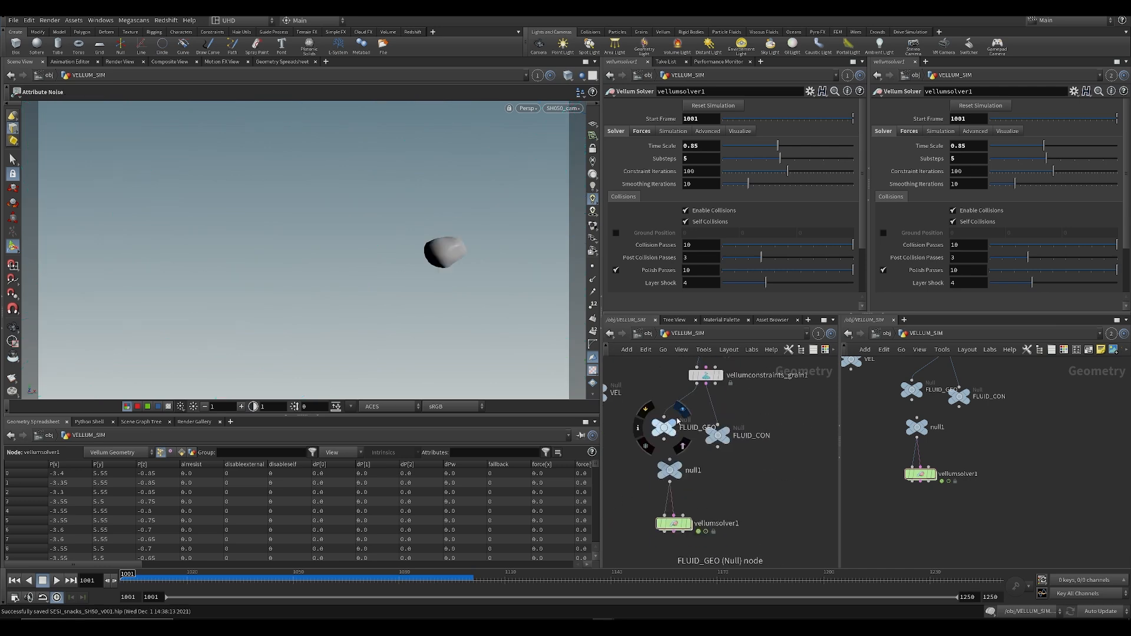
click(682, 406)
Step: Insert an Attribute VOP node between vellumconstraints_grain1 and FLUID_GEO and enter its network
key(Tab)
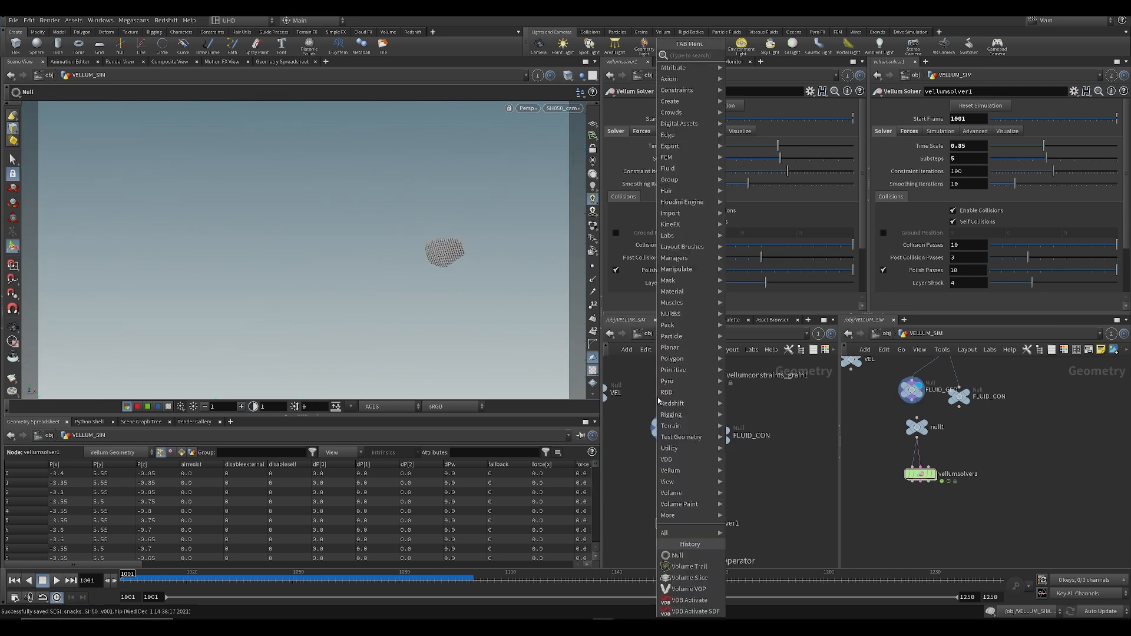
text(obj)
key(Return)
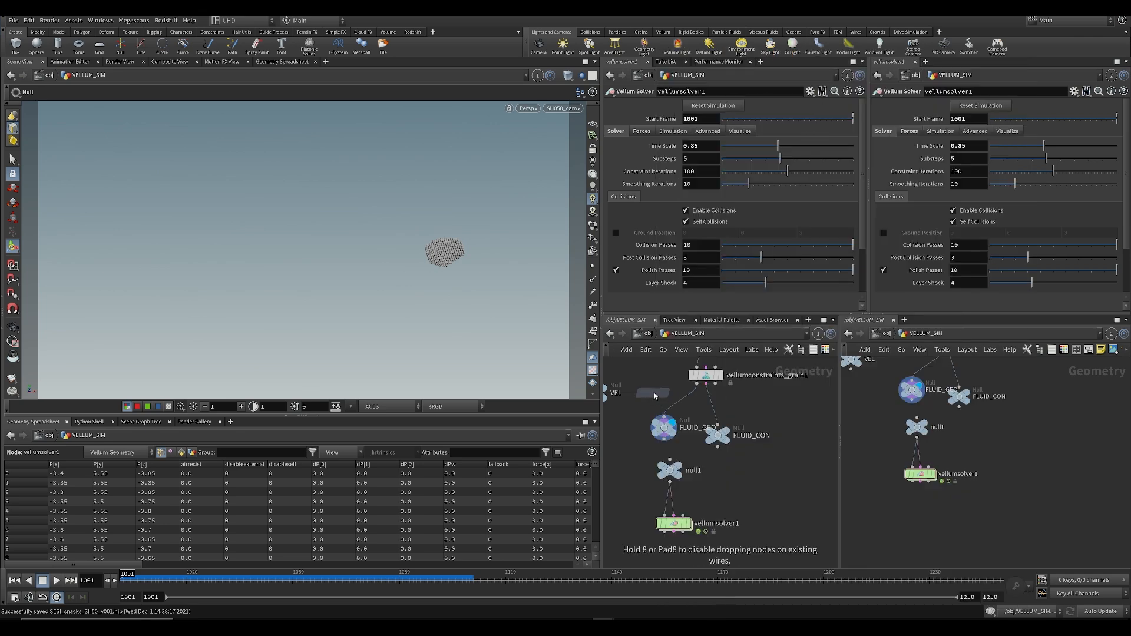
click(655, 396)
key(i)
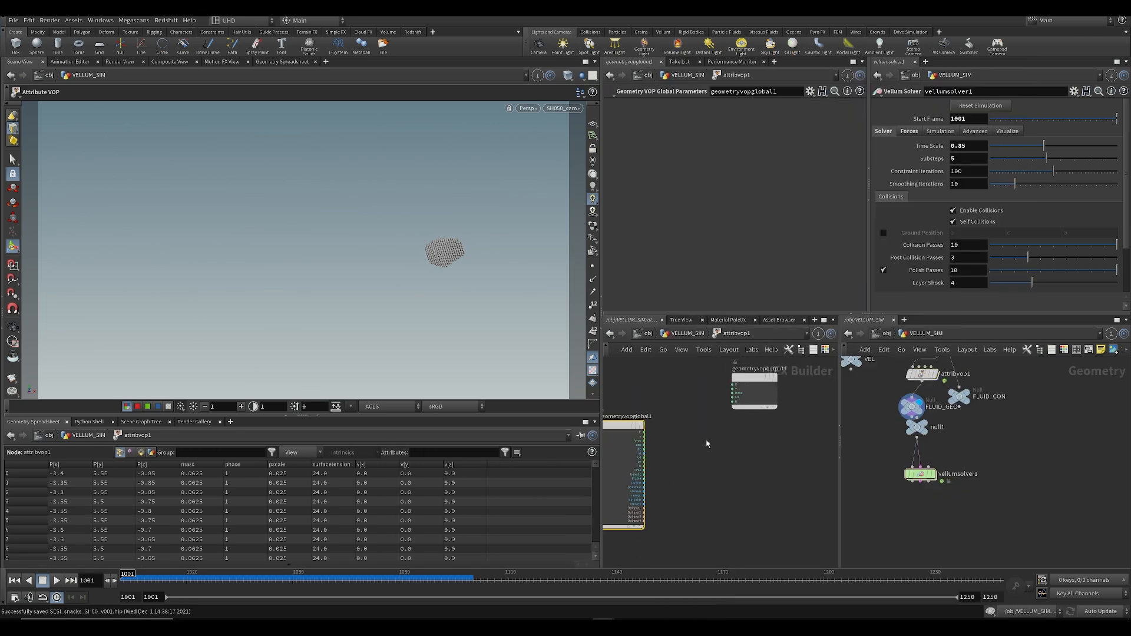
Step: Add a Turbulent Noise node between the global parameters and the geometry output
drag(737, 391, 779, 433)
key(Tab)
text(turb)
key(Return)
click(744, 454)
scroll(683, 411, up, 2)
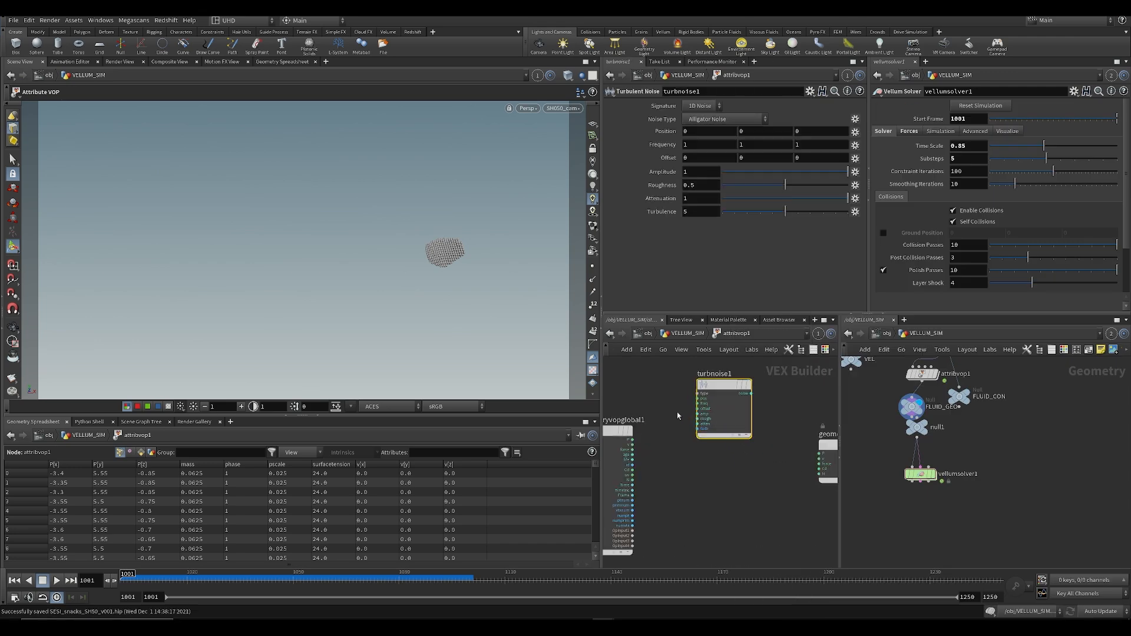
Step: Save the scene, wire P into the noise's pos input and connect the noise output to Cd
key(ctrl+s)
click(634, 440)
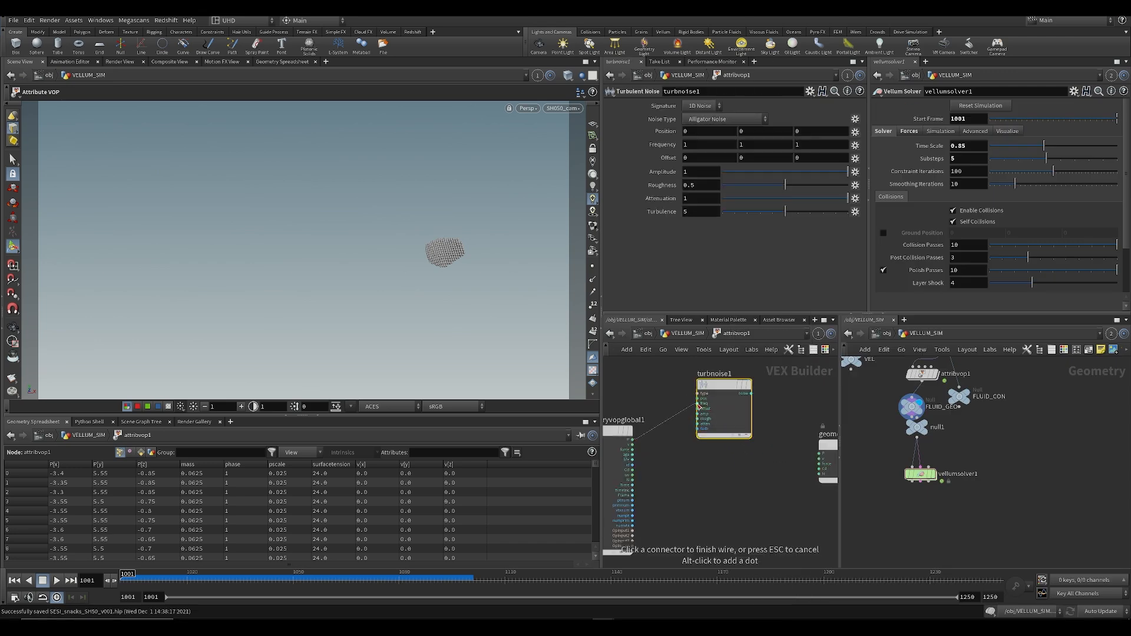
click(701, 402)
drag(744, 410, 745, 426)
click(752, 410)
click(821, 469)
scroll(711, 454, up, 3)
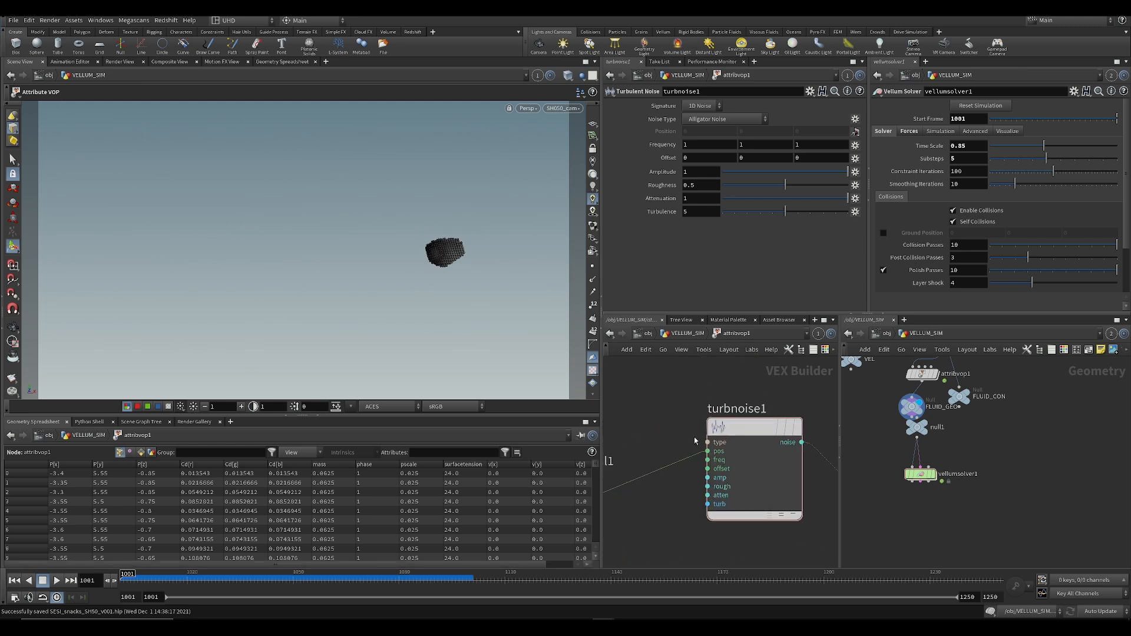
Step: Promote the type, freq, offset, amp and rough inputs of the Turbulent Noise node to parameters
right_click(708, 443)
click(724, 427)
right_click(718, 459)
click(730, 428)
right_click(709, 469)
click(728, 429)
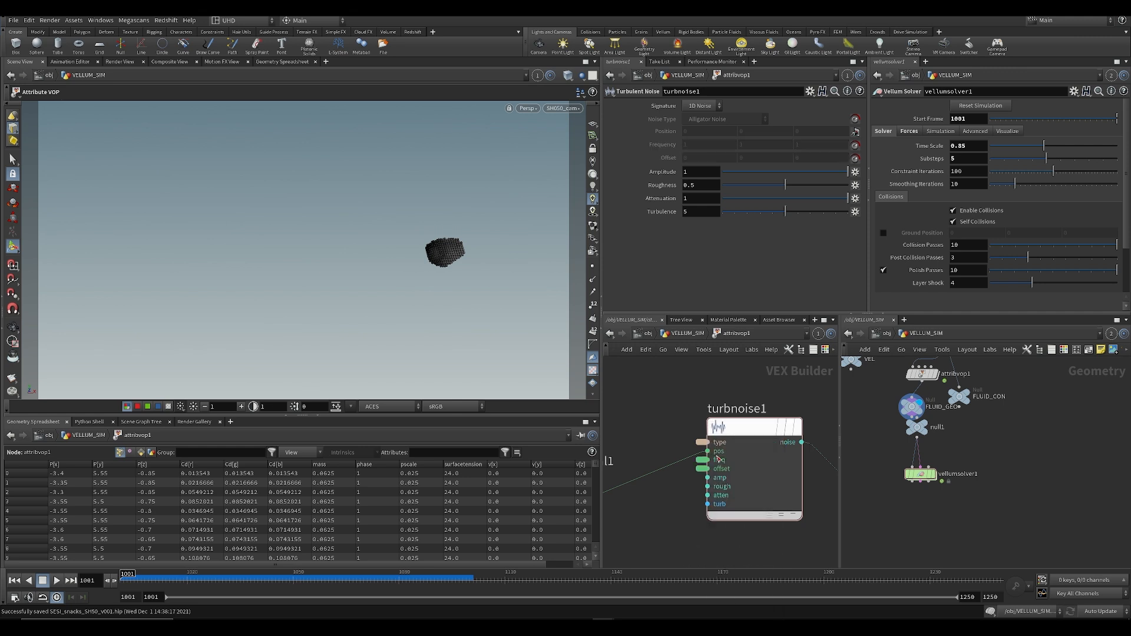
right_click(709, 478)
click(729, 429)
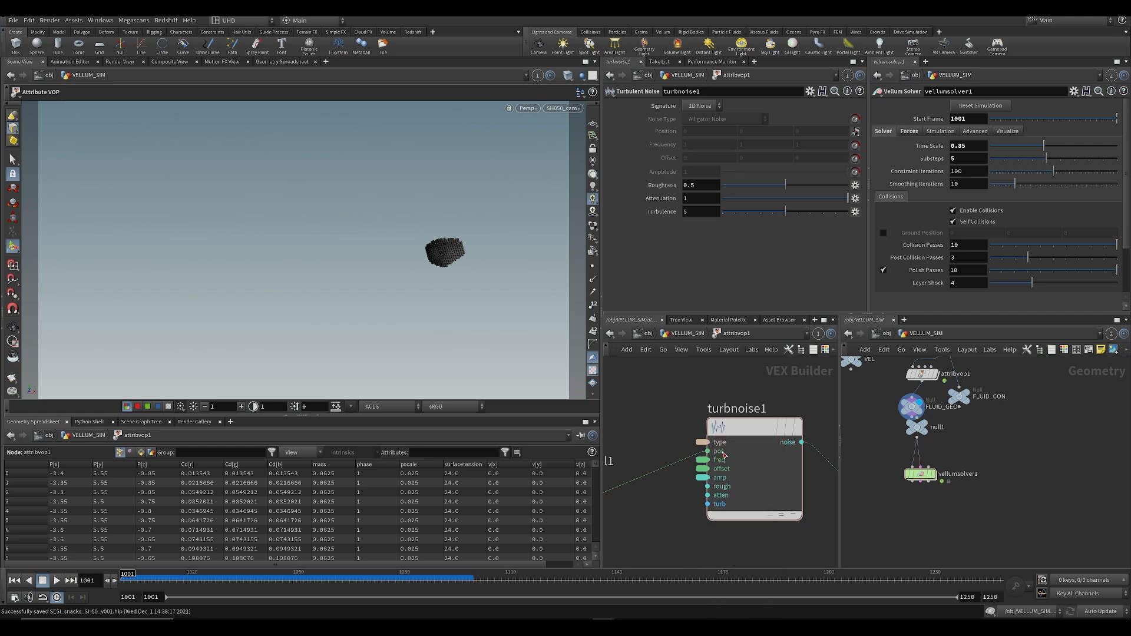
right_click(708, 487)
click(729, 429)
Step: Insert a Clamp node on the wire between the Turbulent Noise and the geometry output
middle_drag(843, 396, 682, 395)
scroll(686, 395, down, 3)
scroll(734, 440, down, 4)
middle_drag(807, 455, 695, 444)
drag(696, 441, 732, 415)
key(Tab)
text(clamp)
key(Return)
scroll(705, 436, up, 3)
click(670, 450)
drag(670, 450, 670, 434)
middle_drag(687, 377, 753, 391)
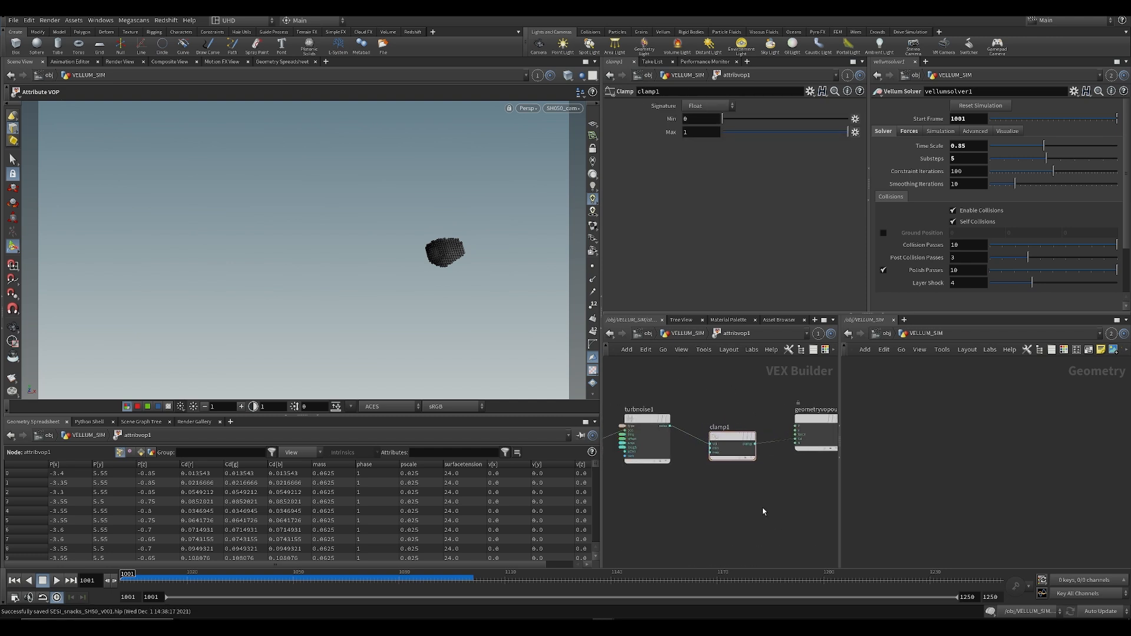
Step: Return to the geometry network, orbit out of the camera view to see all fluid blobs, and save the scene
key(u)
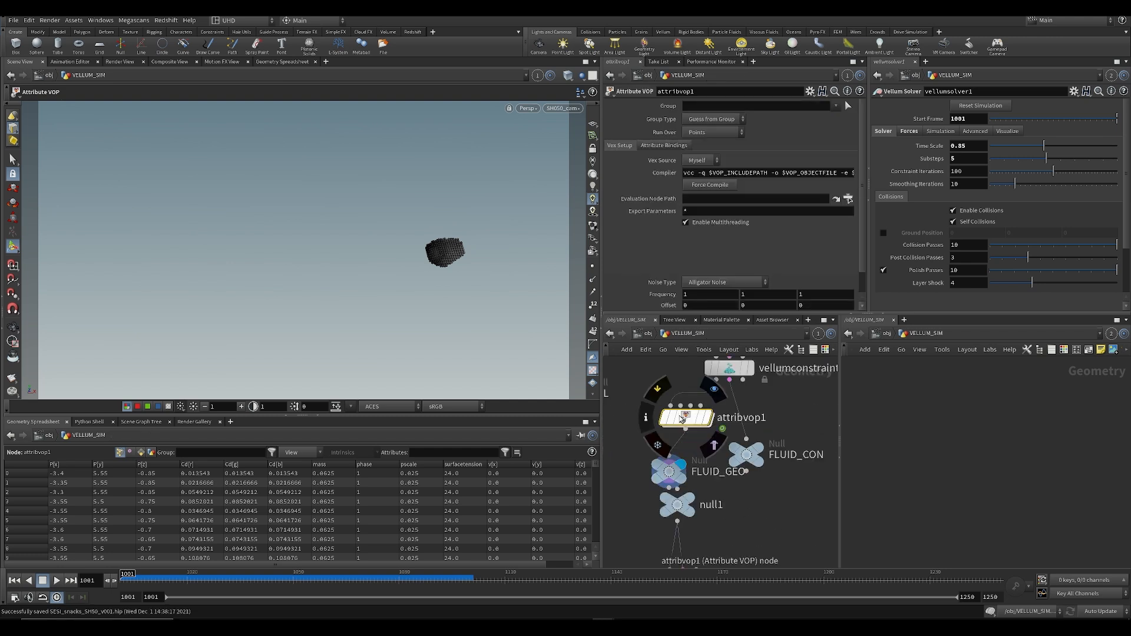
alt+drag(424, 267, 369, 252)
key(ctrl+s)
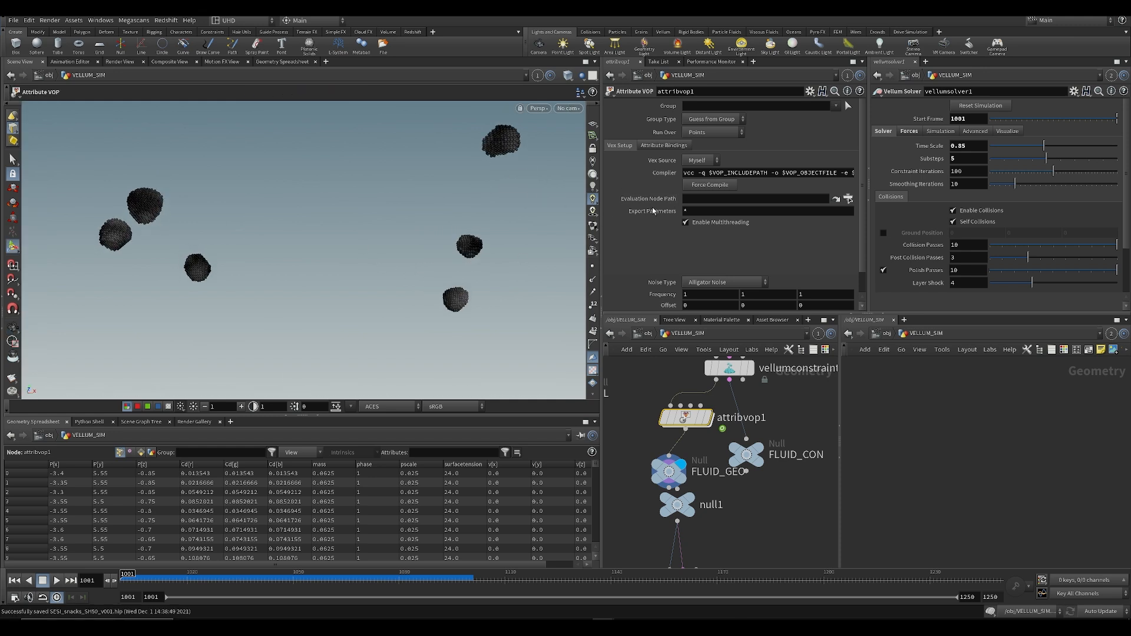
Step: Set attribvop1's noise Frequency to 3.3, Amplitude to 5.1 and Roughness to 0, save, and reopen its network
middle_drag(662, 295, 646, 292)
scroll(665, 292, down, 1)
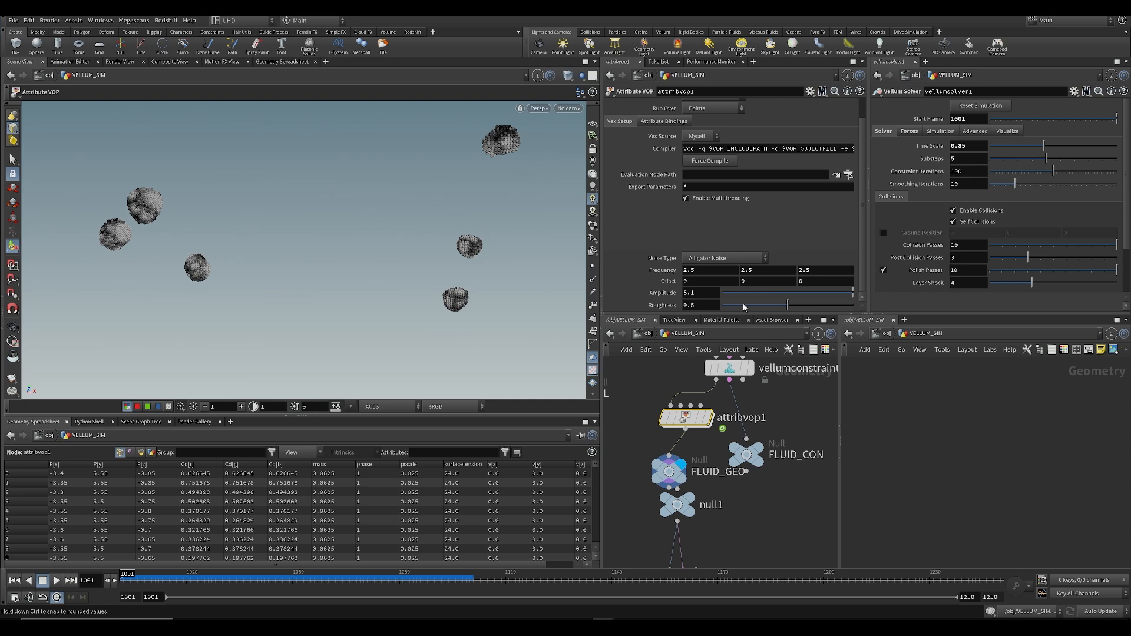
drag(743, 304, 681, 310)
middle_drag(659, 271, 672, 272)
key(ctrl+s)
double_click(686, 419)
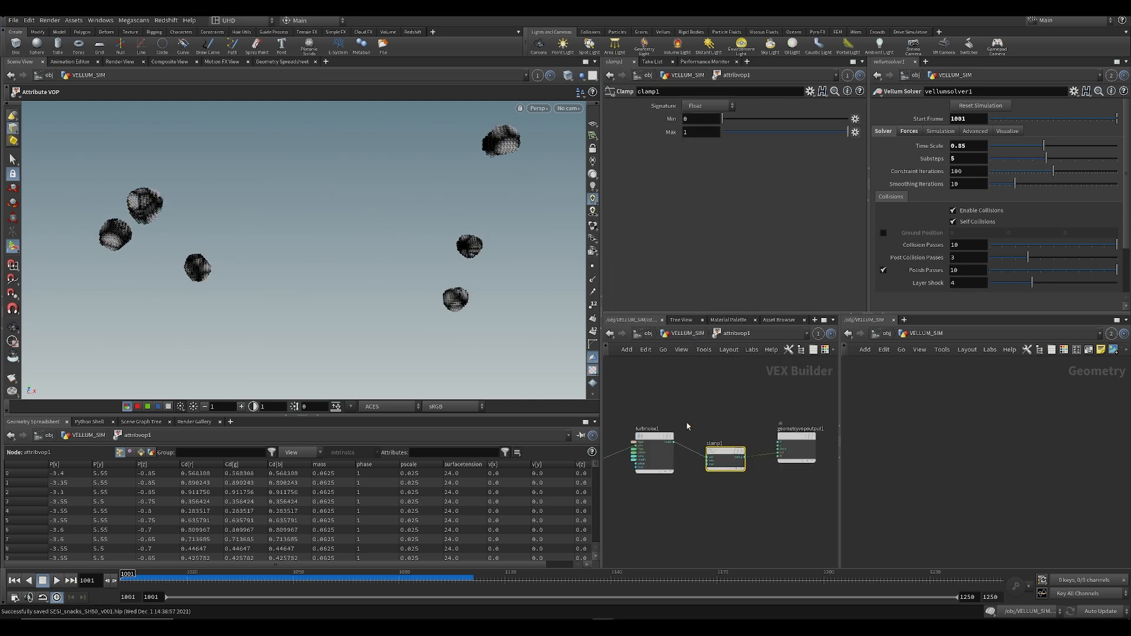
key(Tab)
text(bind)
key(Return)
click(768, 487)
scroll(727, 475, up, 3)
key(Delete)
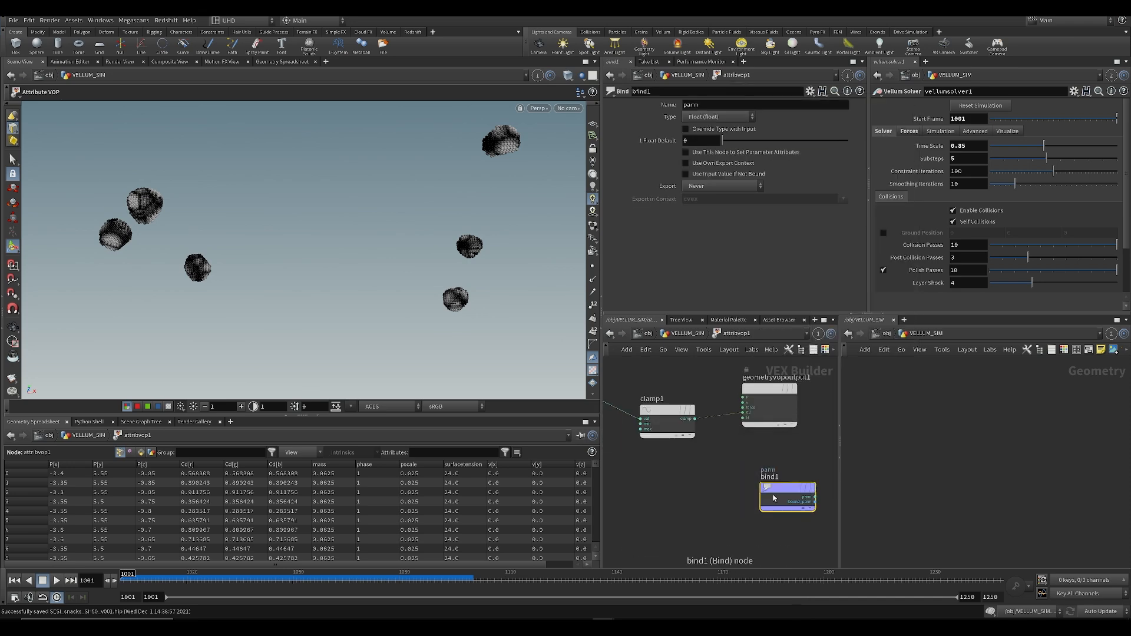
Step: Add a Bind Export node below the geometry output and wire the Clamp output into it
key(Tab)
text(bind)
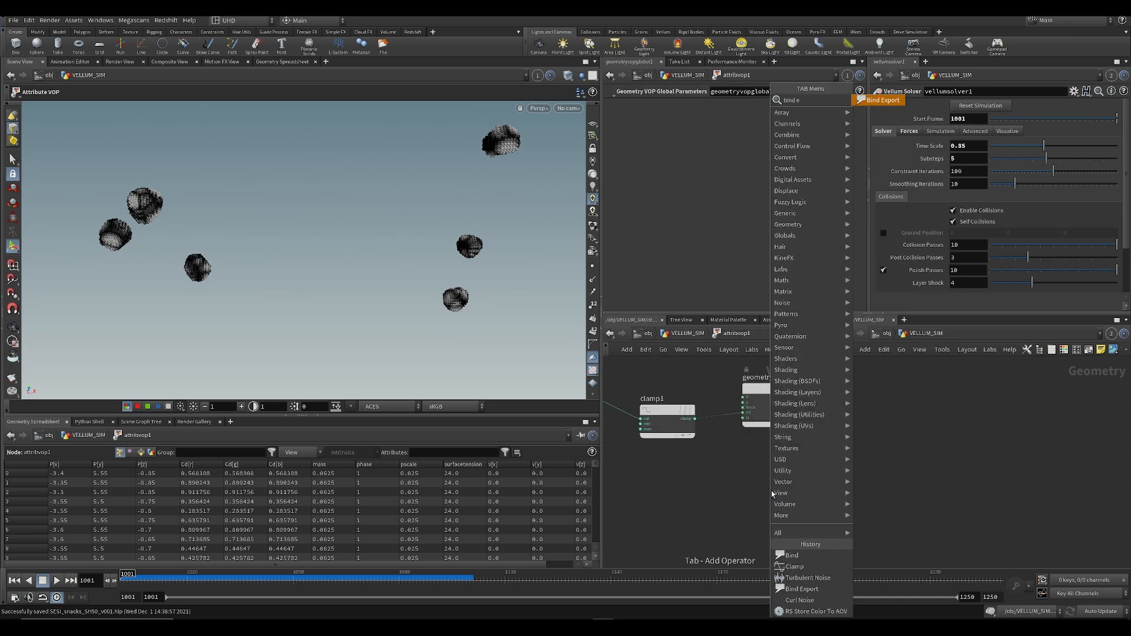
key(Return)
click(772, 494)
click(694, 419)
click(744, 499)
Step: Name the exported attribute phase and save the scene
click(661, 104)
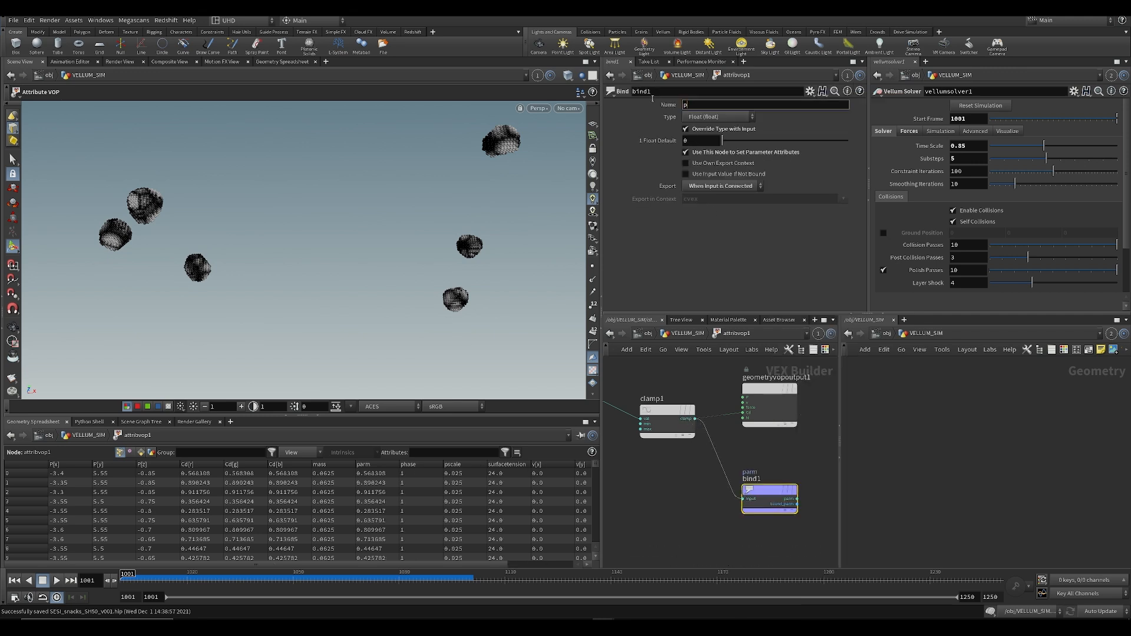
text(phase)
key(Return)
key(ctrl+s)
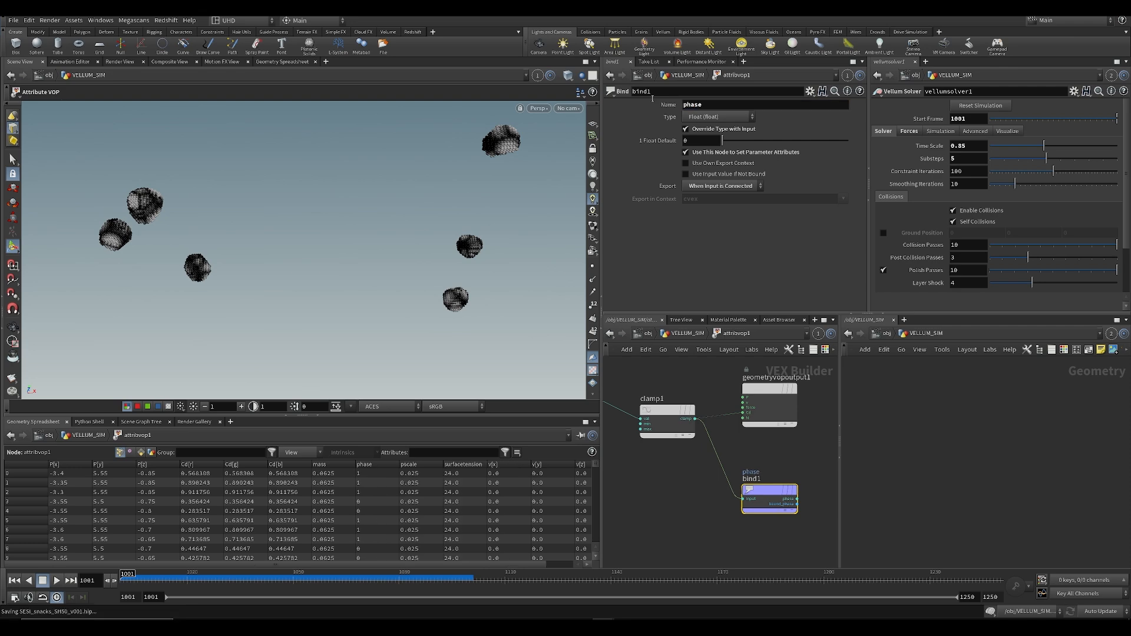
Step: Return to the geometry network and check the Phase setting of vellumconstraints_grain1
key(u)
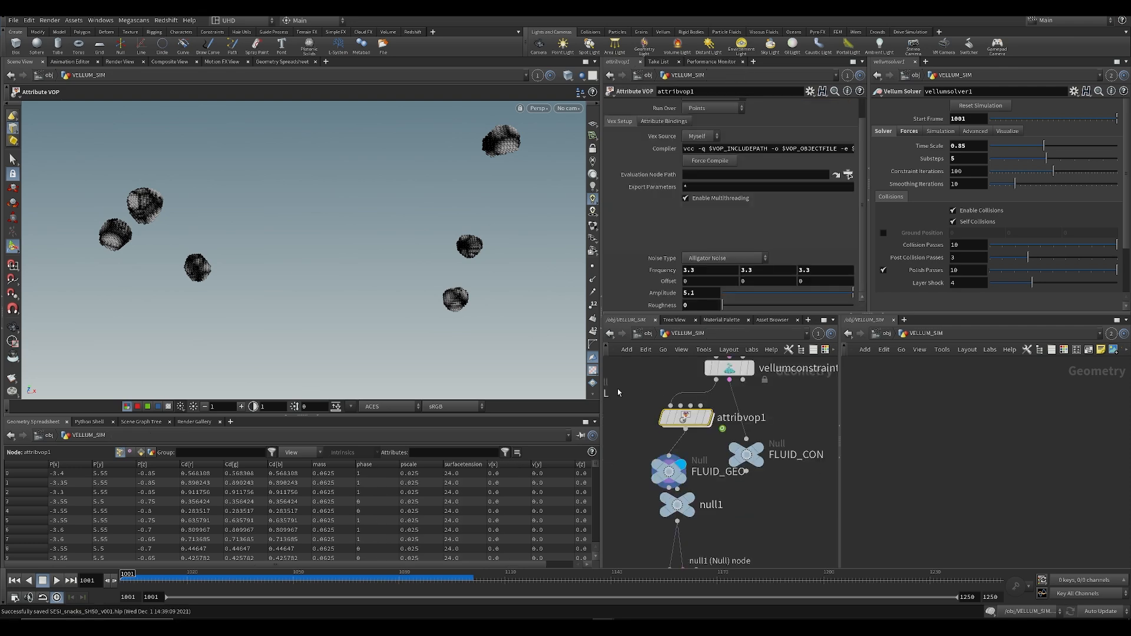
middle_drag(648, 401, 676, 442)
click(759, 409)
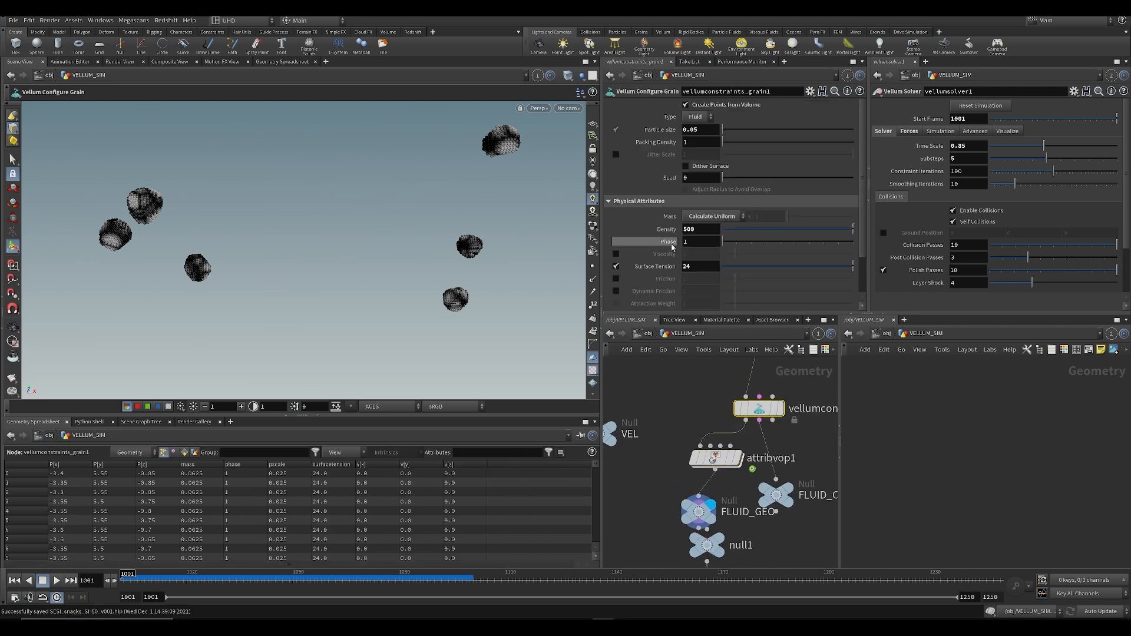
scroll(693, 475, down, 3)
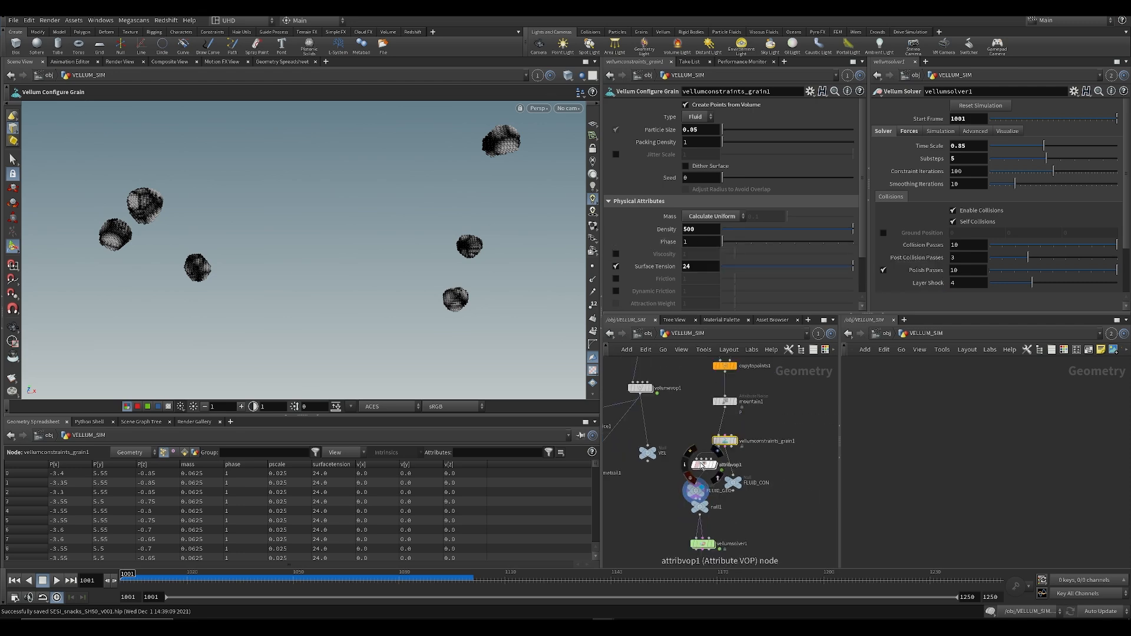
Step: Set the Clamp node's Max to 2 inside attribvop1 and sort the spreadsheet by phase
double_click(701, 465)
click(689, 453)
middle_drag(696, 500, 701, 445)
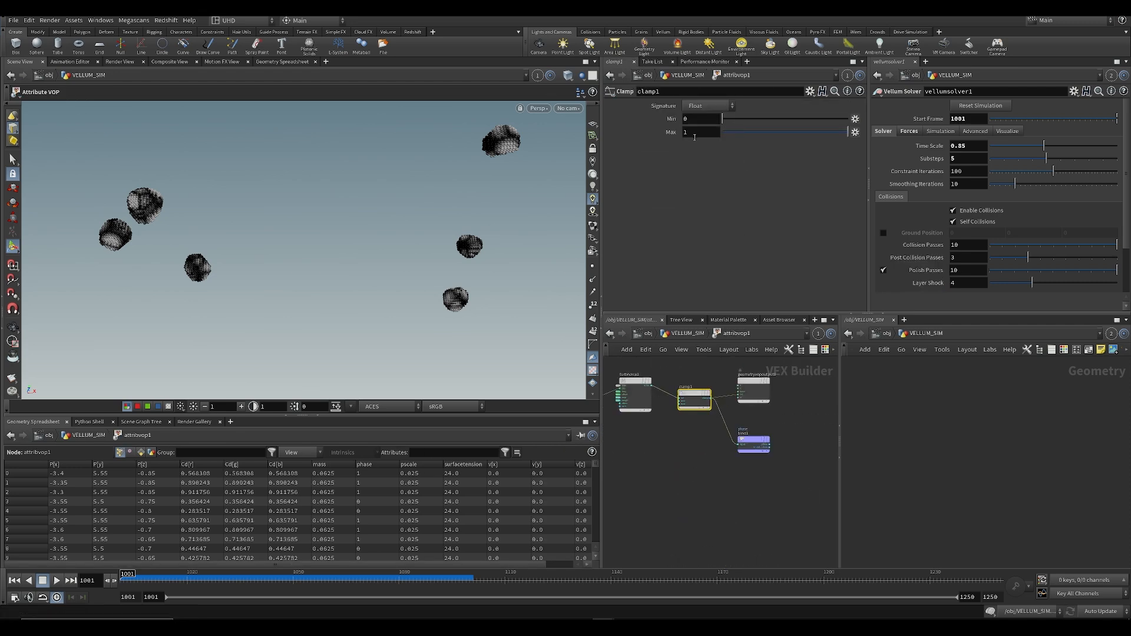
middle_drag(649, 513, 614, 529)
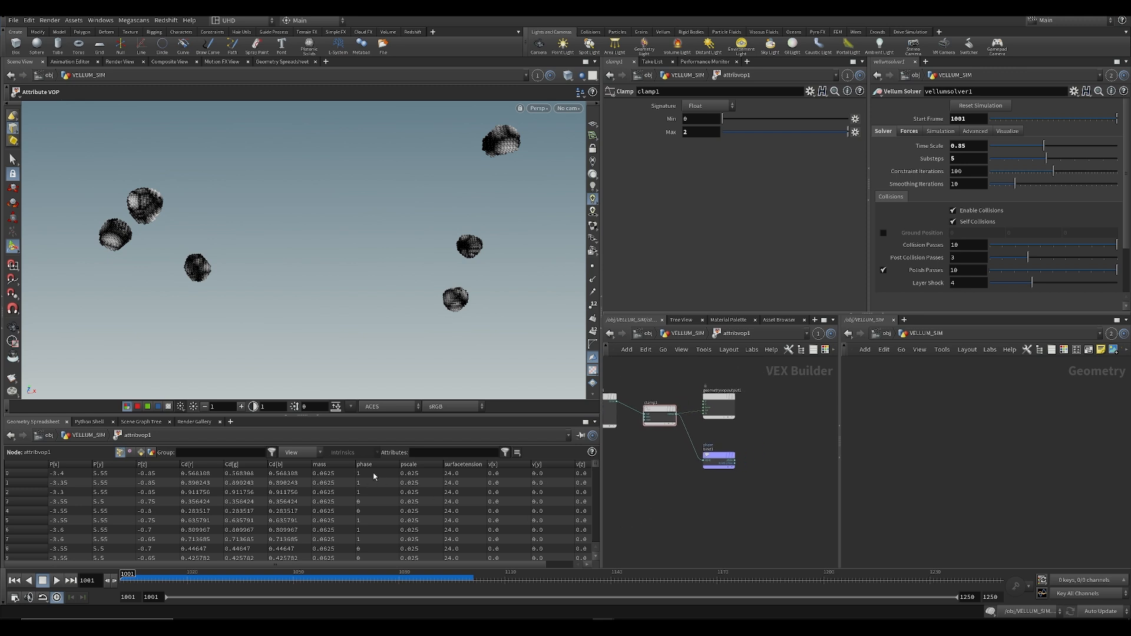
click(376, 465)
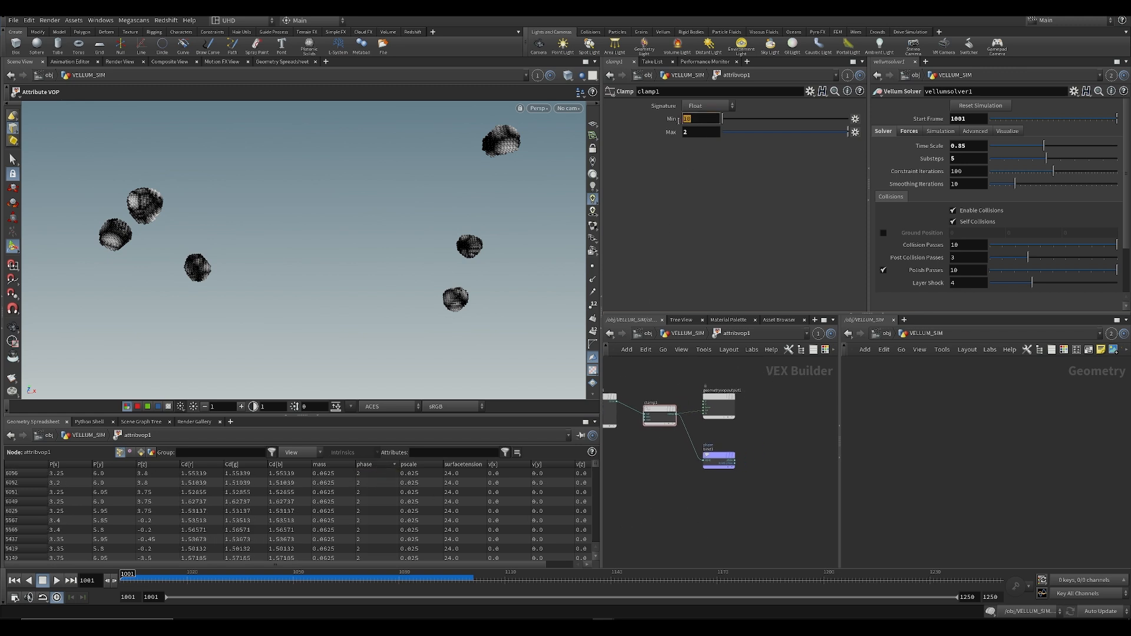
Step: Try a Clamp range of Min 1 and Max 3, then restore Min 0 and Max 2
key(Tab)
text(3)
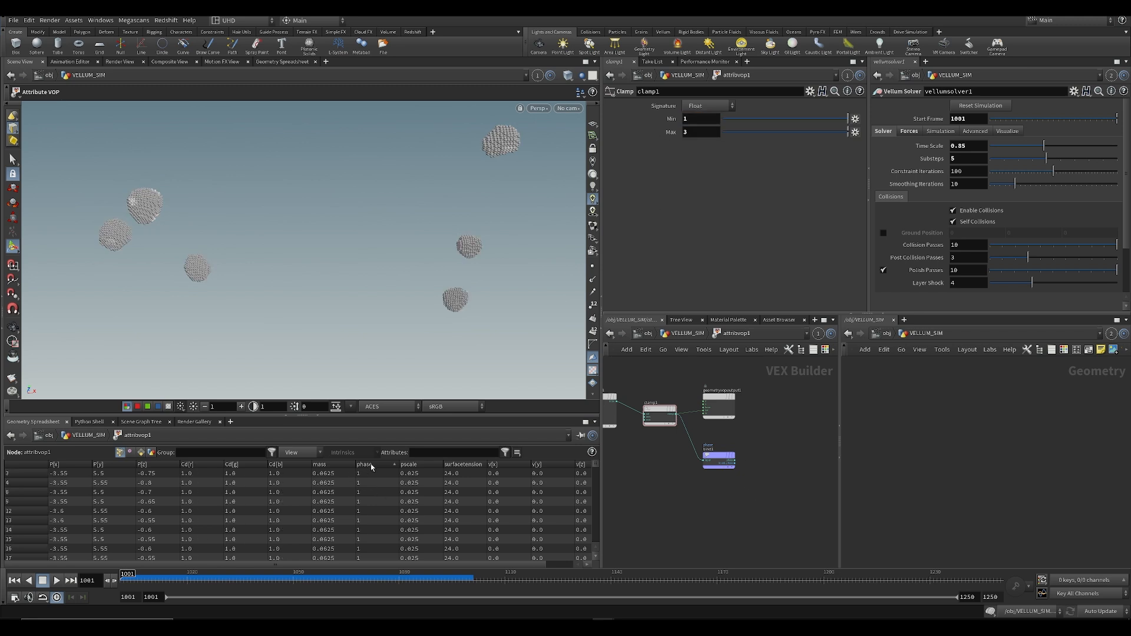
middle_drag(686, 517, 687, 540)
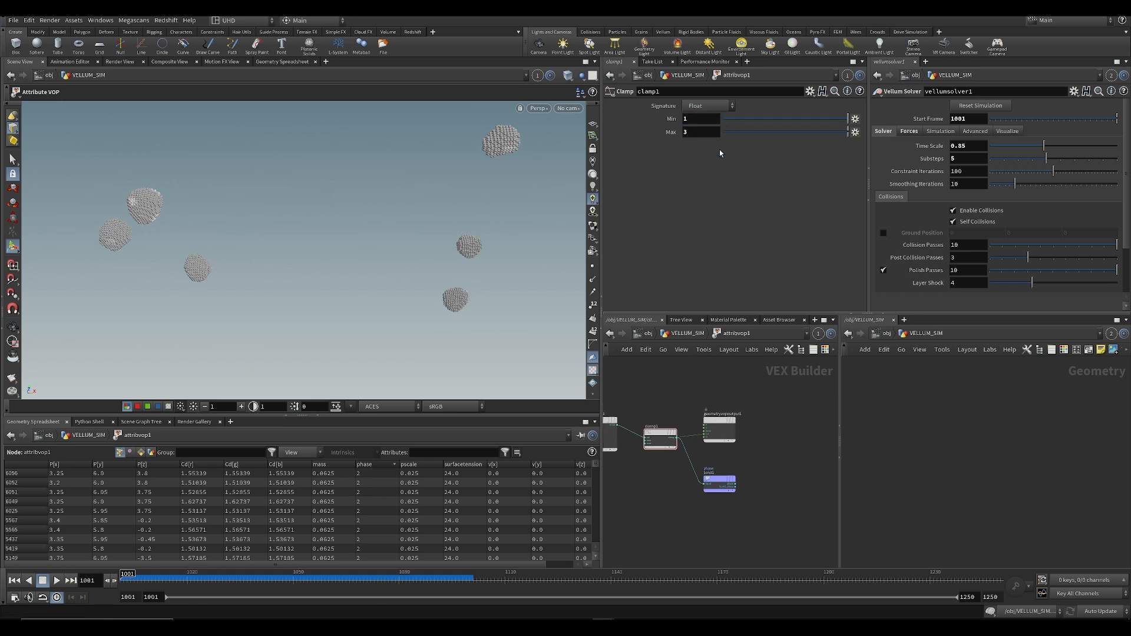
ctrl+middle_click(656, 122)
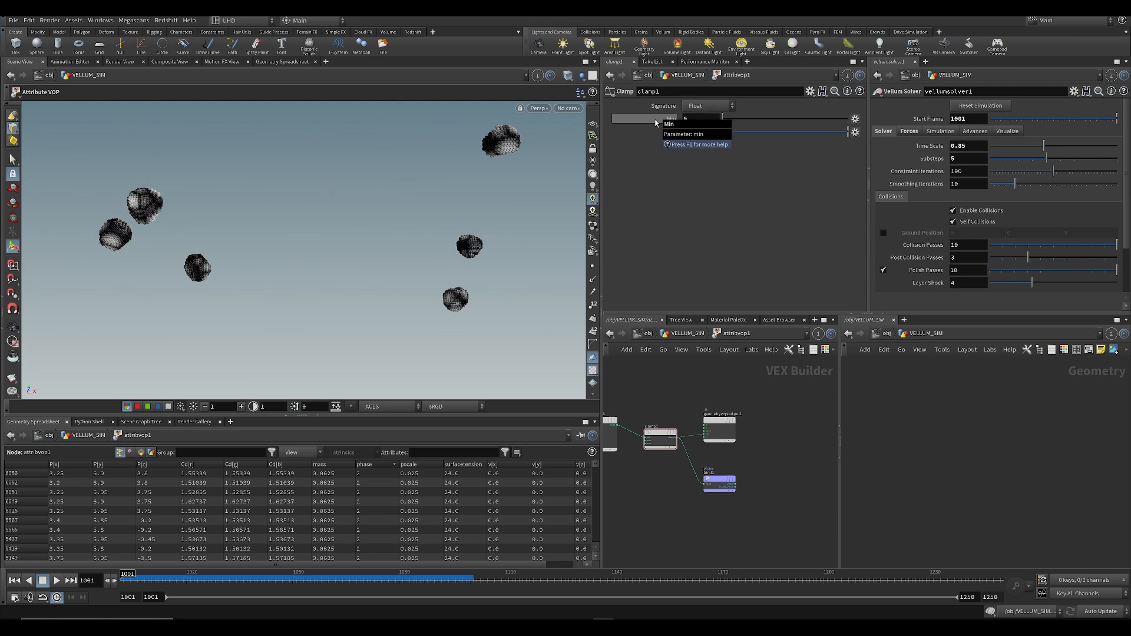
Step: Save the scene and return from the VOP network to the VELLUM_SIM geometry network
key(ctrl+s)
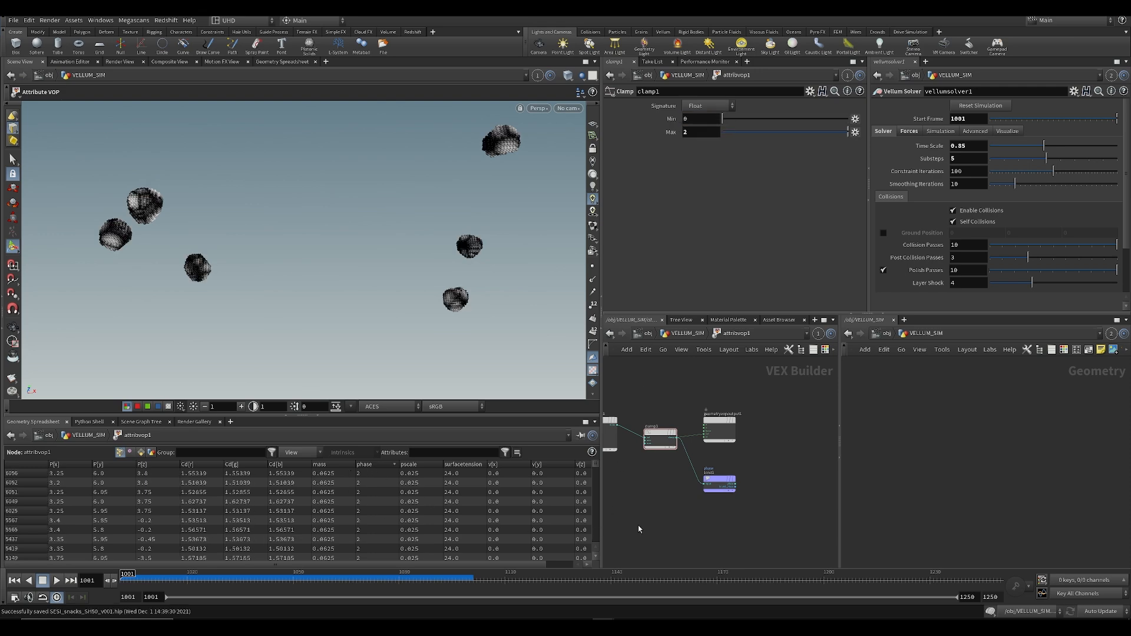
mouse_move(597, 464)
mouse_down()
mouse_move(600, 541)
mouse_move(598, 452)
mouse_up()
key(u)
scroll(644, 518, down, 3)
key(ctrl+s)
Step: Move vellumsolver1 slightly further below null1 and display it in the viewport
middle_drag(646, 528, 643, 452)
scroll(655, 510, up, 4)
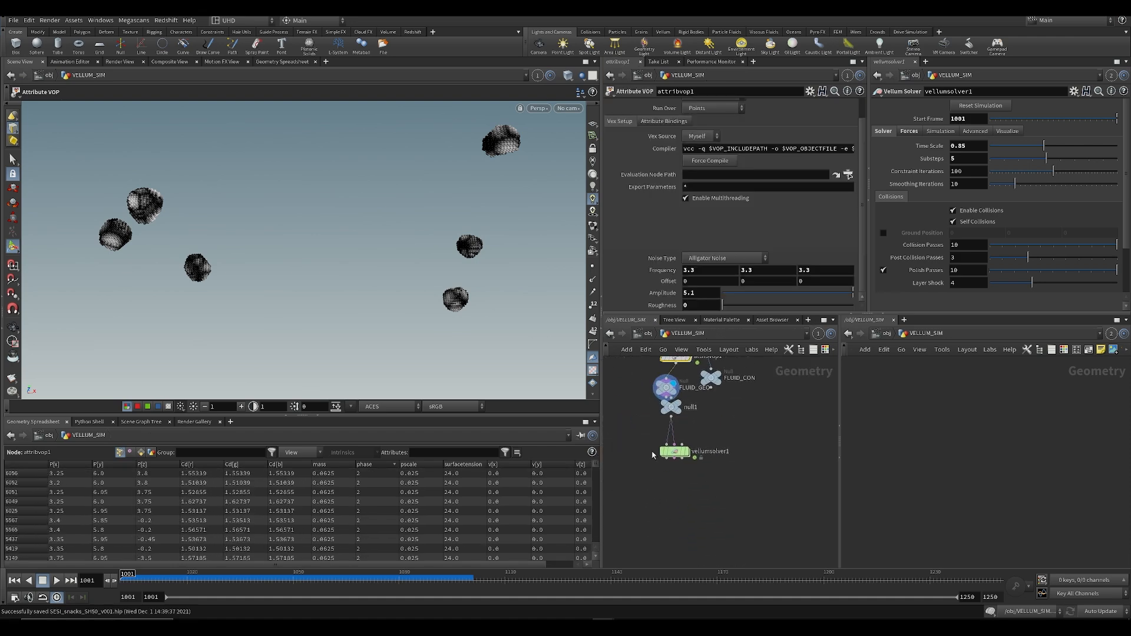
drag(686, 457, 682, 466)
click(676, 461)
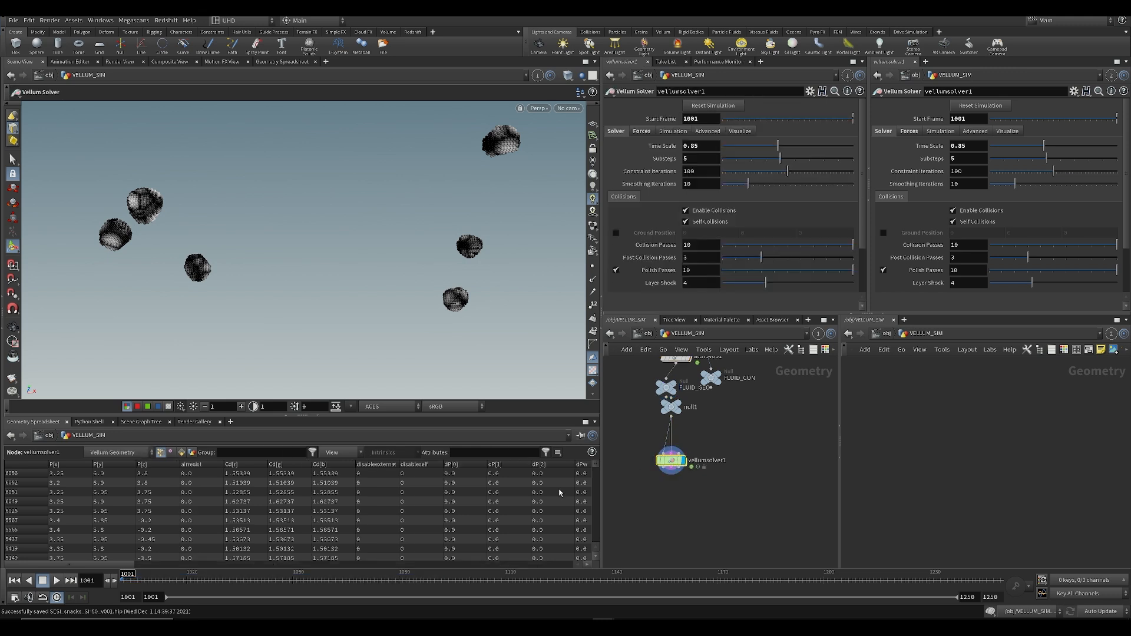
Step: Save the scene and start a flipbook through the SH050_cam camera, then cancel the flipbook
key(ctrl+s)
click(569, 108)
key(Escape)
alt+drag(450, 246, 495, 276)
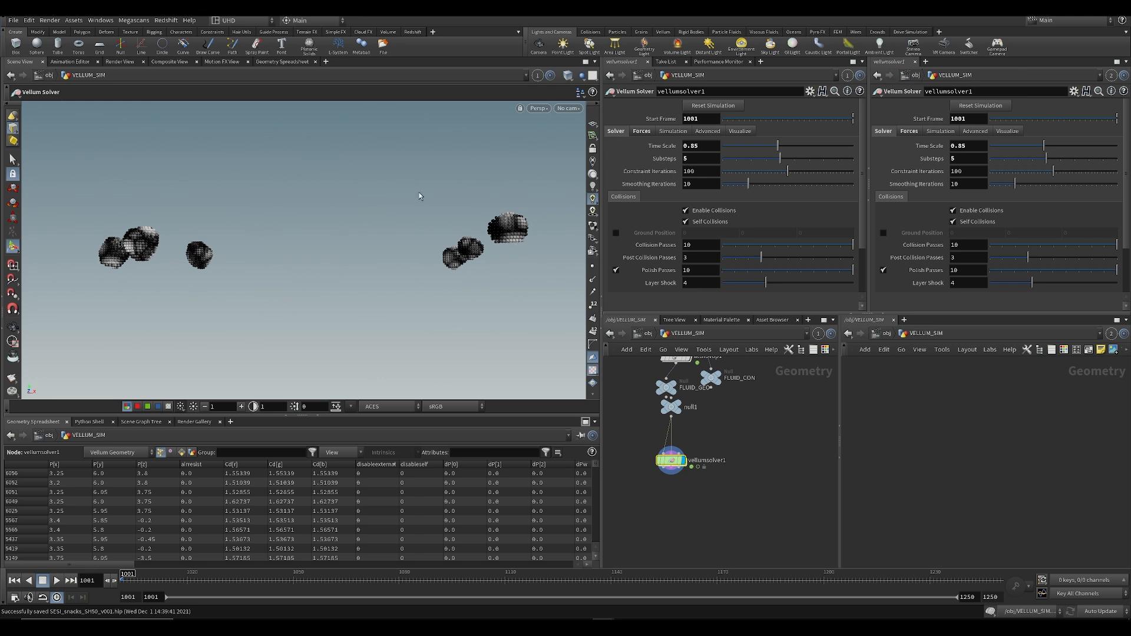
click(568, 108)
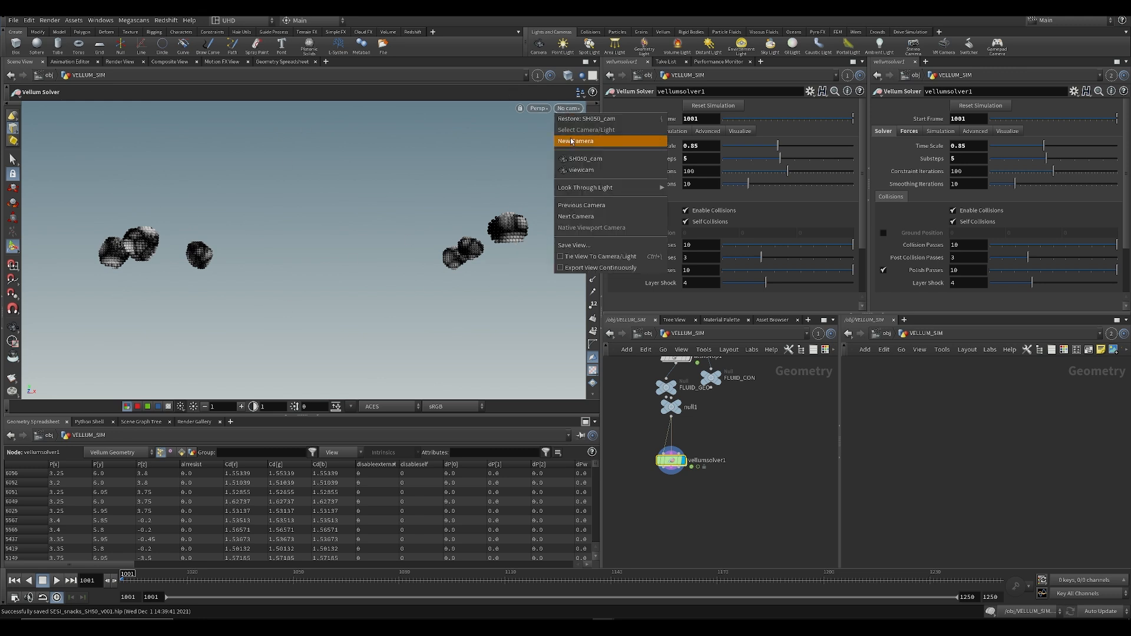
click(564, 152)
click(13, 378)
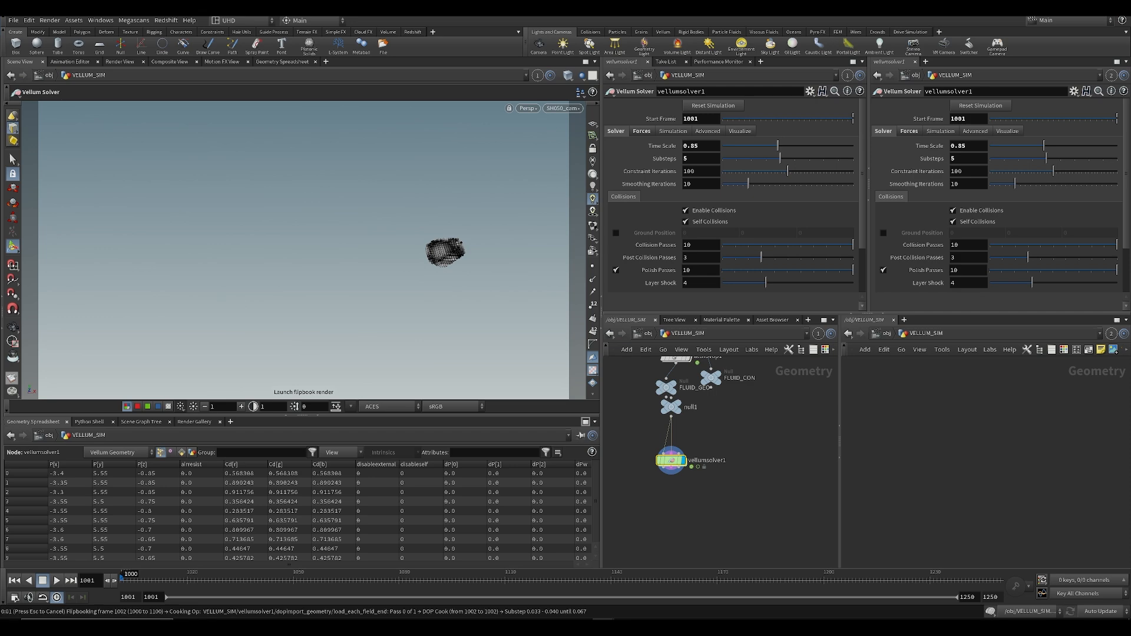
key(Escape)
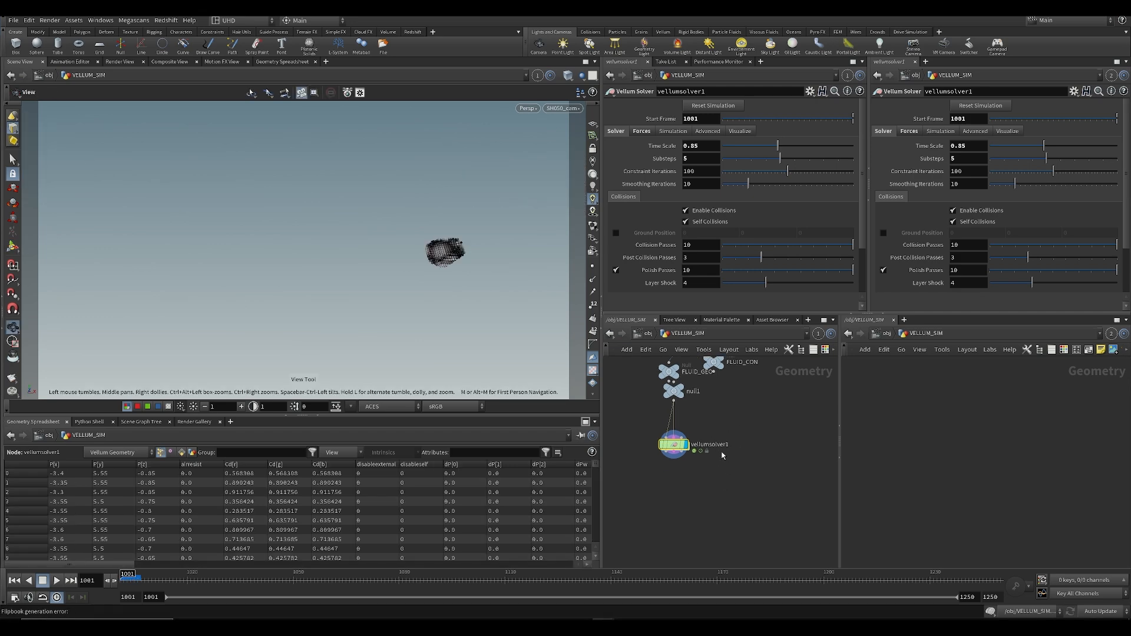
Step: Check the Clamp node's connections and range inside attribvop1, then return to the VELLUM_SIM network
middle_drag(691, 414, 701, 477)
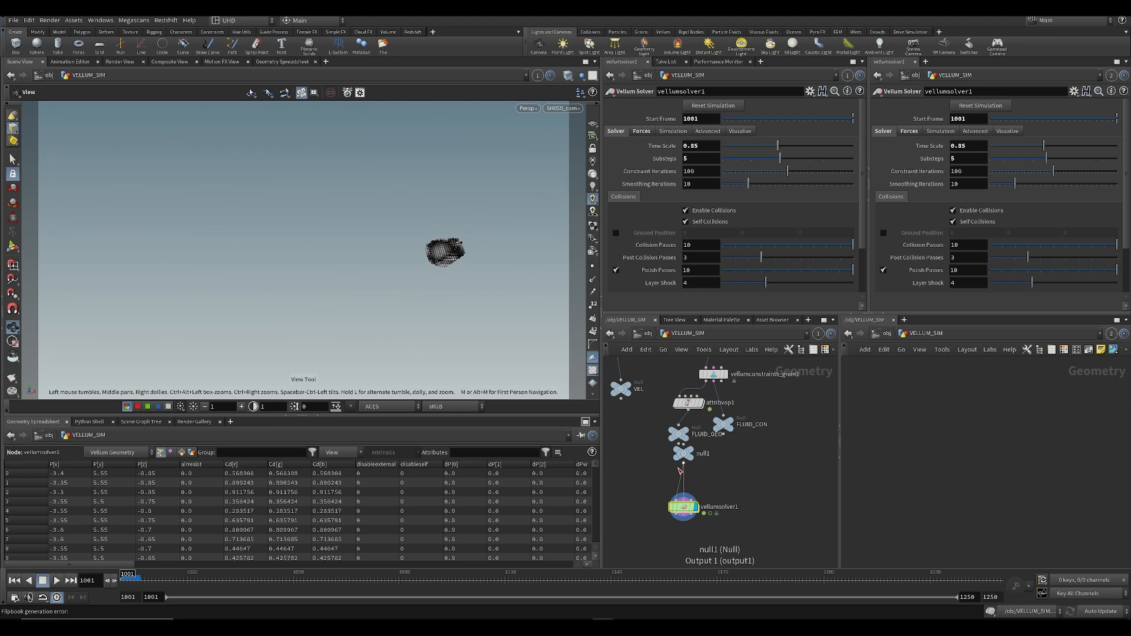
key(Tab)
text(a)
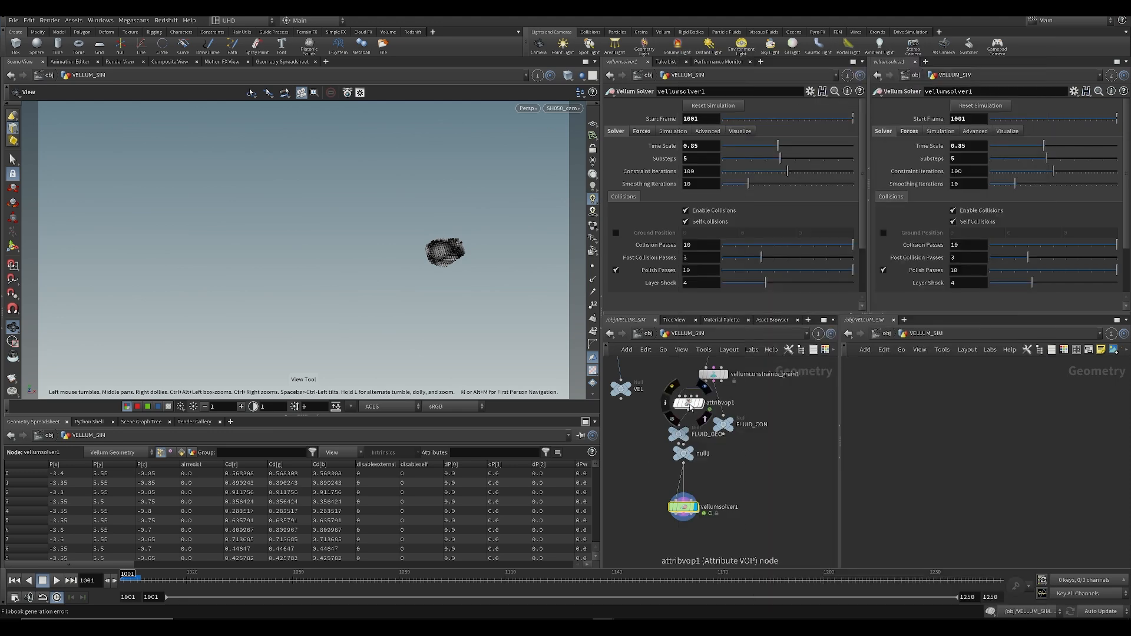
click(676, 432)
scroll(704, 414, up, 3)
key(y)
drag(705, 421, 719, 458)
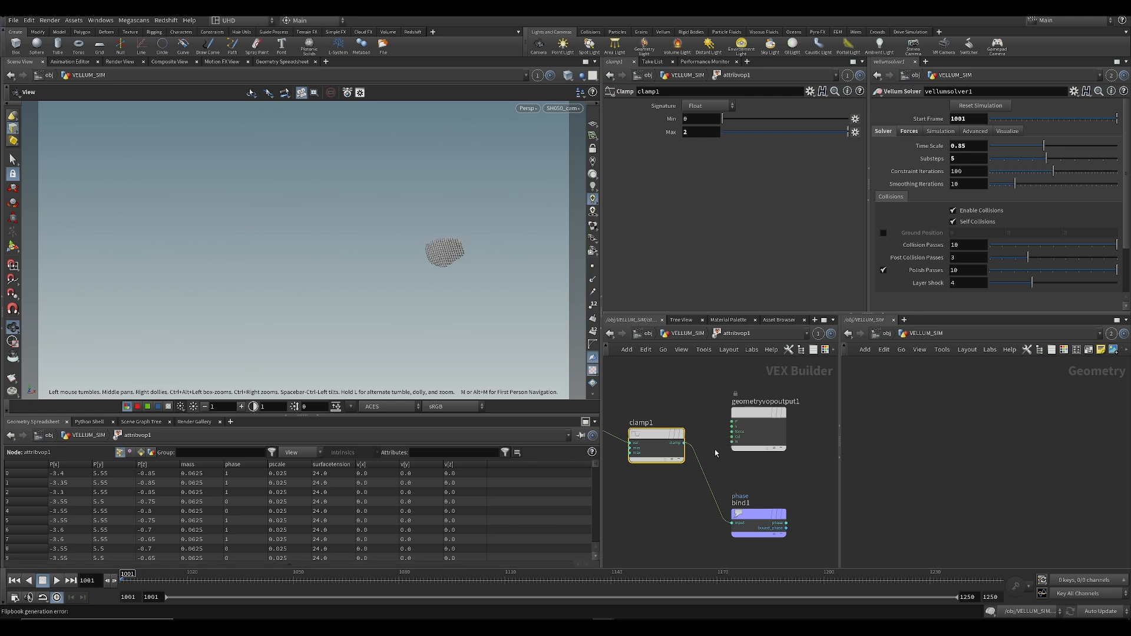
key(u)
Step: Set Surface Tension to 32 on vellumconstraints_grain1 and launch a camera flipbook of frames 1000 to 1100
click(718, 401)
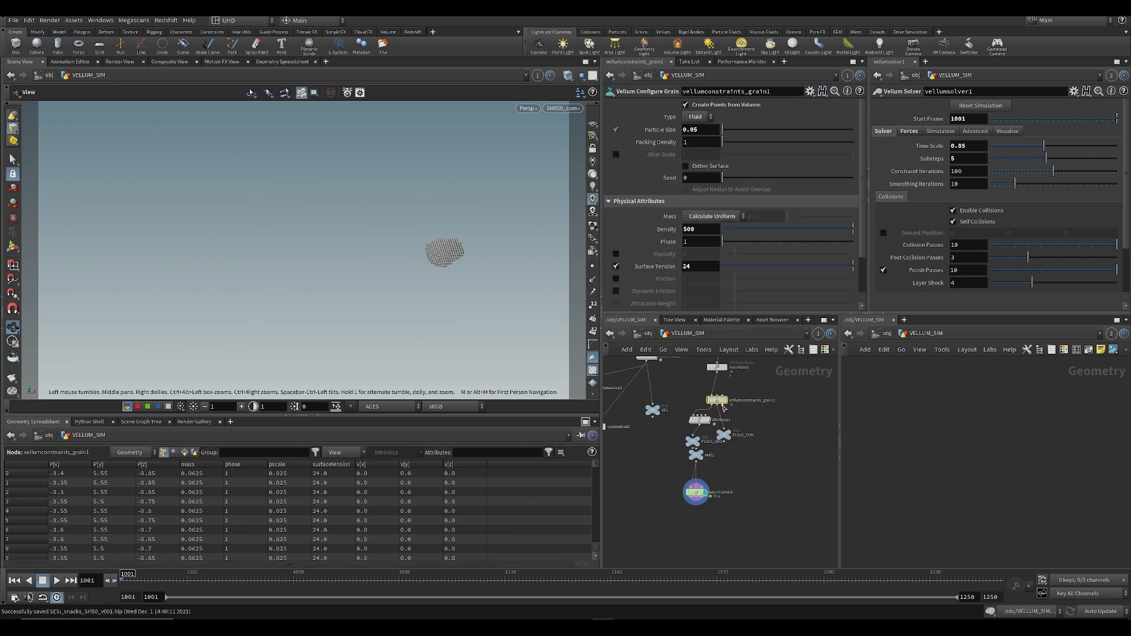
text(32)
key(Return)
click(592, 144)
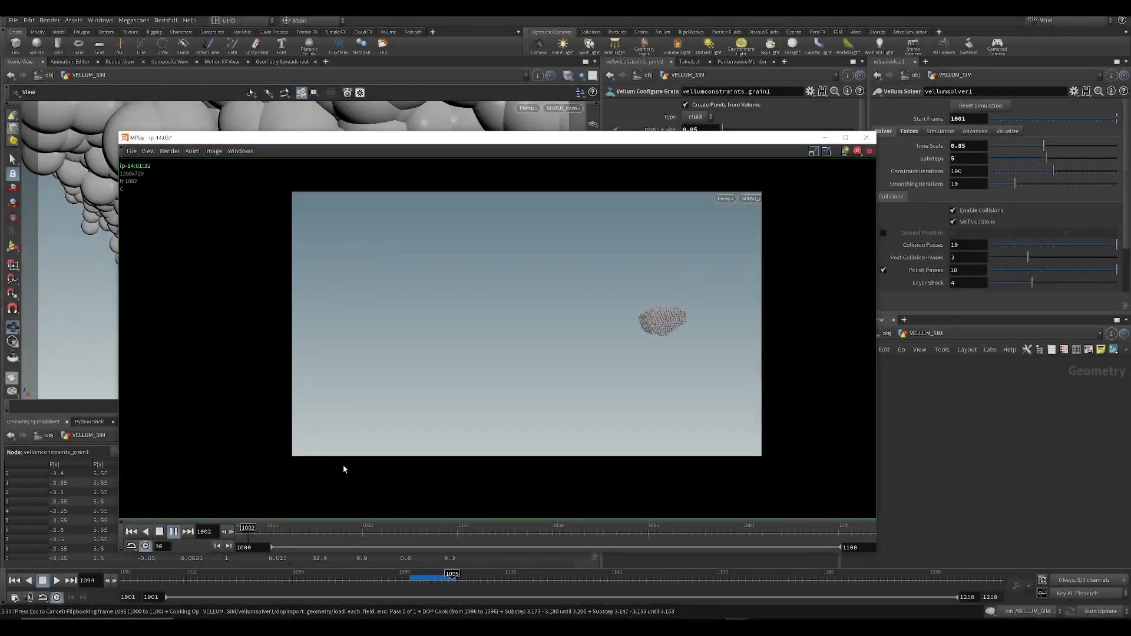
Step: Scrub the flipbook to frame 1080 in MPlay and stop rendering its remaining frames
mouse_move(278, 531)
mouse_down()
mouse_move(670, 554)
mouse_move(748, 575)
mouse_up()
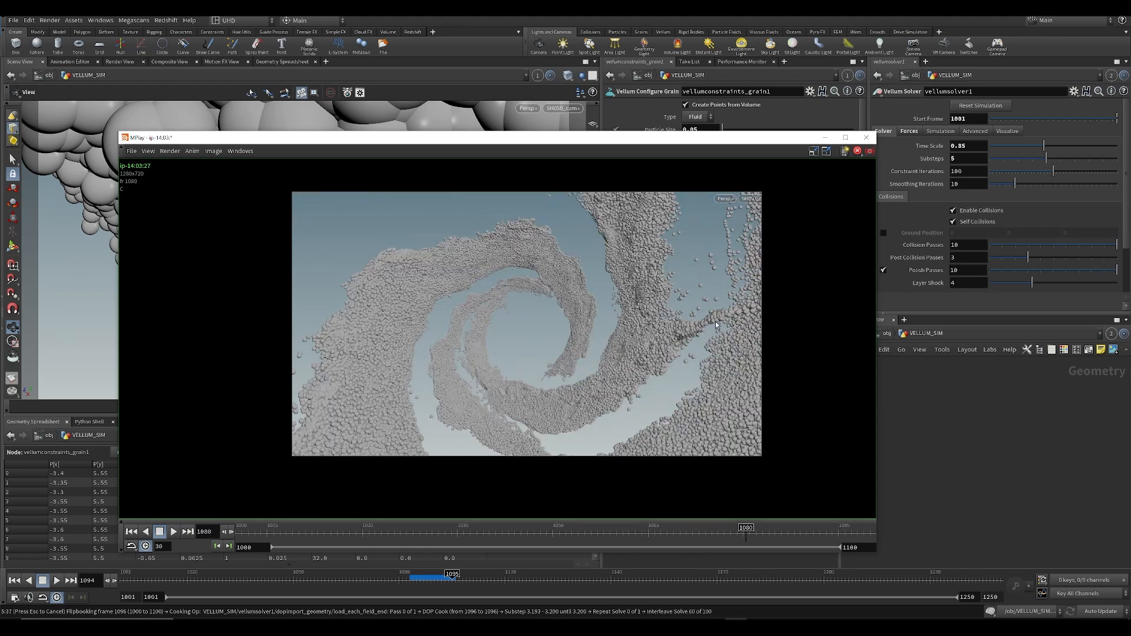
click(881, 566)
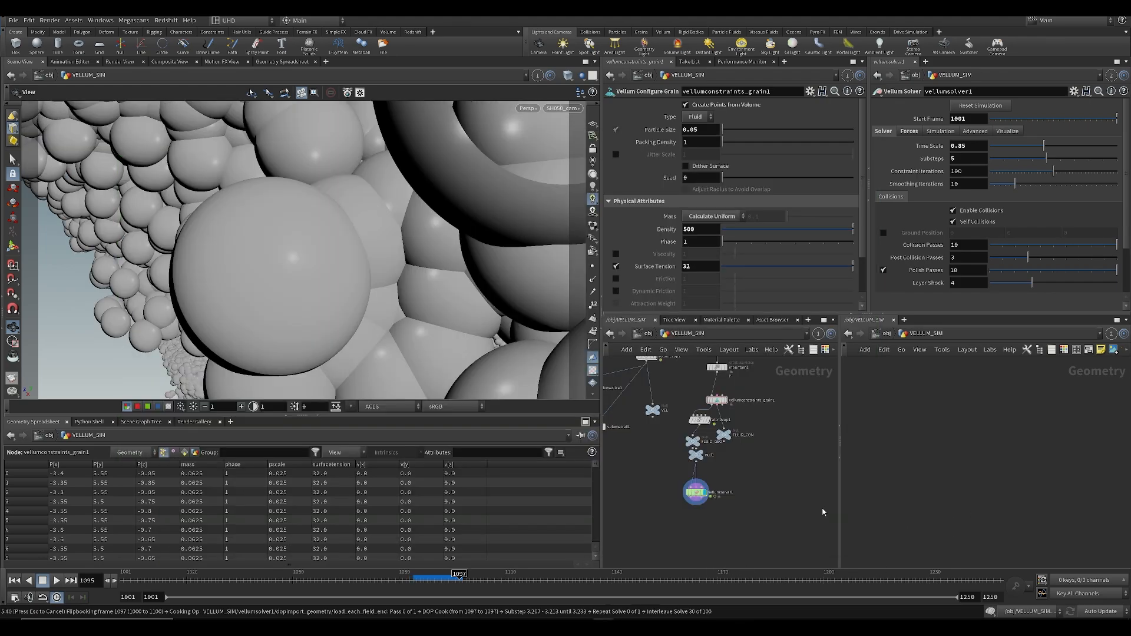
key(Escape)
Step: Examine the fluid's motion and shape up close in the flipbook, around frames 1077 and 1048
drag(561, 530, 724, 528)
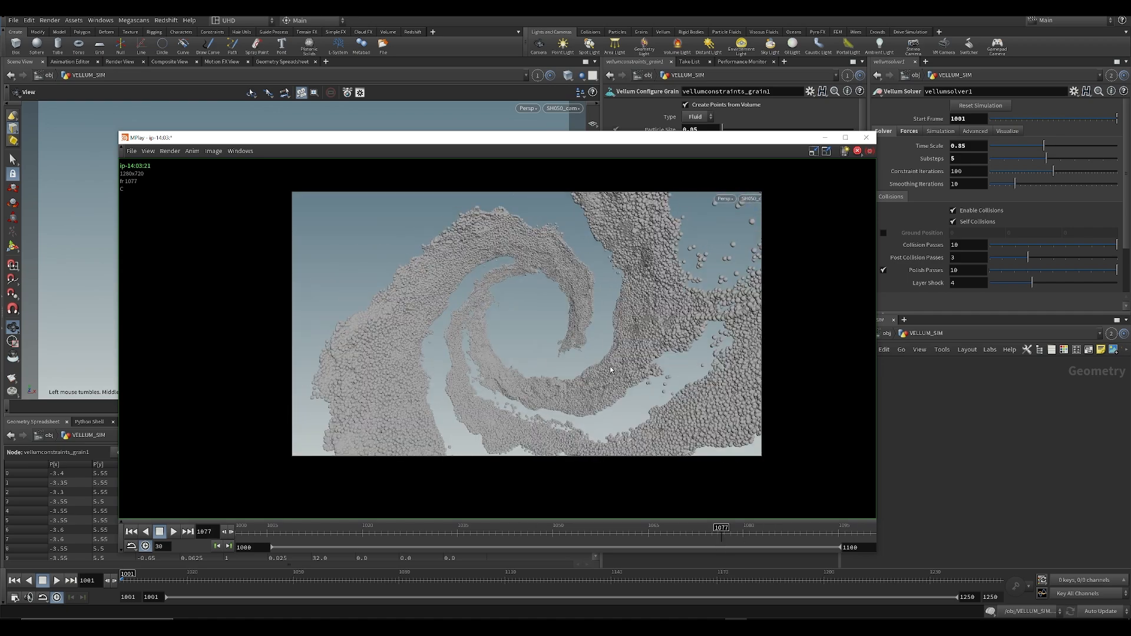
drag(471, 529, 336, 530)
key(Up)
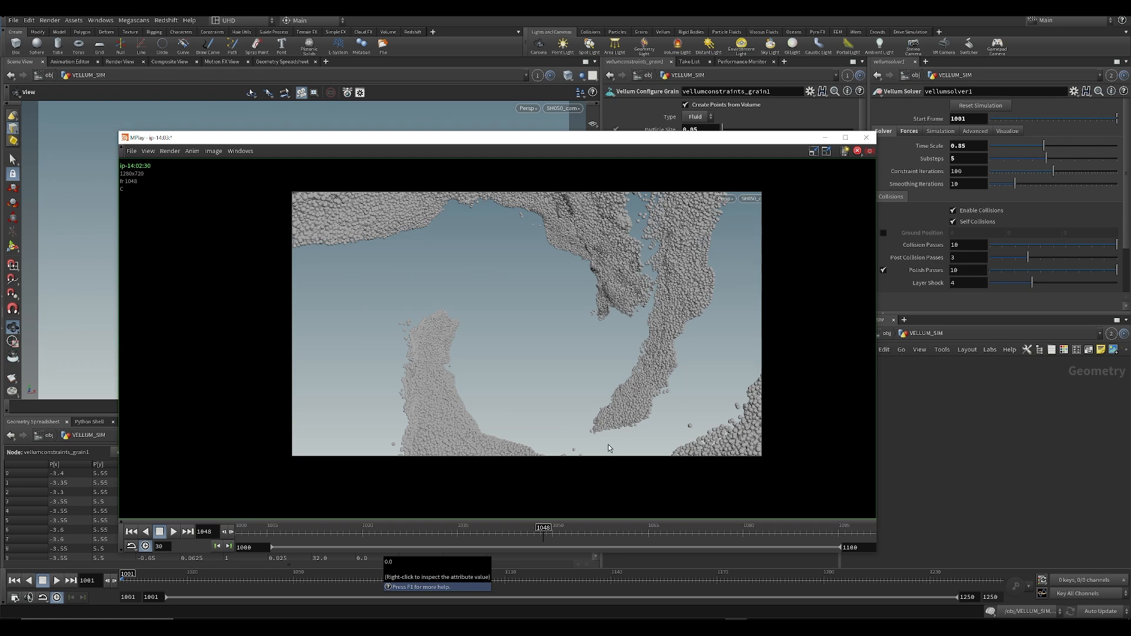
scroll(619, 424, up, 1)
scroll(522, 359, down, 5)
middle_drag(530, 346, 435, 338)
scroll(522, 359, up, 1)
scroll(476, 369, up, 1)
scroll(477, 369, up, 2)
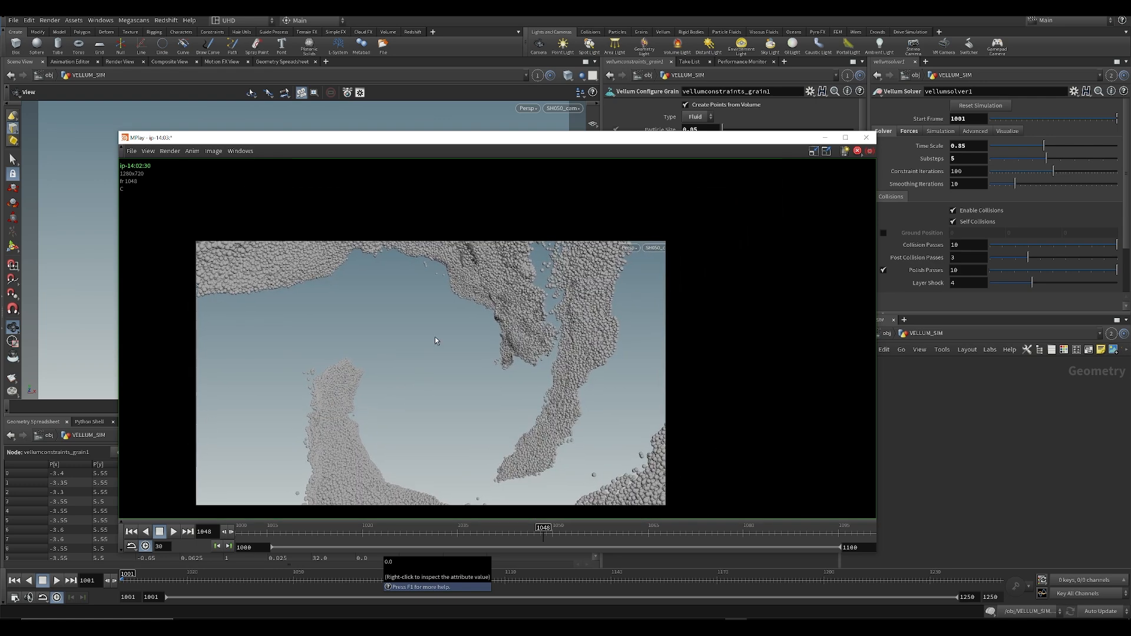
scroll(435, 340, down, 2)
scroll(386, 368, up, 2)
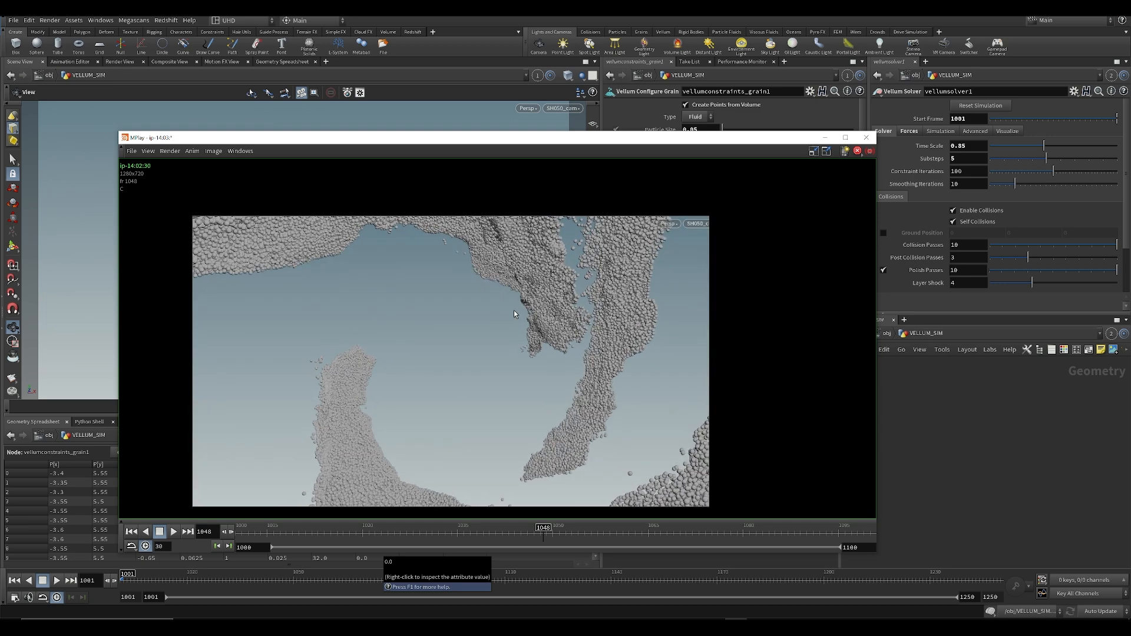
scroll(492, 322, down, 1)
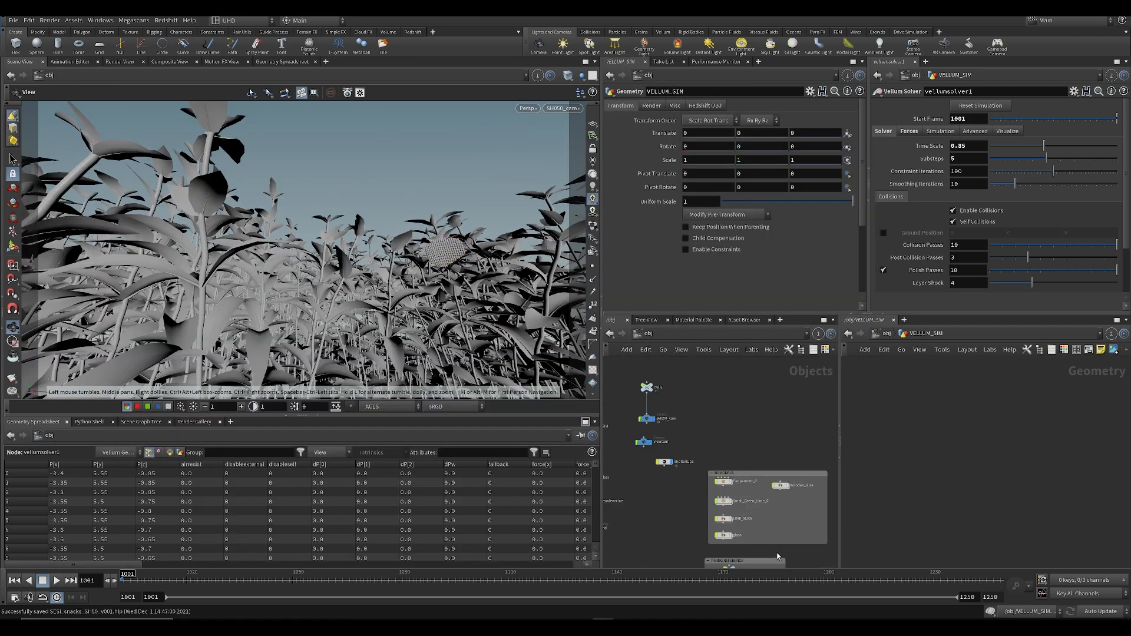
middle_drag(777, 559, 731, 497)
scroll(732, 485, up, 3)
key(Tab)
mouse_move(770, 291)
click(819, 281)
click(740, 430)
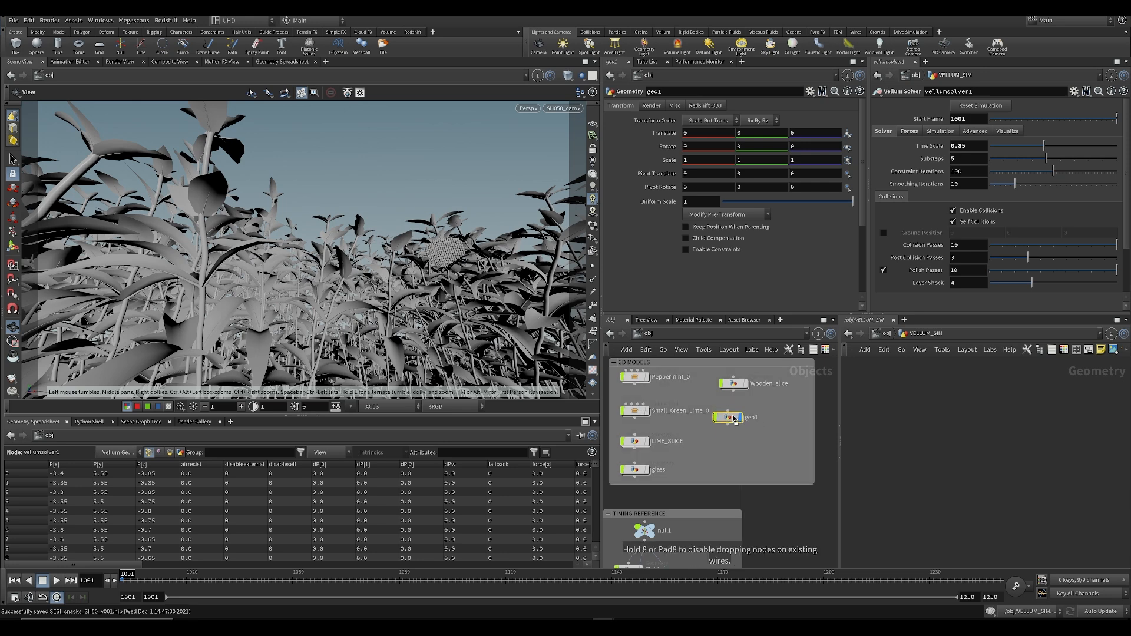
drag(733, 416, 732, 417)
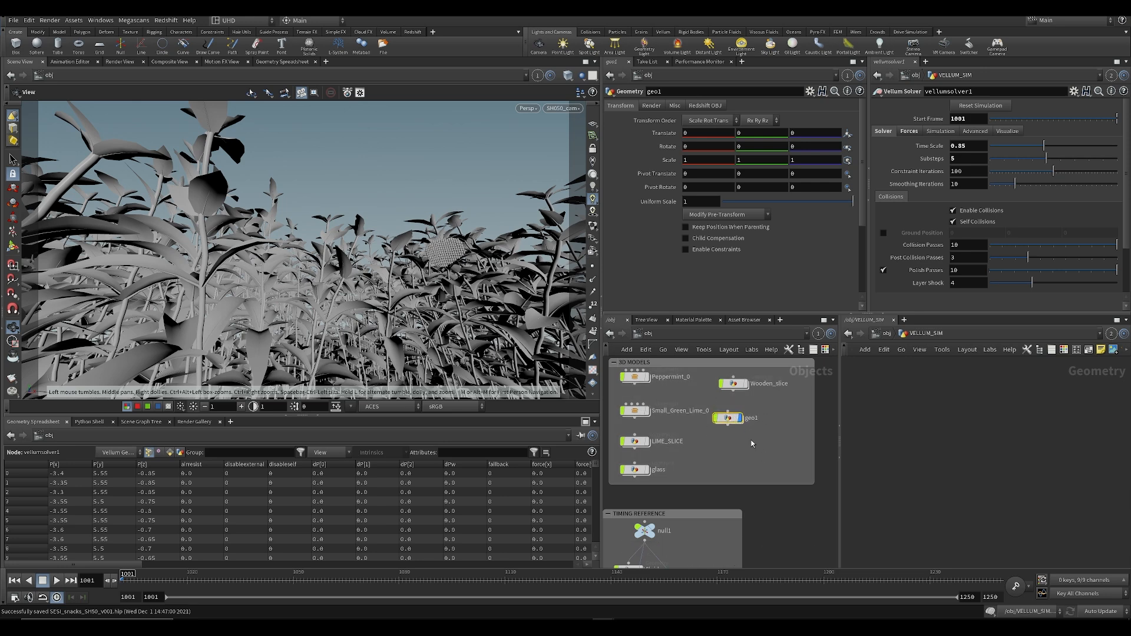
click(720, 418)
key(Delete)
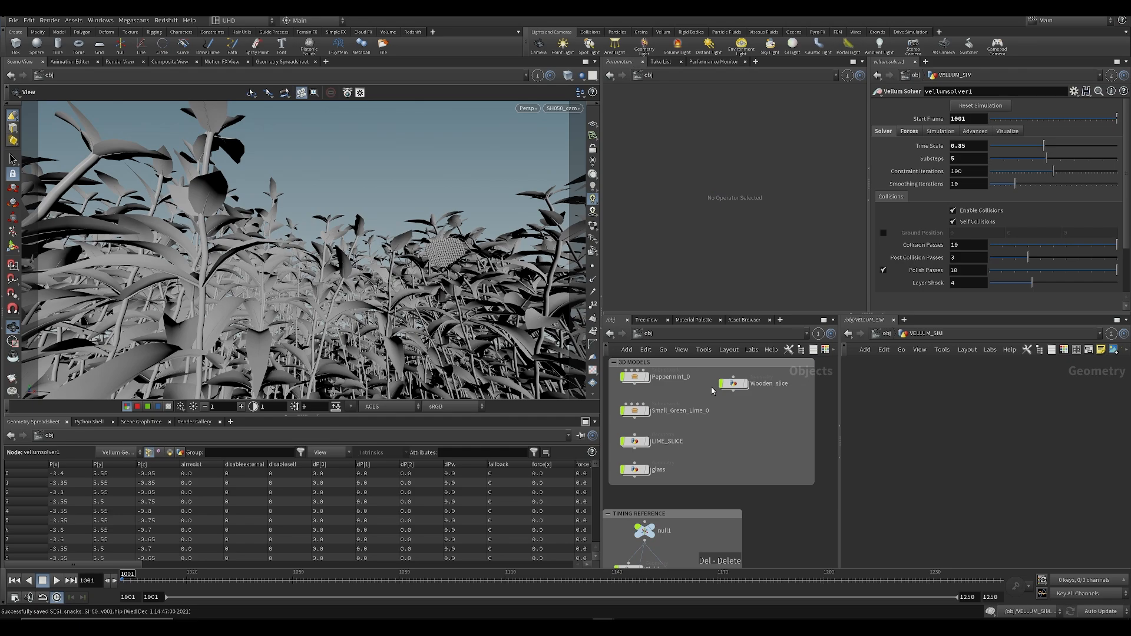
Step: Leave the camera view and examine the layout of the plants and fluid objects from above
click(569, 77)
click(590, 211)
mouse_move(464, 250)
mouse_down()
mouse_move(438, 318)
mouse_move(237, 265)
mouse_move(283, 330)
mouse_move(330, 306)
mouse_move(277, 283)
mouse_move(319, 307)
mouse_move(289, 295)
mouse_move(298, 298)
mouse_move(280, 306)
mouse_up()
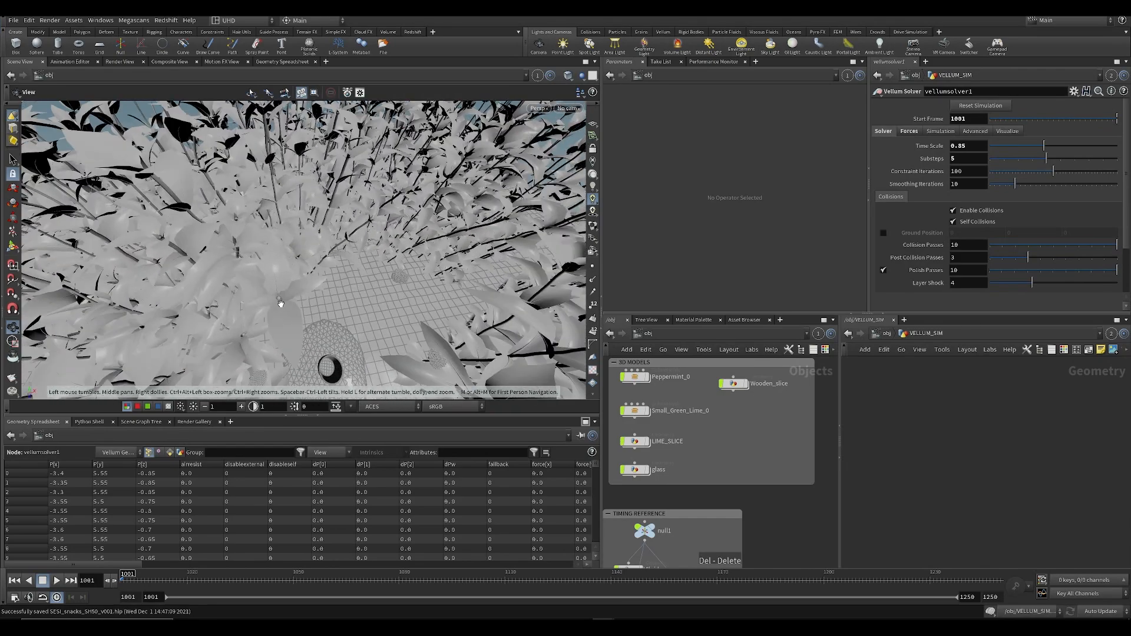
scroll(685, 430, down, 2)
drag(331, 276, 318, 301)
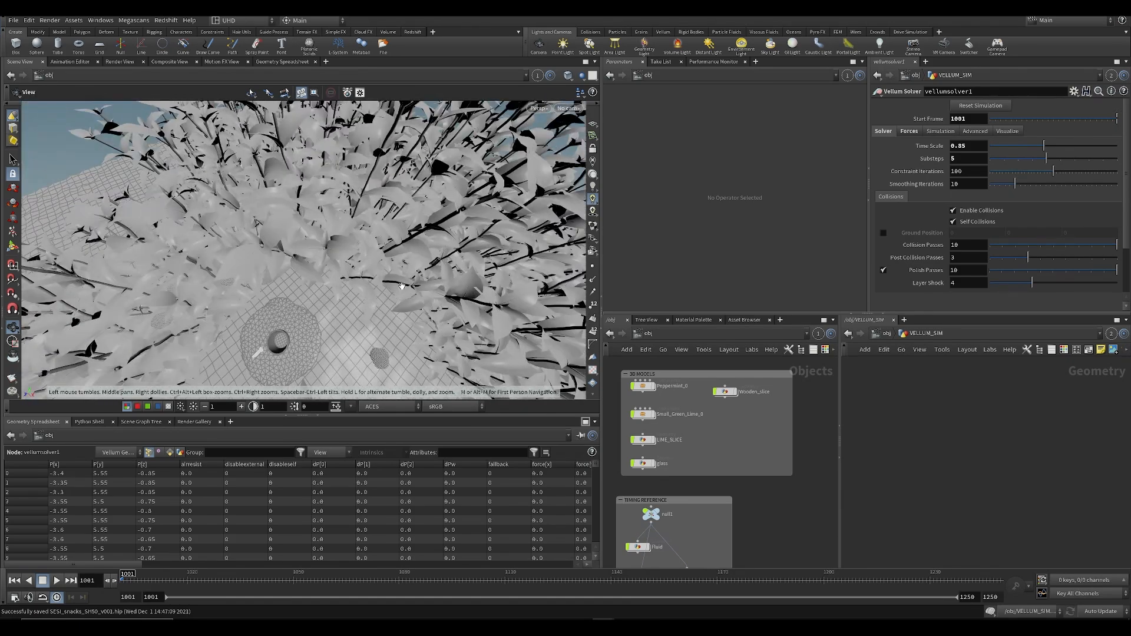
drag(406, 286, 401, 259)
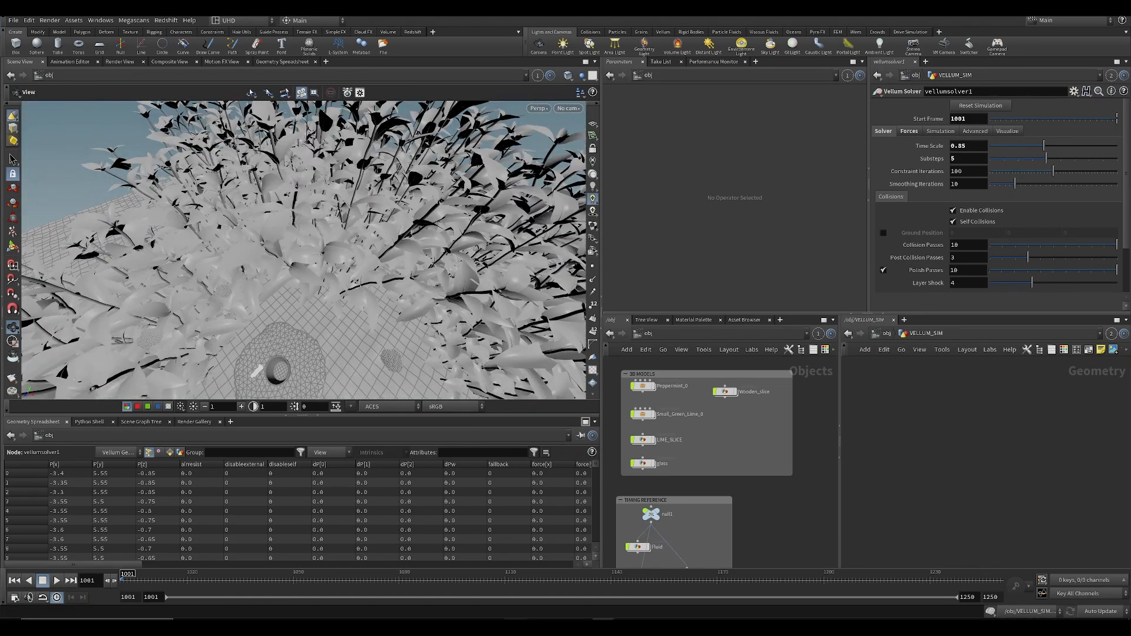
Step: Switch to the SH020 Houdini session and add a ROP Geometry Output node below OUT_LEAF in the LEAF network
click(603, 627)
middle_drag(770, 504, 742, 416)
drag(451, 280, 328, 314)
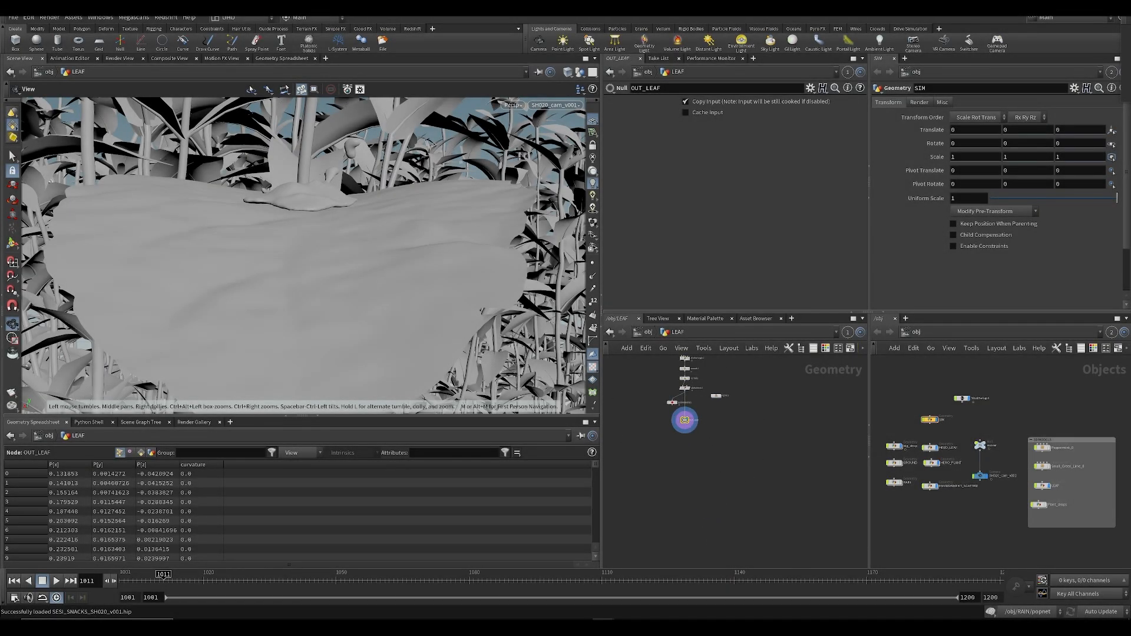
key(Tab)
text(r)
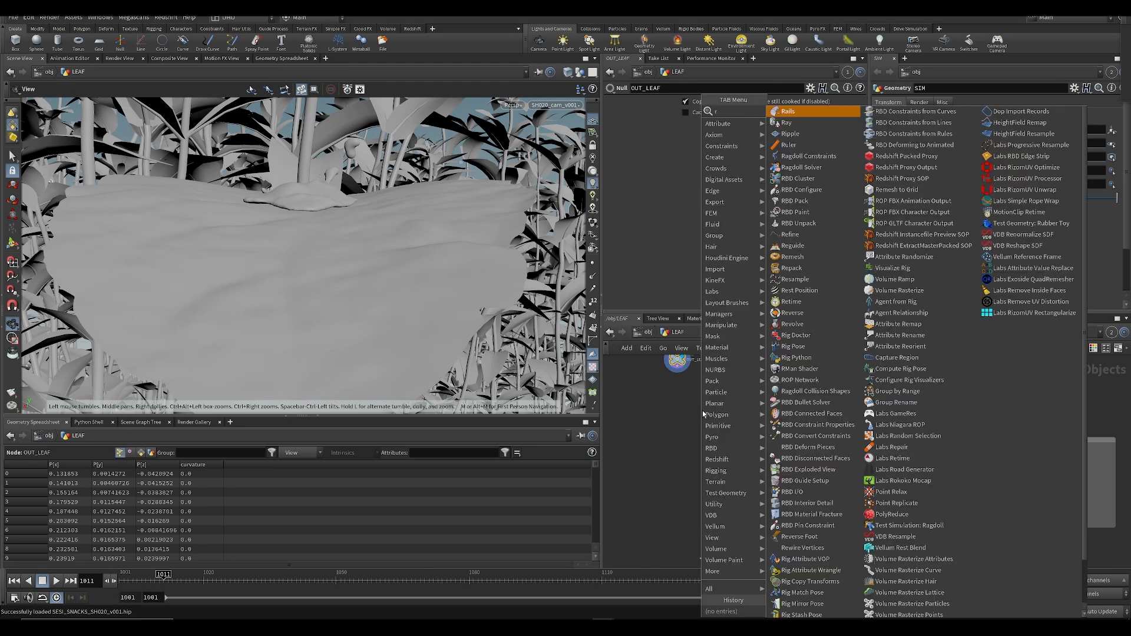
text(op)
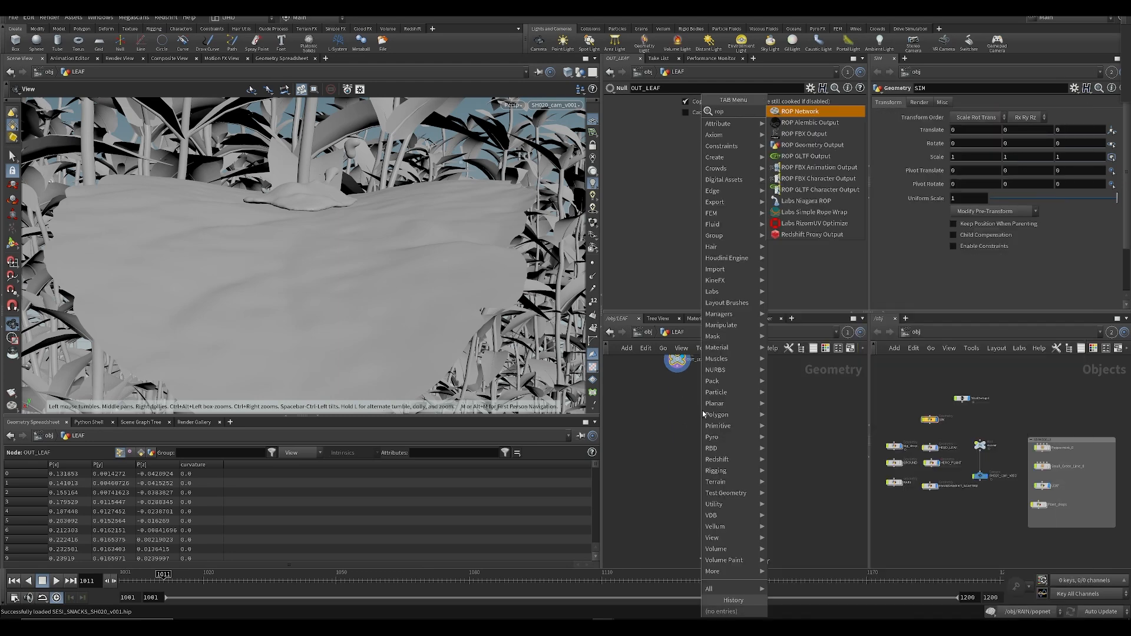
key(Down)
key(Down)
key(Return)
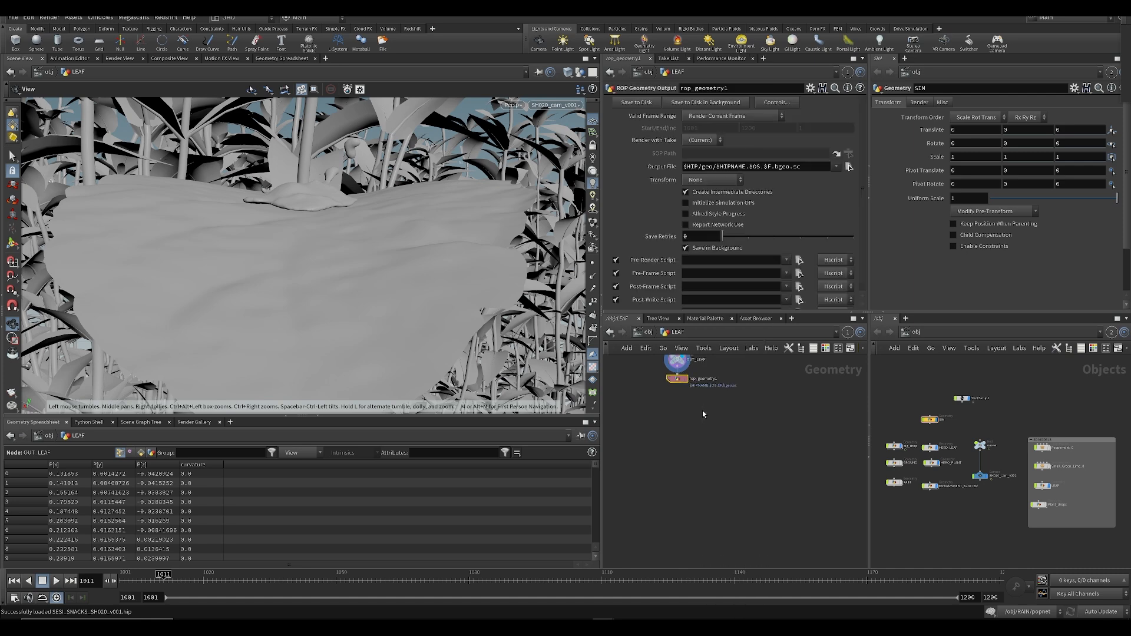
Step: Link the scene view to pane group 1, then frame the leaf on its own without the camera at frame 1046
click(539, 73)
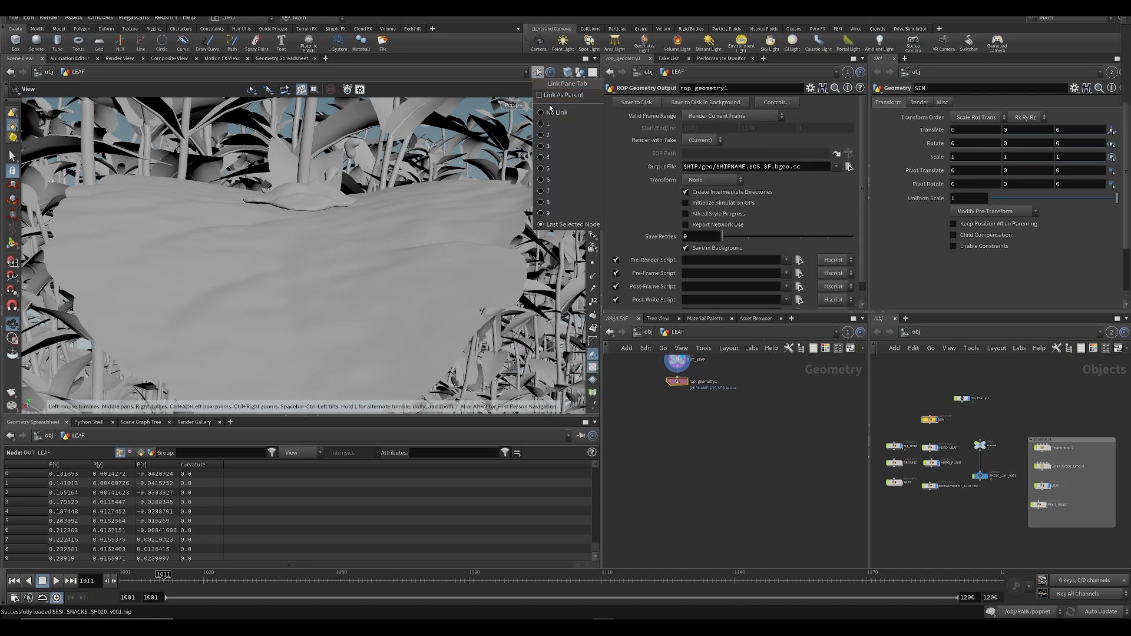
click(554, 125)
click(581, 73)
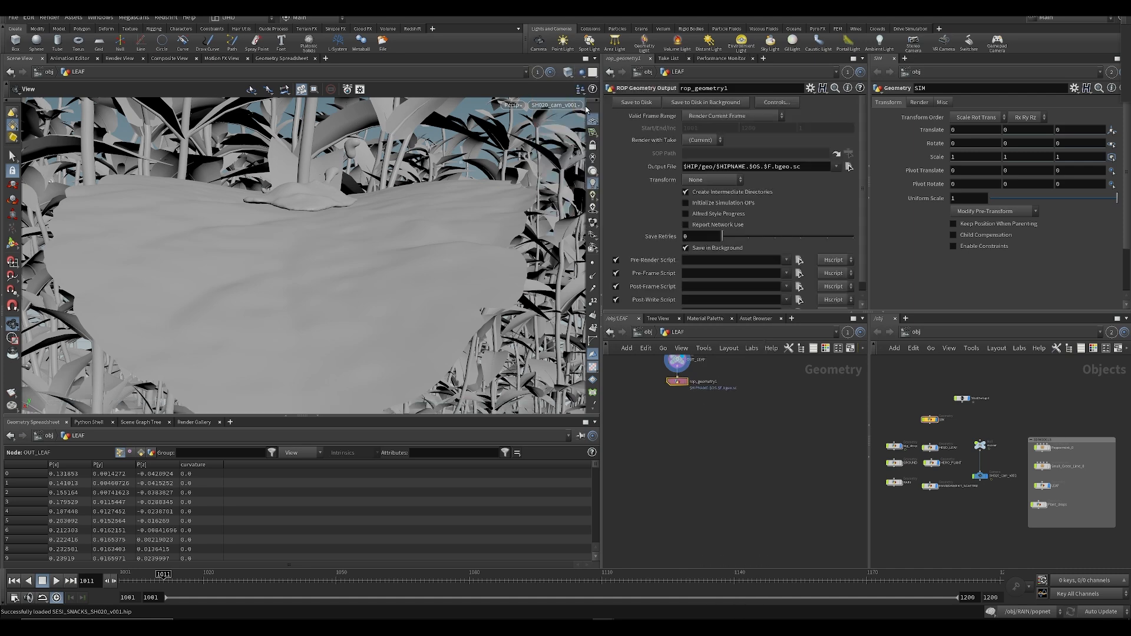
click(616, 107)
key(f)
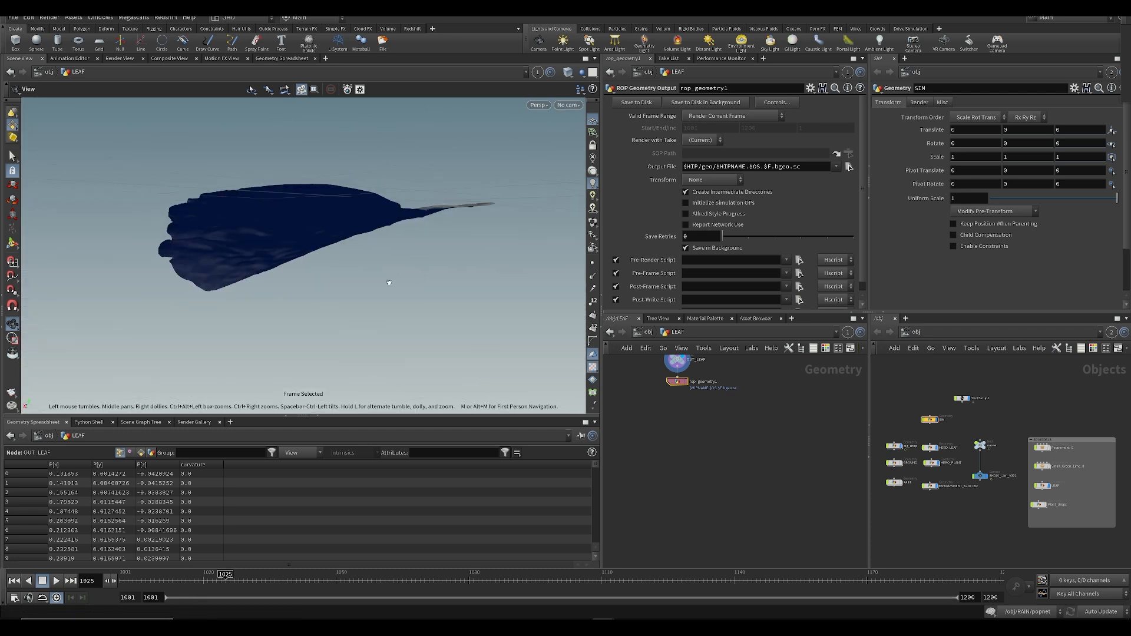
drag(399, 269, 307, 377)
drag(229, 580, 318, 581)
Step: Set rop_geometry1's output file to $ROOT/ASSETS/MODELS/leaf_geo.bgeo.sc
scroll(689, 391, up, 3)
middle_drag(680, 434, 683, 487)
key(ctrl+a)
text($)
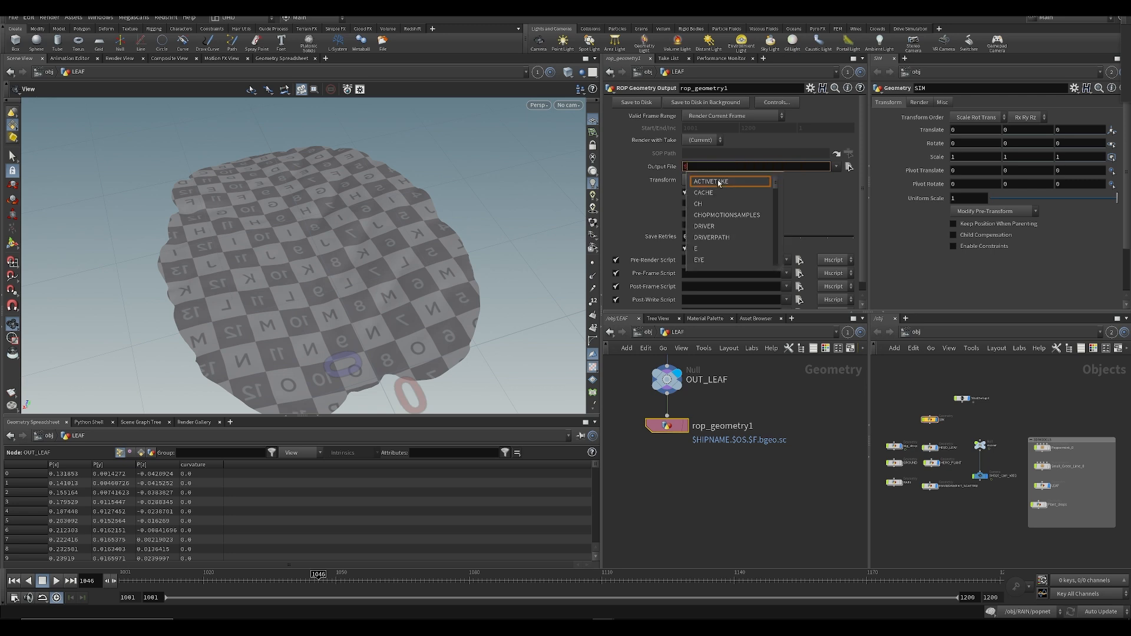
text(ROOT/ASSETS)
key(Return)
click(836, 166)
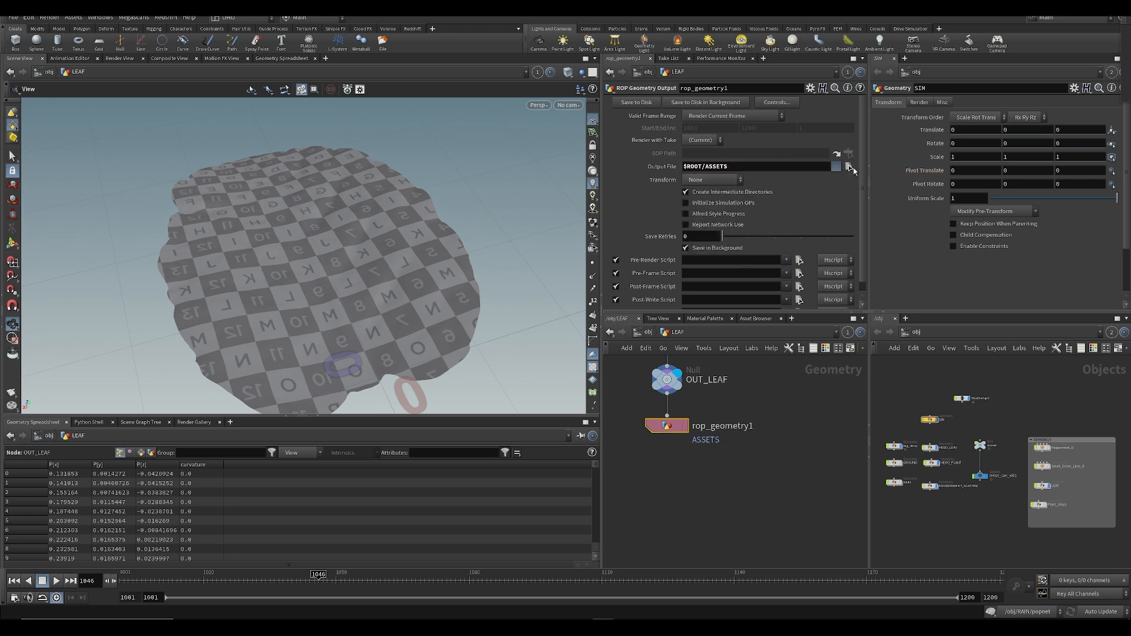
click(850, 170)
double_click(794, 139)
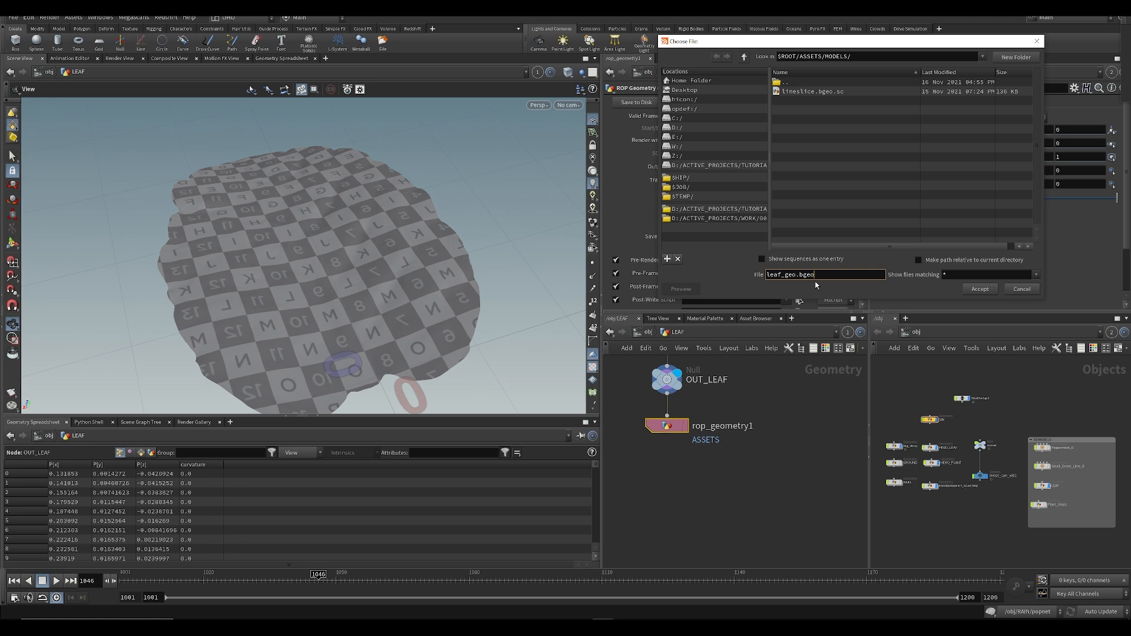
key(Return)
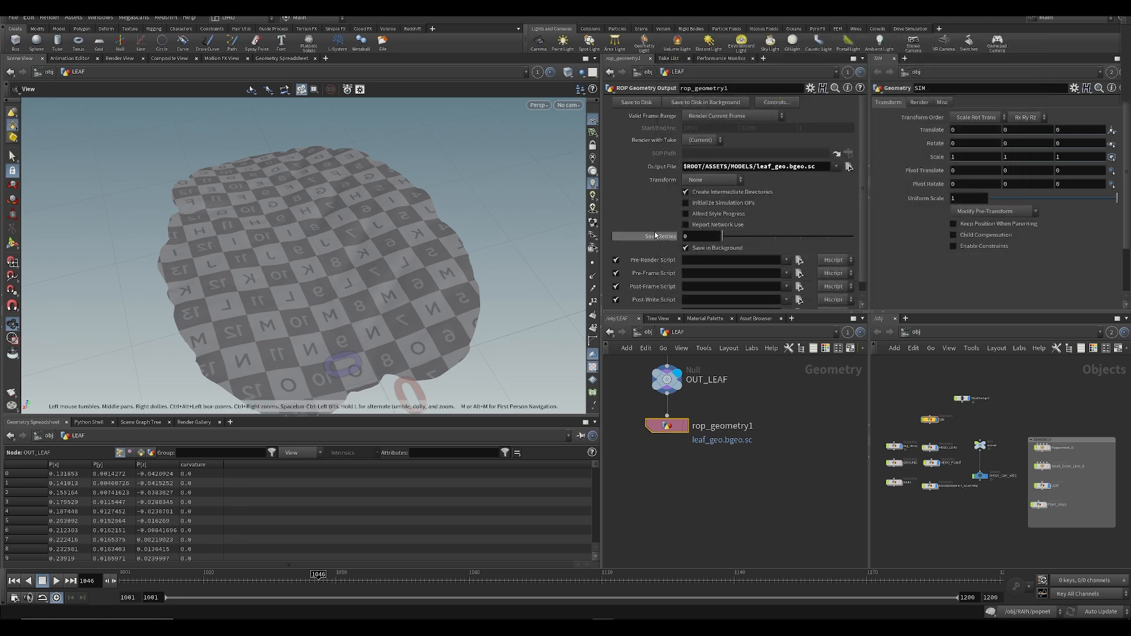
Step: Space rop_geometry1 further below OUT_LEAF, save the SH020 scene and switch to the SH050 Houdini session
drag(666, 426, 673, 454)
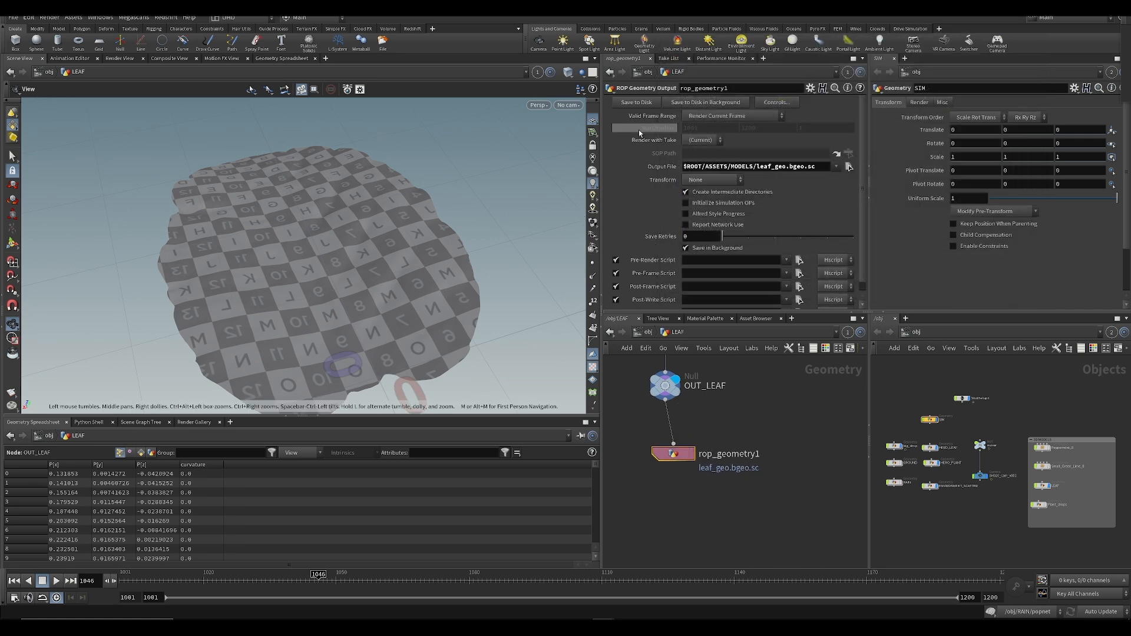
key(ctrl+s)
click(736, 627)
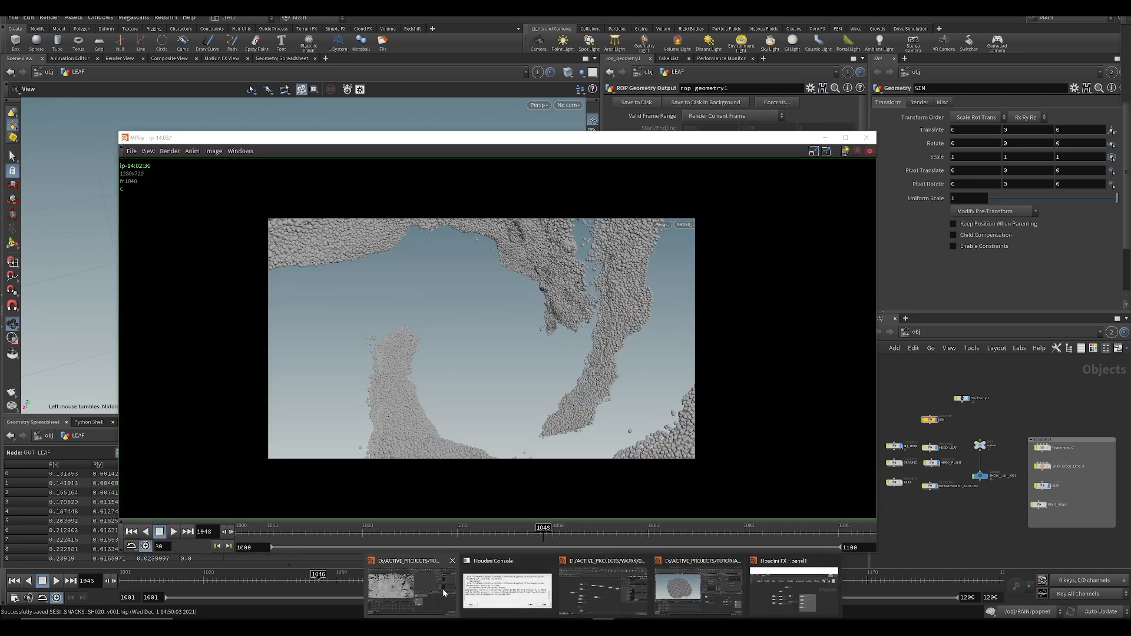
click(442, 586)
middle_drag(716, 473, 741, 441)
key(ctrl+s)
Step: Add a Geometry object inside the 3D MODELS network box and name it LEAF
middle_drag(728, 358, 705, 528)
key(Tab)
text(geo)
key(Return)
click(709, 474)
double_click(731, 474)
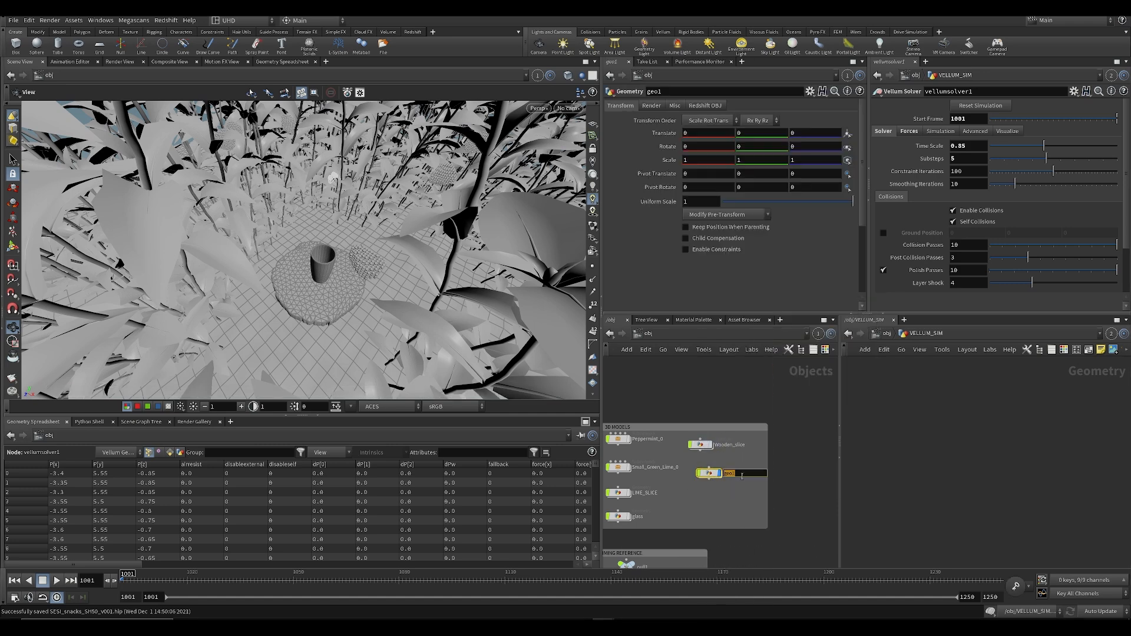
Step: Inside the LEAF object, add a File node that loads $ROOT/ASSETS/MODELS/leaf_geo.bgeo.sc
double_click(708, 474)
key(Tab)
text(file)
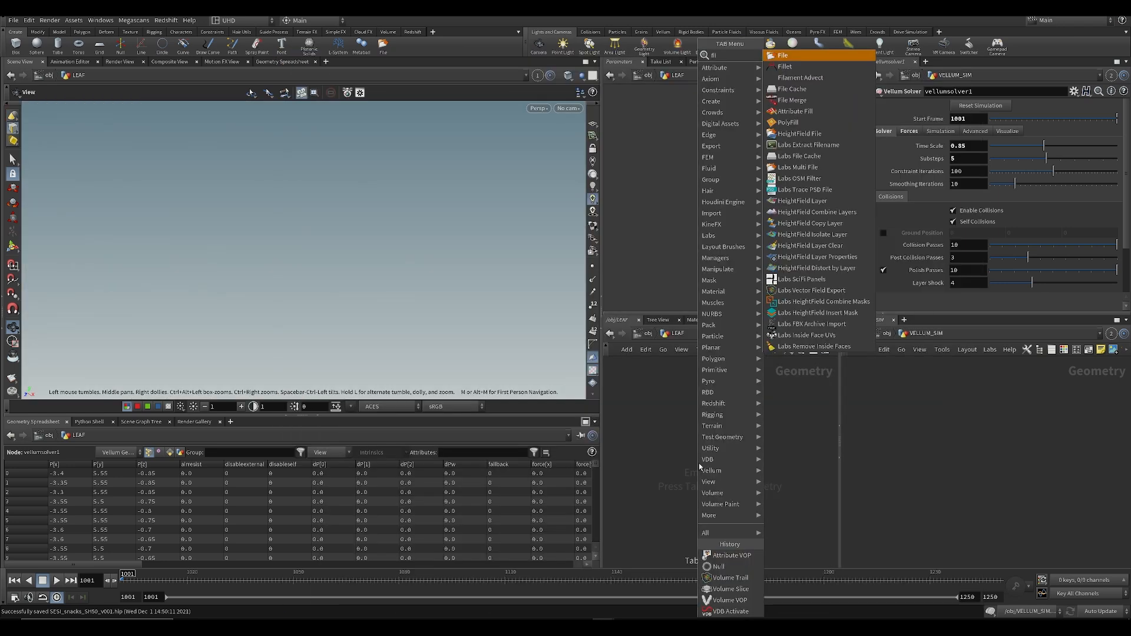
key(Return)
click(699, 463)
drag(739, 123, 543, 115)
text($ROOT/ASSETS)
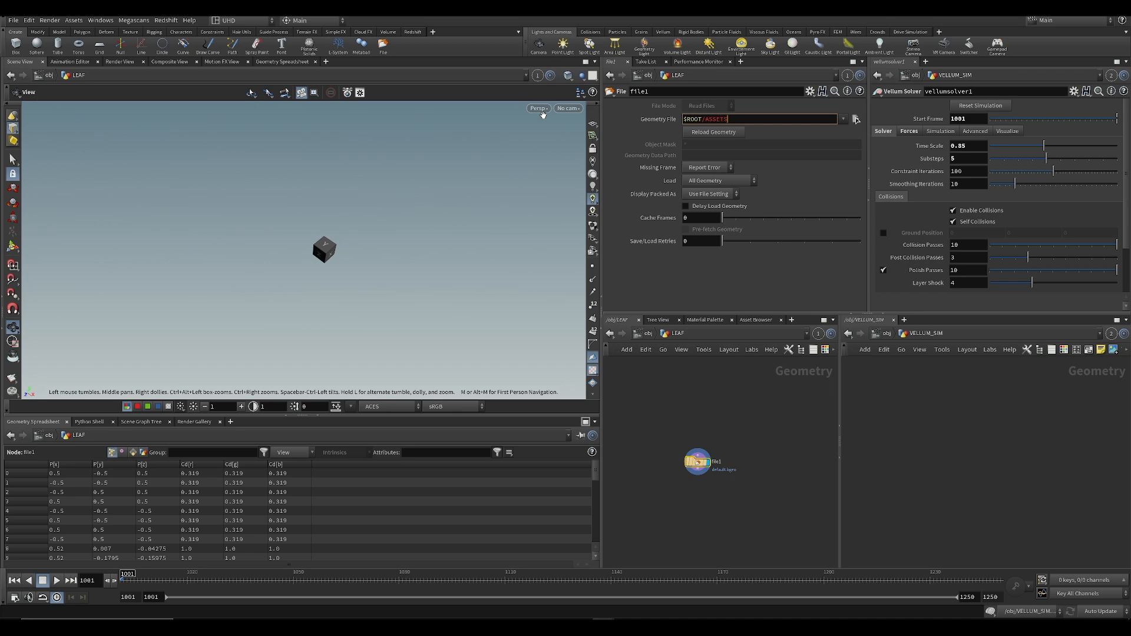
key(Return)
click(856, 118)
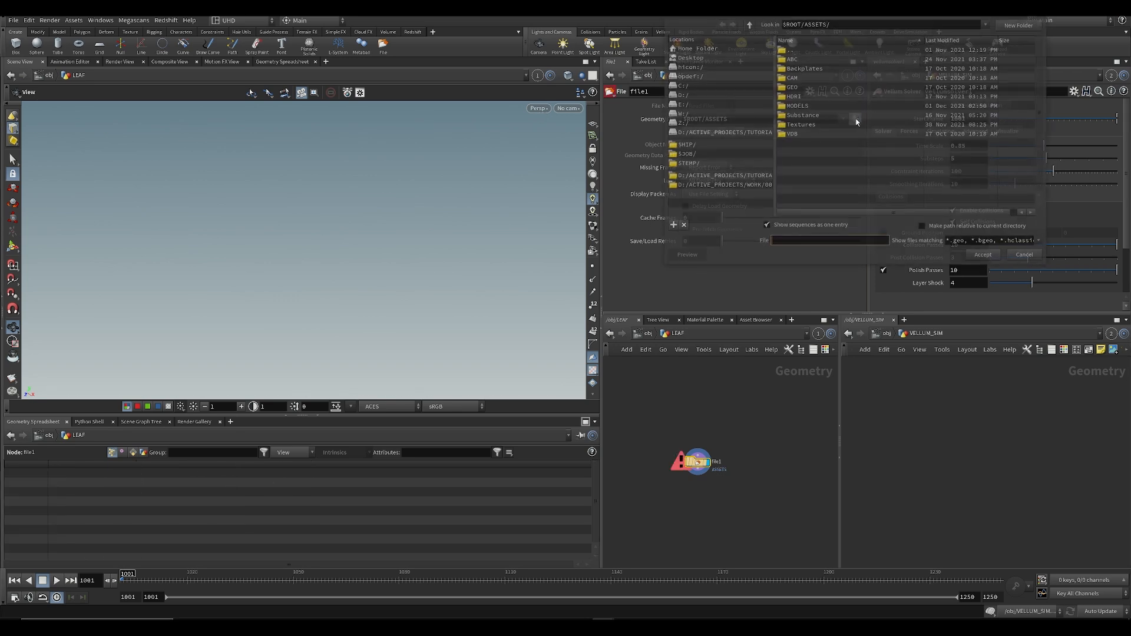
double_click(816, 59)
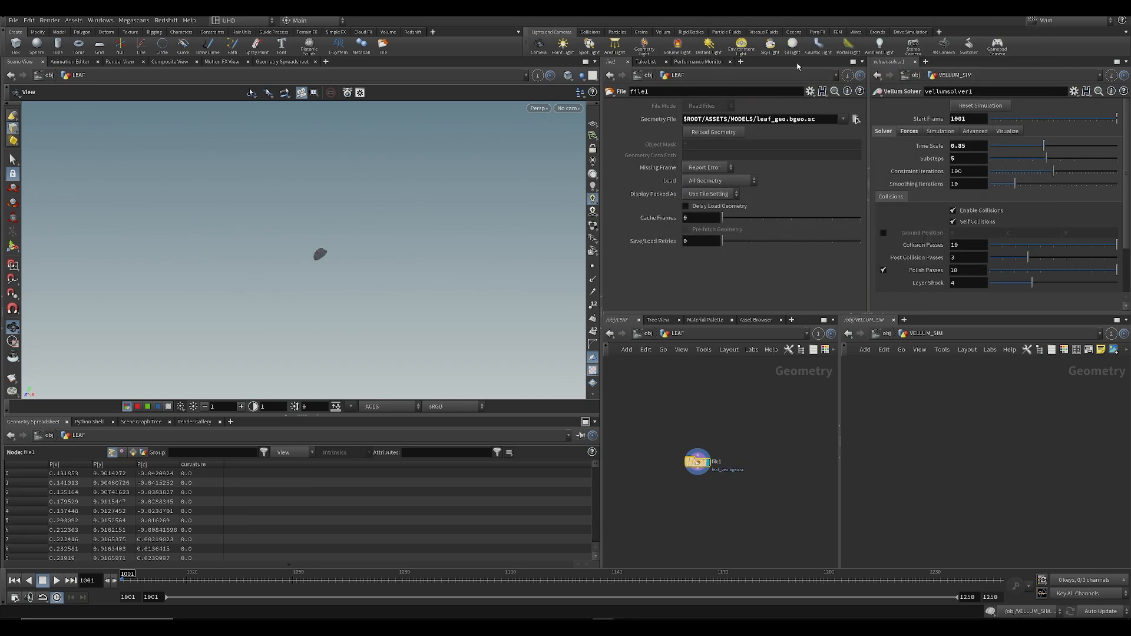
Step: Frame the imported leaf, save the scene and examine the leaf's shape from several angles
key(f)
key(ctrl+s)
drag(348, 261, 331, 291)
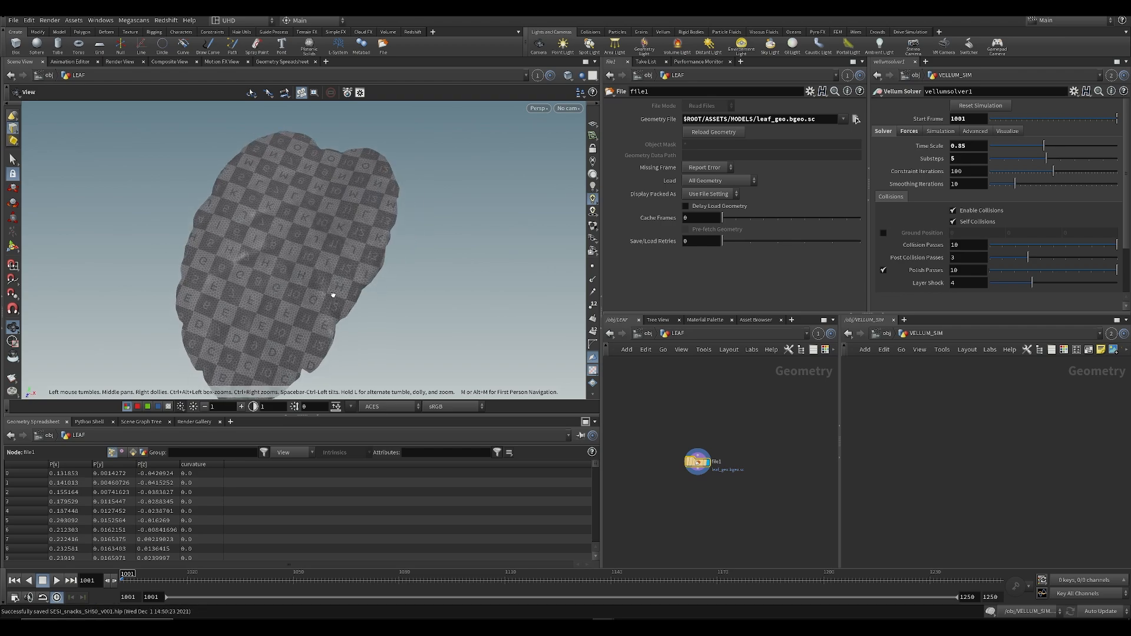
scroll(218, 250, up, 3)
drag(216, 250, 280, 277)
drag(463, 218, 437, 249)
scroll(461, 244, down, 5)
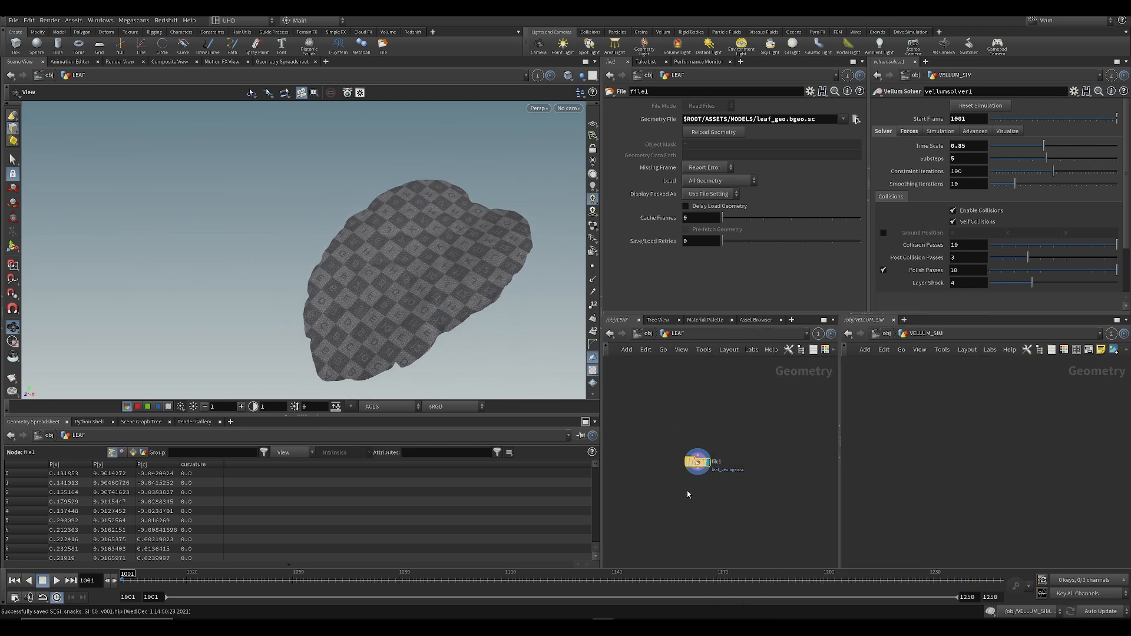
Step: Add a PolyReduce node below file1, set Percent To Keep to 1, display its result and save the scene
key(Tab)
text(poly r)
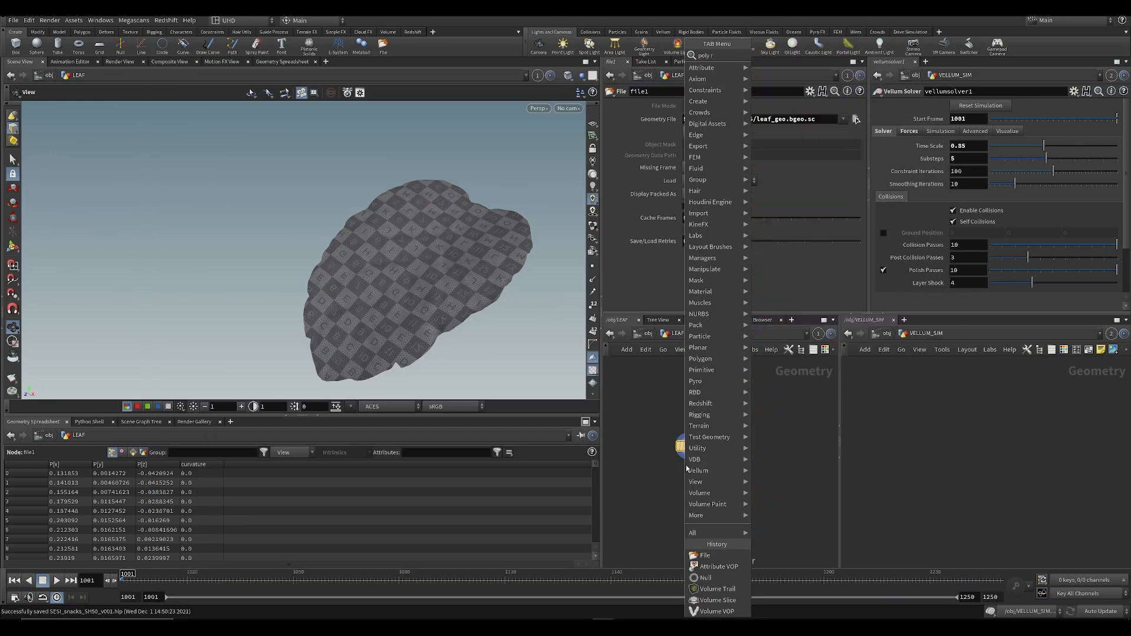
text(e)
key(Return)
click(744, 147)
key(ctrl+s)
drag(735, 150, 715, 151)
text(1)
key(Return)
click(700, 434)
key(ctrl+s)
drag(412, 294, 476, 333)
middle_drag(650, 511, 691, 457)
key(ctrl+s)
key(Tab)
text(q)
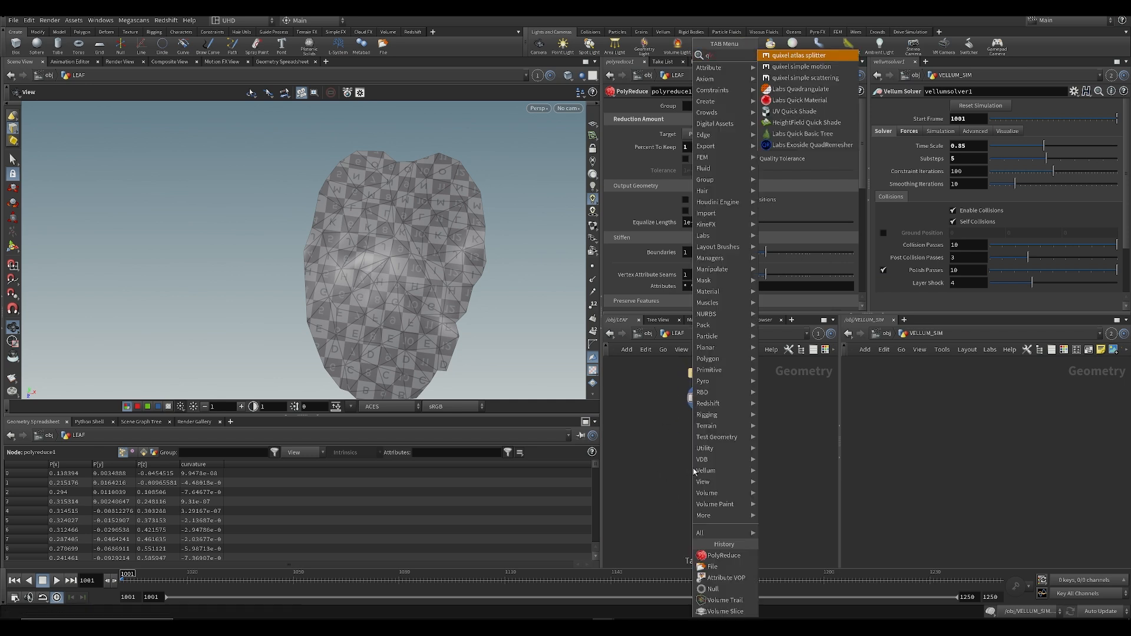
key(Escape)
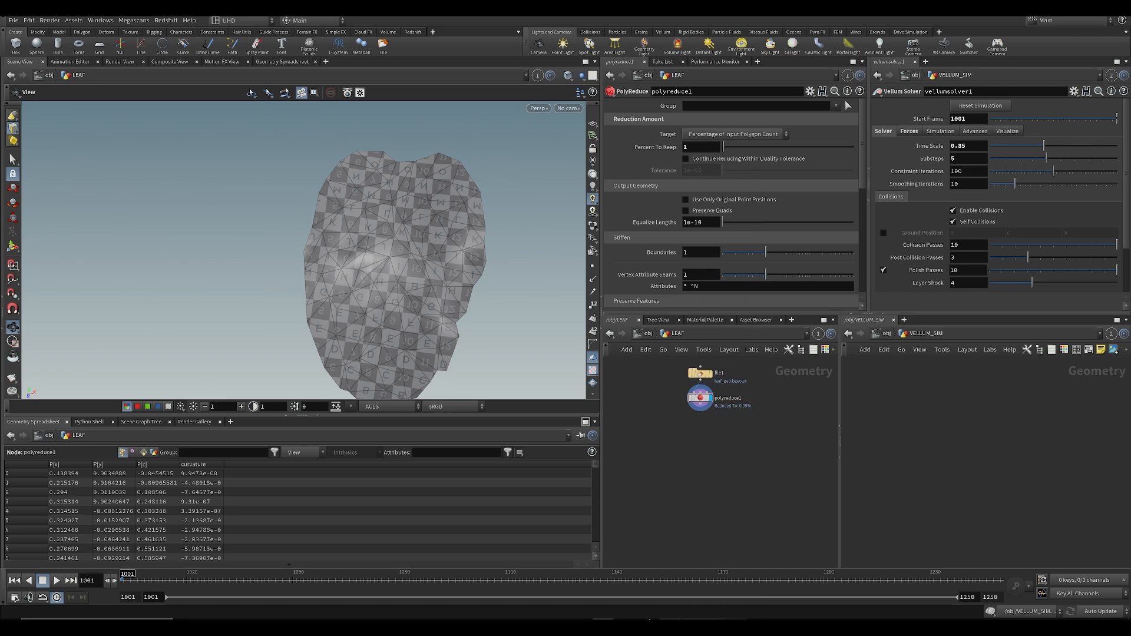
Step: Switch to the SH020 session and copy the quickmaterial1 node from its LEAF network
mouse_move(570, 626)
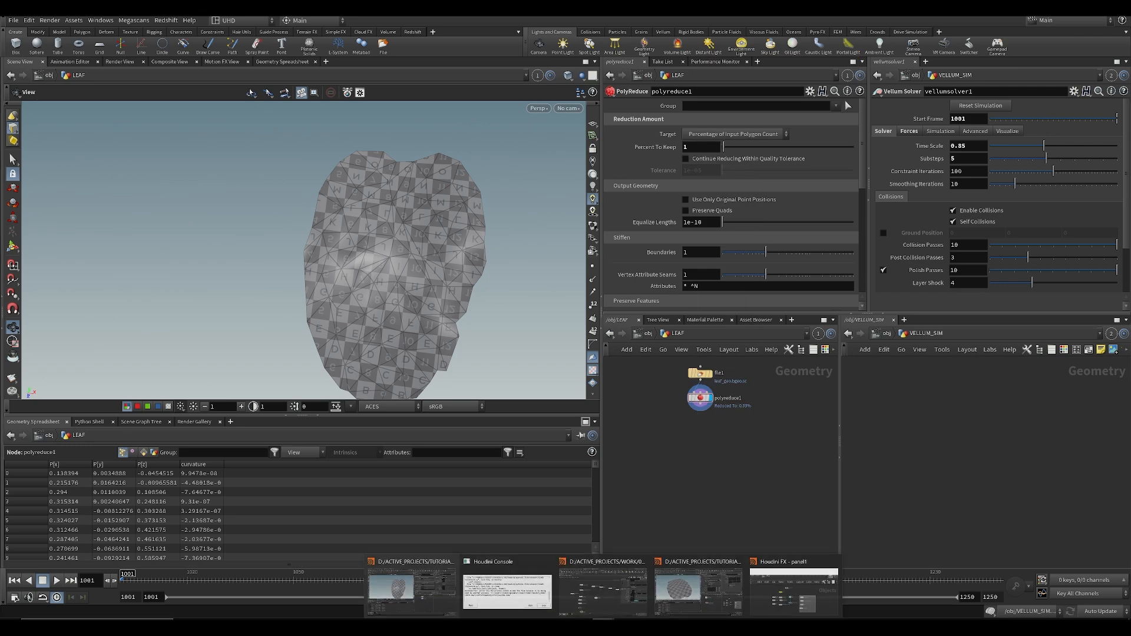
click(668, 592)
middle_drag(773, 479, 758, 516)
scroll(752, 521, down, 3)
drag(646, 452, 670, 514)
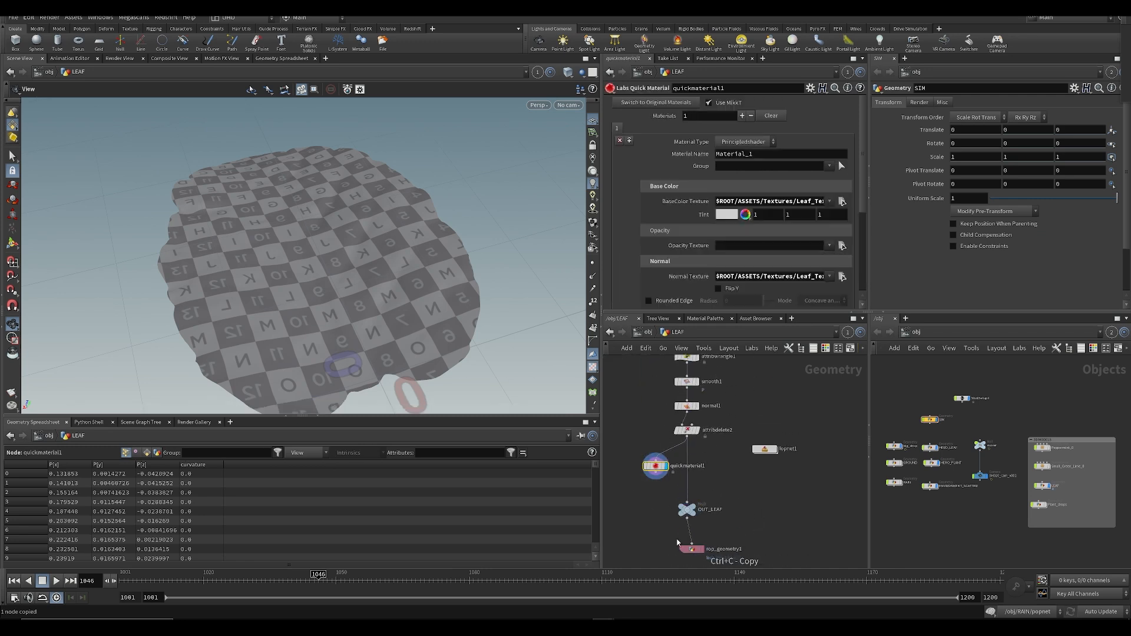
Step: Return to the SH050 session, paste quickmaterial1 below polyreduce1, connect and display it, and save the scene
mouse_move(610, 625)
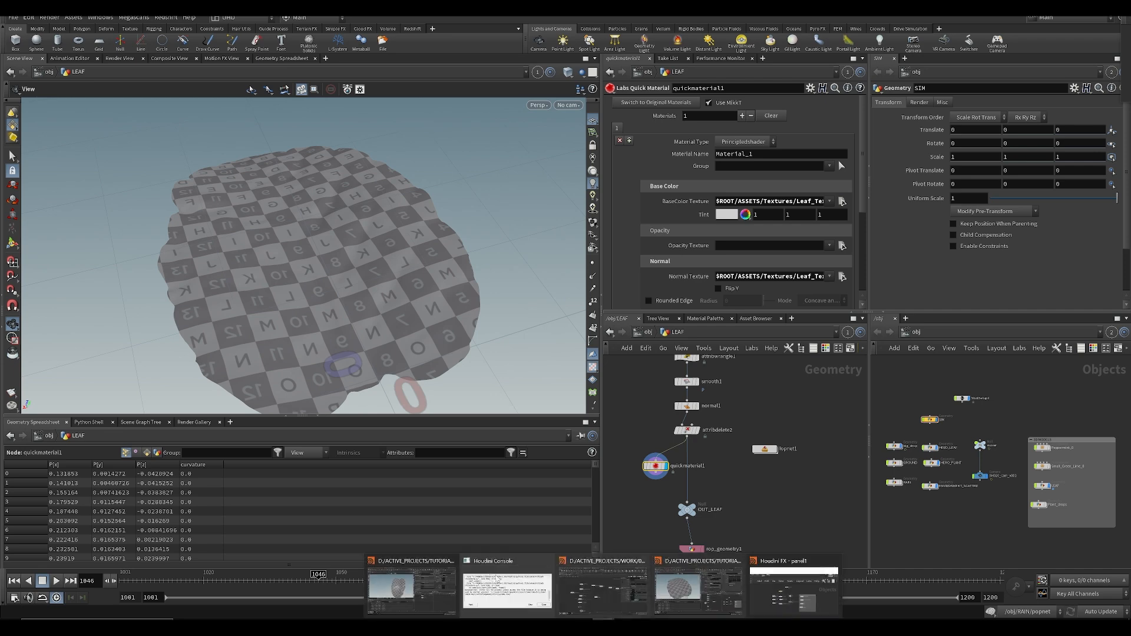
click(420, 594)
key(ctrl+v)
drag(701, 430, 697, 447)
click(701, 405)
click(696, 439)
key(ctrl+s)
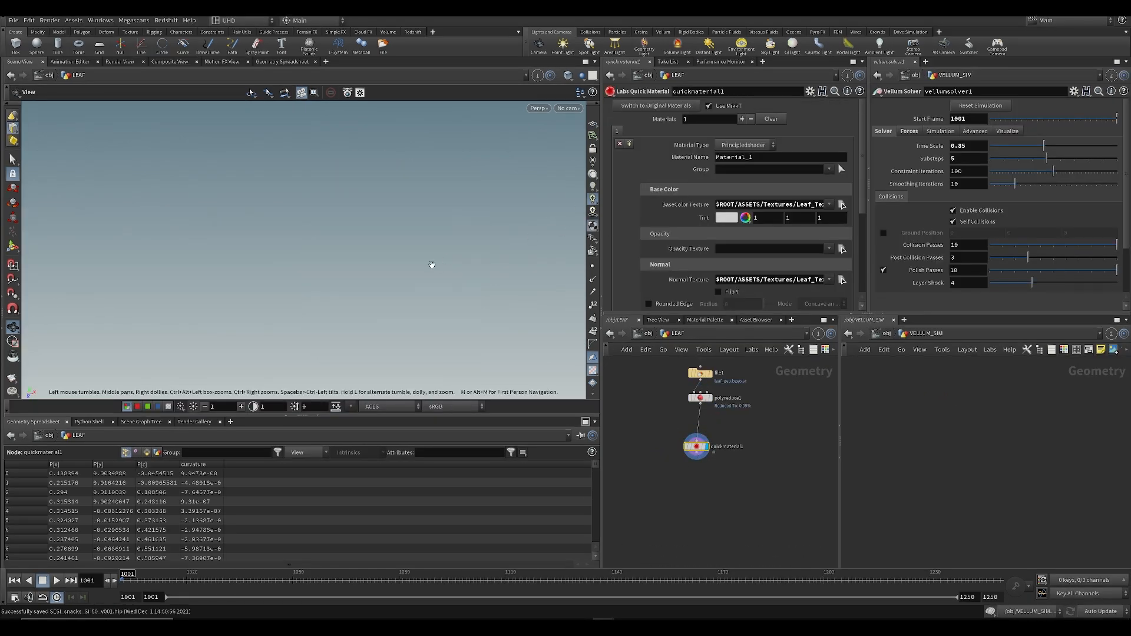
Step: Examine the textured, reduced leaf from several angles together with polyreduce1's settings
drag(443, 313, 465, 306)
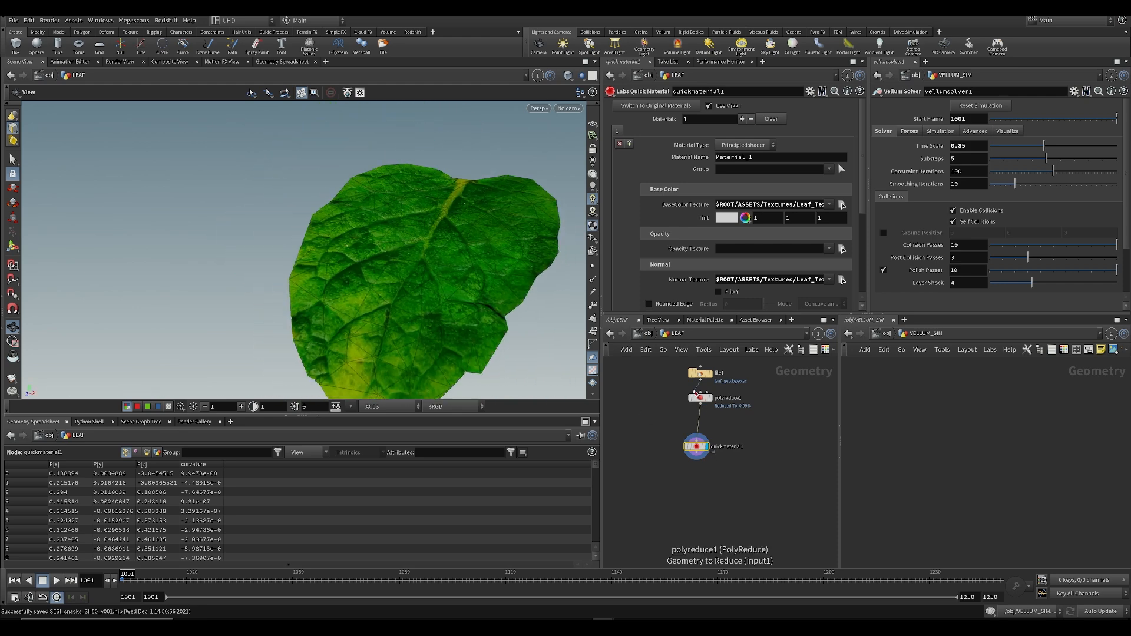
click(689, 392)
click(689, 392)
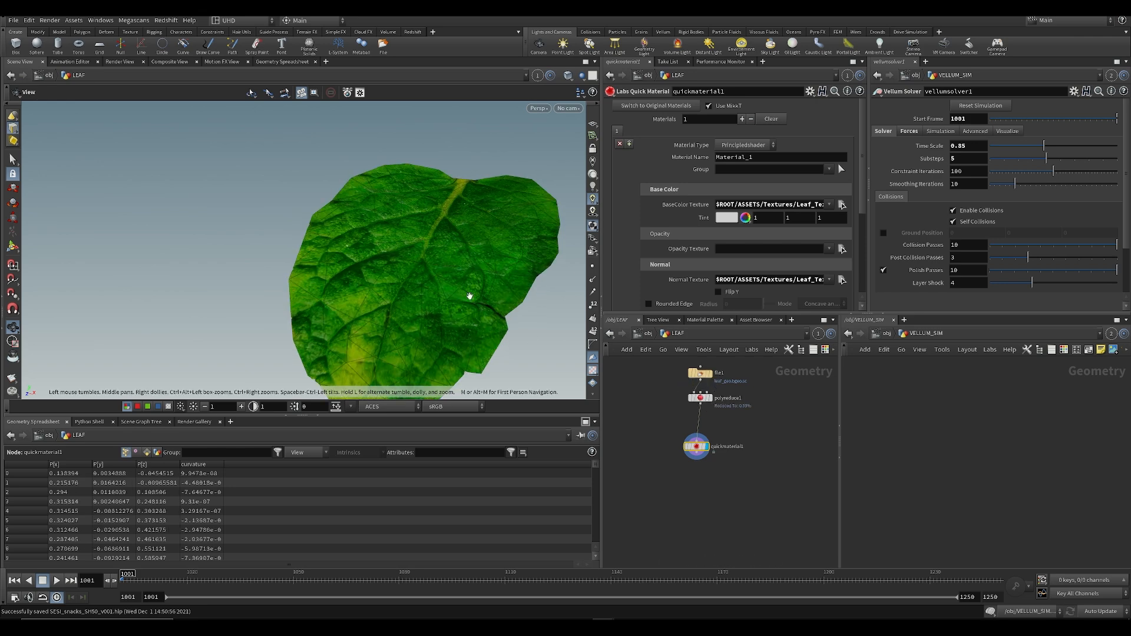
click(698, 399)
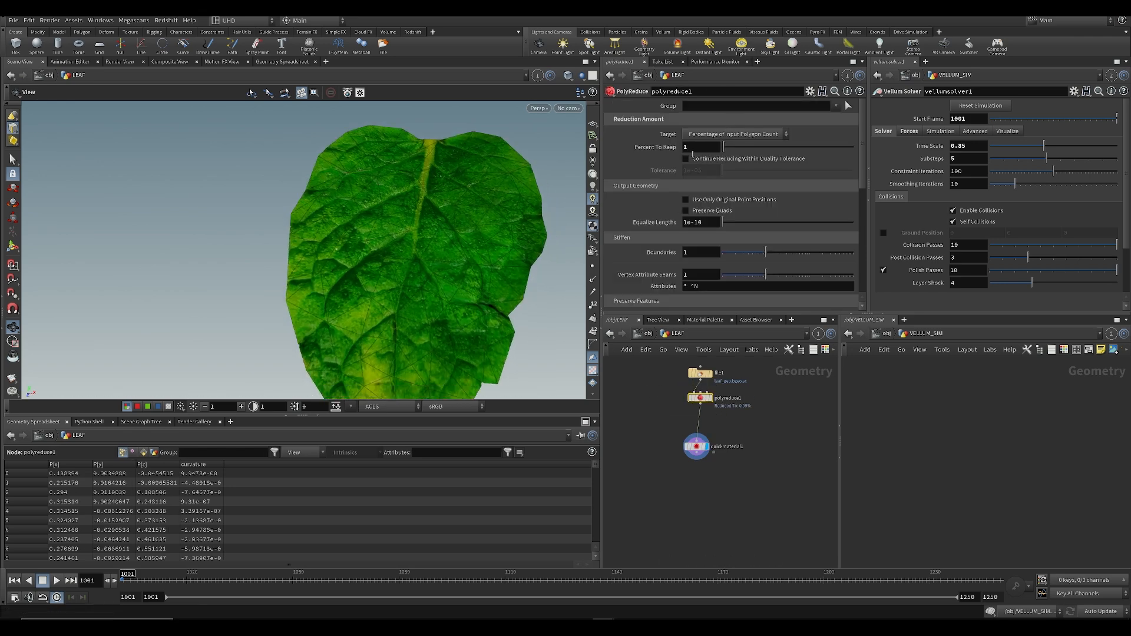
key(Return)
drag(452, 278, 401, 269)
key(ctrl+s)
key(Return)
Step: Remove the quickmaterial1 node from the LEAF network
middle_drag(623, 428, 605, 405)
drag(666, 452, 719, 427)
key(ctrl+x)
Step: Add a Null node named OUT_LEAF below polyreduce1 and save the scene
key(Tab)
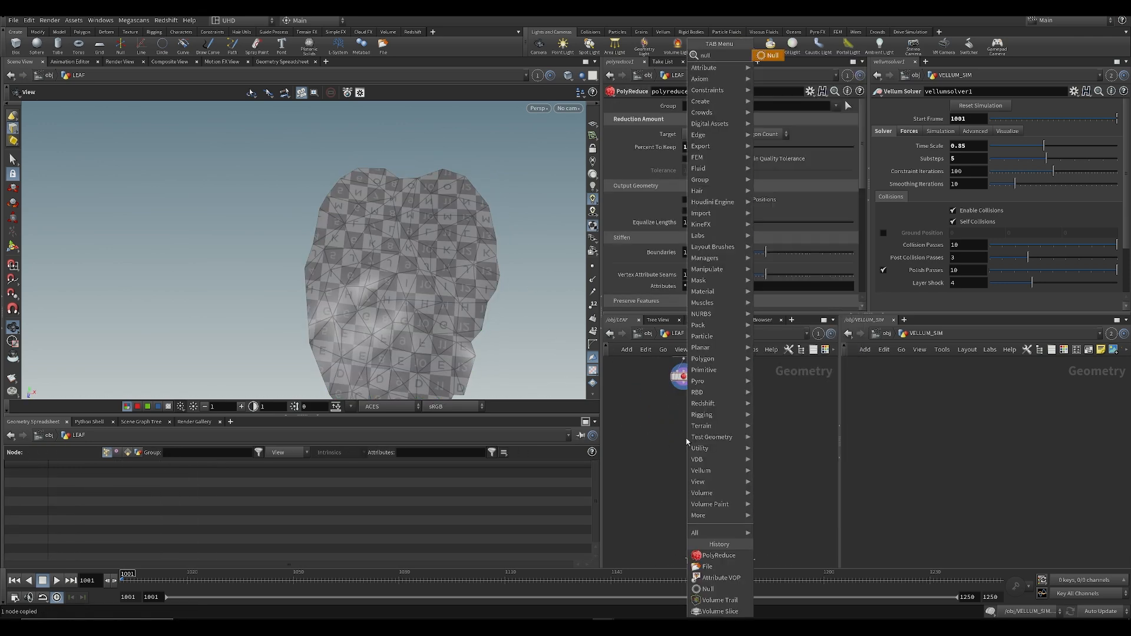
key(Return)
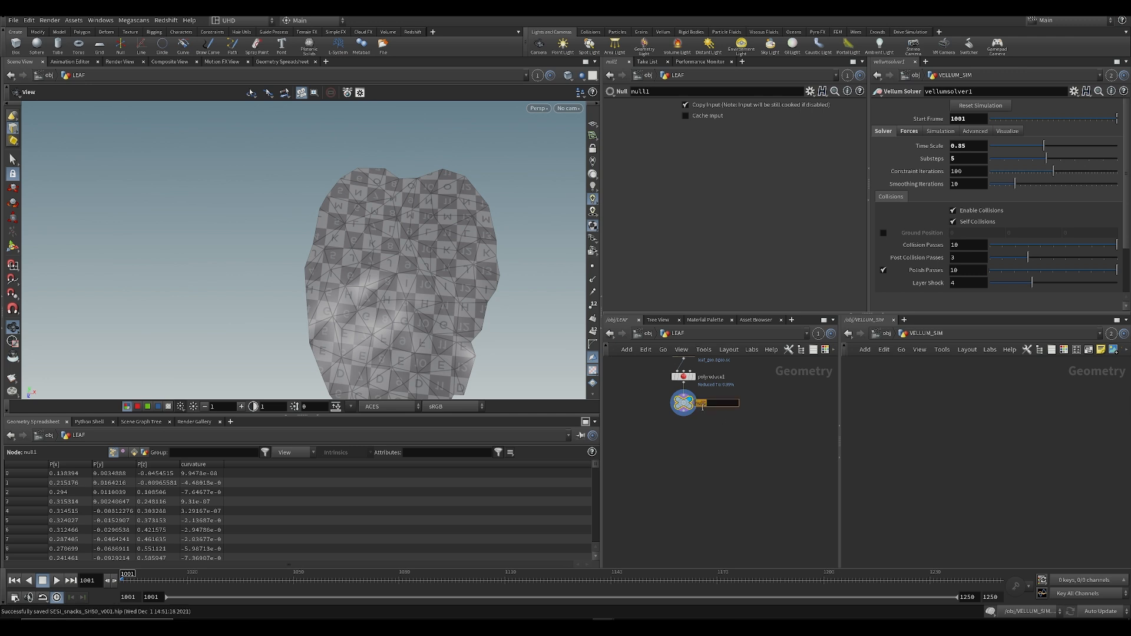
click(702, 407)
text(OUT_LEAF)
key(Return)
key(ctrl+s)
scroll(702, 408, up, 3)
drag(678, 403, 682, 436)
middle_drag(664, 388, 671, 428)
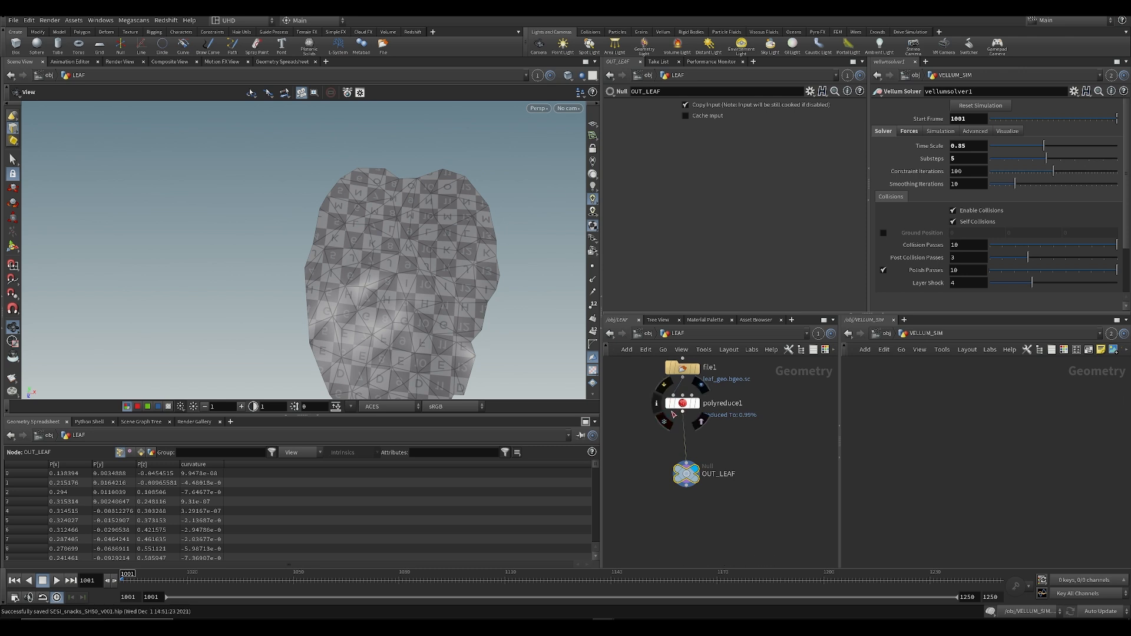
Step: Lock the geometry of polyreduce1 and save the scene
middle_click(678, 408)
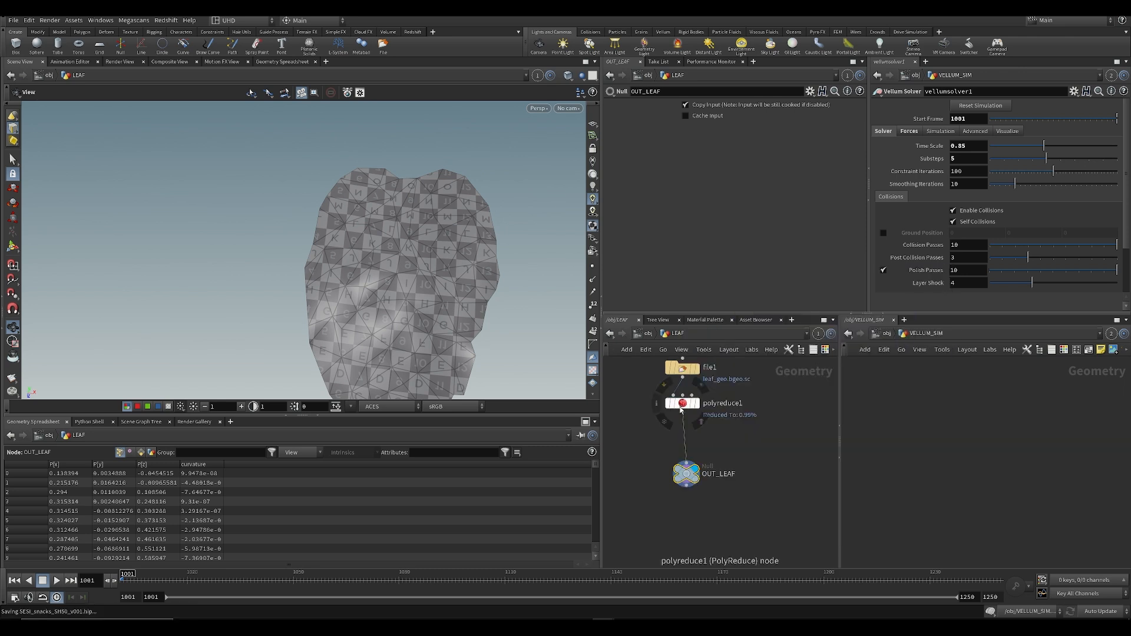
click(666, 423)
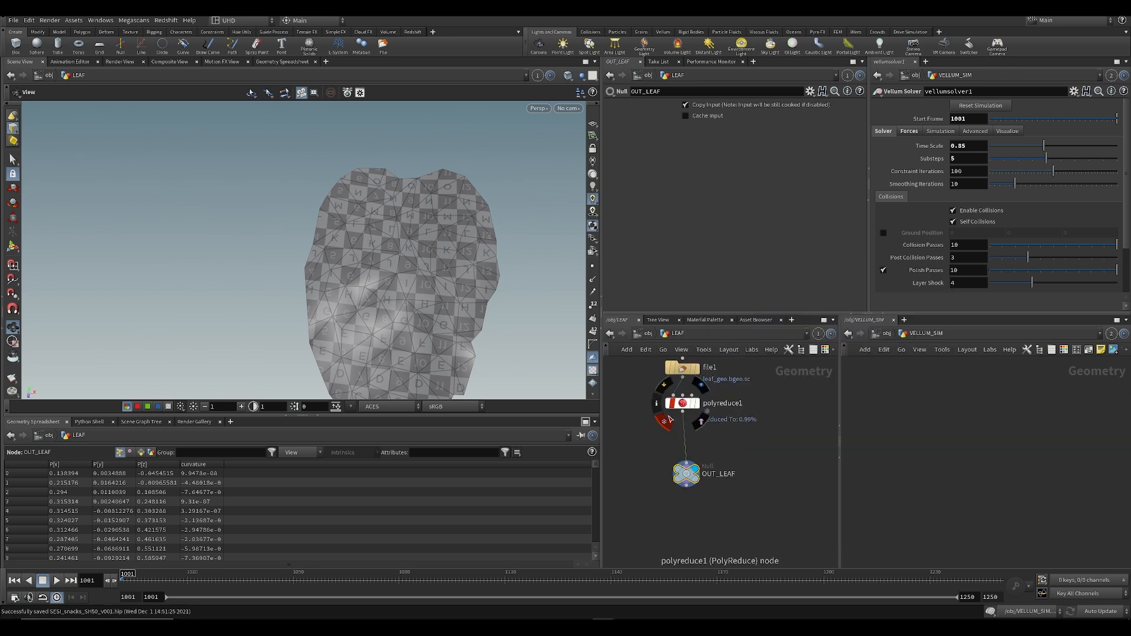
click(688, 405)
key(ctrl+s)
middle_drag(654, 426, 679, 422)
Step: Unlock polyreduce1, discarding its locked changes, and lock the OUT_LEAF null instead
click(713, 401)
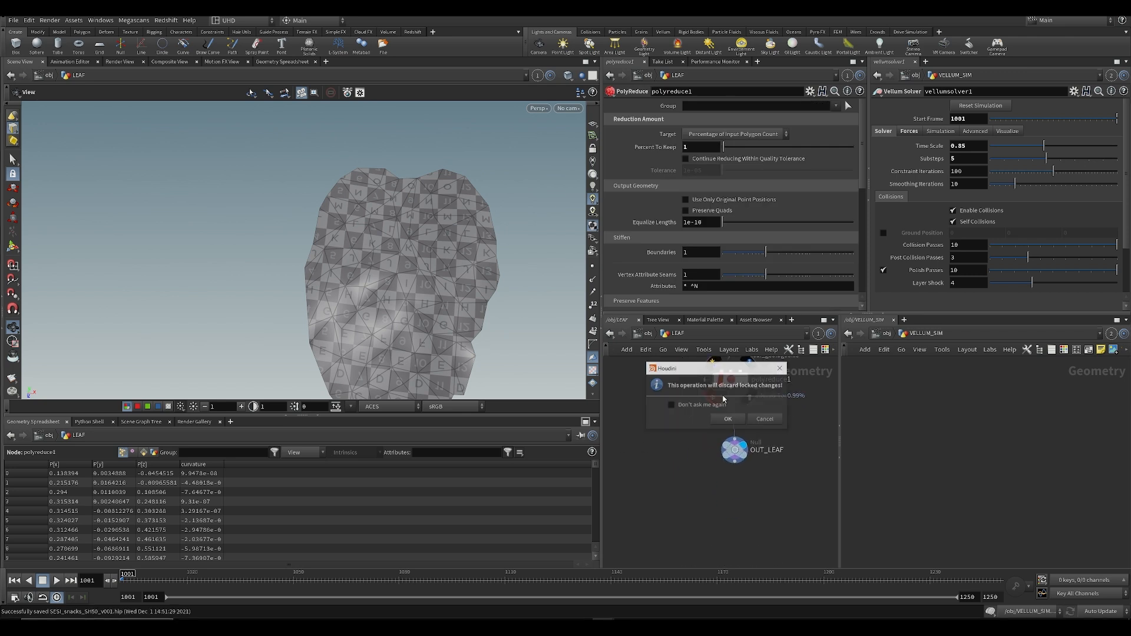
click(730, 431)
key(ctrl+s)
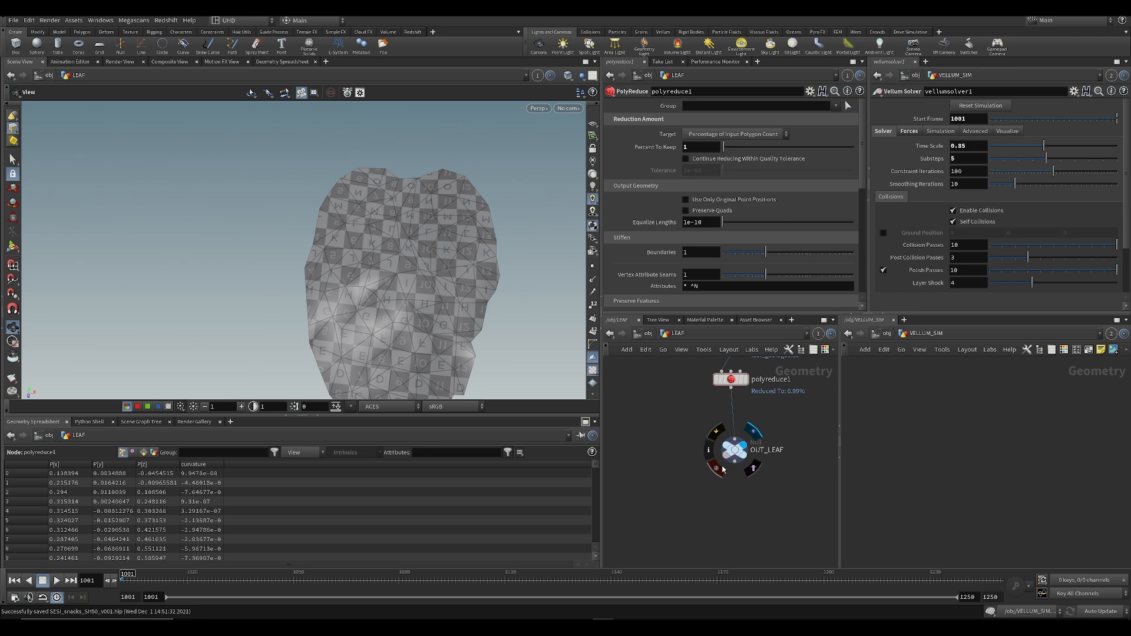
click(735, 451)
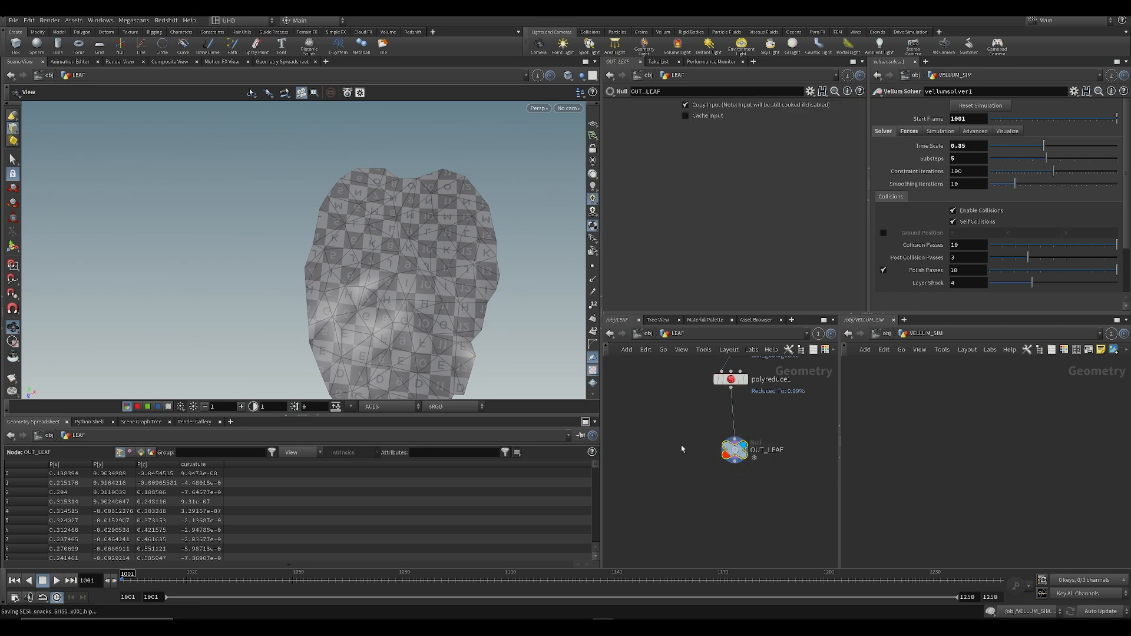
Step: Paste a standalone copy of the locked OUT_LEAF null beside the chain and display it in the viewport
key(ctrl+c)
key(ctrl+v)
mouse_move(684, 459)
middle_down()
mouse_move(701, 462)
mouse_move(697, 474)
middle_up()
key(Delete)
click(751, 465)
key(ctrl+c)
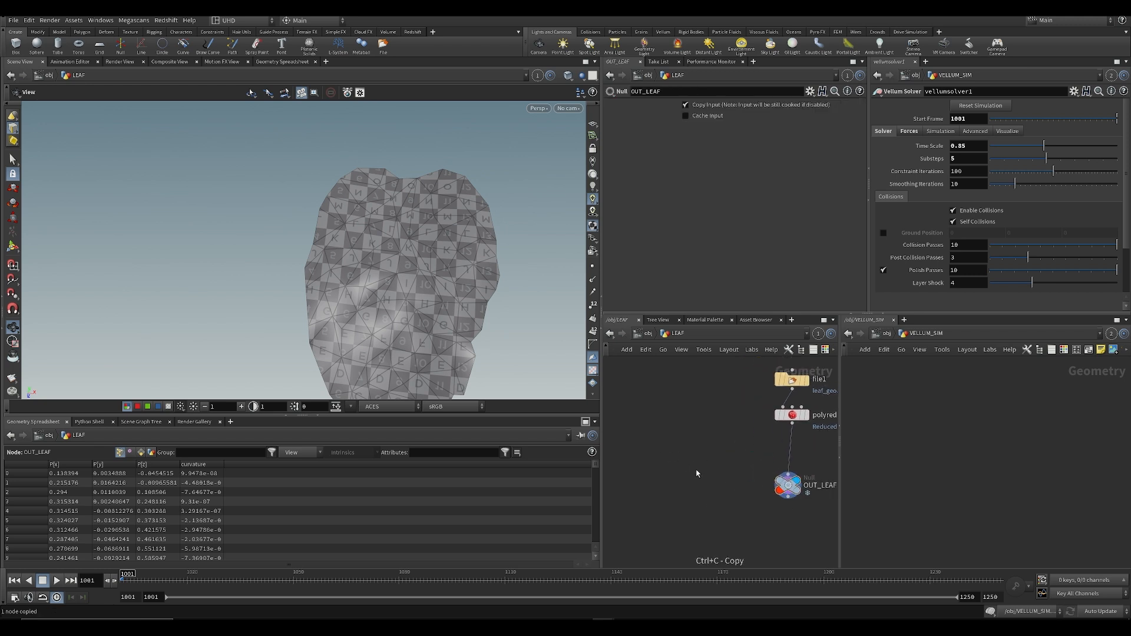
key(ctrl+v)
key(y)
drag(747, 434, 727, 385)
drag(669, 407, 646, 427)
drag(288, 312, 302, 300)
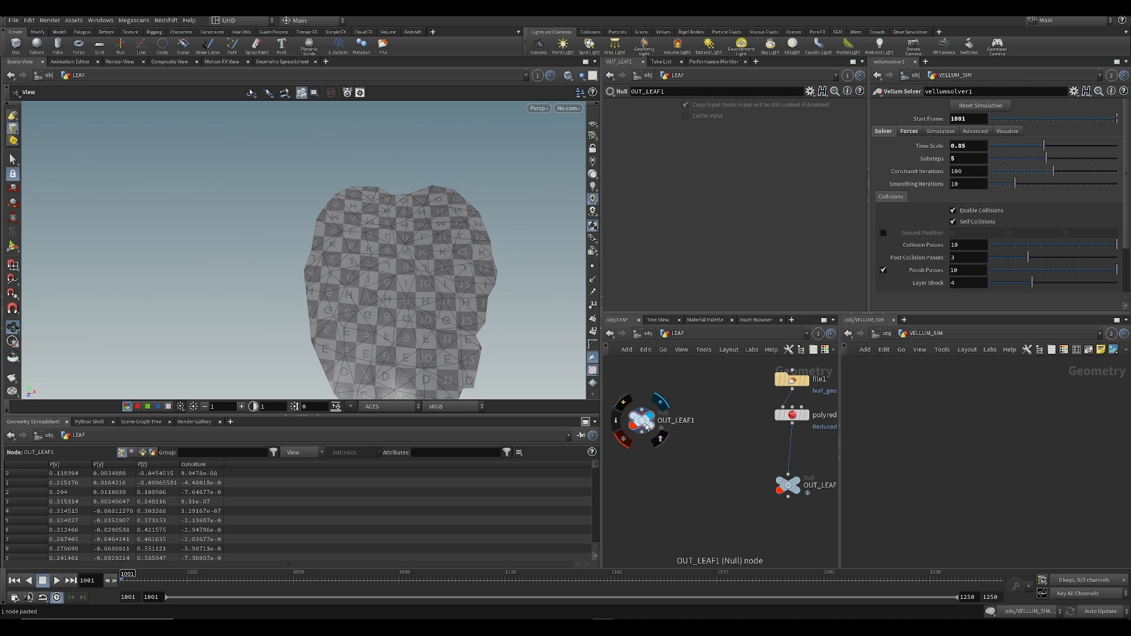
Step: Move the OUT_LEAF1 copy into the SH020 LEAF network to check its geometry information, and delete it
key(ctrl+x)
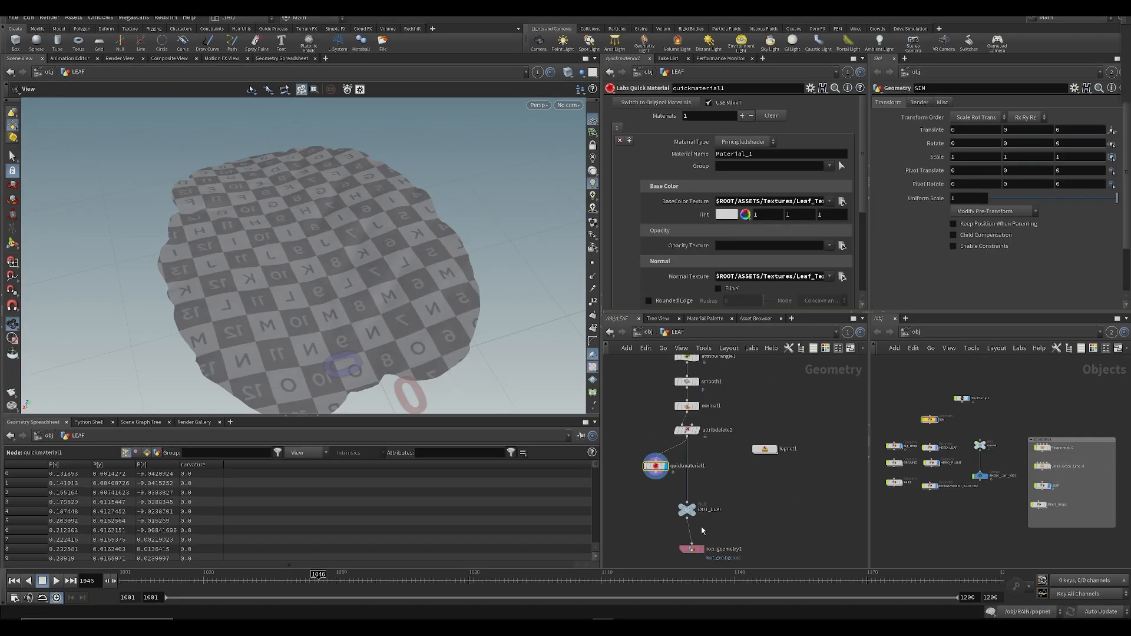
click(652, 460)
middle_drag(649, 462, 704, 507)
key(ctrl+v)
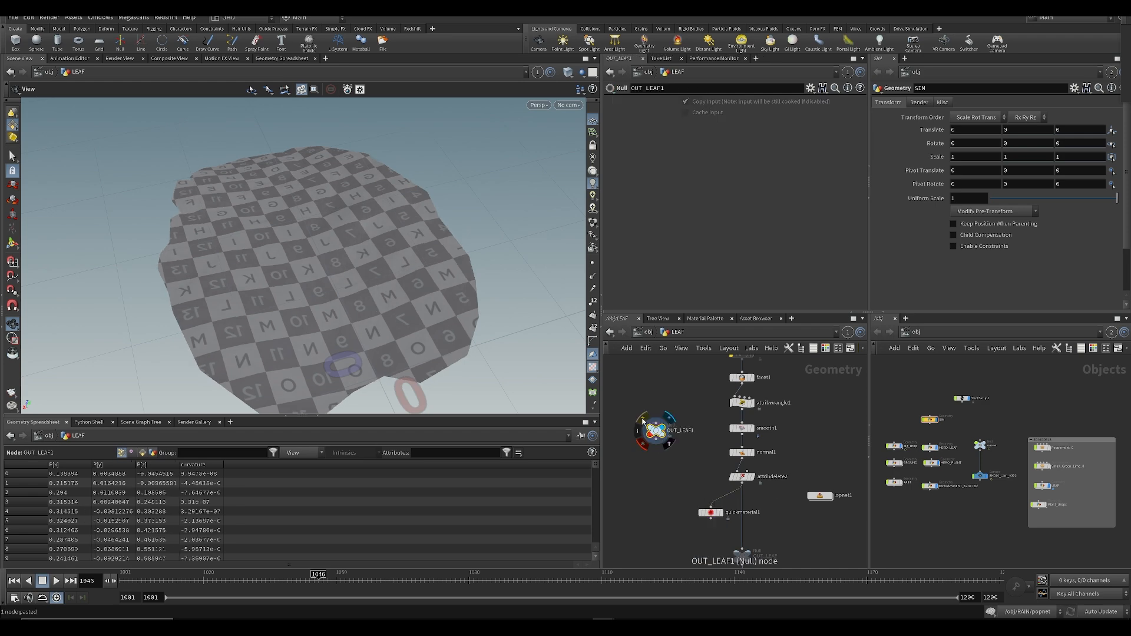
drag(364, 299, 307, 259)
middle_click(660, 436)
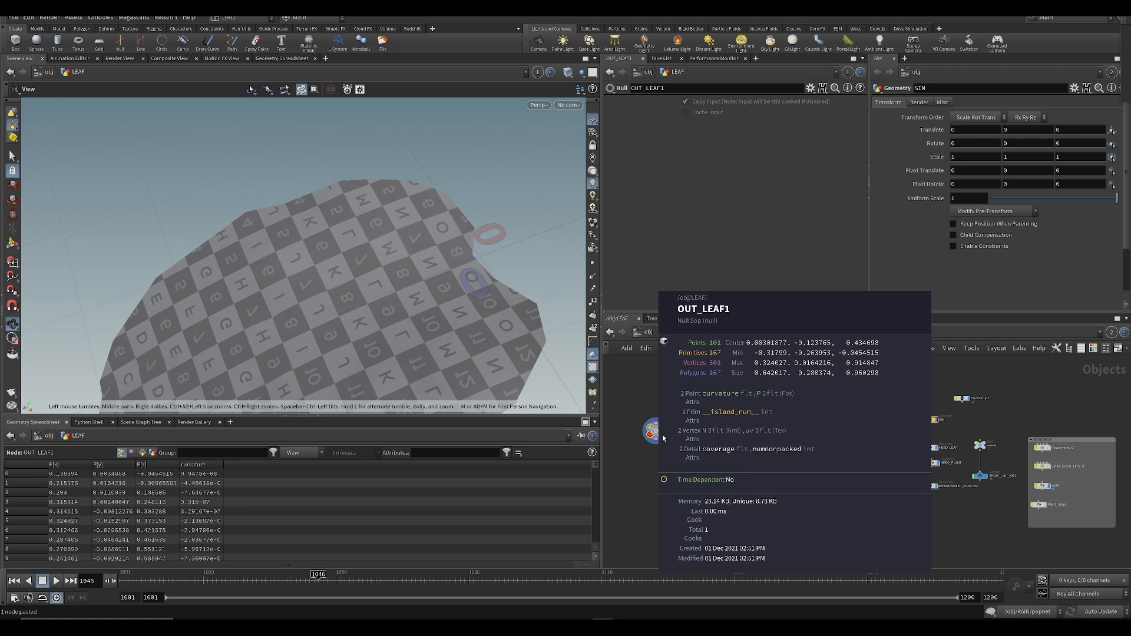
key(Delete)
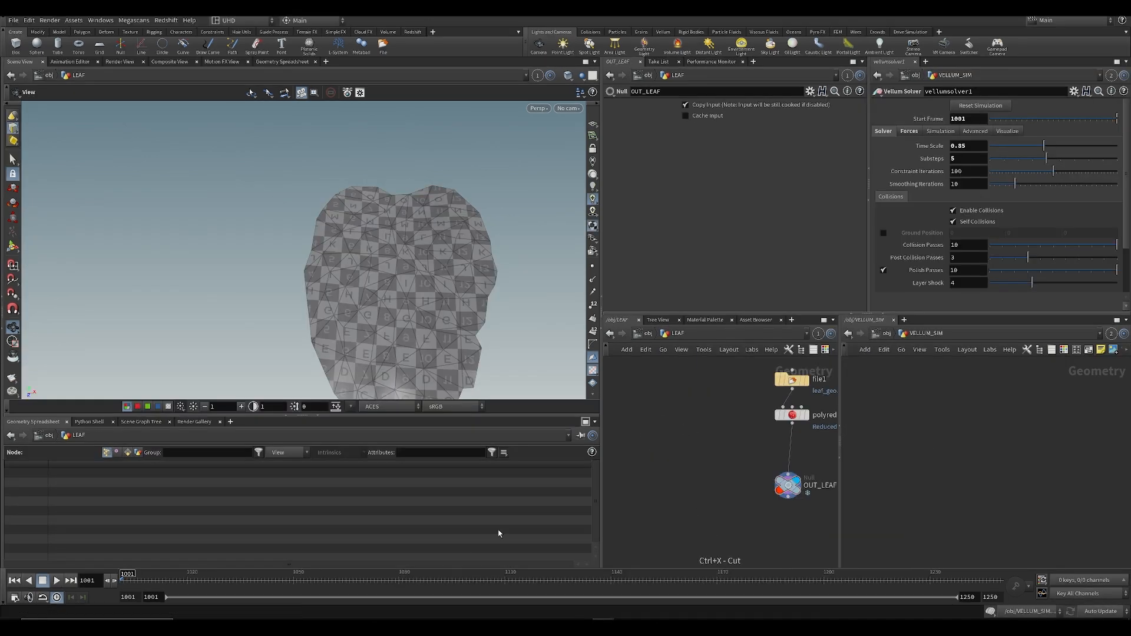
Step: Switch back to the SH050 session, reposition OUT_LEAF below polyreduce1 and check the nodes' geometry information
middle_drag(754, 491, 689, 473)
middle_click(726, 397)
mouse_move(723, 469)
mouse_down()
mouse_move(721, 455)
mouse_move(723, 488)
mouse_up()
middle_click(727, 465)
mouse_move(430, 285)
alt+mouse_down()
mouse_move(437, 328)
mouse_move(500, 222)
alt+mouse_up()
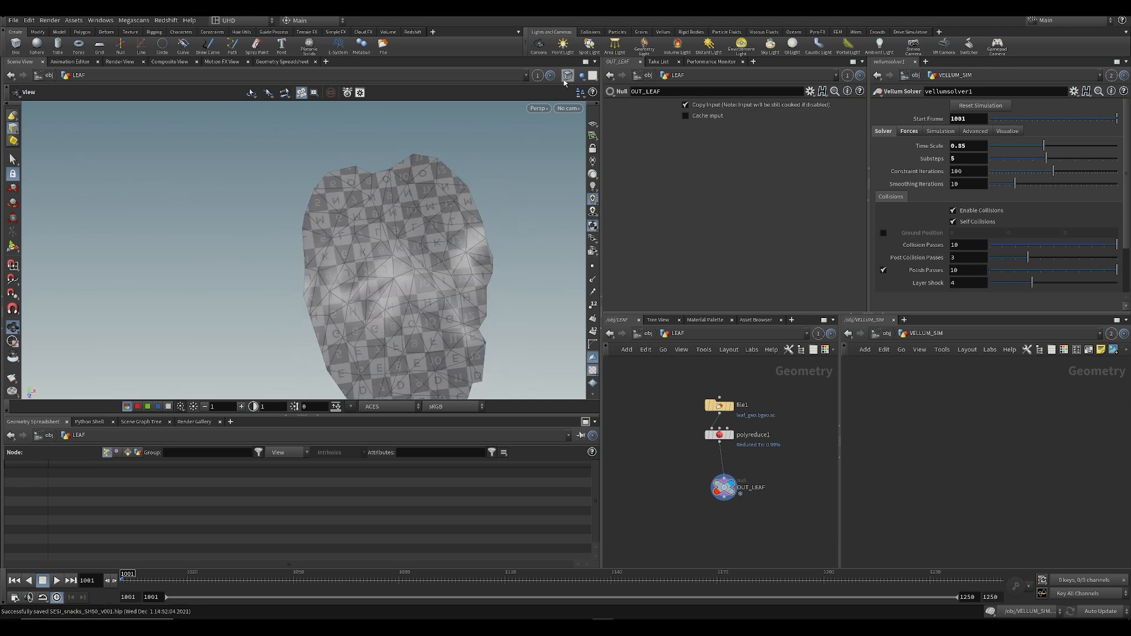
Step: Adjust the viewport display, examine the locked leaf from another angle and save the scene
click(567, 77)
click(599, 201)
mouse_move(434, 232)
alt+mouse_down()
mouse_move(384, 190)
mouse_move(328, 234)
alt+mouse_up()
key(ctrl+s)
scroll(683, 478, up, 3)
middle_drag(674, 467, 627, 470)
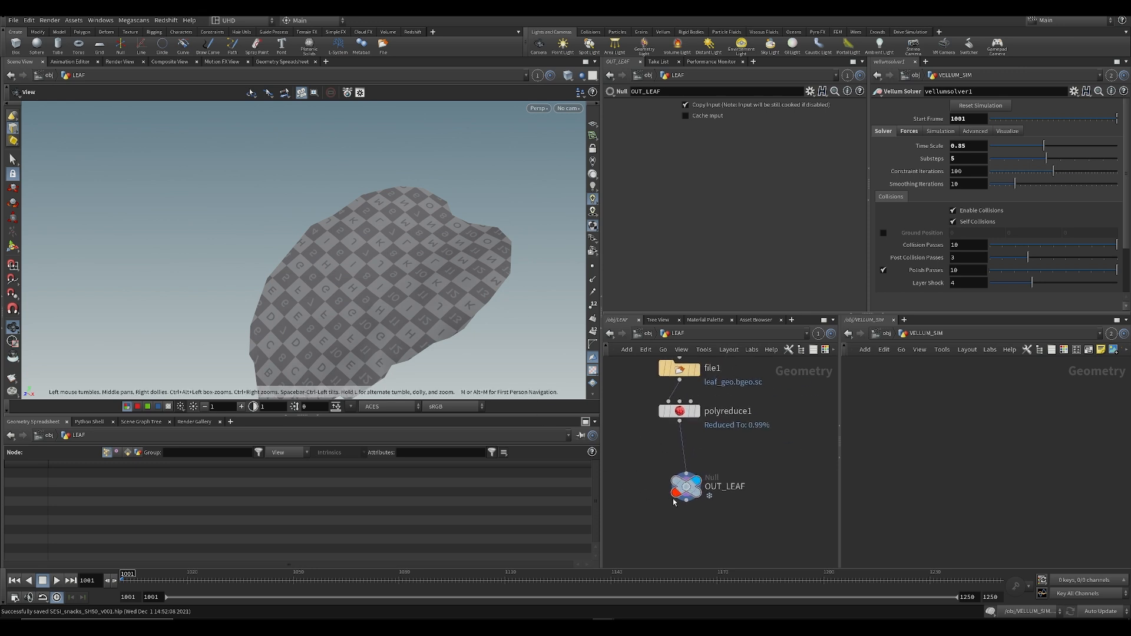
Step: Check the polyreduce1 reduction settings and the OUT_LEAF geometry, then reselect OUT_LEAF
drag(631, 411, 695, 504)
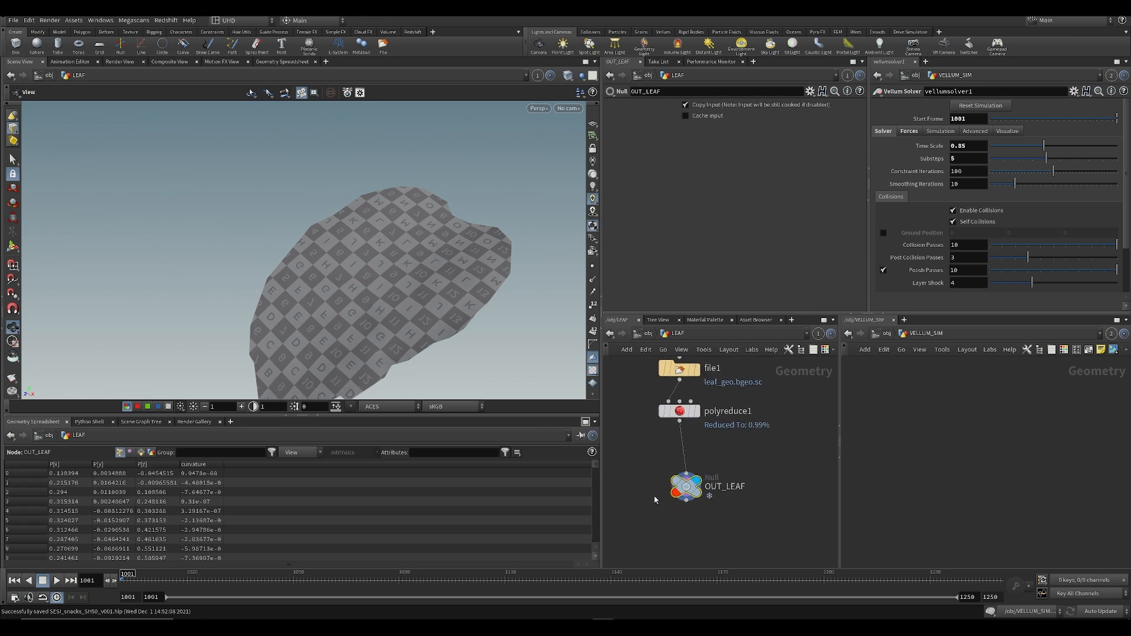
click(673, 410)
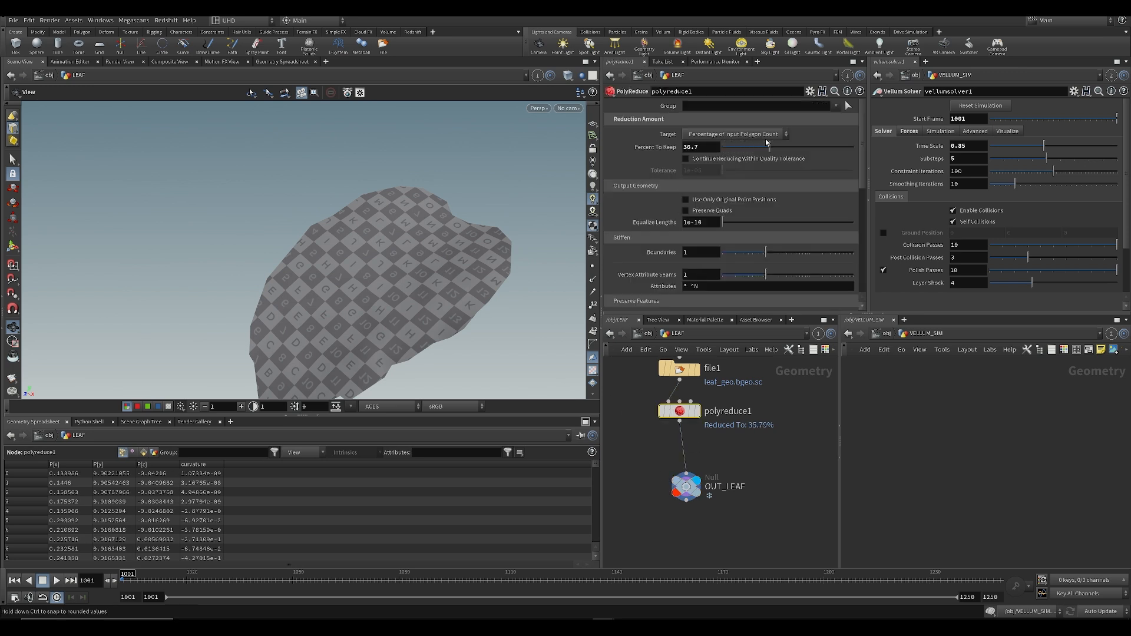
key(ctrl+z)
drag(611, 466, 707, 538)
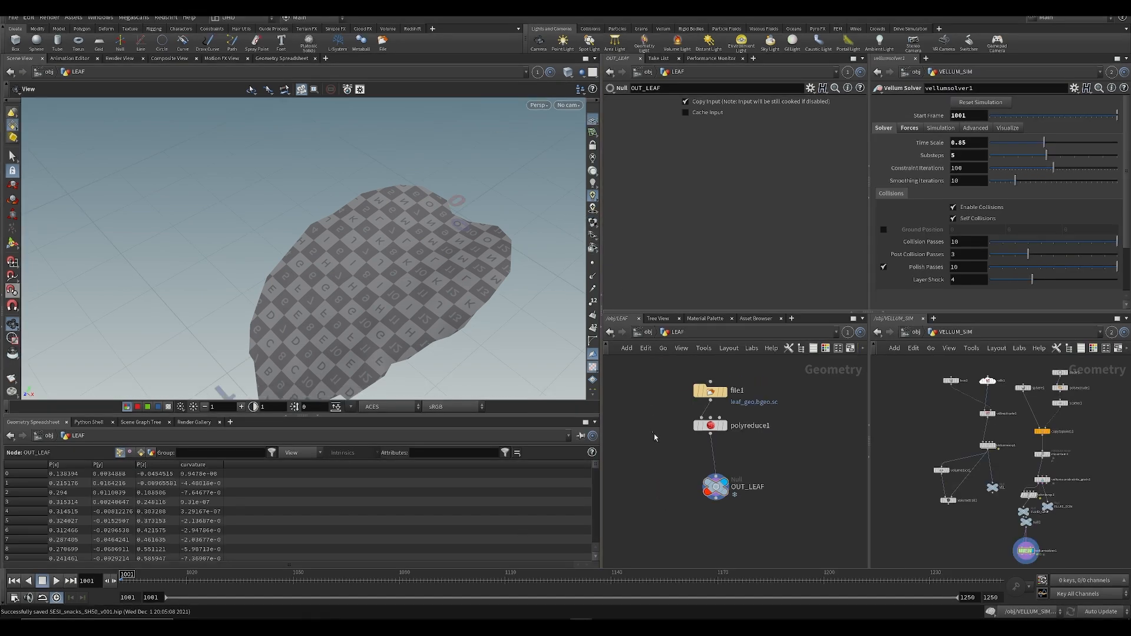
middle_drag(649, 470, 672, 451)
scroll(676, 483, down, 2)
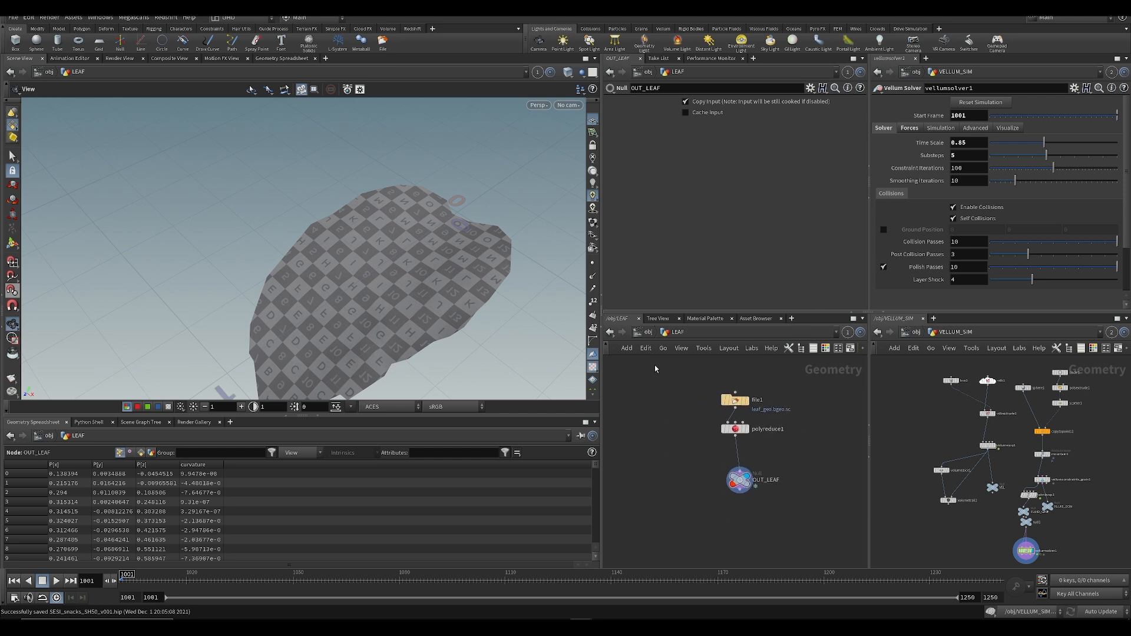
Step: Return to the object level, hide the environment object and save the scene
click(649, 332)
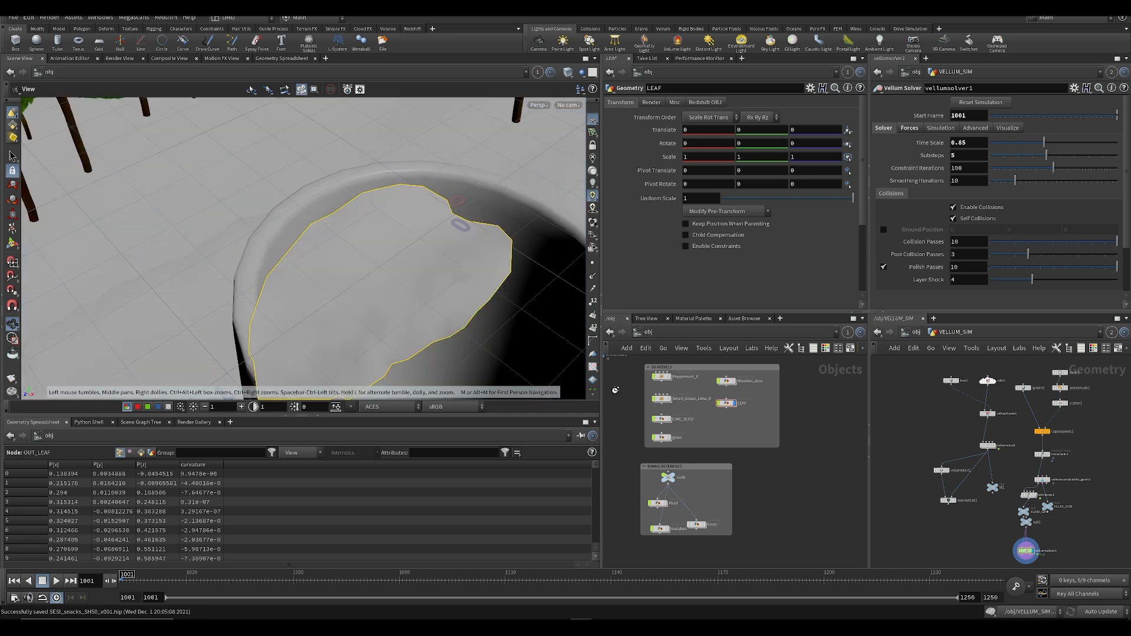
click(720, 456)
middle_drag(646, 407, 815, 439)
click(638, 460)
key(ctrl+s)
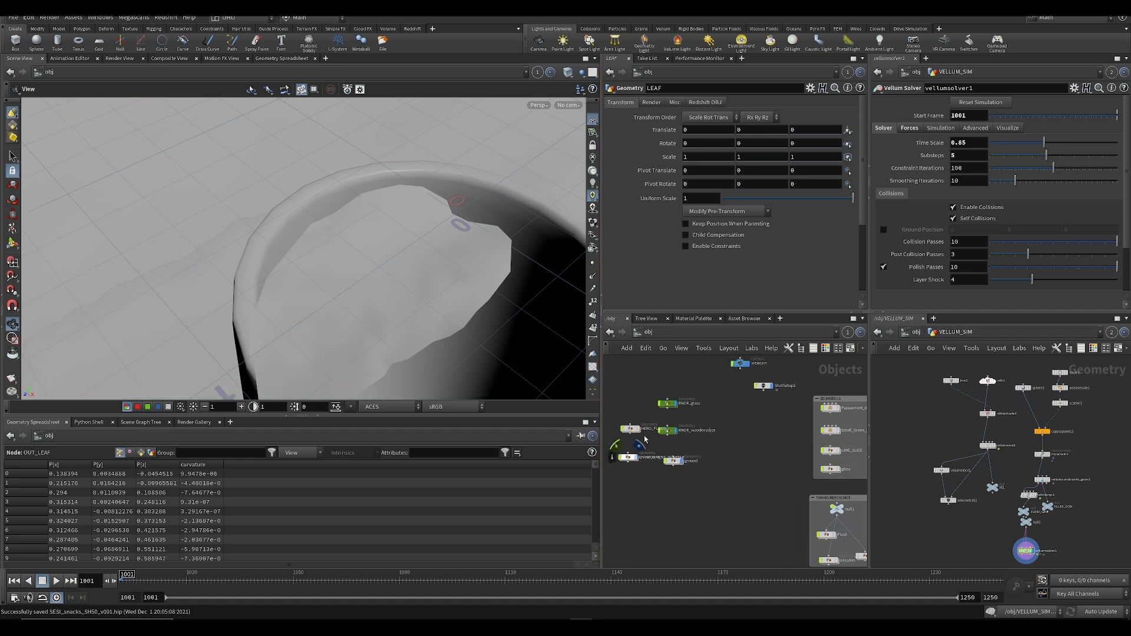
right_drag(501, 241, 360, 258)
drag(360, 258, 383, 282)
middle_drag(699, 409, 667, 487)
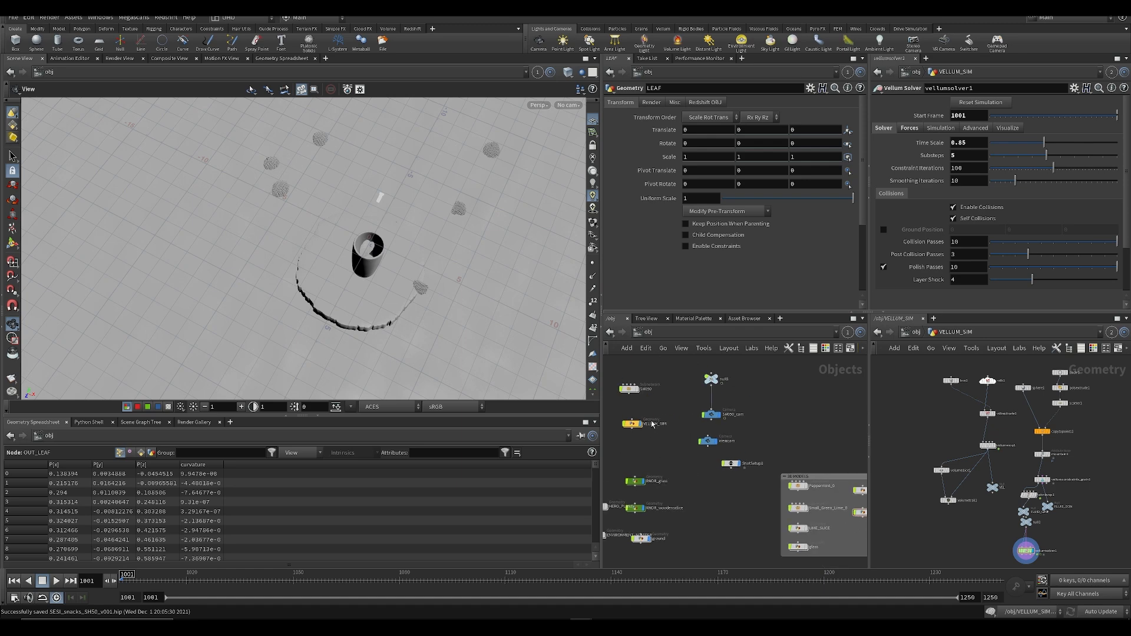
Step: Open the VELLUM_SIM network, enlarge the parameter and network area beside the viewport, and frame all of its nodes
click(633, 426)
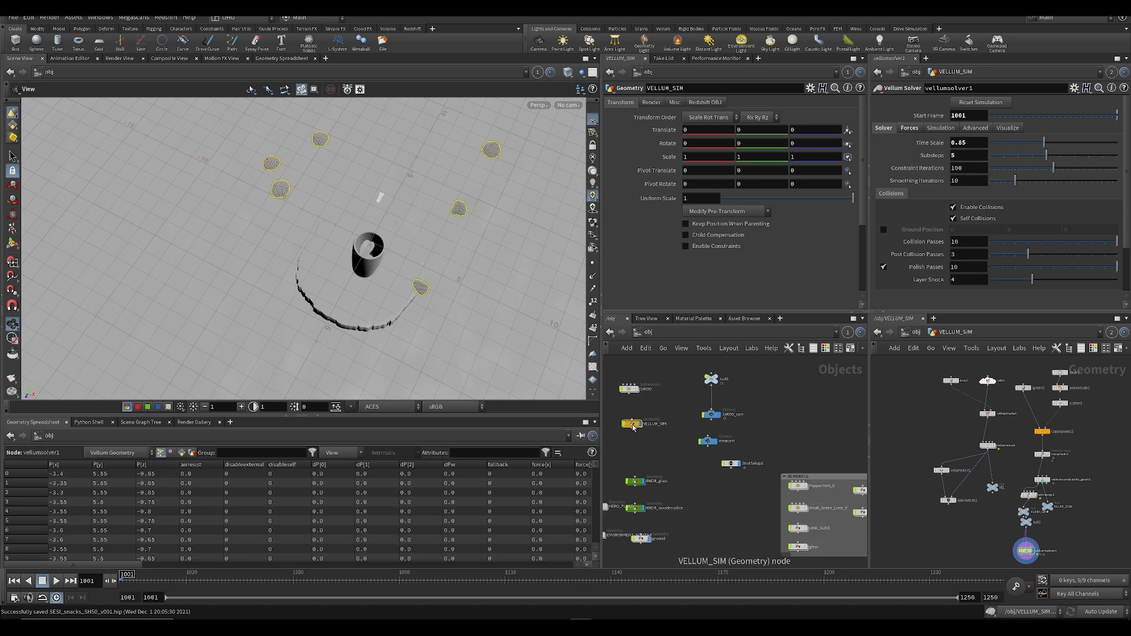
double_click(633, 426)
mouse_move(794, 423)
middle_down()
mouse_move(740, 412)
mouse_move(788, 428)
middle_up()
scroll(743, 409, down, 2)
middle_drag(738, 491, 734, 382)
scroll(734, 383, down, 3)
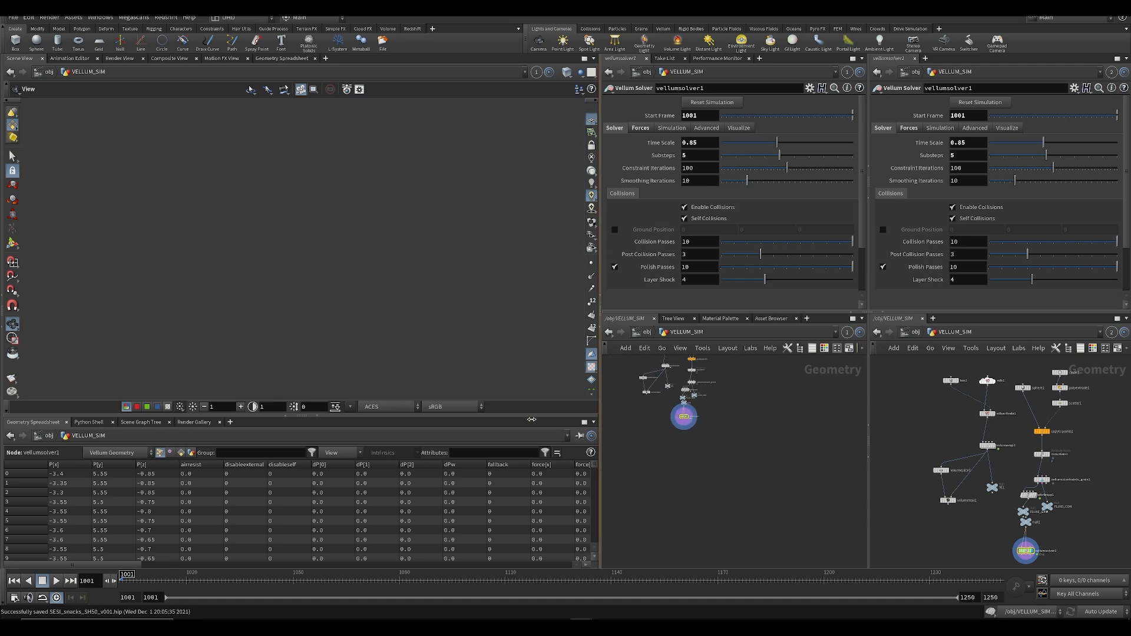
drag(601, 412, 492, 413)
scroll(656, 405, up, 2)
key(h)
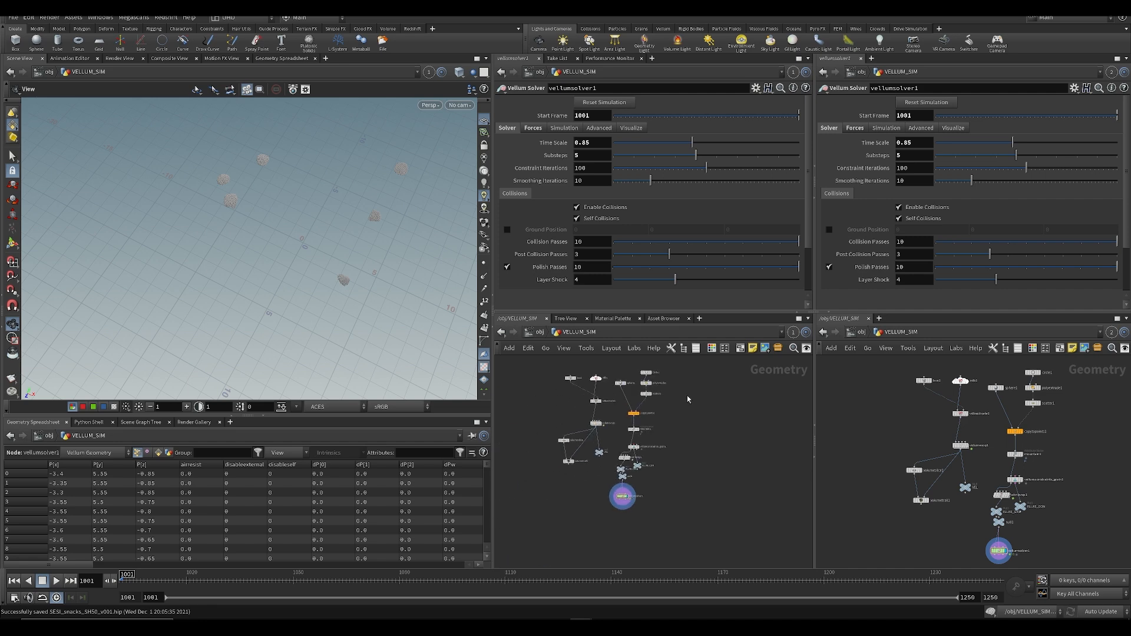
Step: Move the seven volume velocity nodes away from the fluid source chain
scroll(538, 399, up, 2)
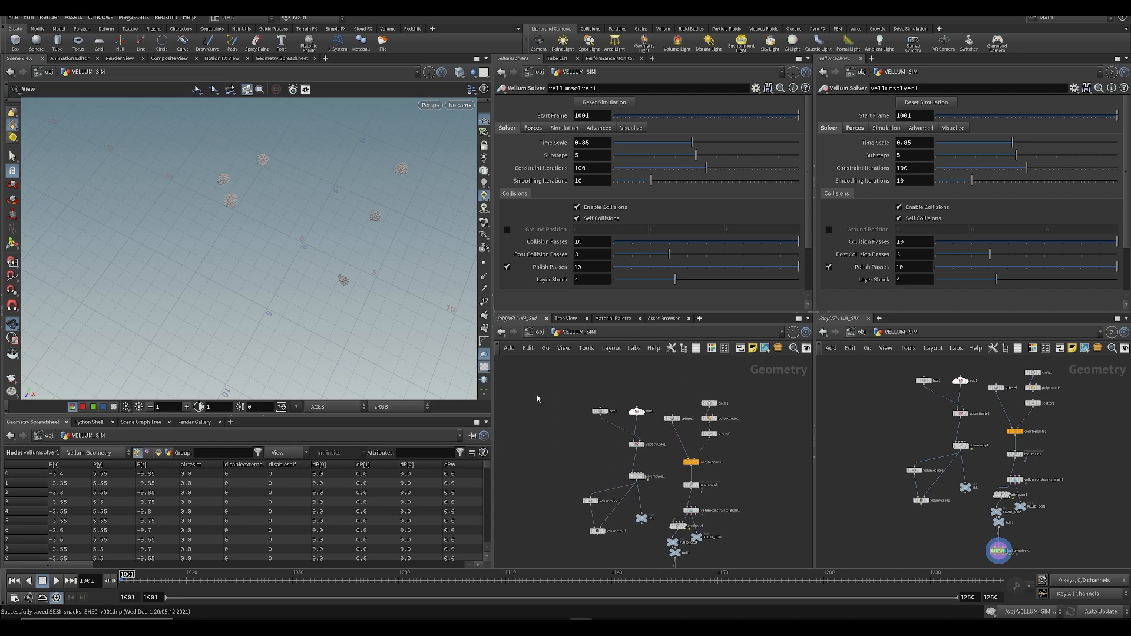
drag(538, 390, 582, 499)
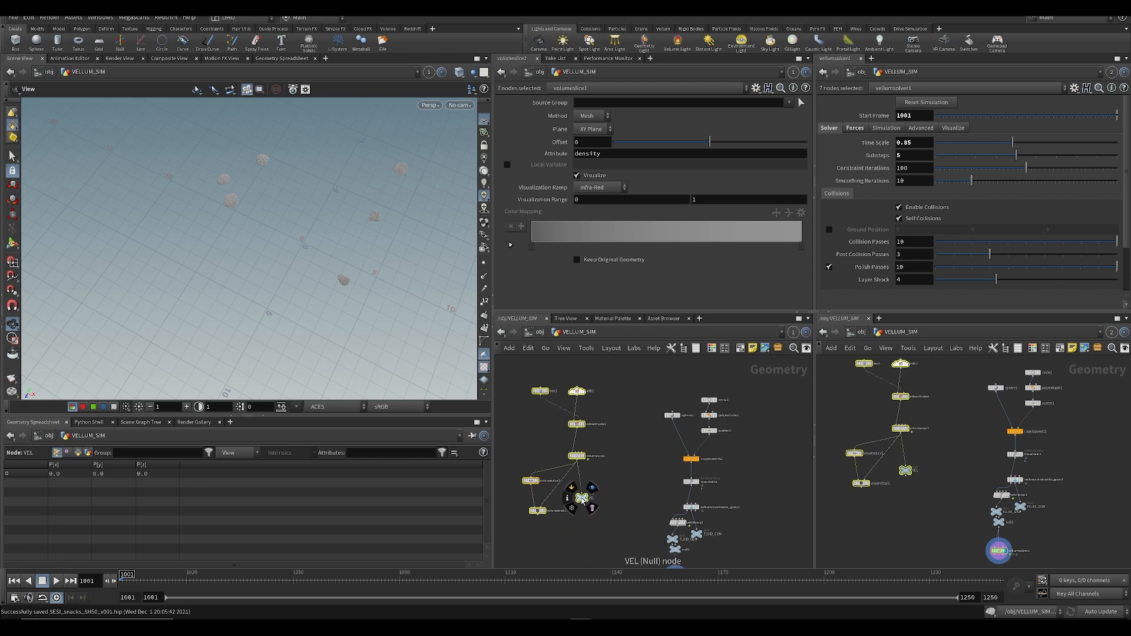
key(l)
key(ctrl+z)
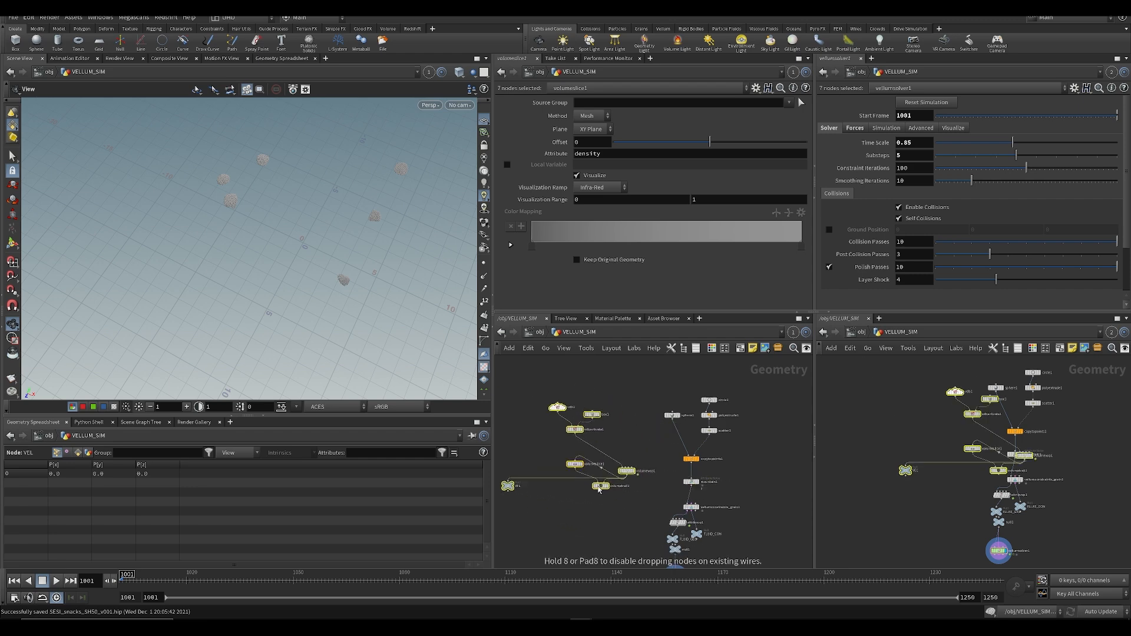
key(ctrl+z)
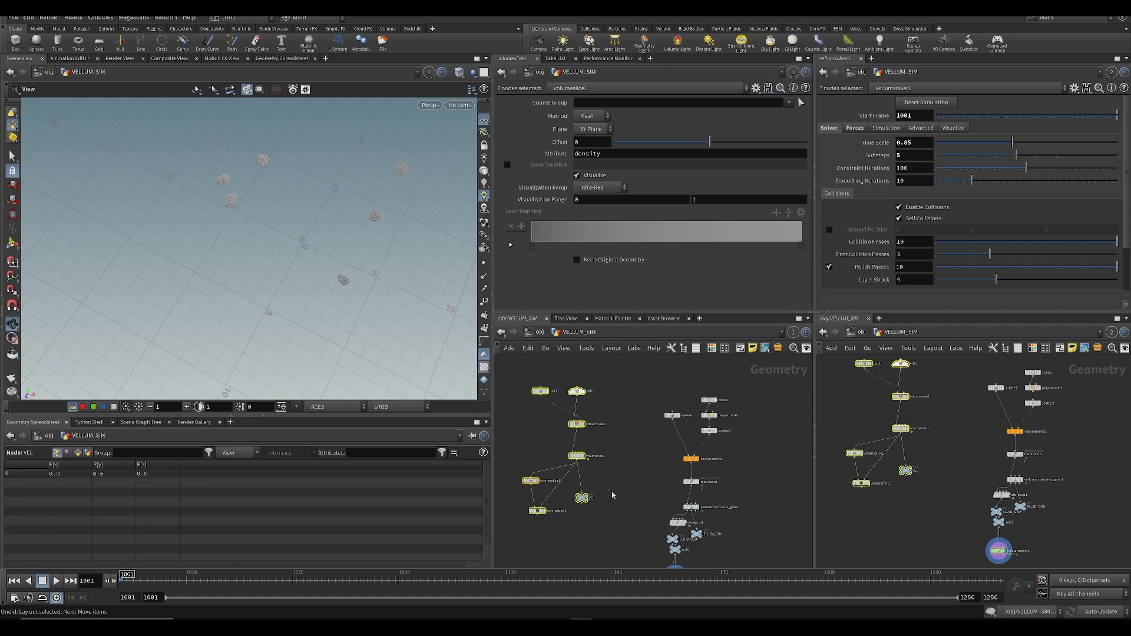
Step: Align the VEL null beneath the volume chain and save the scene
click(611, 494)
drag(581, 500, 574, 507)
key(ctrl+s)
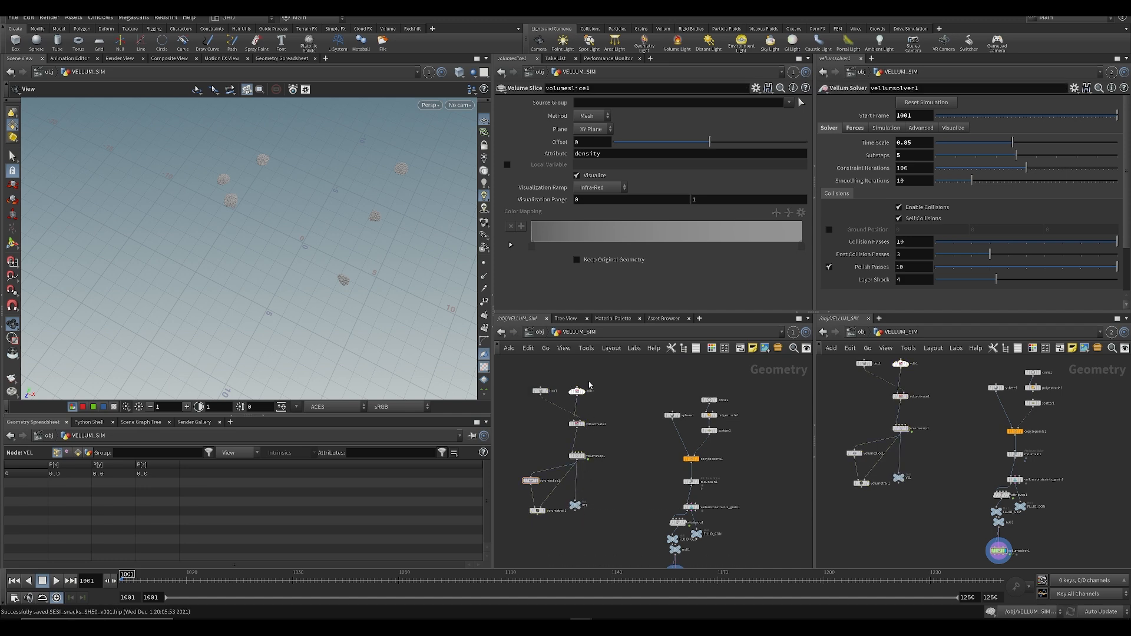
Step: Enclose the volume nodes in a network box titled volume_velocity
drag(628, 379, 498, 511)
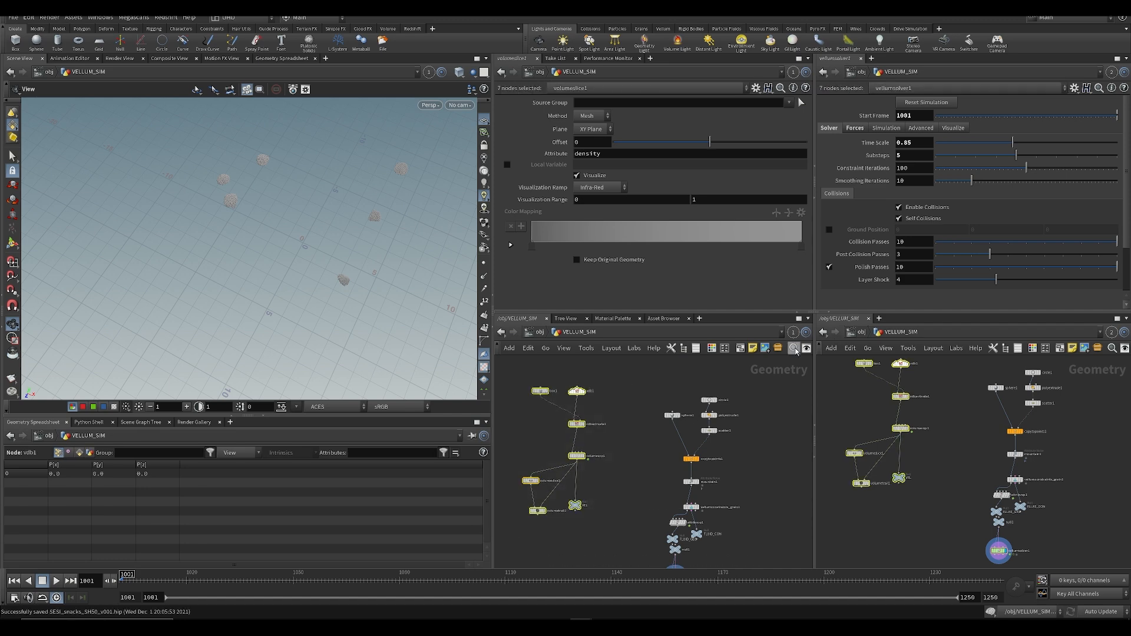
click(741, 348)
scroll(551, 381, up, 3)
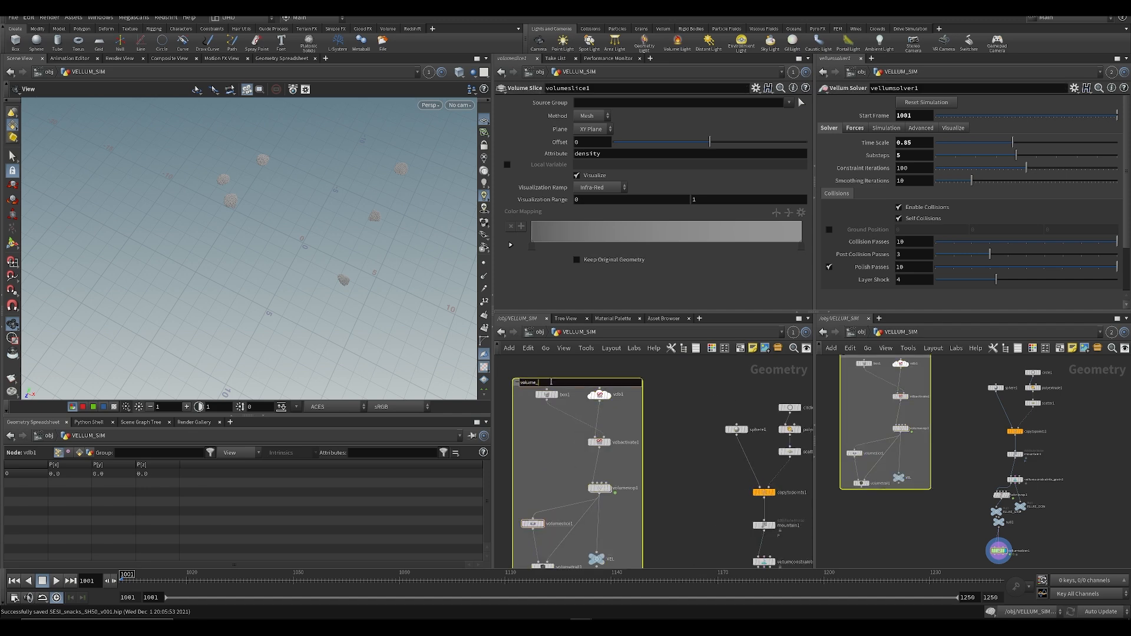
text(volume_velocity)
key(Return)
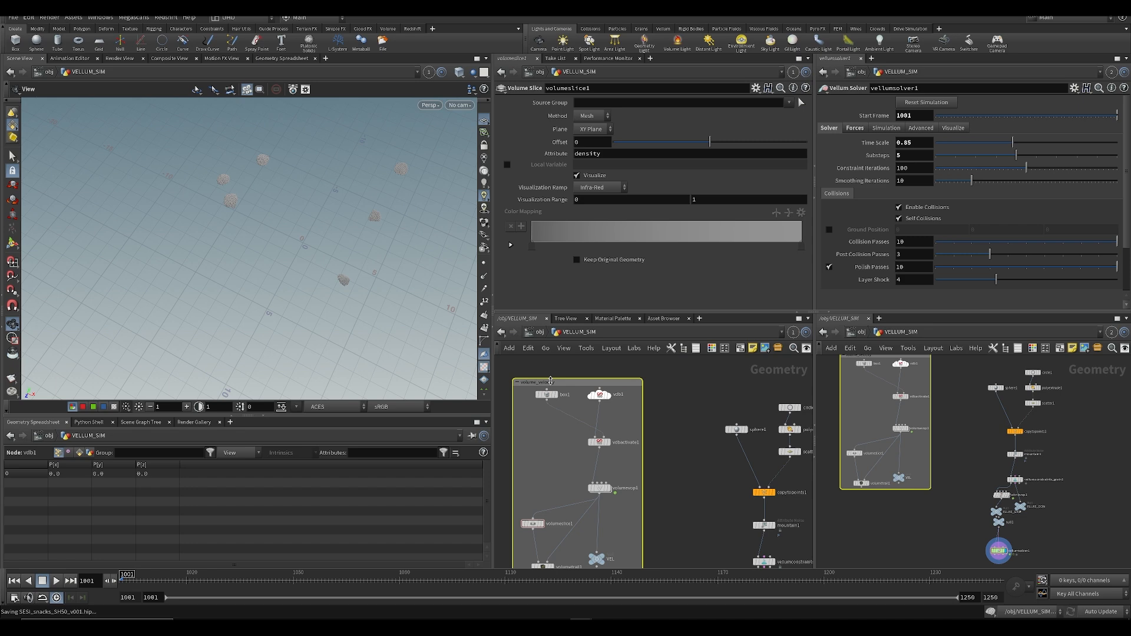
Step: Move null1 and vellumsolver1 farther down, clear of the fluid source chain, and save the scene
scroll(731, 468, down, 3)
middle_drag(729, 469, 646, 399)
middle_drag(697, 518, 699, 482)
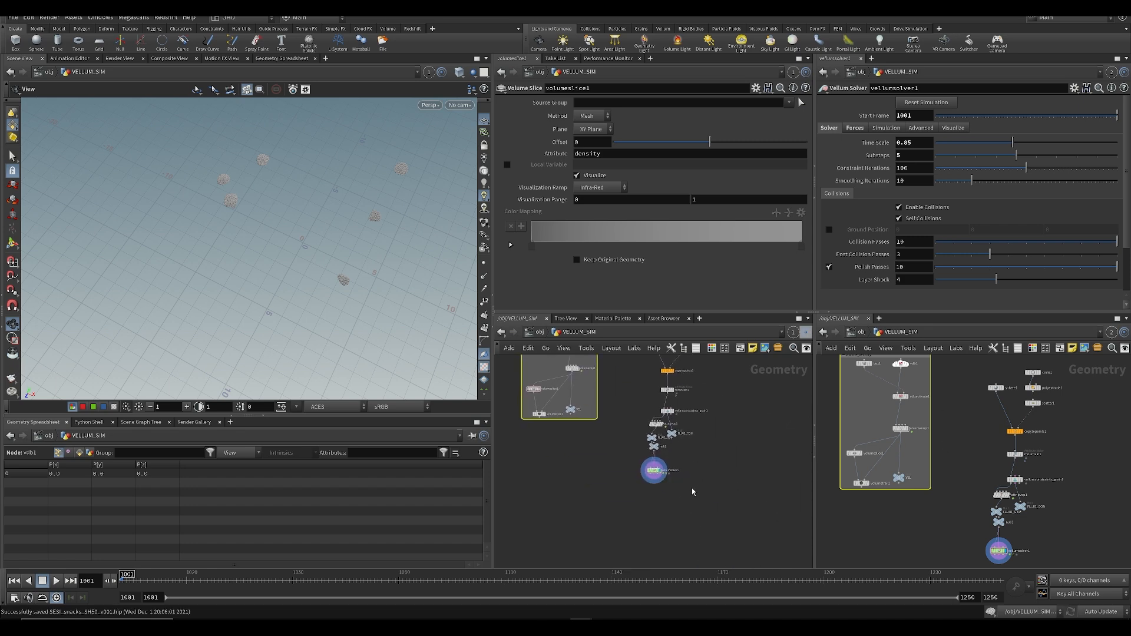
drag(665, 442, 674, 537)
middle_drag(669, 448, 654, 567)
key(ctrl+s)
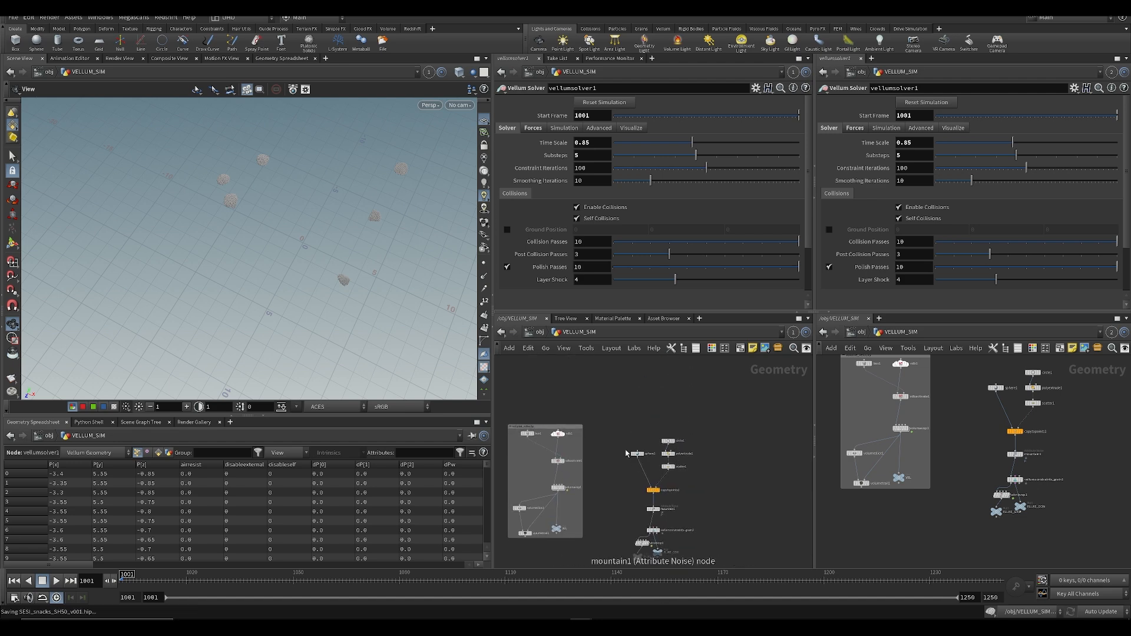
Step: Enclose the ten fluid source nodes in a network box titled FLUID_PREP and save the scene
middle_drag(636, 462, 656, 392)
drag(629, 357, 749, 522)
click(724, 351)
click(725, 349)
click(741, 350)
middle_drag(640, 377, 622, 407)
scroll(622, 405, up, 5)
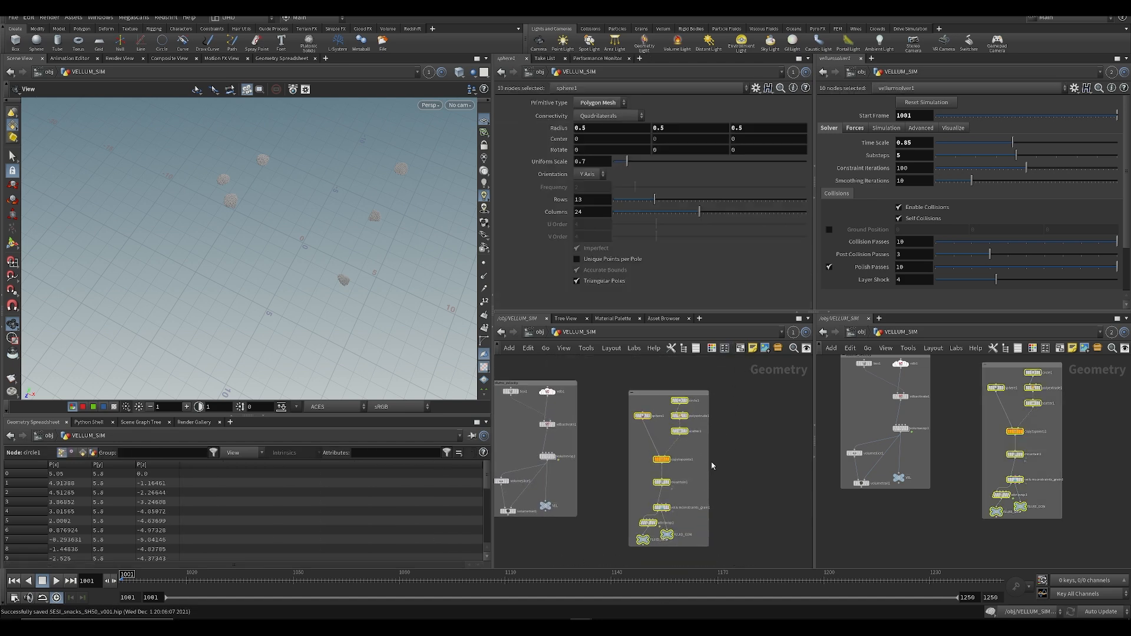
click(707, 376)
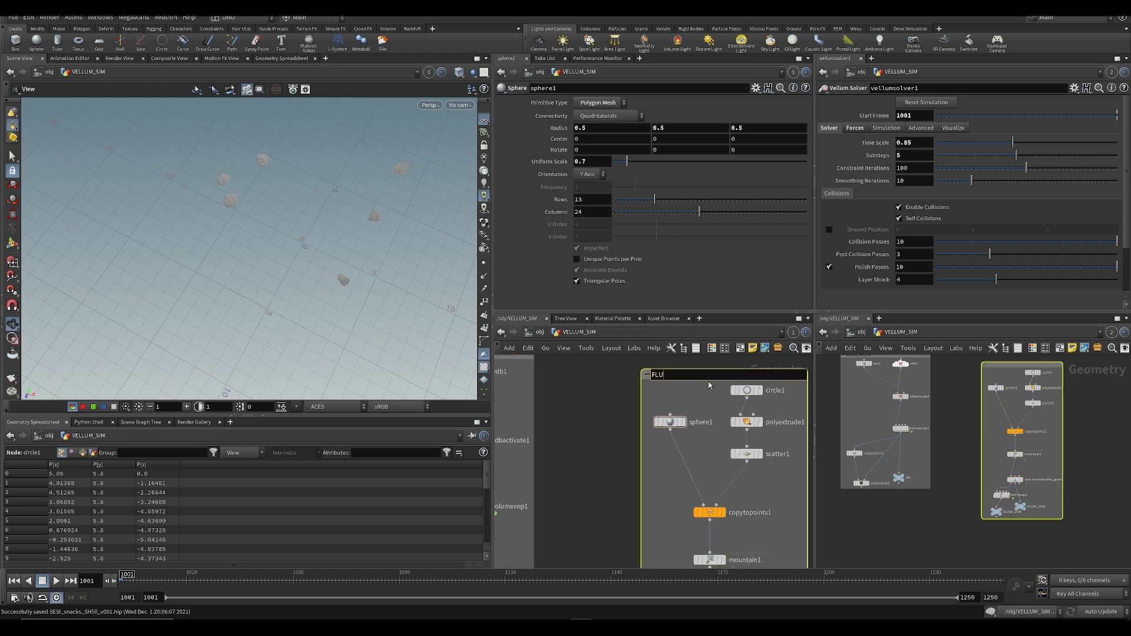
key(Return)
key(ctrl+s)
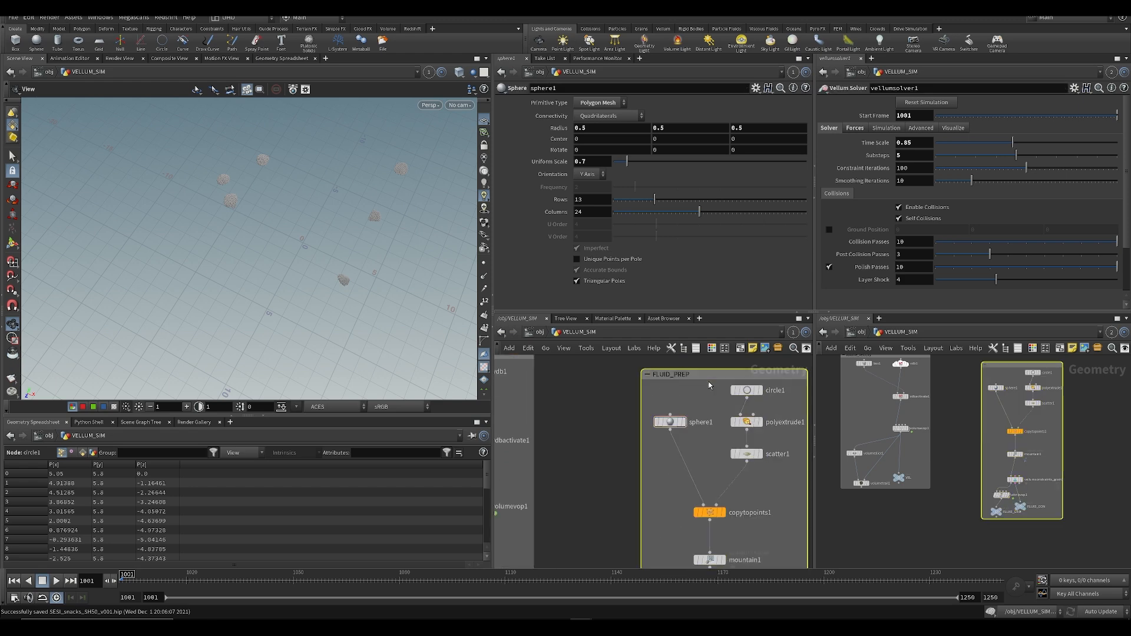
Step: Tidy the network layout around the FLUID_PREP box, widen the main network and parameter panes, and save the scene
click(590, 444)
scroll(587, 440, down, 3)
drag(664, 405, 656, 388)
middle_drag(720, 419, 681, 354)
key(ctrl+s)
drag(817, 430, 878, 431)
drag(816, 292, 859, 301)
middle_drag(779, 445, 829, 372)
key(ctrl+s)
middle_drag(773, 416, 708, 499)
middle_drag(988, 527, 956, 508)
scroll(956, 508, down, 3)
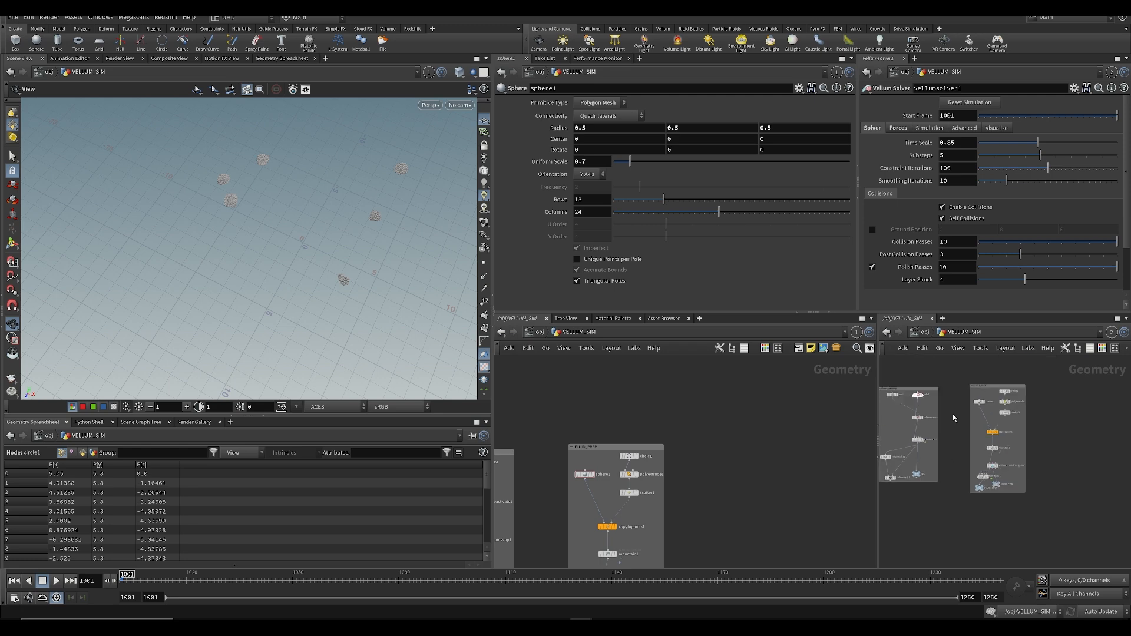
Step: Show the object level in the second network pane and add an Object Merge node beside FLUID_PREP in VELLUM_SIM
click(927, 332)
middle_drag(915, 463, 864, 467)
key(Tab)
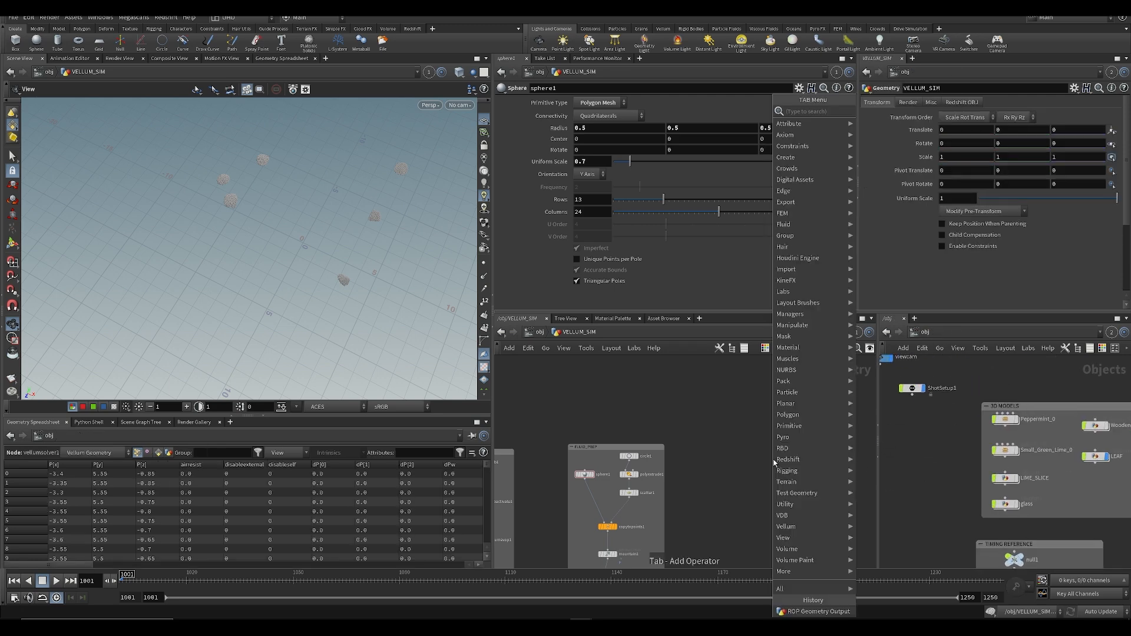
text(obj)
key(Return)
click(773, 459)
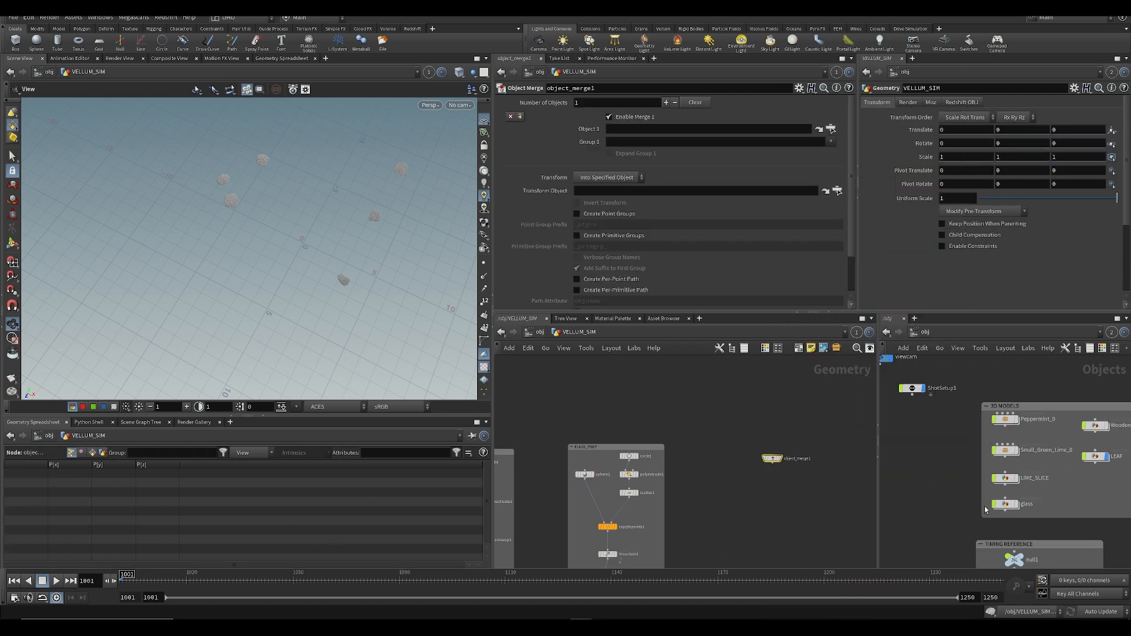
Step: Reference ../../LEAF/OUT_LEAF as Object 1 of the Object Merge and save the scene
middle_drag(1102, 468, 1067, 459)
click(1062, 451)
drag(1062, 451, 643, 179)
drag(629, 134, 1058, 446)
double_click(1059, 446)
scroll(1003, 527, up, 2)
drag(1017, 517, 642, 130)
key(ctrl+s)
Step: Display the merged leaf, frame it in the viewport and save the scene
click(772, 458)
key(f)
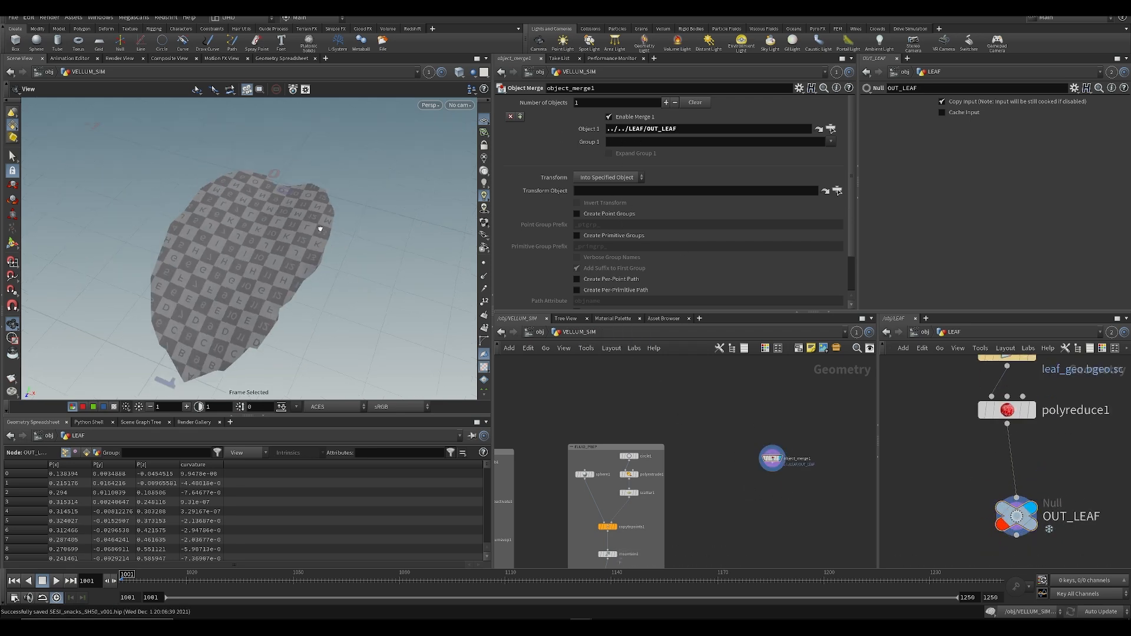
drag(322, 243, 280, 195)
key(ctrl+s)
middle_drag(729, 524, 742, 465)
scroll(743, 465, down, 3)
middle_drag(683, 437, 686, 397)
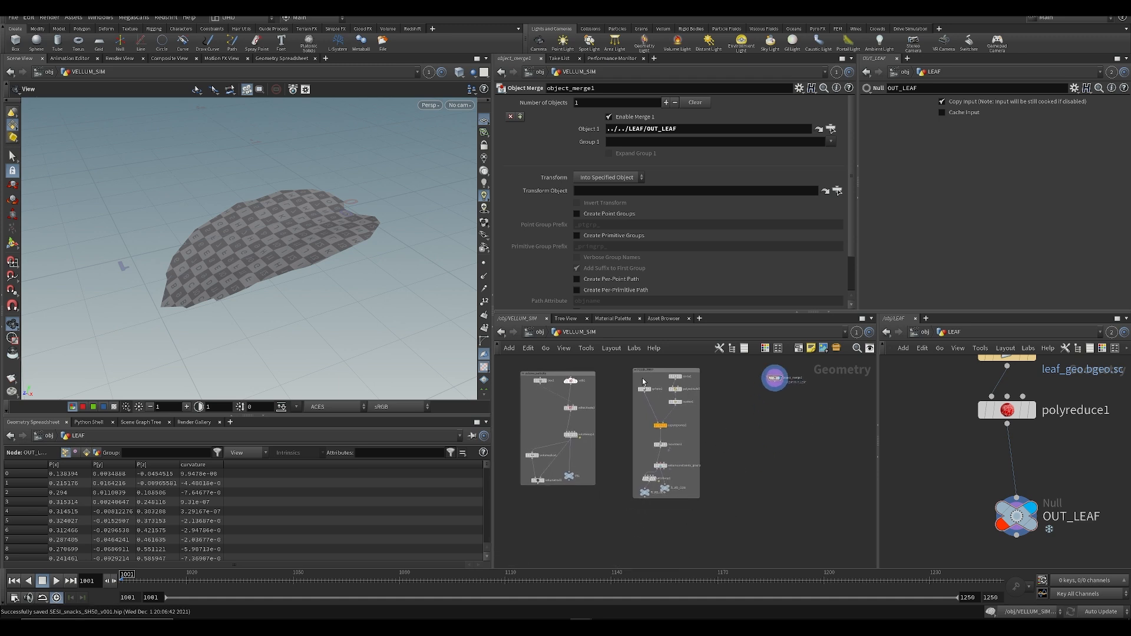
Step: Show the mountain1 fluid spheres as a template alongside the leaf and compare their placement
drag(235, 319, 312, 353)
middle_drag(782, 426, 784, 434)
click(671, 443)
scroll(185, 228, down, 10)
drag(162, 228, 118, 292)
middle_drag(117, 292, 377, 282)
scroll(672, 499, up, 4)
Step: Move null1 and vellumsolver1 back up beneath the FLUID_PREP box and save the scene
middle_drag(692, 499, 703, 428)
middle_click(703, 429)
scroll(707, 436, down, 4)
middle_drag(724, 526, 725, 446)
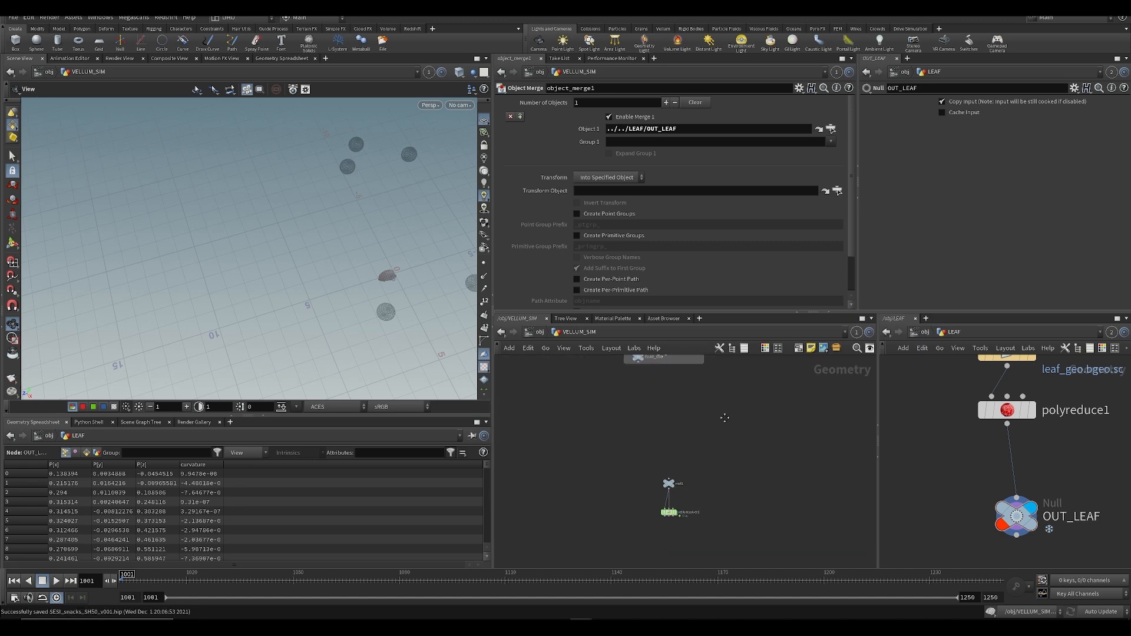
drag(665, 518, 649, 473)
key(ctrl+z)
drag(616, 413, 655, 386)
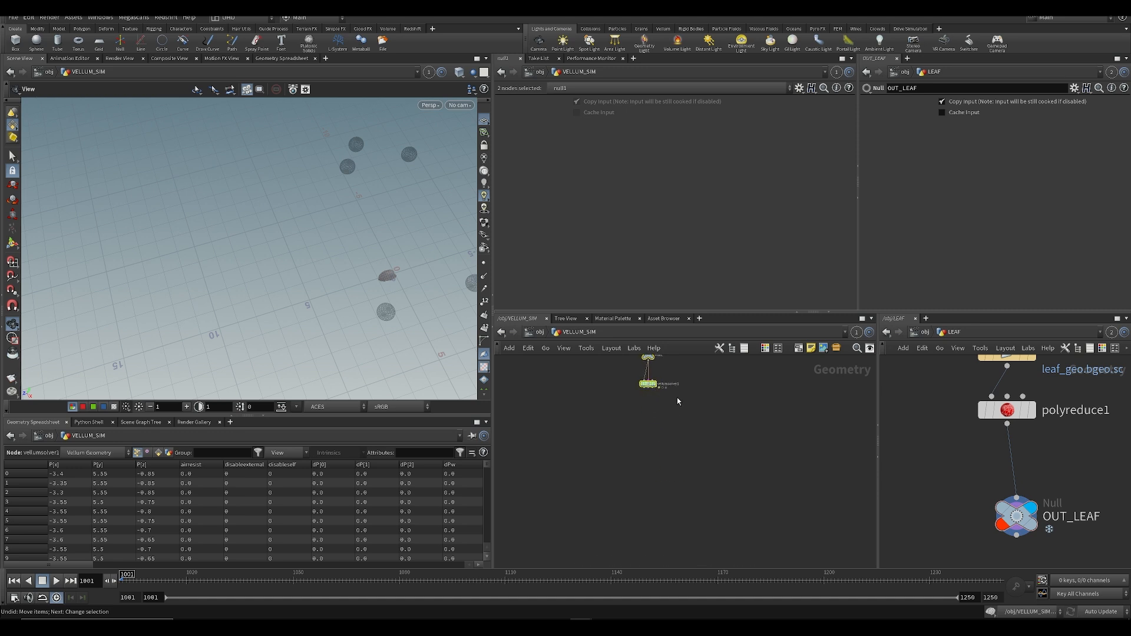
middle_drag(655, 386, 636, 500)
drag(636, 500, 637, 516)
middle_drag(669, 511, 667, 459)
key(ctrl+s)
click(702, 462)
Step: Examine the fluid spheres above the leaf from a low side angle
drag(394, 295, 249, 284)
middle_drag(250, 283, 242, 297)
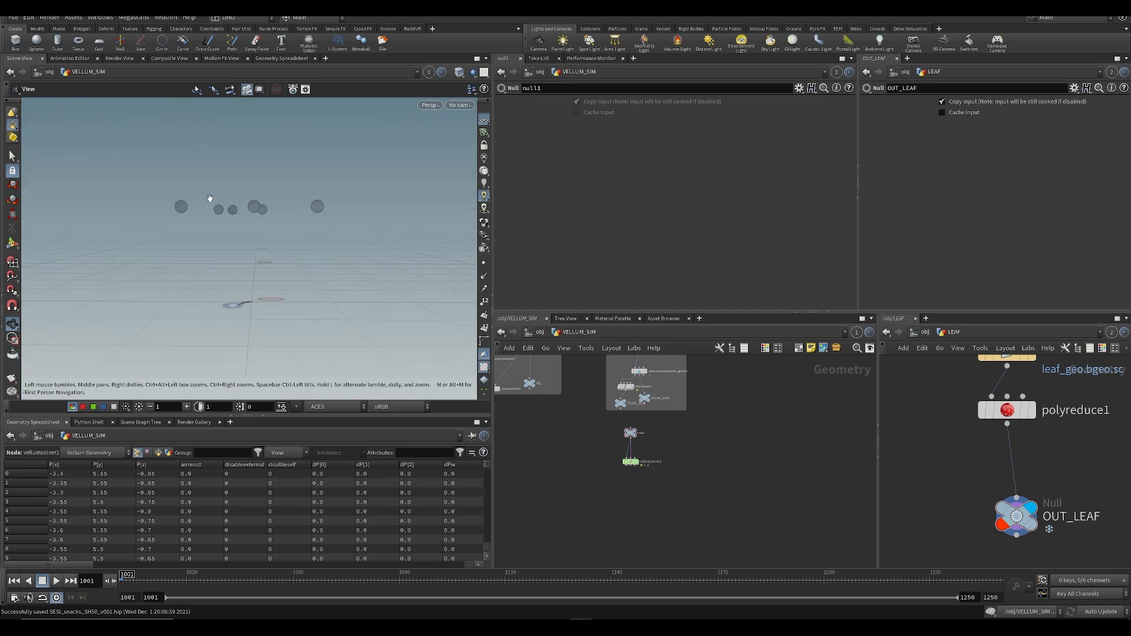
mouse_move(259, 232)
mouse_down()
mouse_move(306, 248)
mouse_move(278, 240)
mouse_up()
middle_drag(734, 383, 666, 489)
scroll(682, 423, up, 1)
middle_drag(683, 422, 721, 395)
key(Tab)
text(dop)
key(Down)
key(Down)
key(Return)
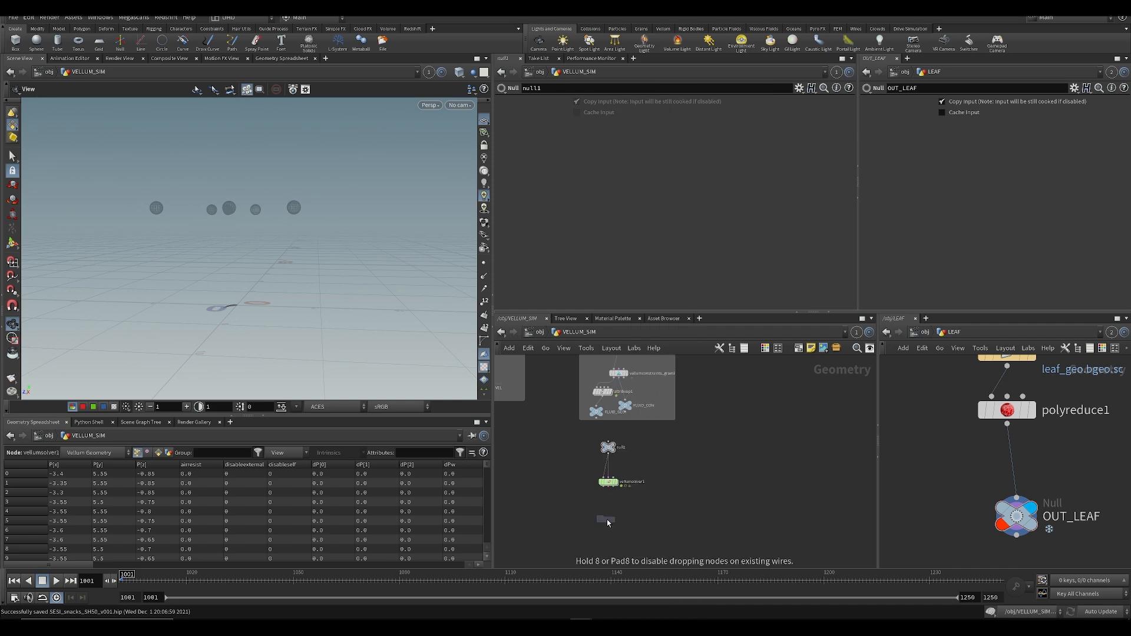
Step: Add a Vellum I/O node below vellumsolver1 and connect the solver's first two outputs to its matching inputs
scroll(608, 521, up, 4)
key(Tab)
text(vellum io)
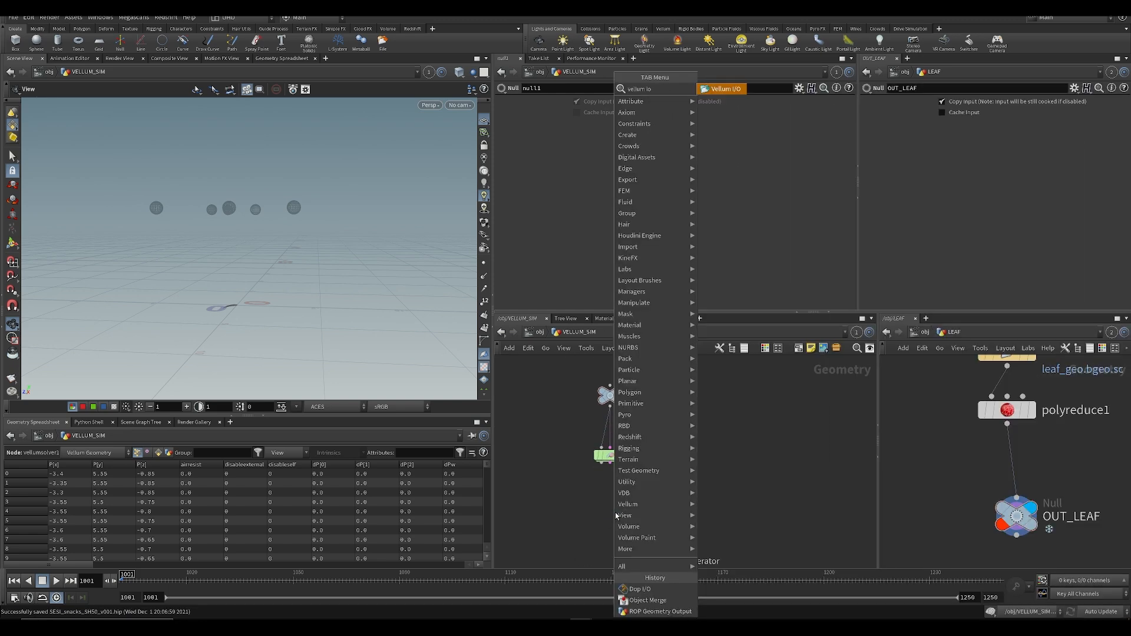
key(Return)
click(617, 516)
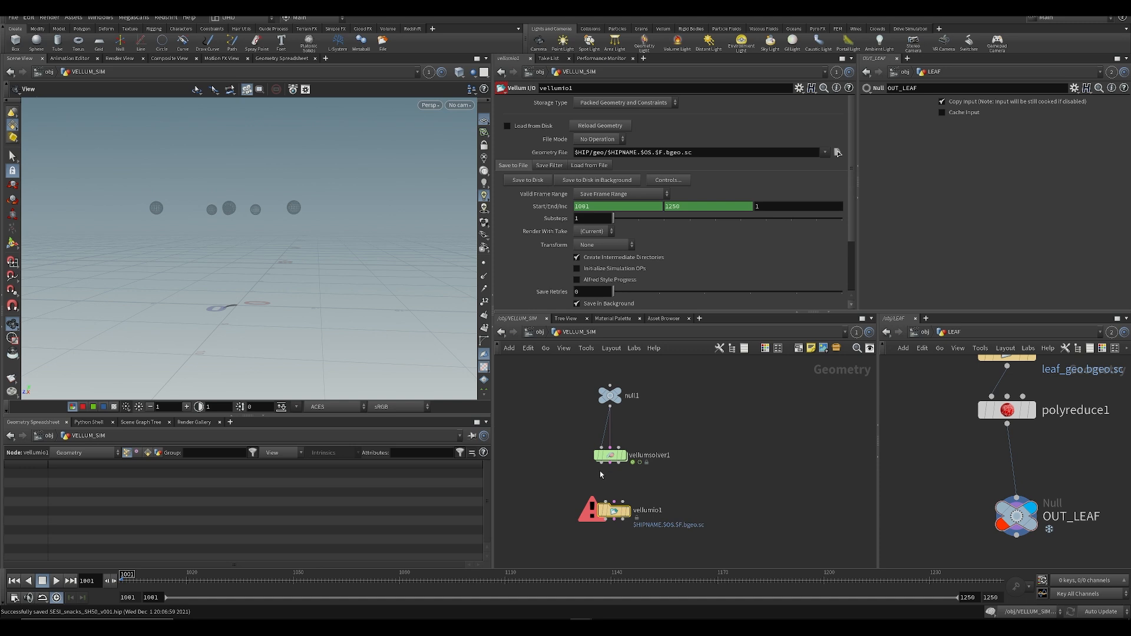
click(602, 464)
click(606, 502)
click(614, 501)
click(611, 464)
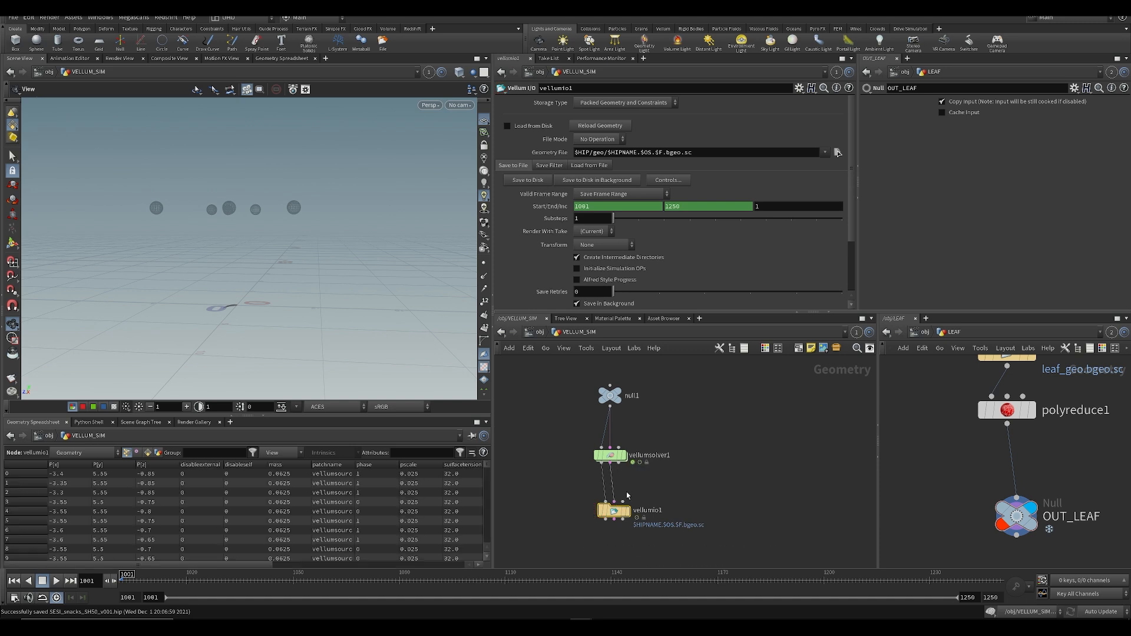
Step: Connect vellumsolver1's third output to vellumio1 and set its geometry file to $JOB/geo/vellumsim/1/vellumsim_$F4.bgeo.sc
click(624, 502)
click(619, 463)
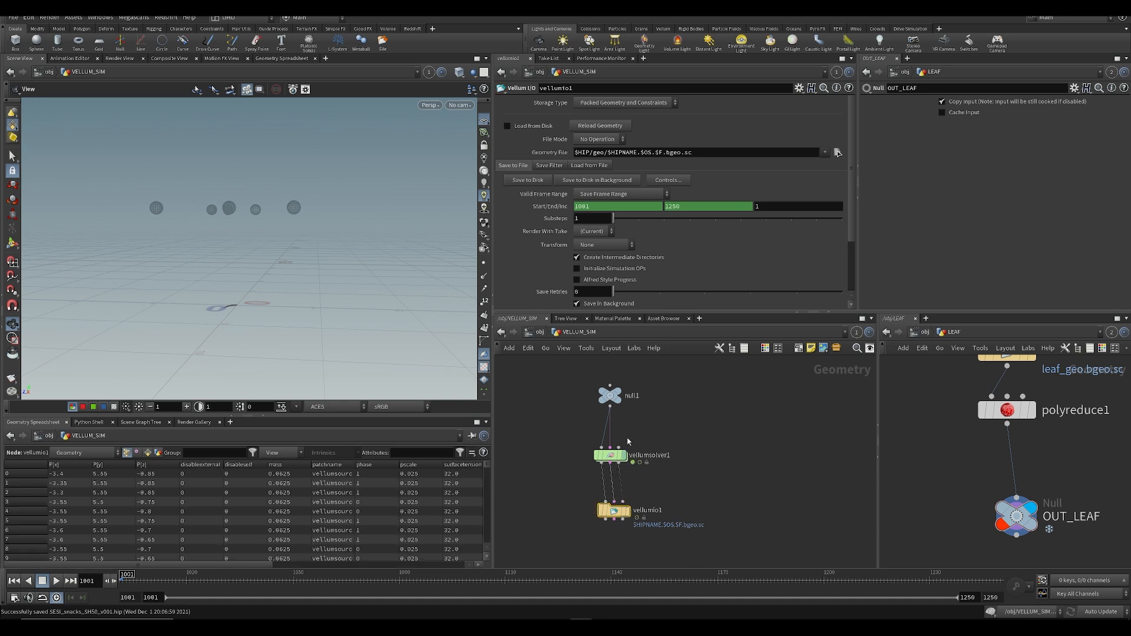
click(586, 154)
text($JOB/geo/vellumsim/1/vellumsim)
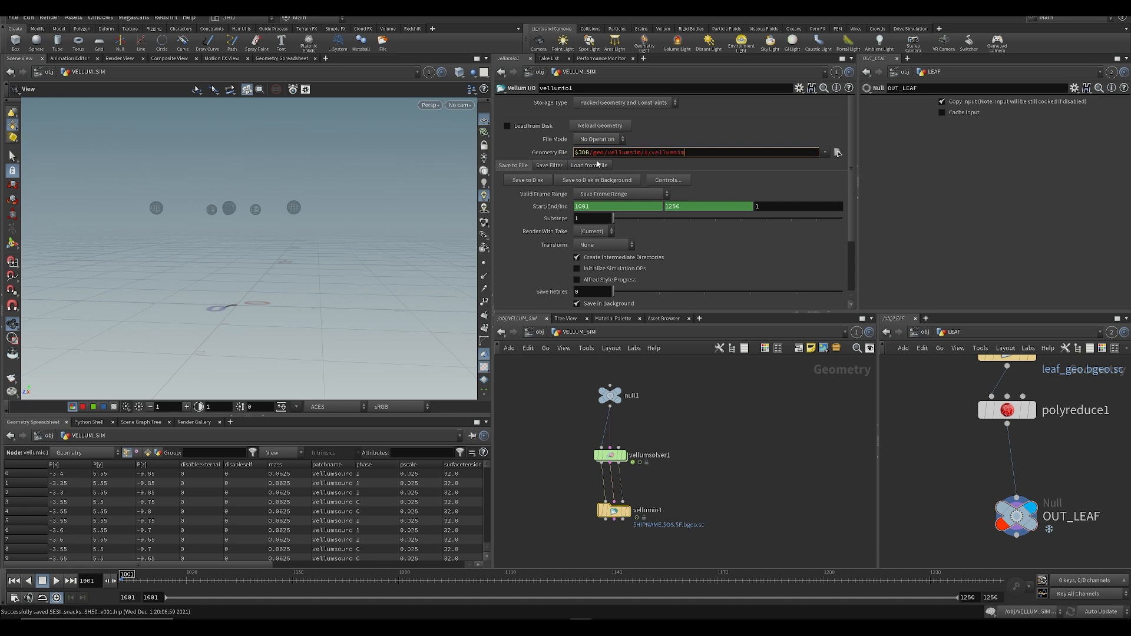
text(F4.bgeo.sc)
key(Return)
Step: Delete the frame range channels on vellumio1, set the end frame to 1080, enable Initialize Simulation OPs and save the scene
right_click(551, 206)
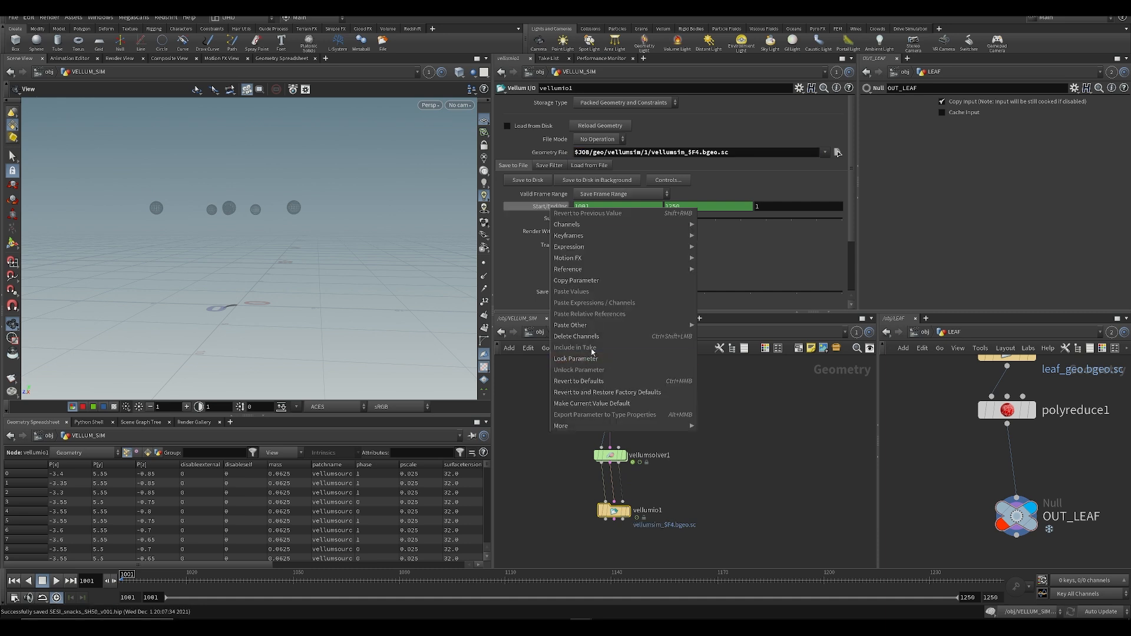
click(664, 281)
click(693, 208)
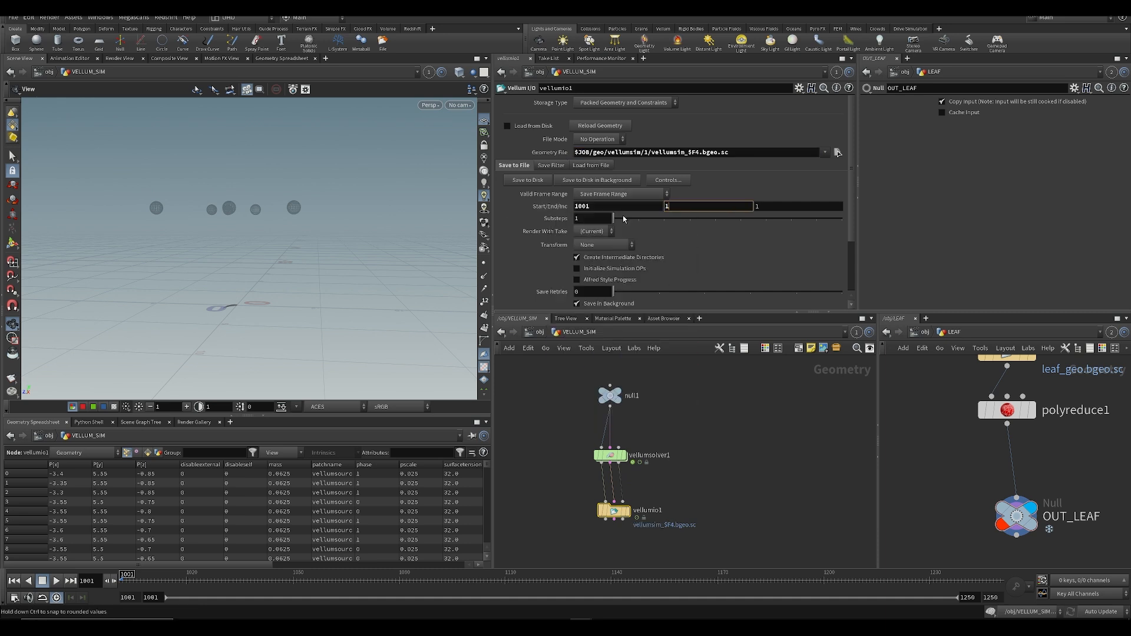
click(577, 268)
key(ctrl+s)
key(ctrl+s)
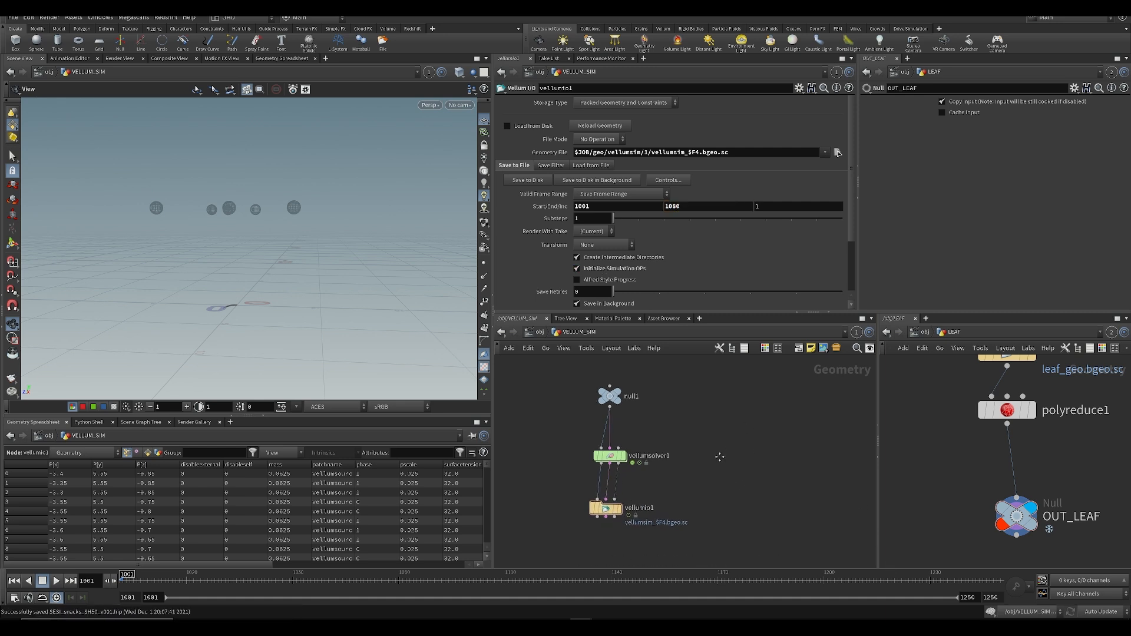
Step: Align vellumio1 below the solver and cache the fluid simulation to disk, interrupting it at about frame 1052
scroll(605, 451, down, 2)
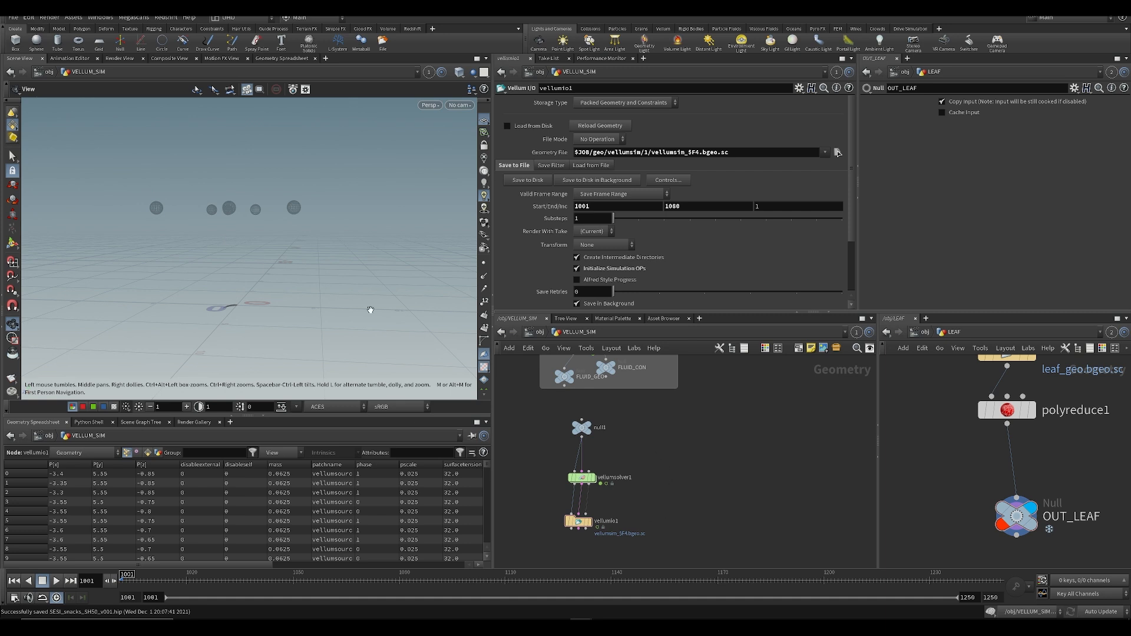
drag(211, 299, 227, 265)
middle_drag(690, 472, 704, 443)
drag(601, 490, 604, 487)
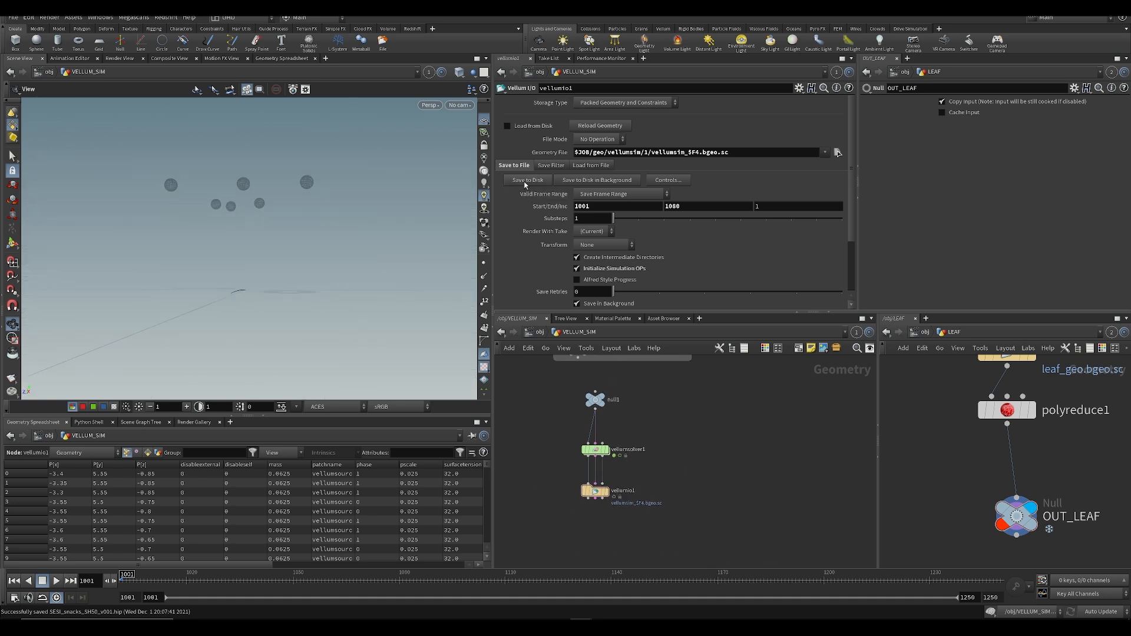
click(522, 178)
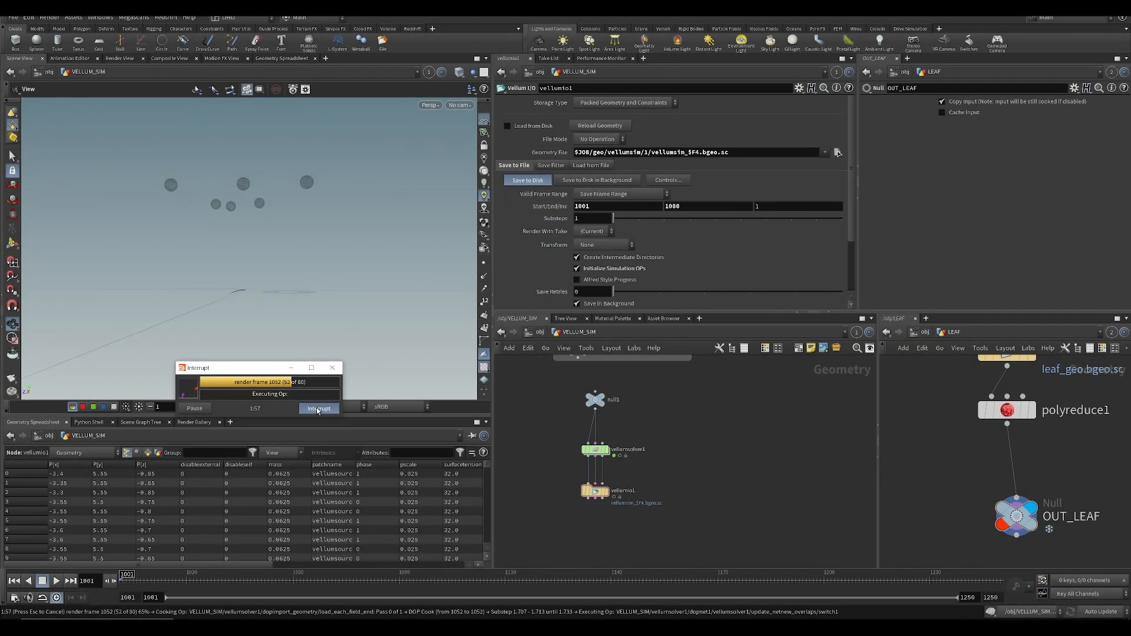
click(304, 408)
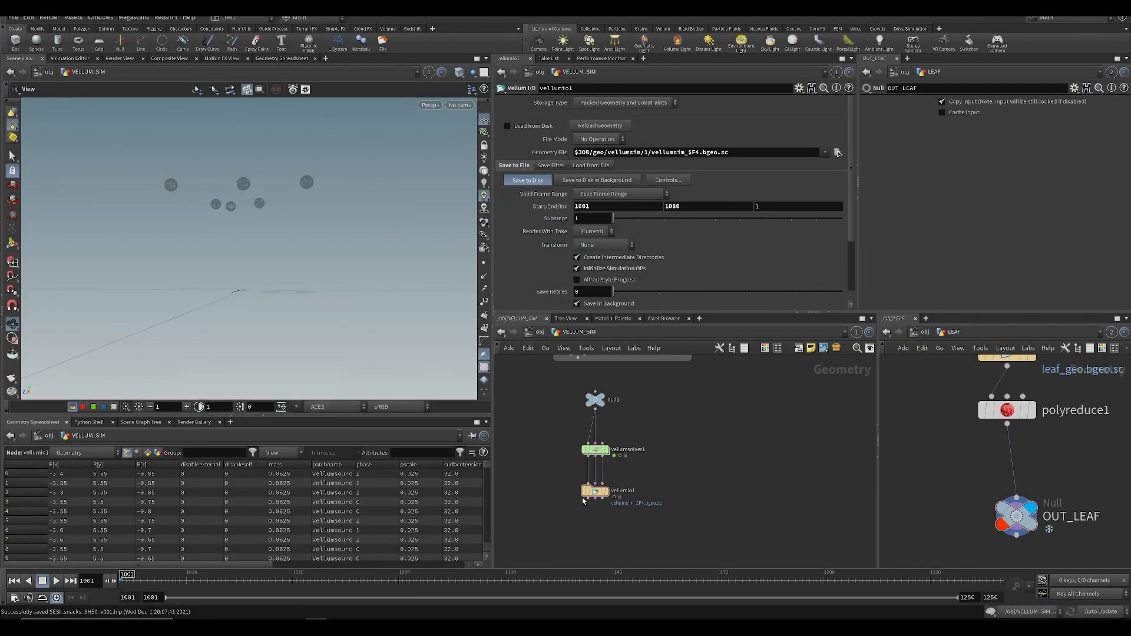
Step: Display vellumio1 and enable Load from Disk on it
click(599, 547)
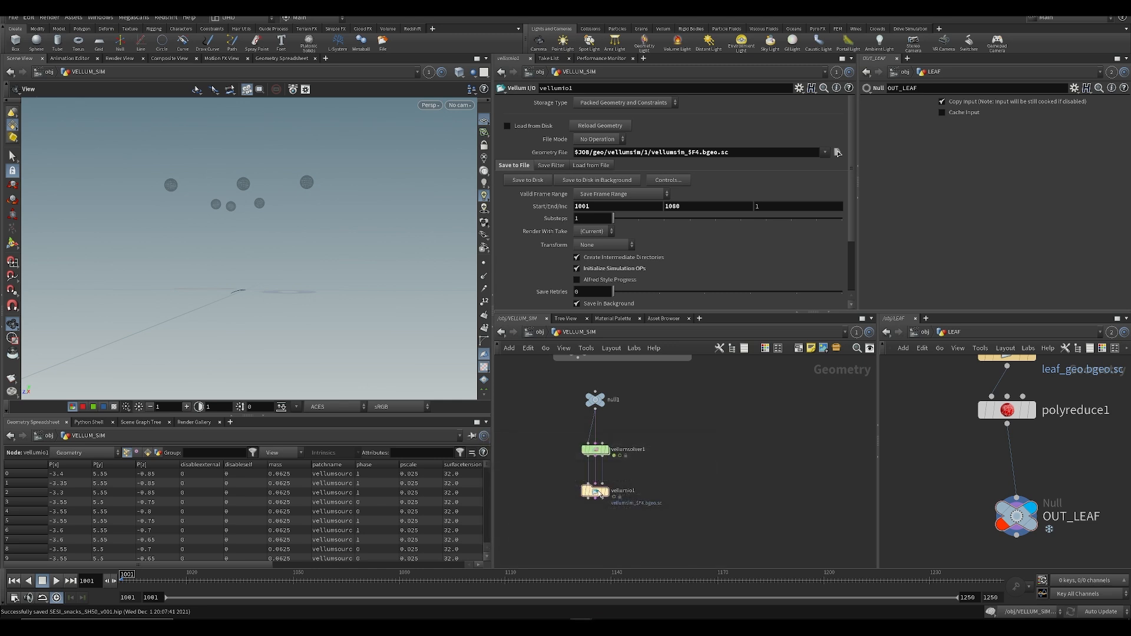
click(611, 477)
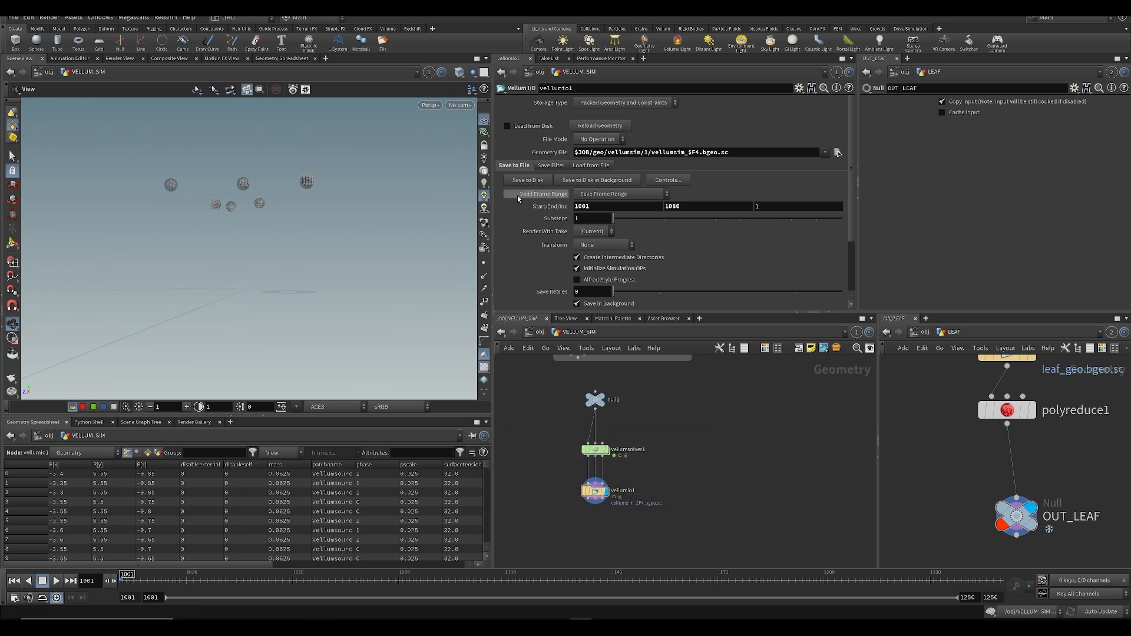
click(507, 126)
Step: Scrub the cached simulation to frame 1051 and examine the shape of the fluid strands from several angles
drag(127, 580, 293, 571)
drag(275, 157, 282, 307)
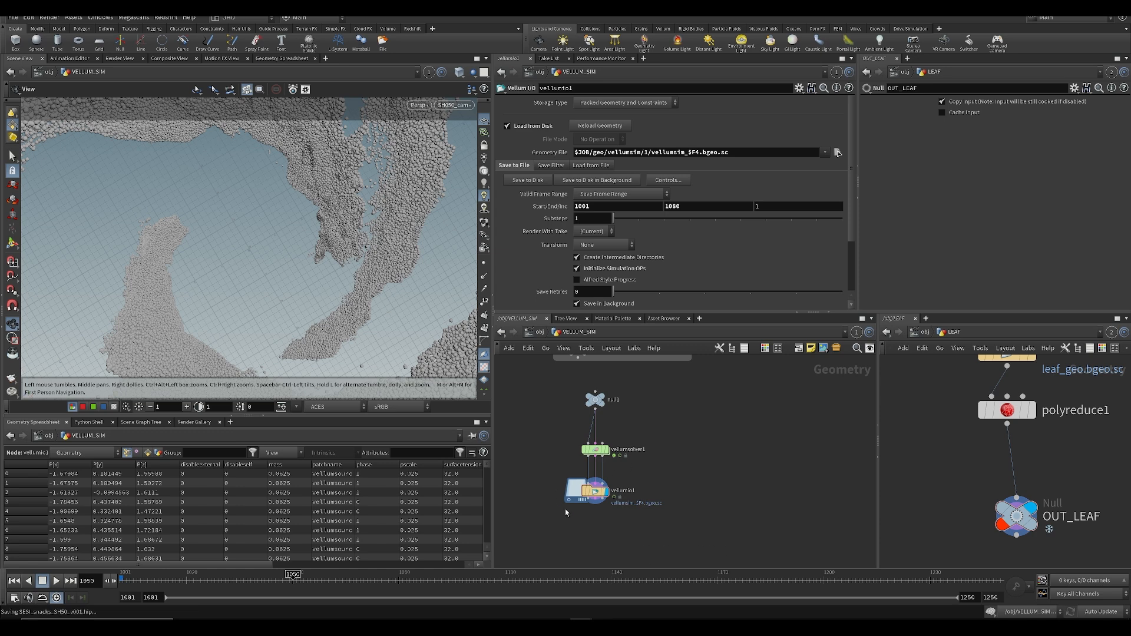
click(315, 580)
drag(306, 581, 300, 581)
middle_drag(725, 427, 671, 563)
scroll(708, 492, down, 2)
scroll(728, 430, down, 2)
click(736, 423)
drag(331, 306, 198, 209)
key(space+g)
drag(244, 266, 213, 278)
Step: Add a Transform node in the area below the leaf's object merge
scroll(745, 457, up, 3)
key(Tab)
text(trans)
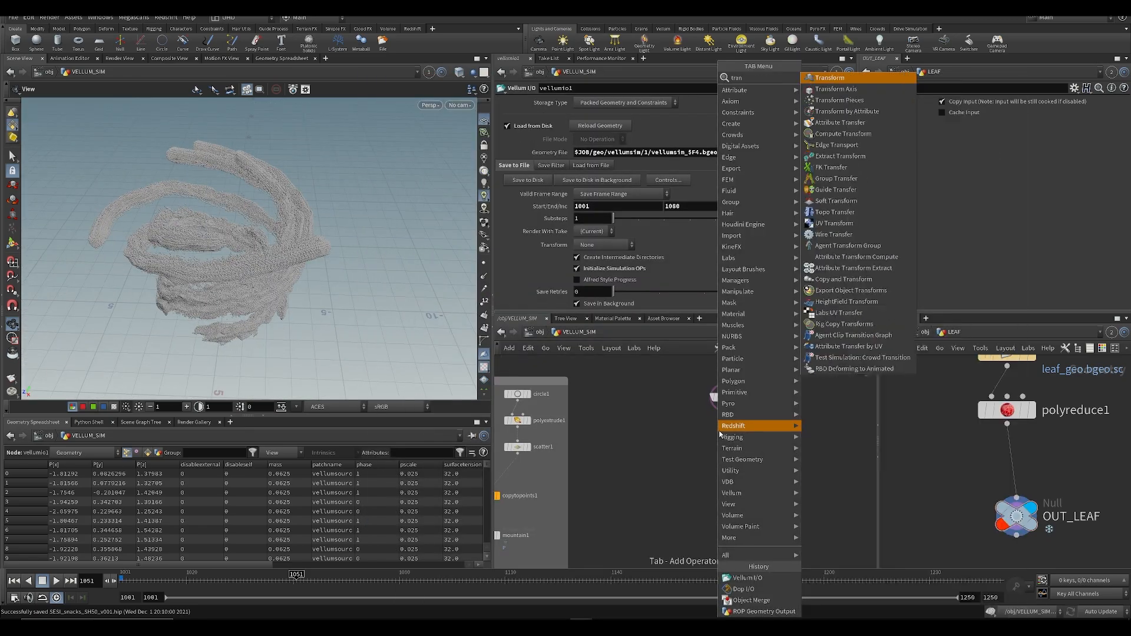
key(Return)
key(Return)
scroll(543, 533, down, 3)
drag(542, 534, 718, 419)
middle_drag(716, 450, 716, 547)
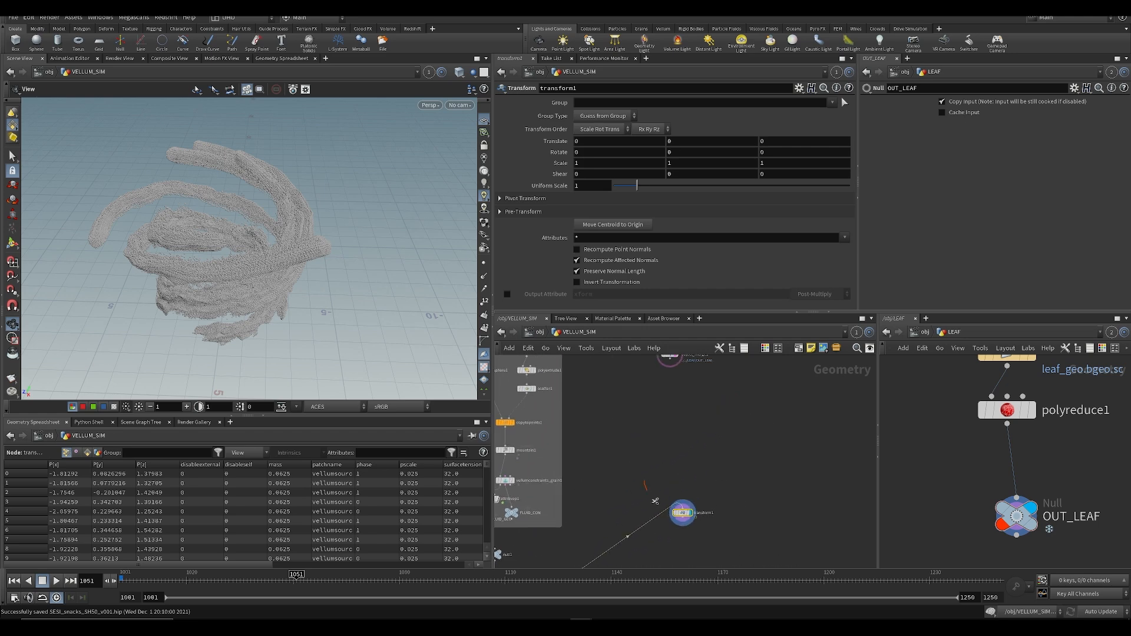
Step: Move transform1 under object_merge1, cut its wire from the fluid branch and connect object_merge1 to it instead
drag(680, 515, 670, 441)
key(y)
drag(657, 482, 635, 444)
click(670, 364)
click(673, 434)
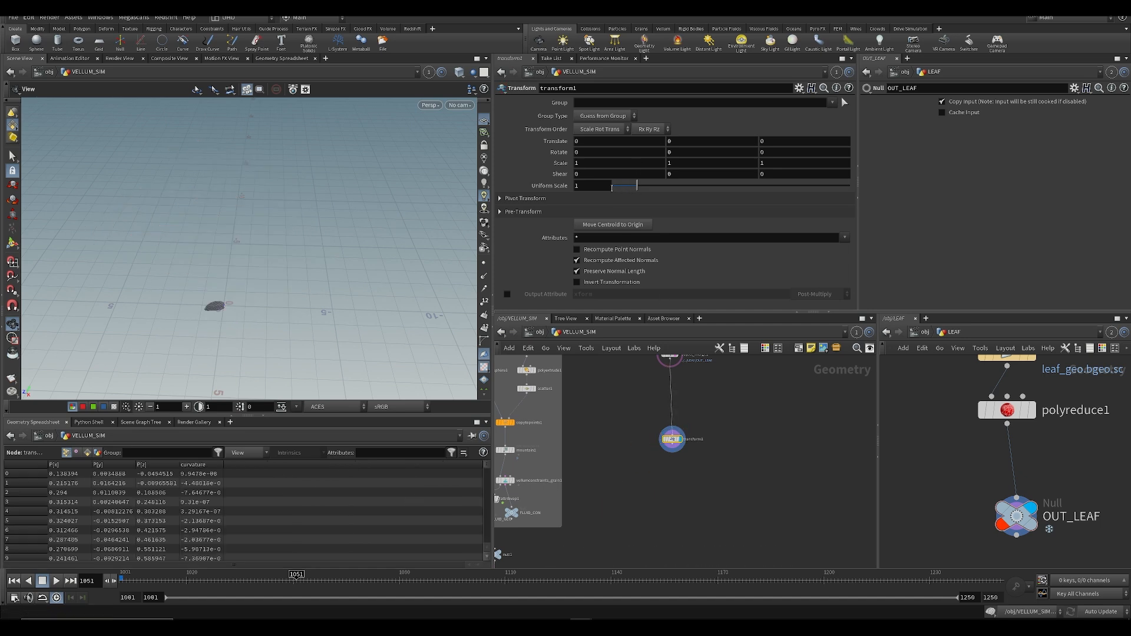
Step: Set transform1's uniform scale to 1.5 to enlarge the leaf and save the scene
key(Return)
key(ctrl+s)
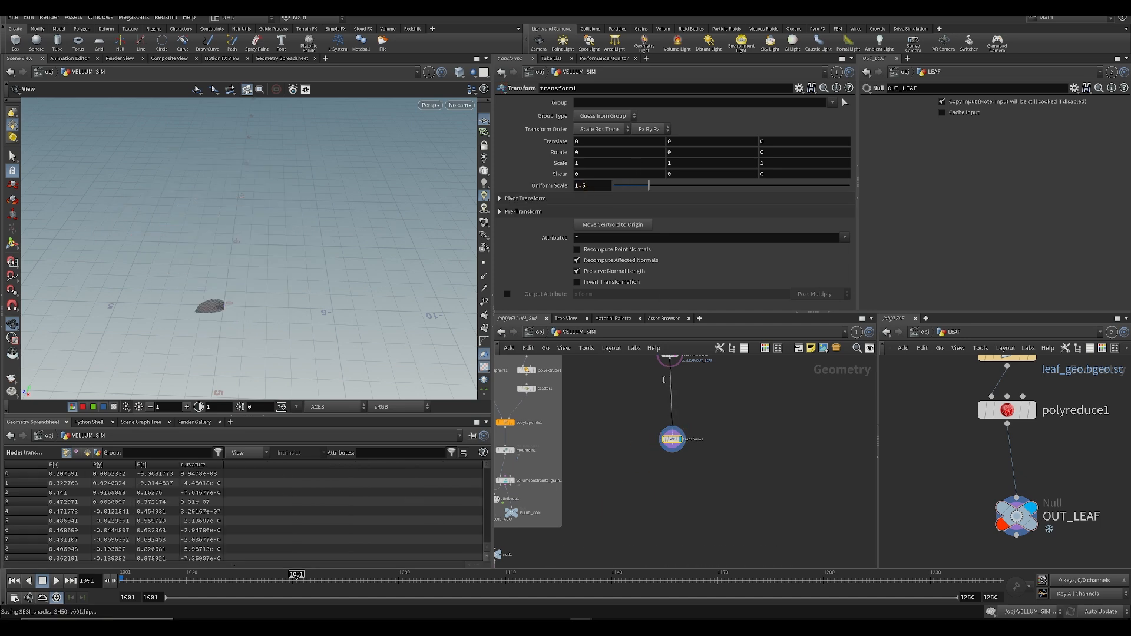
click(622, 493)
key(ctrl+s)
scroll(622, 493, up, 2)
middle_drag(623, 493, 603, 551)
key(ctrl+s)
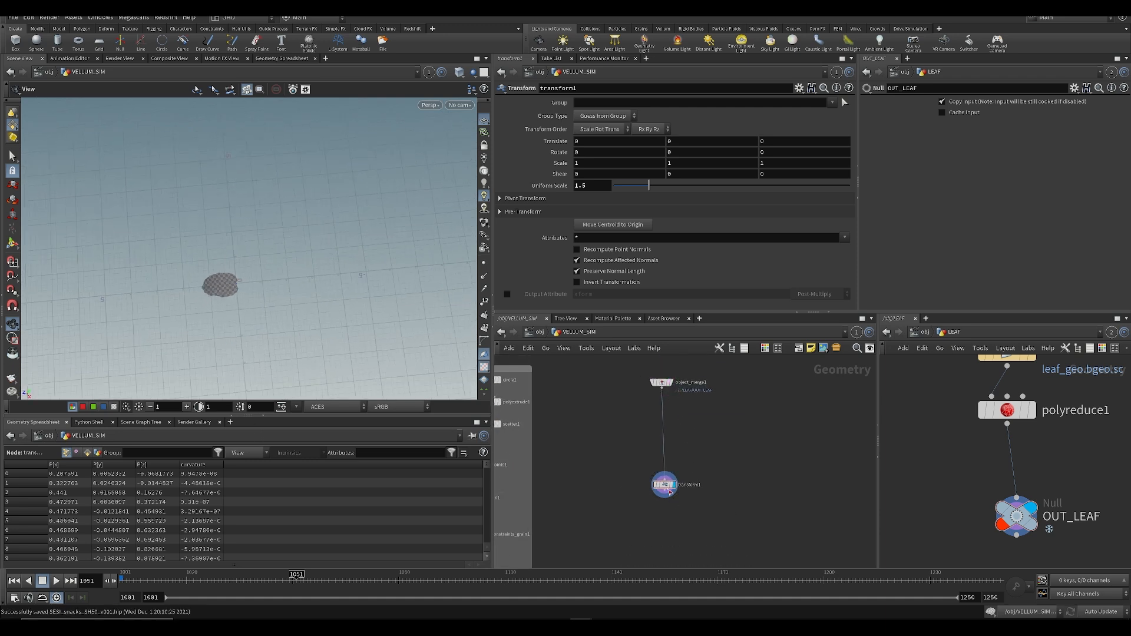
Step: Move transform1 closer beneath object_merge1 and inspect the scaled leaf
drag(669, 485, 655, 425)
scroll(201, 315, up, 3)
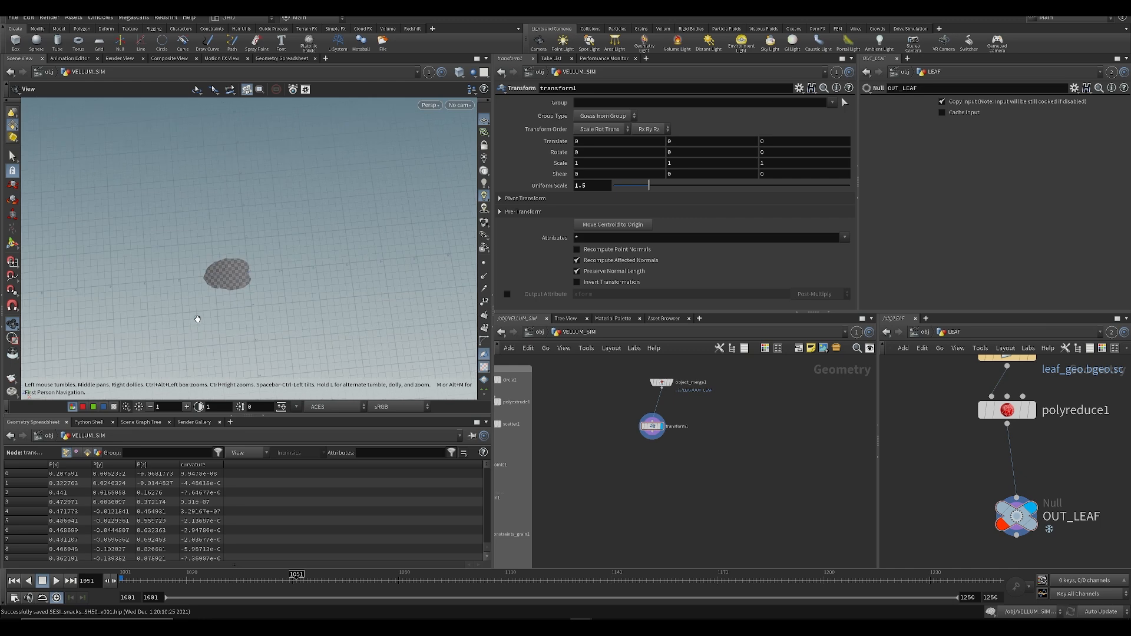
scroll(215, 305, up, 3)
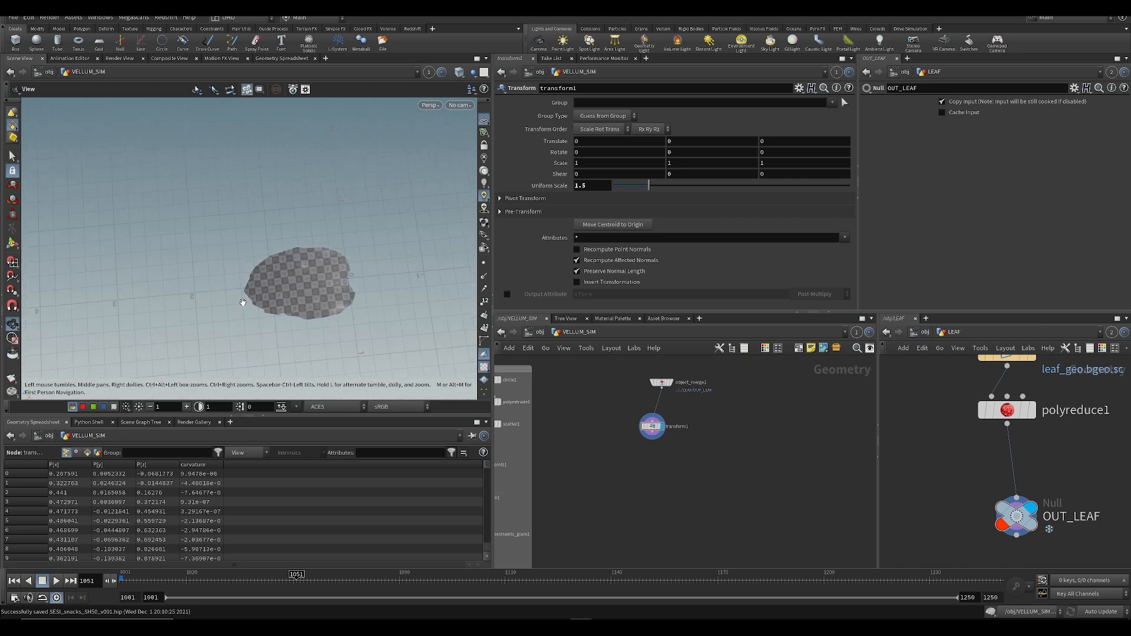
drag(651, 427, 666, 428)
middle_drag(618, 457, 716, 406)
scroll(716, 407, down, 4)
middle_drag(673, 530, 678, 523)
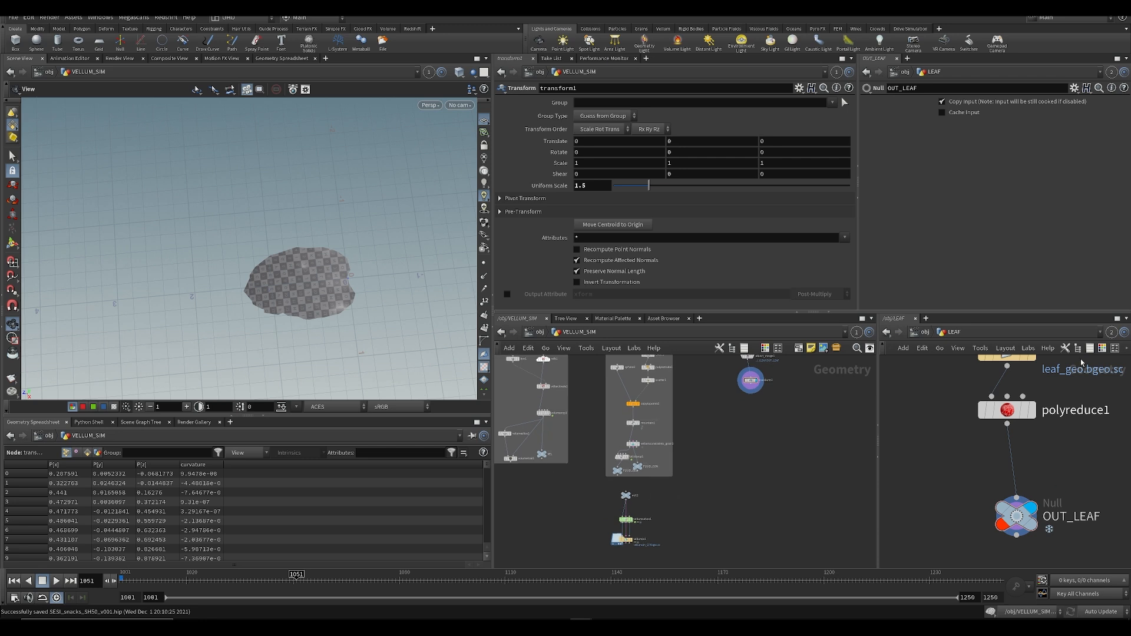
Step: Add a Vellum Configure Cloth node beneath transform1 and connect transform1 to its first input
scroll(734, 393, up, 4)
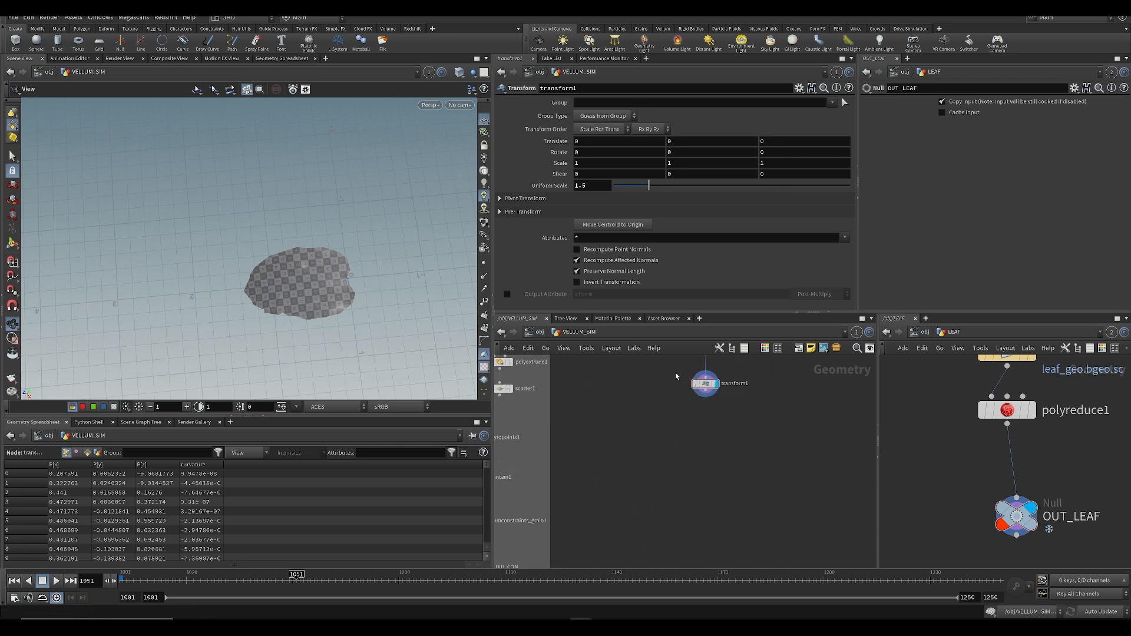
scroll(717, 465, down, 3)
key(Tab)
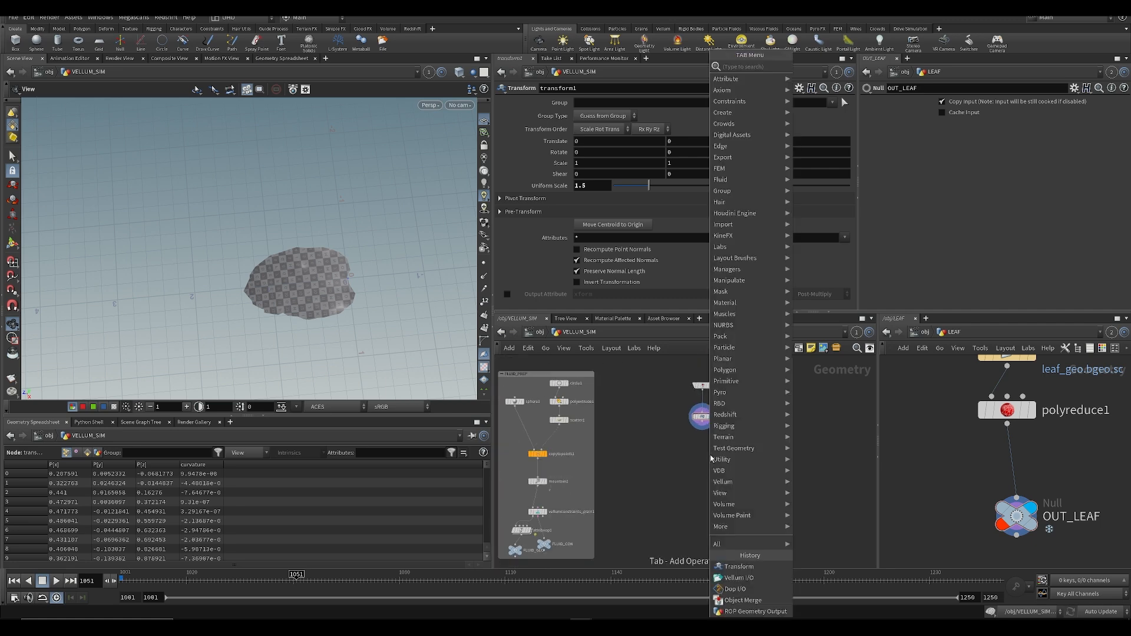
text(vellum so)
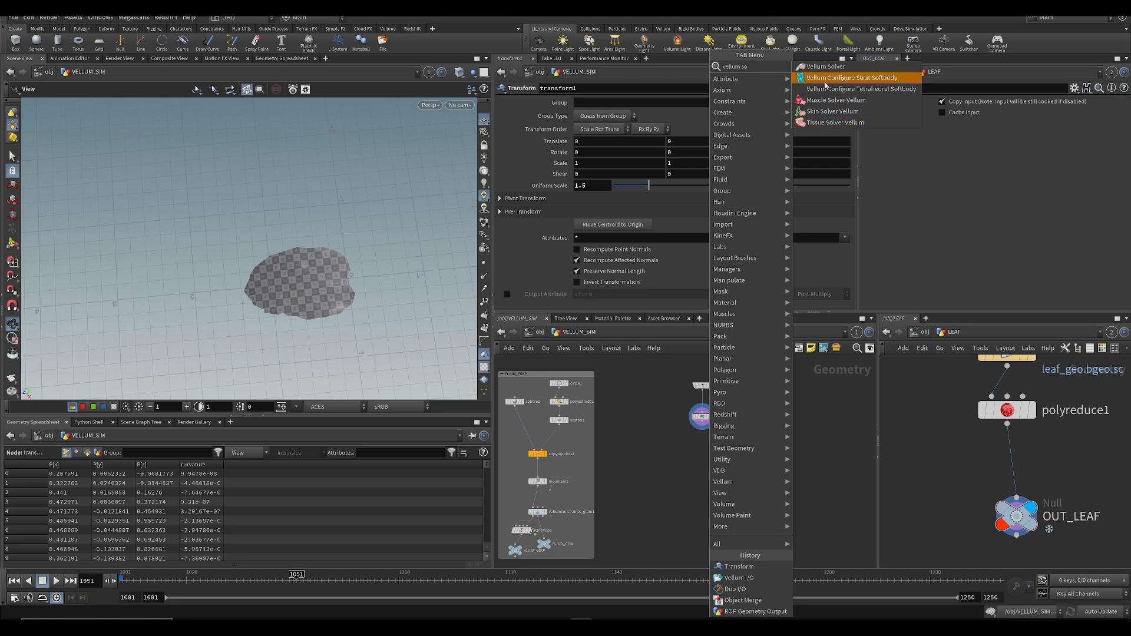
key(BackSpace)
key(BackSpace)
text(cl)
key(Return)
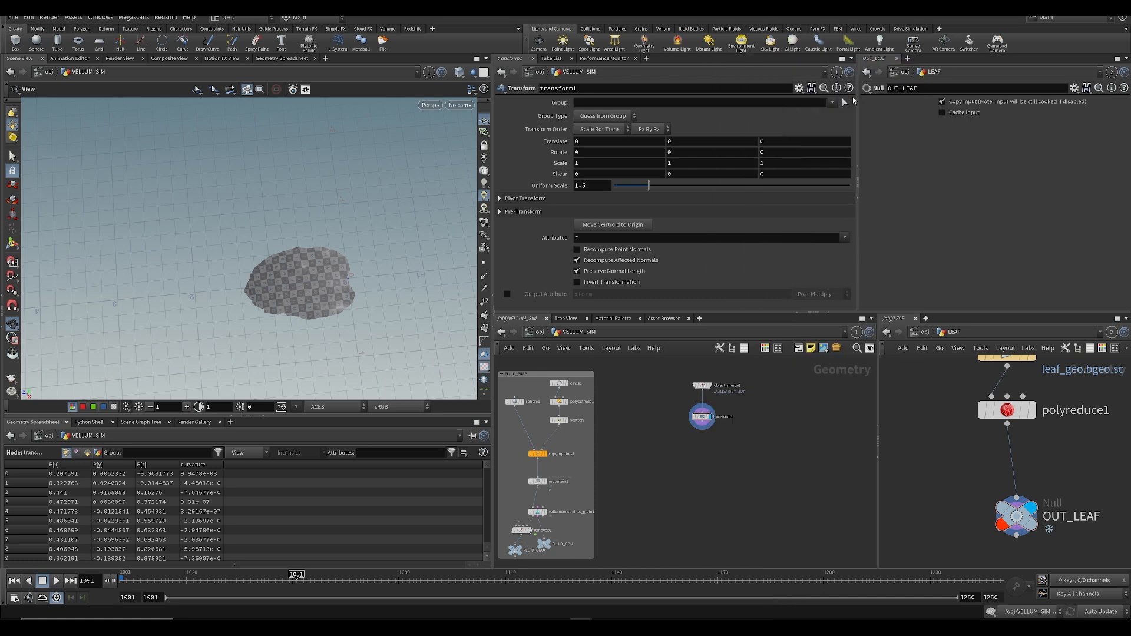
click(705, 457)
scroll(704, 421, up, 3)
click(703, 414)
click(701, 458)
drag(709, 465, 703, 451)
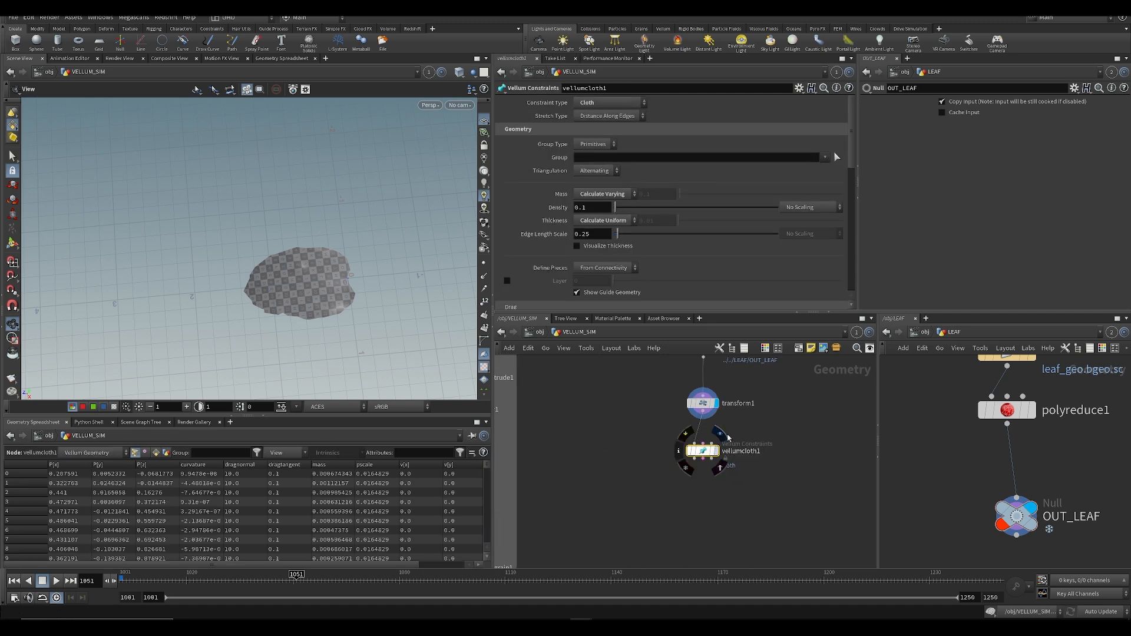
Step: Display vellumcloth1, view the leaf from the side and save the scene
click(720, 434)
alt+drag(298, 299, 303, 217)
key(ctrl+s)
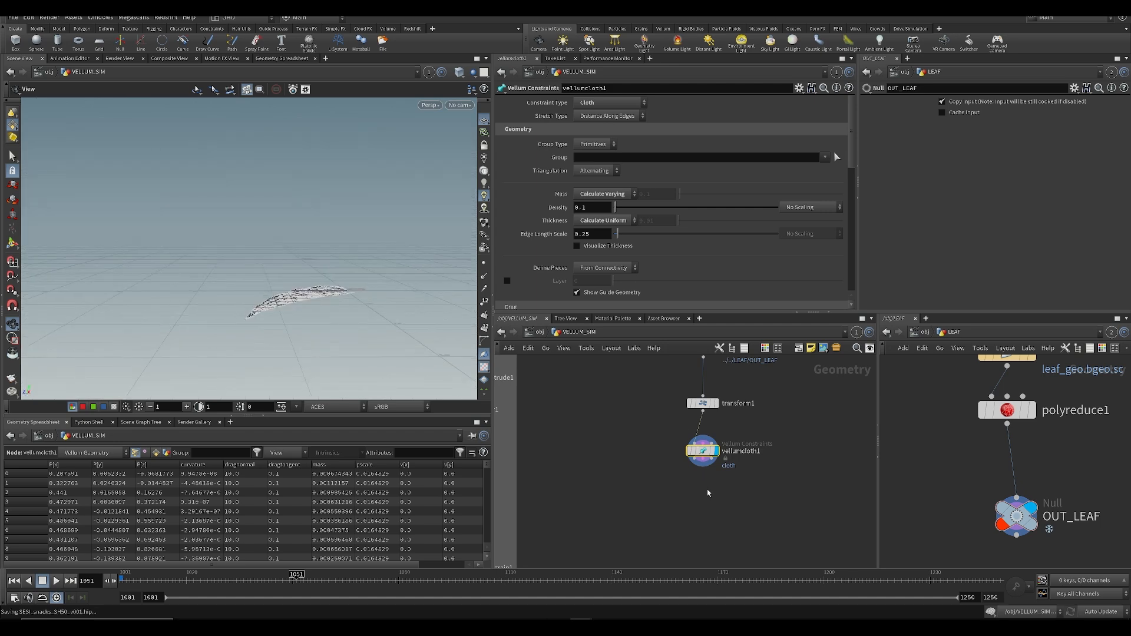
Step: Add a Null below vellumcloth1, connect the cloth's geometry output to it and name it LEAF_GEO
key(Tab)
key(Escape)
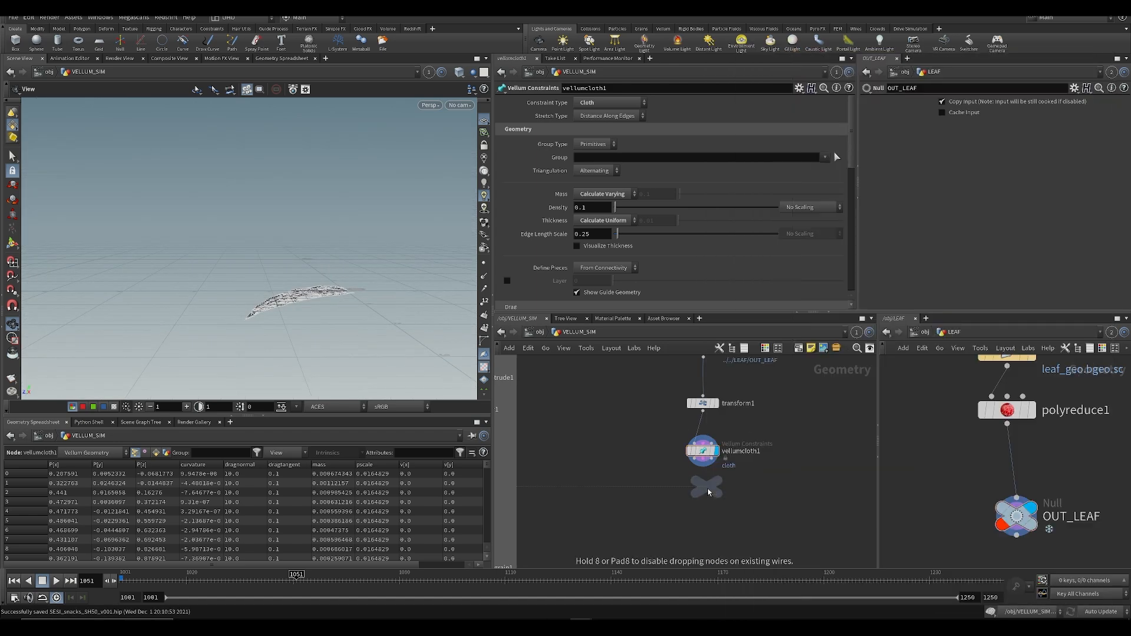
click(682, 502)
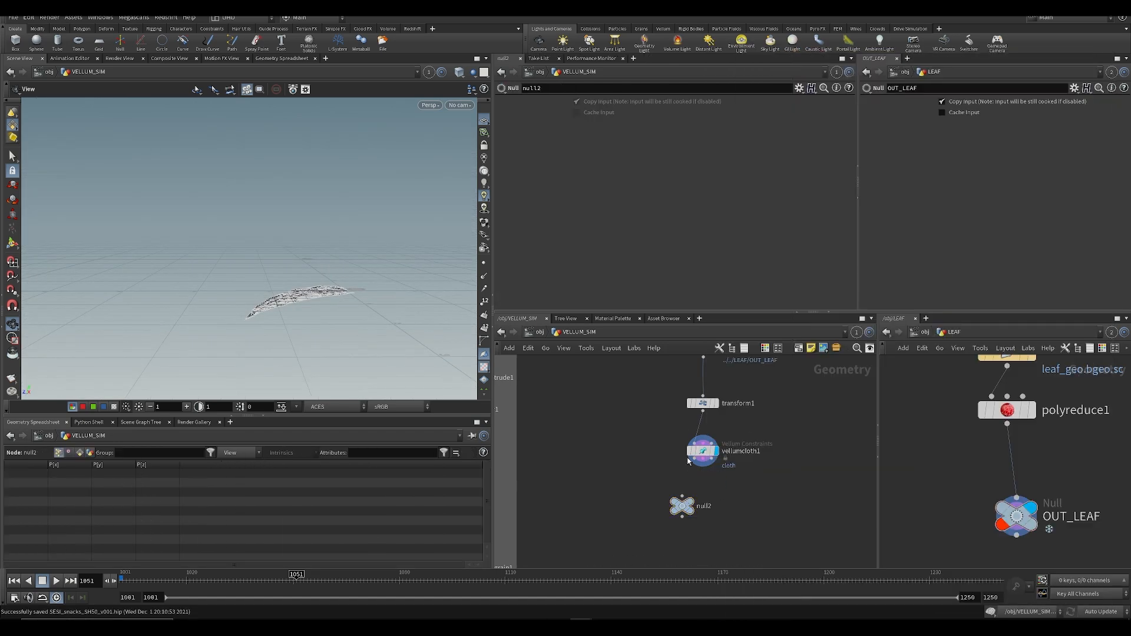
mouse_move(682, 497)
mouse_down()
mouse_move(703, 459)
mouse_move(683, 497)
mouse_up()
key(ctrl+z)
click(704, 506)
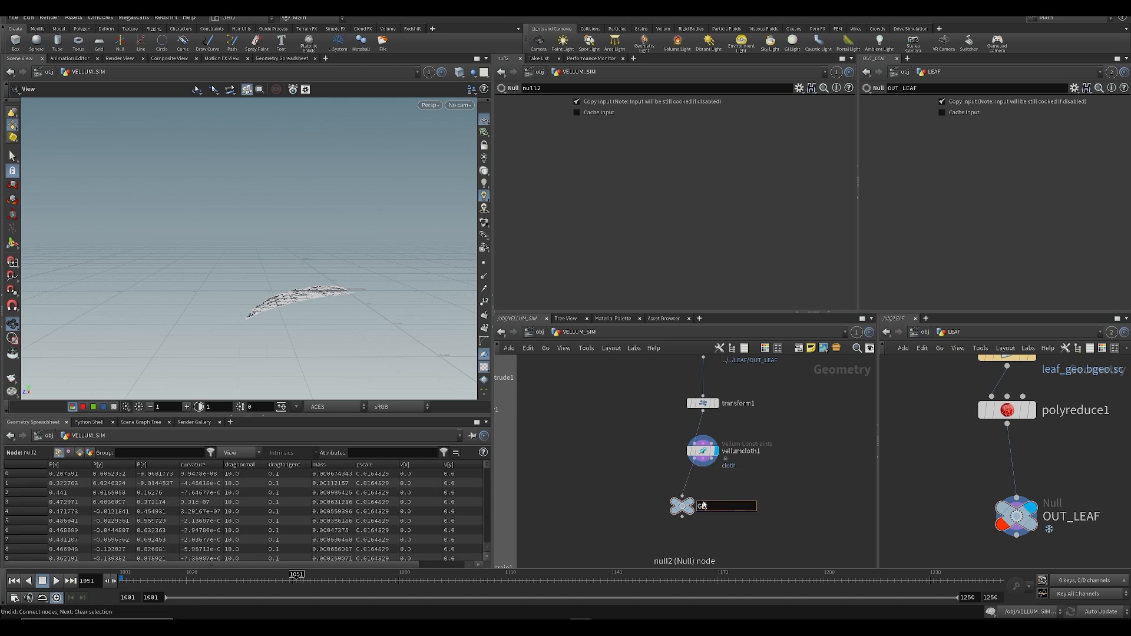
text(LEAF_GEO)
key(Return)
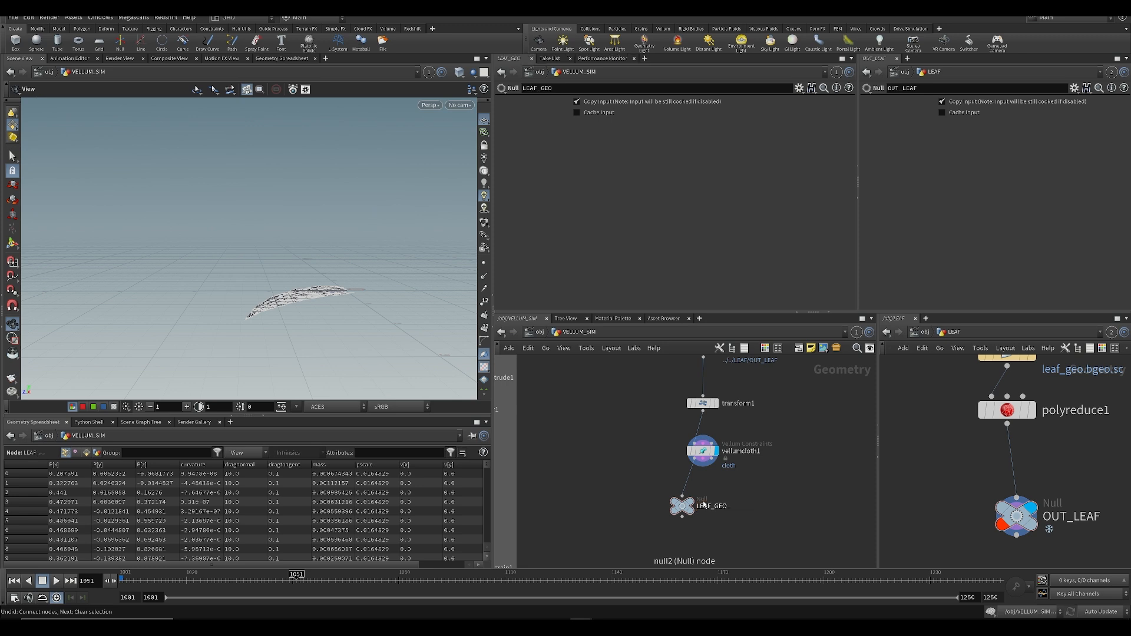
Step: Duplicate LEAF_GEO beside the original as LEAF_CON for vellumcloth1's constraint output
drag(699, 516, 698, 515)
drag(684, 508, 669, 510)
alt+drag(669, 510, 710, 519)
text(LEAF_CON)
key(Return)
Step: Save the scene and align LEAF_CON with LEAF_GEO beneath vellumcloth1
click(785, 498)
middle_drag(766, 507, 763, 465)
scroll(763, 465, down, 3)
key(ctrl+s)
drag(724, 471, 733, 466)
drag(392, 327, 292, 281)
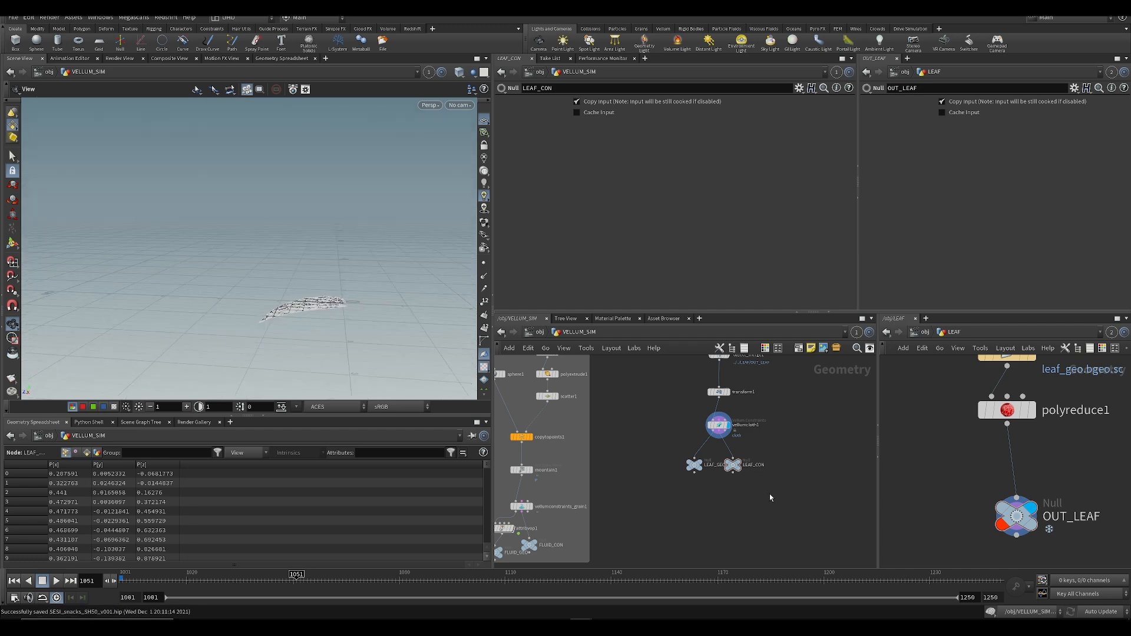
Step: Add a Vellum Solver node below the LEAF_GEO and LEAF_CON nulls
middle_drag(769, 491, 765, 509)
key(Tab)
text(vell)
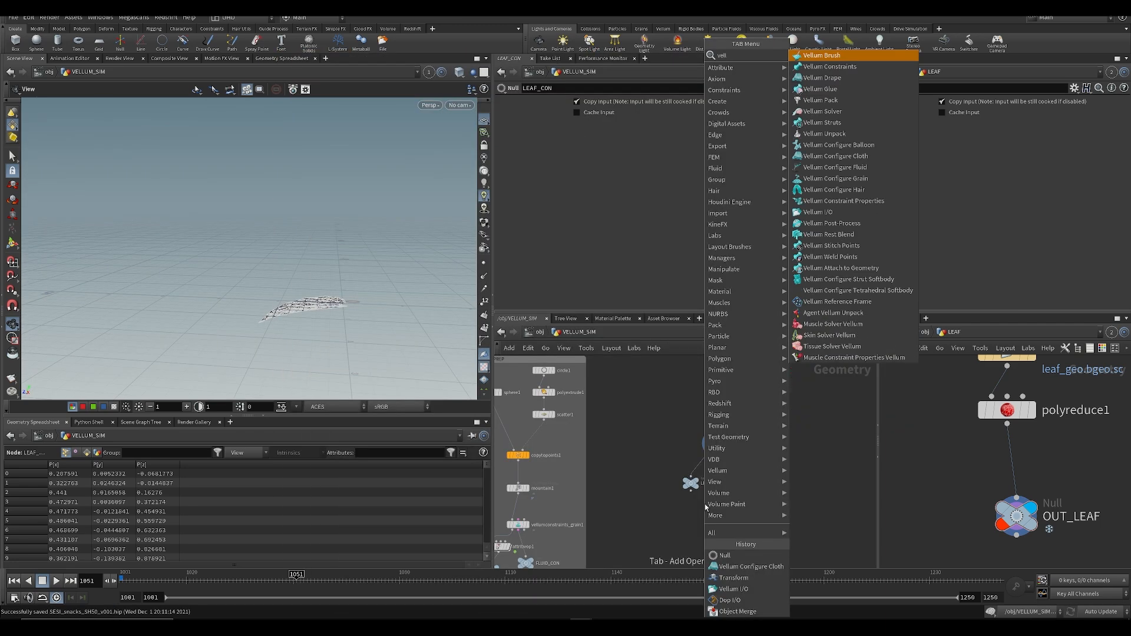
text(um so)
key(Return)
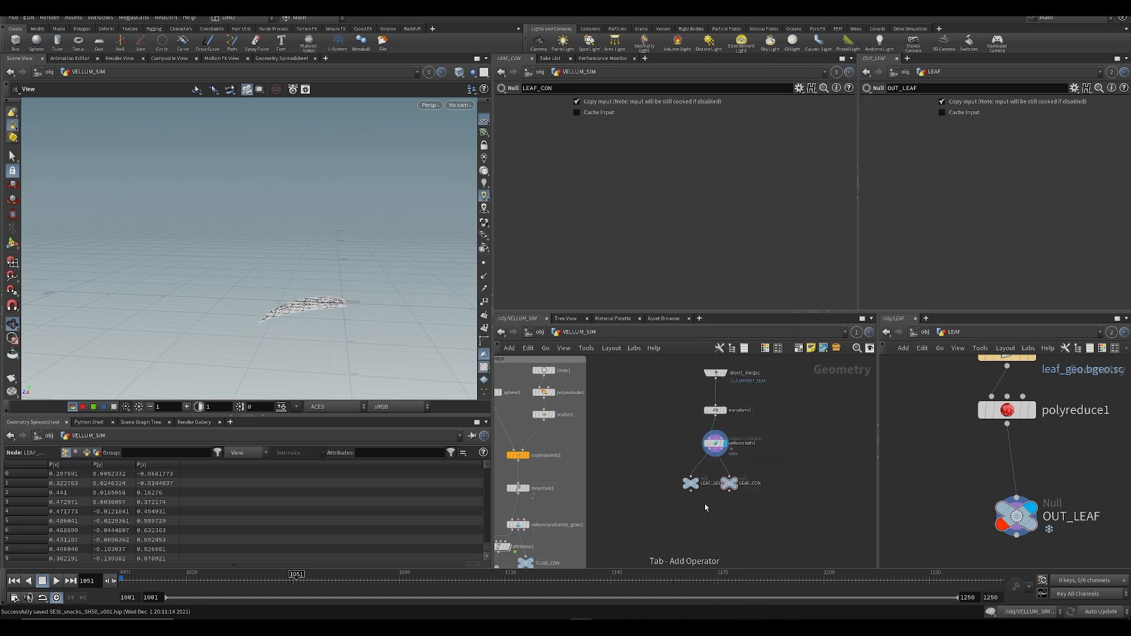
click(701, 521)
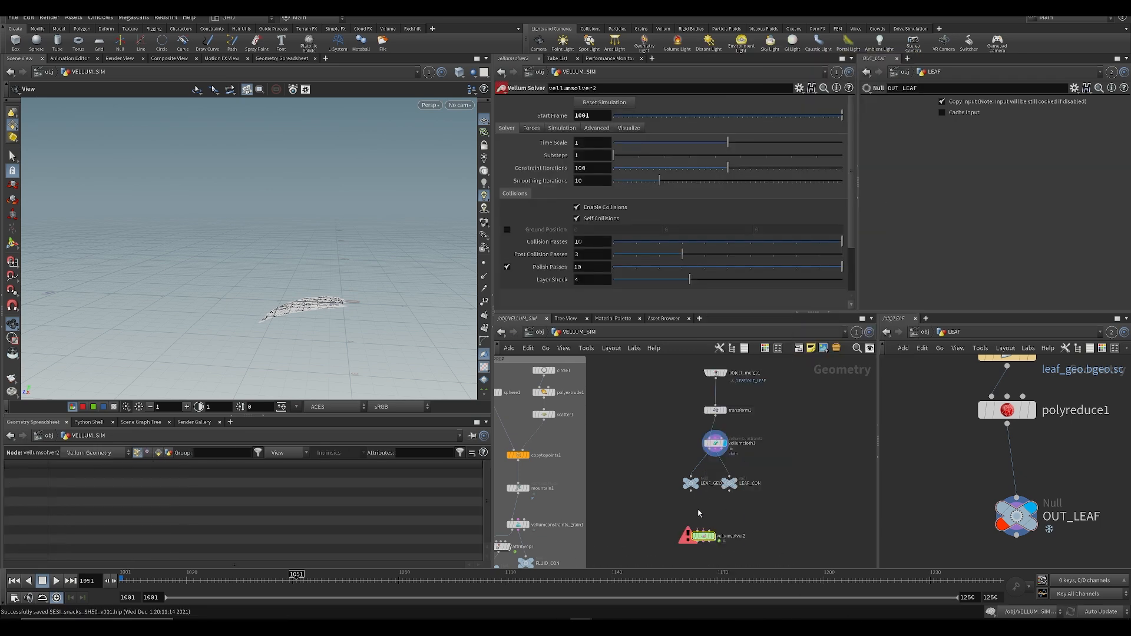
Step: Connect LEAF_GEO and LEAF_CON to the first two inputs of vellumsolver2
middle_drag(701, 528, 700, 511)
scroll(699, 512, up, 3)
click(698, 511)
click(705, 512)
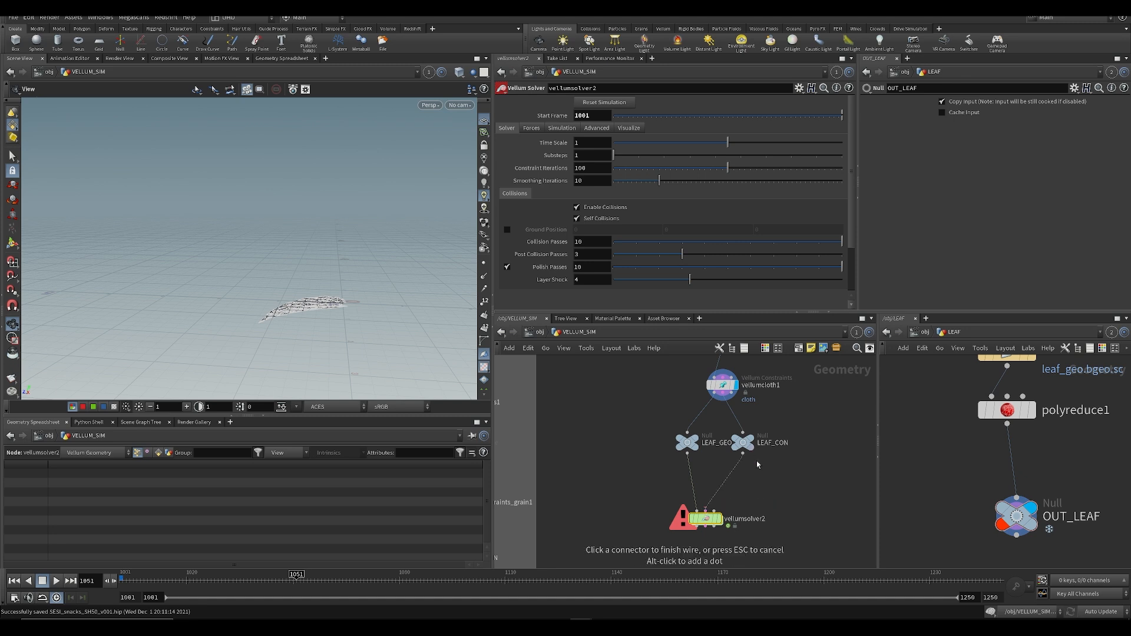
Step: Add a Grid node beside LEAF_CON, wire it into vellumsolver2's third input, and set the grid's Y center to -3
middle_drag(654, 441, 651, 519)
right_click(651, 518)
click(793, 464)
middle_drag(793, 465, 769, 419)
scroll(768, 456, down, 2)
scroll(772, 460, up, 2)
key(Tab)
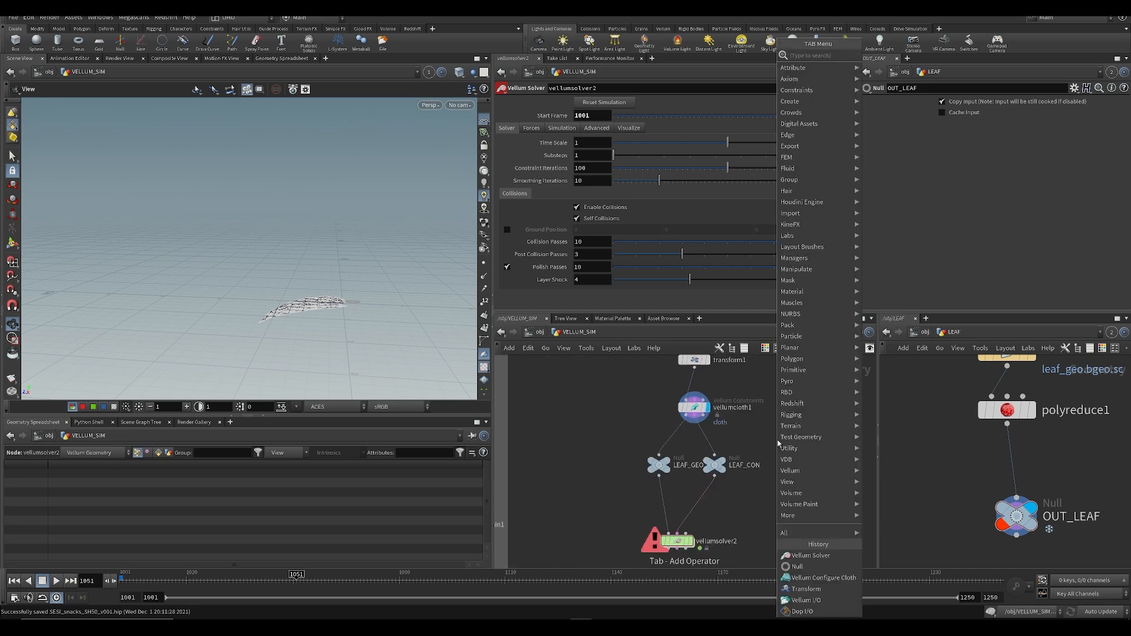
text(grid)
key(Return)
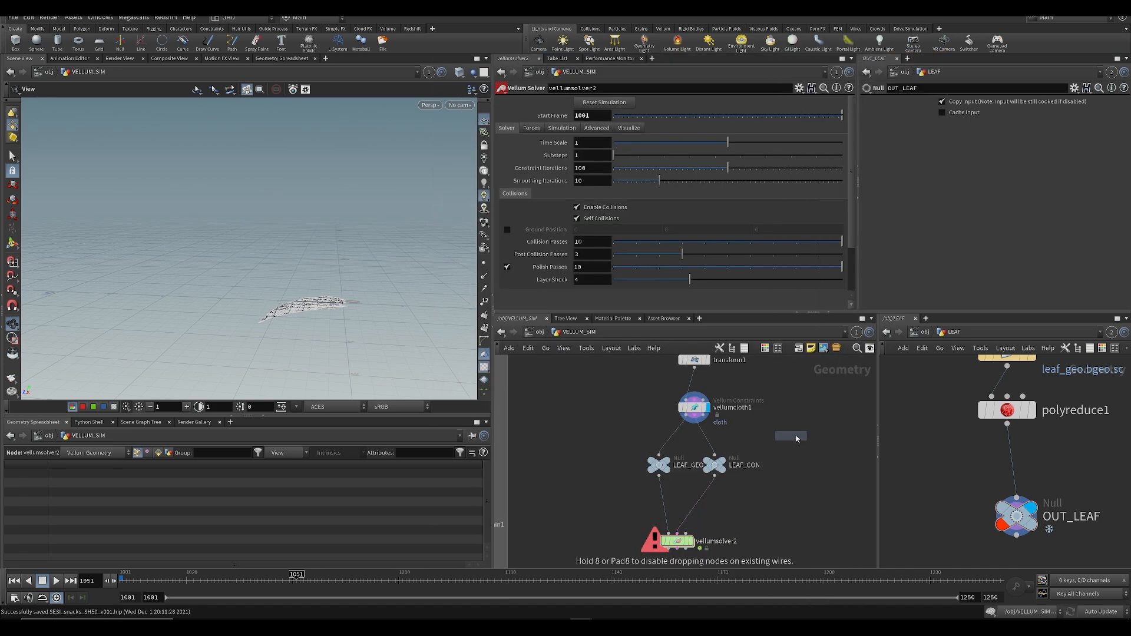
click(790, 441)
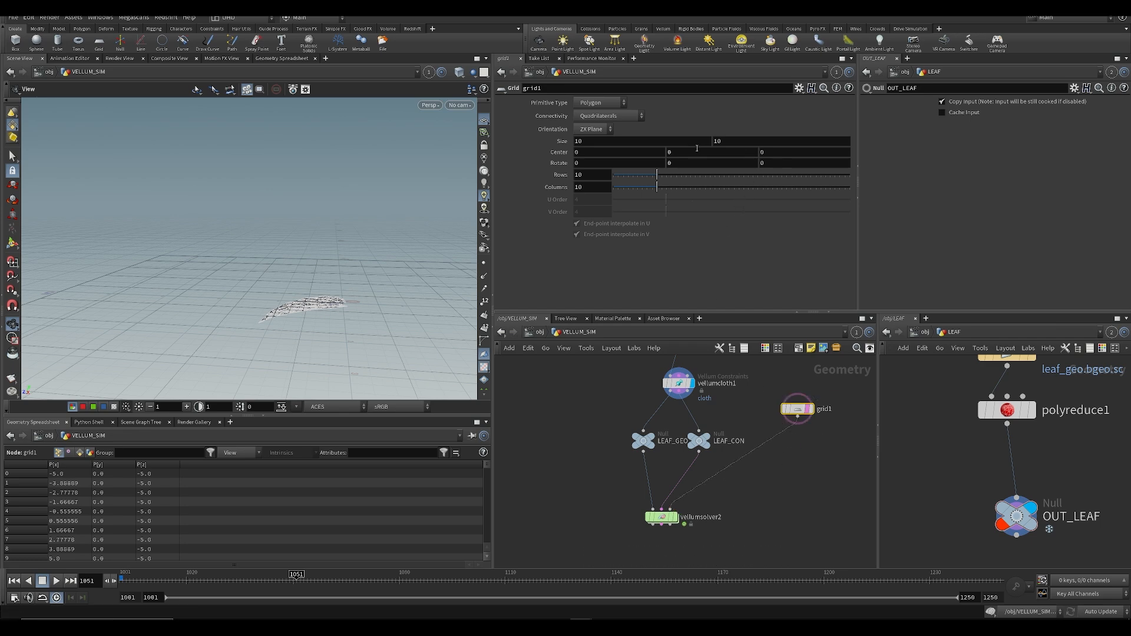
mouse_move(700, 156)
middle_down()
mouse_move(696, 165)
mouse_move(701, 158)
middle_up()
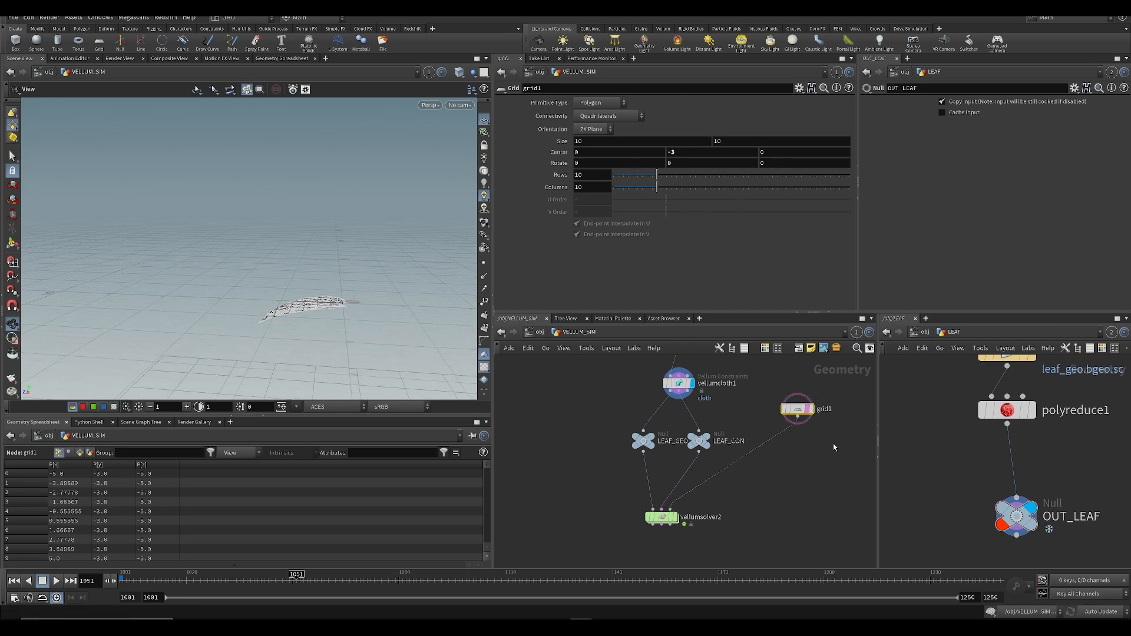
Step: Add a Sphere node beside grid1 and show it as a template with the leaf
key(Tab)
text(null)
key(Return)
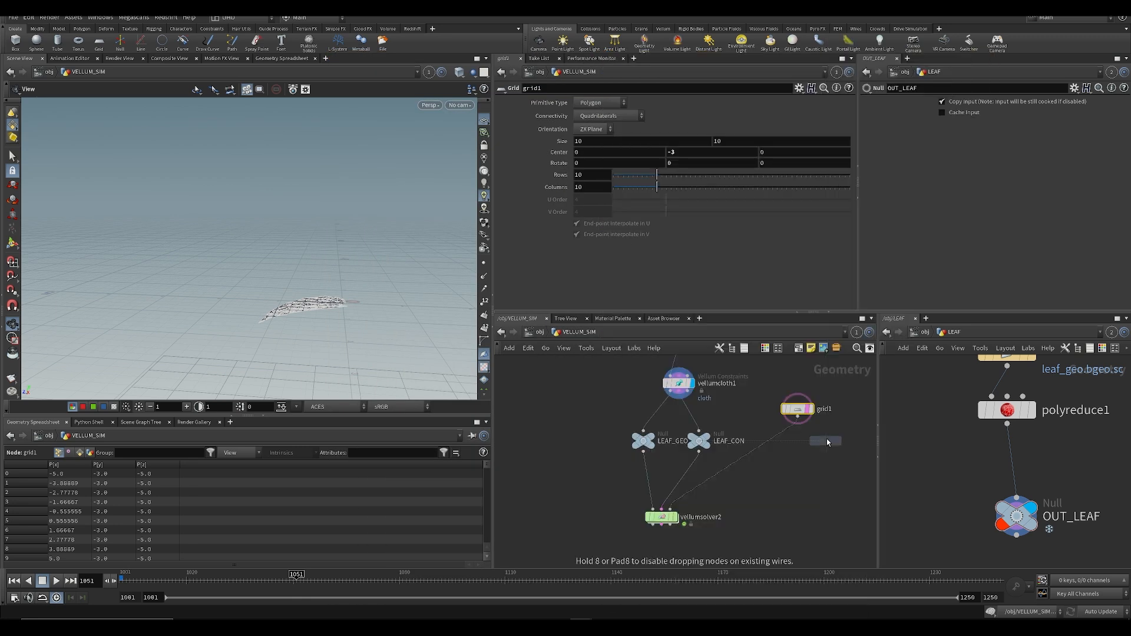
click(826, 440)
drag(799, 456, 827, 424)
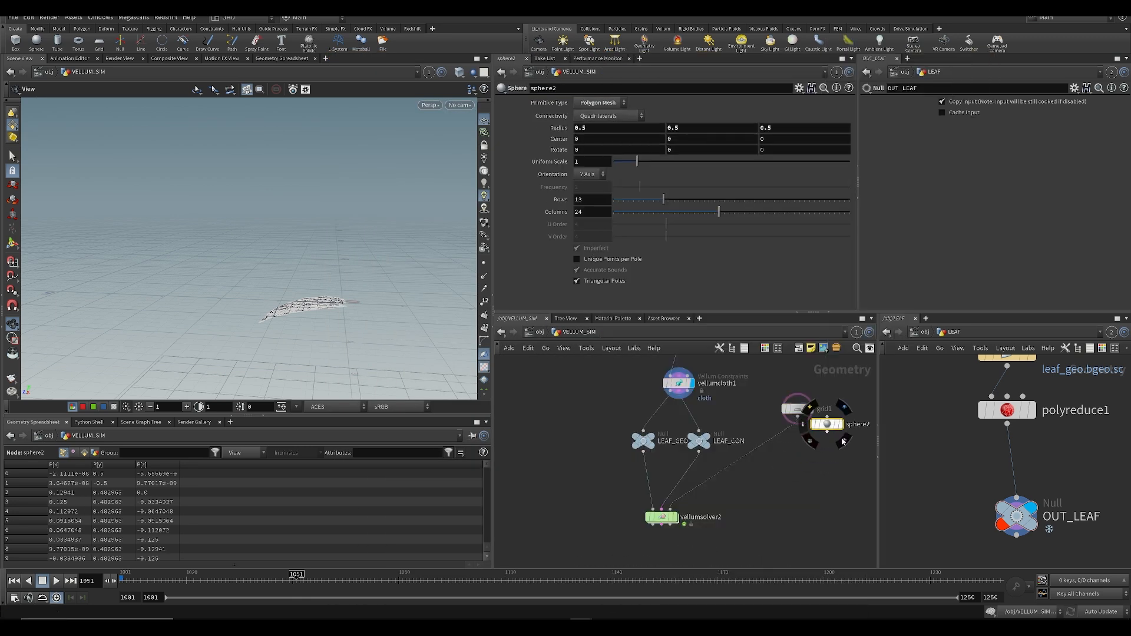
scroll(319, 305, down, 5)
drag(322, 303, 370, 299)
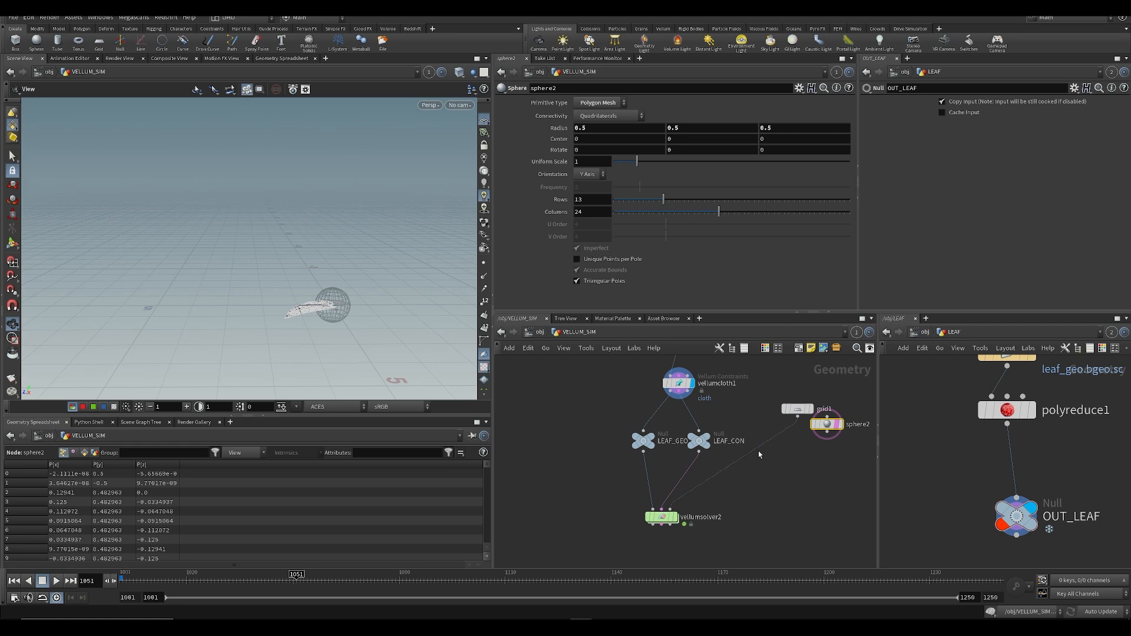
Step: Merge grid1 and sphere2 into the collision input of vellumsolver2, display the merged geometry, and save the scene
click(797, 409)
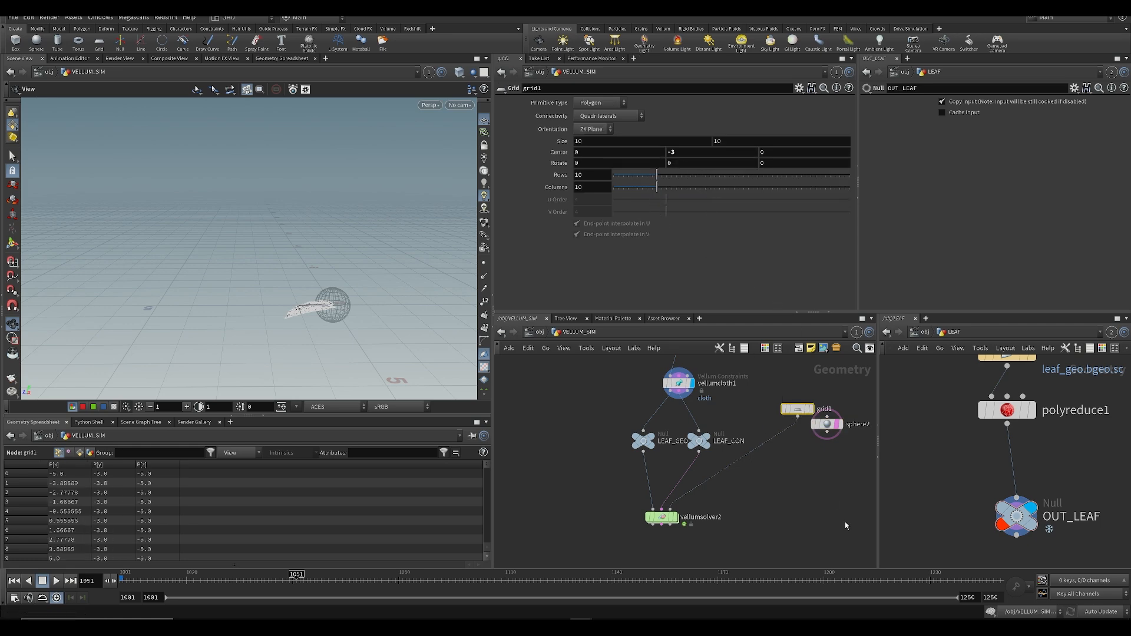
key(Tab)
text(merge)
key(Return)
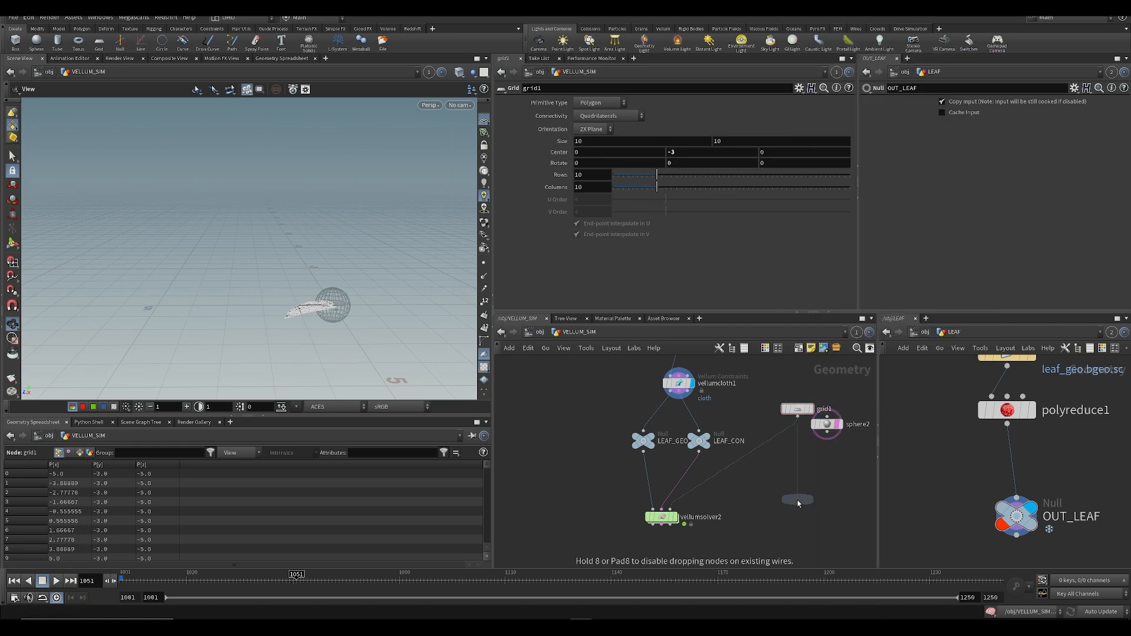
click(789, 464)
click(827, 431)
click(805, 471)
drag(276, 313, 289, 257)
key(ctrl+s)
Step: Set sphere2's uniform scale to 2.3 and its Y center to -3, and save the scene
click(818, 424)
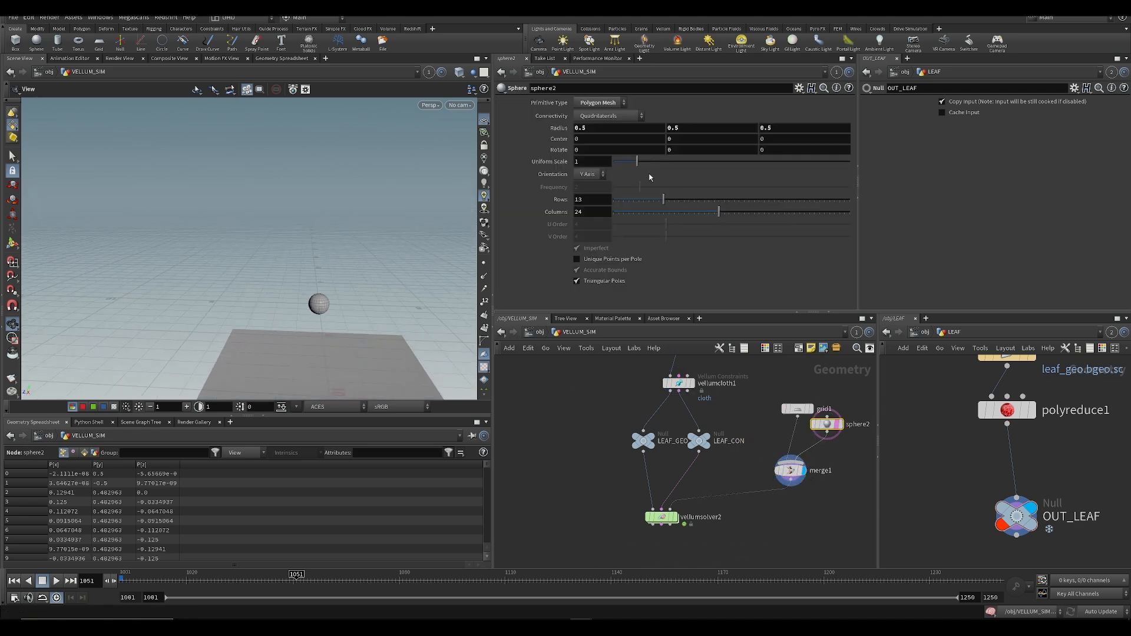
drag(637, 161, 668, 161)
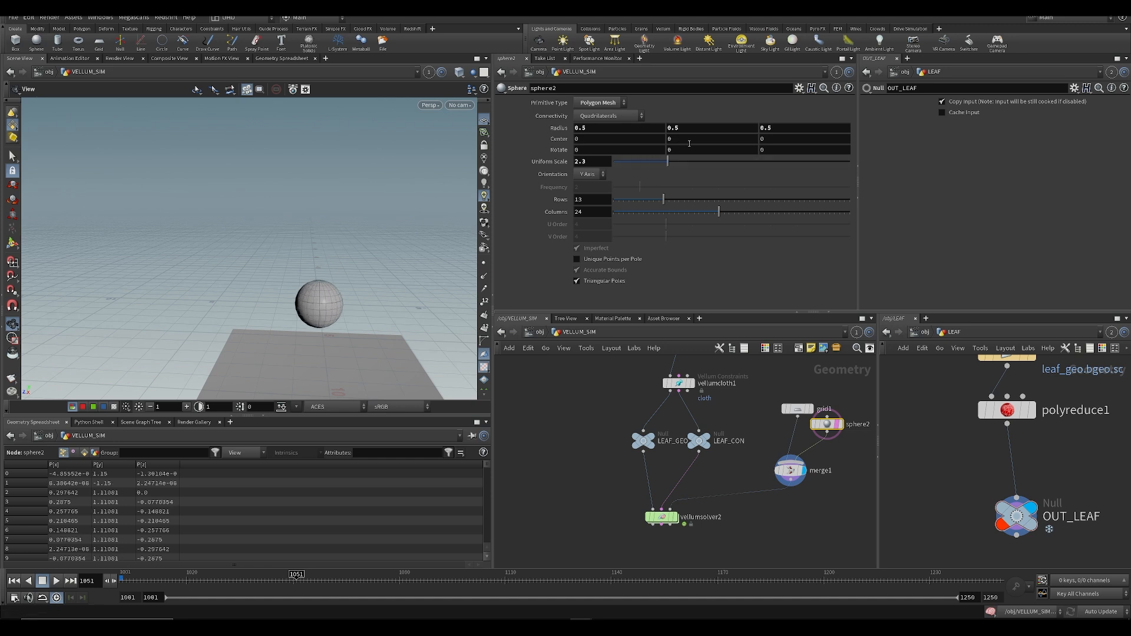
middle_drag(685, 141, 513, 142)
key(ctrl+s)
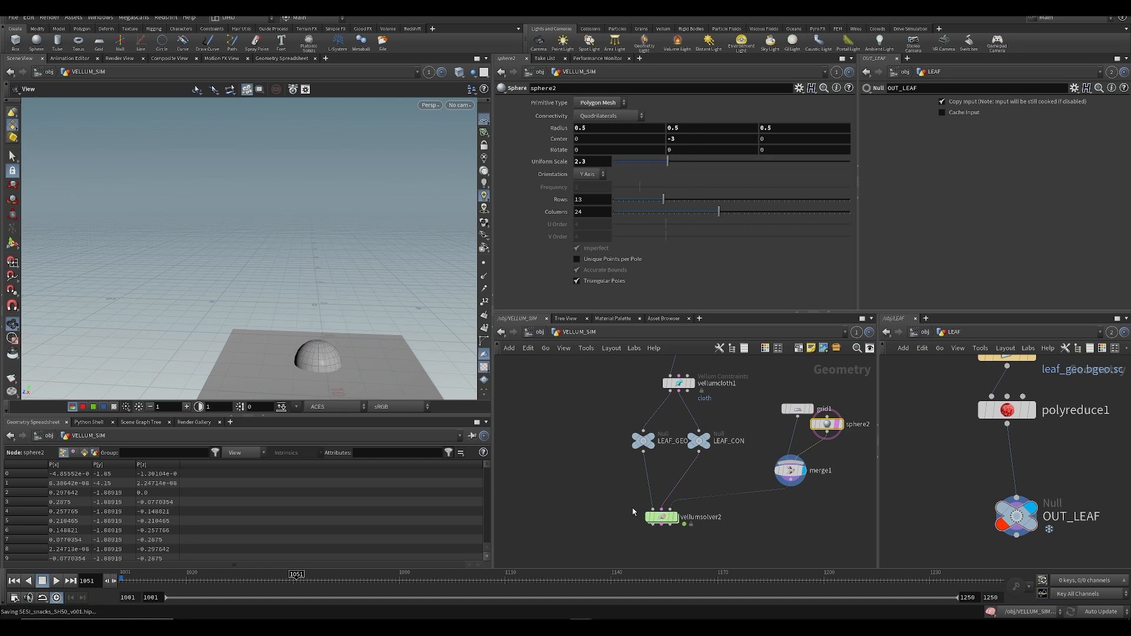
Step: Display vellumsolver2 and play the simulation from frame 1001 to check how the leaf falls onto the sphere and grid
drag(337, 301, 322, 265)
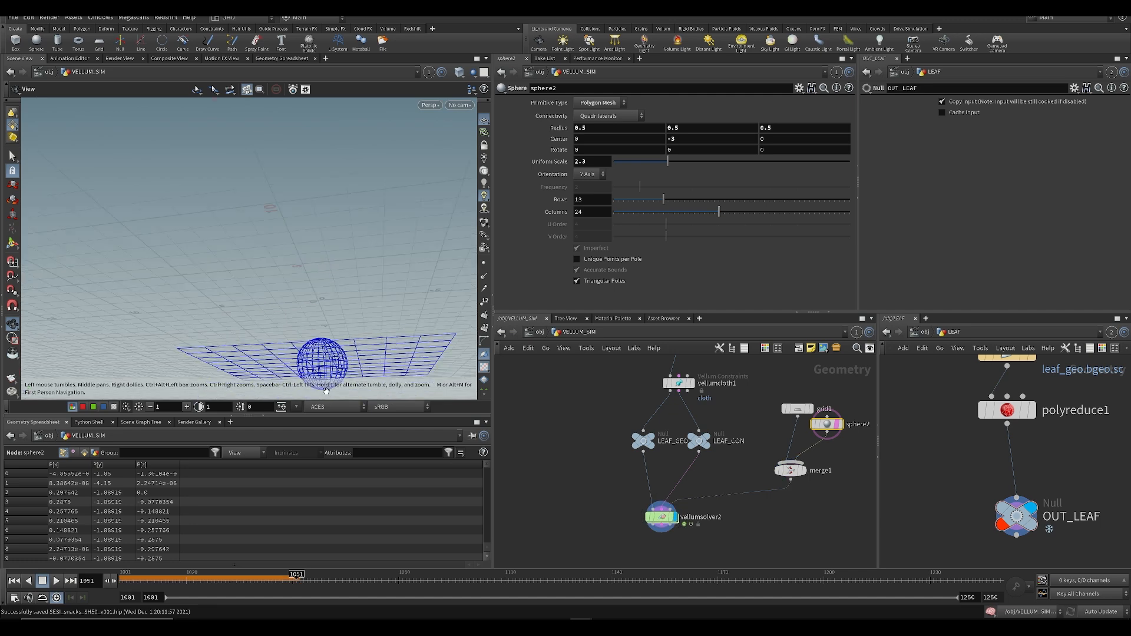
key(ctrl+Up)
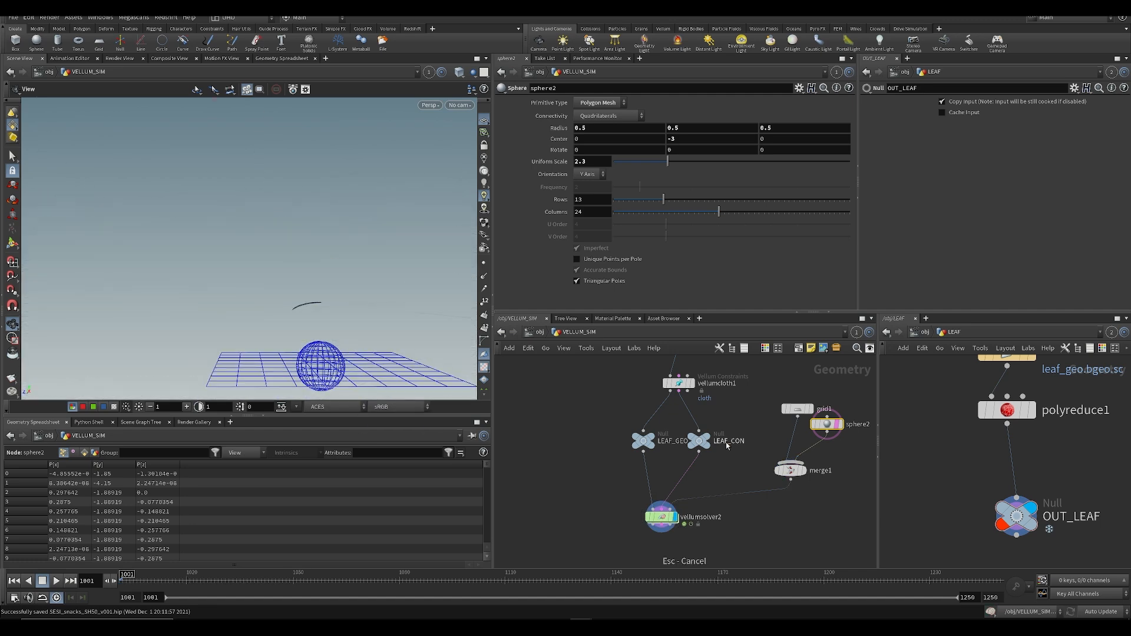
drag(389, 330, 392, 356)
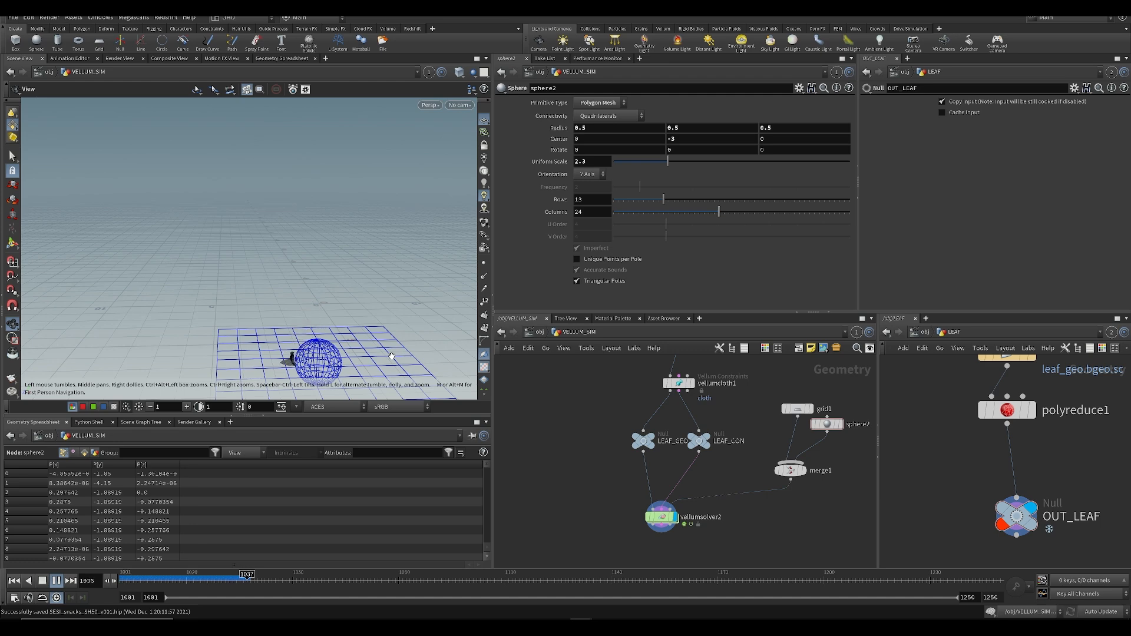
drag(335, 283, 268, 255)
drag(236, 291, 274, 270)
key(Up)
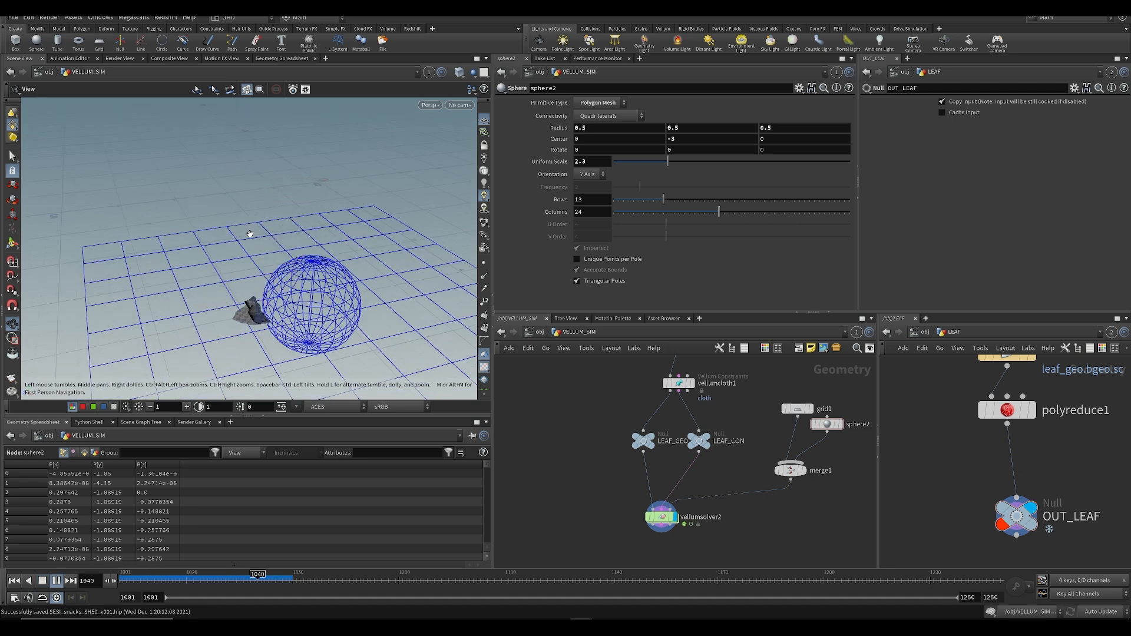
key(ctrl+Up)
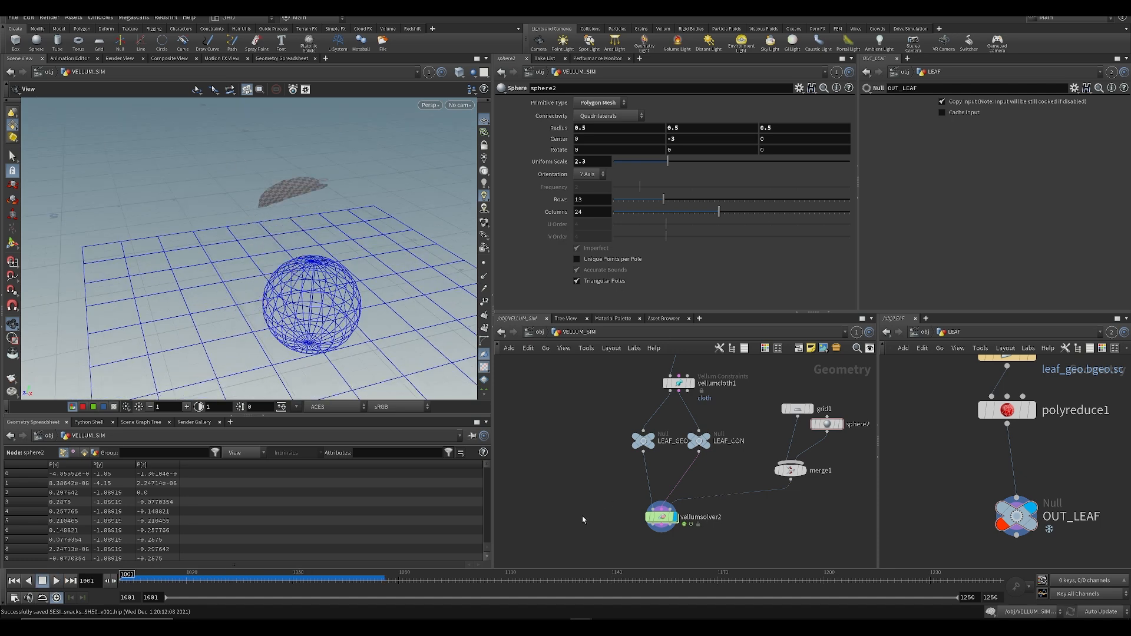
Step: Set vellumsolver2's substeps to 5, replay the leaf simulation from frame 1001, and save the scene
click(661, 517)
text(5)
key(Return)
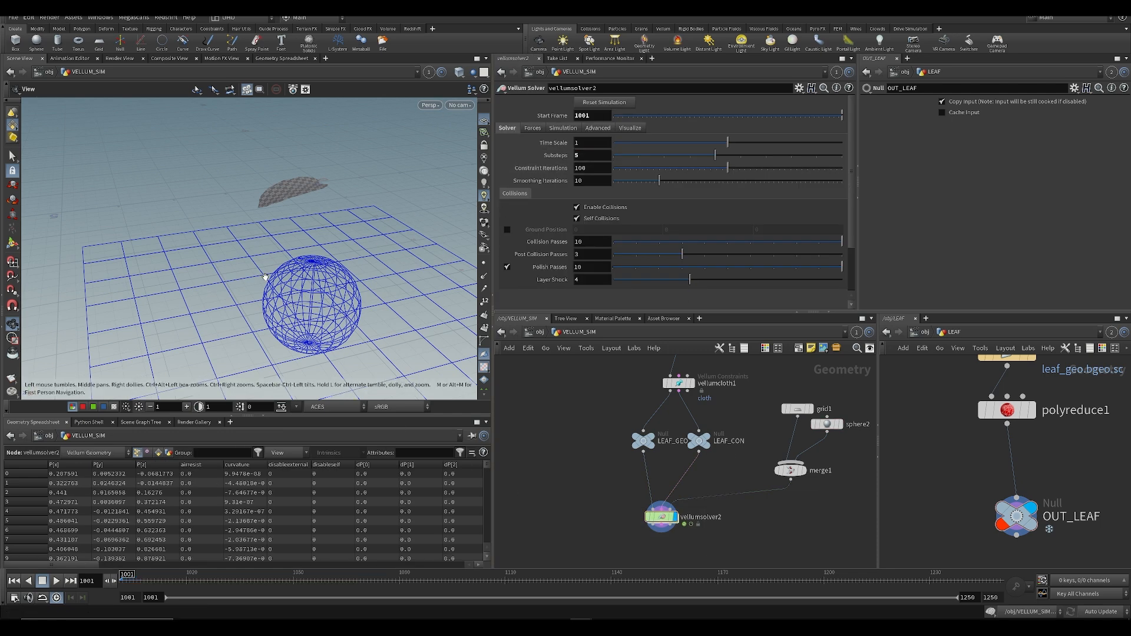
drag(274, 282, 379, 191)
drag(275, 266, 287, 240)
key(Up)
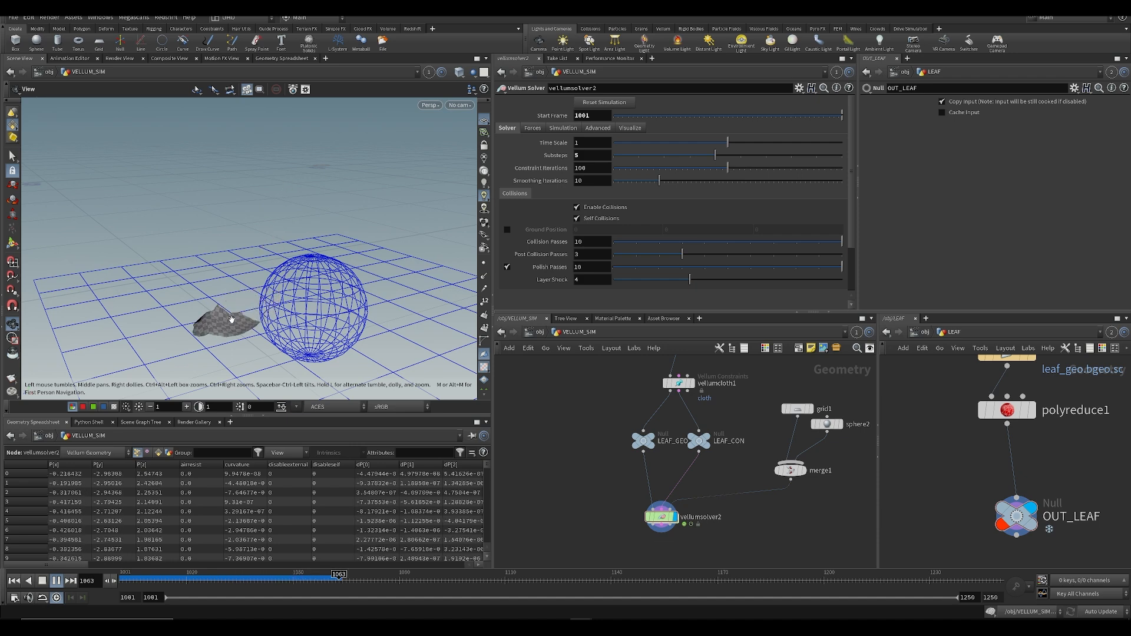
key(ctrl+Up)
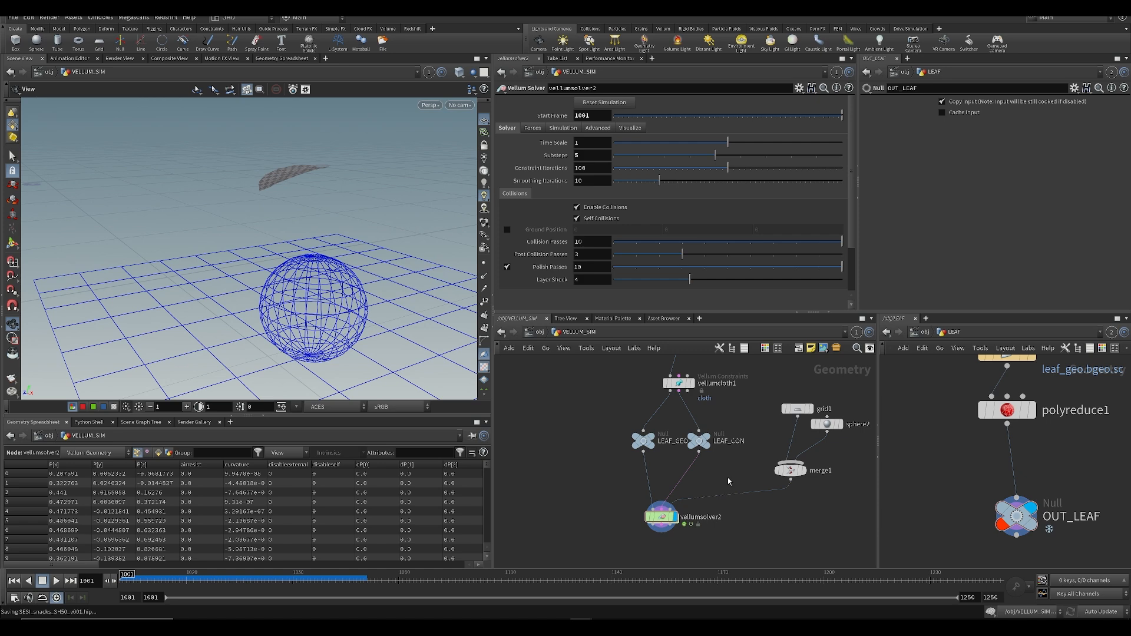
Step: Try a bend stiffness multiplier of 100 on vellumcloth1 and play the leaf simulation
click(725, 382)
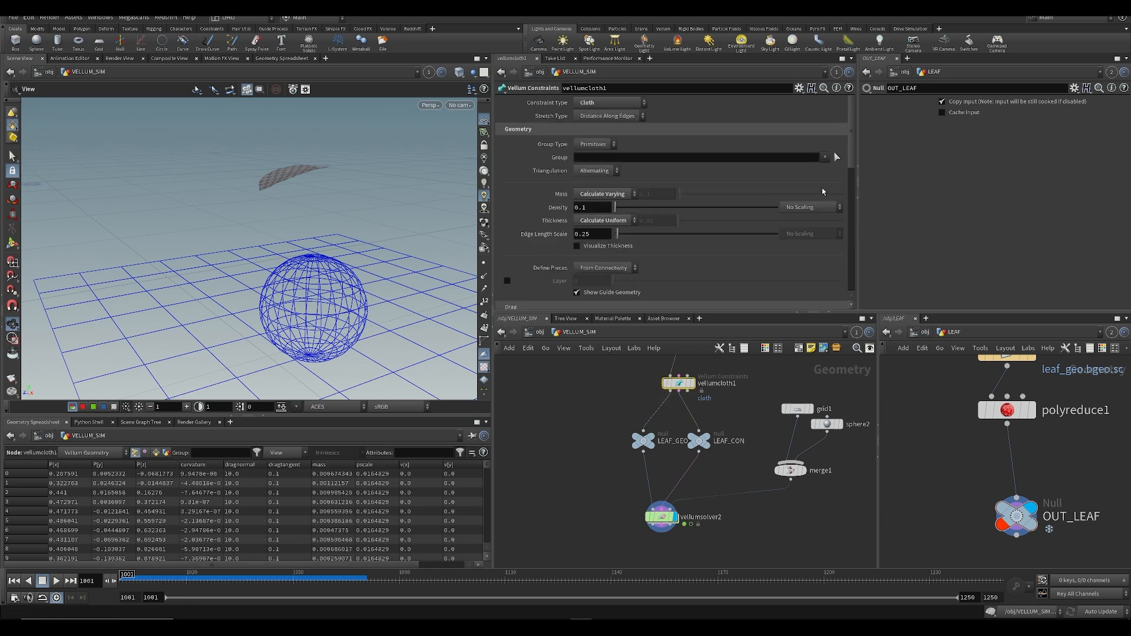
scroll(851, 154, down, 10)
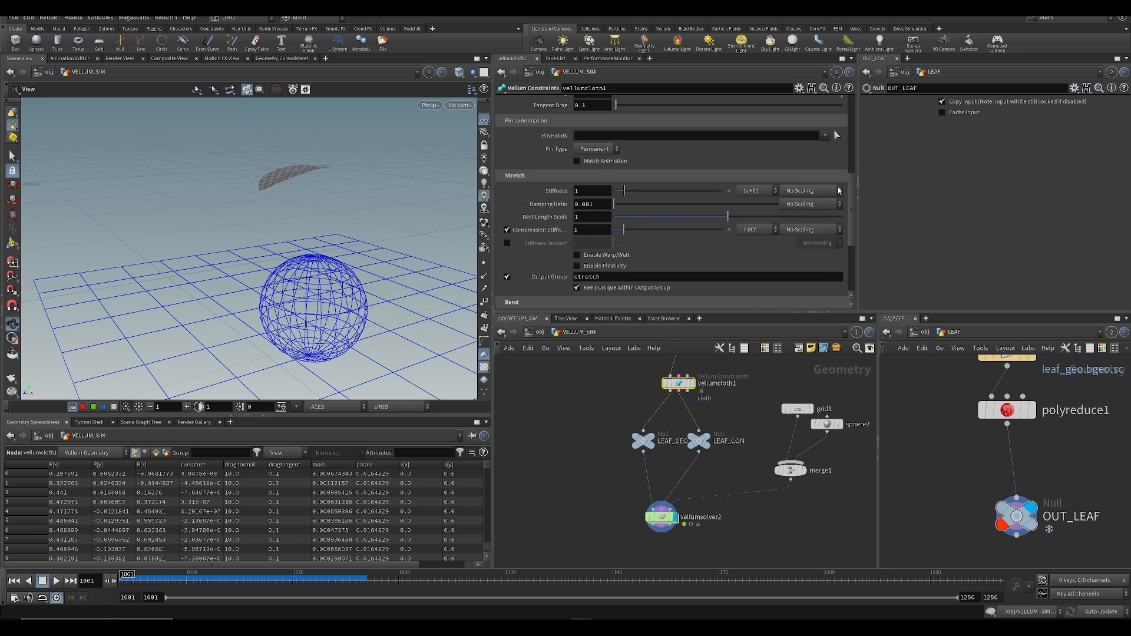
scroll(856, 202, down, 4)
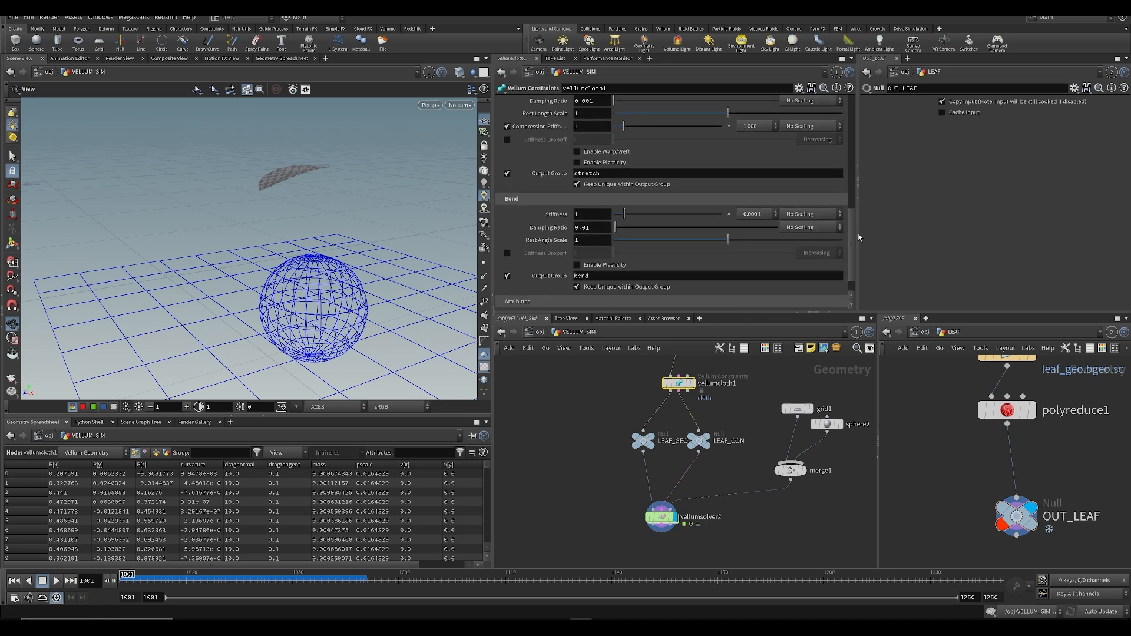
click(752, 214)
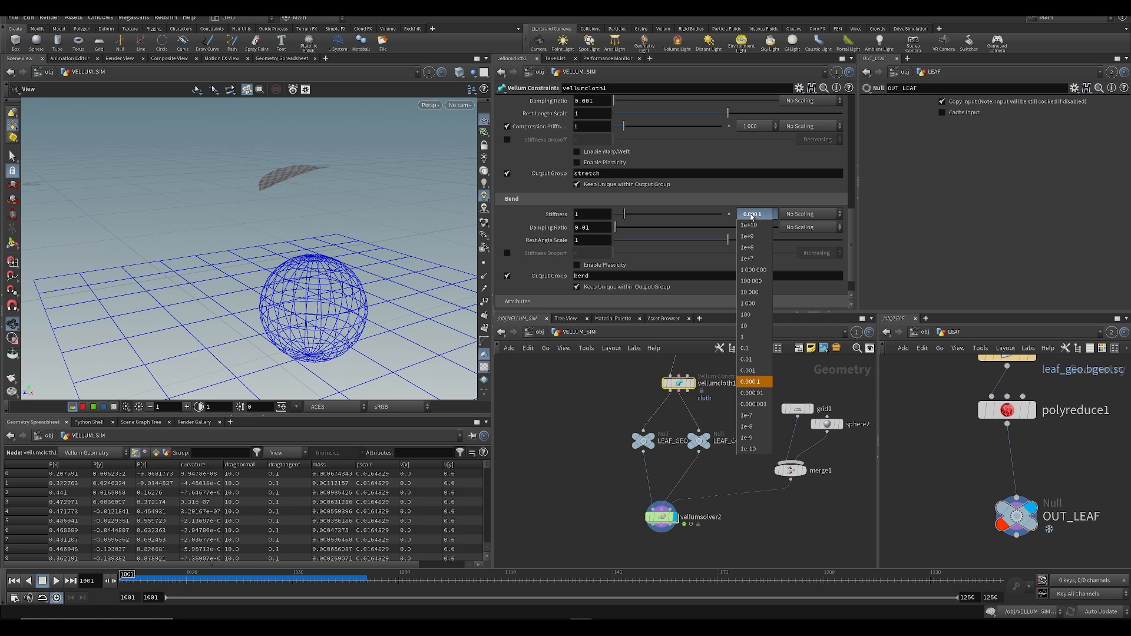
click(756, 320)
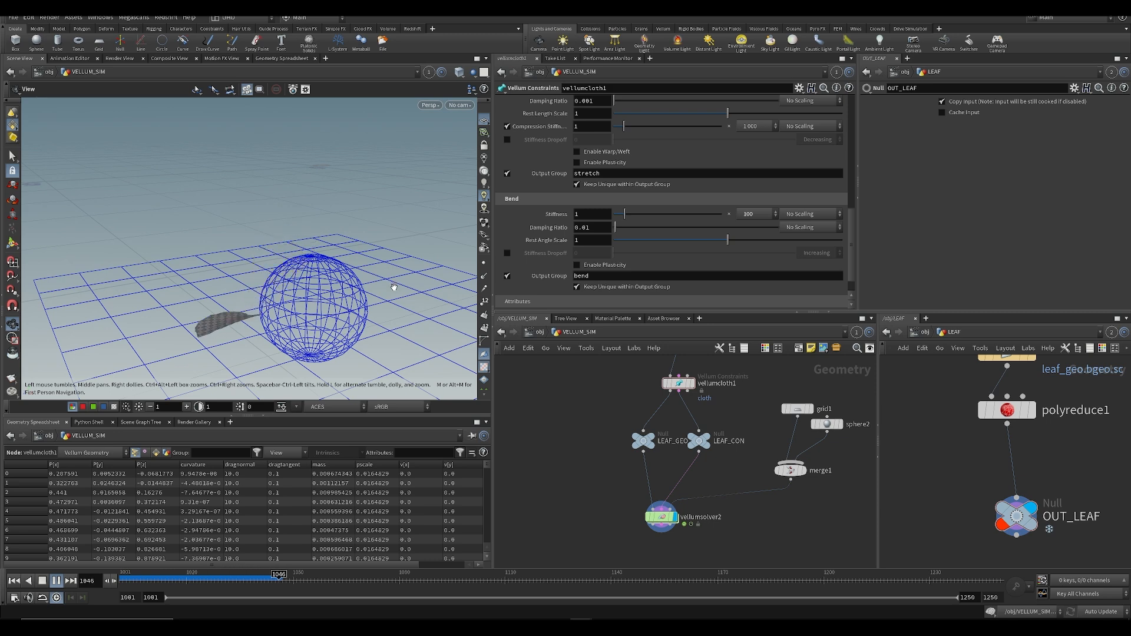
key(ctrl+Up)
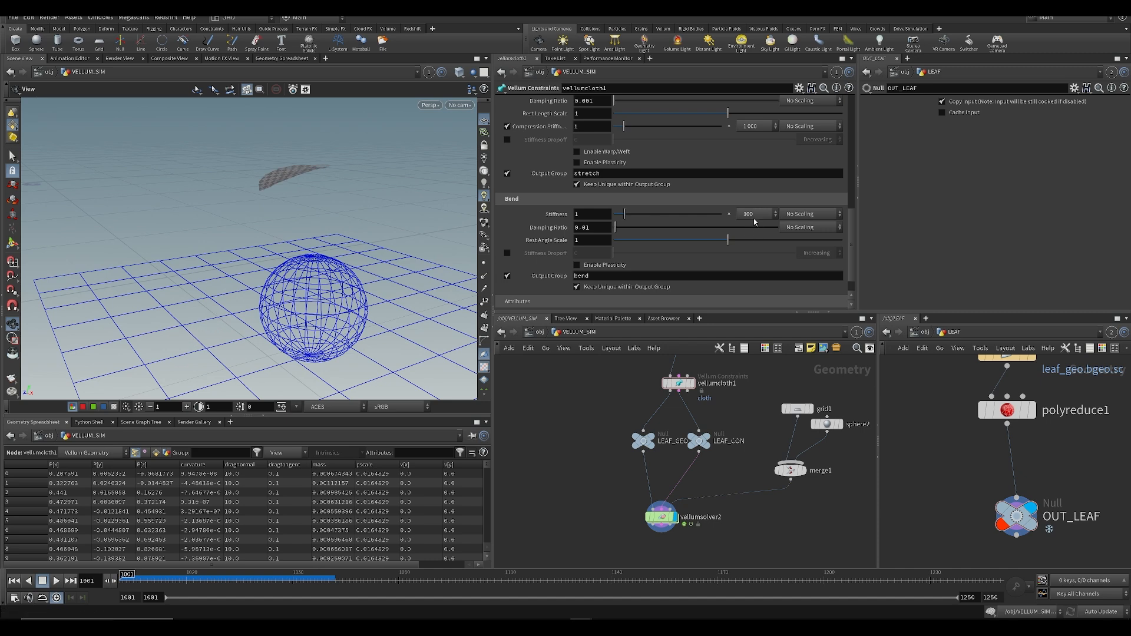
Step: Try a bend stiffness multiplier of 10 on vellumcloth1 and replay the leaf simulation
click(754, 214)
click(742, 325)
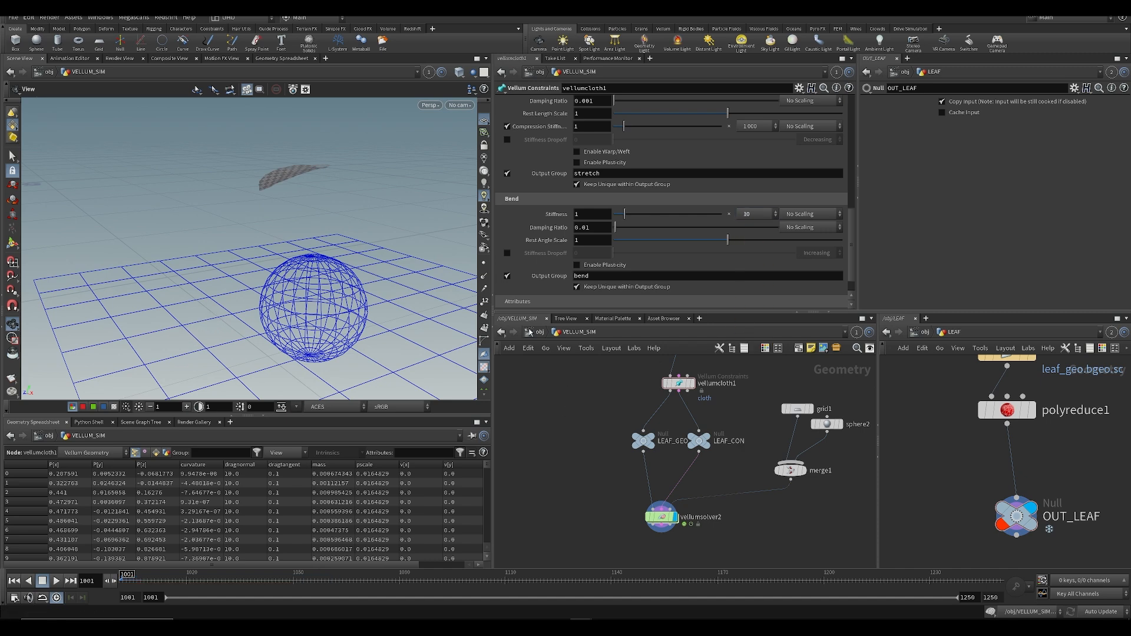
key(Up)
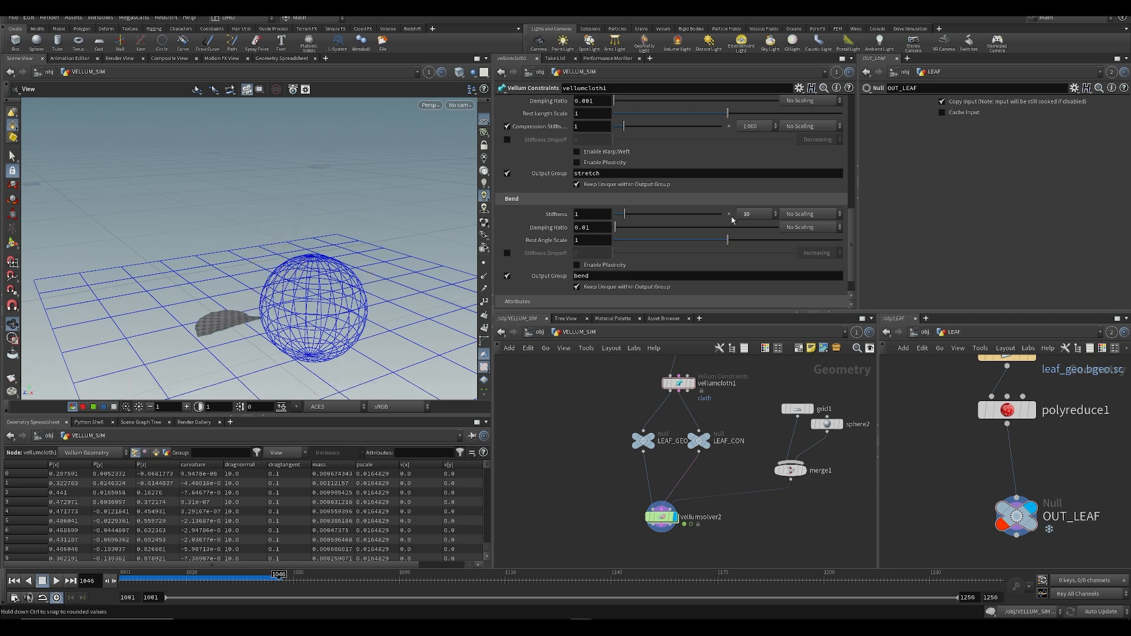
key(ctrl+Up)
Step: Try a bend stiffness multiplier of 1 on vellumcloth1, dismiss the console window, and replay the simulation
click(756, 214)
click(746, 338)
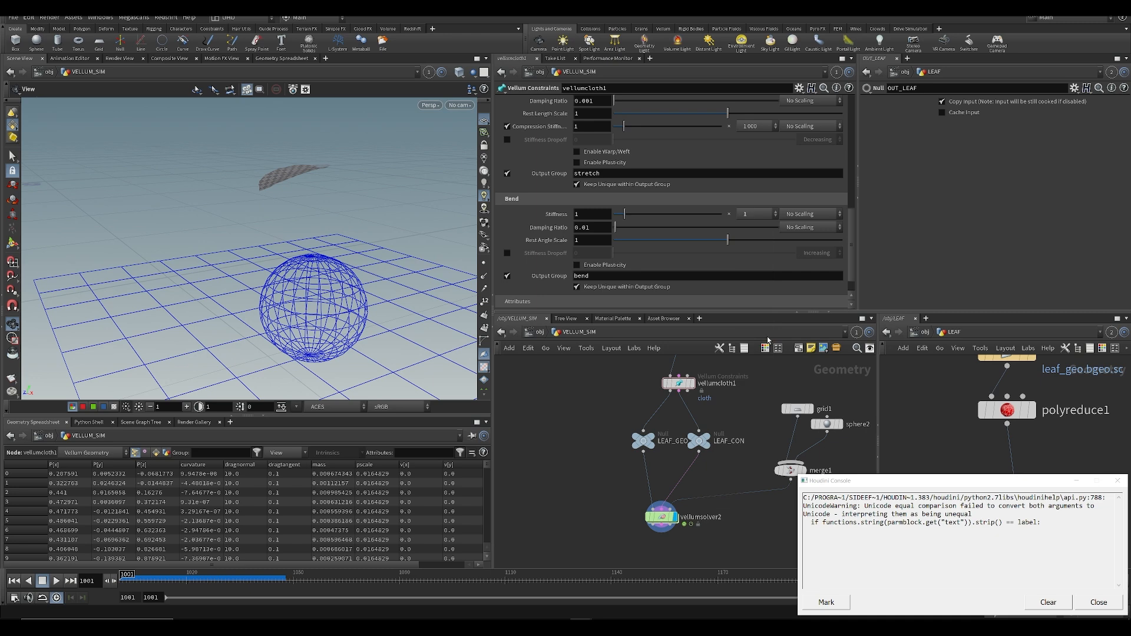
click(1078, 482)
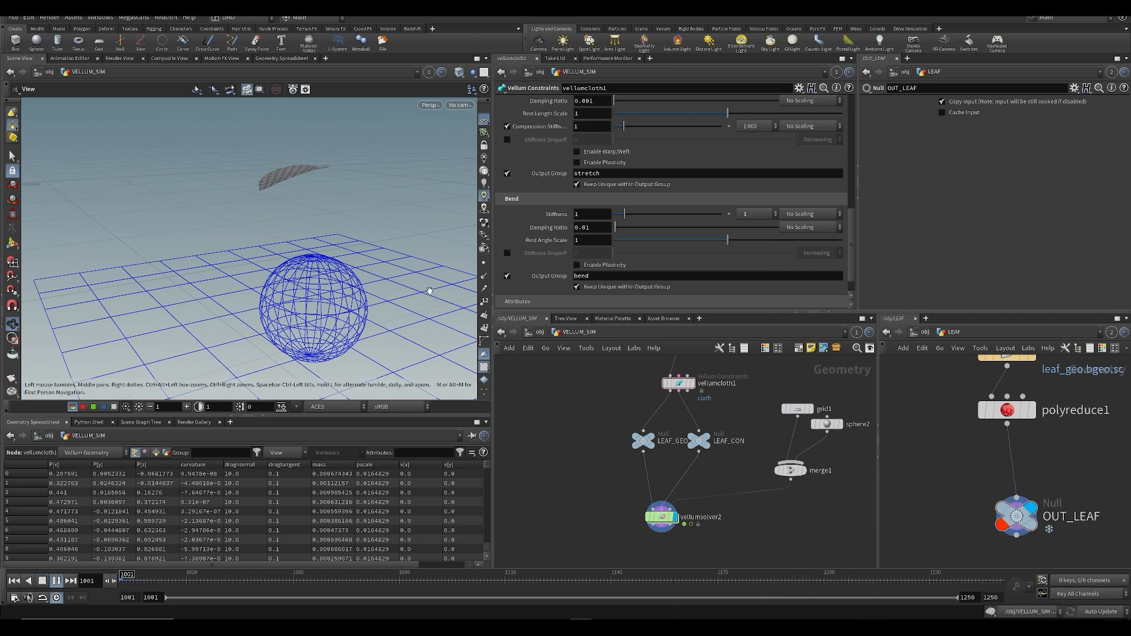
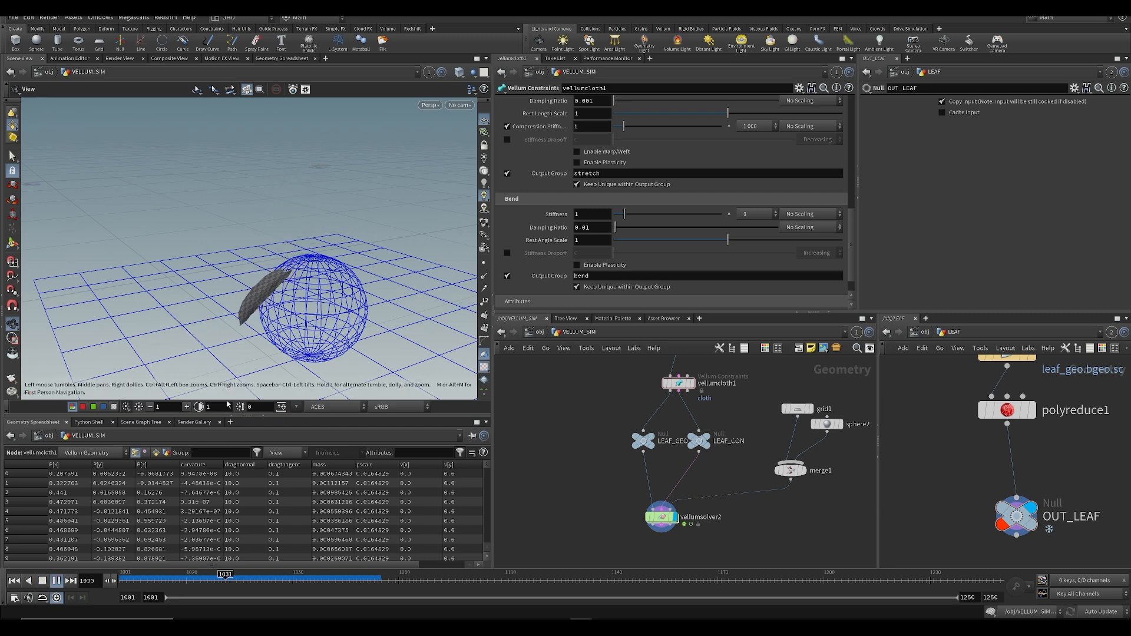
key(ctrl+Up)
Step: Set vellumcloth1's bend stiffness to 5 with a 0.1 multiplier, test the simulation, and save the scene
click(759, 216)
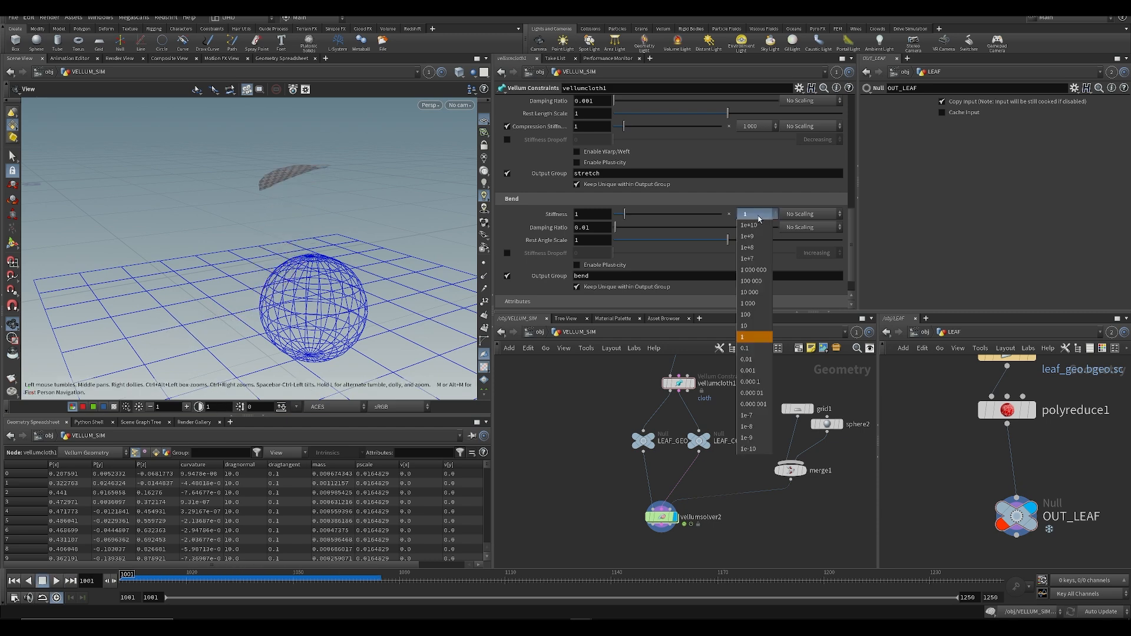
click(745, 348)
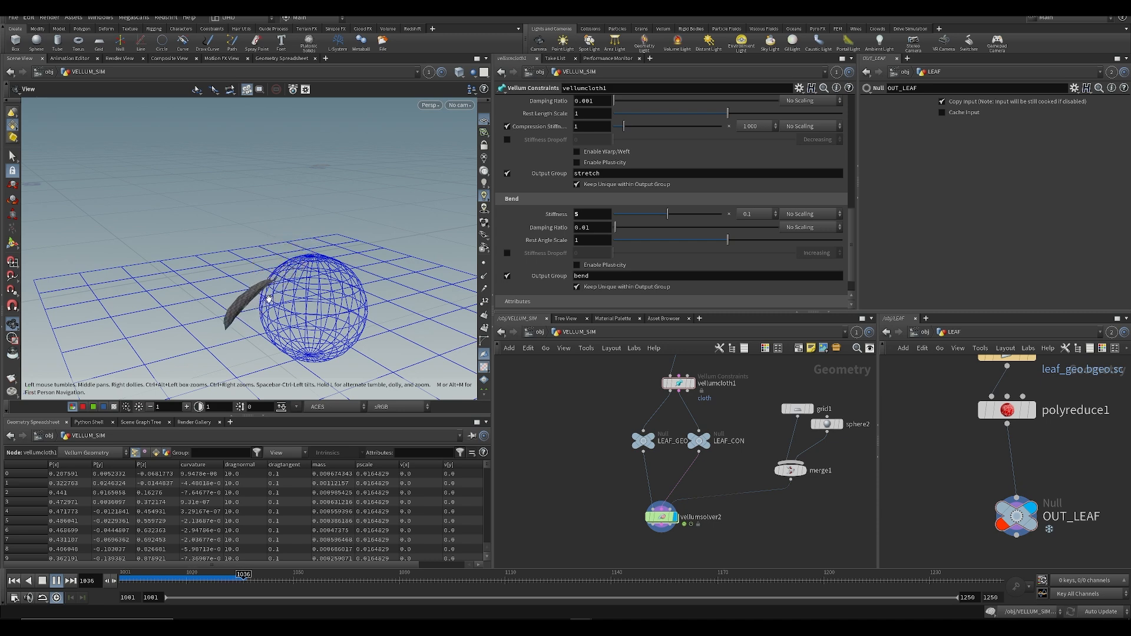
key(ctrl+Up)
key(ctrl+s)
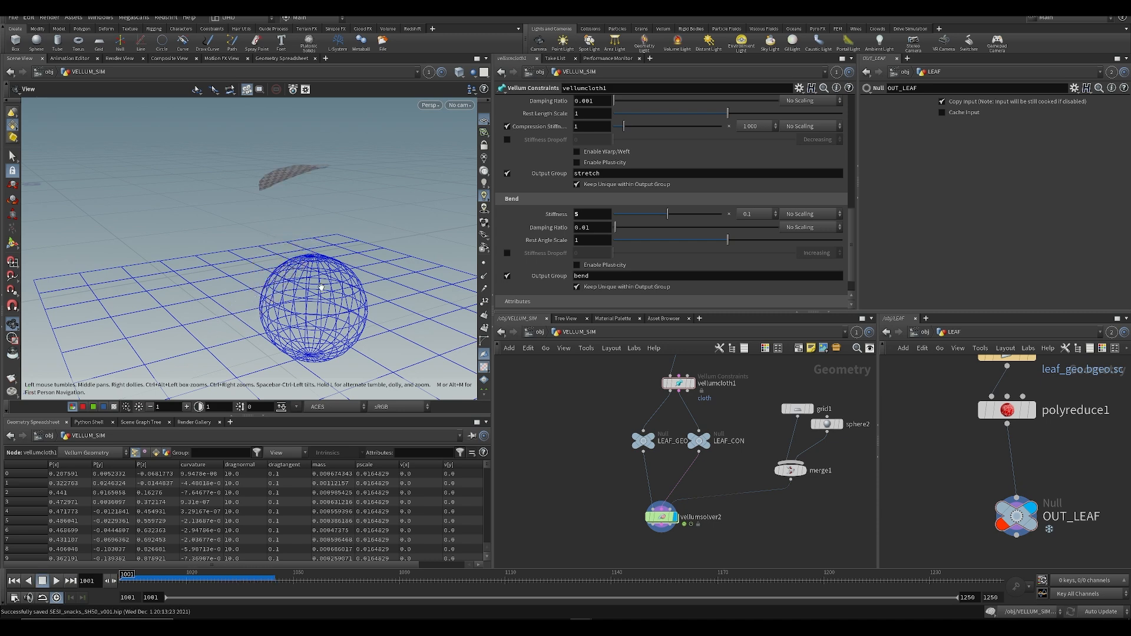
Step: Set vellumcloth1's bend stiffness value to 2.5 and replay the leaf simulation
drag(584, 215, 534, 230)
key(Up)
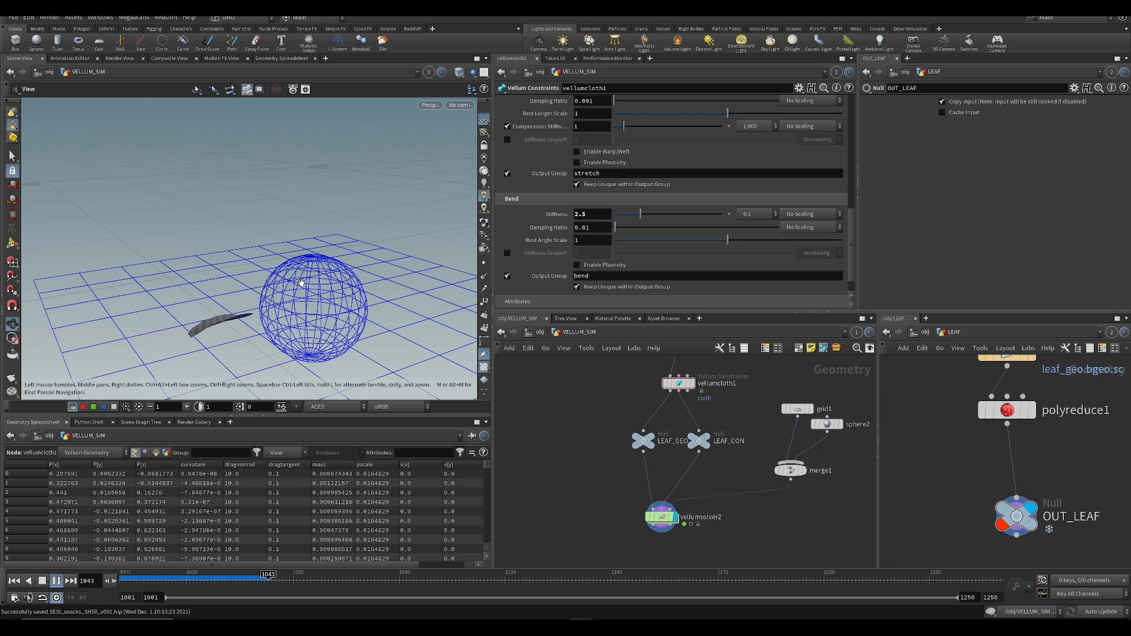
Step: Scrub and replay the leaf simulation while viewing its fall over the sphere from a lower angle
drag(229, 580, 269, 581)
drag(251, 290, 211, 269)
key(ctrl+Up)
key(Up)
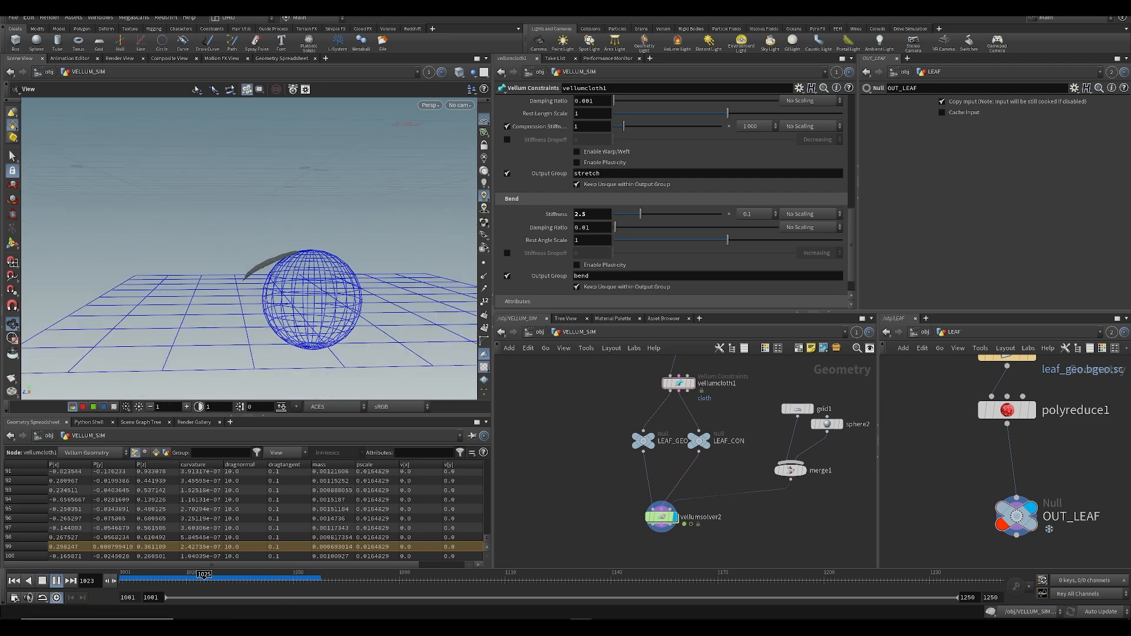
key(ctrl+Up)
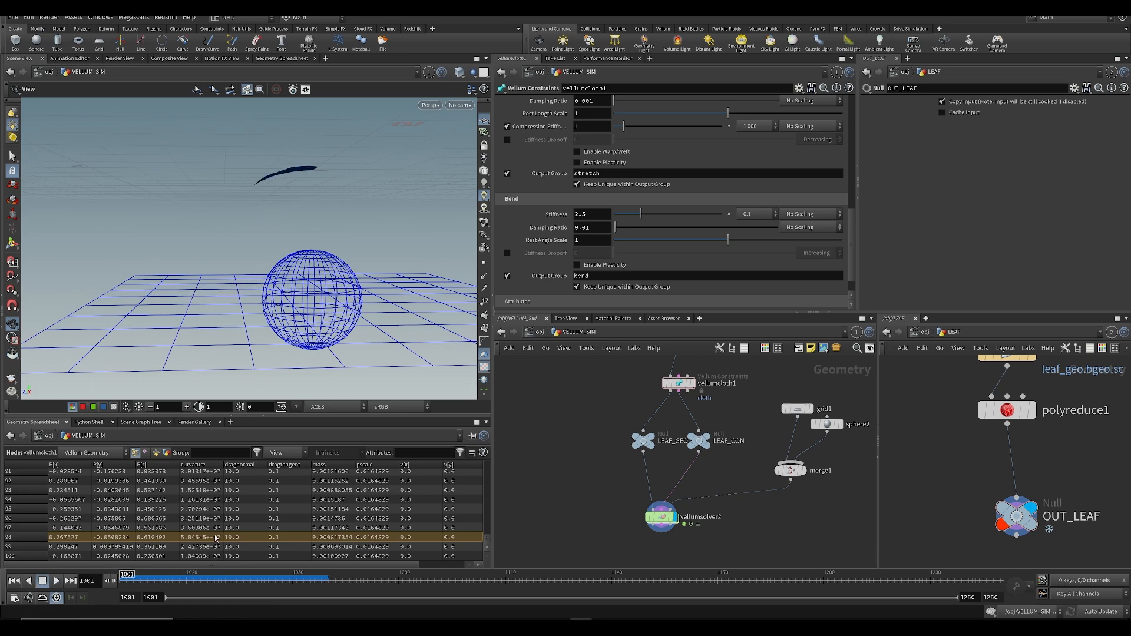
Step: Try a tangent drag of 5 on vellumcloth1 and replay the leaf simulation
scroll(850, 246, up, 5)
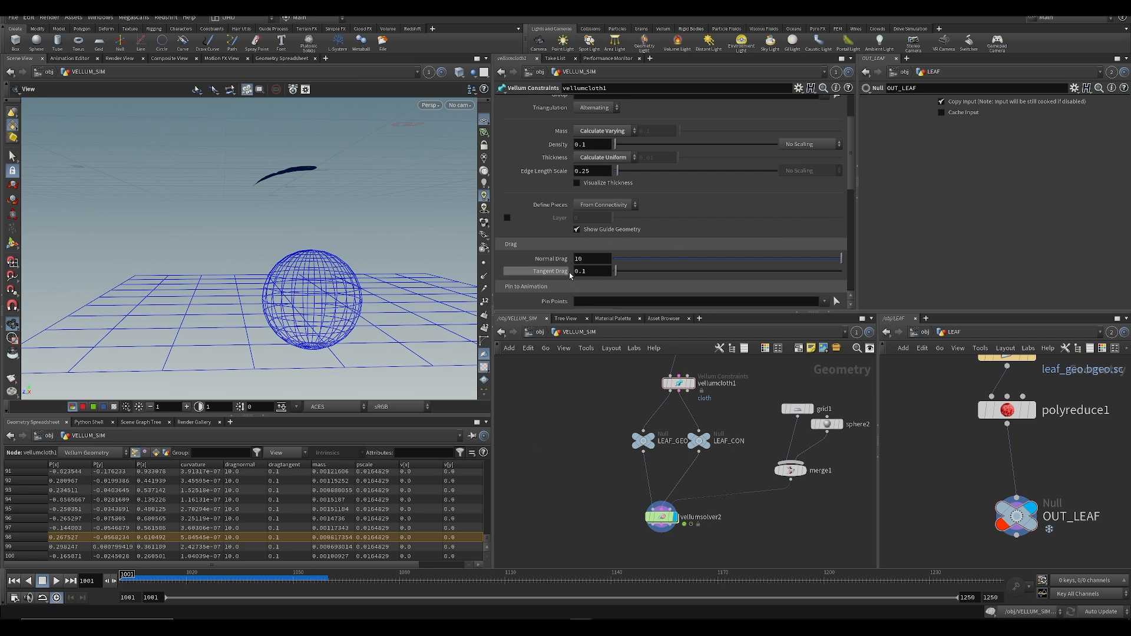
double_click(585, 273)
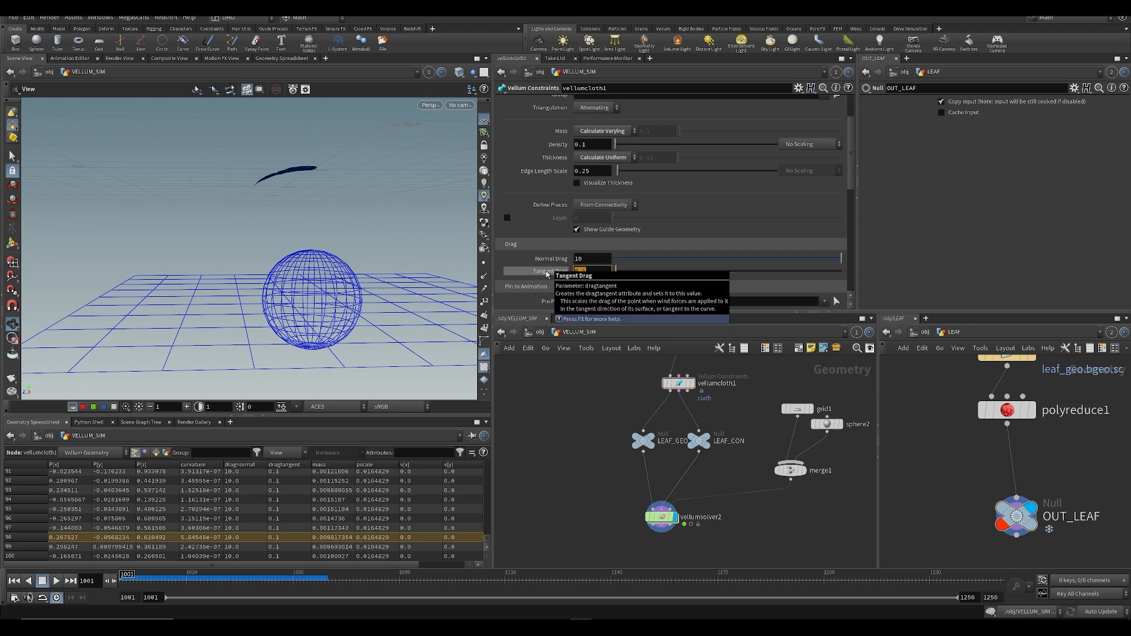
text(5)
key(Return)
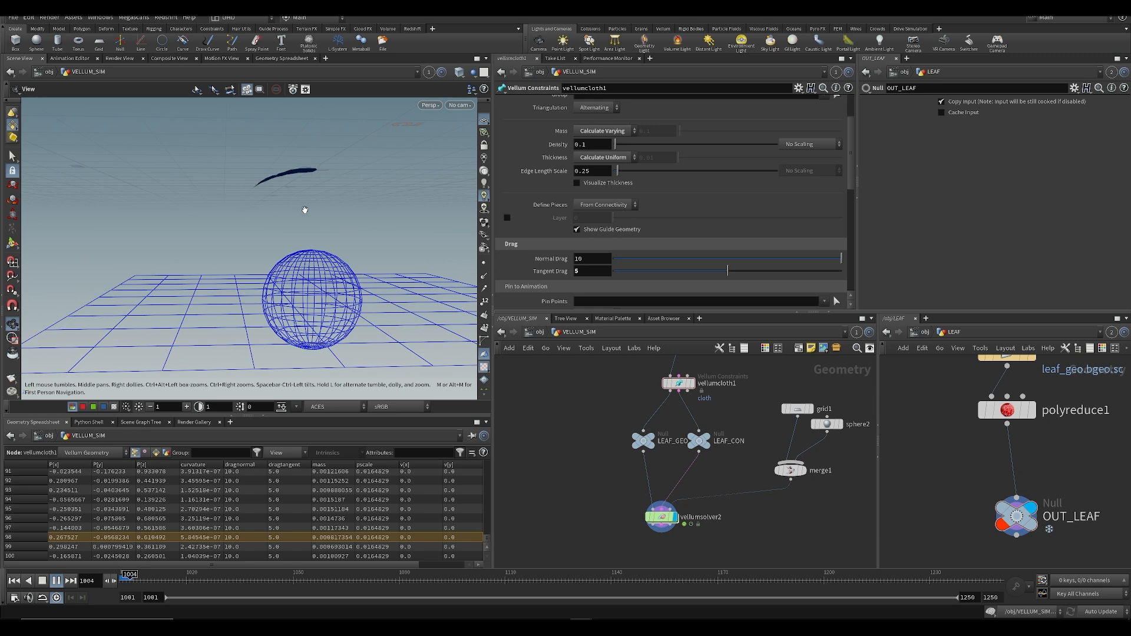
key(ctrl+Up)
Step: Inside vellumsolver2's forces network, add a POP Wind node and wire it into the FORCE output
double_click(662, 518)
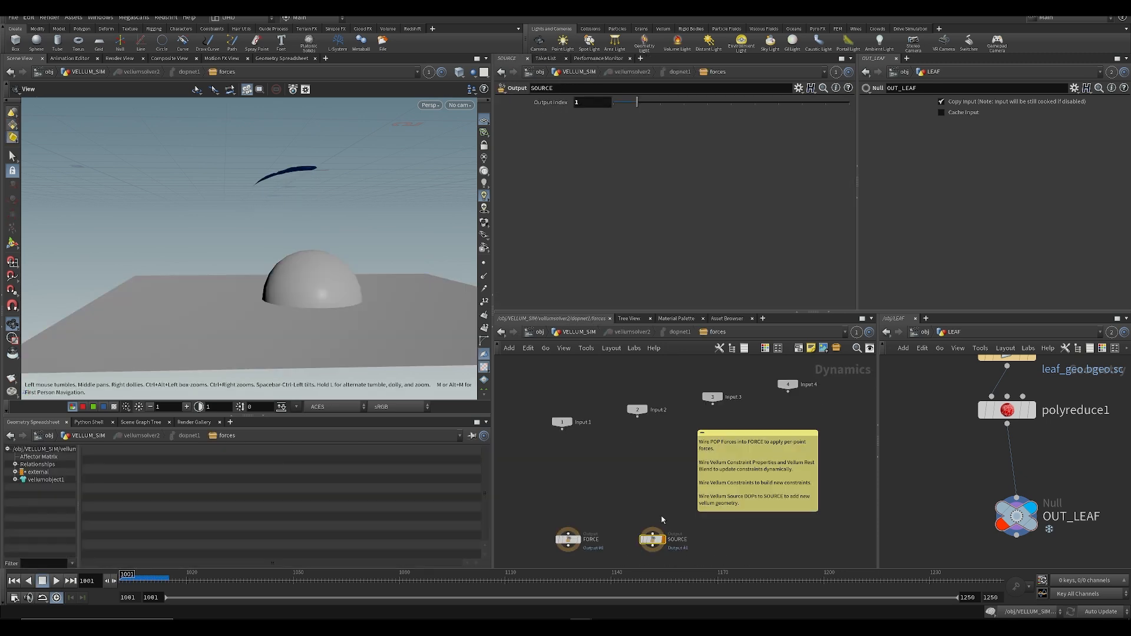
key(Tab)
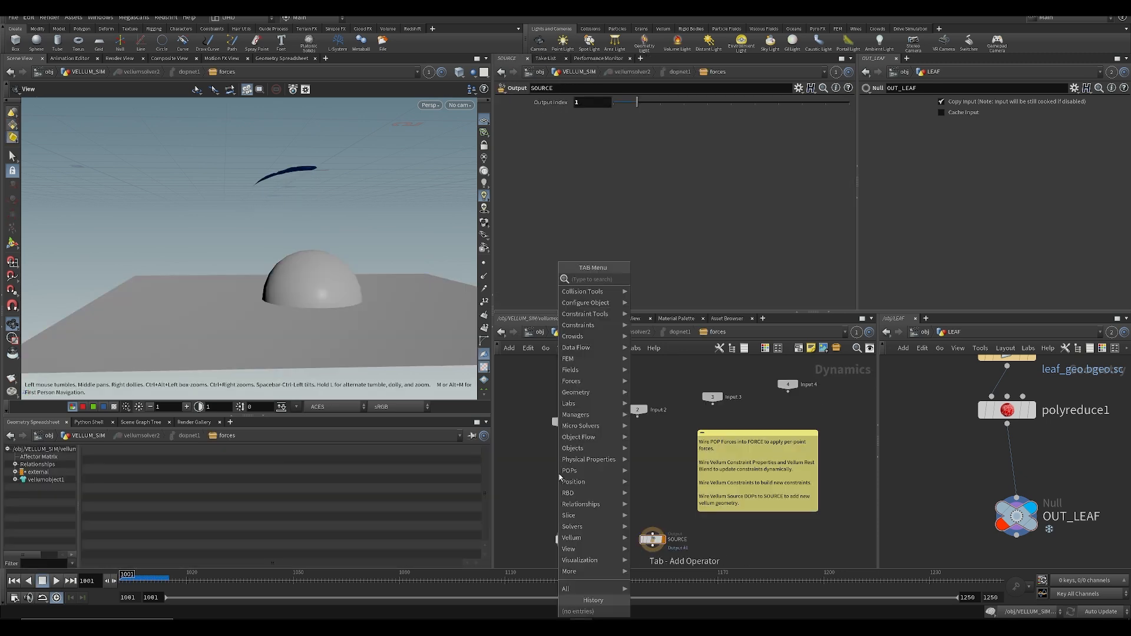
text(pop wind)
key(Return)
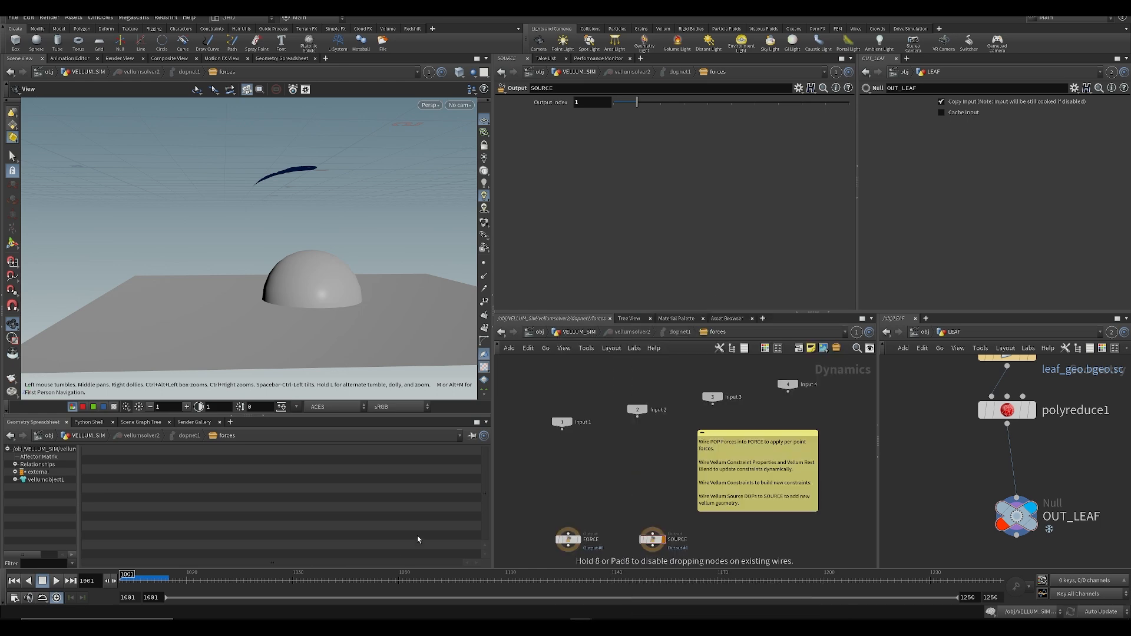
click(566, 485)
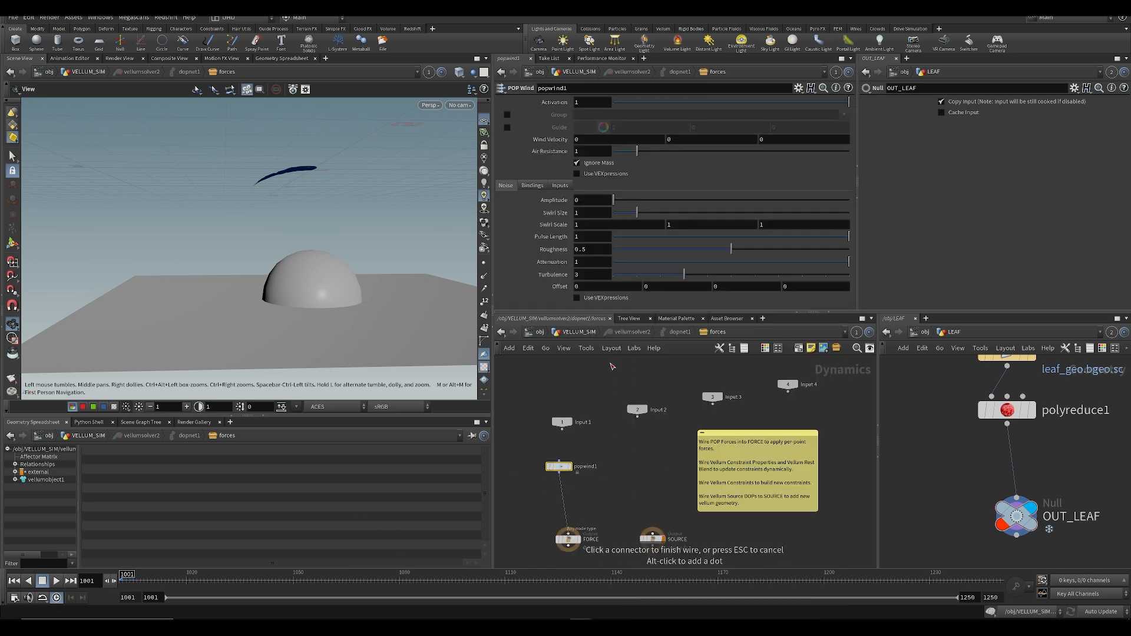
Step: Set popwind1's wind velocity to 2 along Z and play the leaf simulation
click(576, 332)
double_click(675, 521)
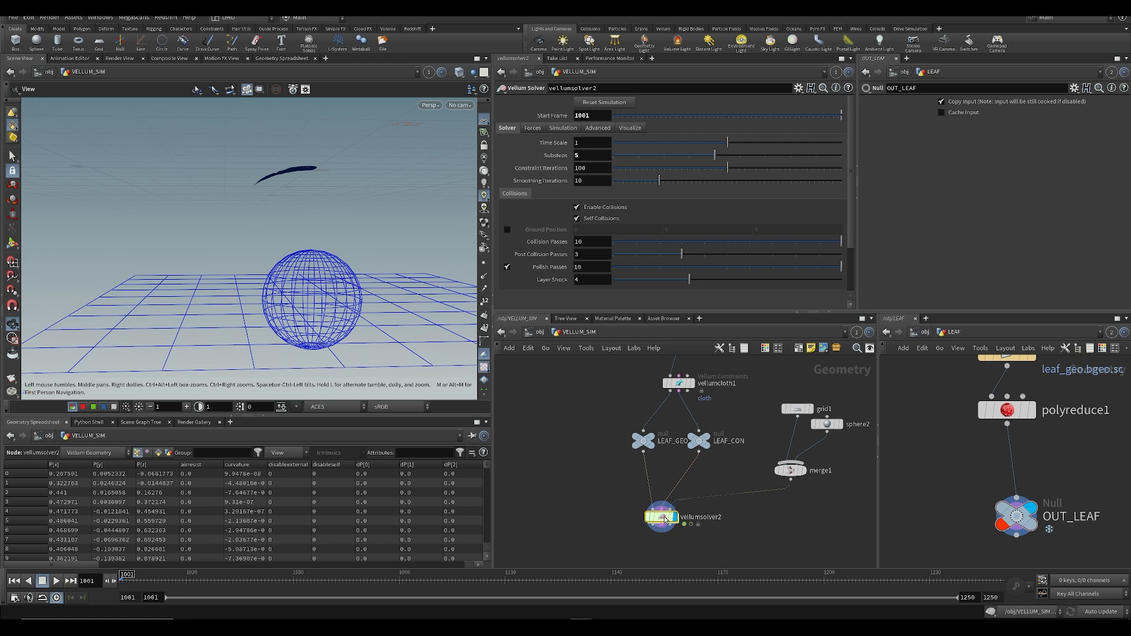
drag(219, 206, 221, 203)
click(761, 139)
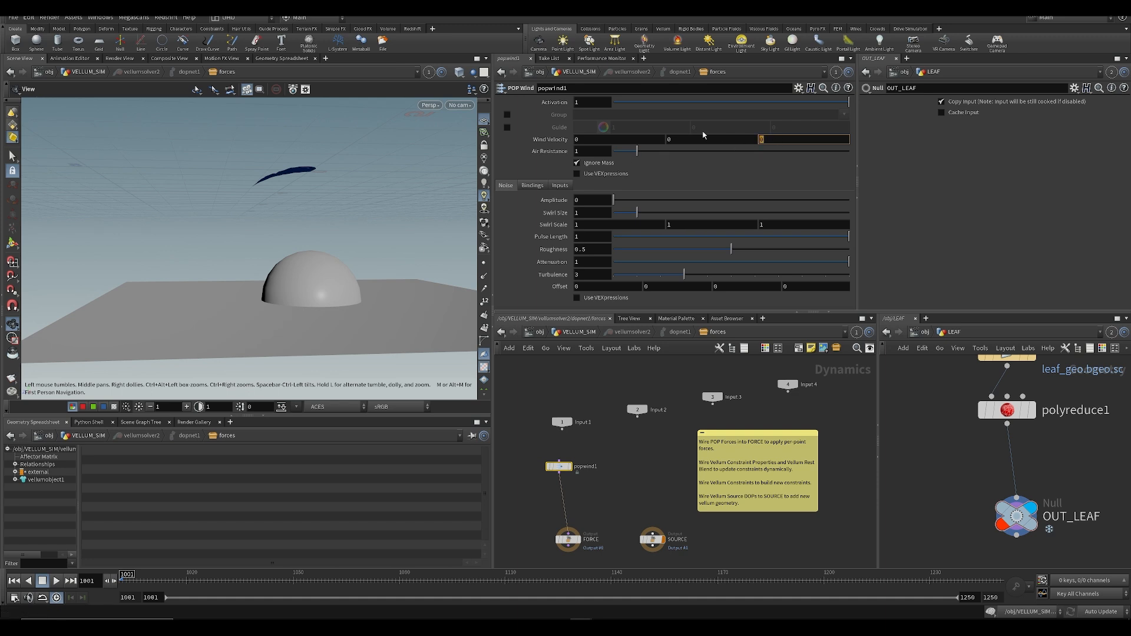
text(2)
key(Return)
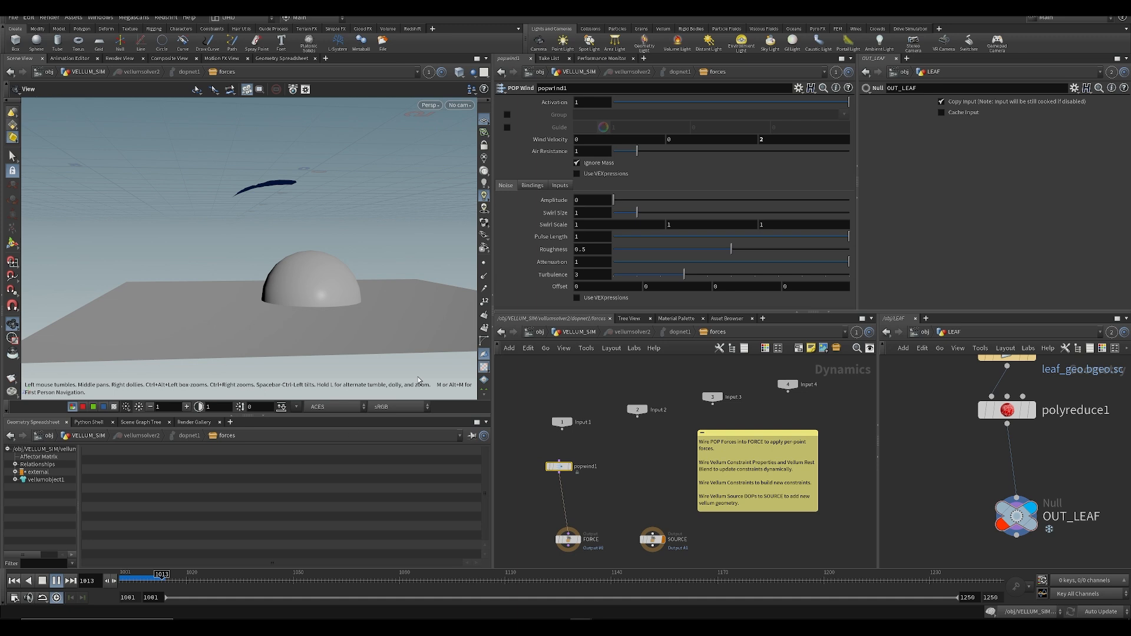
Step: Set popwind1's noise amplitude to 1.64 and replay the simulation from the first frame
key(ctrl+Up)
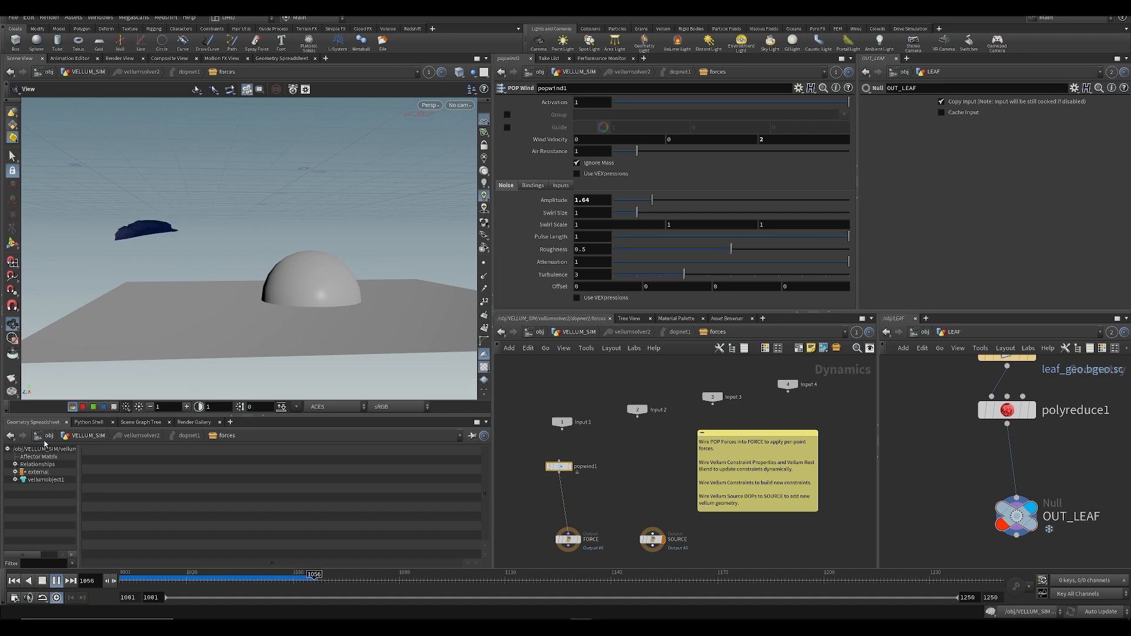
click(208, 580)
key(ctrl+Up)
Step: Back in VELLUM_SIM, try a tangent drag of 1 on vellumcloth1 and replay the wind simulation
click(591, 333)
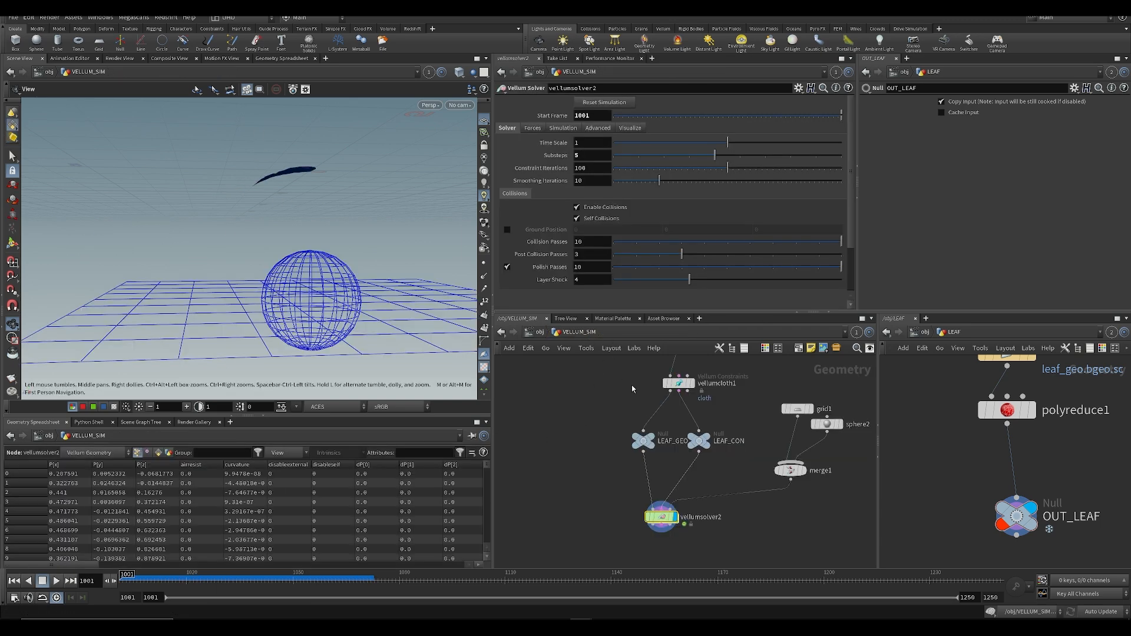
click(677, 383)
drag(592, 271, 531, 272)
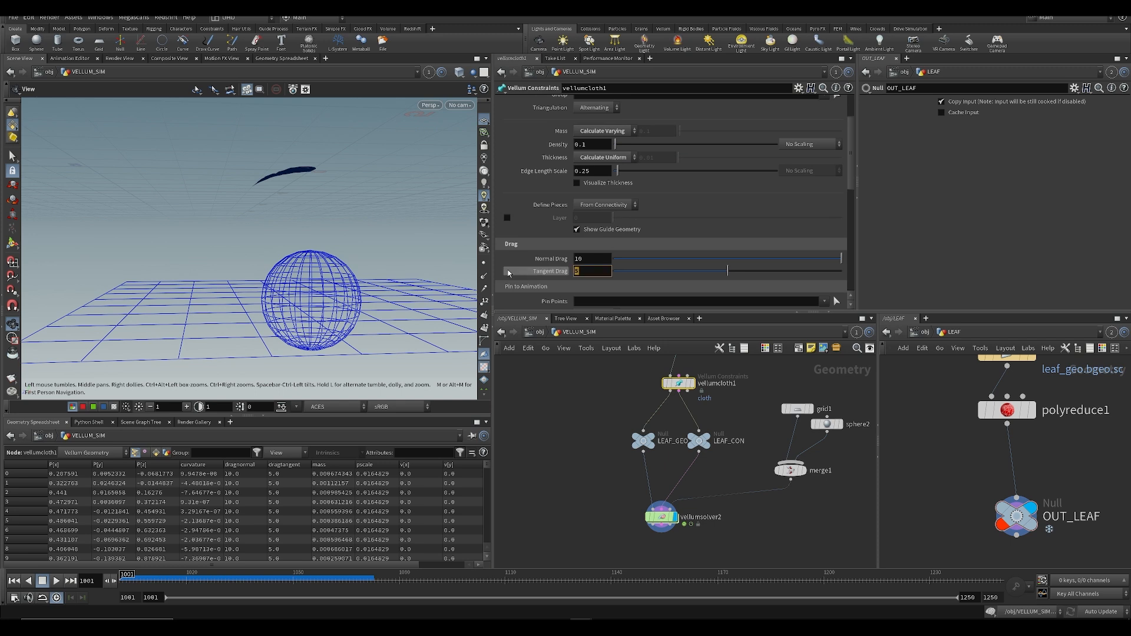
text(1)
key(Return)
key(Up)
key(ctrl+Up)
Step: Try a normal drag of 1 on vellumcloth1 and replay the leaf simulation
drag(591, 258, 557, 259)
text(1)
key(Return)
key(Up)
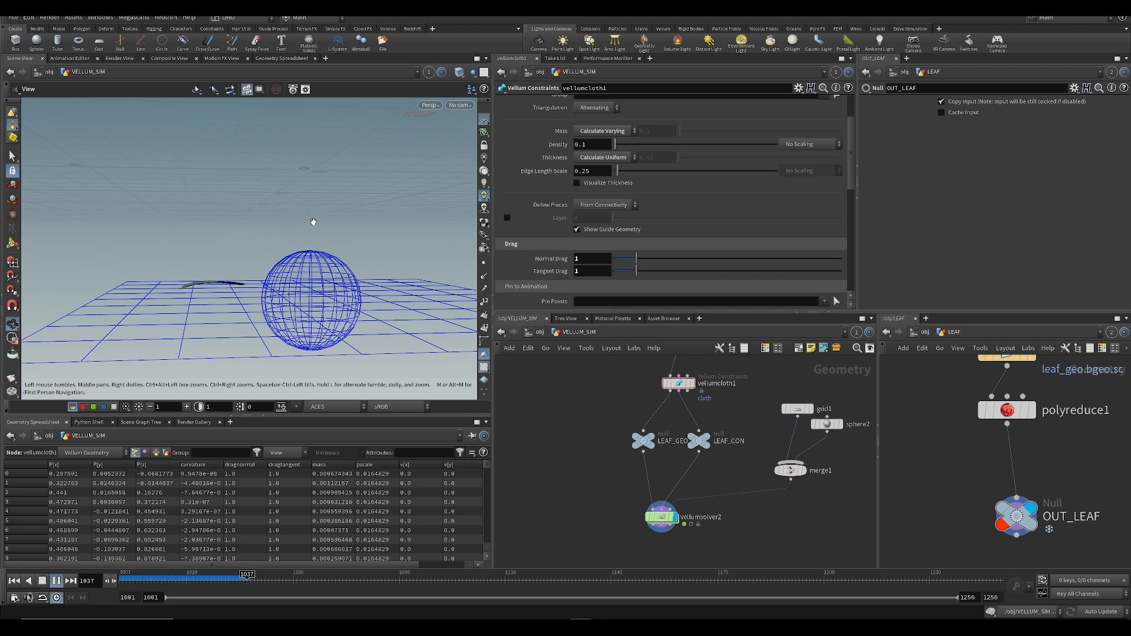
key(ctrl+Up)
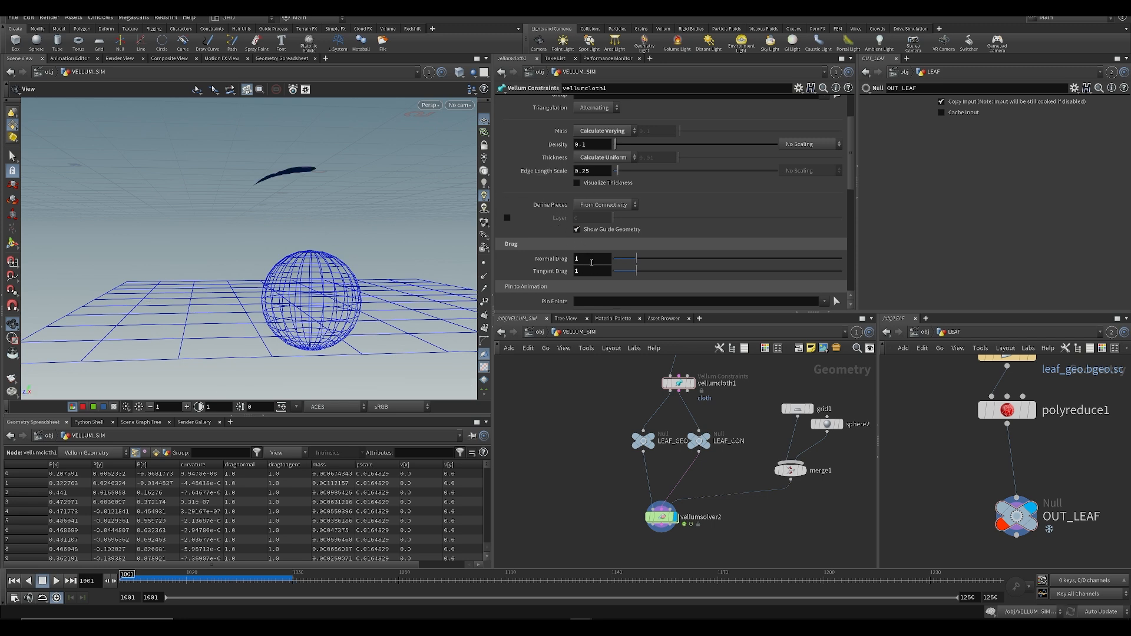
Step: Set vellumcloth1's normal drag to 5, replay the simulation, and set its tangent drag to 2
key(Return)
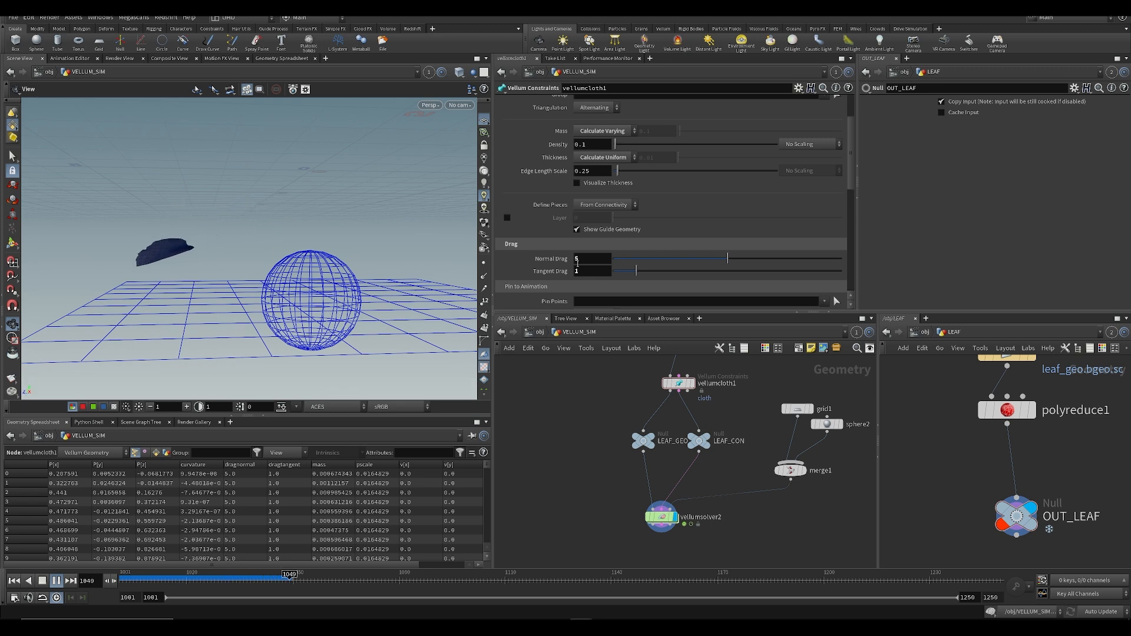
key(ctrl+Up)
drag(849, 185, 849, 245)
double_click(579, 217)
text(2)
key(Return)
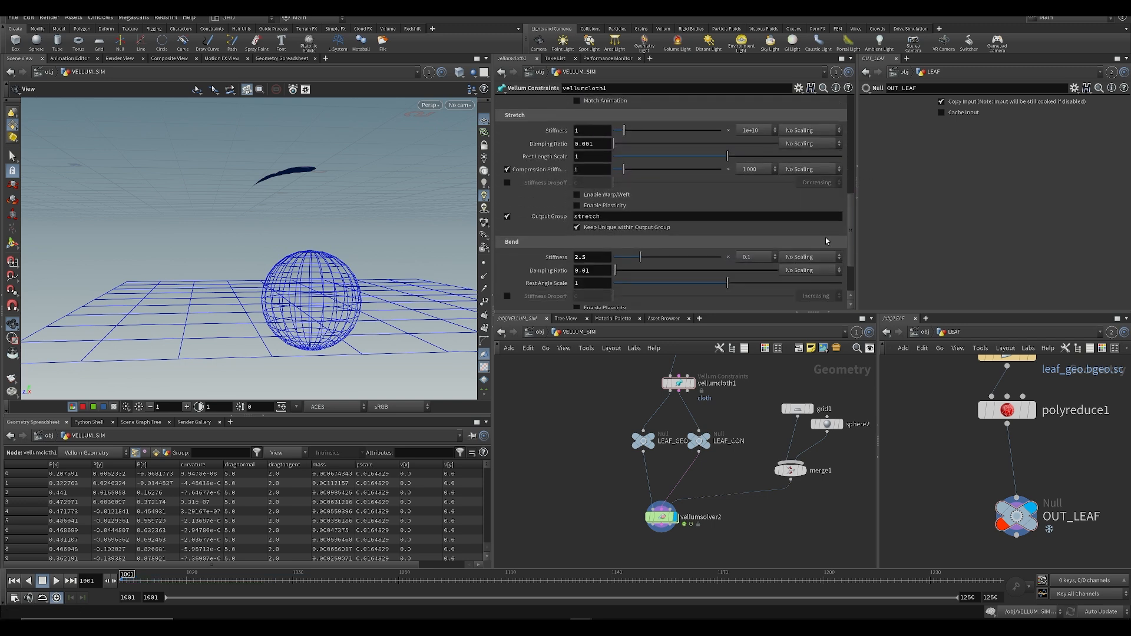
Step: Reset vellumcloth1's bend stiffness value to its default of 1 and replay the simulation
click(756, 258)
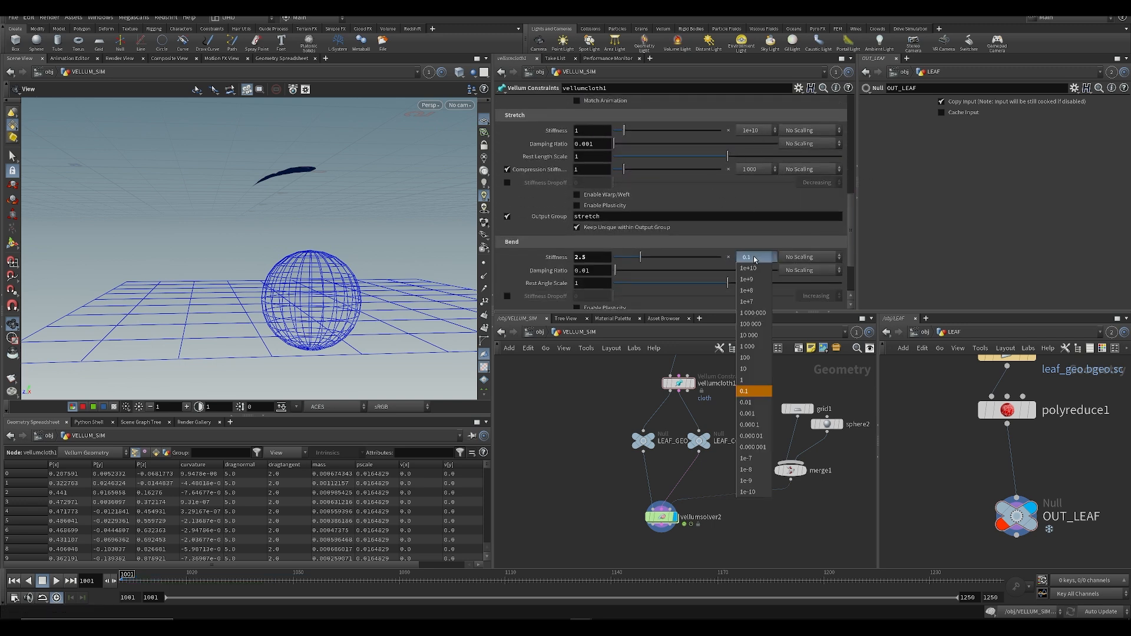
click(587, 297)
ctrl+middle_click(558, 257)
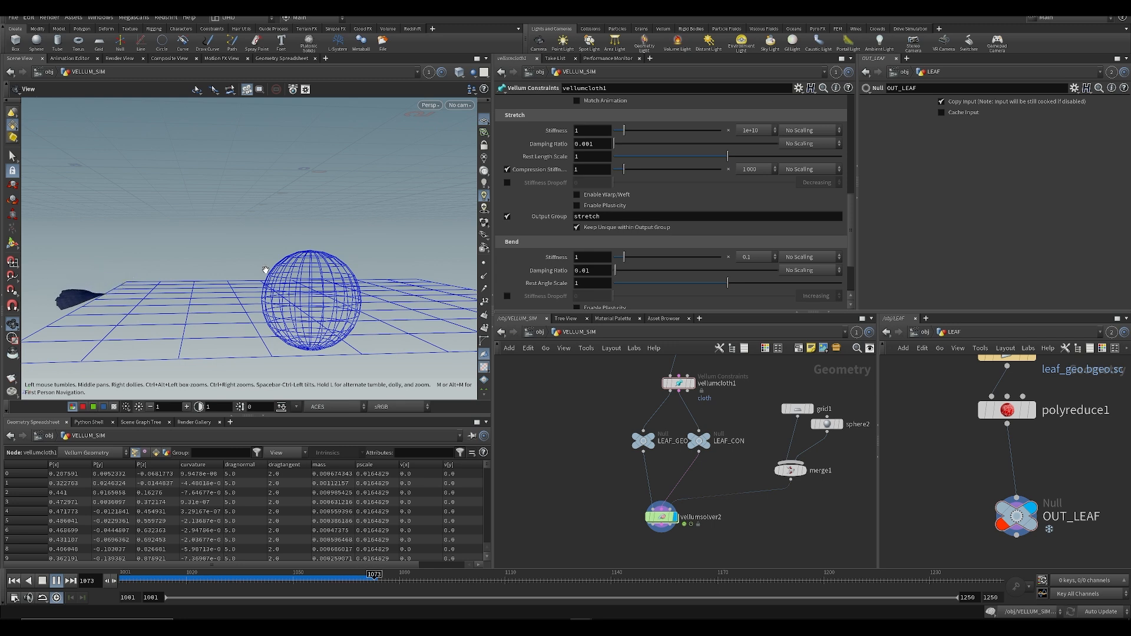
key(ctrl+Up)
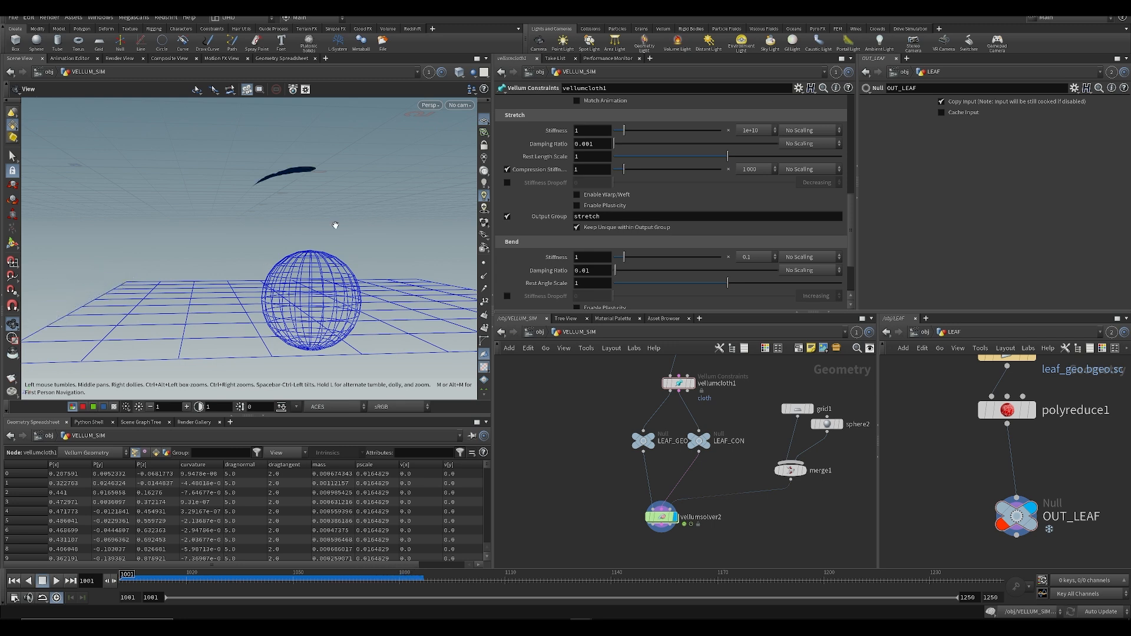
Step: Set vellumcloth1's bend stiffness value to .5 and briefly replay the leaf simulation
double_click(596, 259)
text(.5)
key(Return)
key(Up)
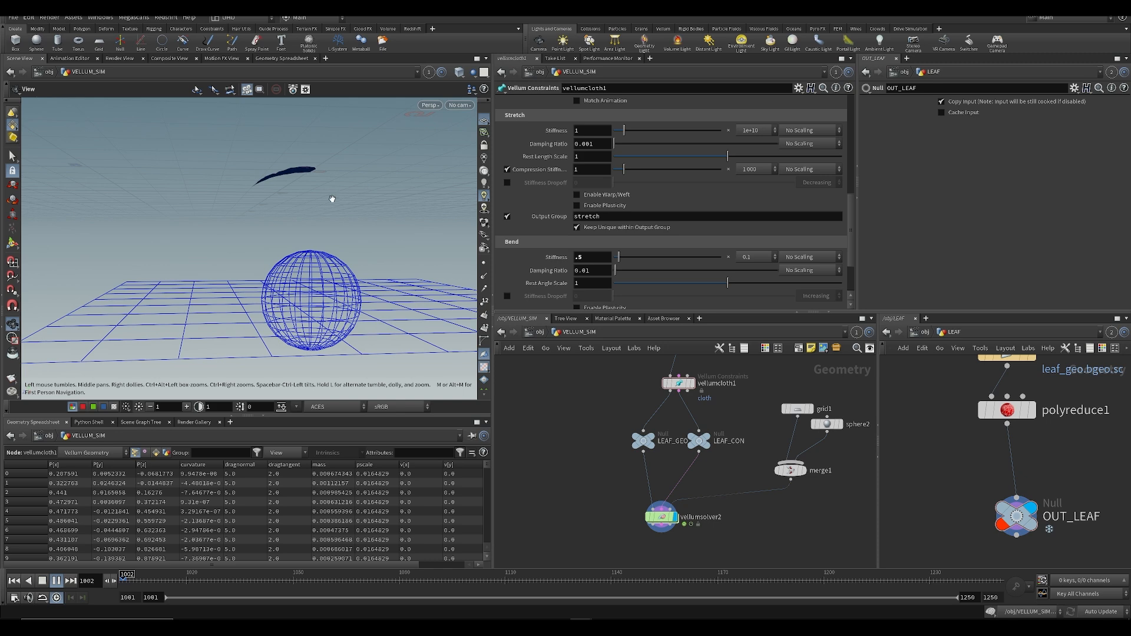
key(ctrl+Up)
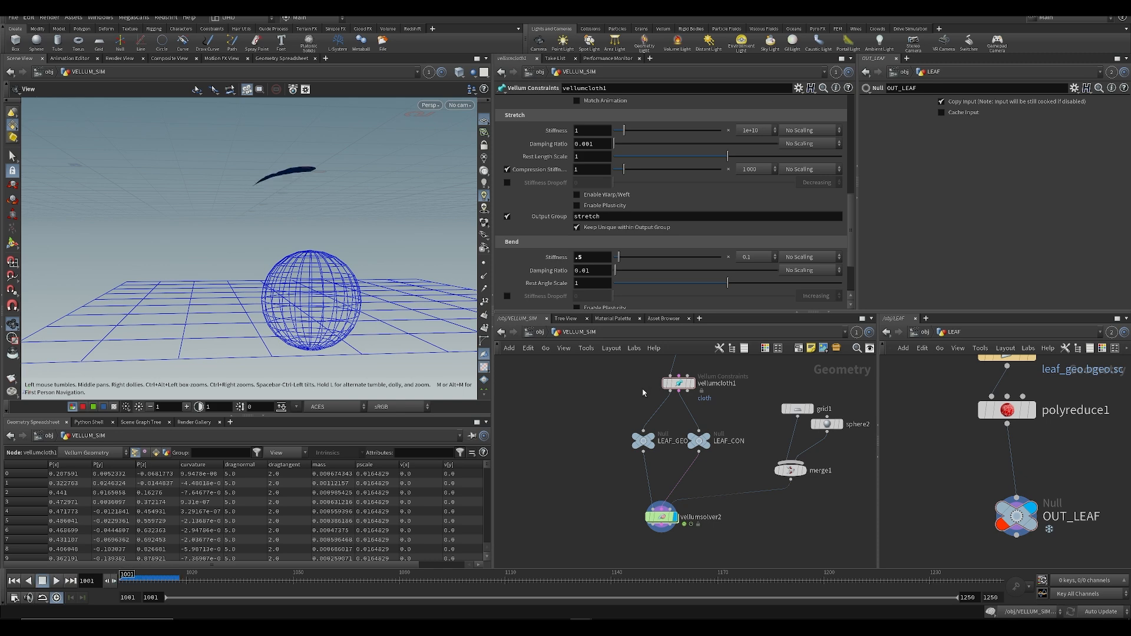
Step: Set sphere2's Z center to 5 and its uniform scale to 4.71, and run the simulation
middle_click(679, 383)
middle_drag(635, 419, 545, 485)
click(737, 490)
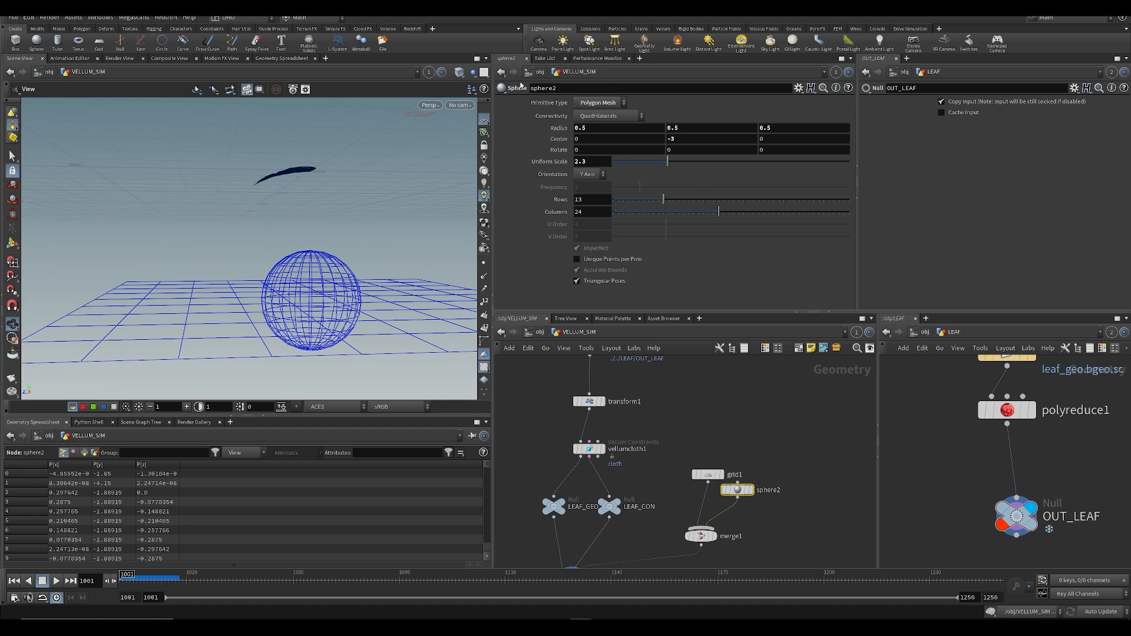
mouse_move(583, 136)
middle_down()
mouse_move(573, 126)
mouse_move(588, 141)
middle_up()
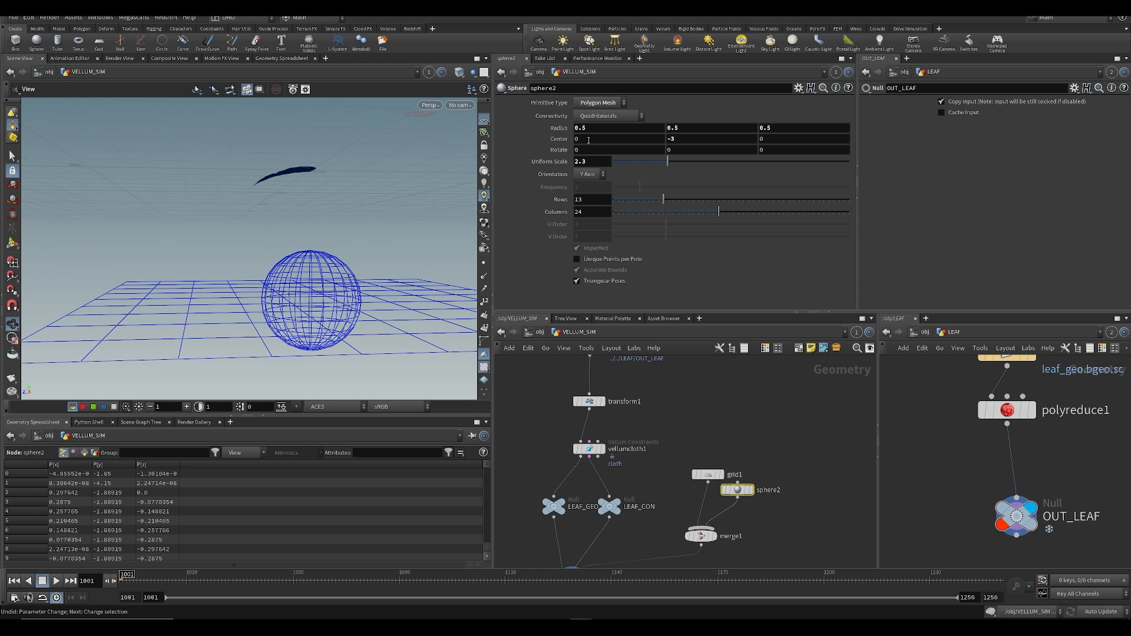
middle_drag(766, 140, 833, 167)
drag(655, 162, 725, 160)
key(Up)
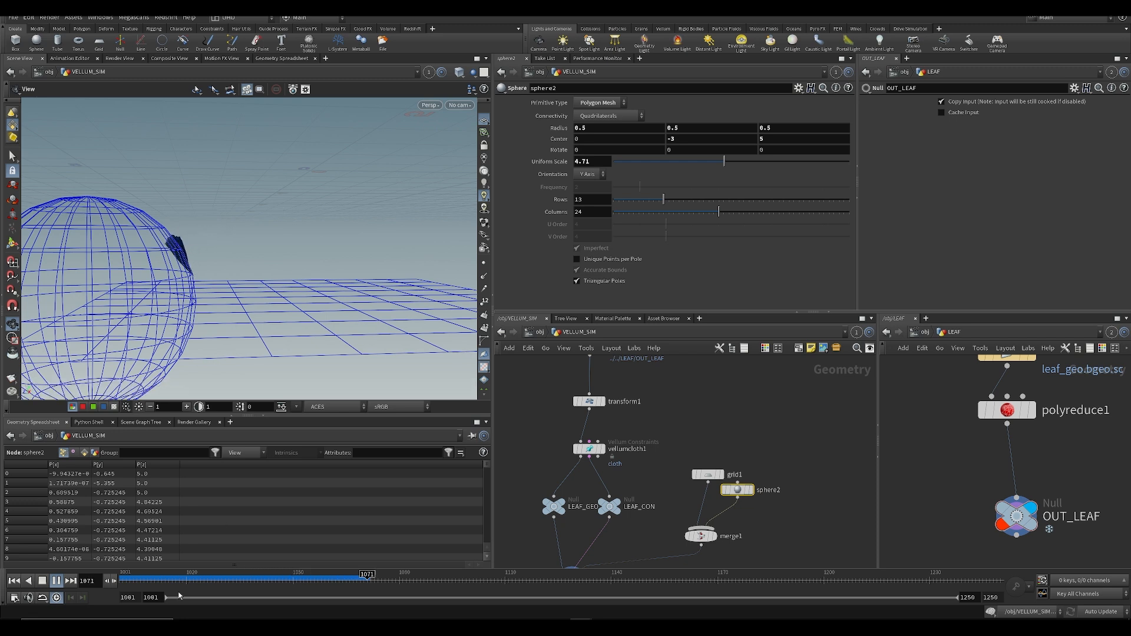
Step: Replay the leaf's collision with the enlarged sphere several times and examine it from different angles
click(201, 579)
drag(234, 335, 218, 360)
drag(352, 293, 194, 206)
key(Up)
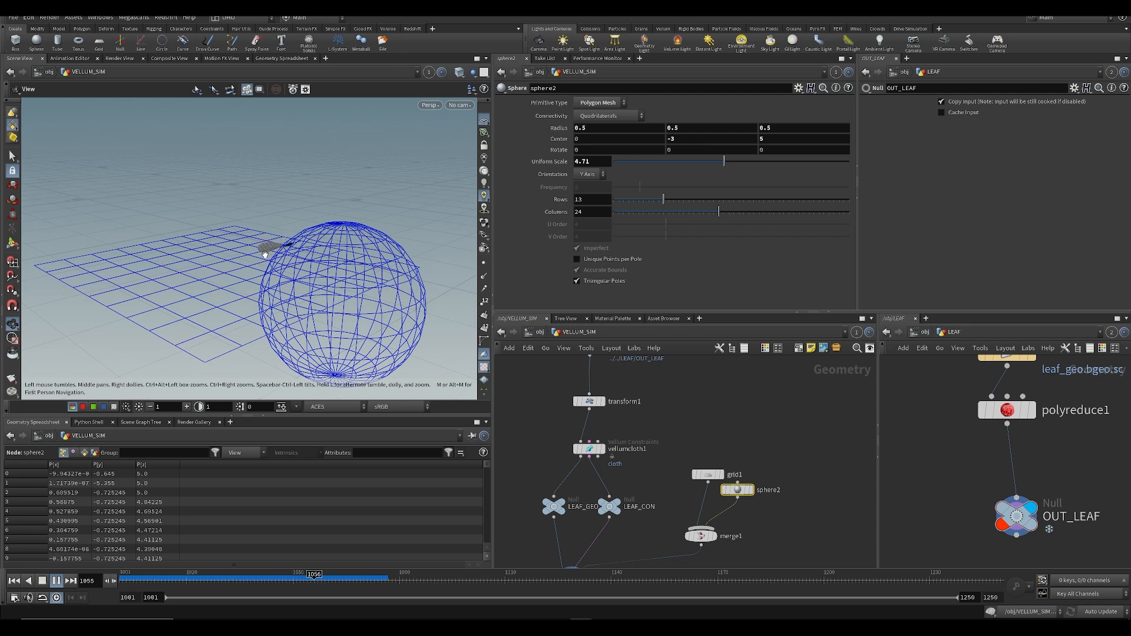
key(Up)
drag(261, 303, 278, 266)
key(ctrl+Up)
key(Up)
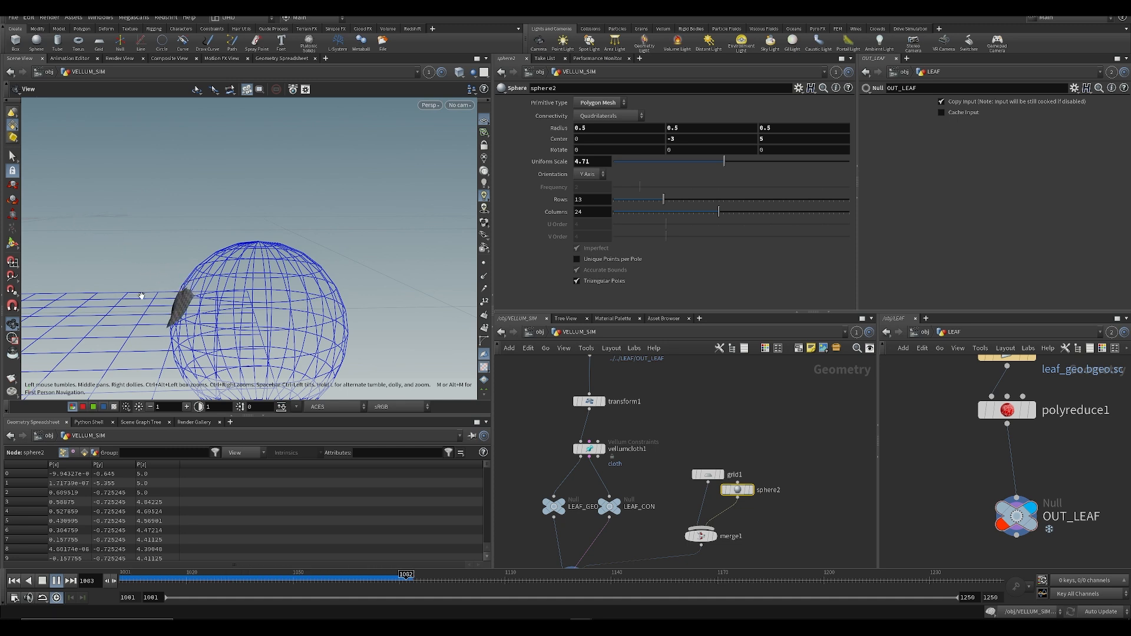
key(Up)
key(ctrl+Up)
Step: Save the scene and rename the vellumsolver2 node as droptest
scroll(744, 410, down, 2)
key(ctrl+s)
scroll(718, 508, up, 2)
double_click(675, 482)
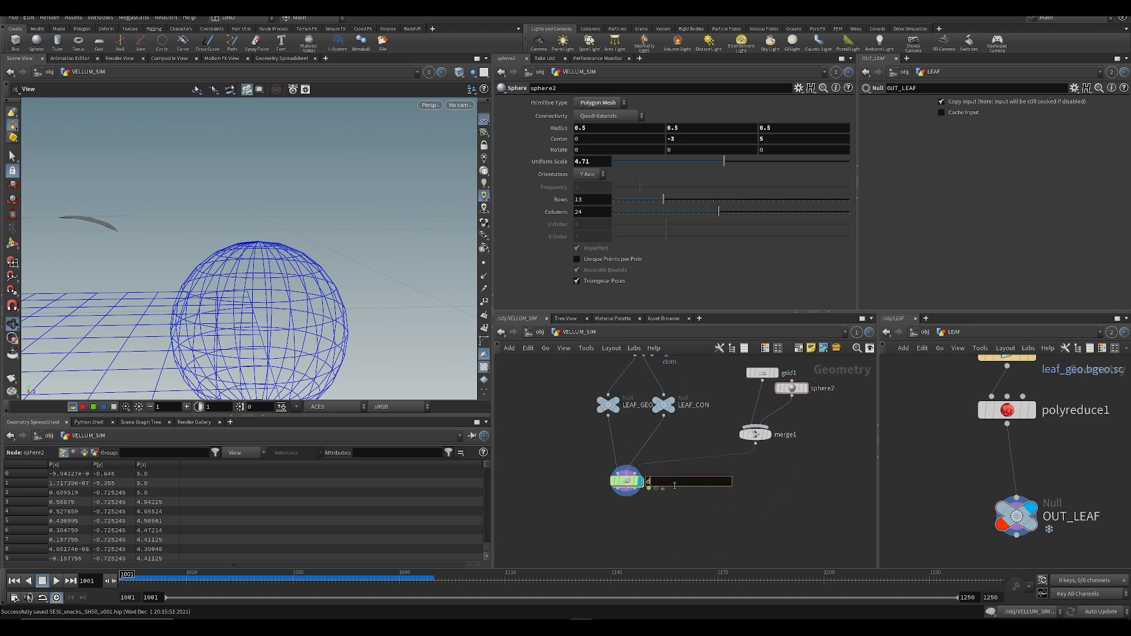
text(droptest)
key(Return)
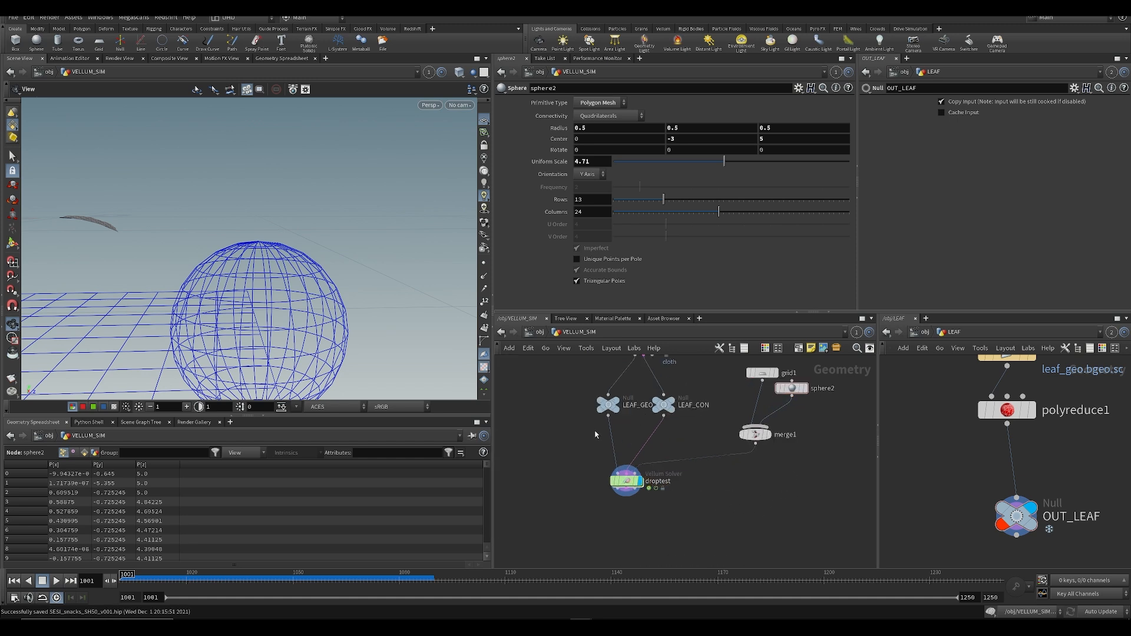
Step: Tidy the layout of the droptest solver and the grid and sphere collider nodes, saving the scene
scroll(646, 447, down, 2)
scroll(648, 436, down, 2)
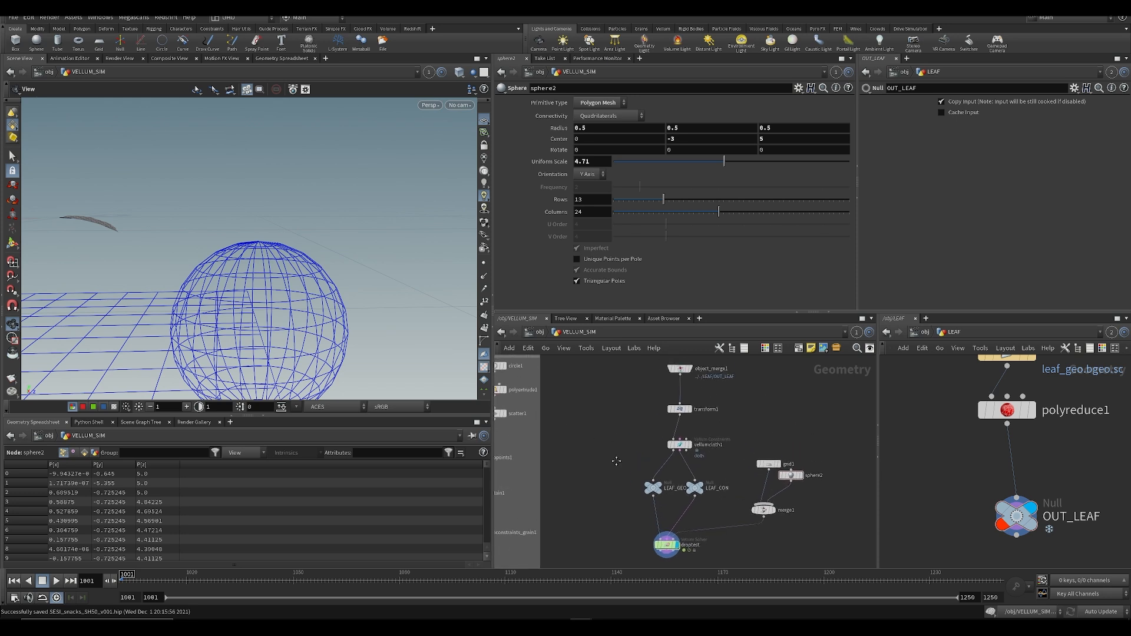
drag(680, 491, 686, 479)
click(675, 468)
key(ctrl+s)
key(ctrl+s)
scroll(689, 412, up, 4)
scroll(712, 429, down, 4)
key(ctrl+s)
drag(711, 467, 726, 466)
click(772, 496)
middle_drag(772, 495, 758, 504)
key(ctrl+s)
scroll(708, 501, up, 3)
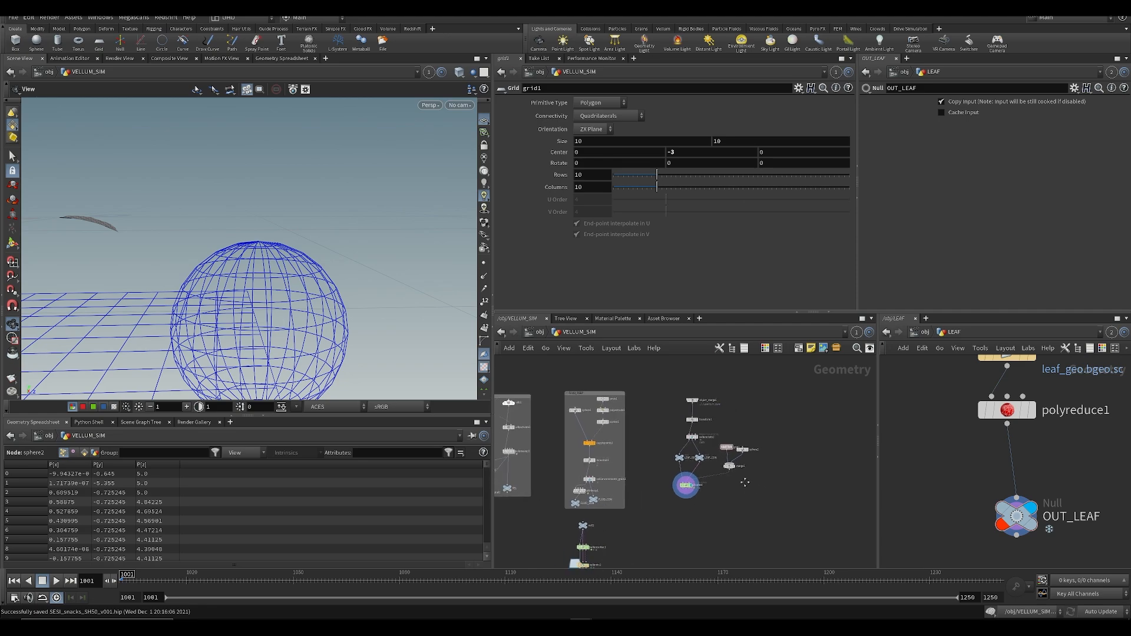
Step: Inspect the leaf, grid and sphere from the side, and look over the droptest node network
middle_drag(208, 267, 304, 266)
scroll(304, 265, down, 3)
drag(211, 203, 243, 202)
middle_drag(243, 202, 270, 237)
scroll(270, 250, down, 6)
scroll(705, 477, down, 4)
scroll(705, 477, up, 4)
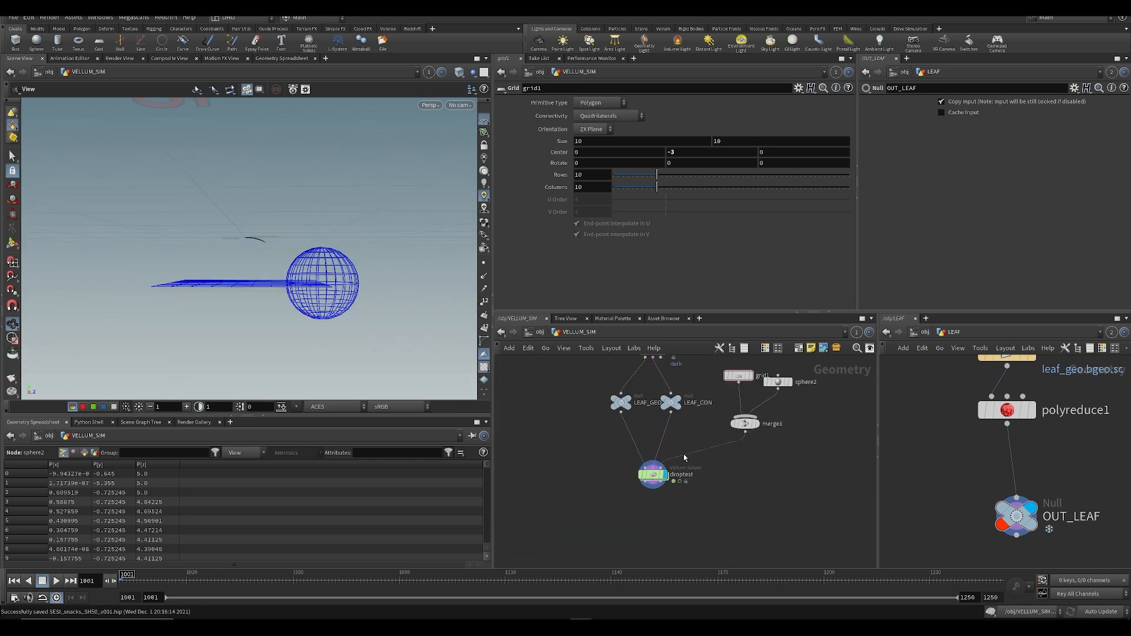
middle_drag(739, 488, 687, 485)
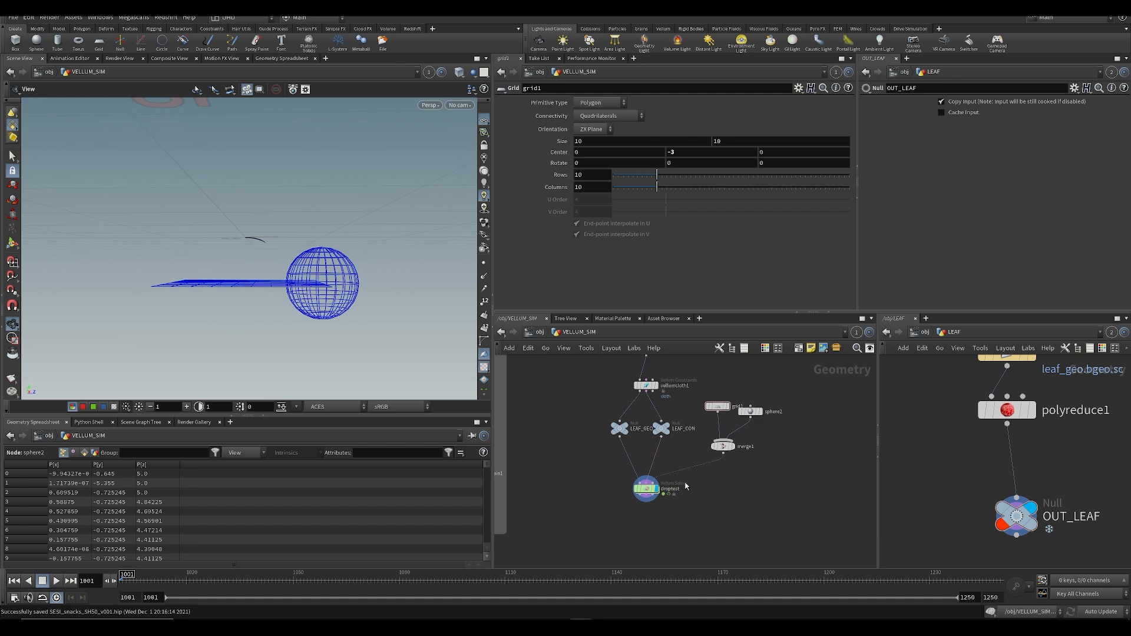
Step: Look over the VELLUM_SIM node network and the drop test scene, saving the scene
scroll(687, 484, up, 3)
scroll(688, 483, down, 6)
middle_drag(624, 469, 681, 457)
scroll(751, 397, up, 4)
key(ctrl+s)
scroll(722, 452, down, 4)
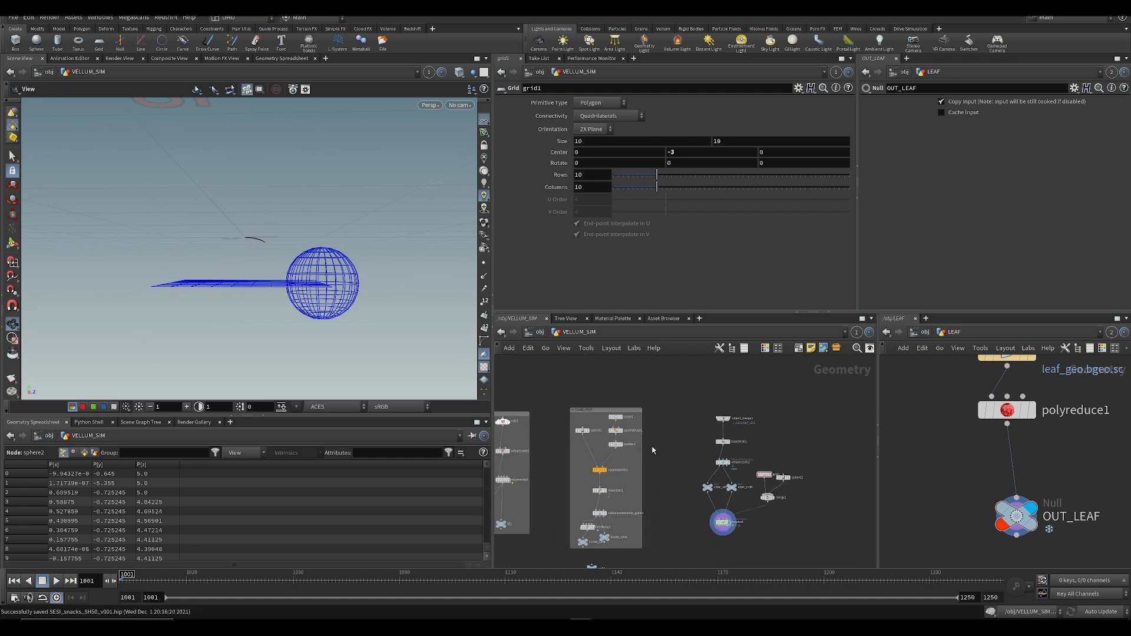
scroll(658, 450, up, 3)
drag(274, 237, 303, 272)
key(ctrl+s)
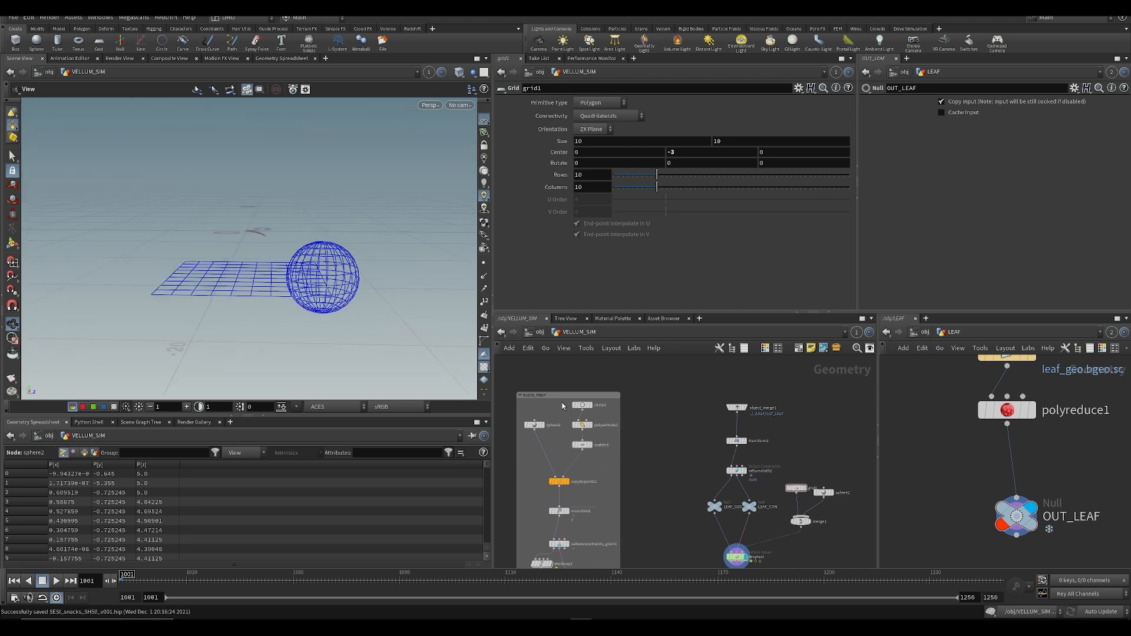
Step: Duplicate the circle, polyextrude and scatter nodes from the boxed setup, place them beside the leaf nodes and save
drag(584, 449, 588, 449)
key(ctrl+c)
middle_drag(641, 450, 611, 449)
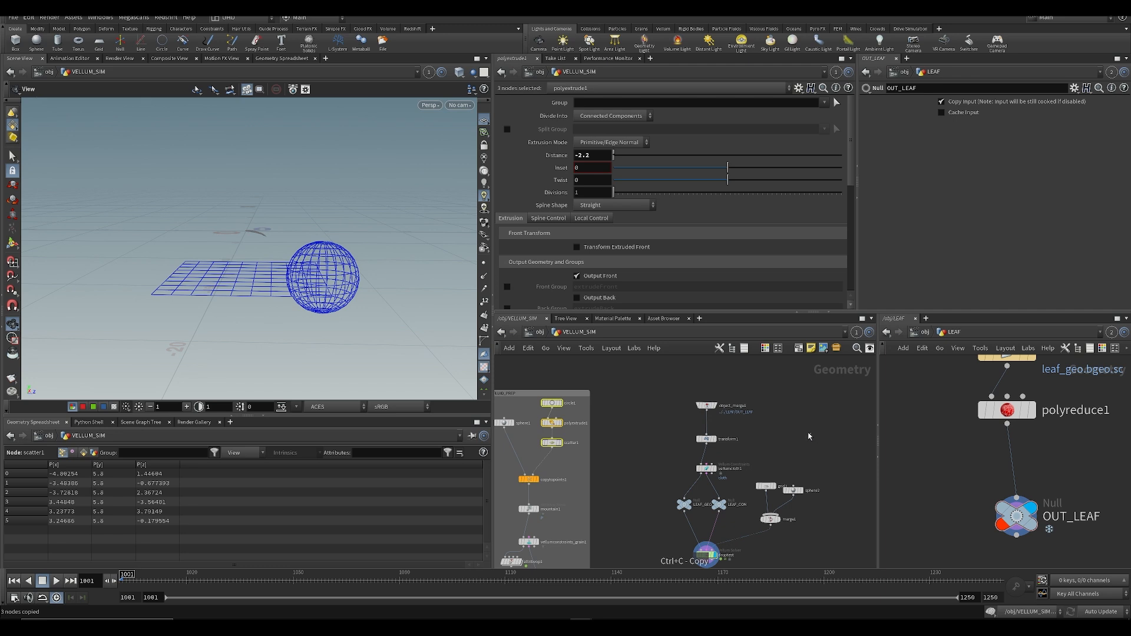
key(ctrl+v)
drag(785, 435, 772, 432)
click(784, 453)
key(ctrl+s)
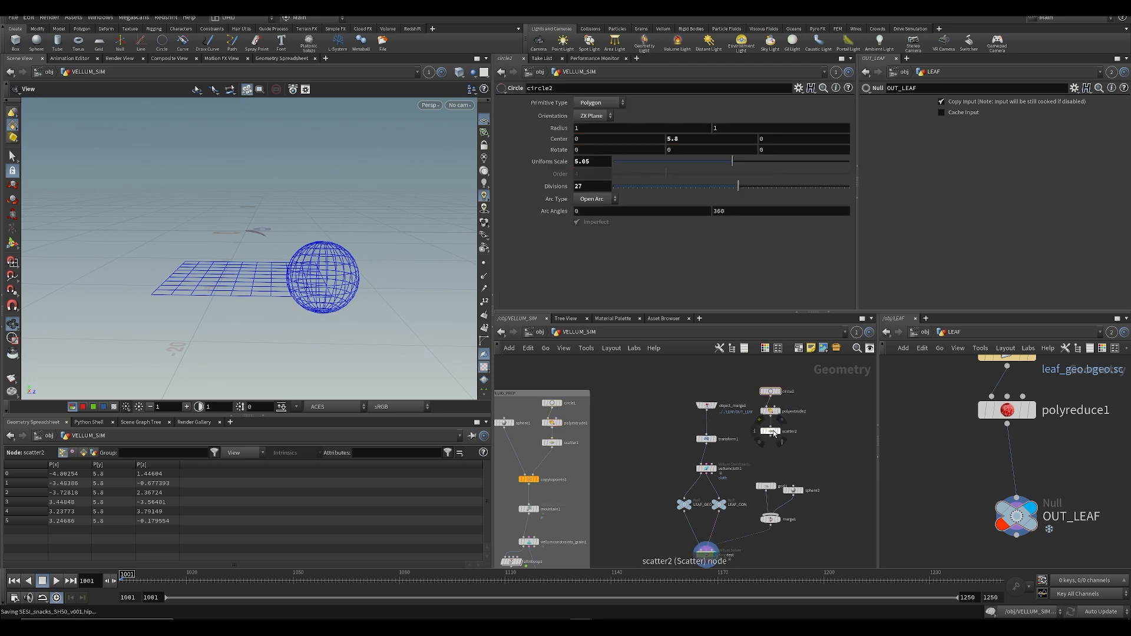
Step: Display the scatter2 points and set circle2's uniform scale to 4.71, saving the scene
click(779, 431)
key(ctrl+s)
middle_drag(290, 191, 294, 208)
key(ctrl+s)
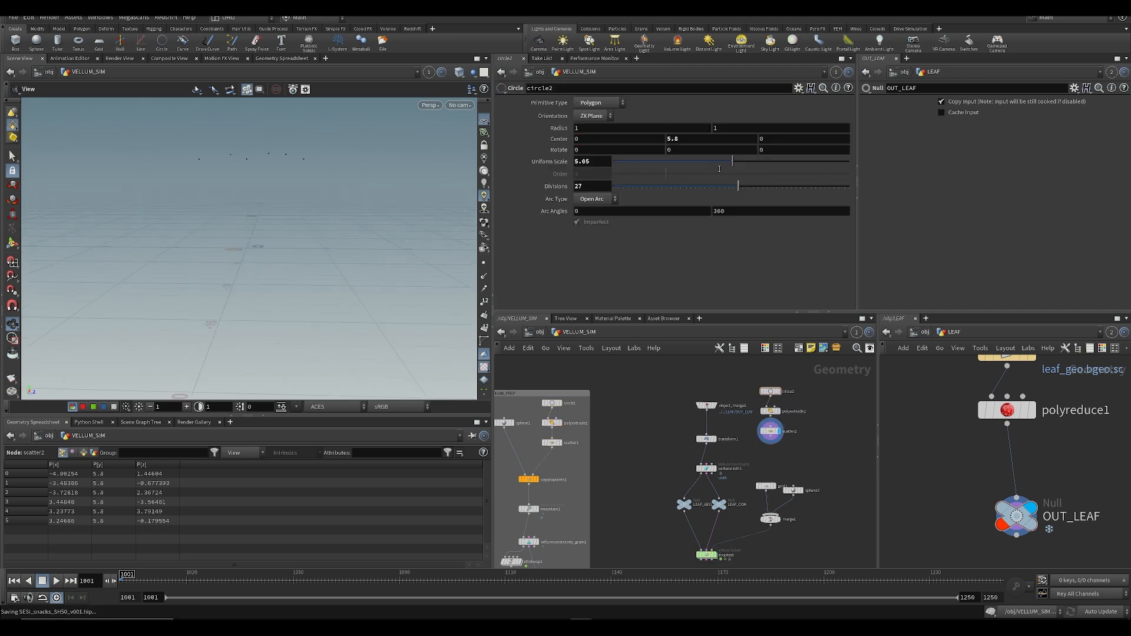
key(ctrl+s)
drag(267, 176, 295, 217)
key(ctrl+s)
drag(730, 166, 724, 166)
key(ctrl+s)
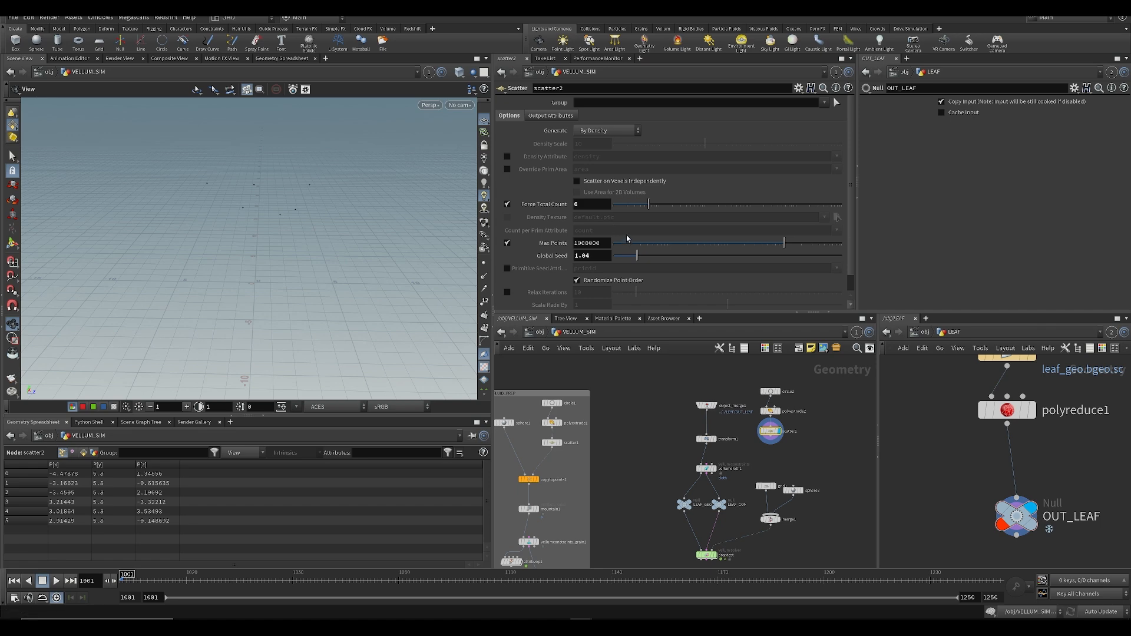
Step: Set scatter2's global seed to about 1.4 and circle2's uniform scale to 4.44
drag(637, 260, 646, 261)
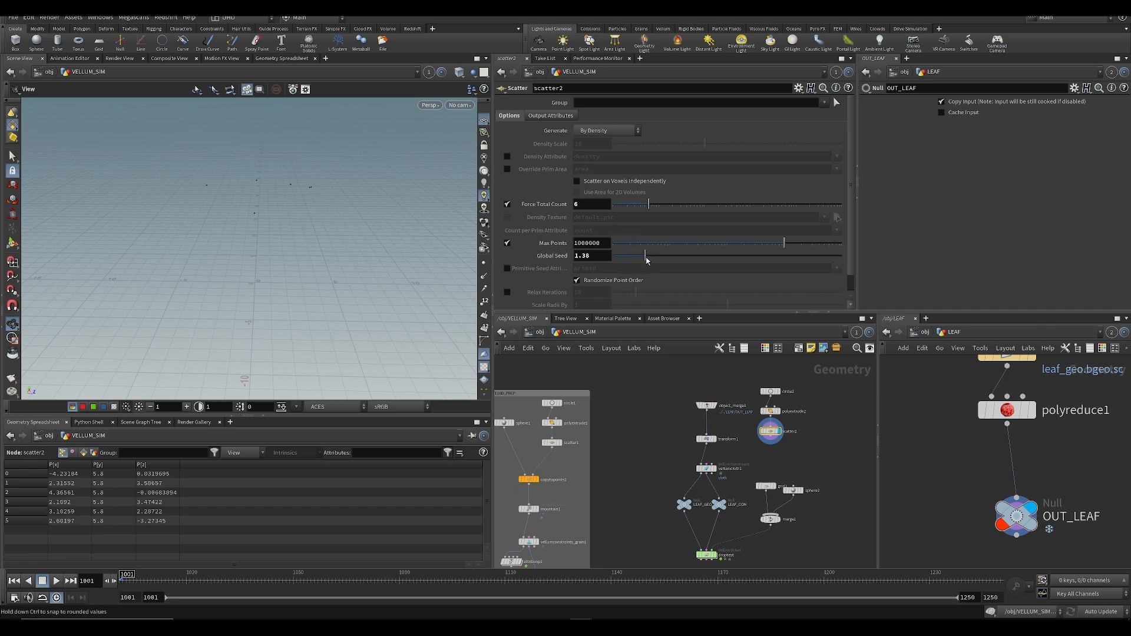
drag(770, 394, 771, 394)
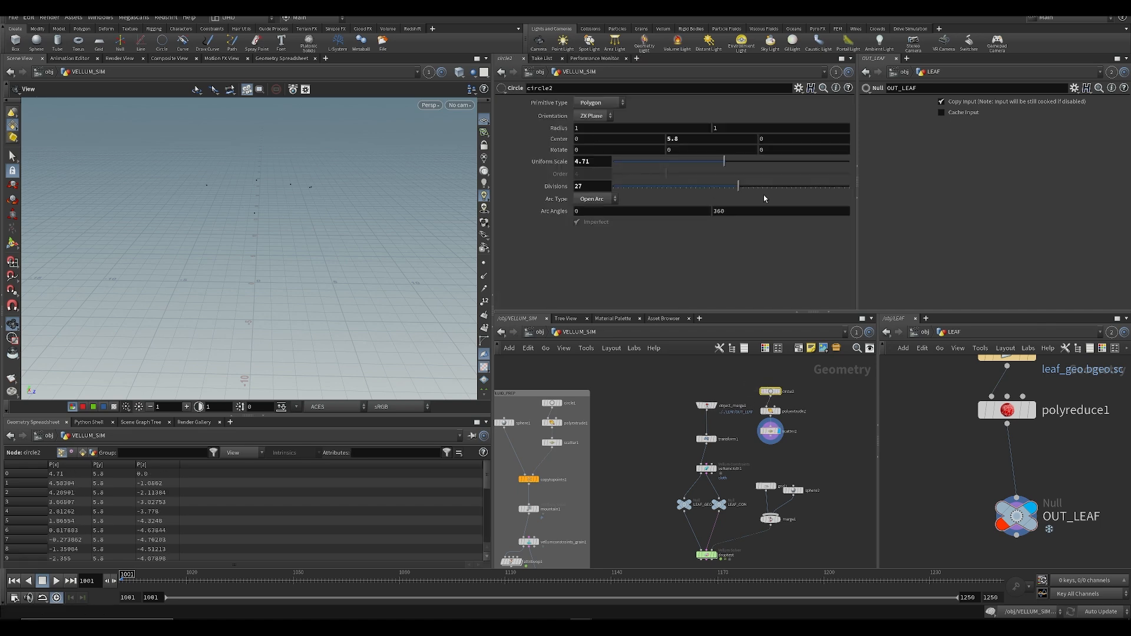
key(ctrl+s)
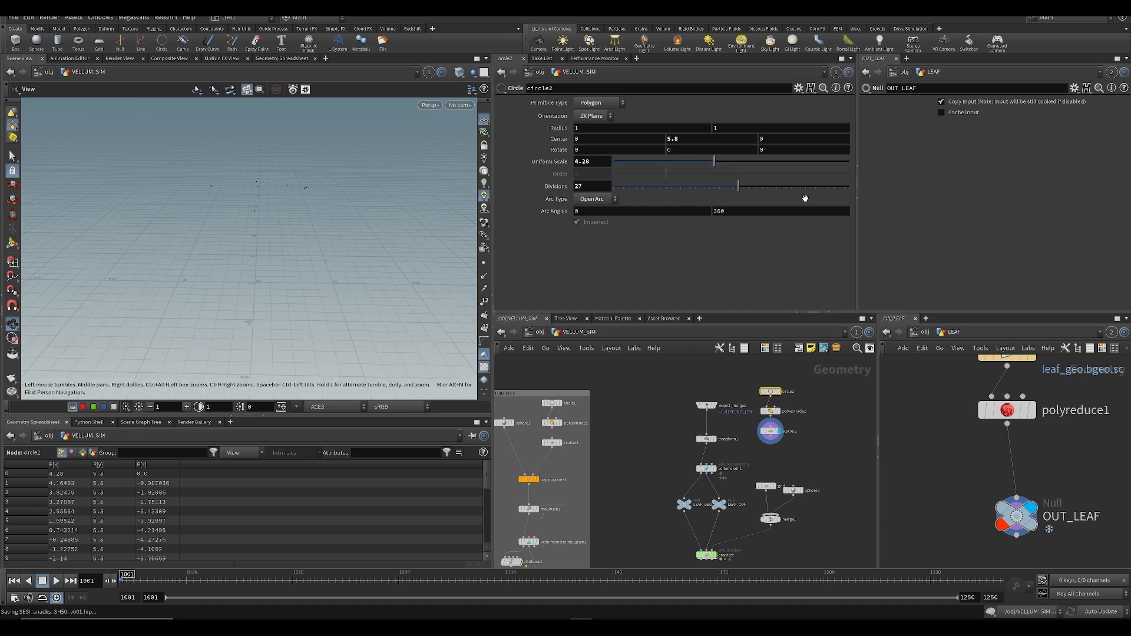
drag(716, 163, 719, 166)
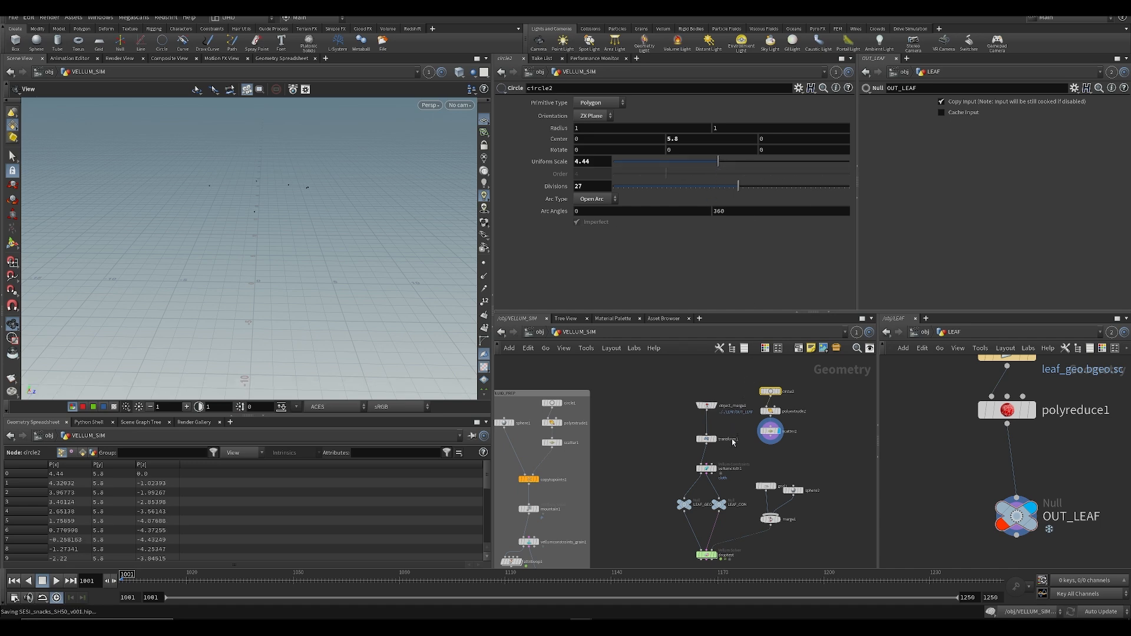
Step: Limit scatter2 to a forced total count of 2 points and save the scene
key(h)
drag(736, 460, 735, 460)
right_drag(740, 401, 728, 387)
click(736, 371)
double_click(597, 203)
text(2)
key(Return)
middle_drag(817, 387, 801, 409)
key(ctrl+s)
Step: Add a null below scatter2, name it LEAF_PT and save the scene
key(Tab)
text(b)
key(BackSpace)
text(null)
key(Return)
click(756, 404)
drag(754, 402, 725, 420)
double_click(741, 425)
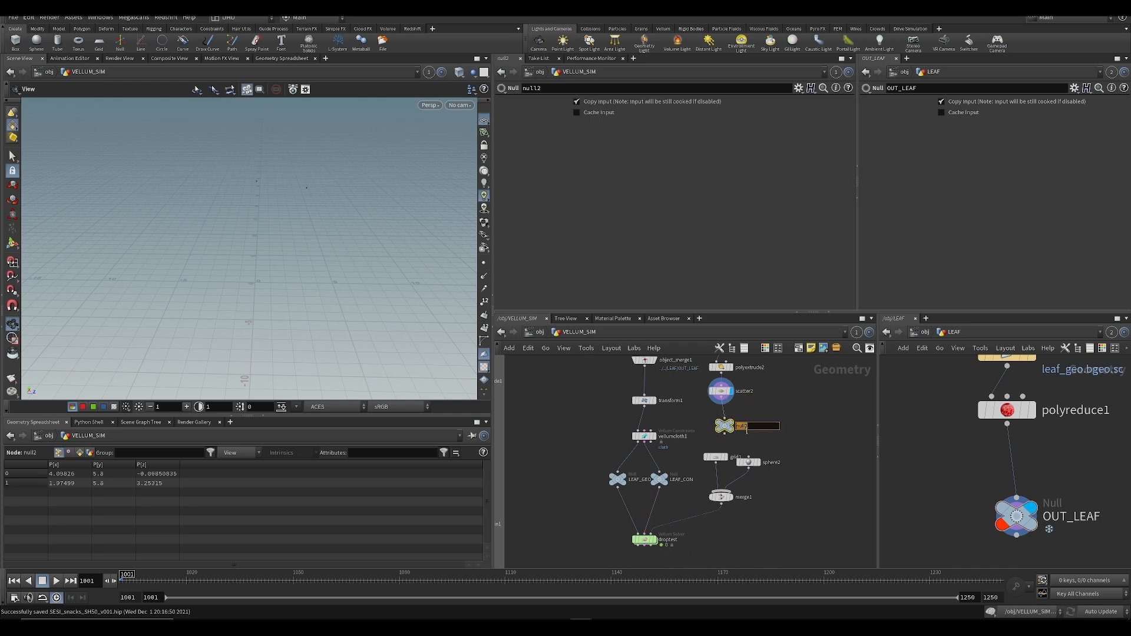
key(Return)
key(ctrl+s)
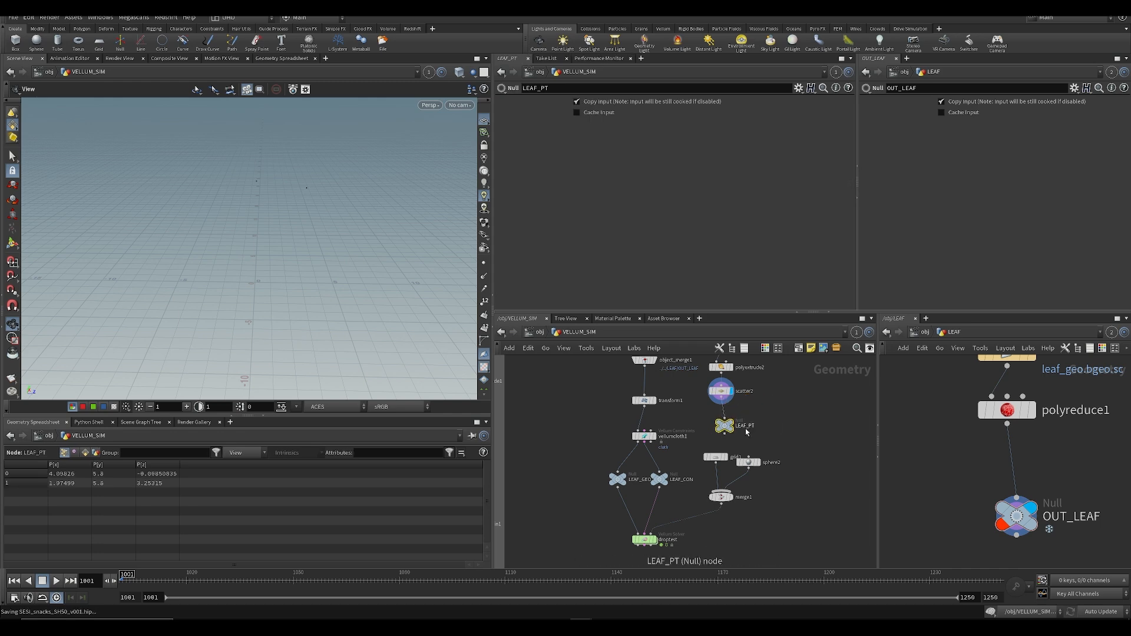
Step: Disconnect the merged grid and sphere colliders from the droptest solver and save
middle_drag(652, 558, 660, 507)
scroll(659, 507, up, 2)
middle_drag(729, 470, 732, 479)
key(y)
drag(731, 467, 722, 443)
key(ctrl+s)
middle_drag(722, 436, 720, 456)
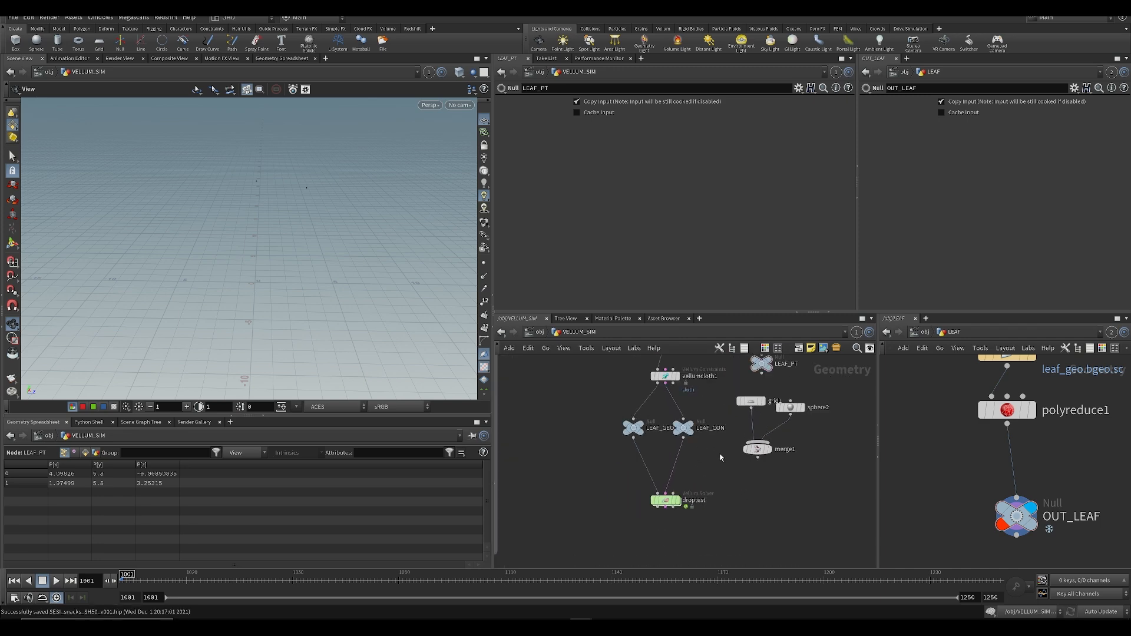
Step: Open the droptest solver's forces network and delete its POP Wind node
scroll(720, 455, down, 3)
double_click(683, 484)
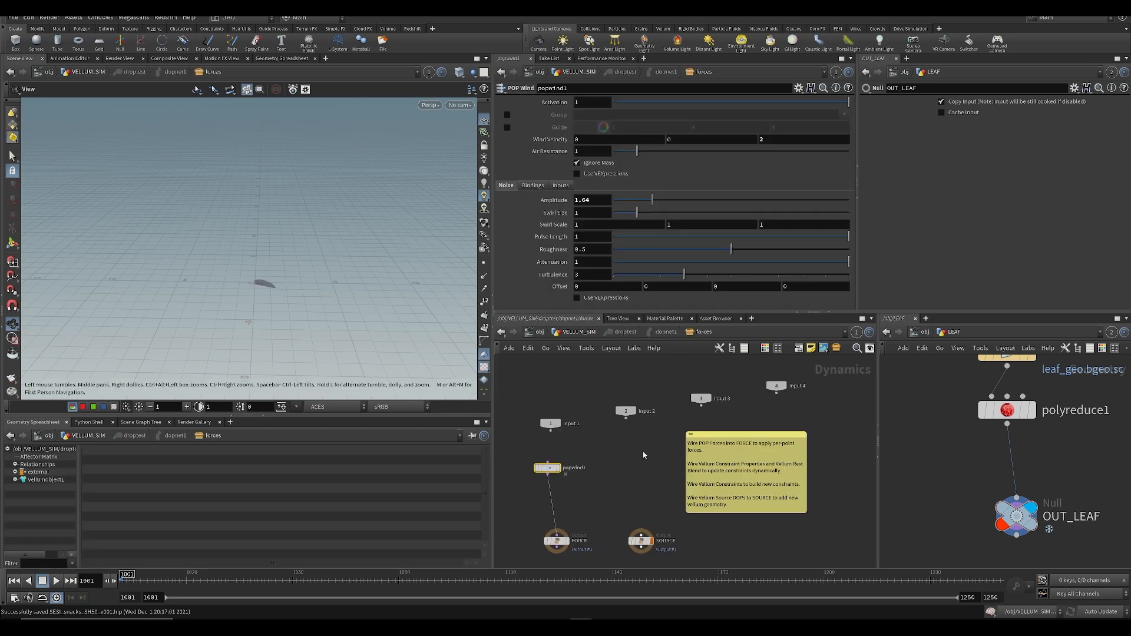
key(ctrl+s)
drag(617, 452, 559, 457)
key(Delete)
Step: Add a Vellum Source node and connect it to the SOURCE output
key(Tab)
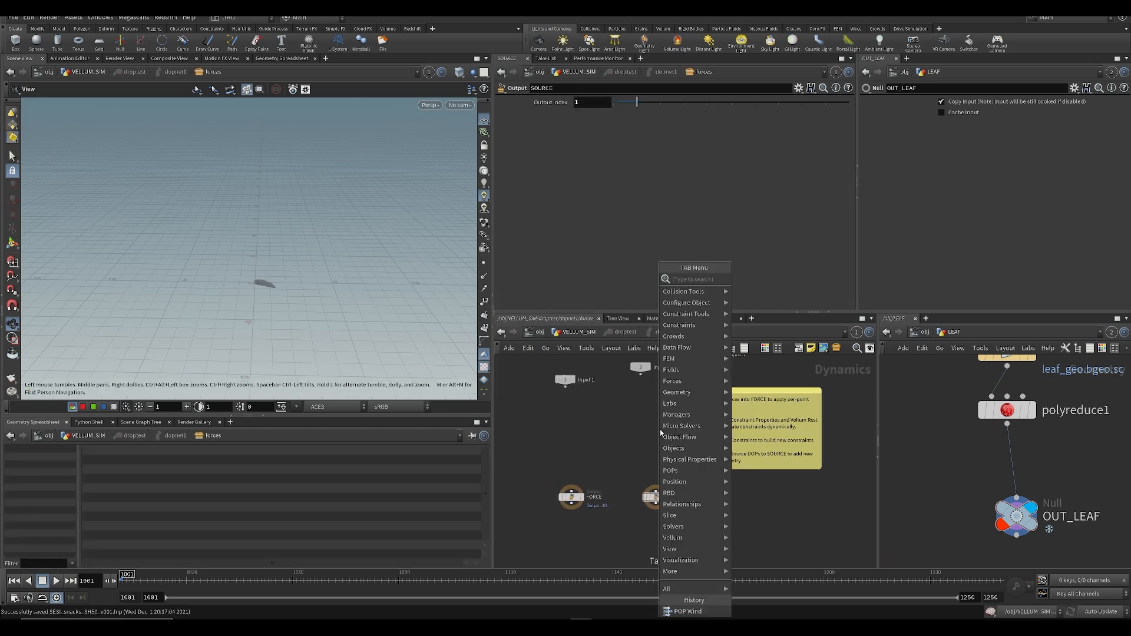
text(vellum so)
key(Down)
key(Return)
click(664, 436)
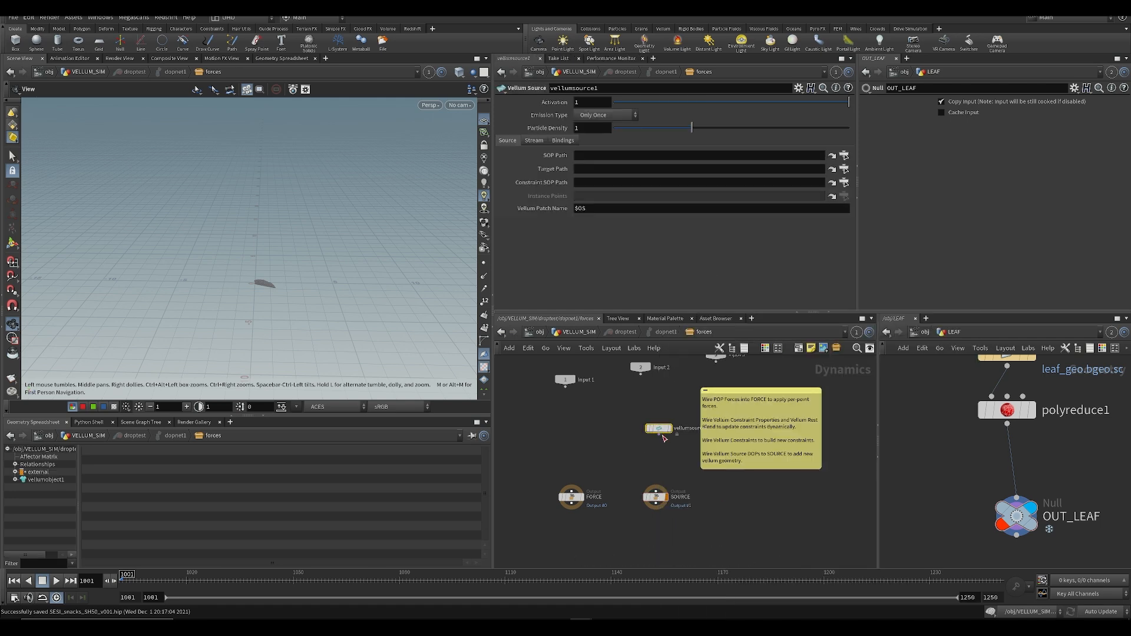
Step: Show the VELLUM_SIM network in the second network editor and enlarge both network editors
click(925, 332)
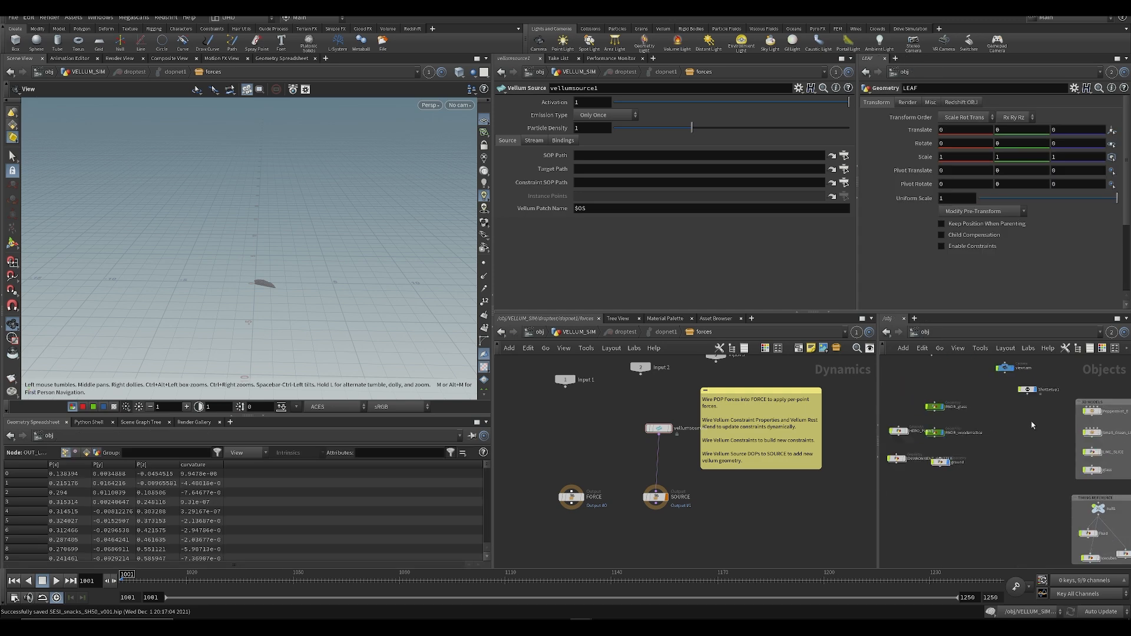
double_click(955, 396)
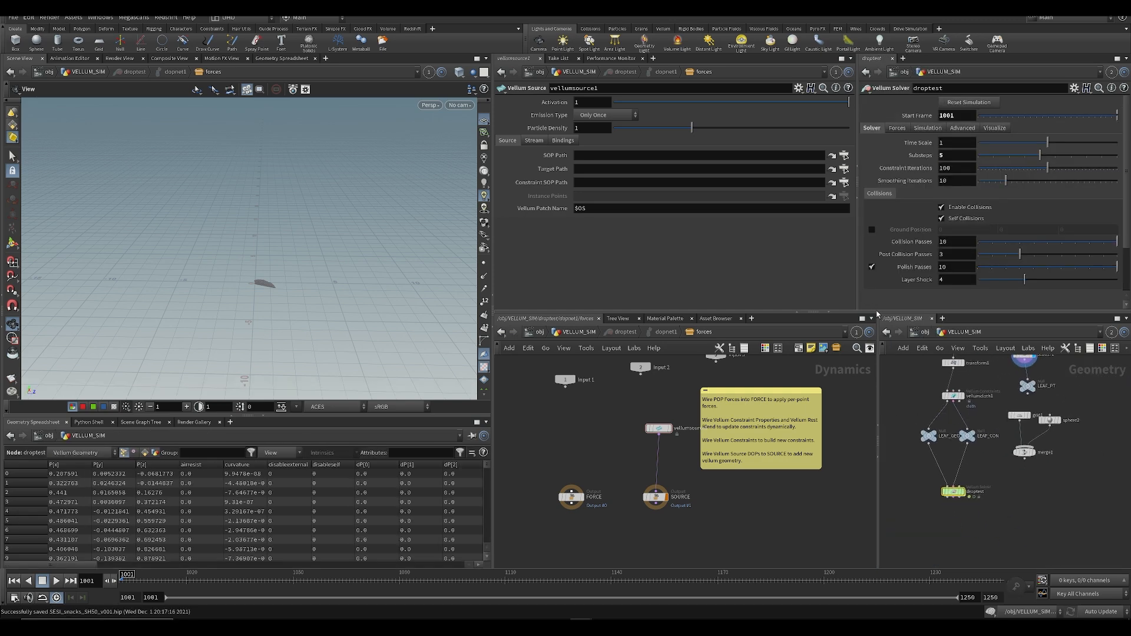
drag(874, 313, 873, 285)
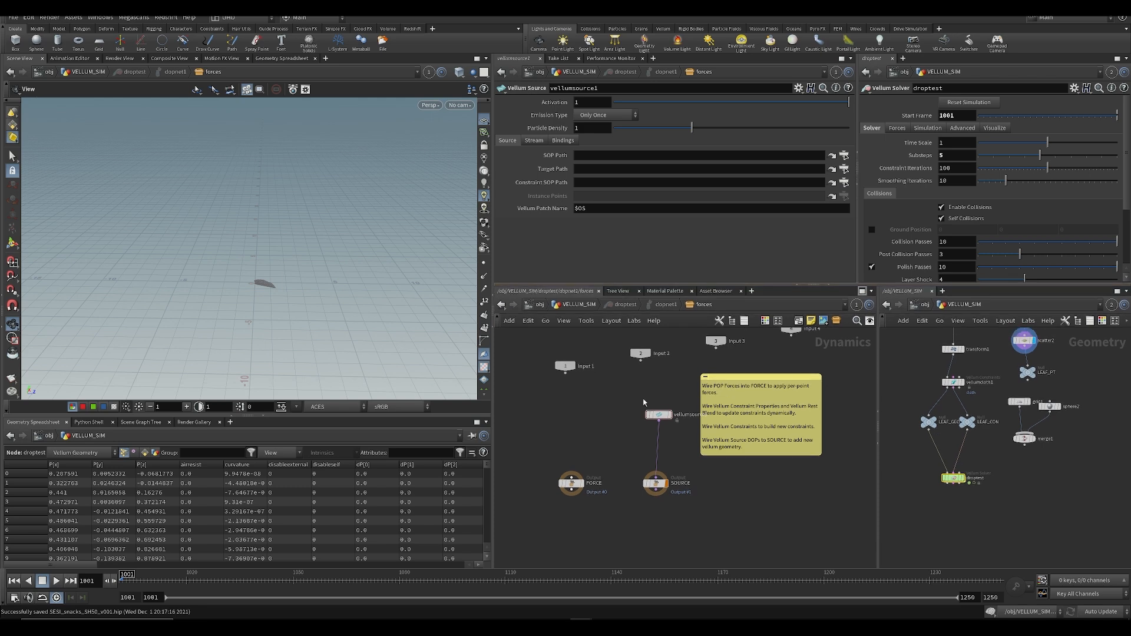
Step: Replace droptest's LEAF_GEO and LEAF_CON inputs with an empty null, and reopen the solver's forces network
key(u)
key(u)
key(u)
drag(657, 451, 713, 452)
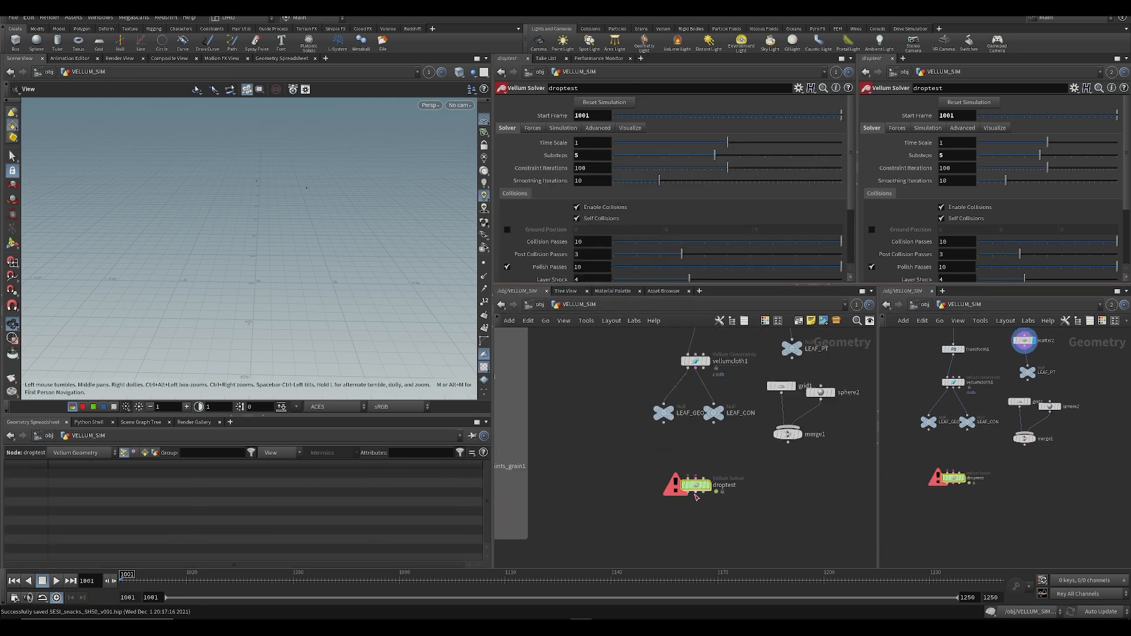
key(Tab)
text(null)
key(Return)
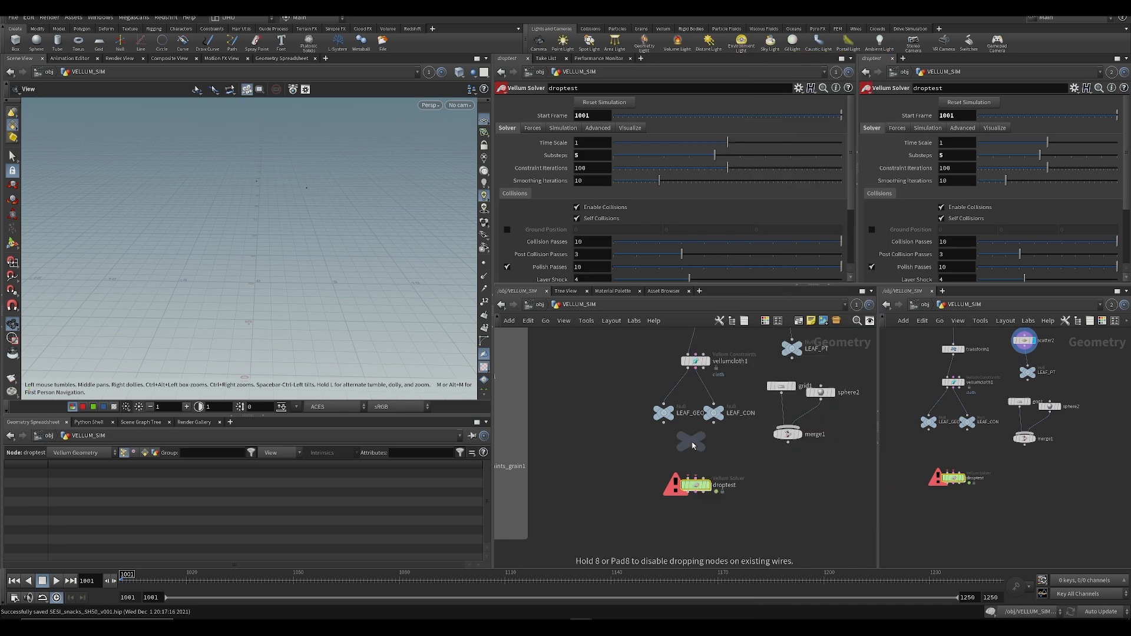
click(694, 446)
drag(696, 454, 702, 487)
double_click(702, 487)
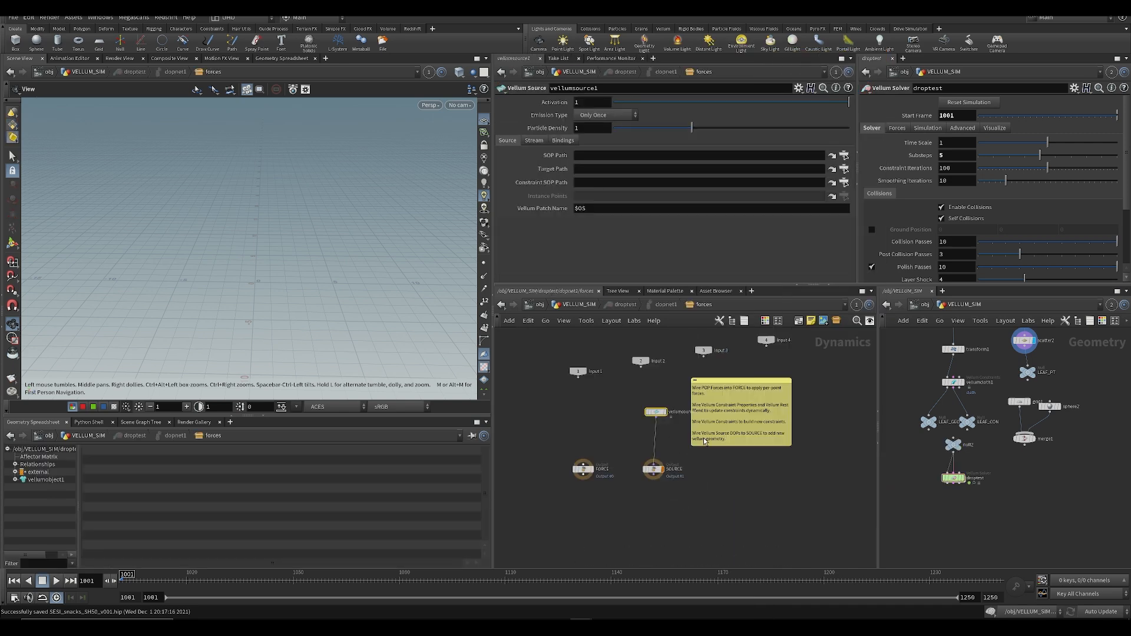
Step: Set the Vellum Source to Instance on Points with LEAF_GEO as geometry, LEAF_CON as constraints and LEAF_PT as instance points
middle_drag(1032, 389, 1005, 435)
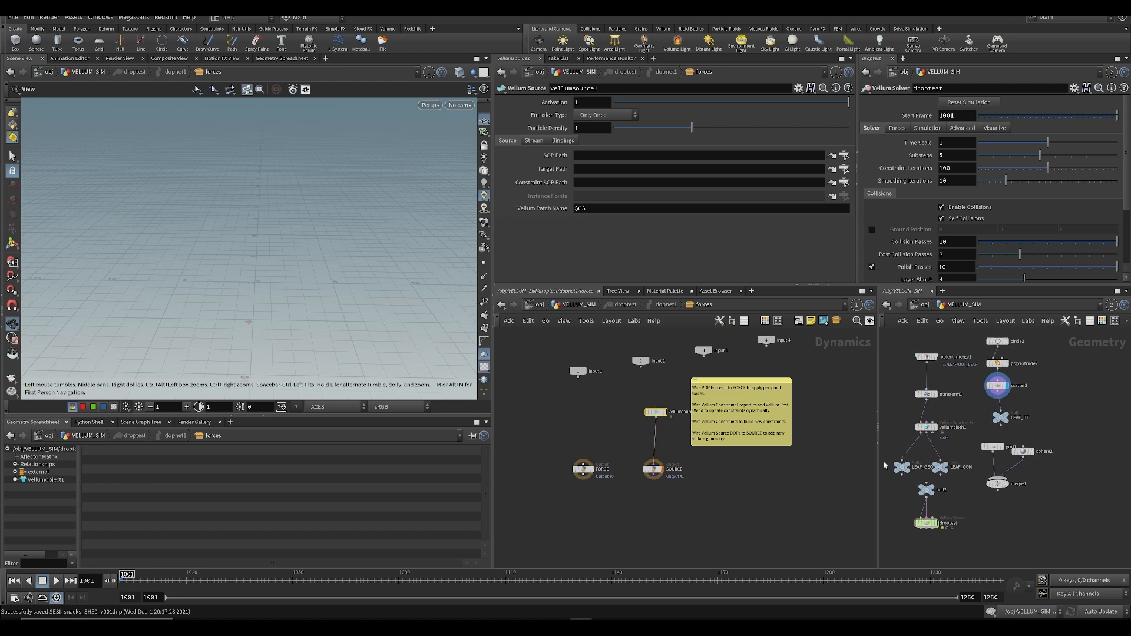
drag(902, 466, 597, 158)
drag(945, 469, 589, 183)
click(607, 115)
click(601, 156)
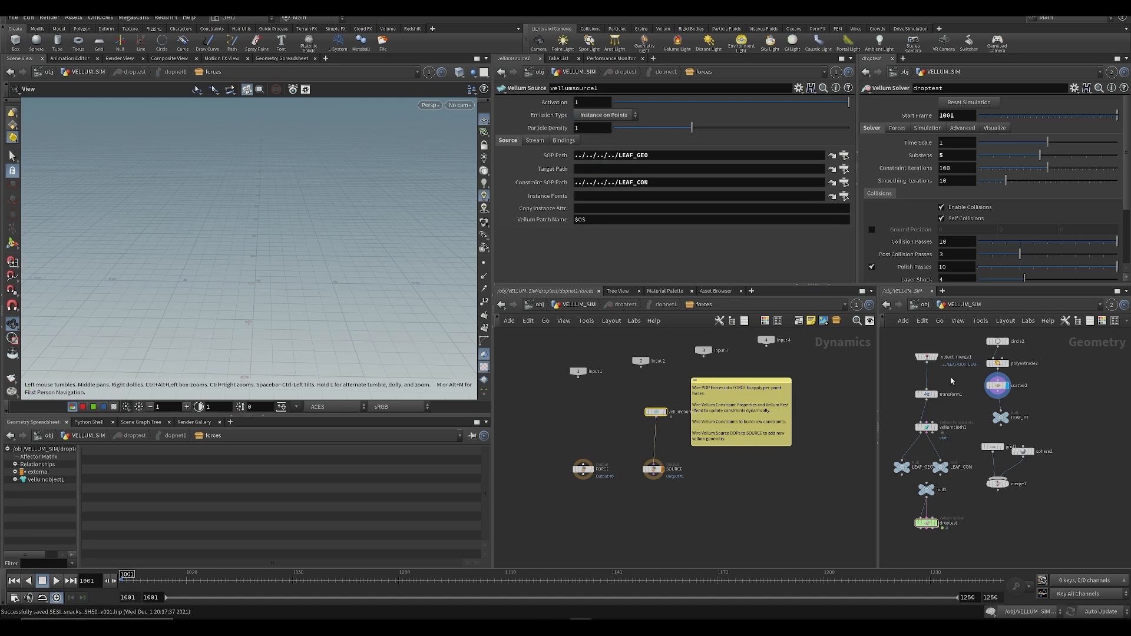
drag(1003, 420, 592, 260)
drag(592, 202, 593, 196)
key(ctrl+s)
Step: Insert an Attribute Randomize node between scatter2 and LEAF_PT
scroll(1060, 374, up, 2)
key(Tab)
text(ar)
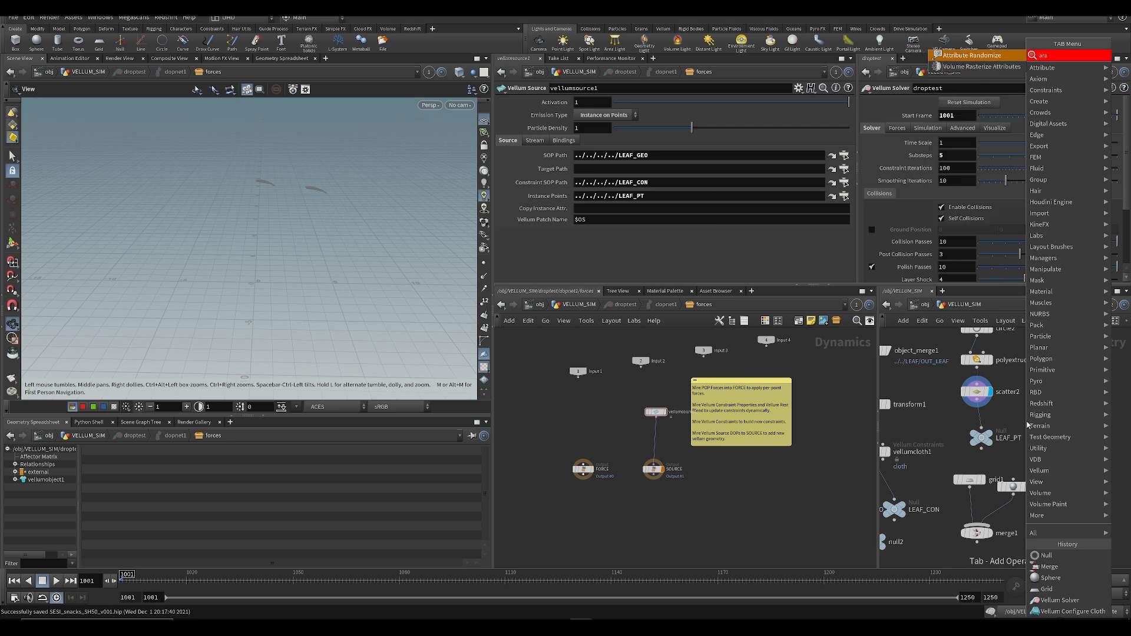
key(Return)
click(981, 430)
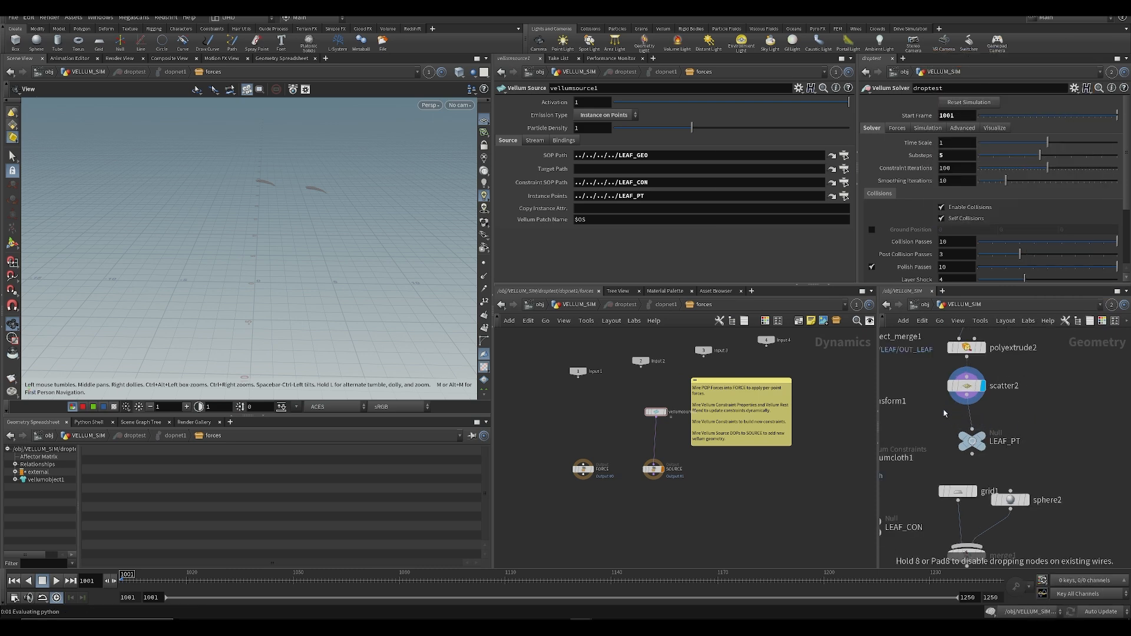
double_click(972, 426)
Step: Set the randomized point attribute's name to orient and save the scene
key(u)
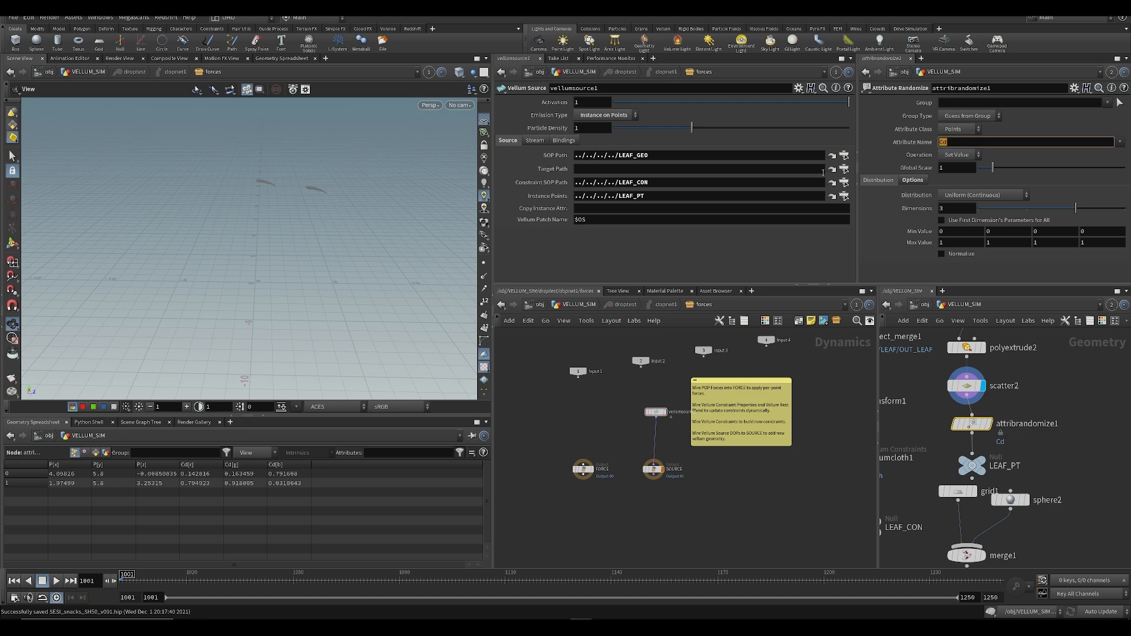
text(orient)
key(Return)
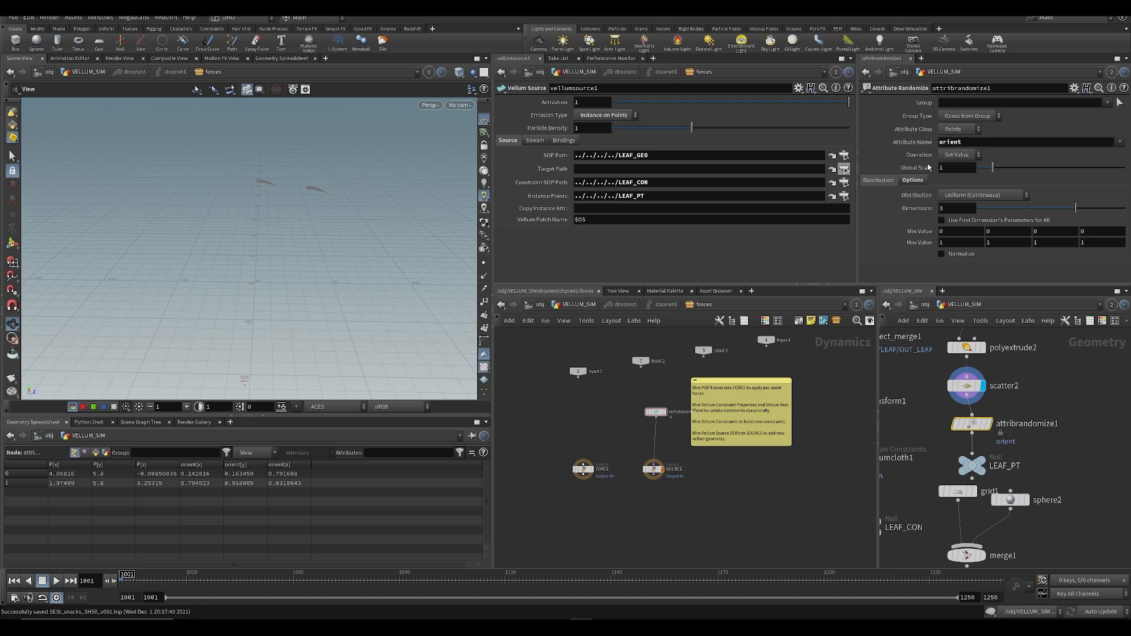
key(ctrl+s)
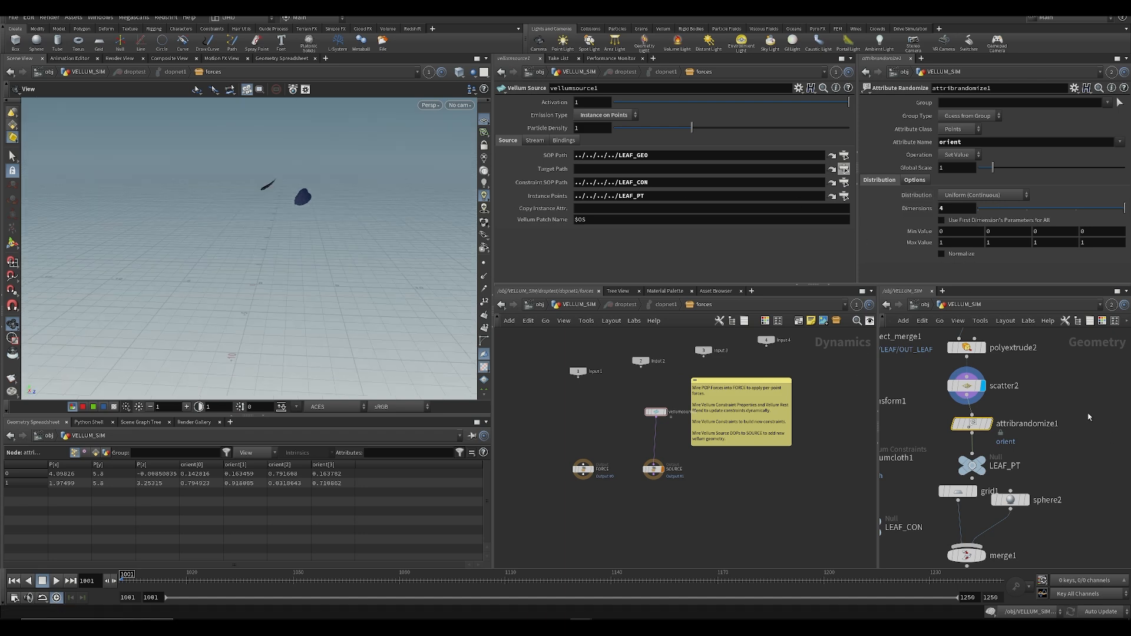
Step: Set the Vellum Source activation to $F%5==1 and play back the leaf emission from the first frame
scroll(1013, 378, down, 2)
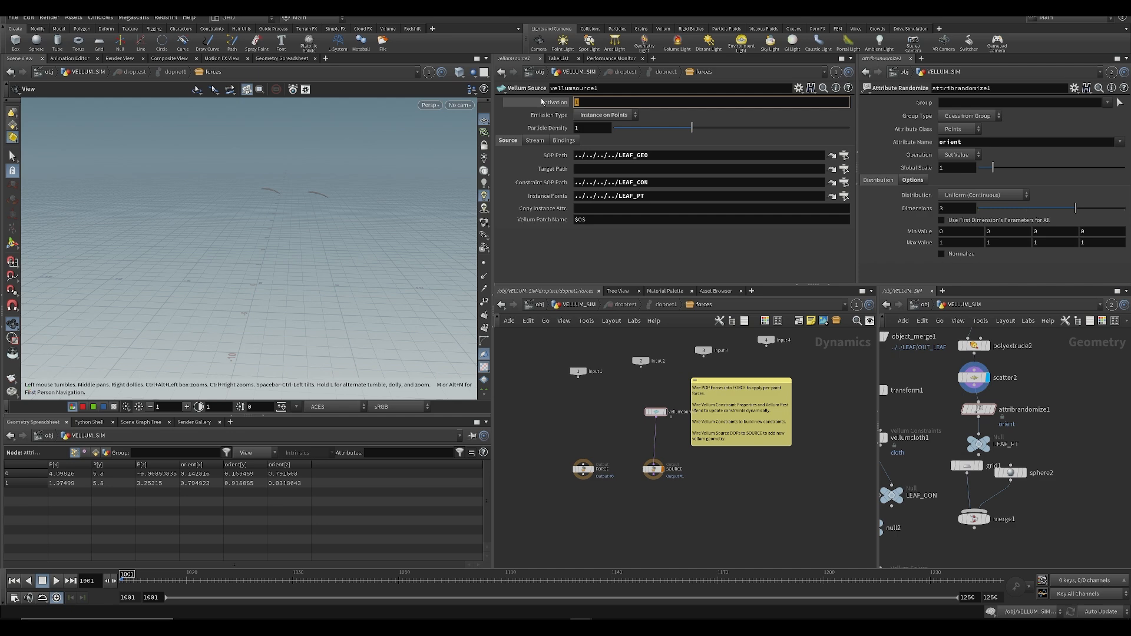
text($F%5==1)
key(Return)
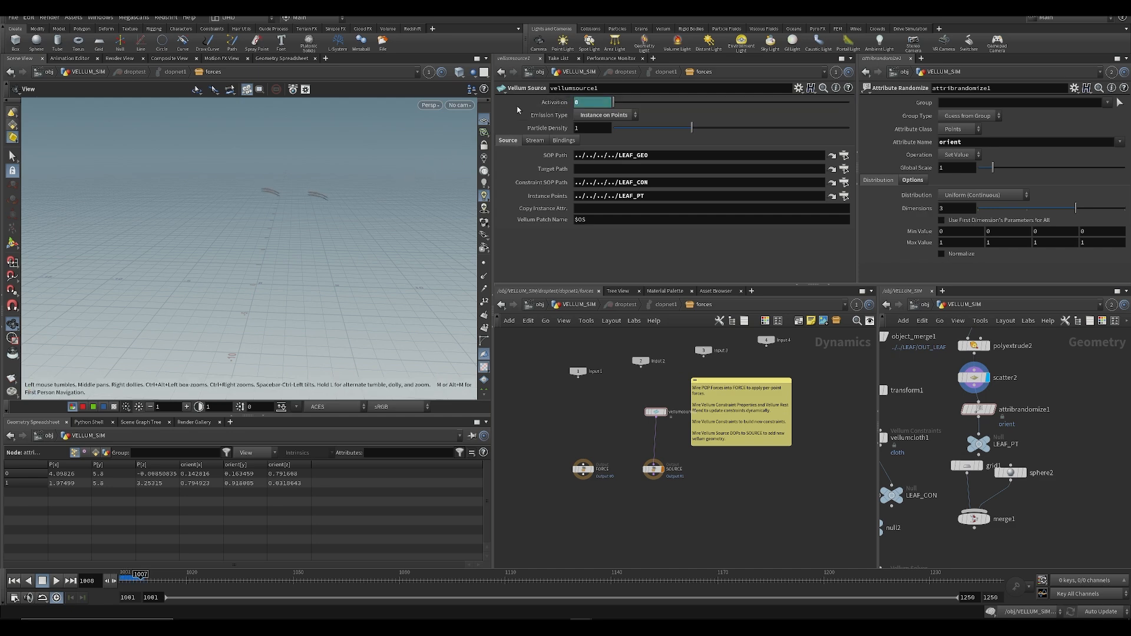
key(ctrl+Up)
key(Up)
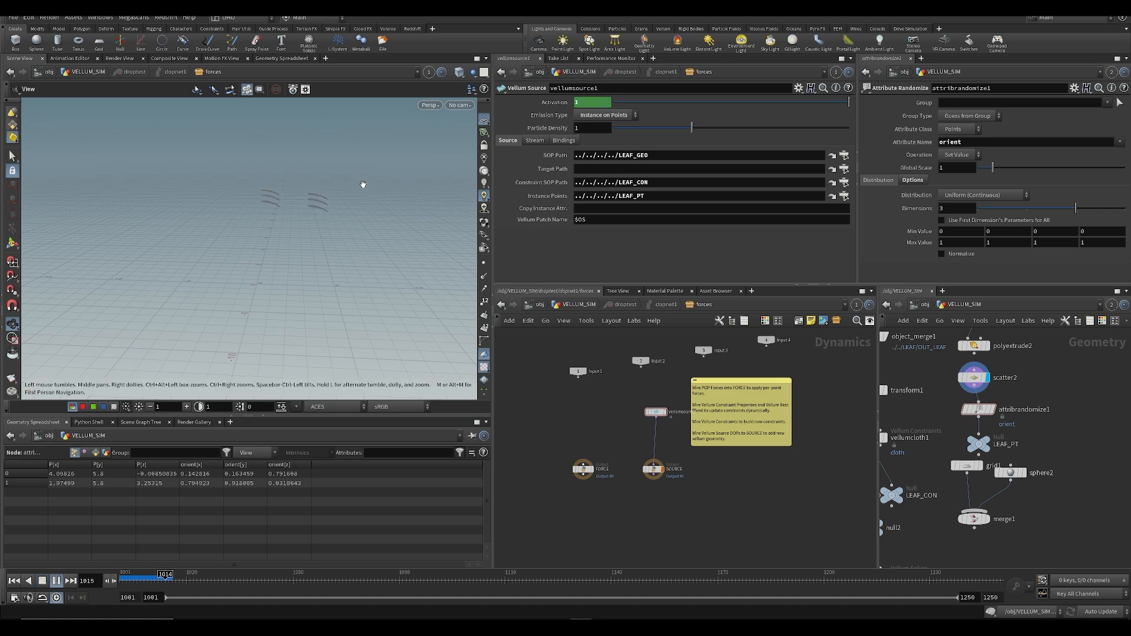
key(ctrl+Up)
Step: Set the Vellum Source activation expression to $F%12==1
click(594, 105)
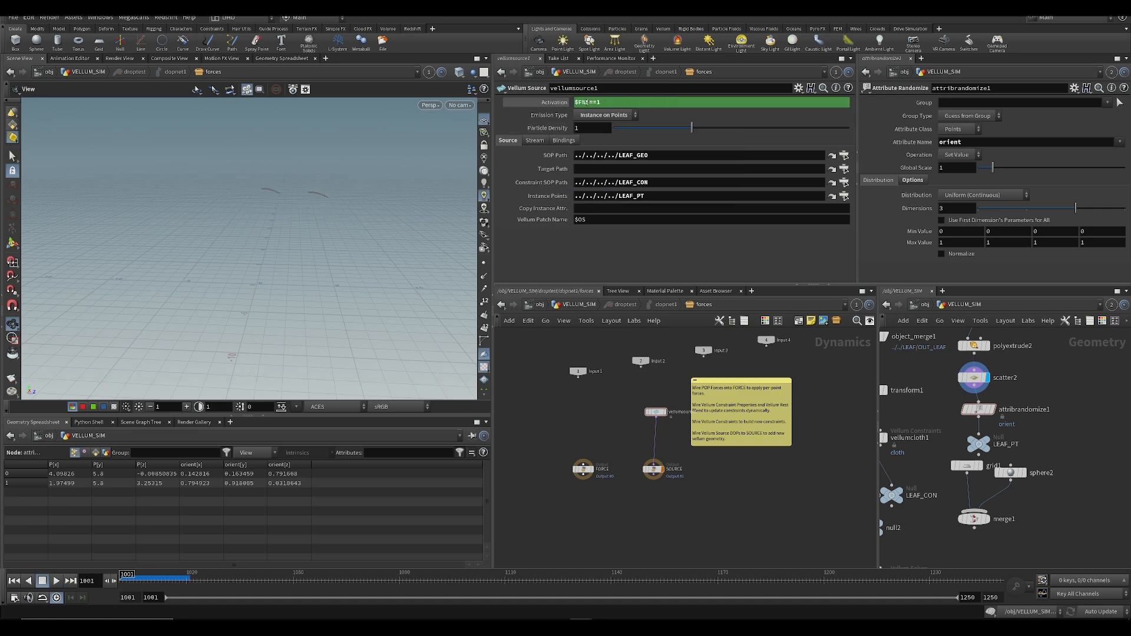
text(12)
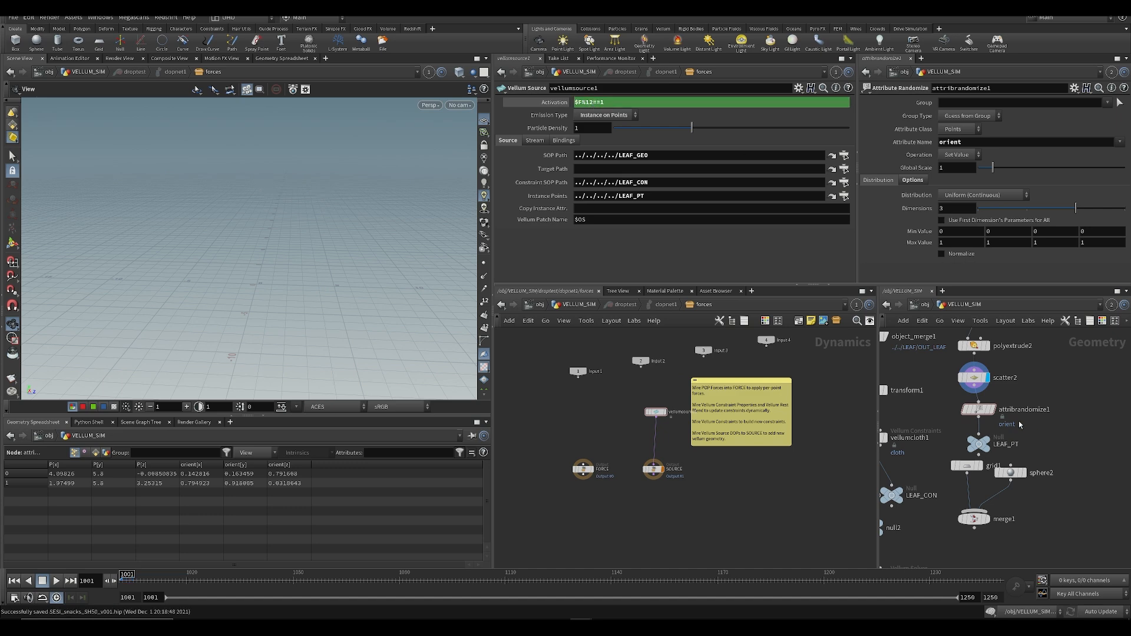
scroll(1017, 461, down, 5)
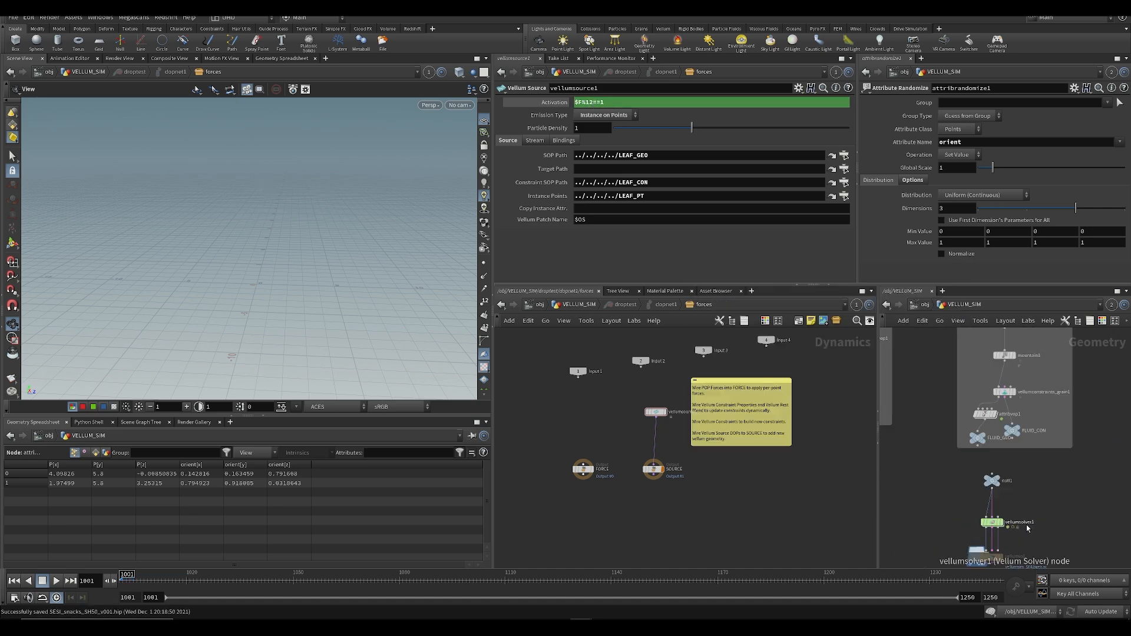
Step: Copy the four POP force nodes from vellumsolver1 into droptest's forces network, wire them into the FORCE output and save the scene
double_click(1005, 522)
scroll(984, 464, up, 3)
drag(961, 490, 961, 490)
key(ctrl+c)
scroll(610, 437, down, 2)
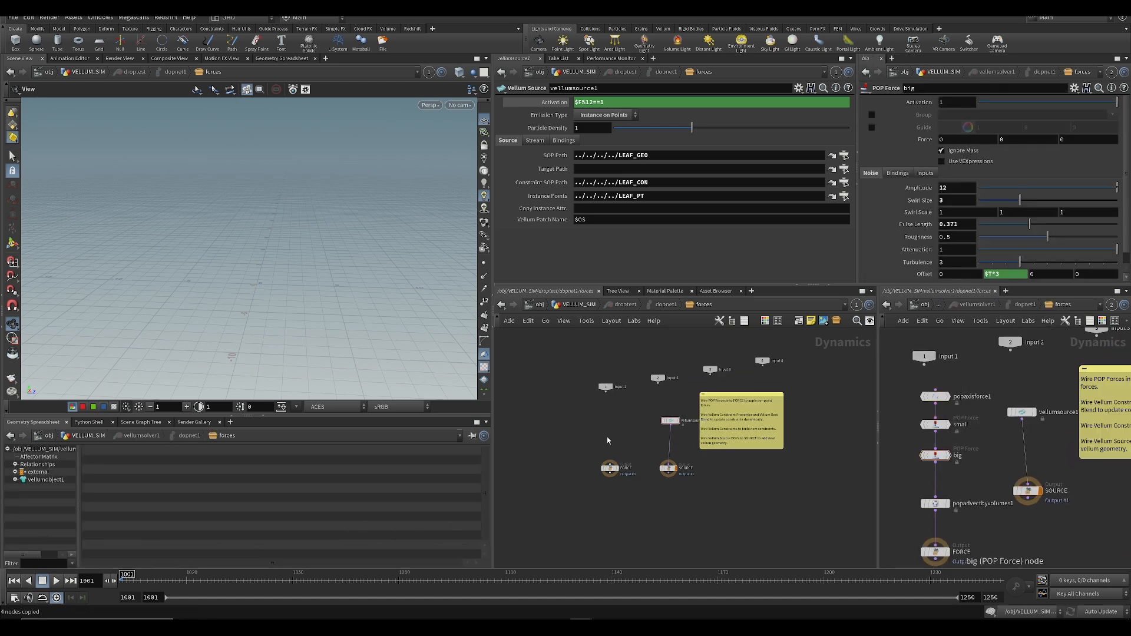
key(ctrl+v)
scroll(613, 460, up, 2)
drag(608, 450, 617, 506)
click(589, 467)
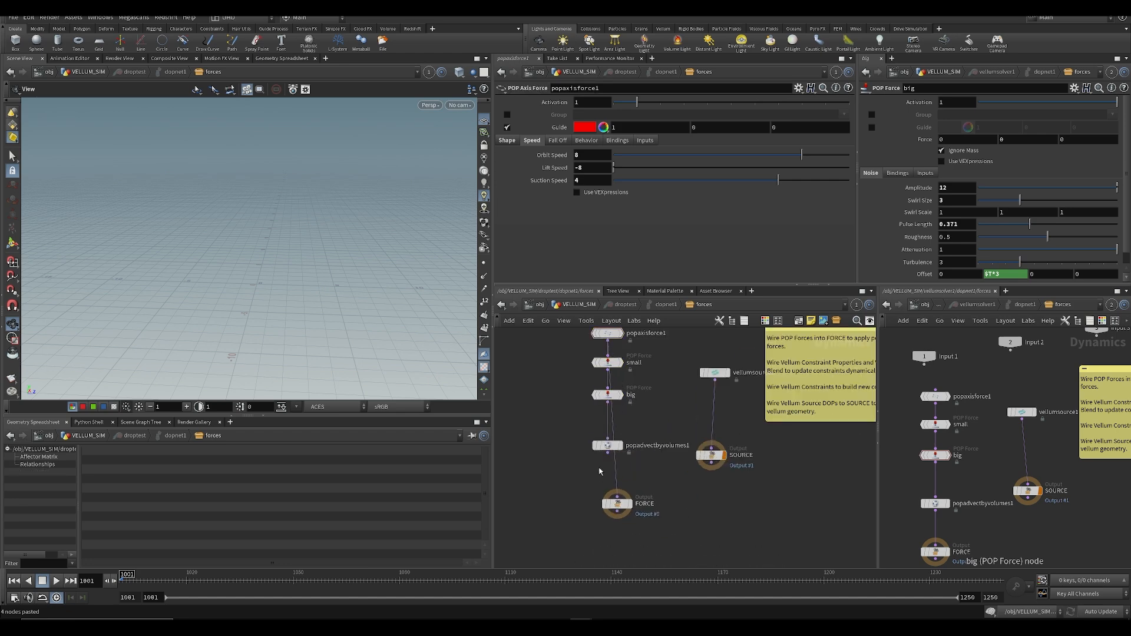
key(ctrl+s)
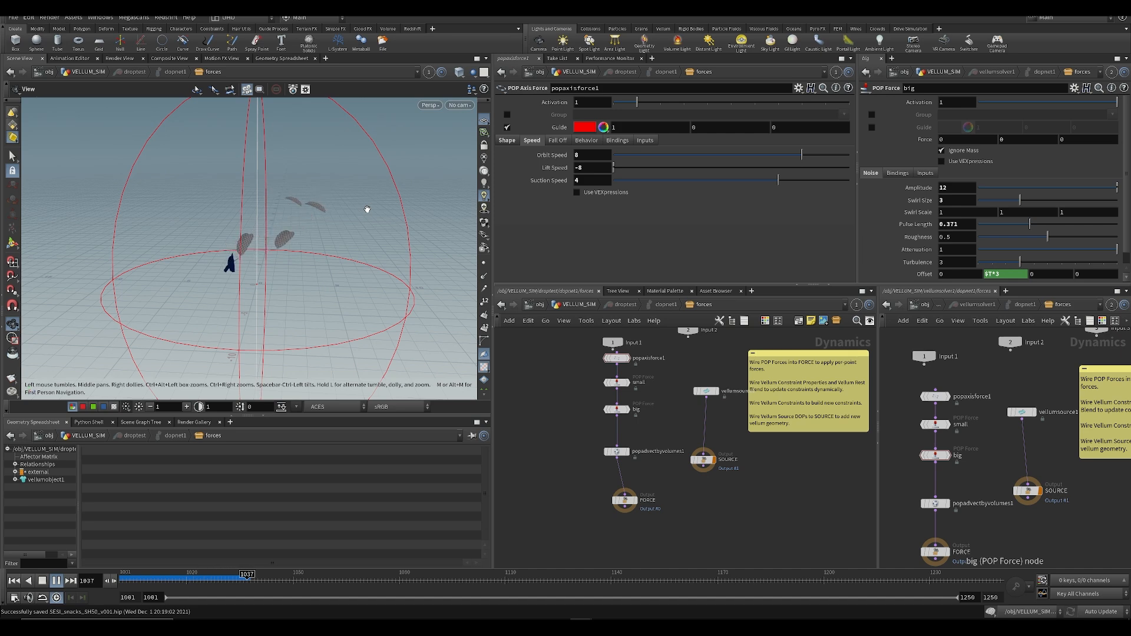
Step: Play back the leaf simulation with the copied forces through the SH050_cam view
click(148, 580)
click(459, 105)
click(472, 156)
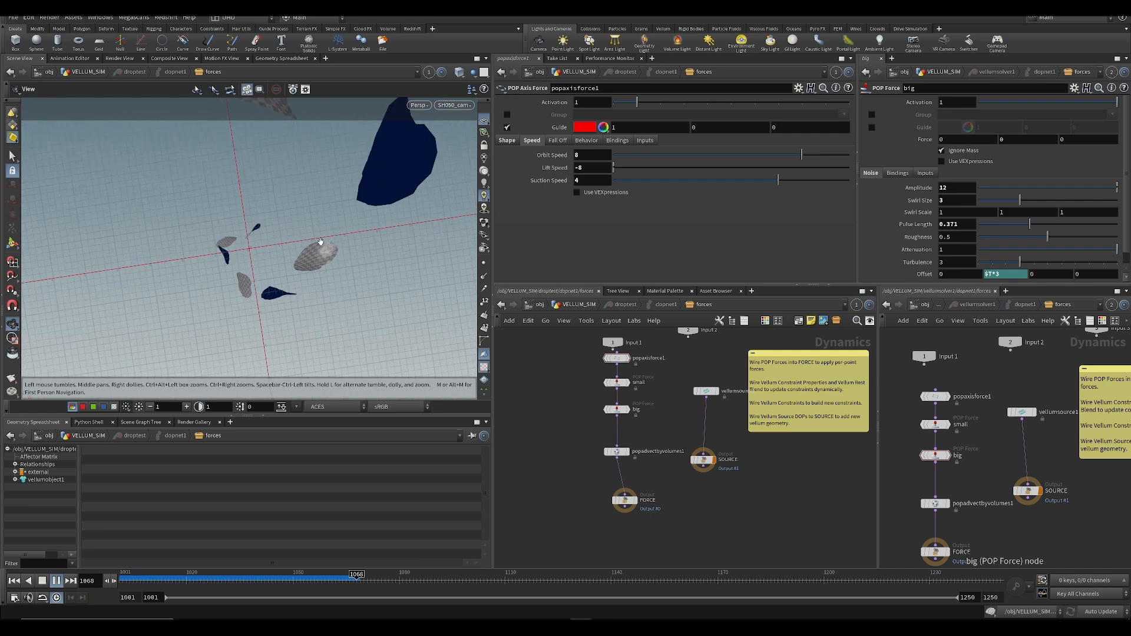
click(185, 580)
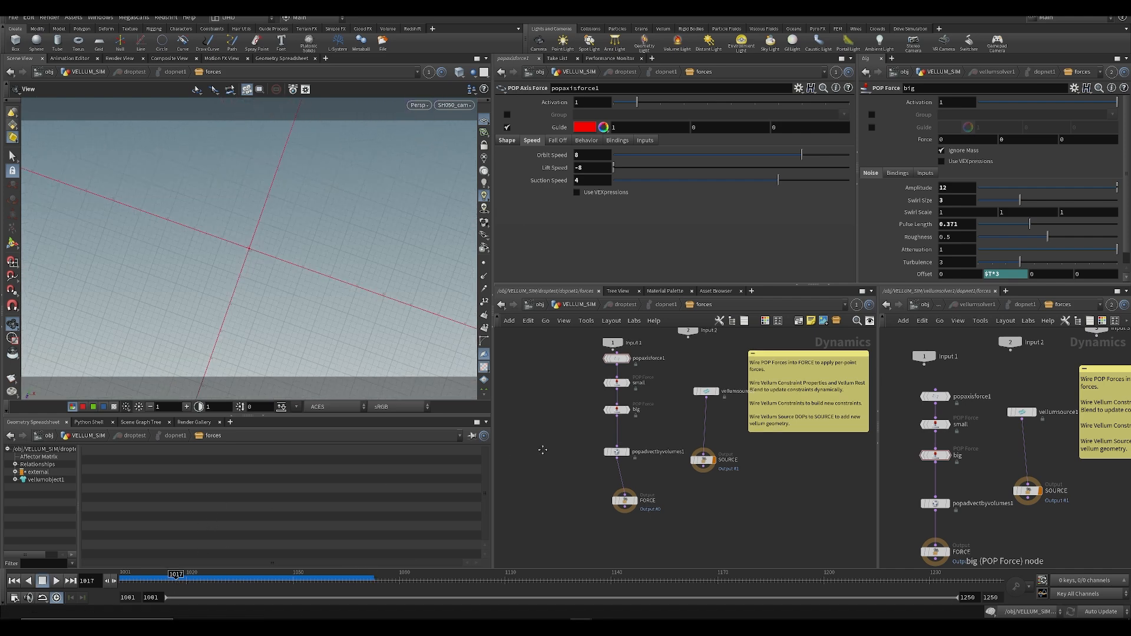
Step: Return to the VELLUM_SIM network and set scatter2's Global Seed to the expression $F
key(ctrl+s)
key(u)
key(u)
key(u)
middle_drag(640, 435, 614, 467)
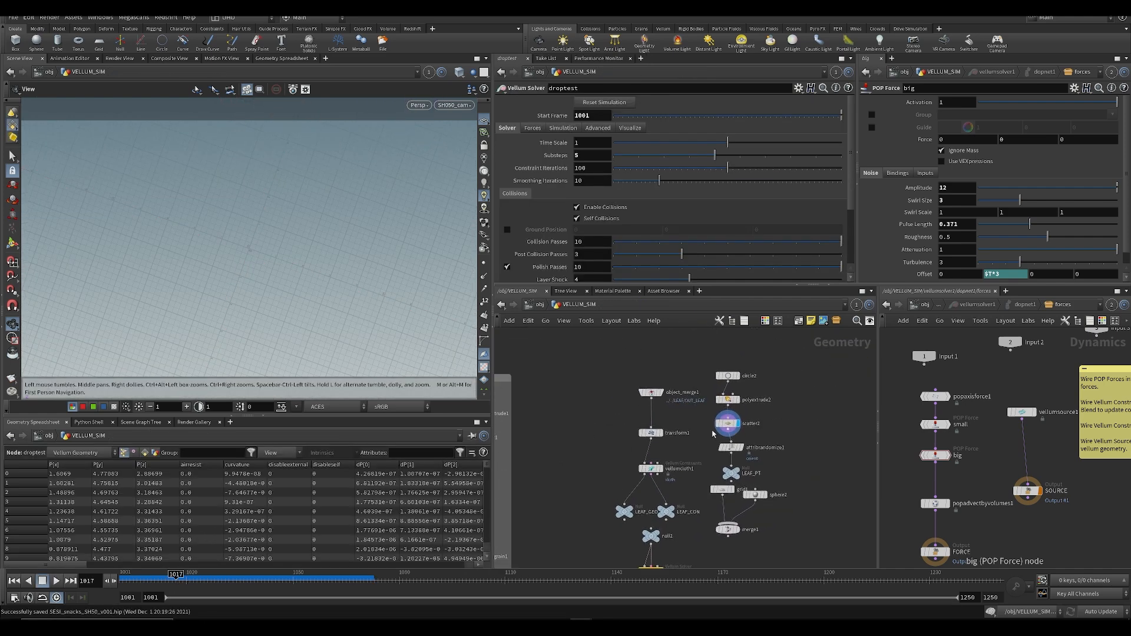
click(728, 423)
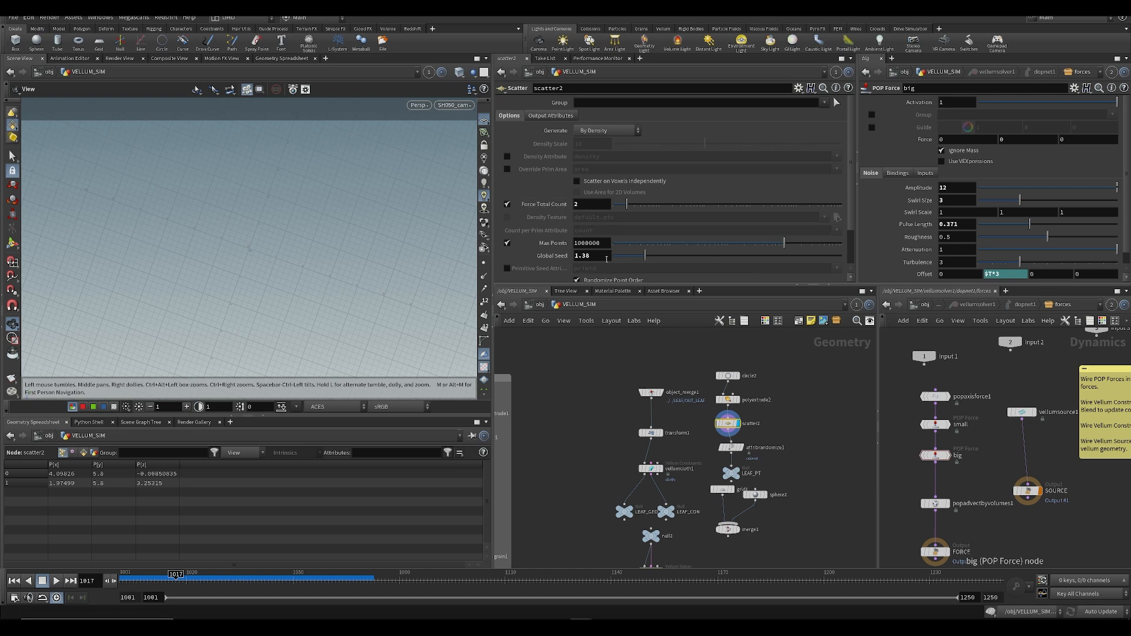
text($F)
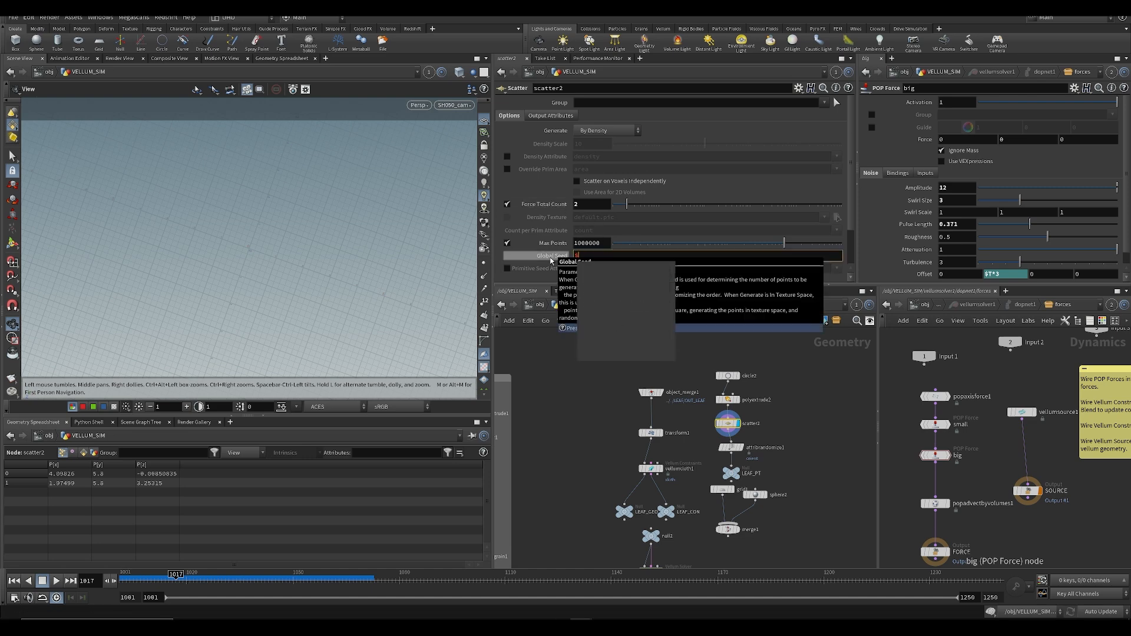
key(Return)
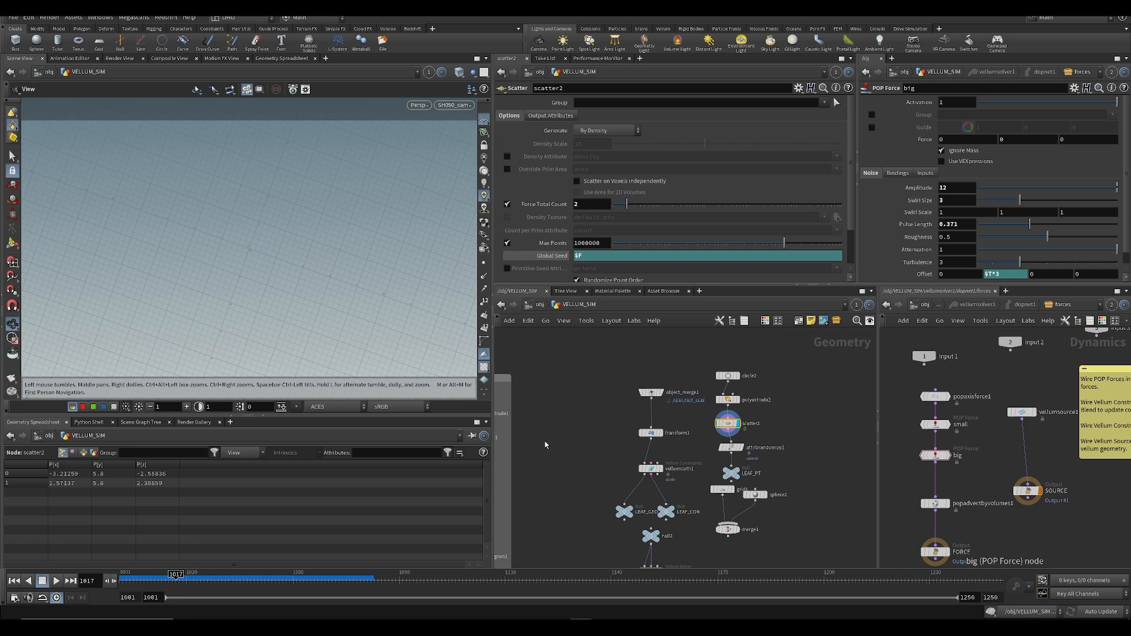
Step: Enter the droptest solver and play back the leaf emission with the frame-based scatter seed, orbiting around the falling leaves
middle_drag(650, 542, 658, 376)
double_click(661, 407)
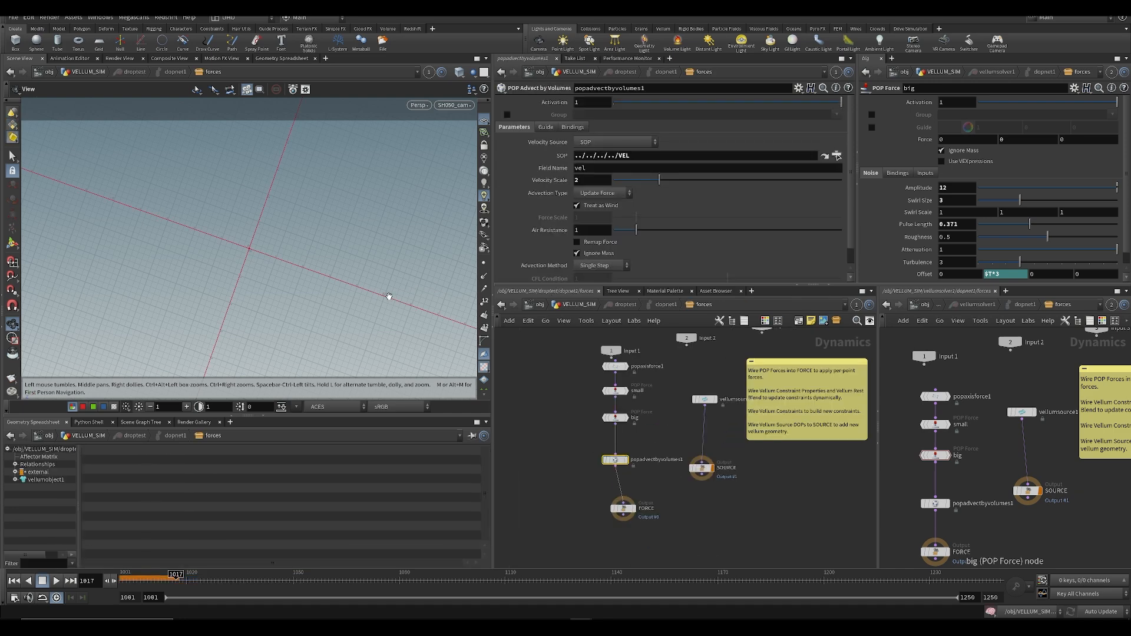
key(Up)
drag(288, 300, 256, 231)
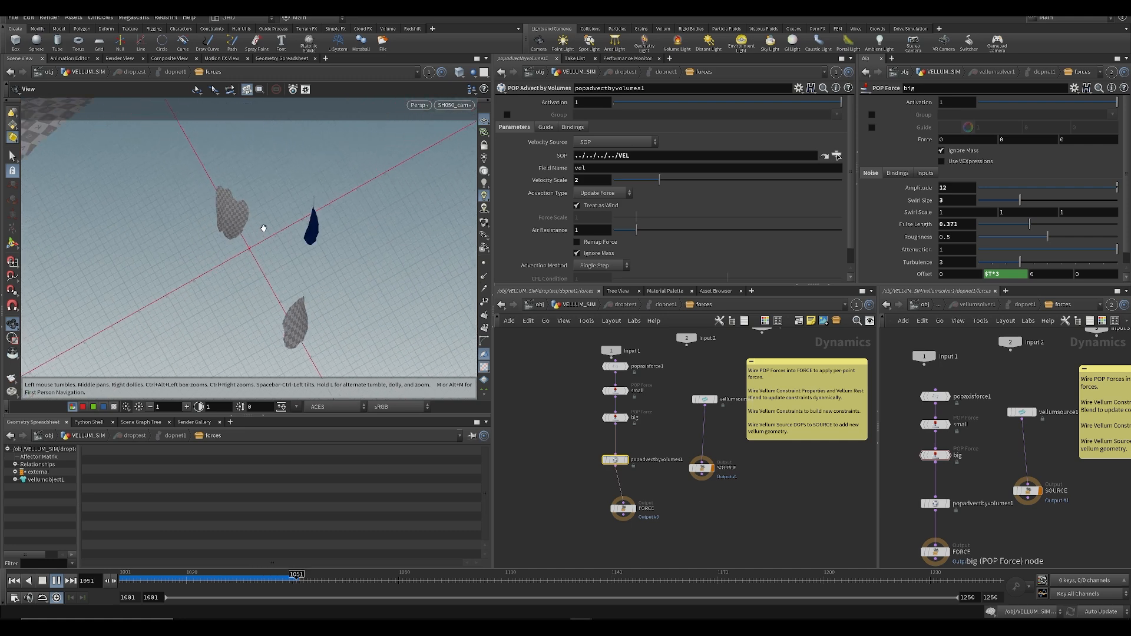
key(Up)
key(ctrl+Up)
Step: Set scatter2's Global Seed expression to $F+1 and save the scene
click(571, 304)
middle_drag(766, 386, 738, 511)
click(708, 380)
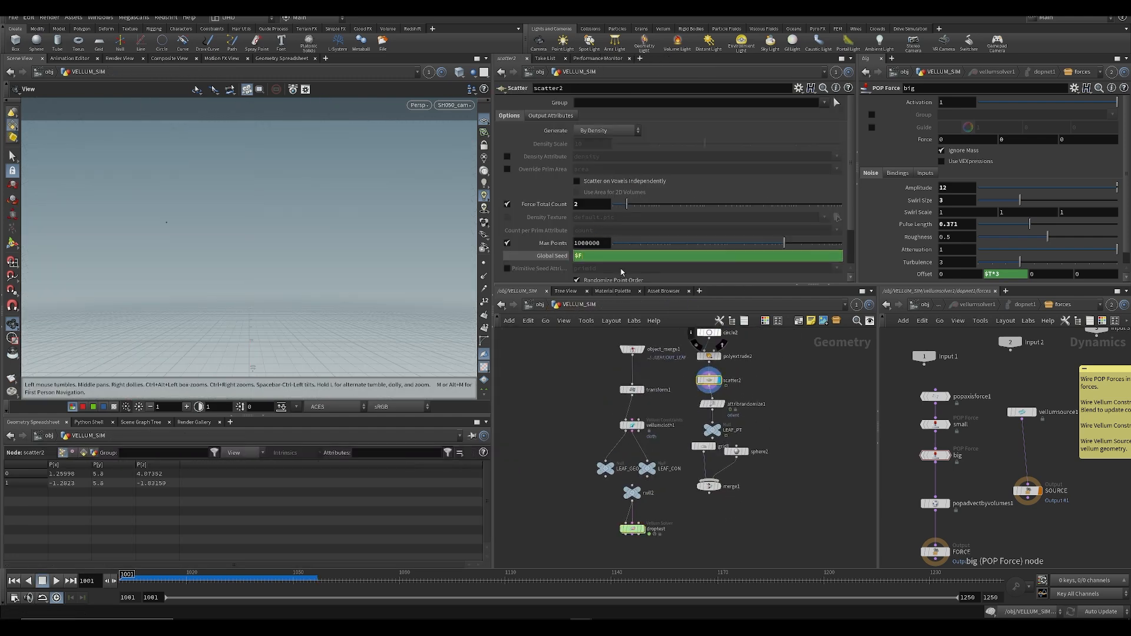
text(+1)
key(Return)
key(ctrl+s)
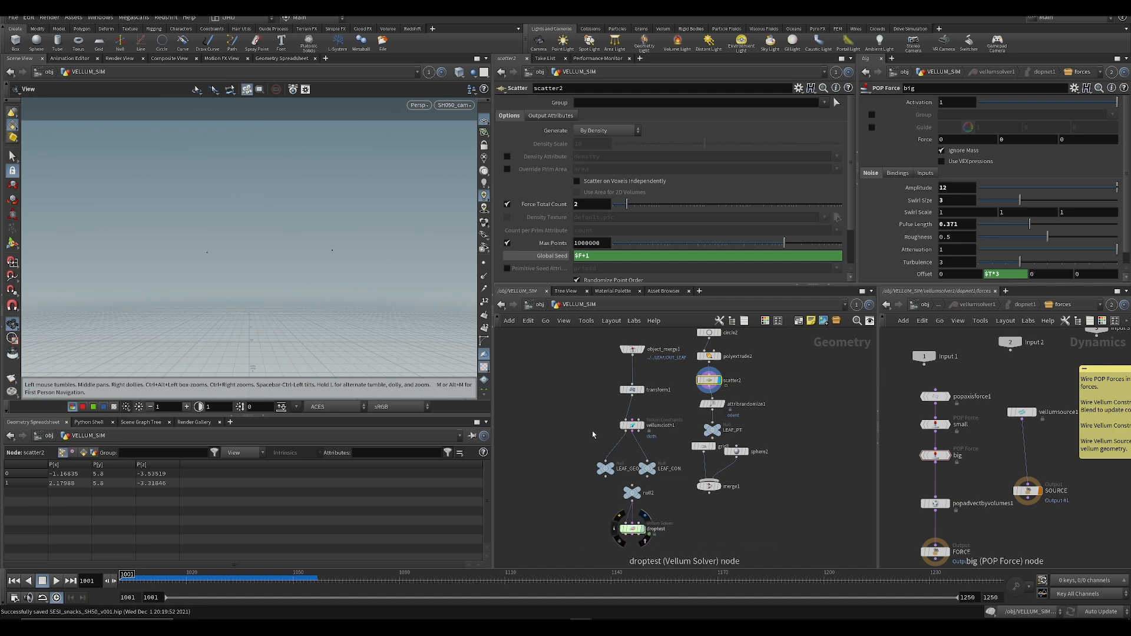
Step: Display the droptest solver and play back the leaf simulation from the first frame
click(643, 516)
key(Up)
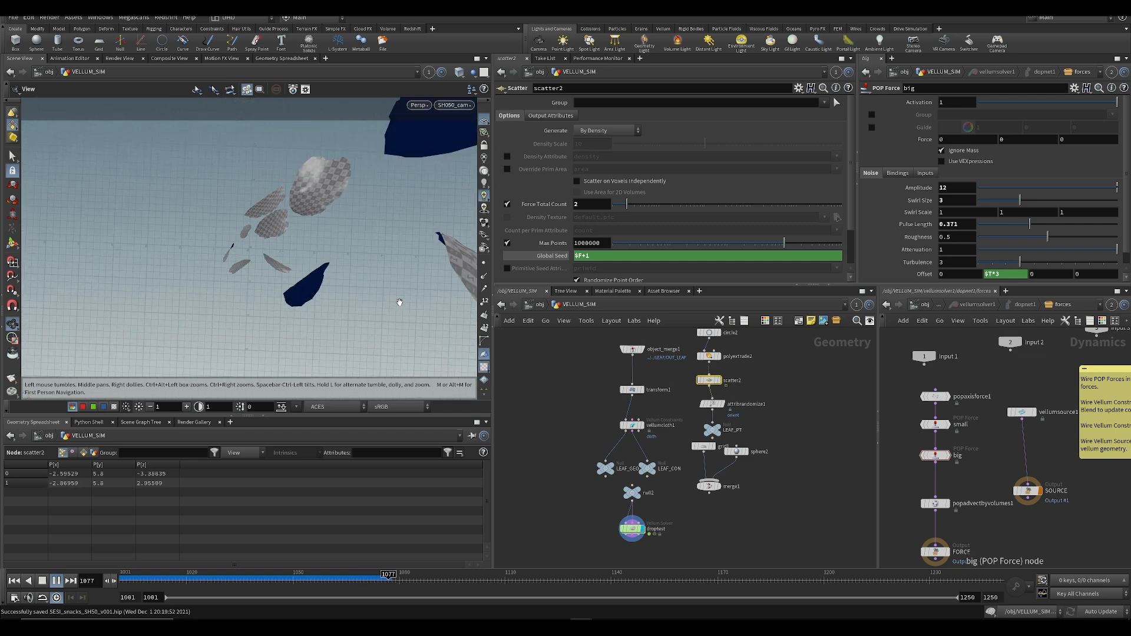
key(Escape)
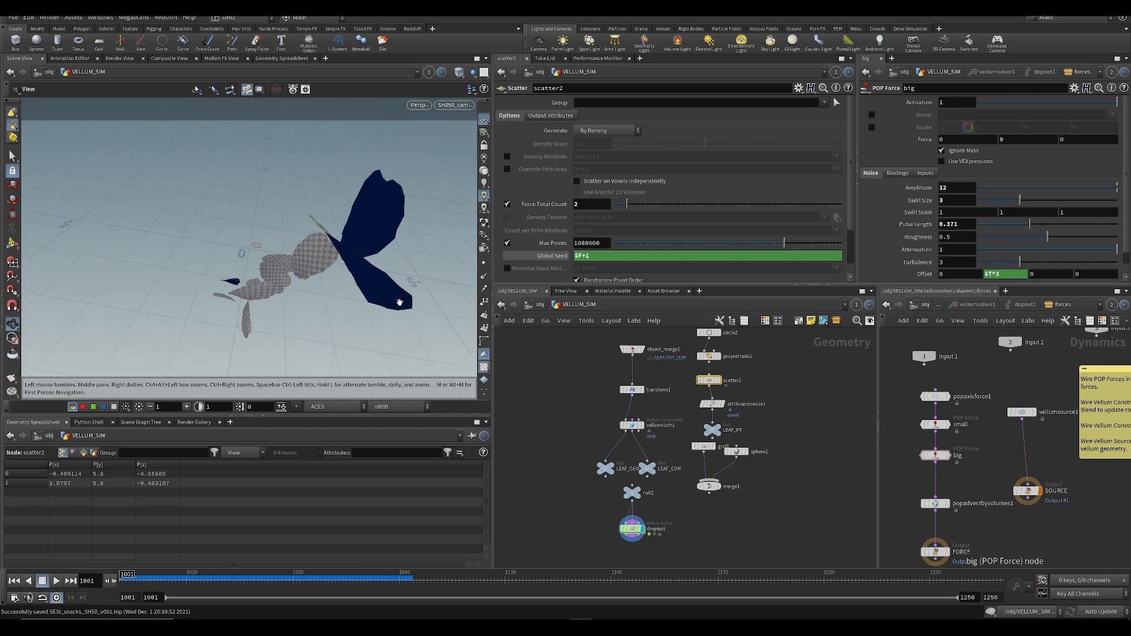
key(ctrl+Up)
key(Up)
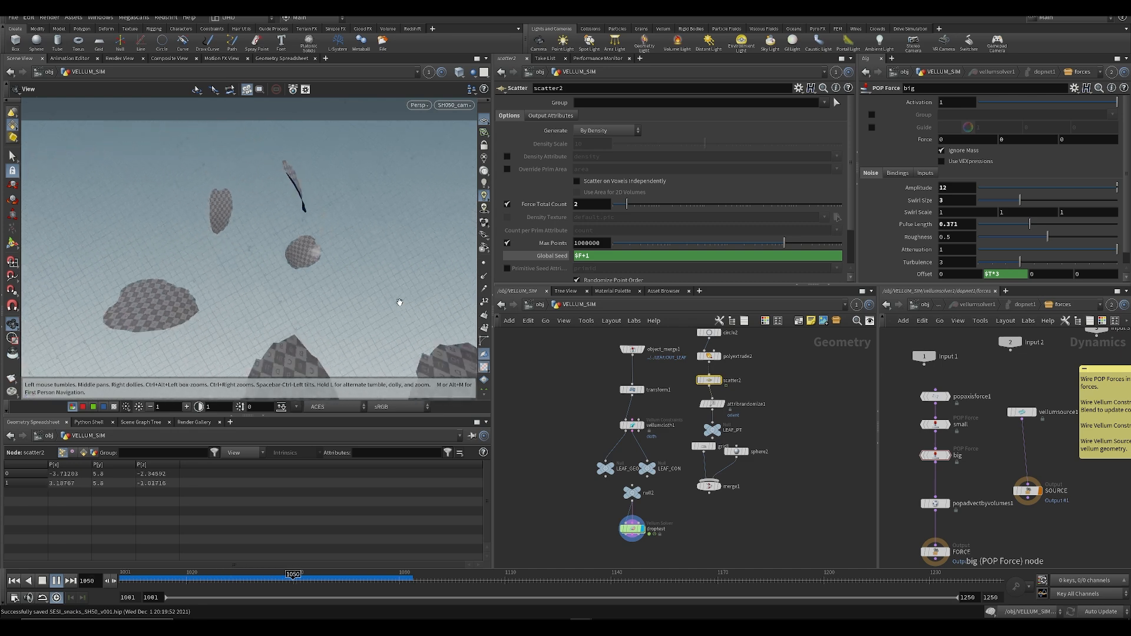
key(ctrl+Up)
key(ctrl+s)
Step: Wrap all the leaf nodes, from object_merge1 to droptest, in a network box titled MINT_LEAF and save the scene
scroll(721, 465, down, 5)
scroll(726, 432, up, 5)
scroll(777, 418, down, 4)
drag(691, 359, 830, 504)
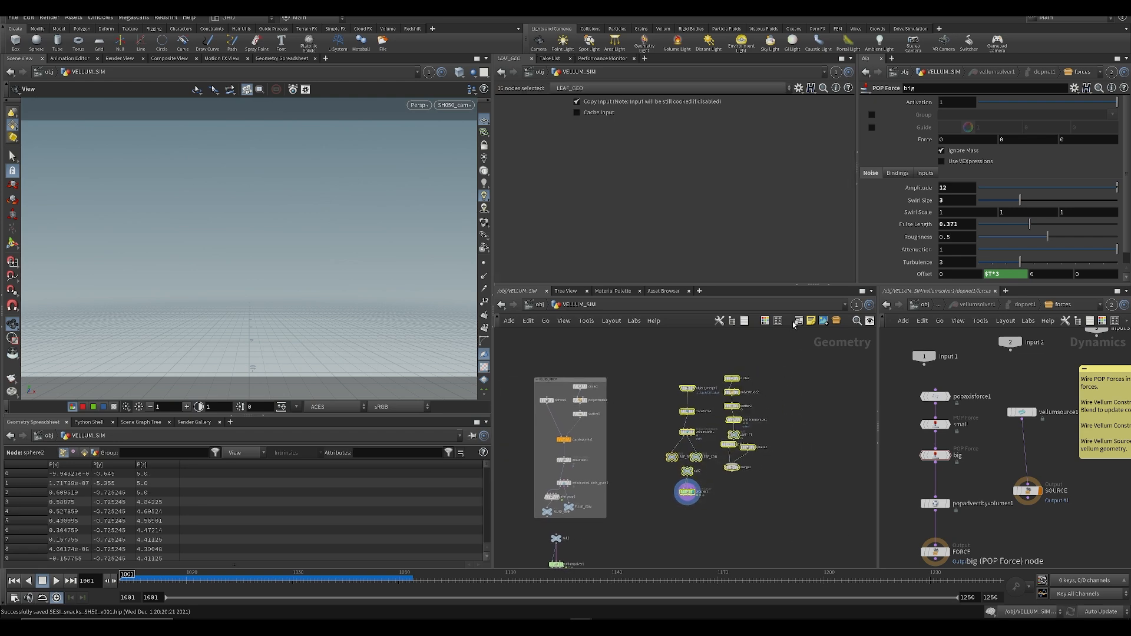
click(799, 321)
scroll(666, 352, up, 3)
click(666, 354)
double_click(696, 389)
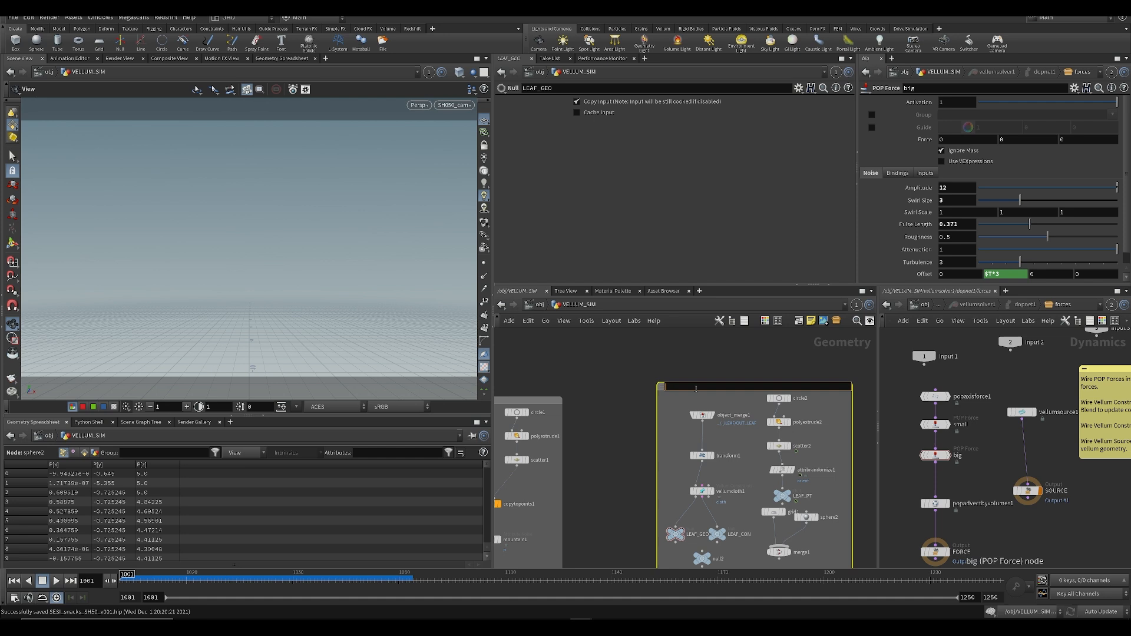
key(Return)
click(688, 380)
key(ctrl+s)
Step: Color the MINT_LEAF network box green and save the scene
click(731, 388)
key(c)
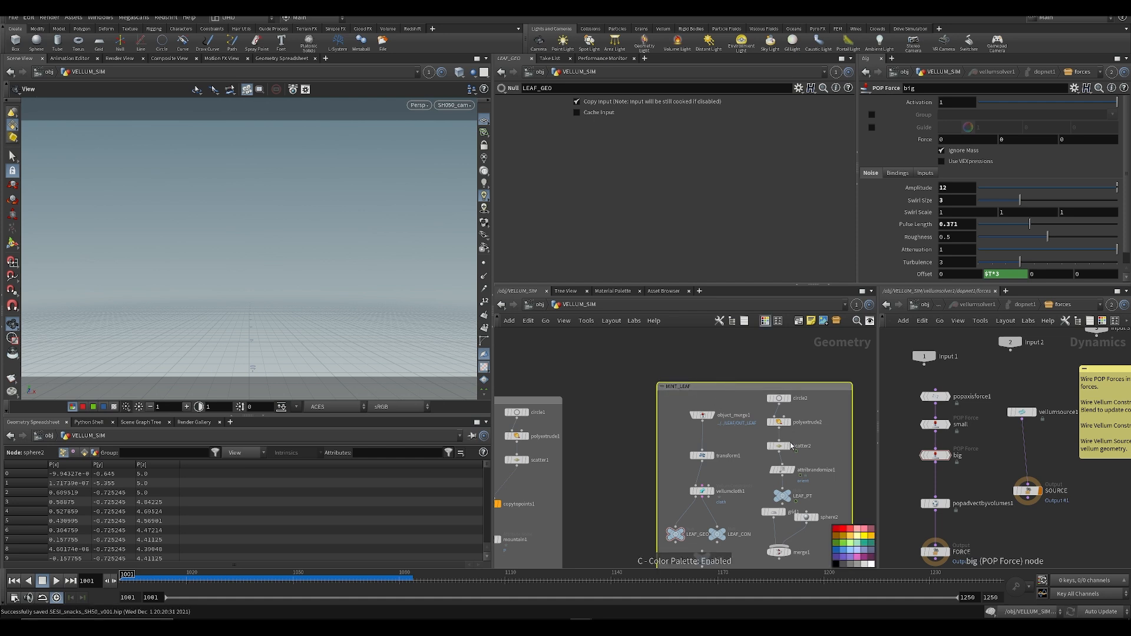
click(857, 546)
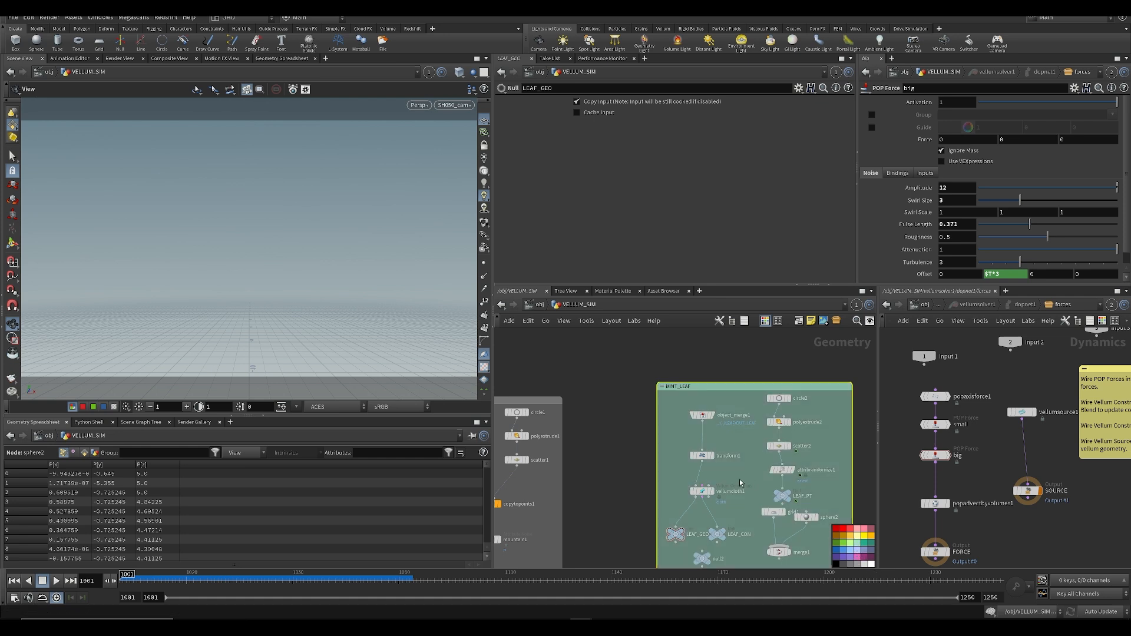
key(c)
scroll(747, 483, down, 4)
middle_drag(740, 556, 720, 522)
key(ctrl+s)
click(720, 522)
drag(717, 500, 723, 521)
key(ctrl+s)
mouse_move(778, 468)
middle_down()
mouse_move(743, 464)
mouse_move(796, 464)
middle_up()
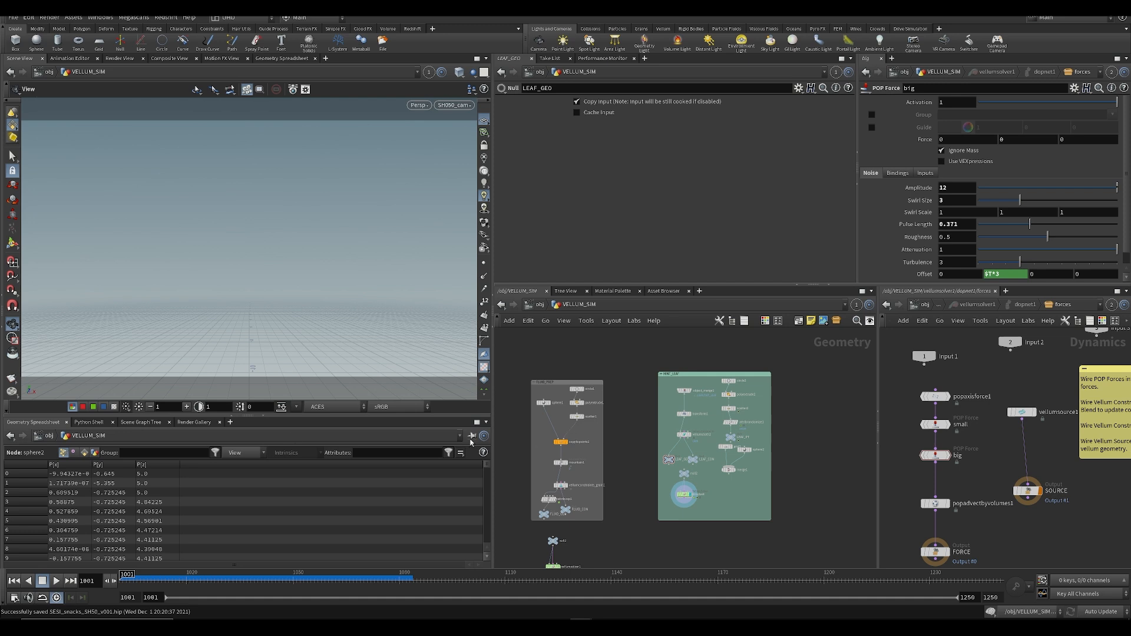
Step: Color the network box around the fluid grain setup blue and save the scene
mouse_move(618, 392)
middle_down()
mouse_move(604, 394)
mouse_move(630, 408)
middle_up()
click(576, 399)
key(c)
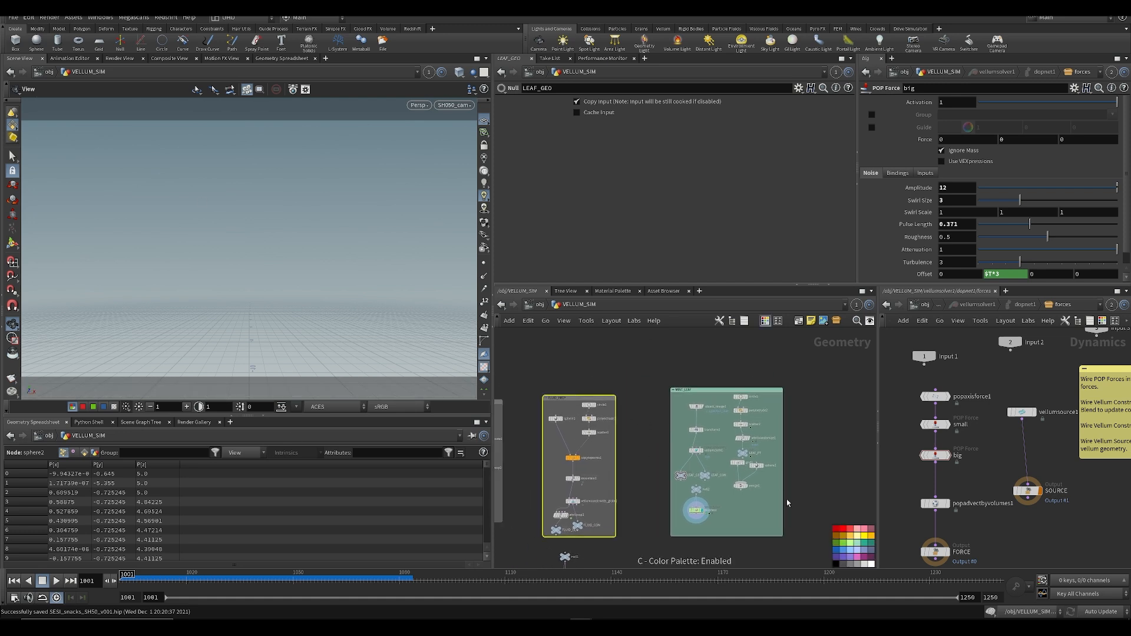
click(850, 553)
mouse_move(631, 430)
middle_down()
mouse_move(670, 449)
mouse_move(702, 435)
mouse_move(772, 434)
mouse_move(646, 427)
middle_up()
middle_drag(823, 454, 671, 465)
key(ctrl+s)
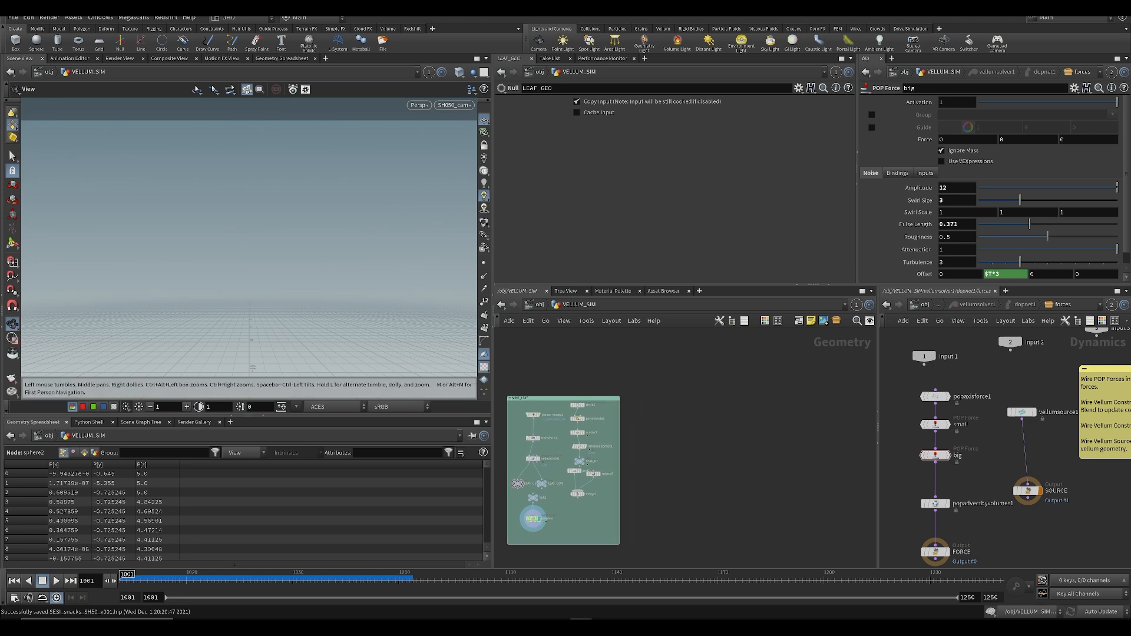
Step: Add an Object Merge beside the MINT_LEAF box, load LIME_SLICE into Object 1 and display it framed in the viewport
key(Tab)
text(om)
key(Return)
click(694, 413)
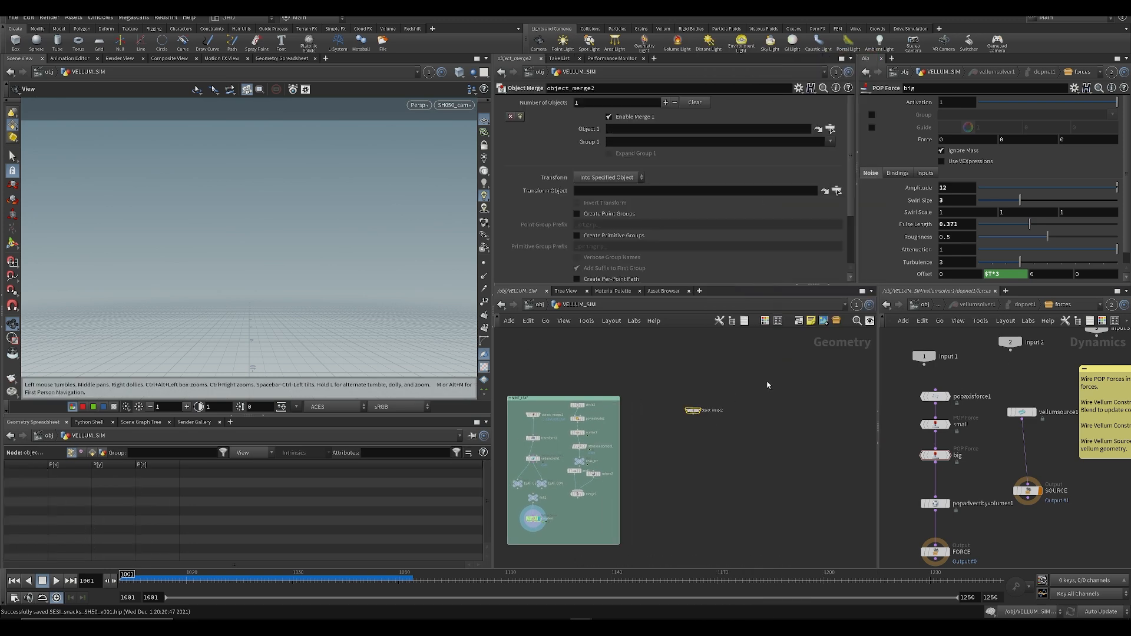
click(915, 308)
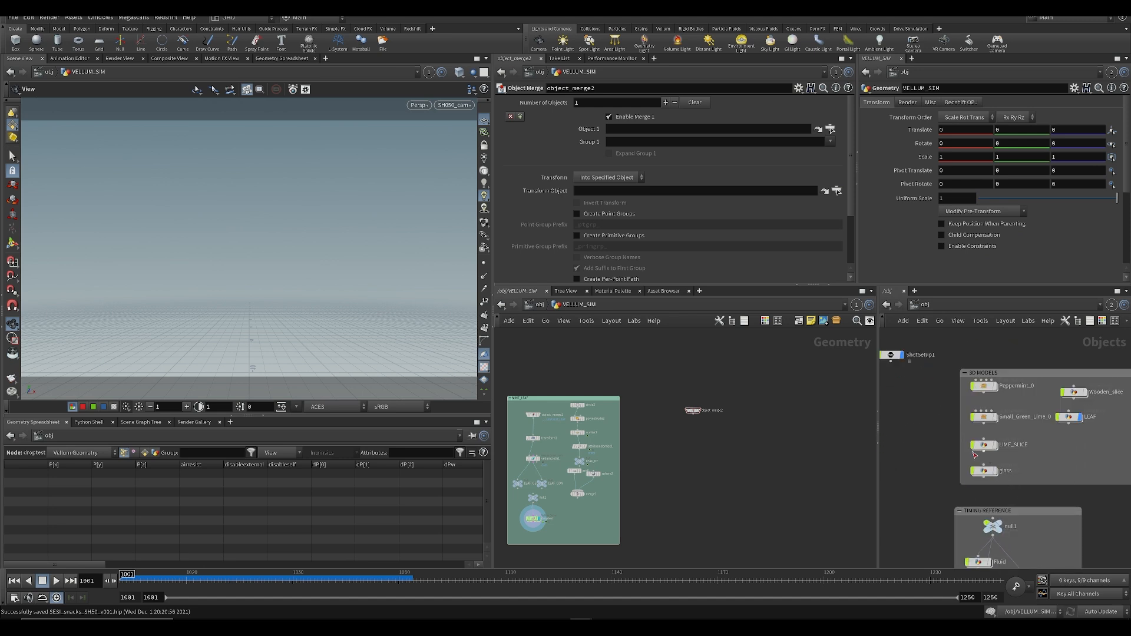
drag(981, 452, 715, 156)
drag(629, 126, 631, 129)
click(703, 401)
key(f)
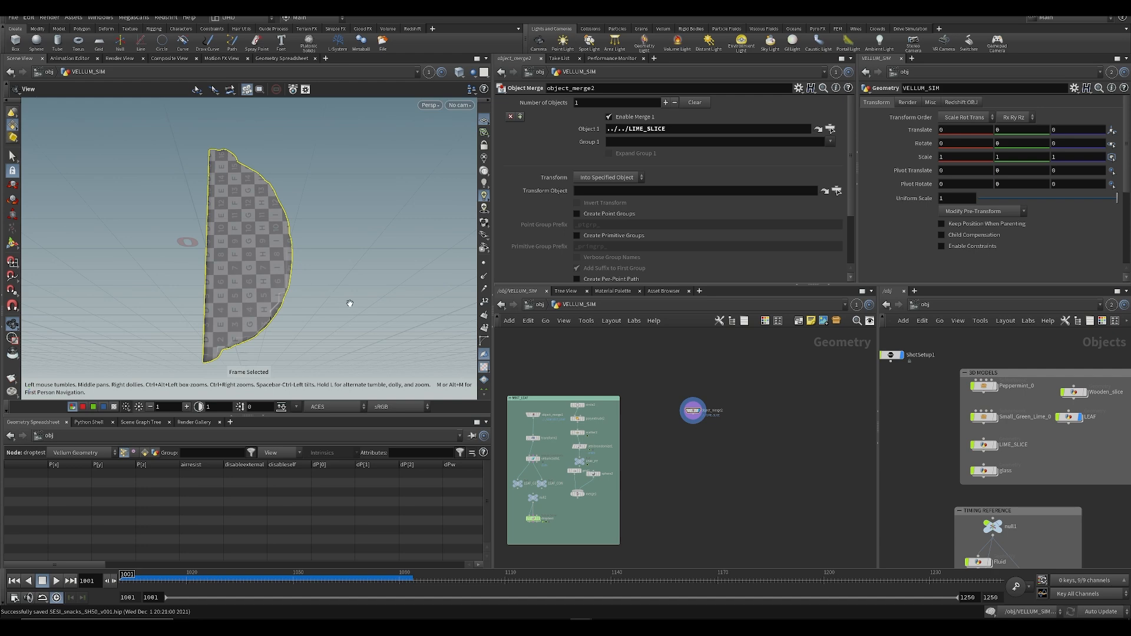
Step: Append a Transform node to the lime slice's Object Merge, set its Uniform Scale to 3 and save the scene
middle_drag(703, 464, 734, 472)
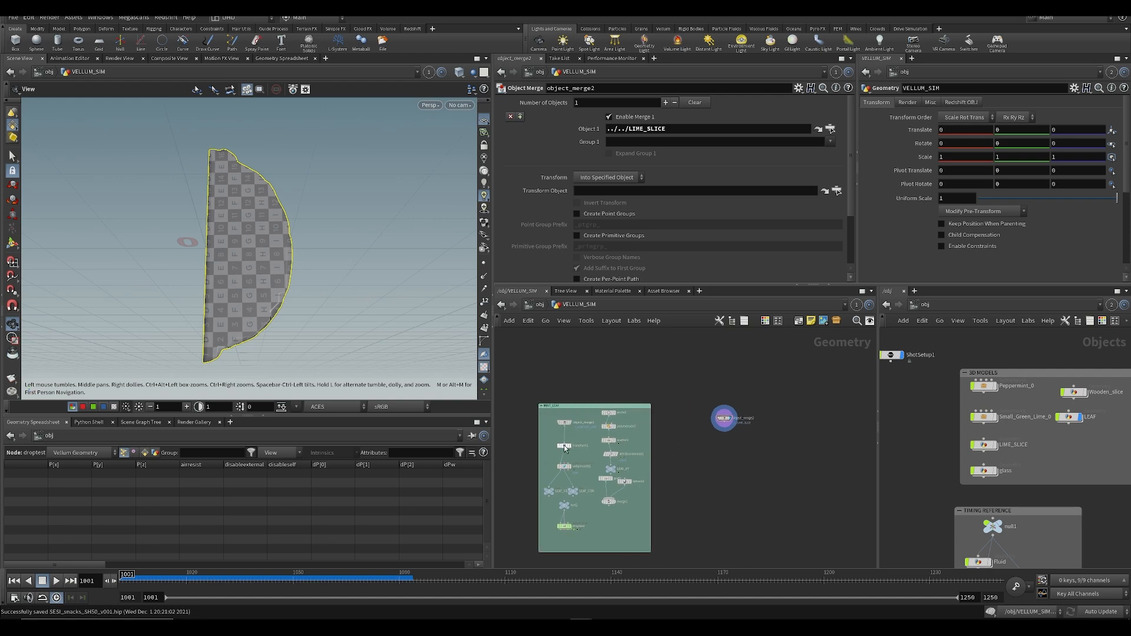
drag(212, 259, 160, 306)
key(Tab)
text(tran)
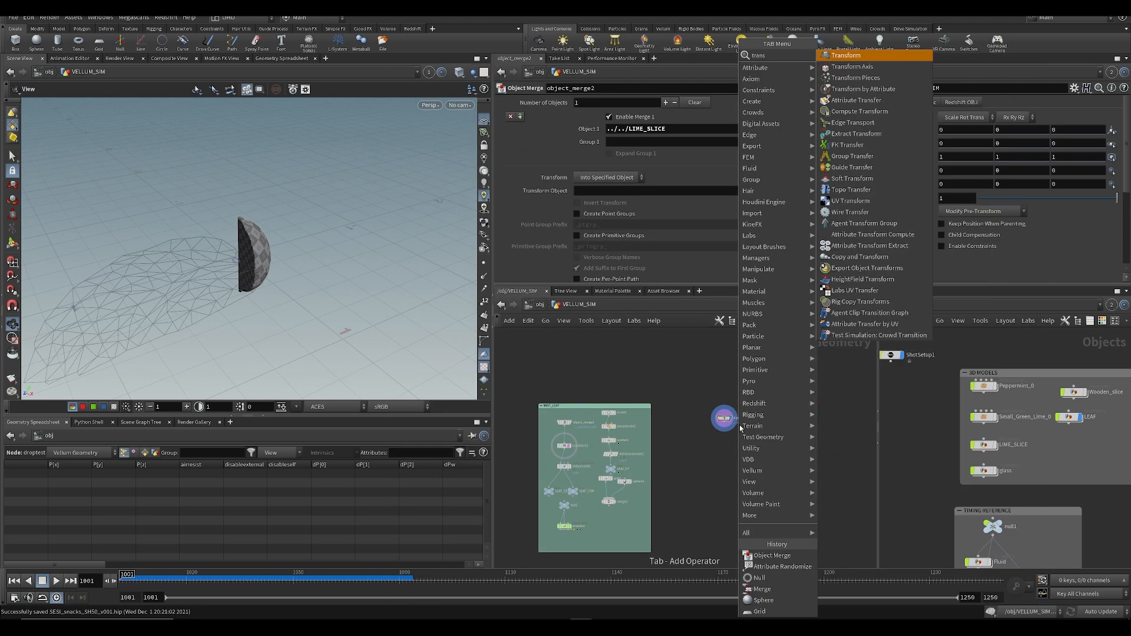
key(shift+Return)
drag(583, 186, 558, 192)
text(3)
key(Return)
key(ctrl+s)
drag(227, 298, 295, 330)
key(ctrl+s)
scroll(714, 479, up, 3)
key(ctrl+s)
Step: Add a Vellum Configure Strut Softbody setup after transform2 and compare the constrained lime slice with the leaf template in the viewport
key(Tab)
text(vellum soft)
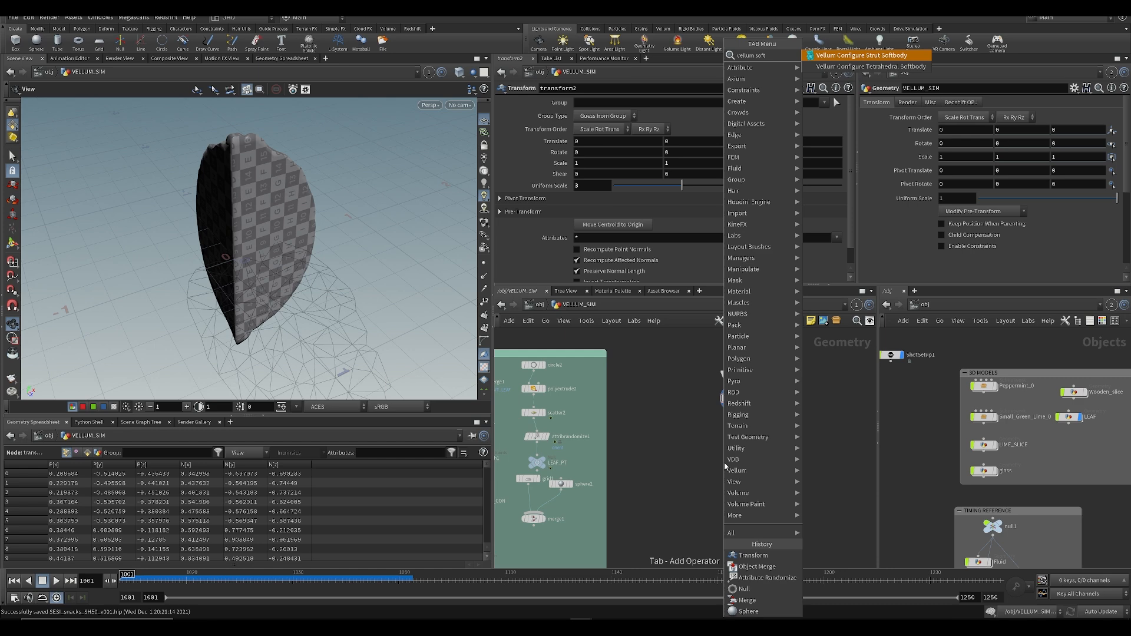
key(Return)
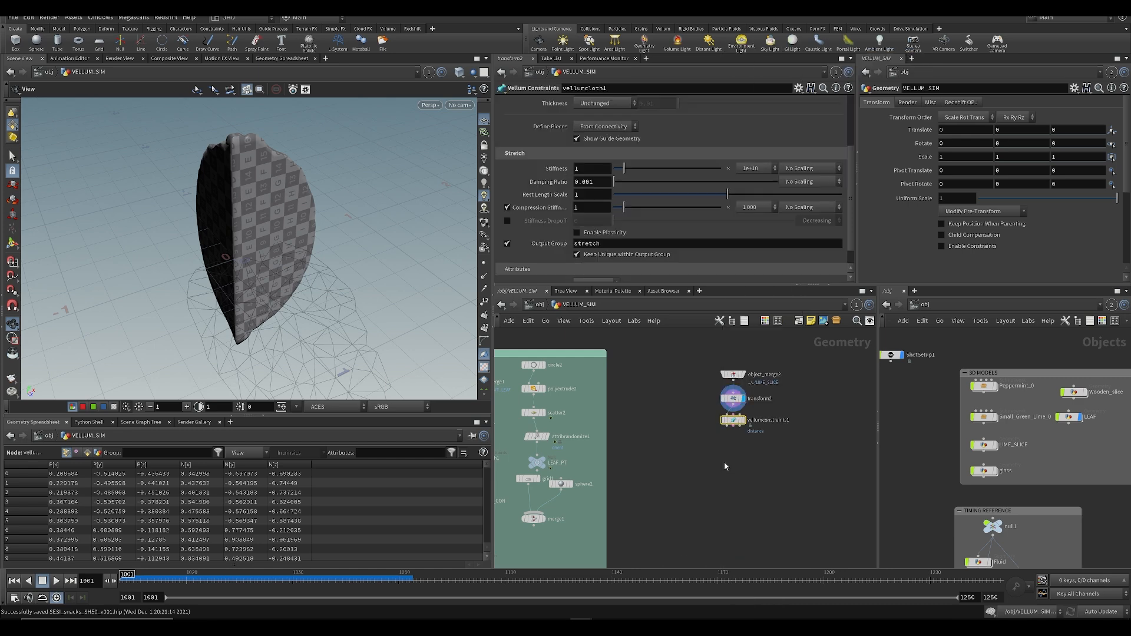
drag(251, 259, 167, 203)
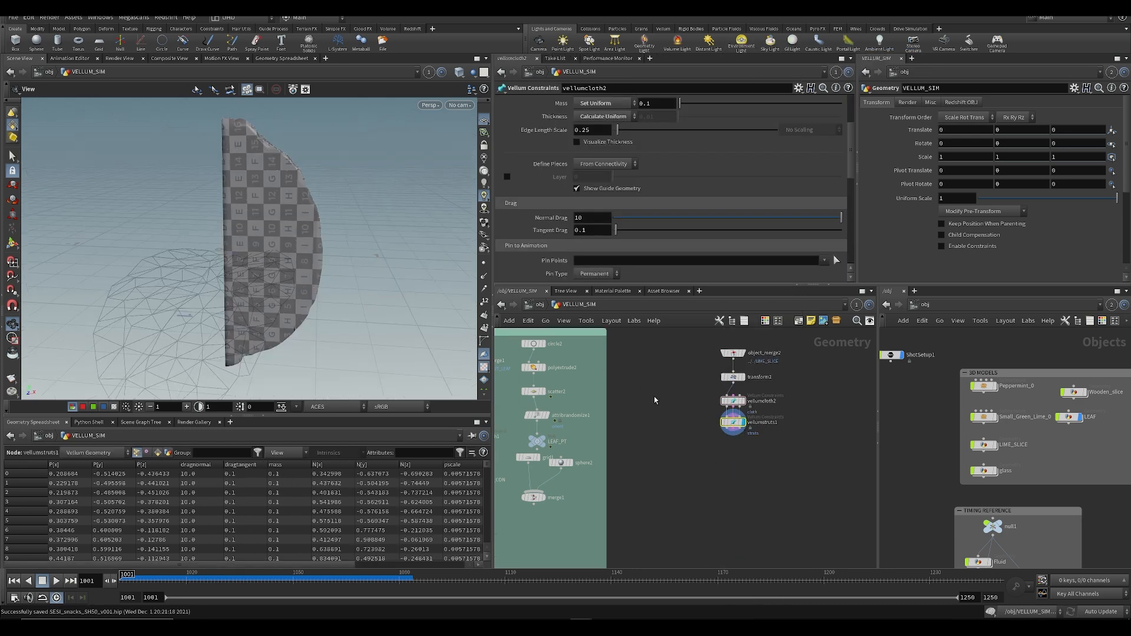
middle_drag(711, 478, 844, 407)
scroll(844, 406, down, 1)
drag(361, 255, 306, 281)
scroll(224, 246, down, 5)
drag(223, 247, 280, 315)
middle_drag(824, 448, 775, 472)
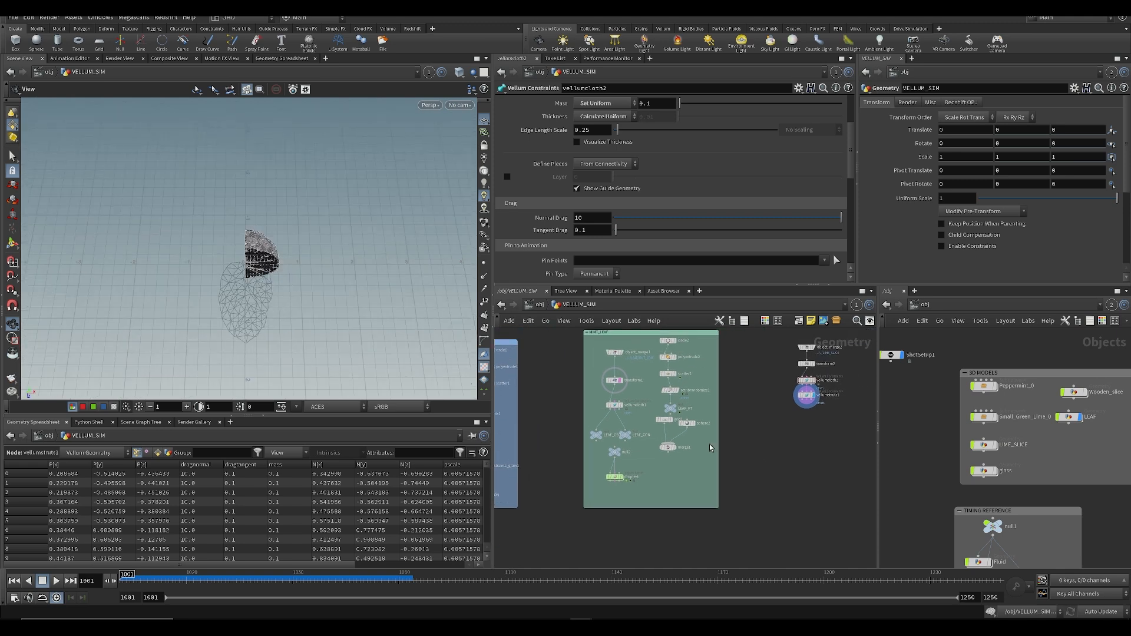
Step: Check droptest's forces network and the leaf's transform1 against the lime slice, then save the scene
scroll(621, 470, up, 4)
double_click(619, 480)
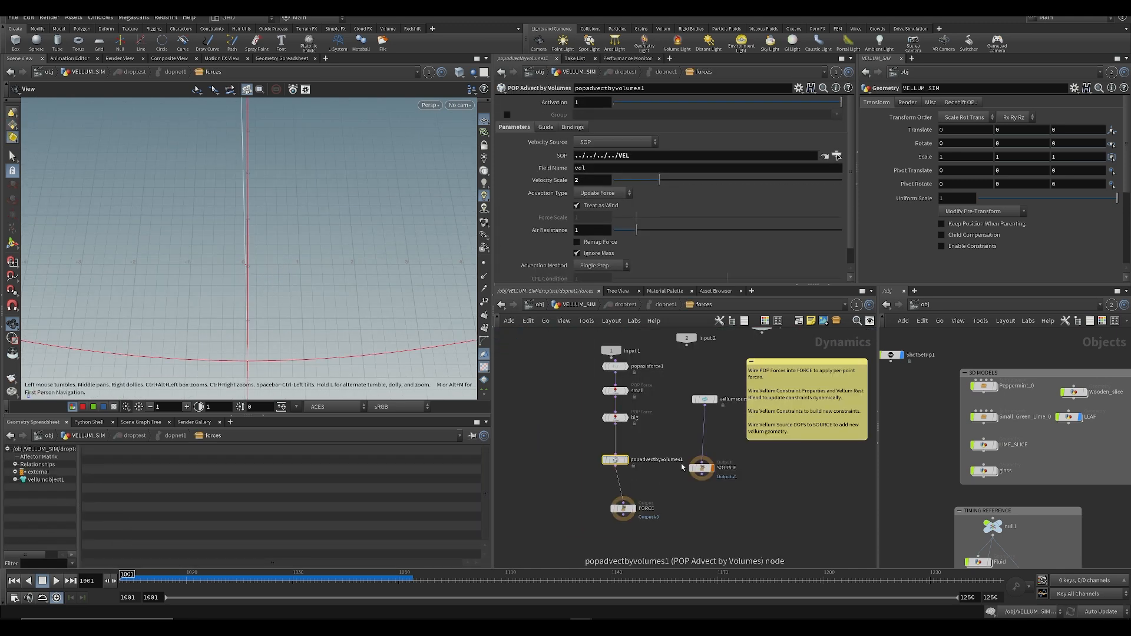
key(u)
middle_drag(695, 440, 726, 526)
scroll(569, 467, up, 3)
click(569, 446)
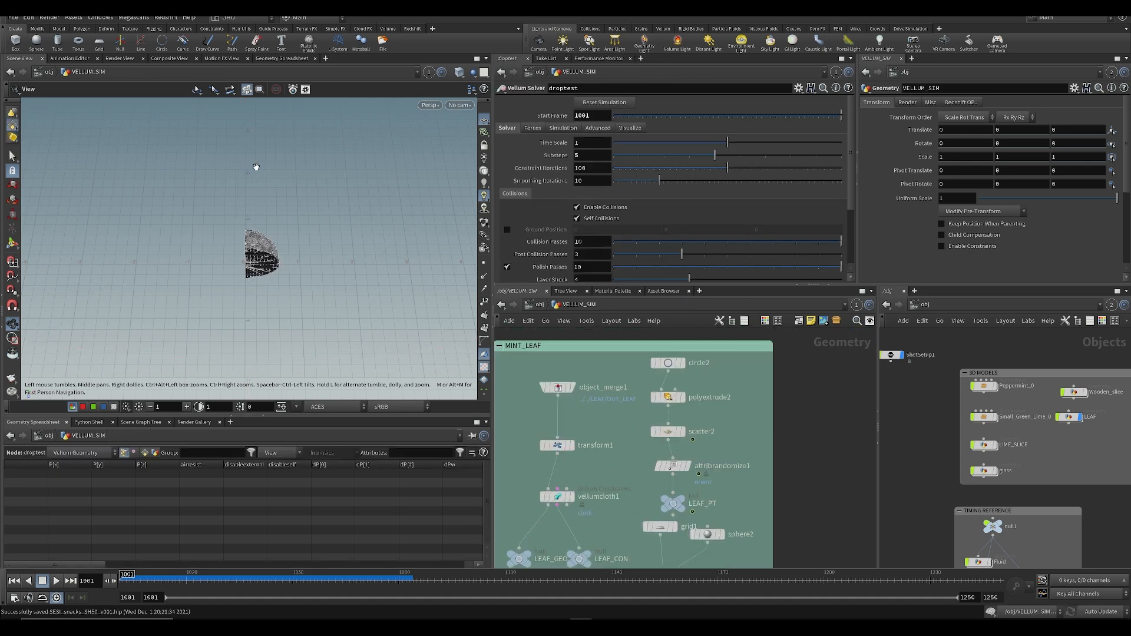
drag(317, 277, 276, 270)
key(ctrl+s)
Step: Tidy the lime slice's node chain and move the grid, sphere and merge collider nodes out of the MINT_LEAF box beside it
middle_drag(854, 443, 585, 444)
drag(625, 425, 701, 456)
drag(647, 464, 709, 488)
scroll(684, 205, down, 5)
drag(632, 429, 701, 449)
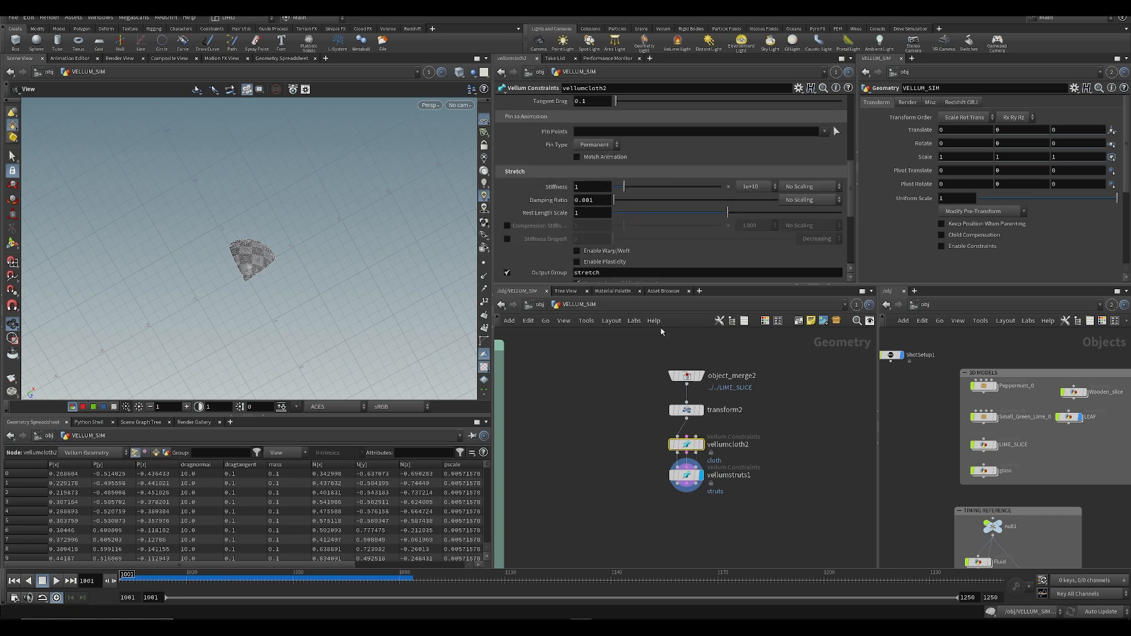
middle_drag(653, 533, 679, 447)
scroll(680, 447, down, 2)
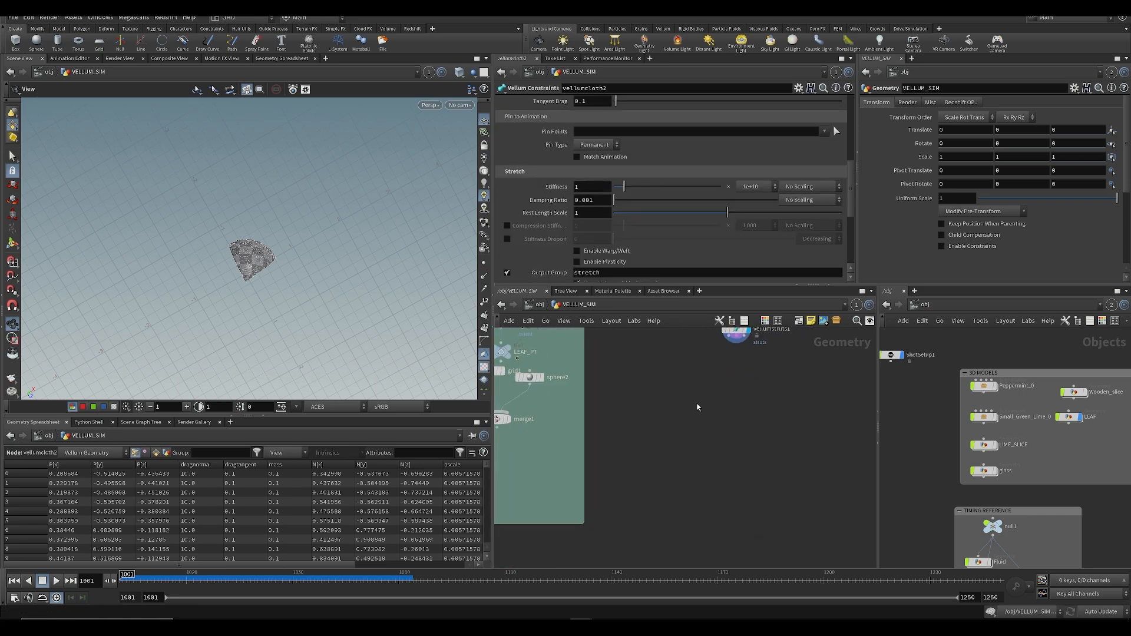
key(Tab)
text(s)
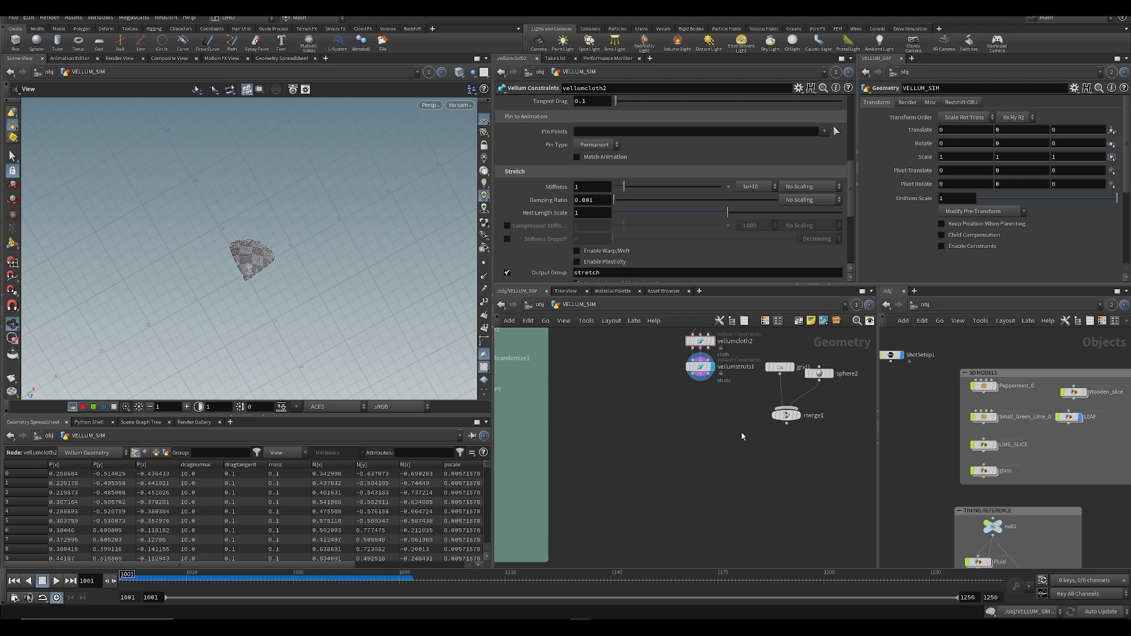
Step: Add a Vellum Solver, wire vellumstruts1's geometry and constraints plus merge1's colliders into it, display it and save the scene
key(Tab)
text(vell)
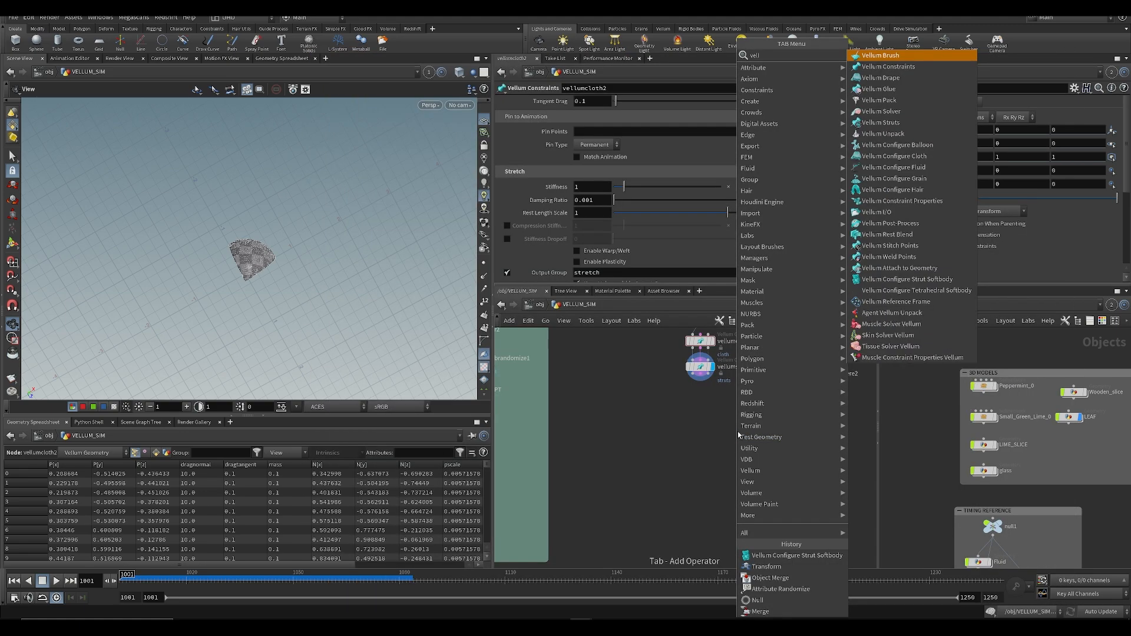
text(um sol)
key(Return)
click(715, 442)
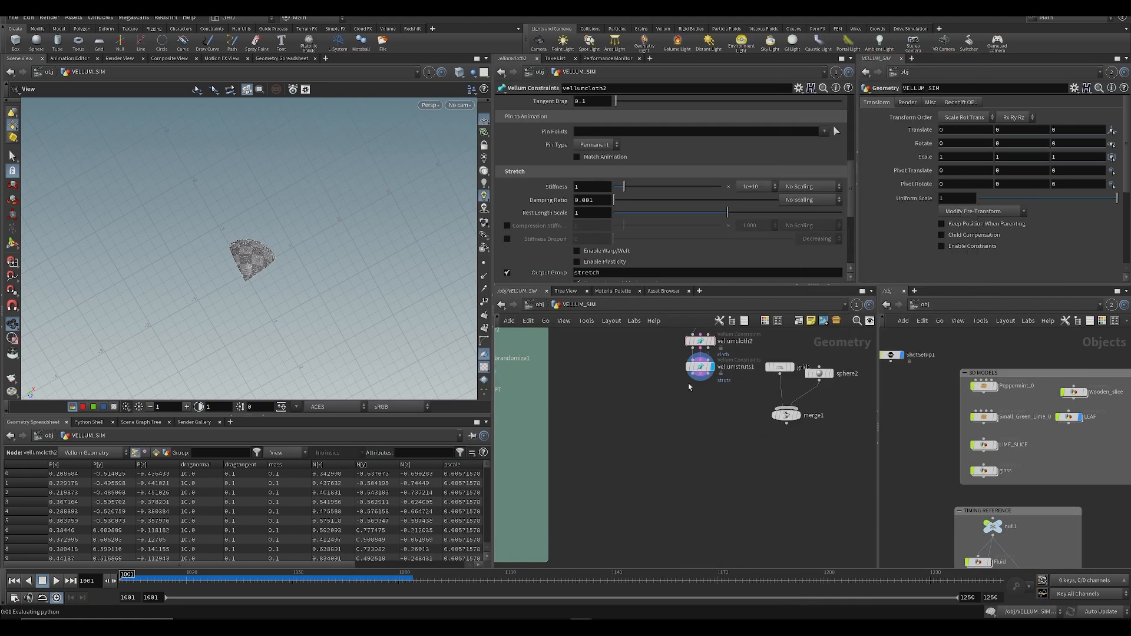
drag(692, 380, 707, 429)
click(698, 377)
click(700, 380)
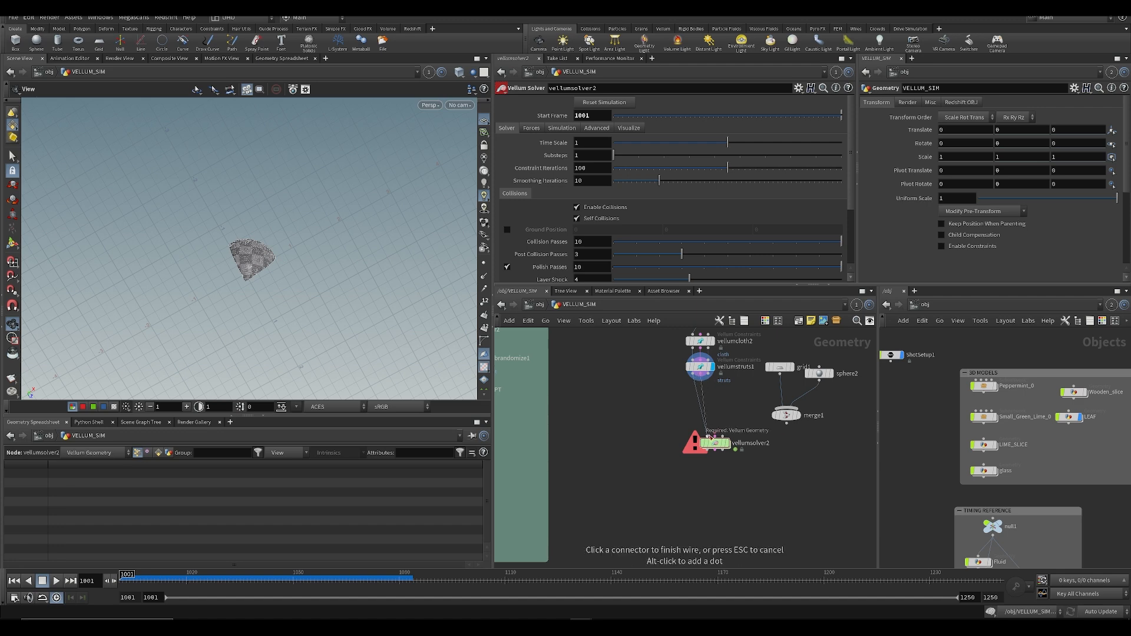
click(718, 436)
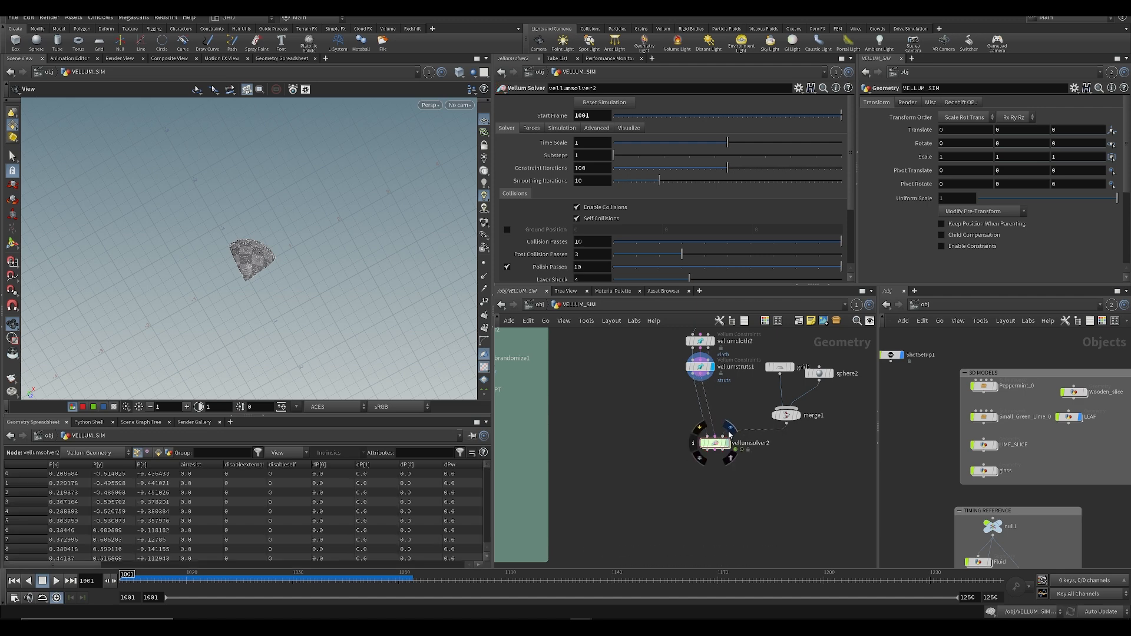
mouse_move(722, 447)
key(ctrl+s)
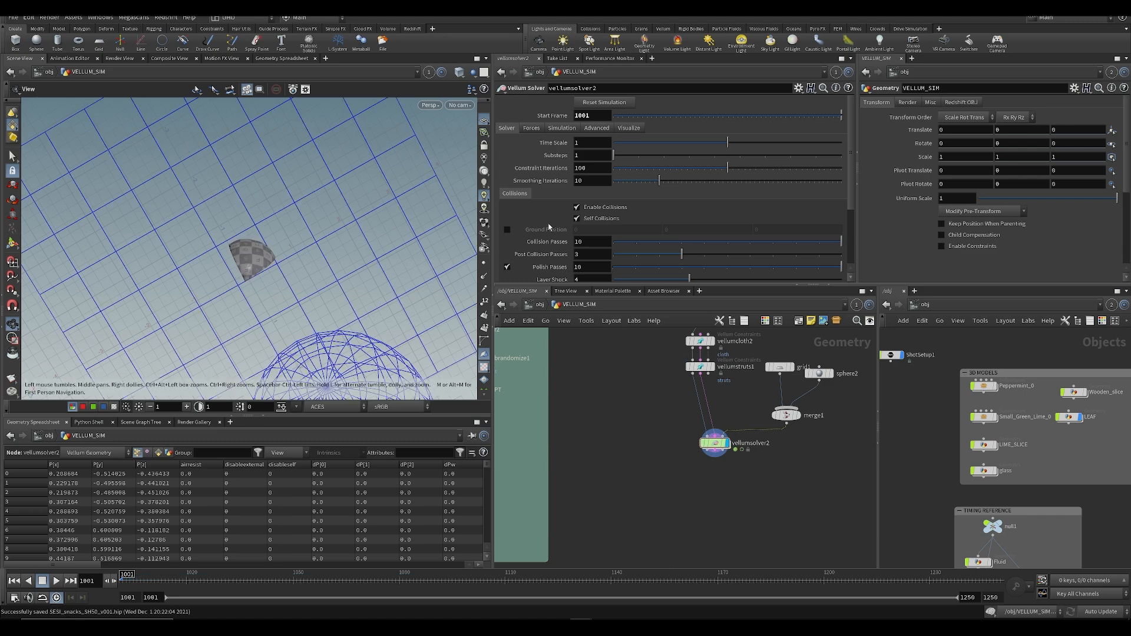
Step: Set the lime slice solver's Substeps to 5, test the simulation, return to the first frame and save the scene
text(5)
key(Return)
drag(326, 271, 281, 291)
scroll(304, 264, down, 4)
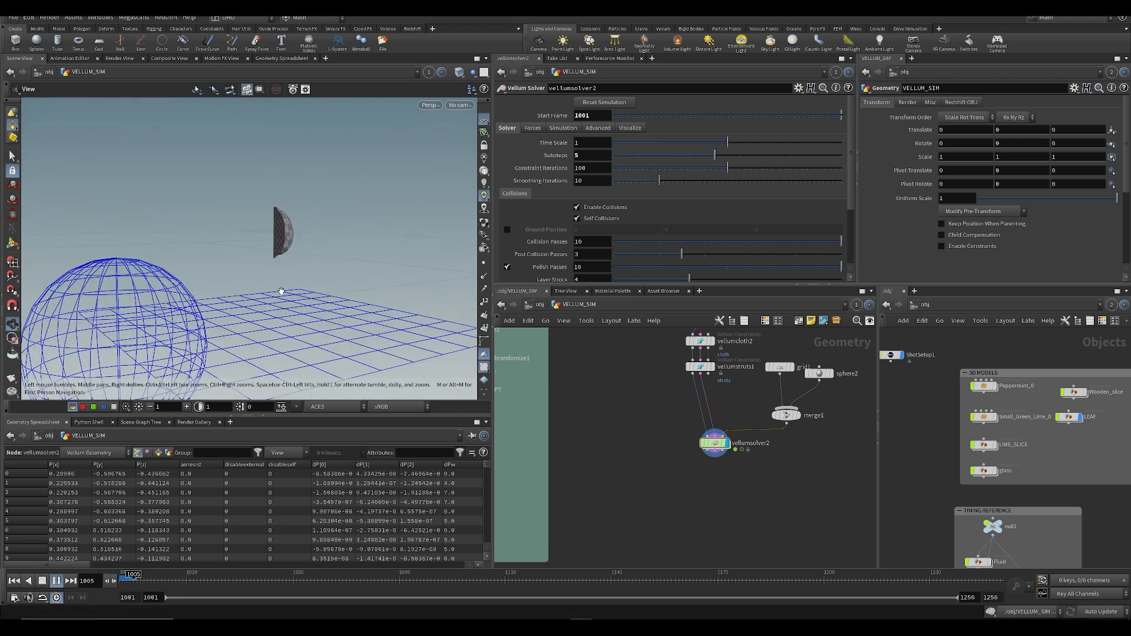
key(Up)
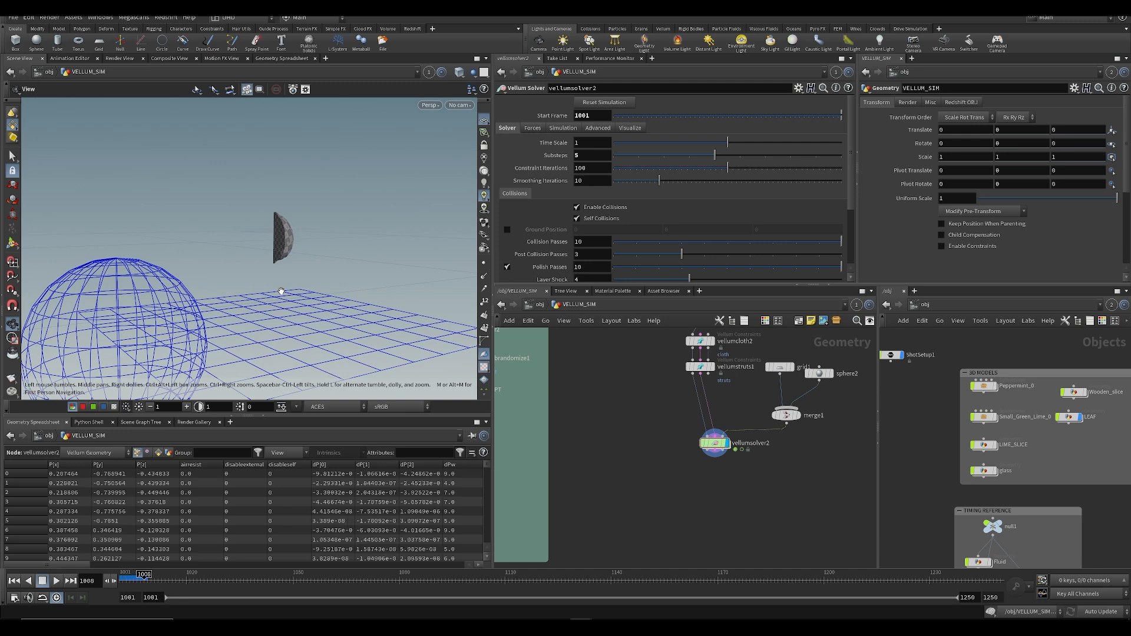
key(ctrl+Up)
key(ctrl+s)
Step: Display the lime slice's object_merge2 and examine its mesh density up close in the viewport
middle_drag(717, 431, 635, 561)
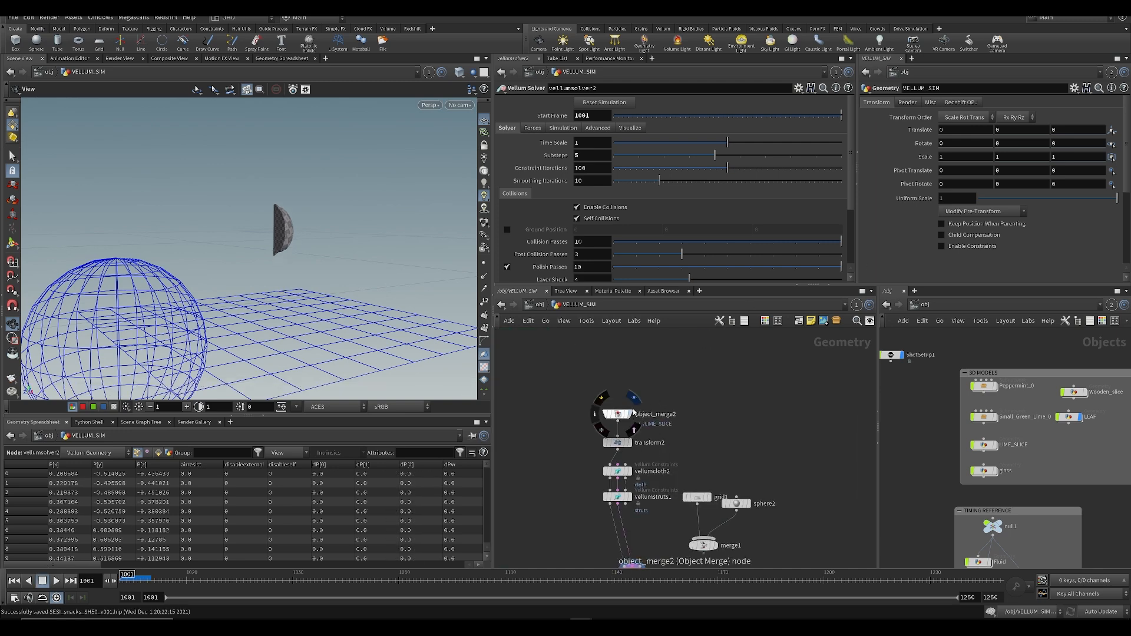
click(629, 415)
middle_click(627, 418)
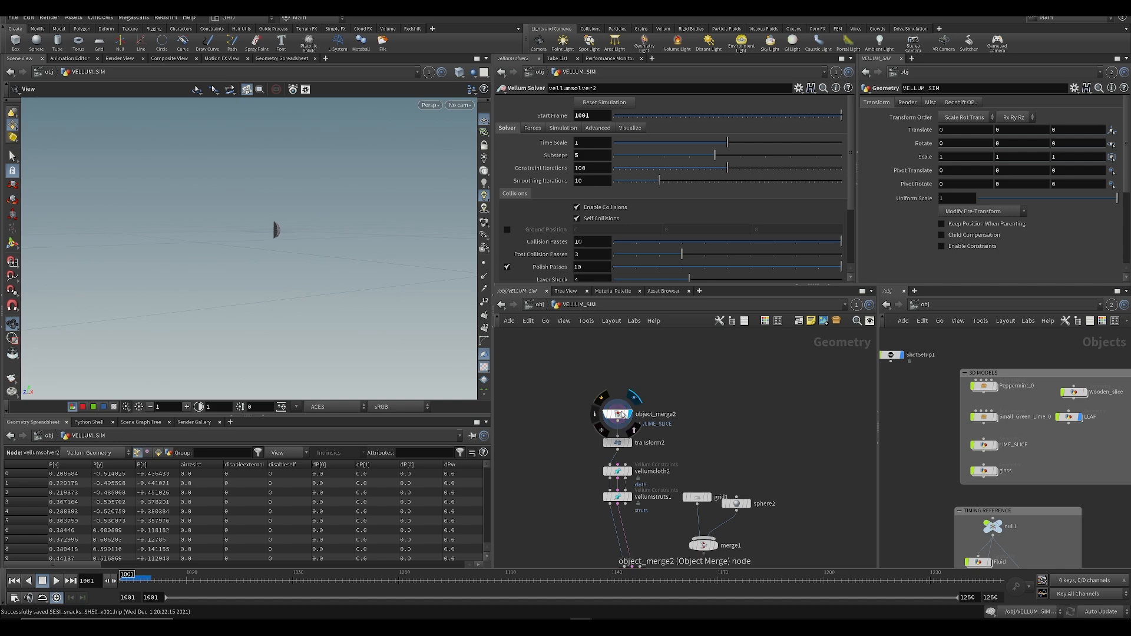
click(624, 415)
click(472, 72)
click(460, 72)
click(498, 207)
mouse_move(351, 239)
mouse_down()
mouse_move(326, 255)
mouse_move(447, 240)
mouse_move(425, 243)
mouse_up()
scroll(616, 407, up, 3)
Step: Insert a PolyReduce between object_merge2 and transform2 with Percent To Keep at 20.3
key(Tab)
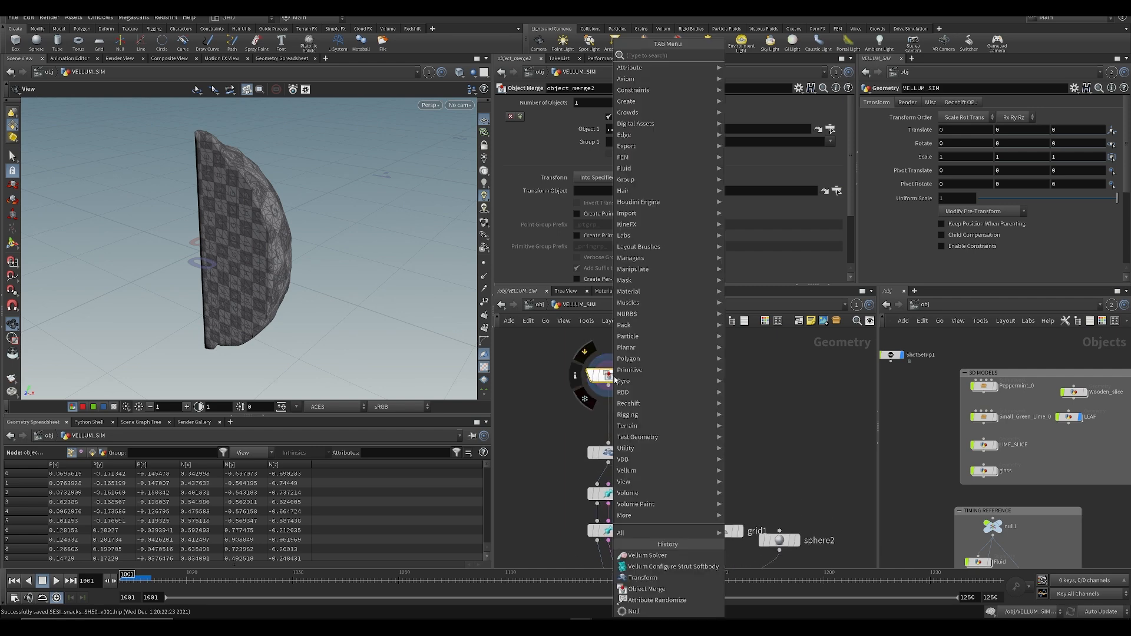
text(polyre)
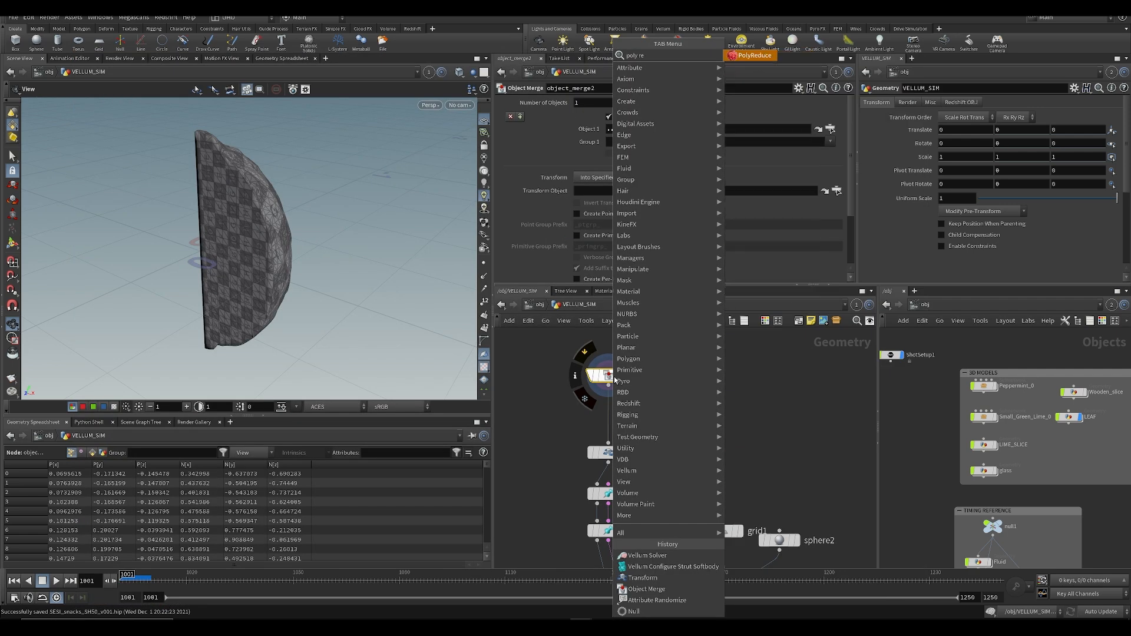
key(Return)
click(573, 411)
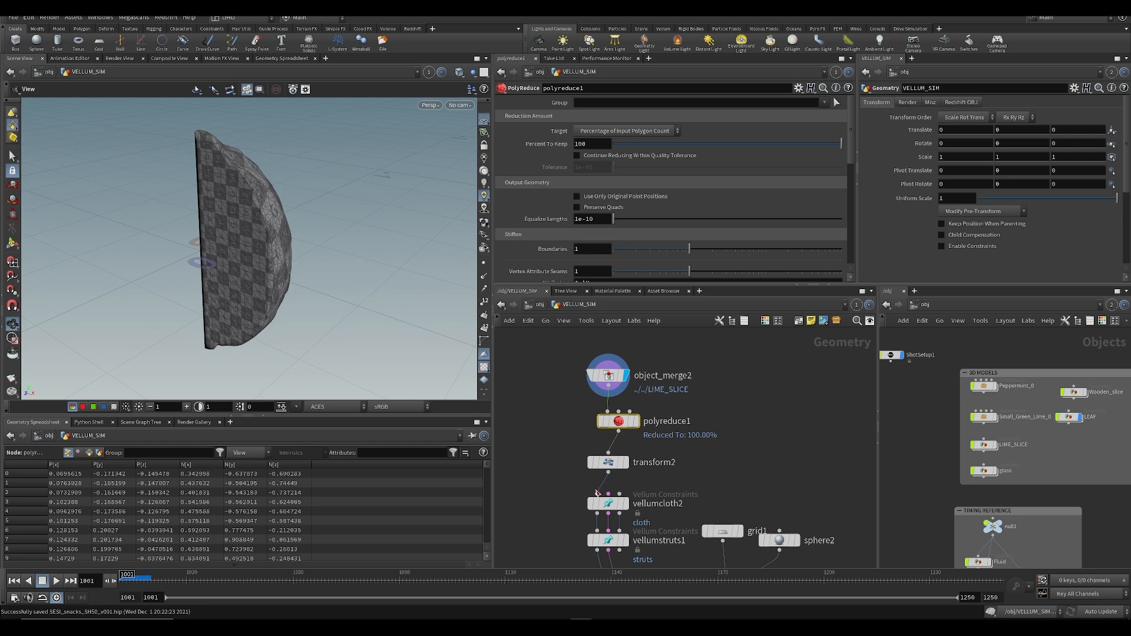
click(674, 145)
mouse_move(673, 145)
mouse_down()
mouse_move(647, 146)
mouse_move(660, 146)
mouse_up()
drag(353, 251, 487, 229)
scroll(268, 334, down, 5)
middle_drag(712, 493, 725, 336)
scroll(724, 336, down, 3)
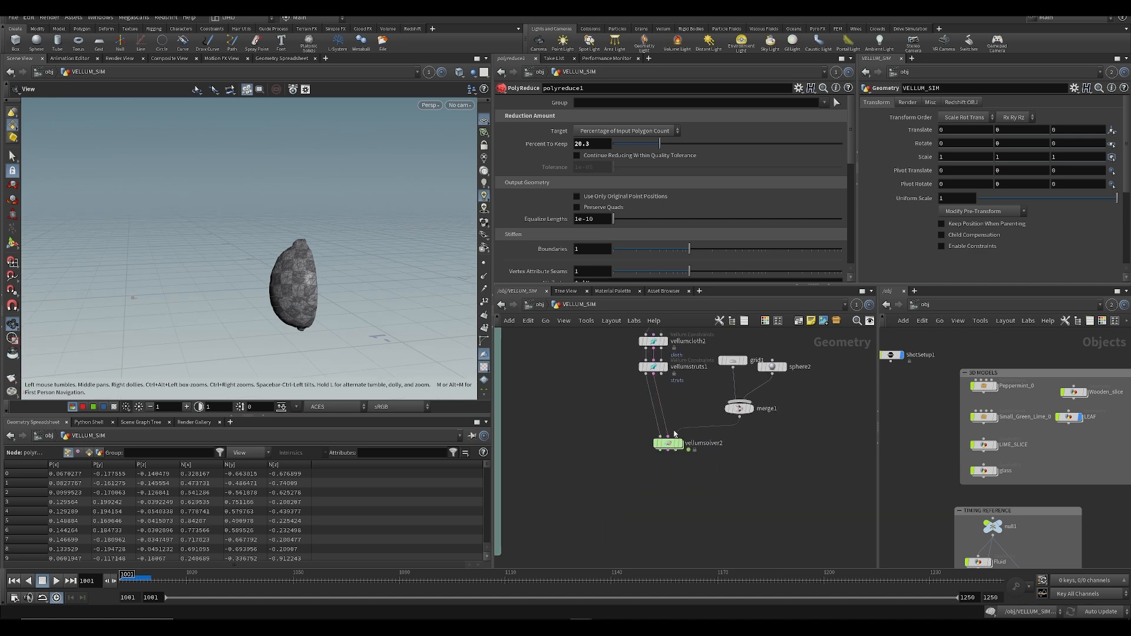
Step: Display vellumsolver2, play the reduced lime slice's drop onto the colliders and return to the first frame
click(683, 430)
drag(351, 354, 399, 306)
scroll(400, 307, down, 6)
scroll(323, 306, up, 10)
scroll(344, 273, down, 6)
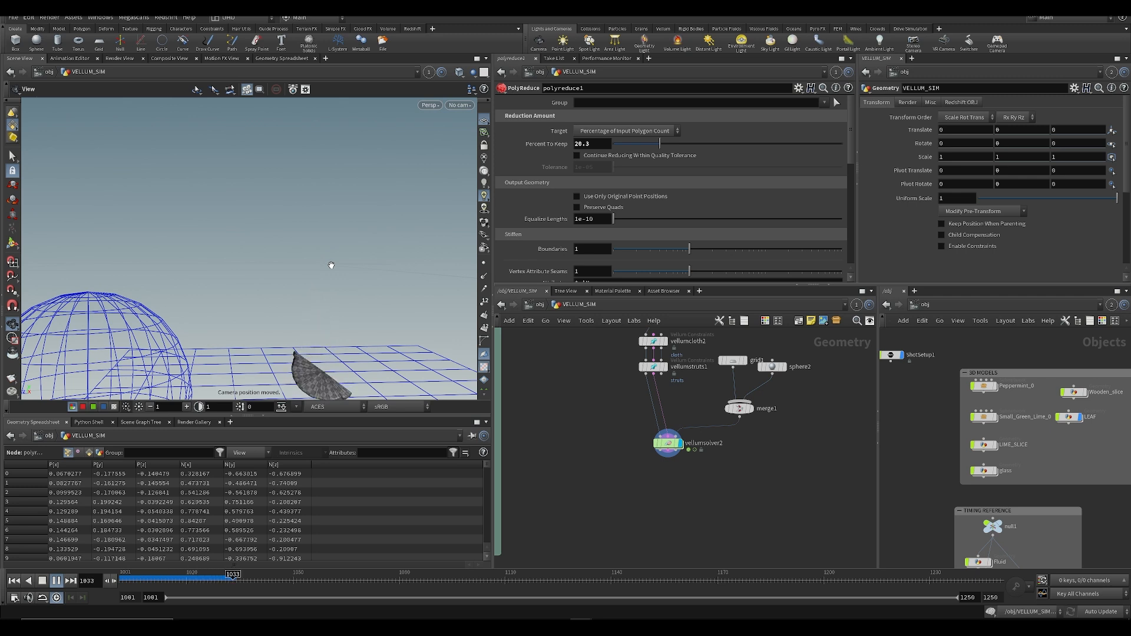
key(ctrl+Up)
middle_drag(337, 277, 309, 243)
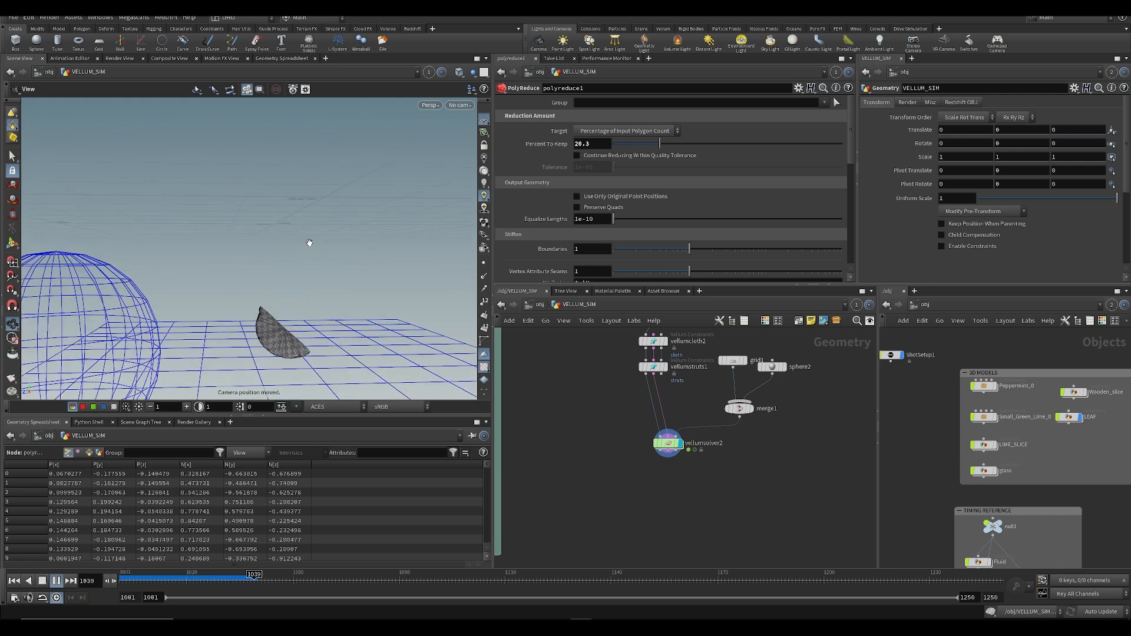
key(Up)
key(ctrl+Up)
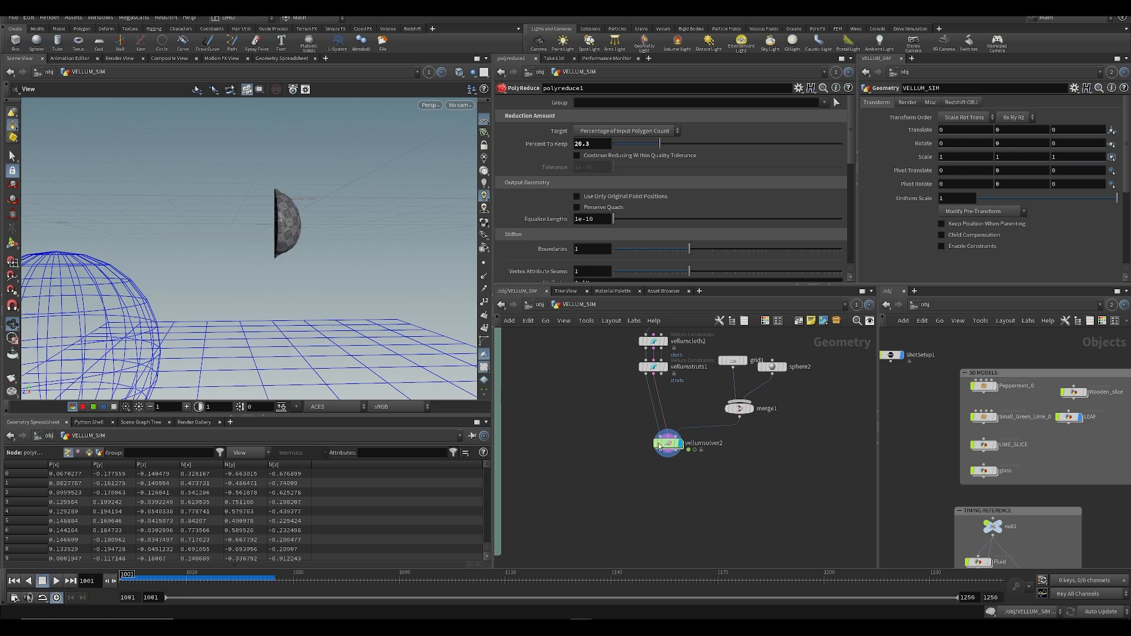
Step: Select vellumsolver2, save the scene and replay the lime slice's fall to watch how it slides on the ground
double_click(670, 445)
key(ctrl+s)
key(u)
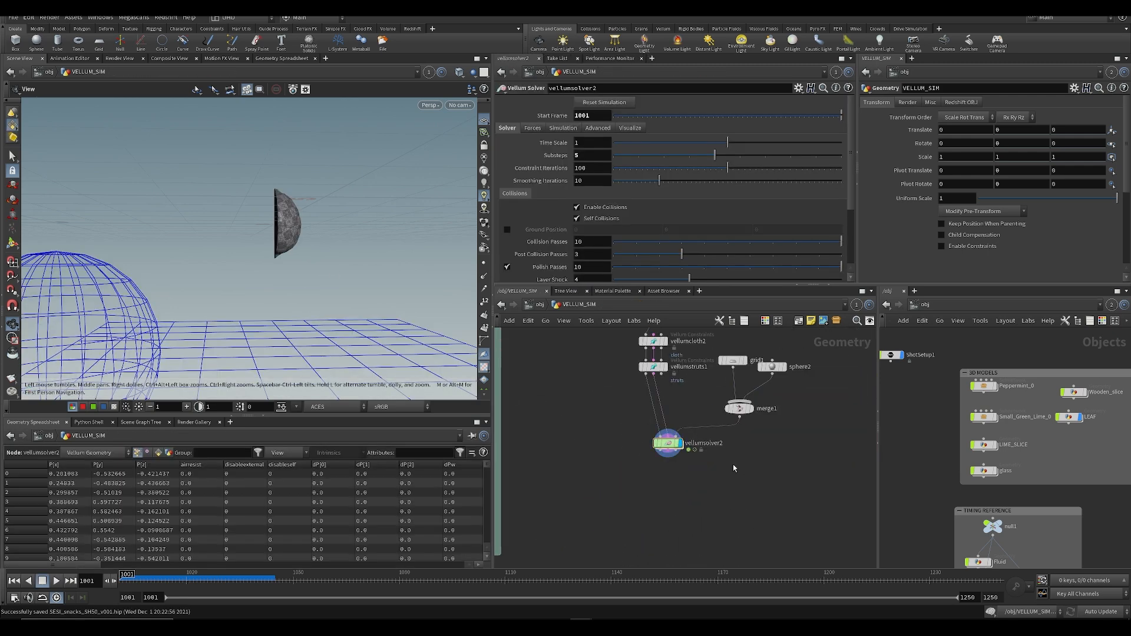
key(Up)
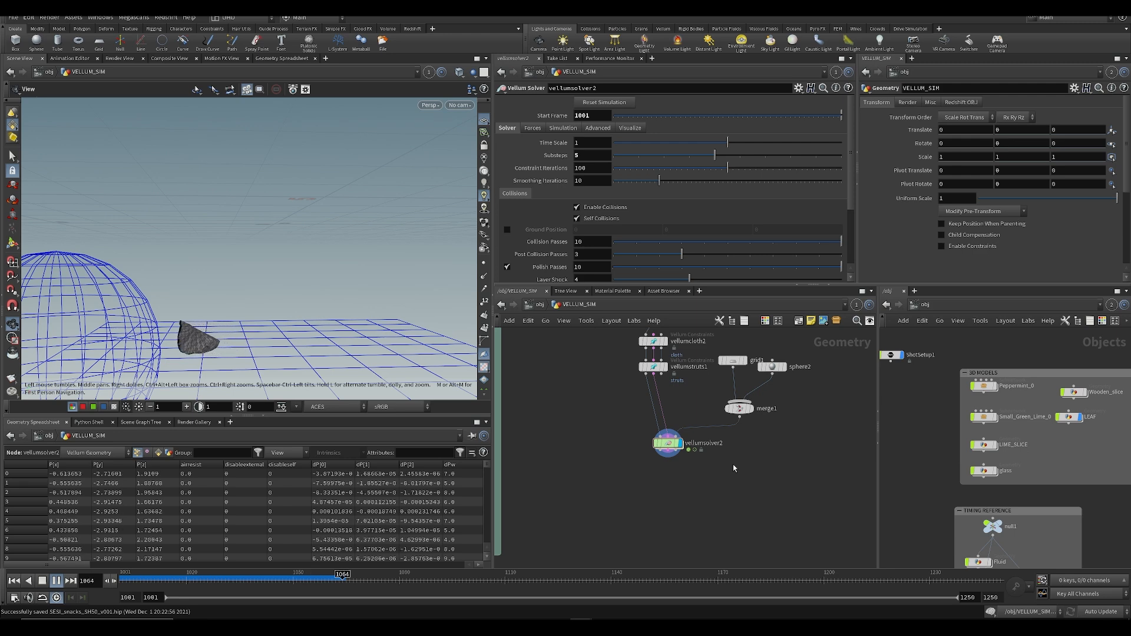
key(ctrl+s)
Step: Set vellumsolver2's friction Static Threshold and Dynamic Scale both to 1
click(533, 129)
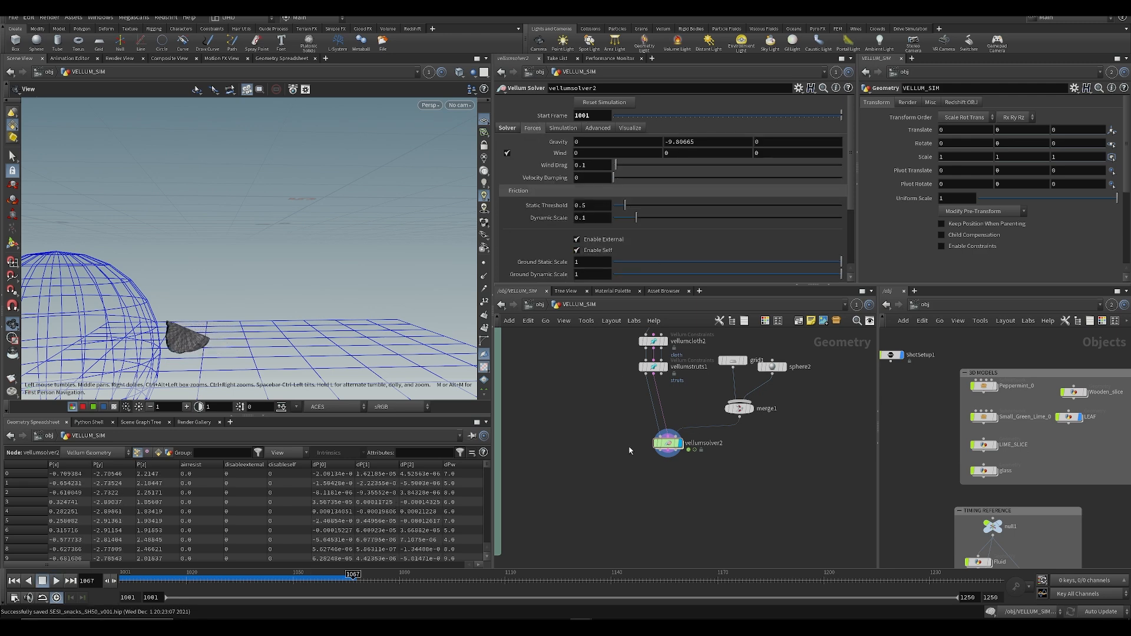
click(564, 129)
click(545, 128)
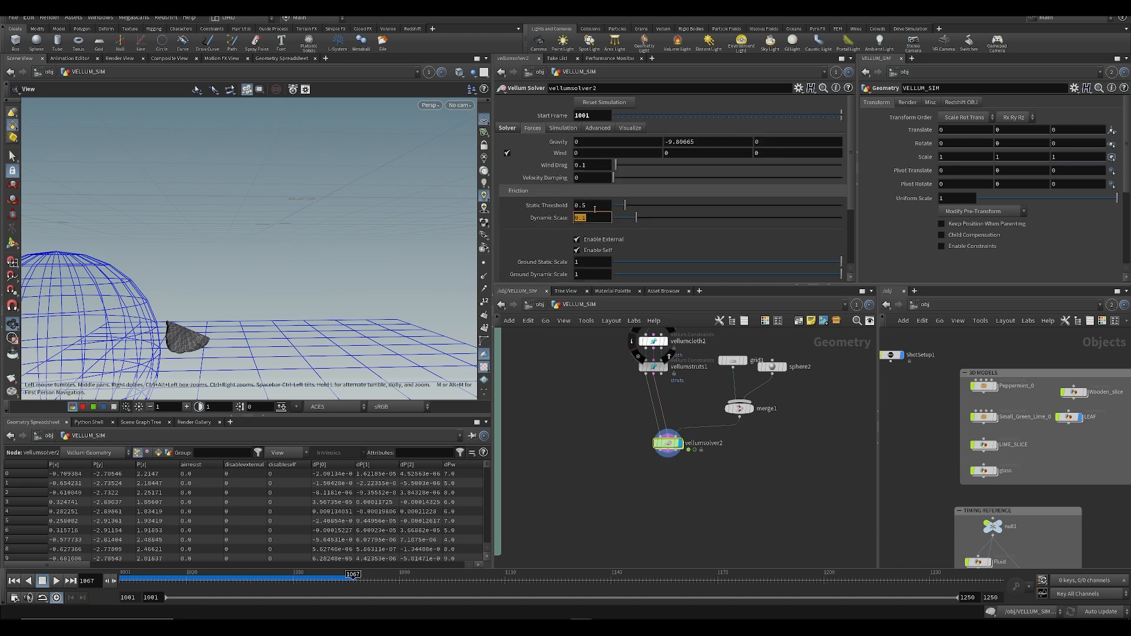
key(BackSpace)
key(BackSpace)
key(BackSpace)
text(1)
key(Return)
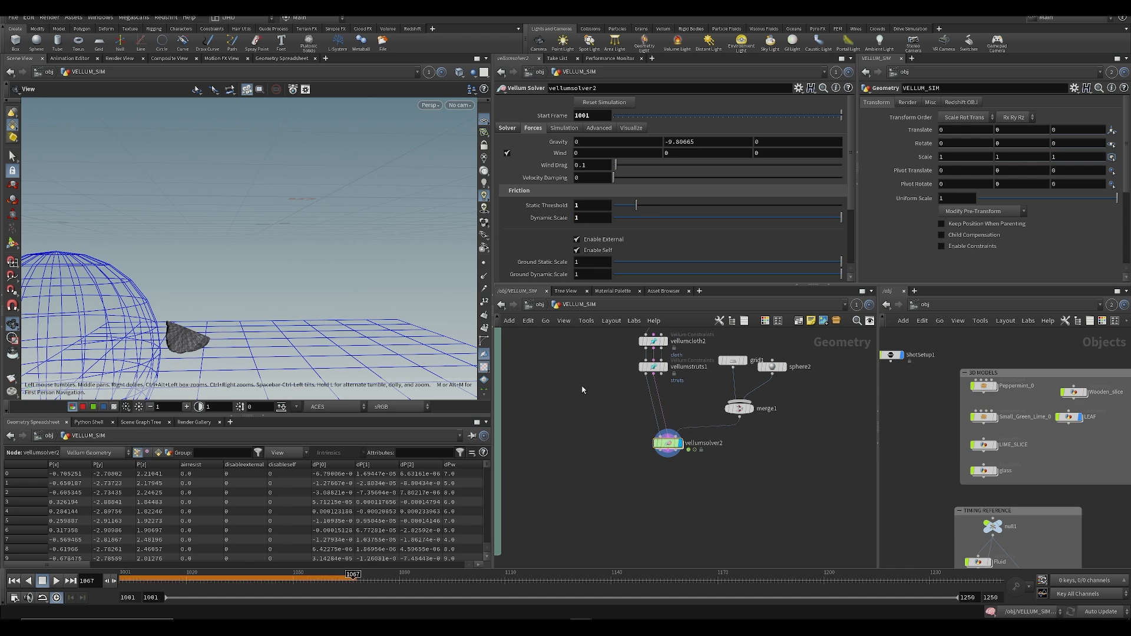
Step: Replay the lime slice simulation from the first frame to check the friction, then rewind it
key(ctrl+Up)
key(Up)
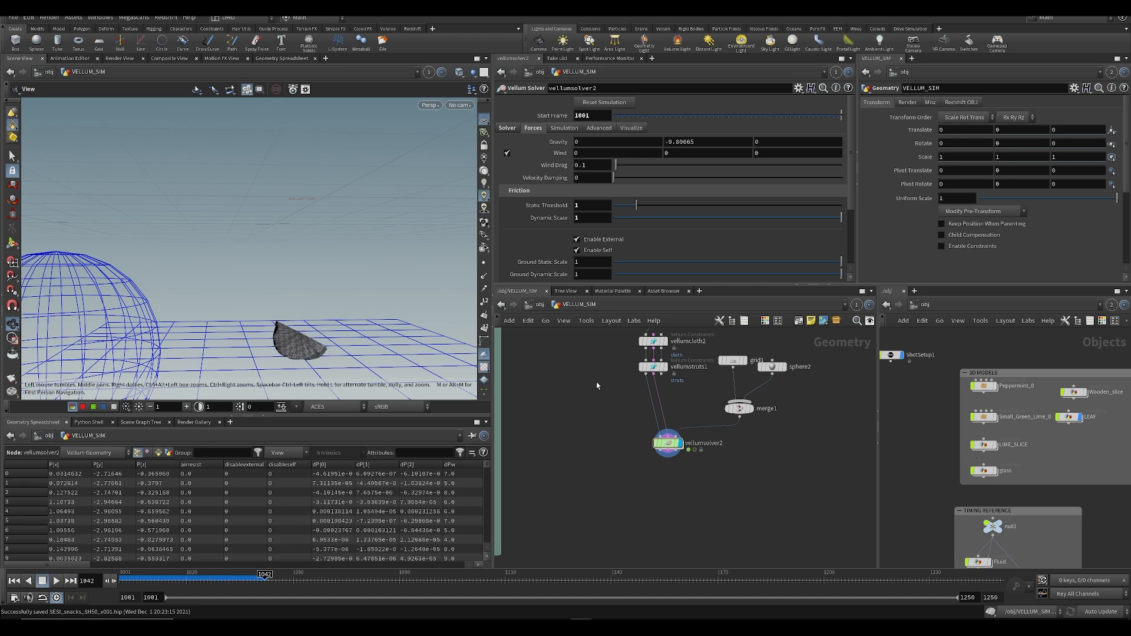
key(ctrl+Up)
Step: Set the Stretch Stiffness multiplier on vellumstruts1 to 100
click(653, 366)
middle_drag(651, 373, 655, 407)
scroll(681, 217, down, 1)
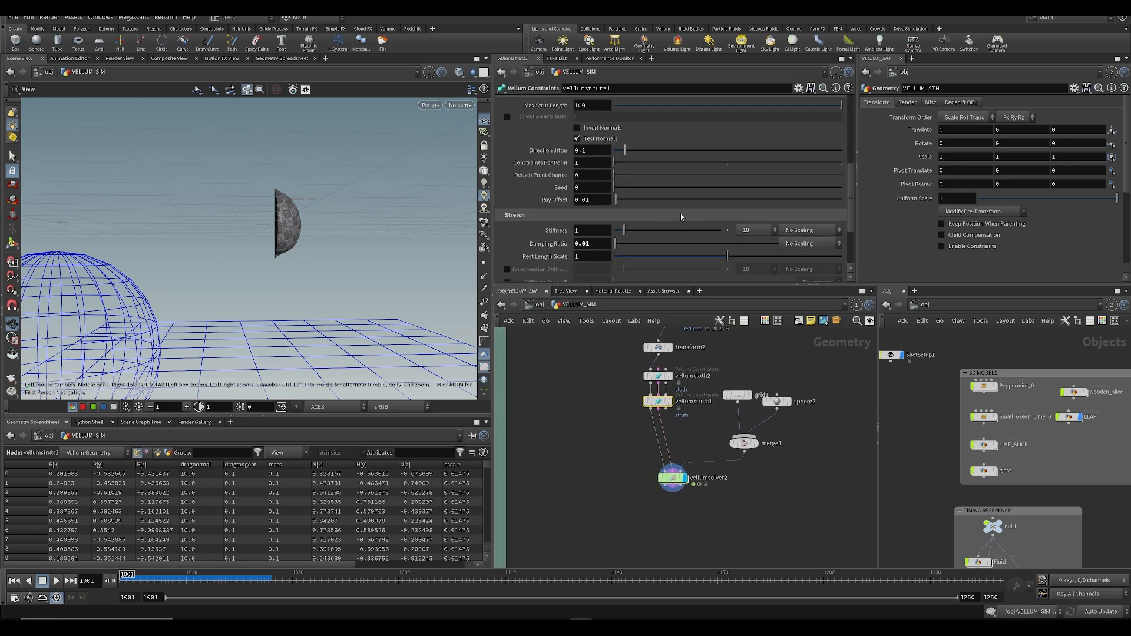
click(759, 231)
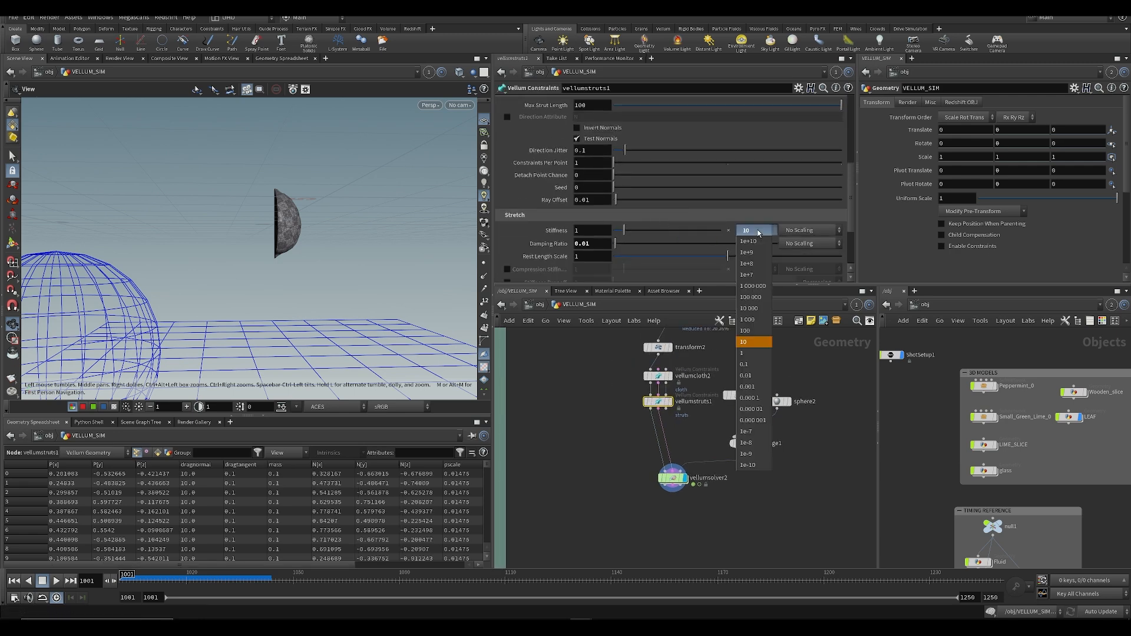
click(747, 331)
scroll(628, 212, down, 2)
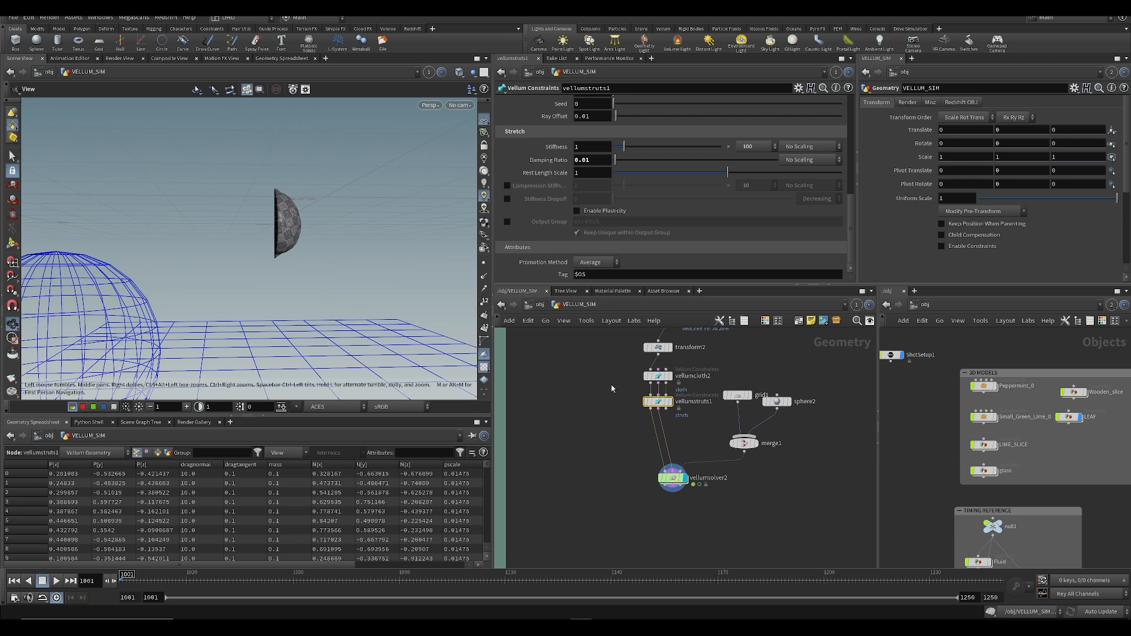
Step: Set vellumcloth2's Bend Stiffness multiplier to 100, test the stiffer lime slice and return to the first frame
click(670, 376)
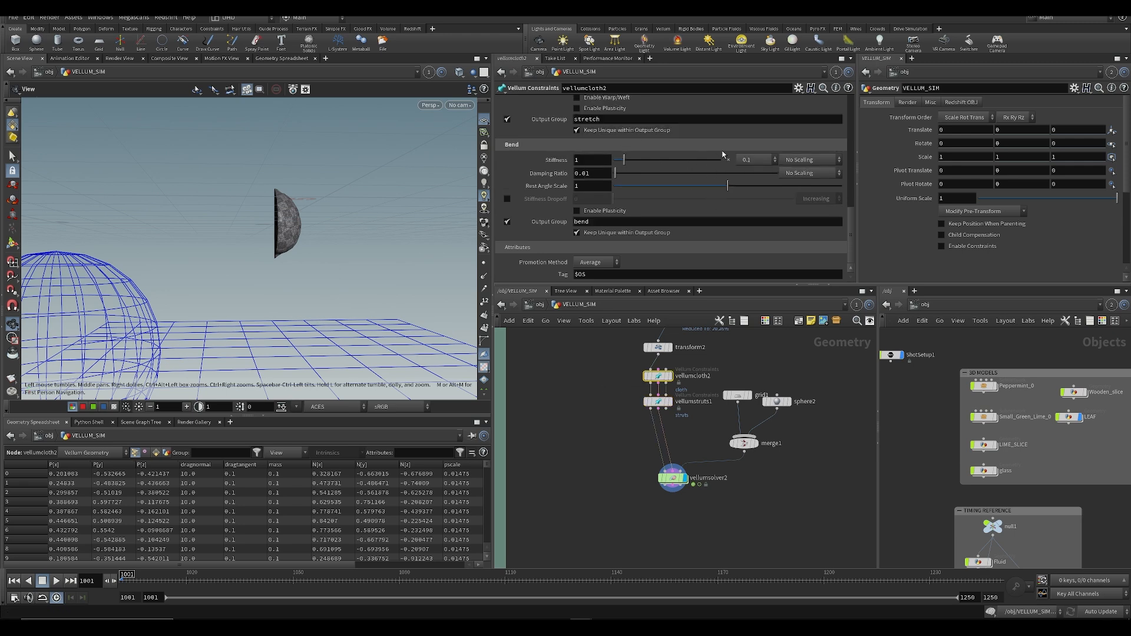
click(754, 161)
click(758, 261)
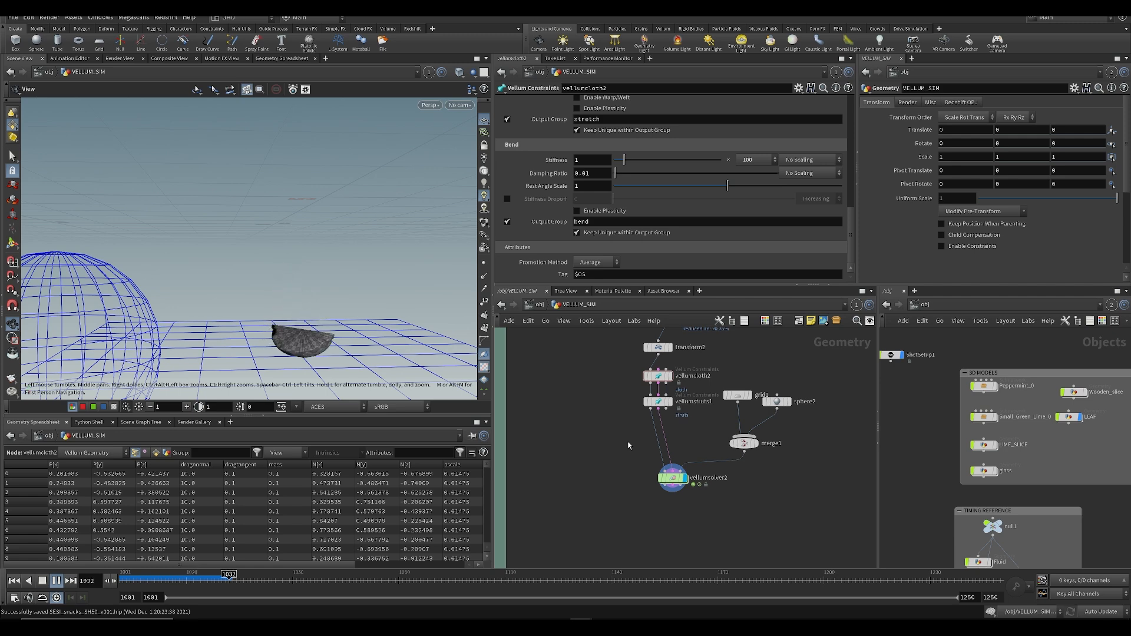
key(ctrl+Up)
Step: Duplicate the MINT_LEAF emitter chain from the circle through LEAF_PT and place the copy beside the lime slice setup, saving the scene
scroll(629, 460, down, 5)
middle_drag(629, 461, 720, 508)
key(ctrl+s)
scroll(626, 469, up, 4)
drag(649, 535, 642, 407)
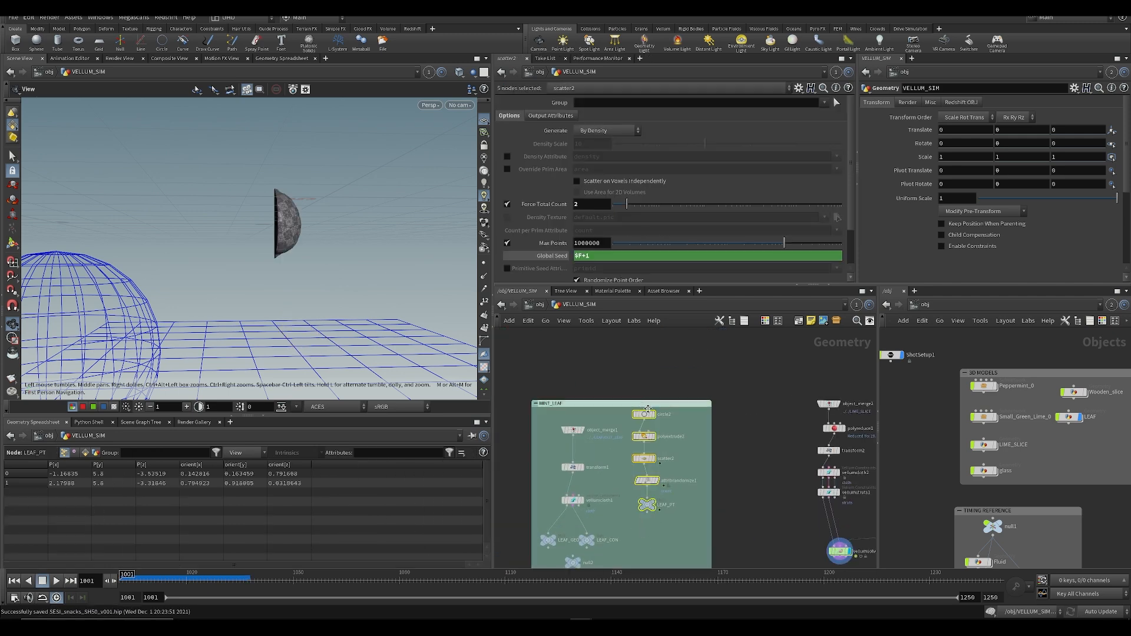
key(ctrl+c)
key(ctrl+s)
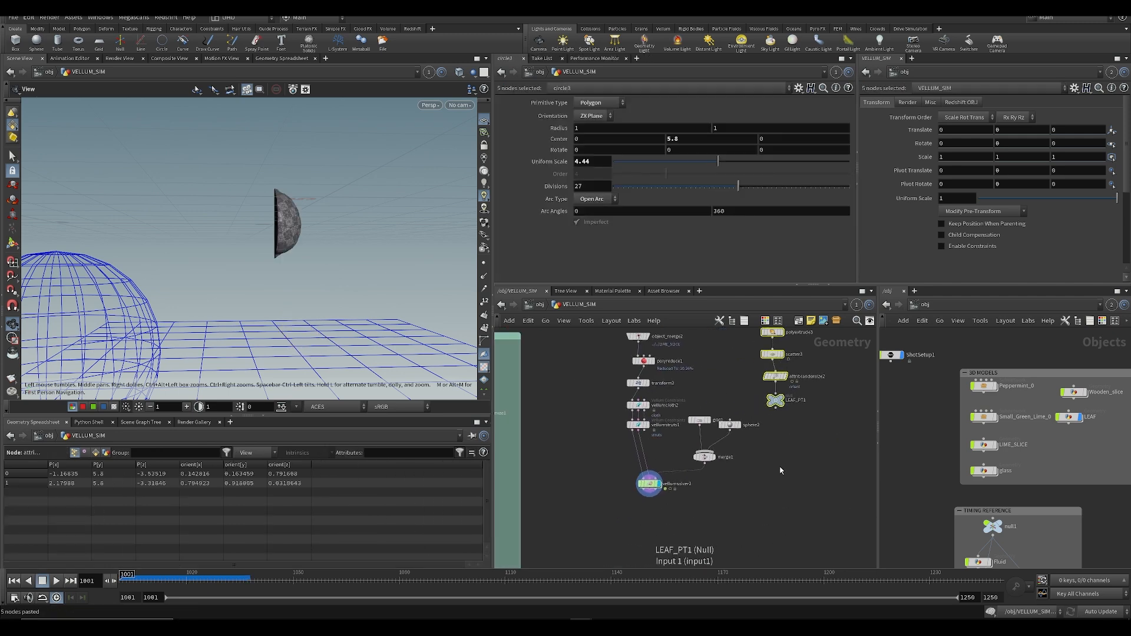
Step: Reposition the pasted point-scattering nodes beside the lime network and save the scene
drag(792, 496, 738, 339)
drag(779, 453, 782, 473)
click(784, 475)
scroll(589, 489, up, 3)
key(ctrl+s)
Step: Add a null wired to the geometry output of vellumstruts1 and name it LIME_GEO
key(Tab)
text(null)
key(Return)
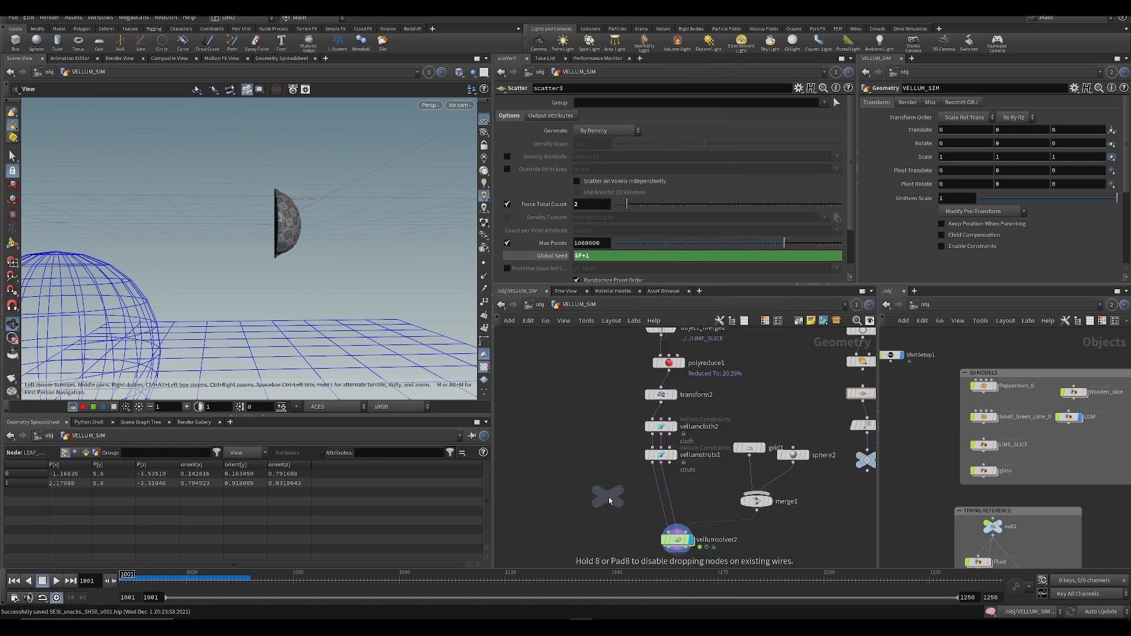
scroll(610, 498, up, 2)
click(639, 507)
drag(661, 448, 582, 503)
double_click(615, 504)
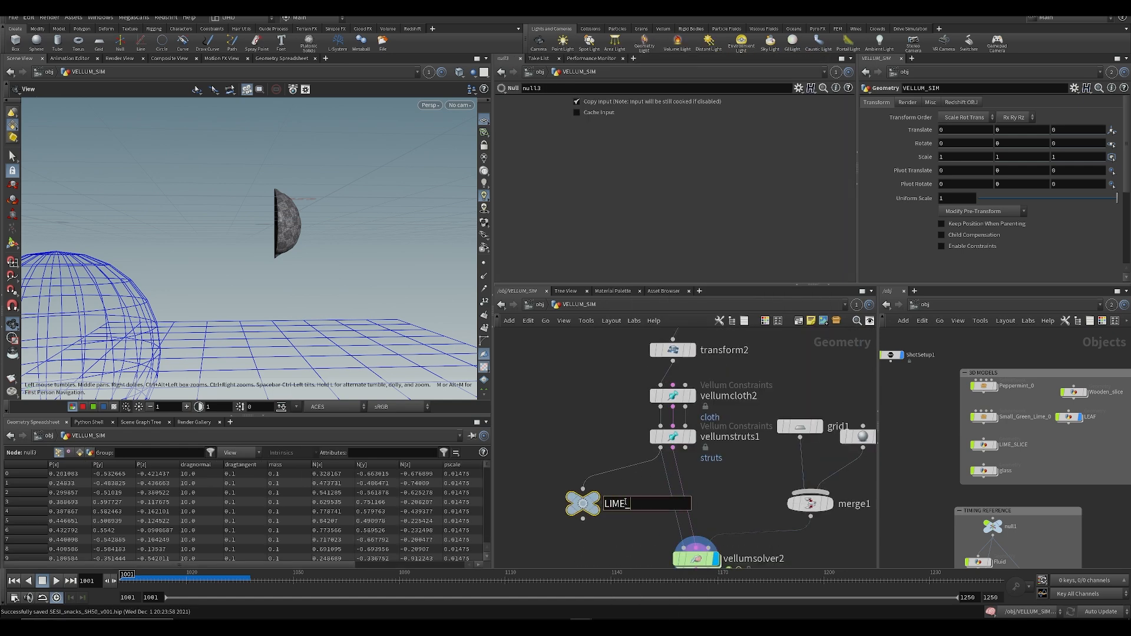
key(Return)
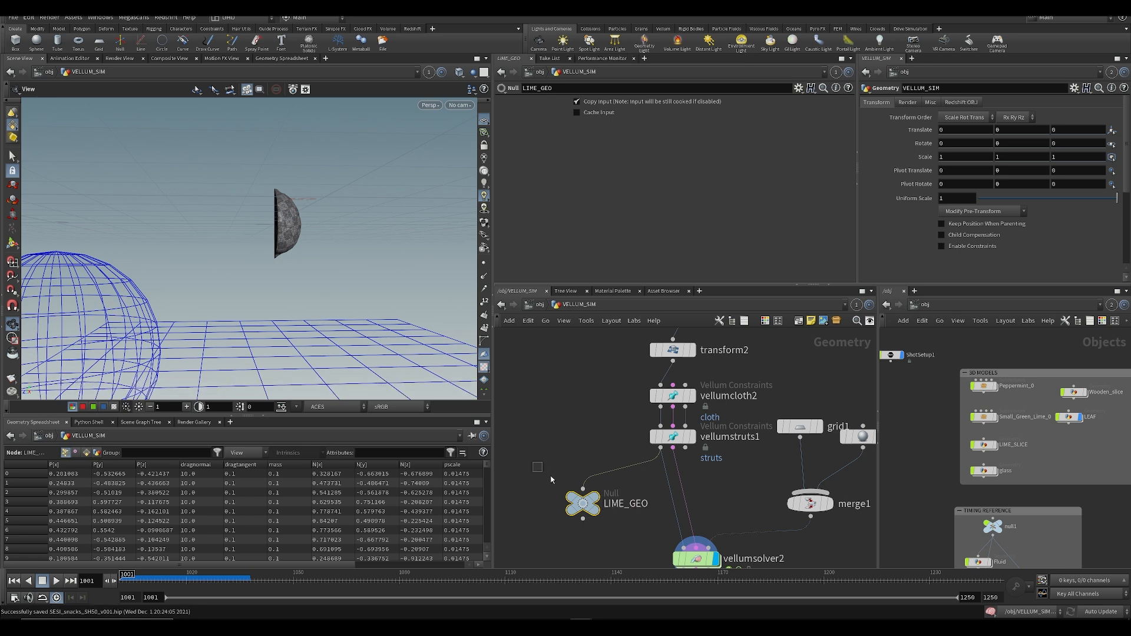
Step: Duplicate the LIME_GEO null, wire the copy to vellumstruts1's constraint output, name it LIME_CON, and save the scene
key(ctrl+c)
key(ctrl+v)
click(638, 508)
double_click(675, 513)
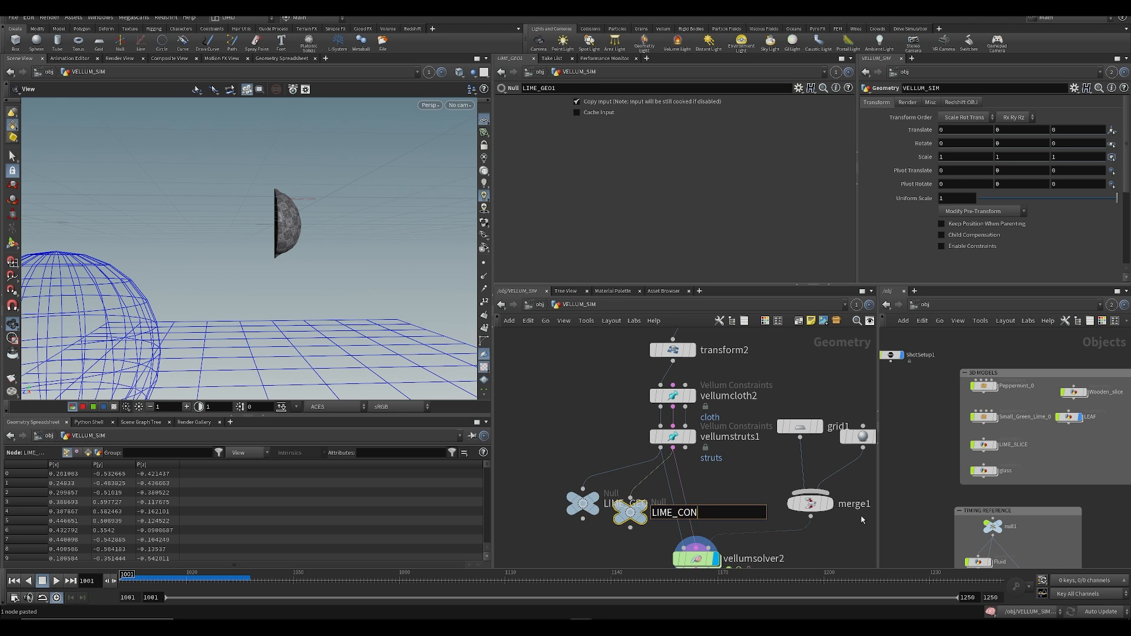
text(LIME_CON)
key(Return)
key(ctrl+s)
drag(608, 498, 590, 497)
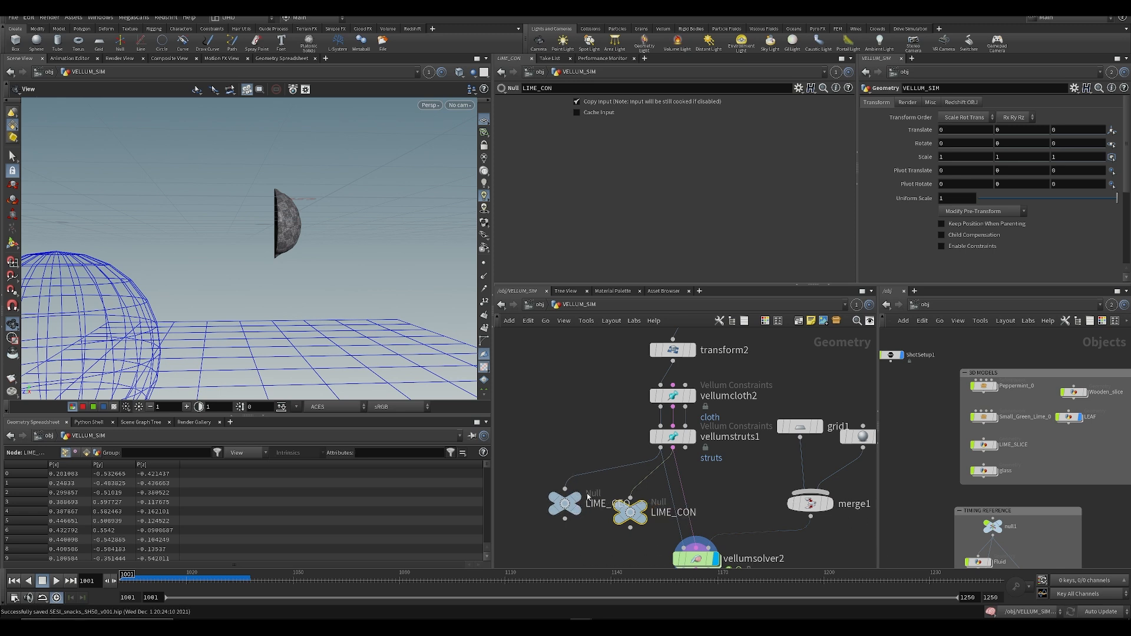
click(588, 495)
key(ctrl+s)
Step: Set polyreduce1's Percent To Keep to 10, save the scene, and display the polyreduce1 result
middle_drag(612, 429, 599, 465)
scroll(604, 387, up, 1)
key(ctrl+s)
drag(628, 366, 752, 354)
text(10)
key(Return)
key(ctrl+s)
click(746, 354)
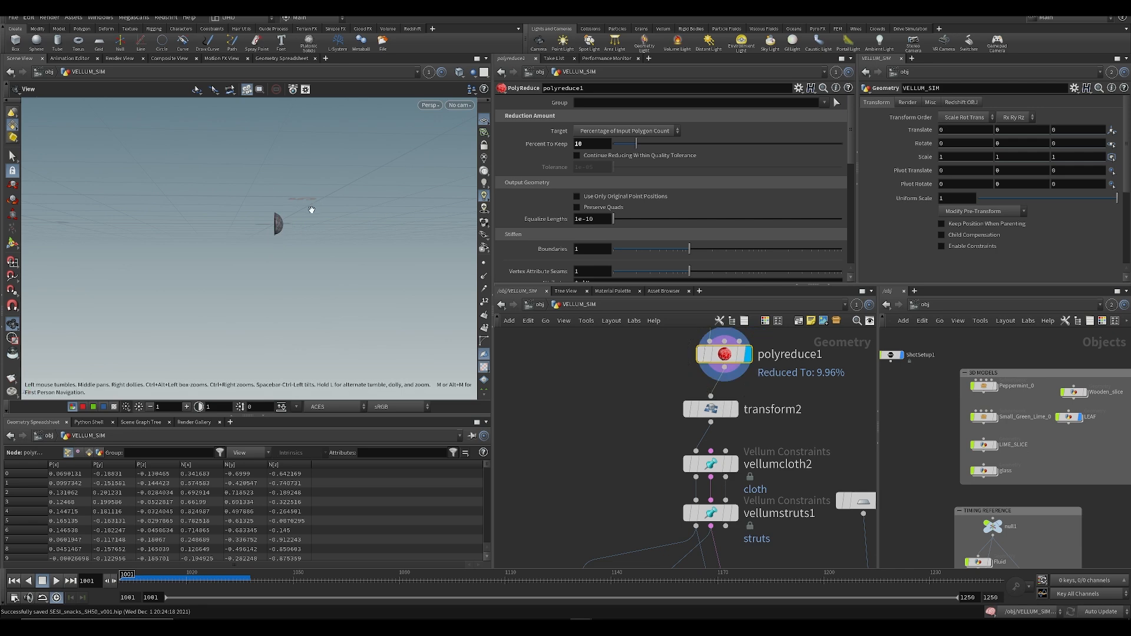
Step: Examine the reduced lime mesh up close, and play the simulation with vellumsolver2 displayed
key(space+g)
drag(224, 245, 346, 243)
key(ctrl+s)
drag(331, 283, 353, 271)
key(ctrl+s)
scroll(614, 472, down, 4)
middle_drag(614, 471, 608, 386)
click(694, 489)
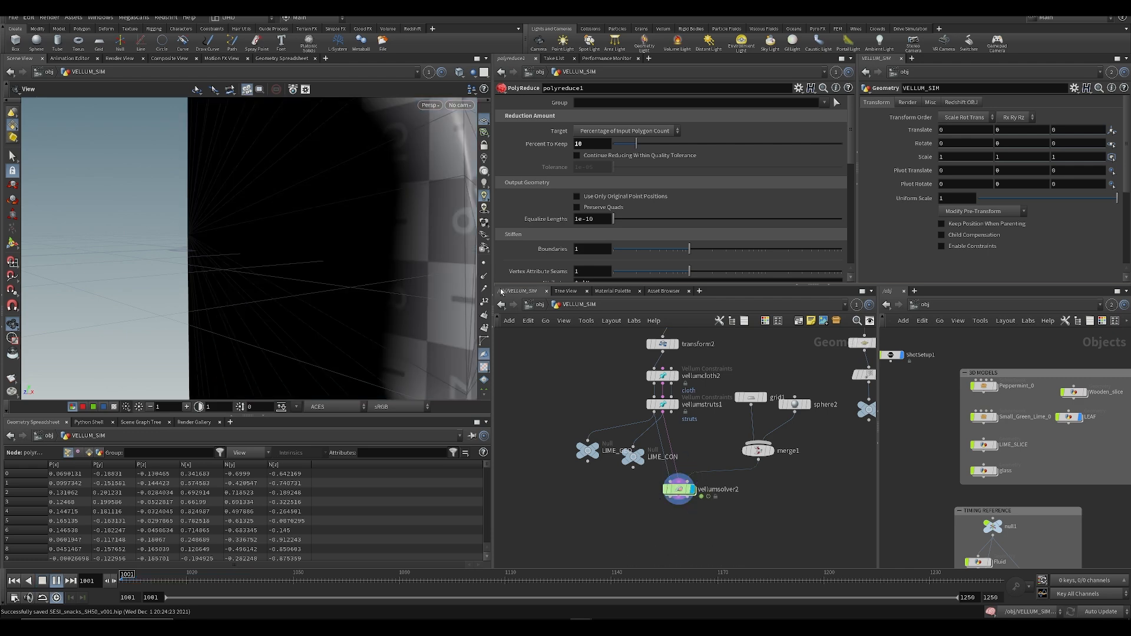
key(ctrl+s)
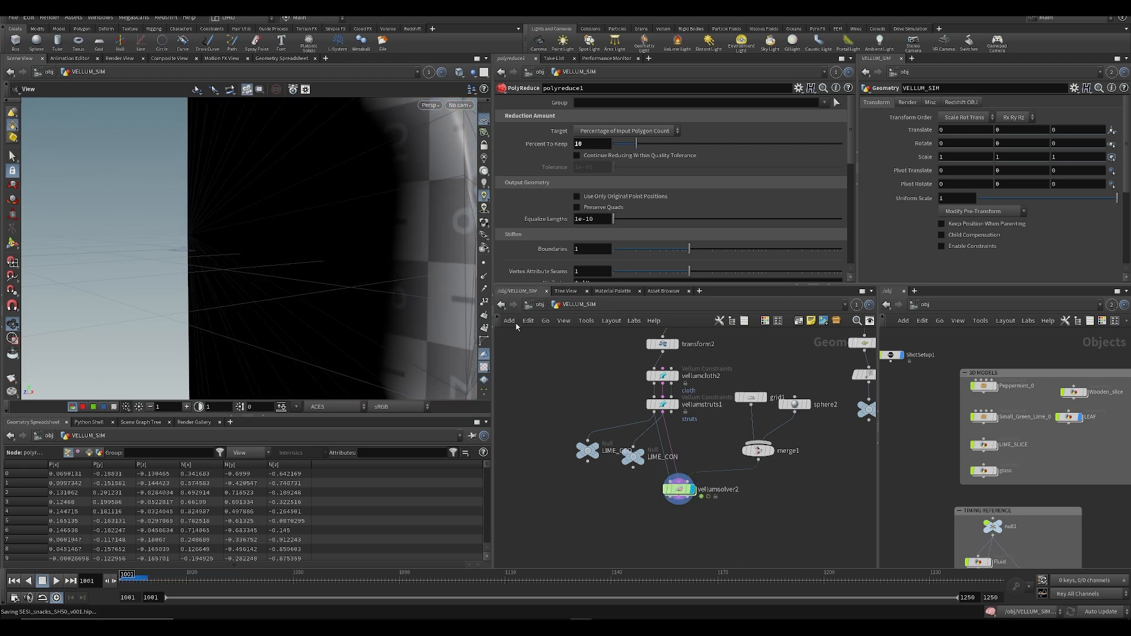
scroll(314, 213, down, 10)
scroll(647, 427, down, 2)
Step: Delete vellumsolver2 from the lime network and save the scene
middle_drag(647, 427, 643, 471)
scroll(645, 498, up, 1)
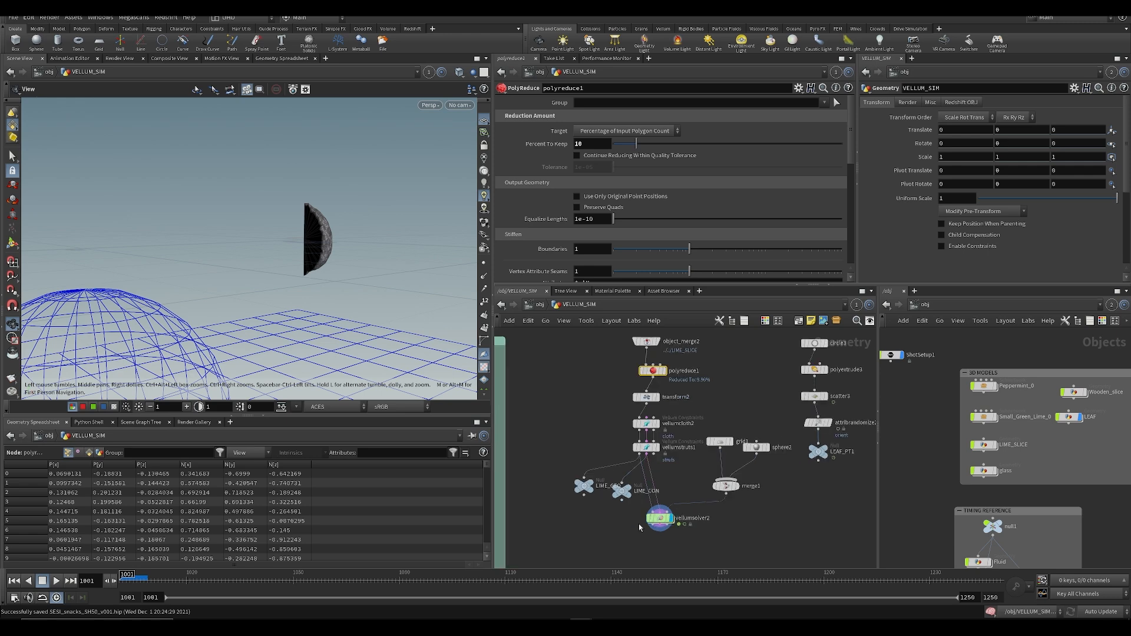
key(Tab)
key(Return)
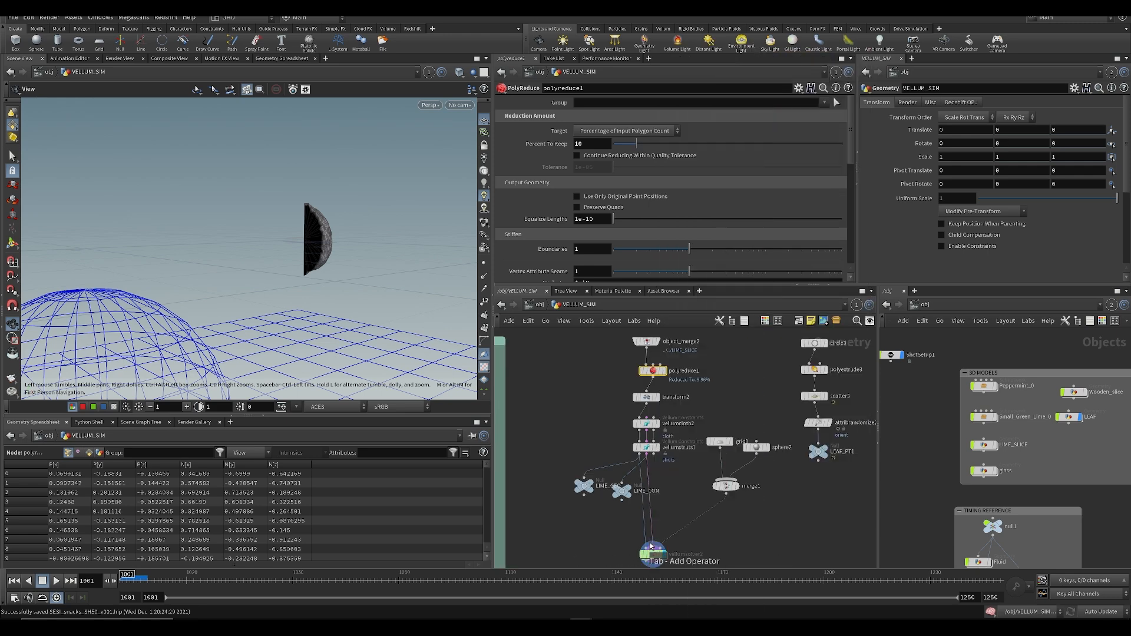
middle_drag(611, 527, 844, 460)
scroll(662, 481, down, 1)
key(Escape)
click(693, 505)
key(Delete)
scroll(843, 460, down, 1)
key(ctrl+s)
Step: Copy the null and droptest solver from the leaf network, paste them below the lime nulls, and save
click(616, 476)
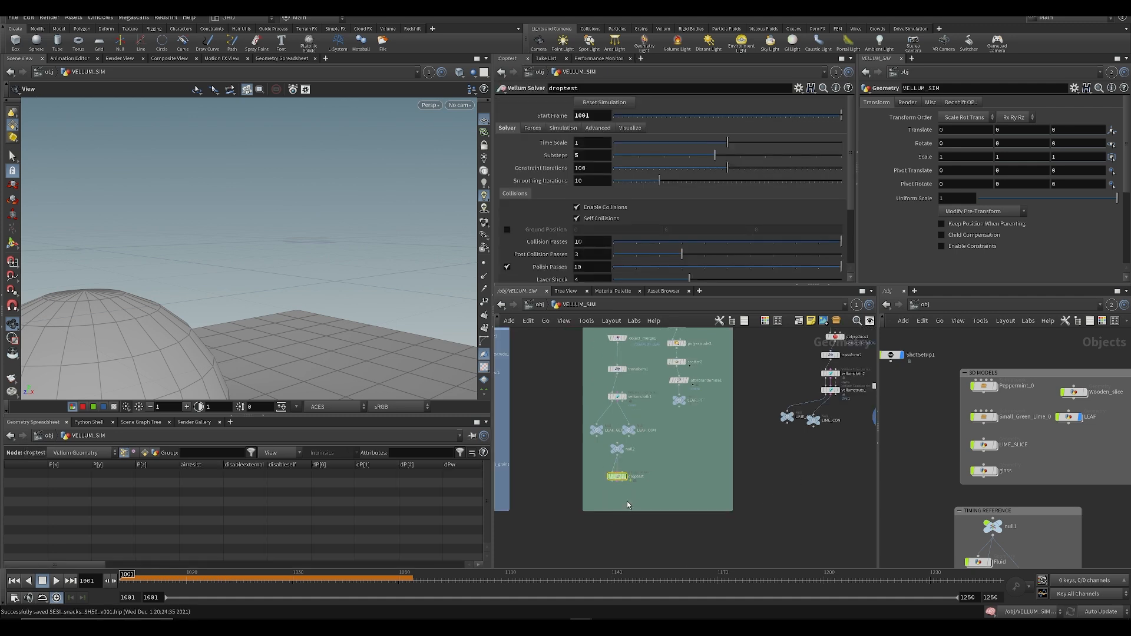
drag(602, 455, 601, 445)
key(ctrl+c)
middle_drag(838, 456, 750, 458)
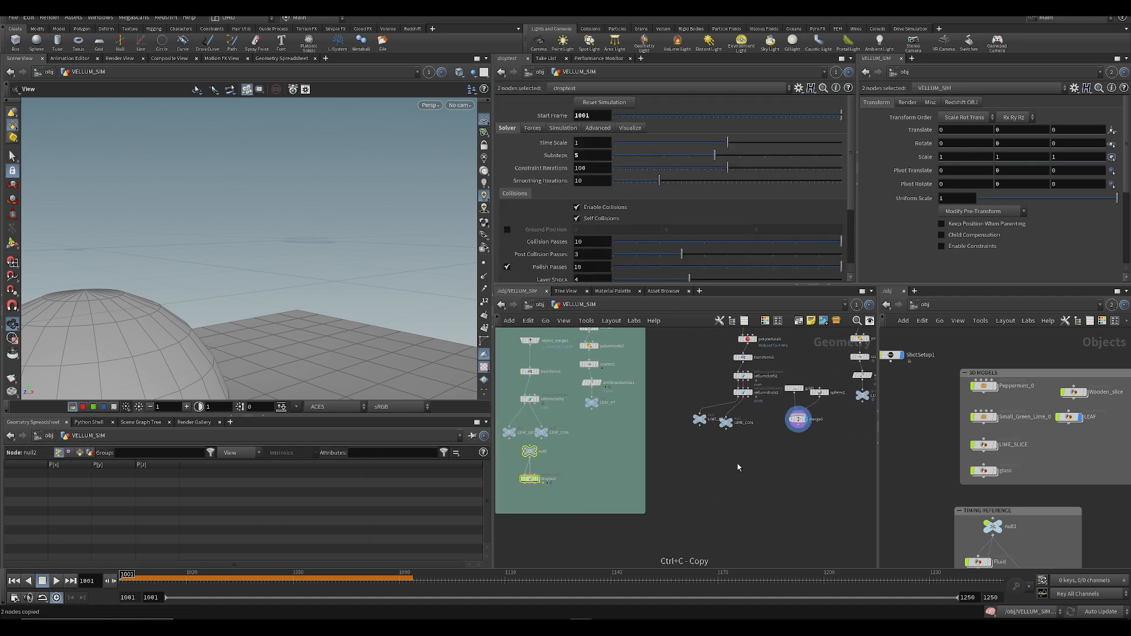
click(734, 466)
key(ctrl+s)
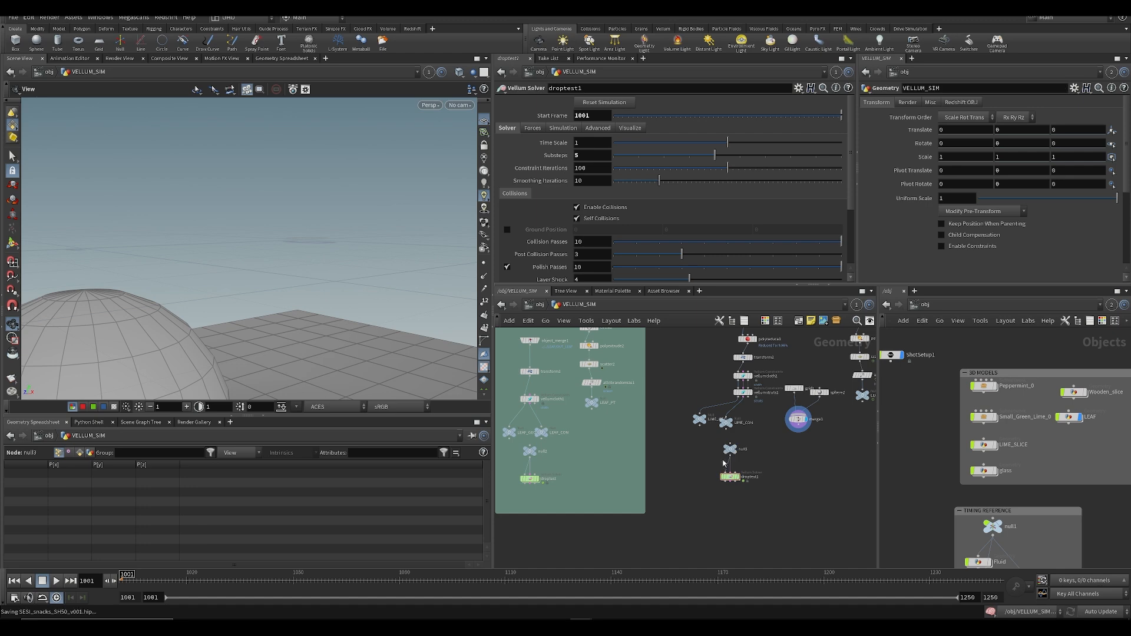
Step: Inside droptest1's forces network, set vellumsource1's SOP Path to ../../../../LIME_GEO/
scroll(730, 466, up, 2)
mouse_move(740, 484)
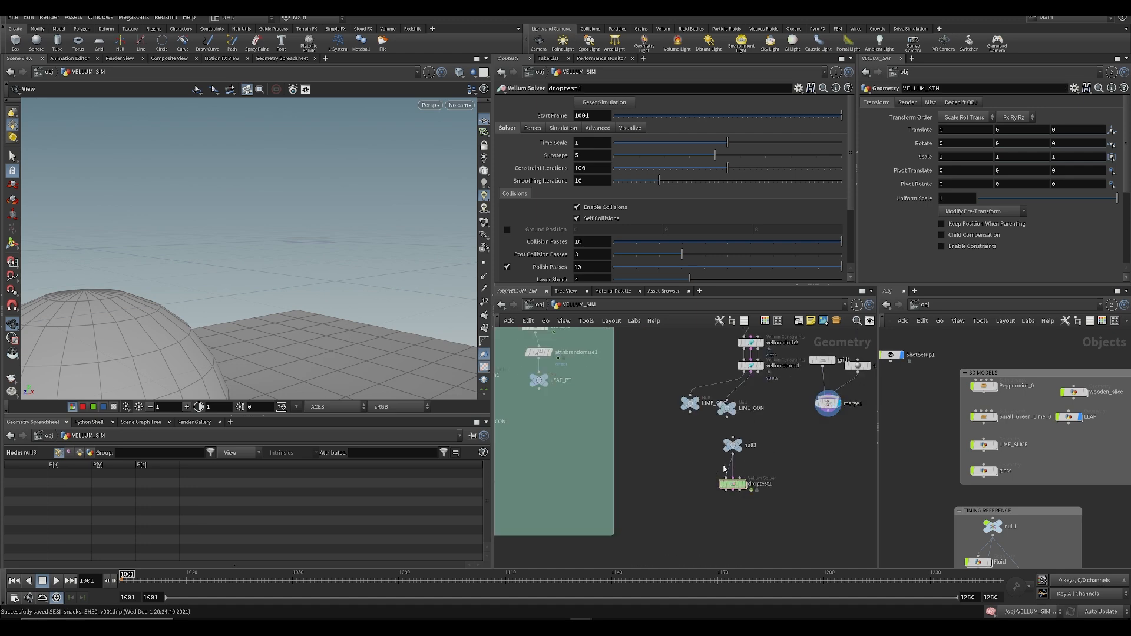
double_click(737, 484)
click(675, 455)
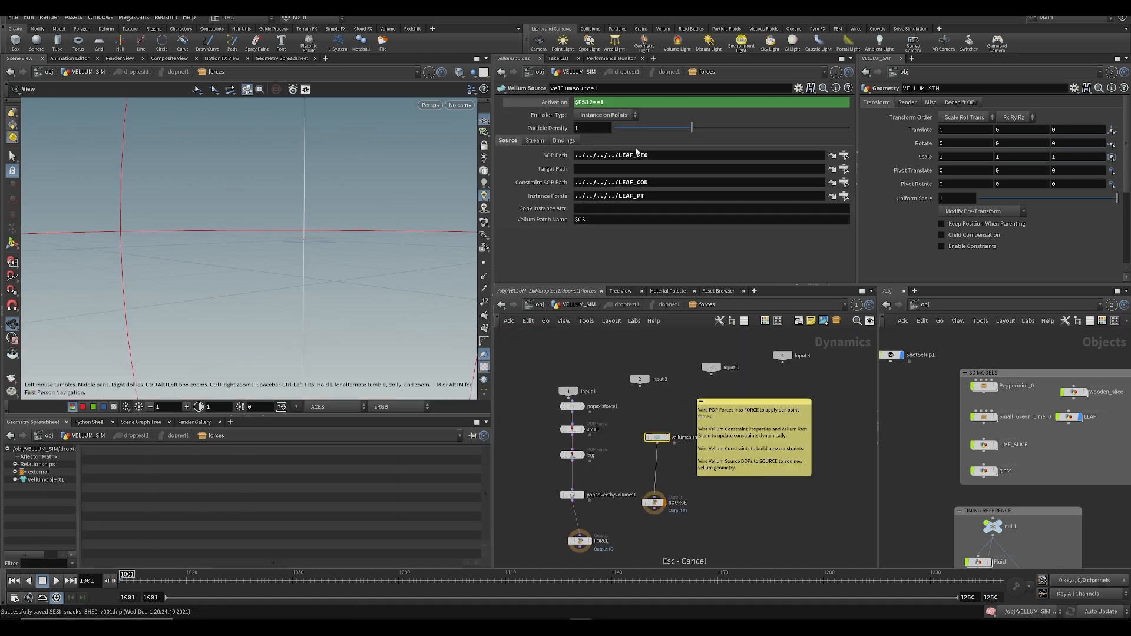
text(IME)
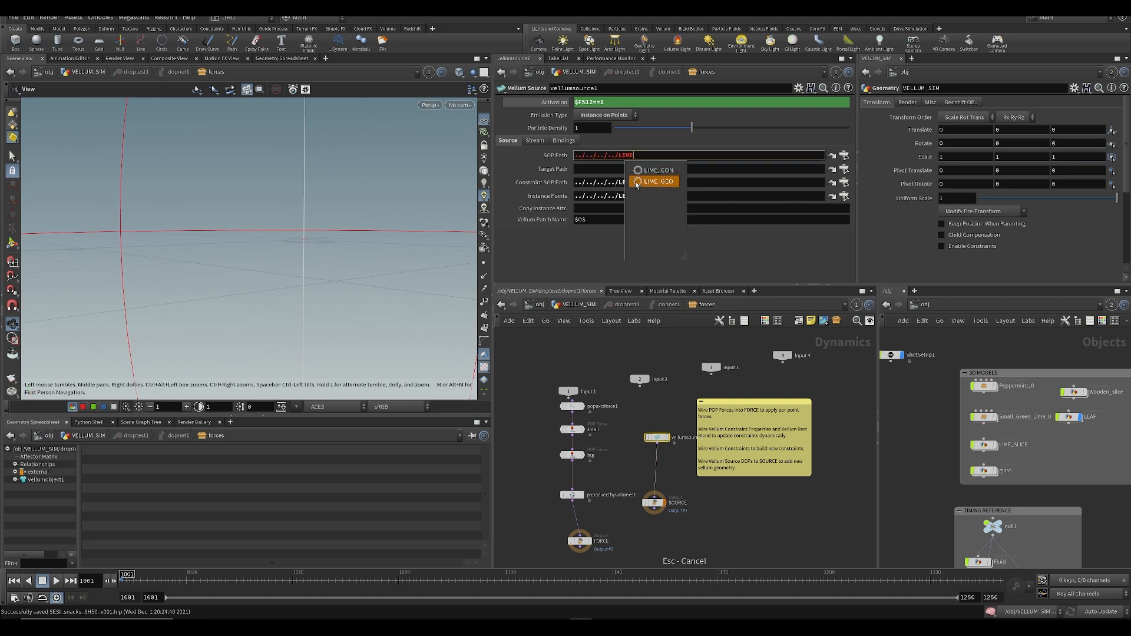
click(636, 183)
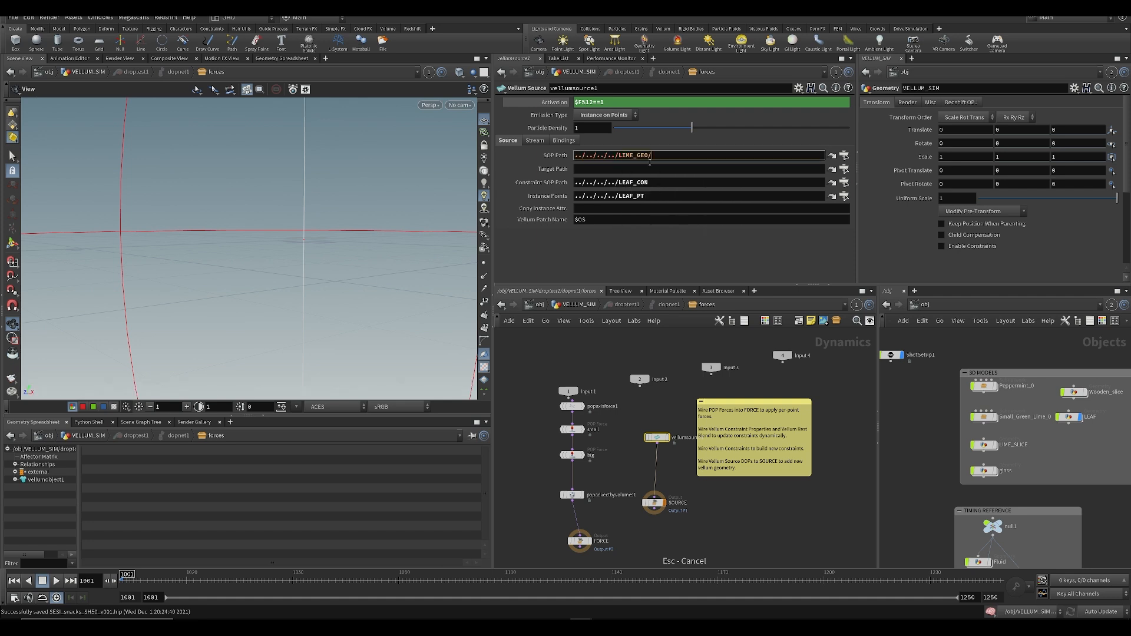
Step: Set vellumsource1's Constraint SOP Path to ../../../../LIME_GEO/ and Instance Points to ../../../../LIME_PT, and return to the VELLUM_SIM network
drag(607, 155, 568, 166)
drag(652, 183, 587, 196)
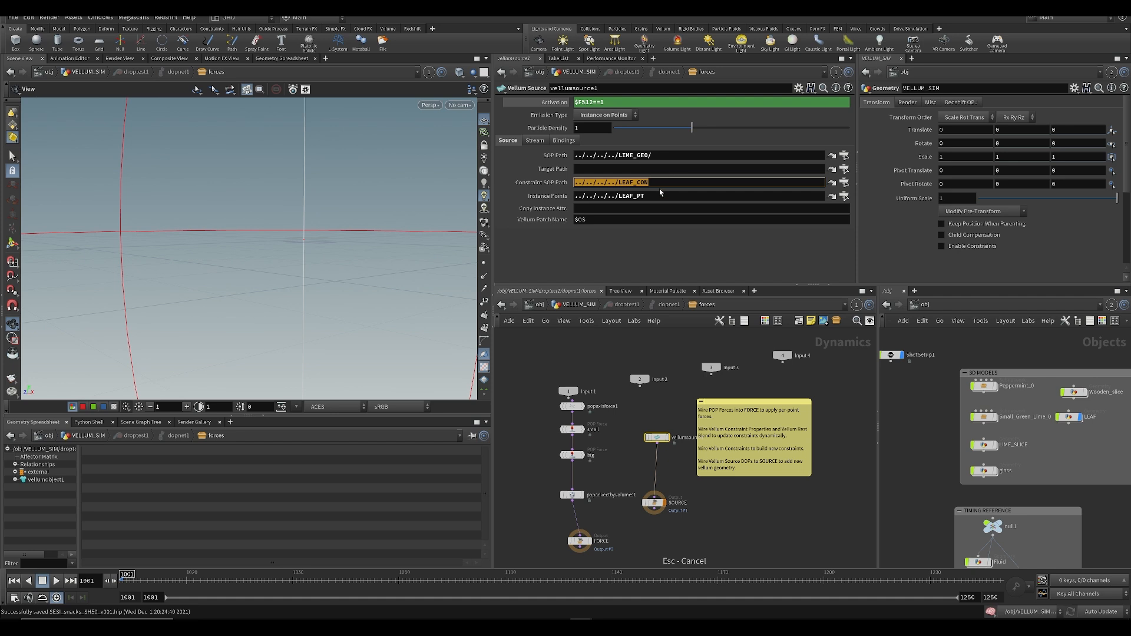
key(ctrl+v)
double_click(631, 196)
text(LI)
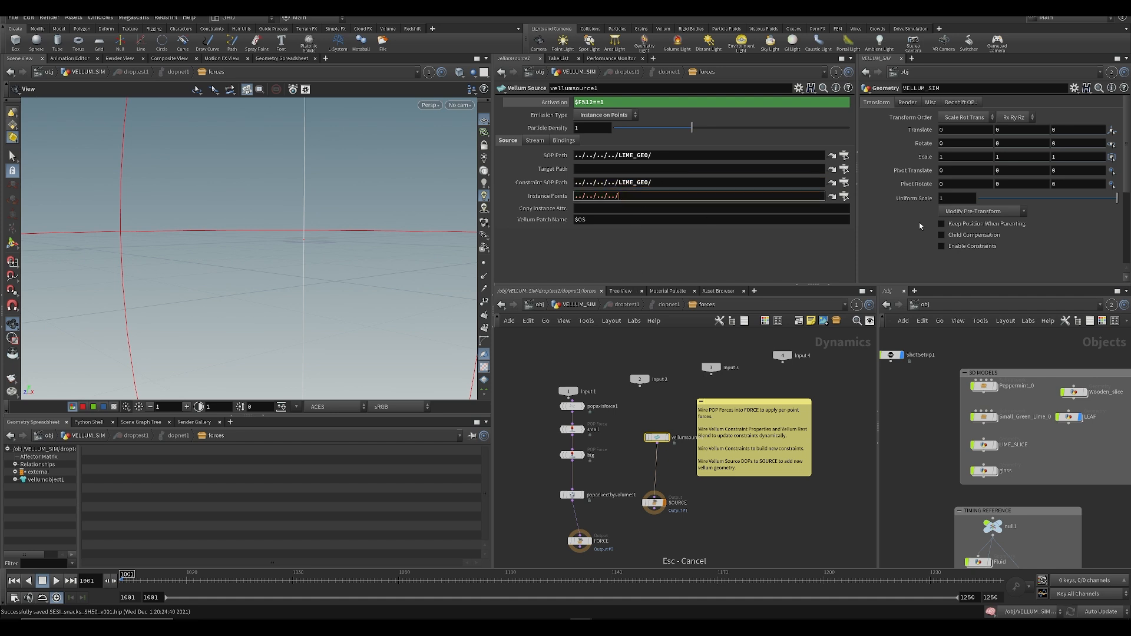
text(ME_PT)
key(Return)
key(u)
key(u)
key(u)
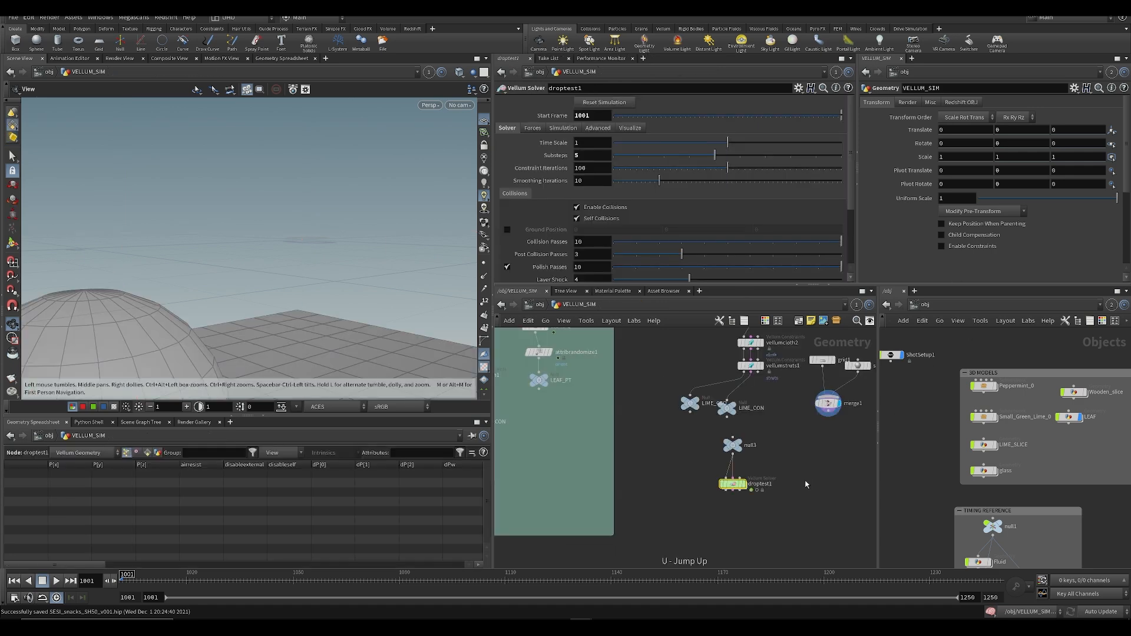
Step: Rename the LEAF_PT1 null as LIME_T
double_click(778, 444)
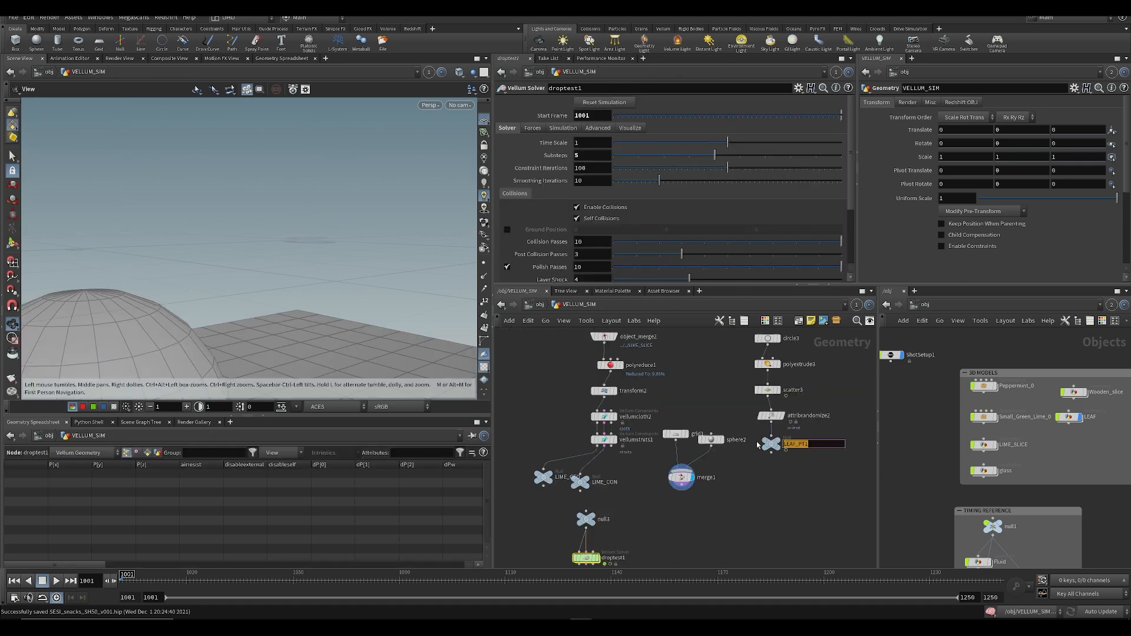
text(LIME_T)
key(Return)
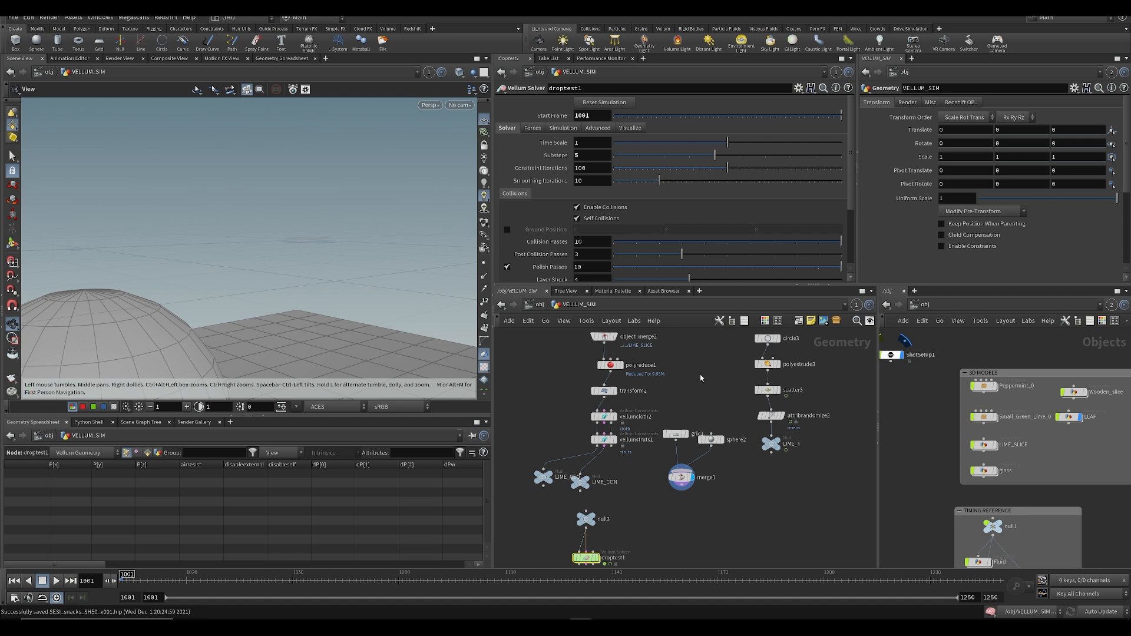
Step: Set the Global Seed of scatter3 to $F+69
click(768, 390)
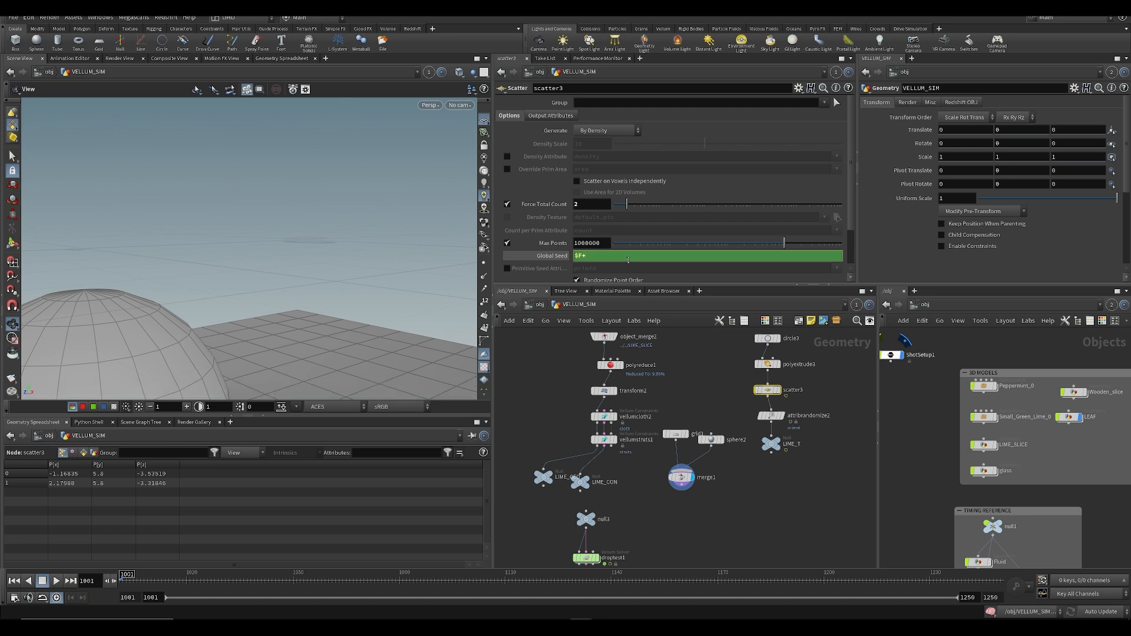
text(9)
key(Return)
Step: Inside droptest1's forces network, set vellumsource1's Activation to $F%24==1
middle_drag(647, 457, 679, 355)
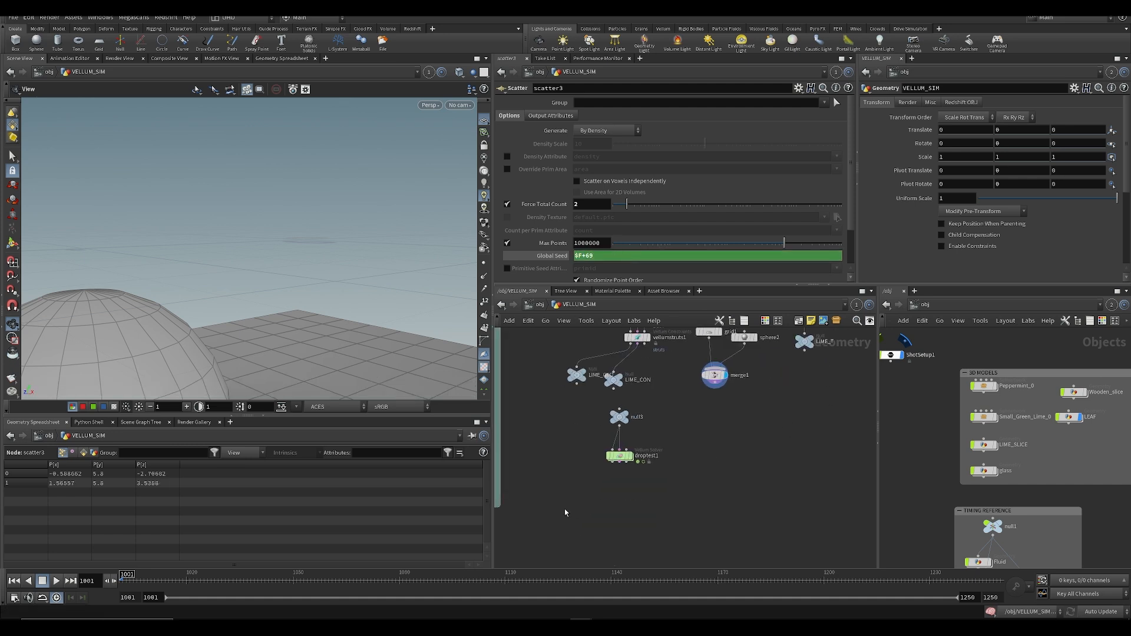
double_click(612, 456)
key(ctrl+s)
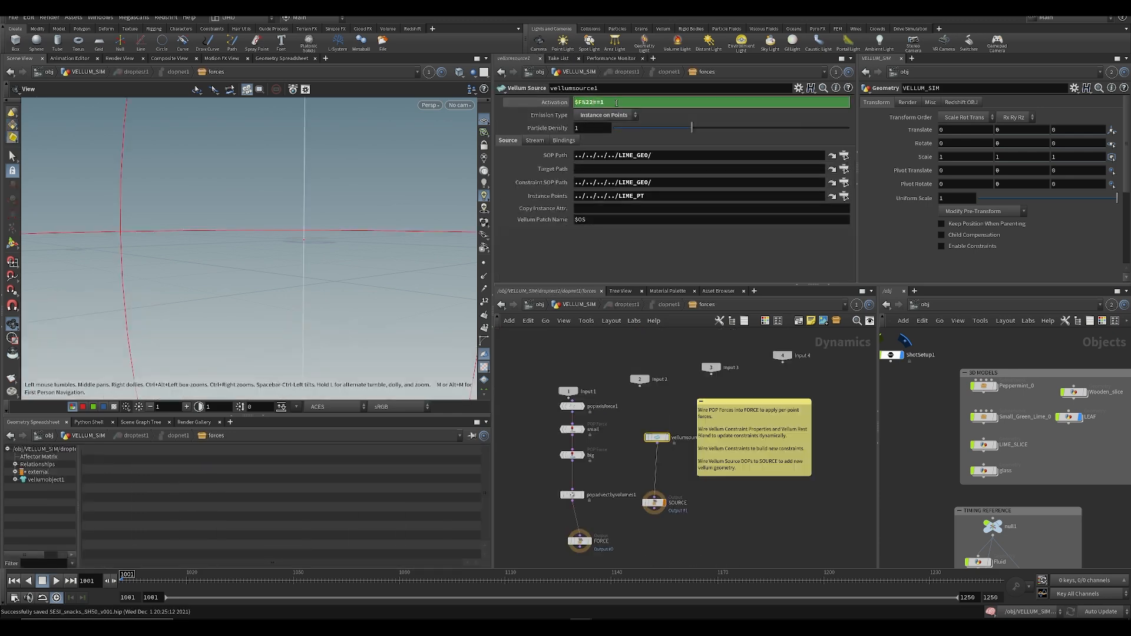
text(4)
key(Return)
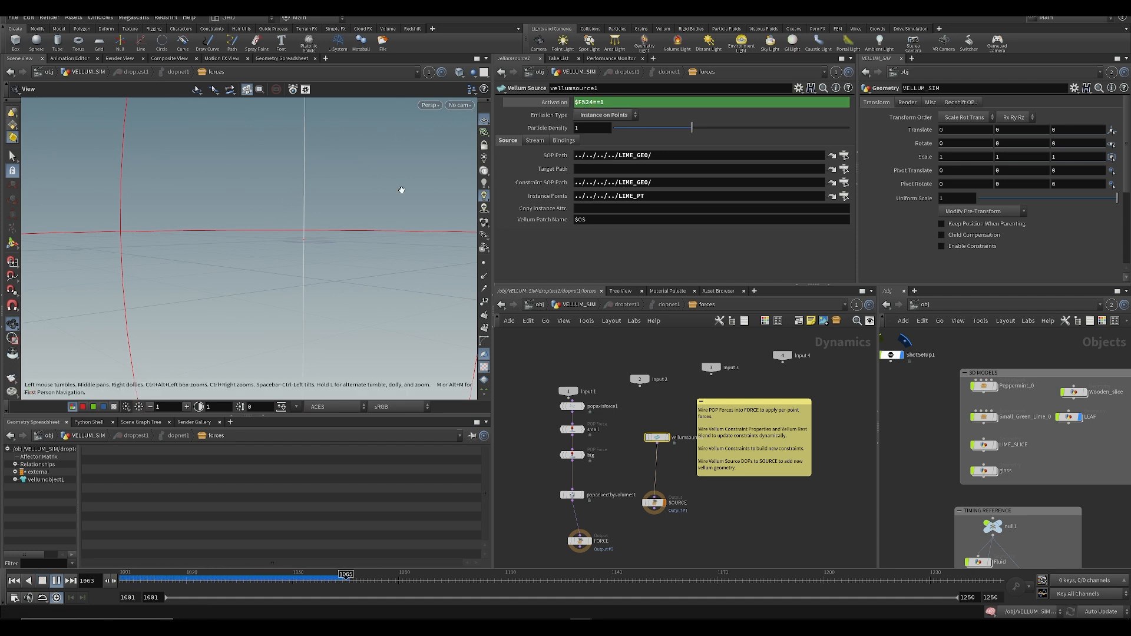
Step: Play the lime simulation and orbit around the emission area to check for emitted slices
key(Up)
key(f)
drag(332, 209, 293, 293)
right_drag(293, 293, 258, 202)
drag(258, 202, 324, 245)
key(ctrl+s)
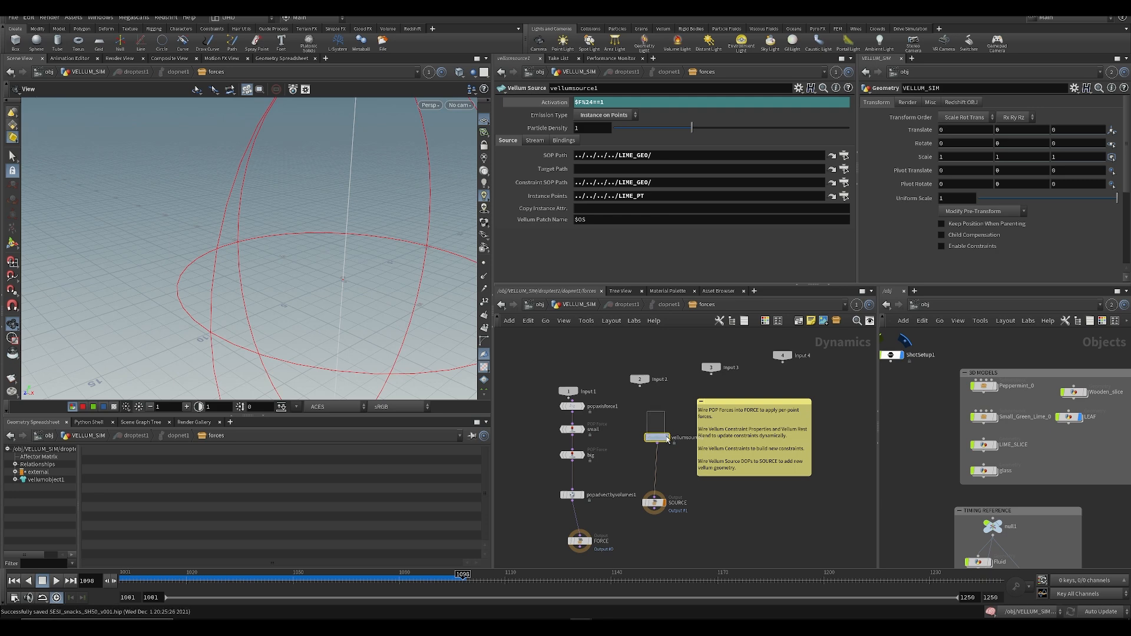
Step: Set vellumsource1's Instance Points to ../../../../LIME_T/
click(667, 198)
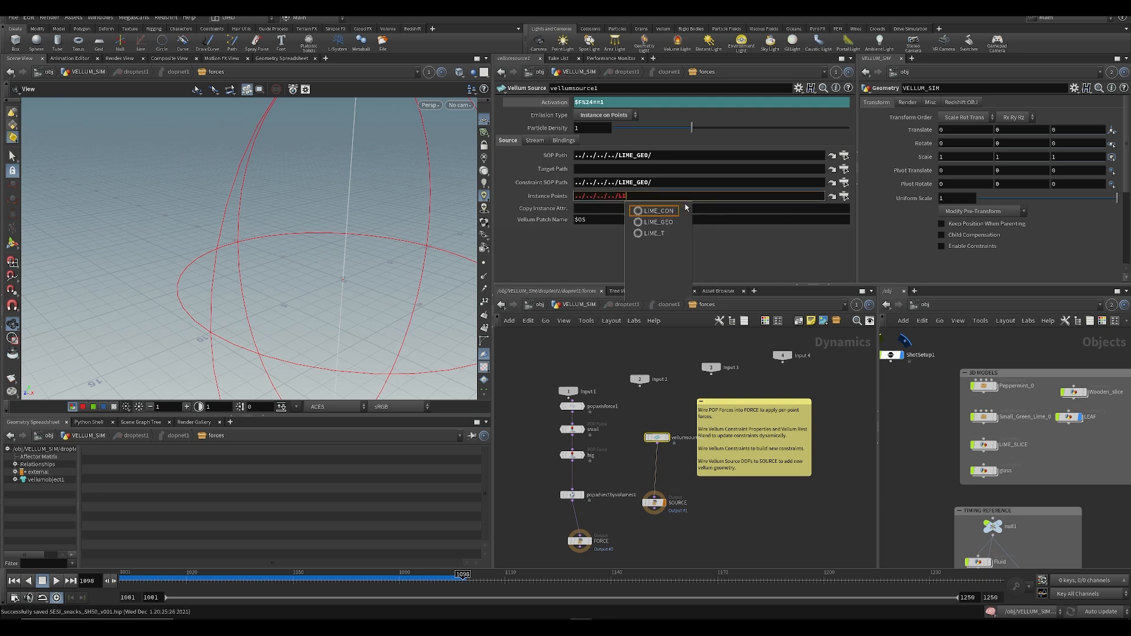
key(Down)
key(Down)
key(Return)
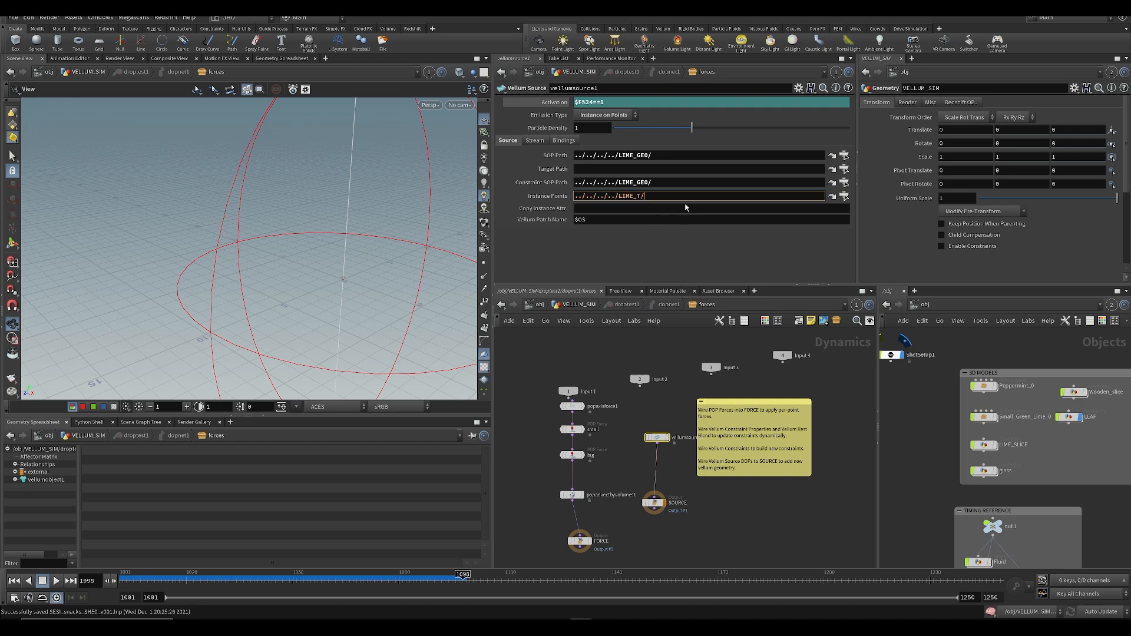
Step: Replay the simulation from the first frame to check the emitted lime slices
drag(416, 265, 316, 281)
key(ctrl+Up)
key(Up)
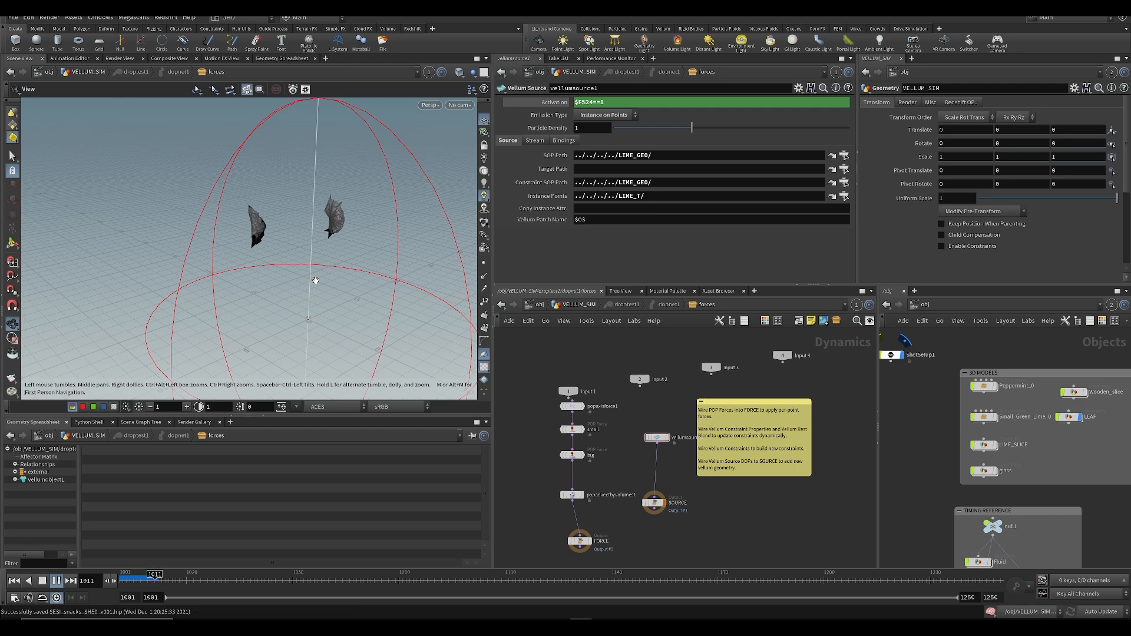
Step: Rewind the simulation and set vellumsource1's Constraint SOP Path to ../../../../LIME_CON
key(ctrl+Up)
drag(654, 182, 637, 182)
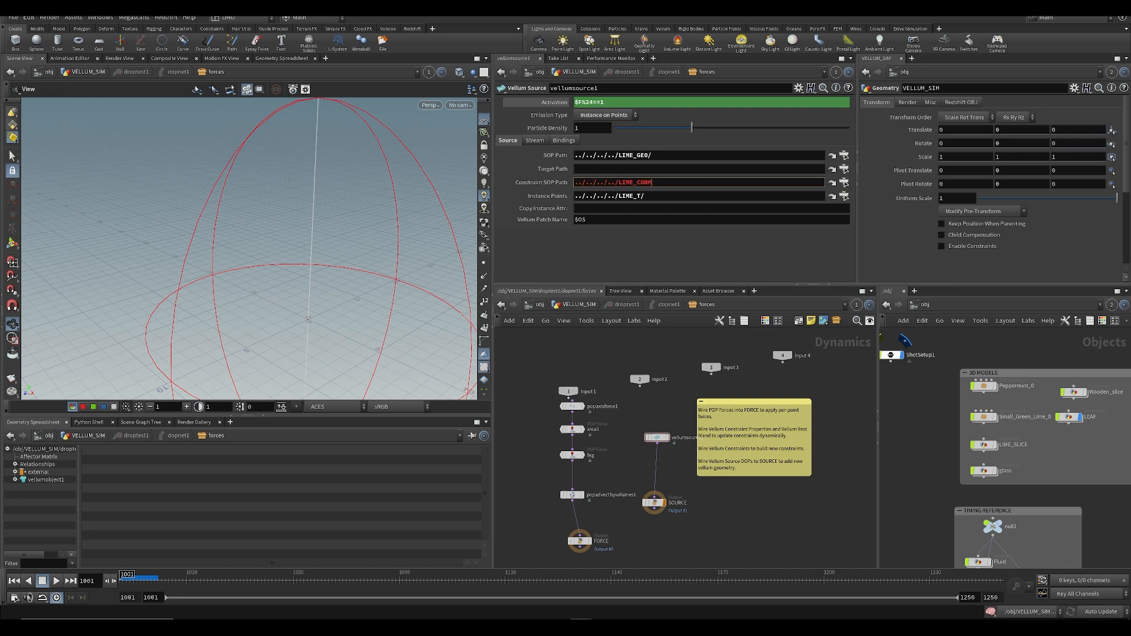
key(Return)
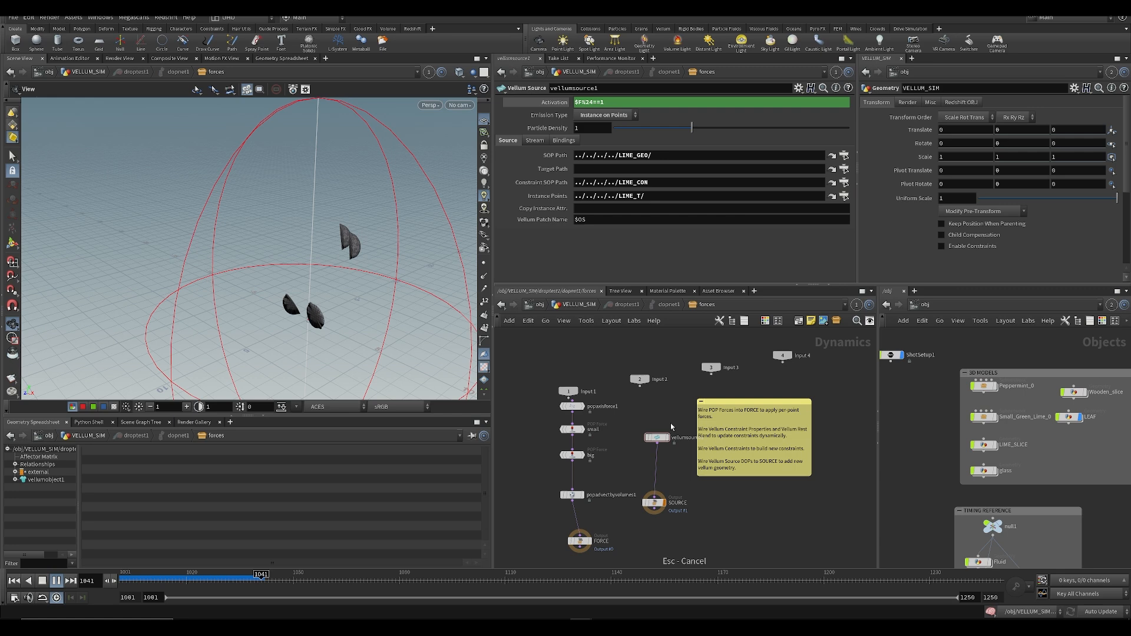
Step: Return to the VELLUM_SIM network and set scatter3's Force Total Count to 1
key(ctrl+Up)
key(u)
key(u)
key(u)
middle_drag(701, 413, 709, 515)
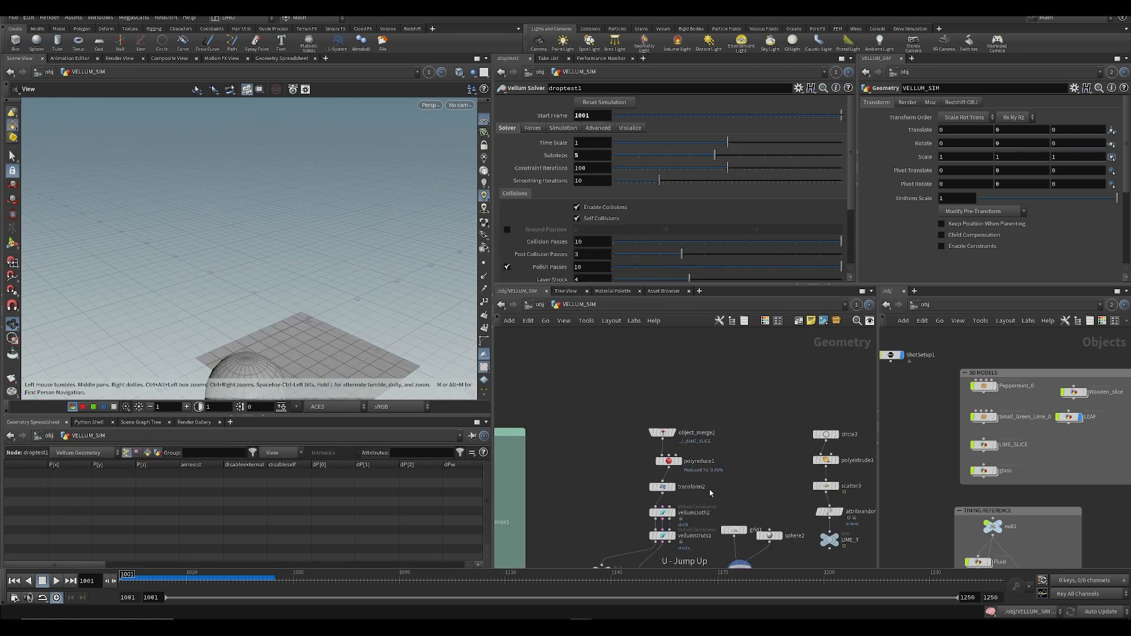
middle_drag(742, 465, 701, 438)
click(785, 459)
drag(592, 205, 556, 233)
text(1)
key(Return)
Step: Save the scene, set vellumsource1's Activation inside droptest1 to $F%18==1, and play the simulation
click(686, 528)
middle_drag(685, 531, 687, 461)
key(ctrl+s)
double_click(612, 557)
click(595, 102)
text(==1)
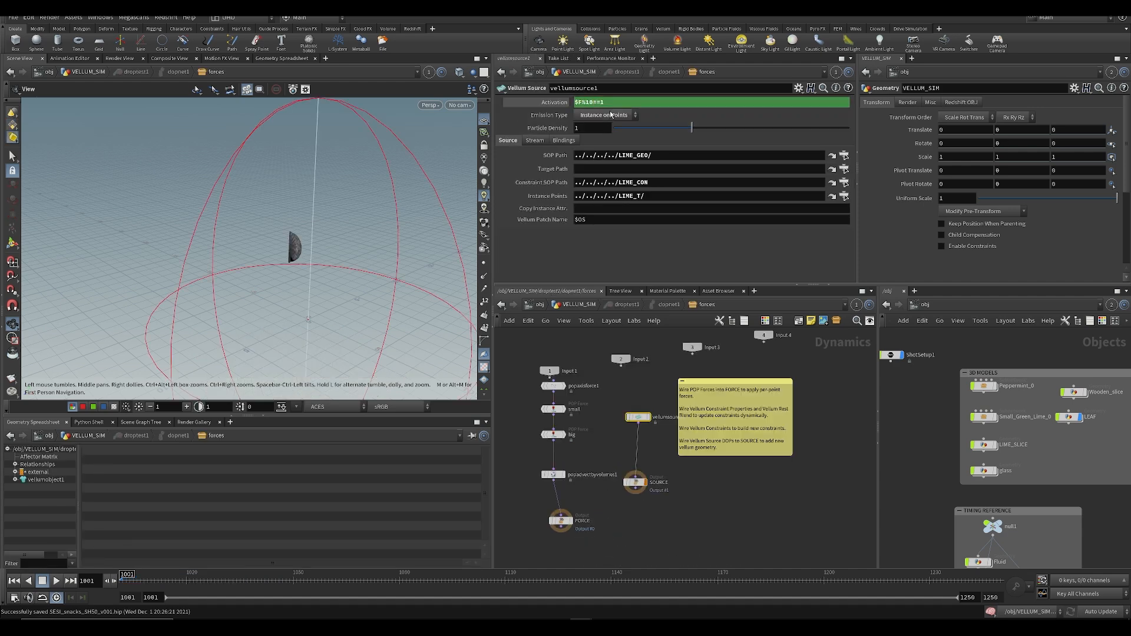
key(Up)
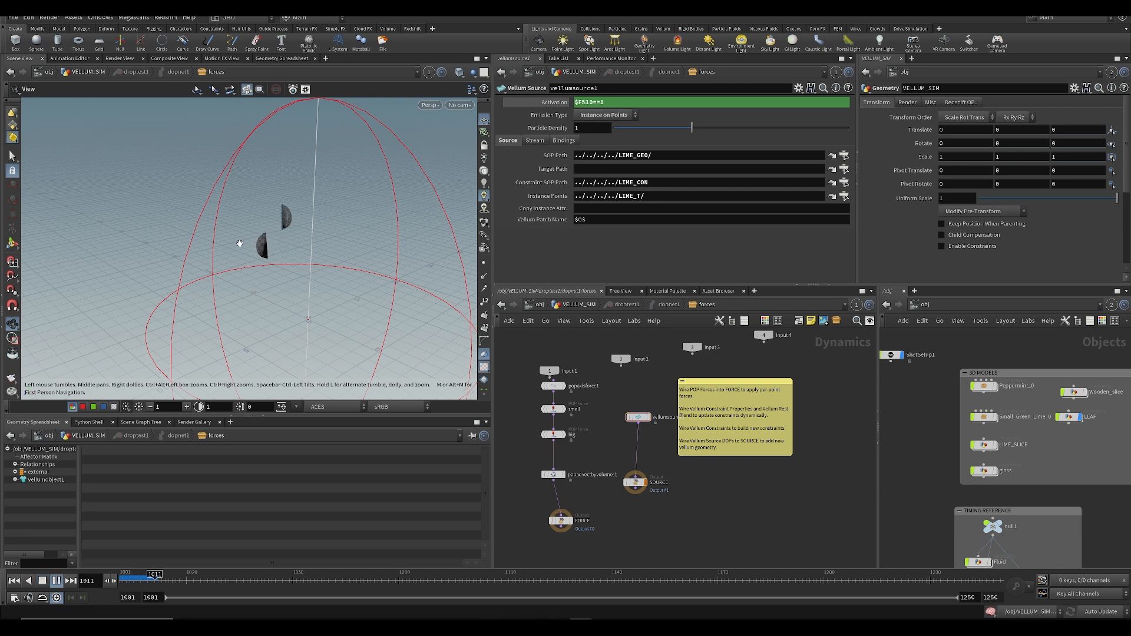
Step: Look through SH050_cam, replay the simulation from the first frame to check the falling slices, and save the scene
key(Up)
click(459, 105)
click(470, 156)
key(Up)
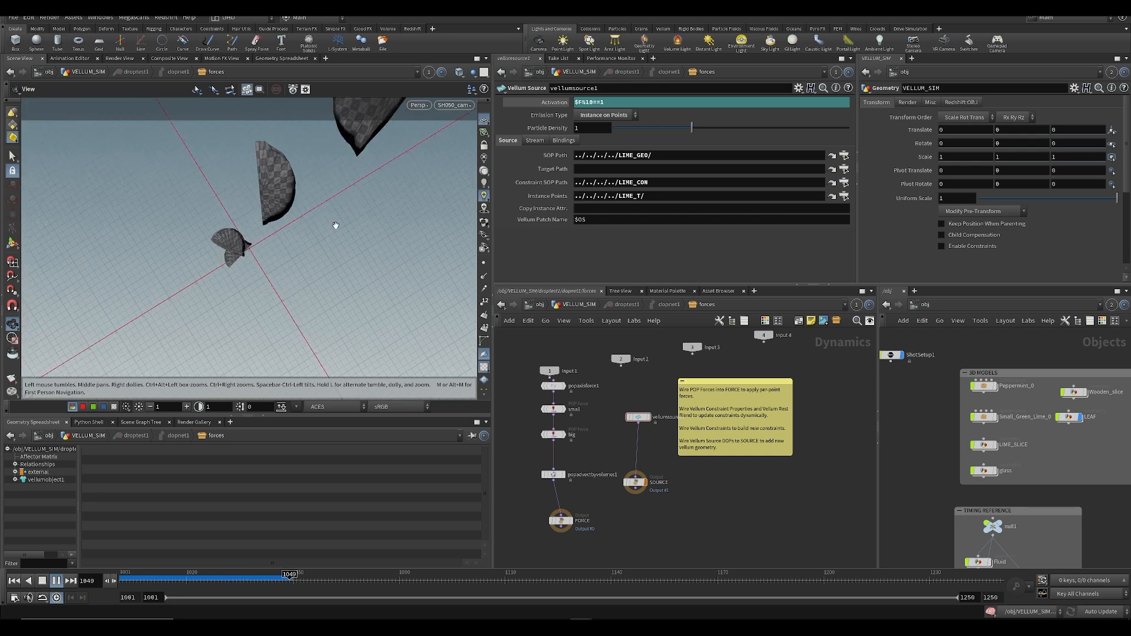
click(200, 578)
key(ctrl+Up)
key(Up)
drag(201, 319, 362, 286)
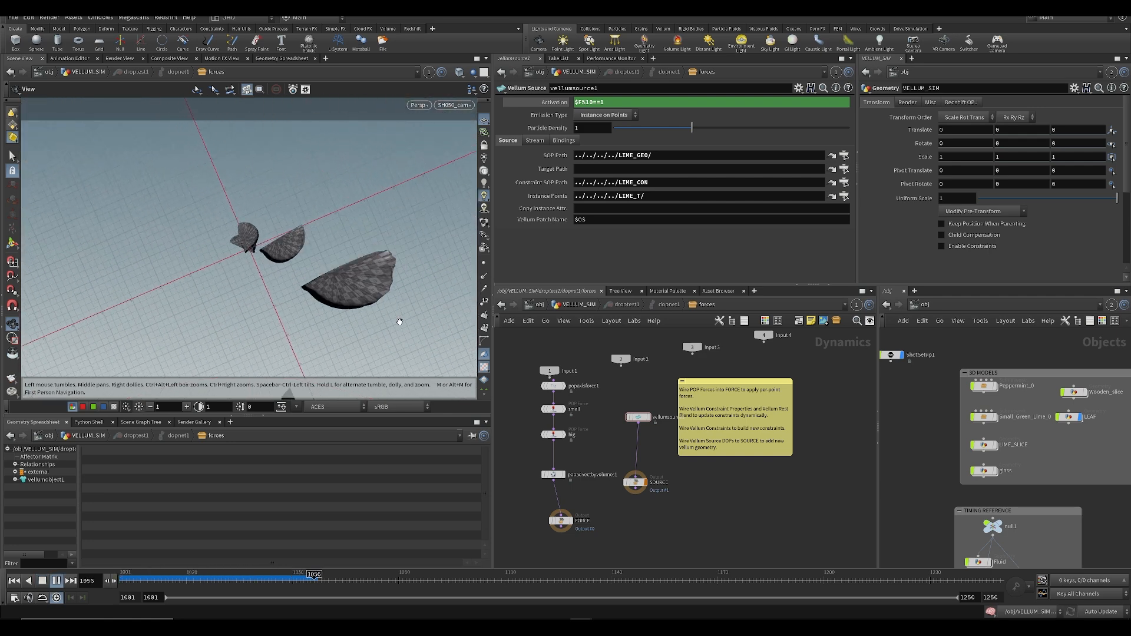
drag(346, 232, 347, 243)
key(Escape)
key(ctrl+s)
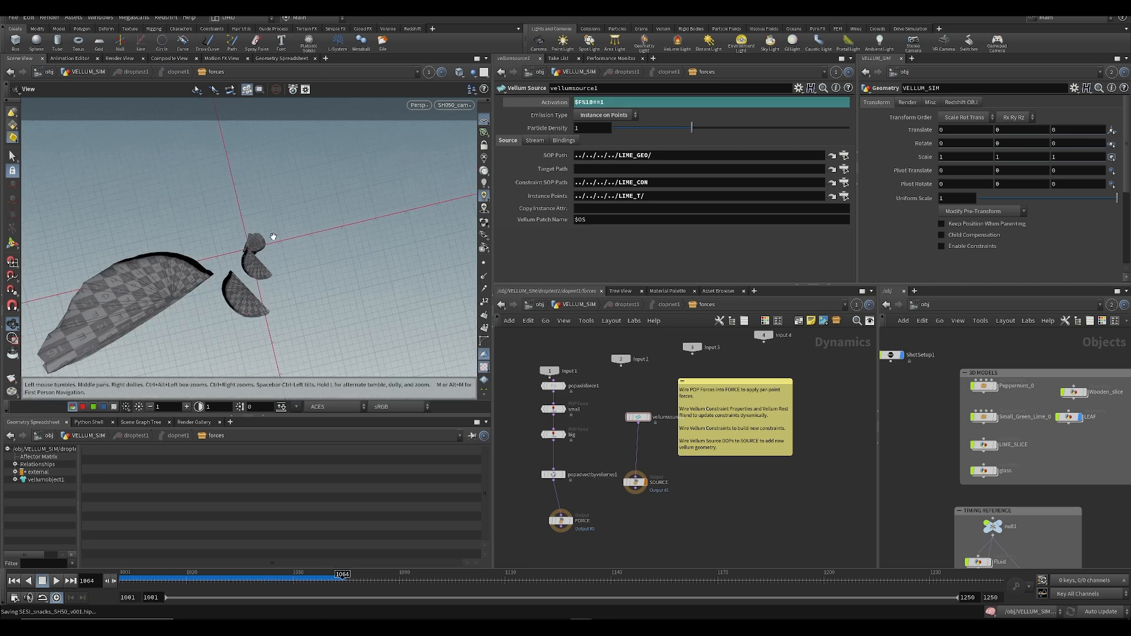
Step: Reset the viewport to a free home view, replay the lime simulation from the side, and save the scene
key(space+h)
drag(254, 251, 254, 167)
middle_drag(253, 224, 253, 168)
right_drag(254, 167, 248, 230)
middle_drag(248, 230, 248, 197)
drag(313, 289, 294, 285)
key(ctrl+Up)
key(Up)
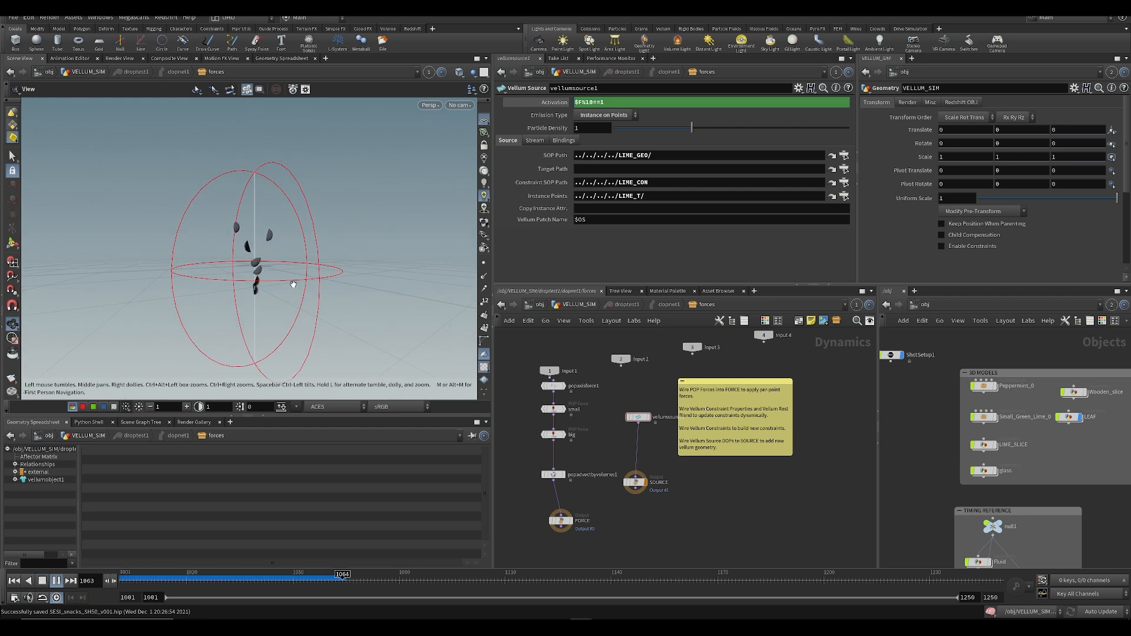
key(Up)
key(ctrl+s)
Step: Show the other scene objects in the viewport and return to the VELLUM_SIM network
click(473, 72)
click(494, 96)
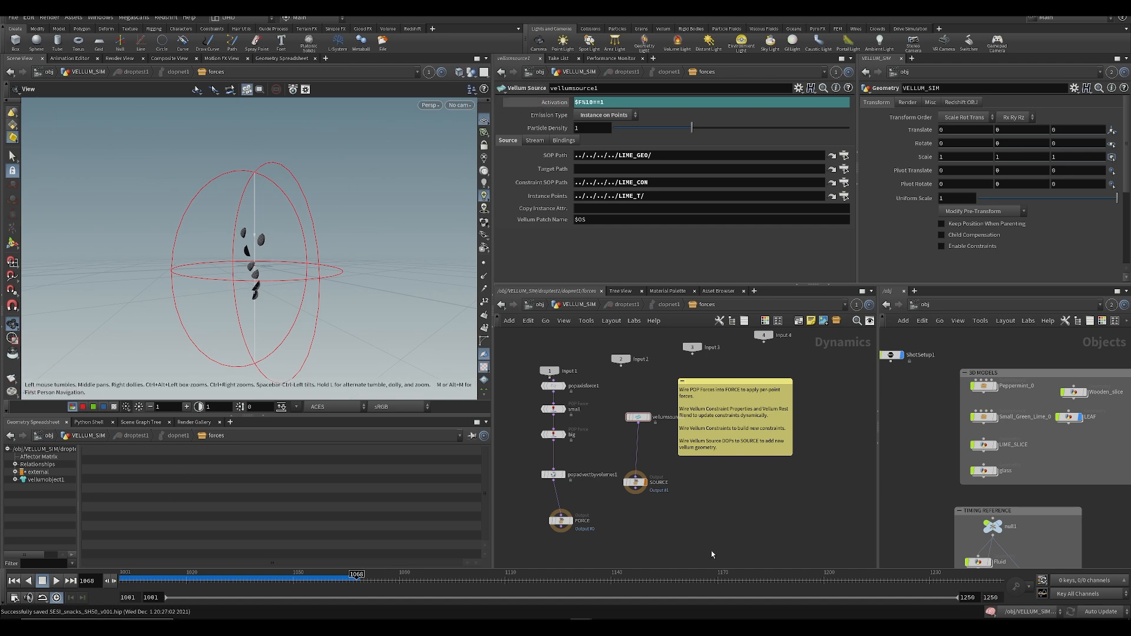
key(u)
key(u)
key(u)
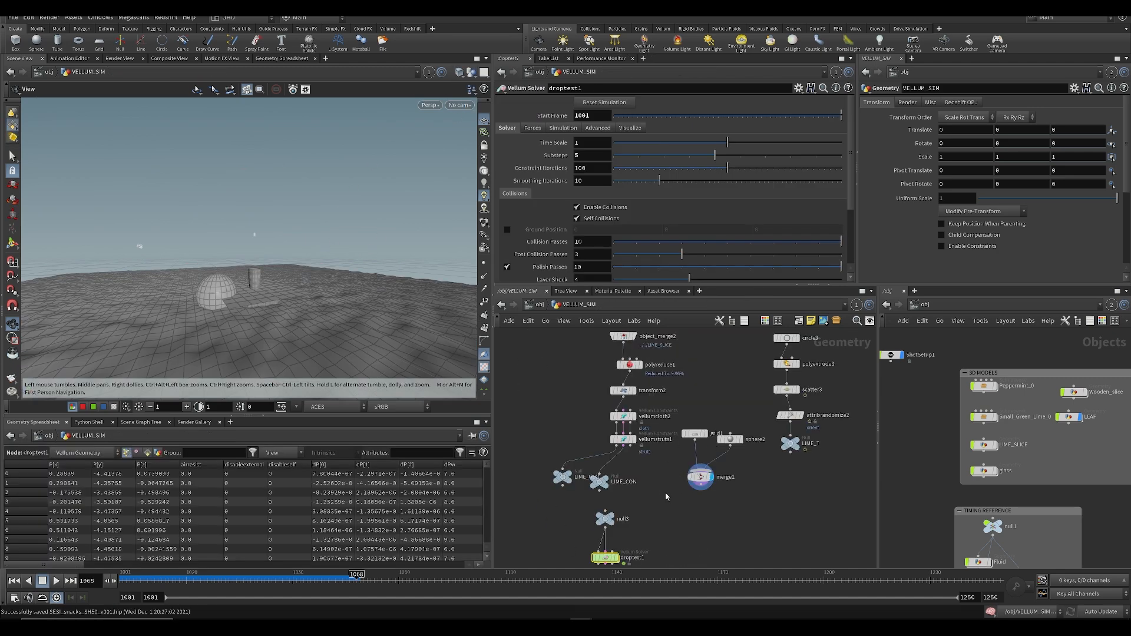
Step: Display droptest1, save the scene, and replay the simulation through SH050_cam
middle_drag(666, 497, 668, 440)
click(616, 501)
drag(257, 274, 281, 348)
key(ctrl+s)
click(463, 106)
click(475, 157)
key(ctrl+Up)
key(Up)
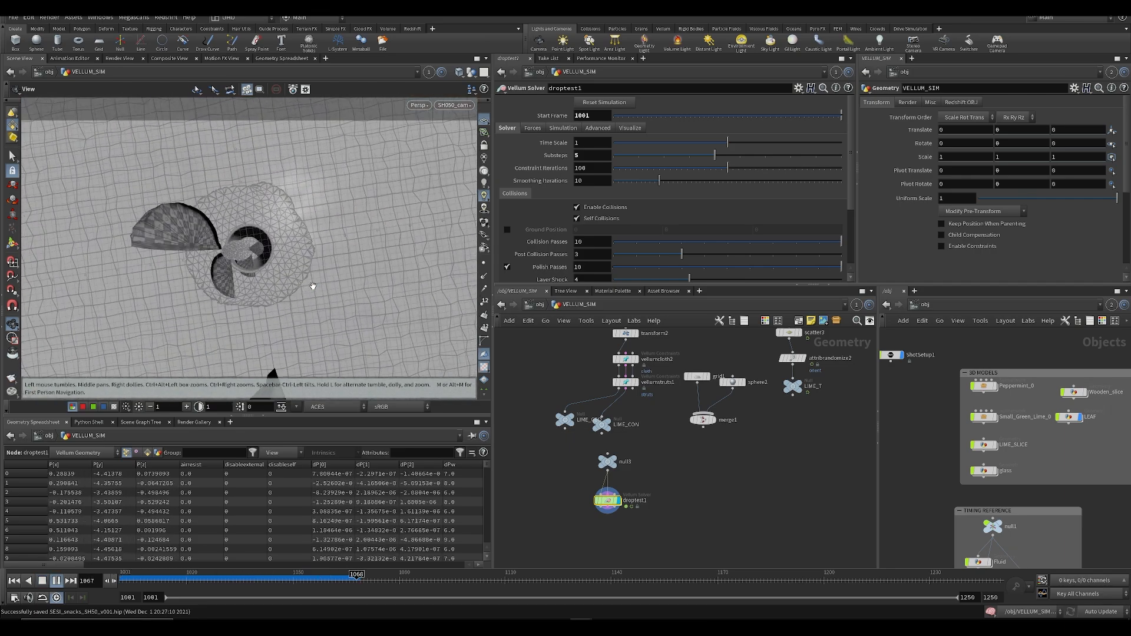
key(ctrl+Up)
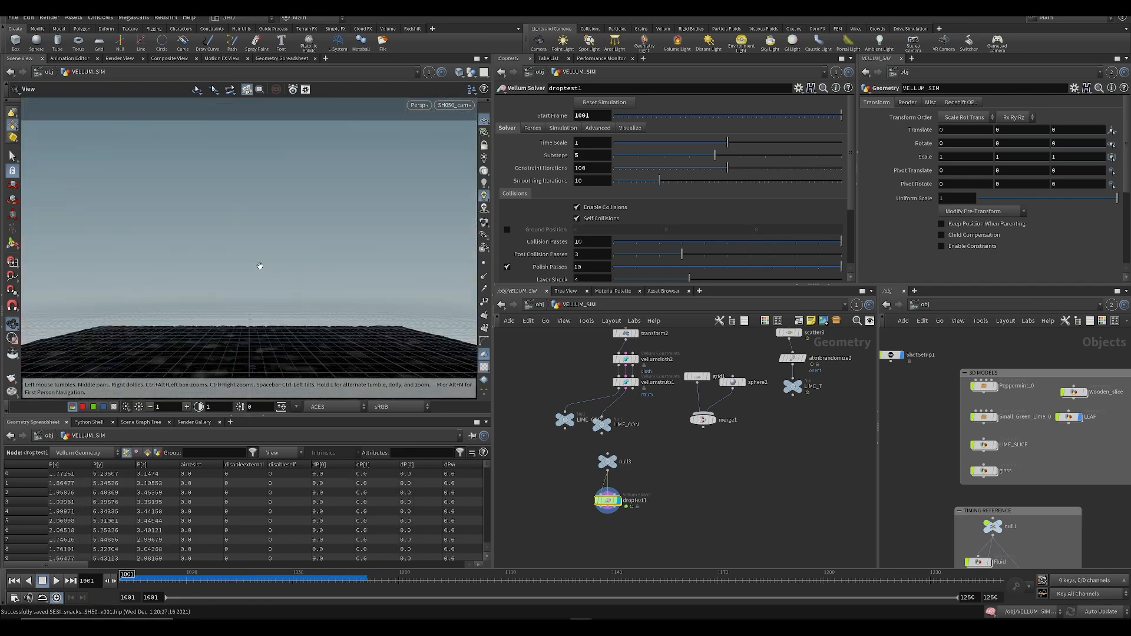
Step: Hide the other scene objects and scrub through the cached frames in SH050_cam, finishing at the first frame
drag(178, 580, 197, 606)
key(ctrl+Up)
click(761, 541)
middle_drag(760, 541, 753, 482)
click(473, 71)
click(487, 108)
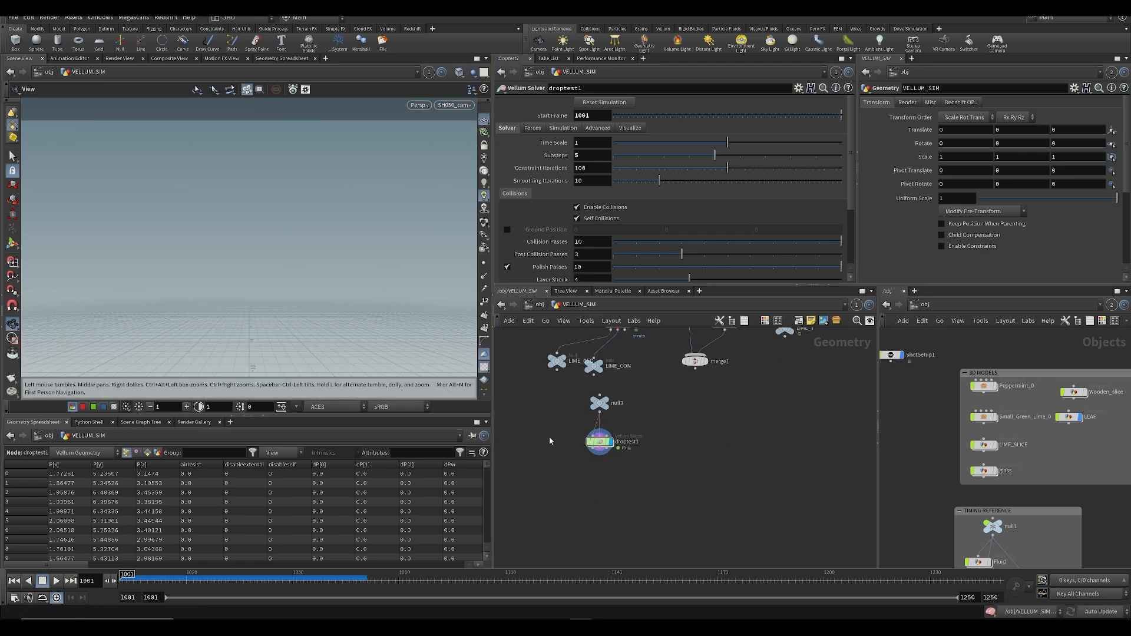
drag(171, 578, 316, 611)
drag(290, 571, 328, 572)
drag(134, 583, 360, 576)
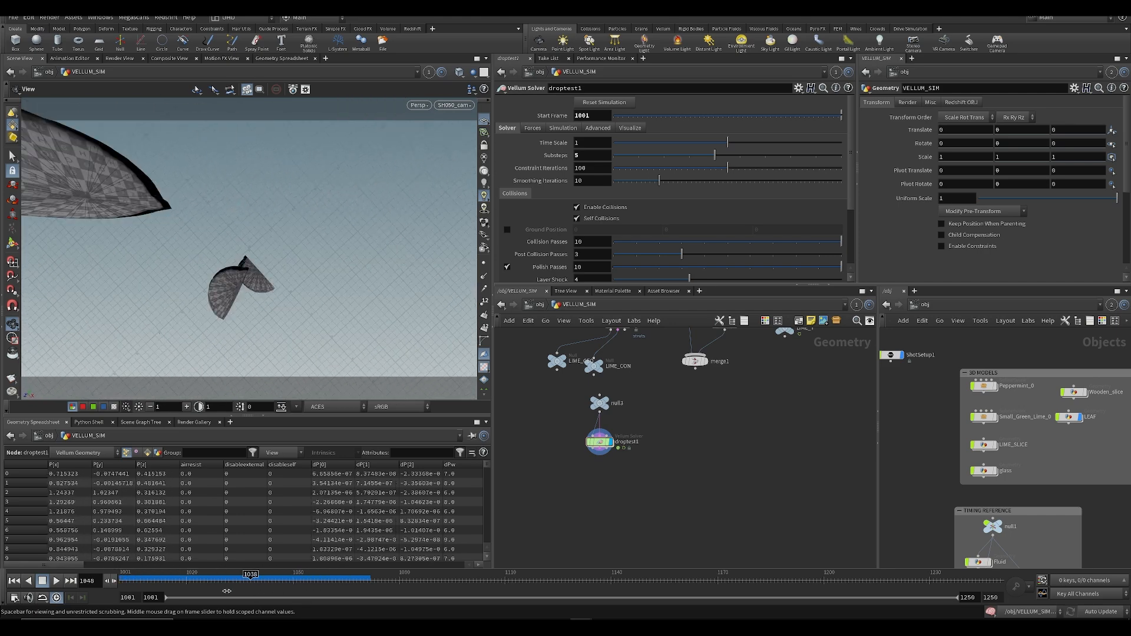
key(ctrl+Up)
Step: Save the scene and enclose all the lime simulation nodes in a network box
scroll(708, 474, down, 2)
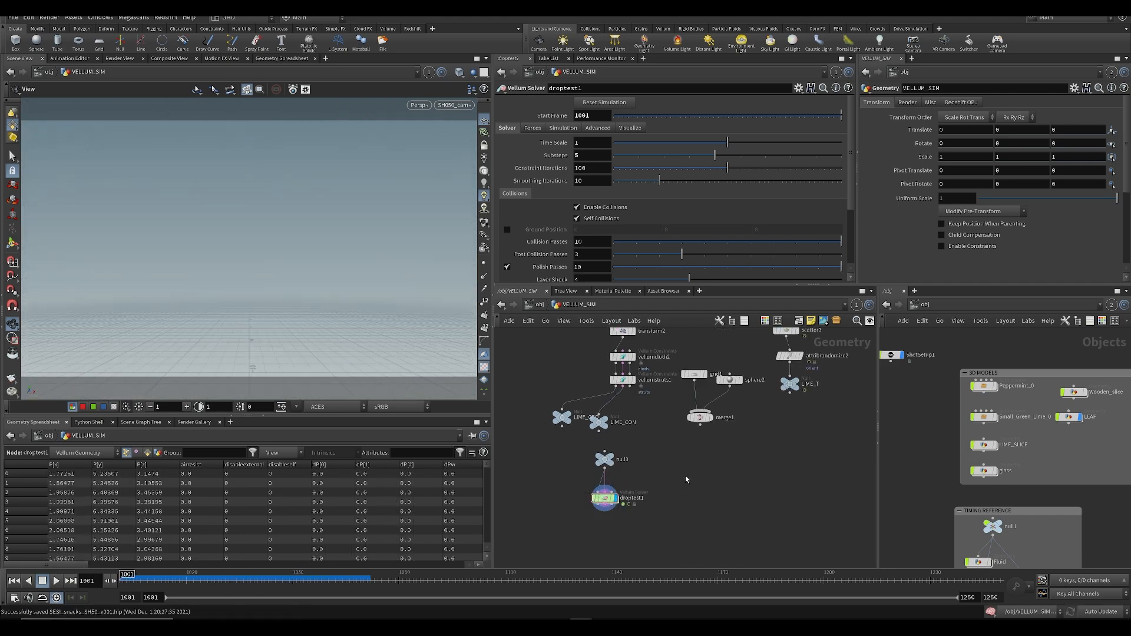
scroll(687, 443, down, 3)
scroll(686, 443, up, 3)
key(ctrl+s)
middle_drag(675, 479, 699, 469)
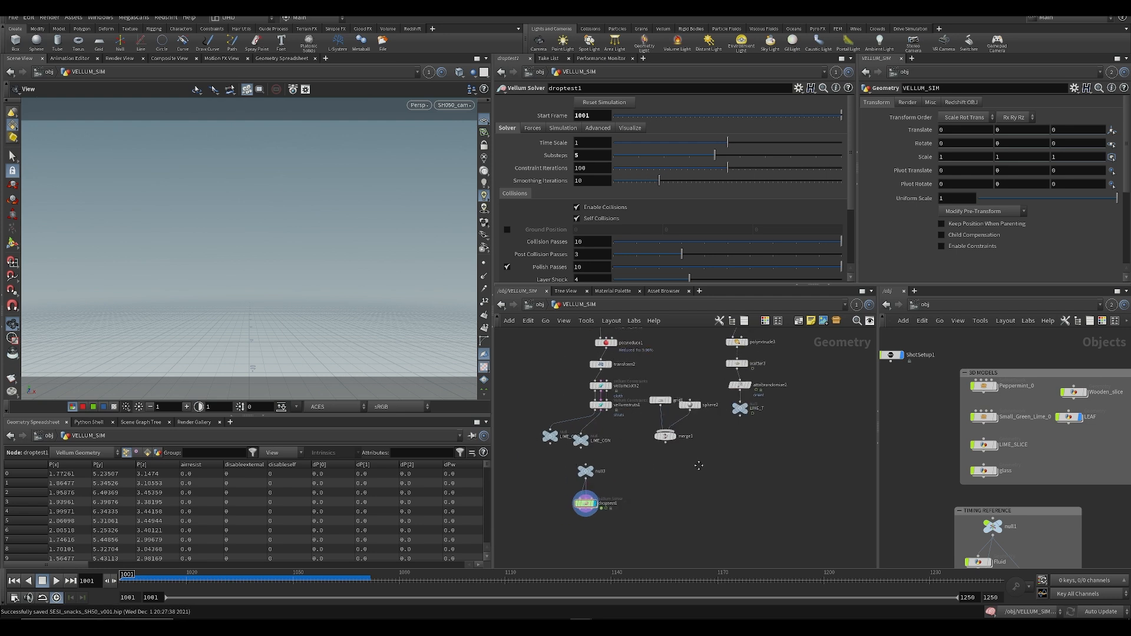
scroll(698, 450, down, 3)
drag(735, 354, 570, 538)
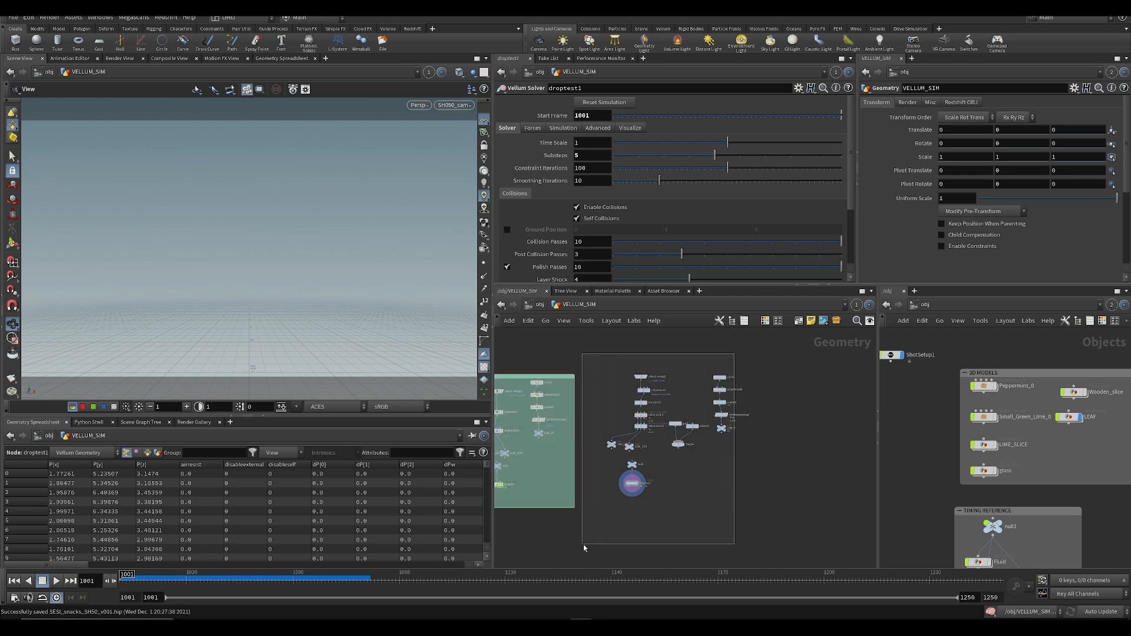
click(800, 324)
scroll(613, 393, up, 3)
Step: Title the lime nodes' network box LEMON_SETUP and save the scene
double_click(639, 355)
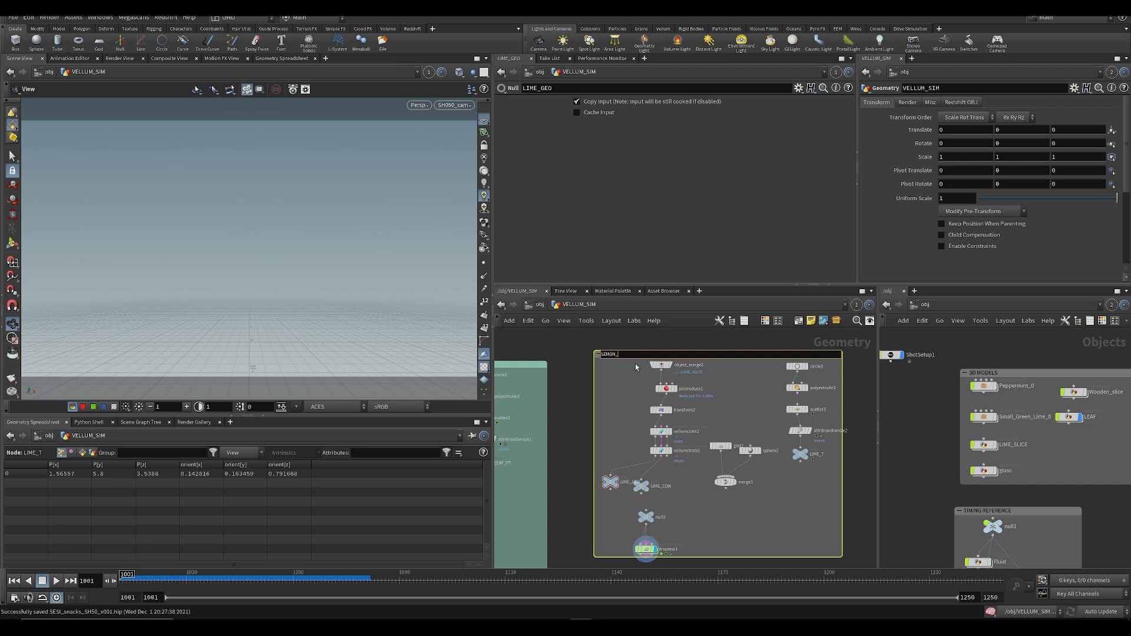
text(LEMON_SETUP\)
key(Return)
key(ctrl+s)
middle_drag(567, 388, 669, 422)
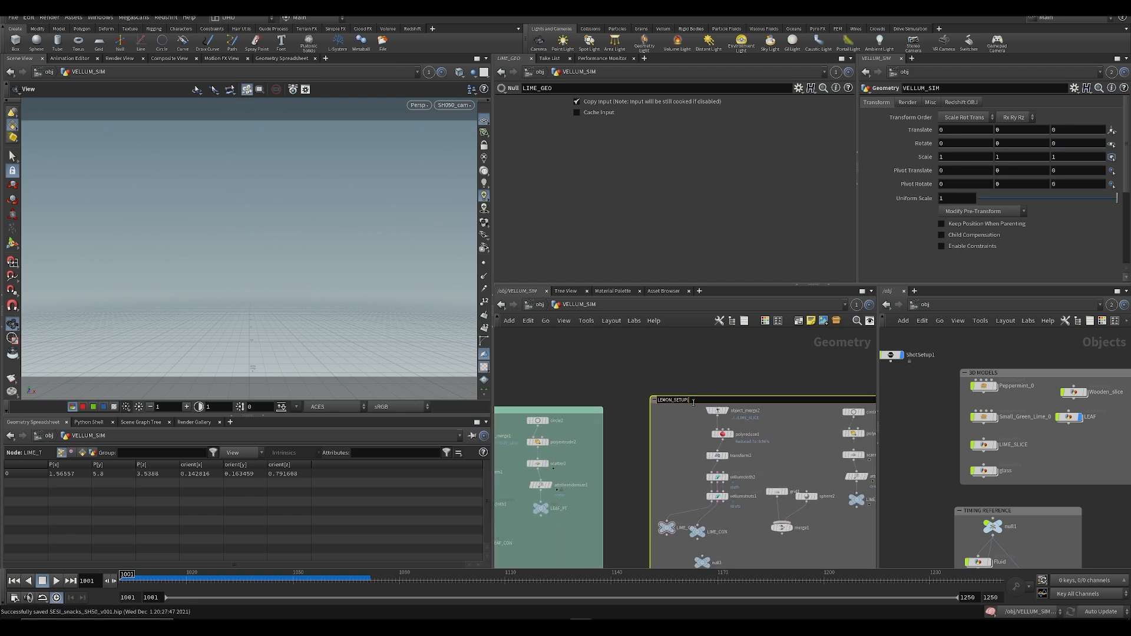
key(ctrl+s)
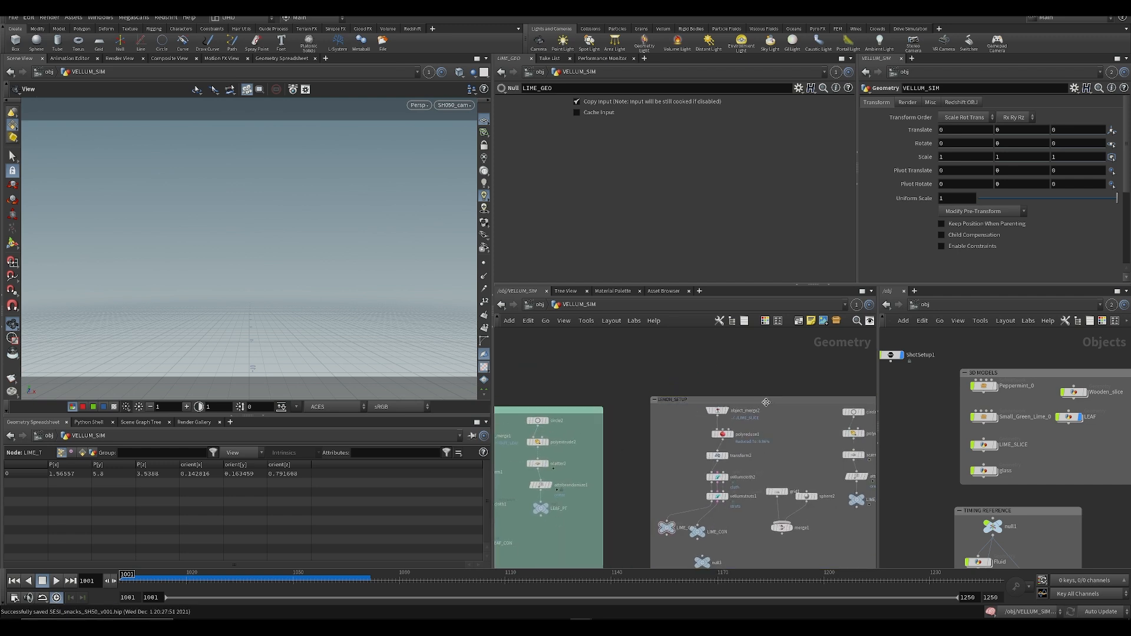
Step: Color the LEMON_SETUP network box green, save, and shift it slightly to line up with its neighbor
key(c)
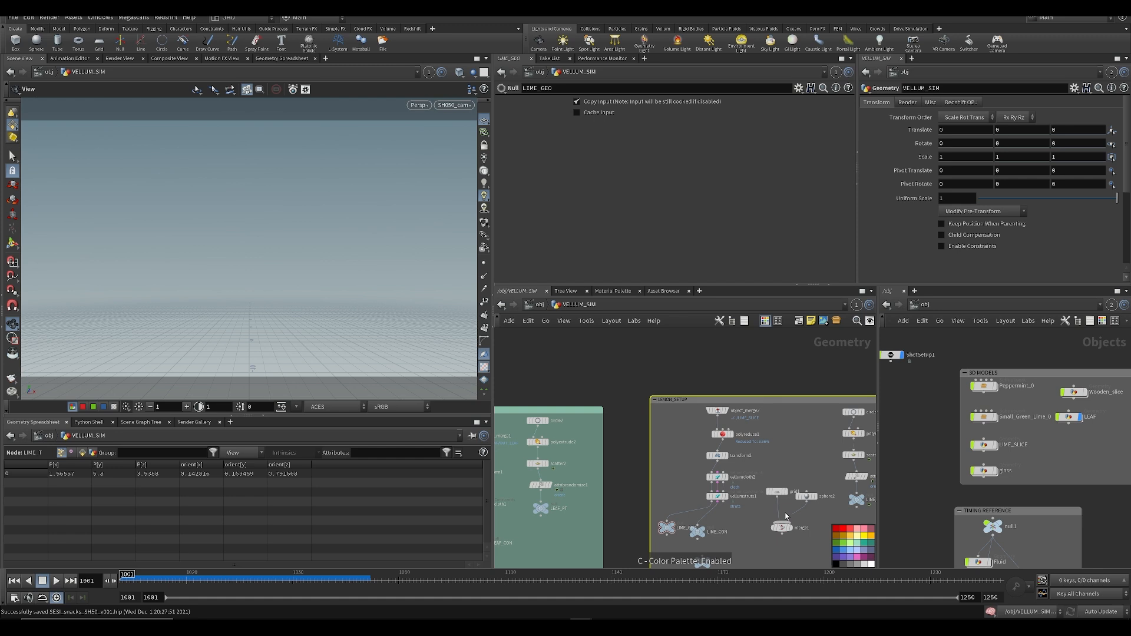
click(839, 544)
scroll(786, 377, down, 2)
key(ctrl+s)
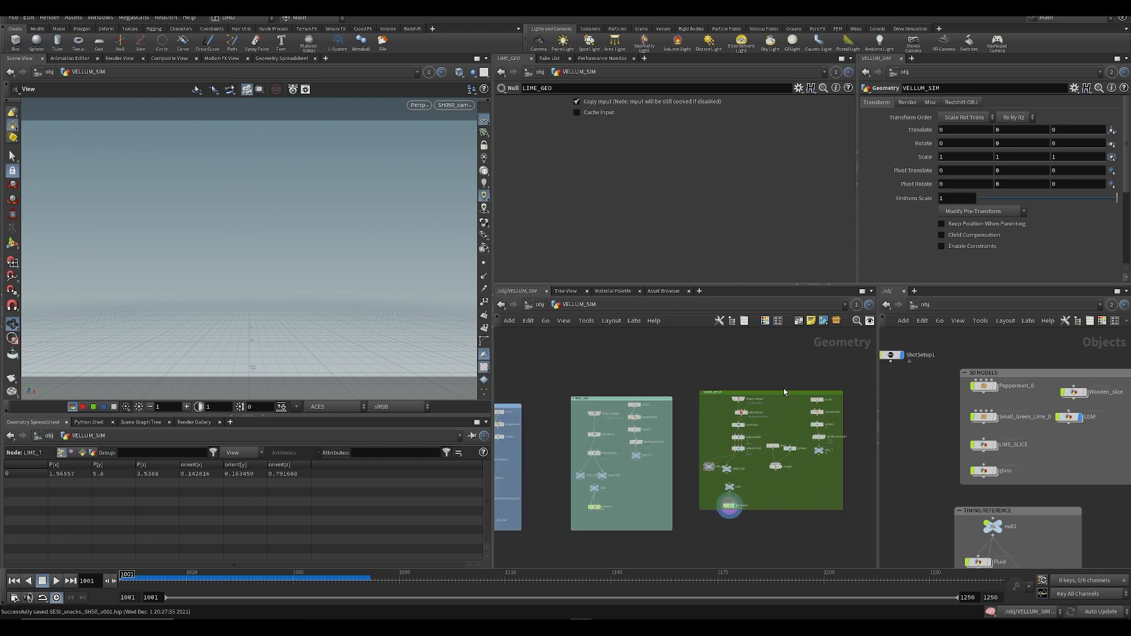
drag(782, 396, 783, 411)
Step: Add a Box node in the empty area beside LEMON_SETUP, display it, and frame it in a free view
middle_drag(762, 382, 661, 382)
middle_drag(798, 418, 741, 459)
scroll(772, 418, up, 2)
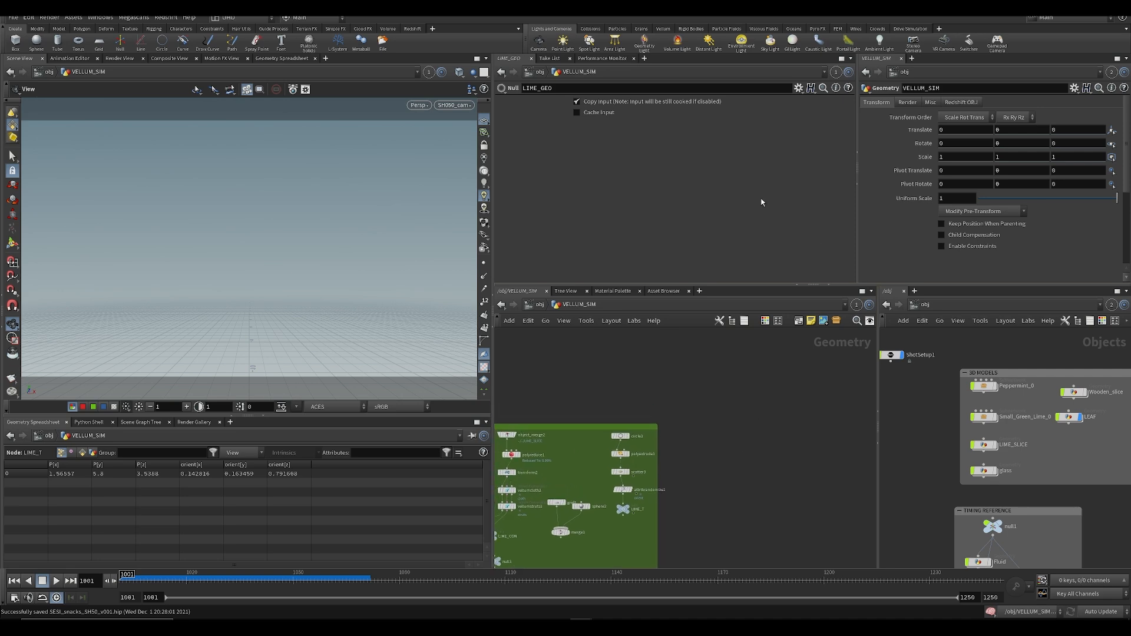
key(Tab)
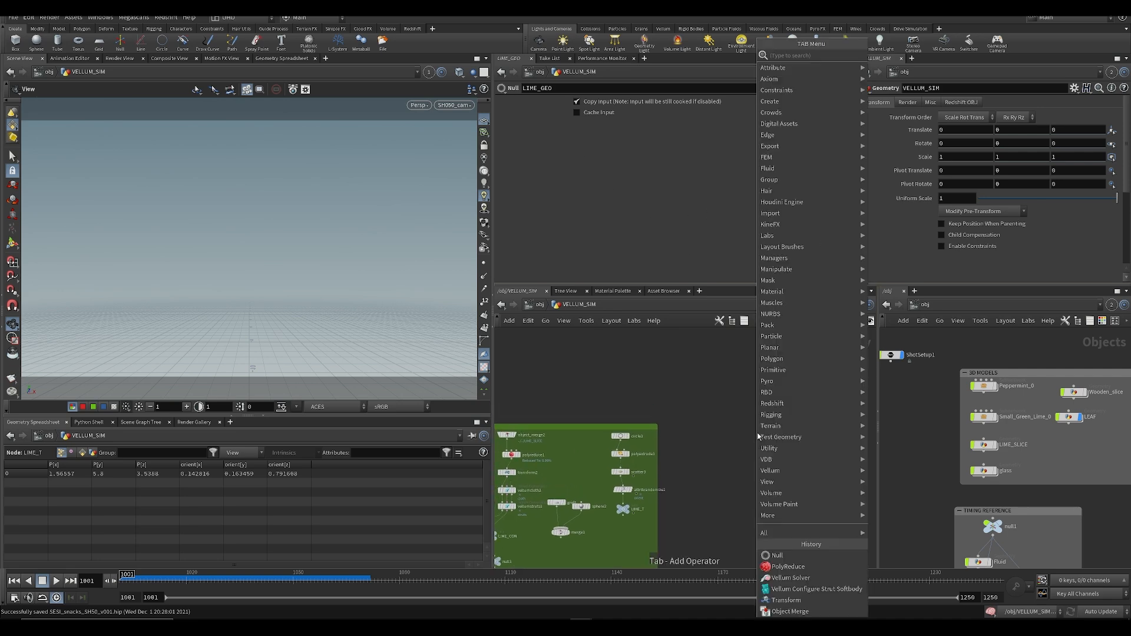
text(box)
key(Return)
click(758, 436)
key(ctrl+s)
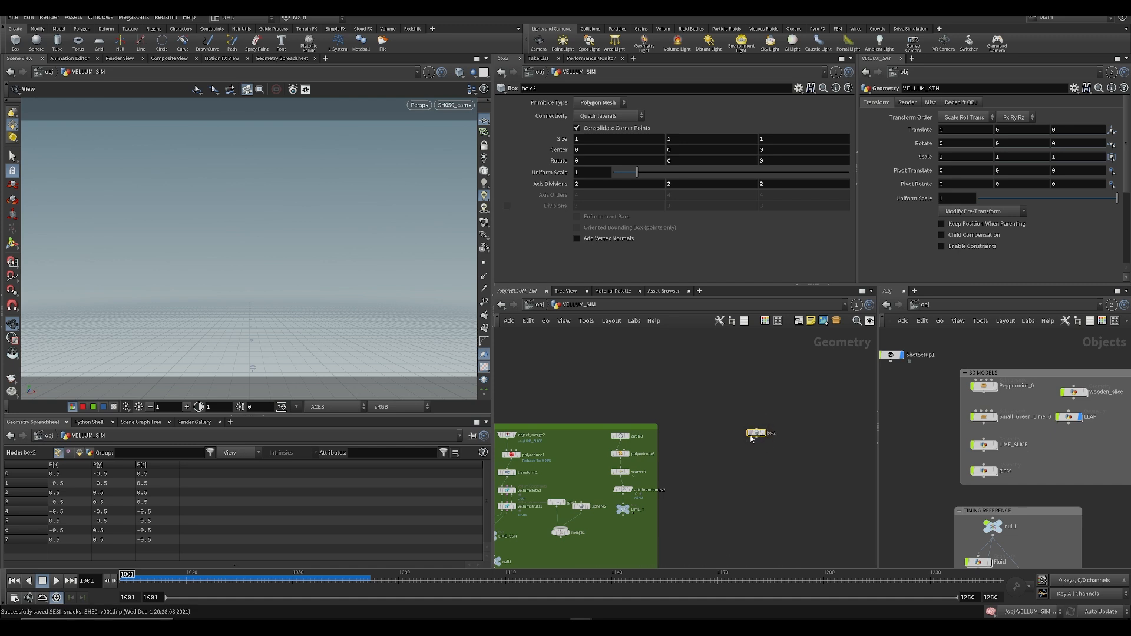
drag(760, 436, 734, 435)
click(730, 431)
click(730, 442)
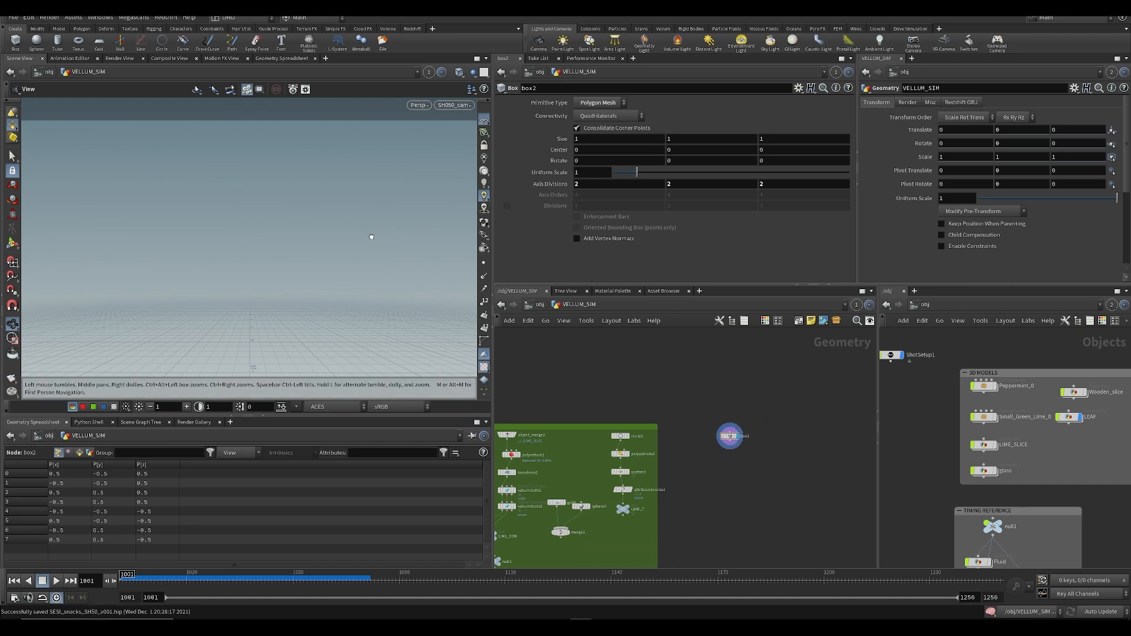
key(h)
Step: Set the new box's Axis Divisions to 9, 9, 9
key(Tab)
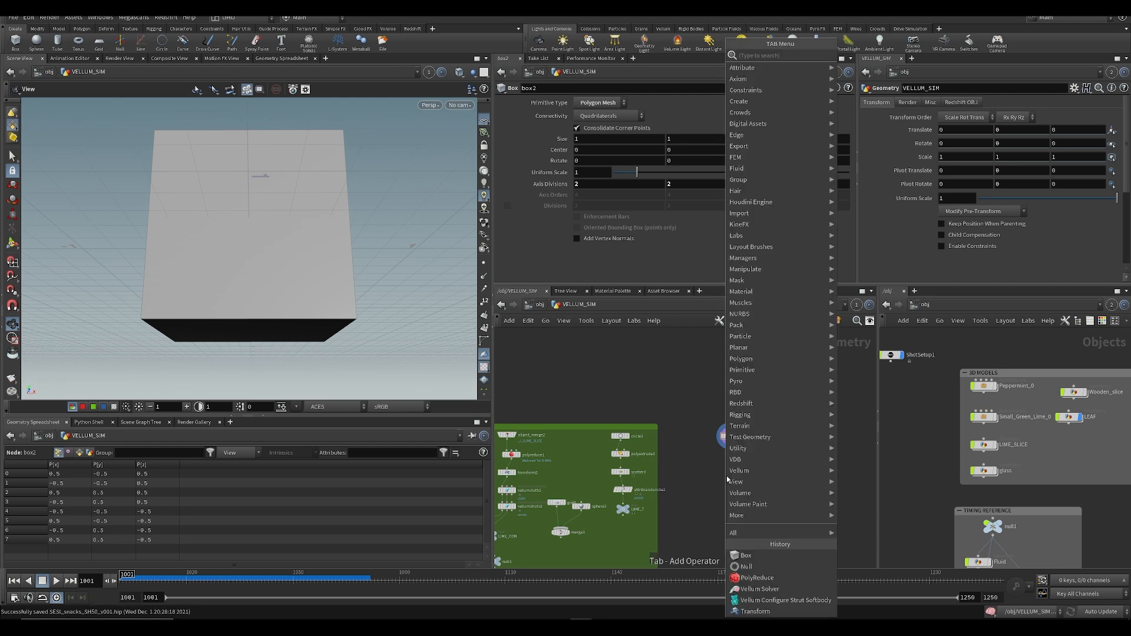
key(Escape)
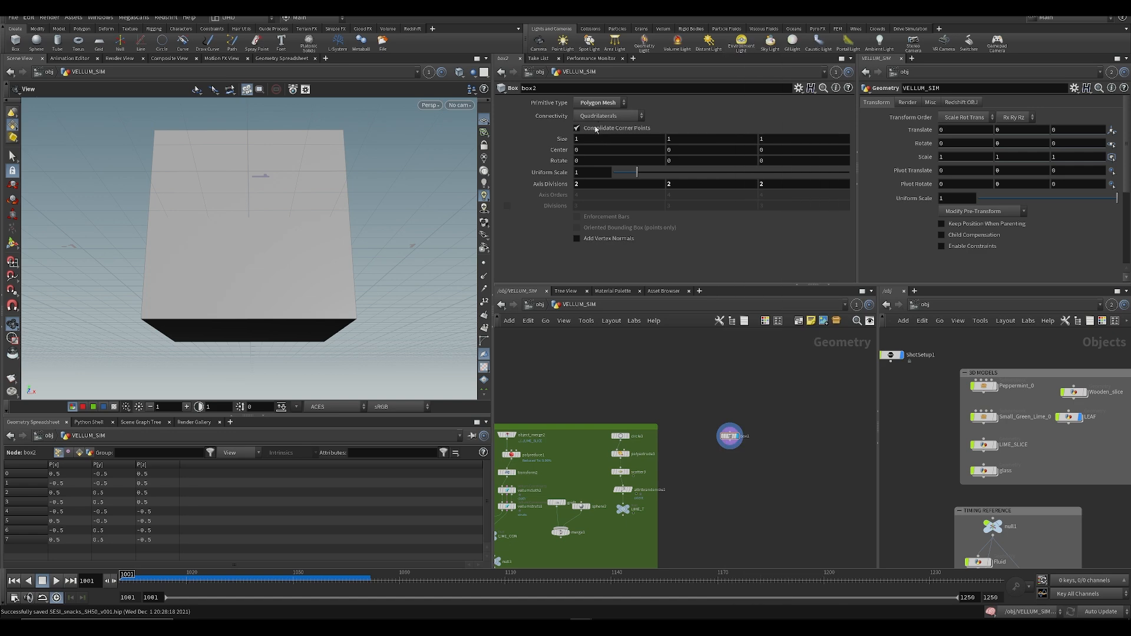
middle_drag(556, 184, 598, 194)
scroll(769, 461, up, 3)
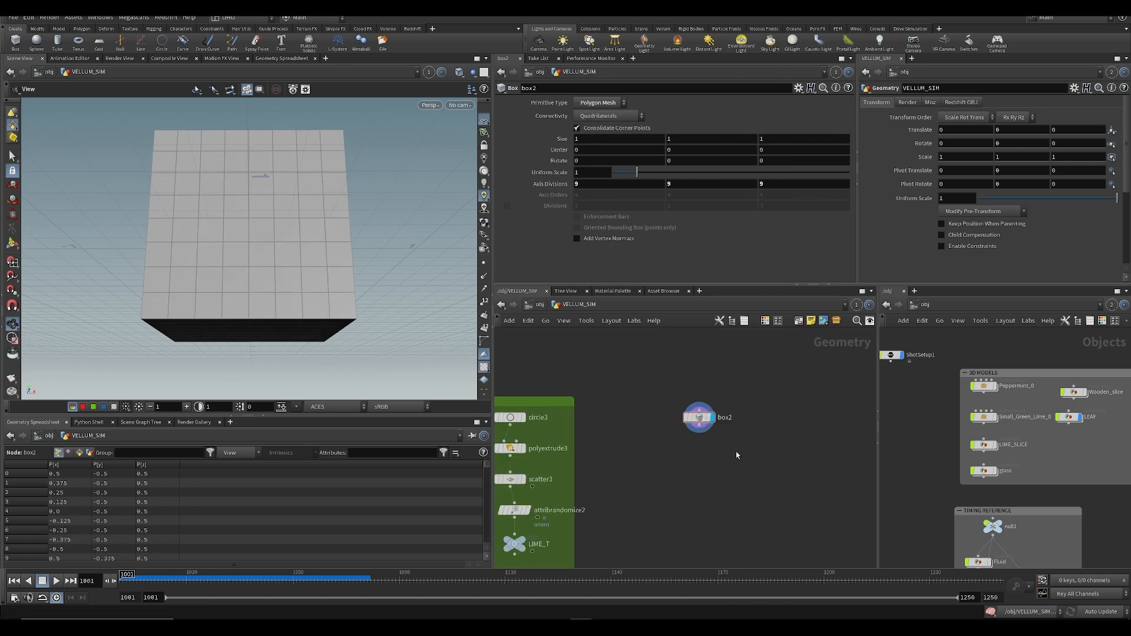
Step: Add a Mountain node after box2 and set its Amplitude to 0.12
key(Tab)
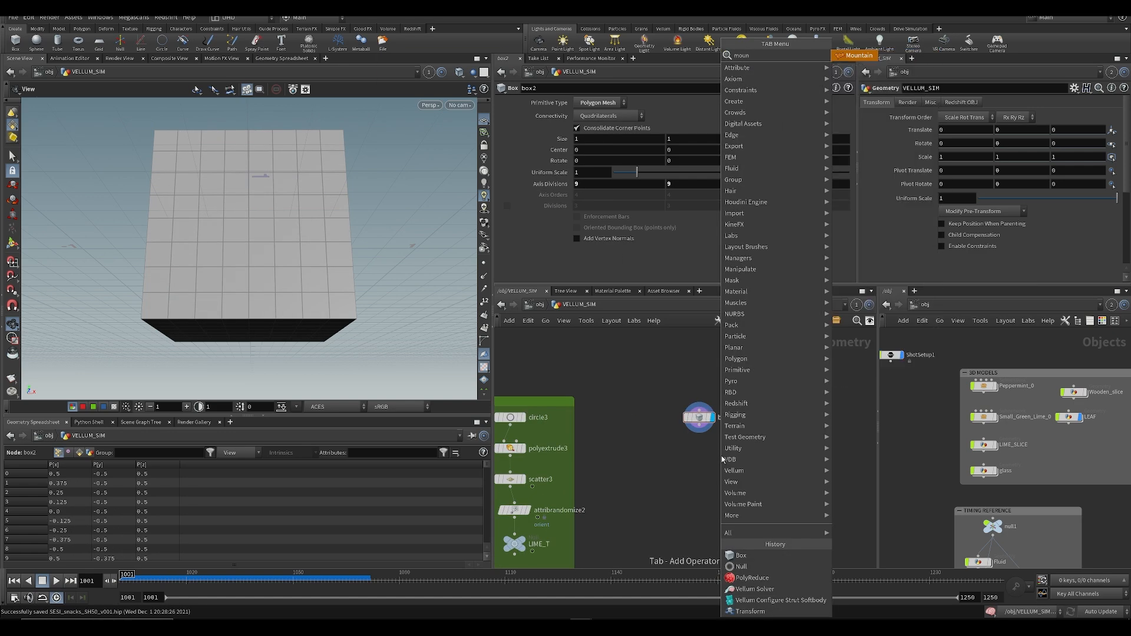
text(moun)
key(Return)
drag(620, 239, 618, 237)
drag(307, 265, 330, 312)
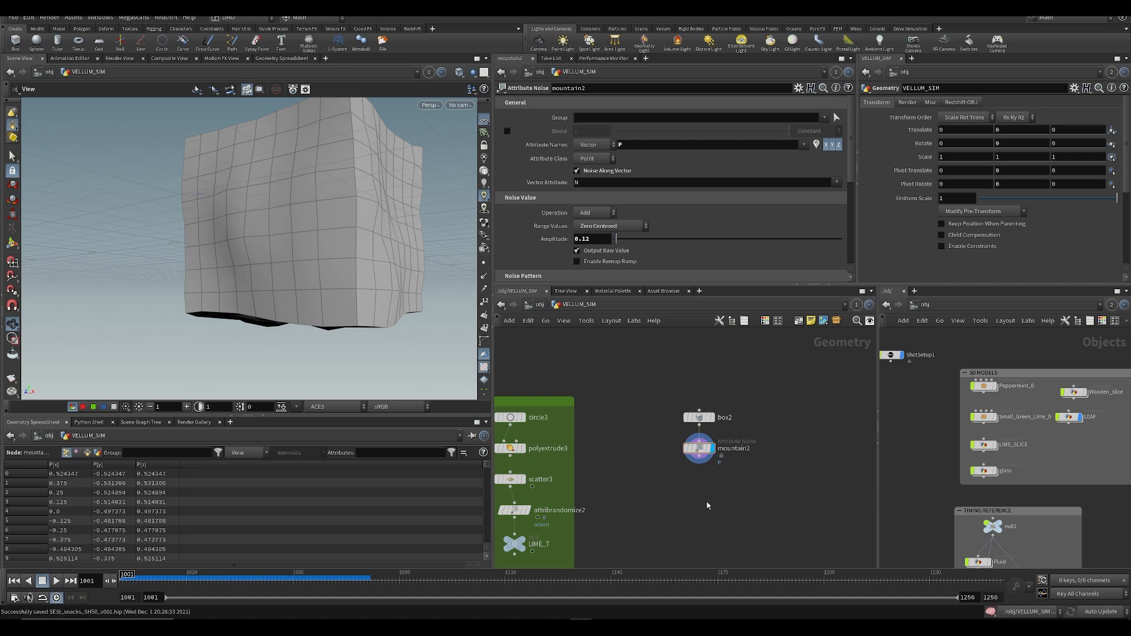
Step: Append an IsoOffset node after mountain2
key(Tab)
text(re)
key(Return)
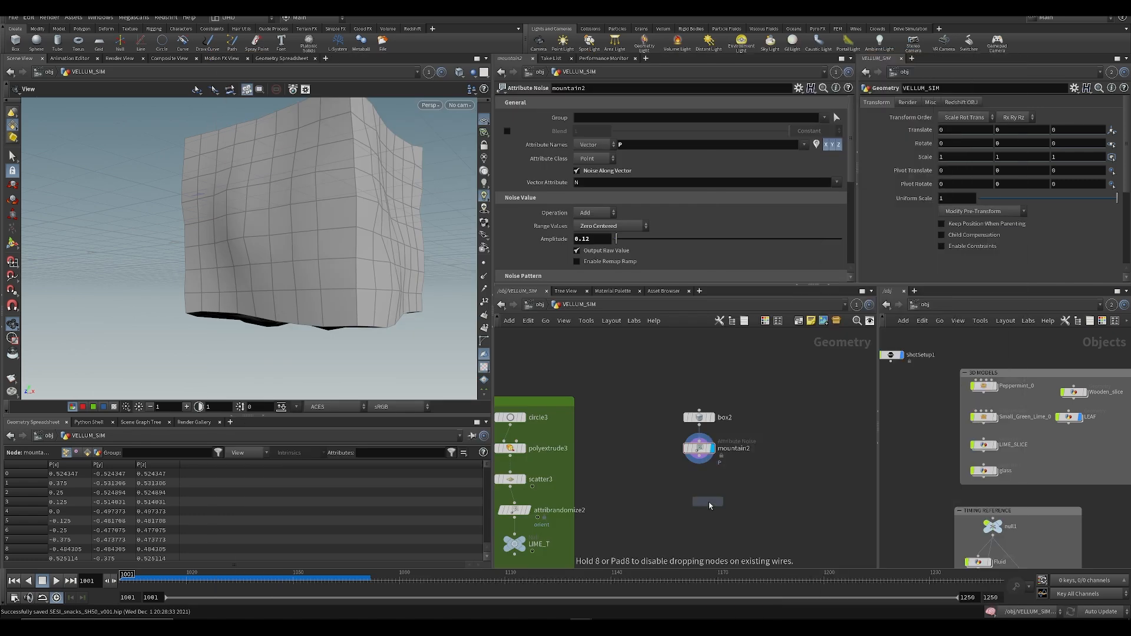
click(710, 505)
key(Tab)
text(sca)
key(Return)
key(Return)
key(ctrl+z)
Step: Add a Scatter node after isooffset1, set its Force Total Count to 4, and move it beside the chain
key(Tab)
text(scat)
key(Return)
key(Return)
click(744, 204)
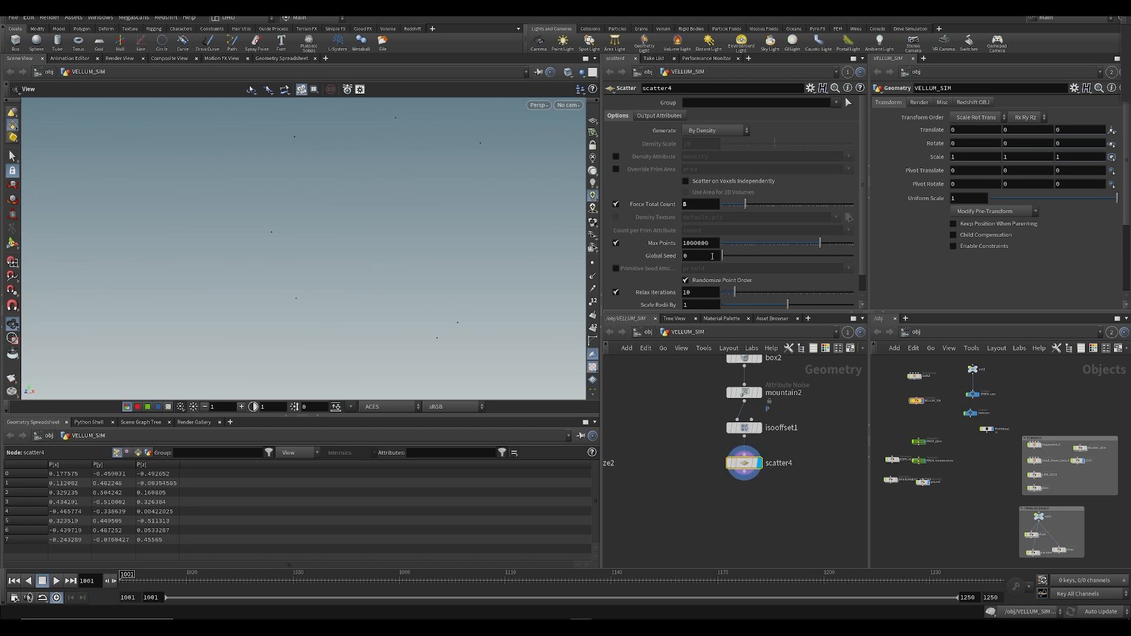
double_click(695, 205)
text(4)
key(Return)
middle_drag(700, 439, 680, 440)
drag(724, 465, 768, 478)
key(Tab)
text(vor)
key(Return)
Step: Add a Voronoi Fracture node that takes mountain2's mesh as geometry and scatter4's points as cell points
key(Tab)
text(voro)
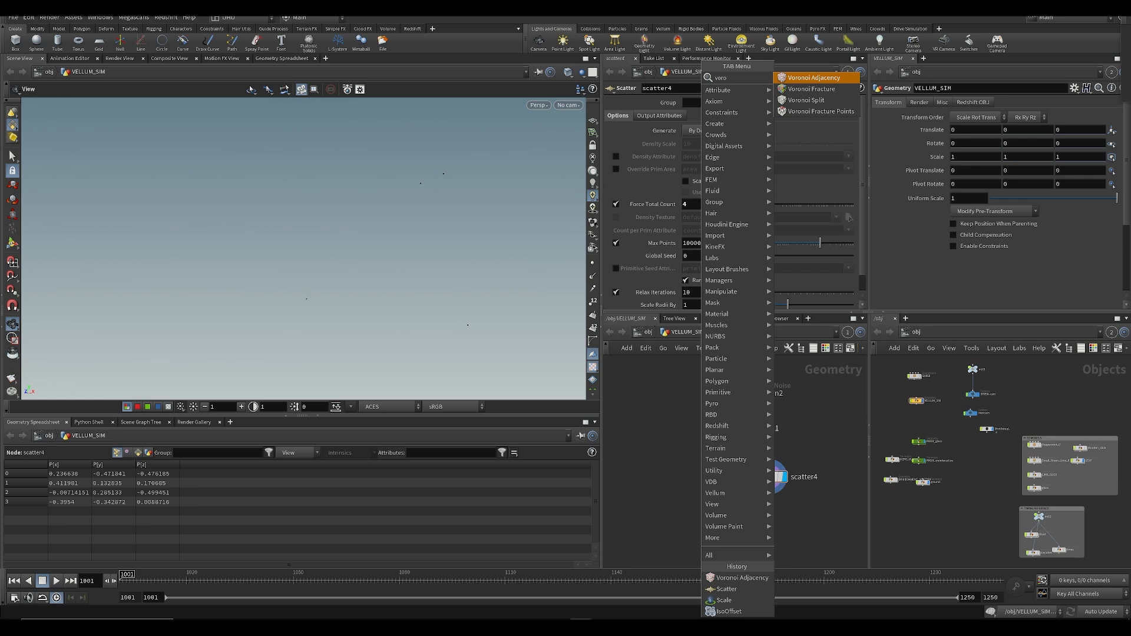
click(822, 88)
click(707, 519)
click(726, 437)
click(700, 510)
click(714, 511)
click(770, 486)
click(722, 520)
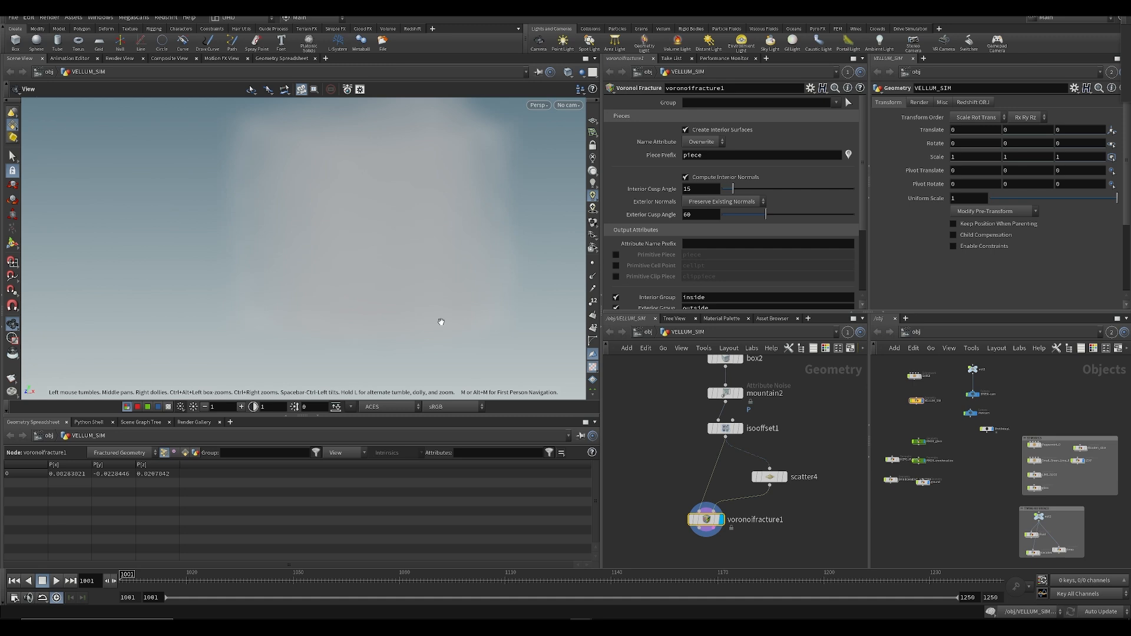
drag(720, 456, 726, 402)
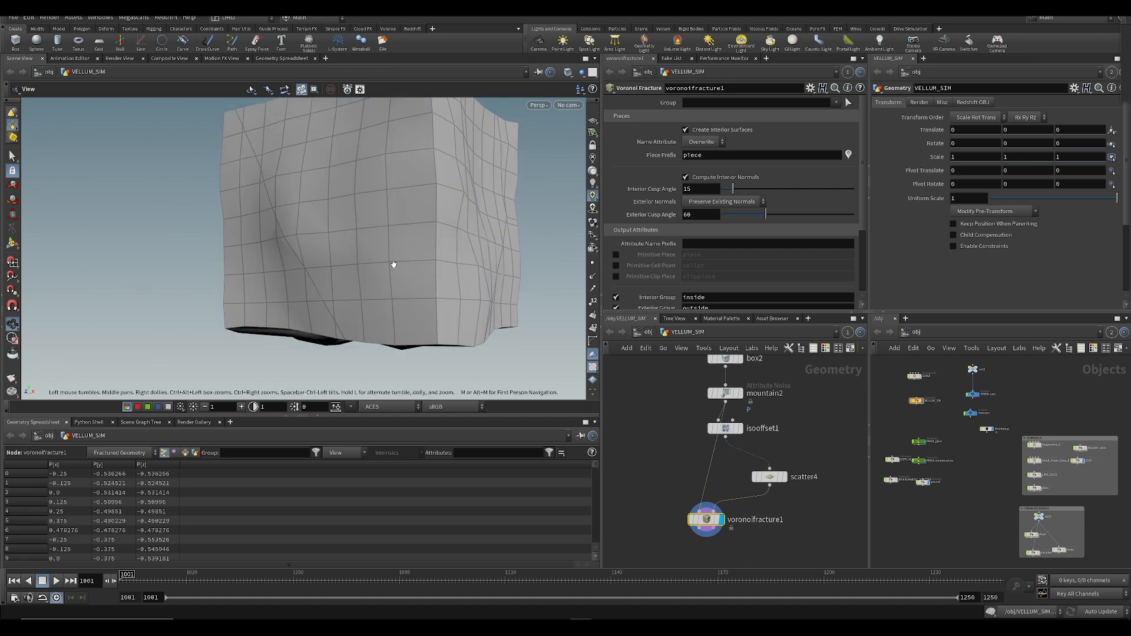
Step: Append an Assemble node after voronoifracture1 and enable Create Packed Primitives
drag(409, 271, 489, 303)
scroll(387, 255, down, 3)
scroll(387, 256, down, 2)
middle_drag(652, 452, 598, 387)
drag(386, 203, 297, 252)
drag(653, 455, 672, 456)
click(691, 522)
middle_drag(688, 511, 706, 470)
key(Tab)
text(ass)
key(Return)
key(Return)
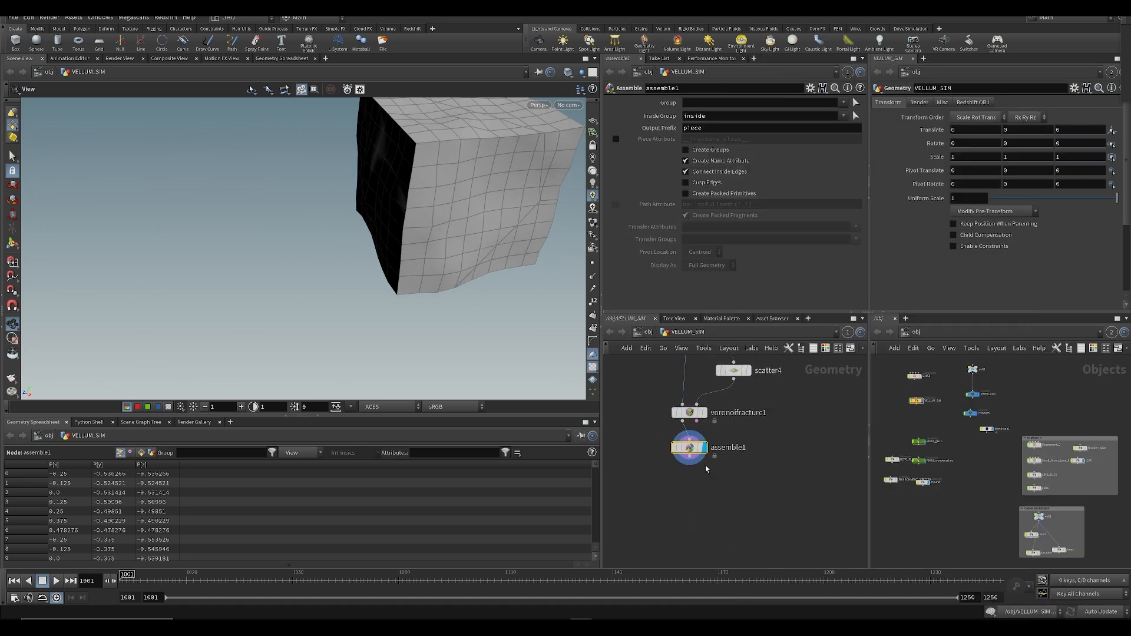
click(702, 196)
Step: Add a Blast node after assemble1 and set its Group to 0
key(Tab)
text(bla)
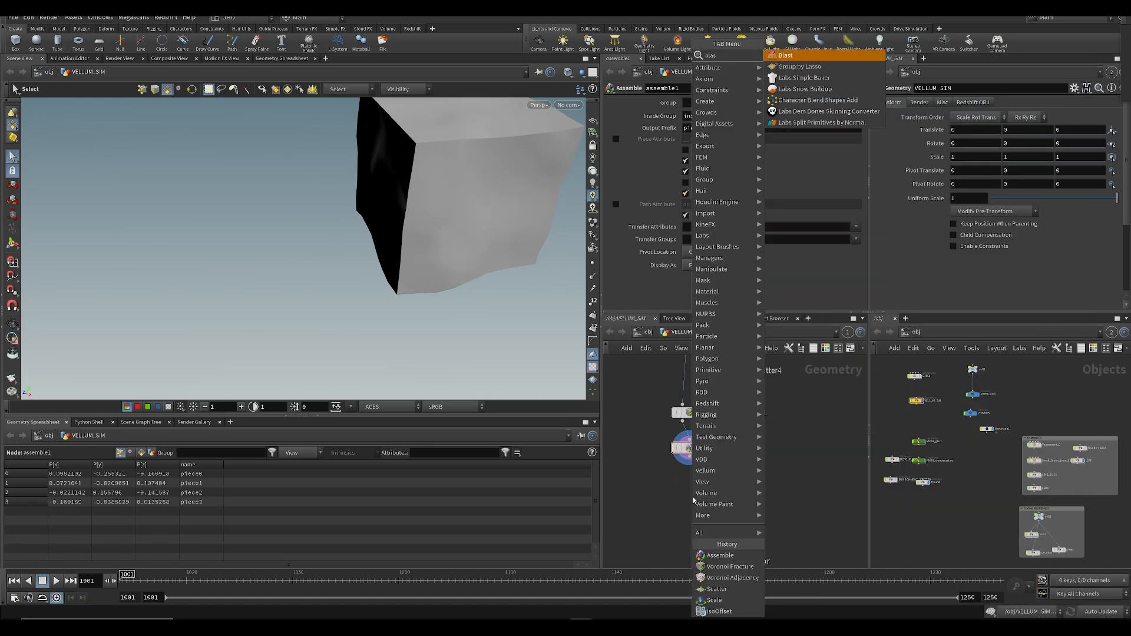
key(Return)
key(Return)
text(0)
key(Return)
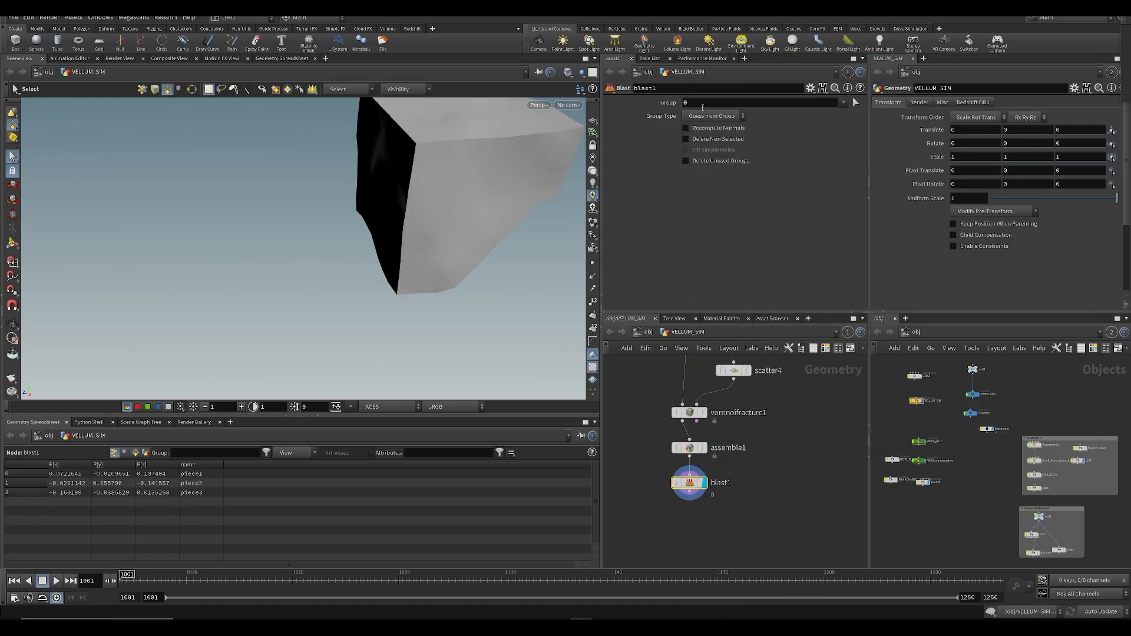
Step: Raise scatter4's Force Total Count so the fracture yields more pieces, and reselect blast1
mouse_move(702, 107)
middle_down()
mouse_move(723, 107)
mouse_move(714, 103)
middle_up()
click(734, 370)
drag(740, 204, 751, 218)
click(689, 482)
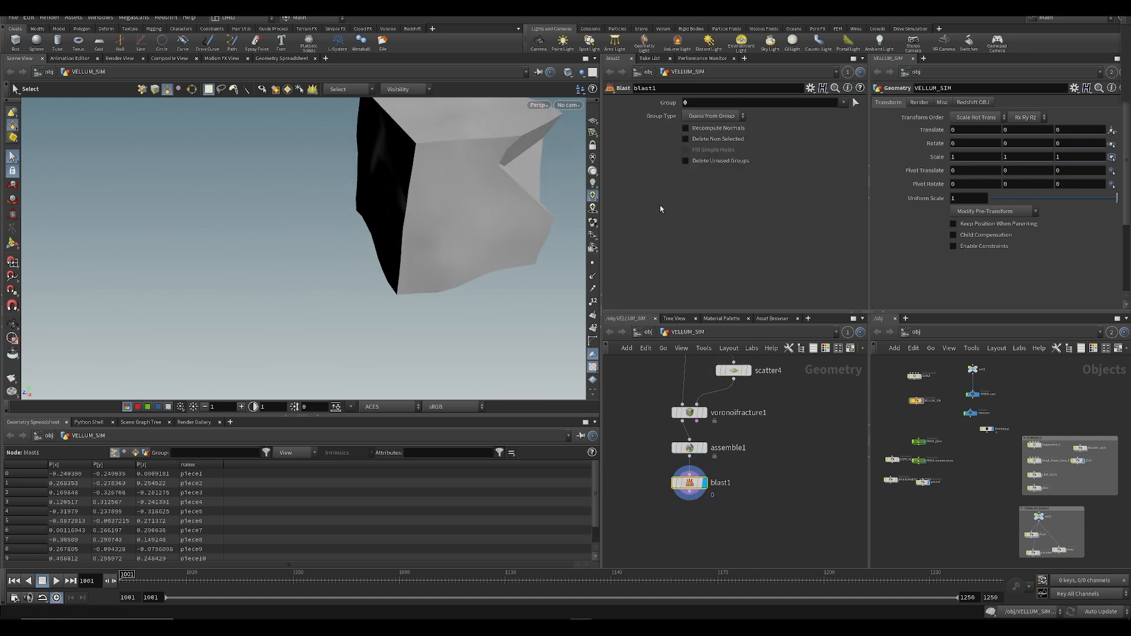
Step: Enable Delete Non Selected on blast1, set its Group to 2 to isolate that piece, and save the scene
click(701, 139)
mouse_move(695, 103)
middle_down()
mouse_move(716, 112)
mouse_move(707, 112)
middle_up()
key(ctrl+s)
drag(438, 277, 558, 346)
Step: Add a Match Size node after blast1 to center the isolated piece
key(Tab)
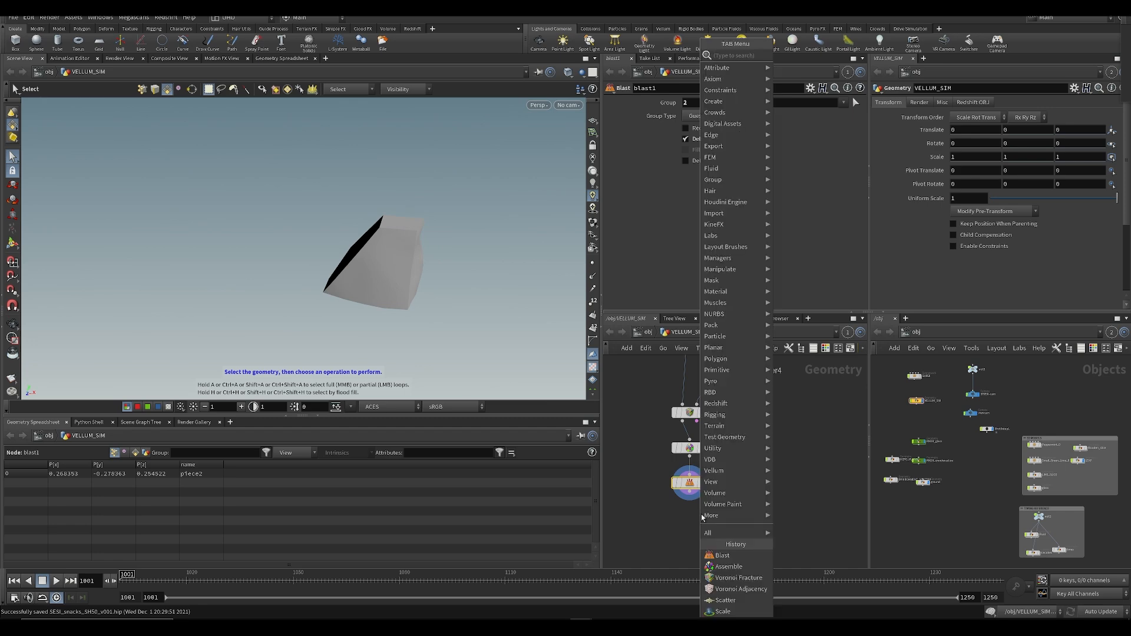
text(unp)
click(650, 516)
key(Tab)
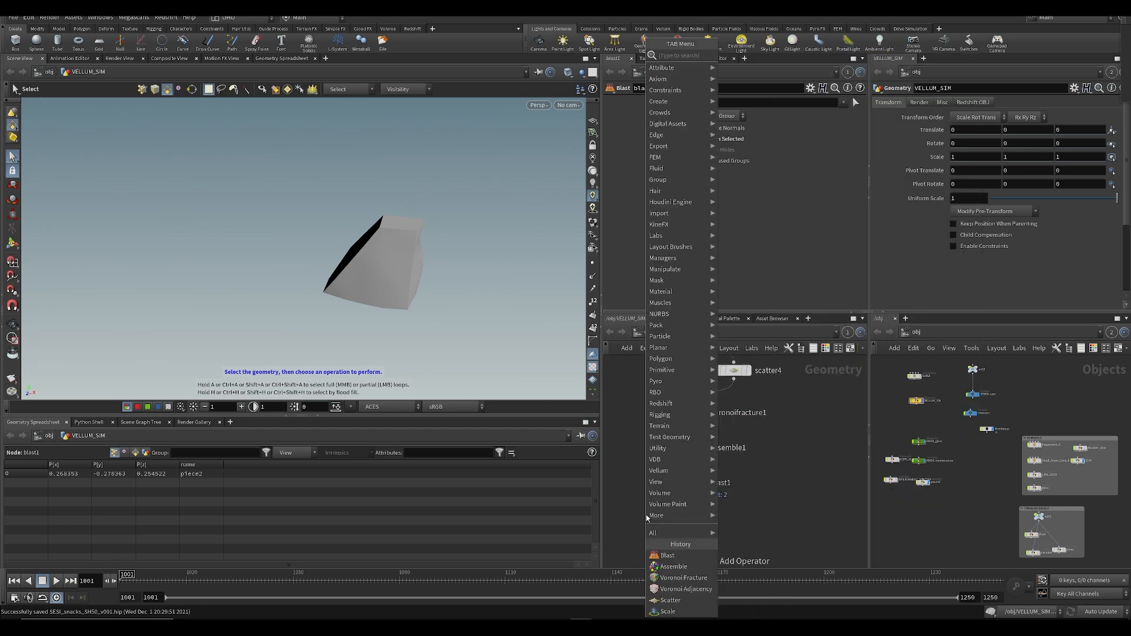
text(match s)
key(Return)
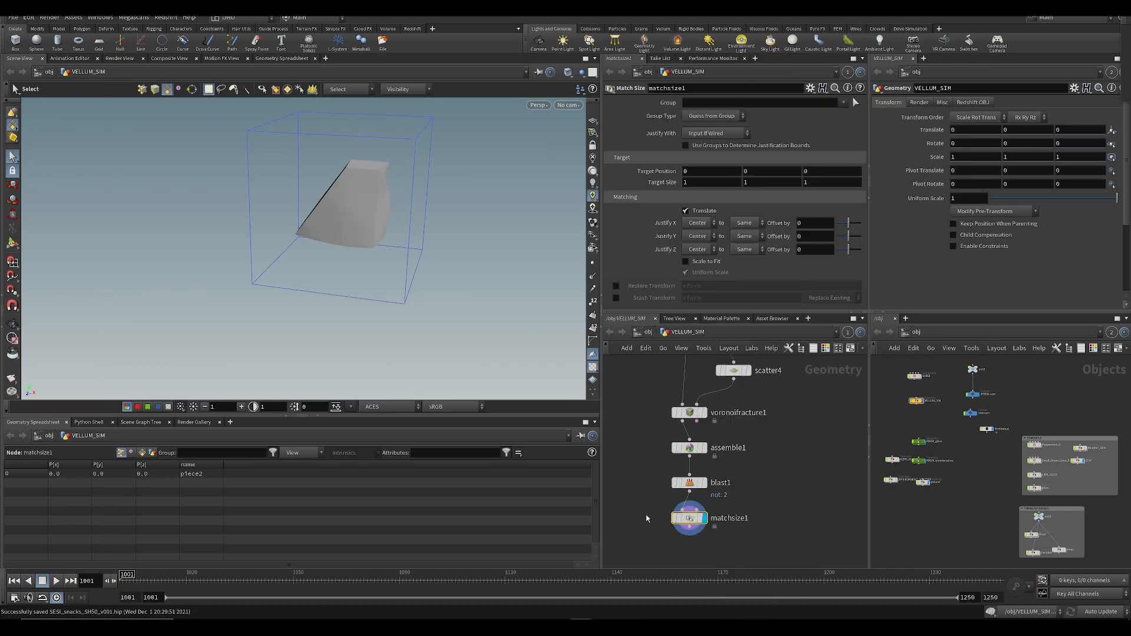
Step: Add an Unpack node after matchsize1, display its result and save the scene
middle_drag(749, 514, 742, 432)
key(Tab)
text(unp)
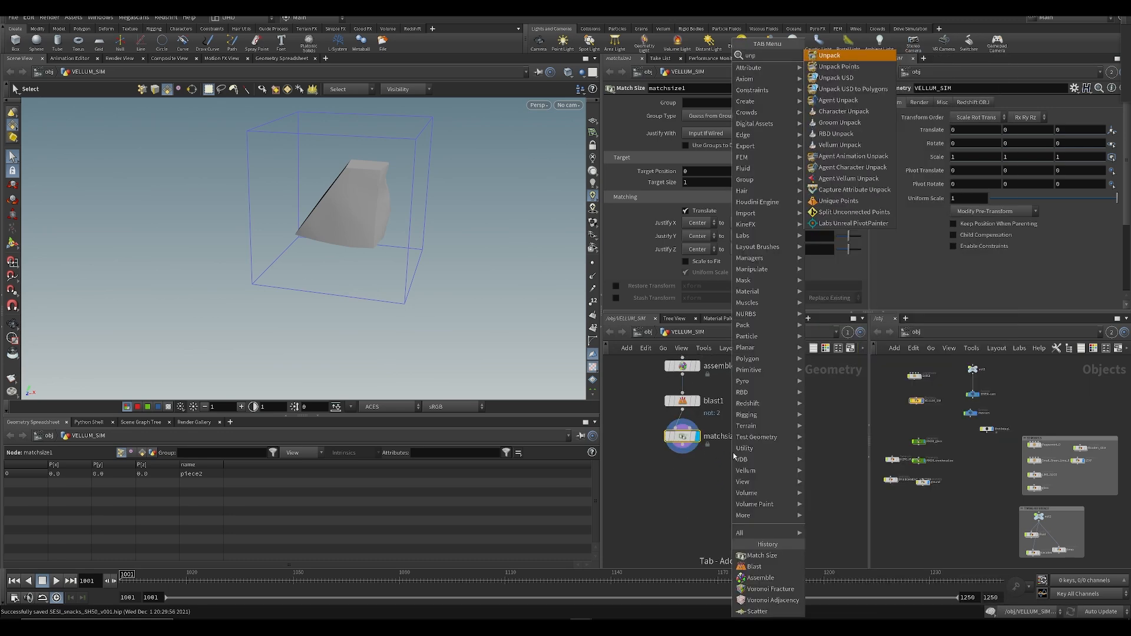
key(Return)
key(ctrl+s)
click(690, 478)
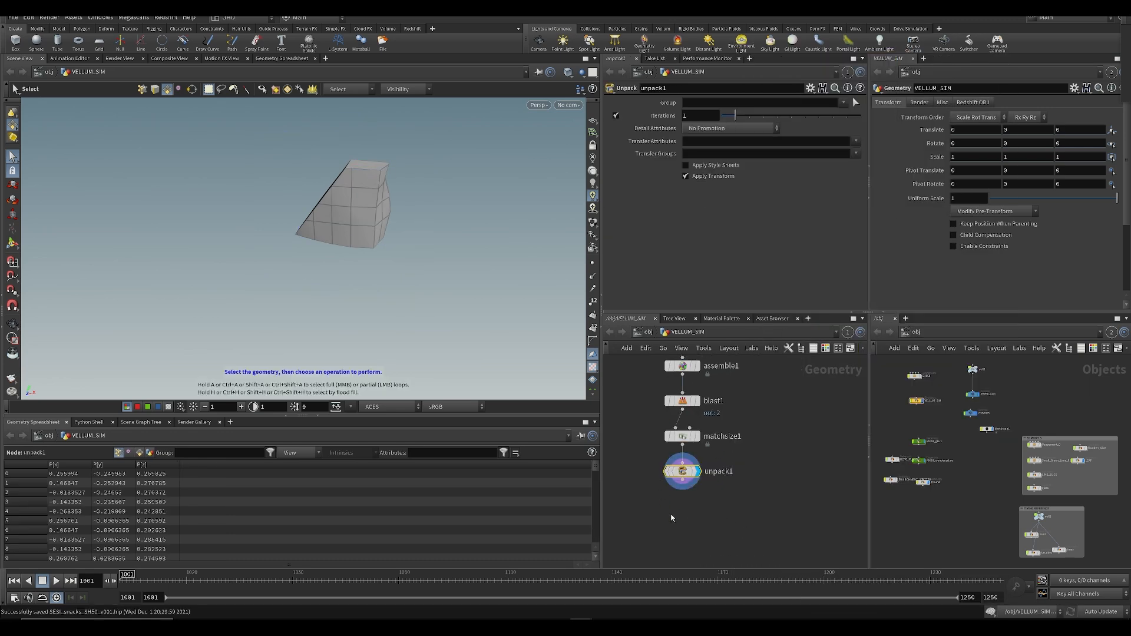
Step: Add a Mountain noise node after unpack1, set its Amplitude to 0.03 and save the scene
key(Tab)
text(attribnoise)
key(Return)
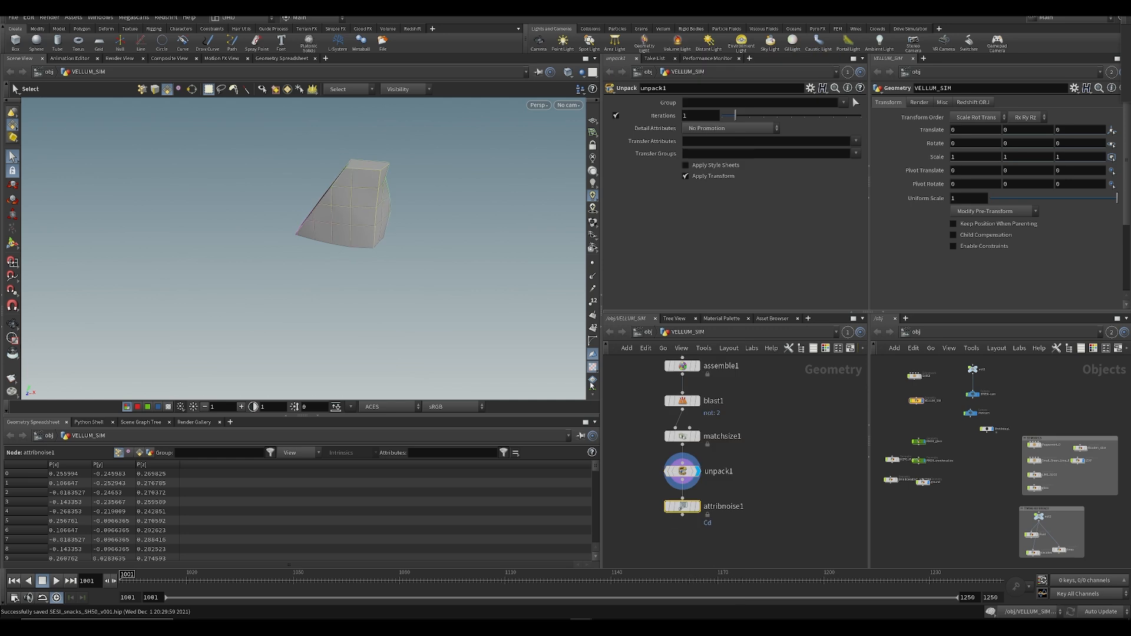
drag(725, 241, 723, 243)
key(ctrl+z)
key(ctrl+s)
alt+drag(381, 228, 463, 242)
key(ctrl+s)
text(0.05)
key(Return)
key(ctrl+s)
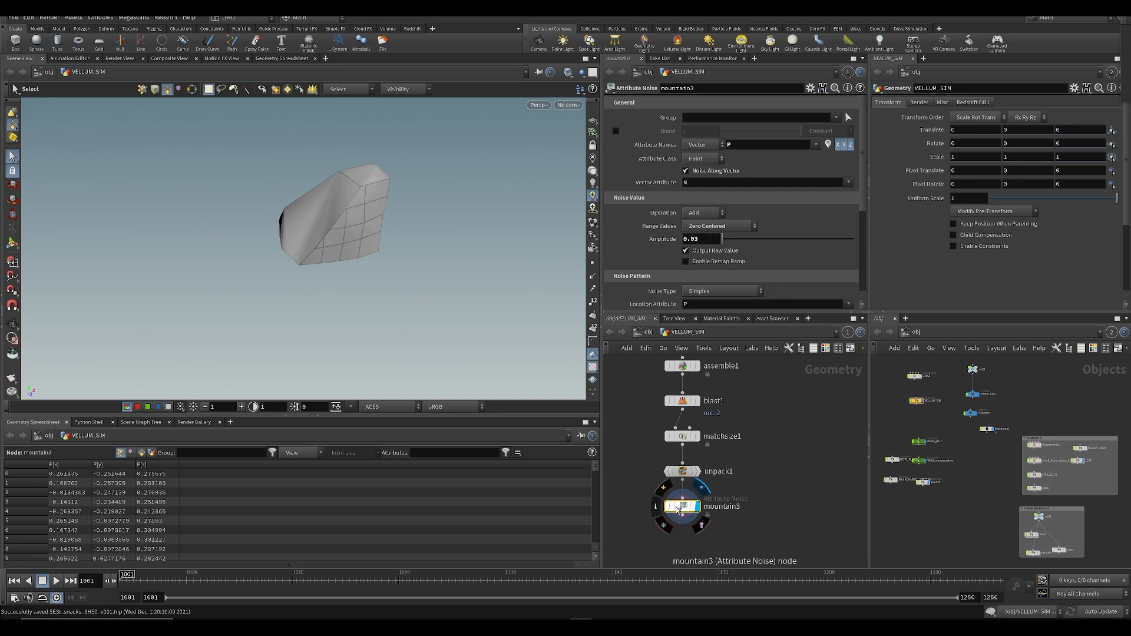
Step: Insert a Remesh node between unpack1 and mountain3 and save the scene
drag(678, 508, 678, 530)
key(Tab)
text(rem)
key(Return)
scroll(750, 511, up, 1)
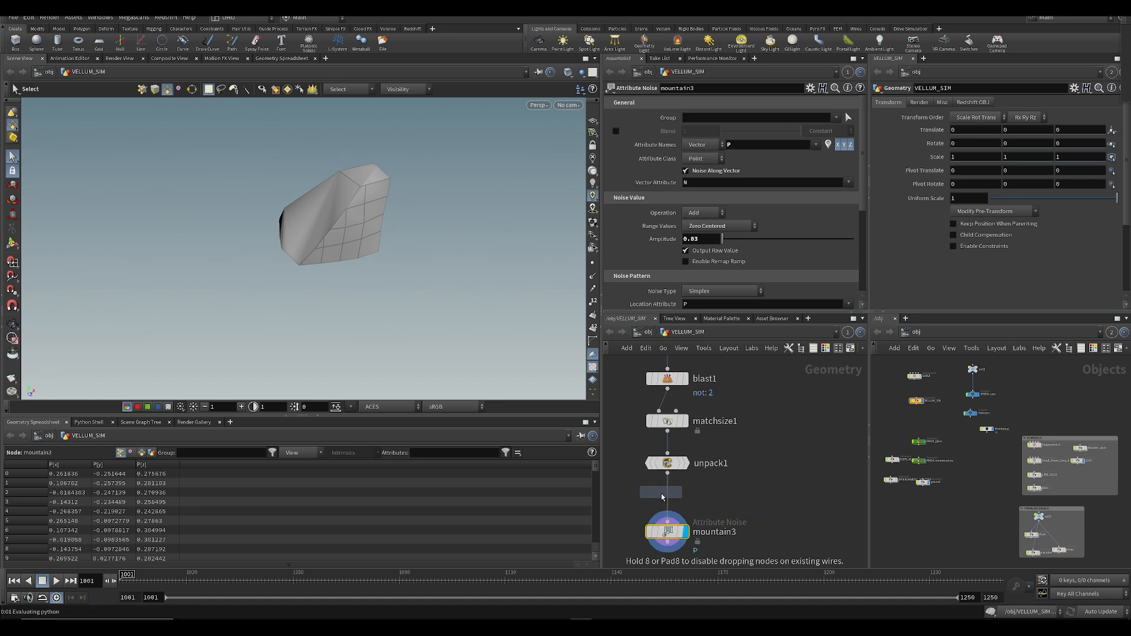
click(670, 502)
middle_drag(748, 477, 781, 397)
key(ctrl+s)
drag(423, 168, 304, 250)
key(ctrl+s)
click(422, 313)
alt+drag(422, 313, 203, 289)
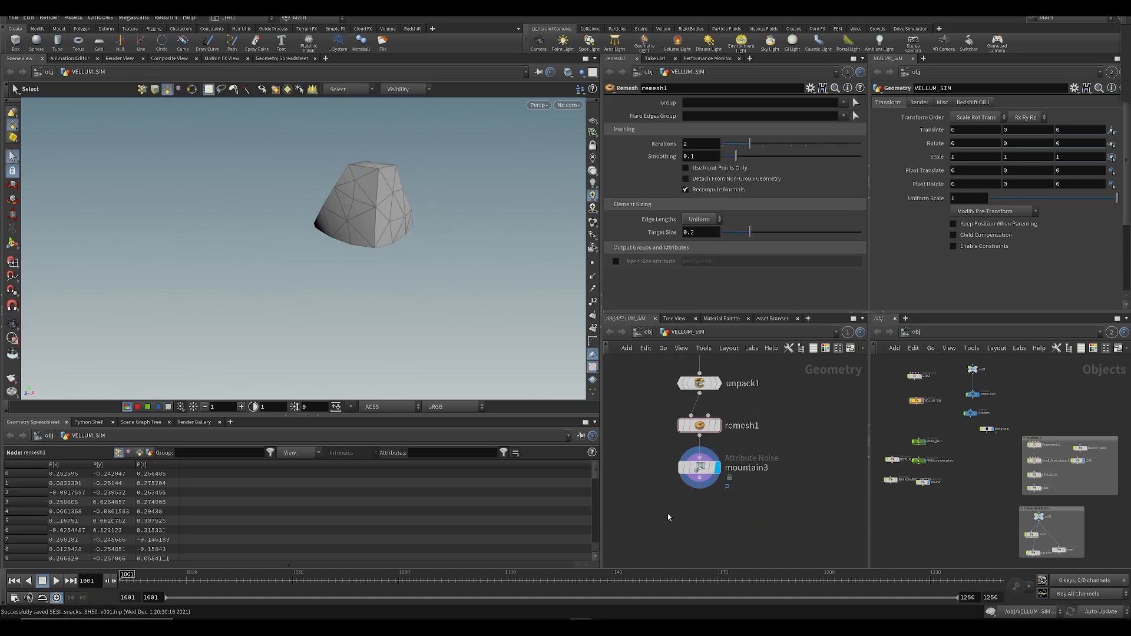
Step: Add a Labs Auto UV node after mountain3 and display its result
middle_drag(683, 516, 689, 506)
key(Tab)
text(autu)
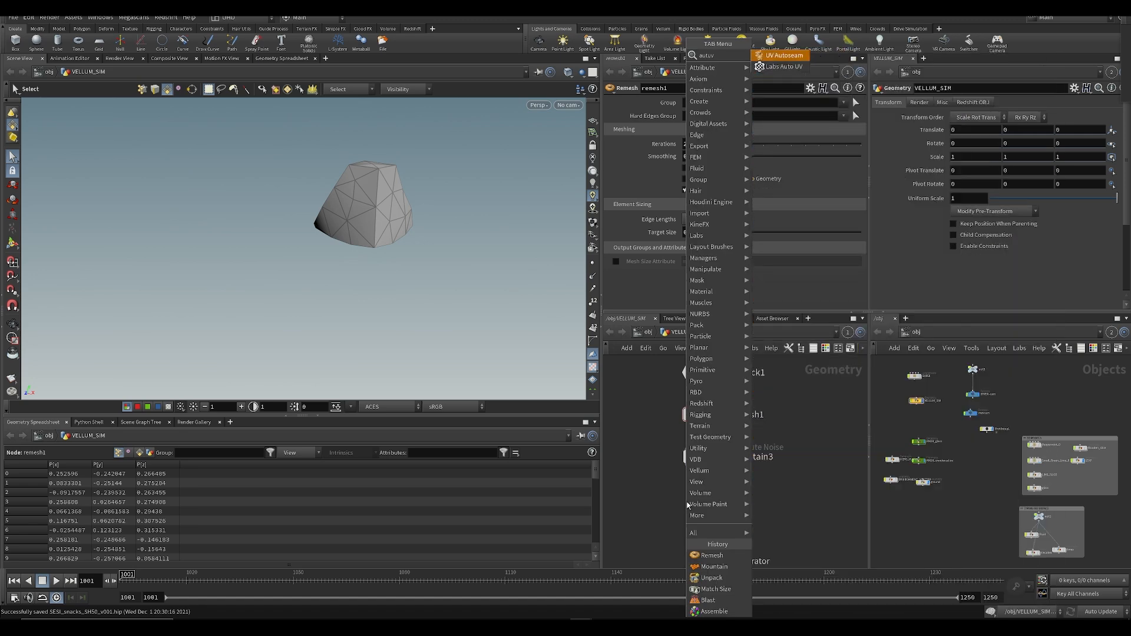
key(Return)
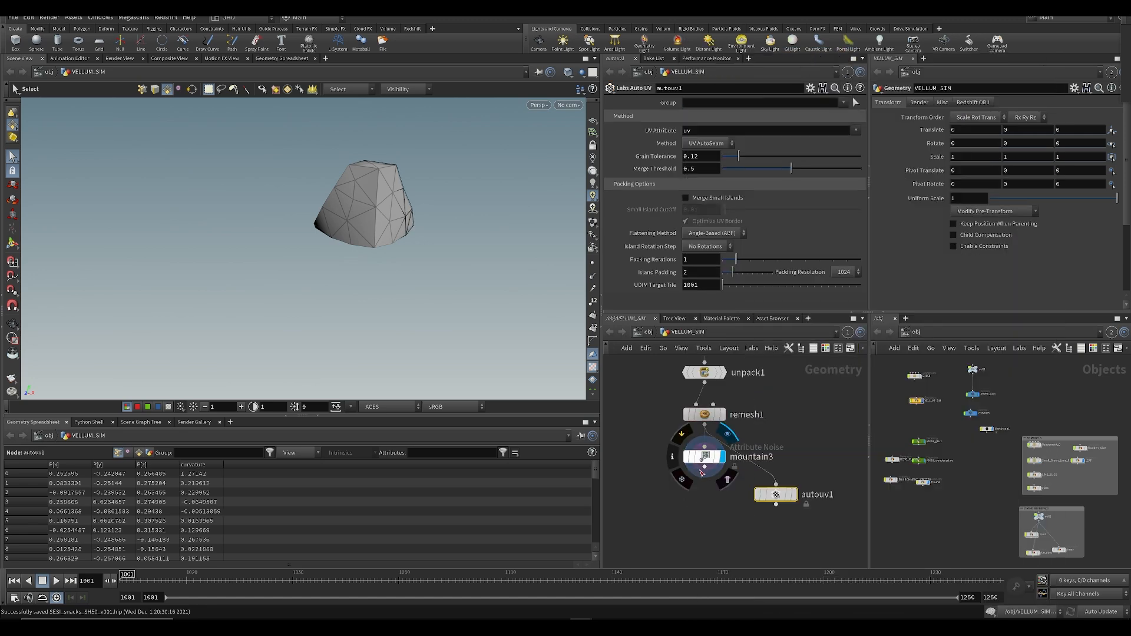
drag(776, 495, 727, 505)
click(745, 504)
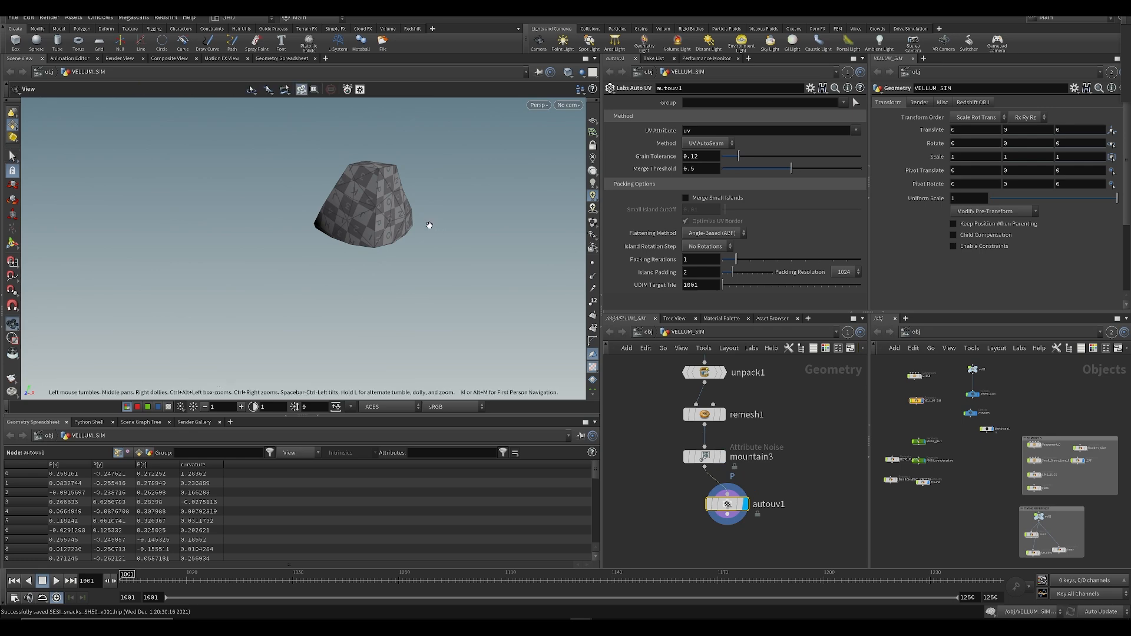
Step: Examine the ice piece's UVs and its checker-textured shape from several angles
key(space+5)
key(space+1)
alt+drag(418, 206, 366, 157)
key(ctrl+s)
scroll(366, 156, down, 5)
middle_drag(723, 518, 703, 406)
key(ctrl+s)
alt+drag(313, 224, 338, 227)
middle_drag(663, 454, 669, 567)
scroll(677, 505, down, 3)
middle_drag(651, 418, 635, 360)
mouse_move(412, 219)
alt+mouse_down()
mouse_move(390, 219)
mouse_move(419, 207)
alt+mouse_up()
click(593, 120)
click(593, 120)
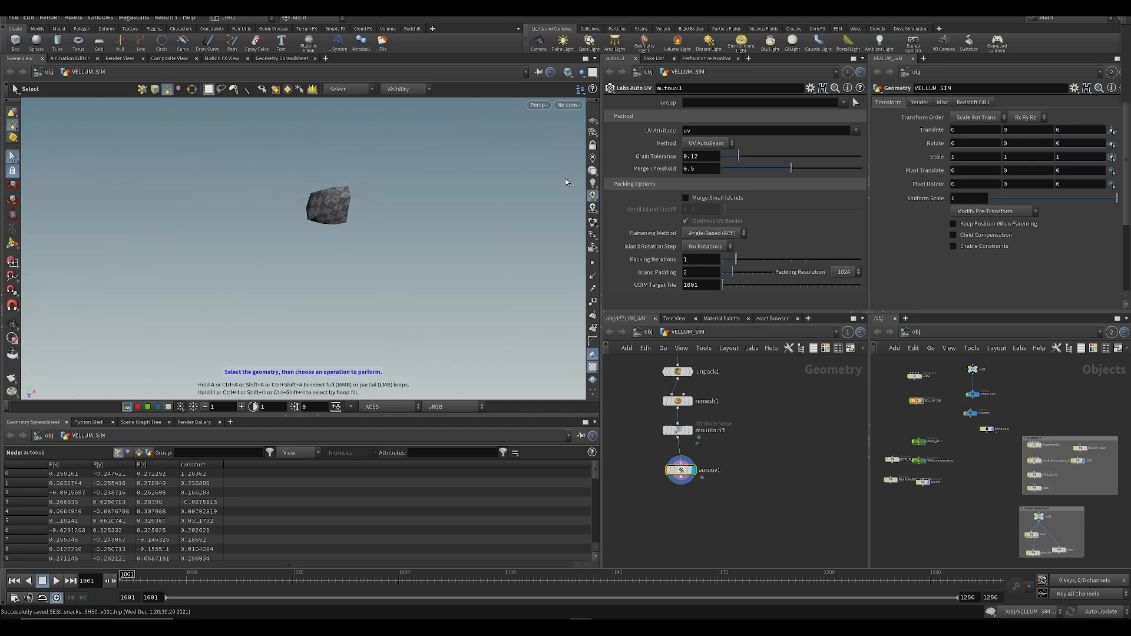
Step: Add a Null after autouv1 and name it CRUCHED_ICE
scroll(653, 487, down, 3)
key(Tab)
text(n)
key(Return)
click(703, 490)
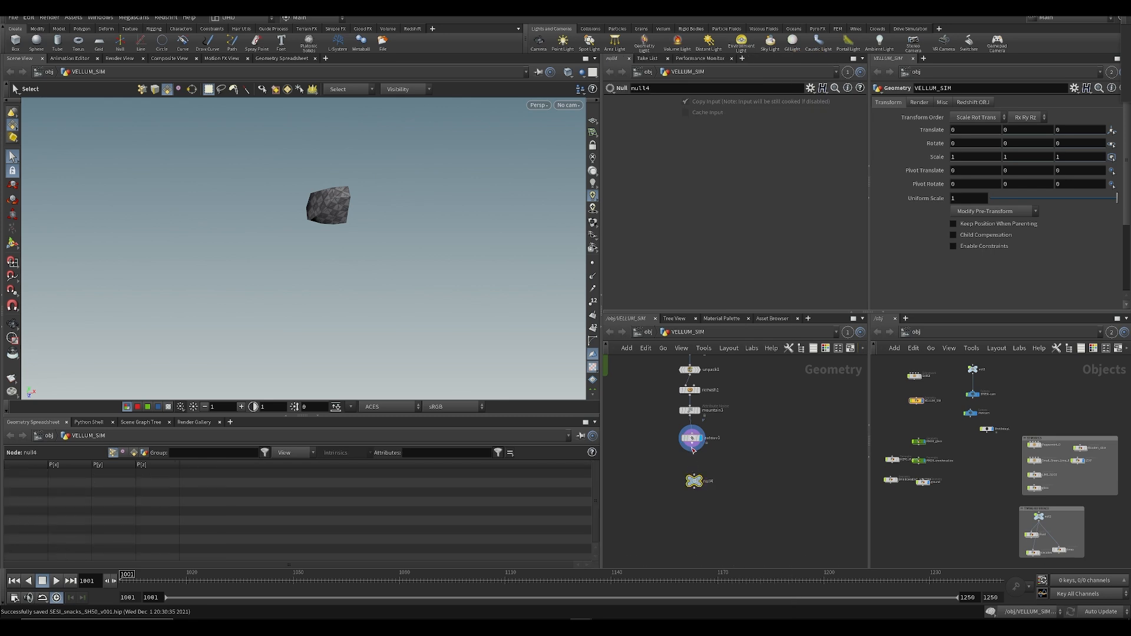
double_click(709, 482)
text(CRUCHED_ICE)
key(Return)
key(h)
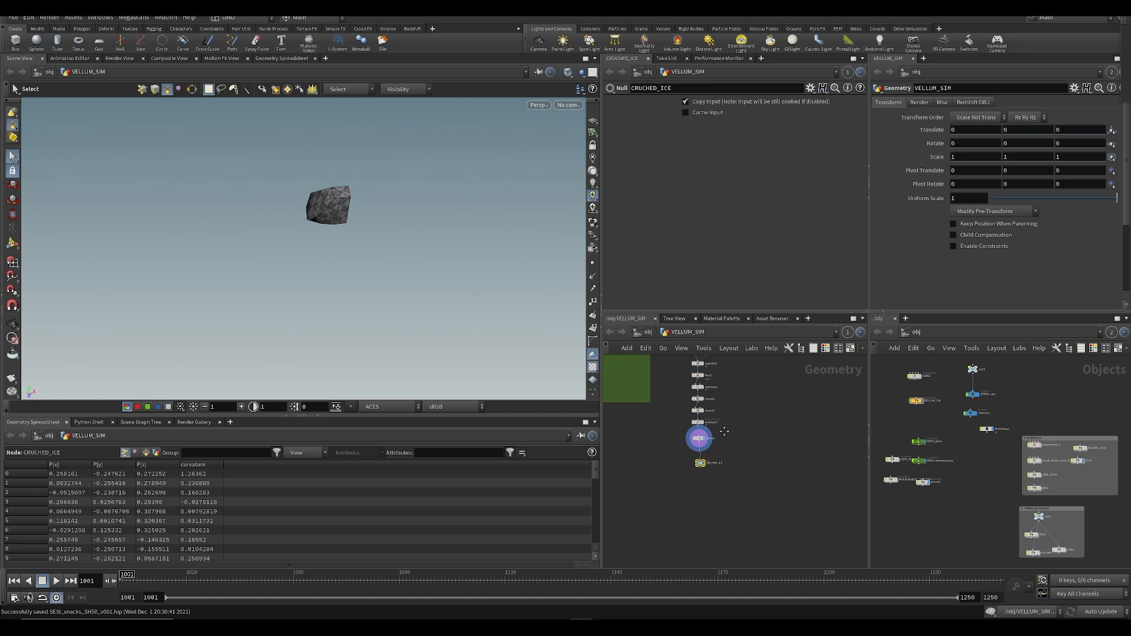
Step: Select the whole crushed-ice node chain and lay it out automatically
drag(747, 361, 690, 543)
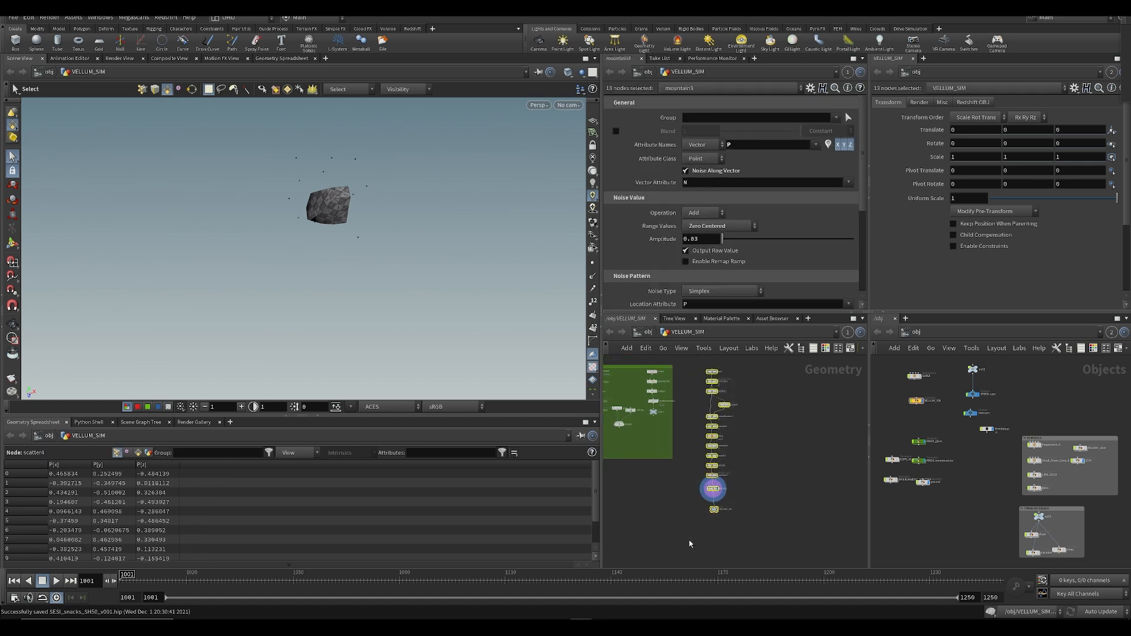
key(shift+l)
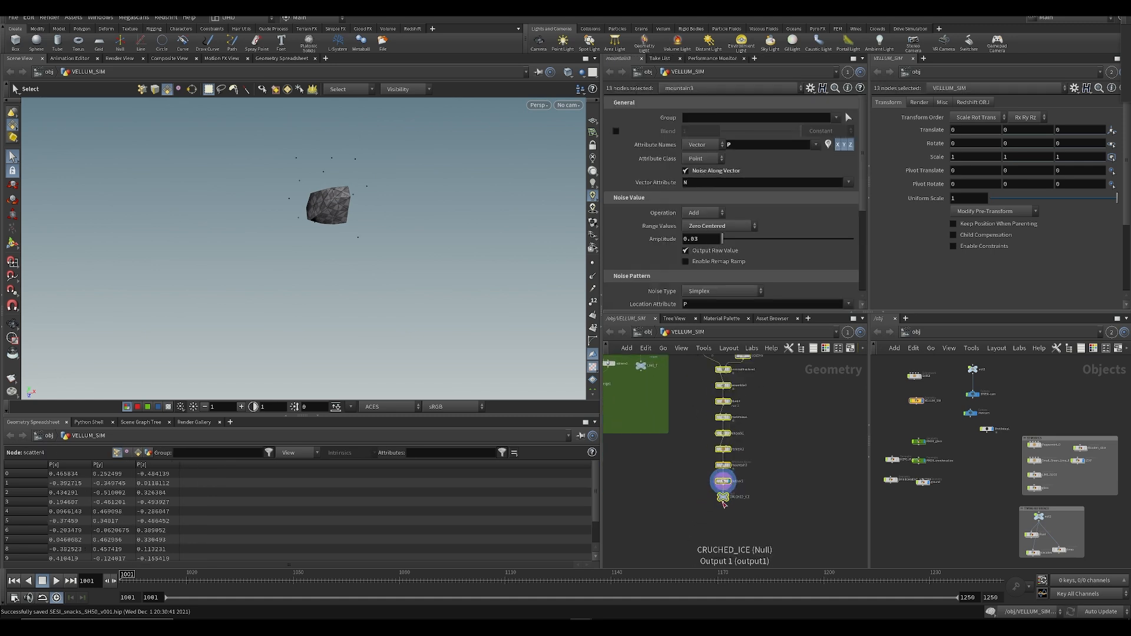
drag(724, 504, 727, 392)
middle_drag(730, 427, 681, 593)
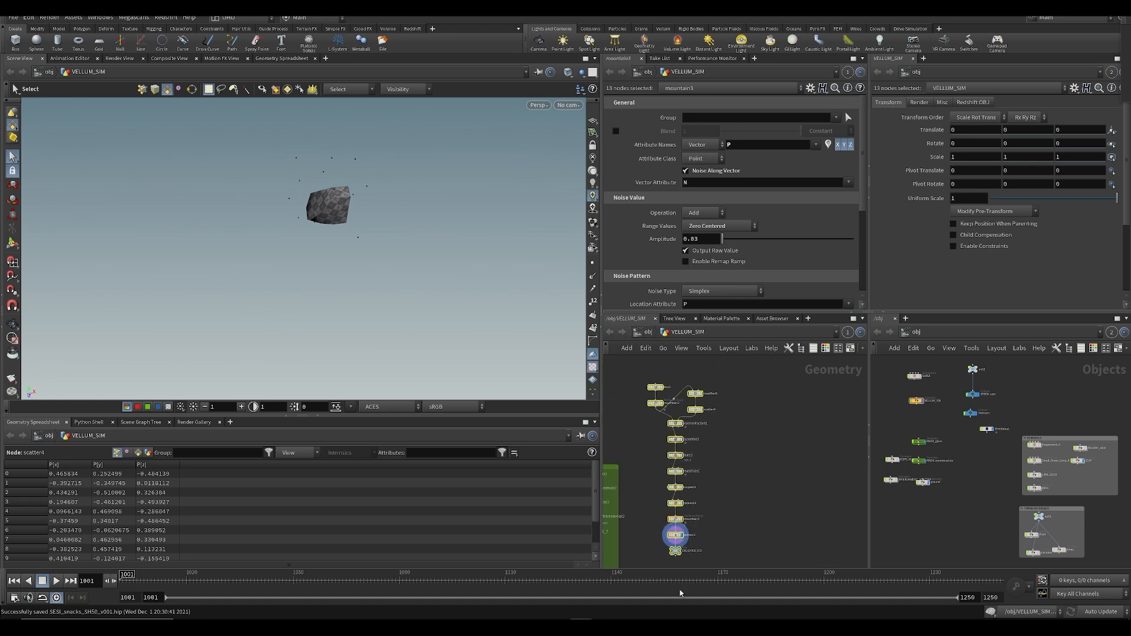
middle_drag(734, 502, 745, 458)
Step: Select every node of the crushed-ice chain and cut it out of VELLUM_SIM
click(745, 470)
scroll(744, 471, down, 3)
drag(757, 514, 686, 388)
scroll(725, 423, up, 2)
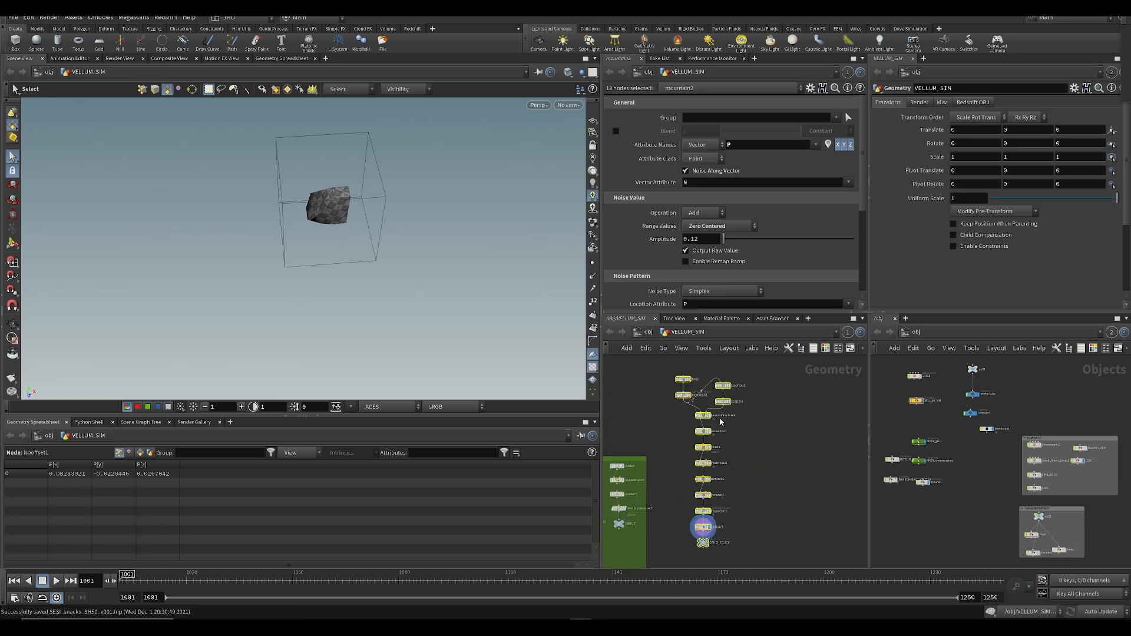
key(ctrl+x)
Step: Create a Geometry object named CRUSHED_ICE in the 3D models box, paste the cut node chain inside it and save
scroll(1061, 471, up, 2)
key(Tab)
text(ge)
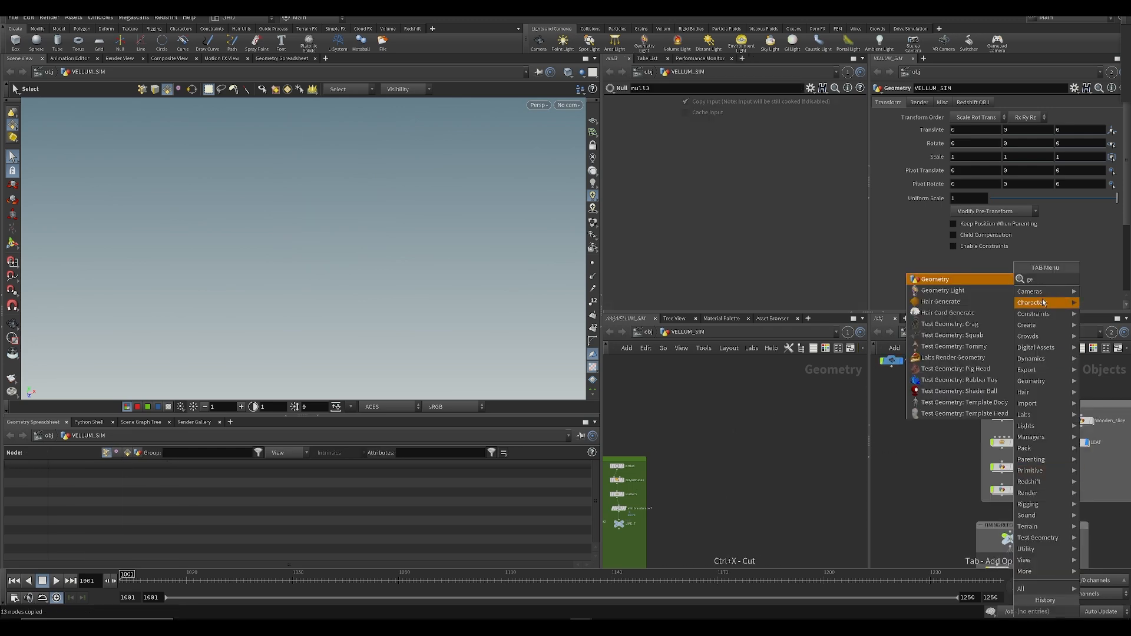
click(935, 280)
click(1096, 474)
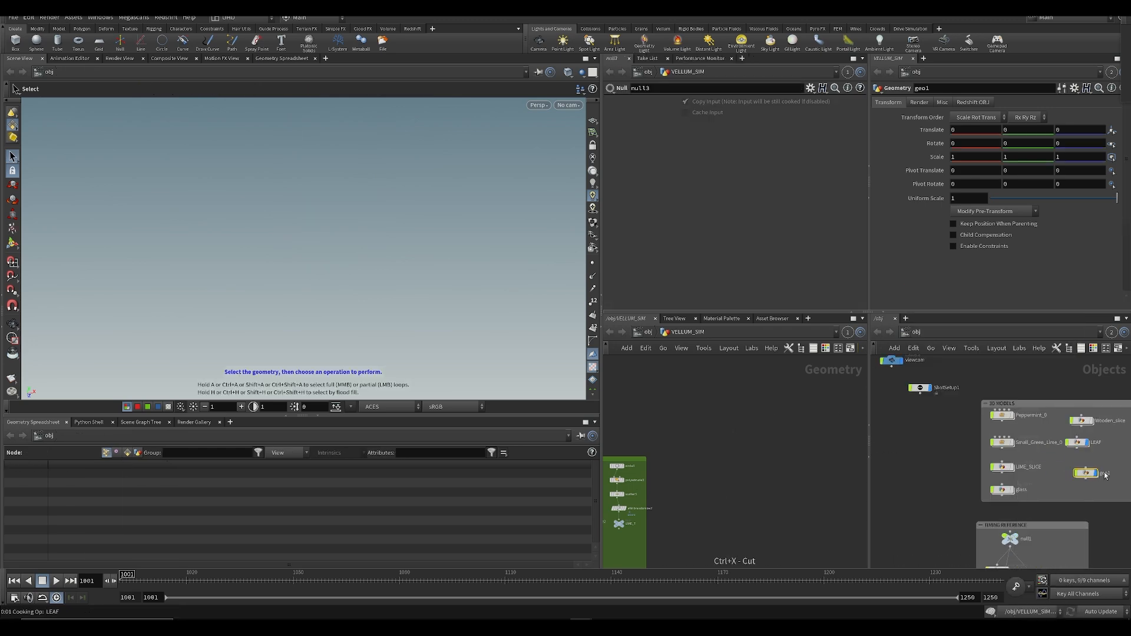
click(1104, 475)
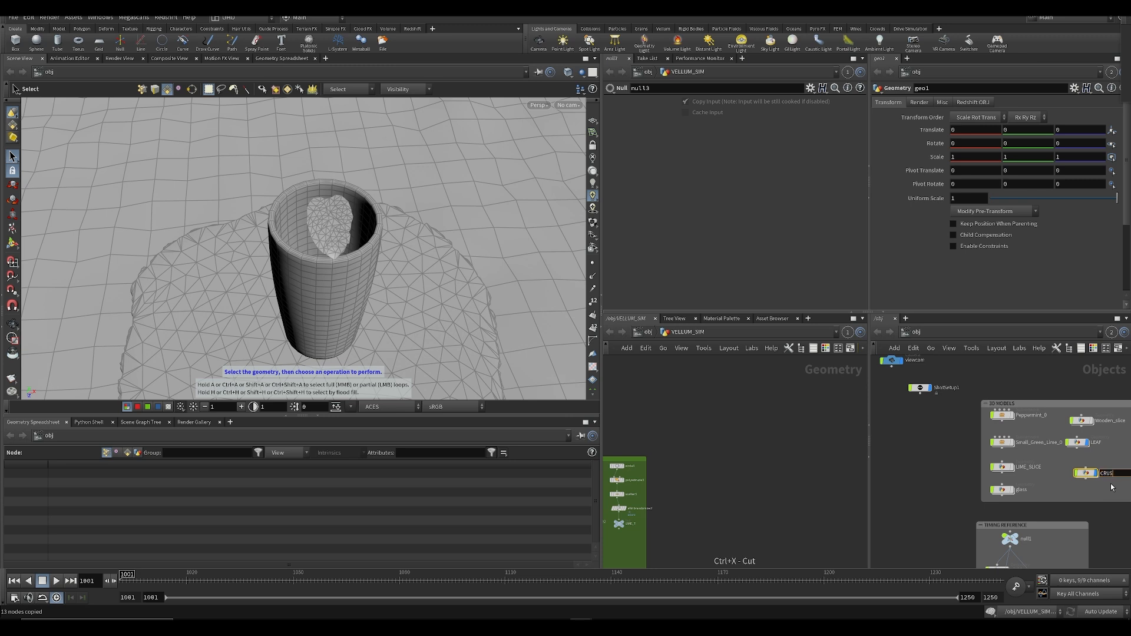
key(ctrl+a)
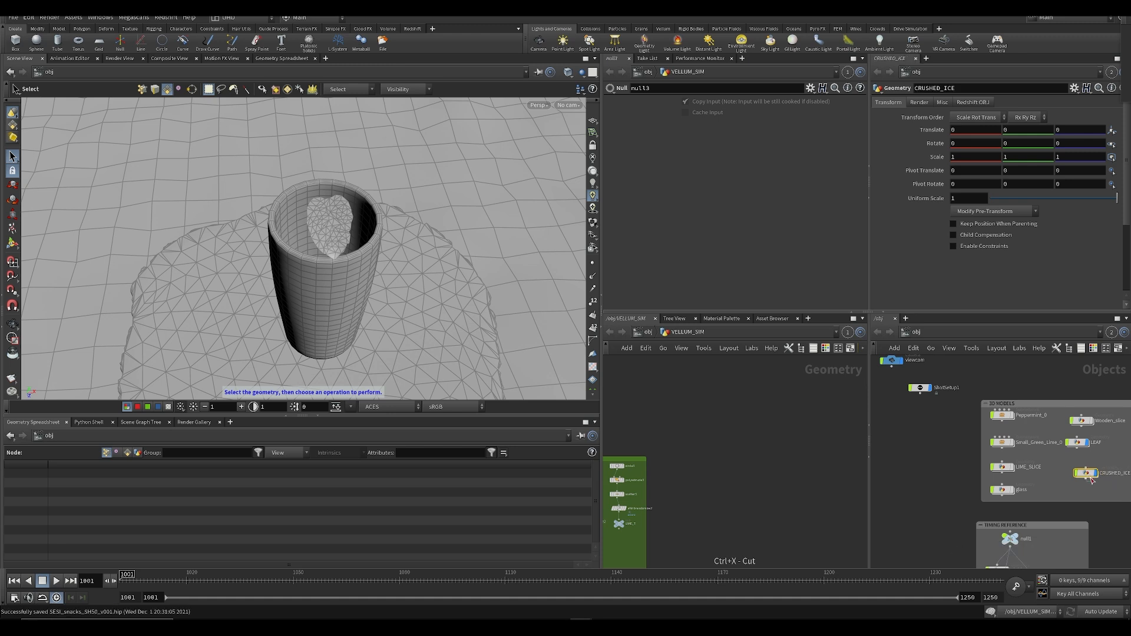
double_click(1087, 473)
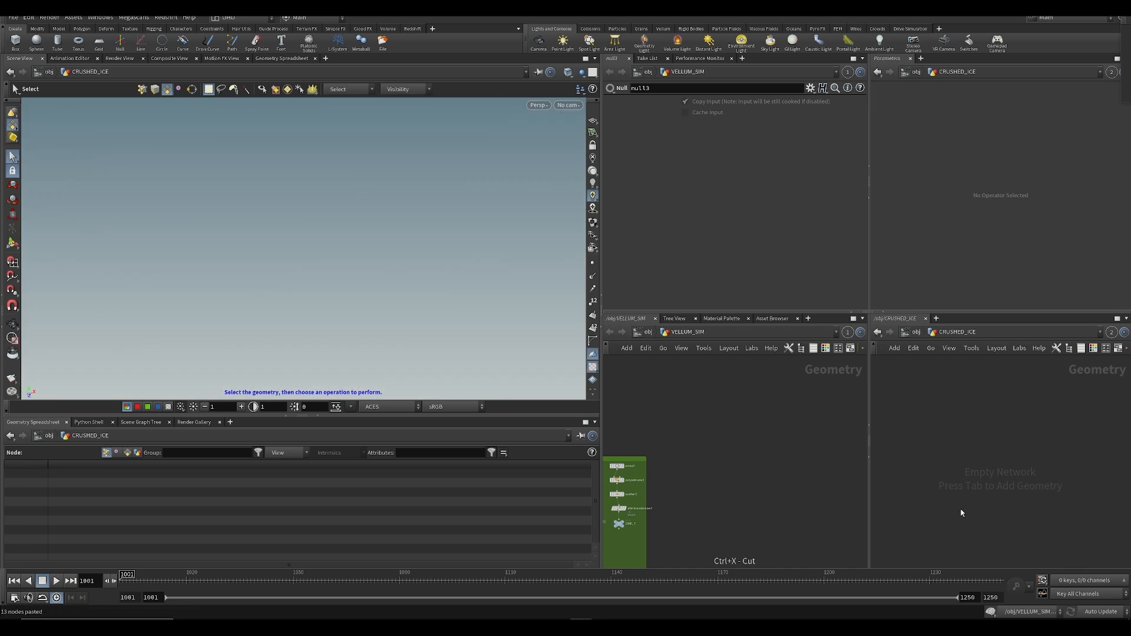
key(ctrl+s)
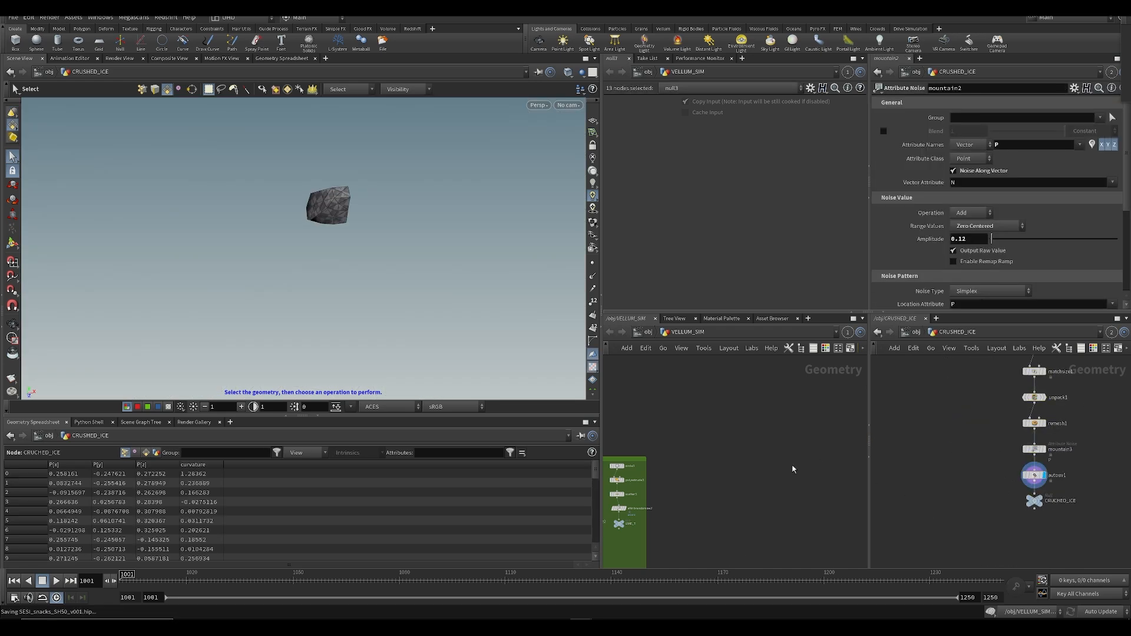
Step: Add an Object Merge in VELLUM_SIM that loads ../../CRUSHED_ICE/CRUCHED_ICE, display it and save the scene
key(Tab)
text(ob)
click(734, 458)
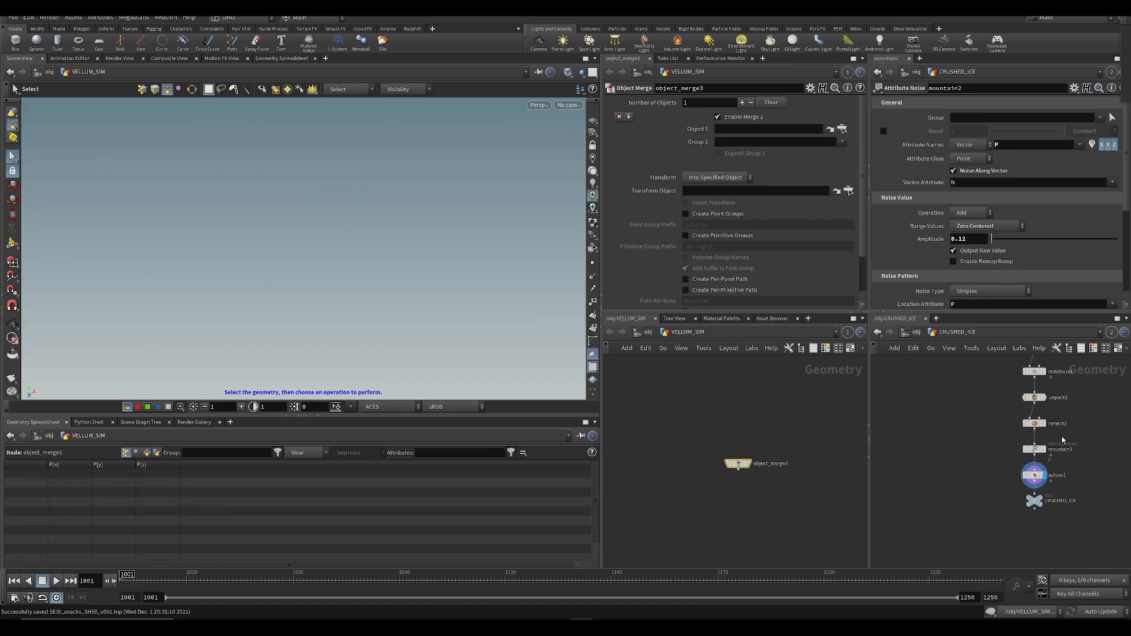
drag(1030, 508, 766, 129)
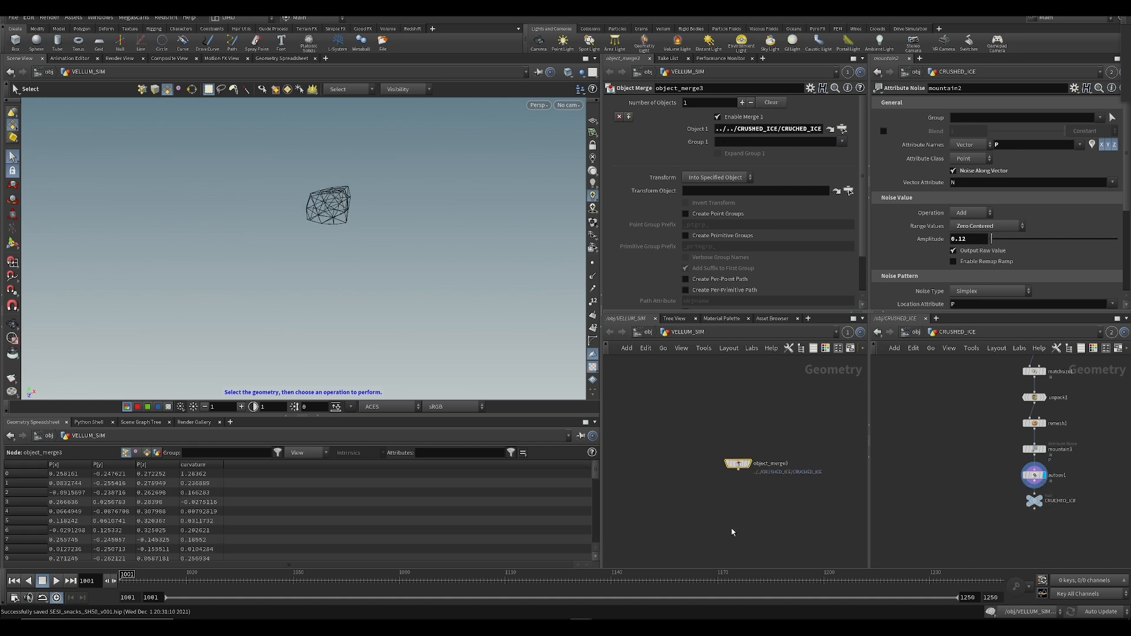
click(759, 444)
scroll(755, 449, down, 3)
middle_drag(697, 453, 770, 444)
scroll(722, 444, down, 2)
scroll(771, 445, down, 2)
key(ctrl+s)
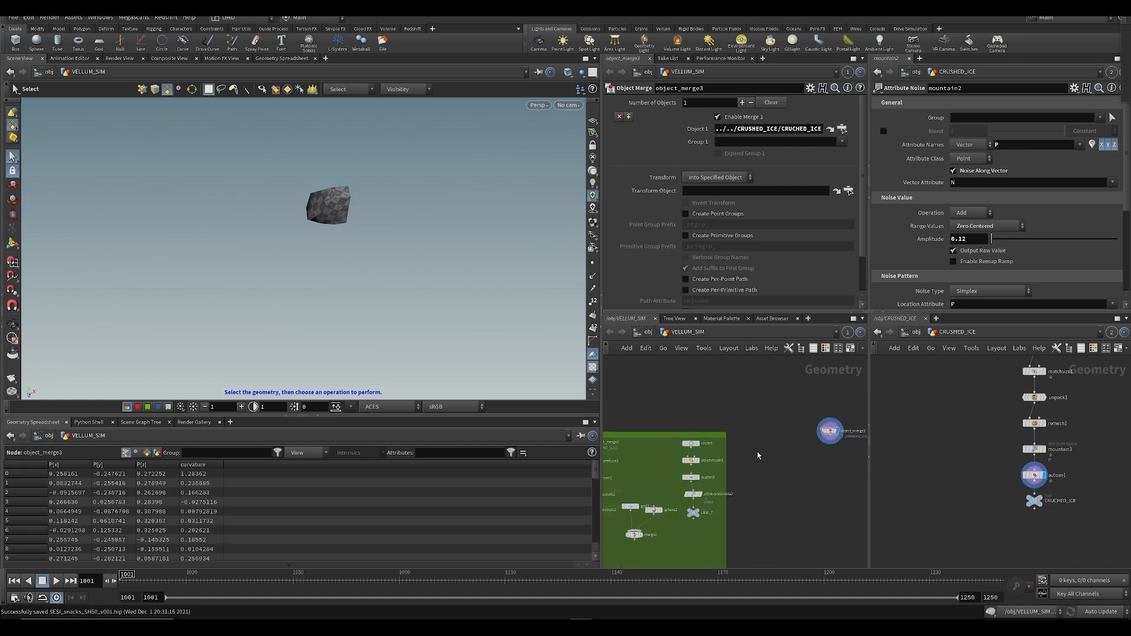
Step: Template the lime slice geometry from the green setup box as a size reference for the ice piece, and save
middle_drag(639, 486, 669, 461)
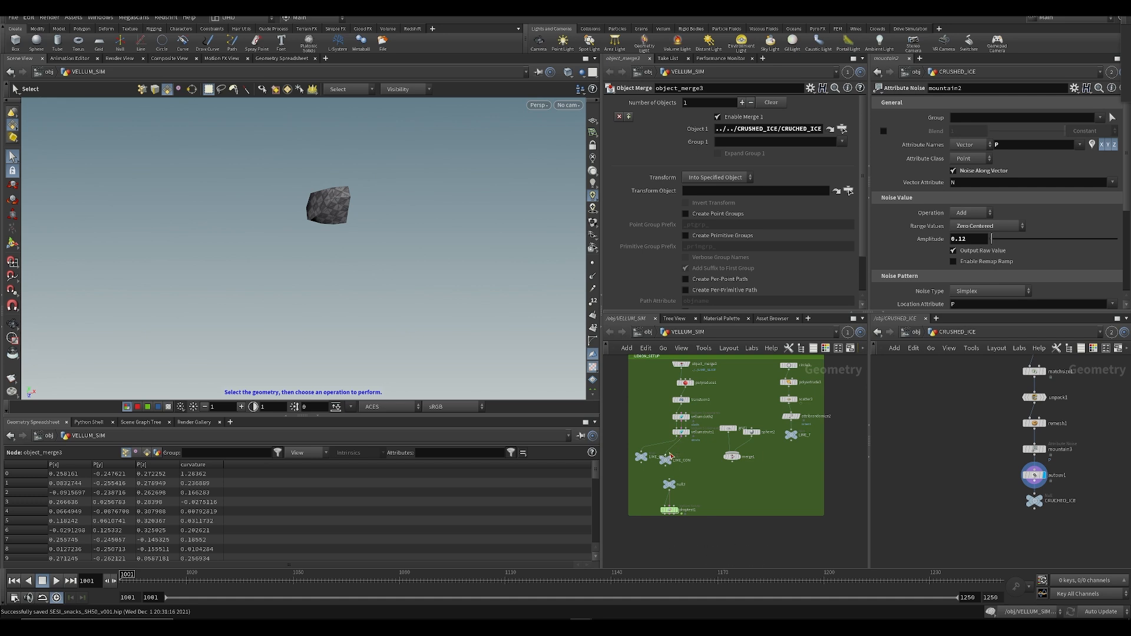
click(694, 410)
alt+drag(351, 225, 278, 248)
key(ctrl+s)
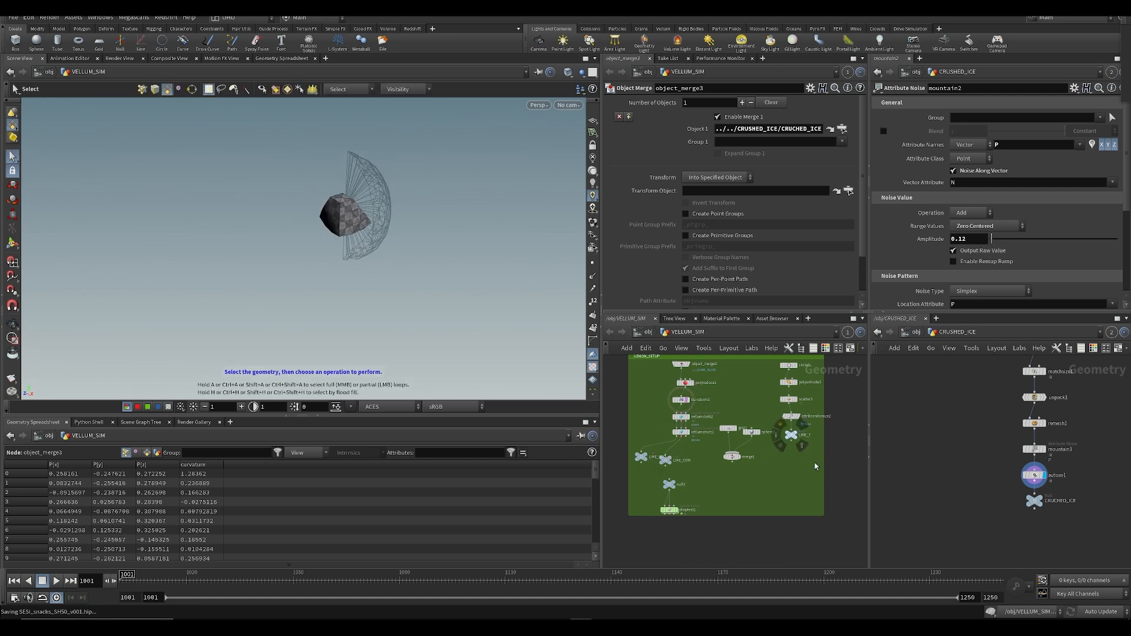
Step: Add a Transform node after object_merge3, set its Uniform Scale to 1.24 and save the scene
middle_drag(811, 457, 660, 464)
middle_drag(759, 406, 718, 469)
key(Tab)
text(trans)
key(Return)
key(Return)
key(ctrl+s)
middle_drag(682, 186, 803, 223)
key(Escape)
drag(419, 267, 564, 225)
key(ctrl+s)
key(s)
scroll(740, 460, up, 3)
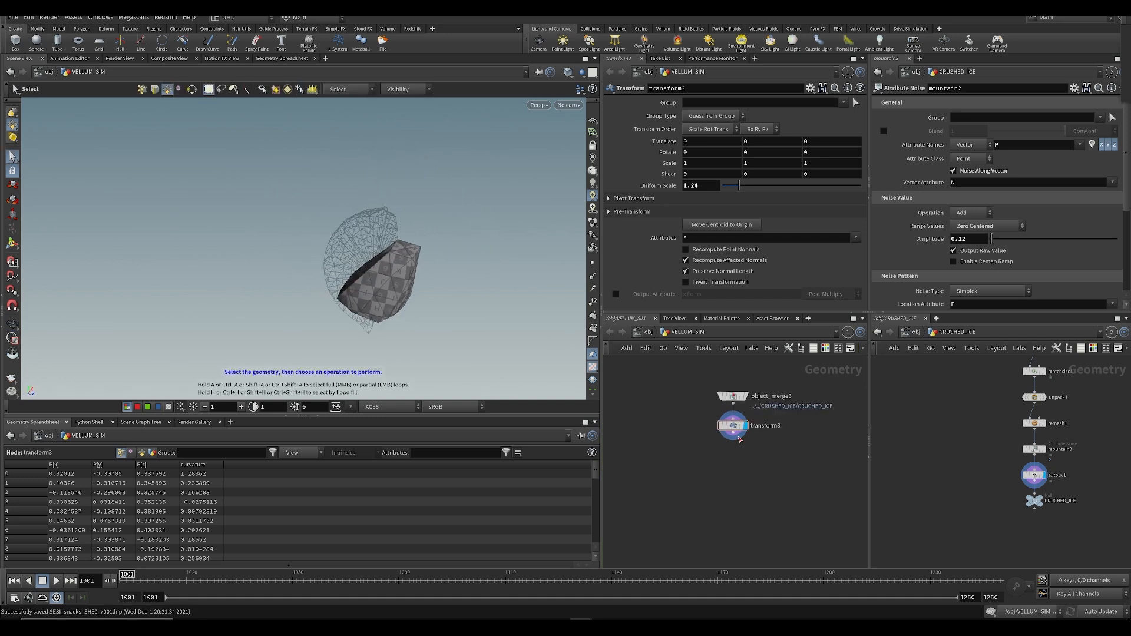
Step: Move the ice piece's centroid to the origin in transform3 and save the scene
click(723, 225)
key(ctrl+s)
alt+drag(492, 268, 456, 265)
scroll(430, 277, down, 5)
alt+drag(403, 297, 497, 259)
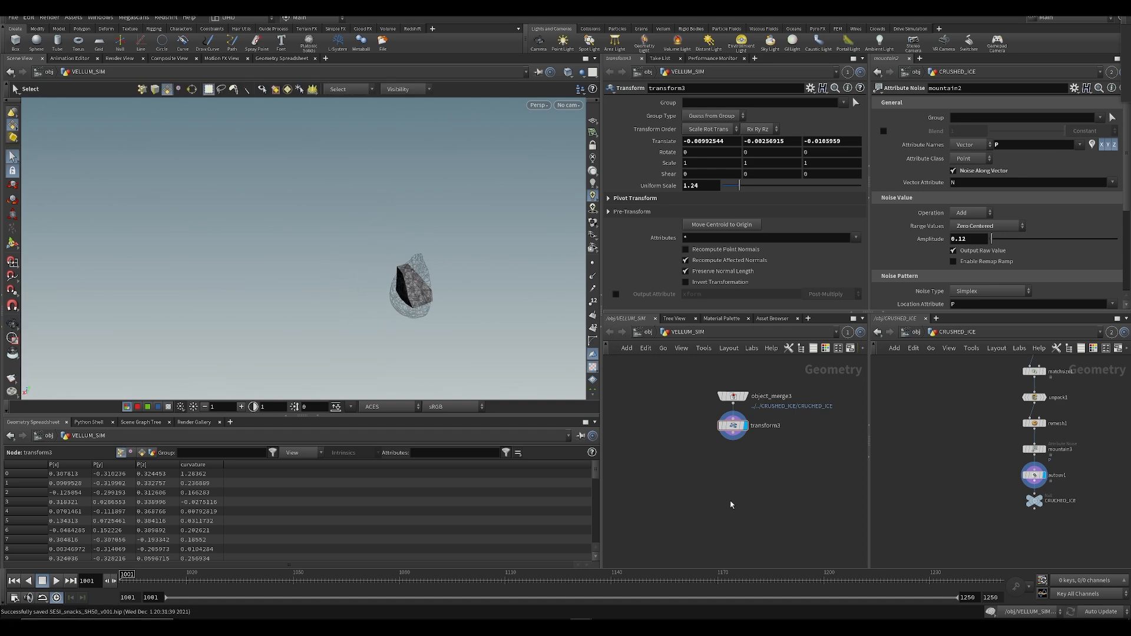
key(Tab)
text(vell)
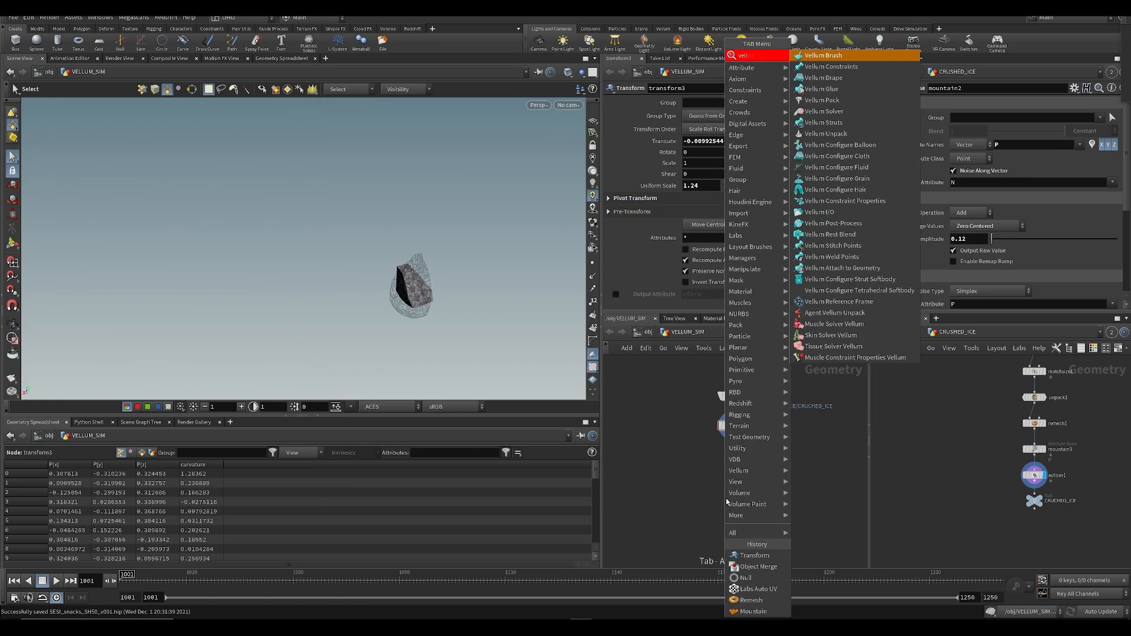
key(Escape)
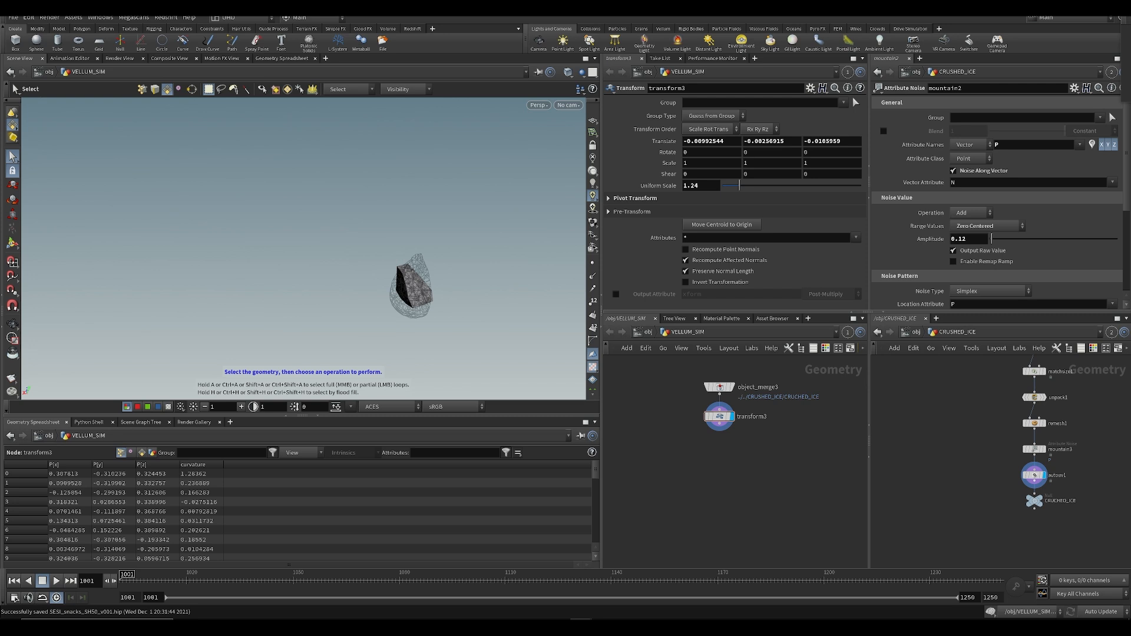
Step: Save the scene and turn off the lime slice template in the green setup box
click(748, 451)
middle_drag(747, 451, 727, 438)
key(ctrl+s)
scroll(654, 413, down, 4)
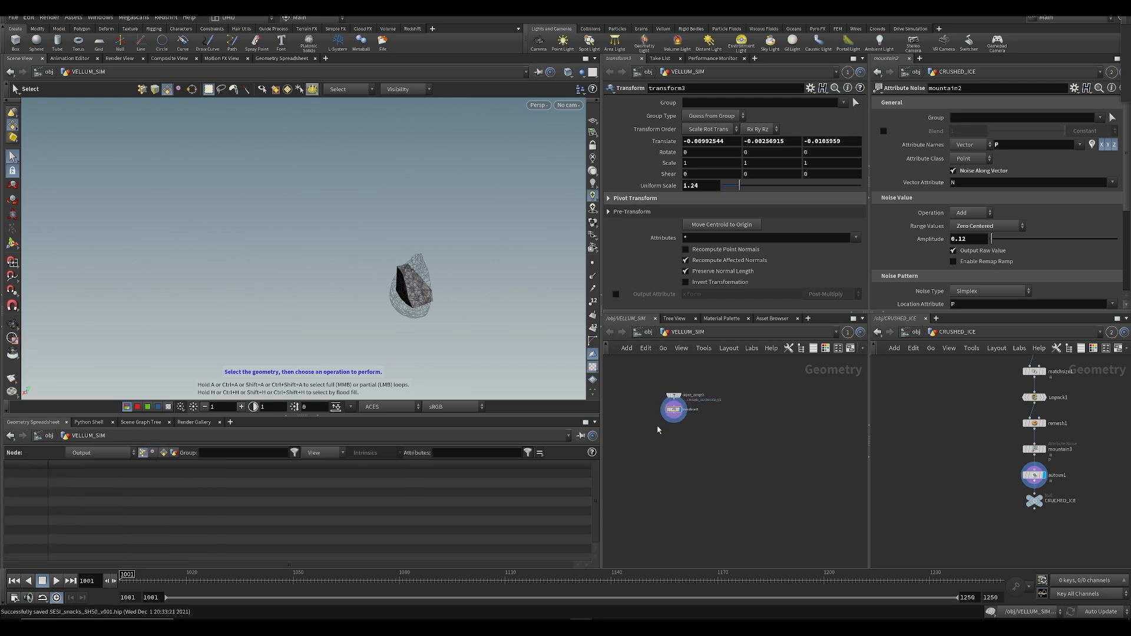
middle_drag(654, 415, 791, 437)
middle_drag(620, 438, 725, 415)
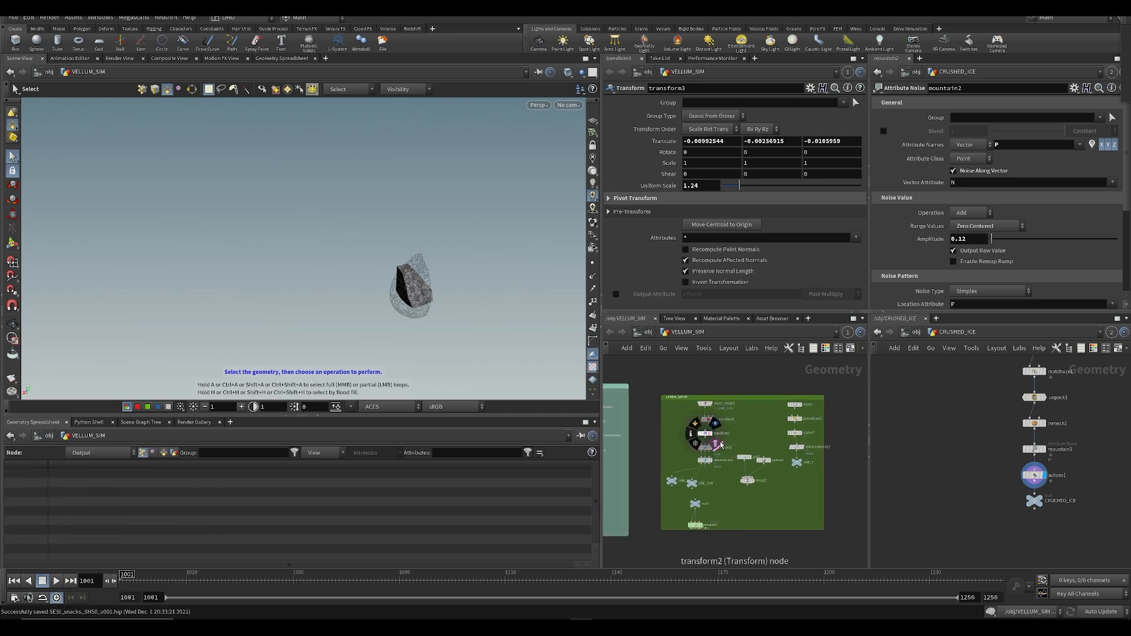
Step: Add a Vellum Constraints node, wire transform3 into its geometry input, display it and save the scene
key(Tab)
text(vell)
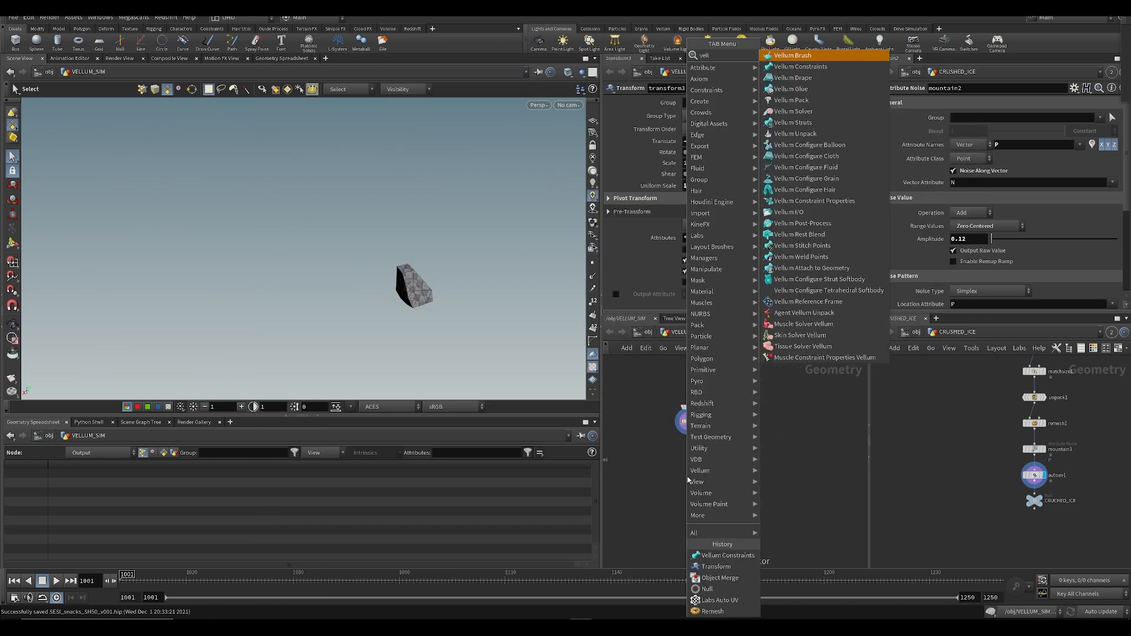
key(Escape)
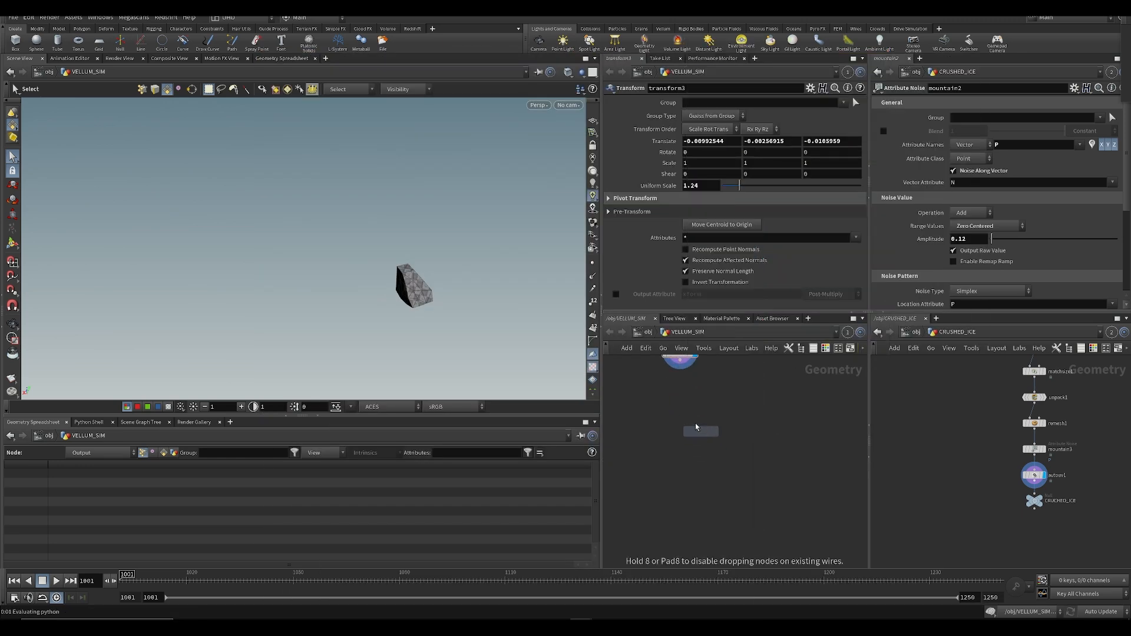
click(682, 412)
middle_drag(682, 412, 691, 450)
scroll(691, 449, up, 1)
click(691, 390)
click(691, 444)
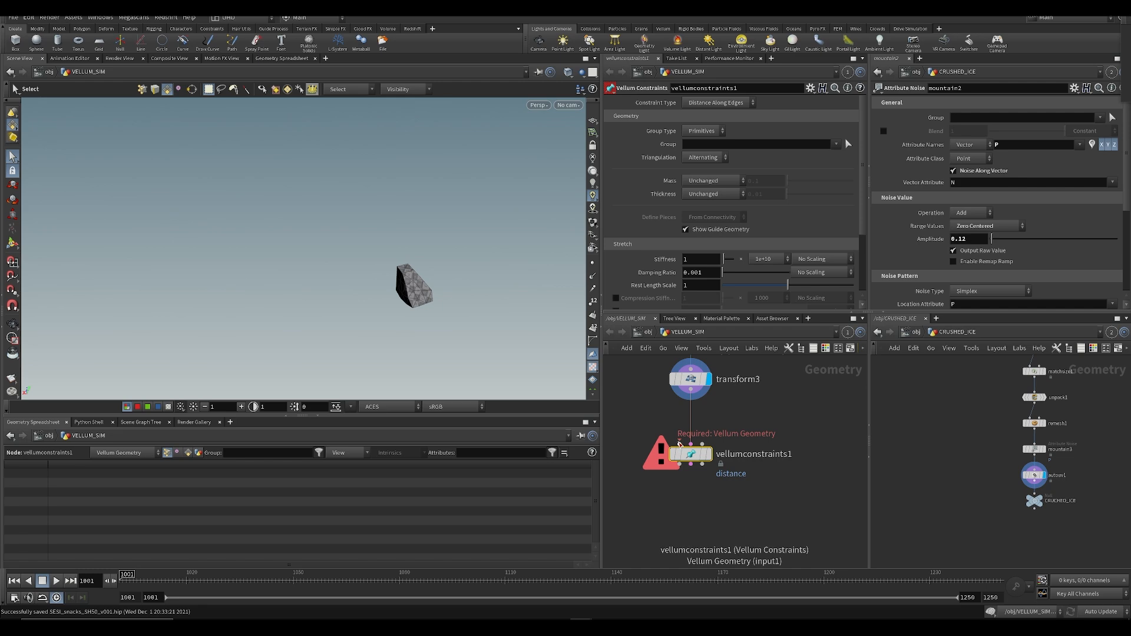
click(708, 454)
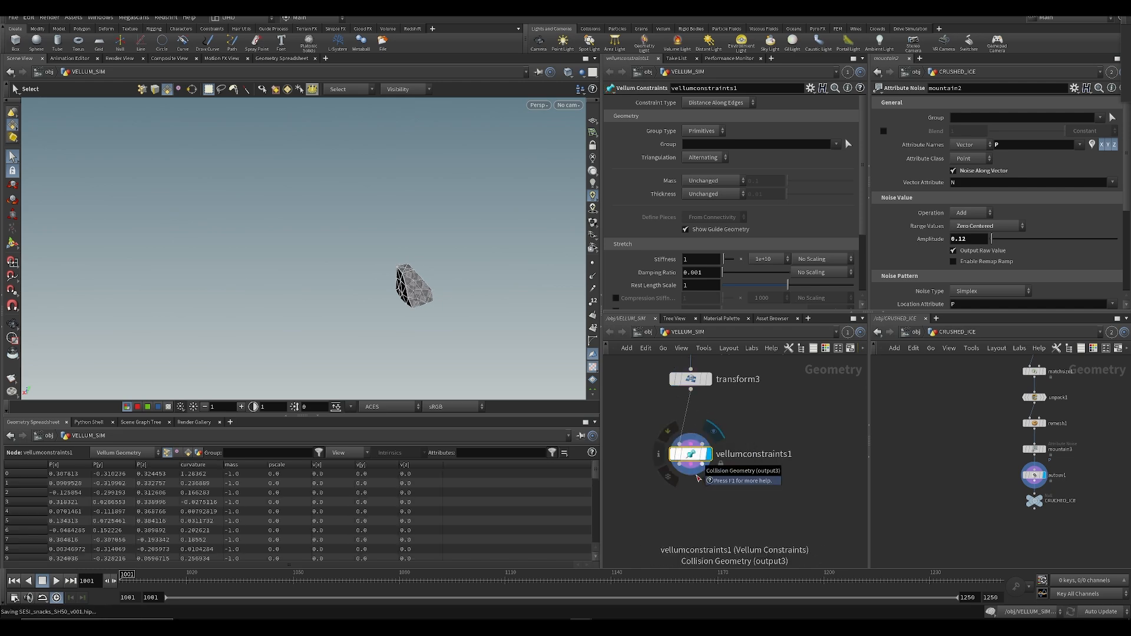
Step: Add a Null below vellumconstraints1, wire it to the Vellum geometry output and save the scene
scroll(698, 478, down, 3)
middle_drag(683, 542, 709, 488)
key(Tab)
text(null)
key(Return)
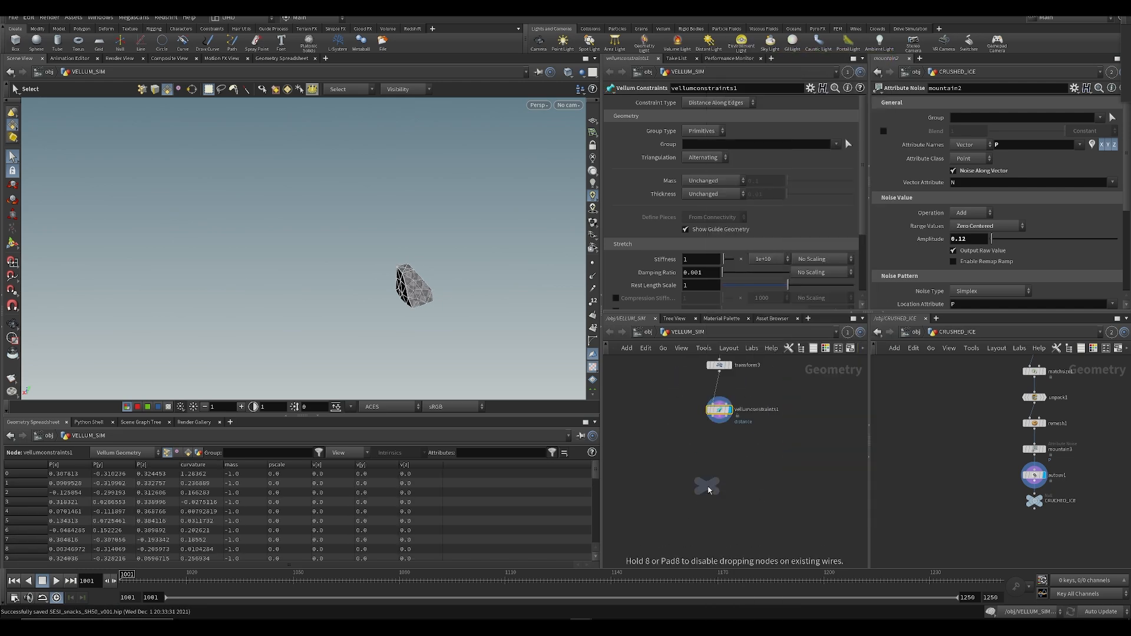
click(692, 486)
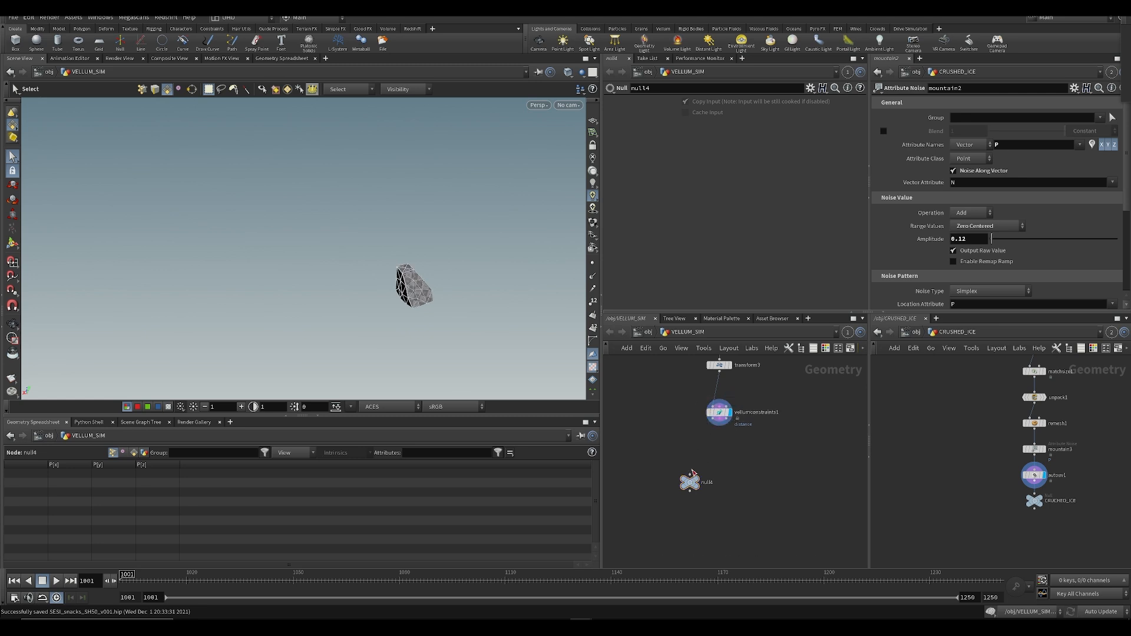
click(690, 475)
click(713, 419)
drag(719, 414, 719, 397)
middle_drag(729, 420, 727, 425)
key(ctrl+s)
Step: Rename the new null to ICE_GEO
double_click(707, 489)
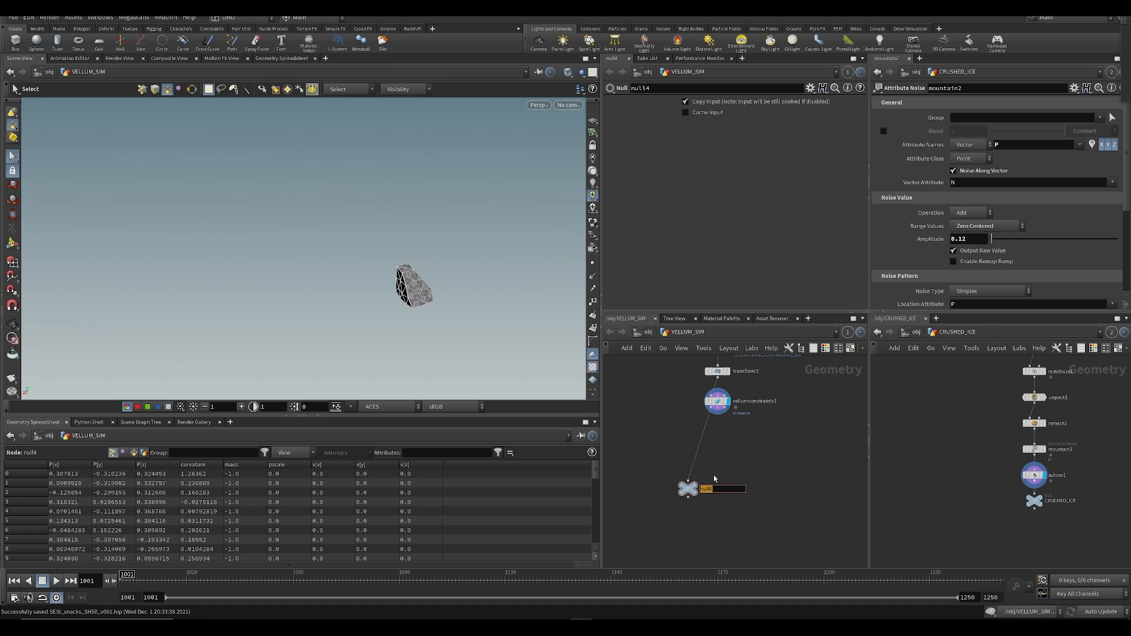
text(GEO)
key(Return)
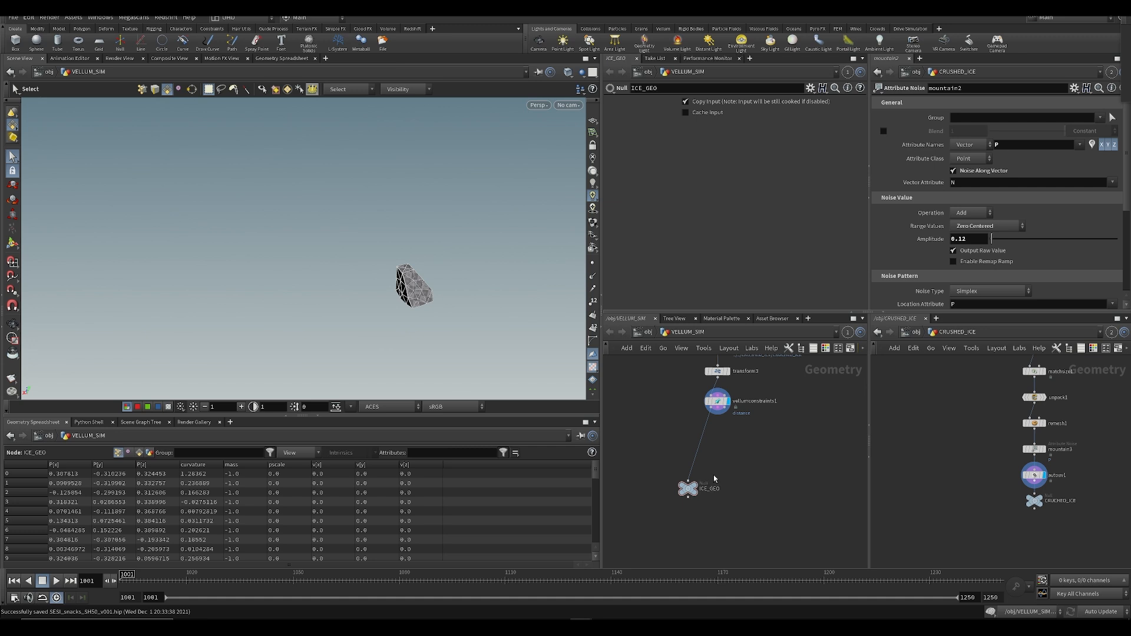
Step: Duplicate ICE_GEO as a second null named ICE_CON on the constraint output of vellumconstraints1, and save
drag(690, 495, 688, 463)
key(ctrl+c)
key(ctrl+v)
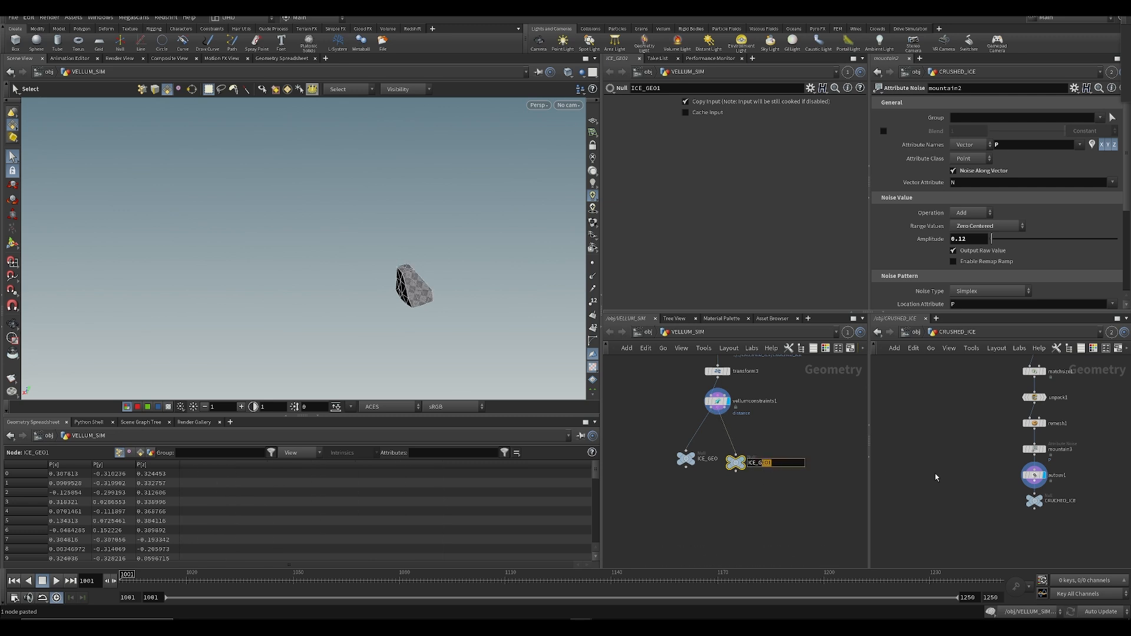
key(Return)
key(ctrl+s)
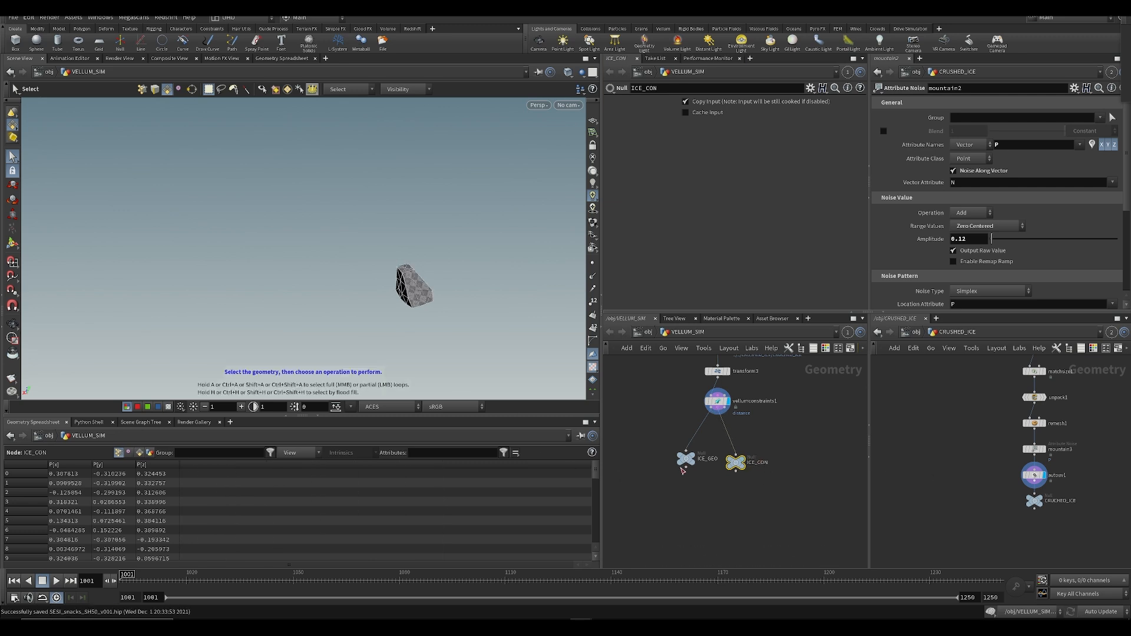
Step: Set the Constraint Type of vellumconstraints1 to Shape Match and save the scene
drag(698, 414, 710, 415)
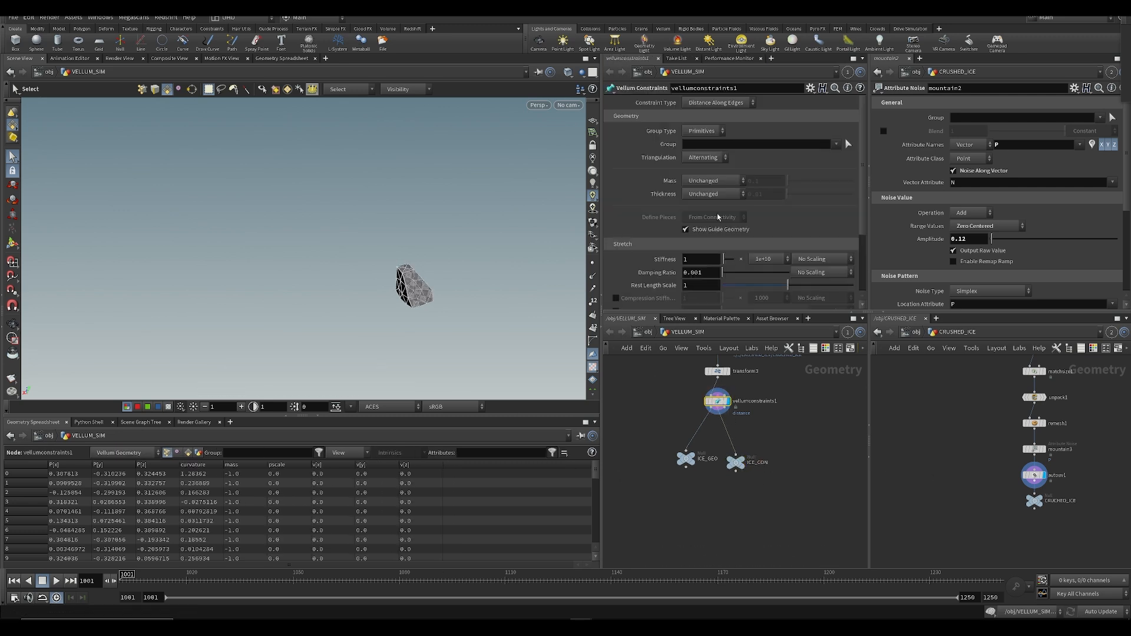
click(713, 104)
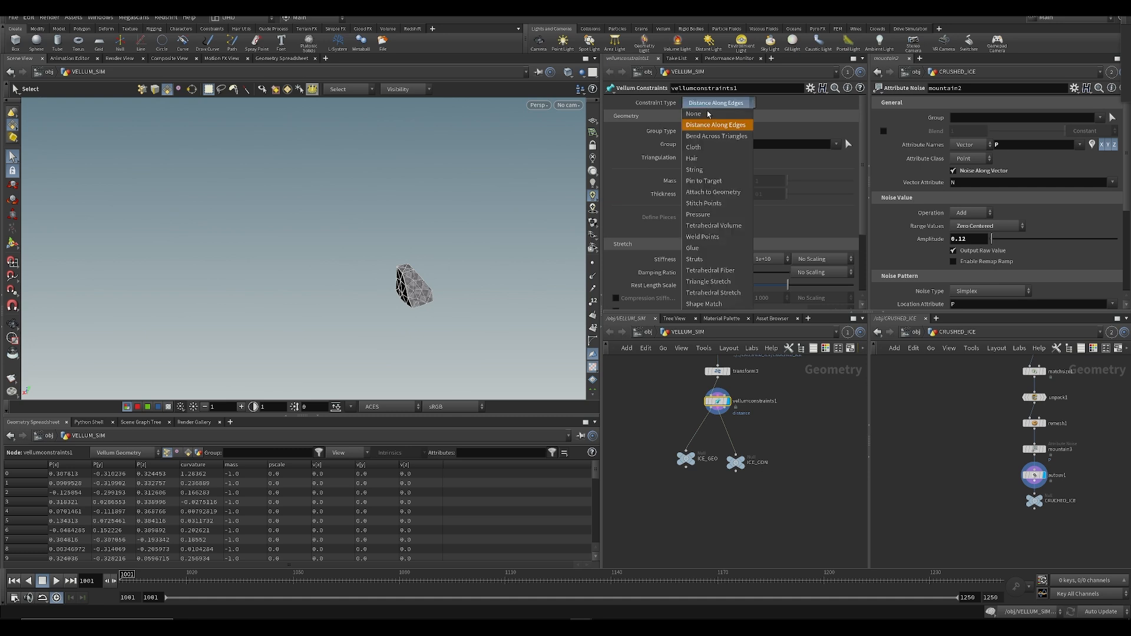
click(707, 304)
middle_drag(670, 421, 657, 383)
key(ctrl+s)
Step: Display ICE_CON, add a Vellum Solver and wire ICE_GEO and ICE_CON into its geometry and constraint inputs
click(680, 416)
middle_drag(707, 488, 699, 488)
click(726, 414)
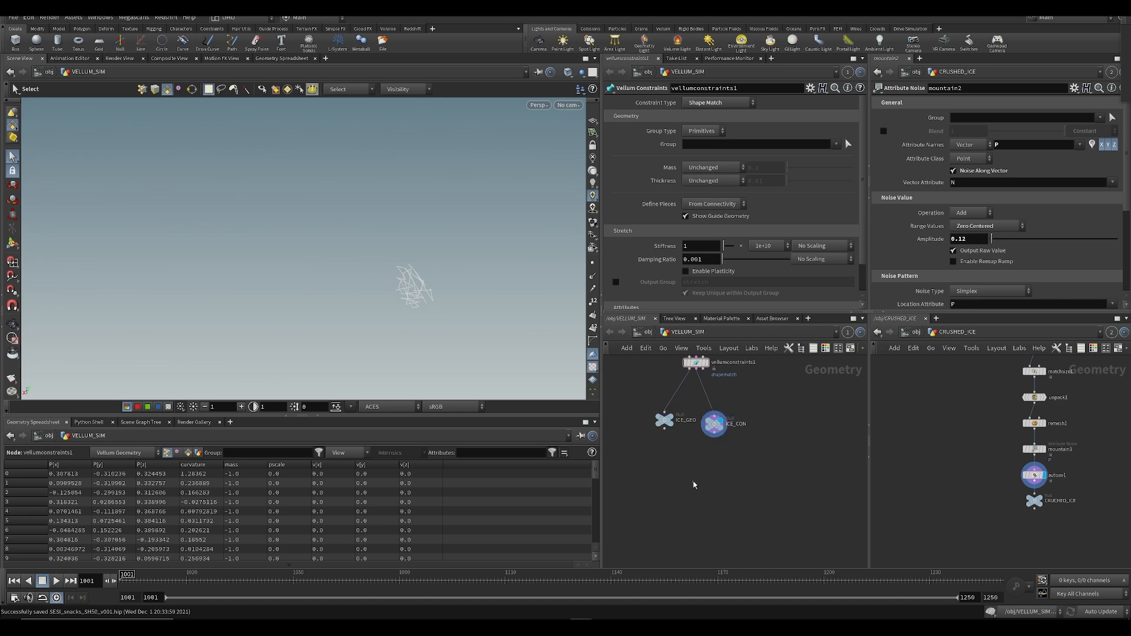
key(Tab)
text(vellum so)
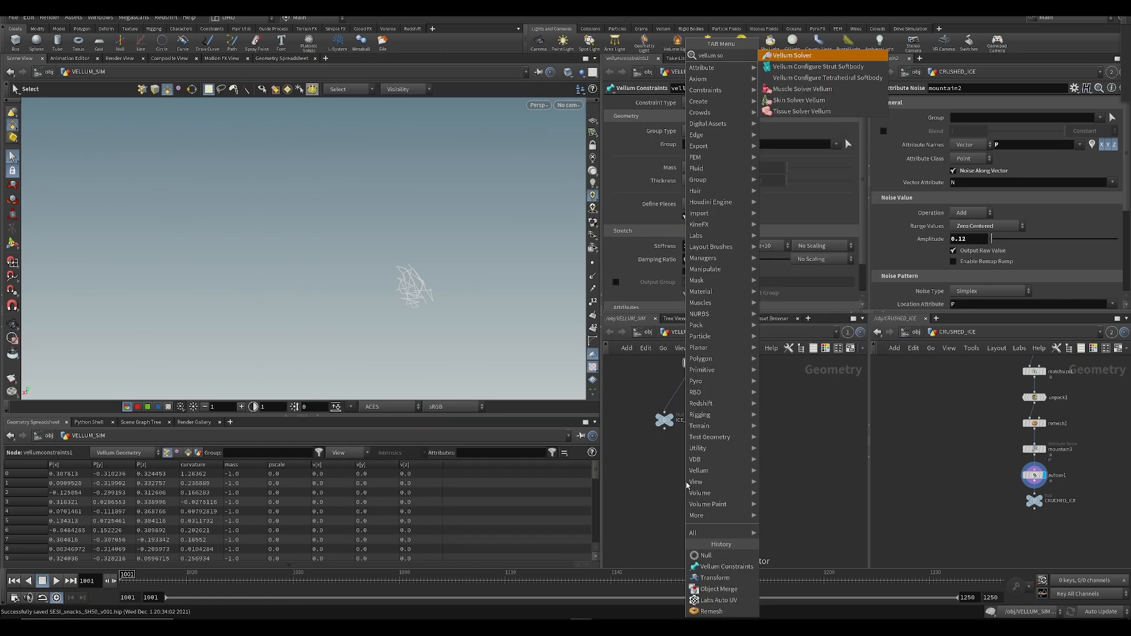
key(Return)
drag(665, 429, 673, 510)
click(684, 517)
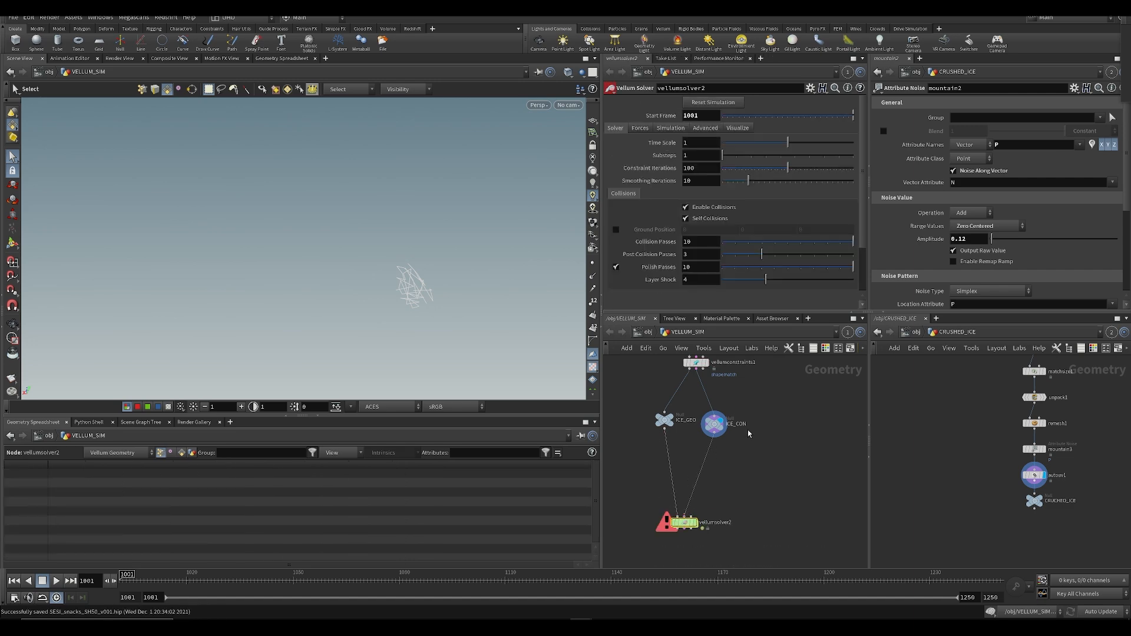
Step: Move grid1, sphere2 and merge1 out of the green setup box and connect merge1 to vellumsolver2's collision input
middle_drag(746, 434, 840, 405)
middle_drag(649, 435, 804, 462)
middle_drag(684, 439, 746, 459)
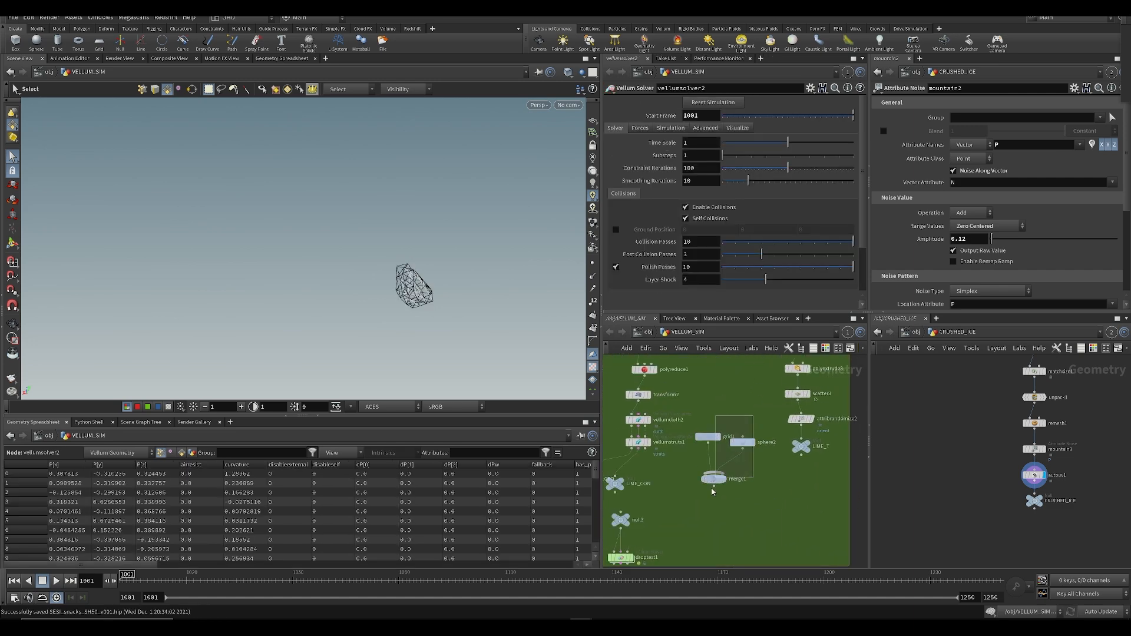
drag(722, 475, 704, 523)
key(ctrl+x)
middle_drag(842, 492, 655, 490)
scroll(755, 498, up, 2)
middle_drag(756, 499, 714, 478)
key(ctrl+v)
click(663, 521)
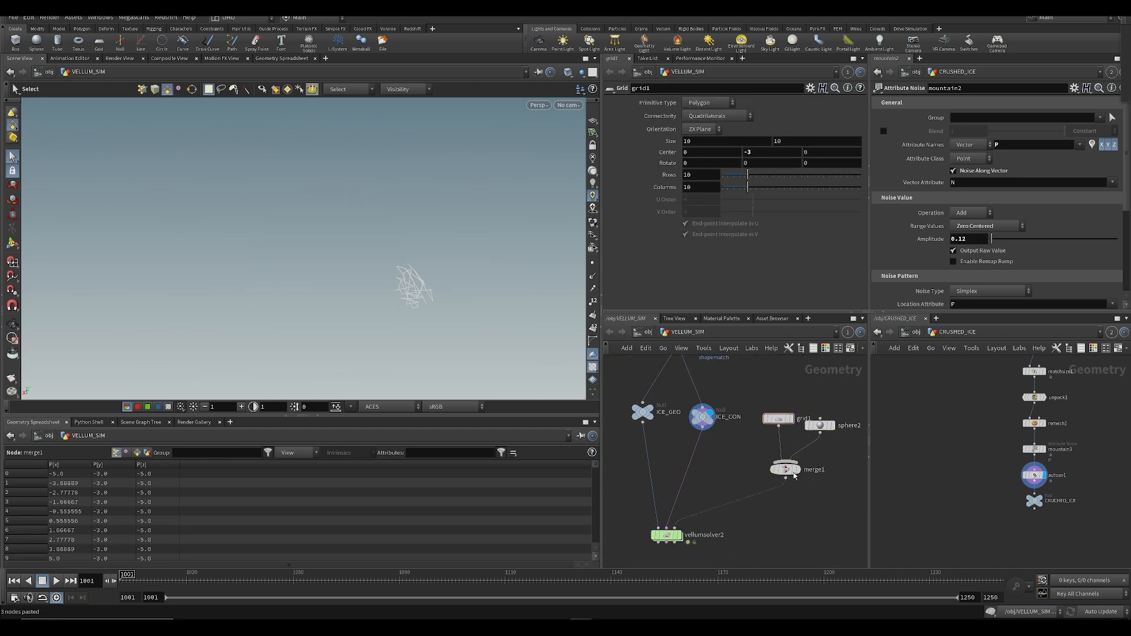
Step: Template merge1 to show the grid and sphere colliders beside the ice piece, and save the scene
click(804, 487)
alt+drag(424, 330, 530, 353)
scroll(543, 377, down, 2)
alt+drag(554, 436, 569, 373)
key(ctrl+s)
middle_drag(710, 500, 708, 406)
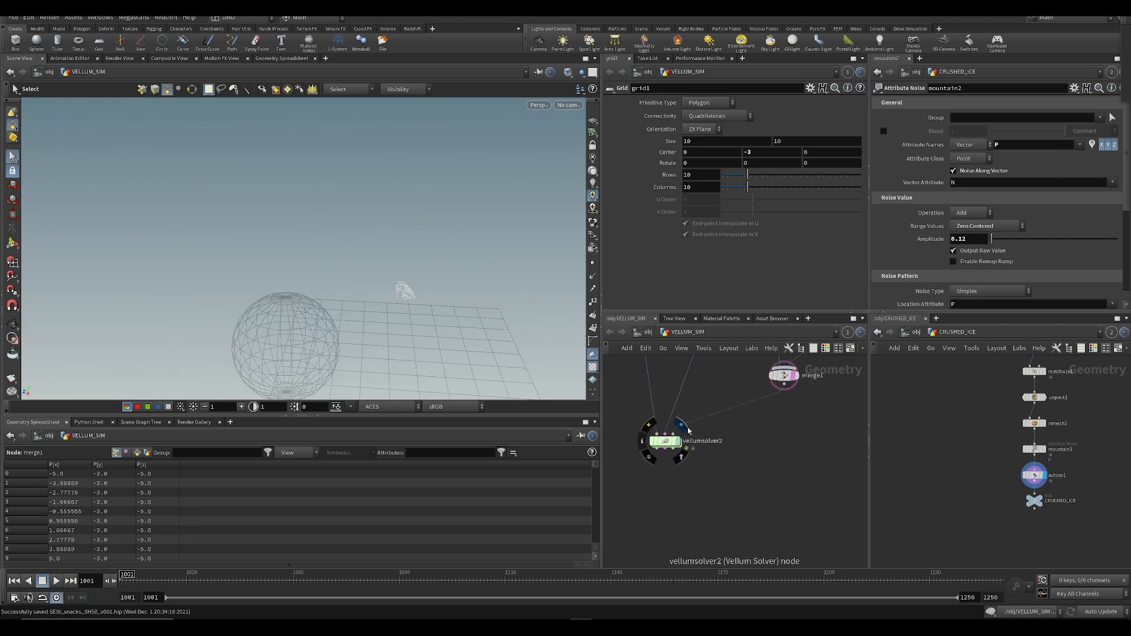
Step: Display vellumsolver2, turn off merge1's template, set the solver's Substeps to 5 and save the scene
click(678, 442)
click(666, 443)
text(5)
key(Return)
key(ctrl+s)
alt+drag(439, 280, 428, 245)
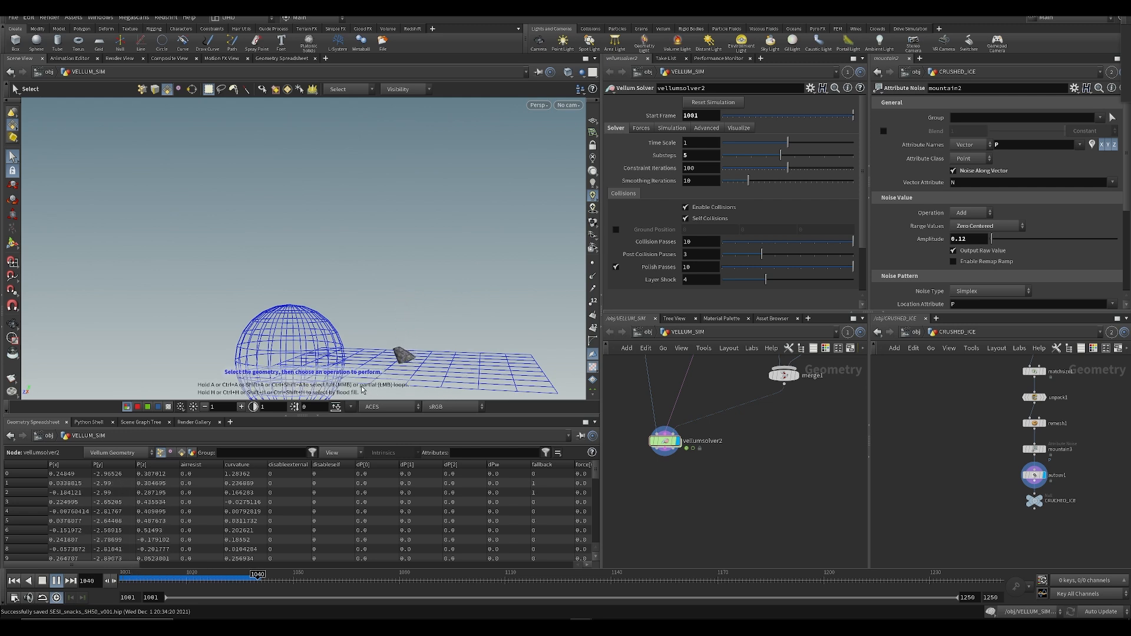
Step: Play the ice simulation from the first frame and inspect its drop onto the grid from several angles
click(265, 578)
alt+drag(366, 322, 411, 263)
alt+right_drag(412, 262, 384, 304)
alt+drag(384, 304, 409, 312)
alt+right_drag(409, 312, 375, 310)
key(ctrl+Up)
key(Up)
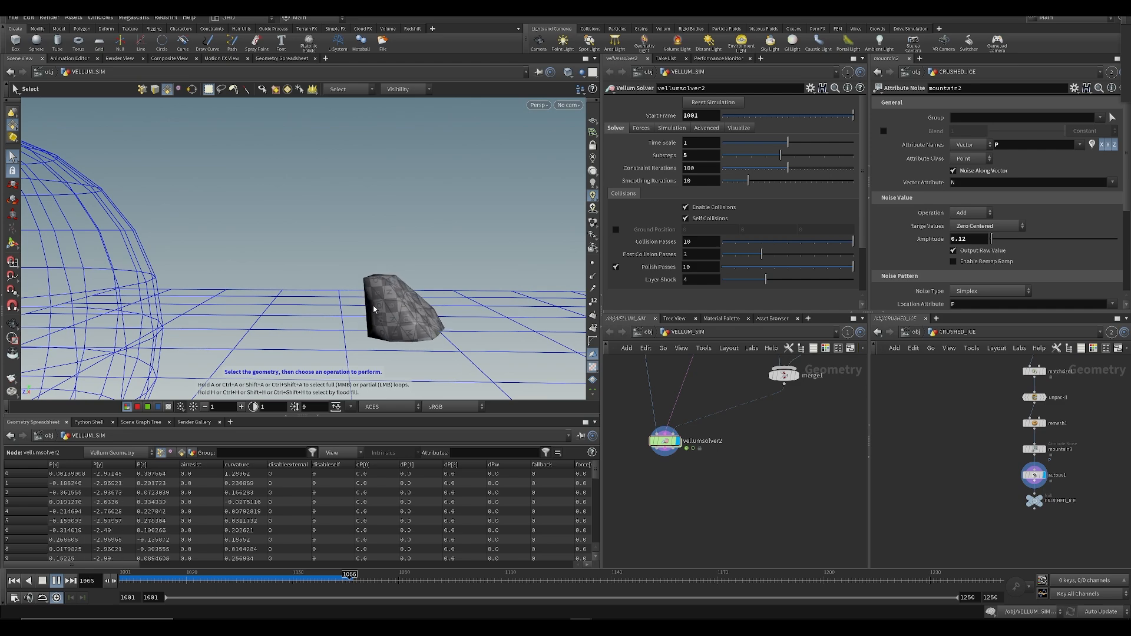
key(Up)
alt+drag(376, 308, 359, 377)
drag(190, 586, 288, 580)
alt+drag(368, 253, 417, 212)
alt+right_drag(417, 212, 408, 303)
mouse_move(408, 303)
alt+mouse_down()
mouse_move(433, 277)
mouse_move(422, 313)
alt+mouse_up()
key(ctrl+Up)
key(Up)
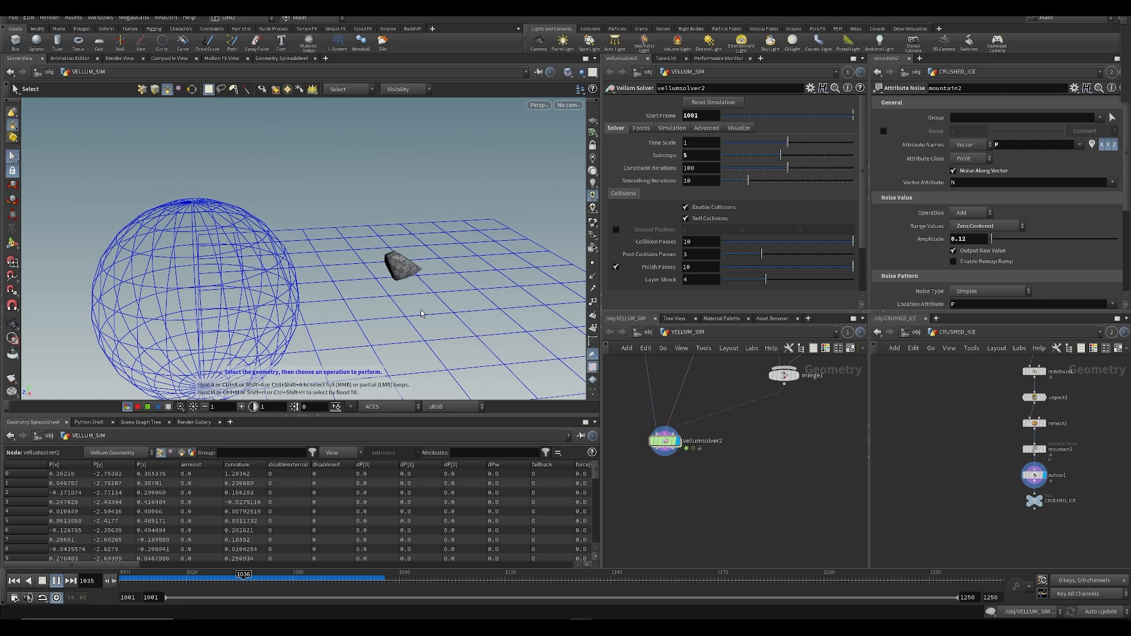
key(ctrl+Up)
key(Up)
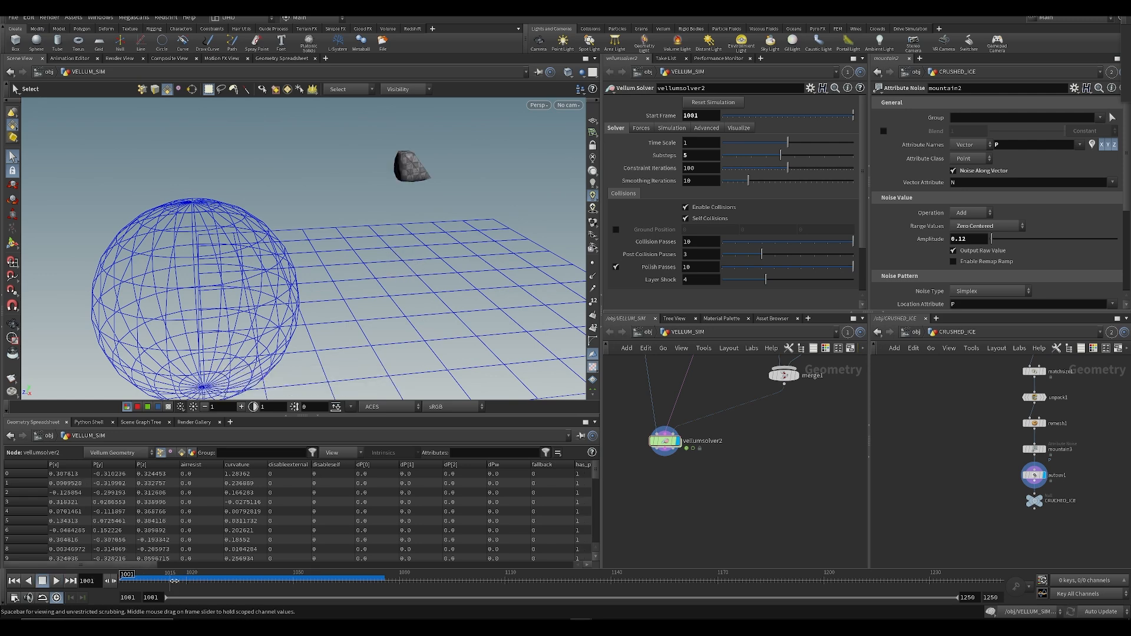
Step: Add a Box node, template it and connect it to merge1 as another collider
scroll(769, 469, down, 3)
scroll(802, 461, up, 3)
mouse_move(802, 462)
middle_down()
mouse_move(789, 472)
mouse_move(793, 454)
middle_up()
key(Tab)
text(box)
key(Return)
click(795, 457)
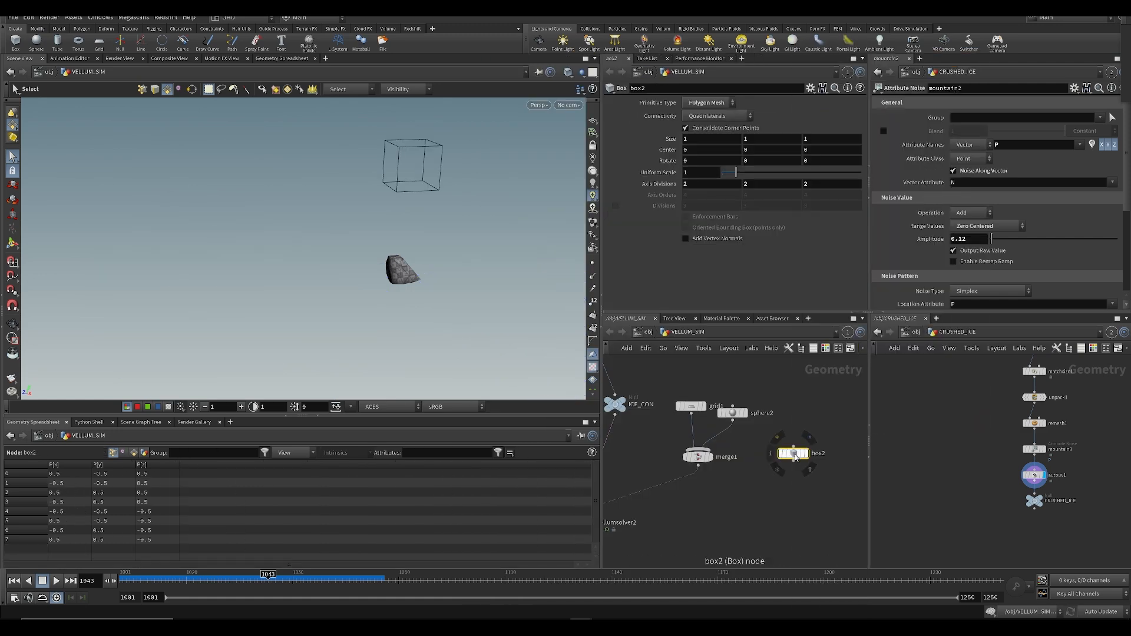
click(812, 473)
click(712, 448)
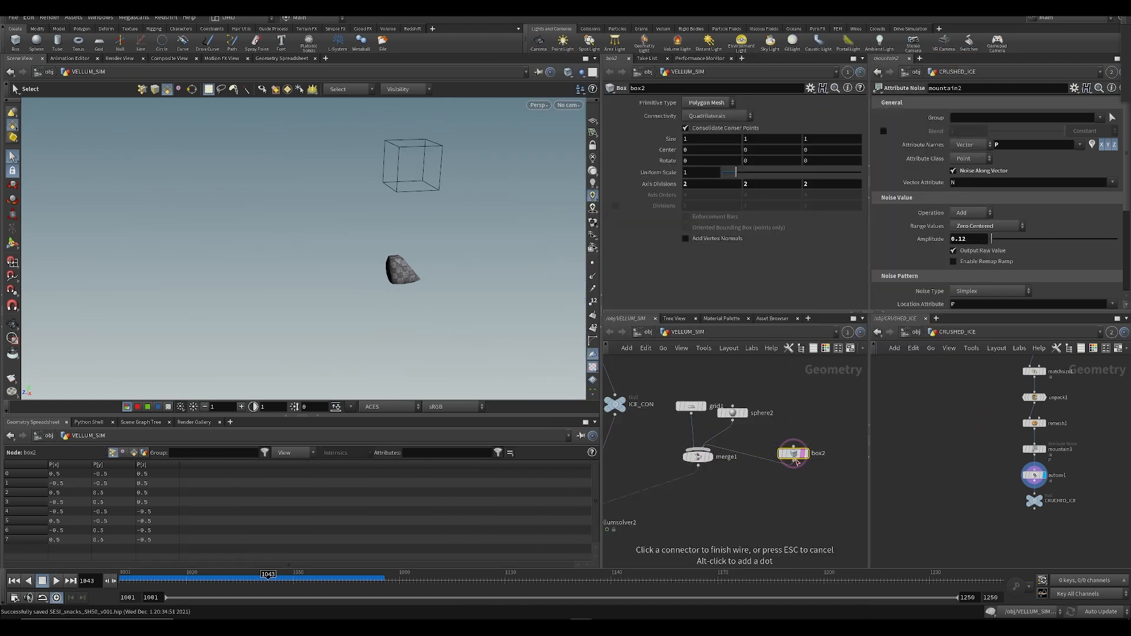
Step: At frame 1001, set box2's Center Y to 1 and its Size to 2.3 × 1 × 2.3
click(124, 574)
middle_drag(754, 148, 812, 152)
middle_drag(706, 141, 881, 152)
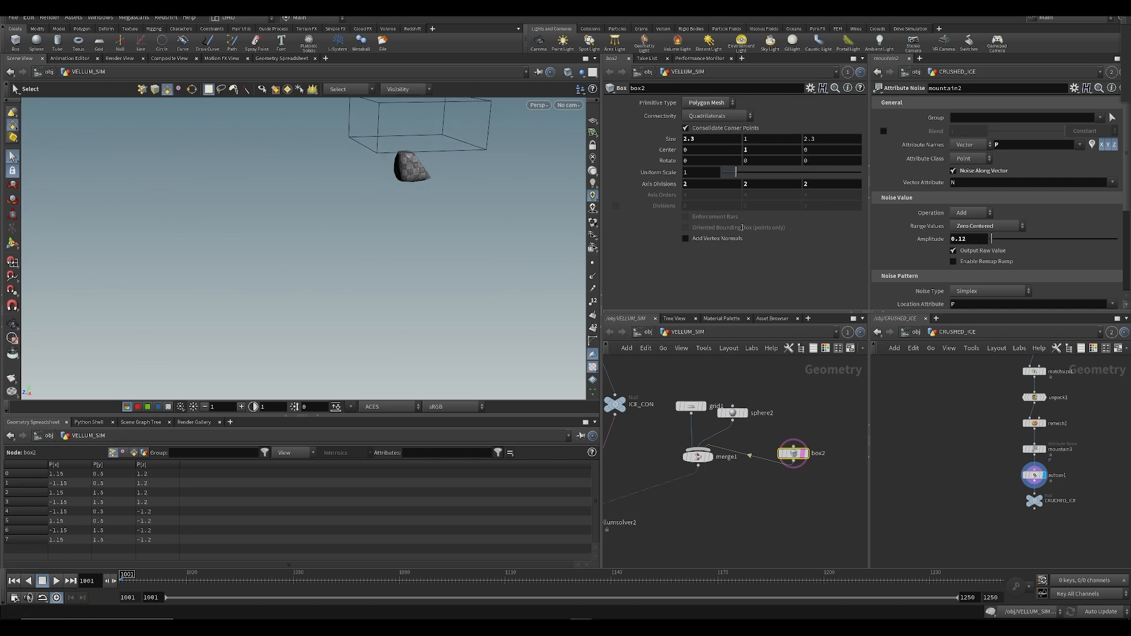
Step: Insert a Transform node between box2 and merge1
click(774, 539)
key(Tab)
text(trans)
key(Return)
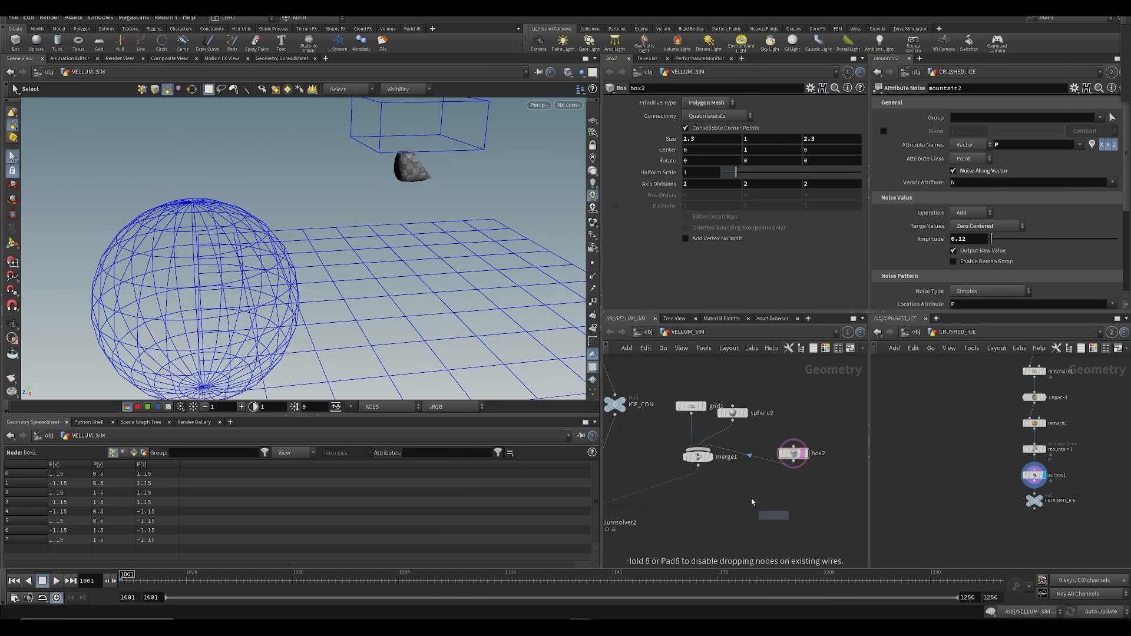
click(726, 454)
drag(726, 454, 752, 476)
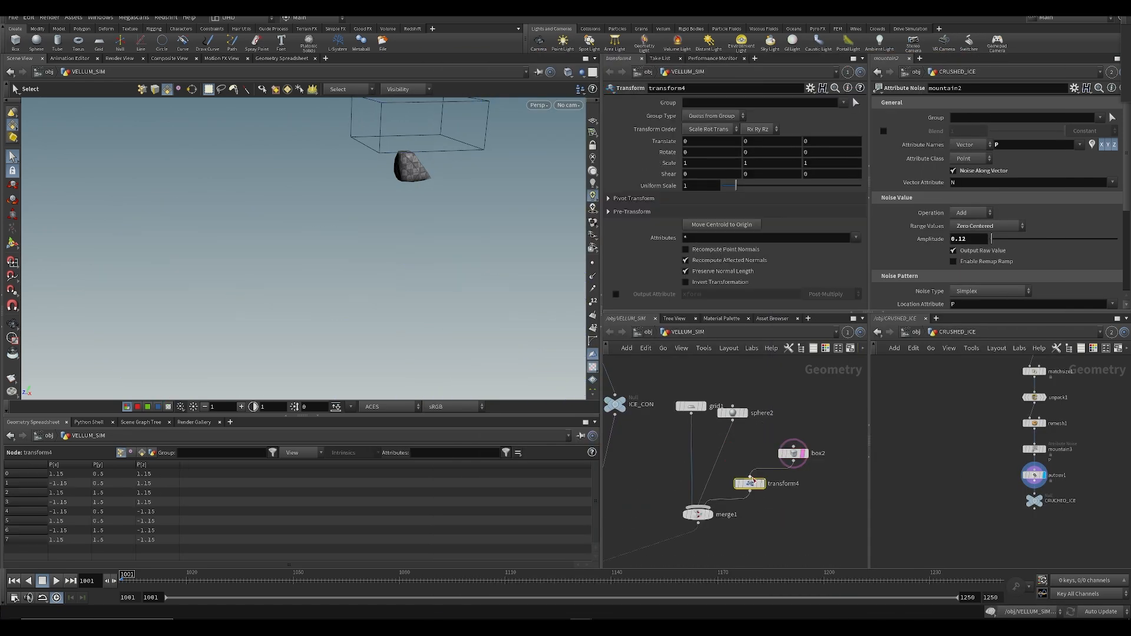
Step: Display transform4 with merge1 templated, and keyframe transform4's Translate Y at 0 on frame 1001
click(767, 470)
middle_drag(661, 495, 728, 460)
scroll(725, 463, down, 1)
click(771, 490)
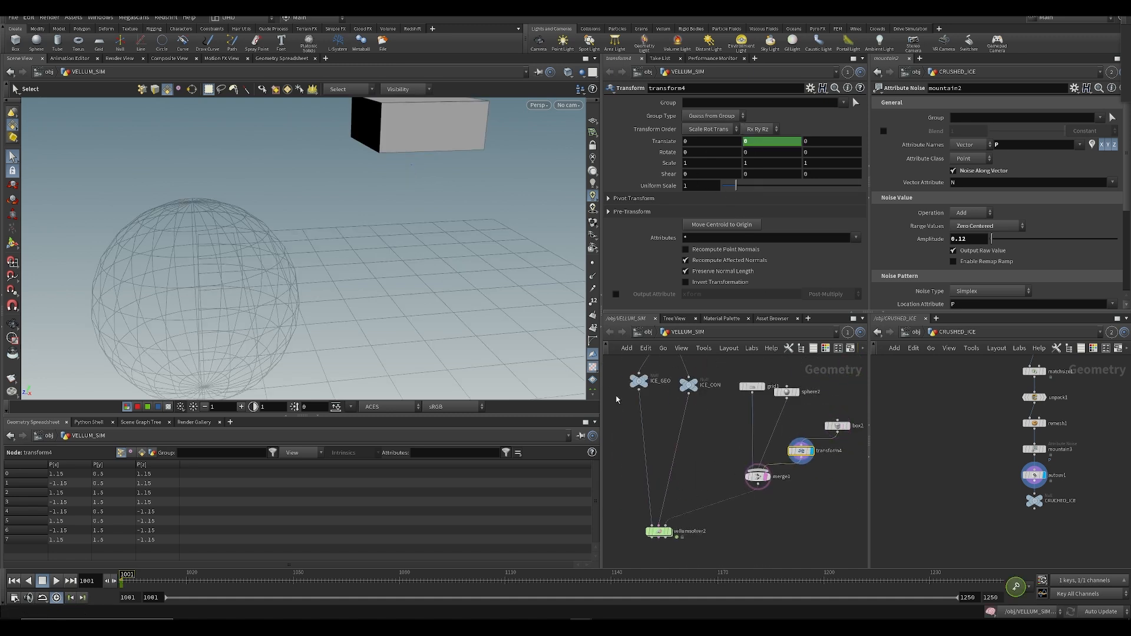
Step: Lower the box by setting transform4's Translate Y to -3 at frame 1066
drag(267, 584, 349, 580)
alt+drag(323, 212, 299, 187)
middle_drag(752, 142, 670, 141)
alt+drag(496, 234, 488, 210)
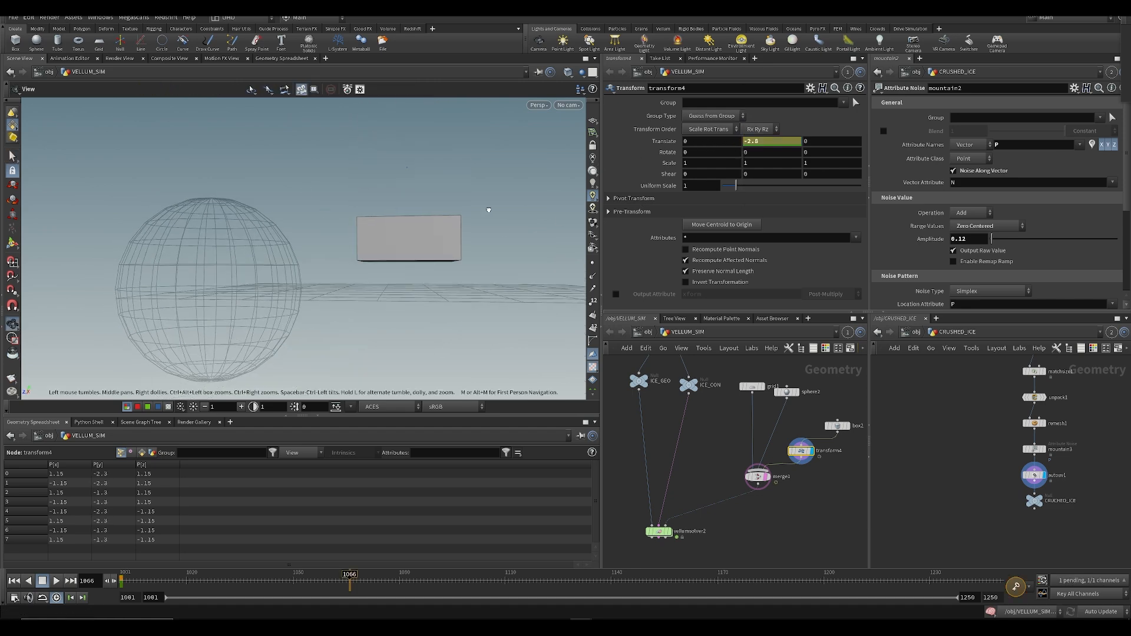
key(s)
middle_drag(763, 143, 678, 158)
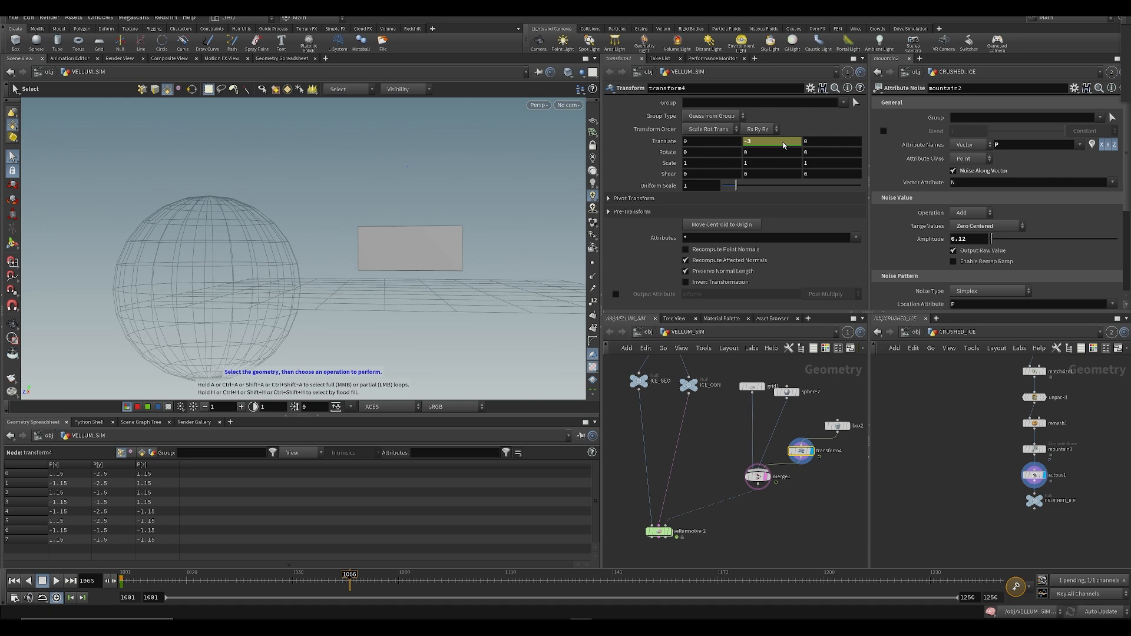
Step: Turn off merge1's template, display vellumsolver2 and play the simulation from frame 1001 with the animated box
click(773, 494)
click(722, 468)
key(ctrl+Up)
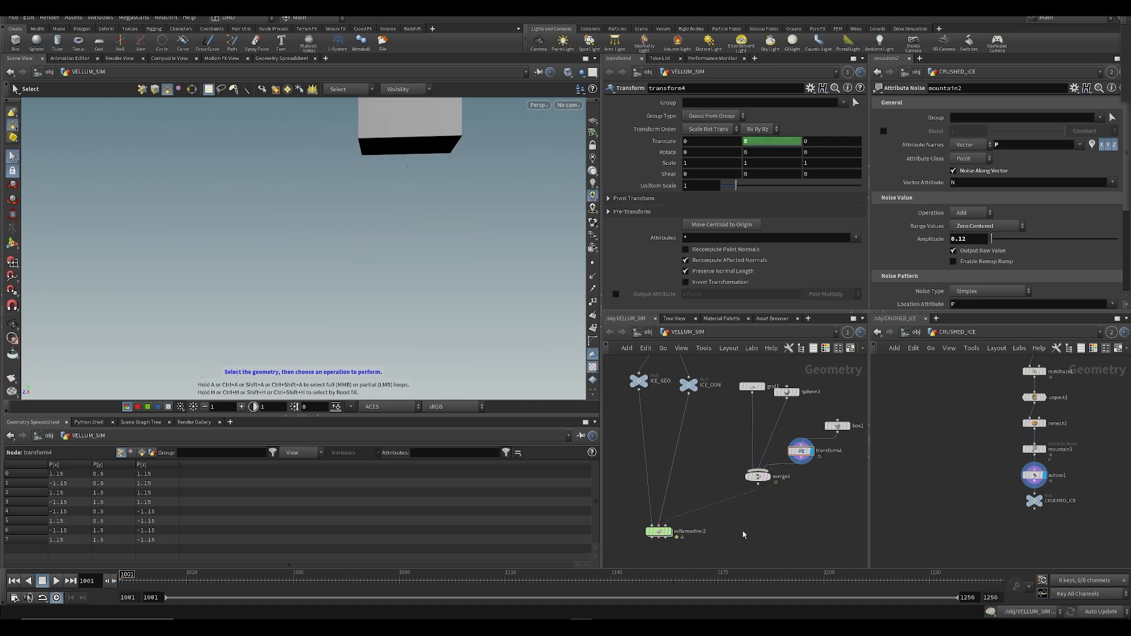
click(672, 518)
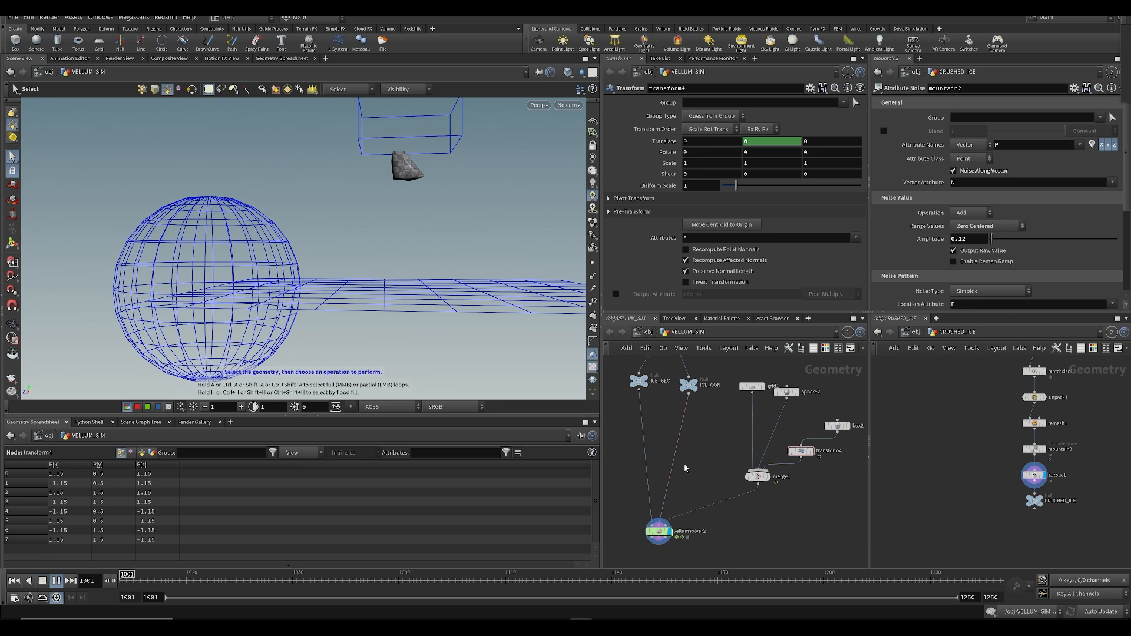
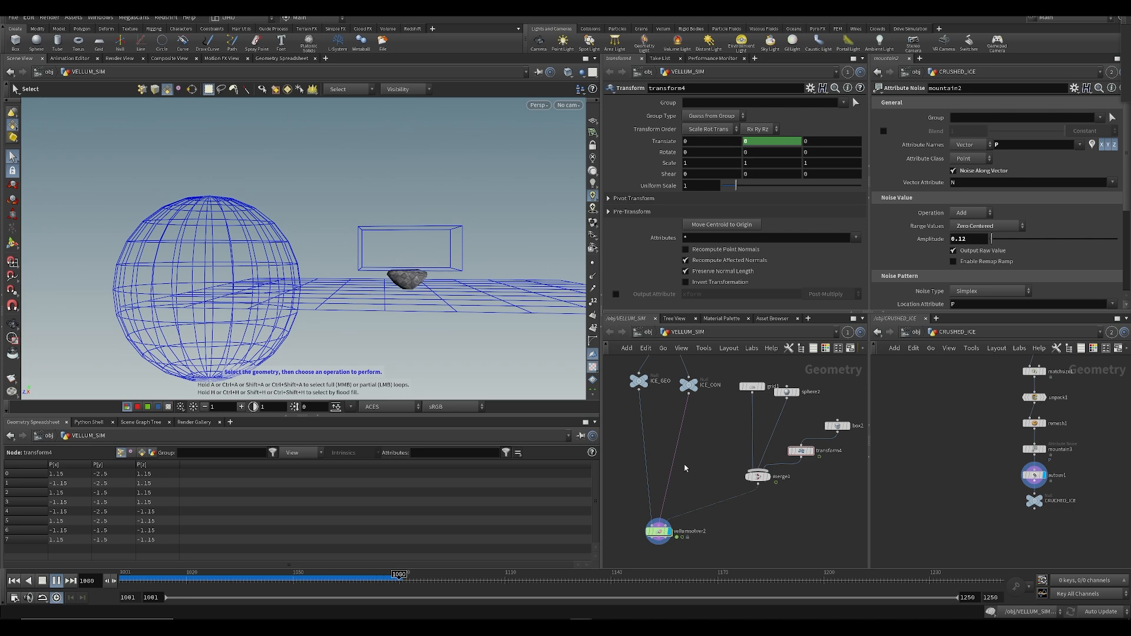
Step: Replay the drop simulation with the ice piece viewed up close, stop at frame 1043 and save the scene
key(ctrl+Up)
alt+right_drag(354, 221, 454, 250)
alt+middle_drag(454, 250, 342, 230)
click(315, 581)
drag(314, 581, 276, 614)
key(ctrl+s)
scroll(627, 436, down, 3)
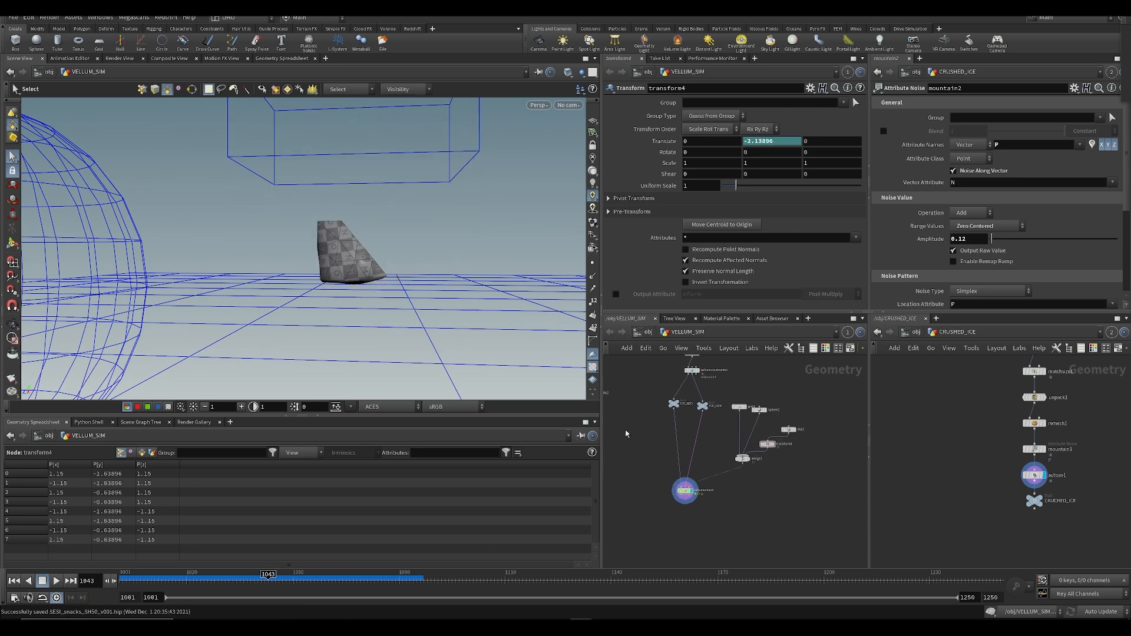
Step: Examine the Stretch stiffness and damping settings of the ice's vellumconstraints1 node
scroll(627, 435, up, 2)
middle_drag(660, 381, 671, 423)
click(717, 400)
scroll(772, 278, down, 2)
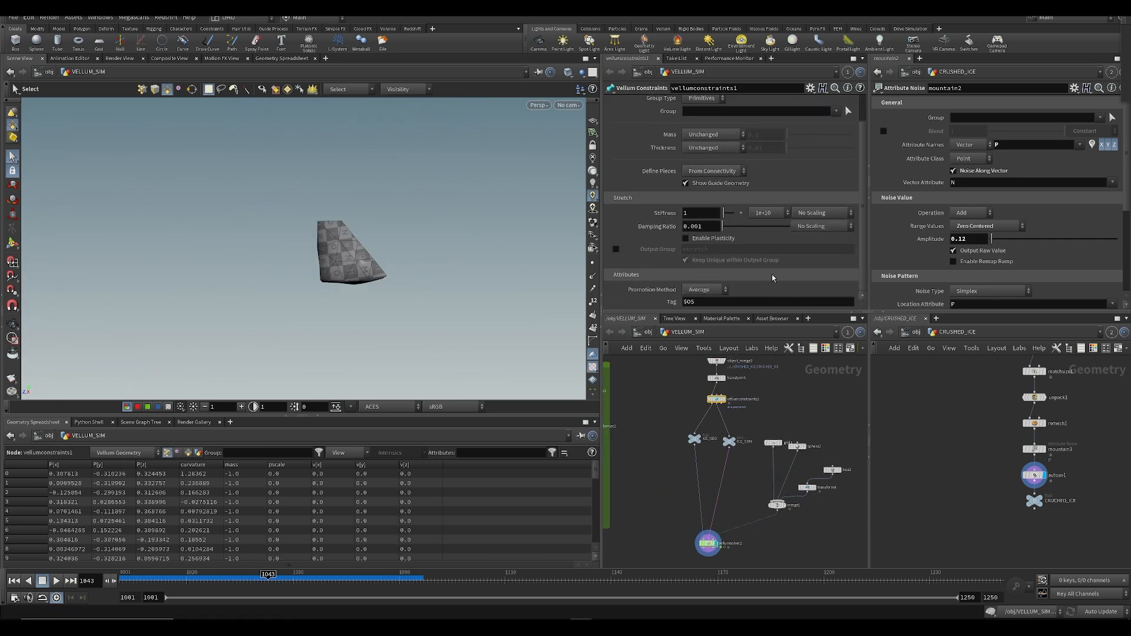
click(757, 216)
click(707, 221)
scroll(651, 269, up, 2)
scroll(671, 253, down, 2)
click(644, 451)
Step: Copy the lime setup's droptest1 solver together with its null input node
middle_drag(644, 450, 689, 289)
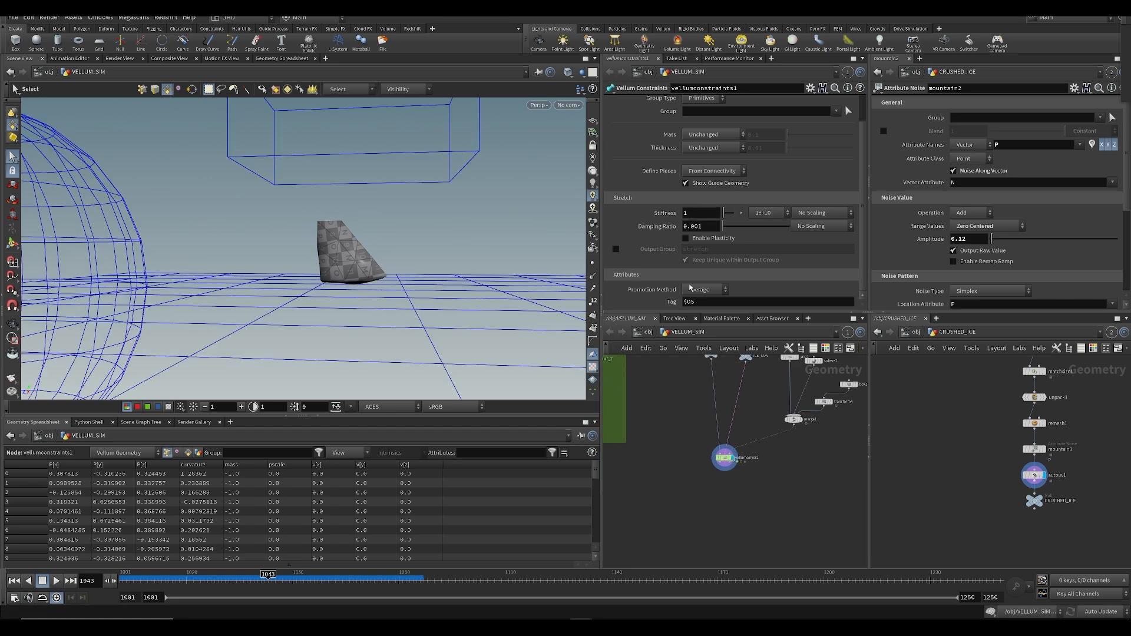
middle_drag(705, 455, 849, 469)
scroll(697, 482, down, 2)
scroll(749, 490, up, 3)
click(694, 488)
scroll(848, 470, down, 3)
scroll(671, 463, up, 3)
drag(670, 464, 625, 405)
key(ctrl+c)
Step: Delete vellumsolver2 and paste the copied null and drop test solver below the ice output nulls
middle_drag(738, 475, 556, 490)
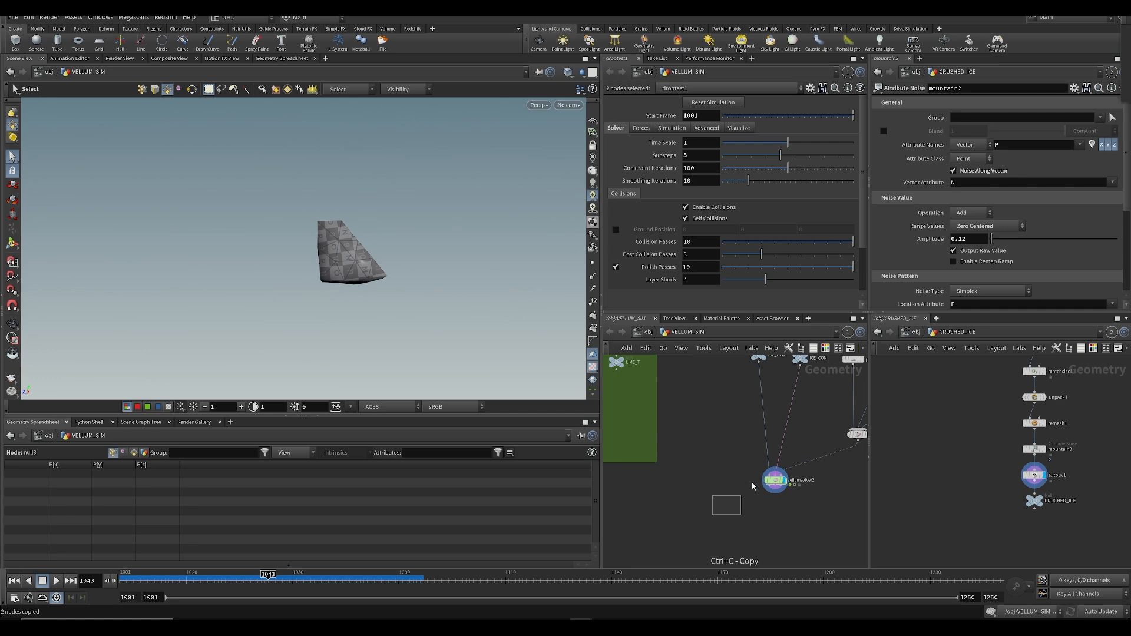
click(775, 479)
key(Delete)
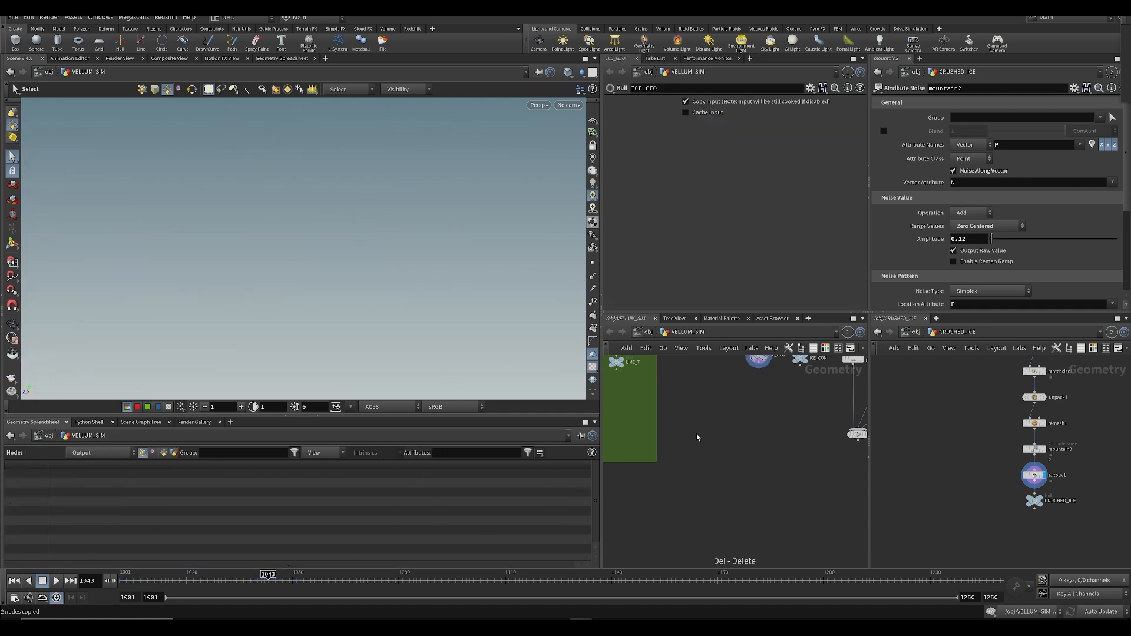
key(ctrl+v)
scroll(755, 419, down, 3)
middle_drag(754, 419, 712, 454)
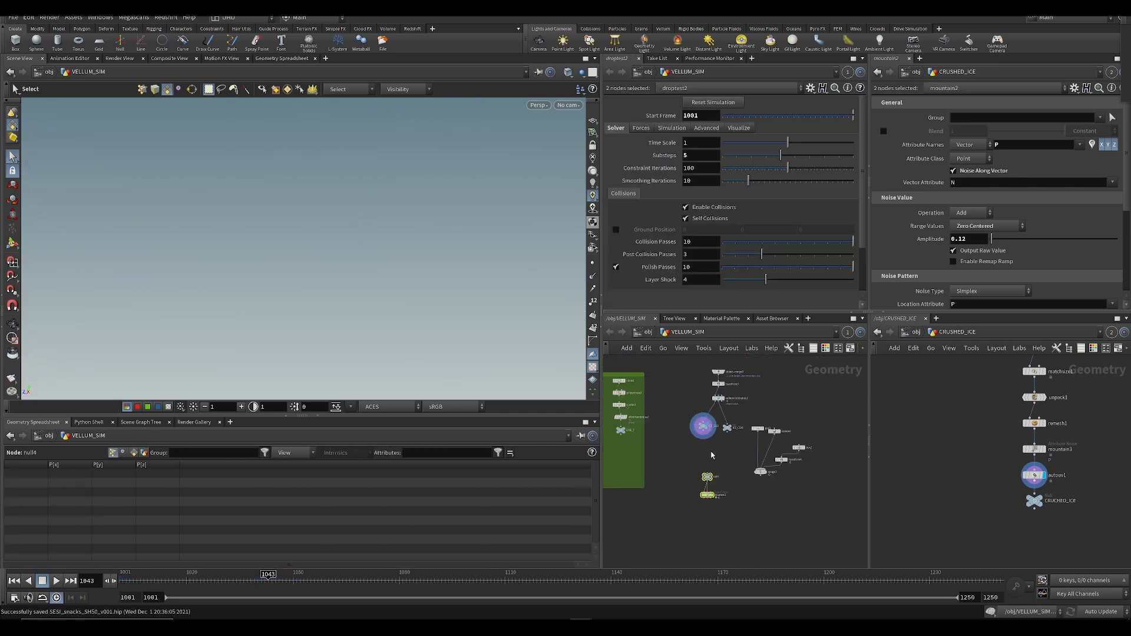
Step: Compare the vellumconstraints1 settings of the ice with those of vellumcloth2 in the lime setup
scroll(699, 390, up, 3)
click(735, 409)
scroll(759, 149, up, 2)
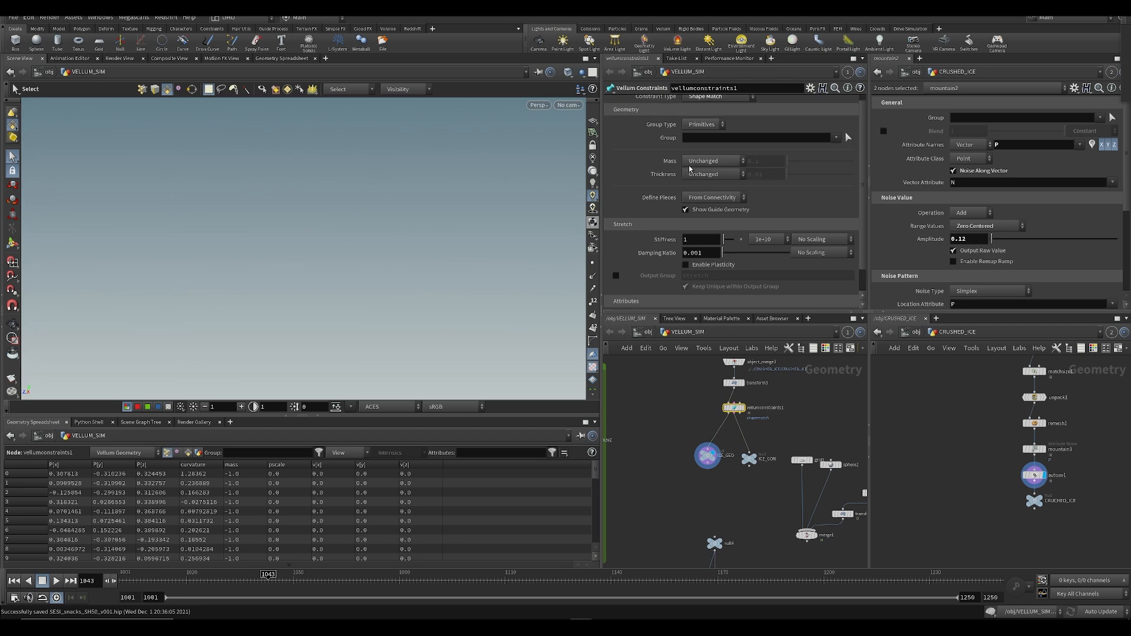
middle_drag(610, 437, 777, 471)
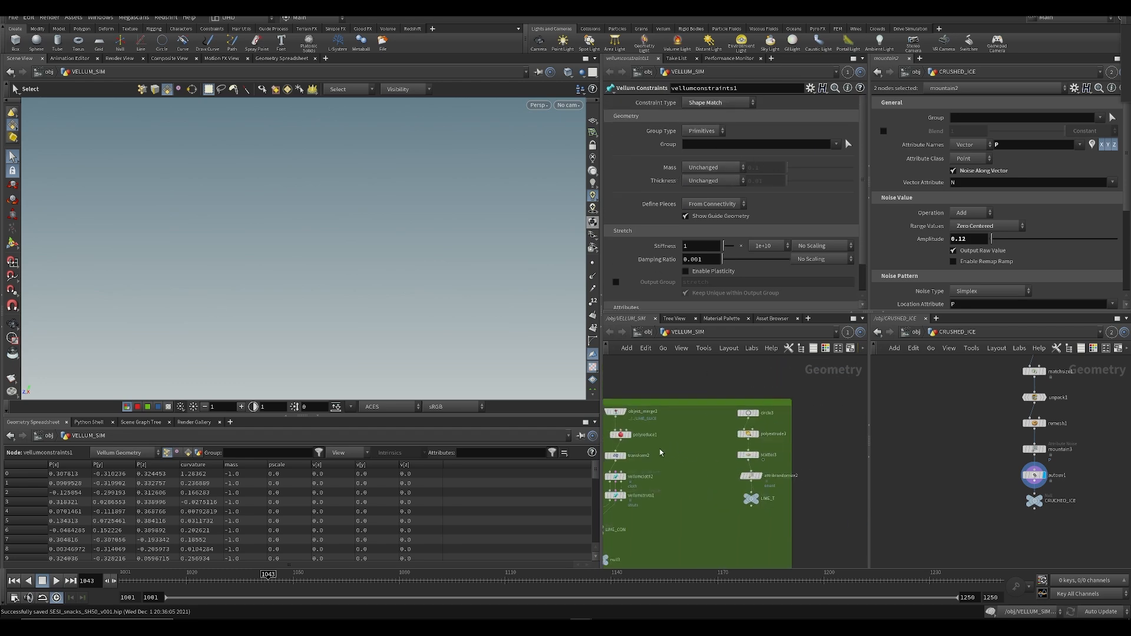
middle_drag(669, 452, 730, 399)
drag(726, 373, 749, 363)
middle_drag(793, 409, 747, 404)
middle_drag(841, 441, 670, 462)
scroll(684, 436, down, 3)
scroll(683, 482, up, 4)
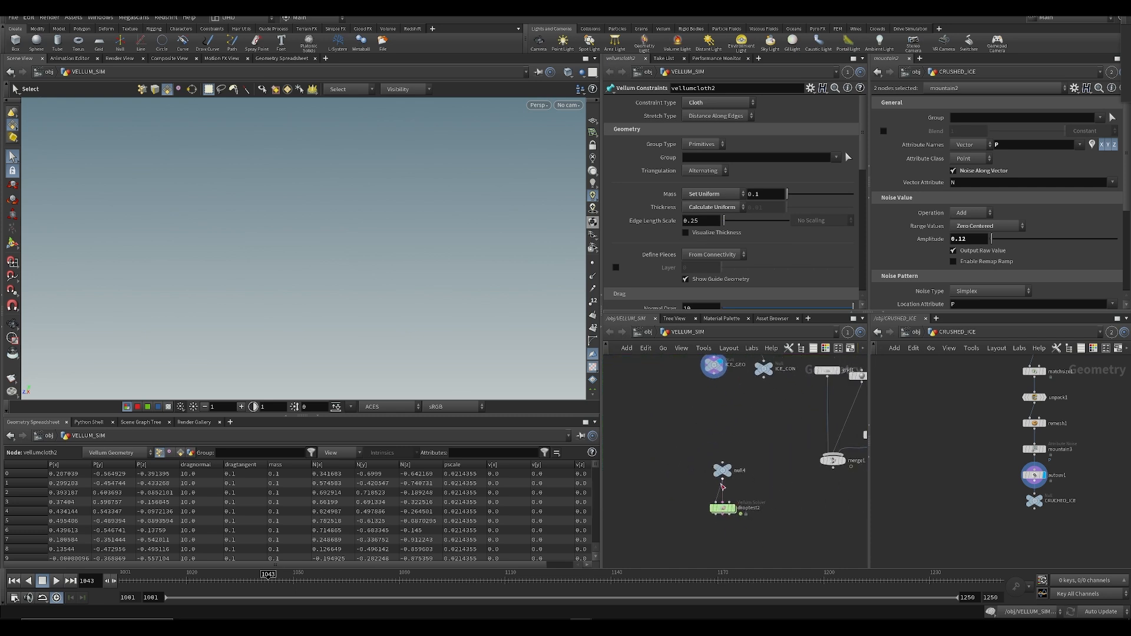
middle_drag(744, 450, 659, 508)
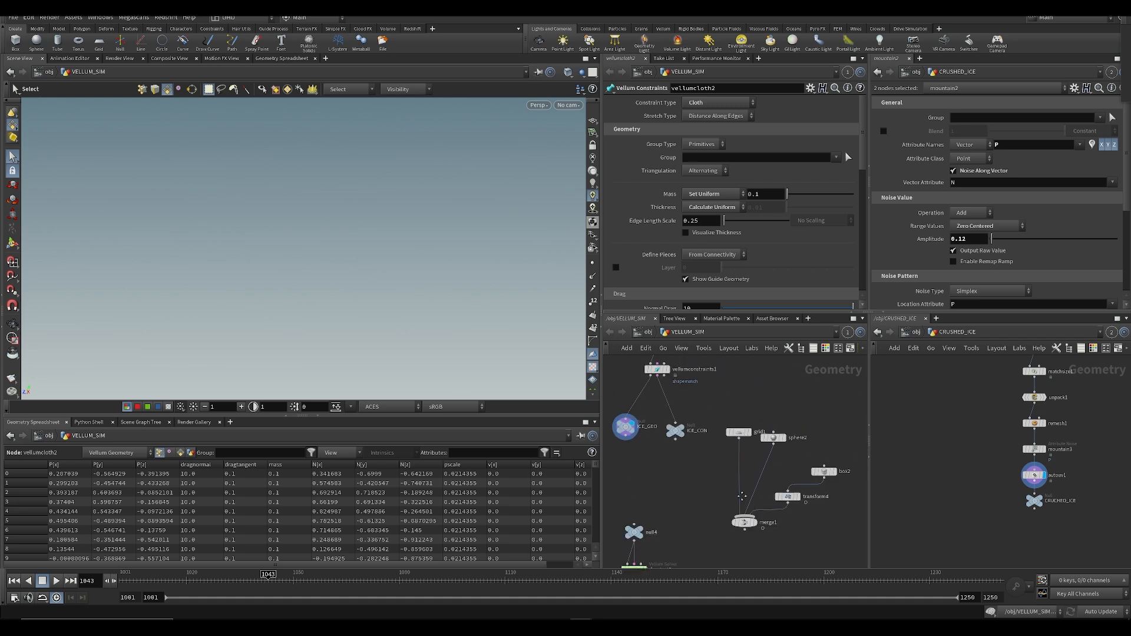
Step: Copy the lime setup's five-node point chain, from the circle down to the LIME_T null
middle_drag(613, 449, 854, 437)
middle_drag(739, 361, 744, 446)
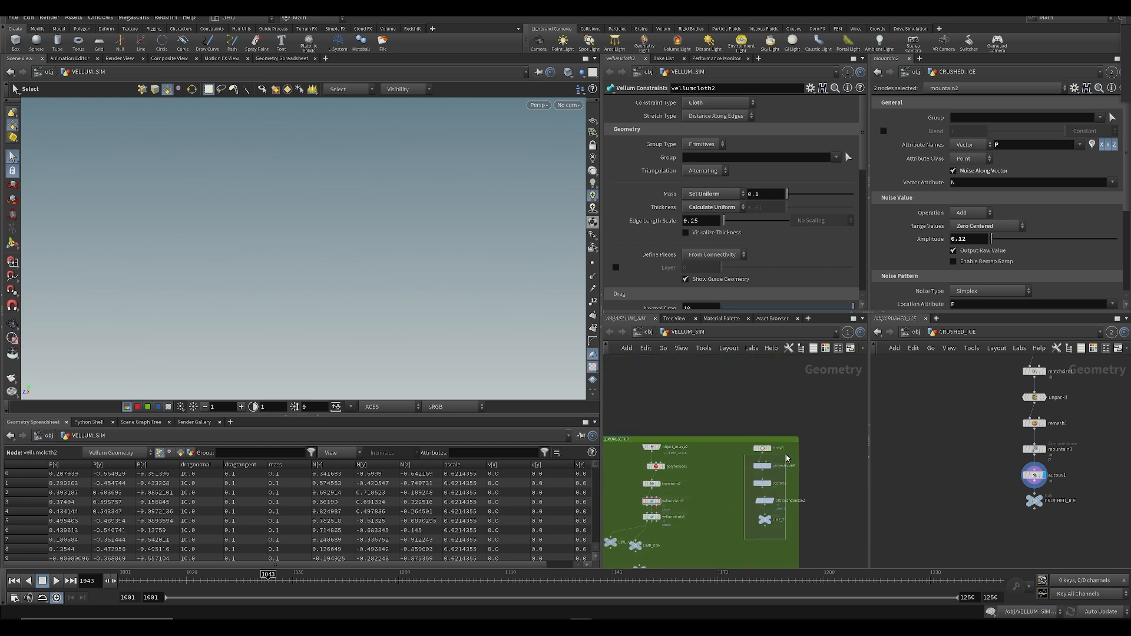
drag(787, 457, 790, 448)
key(ctrl+c)
Step: Paste the copied point chain beside the ice nodes and rename its null ICE_PT
middle_drag(720, 429, 781, 416)
middle_drag(855, 426, 538, 387)
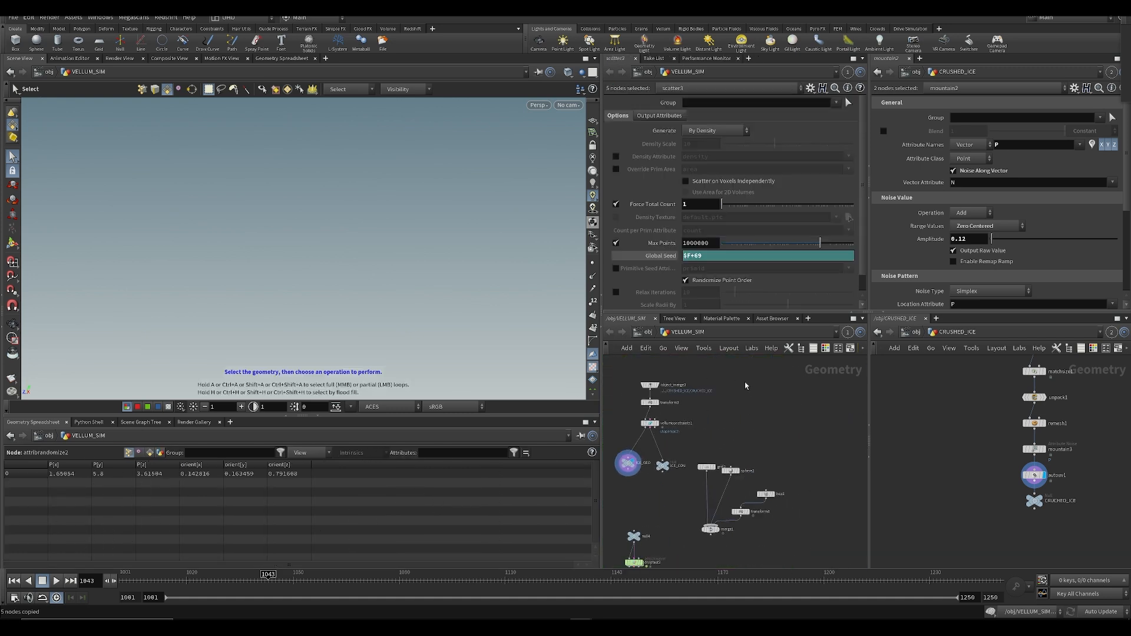
key(ctrl+v)
click(801, 466)
scroll(769, 446, up, 3)
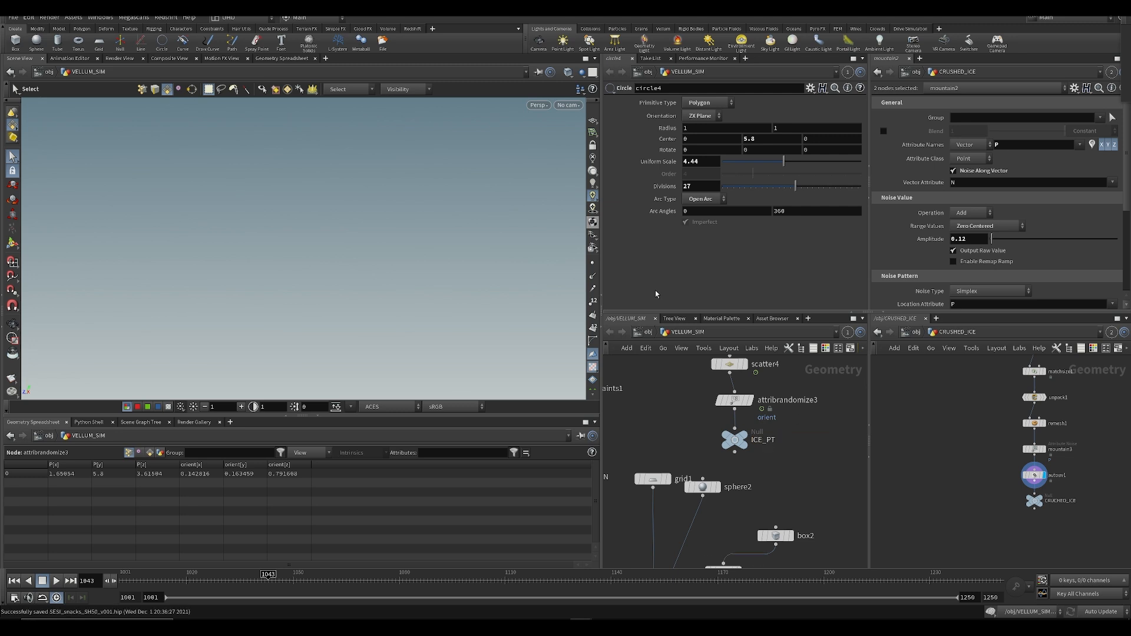
Step: Set scatter4's Force Total Count to 3 and its Global Seed to $F+420, and save the scene
scroll(672, 407, down, 2)
middle_drag(672, 407, 691, 462)
click(754, 422)
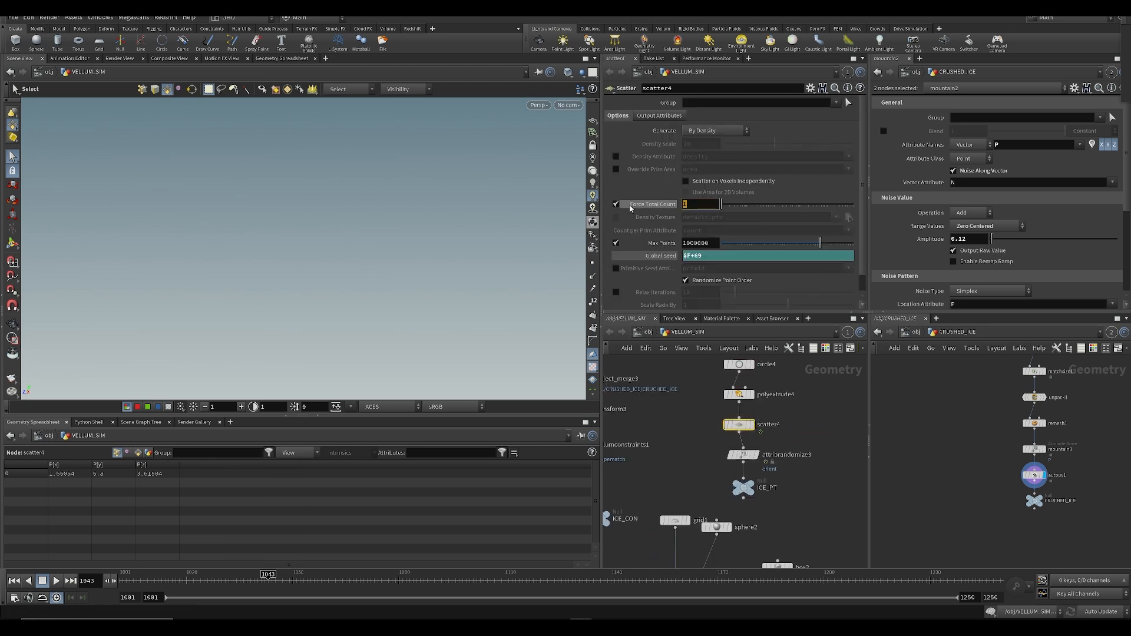
text(3)
key(Return)
scroll(728, 364, down, 3)
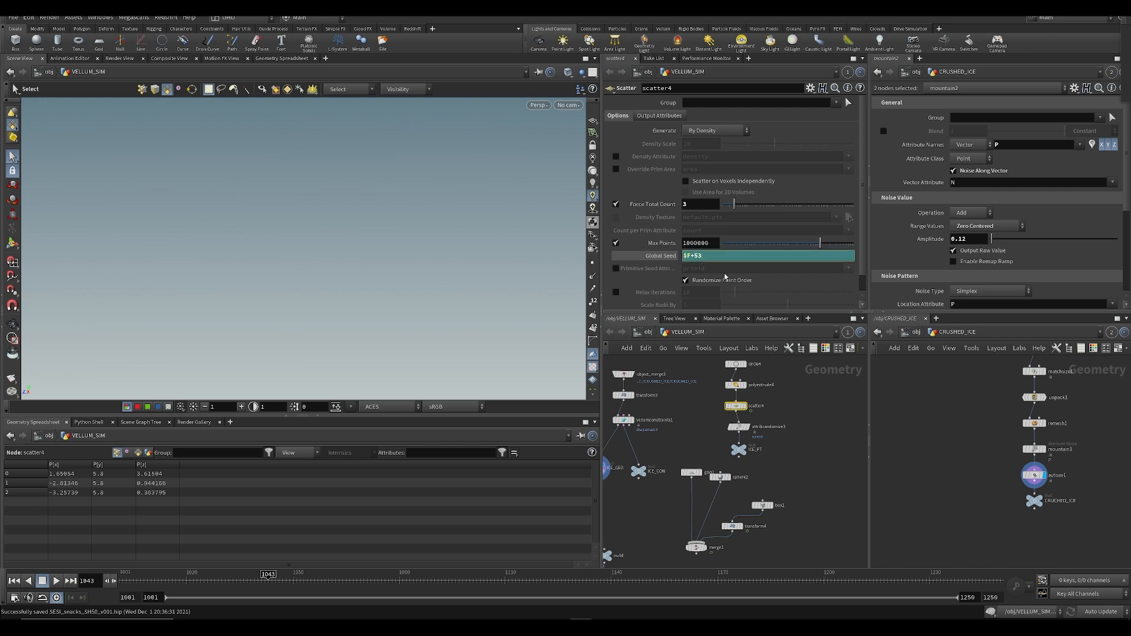
text(20)
key(Return)
key(ctrl+s)
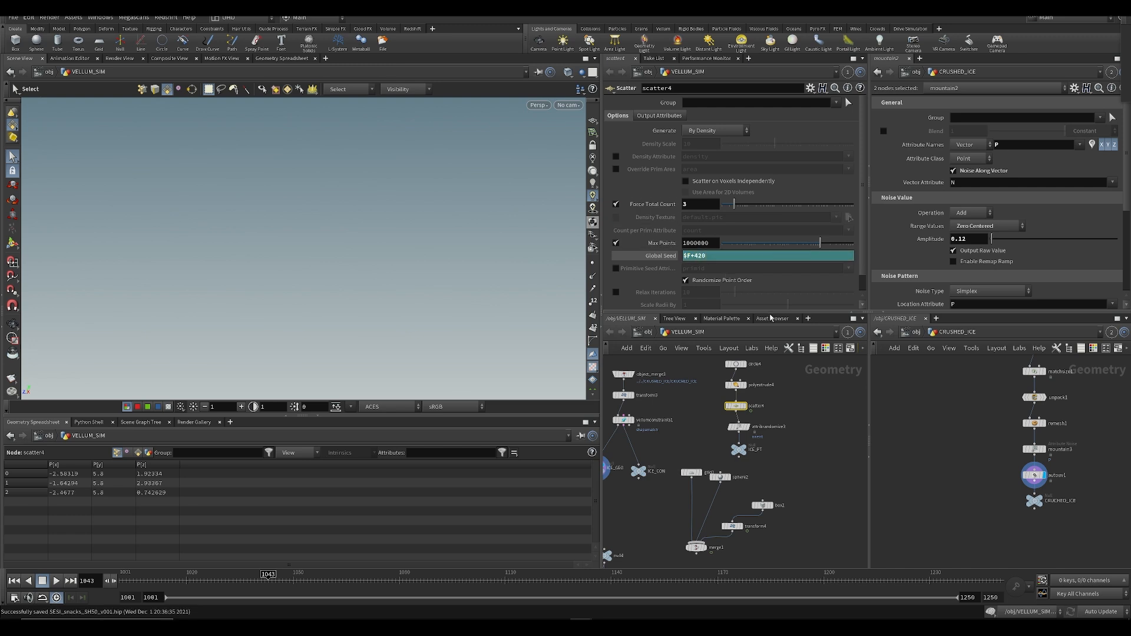
Step: Open the forces network inside droptest2 and return the timeline to frame 1001
middle_drag(684, 437, 758, 433)
scroll(753, 401, down, 2)
right_drag(758, 433, 755, 406)
middle_drag(754, 407, 776, 372)
middle_drag(736, 484, 695, 539)
middle_drag(718, 481, 745, 428)
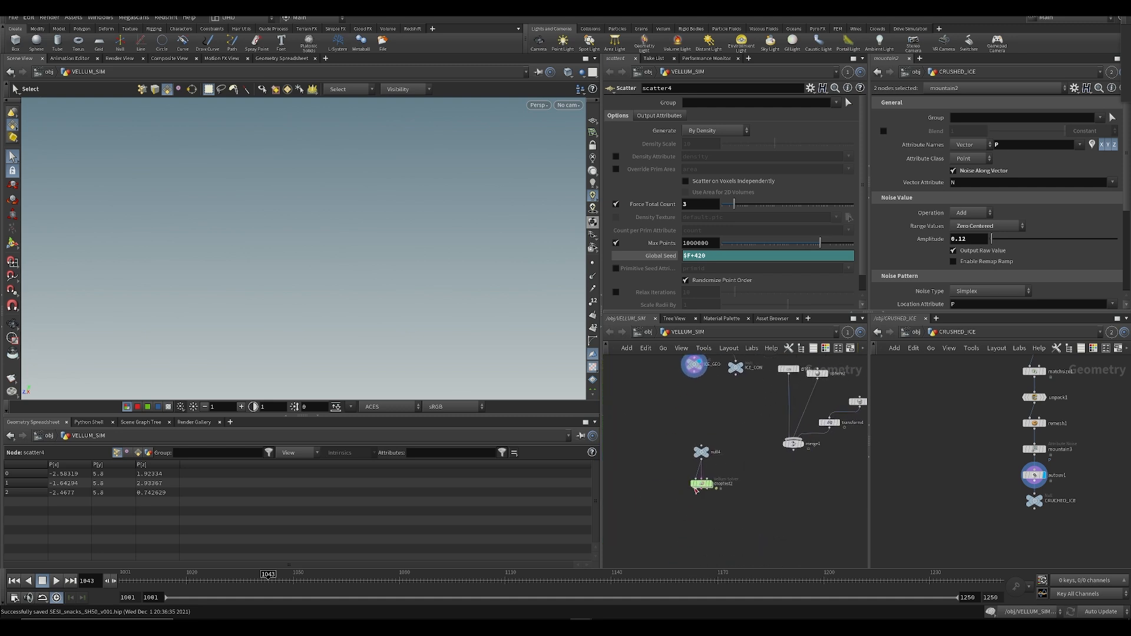
double_click(701, 484)
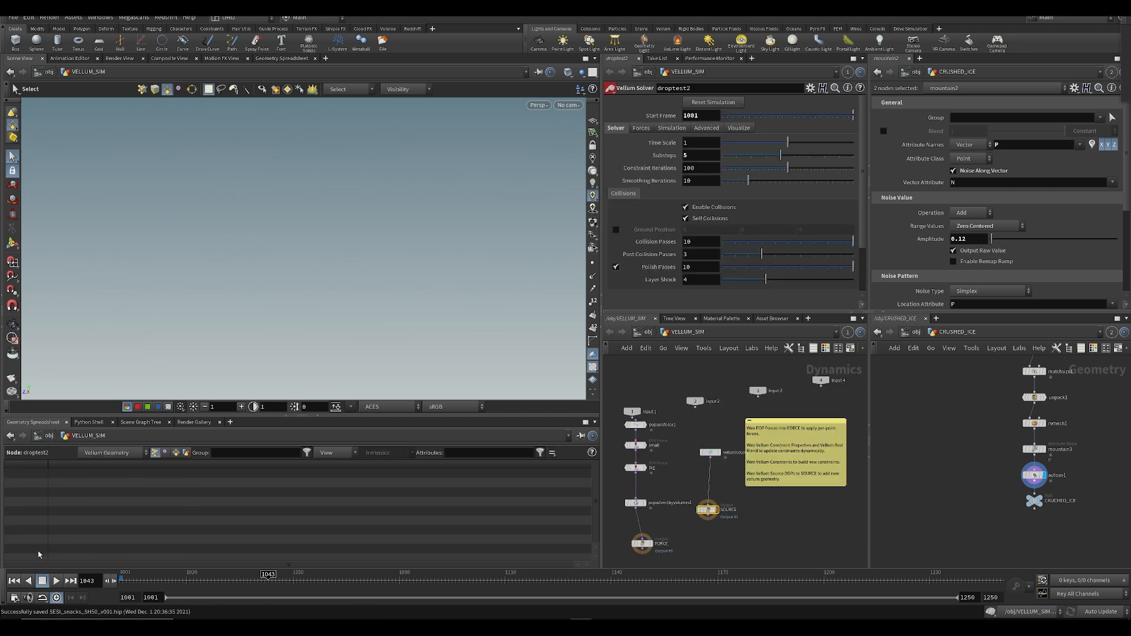
drag(110, 582, 106, 581)
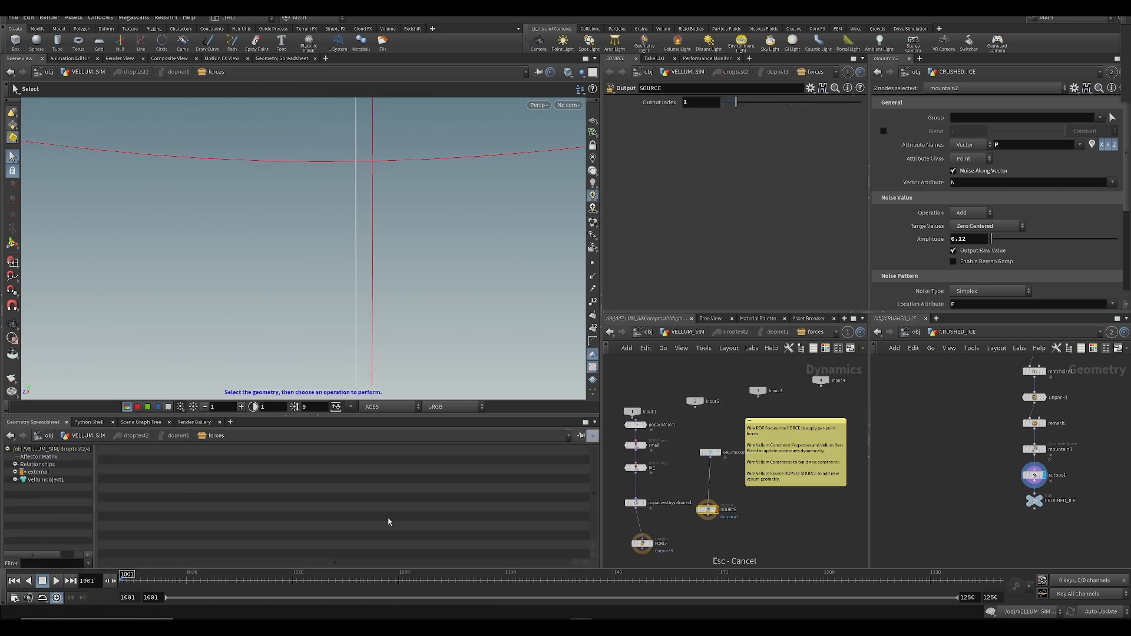
Step: Set vellumsource1's SOP Path to ../../../../ICE_GEO/ and its Constraint SOP Path to ../../../../ICE_CON/
click(710, 453)
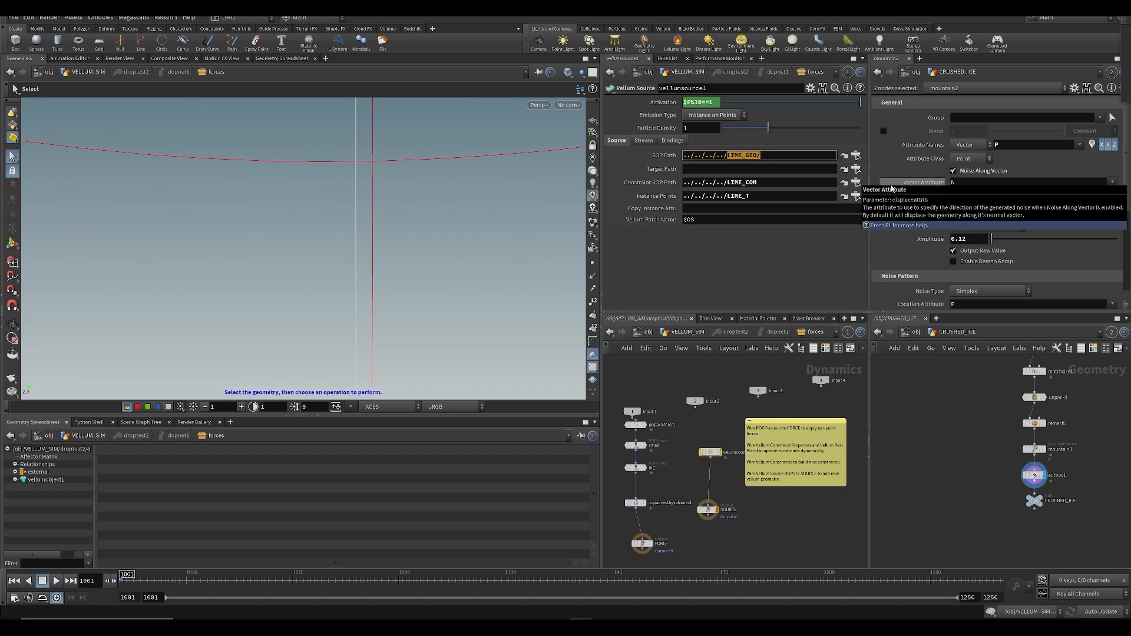
text(ICE)
key(Down)
key(Return)
drag(761, 182, 739, 182)
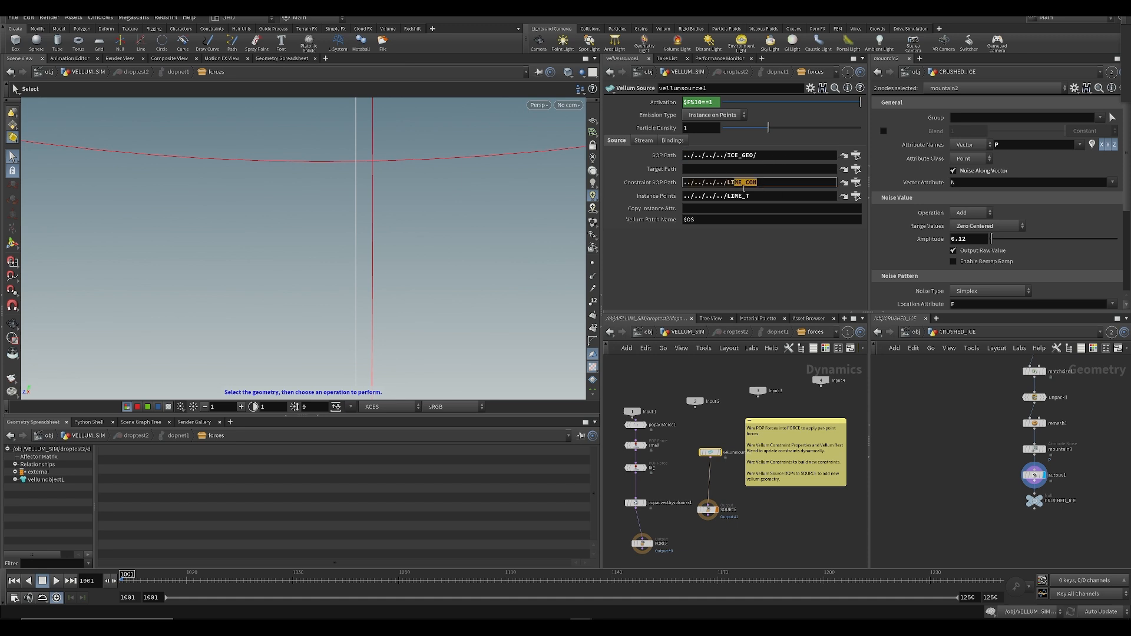
key(BackSpace)
key(BackSpace)
key(BackSpace)
text(ICE)
key(Return)
Step: Set vellumsource1's Instance Points path to ../../../../ICE_PT/
drag(757, 198, 730, 199)
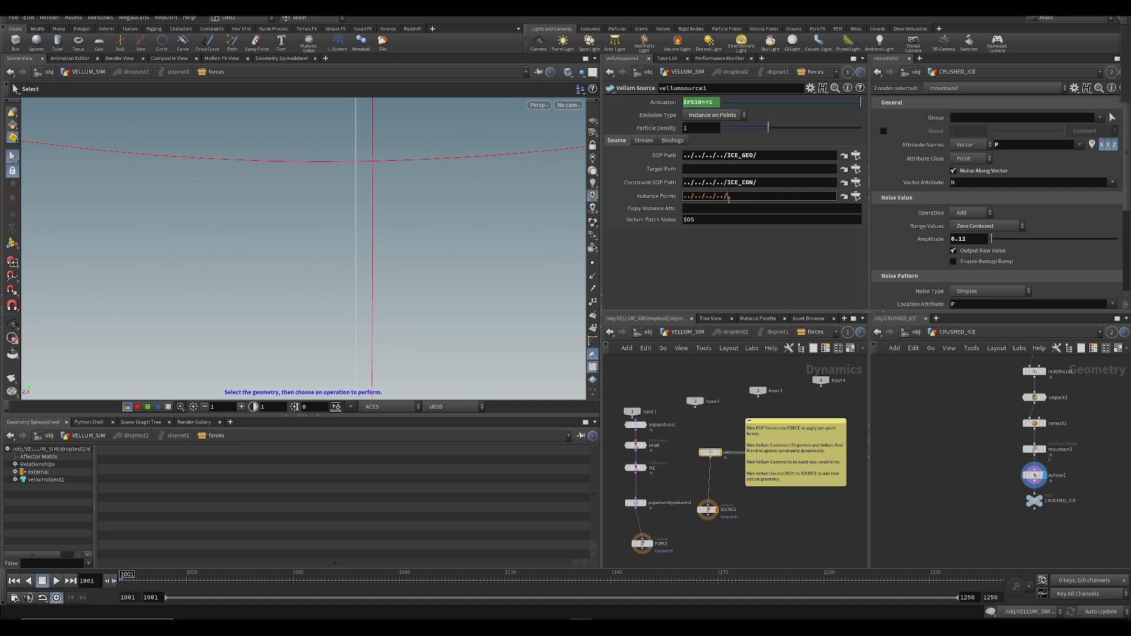
text(ICE)
key(Down)
key(Down)
key(Return)
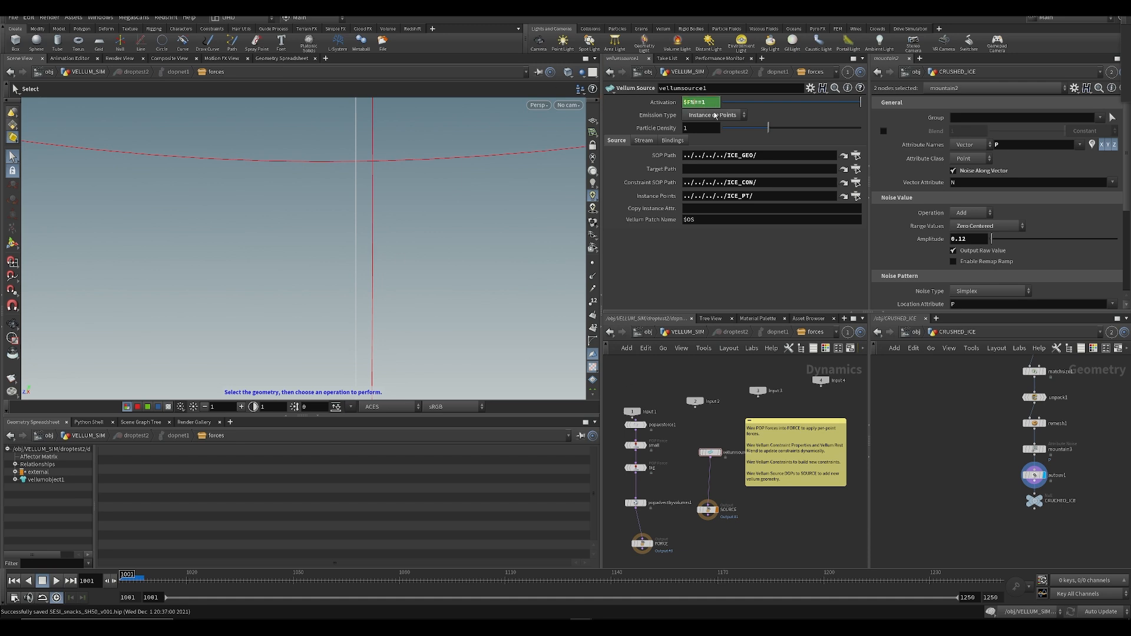
Step: Set vellumsource1's Activation to $F%8==1 and play the simulation with the falling ice in view
alt+right_drag(450, 281, 367, 229)
key(Up)
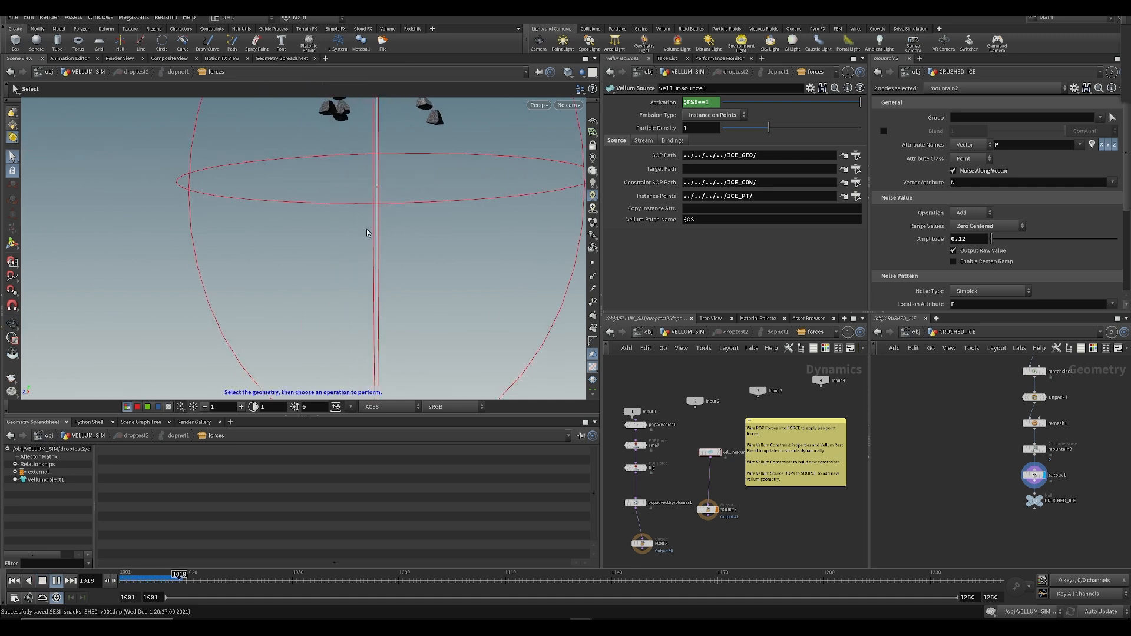
key(Up)
Step: Look through SH050_cam, replay the simulation from the first frame and return to frame 1001
click(567, 104)
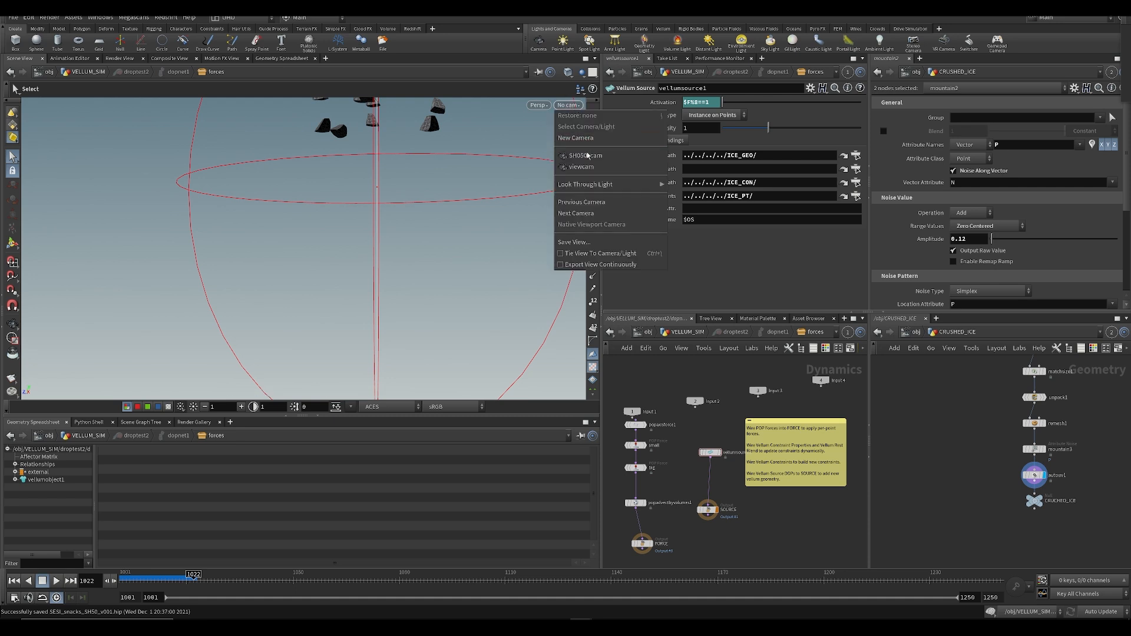
click(592, 168)
key(ctrl+Up)
key(Up)
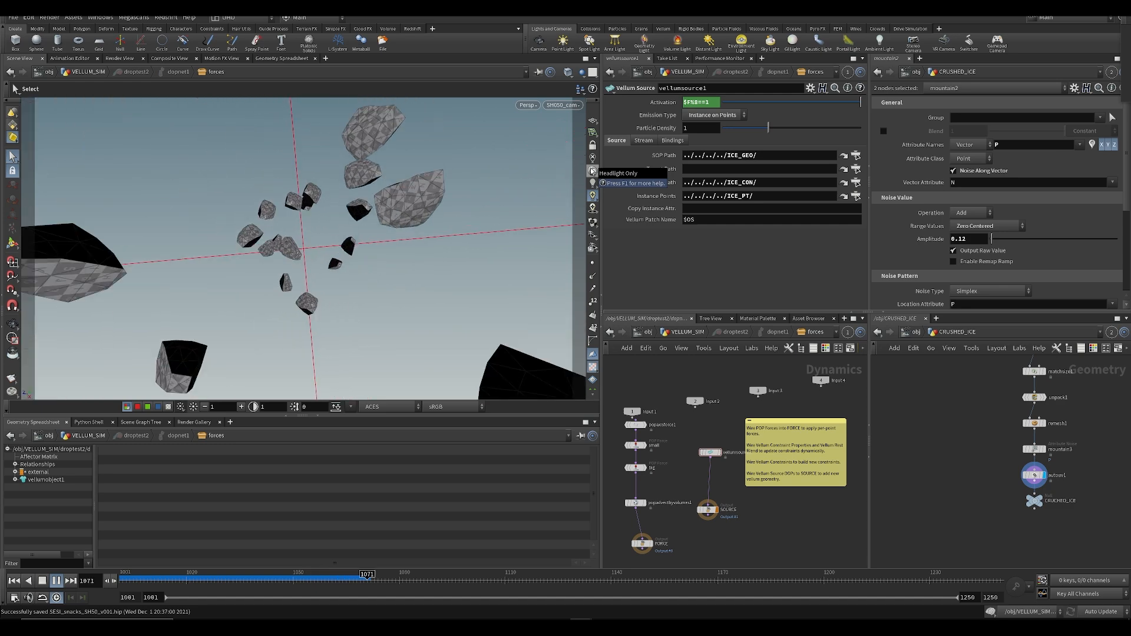
key(ctrl+Up)
Step: Leave CRUSHED_ICE in the second network pane and open VELLUM_SIM there instead
scroll(1007, 413, down, 3)
middle_drag(1040, 380, 989, 493)
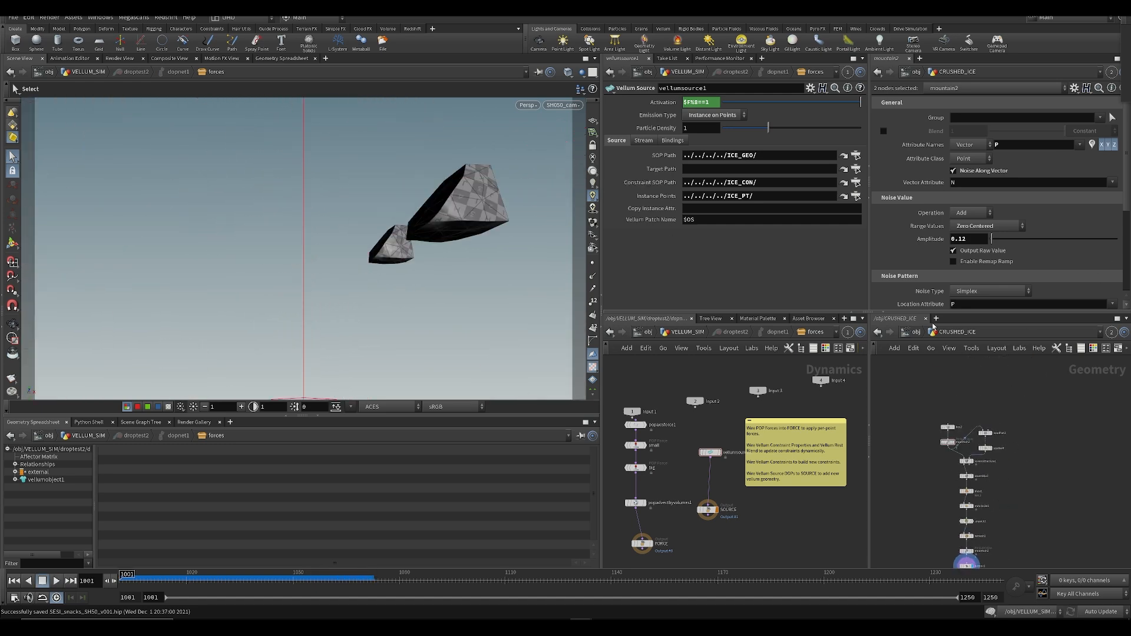
click(916, 333)
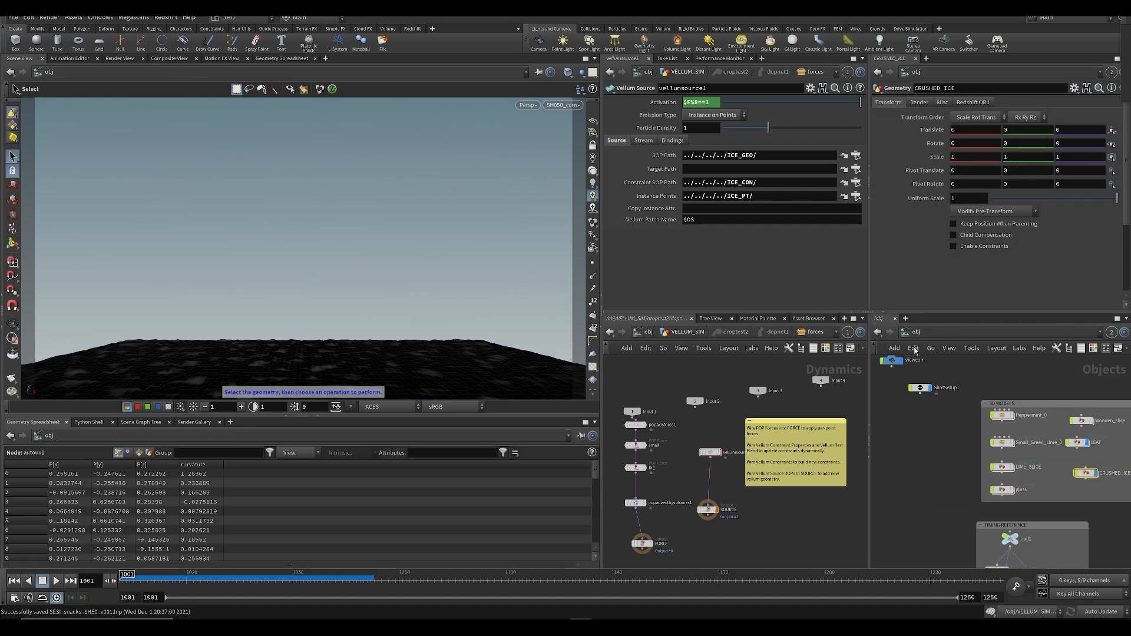
key(h)
double_click(913, 376)
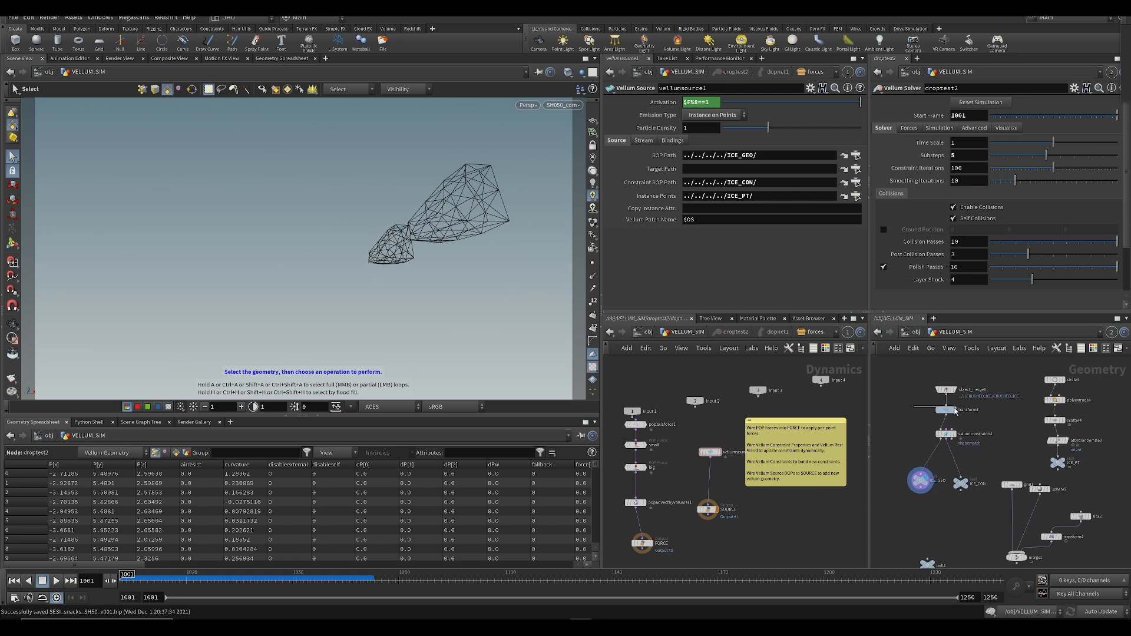
Step: Set transform3's Uniform Scale to 1.1 to enlarge the ice piece
click(953, 410)
drag(968, 185, 916, 200)
text(1.1)
key(Return)
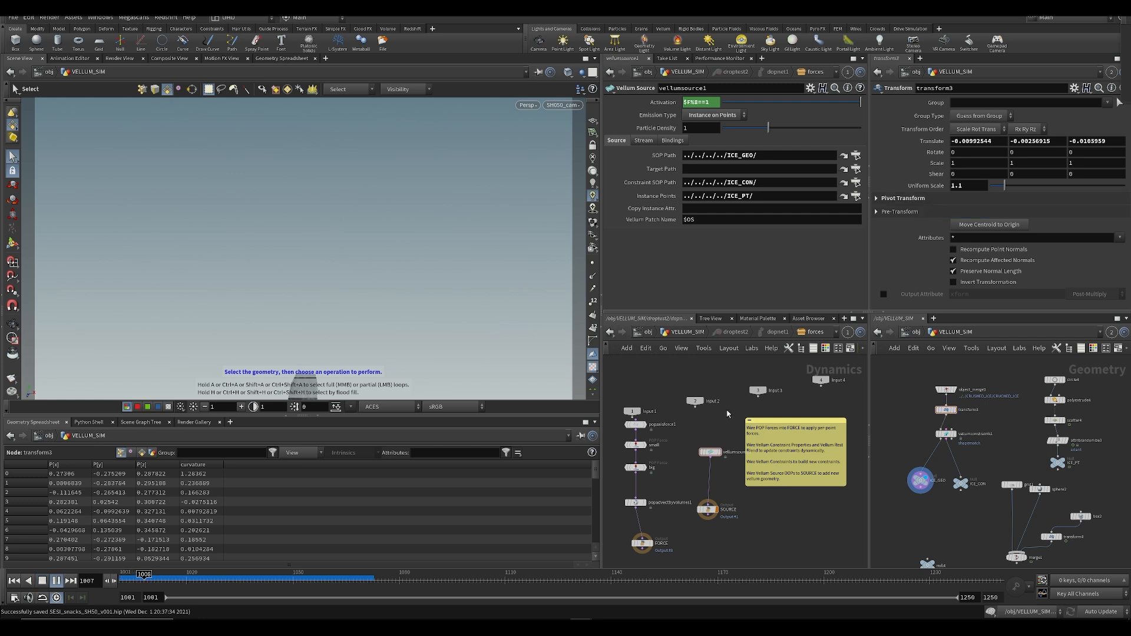
Step: Link the scene view to pane group 1 to show the forces network, and play the simulation up to frame 1066
click(538, 71)
click(546, 120)
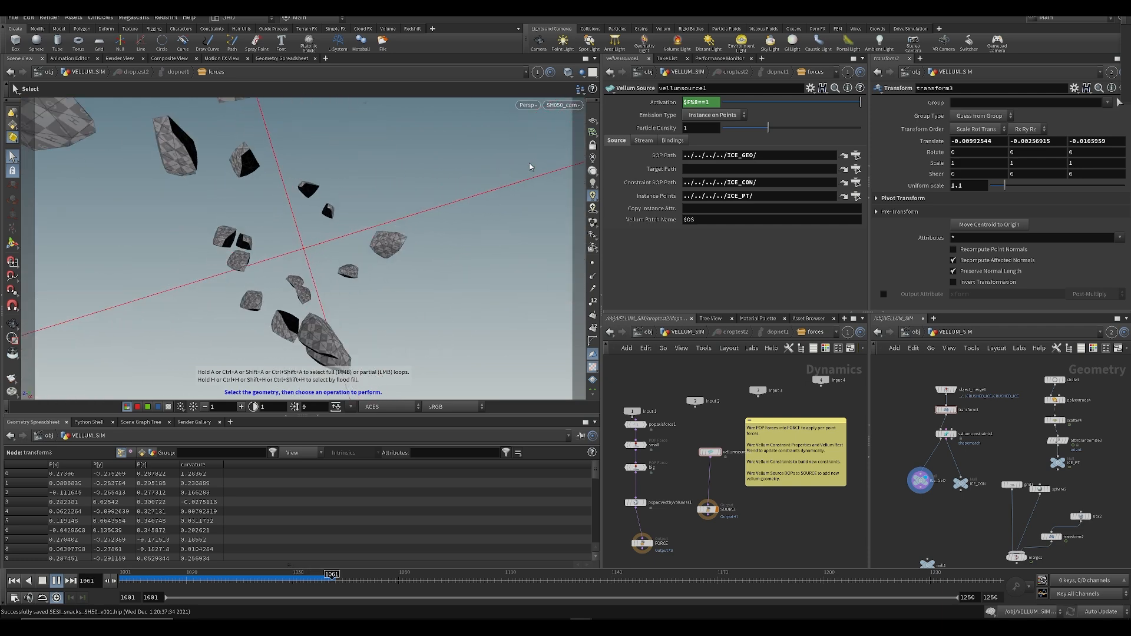
key(Up)
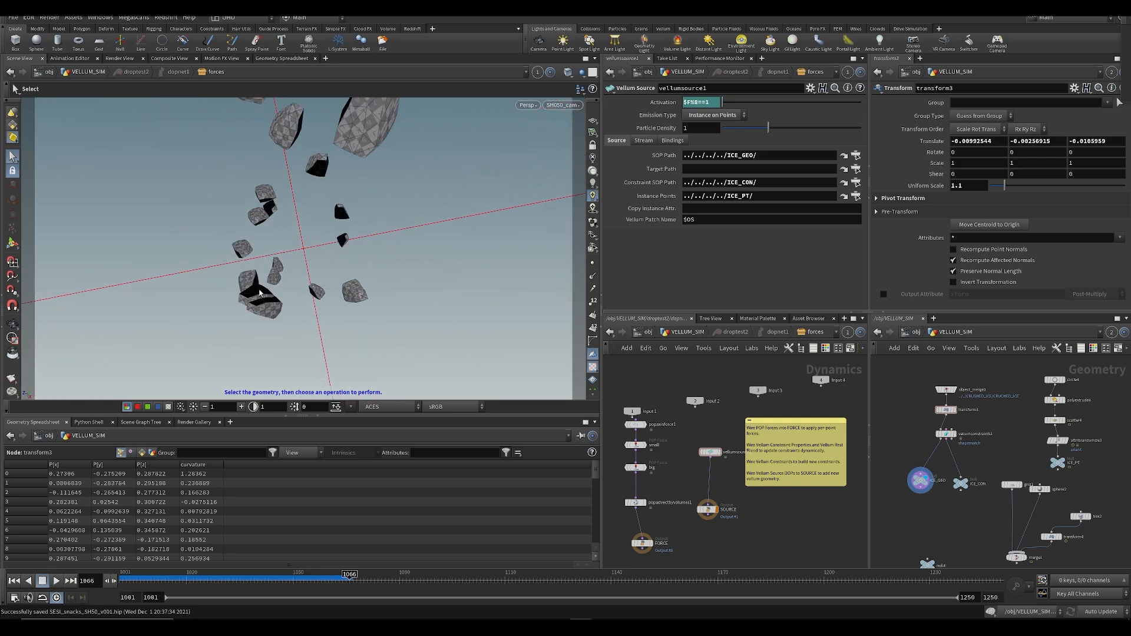
Step: Set scatter4's Force Total Count to 2 and replay the simulation from frame 1001
click(1052, 421)
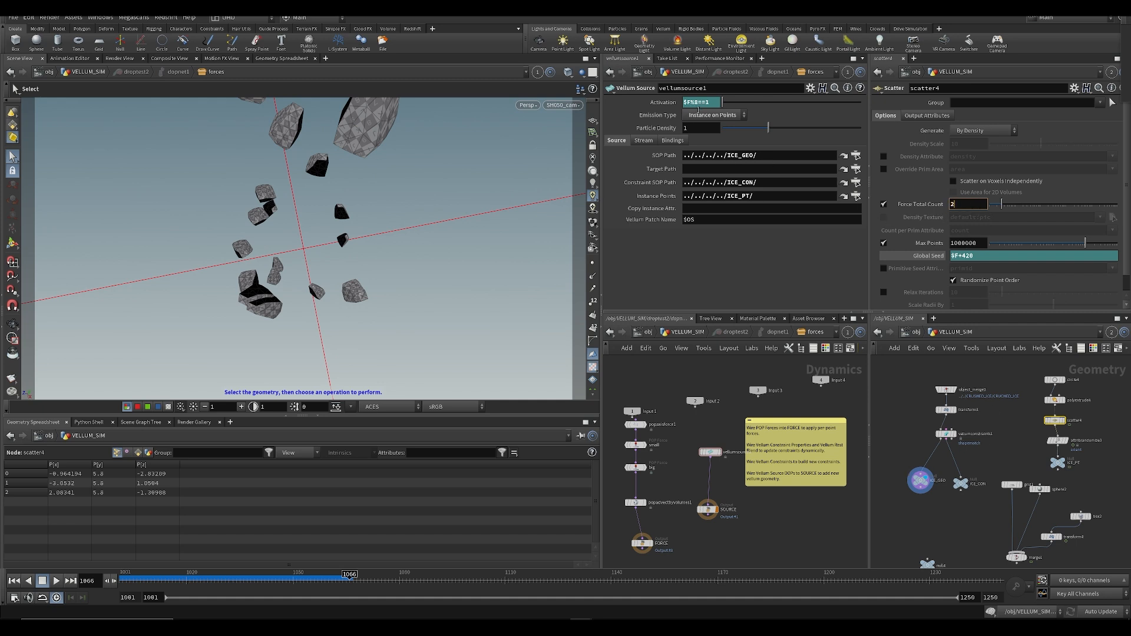
text(6)
key(Return)
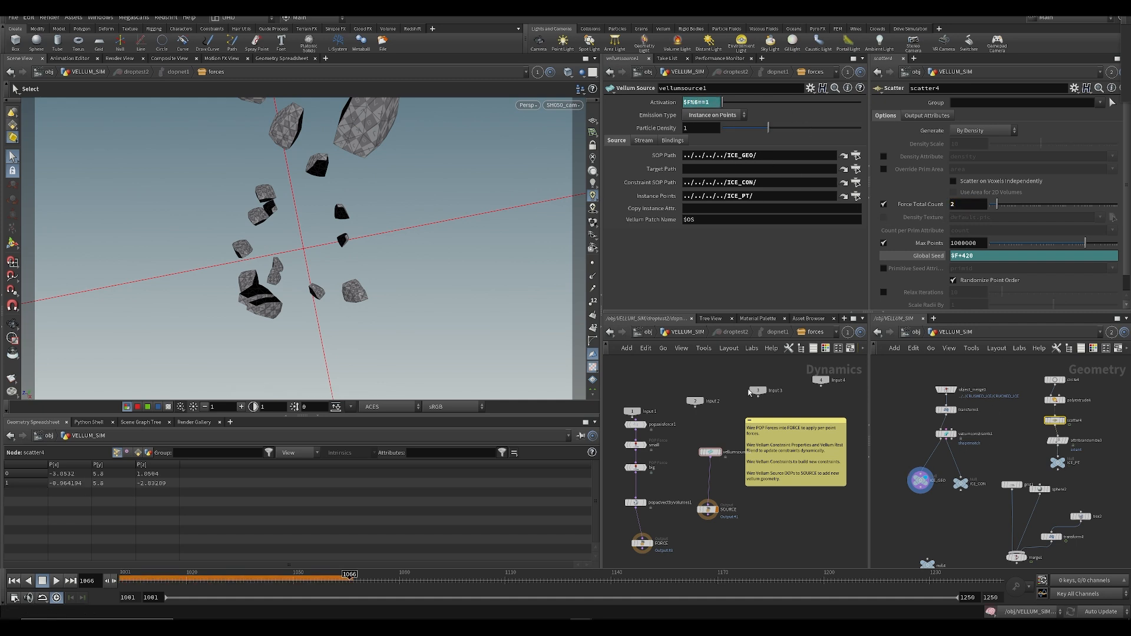
key(Up)
key(Up)
key(ctrl+Up)
key(Up)
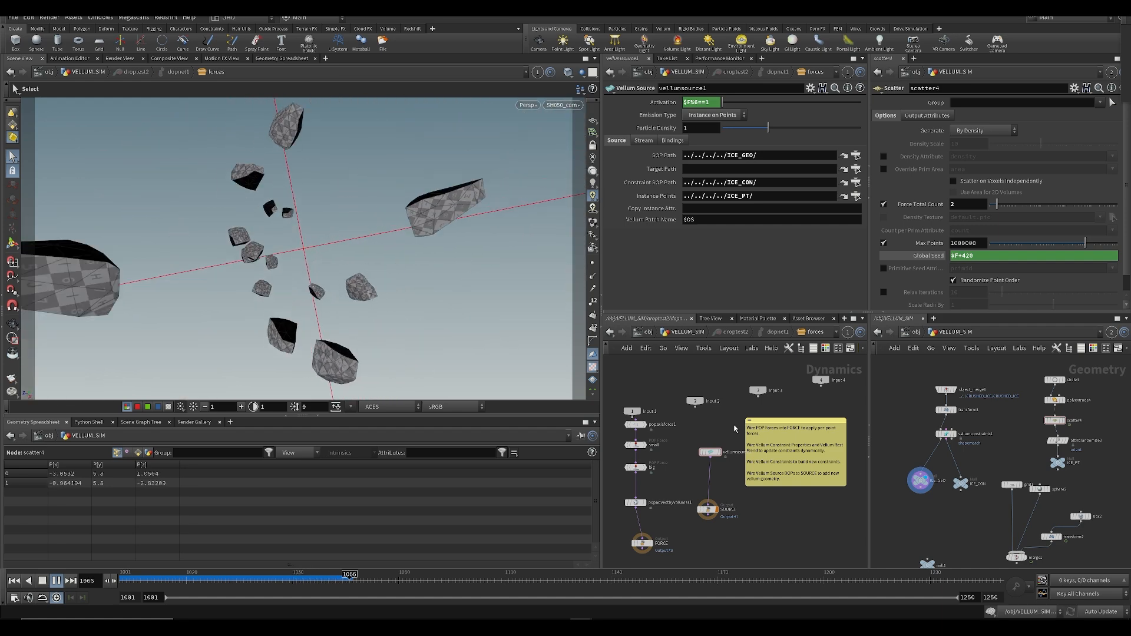
Step: Inspect the falling ice pieces from another angle, restore the SH050_cam view, replay the simulation, and return to frame 1001
key(Escape)
alt+right_drag(103, 241, 262, 253)
alt+drag(262, 253, 265, 146)
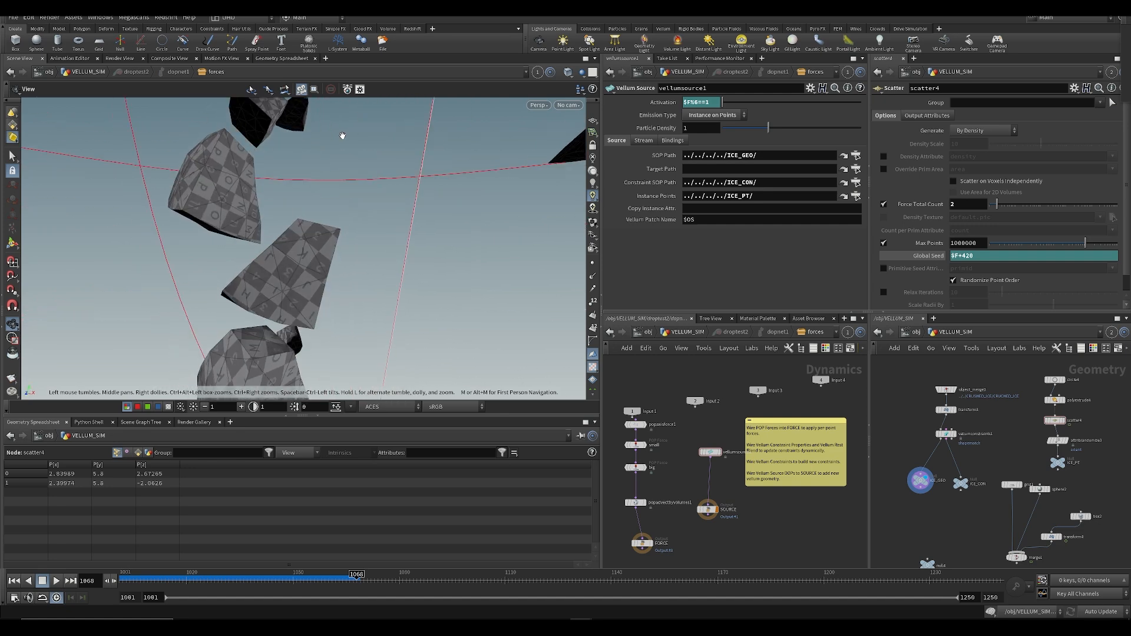
click(569, 106)
click(571, 156)
key(ctrl+Up)
key(Up)
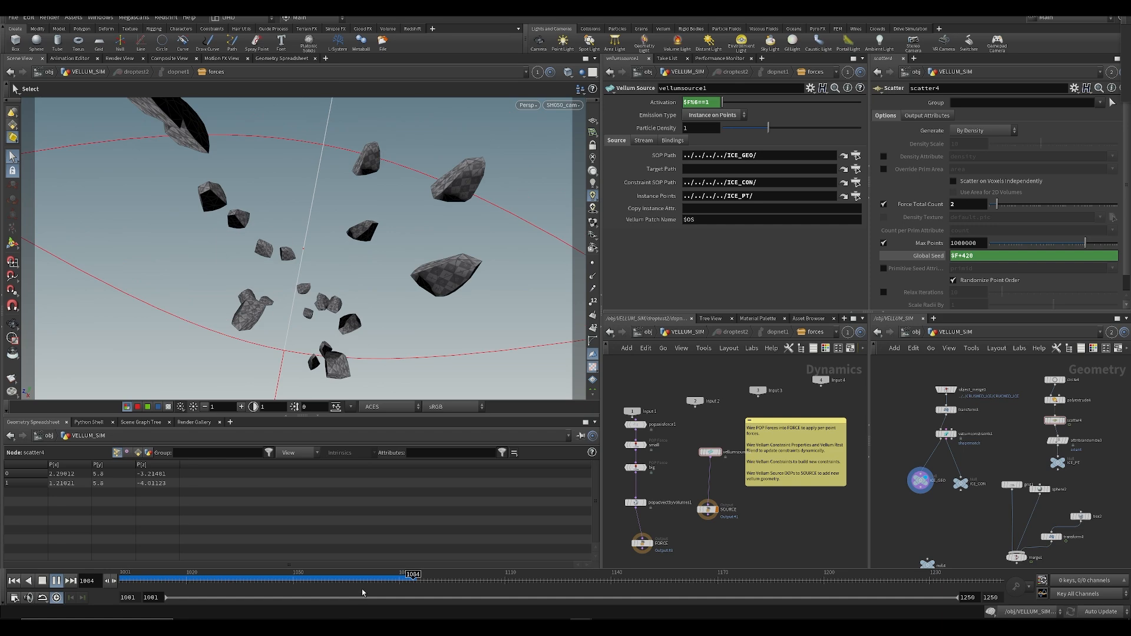
drag(352, 581, 218, 581)
drag(83, 596, 81, 597)
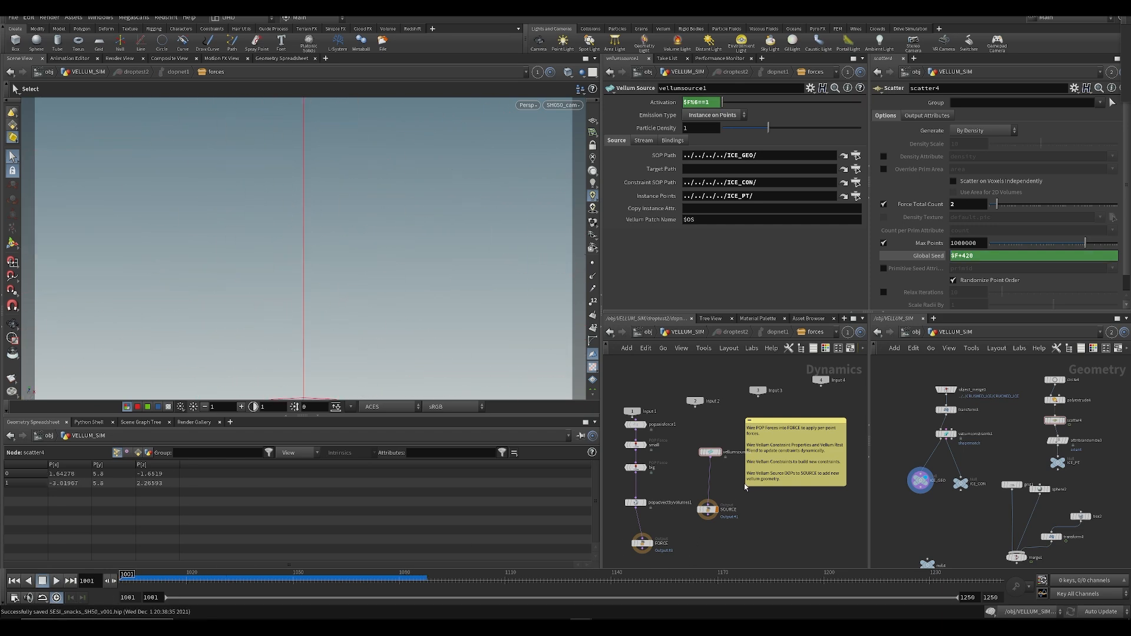
Step: Go back up to VELLUM_SIM, enclose the ice nodes in a network box titled ICE, and save the scene
key(u)
key(u)
key(u)
drag(677, 391, 822, 548)
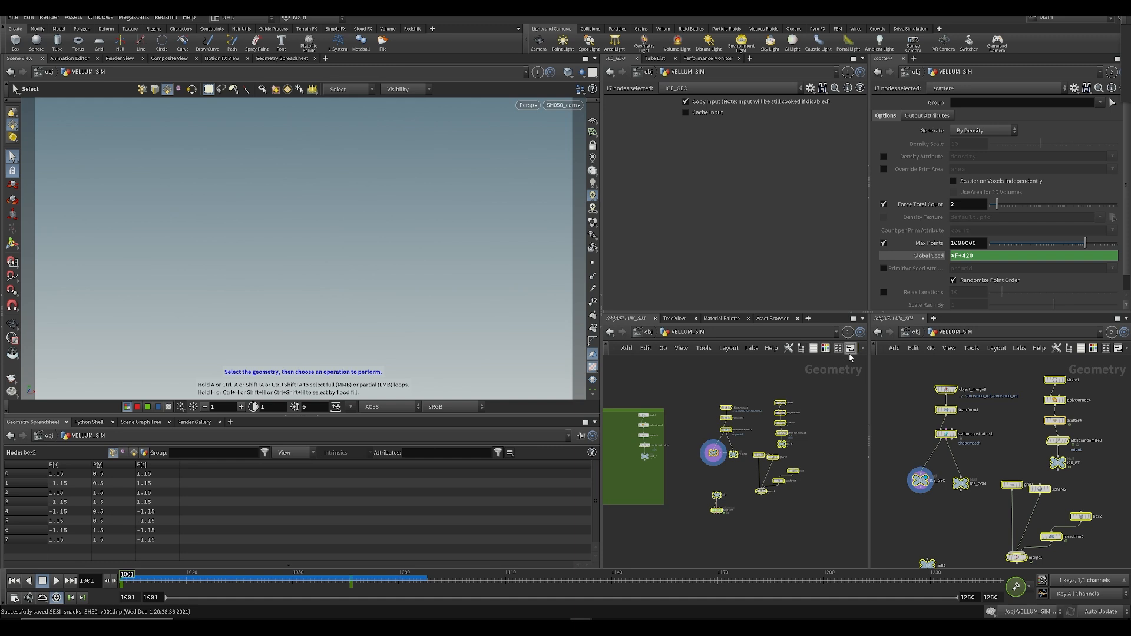
key(shift+o)
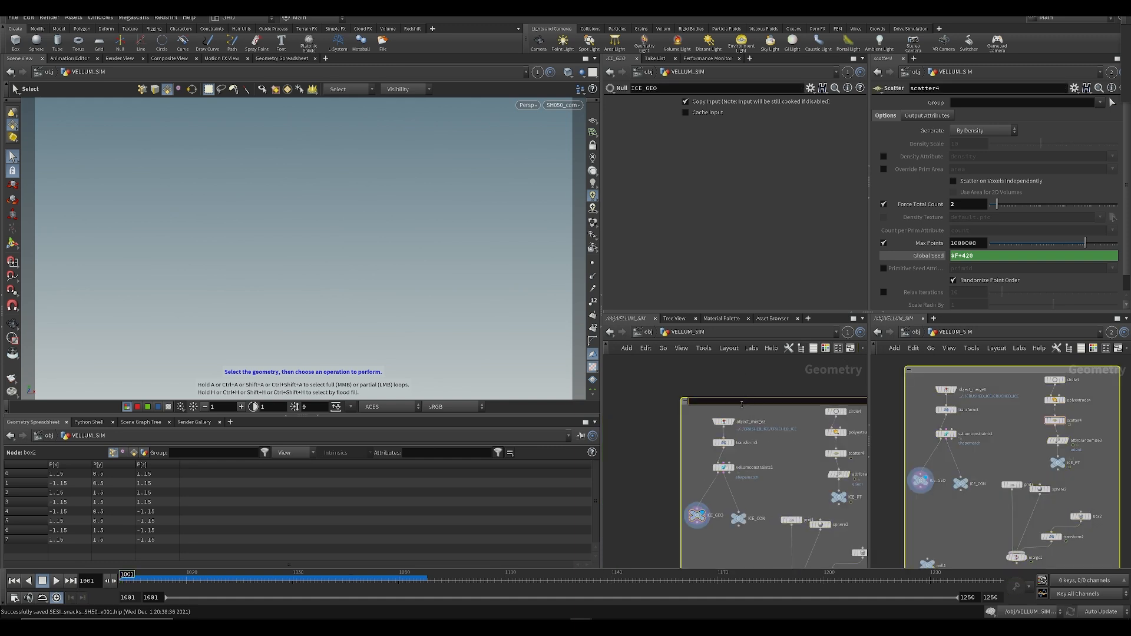
key(Return)
key(ctrl+s)
Step: Colour the ICE network box light grey and save the scene
middle_drag(742, 405, 715, 418)
drag(730, 406, 751, 441)
key(c)
click(863, 559)
click(863, 564)
key(c)
scroll(722, 391, down, 3)
scroll(729, 404, up, 3)
key(c)
click(855, 565)
key(c)
scroll(713, 367, down, 3)
middle_drag(685, 406, 818, 400)
scroll(818, 399, down, 2)
key(ctrl+a)
key(ctrl+s)
click(733, 515)
middle_drag(702, 483, 750, 485)
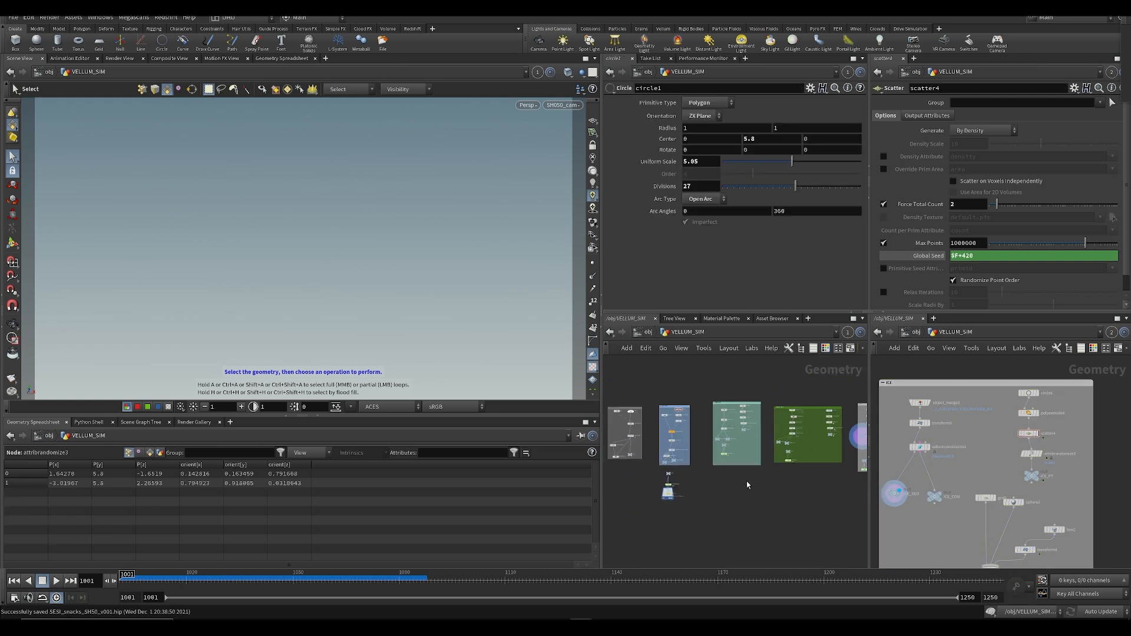
key(ctrl+s)
Step: Open the forces network inside the main vellumsolver1 that stands below the network boxes
scroll(678, 488, up, 4)
scroll(651, 487, down, 3)
middle_drag(643, 486, 730, 498)
scroll(812, 486, up, 4)
middle_drag(813, 486, 736, 434)
drag(730, 498, 730, 509)
scroll(819, 489, down, 2)
middle_drag(843, 448, 778, 522)
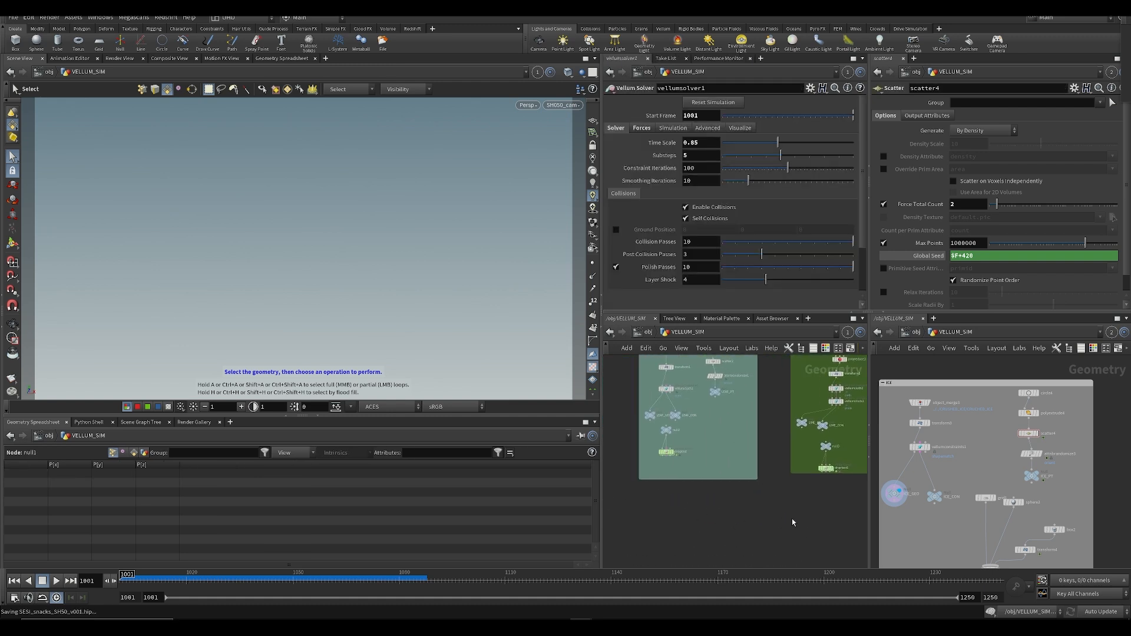
middle_drag(609, 520, 797, 495)
middle_drag(796, 431, 755, 440)
scroll(801, 493, down, 2)
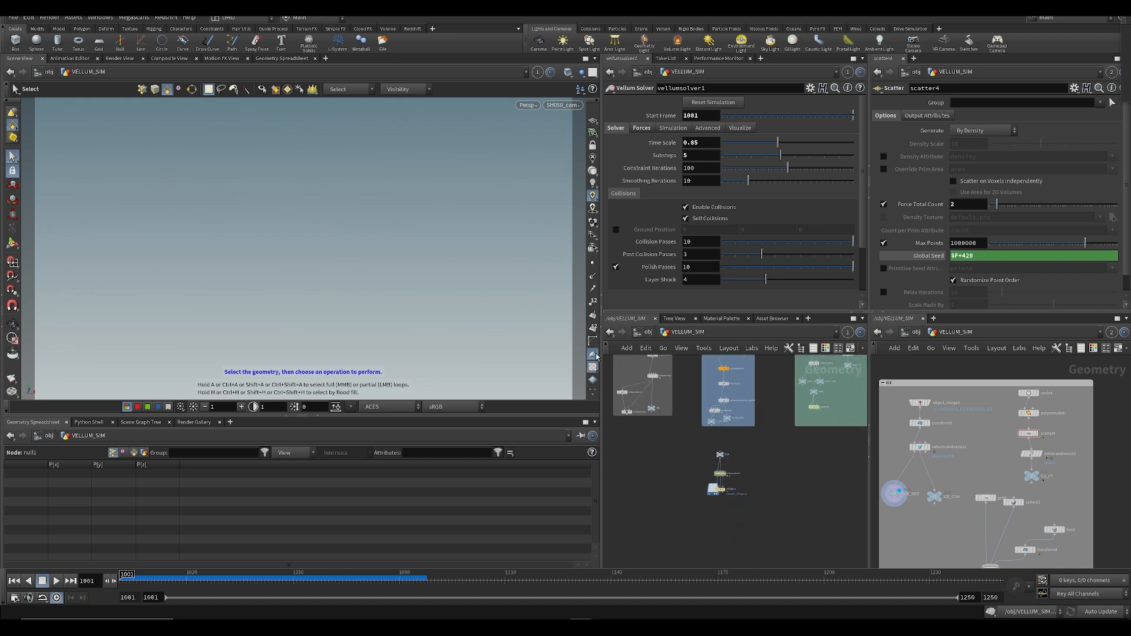
scroll(779, 490, up, 4)
click(667, 459)
double_click(659, 457)
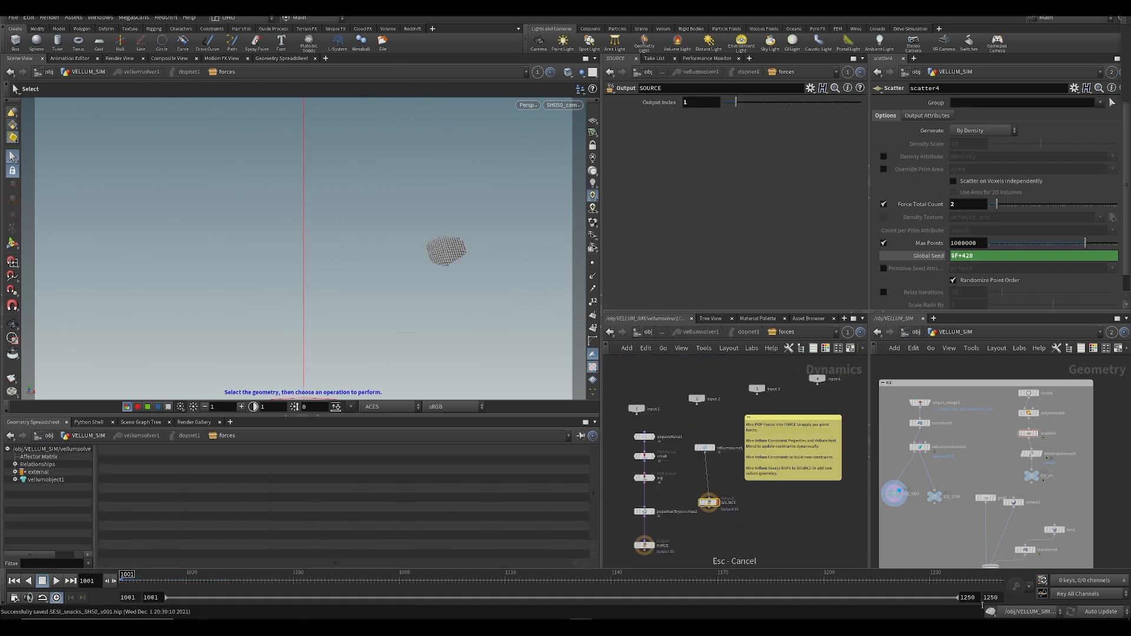
Step: Disable the dynamics simulation and rename the main solver's existing Vellum Source to FLUD_SOURCE
key(ctrl+s)
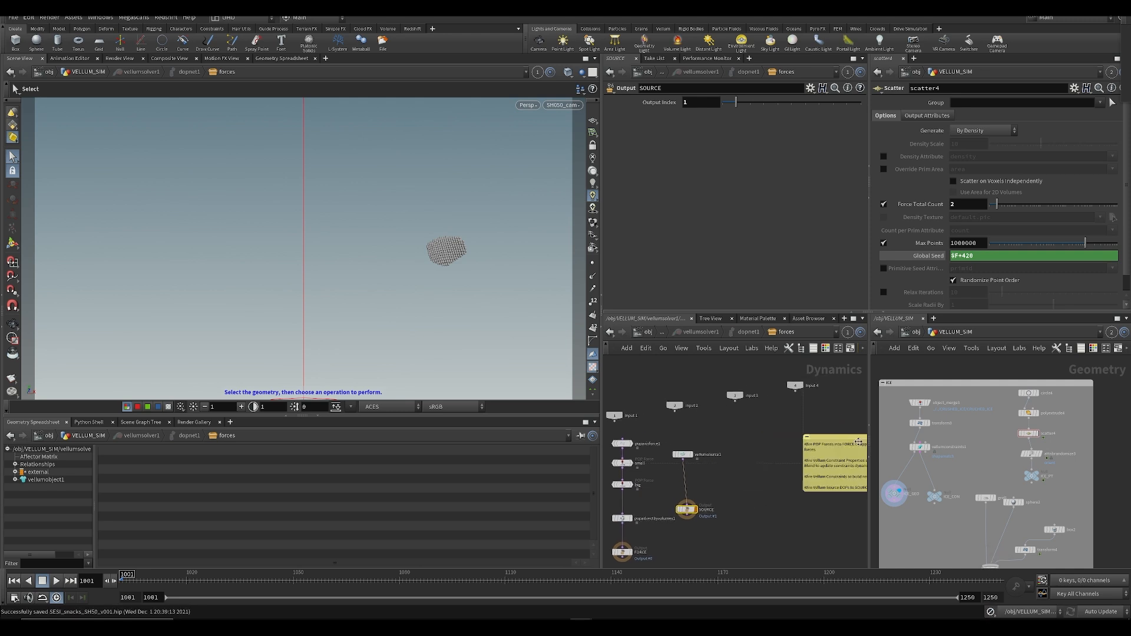
scroll(722, 429, down, 3)
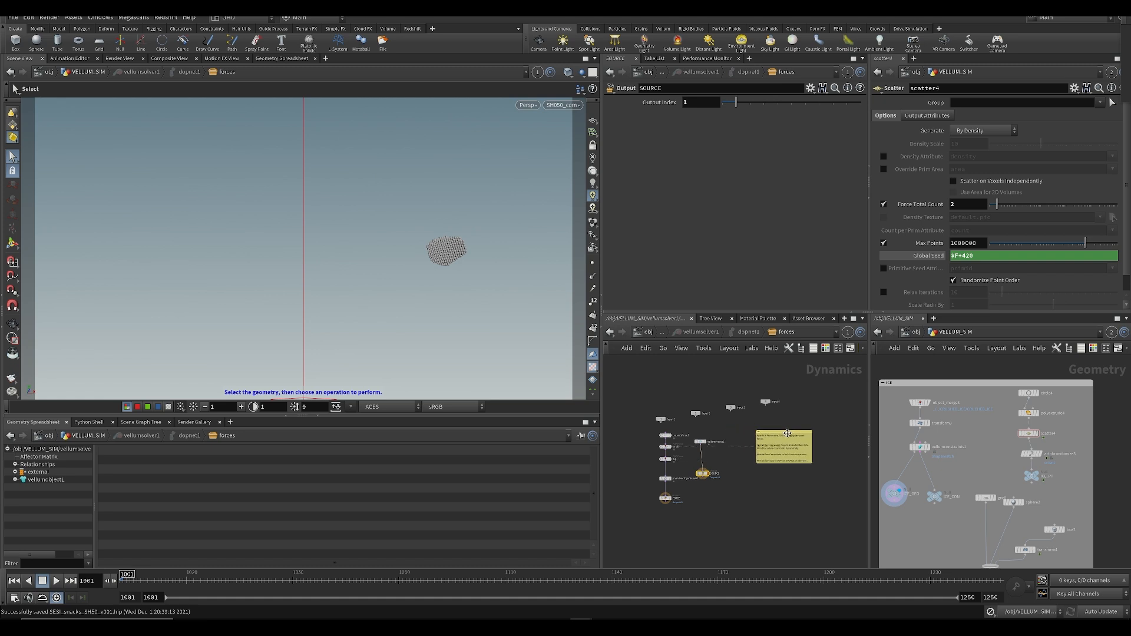
scroll(708, 434, up, 3)
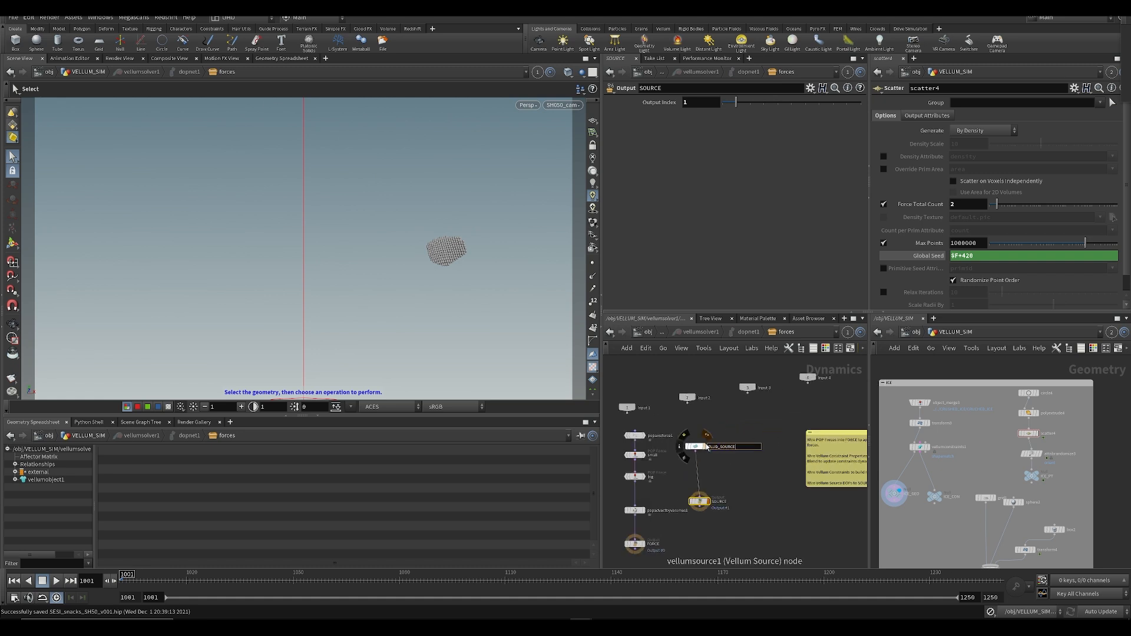
Step: Copy vellumsource1 from the leaf drop test's forces network and paste it beside FLUD_SOURCE in the main forces network
scroll(1025, 474, down, 4)
middle_drag(1025, 473, 1105, 446)
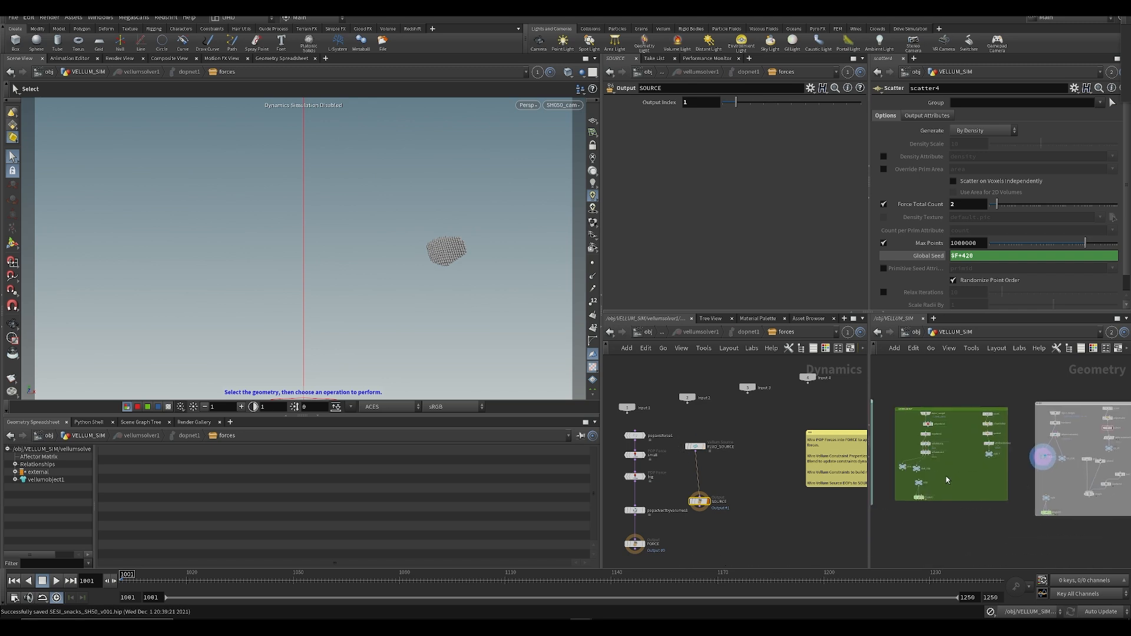
scroll(932, 482, up, 3)
scroll(1033, 530, down, 6)
middle_drag(1035, 534, 1096, 523)
scroll(988, 499, up, 4)
middle_drag(980, 514, 1042, 503)
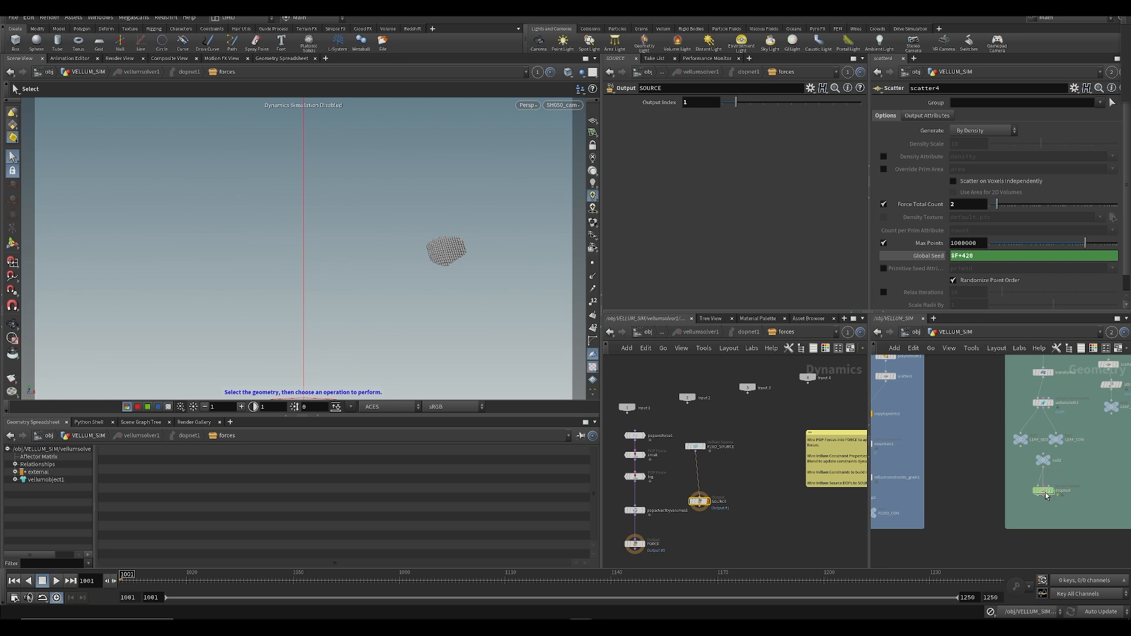
double_click(1046, 492)
drag(998, 470, 998, 470)
key(ctrl+c)
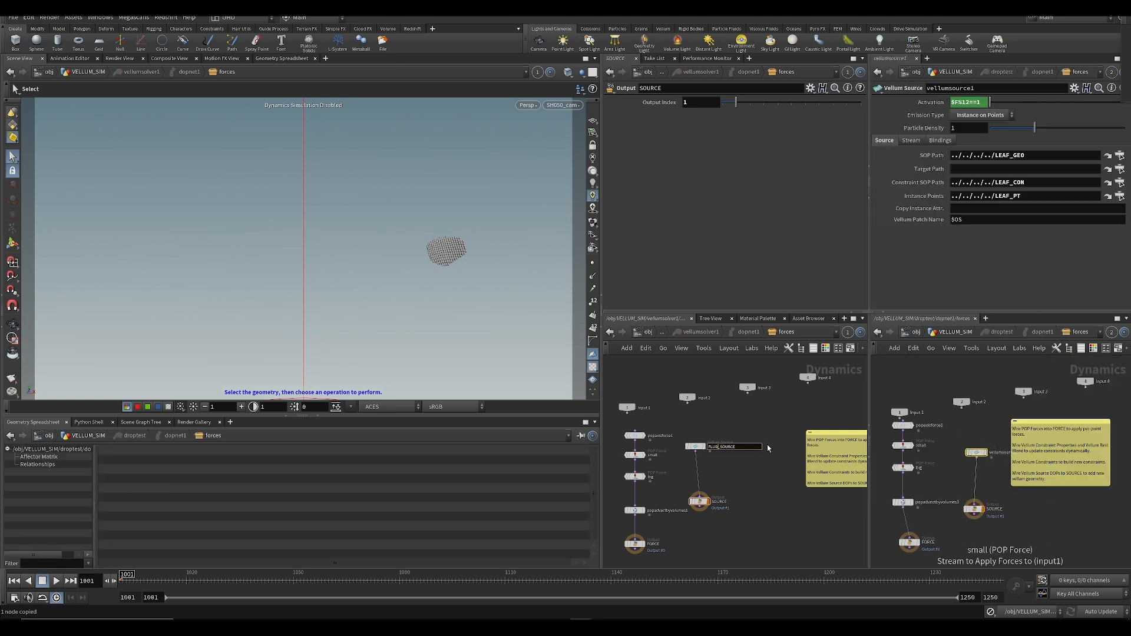
click(766, 443)
scroll(766, 446, up, 4)
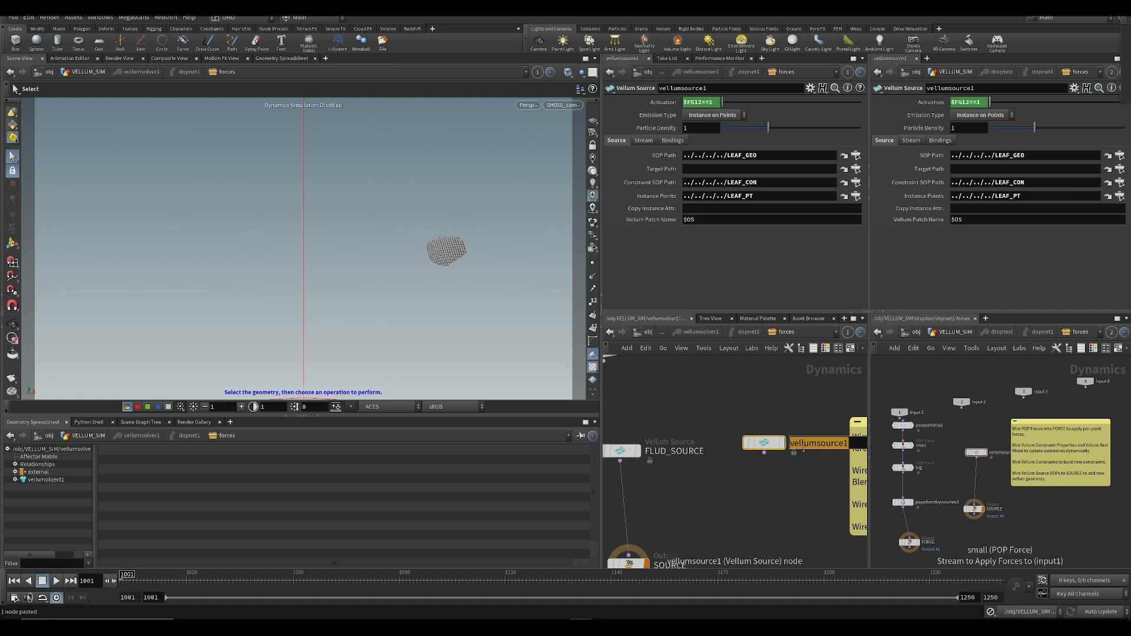
key(Return)
Step: Reopen the leaf droptest's forces network, copy its Vellum Source again, and paste it in place of the earlier copy
key(u)
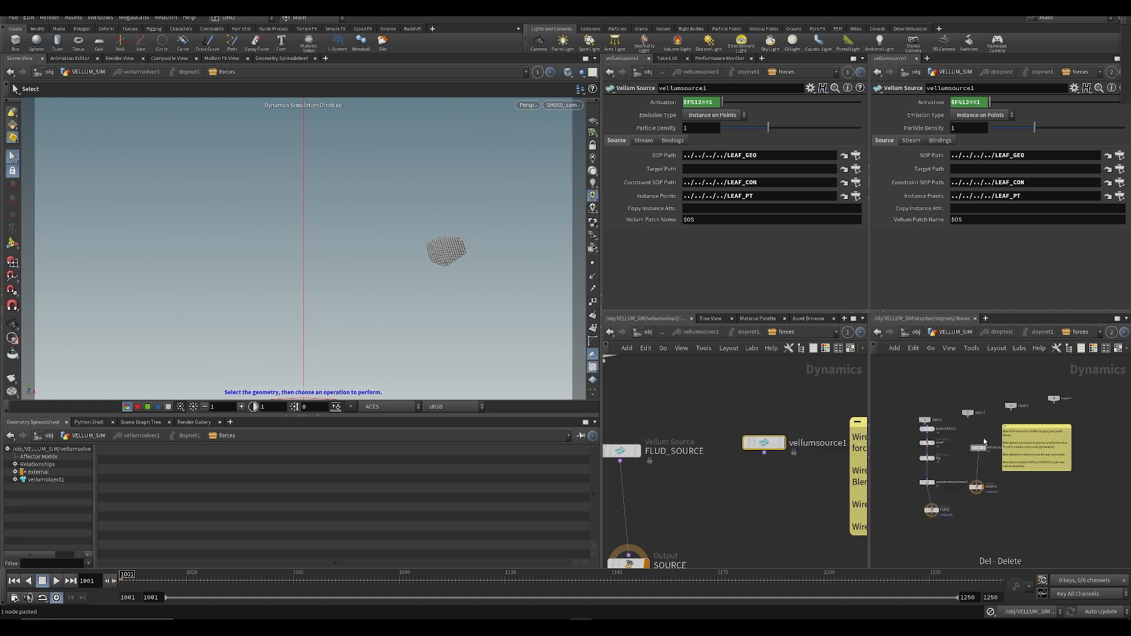
scroll(1000, 456, down, 5)
scroll(995, 439, up, 4)
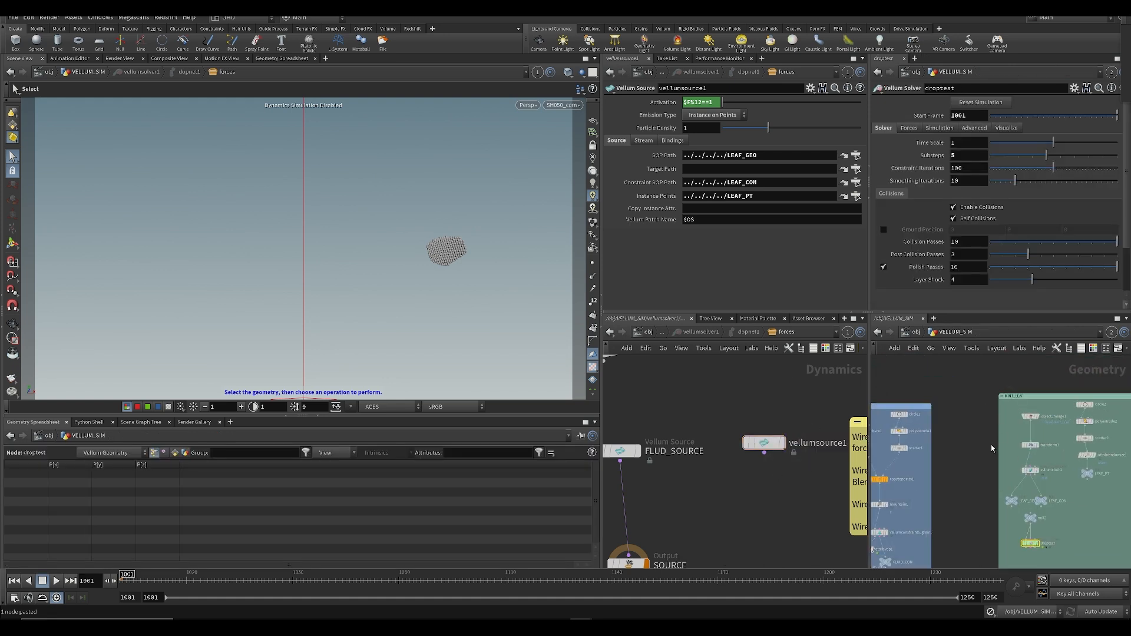
middle_drag(997, 453, 960, 433)
double_click(992, 517)
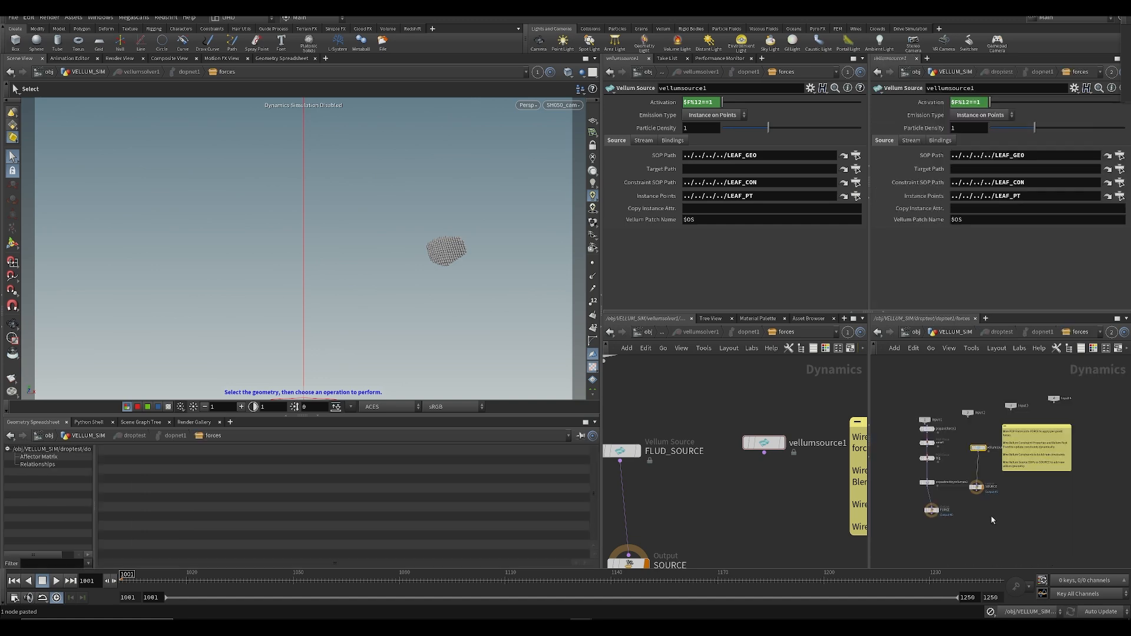
scroll(956, 450, up, 3)
click(762, 443)
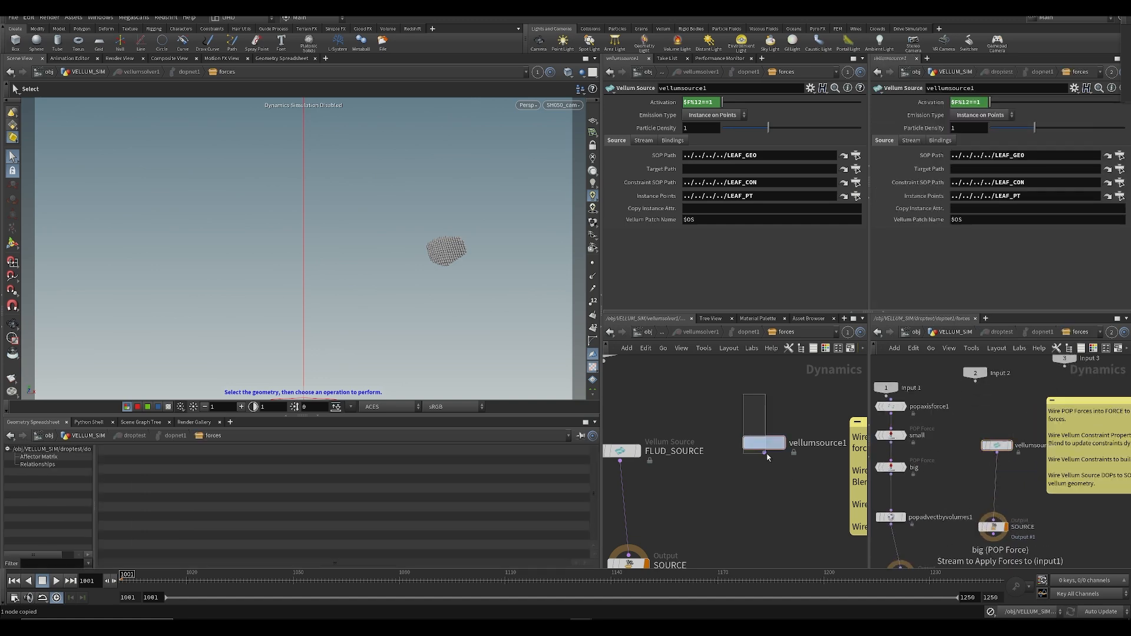
key(ctrl+c)
key(Delete)
key(ctrl+v)
Step: Rename the pasted leaf Vellum Source to MINT_SOURCE and save the scene
double_click(802, 443)
text(MIN)
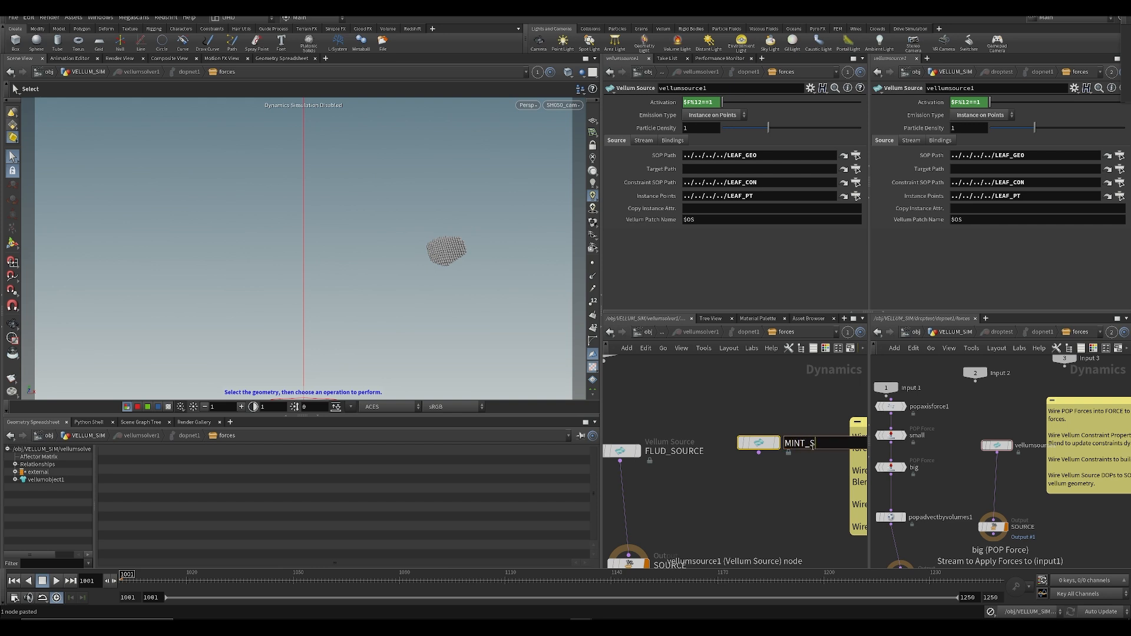
key(Return)
key(ctrl+s)
key(h)
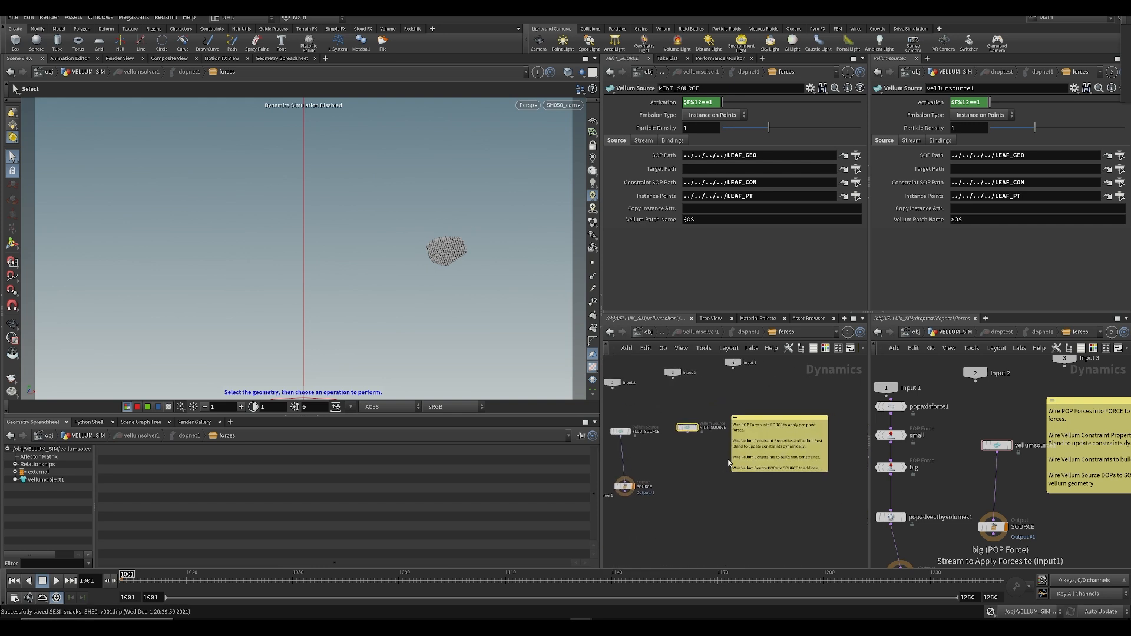
Step: Delete the yellow sticky note from the main forces network and save the scene
drag(782, 420, 793, 466)
key(Delete)
key(h)
key(ctrl+s)
key(h)
Step: Copy vellumsource1 from the lime solver droptest1's forces network and paste it beside MINT_SOURCE
key(u)
key(u)
key(u)
middle_drag(1083, 459, 943, 435)
middle_click(1047, 462)
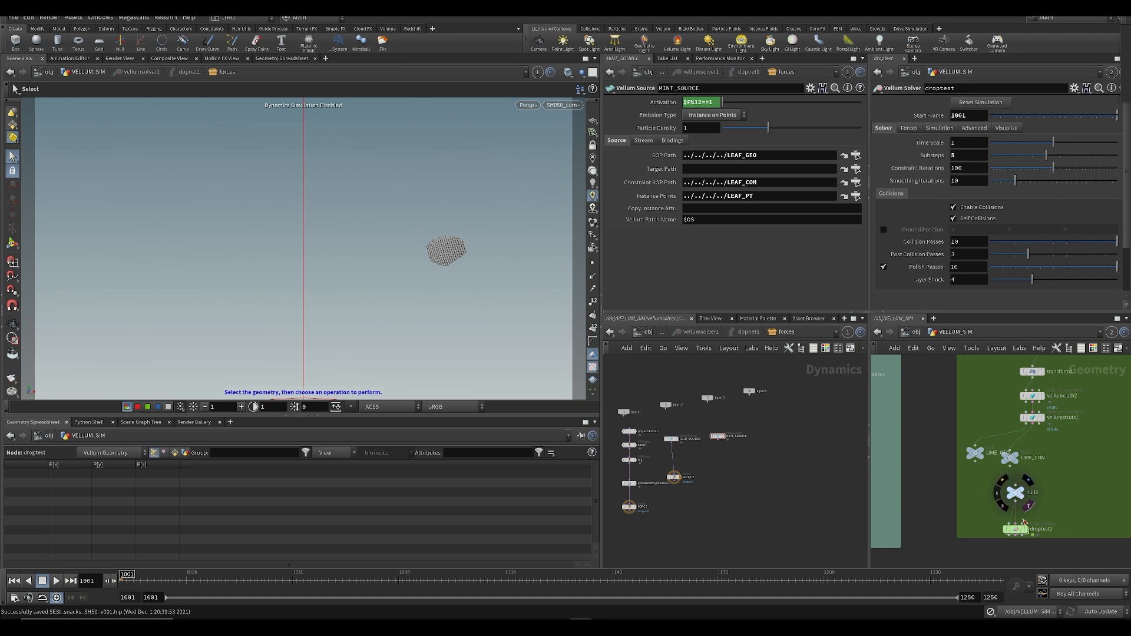
double_click(1017, 517)
click(976, 452)
key(ctrl+c)
scroll(776, 451, up, 3)
key(ctrl+v)
key(ctrl+a)
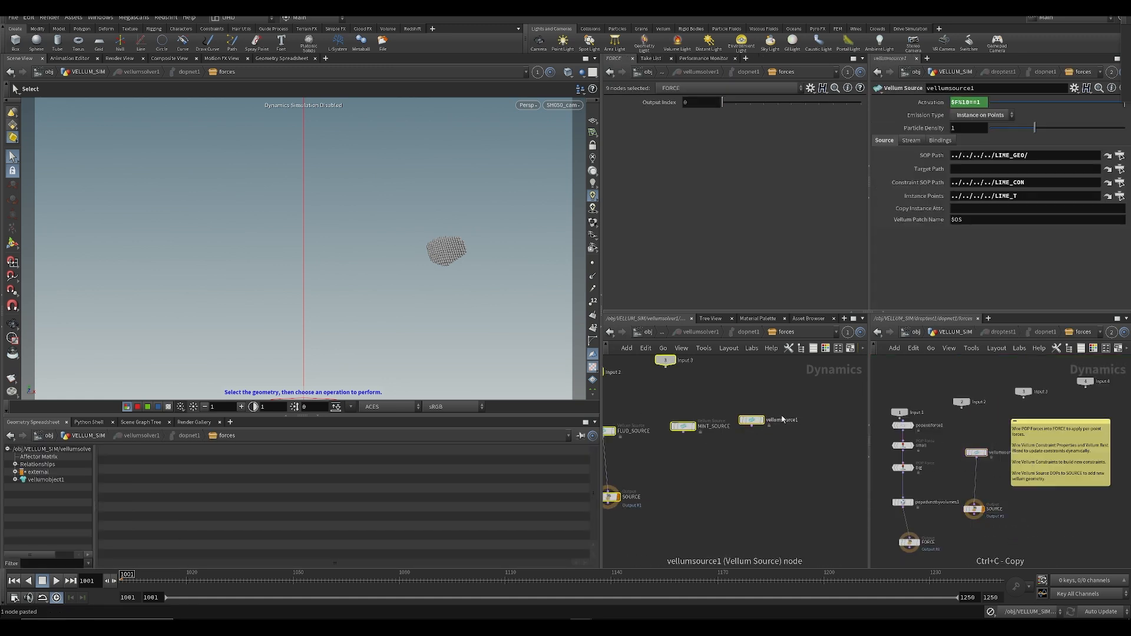
Step: Rename the pasted lime Vellum Source to LEMON_SOURCE and save the scene
click(837, 477)
scroll(743, 425, up, 3)
double_click(810, 415)
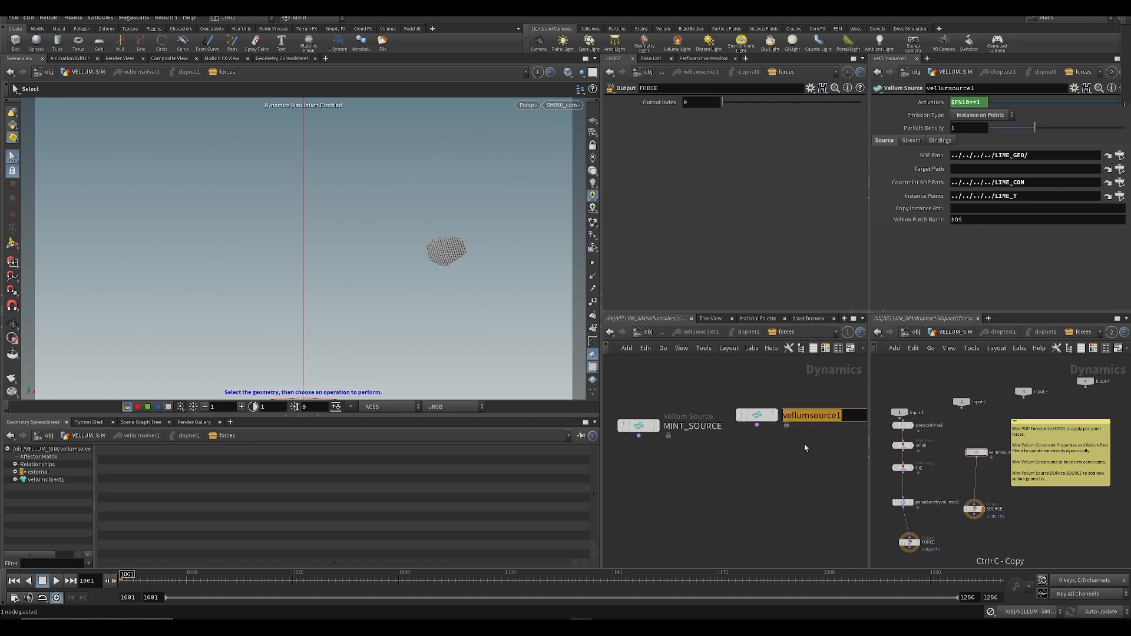
text(LEMM)
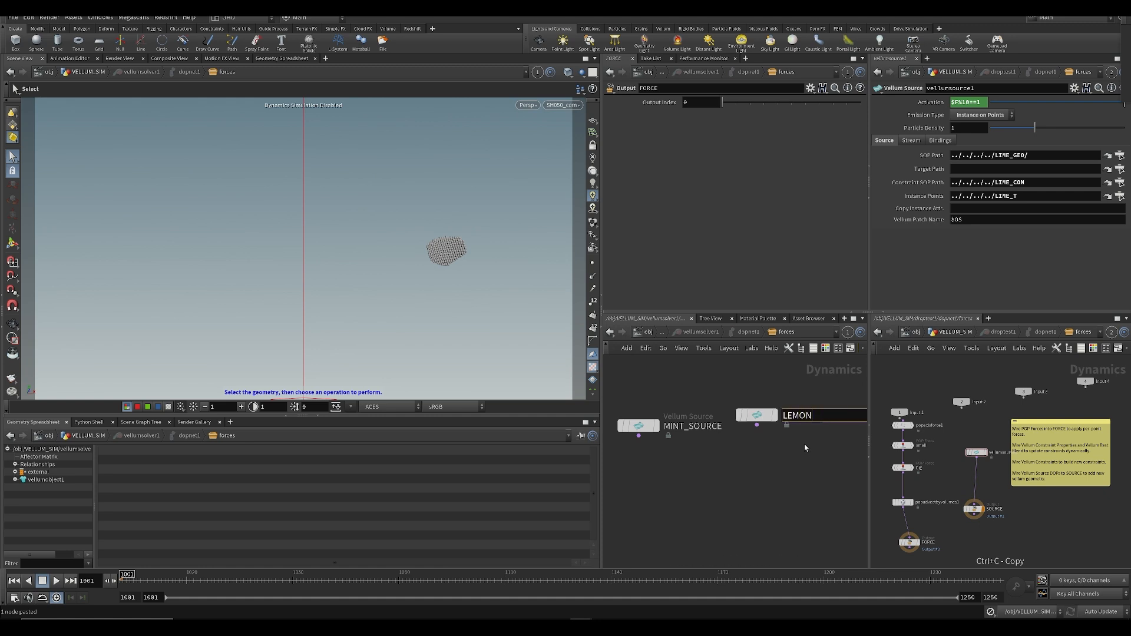
key(Return)
key(ctrl+s)
scroll(793, 455, down, 3)
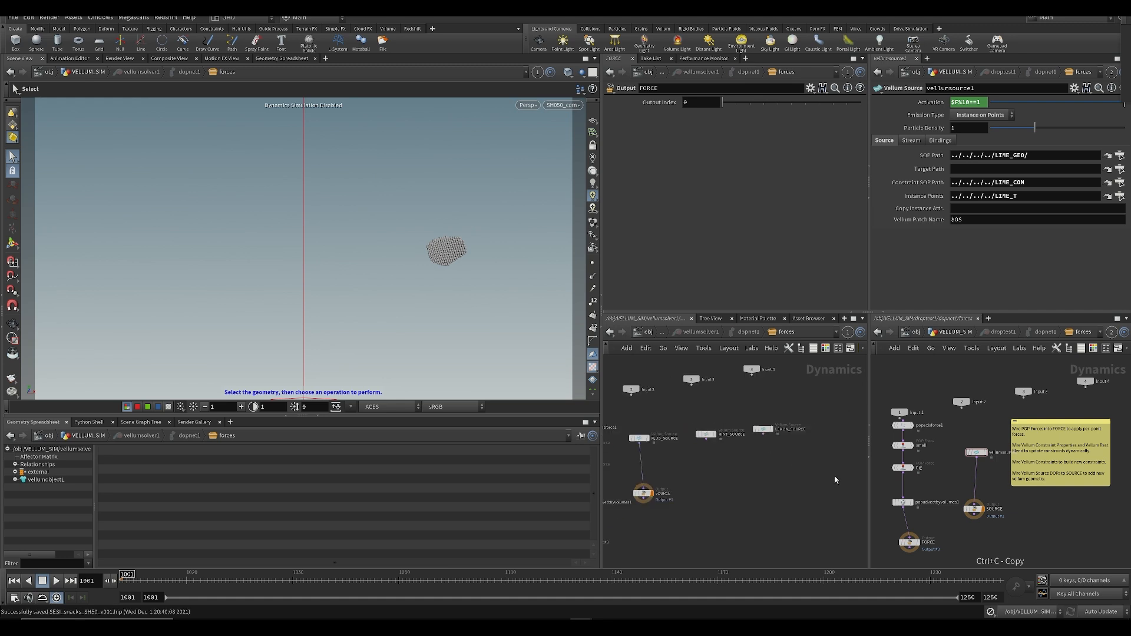
Step: Copy vellumsource1 from the ice solver droptest2's forces network and paste it beside LEMON_SOURCE
key(u)
key(u)
key(u)
middle_drag(1069, 478, 927, 480)
middle_drag(1037, 490, 906, 537)
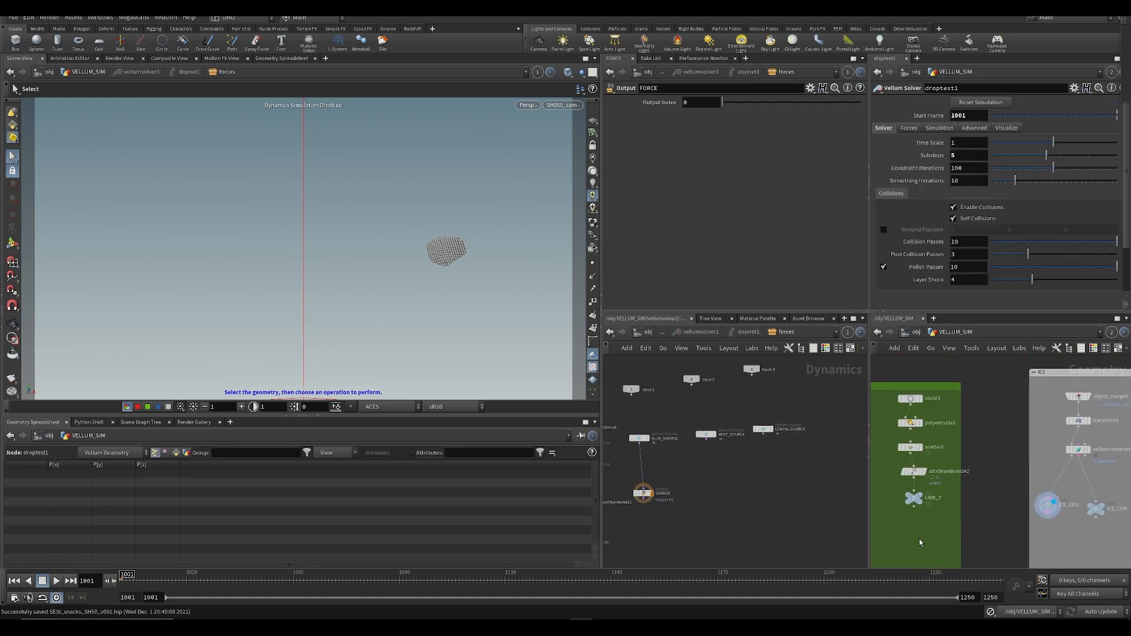
middle_drag(1096, 542, 965, 451)
middle_drag(979, 529, 1006, 454)
double_click(955, 477)
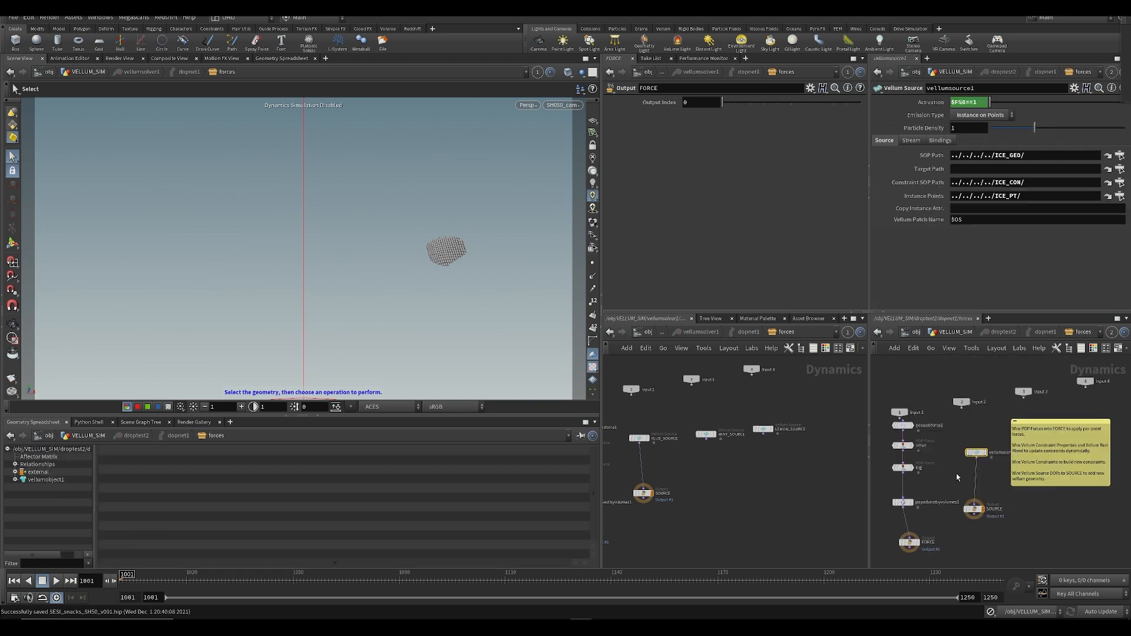
drag(989, 469, 989, 469)
key(ctrl+c)
key(ctrl+v)
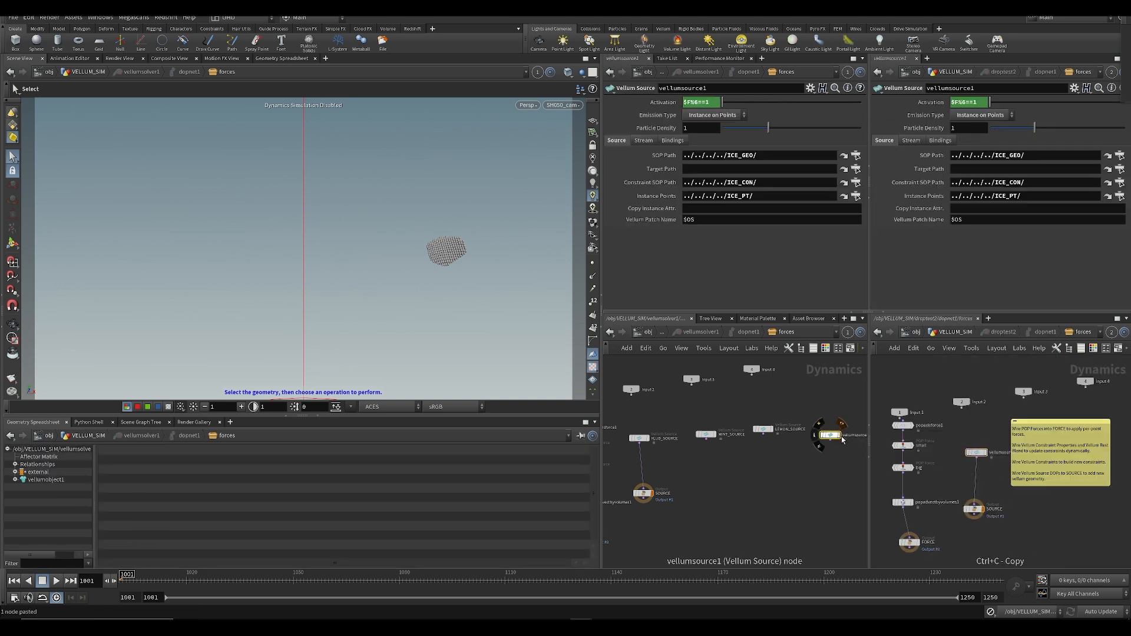
Step: Rename the pasted ice Vellum Source to ICE_SOURCE and save the scene
text(ICE_SOURCE)
key(Return)
key(ctrl+s)
Step: Move the SOURCE output lower in the main forces network and add a Merge node above it
middle_drag(739, 487, 812, 438)
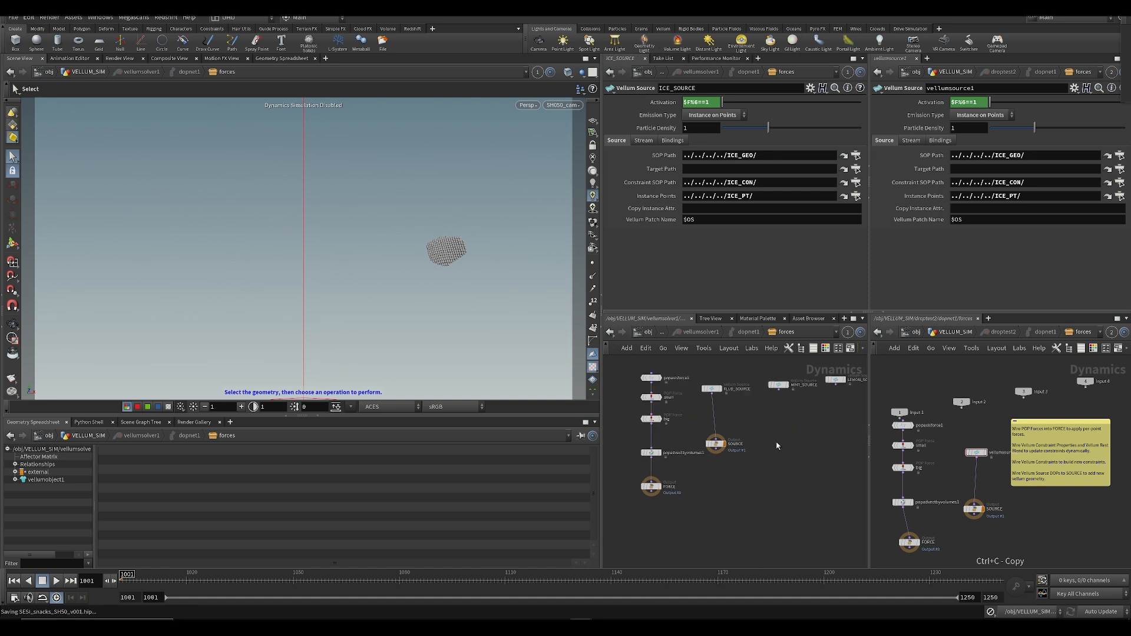
drag(714, 447, 712, 481)
key(ctrl+s)
key(Tab)
text(mer)
key(Return)
scroll(722, 448, up, 3)
click(698, 436)
Step: Wire the fluid, mint, lemon and ice Vellum Sources through the Merge node into the SOURCE output, and save
drag(698, 437, 708, 443)
click(710, 428)
middle_drag(751, 364, 705, 434)
scroll(705, 433, up, 1)
click(788, 416)
click(657, 511)
scroll(784, 482, down, 2)
middle_drag(785, 482, 796, 459)
click(730, 391)
scroll(719, 456, down, 3)
click(674, 445)
click(831, 410)
scroll(775, 454, down, 2)
key(ctrl+s)
Step: Leave the main forces network and go back up to VELLUM_SIM
scroll(745, 473, down, 1)
key(u)
key(u)
key(u)
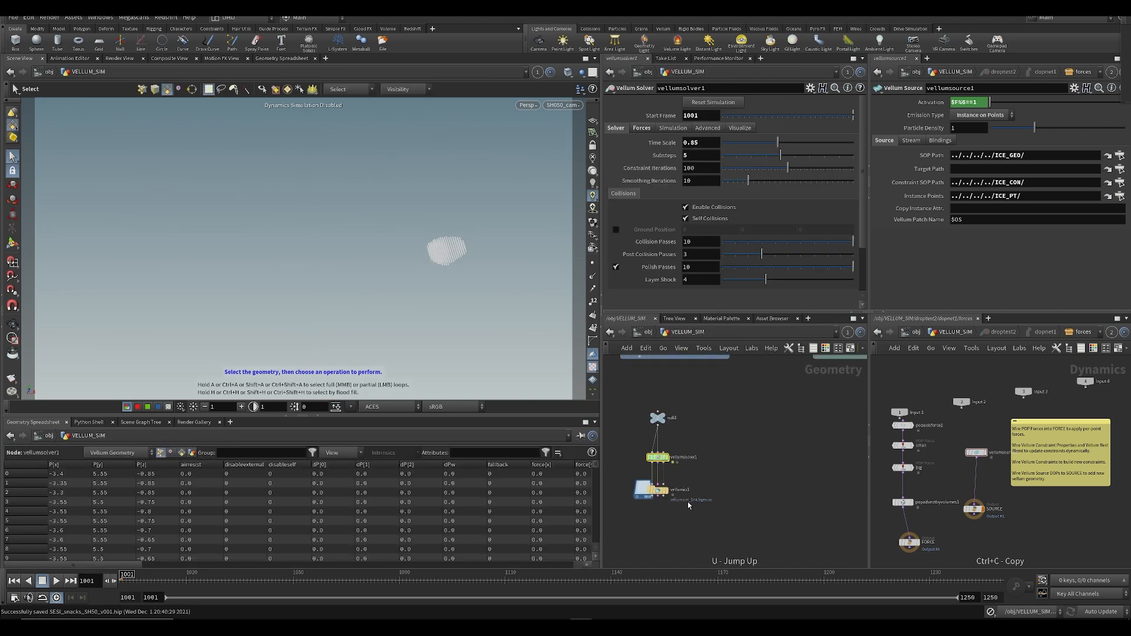
Step: Save the scene with the dynamics simulation re-enabled and select the vellumio1 node to show its cache settings
key(ctrl+s)
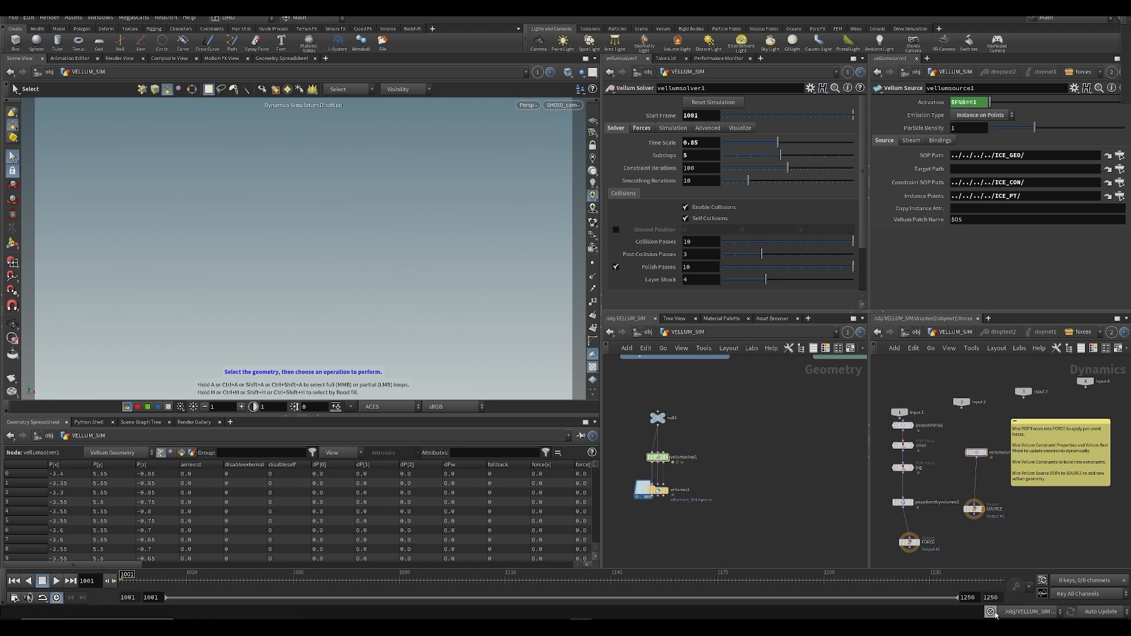
key(ctrl+s)
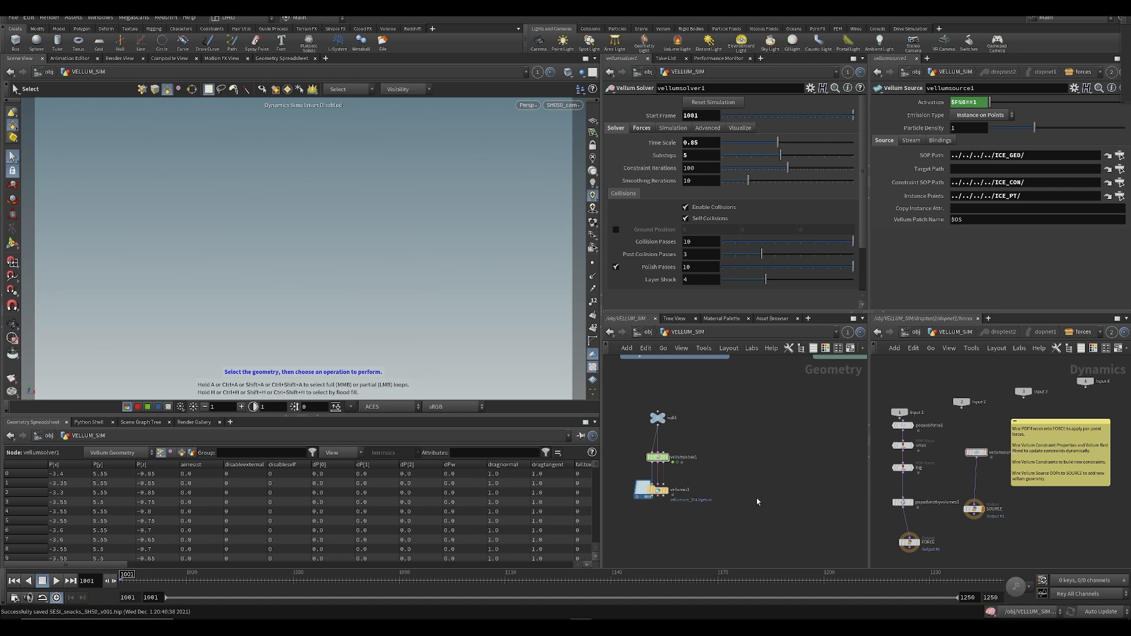
click(658, 491)
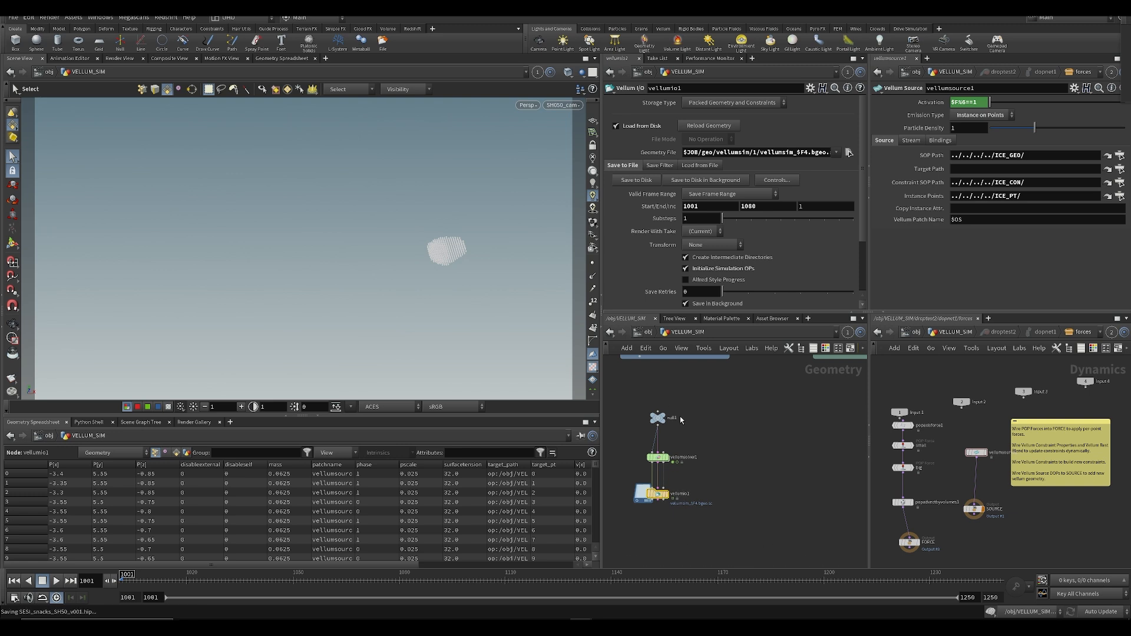
Step: Save the scene, display the vellumsolver1 node and simulate it up to about frame 1007
key(ctrl+s)
middle_drag(707, 489, 715, 547)
middle_drag(720, 465, 725, 495)
middle_drag(724, 560, 693, 400)
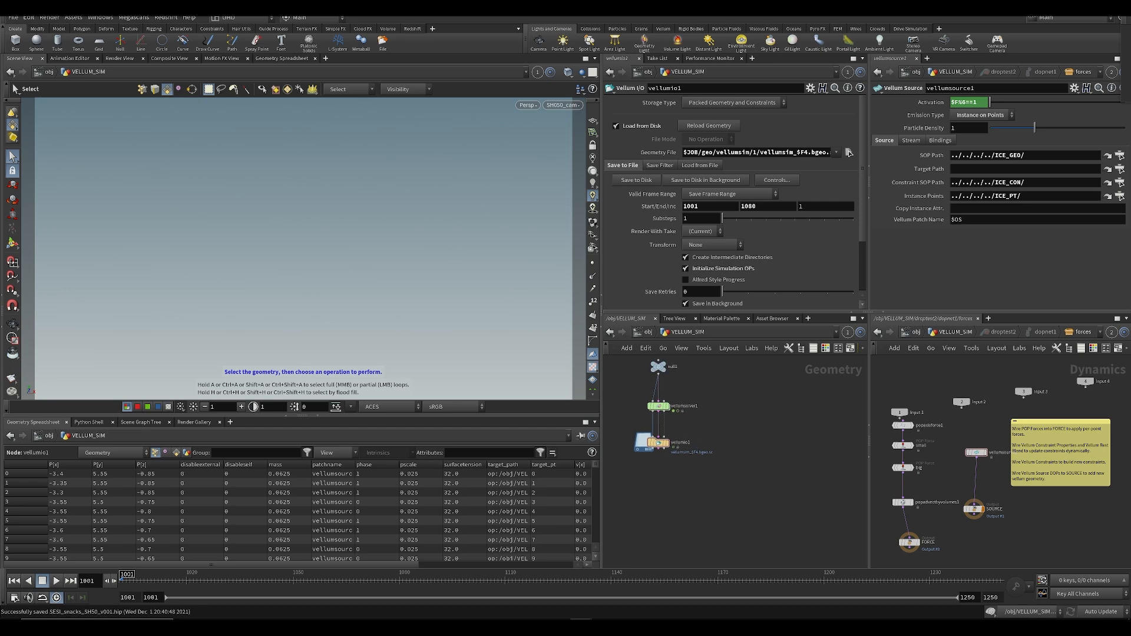
click(659, 407)
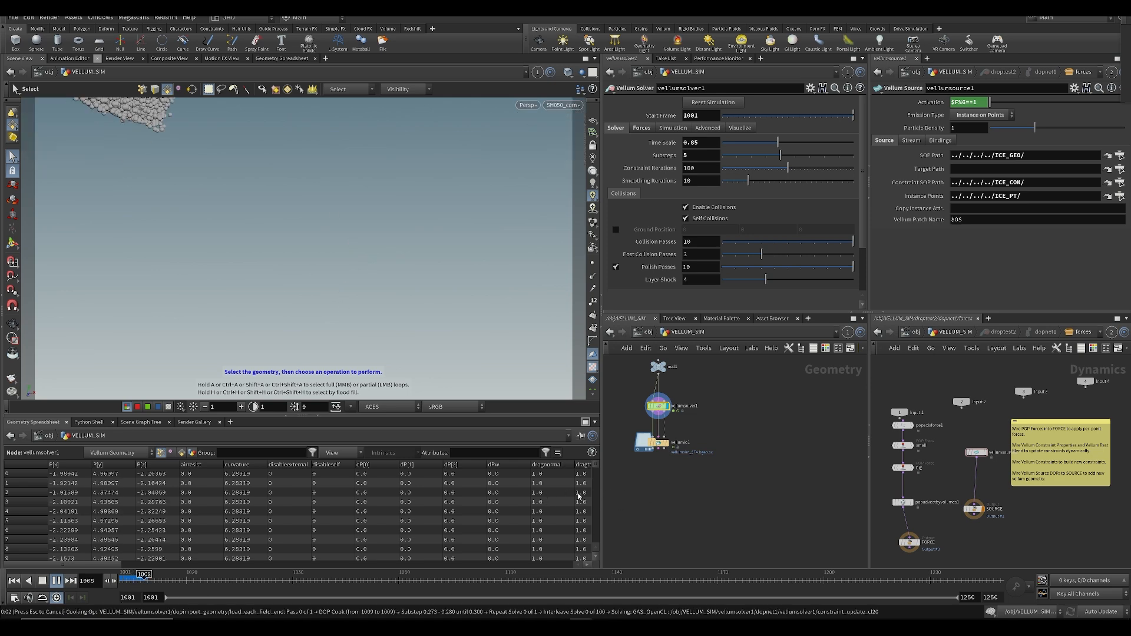
drag(142, 579, 141, 579)
Step: Add a Delete node beside vellumsolver1, wire the solver's geometry output into it and display it
scroll(701, 412, up, 3)
key(Tab)
text(de)
key(Return)
middle_drag(737, 495, 777, 450)
click(776, 457)
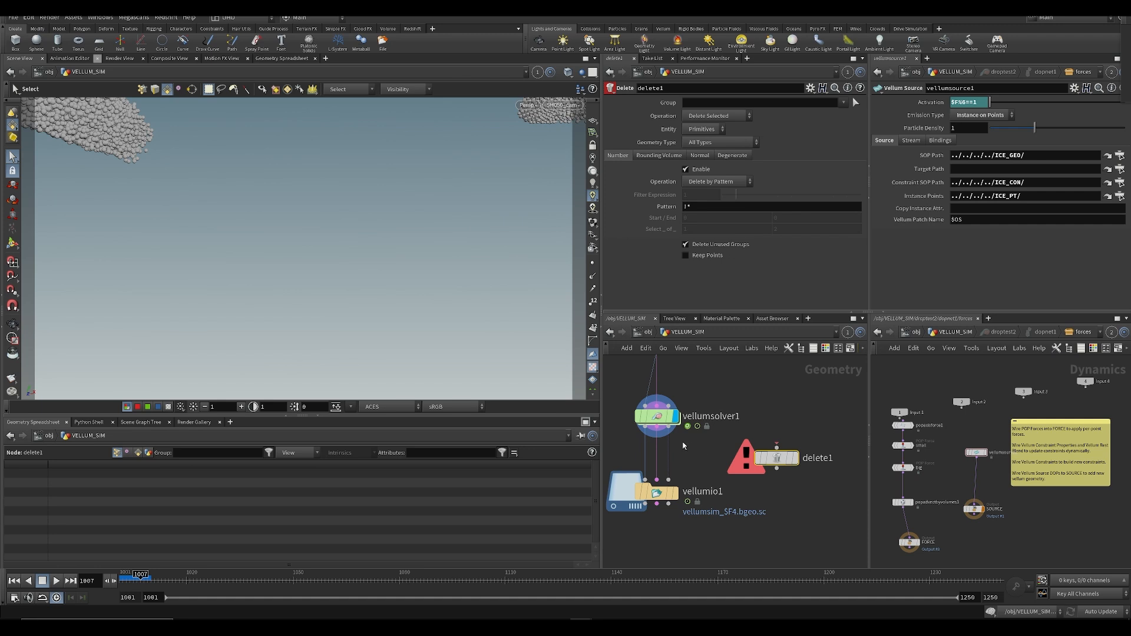
click(645, 426)
click(777, 448)
click(795, 458)
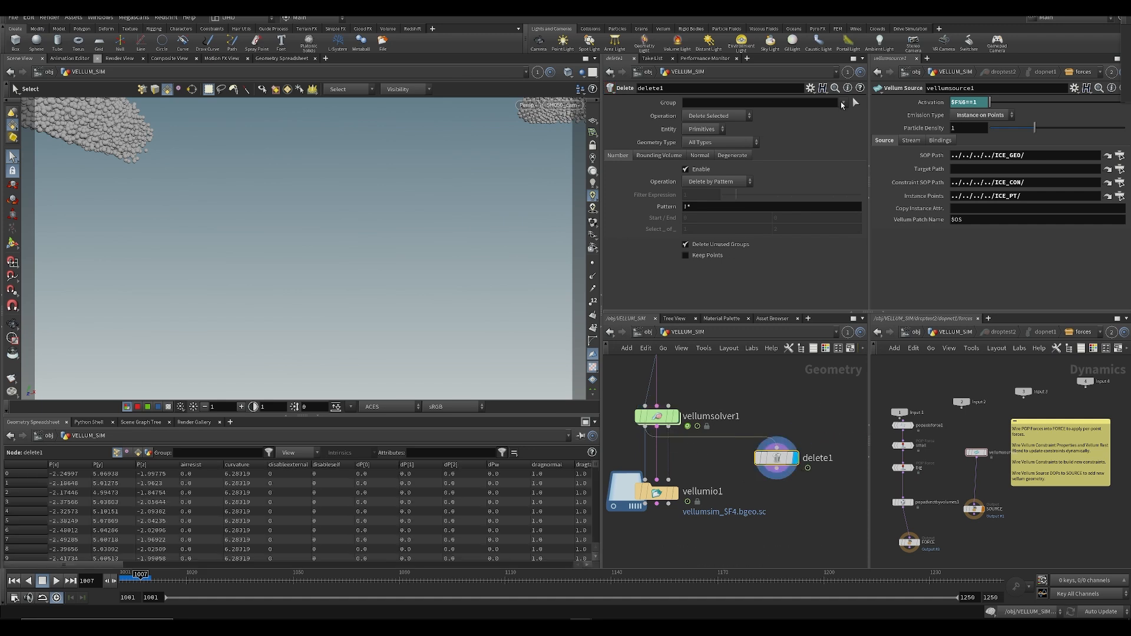
Step: Set the Delete node to keep only the points of the stream_FLUD_SOURCE group using Delete Non-Selected
click(845, 104)
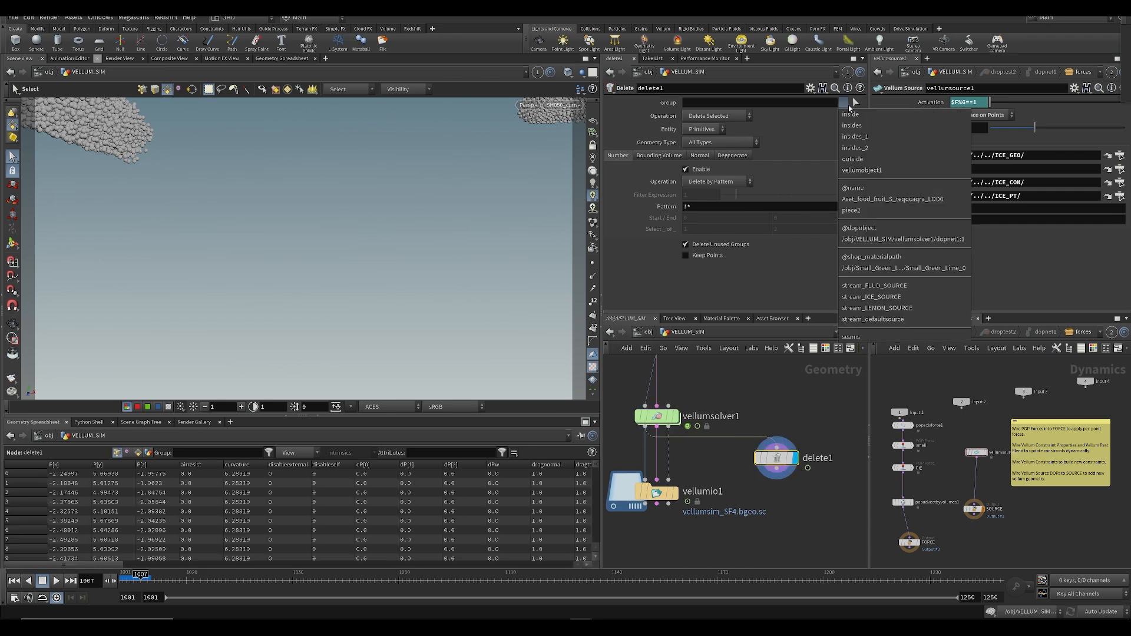
click(899, 286)
click(699, 129)
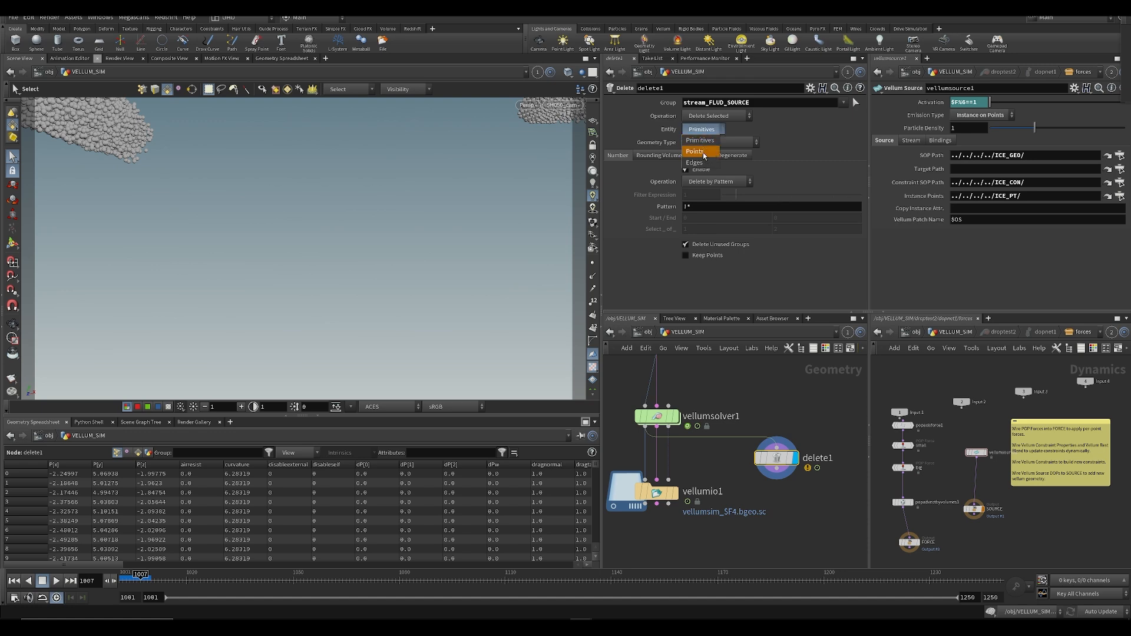
click(701, 142)
click(714, 115)
click(715, 129)
alt+drag(501, 190, 447, 245)
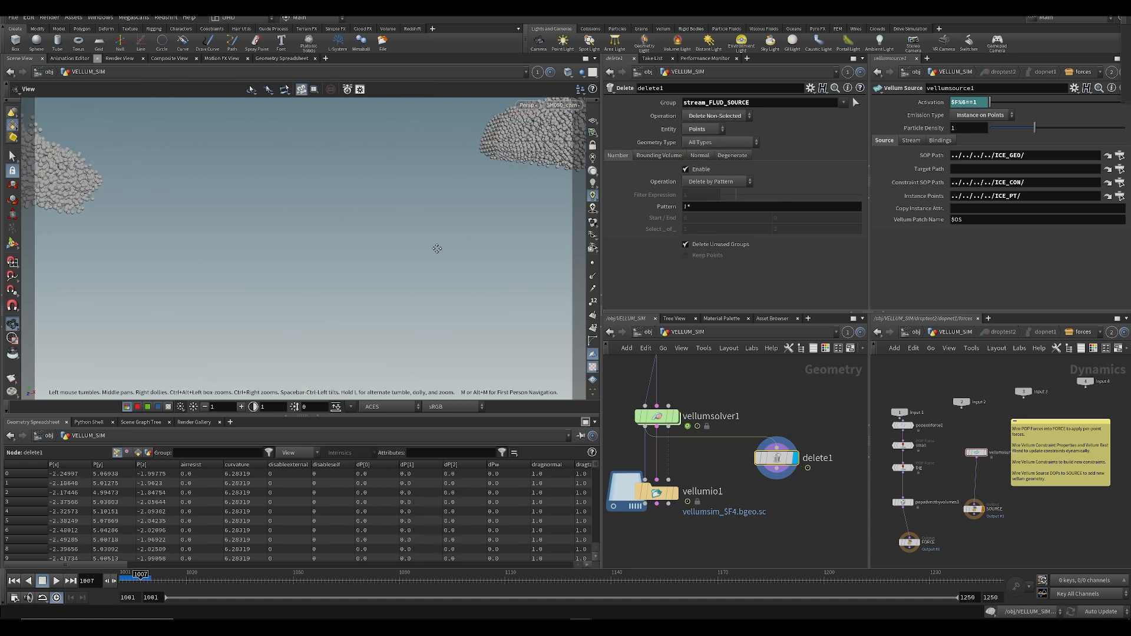
scroll(448, 245, down, 5)
Step: Replace the group on the Delete node with a stream group, and remove the temporary node from the network
double_click(728, 103)
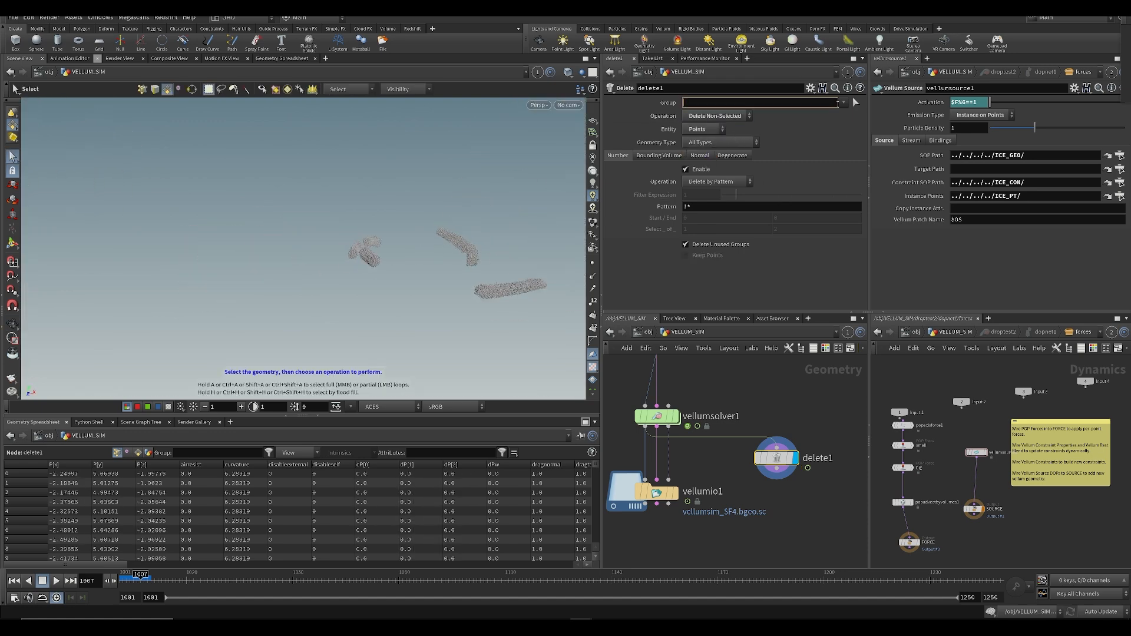
click(844, 103)
click(863, 292)
drag(791, 401, 760, 480)
key(Delete)
Step: Select the vellumio1 cache node and save the scene
scroll(752, 467, down, 3)
drag(655, 502, 712, 469)
key(ctrl+s)
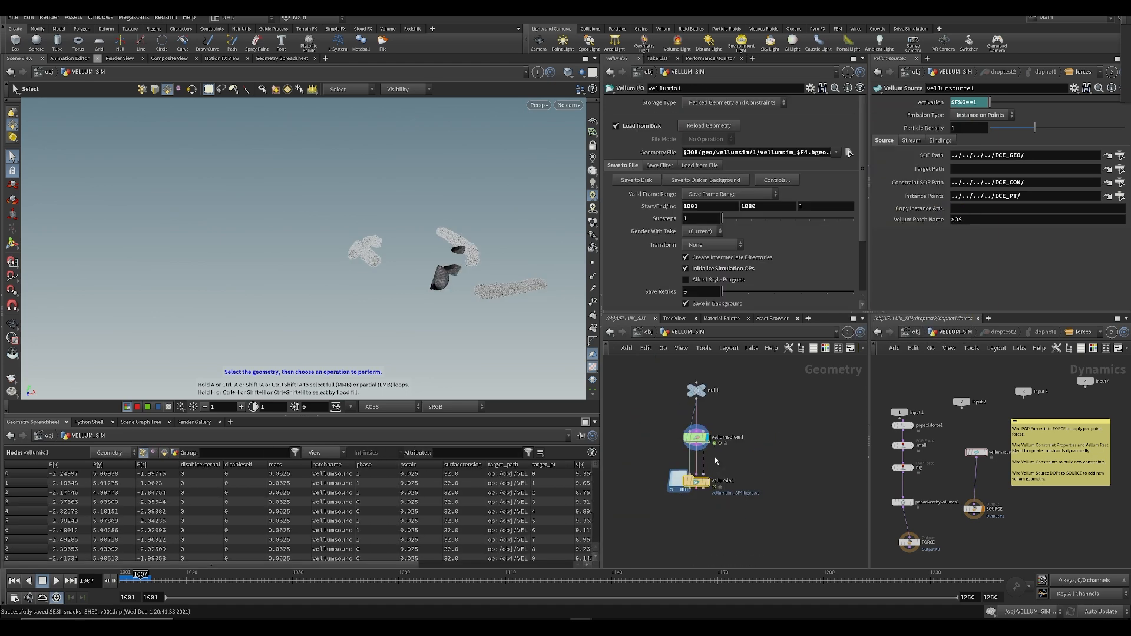
middle_drag(713, 464, 706, 441)
scroll(706, 440, up, 1)
key(ctrl+s)
key(ctrl+s)
drag(755, 435, 626, 510)
mouse_move(718, 491)
middle_down()
mouse_move(715, 472)
mouse_move(703, 523)
mouse_move(658, 479)
mouse_move(705, 489)
middle_up()
key(ctrl+s)
scroll(704, 523, down, 3)
scroll(663, 508, up, 3)
click(664, 505)
drag(667, 455, 771, 514)
middle_drag(738, 495, 704, 487)
key(ctrl+s)
click(710, 518)
scroll(769, 483, down, 3)
middle_drag(769, 453, 730, 479)
key(ctrl+s)
Step: Examine the simulated elements at frame 1007 from another angle and save the scene
click(570, 75)
click(607, 195)
mouse_move(395, 245)
alt+mouse_down()
mouse_move(460, 282)
mouse_move(451, 301)
mouse_move(402, 291)
mouse_move(393, 301)
mouse_move(323, 268)
mouse_move(364, 304)
mouse_move(375, 301)
mouse_move(359, 298)
alt+mouse_up()
key(s)
key(ctrl+s)
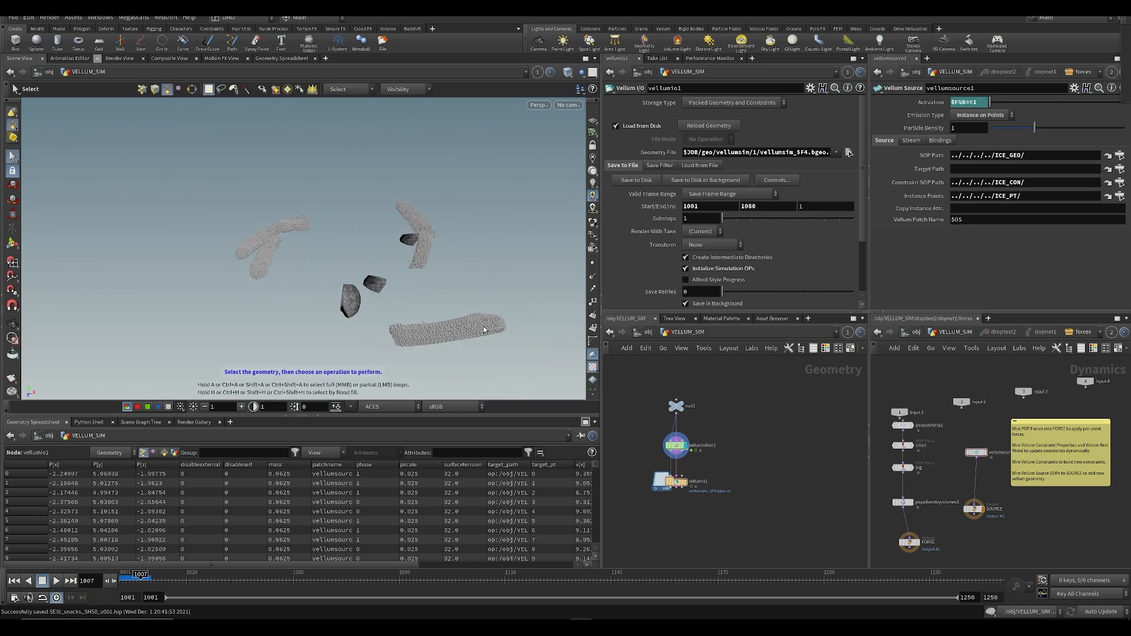
Step: Launch GPU-Z and examine the graphics card sensor readings, including memory used, for both listed GPUs
key(super)
text(gpu)
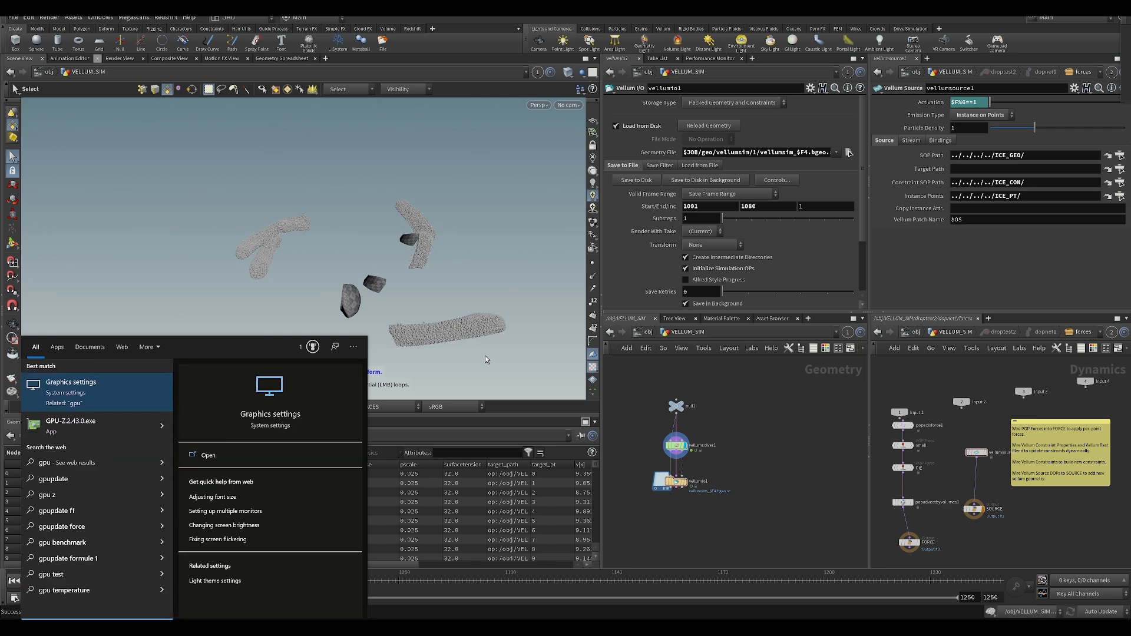
key(Down)
key(Return)
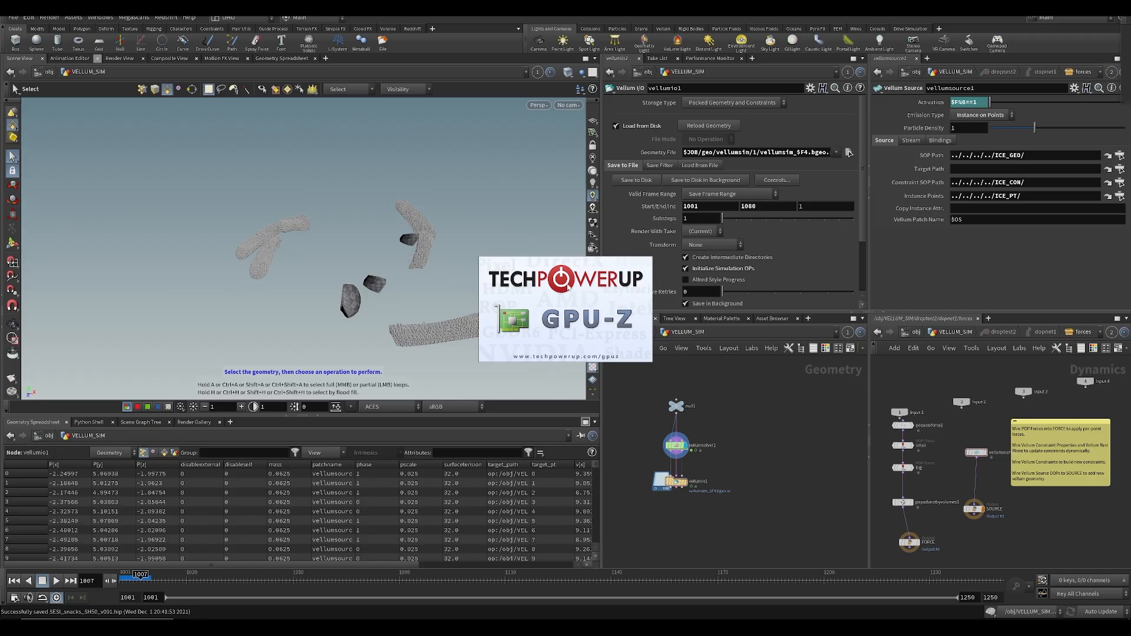
drag(823, 177, 656, 183)
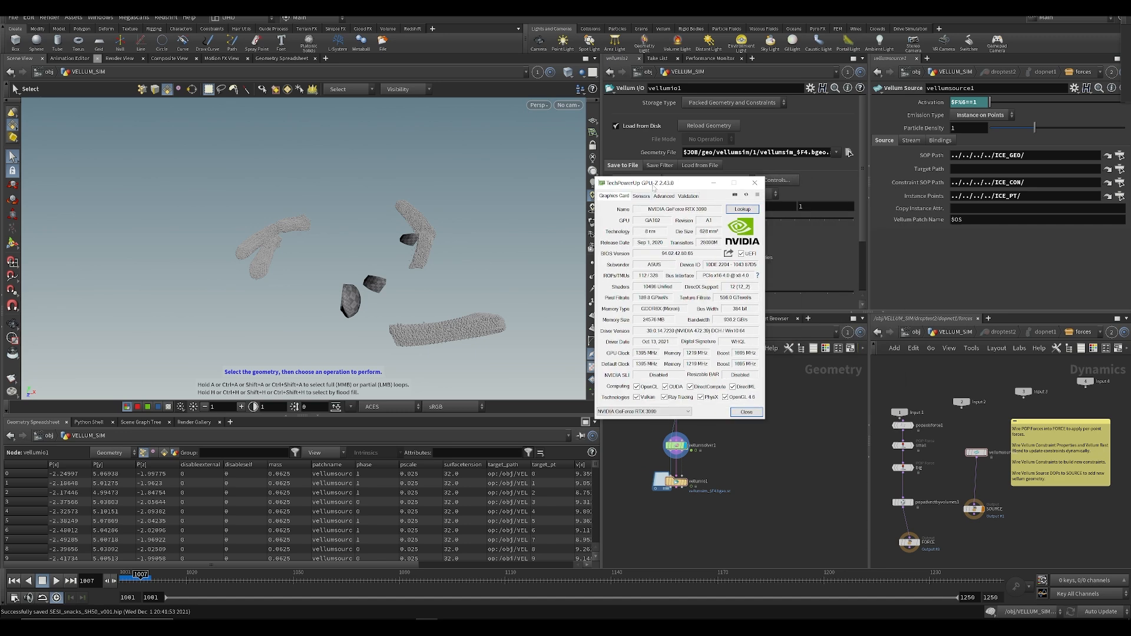
click(641, 198)
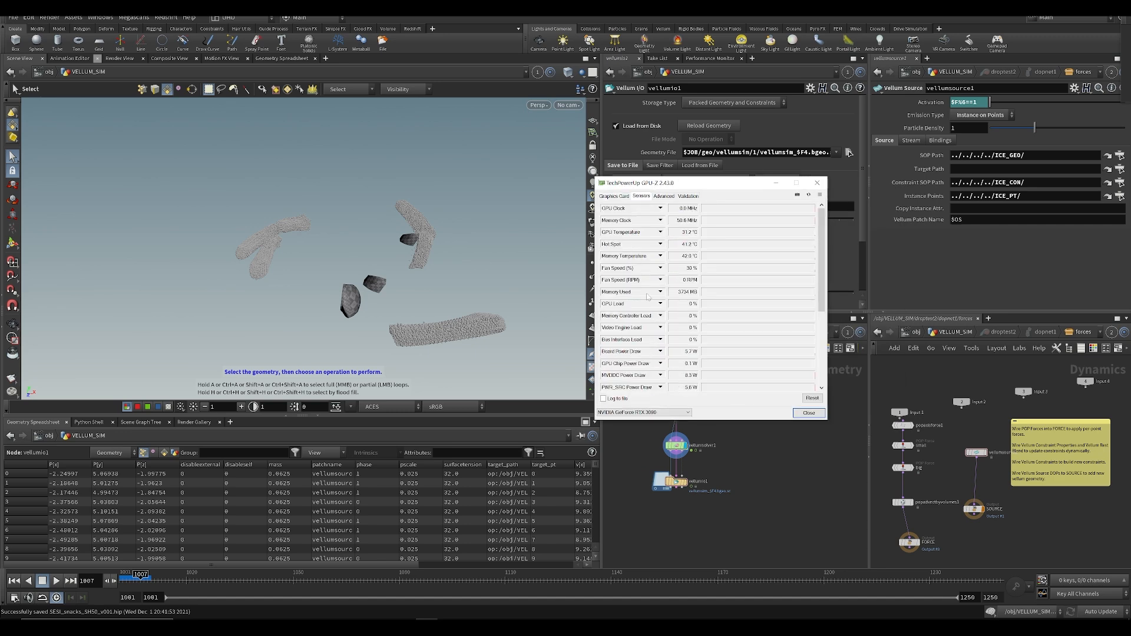
click(665, 413)
click(663, 427)
click(752, 476)
Step: Select vellumsolver1 to show its solver settings and save the scene
scroll(753, 476, down, 3)
key(ctrl+s)
scroll(702, 448, up, 4)
middle_drag(673, 462, 643, 422)
click(671, 429)
click(723, 411)
middle_drag(734, 435, 701, 427)
key(ctrl+s)
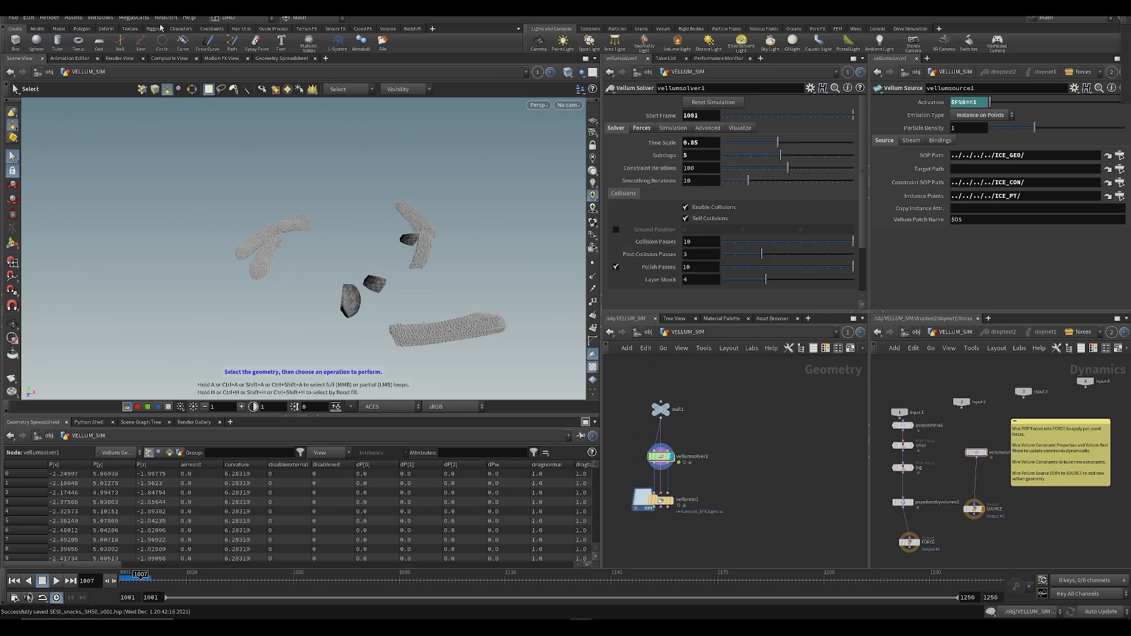
Step: Return the timeline to frame 1001 and save the scene
click(123, 580)
key(ctrl+s)
click(29, 20)
click(670, 473)
mouse_move(723, 468)
middle_down()
mouse_move(735, 422)
mouse_move(729, 483)
middle_up()
scroll(736, 421, down, 3)
middle_drag(781, 447, 748, 408)
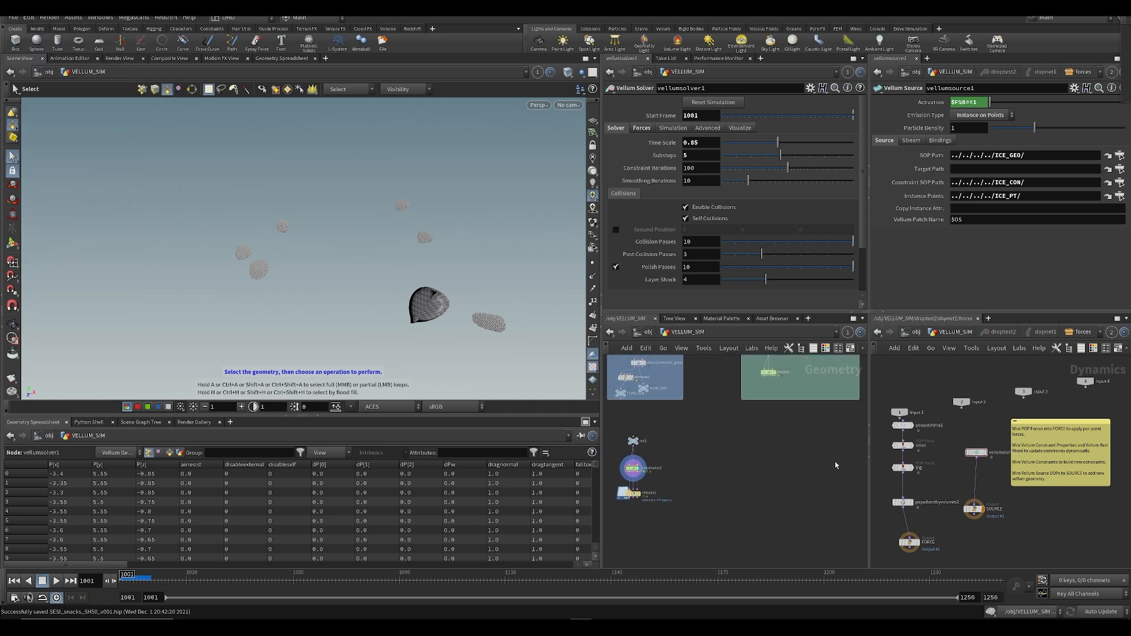
middle_drag(710, 462, 768, 449)
scroll(684, 456, up, 3)
middle_drag(638, 466, 621, 433)
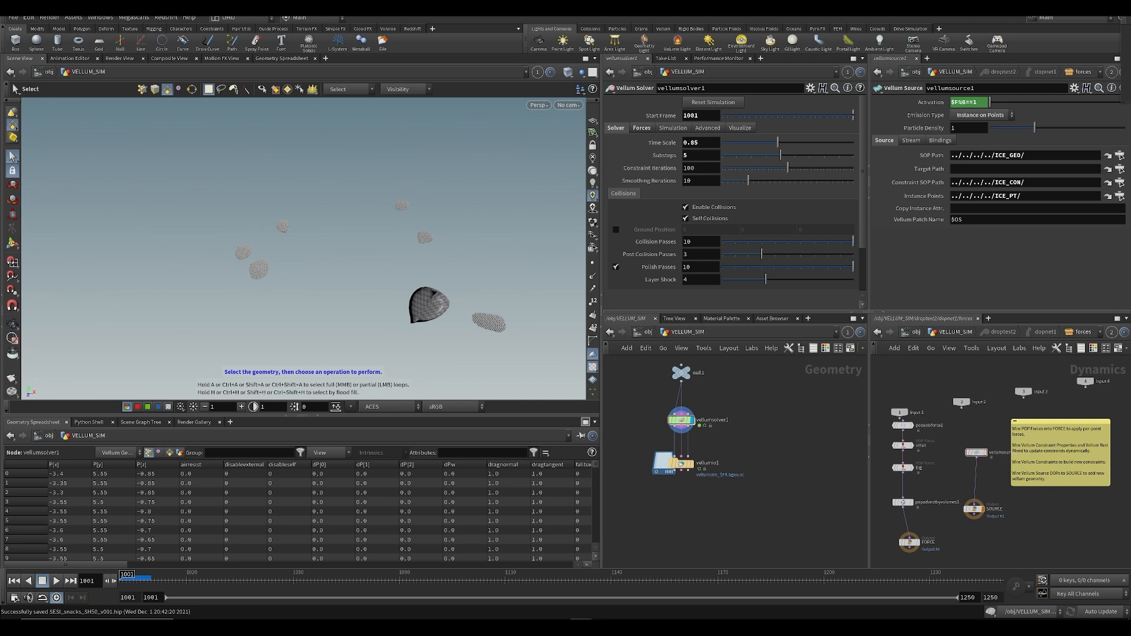
middle_drag(754, 410, 751, 439)
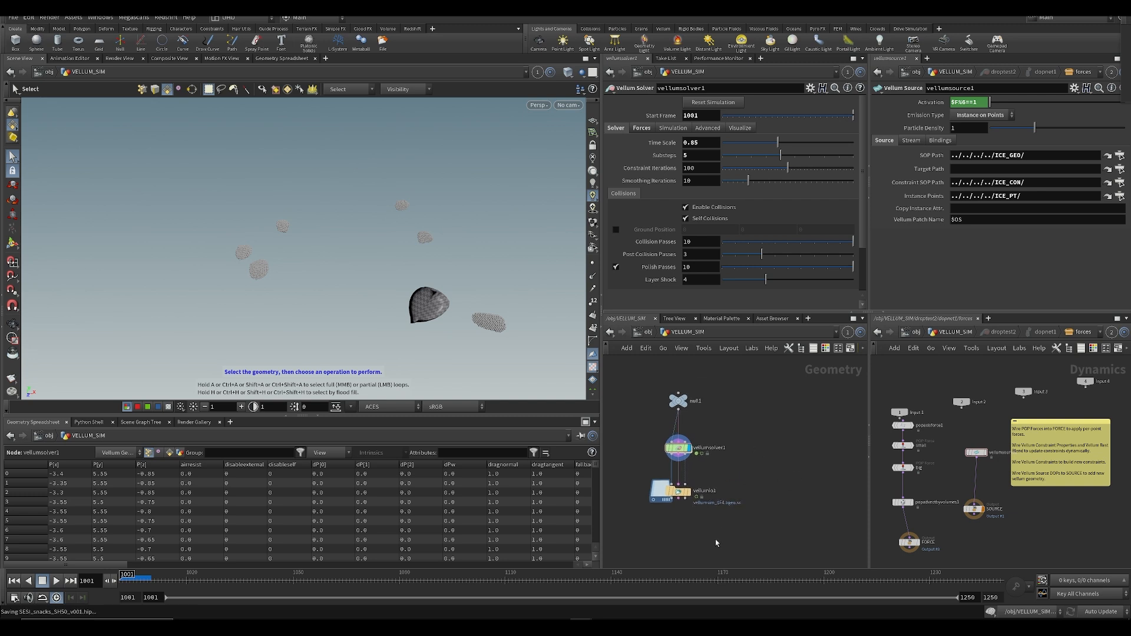
drag(690, 457, 692, 458)
middle_drag(734, 472, 727, 459)
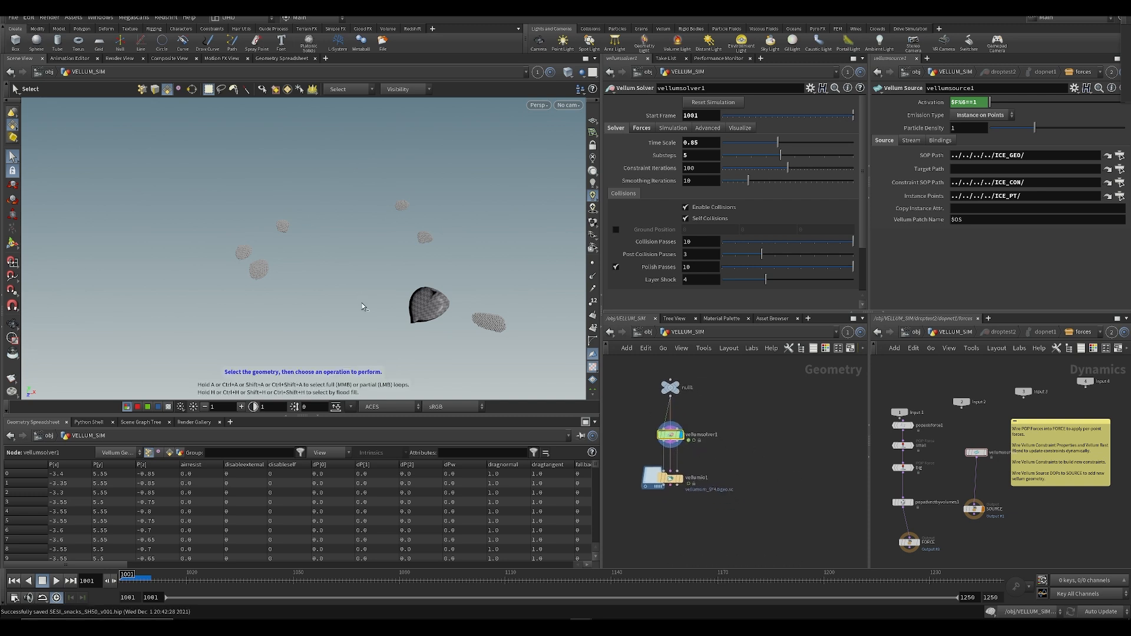
middle_drag(786, 483, 750, 478)
key(ctrl+s)
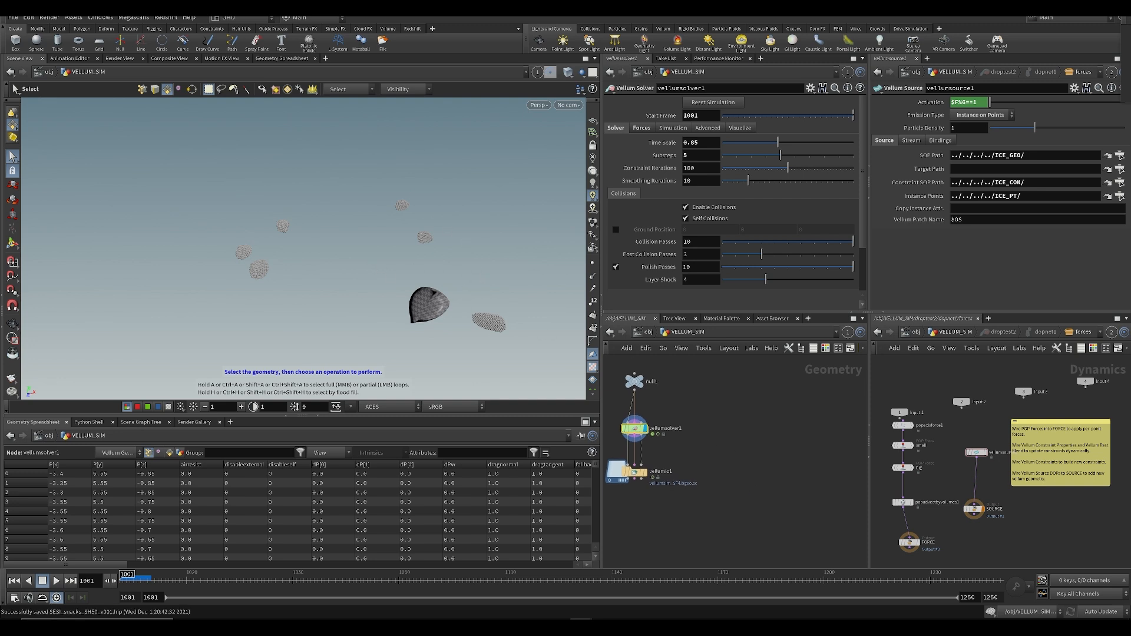
Step: Examine the emitted pieces at frame 1001 in the perspective view and save the scene
alt+right_drag(435, 291, 435, 271)
alt+middle_drag(423, 298, 419, 324)
alt+right_drag(419, 324, 416, 314)
alt+middle_drag(415, 314, 396, 306)
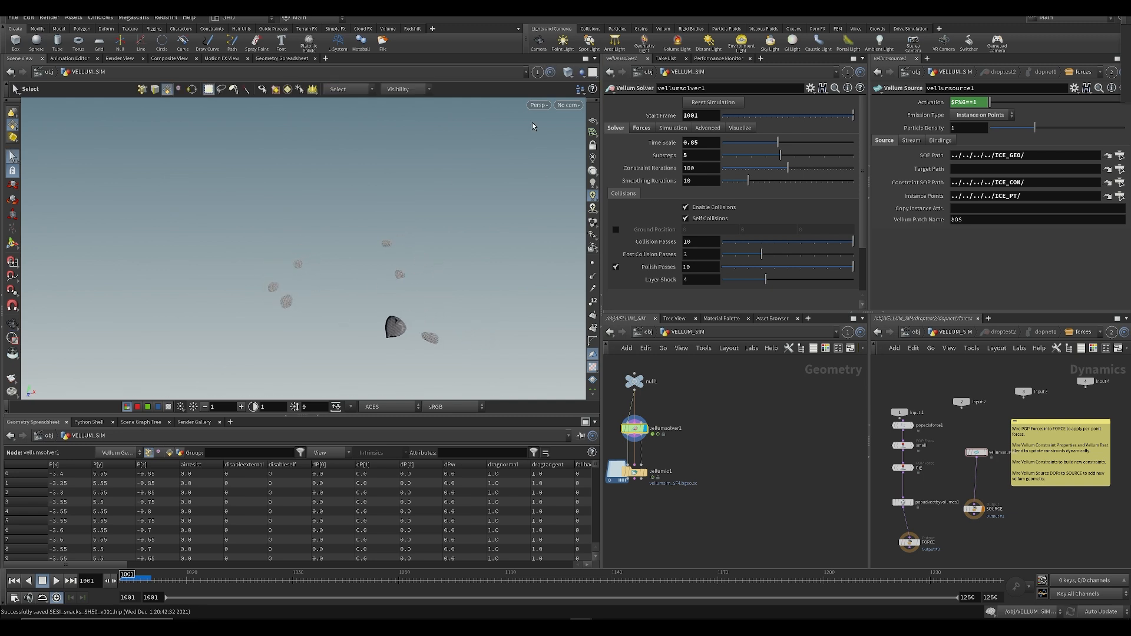
key(ctrl+s)
alt+drag(396, 306, 390, 318)
alt+right_drag(390, 318, 404, 336)
click(591, 120)
alt+right_drag(309, 307, 415, 271)
alt+drag(414, 270, 436, 275)
click(591, 119)
key(ctrl+s)
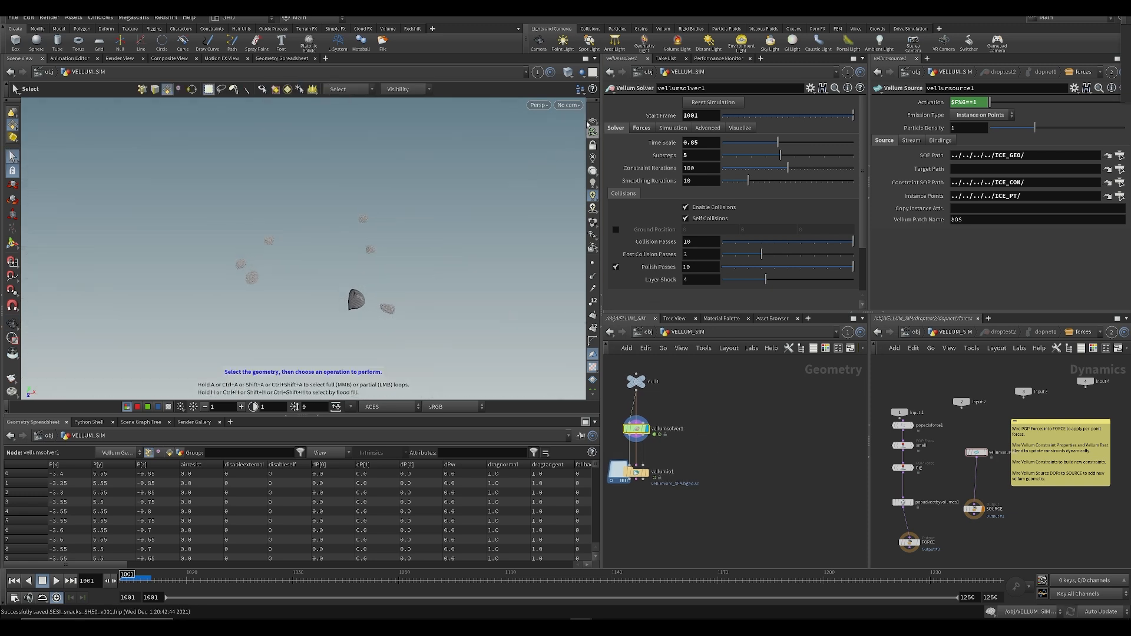
Step: Open the Miscellaneous preferences and try the CPU type with the AMD Ryzen Threadripper as OpenCL device
click(37, 18)
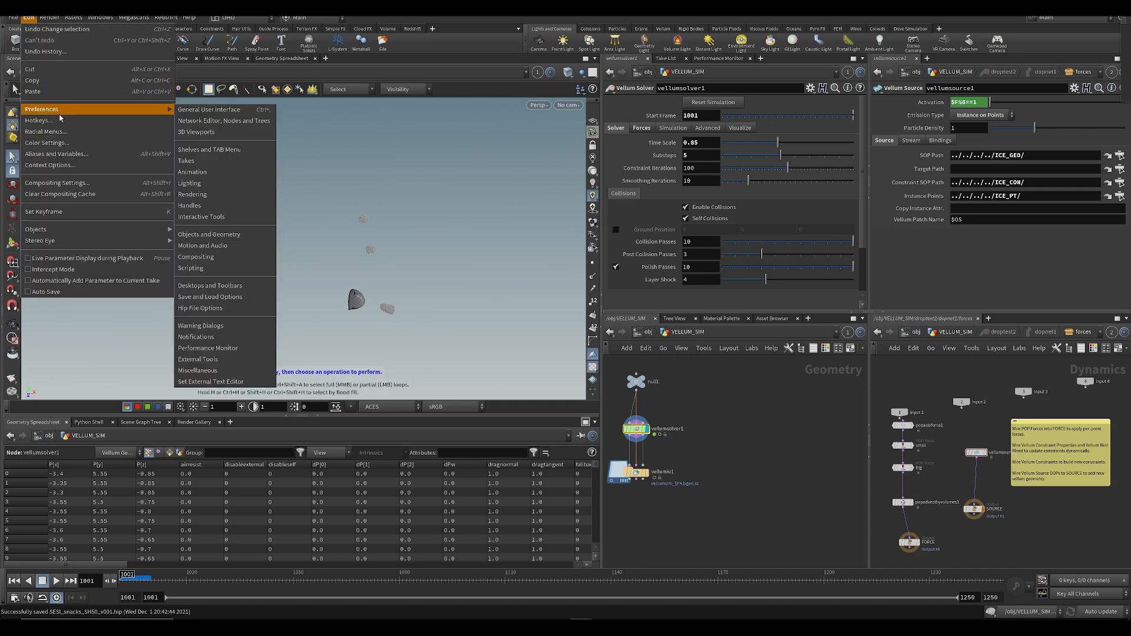
click(209, 110)
click(289, 58)
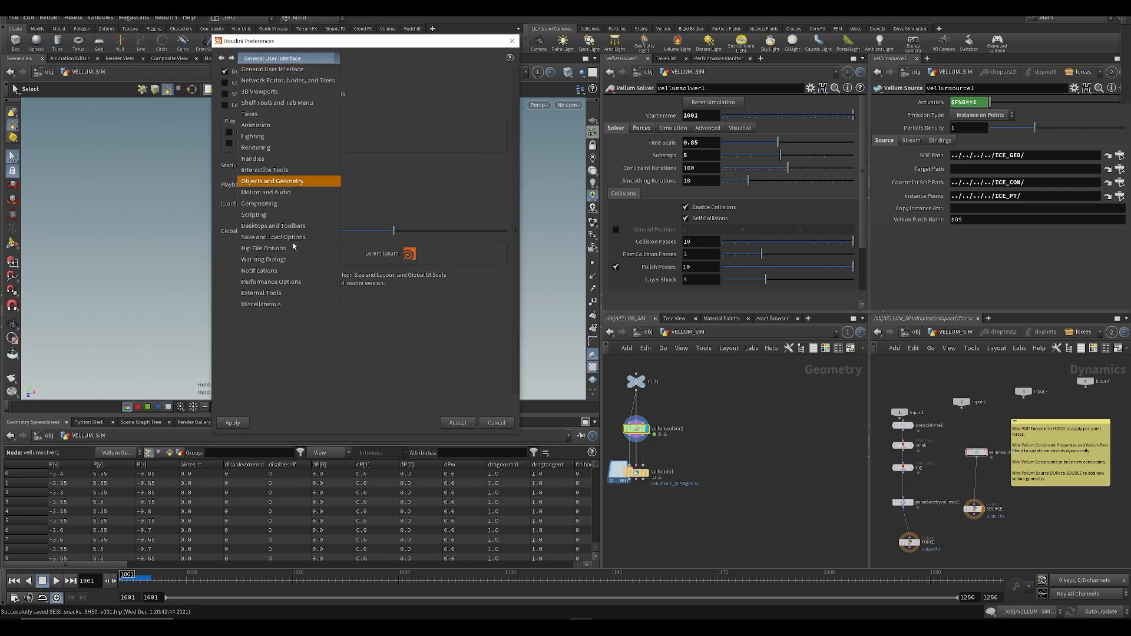
click(272, 305)
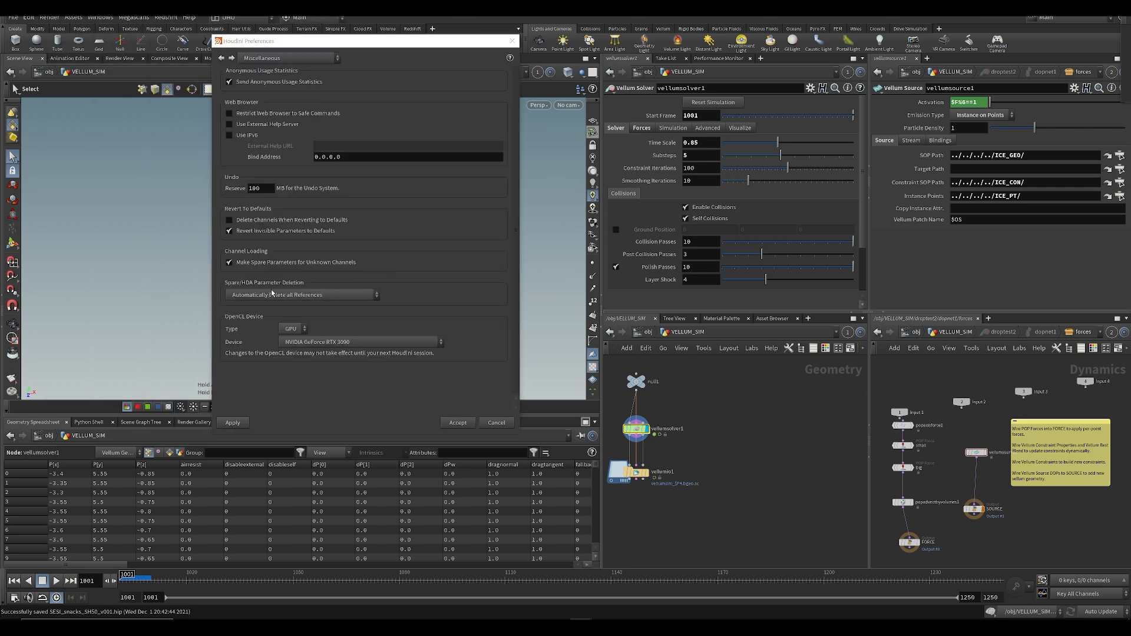
click(294, 330)
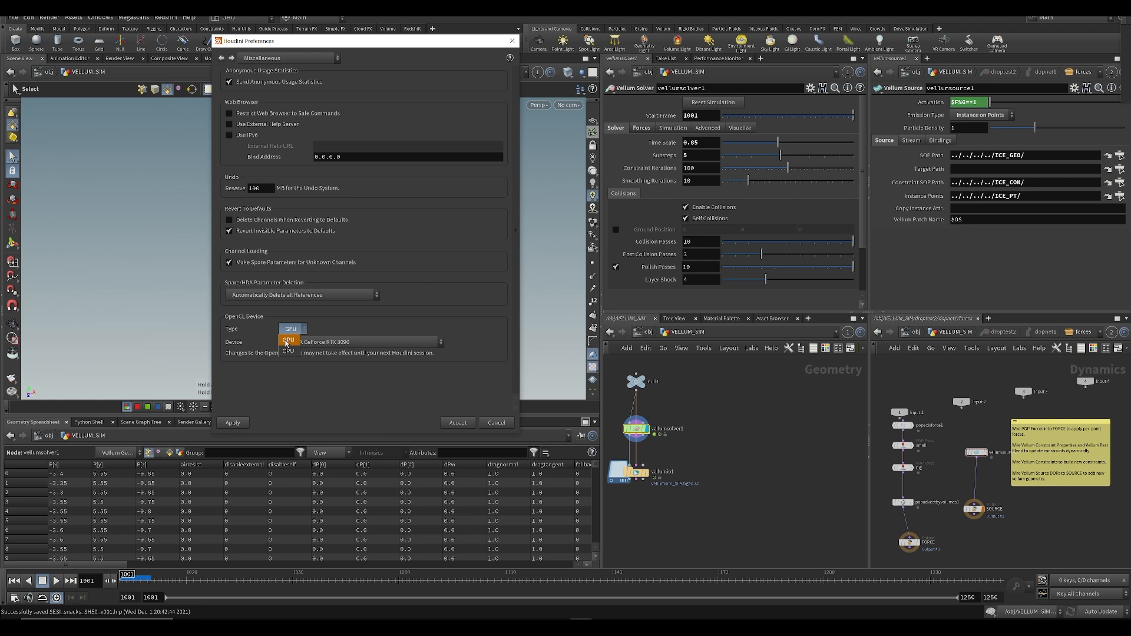
click(290, 351)
click(316, 342)
click(316, 350)
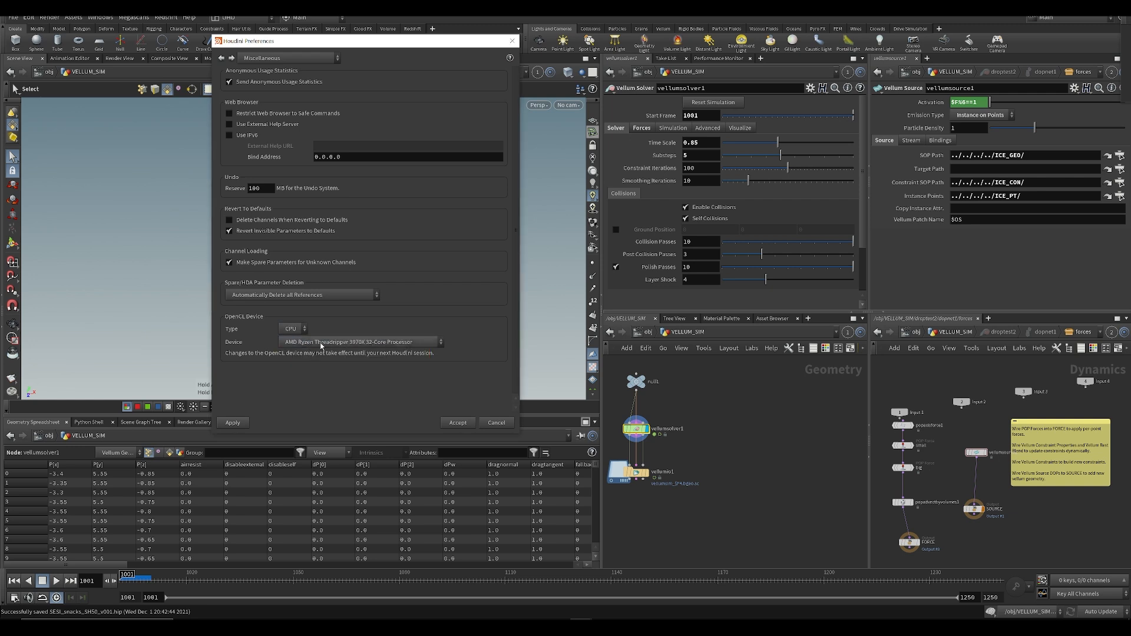
Step: Set the OpenCL device type back to GPU and pick an NVIDIA GeForce RTX 3090 from the available devices
click(292, 329)
click(290, 341)
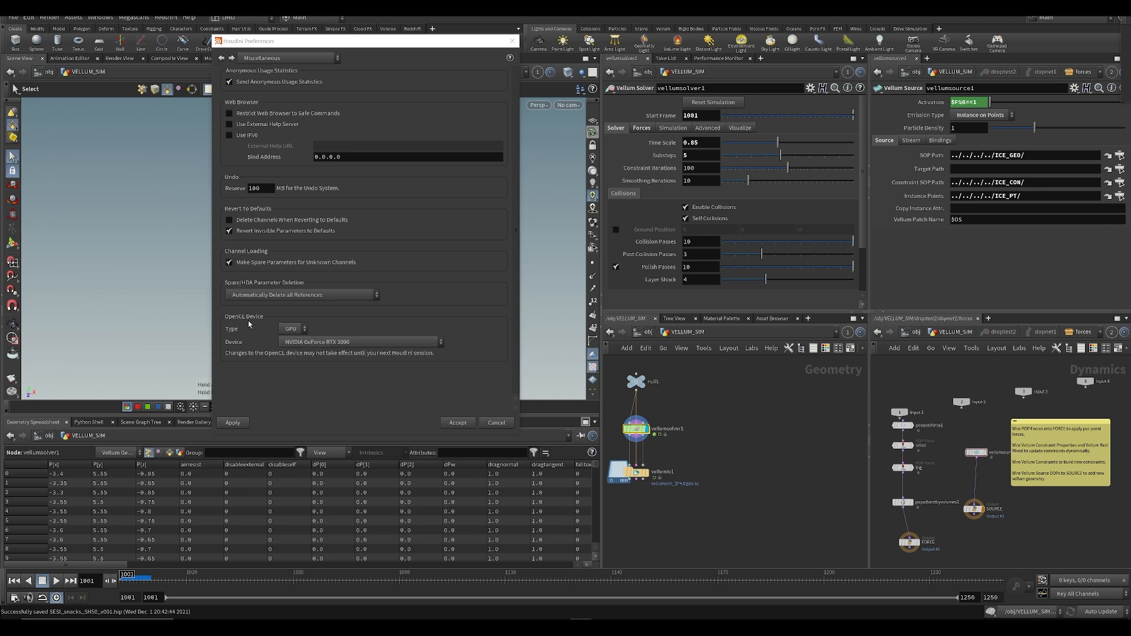
click(292, 328)
click(290, 341)
click(319, 342)
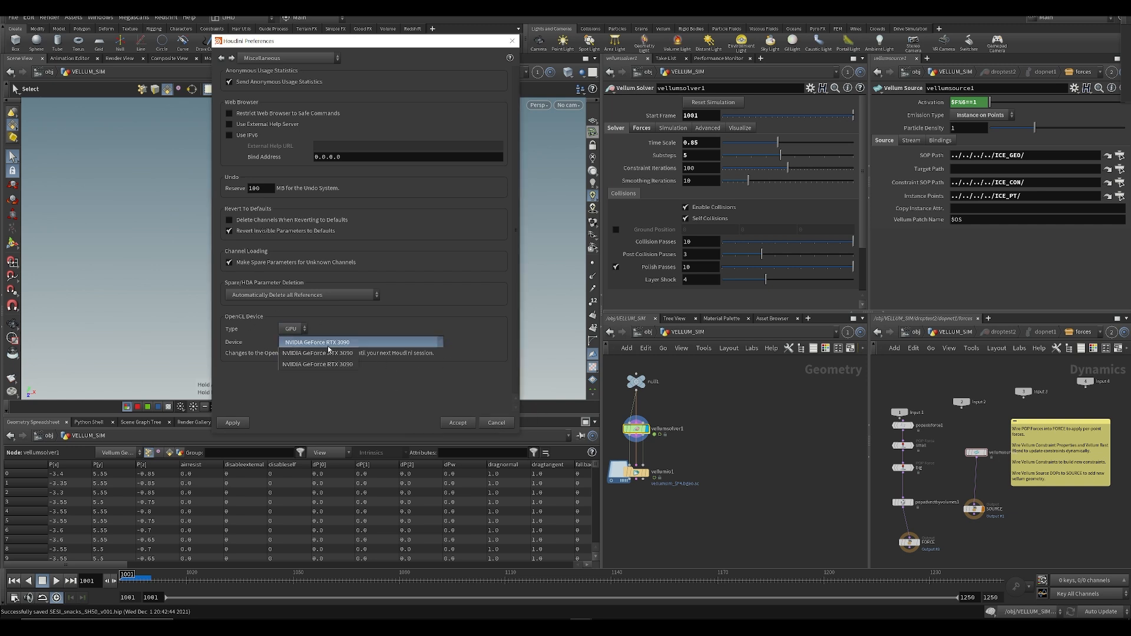
click(312, 353)
Step: Try the CPU type for the OpenCL device again, discard the preference changes and save the scene
click(292, 328)
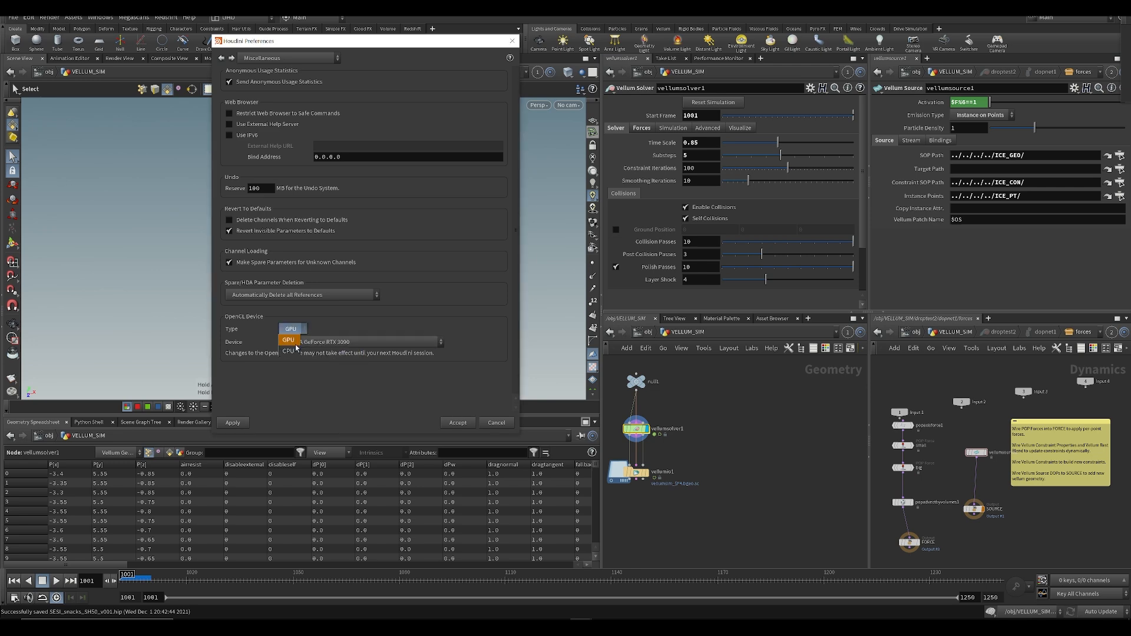
click(290, 351)
click(505, 423)
key(ctrl+s)
scroll(672, 453, up, 3)
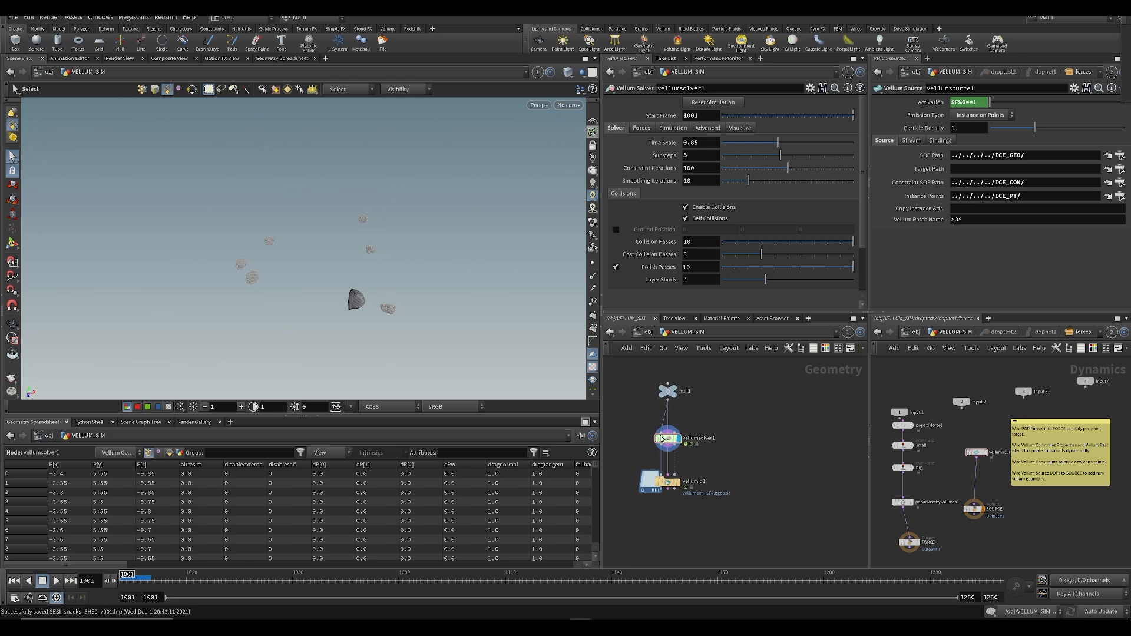
middle_drag(644, 420, 657, 463)
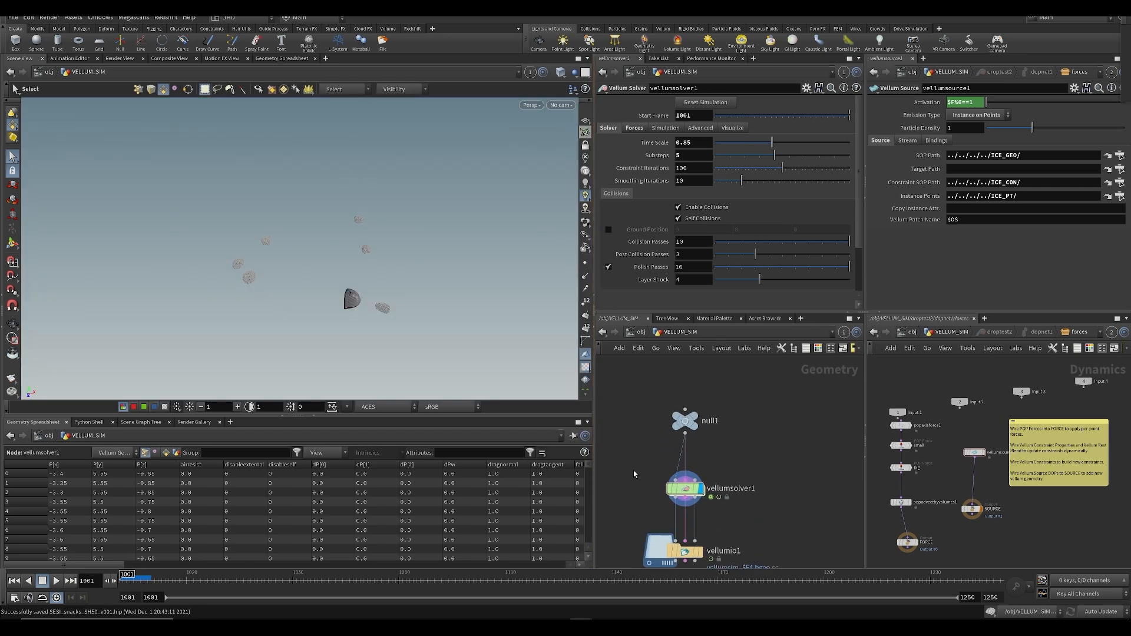
scroll(740, 478, down, 3)
drag(734, 494, 733, 495)
click(713, 441)
key(ctrl+s)
middle_drag(758, 458, 729, 444)
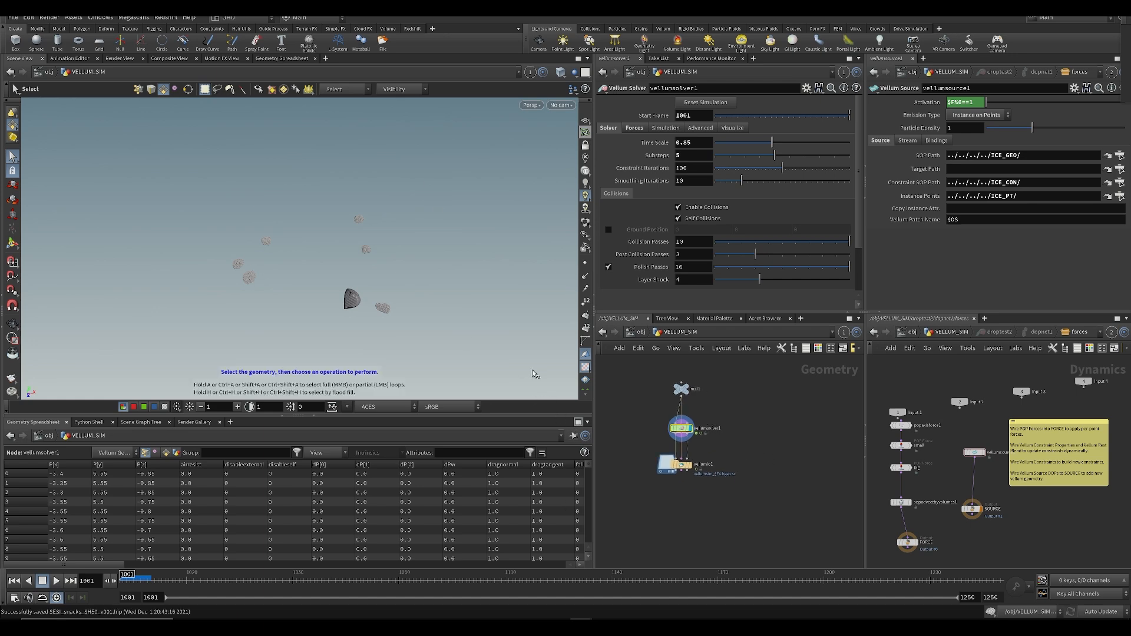
Step: Check GPU and memory usage in Task Manager's performance view, close it and save the scene
key(ctrl+shift+Escape)
click(561, 108)
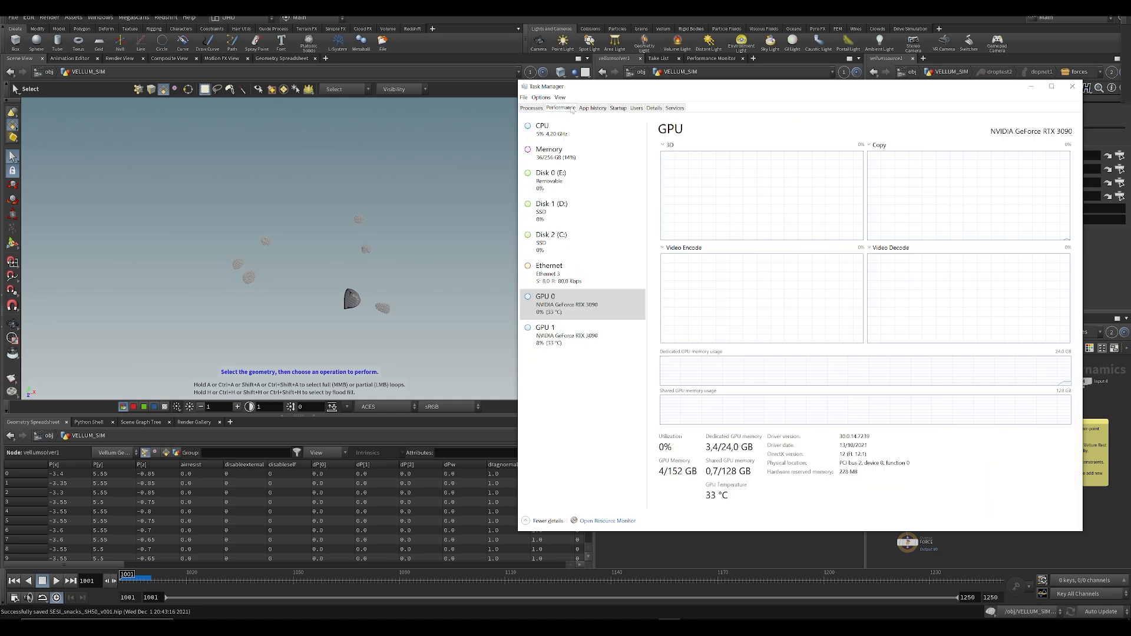
drag(611, 89, 452, 153)
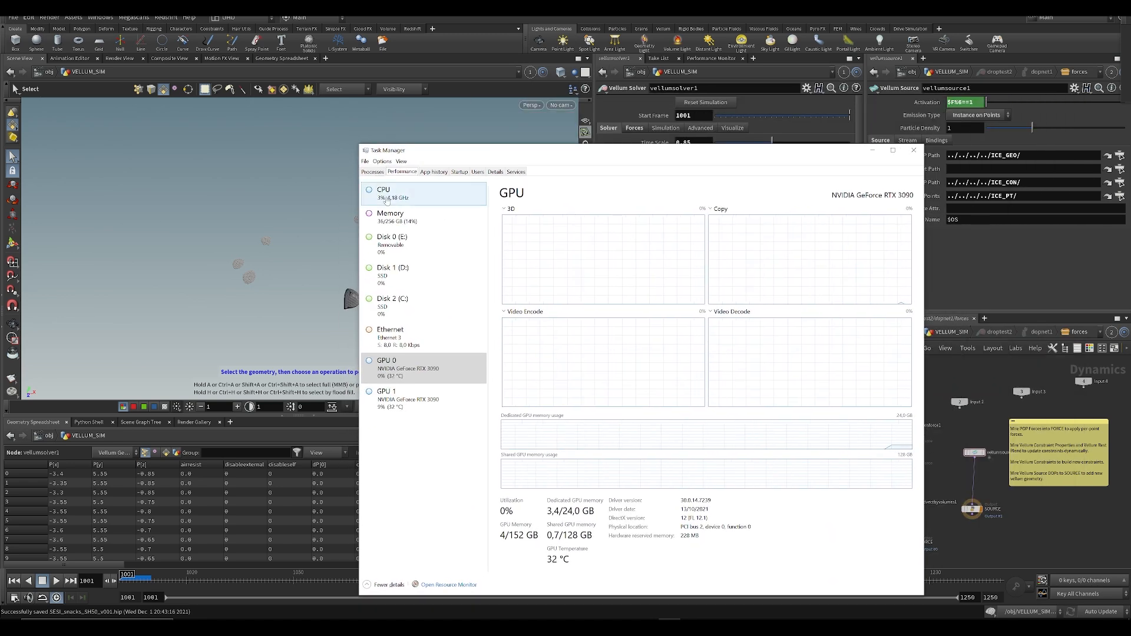
click(380, 217)
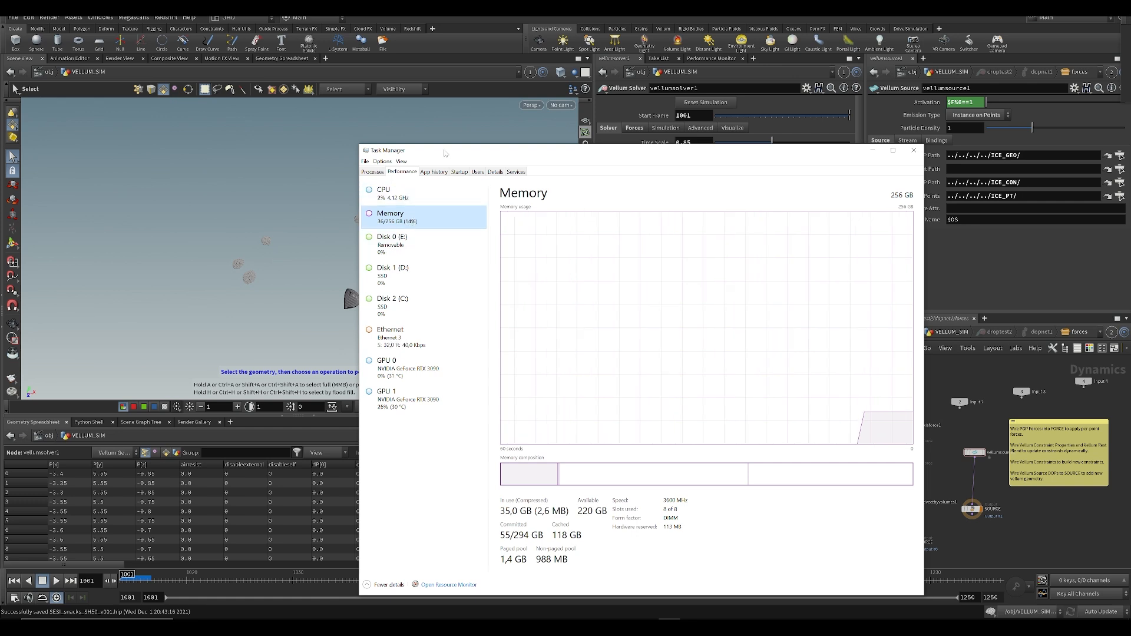
mouse_move(447, 145)
mouse_down()
mouse_move(447, 110)
mouse_move(446, 124)
mouse_up()
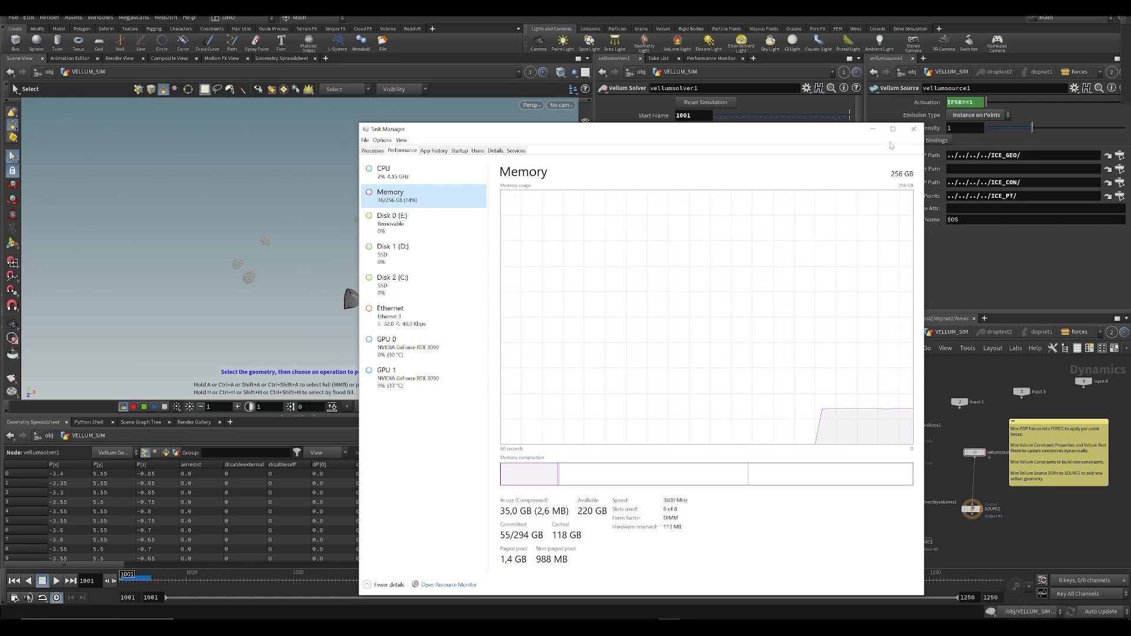
click(914, 129)
key(ctrl+s)
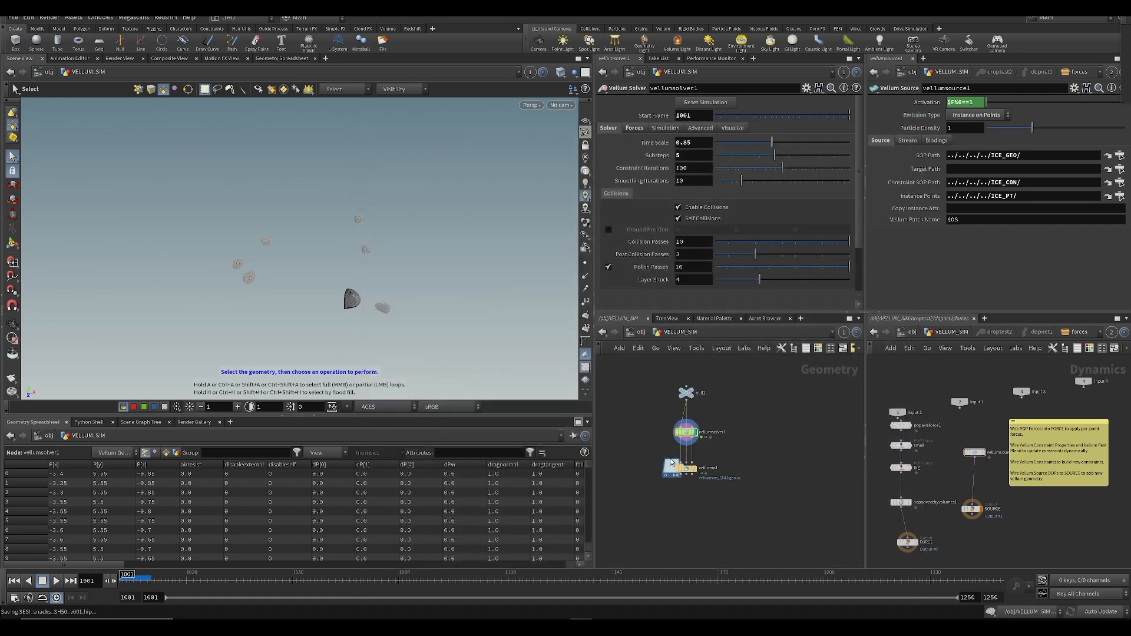
Step: Select the Vellum I/O node vellumio1 and examine the emitted pieces from several angles at frame 1001, saving the scene
drag(698, 498, 699, 498)
key(ctrl+s)
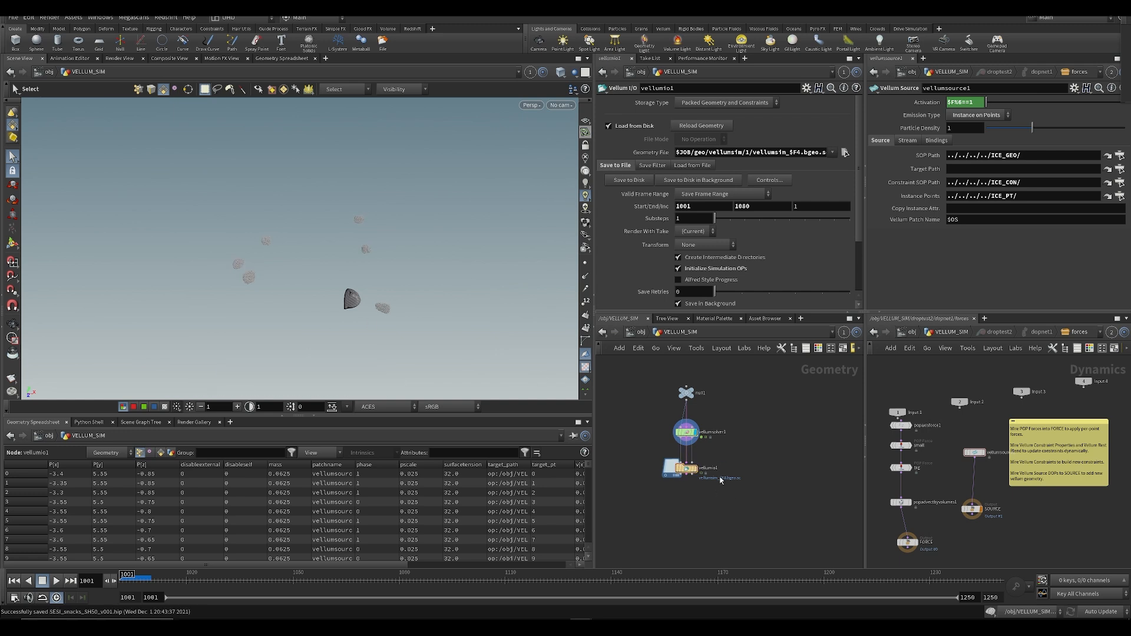
alt+drag(412, 313, 341, 263)
alt+right_drag(352, 260, 328, 272)
alt+drag(329, 271, 332, 287)
drag(637, 441, 676, 468)
scroll(701, 487, up, 3)
key(ctrl+s)
key(ctrl+s)
middle_drag(729, 468, 774, 464)
scroll(774, 464, down, 3)
alt+drag(402, 132, 437, 260)
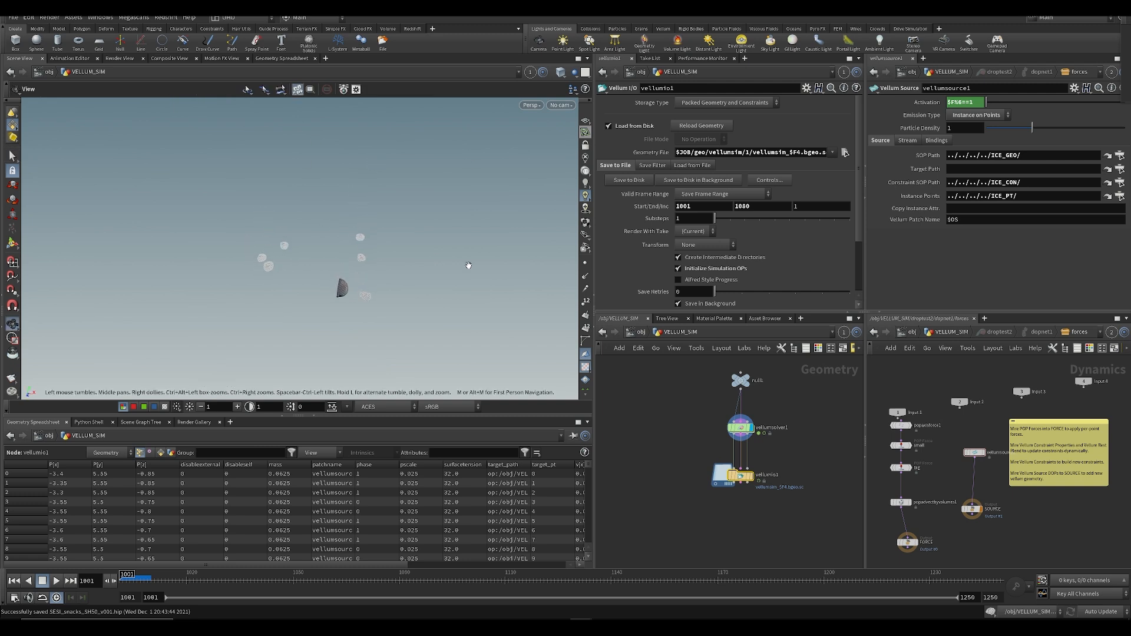
Step: Save the scene and cache the Vellum simulation to disk for frames 1001 to 1080
key(ctrl+s)
middle_drag(682, 439, 643, 415)
key(ctrl+s)
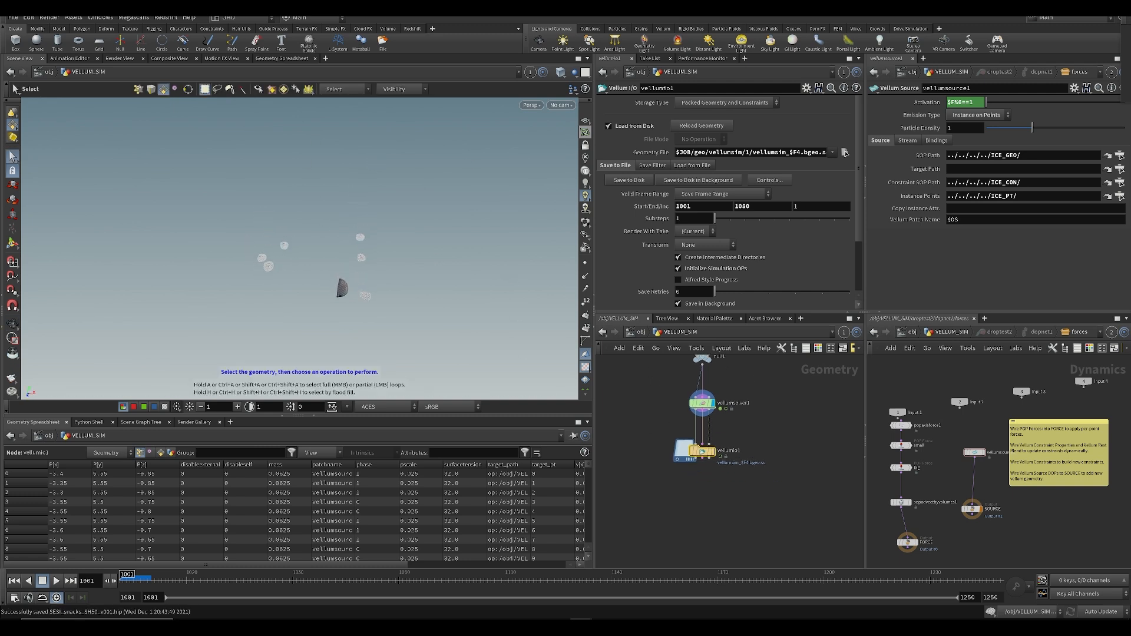
click(629, 182)
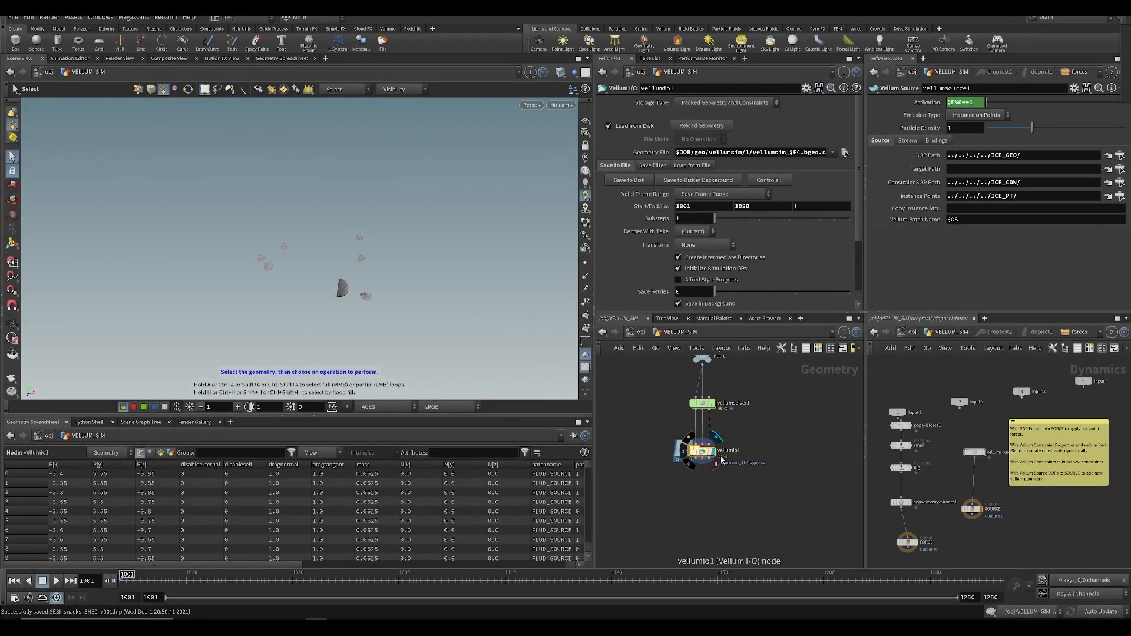
Step: Look through SH050_cam, play back the cached simulation and return to frame 1001
middle_drag(727, 486, 714, 509)
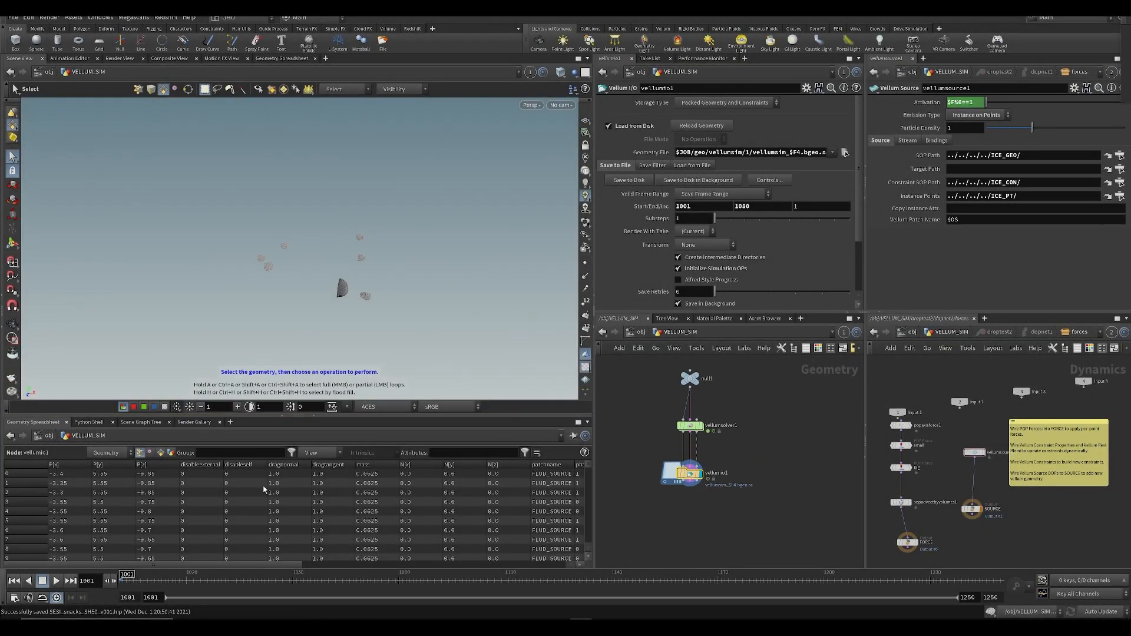
click(561, 105)
click(570, 160)
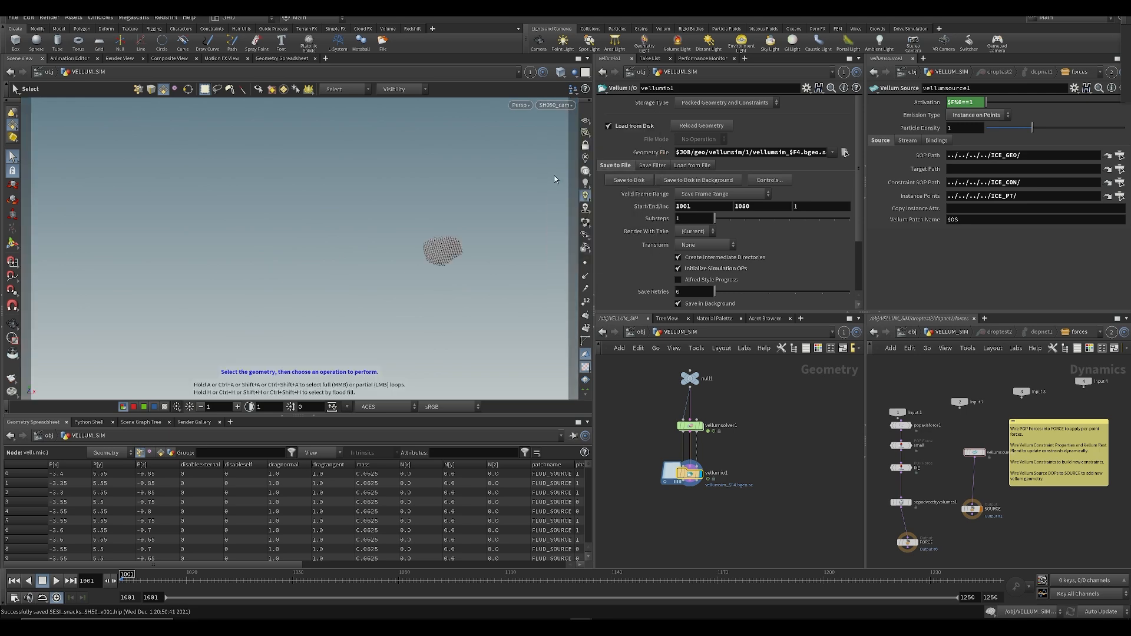
key(Up)
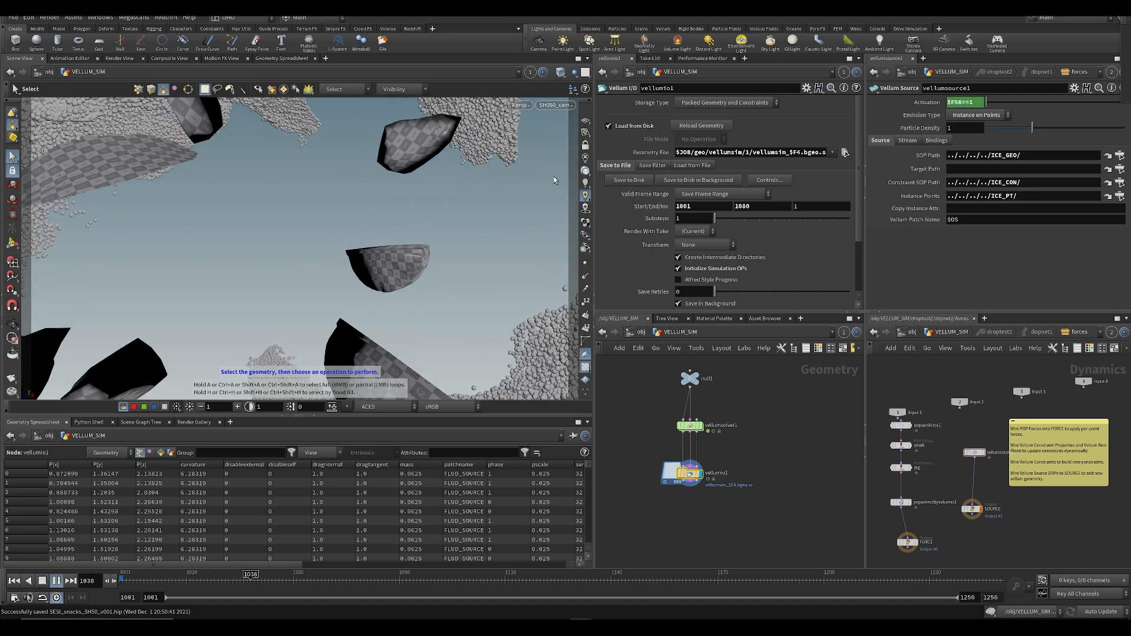
key(ctrl+Up)
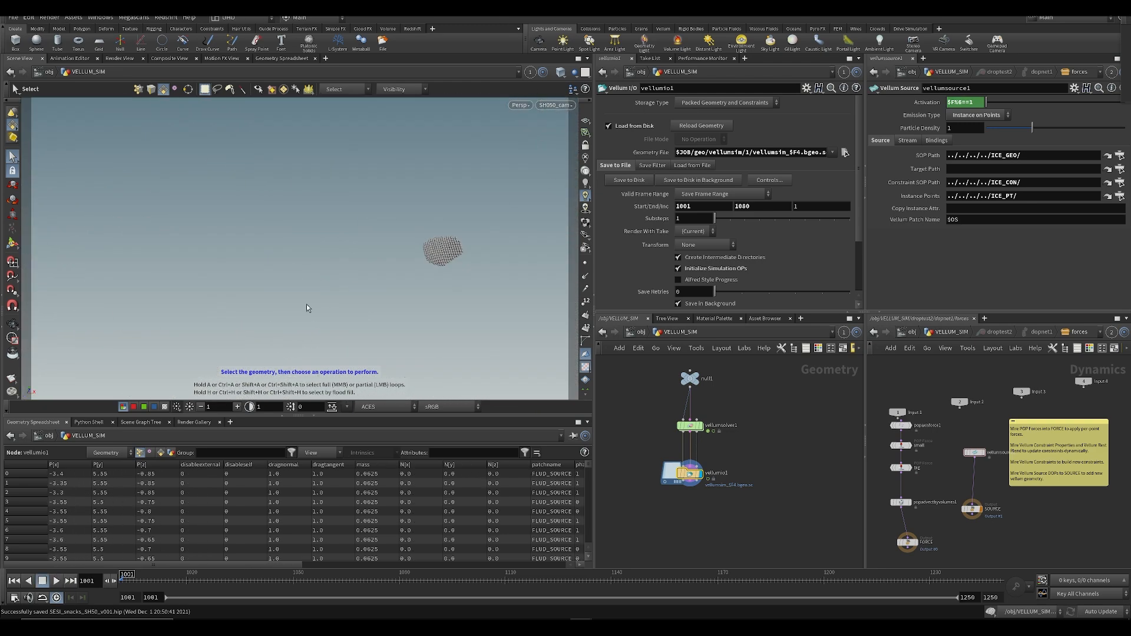
Step: Render a flipbook of the camera view for frames 1001 to 1080
click(12, 378)
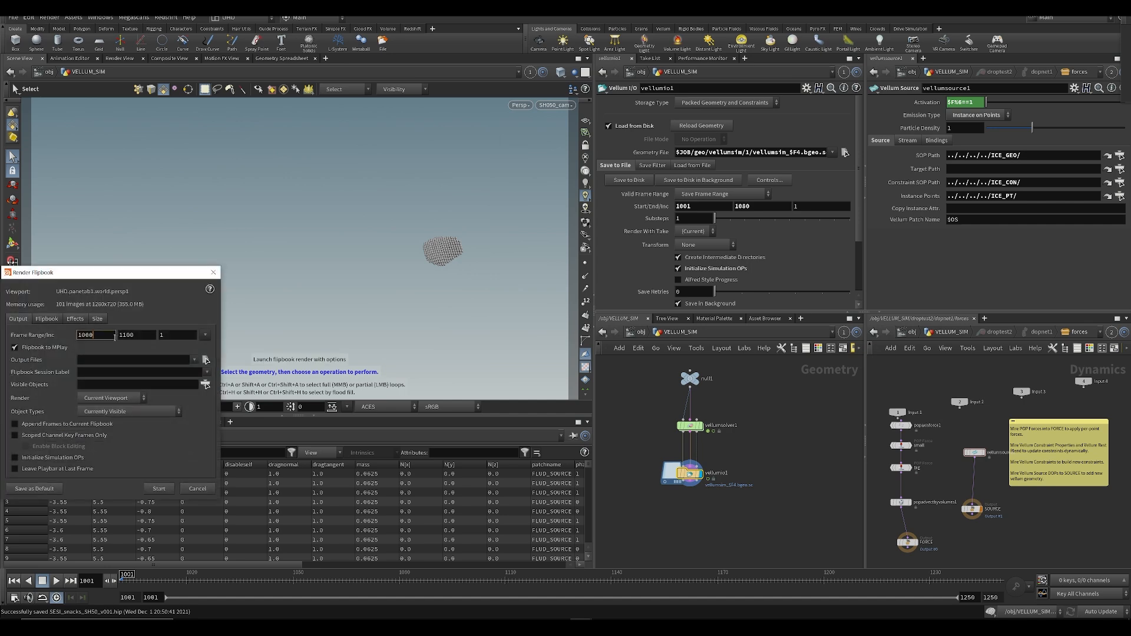
text(1)
key(Tab)
click(109, 336)
click(171, 488)
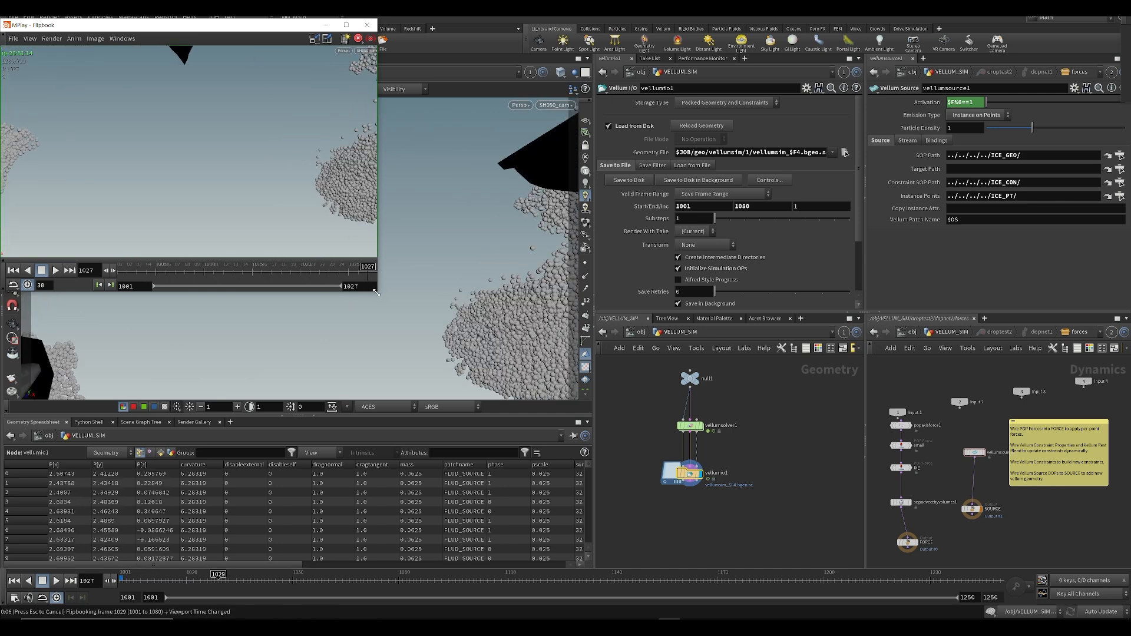
Step: Enlarge the flipbook window and review how the fluid, mint, lime and ice move across the frame range
drag(574, 474, 665, 532)
scroll(469, 331, up, 7)
middle_drag(353, 283, 439, 309)
scroll(439, 310, down, 5)
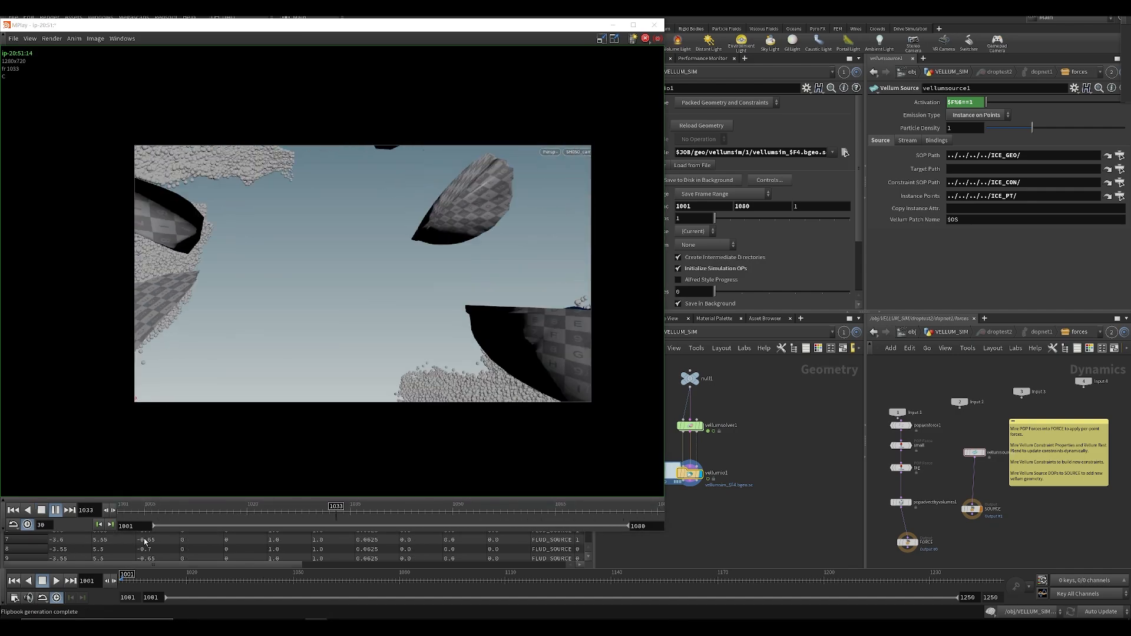
drag(200, 513, 489, 515)
scroll(408, 283, up, 4)
scroll(408, 282, down, 8)
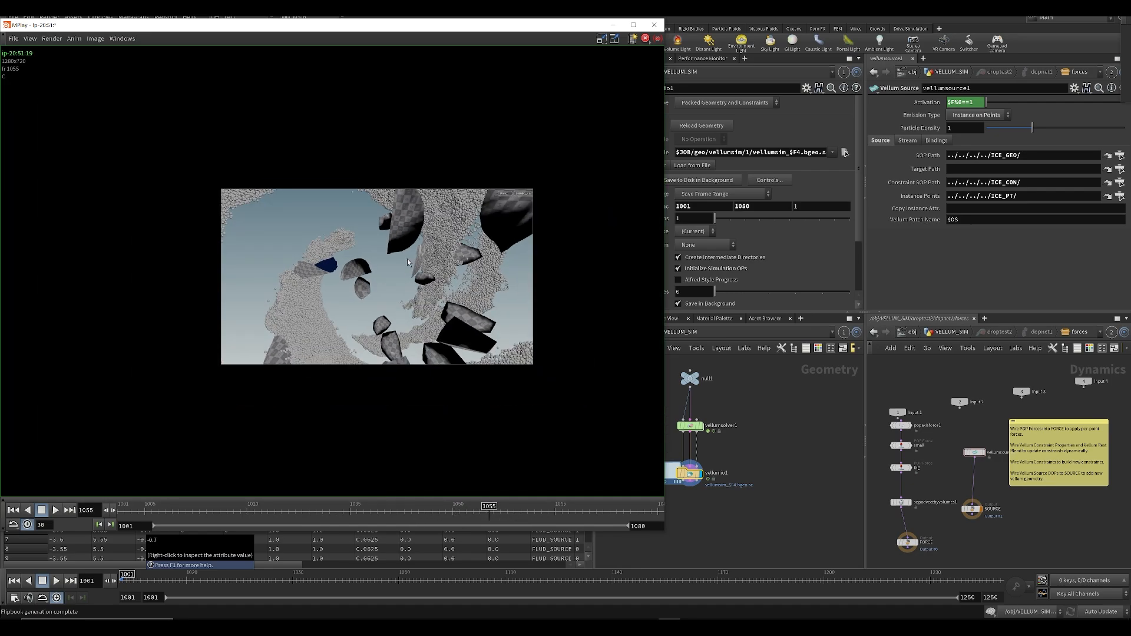
click(524, 514)
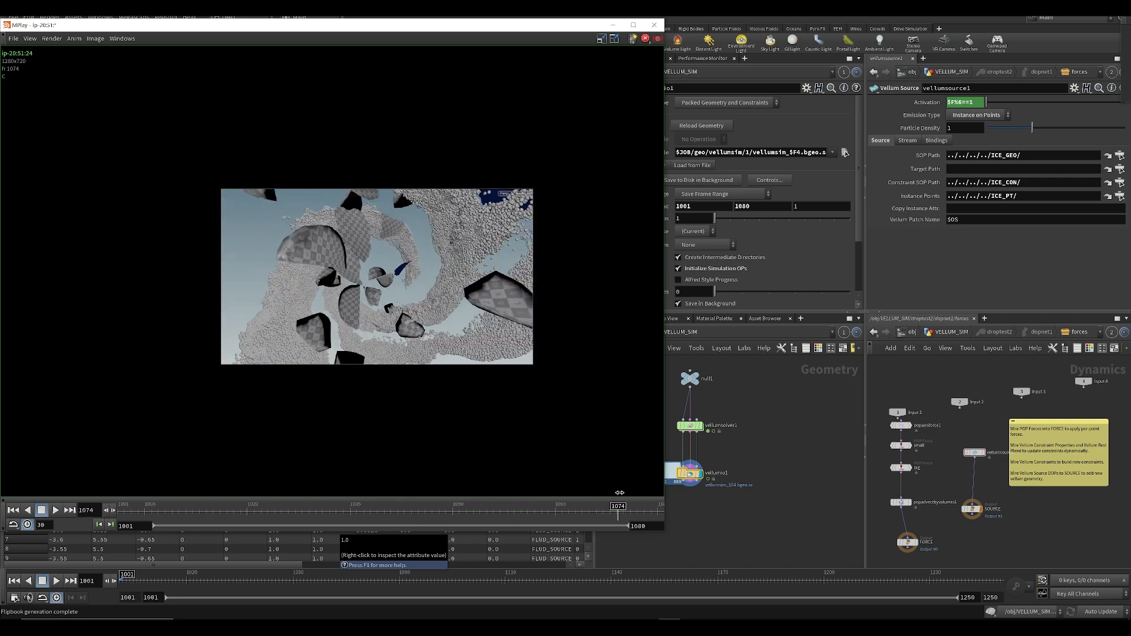
drag(656, 506, 493, 510)
scroll(373, 271, up, 4)
scroll(373, 277, down, 5)
drag(344, 511, 529, 504)
Step: Set the uniform scale of the transform2 node in the LEMON_SETUP group to 2.5
middle_drag(764, 426, 768, 489)
scroll(768, 475, down, 5)
middle_drag(837, 454, 725, 415)
scroll(782, 485, up, 4)
scroll(699, 451, up, 3)
scroll(727, 419, down, 5)
key(ctrl+s)
scroll(714, 431, up, 3)
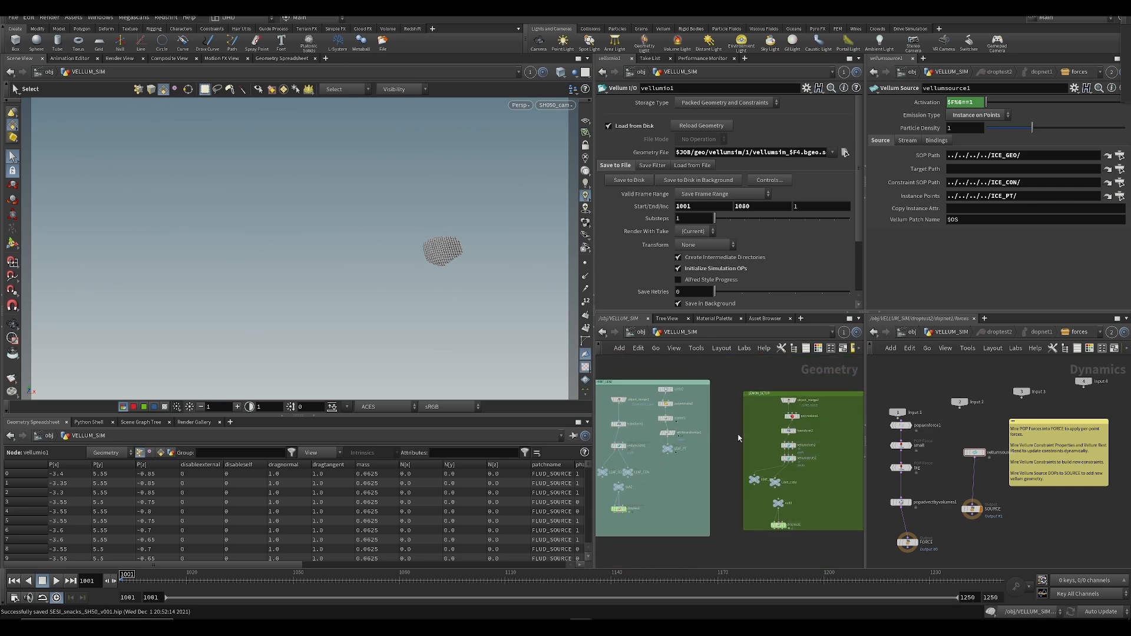
click(744, 438)
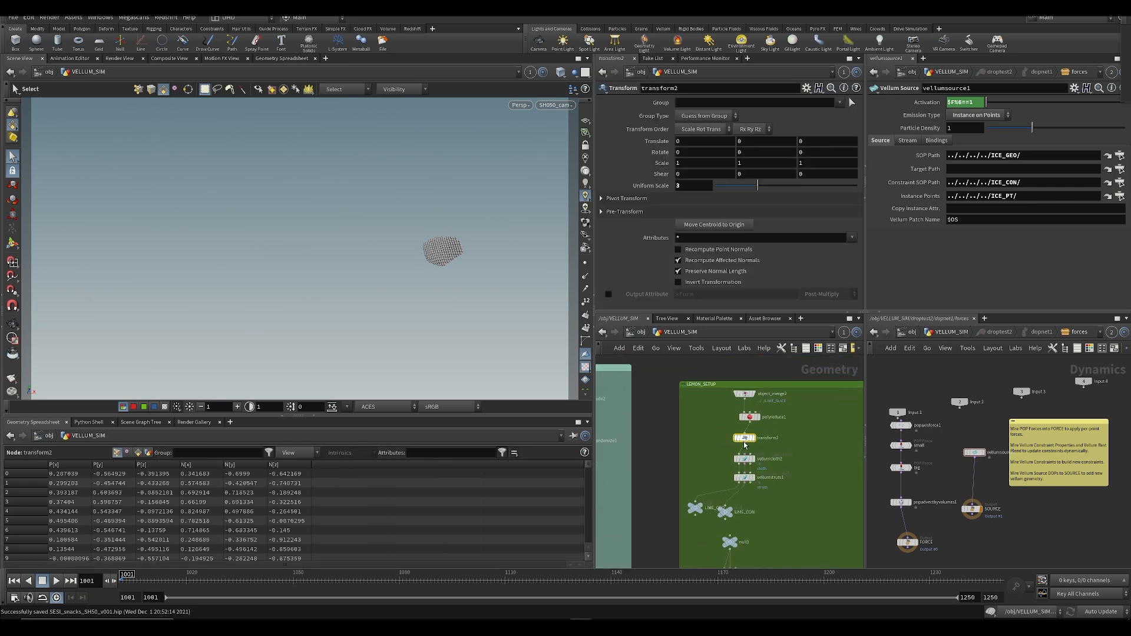
text(2.5)
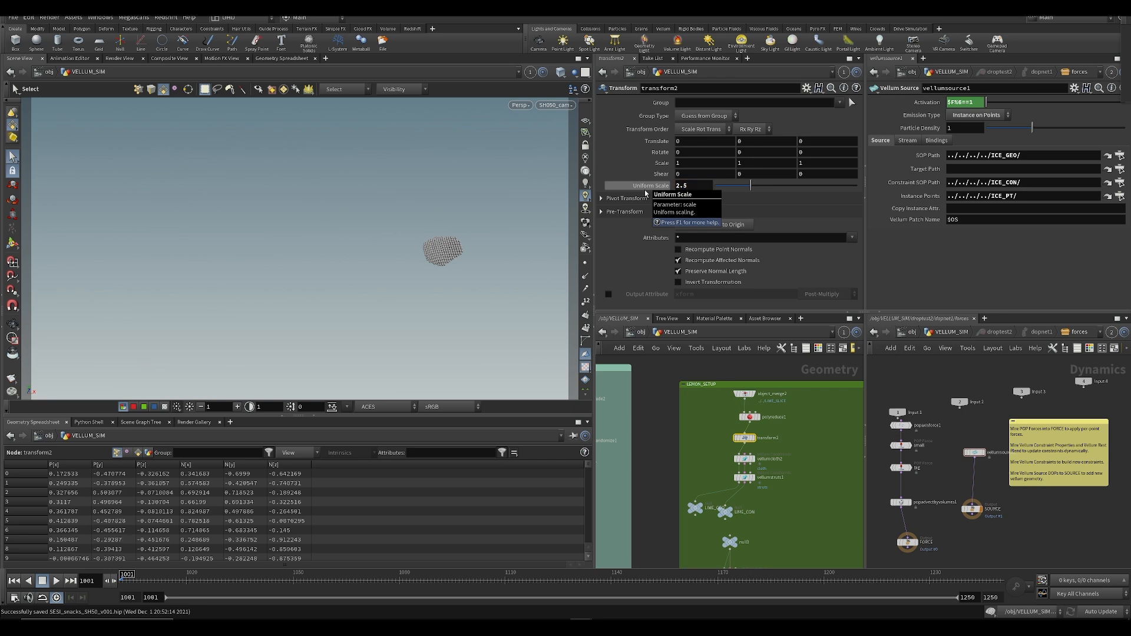
key(Return)
Step: Set the uniform scale of the mint setup's transform1 node to 1.25 and save the scene
scroll(732, 433, down, 5)
scroll(723, 391, up, 4)
middle_drag(732, 433, 810, 465)
middle_drag(668, 453, 815, 429)
click(660, 424)
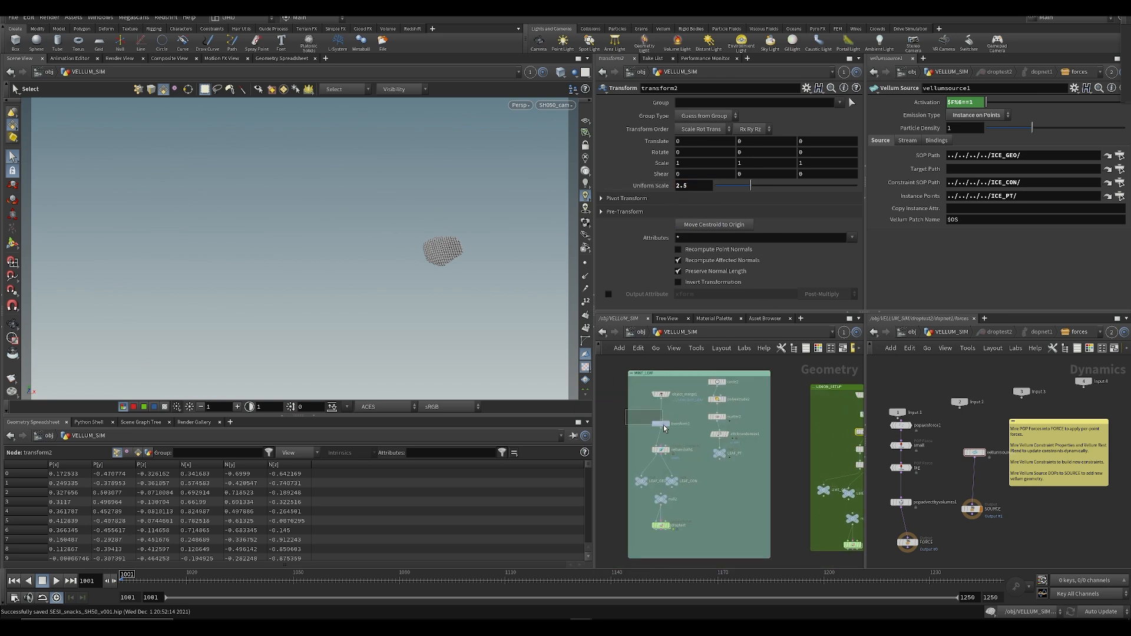
click(704, 190)
text(1.25)
key(Return)
key(ctrl+s)
scroll(707, 444, down, 4)
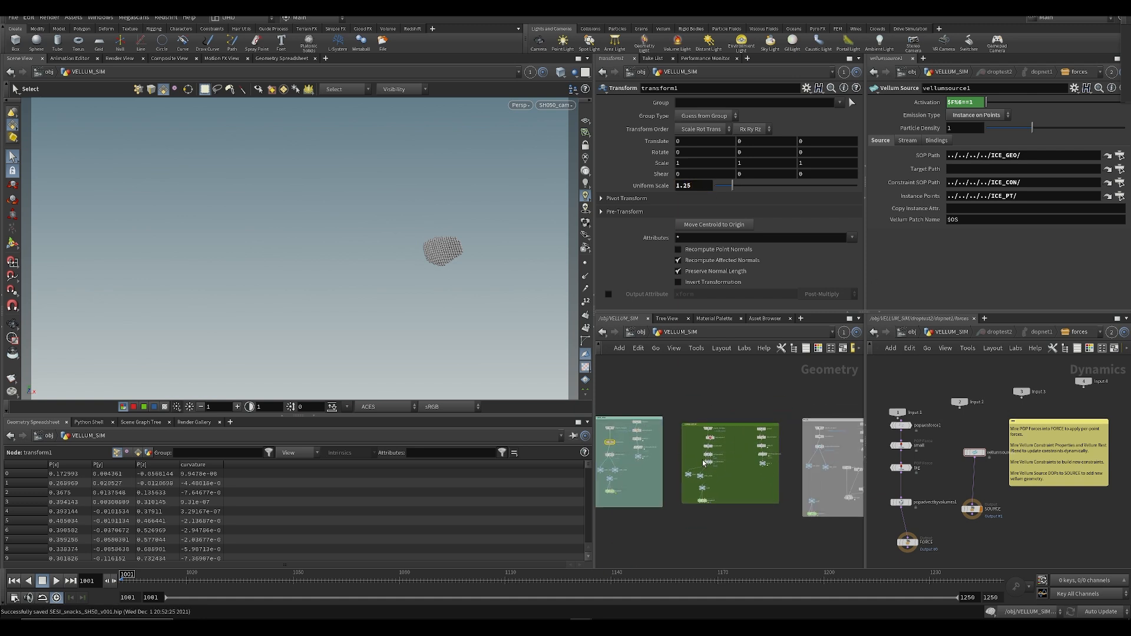
Step: Set the uniform scale of the ice setup's transform3 node to 0.75 and save the scene
middle_drag(802, 466, 754, 459)
scroll(761, 421, up, 4)
click(756, 439)
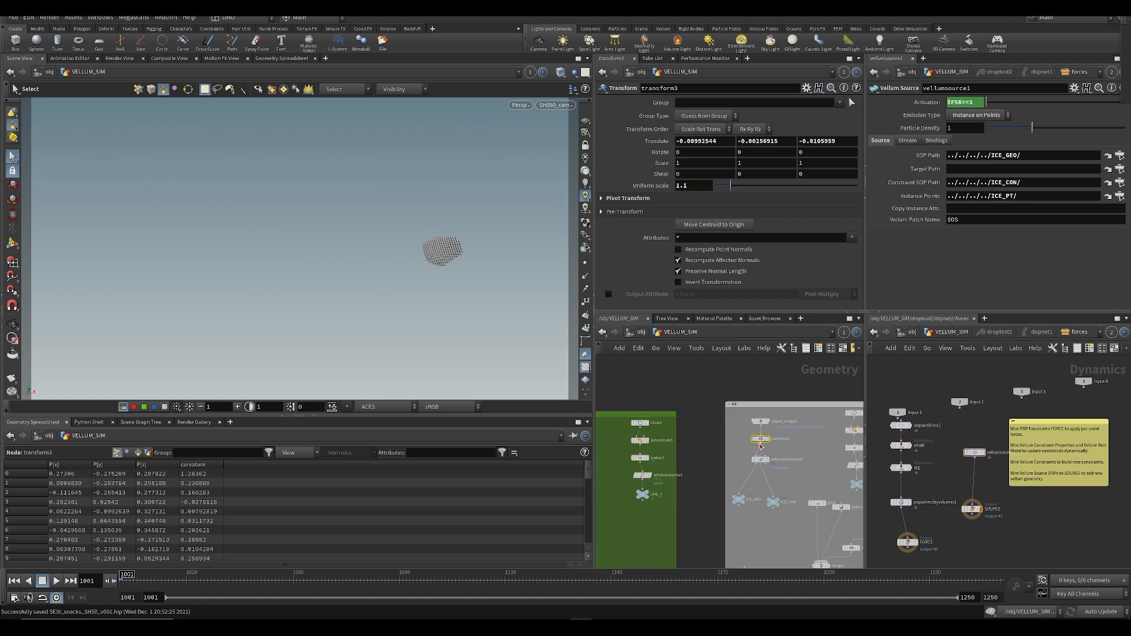
click(704, 189)
text(.75)
key(Return)
key(ctrl+s)
scroll(760, 479, down, 5)
middle_drag(760, 478, 825, 404)
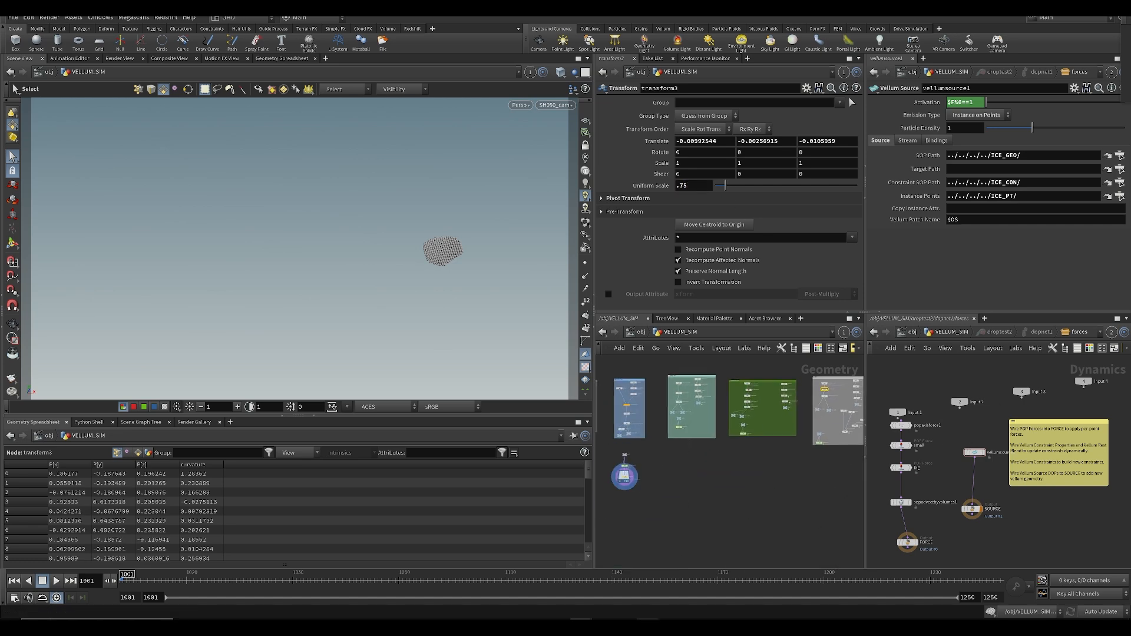
Step: Recheck the flipbook, open the solver's forces network, change the frame interval in ICE_SOURCE's activation expression and save
click(670, 627)
drag(237, 510, 533, 518)
middle_drag(711, 499, 786, 493)
double_click(701, 469)
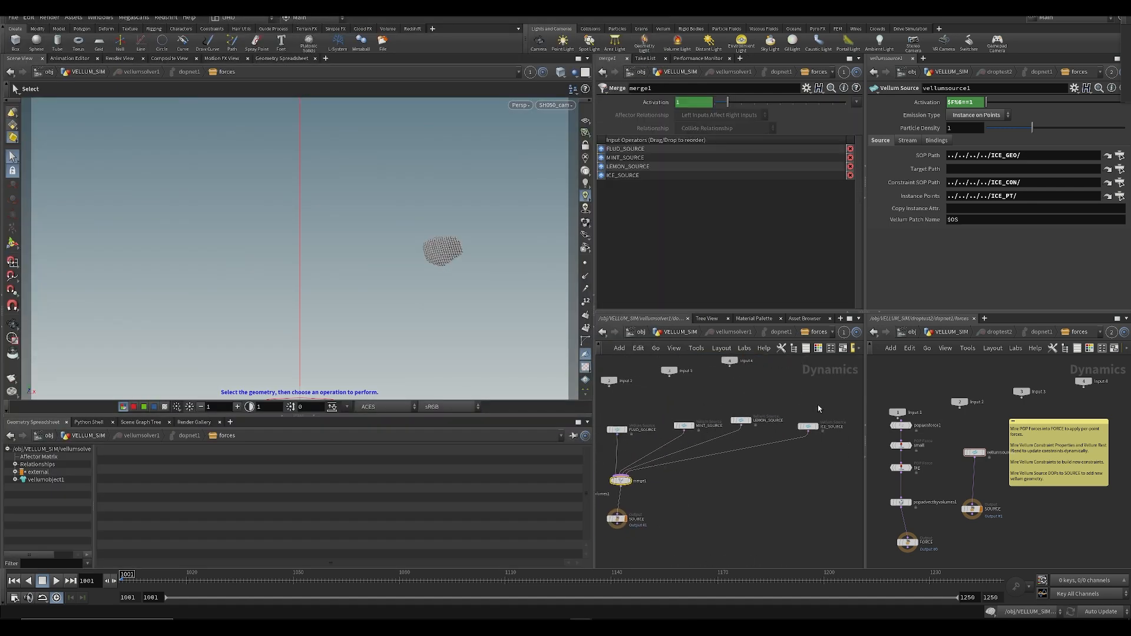
click(808, 426)
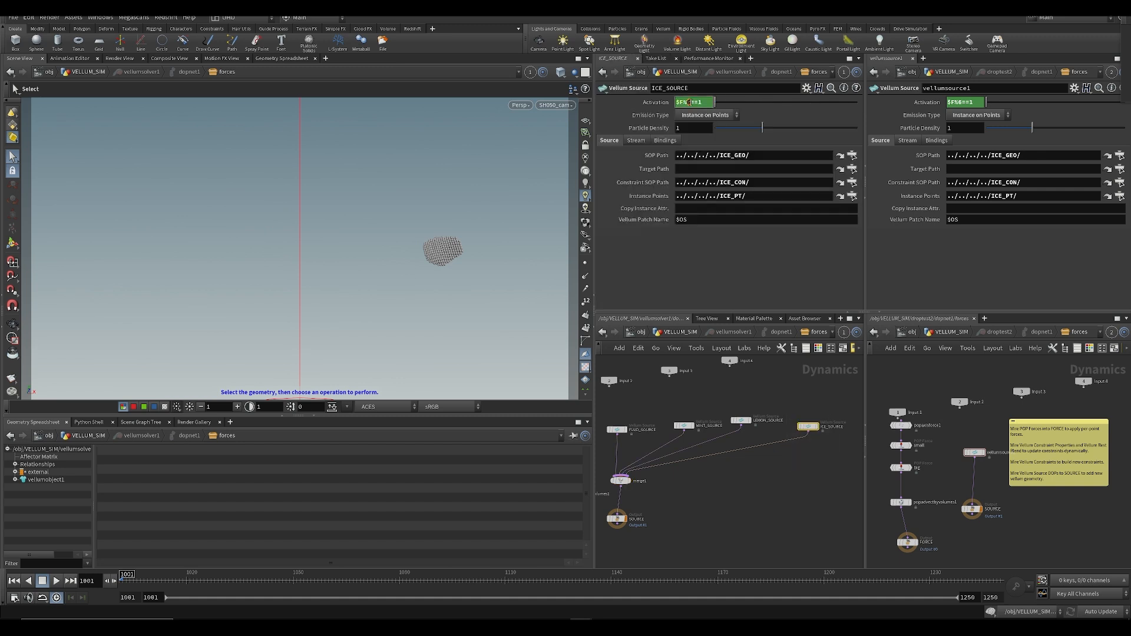
key(ctrl+s)
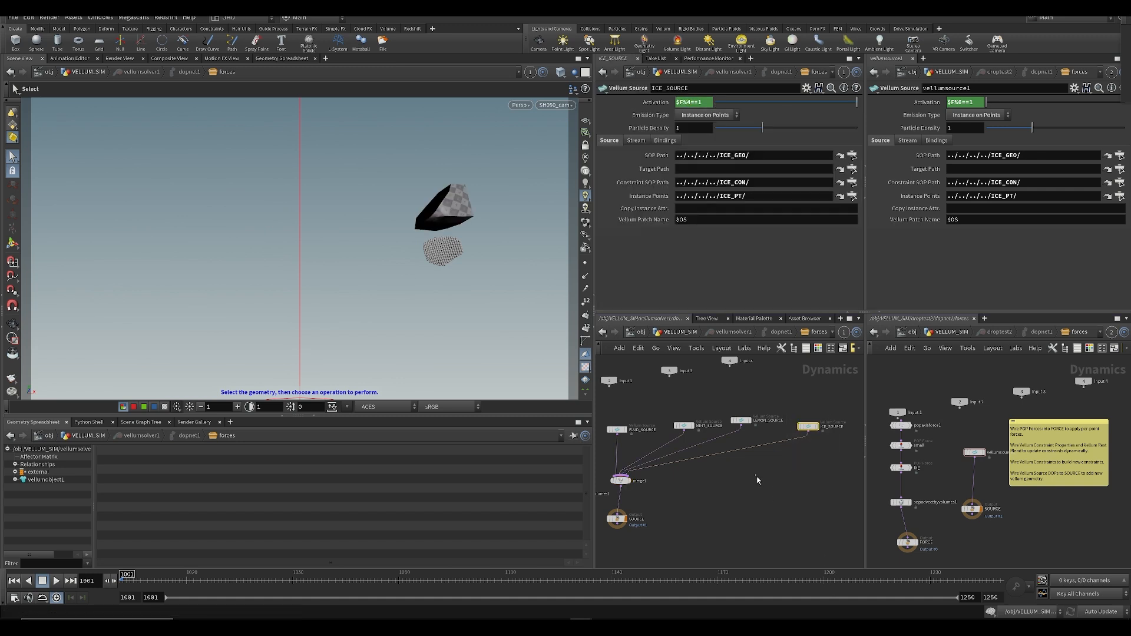
Step: Change the frame interval in LEMON_SOURCE's activation expression and save the scene
drag(728, 405, 753, 445)
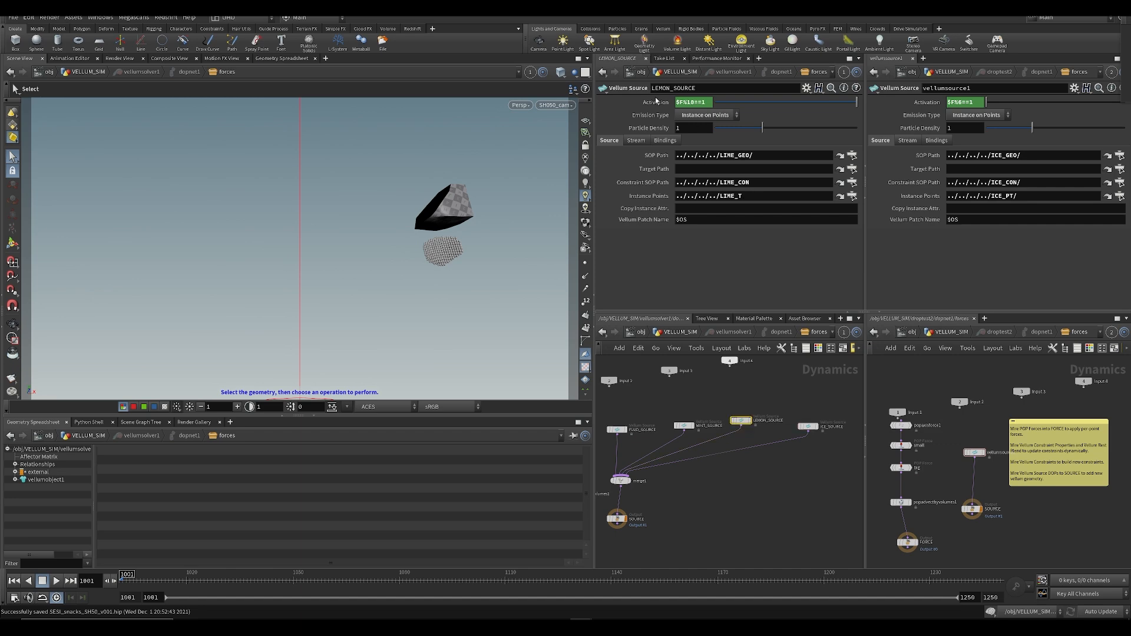
text(2)
key(Return)
key(ctrl+s)
Step: Back in VELLUM_SIM, set the fluid grain node's particle size to 0.04, save the scene and display FLUID_CON
key(u)
key(u)
key(u)
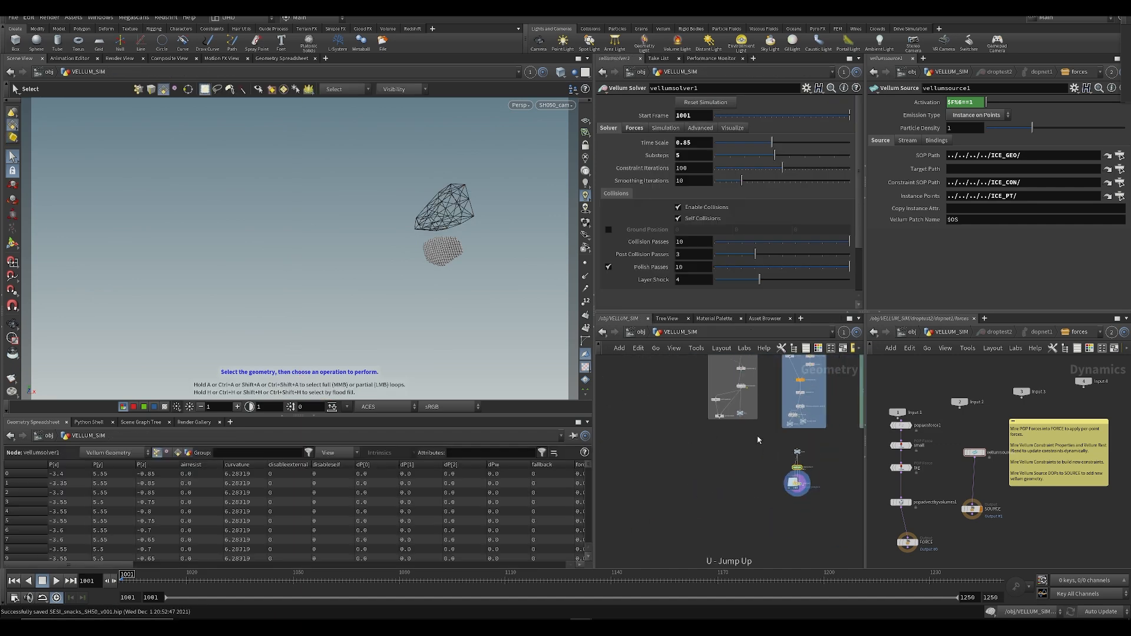
middle_drag(677, 458, 602, 436)
middle_drag(734, 524, 705, 443)
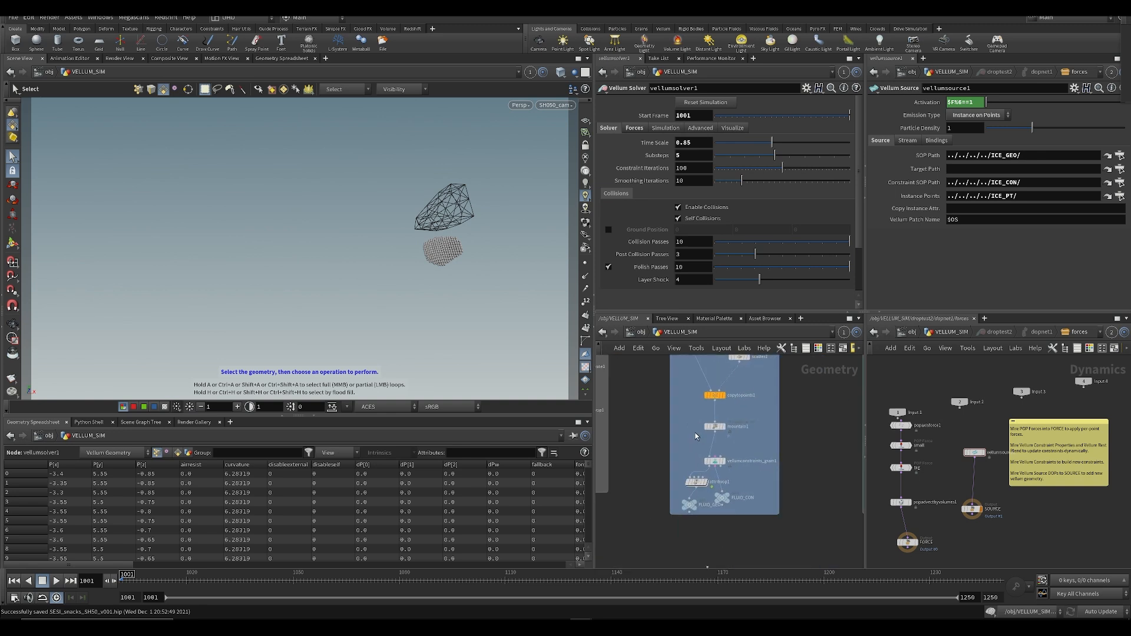
click(714, 460)
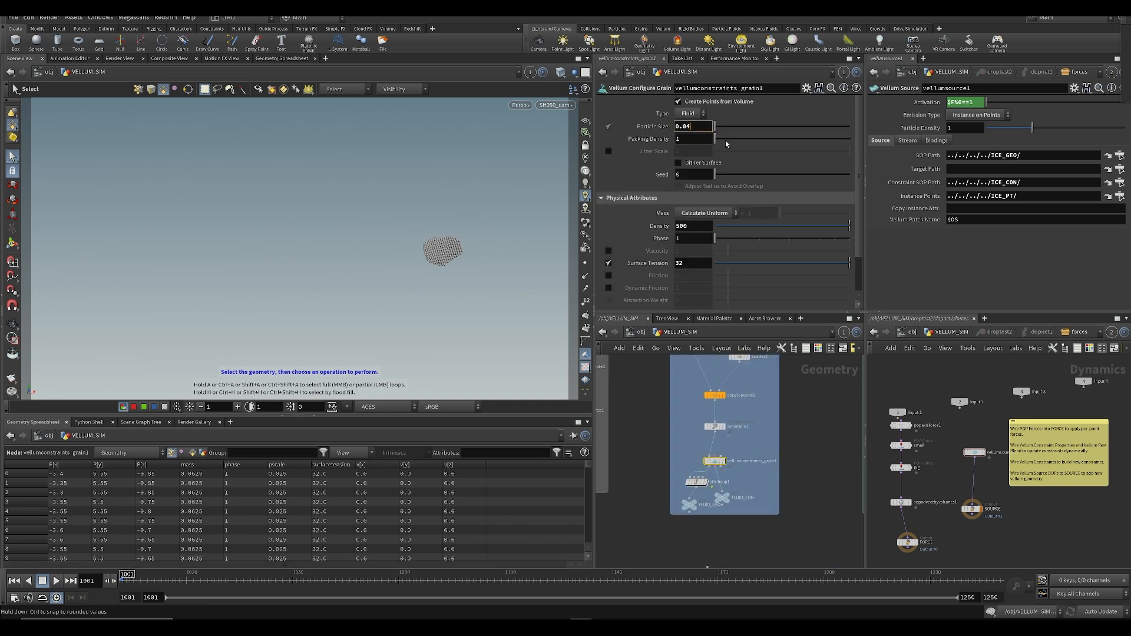
key(BackSpace)
text(4)
key(Return)
key(ctrl+s)
click(730, 499)
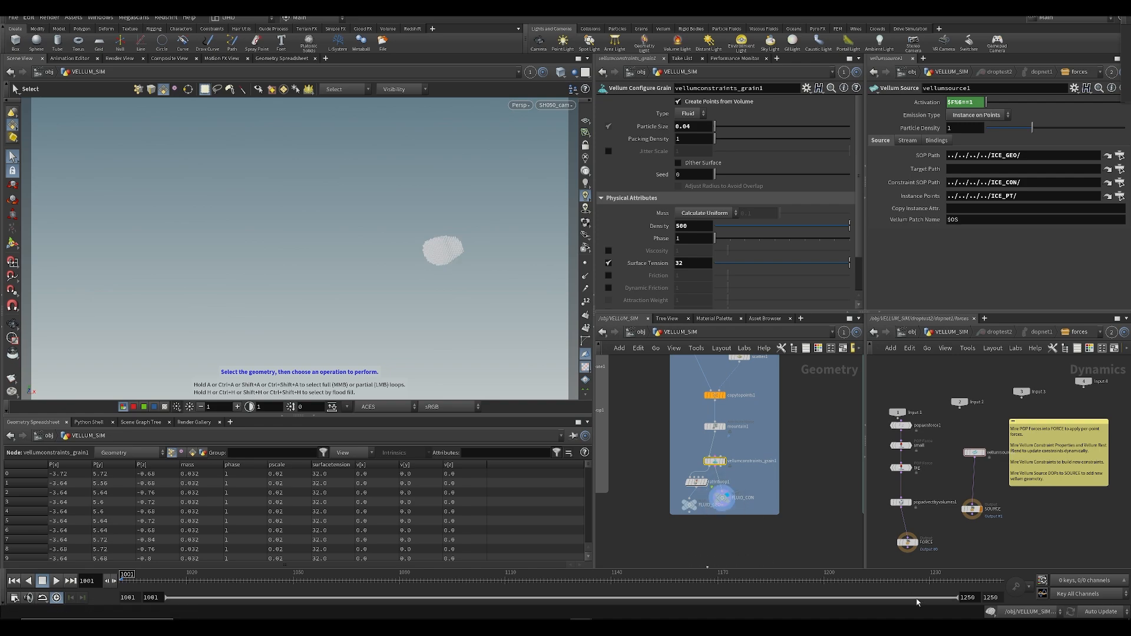
Step: Bring back the flipbook and scrub through it to its last frame to inspect the fluid and pieces
click(669, 627)
drag(254, 508, 517, 512)
scroll(440, 366, up, 2)
scroll(469, 308, up, 1)
scroll(442, 295, up, 5)
middle_drag(424, 307, 399, 395)
scroll(397, 403, down, 5)
drag(149, 508, 659, 535)
Step: Inspect the fluid particles and the surrounding pieces close up at frame 1080 of the flipbook
scroll(485, 390, up, 5)
middle_drag(506, 339, 468, 422)
middle_drag(461, 263, 445, 347)
scroll(445, 347, down, 4)
middle_drag(315, 337, 429, 197)
middle_drag(492, 156, 480, 97)
scroll(310, 227, down, 3)
middle_drag(310, 227, 301, 312)
scroll(330, 361, up, 5)
middle_drag(408, 349, 356, 383)
scroll(356, 383, down, 2)
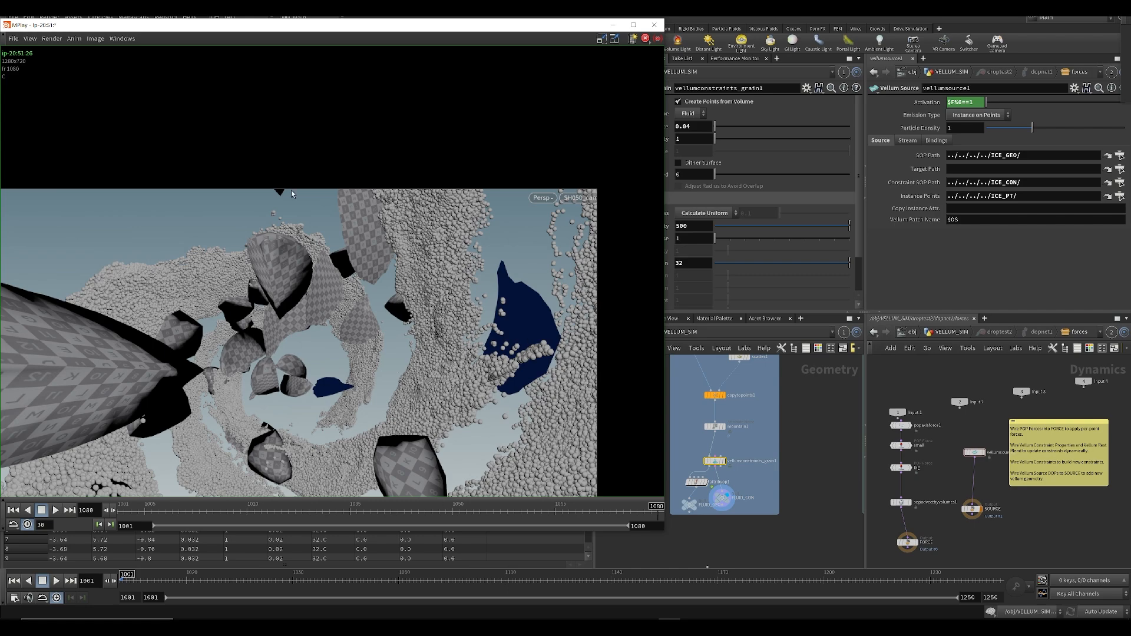
mouse_move(347, 386)
middle_down()
mouse_move(404, 272)
mouse_move(346, 371)
middle_up()
scroll(404, 272, down, 4)
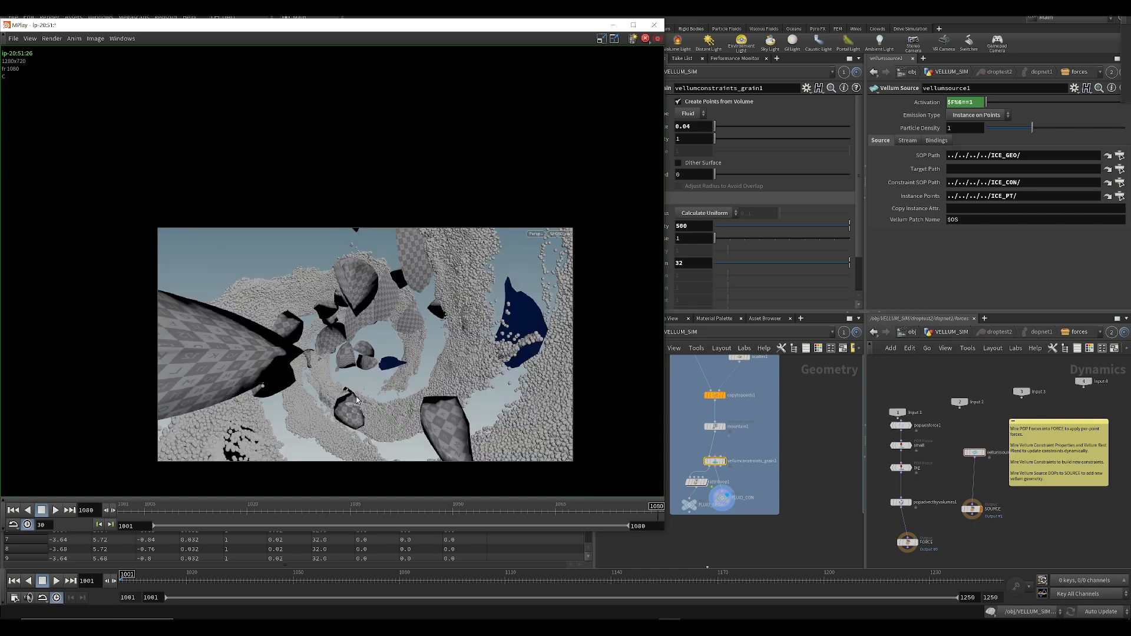
Step: Look closer at the fluid and pieces while scrubbing the flipbook from its first frames, and return to the VELLUM_SIM network
scroll(345, 372, up, 8)
middle_drag(339, 291, 344, 380)
drag(162, 514, 426, 513)
click(738, 528)
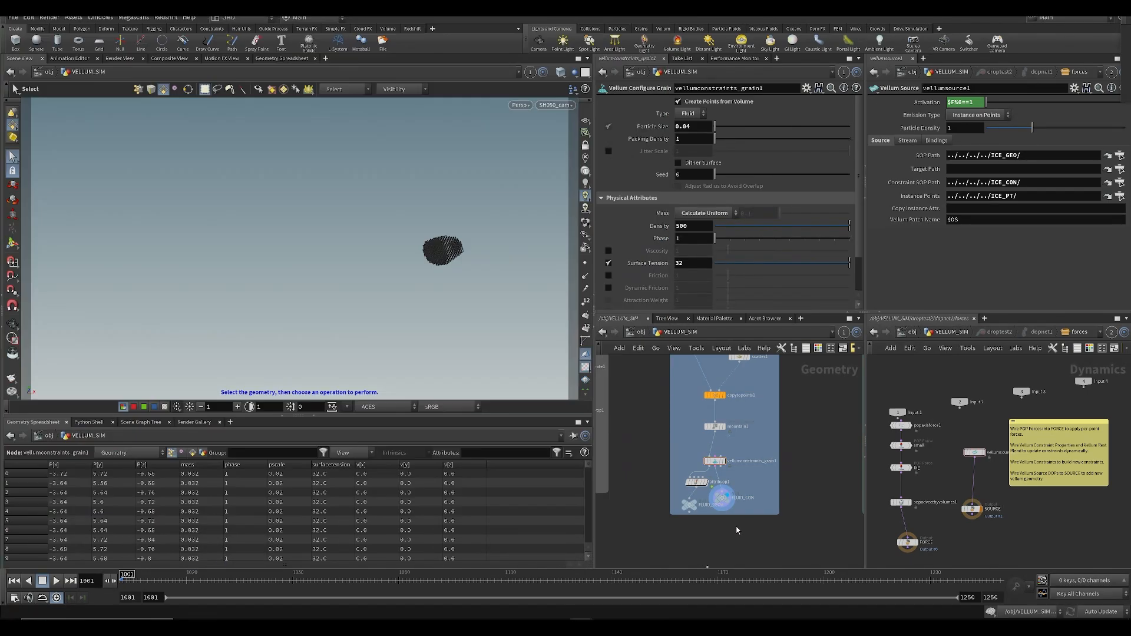
Step: Set the end frame of the vellumio1 cache to 1100, save the scene and write the cache to disk in the background
scroll(737, 528, down, 3)
middle_drag(735, 530, 705, 471)
scroll(687, 442, up, 4)
middle_click(674, 462)
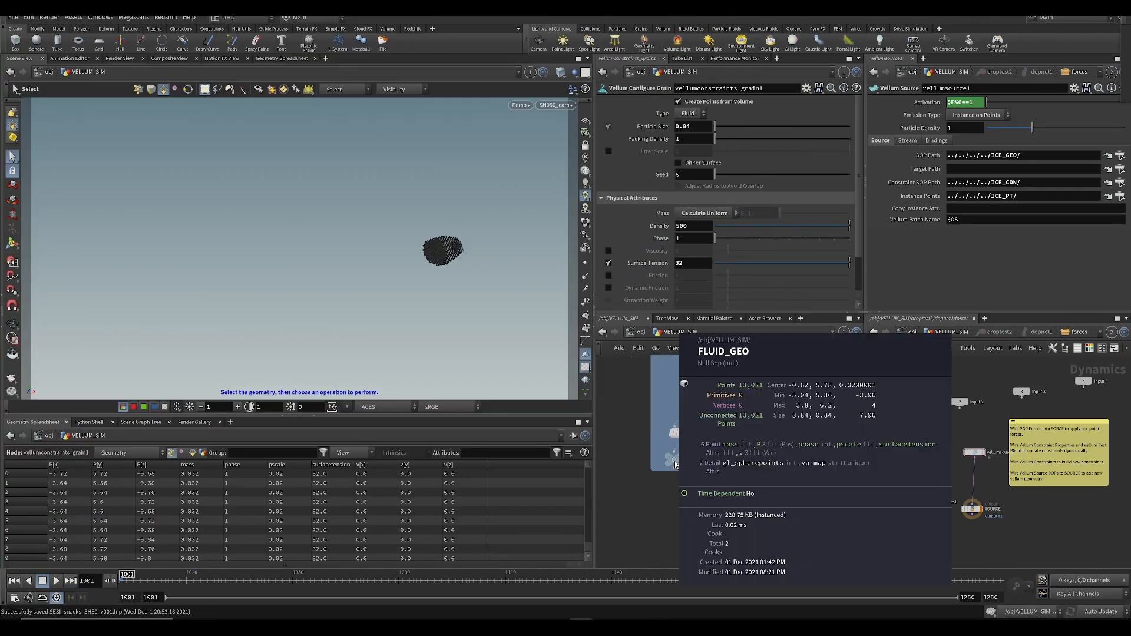
middle_drag(664, 539, 647, 434)
scroll(646, 434, down, 3)
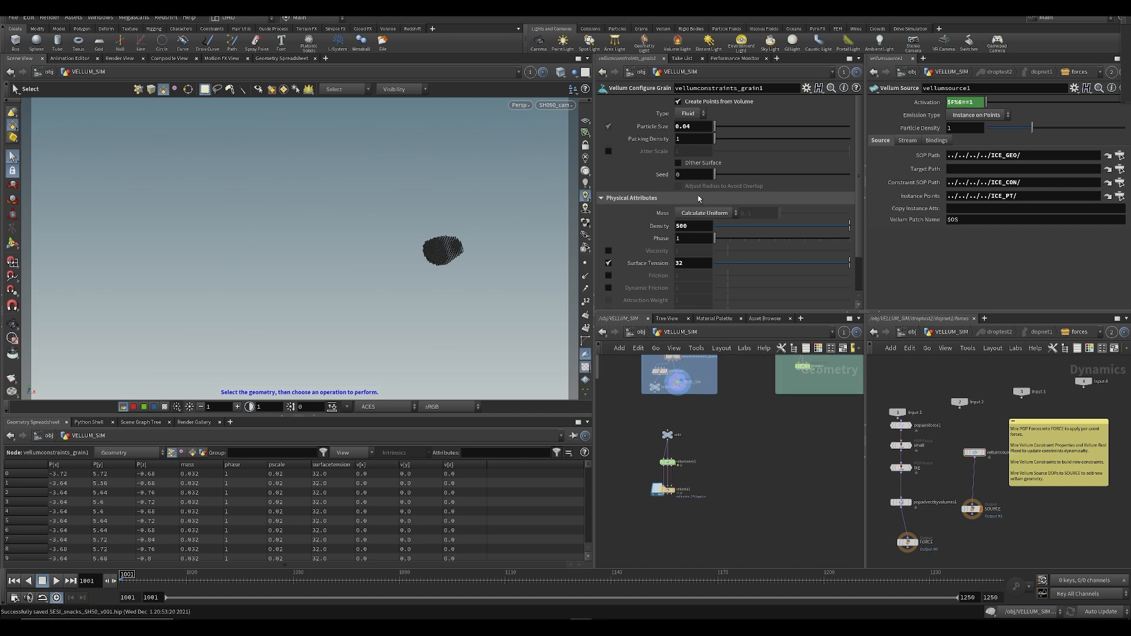
click(666, 489)
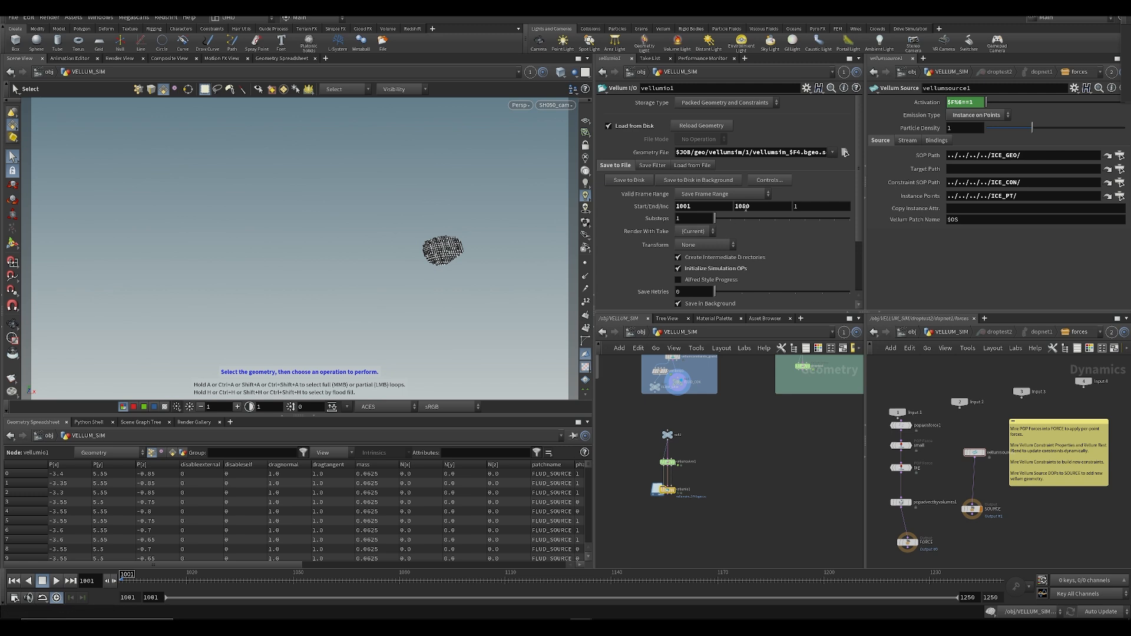
text(1100)
key(Return)
key(ctrl+s)
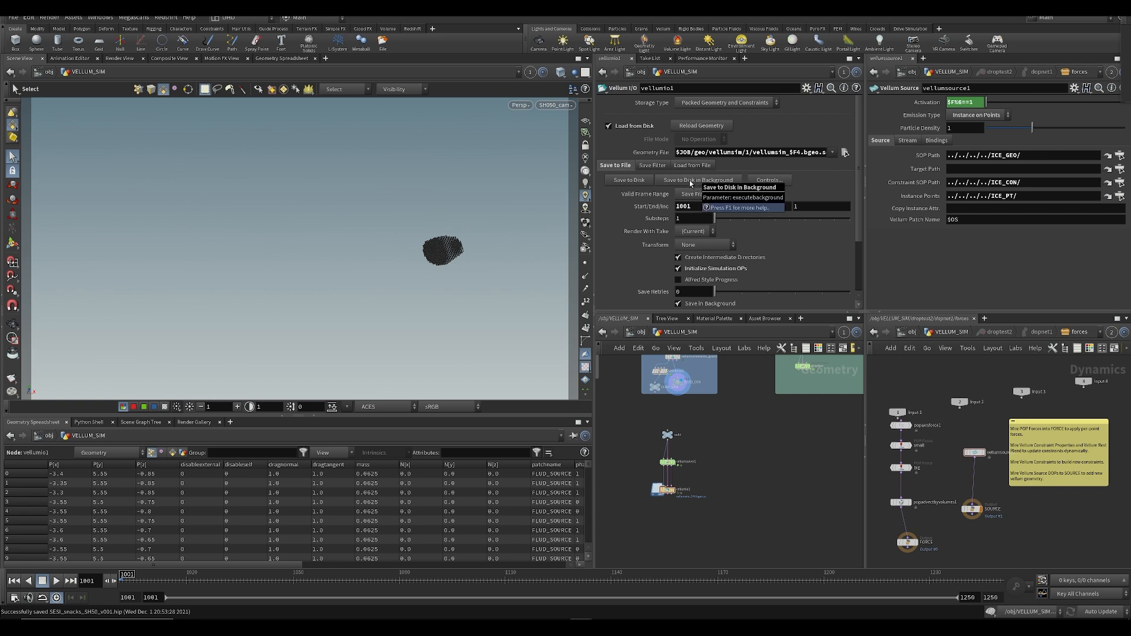
key(ctrl+s)
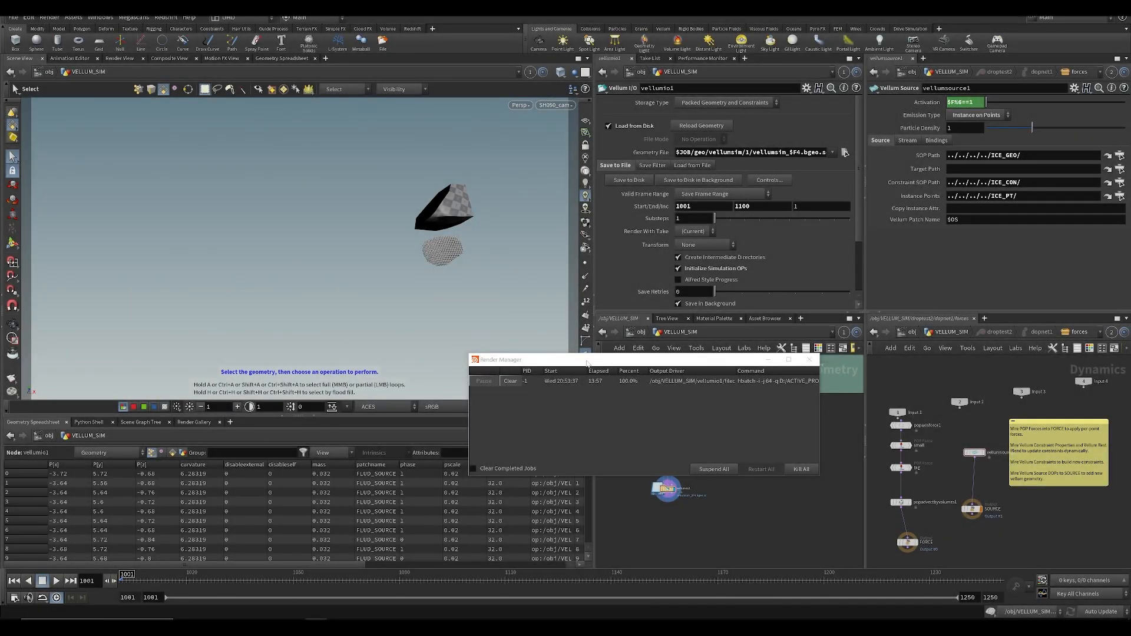
Step: Move the Render Manager away from the geometry network and save the scene
drag(586, 361, 901, 241)
middle_drag(735, 500, 780, 494)
key(ctrl+s)
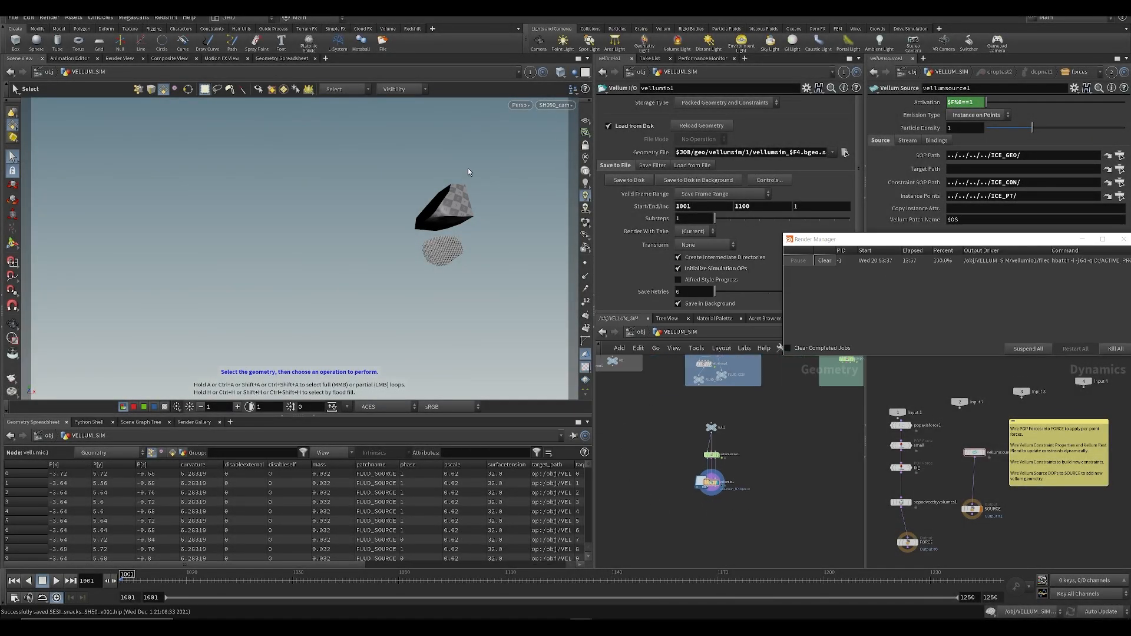
Step: Bring up the flipbook, play it, scrub to frame 1080 to review the swirling fluid and pieces, and close it
click(12, 378)
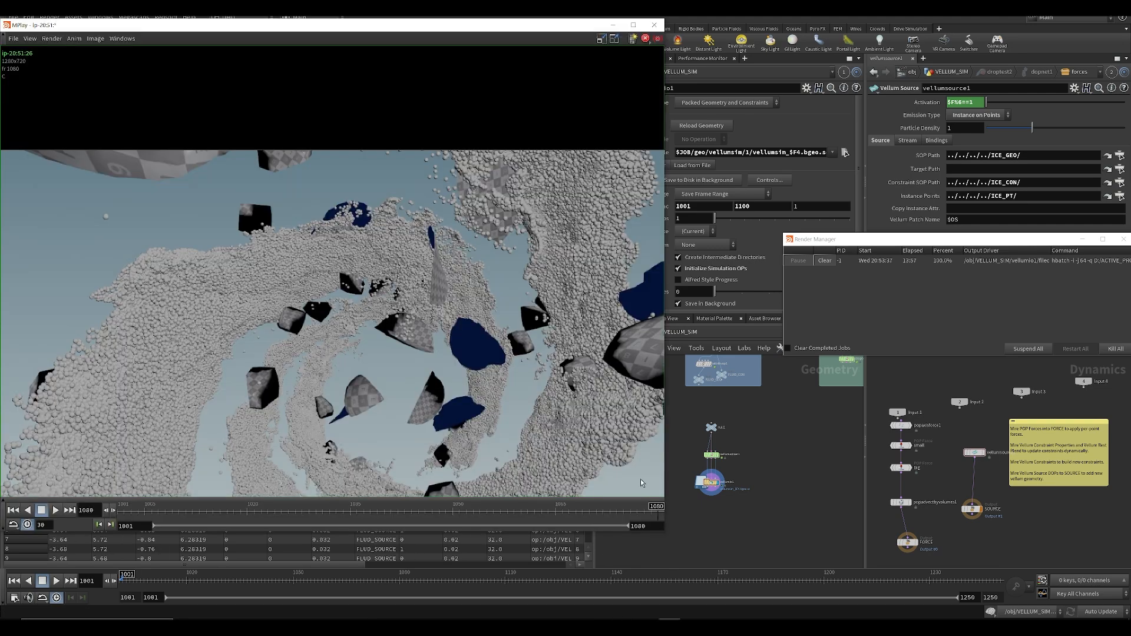
key(Up)
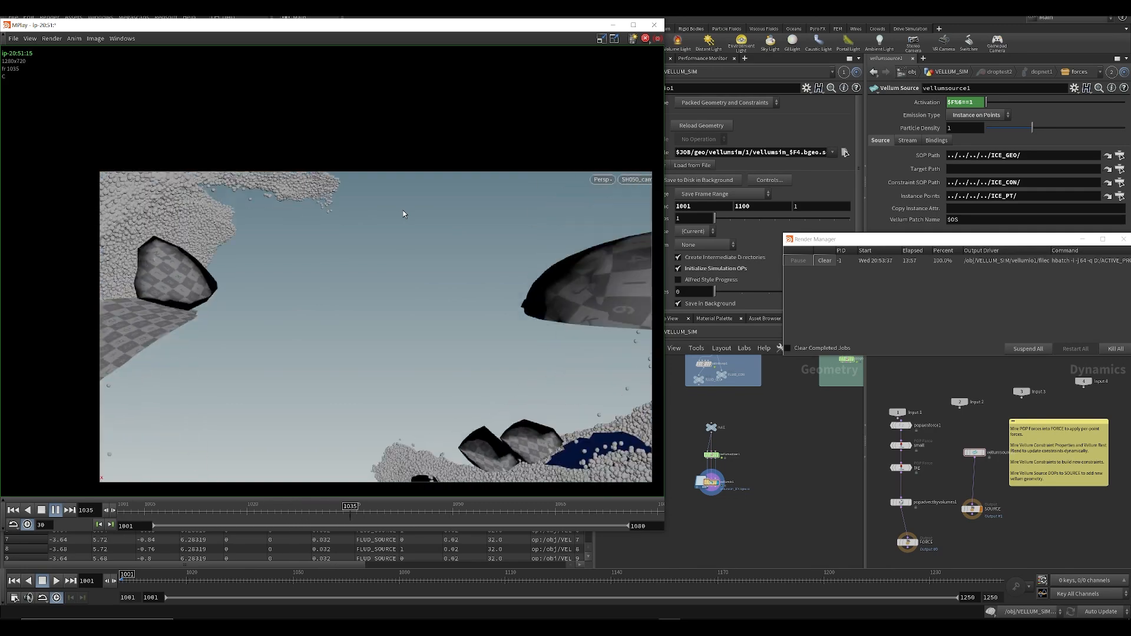
key(Up)
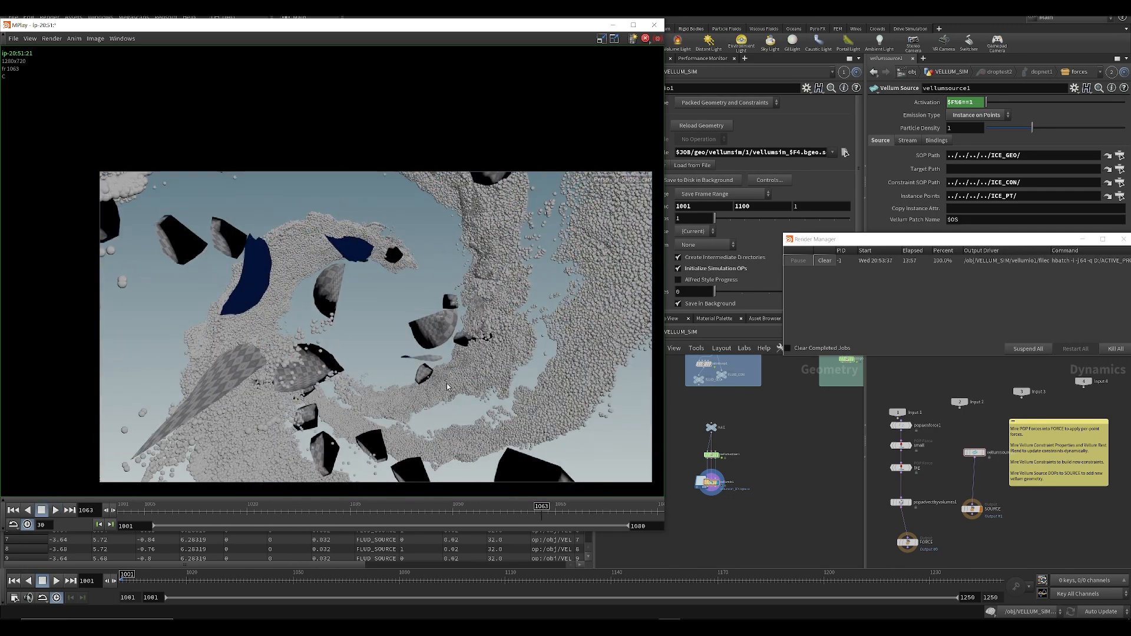
key(Up)
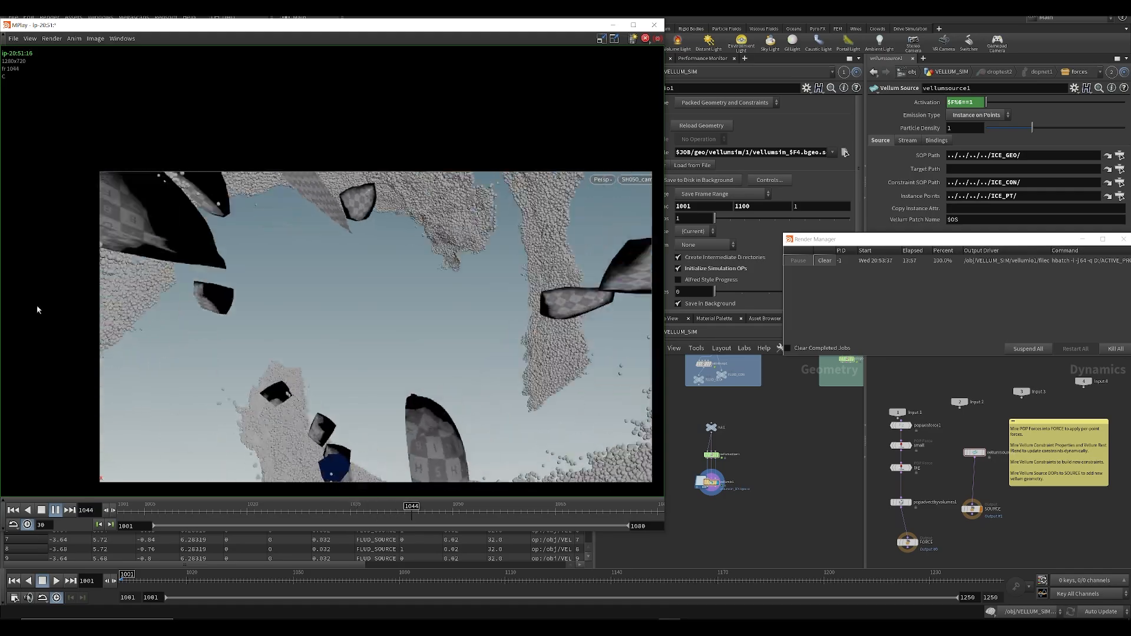
drag(339, 511, 556, 510)
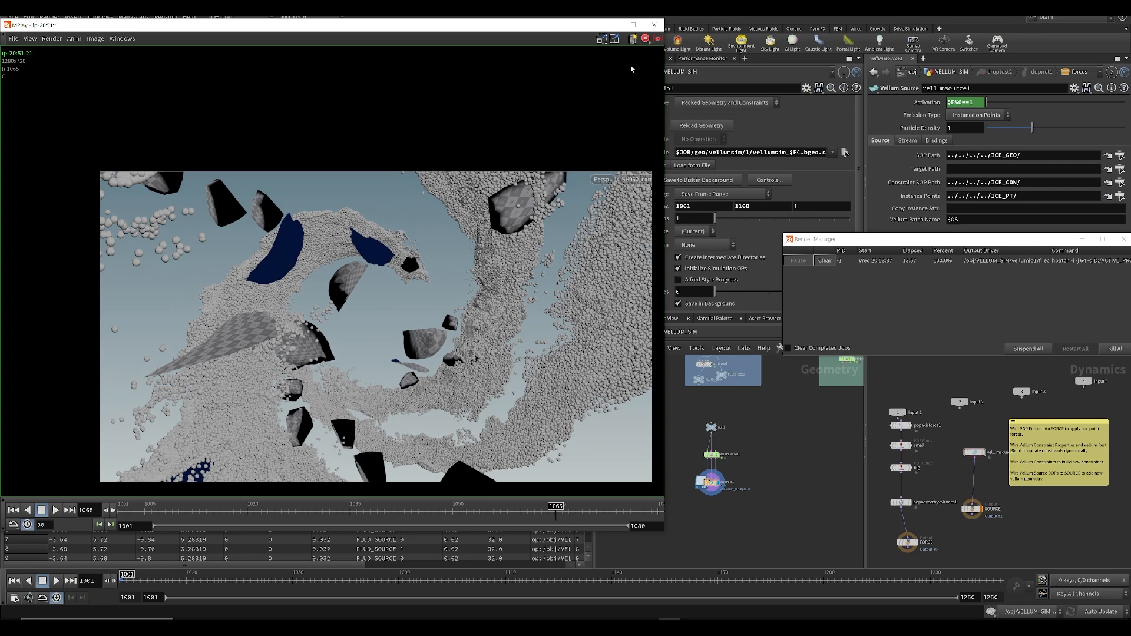
drag(233, 512, 672, 522)
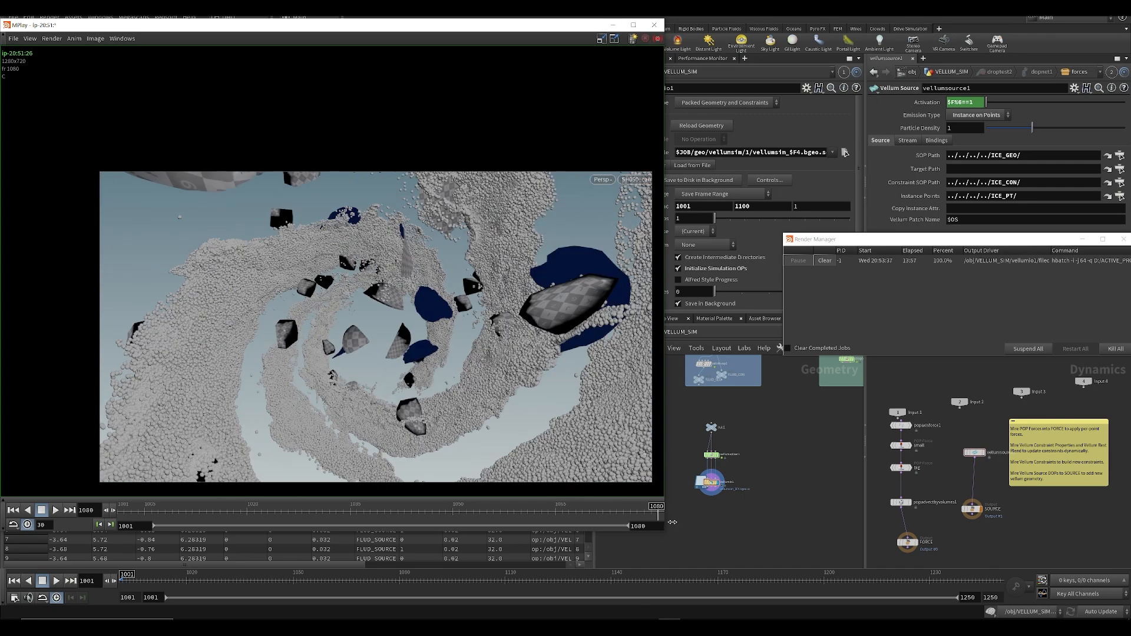
click(654, 25)
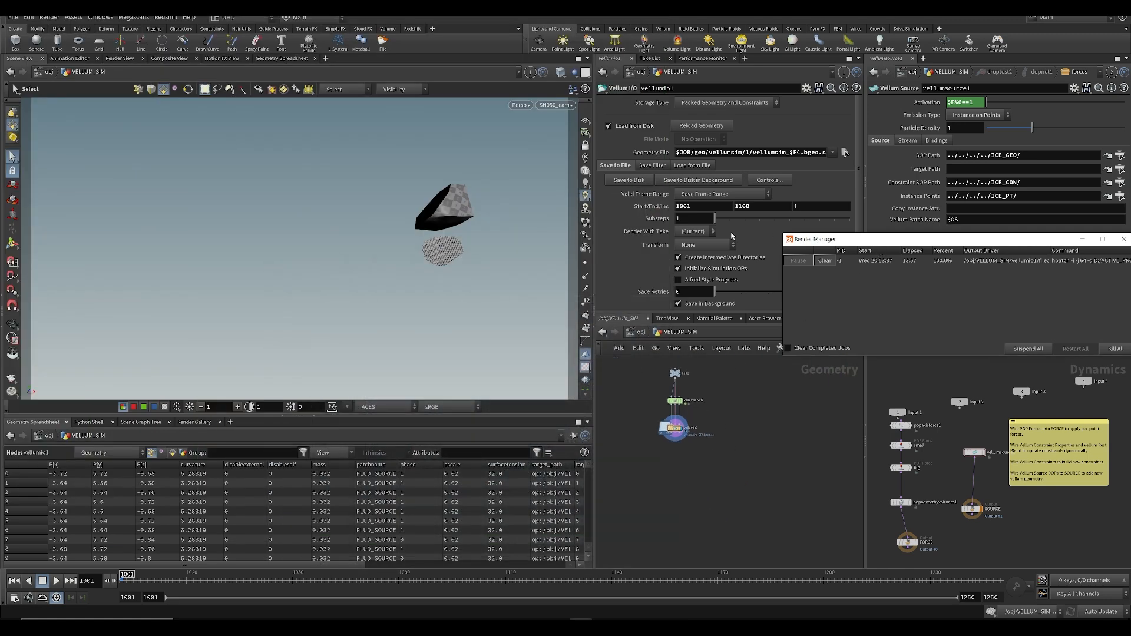
Step: Dismiss the Render Manager and save the scene
drag(880, 239, 512, 235)
click(763, 239)
scroll(653, 488, up, 3)
key(ctrl+s)
Step: Add a Vellum Post-Process node below vellumio1, wire it to the cache and display it
middle_drag(718, 411, 677, 464)
scroll(678, 474, down, 2)
key(Tab)
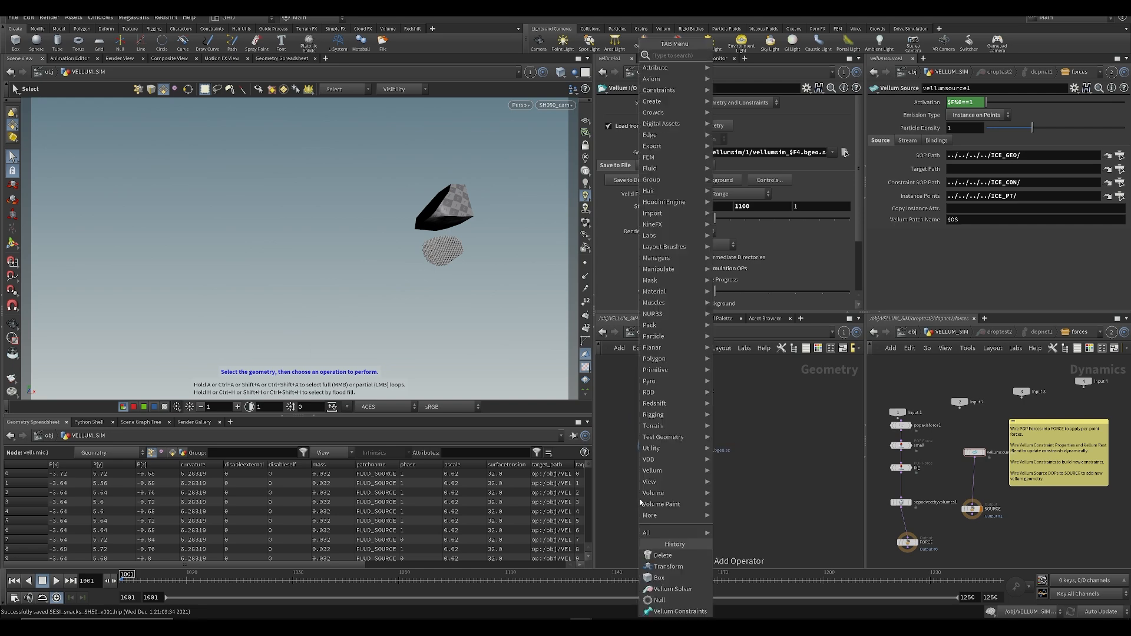
text(vellum pos)
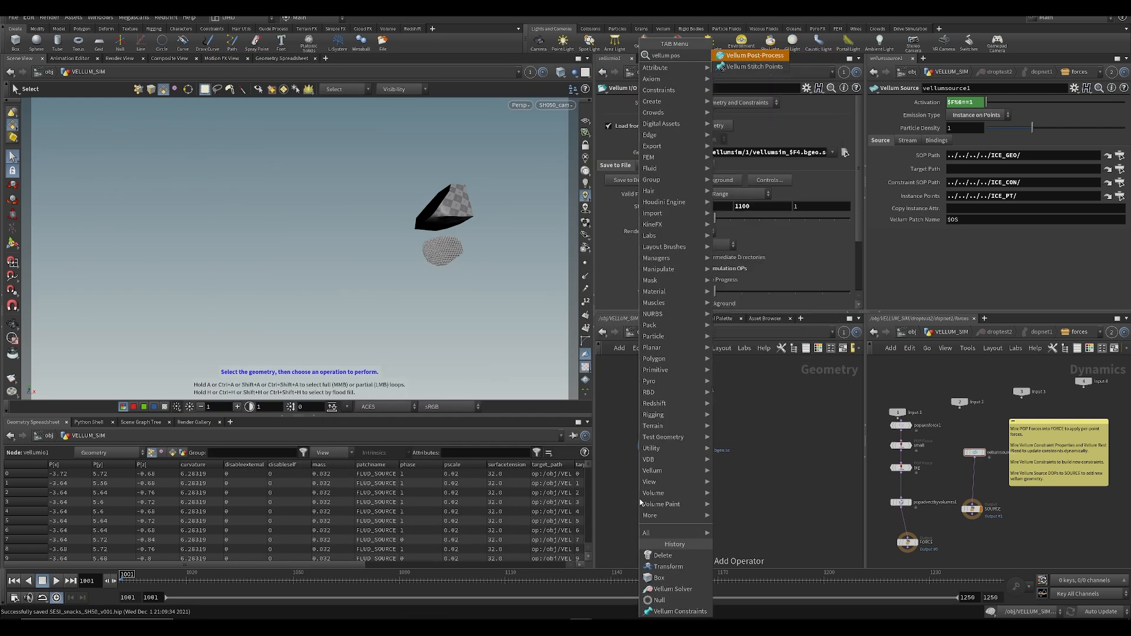
key(Return)
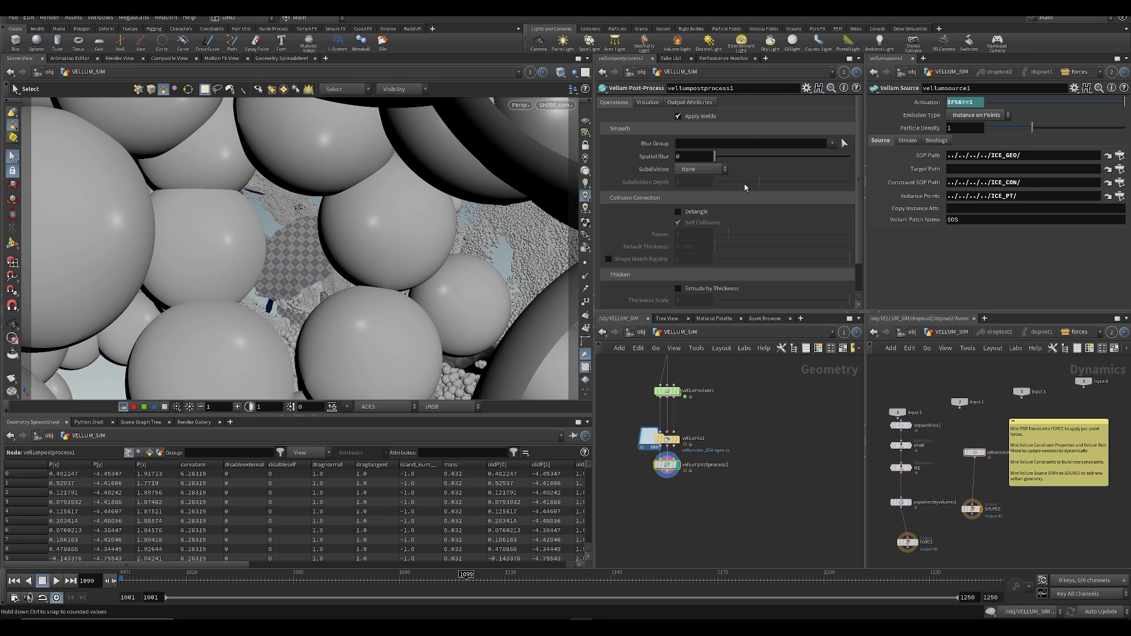
Step: Review the Vellum Post-Process settings, move the timeline to frame 1077 and save the scene
scroll(700, 252, down, 1)
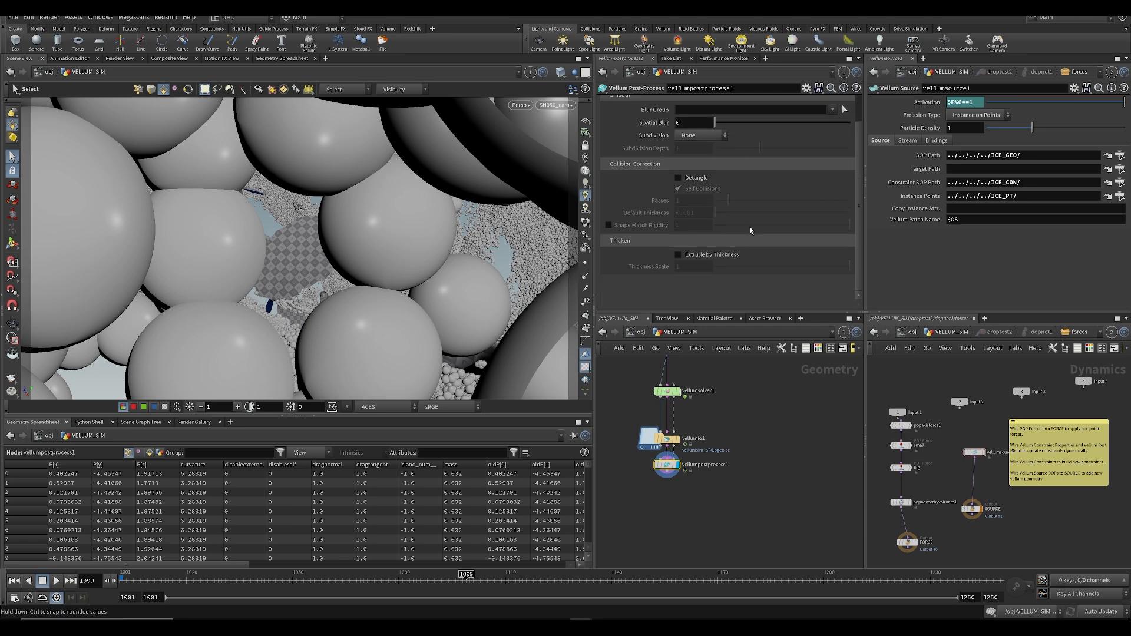
click(569, 584)
drag(571, 585, 514, 585)
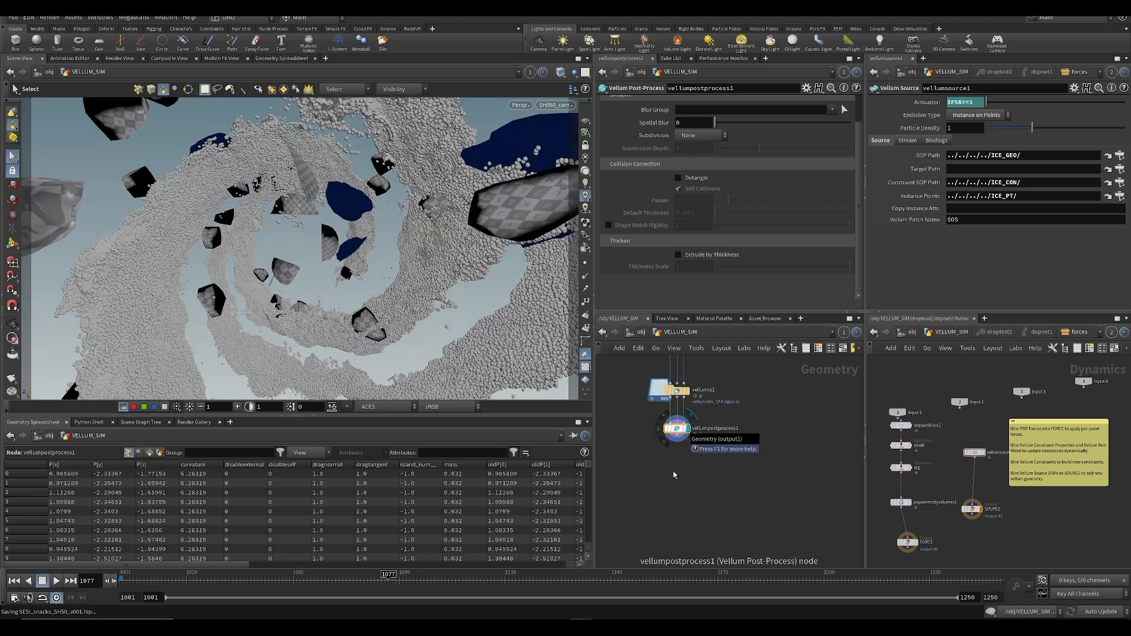
key(ctrl+s)
key(ctrl+s)
Step: Add a Delete node and wire it to the geometry output of vellumpostprocess1
key(Tab)
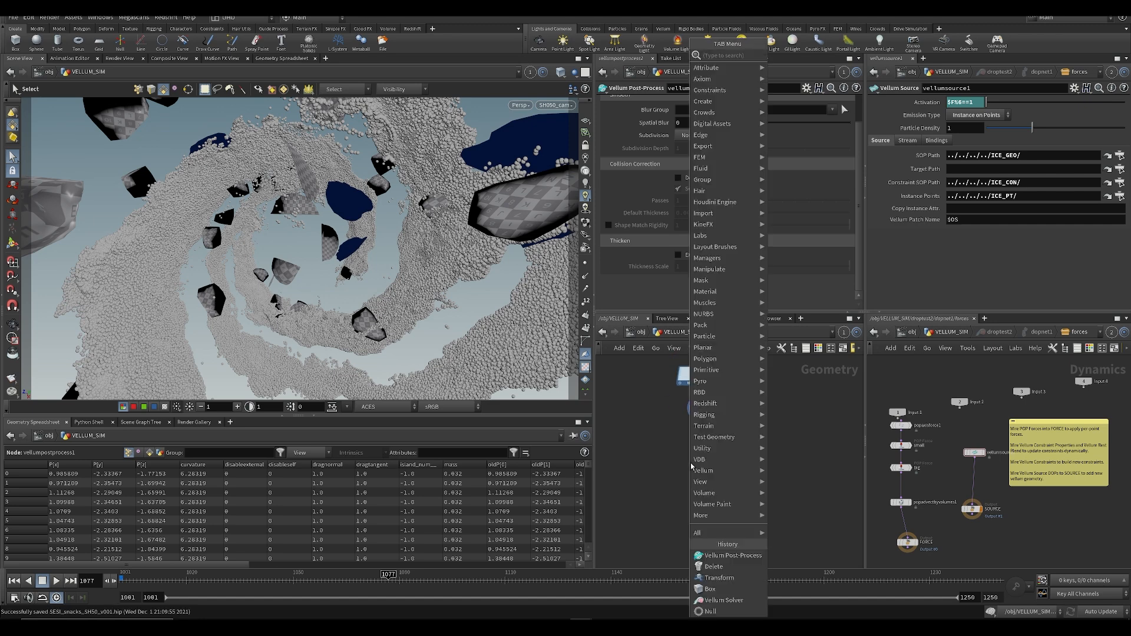
text(bla)
key(Return)
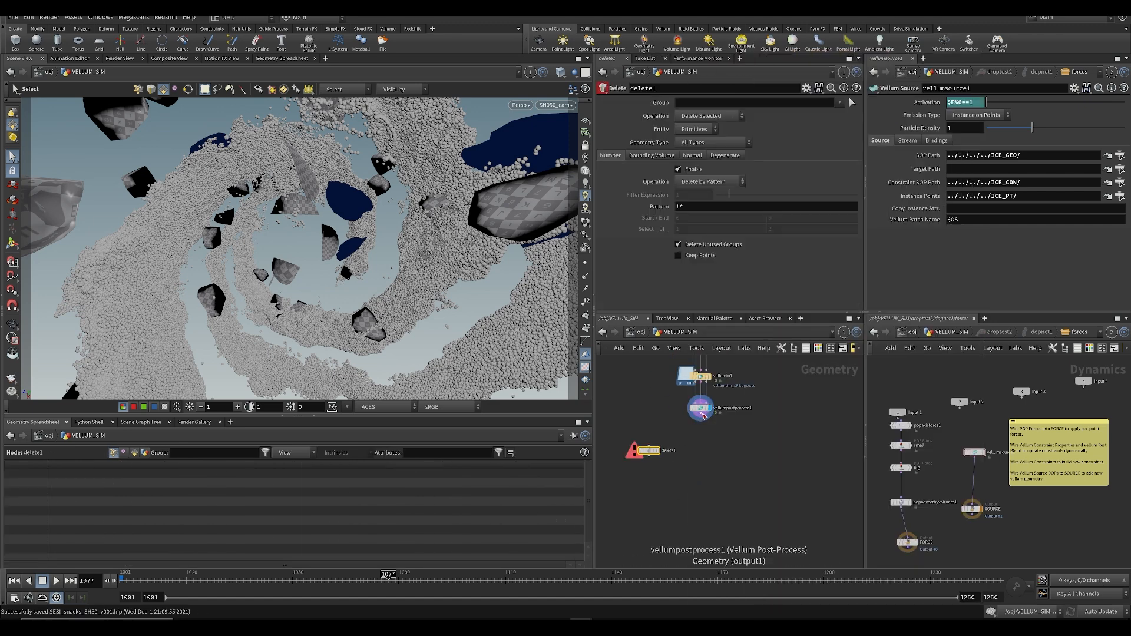
click(650, 451)
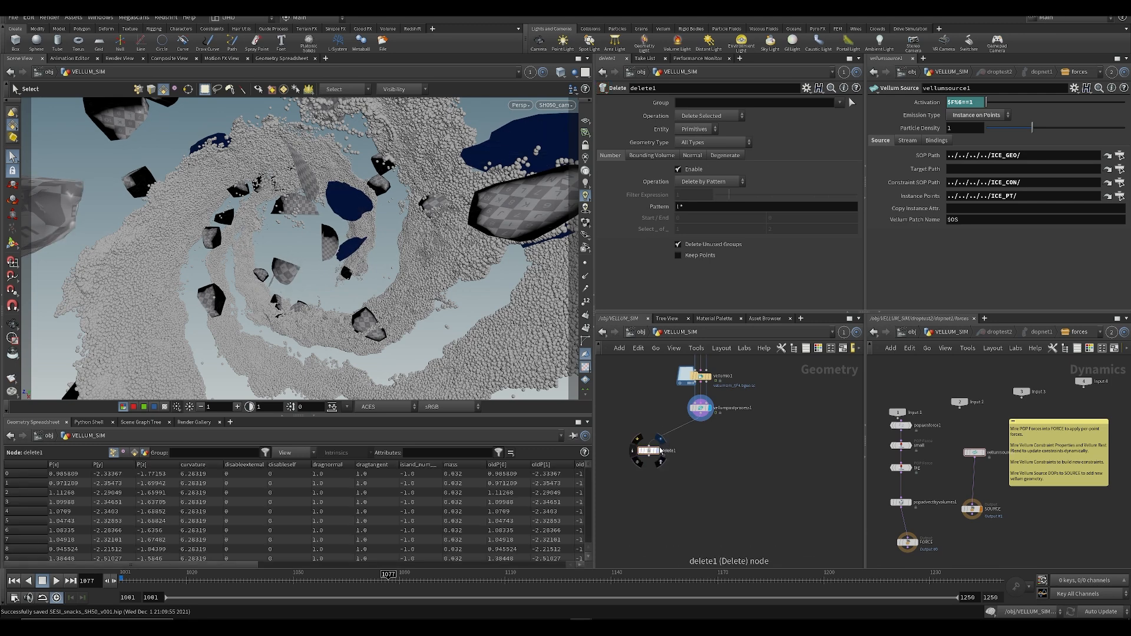
Step: Display the Delete node and make it keep only the stream_FLUD_SOURCE group, with entity Points and operation Delete Non-Selected
click(698, 129)
click(695, 154)
click(841, 103)
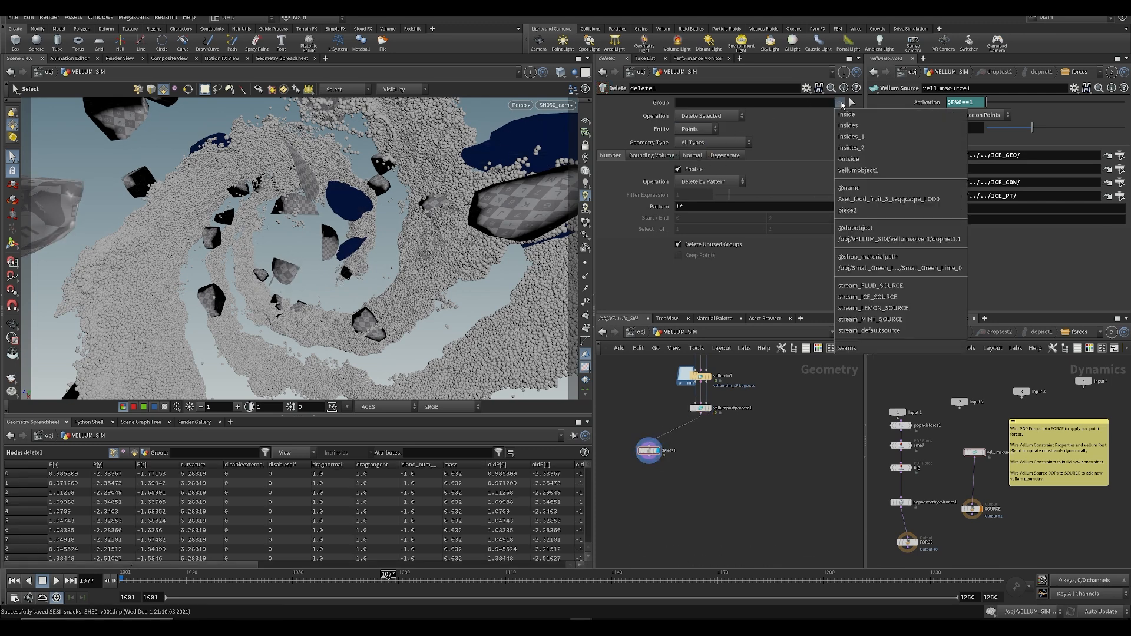
click(871, 286)
click(710, 116)
click(696, 134)
Step: Add a displayed Null below the Delete node, name it OUT_FLUID and save the scene
key(Tab)
text(null)
key(Return)
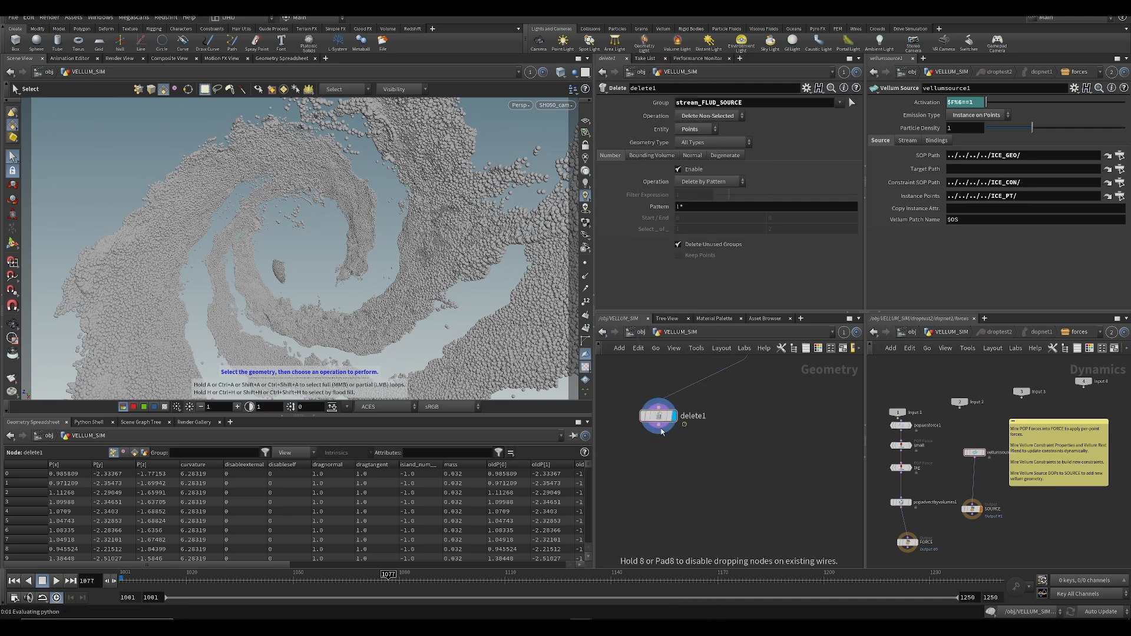
click(663, 515)
key(ctrl+s)
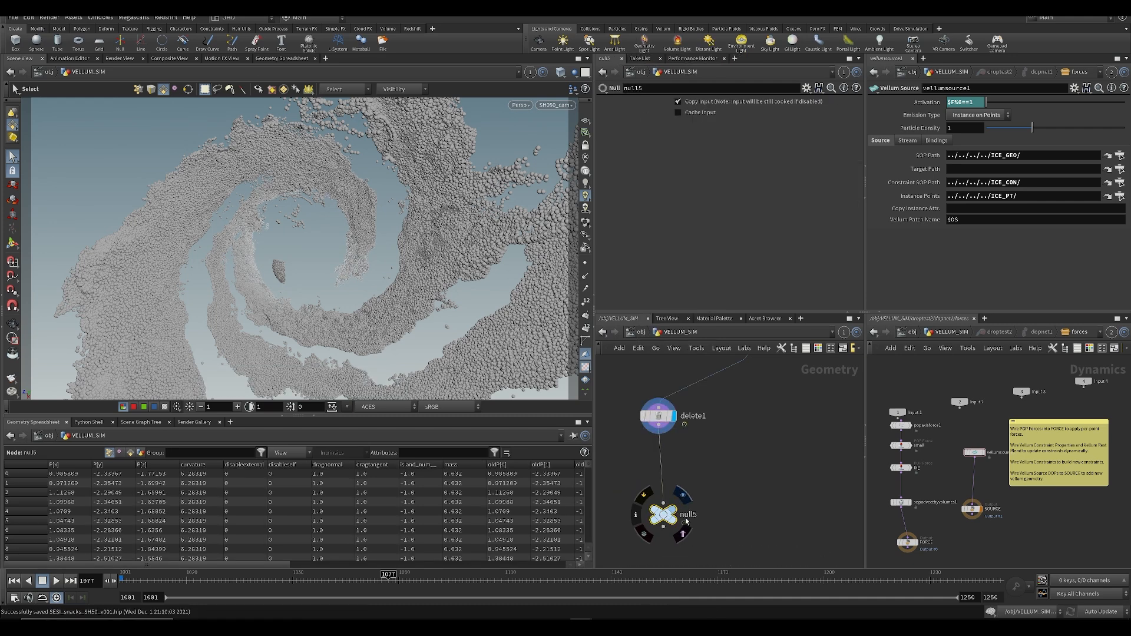
double_click(690, 513)
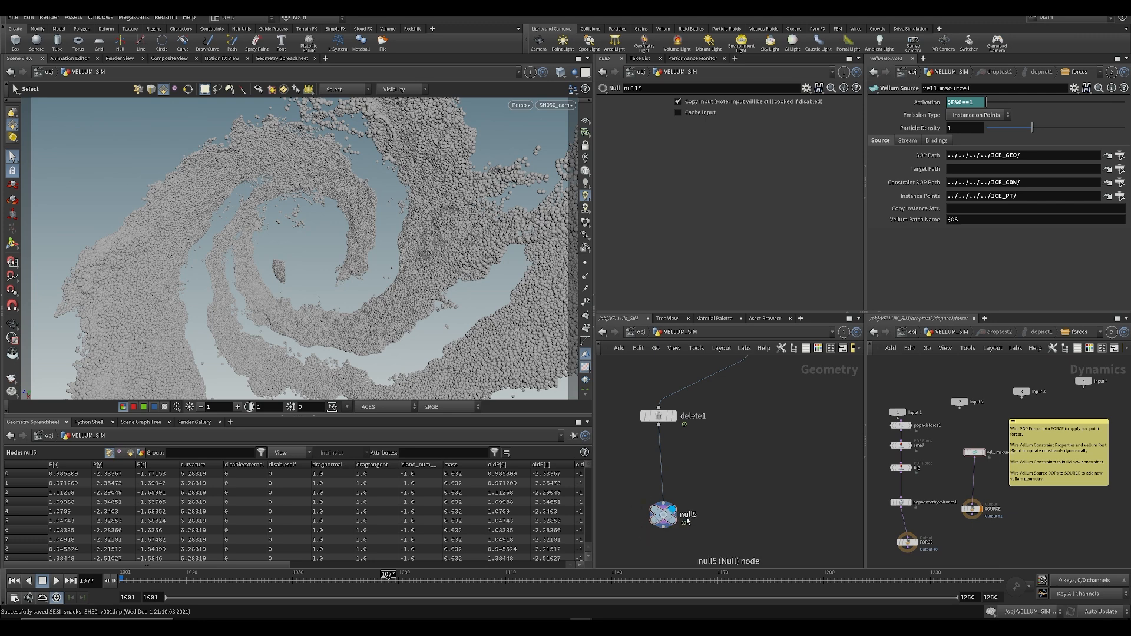
text(OUT_FLU)
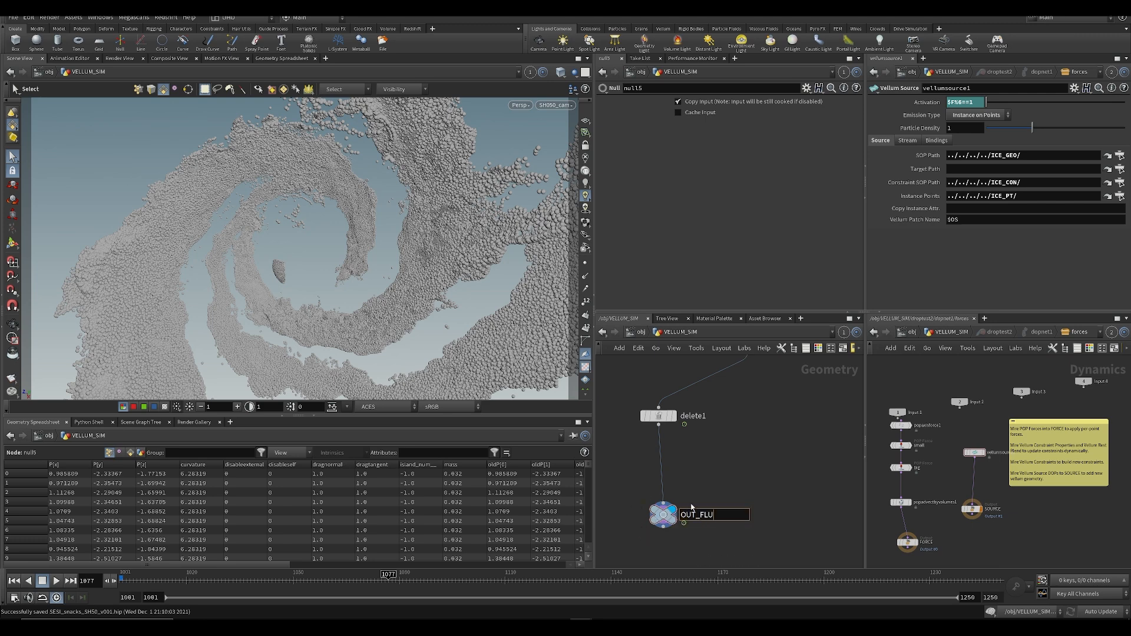
text(ID)
key(Return)
key(ctrl+s)
Step: Check the cached file sequence in vellumio1's geometry file chooser, cancel it and save the scene
mouse_move(803, 363)
middle_down()
mouse_move(725, 412)
mouse_move(716, 465)
middle_up()
middle_click(677, 397)
drag(643, 423, 748, 386)
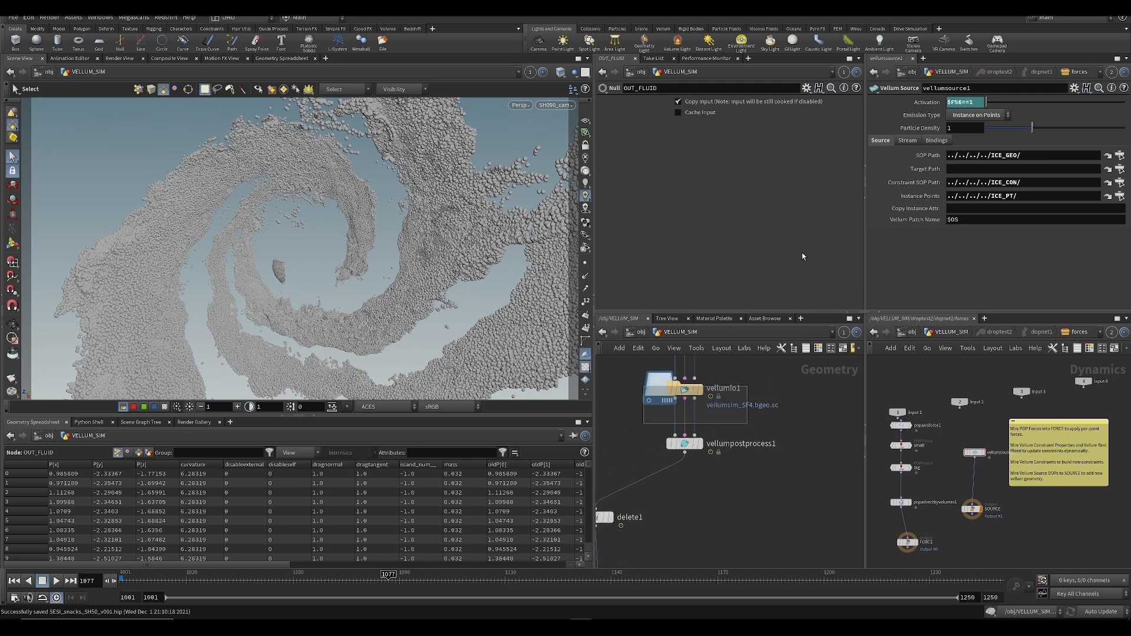
click(844, 153)
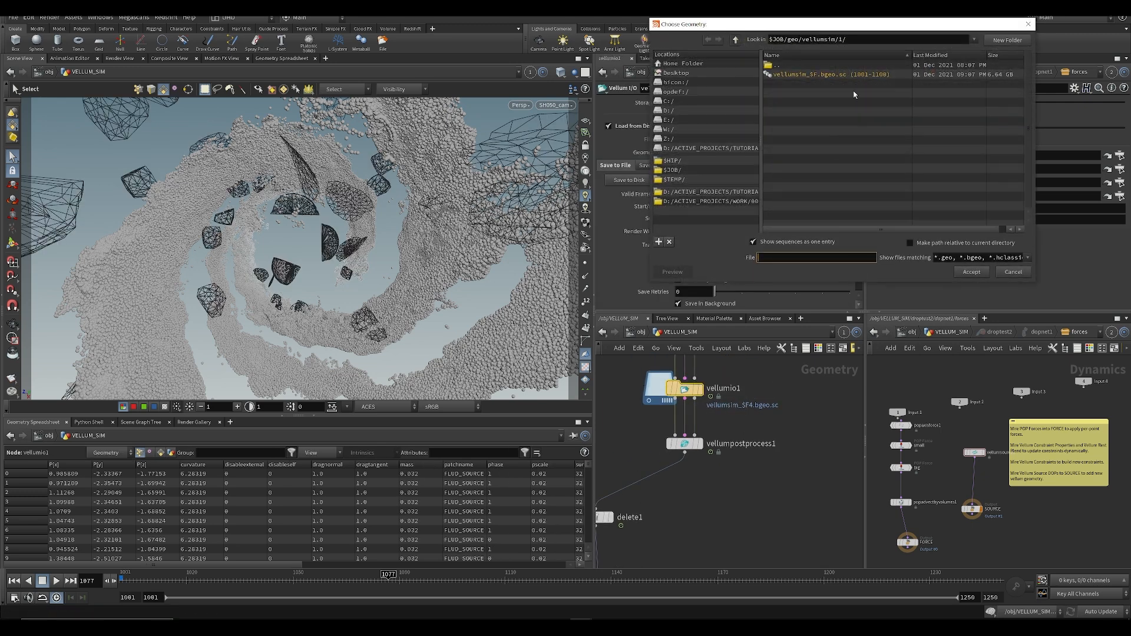
click(1028, 274)
scroll(719, 468, down, 3)
key(ctrl+s)
Step: Duplicate the Delete and OUT_FLUID nodes, switch cooking to Manual and wire the copied Delete node to vellumpostprocess1
drag(628, 436, 686, 542)
key(ctrl+c)
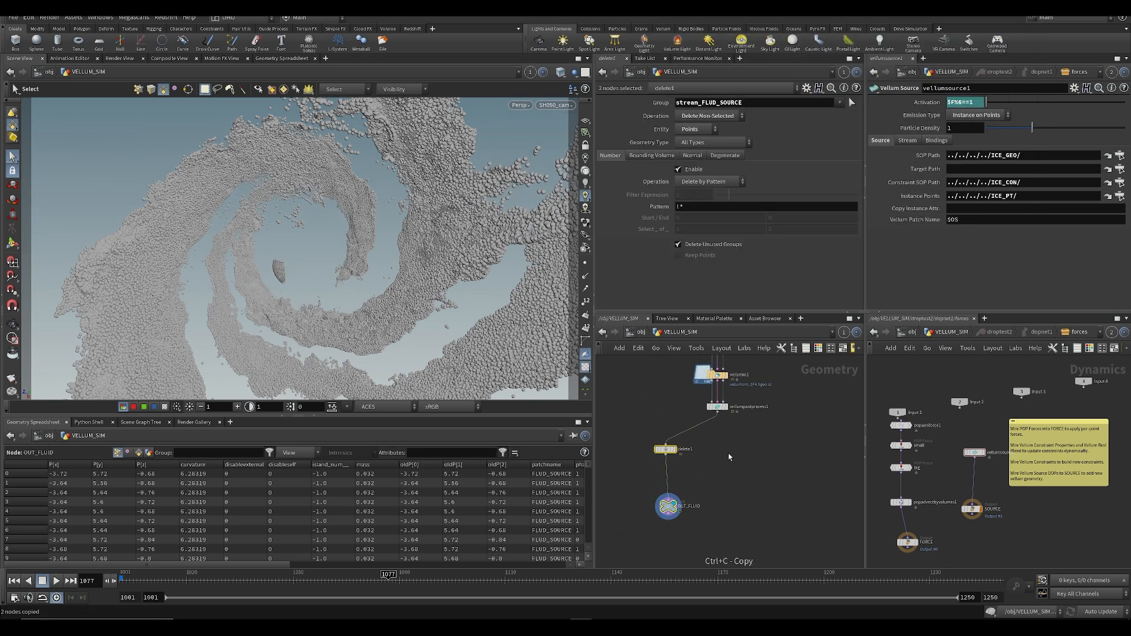
key(ctrl+v)
click(1097, 605)
click(1097, 601)
drag(722, 423, 719, 452)
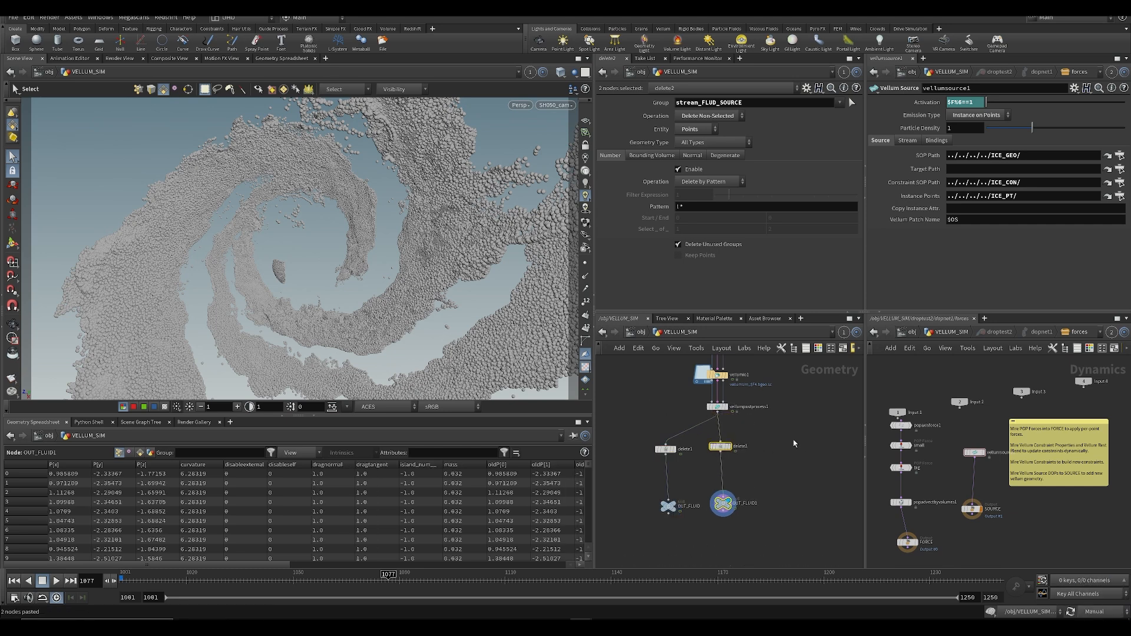
Step: Display the duplicated Delete node, set its entity to Primitives and clear its group
click(719, 448)
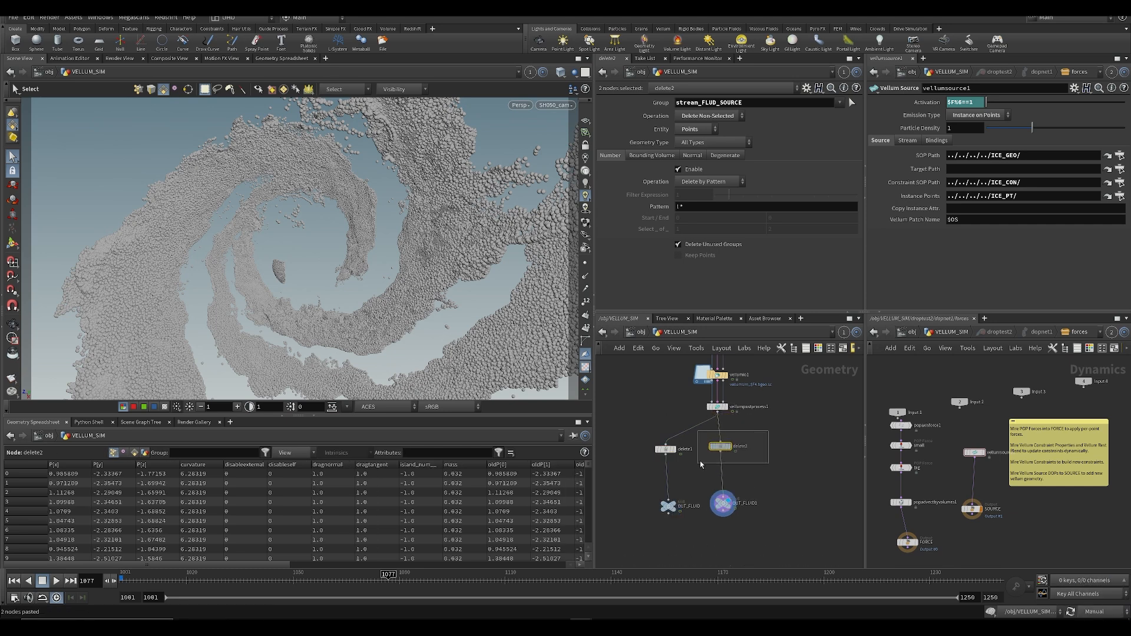
click(730, 446)
click(702, 129)
click(694, 139)
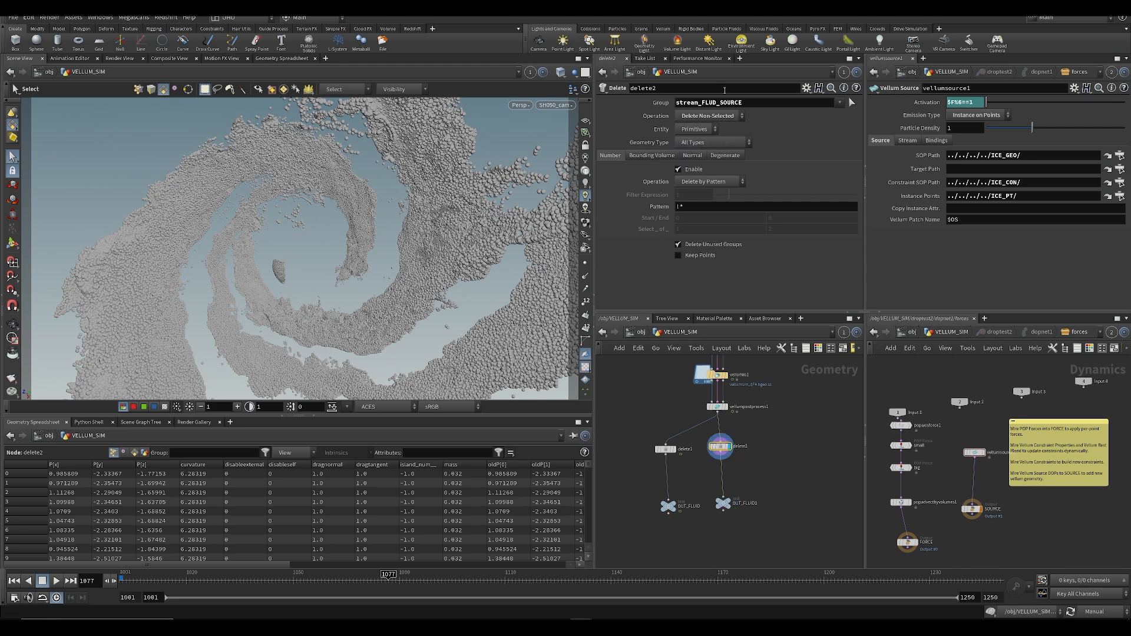
double_click(688, 105)
key(BackSpace)
Step: Switch cooking back to Auto Update and set delete2's group to stream_ICE_SOURCE
click(1108, 613)
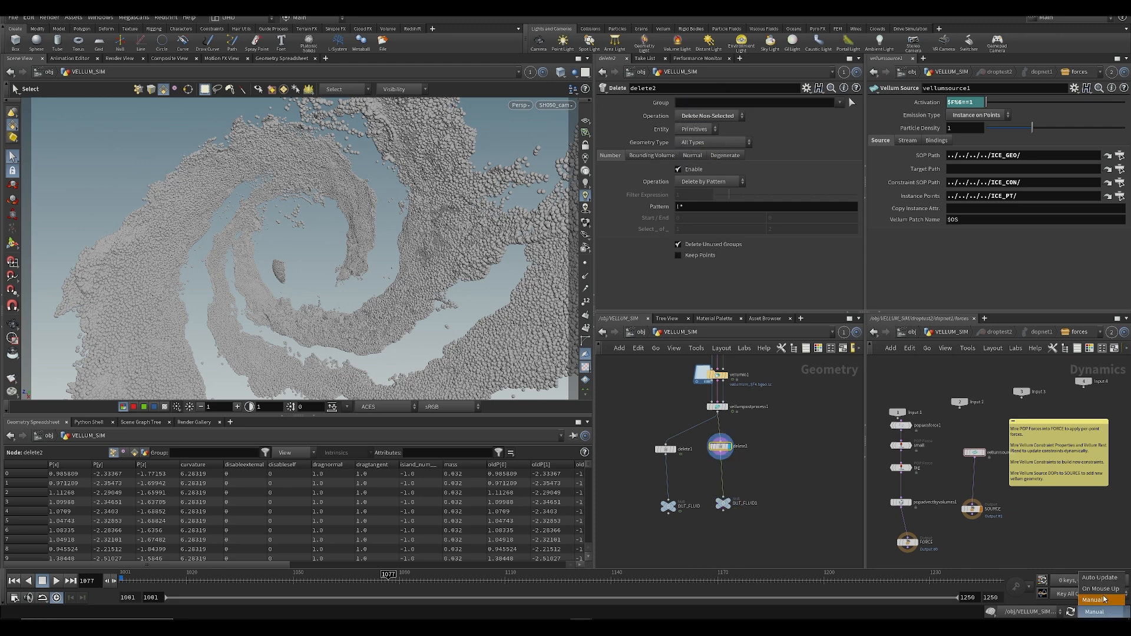
click(1097, 579)
click(839, 103)
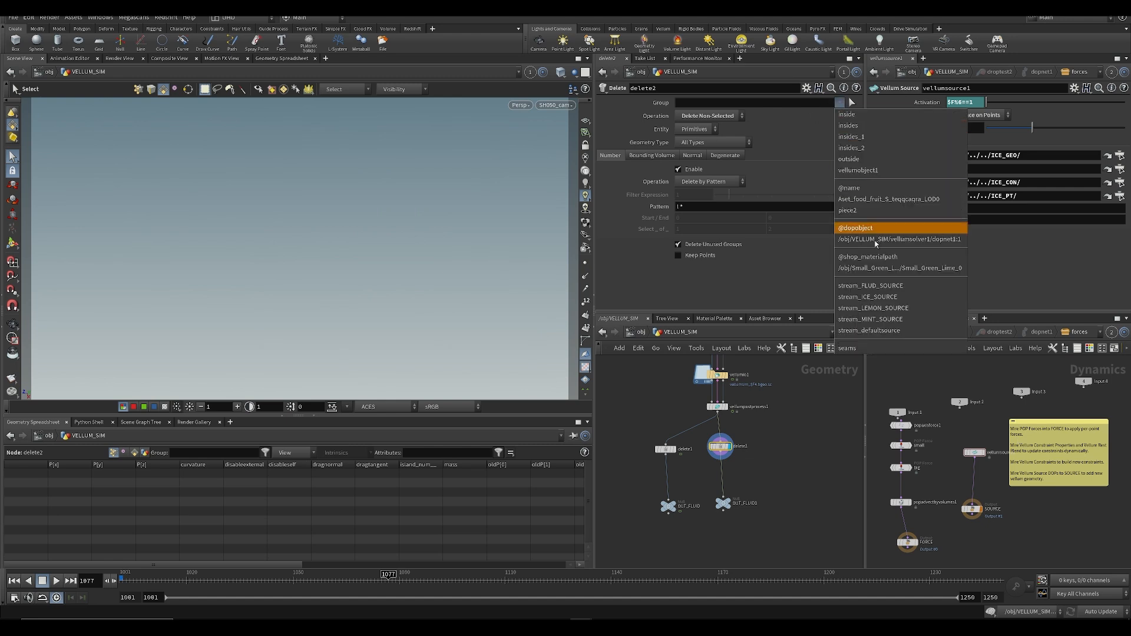
click(876, 298)
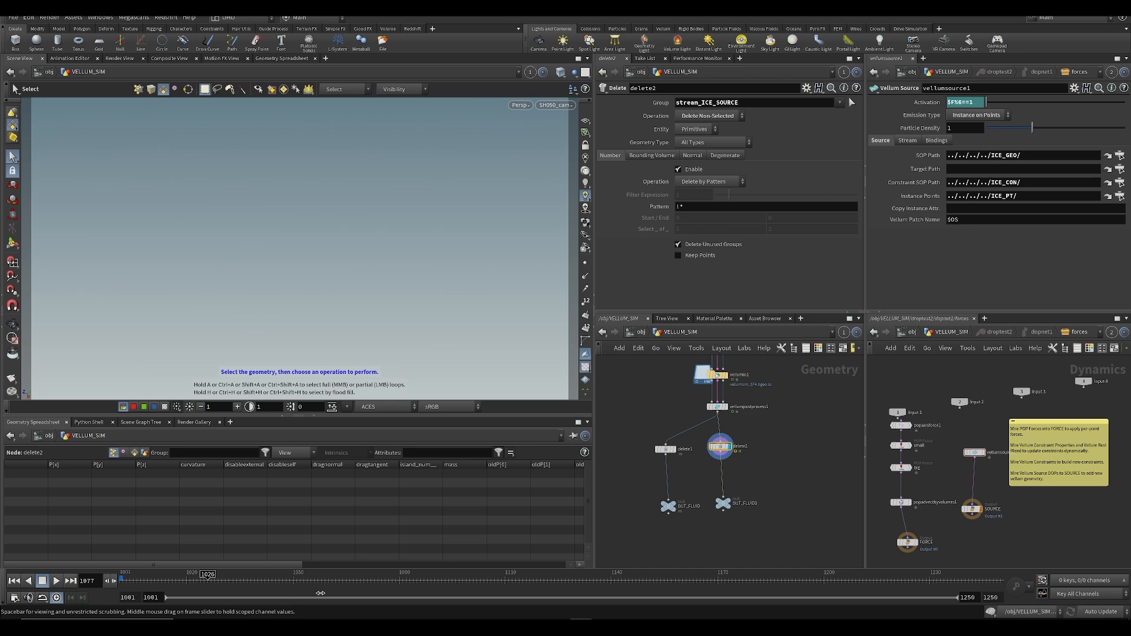
Step: Set delete2's entity to Points and save the scene
click(703, 129)
click(692, 142)
key(ctrl+s)
Step: Duplicate delete2 and its output null, place the copies beside the originals and display the copied Delete node
scroll(743, 456, up, 3)
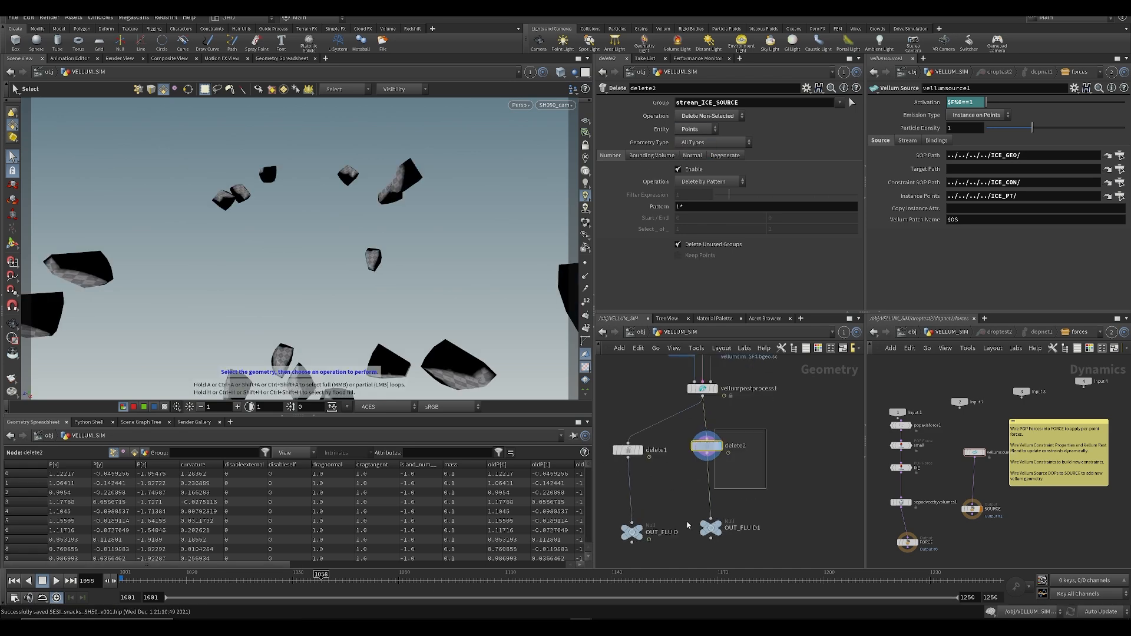
key(ctrl+v)
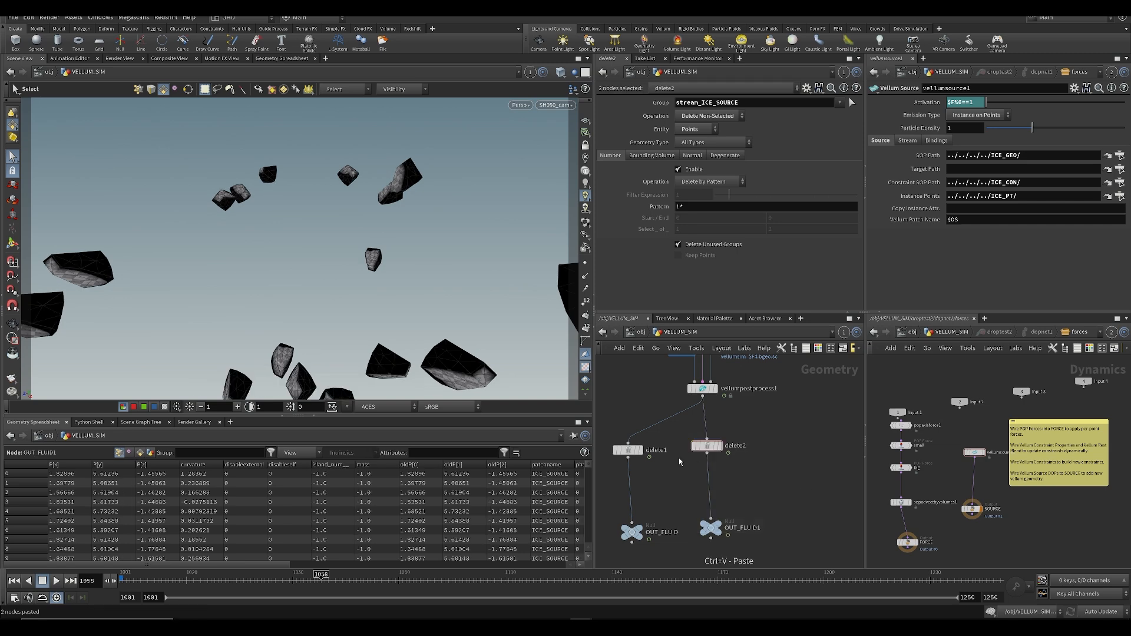
middle_drag(801, 487, 683, 463)
drag(700, 438, 692, 421)
click(666, 476)
scroll(665, 478, up, 2)
middle_drag(664, 478, 715, 471)
Step: Rename the output null below delete2 as OUT_ICE and save the scene
click(671, 502)
drag(673, 502, 945, 531)
text(ICE)
key(Return)
key(ctrl+s)
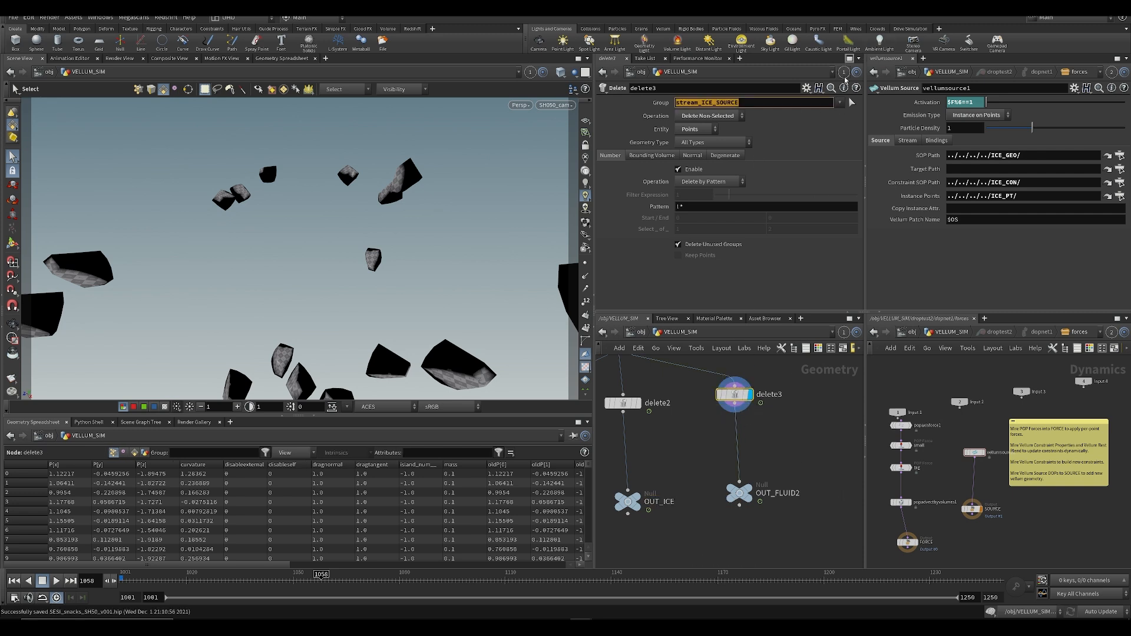
Step: Set delete3's group to stream_LEMON_SOURCE and rename its output null OUT_LEMON
click(840, 102)
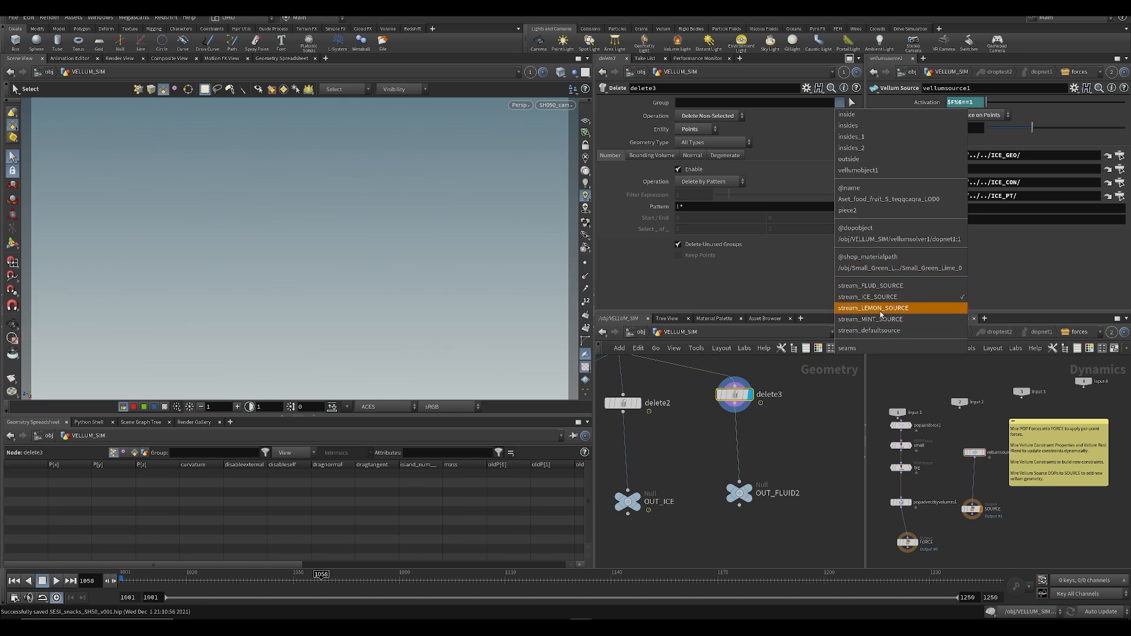
click(878, 308)
double_click(753, 497)
drag(747, 497, 927, 501)
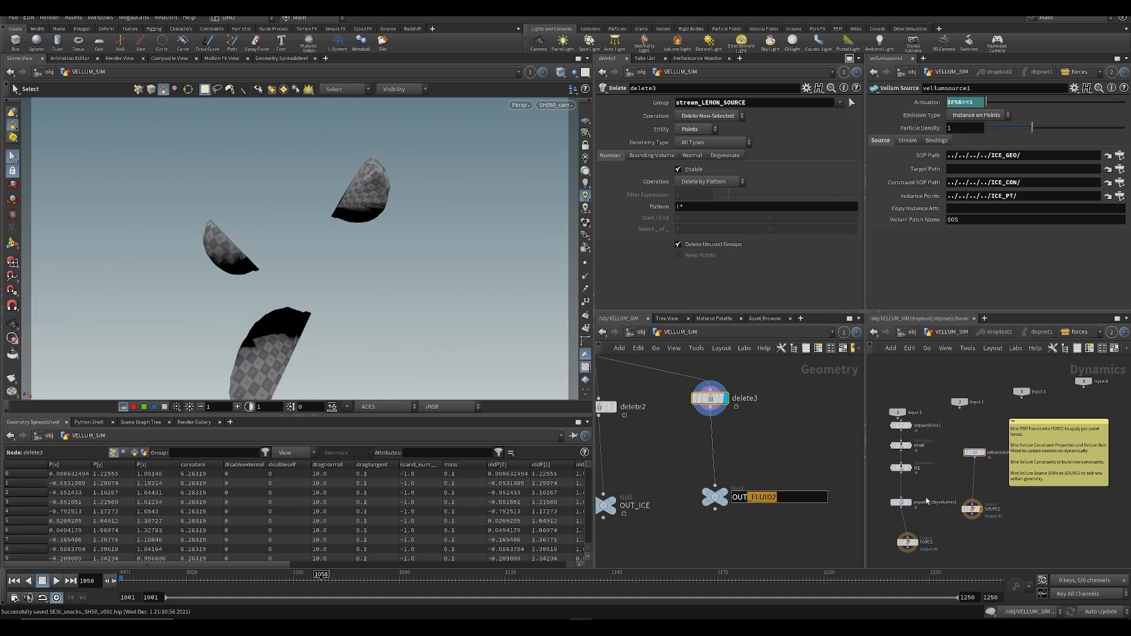
key(Return)
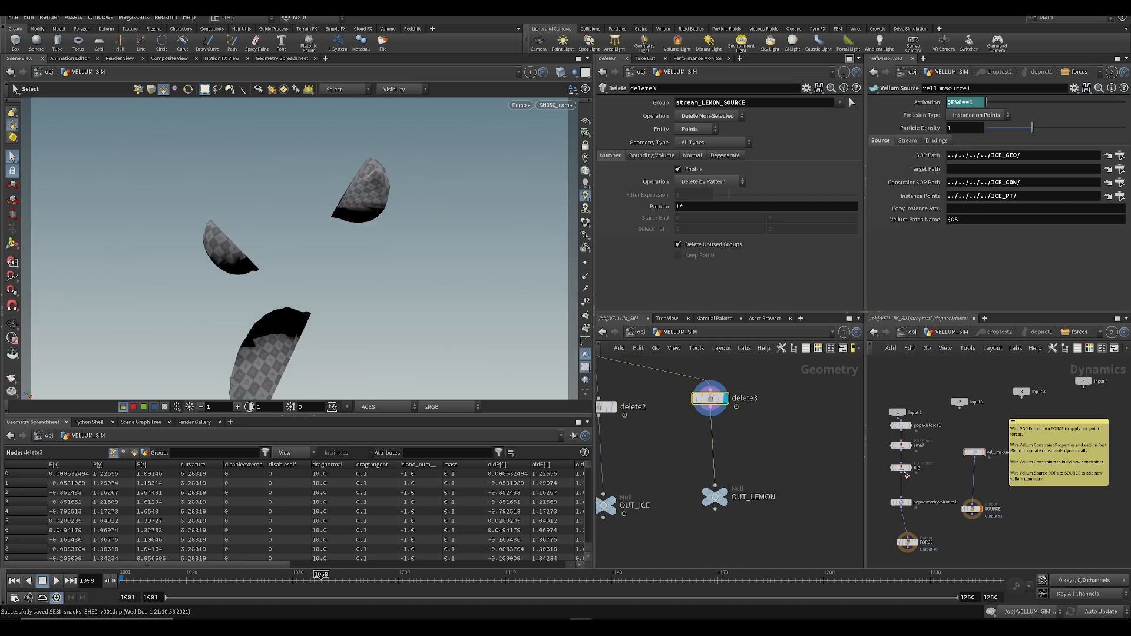
Step: Duplicate delete3 and OUT_LEMON, place the copies beside the originals and display the copied Delete node
drag(784, 520, 815, 441)
key(ctrl+c)
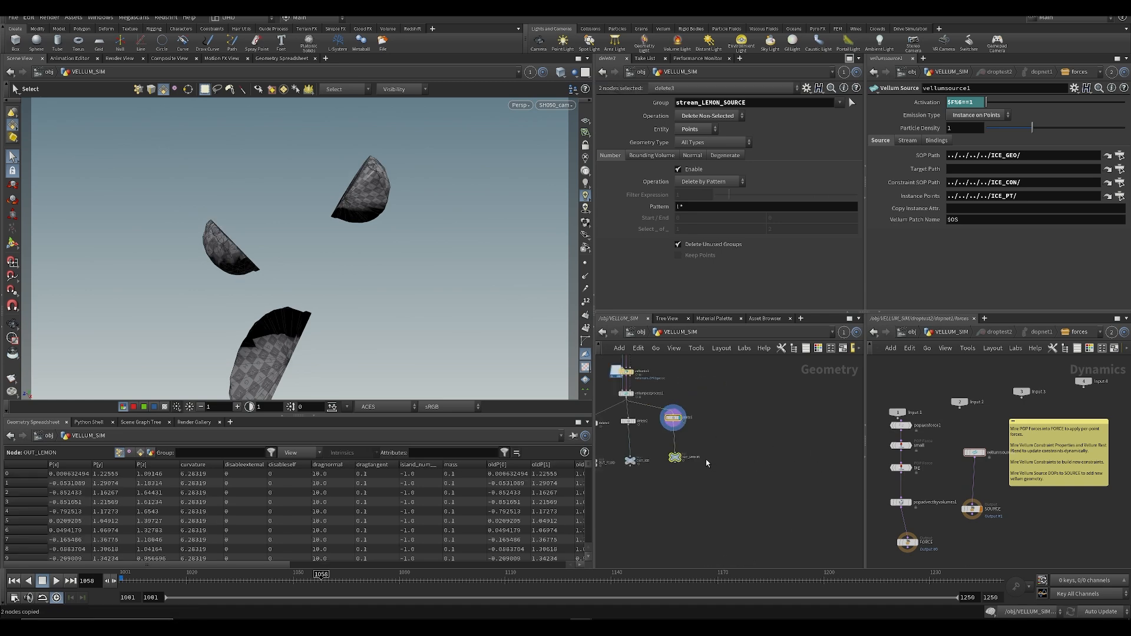
key(ctrl+v)
click(695, 431)
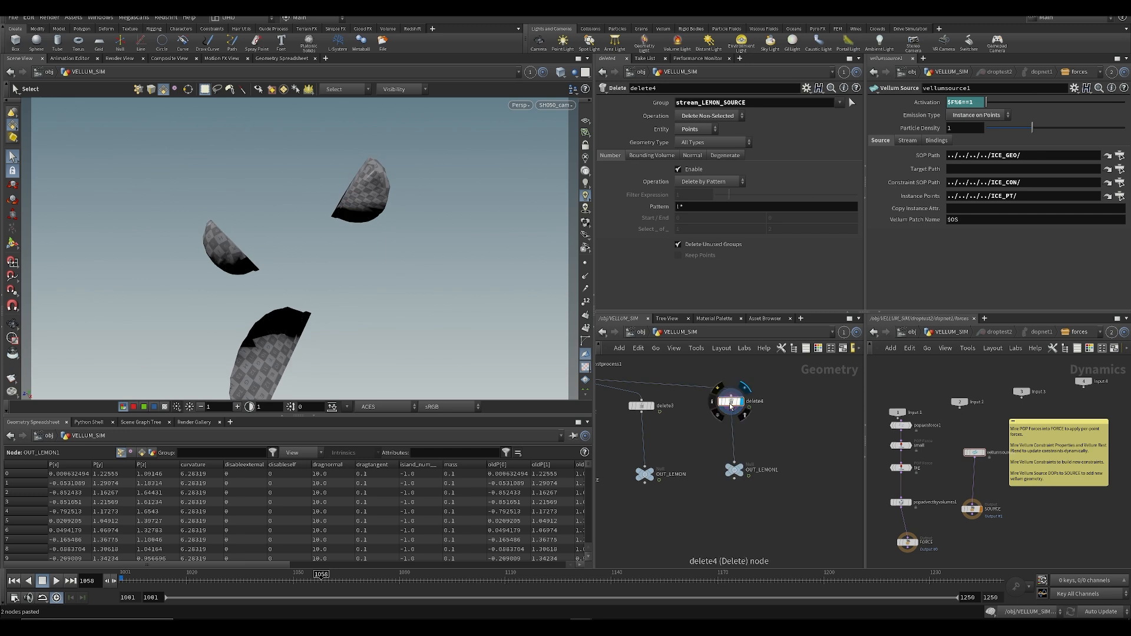
Step: Replace delete4's group with stream_MINT_SOURCE
double_click(714, 103)
key(BackSpace)
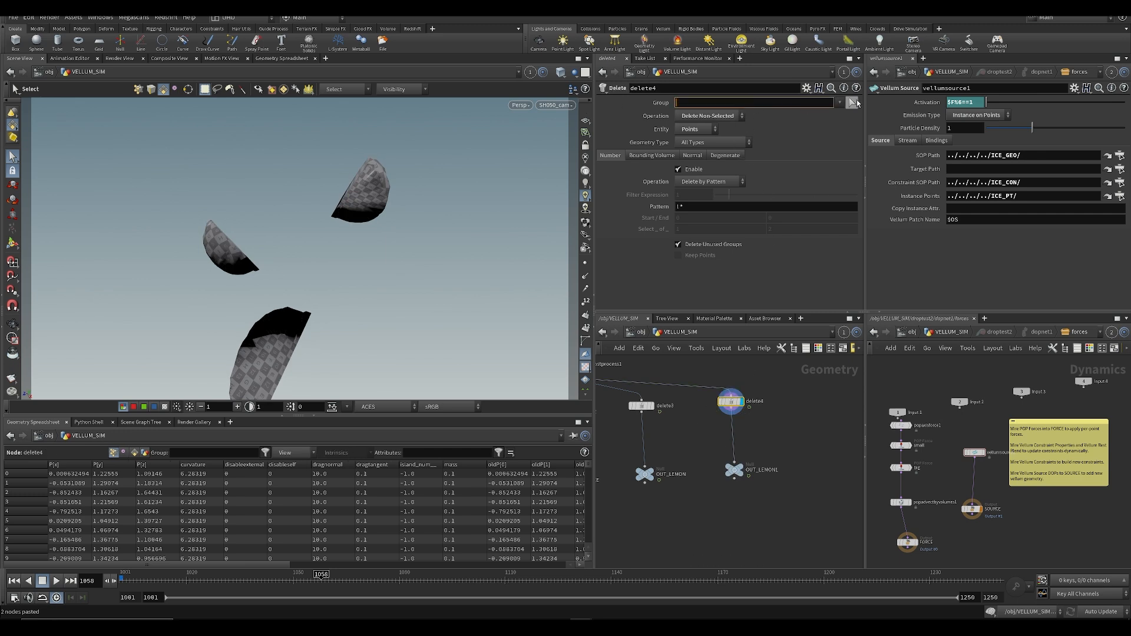
click(841, 104)
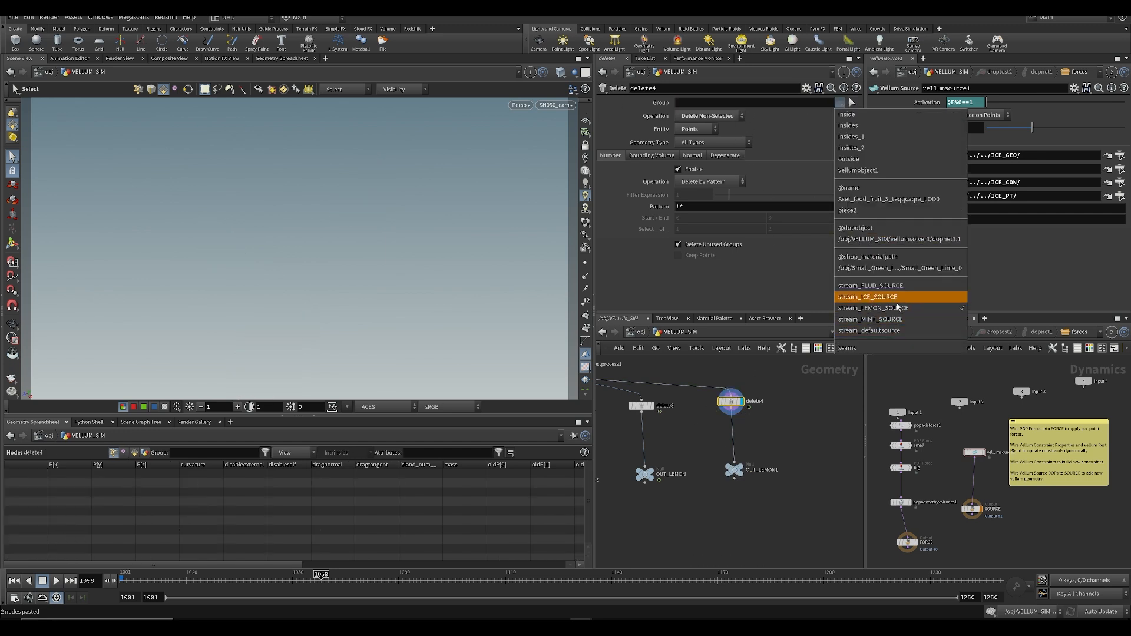
click(866, 321)
Step: Rename the output null below delete4 as OUT_MINT and save the scene
click(695, 448)
drag(766, 471, 984, 483)
key(BackSpace)
key(BackSpace)
text(MINT)
key(Return)
key(ctrl+s)
Step: Color the four output nulls black and save the scene
middle_drag(719, 493, 748, 457)
scroll(757, 466, down, 5)
drag(666, 490, 790, 461)
drag(802, 500, 797, 452)
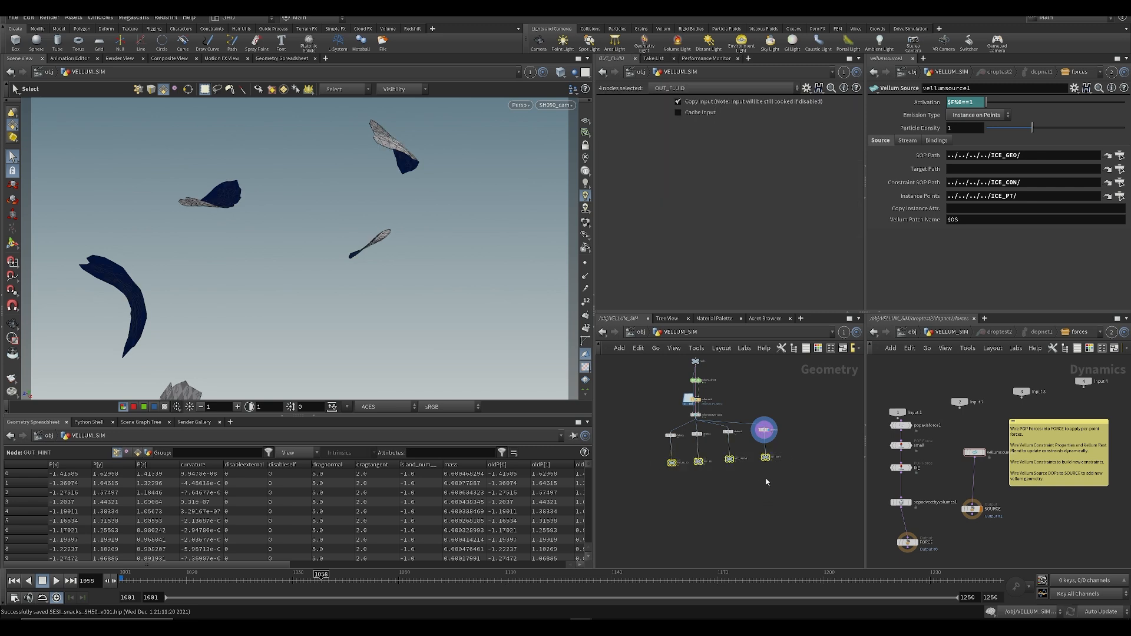
key(c)
click(822, 565)
key(c)
click(744, 511)
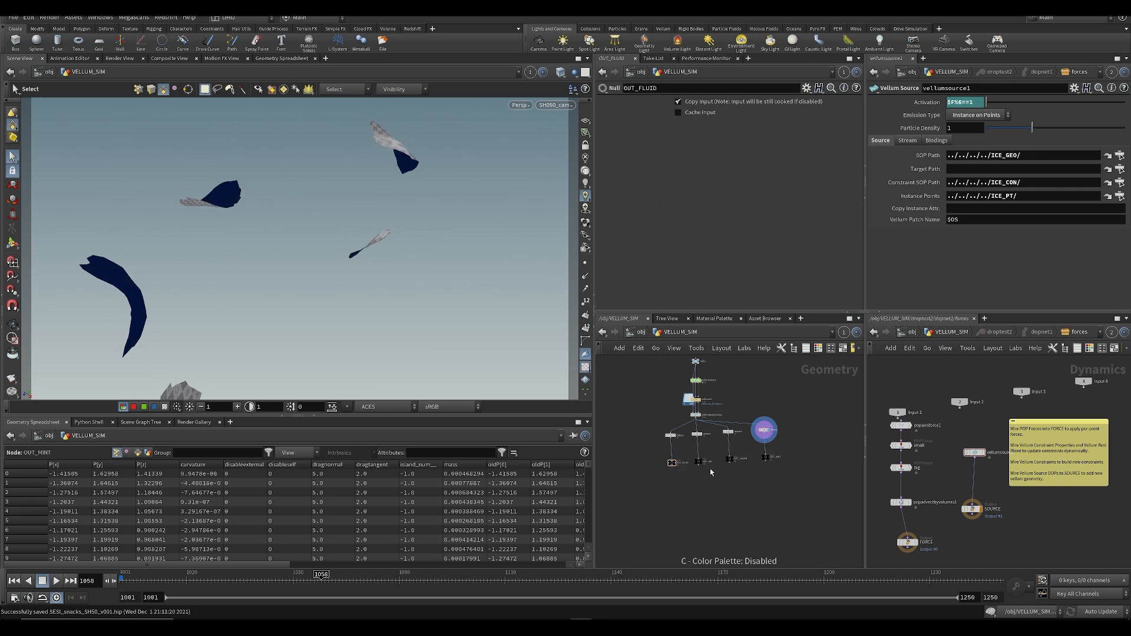
scroll(696, 465, up, 4)
key(ctrl+s)
middle_drag(655, 441, 666, 469)
key(ctrl+s)
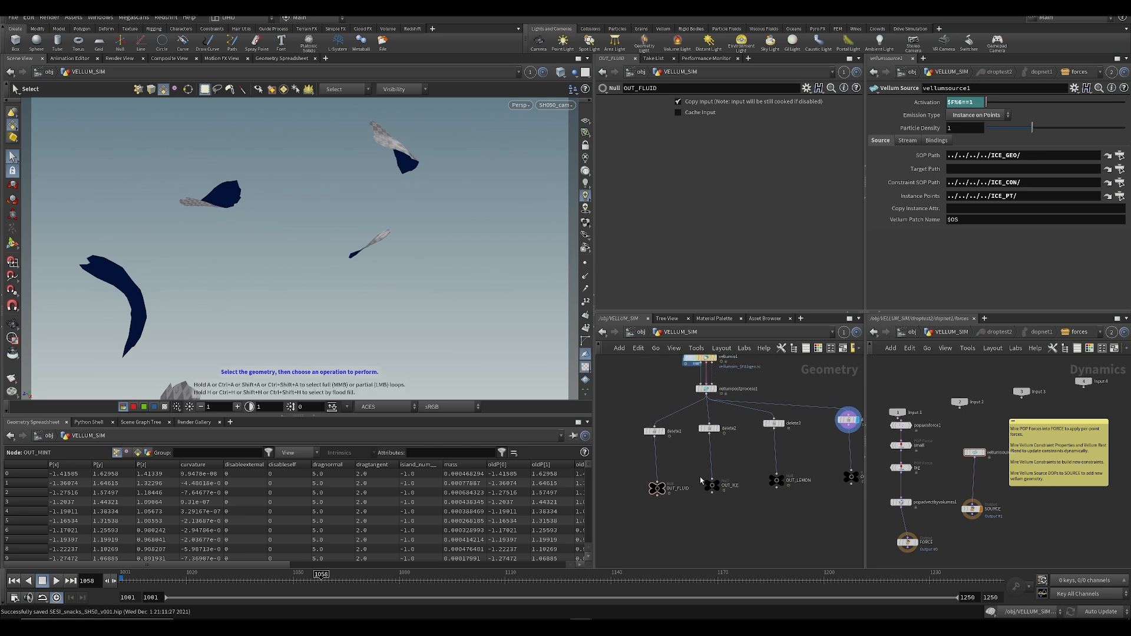
Step: Display the OUT_ICE null, select it and save the scene
click(715, 490)
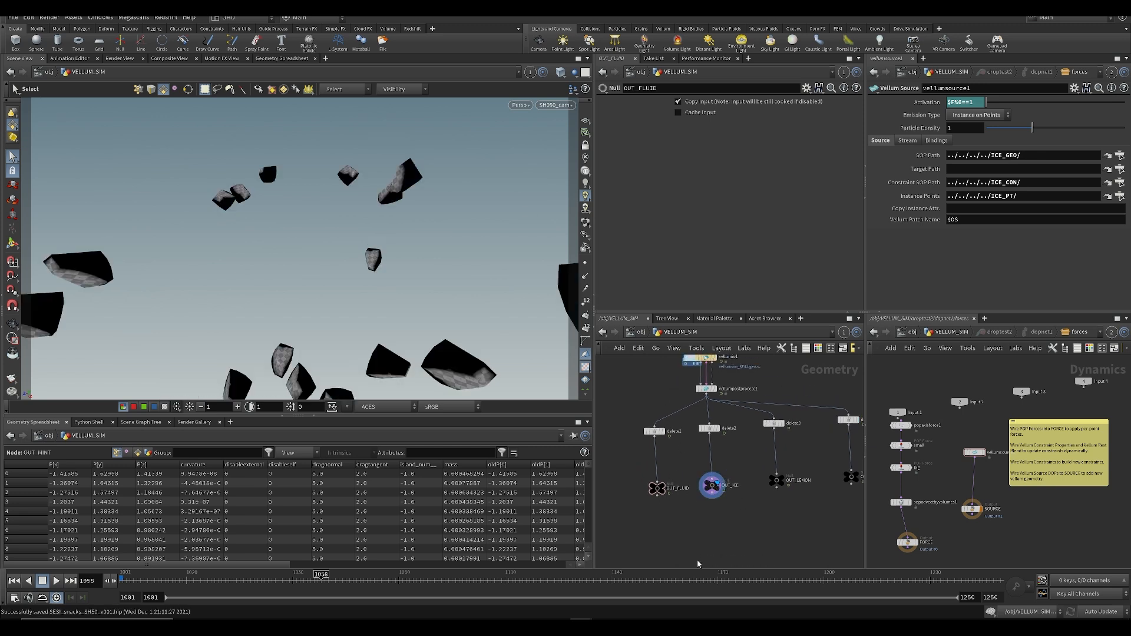
middle_drag(832, 511, 821, 488)
click(702, 461)
key(ctrl+s)
Step: Select and display delete1, the Delete node above OUT_FLUID
middle_drag(671, 421, 694, 415)
scroll(662, 428, up, 5)
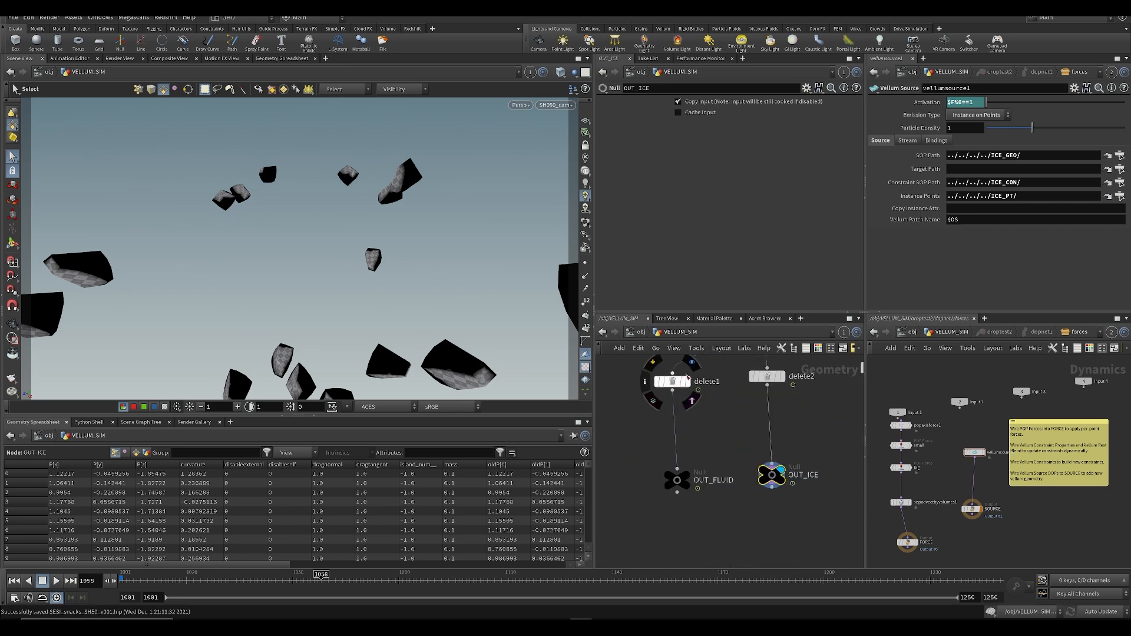
click(679, 386)
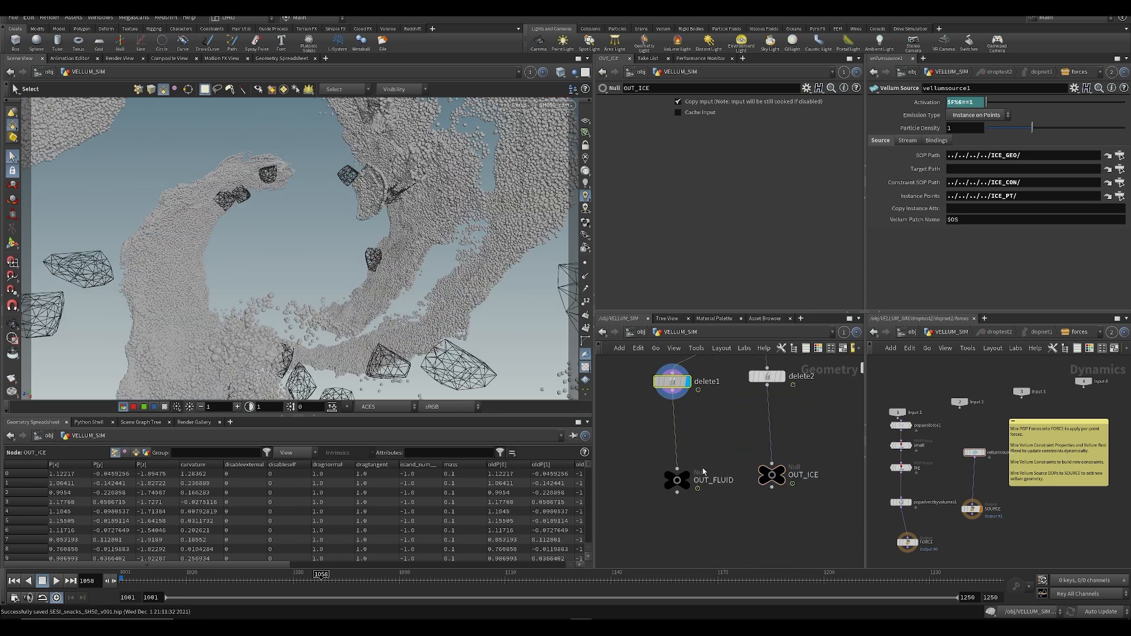
click(673, 382)
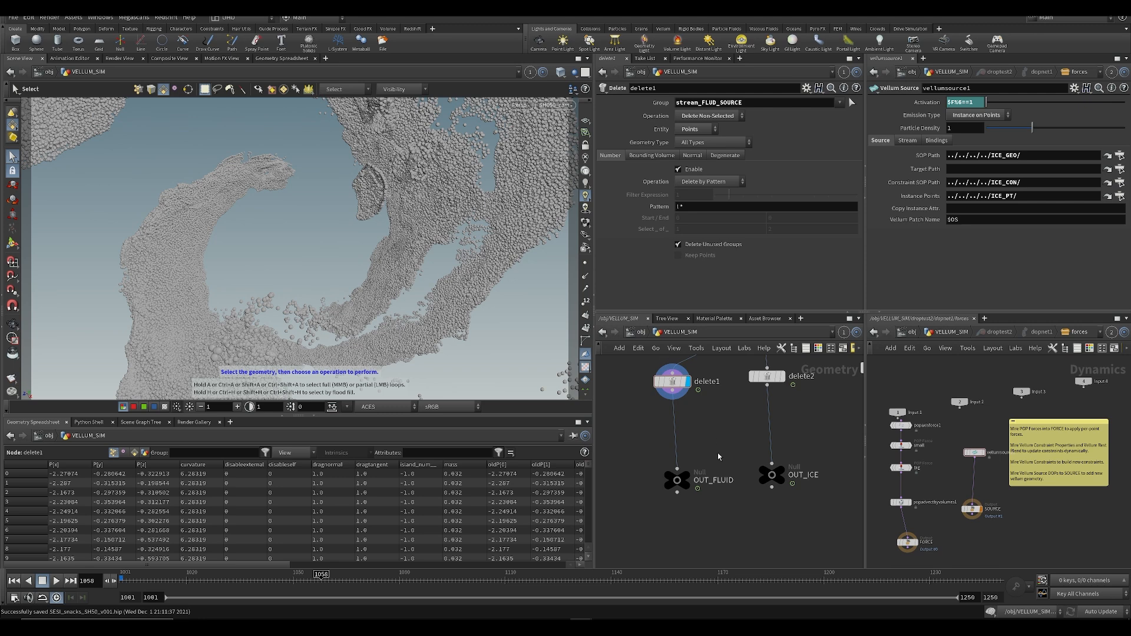
Step: Add a Particle Fluid Surface node and place it just below delete1
scroll(721, 458, down, 3)
key(Tab)
text(parti)
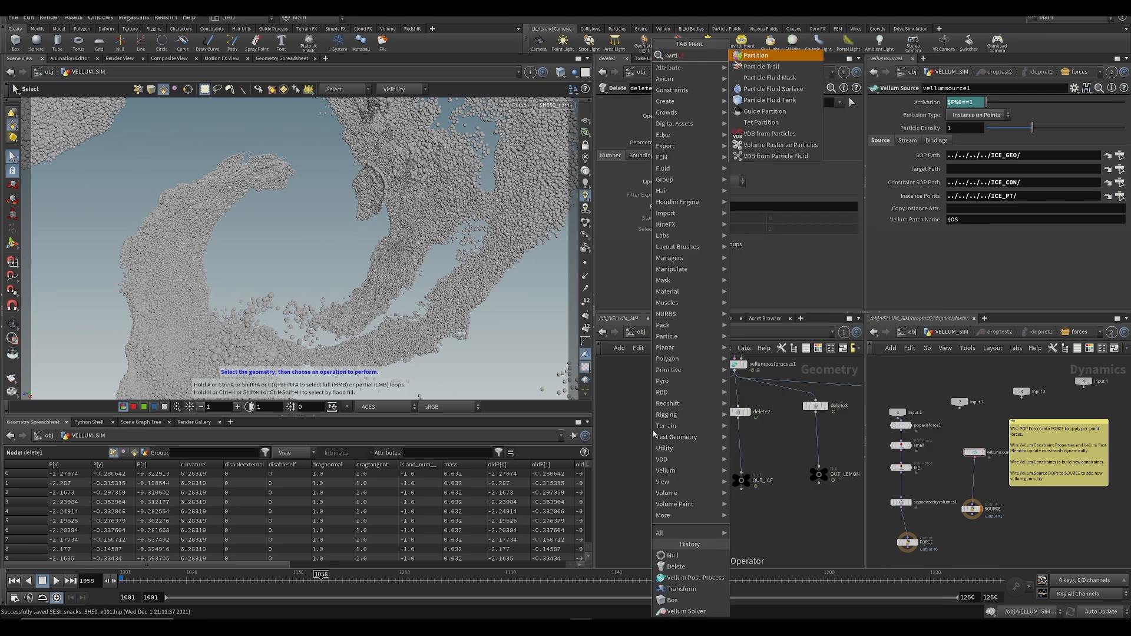
text(c)
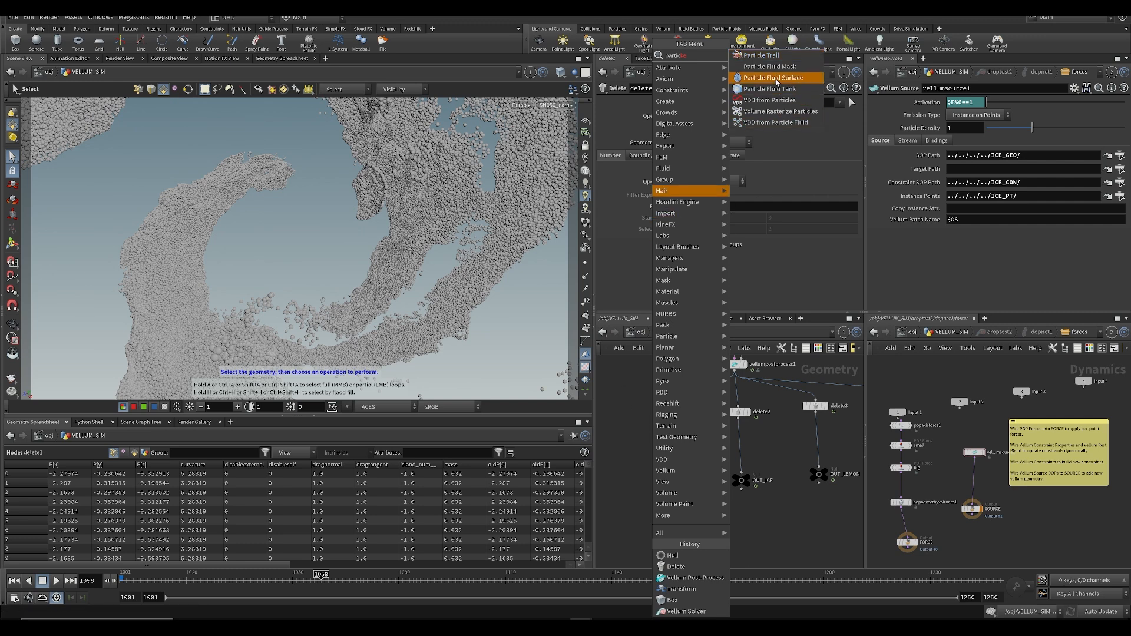
click(772, 80)
scroll(643, 524, up, 2)
click(650, 396)
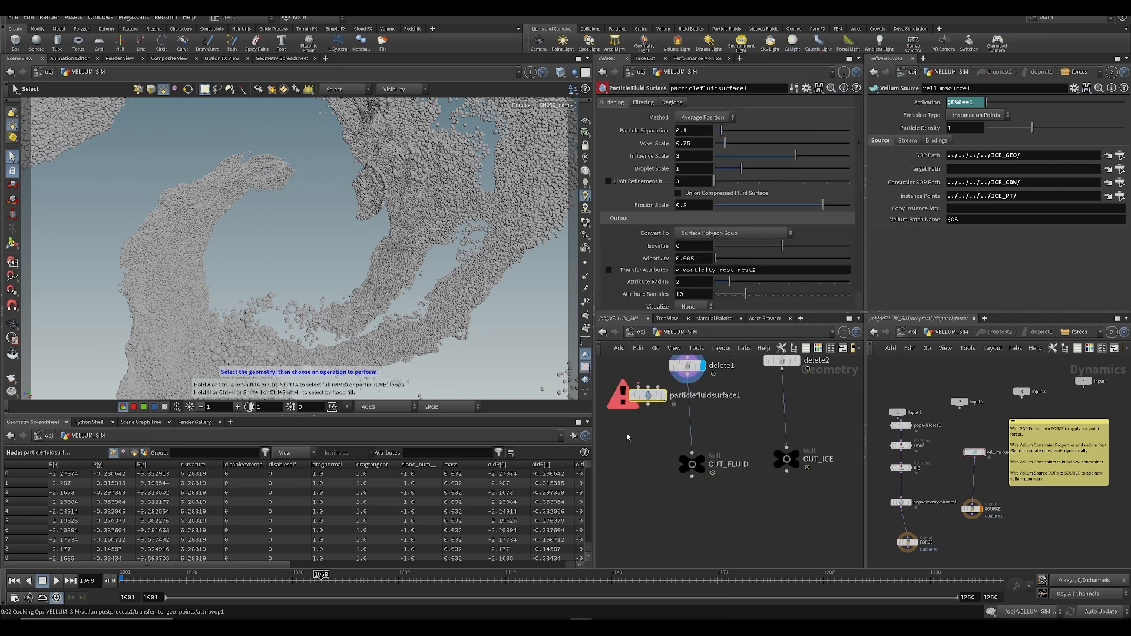
middle_drag(648, 433, 658, 453)
drag(656, 419, 668, 432)
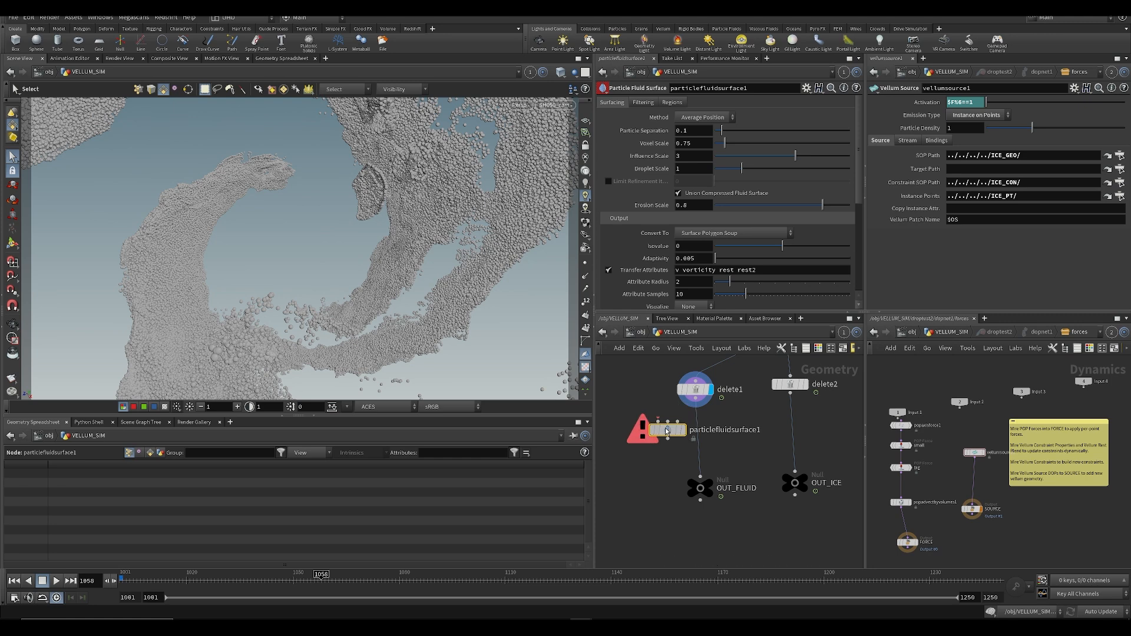
Step: Examine the internal network of the Particle Fluid Surface node from its INPUT to its OUT null, then return to VELLUM_SIM
double_click(661, 429)
scroll(660, 434, up, 3)
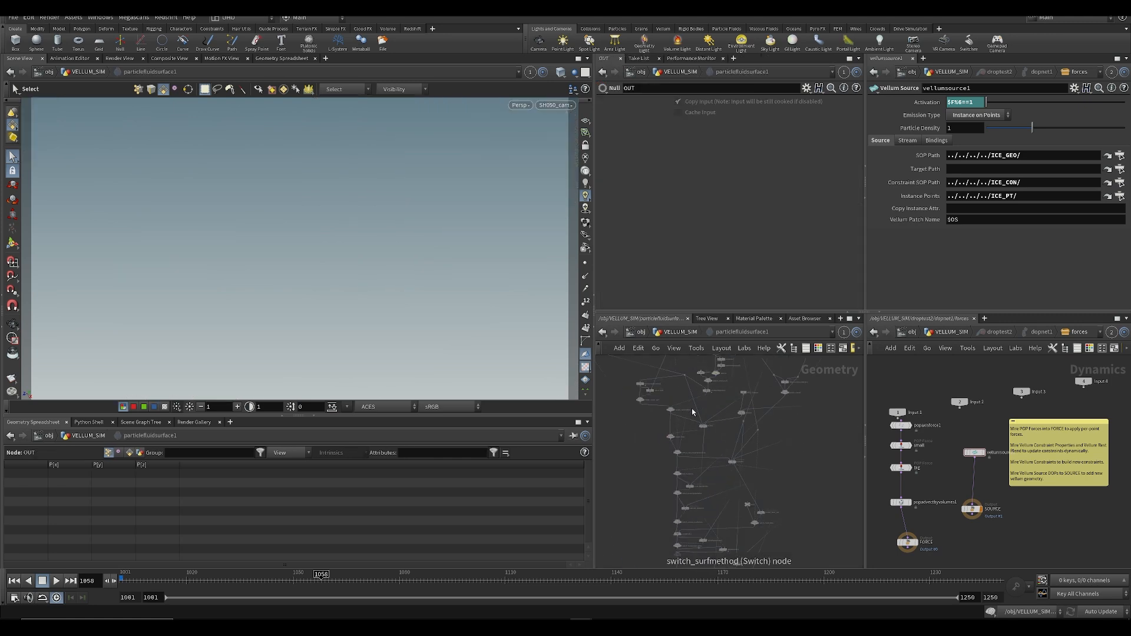
key(ctrl+b)
scroll(507, 339, up, 9)
scroll(558, 263, down, 5)
middle_drag(558, 263, 471, 456)
middle_drag(452, 330, 461, 524)
scroll(480, 452, up, 1)
scroll(584, 366, up, 4)
middle_drag(570, 356, 561, 518)
scroll(631, 236, down, 4)
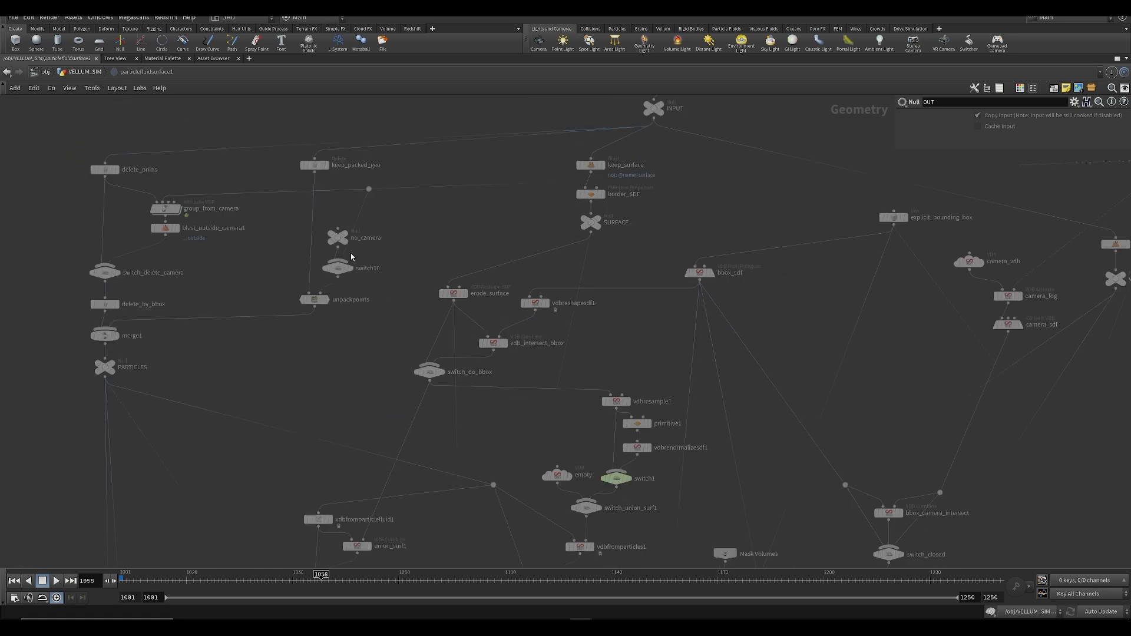
middle_drag(352, 257, 428, 469)
middle_drag(553, 416, 278, 189)
middle_drag(299, 139, 401, 277)
scroll(400, 277, down, 4)
middle_drag(368, 401, 460, 117)
middle_drag(466, 471, 480, 143)
middle_drag(477, 290, 471, 518)
middle_drag(483, 102, 506, 344)
middle_drag(530, 147, 531, 314)
scroll(541, 311, up, 5)
middle_drag(622, 554, 637, 271)
scroll(638, 338, up, 1)
scroll(639, 340, down, 3)
middle_drag(587, 561, 588, 408)
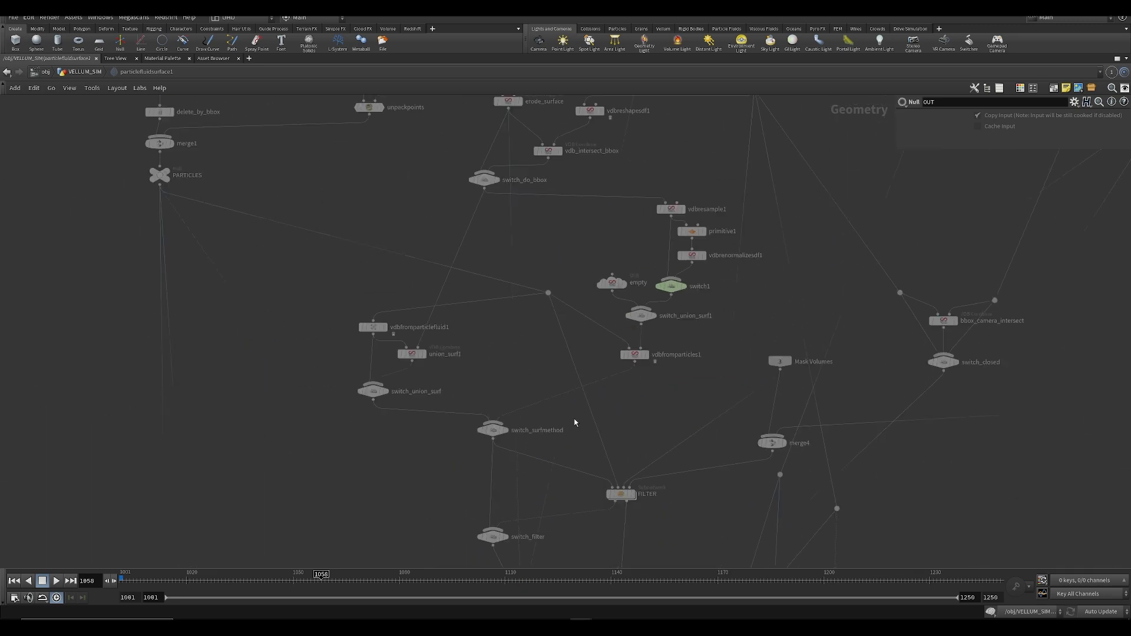
middle_drag(598, 524, 623, 314)
middle_drag(597, 557, 601, 126)
middle_drag(543, 505, 540, 177)
scroll(559, 298, down, 4)
middle_drag(583, 405, 671, 412)
scroll(487, 361, up, 1)
scroll(555, 377, down, 1)
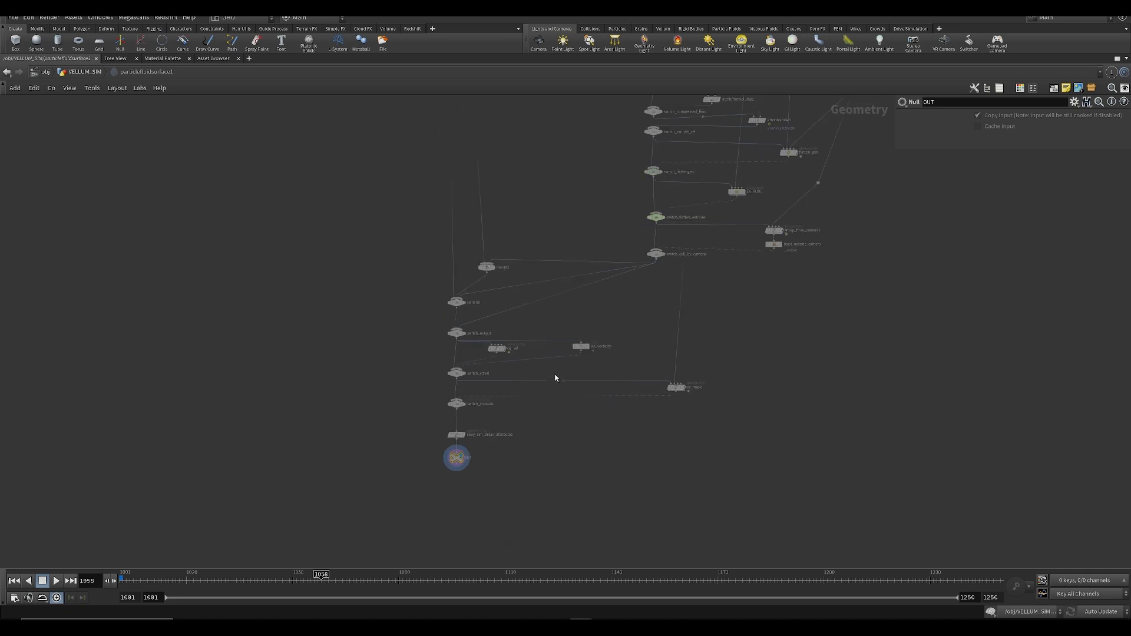
key(ctrl+b)
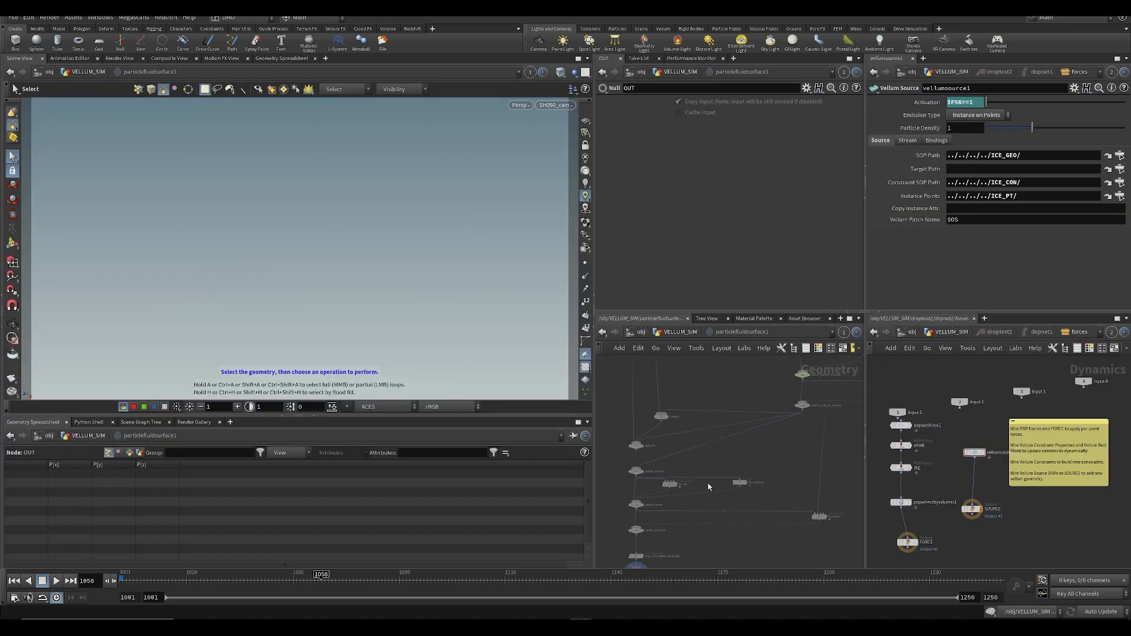
key(u)
Step: Insert particlefluidsurface1 between delete1 and OUT_FLUID and set its Convert To option to Surface Polygons
mouse_move(656, 432)
mouse_down()
mouse_move(684, 438)
mouse_move(643, 443)
mouse_up()
middle_drag(642, 442, 649, 487)
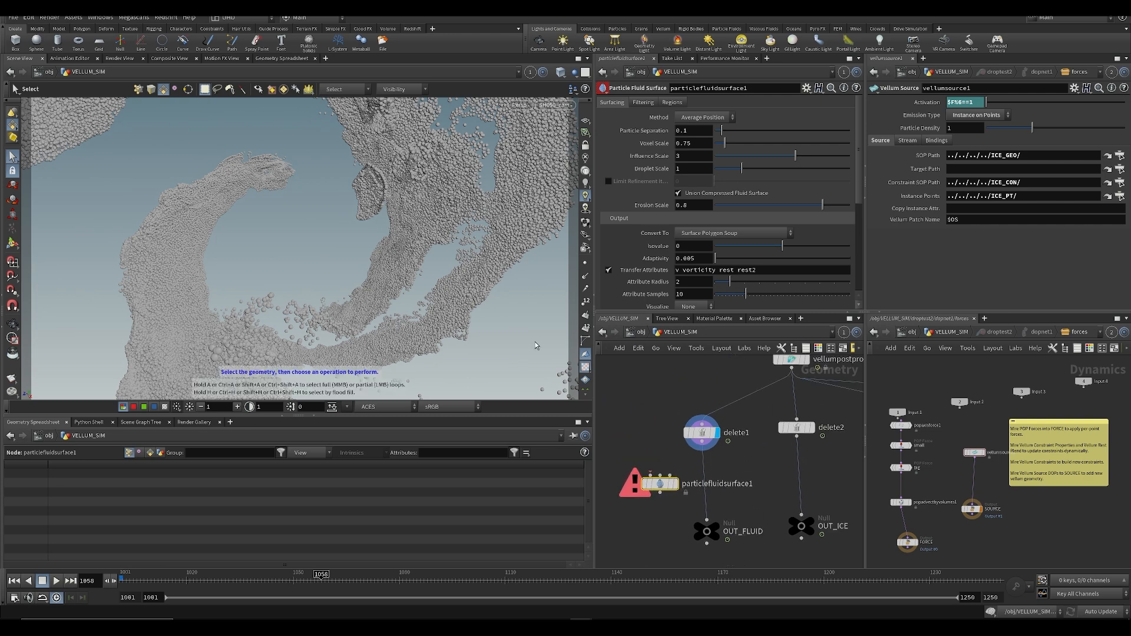
middle_drag(652, 495, 664, 464)
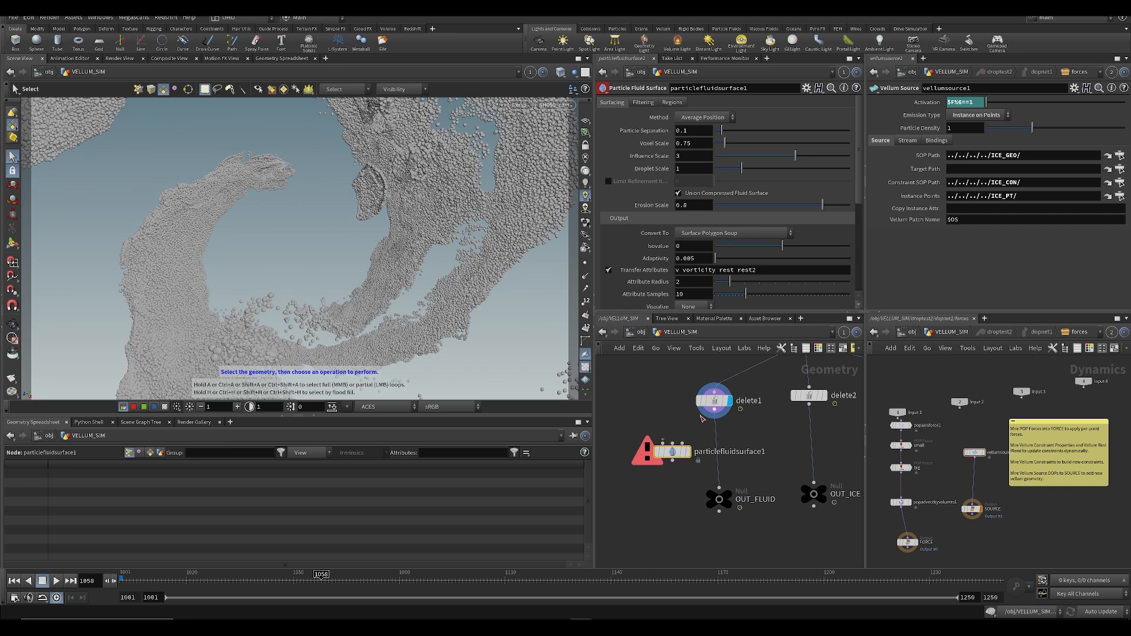
mouse_move(673, 452)
mouse_down()
mouse_move(671, 439)
mouse_move(670, 463)
mouse_move(679, 462)
mouse_up()
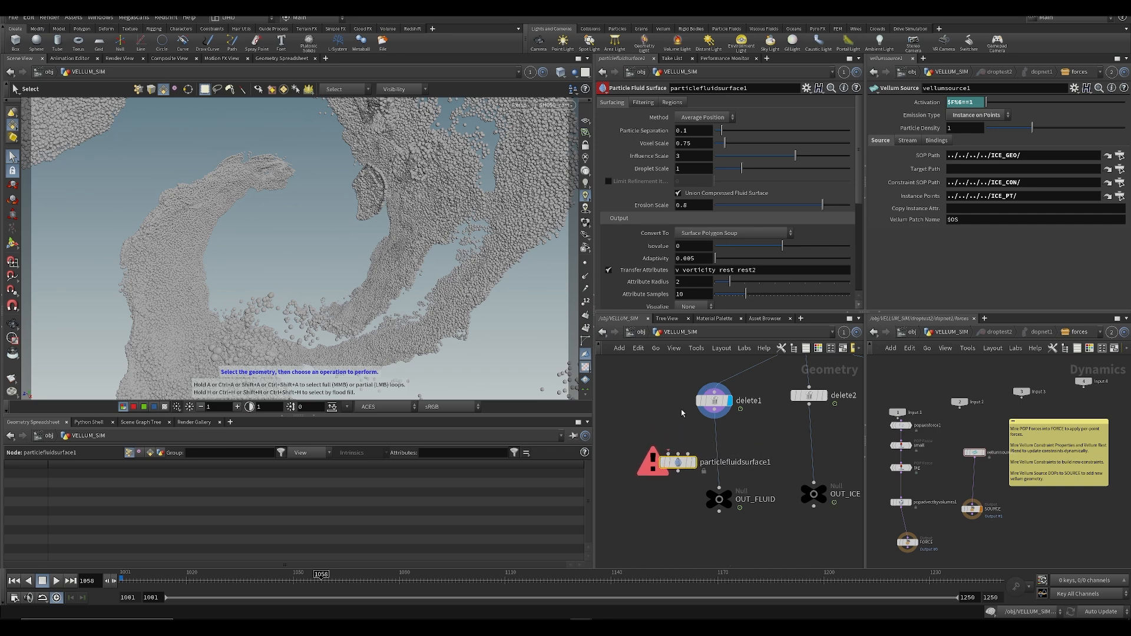
click(697, 234)
click(568, 349)
click(709, 234)
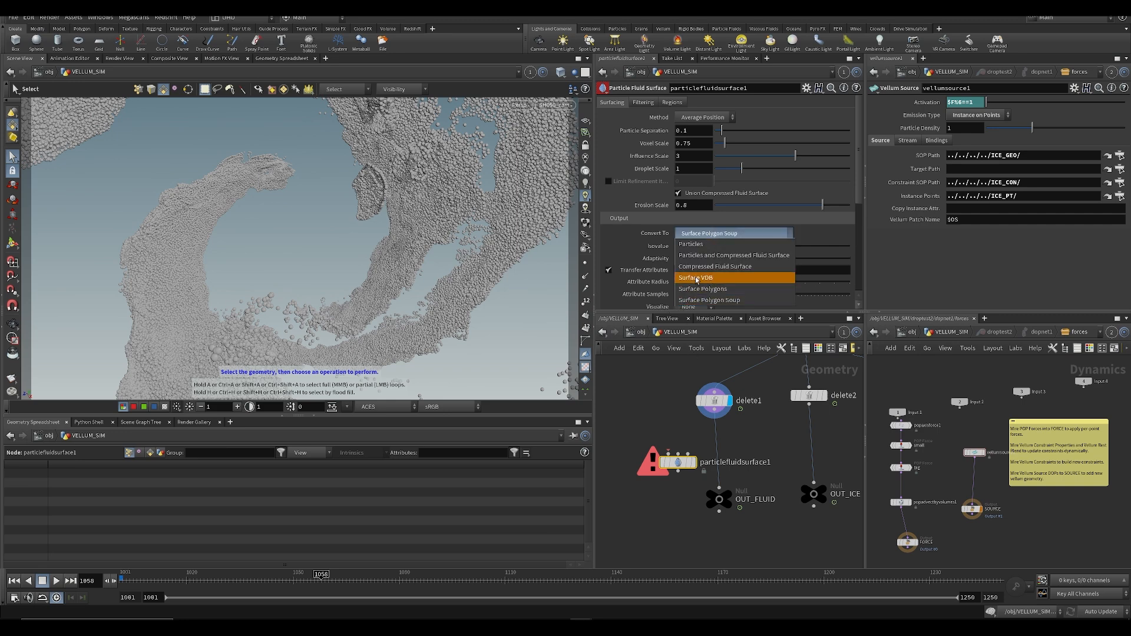
click(672, 299)
drag(677, 462, 720, 450)
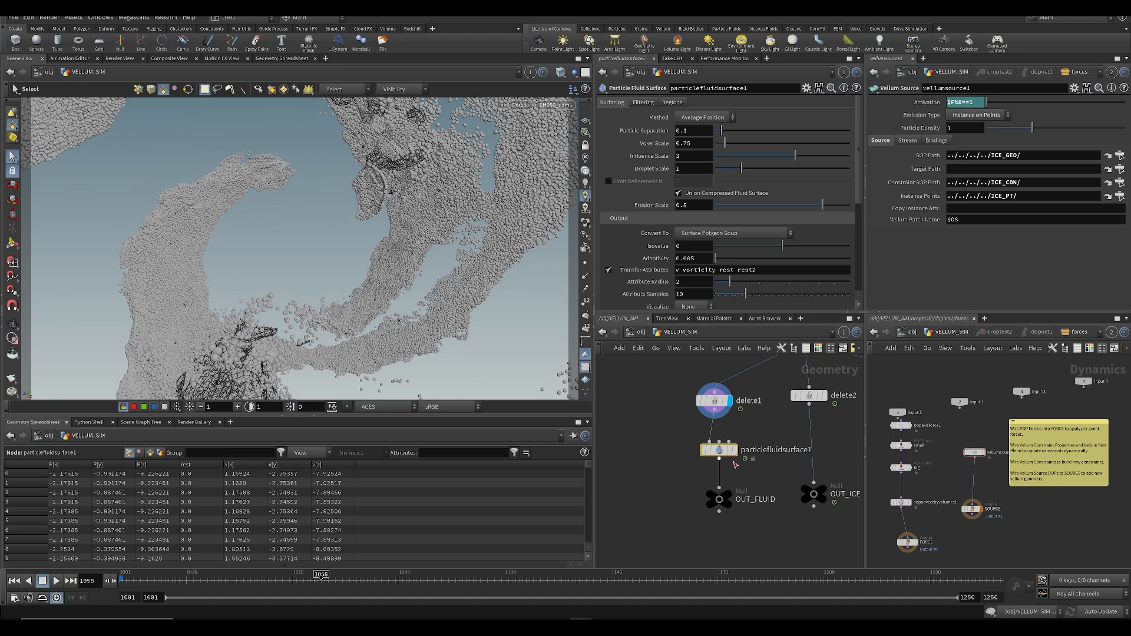
click(760, 232)
click(746, 291)
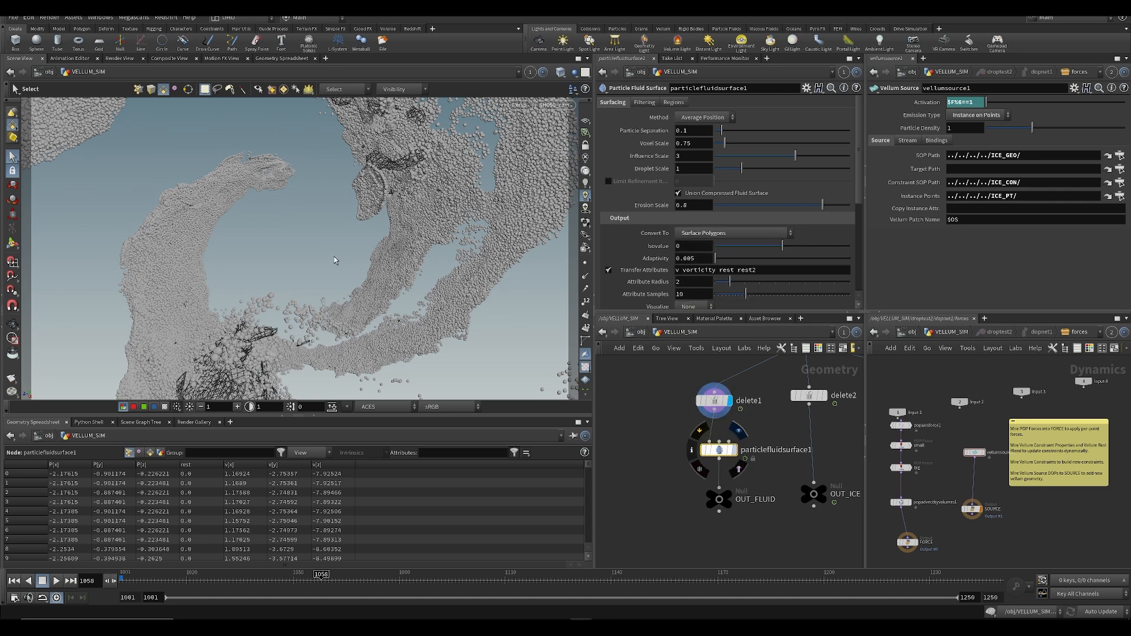
Step: Set particlefluidsurface1's Particle Separation to 0.03 and its Influence Scale to 2
click(694, 130)
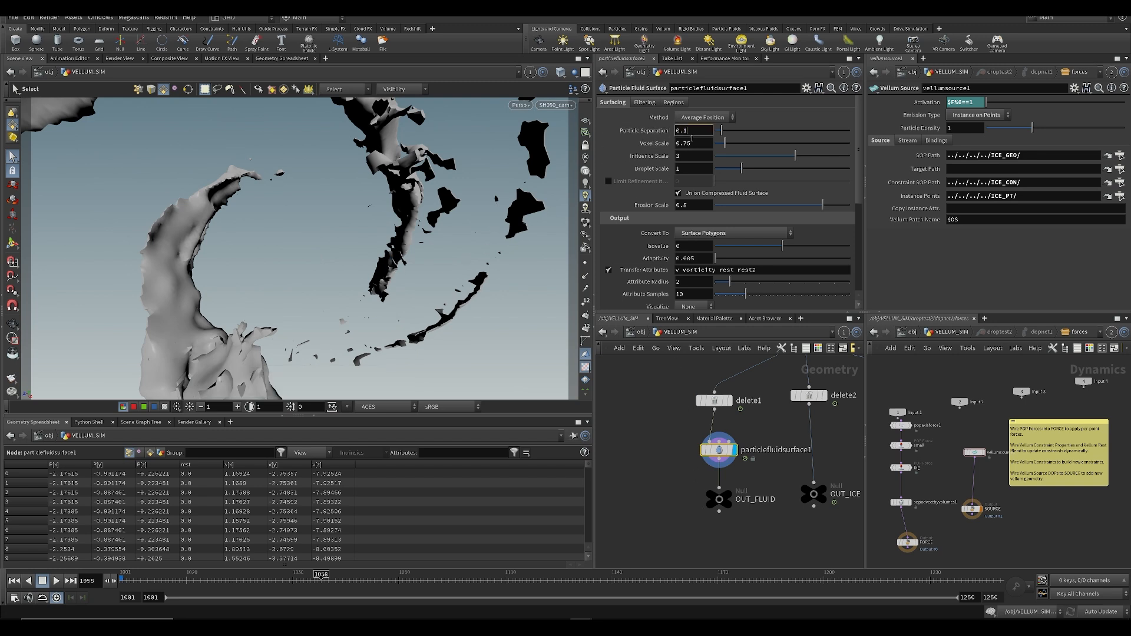
key(BackSpace)
text(03)
key(Return)
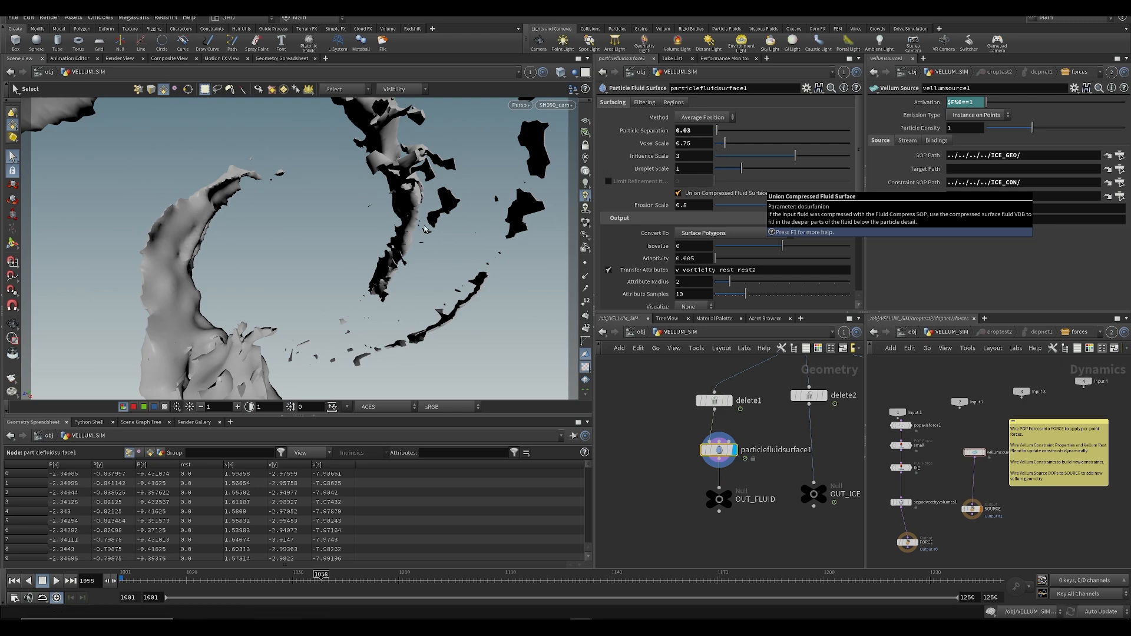
drag(693, 157, 646, 168)
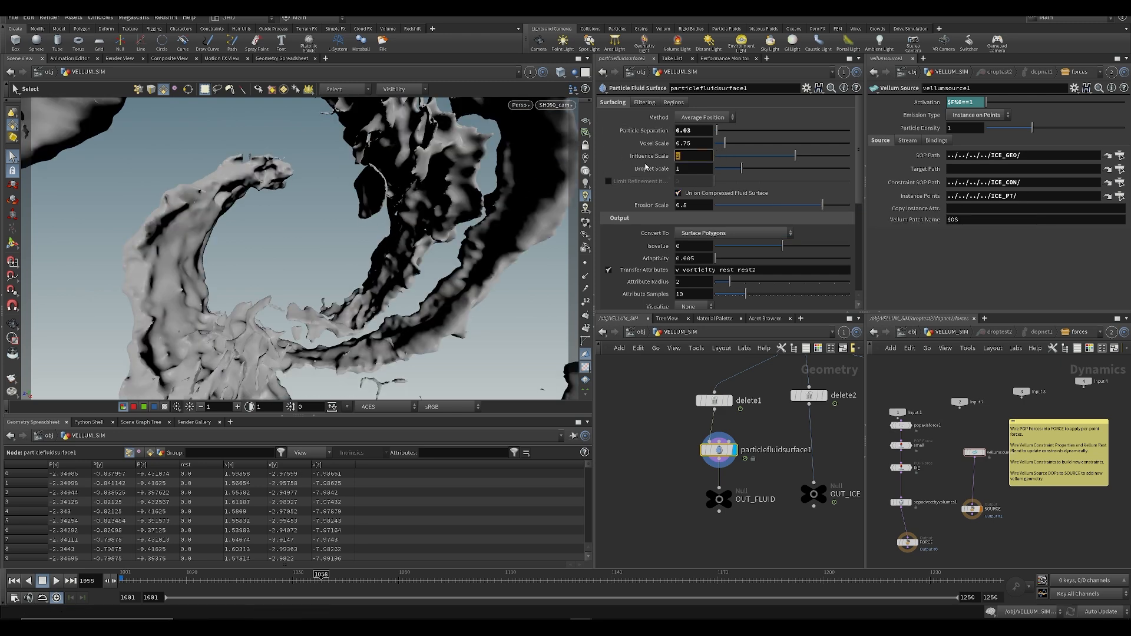
text(2)
key(Return)
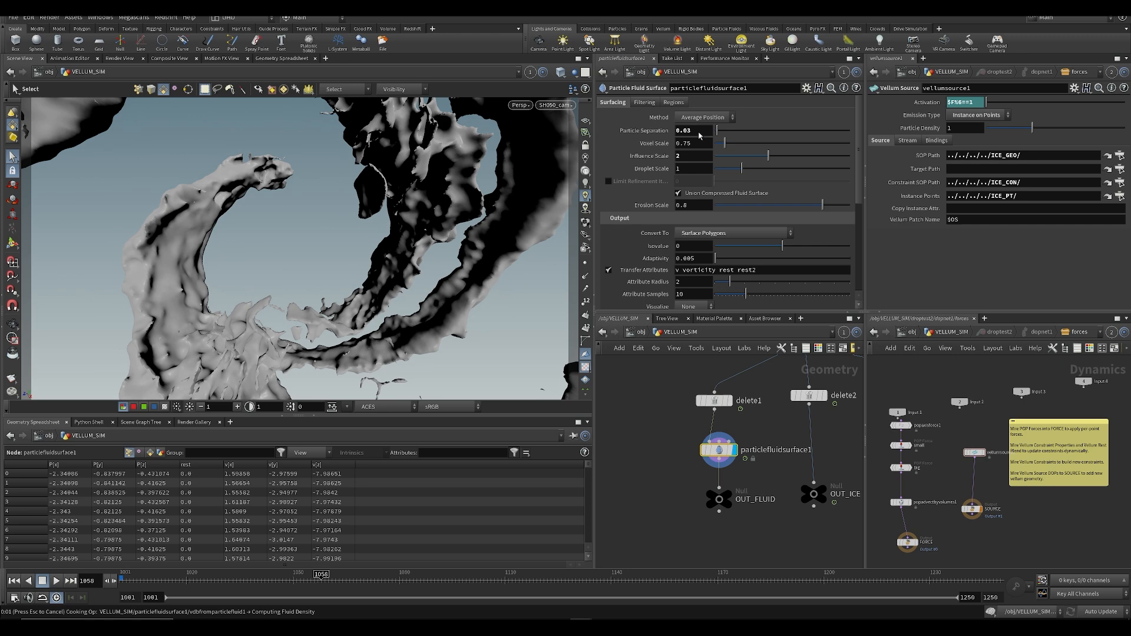
Step: Refine the Particle Separation of the fluid surface, trying 0.015 before settling on 0.023
click(700, 134)
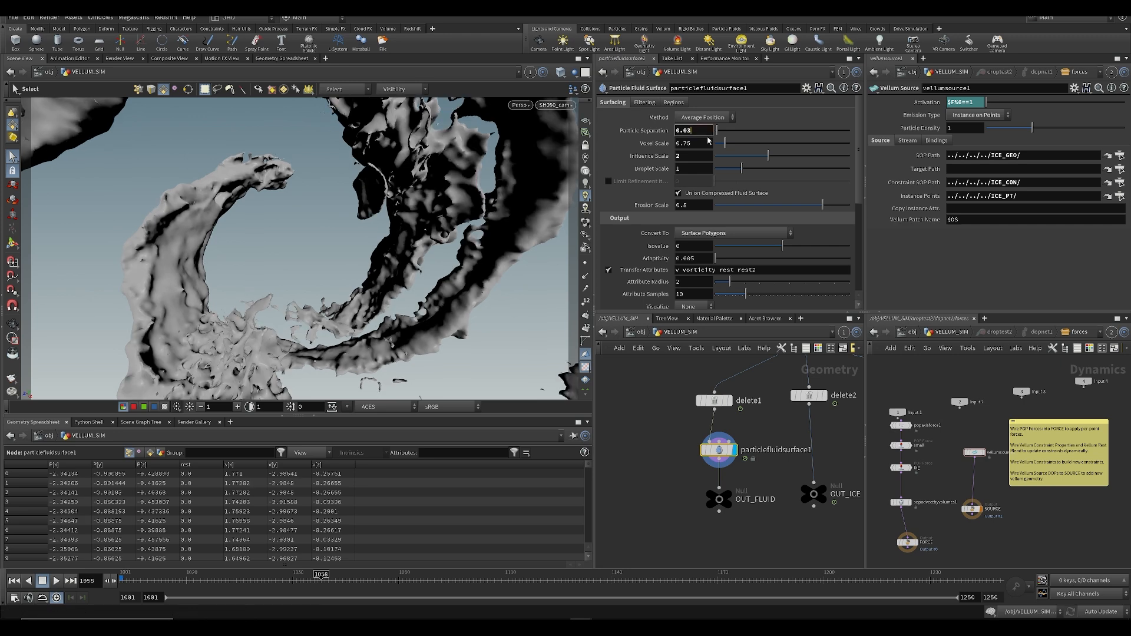
text(5)
key(Return)
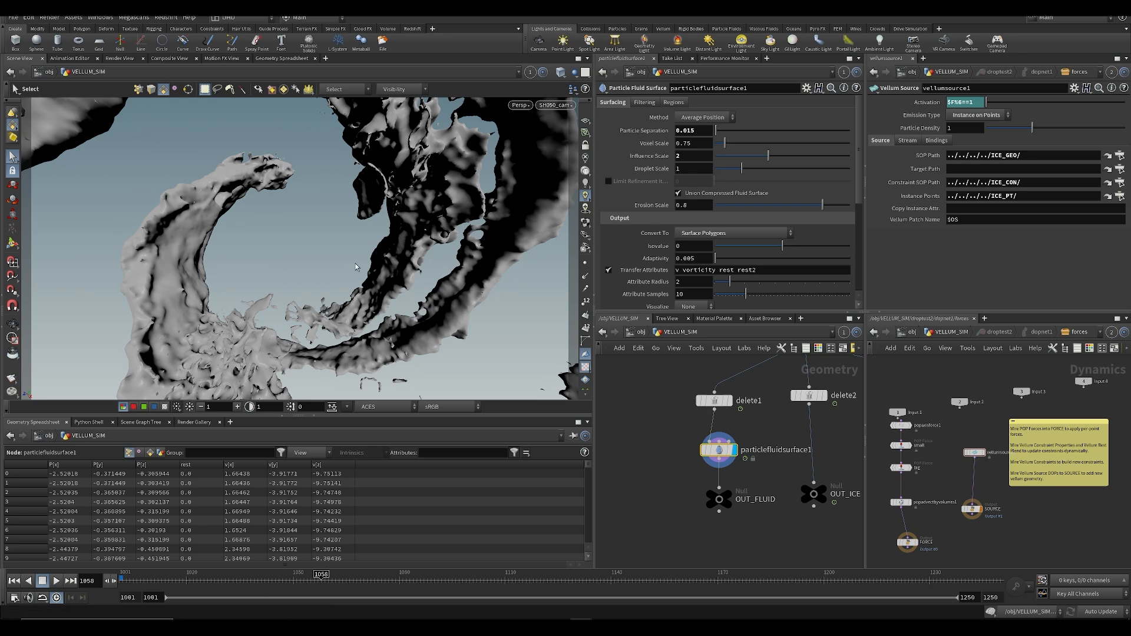
click(706, 131)
key(Return)
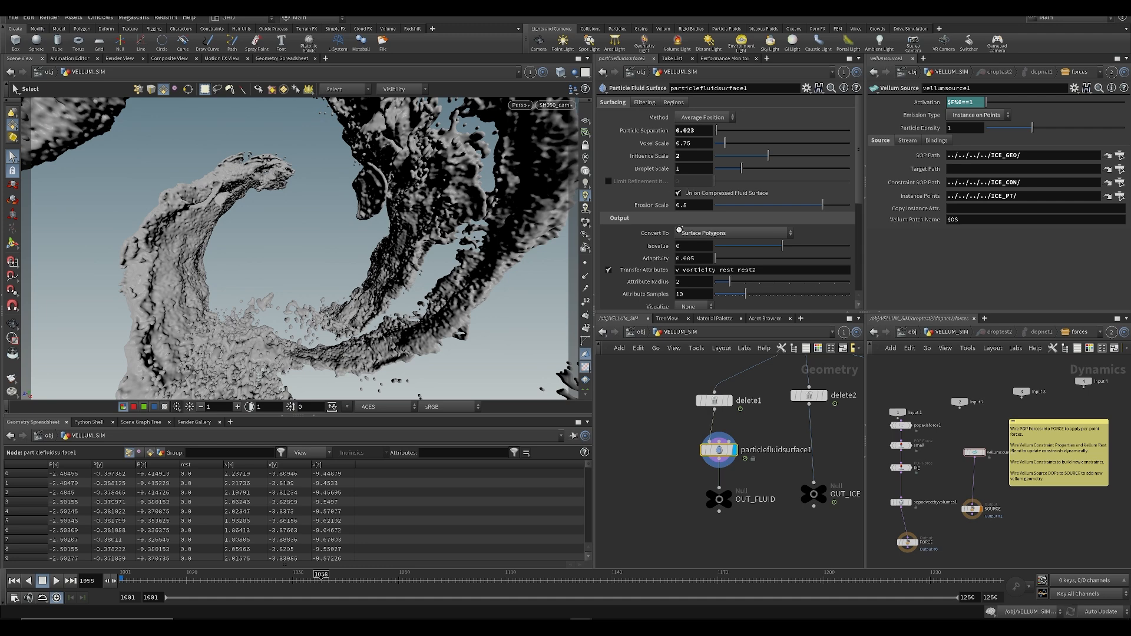
Step: Set the fluid surface's Droplet Scale to 1.5 and save the scene
click(695, 171)
text(.5)
key(Return)
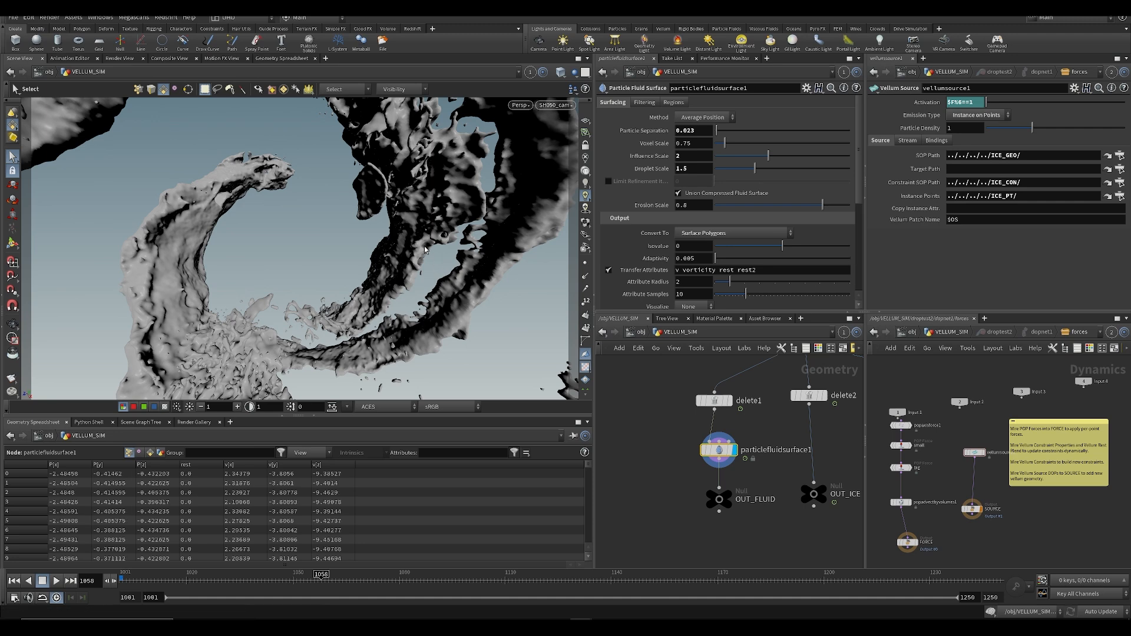
middle_drag(662, 478, 636, 496)
key(ctrl+s)
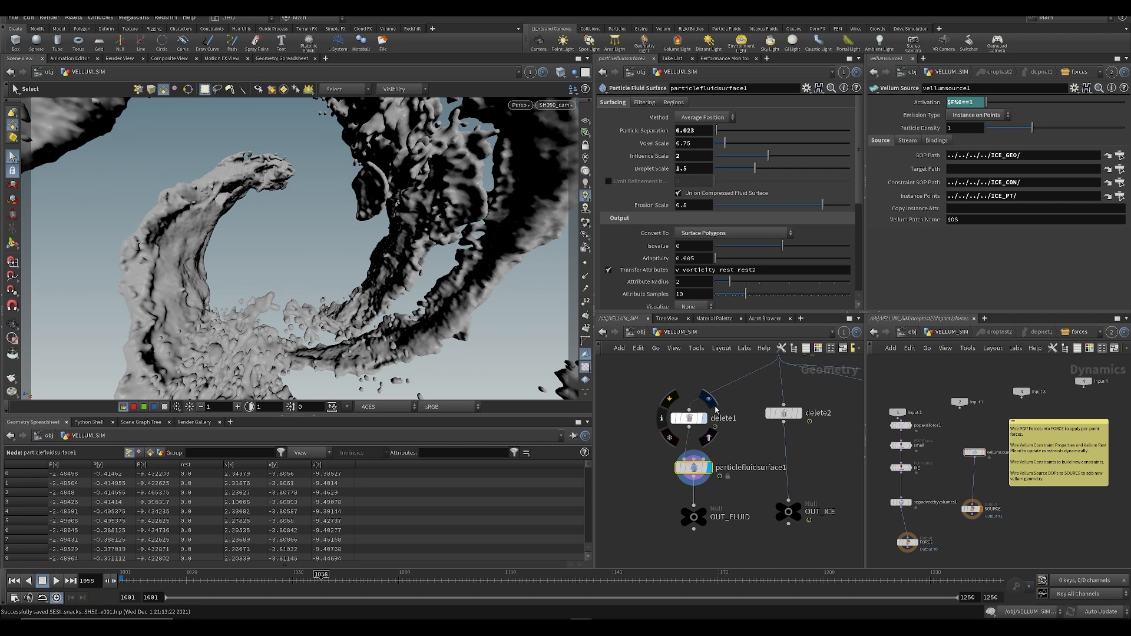
Step: Compare the mesh with delete1's particles, set particlefluidsurface1's Droplet Scale to 1.75 and save the scene
key(Up)
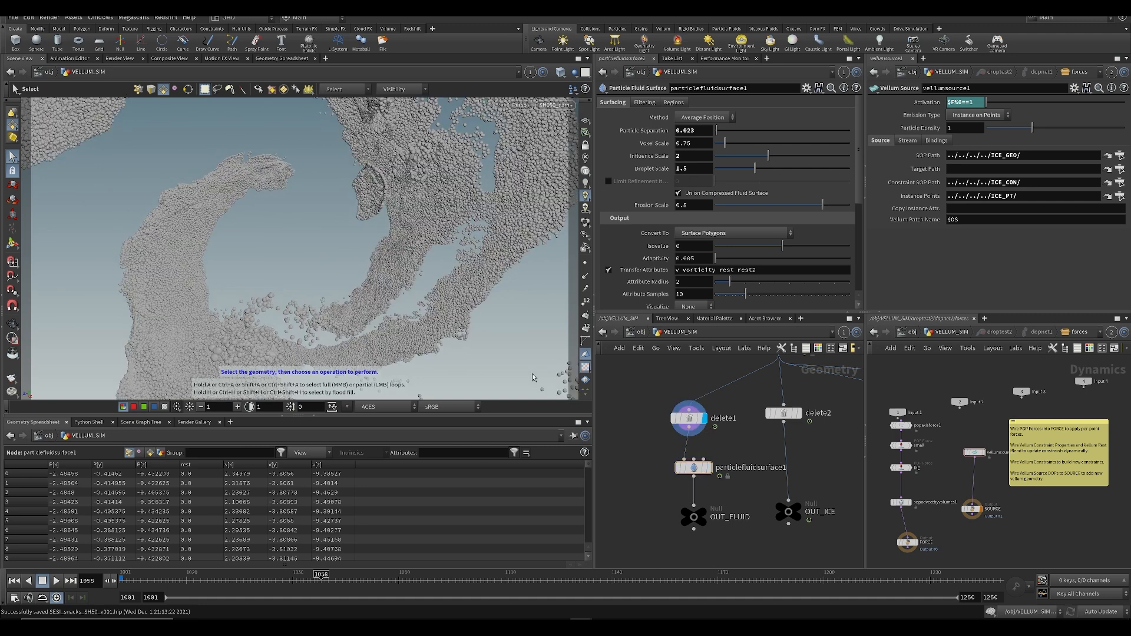
click(710, 467)
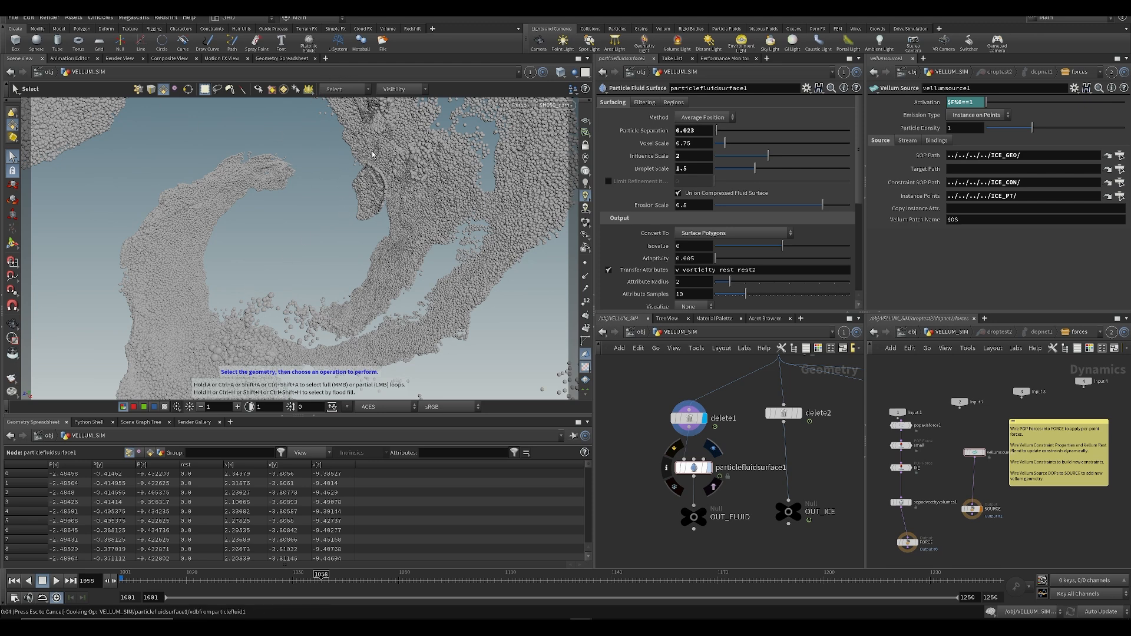
click(696, 171)
key(Return)
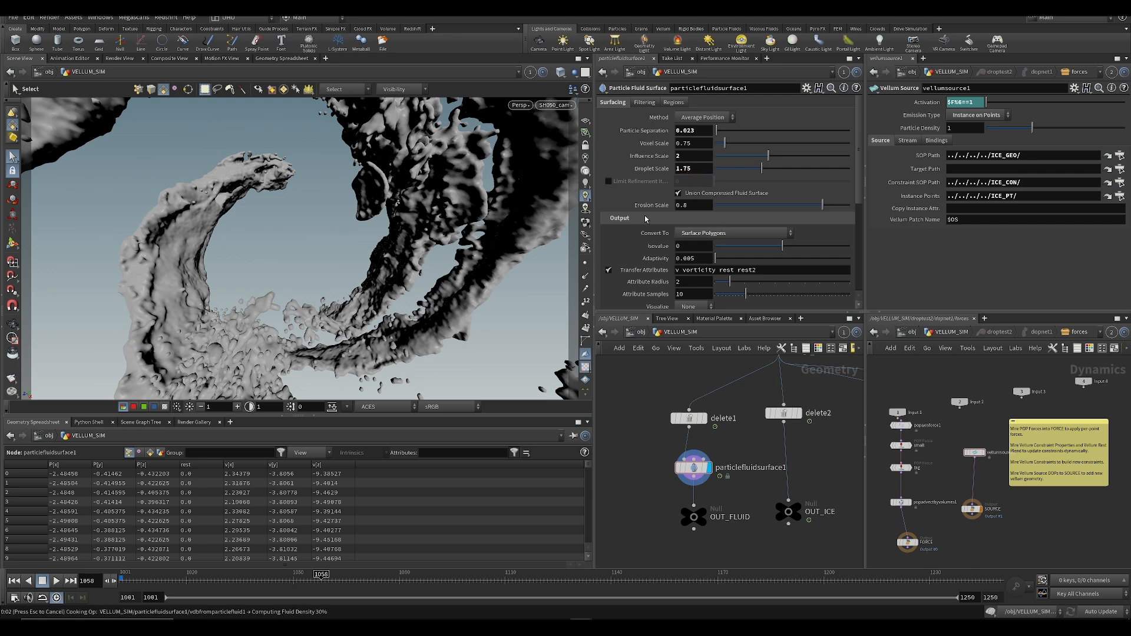
key(ctrl+s)
Step: Enable the Dilate, Smooth and Erode filters on particlefluidsurface1 and save the scene
click(645, 103)
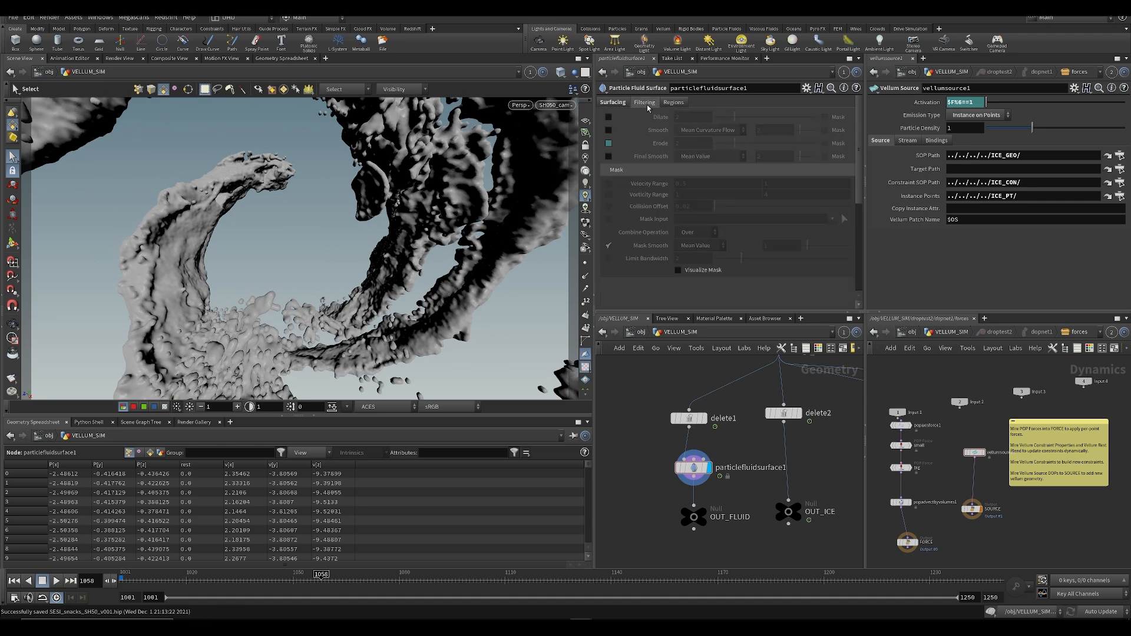
click(608, 130)
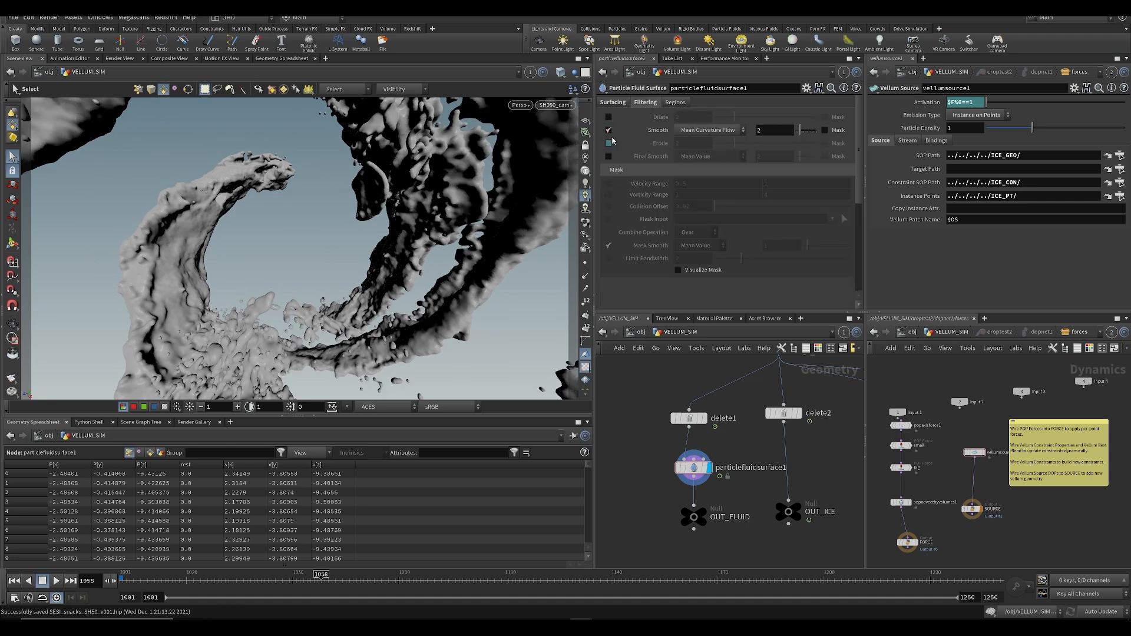
click(609, 143)
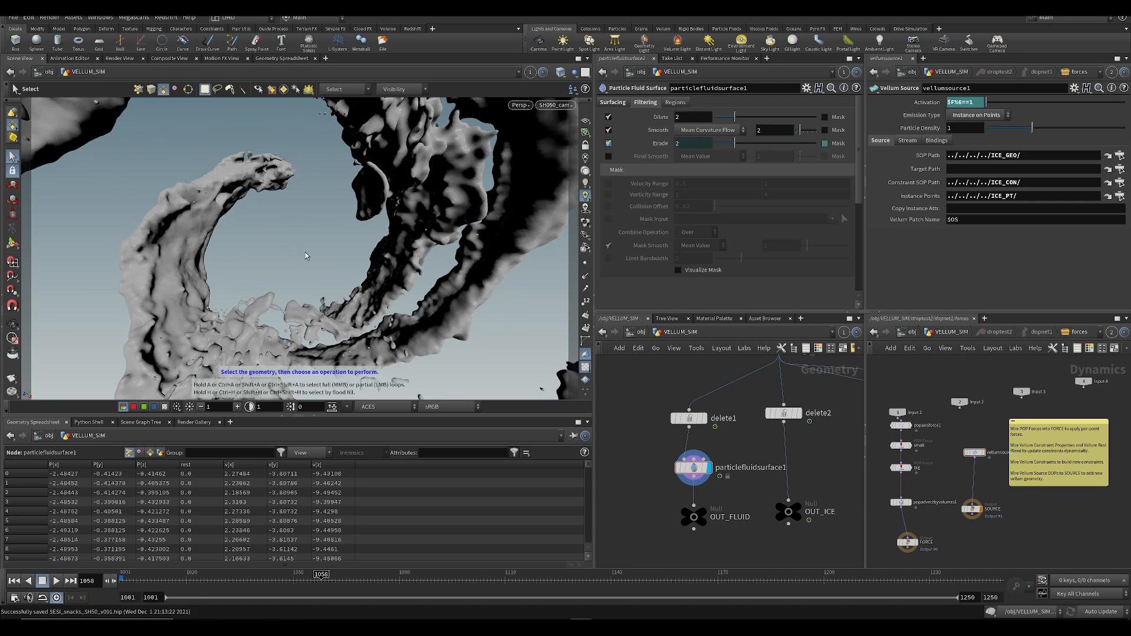
key(ctrl+s)
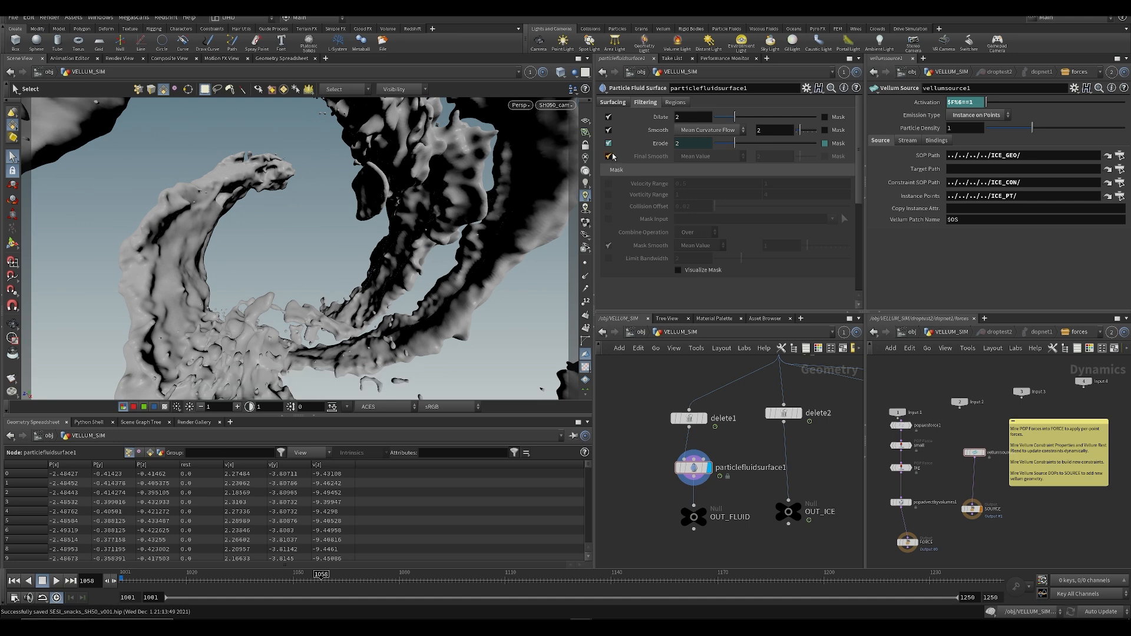
Step: Try the Final Smooth filter on particlefluidsurface1 and undo it
click(609, 156)
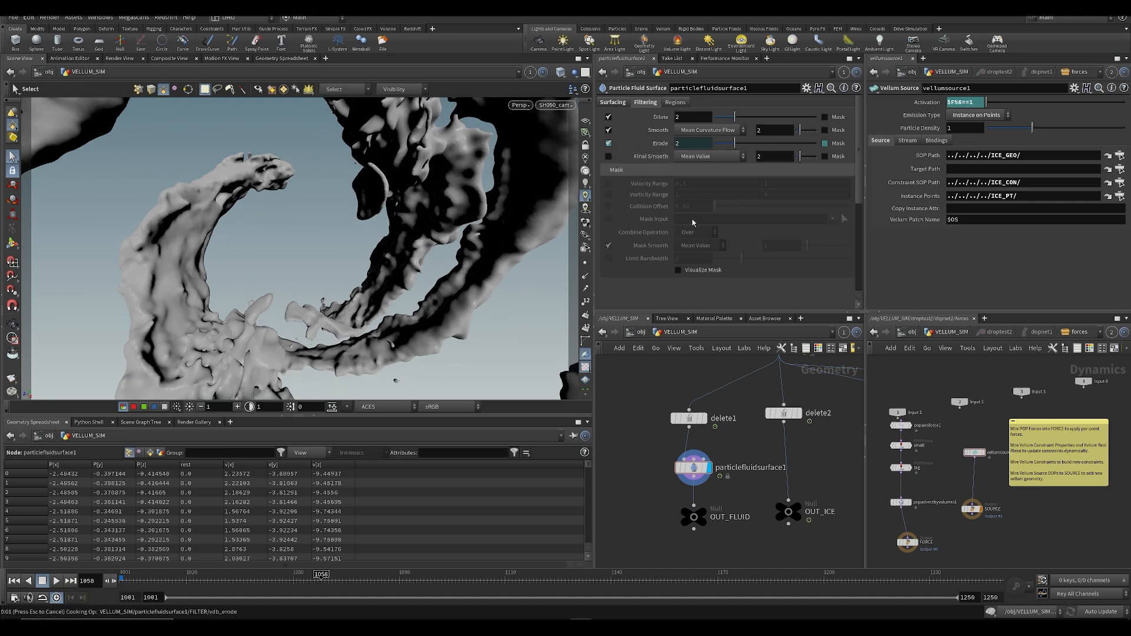
key(ctrl+z)
middle_drag(670, 501, 677, 422)
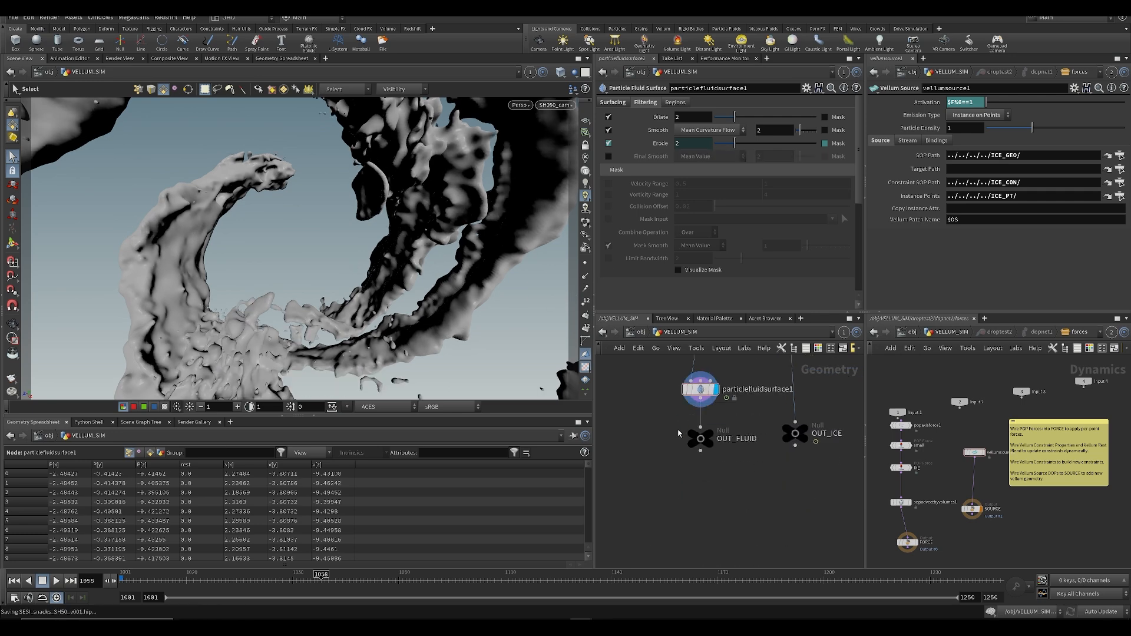
Step: Shade the viewport as Smooth Wire Shaded and set the fluid surface's Adaptivity to 0.05
click(533, 74)
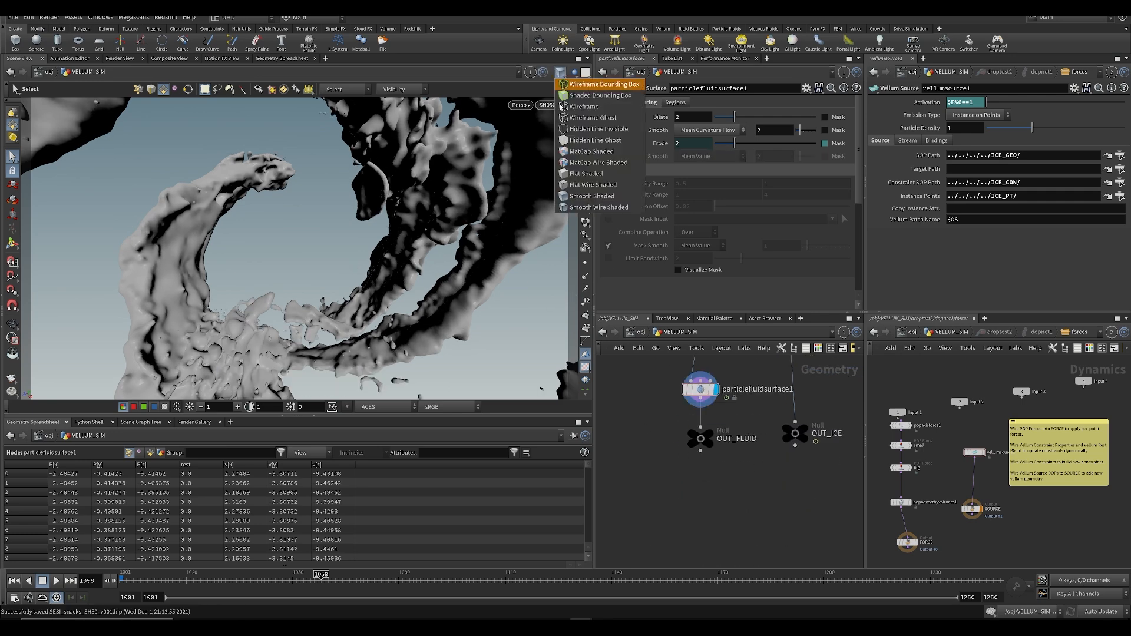
click(582, 208)
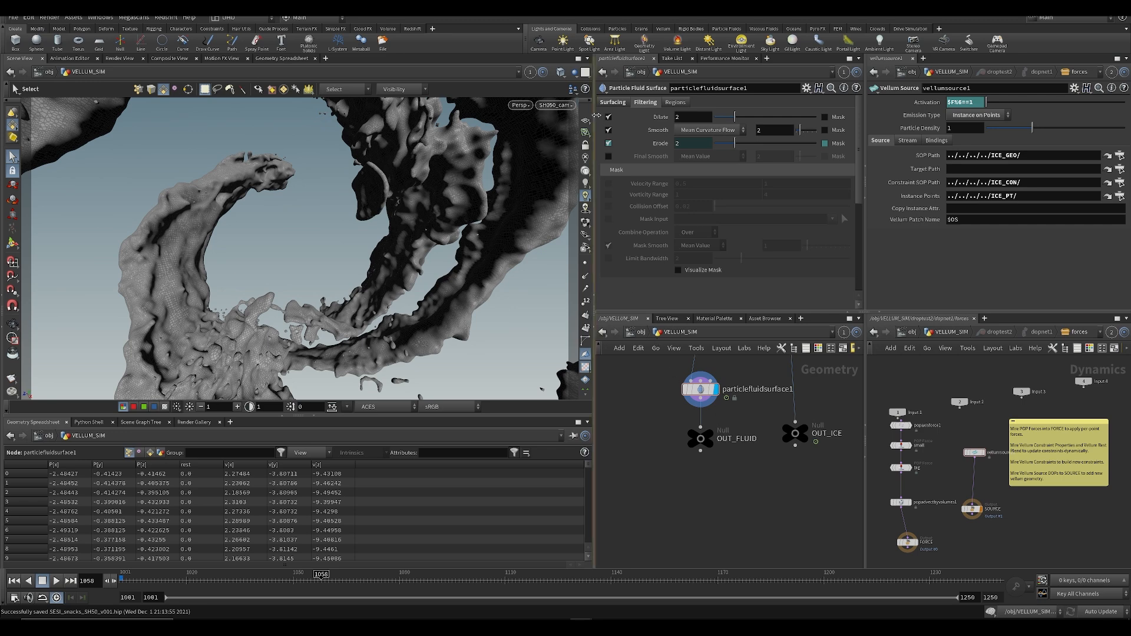
click(613, 102)
click(698, 260)
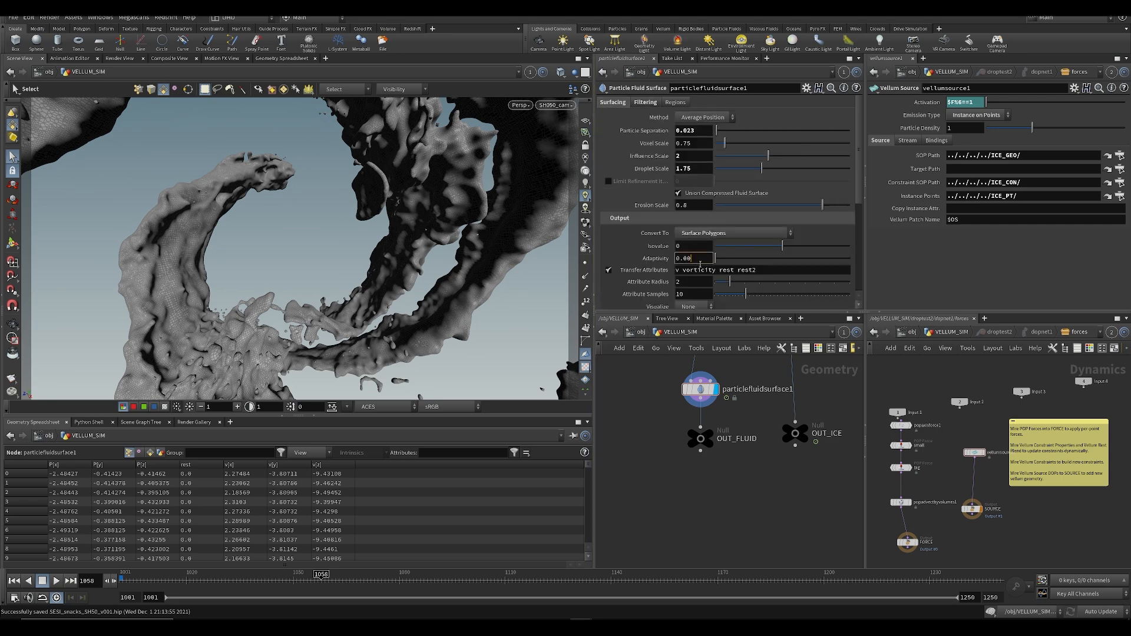
text(5)
key(Return)
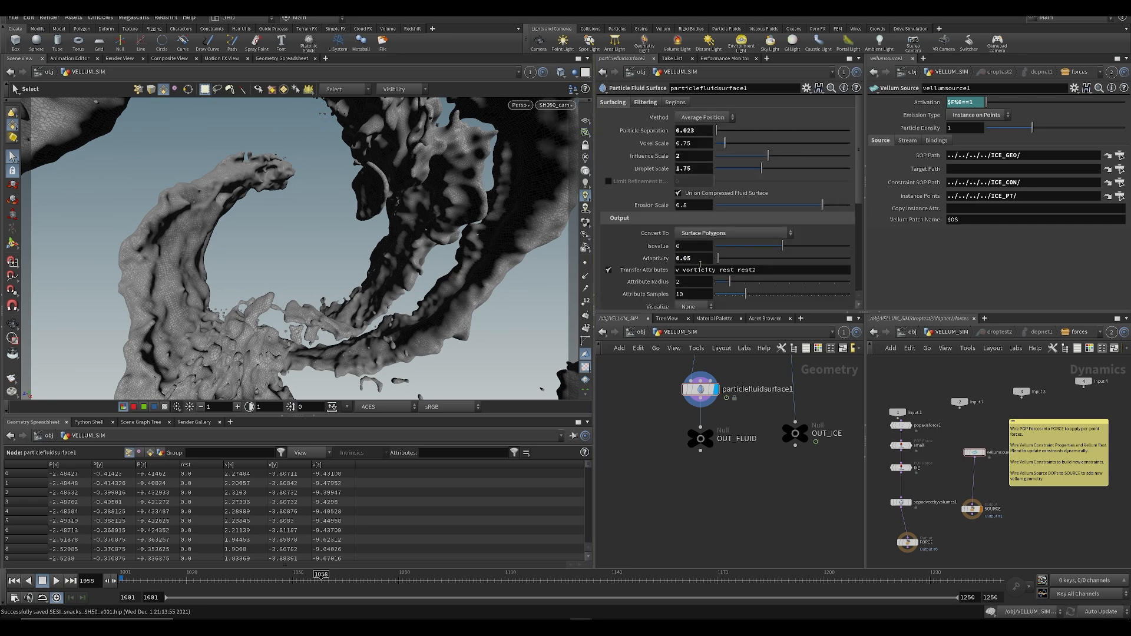
Step: Set the fluid surface's Adaptivity to 0.08
click(705, 263)
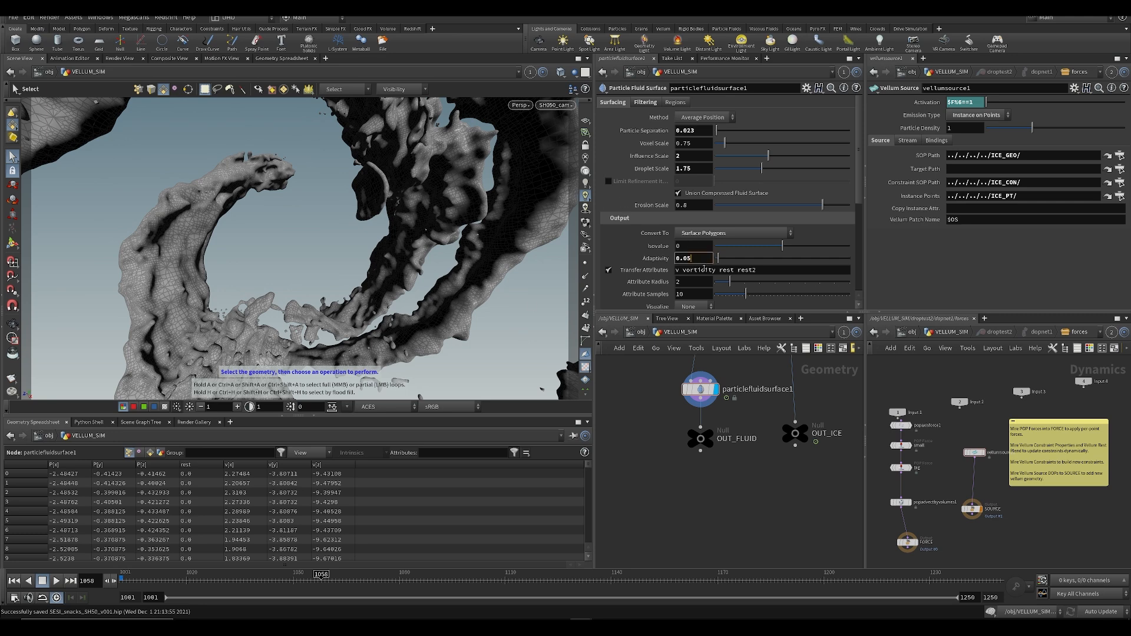
text(8)
key(Return)
mouse_move(707, 398)
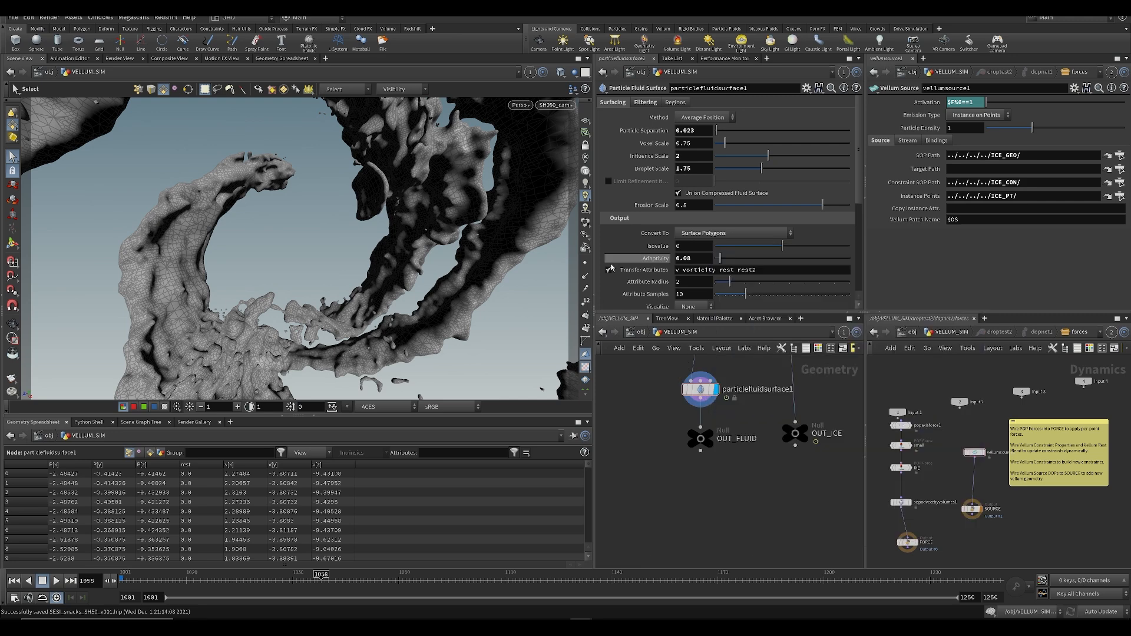
click(586, 290)
click(587, 290)
click(586, 290)
click(586, 290)
Step: Move OUT_FLUID down, insert a File Cache node between particlefluidsurface1 and OUT_FLUID, and display the cache node
drag(701, 439, 701, 470)
key(ctrl+s)
key(Tab)
text(filec)
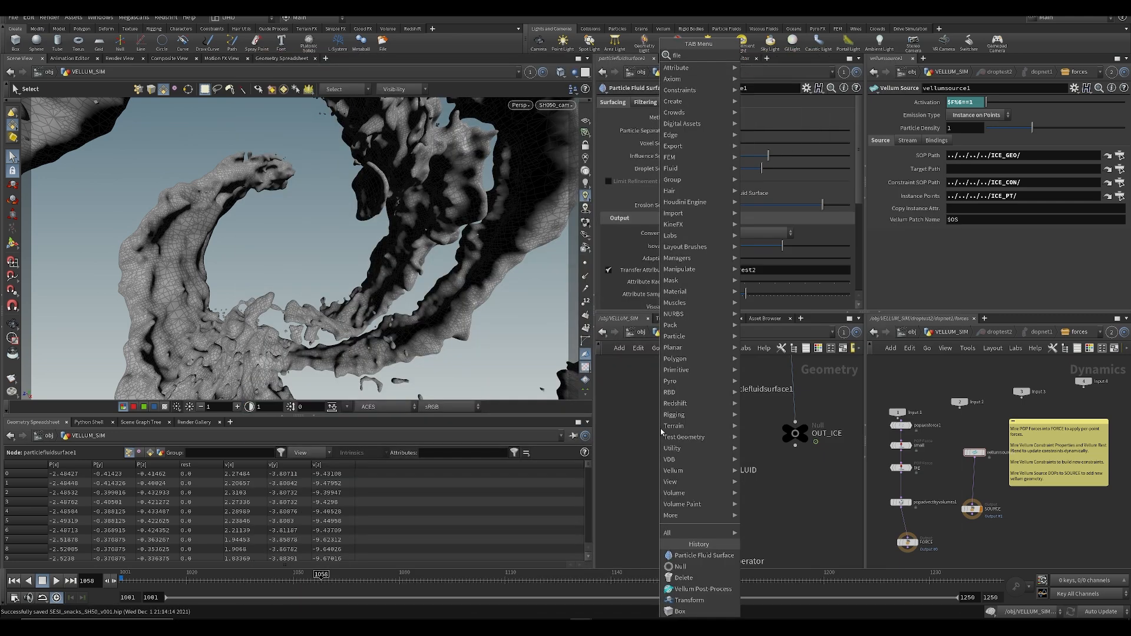
key(Return)
scroll(654, 425, up, 3)
click(653, 430)
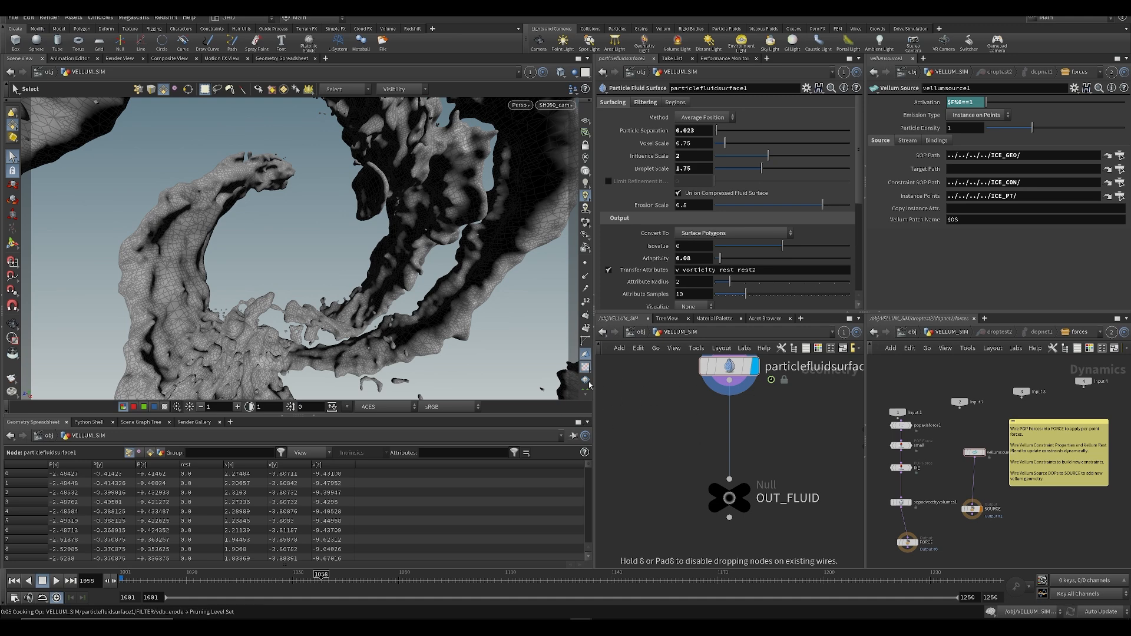
click(647, 429)
drag(656, 436, 730, 436)
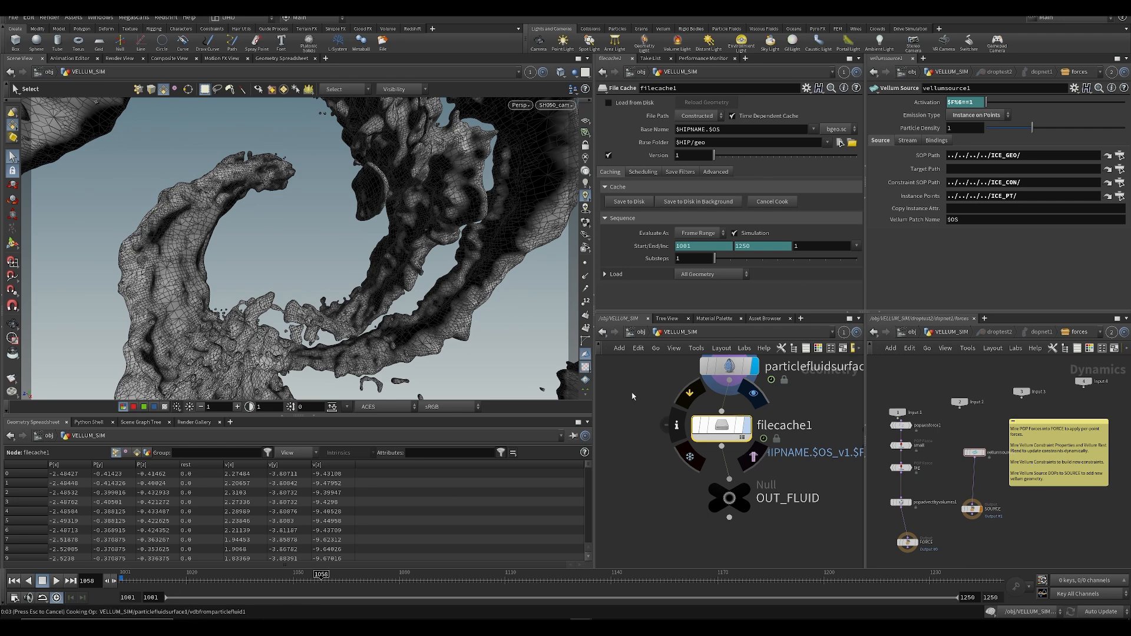
click(754, 393)
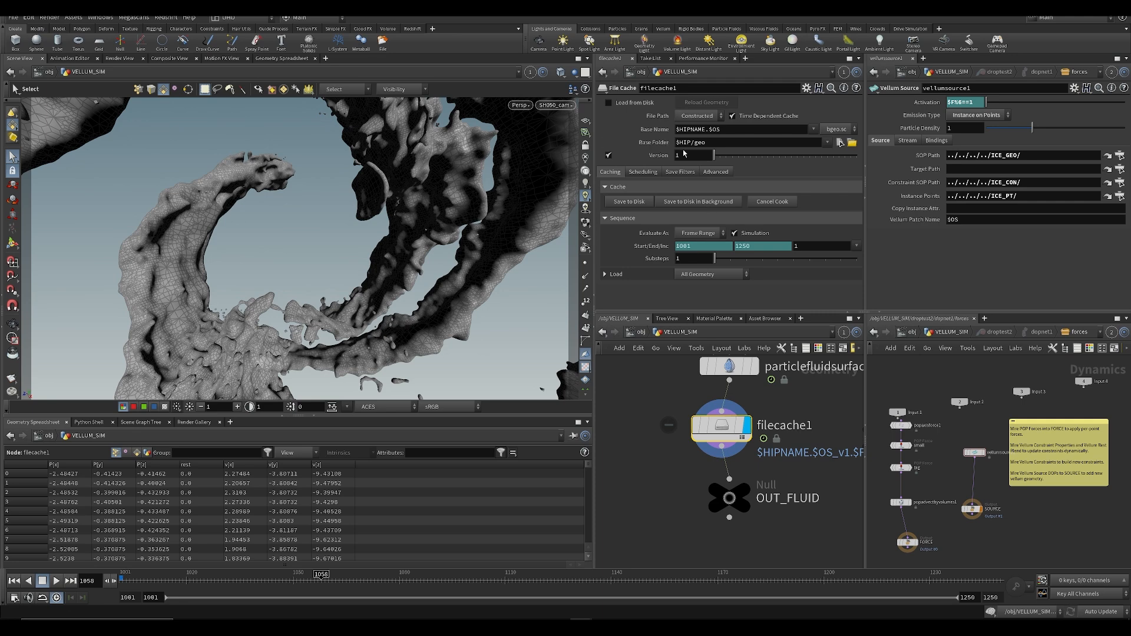
Step: Set filecache1's Base Folder to $JOB/geo and its Base Name to fluidsurface, and save the scene
double_click(710, 143)
key(Left)
key(BackSpace)
key(BackSpace)
key(BackSpace)
text(JOB)
triple_click(731, 128)
text(fluidsurface)
key(Return)
key(ctrl+s)
Step: Turn off Simulation on filecache1 and remove the expressions from its start and end frames
click(734, 234)
right_click(654, 248)
click(677, 378)
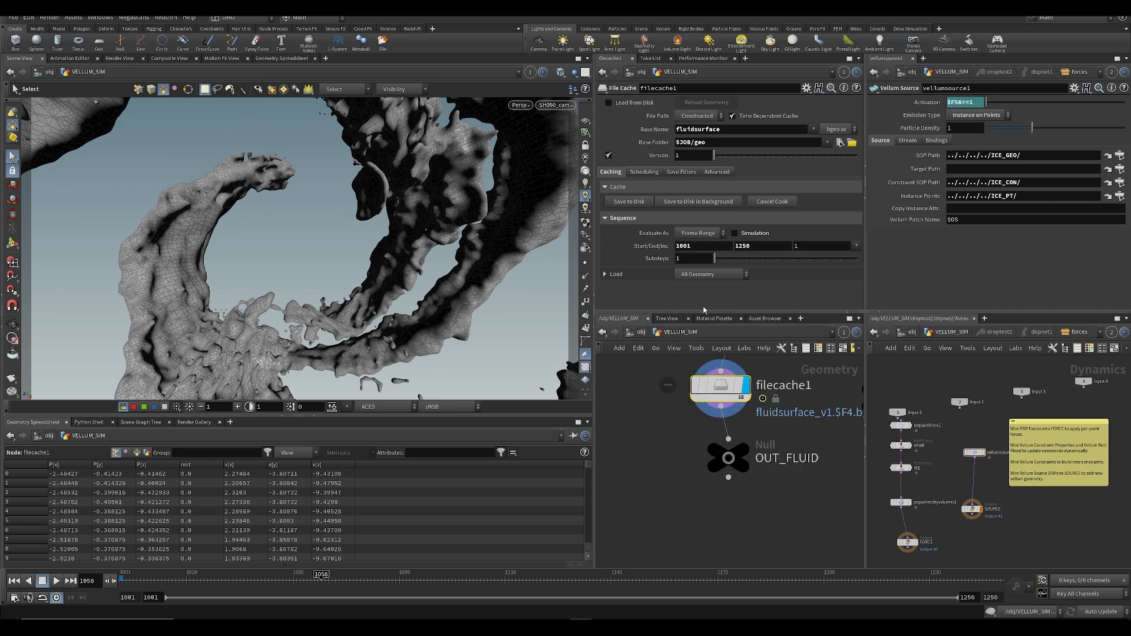
Step: Space out filecache1 and OUT_FLUID by moving the OUT_FLUID null further down, and save the scene
drag(736, 435, 737, 443)
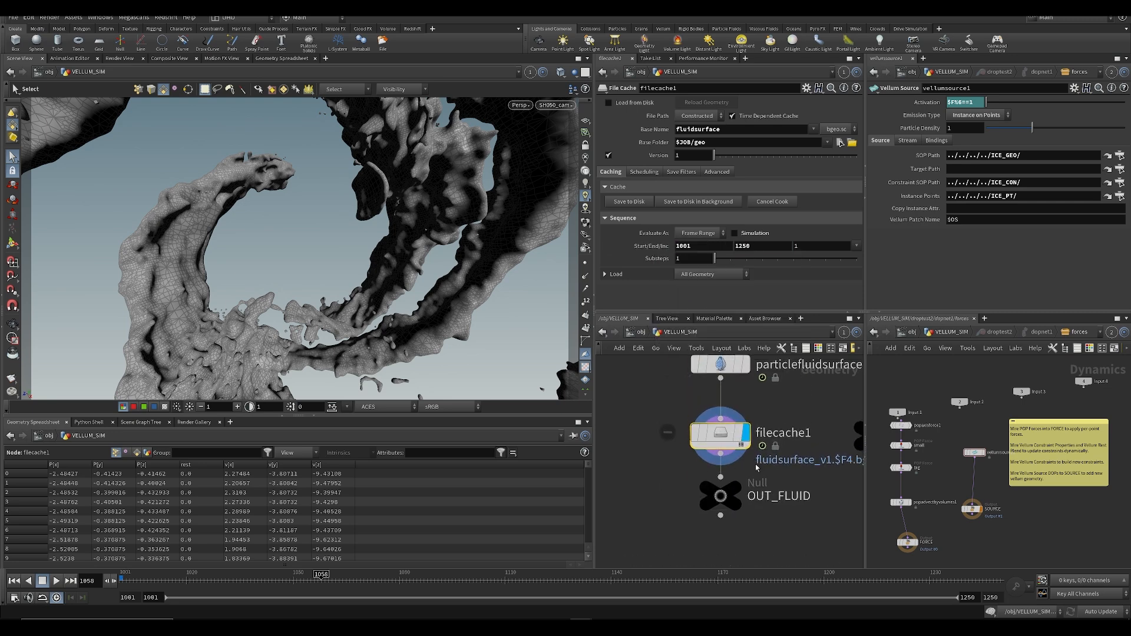
scroll(741, 495, down, 1)
drag(729, 497, 729, 549)
middle_drag(726, 462, 672, 408)
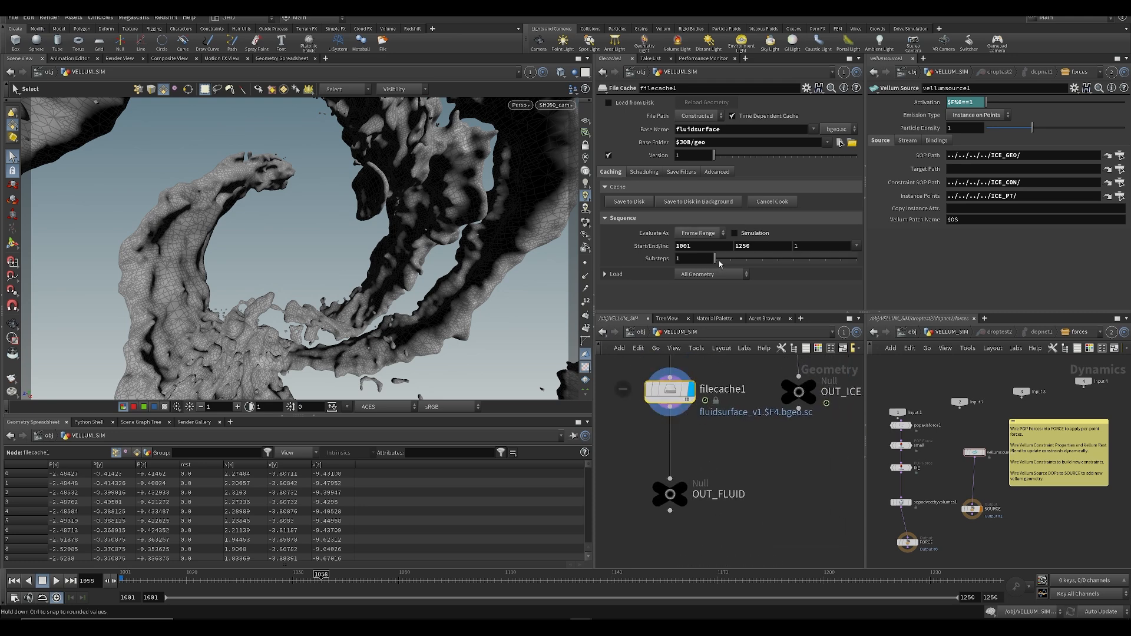
click(751, 236)
click(753, 236)
scroll(746, 480, down, 2)
middle_drag(746, 482, 793, 476)
key(ctrl+s)
drag(718, 461, 717, 491)
middle_drag(732, 451, 728, 485)
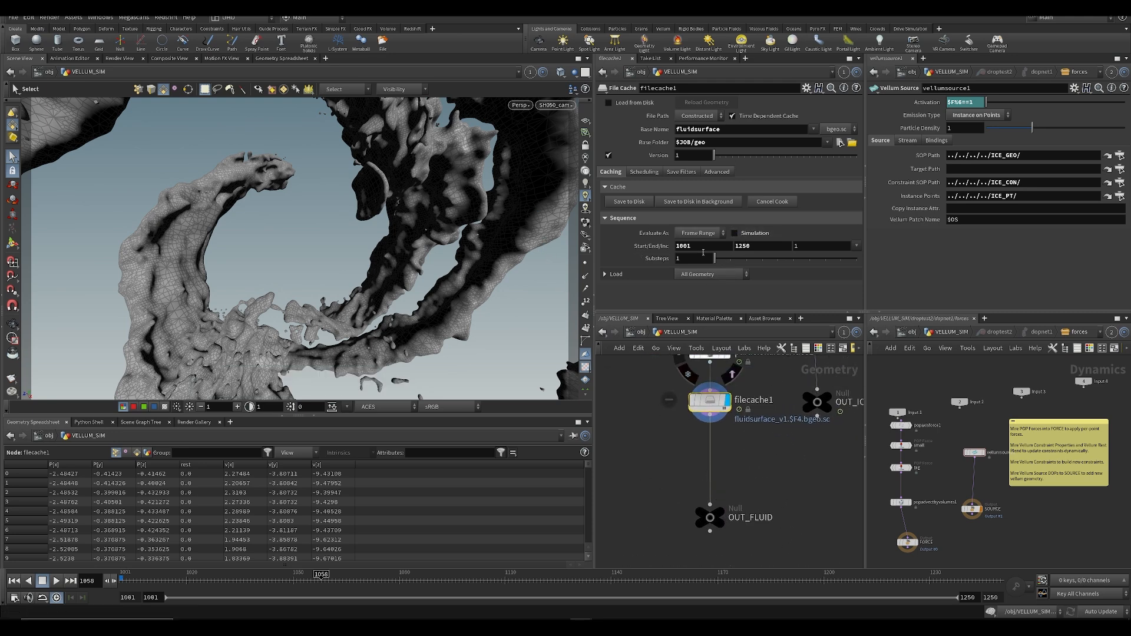
Step: Set the end frame of the fluidsurface file cache to 1100 and save the scene
scroll(628, 410, down, 4)
middle_drag(630, 393, 654, 527)
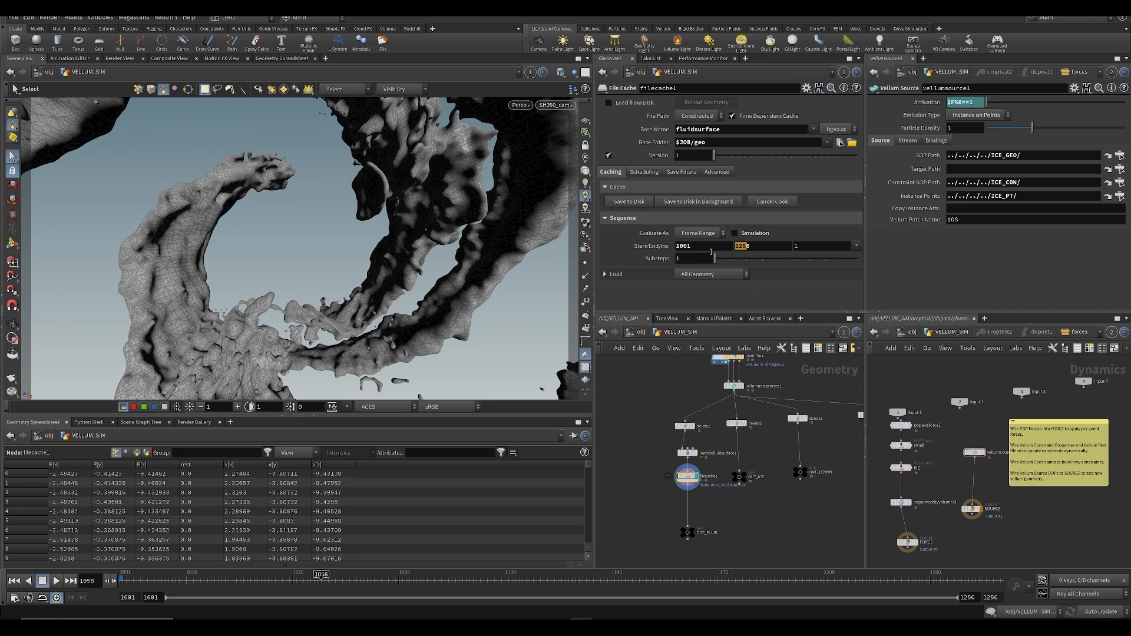
text(00)
key(Return)
key(ctrl+s)
Step: Cache the fluidsurface sequence for frames 1001 to 1100 to disk in the background
middle_click(688, 453)
scroll(654, 469, up, 3)
middle_drag(656, 473, 683, 361)
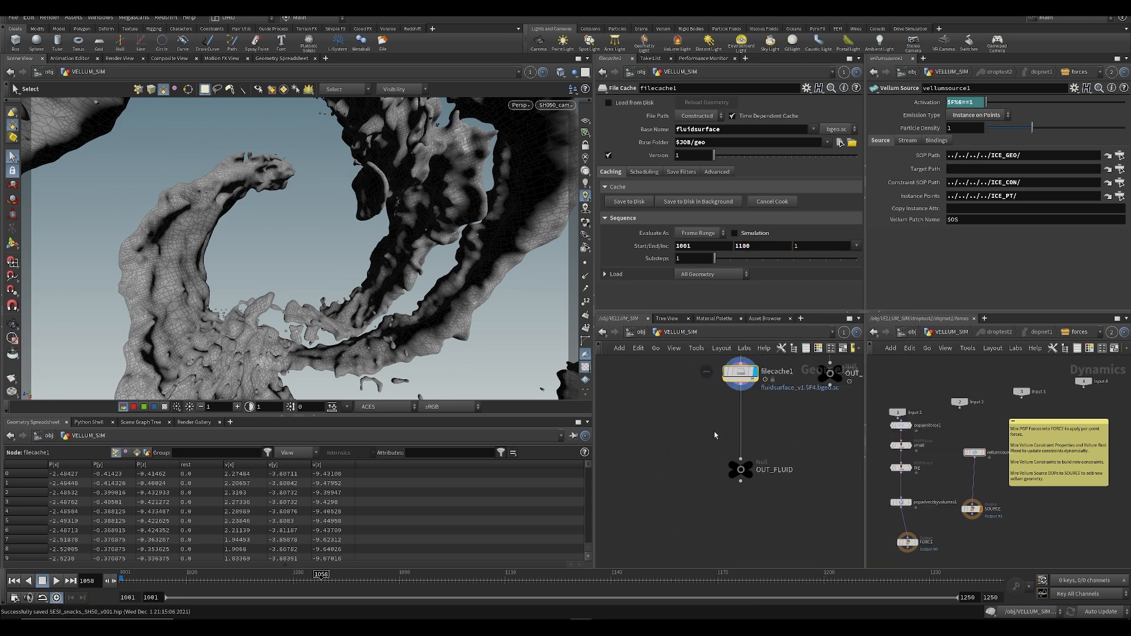
middle_drag(753, 424, 715, 432)
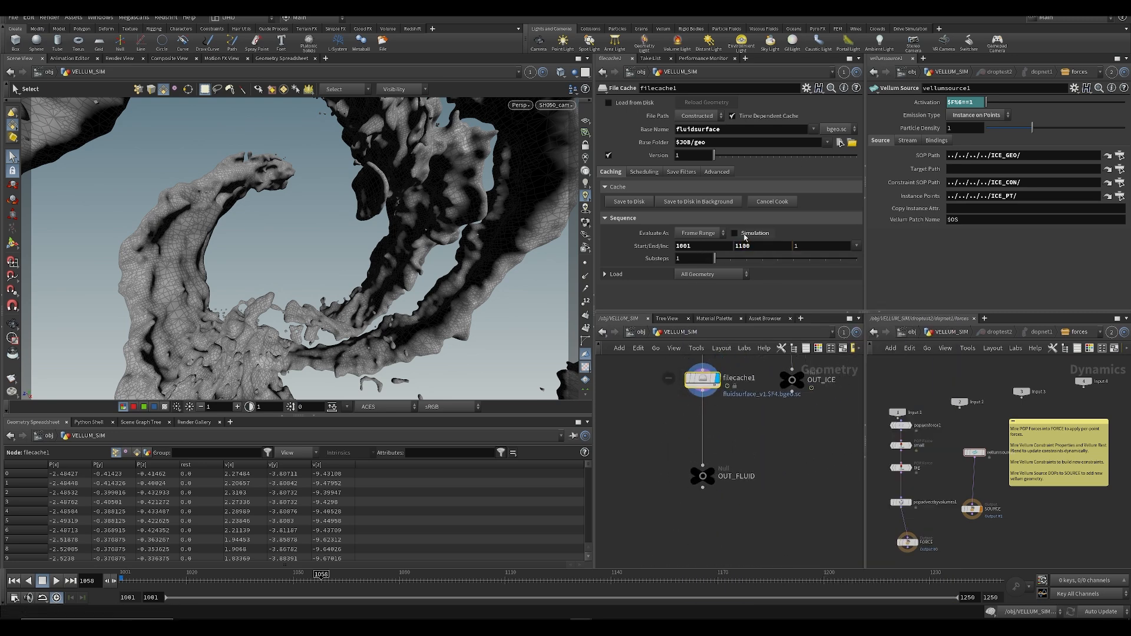
click(680, 201)
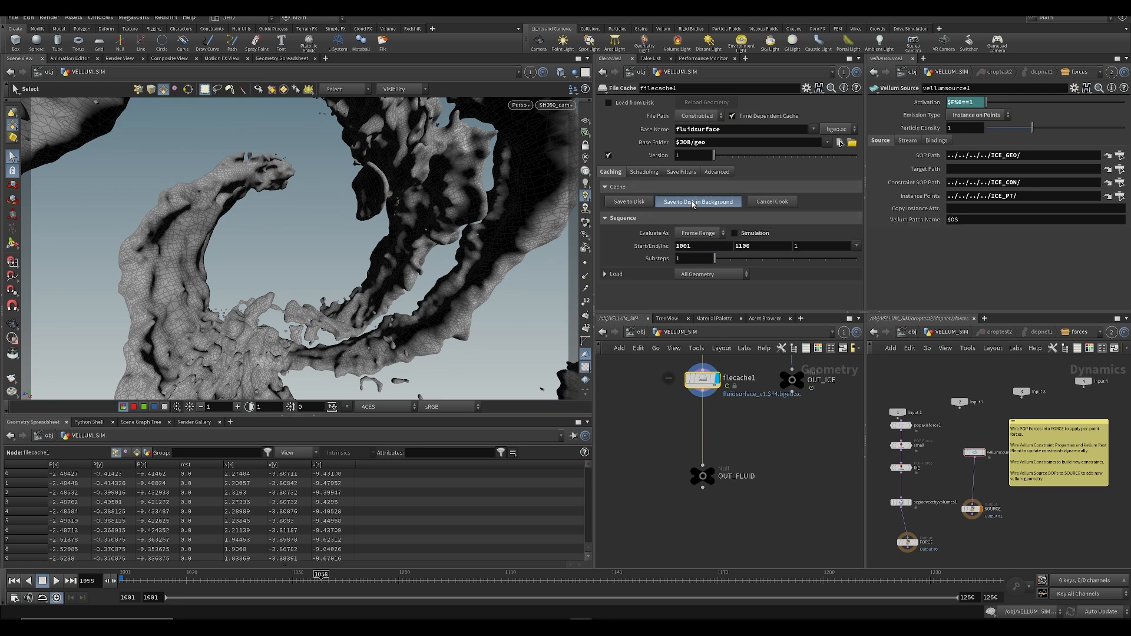
scroll(689, 386, up, 2)
scroll(689, 386, up, 1)
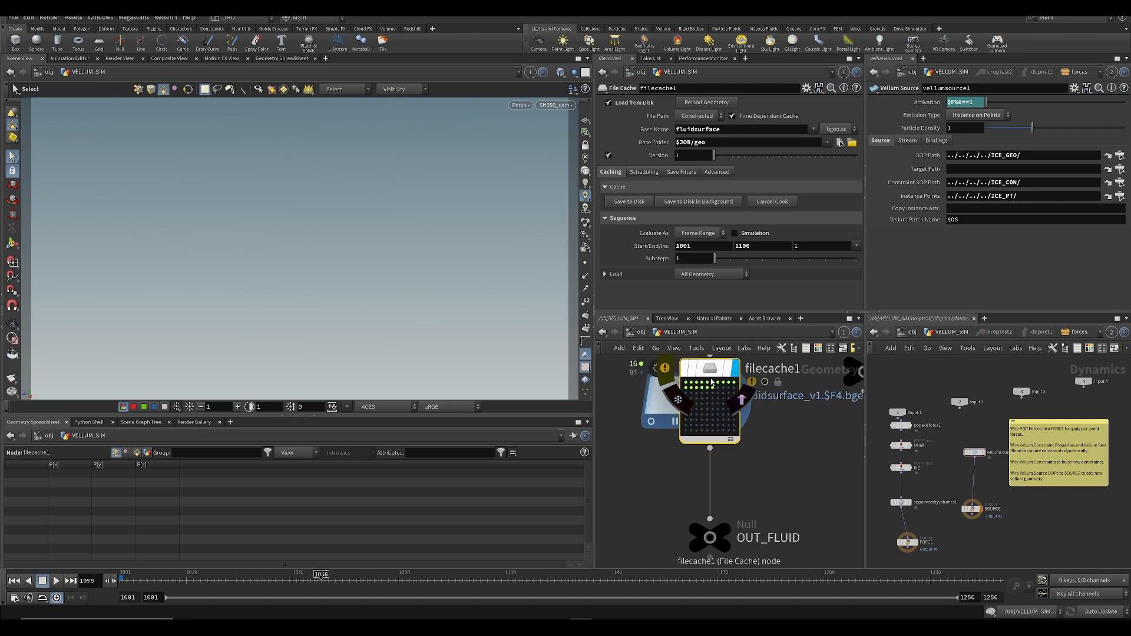
scroll(652, 475, down, 2)
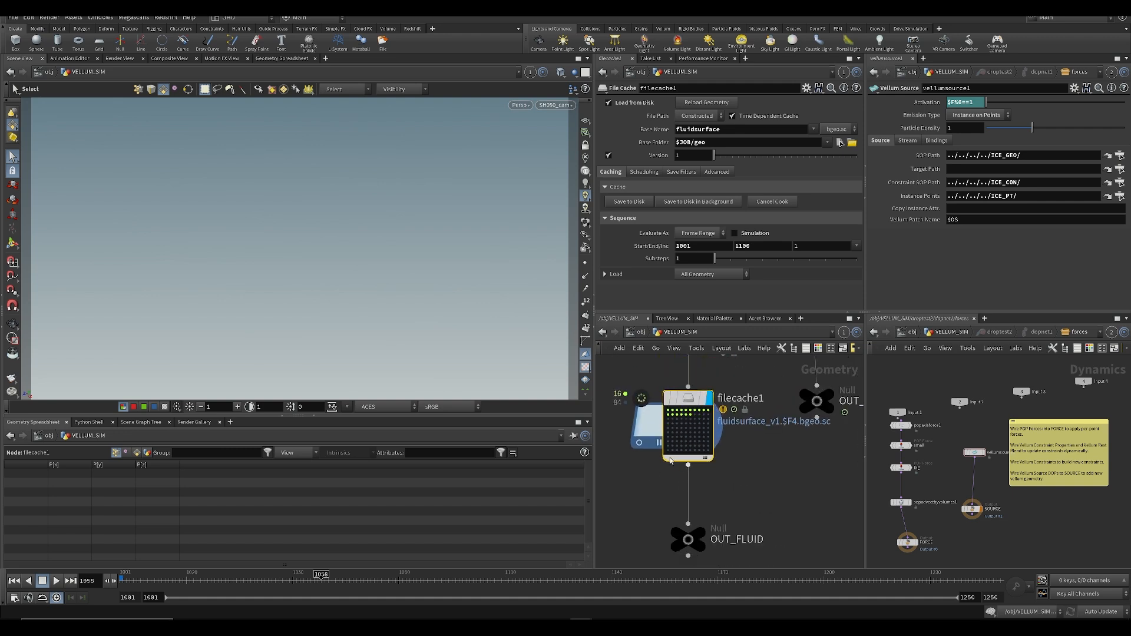
Step: Switch to Task Manager and examine the memory use and the CPU load of the individual hython processes running the cache
key(ctrl+shift+Escape)
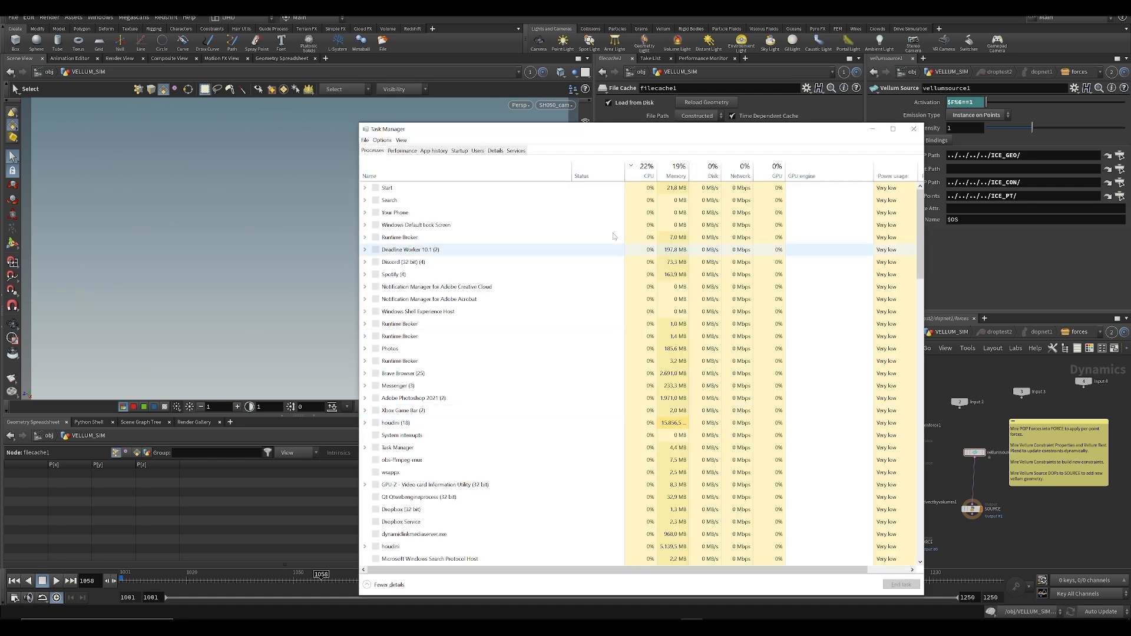
click(403, 151)
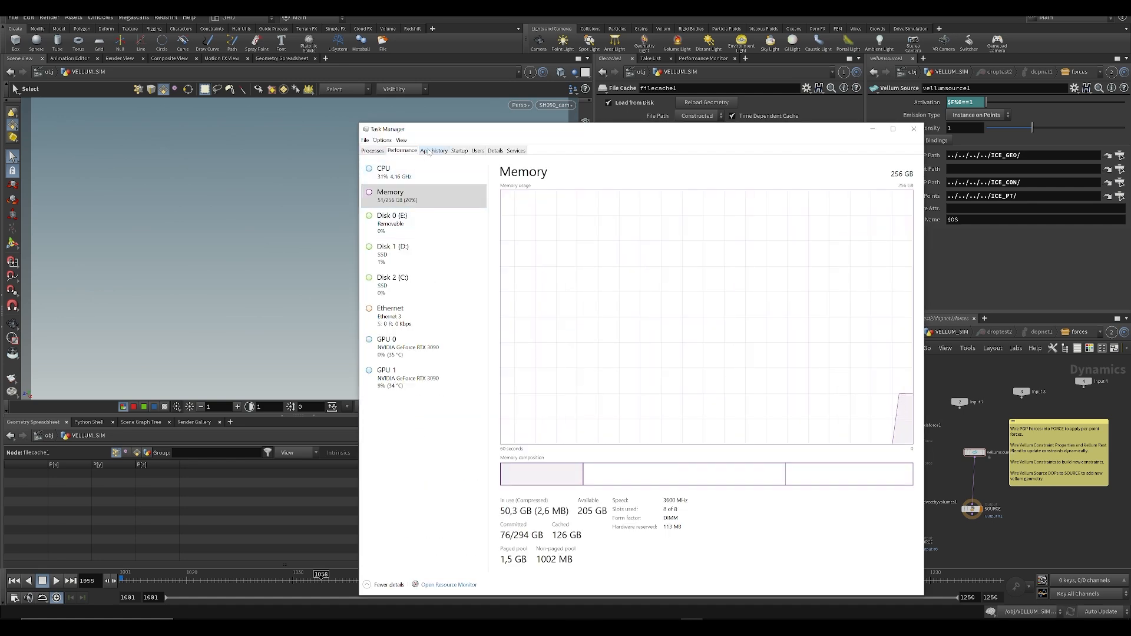
click(373, 150)
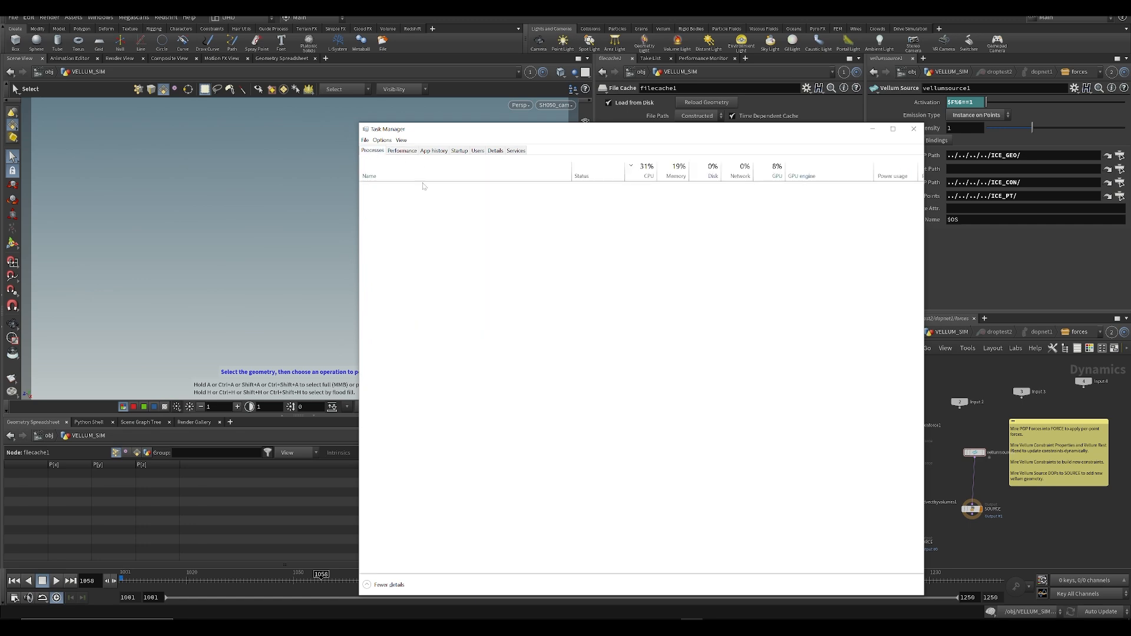
click(393, 187)
click(365, 188)
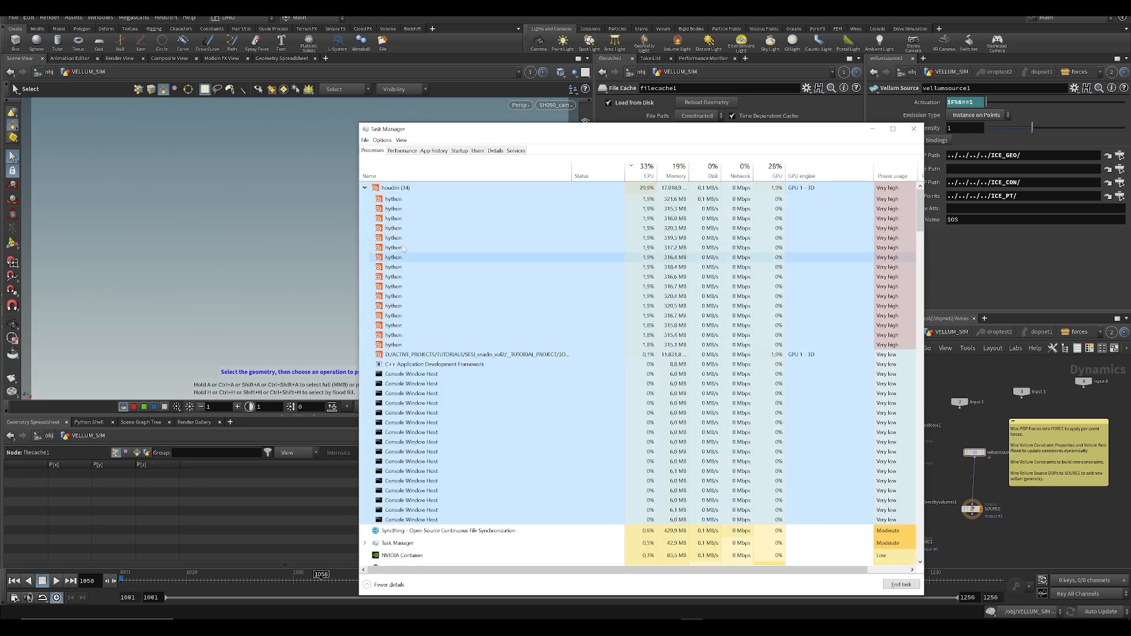
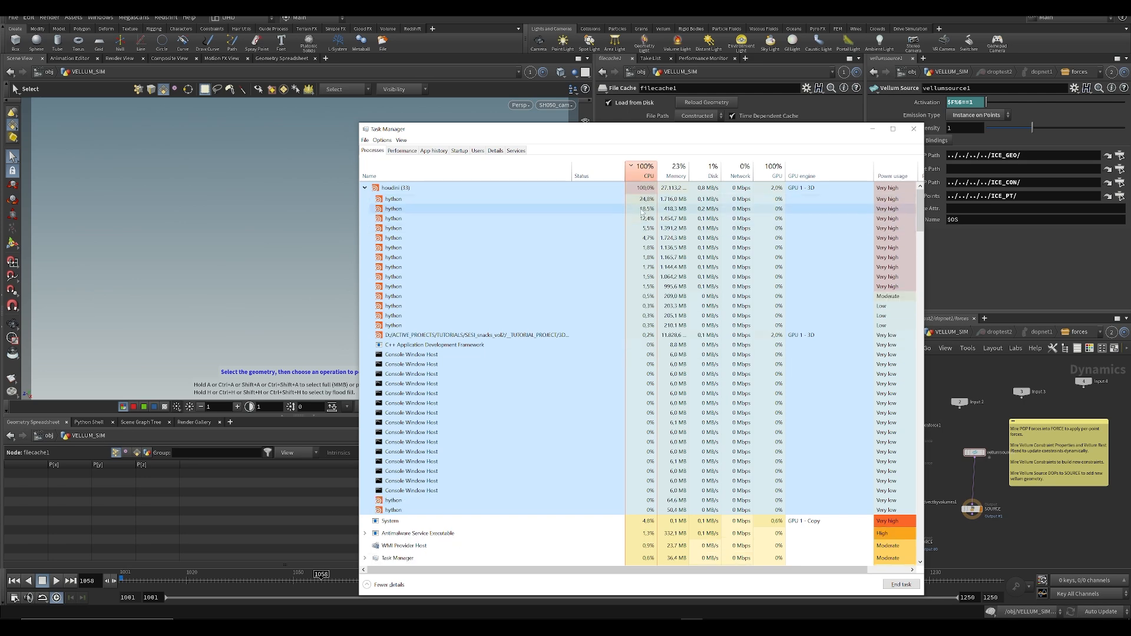
click(873, 128)
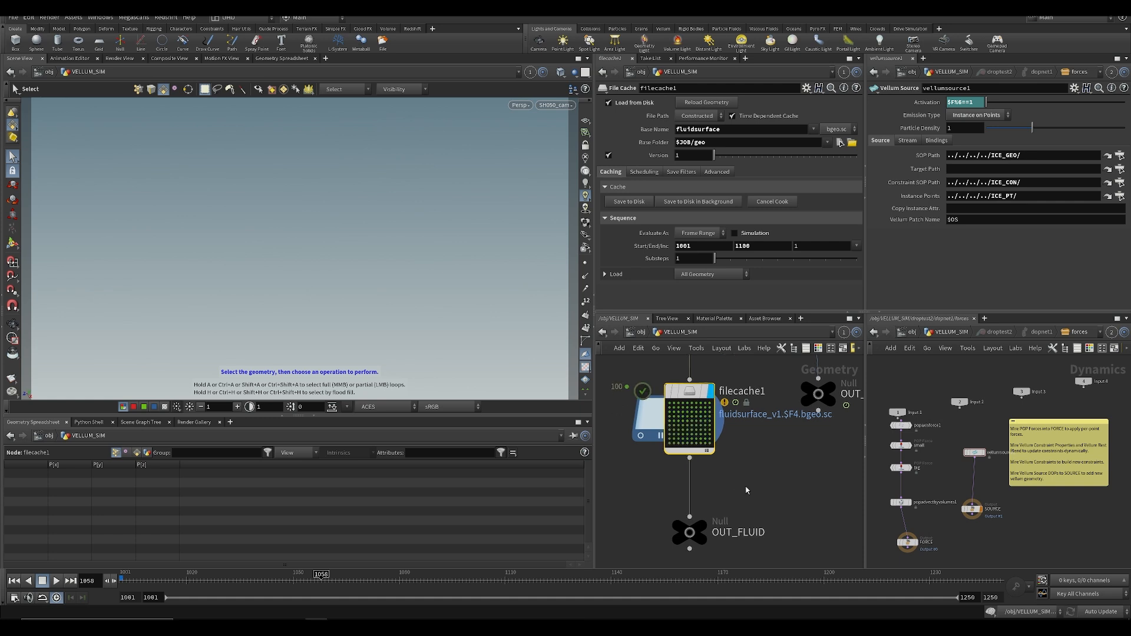
Step: Display the OUT_FLUID null in smooth shading without wireframe and play through the cached fluid animation
middle_drag(757, 492, 712, 449)
scroll(710, 450, down, 3)
click(682, 460)
drag(143, 583, 233, 579)
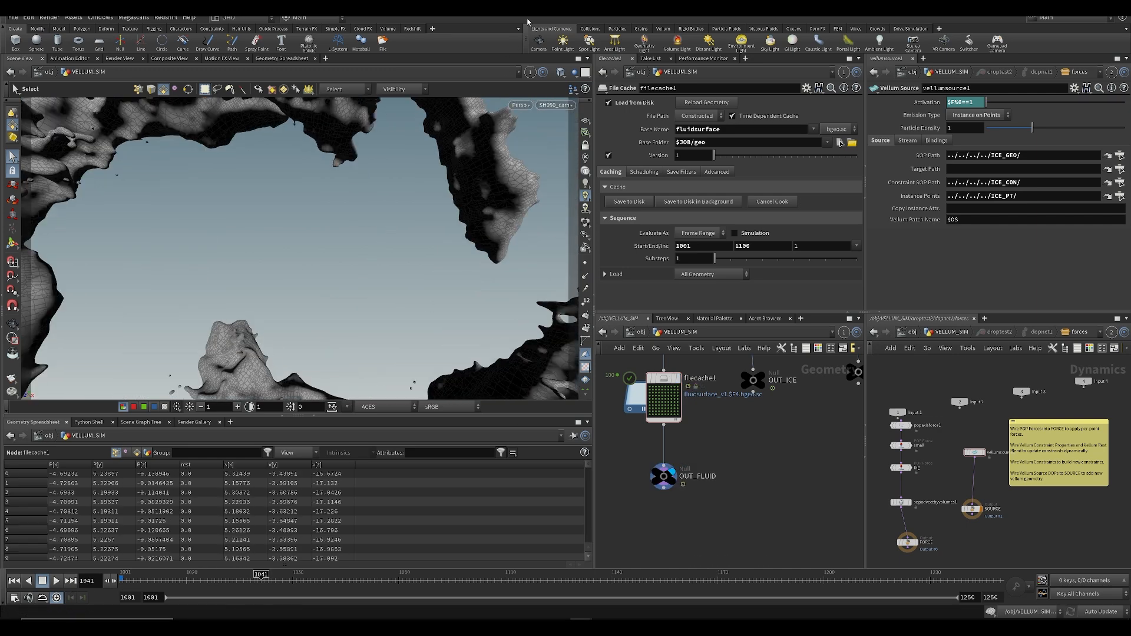
click(560, 72)
click(563, 193)
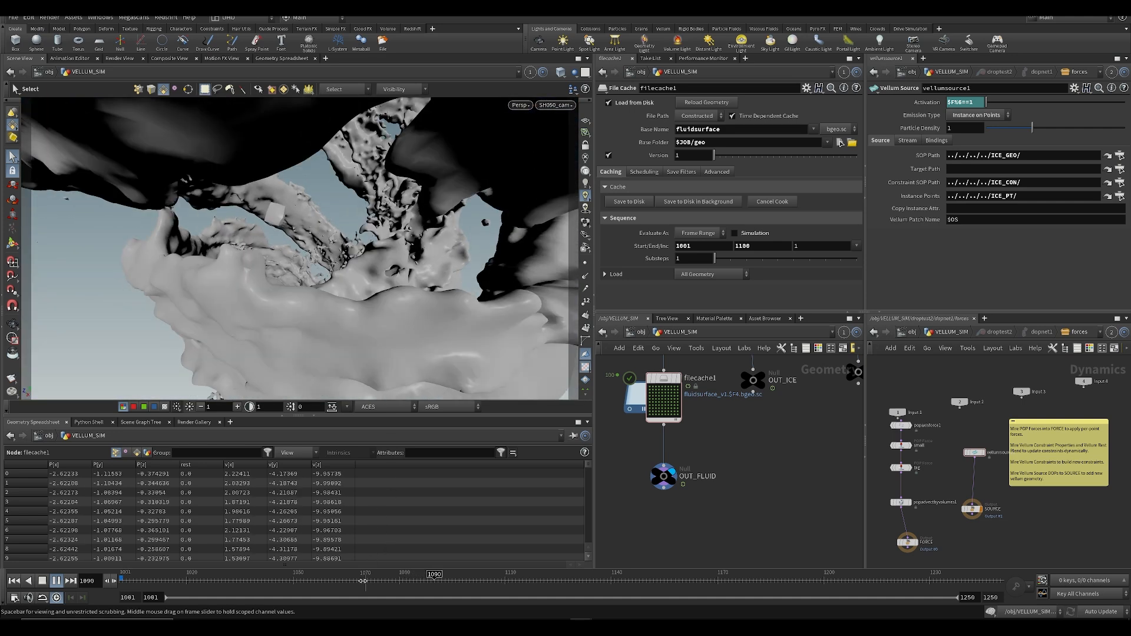
drag(346, 581, 510, 561)
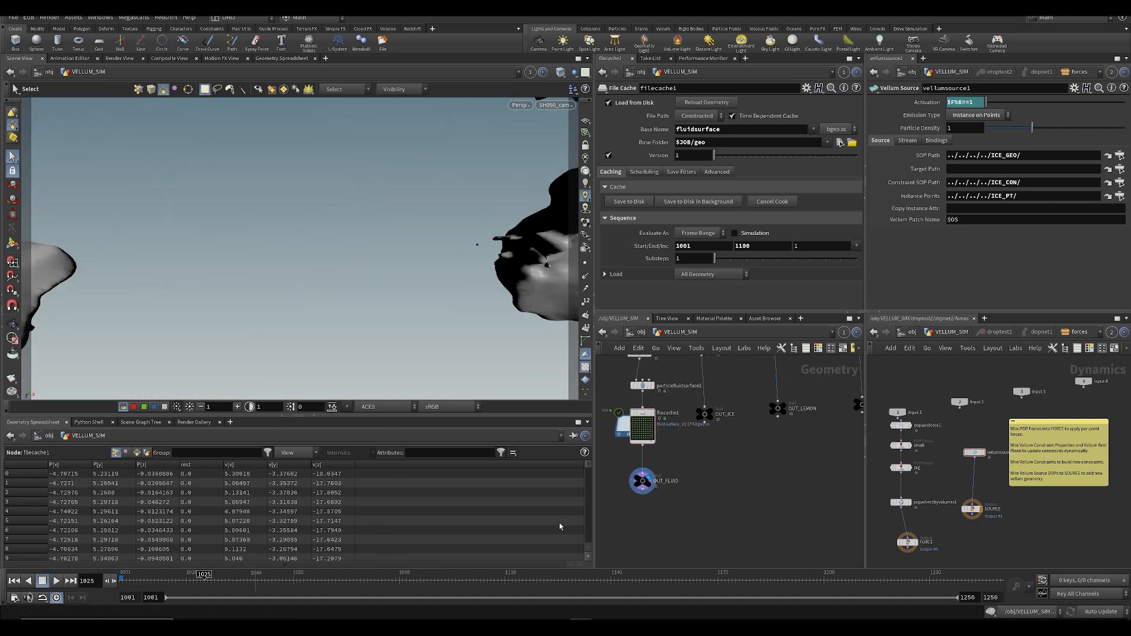
Step: Save the scene, widen the network panes, and bring the second network editor up to object level
scroll(720, 509, down, 5)
key(ctrl+s)
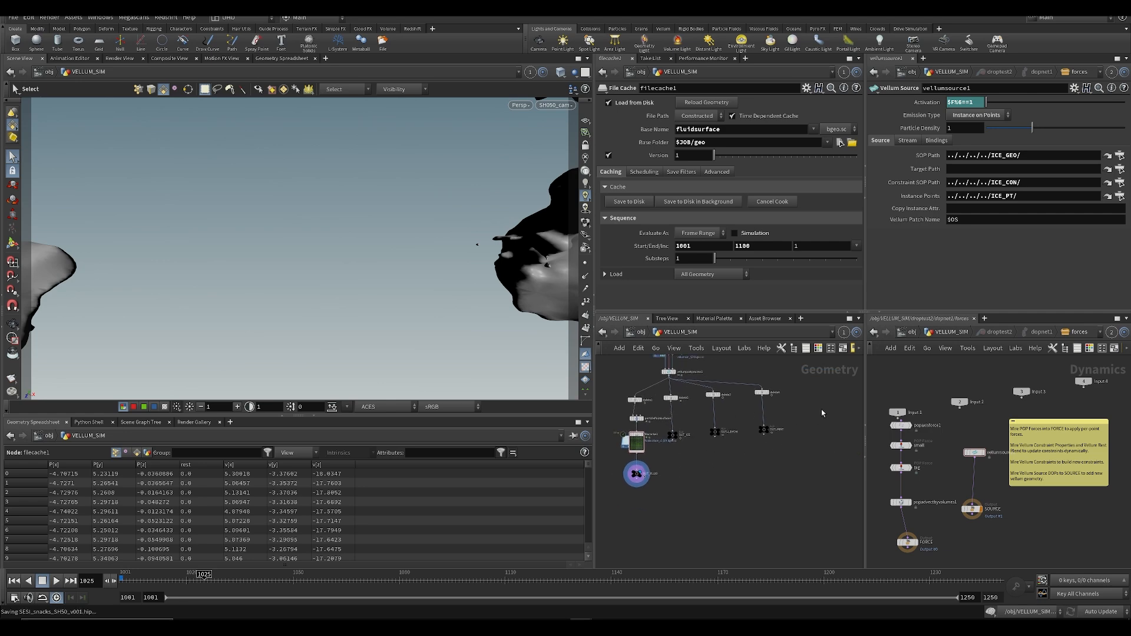
drag(595, 508, 475, 508)
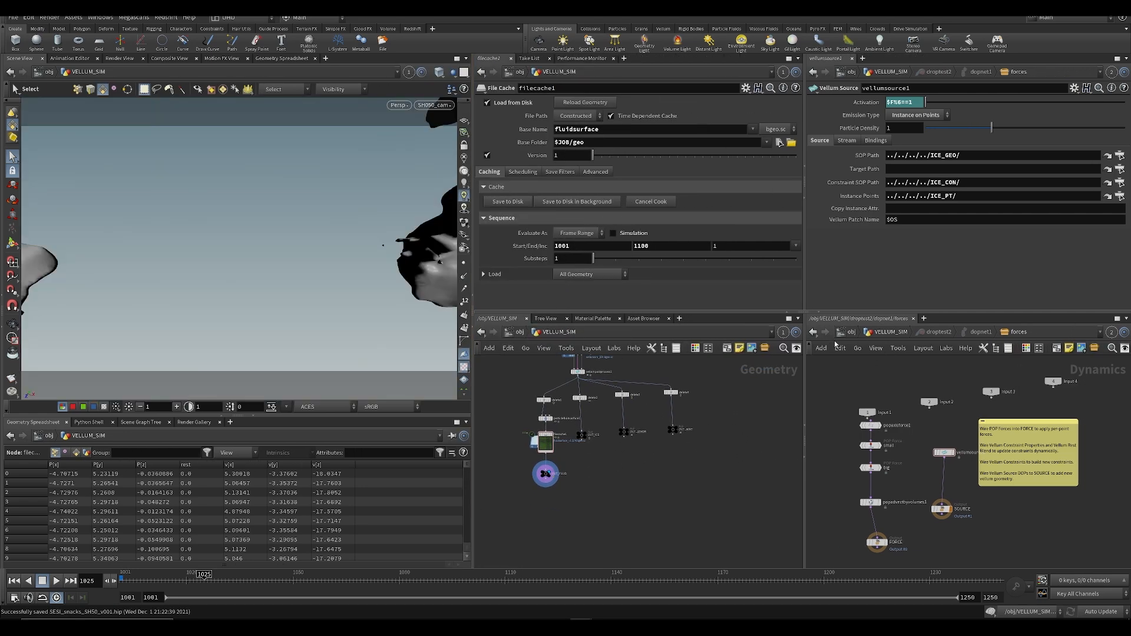
click(851, 332)
key(ctrl+s)
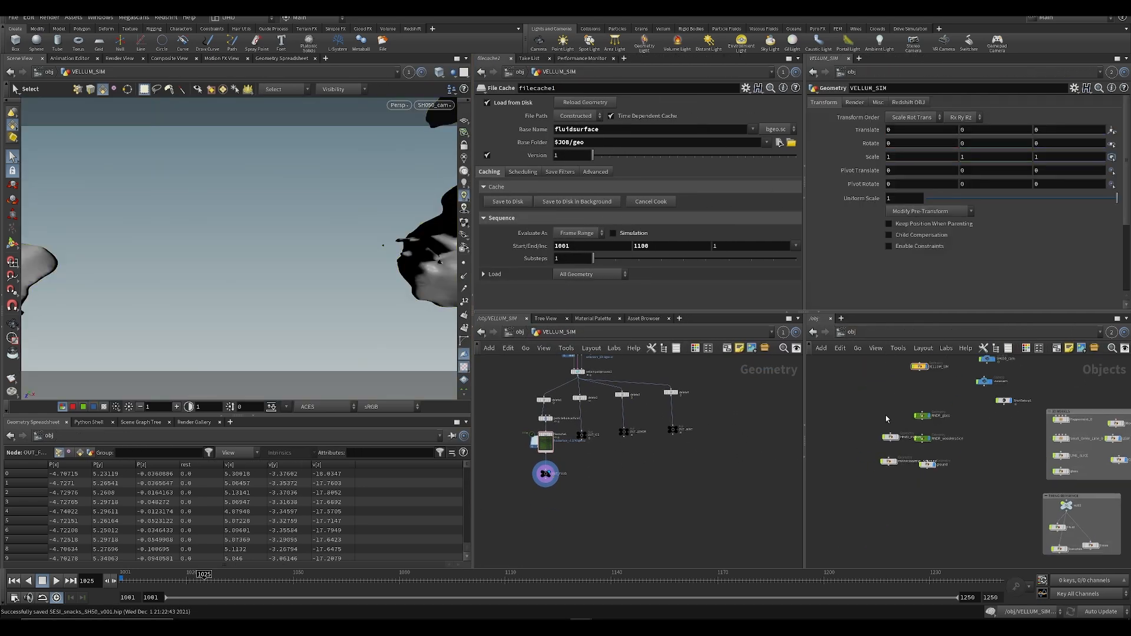
Step: Move the plant, ENVIRONMENT_SCATTER and ground objects away from the RNDR nodes to clear space, and save the scene
drag(890, 481, 843, 455)
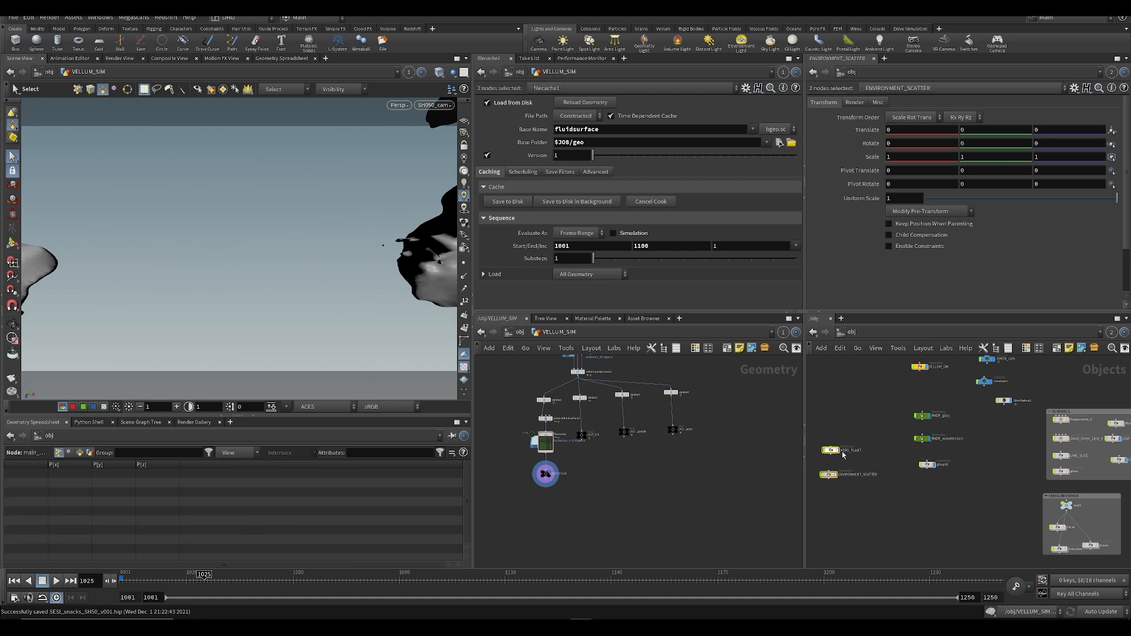
drag(930, 464, 870, 504)
scroll(938, 467, up, 4)
key(ctrl+s)
scroll(937, 468, up, 1)
middle_drag(938, 467, 904, 489)
Step: Create a Geometry object named RNDR_FLUID below RNDR_woodenslice and save the scene
click(923, 468)
key(Tab)
text(ge)
click(1022, 281)
click(923, 469)
double_click(940, 485)
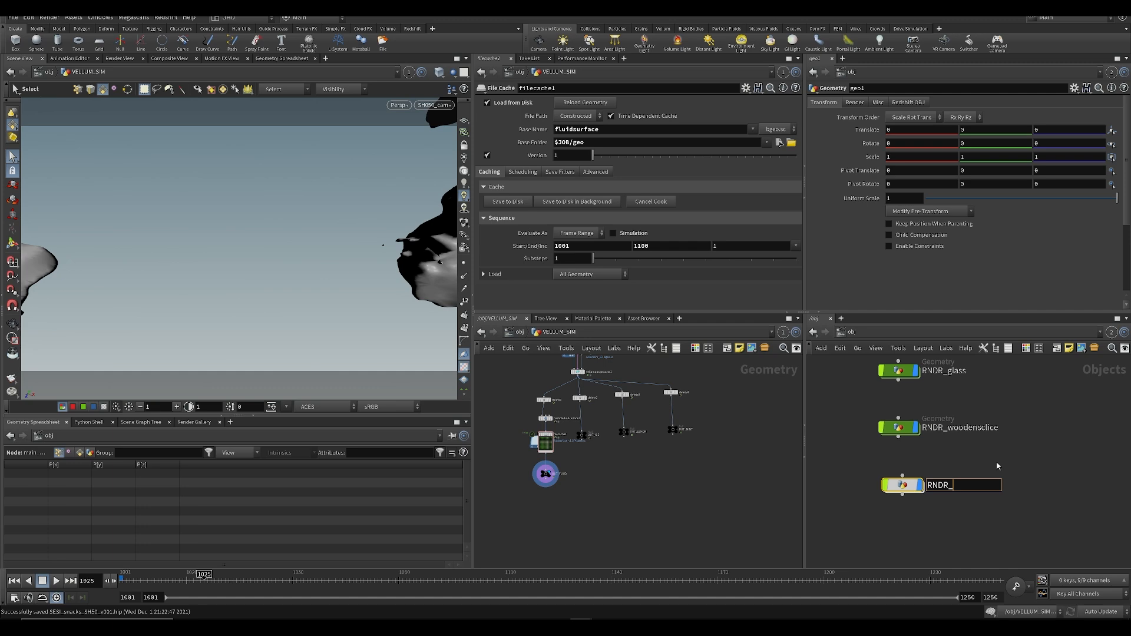
key(Return)
key(ctrl+s)
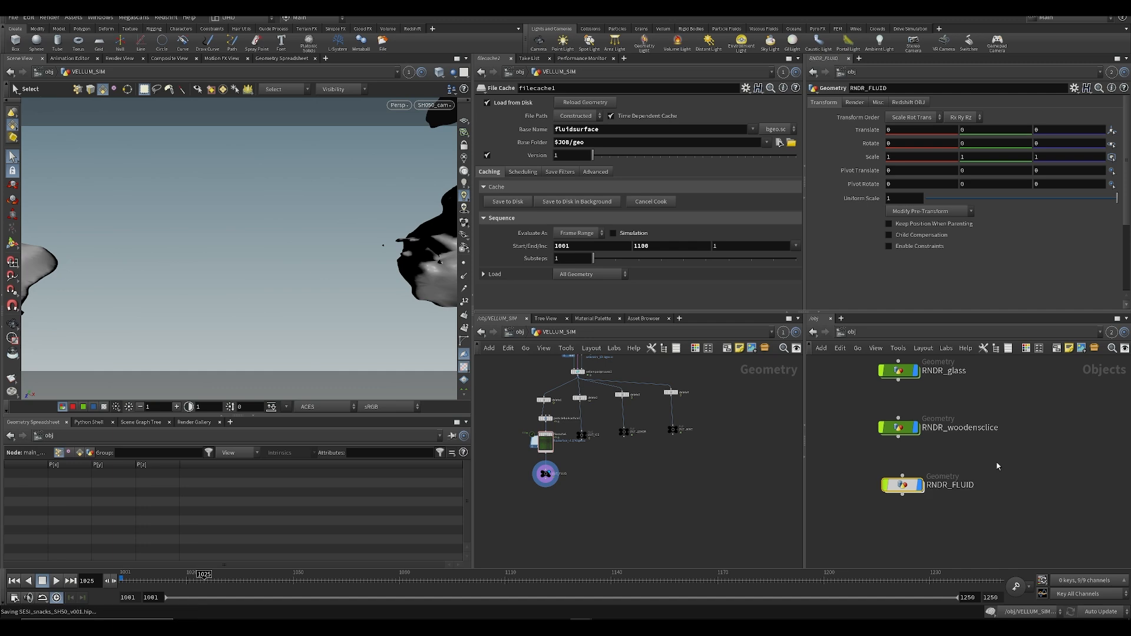
Step: Inside RNDR_FLUID, add an Object Merge that references OUT_FLUID from VELLUM_SIM, and return to object level
double_click(903, 484)
key(Tab)
text(obj)
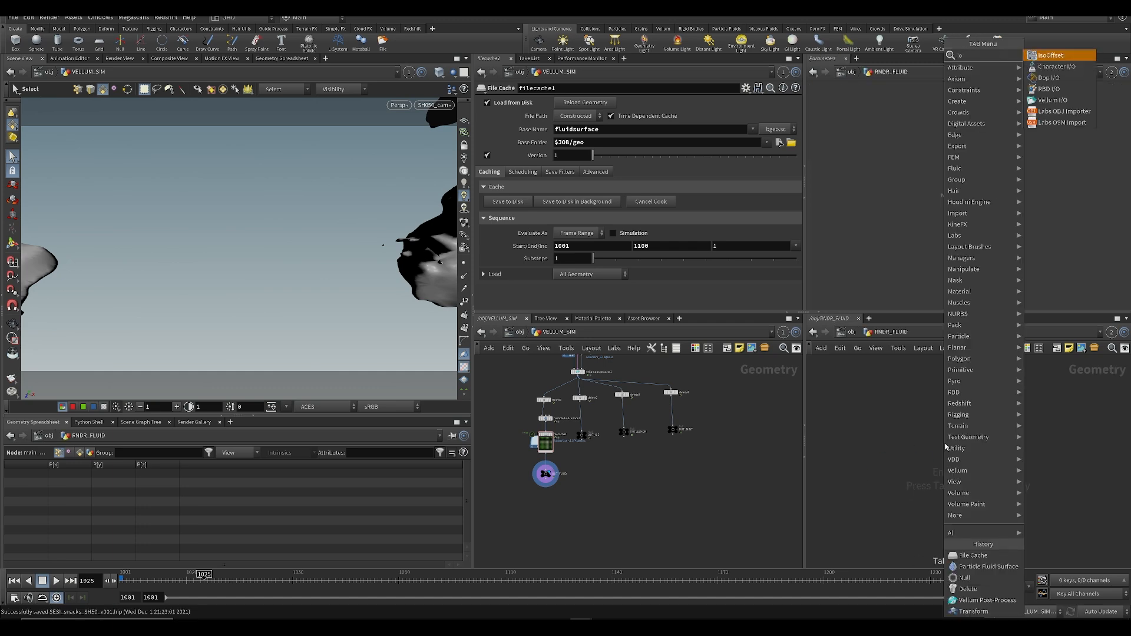
key(Return)
key(Return)
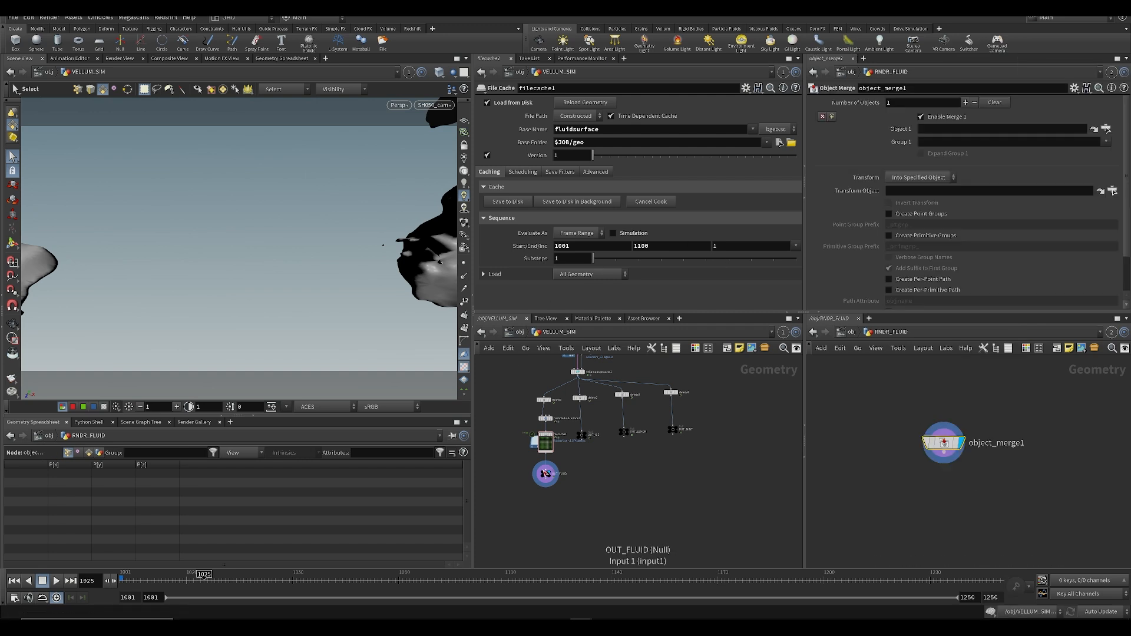
drag(544, 477, 802, 202)
drag(925, 134, 925, 135)
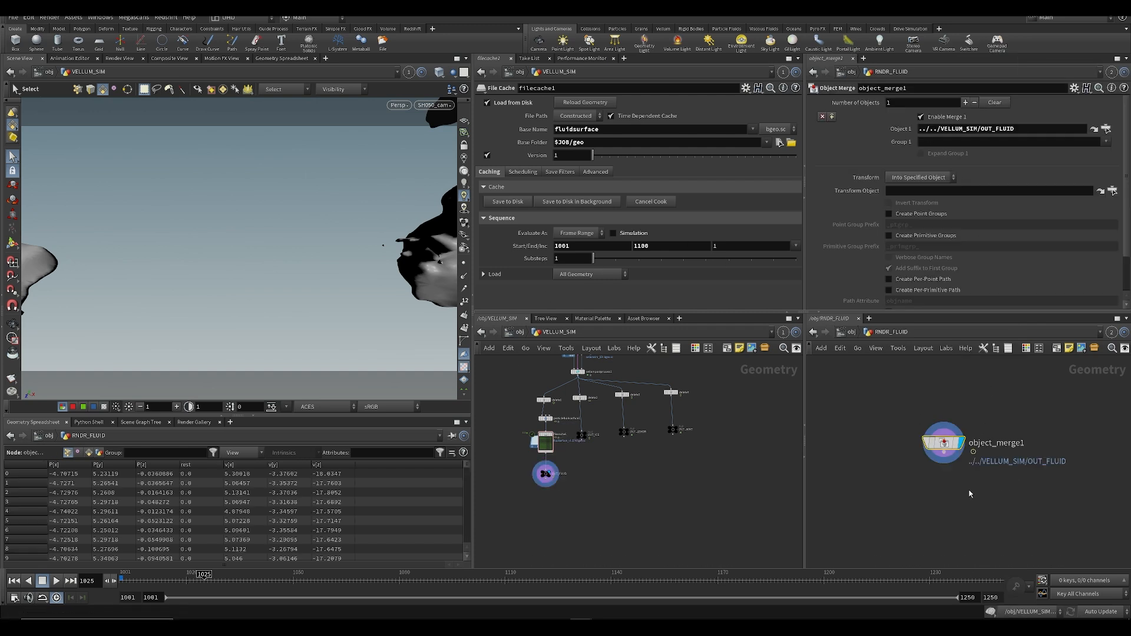
key(u)
Step: Duplicate RNDR_FLUID, place the copy below it, and rename it RNDR_ICE
drag(918, 534, 938, 475)
middle_drag(900, 527, 881, 451)
key(ctrl+c)
key(ctrl+v)
drag(890, 409, 880, 465)
double_click(938, 467)
key(BackSpace)
text(ICE)
key(Return)
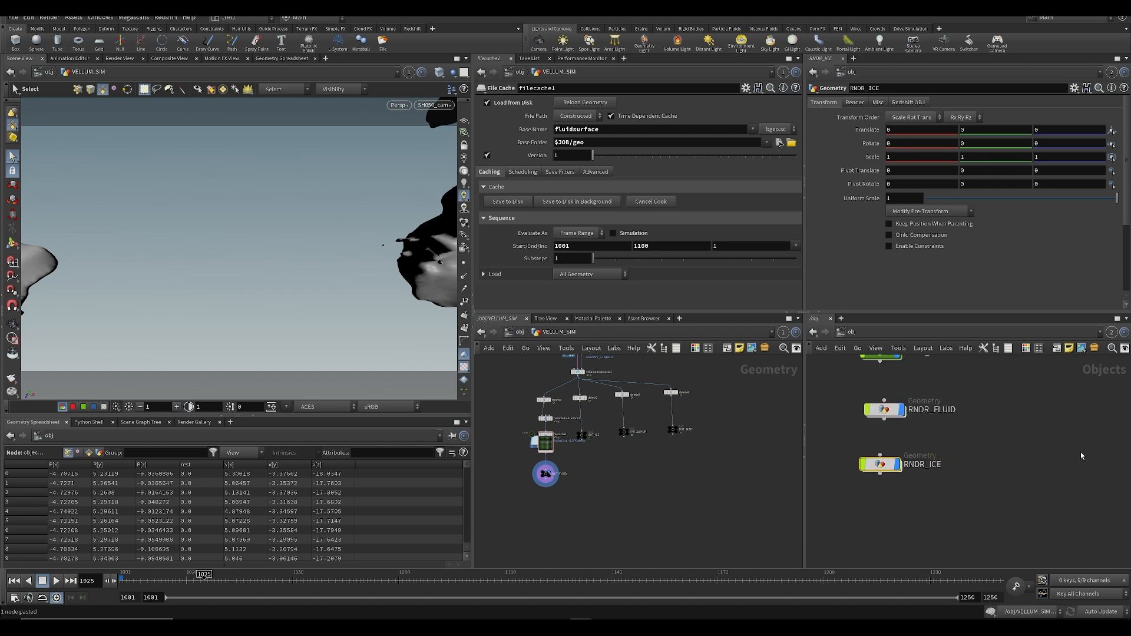
Step: Point the Object Merge inside RNDR_ICE to OUT_ICE from VELLUM_SIM and return to object level
double_click(881, 464)
drag(585, 438, 902, 151)
drag(966, 133, 967, 132)
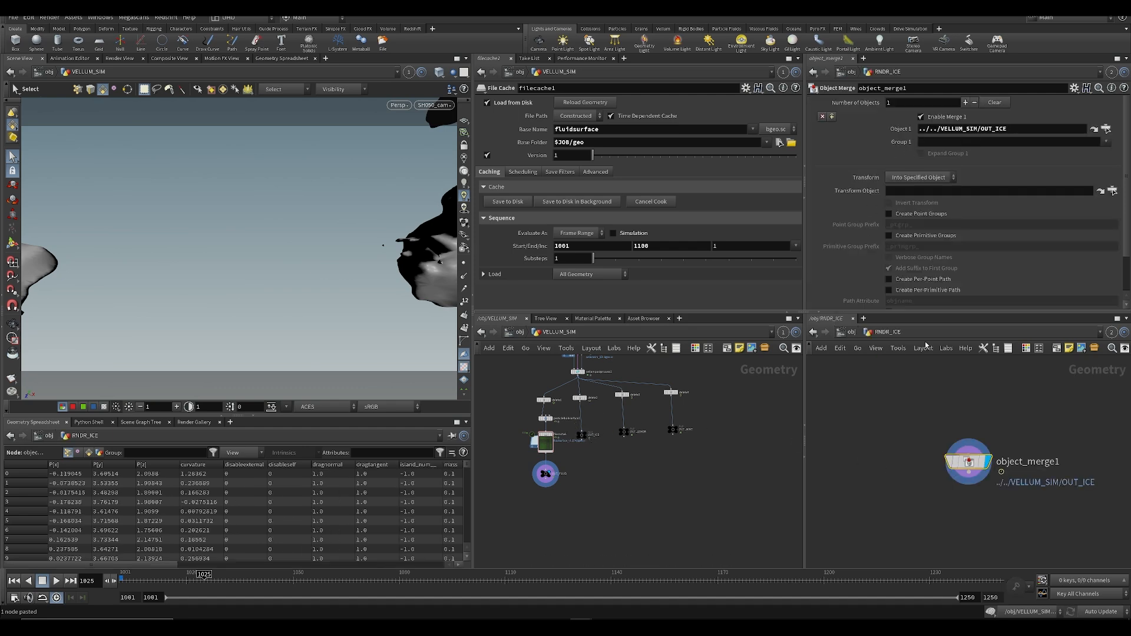
click(893, 514)
middle_drag(901, 493, 887, 472)
key(u)
Step: Duplicate RNDR_ICE, rename the copy RNDR_LEMONS, and save the scene
drag(859, 520, 1110, 516)
key(ctrl+c)
key(ctrl+v)
double_click(888, 522)
key(u)
scroll(951, 513, up, 1)
double_click(942, 521)
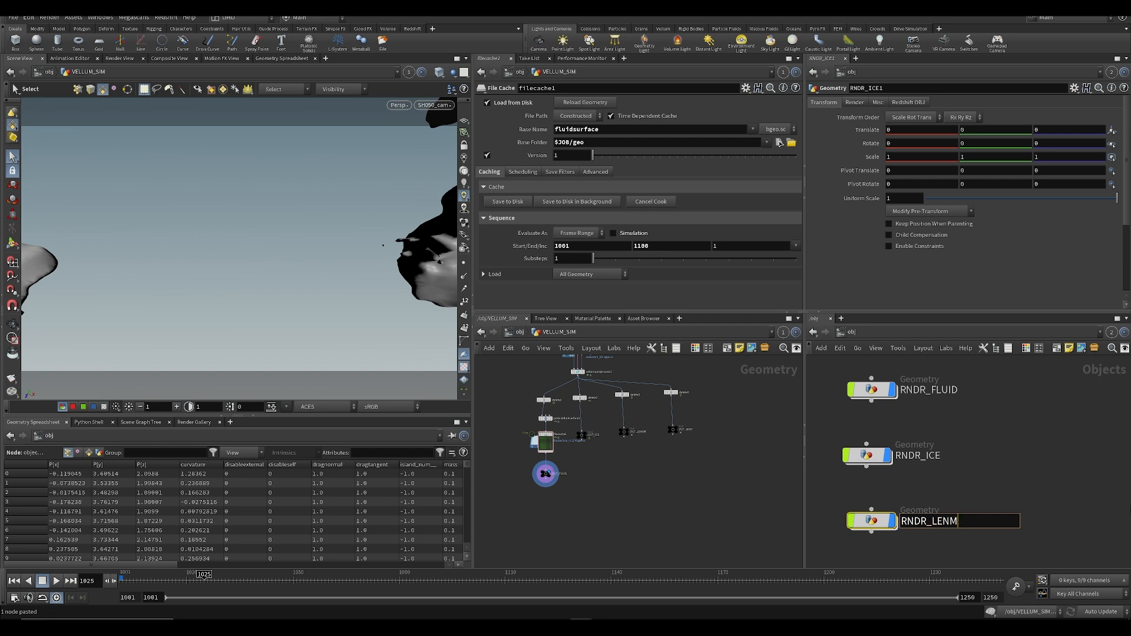
key(Return)
key(ctrl+s)
Step: Point the Object Merge inside RNDR_LEMONS to OUT_LEMON from VELLUM_SIM and return to object level
key(i)
drag(625, 434, 937, 131)
middle_drag(911, 430, 876, 405)
scroll(943, 452, down, 1)
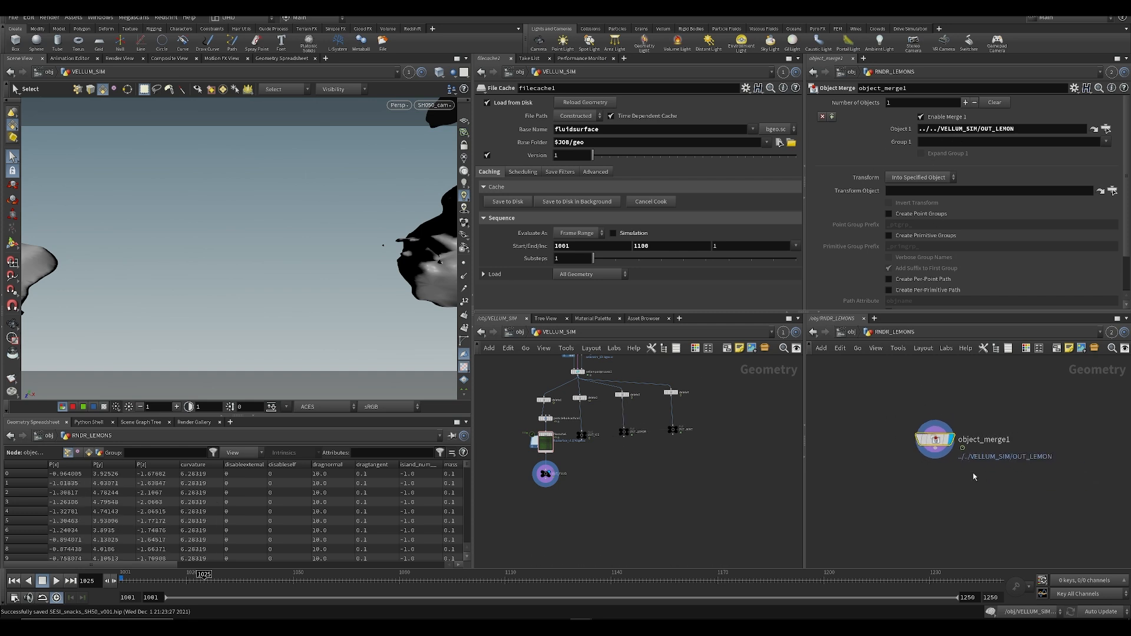
key(u)
Step: Duplicate RNDR_LEMONS, rename the copy RNDR_LEAFS, and save the scene
scroll(889, 483, down, 1)
key(ctrl+c)
key(ctrl+v)
double_click(937, 484)
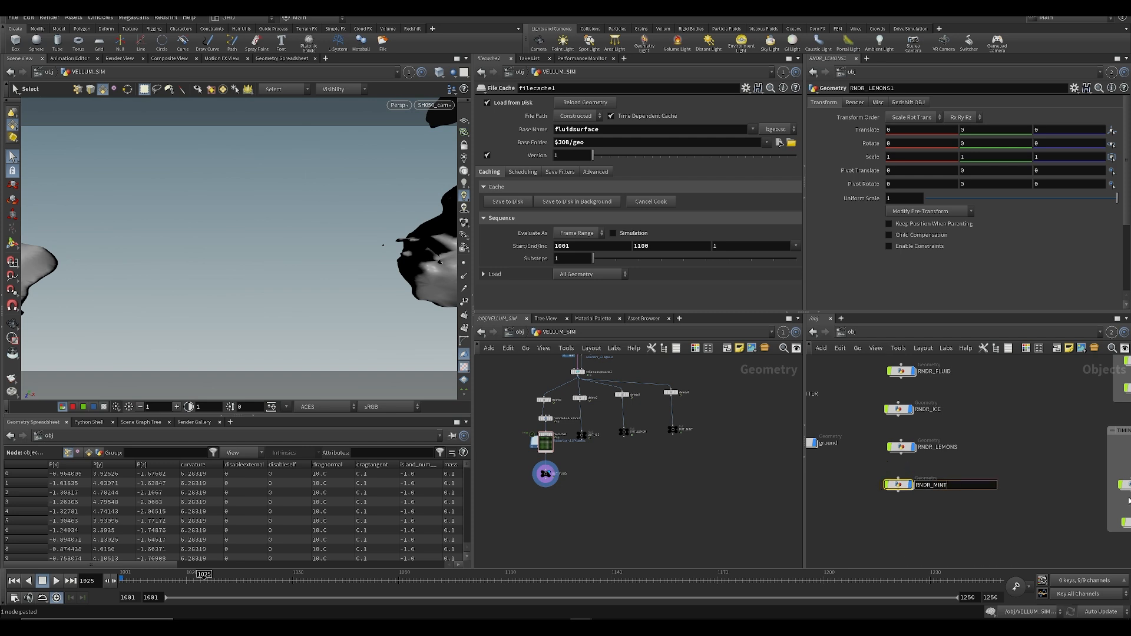
key(Return)
key(ctrl+s)
Step: Point the Object Merge inside RNDR_LEAFS to OUT_MINT from VELLUM_SIM and return to object level
double_click(899, 485)
drag(680, 429, 937, 153)
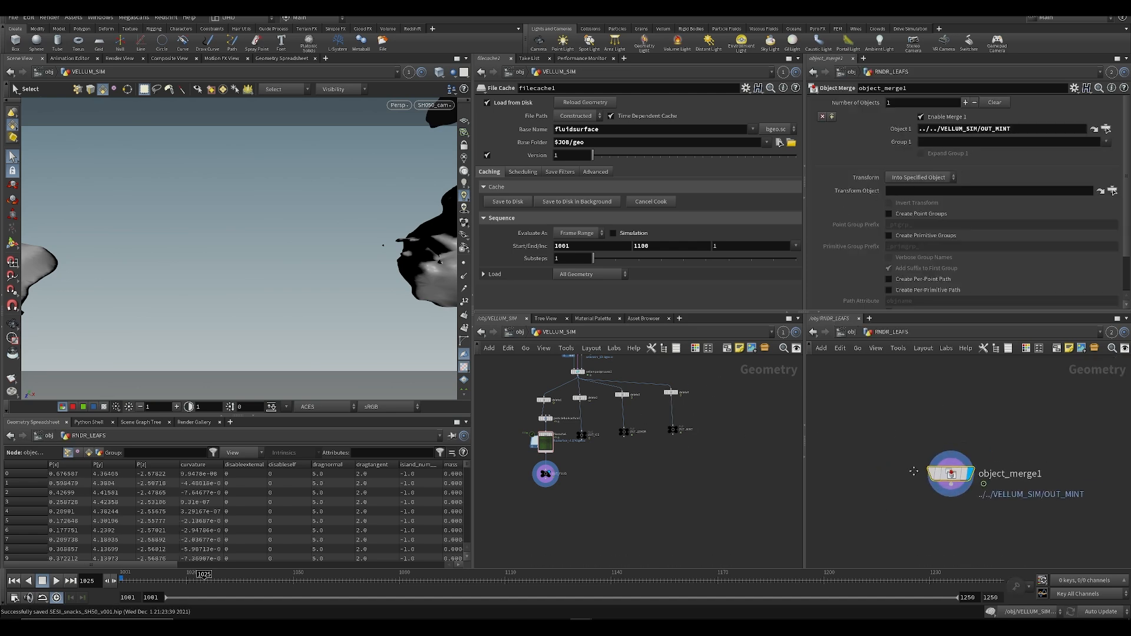
key(u)
Step: Color the fluid, ice, lemons and leafs render nodes green
drag(897, 406, 897, 405)
key(c)
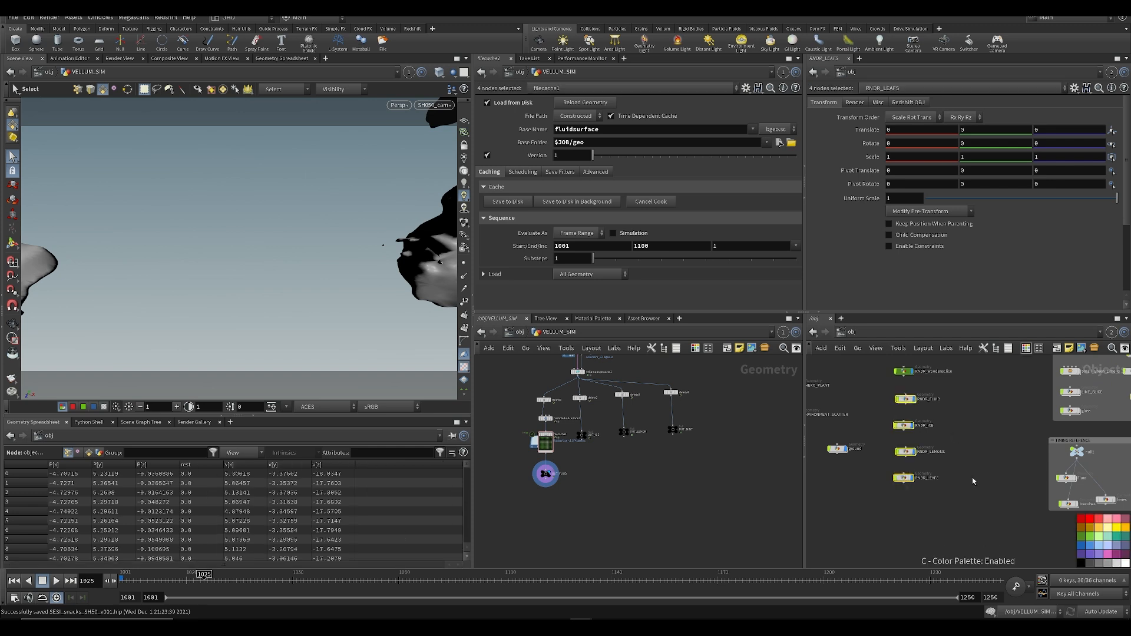
click(1083, 539)
key(c)
middle_drag(969, 532, 966, 565)
Step: Lay out all six RNDR nodes automatically and enclose them in a network box
drag(966, 566, 892, 374)
key(l)
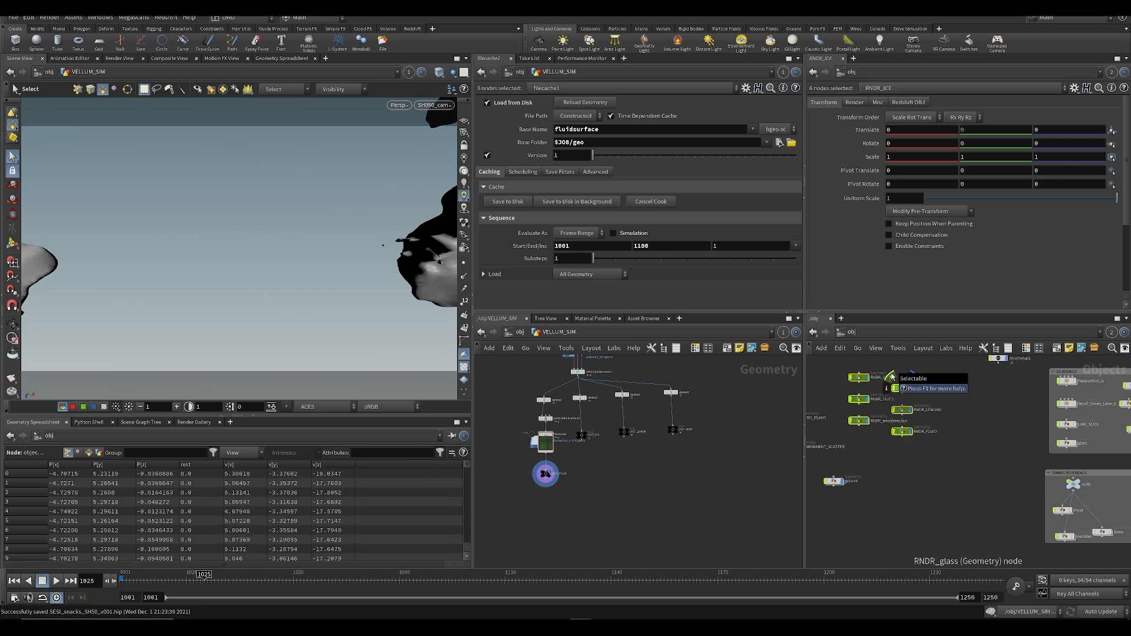
scroll(1003, 471, down, 3)
middle_drag(1002, 471, 1019, 503)
drag(971, 492, 889, 447)
key(shift+o)
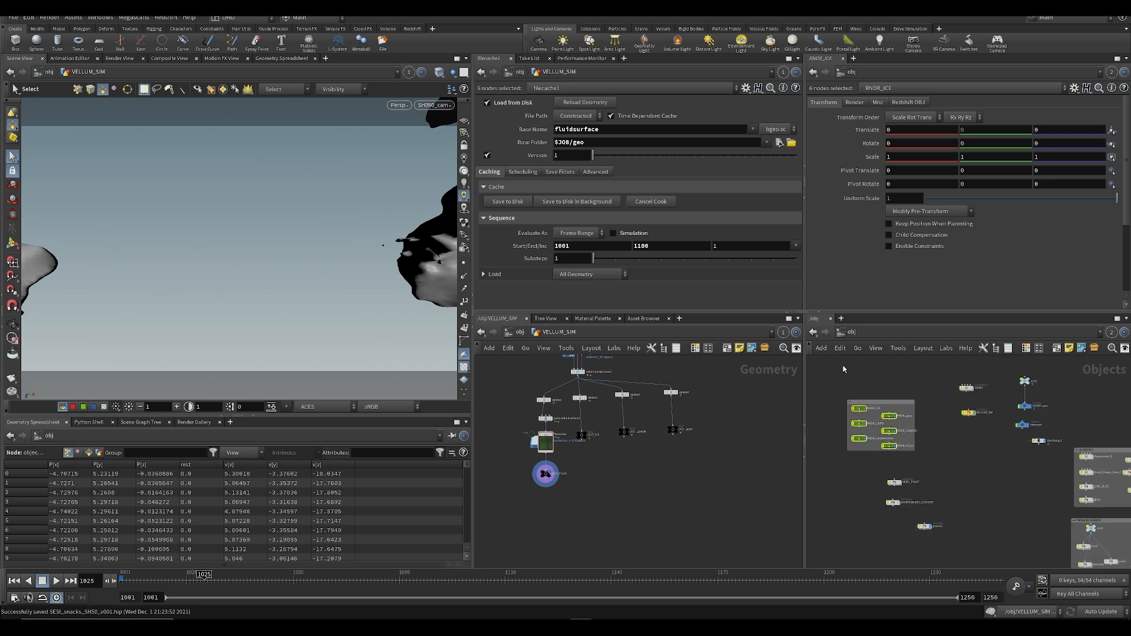
Step: Title the network box around the RNDR nodes RENDERNODES and save the scene
scroll(843, 365, up, 4)
double_click(921, 443)
text(RENDERNODES)
key(Return)
key(ctrl+s)
scroll(964, 403, down, 3)
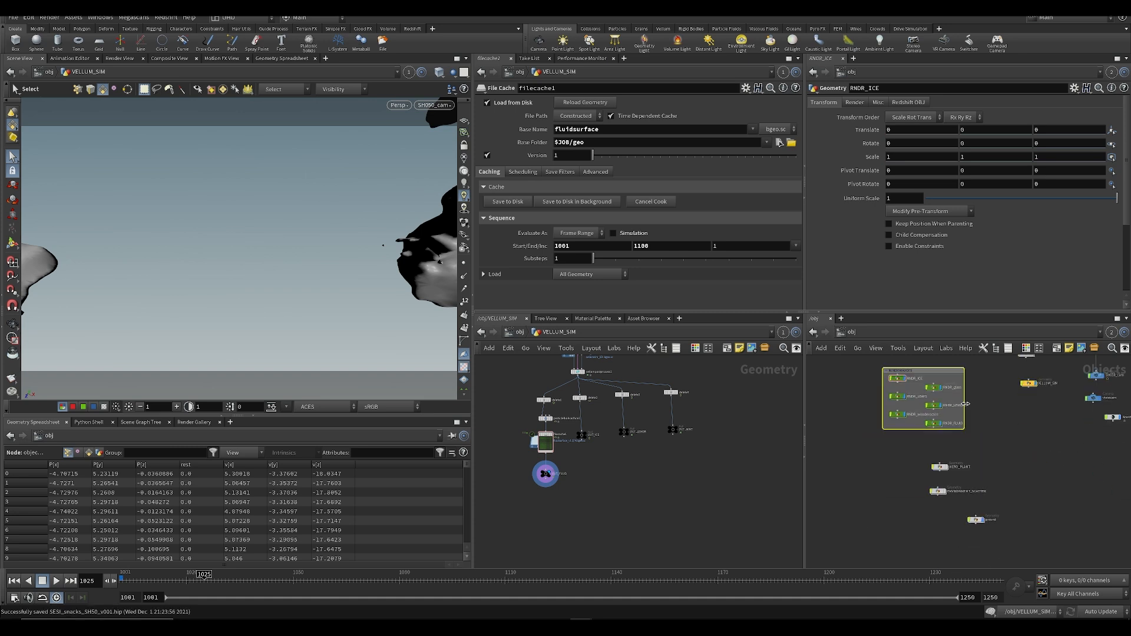
click(1003, 453)
middle_drag(1003, 454, 980, 436)
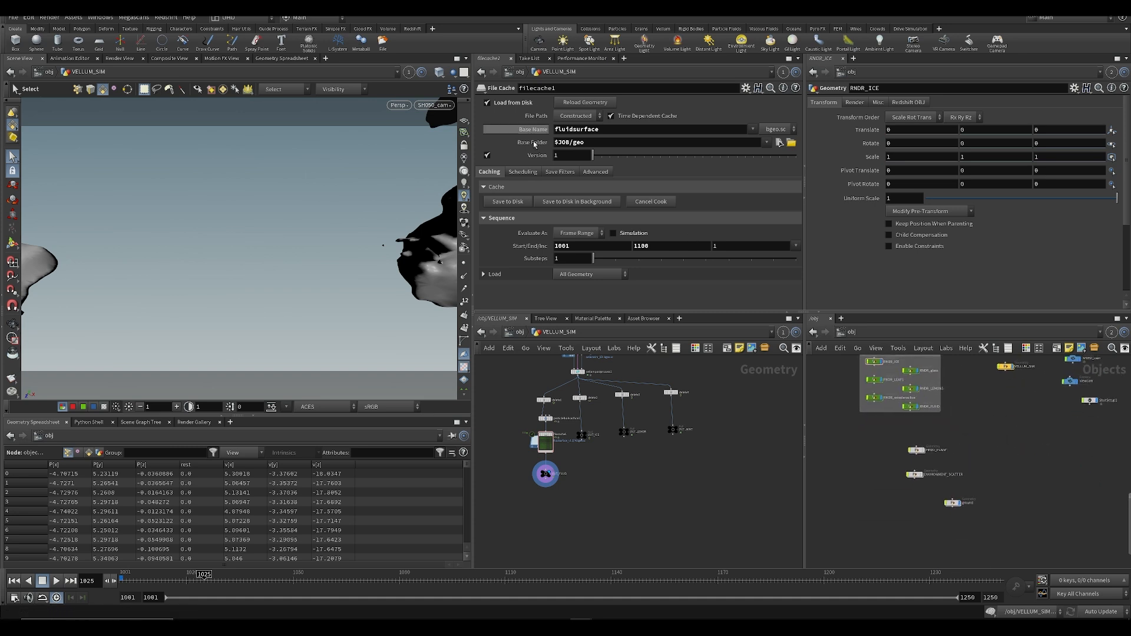
Step: Return to object level at frame 1022, move the ENVIRONMENT_SCATTER node farther from HERO_PLANT, and save the scene
click(519, 333)
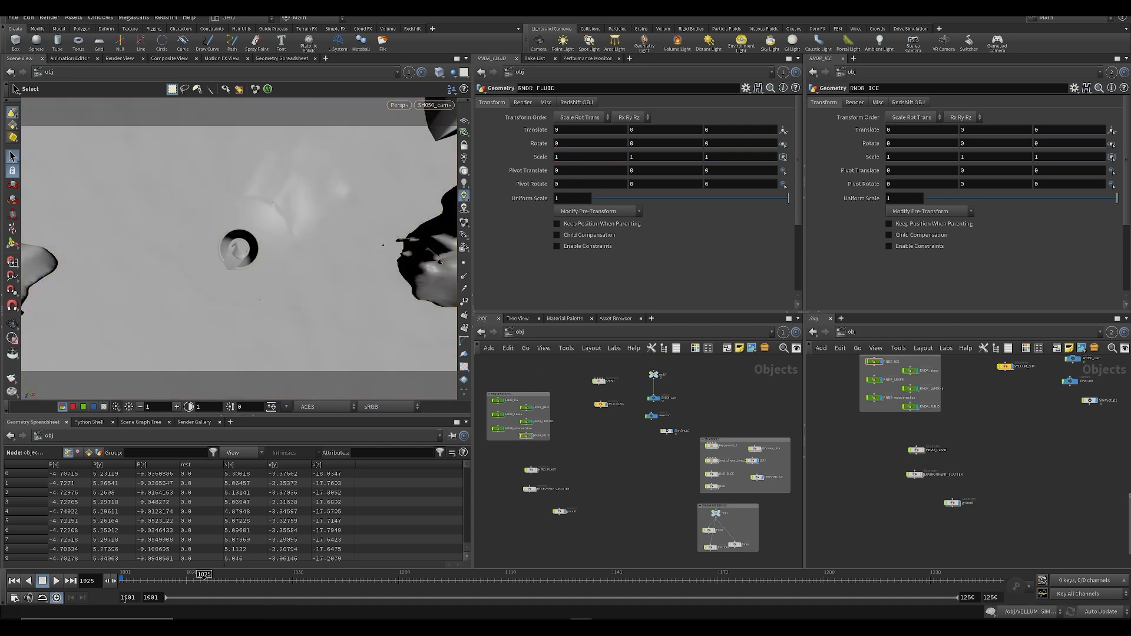
drag(145, 585, 193, 585)
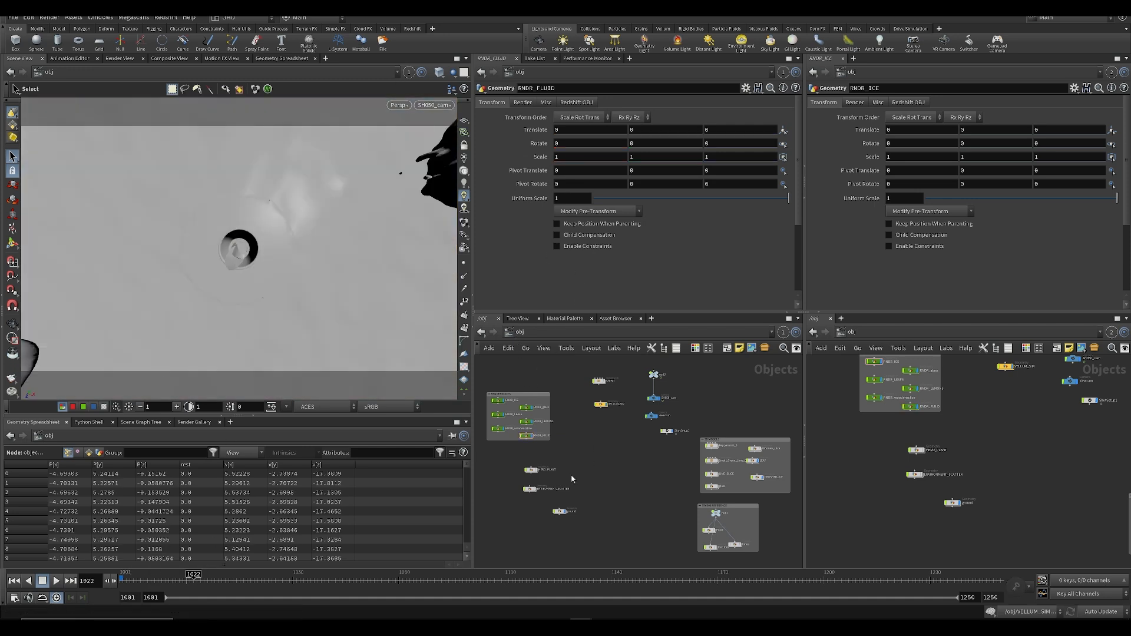
middle_drag(496, 457, 605, 498)
scroll(573, 472, up, 4)
scroll(605, 498, down, 1)
key(ctrl+s)
drag(649, 521, 643, 545)
middle_drag(639, 541, 618, 481)
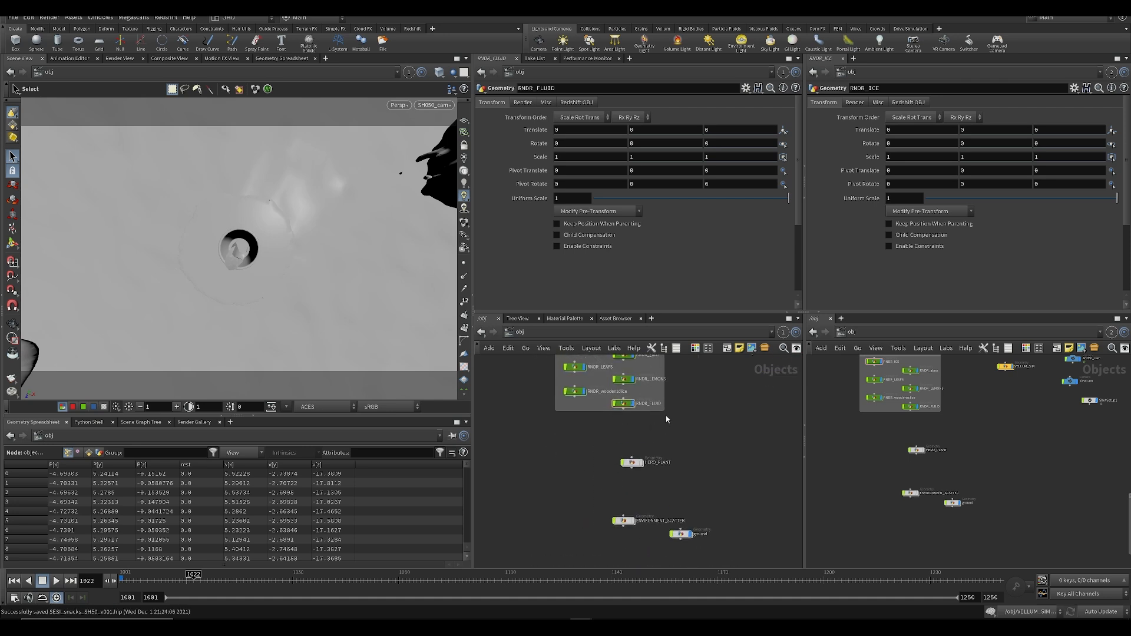
Step: Enlarge the RENDERNODES network box and add a Geometry node inside it named RNDR_ENV_PLANTS
drag(663, 415, 707, 427)
key(Tab)
mouse_move(625, 358)
click(676, 285)
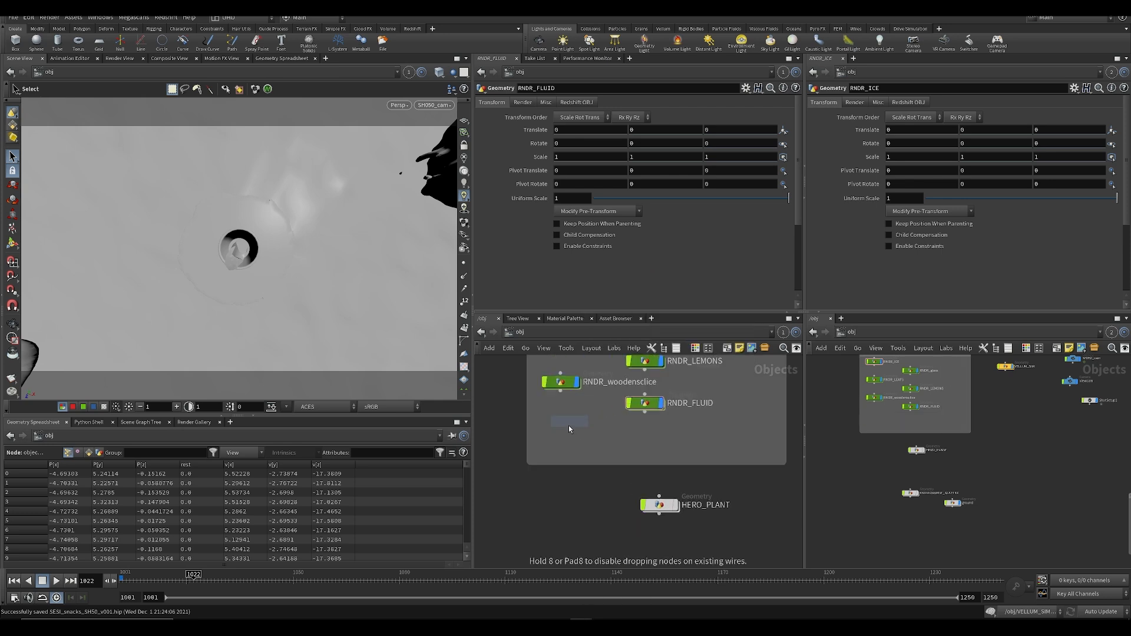
click(570, 437)
double_click(601, 440)
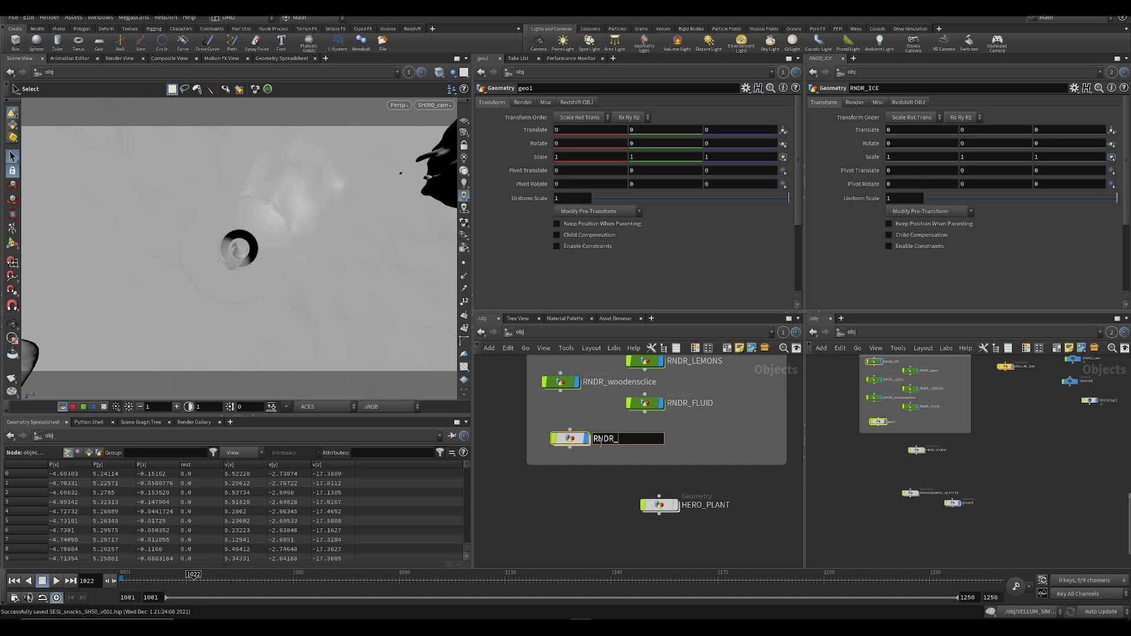
text(RNDR_ENV_PLANTS)
key(Return)
Step: Inside ENVIRONMENT_SCATTER, add a displayed Null after the final transform1 node
scroll(614, 438, down, 3)
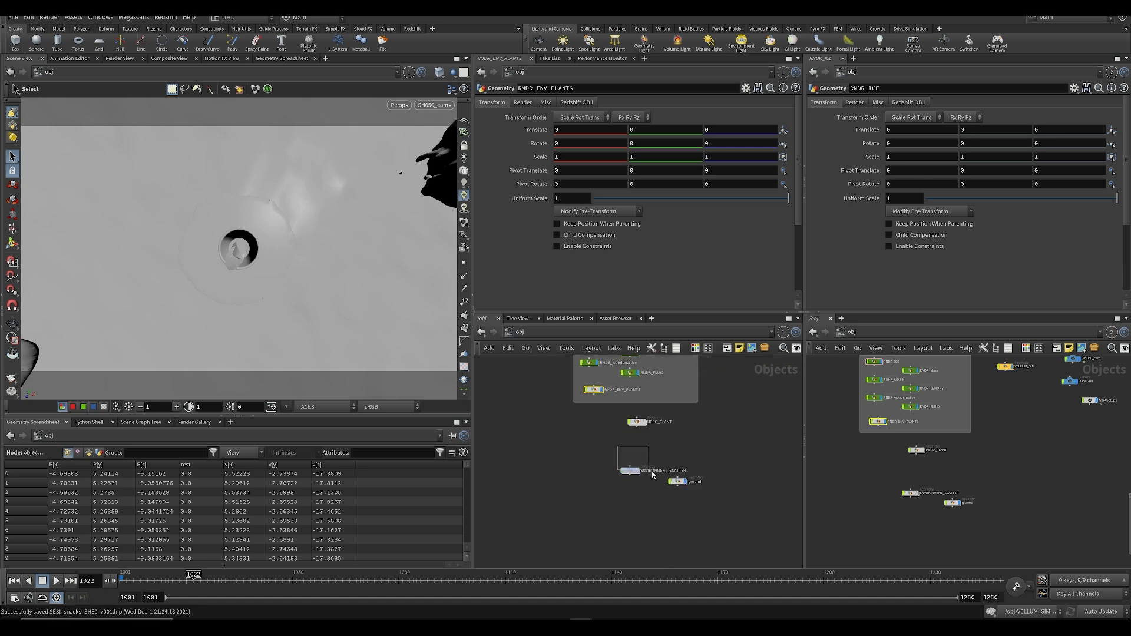
drag(650, 473, 651, 476)
double_click(628, 471)
middle_drag(611, 509, 579, 425)
drag(582, 461, 623, 486)
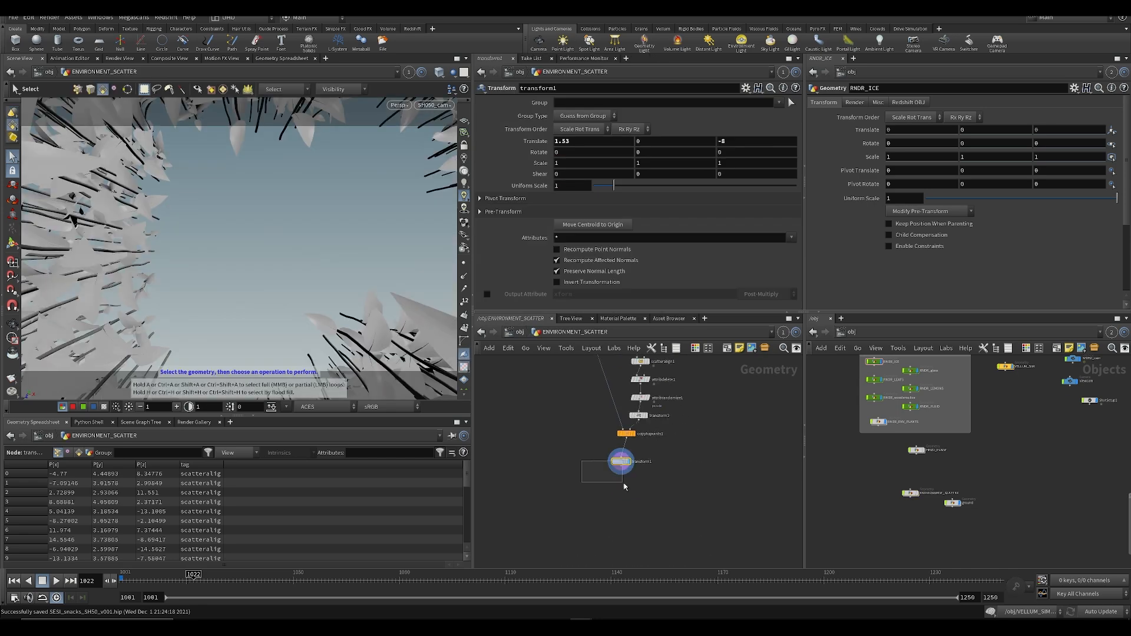
key(Tab)
text(null)
key(Return)
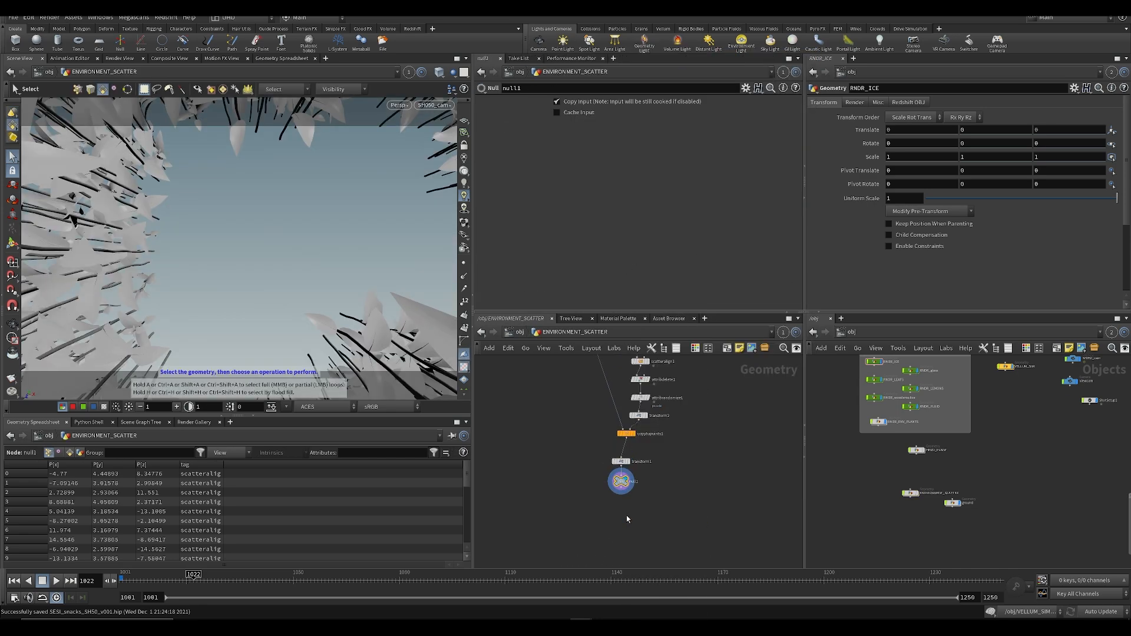
Step: Rename the new null OUT, lay out the network automatically, and save the scene
double_click(639, 469)
text(OUT)
key(Return)
key(l)
key(ctrl+s)
Step: Insert a File Cache between transform1 and OUT and set its base name to env_plants
key(Tab)
text(filec)
key(Return)
click(606, 472)
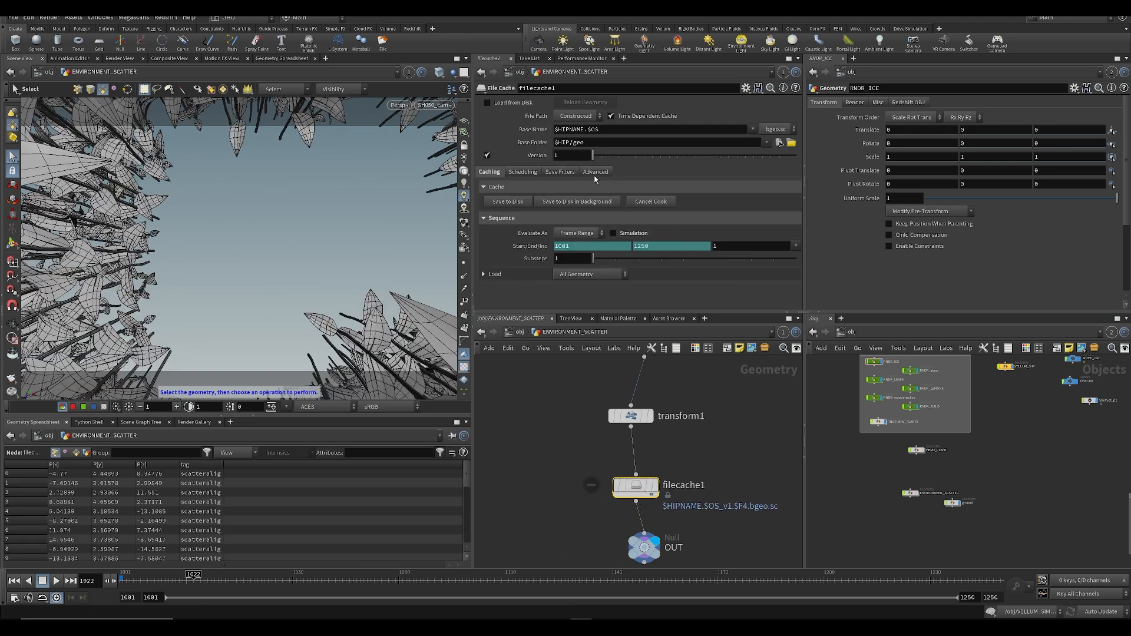
drag(610, 134, 455, 140)
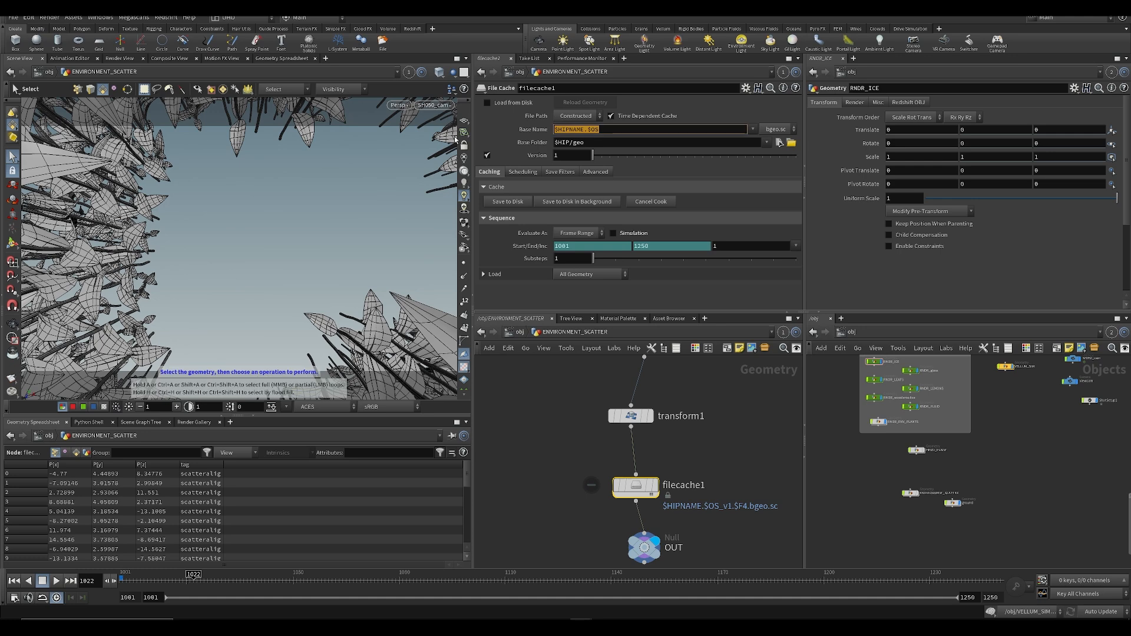
text(env_pla)
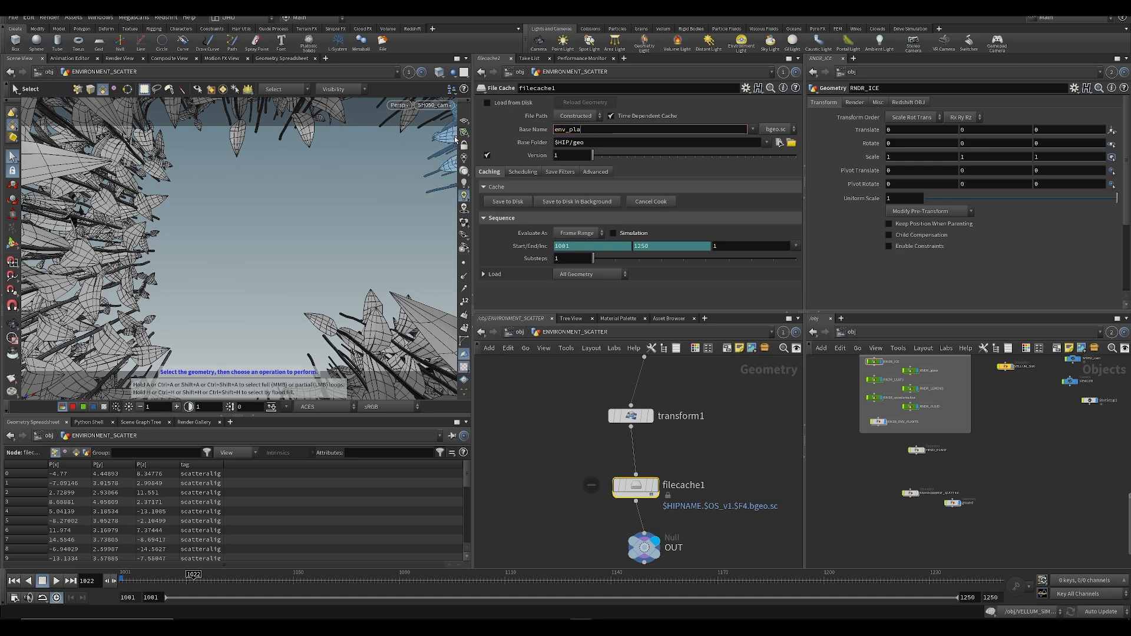
text(ns)
key(ctrl+s)
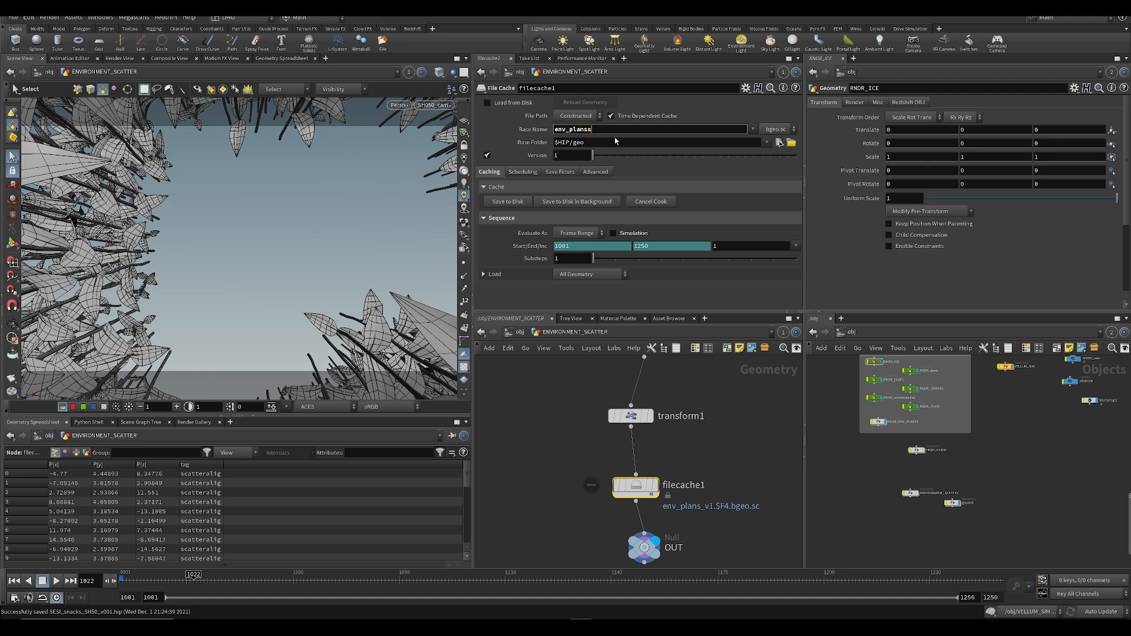
text(s)
key(Return)
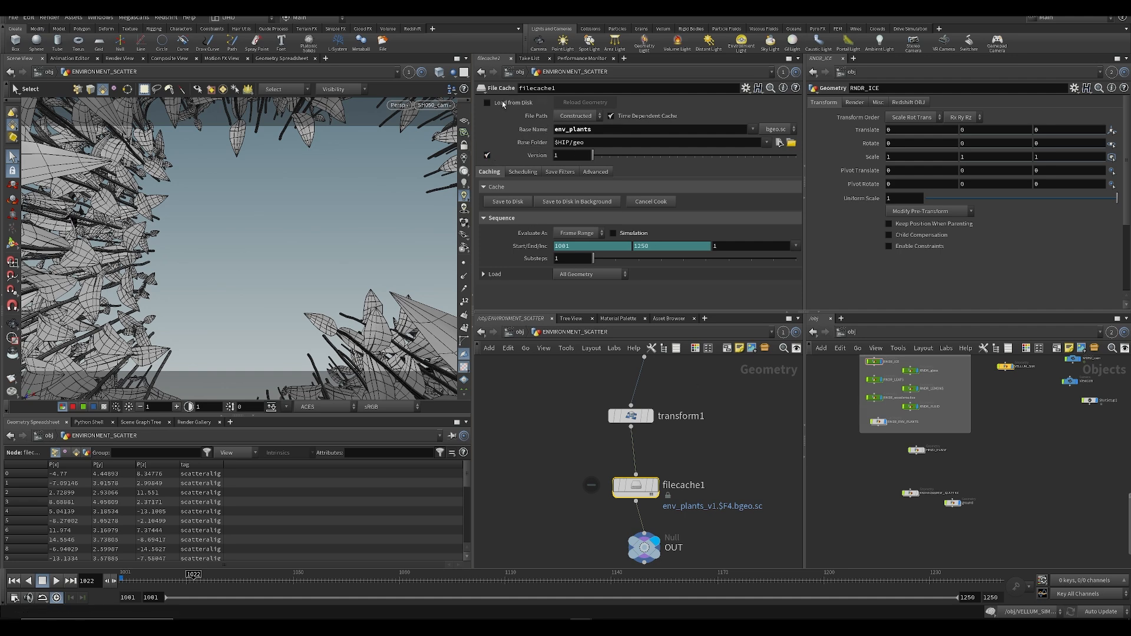
Step: Set the plant cache to Single Frame with Load from Disk and base folder $JOB/geo, and save it to disk
click(575, 244)
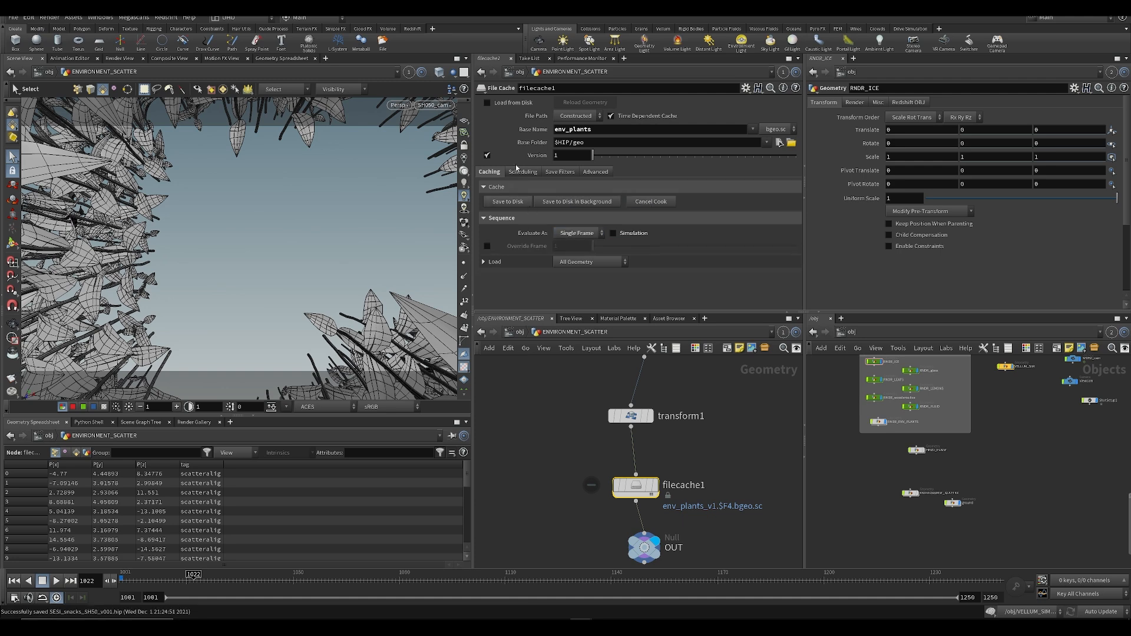
click(487, 103)
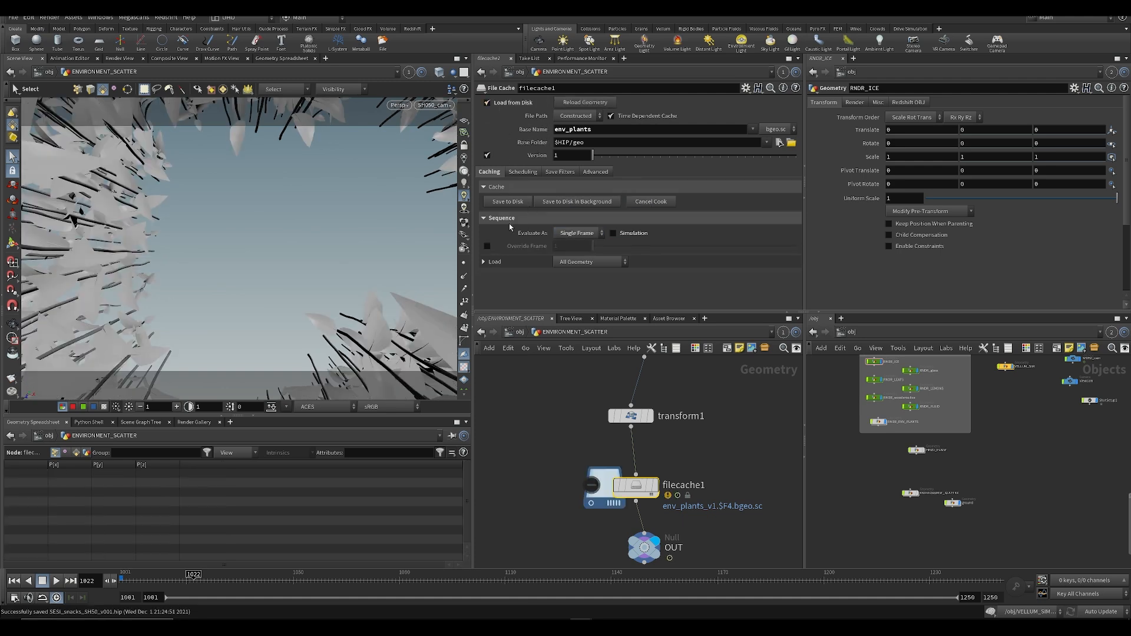
drag(569, 143, 553, 124)
text($JOB)
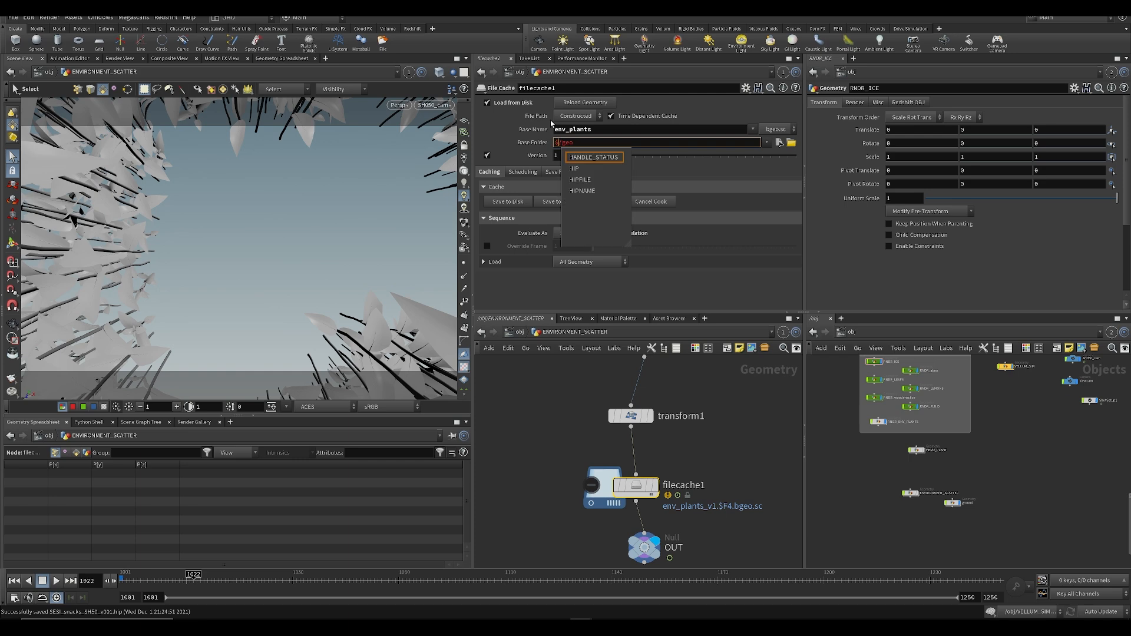
key(Return)
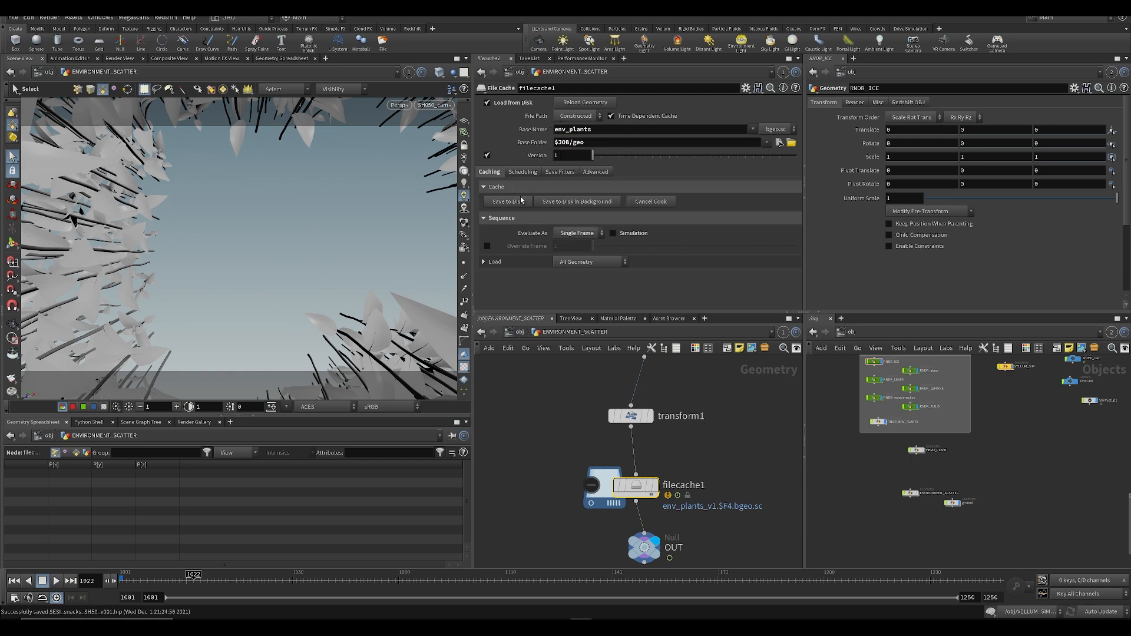
Step: Add an Object Merge inside RNDR_ENV_PLANTS that references /obj/ENVIRONMENT_SCATTER/OUT
middle_drag(551, 522, 553, 484)
drag(554, 488, 719, 570)
key(ctrl+c)
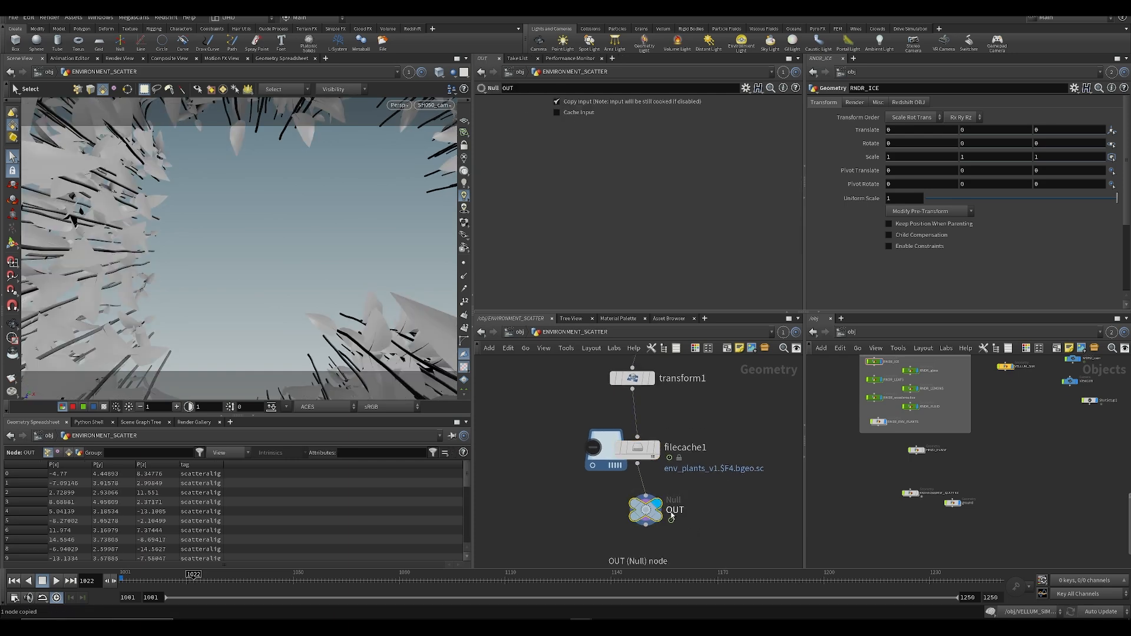
key(u)
double_click(612, 417)
key(Tab)
text(om)
key(Return)
click(621, 413)
click(610, 132)
key(Return)
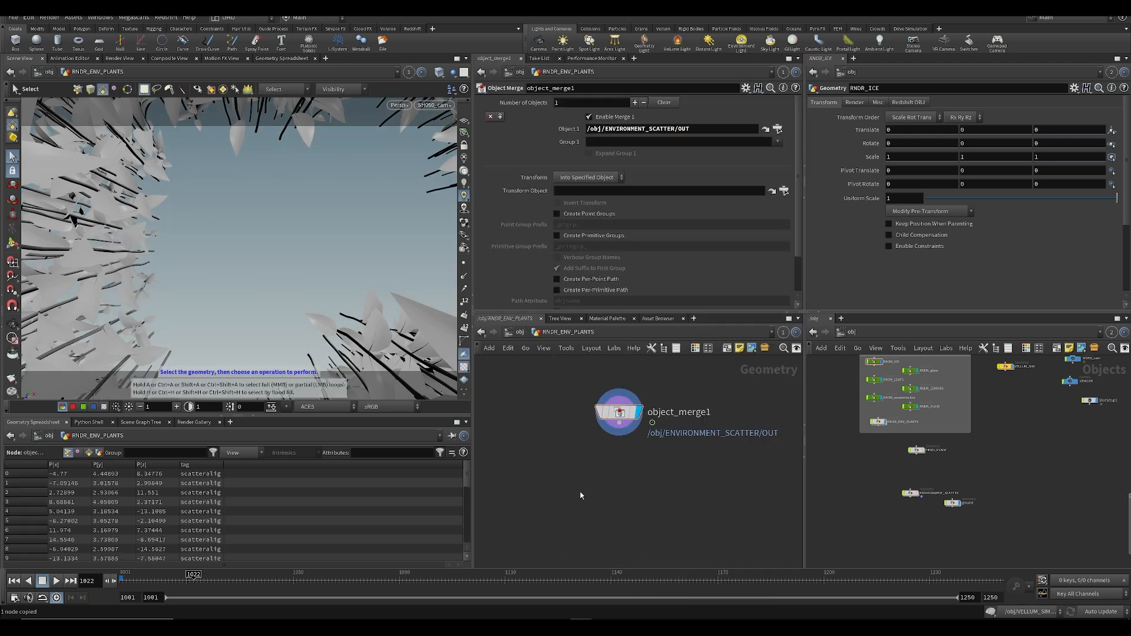
Step: Return to object level, save the scene, and color the RNDR_ENV_PLANTS node green
key(u)
click(581, 506)
middle_drag(588, 484, 588, 456)
key(ctrl+s)
drag(605, 391, 596, 391)
key(c)
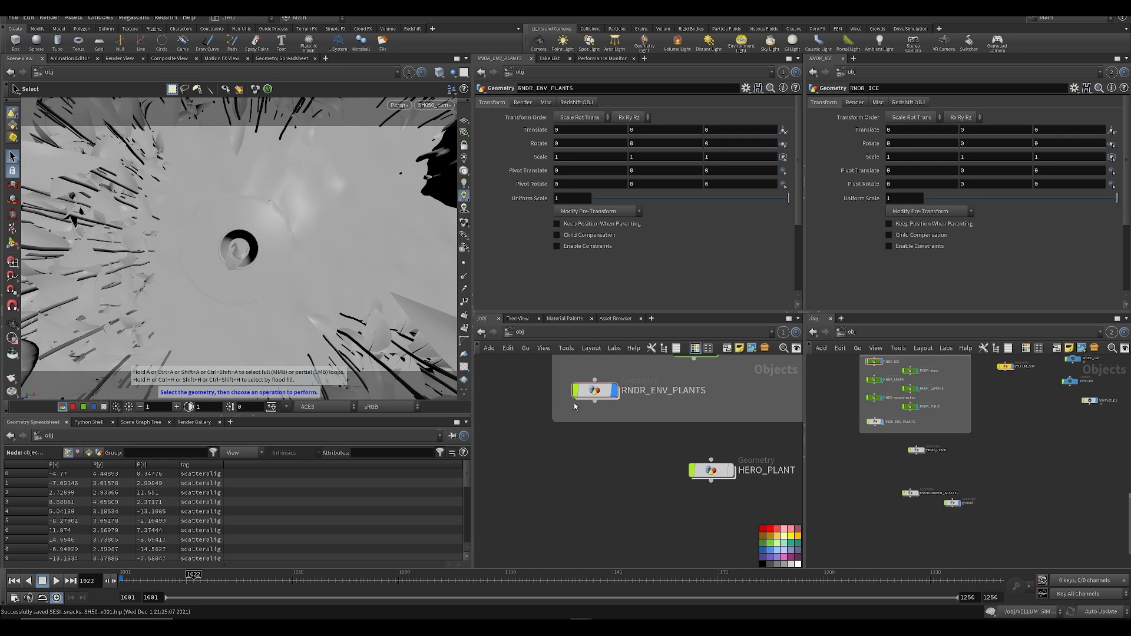
click(592, 389)
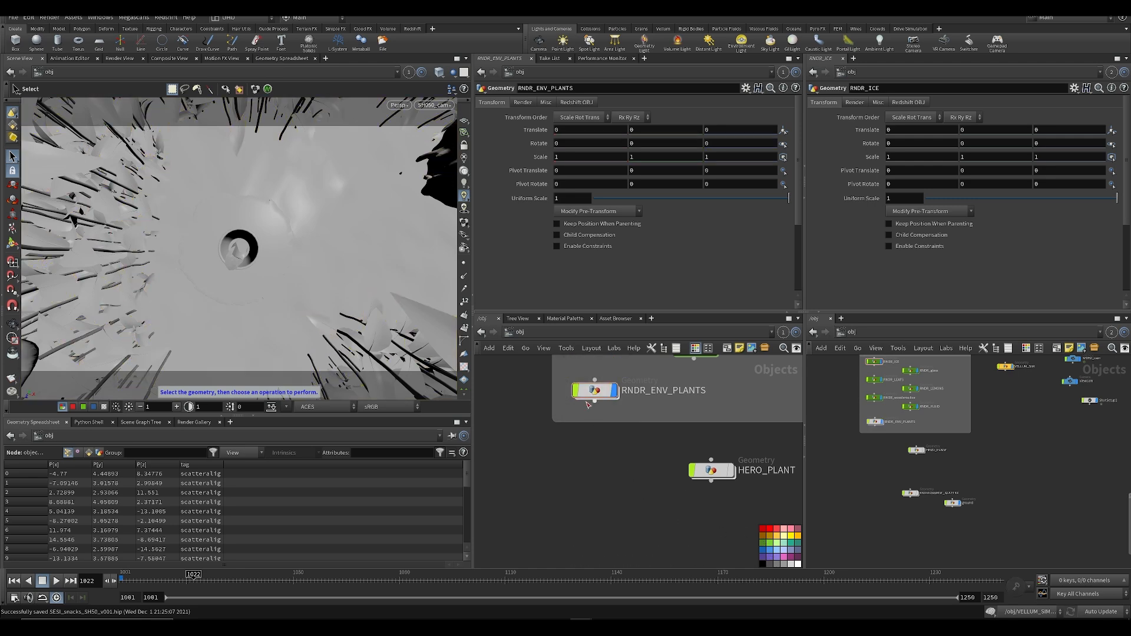
click(763, 544)
scroll(646, 508, down, 5)
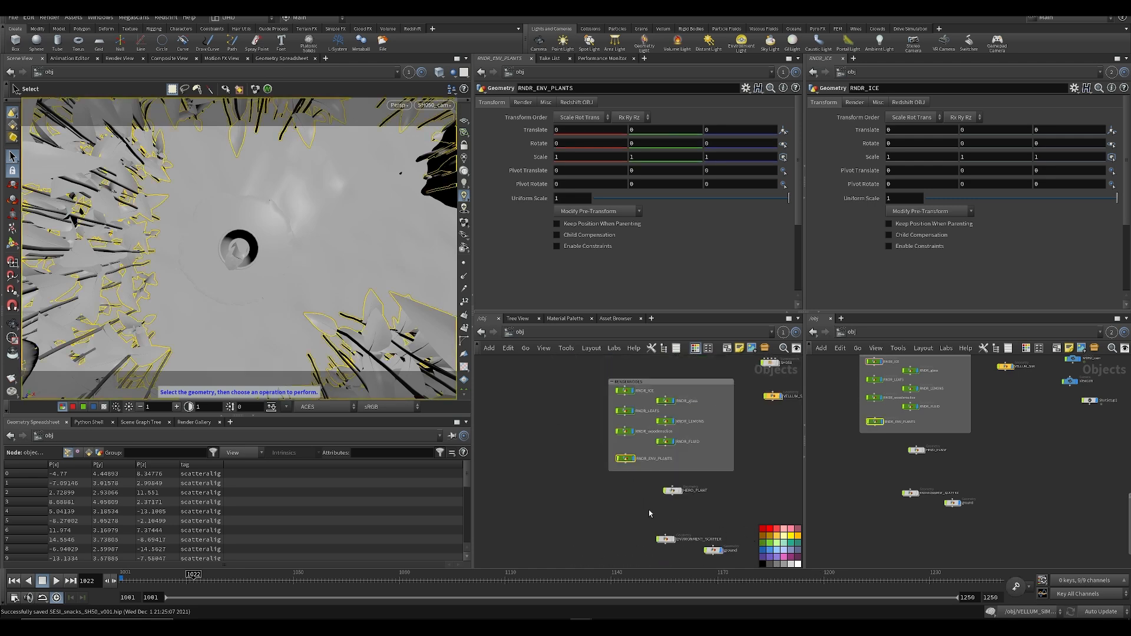
key(c)
Step: Move the ENVIRONMENT_SCATTER node level with the ground node and save the scene
middle_drag(647, 510, 600, 445)
key(ctrl+s)
drag(624, 476, 608, 486)
scroll(621, 480, up, 2)
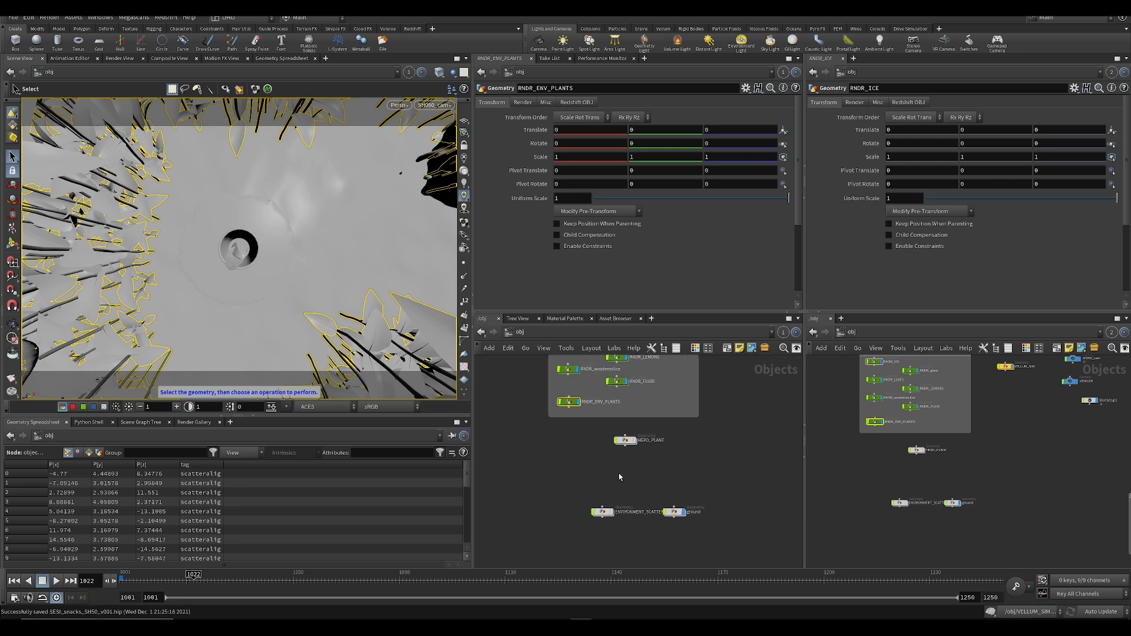
key(ctrl+s)
Step: Move the ground node into the RENDERNODES box beside RNDR_ENV_PLANTS and color it green
click(693, 507)
drag(681, 515, 630, 400)
scroll(629, 399, up, 3)
click(629, 399)
key(c)
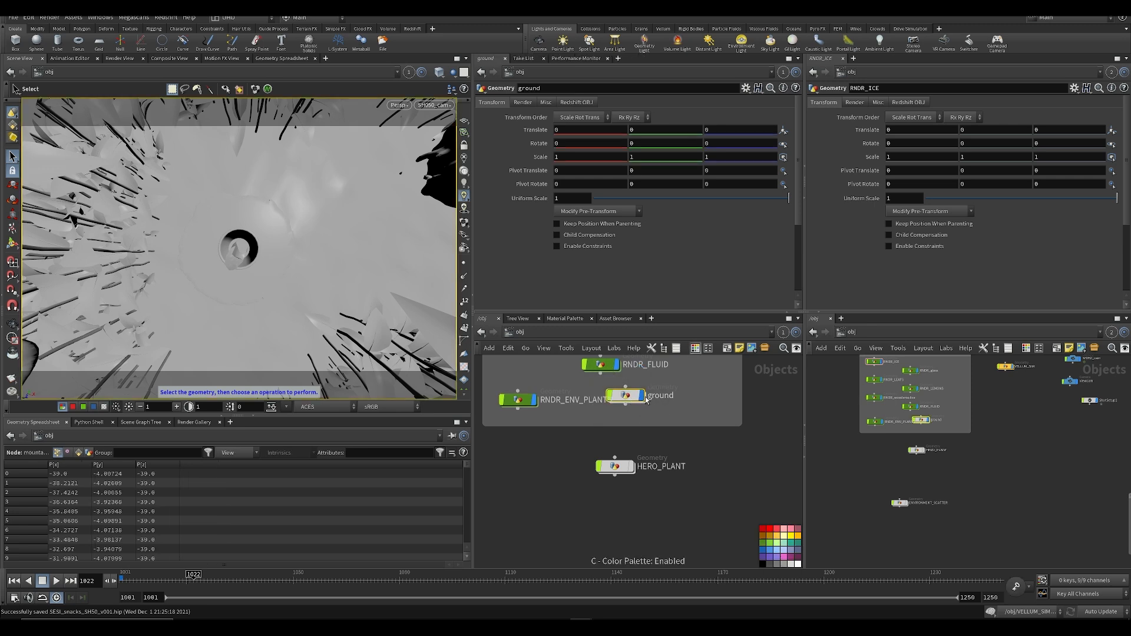
click(763, 547)
scroll(676, 487, down, 4)
Step: Place HERO_PLANT beside ENVIRONMENT_SCATTER and align the ground node under RNDR_FLUID
drag(648, 480, 678, 543)
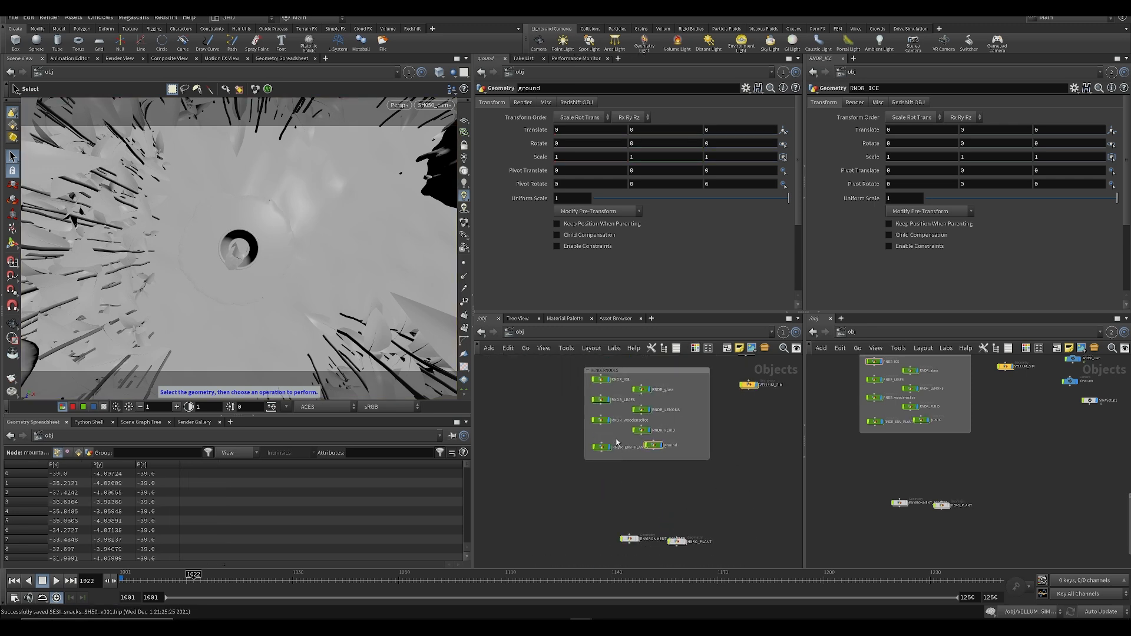
scroll(650, 427, up, 2)
drag(651, 459, 635, 466)
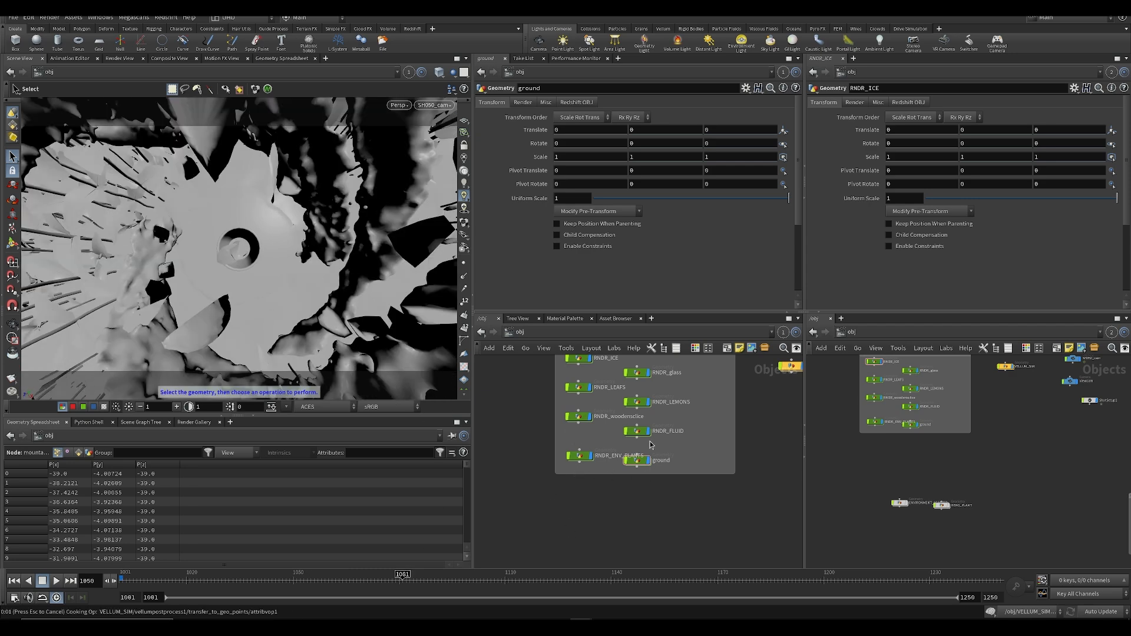
Step: Inside RNDR_FLUID, add a displayed Attribute Wrangle after the Object Merge
middle_drag(646, 392, 651, 421)
double_click(641, 461)
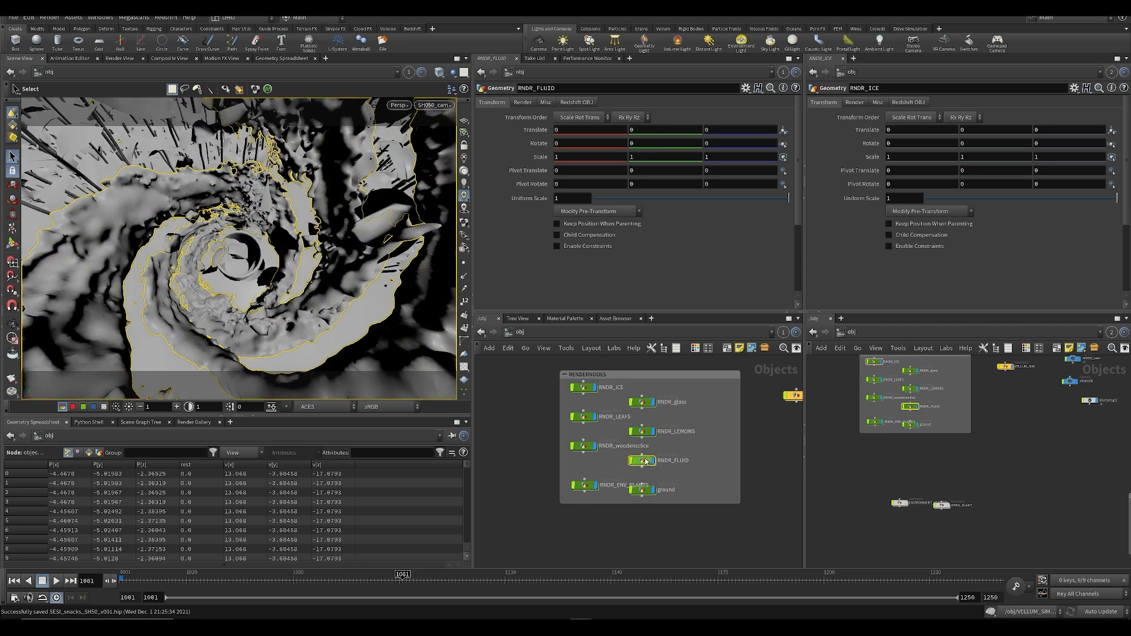
scroll(614, 515, up, 1)
middle_drag(628, 522, 607, 485)
key(Tab)
text(aw)
key(Return)
click(619, 472)
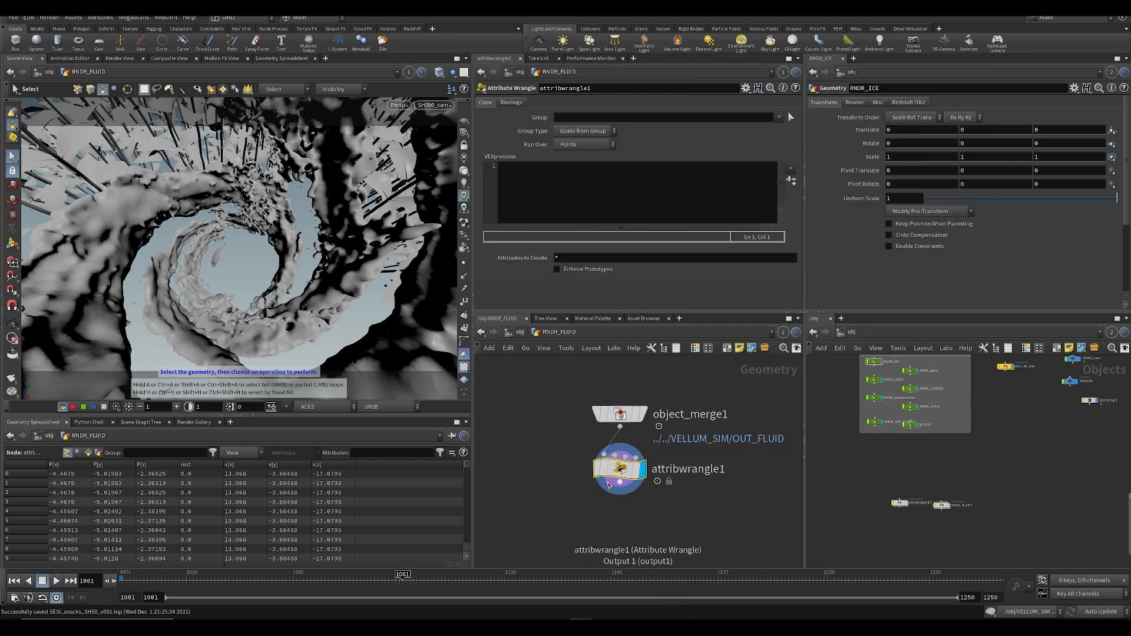
click(637, 198)
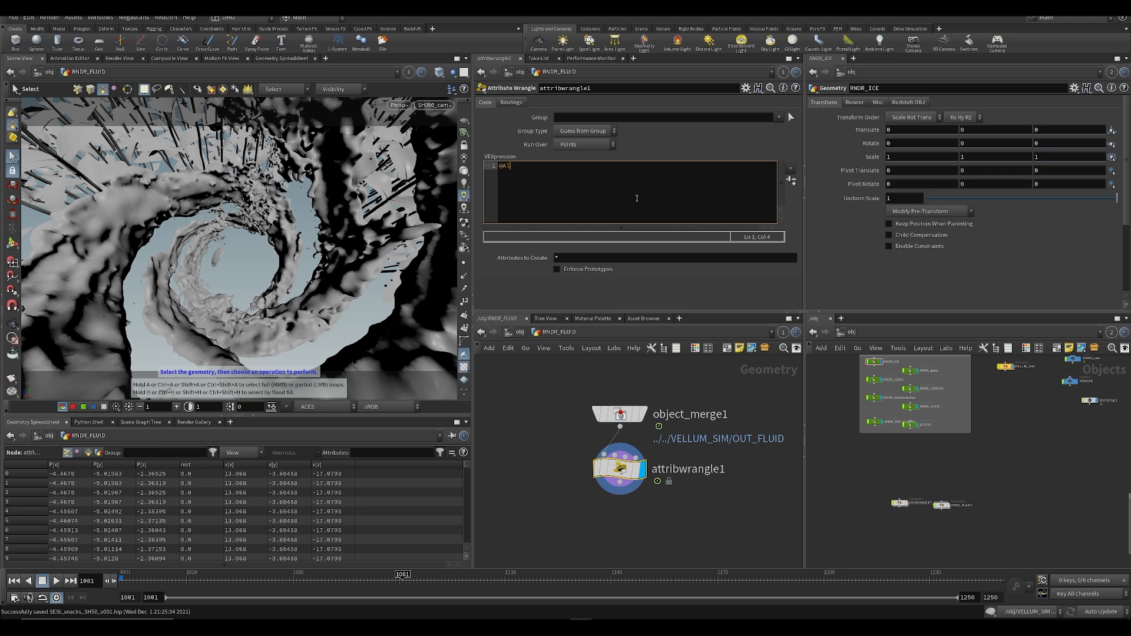
key(BackSpace)
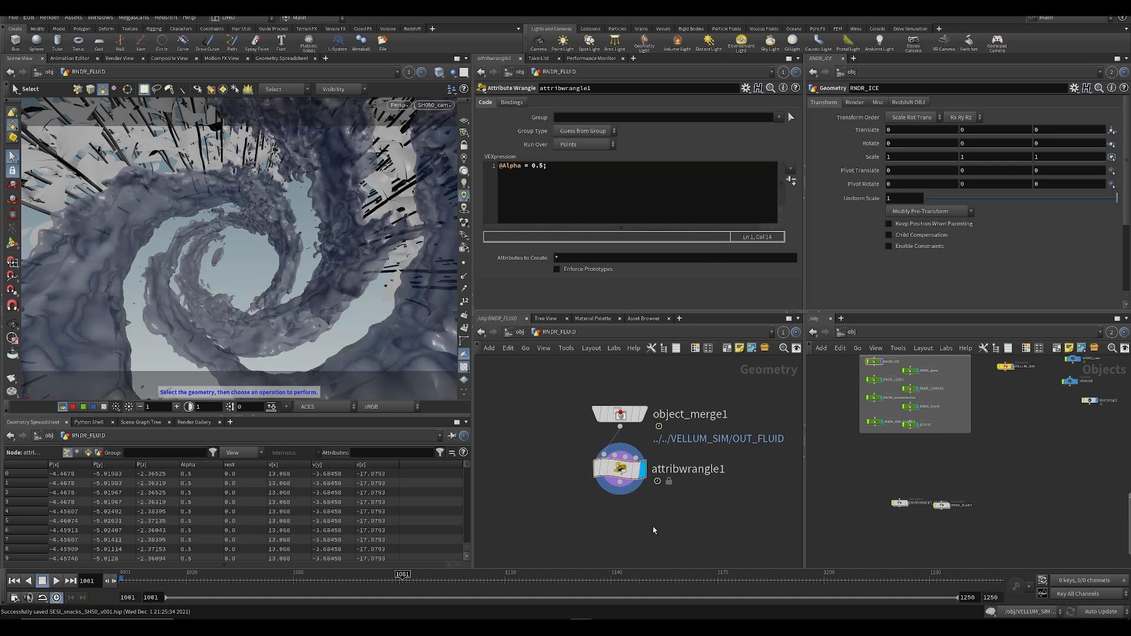
key(u)
click(652, 528)
key(ctrl+s)
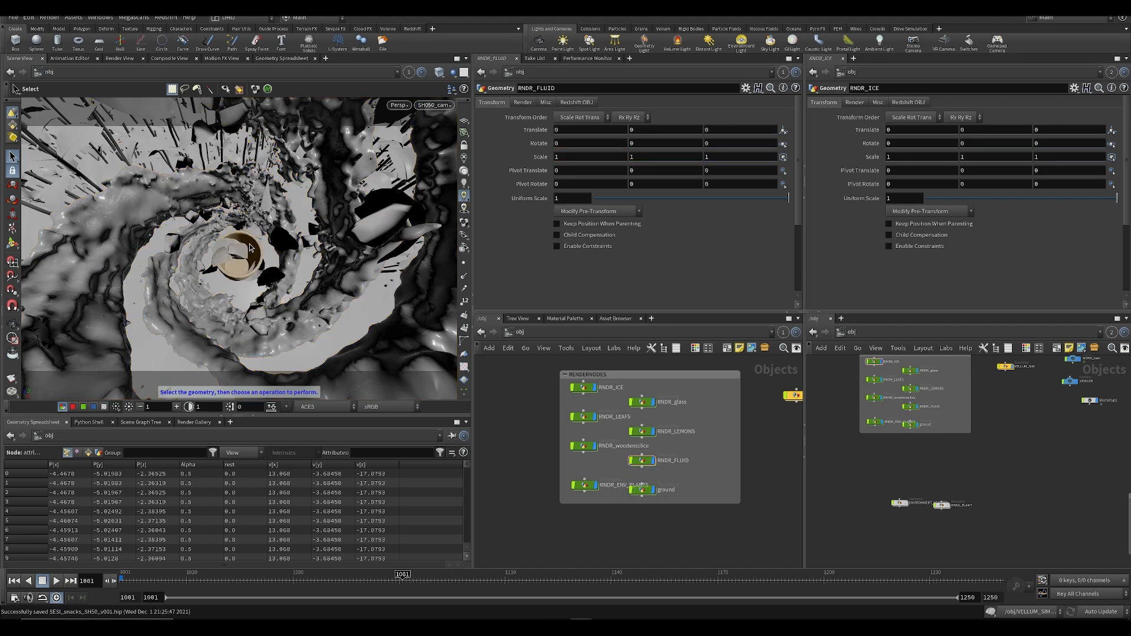
Step: Examine the whole scene from outside the shot camera, save, and look through SH050_cam again
key(Escape)
drag(241, 242, 259, 295)
scroll(229, 293, down, 5)
scroll(202, 266, down, 8)
scroll(252, 239, up, 8)
key(ctrl+s)
click(445, 106)
click(457, 156)
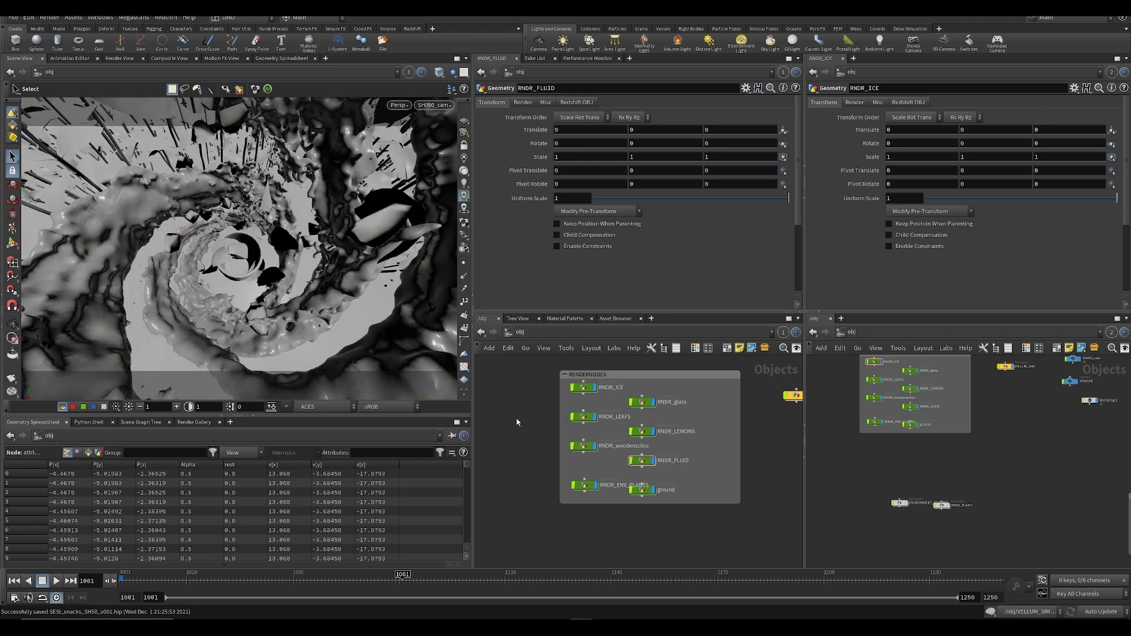
Step: Add a Null object above the RENDERNODES network box and save the scene
middle_drag(730, 449, 702, 465)
middle_drag(630, 367, 618, 432)
key(Tab)
text(null)
key(Return)
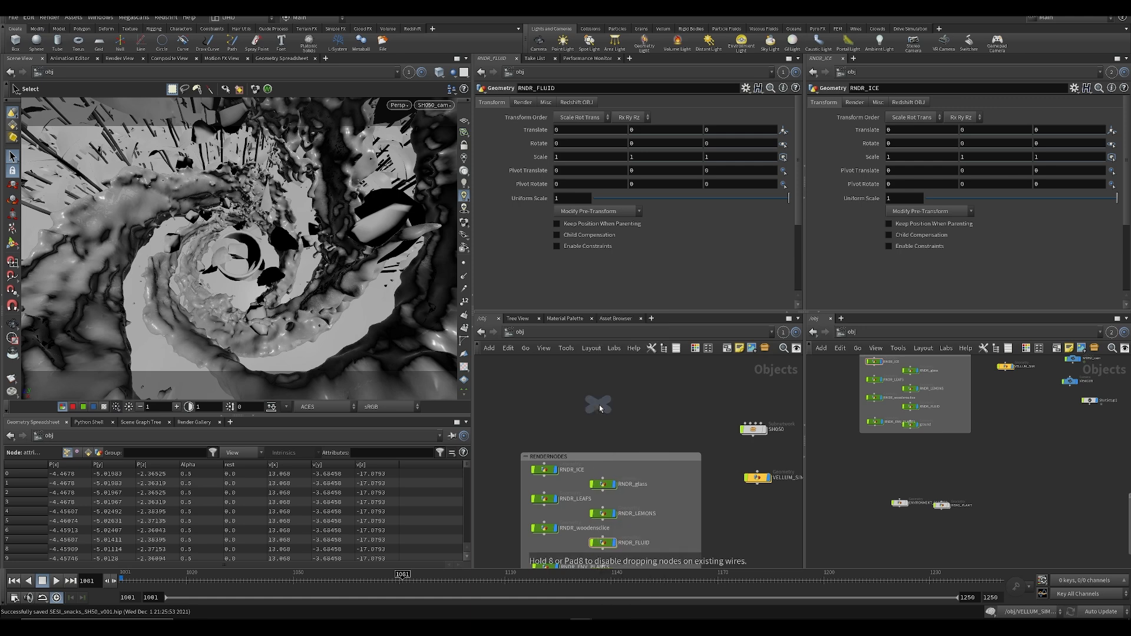
click(587, 402)
middle_drag(588, 398, 604, 368)
key(ctrl+s)
Step: Try to parent the RENDERNODES objects, starting with RNDR_ICE, RNDR_glass, RNDR_LEAFS and RNDR_LEMONS, to the null above the box
click(559, 435)
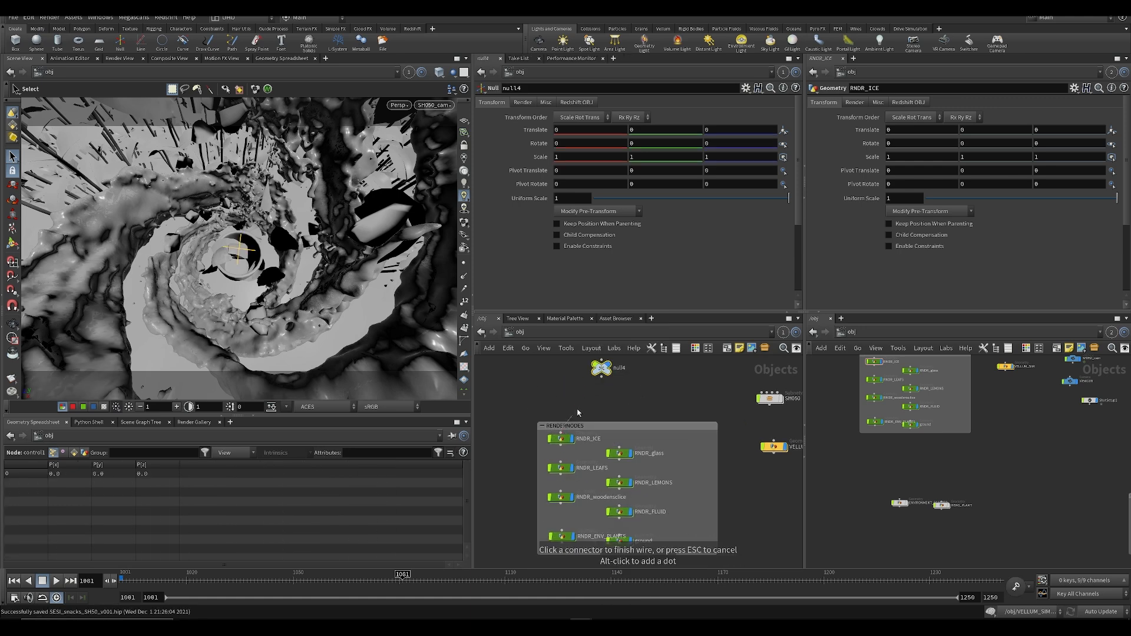
click(603, 377)
click(602, 378)
click(616, 447)
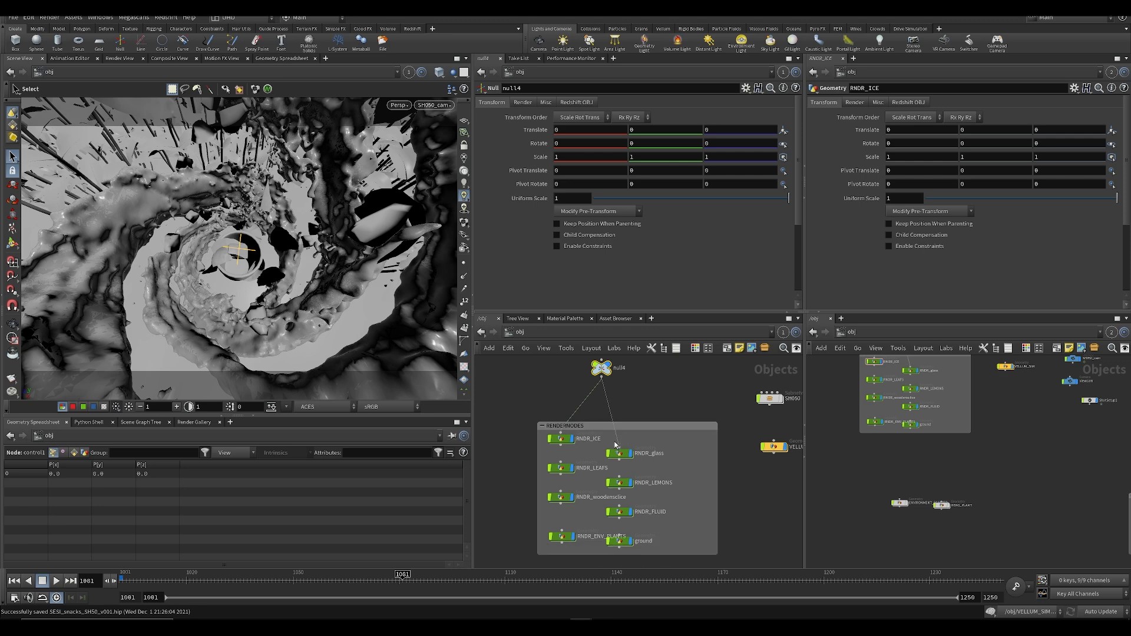
click(562, 463)
click(602, 377)
click(602, 378)
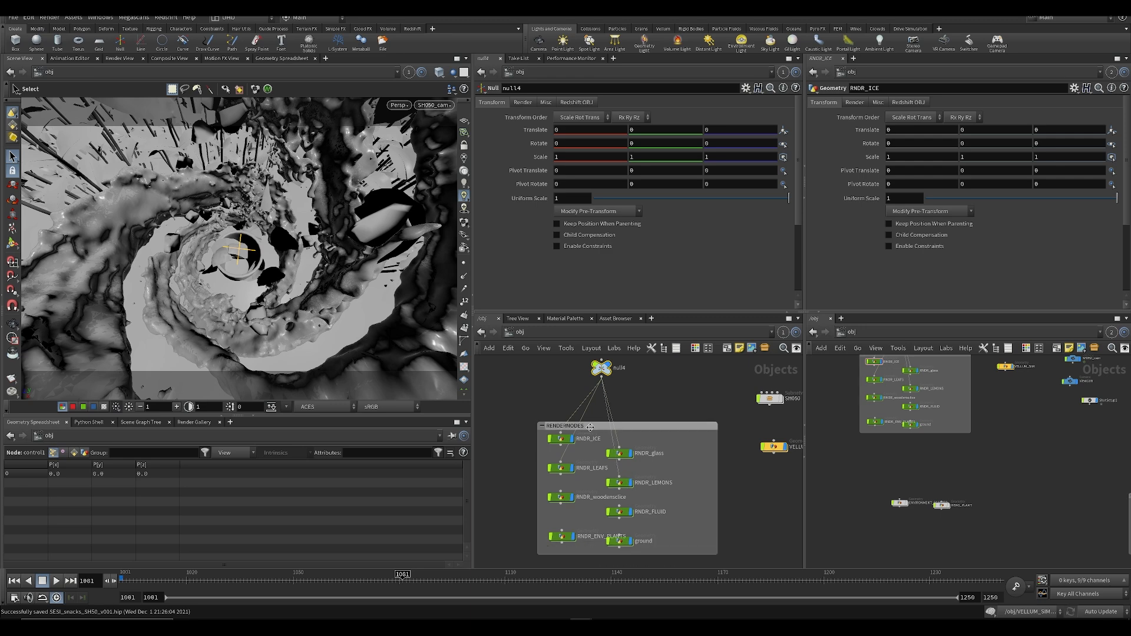
Step: Cut the wires between the null and the render objects, and delete the null
click(574, 395)
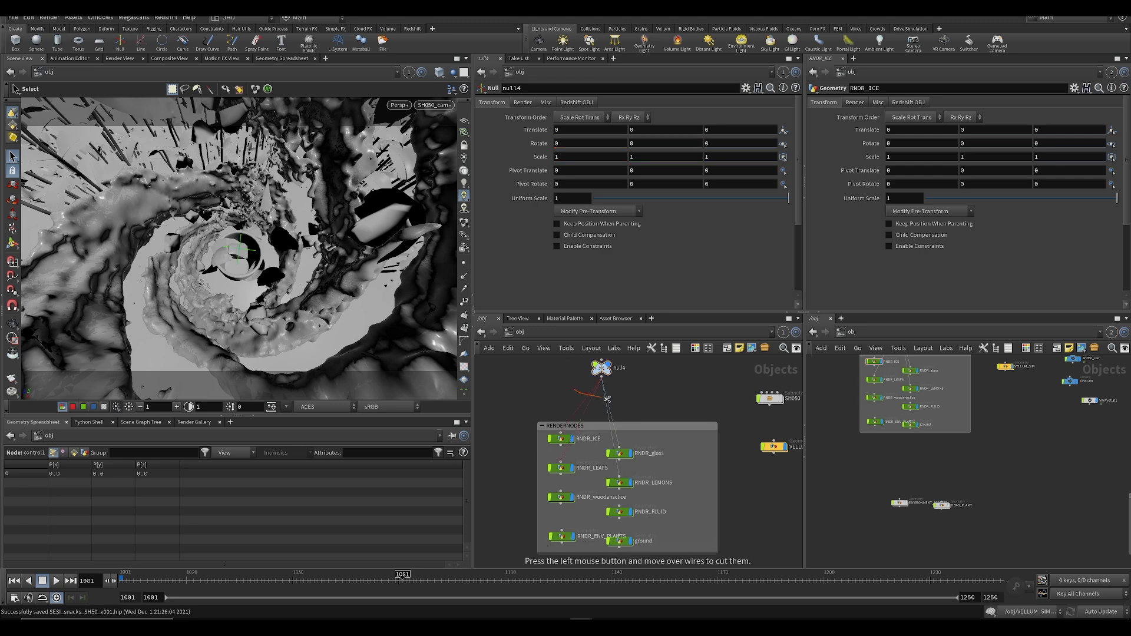
click(601, 368)
key(Delete)
Step: Open the VELLUM_SIM geometry network at its fluid cache and save the scene
middle_drag(647, 475, 602, 445)
middle_drag(704, 362, 645, 463)
scroll(645, 461, down, 3)
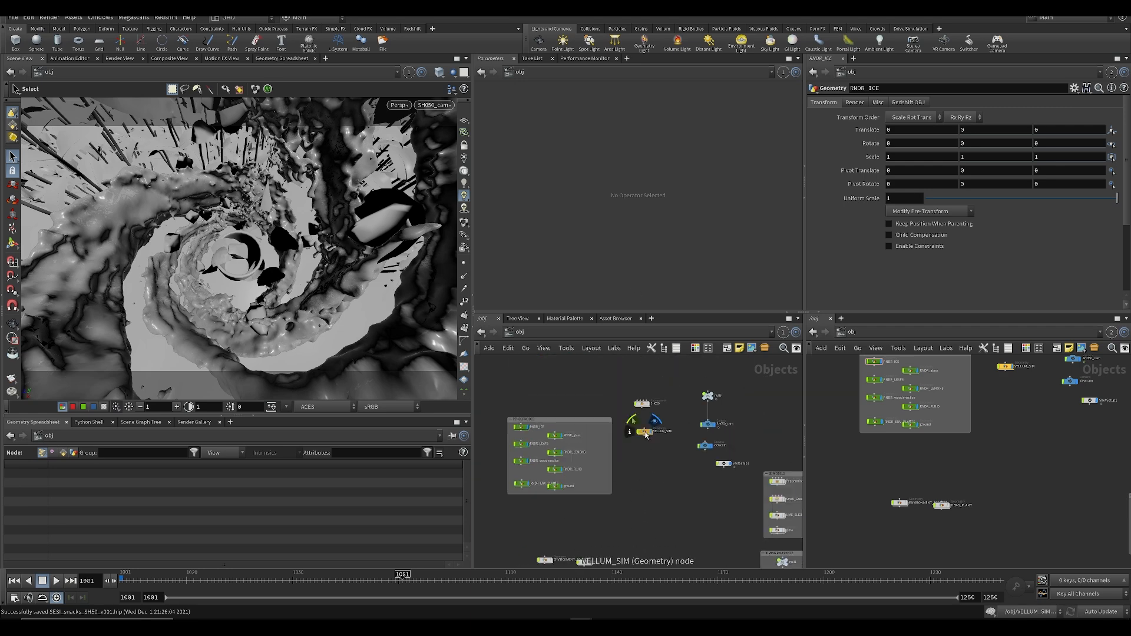
double_click(645, 432)
middle_drag(564, 396, 575, 483)
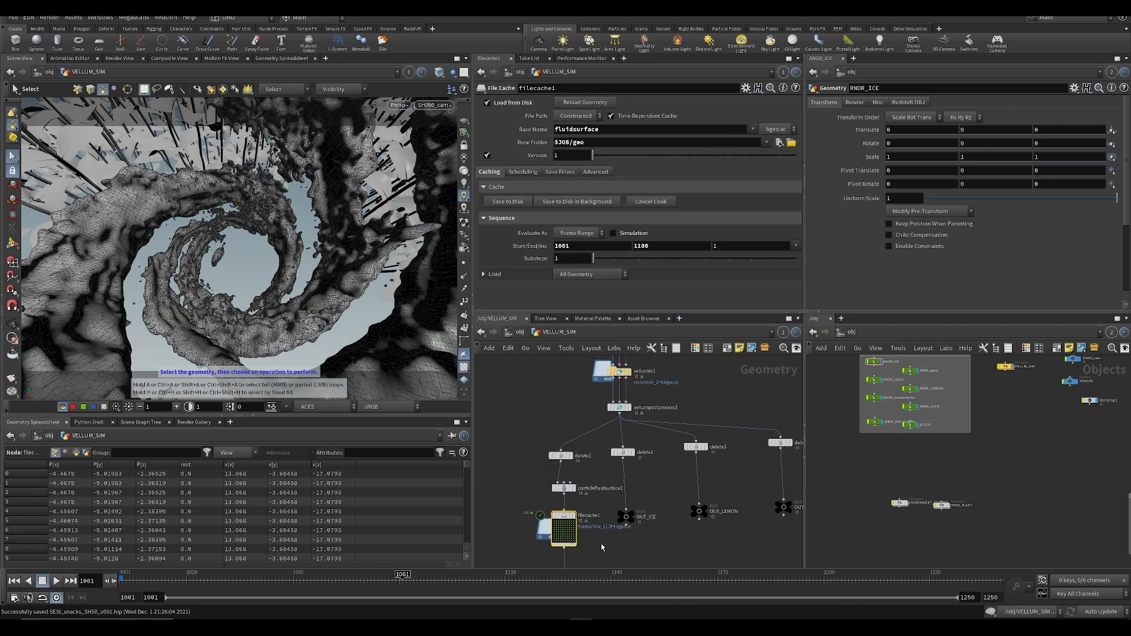
key(ctrl+s)
Step: Insert a Transform node between filecache1 and OUT_FLUID
middle_drag(590, 554, 595, 444)
key(Tab)
text(t)
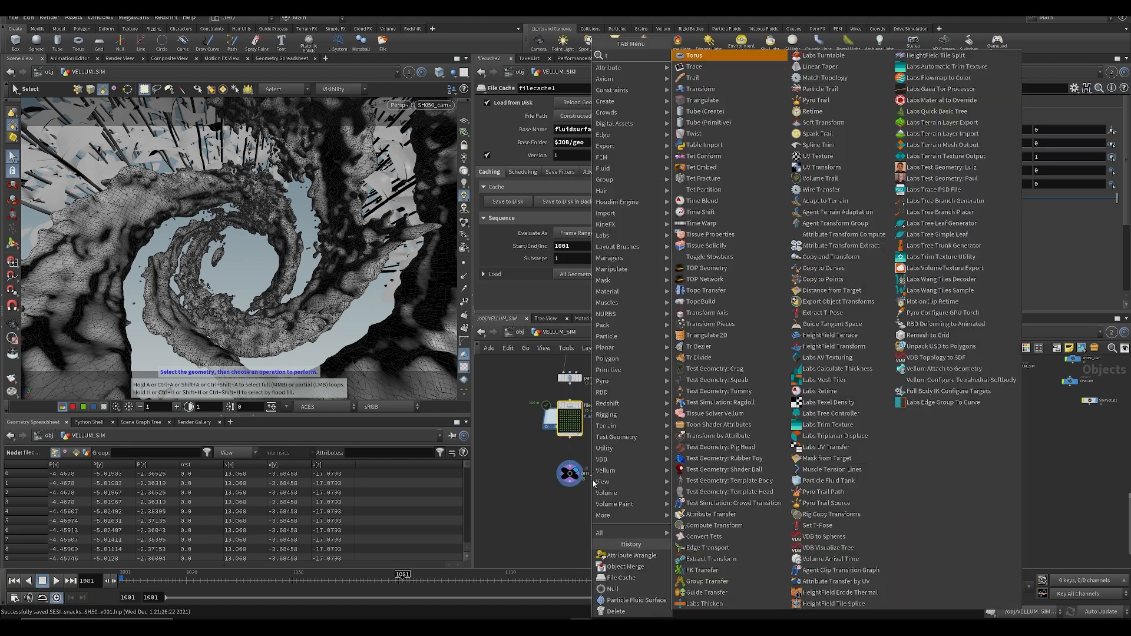
text(ran)
key(Return)
scroll(593, 481, up, 3)
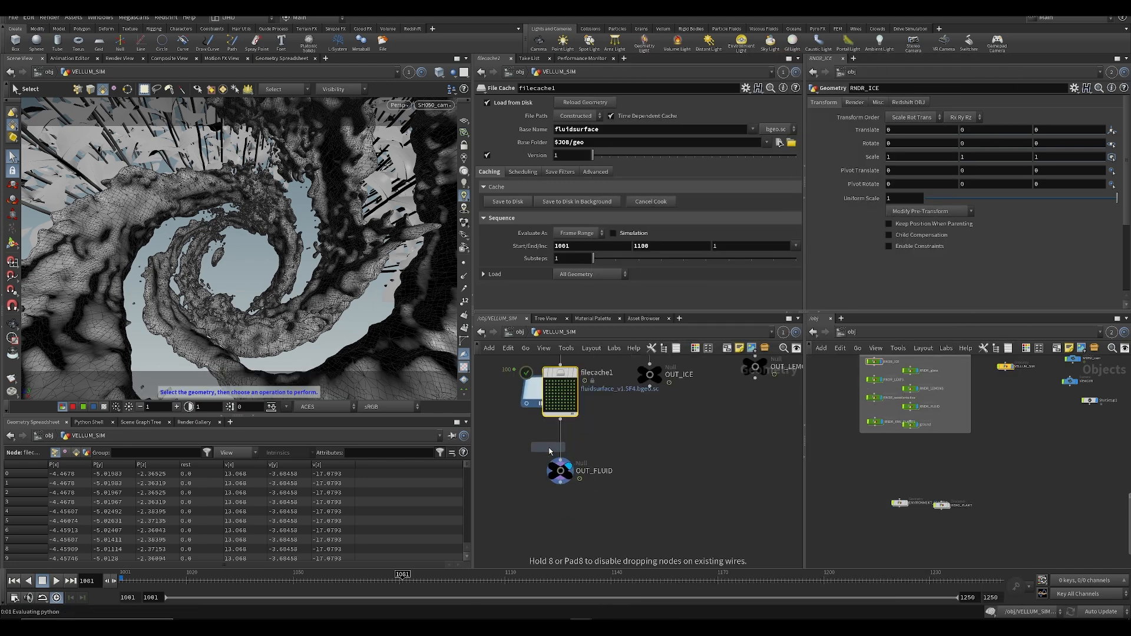
click(566, 442)
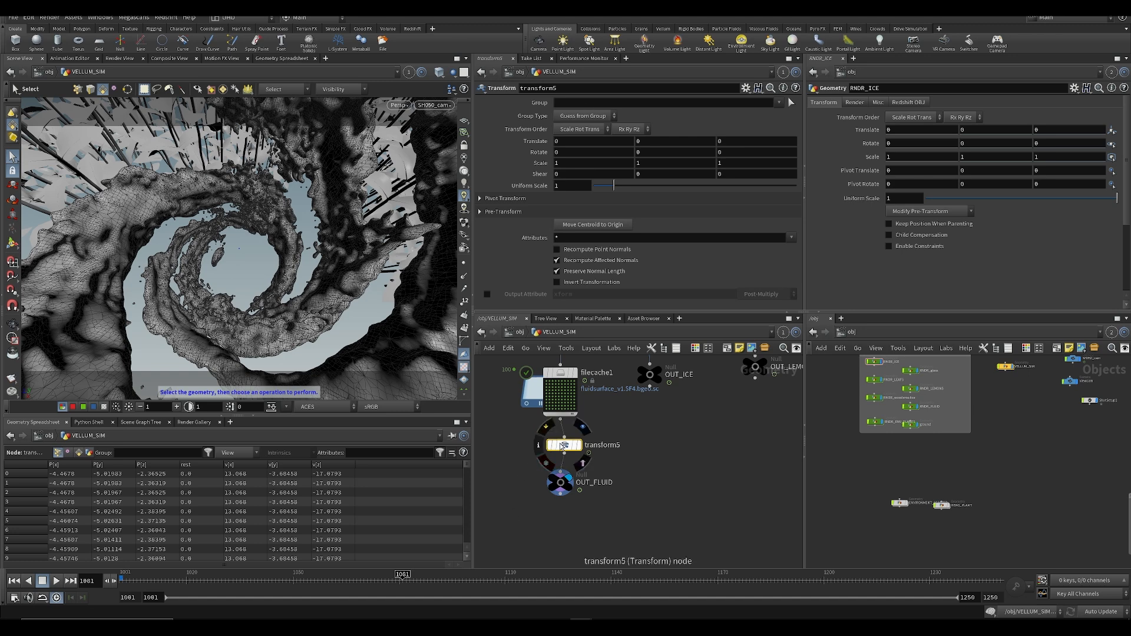
Step: Create a reference copy of the fluid branch's transform and insert it above OUT_ICE
right_click(564, 441)
mouse_move(589, 454)
click(710, 495)
scroll(652, 446, down, 3)
middle_drag(652, 446, 614, 525)
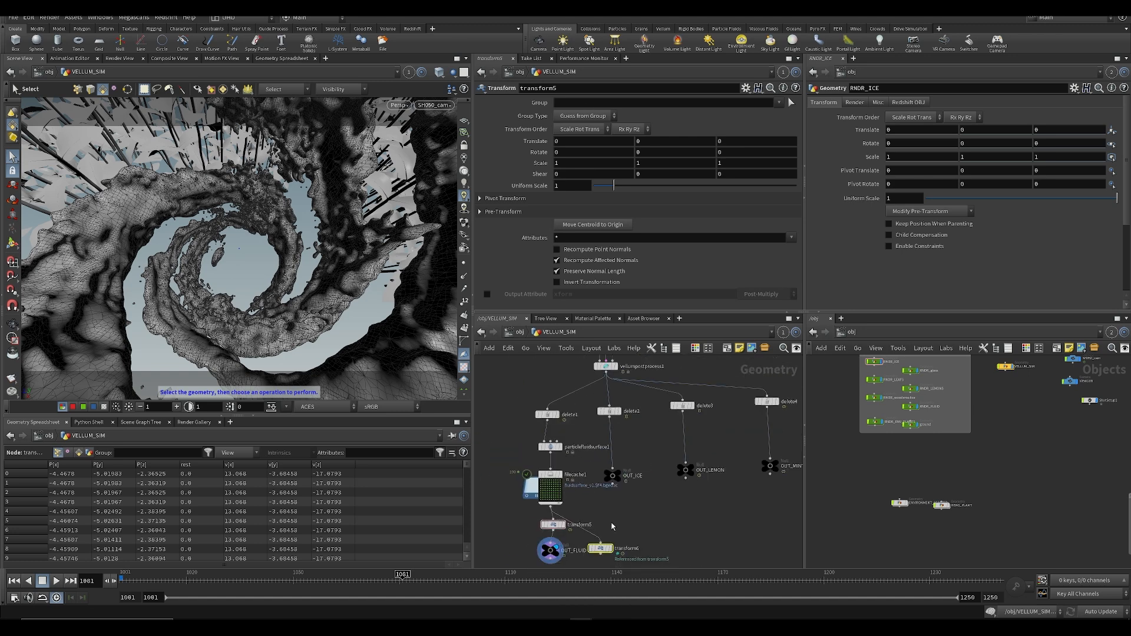
click(610, 451)
Step: Paste further reference copies of the transform above OUT_LEMON and OUT_MINT, and save the scene
key(ctrl+v)
key(ctrl+v)
drag(763, 435, 771, 438)
scroll(695, 501, down, 2)
key(ctrl+s)
middle_drag(691, 555, 661, 500)
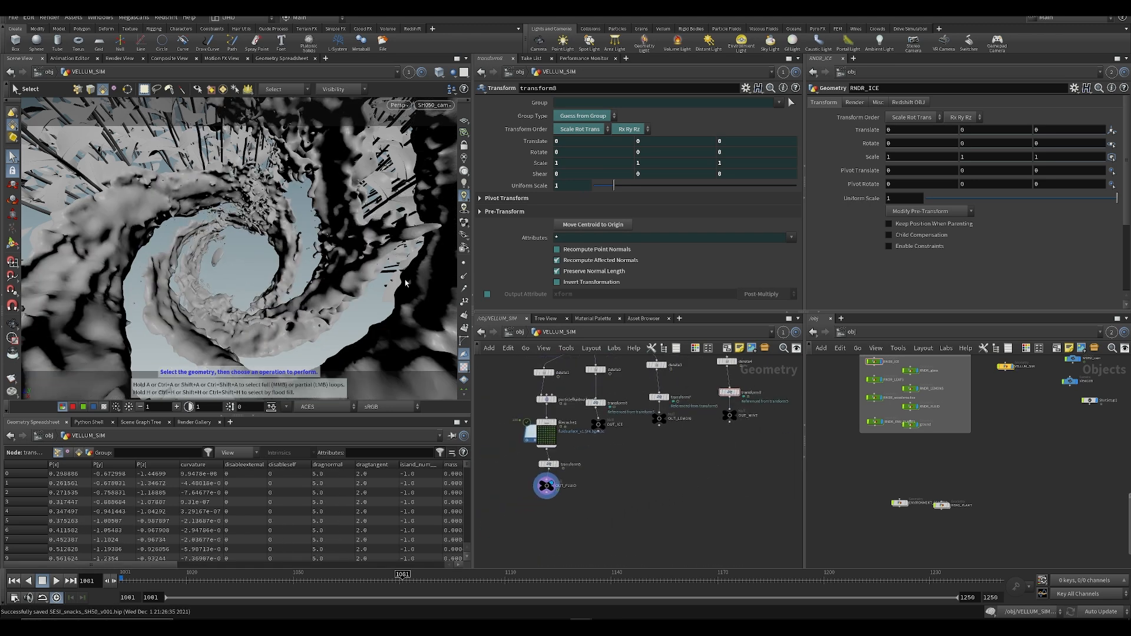
Step: Keep the object-level scene in the viewport and set Translate Y of the fluid branch's transform to 1.9
click(548, 464)
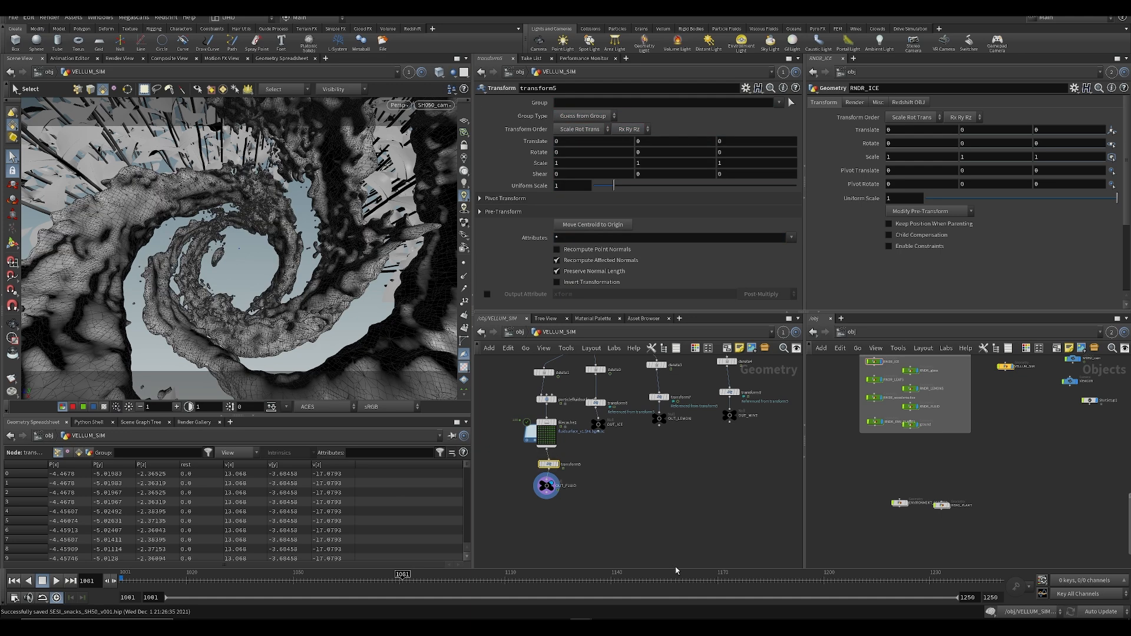
click(408, 72)
click(436, 130)
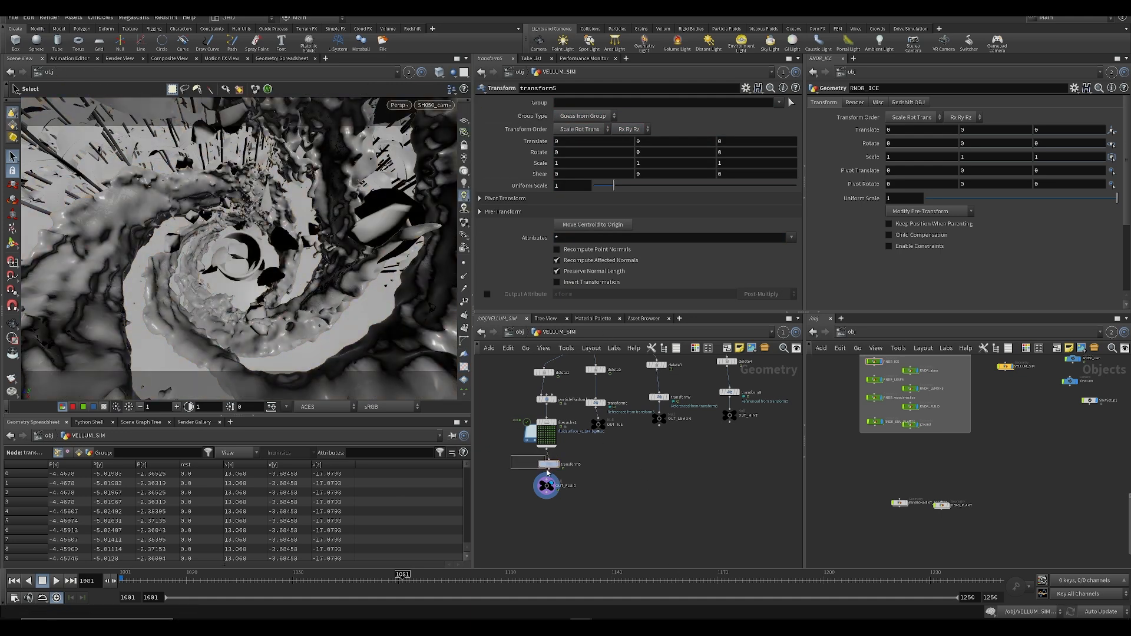
middle_drag(664, 141, 760, 162)
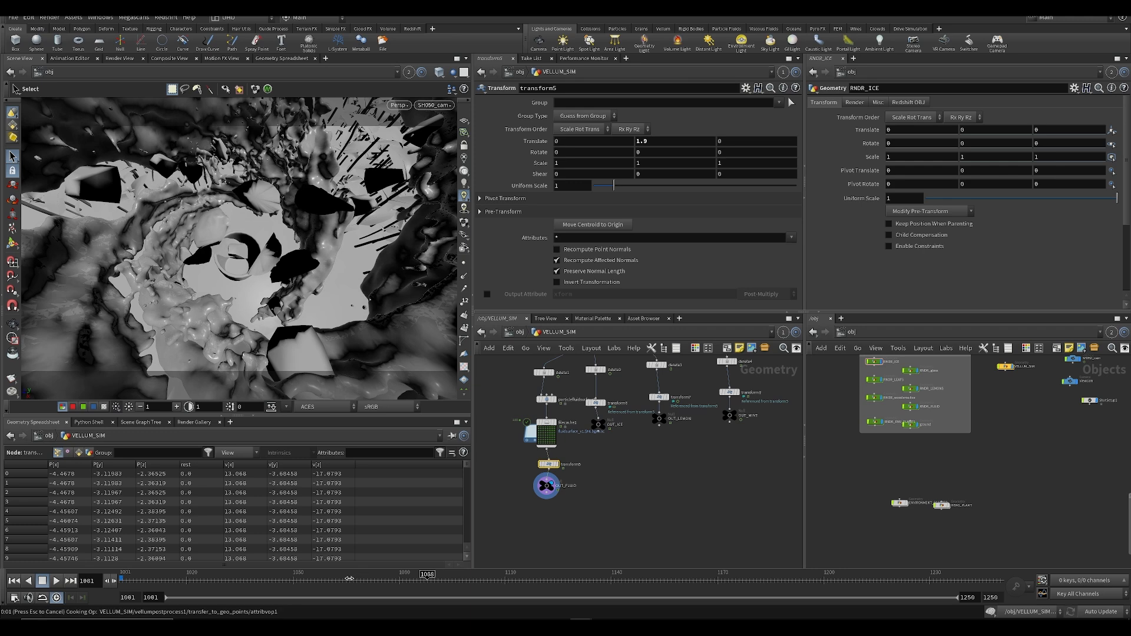
Step: Go to frame 1002, return to object level, and save the scene
click(129, 583)
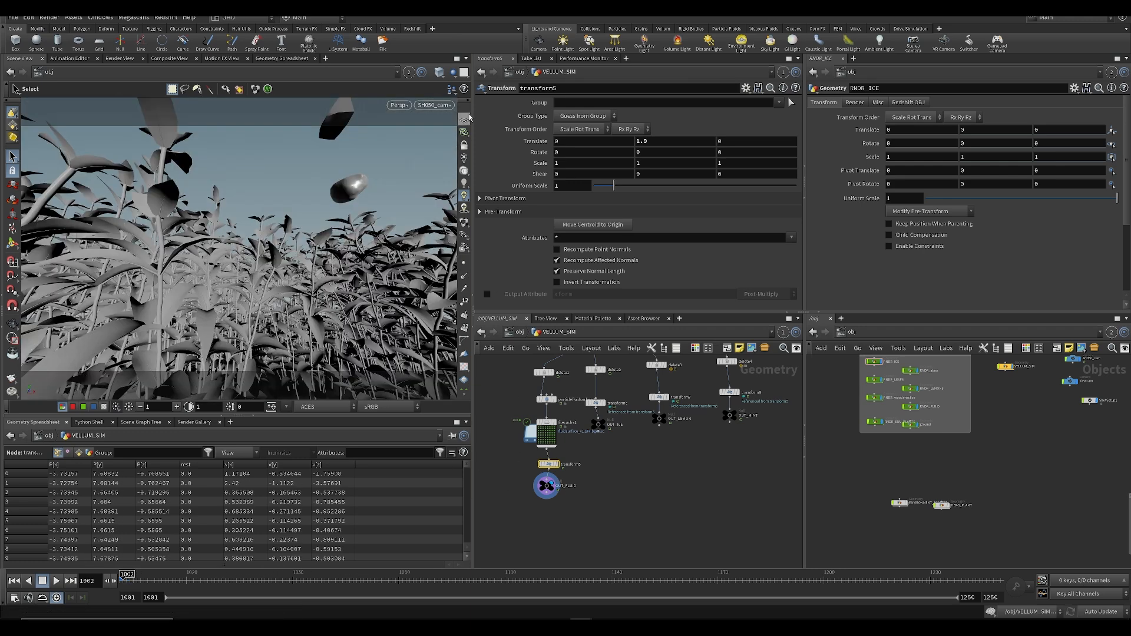
click(518, 333)
key(ctrl+s)
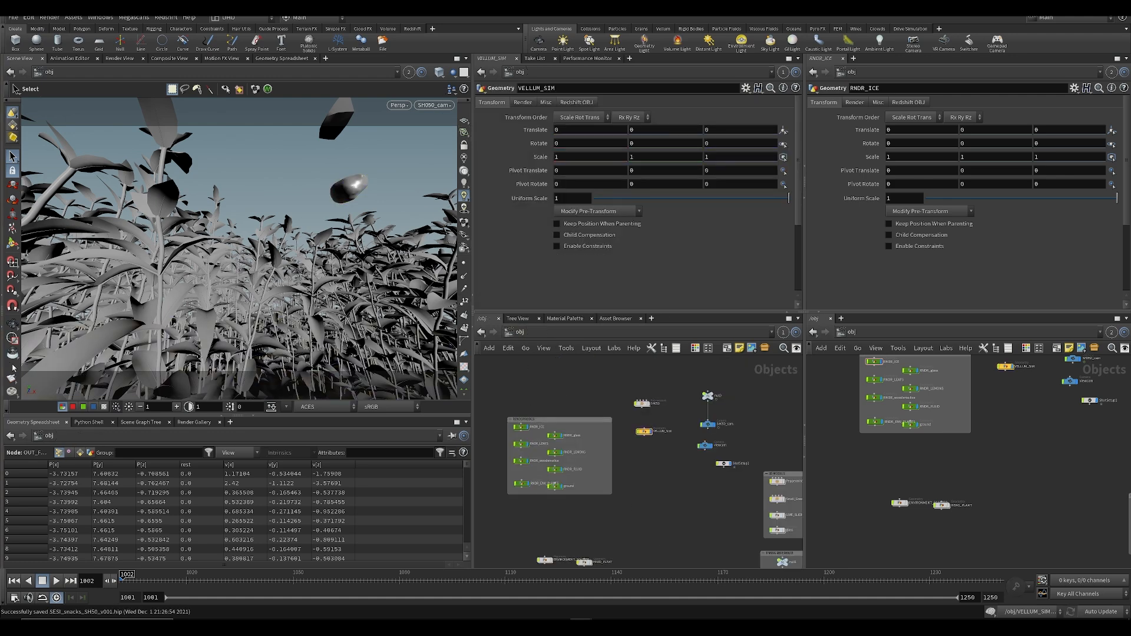
Step: Preview the shot as a flipbook through the camera, stop it, and check frame 1038
click(12, 381)
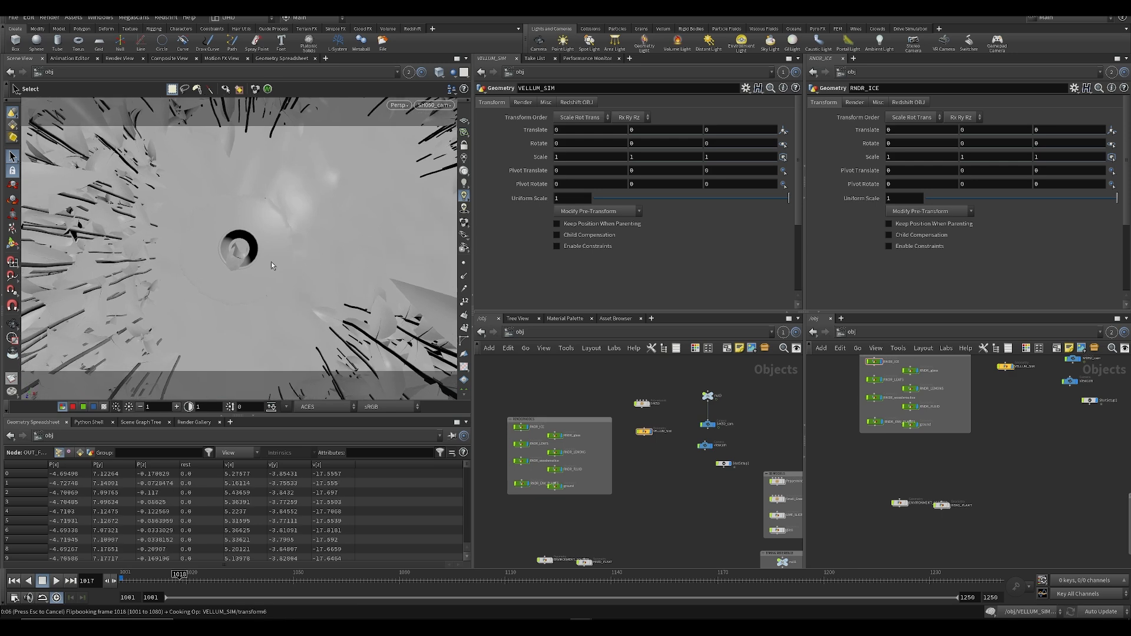
key(Escape)
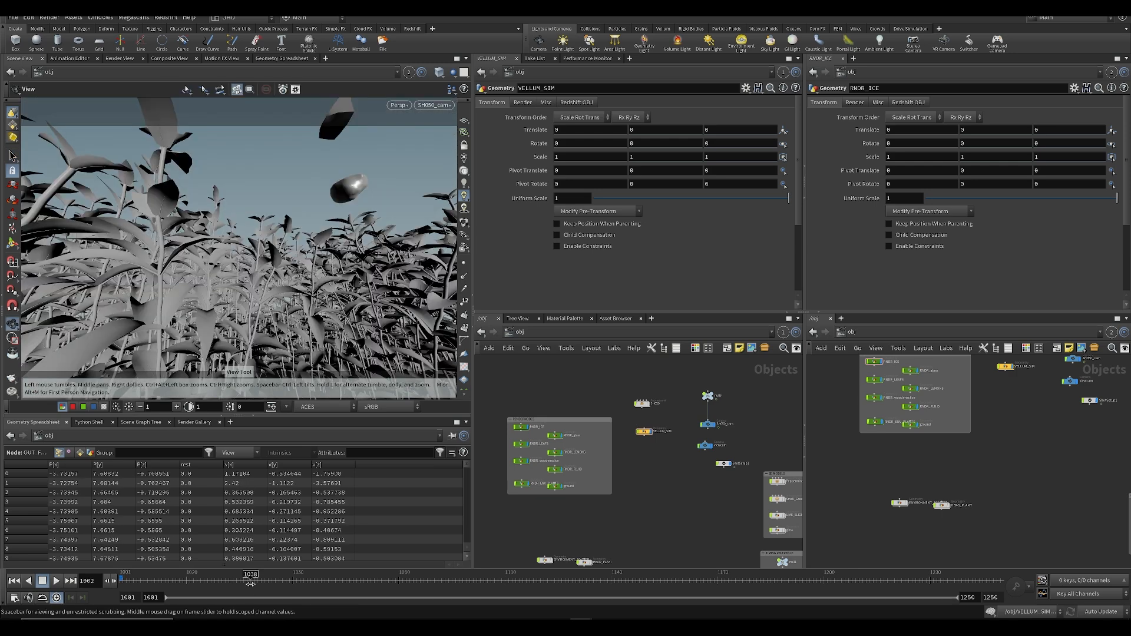
key(s)
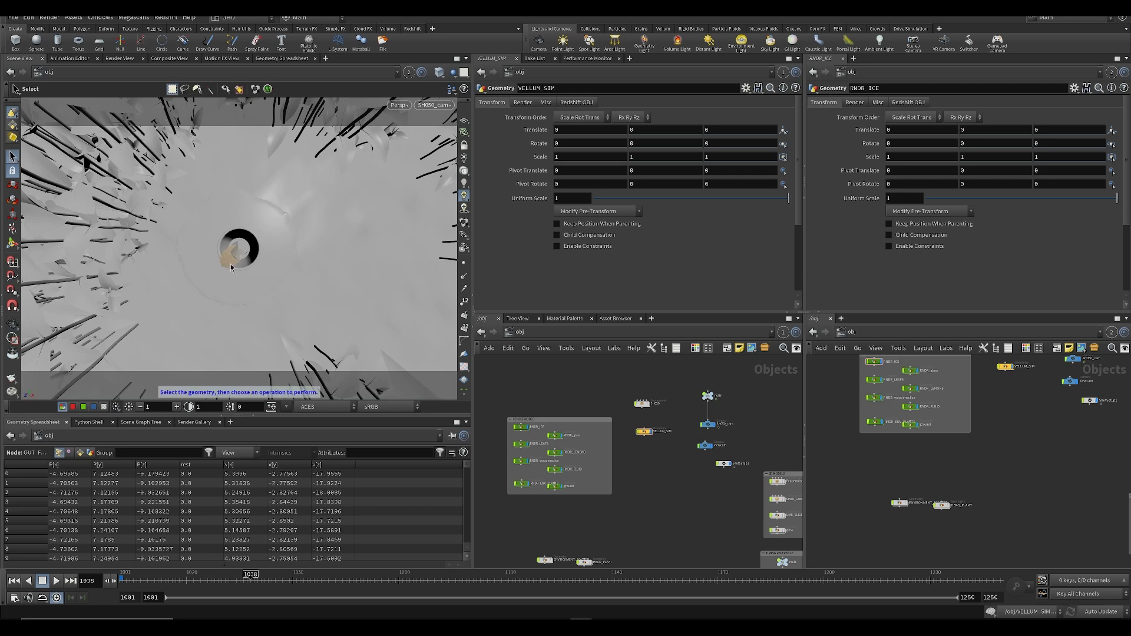
Step: Look over the object network around VELLUM_SIM, the camera, and the model and reference boxes
scroll(605, 539, down, 2)
scroll(642, 505, up, 3)
middle_drag(669, 498, 636, 429)
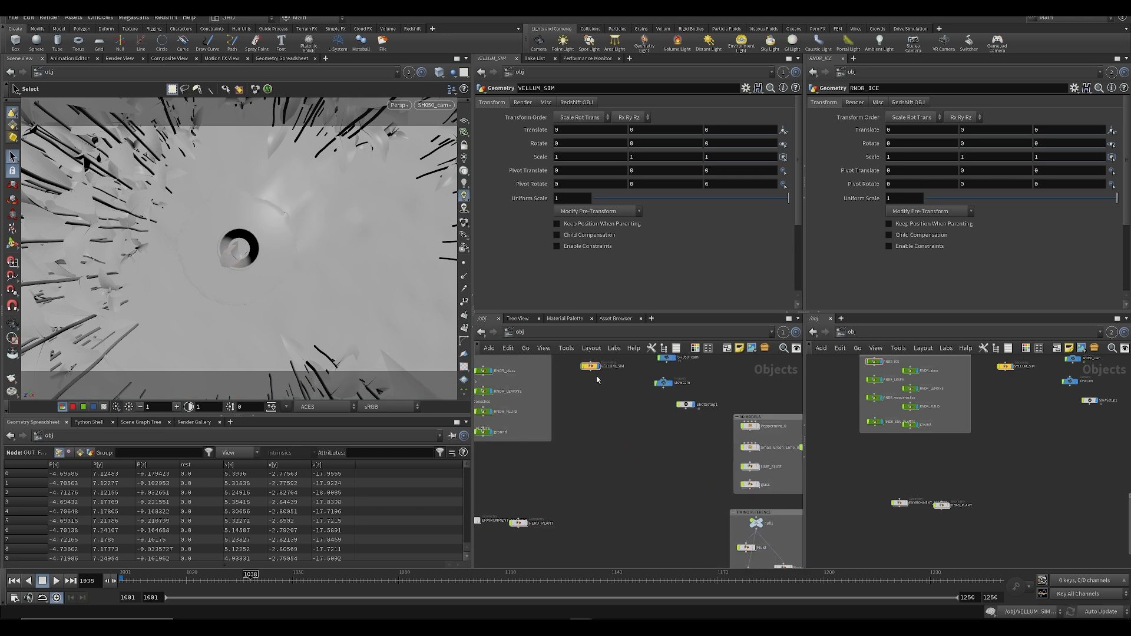
scroll(600, 382, up, 2)
middle_drag(596, 380, 597, 416)
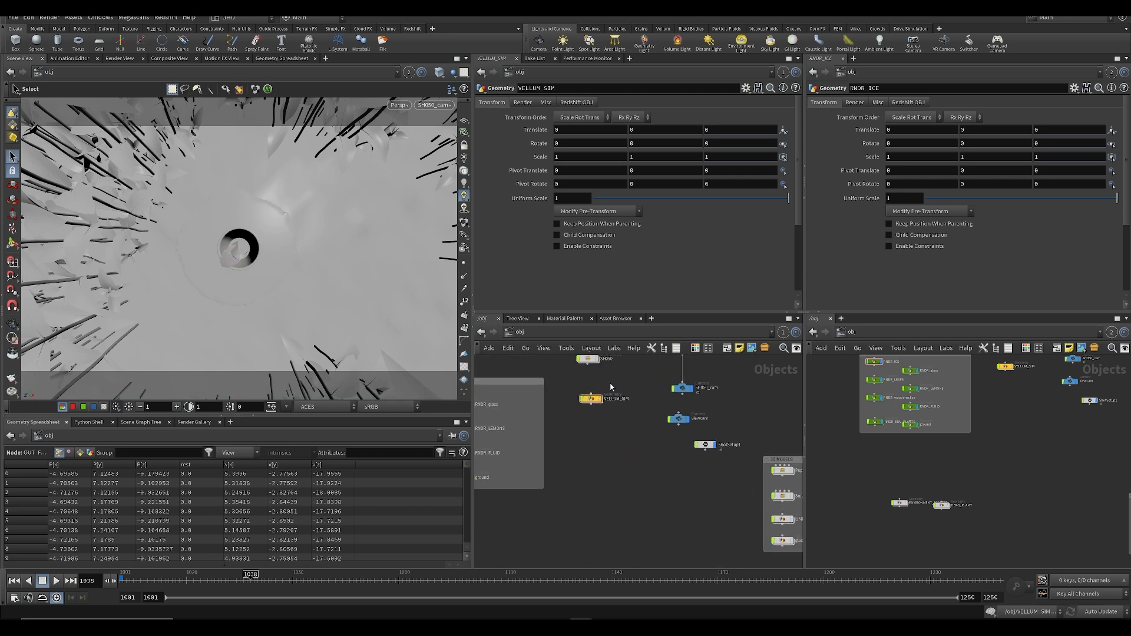
middle_drag(656, 554, 519, 464)
scroll(519, 464, down, 2)
click(702, 429)
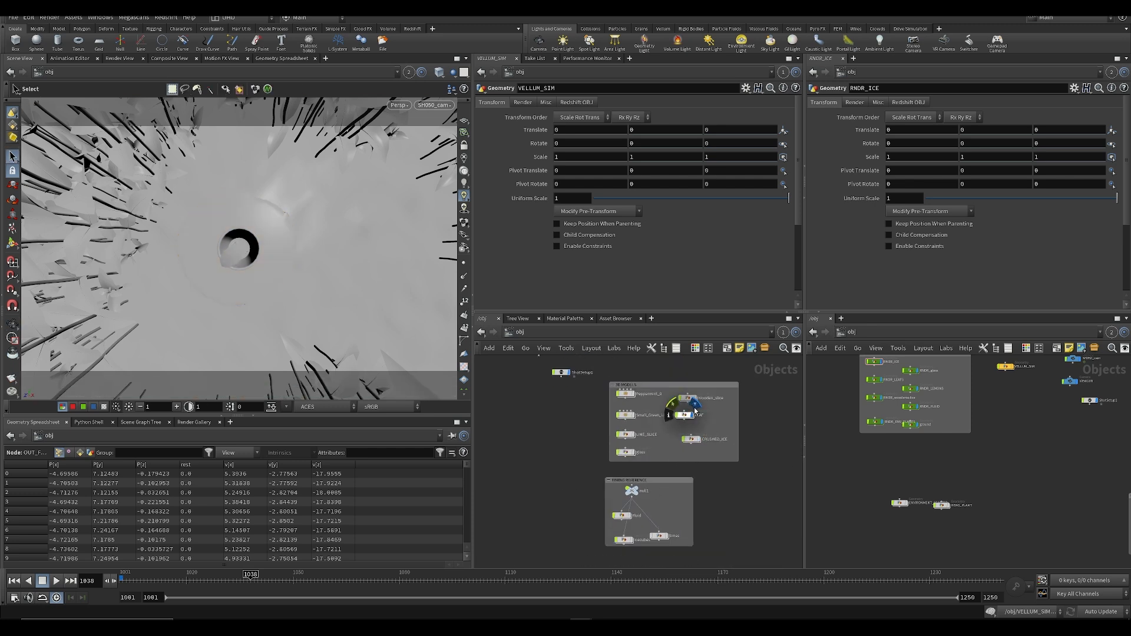
Step: Show the VELLUM_SIM network beside the object network's RENDERNODES box and save the scene
middle_drag(524, 422, 645, 458)
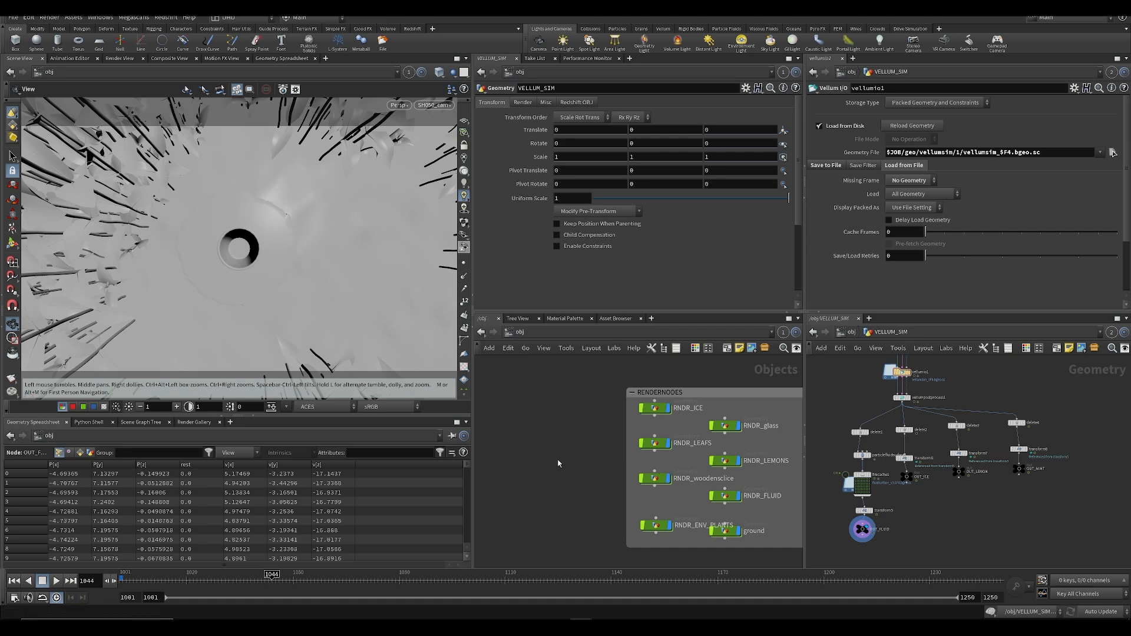
middle_drag(554, 457, 543, 430)
key(ctrl+s)
scroll(889, 417, up, 3)
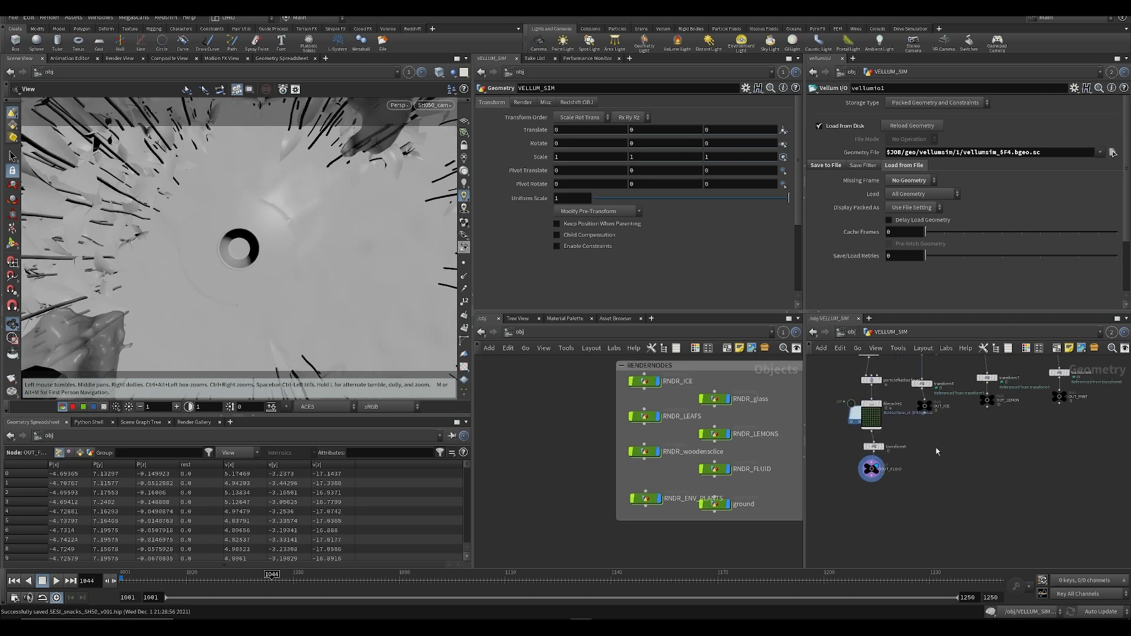
middle_drag(872, 403, 877, 387)
key(Tab)
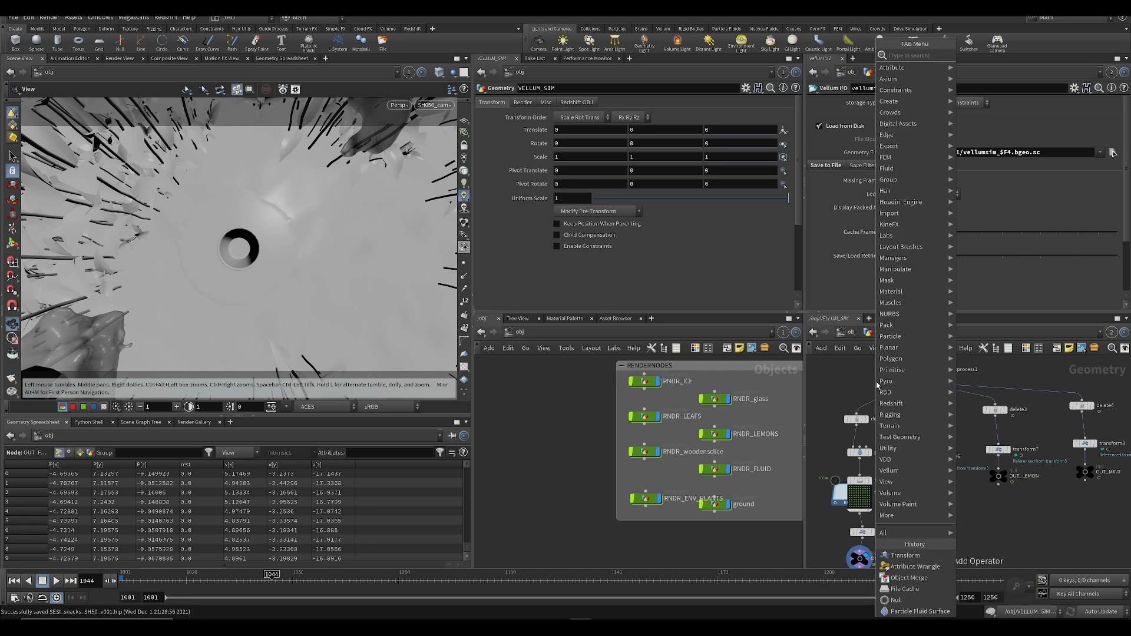
text(null)
key(Return)
key(Escape)
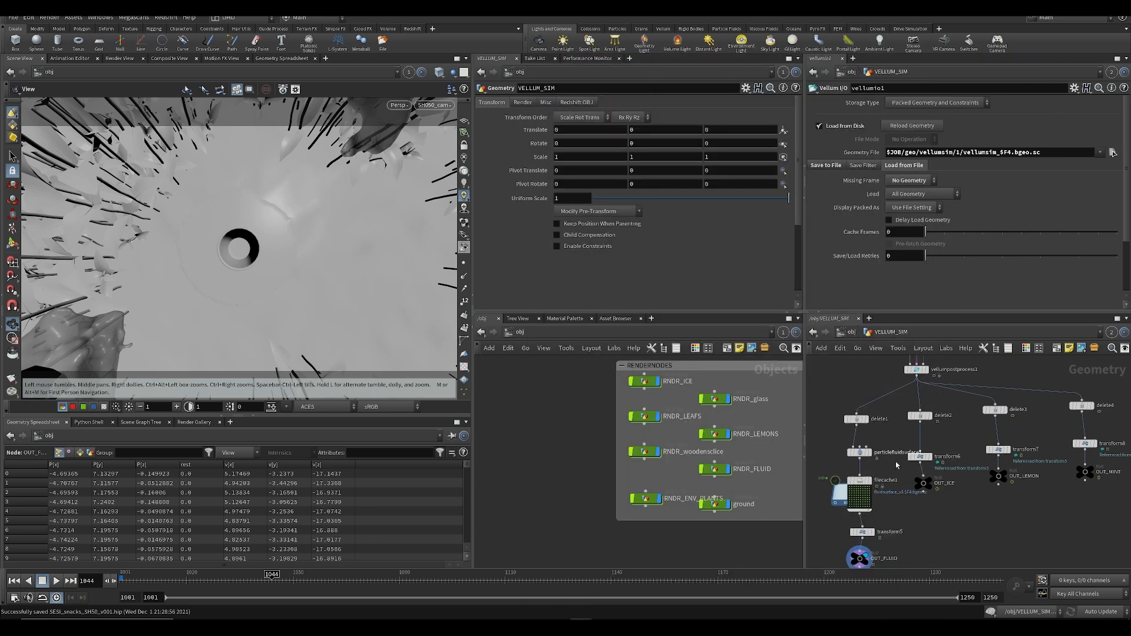
Step: Save the scene and insert a Time Shift node between the fluid branch's transform and OUT_FLUID
click(860, 495)
key(ctrl+s)
middle_drag(960, 542, 891, 466)
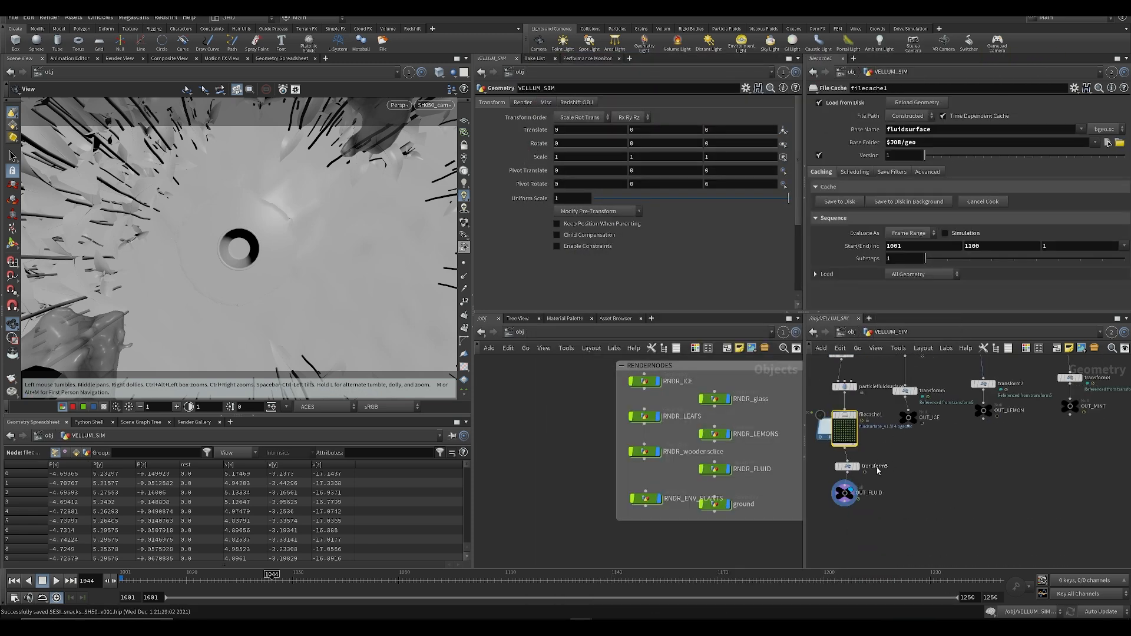
drag(857, 495, 858, 523)
key(Tab)
text(null)
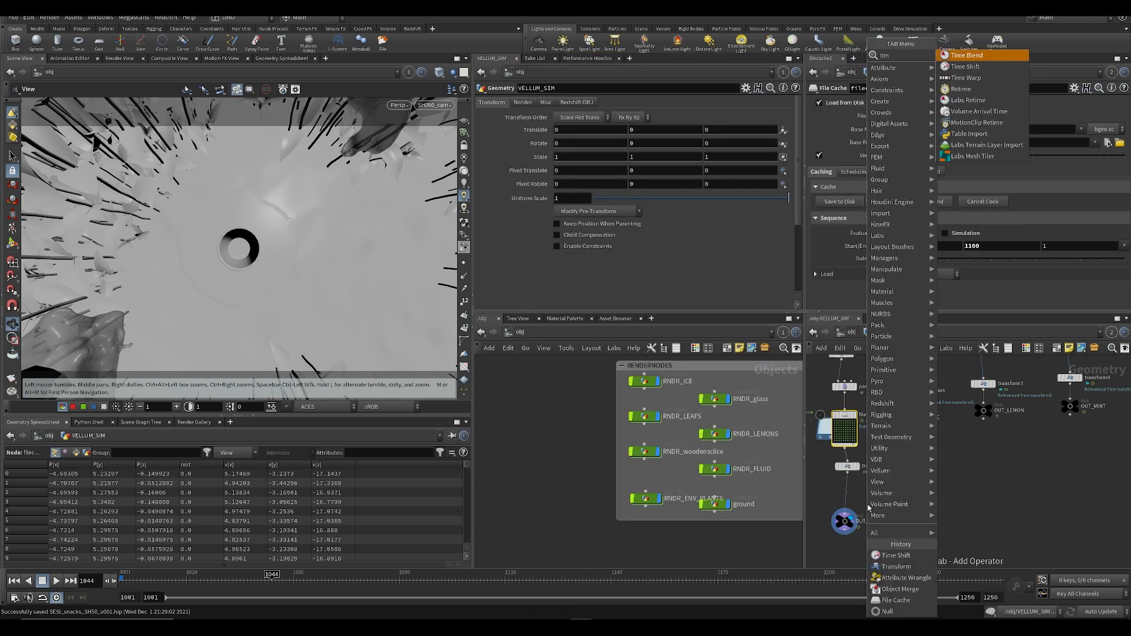
key(Return)
click(847, 493)
scroll(872, 507, up, 2)
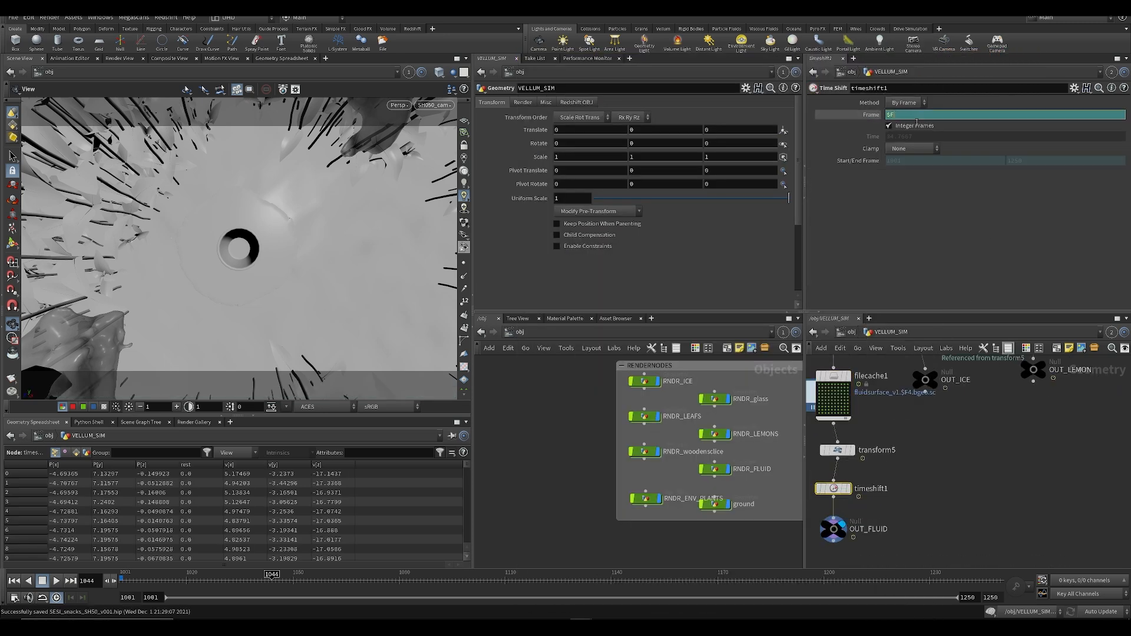
Step: Set the Time Shift's Frame expression to $F+15, check the fluid at frame 1005, and save the scene
key(Return)
click(140, 581)
drag(143, 584, 140, 576)
key(ctrl+s)
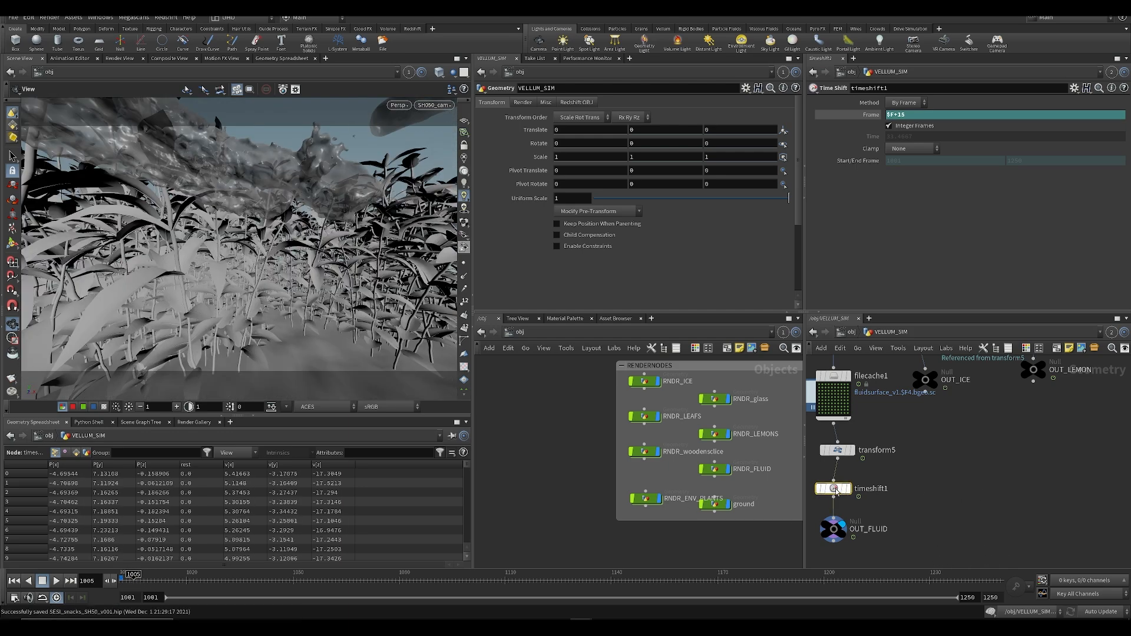
Step: Create a reference copy of the fluid branch's Time Shift and insert it above OUT_ICE
right_click(833, 493)
mouse_move(860, 451)
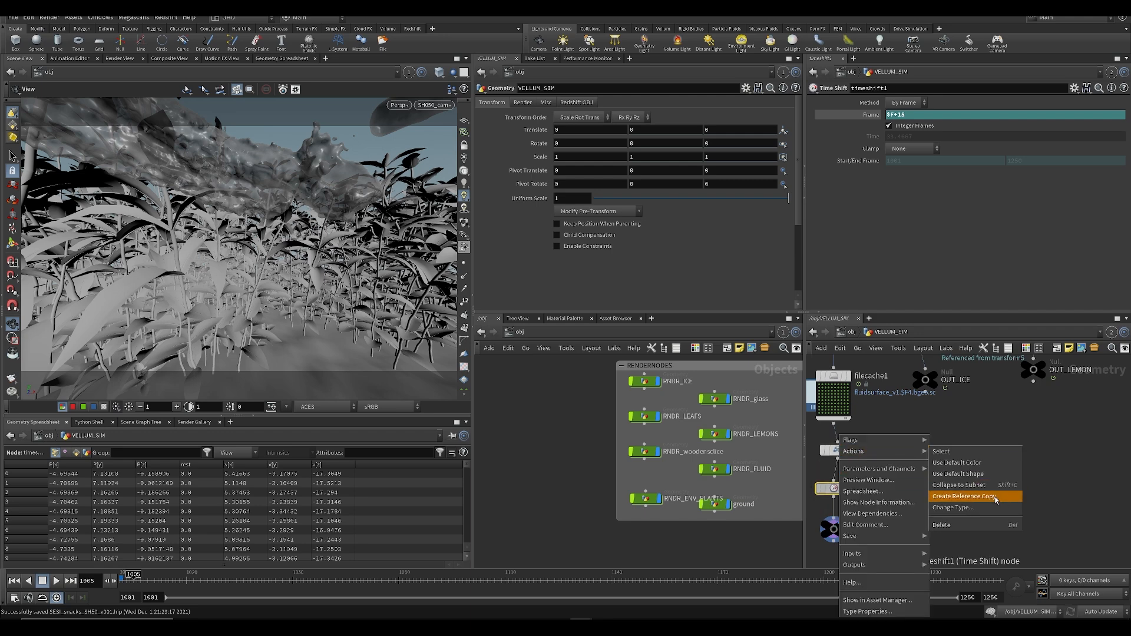
click(996, 499)
scroll(927, 414, down, 2)
drag(902, 508, 906, 414)
Step: Make room above OUT_LEMON and OUT_MINT, and insert a duplicate of the referenced Time Shift in each branch
drag(997, 408, 997, 416)
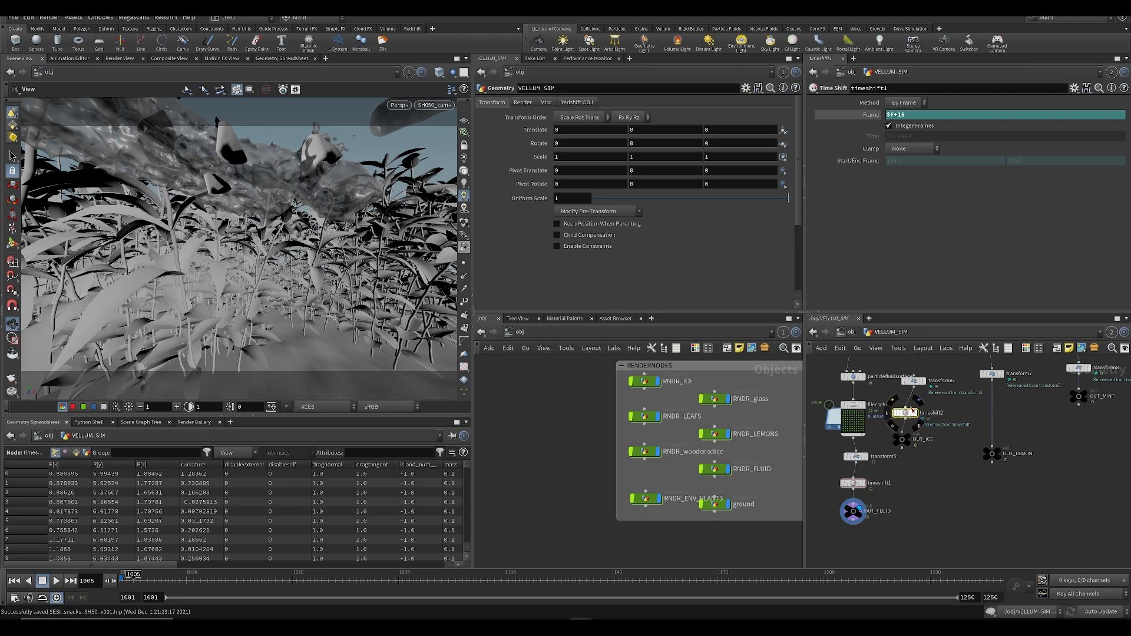
alt+drag(913, 412, 994, 414)
middle_drag(1080, 405, 1043, 407)
drag(1042, 400, 1043, 434)
alt+drag(954, 414, 1042, 406)
middle_drag(1030, 476, 975, 492)
scroll(954, 491, down, 3)
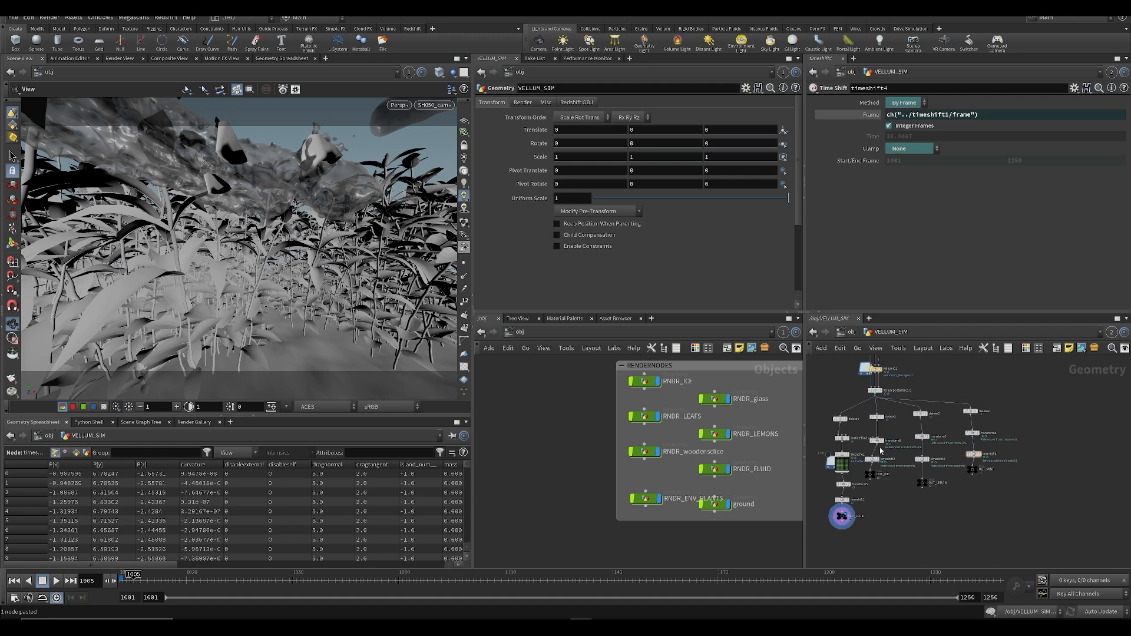
Step: Scrub to frame 1038 to check the retimed simulation through the shot camera, and save the scene
drag(135, 580, 184, 580)
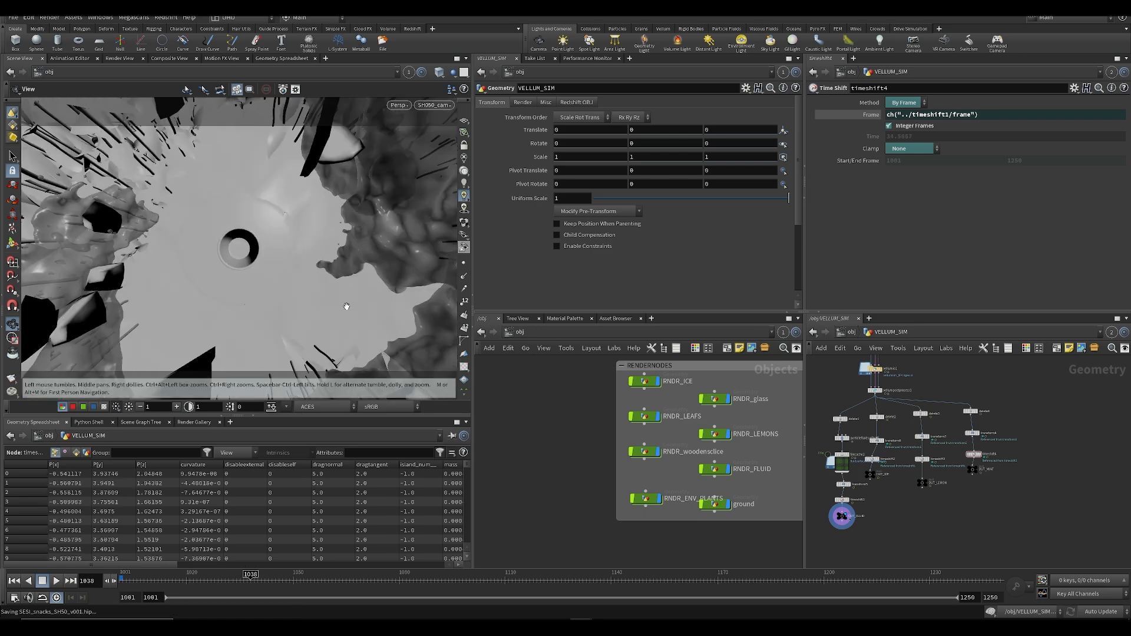
scroll(565, 474, down, 2)
scroll(893, 484, up, 2)
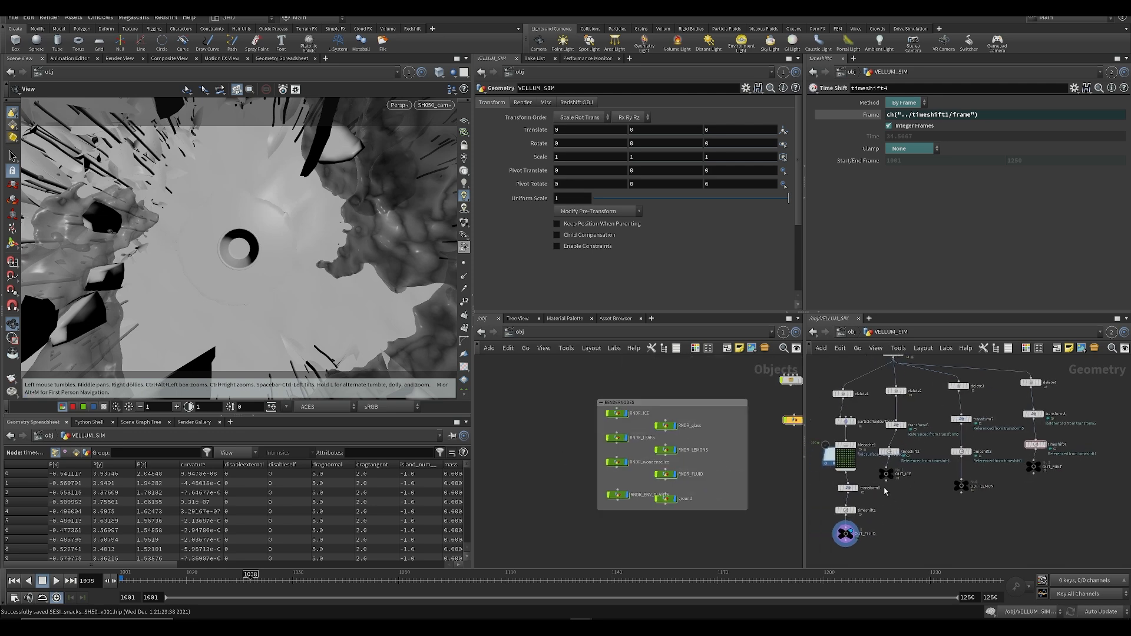
Step: Set the vertical translation of the fluid branch's transform5 to 0.5 and scrub through the frames to check it
click(848, 488)
drag(978, 147, 846, 152)
text(.5)
key(Return)
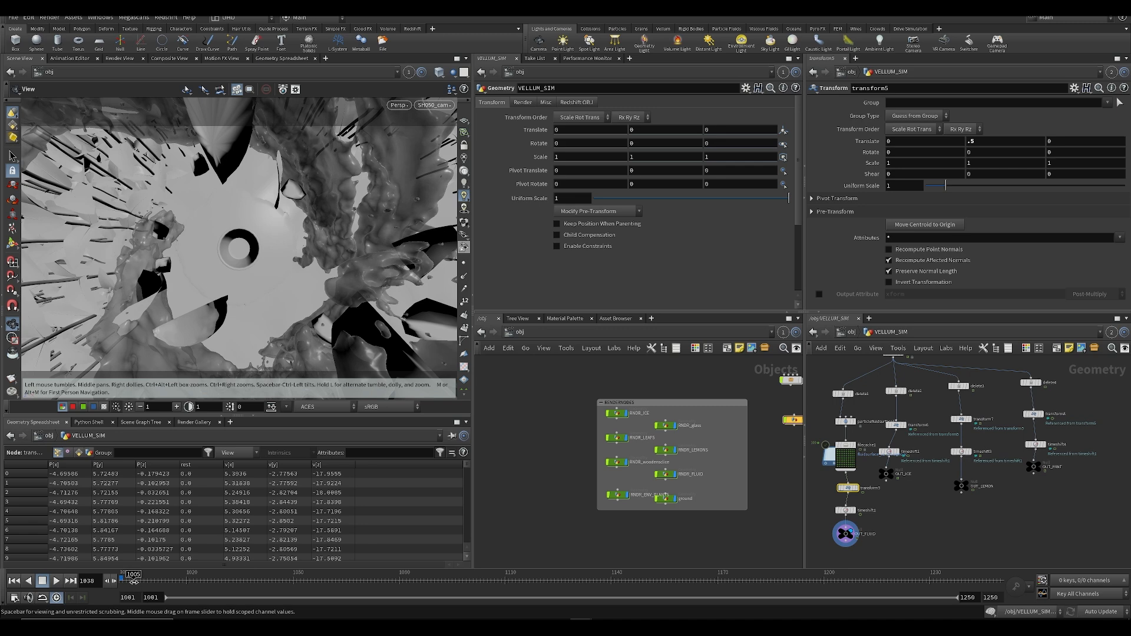
click(156, 579)
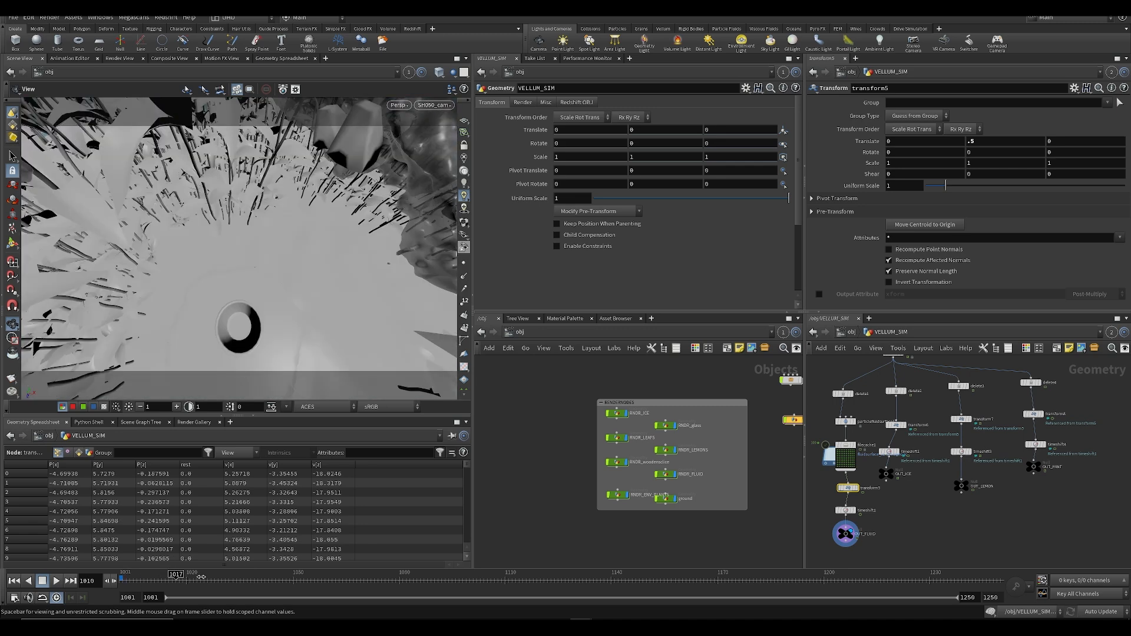
click(185, 578)
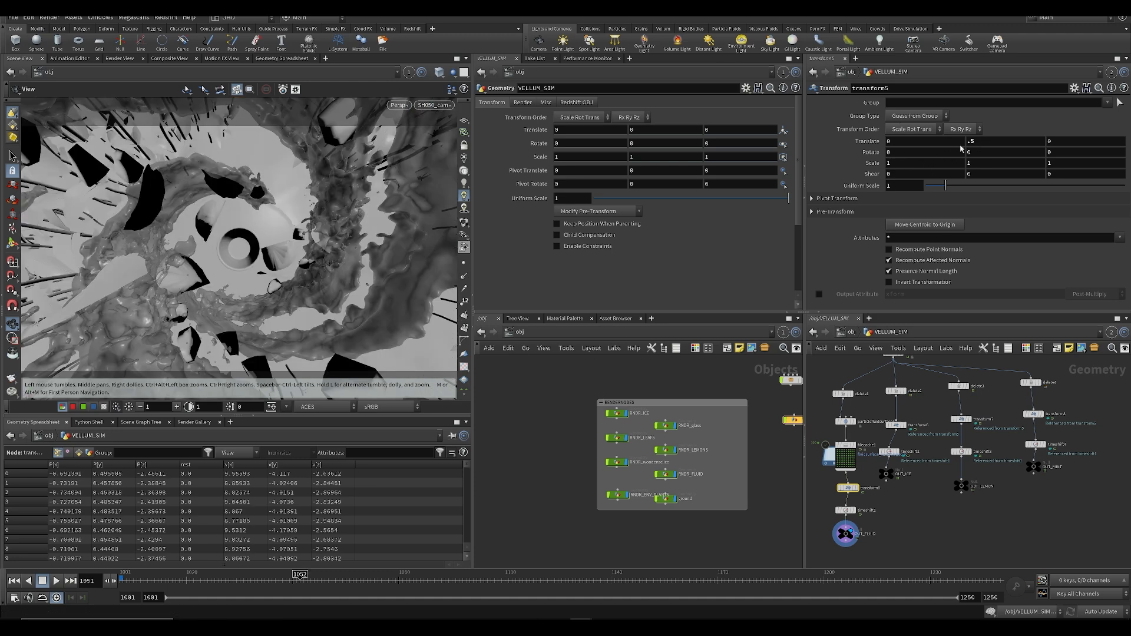
Step: Set transform5's vertical translation to 0 and save the scene
key(Return)
text(0)
key(Return)
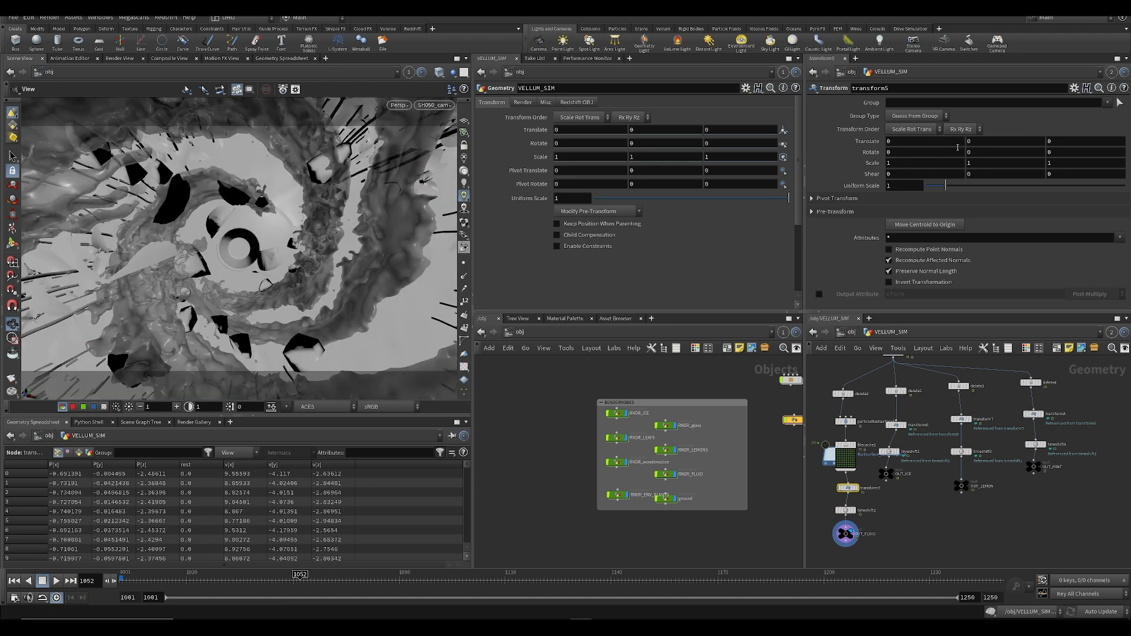
scroll(582, 444, down, 1)
scroll(581, 444, up, 2)
key(ctrl+s)
Step: Add a Null object and parent RNDR_ENV_PLANTS and ground to it
key(Tab)
text(n)
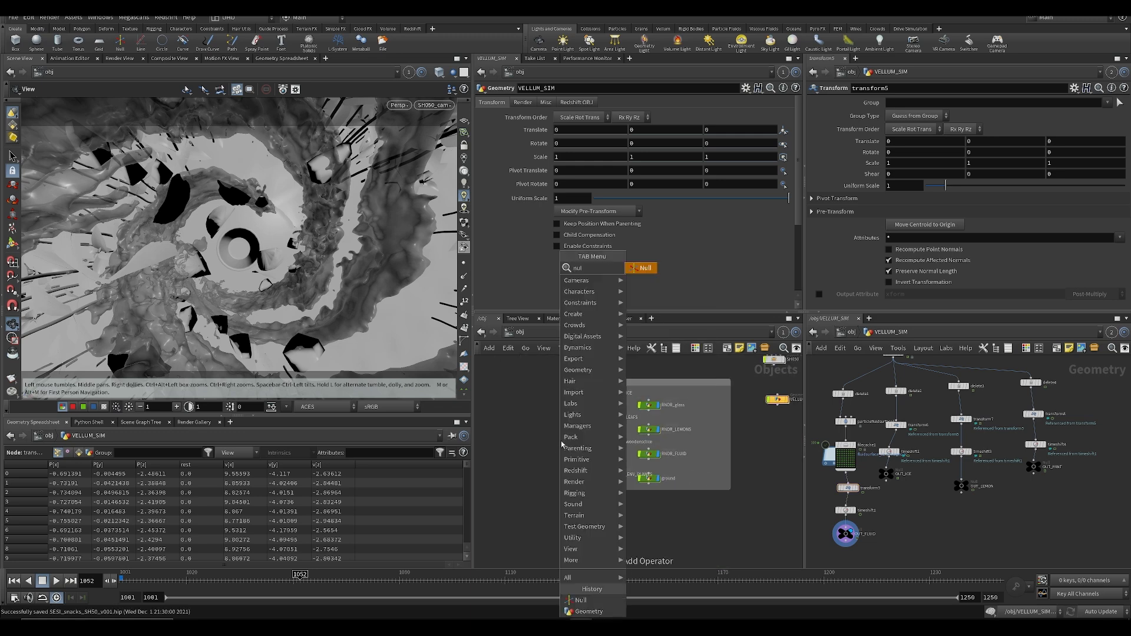
key(Return)
click(548, 430)
click(649, 473)
click(547, 437)
click(600, 473)
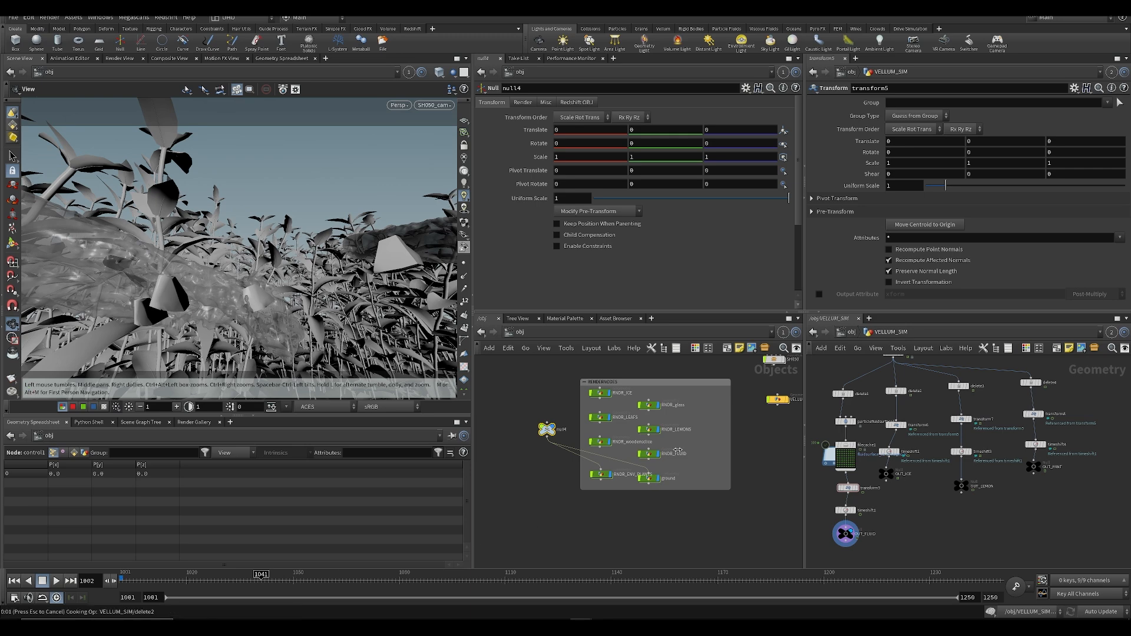
click(556, 478)
scroll(607, 480, up, 2)
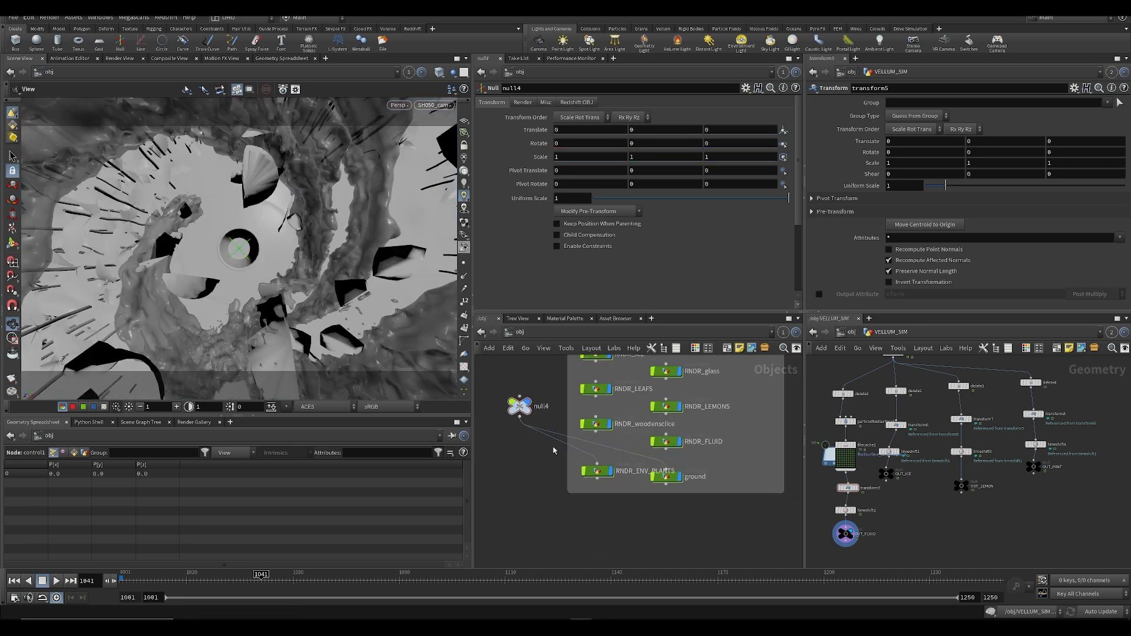
middle_drag(555, 449, 566, 483)
click(531, 440)
click(652, 557)
middle_drag(529, 529, 542, 507)
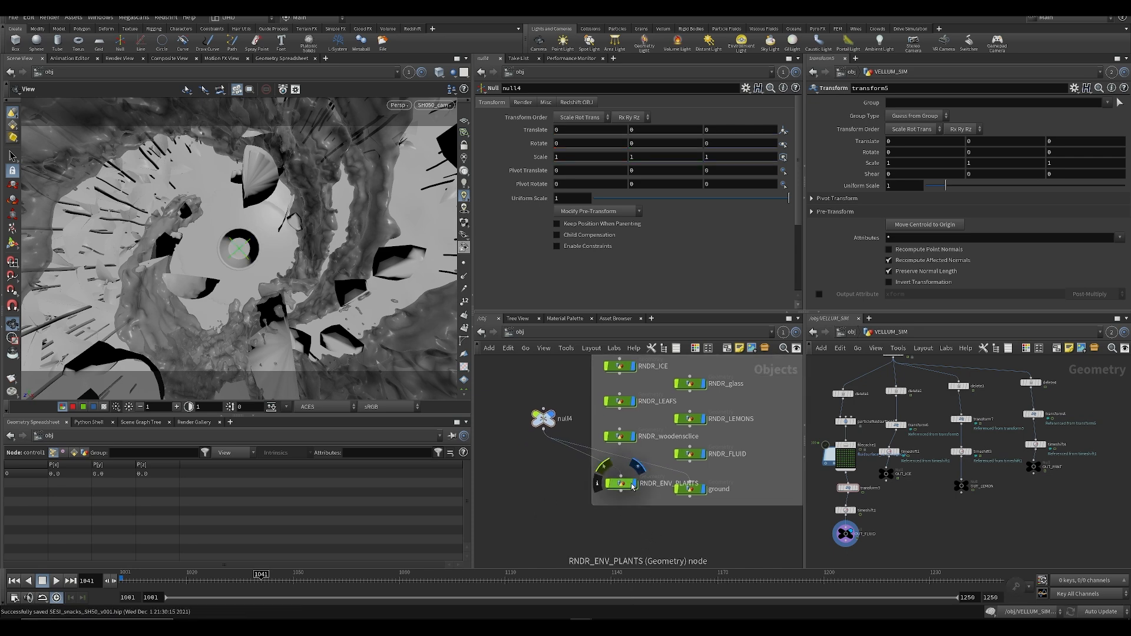
drag(623, 485, 622, 490)
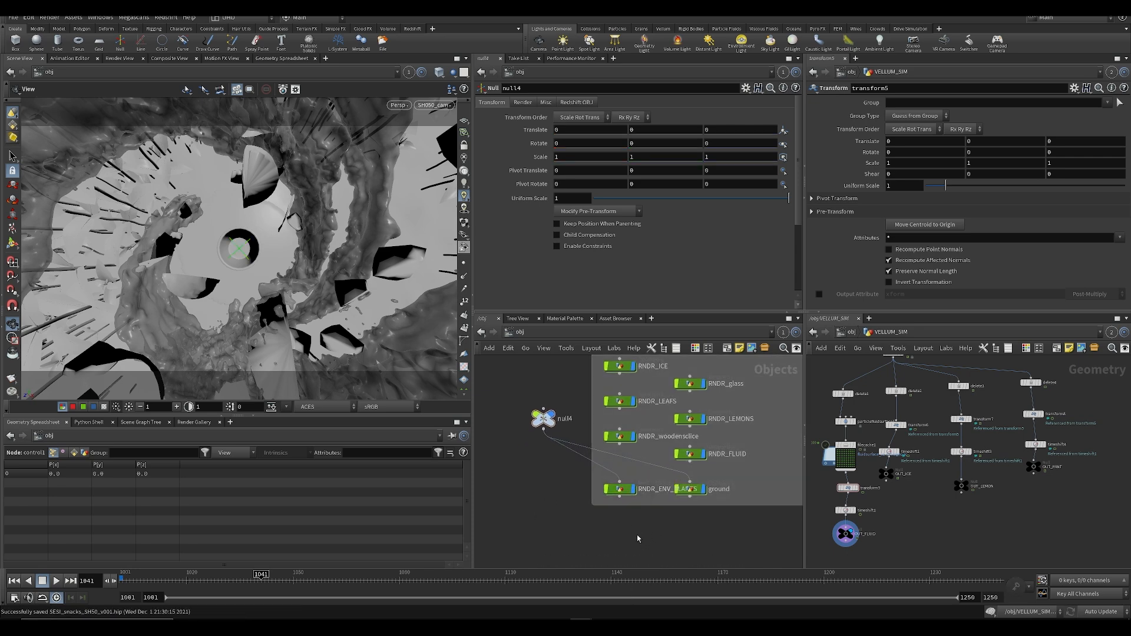
Step: Save the scene and move RNDR_ENV_PLANTS and ground out beside the RENDERNODES box, below the Null
scroll(596, 513, down, 3)
key(ctrl+s)
drag(581, 493, 517, 504)
drag(635, 493, 561, 501)
middle_drag(509, 454, 532, 454)
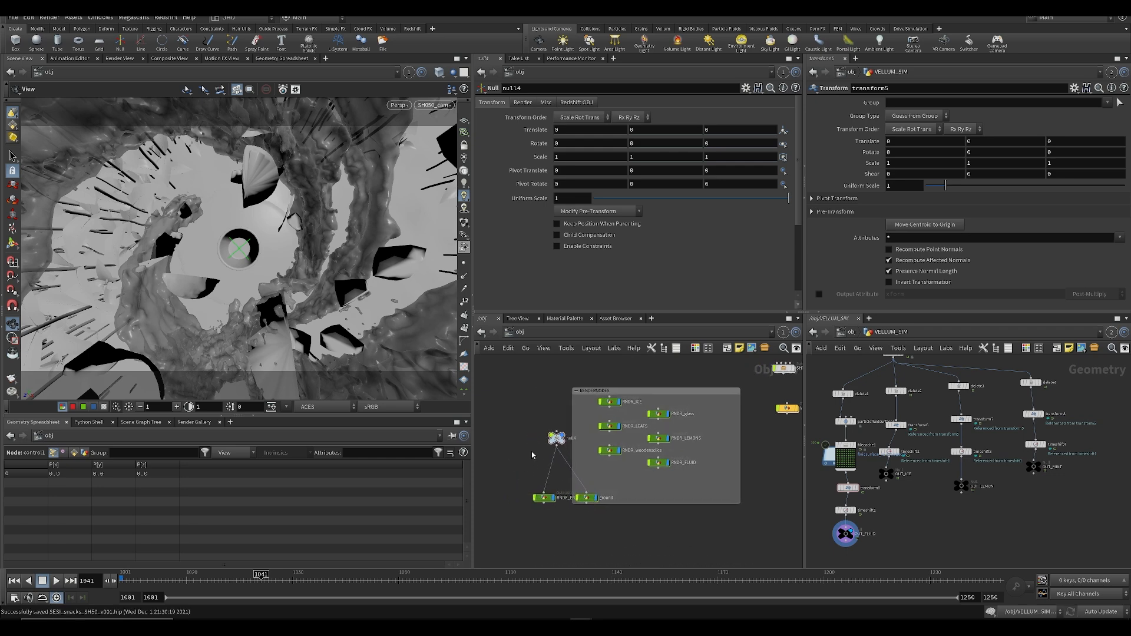
scroll(538, 412, up, 2)
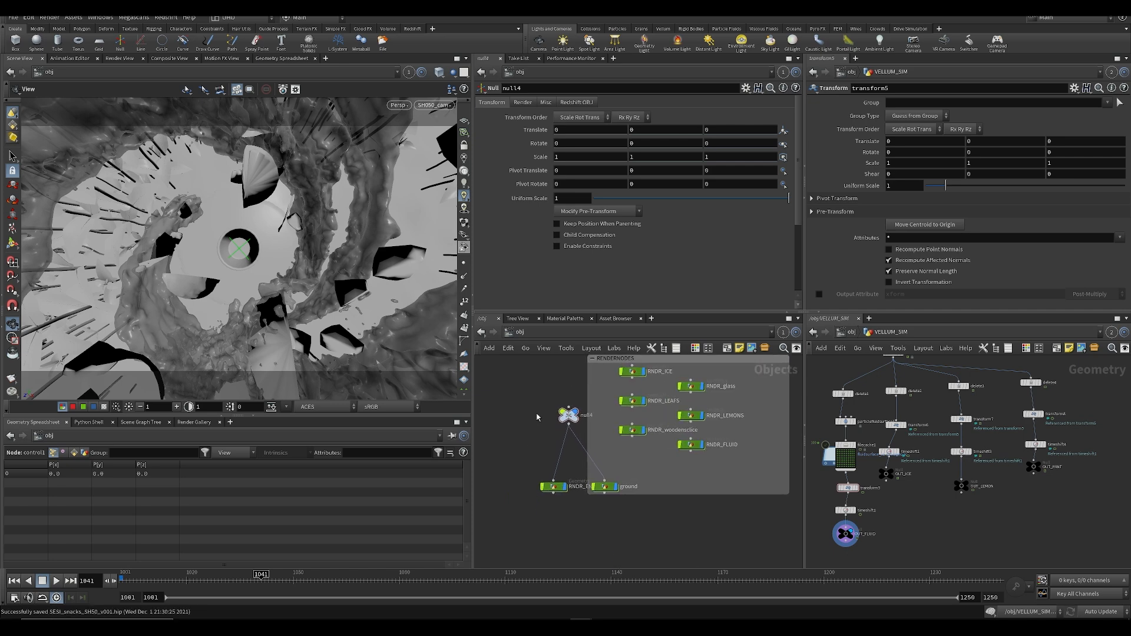
Step: Disconnect RNDR_ENV_PLANTS and ground from the Null and delete the Null
drag(528, 445, 584, 439)
click(607, 488)
click(567, 415)
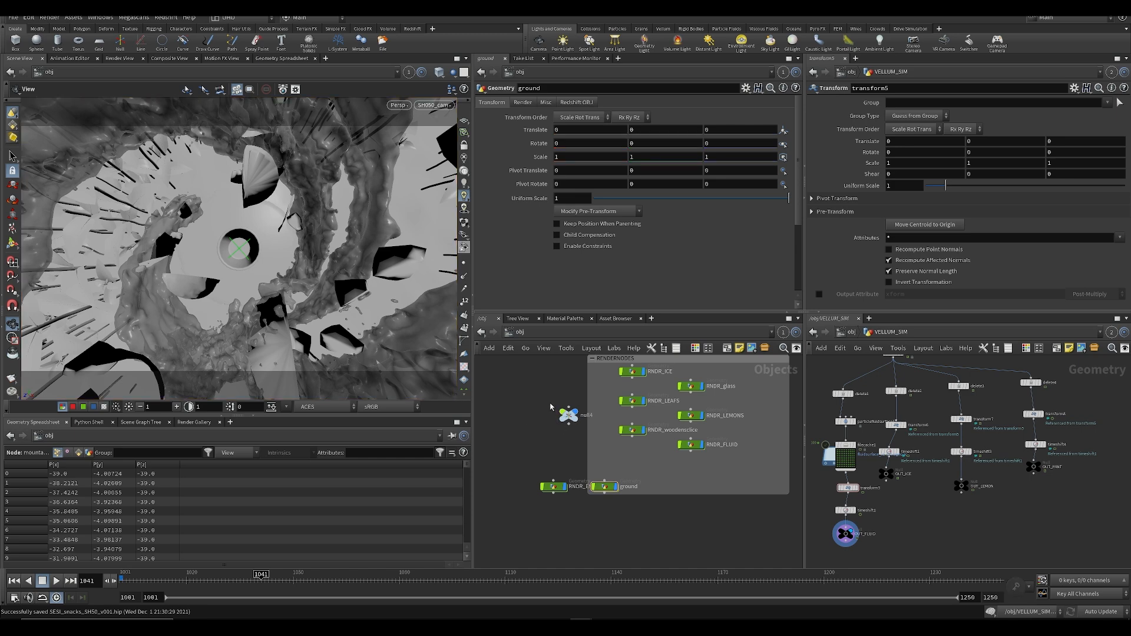
key(Delete)
Step: Place ground back inside the RENDERNODES box, lower its vertical translation to -0.6, and inspect the plants in the viewport
click(609, 487)
drag(609, 487, 637, 475)
middle_drag(642, 130, 612, 134)
right_drag(377, 234, 273, 262)
drag(273, 263, 285, 301)
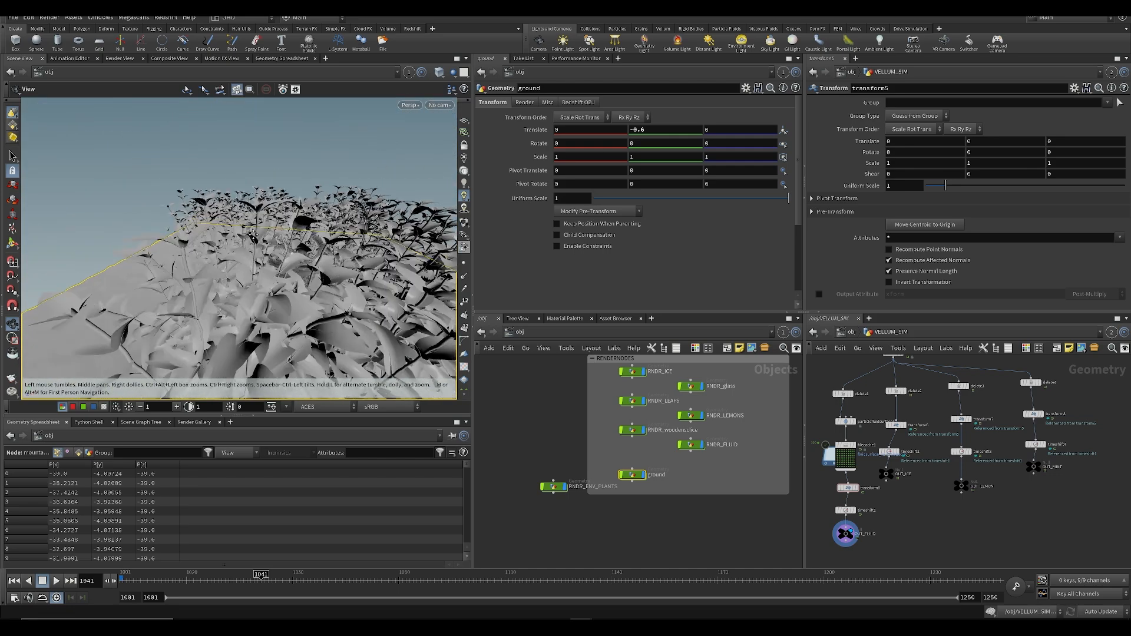
middle_drag(286, 300, 263, 223)
Step: Bypass filecache1 inside ENVIRONMENT_SCATTER, return to the object level, and view the recooked plants
middle_drag(644, 531, 601, 383)
scroll(620, 449, down, 2)
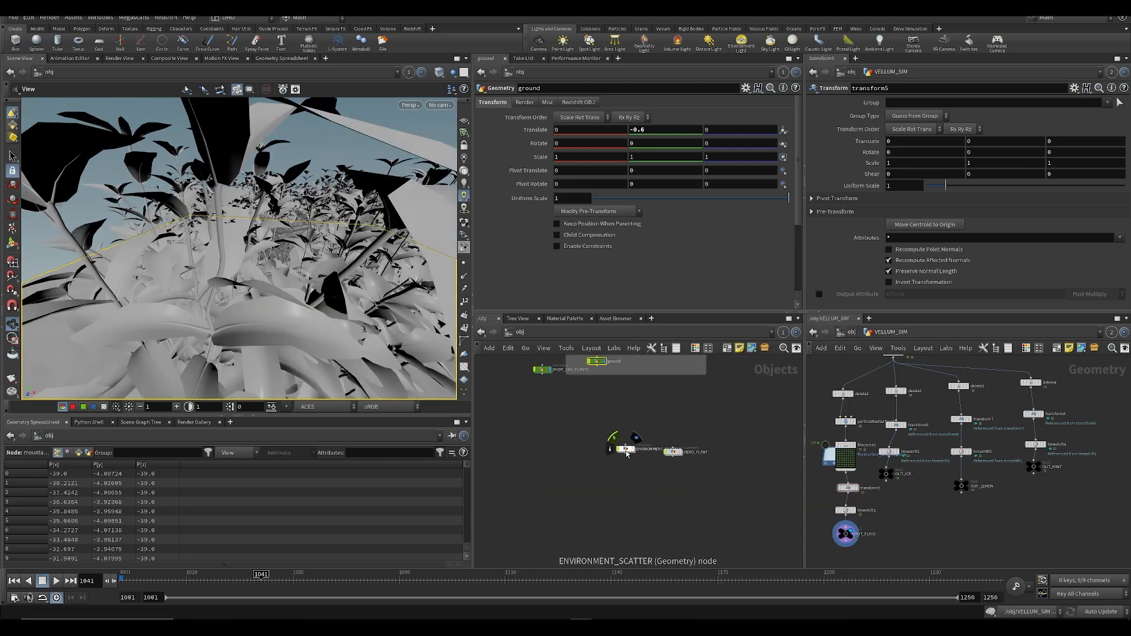
double_click(628, 449)
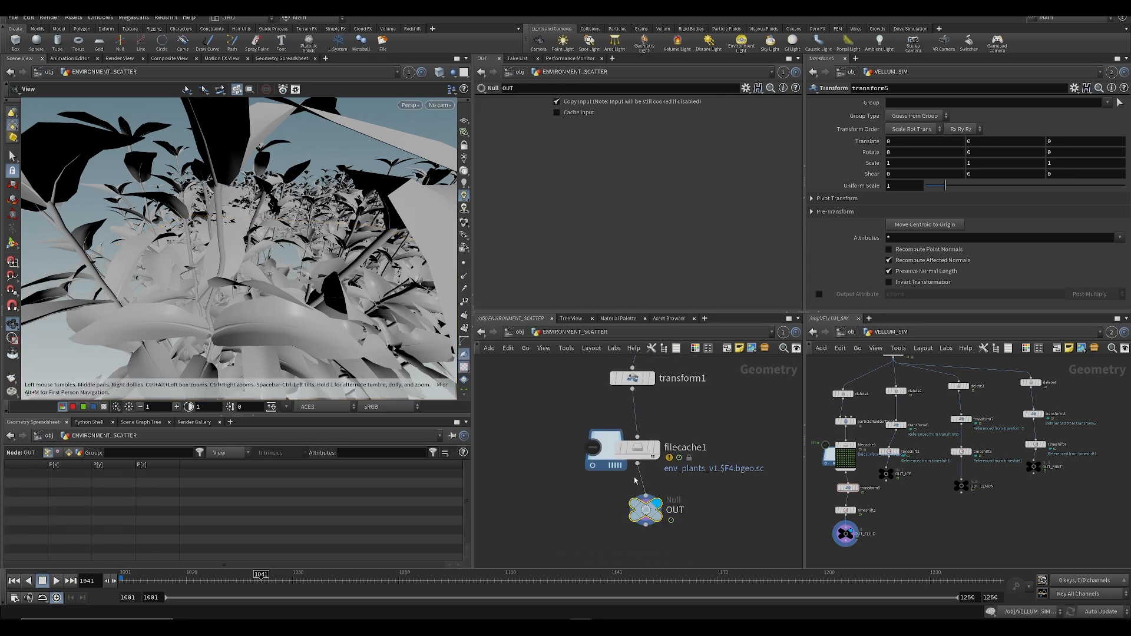
click(619, 448)
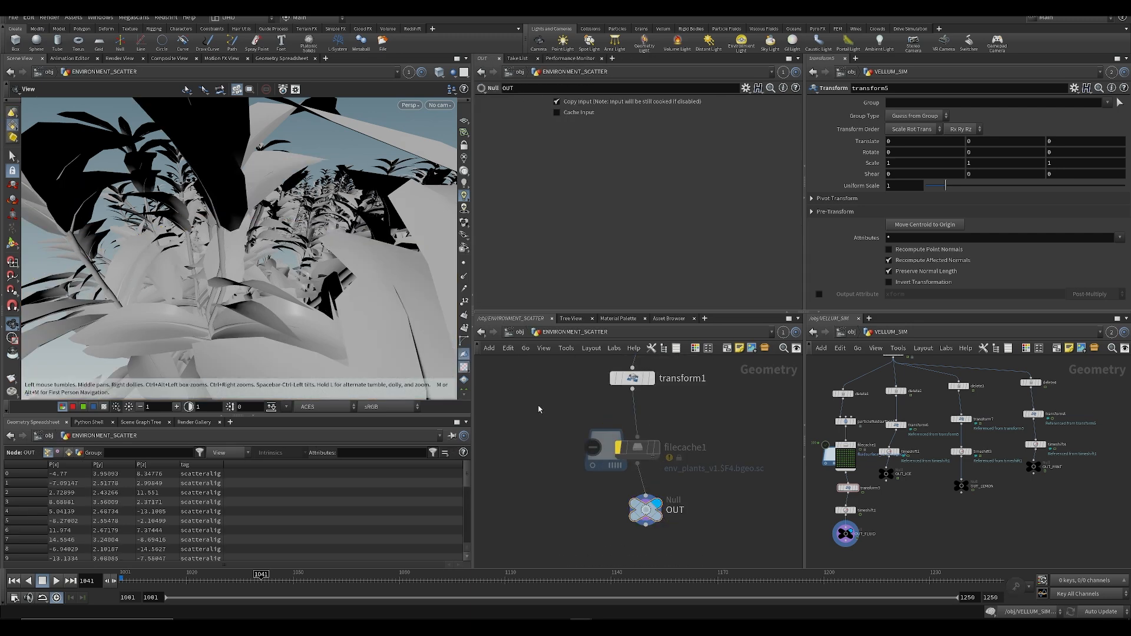
key(u)
drag(226, 208, 237, 118)
scroll(229, 228, down, 5)
scroll(230, 228, down, 5)
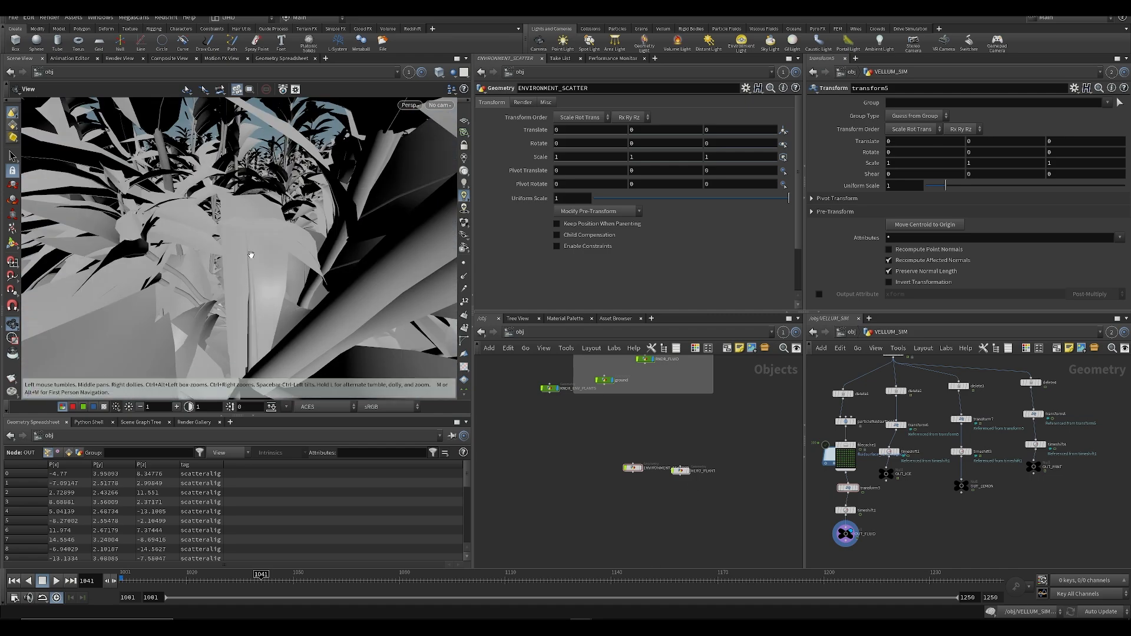
scroll(252, 255, down, 5)
Step: Set the ground object's vertical translation to -2 and inspect the plants around the drink
click(633, 468)
middle_drag(609, 383, 620, 434)
drag(618, 439, 619, 441)
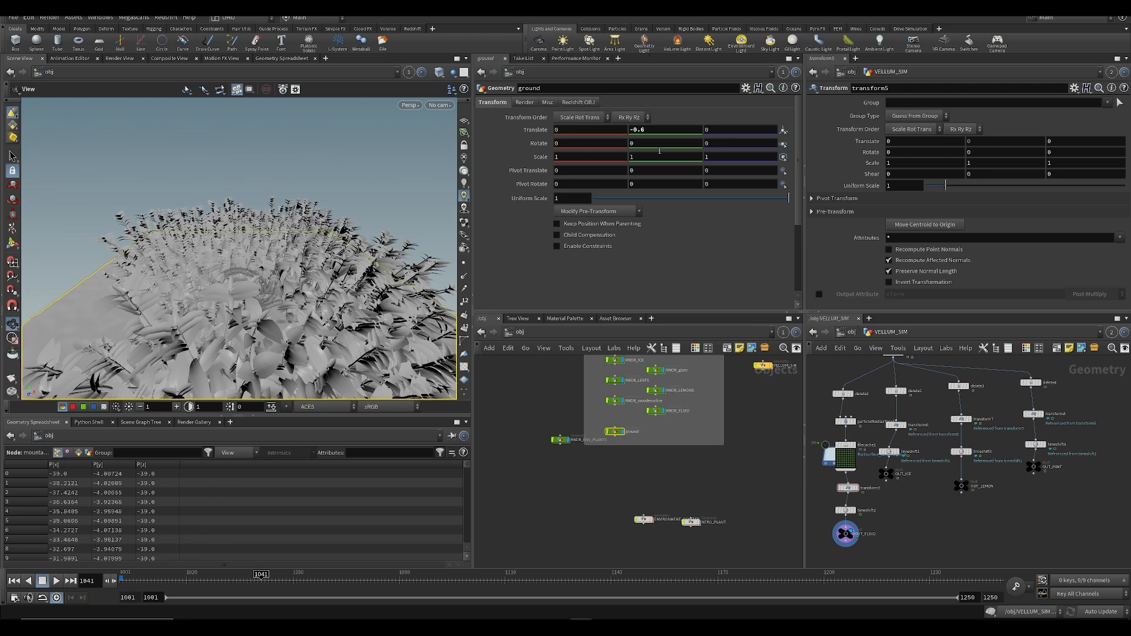
text(-2)
key(Return)
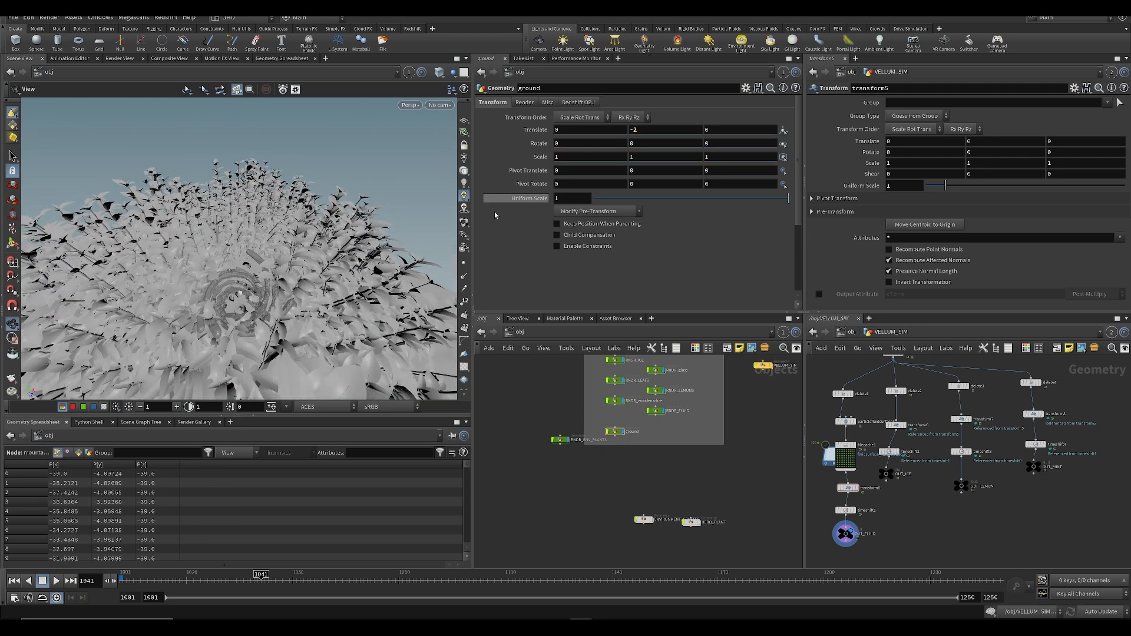
scroll(596, 437, down, 2)
drag(295, 283, 263, 215)
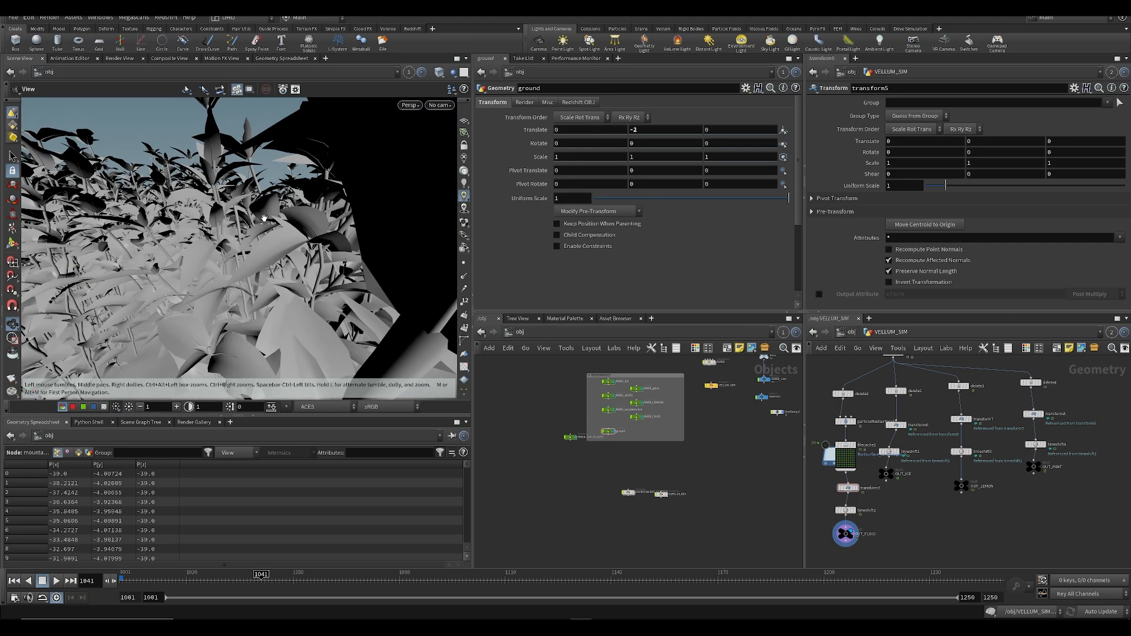
Step: Close the current scene viewer, open a new Scene View pane in its place, and frame the whole scene
click(42, 59)
click(282, 58)
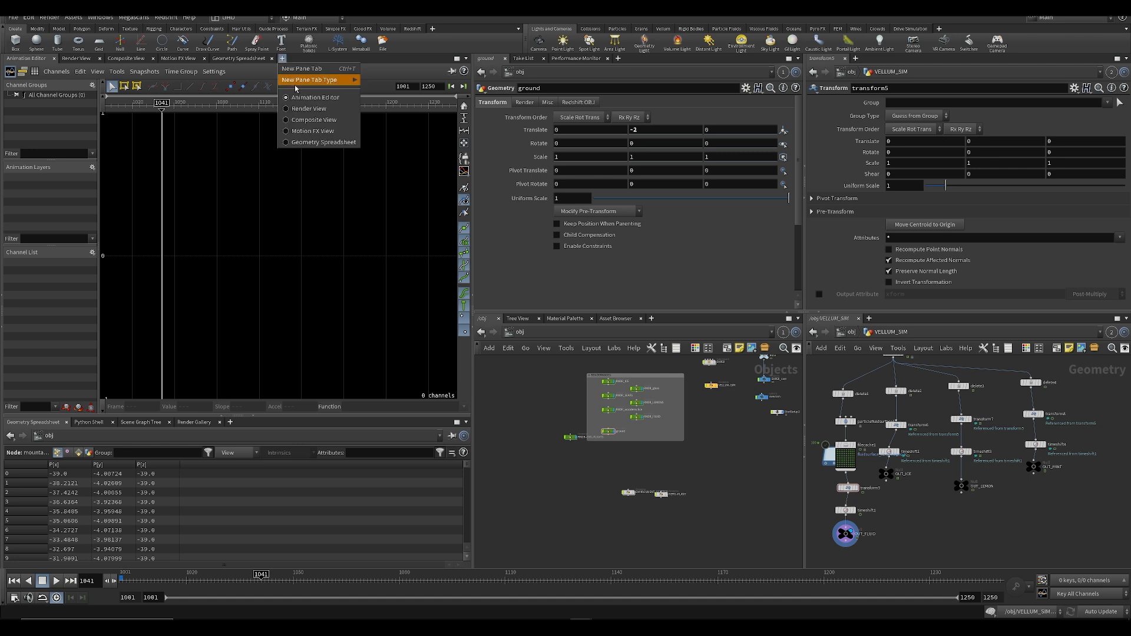
mouse_move(313, 79)
mouse_move(385, 190)
click(451, 190)
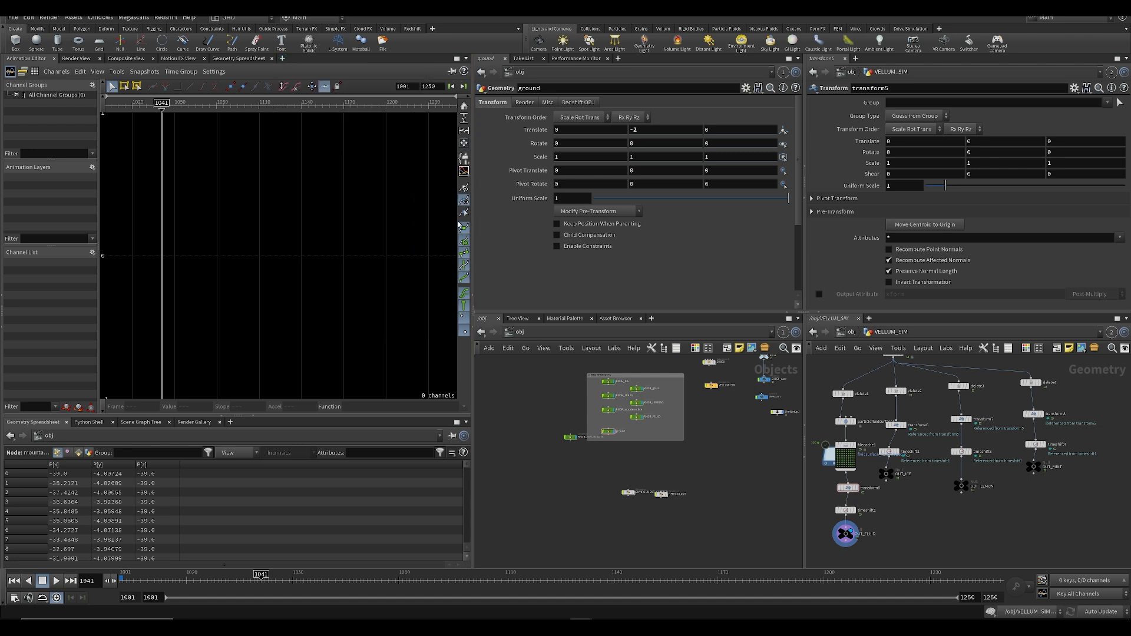
key(f)
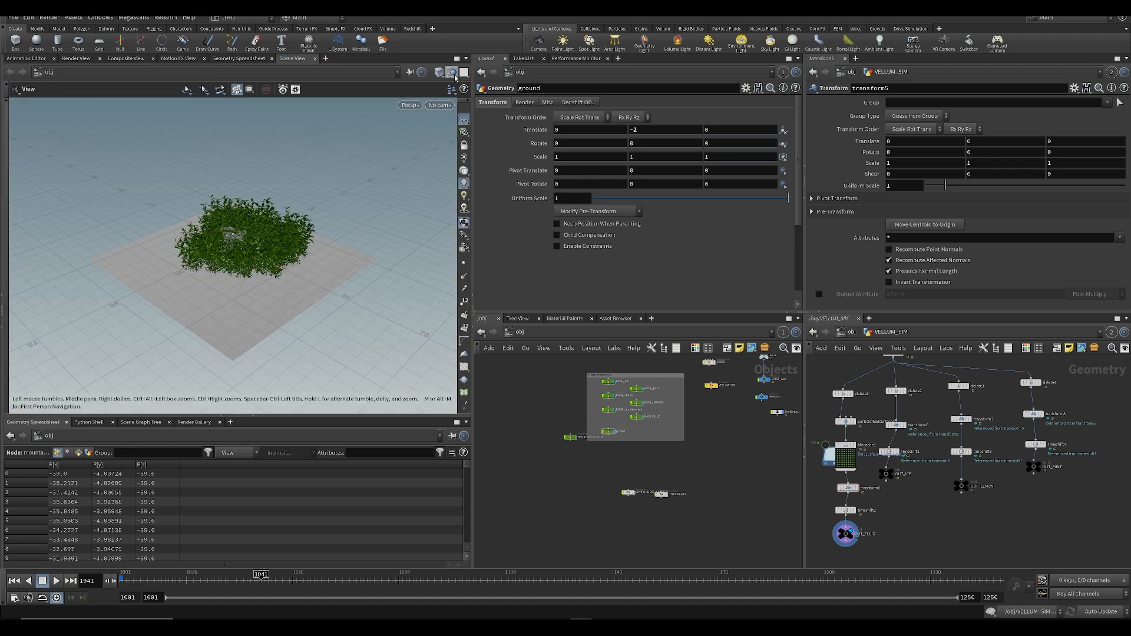
Step: Toggle the display of RNDR_ENV_PLANTS off and on, and lower the ground's vertical translation to -2.9
scroll(604, 451, up, 5)
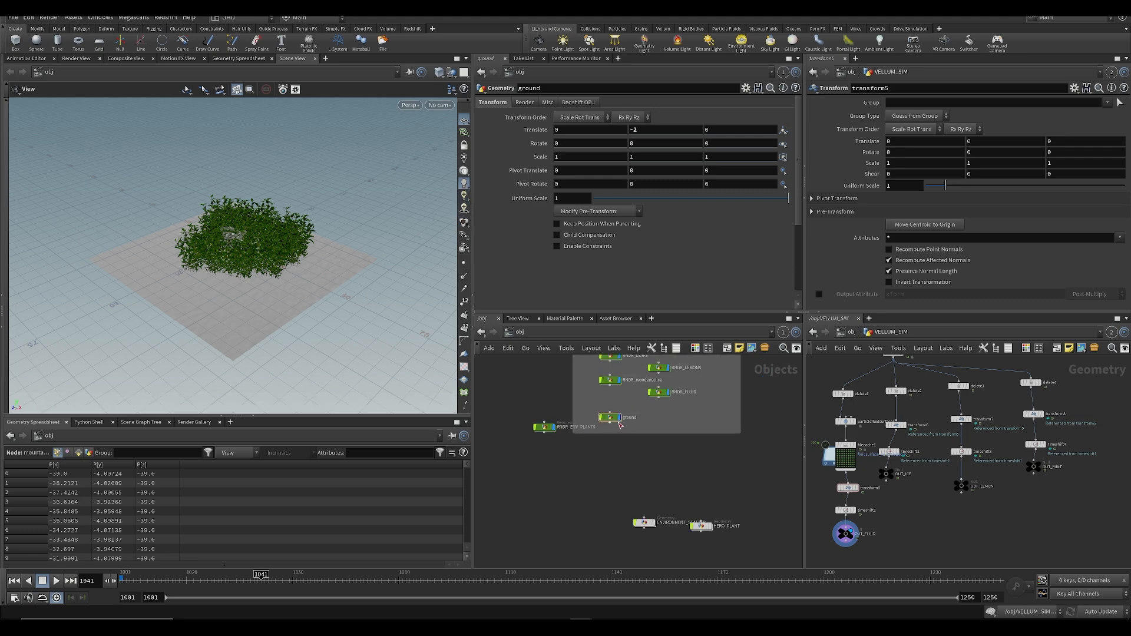
click(556, 417)
click(556, 418)
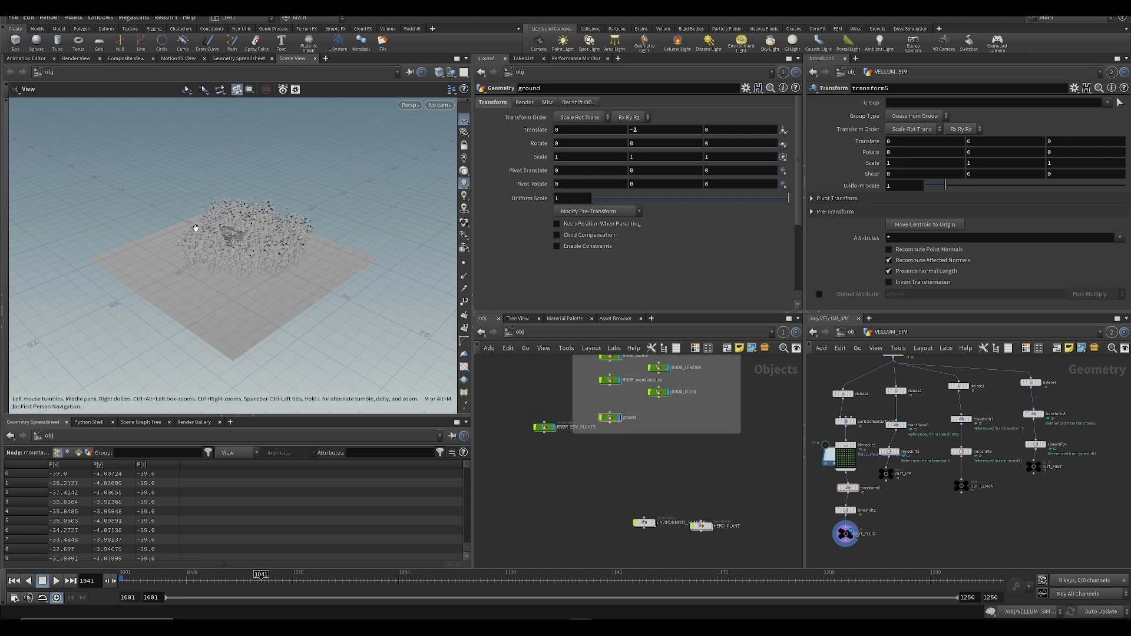
scroll(203, 228, up, 5)
scroll(286, 266, up, 4)
middle_drag(636, 130, 590, 133)
scroll(407, 134, down, 8)
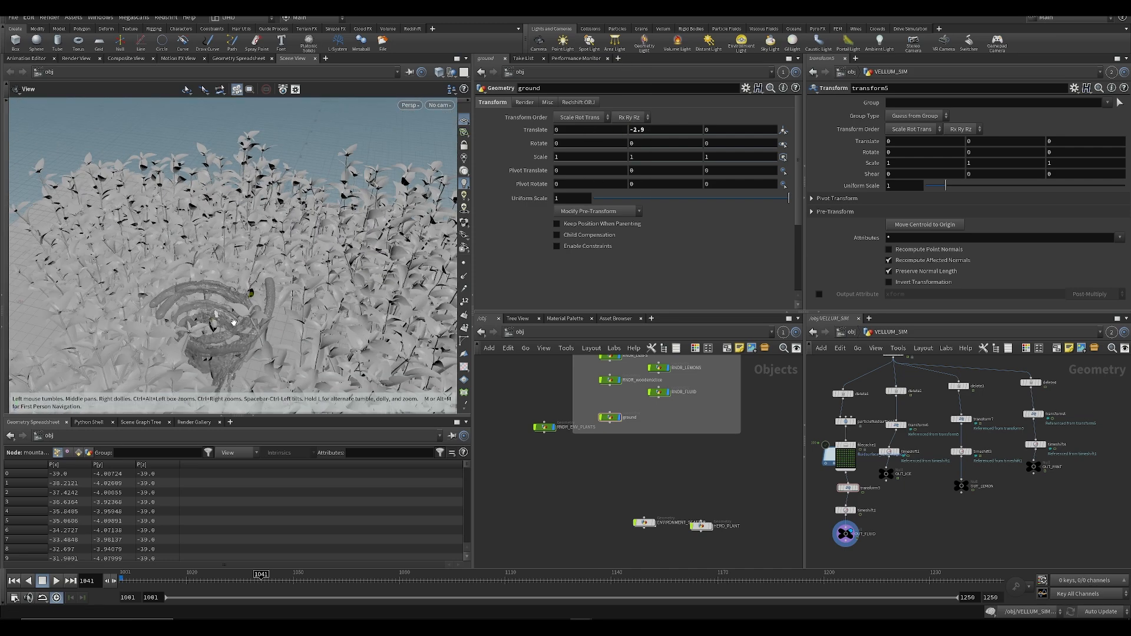
Step: Frame RNDR_glass and examine from several angles how the glass, fluid and wooden slice sit among the plants
middle_drag(659, 489, 625, 531)
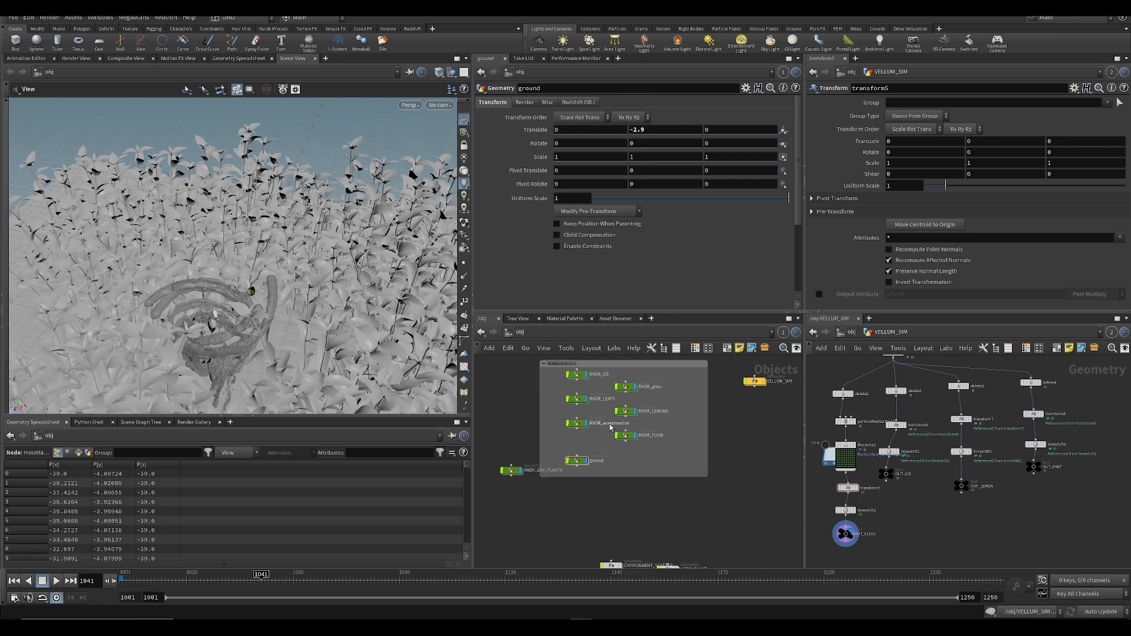
middle_drag(634, 380, 609, 424)
scroll(294, 254, down, 4)
drag(226, 323, 337, 319)
click(444, 107)
click(449, 166)
scroll(317, 273, down, 8)
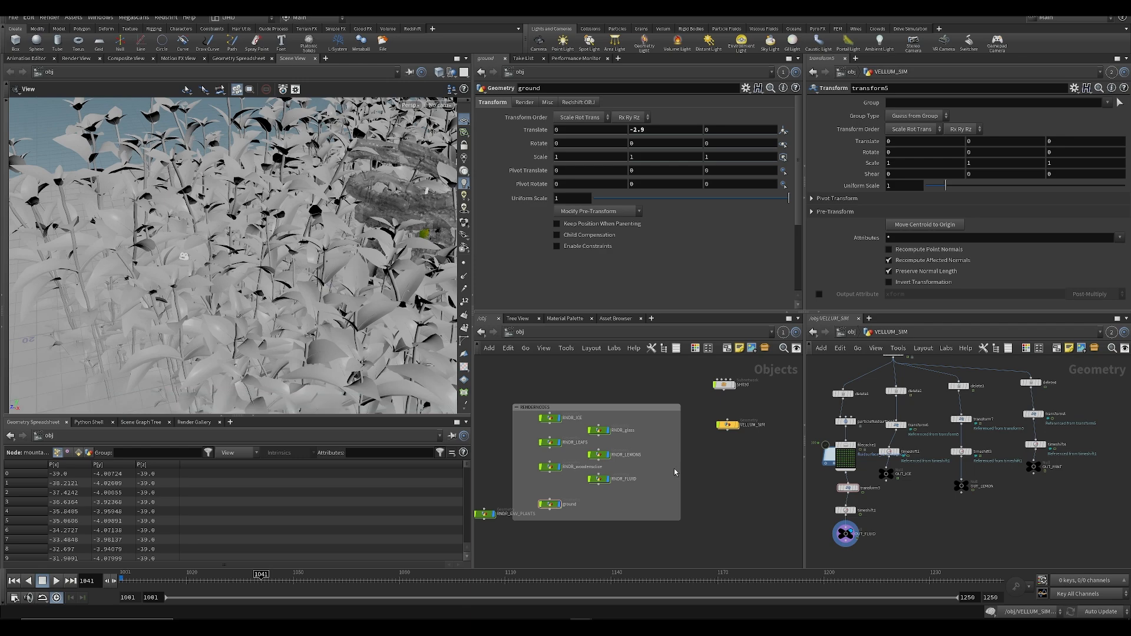
click(599, 431)
key(f)
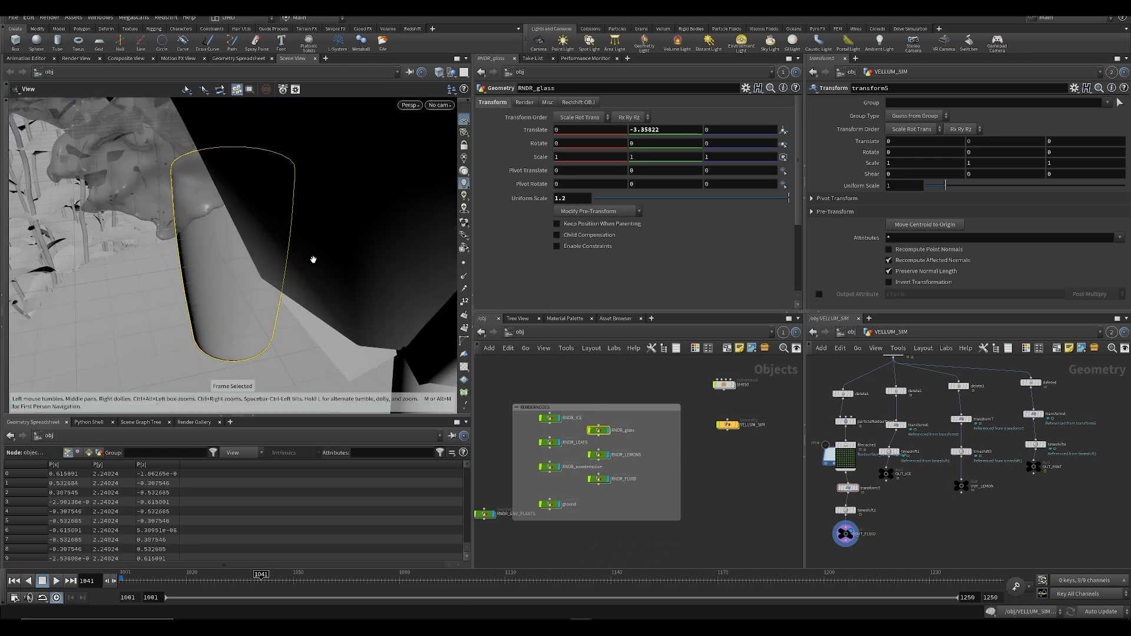
right_drag(270, 256, 214, 266)
drag(215, 265, 306, 248)
right_drag(306, 247, 338, 248)
drag(339, 248, 251, 302)
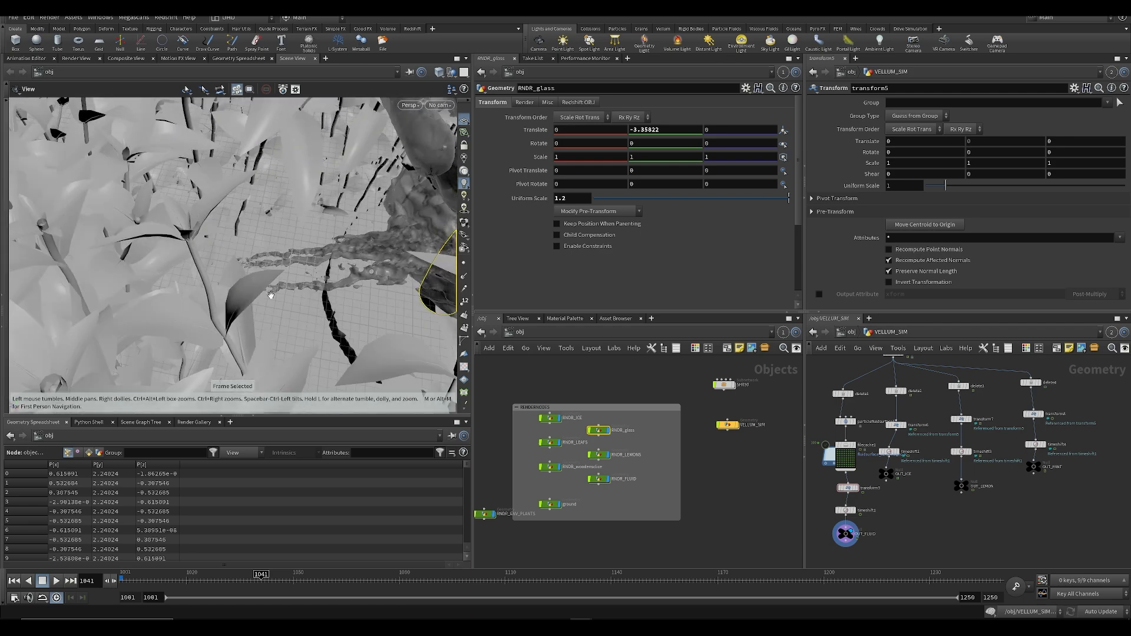
middle_drag(250, 301, 326, 262)
drag(325, 261, 253, 247)
mouse_move(254, 248)
right_down()
mouse_move(182, 227)
mouse_move(240, 245)
right_up()
drag(240, 245, 248, 207)
middle_drag(248, 207, 263, 307)
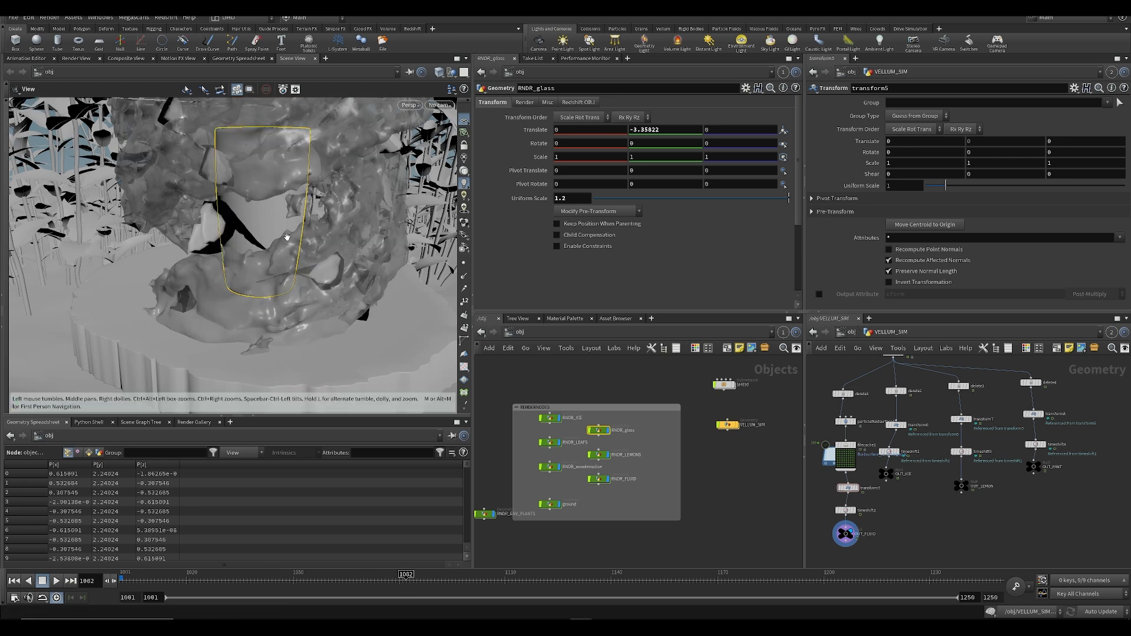
Step: Adjust the ground object's vertical translation, settling on -4
click(557, 502)
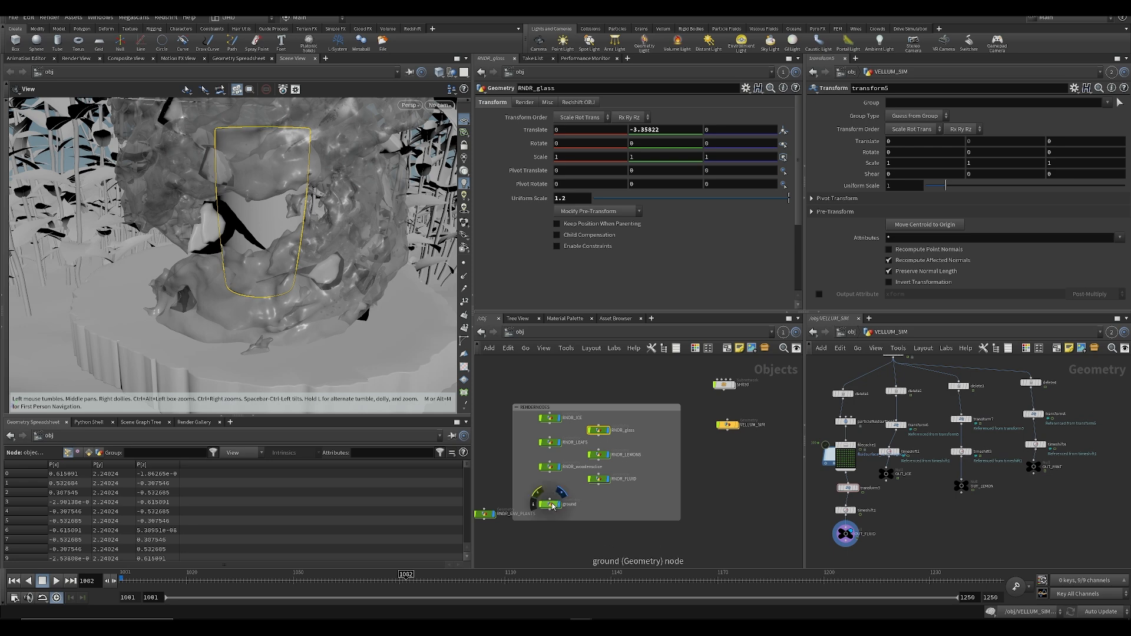
middle_drag(663, 130, 704, 131)
scroll(700, 390, up, 2)
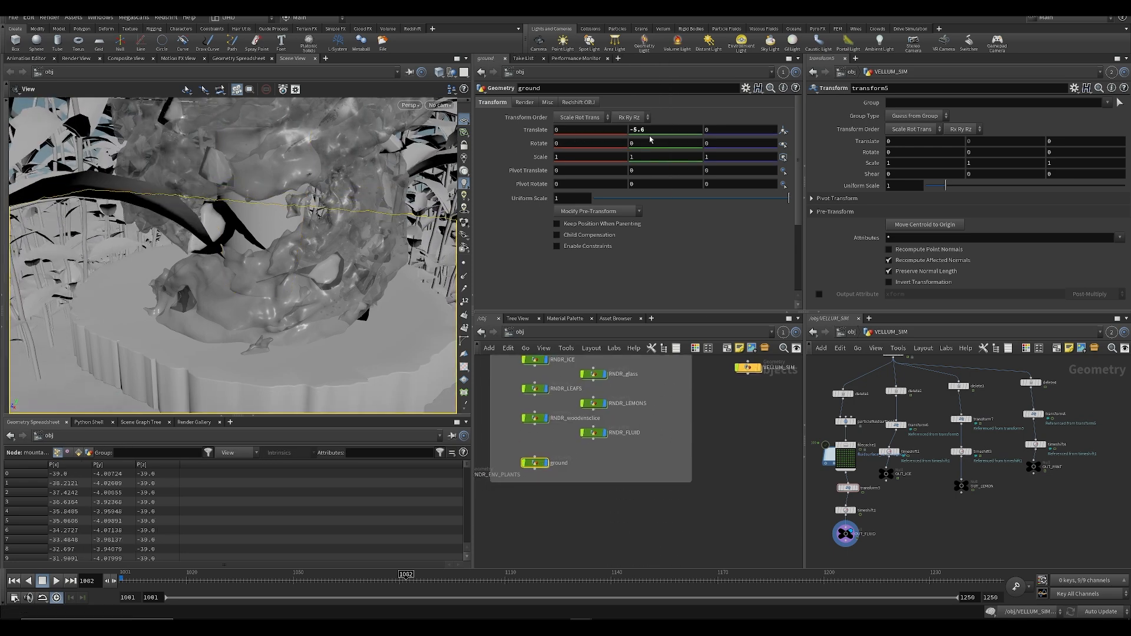
key(Return)
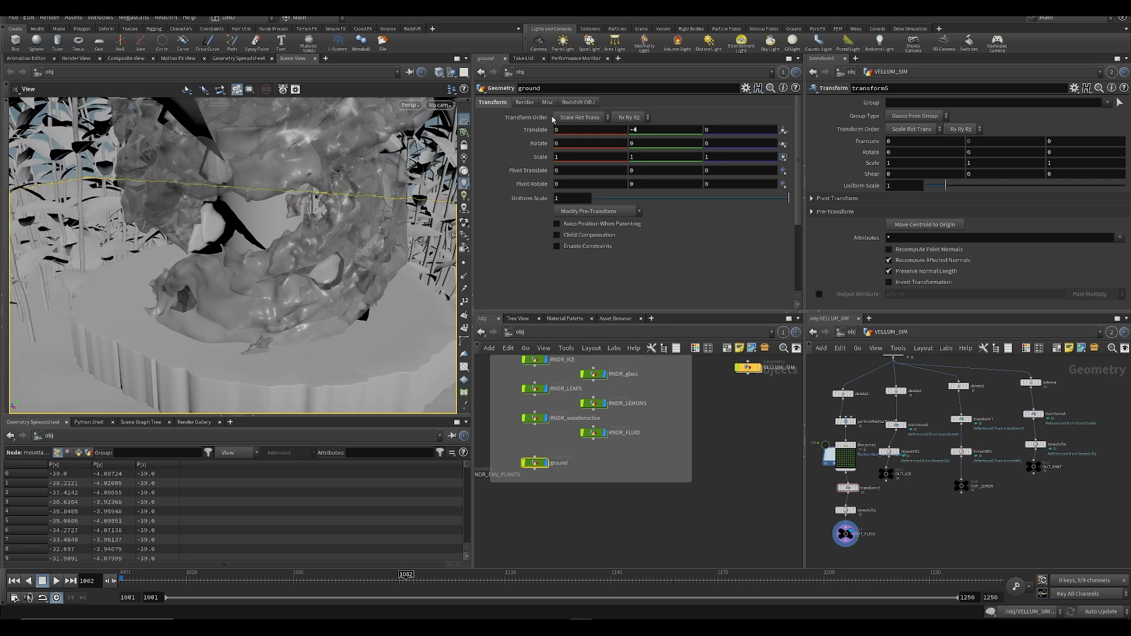
Step: Lower RNDR_woodensclice to a vertical translation of -7.47
middle_drag(633, 411, 660, 485)
click(564, 492)
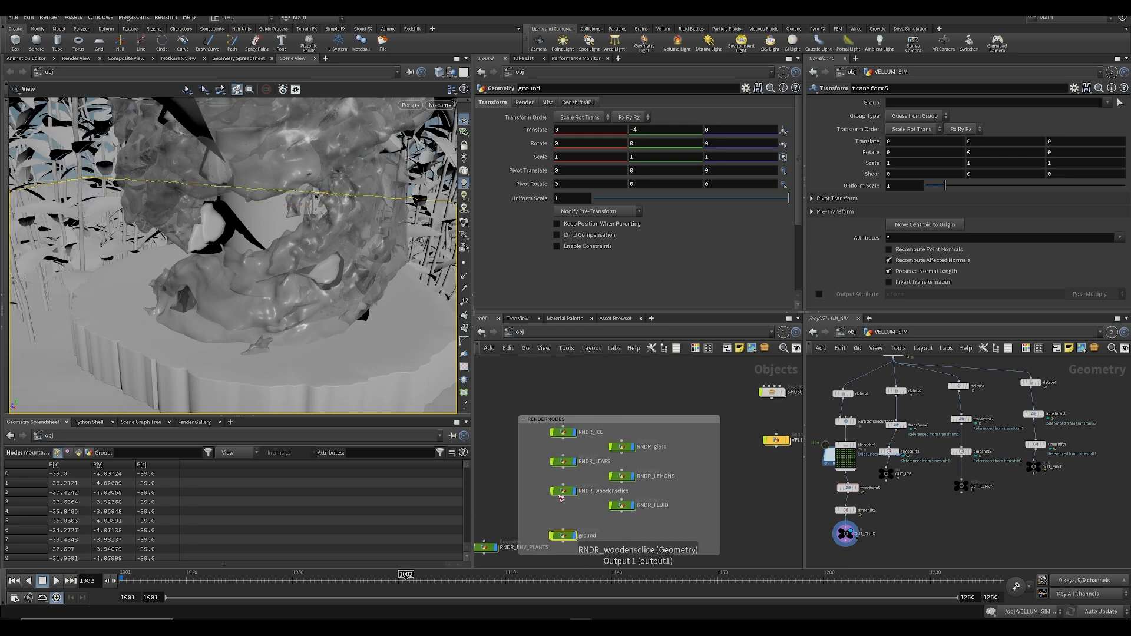
middle_drag(643, 130, 543, 134)
middle_drag(280, 361, 277, 202)
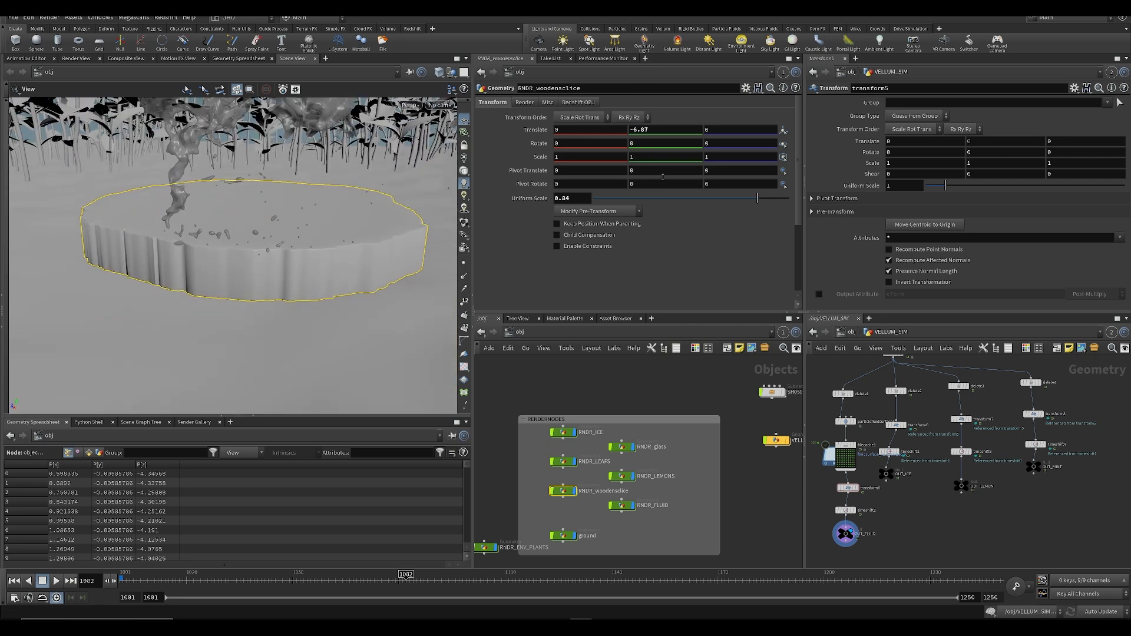
middle_drag(656, 135, 484, 135)
Step: Select RNDR_glass and check its placement through SH050_cam
click(623, 447)
click(440, 106)
click(451, 158)
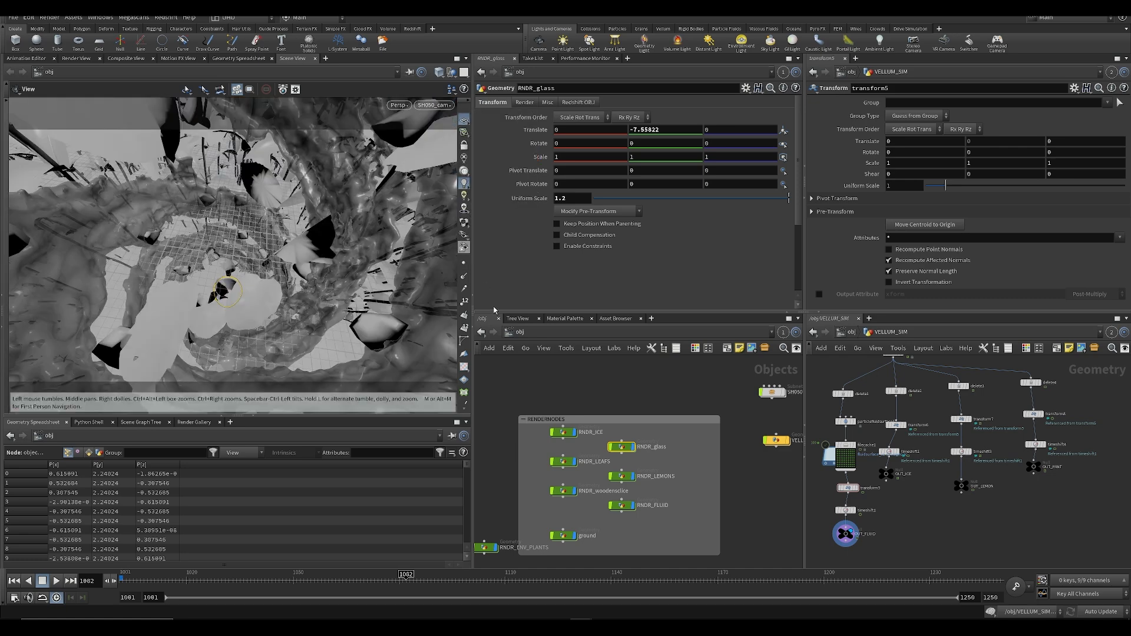
Step: Frame RNDR_glass for reference and set the ground object's vertical translation to -5
middle_drag(637, 462, 625, 393)
click(602, 379)
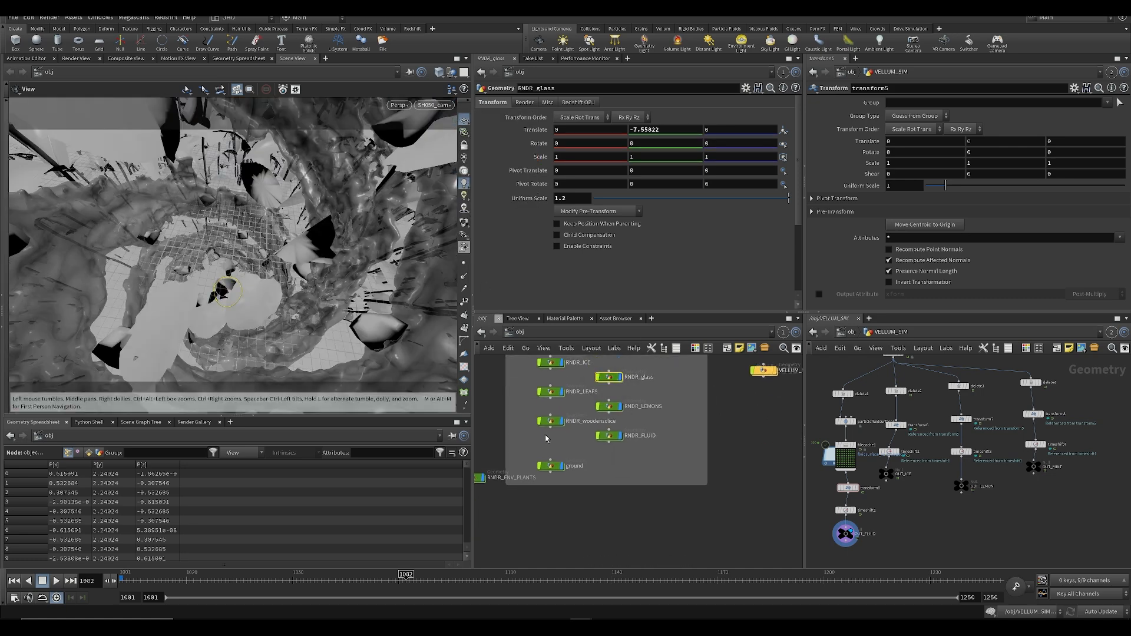
key(space+f)
drag(270, 313, 253, 330)
click(551, 465)
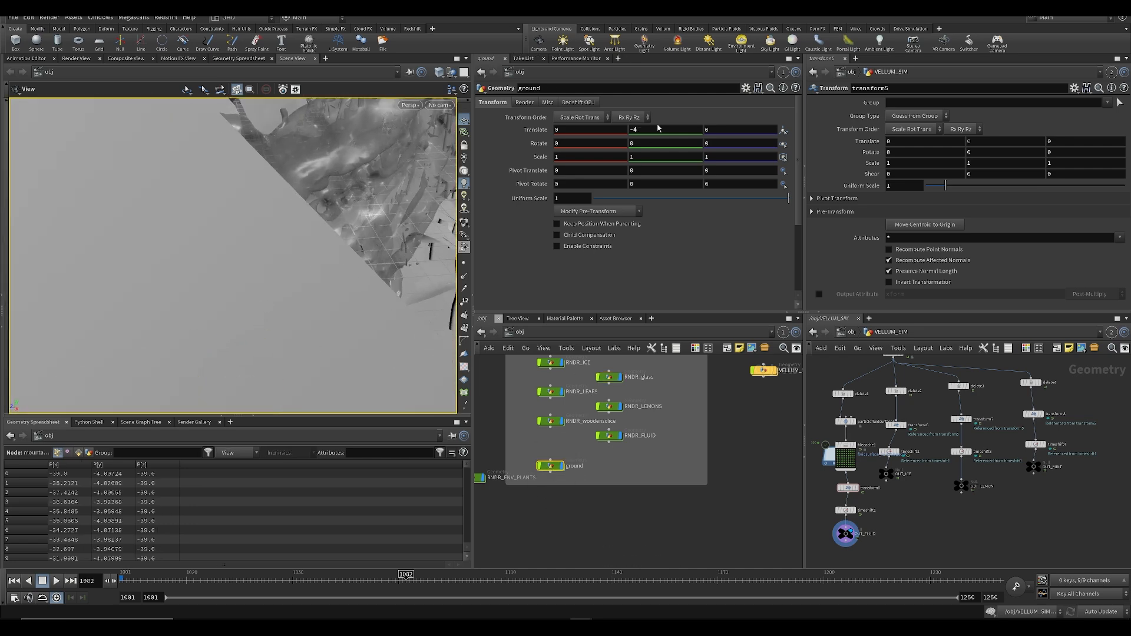
key(BackSpace)
text(5)
key(Return)
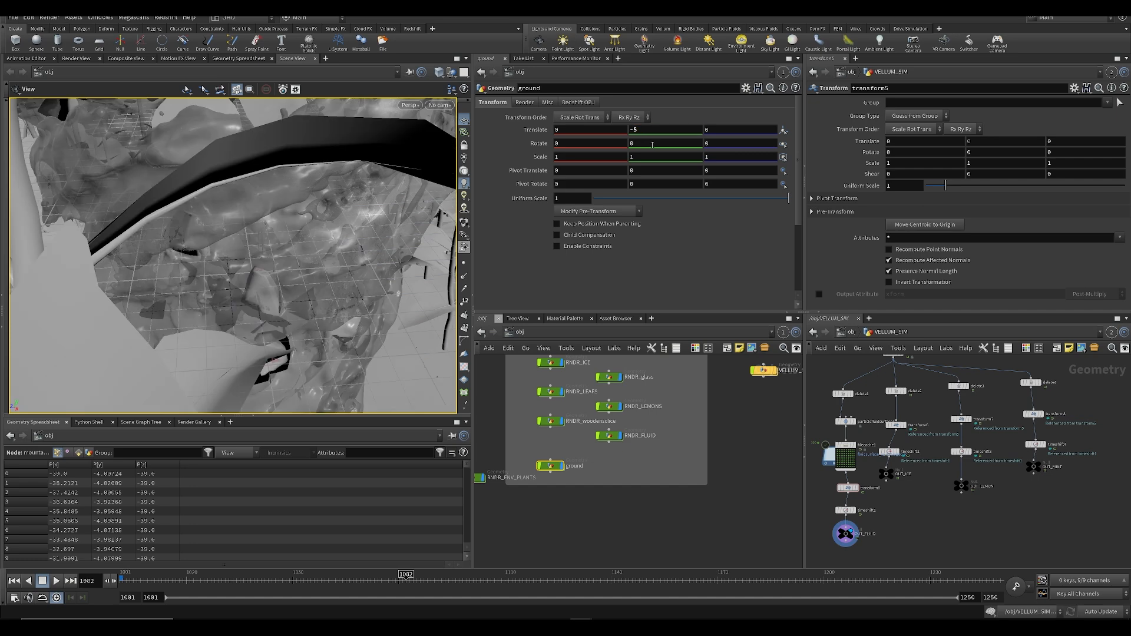
Step: Frame RNDR_woodensclice and lower it further on the vertical axis
click(550, 422)
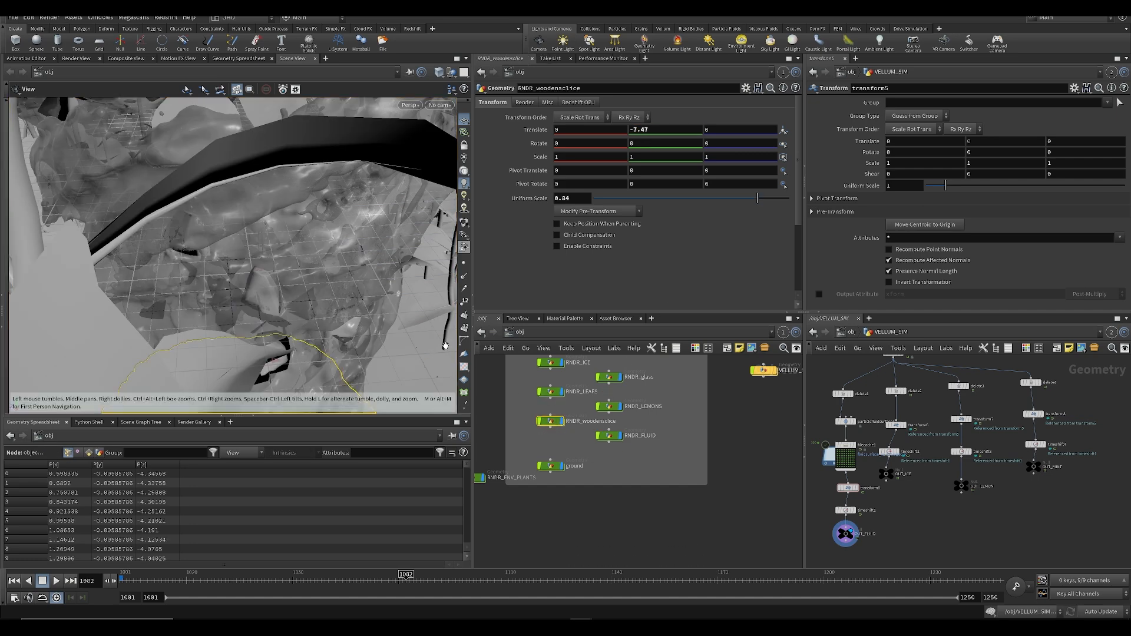
key(space+f)
right_drag(312, 303, 299, 274)
drag(298, 273, 330, 260)
middle_drag(651, 130, 616, 127)
Step: Set RNDR_glass to a uniform scale of 1.3 and a vertical translation of -8.25822, and check it through SH050_cam
click(611, 377)
middle_drag(580, 201, 583, 200)
click(440, 105)
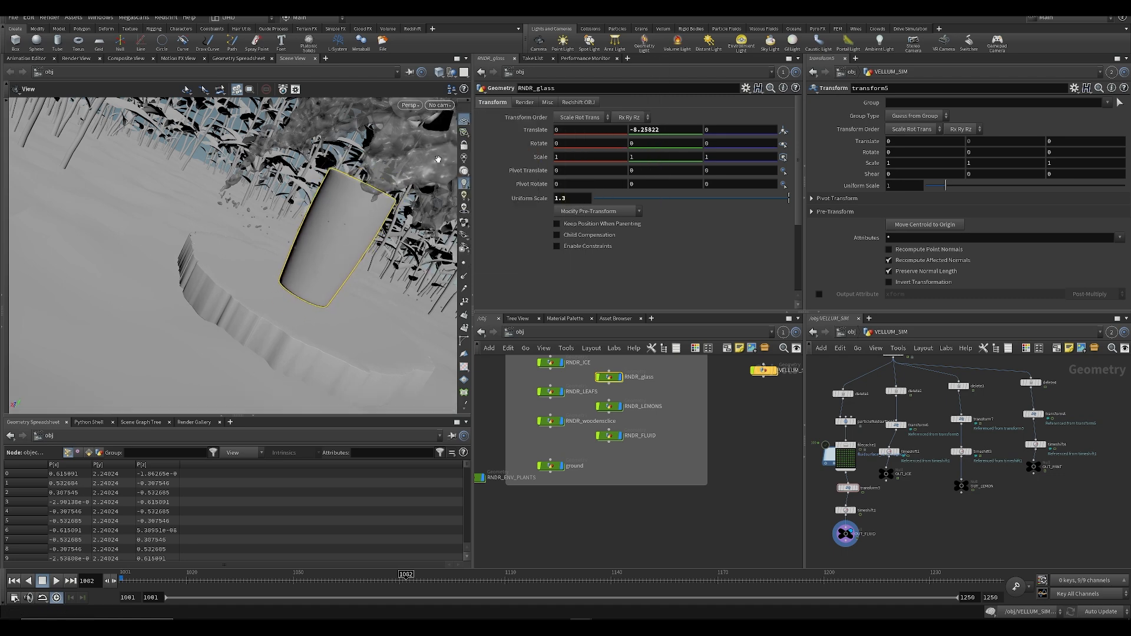
click(437, 156)
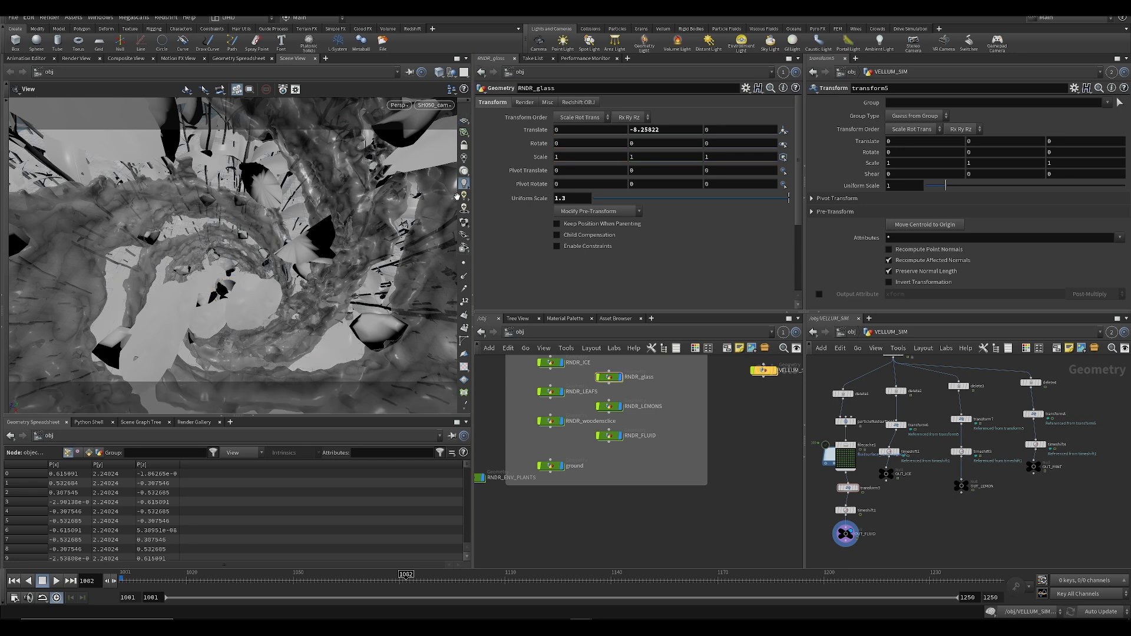
Step: Save the scene file and check the camera view at frames 1037 and 1068
click(247, 579)
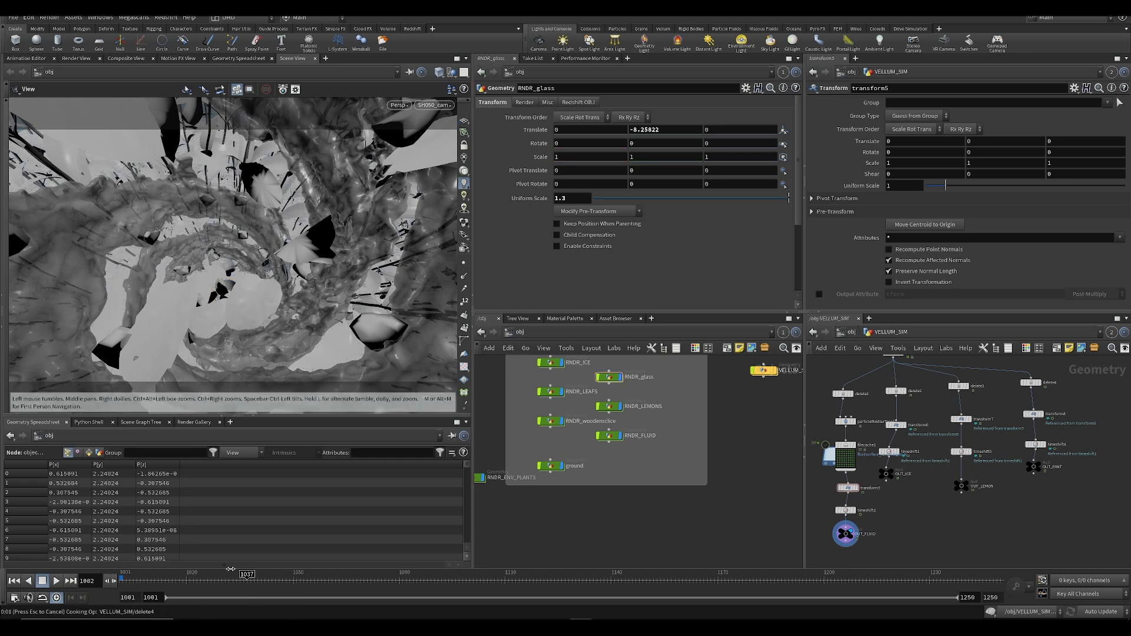
key(ctrl+s)
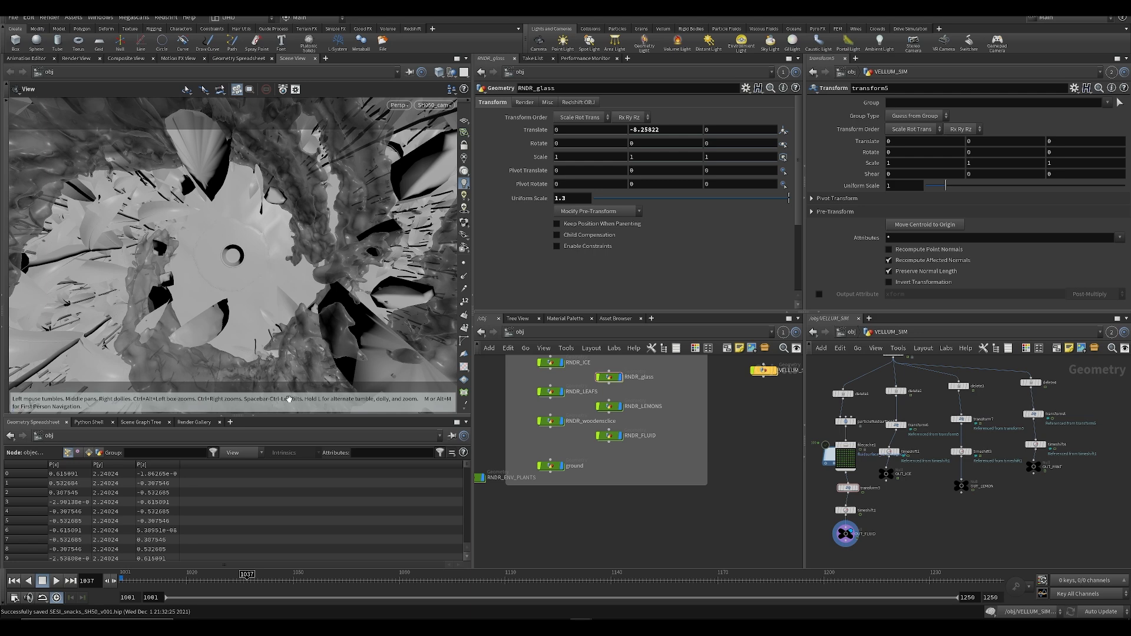
click(356, 582)
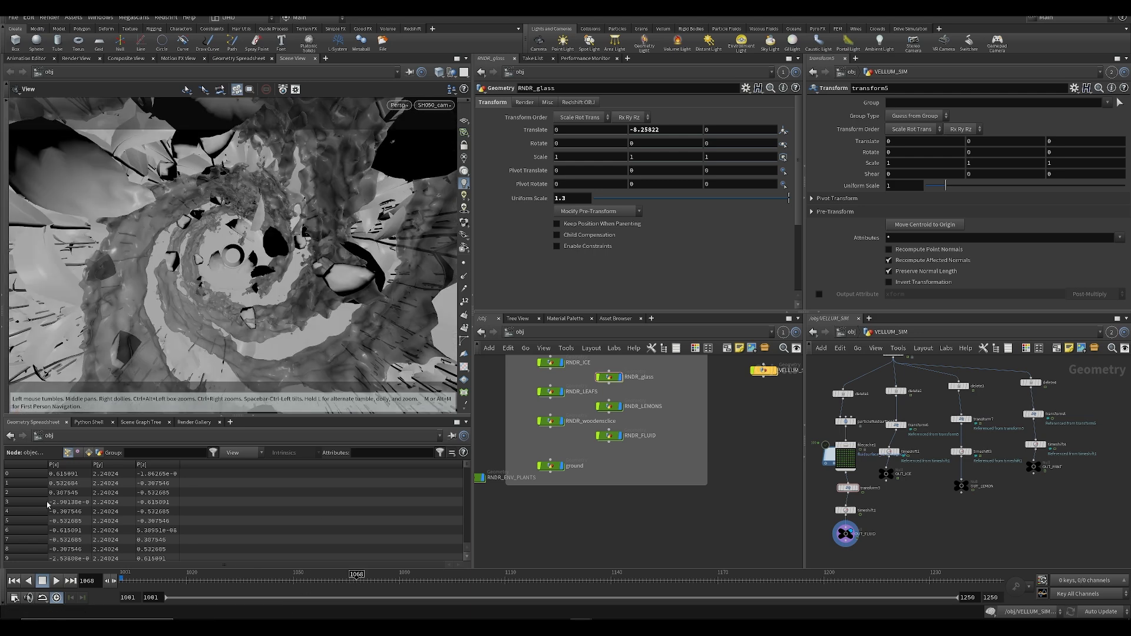
Step: Render a flipbook of the current viewport for frames 1001 to 1085
click(7, 382)
click(11, 391)
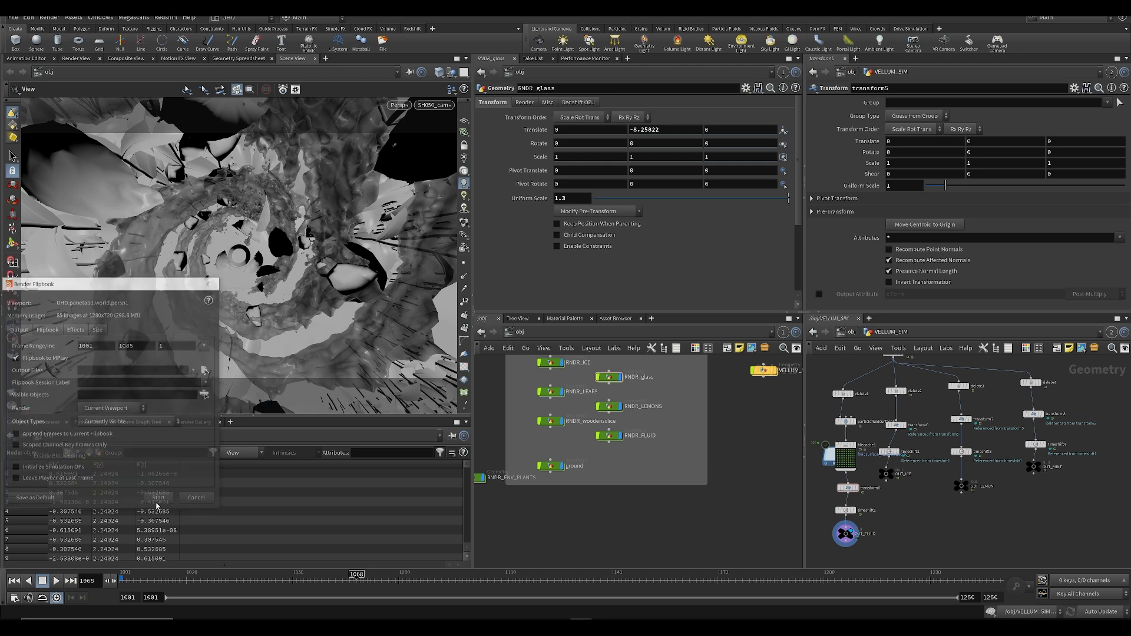
click(158, 502)
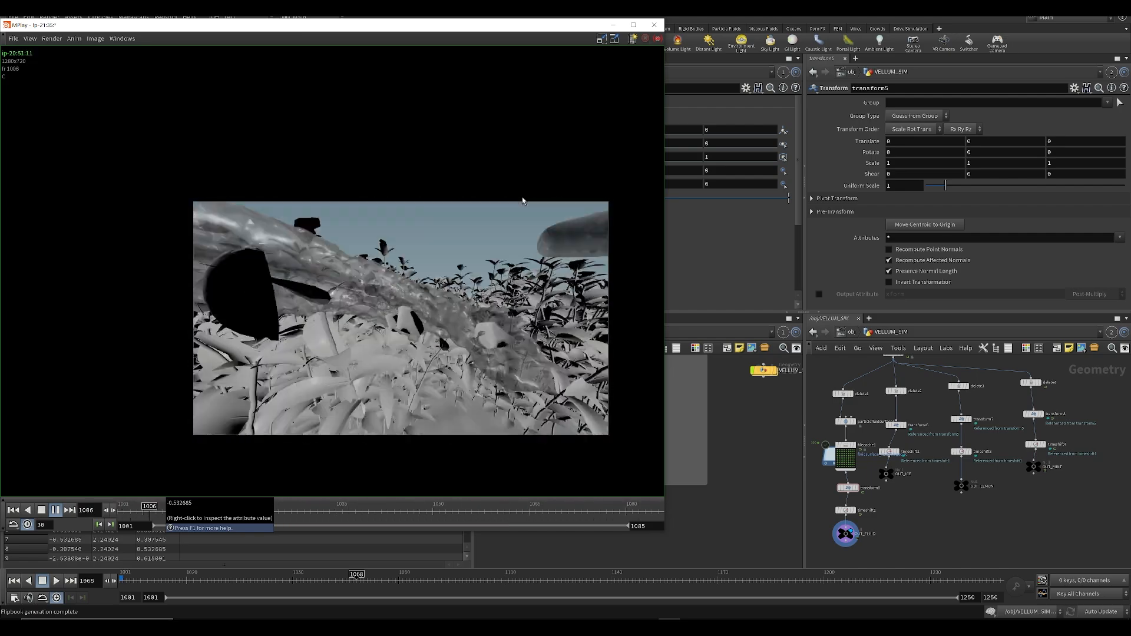
Step: Step back and forth through the flipbook's first frames in MPlay to examine how the fluid passes over the plants
key(ctrl+Up)
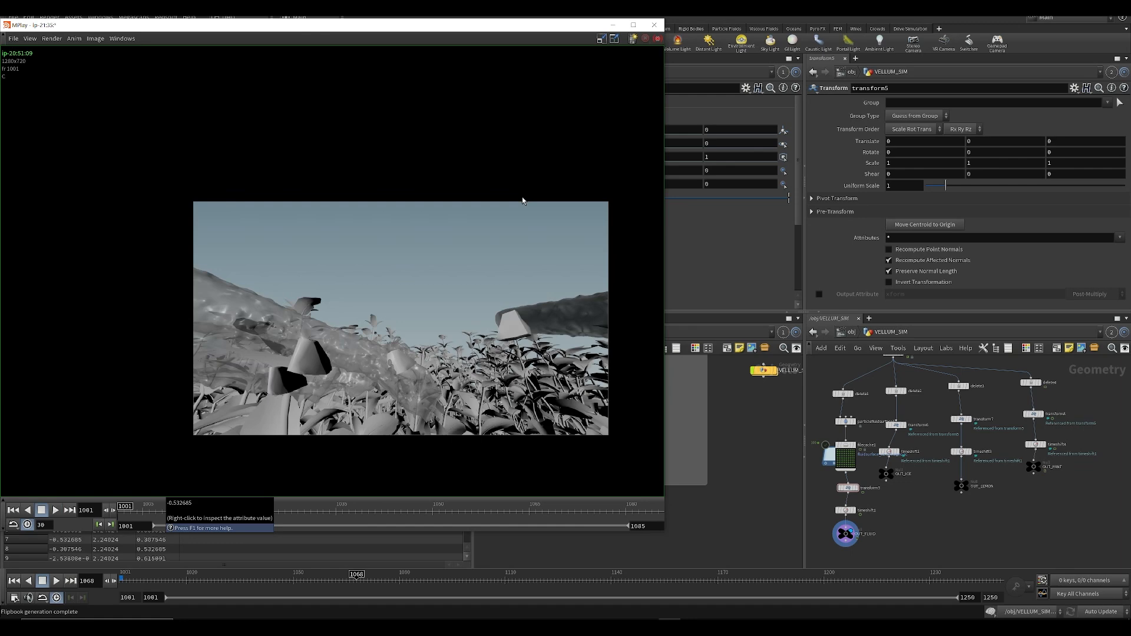
key(Right)
key(Right)
key(Right)
key(Right)
key(Right)
key(Left)
key(Left)
key(Left)
key(Left)
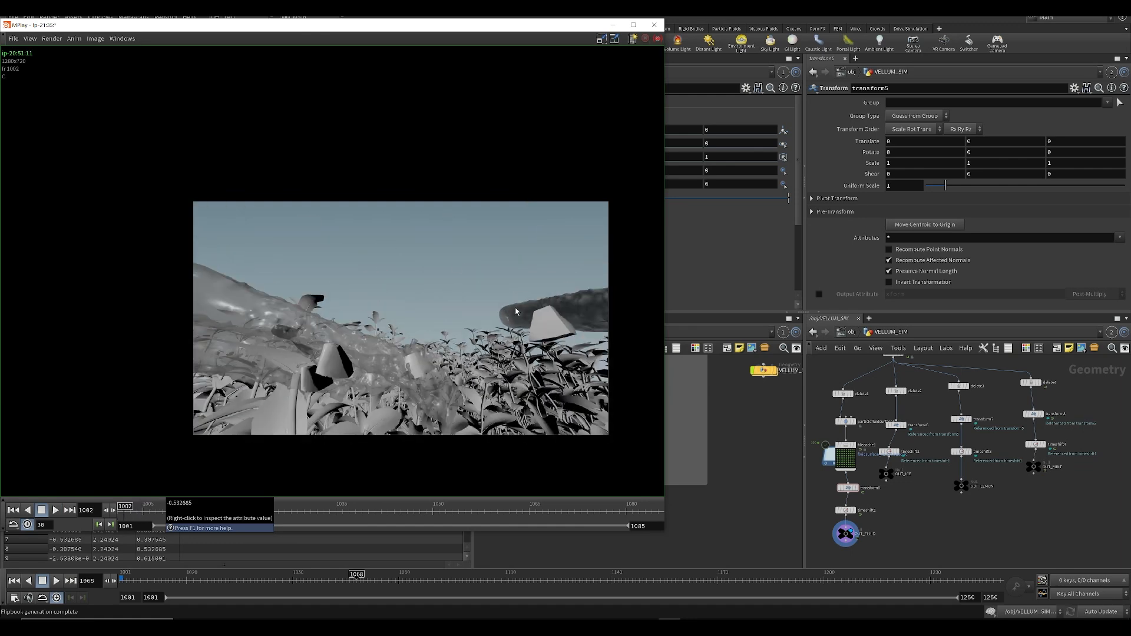
Step: At frame 1001, raise the transform5 node's vertical translation to 1.75 and scrub through the opening frames
scroll(847, 492, down, 2)
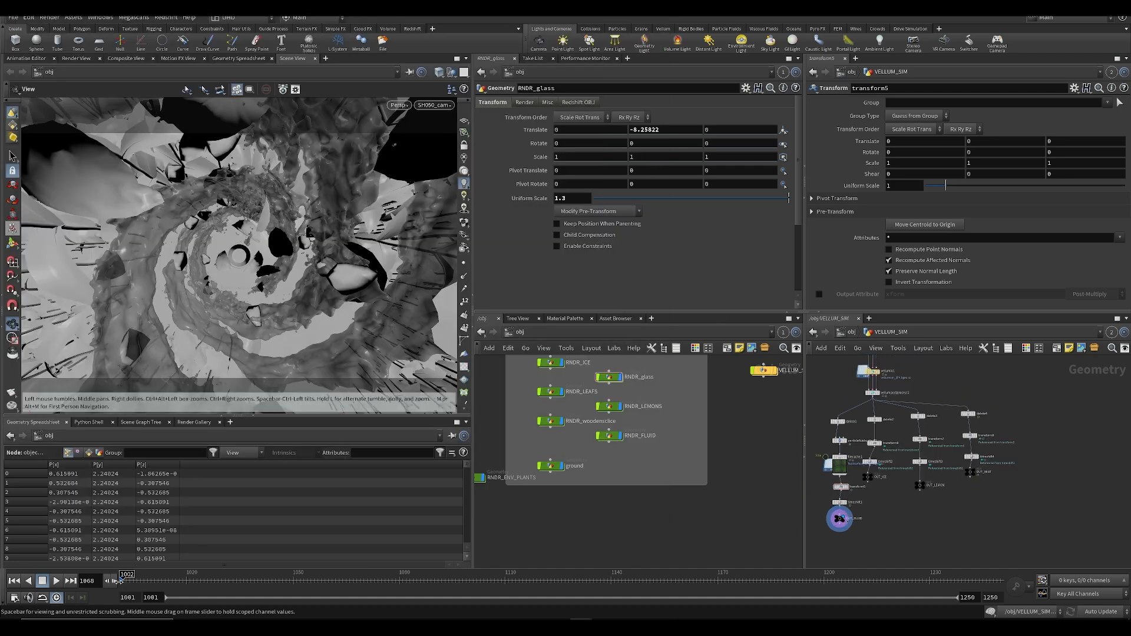
click(119, 580)
middle_drag(986, 142, 1028, 173)
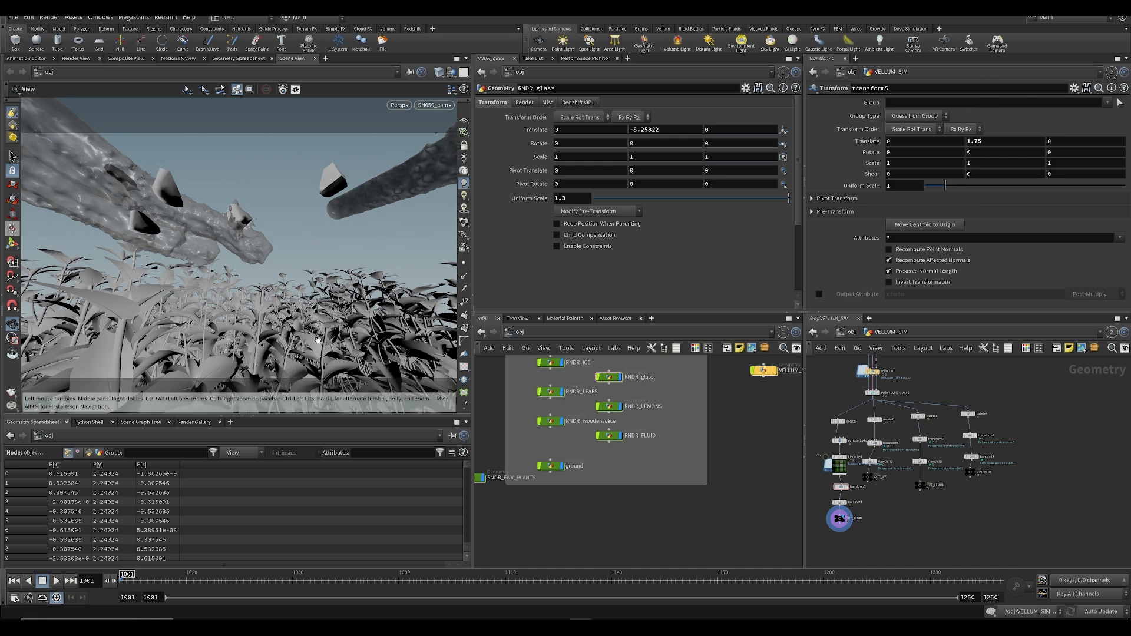
drag(197, 581, 252, 556)
drag(172, 580, 122, 581)
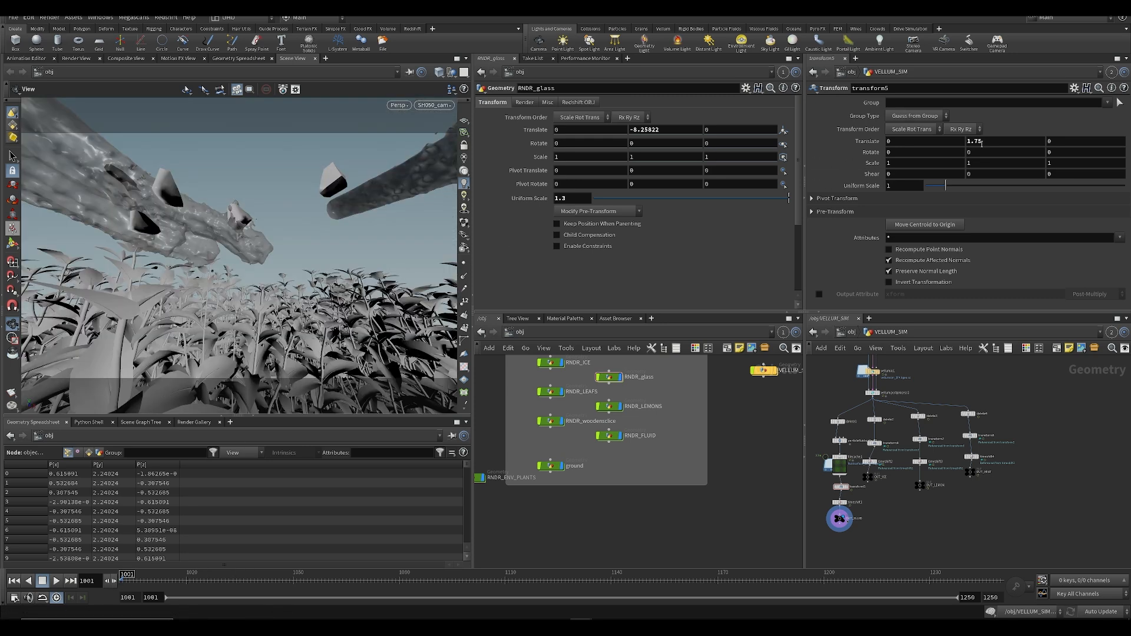
Step: Keyframe transform5's vertical translation at frame 1001, and keyframe it at 0 on frame 1013
alt+click(966, 141)
drag(158, 585, 165, 587)
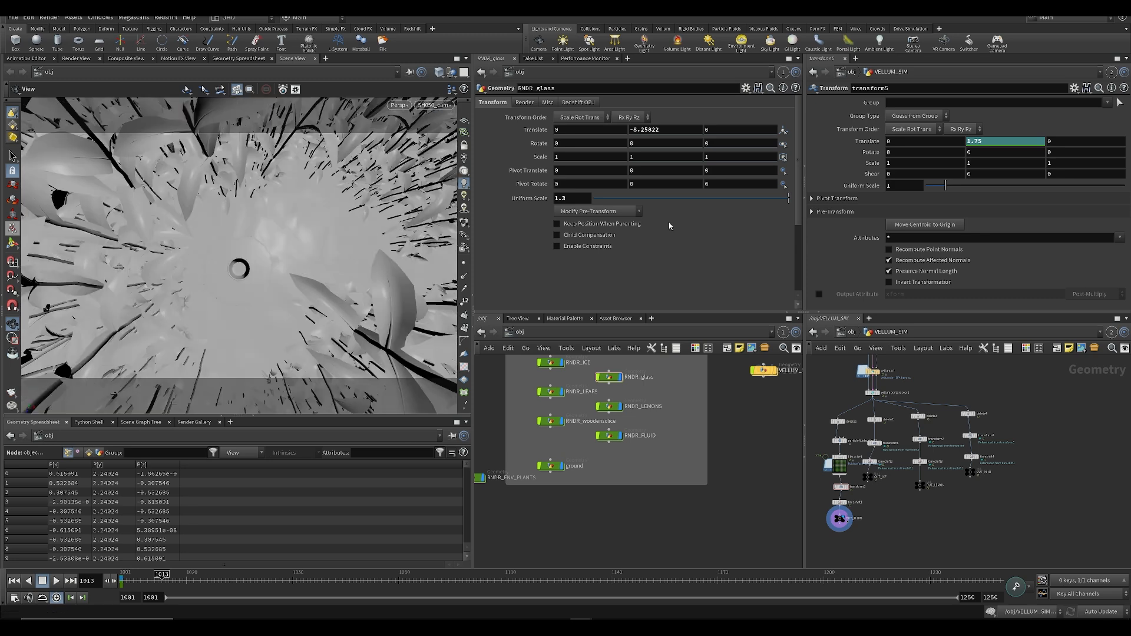
text(0)
key(Return)
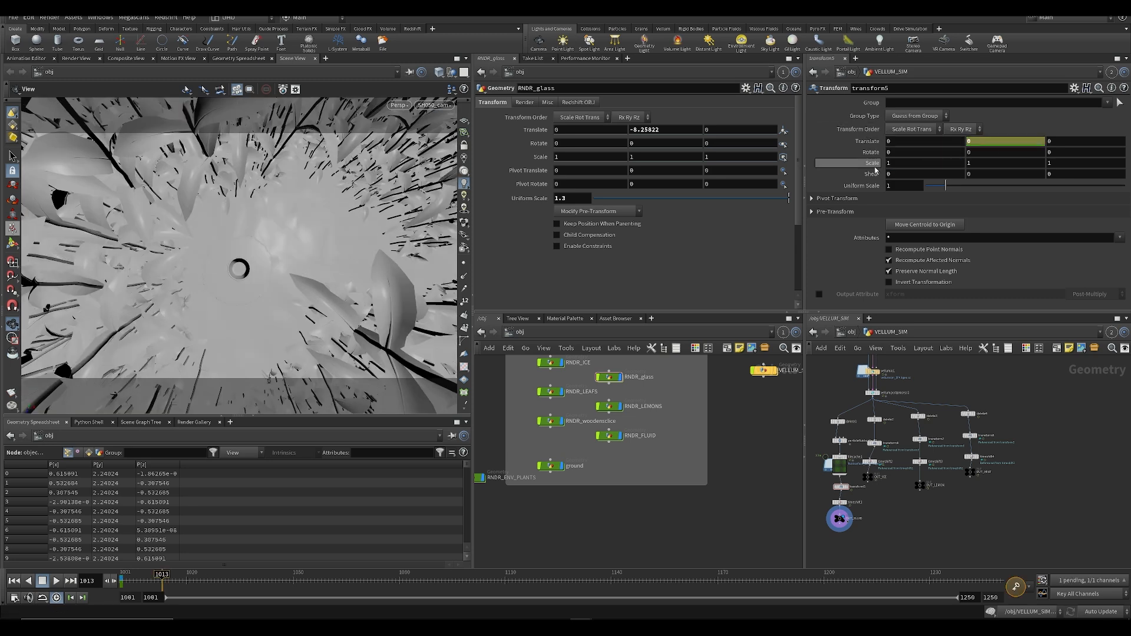
alt+click(976, 145)
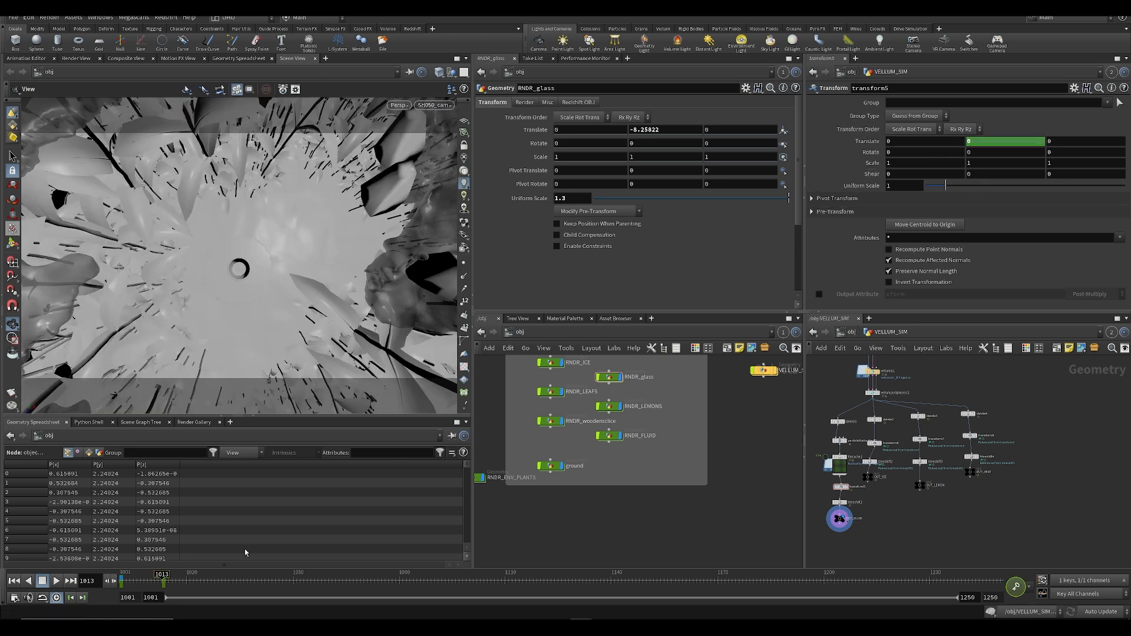
Step: Scrub through the keyframed motion in the camera view and return to frame 1001
click(121, 589)
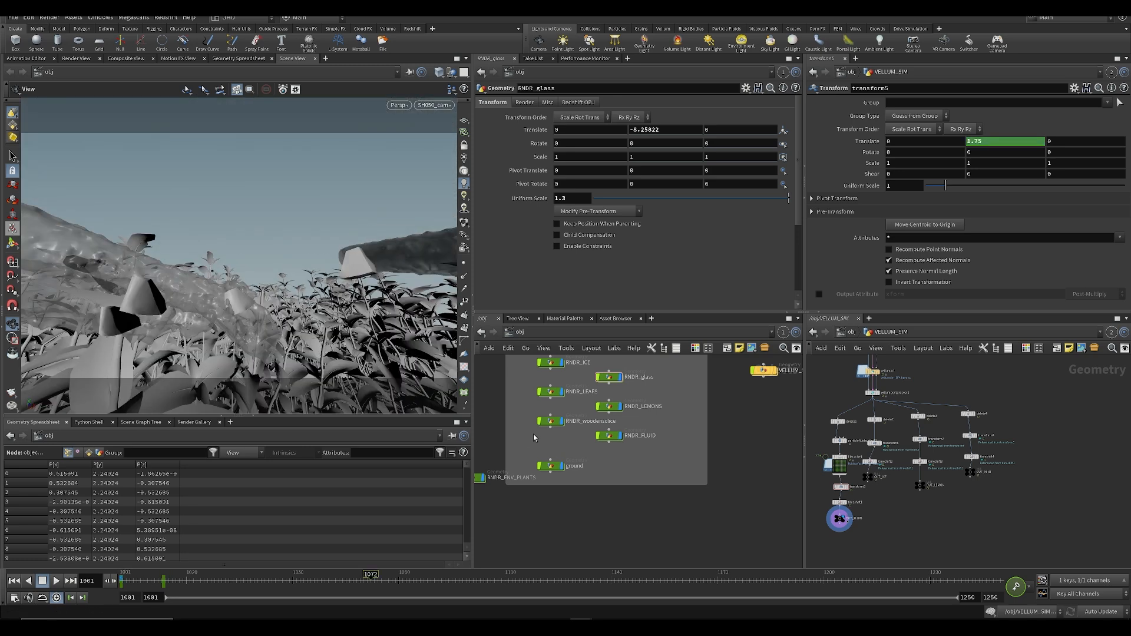
click(119, 583)
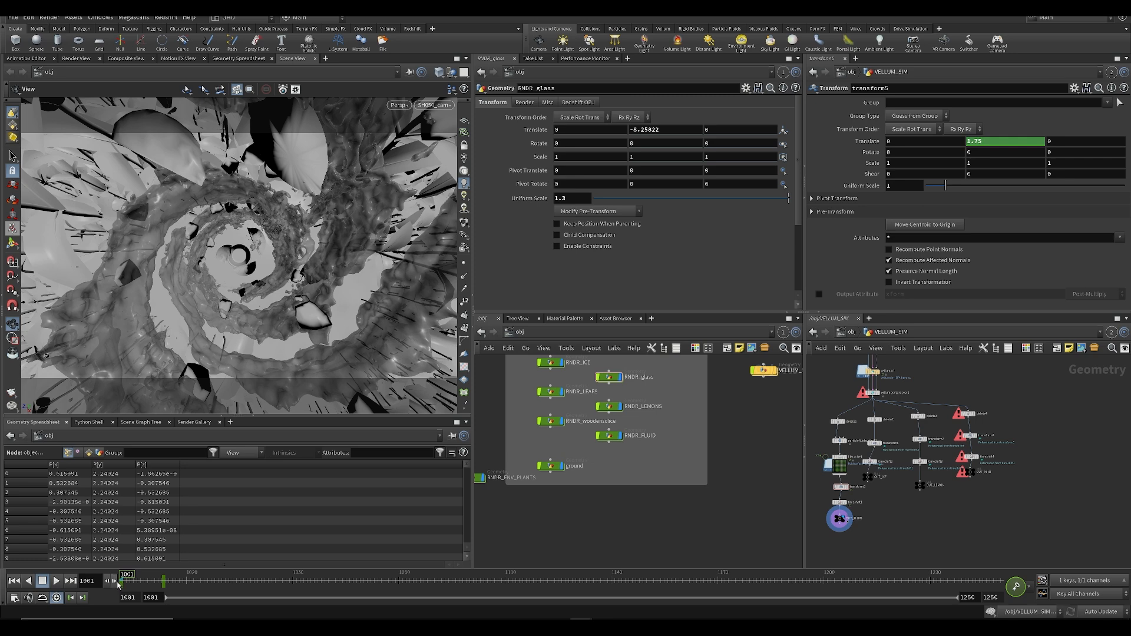
mouse_move(119, 582)
mouse_down()
mouse_move(138, 580)
mouse_move(119, 581)
mouse_up()
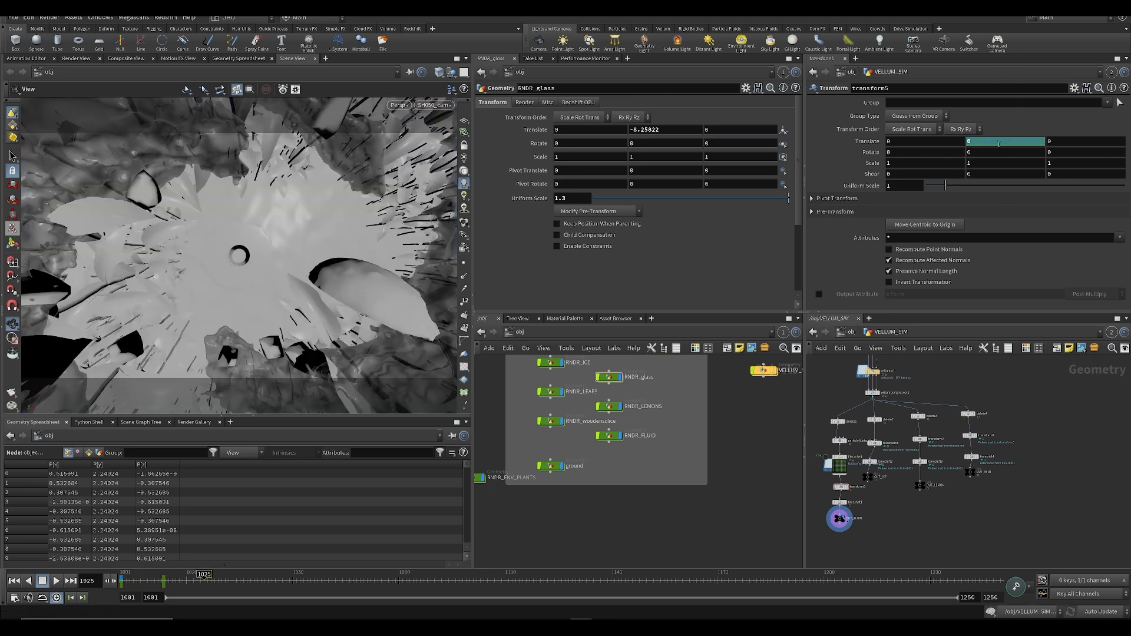
click(122, 582)
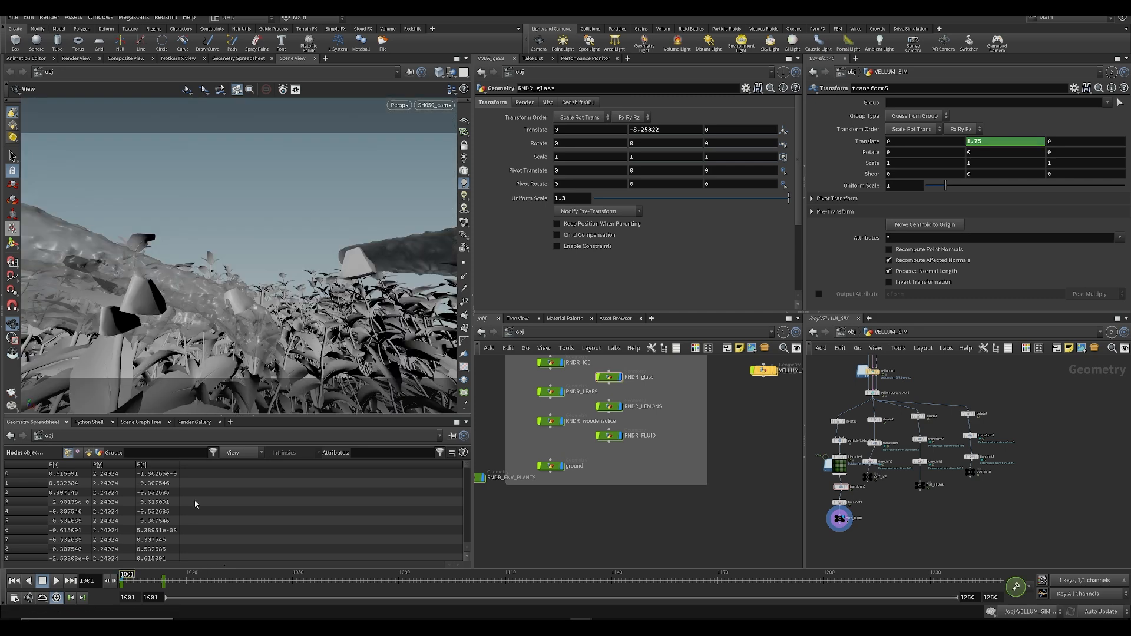
Step: Increase transform5's vertical translation at frame 1001 to exaggerate the offset, trying 5 and settling on 15
middle_drag(990, 142, 983, 142)
click(839, 518)
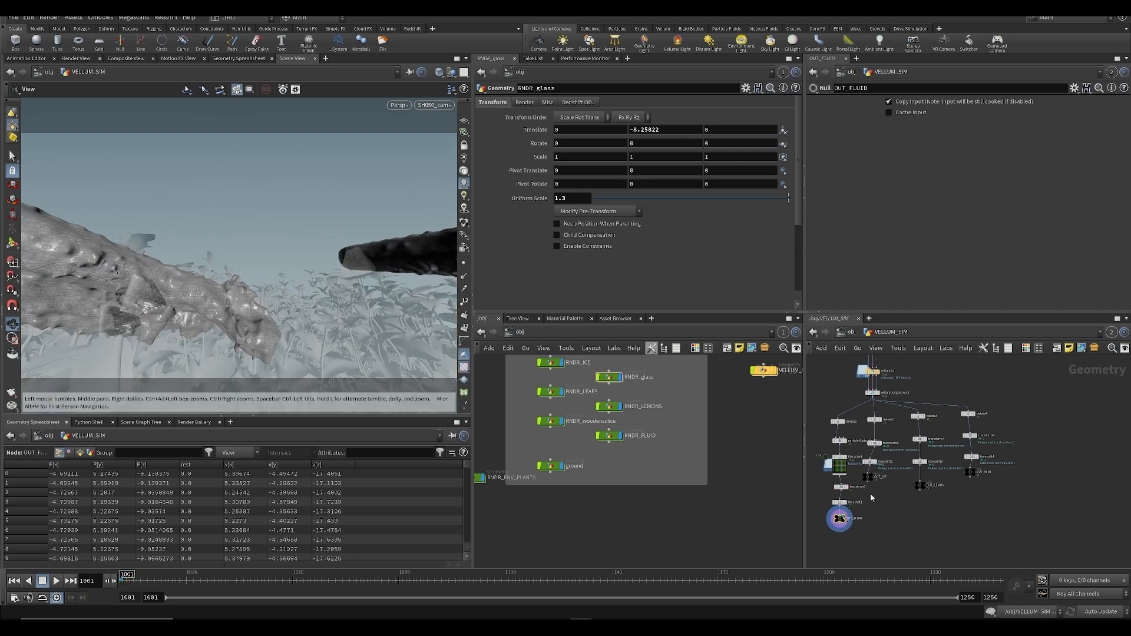
scroll(857, 550, up, 3)
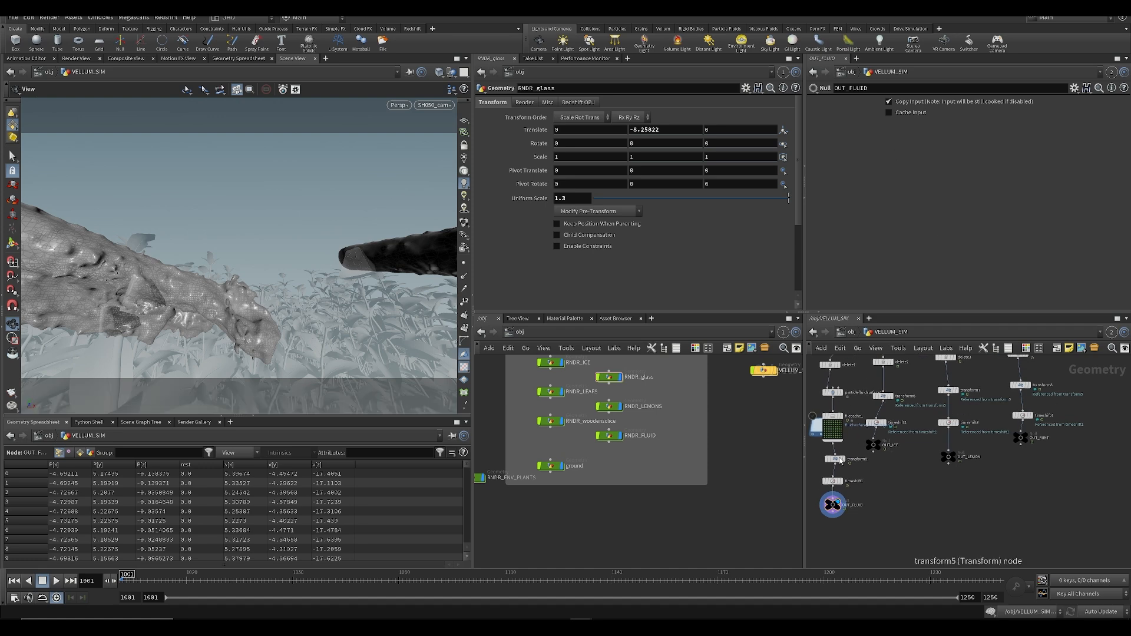
click(835, 458)
double_click(981, 144)
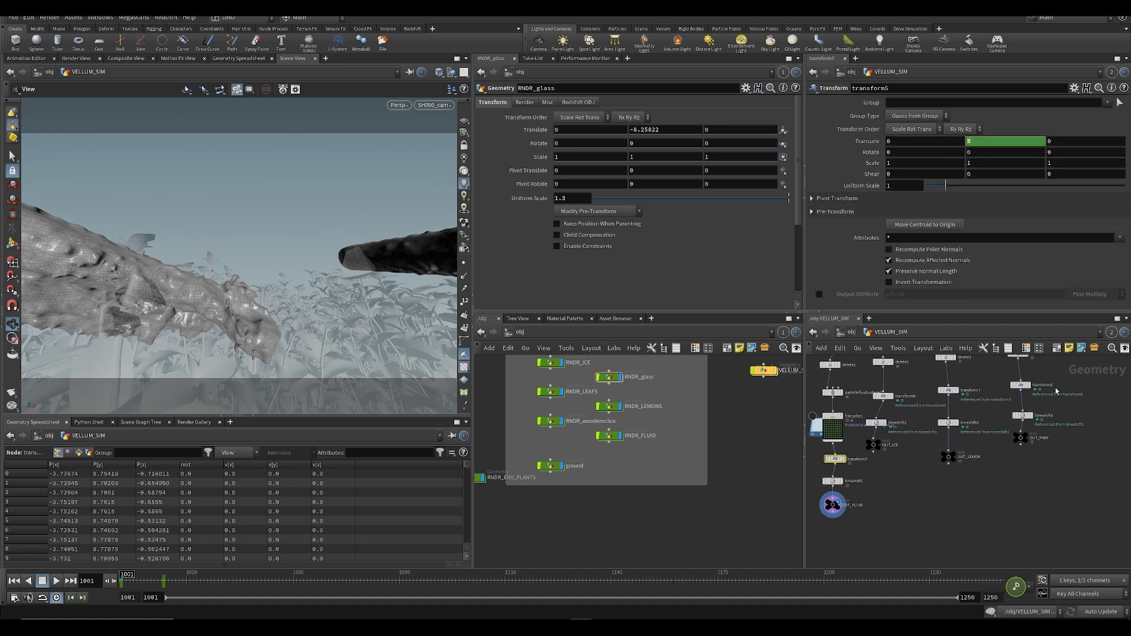
text(5)
key(Return)
middle_drag(917, 504, 971, 461)
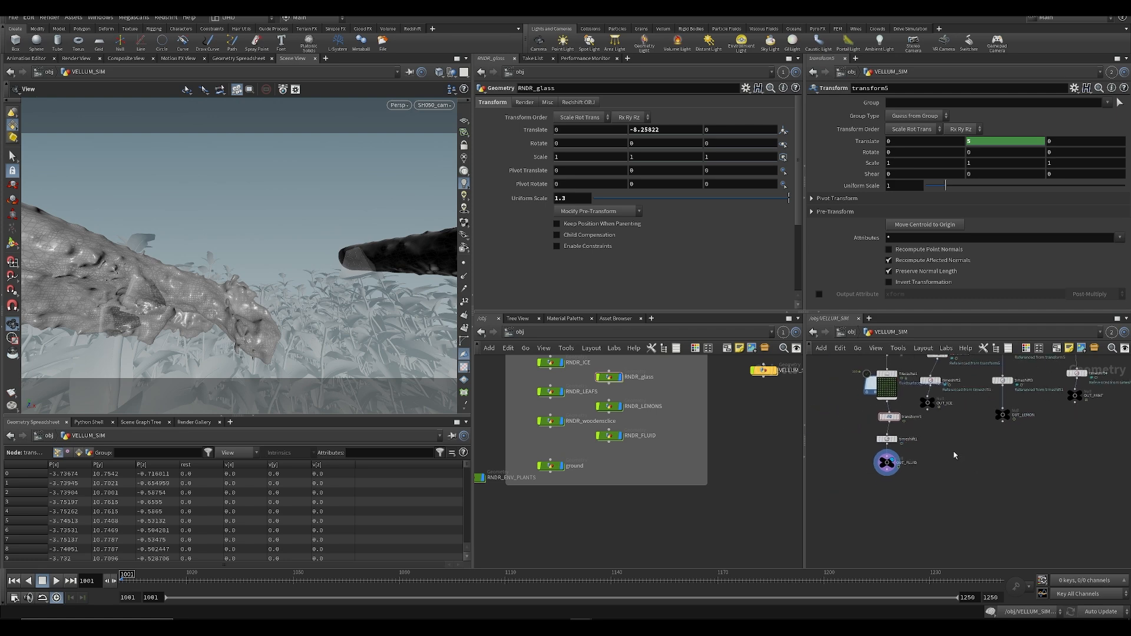
double_click(986, 141)
text(15)
key(Return)
click(1016, 587)
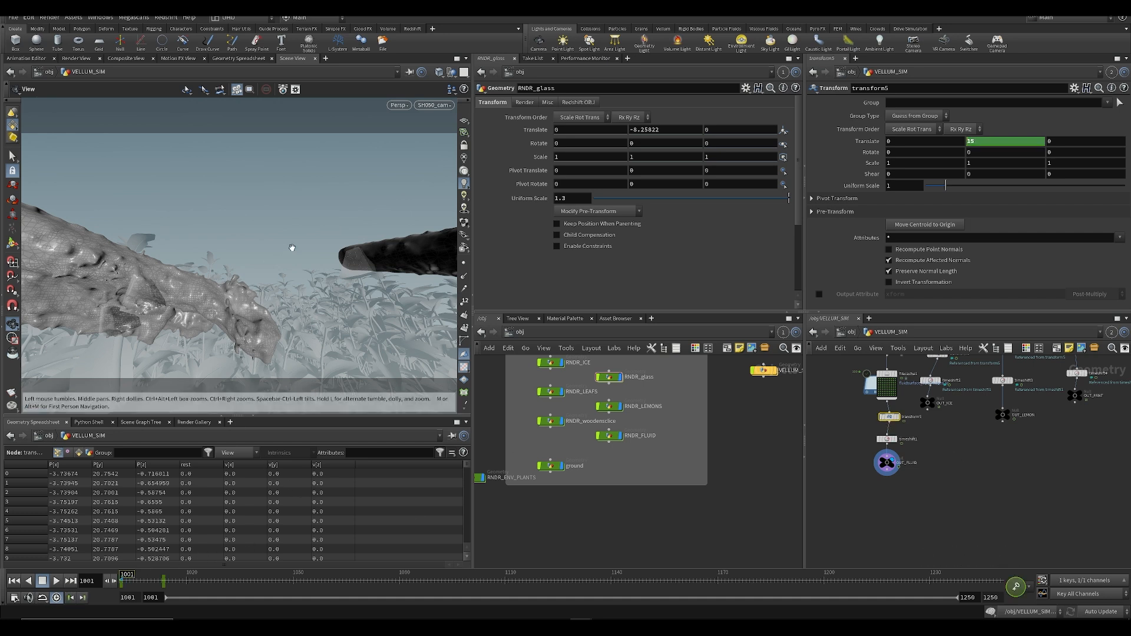
Step: Link the Scene View to pane group 2 with other objects hidden, and set the display to the transform5 node
click(409, 71)
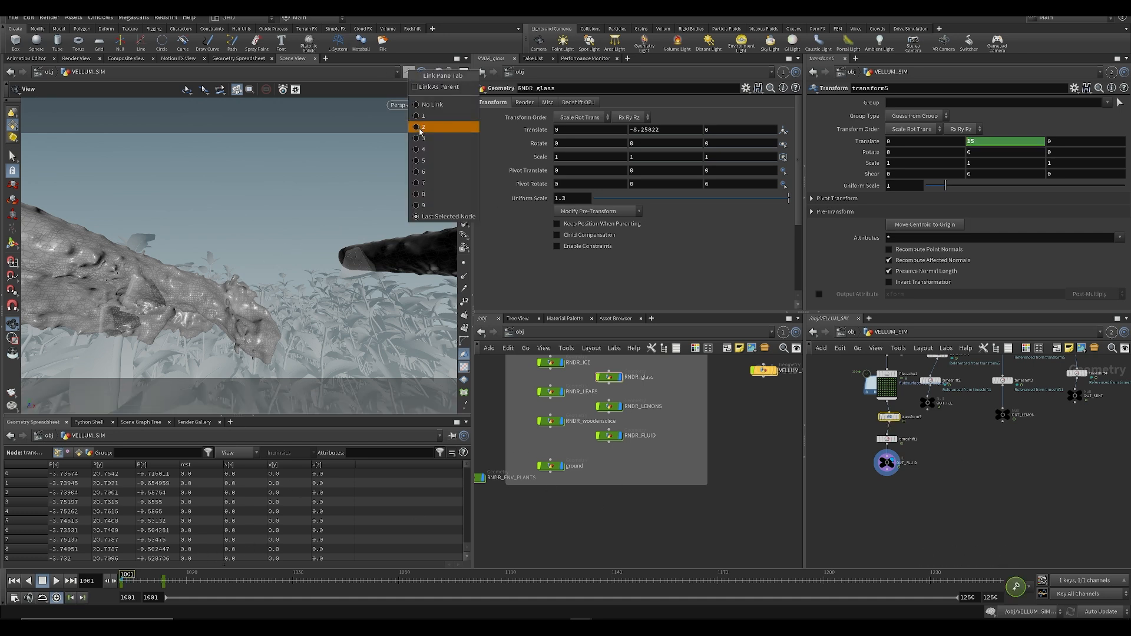
click(406, 122)
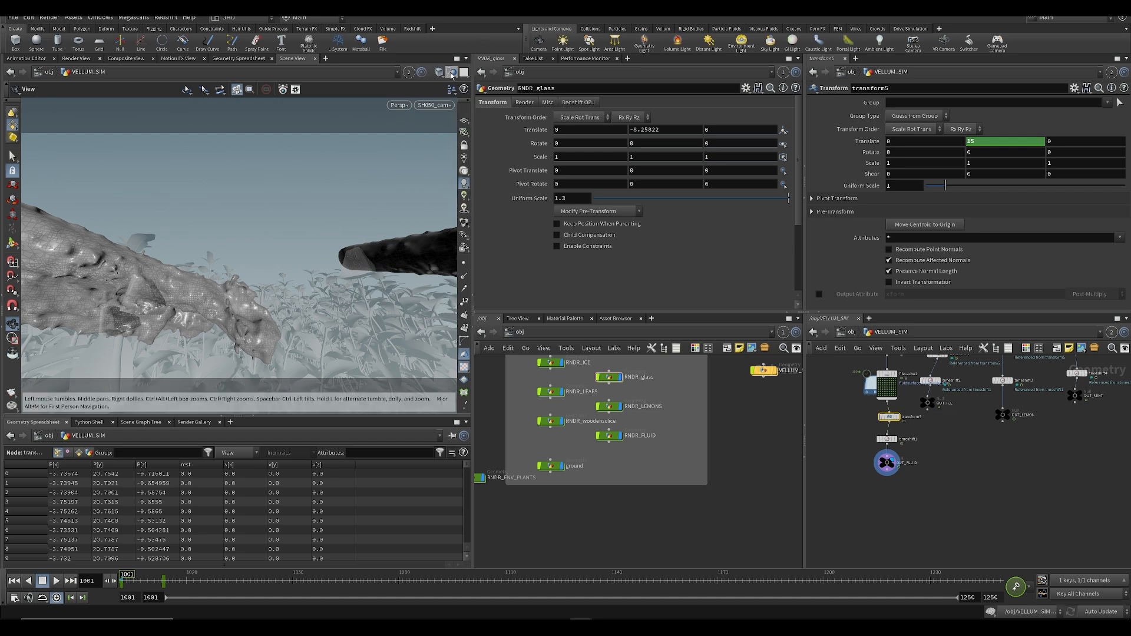
click(452, 72)
click(906, 445)
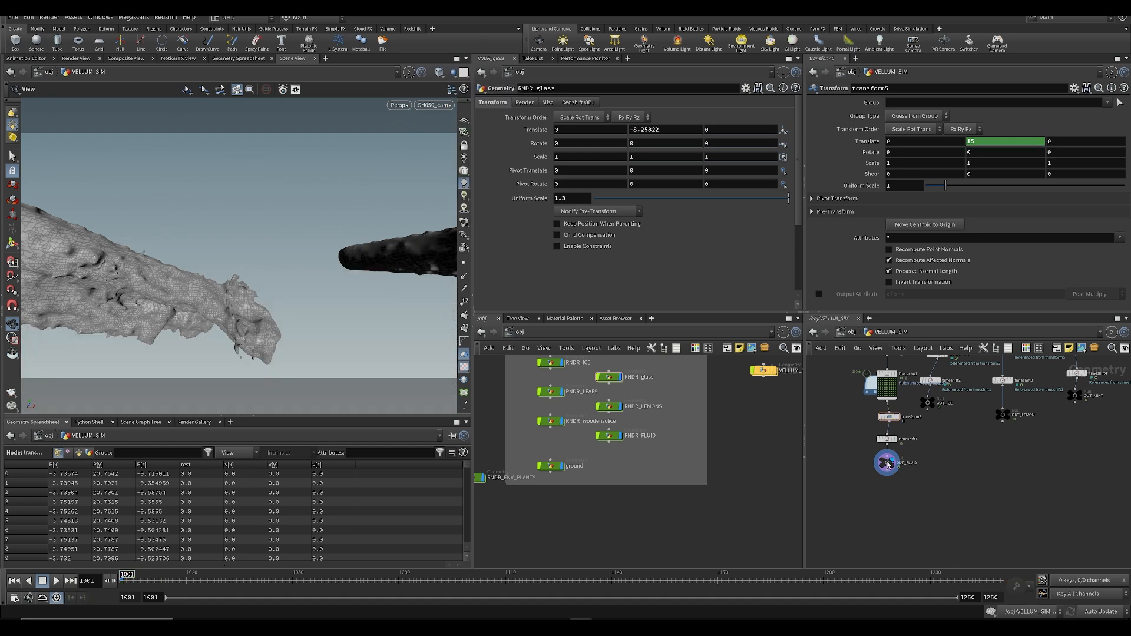
click(895, 418)
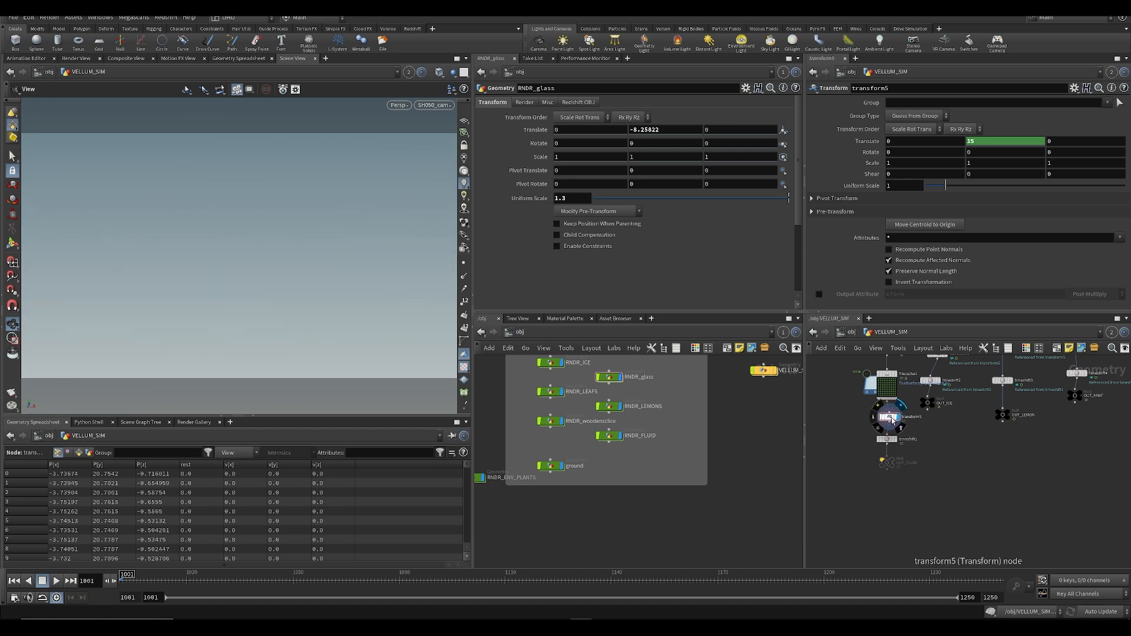
Step: Reinsert transform5 below timeshift1 so that it feeds OUT_FLUID, and save the scene
click(891, 418)
drag(891, 410, 892, 412)
key(ctrl+x)
key(ctrl+v)
drag(885, 455, 892, 459)
middle_drag(959, 452, 955, 478)
key(ctrl+s)
Step: Move transform6 below timeshift2 in the ice branch and transform7 below timeshift3 in the lemon branch
middle_drag(958, 434, 941, 485)
drag(893, 414, 922, 478)
key(ctrl+x)
scroll(904, 487, up, 3)
key(ctrl+v)
middle_drag(973, 476, 896, 475)
scroll(892, 474, down, 1)
drag(879, 477, 874, 476)
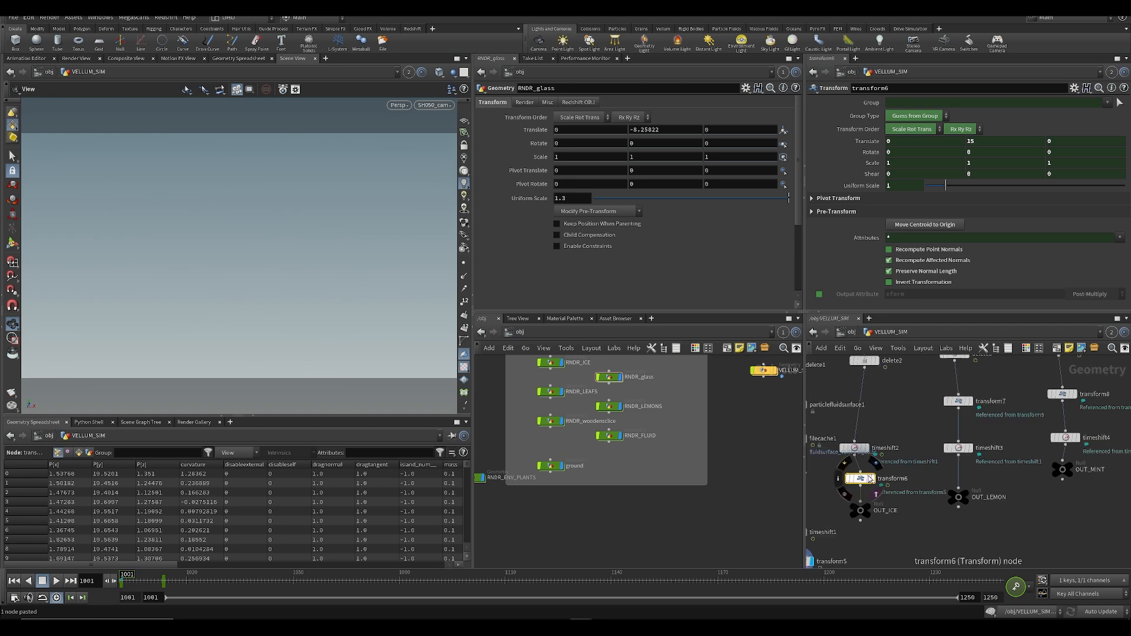
drag(959, 402, 959, 477)
Step: Move transform8 below timeshift4 so that it feeds OUT_MINT, and save the scene
drag(1029, 389, 1070, 417)
key(ctrl+x)
click(1063, 479)
key(Escape)
mouse_move(1068, 470)
mouse_down()
mouse_move(1071, 488)
mouse_move(1057, 458)
mouse_up()
scroll(997, 496, down, 2)
key(ctrl+v)
scroll(984, 510, up, 1)
middle_drag(985, 510, 1002, 465)
key(ctrl+s)
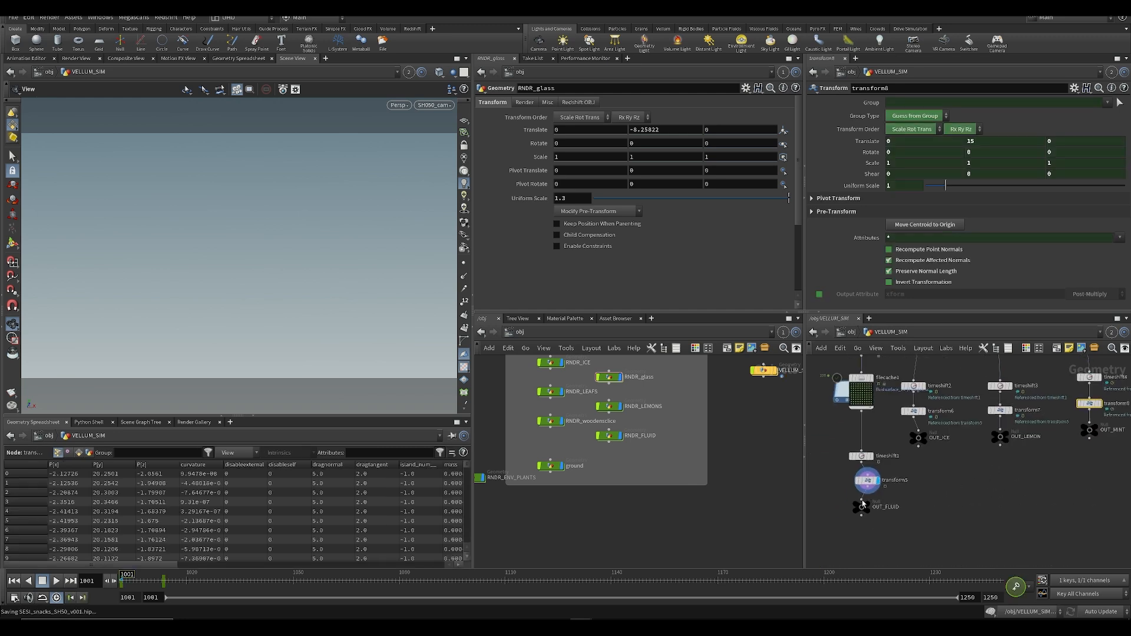
Step: Display OUT_FLUID and set transform5's vertical translation at frame 1001 to 4.6 after trying 2
click(855, 515)
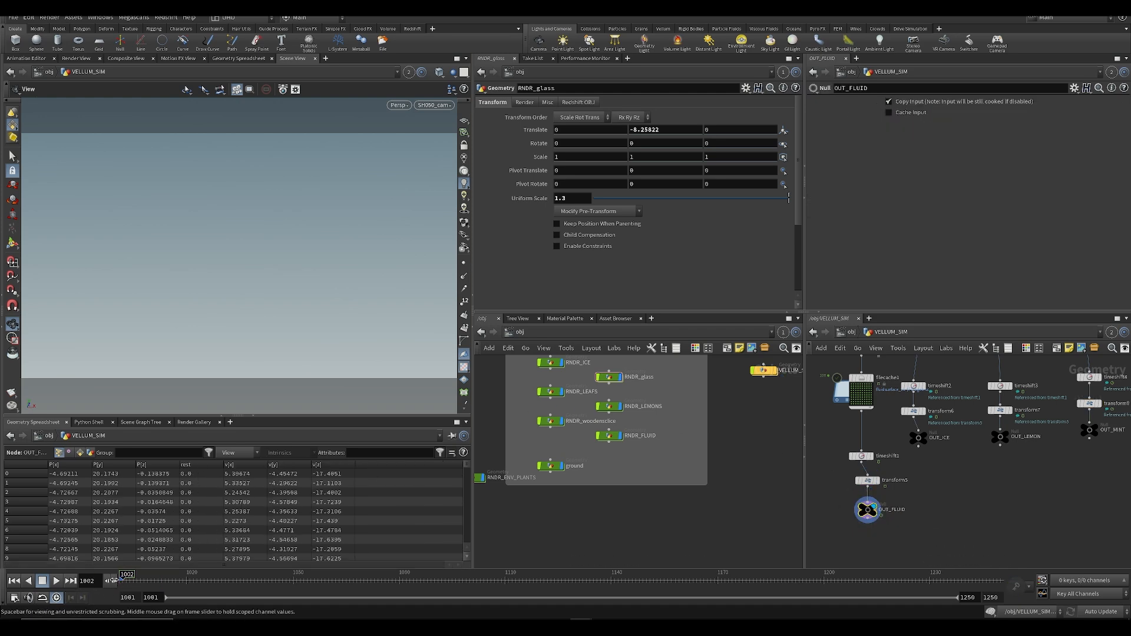
click(857, 482)
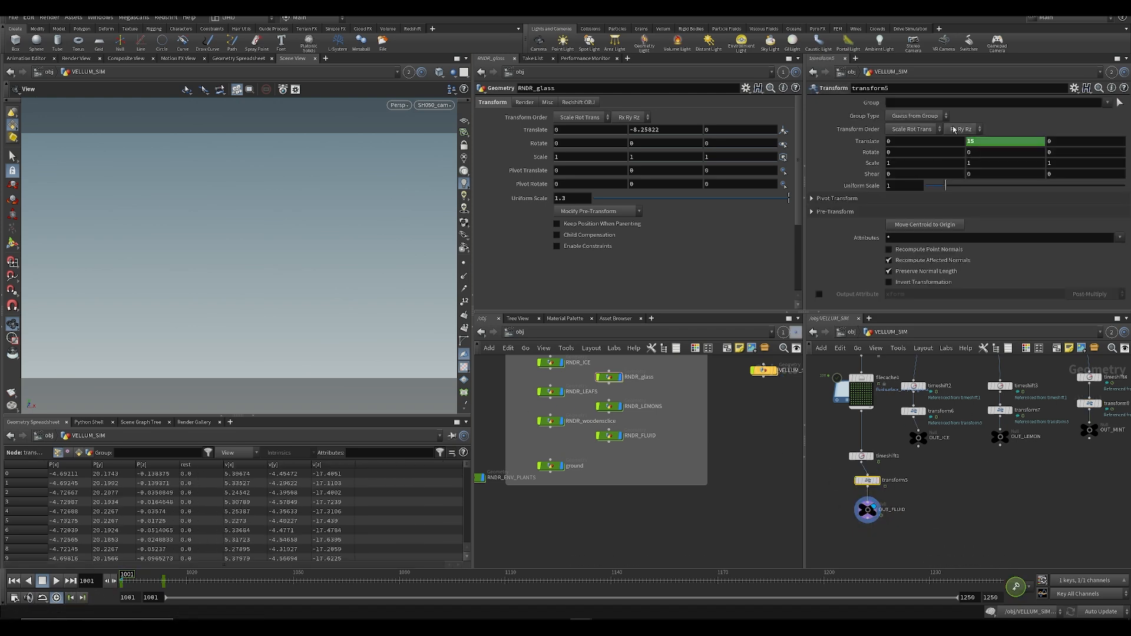
middle_drag(988, 141, 929, 149)
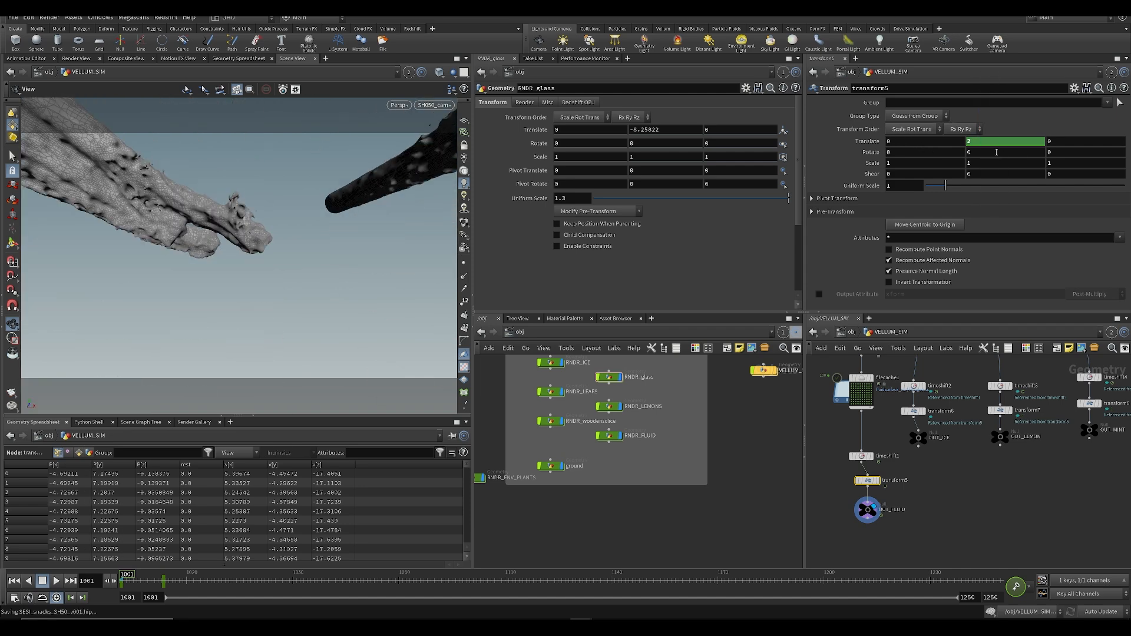
mouse_move(123, 585)
mouse_down()
mouse_move(138, 583)
mouse_move(120, 582)
mouse_up()
middle_drag(971, 142, 984, 144)
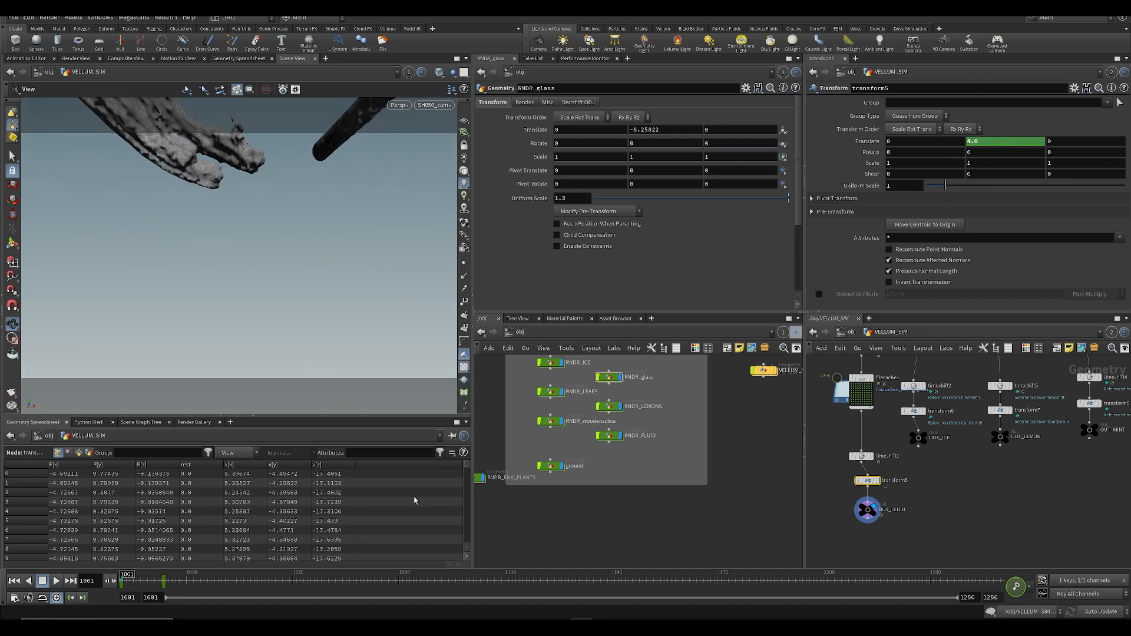
drag(125, 582, 10, 567)
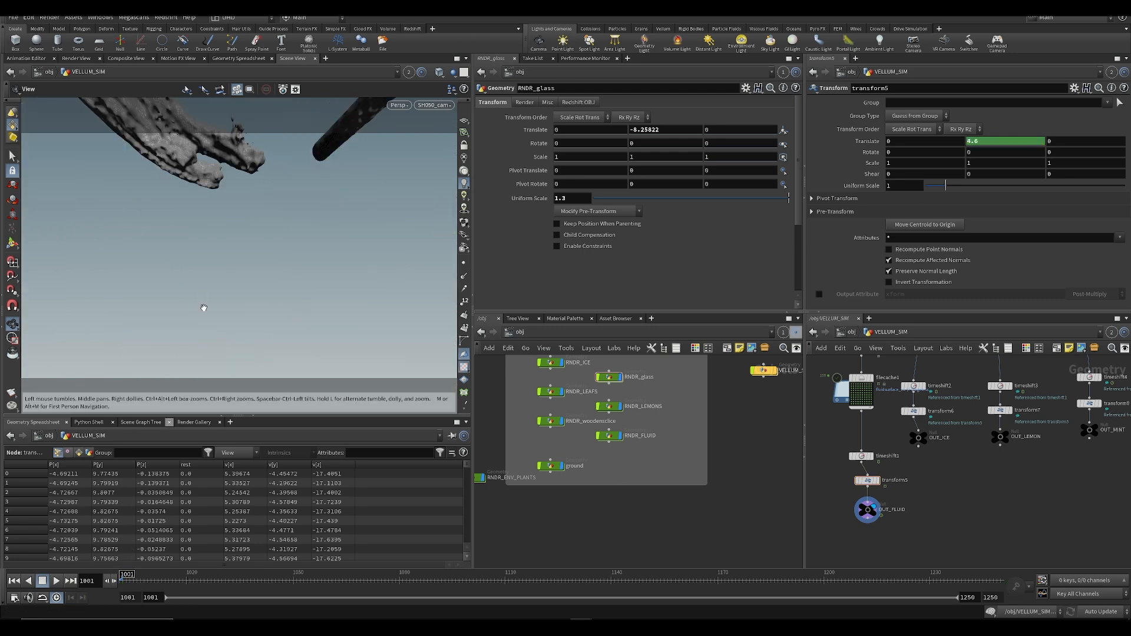
Step: Save the scene, inspect the keyframes on SH050_cam and null3, and scrub the camera view to frame 1069
scroll(607, 513, down, 2)
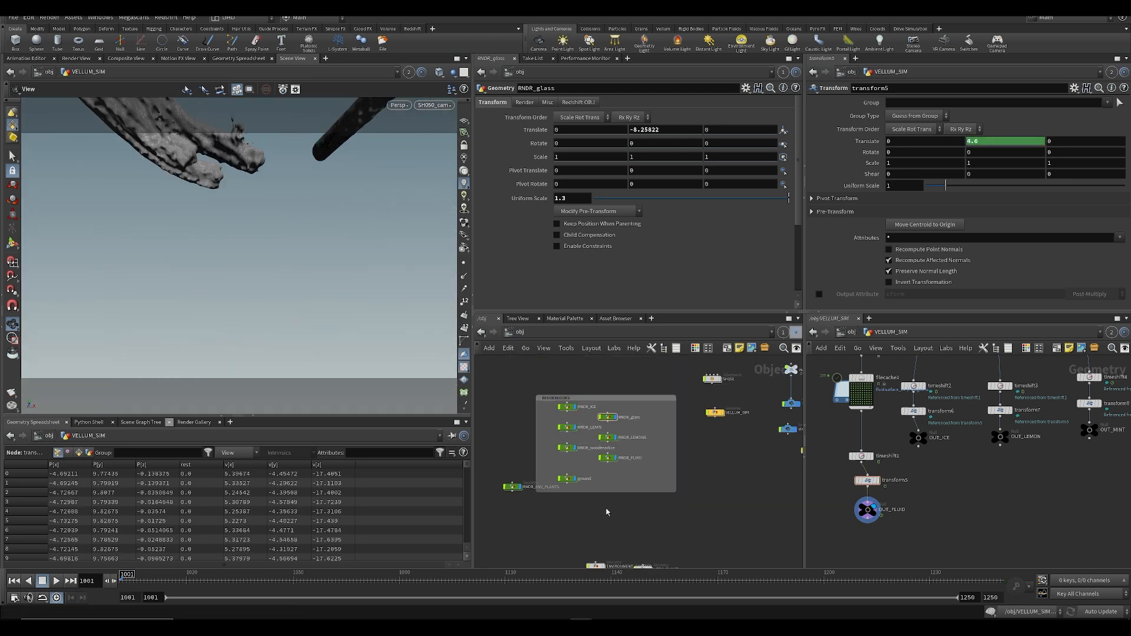
scroll(729, 478, down, 1)
middle_drag(761, 477, 616, 469)
key(ctrl+s)
scroll(629, 407, up, 3)
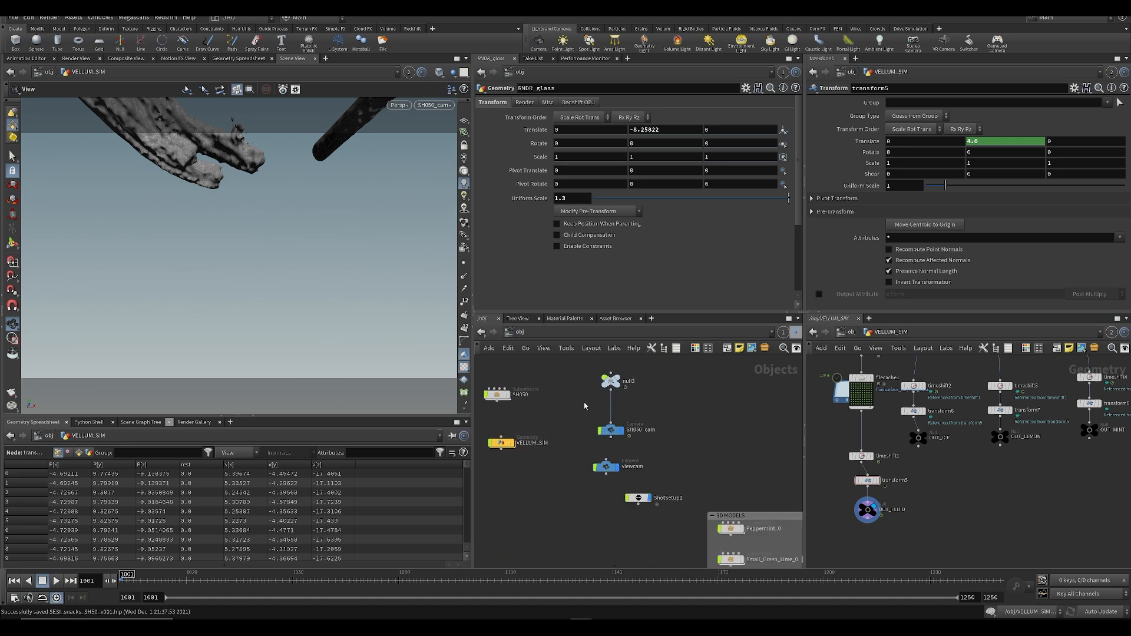
drag(583, 401, 638, 435)
middle_drag(677, 438, 670, 472)
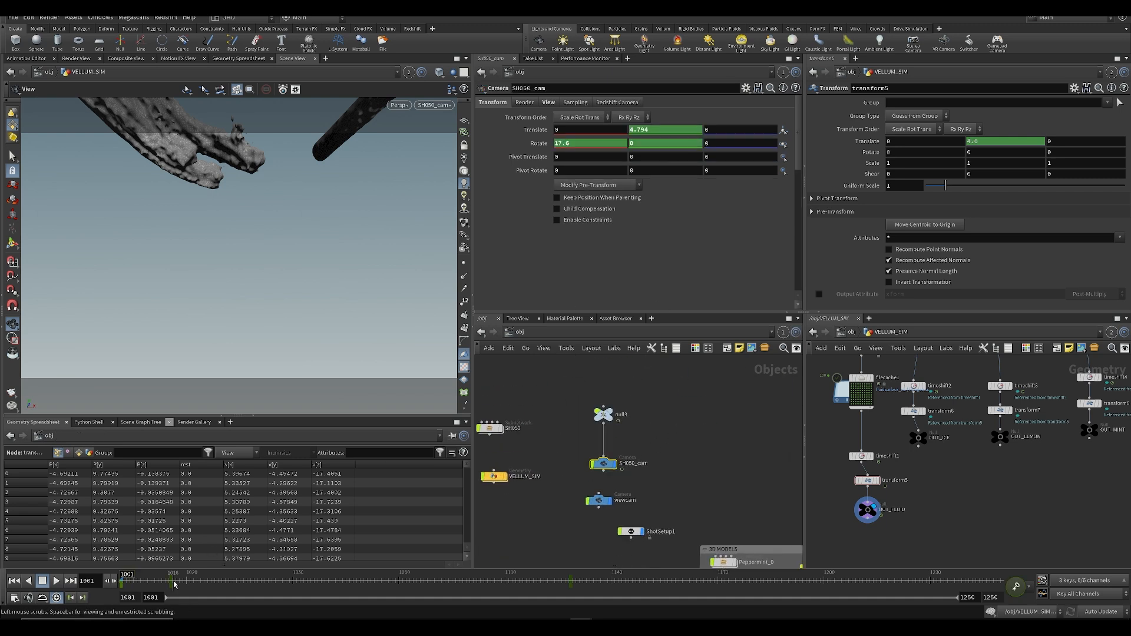
drag(580, 393, 639, 435)
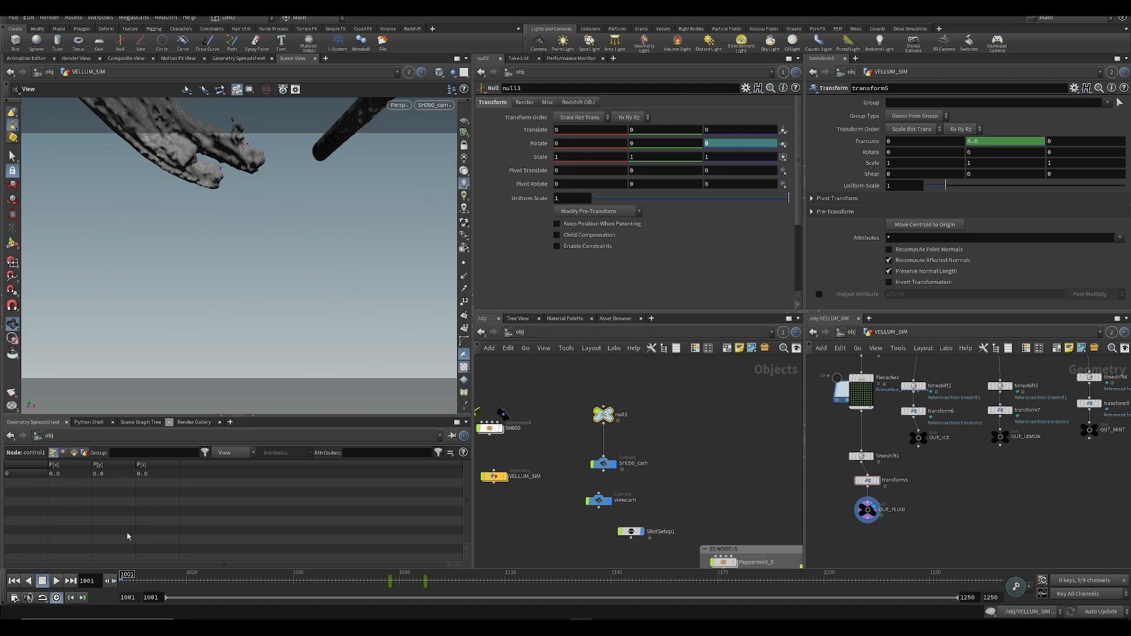
drag(217, 579, 360, 579)
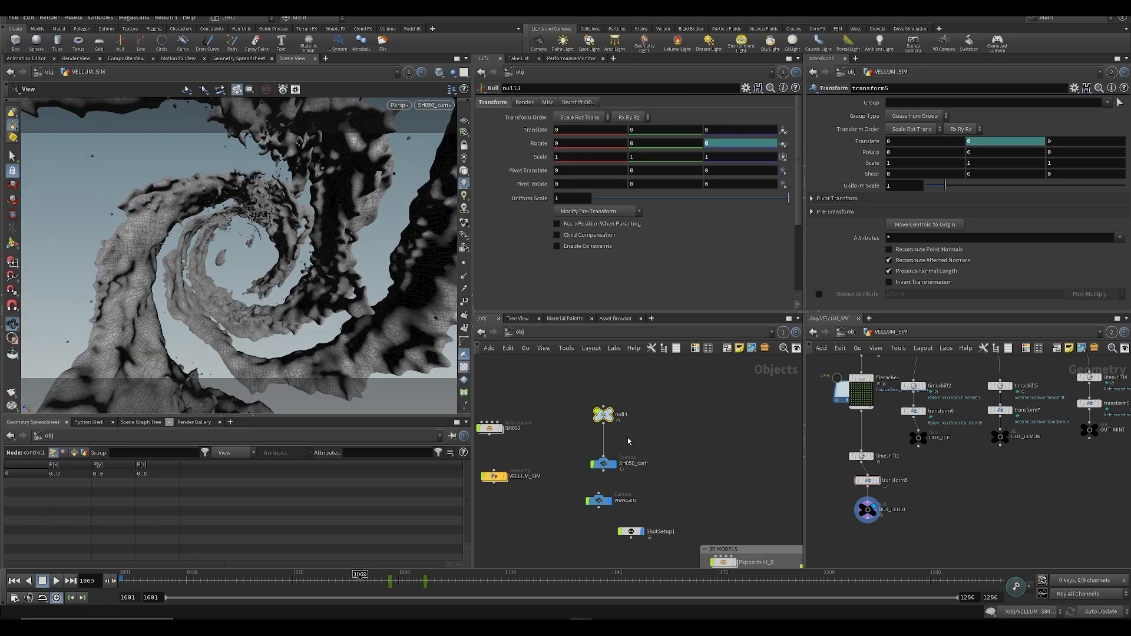
Step: Set SH050_cam's Rotate Y to -120 at frame 1001
click(604, 464)
drag(174, 579, 121, 571)
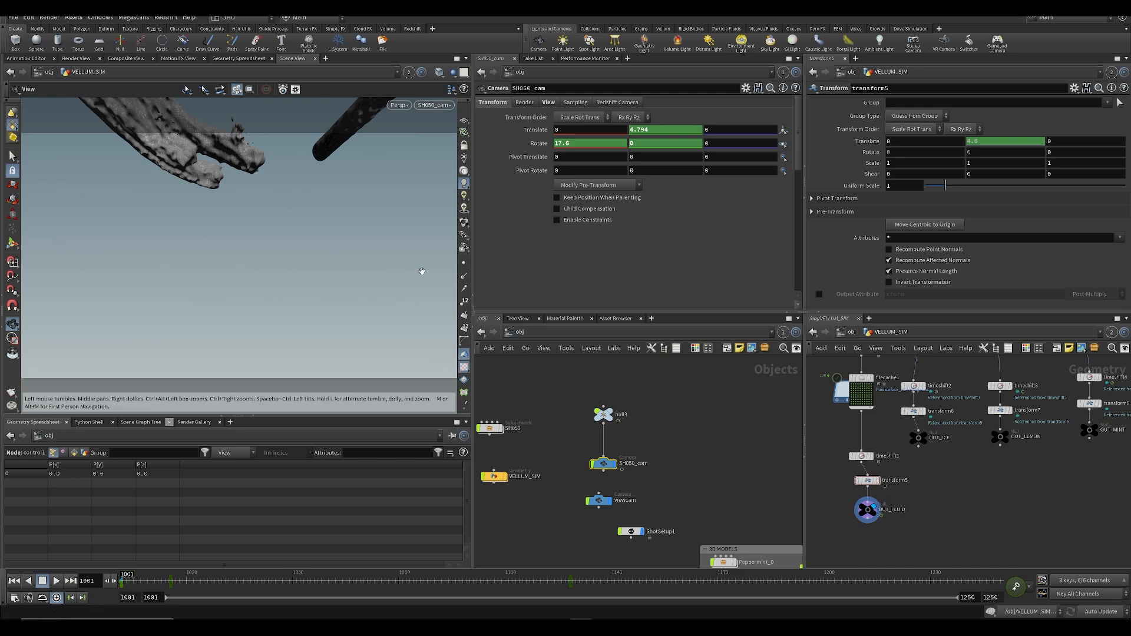
middle_drag(645, 145, 652, 151)
mouse_move(122, 580)
mouse_down()
mouse_move(197, 589)
mouse_move(122, 583)
mouse_up()
text(20)
key(Return)
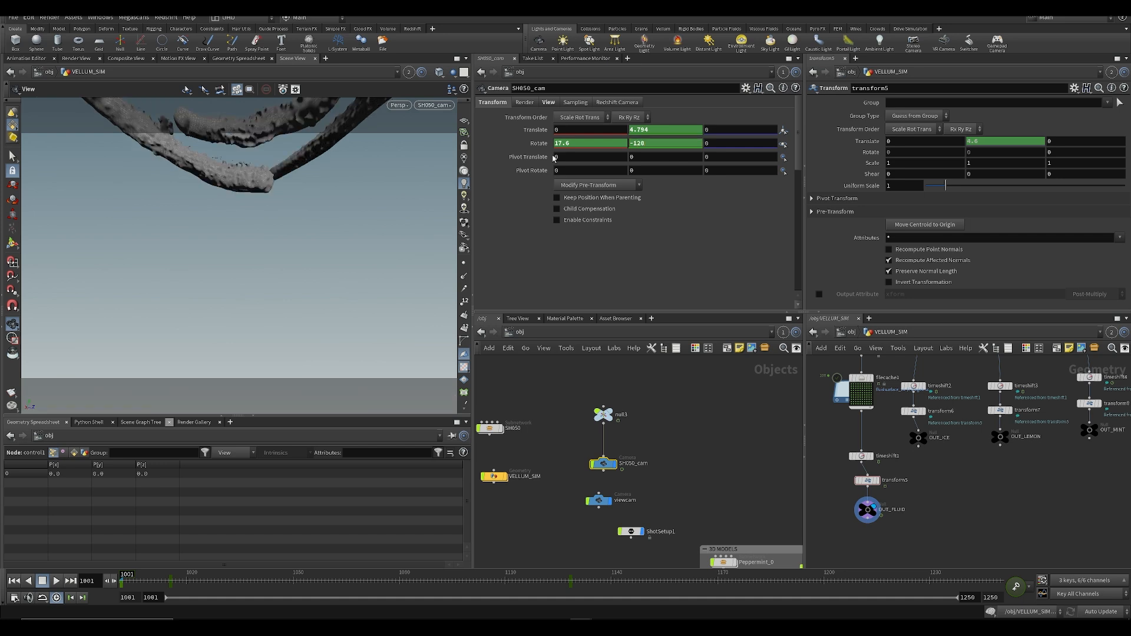
Step: Make SH050_cam's Rotate Y animation curve linear between its keyframes and save the scene
shift+click(653, 144)
key(space+h)
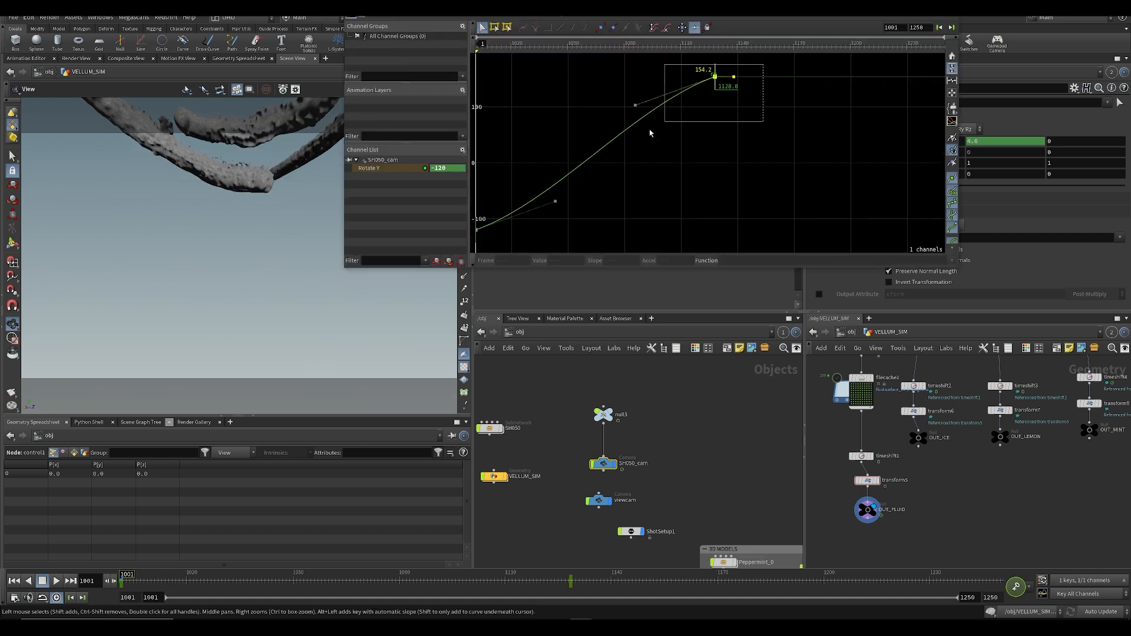
drag(737, 92, 361, 296)
click(560, 28)
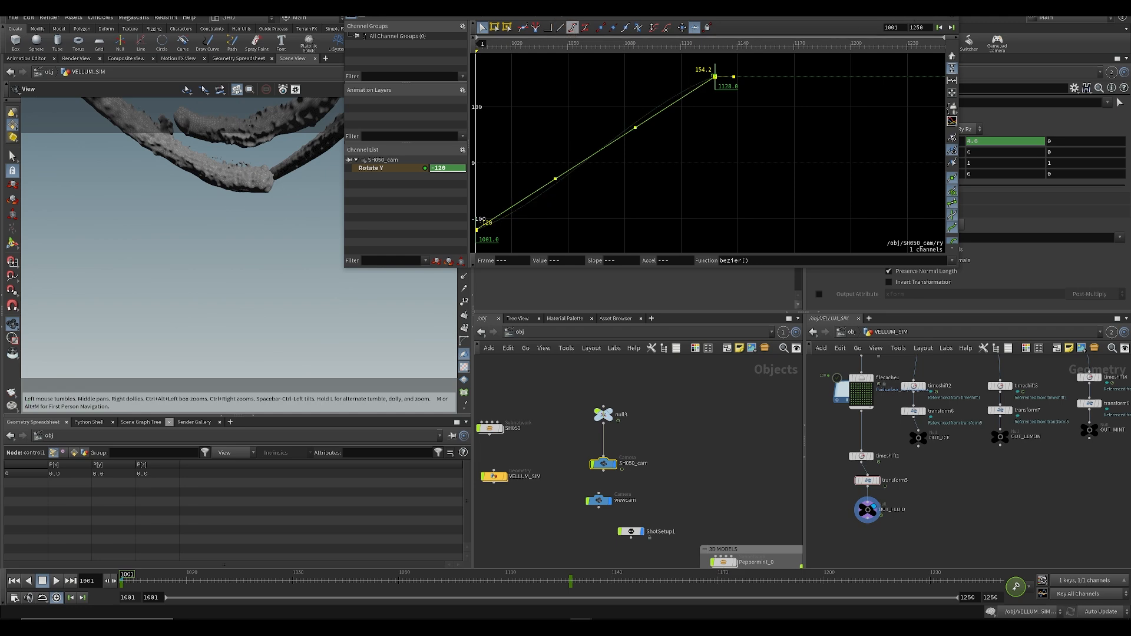
key(ctrl+s)
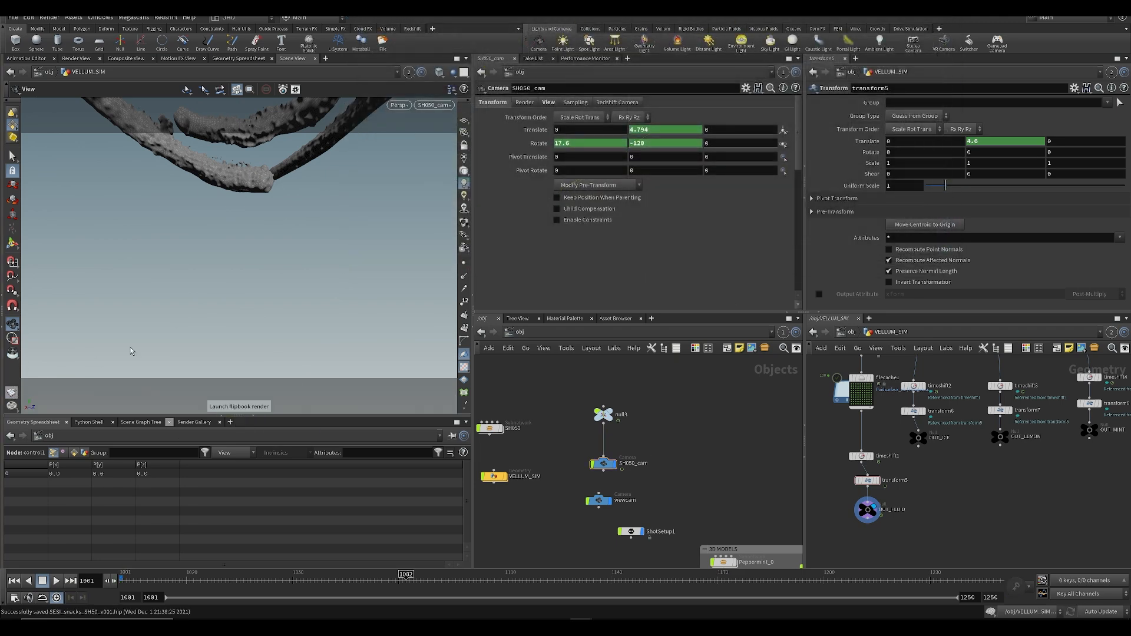
Step: Render a flipbook of the camera view over frames 1001 to 1085
click(464, 406)
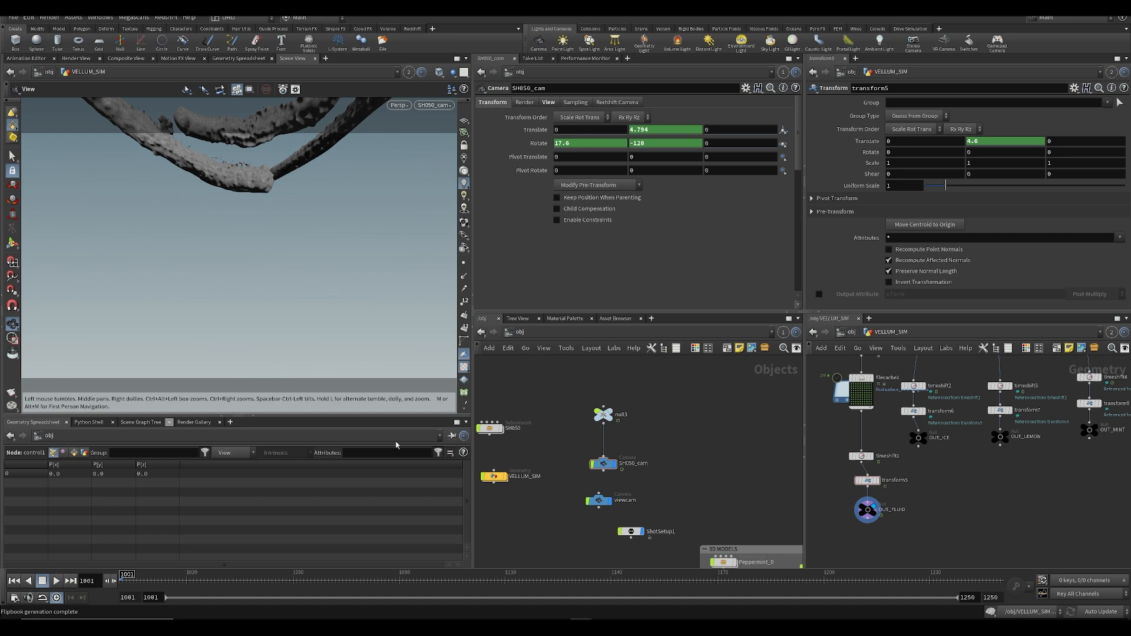
click(12, 399)
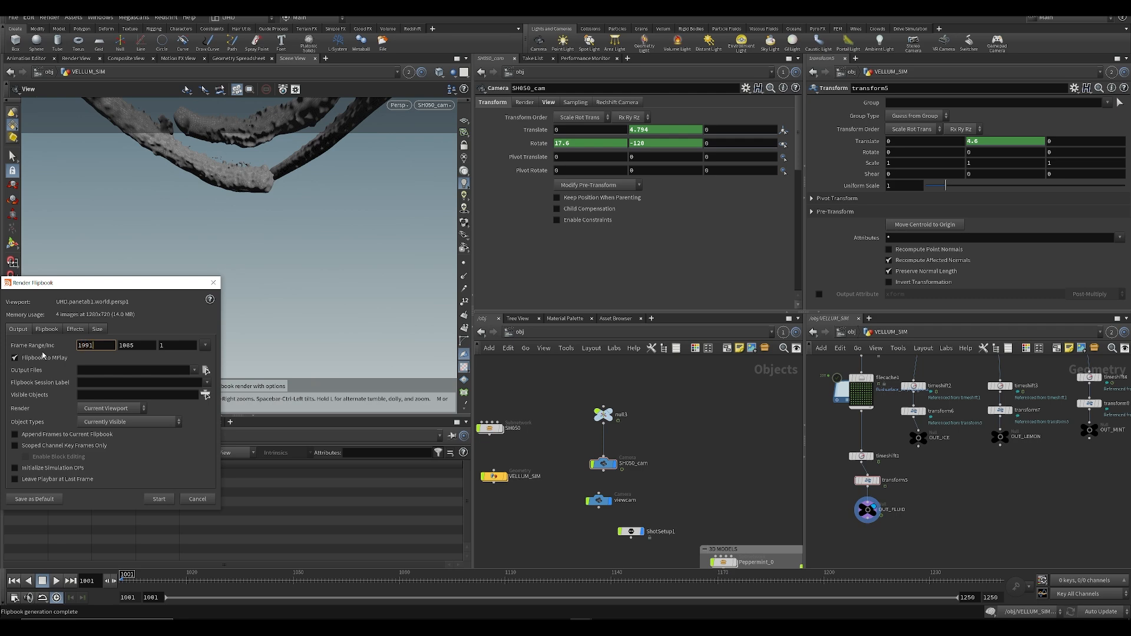
click(168, 498)
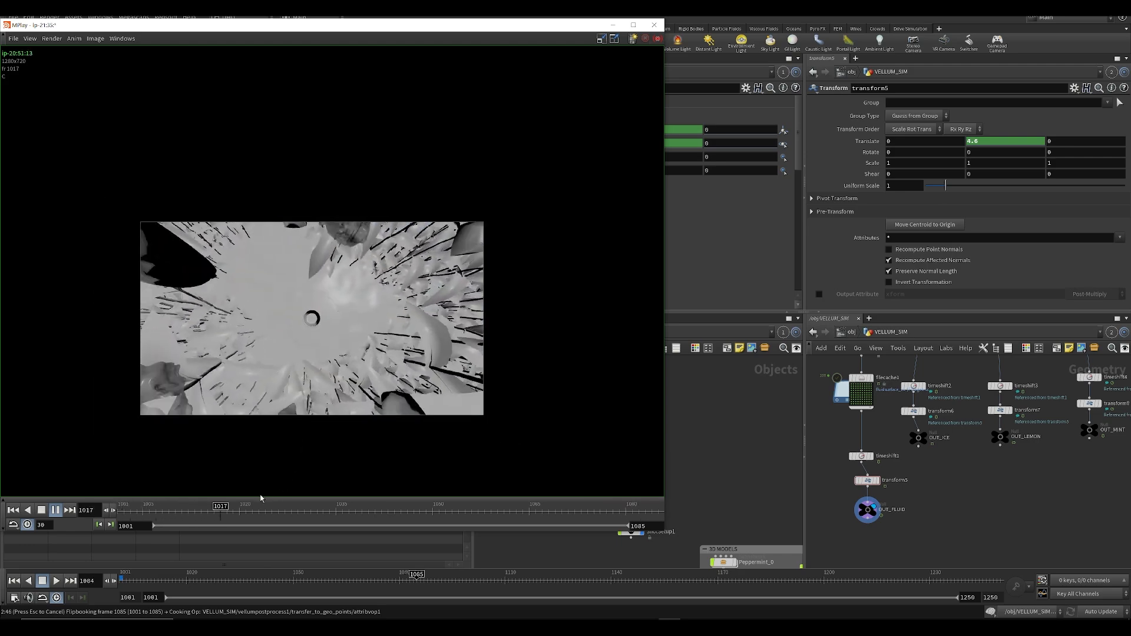
Step: Play and scrub the flipbook, examining the swirling fluid, the glass and the camera motion up close
drag(228, 512, 453, 522)
scroll(312, 326, up, 5)
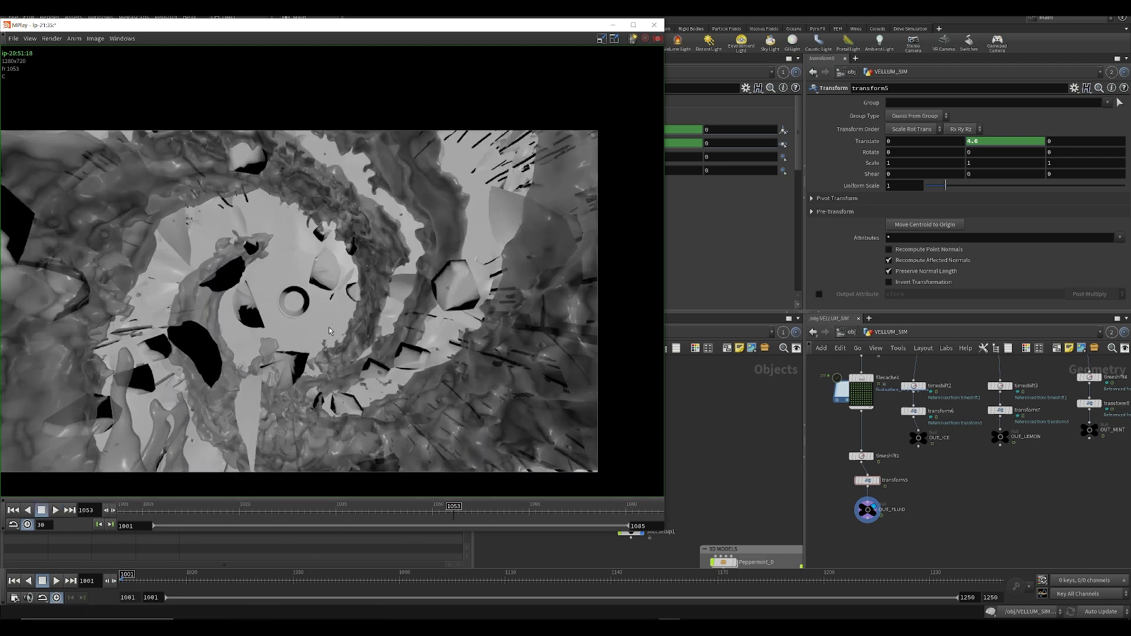
scroll(412, 407, down, 4)
middle_drag(366, 336, 339, 377)
mouse_move(237, 516)
mouse_down()
mouse_move(99, 517)
mouse_move(273, 513)
mouse_up()
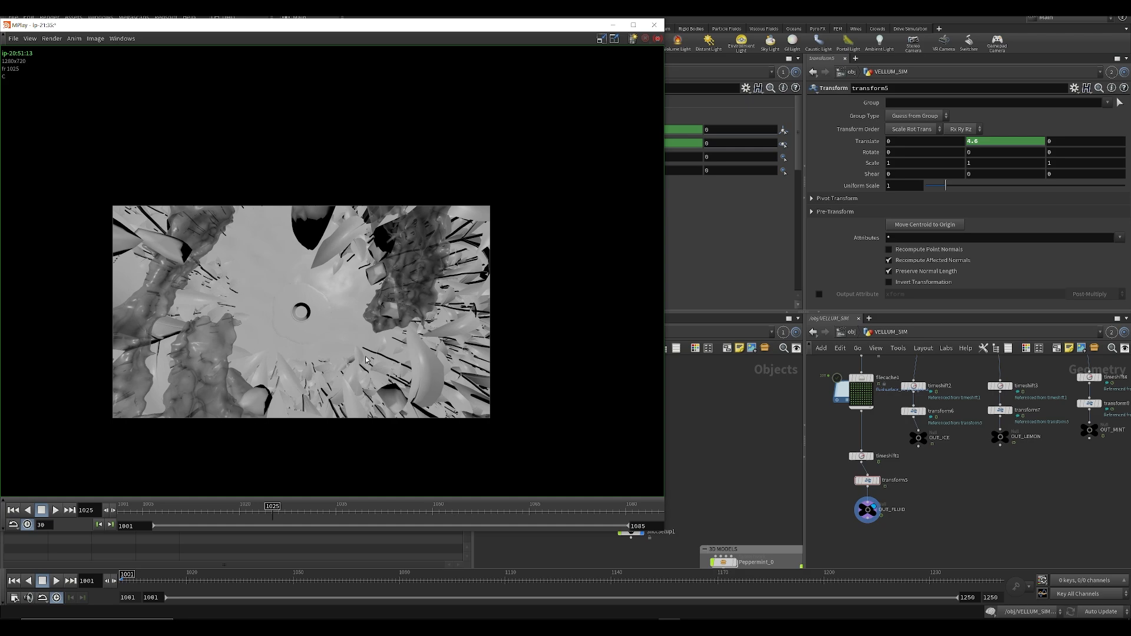
scroll(245, 366, up, 2)
scroll(177, 406, down, 2)
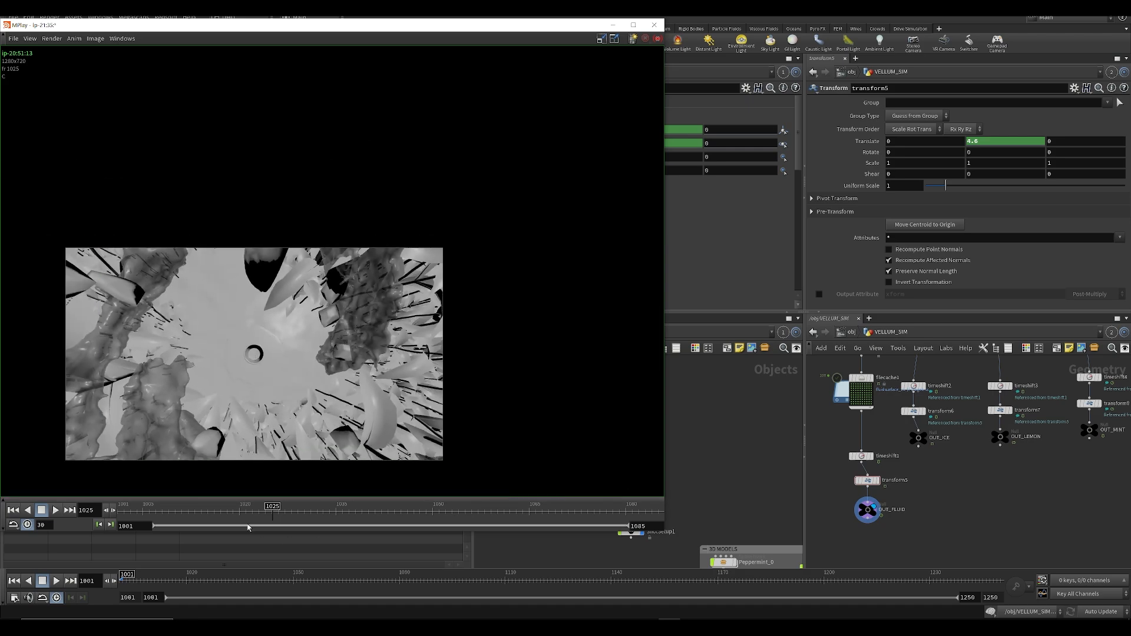
drag(313, 515, 322, 519)
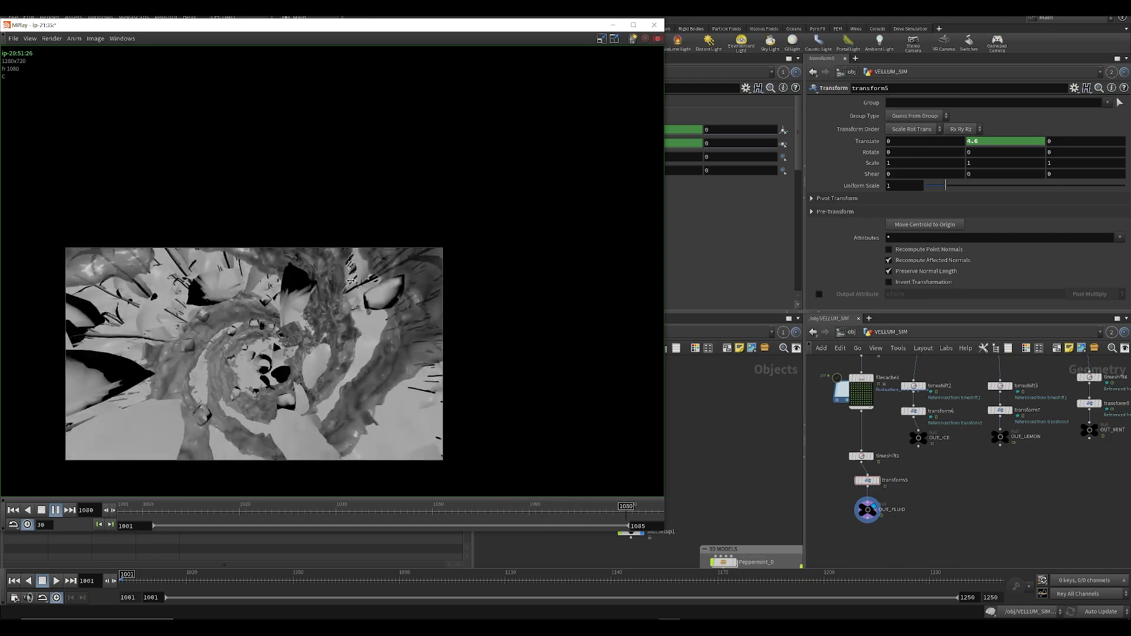
middle_drag(300, 298, 350, 264)
scroll(344, 360, up, 4)
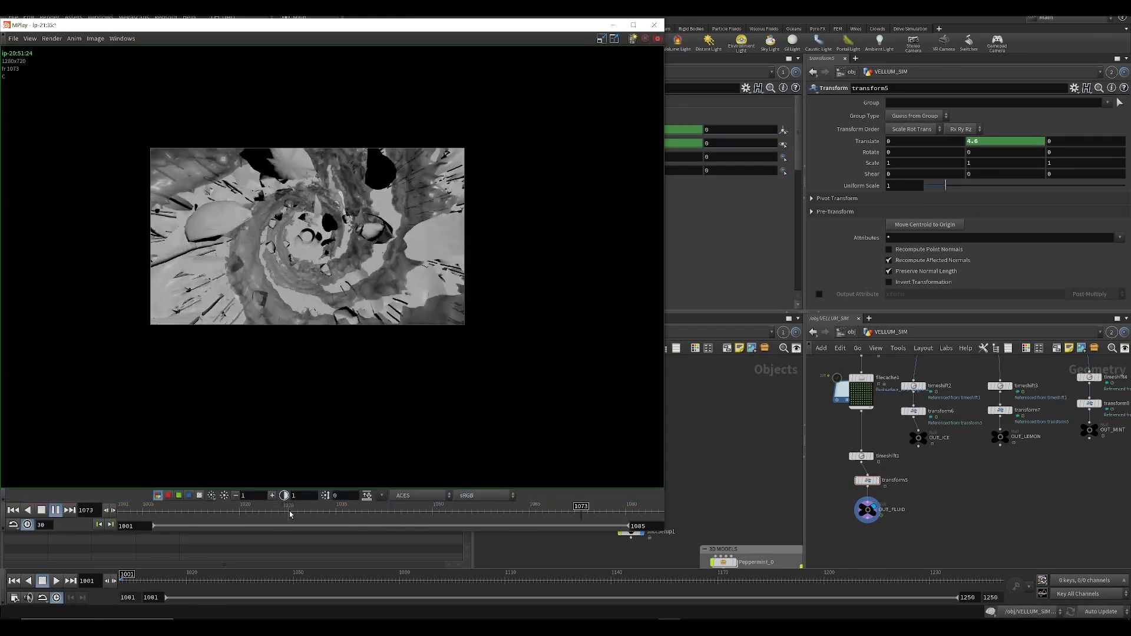
drag(291, 514, 463, 521)
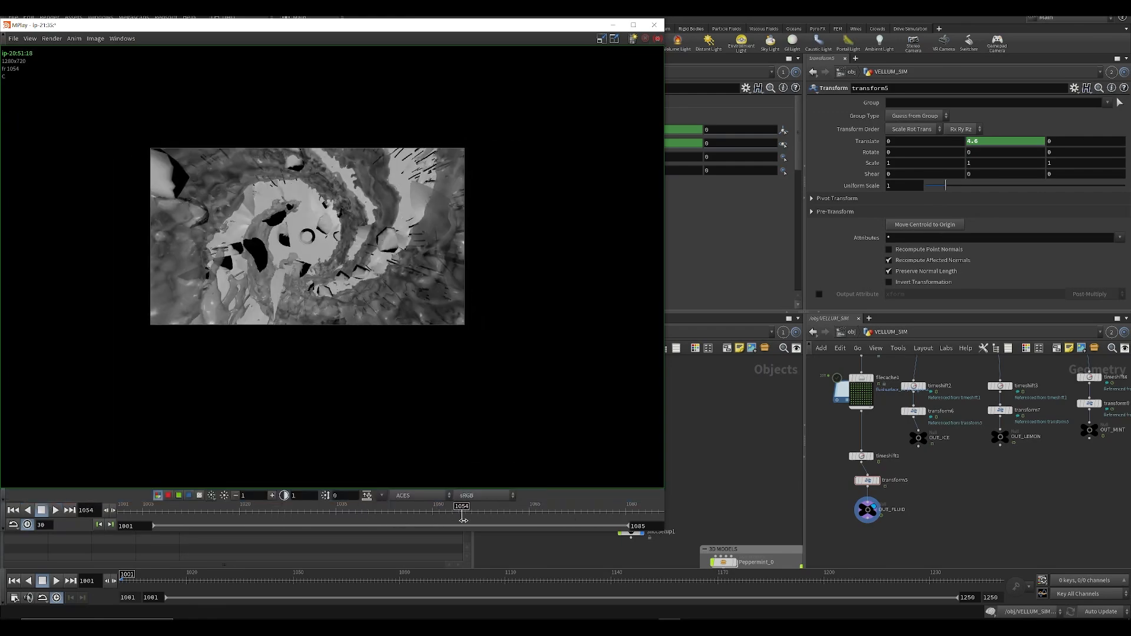
scroll(260, 186, up, 4)
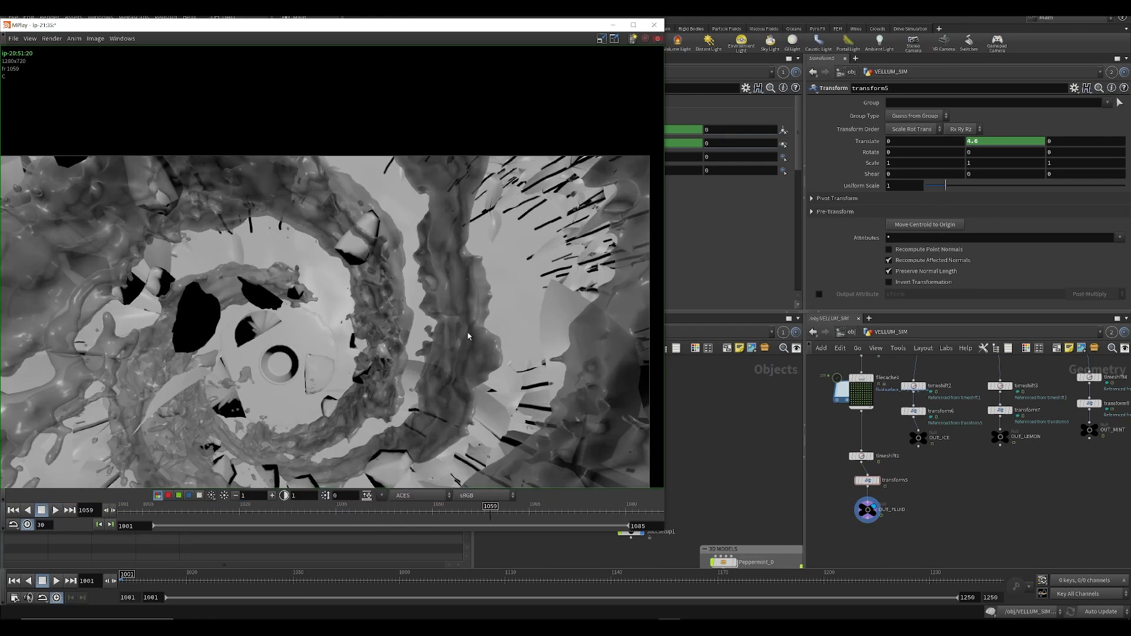
middle_drag(469, 337, 486, 288)
scroll(490, 287, down, 1)
middle_drag(151, 393, 257, 386)
drag(213, 512, 379, 539)
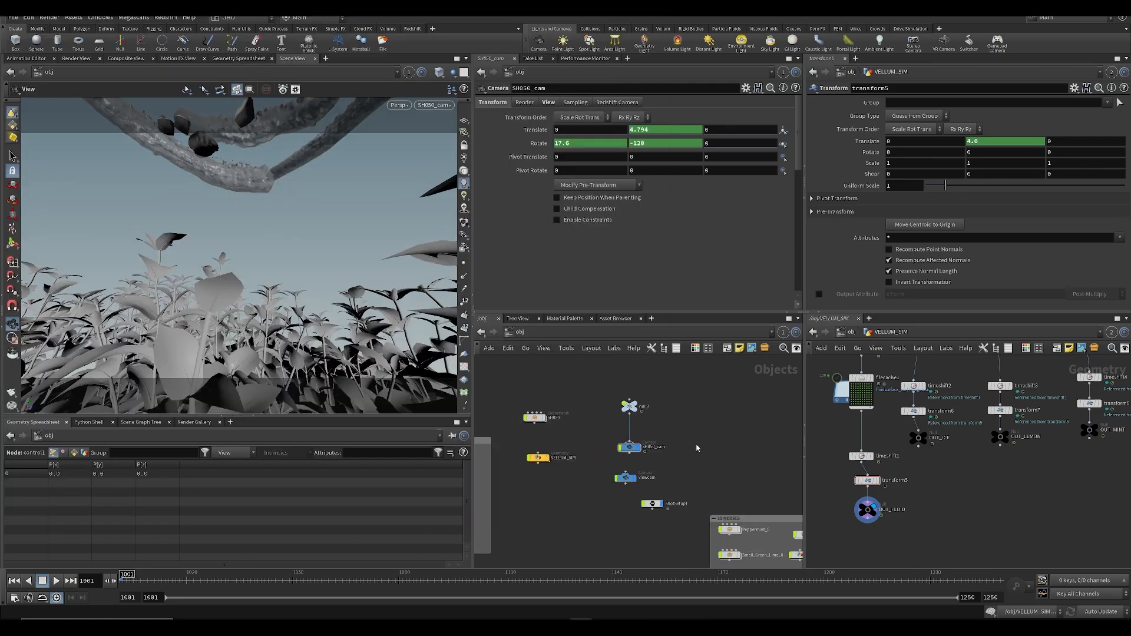
Step: Save the scene and add a Geometry object named RNDR_straw beside the ground object
key(ctrl+s)
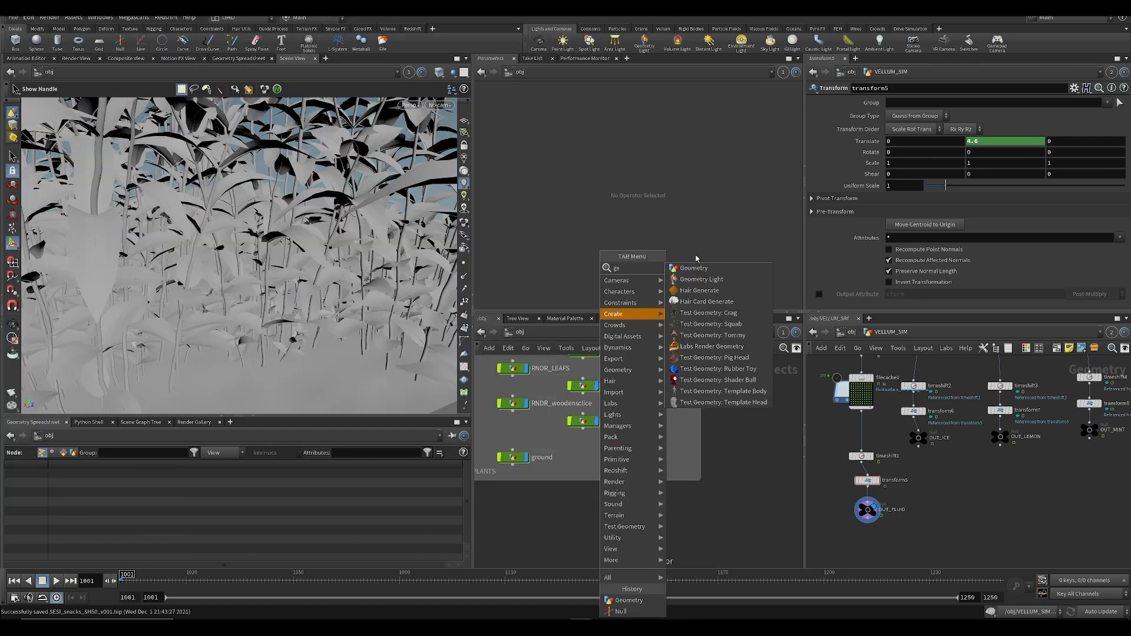
click(694, 268)
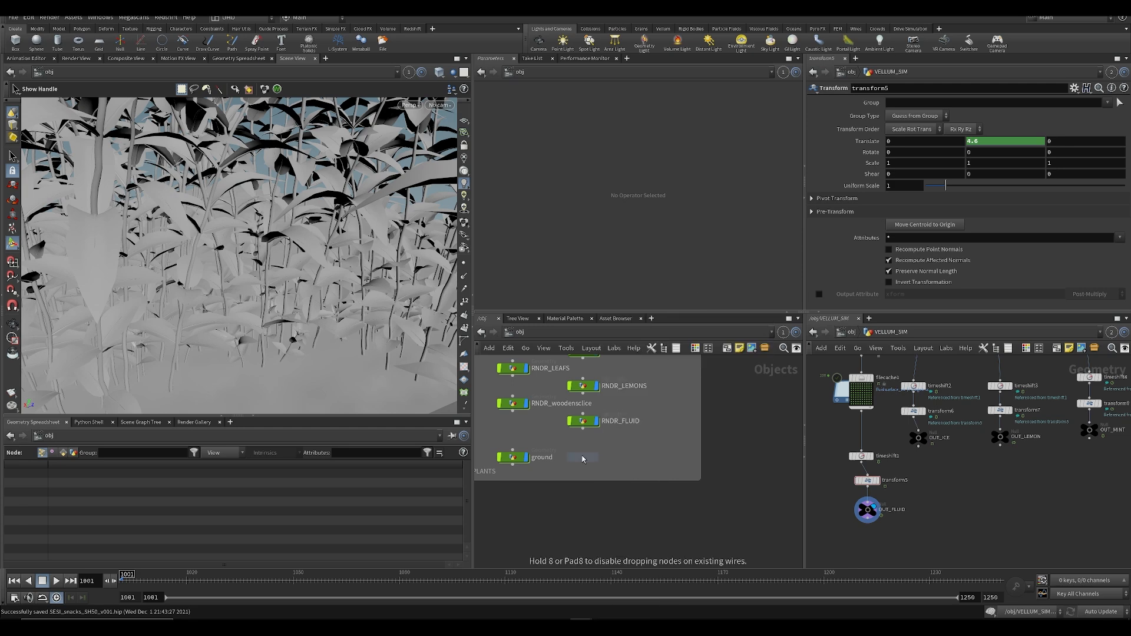
click(583, 457)
double_click(611, 458)
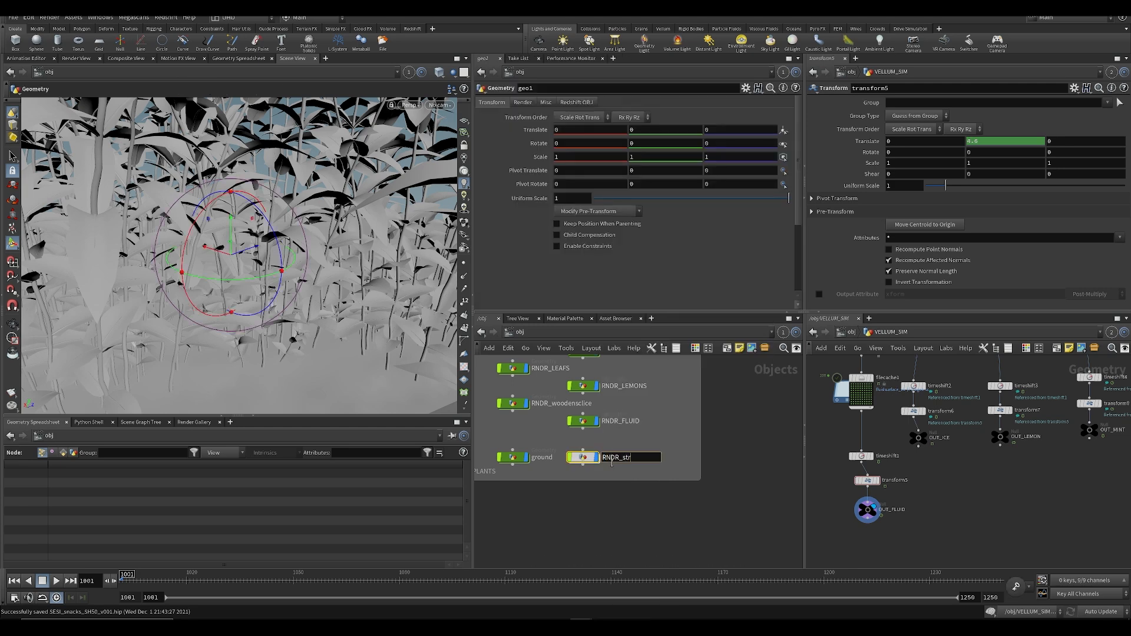
key(Return)
Step: Add a Tube inside RNDR_straw with radius scale 0.089 and height 1.98, and save the scene
double_click(583, 457)
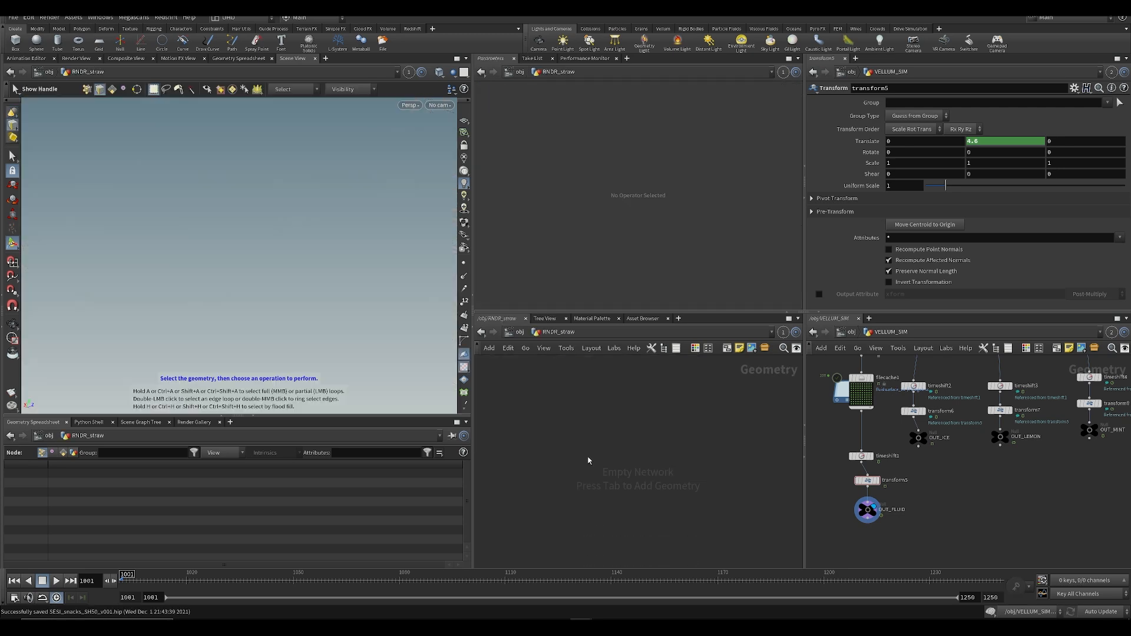
key(Tab)
text(tb)
key(BackSpace)
text(b)
key(BackSpace)
text(ub)
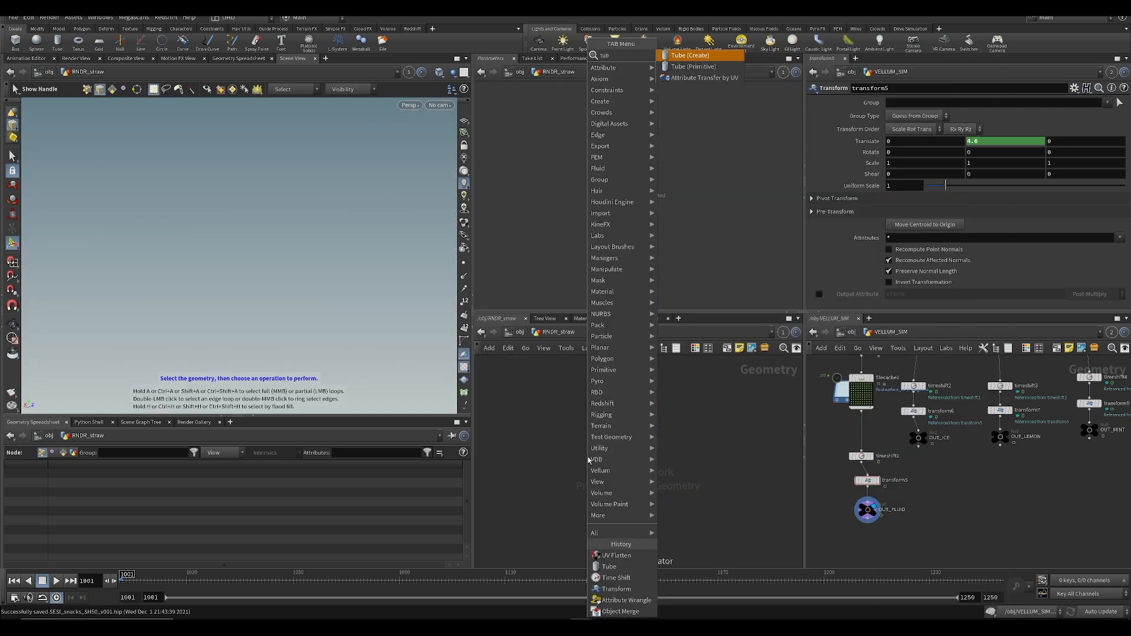
key(Return)
click(588, 459)
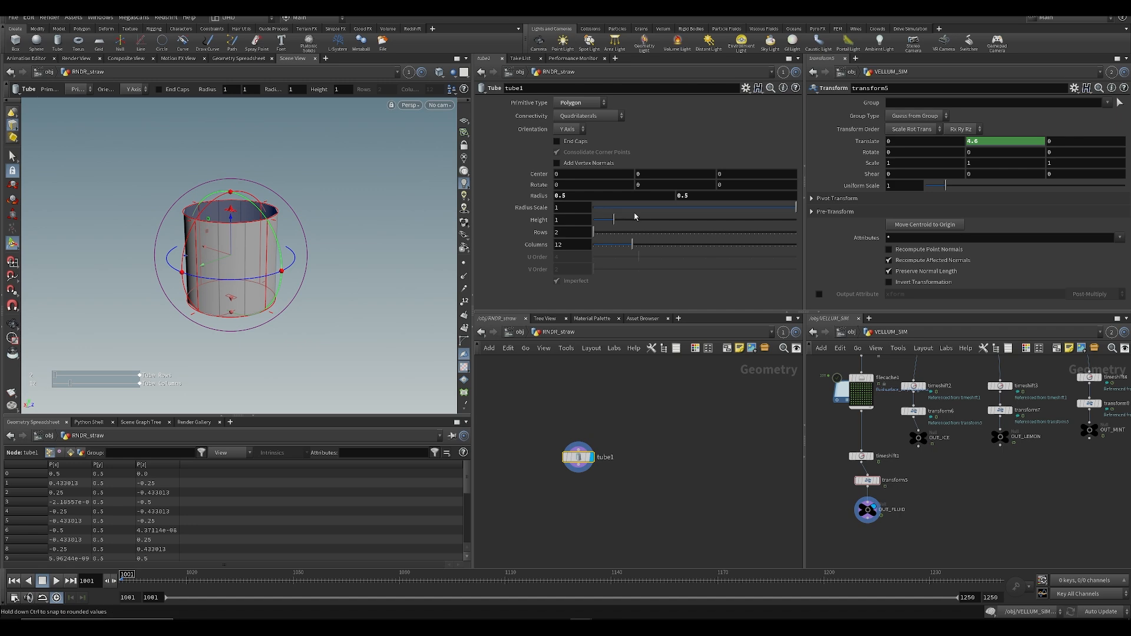
mouse_move(643, 217)
mouse_down()
mouse_move(612, 222)
mouse_move(633, 222)
mouse_up()
key(ctrl+s)
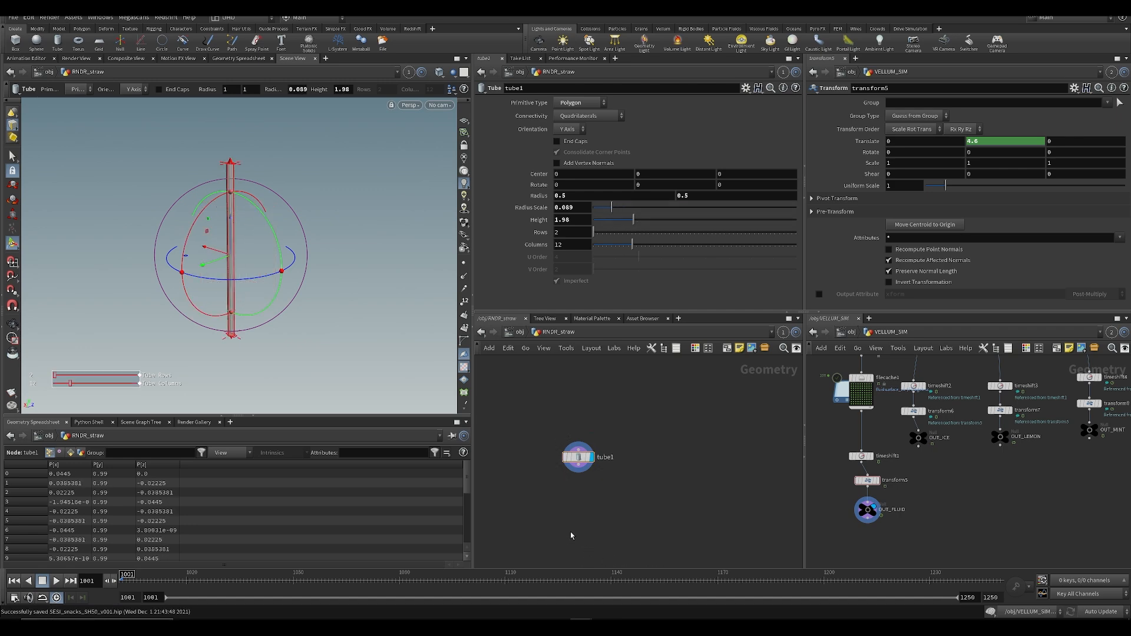
Step: Add a Labs Auto UV node below tube1, display it, check its layout in the UV view and save the scene
key(Tab)
text(aut)
key(Down)
key(Return)
key(Return)
click(592, 488)
key(space+5)
key(space+1)
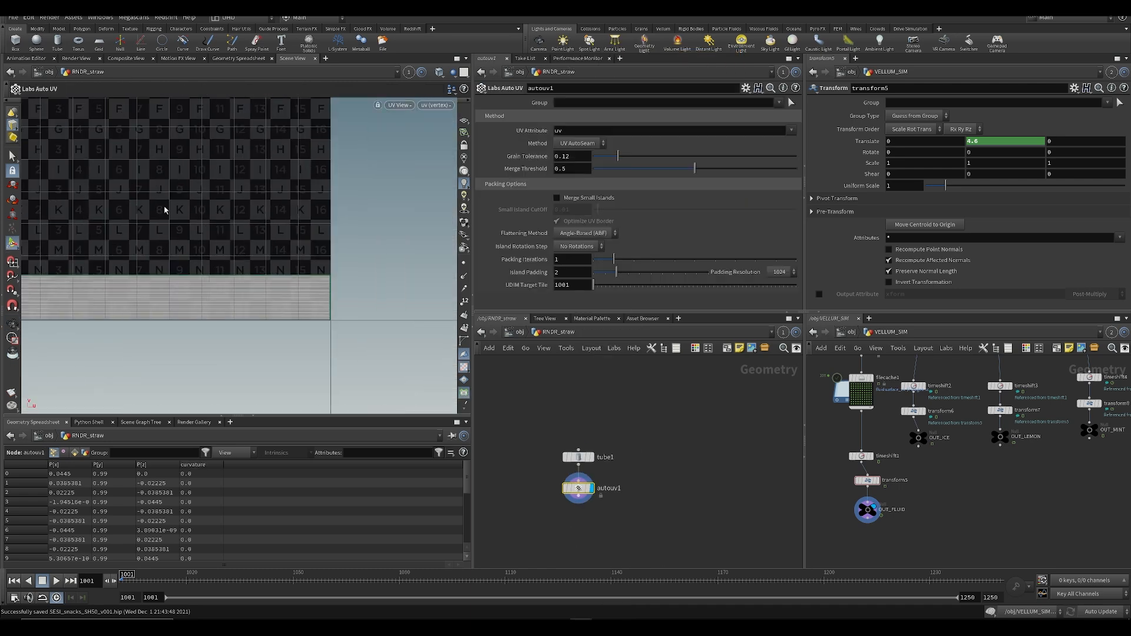
key(ctrl+s)
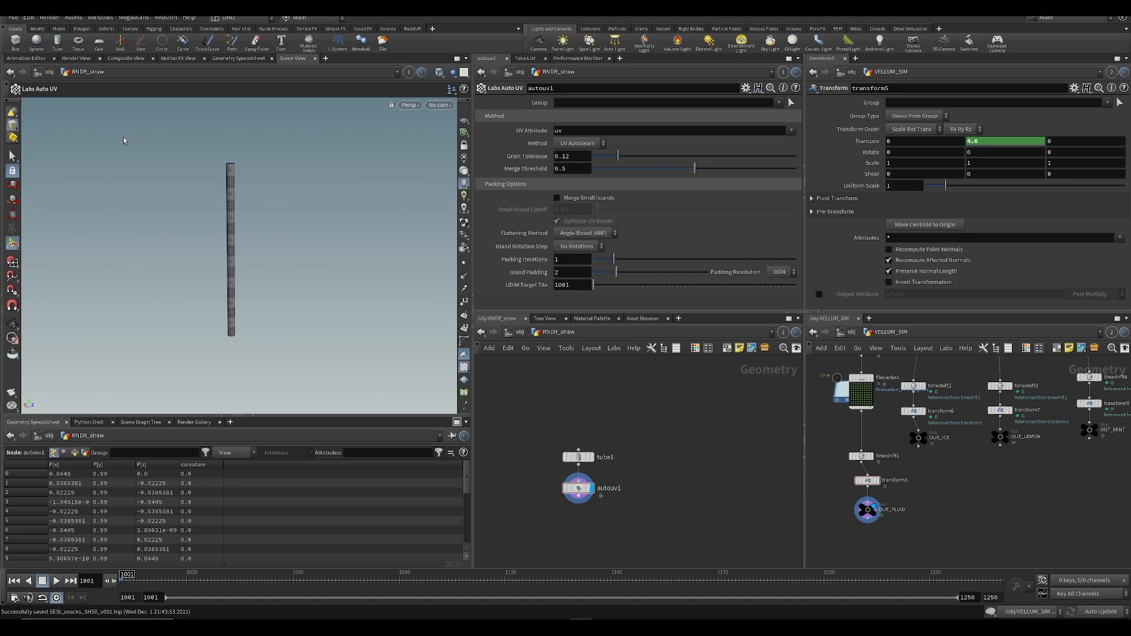
Step: Show the other objects in the viewport, return to the object level and save the scene
click(439, 72)
click(474, 196)
key(u)
key(ctrl+s)
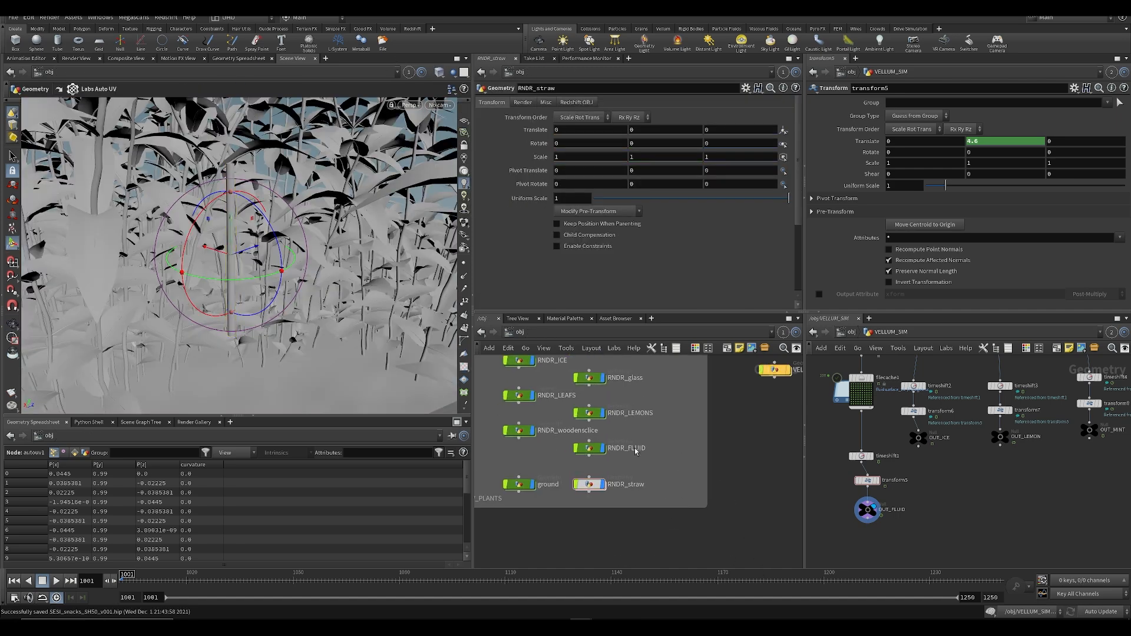
Step: Set RNDR_straw's Y translate to -5.5 and uniform scale to 2.5 against the glass, and save the scene
click(589, 378)
key(space+g)
scroll(313, 285, down, 1)
click(589, 484)
middle_drag(600, 131, 731, 170)
middle_drag(574, 198, 650, 245)
alt+middle_drag(340, 120, 353, 188)
key(r)
key(ctrl+s)
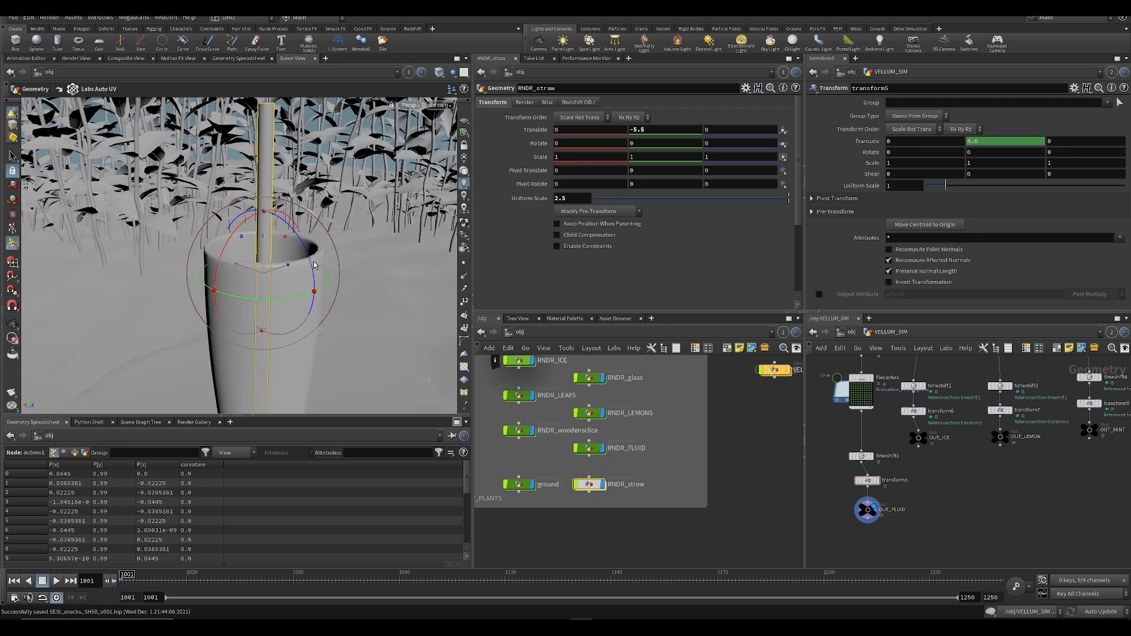
Step: Tilt RNDR_straw about -15.6 degrees in Z, scale it to 2.2, place it in the glass at about X 0.39, Y -6.09, and save
drag(311, 264, 311, 277)
drag(788, 199, 777, 204)
key(ctrl+z)
mouse_move(574, 201)
middle_down()
mouse_move(522, 206)
mouse_move(565, 202)
middle_up()
drag(258, 276, 248, 272)
alt+drag(250, 273, 219, 212)
key(ctrl+s)
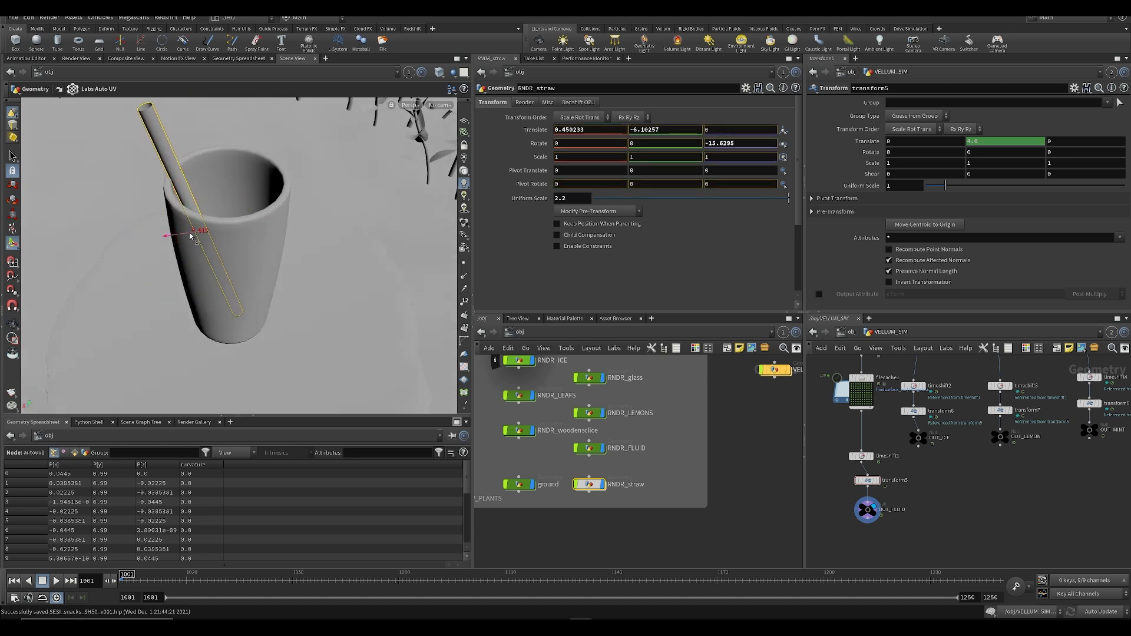
key(ctrl+s)
Step: Set the radius scale of the straw's tube to 0.049, return to the object level and save the scene
double_click(591, 485)
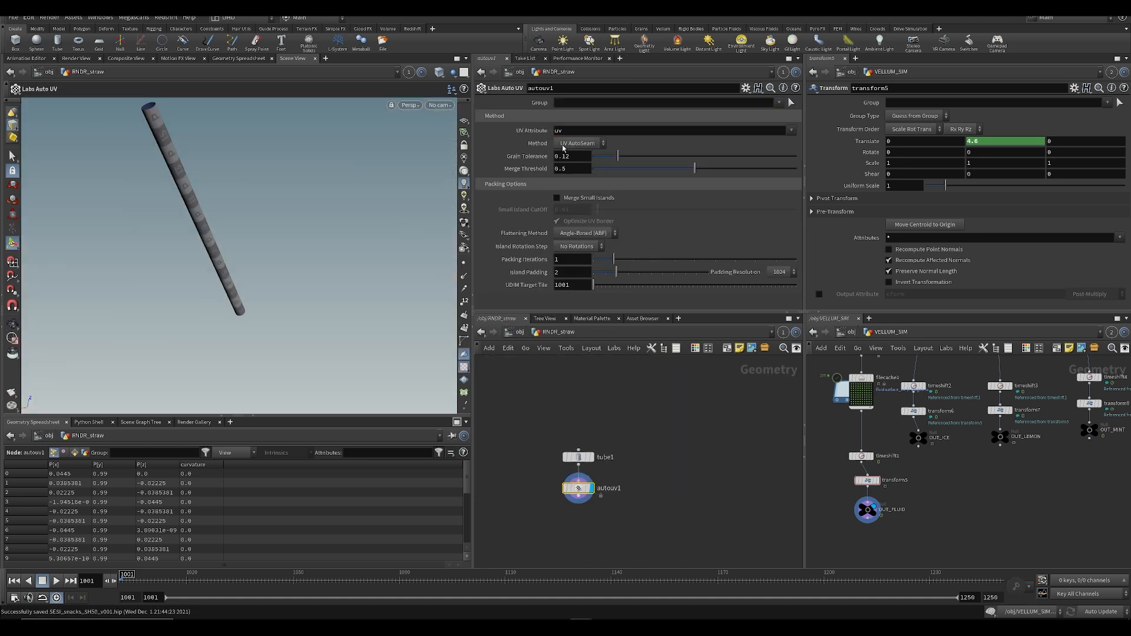
click(578, 457)
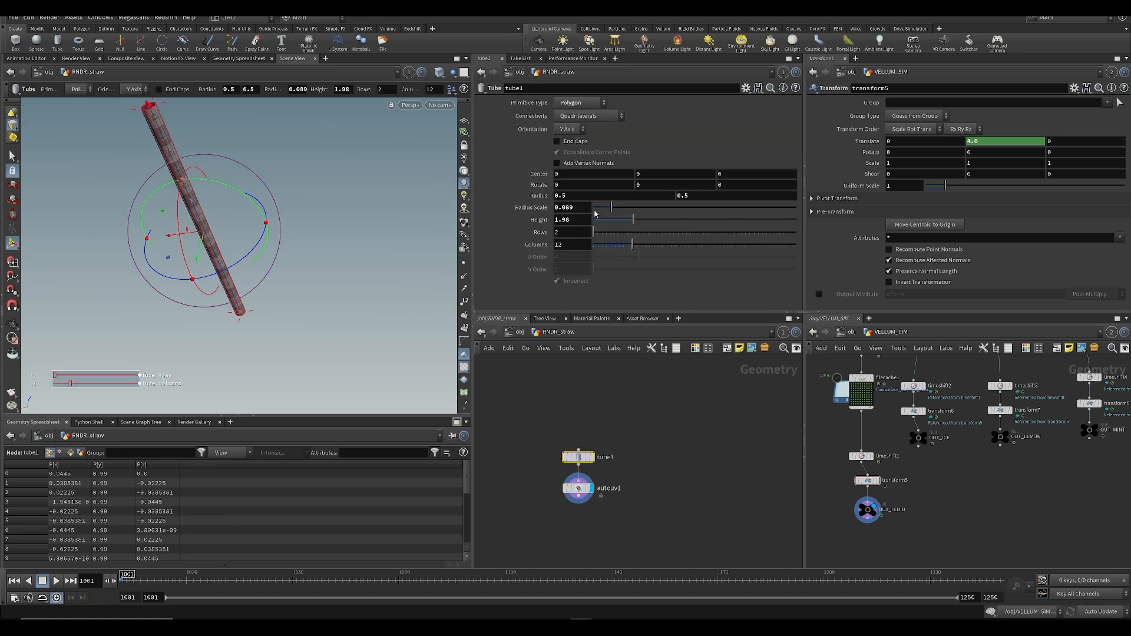
drag(611, 210, 604, 210)
click(693, 473)
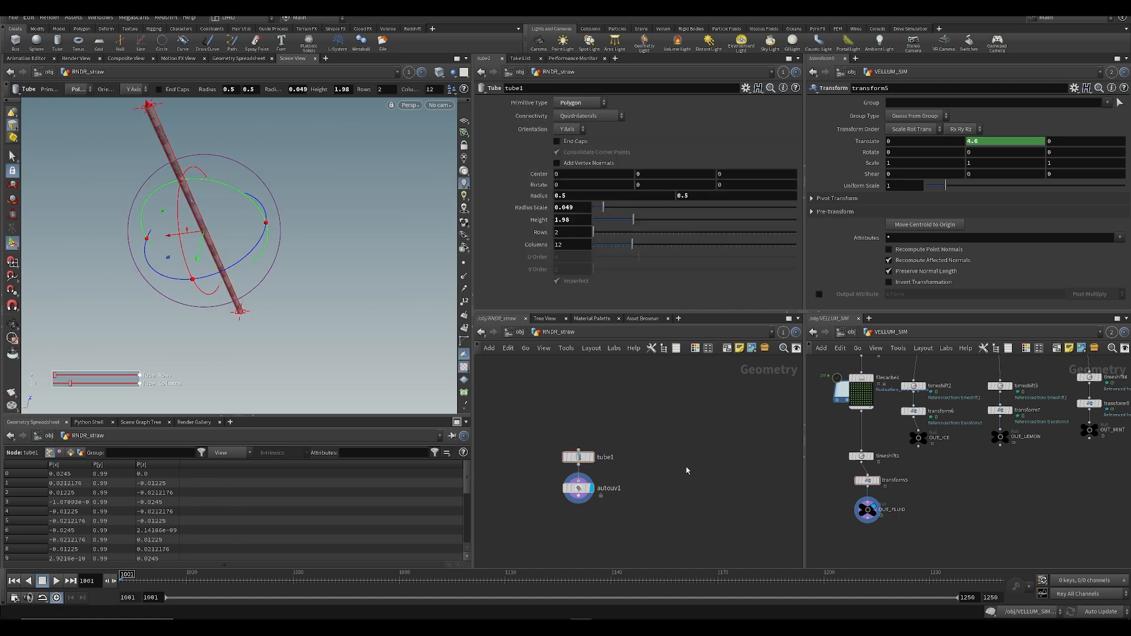
key(u)
key(ctrl+s)
Step: Look through SH050_cam and scrub the animation to frame 1074, checking the shot and the object network
click(440, 105)
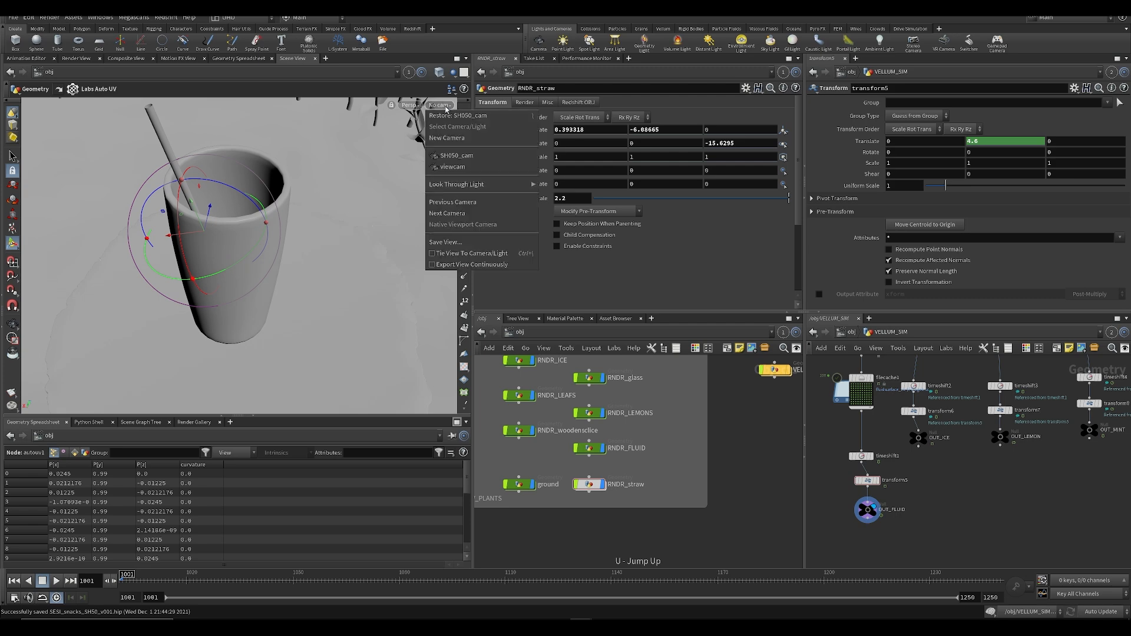
click(457, 156)
click(468, 580)
drag(438, 583, 300, 584)
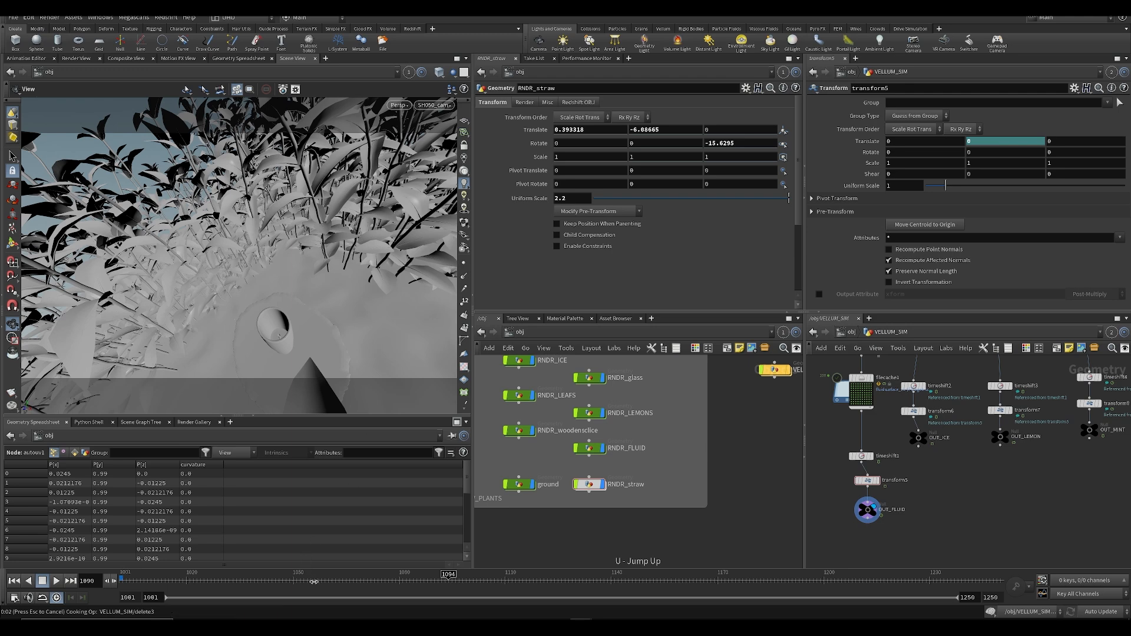
click(314, 582)
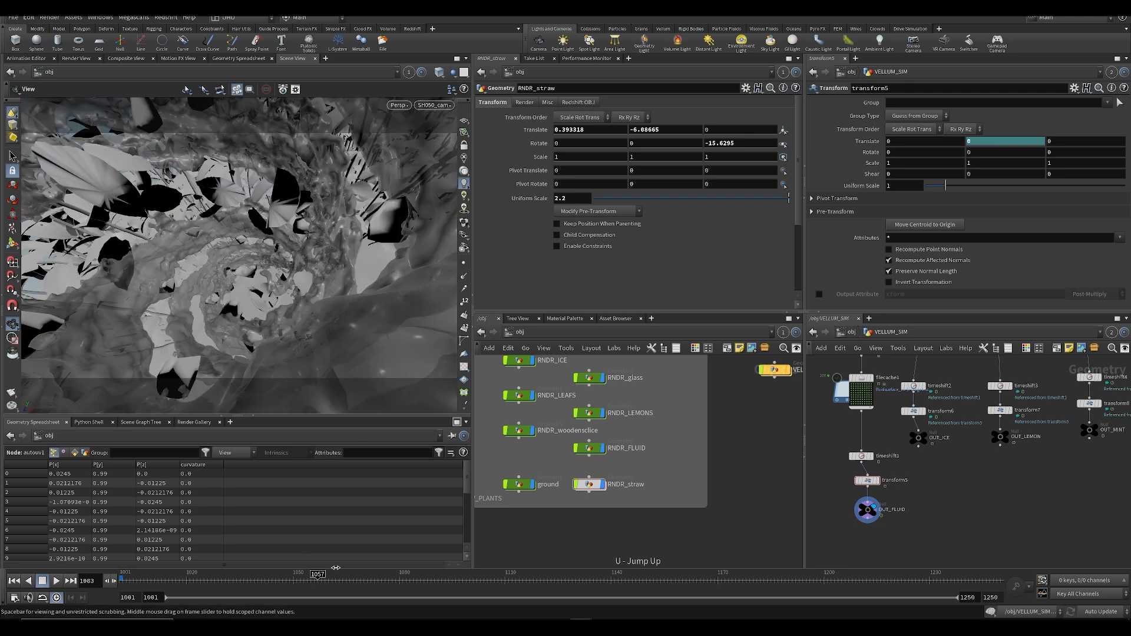
drag(340, 569, 346, 570)
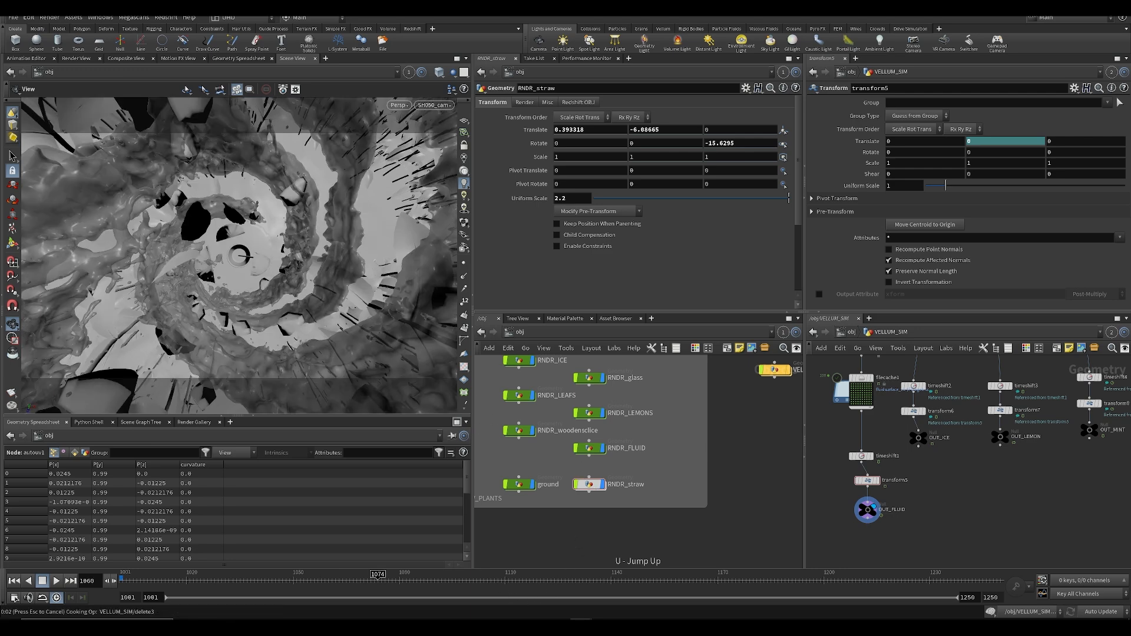
middle_drag(586, 460, 606, 417)
middle_drag(584, 491, 587, 517)
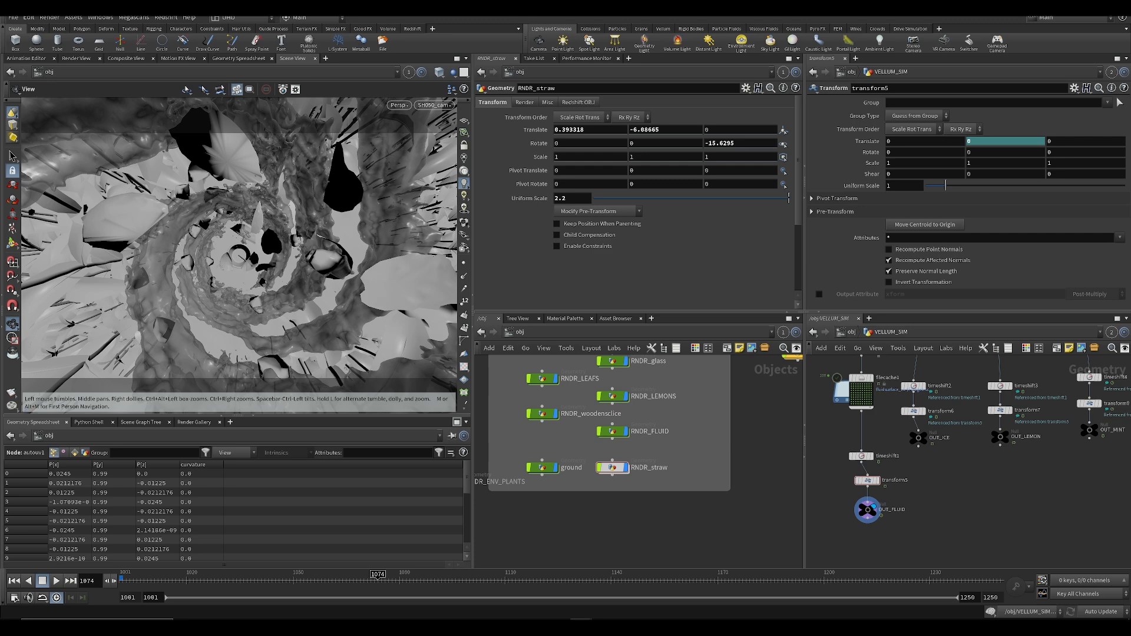
scroll(672, 517, down, 3)
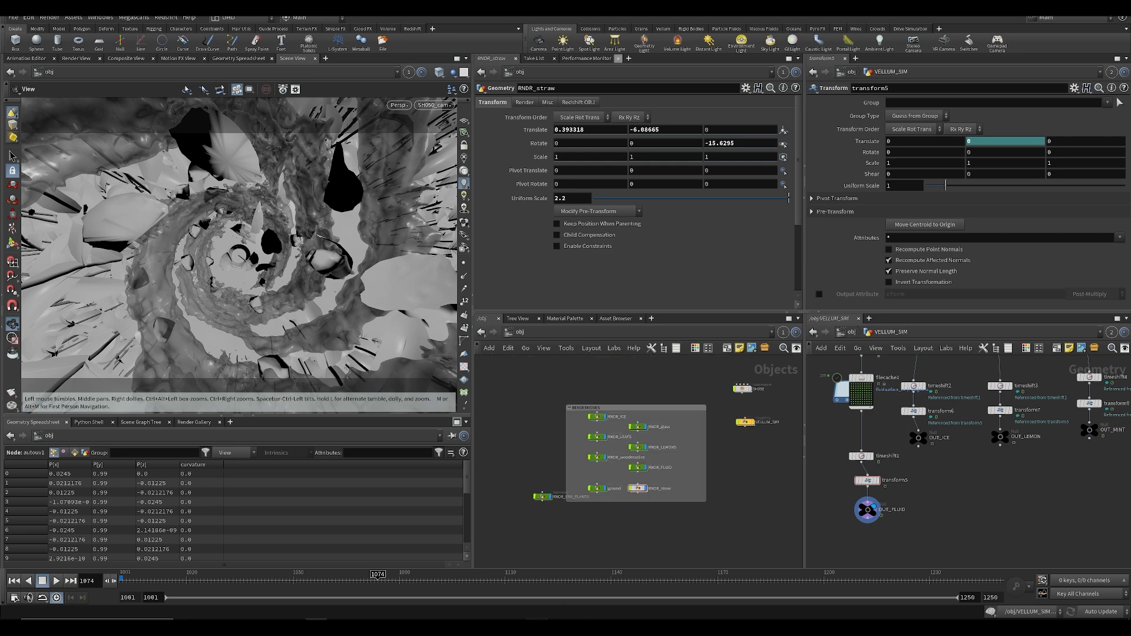
Step: Switch to Quixel Bridge and check the export target in the Grass Clumps export settings
click(537, 625)
click(385, 370)
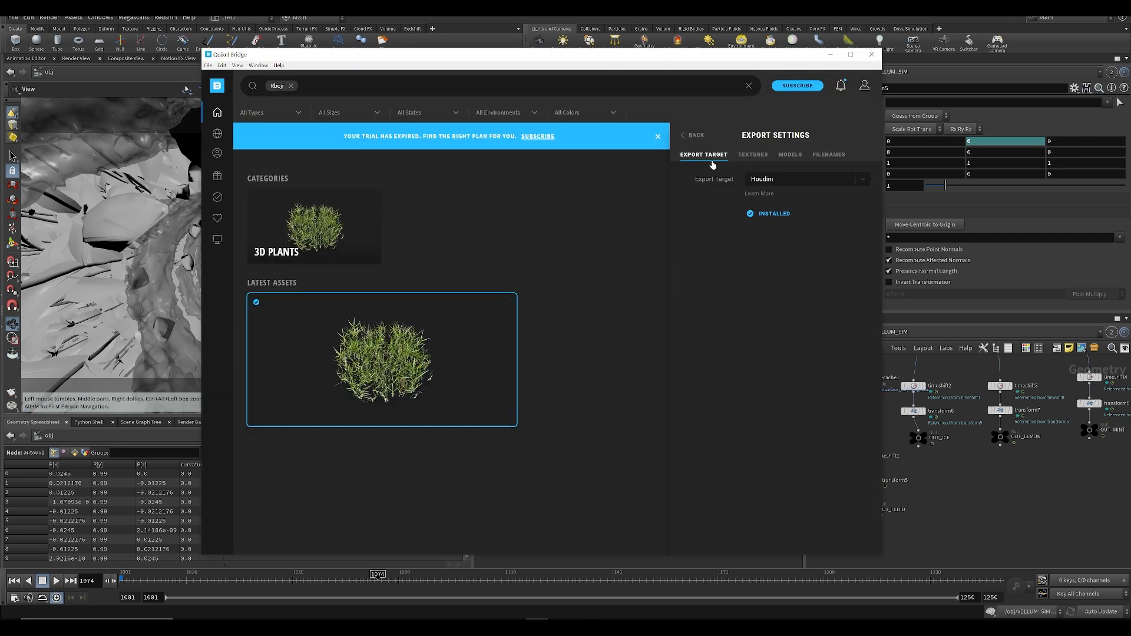
click(691, 135)
click(773, 537)
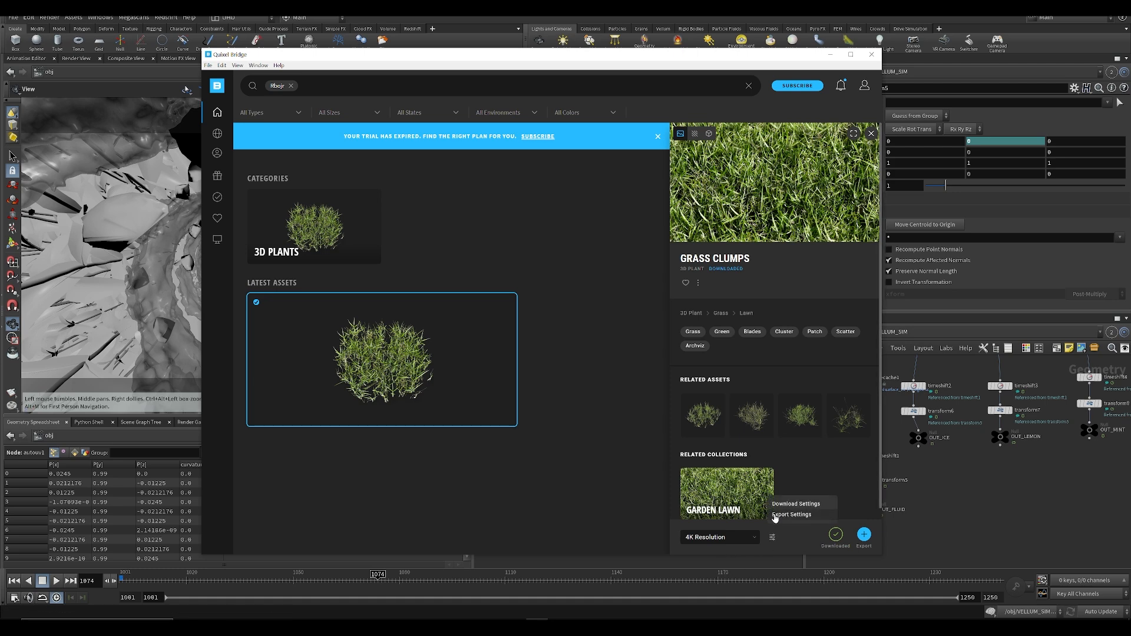
click(792, 515)
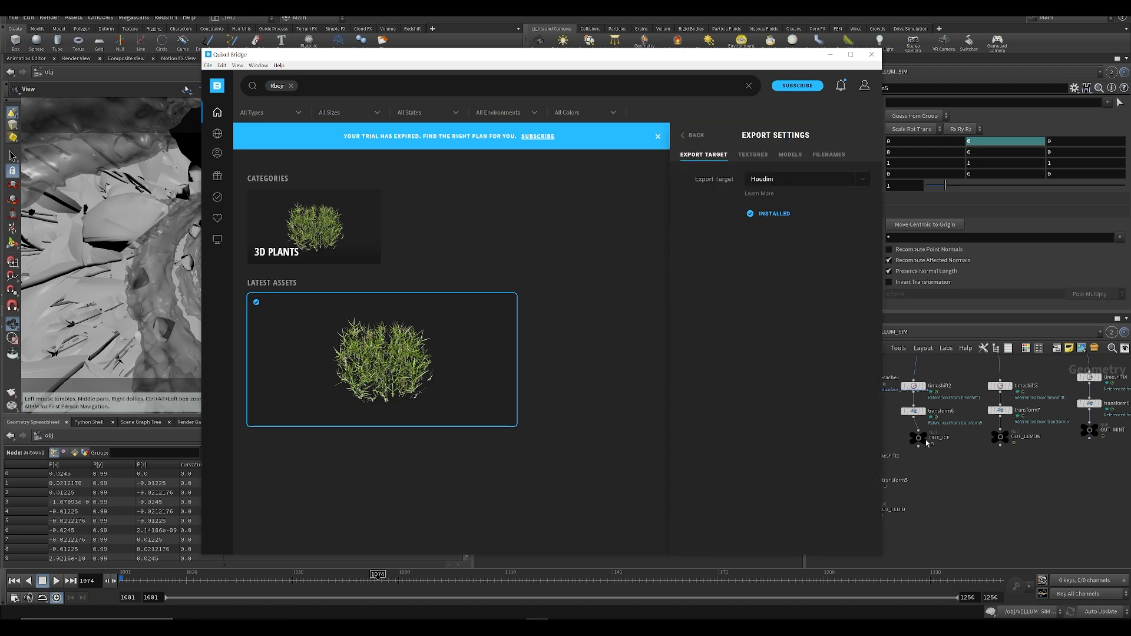
Step: Switch to Houdini and turn on Megascans scattering for 3D assets in the Megascans plugin's import options
click(966, 500)
click(145, 18)
click(147, 30)
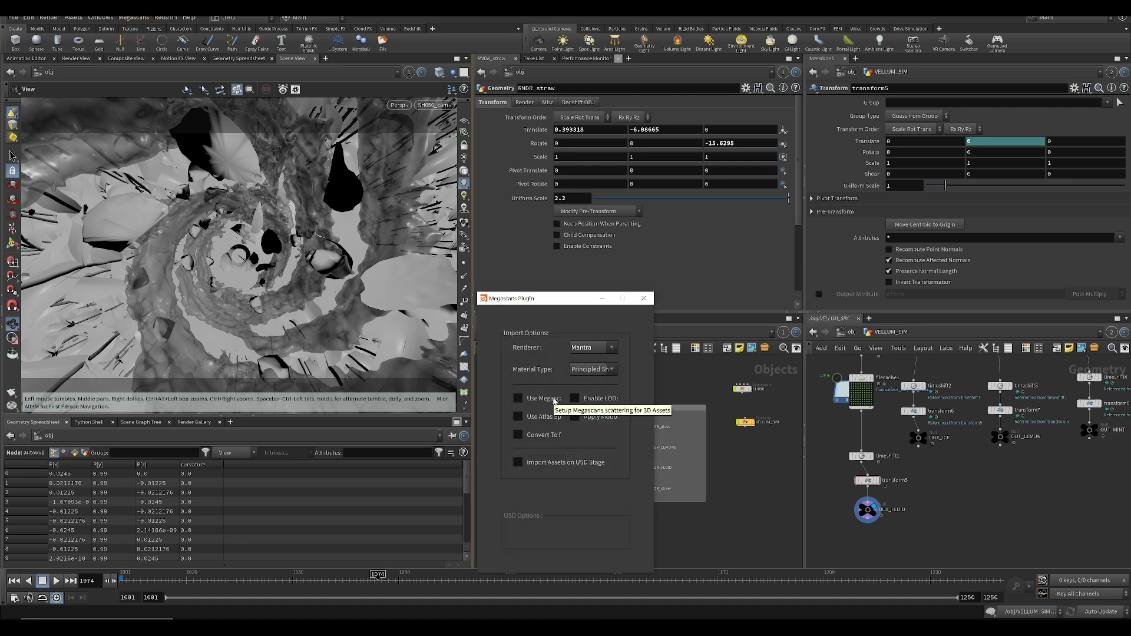
click(554, 401)
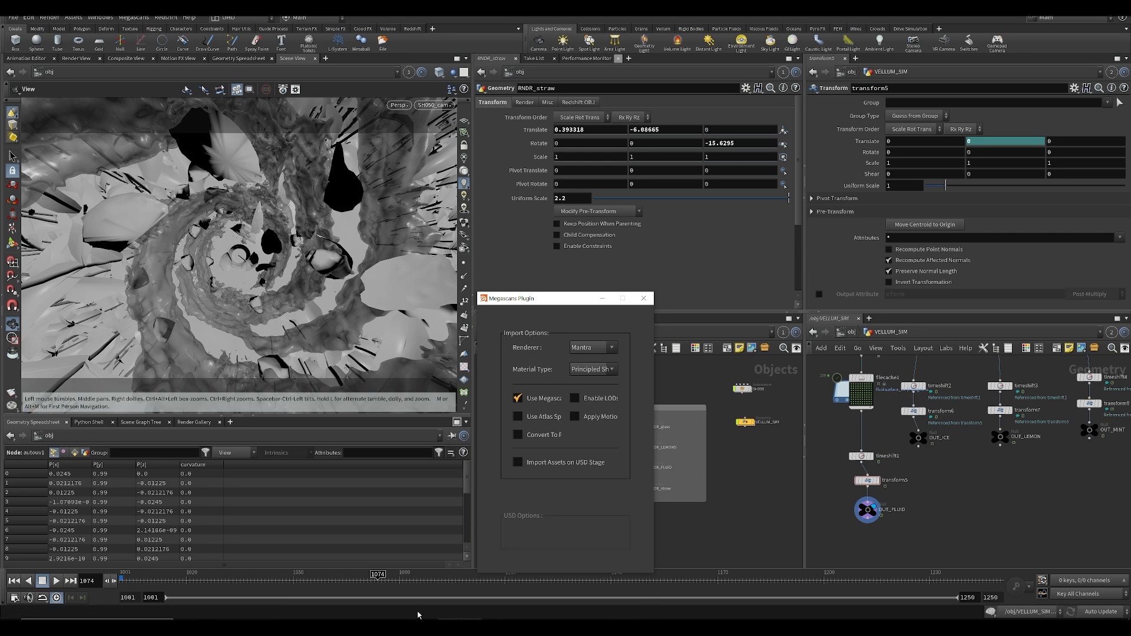
Step: Export the Grass Clumps plant at 4K resolution from Quixel Bridge to Houdini, and close the Megascans plugin window
click(537, 627)
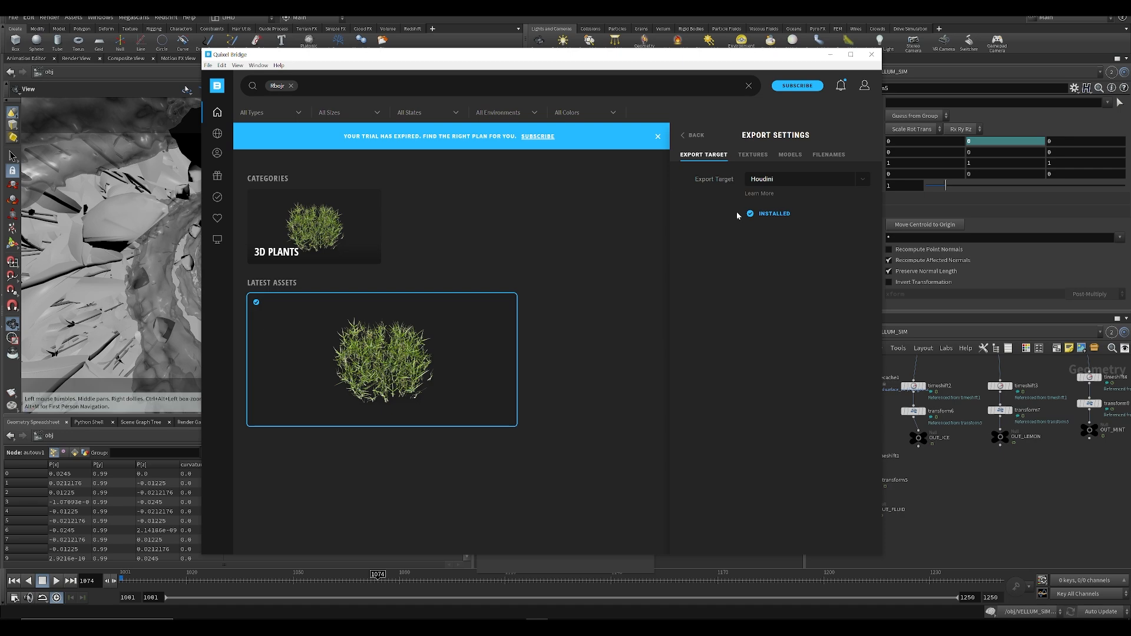
click(696, 137)
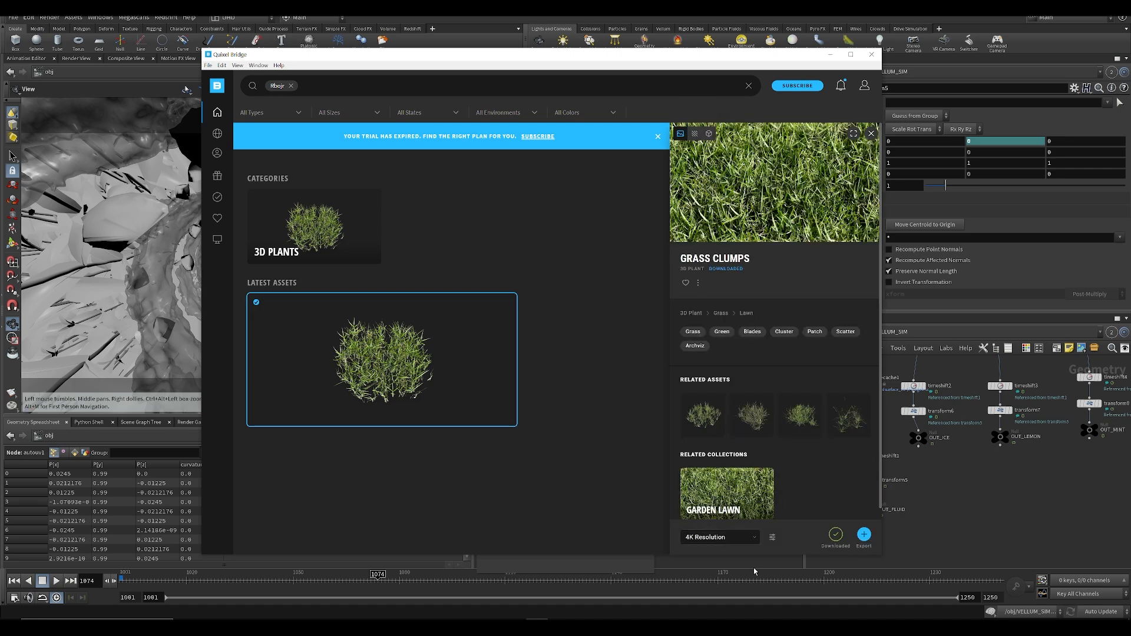
click(747, 544)
click(747, 544)
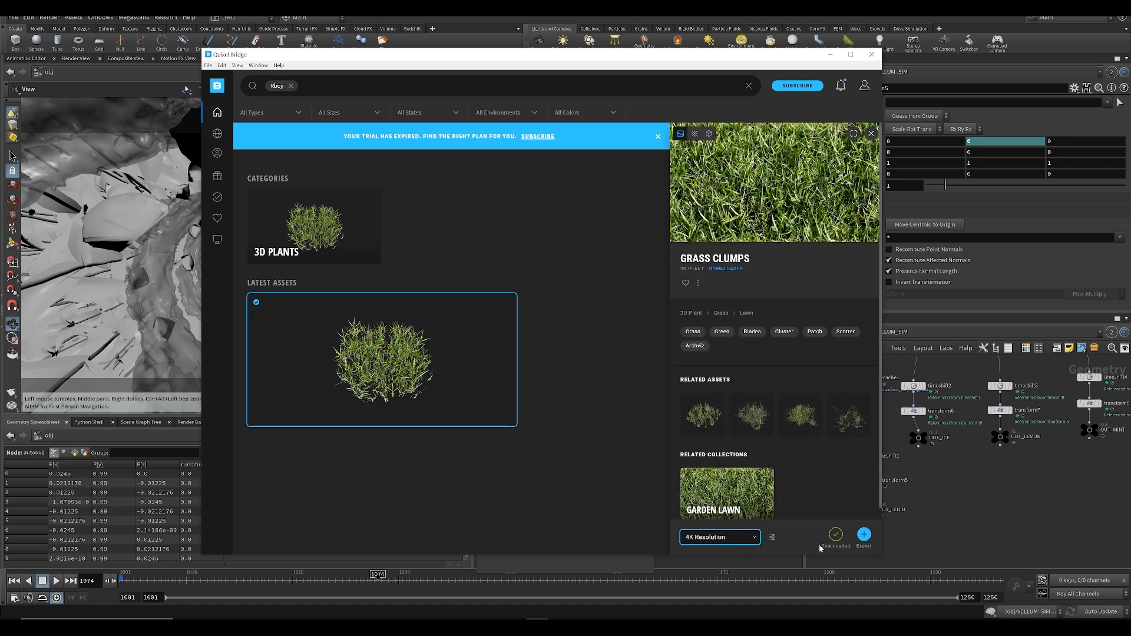
click(864, 537)
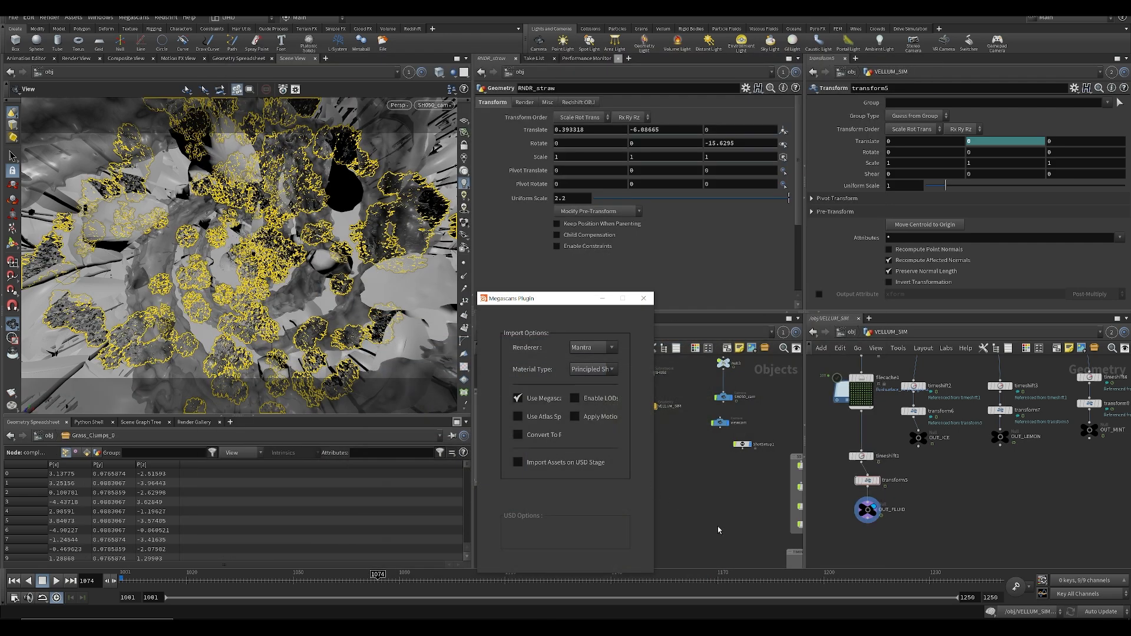
click(644, 299)
Step: Save the scene and open the Scatter_Setup geometry inside the imported Grass_Clumps_0 subnetwork
middle_drag(768, 551, 611, 432)
scroll(611, 432, down, 2)
click(677, 511)
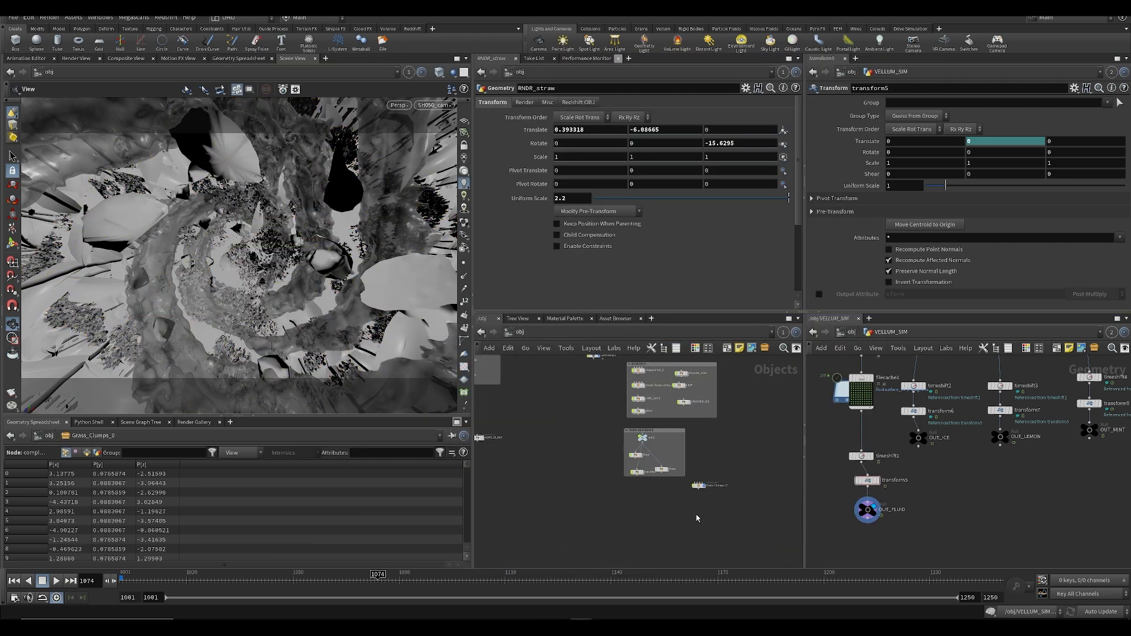
middle_drag(704, 496, 665, 468)
scroll(664, 467, up, 3)
key(ctrl+s)
double_click(650, 448)
middle_drag(663, 428, 526, 435)
drag(615, 458, 615, 504)
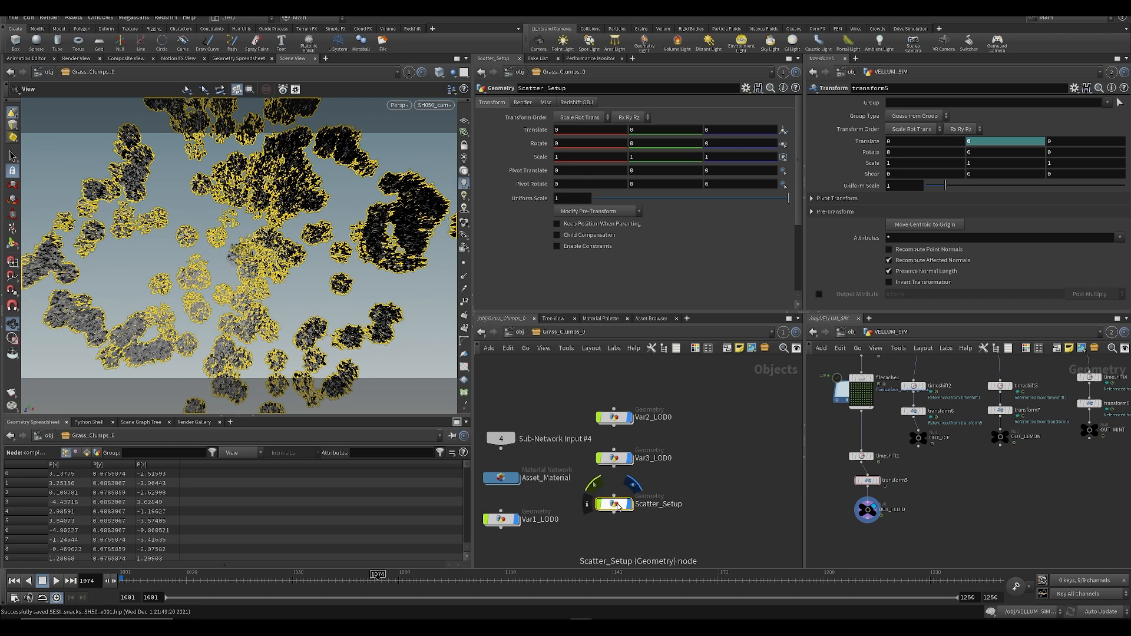
double_click(617, 506)
Step: Add an Object Merge beside grid1 in Scatter_Setup and reference the ground object as Object 1
middle_drag(700, 482, 653, 524)
click(652, 440)
click(648, 378)
drag(647, 440, 639, 417)
click(667, 417)
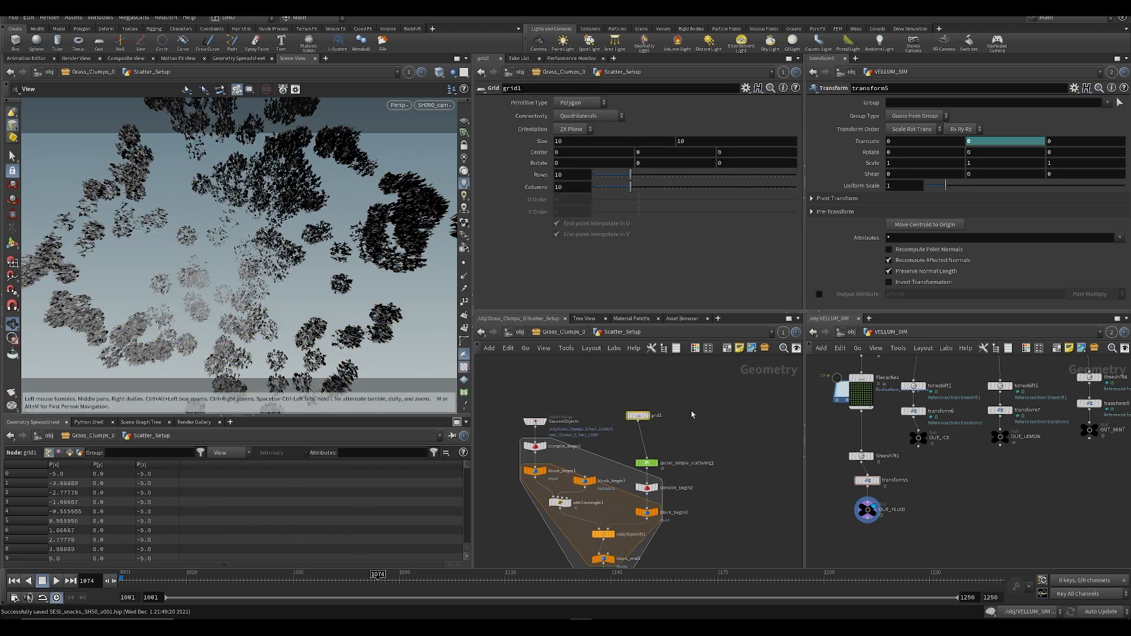
key(Tab)
text(obj)
key(Return)
key(Return)
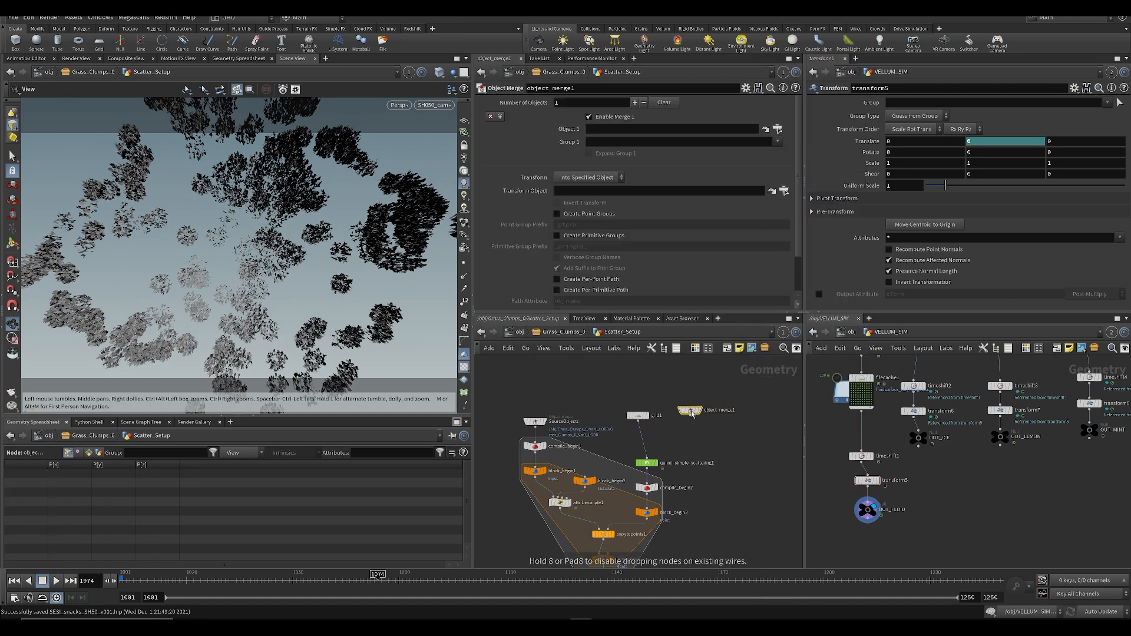
click(851, 333)
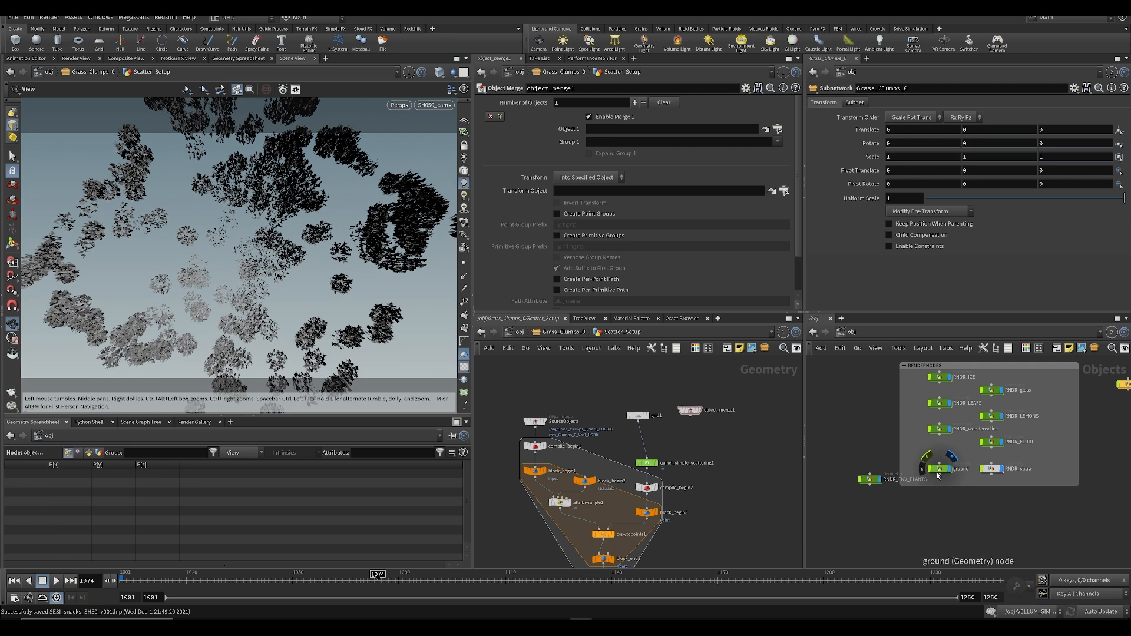
drag(941, 467, 616, 130)
Step: Connect the ground Object Merge to quixel_simple_scattering1 in place of grid1, and save the scene
scroll(650, 435, up, 2)
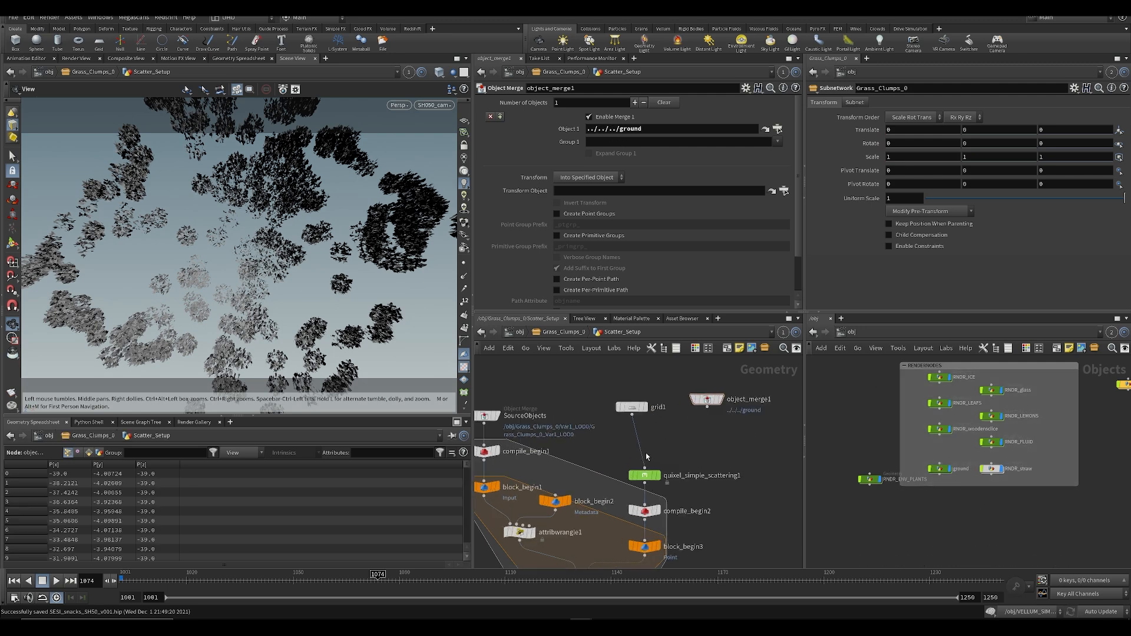
drag(644, 469, 707, 407)
scroll(707, 424, down, 1)
mouse_move(708, 468)
middle_down()
mouse_move(694, 359)
mouse_move(710, 450)
middle_up()
key(ctrl+s)
drag(621, 415, 697, 424)
middle_drag(697, 424, 679, 452)
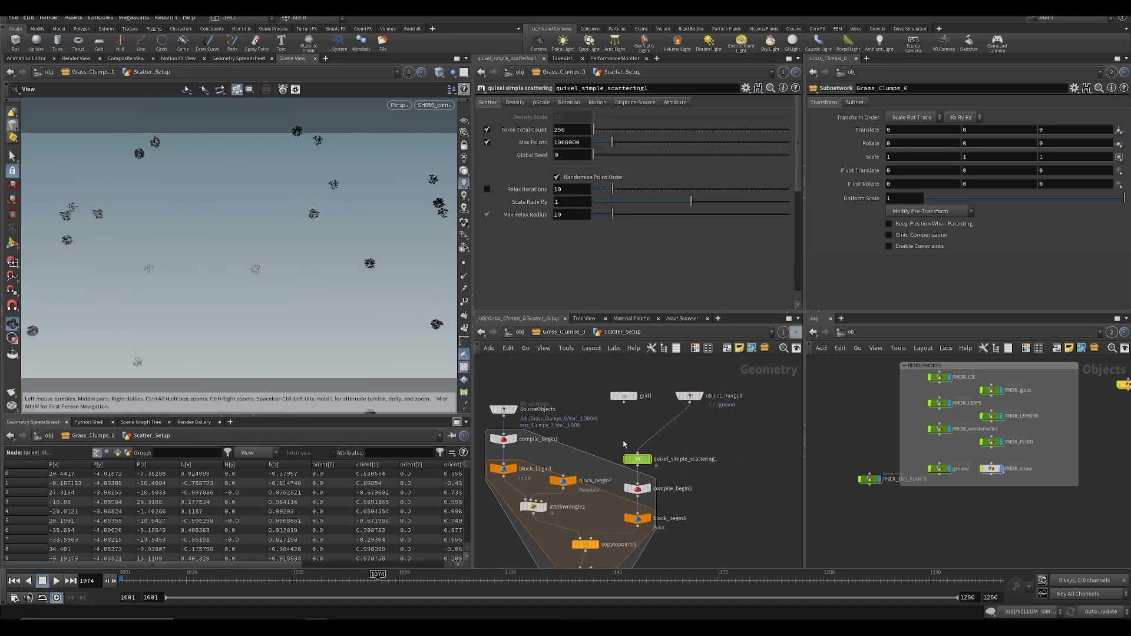
Step: Set the Slope density mode of quixel_simple_scattering1 to None
click(515, 103)
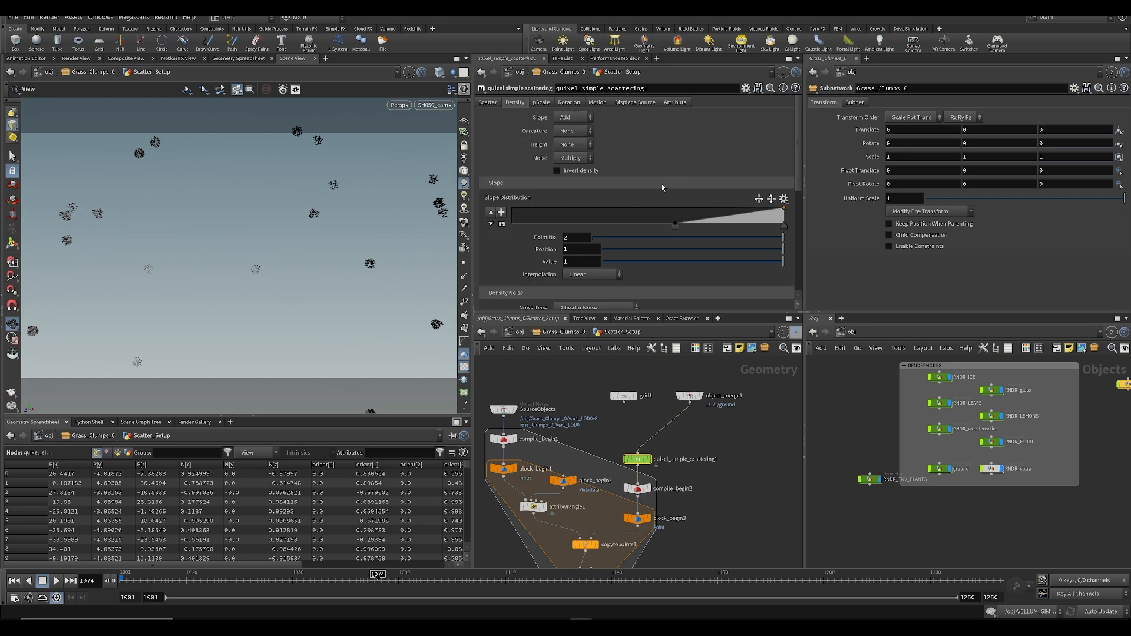
click(573, 118)
click(569, 123)
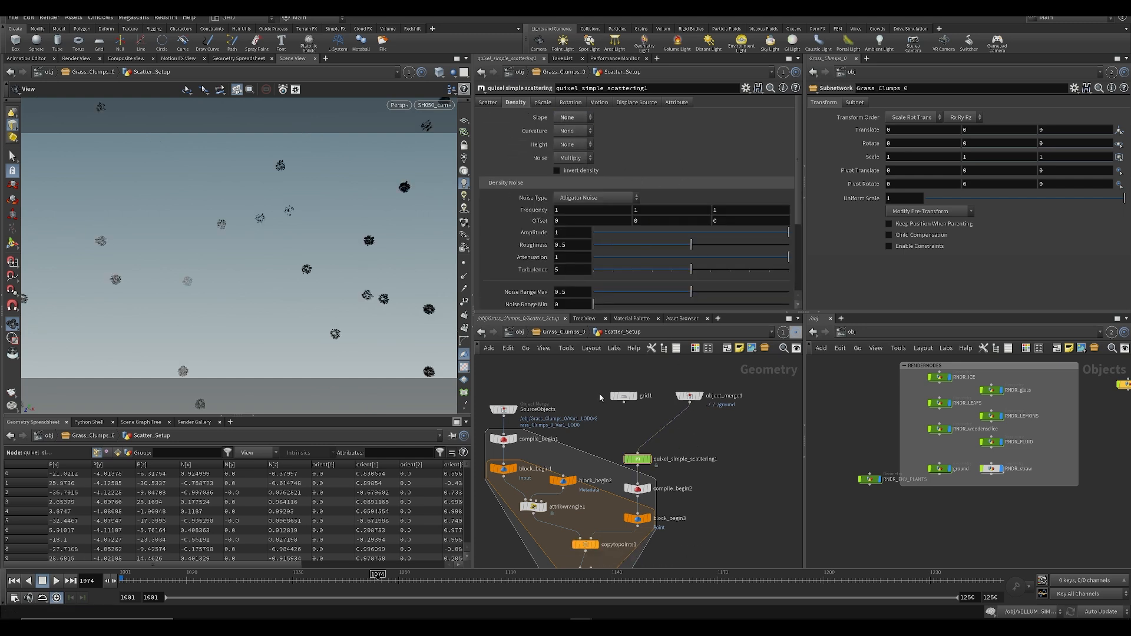
Step: Examine the density noise, source displacement and attribute settings of quixel_simple_scattering1
scroll(602, 203, down, 3)
scroll(584, 206, up, 3)
scroll(616, 235, down, 3)
scroll(613, 239, up, 3)
scroll(610, 234, down, 3)
scroll(592, 210, up, 2)
scroll(592, 210, up, 1)
click(636, 104)
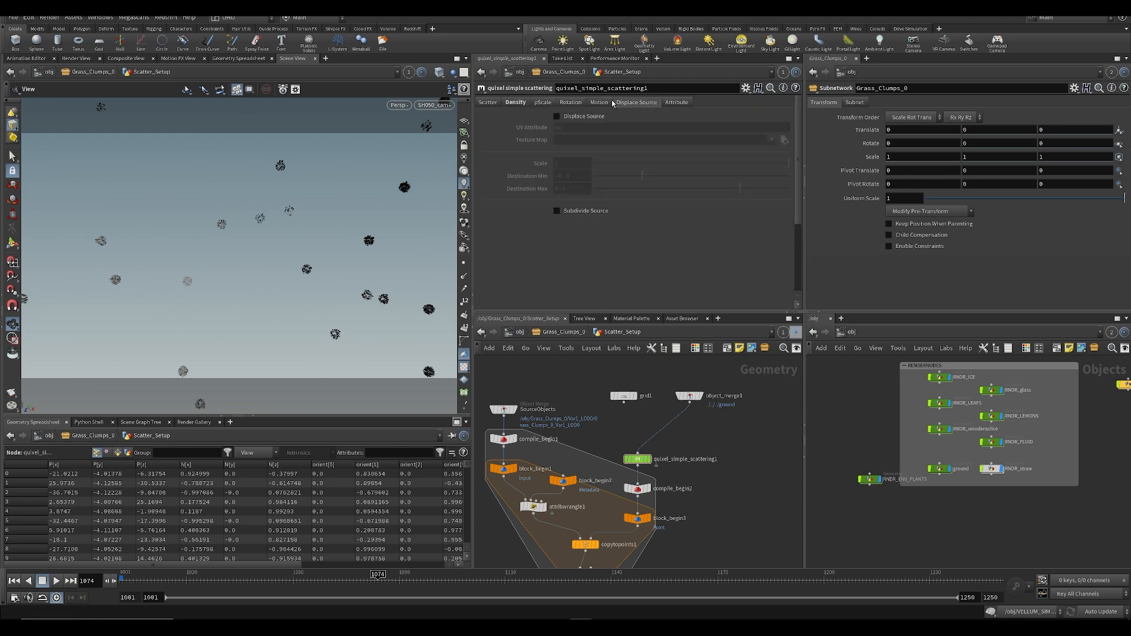
click(665, 103)
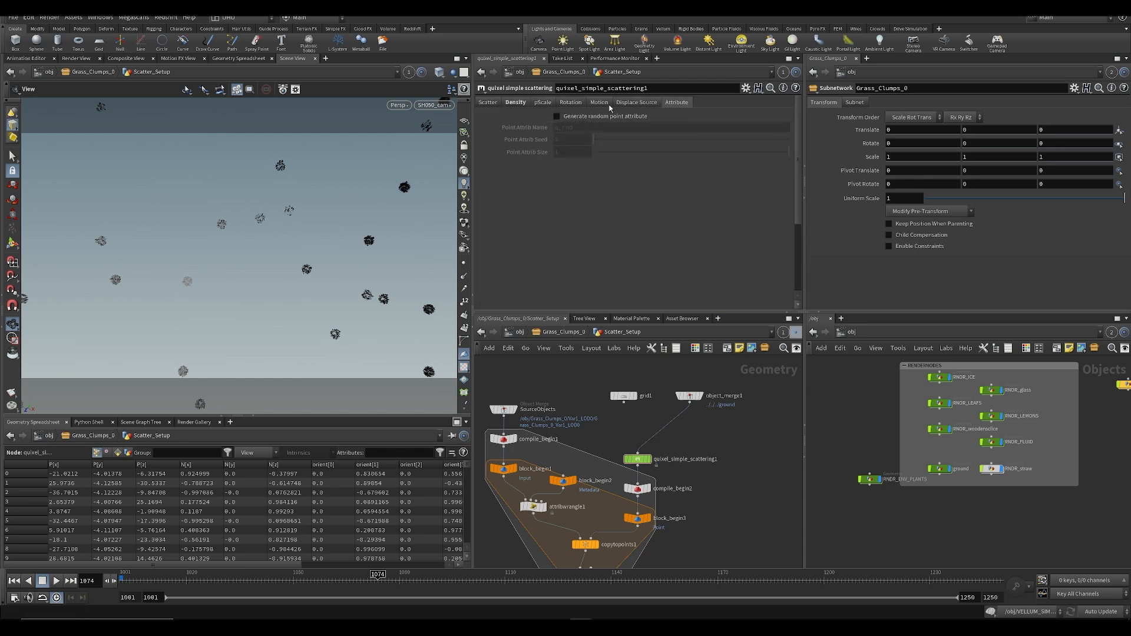
click(515, 103)
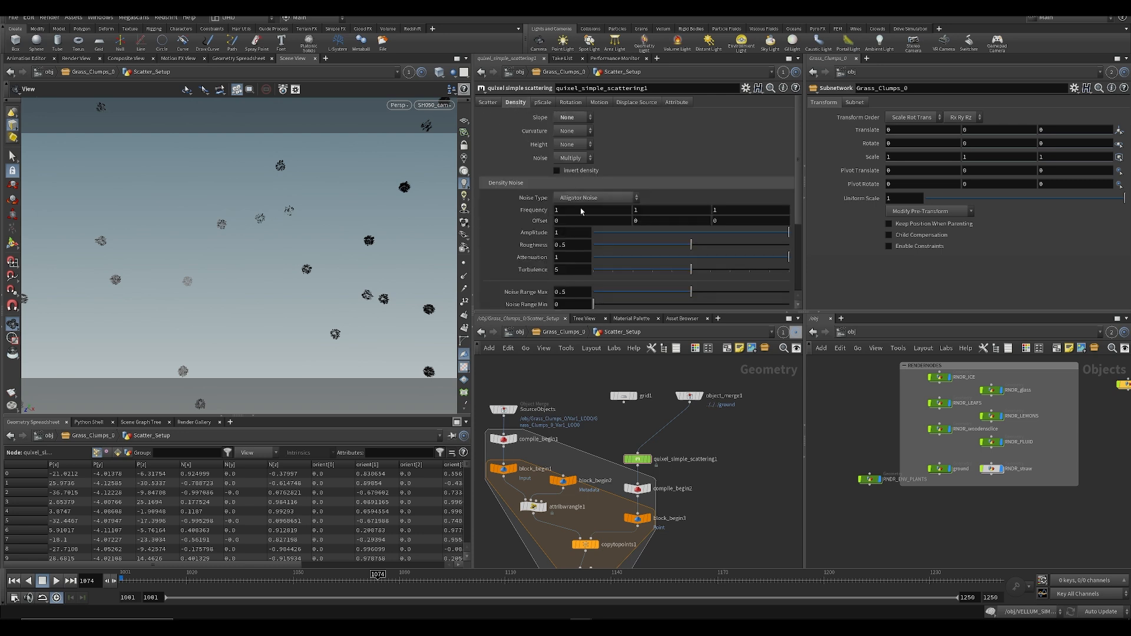
Step: Insert an Attribute Paint node between the ground Object Merge and quixel_simple_scattering1, save the scene, and activate its brush in the viewport
middle_drag(625, 401, 613, 433)
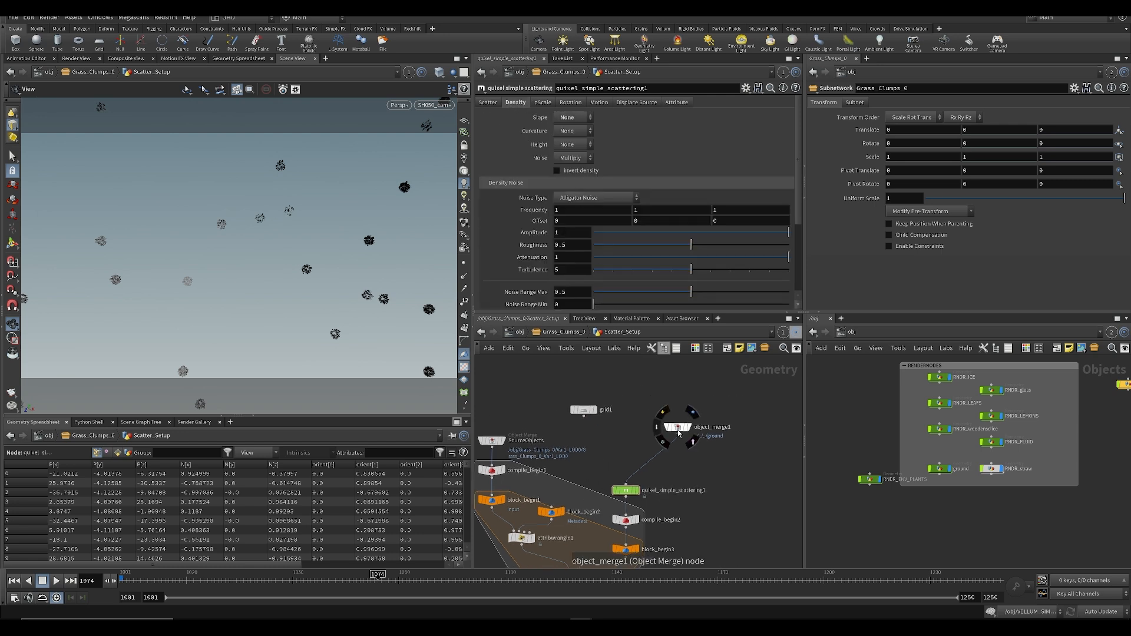
click(654, 408)
click(640, 423)
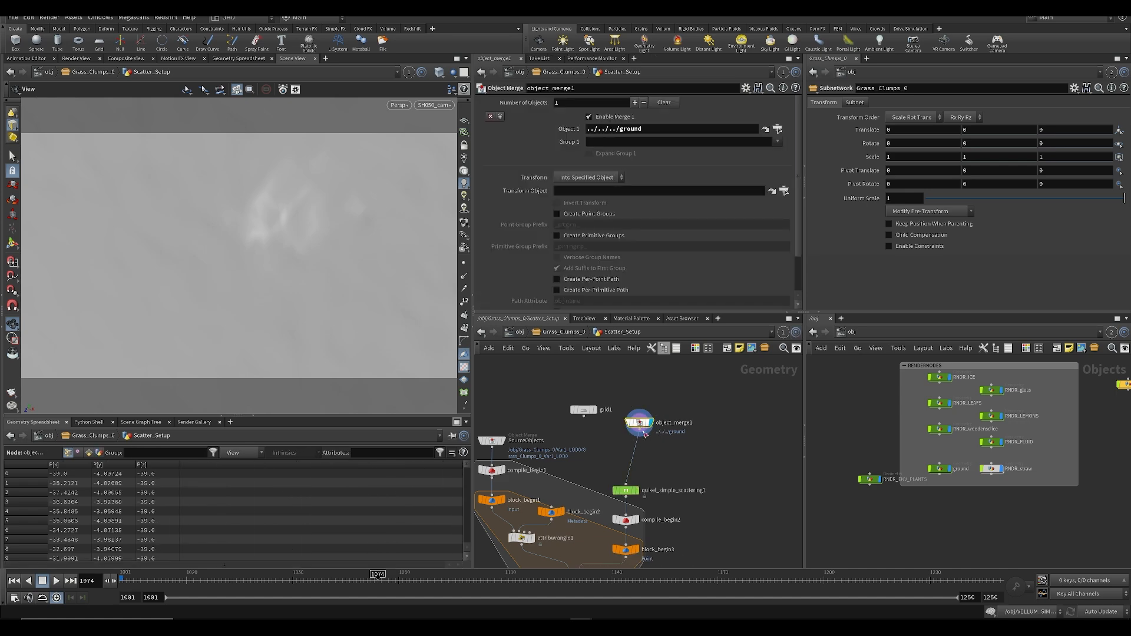
key(Tab)
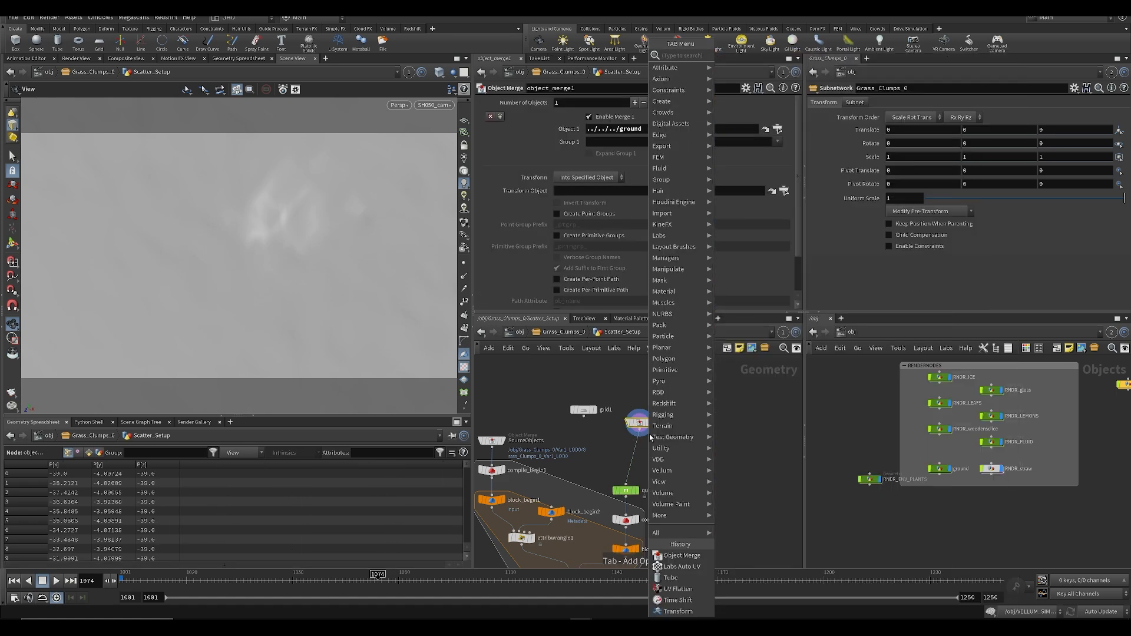
text(apain)
key(Return)
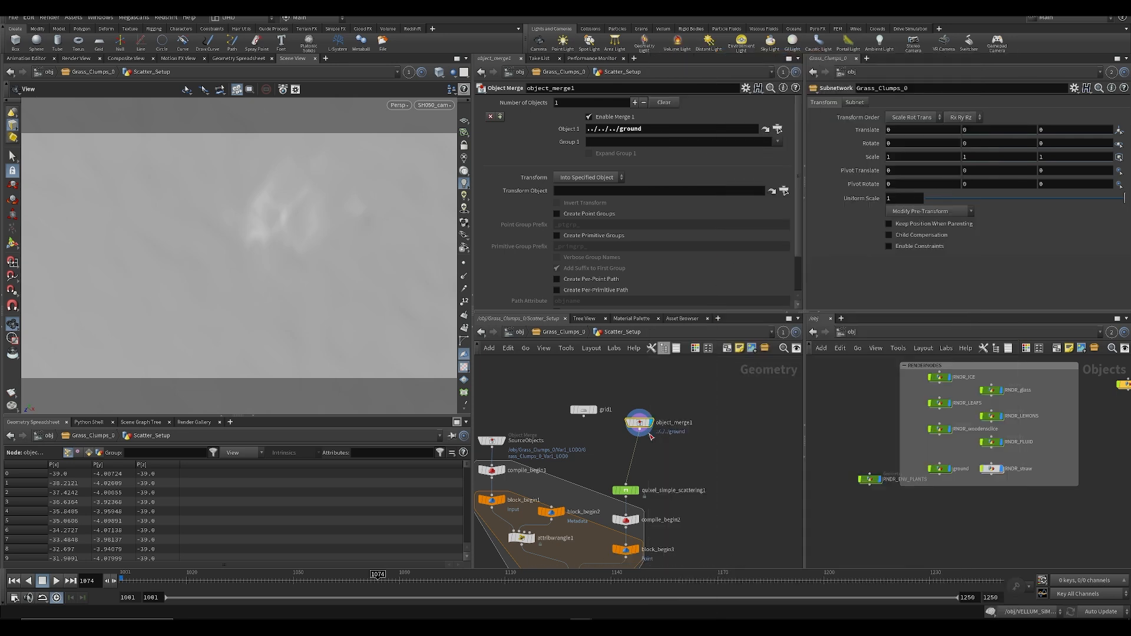
click(622, 453)
drag(629, 452, 632, 456)
click(638, 456)
key(ctrl+s)
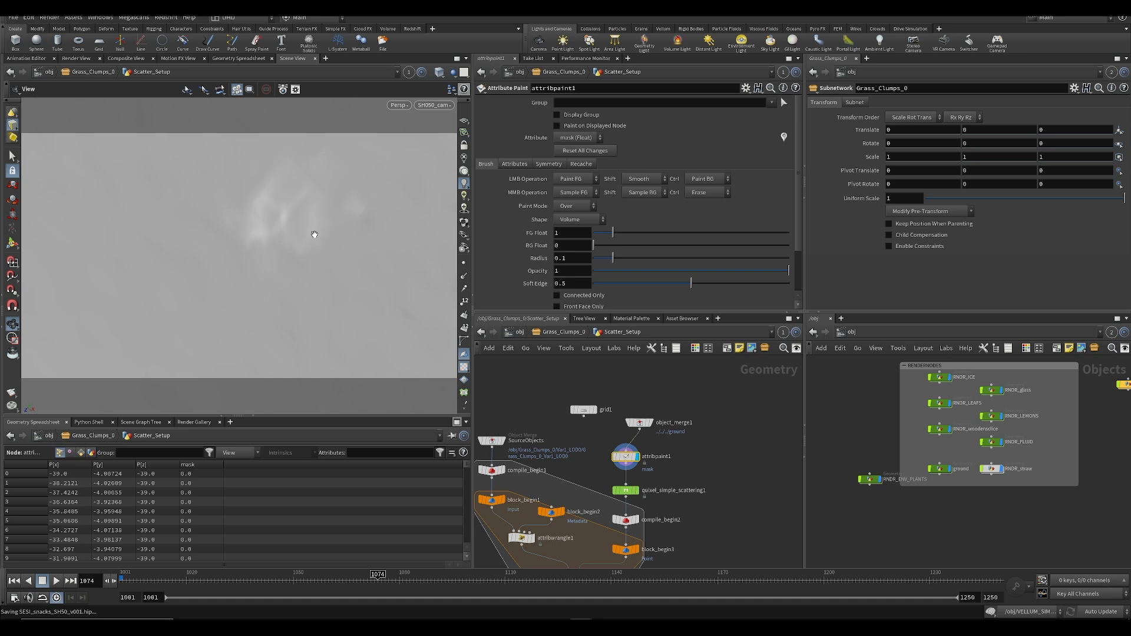
key(Return)
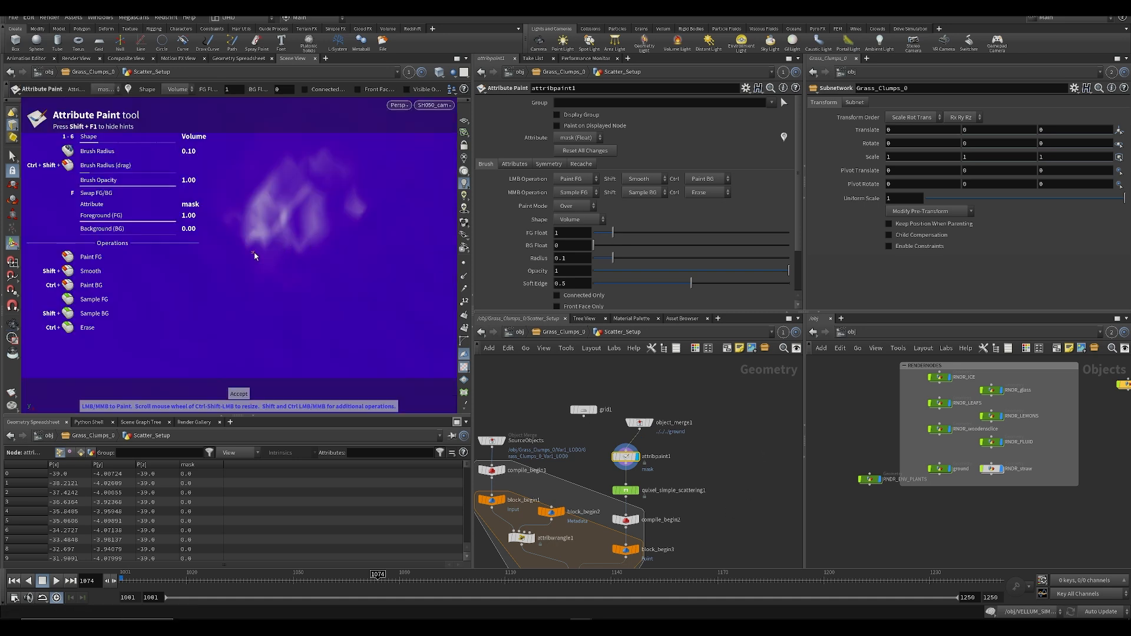
Step: Try painting the ground mask with a foreground value of 118.75, undo the strokes, and restore the foreground value to 1
drag(617, 232, 733, 235)
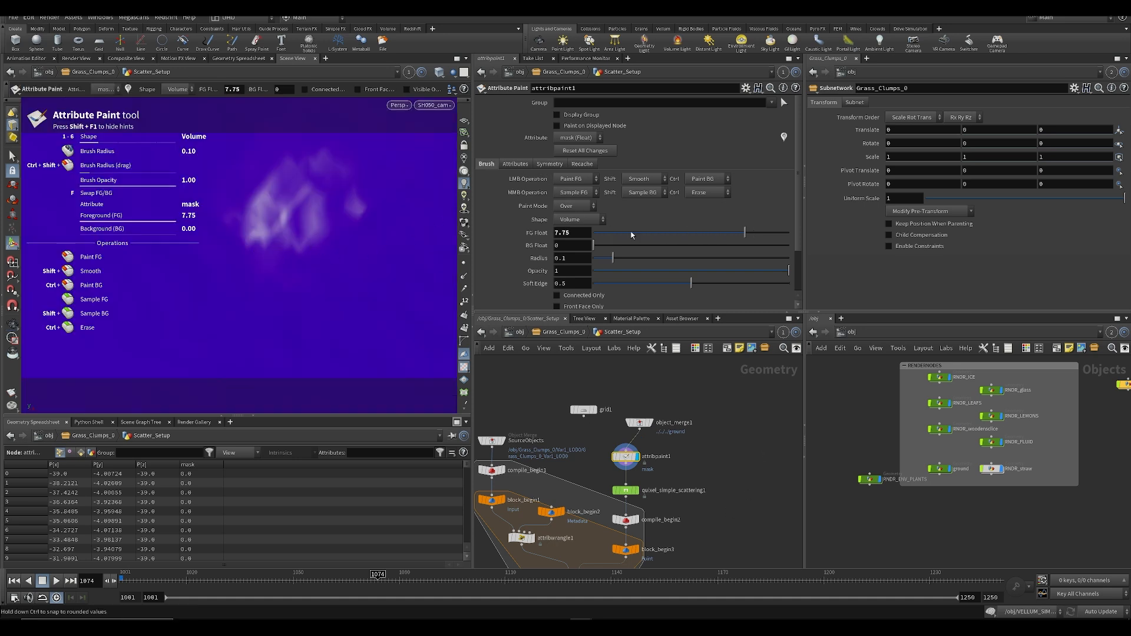
middle_drag(575, 232, 690, 214)
middle_drag(568, 232, 728, 209)
drag(256, 275, 252, 246)
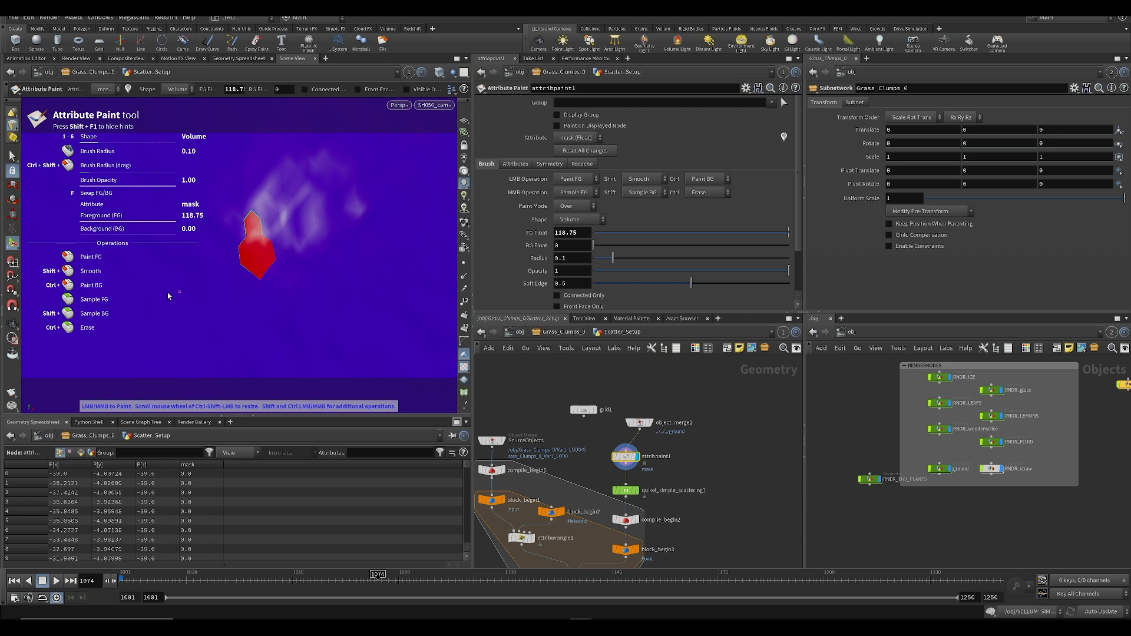
drag(170, 292, 235, 293)
key(ctrl+z)
key(ctrl+z)
drag(582, 234, 531, 235)
text(1)
click(620, 392)
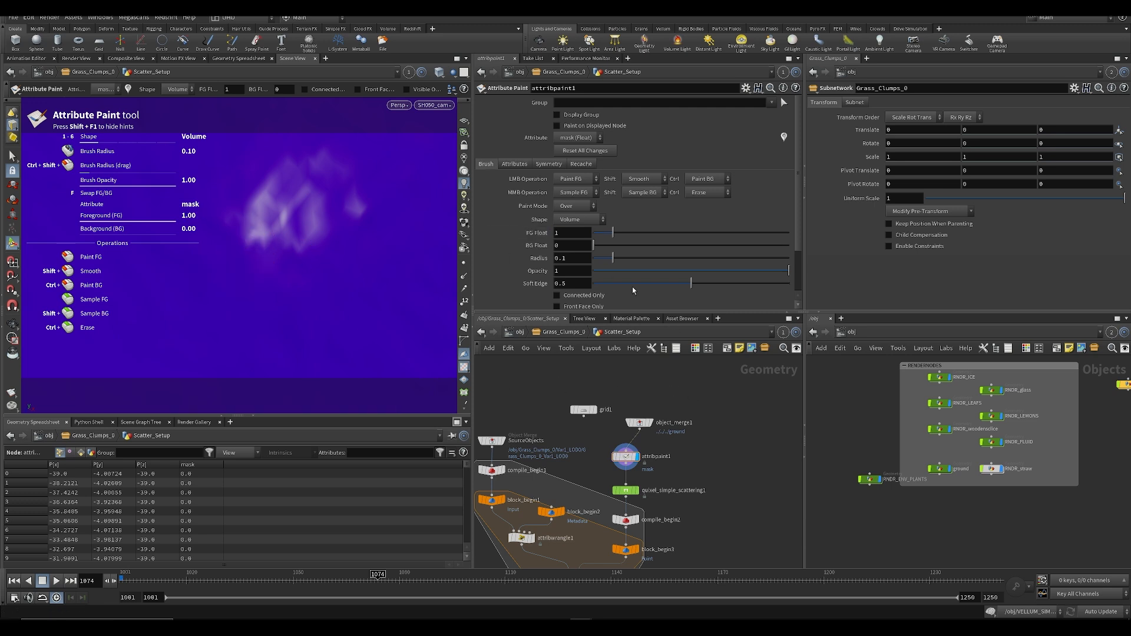
Step: Set the brush radius to 1 and paint a mask patch around the centre of the ground
drag(613, 258, 789, 258)
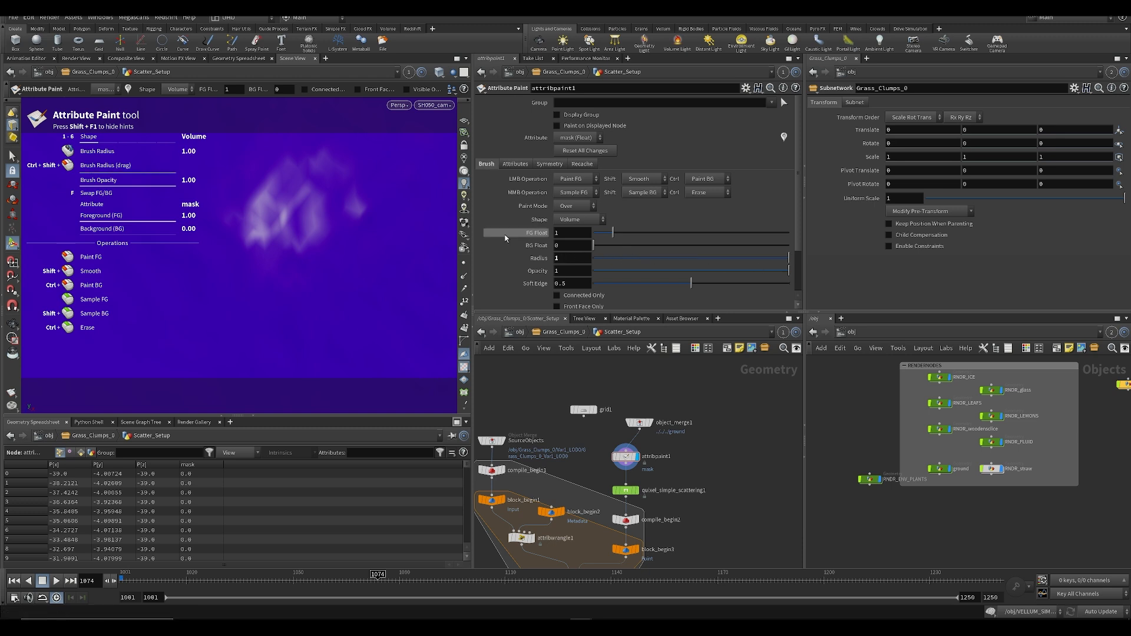
mouse_move(221, 283)
mouse_down()
mouse_move(301, 247)
mouse_move(288, 271)
mouse_up()
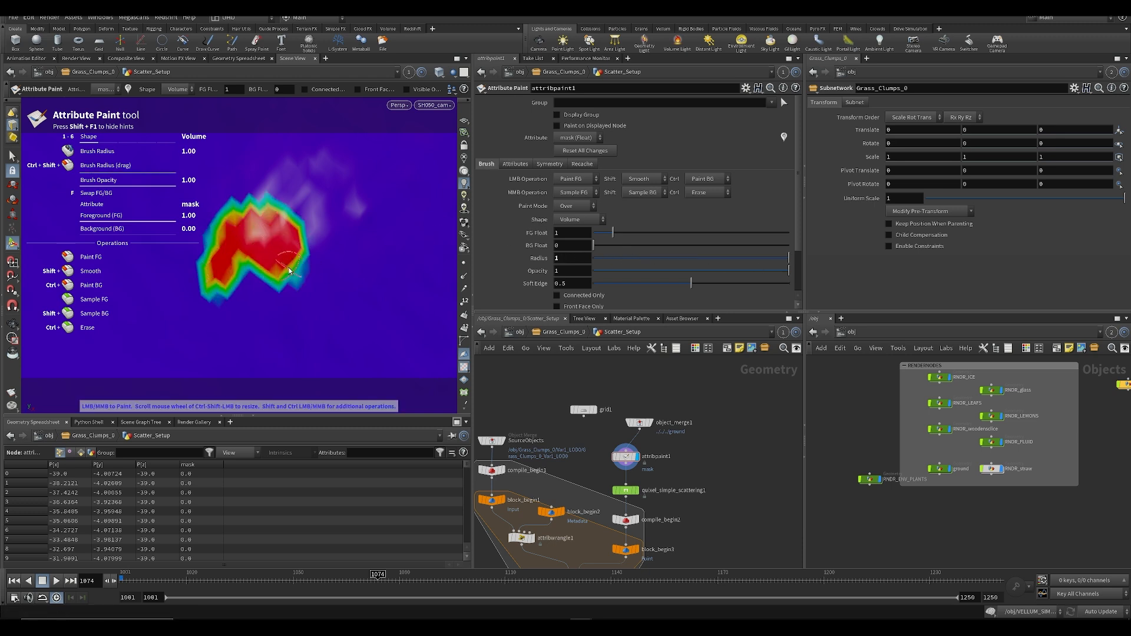
mouse_move(238, 297)
mouse_down()
mouse_move(255, 263)
mouse_move(256, 292)
mouse_up()
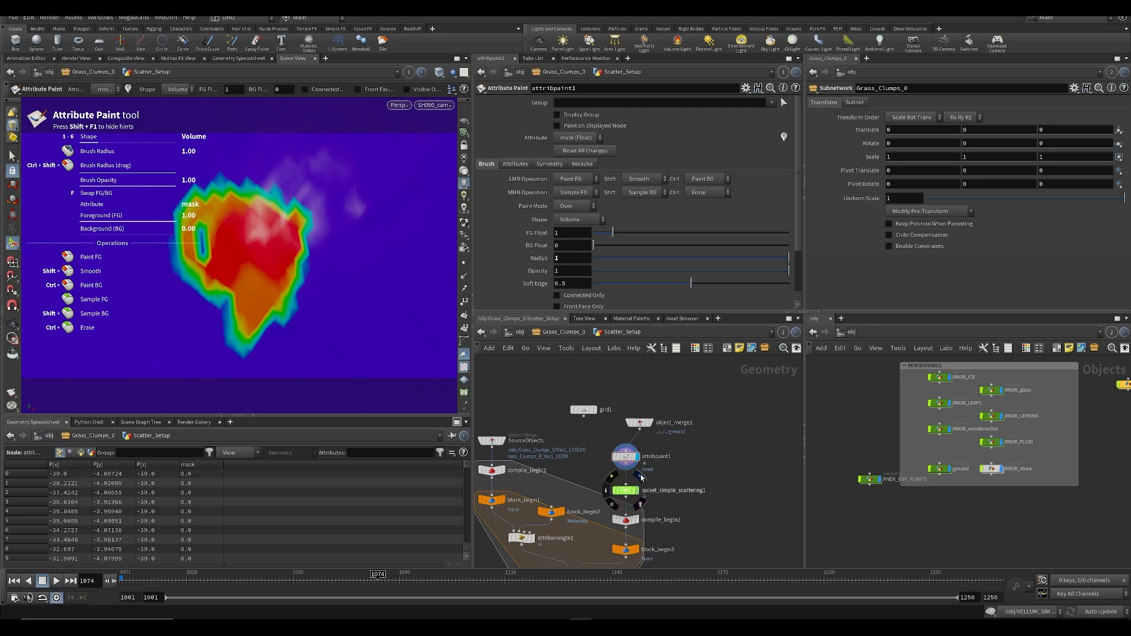
Step: Display quixel_simple_scattering1 and rename the painted attribute of attribpaint1 to density
click(638, 490)
drag(629, 458, 653, 473)
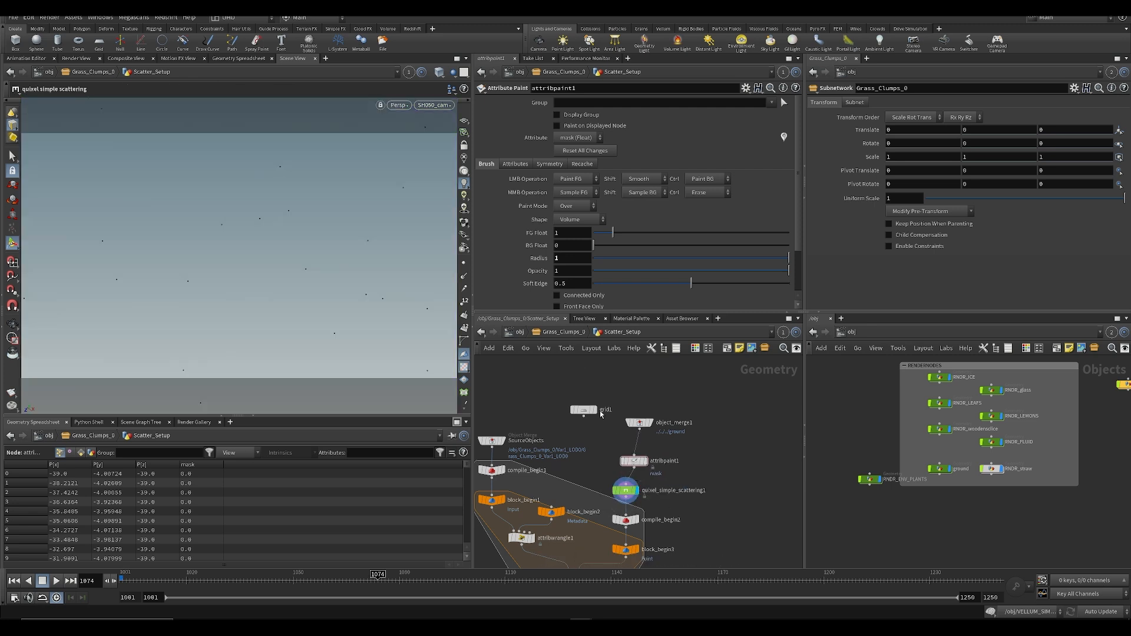
click(514, 164)
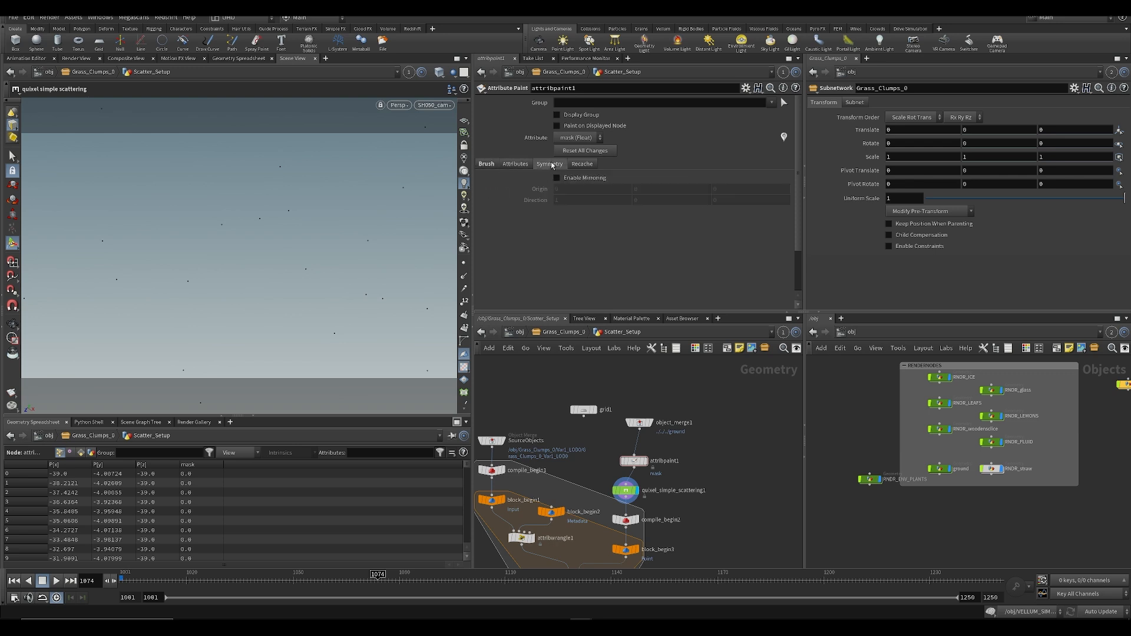
drag(561, 187, 551, 185)
text(density)
key(Return)
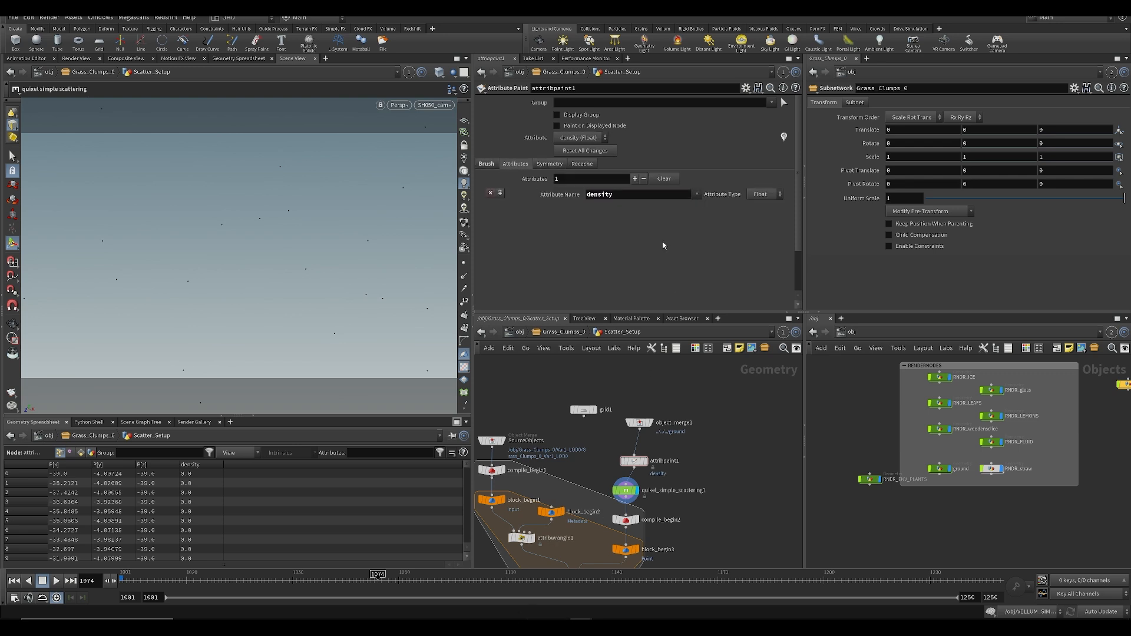
Step: Paint density over the middle of the ground while displaying the points of quixel_simple_scattering1
click(647, 462)
mouse_move(240, 227)
mouse_down()
mouse_move(309, 274)
mouse_move(278, 274)
mouse_move(259, 227)
mouse_up()
click(626, 490)
click(634, 461)
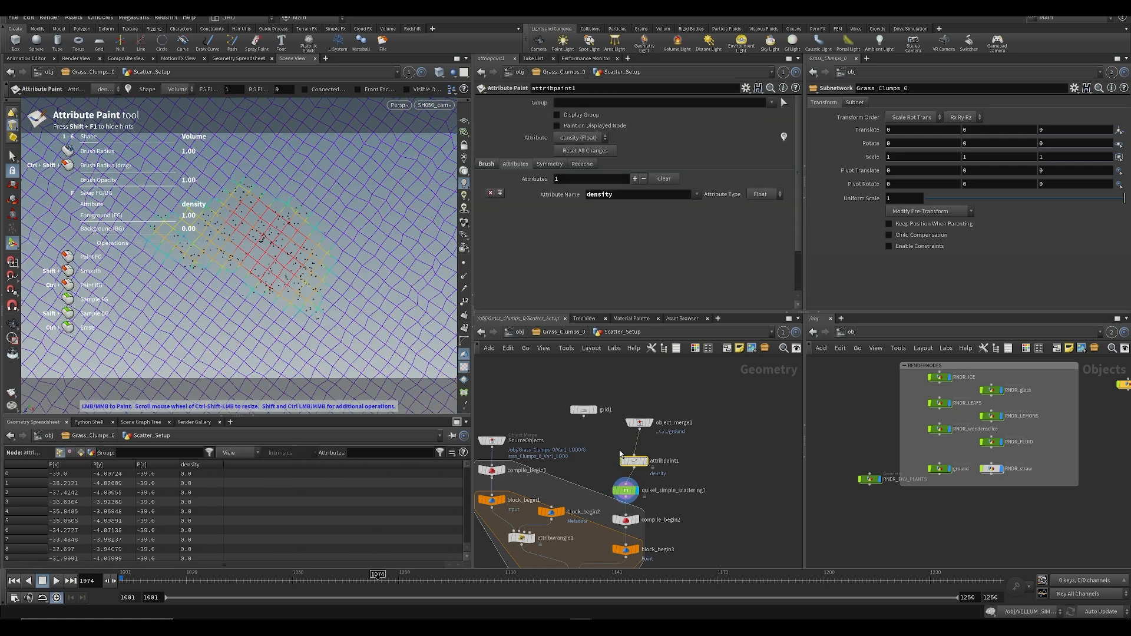
Step: Set the brush radius to 32.8 and reset all painted changes on attribpaint1
click(489, 166)
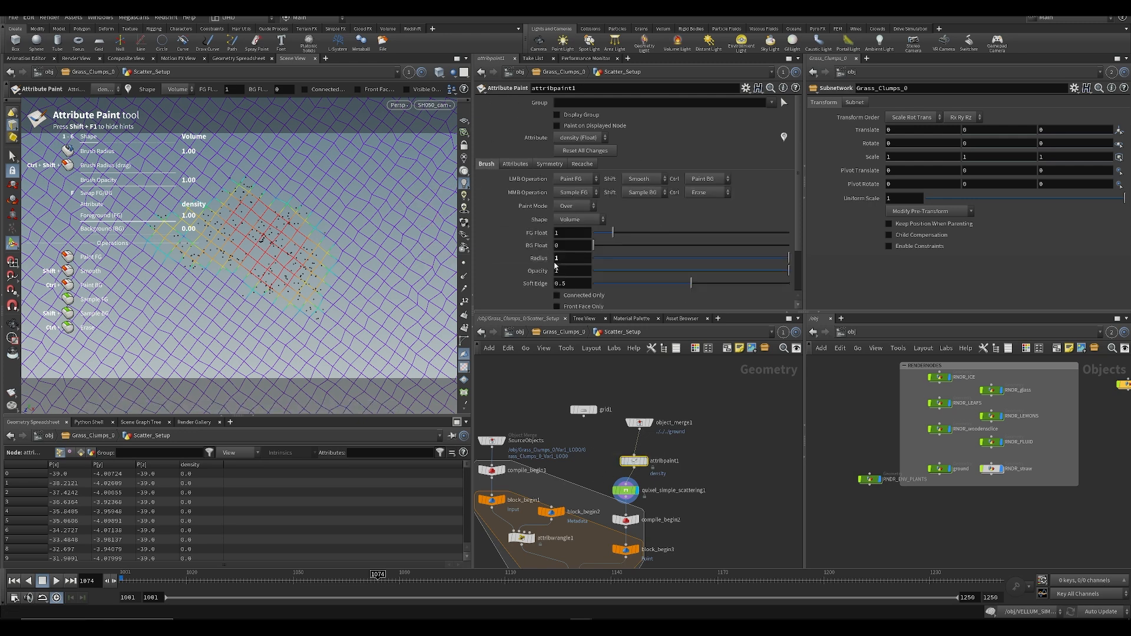
middle_drag(554, 269, 557, 254)
middle_drag(751, 249, 747, 250)
middle_drag(561, 257, 564, 239)
middle_drag(656, 235, 595, 257)
click(584, 151)
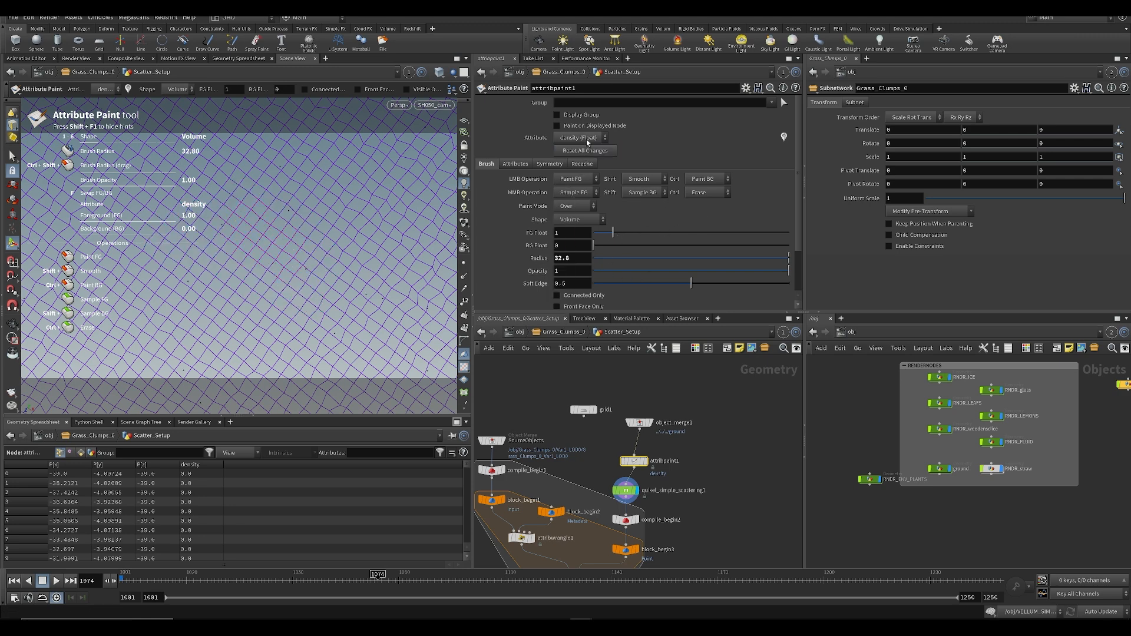
Step: Show the other scene objects in the viewport and hide the fluid and ice render objects
click(453, 72)
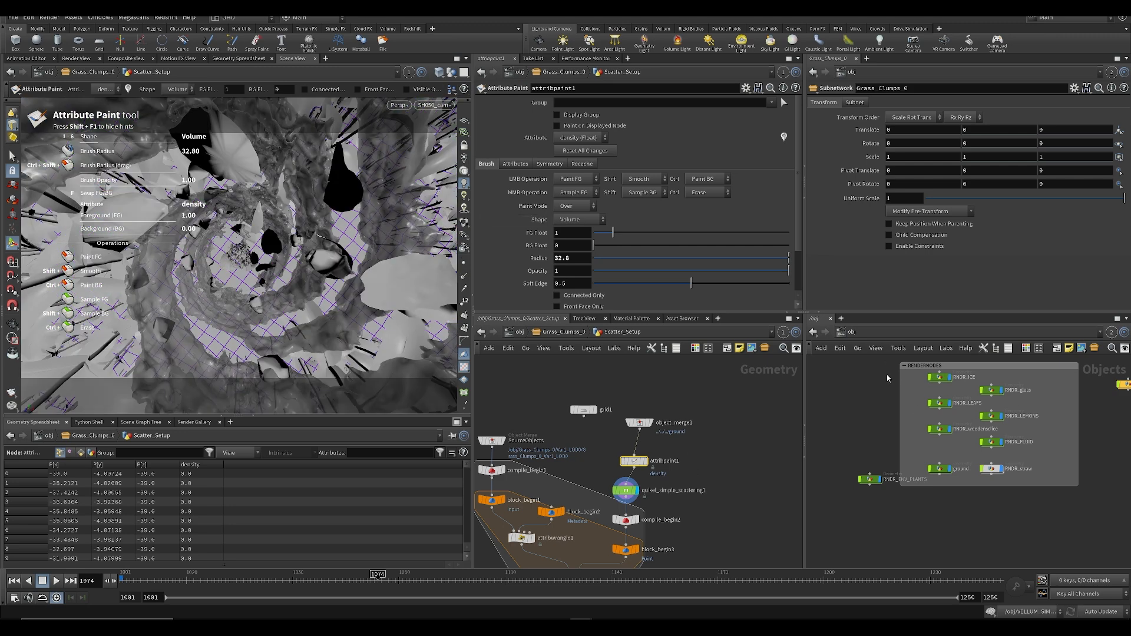
click(999, 443)
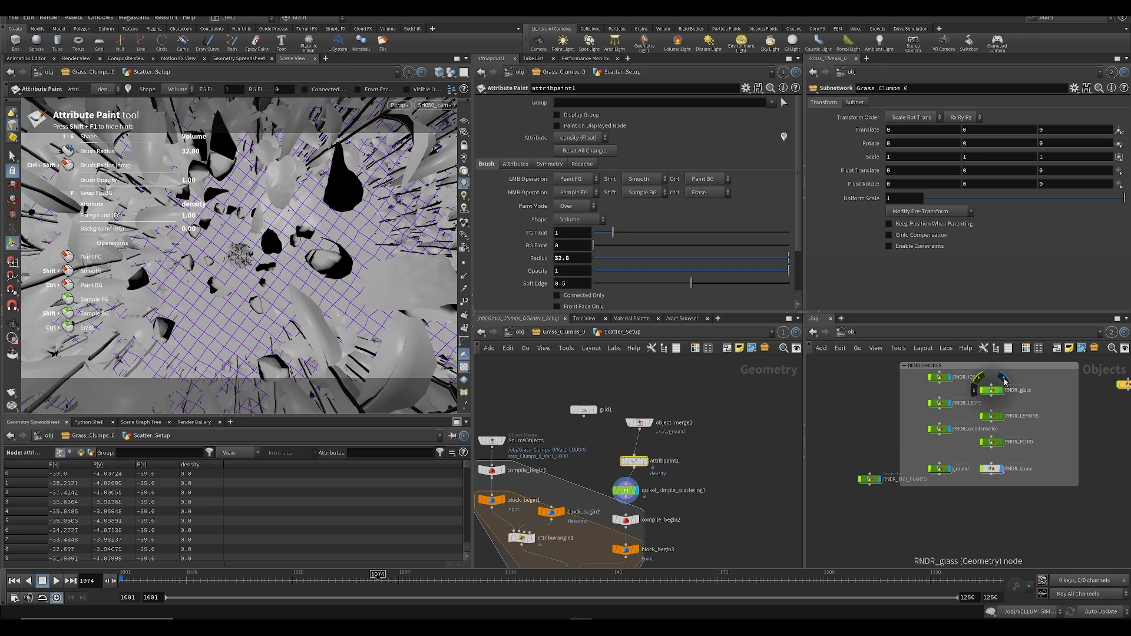
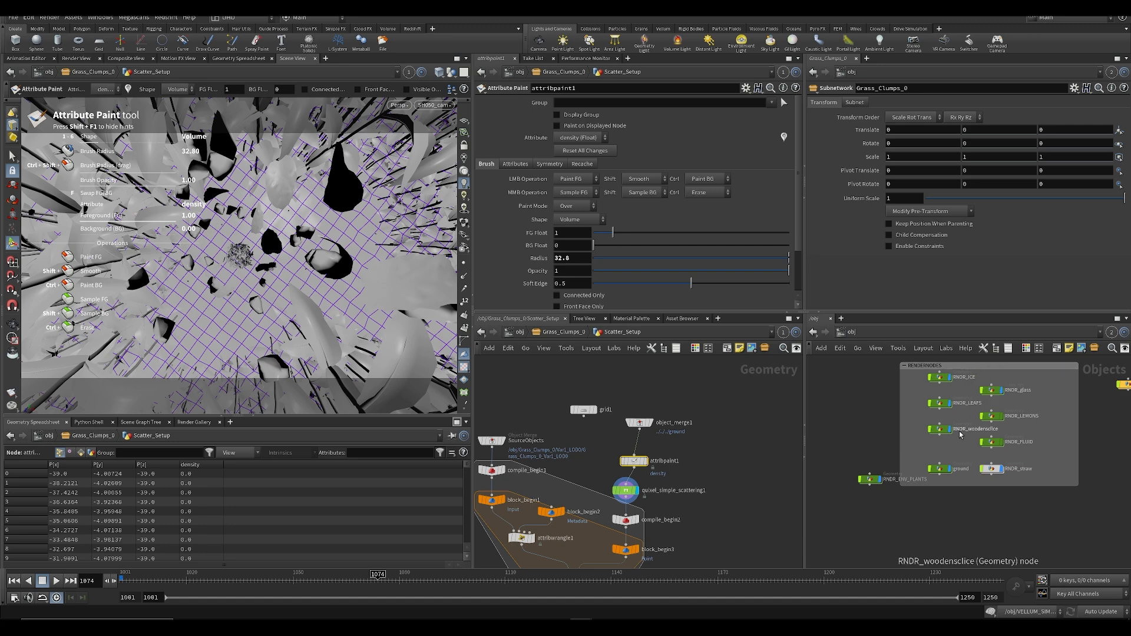
click(948, 378)
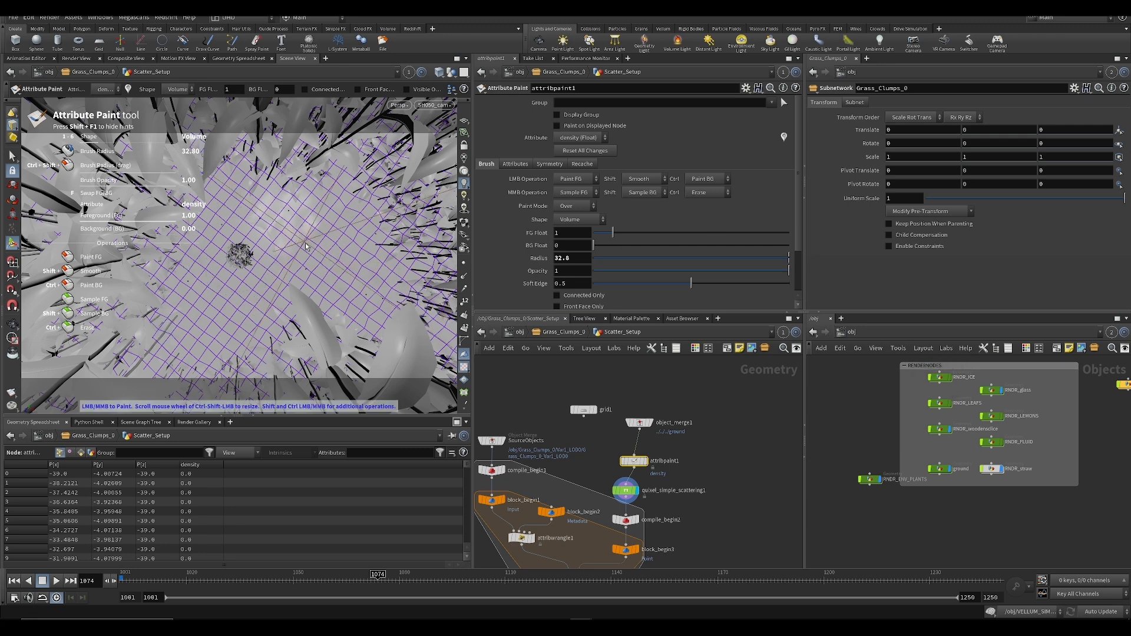
Step: Set the brush radius to 1.463 and paint a ring of density on the ground around the central grass clump
mouse_move(645, 258)
mouse_down()
mouse_move(633, 264)
mouse_move(652, 248)
mouse_up()
drag(769, 251, 765, 250)
middle_drag(573, 263, 595, 263)
mouse_move(198, 217)
mouse_down()
mouse_move(157, 306)
mouse_move(177, 319)
mouse_move(189, 280)
mouse_move(277, 330)
mouse_move(353, 276)
mouse_move(341, 212)
mouse_move(215, 324)
mouse_up()
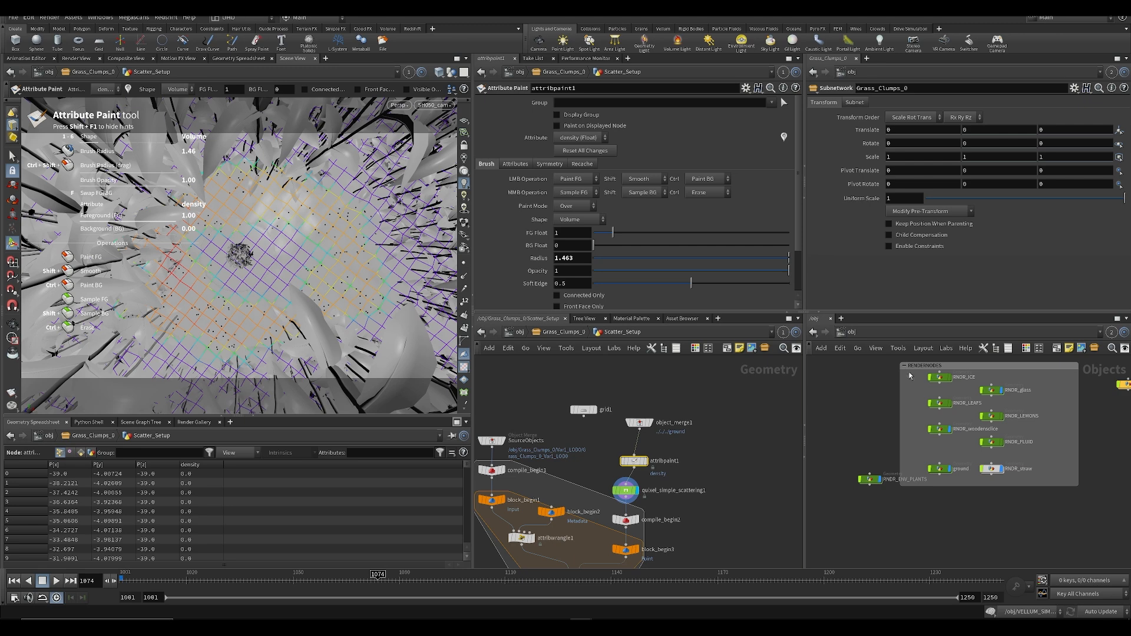
Step: Display compile_end1, set the Overall pScale Multiplier of quixel_simple_scattering1 to 5.46, and save the scene
middle_drag(589, 525, 630, 360)
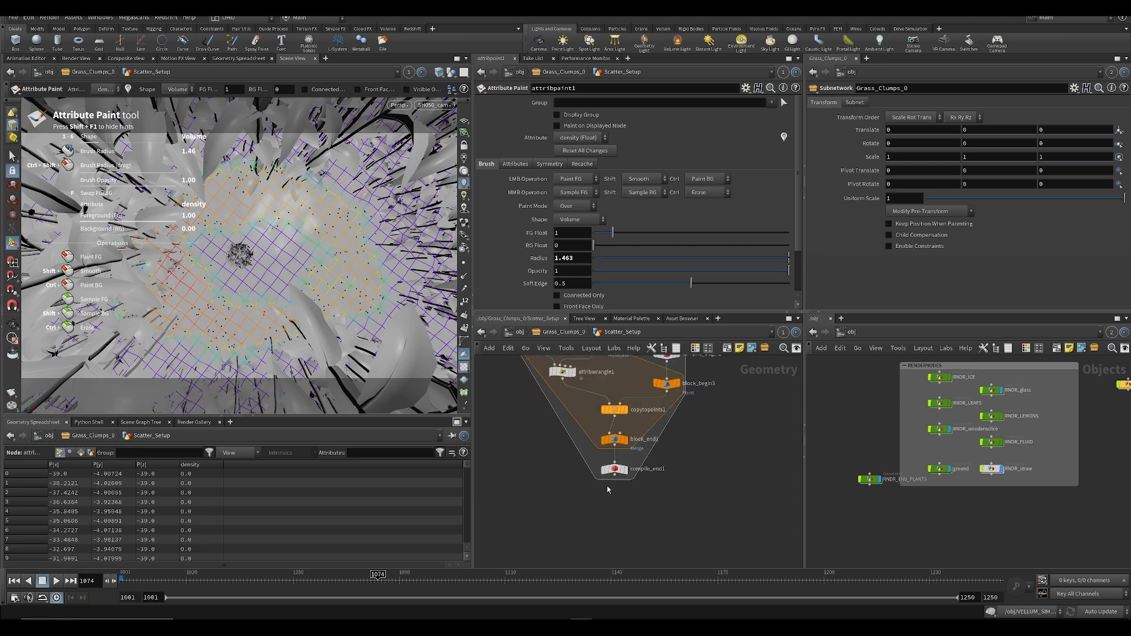
click(631, 460)
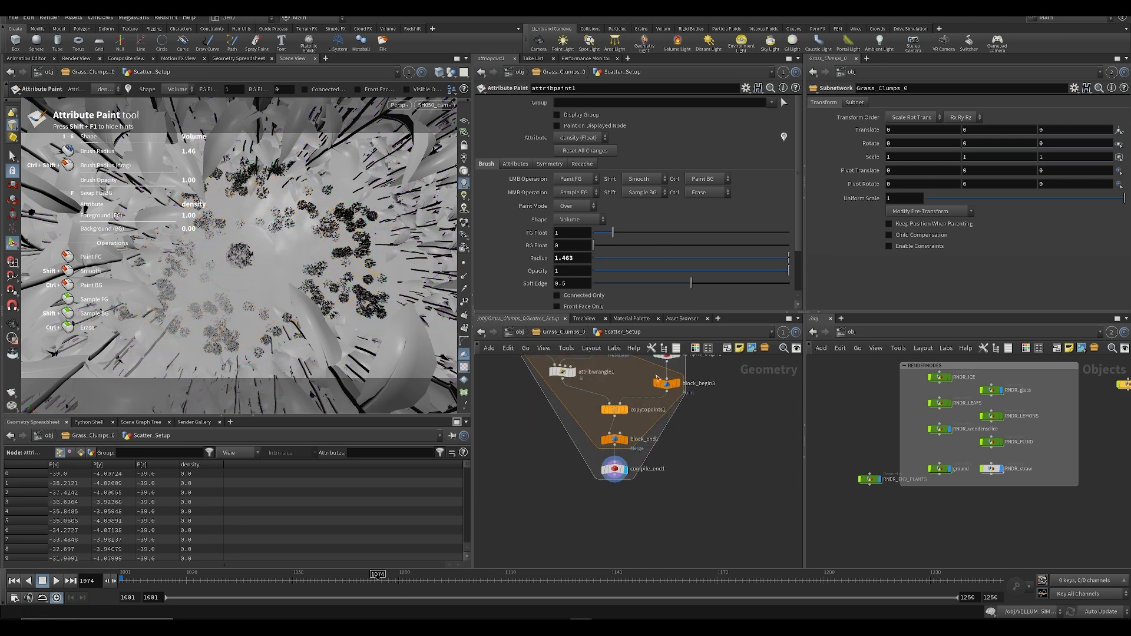
middle_drag(689, 387, 686, 479)
click(671, 417)
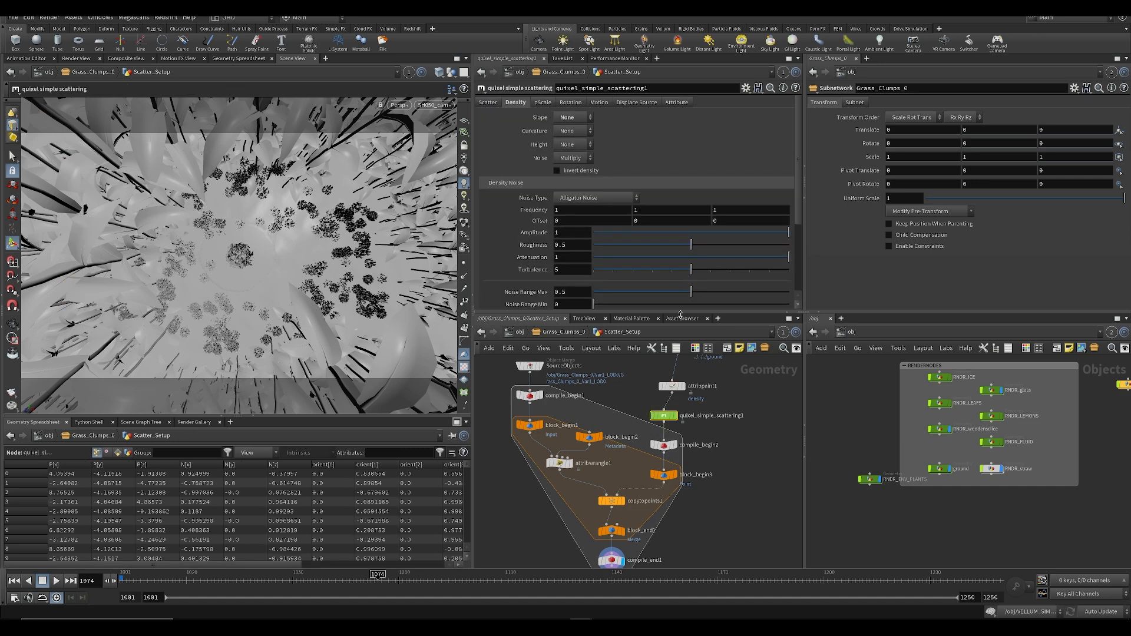
click(507, 104)
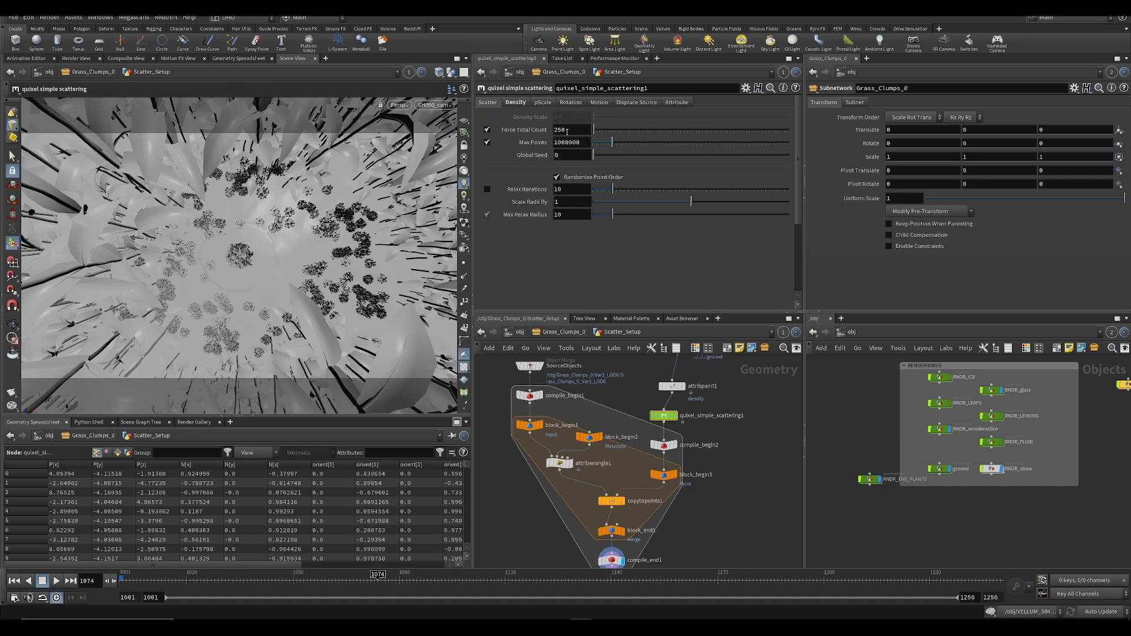
click(543, 103)
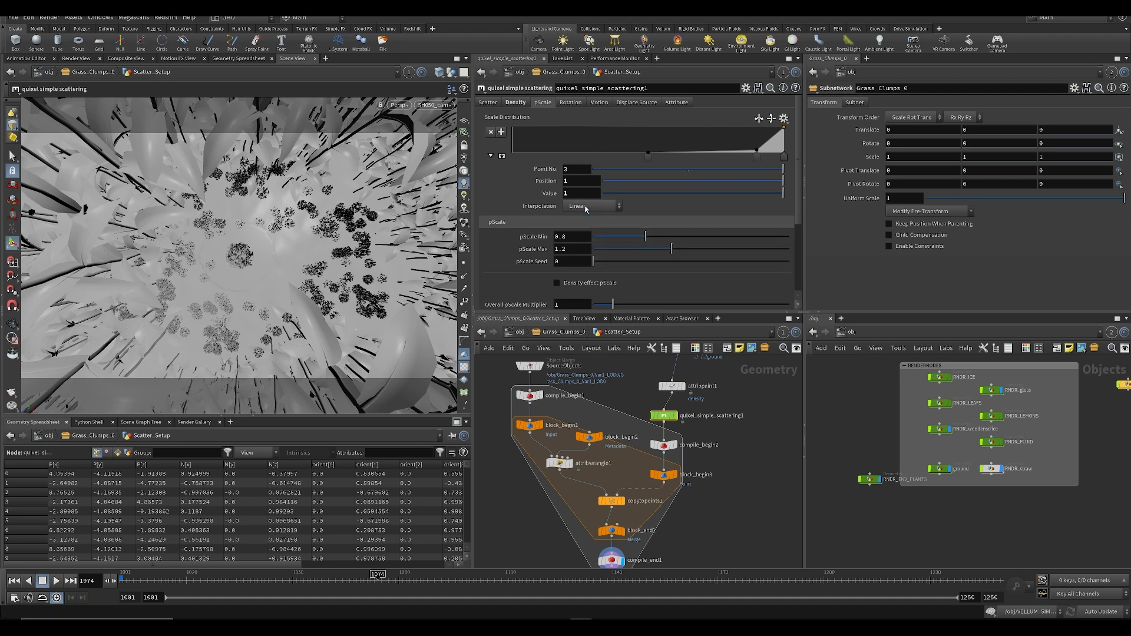
drag(623, 307, 700, 354)
key(ctrl+s)
Step: Add a Null node named OUT_GRASS below compile_end1 in the scatter network
scroll(691, 483, down, 2)
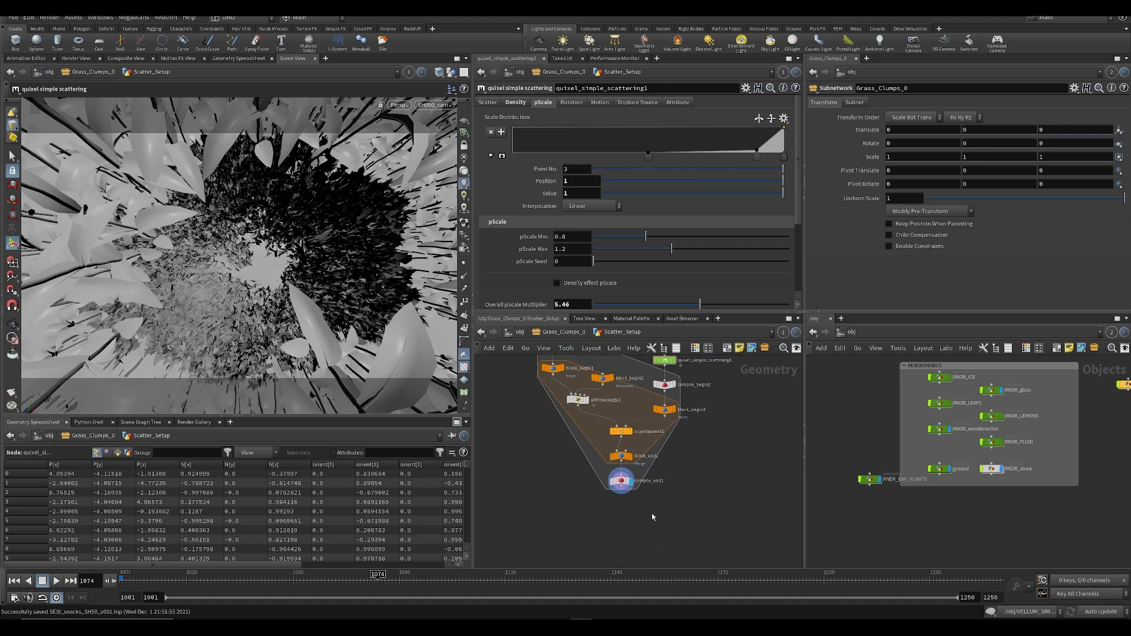
middle_drag(652, 514, 654, 483)
key(Tab)
text(null)
key(Return)
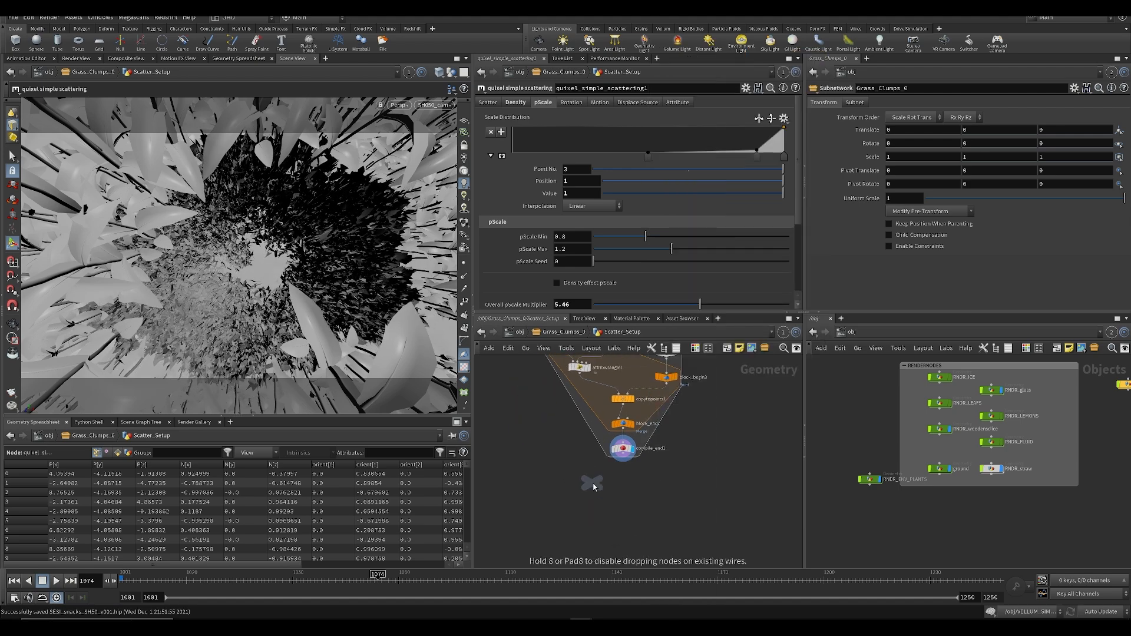
scroll(594, 487, up, 2)
click(627, 498)
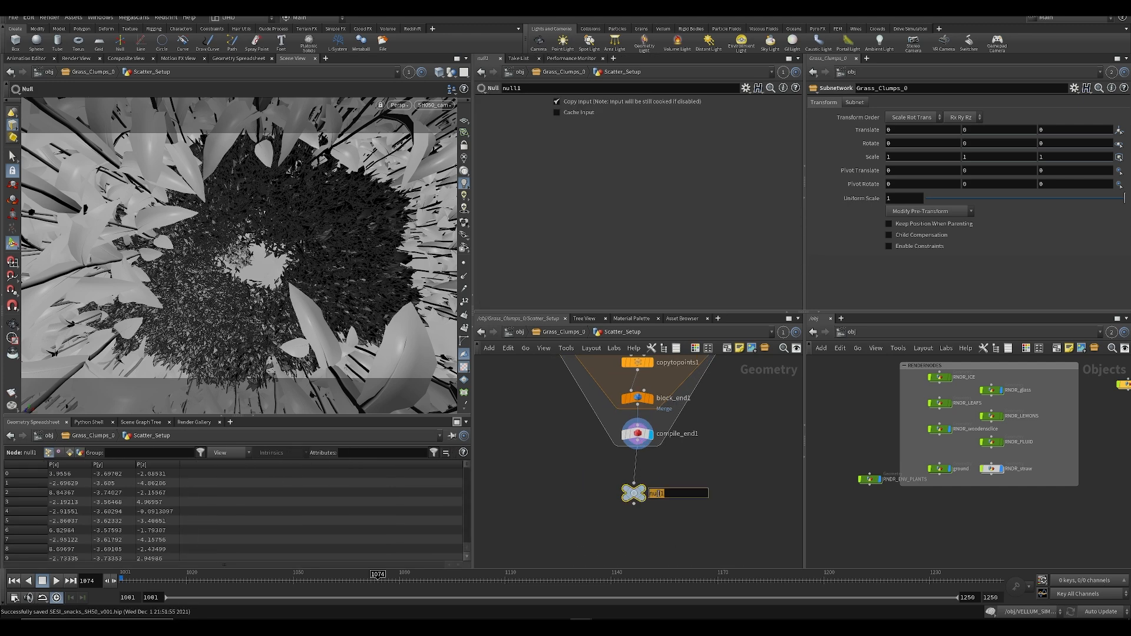
key(Return)
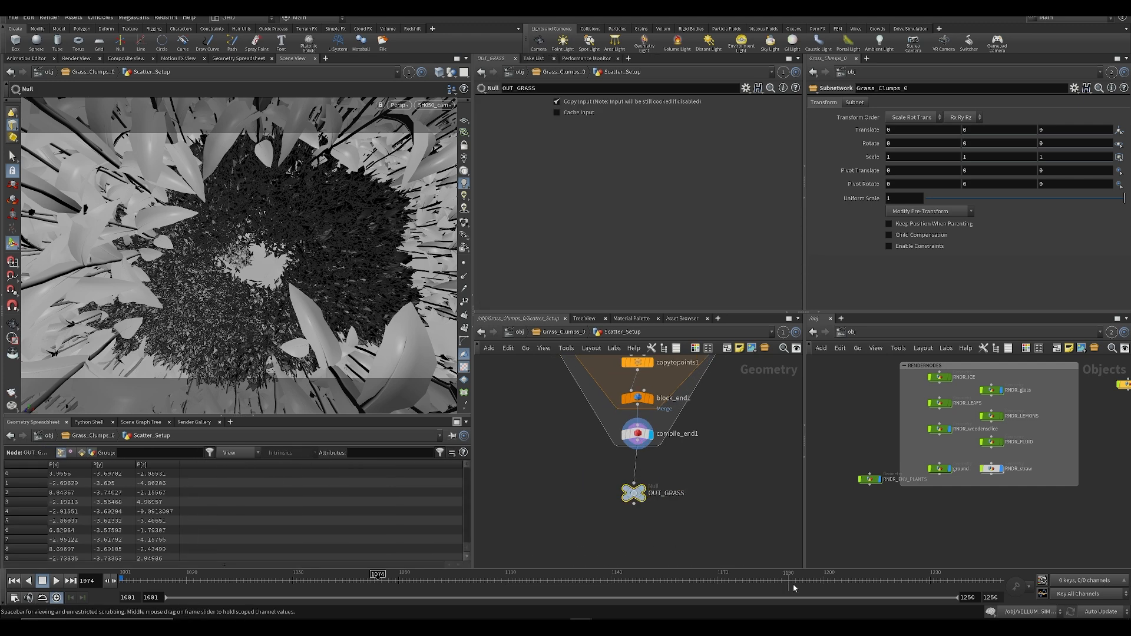
Step: Create a Geometry object named RNDR_GRAS beside the other render objects at the object level
middle_drag(1058, 436, 1011, 431)
key(Tab)
text(ge)
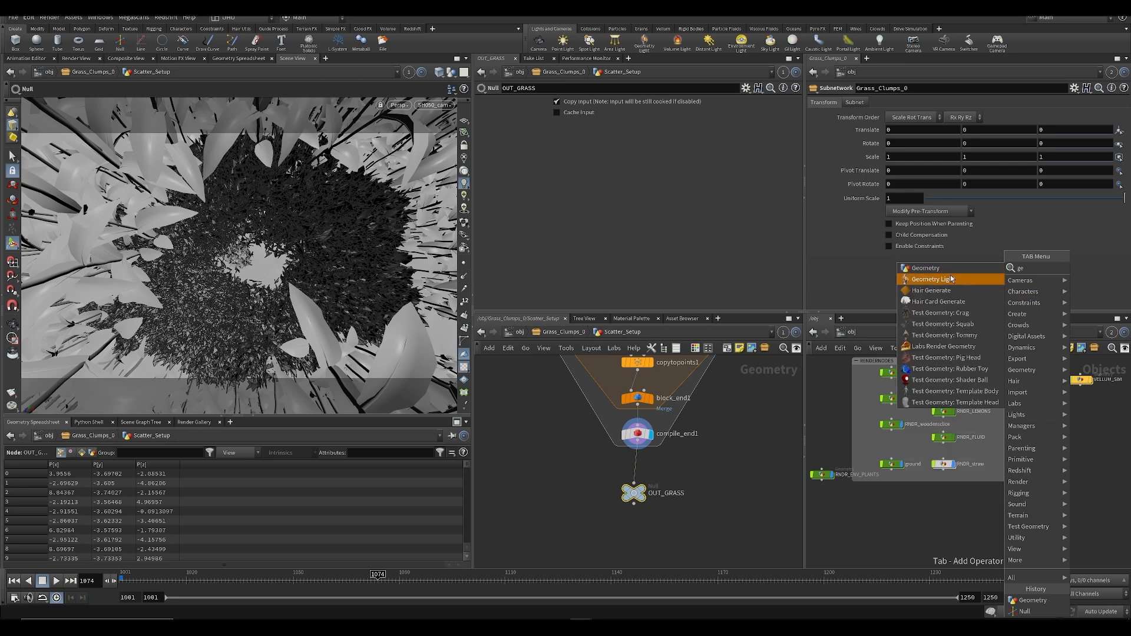
key(Return)
click(997, 382)
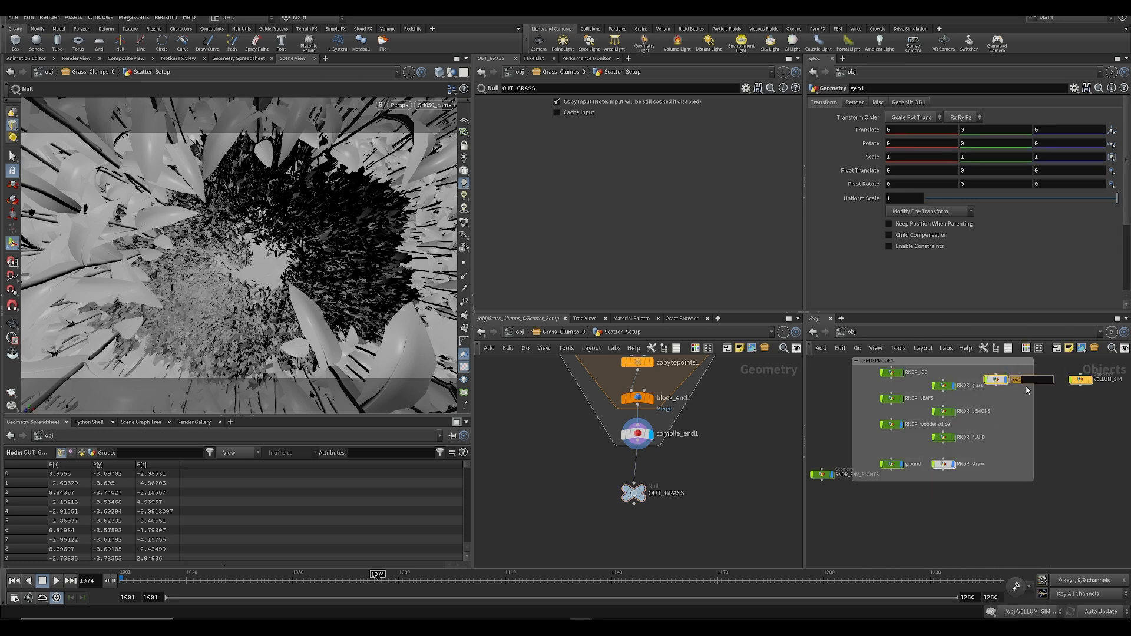
text(RNDR_GRAS)
key(Return)
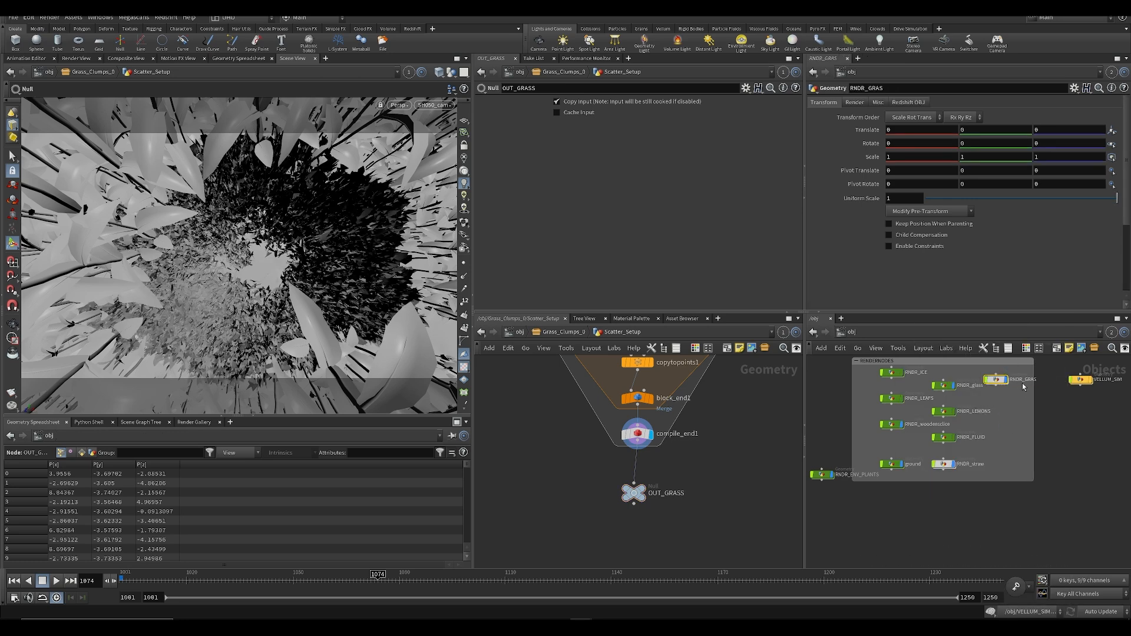
Step: Complete the new Geometry object's name as RNDR_GRASS and save the scene
scroll(1037, 371, up, 1)
text(S)
key(Return)
key(ctrl+s)
Step: Add an Object Merge node inside RNDR_GRASS and reference the OUT_GRASS null as its source object
double_click(993, 383)
key(Tab)
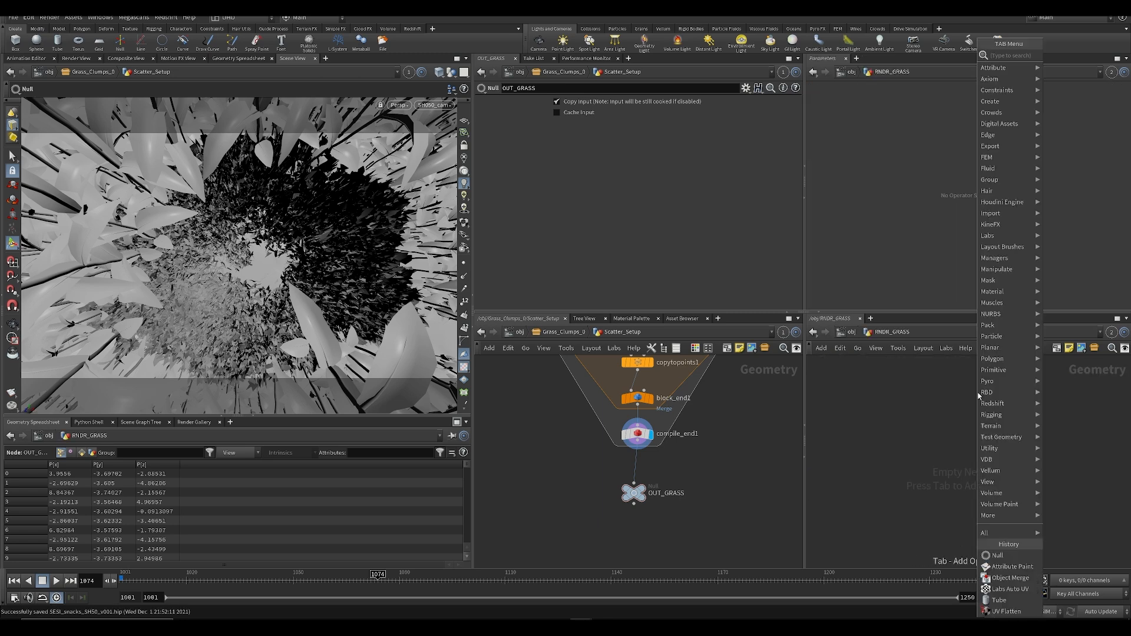
text(obj)
key(Return)
click(977, 392)
drag(629, 500, 992, 130)
Step: Move the Grass_Clumps_0 subnetwork into the network box below CRUSHED_ICE at the object level and save the scene
key(u)
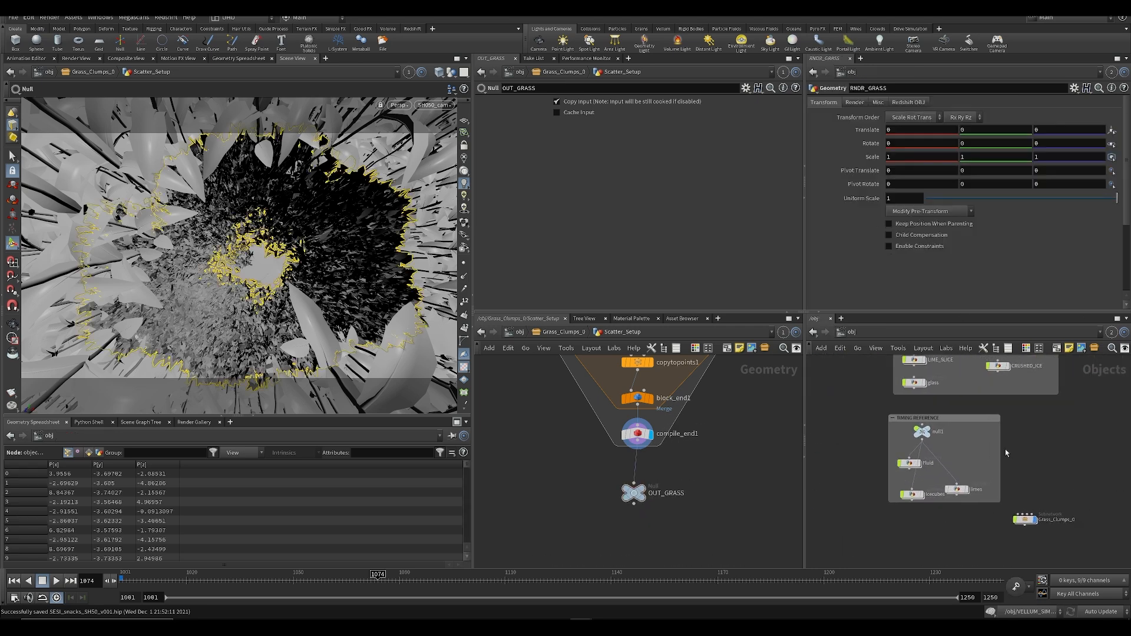
drag(1026, 519, 1007, 392)
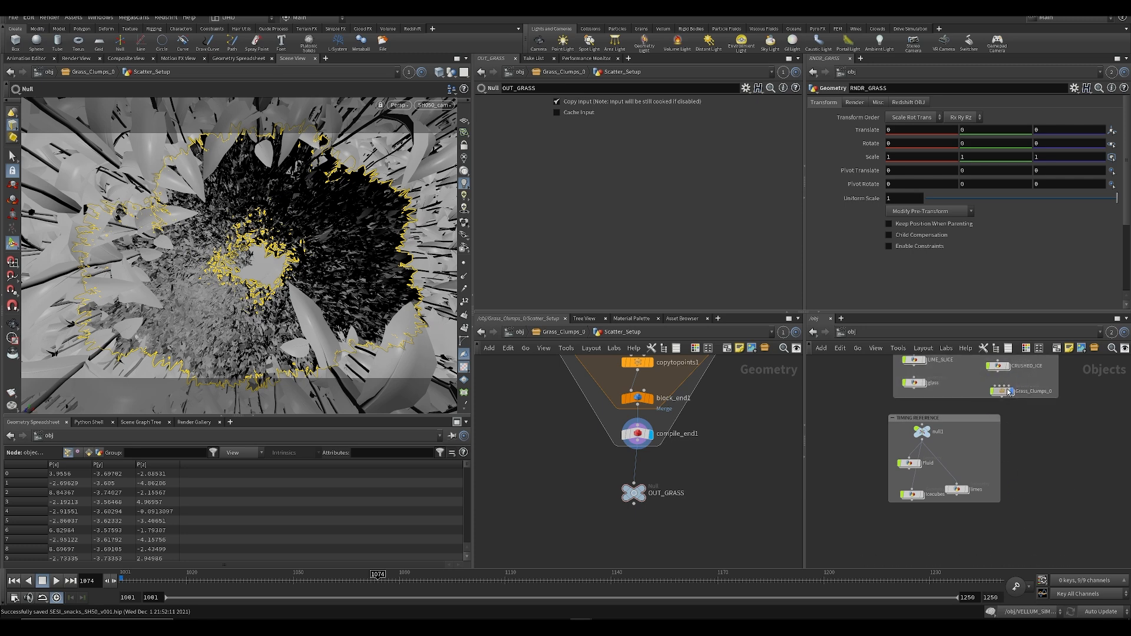
click(1011, 387)
click(744, 483)
key(ctrl+s)
Step: Set the FG Float of attribpaint1 to 0 and paint out the grass density at the centre of the clump ring
key(h)
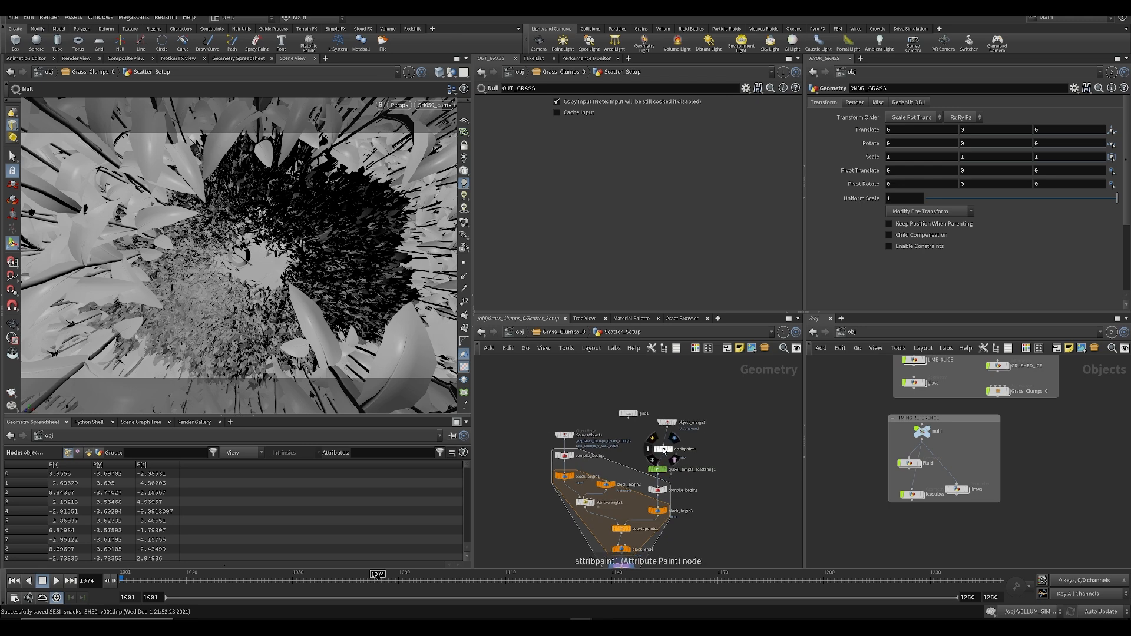
click(663, 449)
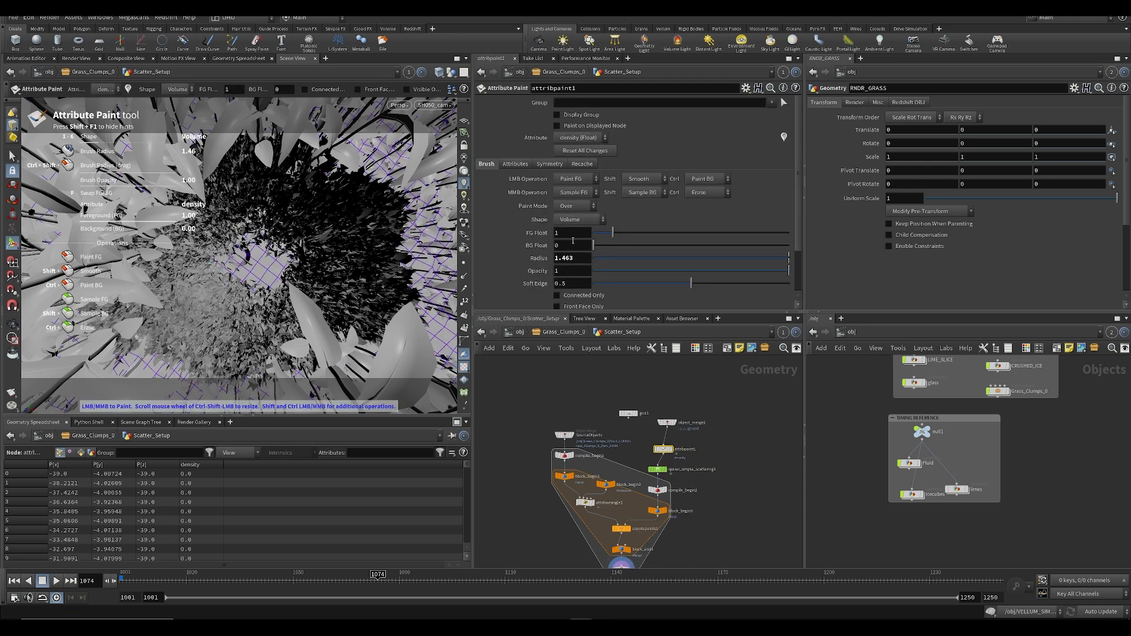
drag(596, 239, 590, 238)
mouse_move(228, 265)
mouse_down()
mouse_move(203, 254)
mouse_move(215, 283)
mouse_move(269, 237)
mouse_up()
click(554, 411)
Step: Return to the object level and move the timeline to frame 1045
middle_drag(533, 437, 528, 364)
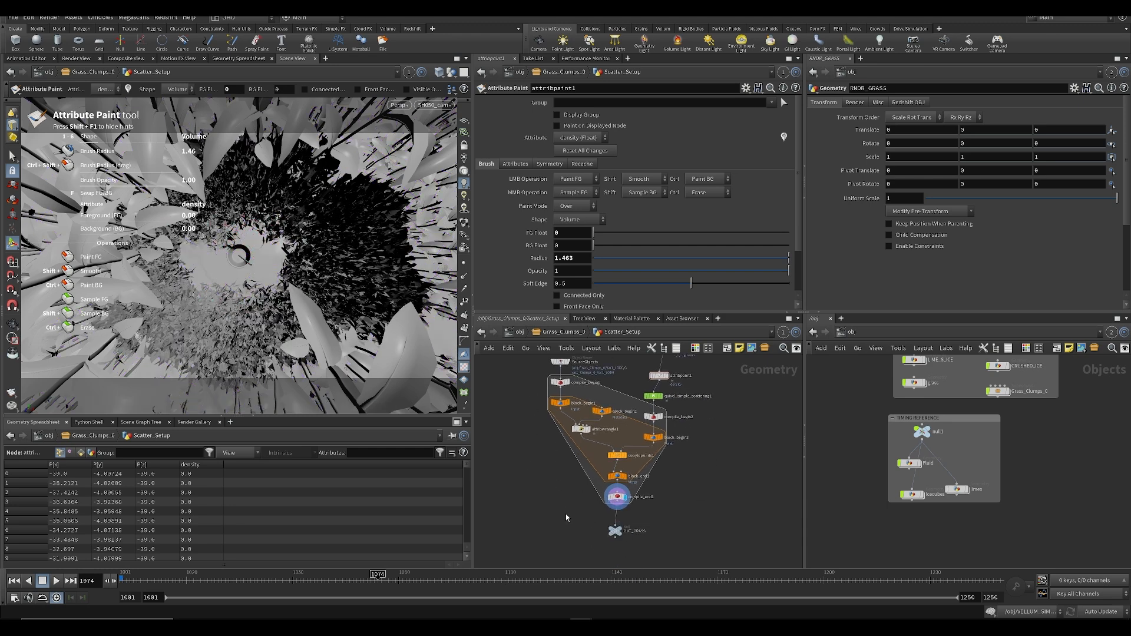
key(u)
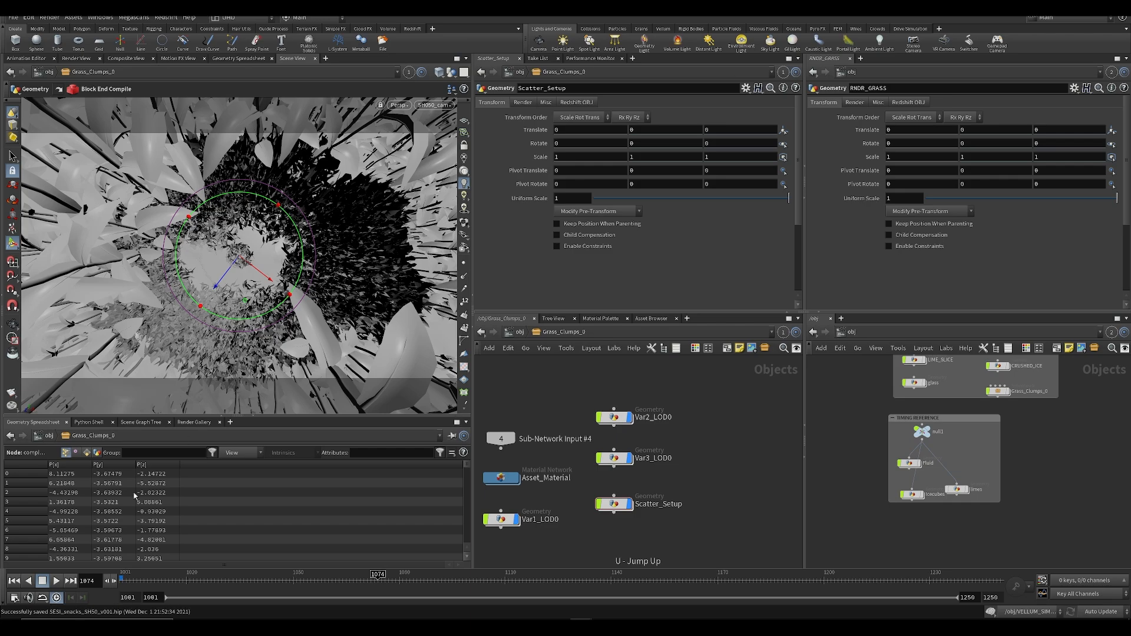
drag(166, 587, 277, 594)
key(u)
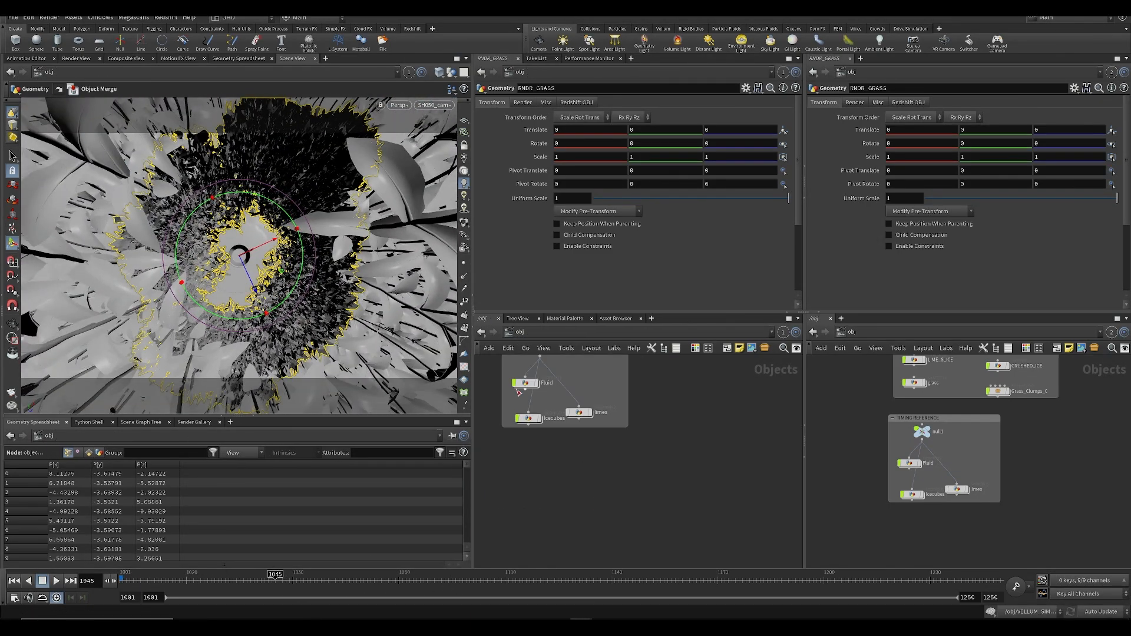
Step: Add a Color node below object_merge1 inside the wooden slice render object and save the scene
scroll(579, 435, up, 3)
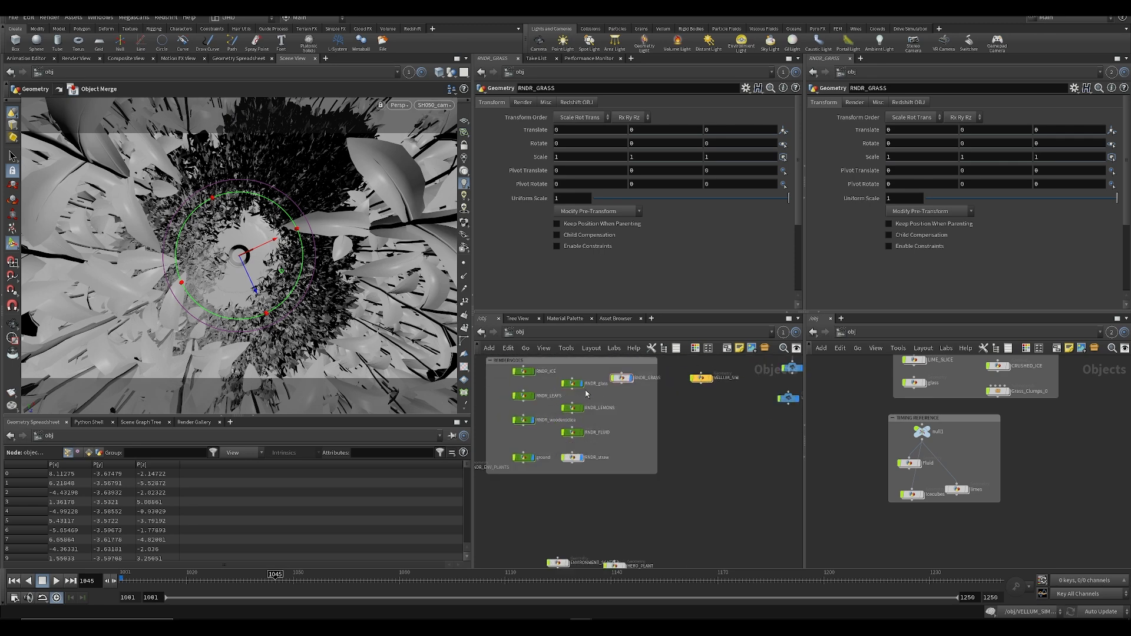
middle_drag(544, 439, 557, 462)
click(536, 444)
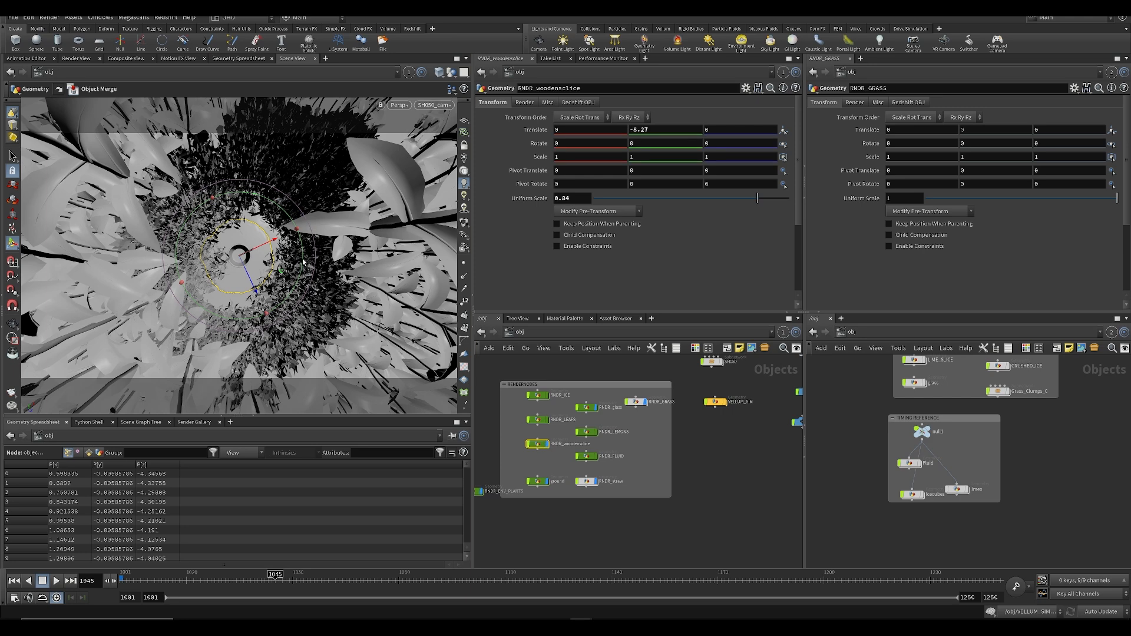
key(ctrl+s)
scroll(553, 448, up, 2)
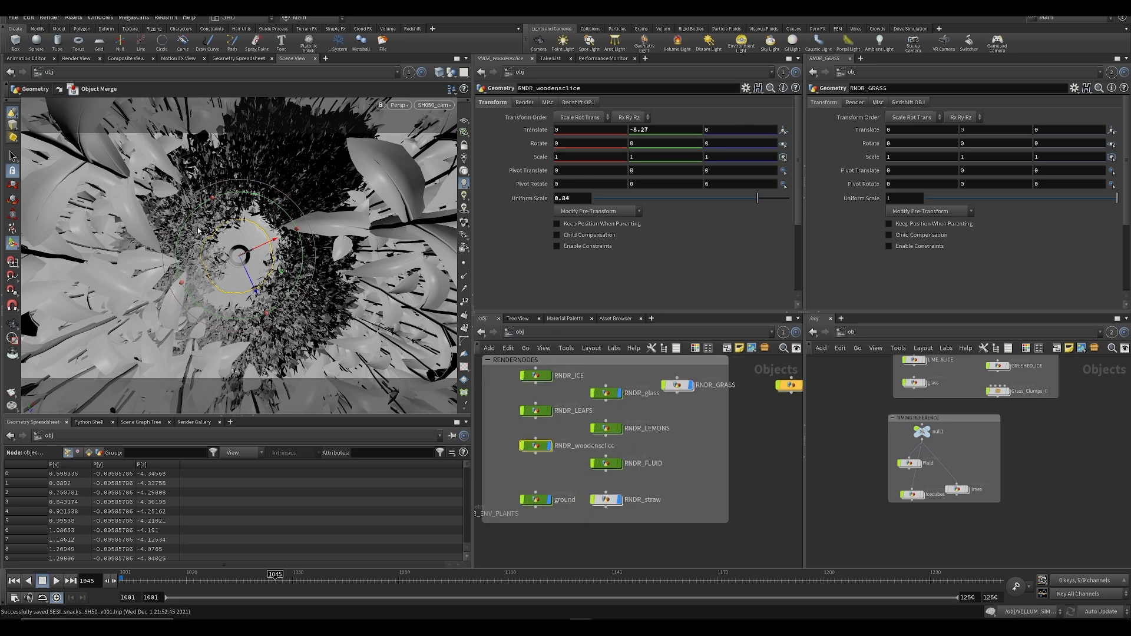
double_click(536, 445)
key(Tab)
text(color)
key(Return)
key(Return)
key(ctrl+s)
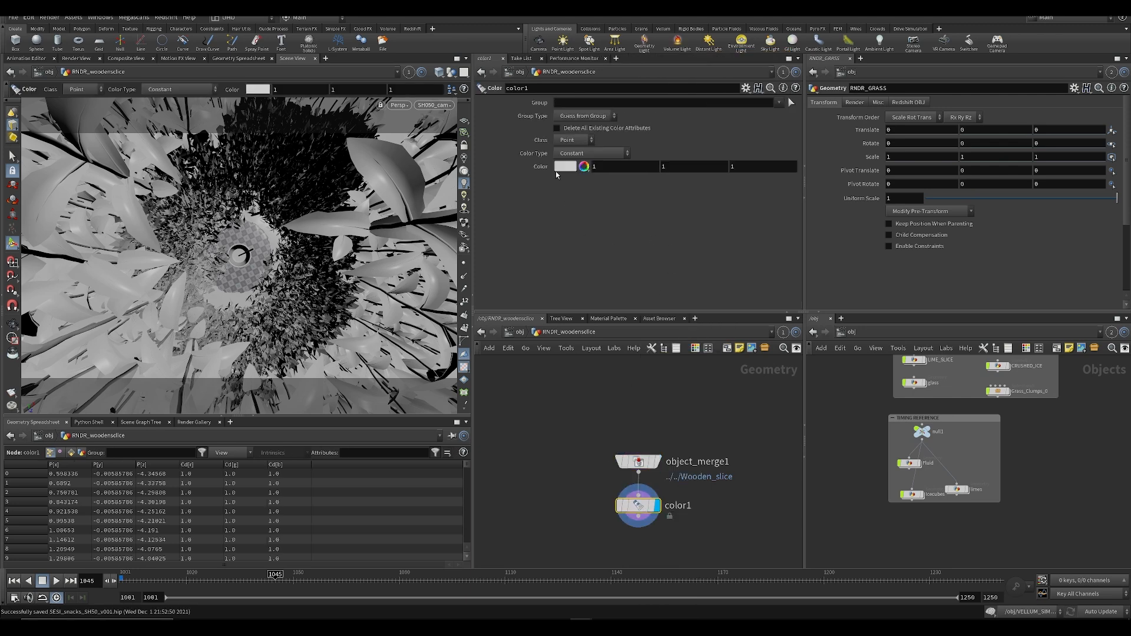
Step: Set the Color node to brown (0.3, 0.1875, 0.075) and return to the object level
click(559, 169)
click(535, 129)
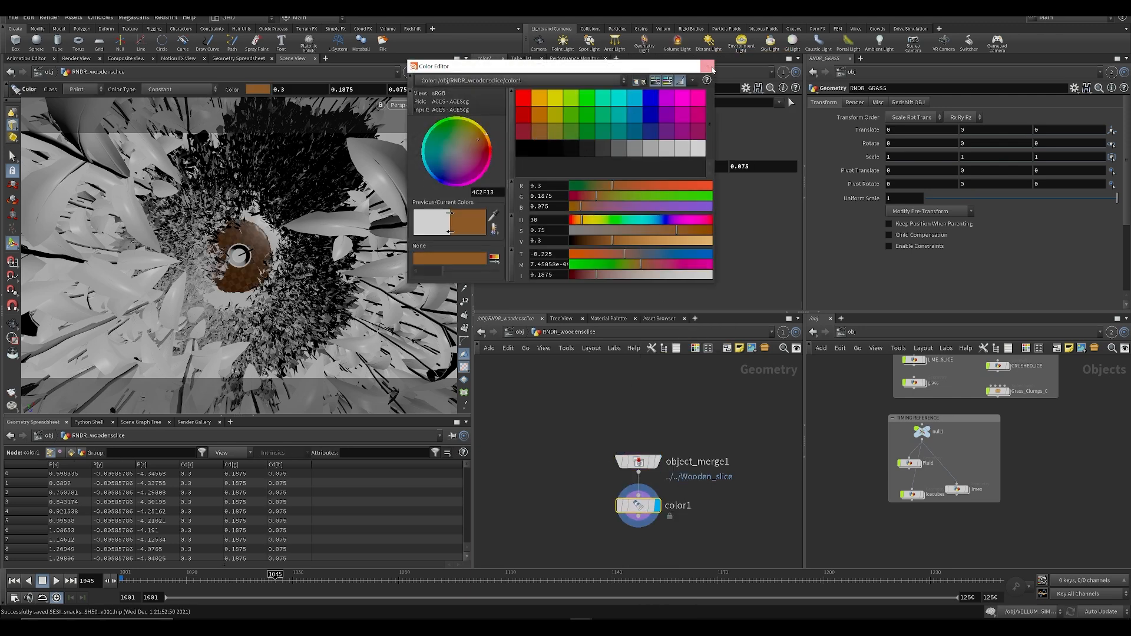
click(708, 66)
click(521, 336)
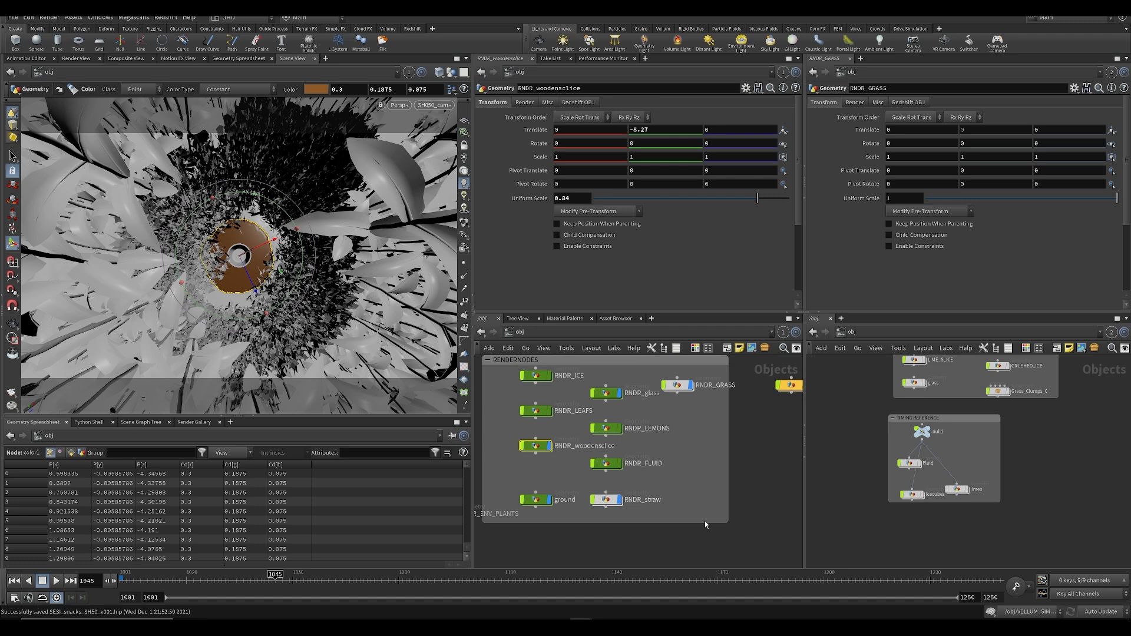
Step: Reopen the Scatter_Setup network inside the Grass_Clumps_0 subnetwork
middle_drag(675, 478, 531, 389)
scroll(530, 389, down, 3)
scroll(752, 474, up, 3)
middle_drag(752, 474, 489, 459)
scroll(632, 450, down, 3)
middle_drag(594, 409, 622, 475)
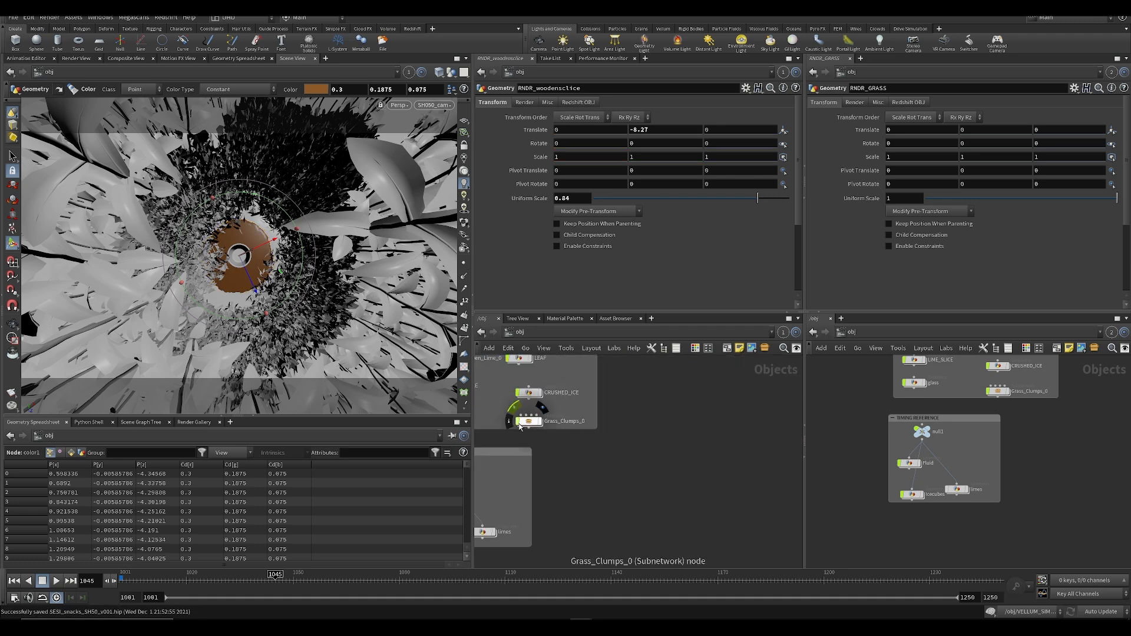
double_click(555, 433)
click(619, 505)
double_click(620, 508)
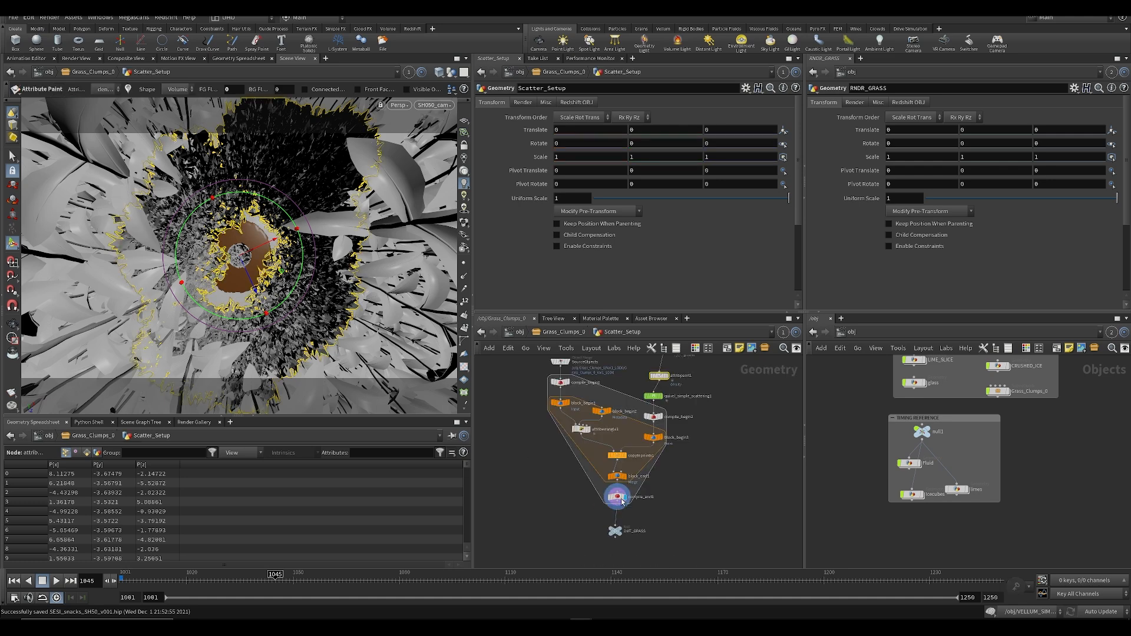
Step: Paint zero density on attribpaint1 over and around the brown wooden slice, and save the scene
click(663, 376)
middle_drag(670, 362, 701, 453)
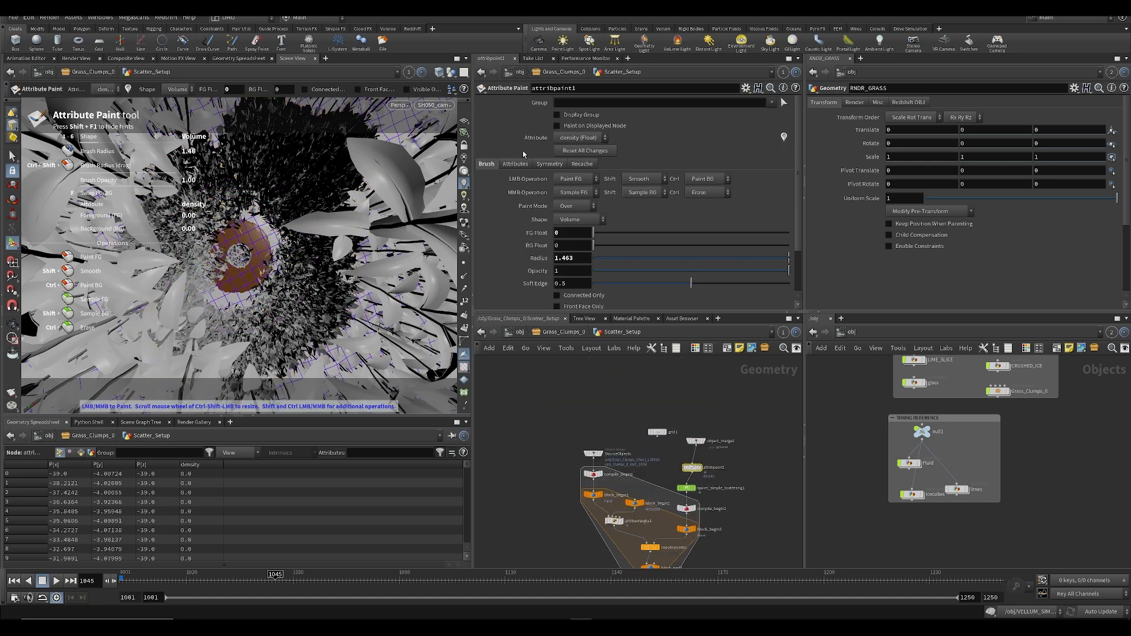
mouse_move(231, 249)
mouse_down()
mouse_move(210, 248)
mouse_move(255, 218)
mouse_move(227, 225)
mouse_move(255, 256)
mouse_up()
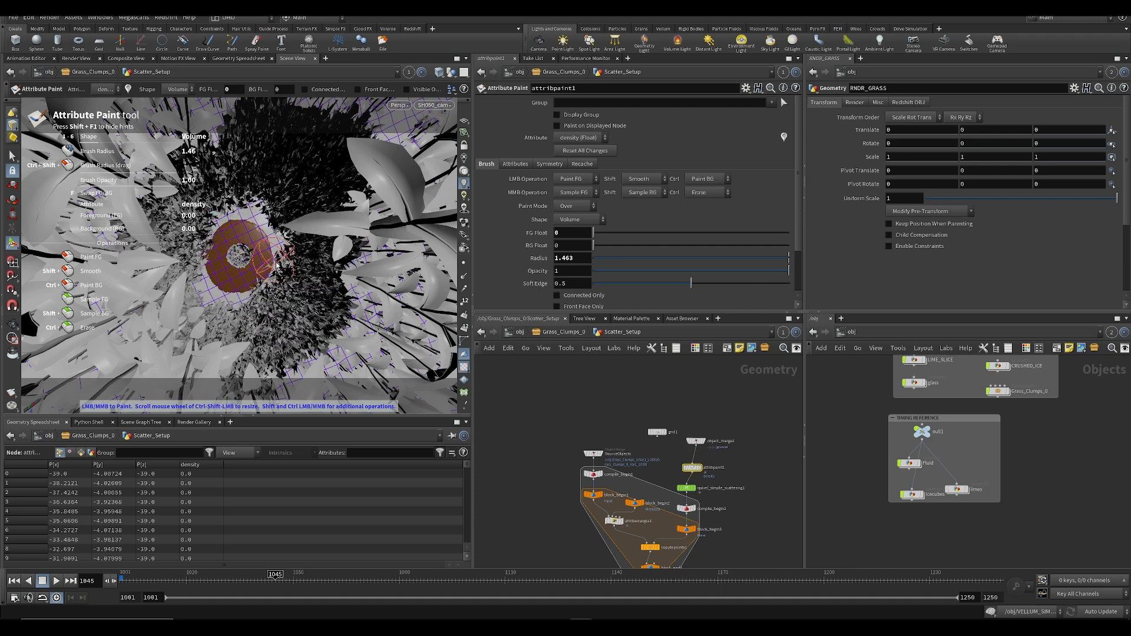
key(ctrl+s)
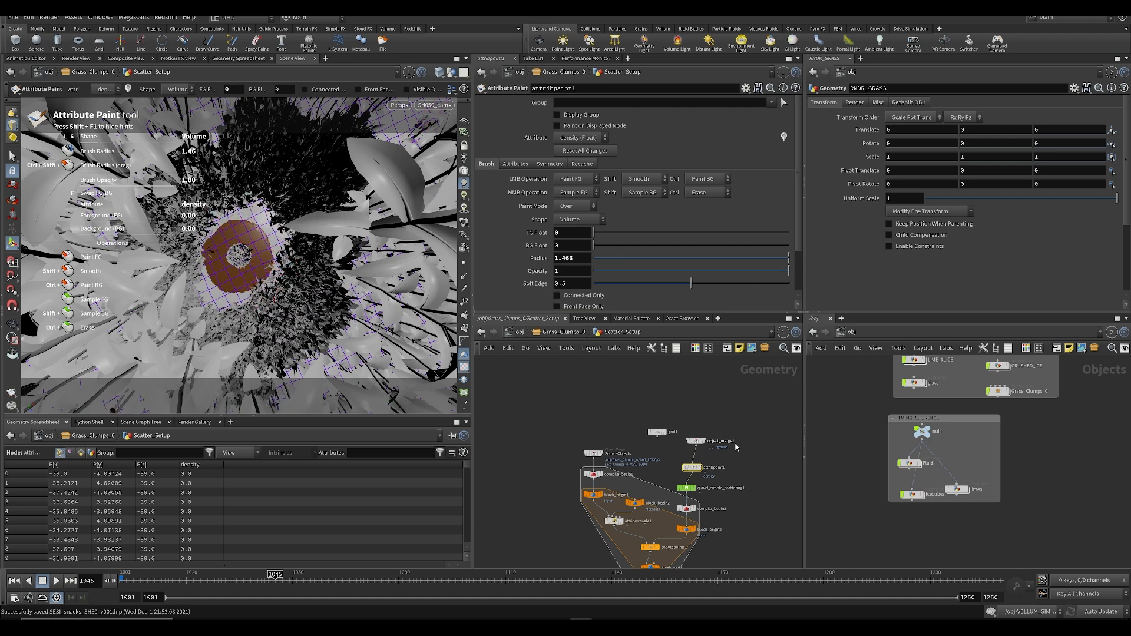
Step: Set the Force Total Count of quixel_simple_scattering1 to 110 and save the scene
click(687, 489)
click(517, 102)
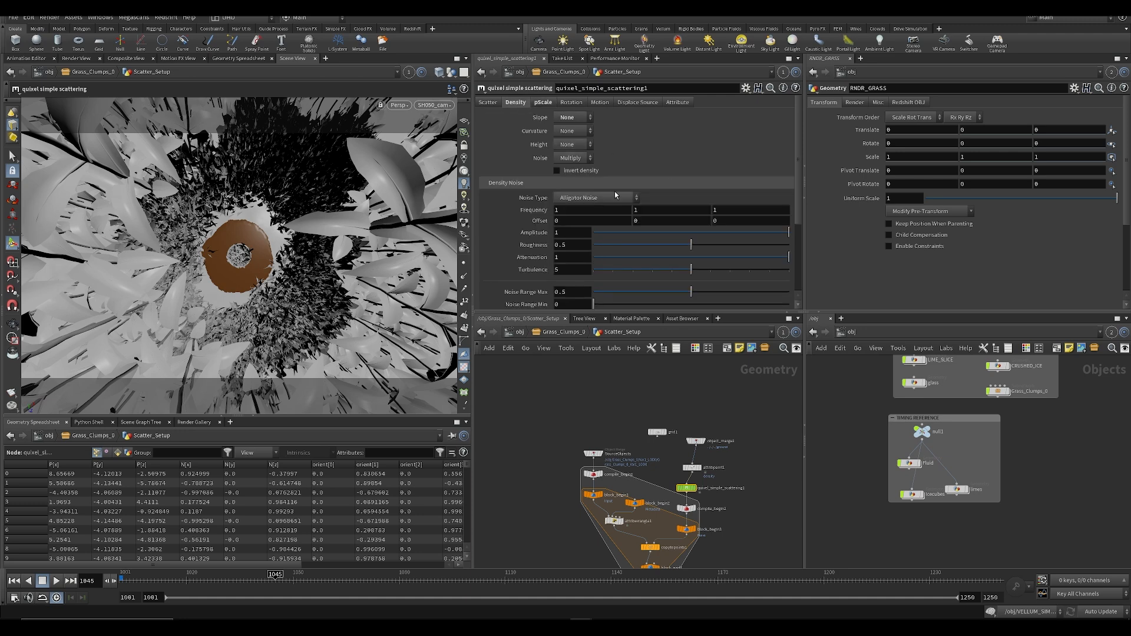
scroll(610, 137, up, 5)
text(110)
key(Return)
key(ctrl+s)
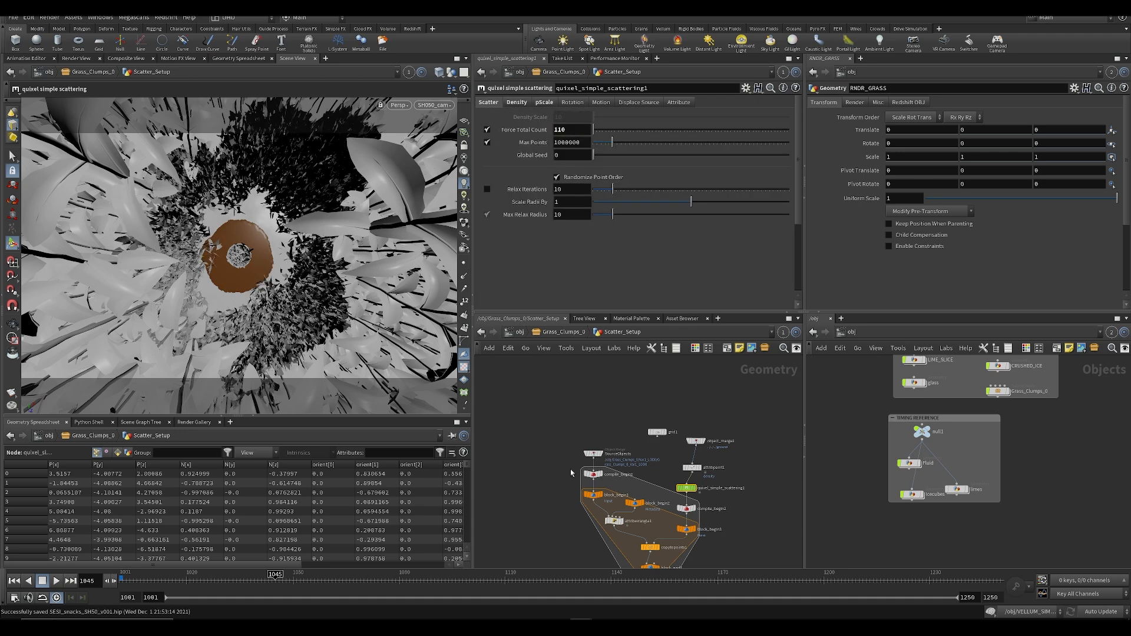
Step: Paint out the remaining grass density along the wooden slice's left edge with attribpaint1 and save the scene
click(693, 467)
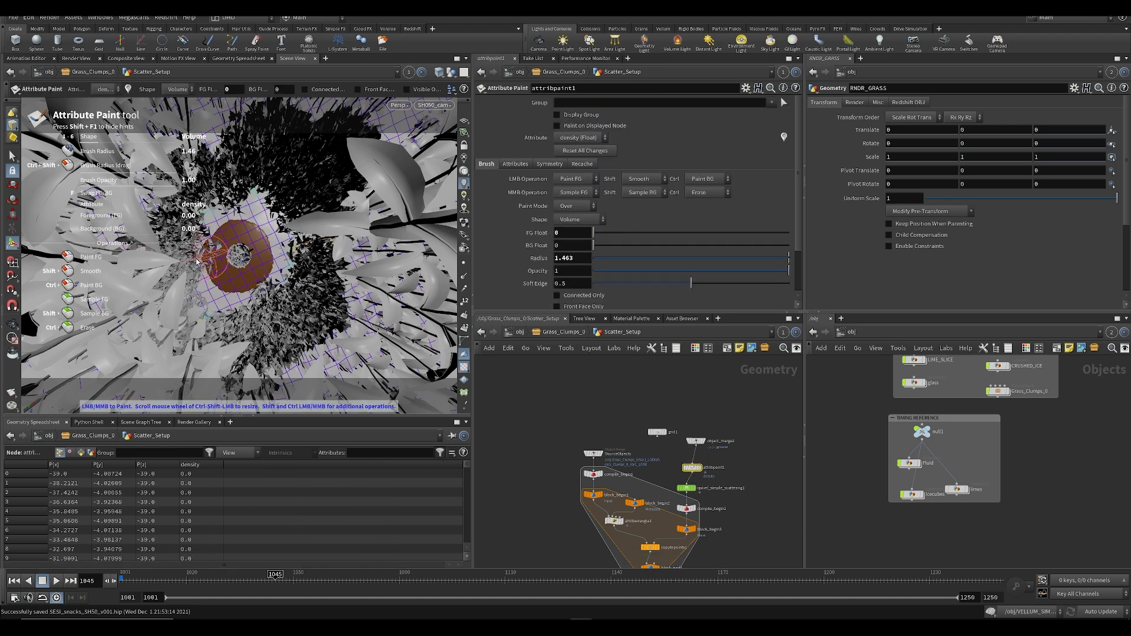
key(ctrl+s)
click(527, 511)
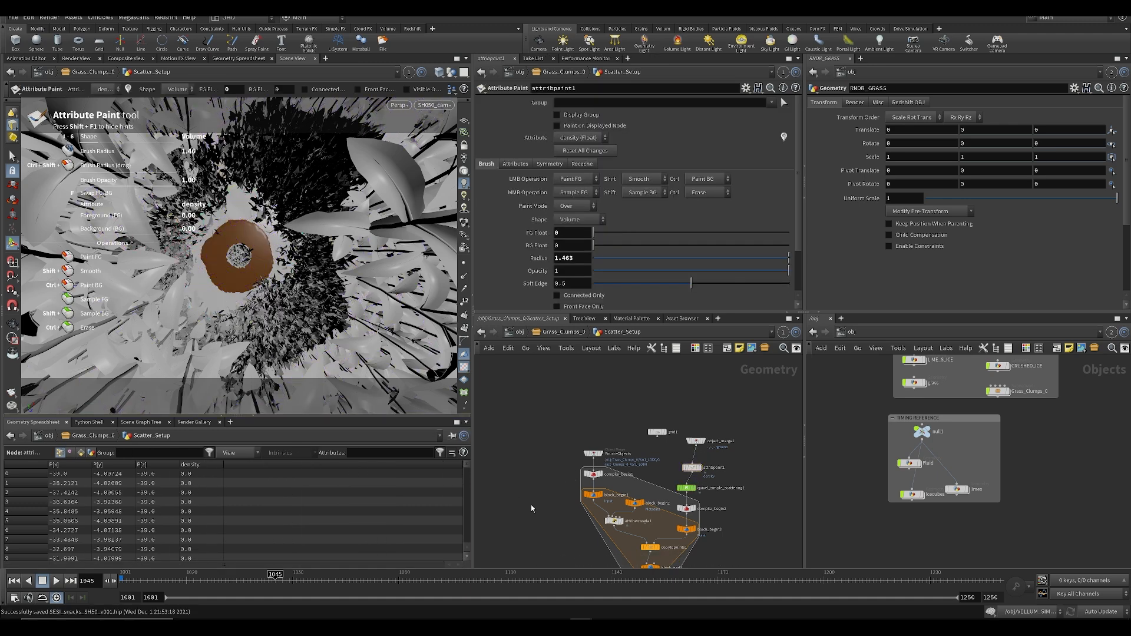
Step: Open the Scatter_Setup network of Grass_Clumps_0 in both network editors
key(u)
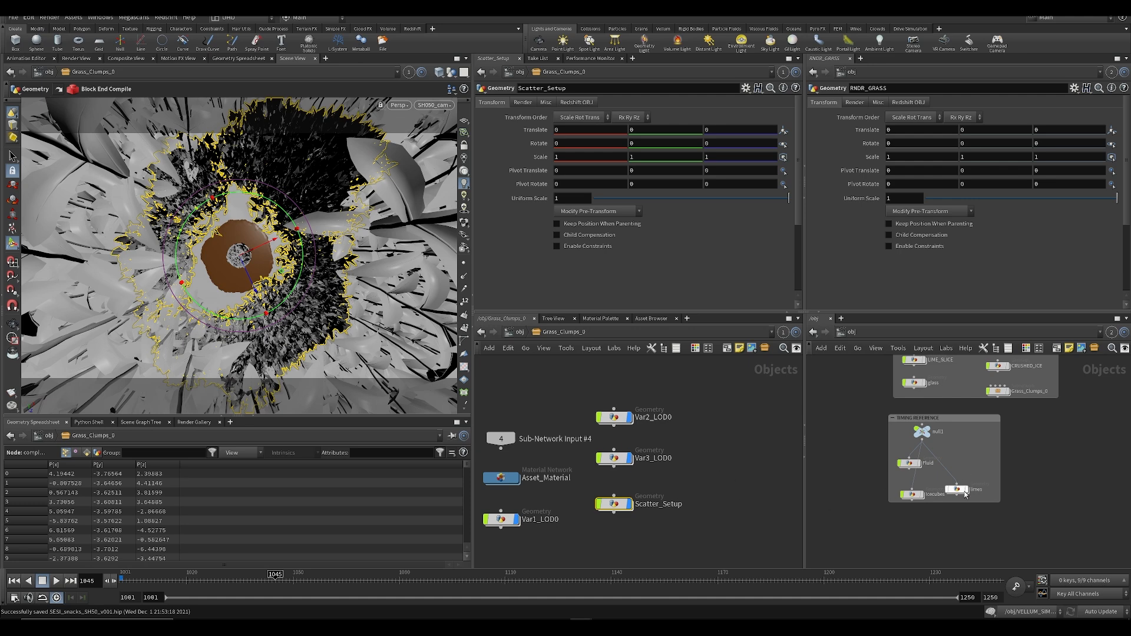
middle_drag(1025, 400, 993, 433)
scroll(993, 434, up, 1)
double_click(965, 422)
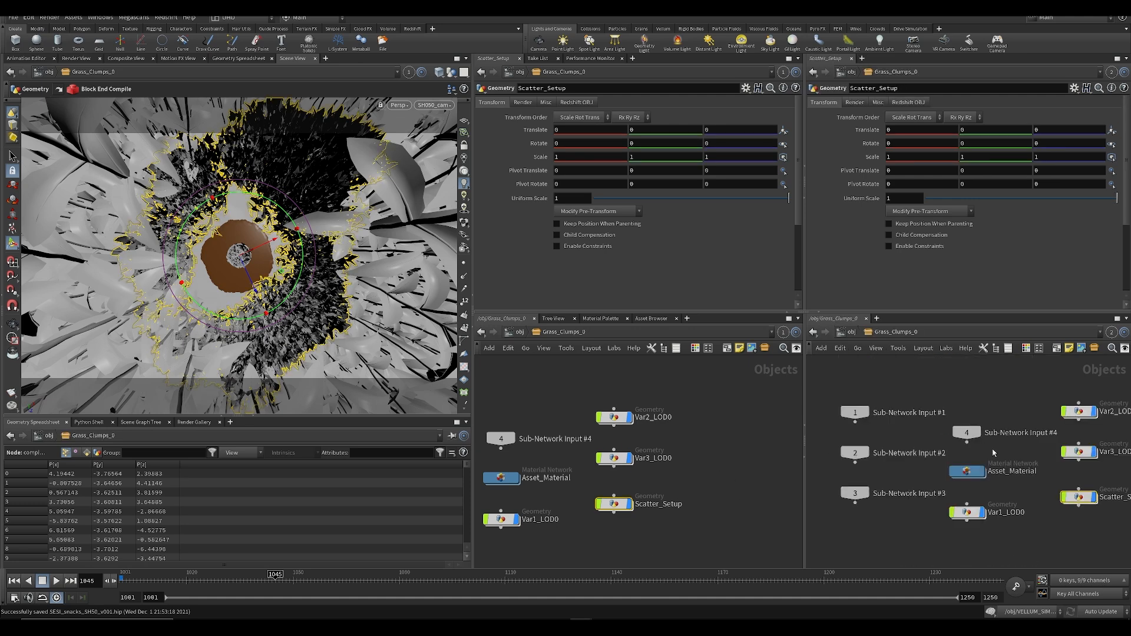
double_click(1081, 499)
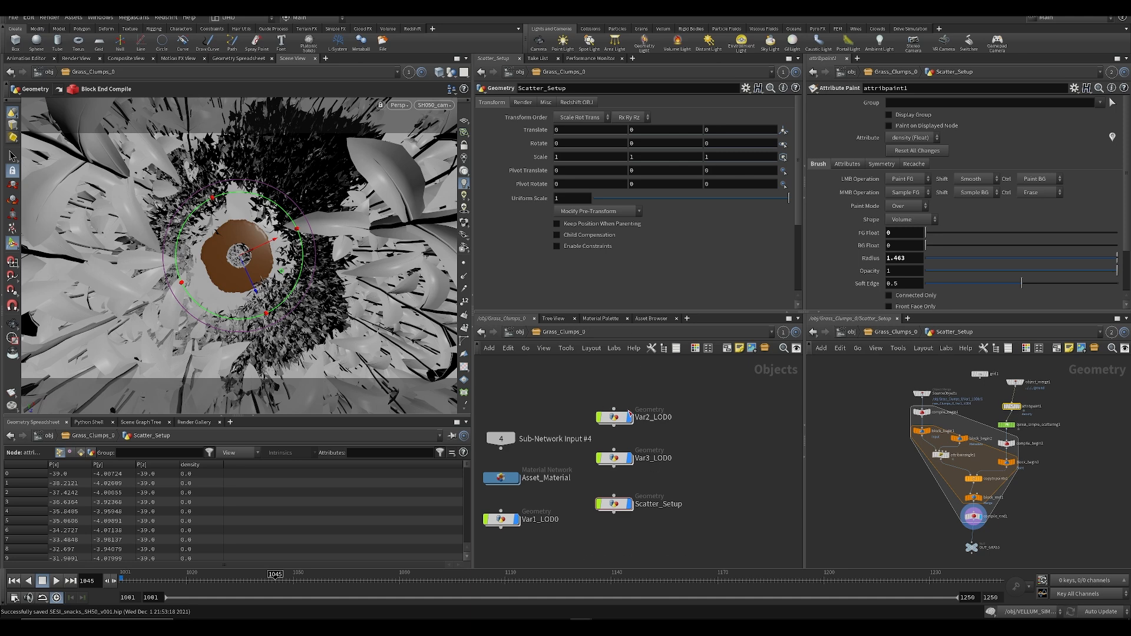
double_click(629, 502)
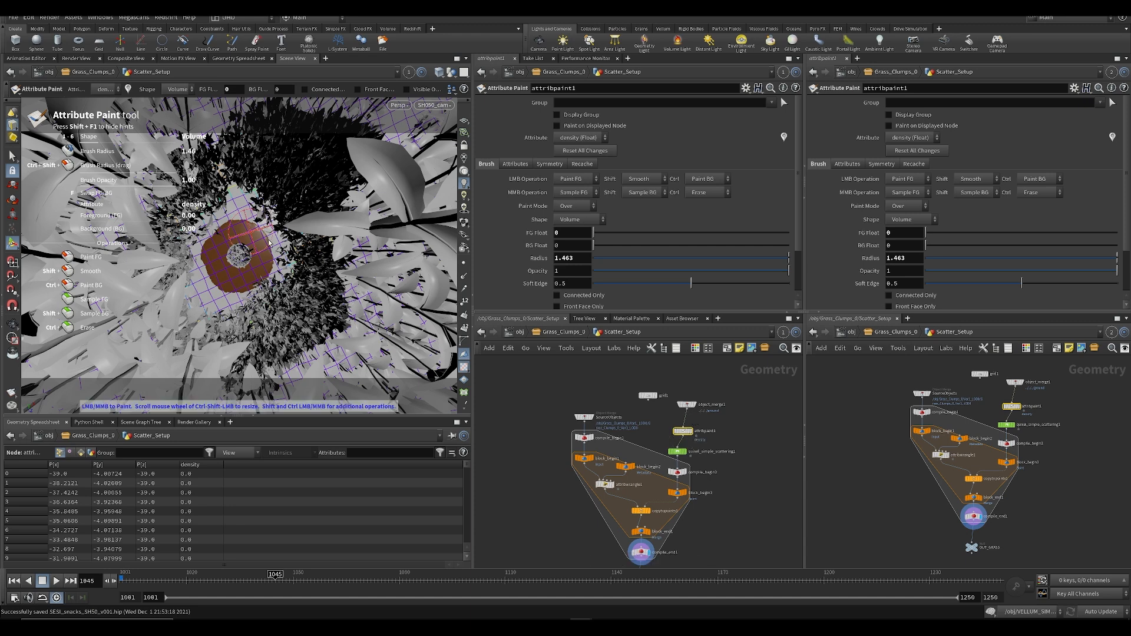
Step: Set the FG Float of attribpaint1 to 1, paint wider grass density around the wooden slice, and save the scene
click(690, 430)
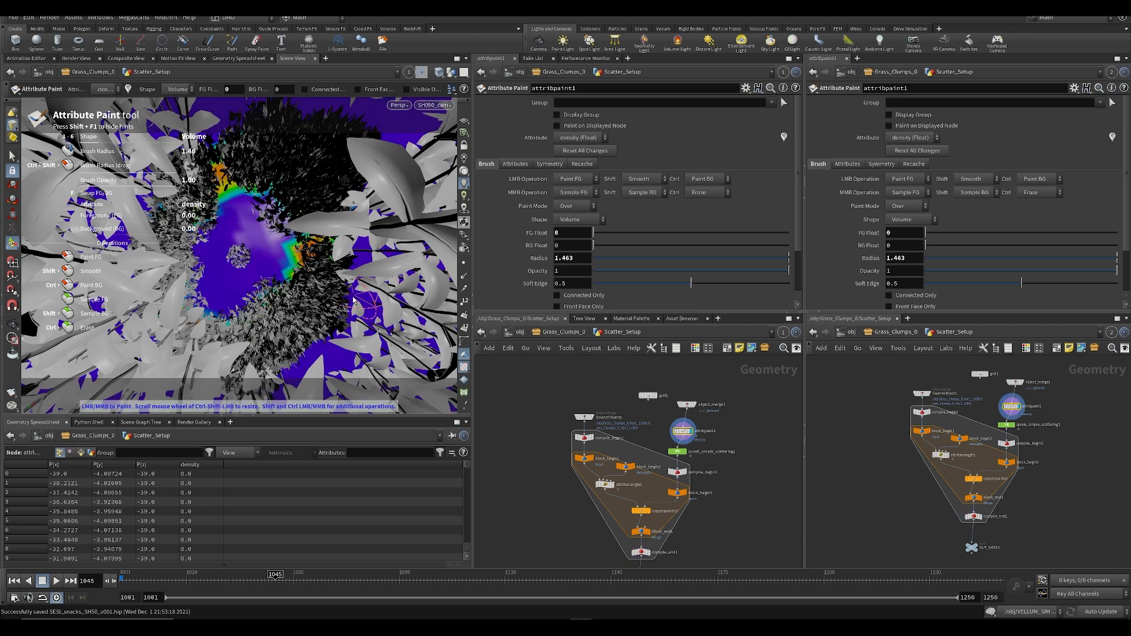
key(ctrl+z)
text(1)
key(Return)
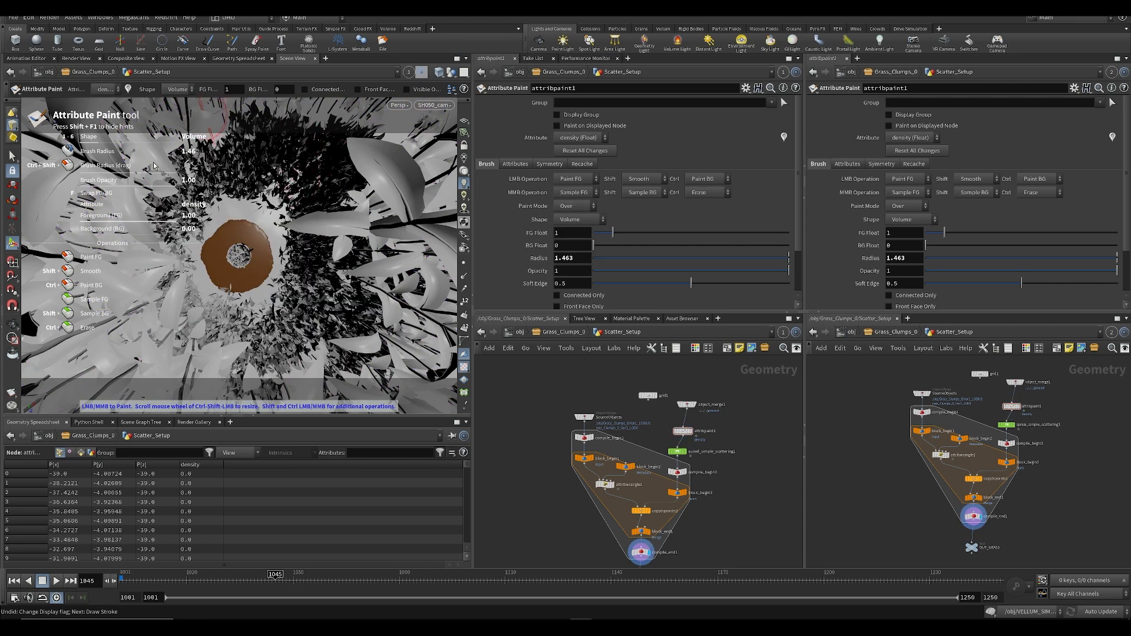
key(ctrl+s)
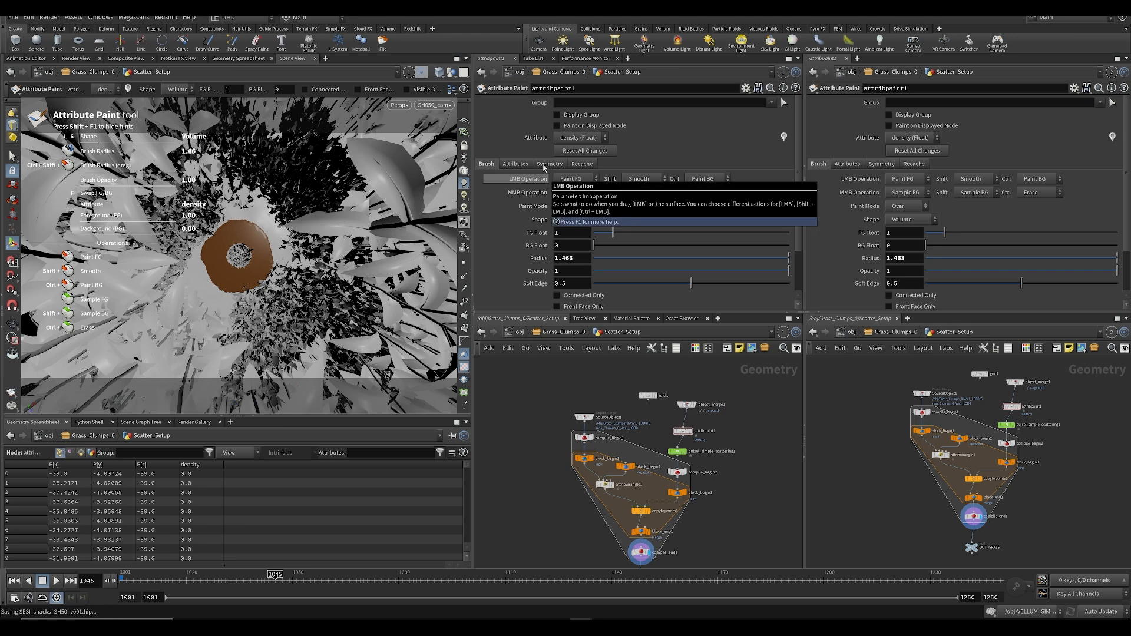
Step: Set the Force Total Count of quixel_simple_scattering1 to 100, leave the scatter network, and save the scene
click(677, 453)
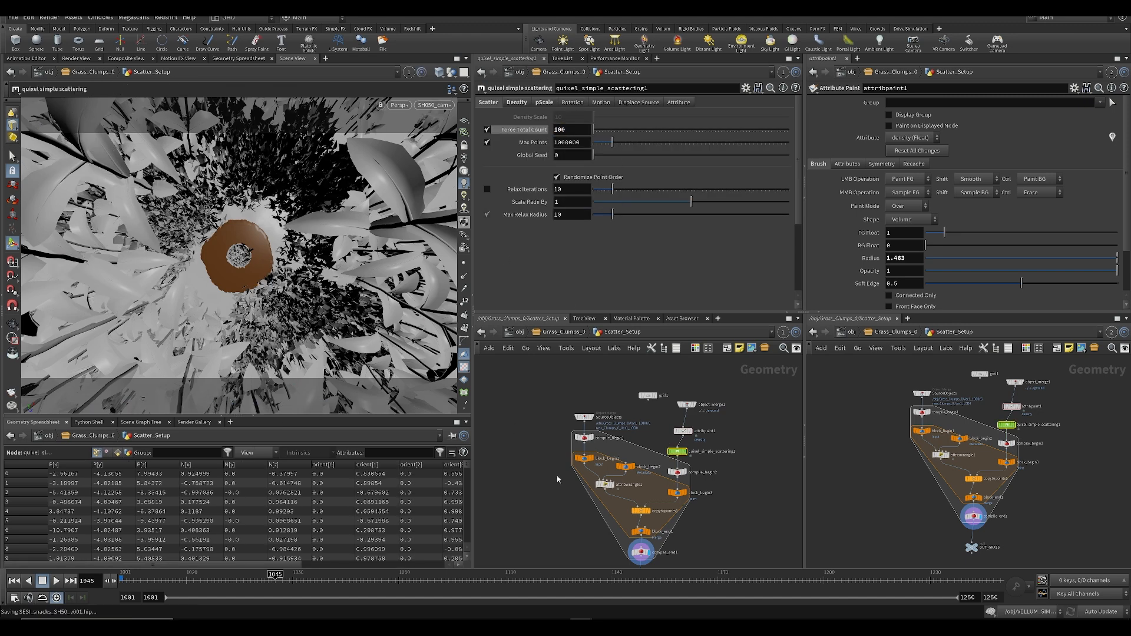
key(u)
key(ctrl+s)
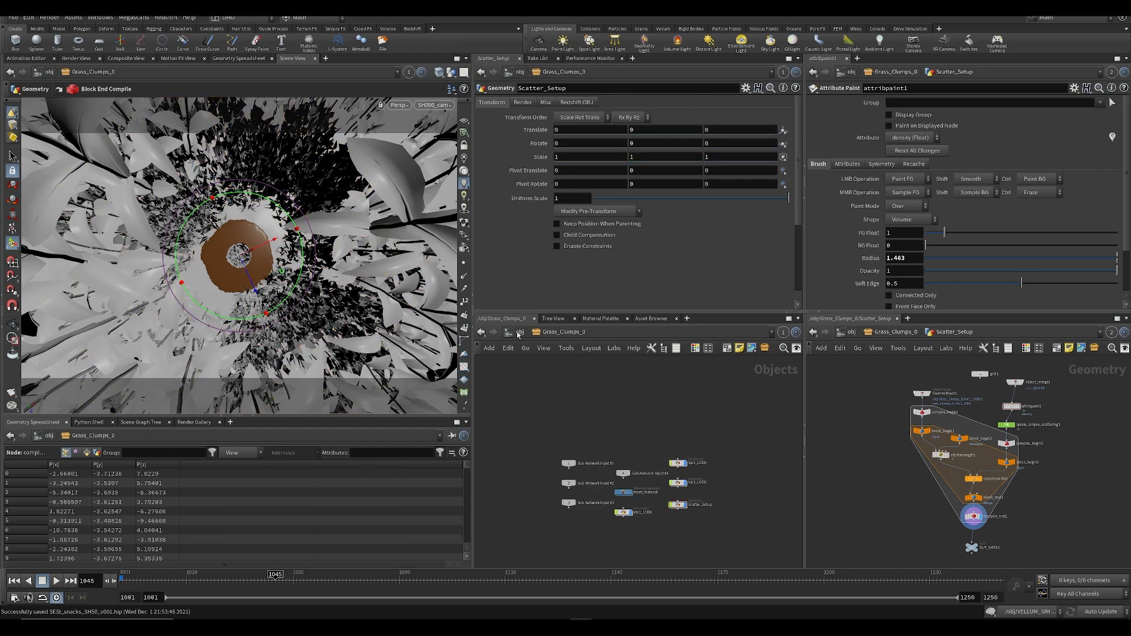
Step: Return to the object level, move the timeline to frame 1001, and save the scene
key(u)
middle_drag(676, 465, 751, 501)
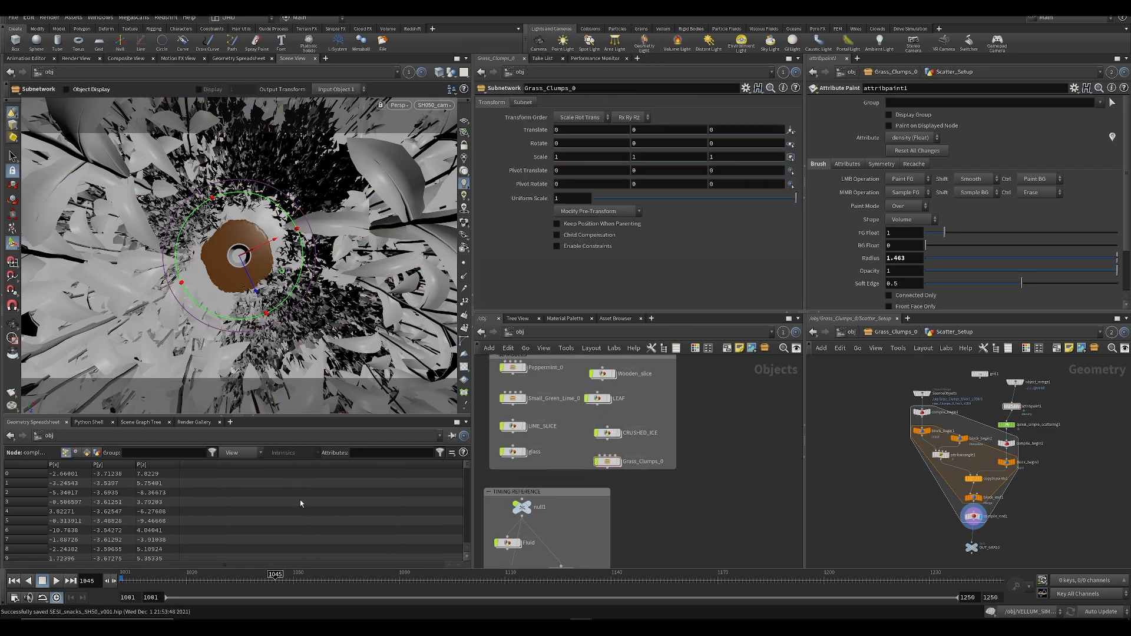
drag(181, 585, 118, 589)
key(ctrl+s)
Step: Turn on the display of the hidden render objects, including RNDR_FLUID and RNDR_LEMONS, and save the scene
scroll(676, 487, up, 1)
middle_drag(675, 486, 824, 534)
scroll(838, 531, down, 4)
middle_drag(486, 429, 704, 501)
scroll(703, 500, down, 3)
key(ctrl+s)
scroll(527, 488, up, 1)
click(537, 450)
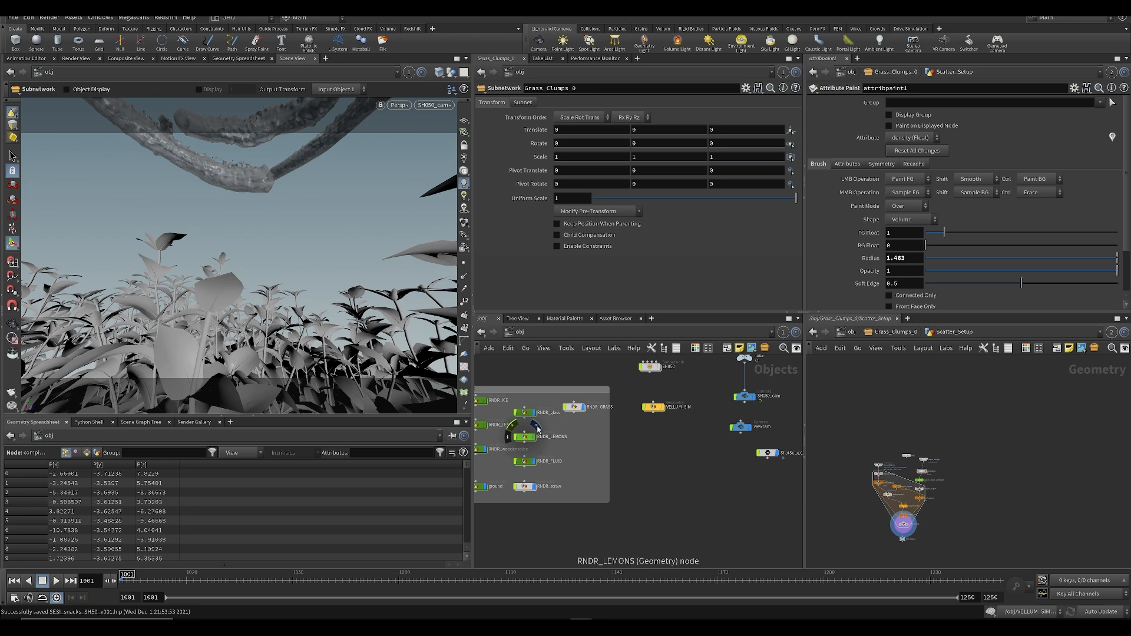
click(537, 426)
middle_drag(566, 454, 692, 462)
click(742, 481)
click(743, 456)
key(ctrl+s)
middle_drag(752, 508, 651, 485)
key(ctrl+s)
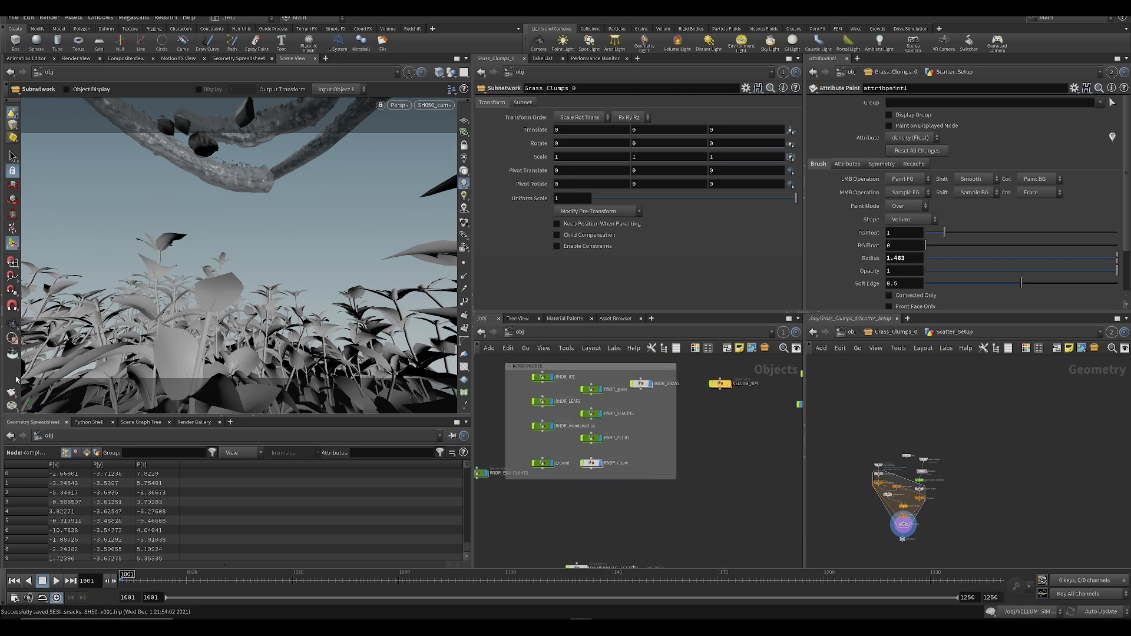
Step: Render a flipbook of the shot at 1920x1080 for frames 1001 to 1090 and review its playback
click(17, 393)
click(98, 330)
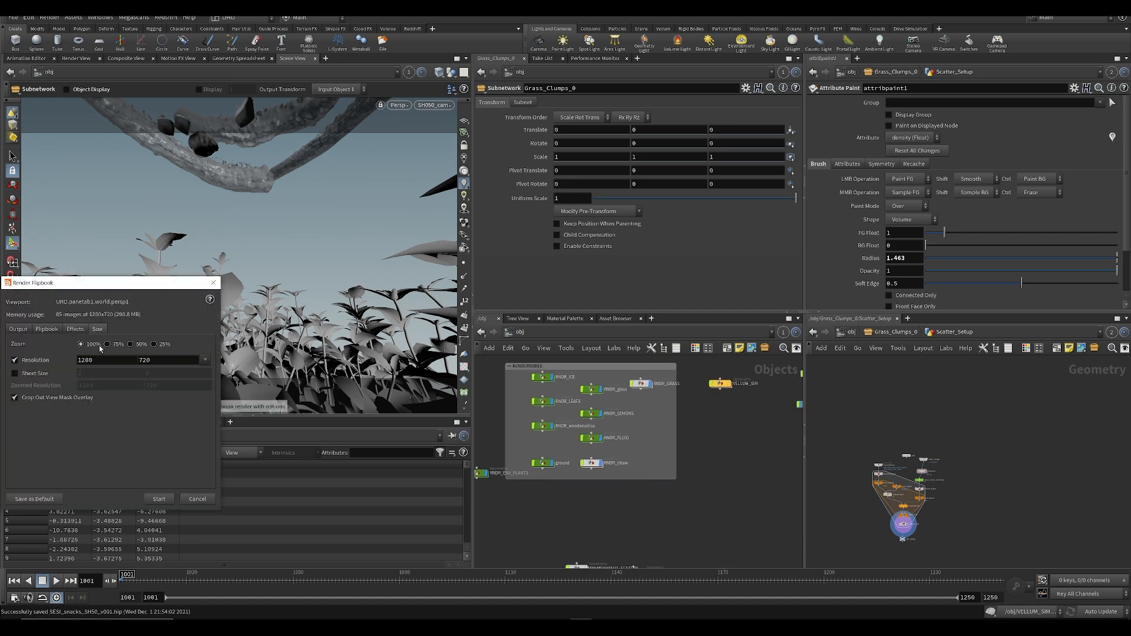
text(1920)
key(Tab)
text(1)
click(17, 331)
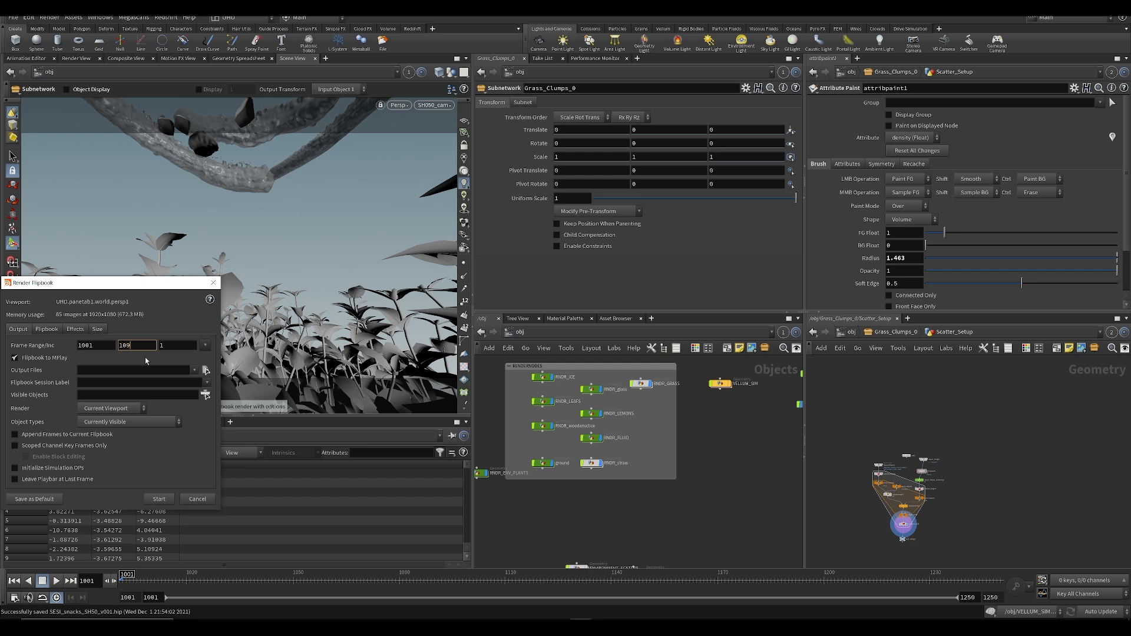
click(169, 501)
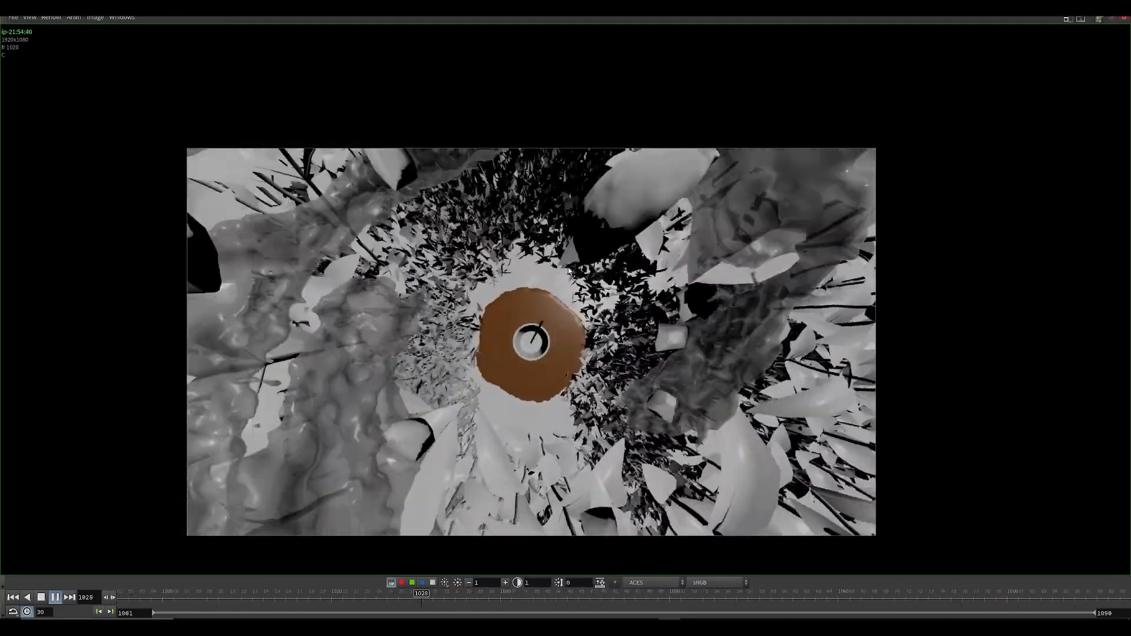
key(Up)
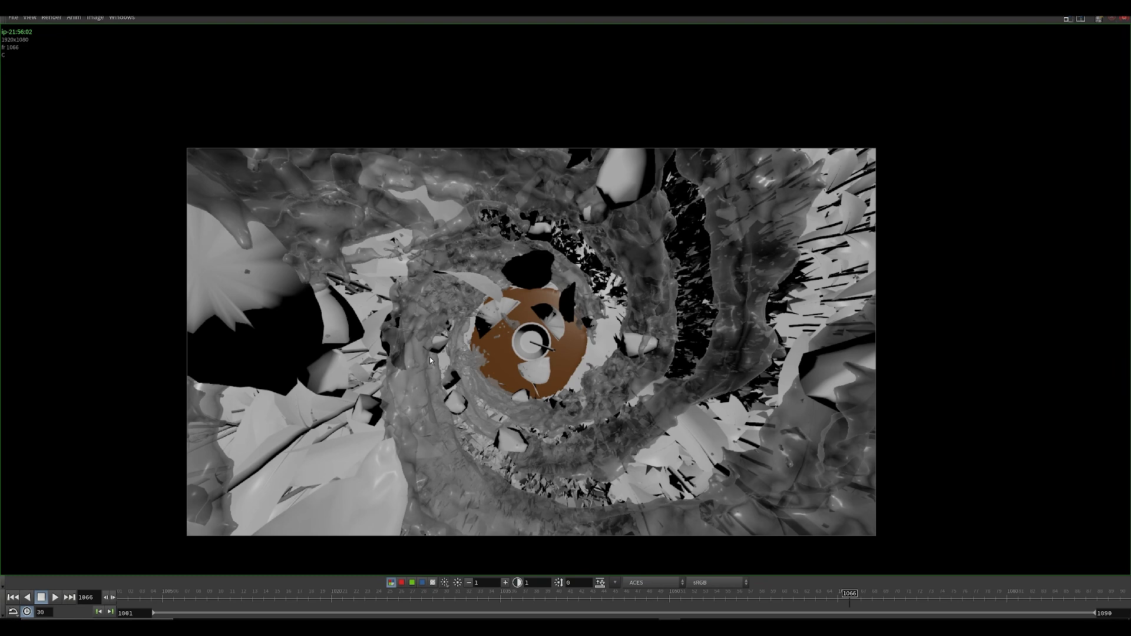
scroll(509, 206, up, 7)
scroll(587, 289, down, 6)
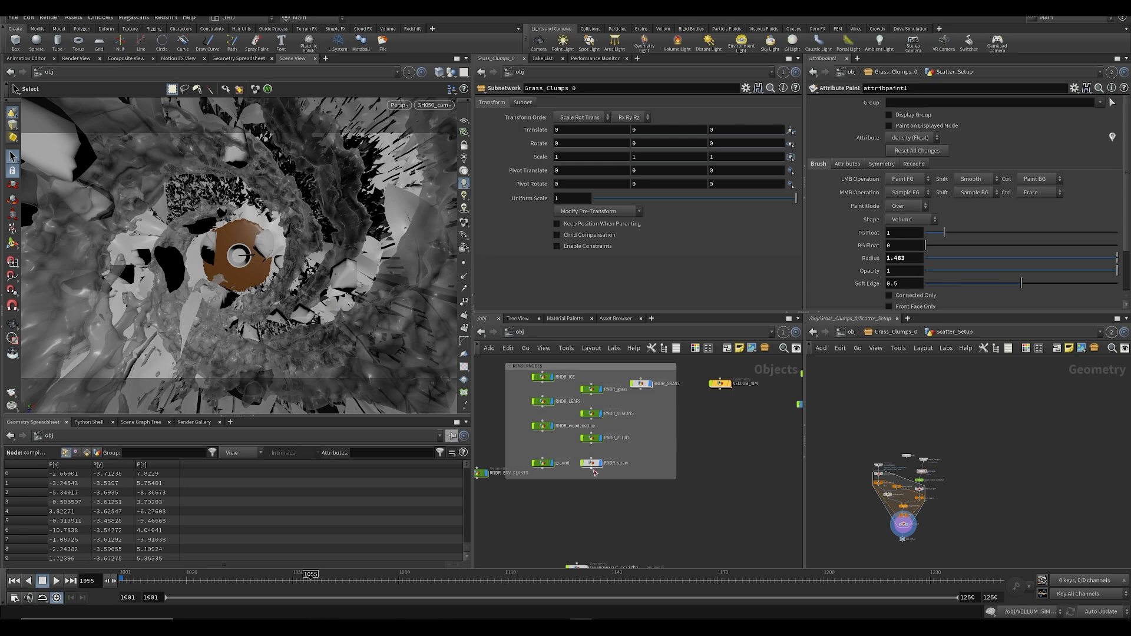
Step: Save the scene and open the VELLUM_SIM network
scroll(594, 472, down, 1)
middle_drag(565, 531, 583, 478)
key(ctrl+s)
middle_drag(717, 429, 582, 390)
middle_drag(625, 495, 530, 425)
scroll(709, 436, up, 3)
middle_drag(616, 462, 742, 451)
scroll(737, 450, down, 3)
middle_drag(530, 361, 586, 460)
scroll(602, 442, up, 1)
double_click(633, 417)
Step: Insert a Normal node between transform6 and OUT_ICE
scroll(558, 482, up, 3)
key(Tab)
text(null)
key(Return)
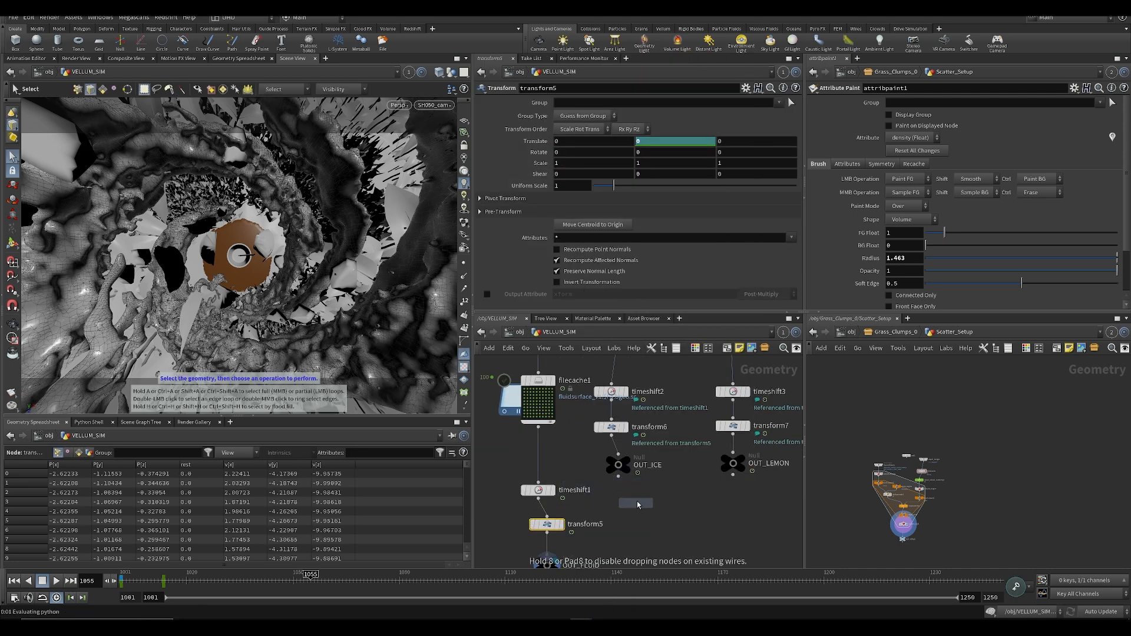
click(637, 507)
drag(637, 506, 612, 464)
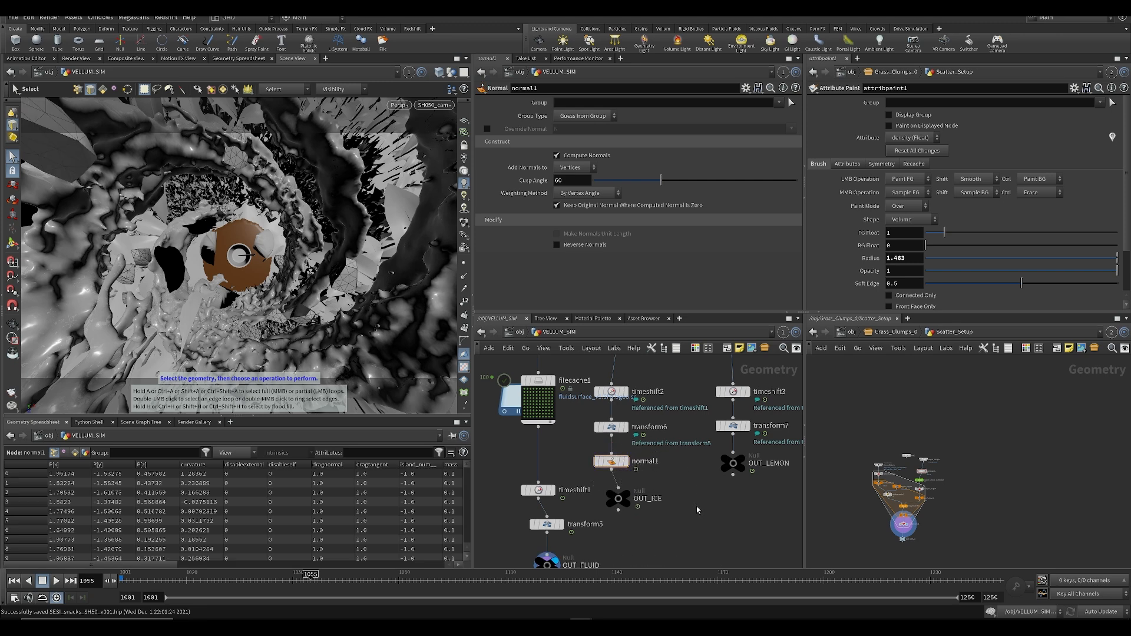
Step: Copy the Normal node into the OUT_LEMON branch and the output branch beside it, and save the scene
key(ctrl+c)
key(ctrl+v)
drag(733, 461, 733, 450)
middle_click(733, 497)
middle_drag(704, 515, 535, 473)
scroll(535, 473, down, 3)
key(ctrl+v)
drag(630, 449, 628, 436)
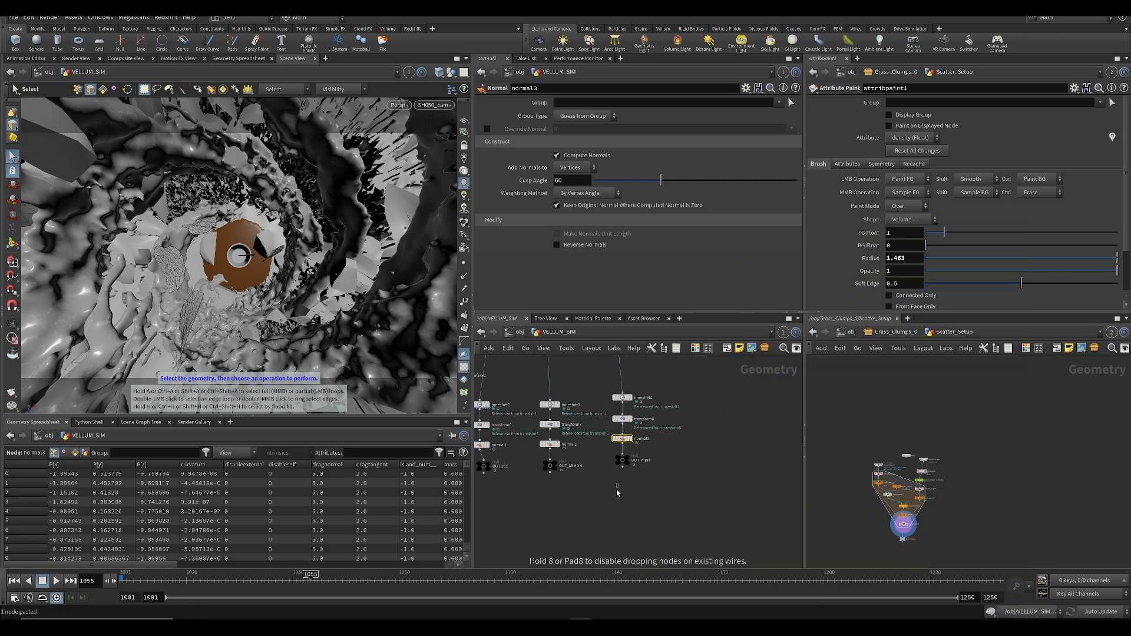
scroll(615, 525, down, 1)
middle_drag(614, 527, 658, 478)
key(ctrl+s)
Step: Try a copy of the Normal node between transform5 and OUT_FLUID
scroll(596, 492, up, 5)
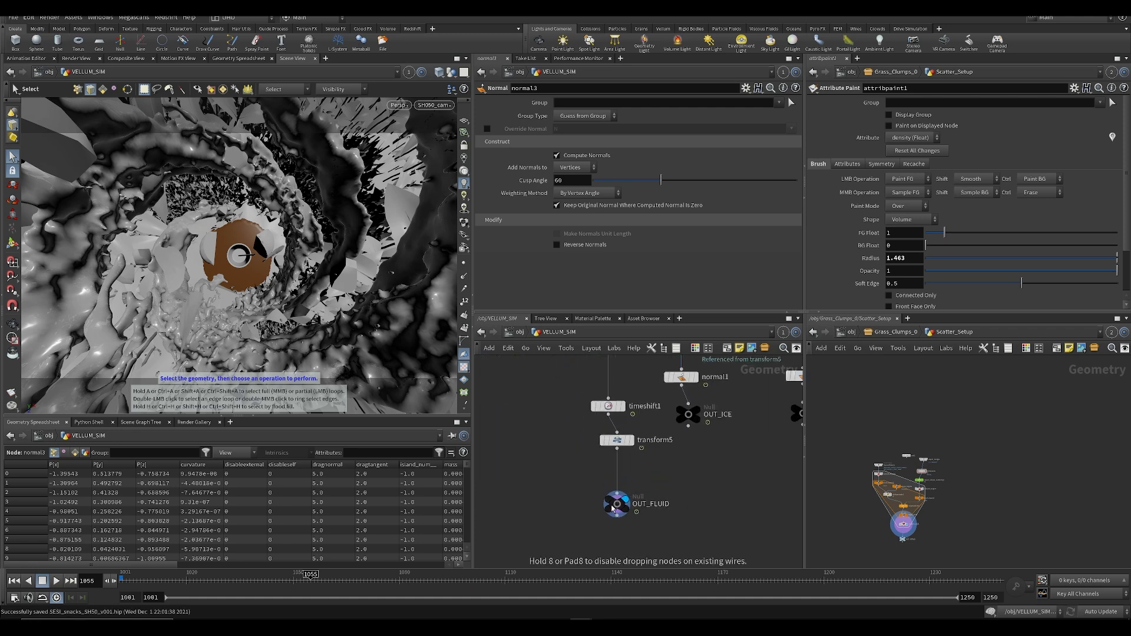
scroll(609, 475, down, 2)
key(ctrl+v)
drag(602, 470, 604, 473)
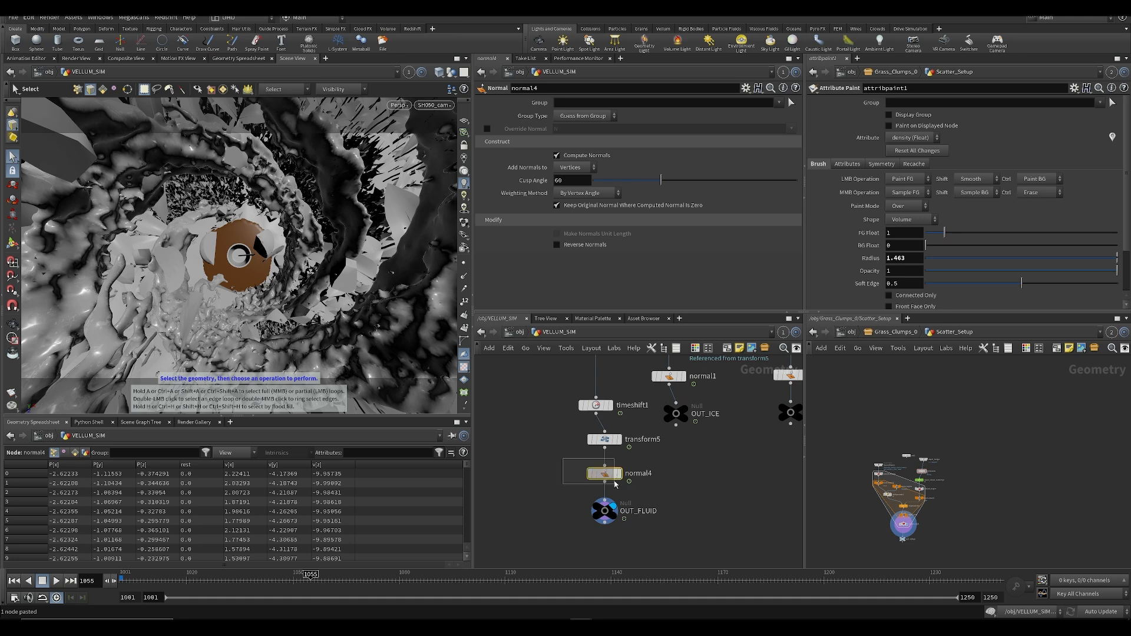
key(ctrl+x)
Step: Return to the object level, render the flipbook again, and play it back
key(u)
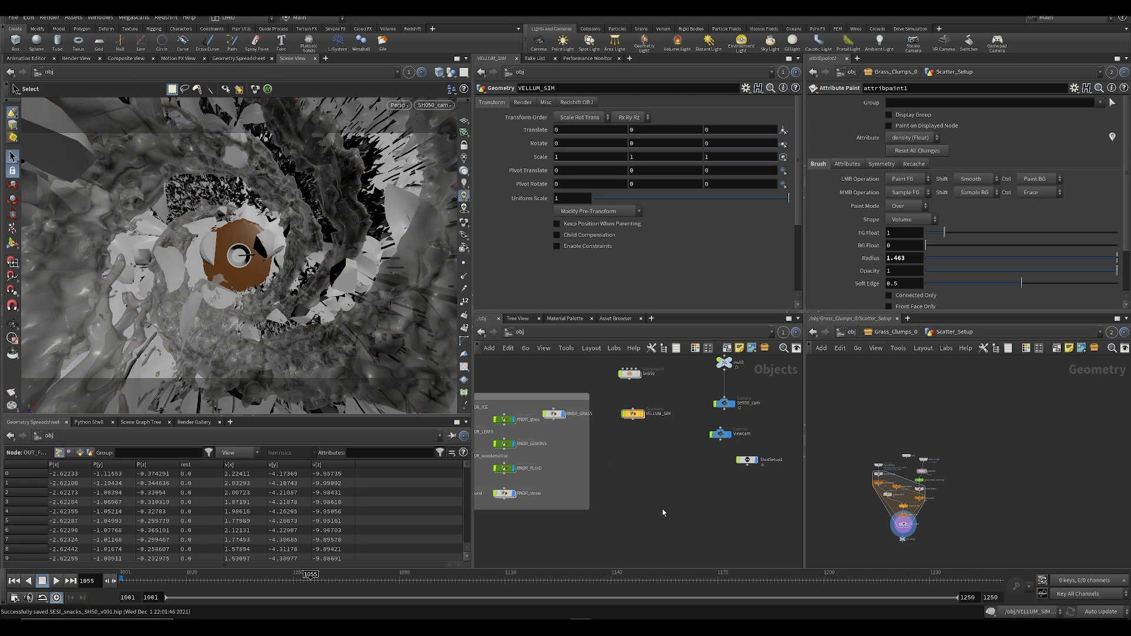
click(15, 393)
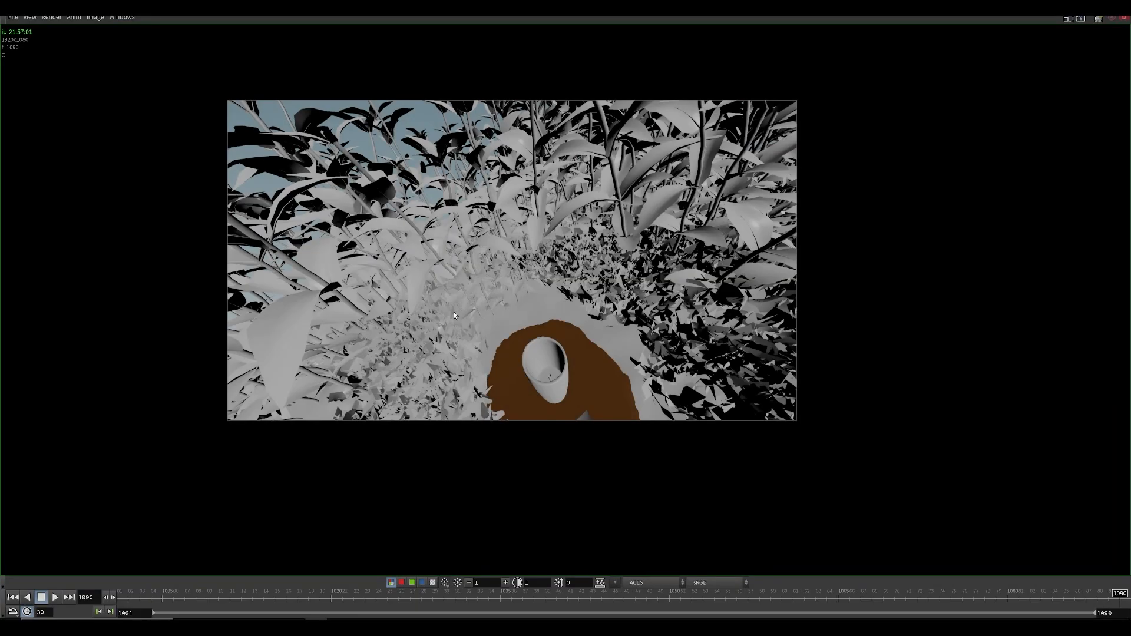
key(Up)
middle_drag(475, 281, 473, 287)
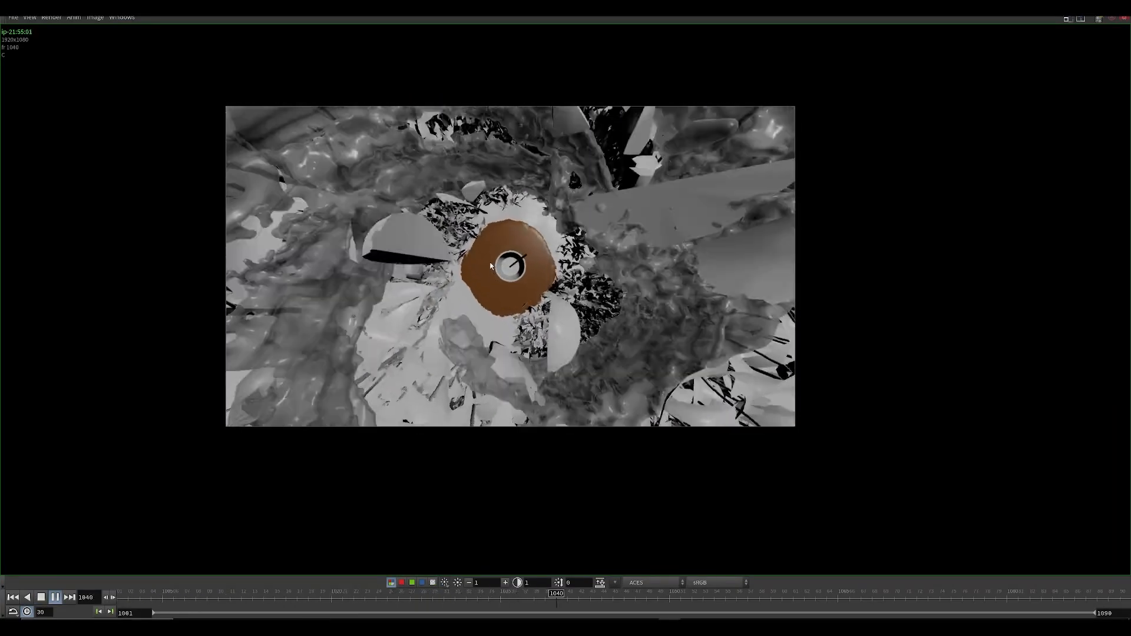
Step: Start exporting the flipbook as an MP4 and create a FLIP folder in $HIP for the output file
click(12, 17)
mouse_move(59, 160)
click(156, 187)
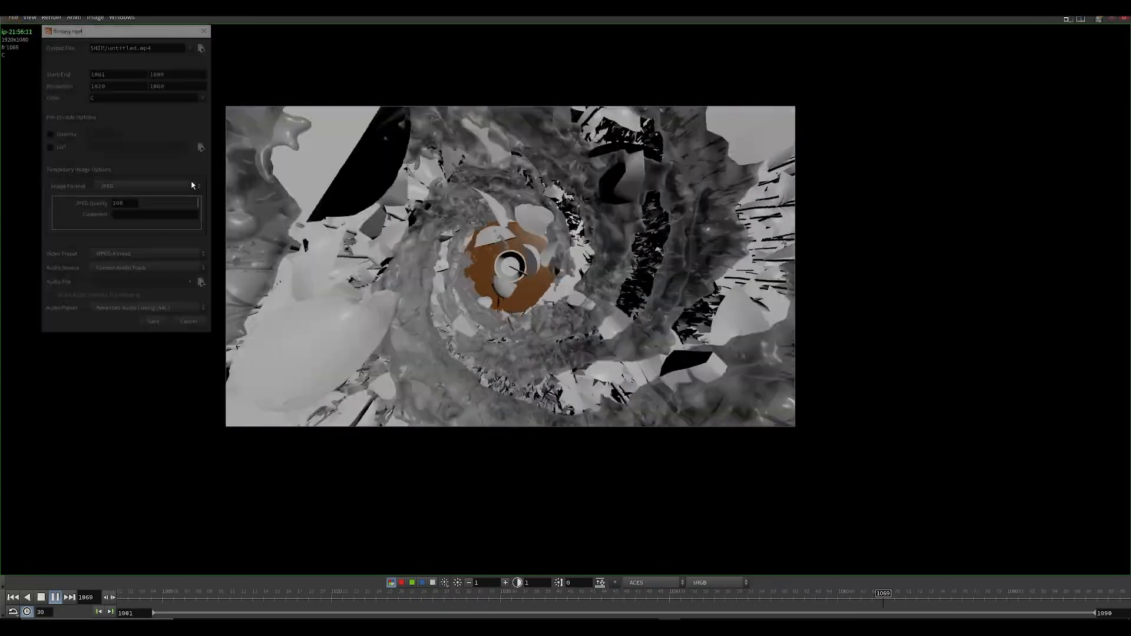
click(204, 45)
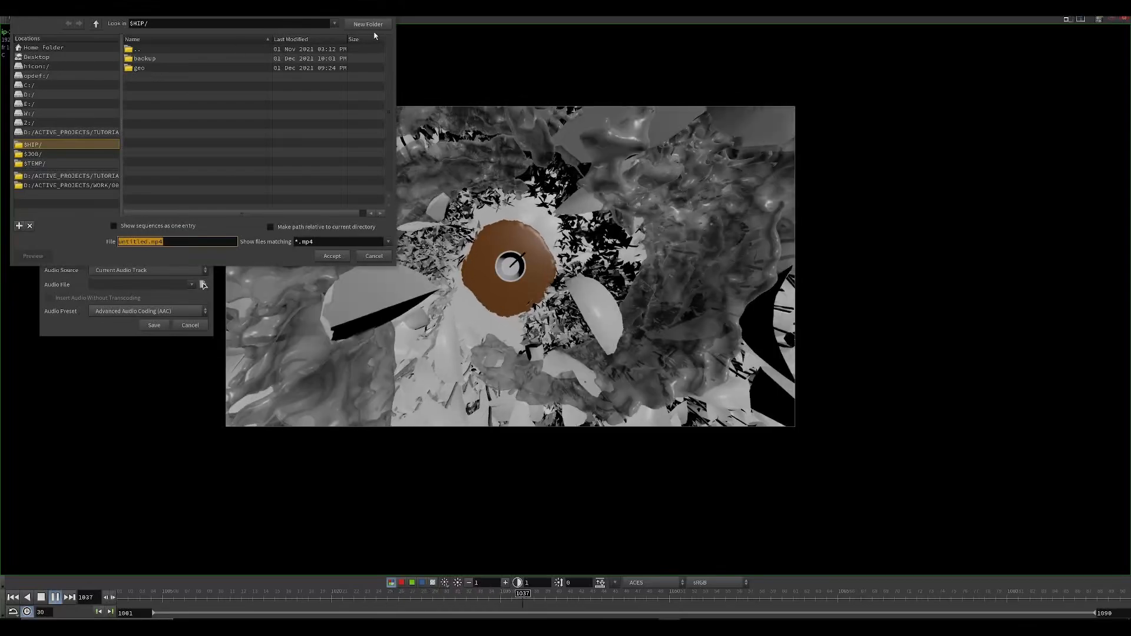
click(365, 24)
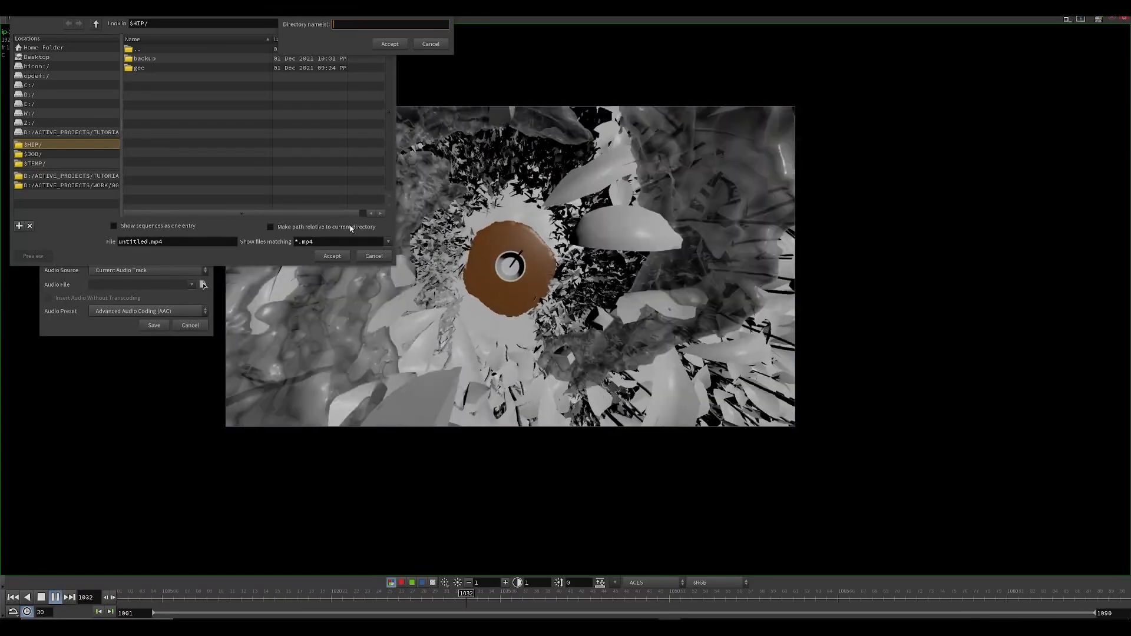
text(FLIP)
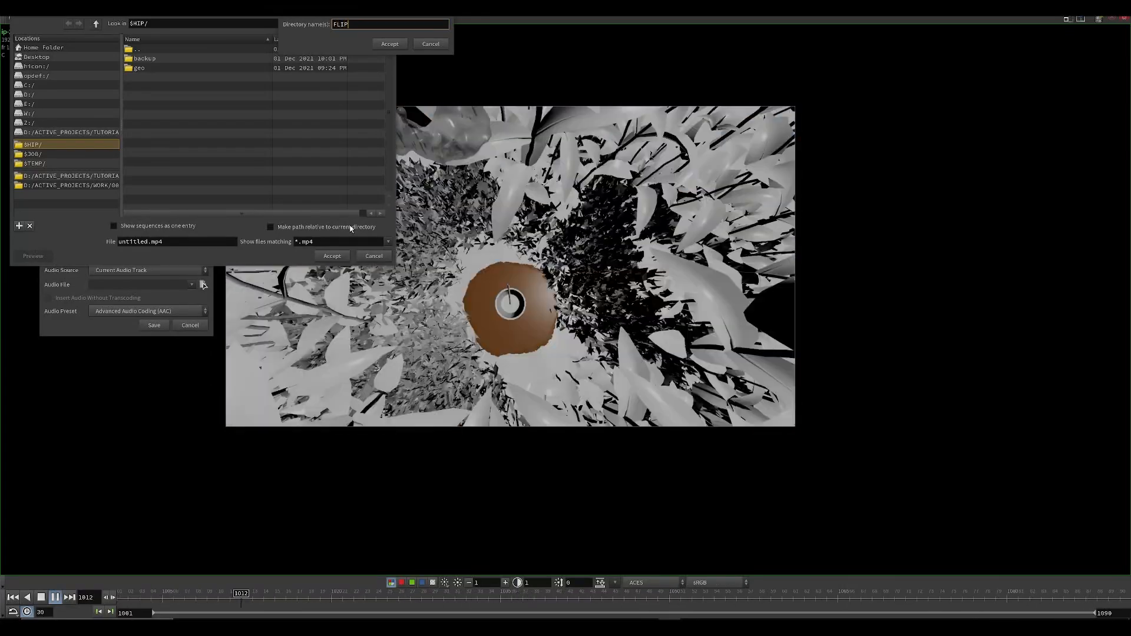
key(Return)
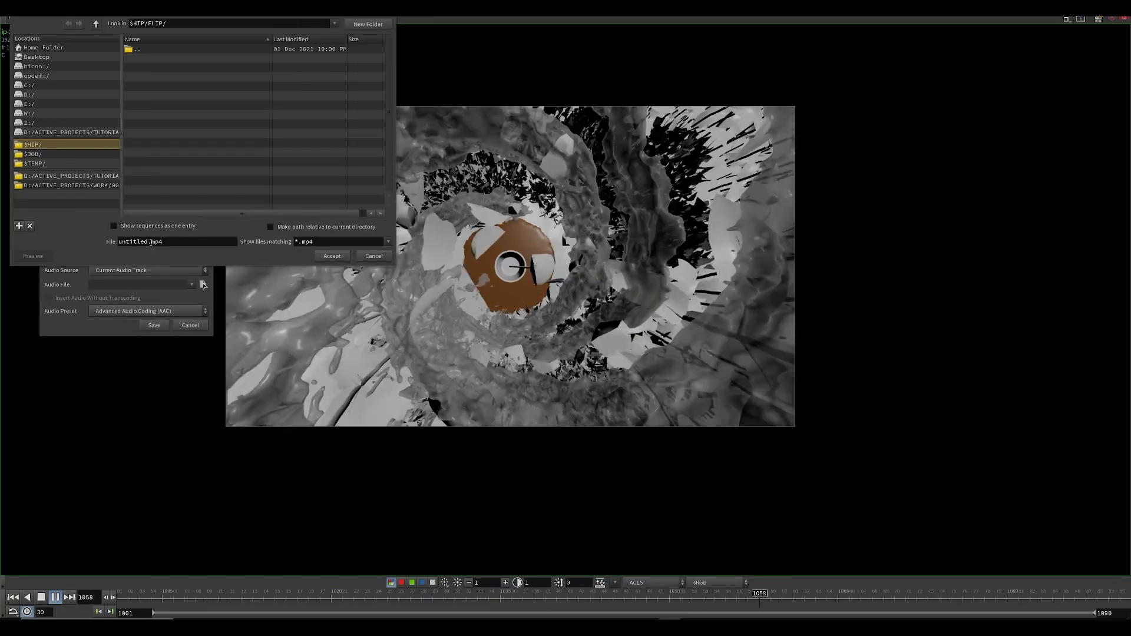
Step: Name the output SH050_v001.mp4, save the video, and minimize the Houdini console
double_click(140, 242)
text(SG)
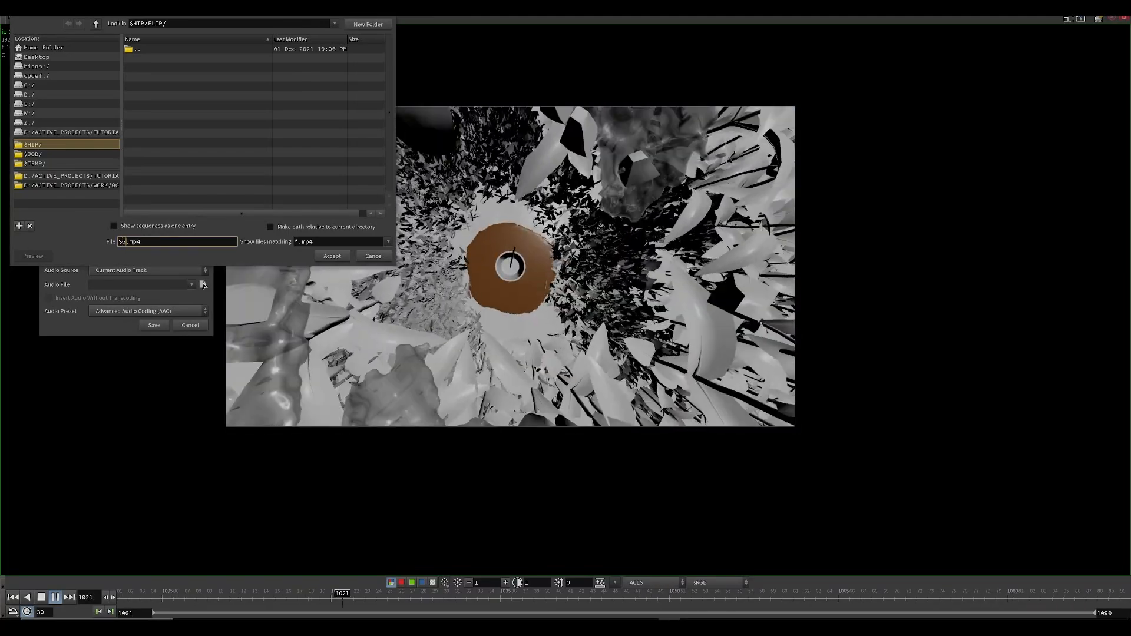
key(BackSpace)
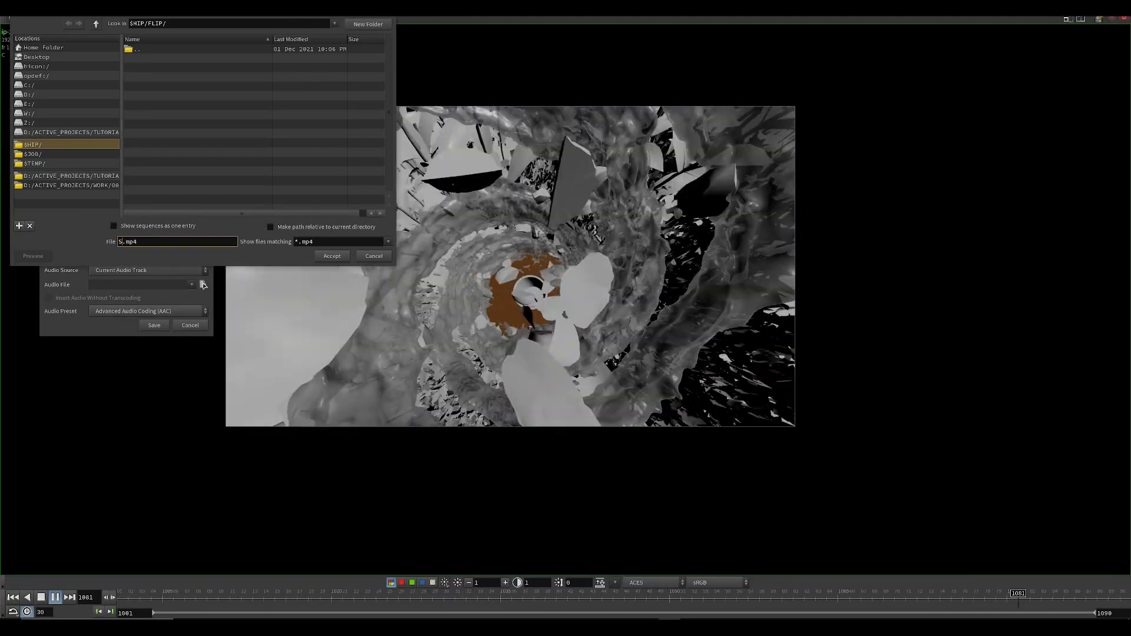
text(H050_)
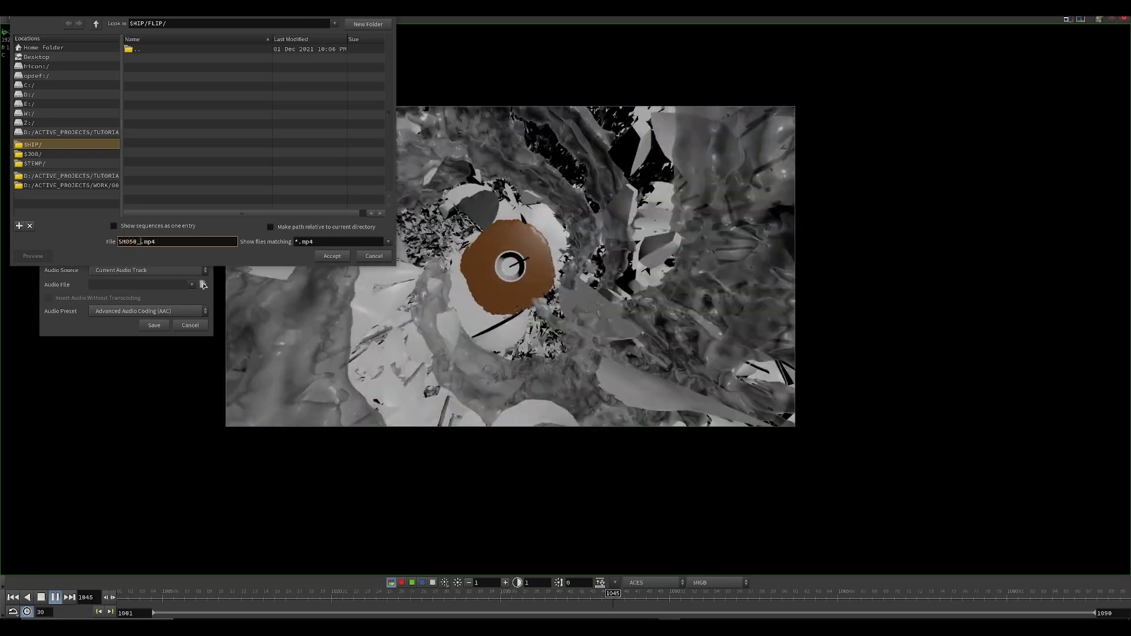
text(v001)
key(Return)
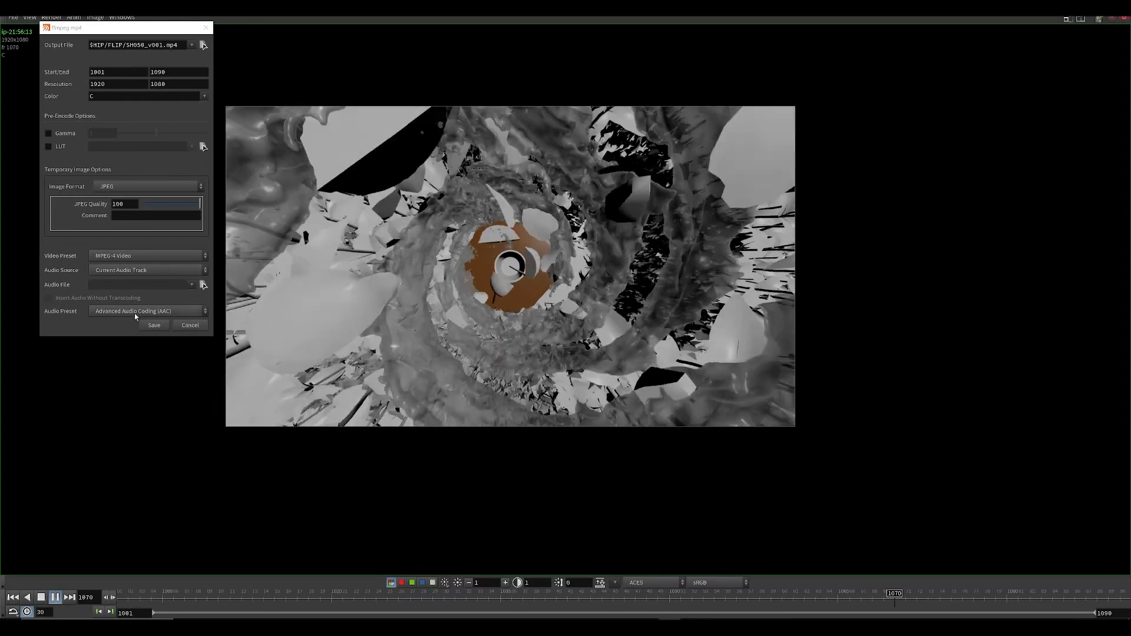
click(148, 328)
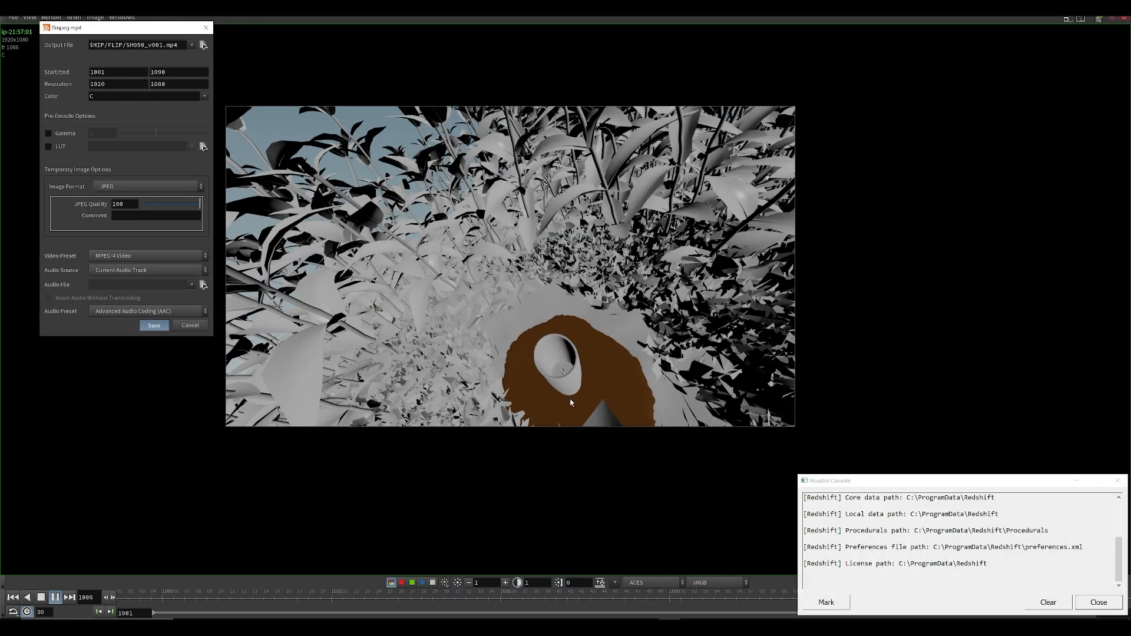
click(1076, 482)
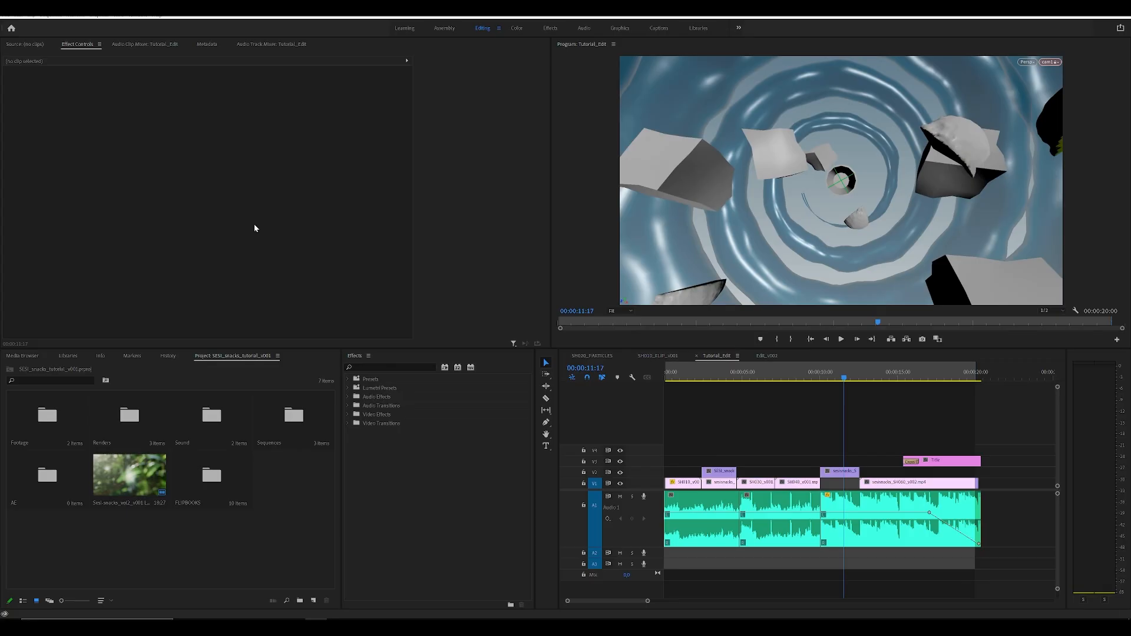
Step: In Premiere Pro, reveal the timeline's SH050 clip in its bin and import SH050_v001.mp4 from the FLIP folder into the FLIPBOOKS bin
mouse_move(250, 620)
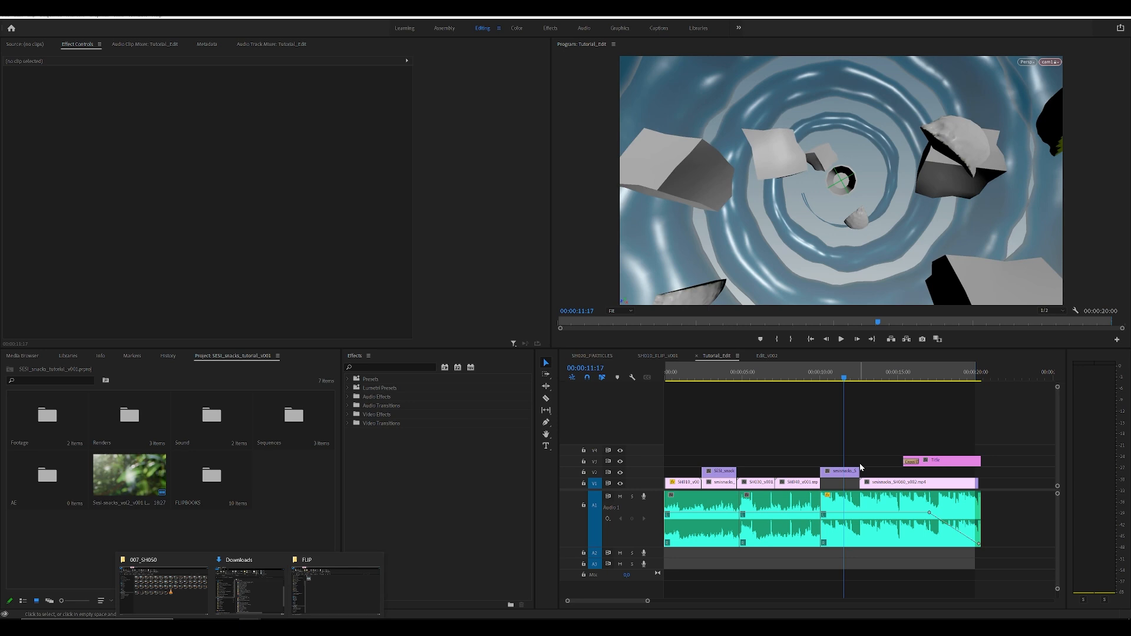
right_click(845, 475)
click(876, 439)
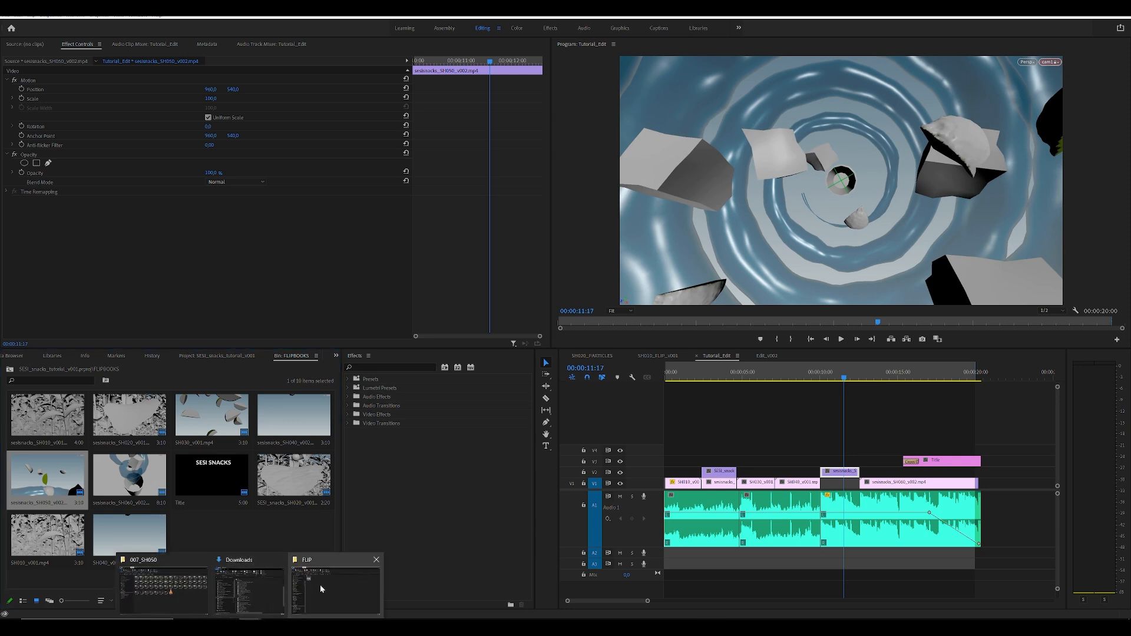
drag(334, 352, 203, 536)
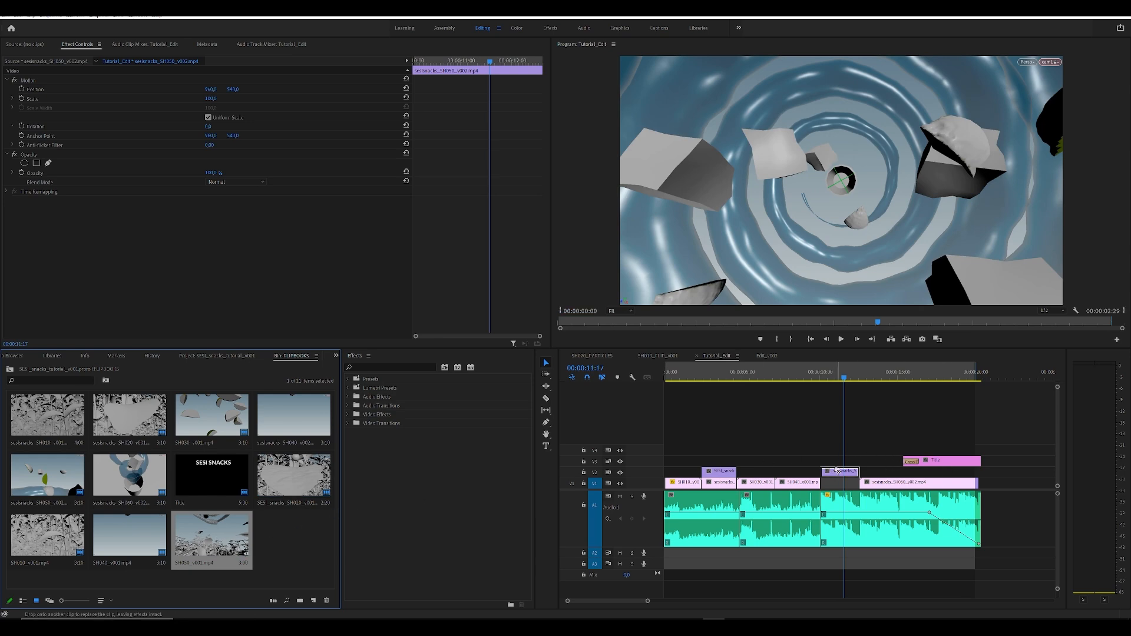
Step: Replace the old SH050 clip in the Tutorial_Edit sequence with SH050_v001.mp4 and scrub to just before it
alt+drag(839, 472, 838, 472)
drag(831, 383, 815, 380)
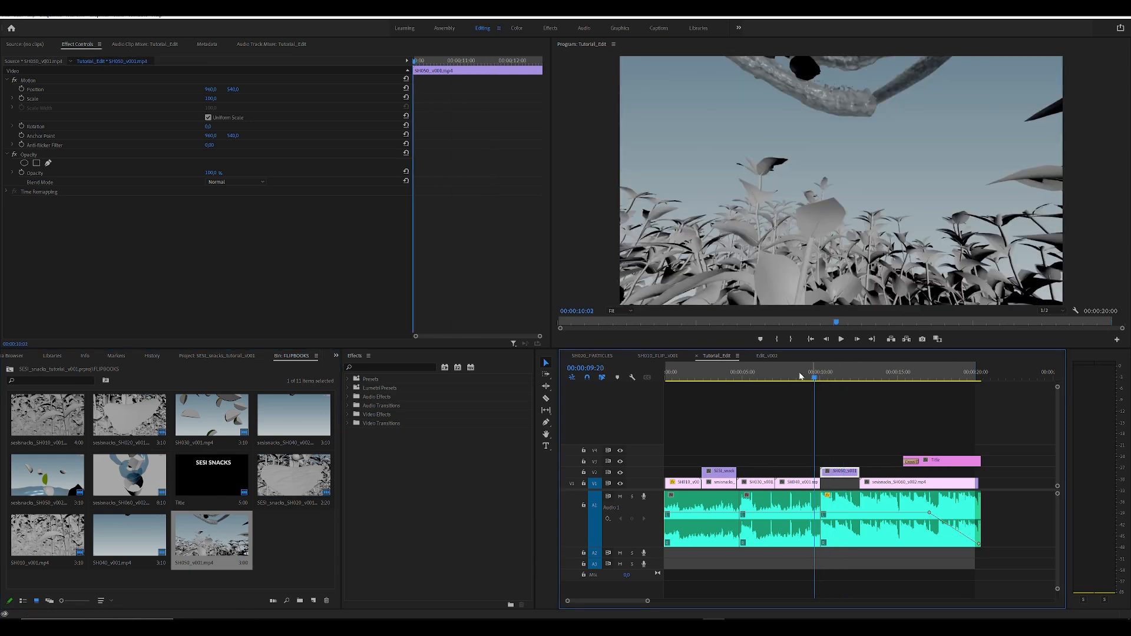
click(316, 620)
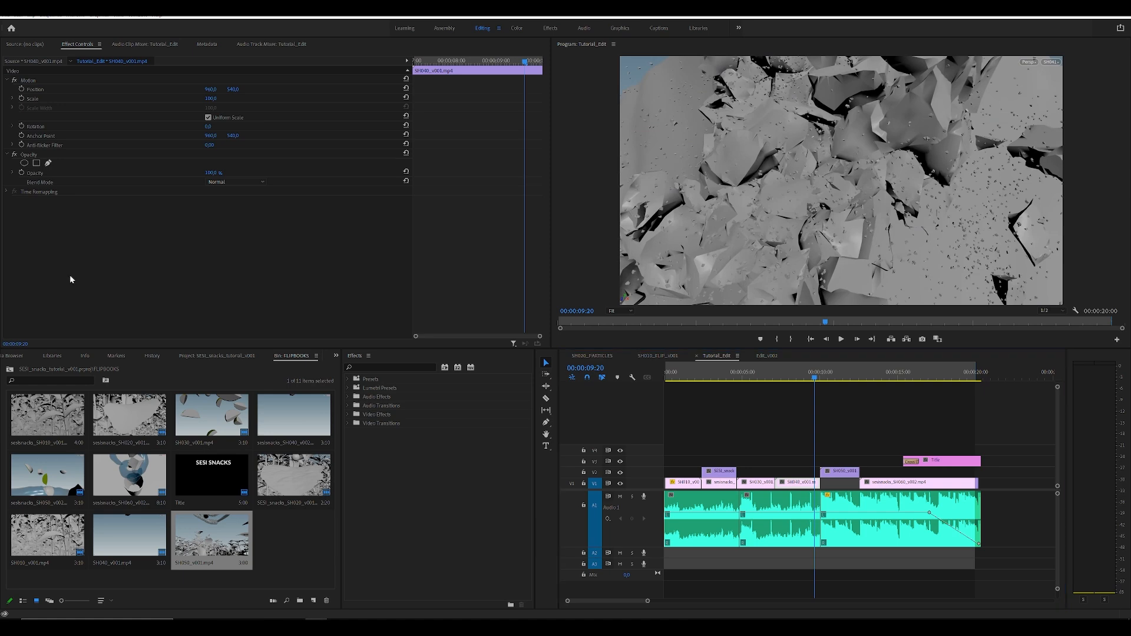
Step: Play the edit around the new SH050 clip, inspect the cut at its start, and switch back to Houdini
click(852, 466)
key(space)
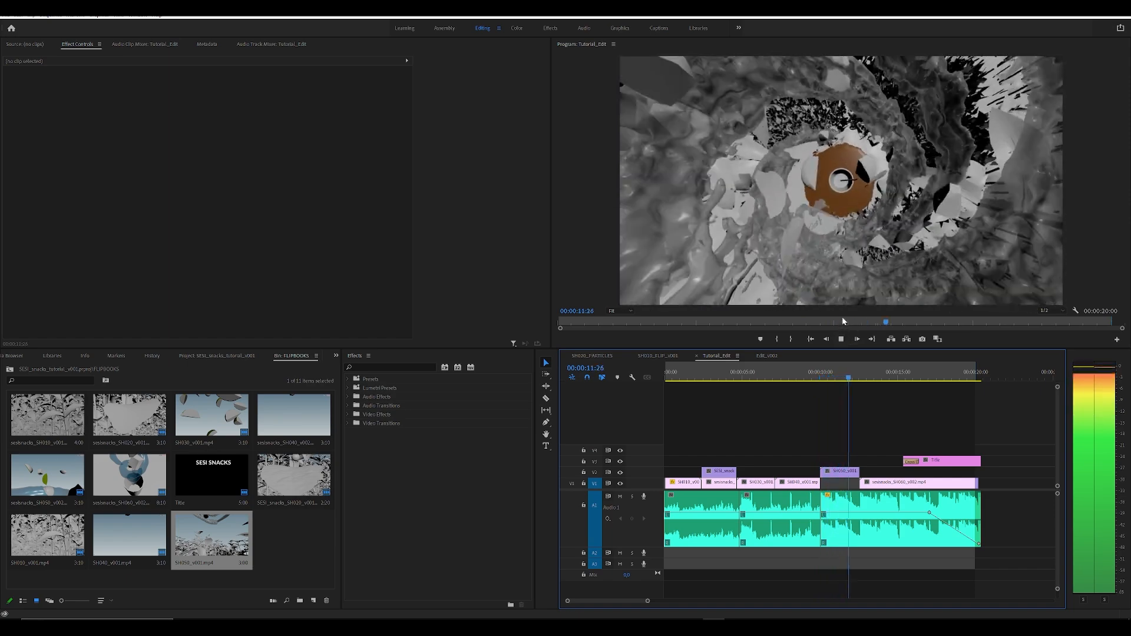
click(815, 378)
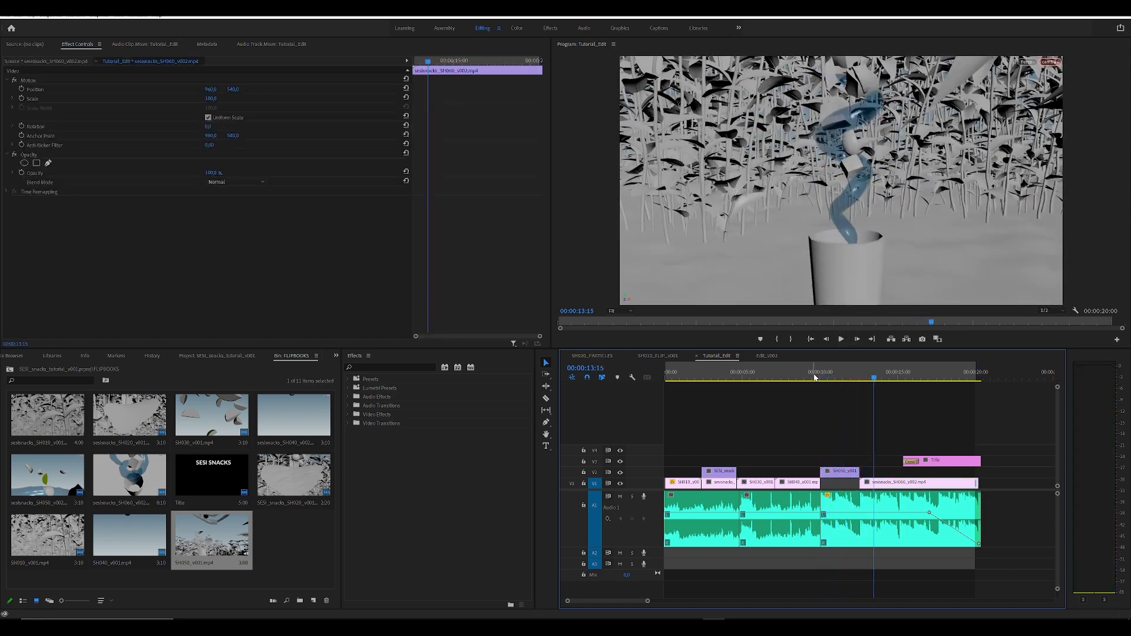
key(space)
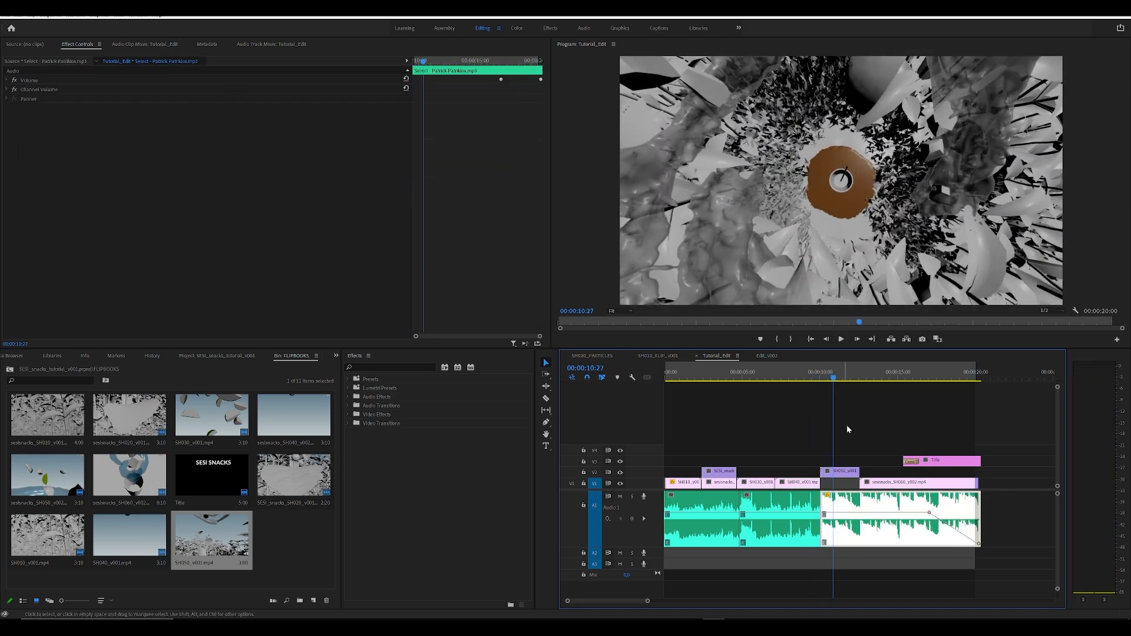
click(855, 440)
alt+scroll(833, 440, up, 4)
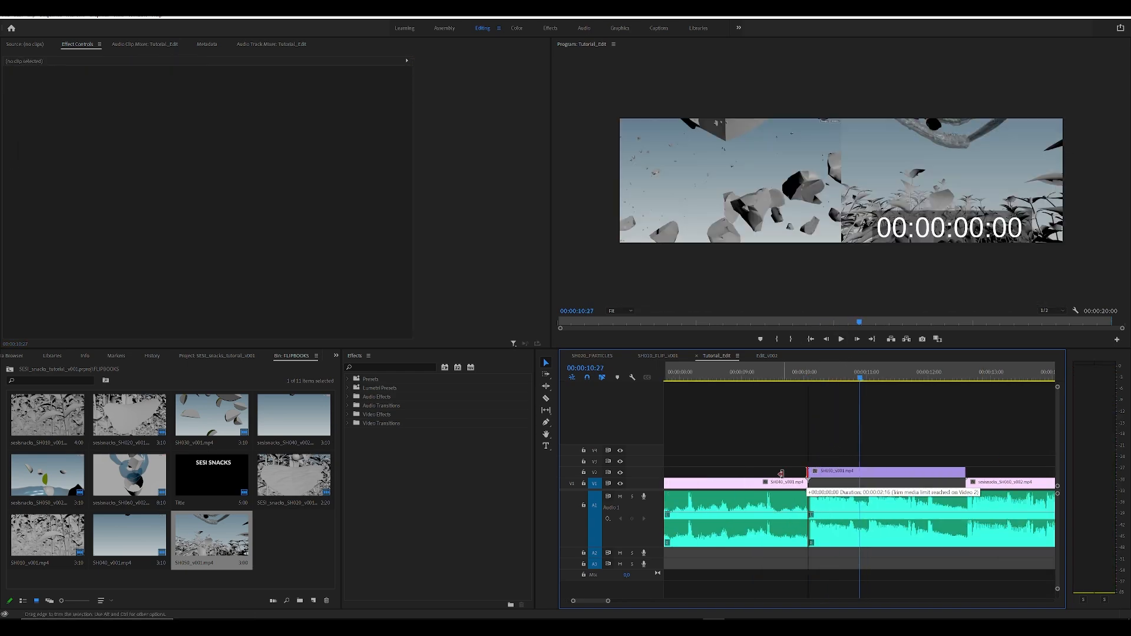
drag(808, 377, 816, 377)
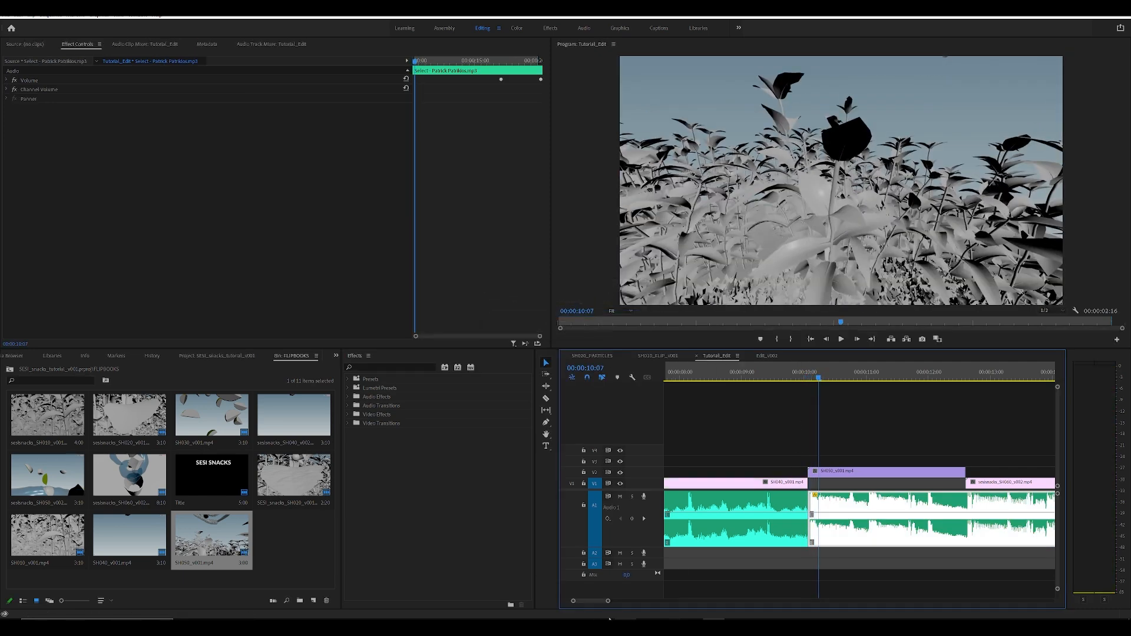
click(466, 592)
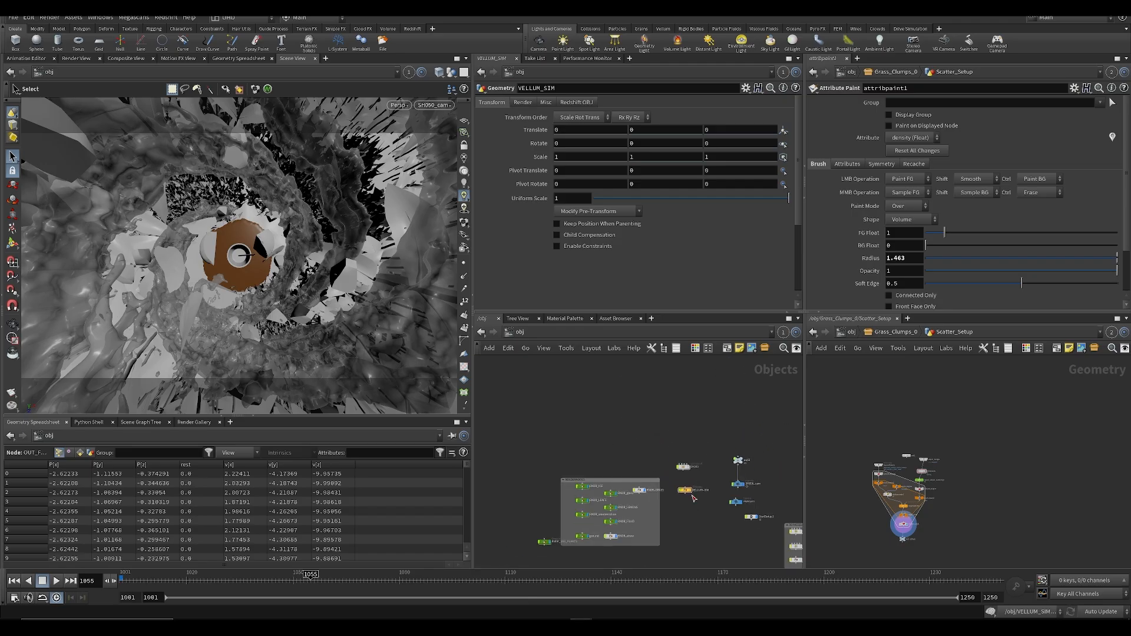
Step: Open SH050_cam's animated Rotate X channel in the animation editor and examine its curve around frame 1002
click(710, 480)
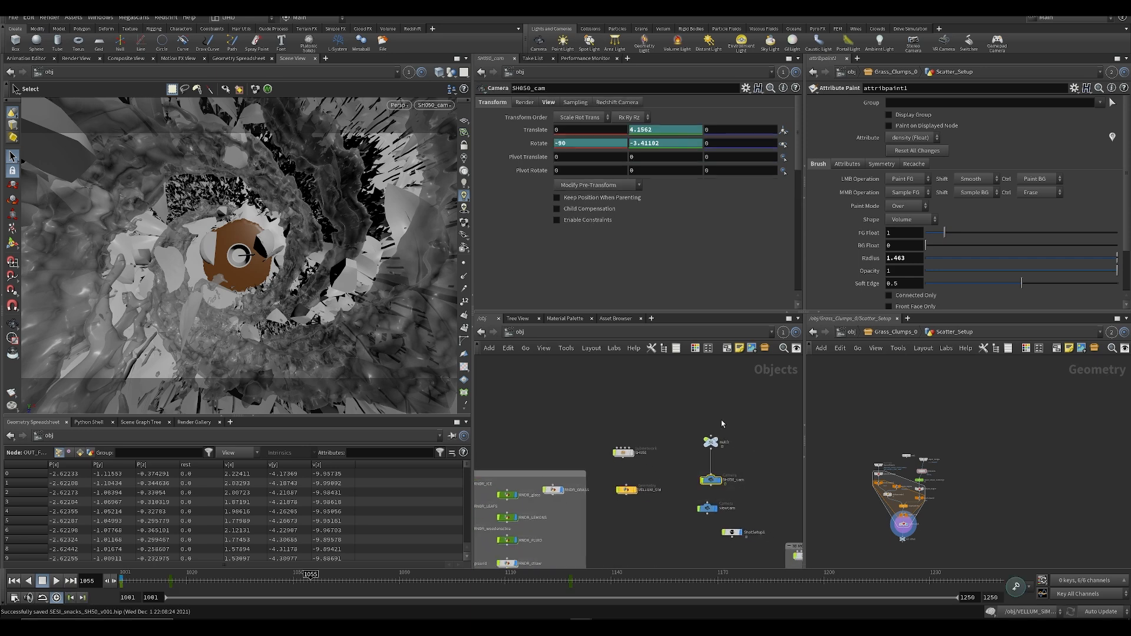
shift+click(567, 144)
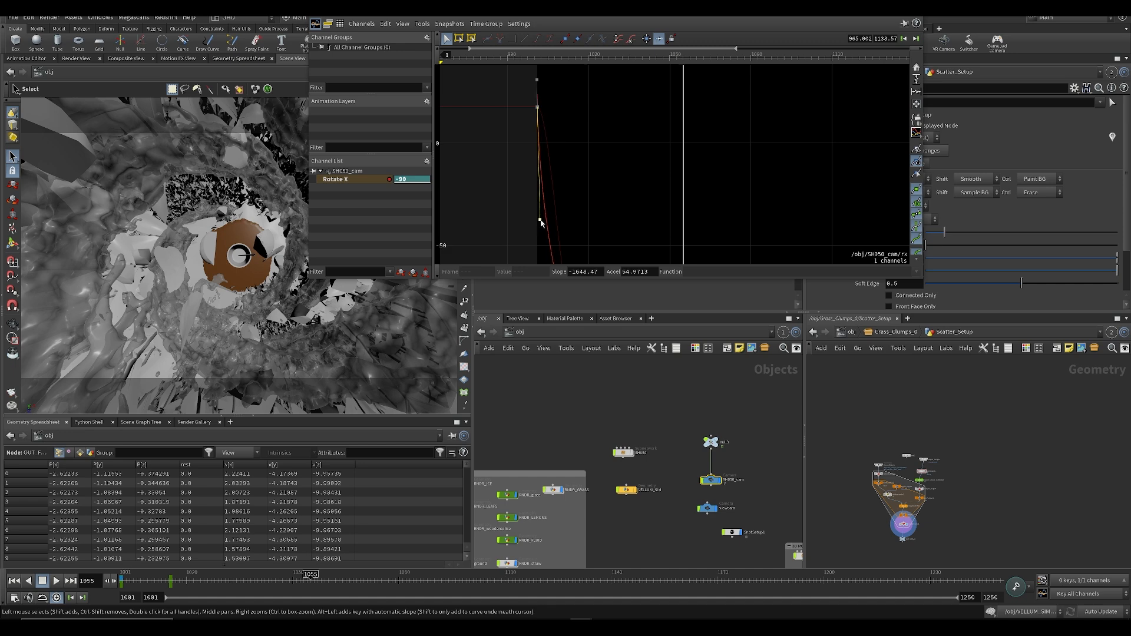
click(535, 59)
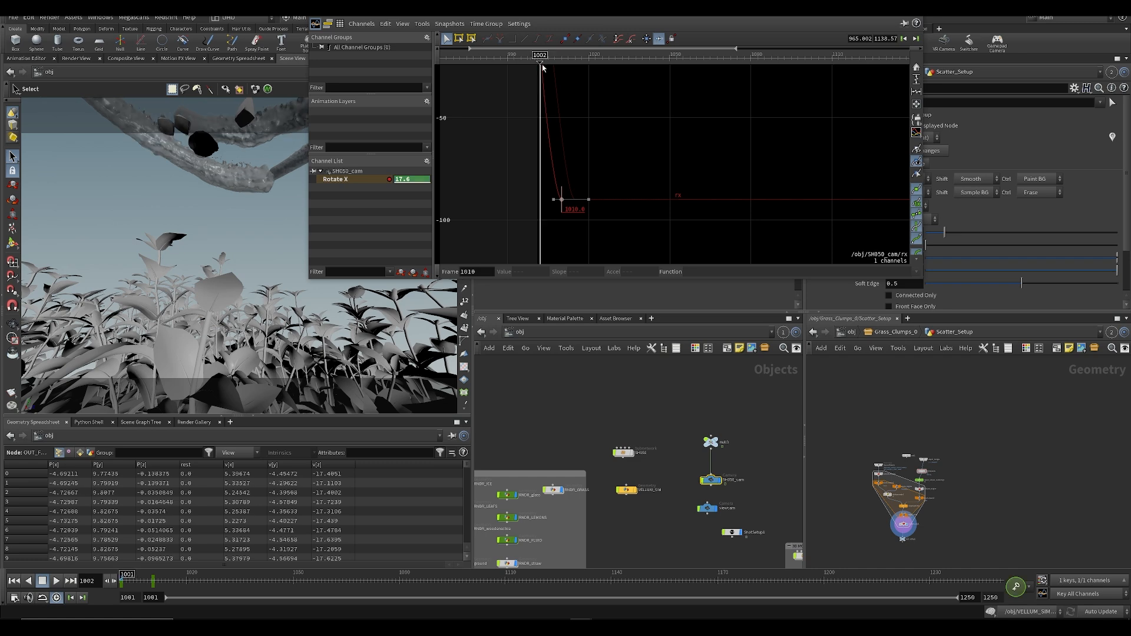
middle_drag(556, 118, 600, 242)
scroll(598, 131, up, 3)
middle_drag(567, 69, 584, 140)
scroll(582, 140, up, 4)
scroll(589, 181, up, 1)
scroll(581, 200, down, 2)
middle_drag(612, 233, 614, 163)
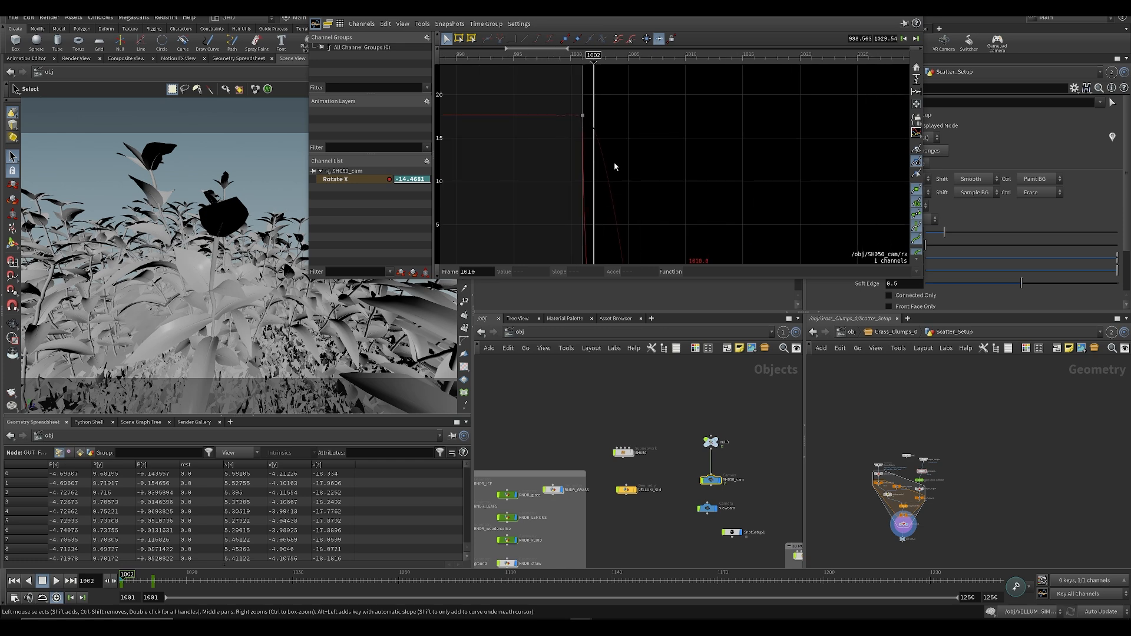
Step: In the dope sheet, move the camera's first Rotate X key one frame earlier to frame 1000 and step through the opening frames
click(329, 24)
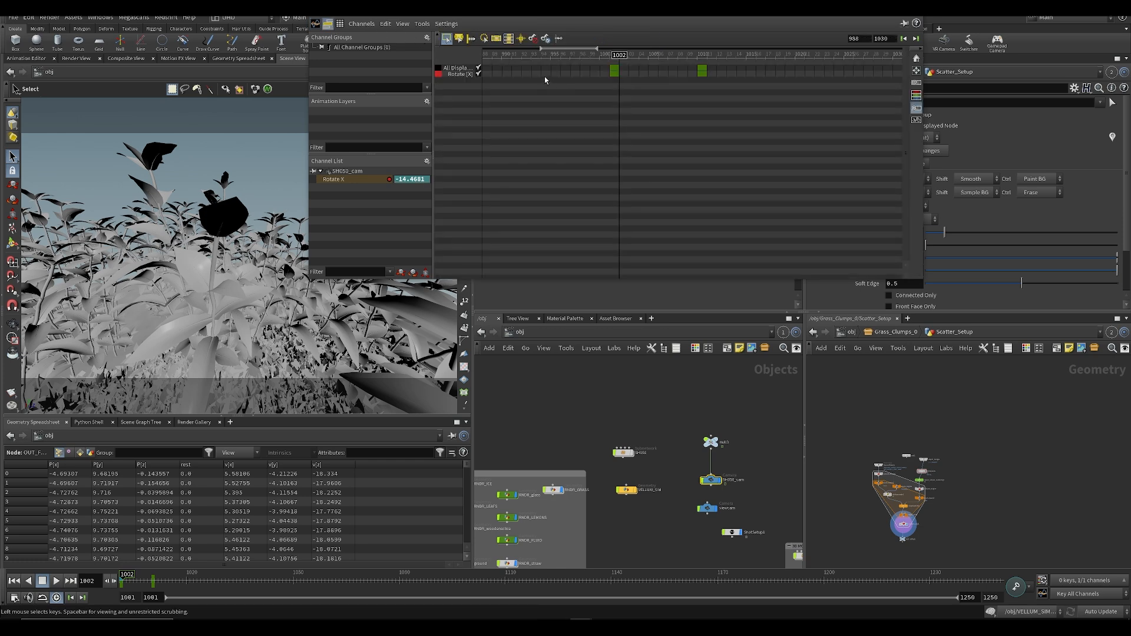
click(614, 70)
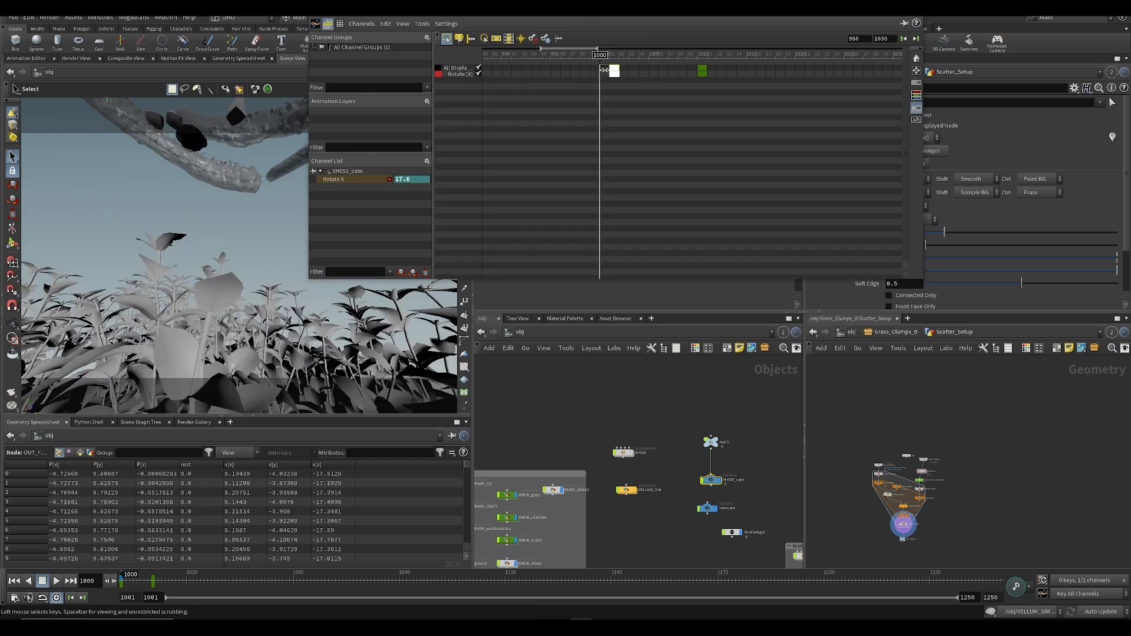
click(595, 60)
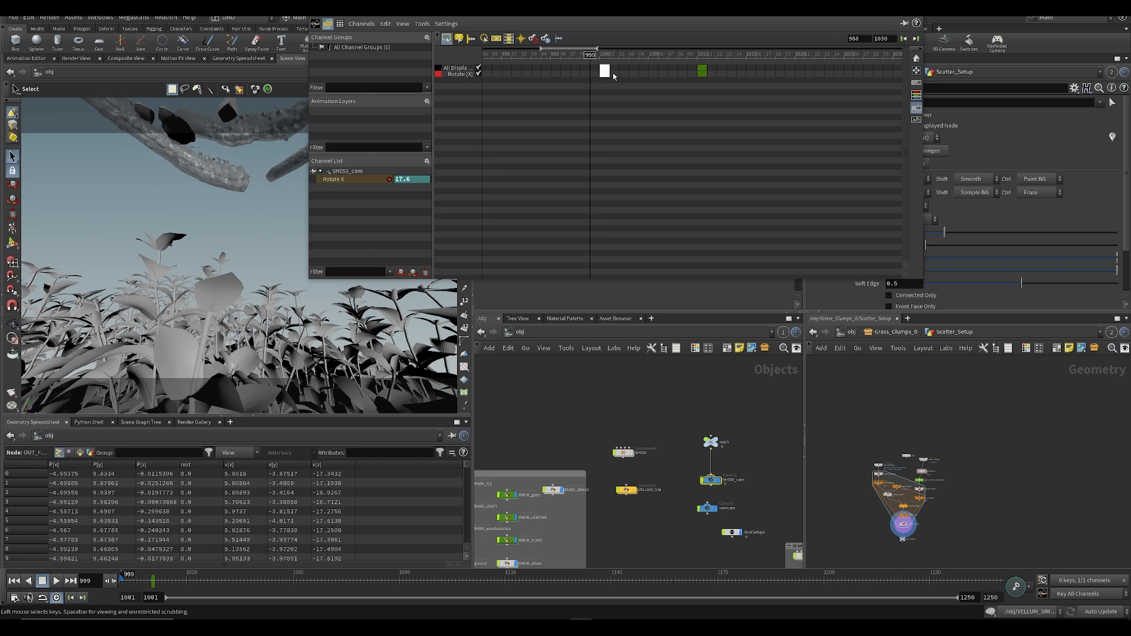
key(Right)
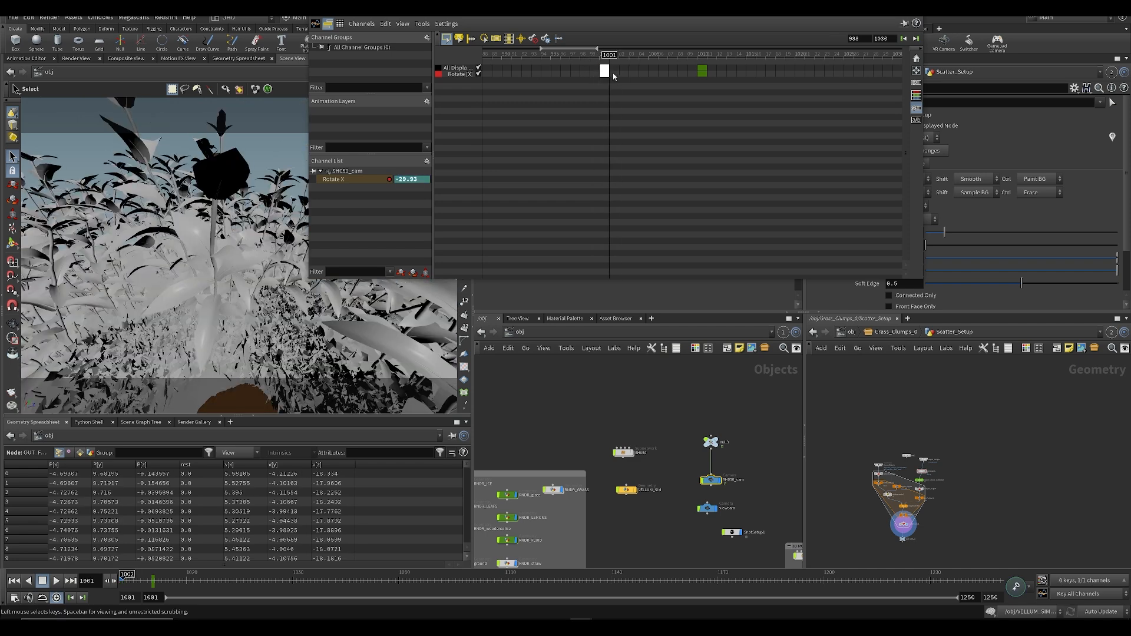
key(Left)
key(Right)
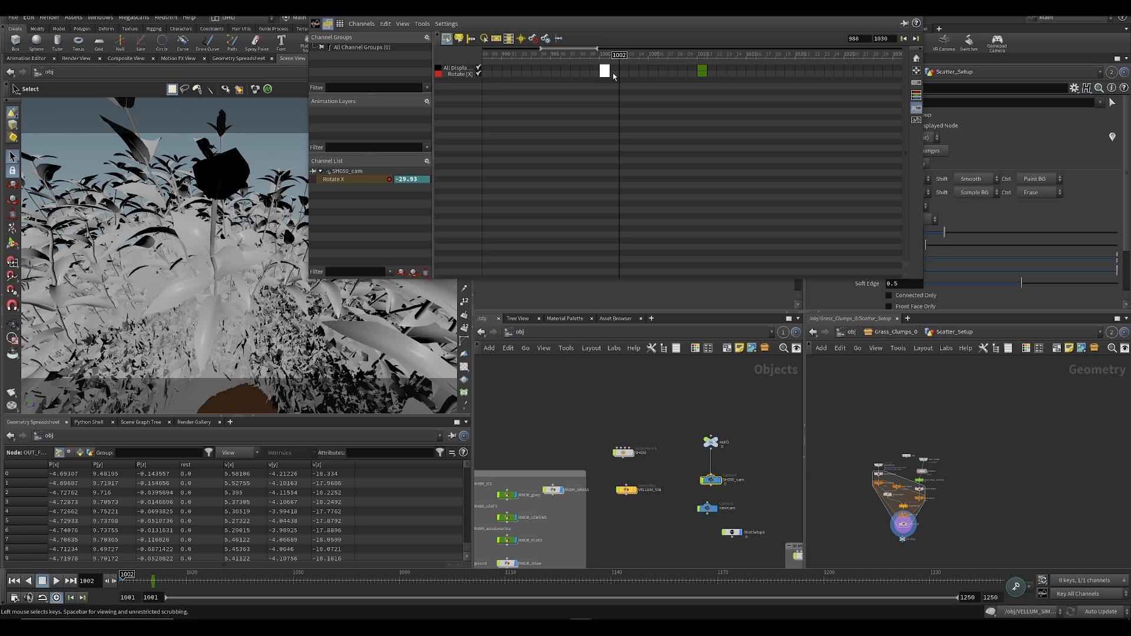
key(Left)
Step: Close the animation editor, save the scene file, and call up the viewport flipbook
click(911, 9)
click(667, 416)
middle_drag(666, 415, 715, 367)
key(ctrl+s)
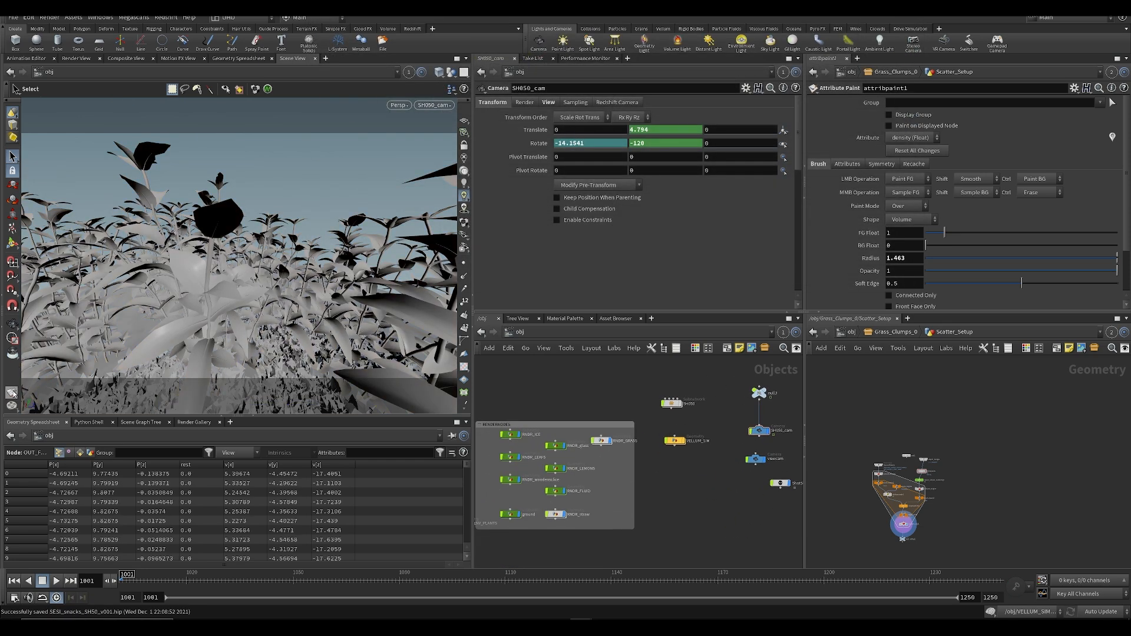
click(12, 392)
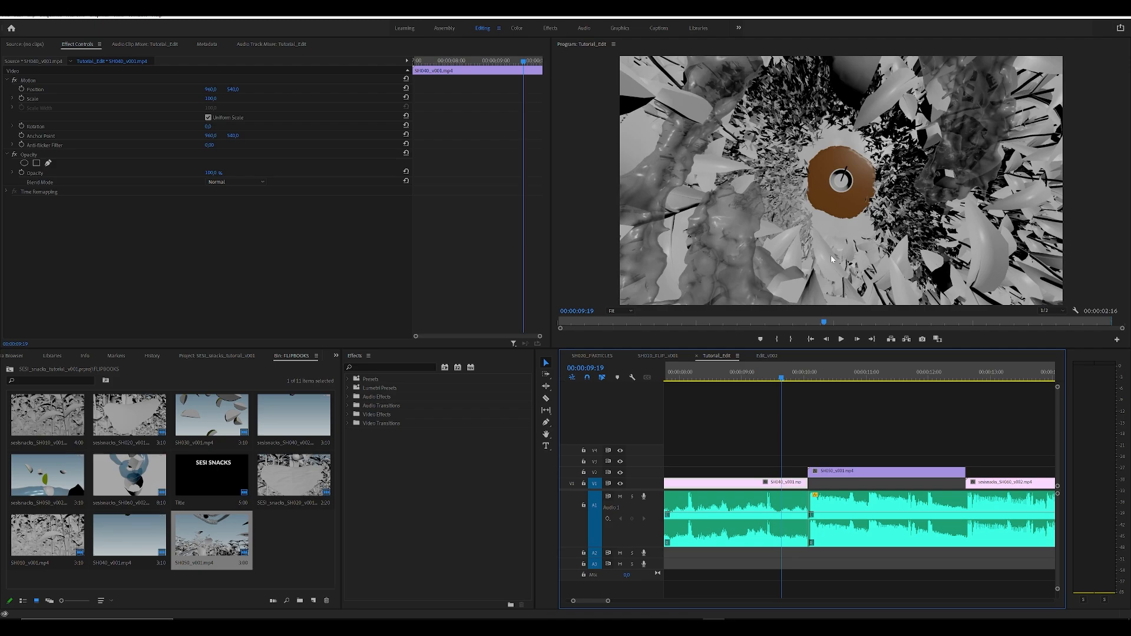
Step: Switch to Premiere Pro and play the Tutorial_Edit sequence through the SH050 clip into the SH060 clip
click(909, 181)
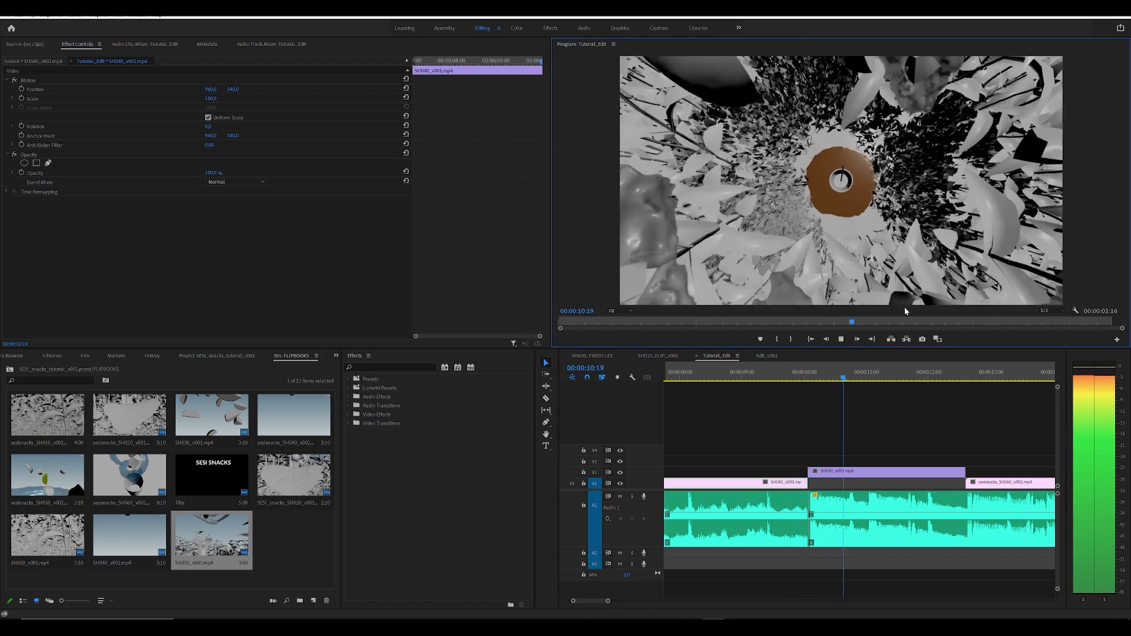
click(747, 375)
key(space)
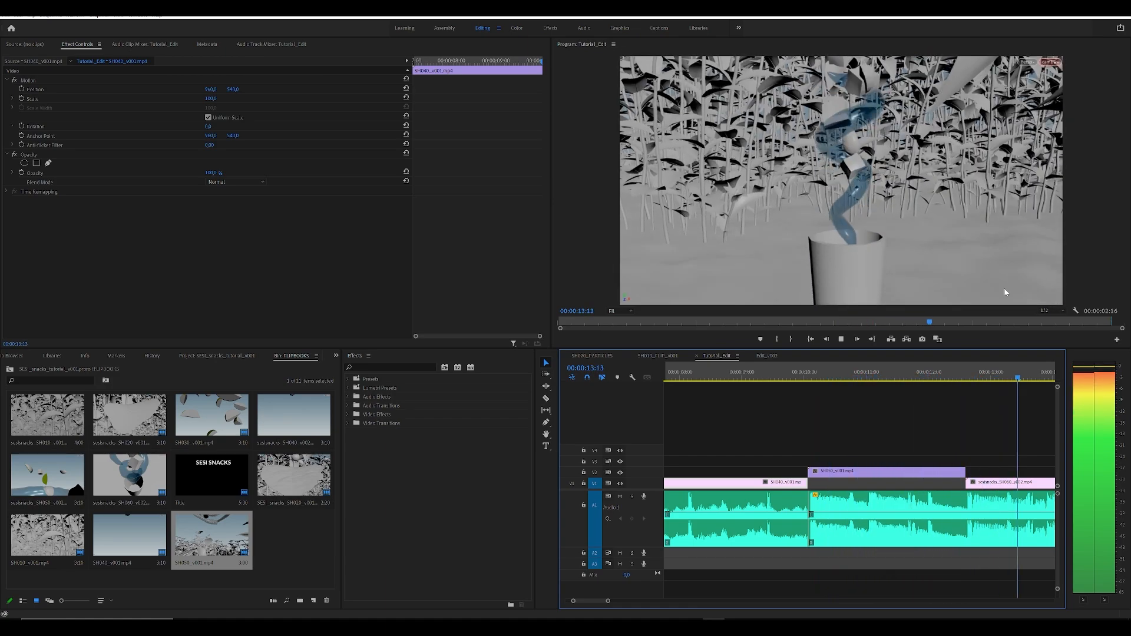
key(space)
Step: Extend the end of the SH050 clip by 14 frames and trim its first frames, keeping its start at the SH040 cut
drag(917, 372, 966, 380)
click(964, 452)
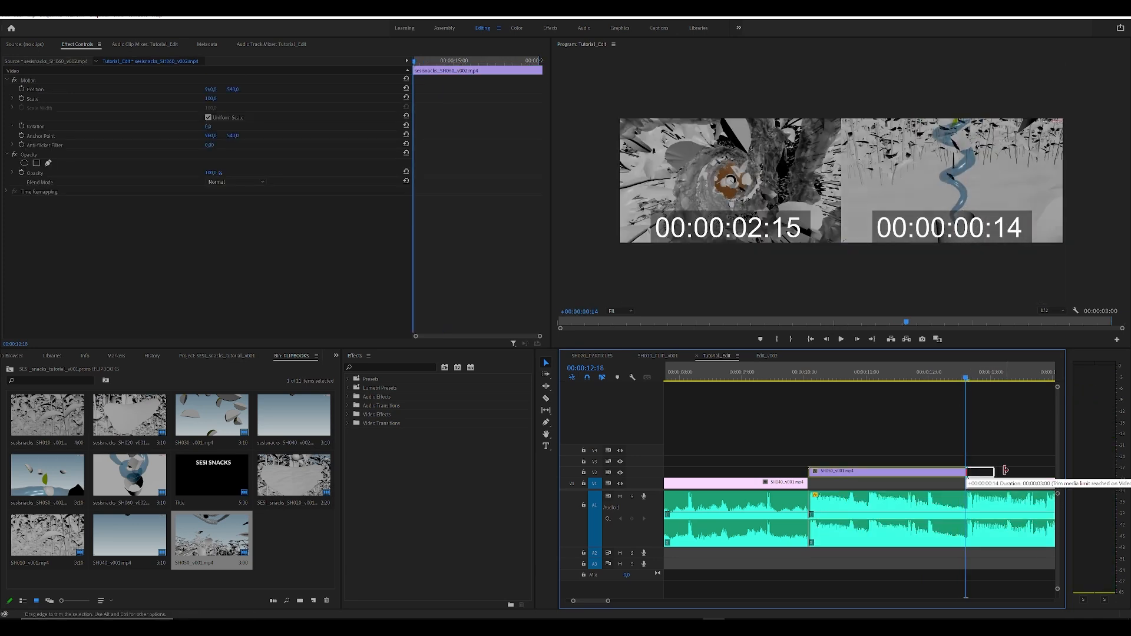
drag(1007, 471, 1007, 470)
mouse_move(964, 378)
mouse_down()
mouse_move(980, 379)
mouse_move(970, 379)
mouse_up()
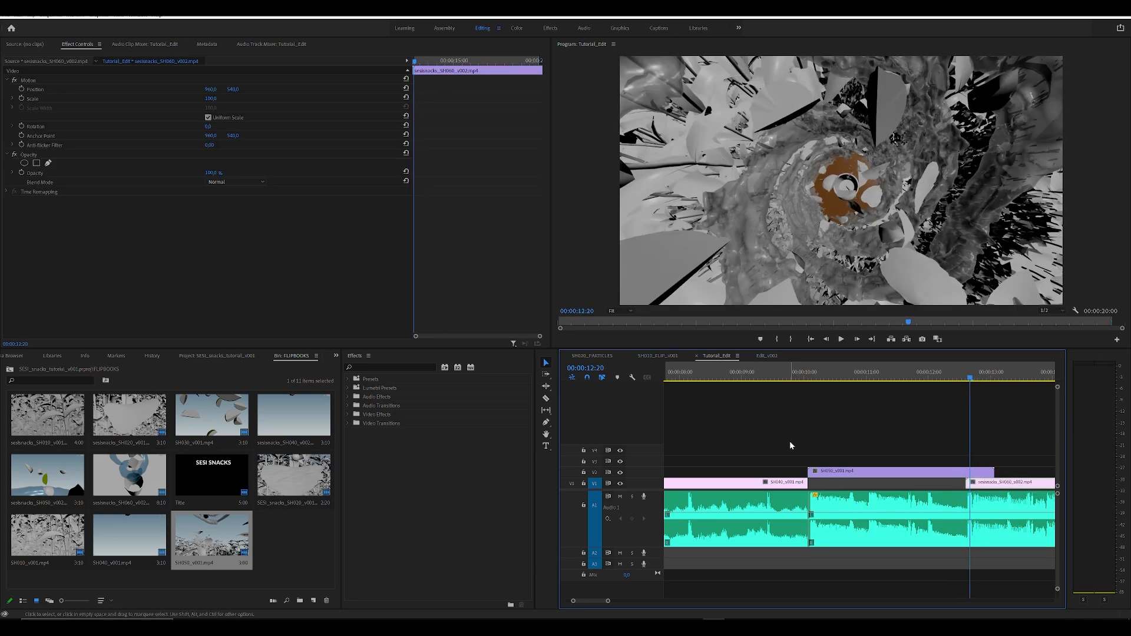
drag(819, 467, 809, 470)
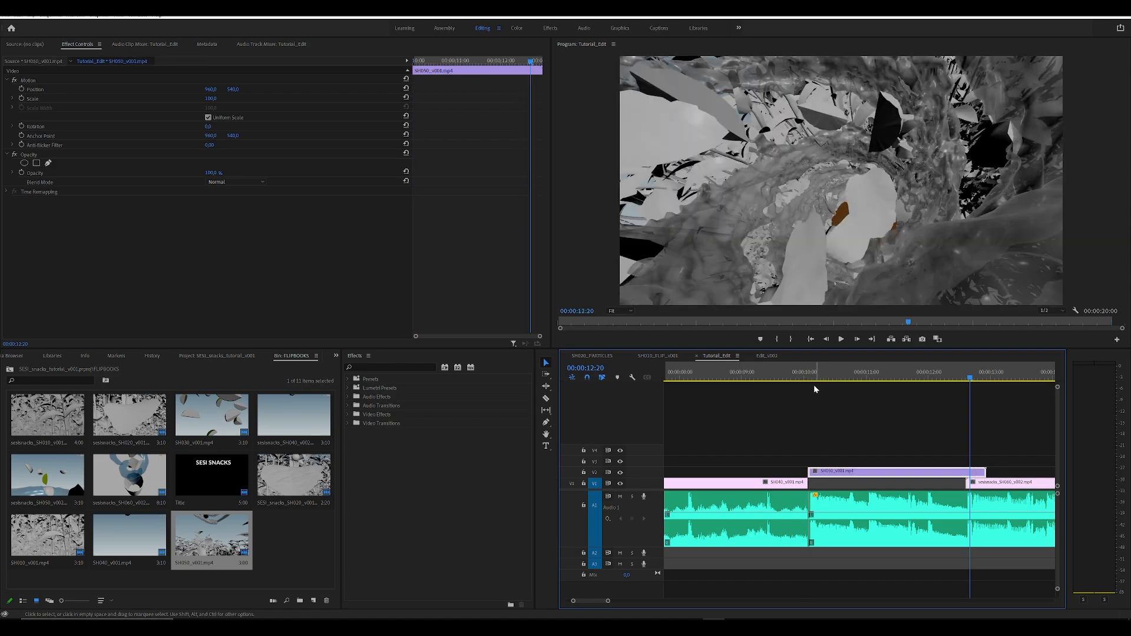
Step: Play and scrub the SH050 clip, then trim its end to 00:00:12:22
click(800, 379)
key(space)
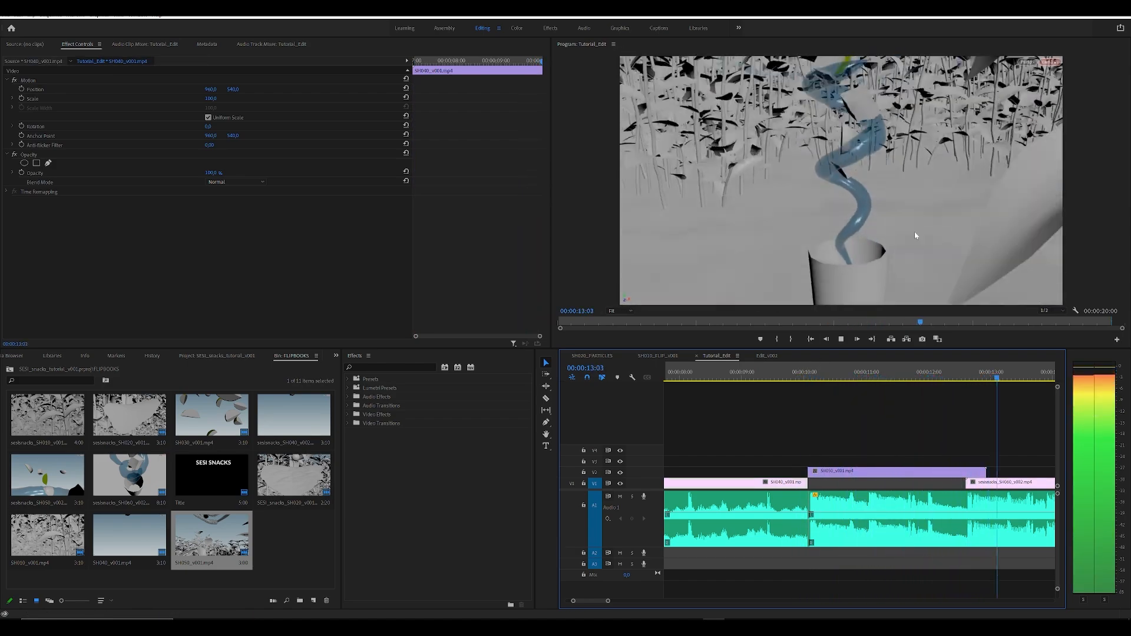
key(space)
drag(800, 379, 817, 382)
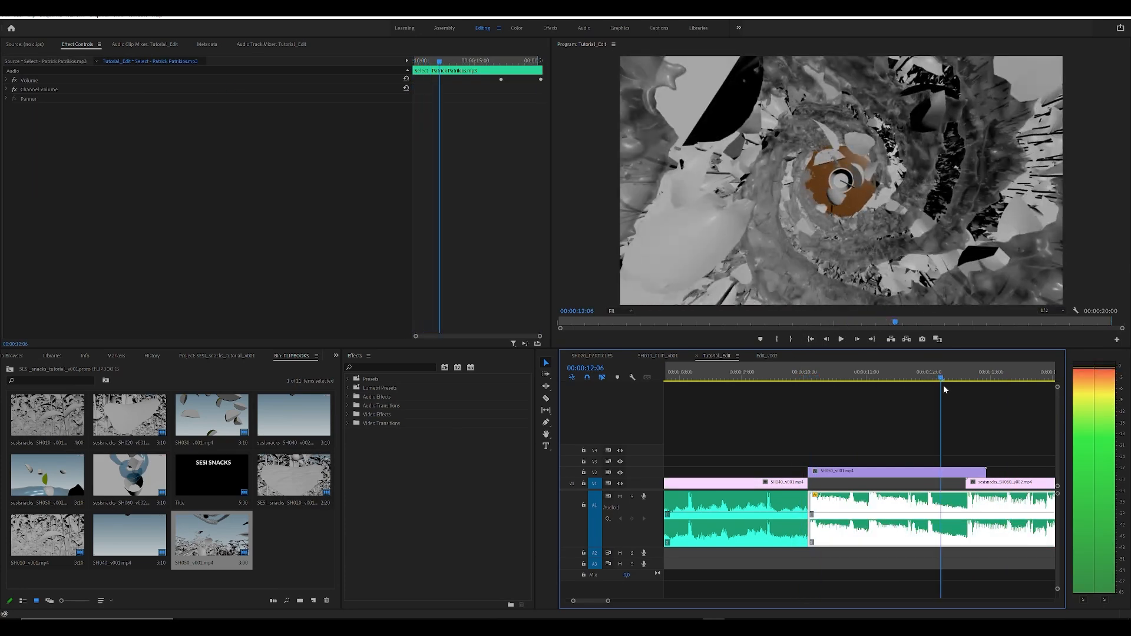
drag(959, 388, 970, 387)
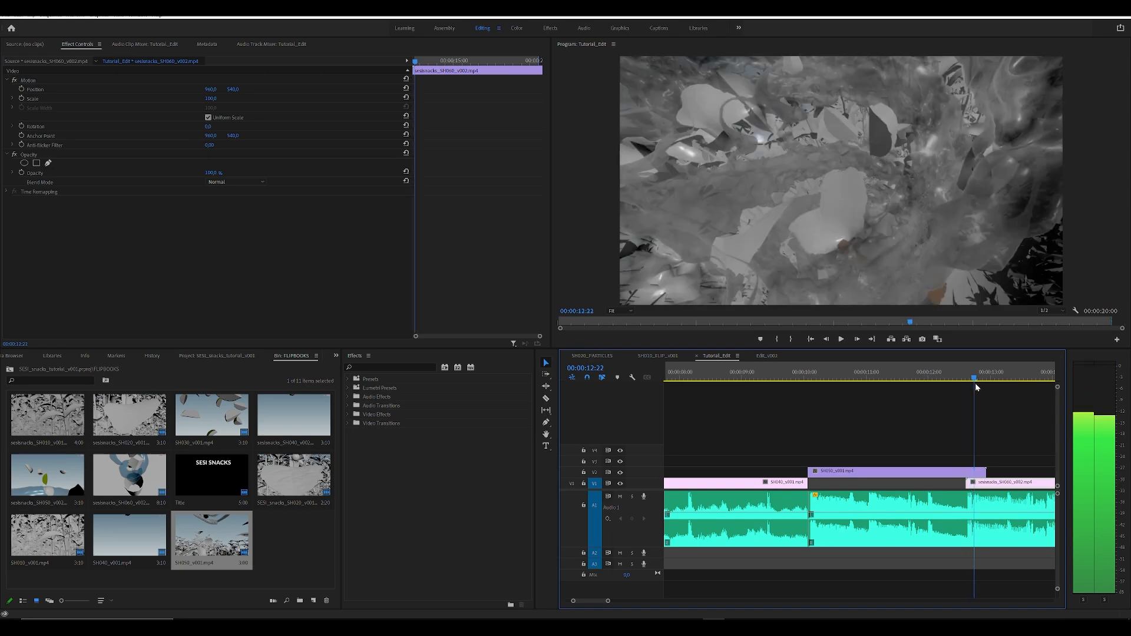
drag(988, 470, 975, 472)
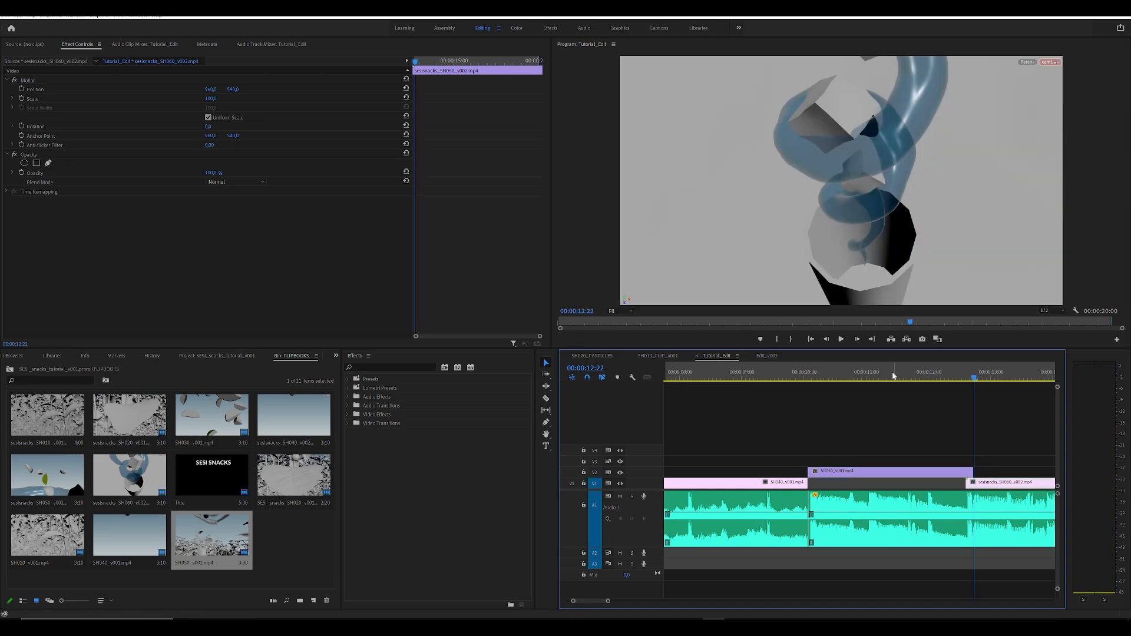
Step: Play the edit across the trimmed SH050 clip, fit the whole sequence in the timeline, and save the project
click(815, 376)
key(space)
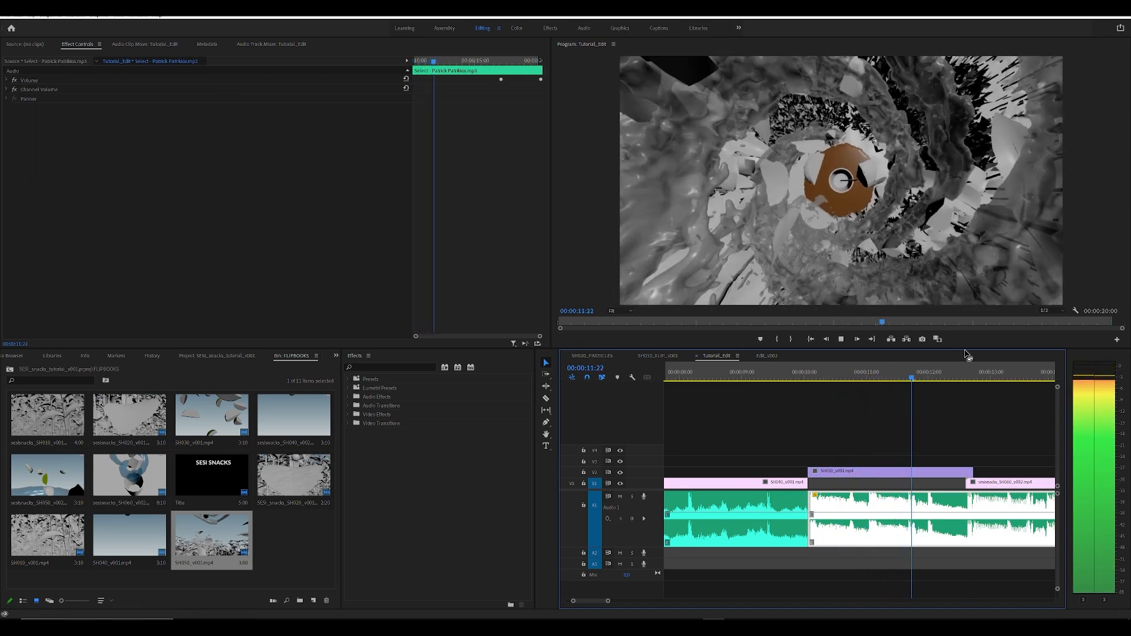
click(947, 418)
key(ctrl+s)
key(backslash)
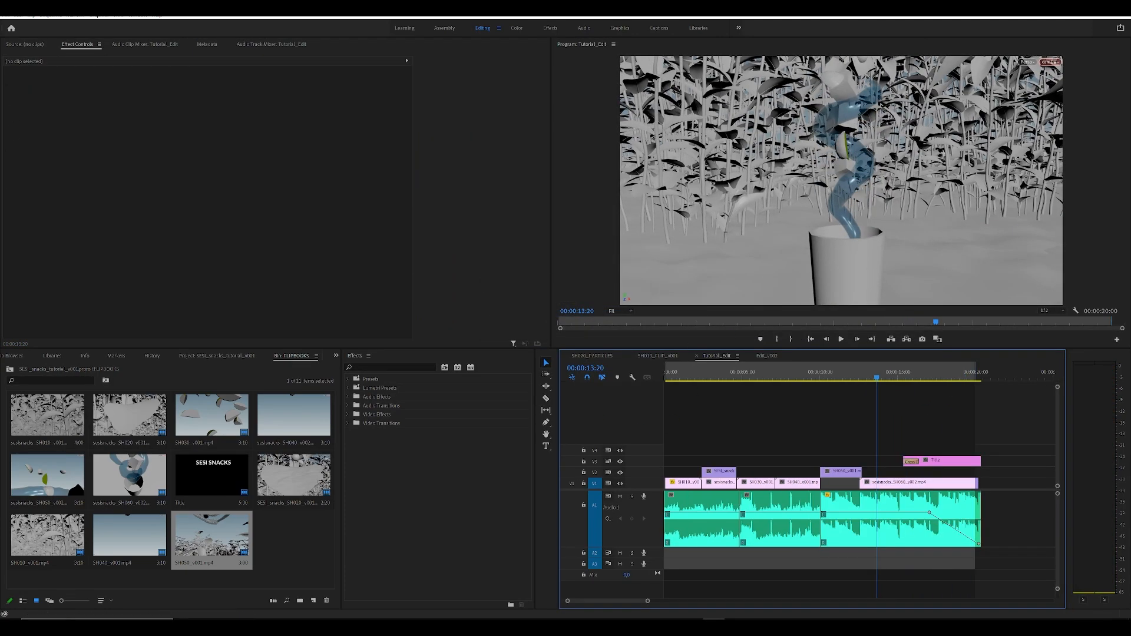
key(ctrl+s)
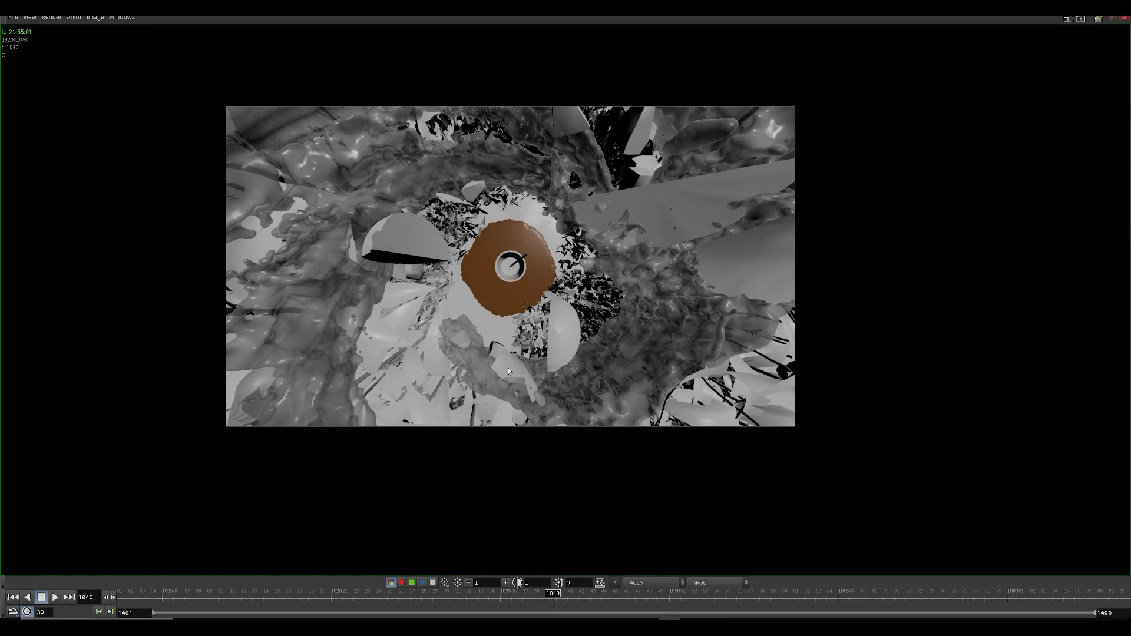
Step: Switch to the MPlay flipbook, scrub the SH050 frames up to 1064, and inspect the liquid spiral around the cup up close
click(648, 599)
drag(805, 554, 908, 551)
middle_drag(505, 318, 507, 426)
scroll(508, 426, up, 6)
drag(362, 597, 769, 482)
scroll(504, 212, down, 2)
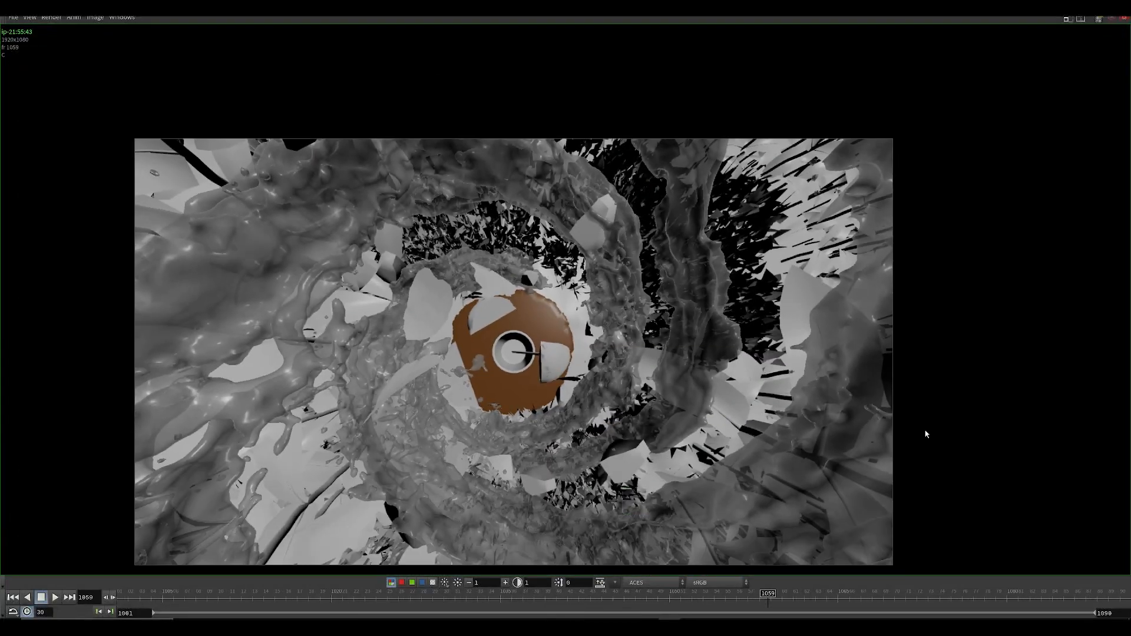
drag(398, 596, 832, 601)
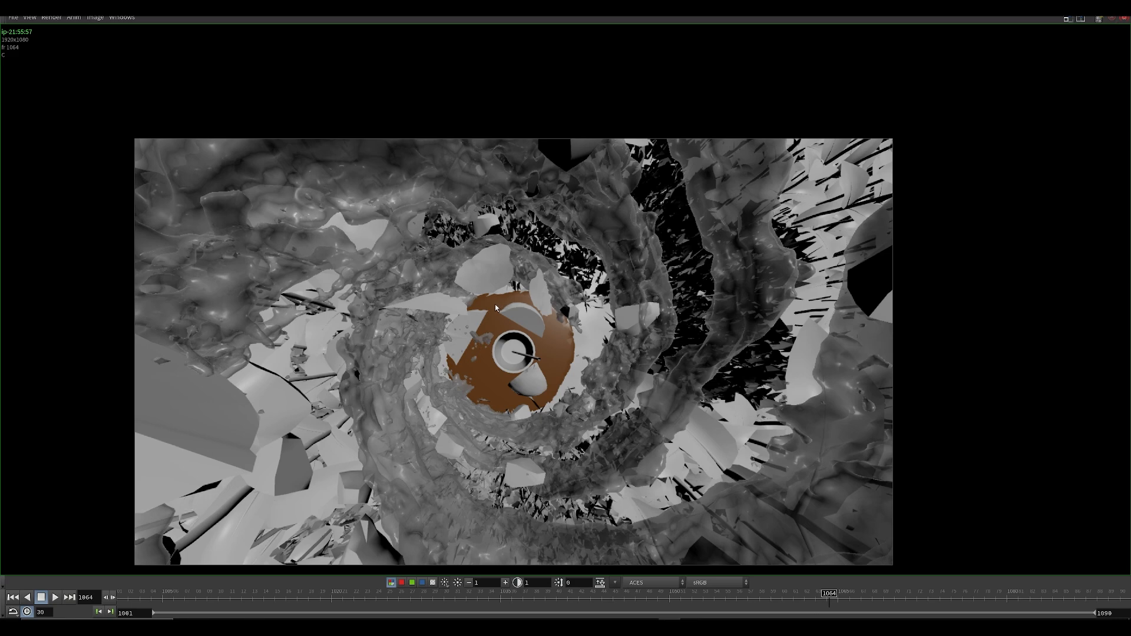
mouse_move(470, 329)
middle_down()
mouse_move(483, 310)
mouse_move(488, 320)
middle_up()
scroll(487, 319, up, 5)
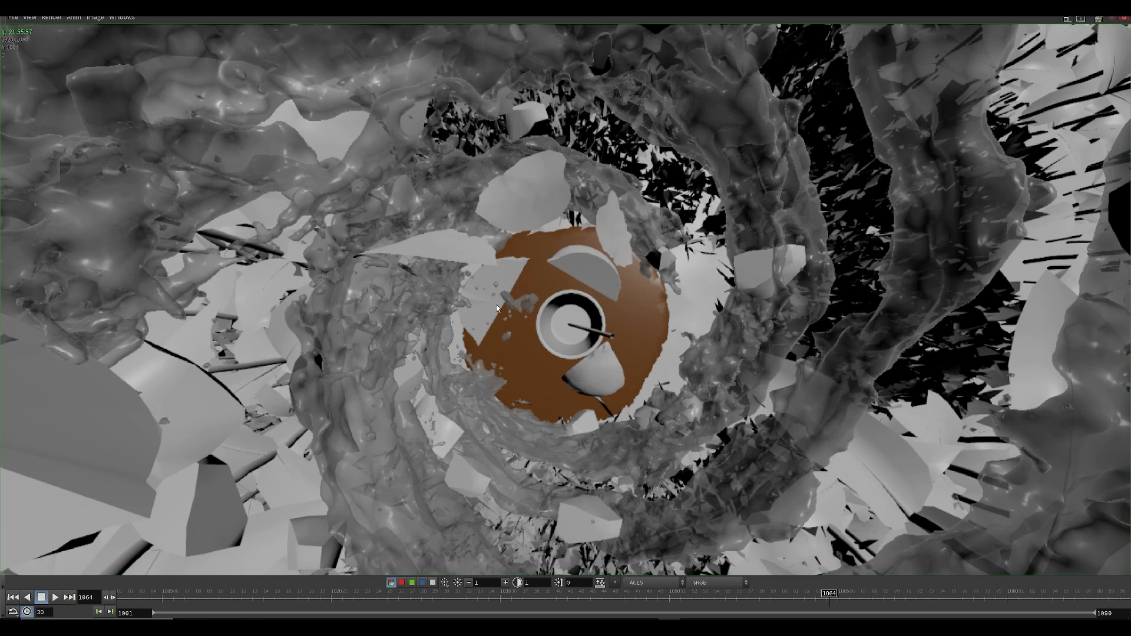
scroll(488, 320, down, 4)
scroll(548, 311, down, 2)
scroll(528, 320, up, 5)
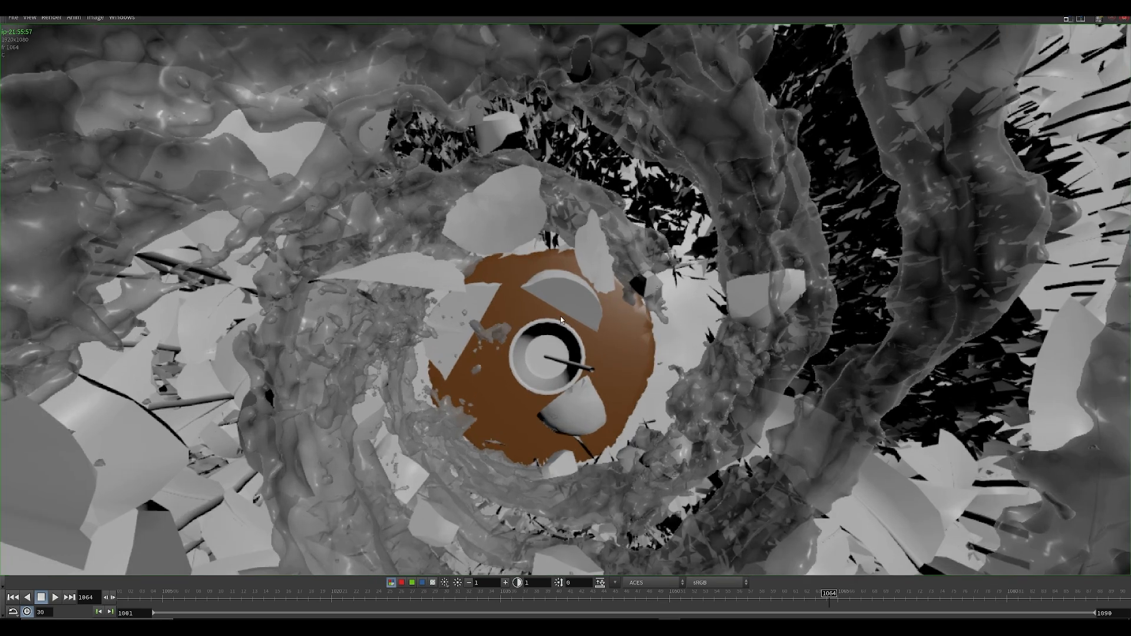
scroll(596, 315, down, 2)
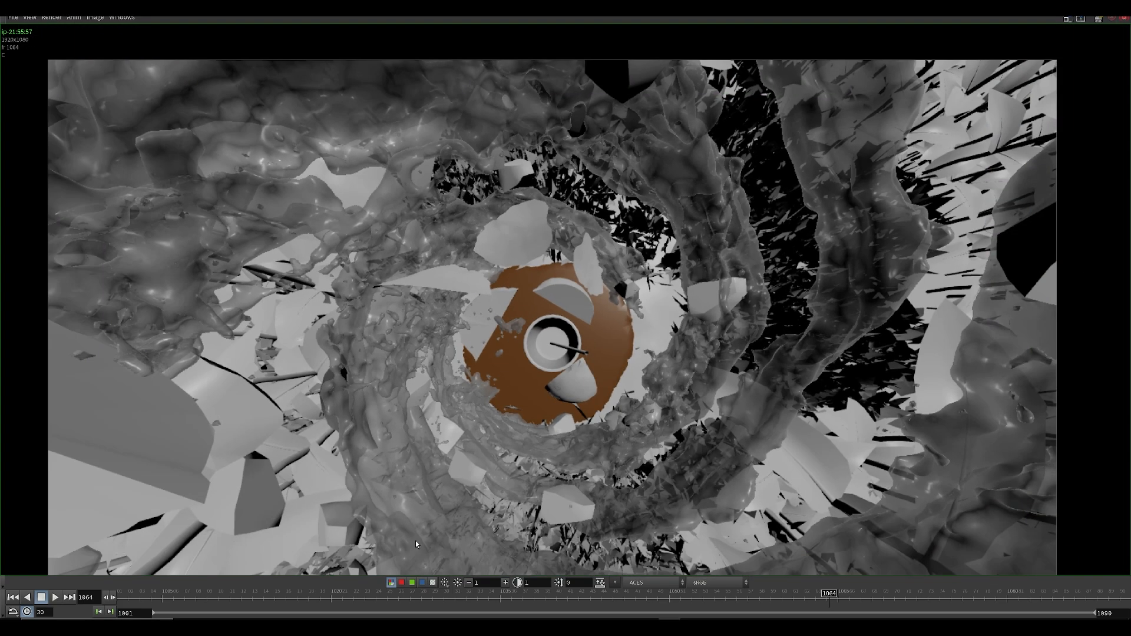
Step: Scrub back and forth between frames 1030 and 1078 of the flipbook and examine the splashes and falling pieces
drag(372, 601, 721, 472)
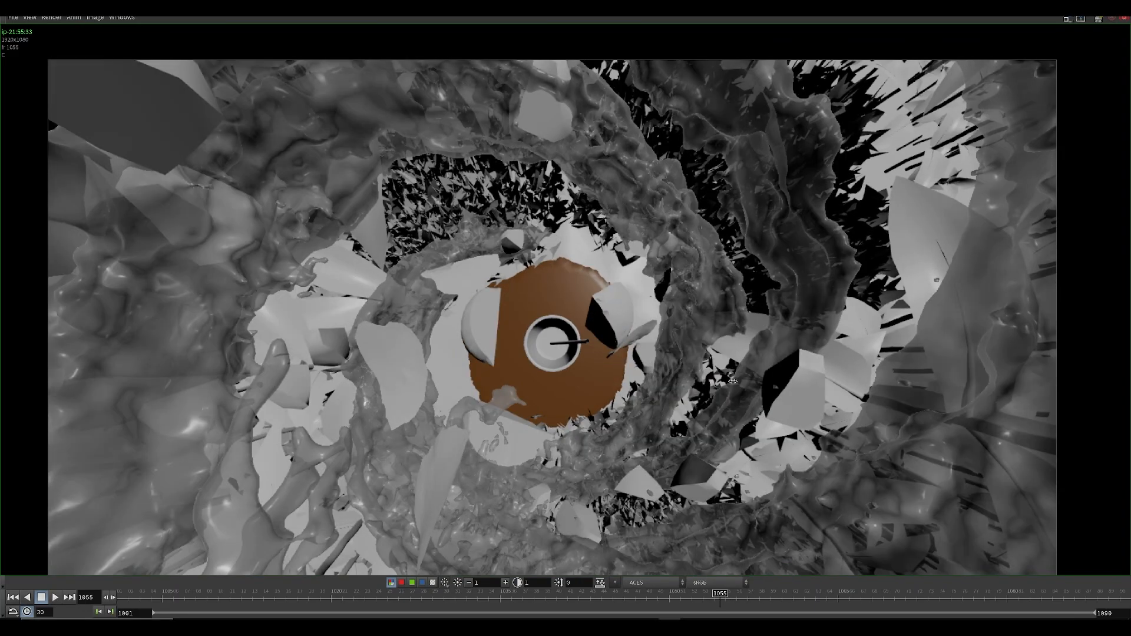
drag(666, 596, 591, 594)
middle_drag(604, 342, 566, 354)
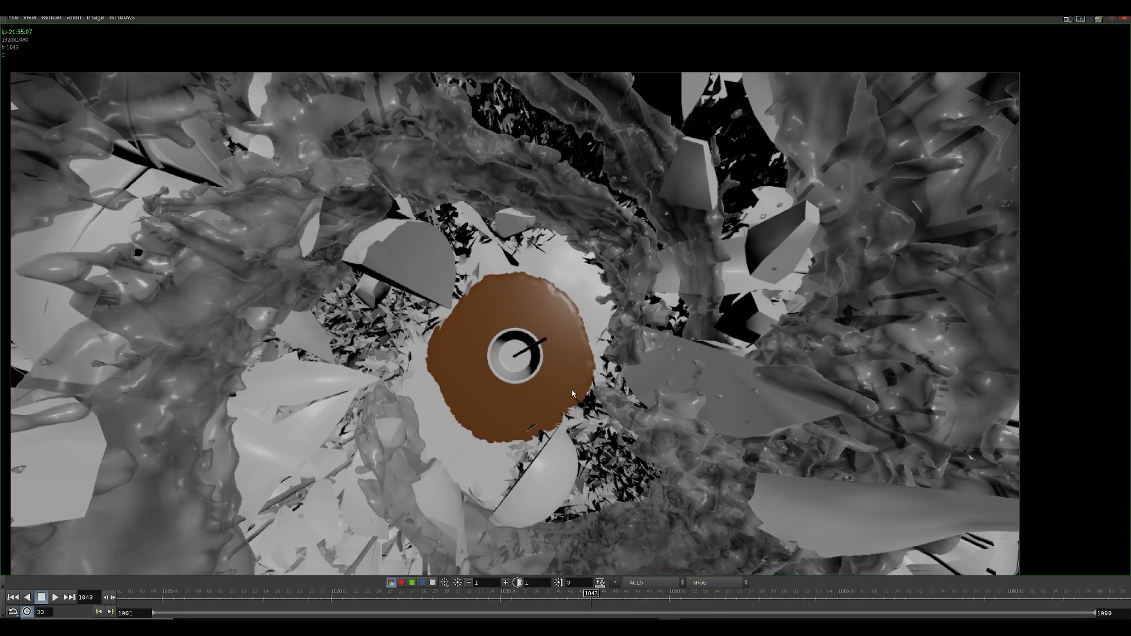
scroll(566, 354, down, 4)
drag(600, 604, 879, 574)
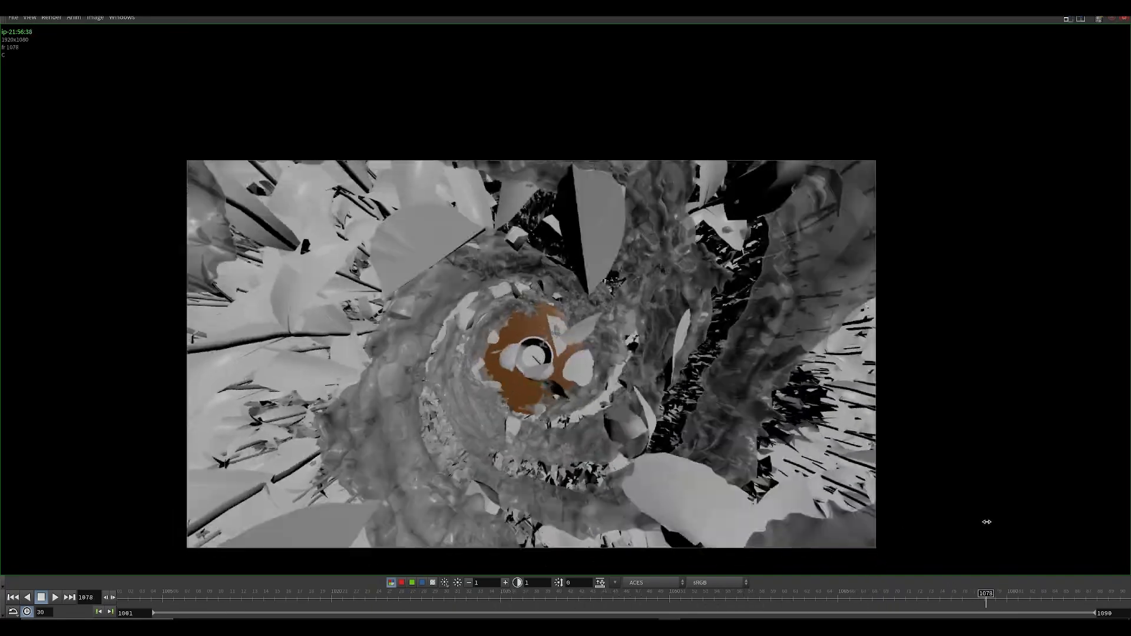
drag(987, 522, 347, 441)
scroll(526, 229, up, 4)
middle_drag(526, 233, 511, 136)
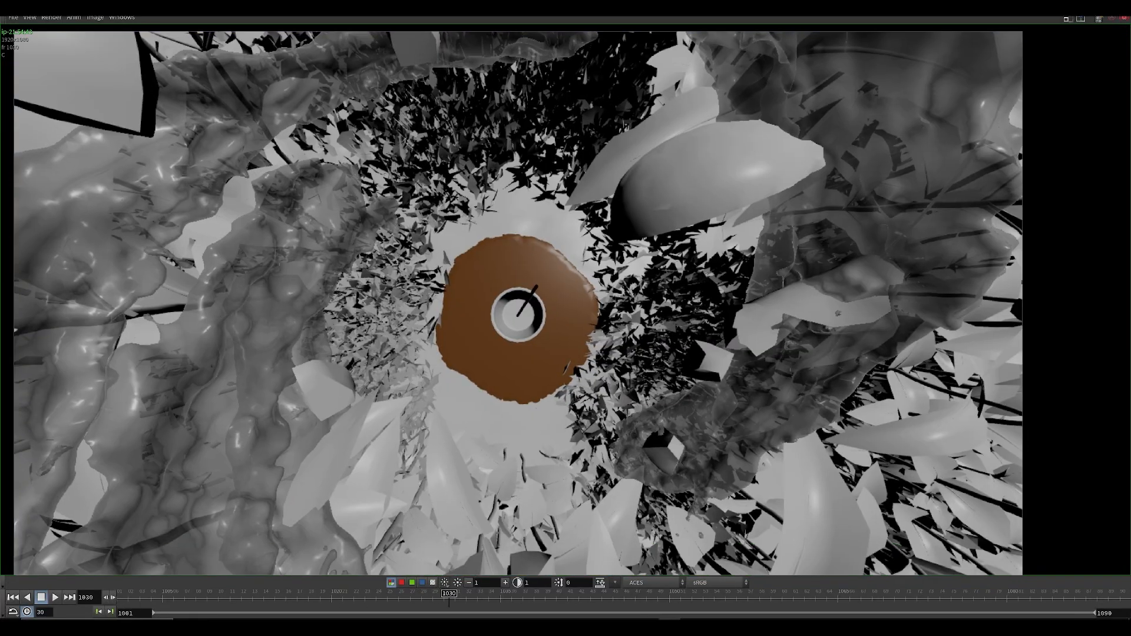